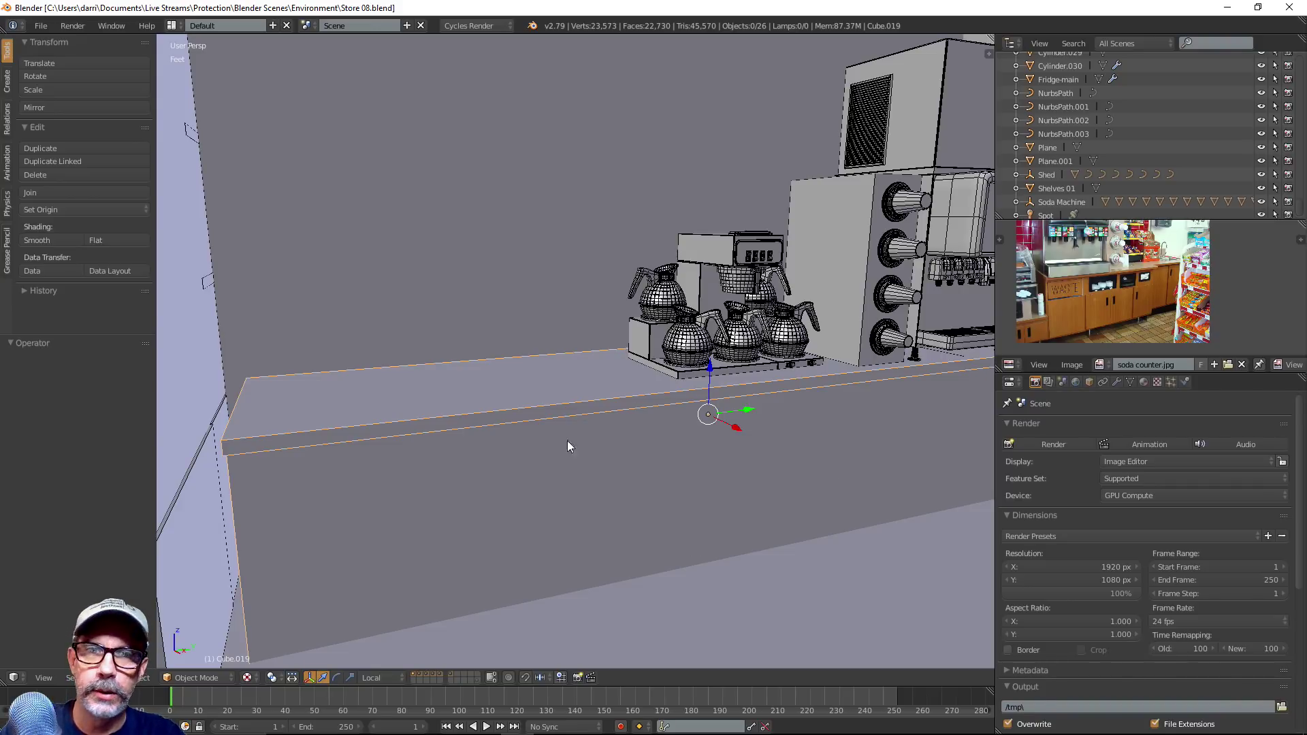
Examine the counter model and the soda counter reference photo, focusing on its sink, waste opening and cabinet fronts
{"action": "scroll", "coordinate": [566, 439], "scroll_direction": "down", "scroll_amount": 2}
{"action": "middle_click_drag", "start_coordinate": [874, 476], "coordinate": [730, 519], "text": "shift"}
{"action": "scroll", "coordinate": [767, 513], "scroll_direction": "up", "scroll_amount": 2}
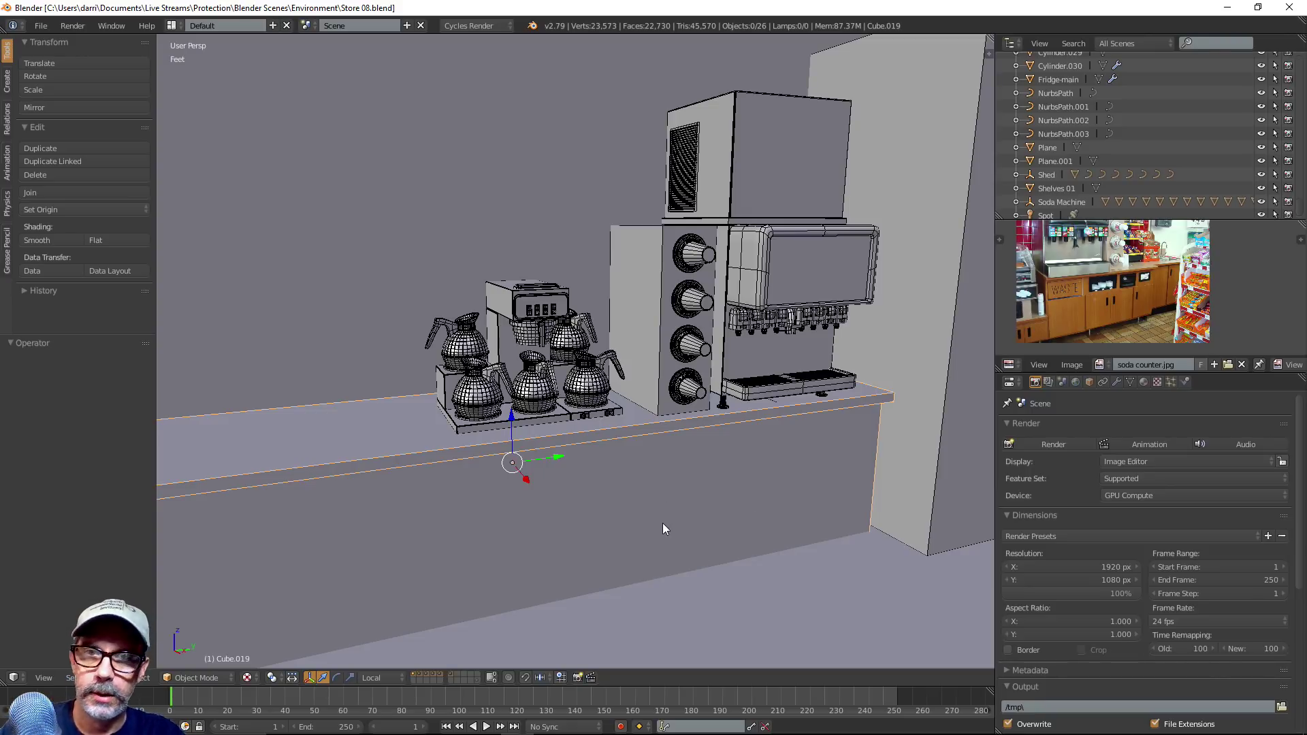
{"action": "middle_click_drag", "start_coordinate": [610, 521], "coordinate": [806, 456]}
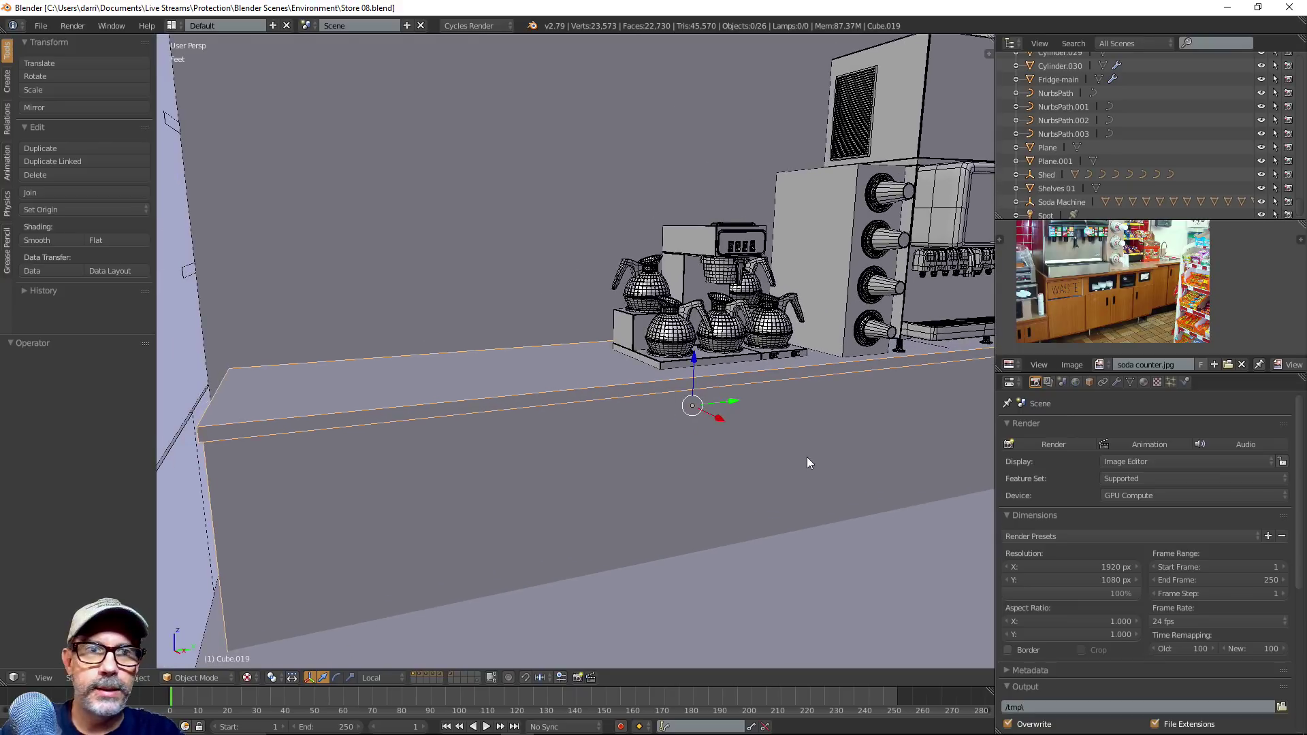
{"action": "scroll", "coordinate": [1200, 279], "scroll_direction": "up", "scroll_amount": 4}
{"action": "middle_click_drag", "start_coordinate": [1200, 279], "coordinate": [1136, 323]}
{"action": "scroll", "coordinate": [1119, 308], "scroll_direction": "down", "scroll_amount": 2}
{"action": "scroll", "coordinate": [1141, 294], "scroll_direction": "up", "scroll_amount": 3}
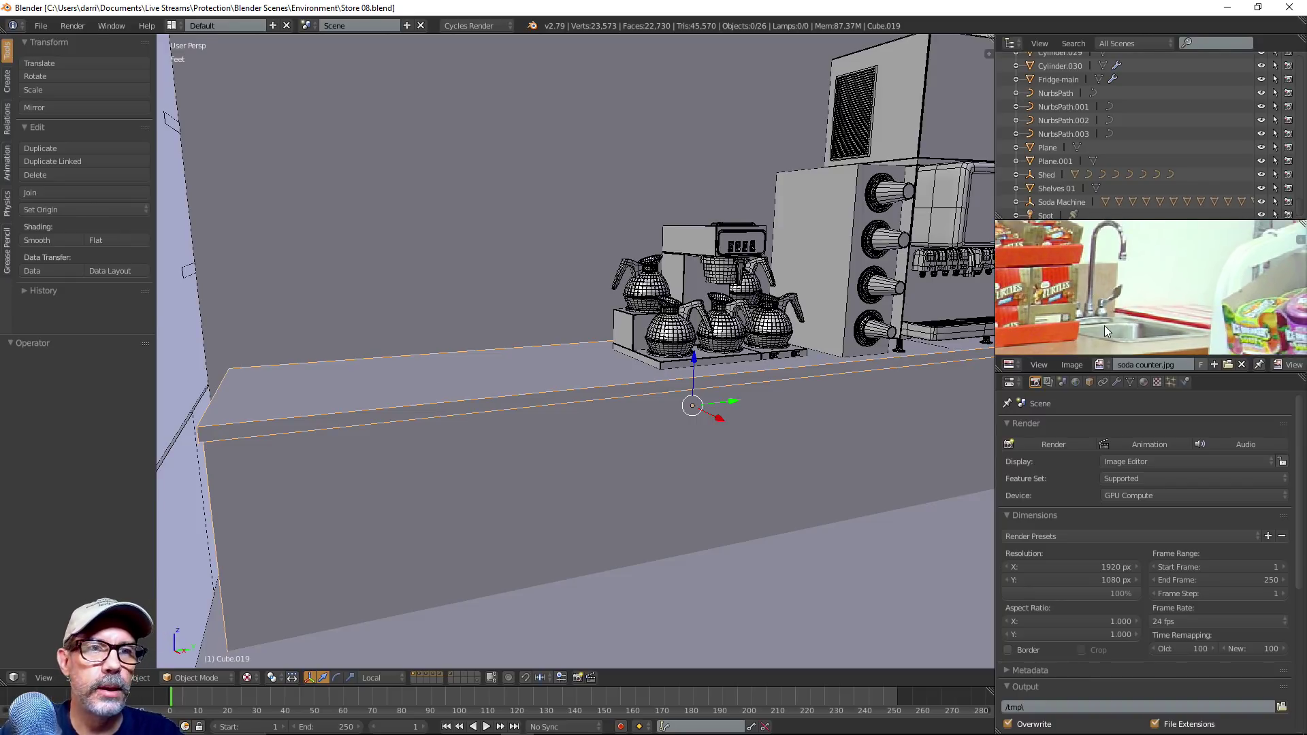
{"action": "scroll", "coordinate": [1104, 326], "scroll_direction": "down", "scroll_amount": 3}
{"action": "scroll", "coordinate": [1142, 302], "scroll_direction": "up", "scroll_amount": 2}
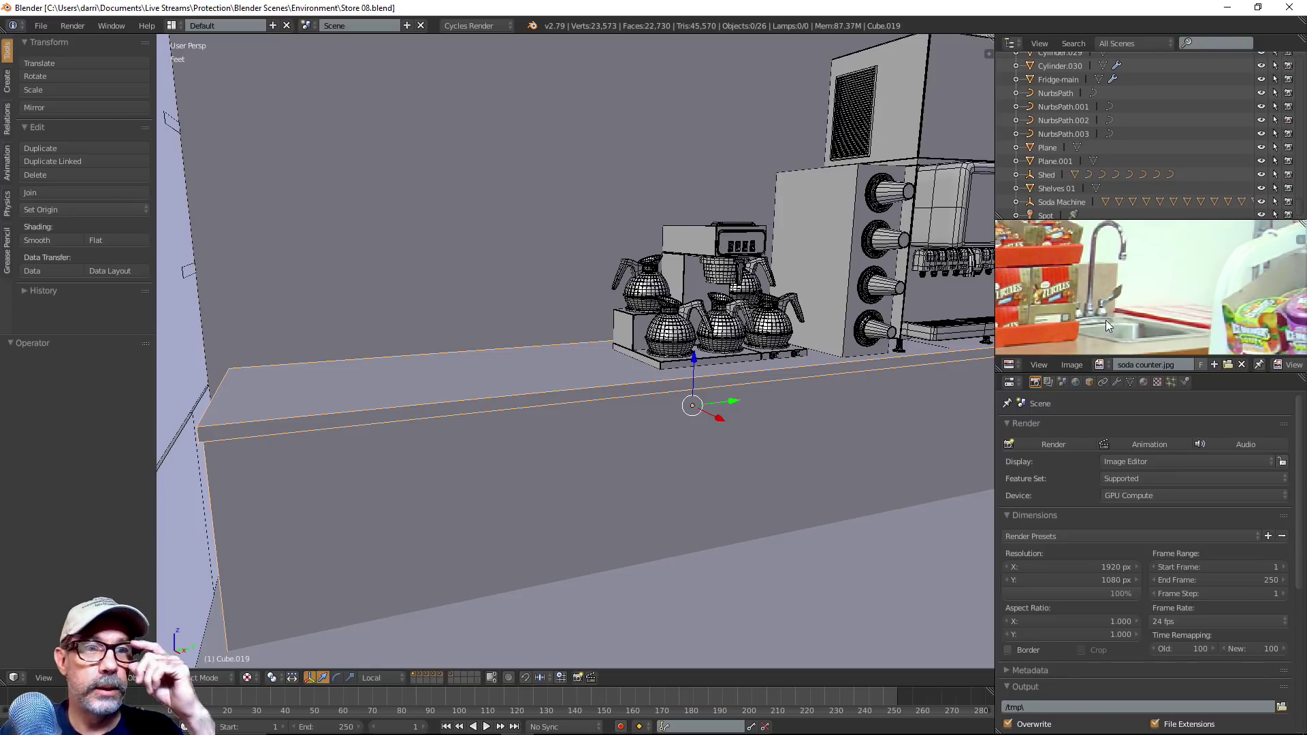
{"action": "scroll", "coordinate": [1124, 330], "scroll_direction": "down", "scroll_amount": 2}
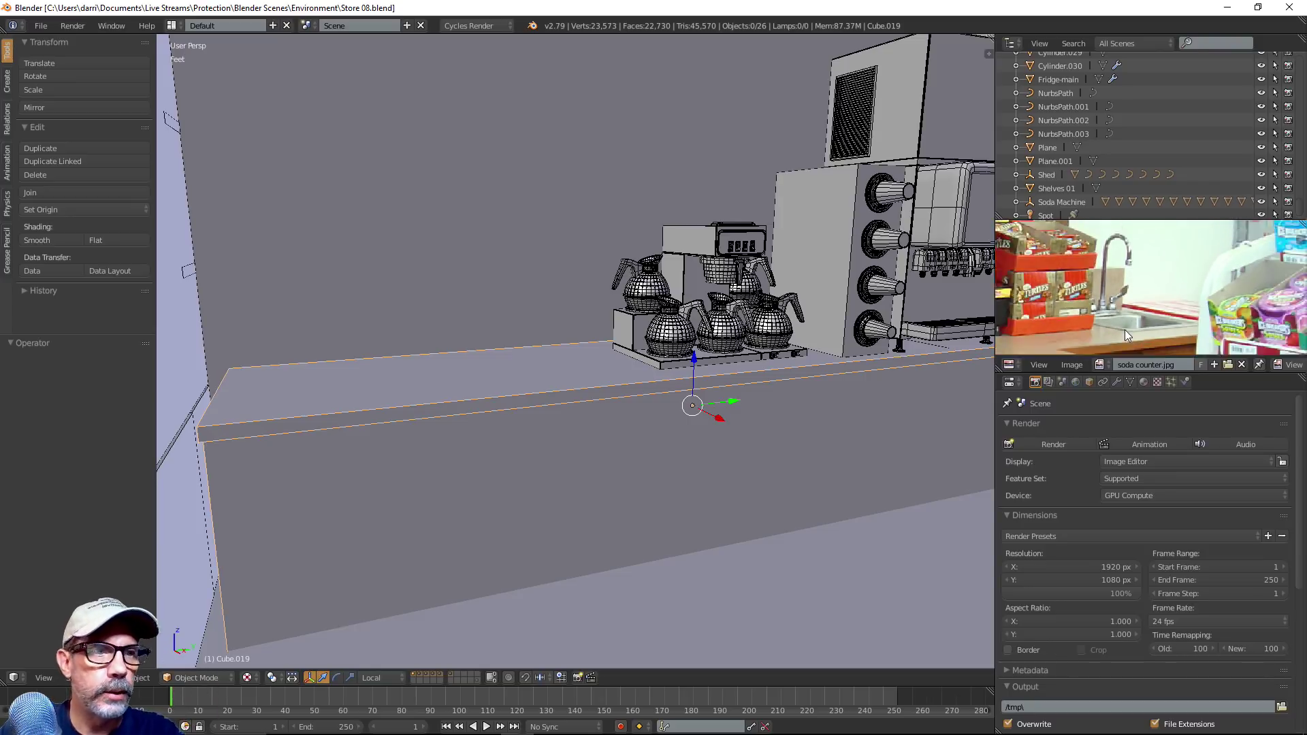
{"action": "middle_click_drag", "start_coordinate": [1080, 301], "coordinate": [1275, 289]}
{"action": "scroll", "coordinate": [1150, 296], "scroll_direction": "down", "scroll_amount": 3}
{"action": "middle_click_drag", "start_coordinate": [1093, 309], "coordinate": [1146, 281]}
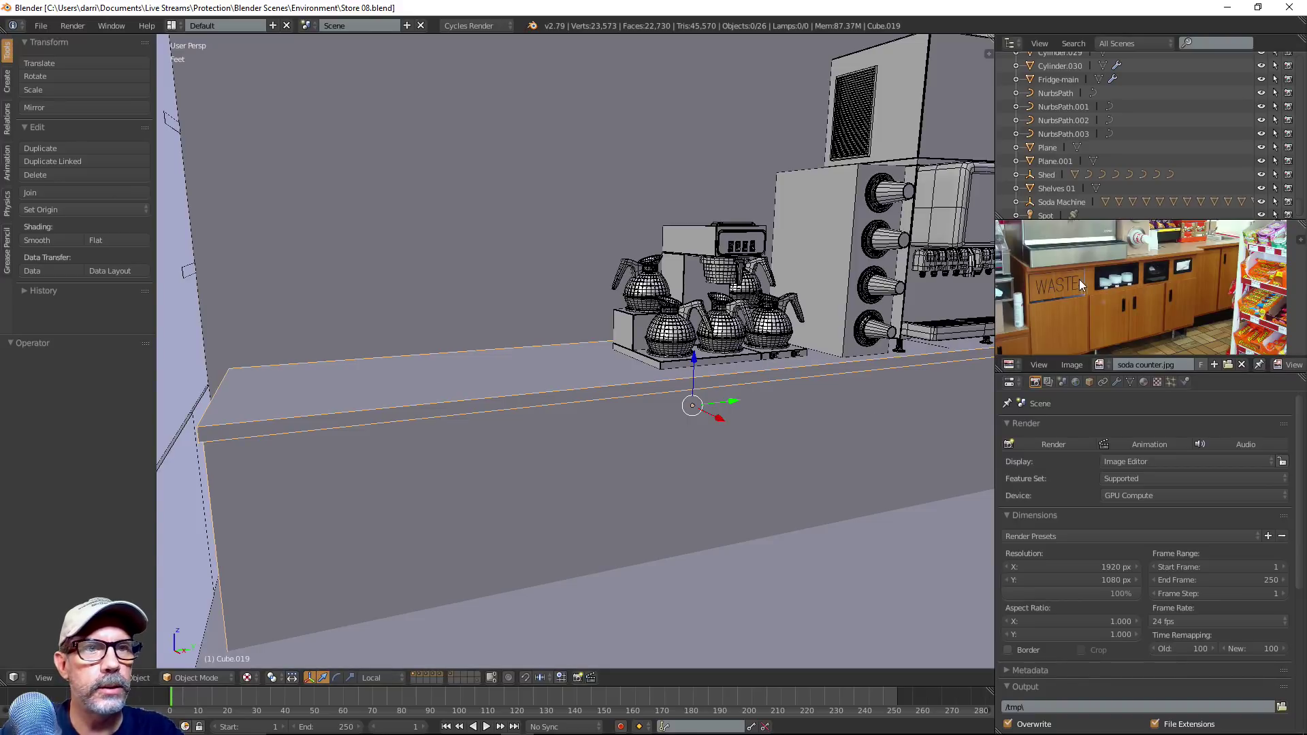
{"action": "scroll", "coordinate": [1122, 276], "scroll_direction": "up", "scroll_amount": 3}
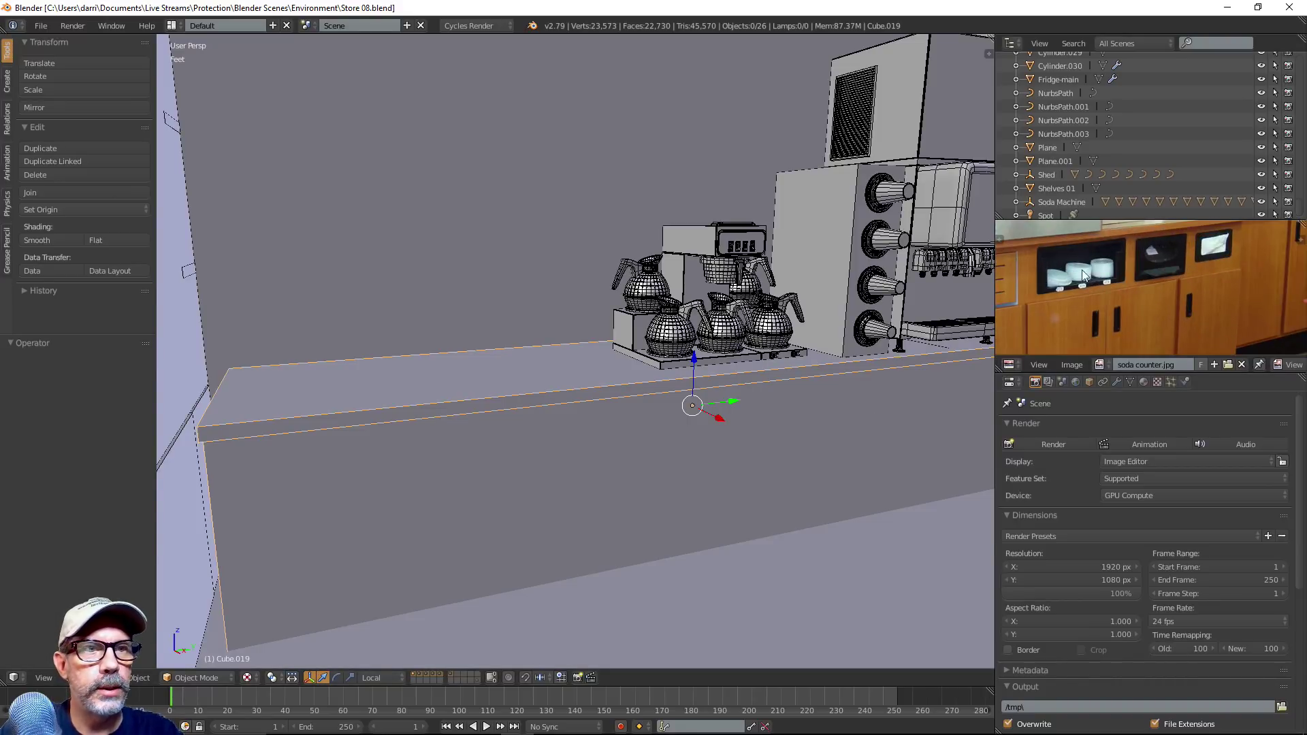
{"action": "scroll", "coordinate": [1131, 303], "scroll_direction": "down", "scroll_amount": 3}
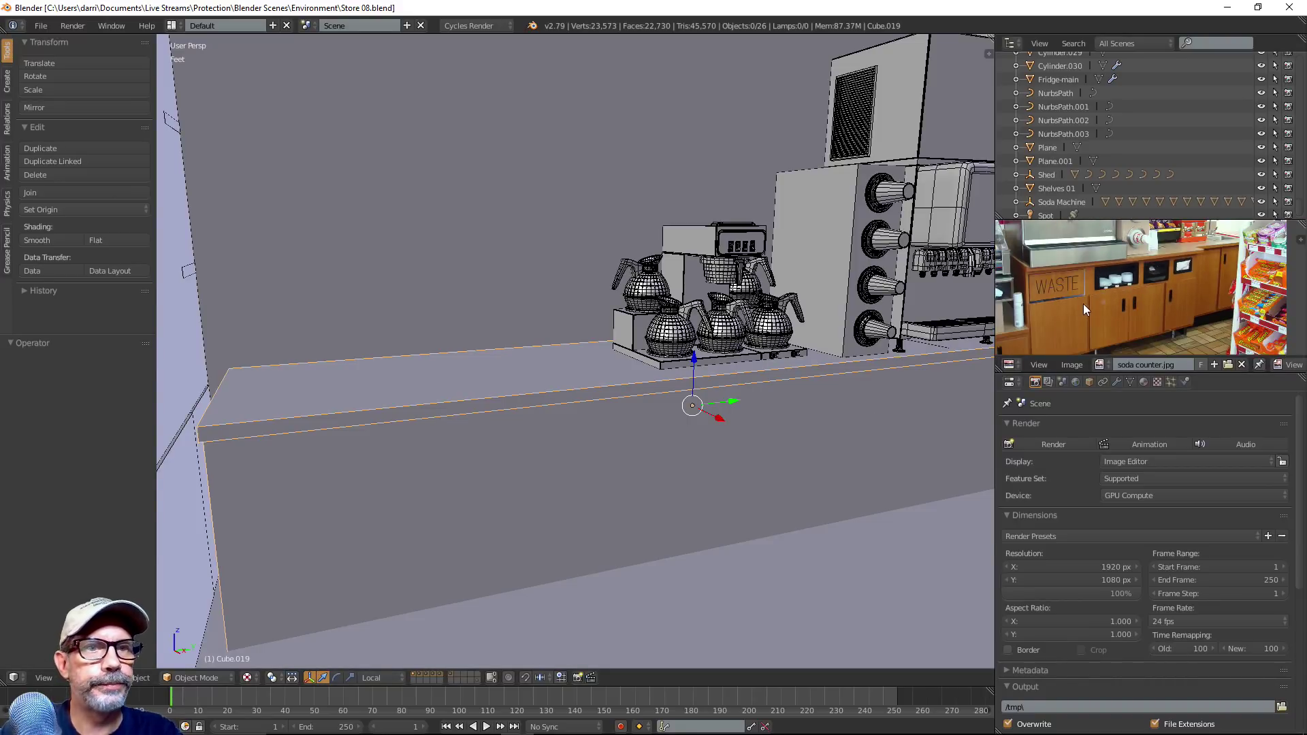
{"action": "middle_click_drag", "start_coordinate": [1150, 284], "coordinate": [1150, 304]}
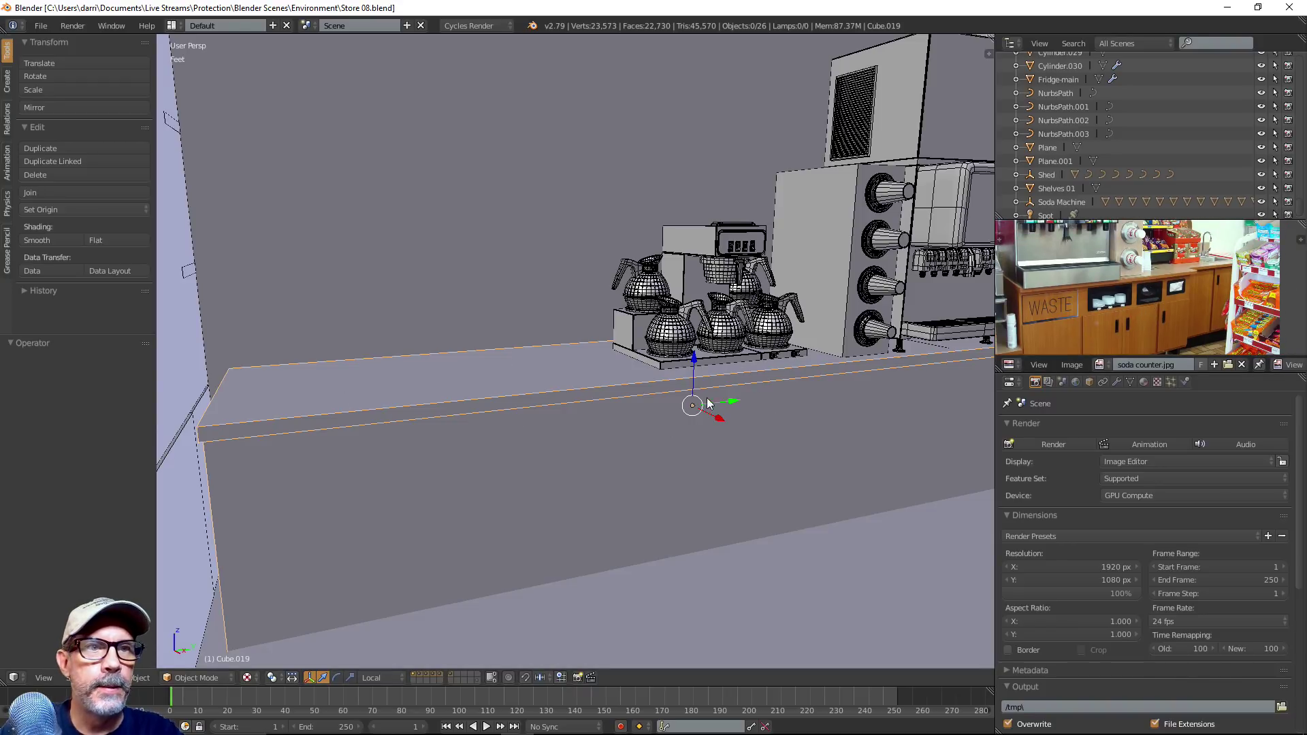
Compare the modelled counter's empty end with the soda counter photo's layout around the drink dispenser
{"action": "scroll", "coordinate": [524, 400], "scroll_direction": "down", "scroll_amount": 2}
{"action": "middle_click_drag", "start_coordinate": [556, 400], "coordinate": [501, 437], "text": "shift"}
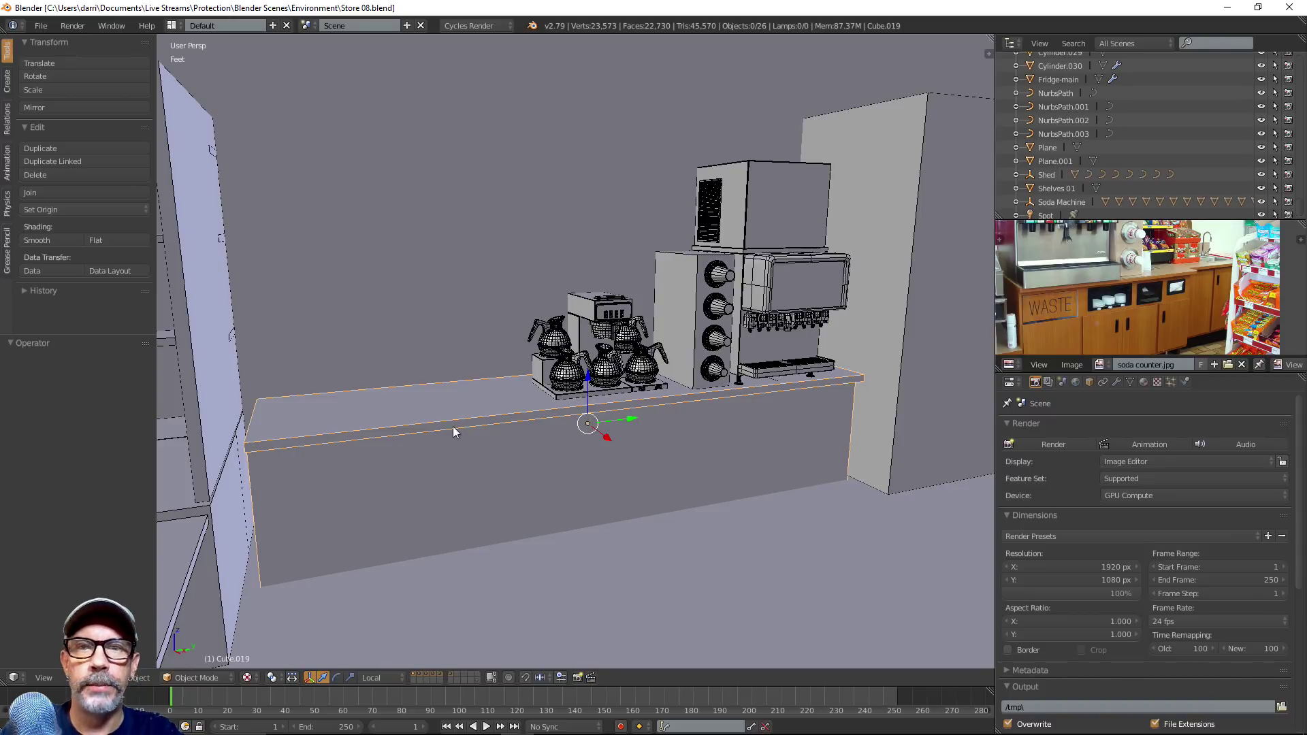
{"action": "scroll", "coordinate": [1131, 289], "scroll_direction": "down", "scroll_amount": 3}
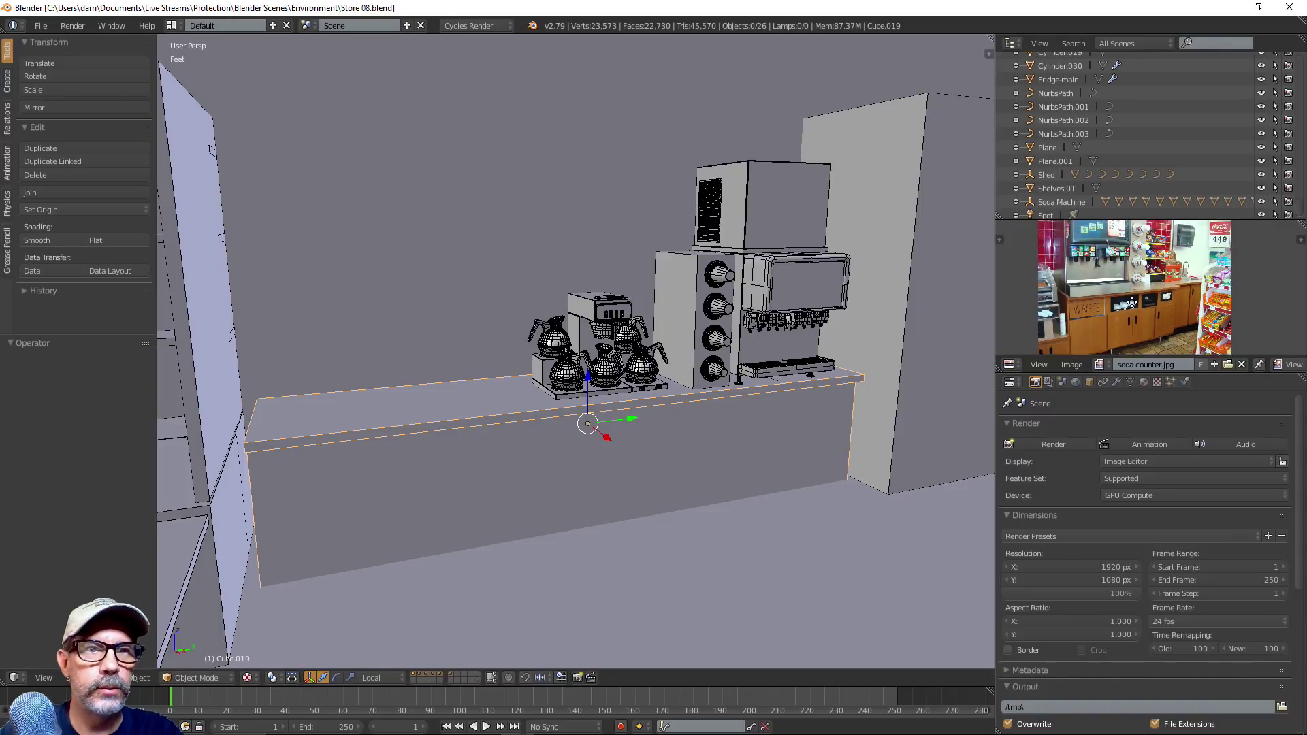
{"action": "scroll", "coordinate": [1073, 321], "scroll_direction": "up", "scroll_amount": 2}
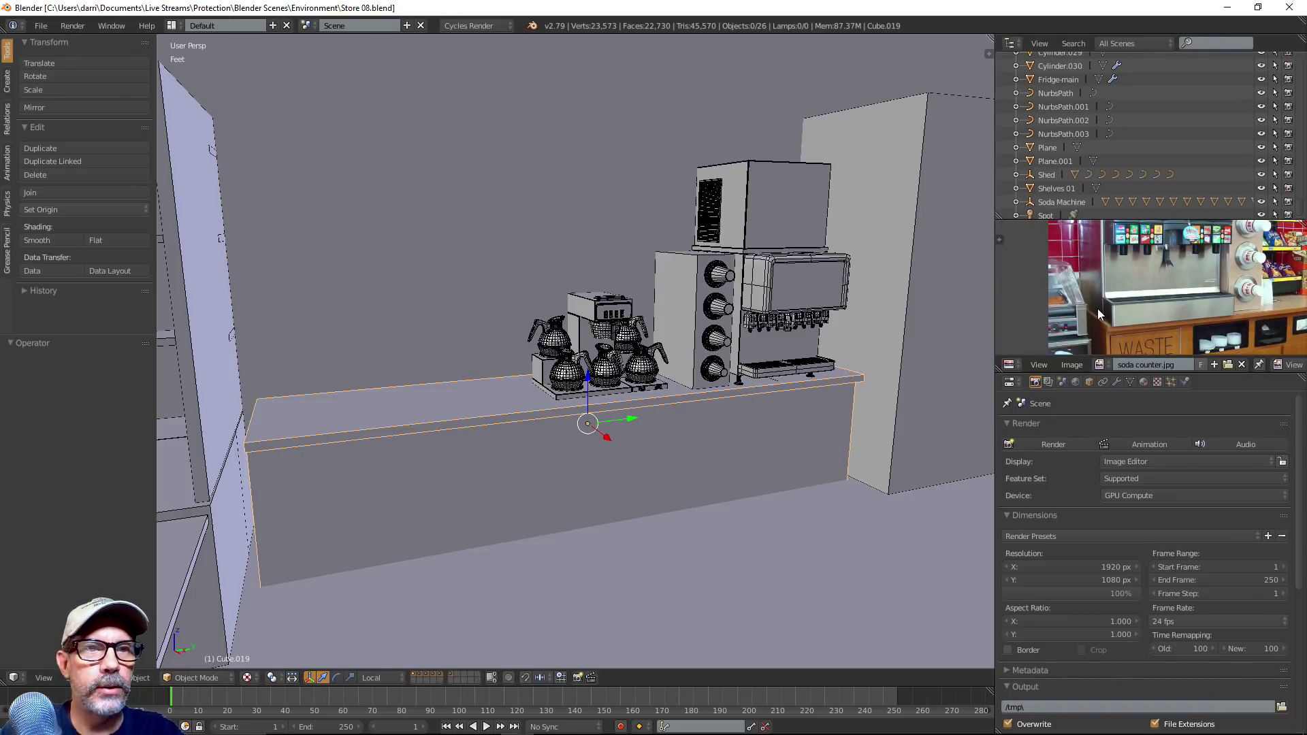
{"action": "middle_click_drag", "start_coordinate": [1097, 309], "coordinate": [1144, 309]}
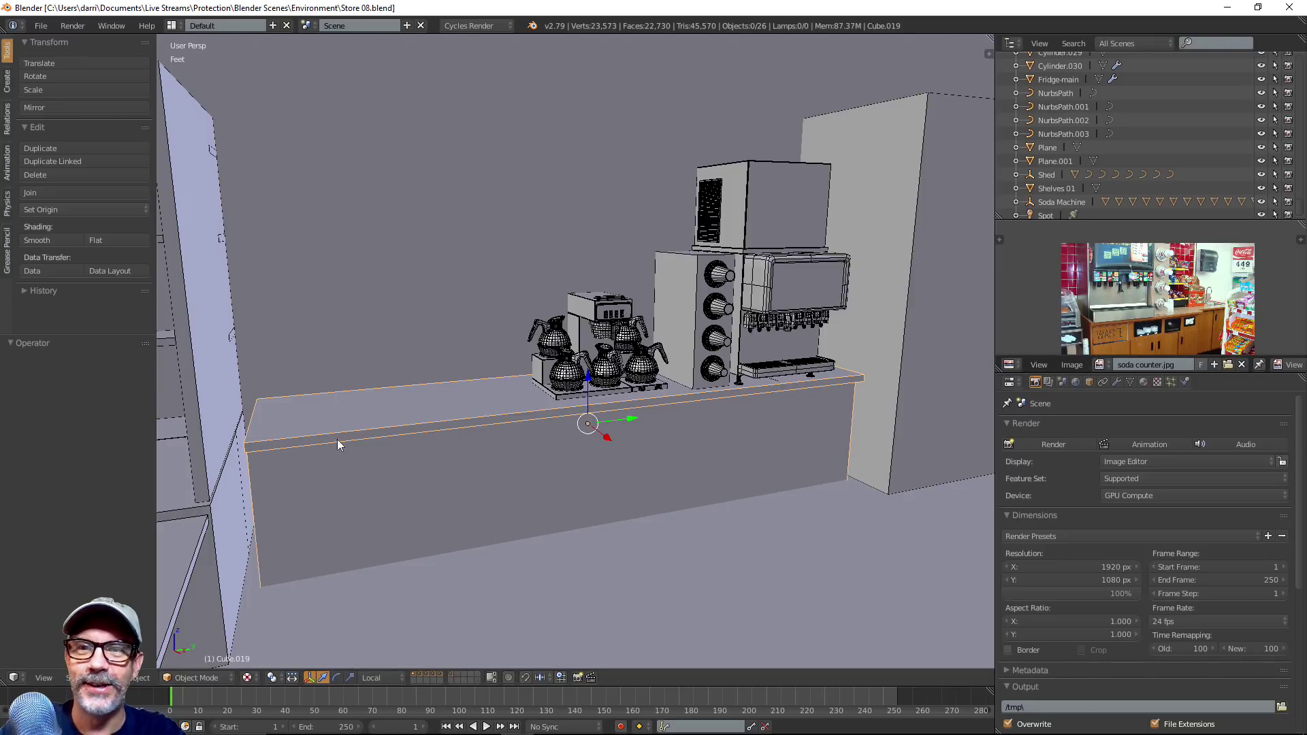
{"action": "middle_click_drag", "start_coordinate": [345, 417], "coordinate": [470, 407], "text": "shift"}
{"action": "scroll", "coordinate": [598, 439], "scroll_direction": "up", "scroll_amount": 3}
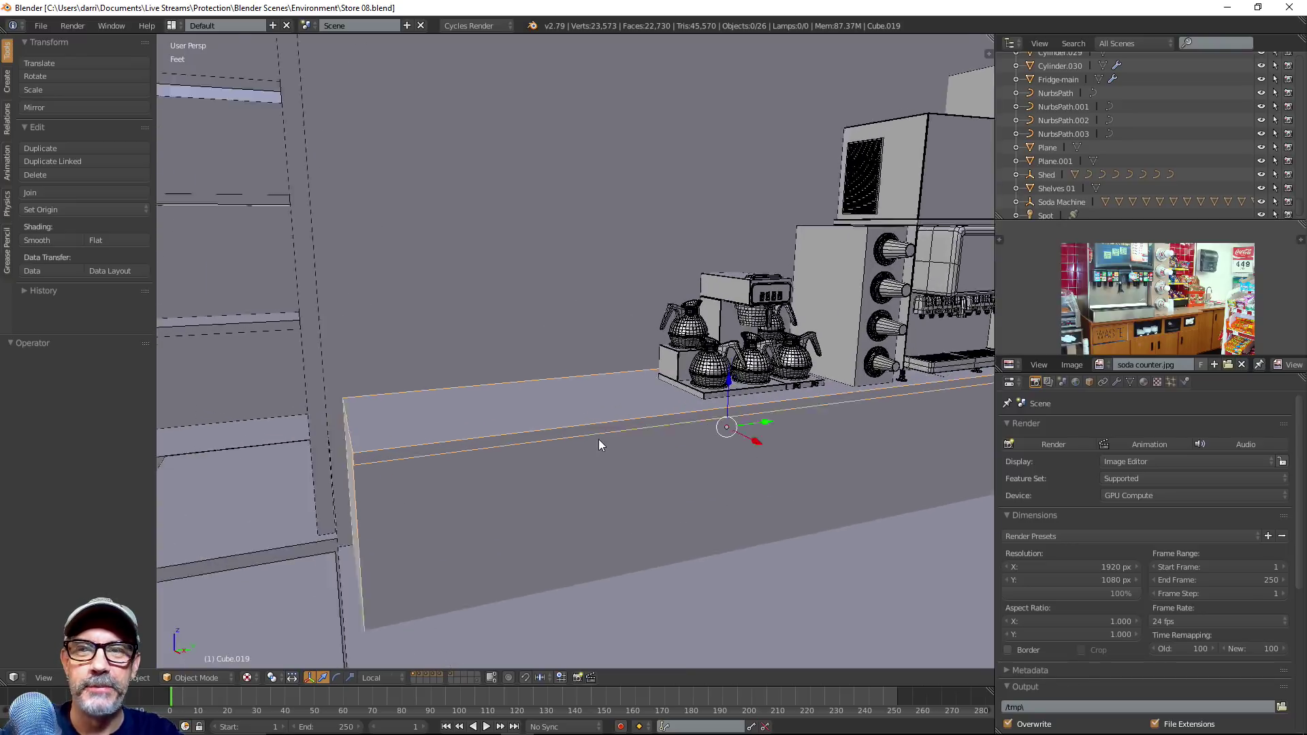
{"action": "middle_click_drag", "start_coordinate": [568, 456], "coordinate": [571, 450], "text": "shift"}
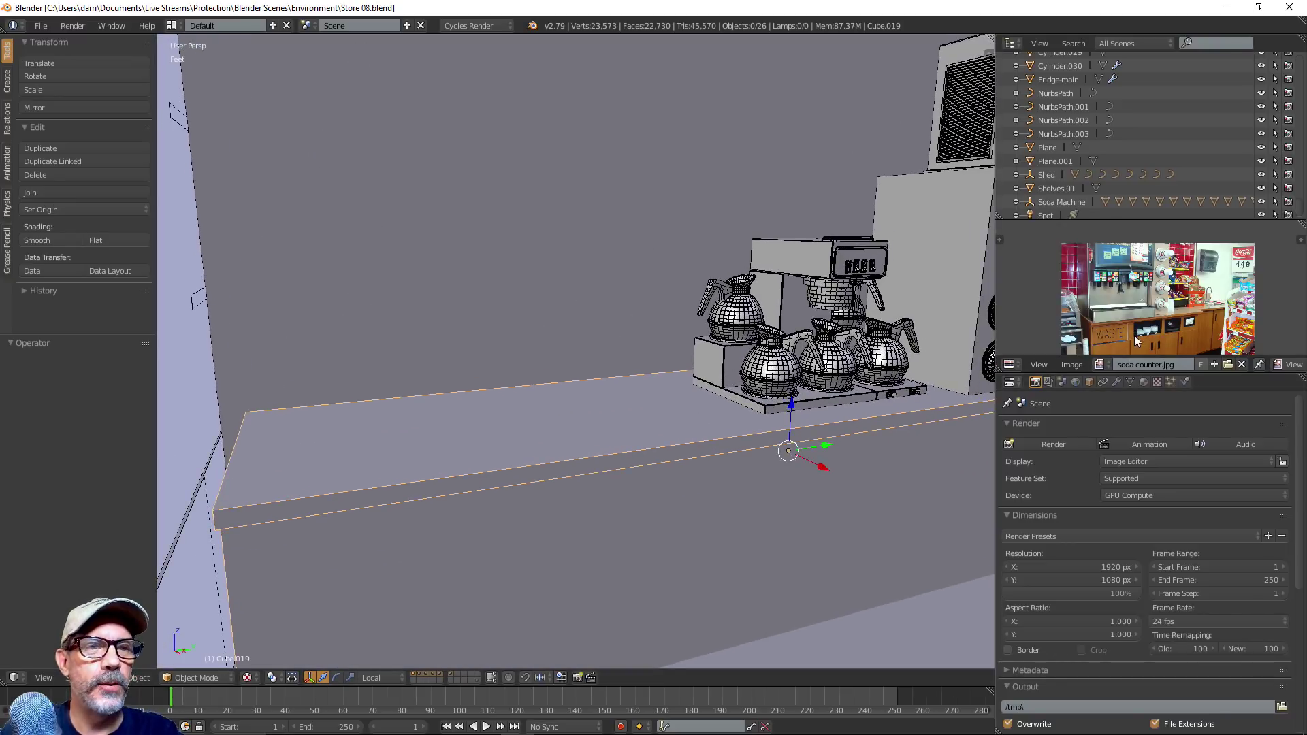
Load the sink photo sin.jpg from the Environment reference folder as the reference image, browsing the files as thumbnails
{"action": "left_click", "coordinate": [1228, 364]}
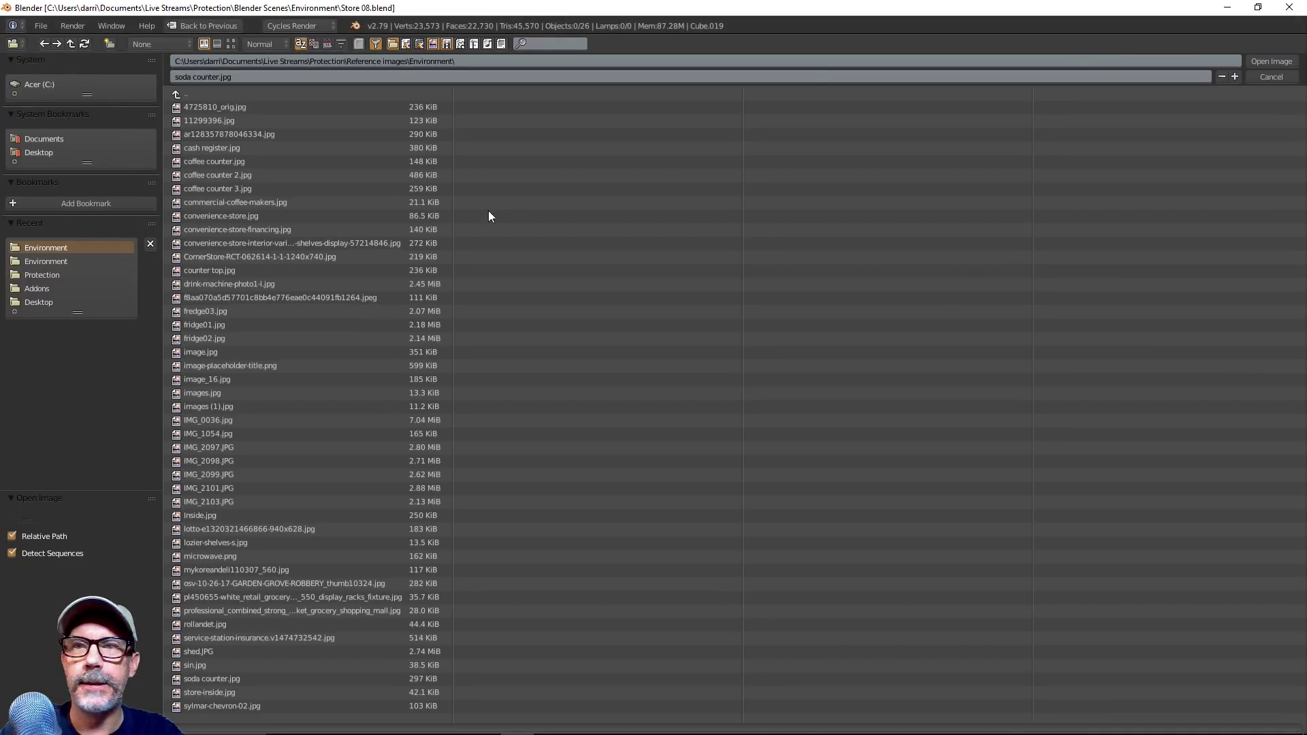
{"action": "left_click", "coordinate": [231, 44]}
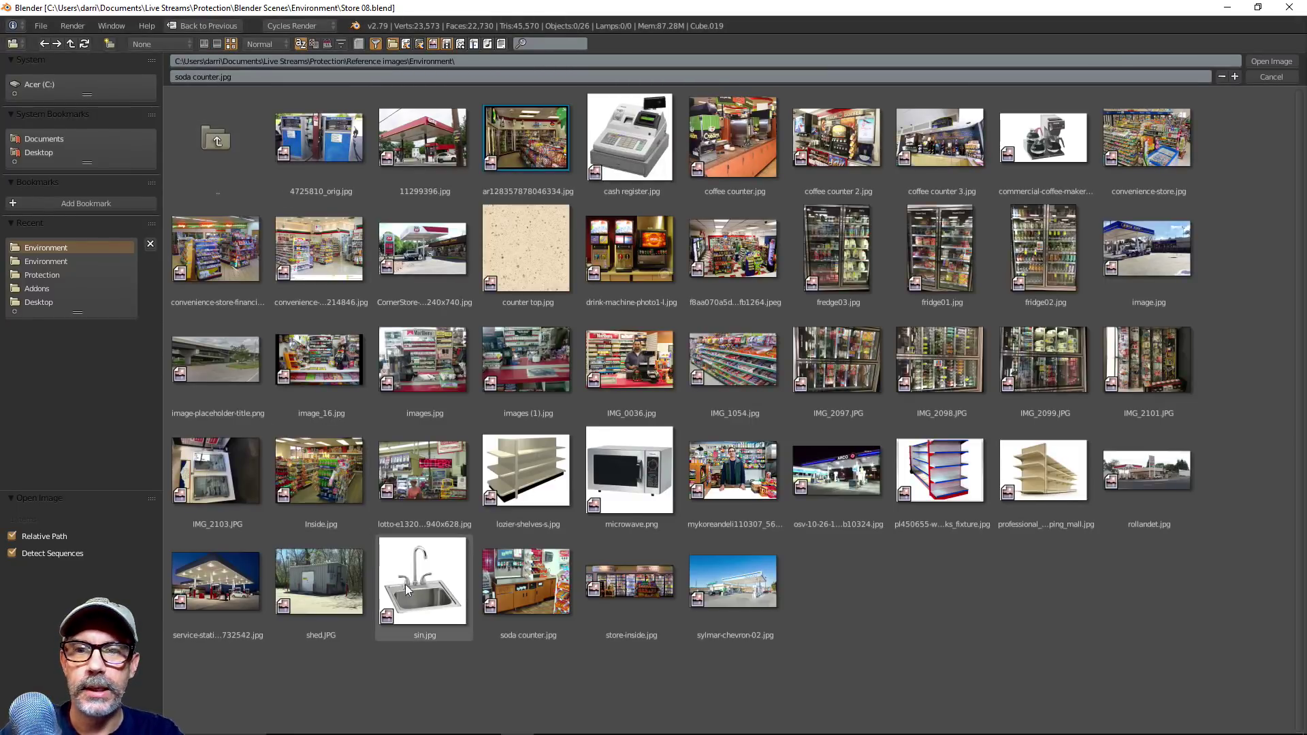
{"action": "double_click", "coordinate": [408, 580]}
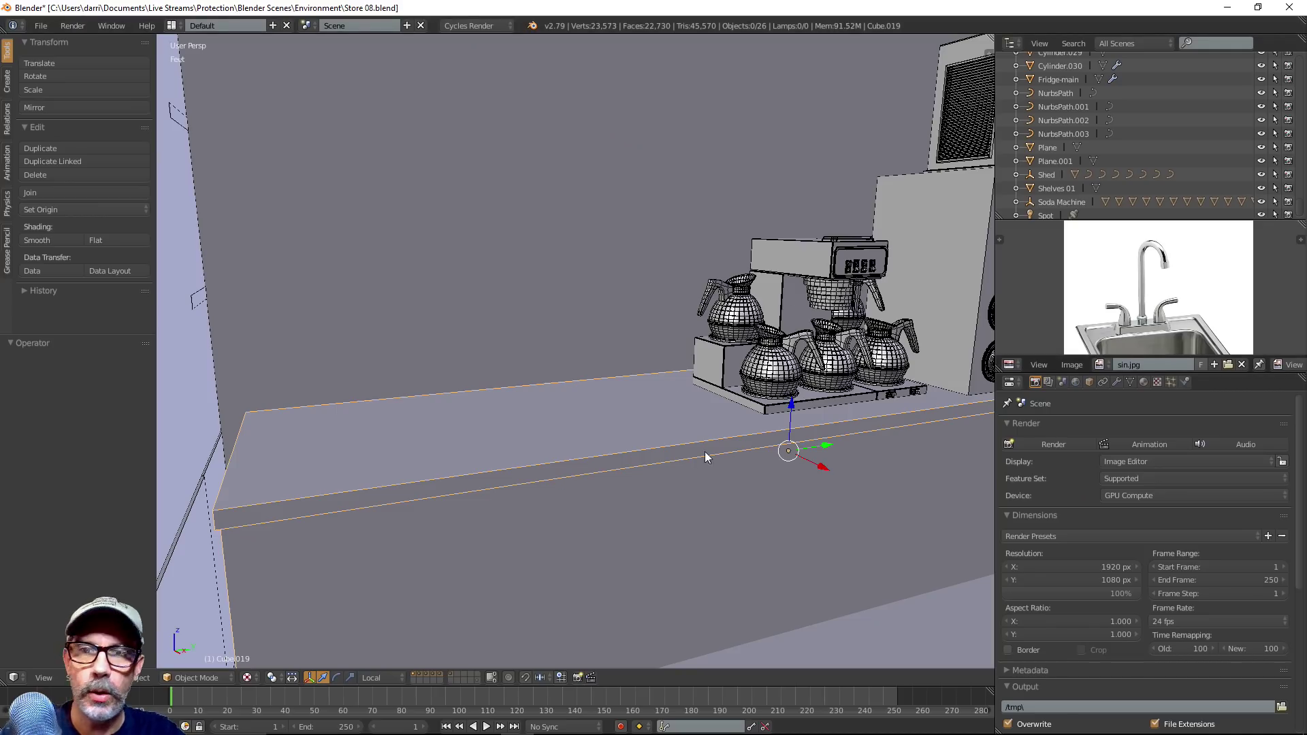
Preview the whole counter with its coffee maker and soda machine in Rendered viewport shading
{"action": "scroll", "coordinate": [705, 457], "scroll_direction": "down", "scroll_amount": 2}
{"action": "middle_click_drag", "start_coordinate": [712, 460], "coordinate": [553, 478]}
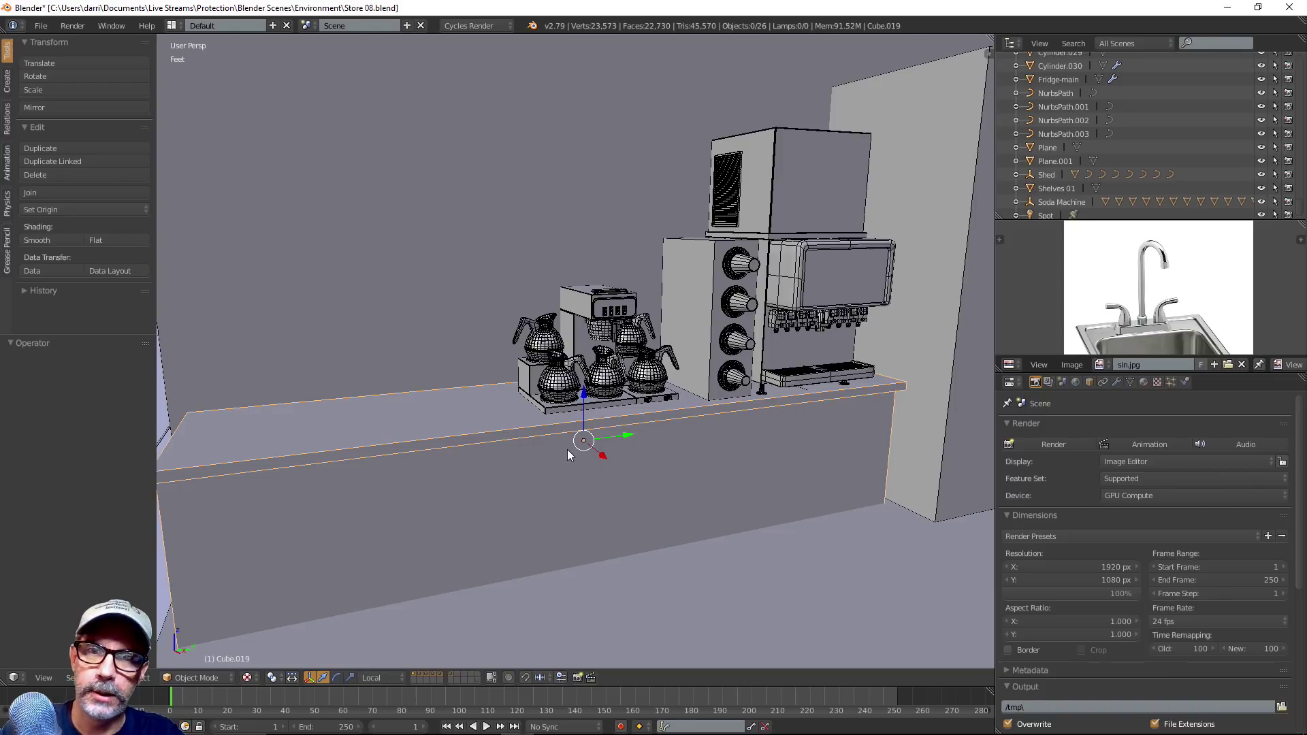
{"action": "middle_click_drag", "start_coordinate": [567, 449], "coordinate": [617, 482]}
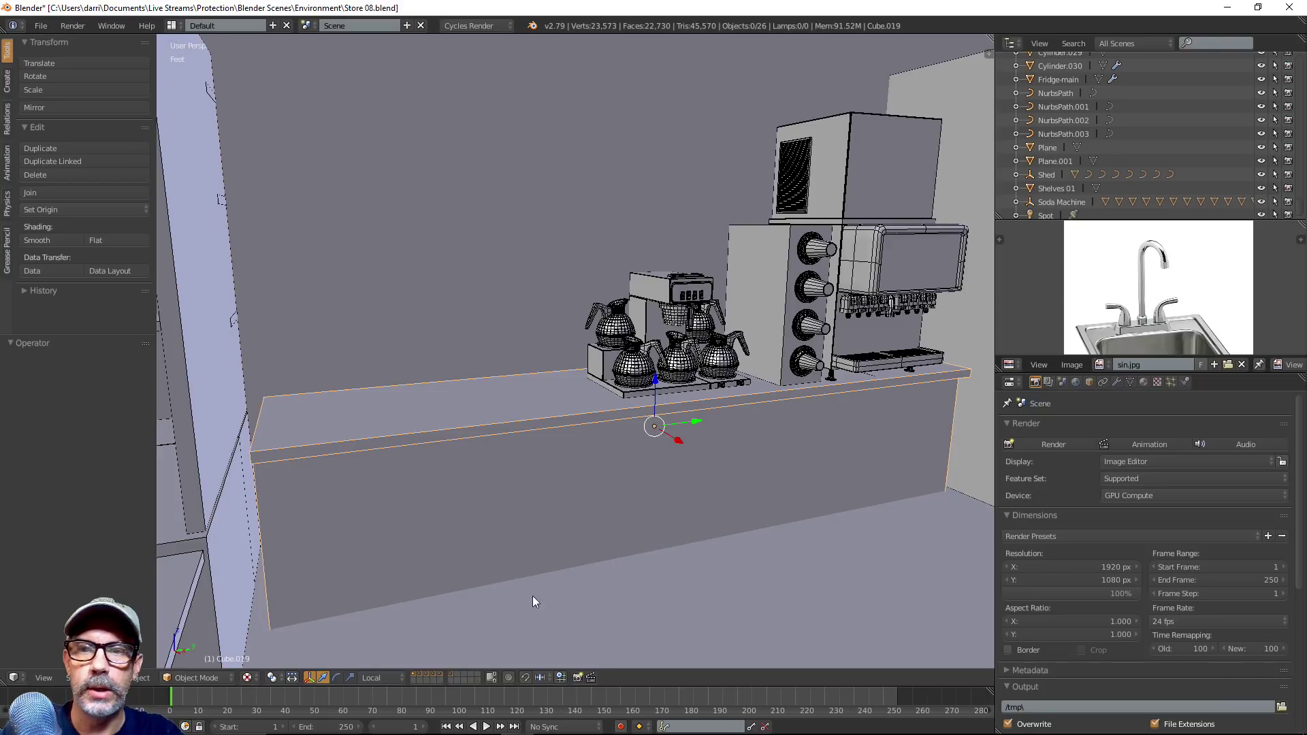
{"action": "left_click", "coordinate": [271, 677]}
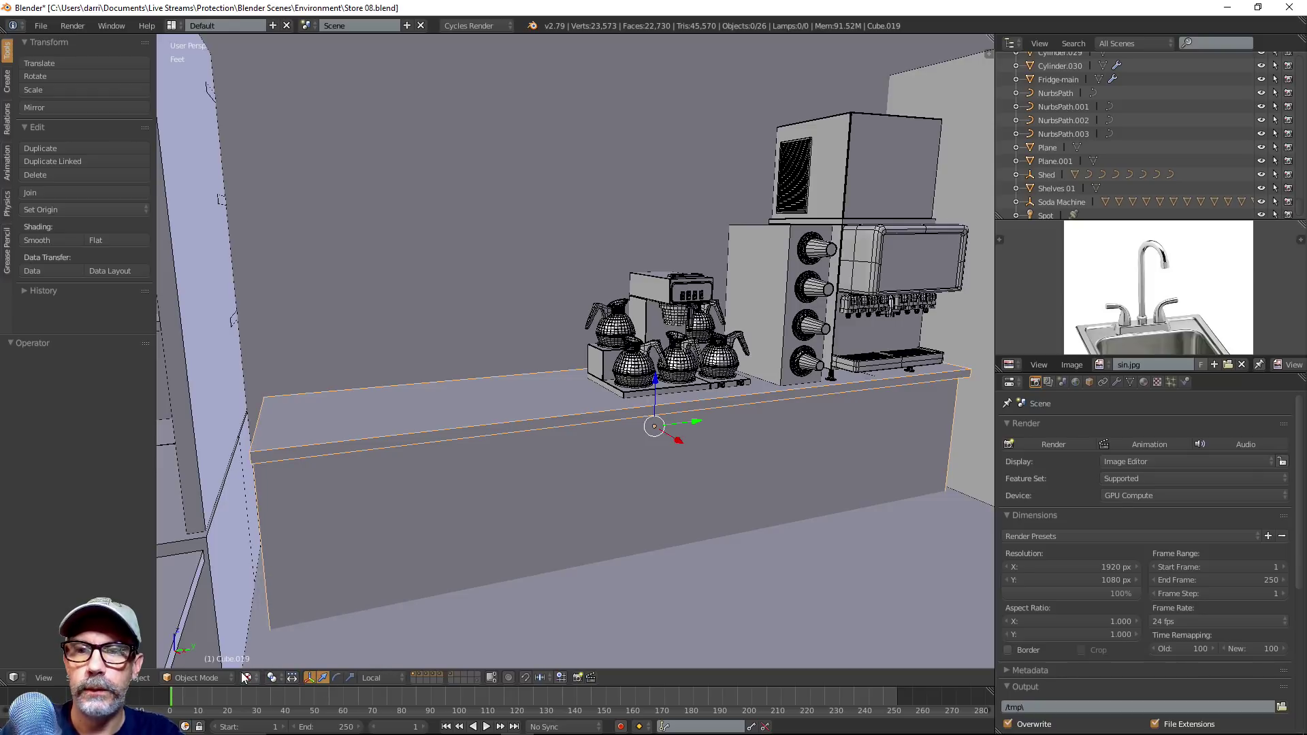
{"action": "left_click", "coordinate": [249, 678]}
{"action": "left_click", "coordinate": [271, 590]}
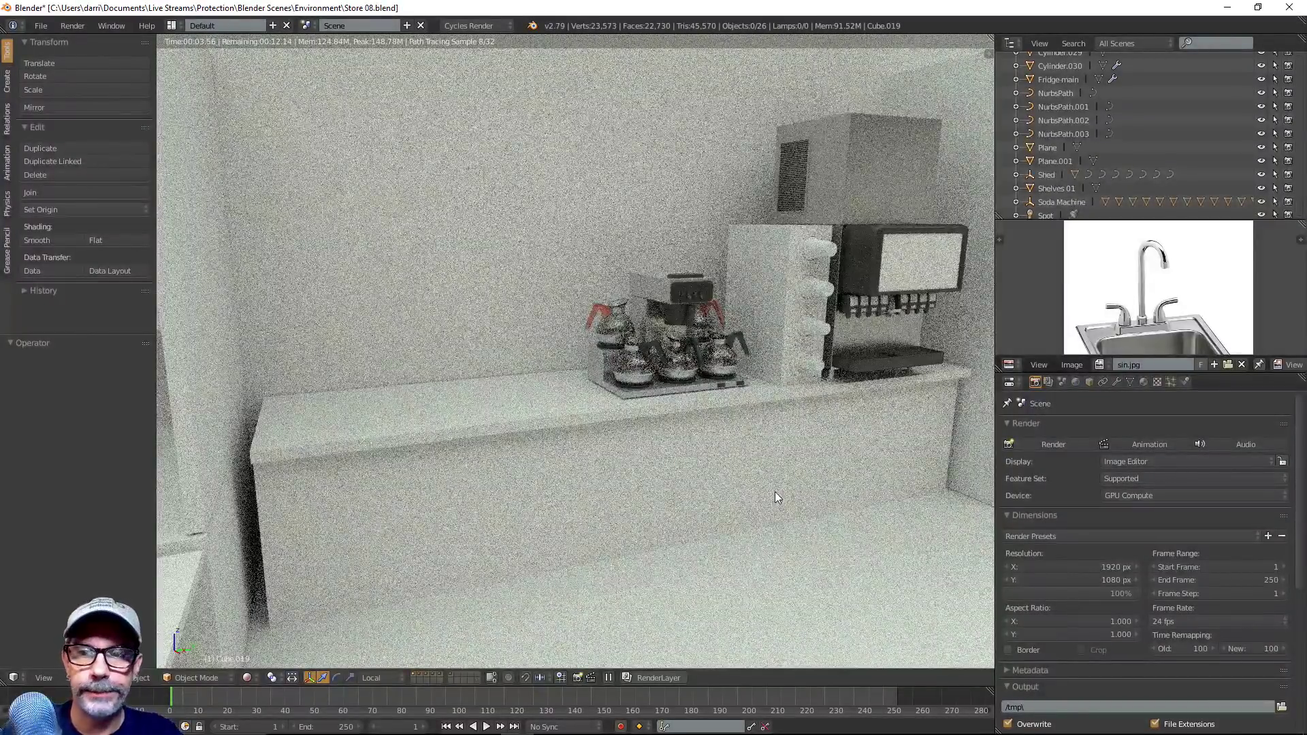
{"action": "left_click", "coordinate": [475, 679]}
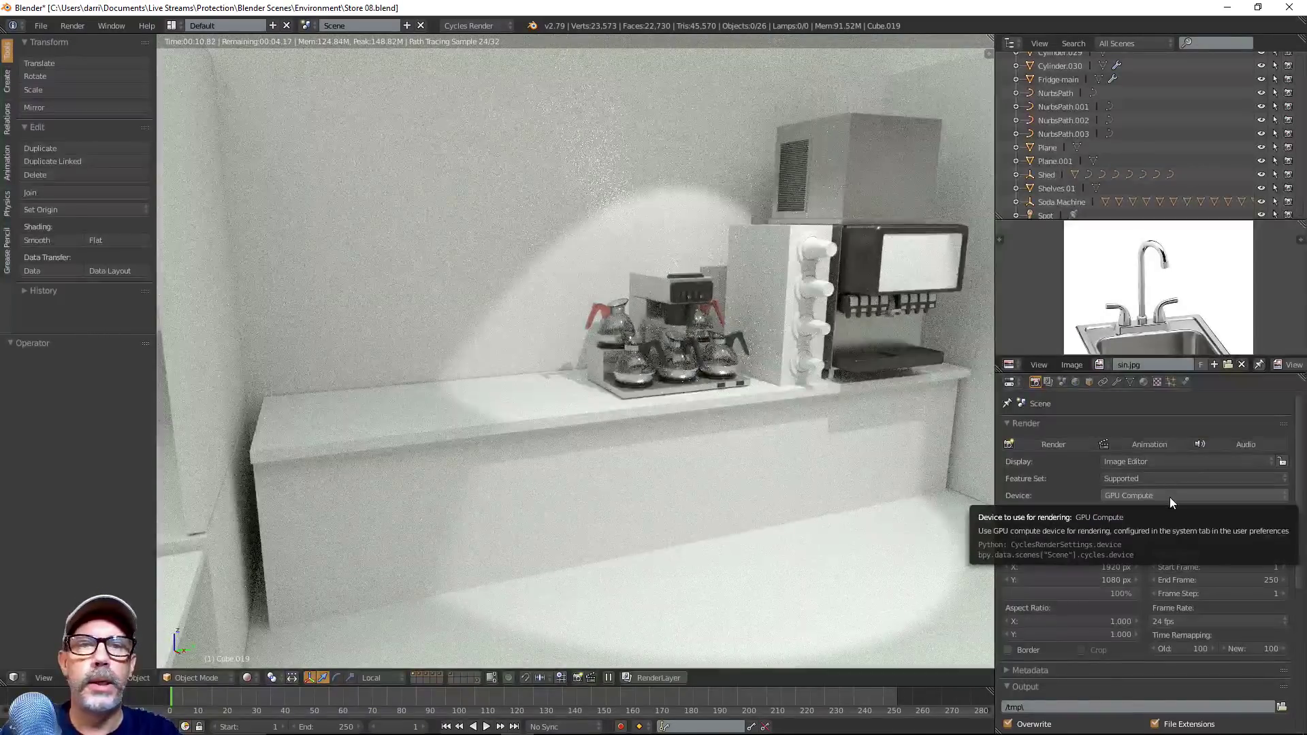
Check the Cycles compute device in the System user preferences and close the preferences window
{"action": "left_click", "coordinate": [41, 27]}
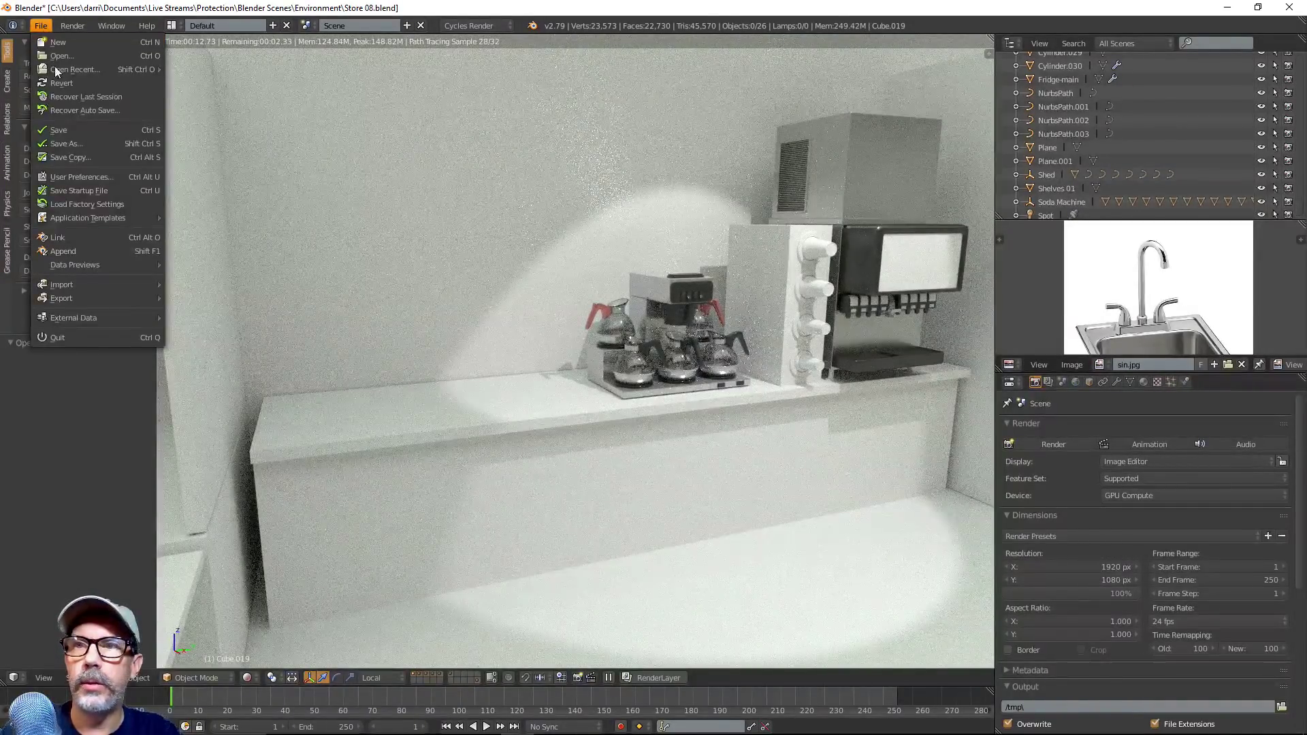
{"action": "left_click", "coordinate": [88, 177]}
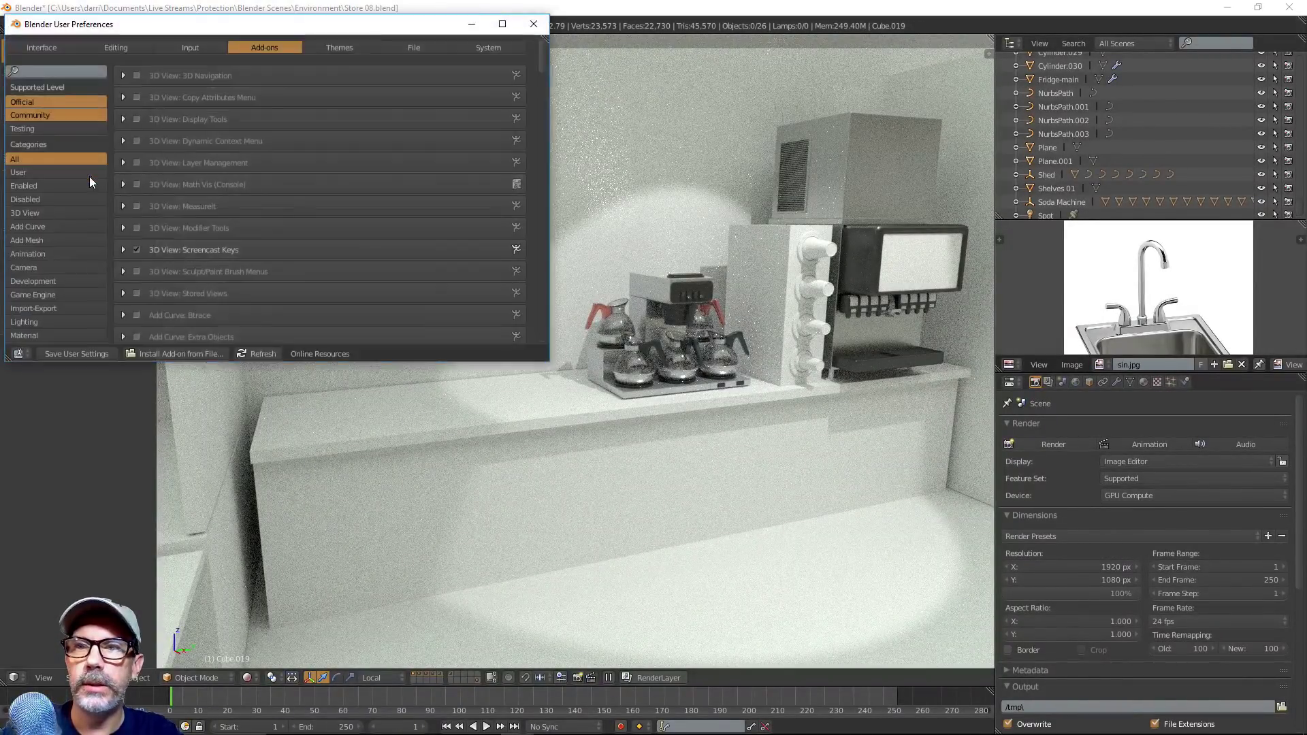
{"action": "left_click", "coordinate": [491, 48]}
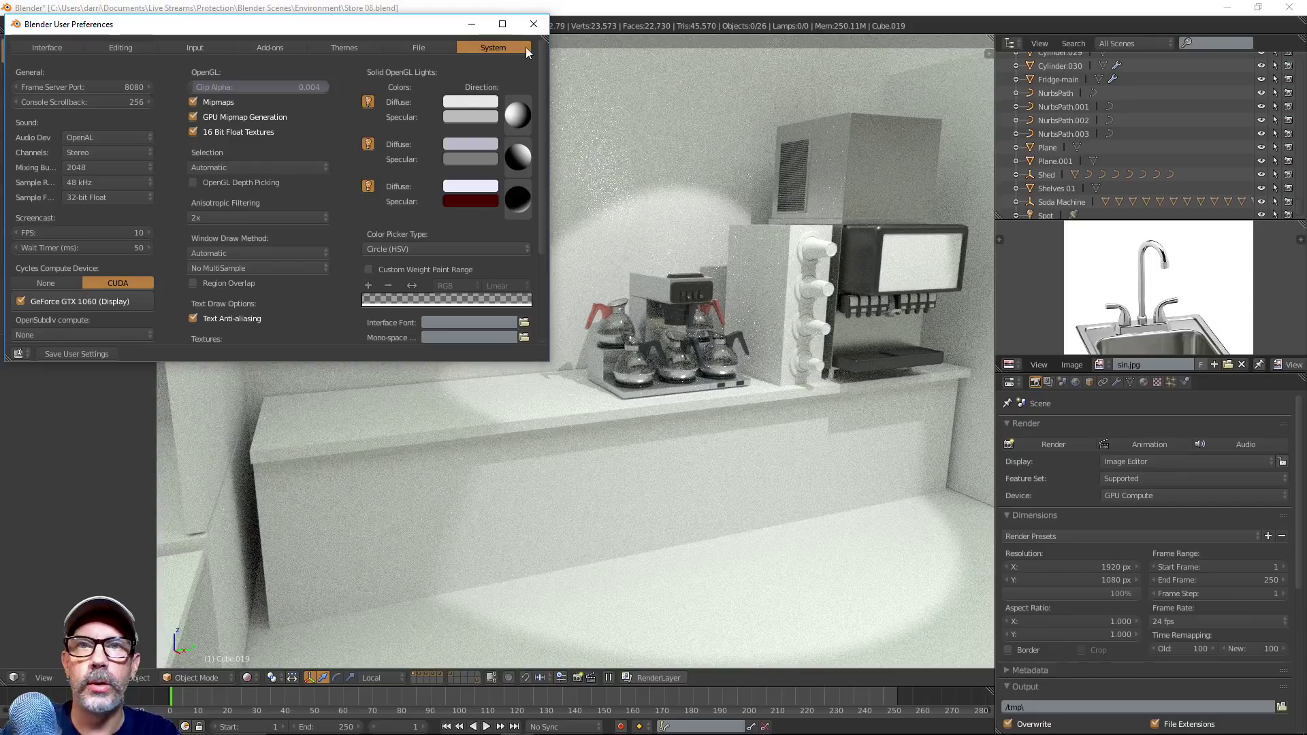
{"action": "left_click_drag", "start_coordinate": [431, 25], "coordinate": [455, 53]}
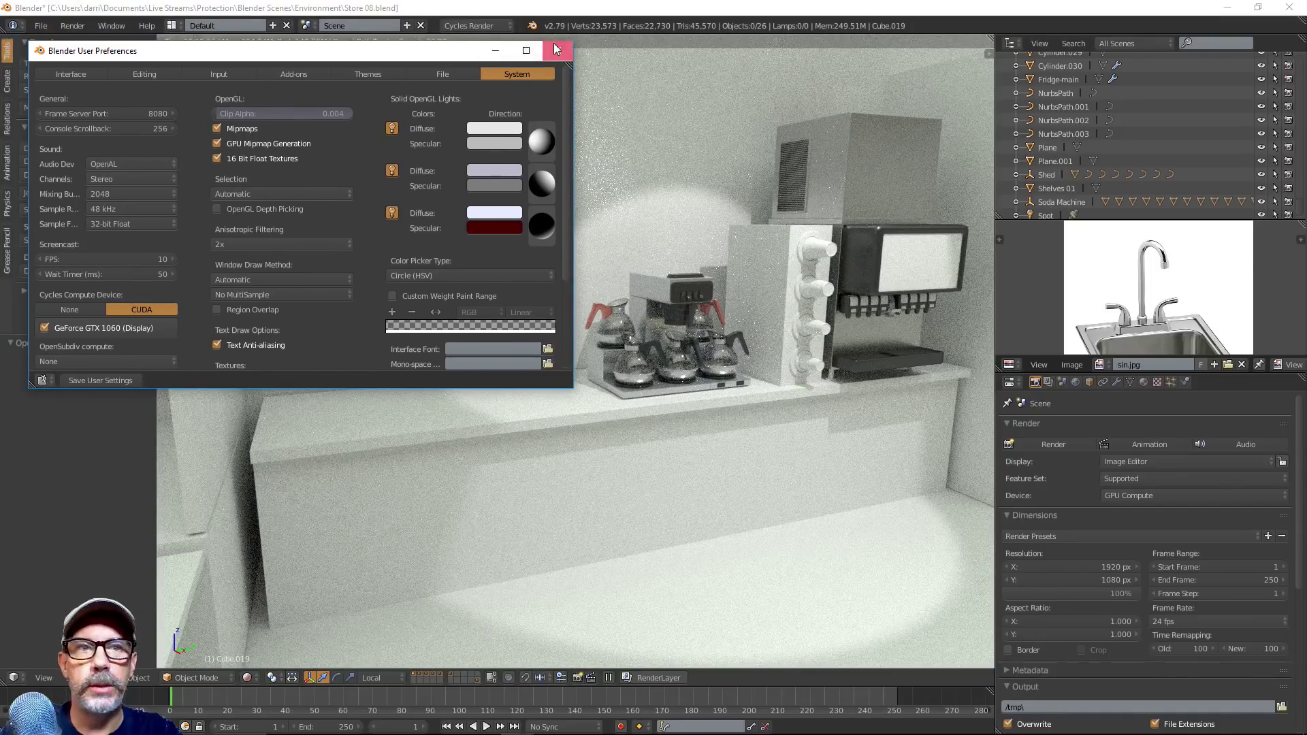
{"action": "left_click", "coordinate": [552, 51]}
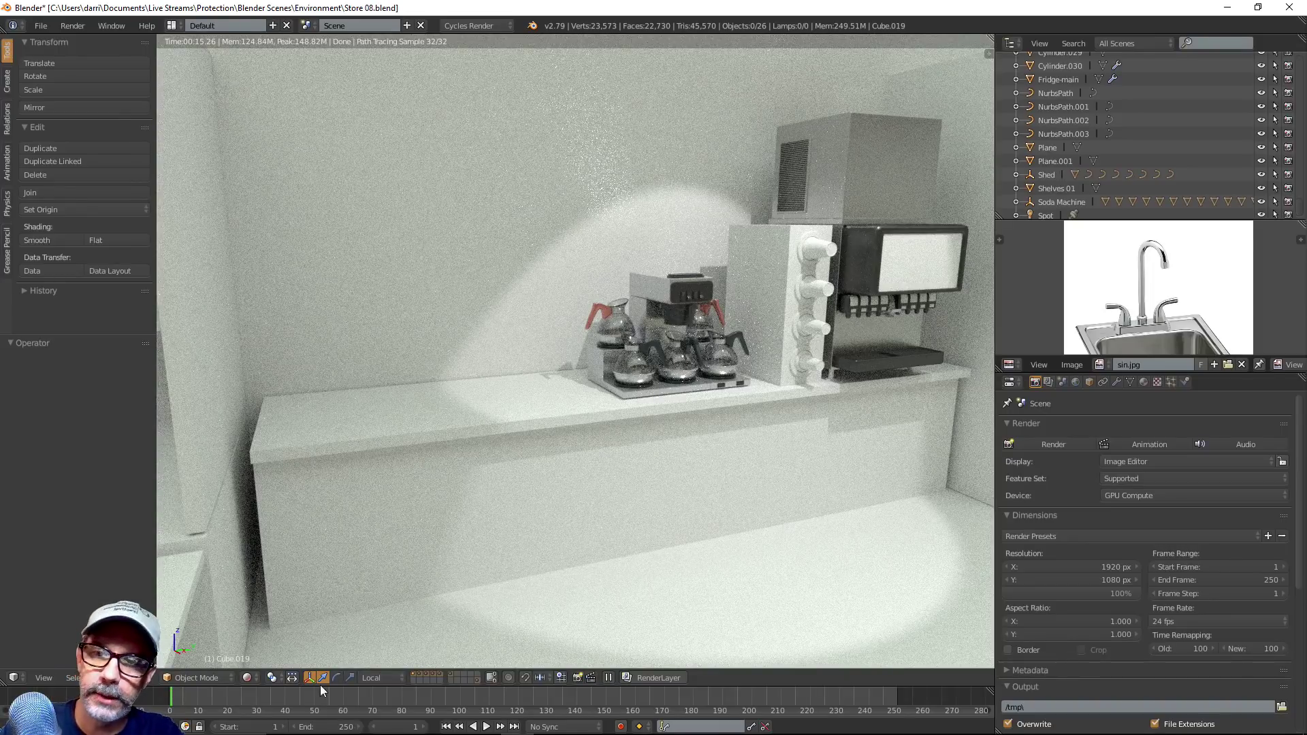
Switch the viewport shading back to Texture and frame the empty end of the counter
{"action": "left_click", "coordinate": [248, 678]}
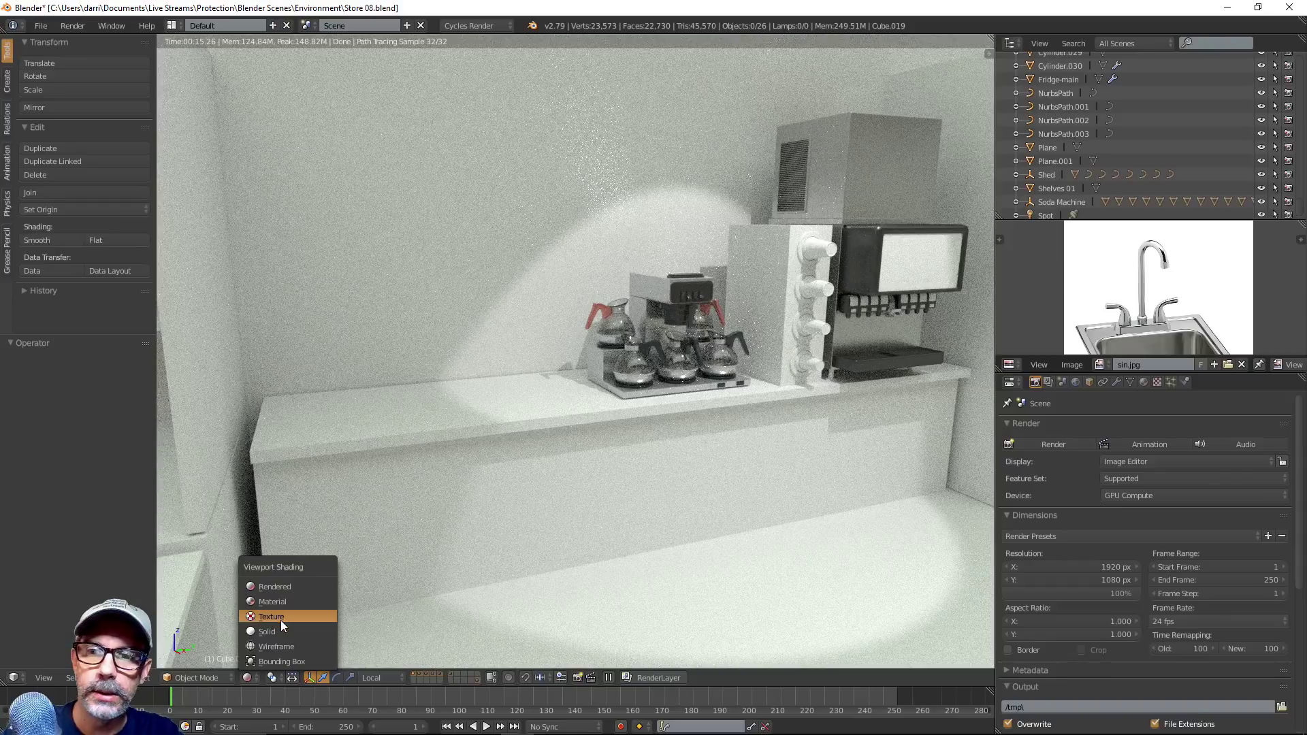
{"action": "left_click", "coordinate": [279, 647]}
{"action": "mouse_move", "coordinate": [528, 475]}
{"action": "middle_mouse_down"}
{"action": "mouse_move", "coordinate": [598, 467]}
{"action": "mouse_move", "coordinate": [565, 461]}
{"action": "mouse_move", "coordinate": [652, 413]}
{"action": "middle_mouse_up"}
{"action": "scroll", "coordinate": [565, 455], "scroll_direction": "up", "scroll_amount": 2}
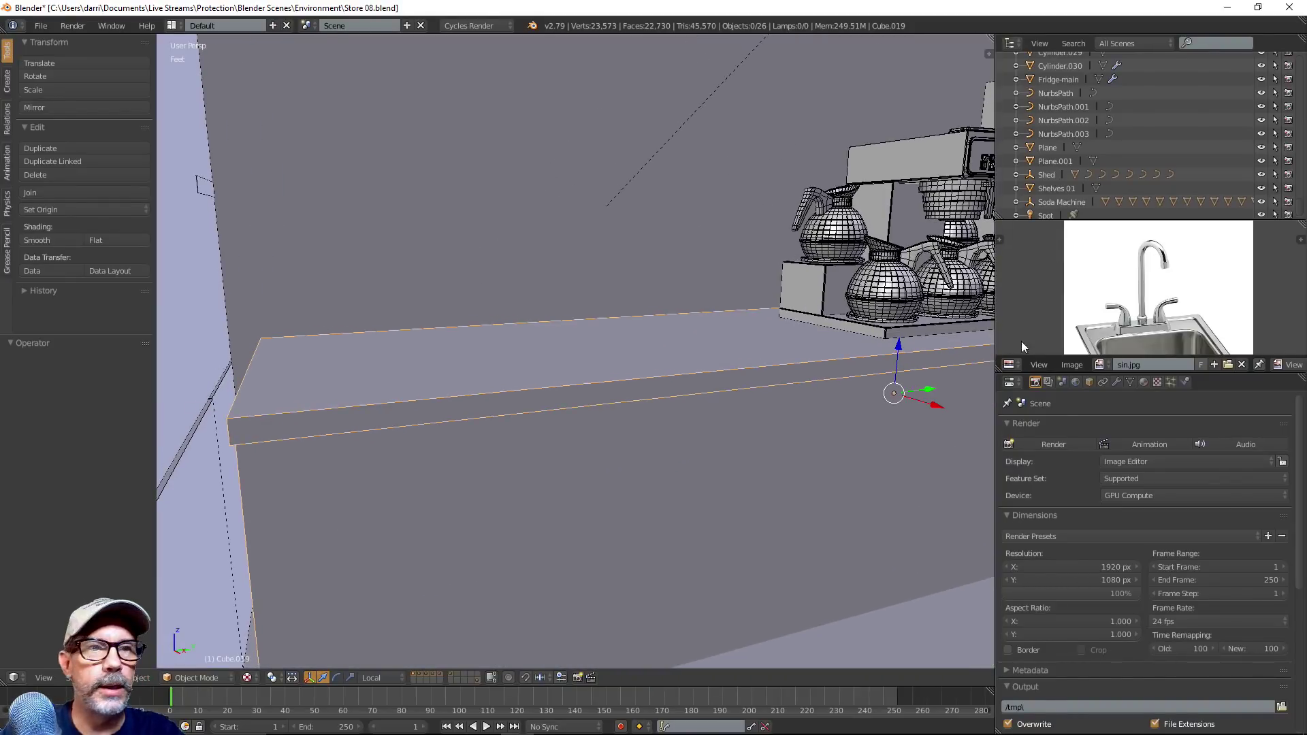
Enlarge the reference image area so the whole sink photo fits, including the faucet and basin
{"action": "scroll", "coordinate": [1142, 313], "scroll_direction": "down", "scroll_amount": 1}
{"action": "scroll", "coordinate": [1144, 318], "scroll_direction": "up", "scroll_amount": 1}
{"action": "scroll", "coordinate": [1143, 313], "scroll_direction": "down", "scroll_amount": 1}
{"action": "scroll", "coordinate": [1143, 299], "scroll_direction": "up", "scroll_amount": 1}
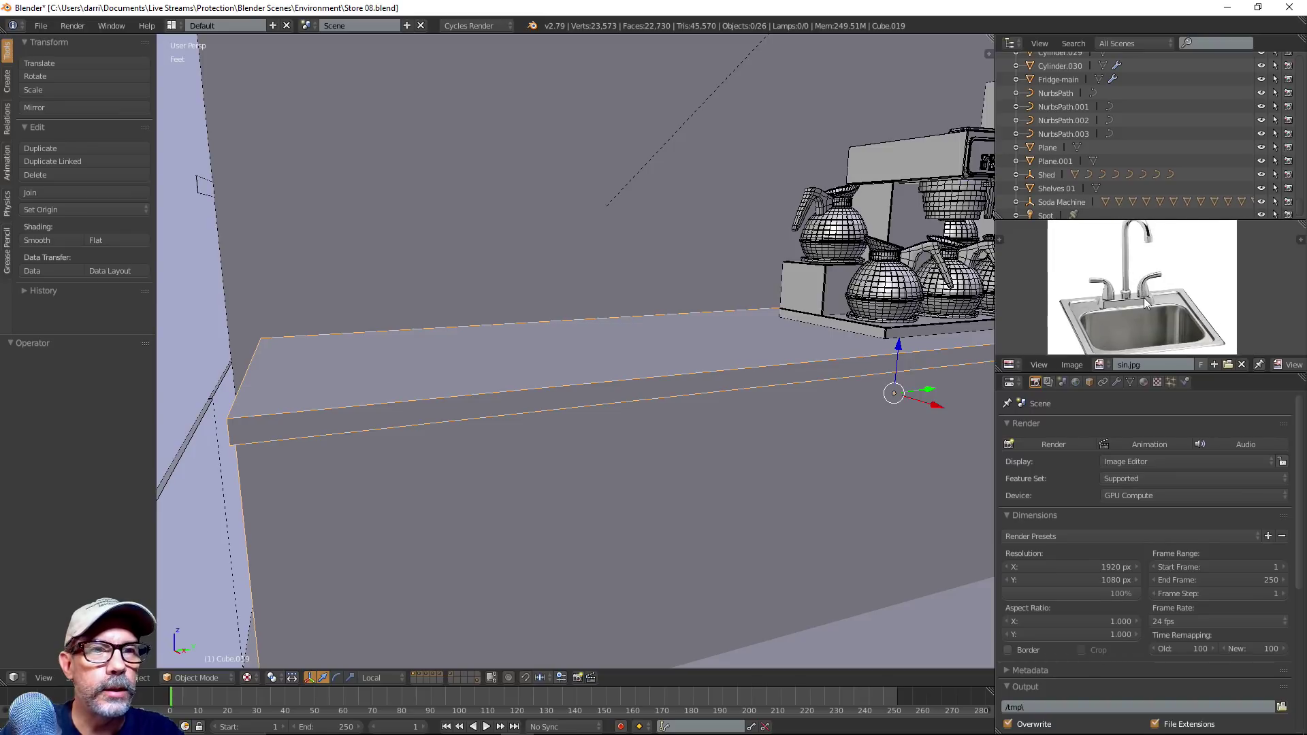
{"action": "left_click_drag", "start_coordinate": [1175, 372], "coordinate": [1181, 464]}
{"action": "scroll", "coordinate": [1172, 382], "scroll_direction": "up", "scroll_amount": 2}
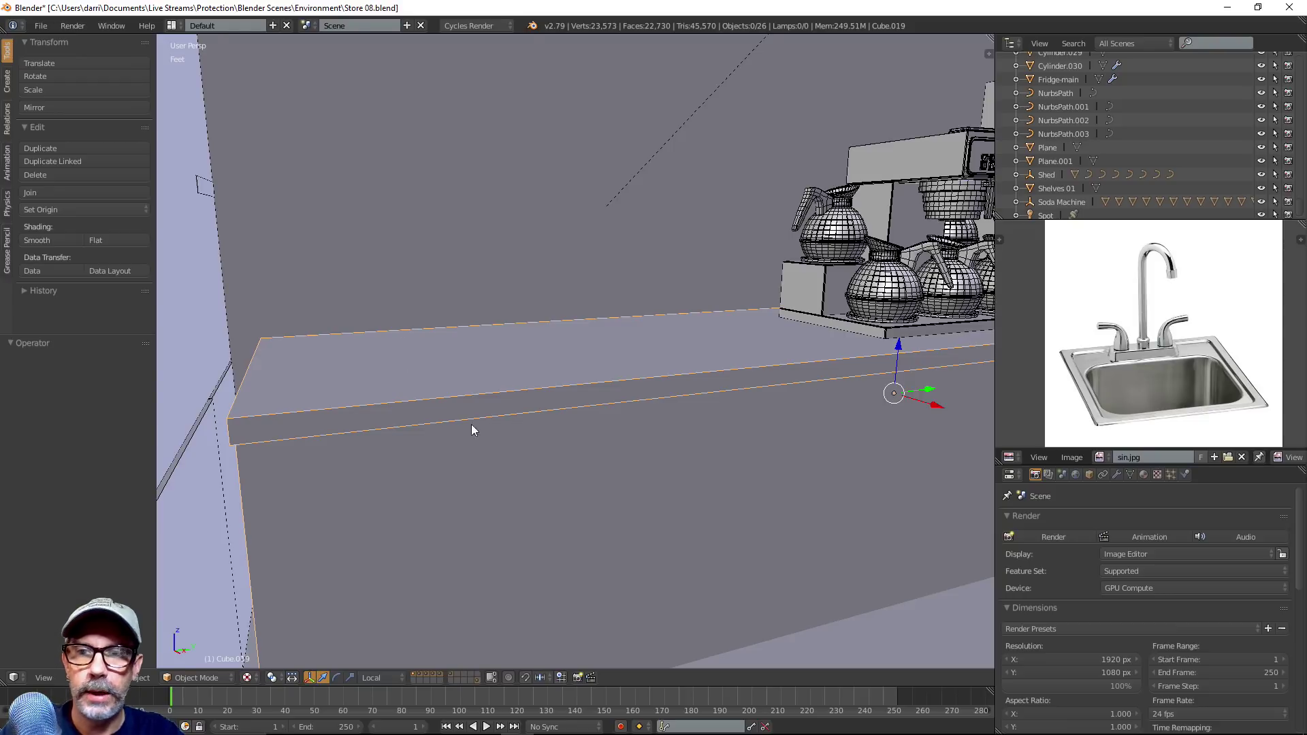
In Edit Mode, add a crosswise loop cut to the counter and slide it near the wall end, at a factor of about 0.92
{"action": "key", "text": "Tab"}
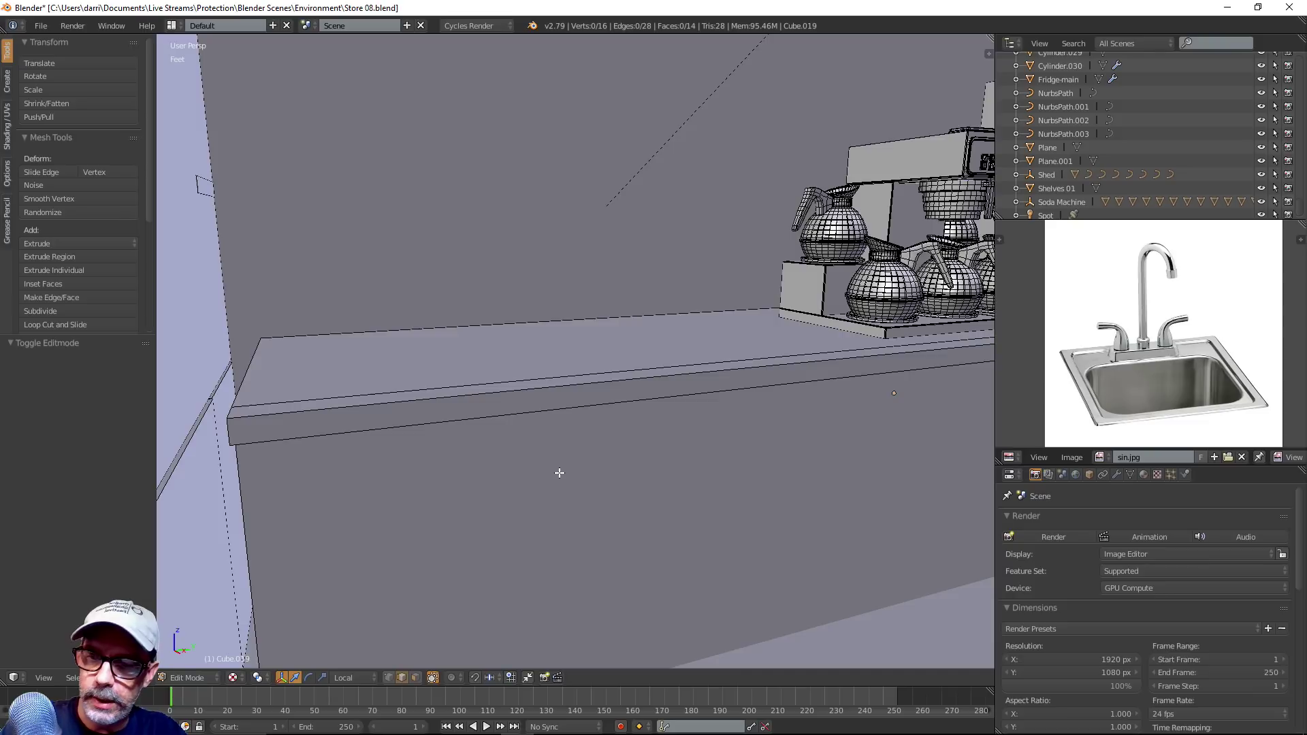
{"action": "key", "text": "ctrl+Tab"}
{"action": "key", "text": "Escape"}
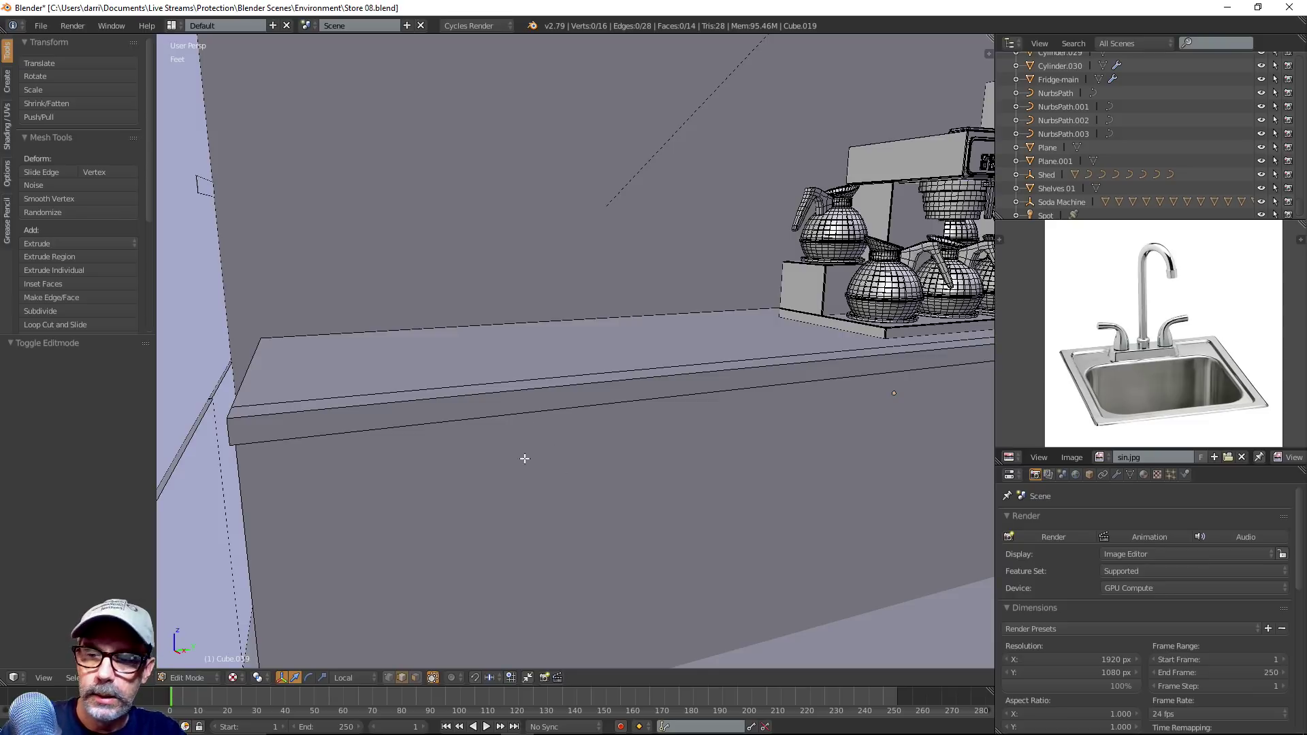
{"action": "middle_click_drag", "start_coordinate": [639, 467], "coordinate": [613, 475]}
{"action": "mouse_move", "coordinate": [642, 475]}
{"action": "middle_mouse_down"}
{"action": "mouse_move", "coordinate": [622, 452]}
{"action": "mouse_move", "coordinate": [640, 493]}
{"action": "middle_mouse_up"}
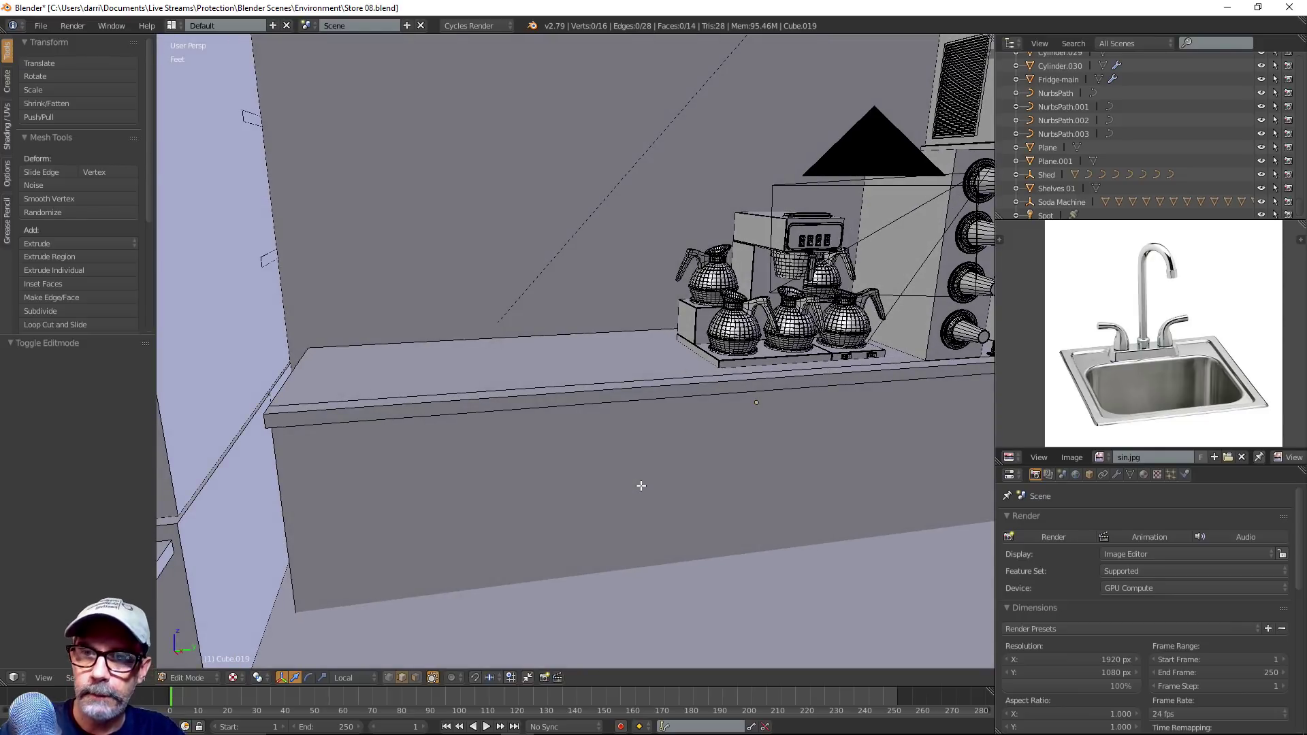
{"action": "key", "text": "ctrl+r"}
{"action": "left_click", "coordinate": [537, 385]}
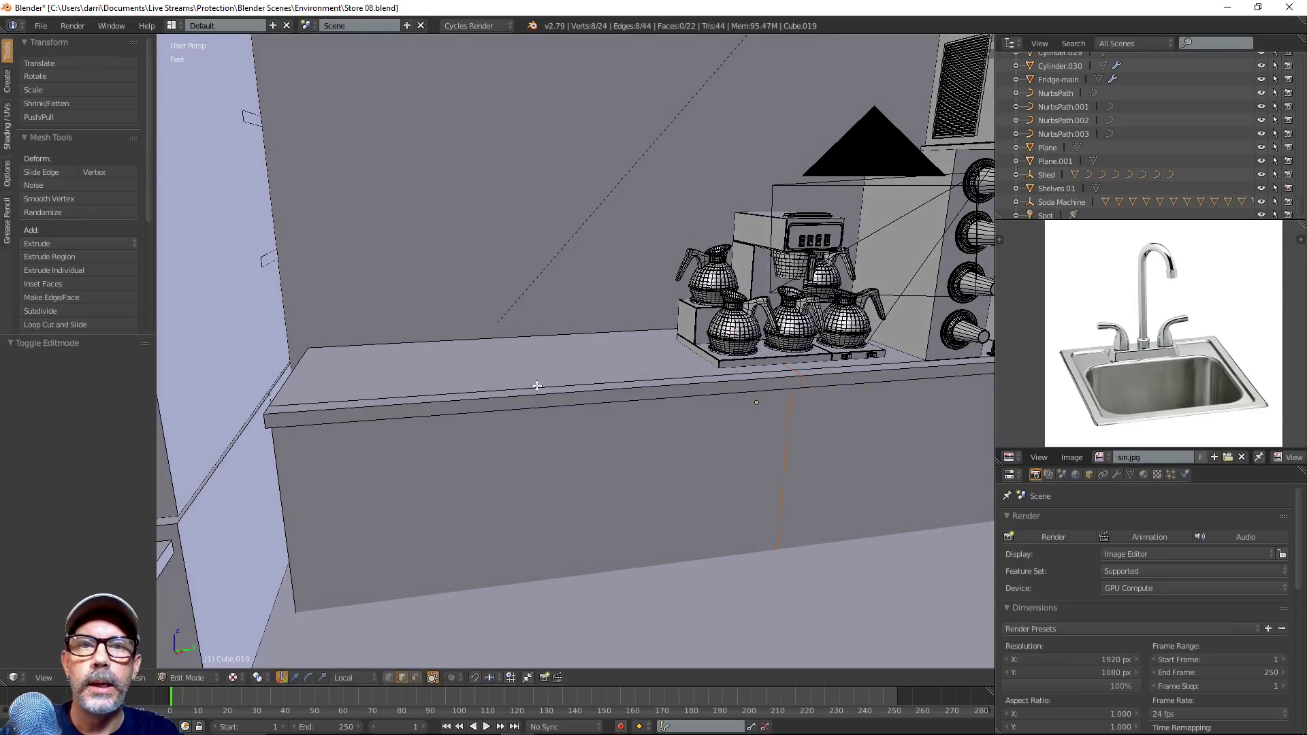
{"action": "left_click", "coordinate": [952, 416]}
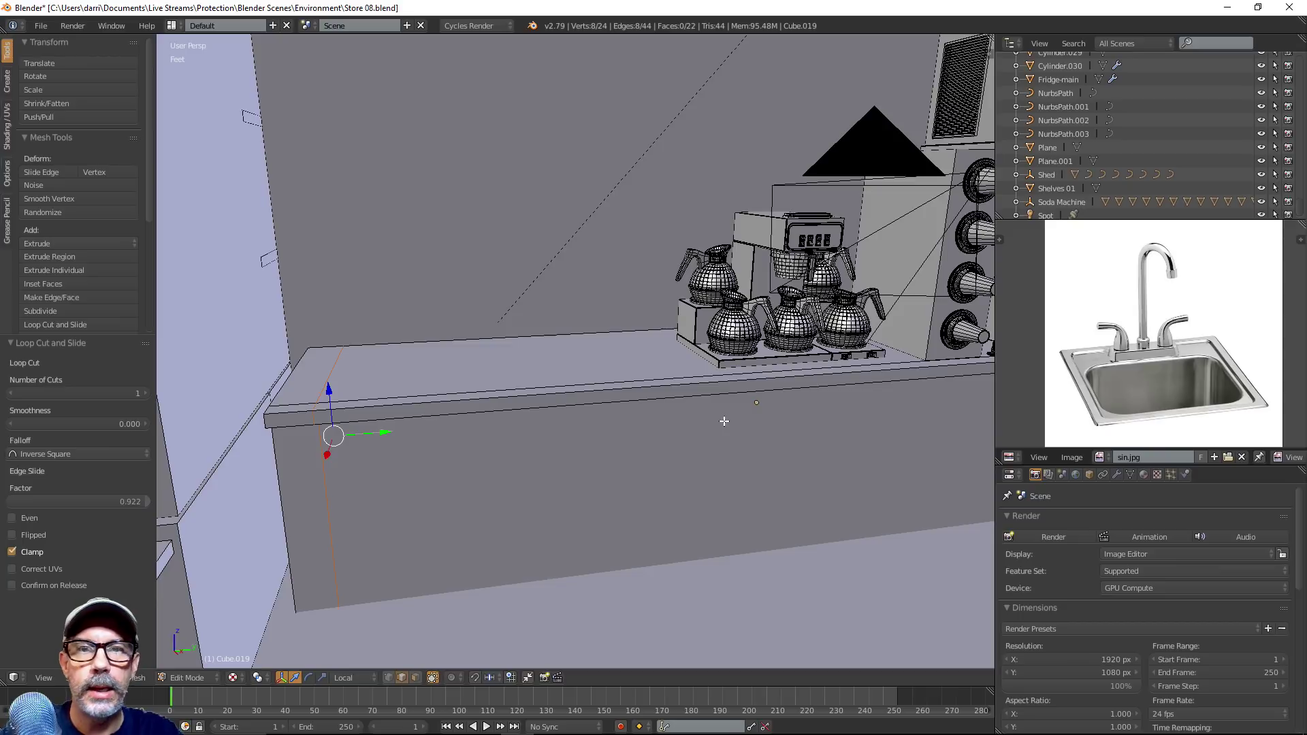
Add a second crosswise loop cut between the first one and the coffee maker, with a slide factor of about 0.69
{"action": "key", "text": "ctrl+r"}
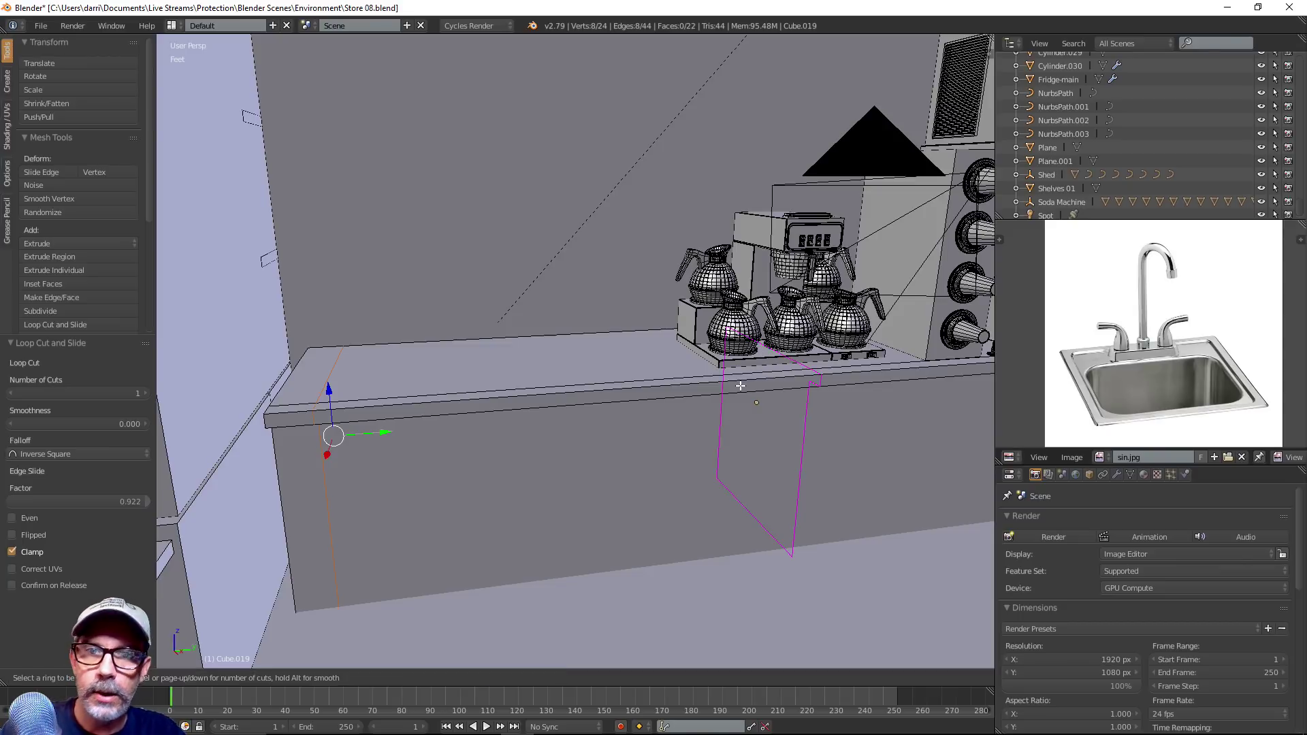
{"action": "left_click", "coordinate": [680, 394]}
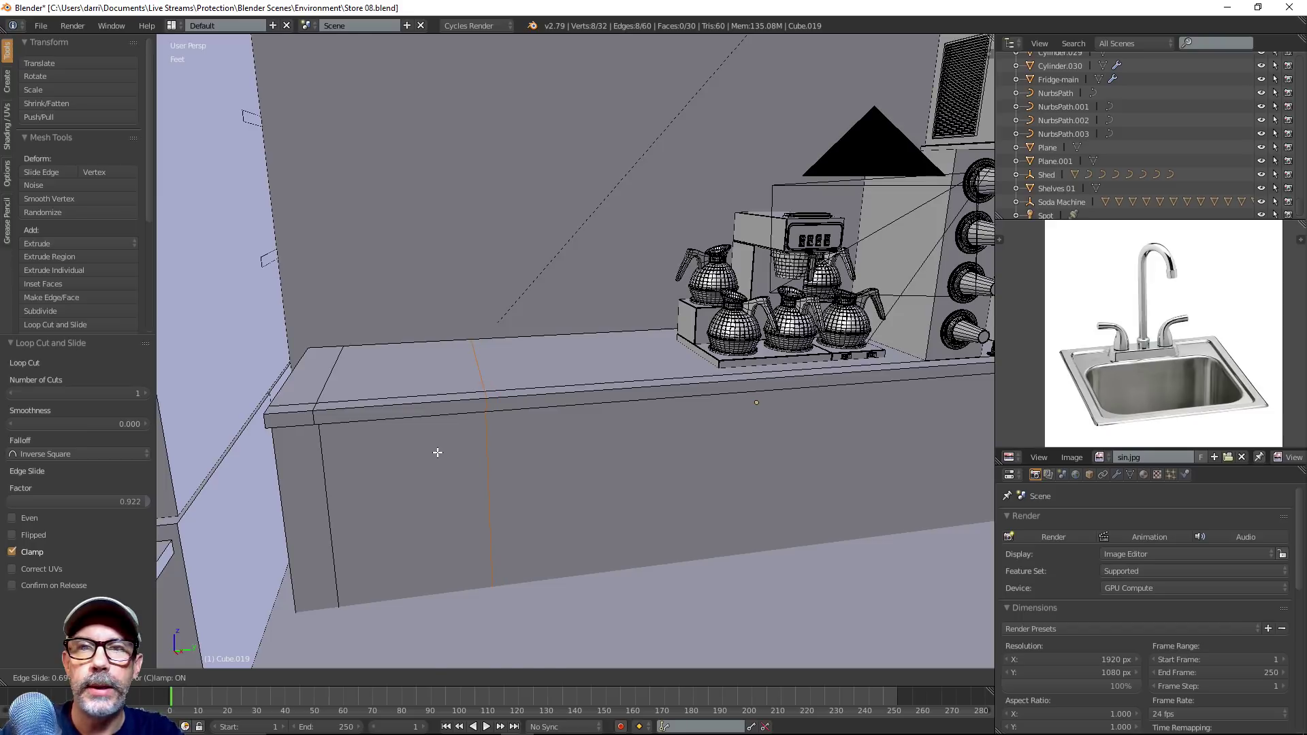
{"action": "left_click", "coordinate": [439, 449]}
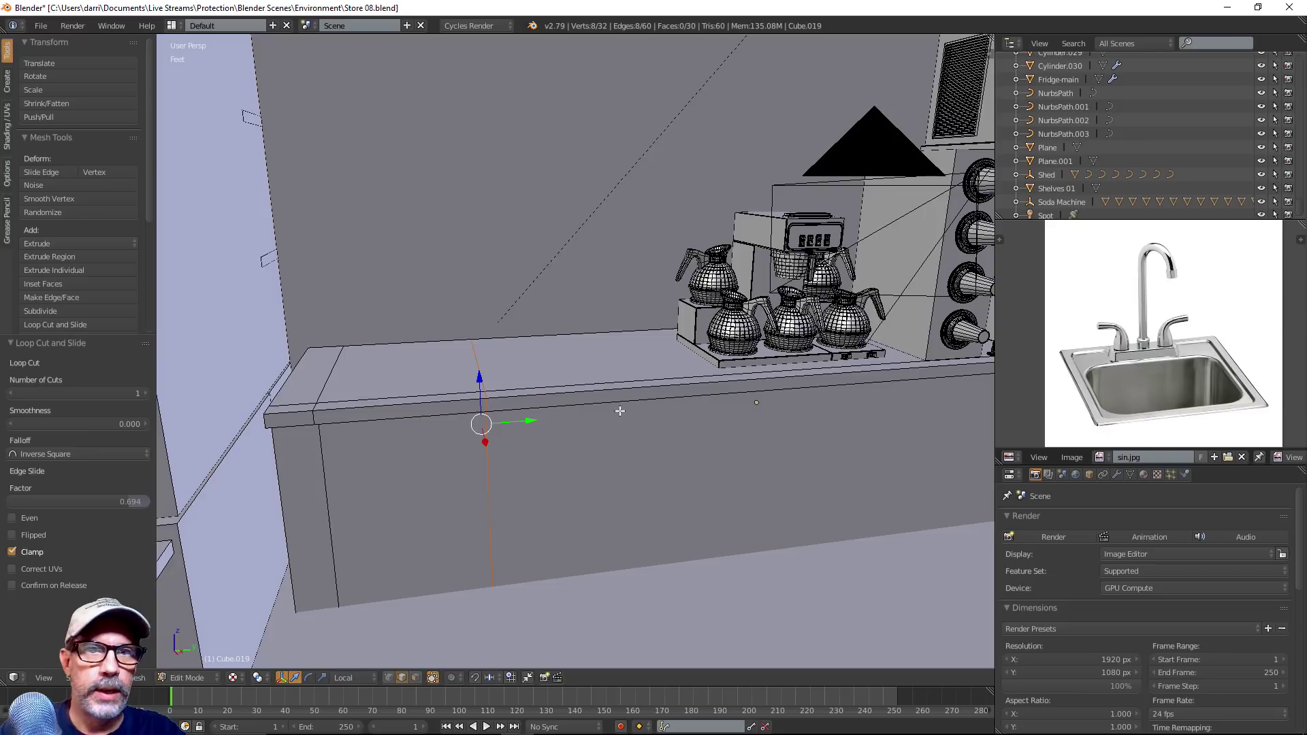
Add a lengthwise loop cut along the countertop and slide it toward the back wall, at a factor of about 0.575
{"action": "middle_click_drag", "start_coordinate": [457, 430], "coordinate": [508, 437]}
{"action": "key", "text": "ctrl+r"}
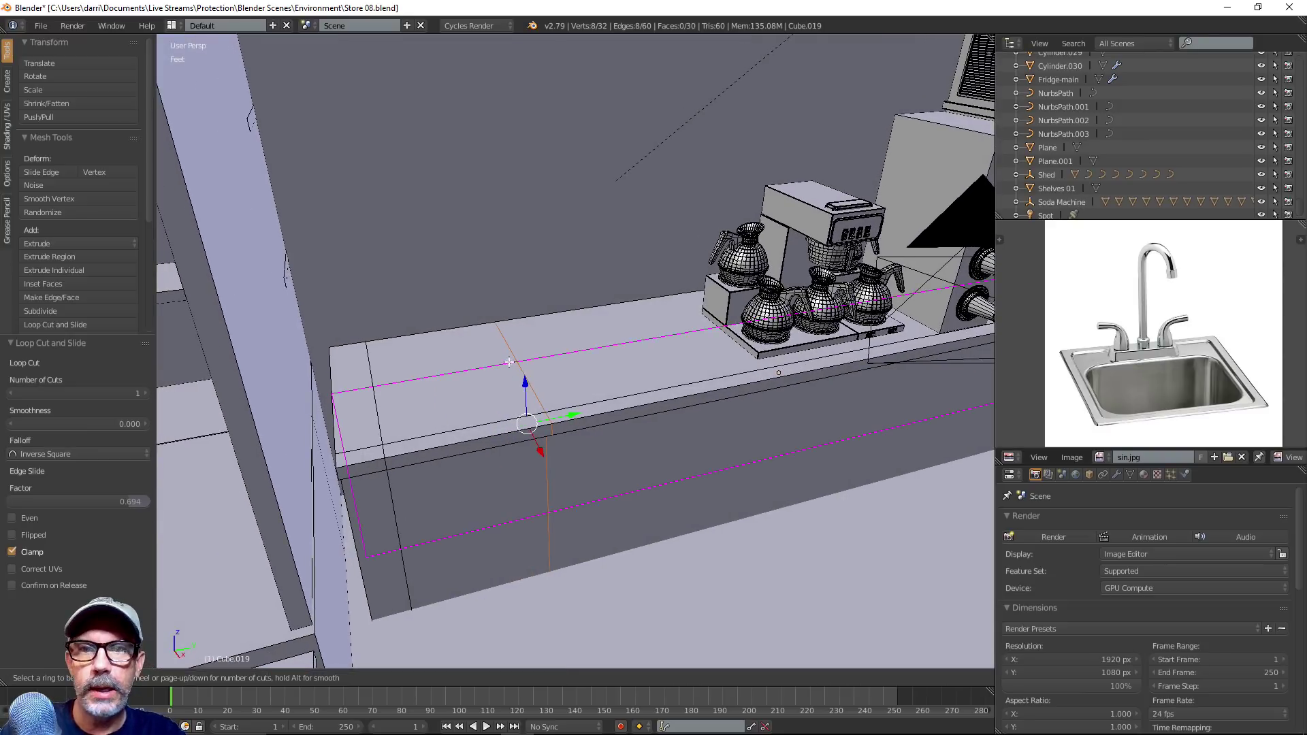
{"action": "left_click", "coordinate": [508, 356]}
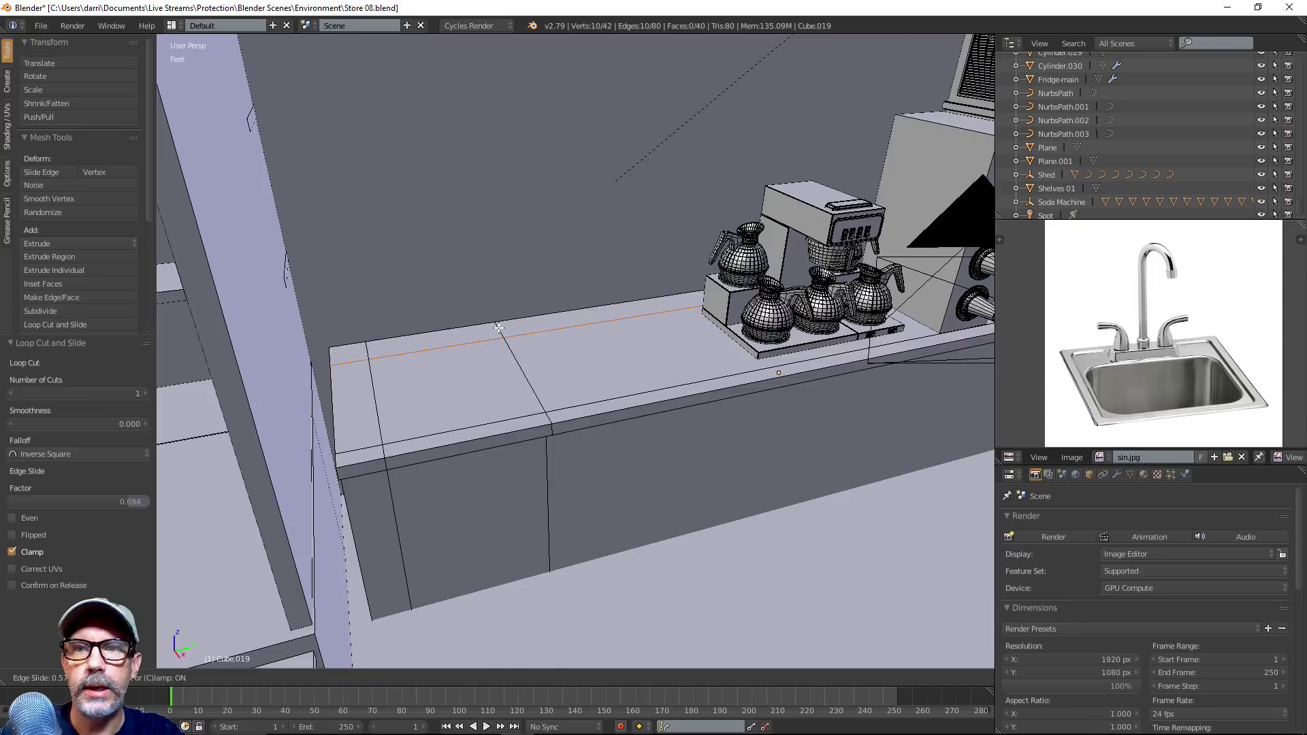
{"action": "left_click", "coordinate": [496, 335]}
Add another lengthwise loop cut and slide it close to the countertop's front edge, at a factor of about -0.871
{"action": "middle_click_drag", "start_coordinate": [529, 436], "coordinate": [482, 416]}
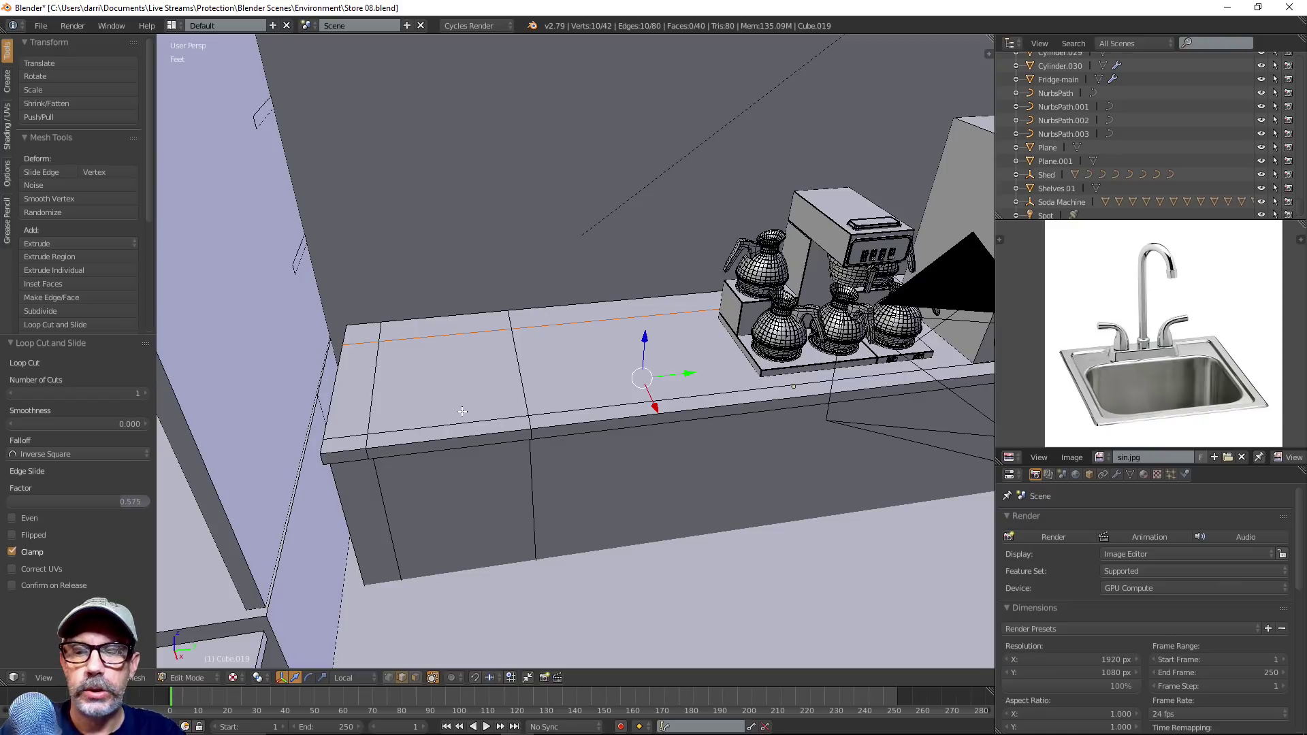
{"action": "key", "text": "ctrl+r"}
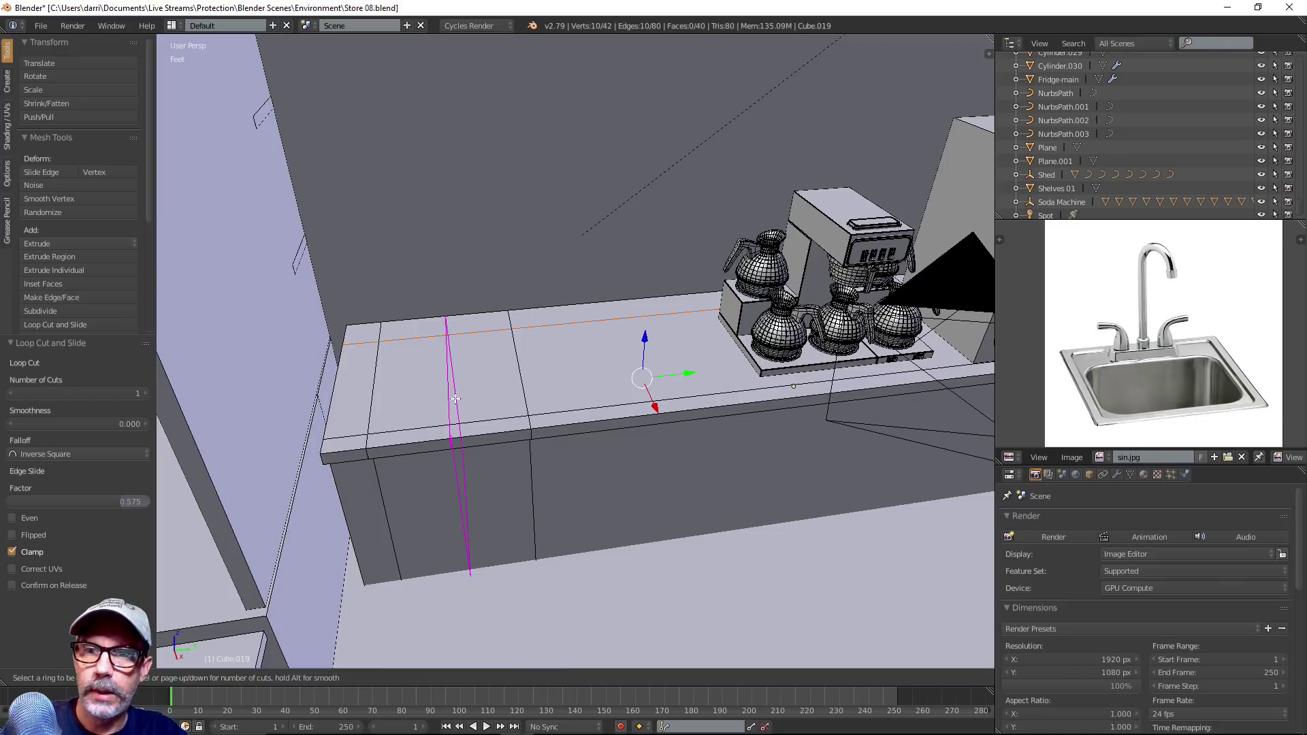
{"action": "left_click", "coordinate": [531, 401]}
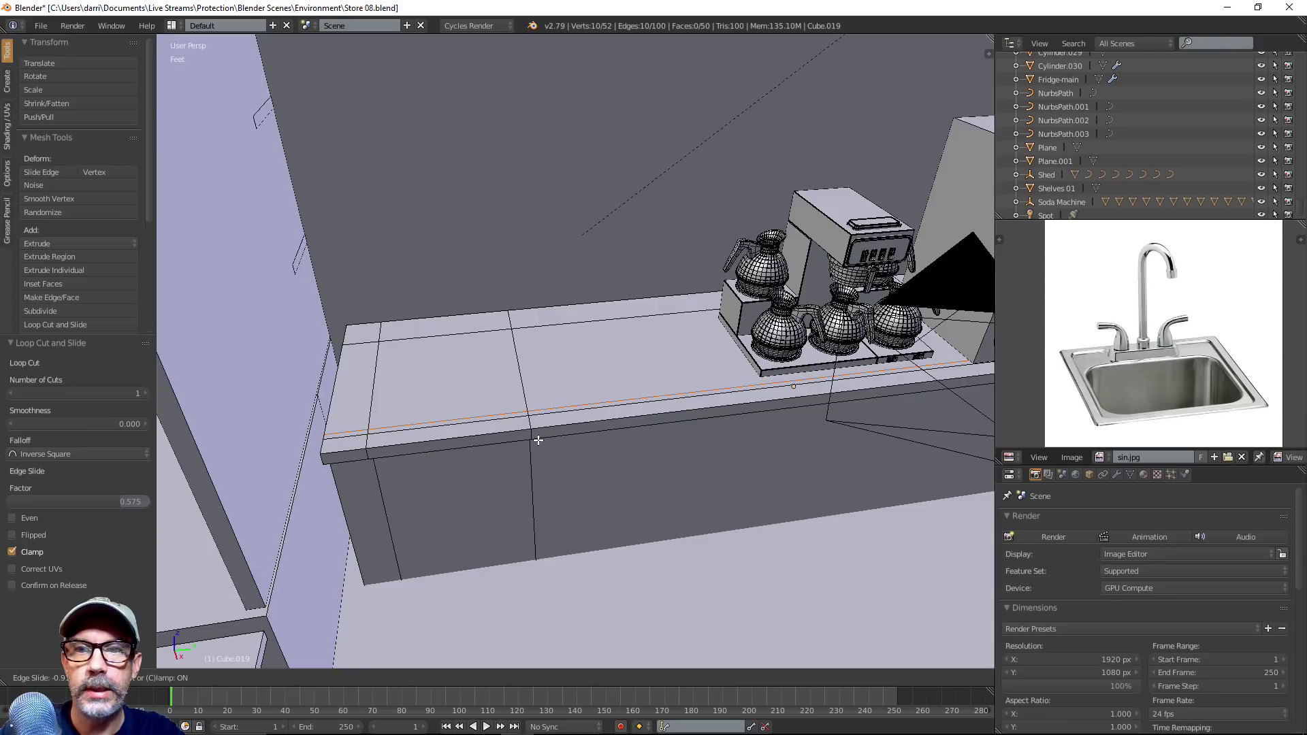
{"action": "left_click", "coordinate": [535, 433]}
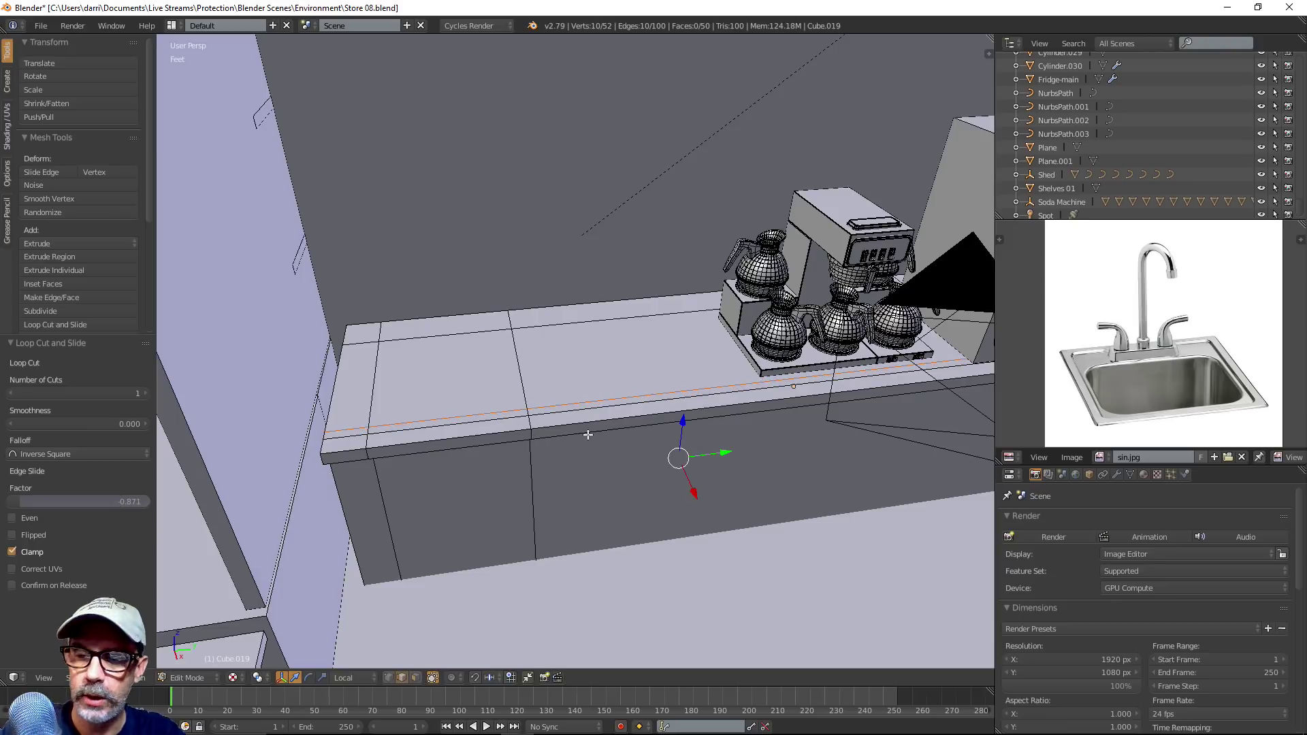
Select the rectangular countertop face enclosed by the four loop cuts and set the viewport shading to Solid
{"action": "middle_click_drag", "start_coordinate": [568, 427], "coordinate": [591, 422]}
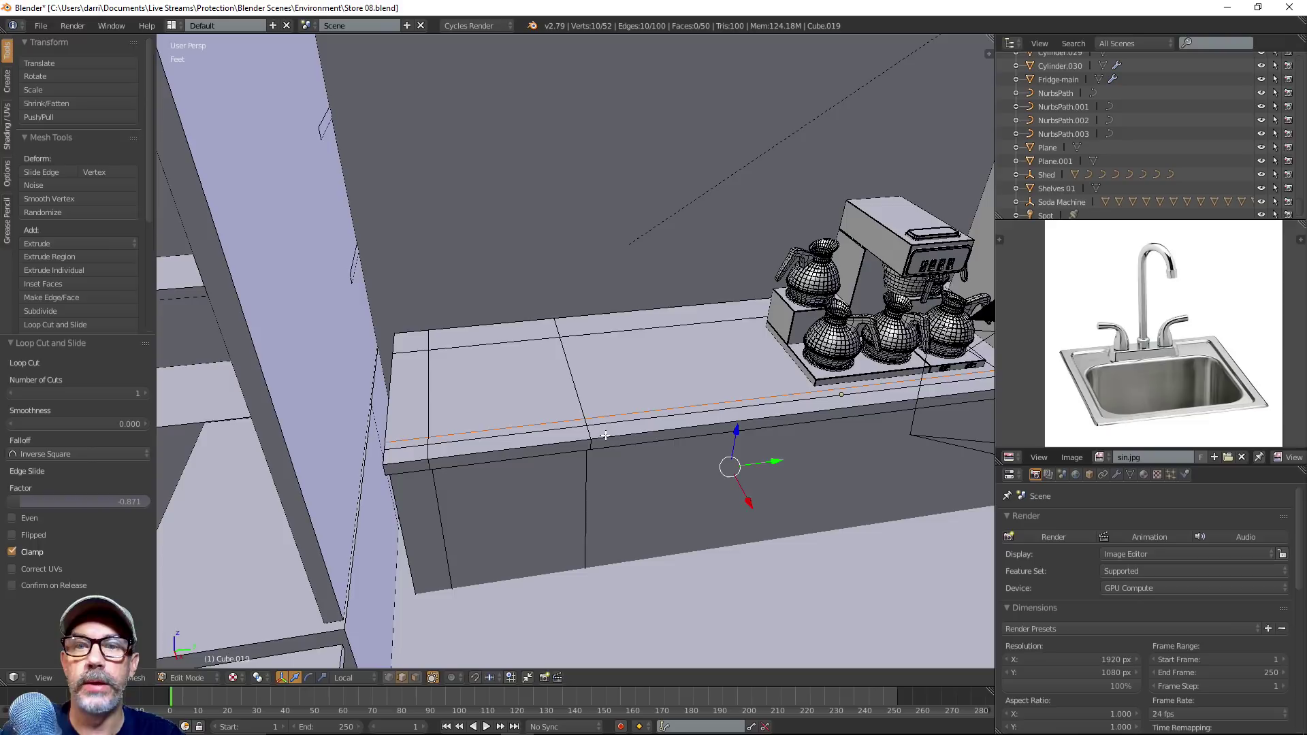
{"action": "key", "text": "3"}
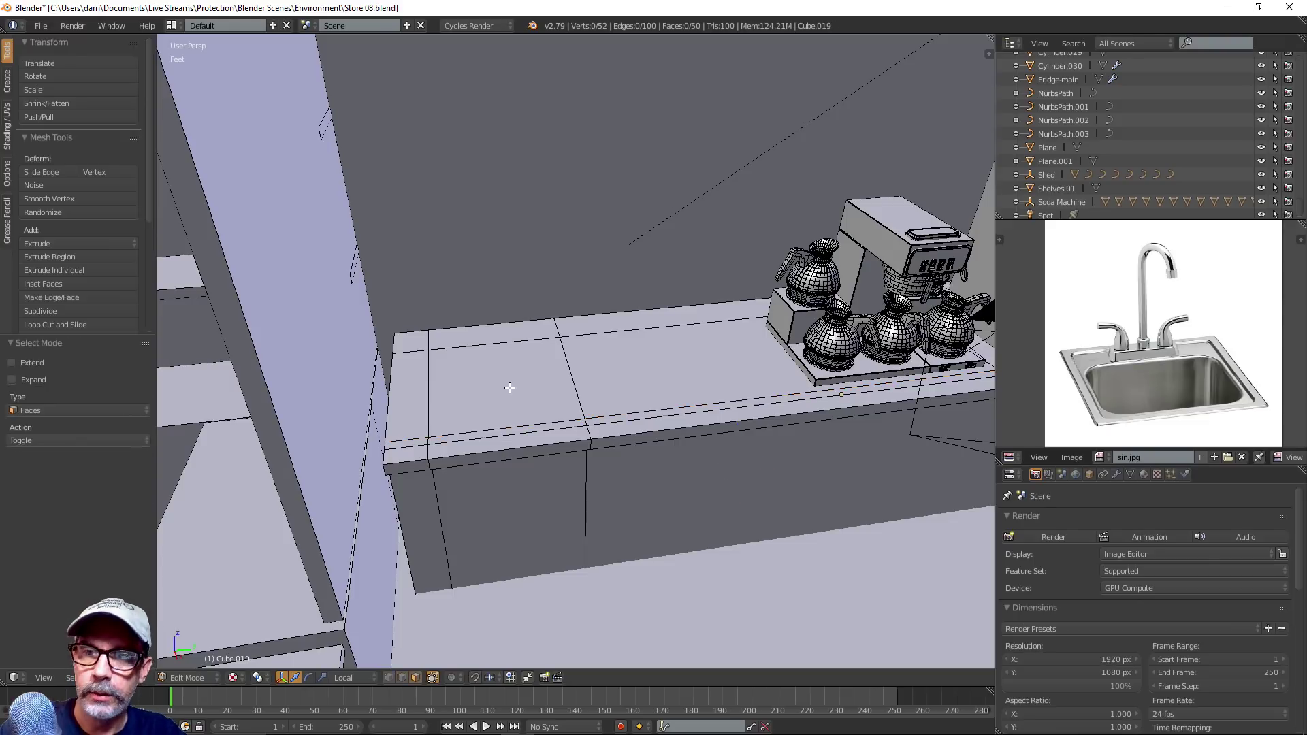
{"action": "right_click", "coordinate": [496, 380]}
{"action": "middle_click_drag", "start_coordinate": [496, 380], "coordinate": [510, 378]}
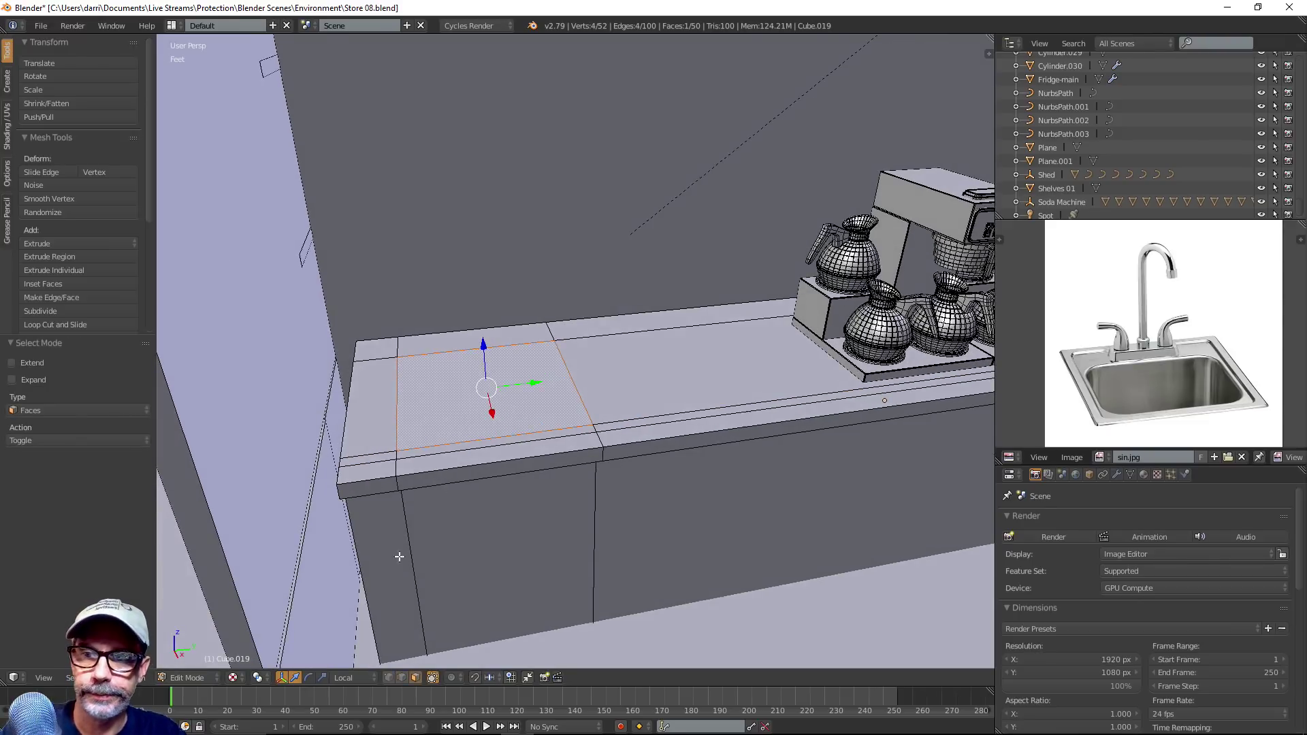
{"action": "left_click", "coordinate": [238, 678]}
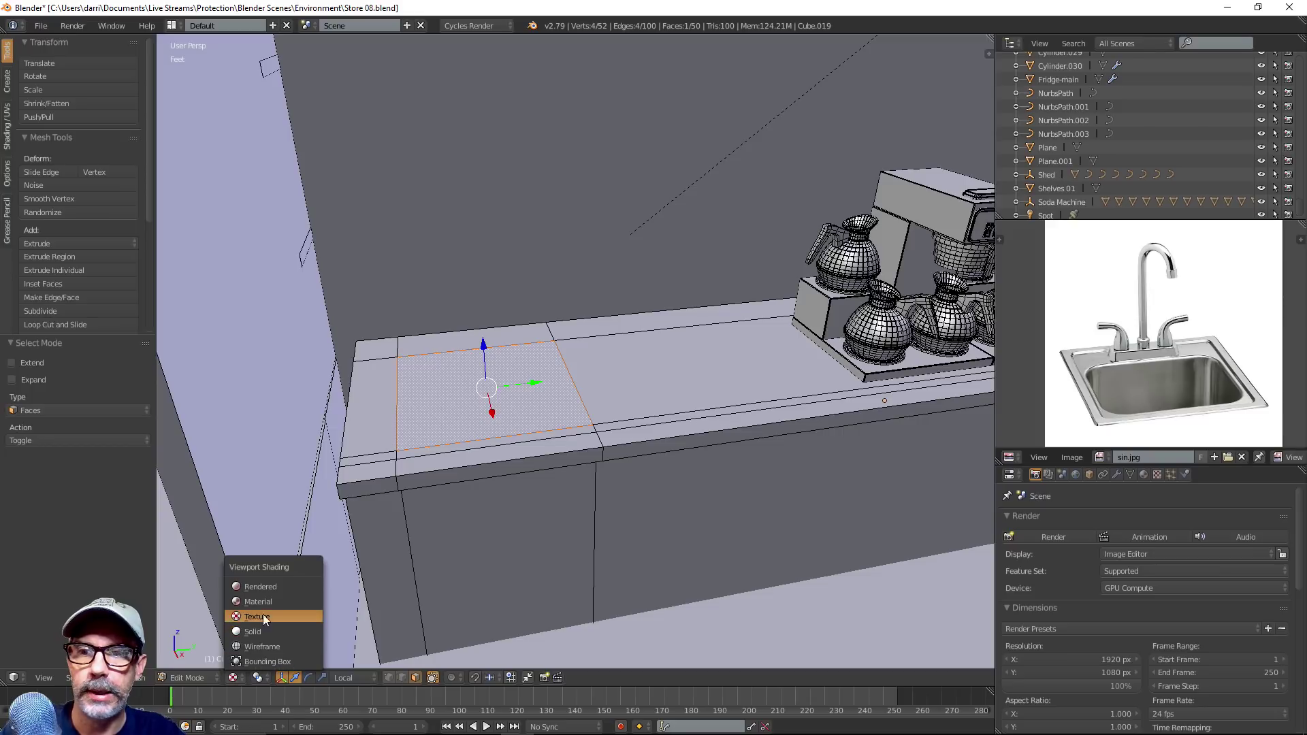
{"action": "left_click", "coordinate": [260, 631]}
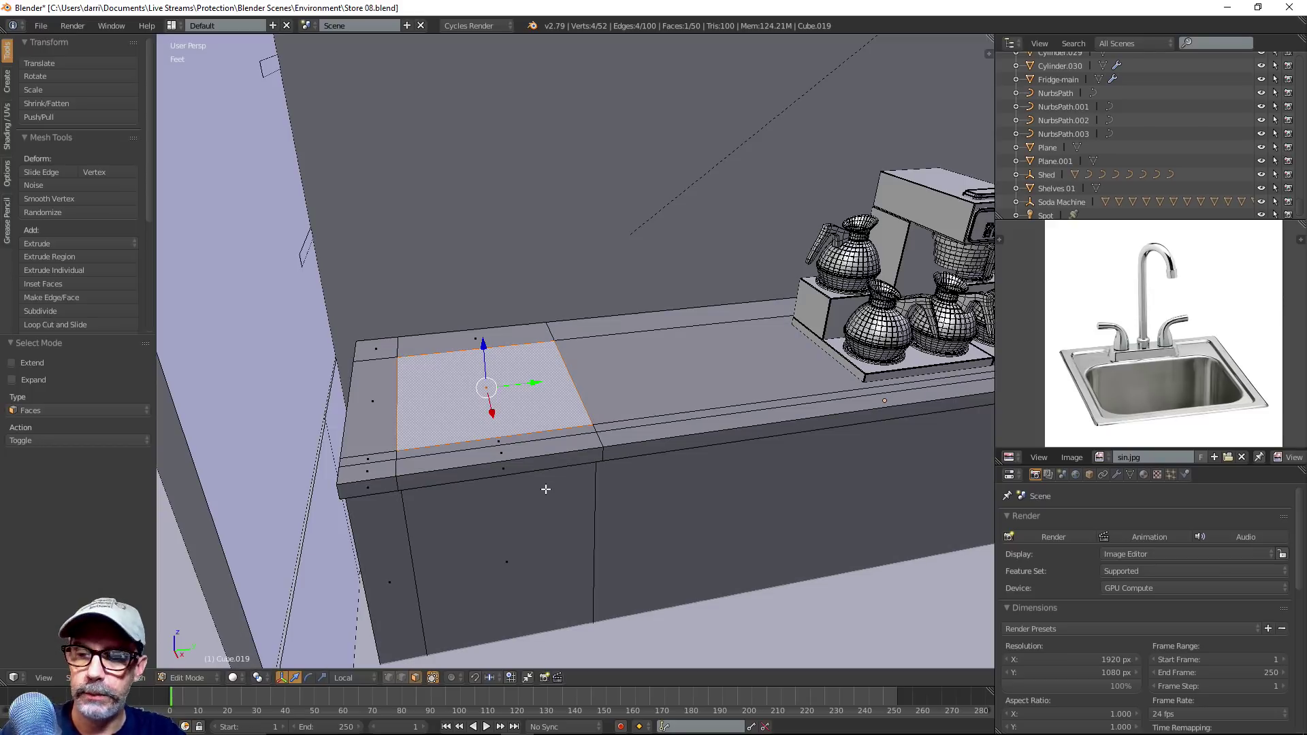
{"action": "mouse_move", "coordinate": [545, 481]}
{"action": "middle_mouse_down"}
{"action": "mouse_move", "coordinate": [594, 427]}
{"action": "mouse_move", "coordinate": [595, 449]}
{"action": "mouse_move", "coordinate": [664, 457]}
{"action": "middle_mouse_up"}
{"action": "scroll", "coordinate": [622, 452], "scroll_direction": "up", "scroll_amount": 2}
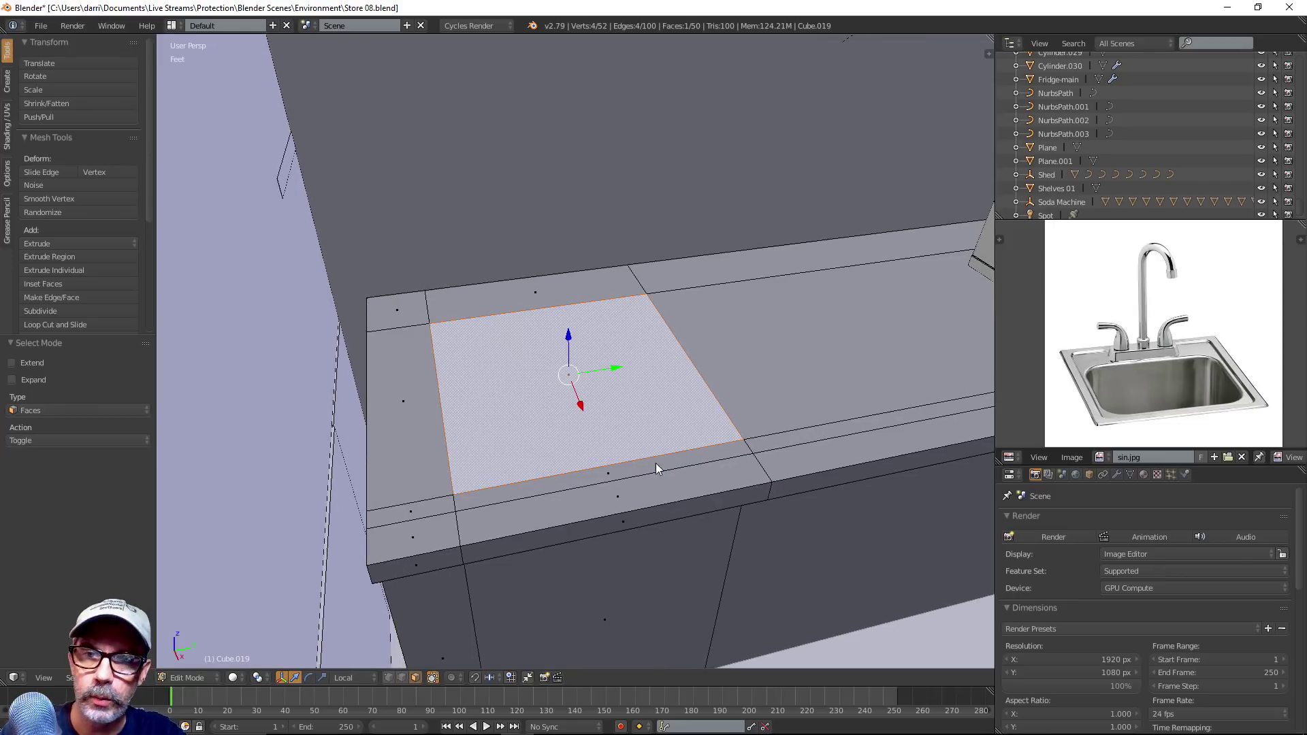
Snap the 3D cursor to the center of the selected countertop face, keeping that face selected
{"action": "key", "text": "shift+s"}
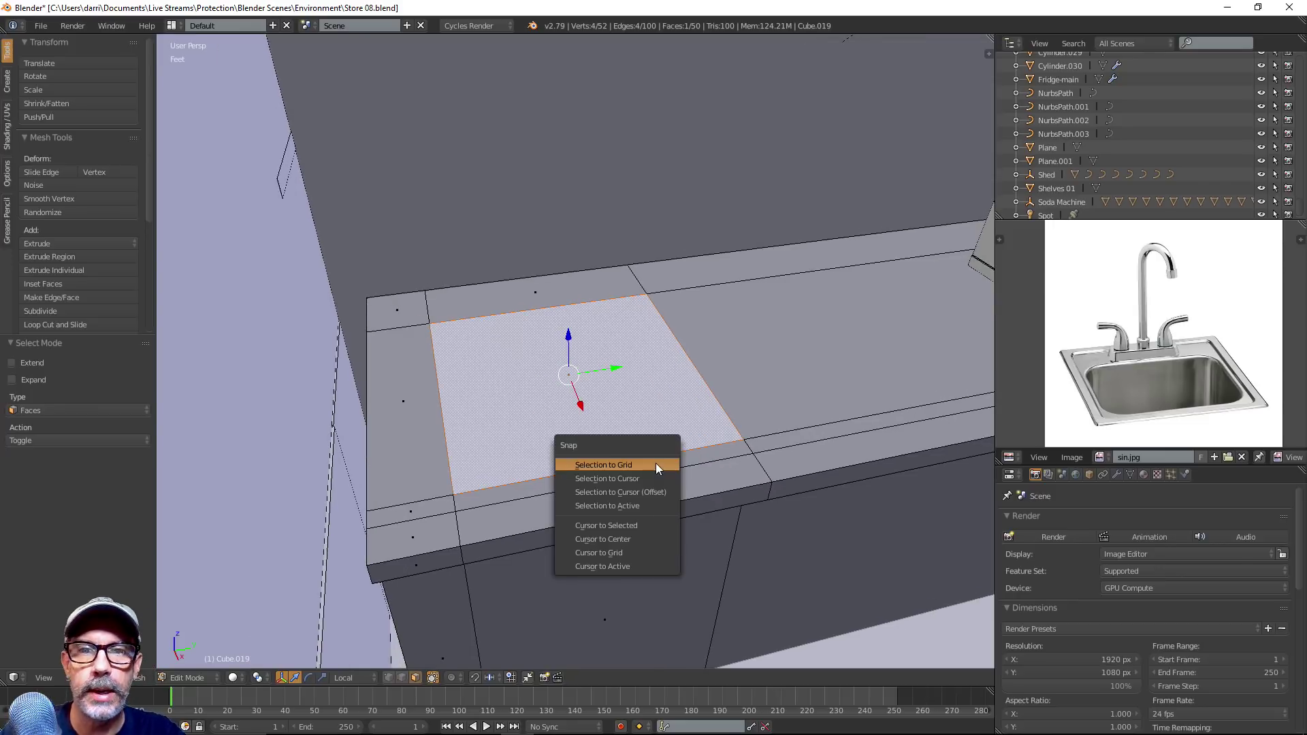
{"action": "left_click", "coordinate": [645, 528]}
{"action": "key", "text": "a"}
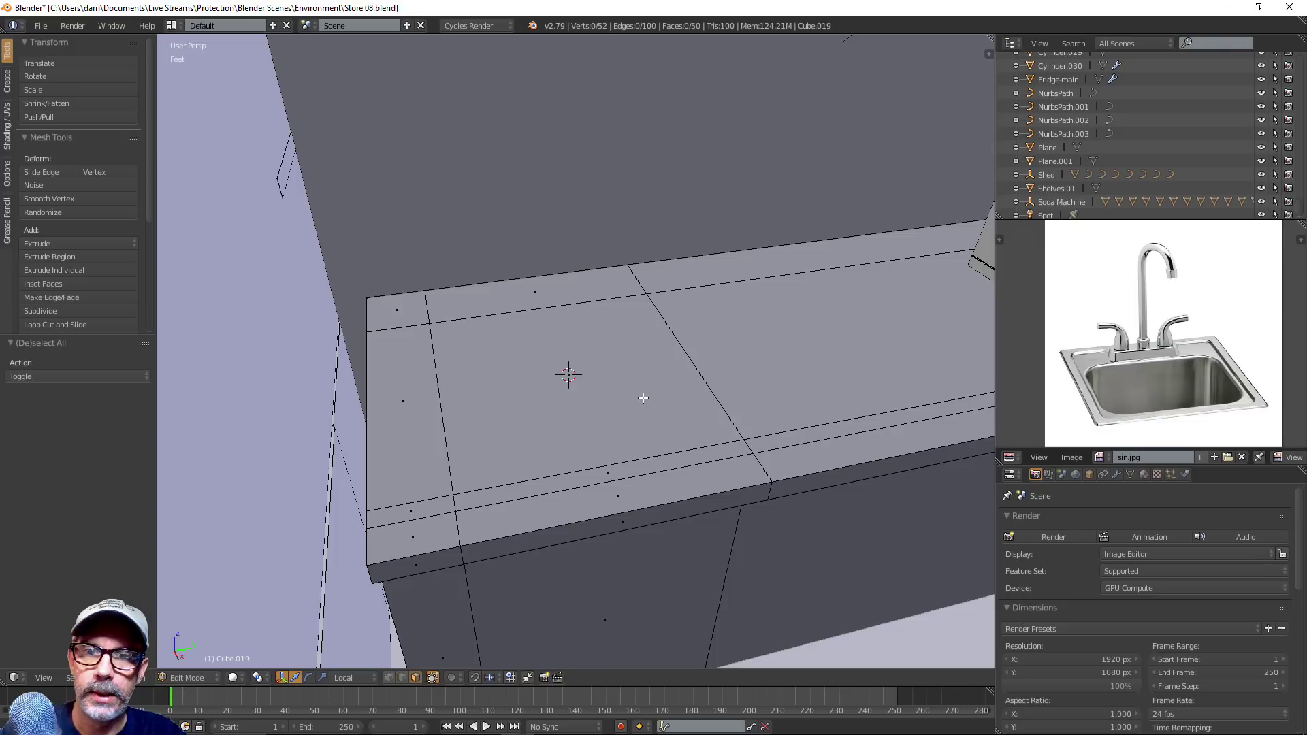
{"action": "key", "text": "a"}
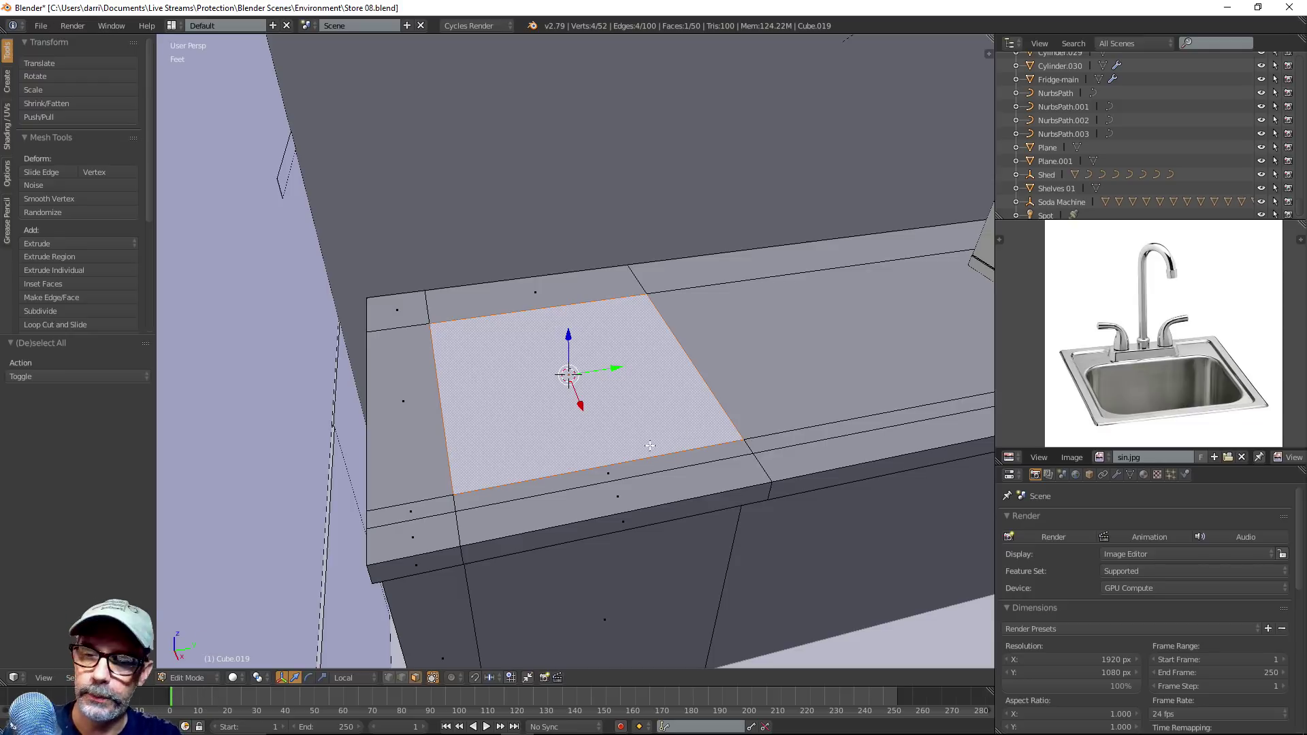
Delete the selected face to open a rectangular sink hole in the countertop
{"action": "middle_click_drag", "start_coordinate": [817, 461], "coordinate": [786, 450], "text": "shift"}
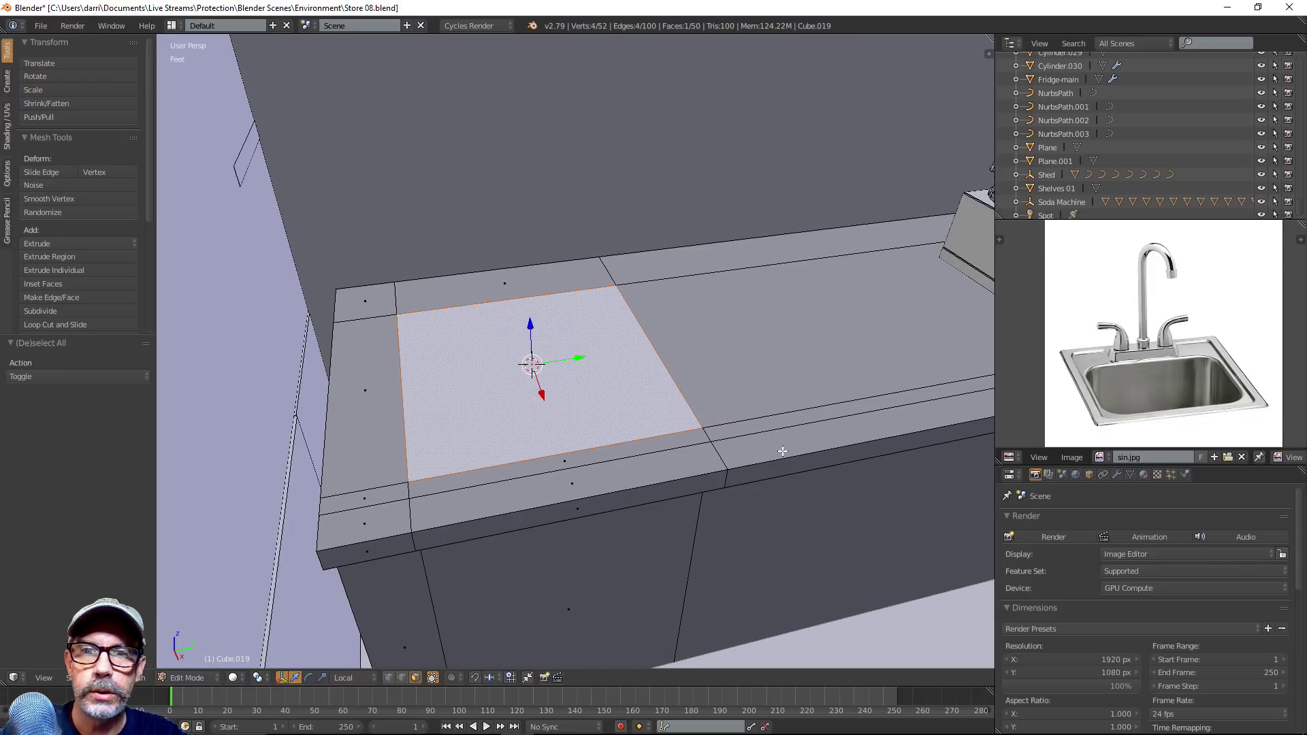
{"action": "key", "text": "x"}
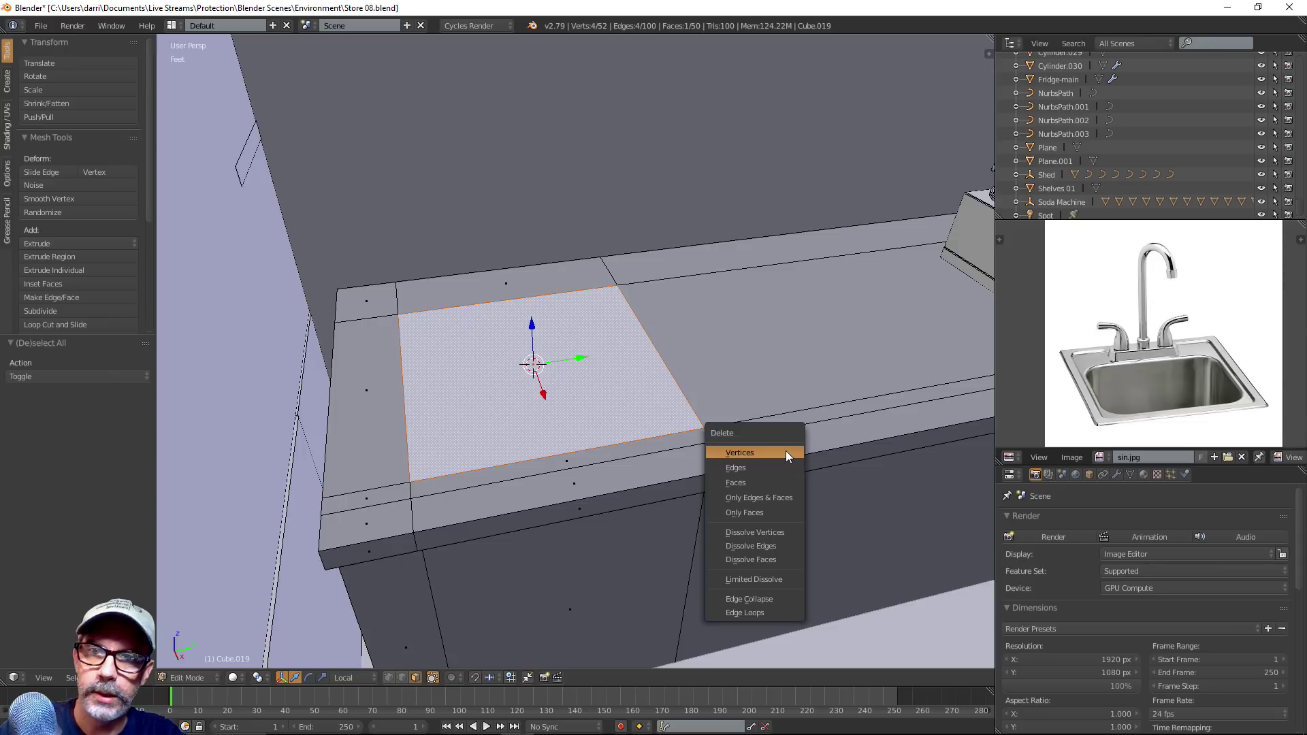
{"action": "left_click", "coordinate": [756, 482]}
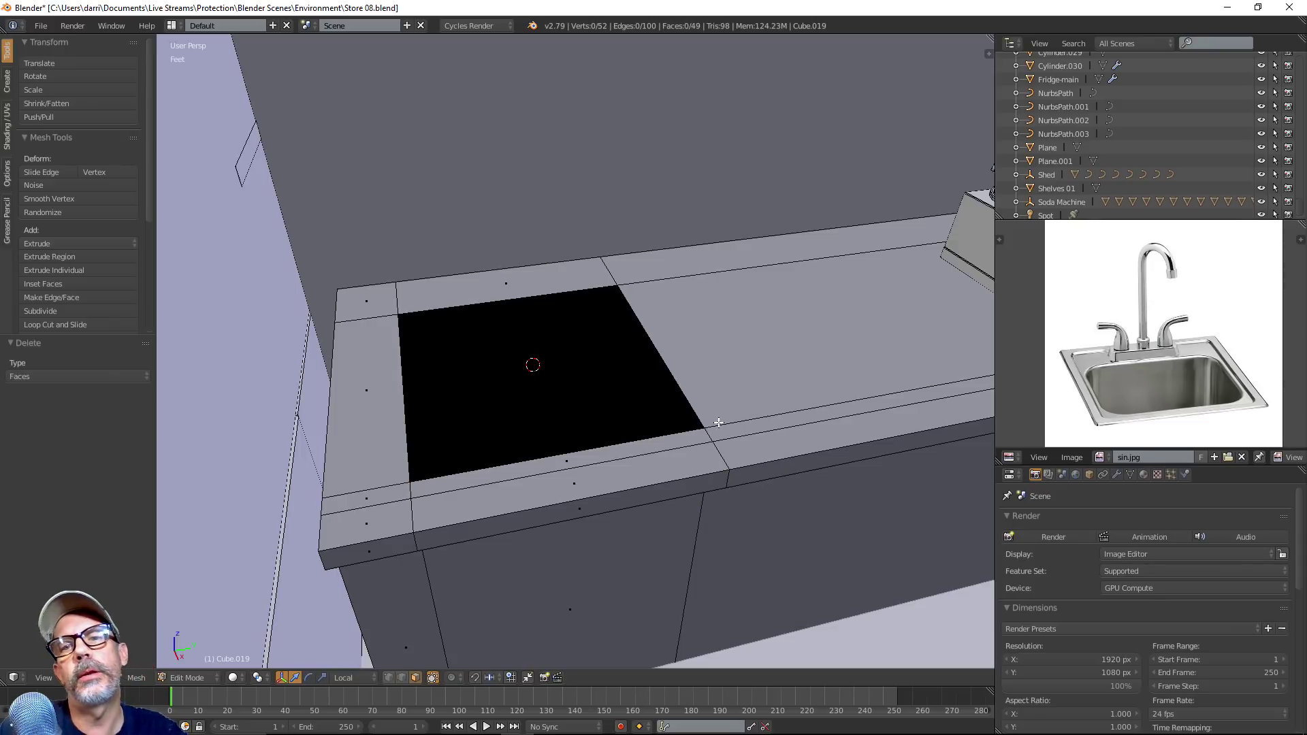
Return to Object Mode and add a cube at the 3D cursor in the sink opening
{"action": "mouse_move", "coordinate": [718, 423]}
{"action": "middle_mouse_down"}
{"action": "mouse_move", "coordinate": [749, 394]}
{"action": "mouse_move", "coordinate": [694, 417]}
{"action": "mouse_move", "coordinate": [723, 422]}
{"action": "middle_mouse_up"}
{"action": "middle_click_drag", "start_coordinate": [555, 430], "coordinate": [590, 423]}
{"action": "key", "text": "Tab"}
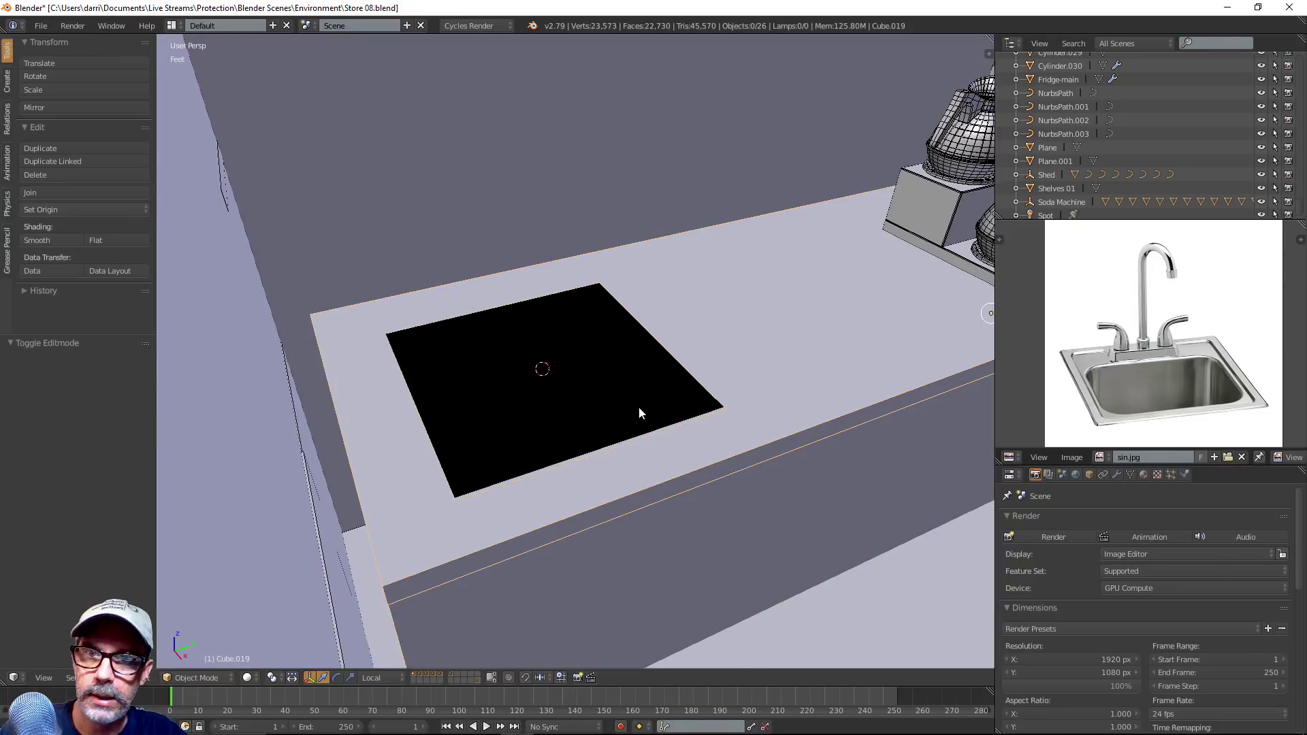
{"action": "key", "text": "shift+a"}
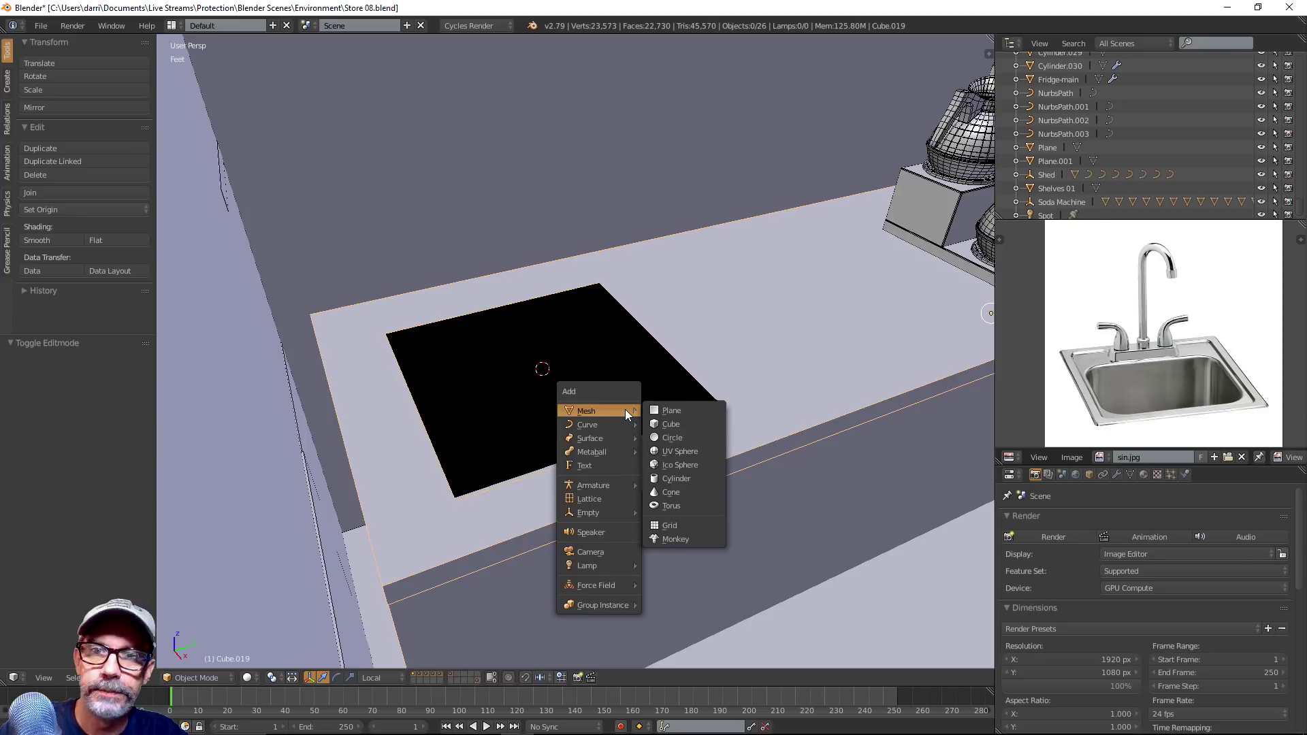
{"action": "left_click", "coordinate": [688, 423]}
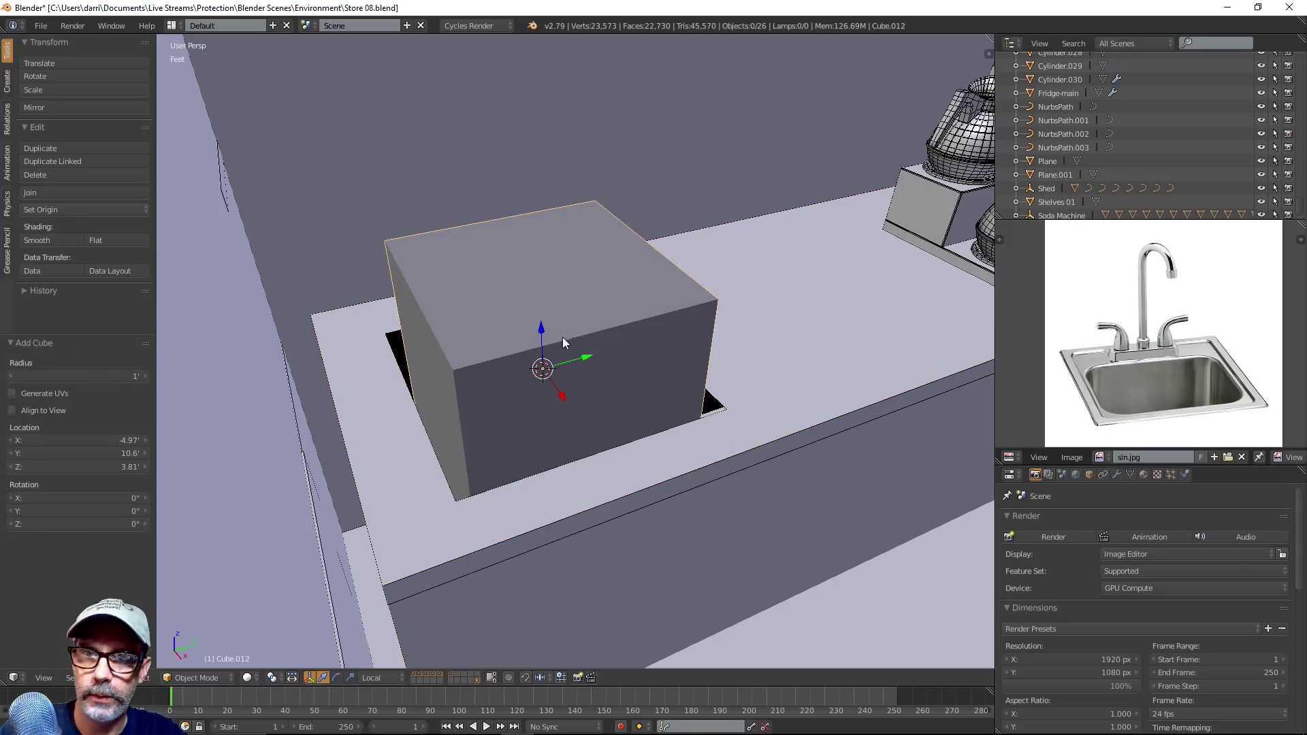
Delete the cube's top face in Edit Mode to make an open basin, and return to Object Mode
{"action": "key", "text": "Tab"}
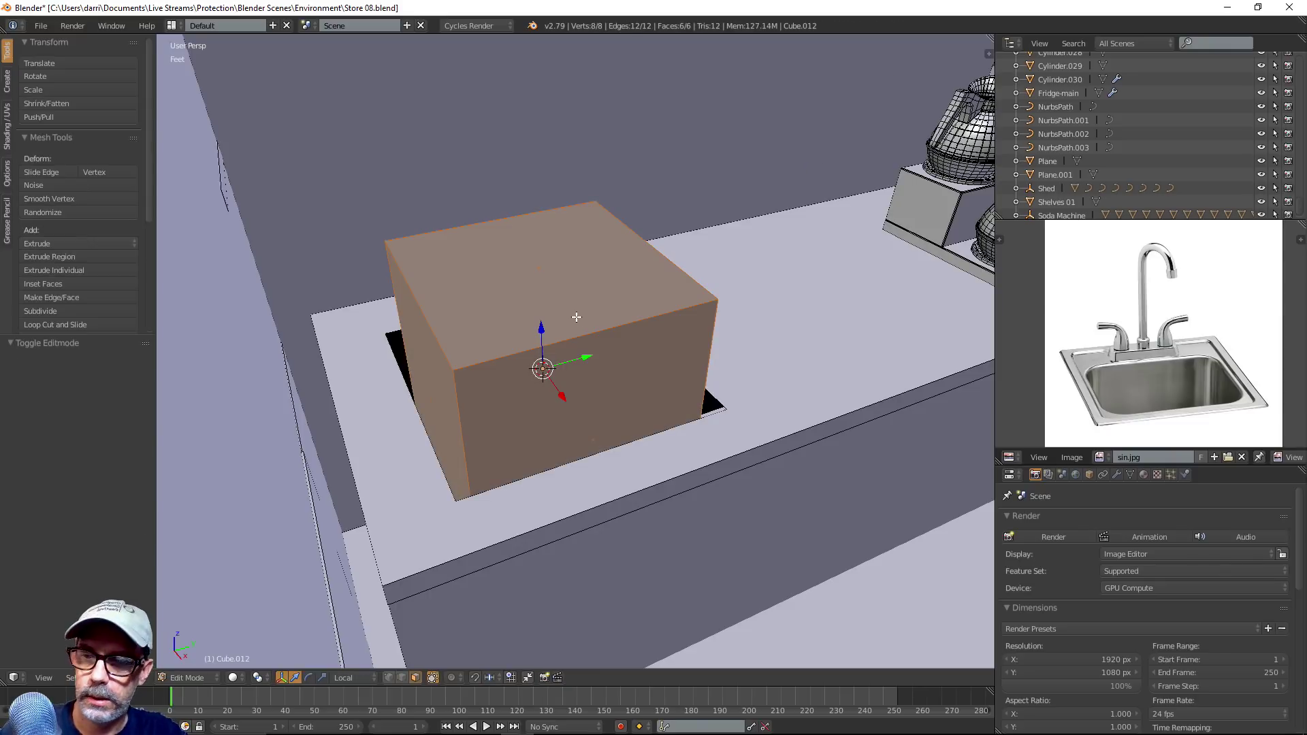
{"action": "key", "text": "ctrl+Tab"}
{"action": "left_click", "coordinate": [576, 316]}
{"action": "right_click", "coordinate": [573, 289]}
{"action": "key", "text": "x"}
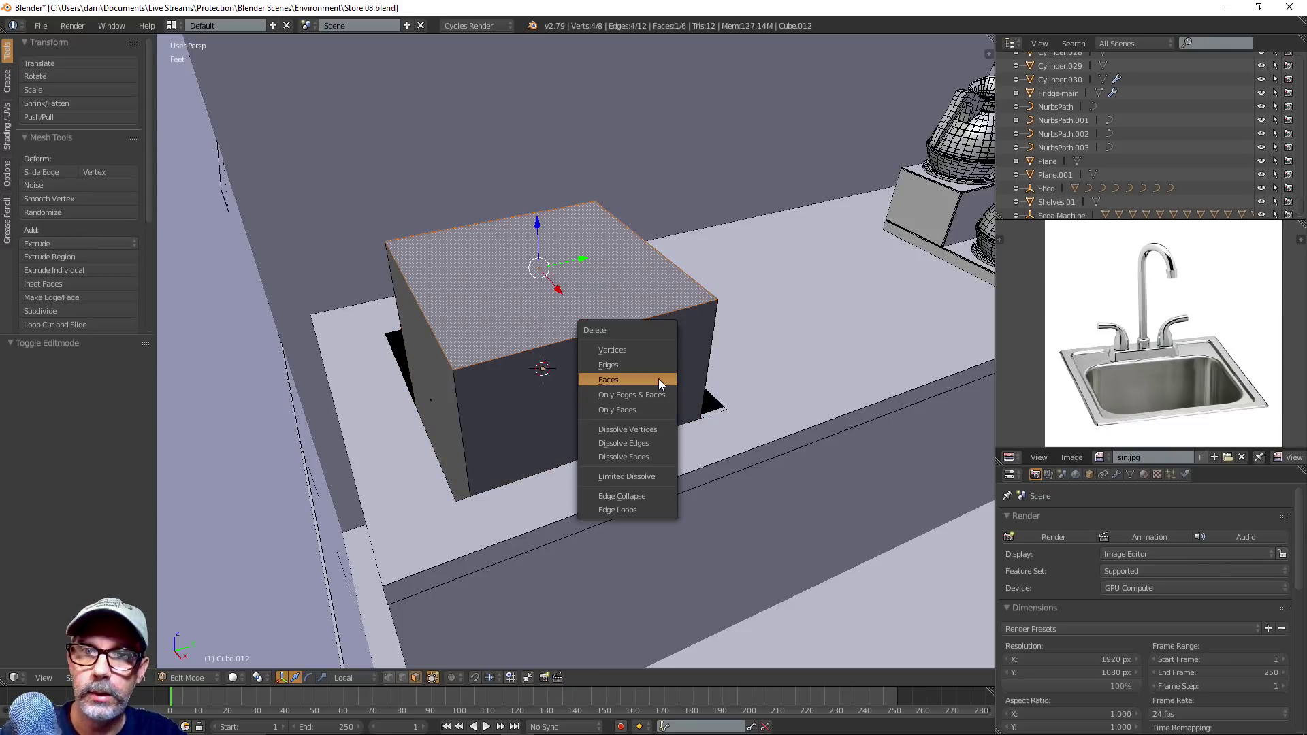
{"action": "left_click", "coordinate": [627, 380]}
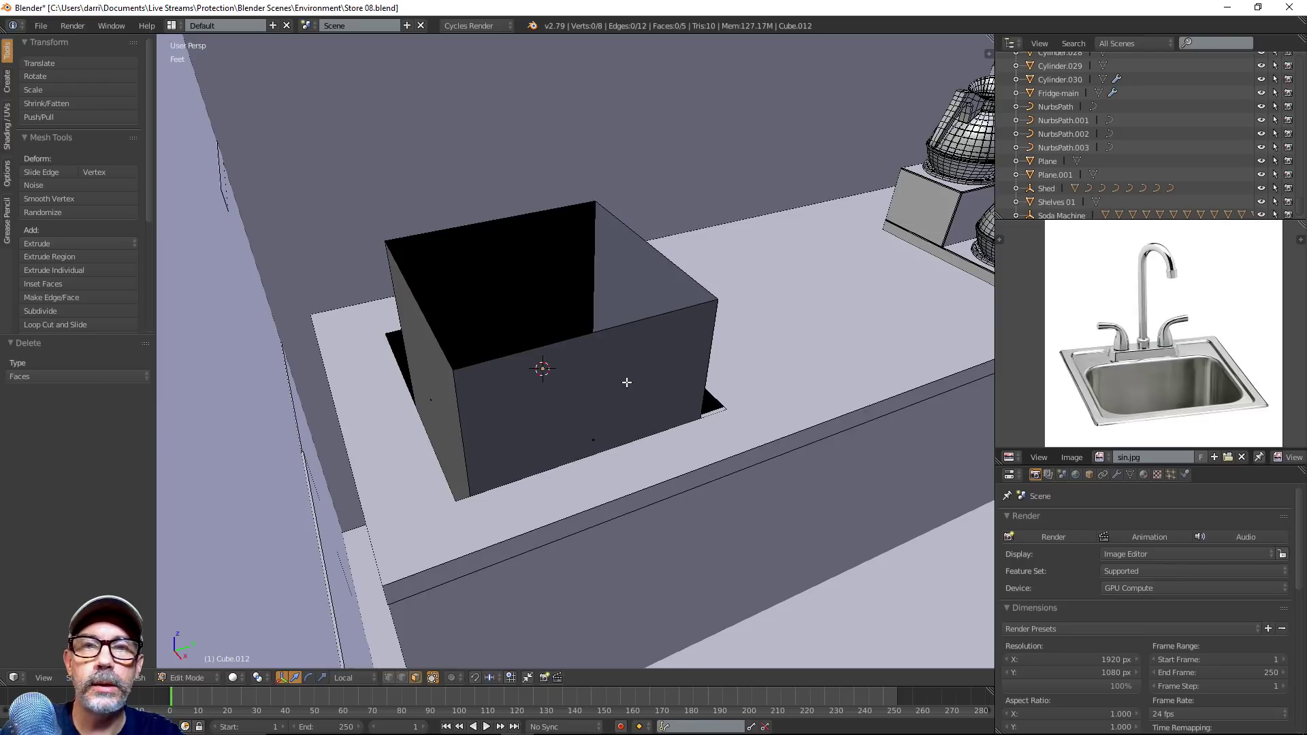
{"action": "key", "text": "Tab"}
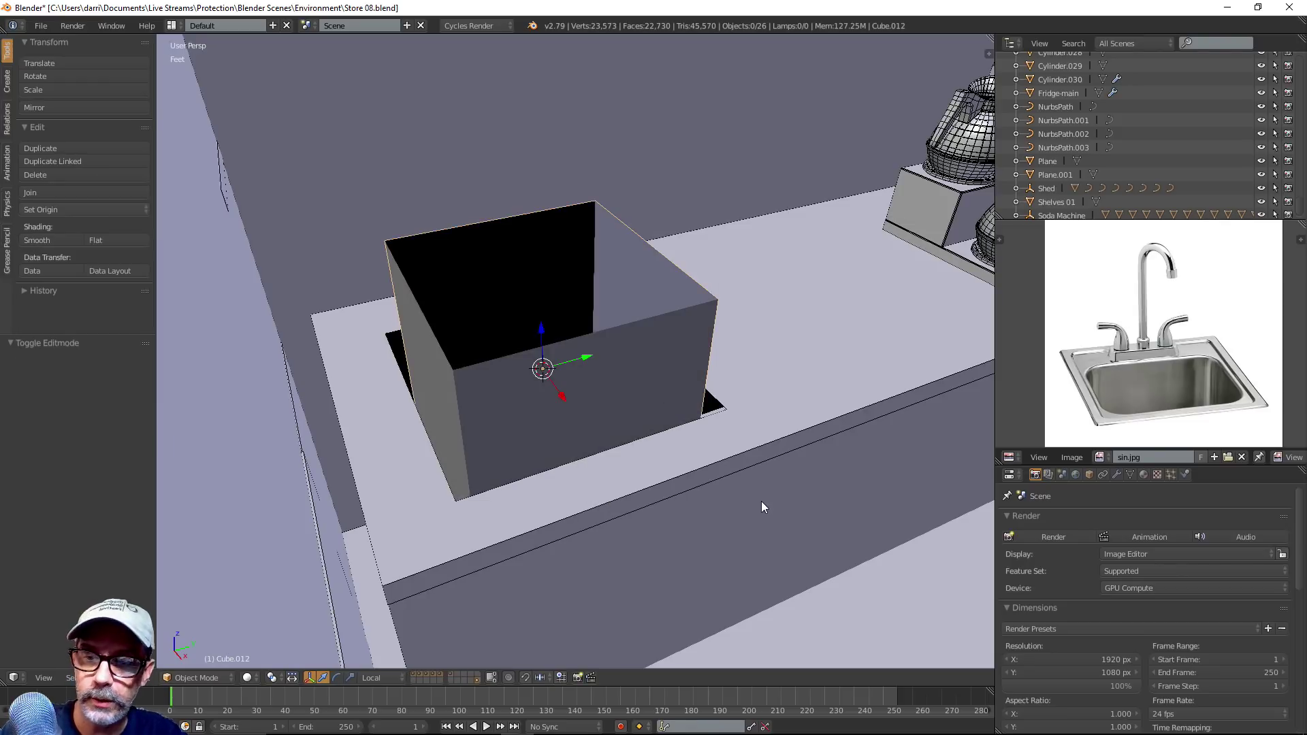
Scale the open box along the Z axis to about 0.538 to make the basin shallower
{"action": "key", "text": "s"}
{"action": "key", "text": "z"}
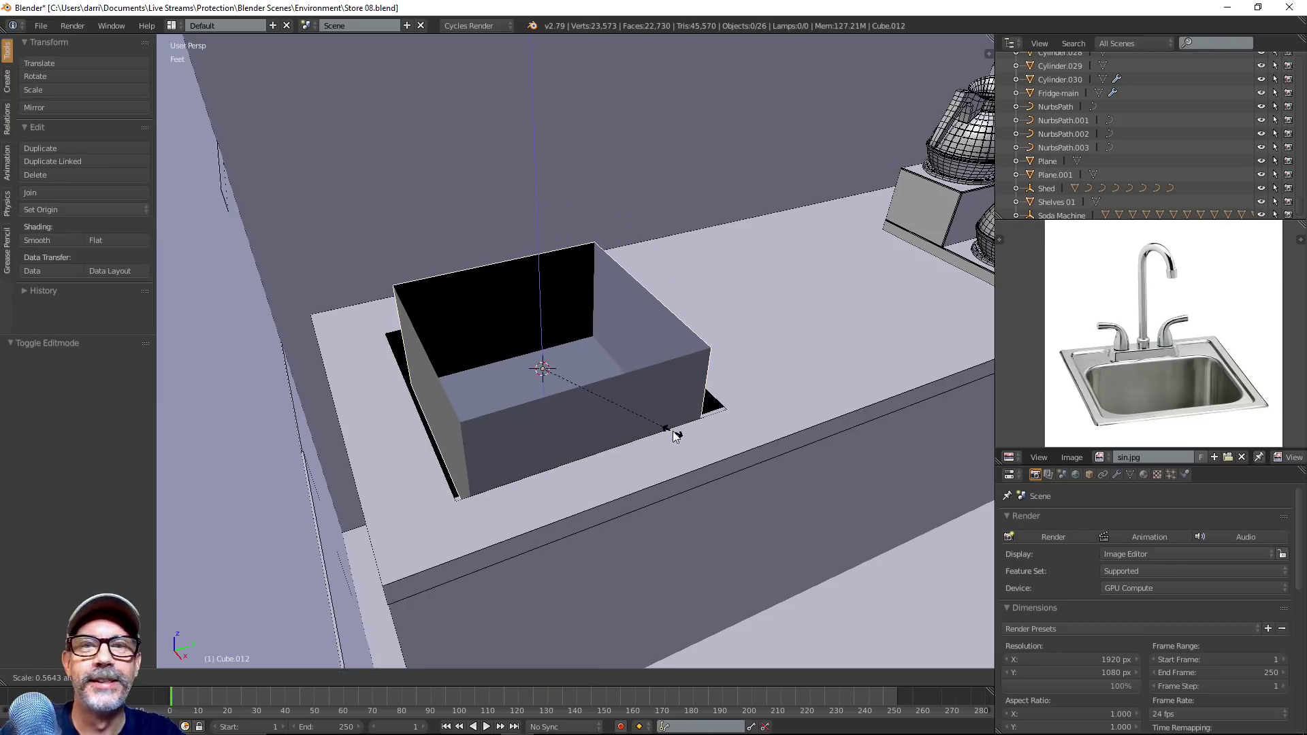
{"action": "left_click", "coordinate": [667, 429]}
{"action": "mouse_move", "coordinate": [644, 429]}
{"action": "middle_mouse_down"}
{"action": "mouse_move", "coordinate": [660, 463]}
{"action": "mouse_move", "coordinate": [641, 427]}
{"action": "mouse_move", "coordinate": [616, 426]}
{"action": "mouse_move", "coordinate": [631, 427]}
{"action": "middle_mouse_up"}
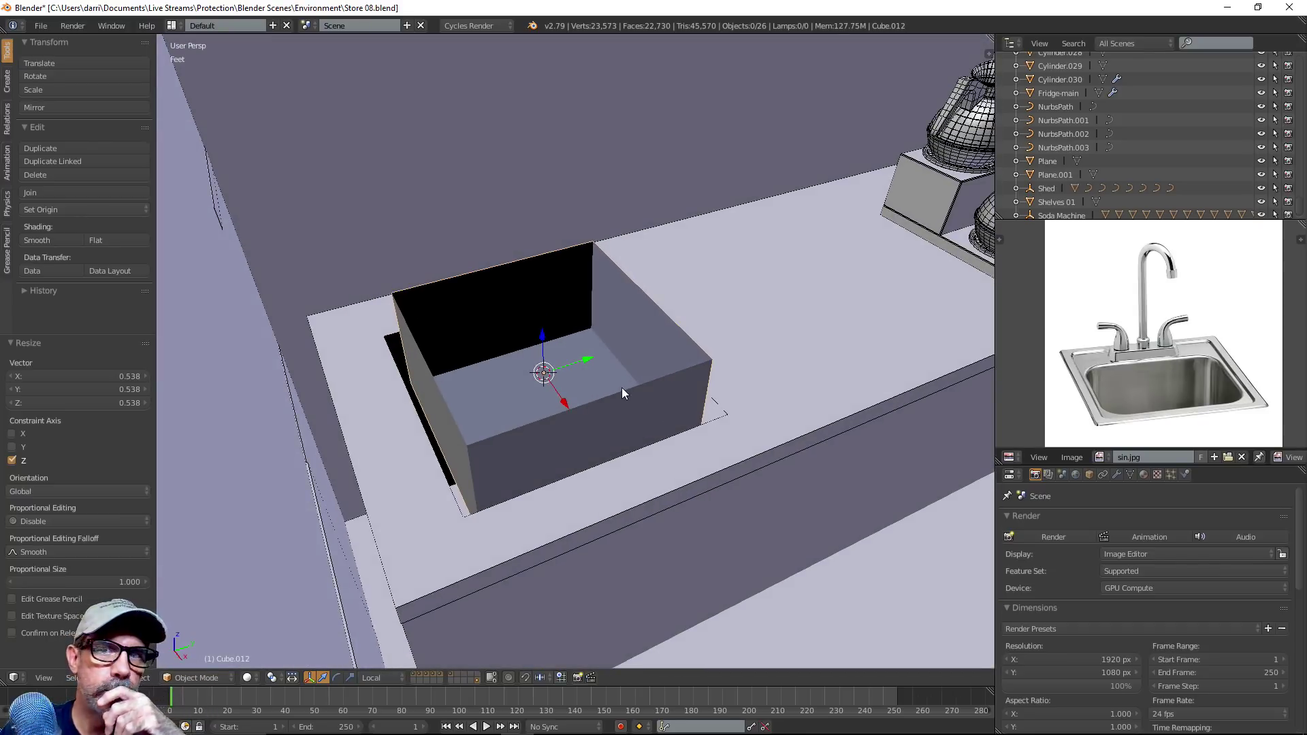
In Edit Mode, try to move the box's back top edge about 9.2" inward along local X, and undo it
{"action": "key", "text": "Tab"}
{"action": "middle_click_drag", "start_coordinate": [613, 360], "coordinate": [568, 332]}
{"action": "key", "text": "ctrl+Tab"}
{"action": "left_click", "coordinate": [565, 329]}
{"action": "right_click", "coordinate": [502, 267]}
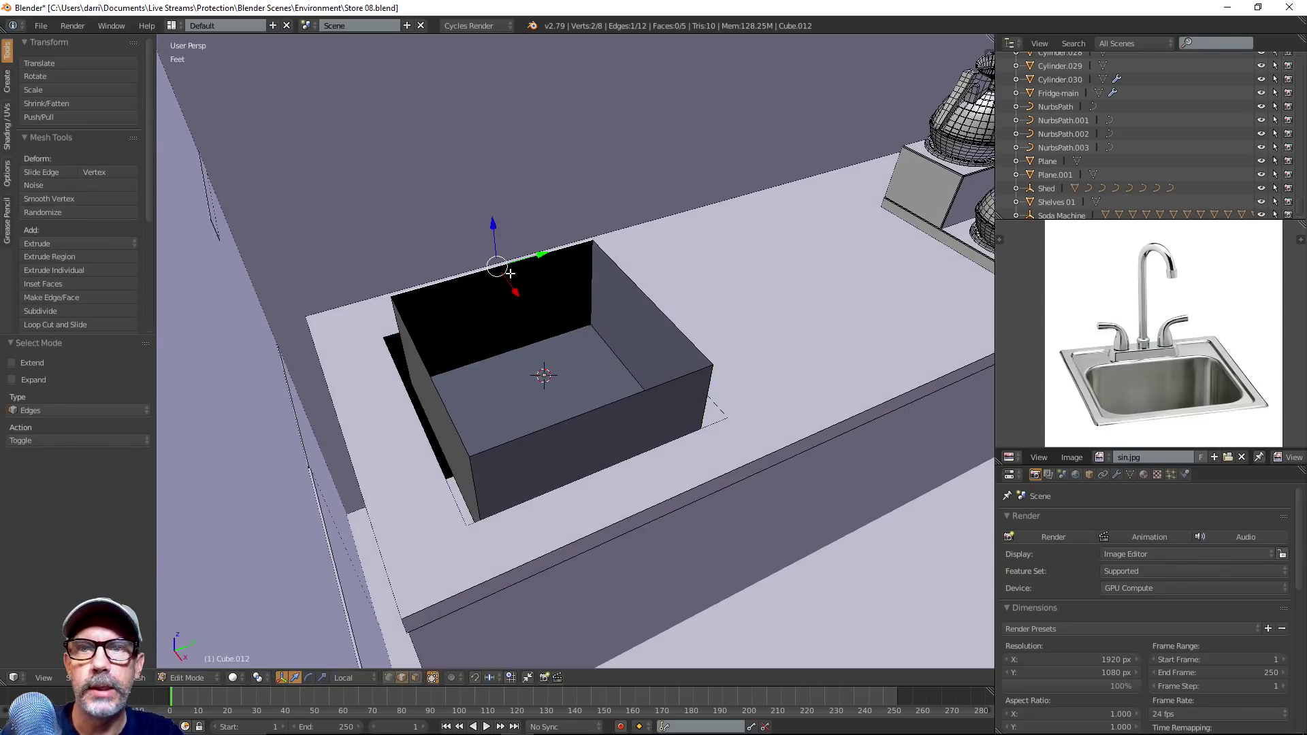
{"action": "middle_click_drag", "start_coordinate": [502, 267], "coordinate": [576, 320]}
{"action": "middle_click_drag", "start_coordinate": [517, 400], "coordinate": [564, 400]}
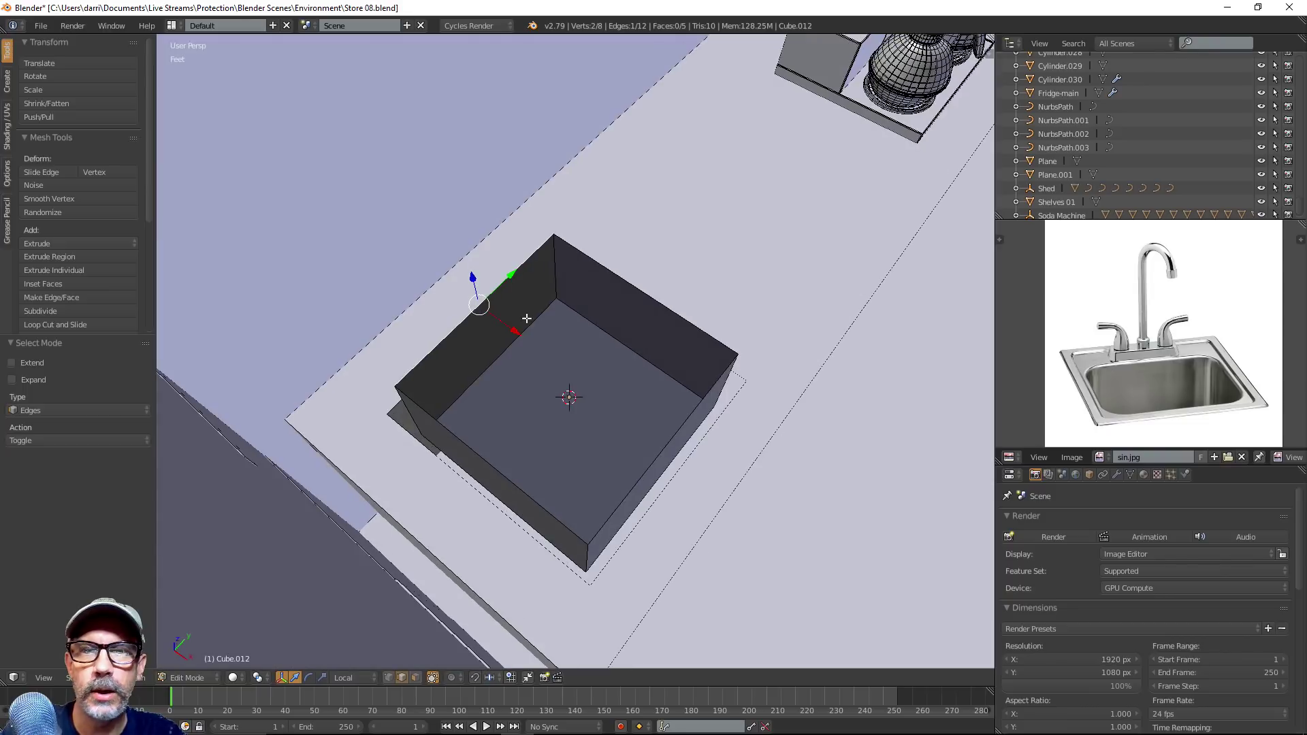
{"action": "left_click_drag", "start_coordinate": [515, 330], "coordinate": [567, 401]}
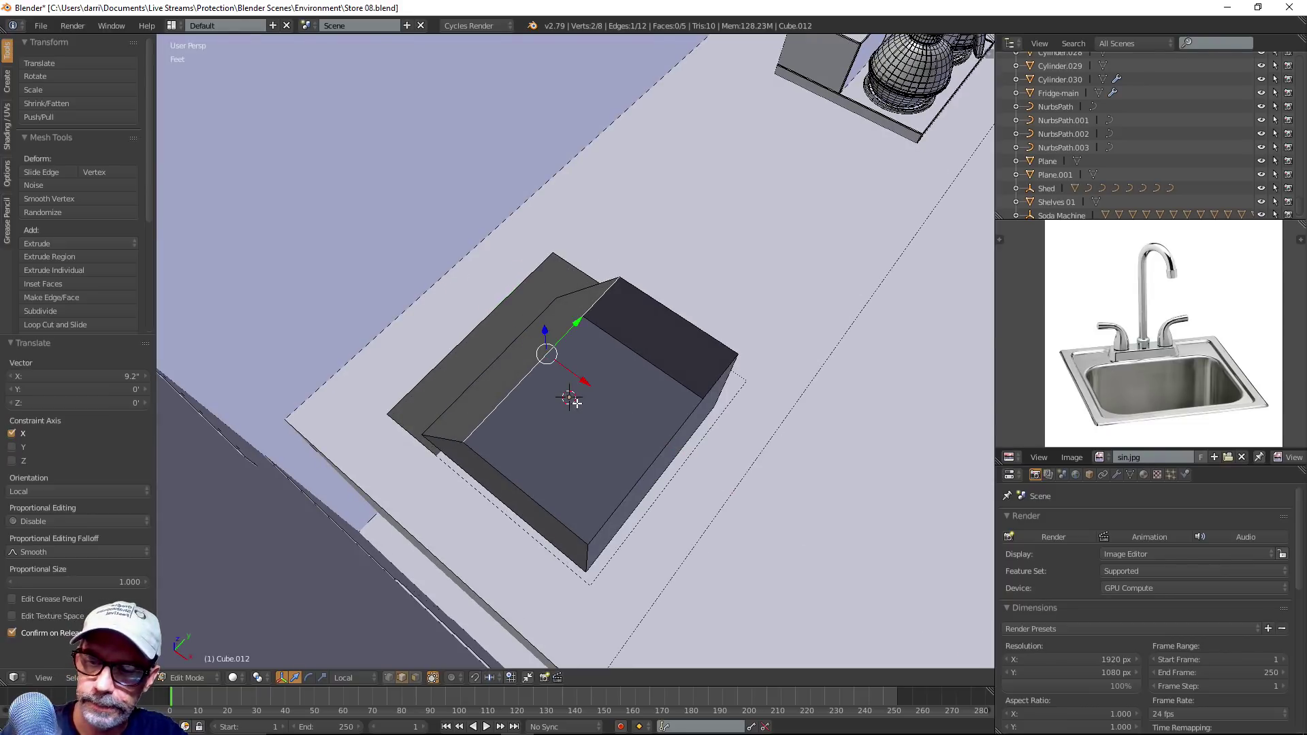
{"action": "key", "text": "ctrl+z"}
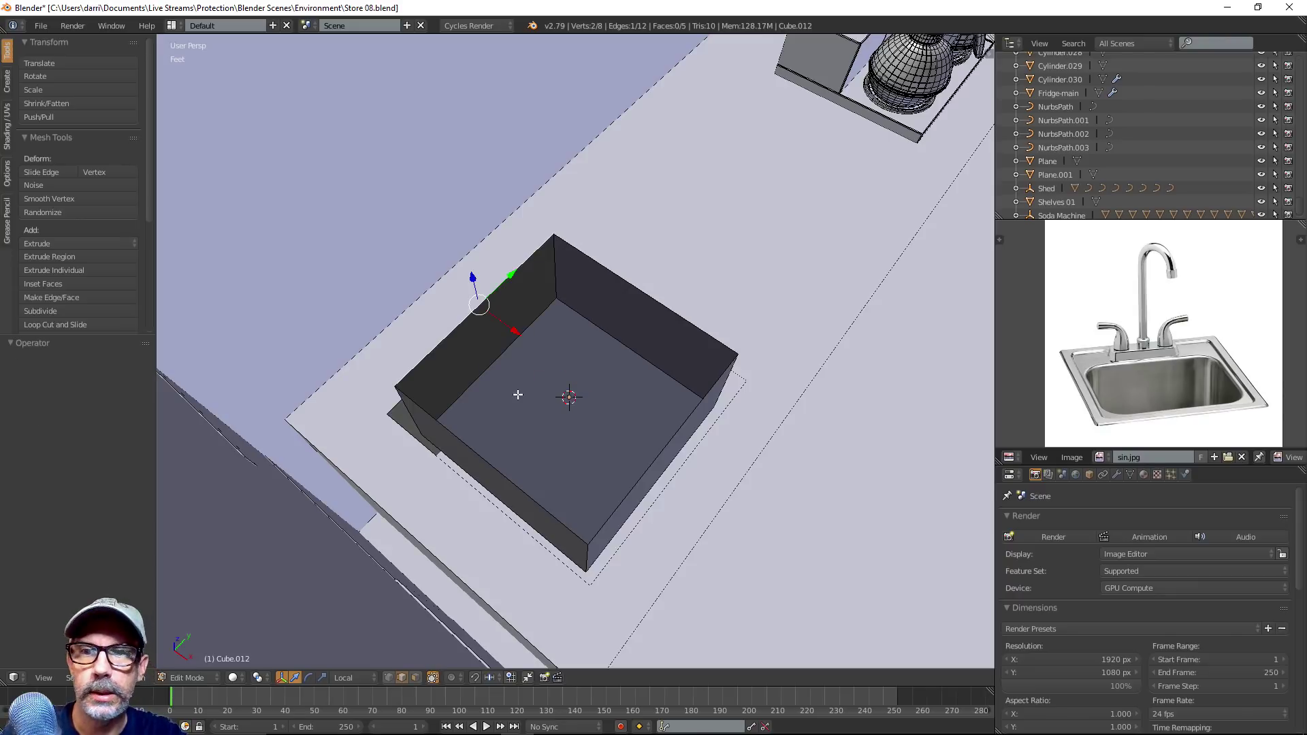
Select the box's back wall face and move it about 7.82" inward along local X
{"action": "key", "text": "ctrl+Tab"}
{"action": "left_click", "coordinate": [468, 396]}
{"action": "right_click", "coordinate": [496, 339]}
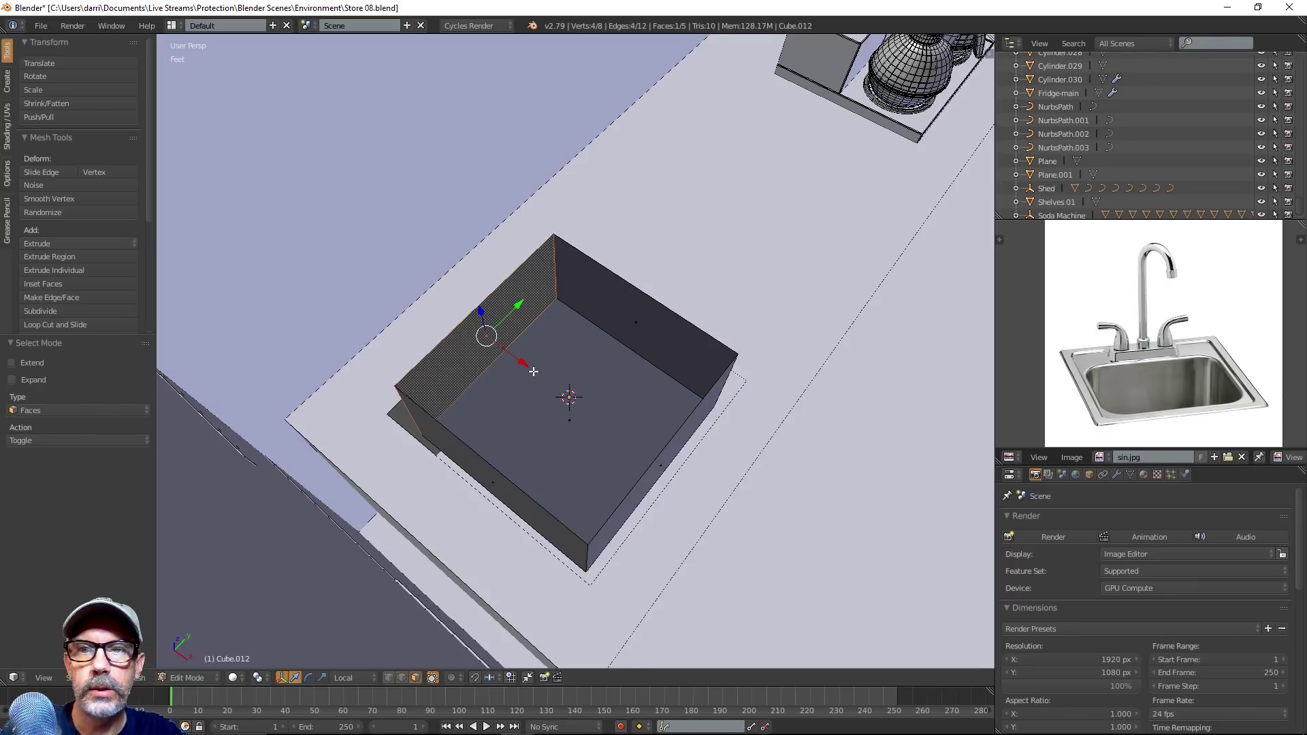
{"action": "left_click_drag", "start_coordinate": [522, 360], "coordinate": [558, 420]}
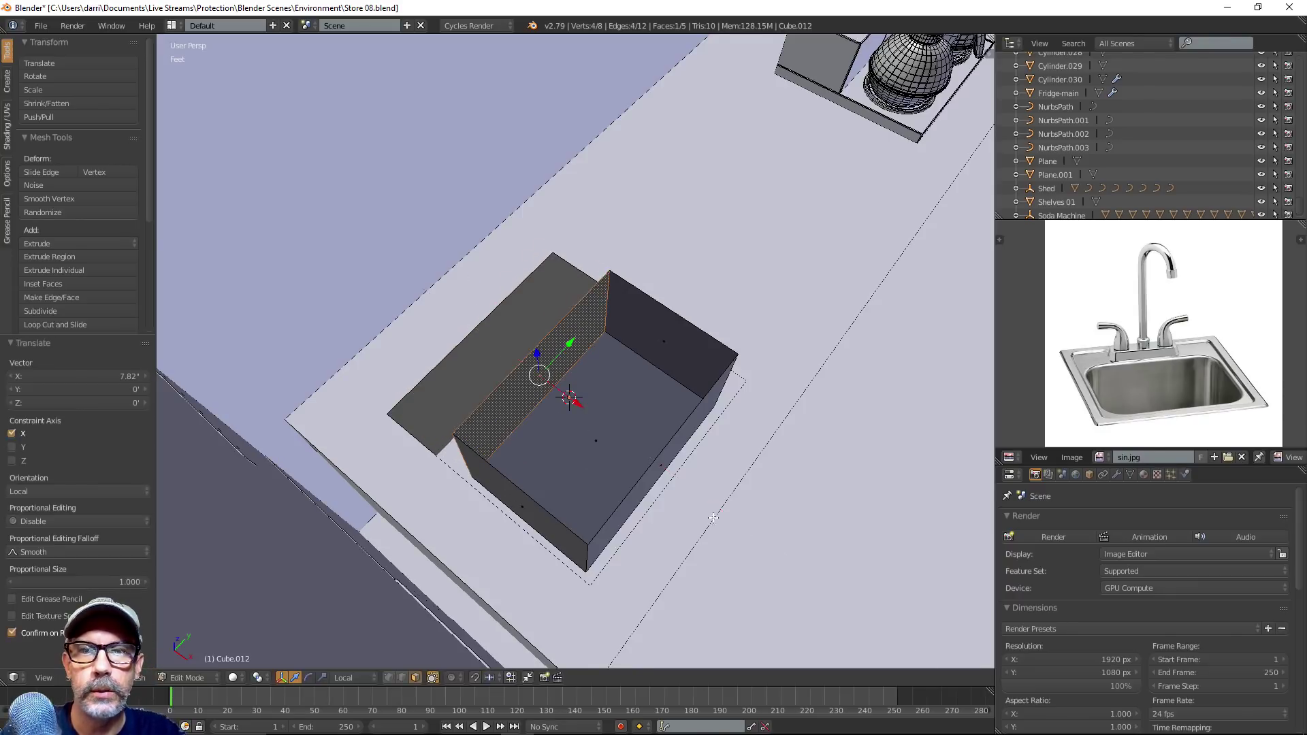
Select the edge loop around the box's open top and lower it about 4.46" along Z
{"action": "middle_click_drag", "start_coordinate": [560, 421], "coordinate": [662, 441]}
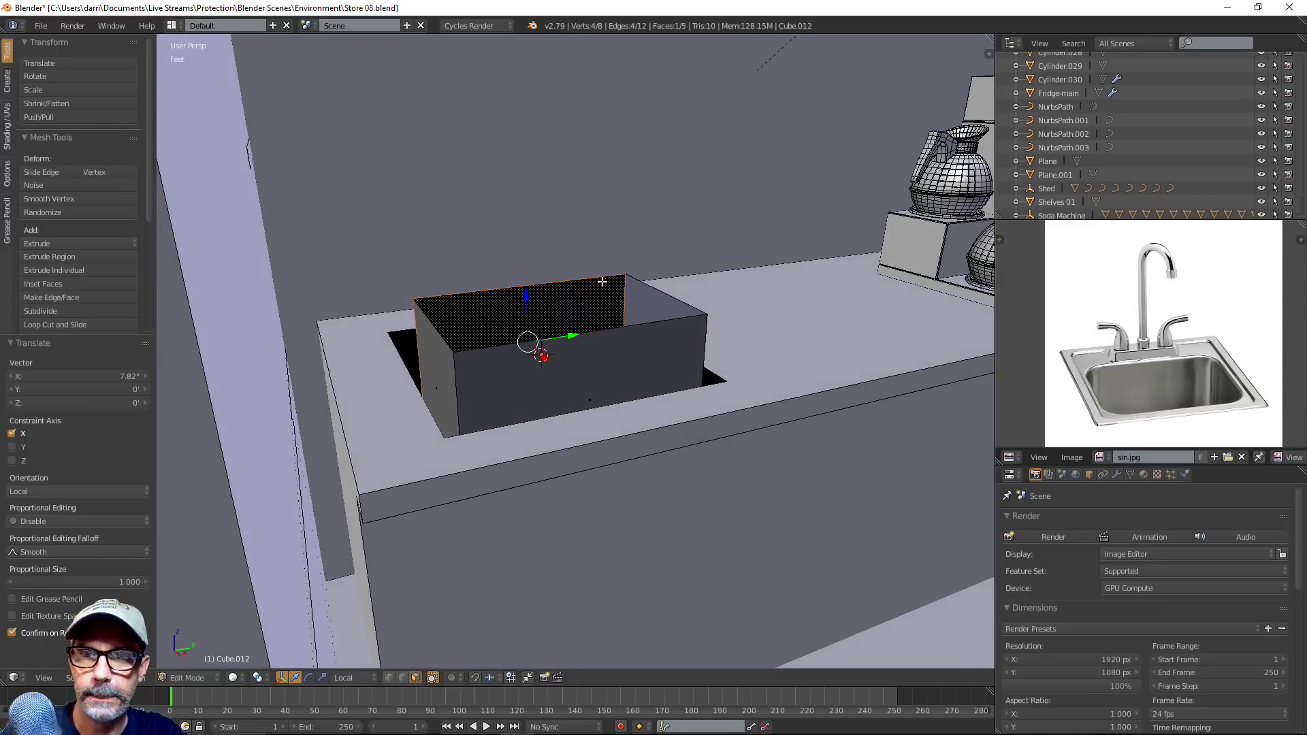
{"action": "key", "text": "2"}
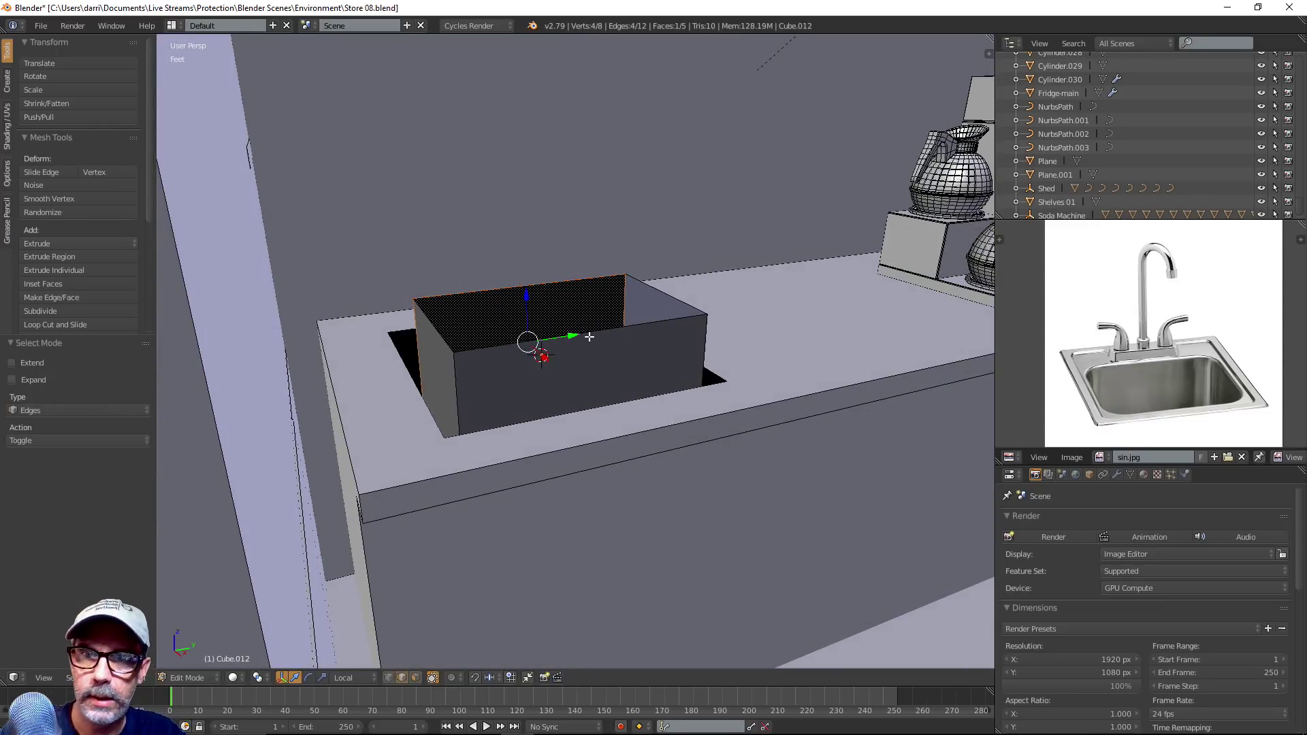
{"action": "key", "text": "super"}
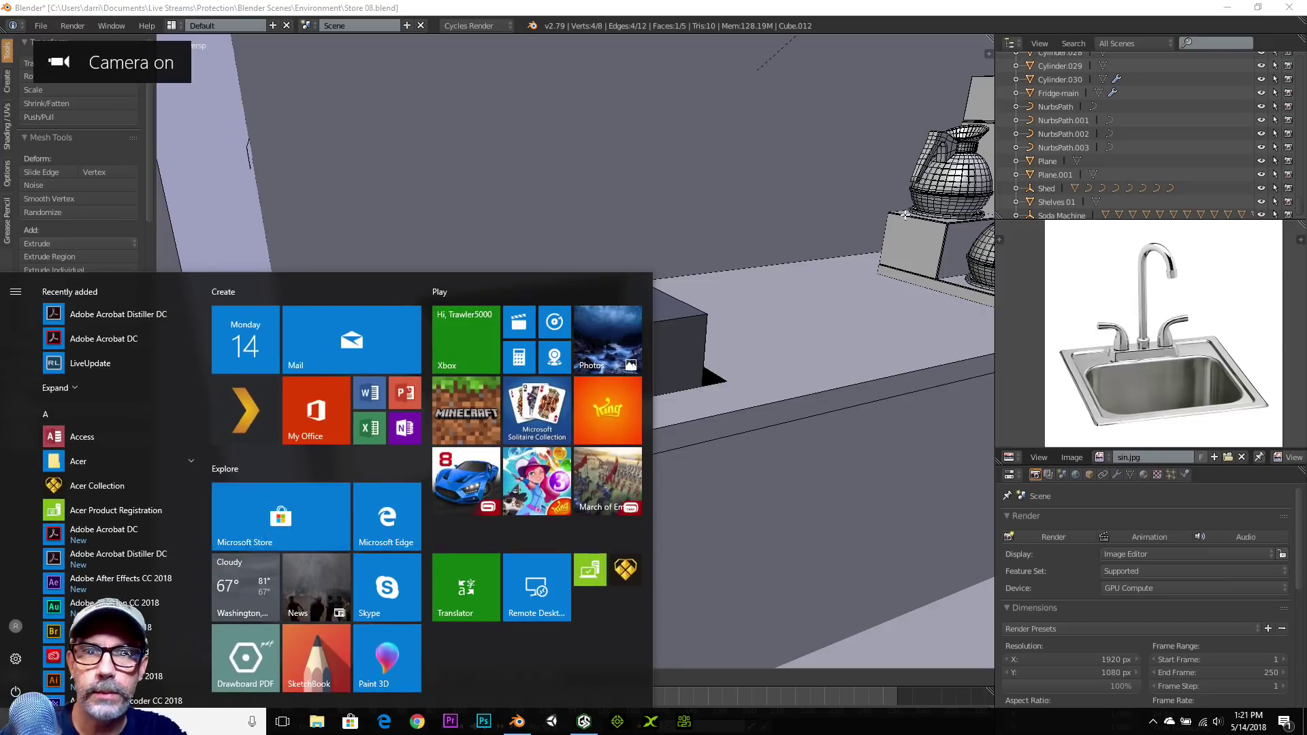
{"action": "left_click", "coordinate": [904, 215]}
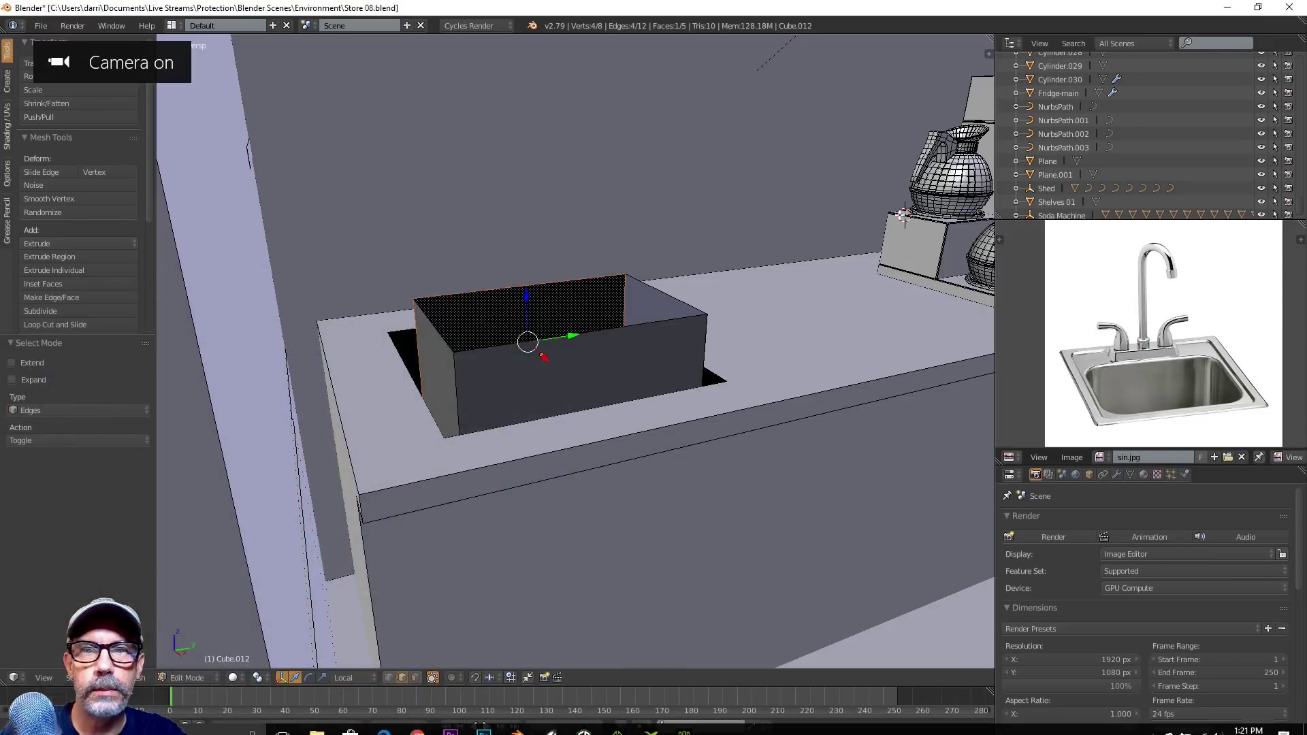
{"action": "right_click", "coordinate": [636, 327]}
{"action": "middle_click_drag", "start_coordinate": [690, 348], "coordinate": [695, 354]}
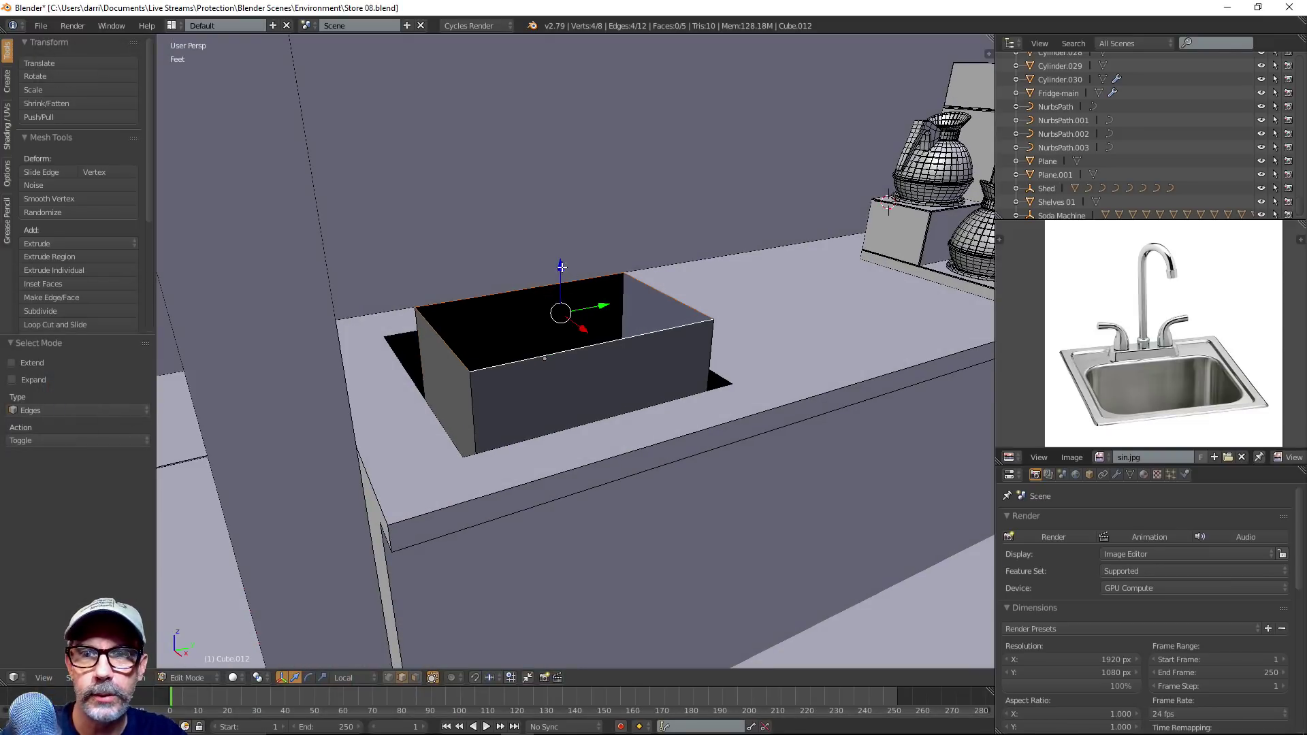
{"action": "left_click_drag", "start_coordinate": [562, 267], "coordinate": [555, 306]}
Select the basin's floor face and lower it about 430 thou along Z
{"action": "scroll", "coordinate": [755, 397], "scroll_direction": "up", "scroll_amount": 2}
{"action": "middle_click_drag", "start_coordinate": [758, 399], "coordinate": [819, 448], "text": "shift"}
{"action": "key", "text": "ctrl+Tab"}
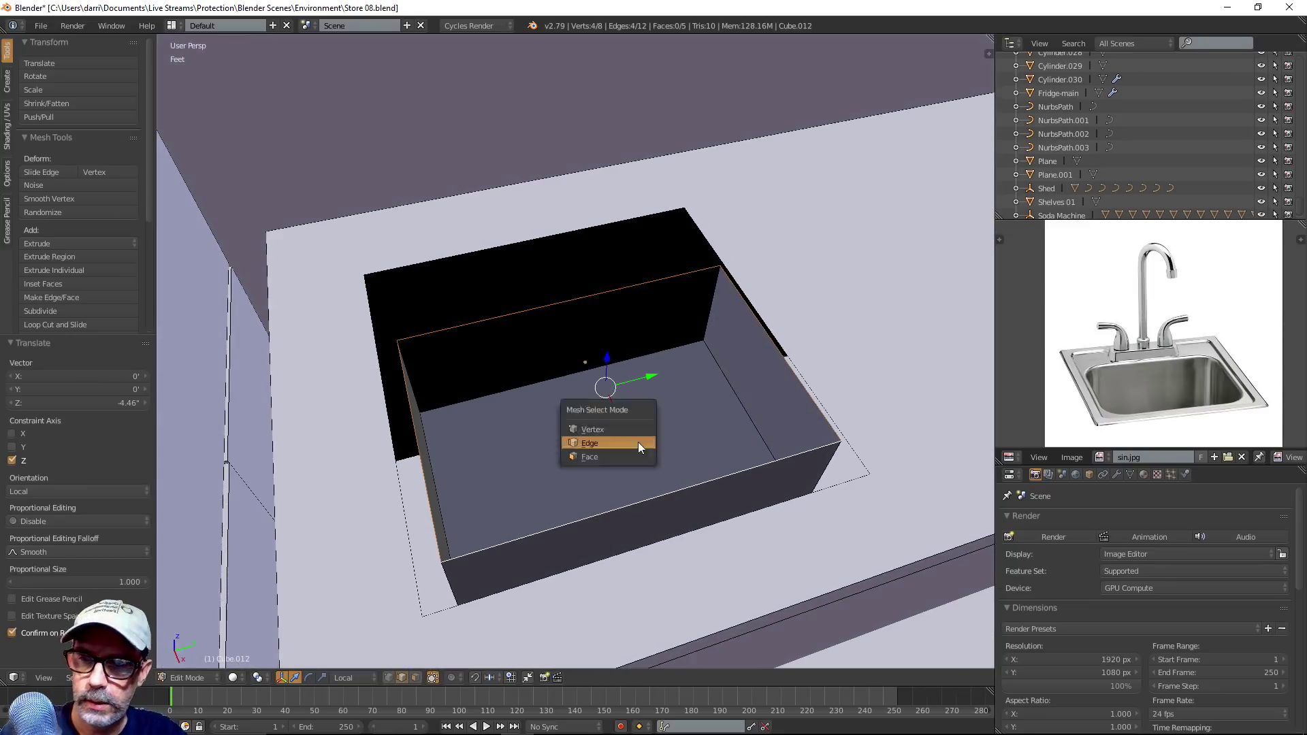
{"action": "left_click", "coordinate": [638, 446]}
{"action": "middle_click_drag", "start_coordinate": [638, 445], "coordinate": [642, 398]}
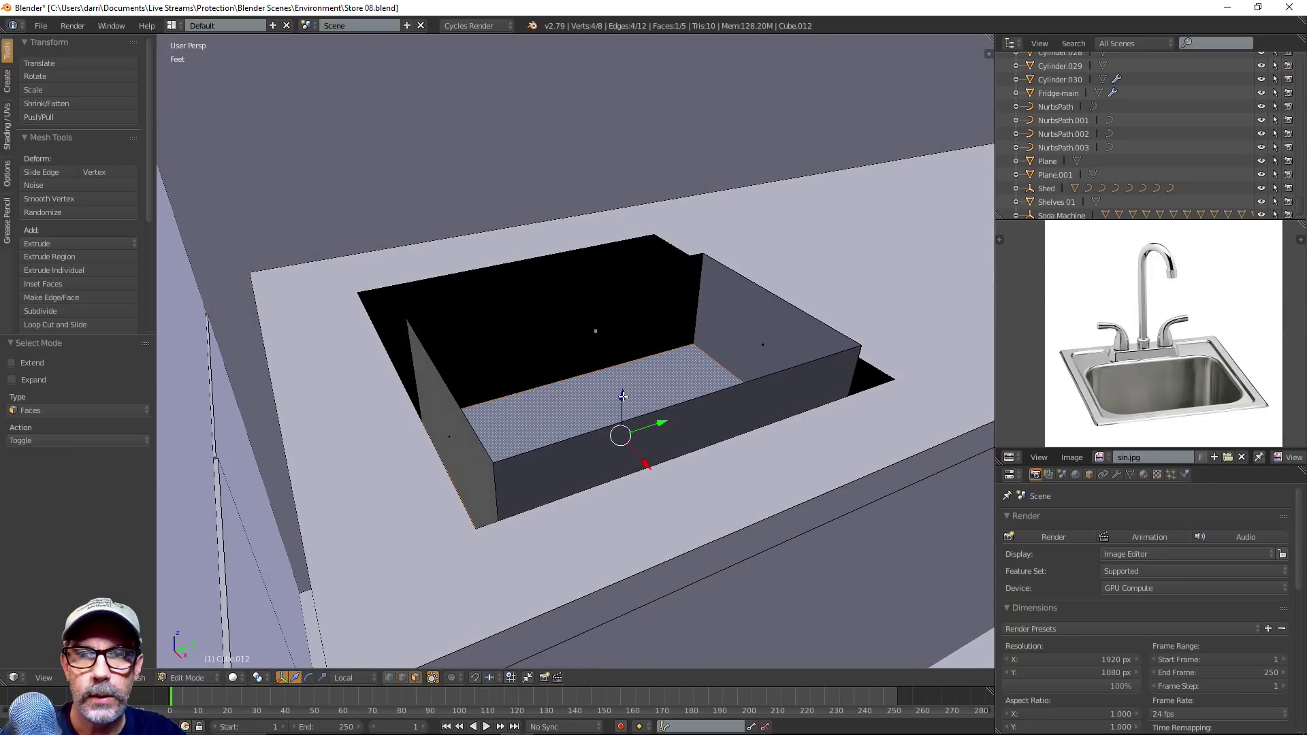
{"action": "left_click_drag", "start_coordinate": [623, 396], "coordinate": [623, 396]}
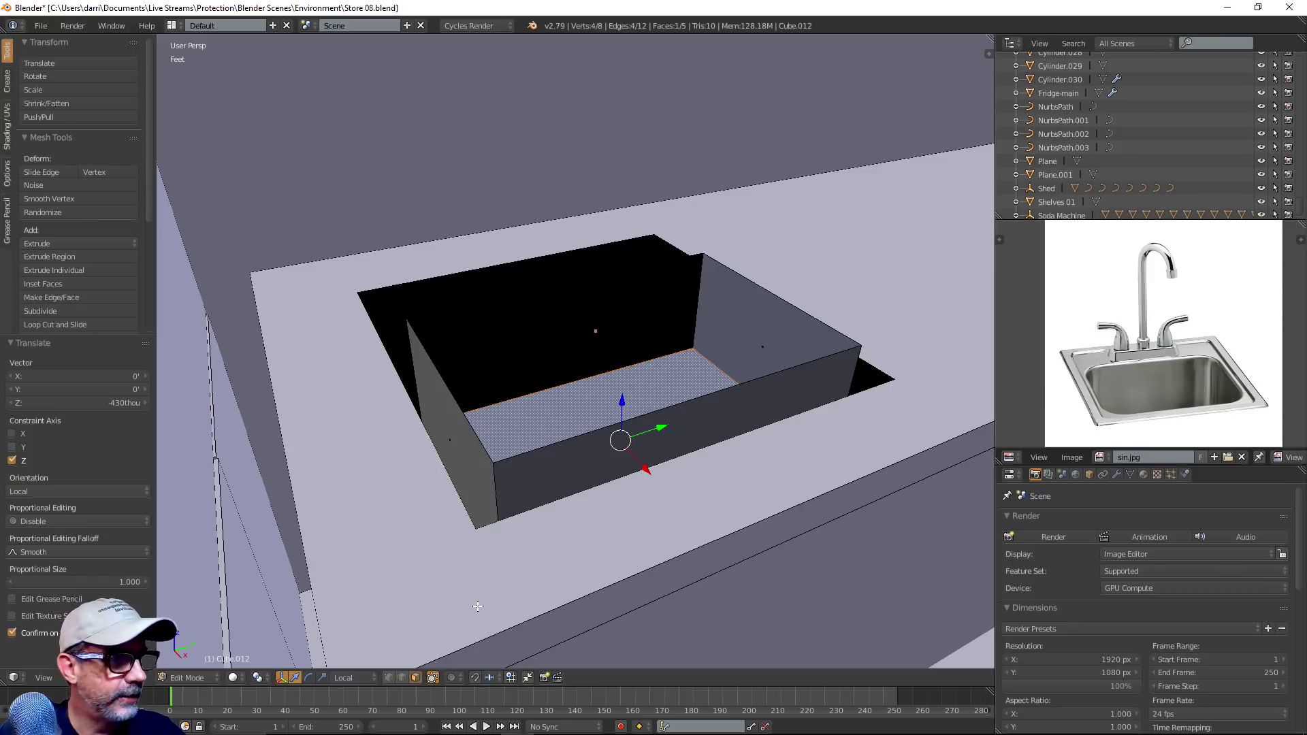
Select the basin's front wall face and move it about 886 thou outward along local X
{"action": "middle_click_drag", "start_coordinate": [425, 493], "coordinate": [522, 523]}
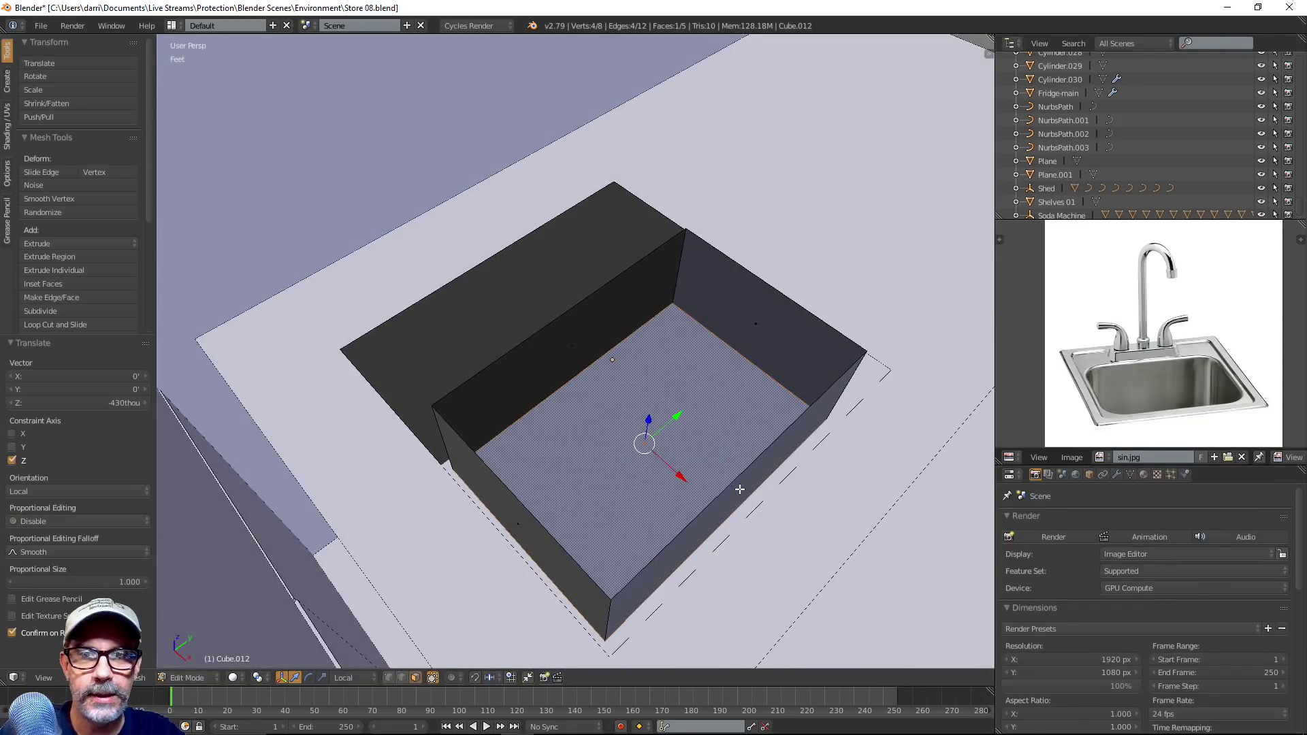
{"action": "right_click", "coordinate": [739, 489]}
{"action": "left_click_drag", "start_coordinate": [777, 526], "coordinate": [785, 536]}
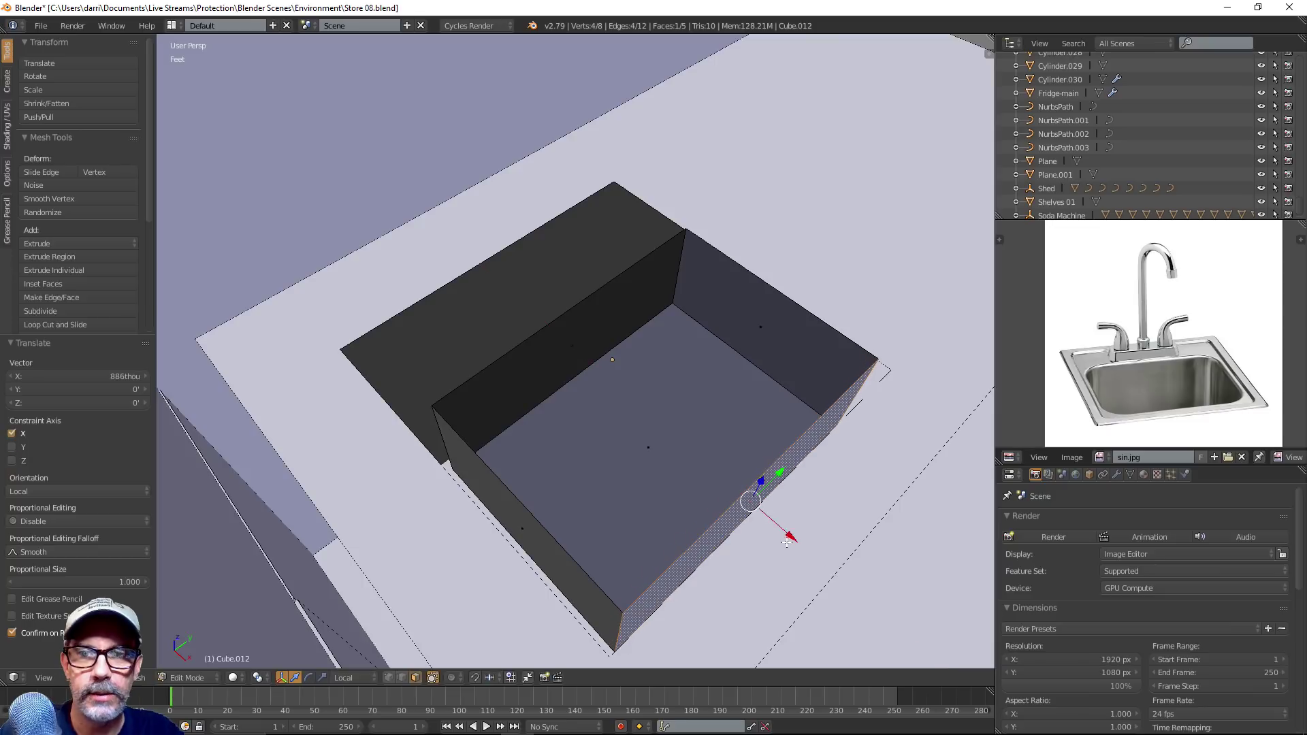
Select the basin's top edge loop, extrude it in place and scale it to about 1.172 to form a flat rim
{"action": "middle_click_drag", "start_coordinate": [786, 535], "coordinate": [766, 495]}
{"action": "key", "text": "ctrl+Tab"}
{"action": "left_click", "coordinate": [512, 455]}
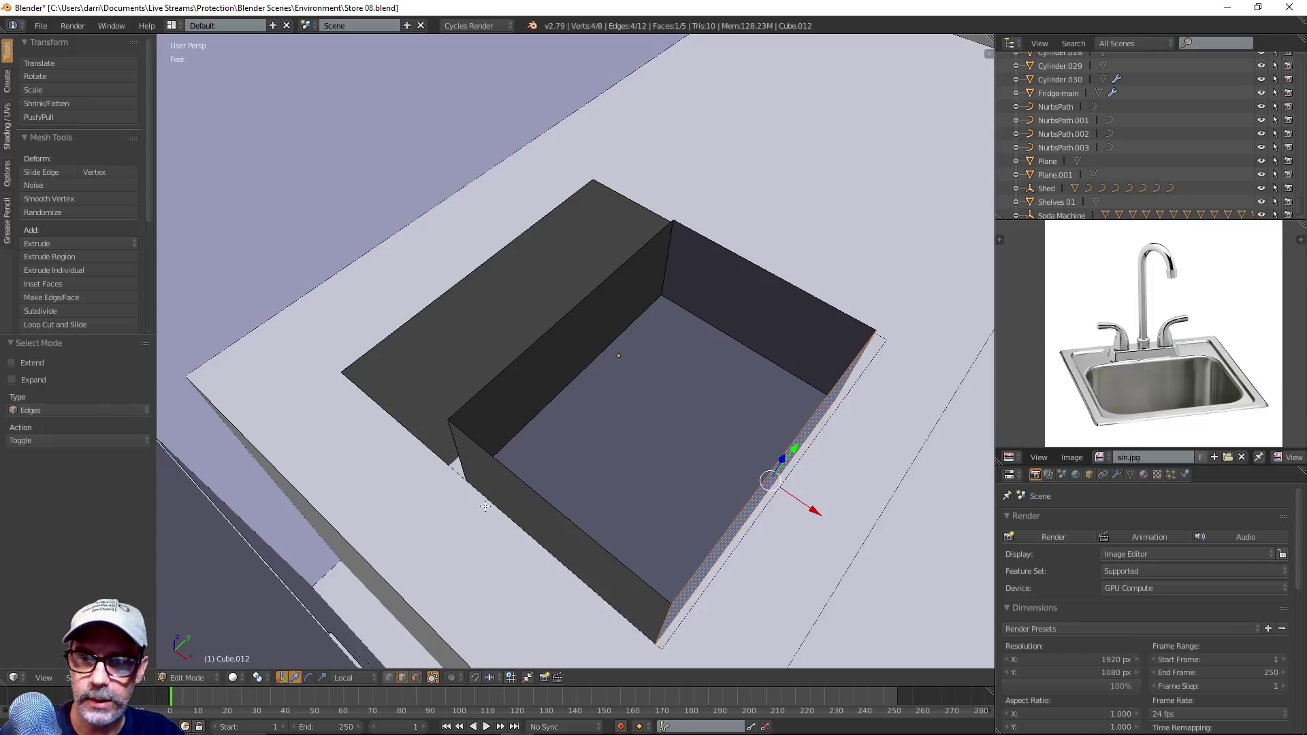
{"action": "key", "text": "super"}
{"action": "left_click", "coordinate": [836, 526]}
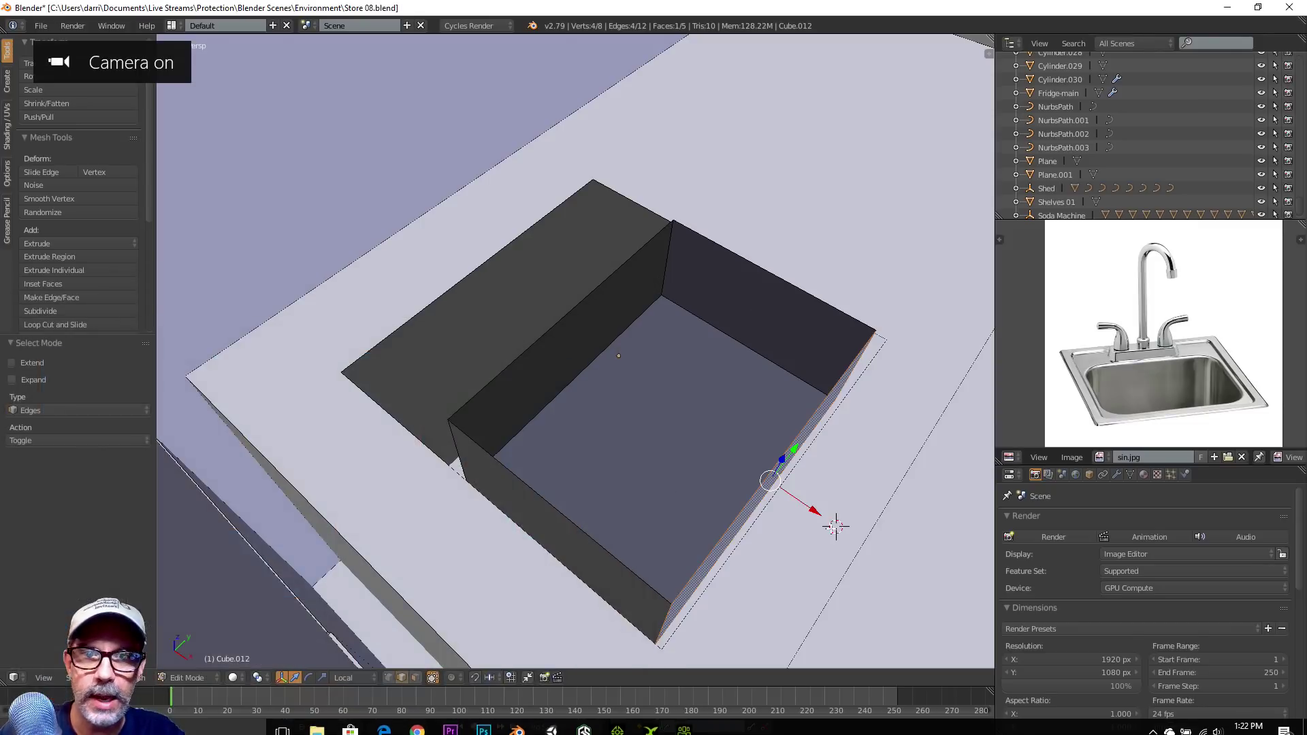
{"action": "right_click", "coordinate": [607, 548], "text": "alt"}
{"action": "middle_click_drag", "start_coordinate": [621, 548], "coordinate": [708, 514]}
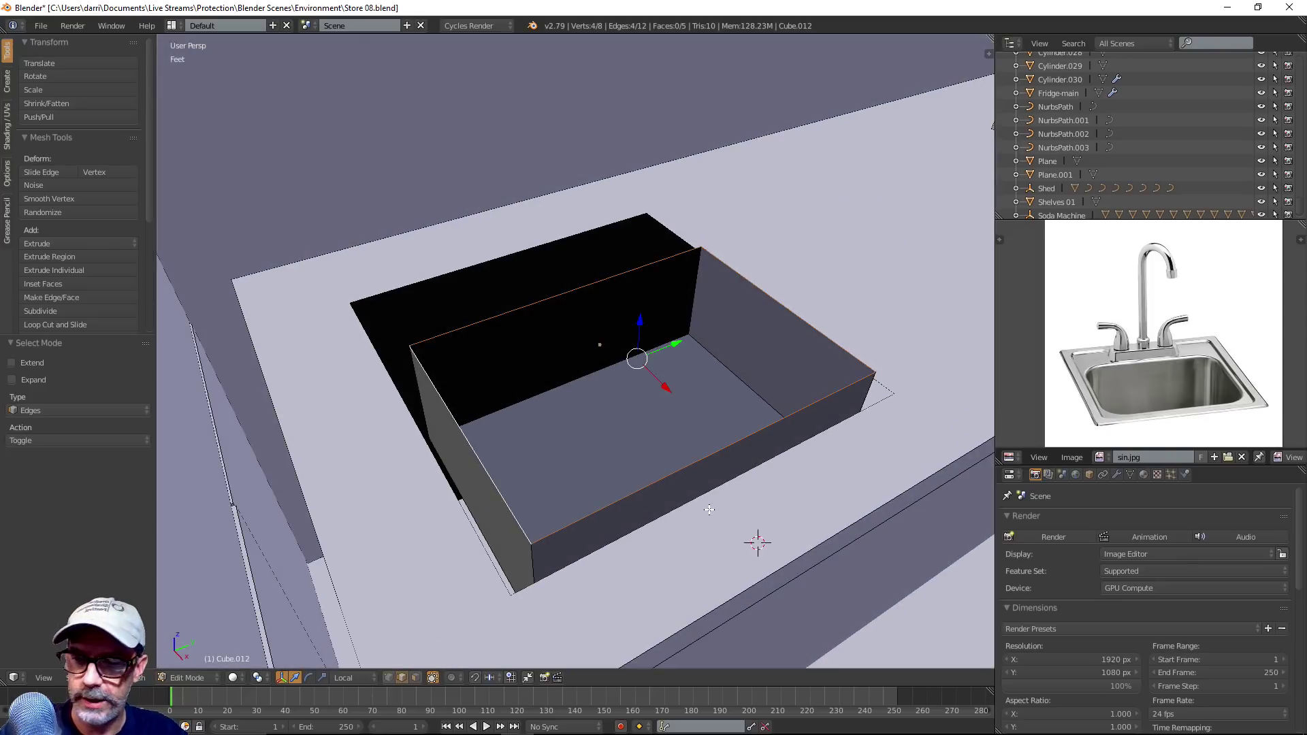
{"action": "key", "text": "KP_Decimal"}
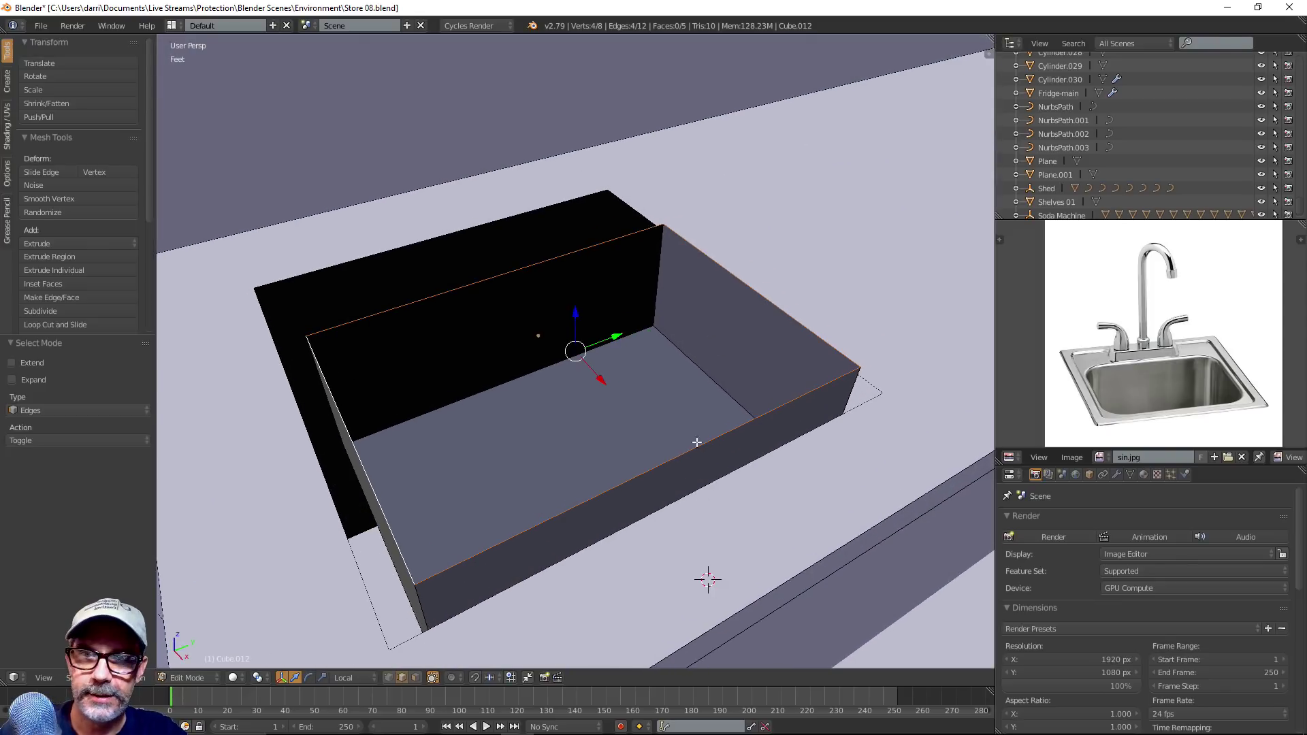
{"action": "middle_click_drag", "start_coordinate": [697, 442], "coordinate": [693, 458]}
{"action": "key", "text": "e"}
{"action": "right_click", "coordinate": [694, 458]}
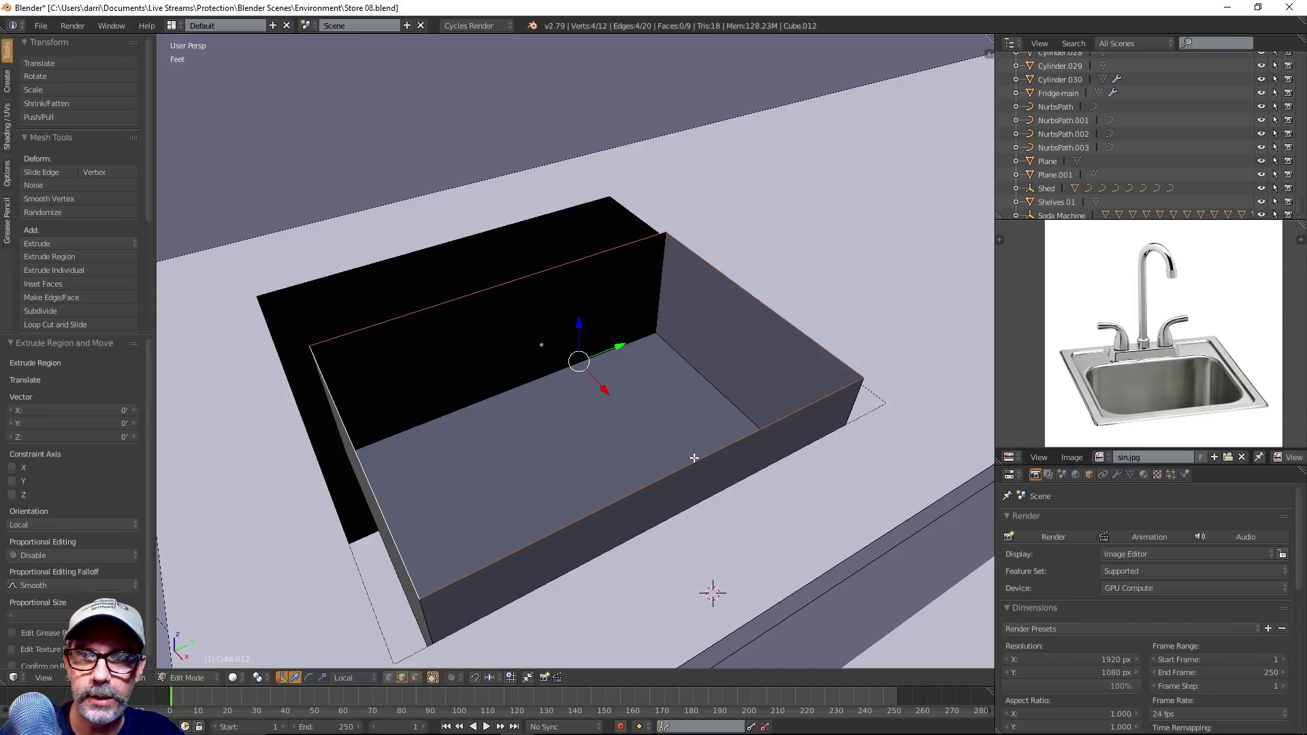
{"action": "key", "text": "s"}
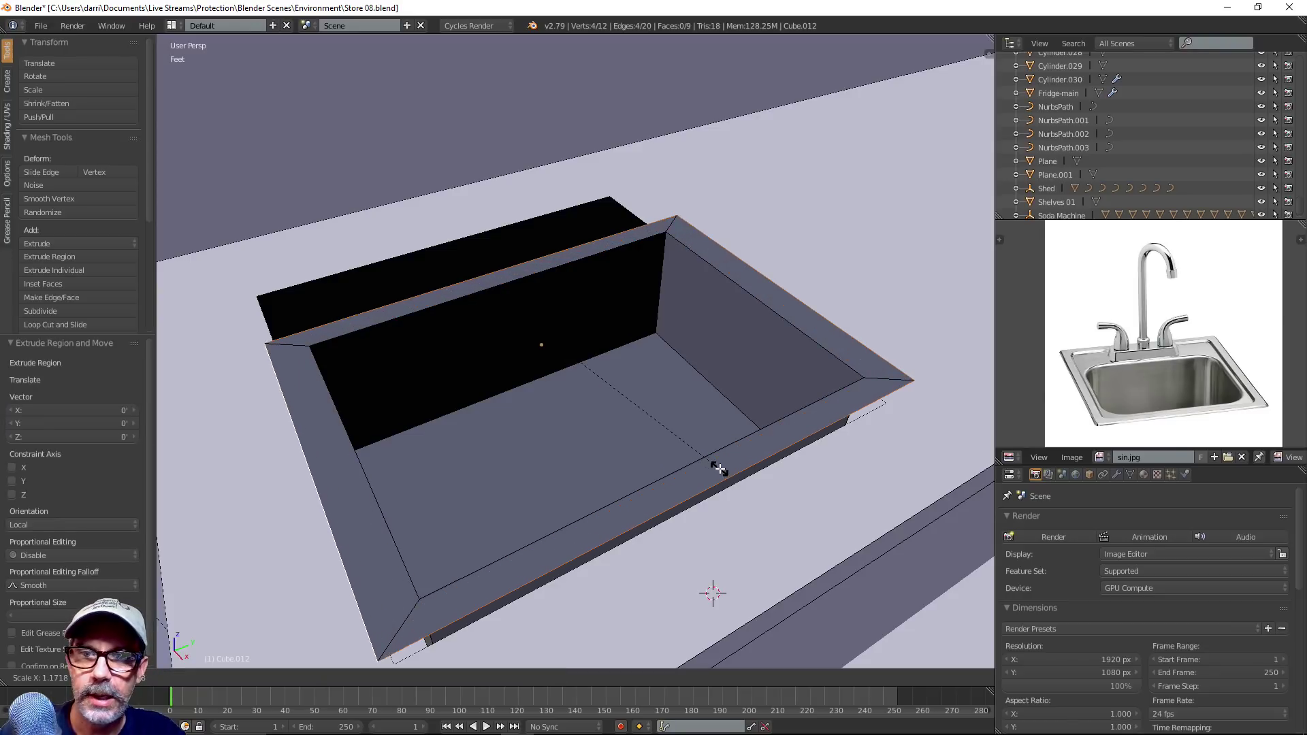
{"action": "left_click", "coordinate": [718, 473]}
Recalculate the normals of all the basin's faces outward and check the shading in Object Mode
{"action": "middle_click_drag", "start_coordinate": [718, 473], "coordinate": [724, 476]}
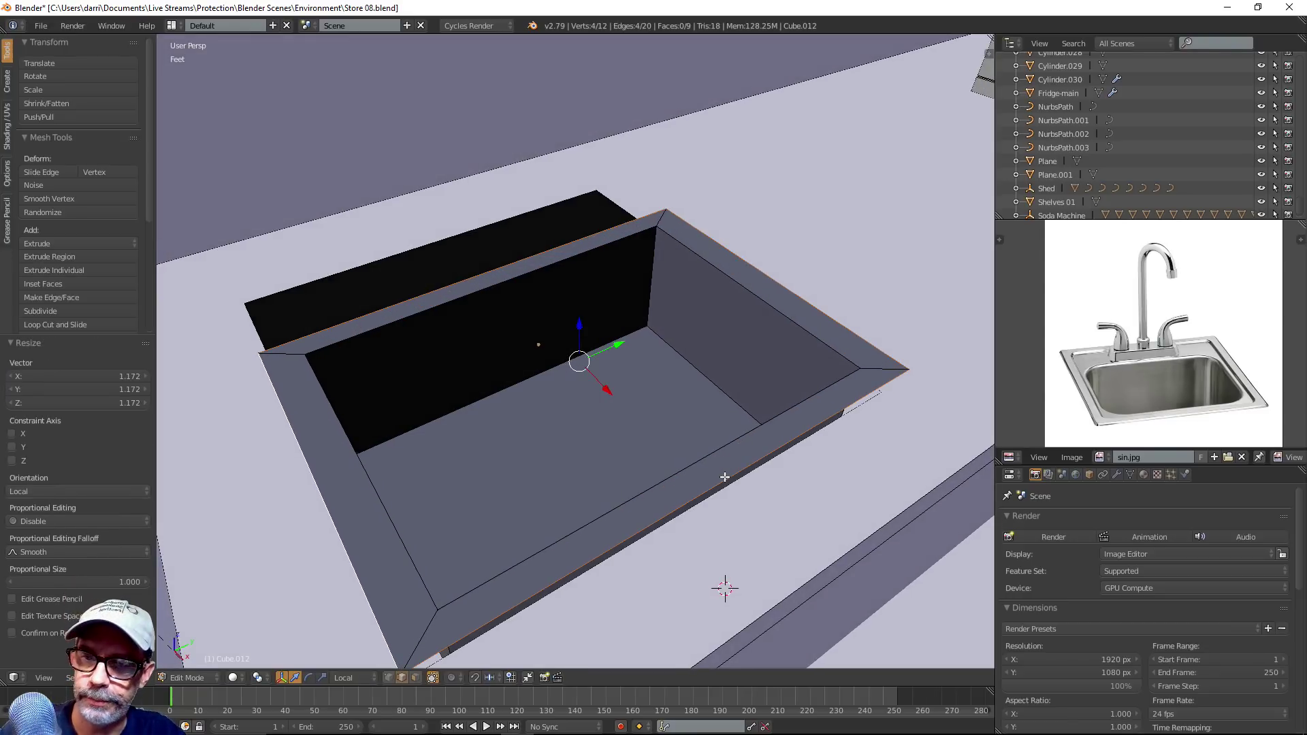
{"action": "key", "text": "ctrl+Tab"}
{"action": "left_click", "coordinate": [725, 476]}
{"action": "key", "text": "a"}
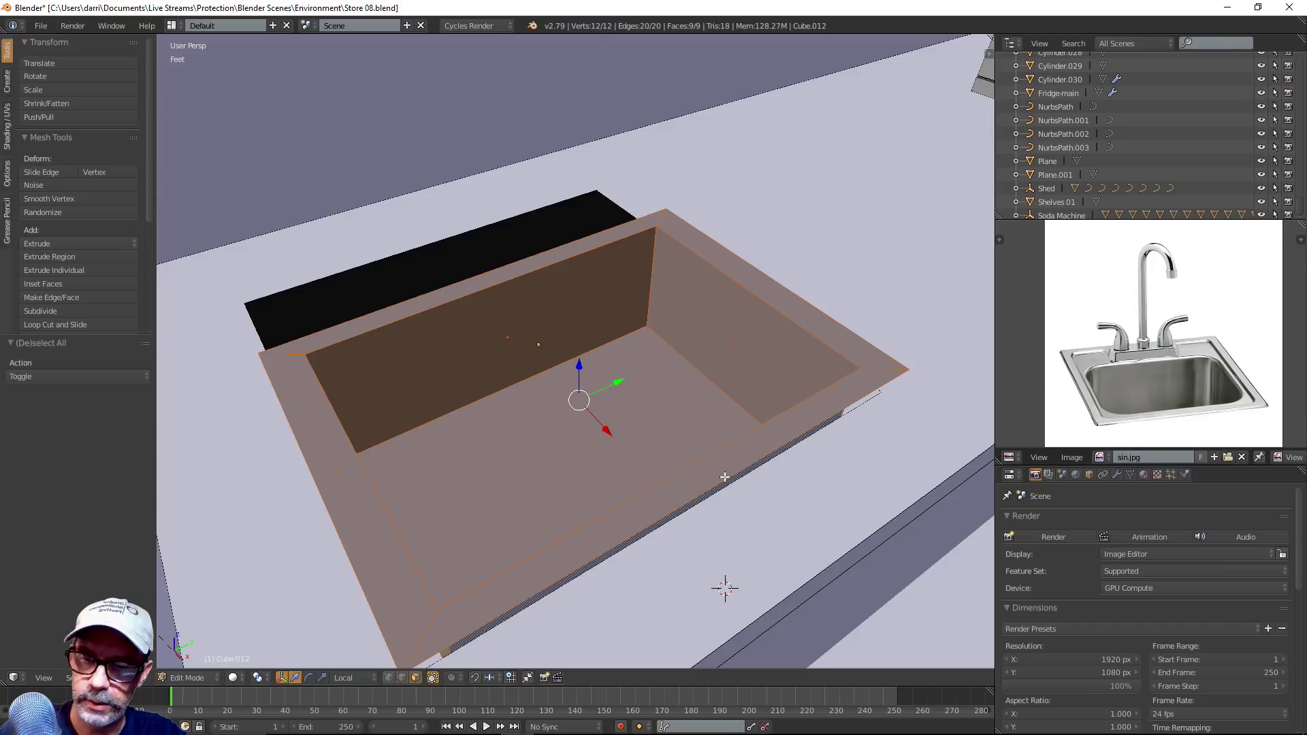
{"action": "key", "text": "ctrl+n"}
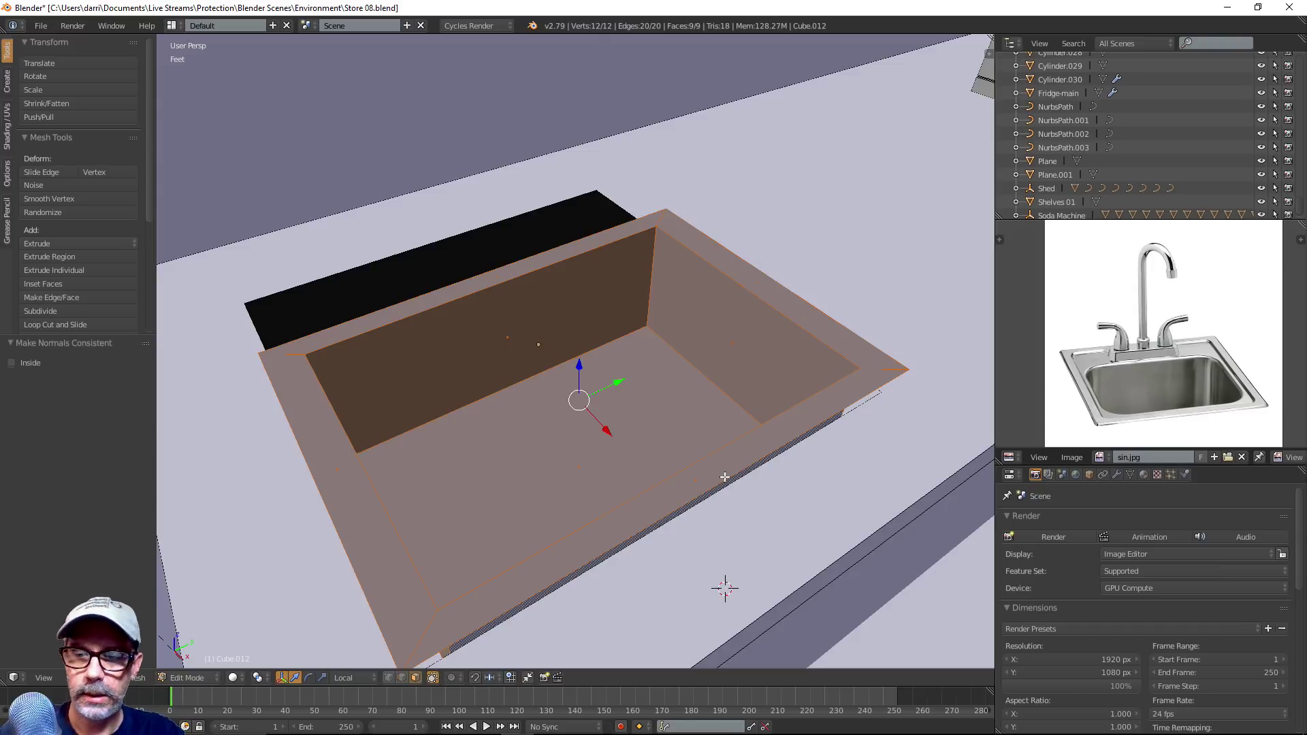
{"action": "key", "text": "Tab"}
{"action": "mouse_move", "coordinate": [649, 456]}
{"action": "middle_mouse_down"}
{"action": "mouse_move", "coordinate": [696, 422]}
{"action": "mouse_move", "coordinate": [645, 443]}
{"action": "middle_mouse_up"}
{"action": "middle_click_drag", "start_coordinate": [615, 381], "coordinate": [626, 462]}
In Edit Mode, recalculate the normals of all the basin's faces with the Inside option enabled, and deselect everything
{"action": "key", "text": "Tab"}
{"action": "key", "text": "a"}
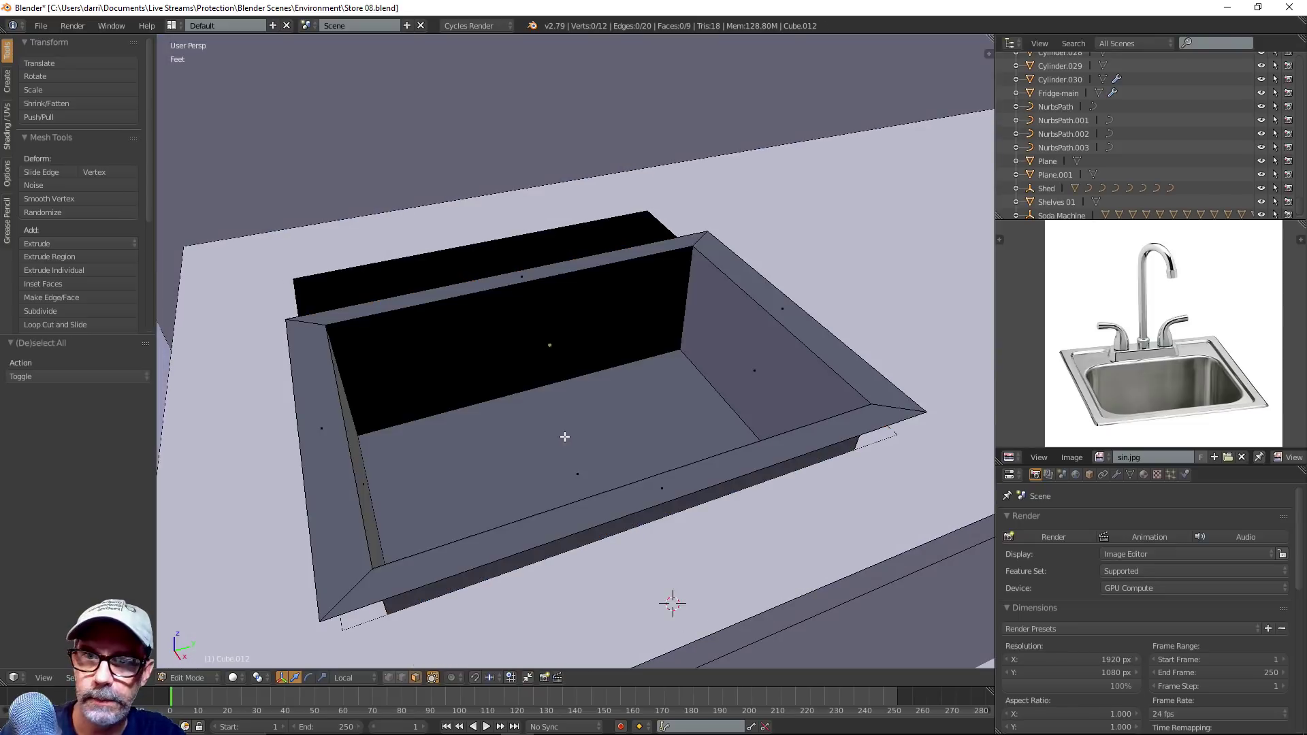
{"action": "key", "text": "a"}
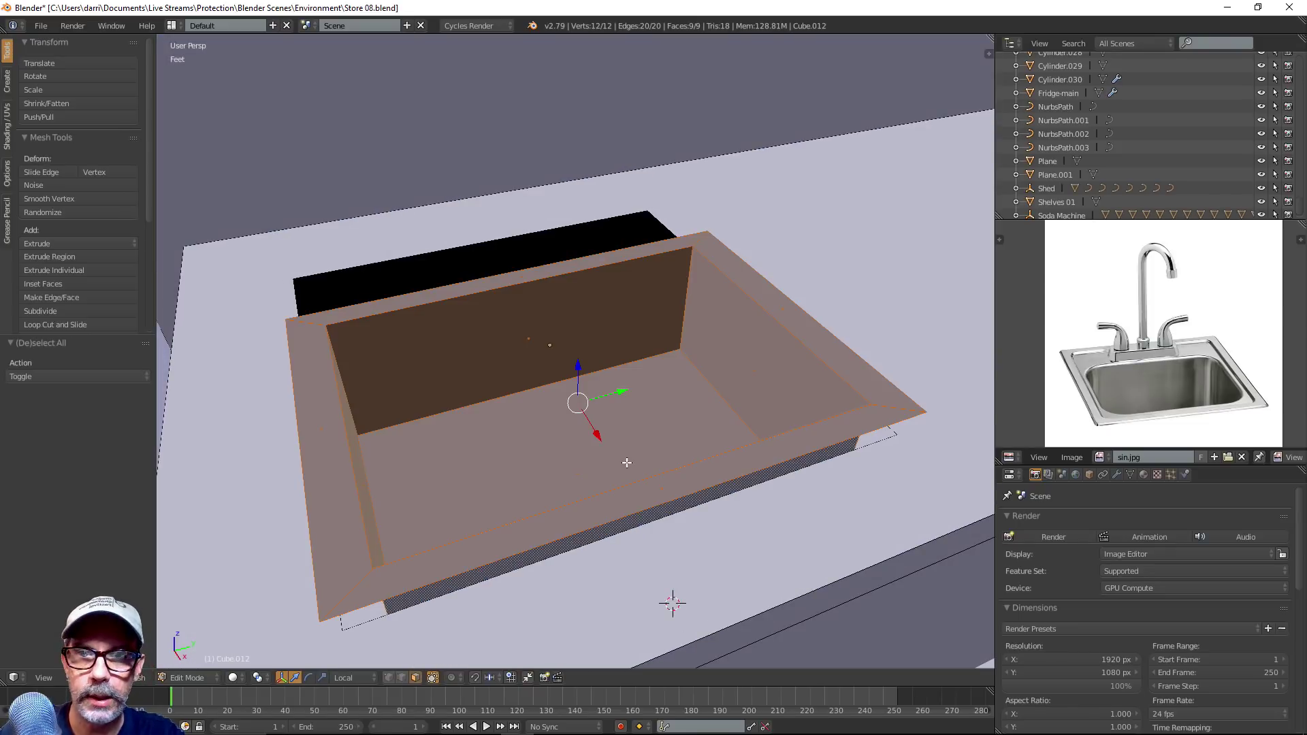
{"action": "key", "text": "ctrl+n"}
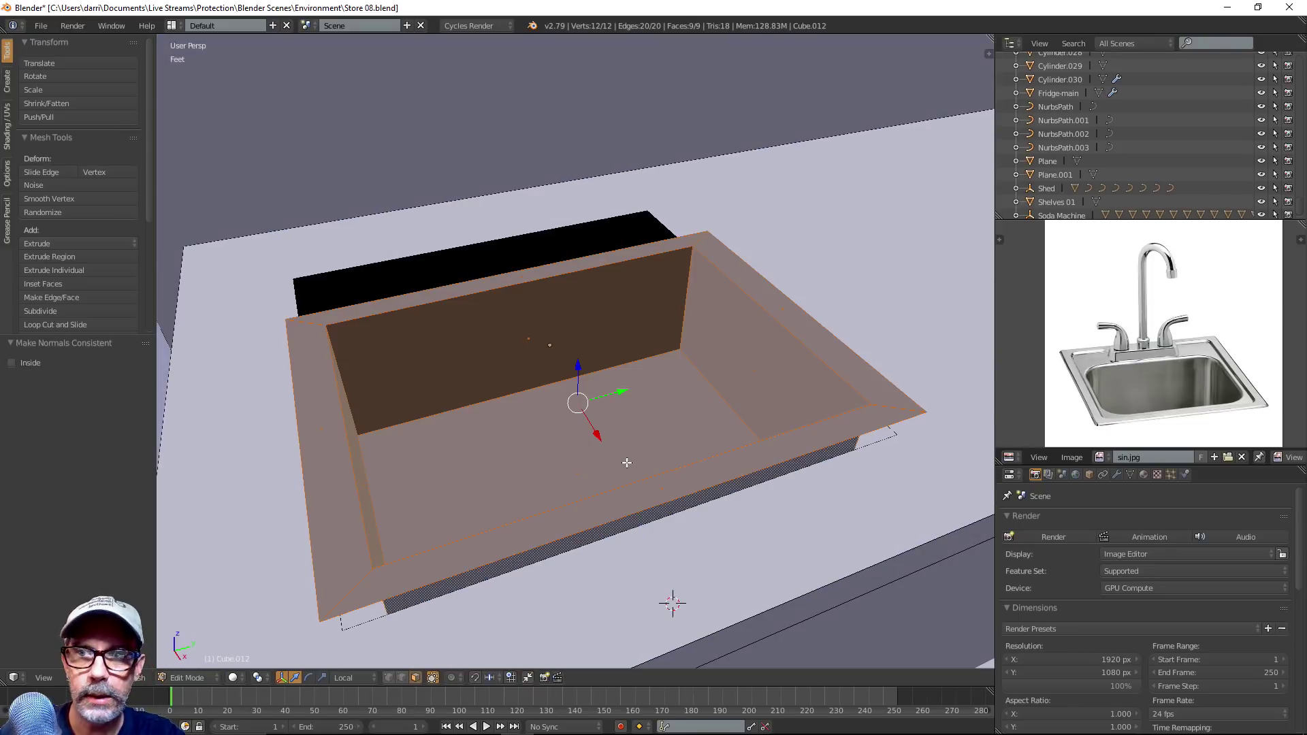
{"action": "left_click", "coordinate": [11, 363]}
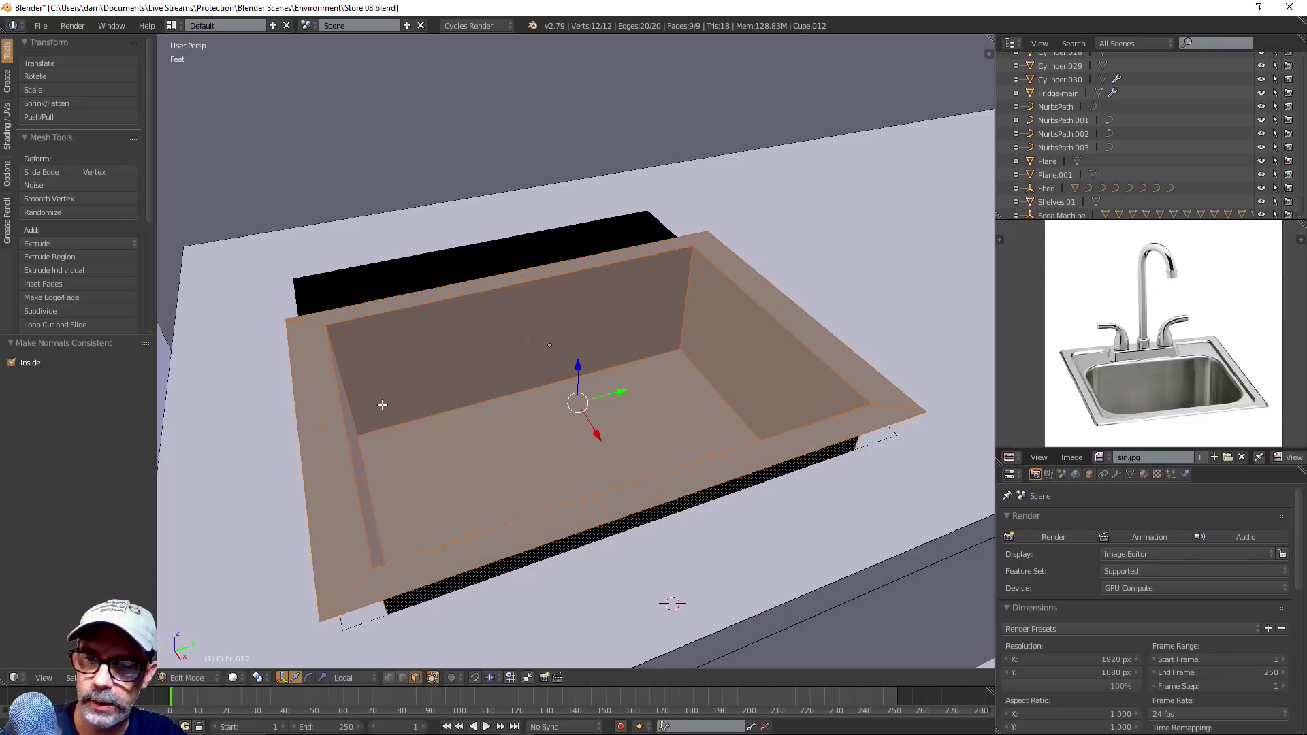
{"action": "middle_click_drag", "start_coordinate": [466, 439], "coordinate": [467, 436]}
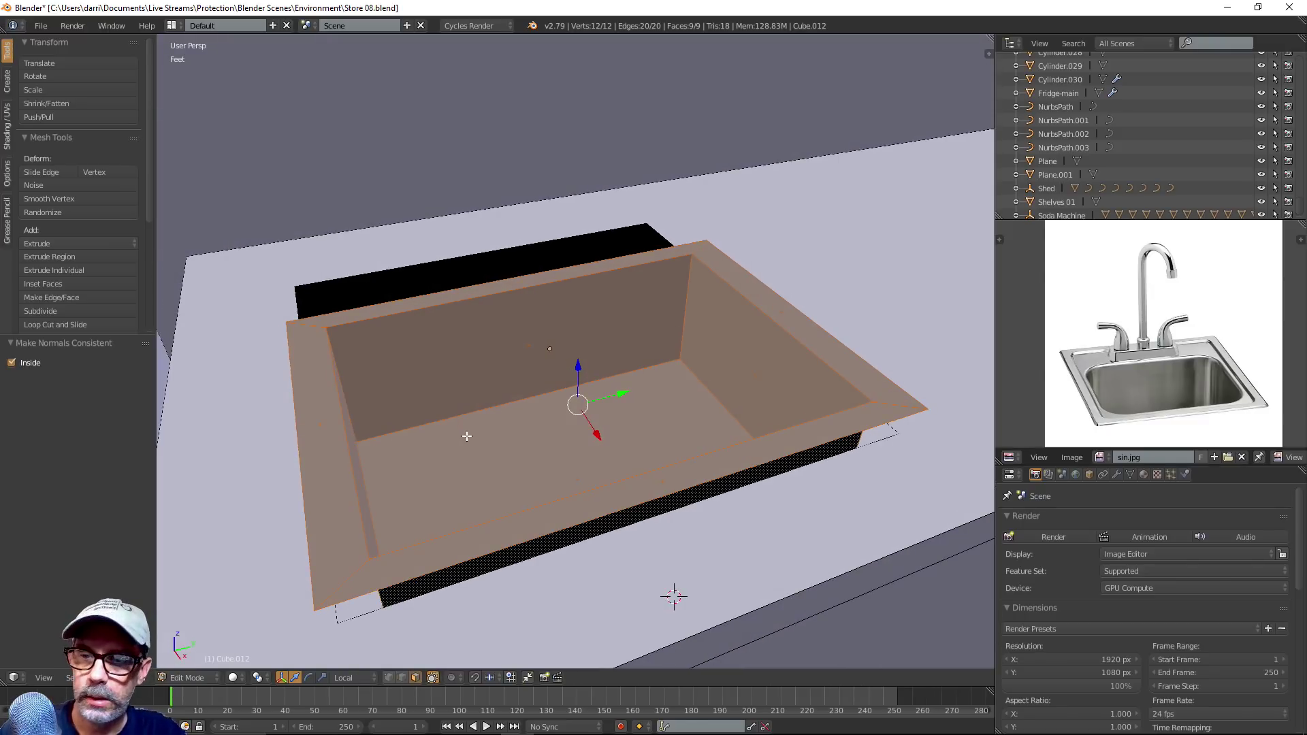
{"action": "key", "text": "a"}
Move the rim's outer back edge outward along local X to cover the rest of the countertop opening, and return to Object Mode
{"action": "middle_click_drag", "start_coordinate": [546, 436], "coordinate": [403, 373]}
{"action": "key", "text": "ctrl+Tab"}
{"action": "left_click", "coordinate": [413, 352]}
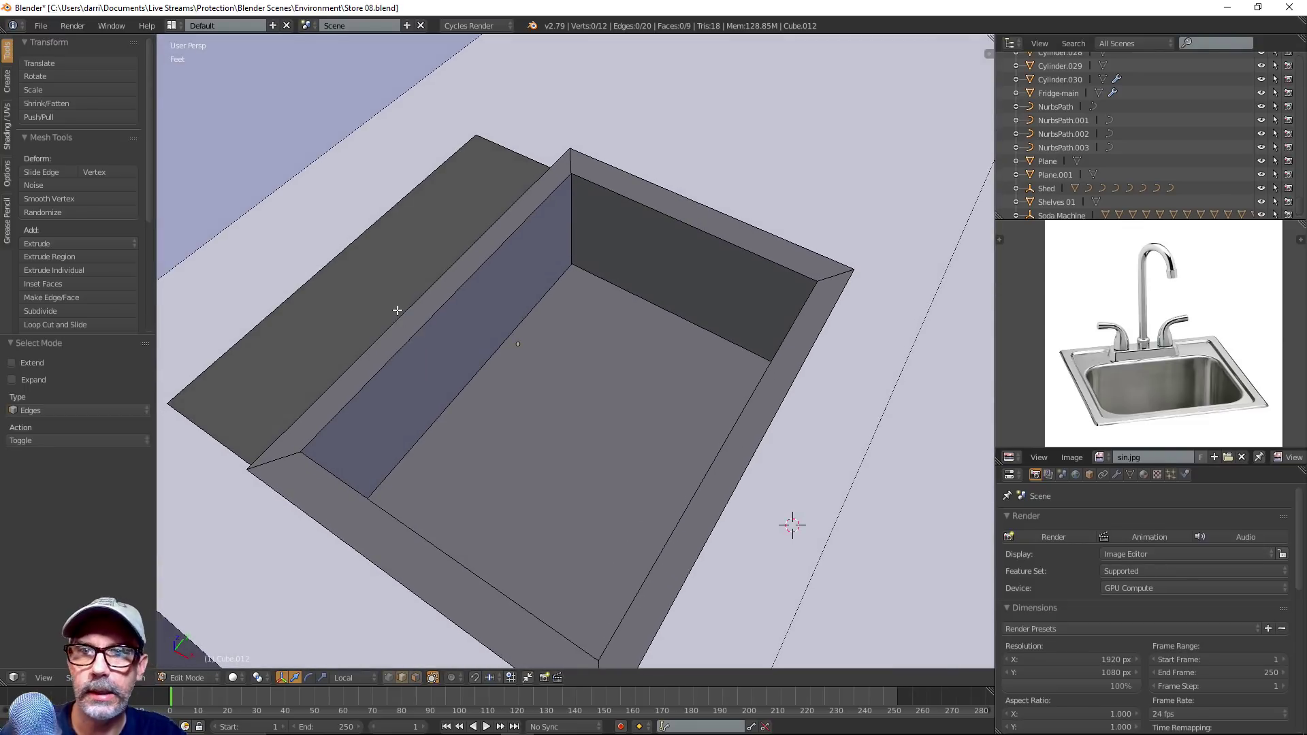
{"action": "right_click", "coordinate": [397, 321]}
{"action": "key", "text": "g"}
{"action": "key", "text": "x"}
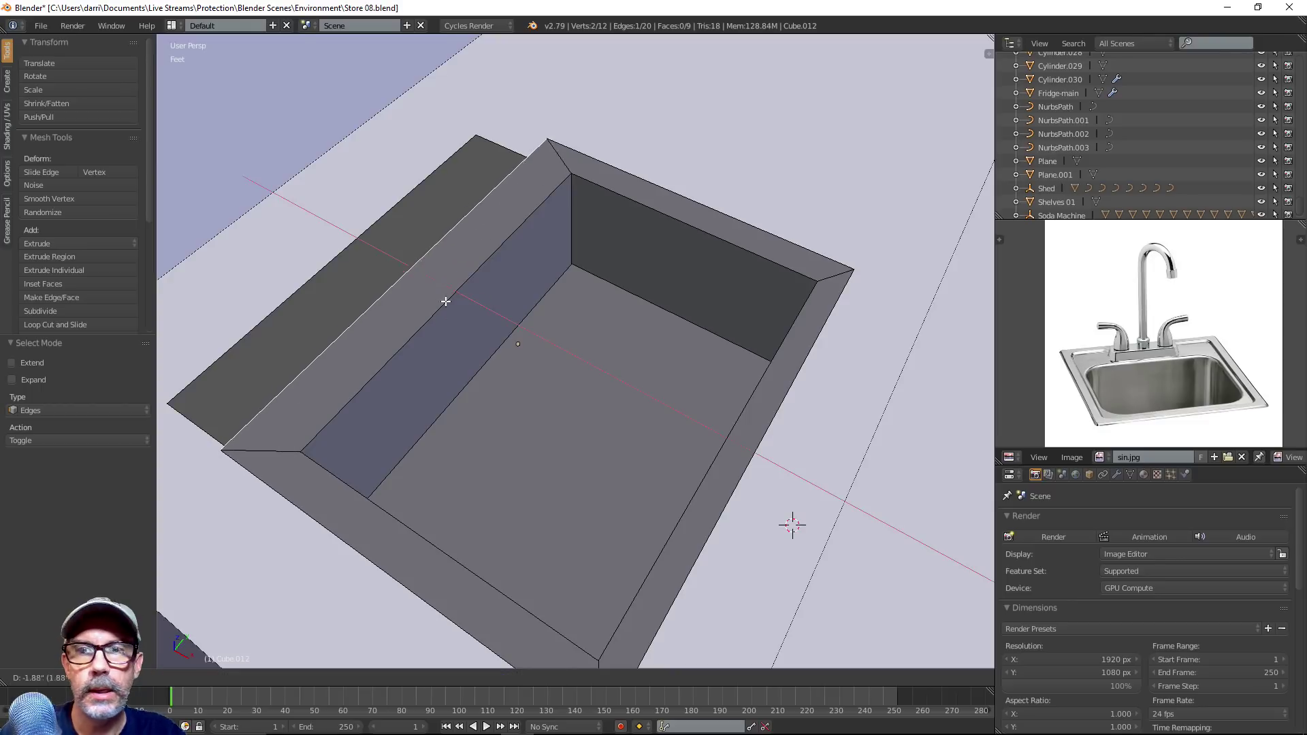
{"action": "left_click_drag", "start_coordinate": [396, 299], "coordinate": [375, 257]}
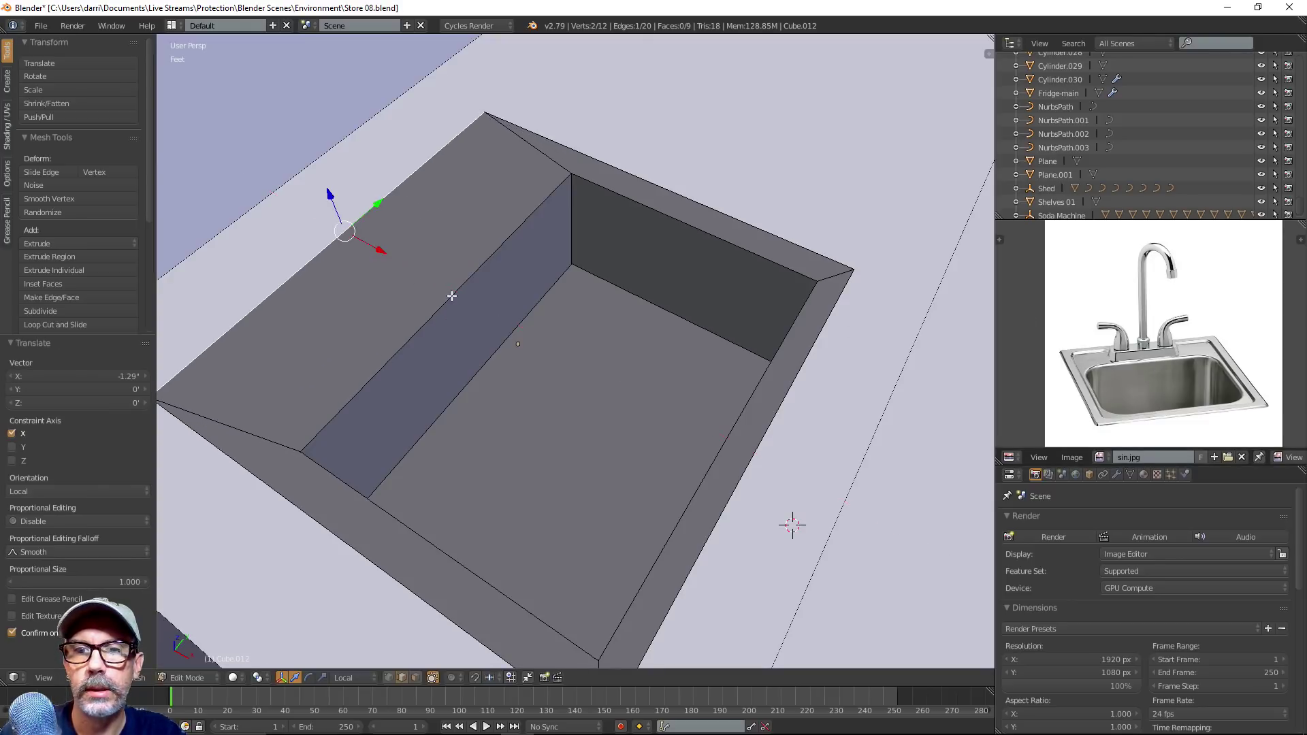
{"action": "scroll", "coordinate": [469, 310], "scroll_direction": "down", "scroll_amount": 4}
{"action": "middle_click_drag", "start_coordinate": [538, 367], "coordinate": [359, 302]}
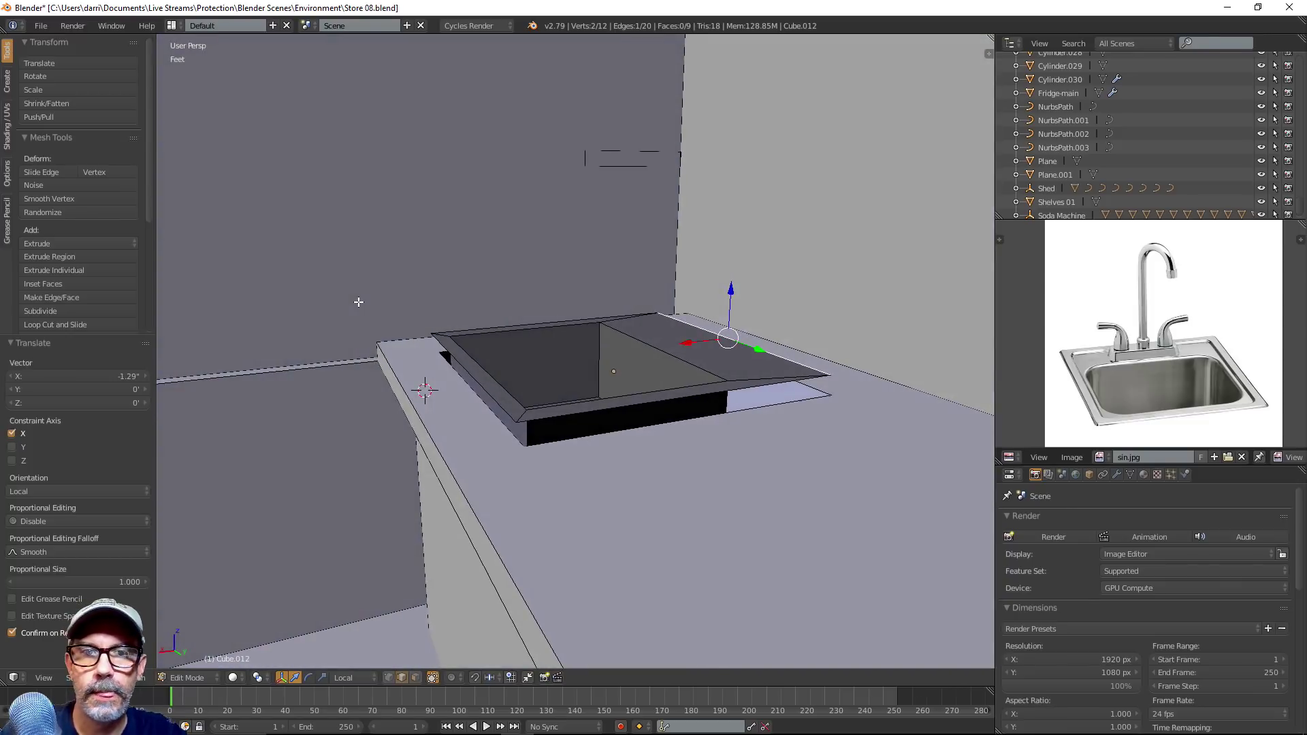
{"action": "key", "text": "Tab"}
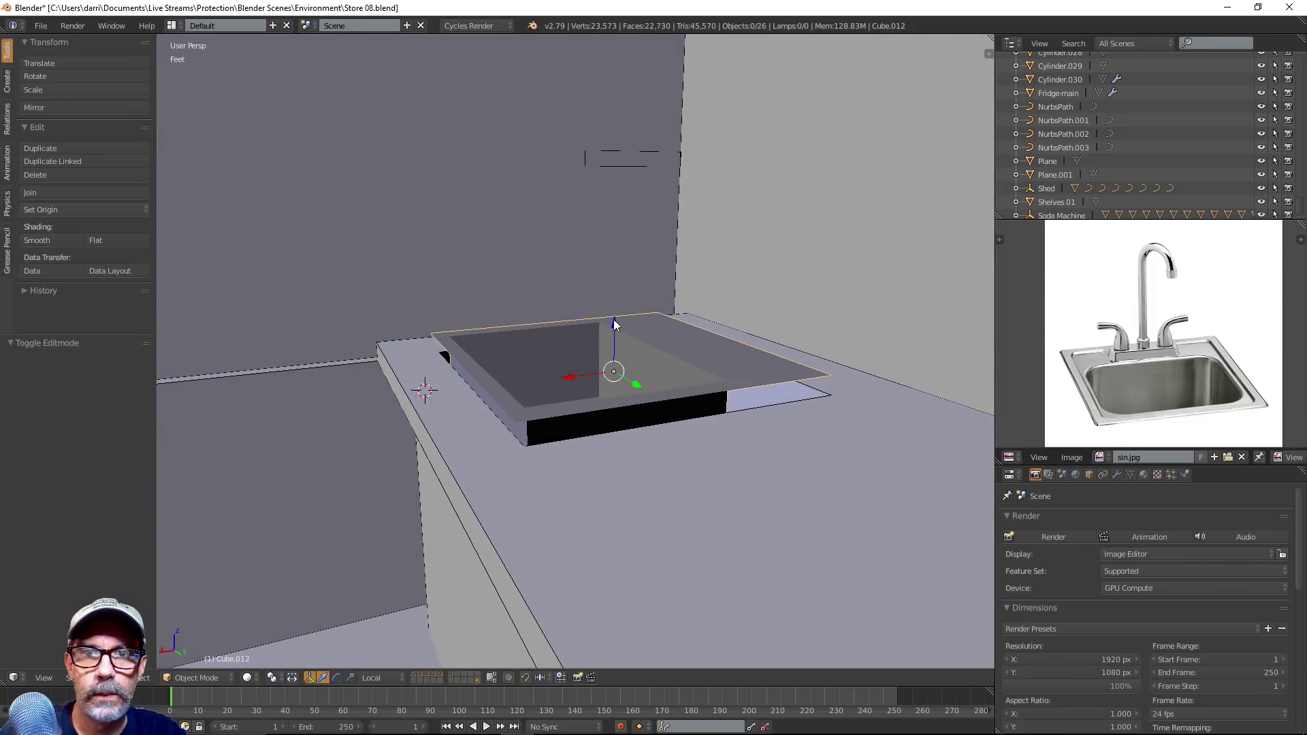
Lower the sink about 1.35 inches along Z so its rim sits down near the countertop surface
{"action": "key", "text": "g"}
{"action": "key", "text": "z"}
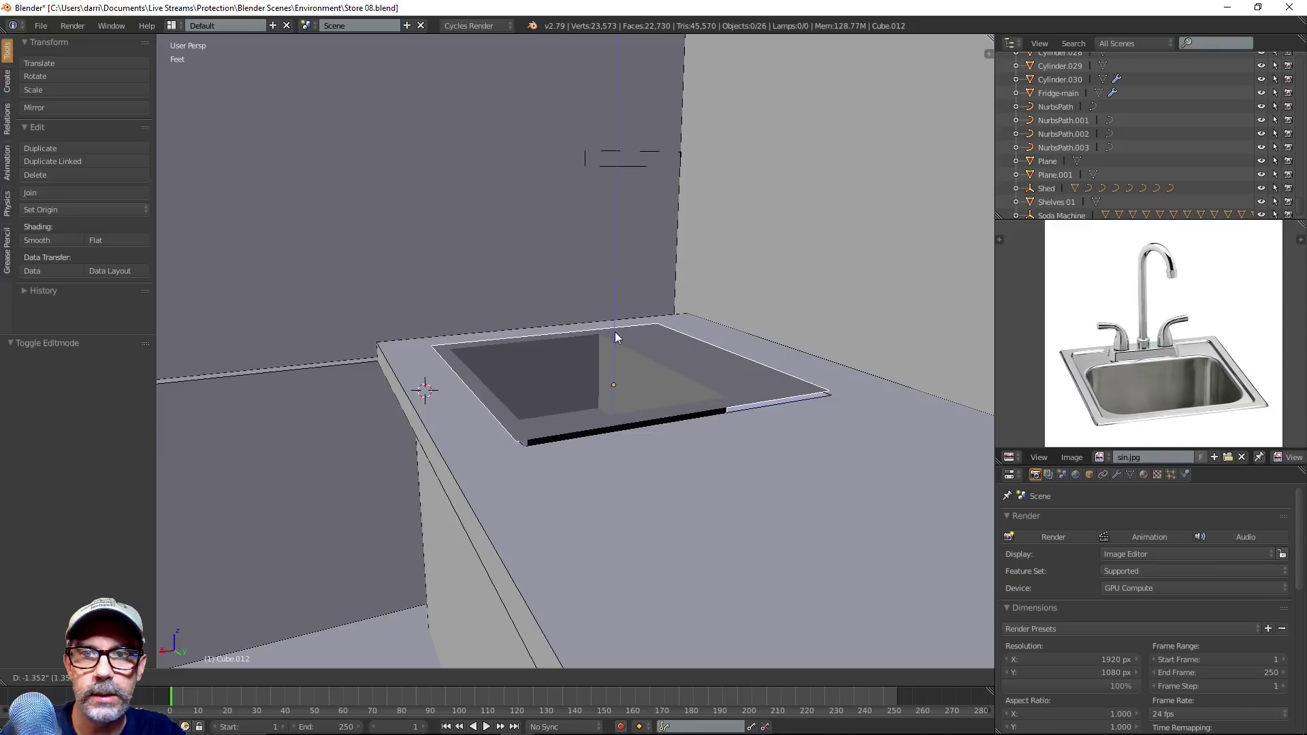
{"action": "left_click", "coordinate": [615, 332]}
{"action": "key", "text": "Tab"}
{"action": "middle_click_drag", "start_coordinate": [636, 336], "coordinate": [590, 391]}
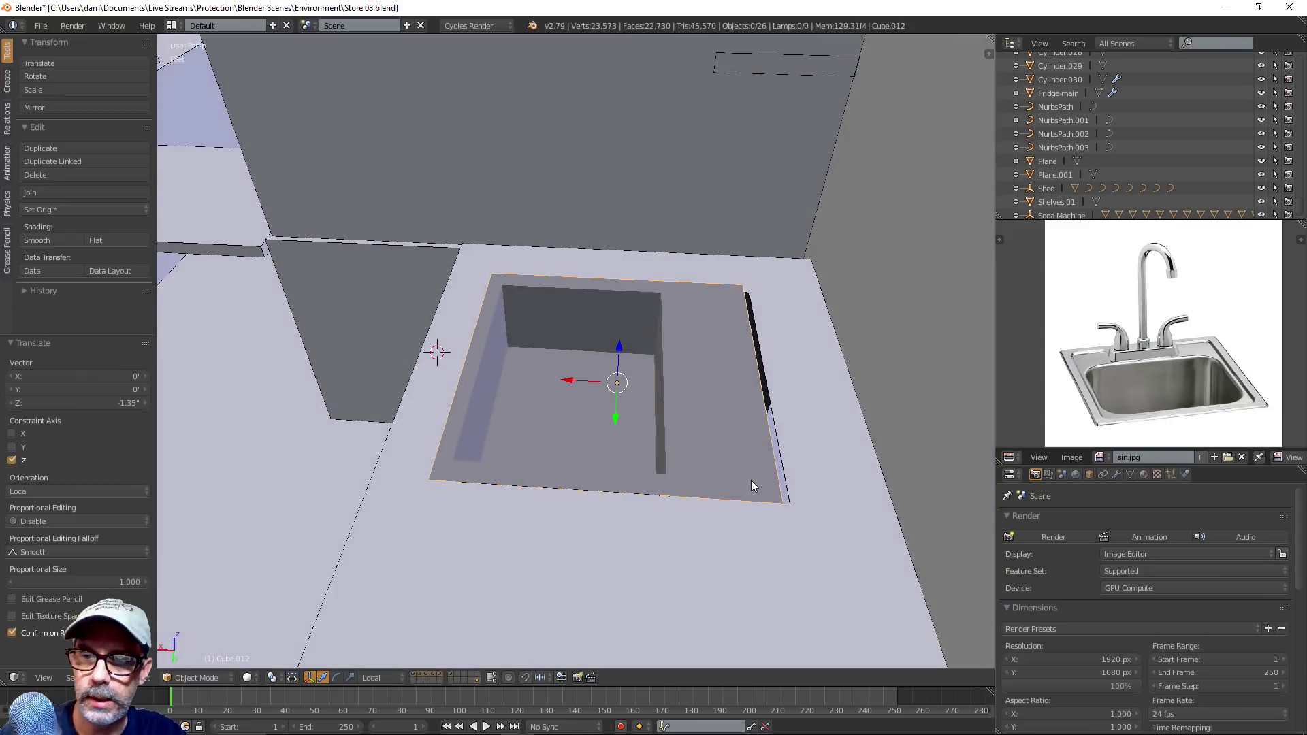
Select the countertop and open its mesh for editing in edge select mode
{"action": "right_click", "coordinate": [789, 468]}
{"action": "key", "text": "Tab"}
{"action": "right_click", "coordinate": [806, 449]}
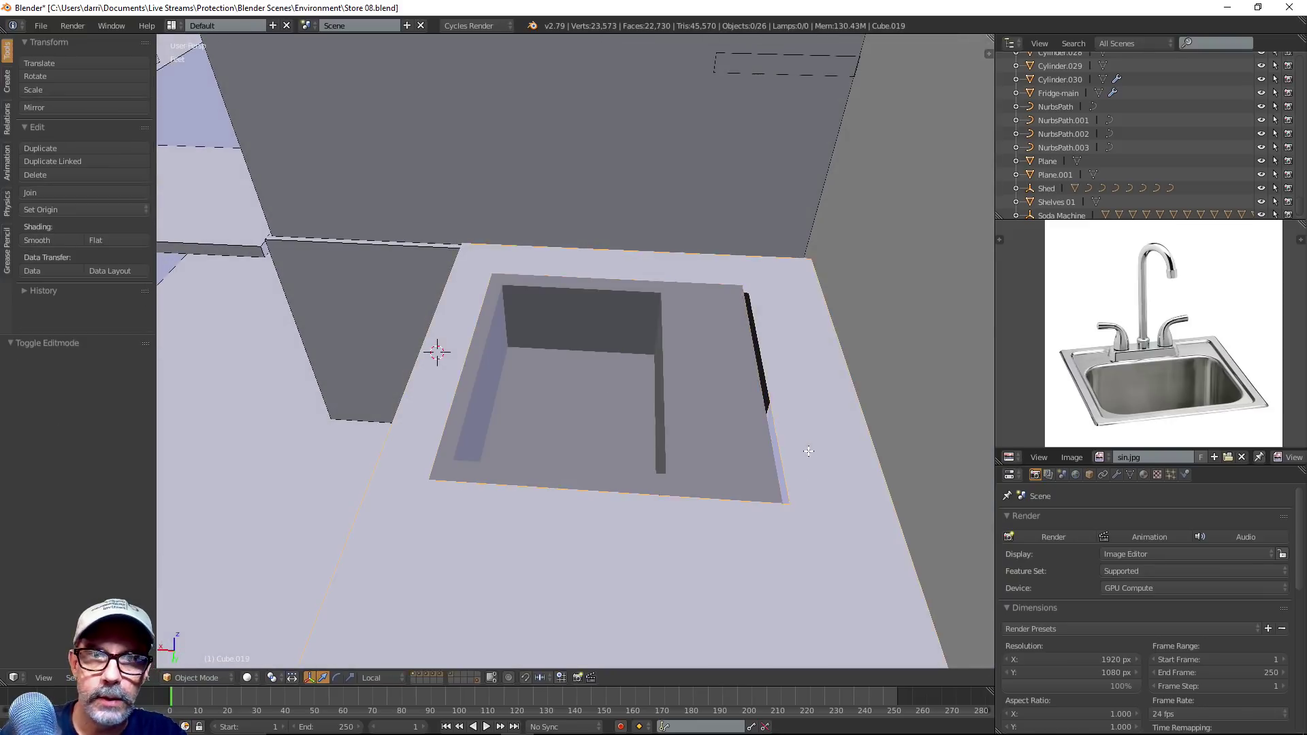
{"action": "key", "text": "Tab"}
{"action": "key", "text": "ctrl+Tab"}
{"action": "left_click", "coordinate": [805, 453]}
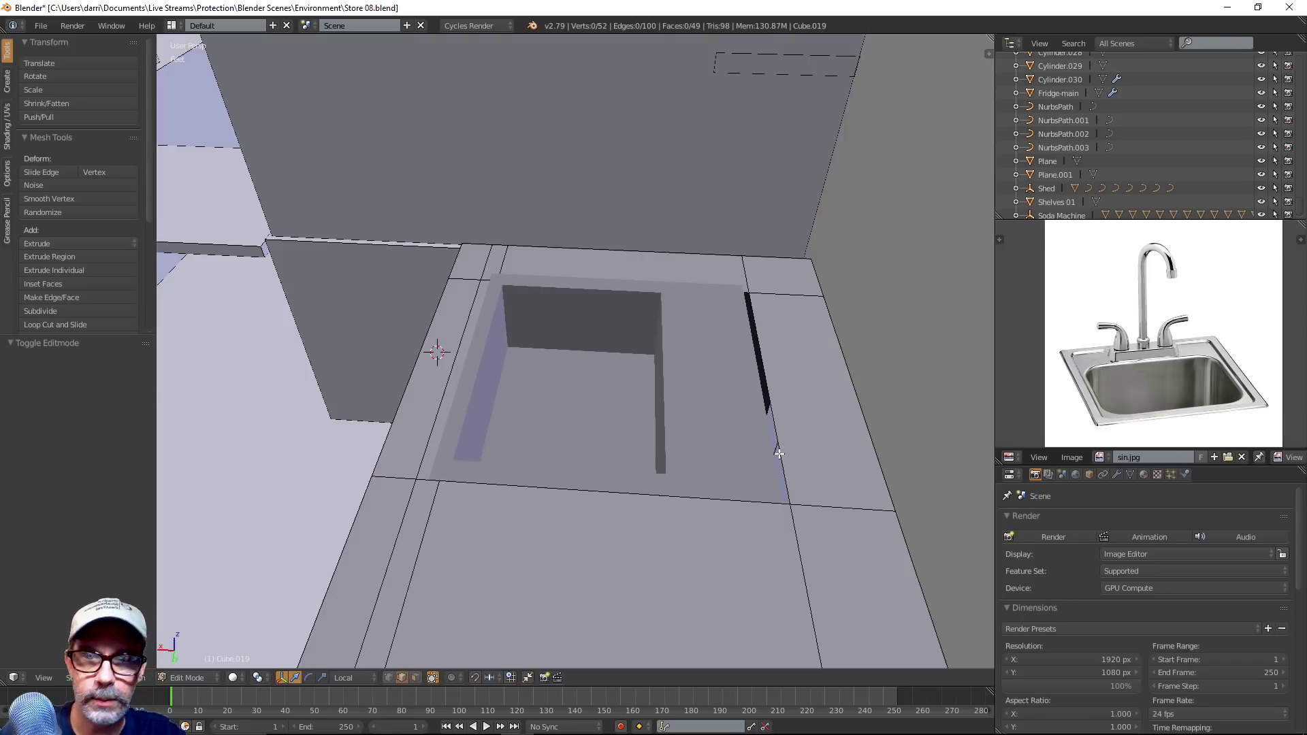
{"action": "right_click", "coordinate": [803, 572], "text": "alt"}
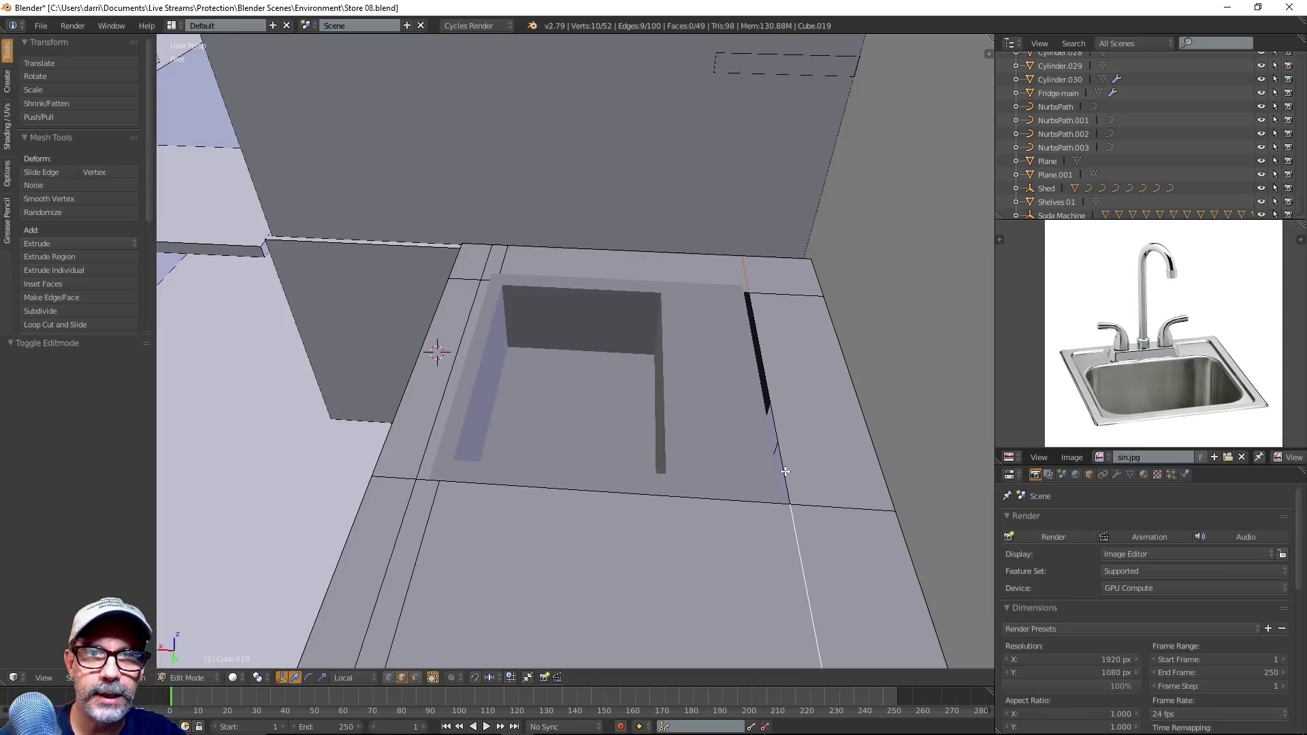
{"action": "right_click", "coordinate": [799, 572], "text": "alt+shift"}
{"action": "middle_click_drag", "start_coordinate": [778, 497], "coordinate": [775, 454]}
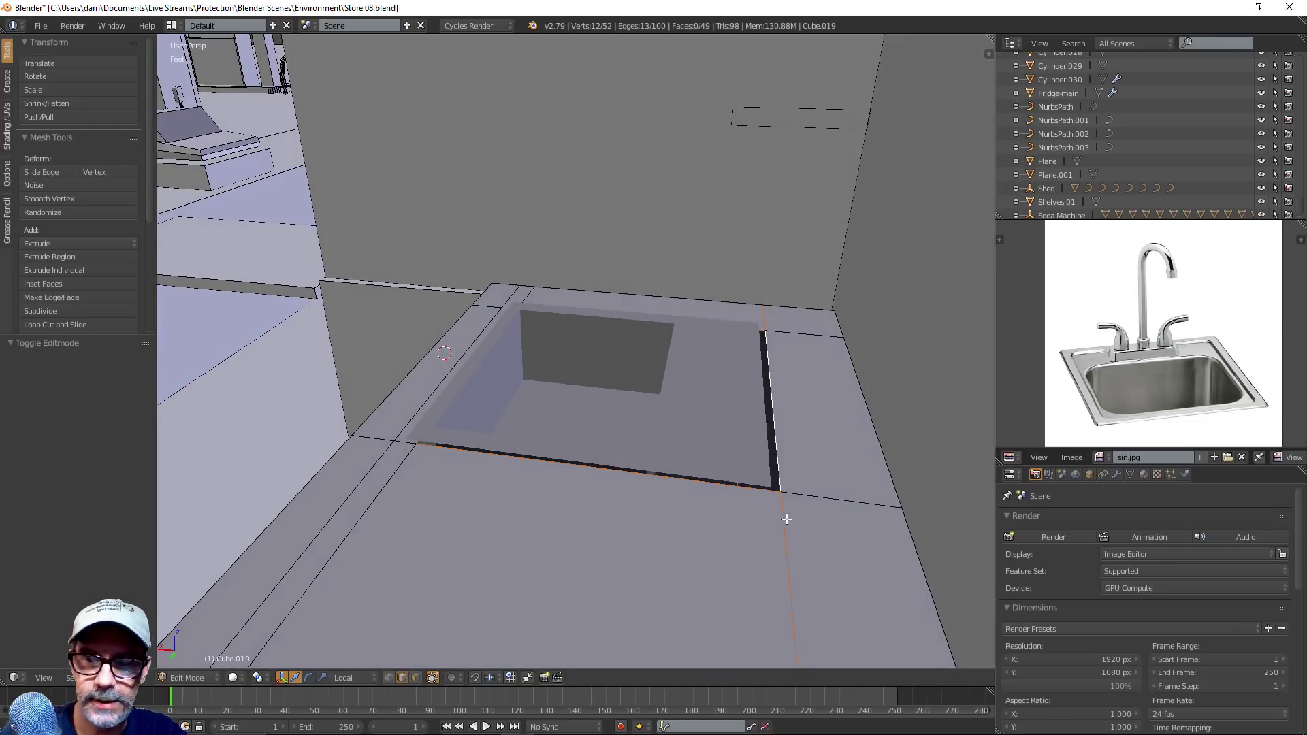
{"action": "right_click", "coordinate": [790, 569], "text": "alt"}
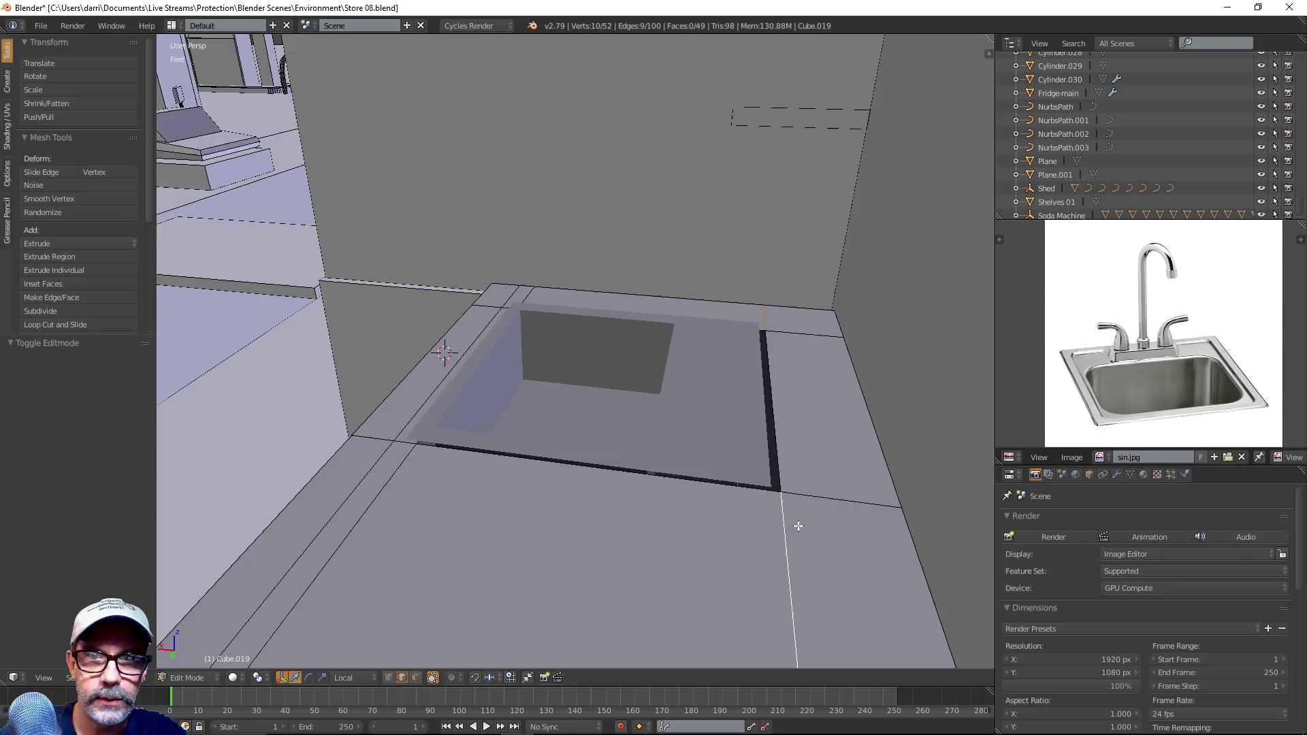
{"action": "right_click", "coordinate": [771, 419], "text": "alt+shift"}
{"action": "mouse_move", "coordinate": [803, 429]}
{"action": "middle_mouse_down"}
{"action": "mouse_move", "coordinate": [846, 428]}
{"action": "mouse_move", "coordinate": [825, 472]}
{"action": "mouse_move", "coordinate": [837, 490]}
{"action": "mouse_move", "coordinate": [816, 482]}
{"action": "mouse_move", "coordinate": [810, 508]}
{"action": "mouse_move", "coordinate": [794, 427]}
{"action": "middle_mouse_up"}
{"action": "scroll", "coordinate": [810, 527], "scroll_direction": "down", "scroll_amount": 4}
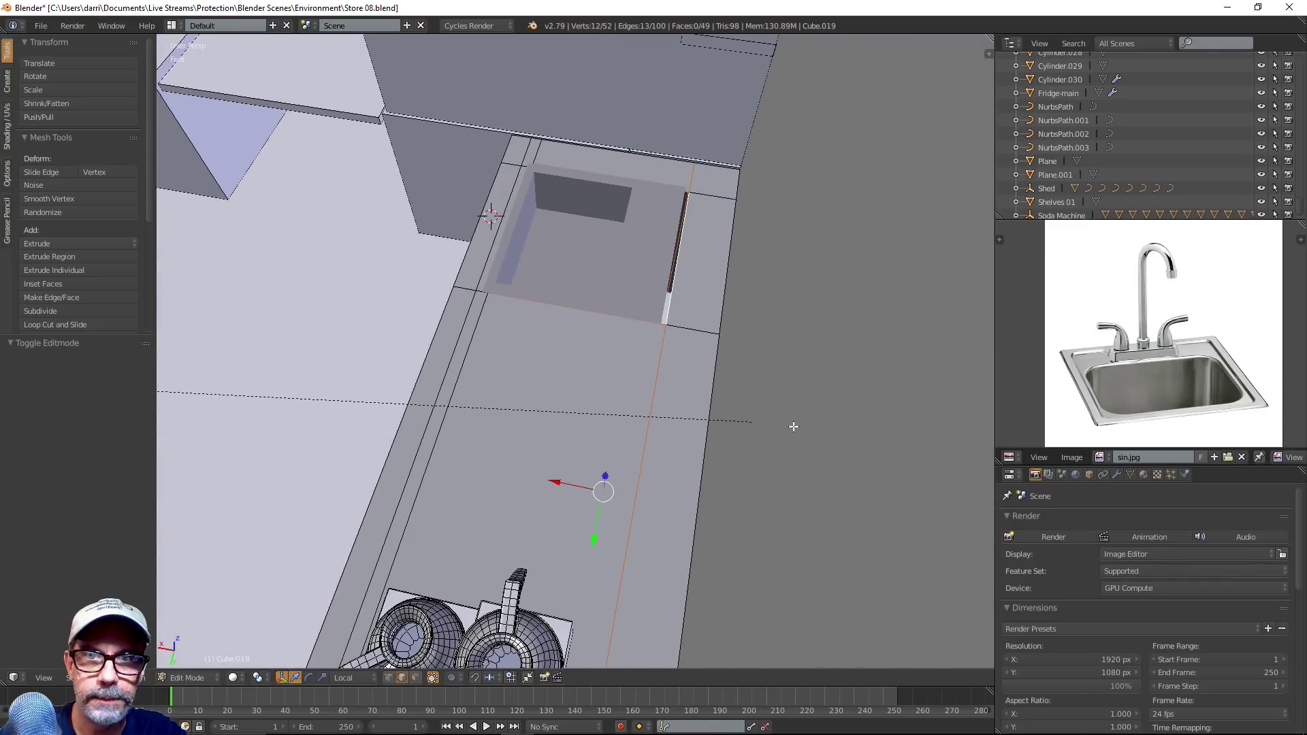
{"action": "mouse_move", "coordinate": [561, 485]}
{"action": "left_mouse_down"}
{"action": "mouse_move", "coordinate": [545, 487]}
{"action": "mouse_move", "coordinate": [560, 491]}
{"action": "left_mouse_up"}
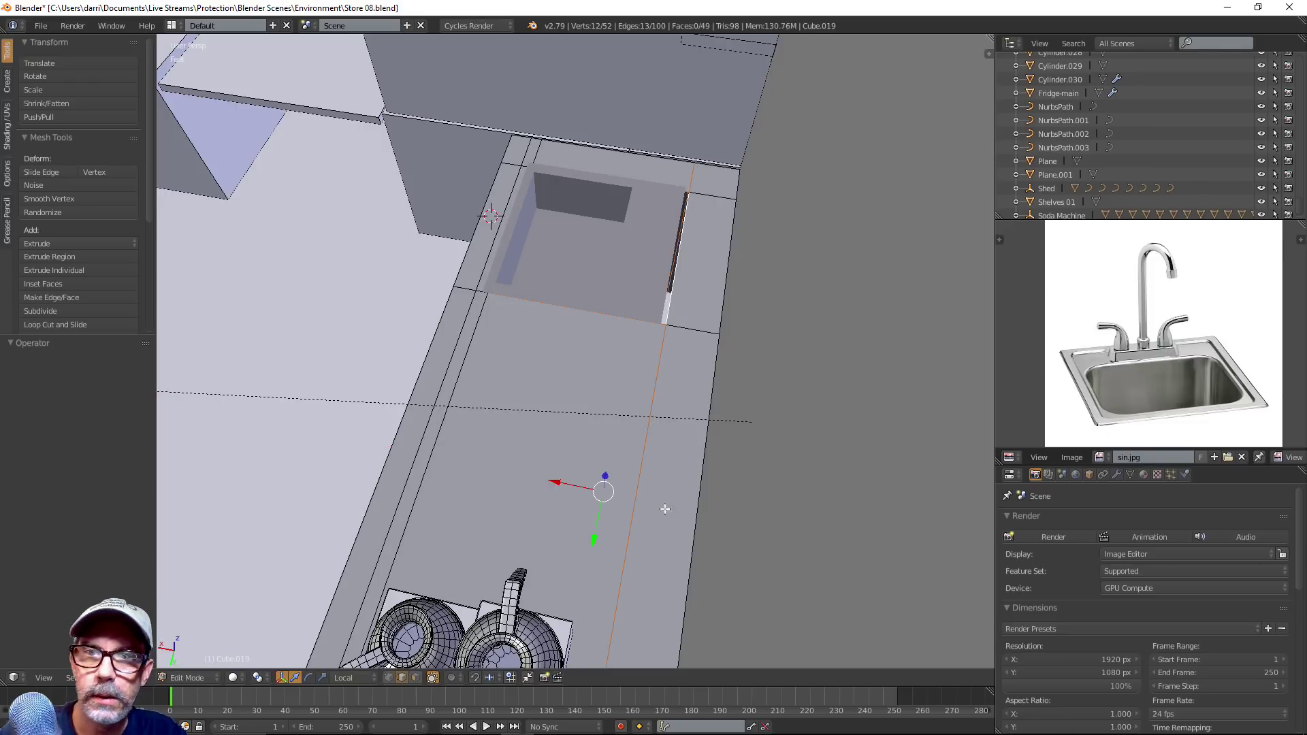
{"action": "key", "text": "a"}
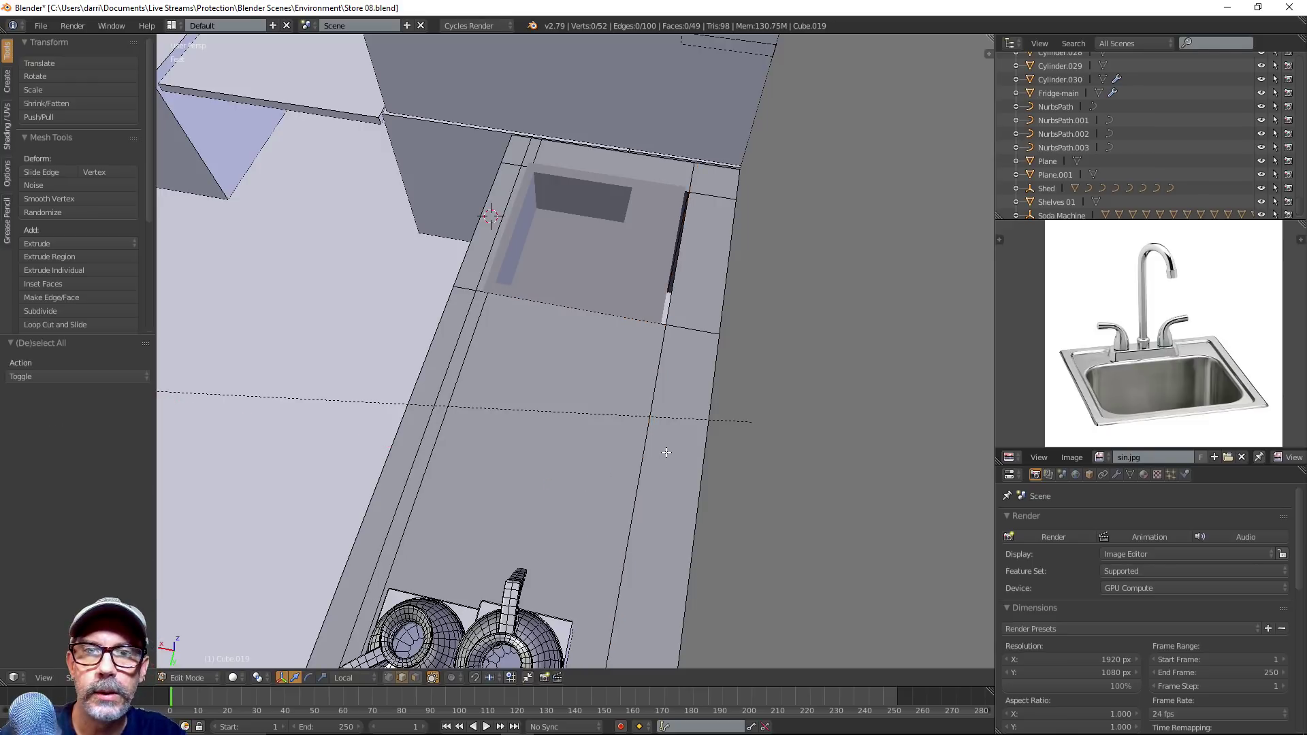
{"action": "right_click", "coordinate": [672, 313], "text": "alt"}
{"action": "key", "text": "z"}
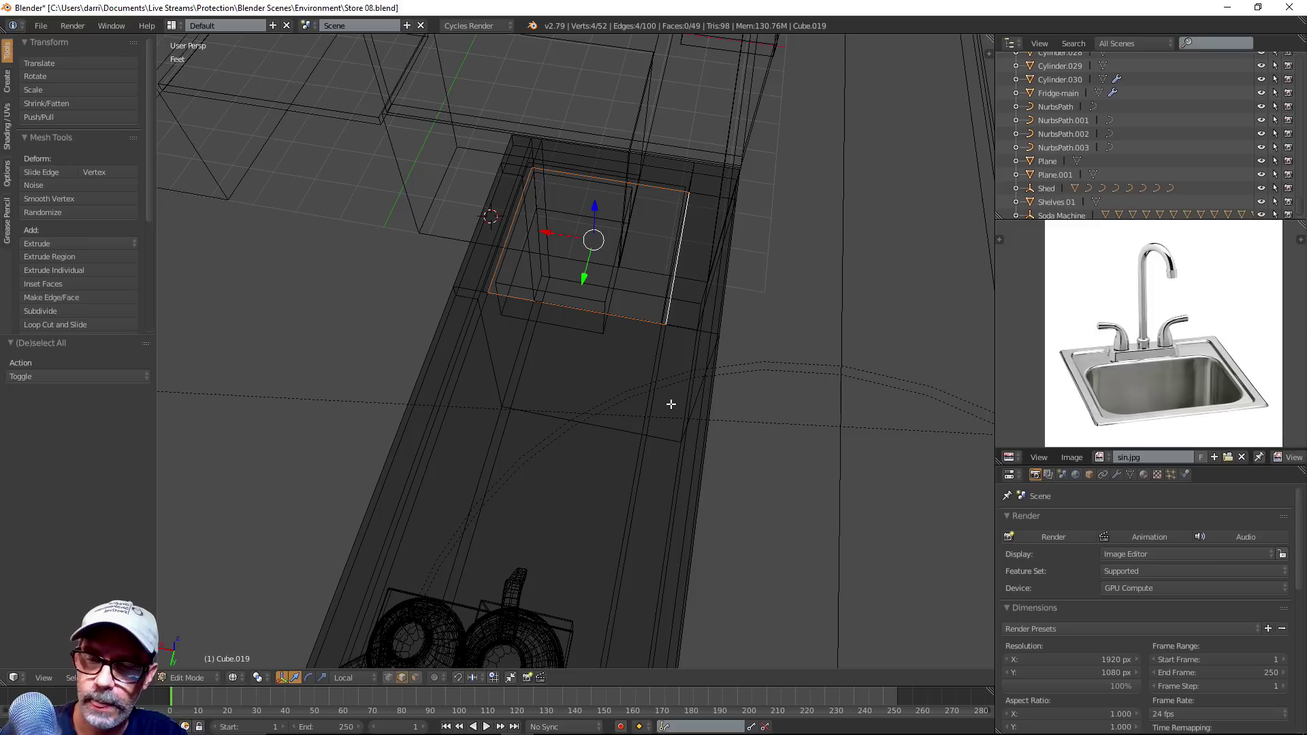
{"action": "key", "text": "a"}
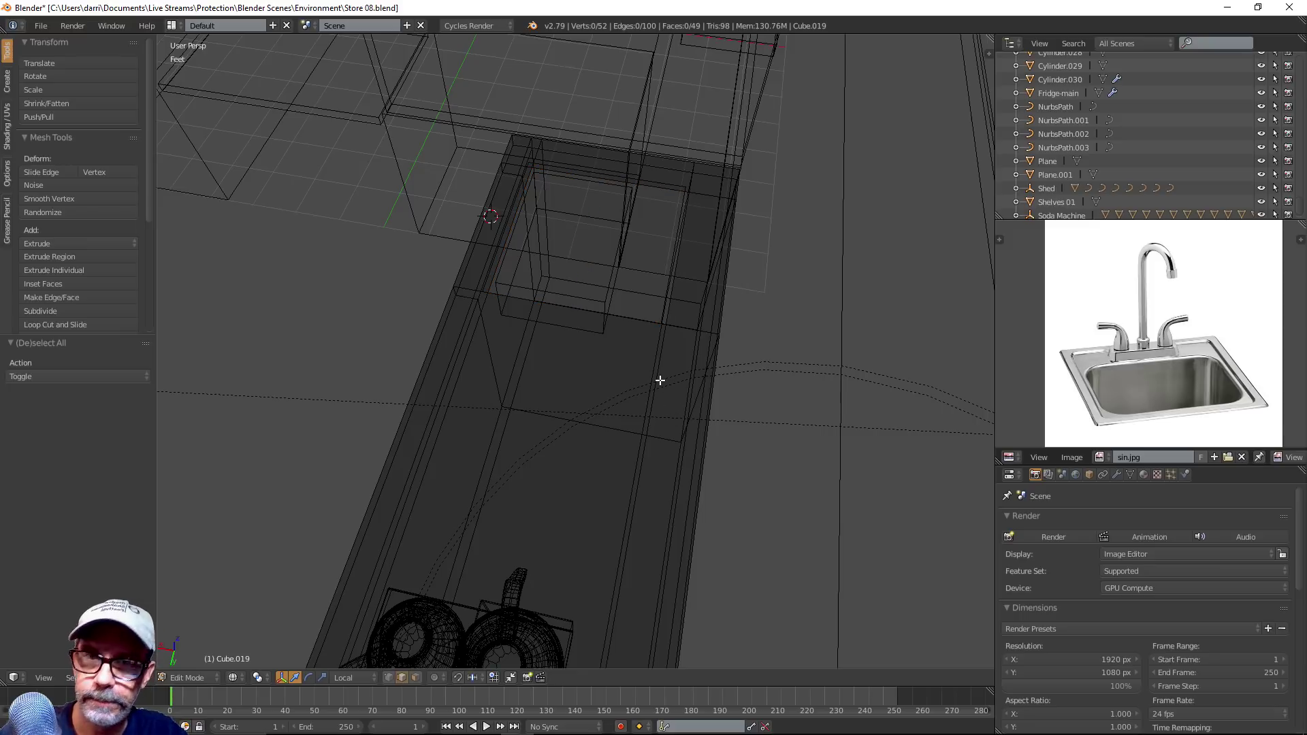
Select the countertop's lengthwise edge loop along the opening's back side, move it along local X toward the sink to close the gap, and return to Object Mode
{"action": "right_click", "coordinate": [648, 415], "text": "alt"}
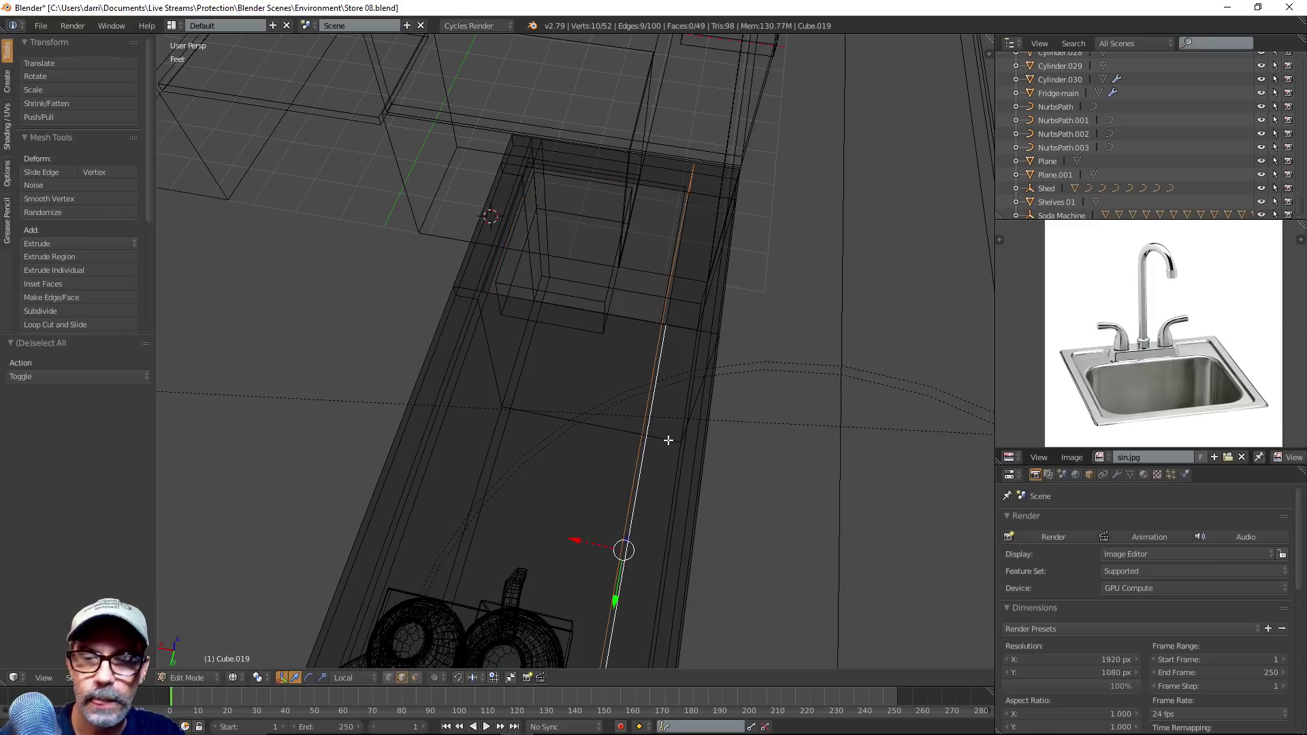
{"action": "middle_click_drag", "start_coordinate": [618, 454], "coordinate": [670, 478]}
{"action": "key", "text": "z"}
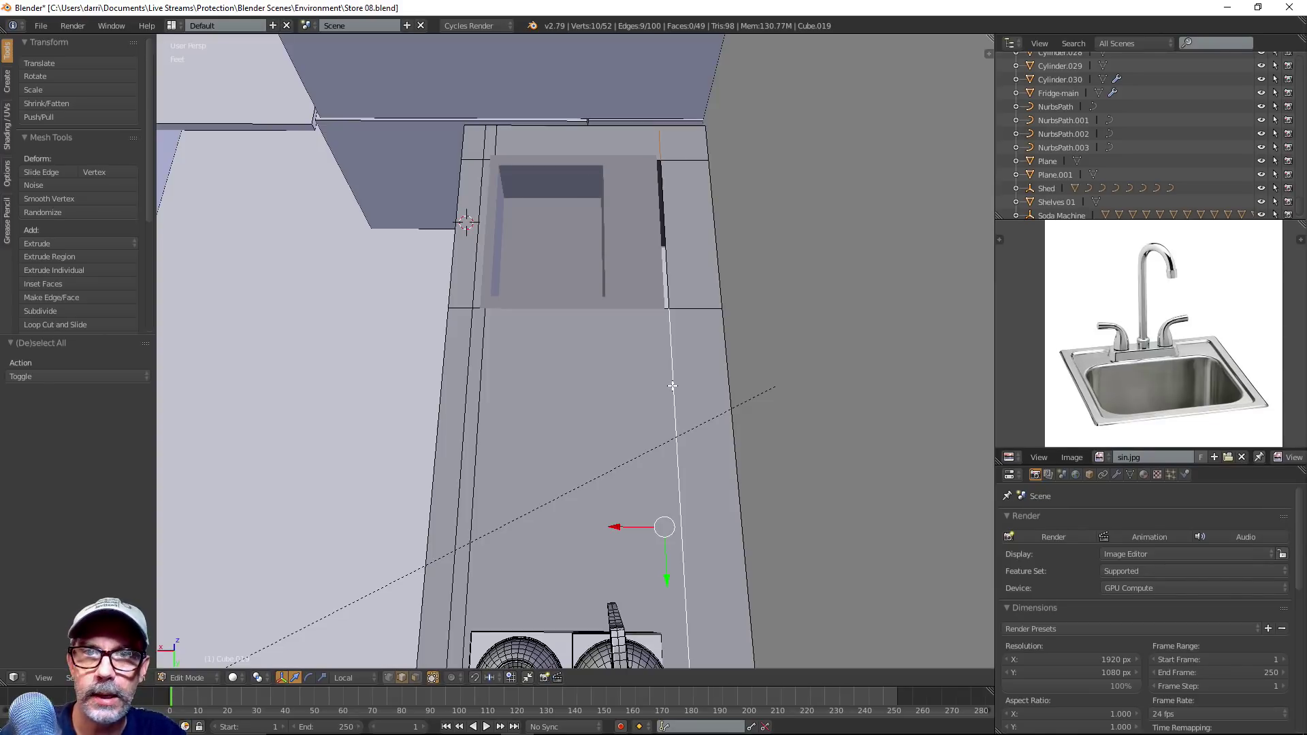
{"action": "scroll", "coordinate": [691, 360], "scroll_direction": "up", "scroll_amount": 3}
{"action": "right_click", "coordinate": [656, 347], "text": "shift"}
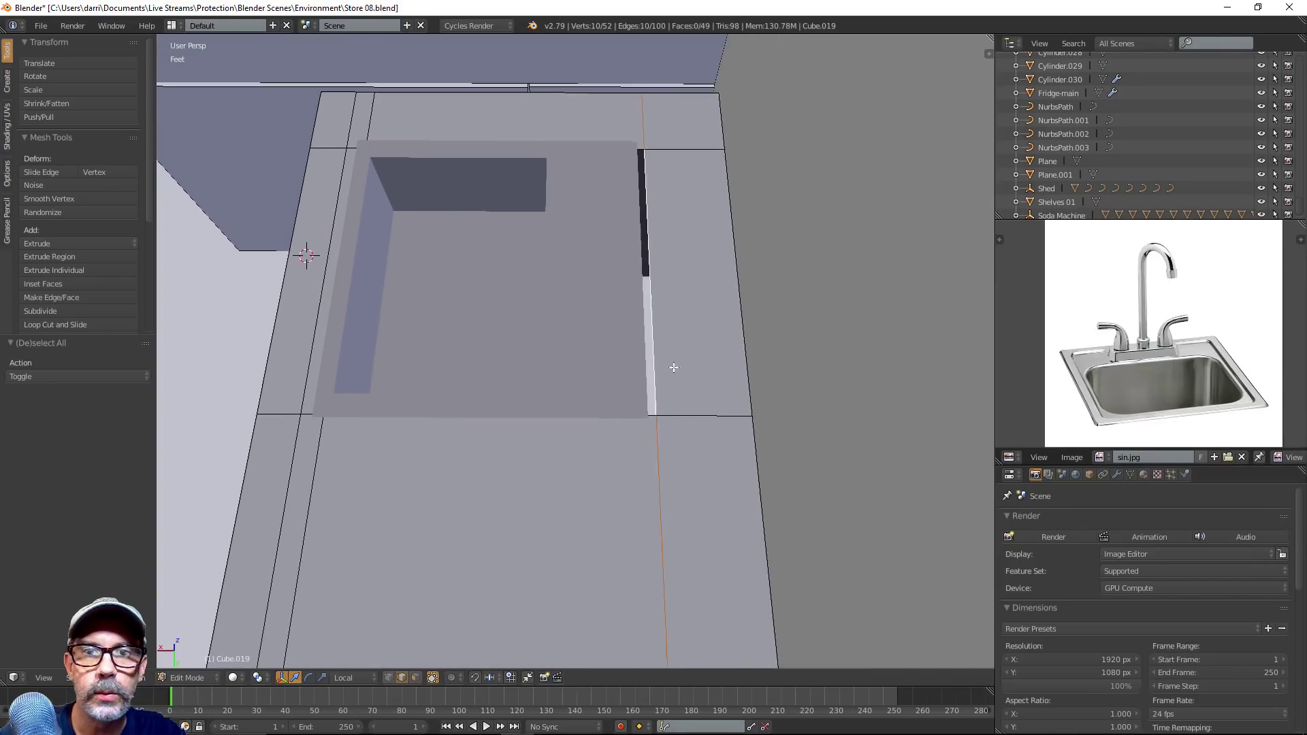
{"action": "scroll", "coordinate": [677, 380], "scroll_direction": "down", "scroll_amount": 4}
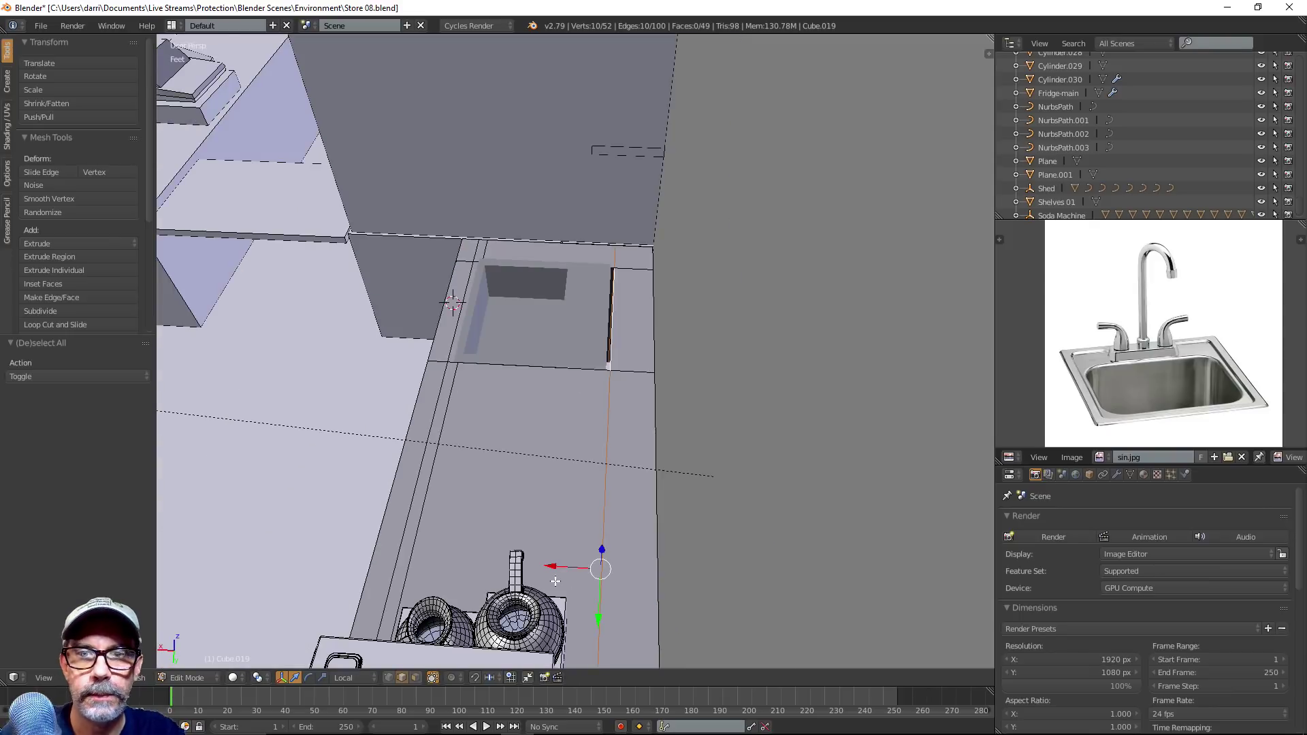
{"action": "left_click_drag", "start_coordinate": [554, 565], "coordinate": [545, 564]}
{"action": "middle_click_drag", "start_coordinate": [579, 503], "coordinate": [708, 471]}
{"action": "key", "text": "Tab"}
Select the sink, compare its rim with the reference photo, and lower it slightly along Z onto the countertop
{"action": "right_click", "coordinate": [596, 347]}
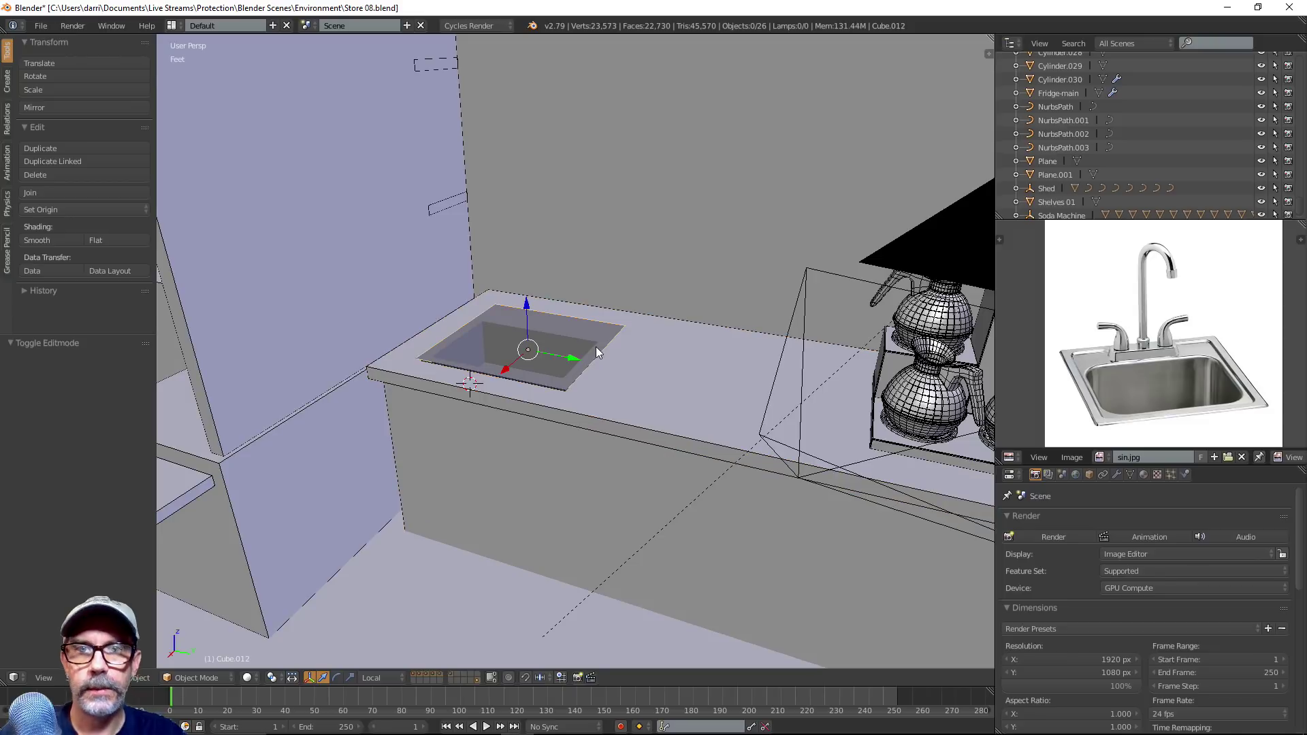
{"action": "scroll", "coordinate": [595, 346], "scroll_direction": "up", "scroll_amount": 1}
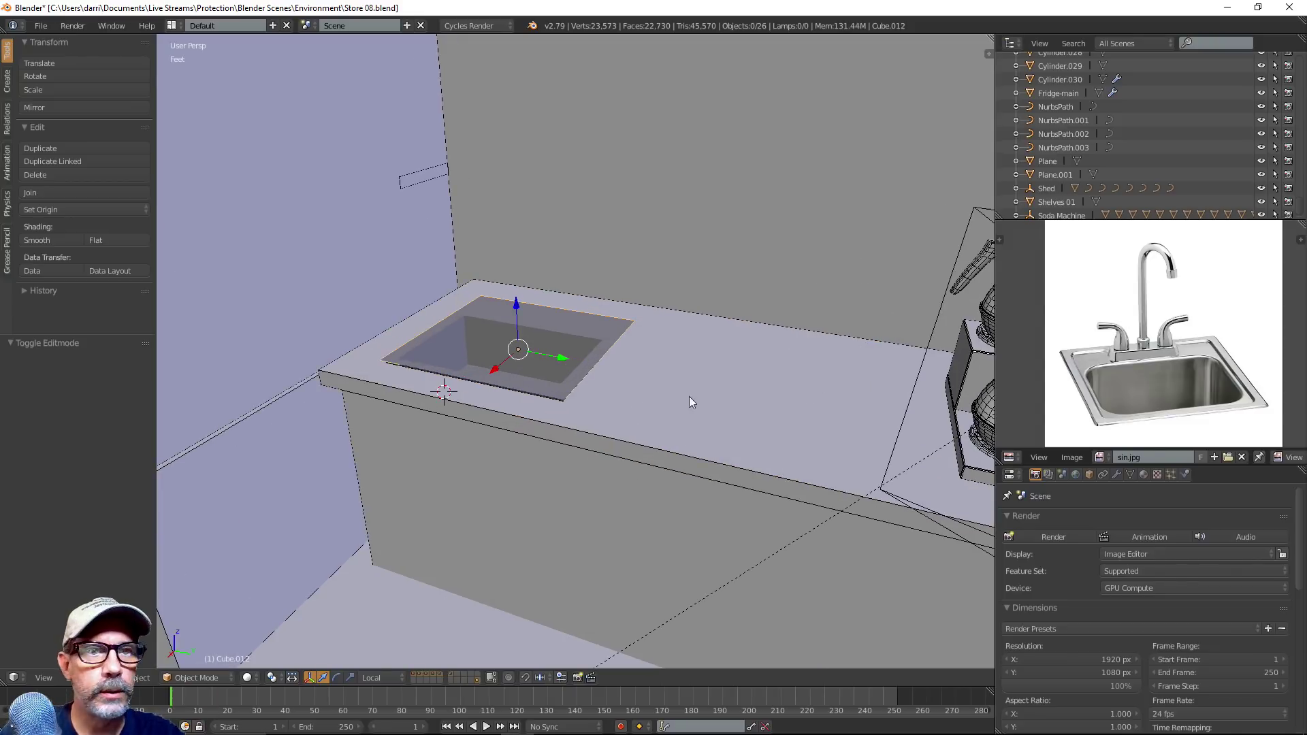
{"action": "scroll", "coordinate": [1075, 399], "scroll_direction": "up", "scroll_amount": 4}
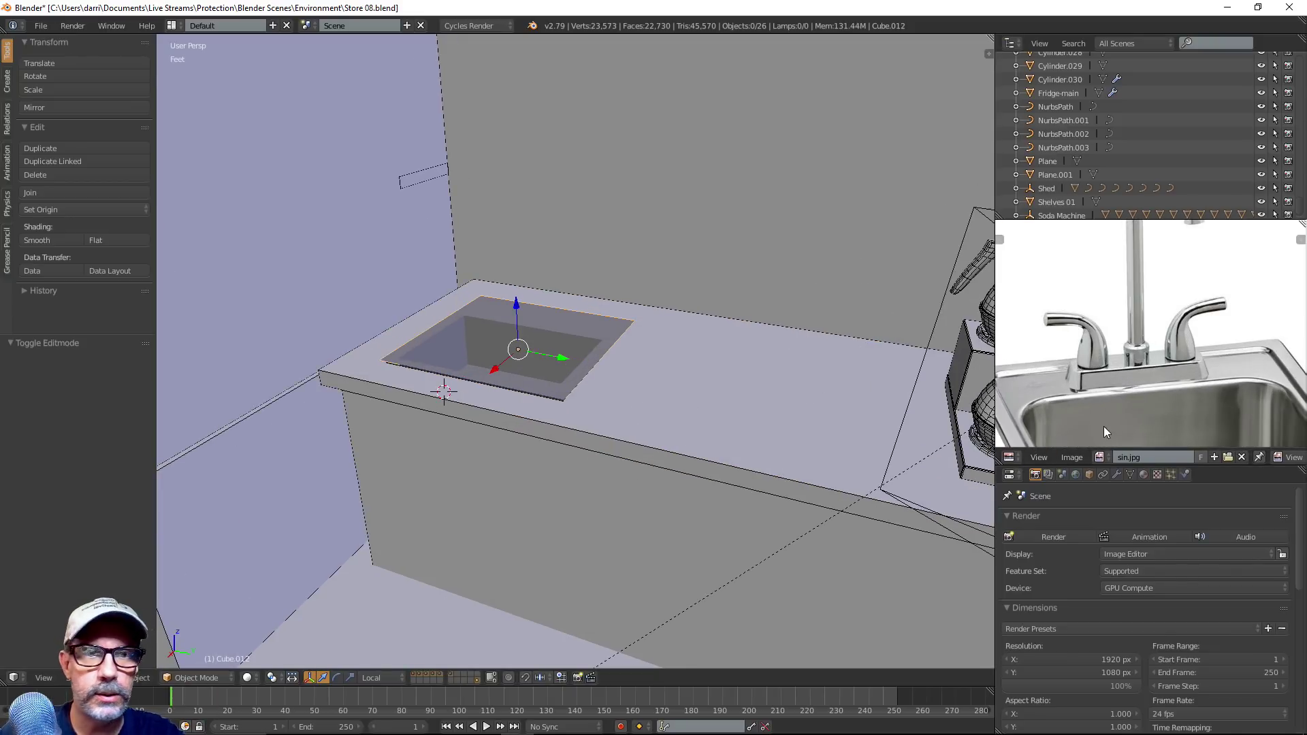
{"action": "middle_click_drag", "start_coordinate": [1098, 434], "coordinate": [1130, 324]}
{"action": "mouse_move", "coordinate": [558, 395]}
{"action": "middle_mouse_down"}
{"action": "mouse_move", "coordinate": [511, 406]}
{"action": "mouse_move", "coordinate": [562, 390]}
{"action": "middle_mouse_up"}
{"action": "scroll", "coordinate": [563, 390], "scroll_direction": "up", "scroll_amount": 3}
{"action": "middle_click_drag", "start_coordinate": [636, 434], "coordinate": [615, 436]}
{"action": "scroll", "coordinate": [616, 436], "scroll_direction": "up", "scroll_amount": 2}
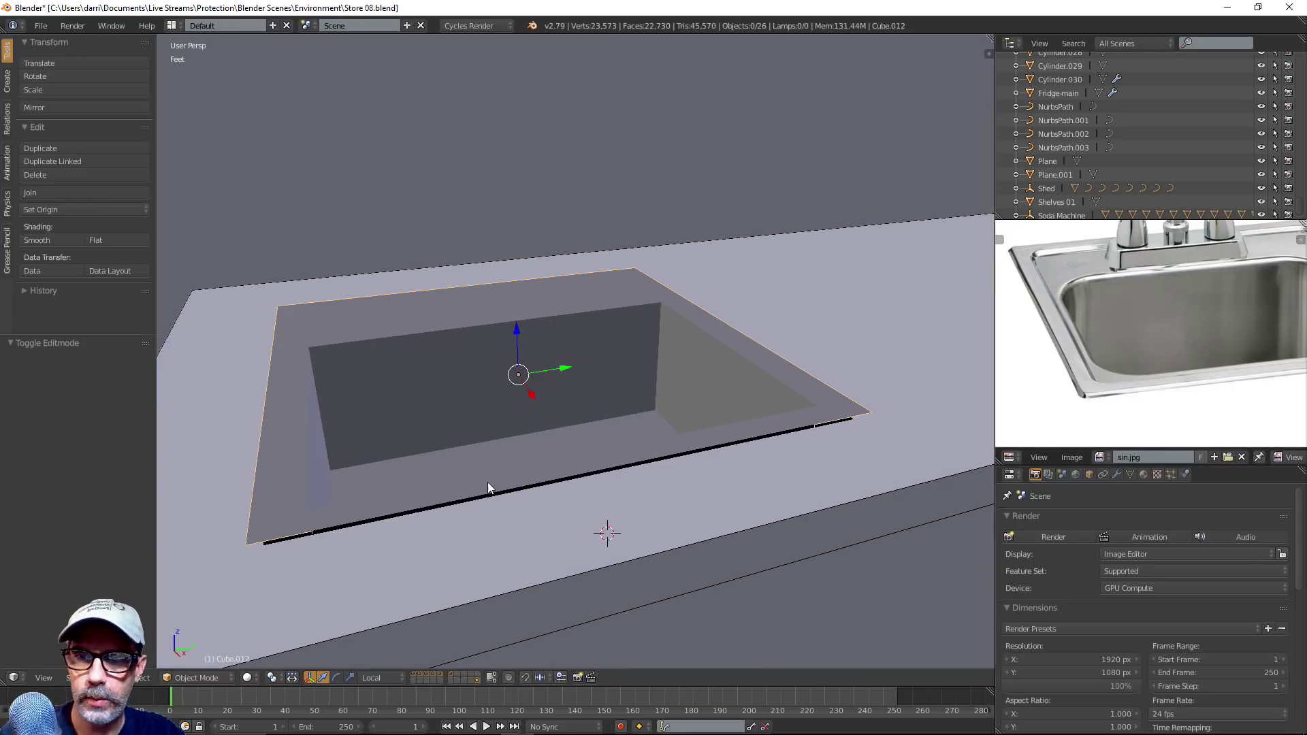
{"action": "left_click_drag", "start_coordinate": [518, 330], "coordinate": [523, 338]}
Extrude the rim's outer edge loop, move it 495 thou down along local Z and scale it to 1.008 to form a flared lip
{"action": "key", "text": "Tab"}
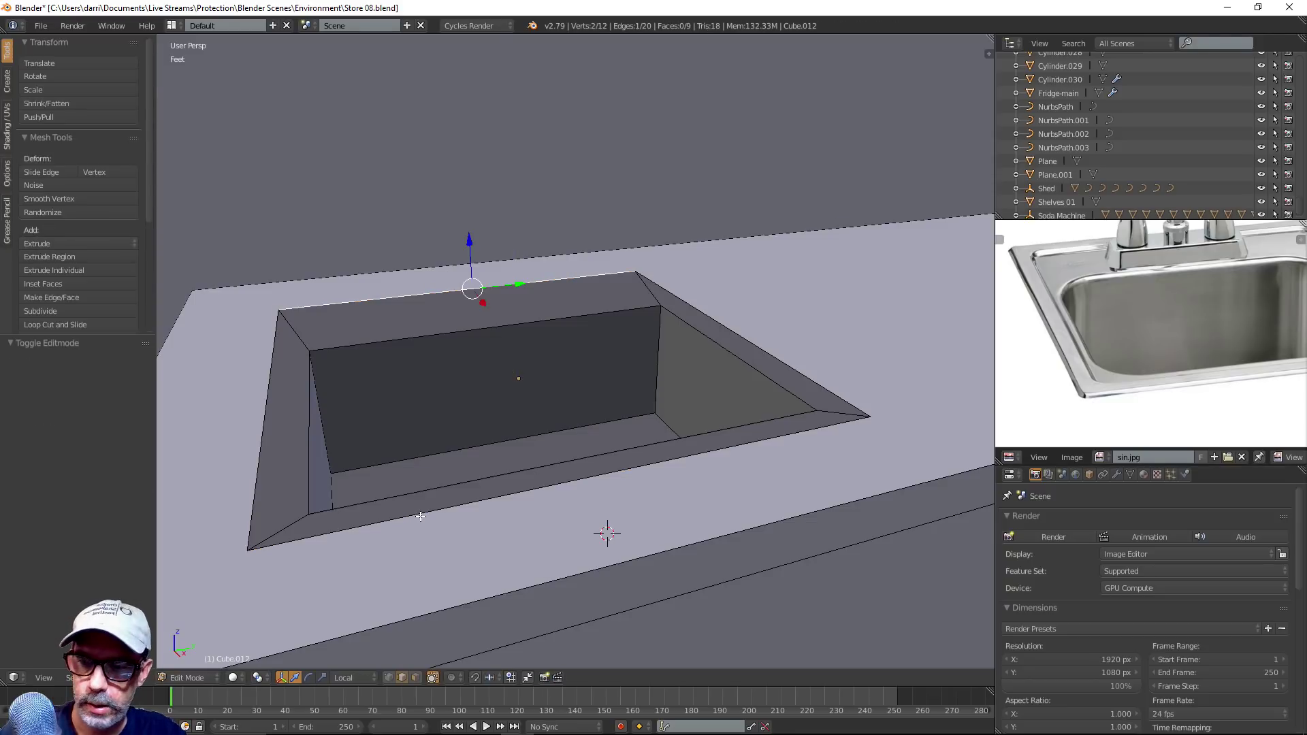
{"action": "key", "text": "ctrl+Tab"}
{"action": "left_click", "coordinate": [422, 517]}
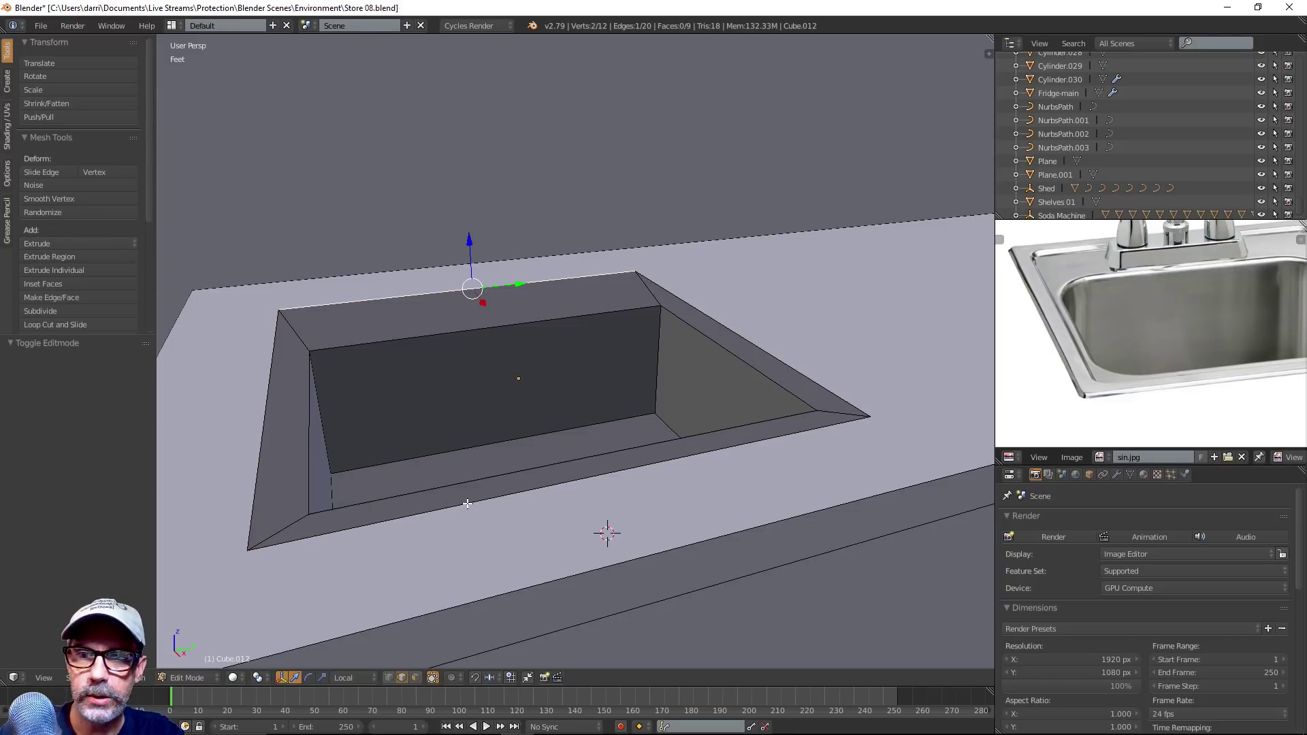
{"action": "left_click", "coordinate": [467, 503], "text": "alt"}
{"action": "key", "text": "e"}
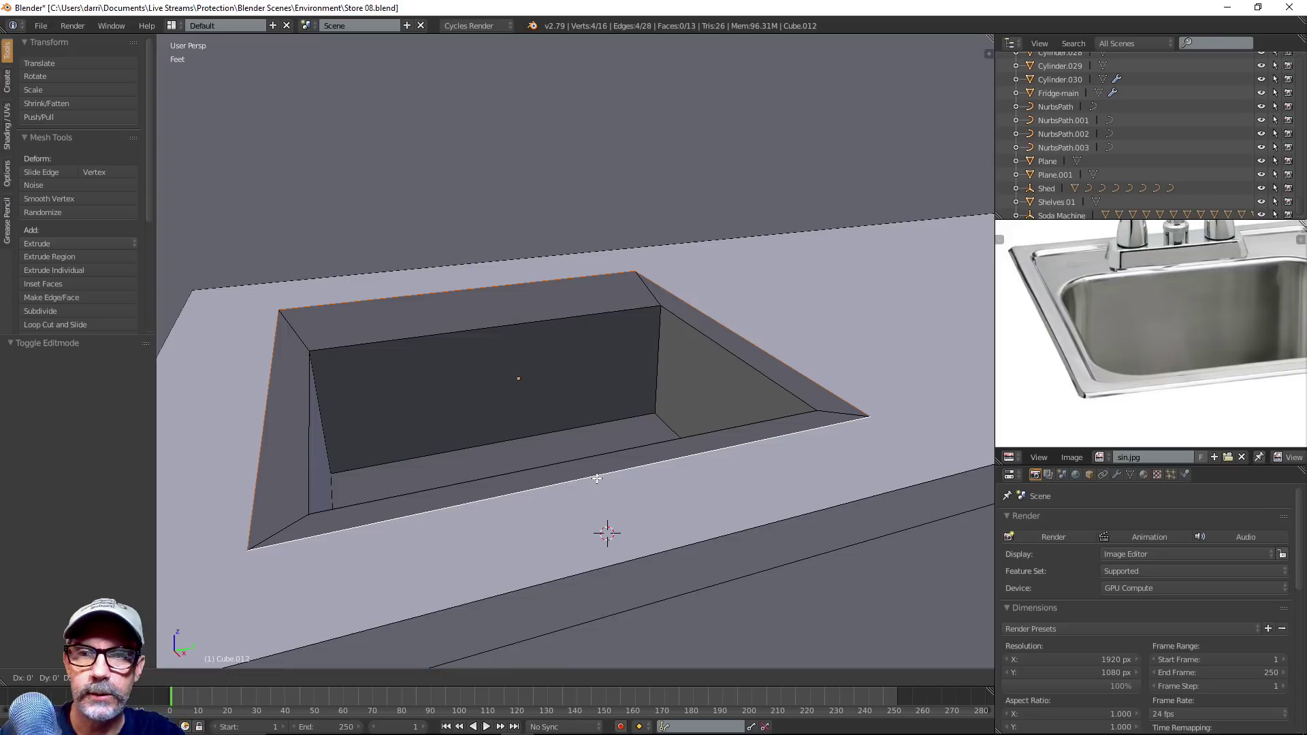
{"action": "right_click", "coordinate": [596, 478]}
{"action": "key", "text": "g"}
{"action": "key", "text": "z"}
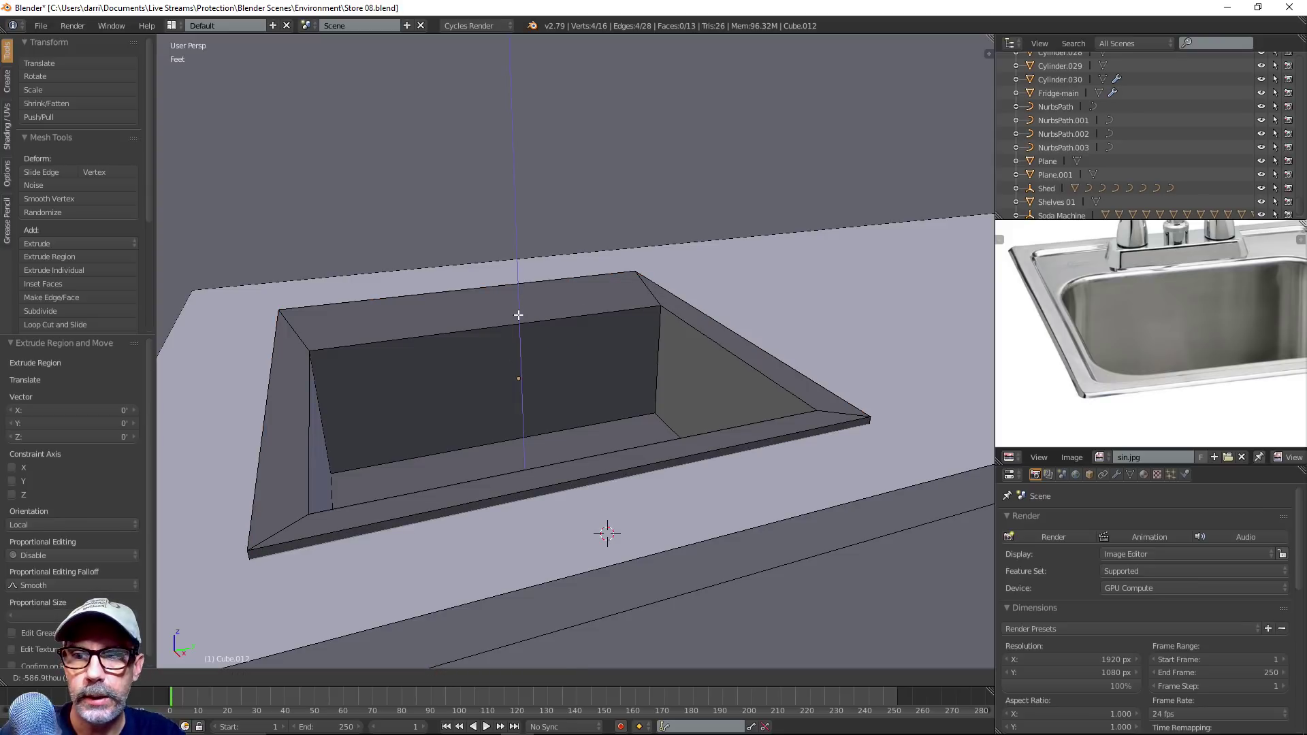
{"action": "left_click", "coordinate": [518, 323]}
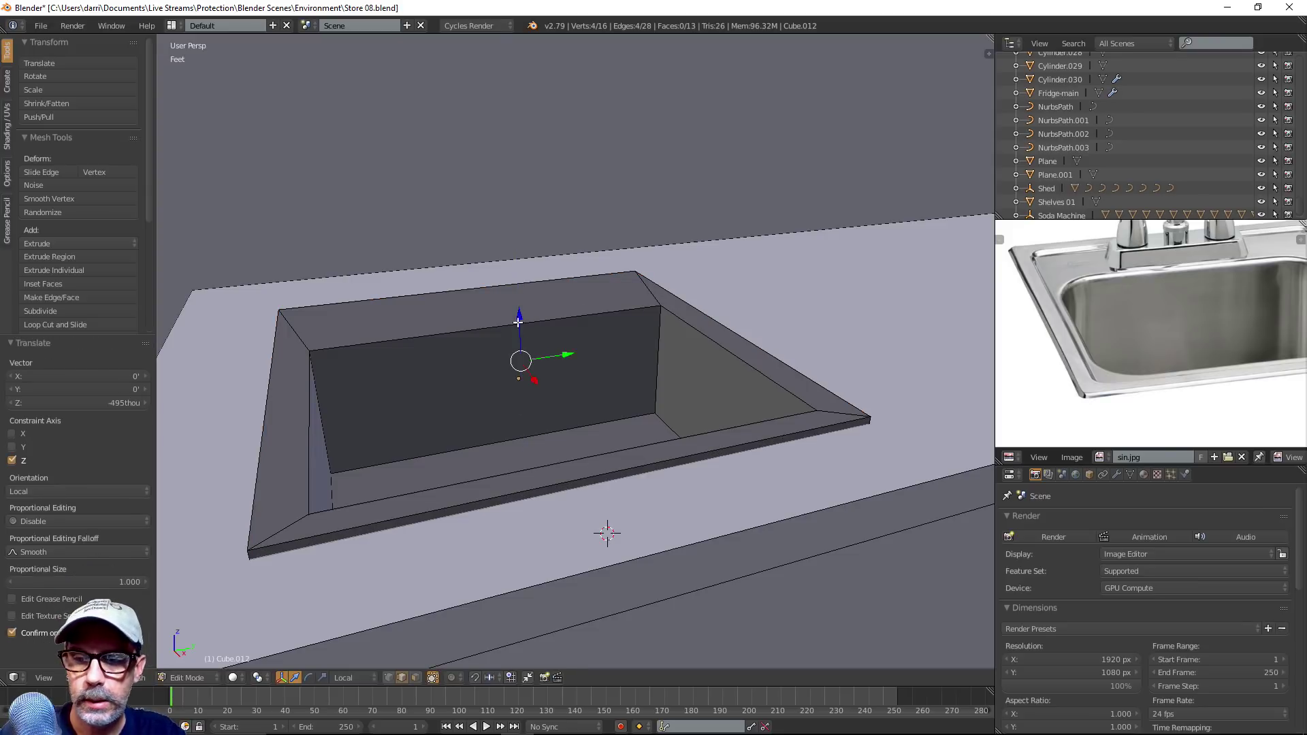
{"action": "key", "text": "s"}
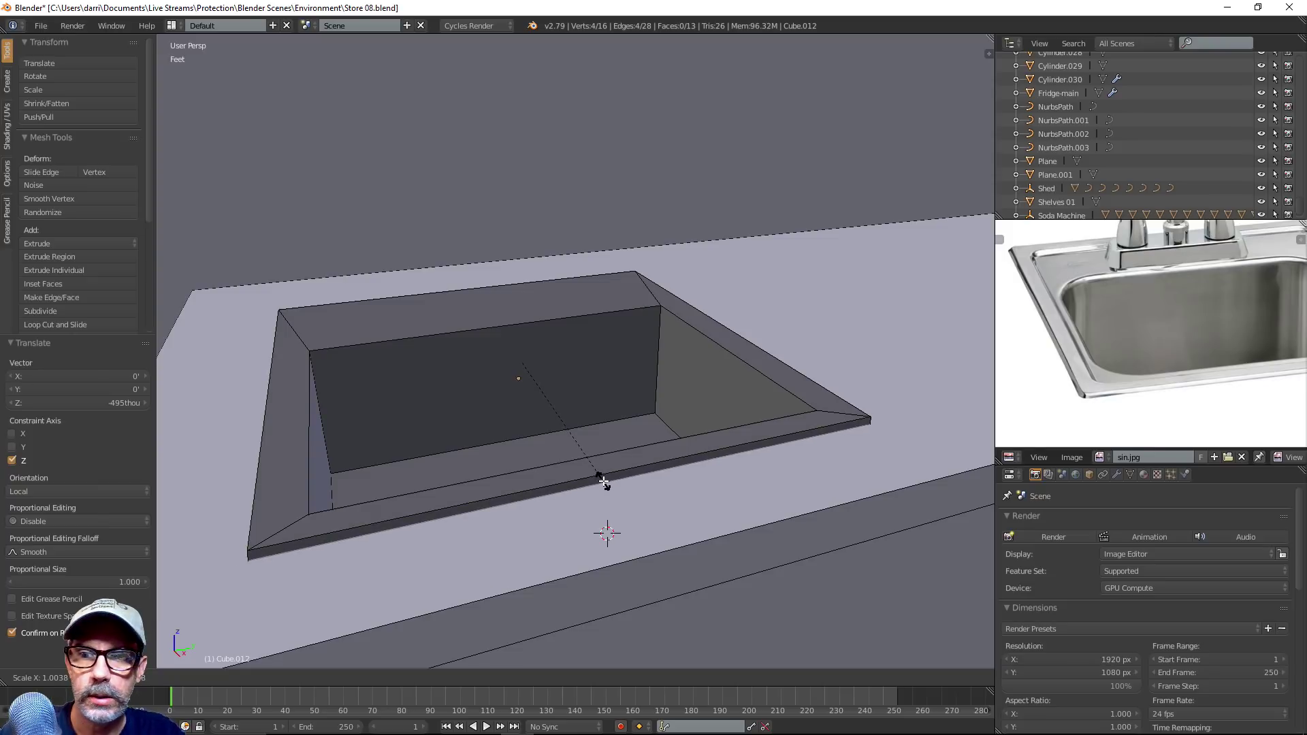
{"action": "left_click", "coordinate": [606, 481]}
{"action": "middle_click_drag", "start_coordinate": [613, 475], "coordinate": [703, 432]}
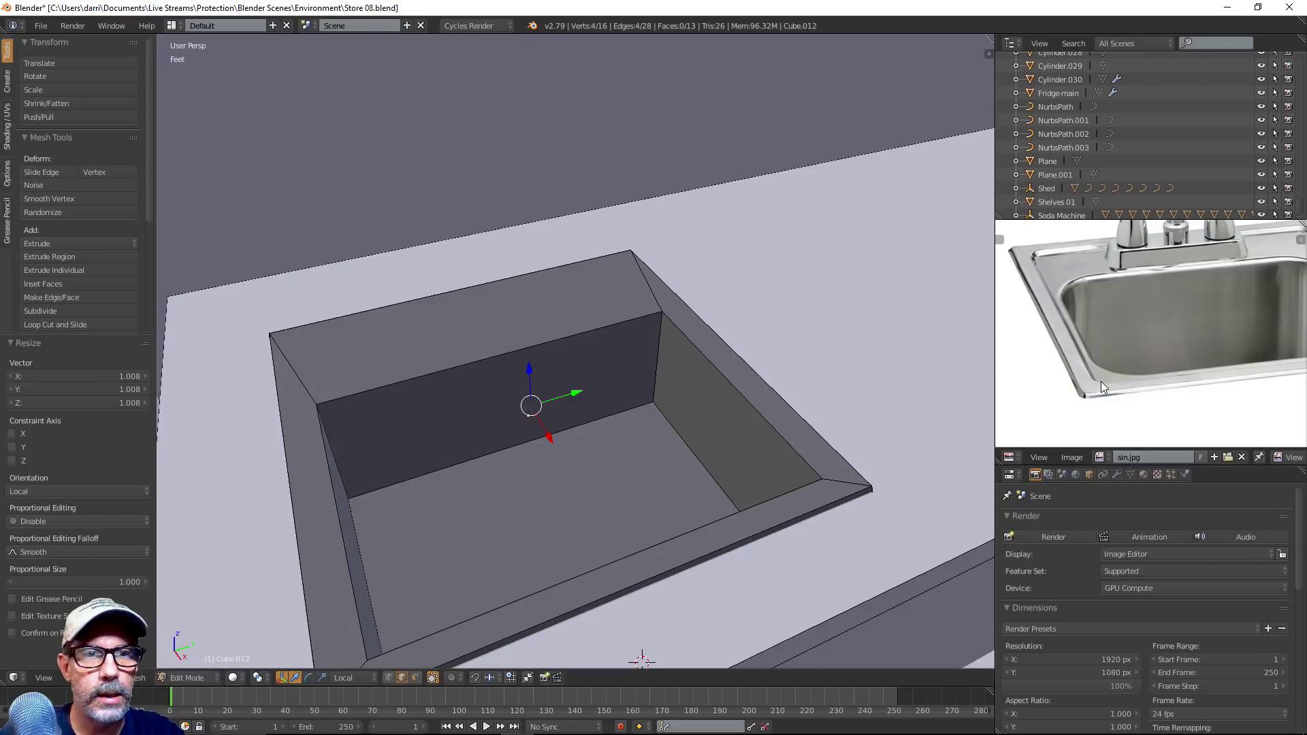
In face select mode, move the basin's front inner wall 1.13 inches inward along local X to widen the front rim
{"action": "scroll", "coordinate": [1101, 381], "scroll_direction": "down", "scroll_amount": 3}
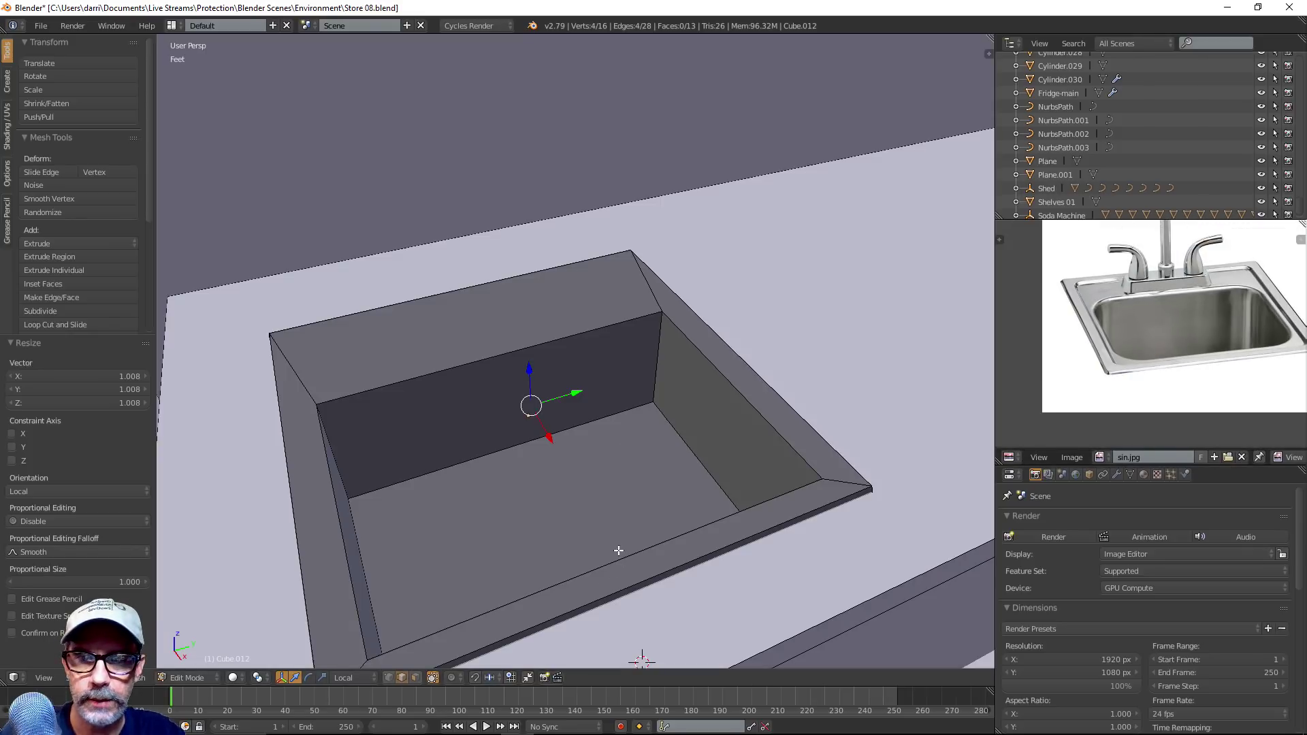
{"action": "middle_click_drag", "start_coordinate": [618, 545], "coordinate": [749, 490]}
{"action": "key", "text": "ctrl+Tab"}
{"action": "left_click", "coordinate": [744, 484]}
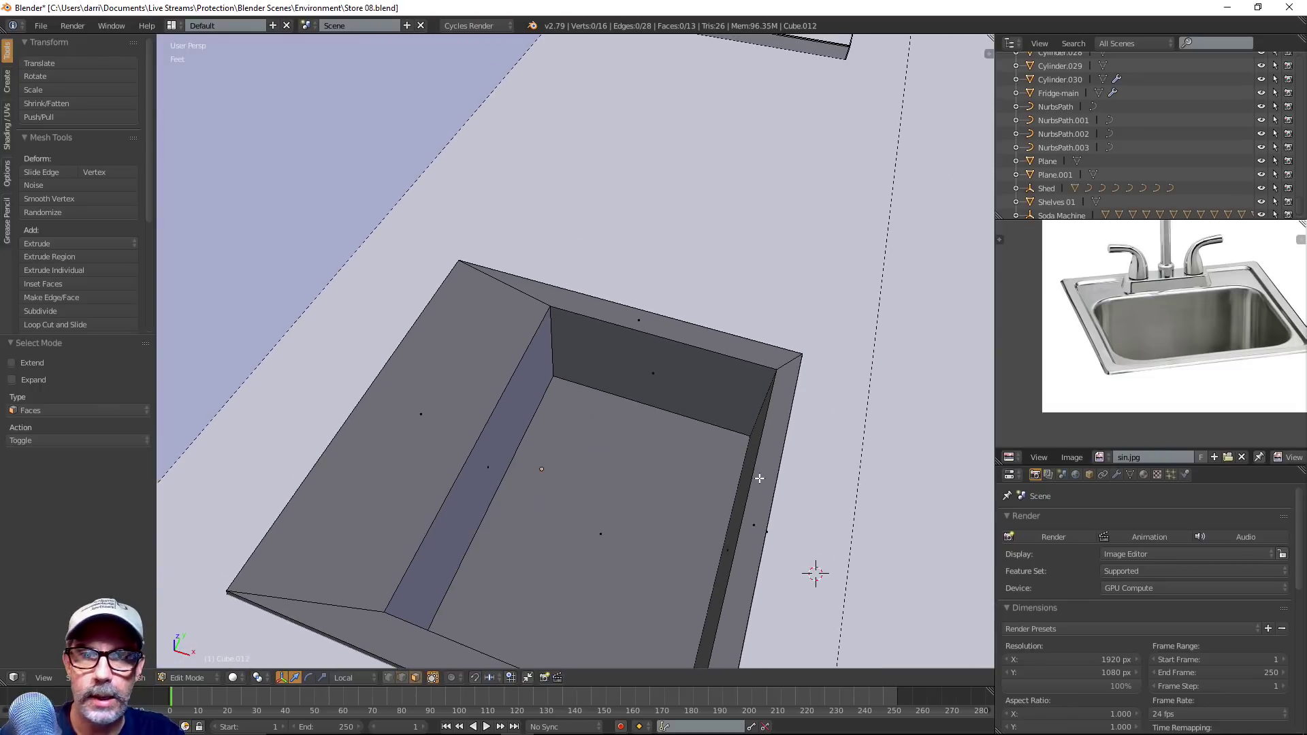
{"action": "right_click", "coordinate": [749, 538]}
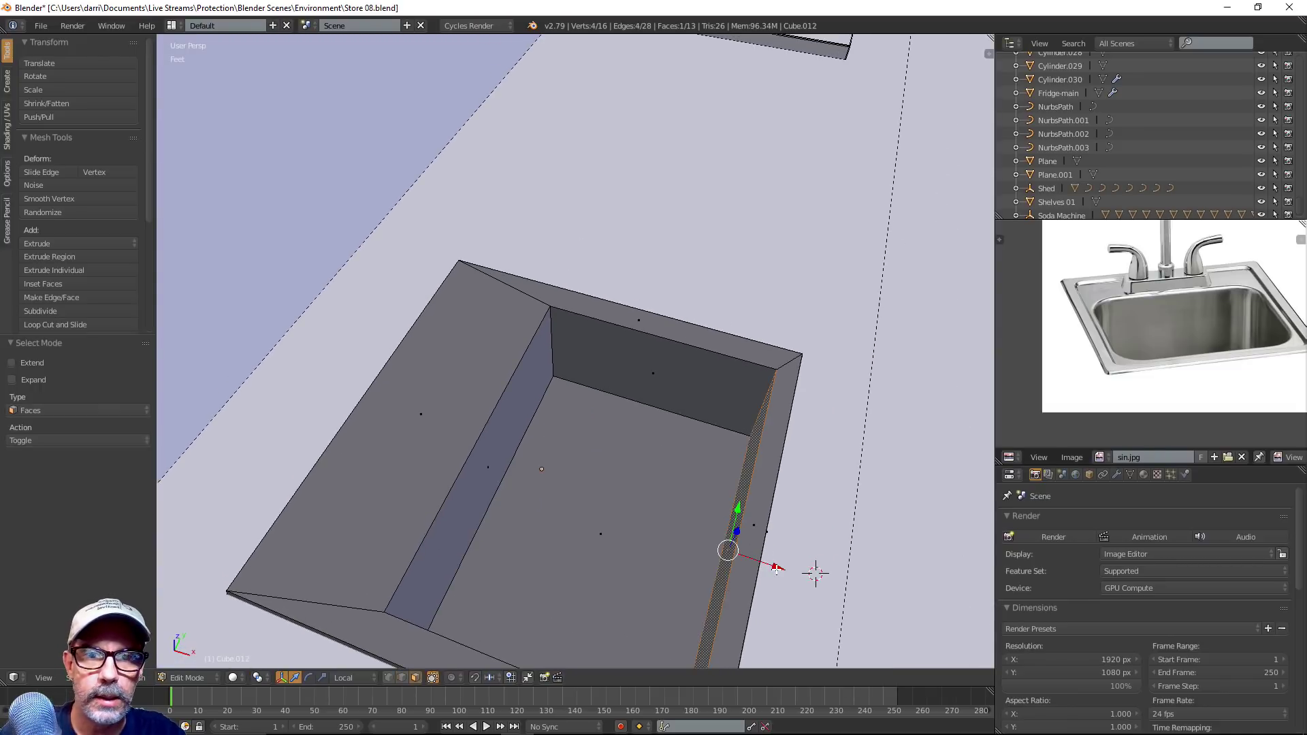
{"action": "left_click_drag", "start_coordinate": [776, 567], "coordinate": [754, 587]}
{"action": "scroll", "coordinate": [749, 489], "scroll_direction": "down", "scroll_amount": 2}
{"action": "middle_click_drag", "start_coordinate": [750, 488], "coordinate": [600, 451]}
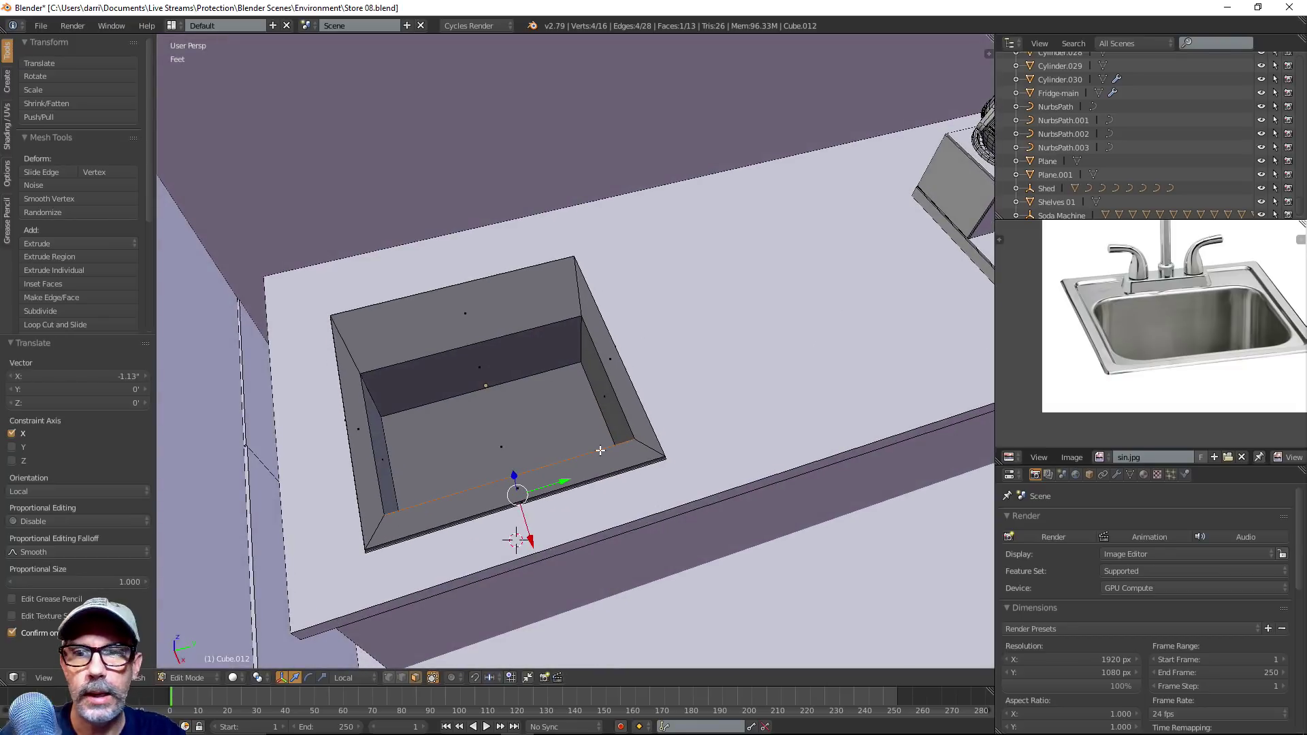
Select the basin's two inner side walls and scale them together along Y to 0.942
{"action": "right_click", "coordinate": [384, 485]}
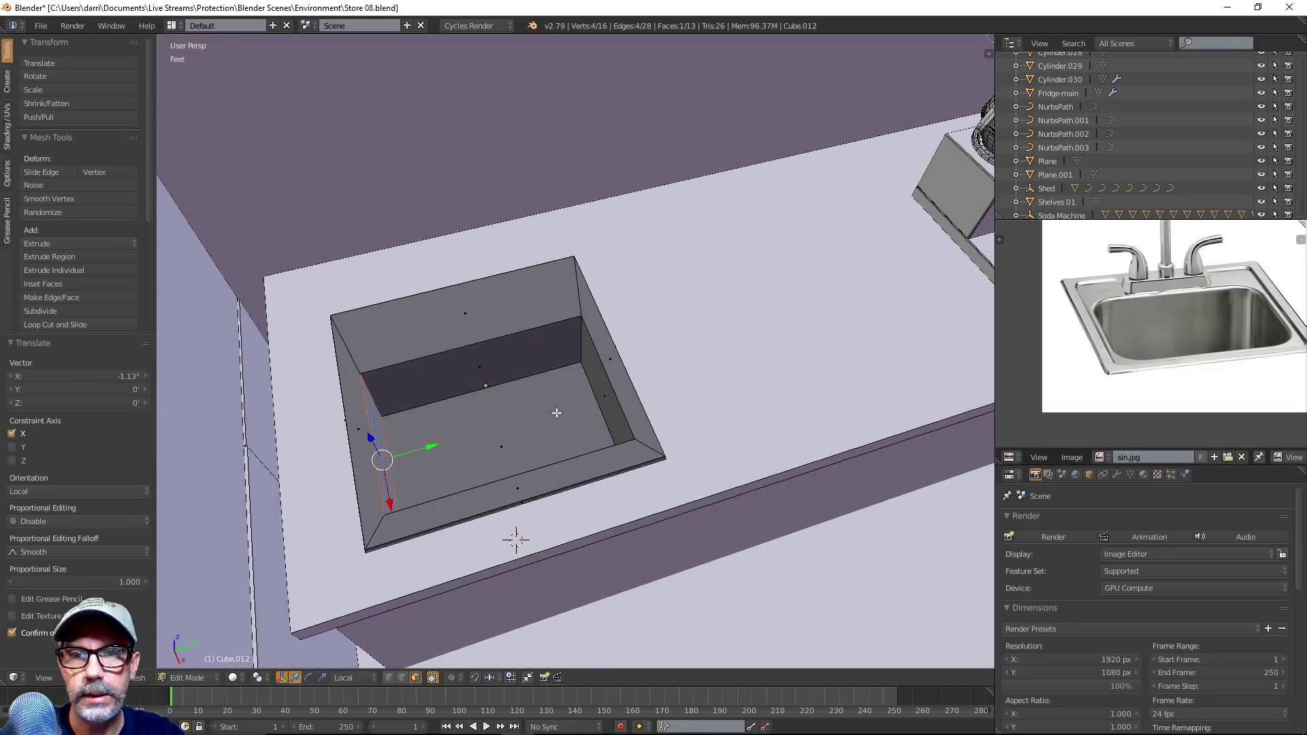
{"action": "right_click", "coordinate": [601, 402], "text": "shift"}
{"action": "key", "text": "s"}
{"action": "key", "text": "y"}
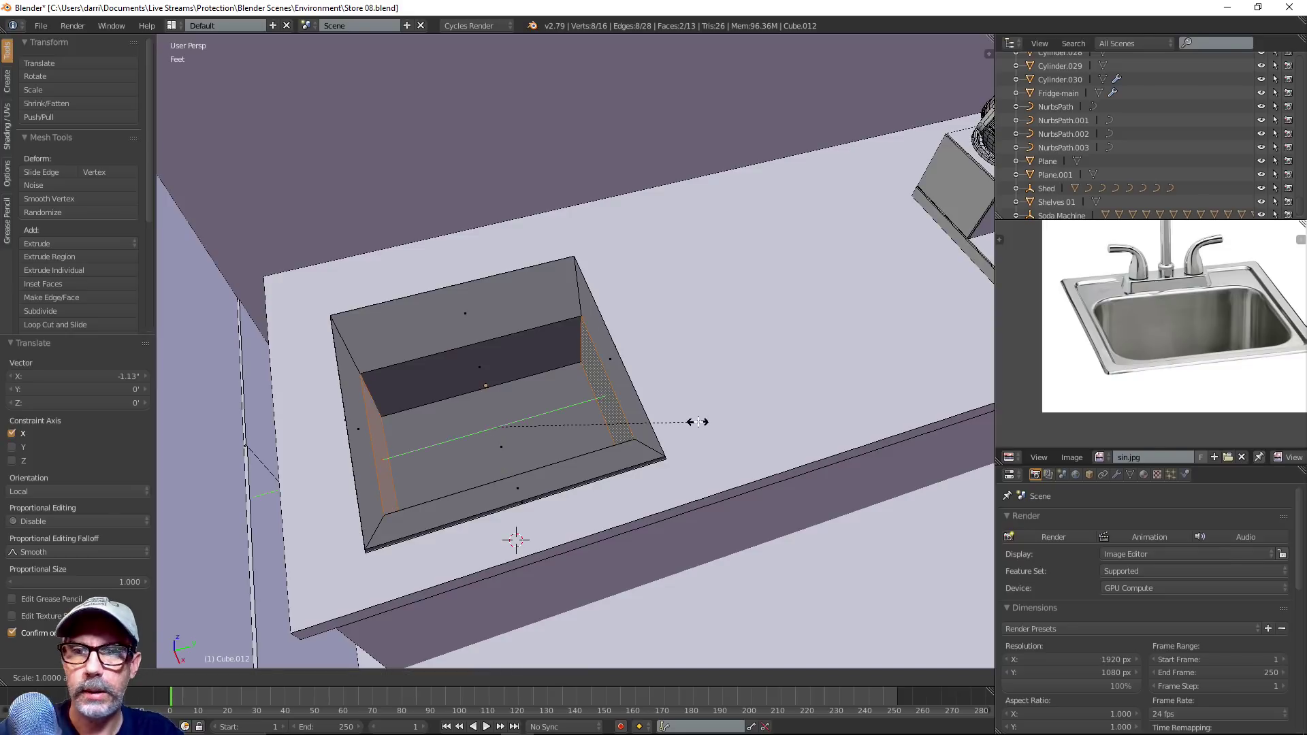
{"action": "left_click", "coordinate": [686, 430]}
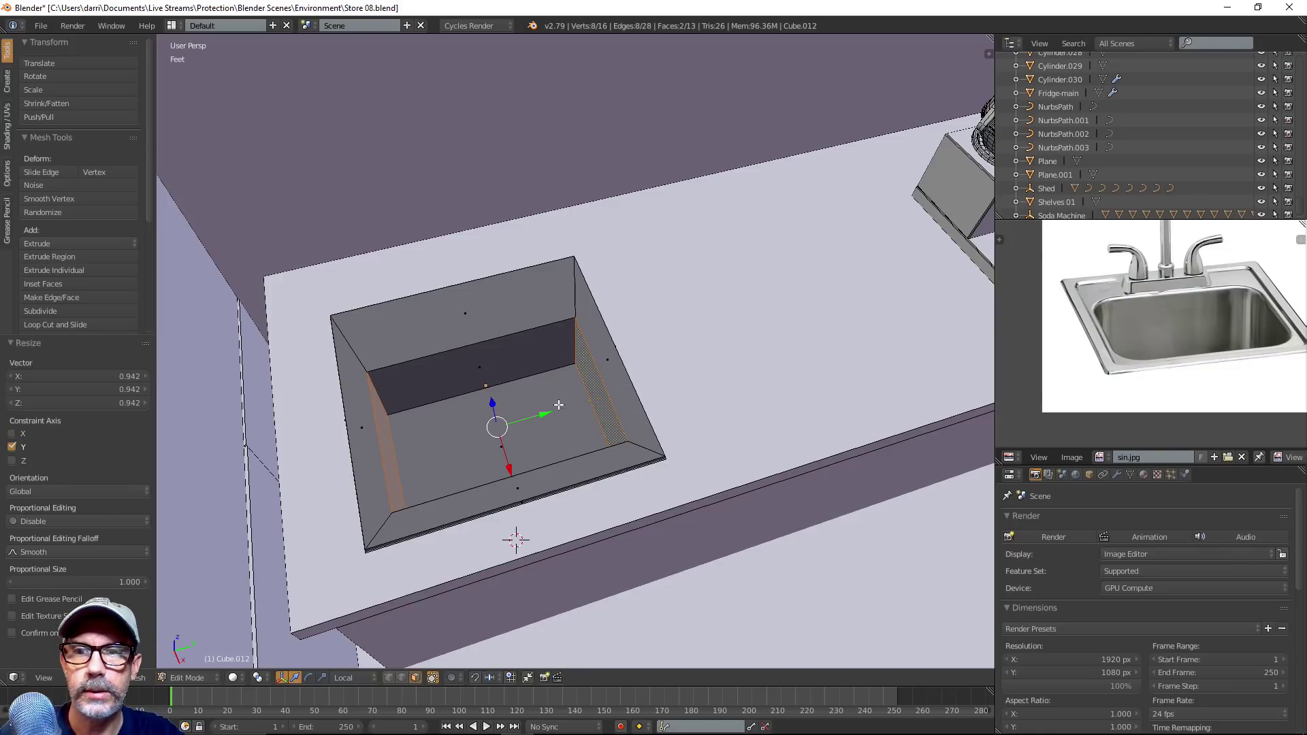
In edge select mode, add a centred loop cut around the sink's rim
{"action": "key", "text": "ctrl+Tab"}
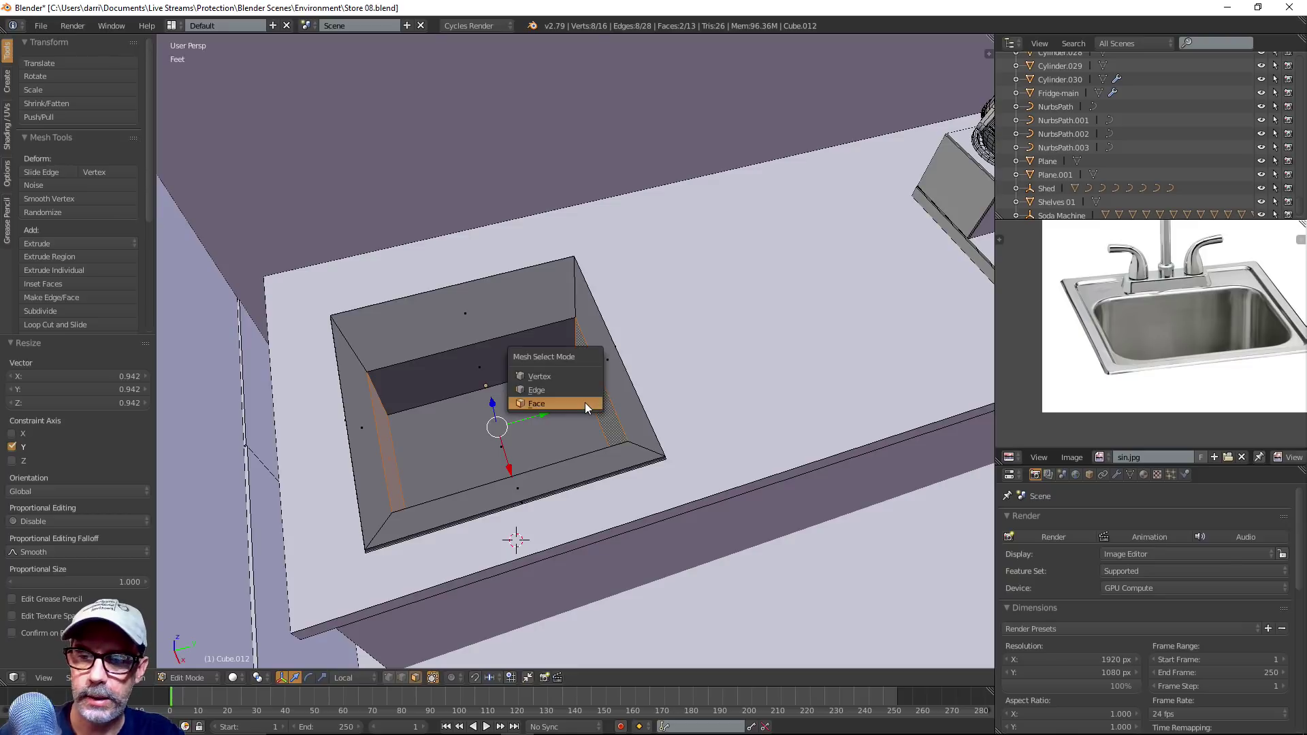
{"action": "left_click", "coordinate": [612, 386]}
{"action": "key", "text": "a"}
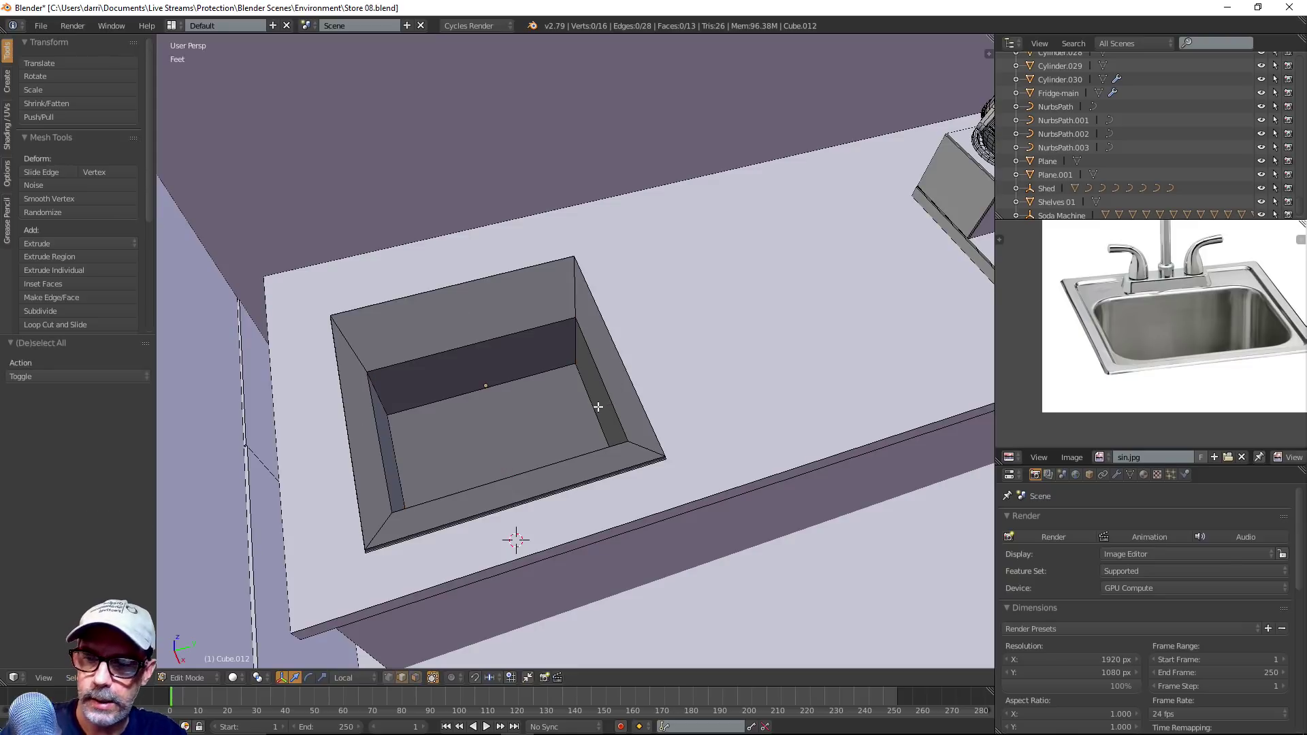
{"action": "key", "text": "ctrl+r"}
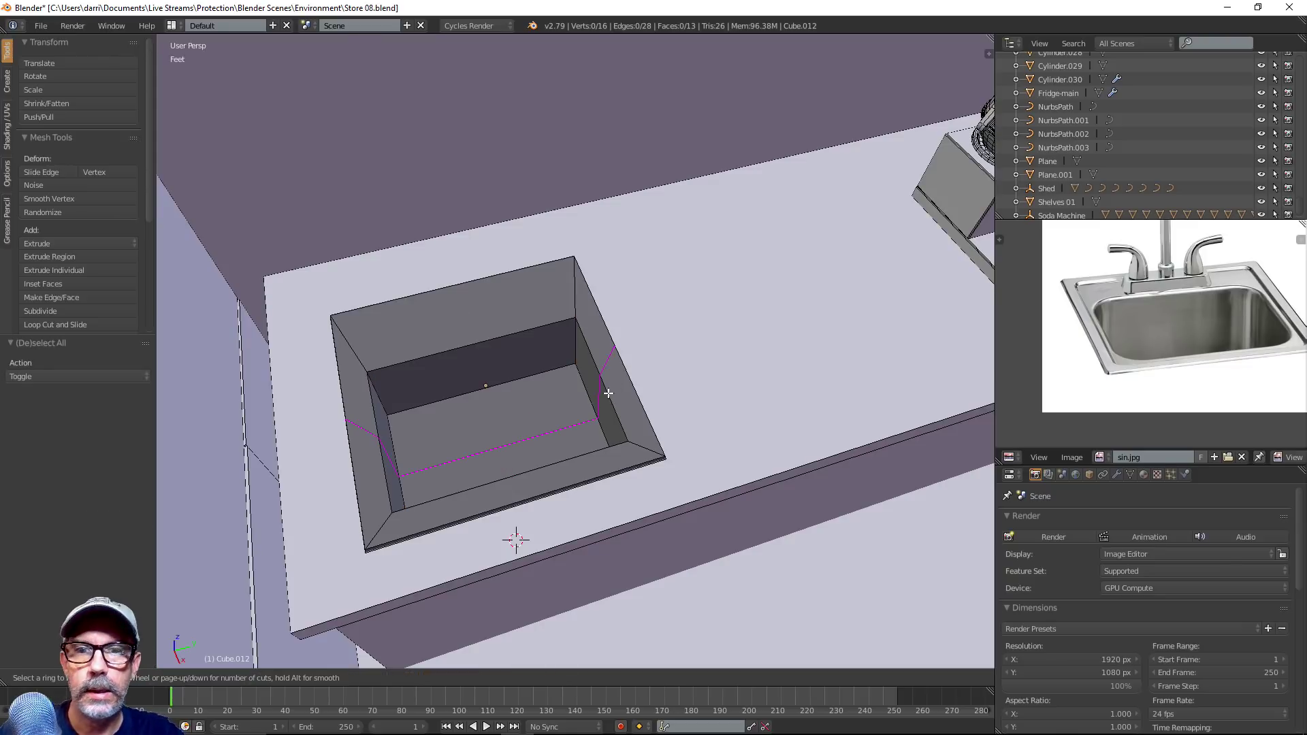
{"action": "left_click", "coordinate": [565, 288]}
{"action": "right_click", "coordinate": [567, 289]}
Select the back edge of the rim's new loop and move it along local X toward the rim's outer back edge
{"action": "right_click", "coordinate": [503, 304]}
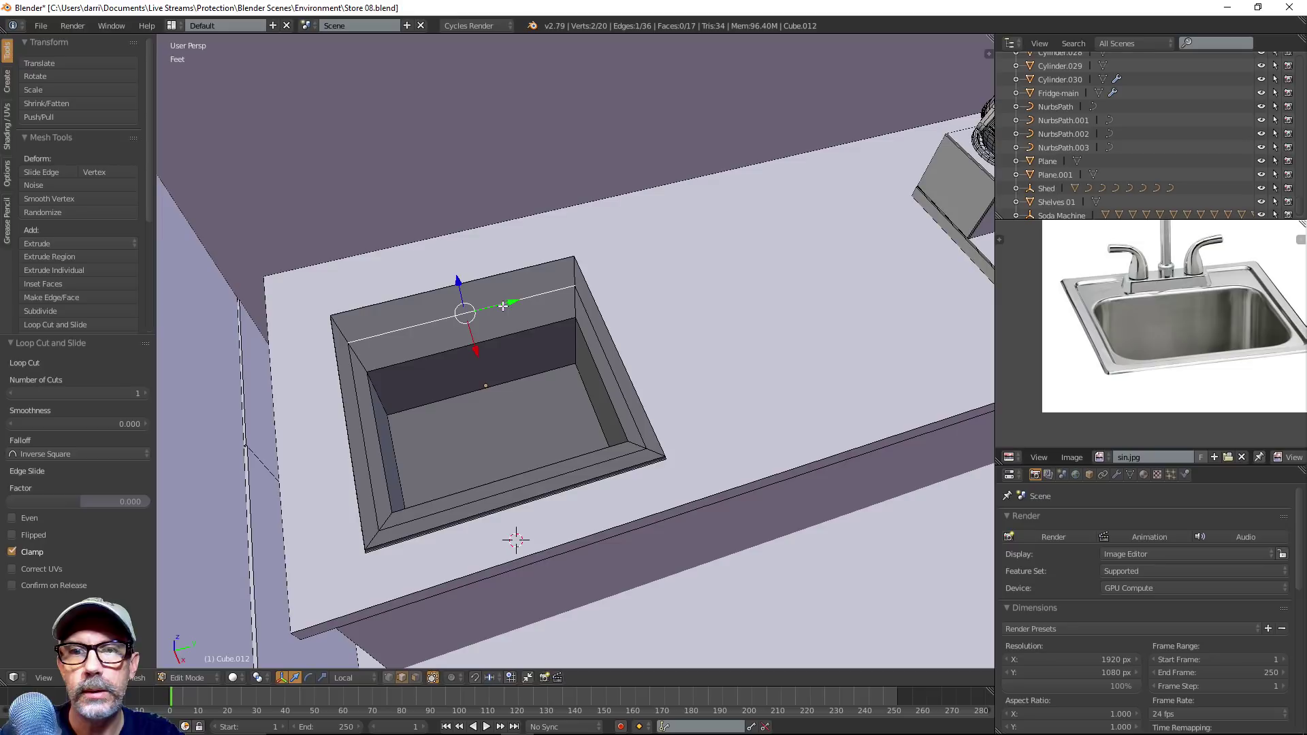
{"action": "middle_click_drag", "start_coordinate": [474, 354], "coordinate": [492, 408]}
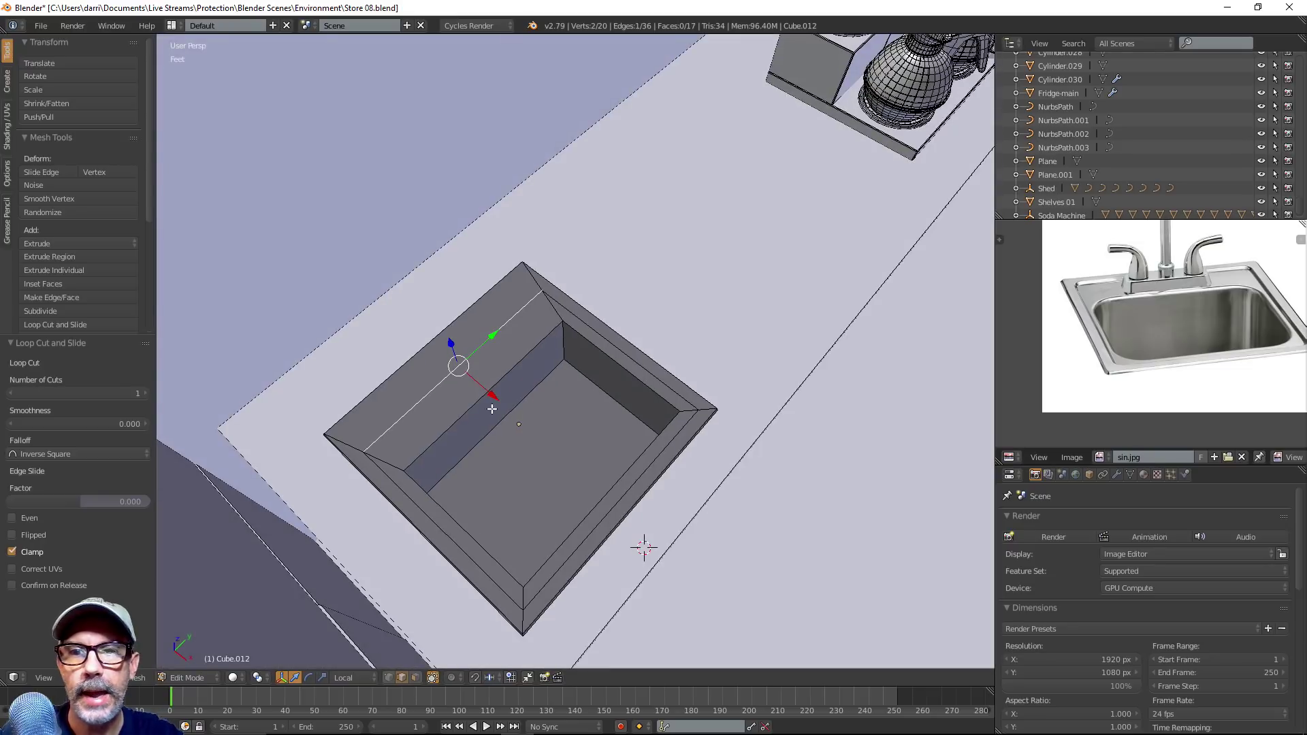
{"action": "left_click_drag", "start_coordinate": [493, 396], "coordinate": [468, 381]}
{"action": "middle_click_drag", "start_coordinate": [475, 385], "coordinate": [505, 394]}
In face select mode, select the rim's outer face loop and extrude it 364 thou upward
{"action": "key", "text": "ctrl+Tab"}
{"action": "left_click", "coordinate": [477, 408]}
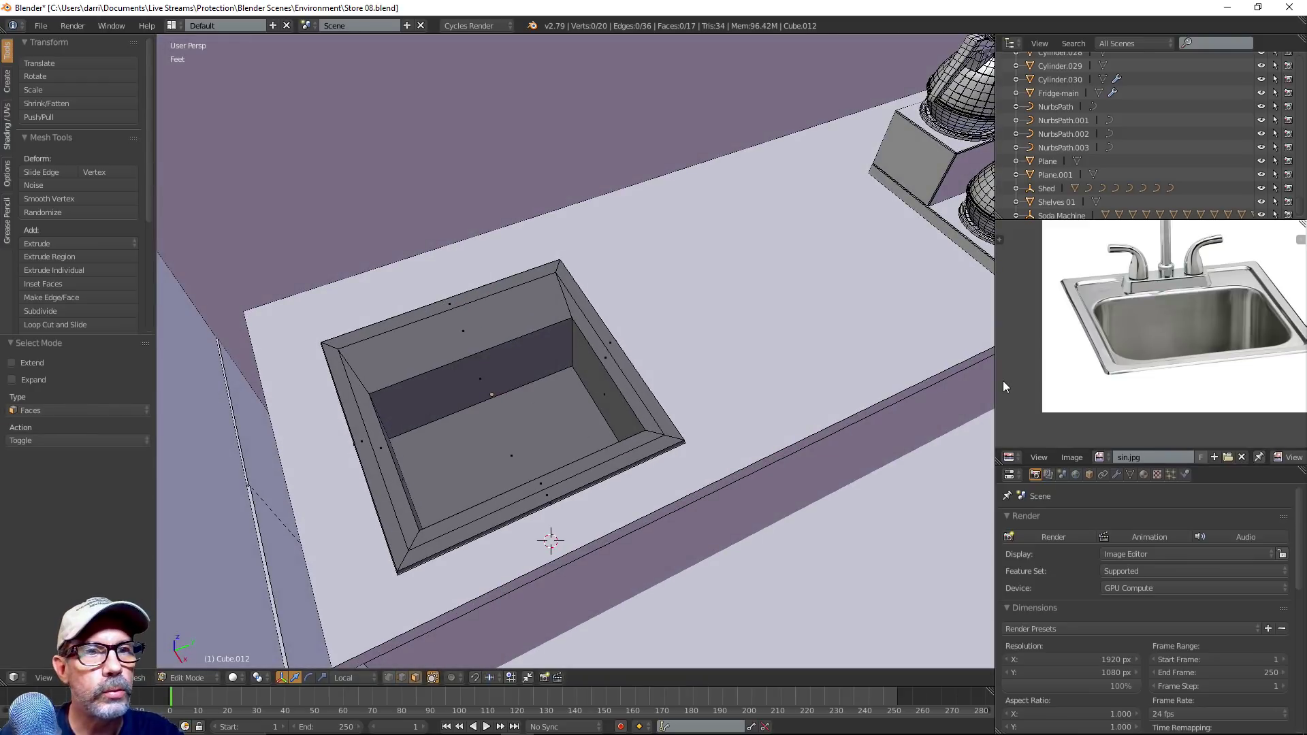
{"action": "right_click", "coordinate": [558, 265], "text": "alt"}
{"action": "middle_click_drag", "start_coordinate": [666, 353], "coordinate": [720, 338]}
{"action": "scroll", "coordinate": [657, 320], "scroll_direction": "up", "scroll_amount": 3}
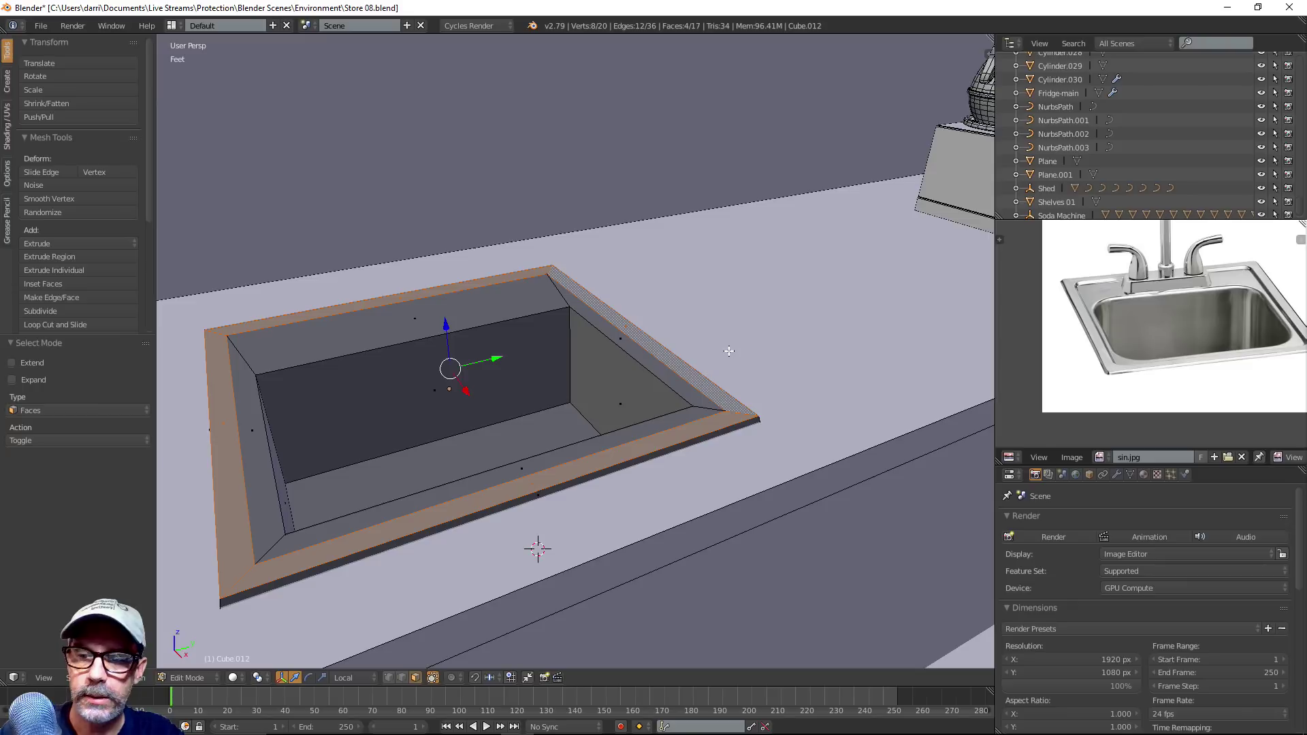
{"action": "key", "text": "e"}
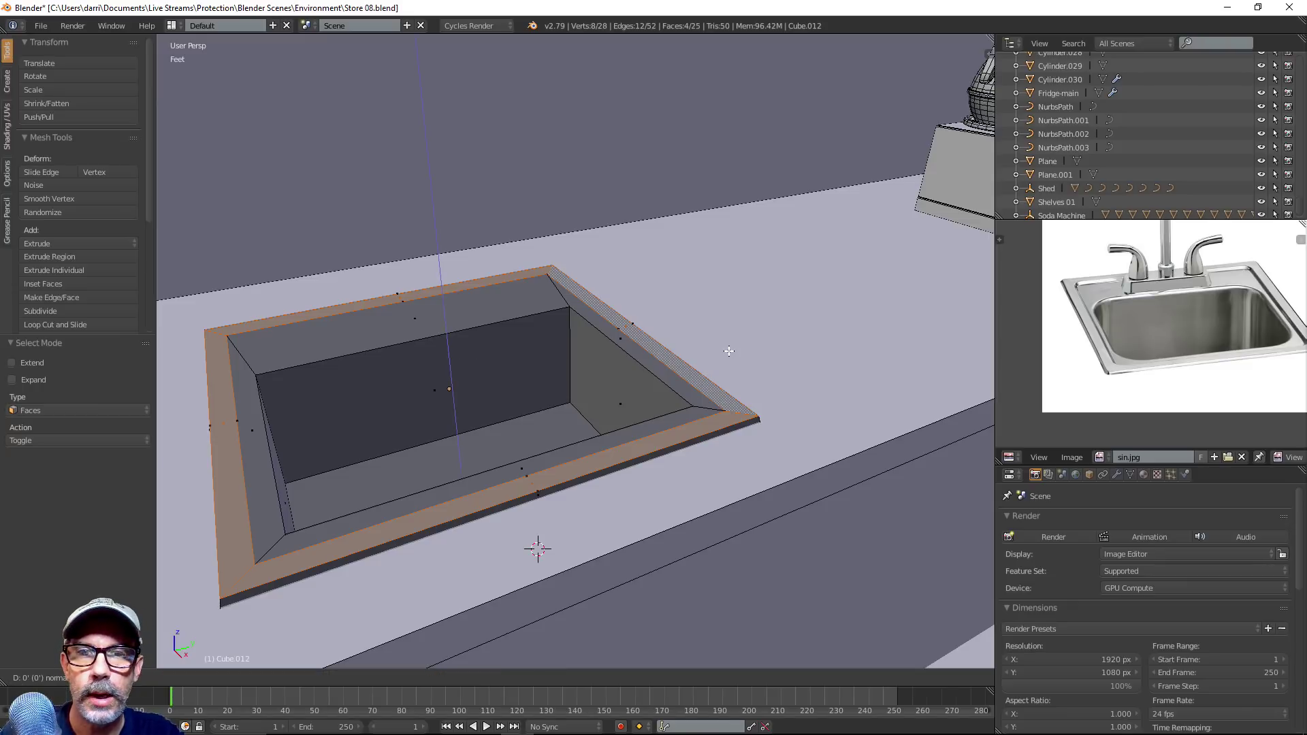
{"action": "left_click", "coordinate": [562, 439]}
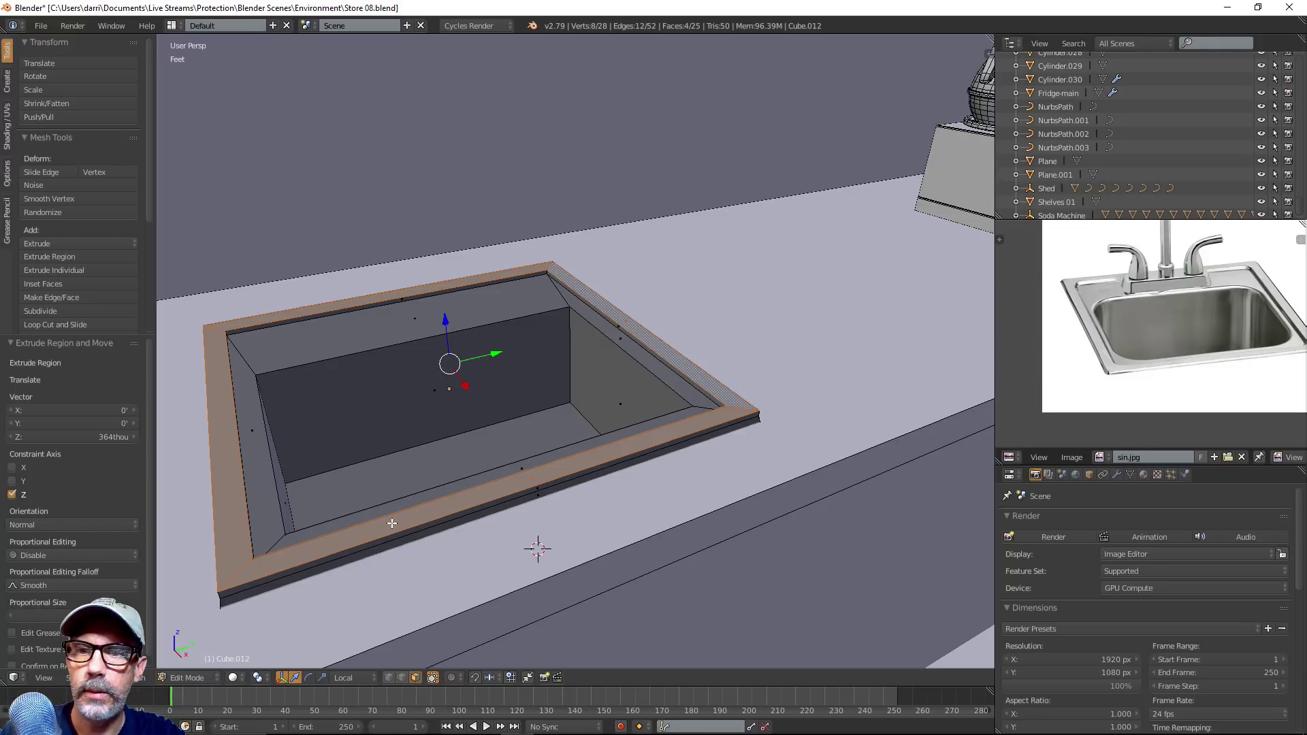
{"action": "left_click", "coordinate": [264, 681]}
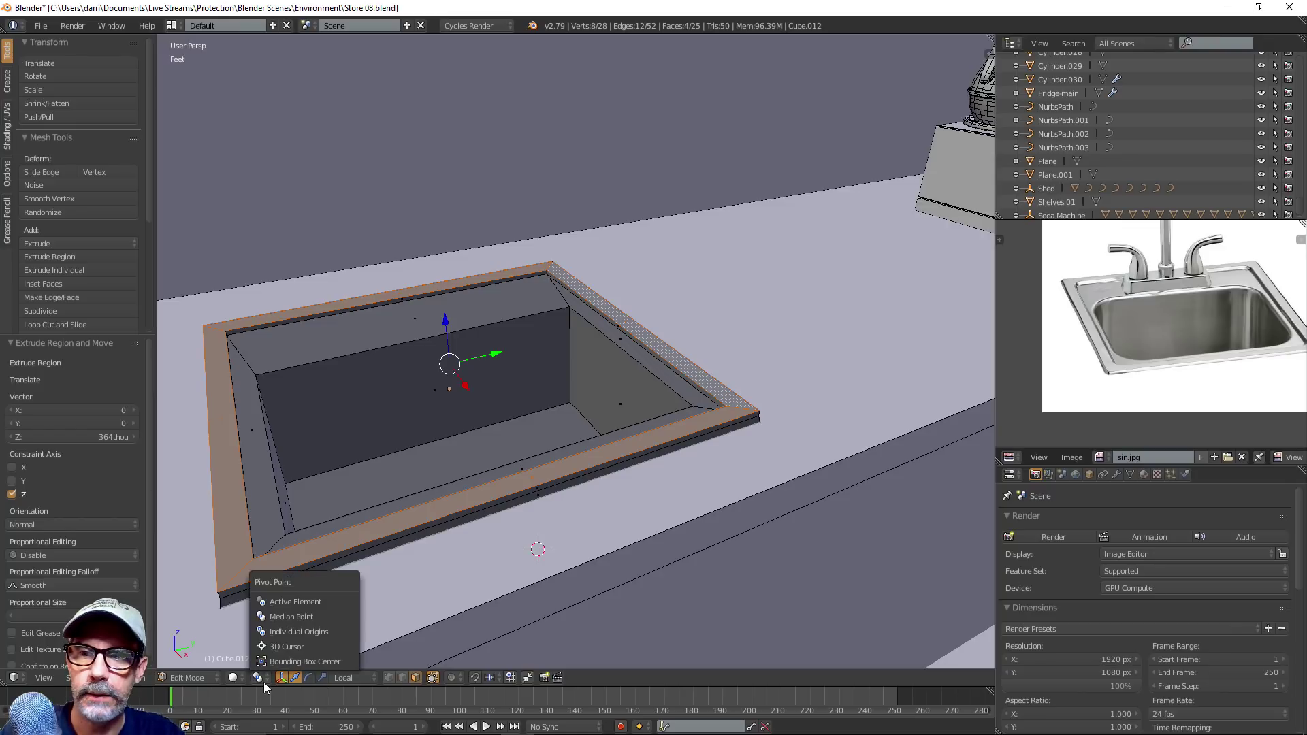
{"action": "left_click", "coordinate": [292, 632]}
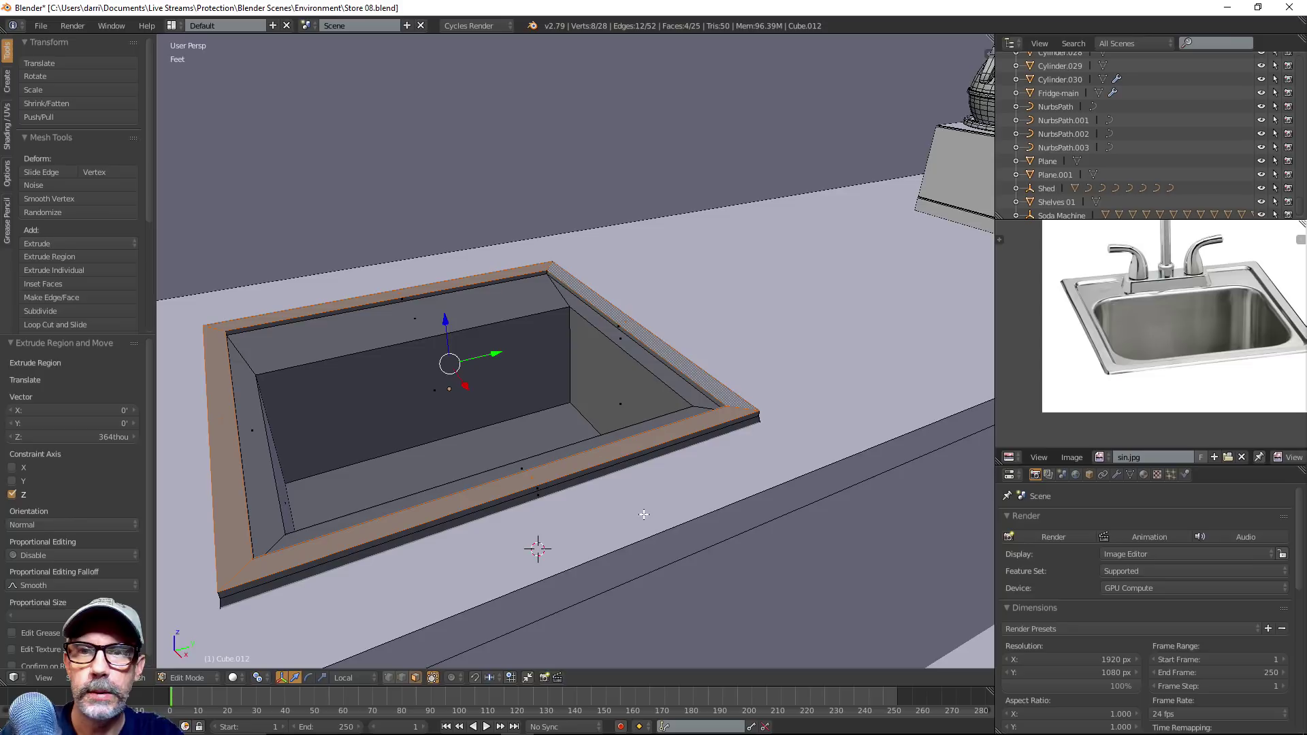
{"action": "key", "text": "s"}
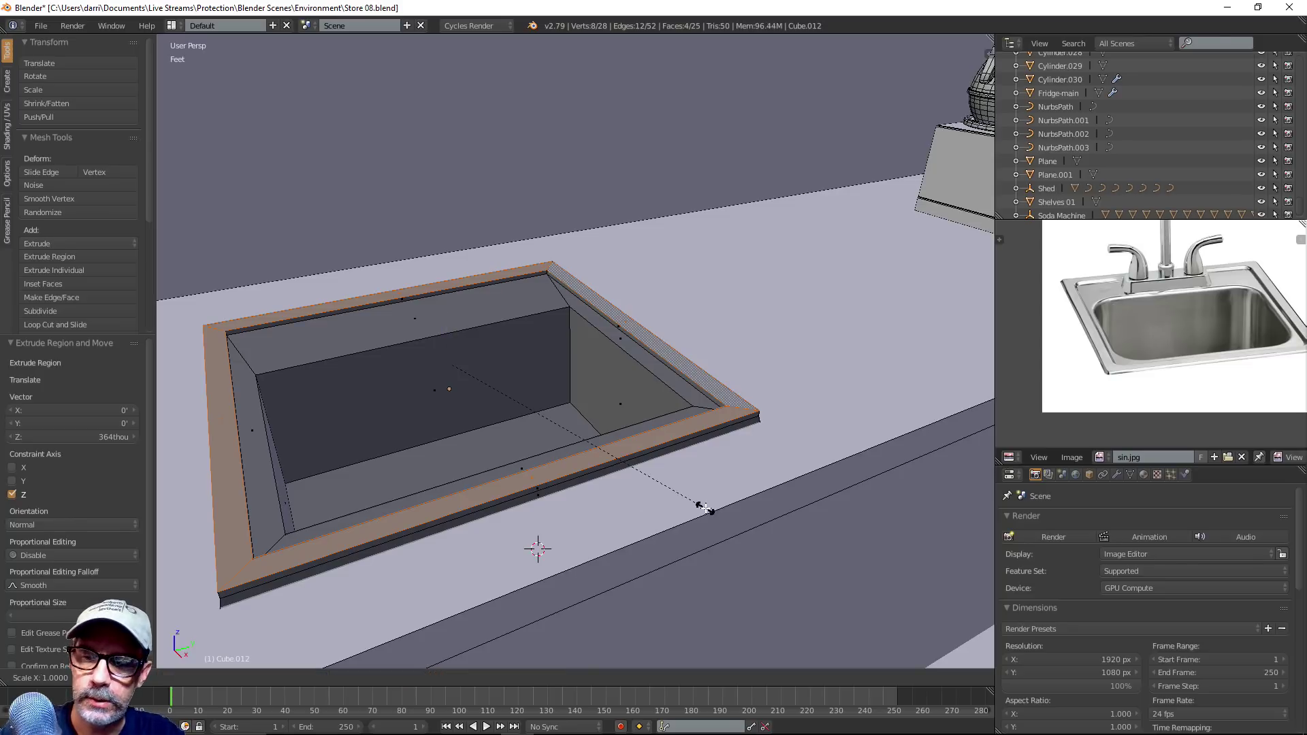
{"action": "key", "text": "shift+z"}
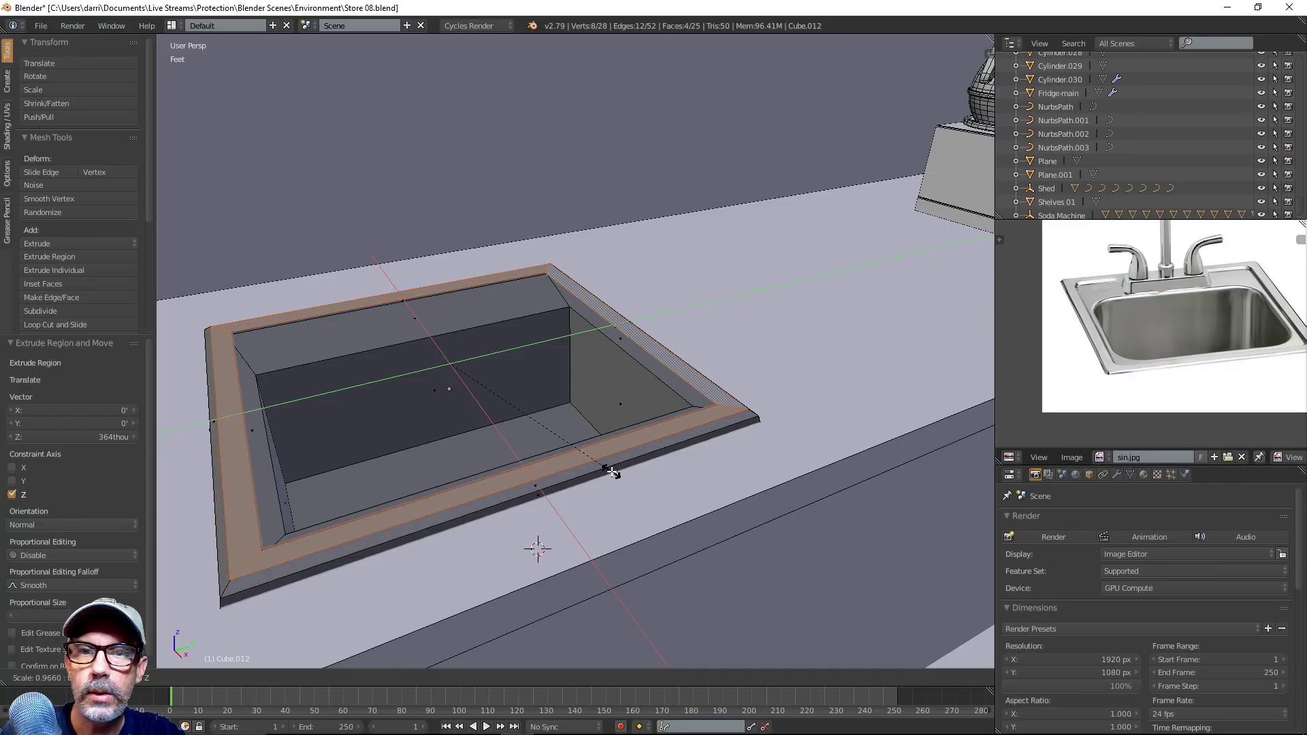
{"action": "right_click", "coordinate": [652, 504]}
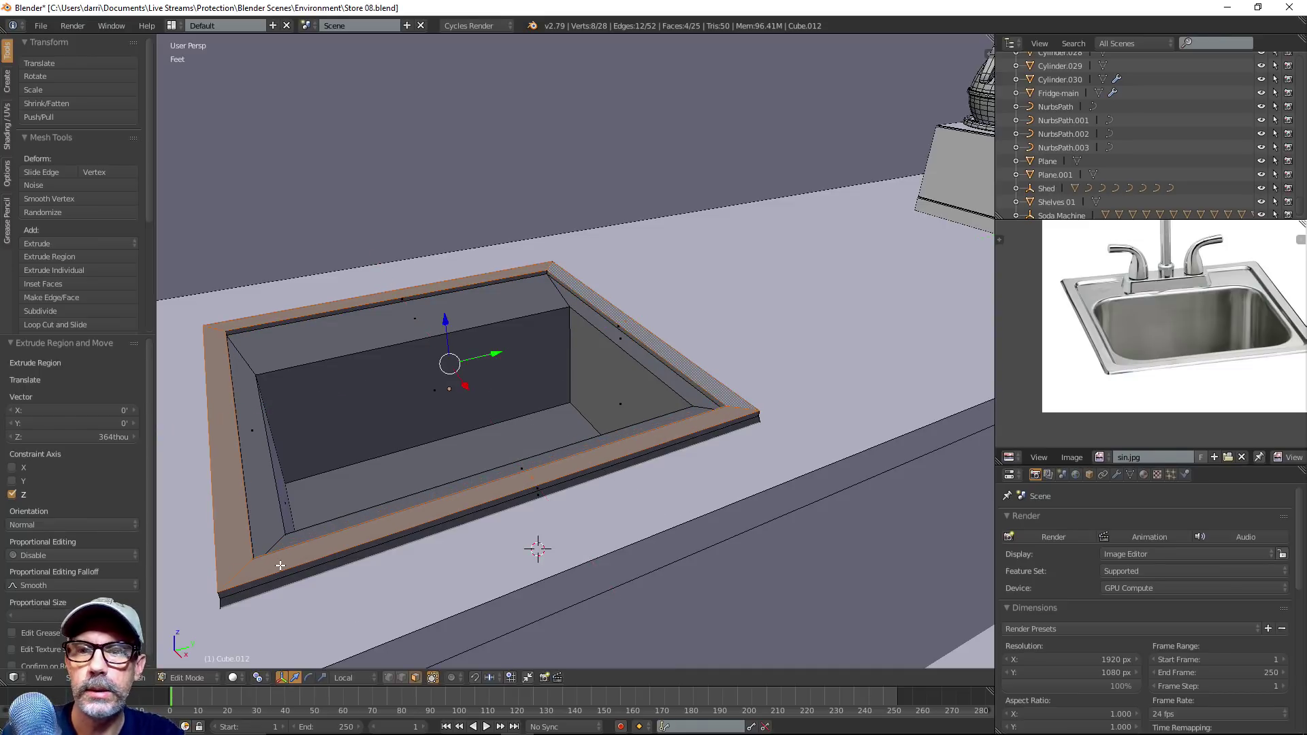
Select the raised rim's outer top edge loop and scale it to 0.971 about the Median Point pivot to slope its outer side
{"action": "key", "text": "ctrl+Tab"}
{"action": "left_click", "coordinate": [283, 528]}
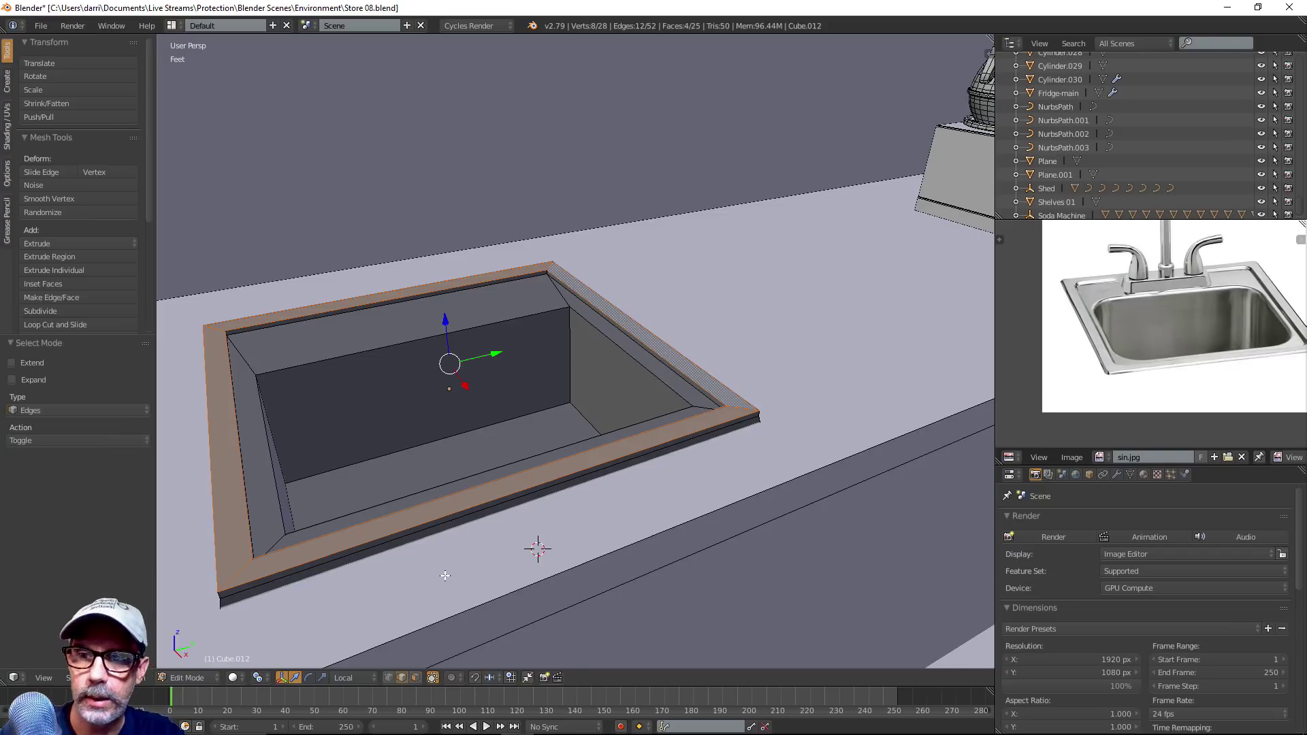
{"action": "right_click", "coordinate": [455, 510], "text": "alt"}
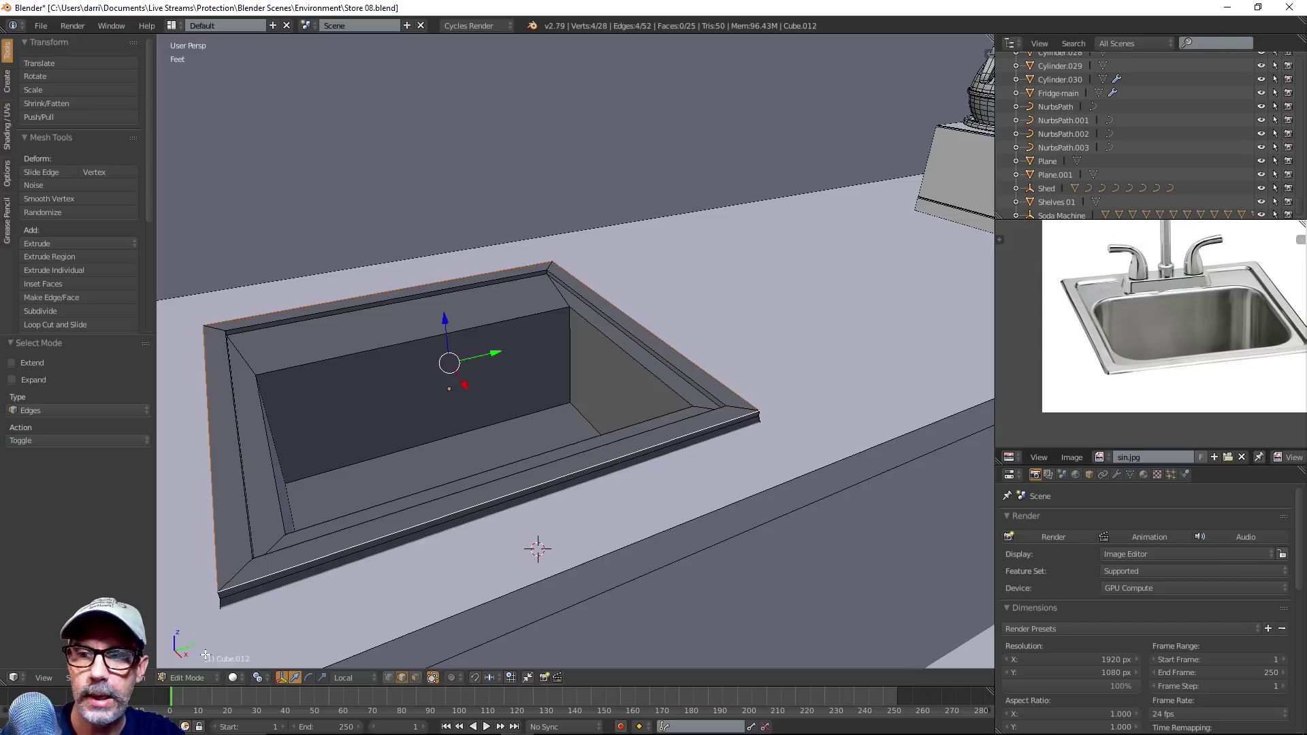
{"action": "left_click", "coordinate": [260, 677]}
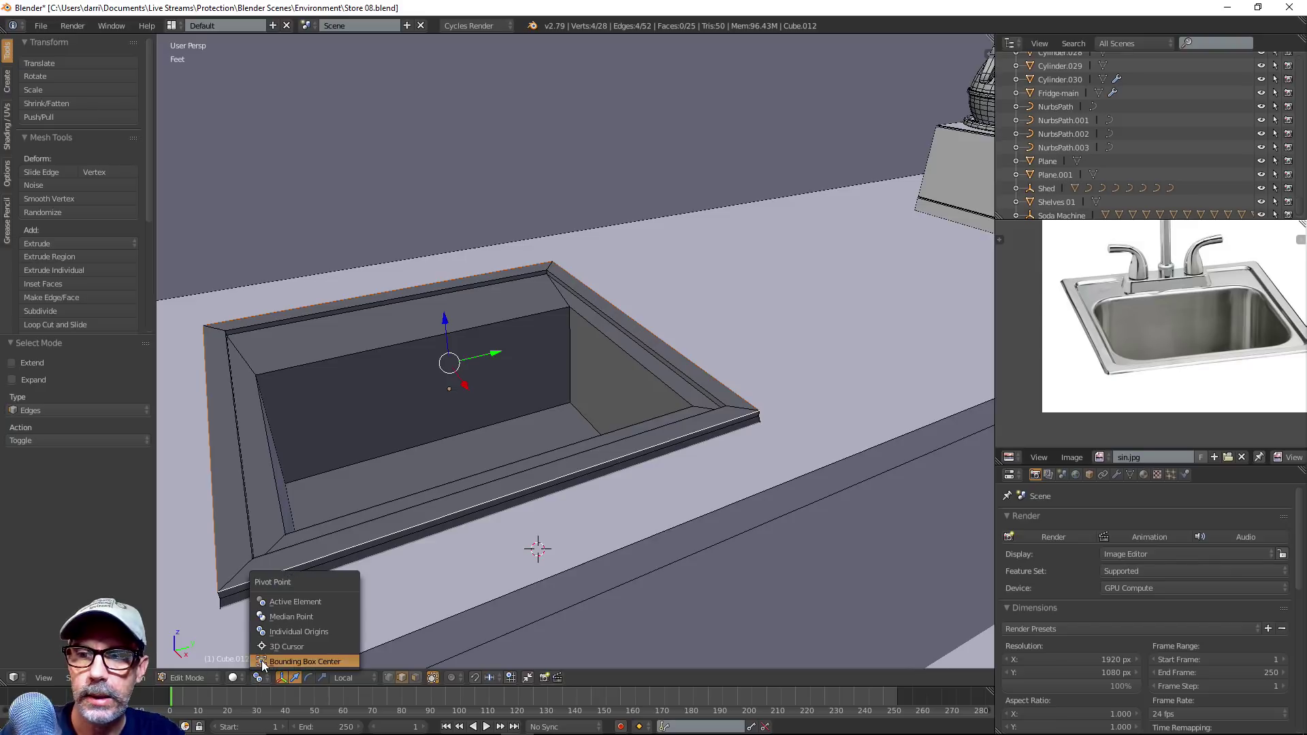
{"action": "left_click", "coordinate": [291, 617]}
{"action": "middle_click_drag", "start_coordinate": [468, 412], "coordinate": [494, 427]}
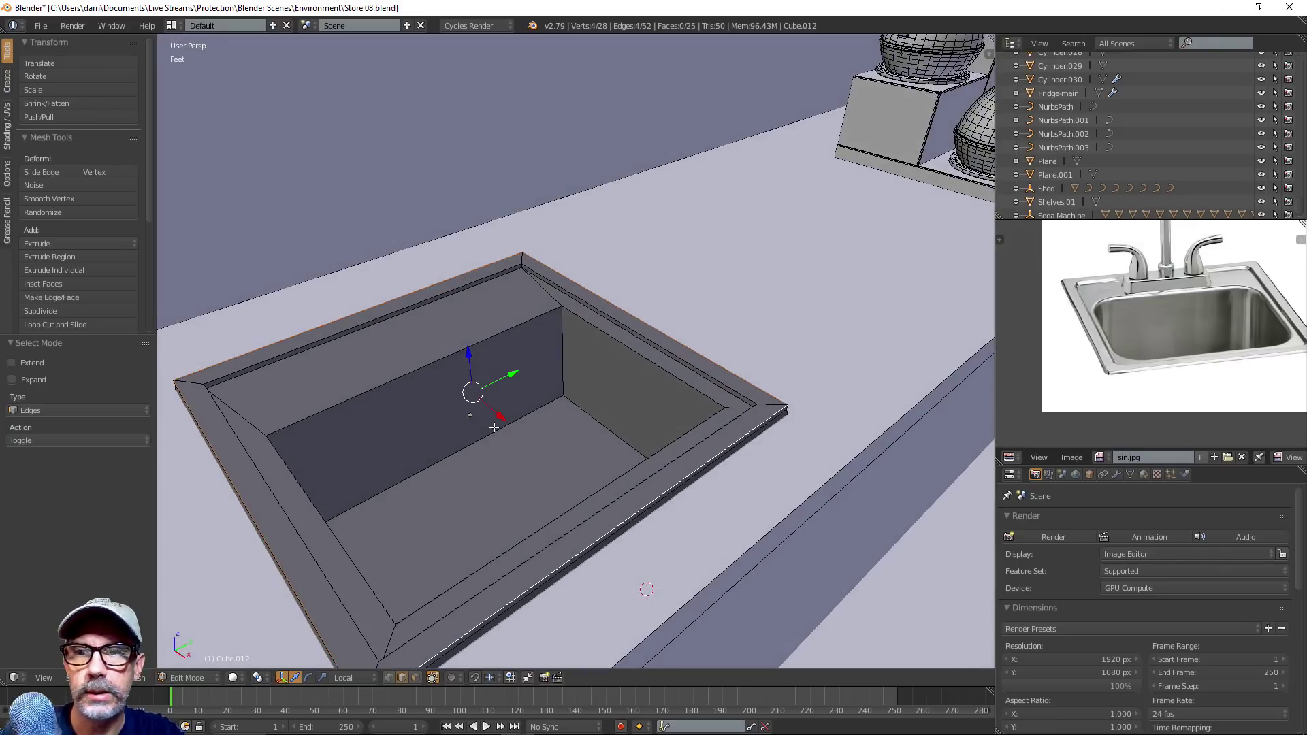
{"action": "key", "text": "s"}
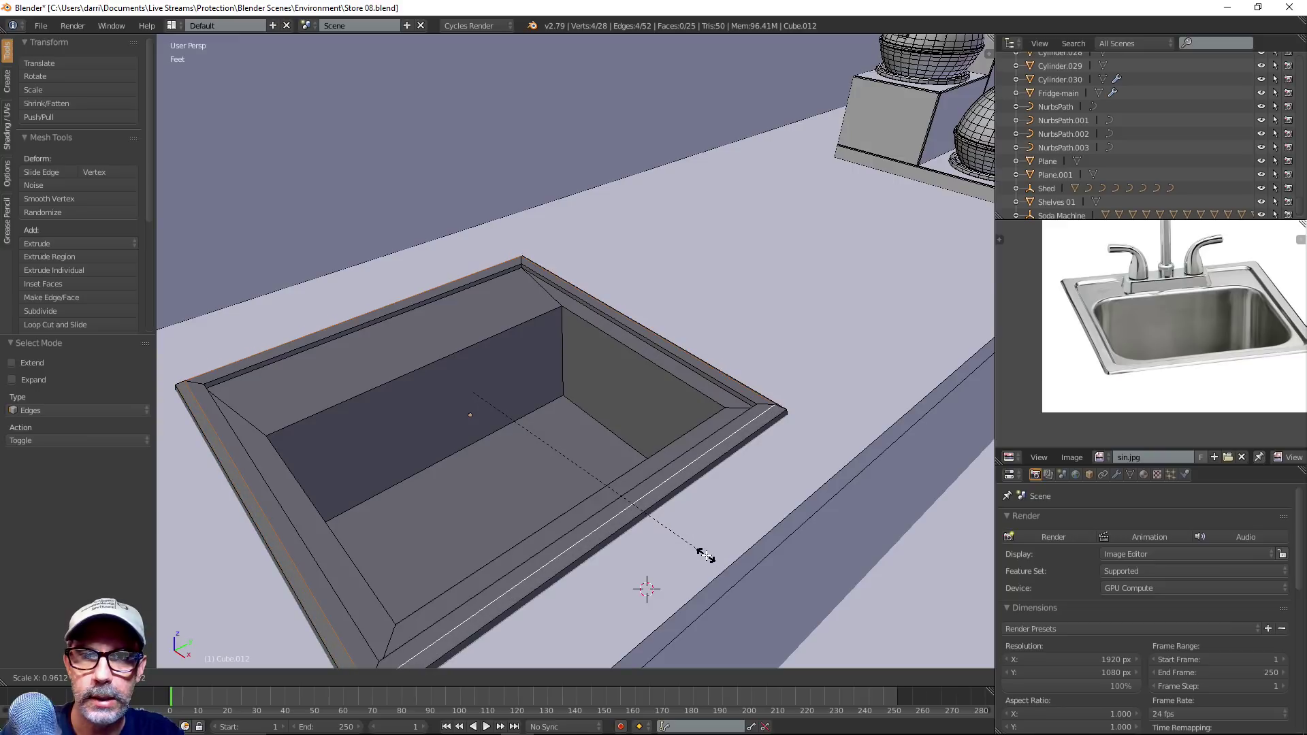
{"action": "left_click", "coordinate": [709, 556]}
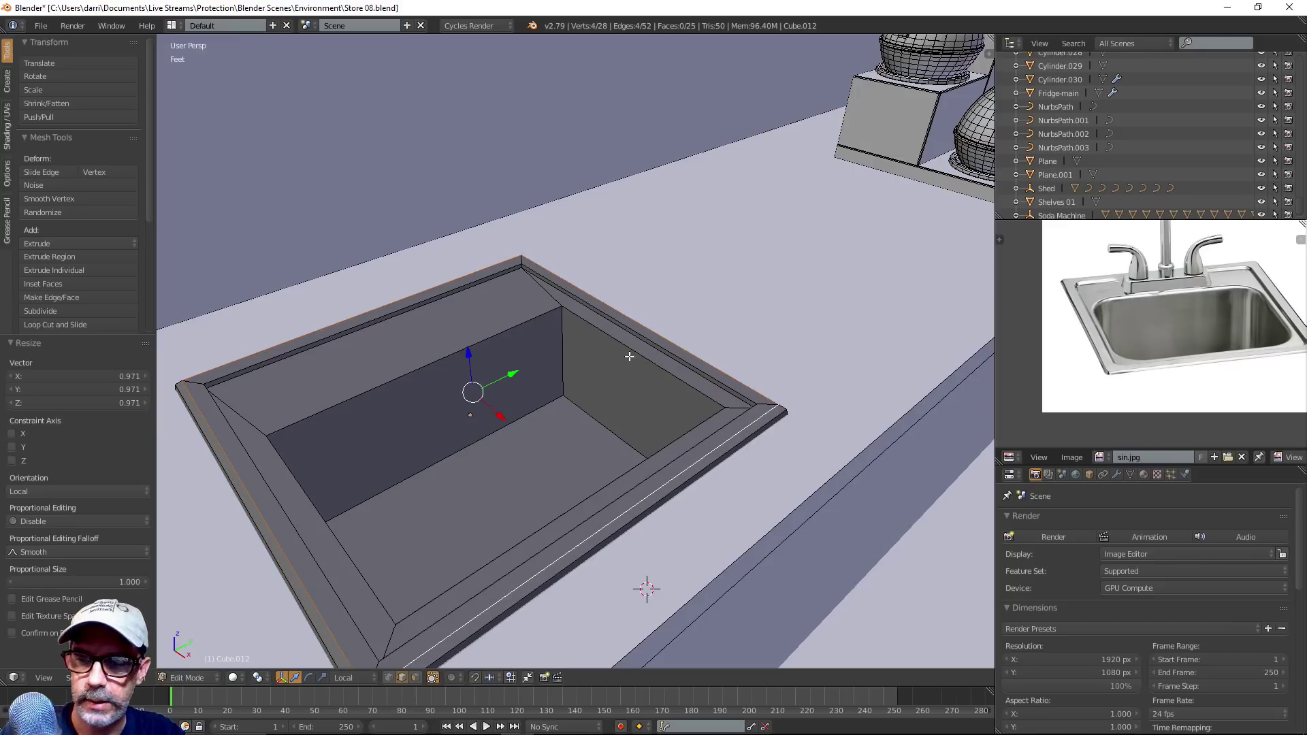
Select the raised rim's inner top edge loop, scale it slightly outward to slope the inner side, and clear the selection
{"action": "right_click", "coordinate": [661, 346], "text": "alt"}
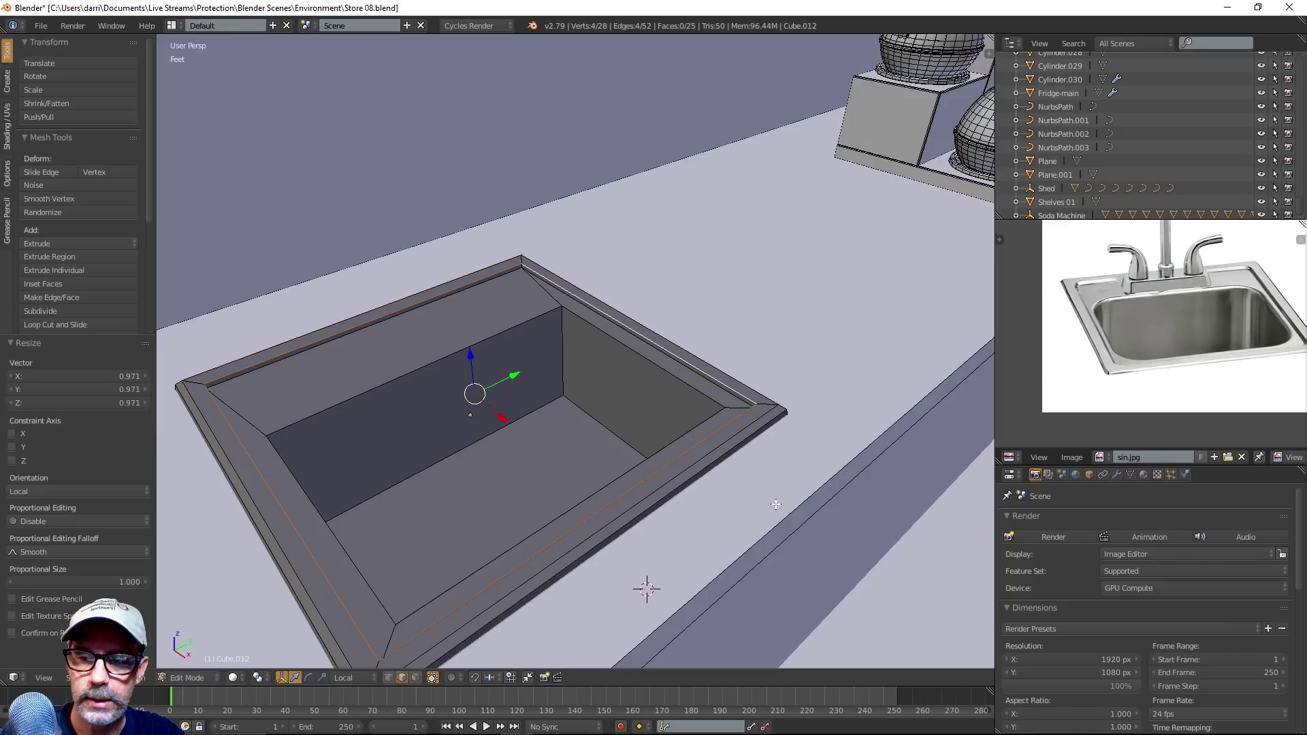
{"action": "key", "text": "s"}
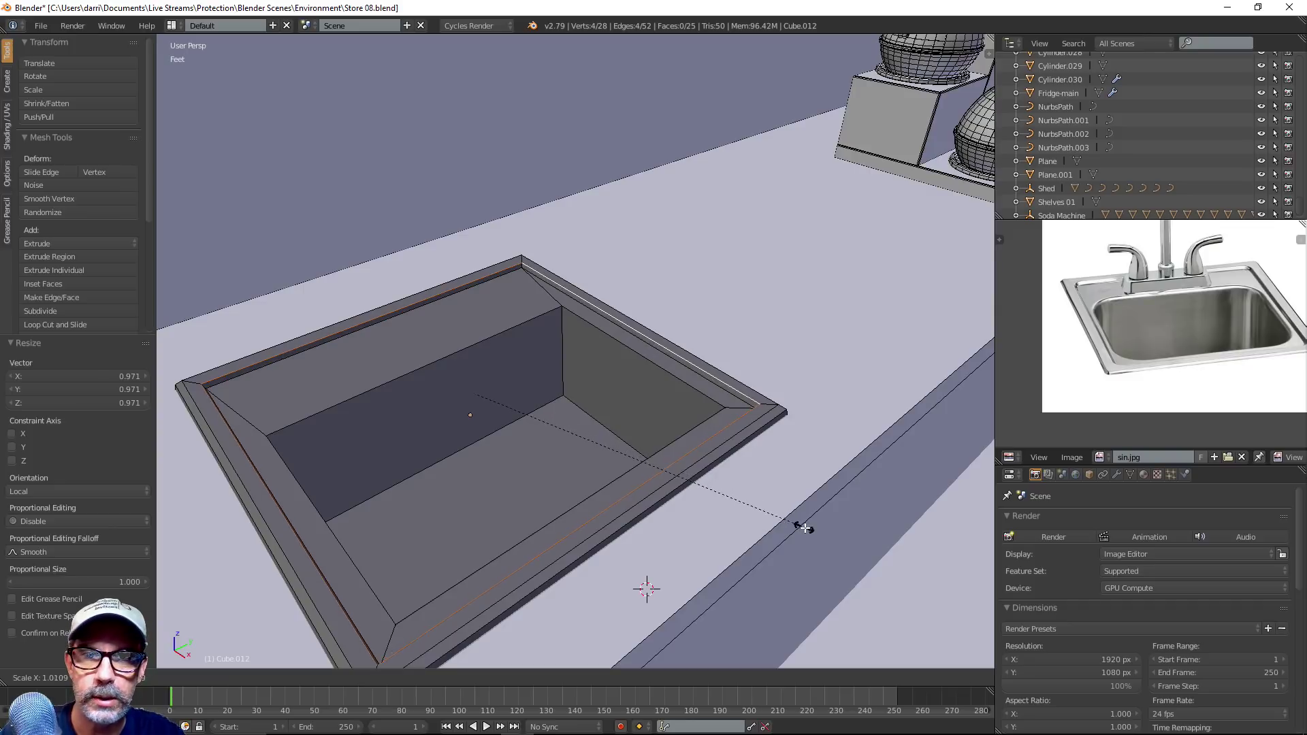
{"action": "left_click", "coordinate": [818, 542]}
{"action": "key", "text": "a"}
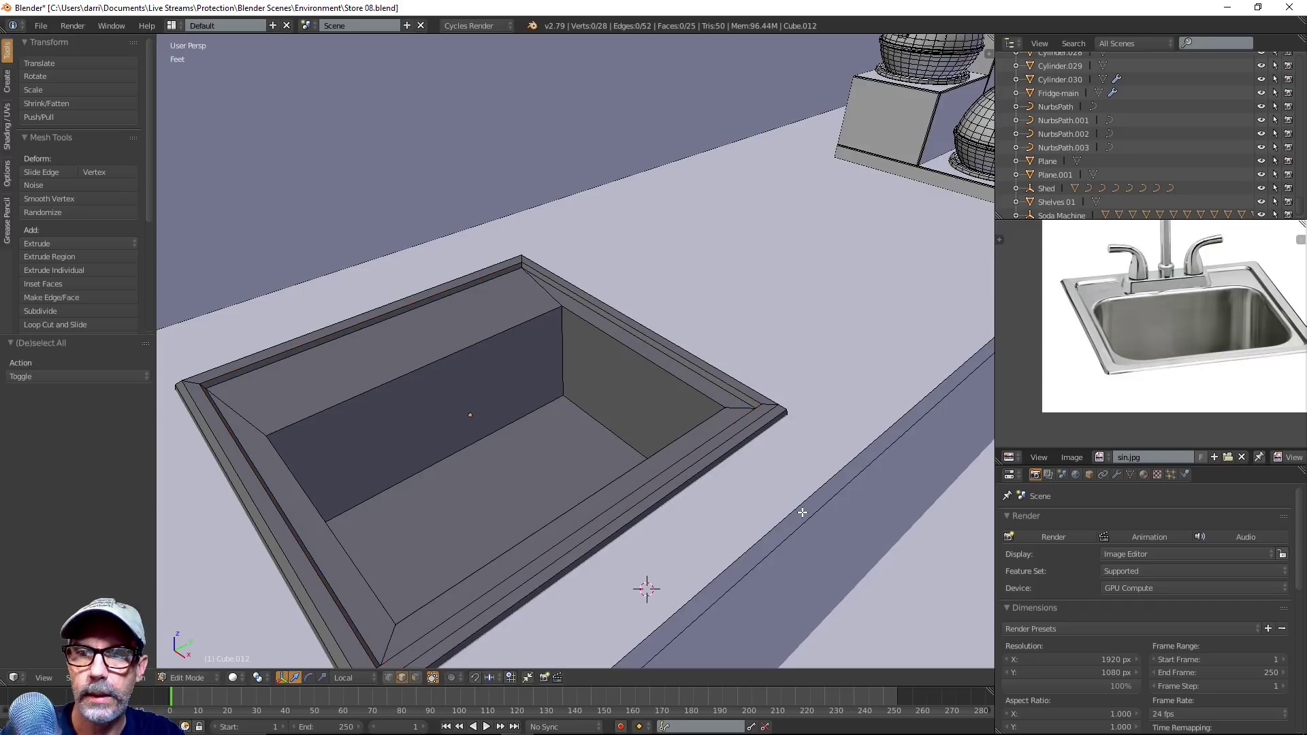
Examine the sink's raised rim from several angles and compare it with the reference photo
{"action": "scroll", "coordinate": [802, 513], "scroll_direction": "down", "scroll_amount": 3}
{"action": "middle_click_drag", "start_coordinate": [802, 514], "coordinate": [682, 468]}
{"action": "scroll", "coordinate": [639, 467], "scroll_direction": "up", "scroll_amount": 3}
{"action": "middle_click_drag", "start_coordinate": [627, 420], "coordinate": [769, 517], "text": "shift"}
{"action": "middle_click_drag", "start_coordinate": [826, 450], "coordinate": [832, 469]}
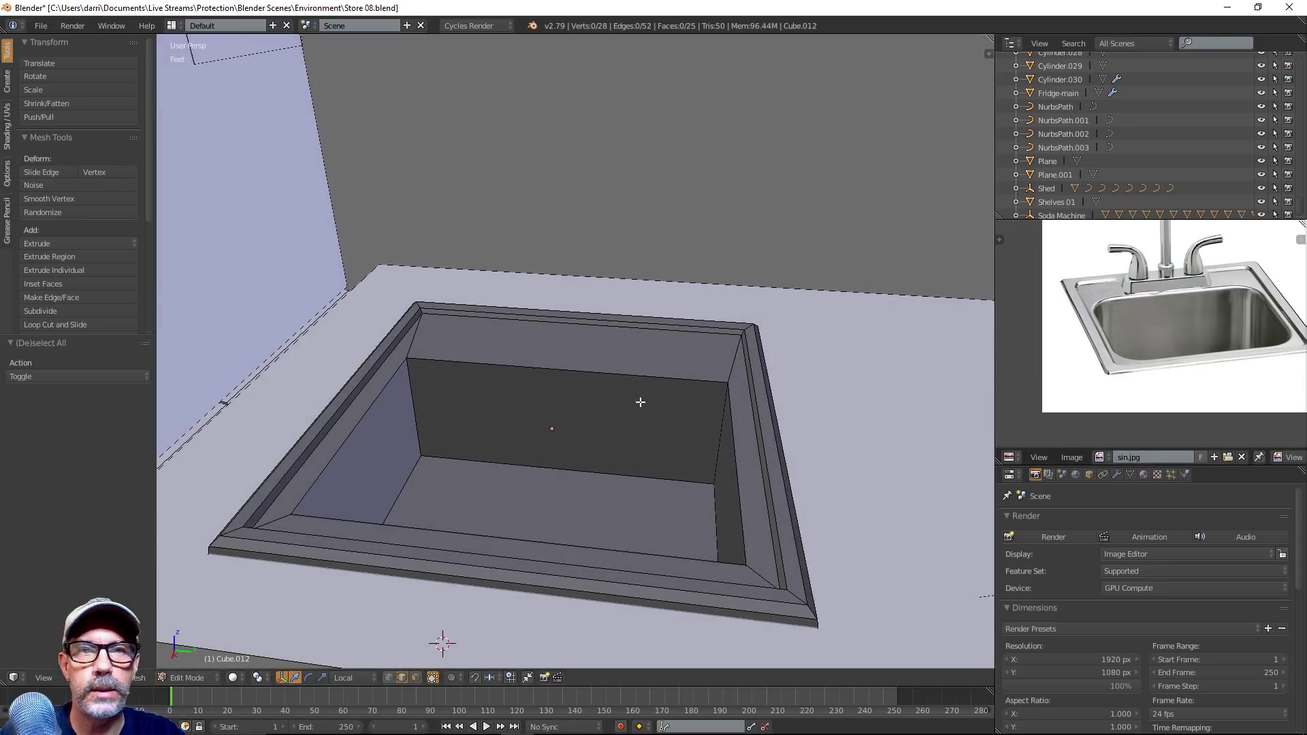
{"action": "middle_click_drag", "start_coordinate": [636, 399], "coordinate": [667, 473]}
{"action": "scroll", "coordinate": [697, 498], "scroll_direction": "down", "scroll_amount": 2}
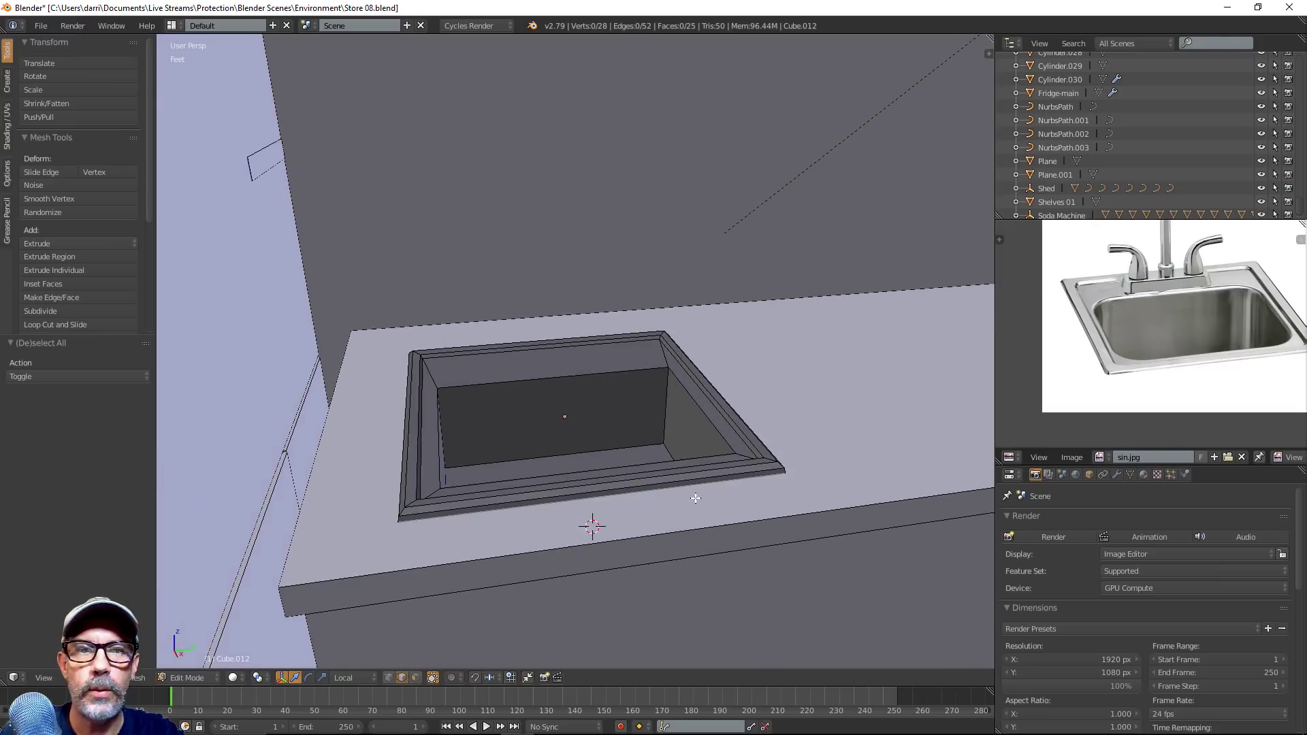
{"action": "middle_click_drag", "start_coordinate": [798, 481], "coordinate": [746, 487], "text": "shift"}
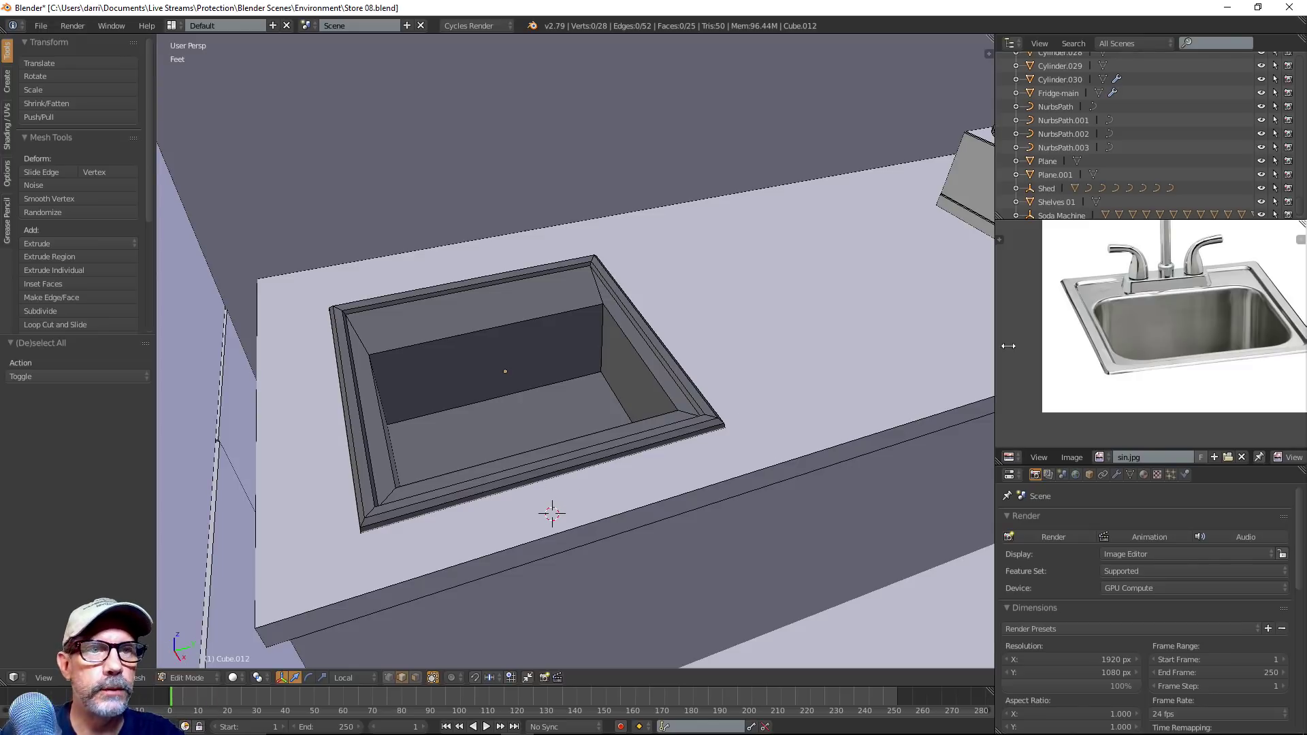
{"action": "scroll", "coordinate": [569, 353], "scroll_direction": "up", "scroll_amount": 2}
{"action": "key", "text": "Tab"}
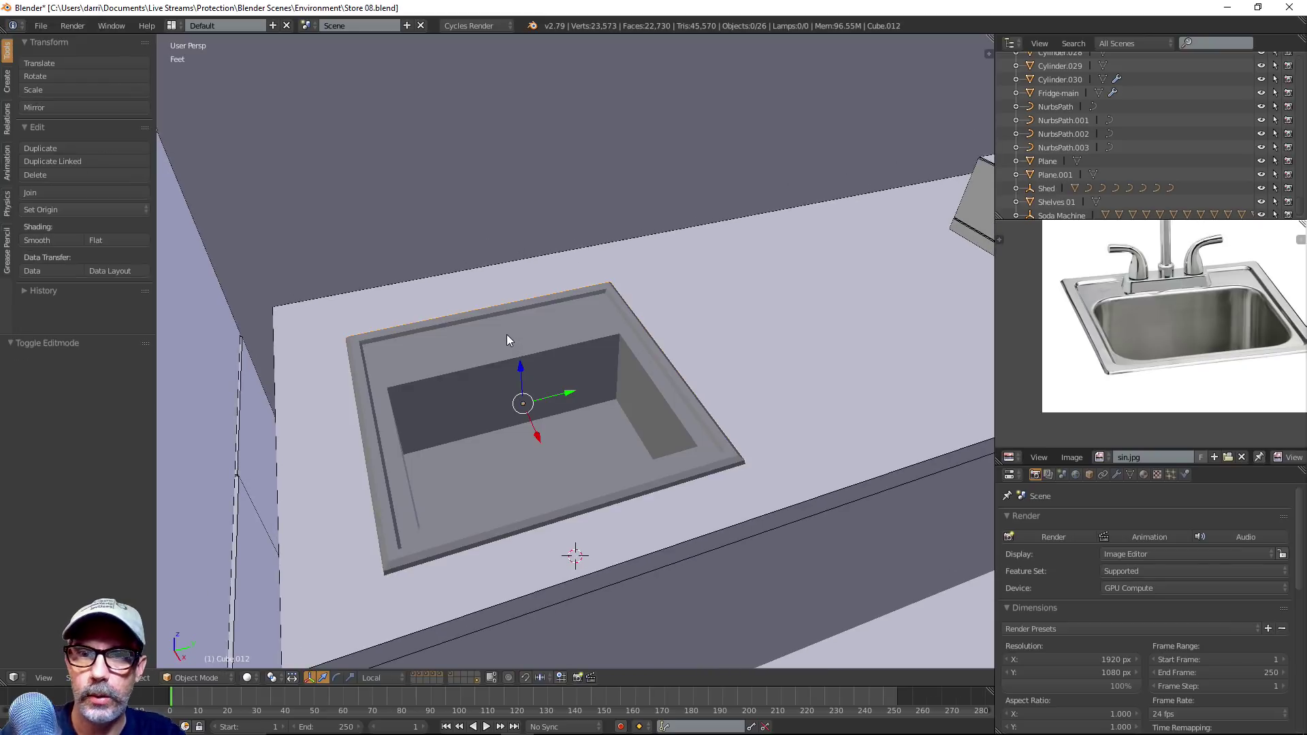
{"action": "right_click", "coordinate": [507, 335]}
{"action": "key", "text": "Tab"}
{"action": "right_click", "coordinate": [497, 334]}
{"action": "key", "text": "Tab"}
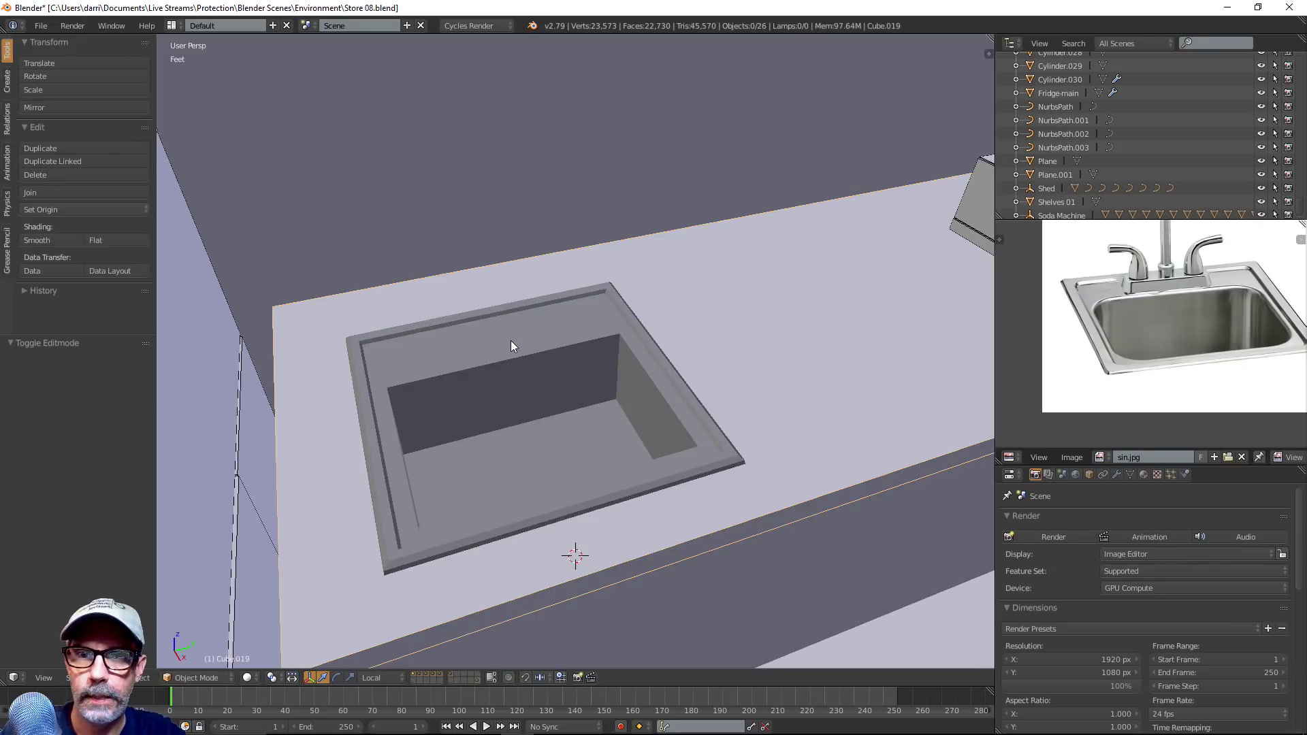
{"action": "right_click", "coordinate": [511, 341]}
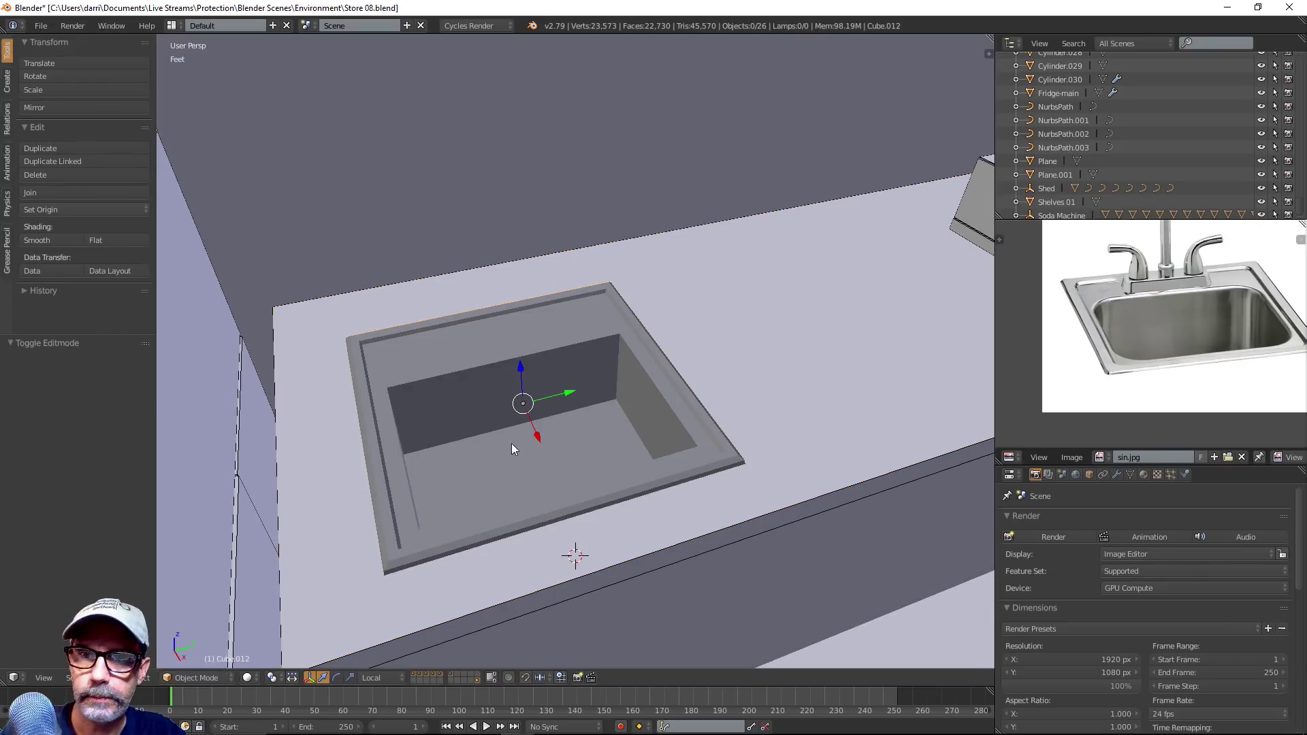
{"action": "key", "text": "Tab"}
In face select mode, select the sink's back ledge face, snap the 3D cursor to it, and return to Object Mode
{"action": "right_click", "coordinate": [517, 363]}
{"action": "key", "text": "ctrl+Tab"}
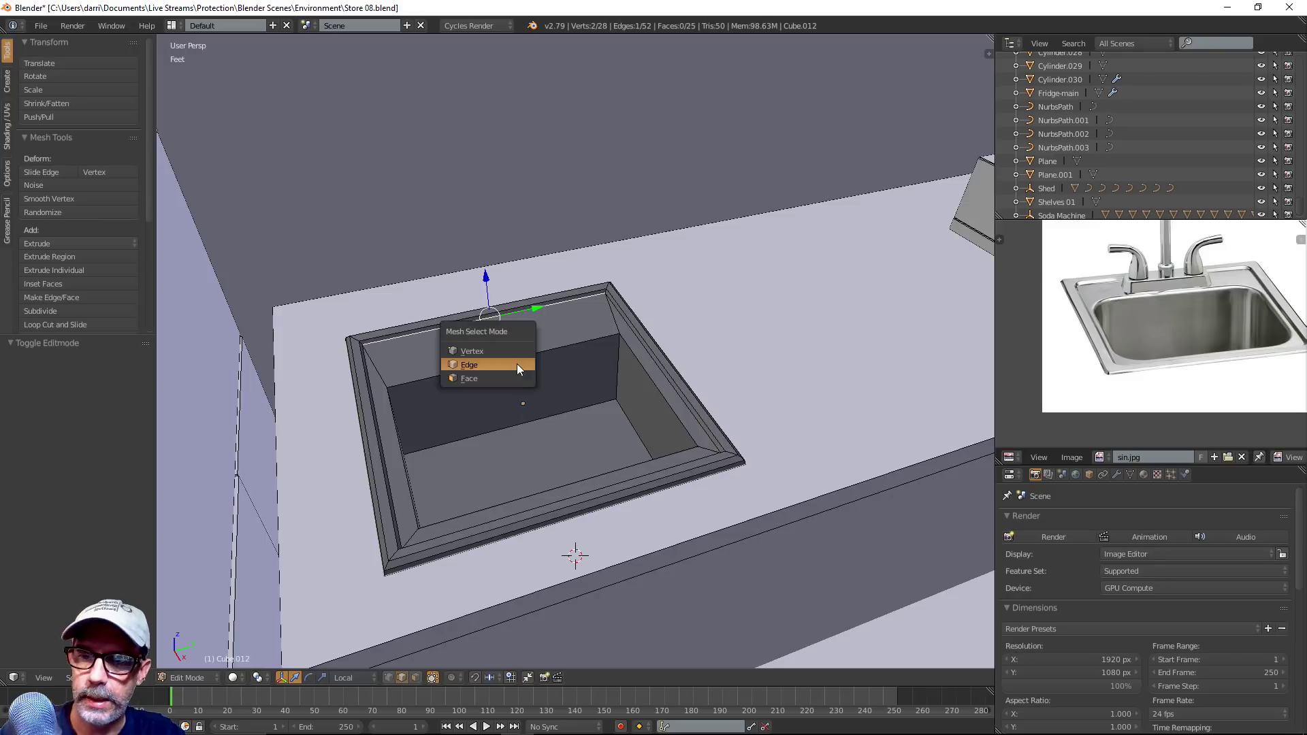
{"action": "left_click", "coordinate": [516, 364]}
{"action": "key", "text": "ctrl+Tab"}
{"action": "left_click", "coordinate": [516, 377]}
{"action": "right_click", "coordinate": [504, 359]}
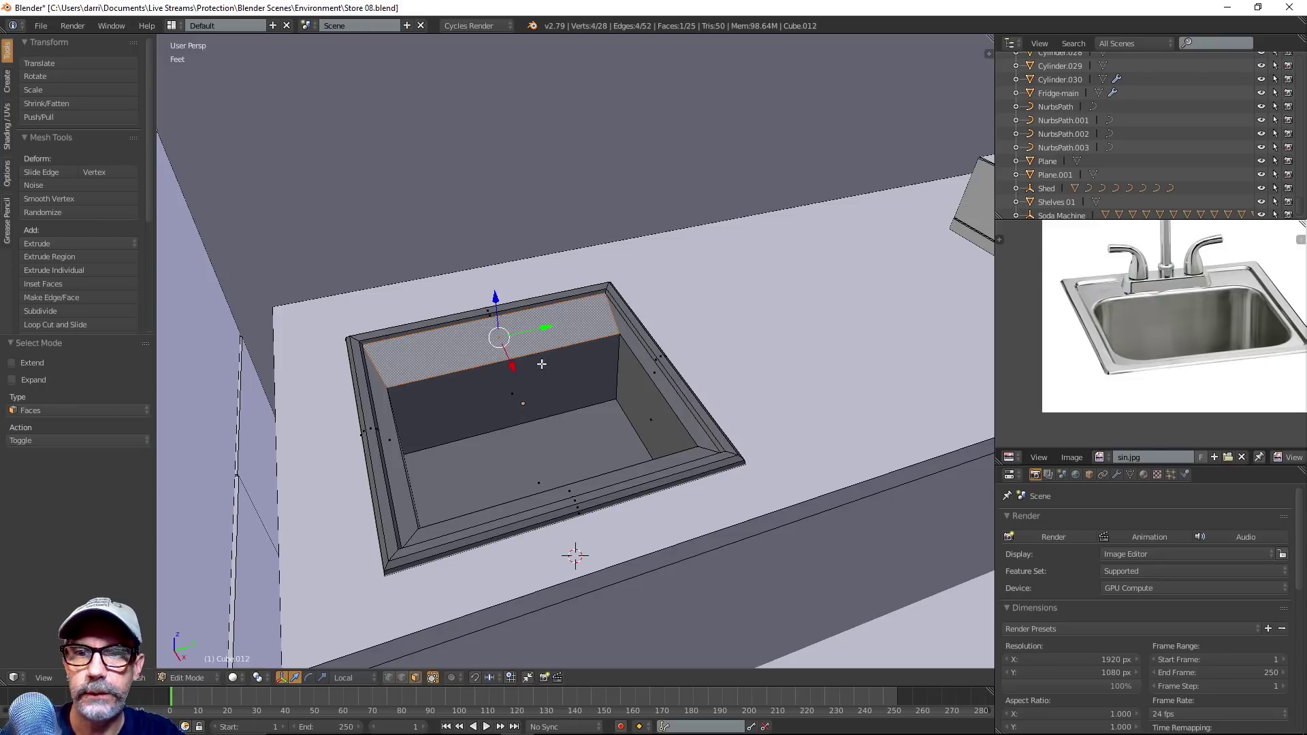
{"action": "key", "text": "shift+s"}
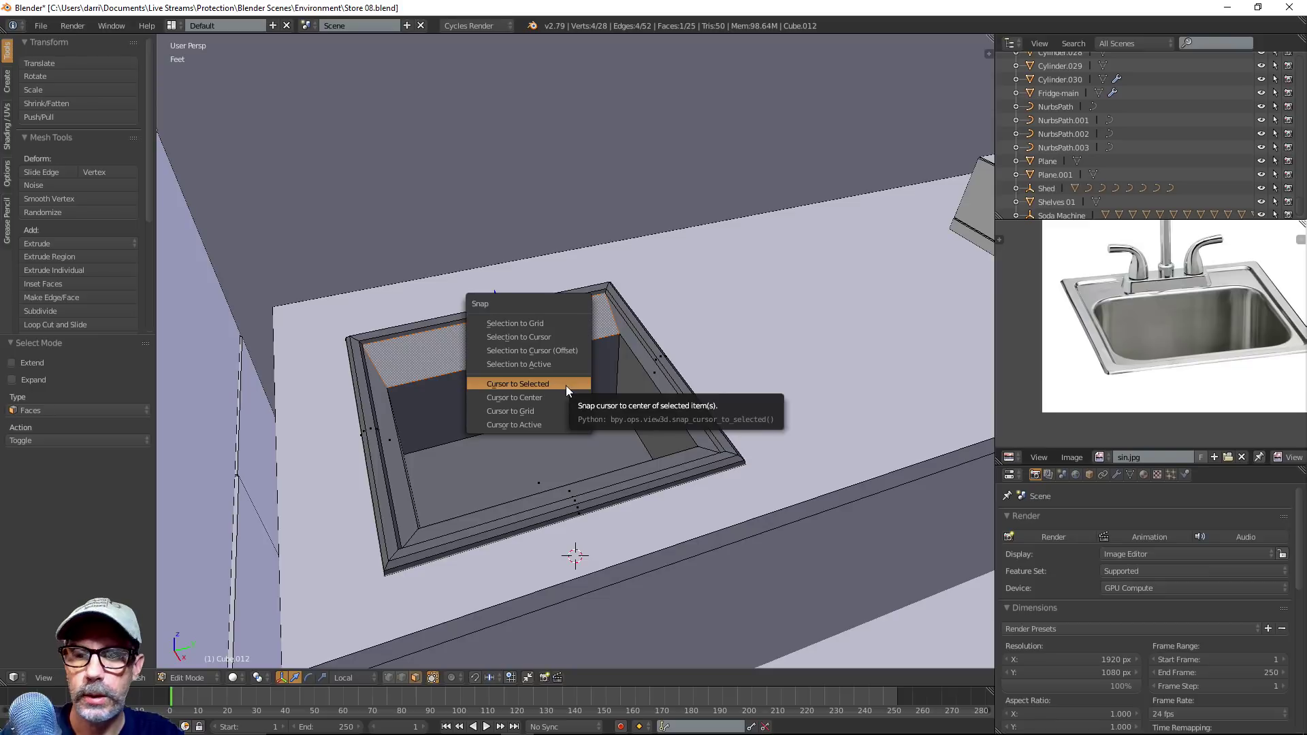
{"action": "left_click", "coordinate": [566, 385]}
{"action": "key", "text": "a"}
{"action": "key", "text": "Tab"}
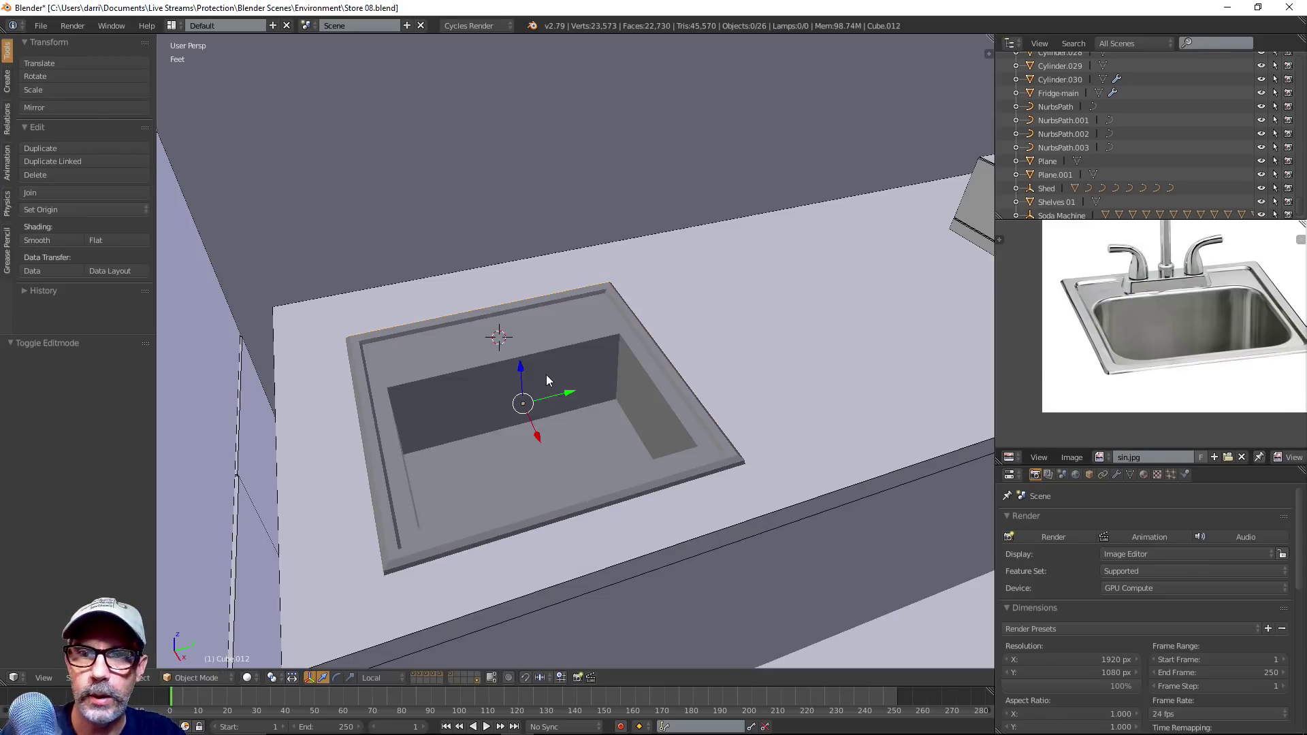
Add a cube at the 3D cursor and raise it 1.83' along Z above the sink
{"action": "scroll", "coordinate": [549, 366], "scroll_direction": "up", "scroll_amount": 4}
{"action": "middle_click_drag", "start_coordinate": [701, 377], "coordinate": [732, 388]}
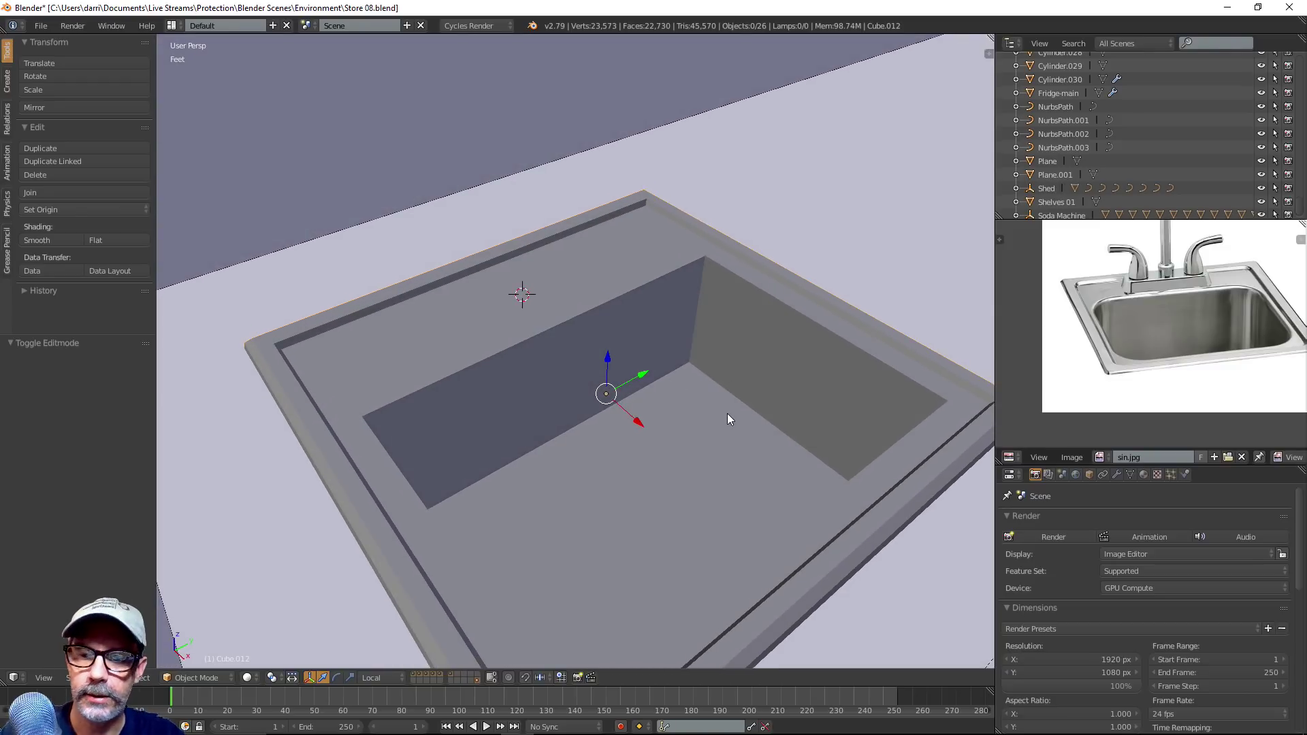
{"action": "key", "text": "shift+a"}
{"action": "mouse_move", "coordinate": [722, 418]}
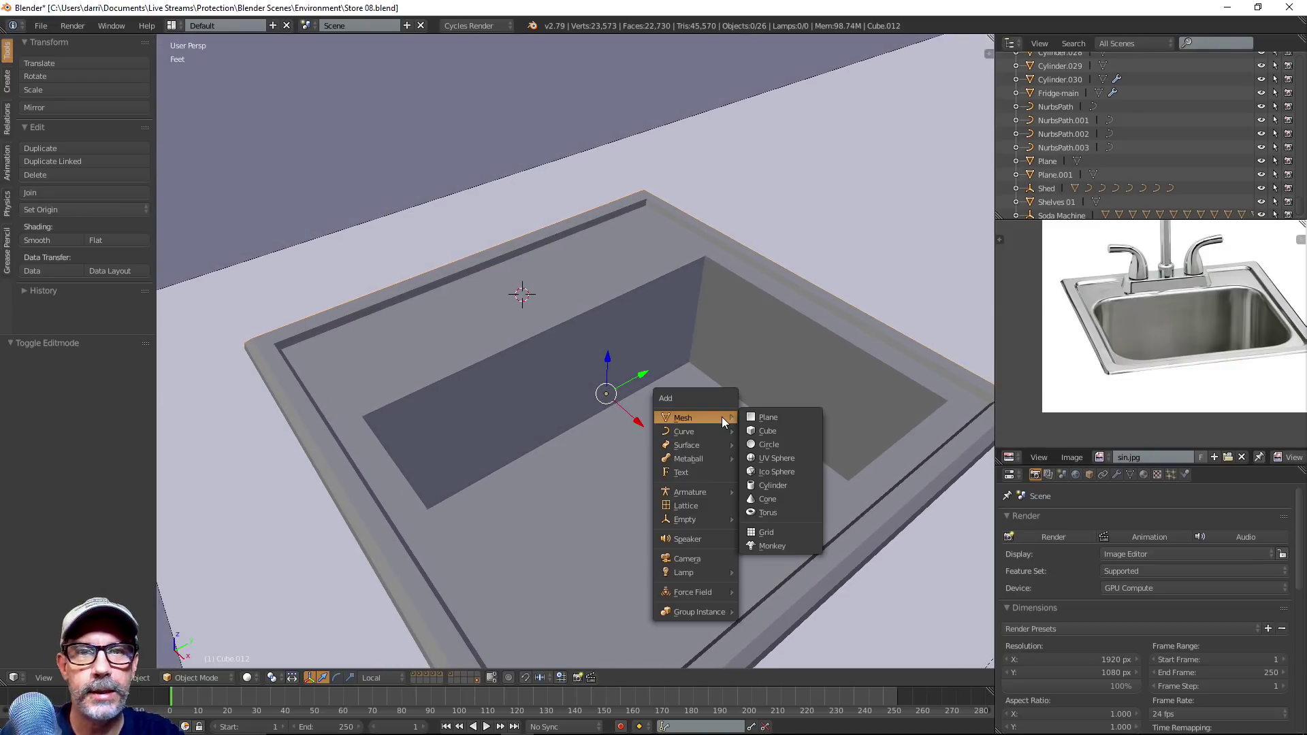
{"action": "left_click", "coordinate": [777, 431]}
{"action": "scroll", "coordinate": [749, 454], "scroll_direction": "down", "scroll_amount": 5}
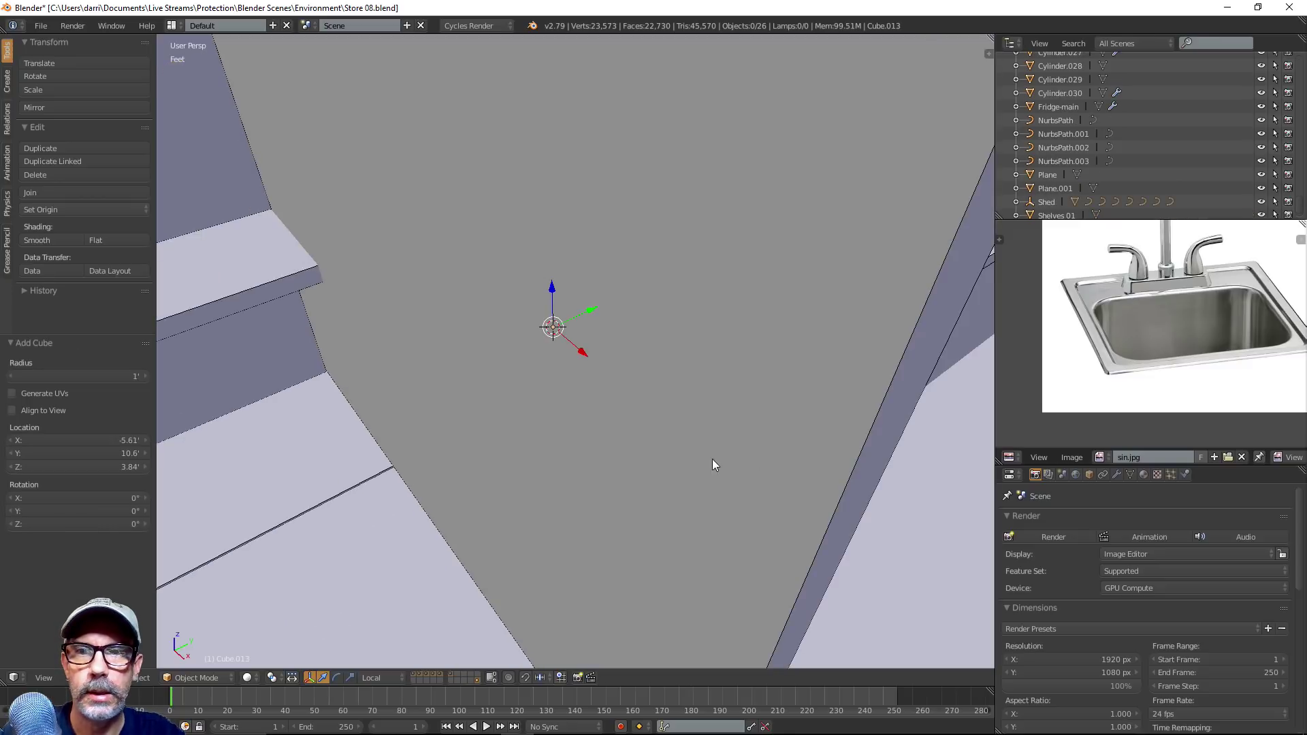
{"action": "scroll", "coordinate": [789, 446], "scroll_direction": "down", "scroll_amount": 5}
{"action": "left_click_drag", "start_coordinate": [573, 294], "coordinate": [588, 122]}
Delete the cube's bottom face in face select mode and return to Object Mode
{"action": "middle_click_drag", "start_coordinate": [715, 360], "coordinate": [709, 261]}
{"action": "key", "text": "Tab"}
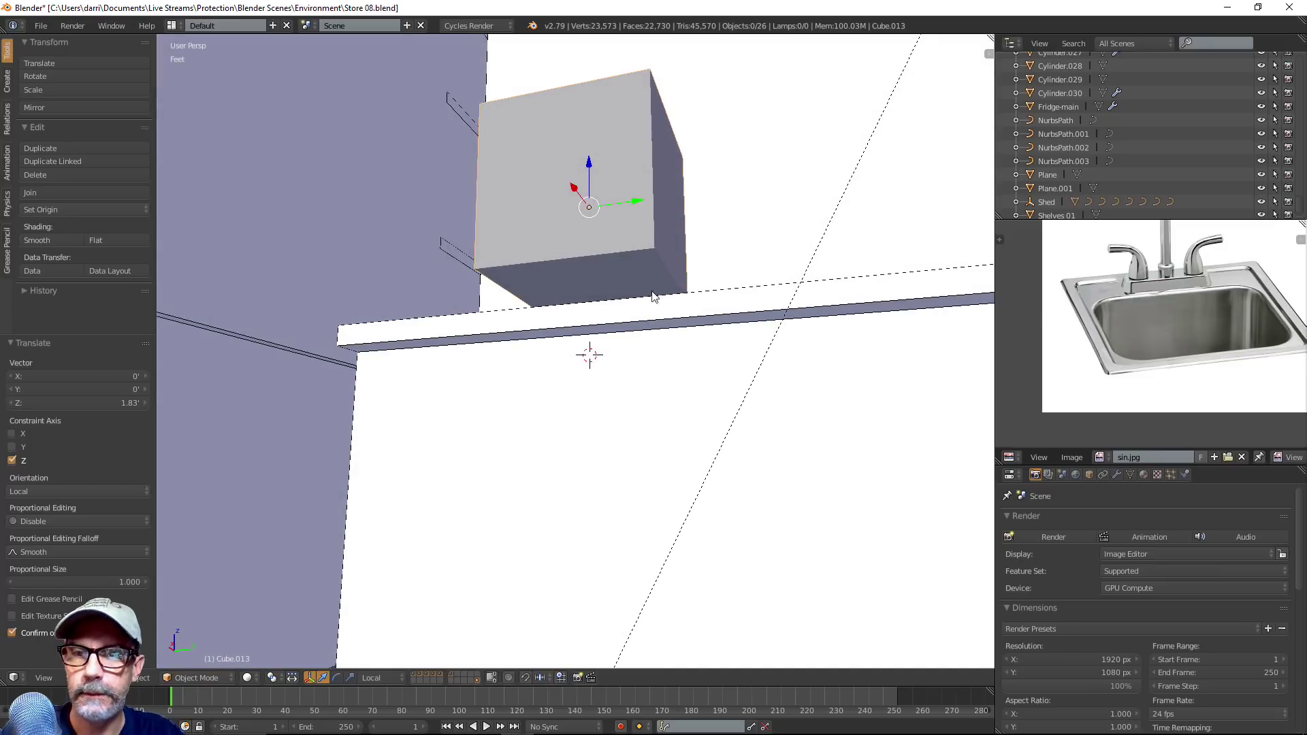
{"action": "key", "text": "3"}
{"action": "right_click", "coordinate": [599, 278]}
{"action": "key", "text": "x"}
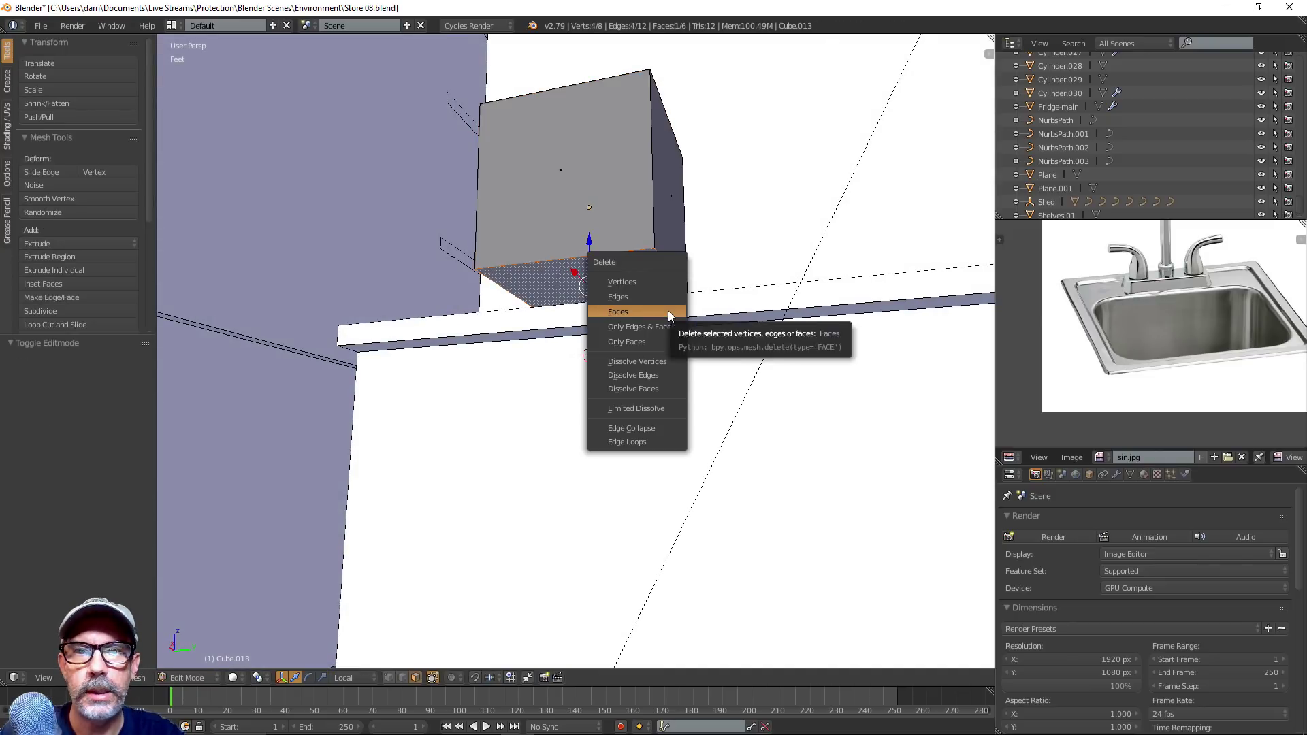
{"action": "left_click", "coordinate": [668, 311]}
{"action": "middle_click_drag", "start_coordinate": [667, 310], "coordinate": [800, 548]}
{"action": "key", "text": "Tab"}
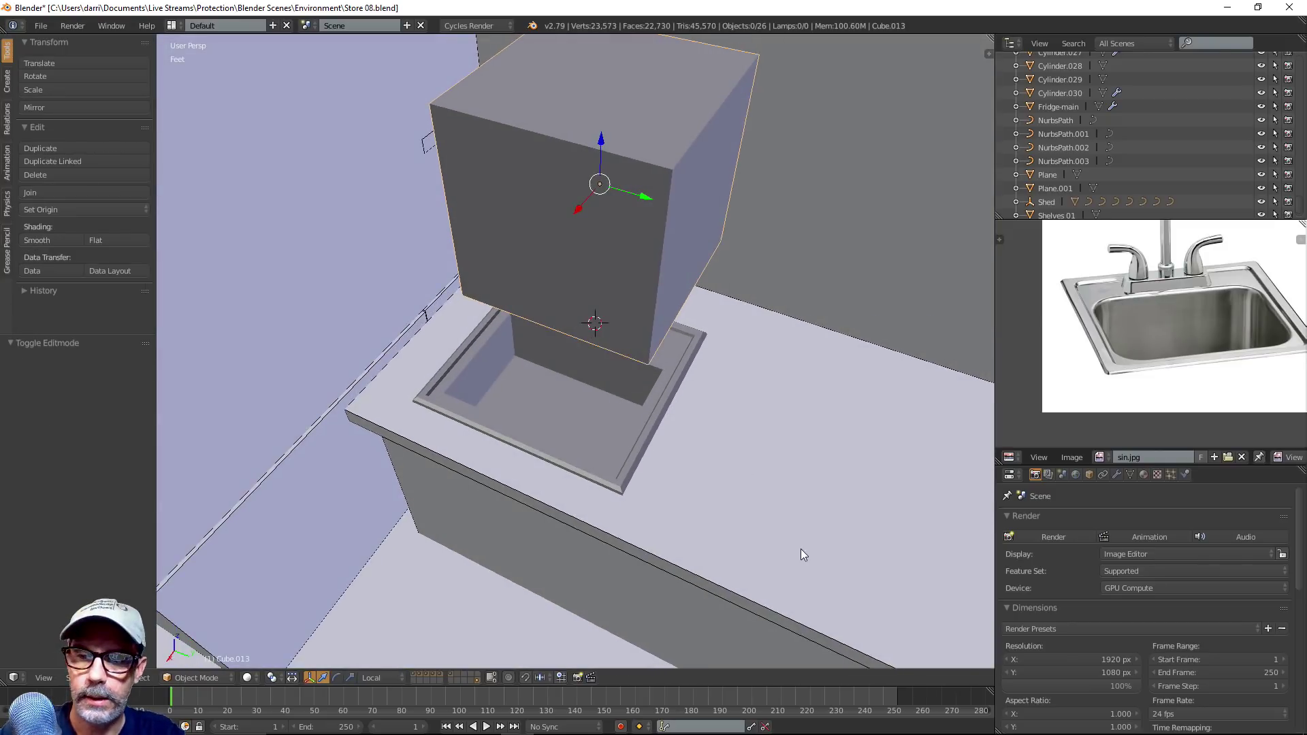
Scale the cube to 0.340 and lower it 1.71' along Z to the sink's back ledge
{"action": "key", "text": "s"}
{"action": "left_click", "coordinate": [690, 300]}
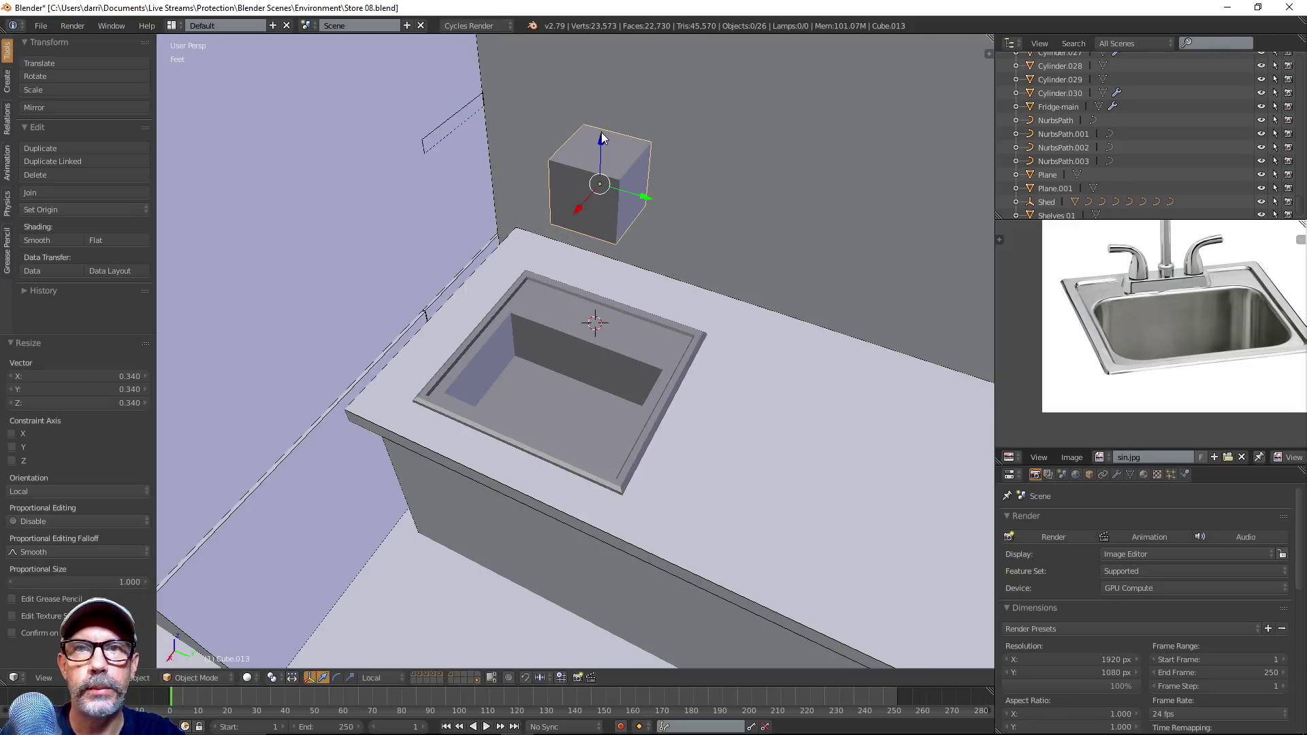
{"action": "key", "text": "g"}
{"action": "key", "text": "z"}
{"action": "left_click", "coordinate": [761, 505]}
Scale the cube uniformly to 0.673, then narrow it to about 0.52 along X to fit the ledge's depth
{"action": "key", "text": "s"}
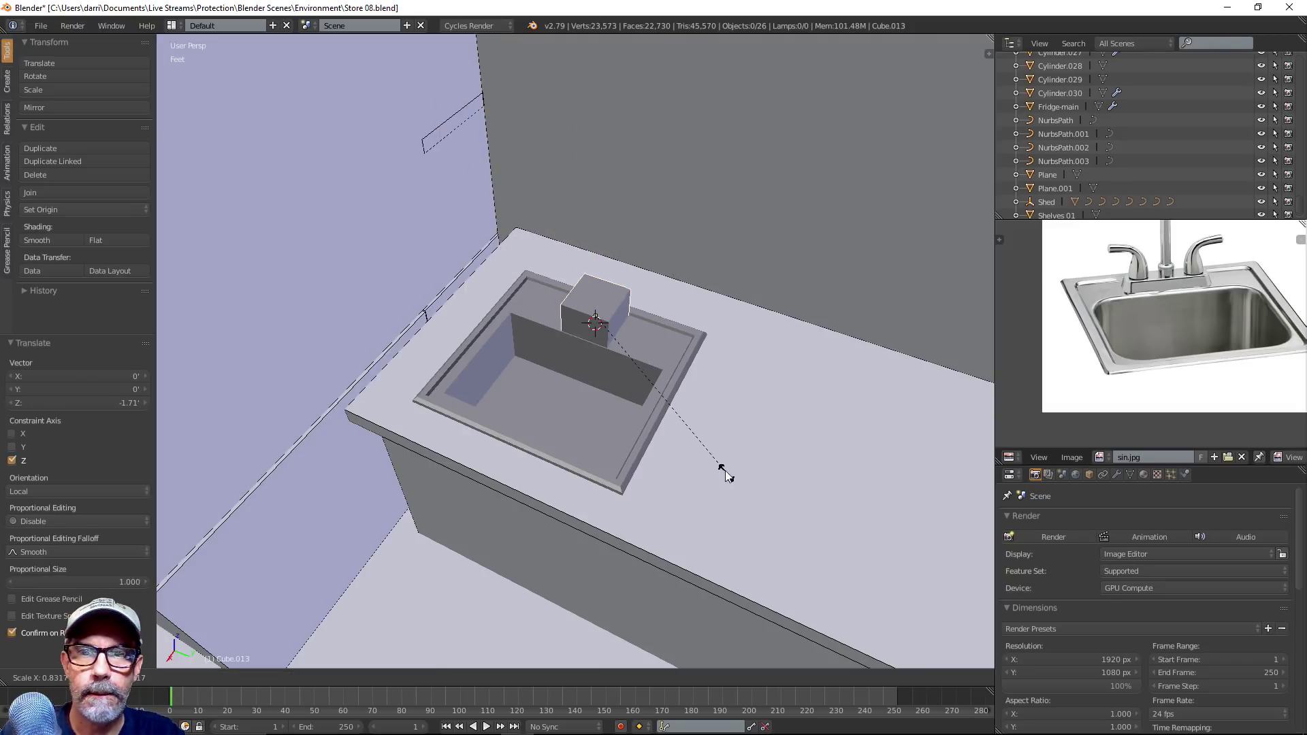
{"action": "left_click", "coordinate": [705, 443]}
{"action": "scroll", "coordinate": [722, 422], "scroll_direction": "up", "scroll_amount": 3}
{"action": "middle_click_drag", "start_coordinate": [769, 381], "coordinate": [684, 395]}
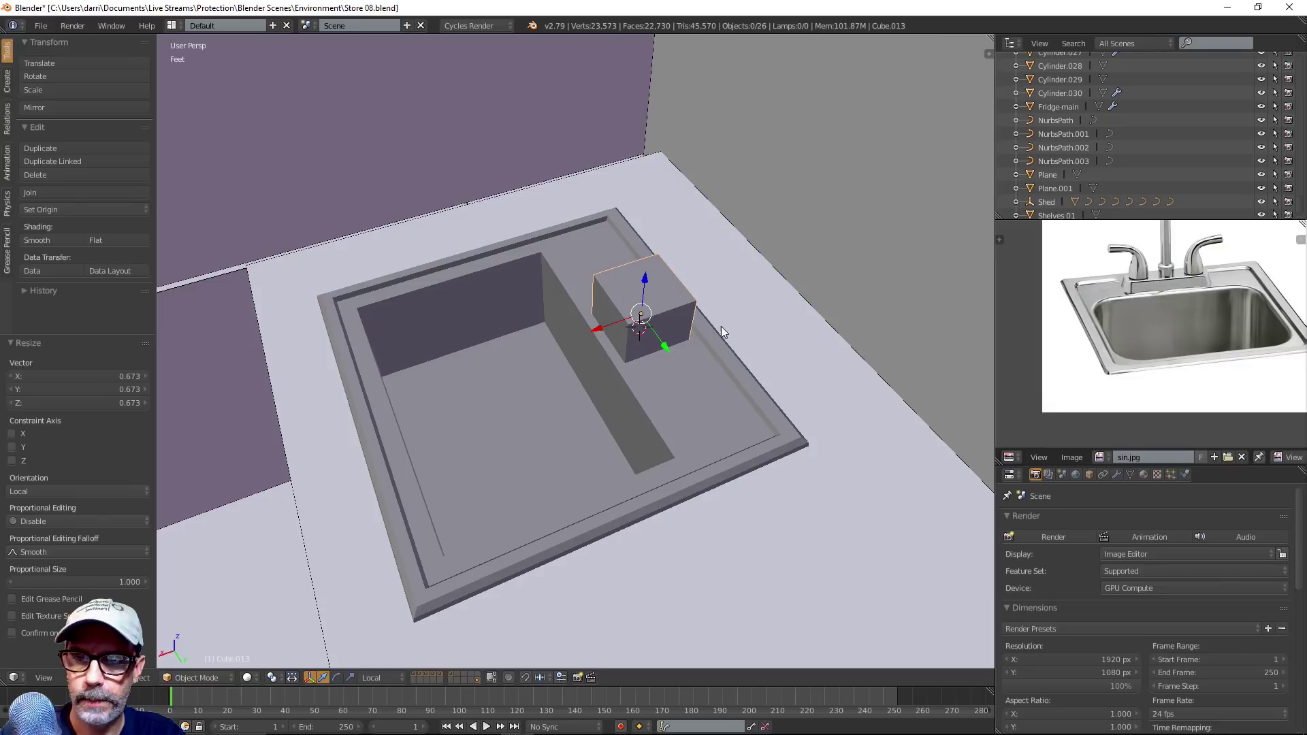
{"action": "middle_click_drag", "start_coordinate": [721, 326], "coordinate": [706, 403]}
{"action": "key", "text": "s"}
{"action": "key", "text": "x"}
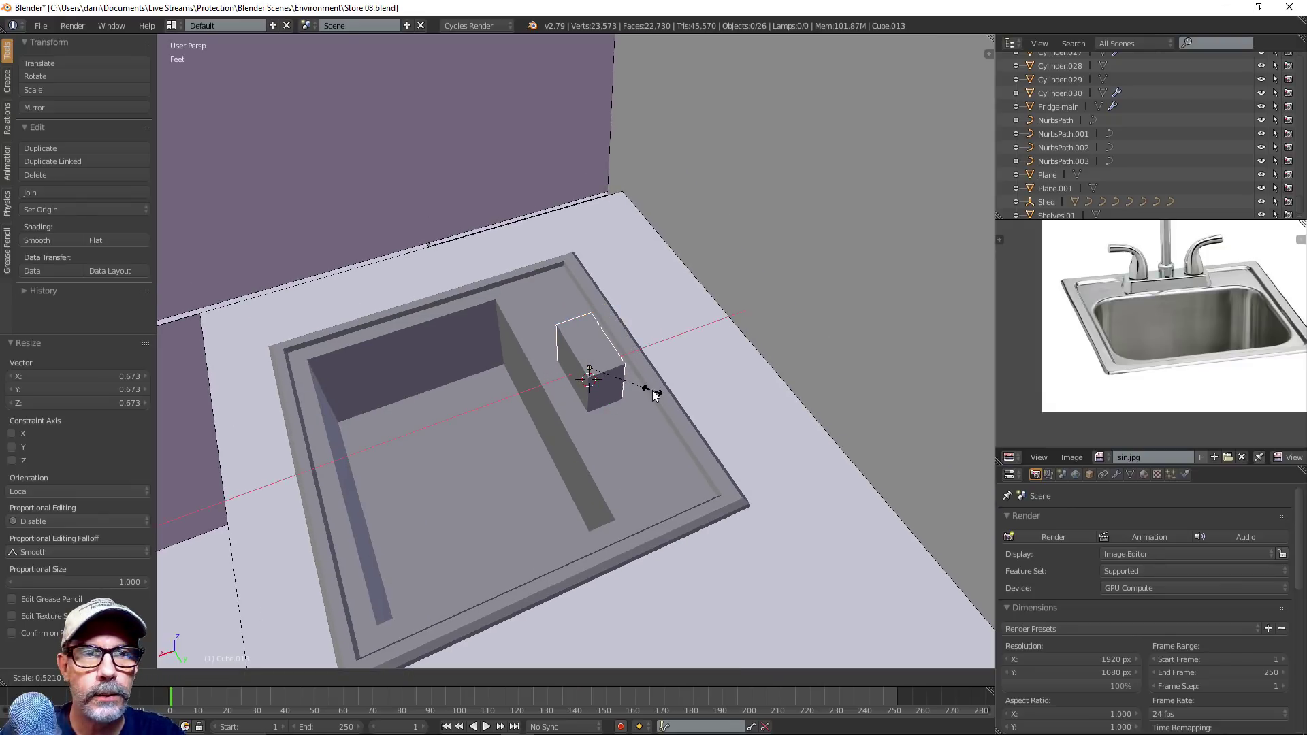
{"action": "left_click", "coordinate": [652, 390]}
Flatten the block along Z and lower it 899 thou onto the sink's back ledge
{"action": "middle_click_drag", "start_coordinate": [660, 441], "coordinate": [619, 316]}
{"action": "key", "text": "s"}
{"action": "key", "text": "x"}
{"action": "key", "text": "z"}
{"action": "left_click", "coordinate": [684, 413]}
{"action": "left_click_drag", "start_coordinate": [592, 311], "coordinate": [600, 324]}
Lengthen the block along the back ledge by scaling it 1.720 along Y
{"action": "scroll", "coordinate": [647, 398], "scroll_direction": "up", "scroll_amount": 2}
{"action": "key", "text": "s"}
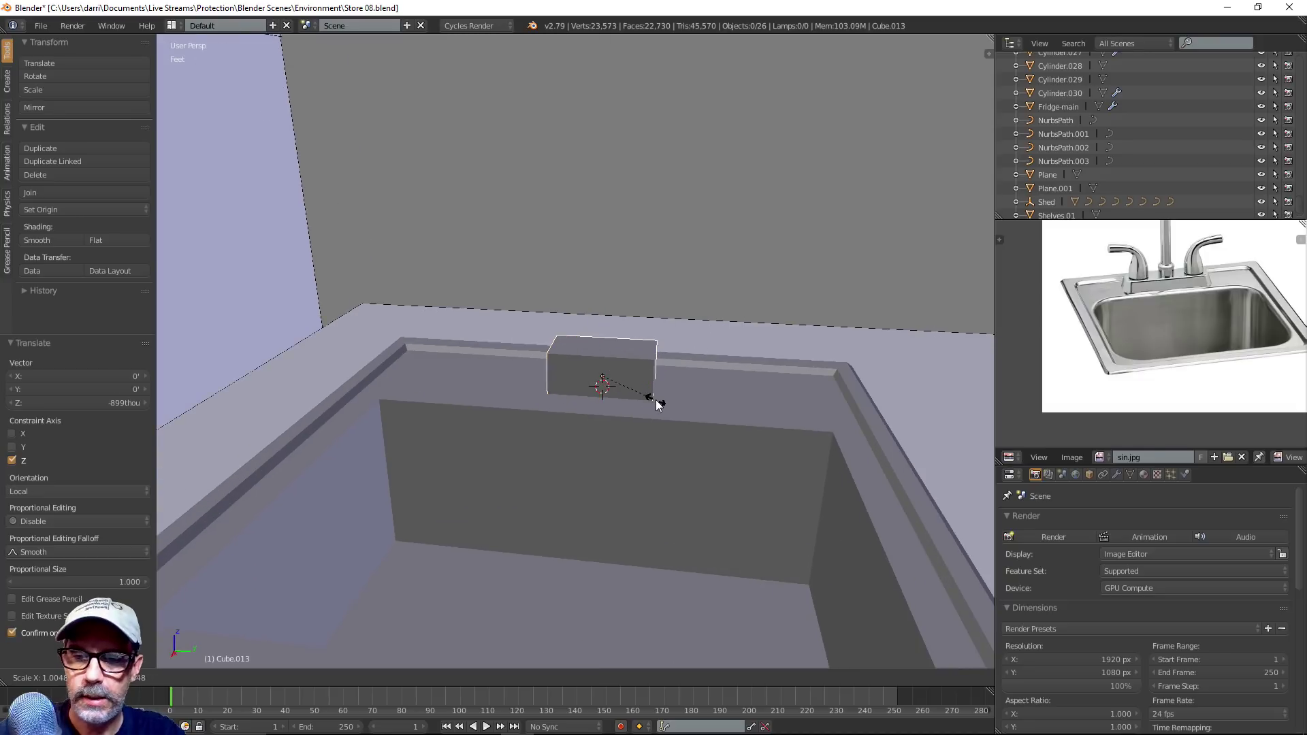
{"action": "key", "text": "y"}
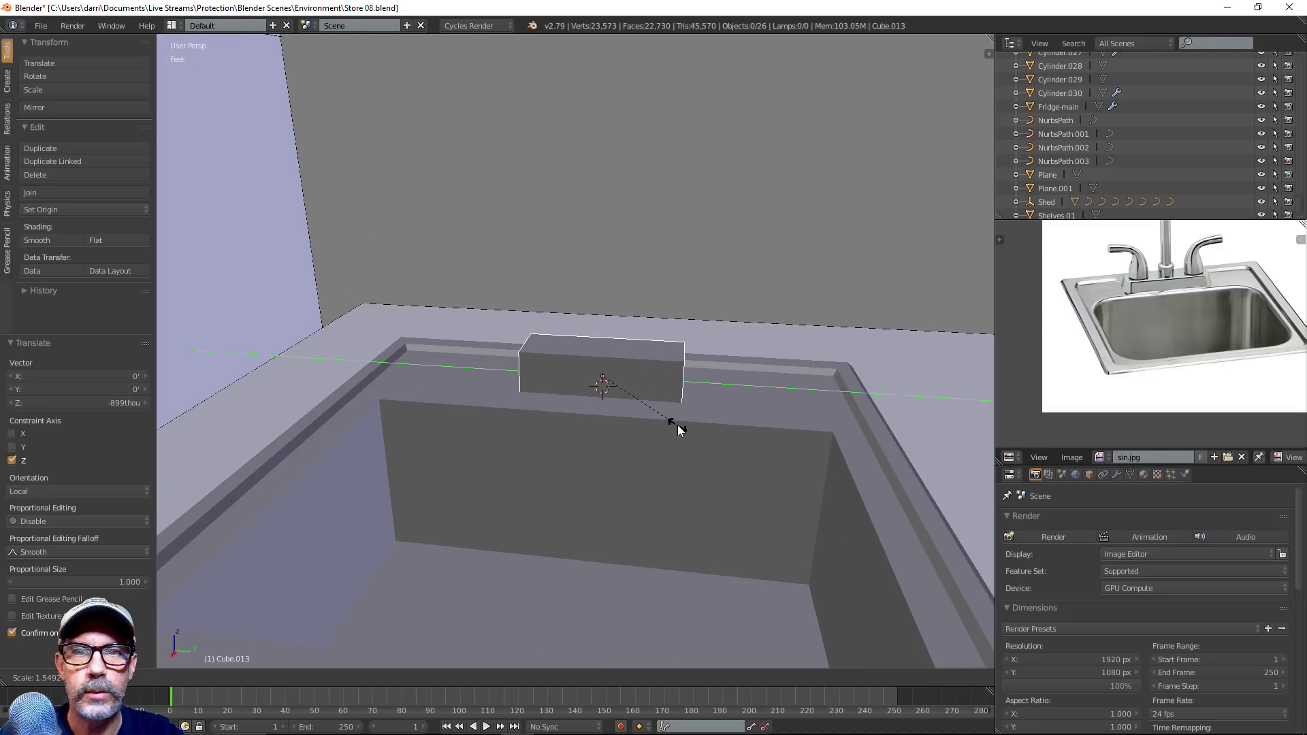
{"action": "left_click", "coordinate": [684, 430]}
{"action": "middle_click_drag", "start_coordinate": [685, 430], "coordinate": [730, 460]}
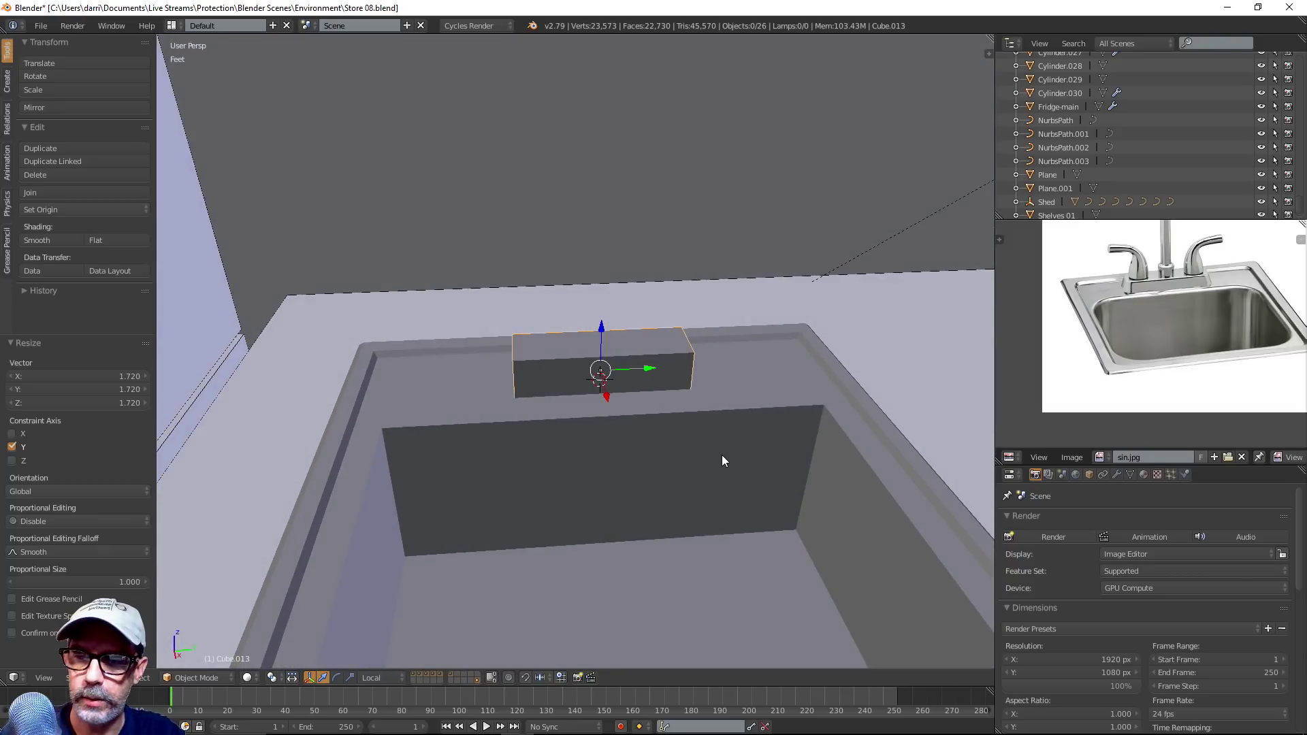
In Edit Mode, select the block's top face and scale it to 0.927 to taper the sides
{"action": "key", "text": "ctrl+Tab"}
{"action": "key", "text": "ctrl+Tab"}
{"action": "key", "text": "Tab"}
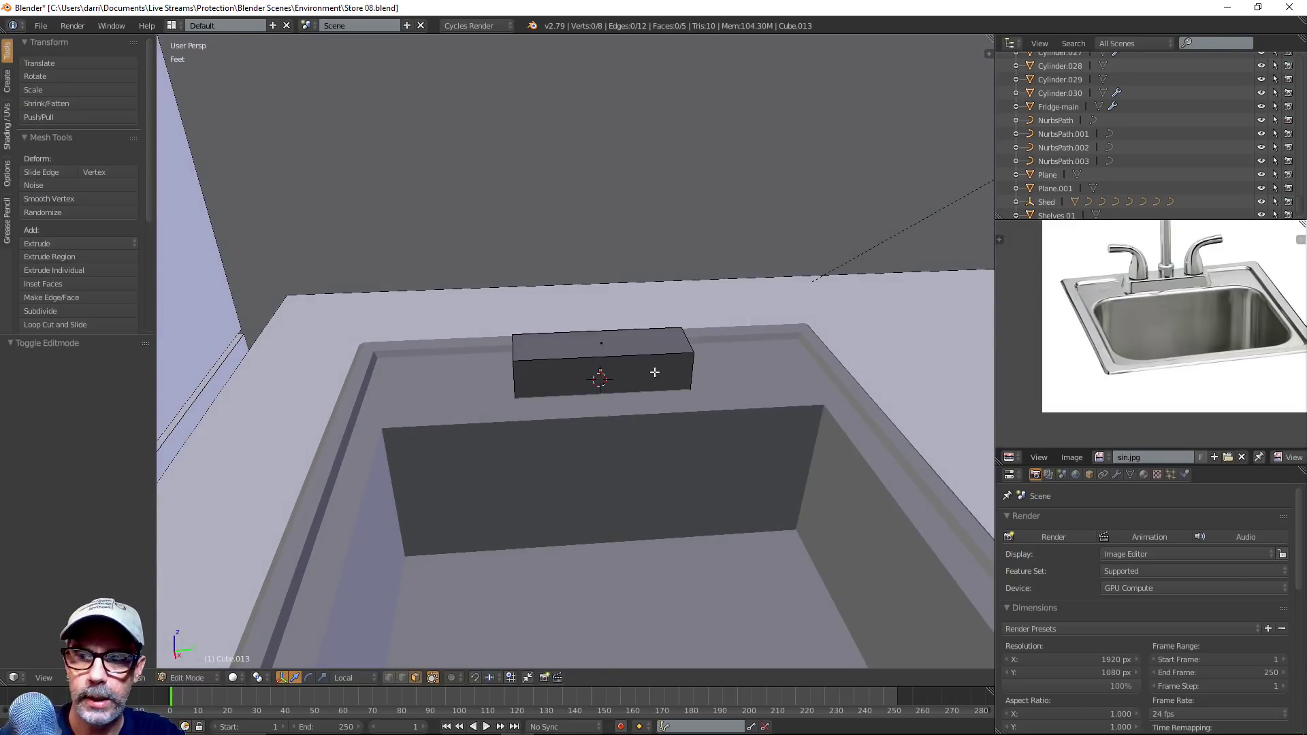
{"action": "key", "text": "ctrl+Tab"}
{"action": "left_click", "coordinate": [591, 377]}
{"action": "right_click", "coordinate": [604, 345]}
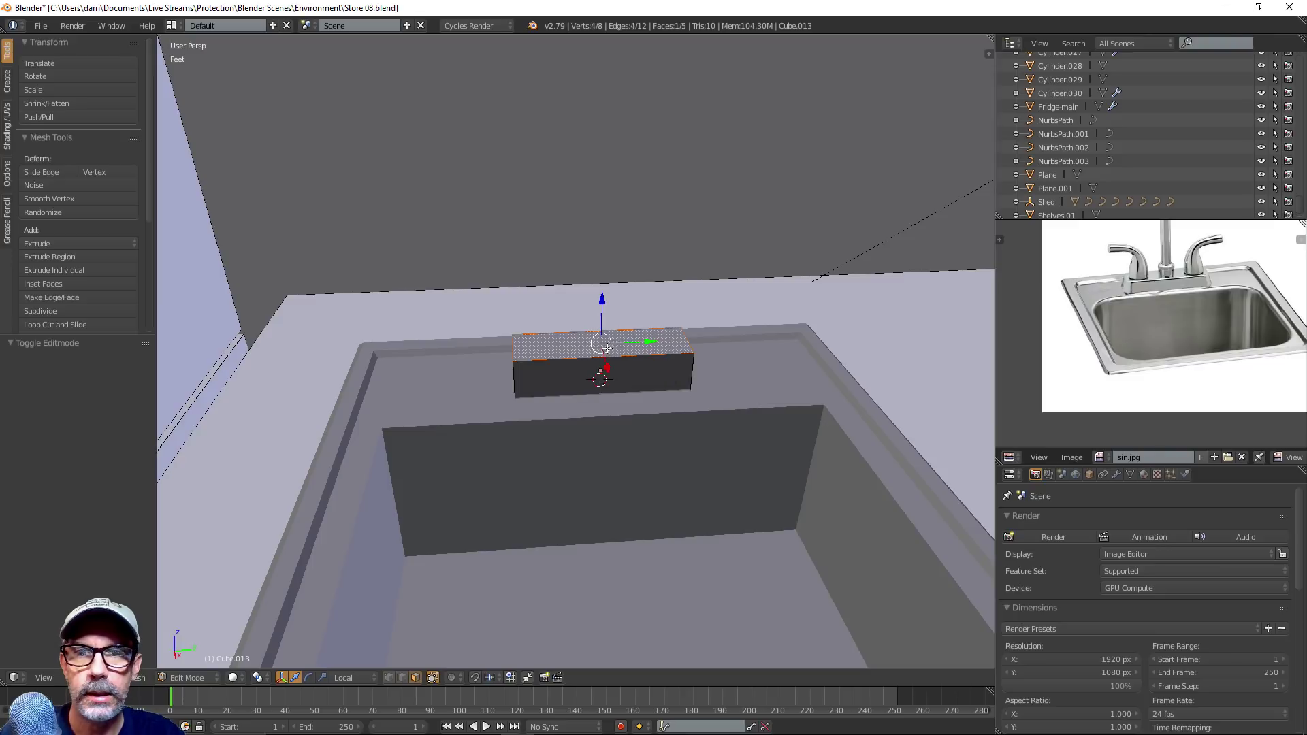
{"action": "middle_click_drag", "start_coordinate": [684, 433], "coordinate": [750, 523]}
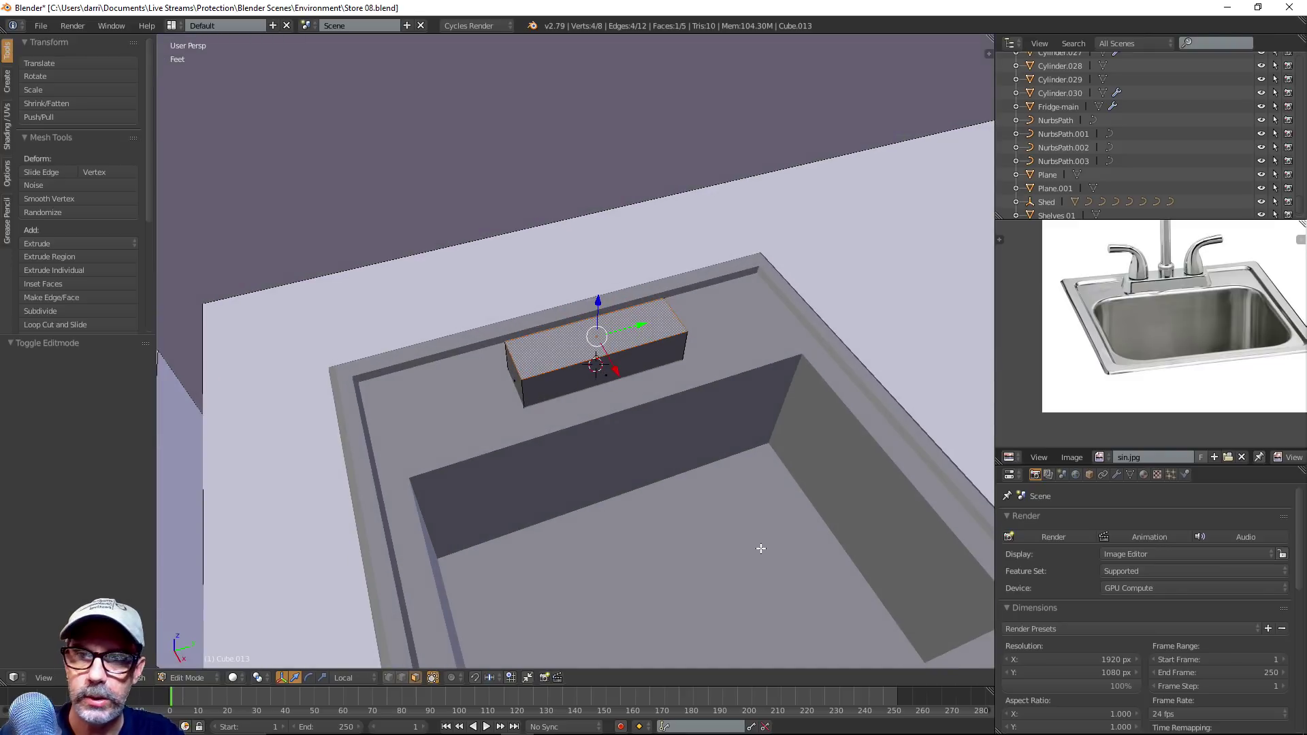
{"action": "key", "text": "s"}
{"action": "left_click", "coordinate": [746, 535]}
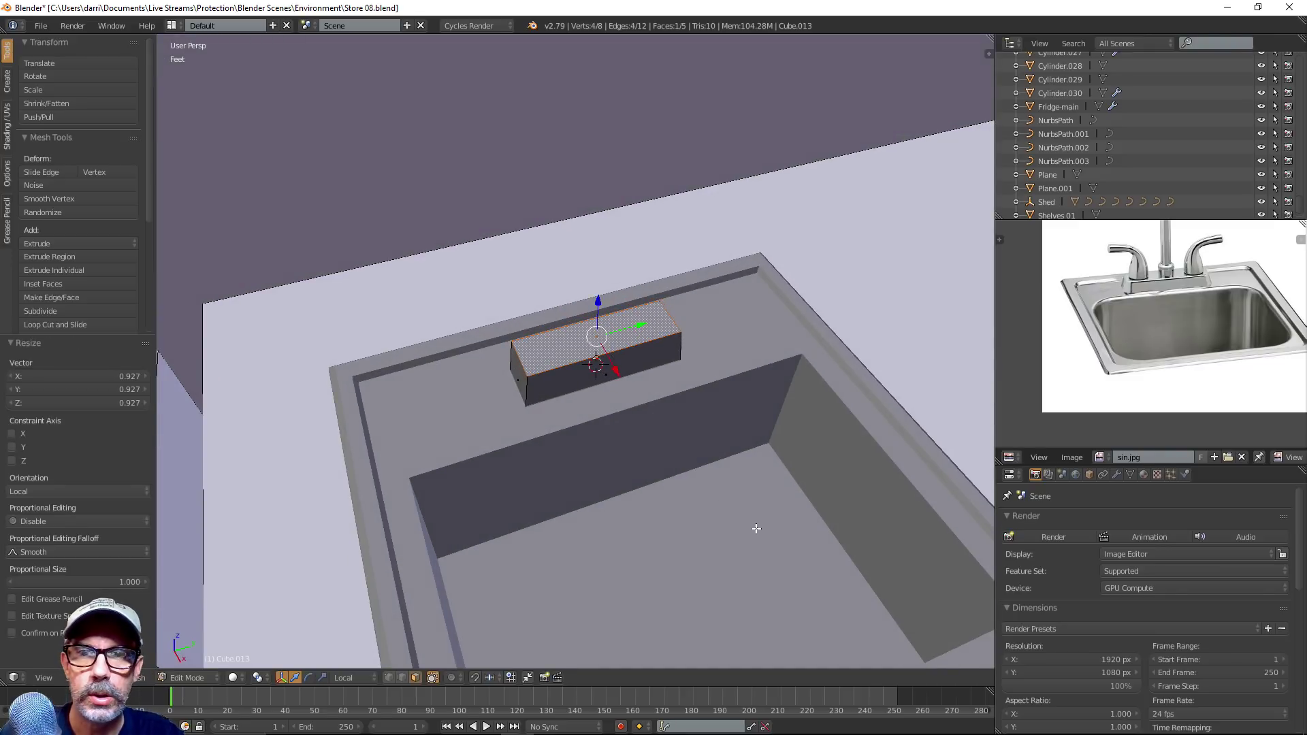
Scale the block's top face to about 0.93 along Y, return to Object Mode, and clear the selection
{"action": "middle_click_drag", "start_coordinate": [755, 529], "coordinate": [744, 516]}
{"action": "key", "text": "s"}
{"action": "key", "text": "y"}
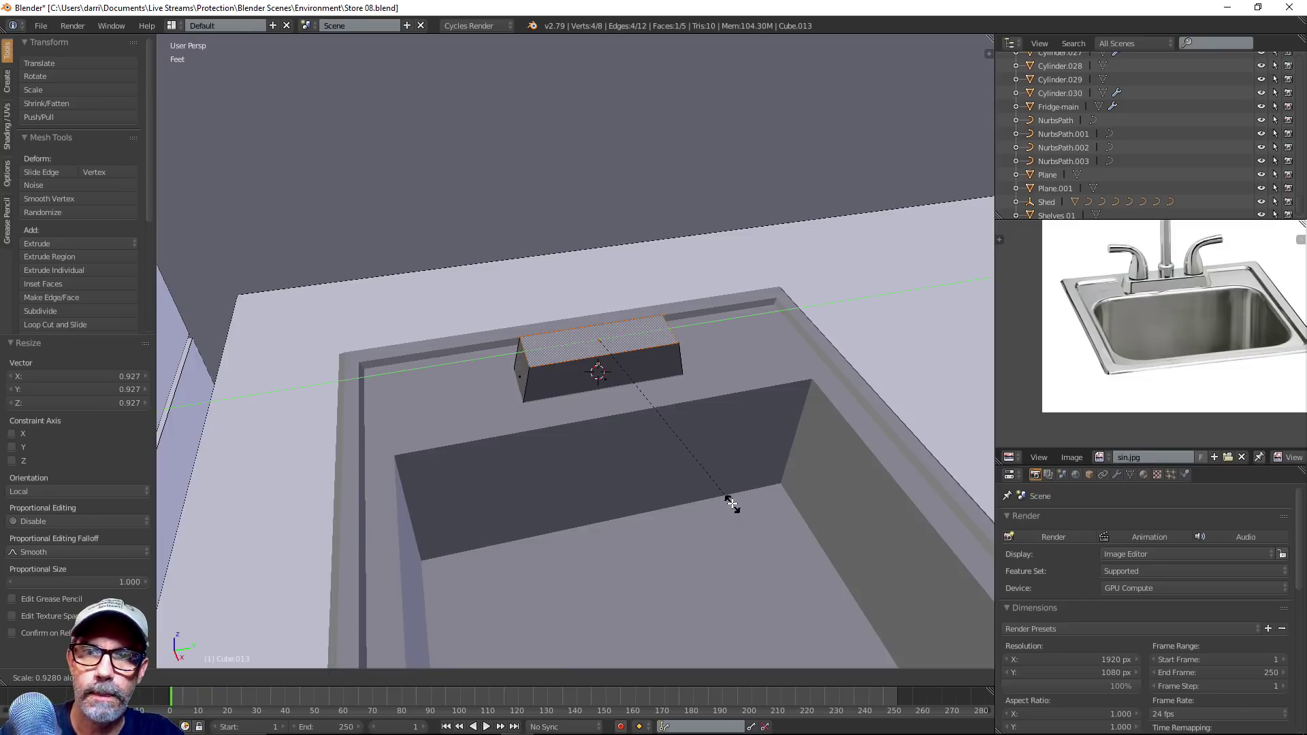
{"action": "left_click", "coordinate": [735, 507]}
{"action": "key", "text": "Tab"}
{"action": "mouse_move", "coordinate": [729, 505]}
{"action": "middle_mouse_down"}
{"action": "mouse_move", "coordinate": [716, 515]}
{"action": "mouse_move", "coordinate": [714, 500]}
{"action": "middle_mouse_up"}
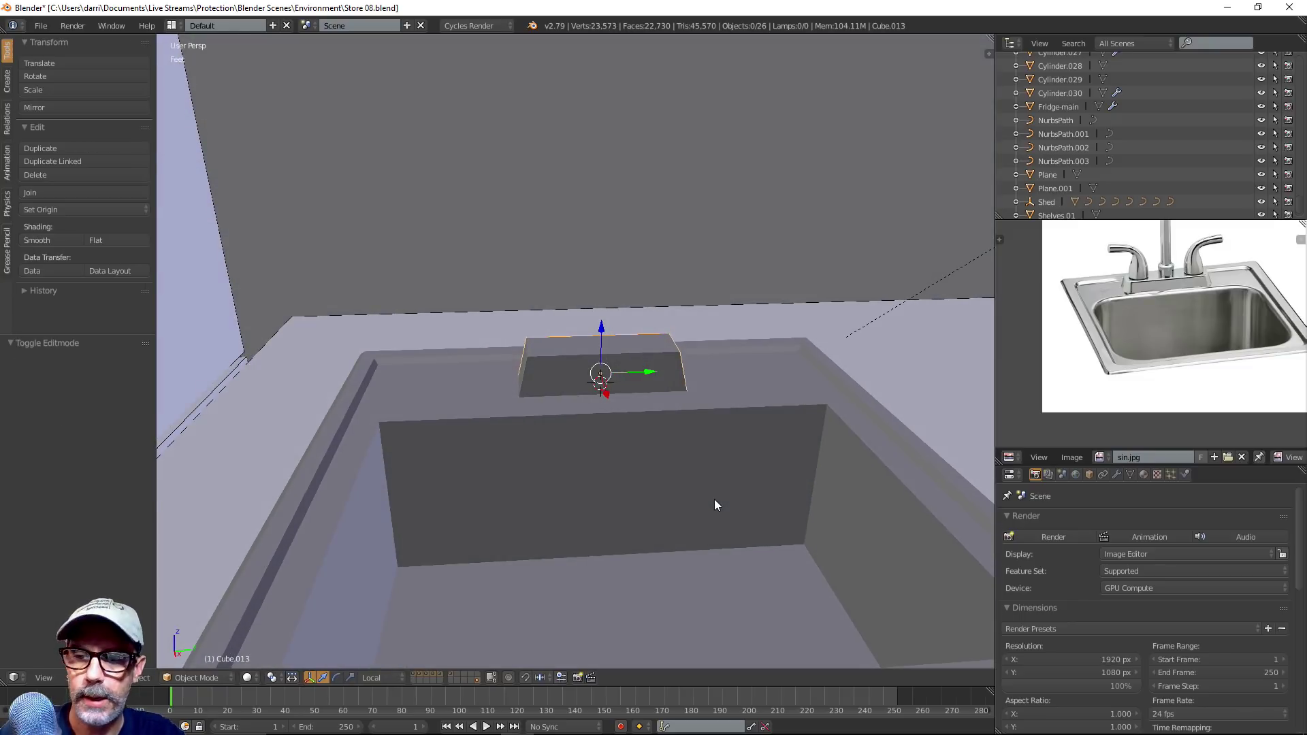
{"action": "key", "text": "a"}
Examine the faucet, its handles and their base in the reference photo against the modeled block
{"action": "scroll", "coordinate": [708, 504], "scroll_direction": "down", "scroll_amount": 1}
{"action": "scroll", "coordinate": [1191, 410], "scroll_direction": "up", "scroll_amount": 2}
{"action": "scroll", "coordinate": [1191, 410], "scroll_direction": "down", "scroll_amount": 2}
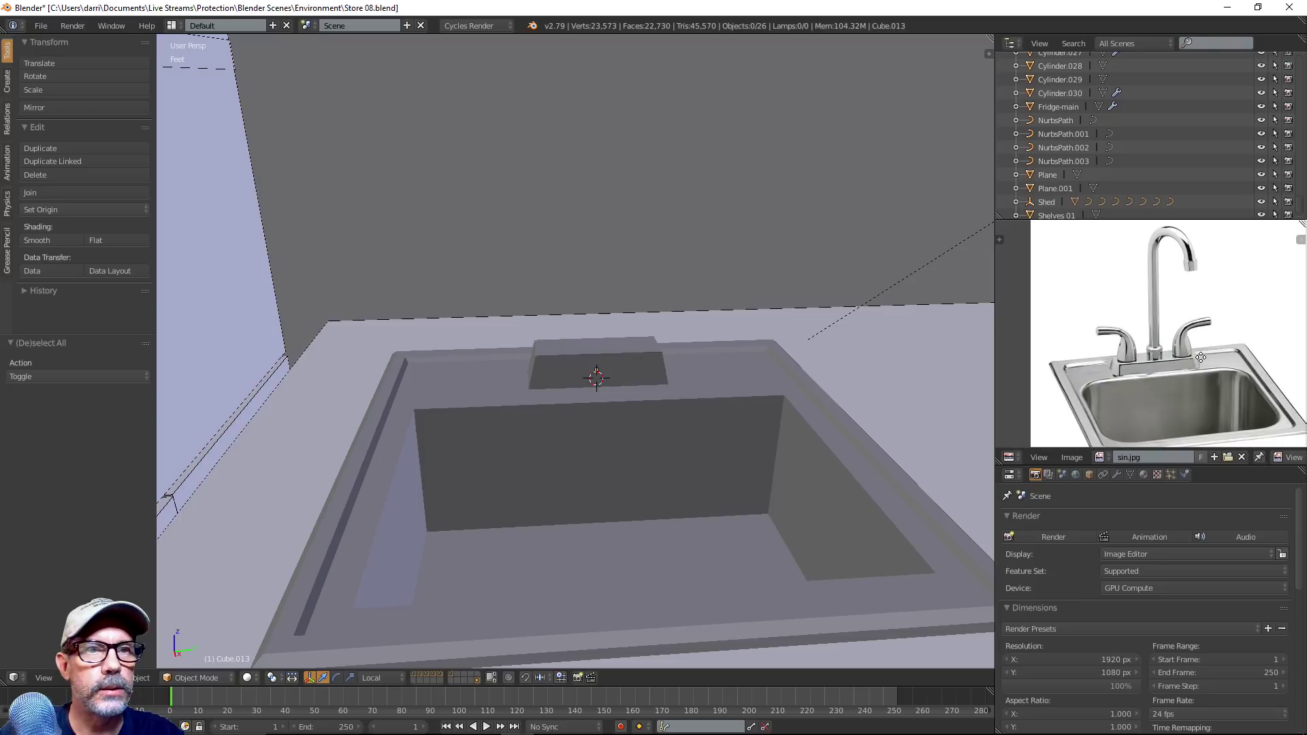
{"action": "scroll", "coordinate": [1198, 359], "scroll_direction": "down", "scroll_amount": 1}
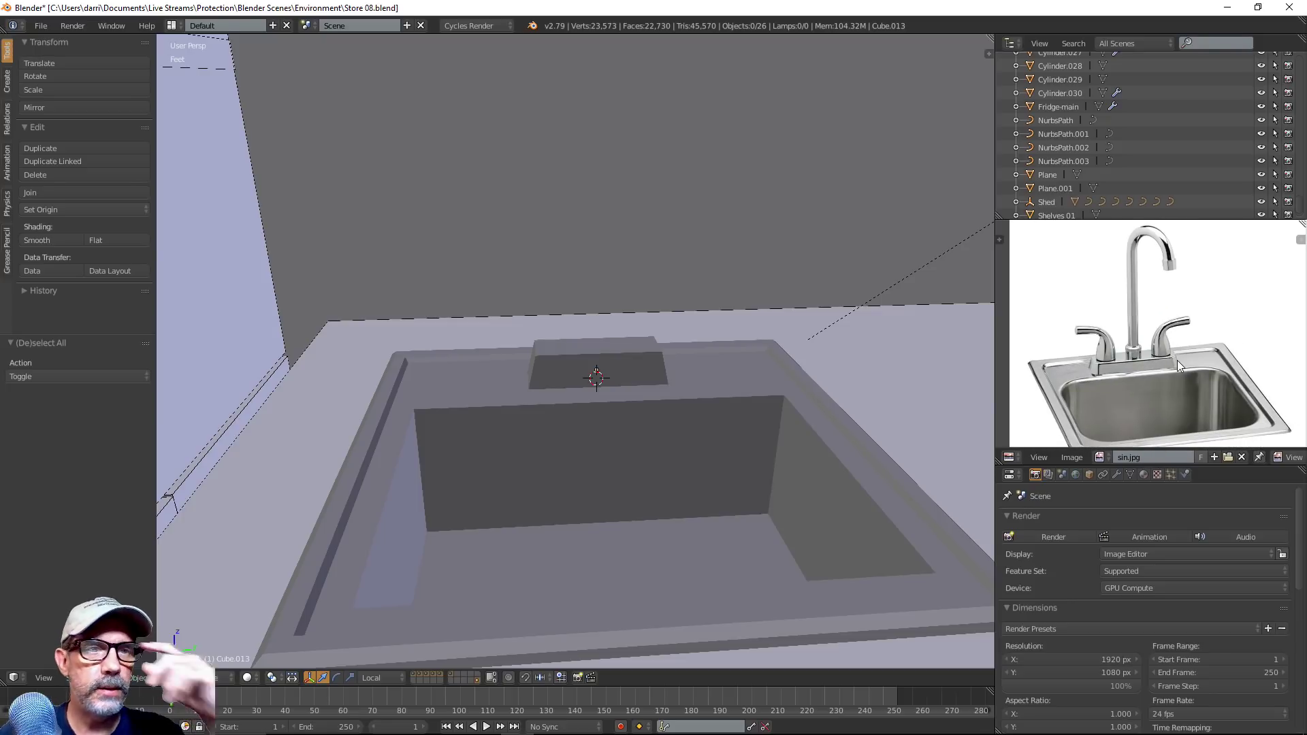
{"action": "scroll", "coordinate": [1155, 349], "scroll_direction": "up", "scroll_amount": 1}
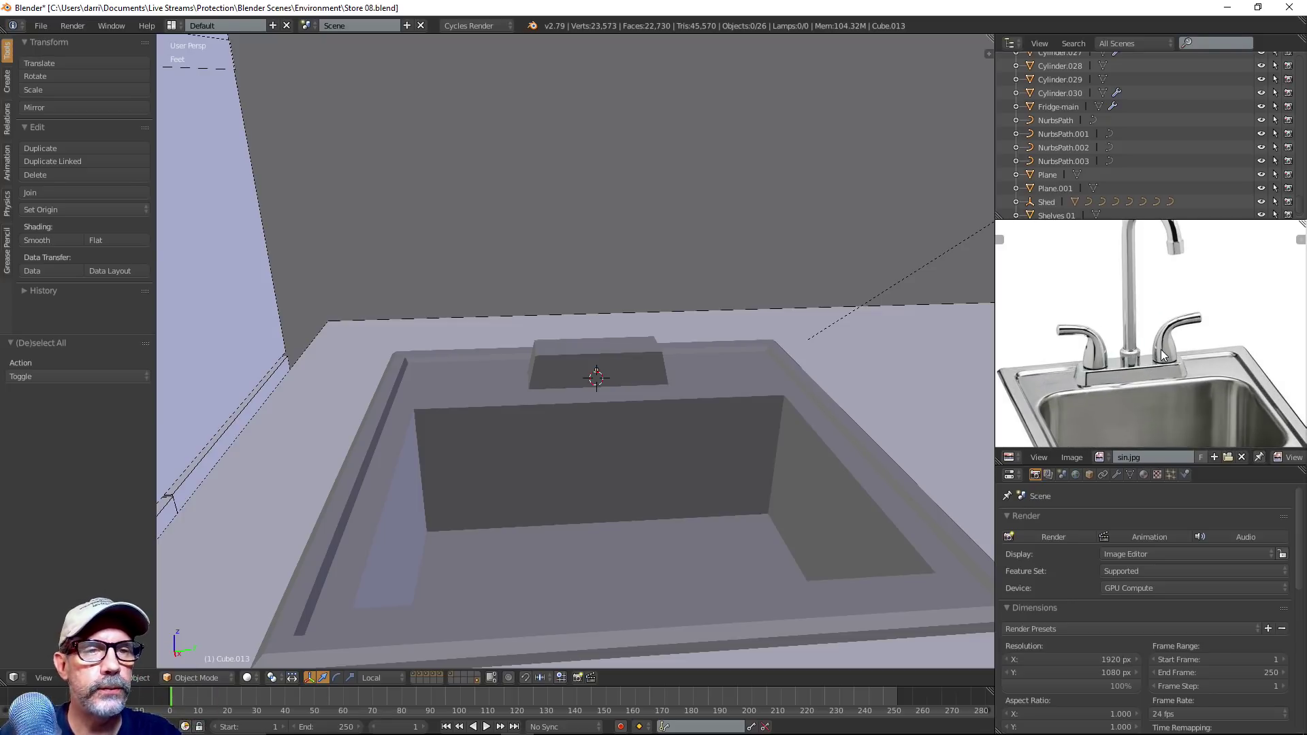
{"action": "middle_click_drag", "start_coordinate": [1162, 343], "coordinate": [1164, 393]}
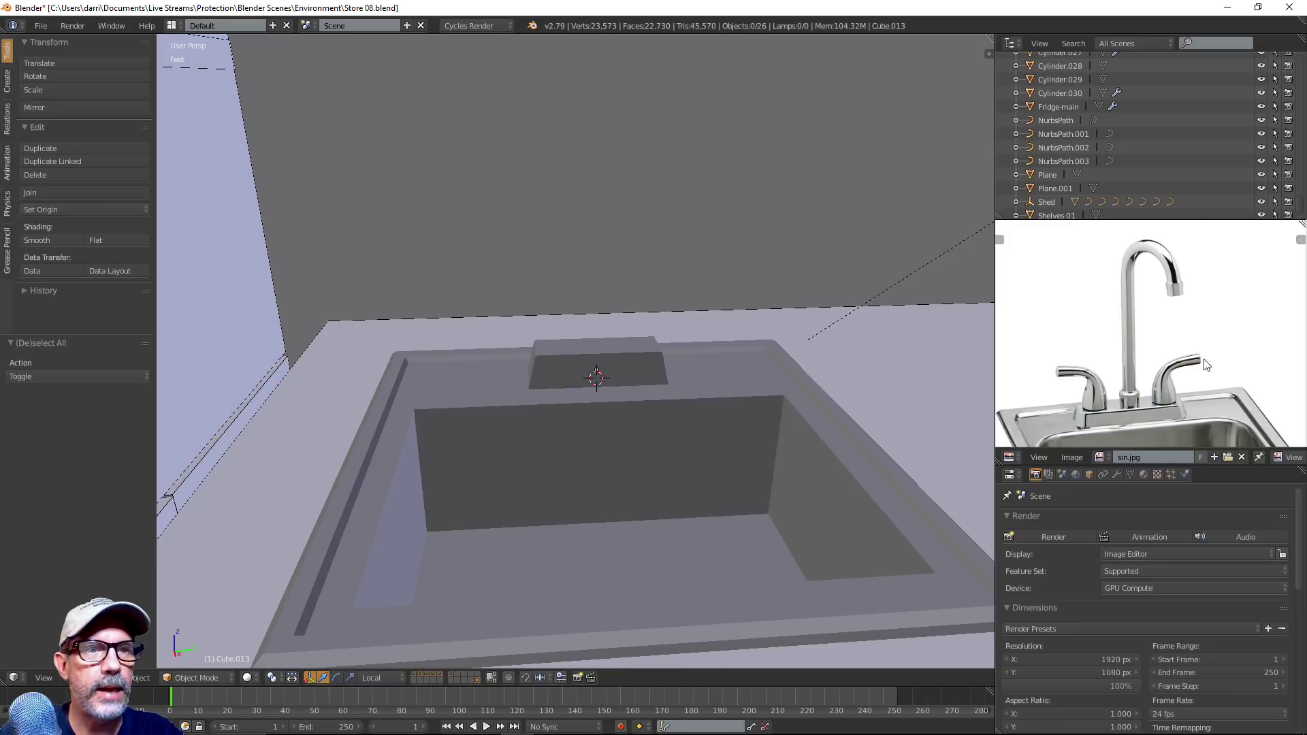
{"action": "middle_click_drag", "start_coordinate": [1150, 386], "coordinate": [1166, 382]}
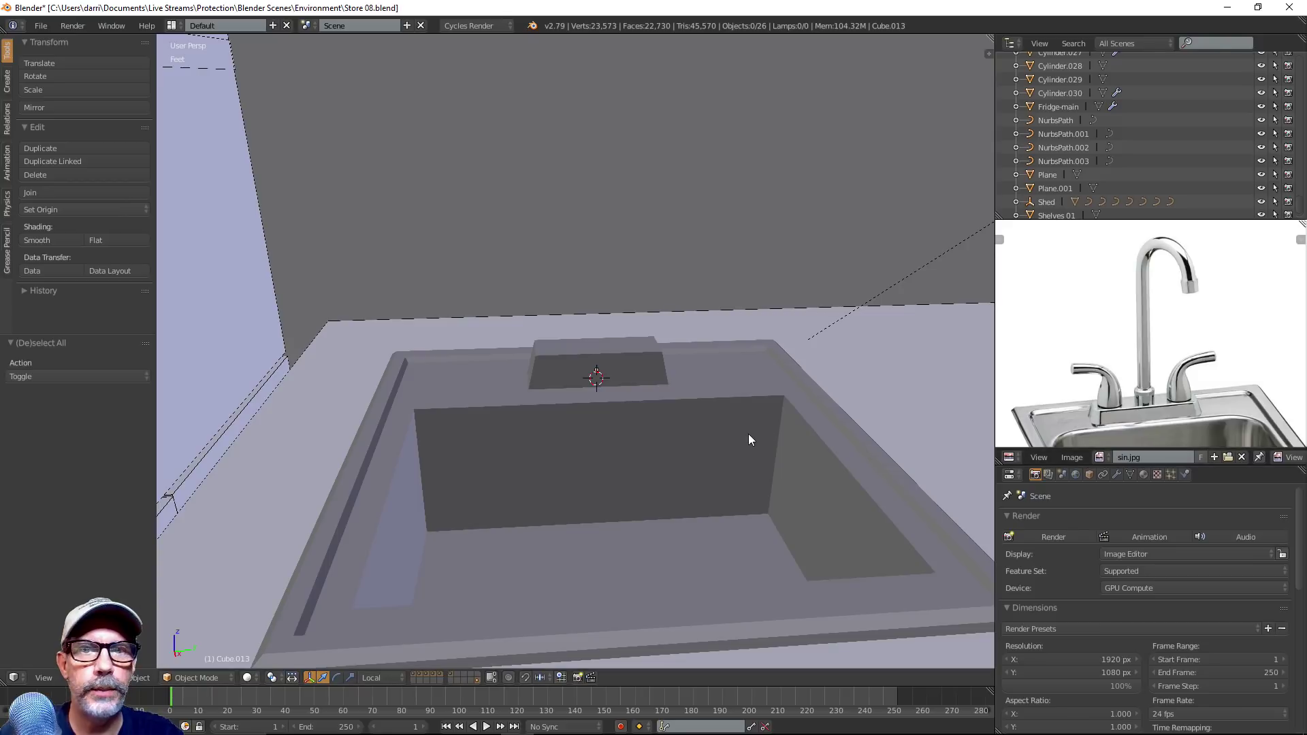
Add a cylinder at the 3D cursor with 16 vertices and the cap fill type Nothing
{"action": "middle_click_drag", "start_coordinate": [749, 435], "coordinate": [635, 337]}
{"action": "right_click", "coordinate": [627, 343]}
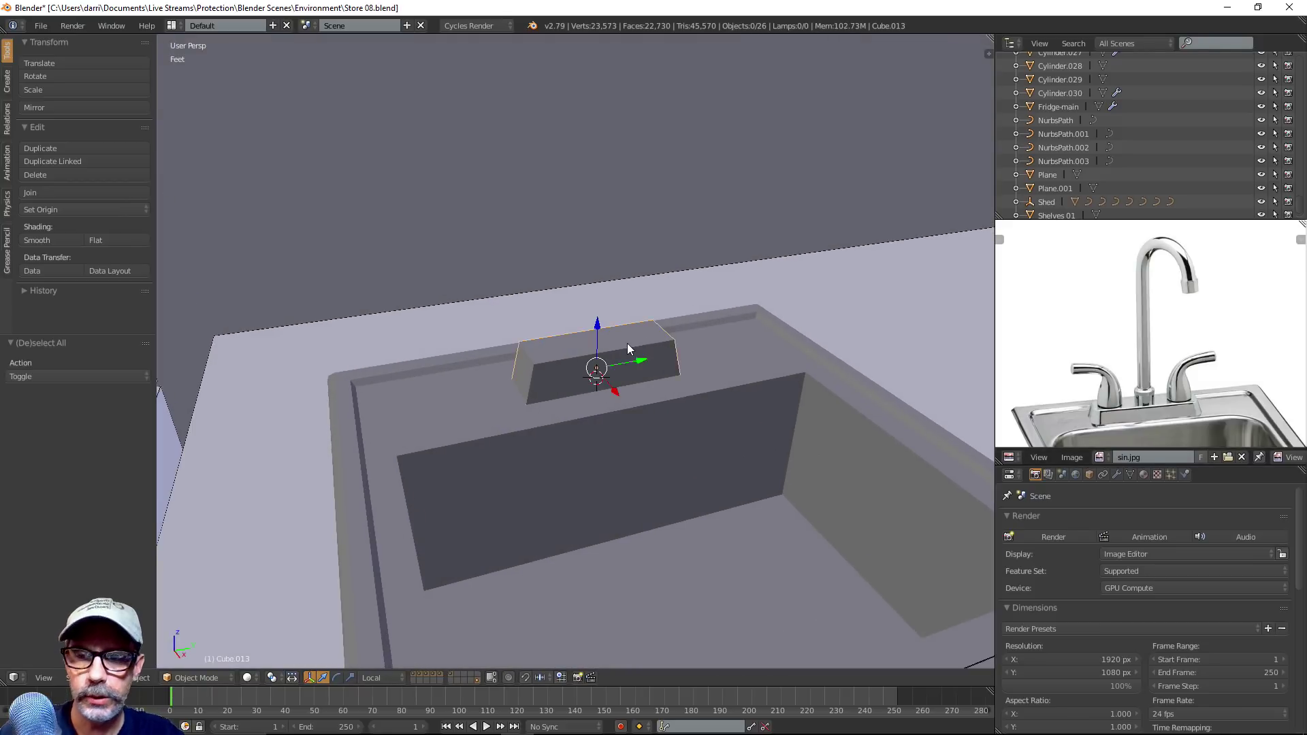
{"action": "middle_click_drag", "start_coordinate": [773, 409], "coordinate": [723, 413]}
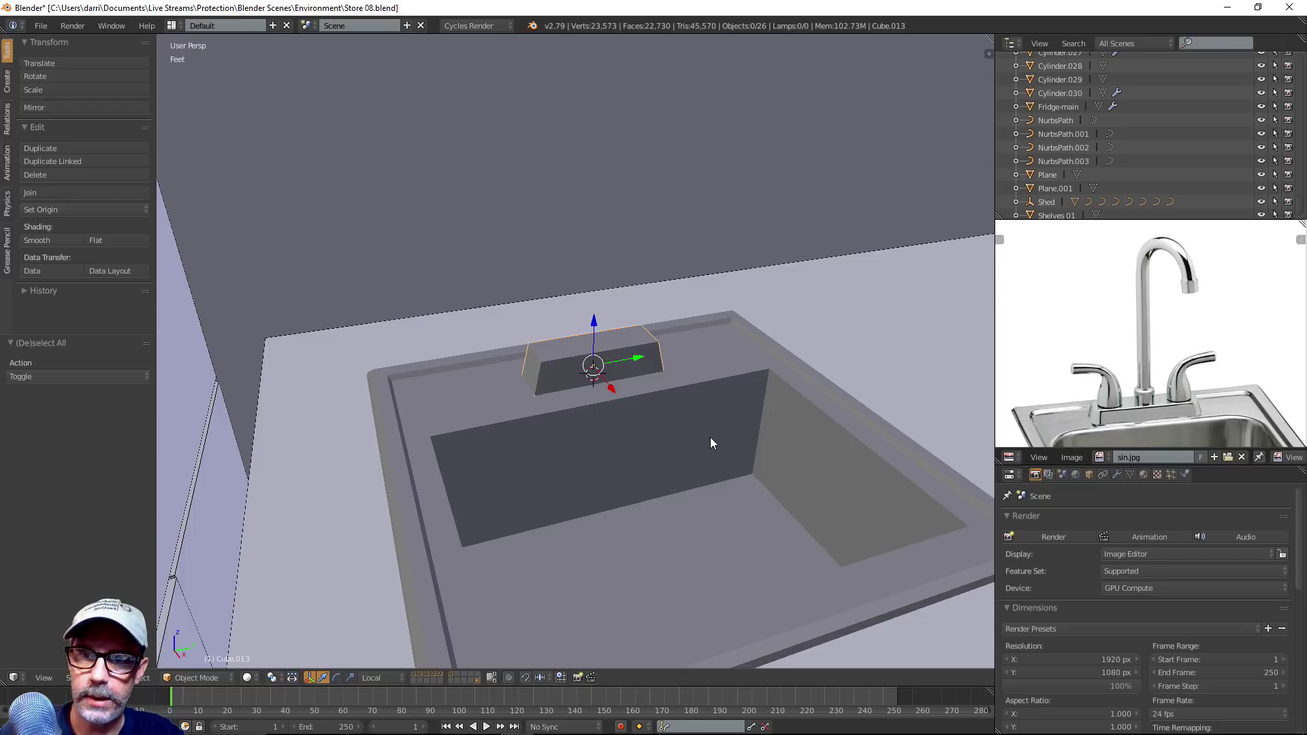
{"action": "key", "text": "shift+a"}
{"action": "mouse_move", "coordinate": [709, 439]}
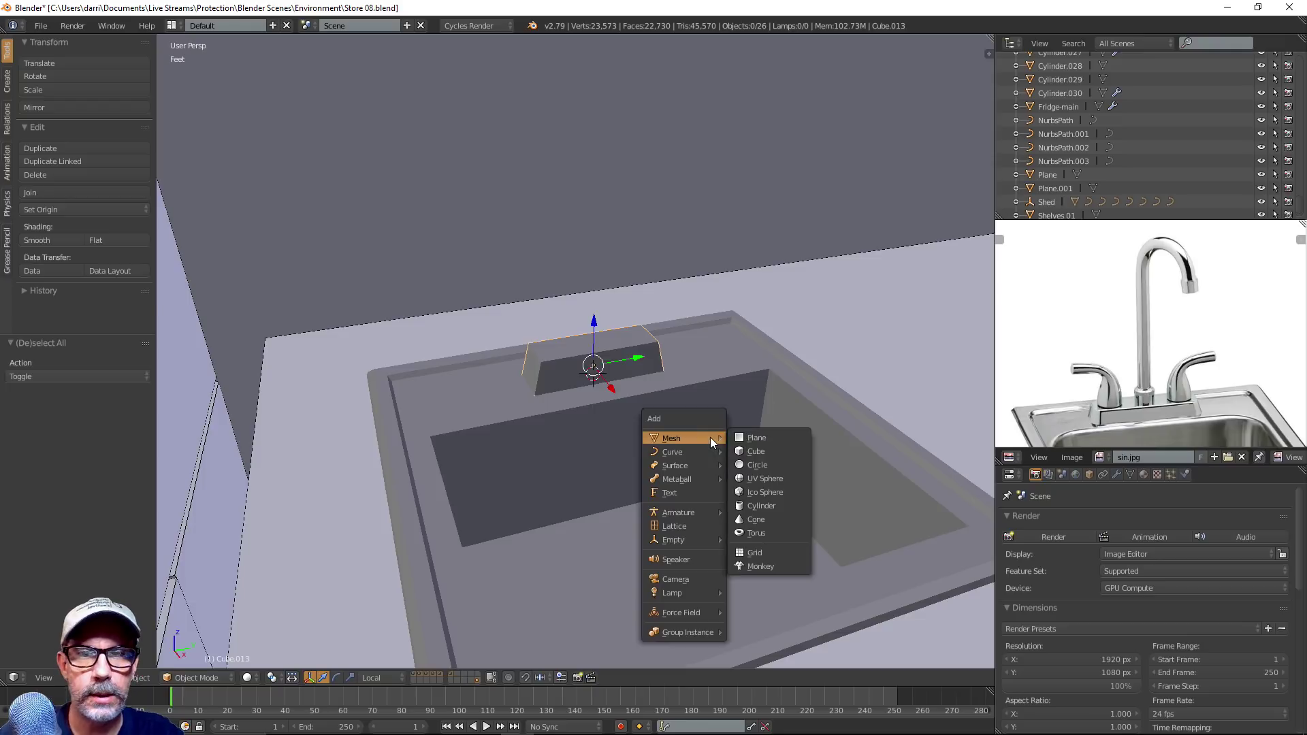
{"action": "left_click", "coordinate": [780, 505]}
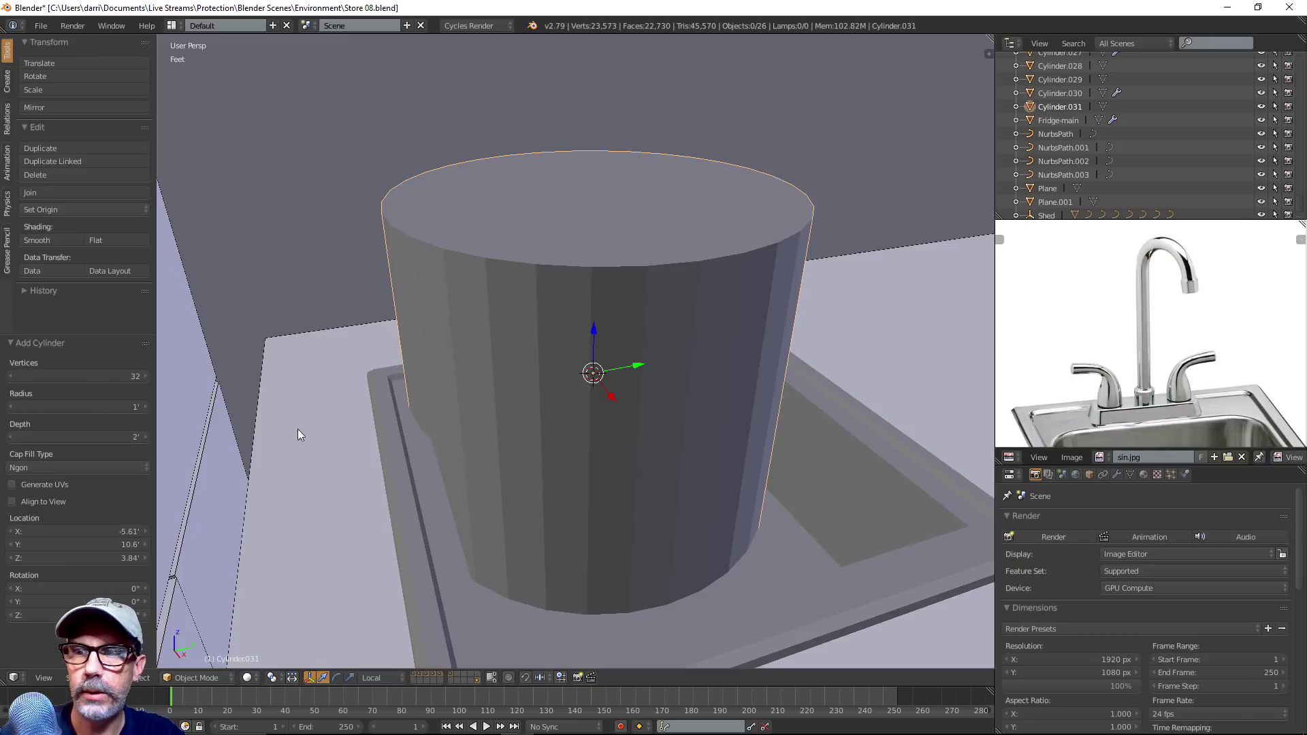
{"action": "left_click", "coordinate": [96, 376]}
{"action": "type", "text": "16"}
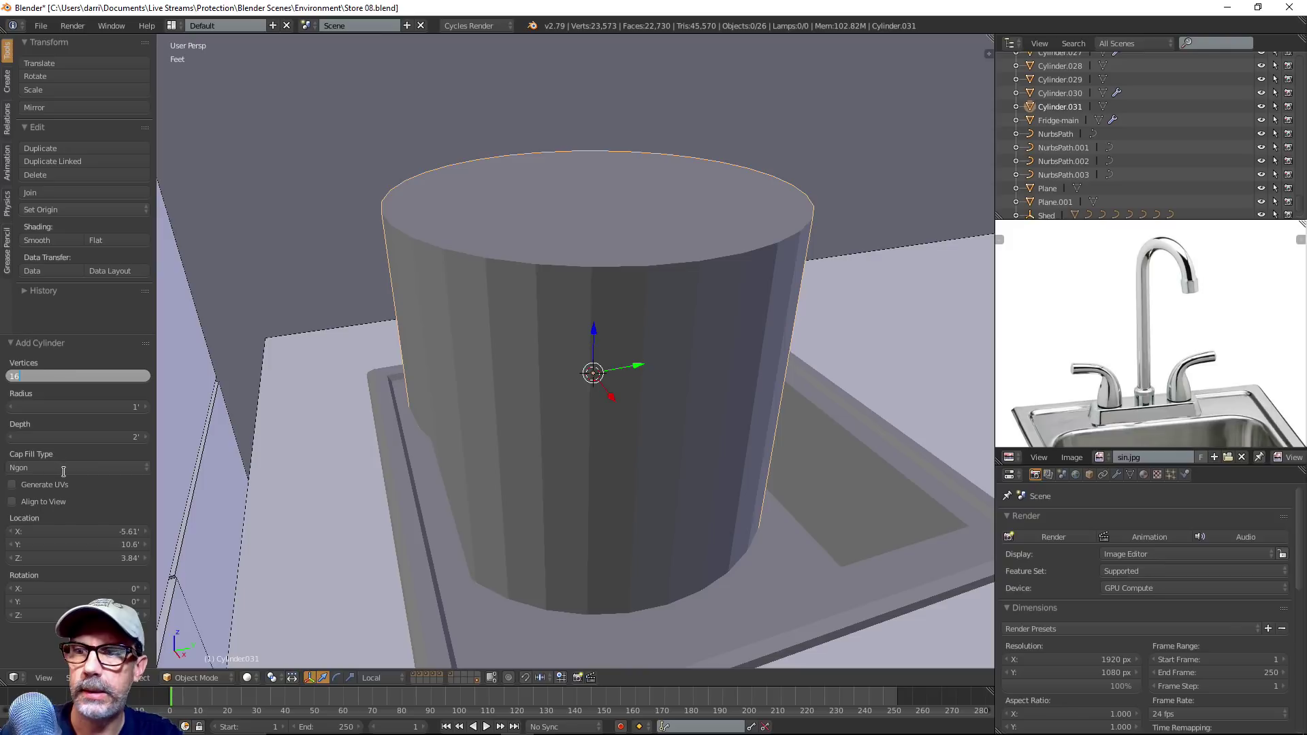
{"action": "key", "text": "Return"}
{"action": "left_click", "coordinate": [66, 467]}
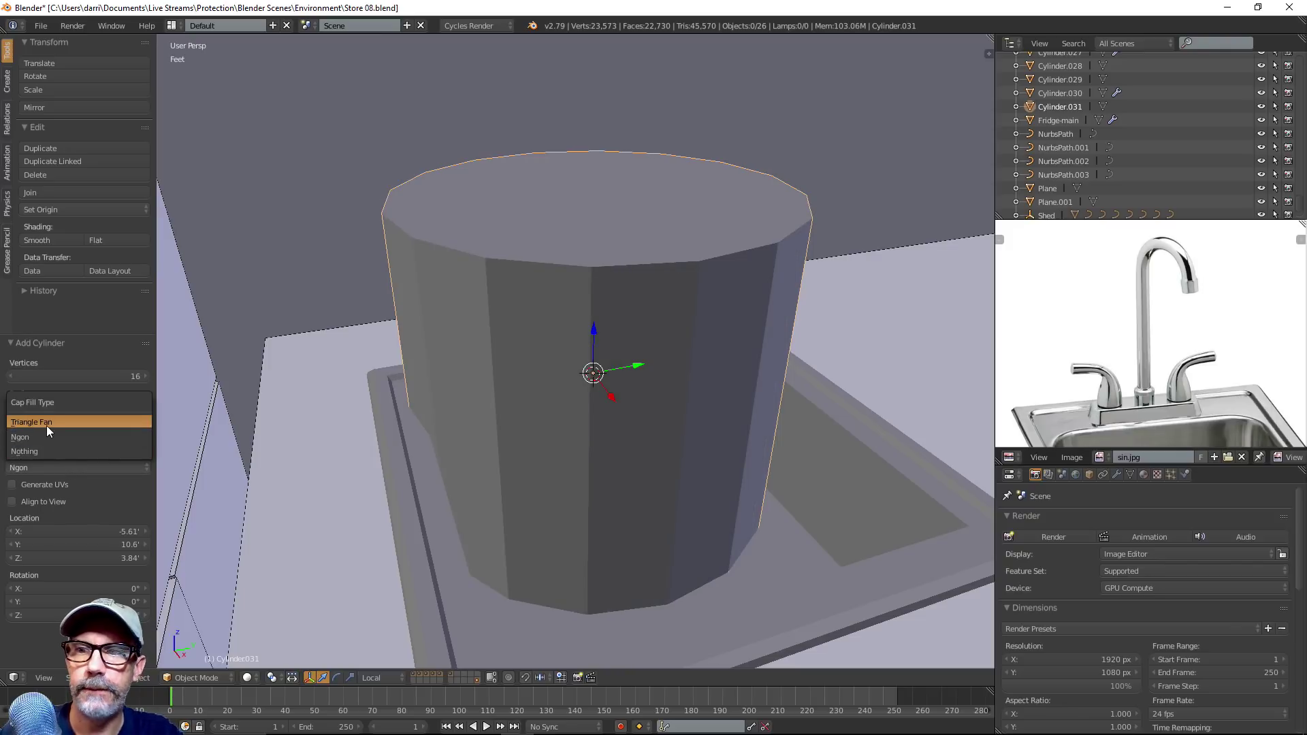
{"action": "left_click", "coordinate": [35, 451]}
Scale the cylinder to 0.073 and raise it 3.1" along Z onto the top of the faucet base block
{"action": "scroll", "coordinate": [531, 420], "scroll_direction": "down", "scroll_amount": 2}
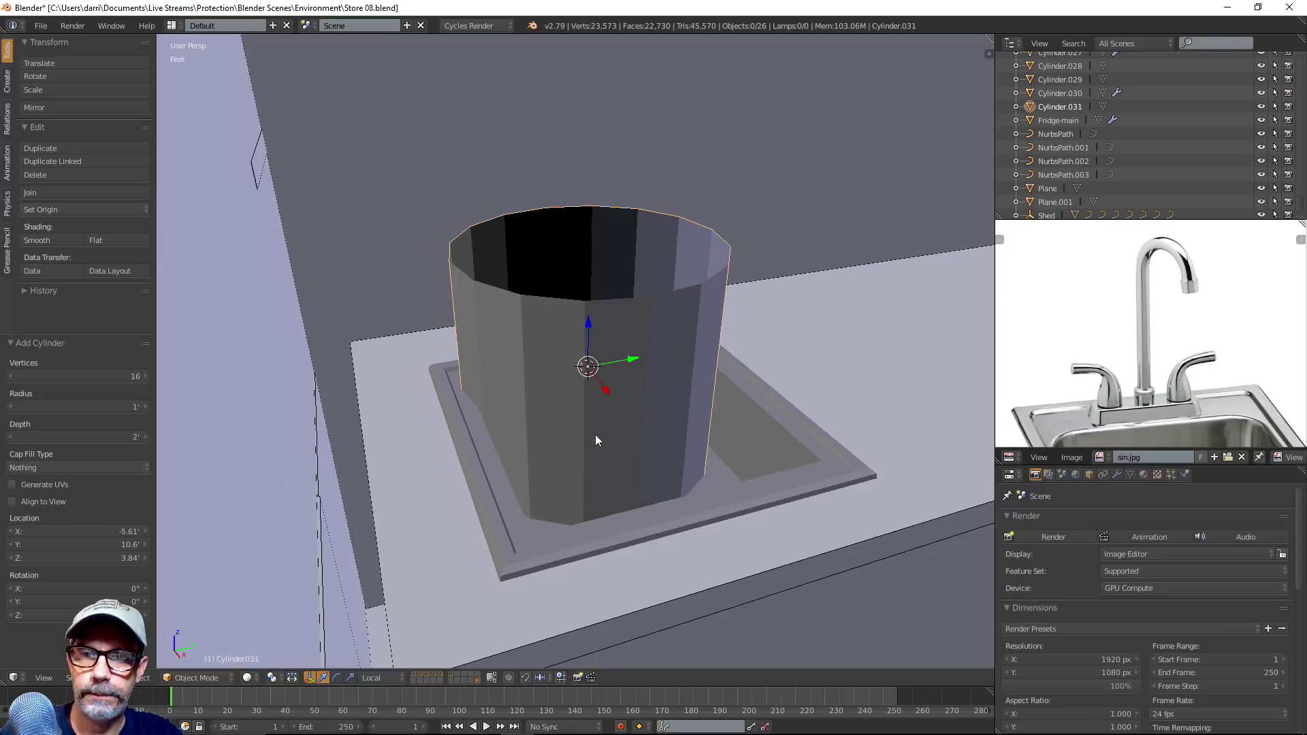
{"action": "key", "text": "s"}
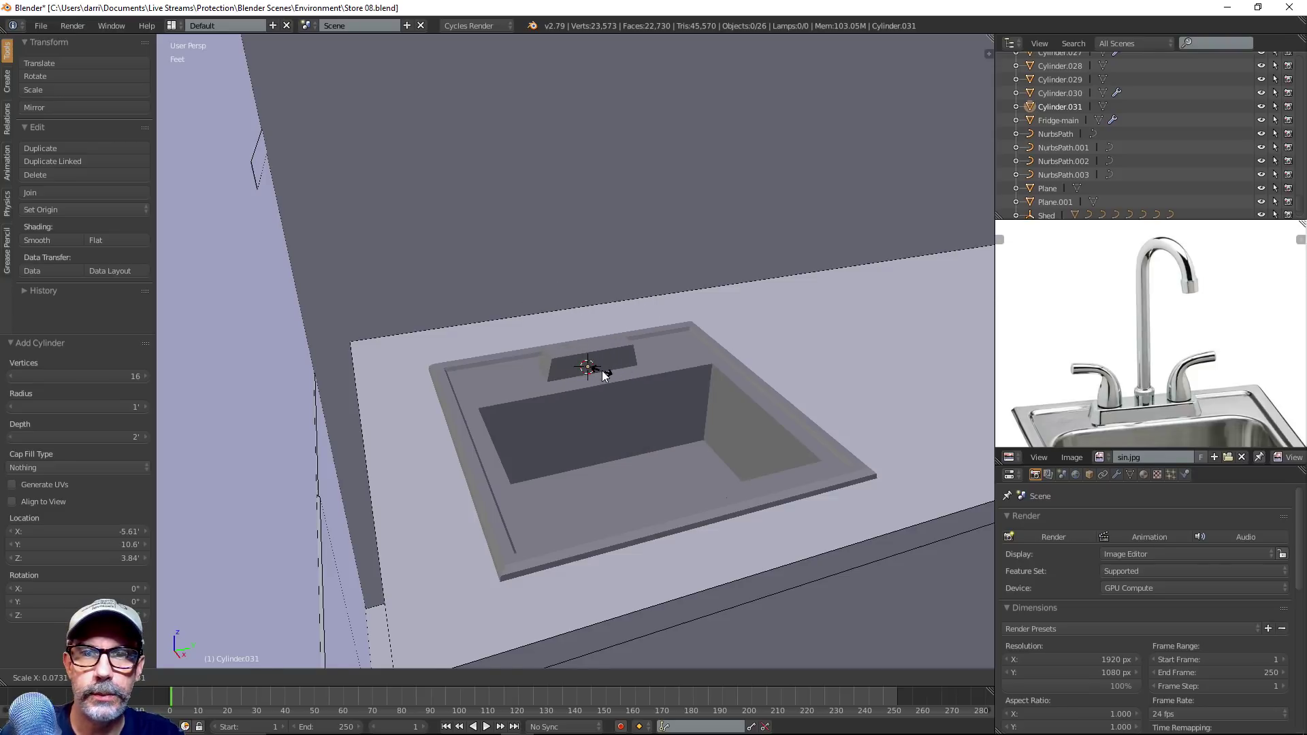
{"action": "left_click", "coordinate": [599, 371]}
{"action": "key", "text": "g"}
{"action": "key", "text": "z"}
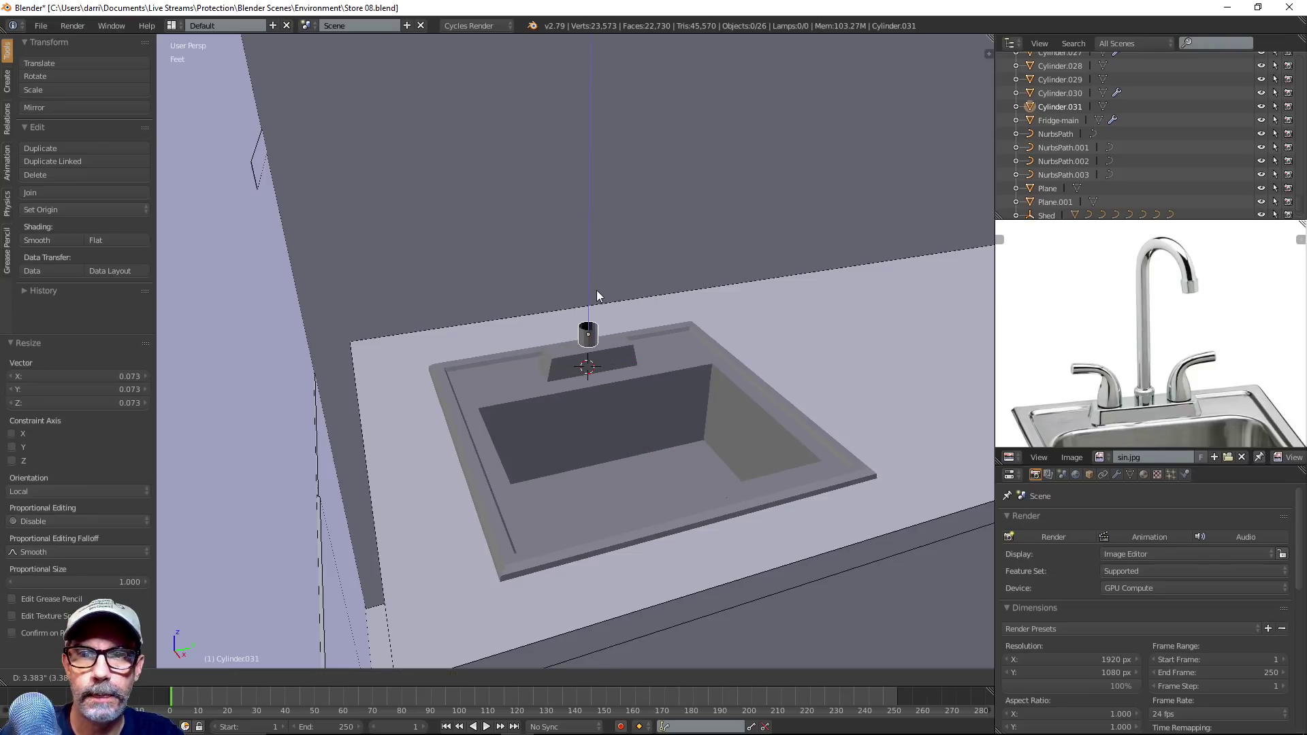
{"action": "left_click", "coordinate": [596, 290]}
Save the scene to the existing Store 08.blend file
{"action": "scroll", "coordinate": [724, 447], "scroll_direction": "up", "scroll_amount": 2}
{"action": "scroll", "coordinate": [724, 447], "scroll_direction": "up", "scroll_amount": 3}
{"action": "middle_click_drag", "start_coordinate": [784, 467], "coordinate": [709, 514], "text": "shift"}
{"action": "key", "text": "KP_Decimal"}
{"action": "scroll", "coordinate": [720, 505], "scroll_direction": "down", "scroll_amount": 5}
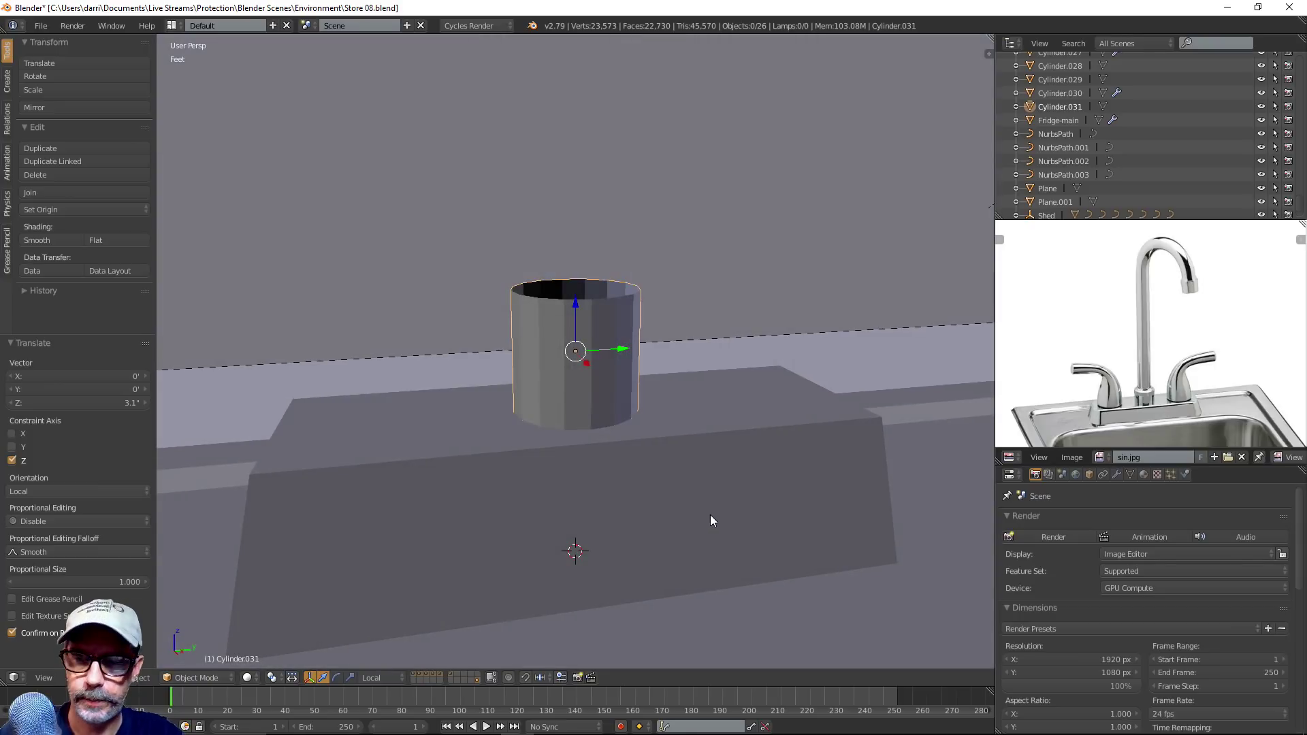
{"action": "key", "text": "ctrl+s"}
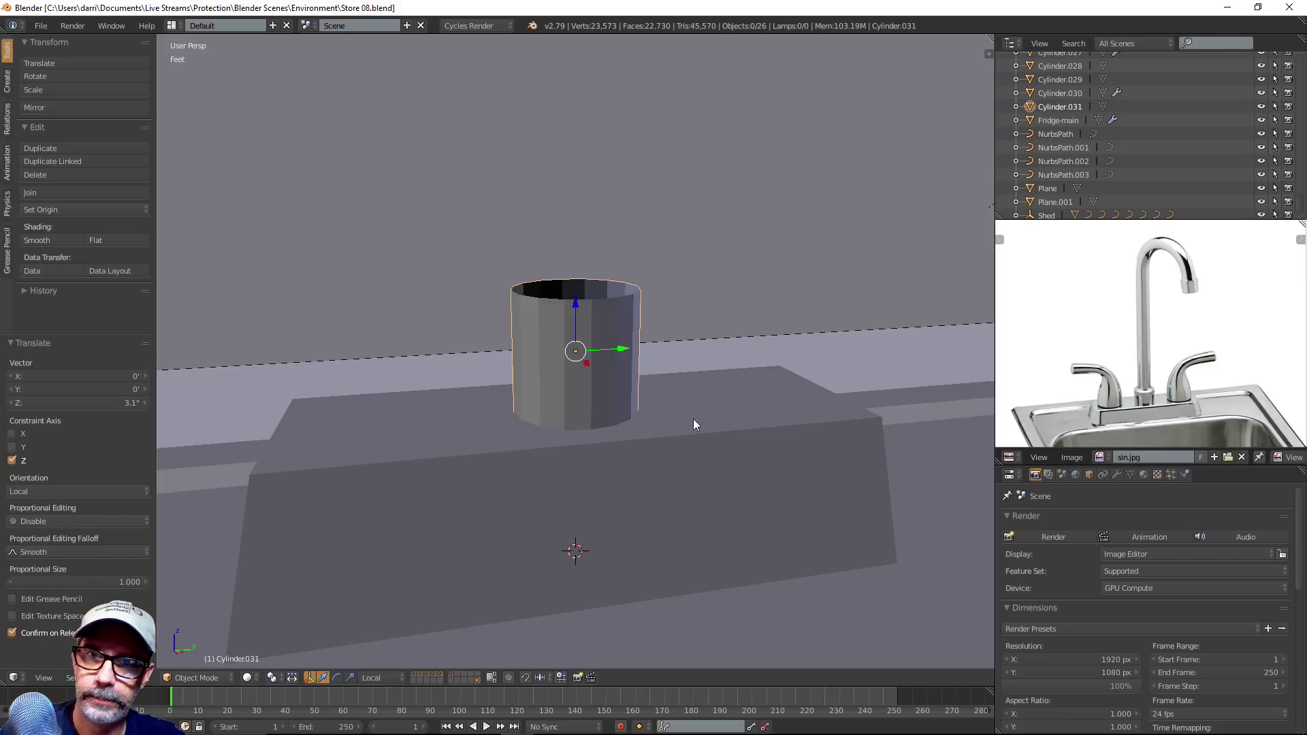
Scale the cylinder along Z by 0.657 and again by 1.166, and lower it 153 thou on the faucet base block
{"action": "middle_click_drag", "start_coordinate": [635, 370], "coordinate": [750, 507]}
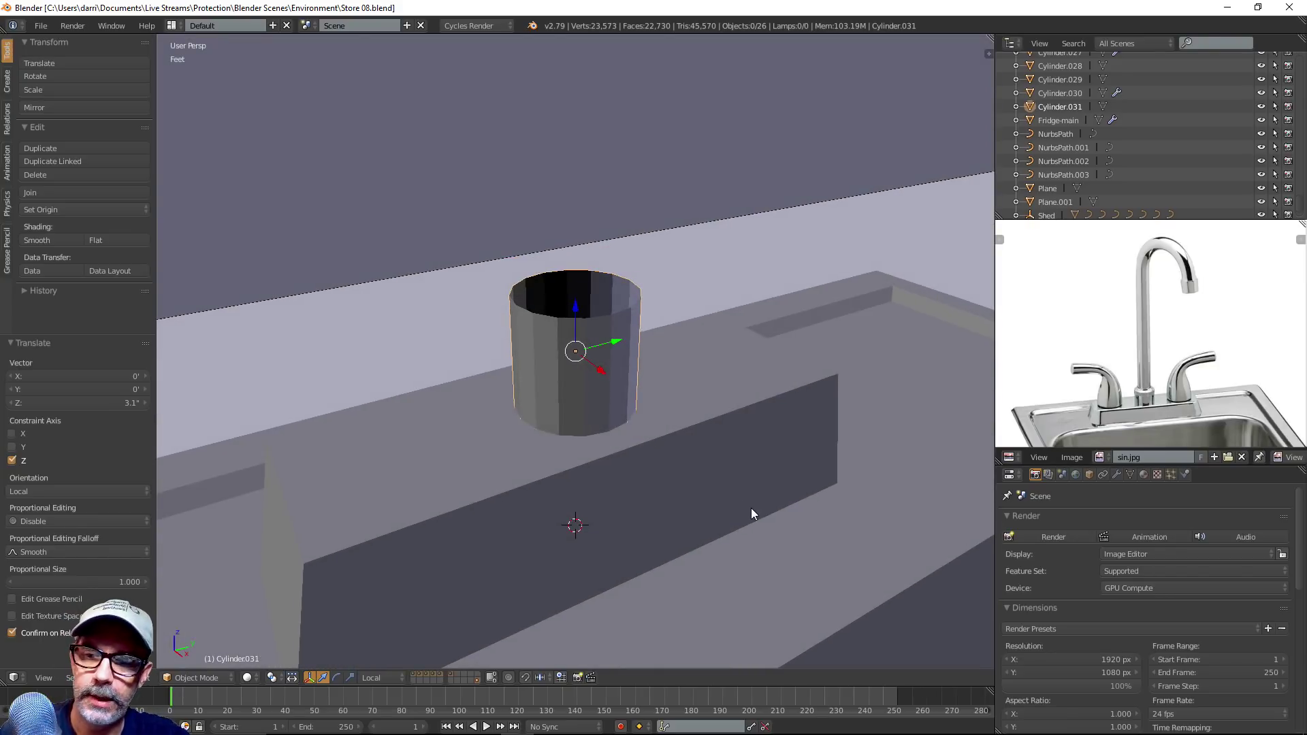
{"action": "key", "text": "s"}
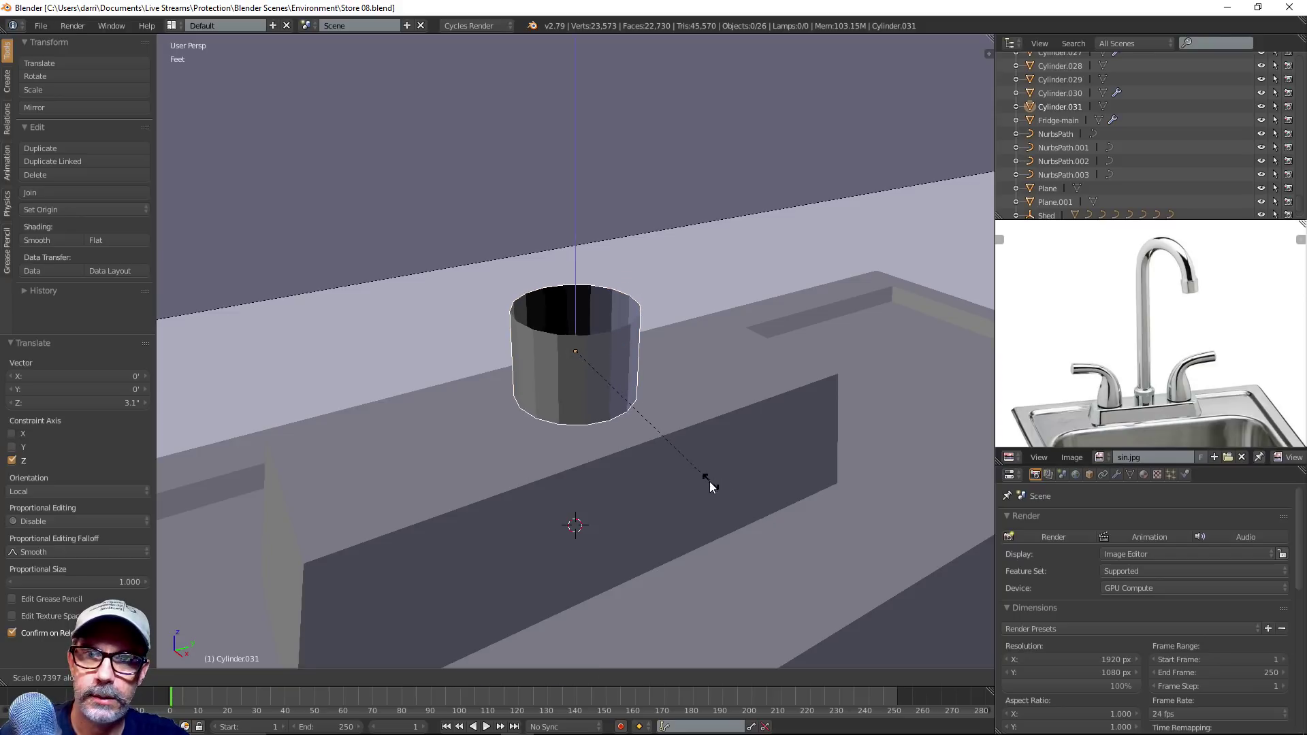
{"action": "left_click", "coordinate": [695, 473]}
{"action": "scroll", "coordinate": [594, 345], "scroll_direction": "down", "scroll_amount": 4}
{"action": "scroll", "coordinate": [661, 365], "scroll_direction": "up", "scroll_amount": 2}
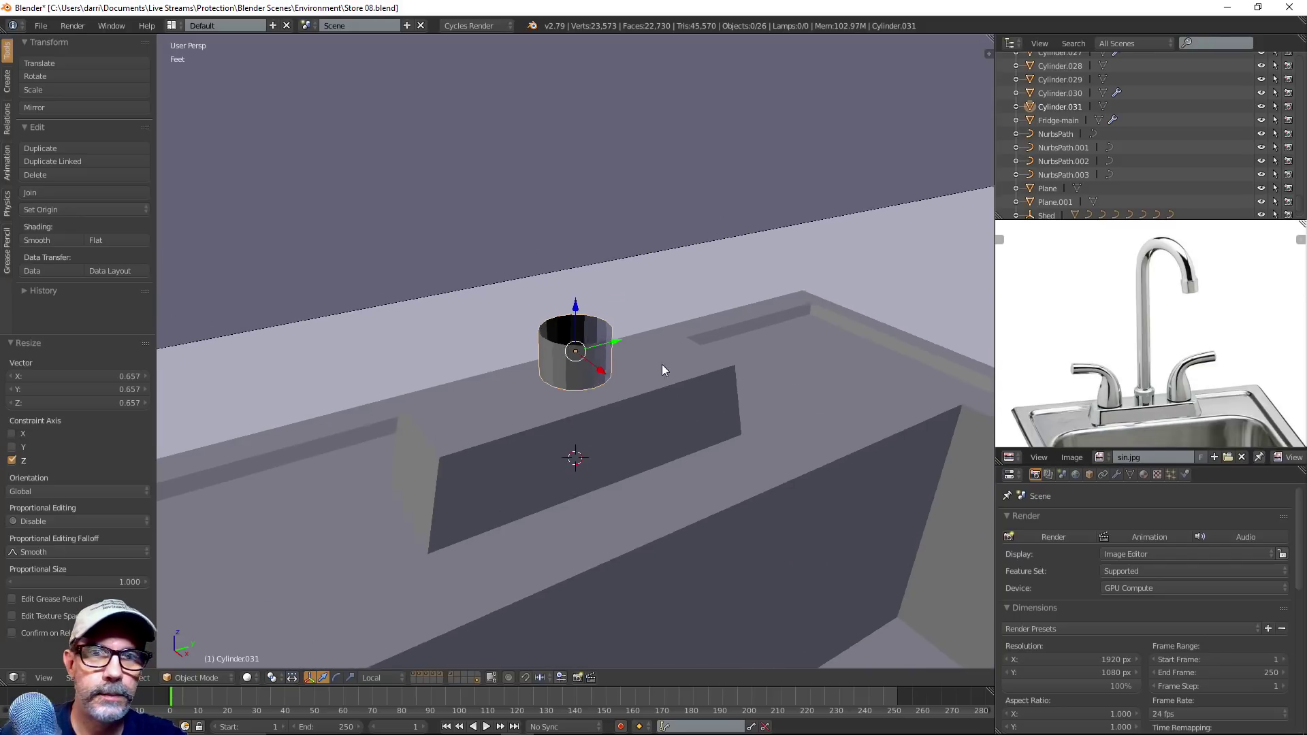
{"action": "key", "text": "s"}
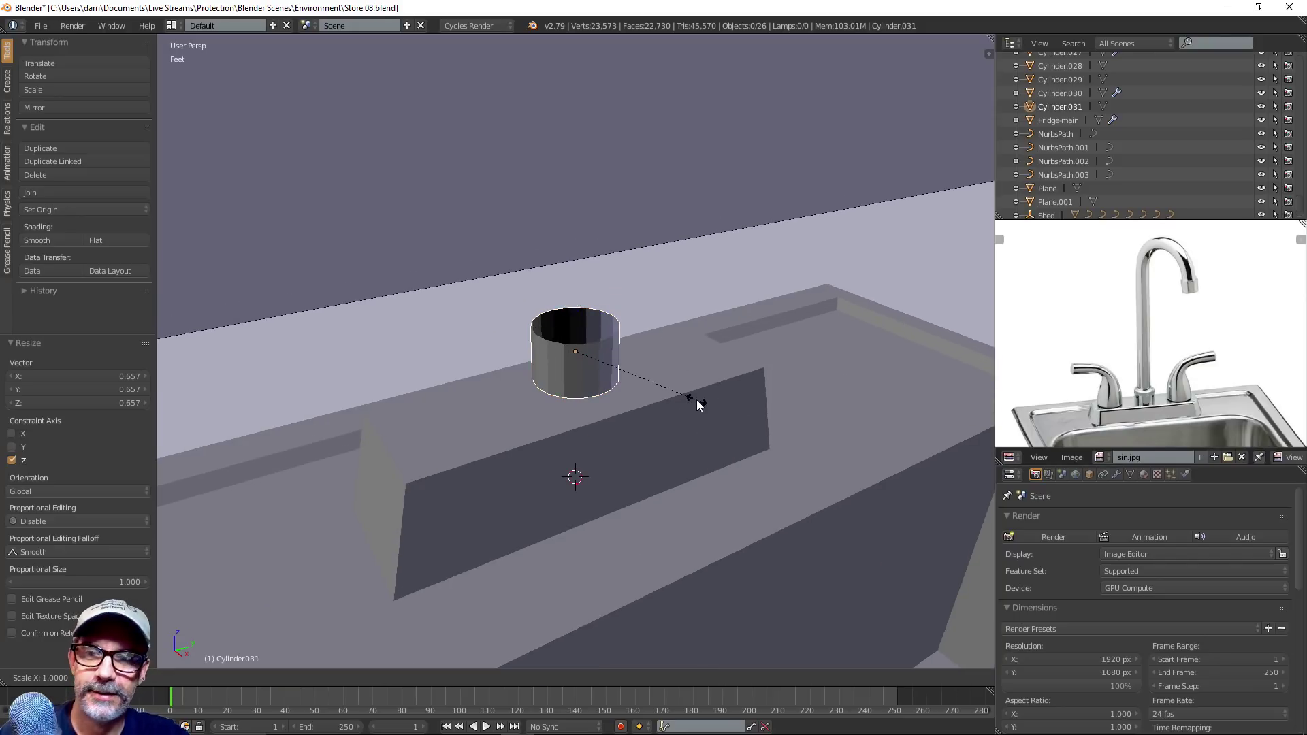
{"action": "left_click", "coordinate": [695, 402]}
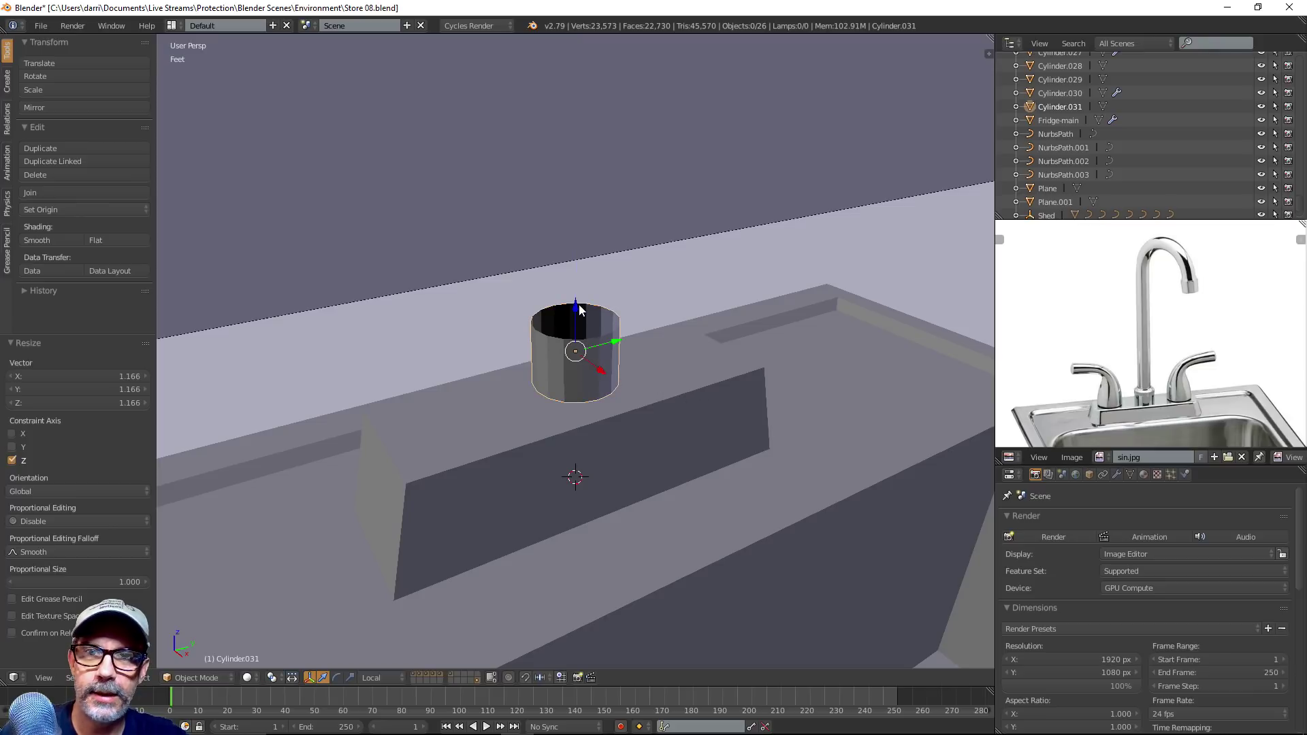
{"action": "left_click_drag", "start_coordinate": [579, 306], "coordinate": [583, 313]}
{"action": "scroll", "coordinate": [696, 428], "scroll_direction": "up", "scroll_amount": 3}
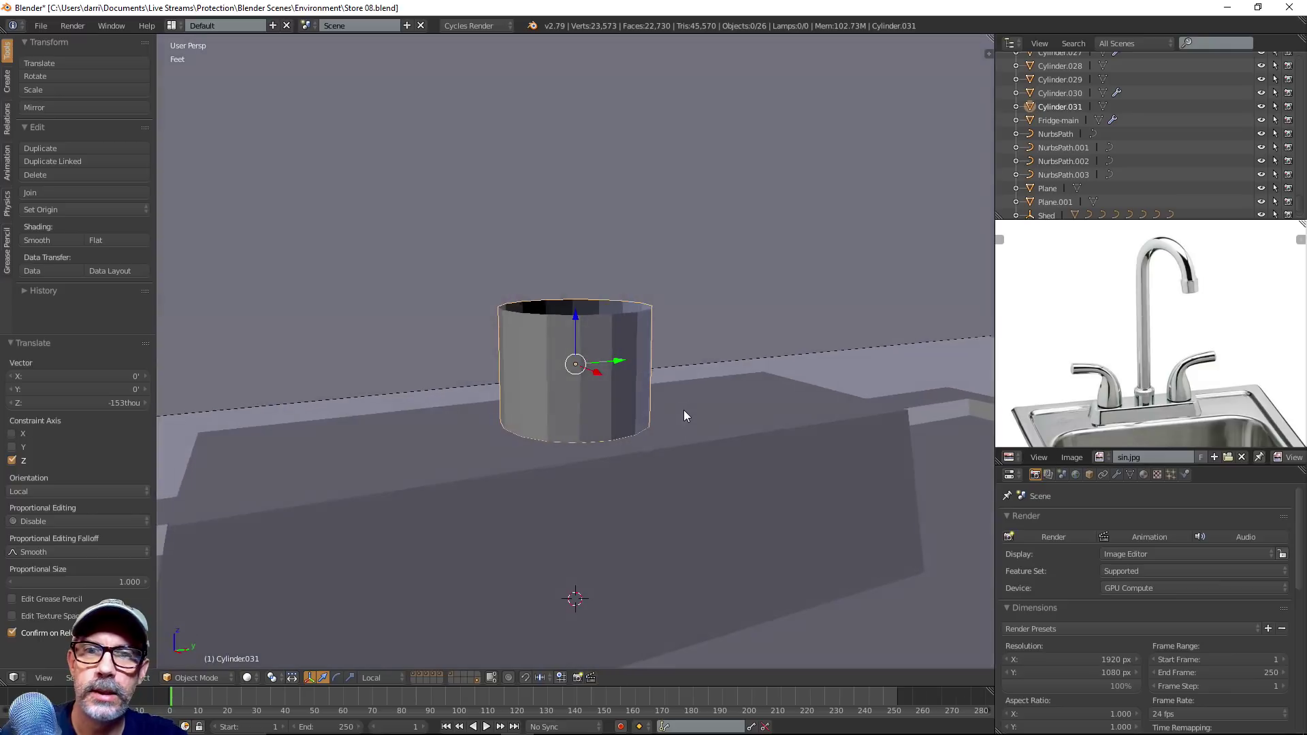
Extrude the cylinder's bottom edge loop in place and scale the new ring inward to 0.869
{"action": "key", "text": "Tab"}
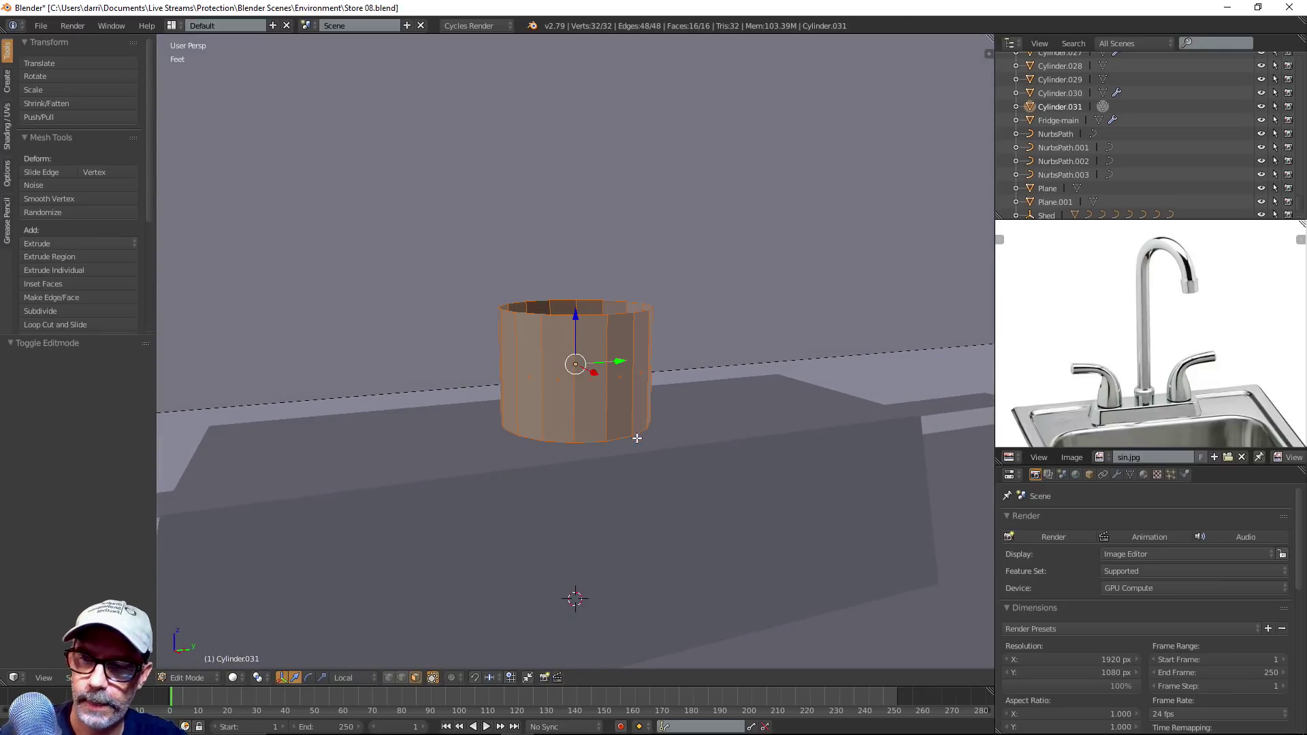
{"action": "key", "text": "ctrl+Tab"}
{"action": "left_click", "coordinate": [618, 427]}
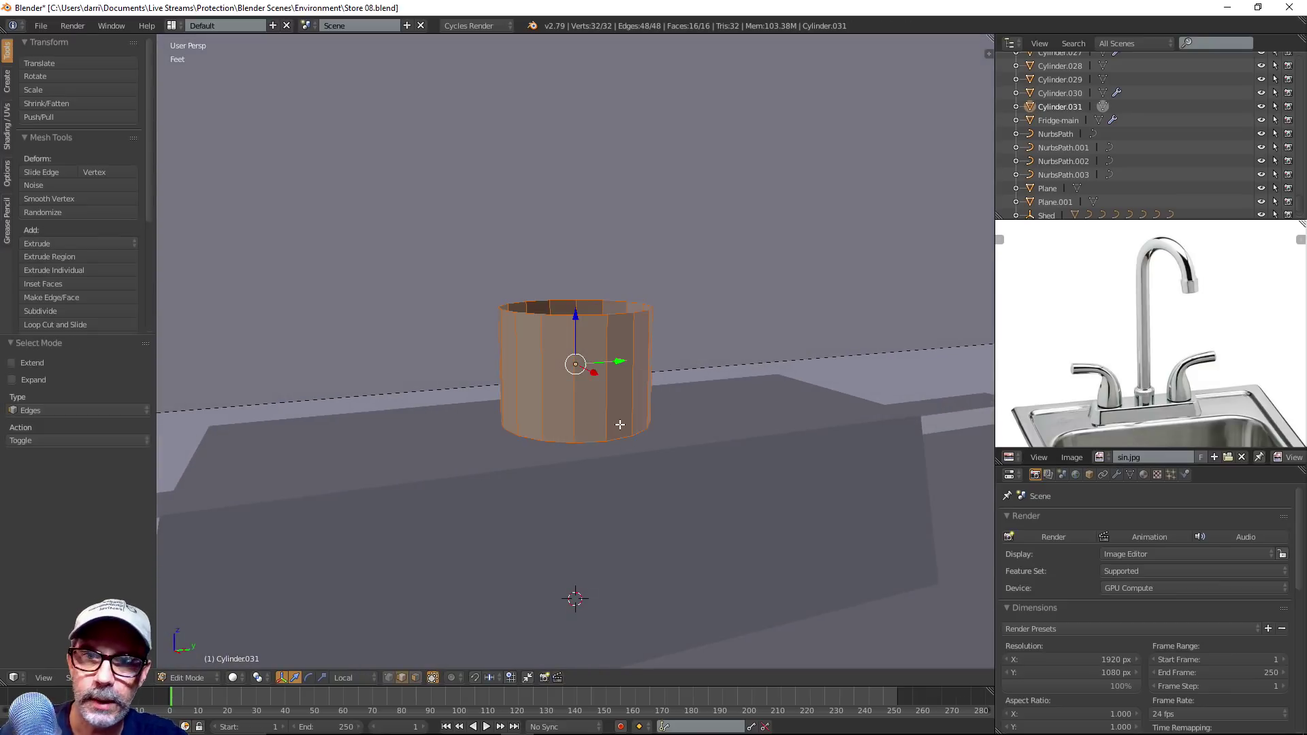
{"action": "right_click", "coordinate": [622, 436], "text": "alt"}
{"action": "middle_click_drag", "start_coordinate": [709, 462], "coordinate": [717, 483]}
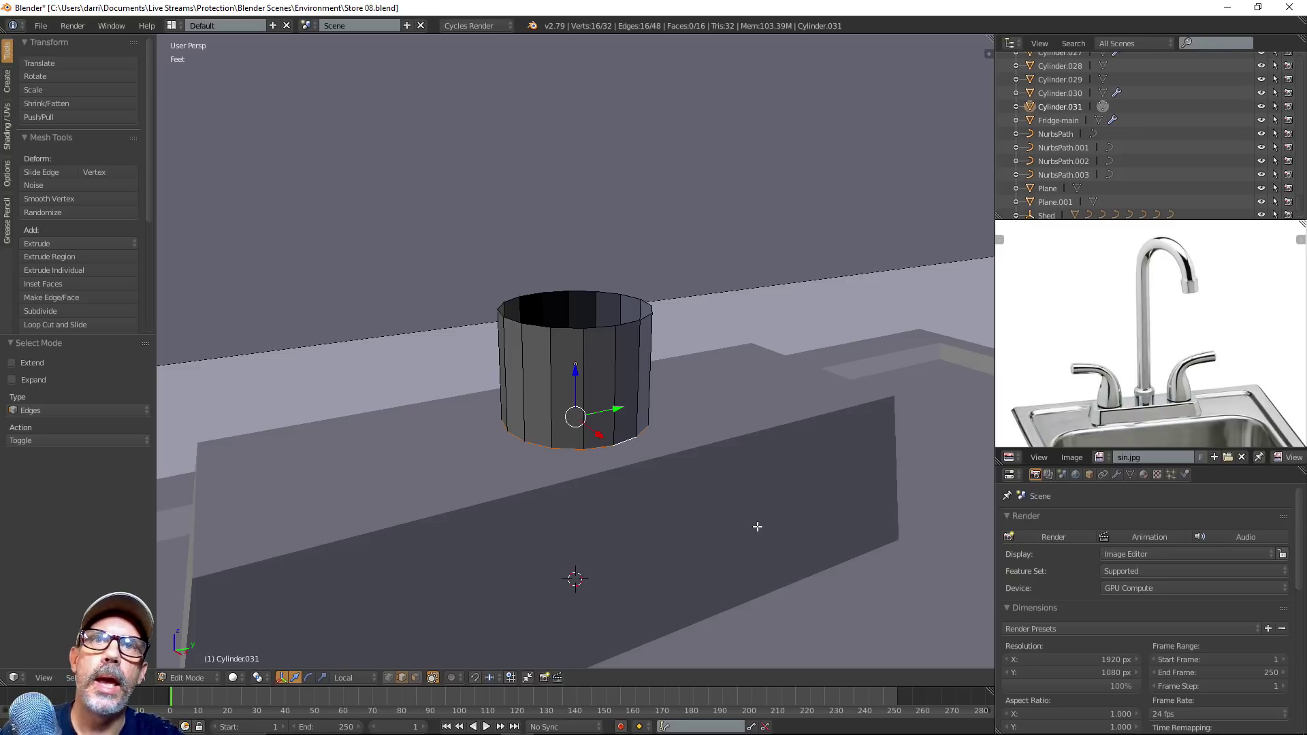
{"action": "key", "text": "e"}
{"action": "left_click", "coordinate": [800, 560]}
{"action": "key", "text": "s"}
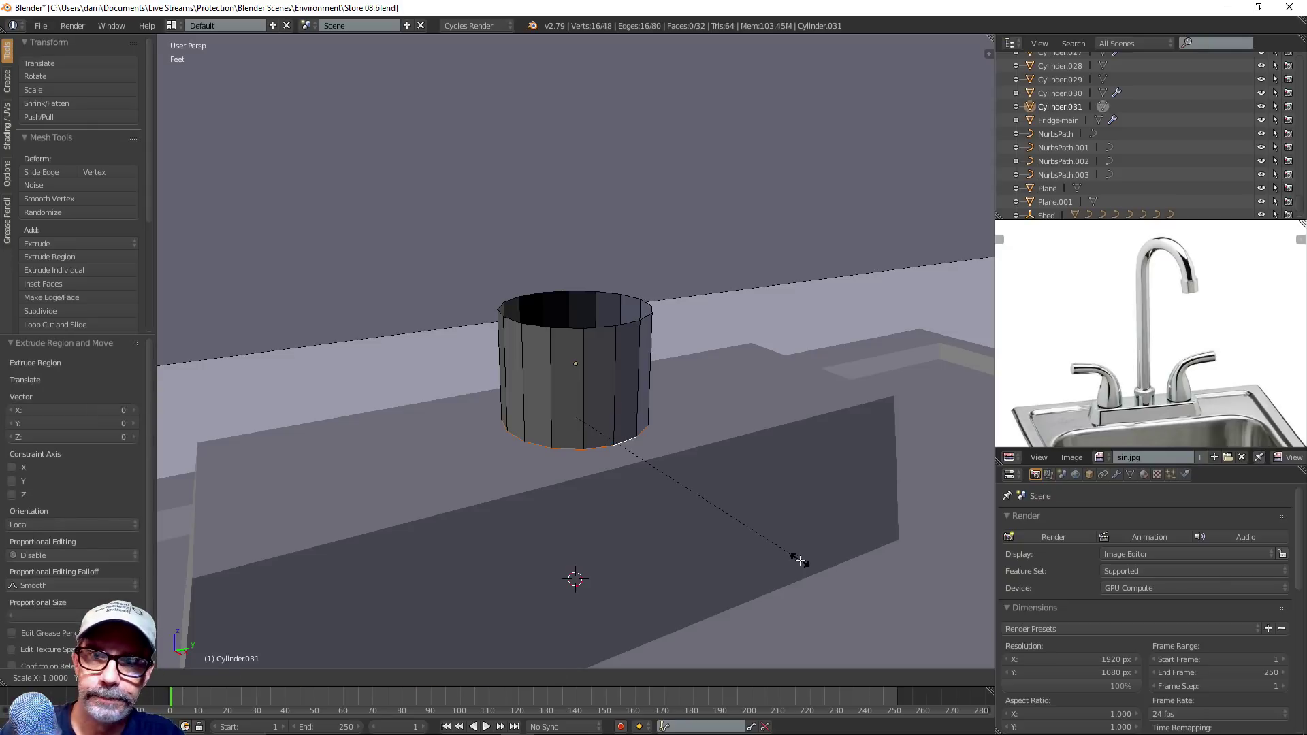
{"action": "left_click", "coordinate": [768, 547]}
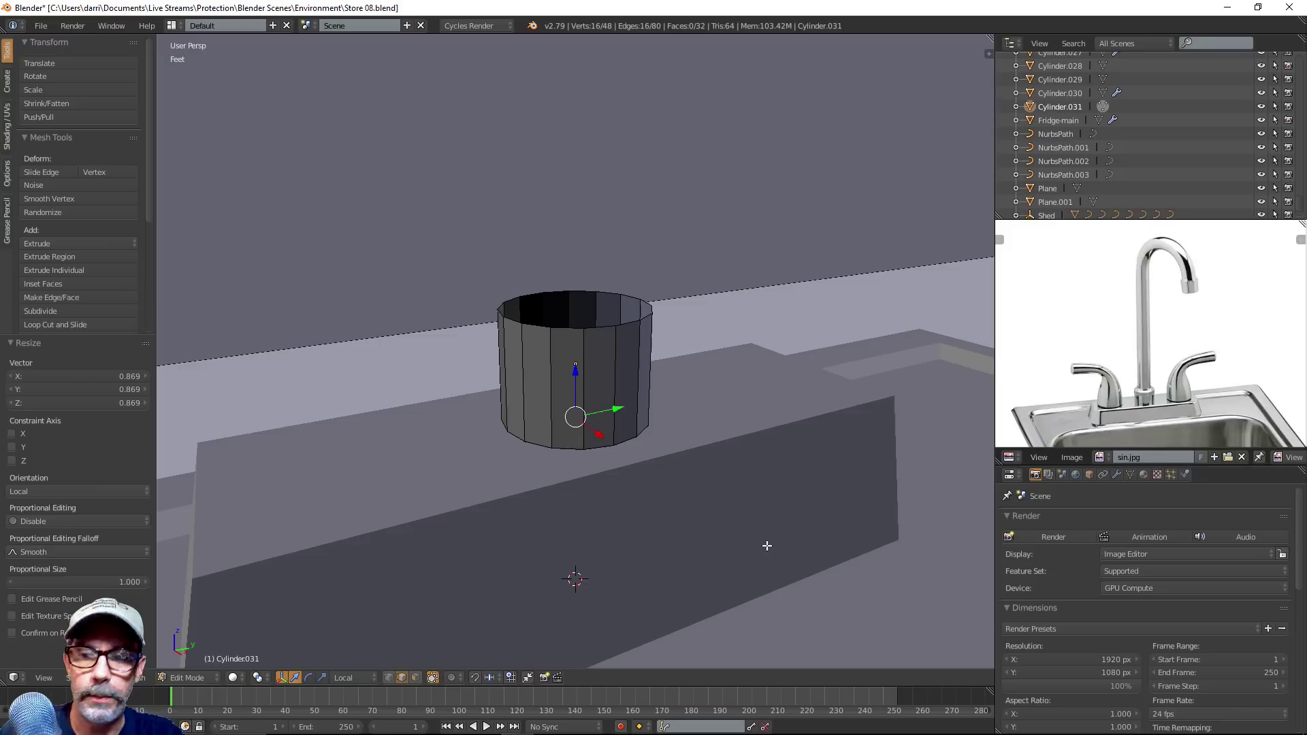
{"action": "middle_click_drag", "start_coordinate": [767, 546], "coordinate": [755, 523]}
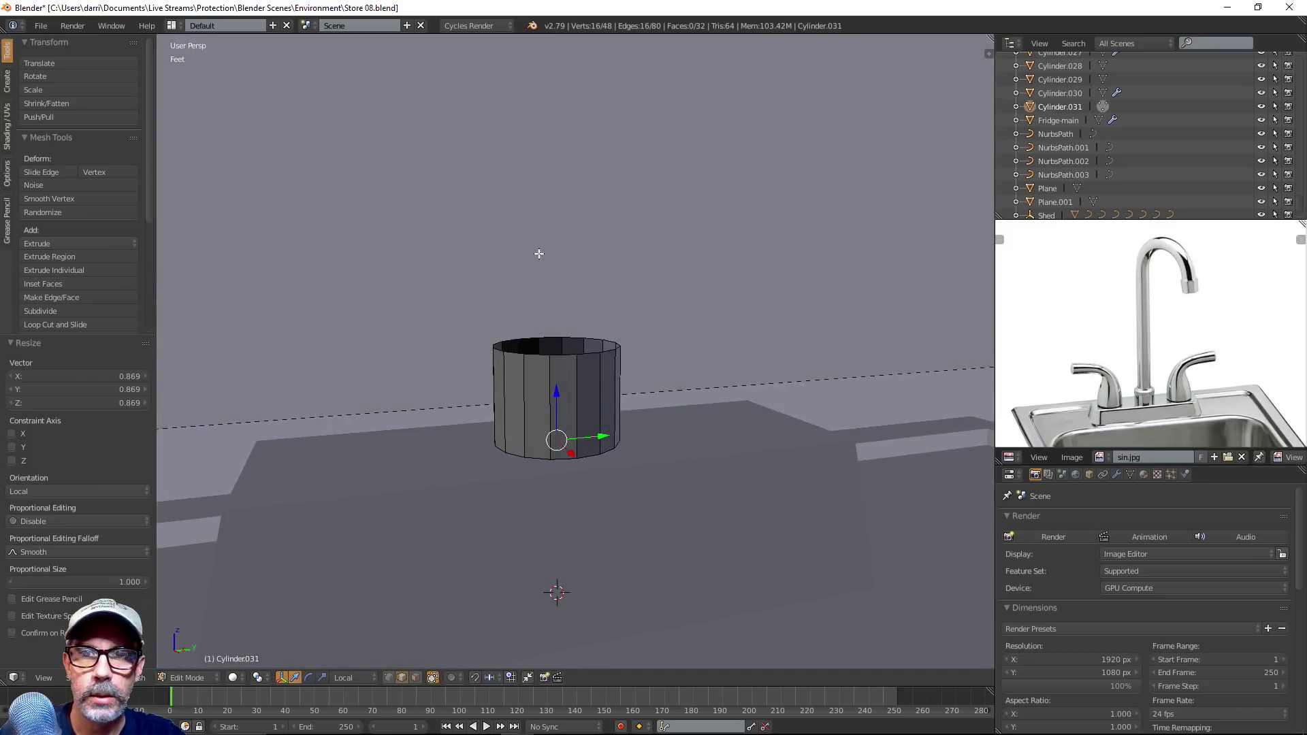
Extrude the cylinder's top edge loop, scaling the new ring inward to 0.814 and raising it 48.6 thou to form a beveled rim
{"action": "right_click", "coordinate": [565, 355], "text": "alt"}
{"action": "middle_click_drag", "start_coordinate": [652, 382], "coordinate": [662, 436]}
{"action": "key", "text": "e"}
{"action": "right_click", "coordinate": [730, 502]}
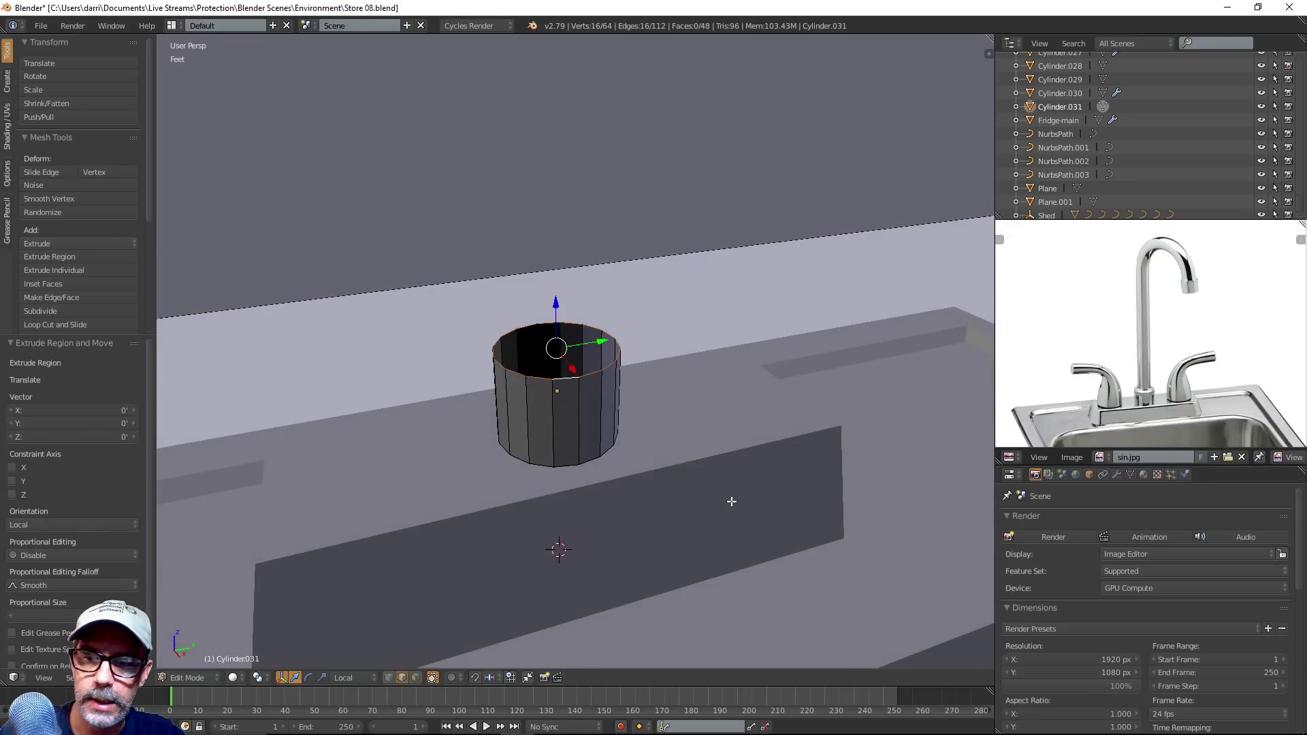
{"action": "key", "text": "s"}
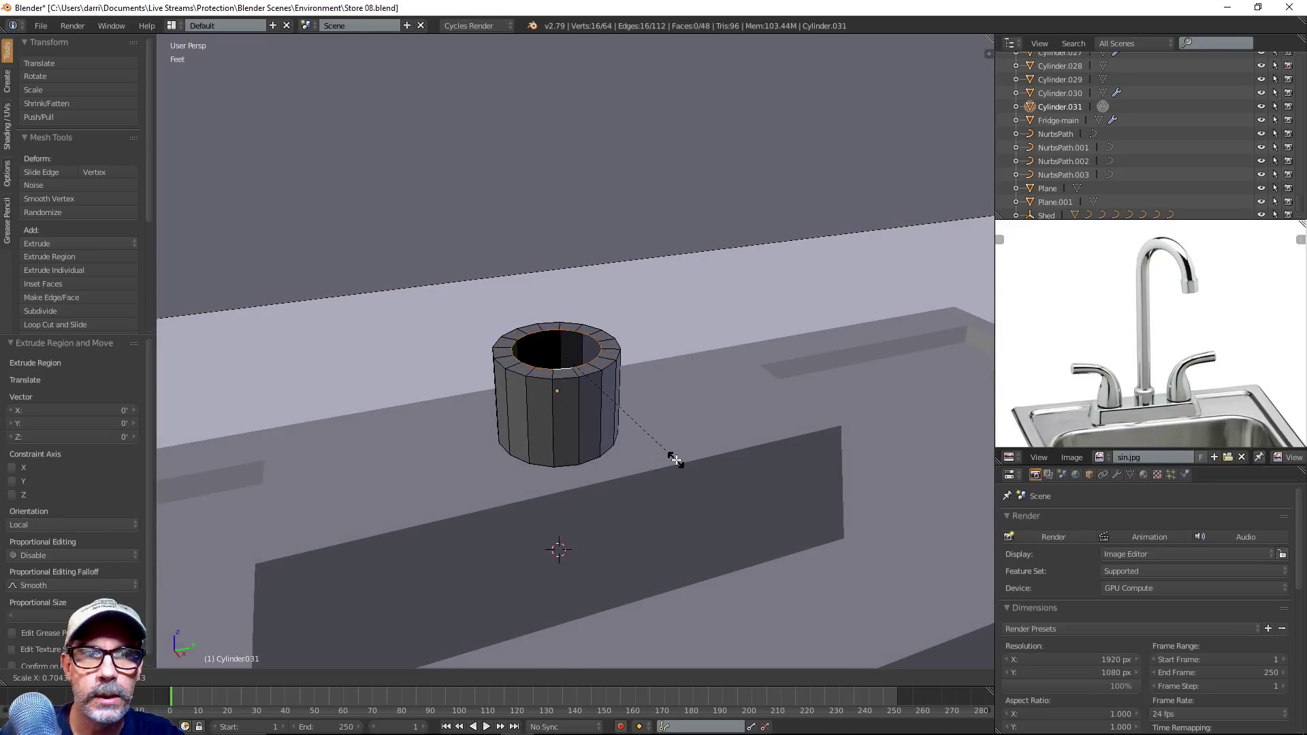
{"action": "left_click", "coordinate": [696, 474]}
{"action": "middle_click_drag", "start_coordinate": [696, 474], "coordinate": [685, 458]}
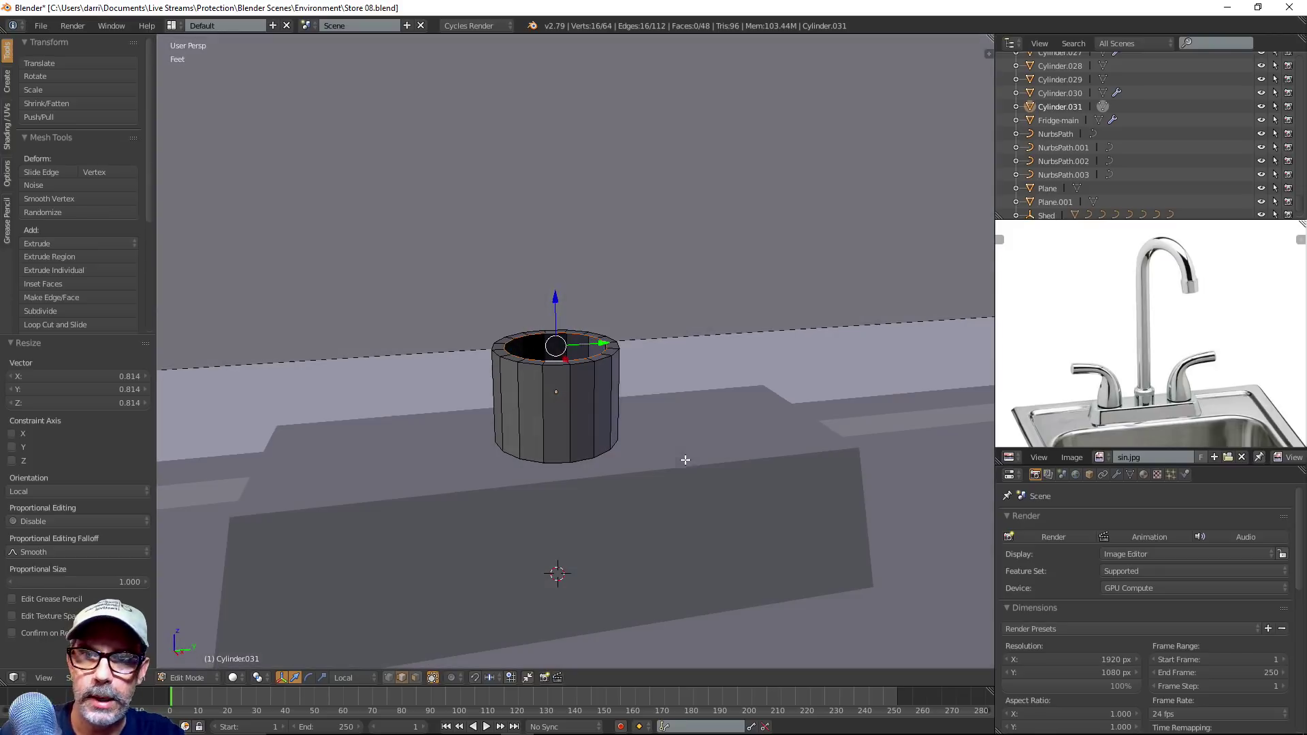
{"action": "left_click_drag", "start_coordinate": [556, 298], "coordinate": [556, 294]}
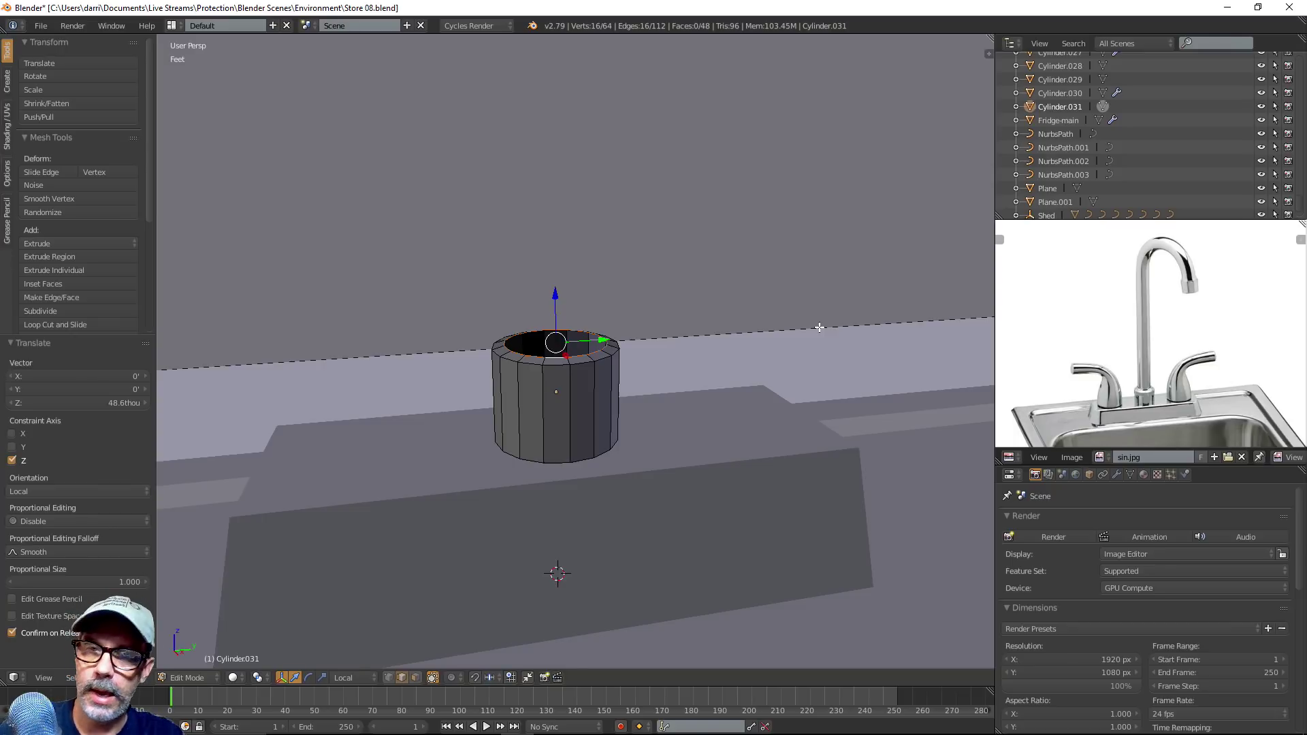
Extrude the inner top ring straight up into a tall faucet pipe, lower its end 2.9" along Z, and return to Object Mode
{"action": "scroll", "coordinate": [732, 356], "scroll_direction": "down", "scroll_amount": 3}
{"action": "middle_click_drag", "start_coordinate": [726, 387], "coordinate": [744, 443]}
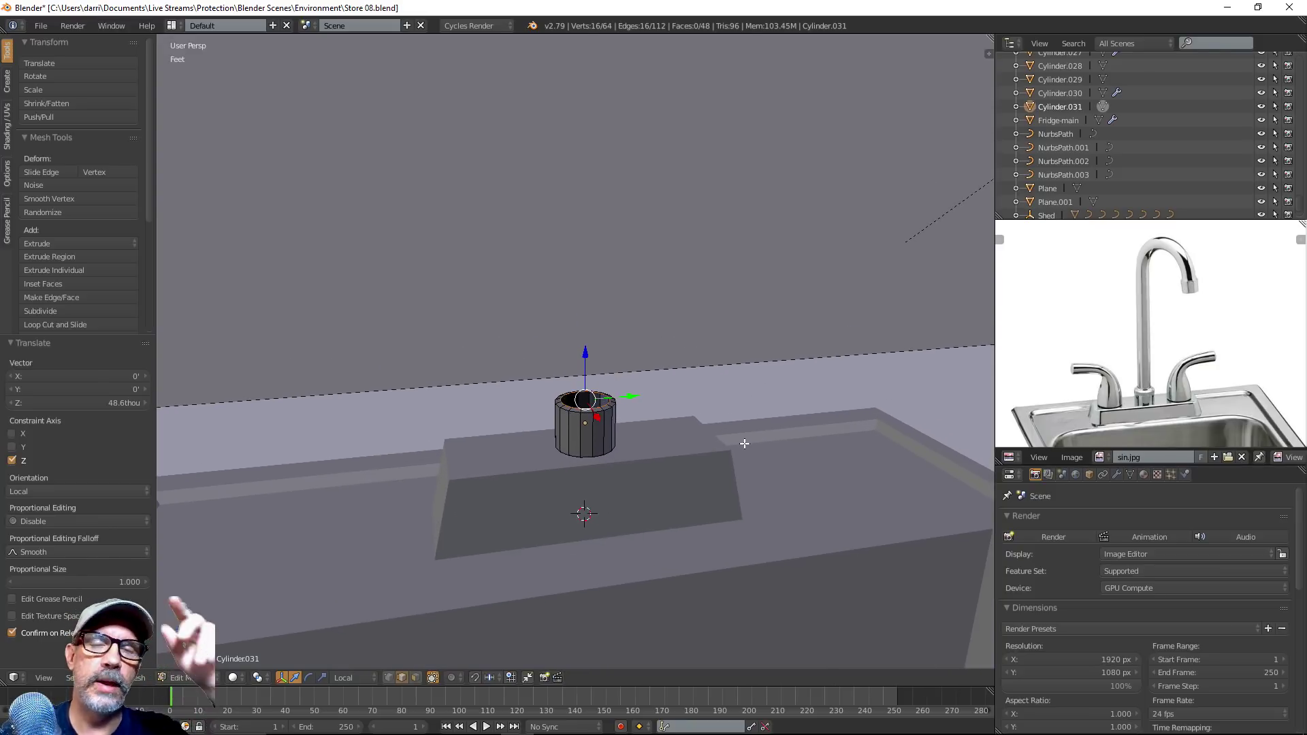
{"action": "middle_click_drag", "start_coordinate": [784, 394], "coordinate": [736, 437]}
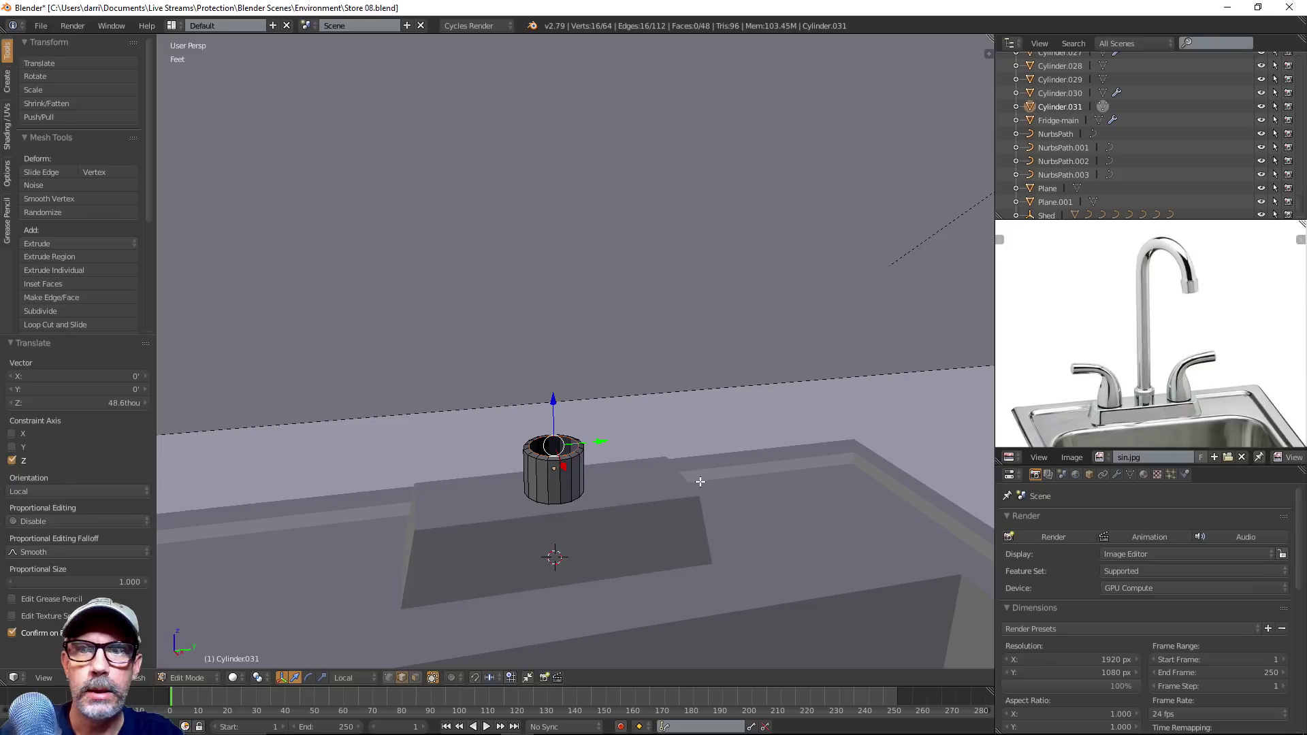
{"action": "middle_click_drag", "start_coordinate": [619, 517], "coordinate": [719, 474]}
{"action": "scroll", "coordinate": [663, 507], "scroll_direction": "down", "scroll_amount": 2}
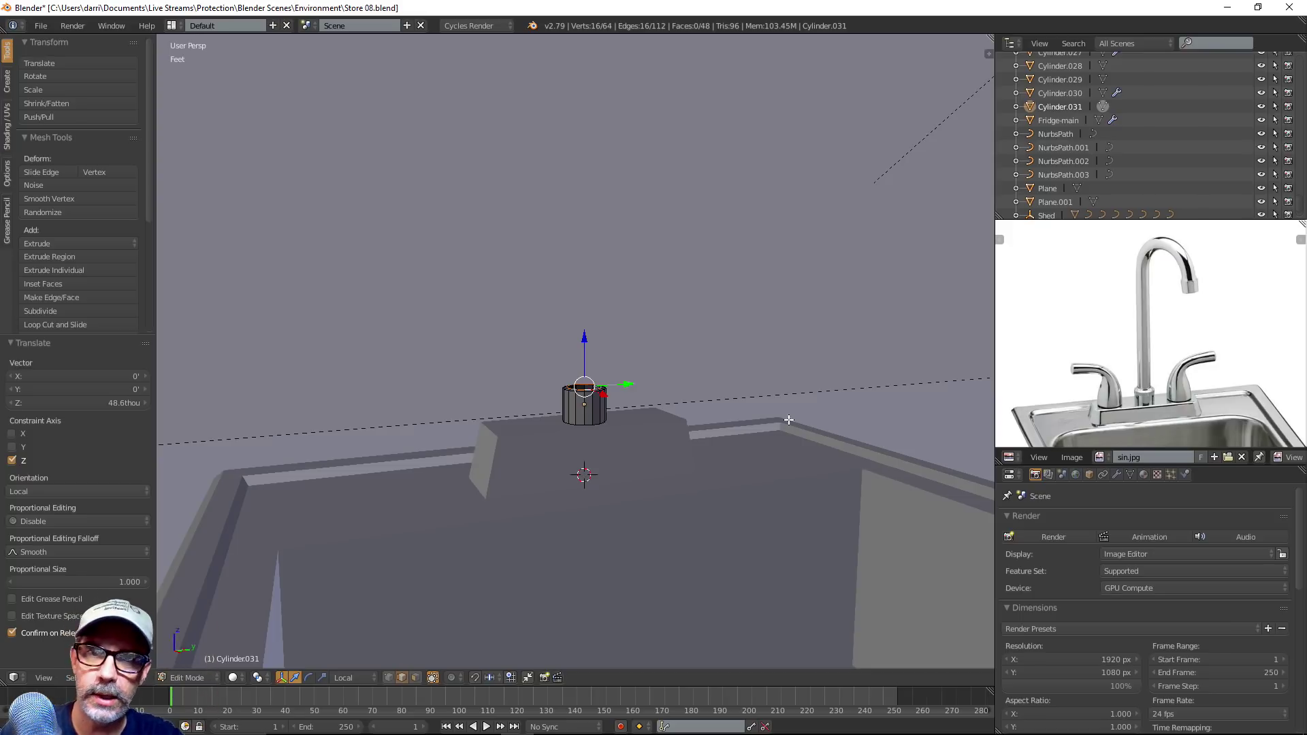
{"action": "scroll", "coordinate": [788, 419], "scroll_direction": "down", "scroll_amount": 4}
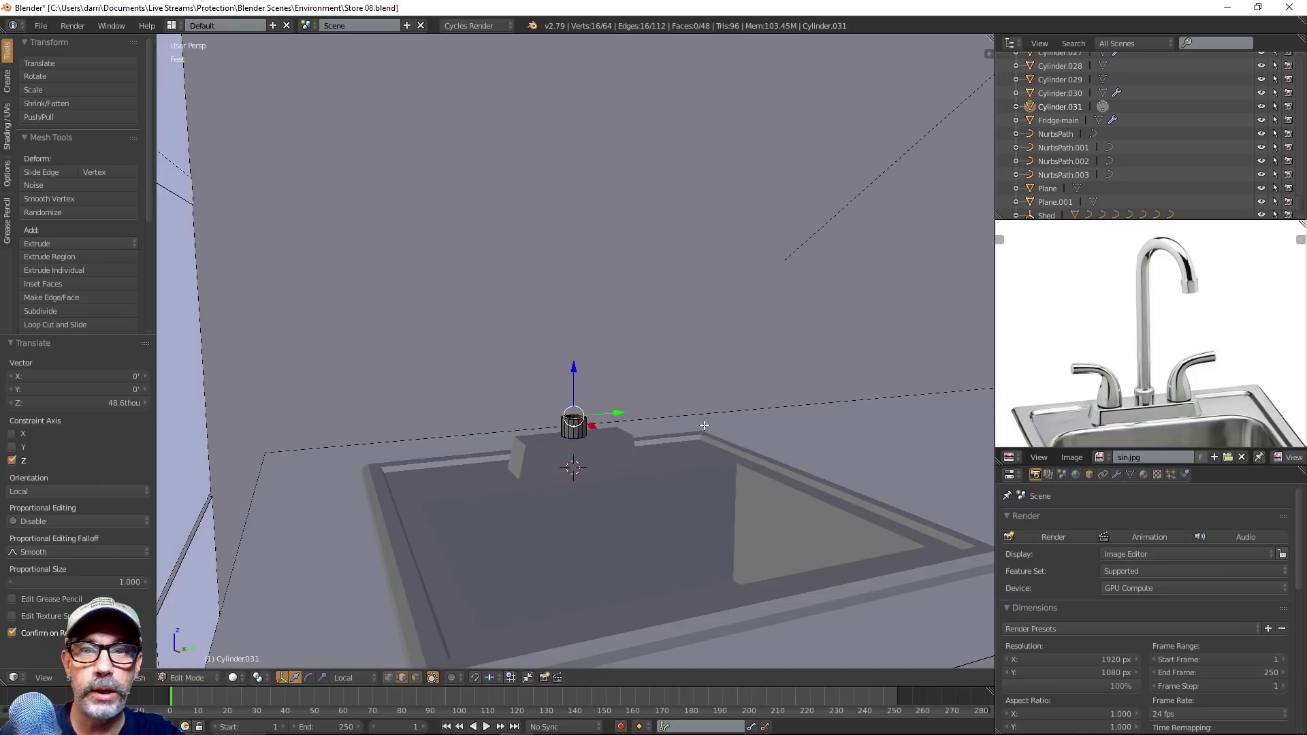
{"action": "middle_click_drag", "start_coordinate": [695, 461], "coordinate": [685, 480], "text": "shift"}
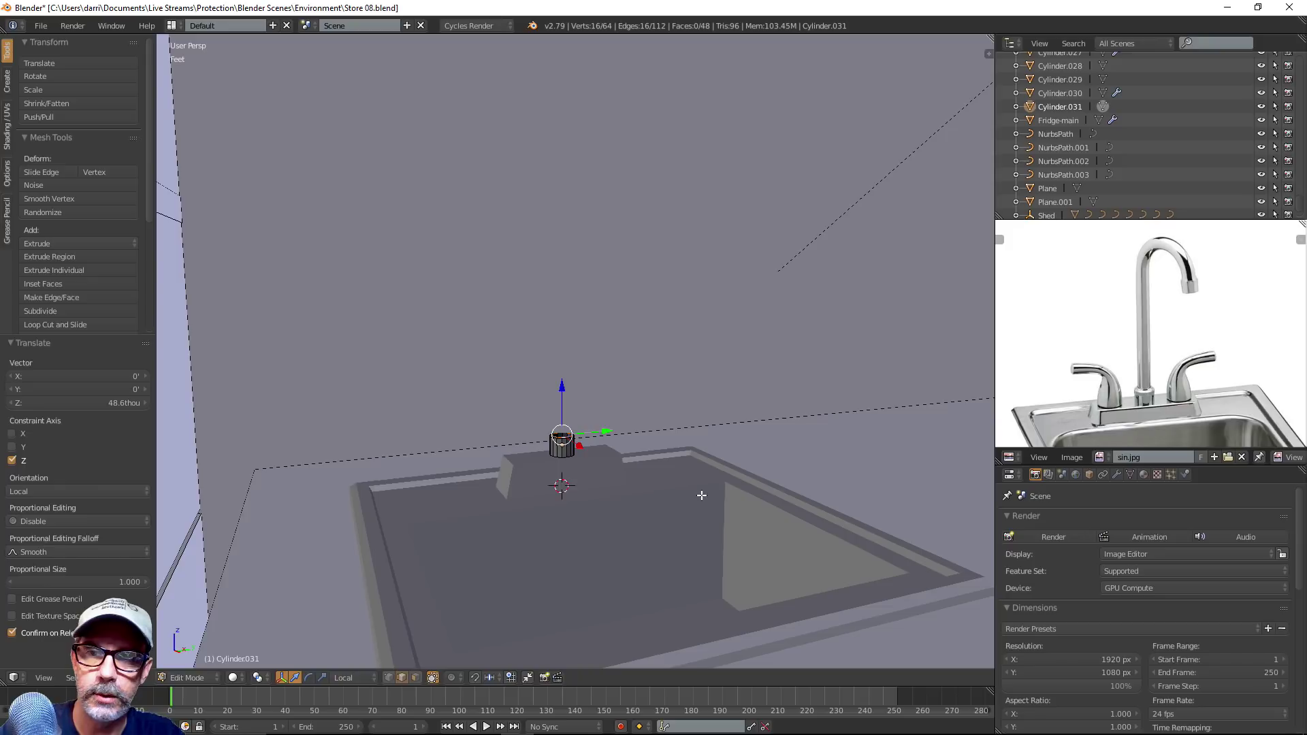
{"action": "key", "text": "e"}
{"action": "right_click", "coordinate": [702, 495]}
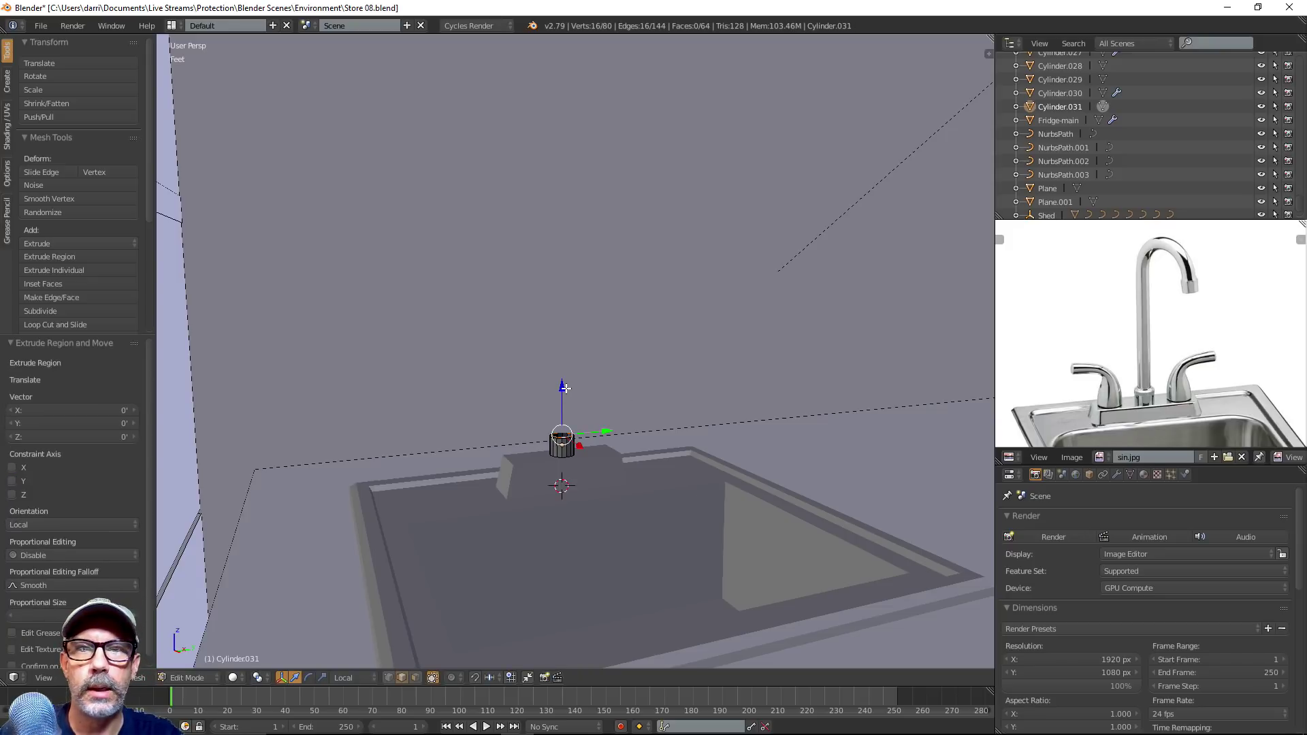
{"action": "left_click_drag", "start_coordinate": [565, 388], "coordinate": [609, 99]}
{"action": "middle_click_drag", "start_coordinate": [610, 99], "coordinate": [596, 395]}
{"action": "left_click_drag", "start_coordinate": [560, 186], "coordinate": [563, 215]}
{"action": "scroll", "coordinate": [682, 367], "scroll_direction": "up", "scroll_amount": 3}
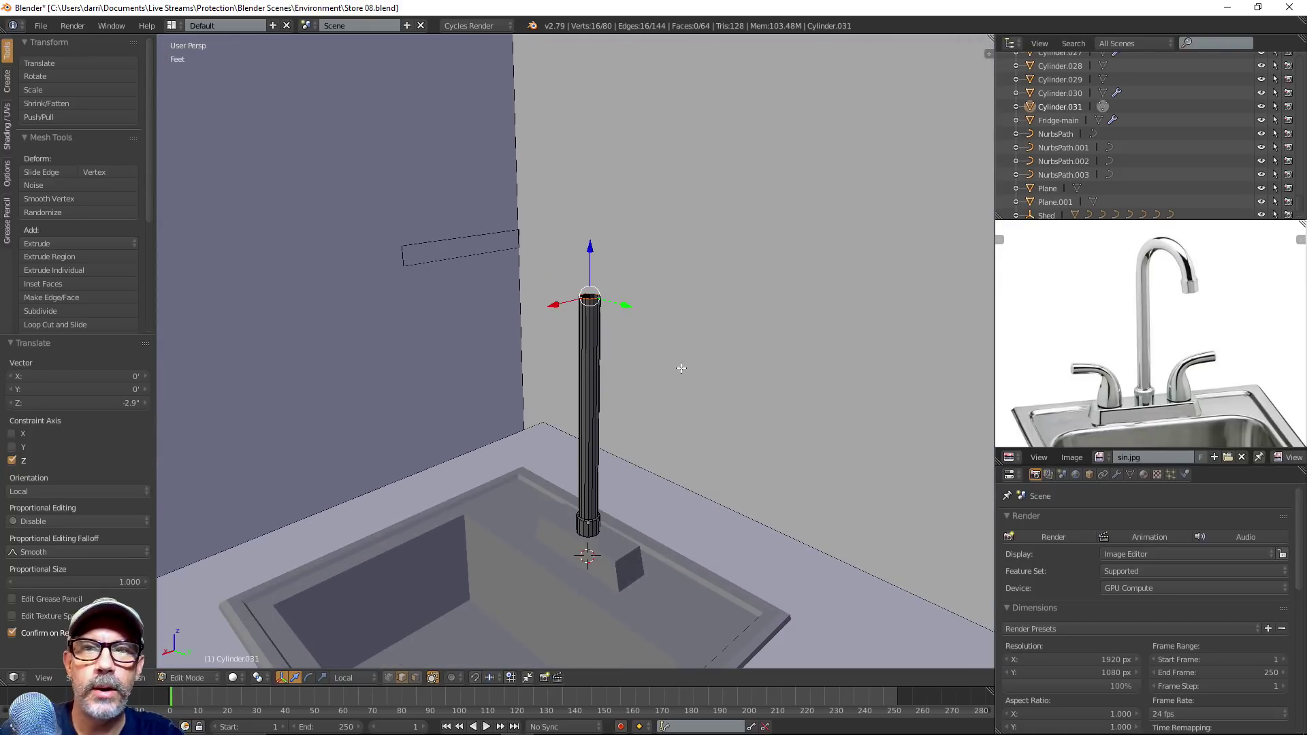
{"action": "middle_click_drag", "start_coordinate": [681, 367], "coordinate": [677, 403], "text": "shift"}
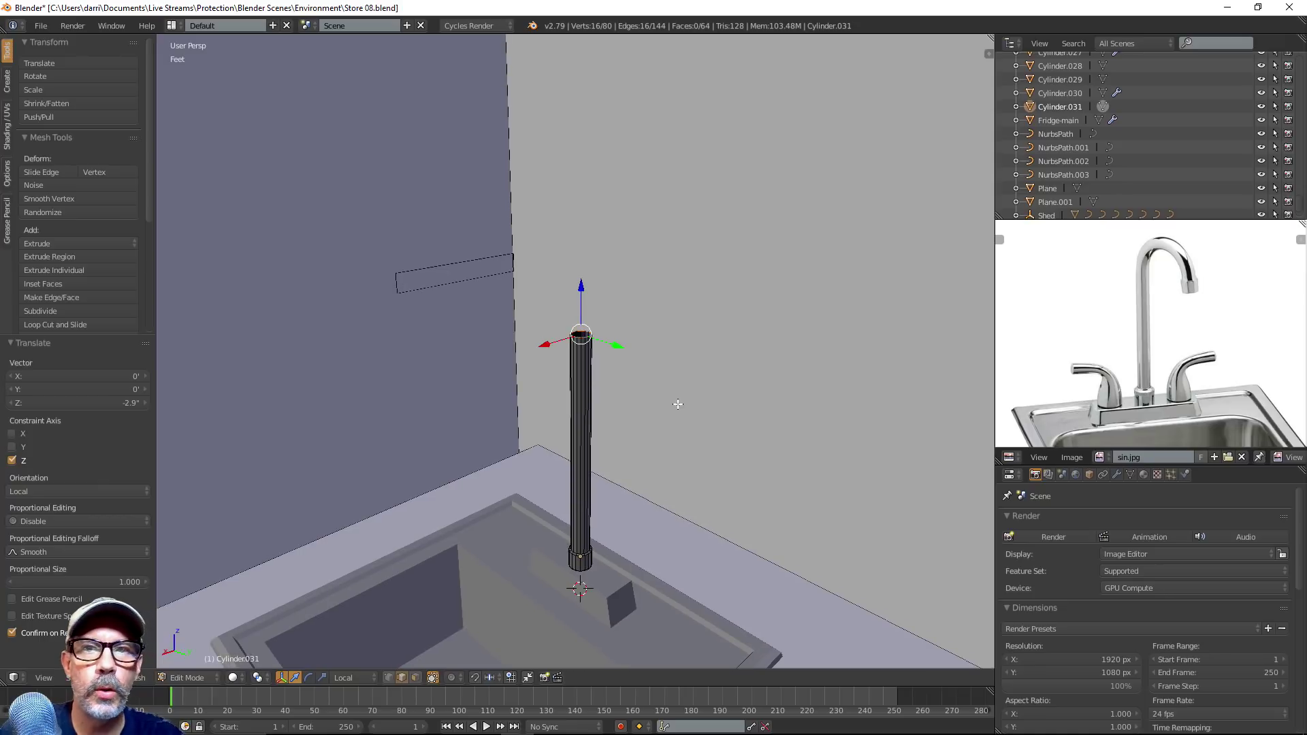
{"action": "mouse_move", "coordinate": [592, 403]}
{"action": "middle_mouse_down"}
{"action": "mouse_move", "coordinate": [721, 379]}
{"action": "mouse_move", "coordinate": [601, 385]}
{"action": "middle_mouse_up"}
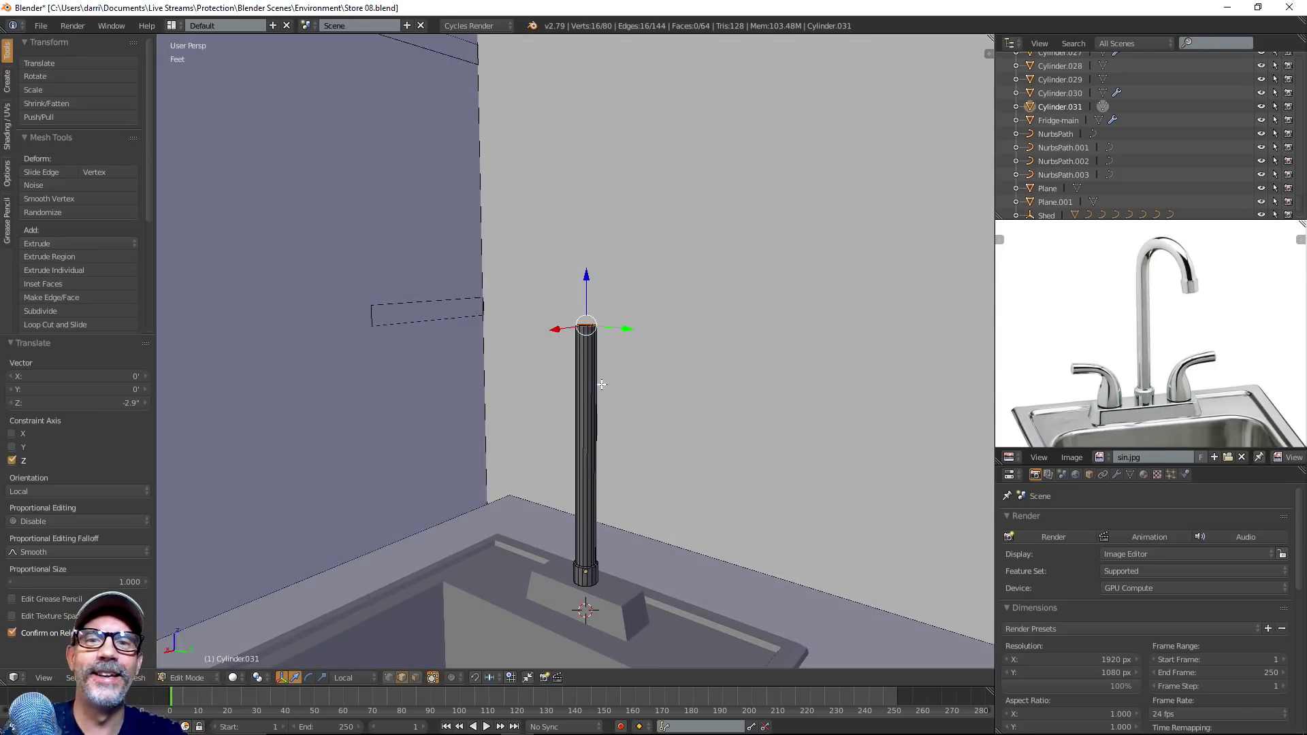
{"action": "key", "text": "Tab"}
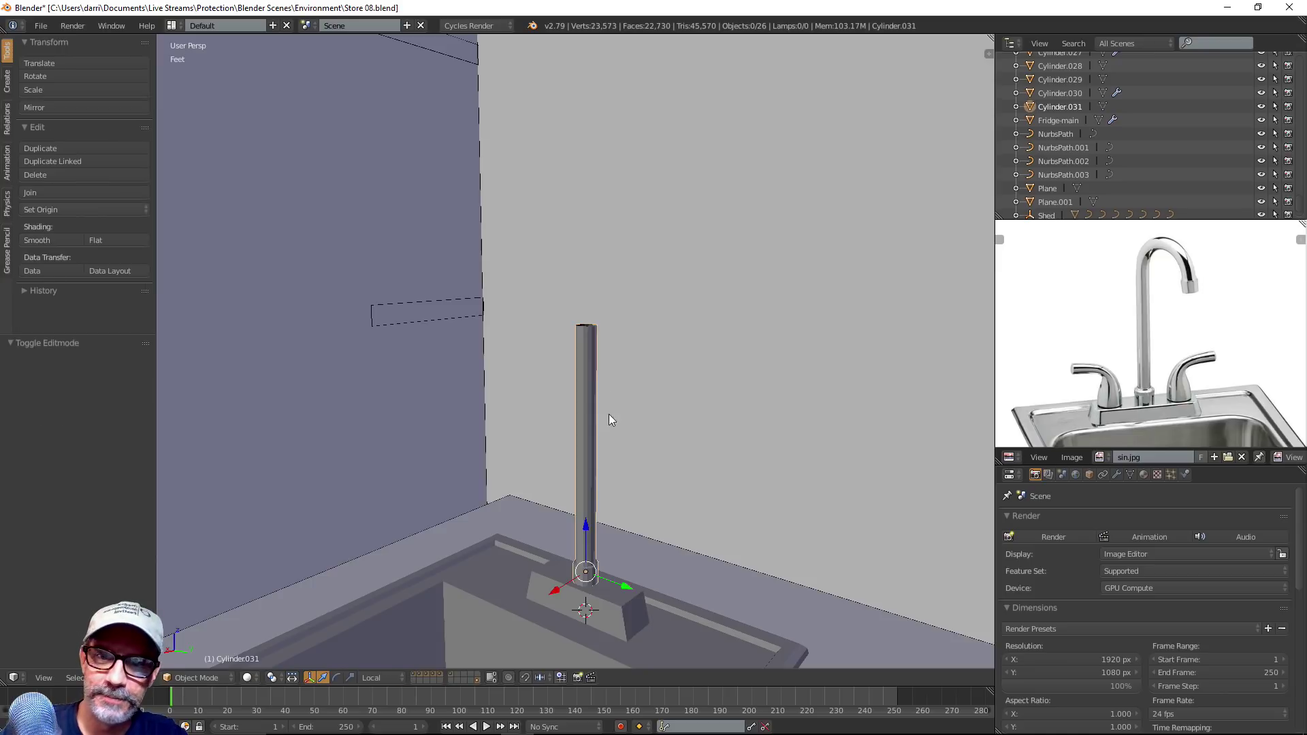
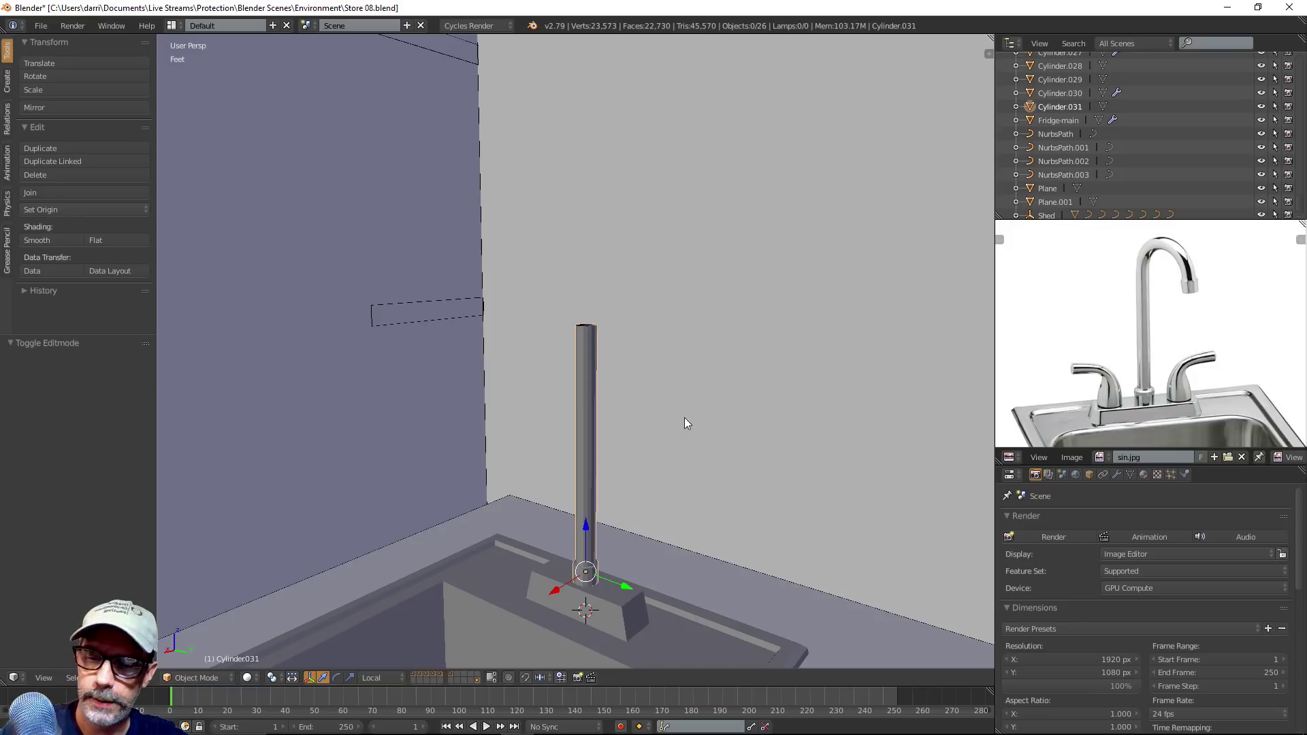
Delete the faucet pipe cylinder standing on the base block
{"action": "middle_click_drag", "start_coordinate": [713, 385], "coordinate": [741, 381]}
{"action": "key", "text": "x"}
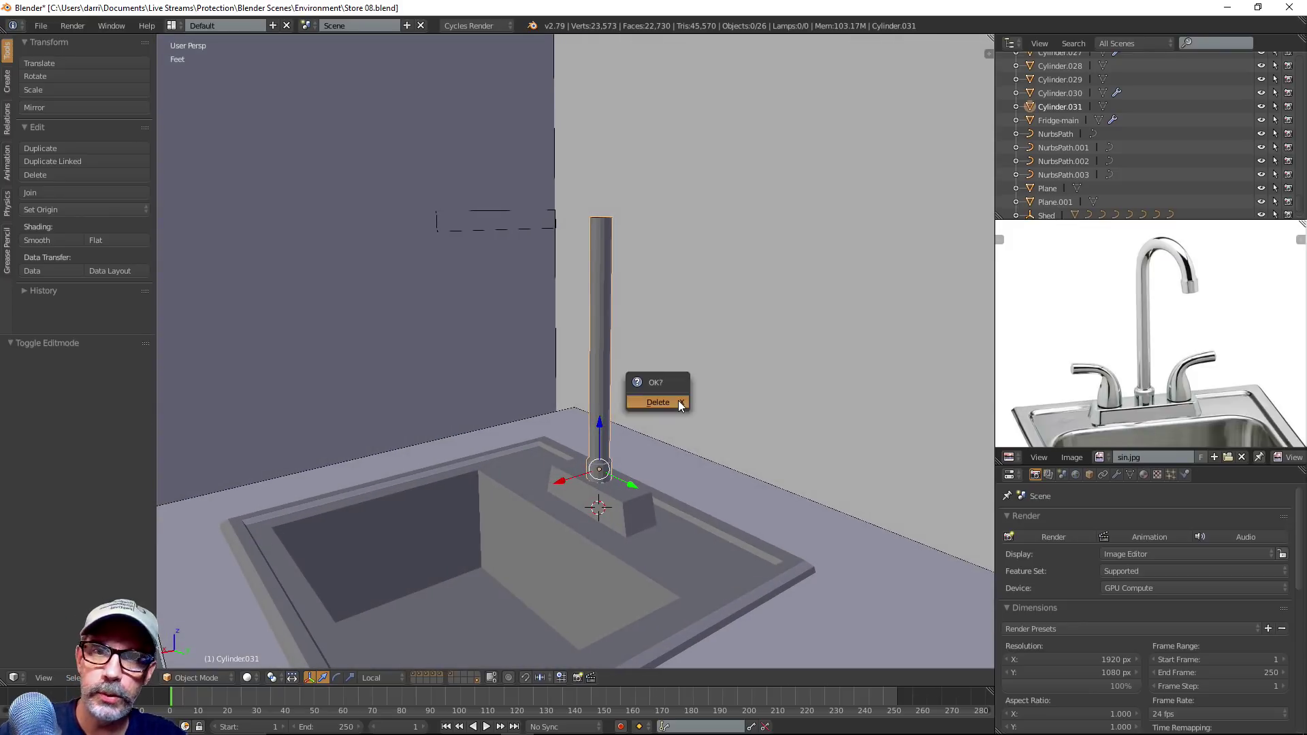
{"action": "left_click", "coordinate": [678, 400]}
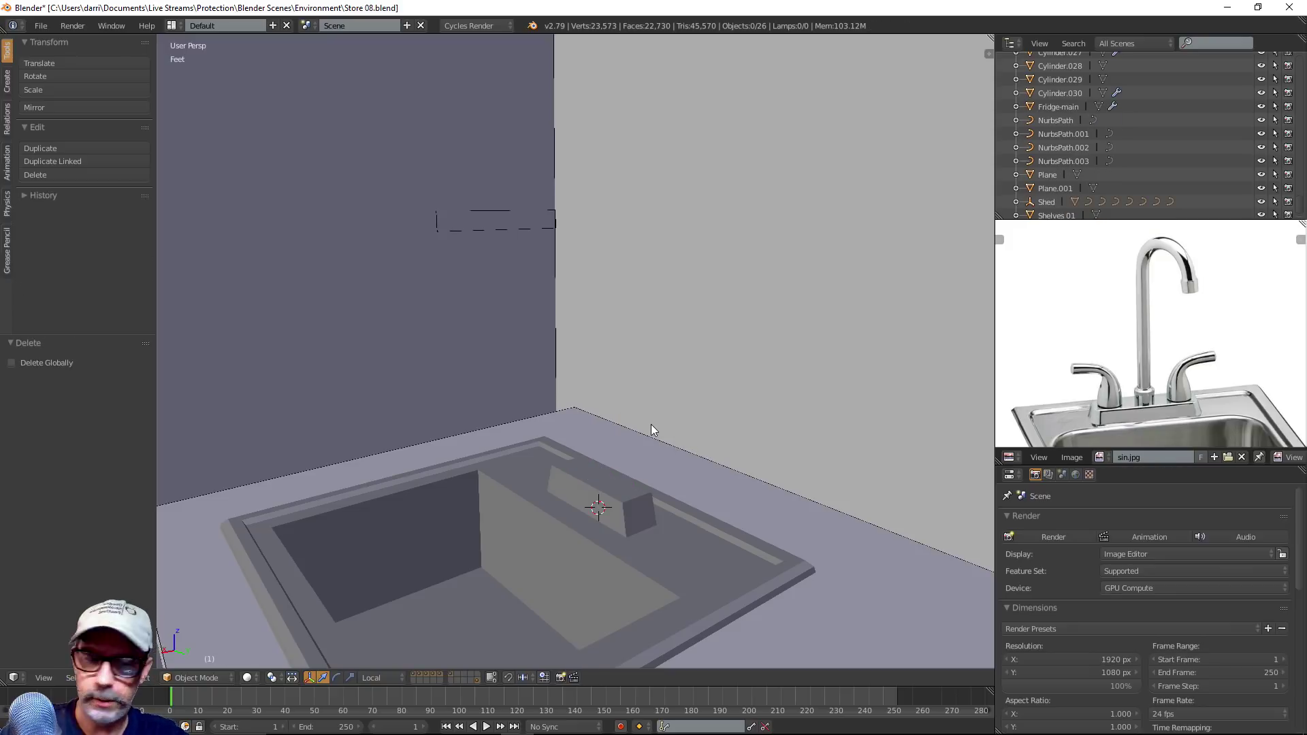
Show the scene in front orthographic wireframe view, framed around the faucet base block and the space above it
{"action": "key", "text": "KP_3"}
{"action": "key", "text": "KP_1"}
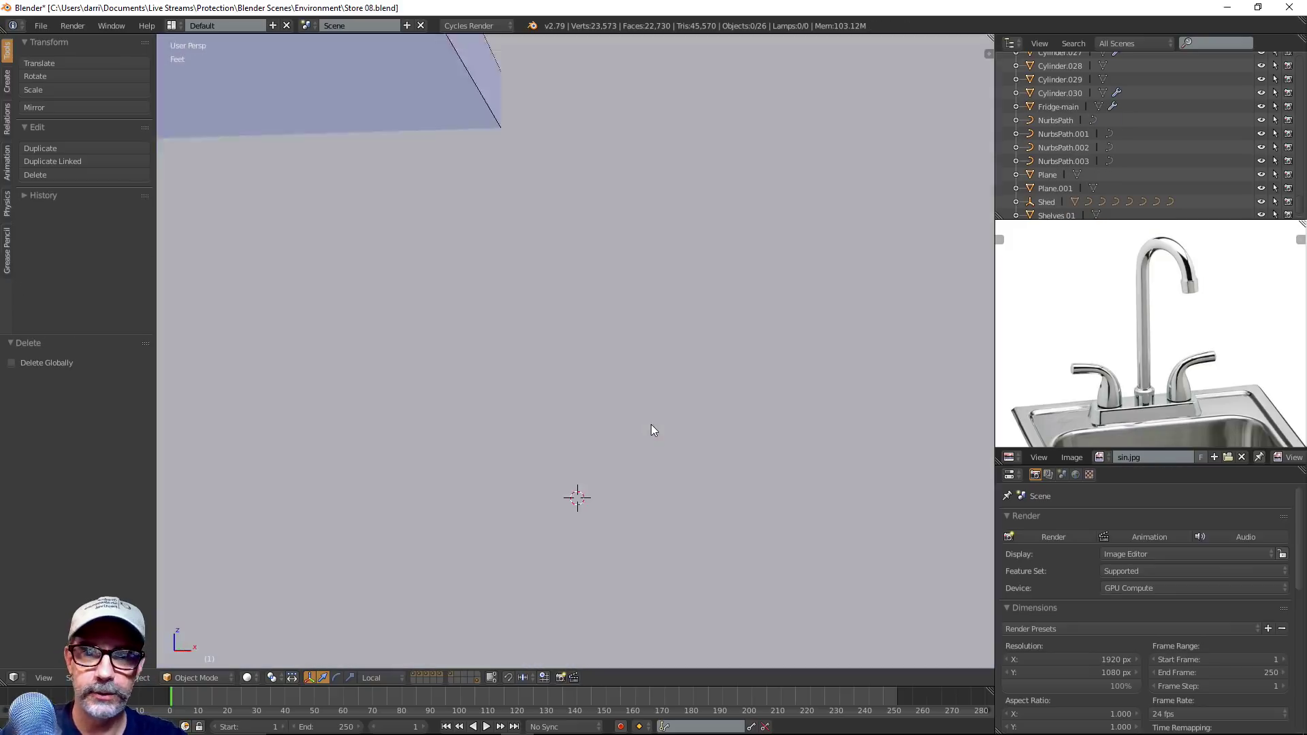
{"action": "key", "text": "KP_5"}
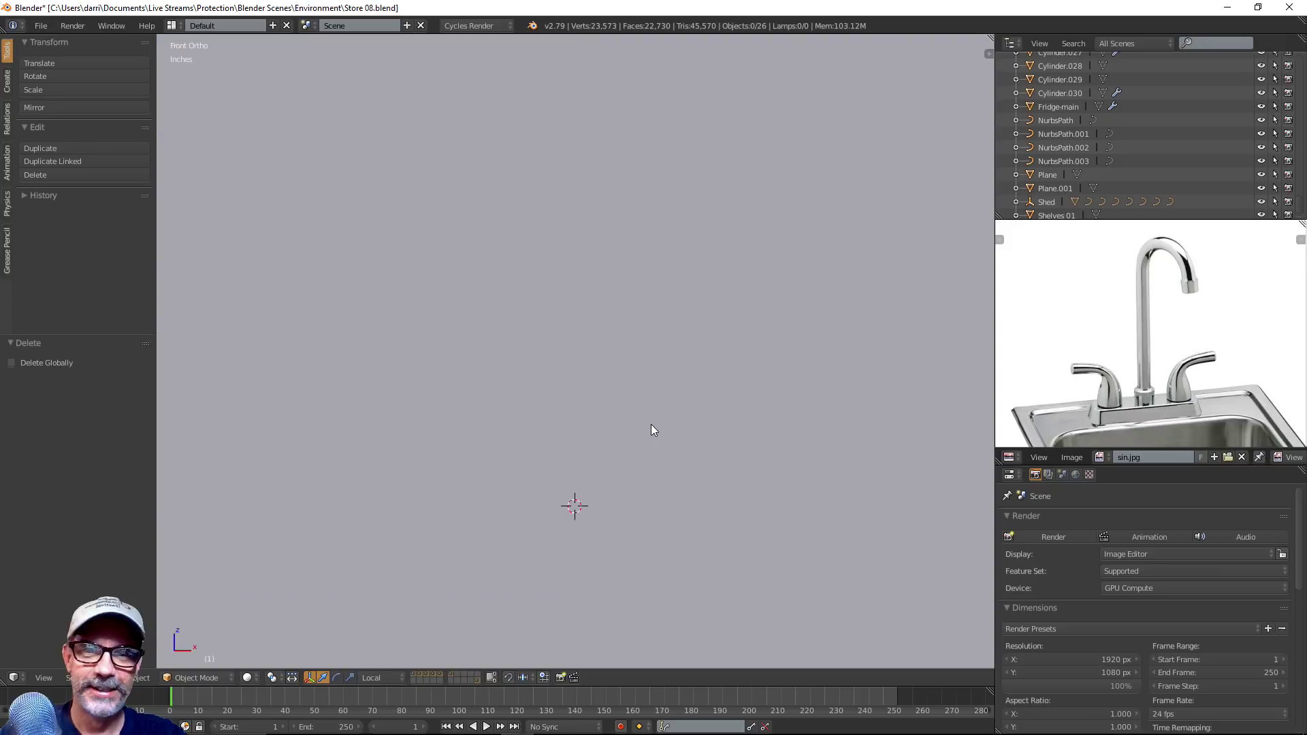
{"action": "key", "text": "z"}
{"action": "scroll", "coordinate": [638, 427], "scroll_direction": "up", "scroll_amount": 4}
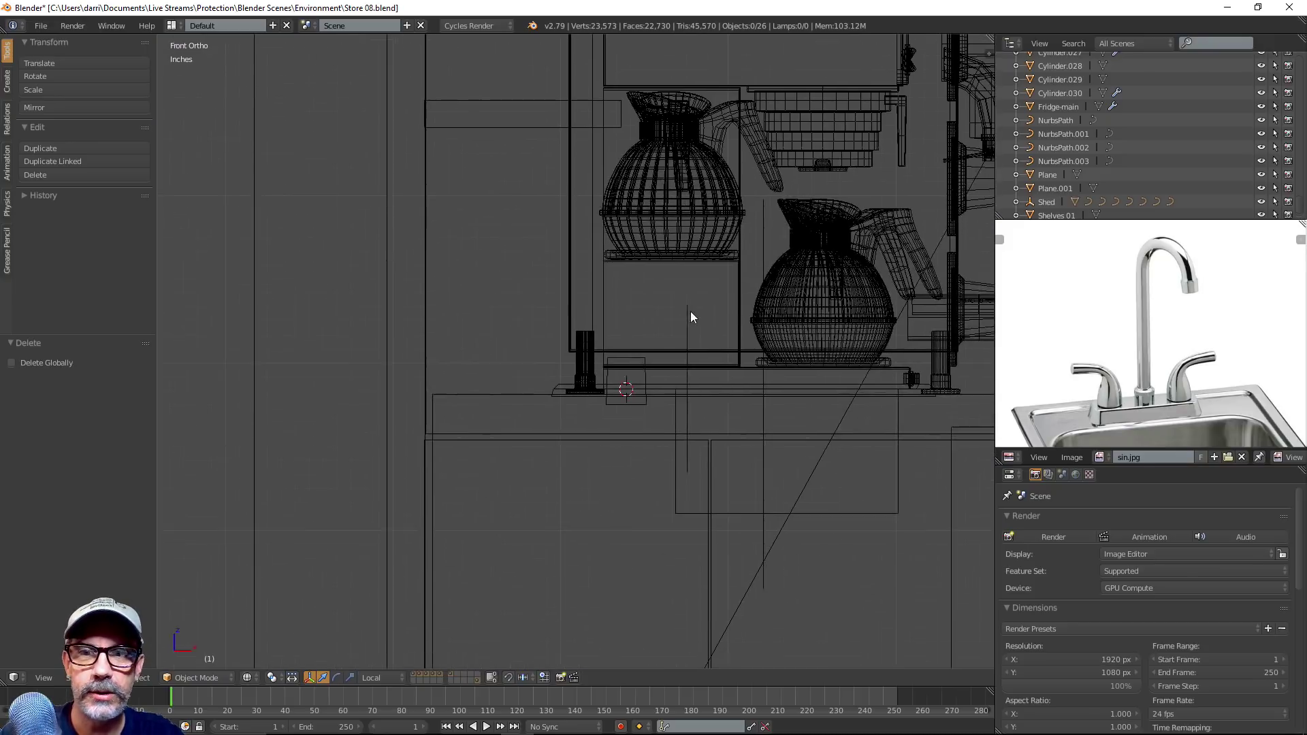
{"action": "scroll", "coordinate": [730, 327], "scroll_direction": "down", "scroll_amount": 3}
{"action": "middle_click_drag", "start_coordinate": [718, 328], "coordinate": [579, 304], "text": "shift"}
{"action": "scroll", "coordinate": [578, 304], "scroll_direction": "down", "scroll_amount": 2}
{"action": "middle_click_drag", "start_coordinate": [583, 356], "coordinate": [685, 329], "text": "shift"}
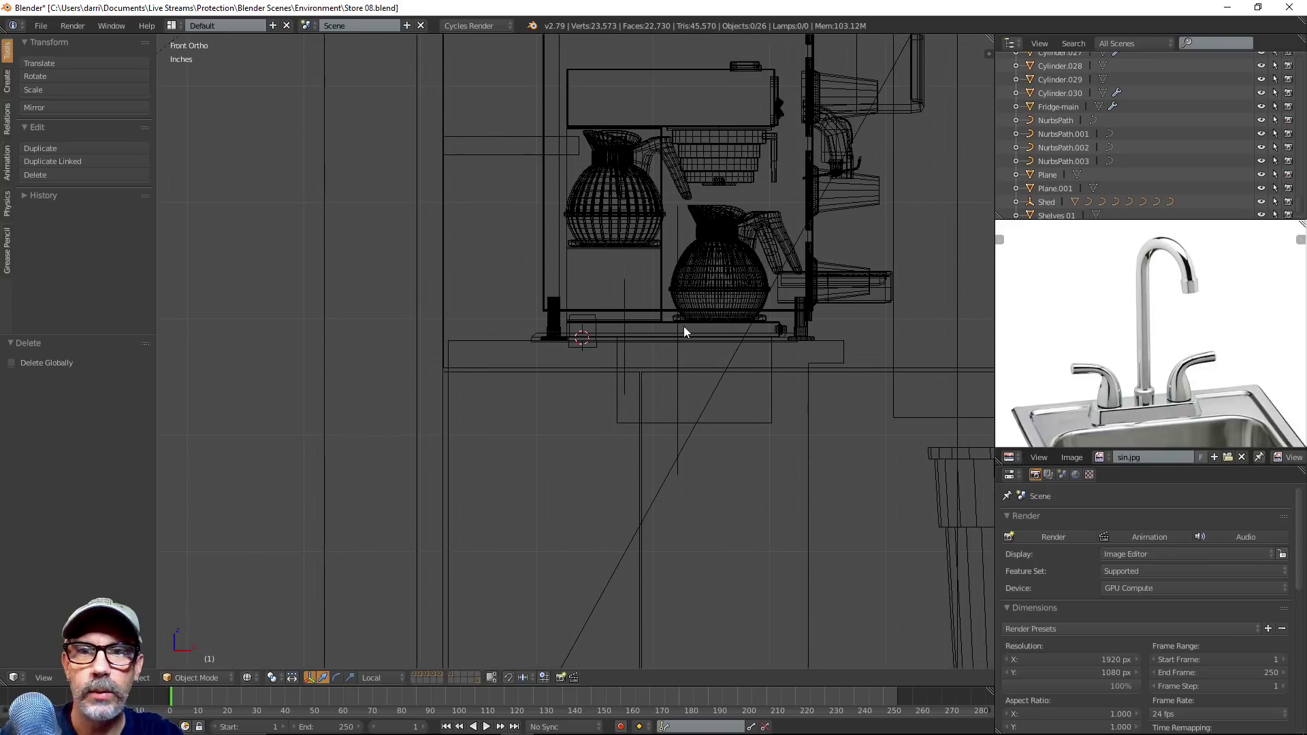
{"action": "scroll", "coordinate": [694, 268], "scroll_direction": "up", "scroll_amount": 4}
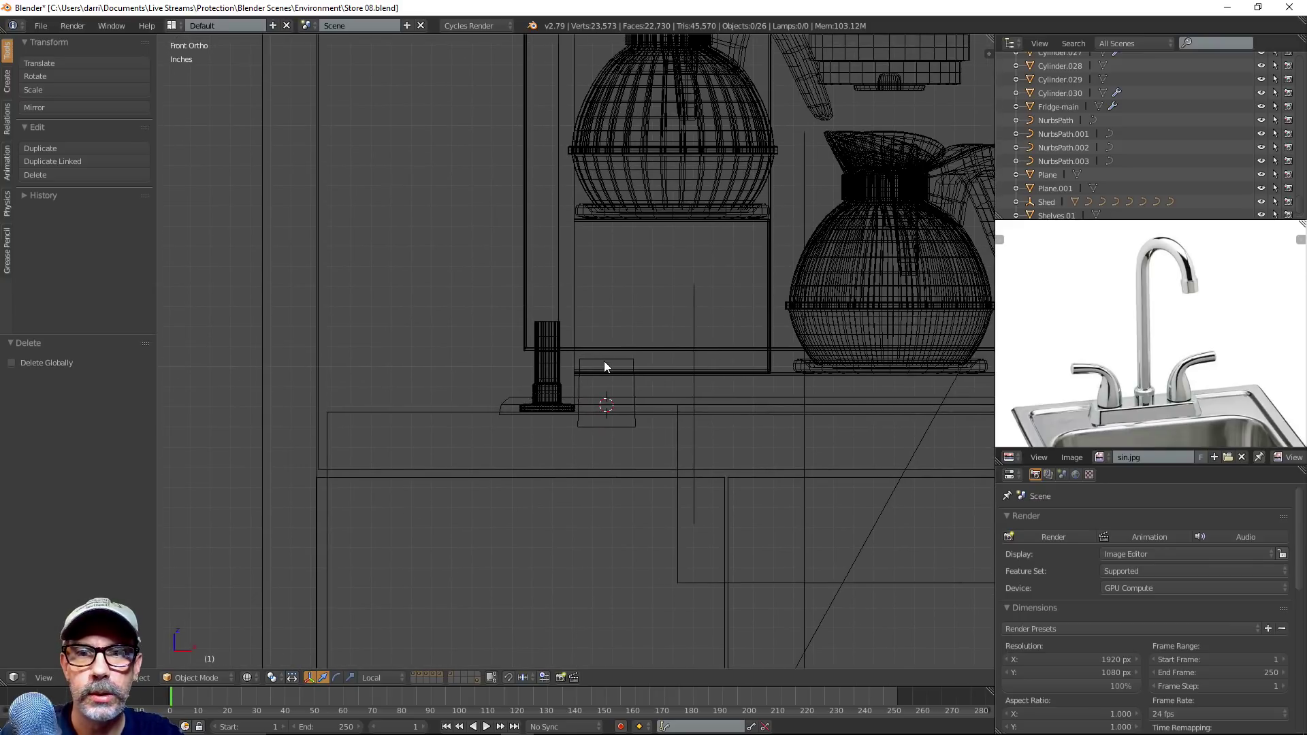
{"action": "scroll", "coordinate": [614, 407], "scroll_direction": "down", "scroll_amount": 3}
{"action": "middle_click_drag", "start_coordinate": [648, 354], "coordinate": [624, 463], "text": "shift"}
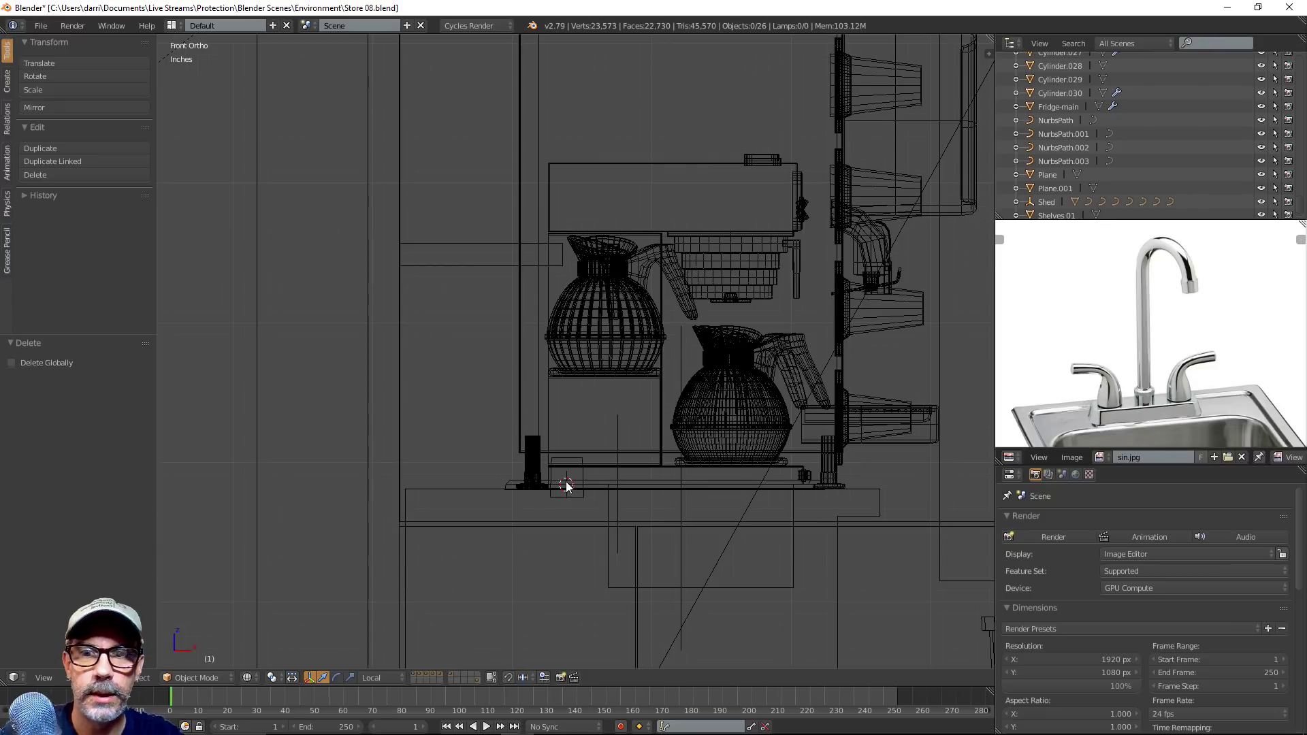
Add a Path curve at the 3D cursor on the faucet base block and rotate it 90° to stand vertically
{"action": "key", "text": "shift+a"}
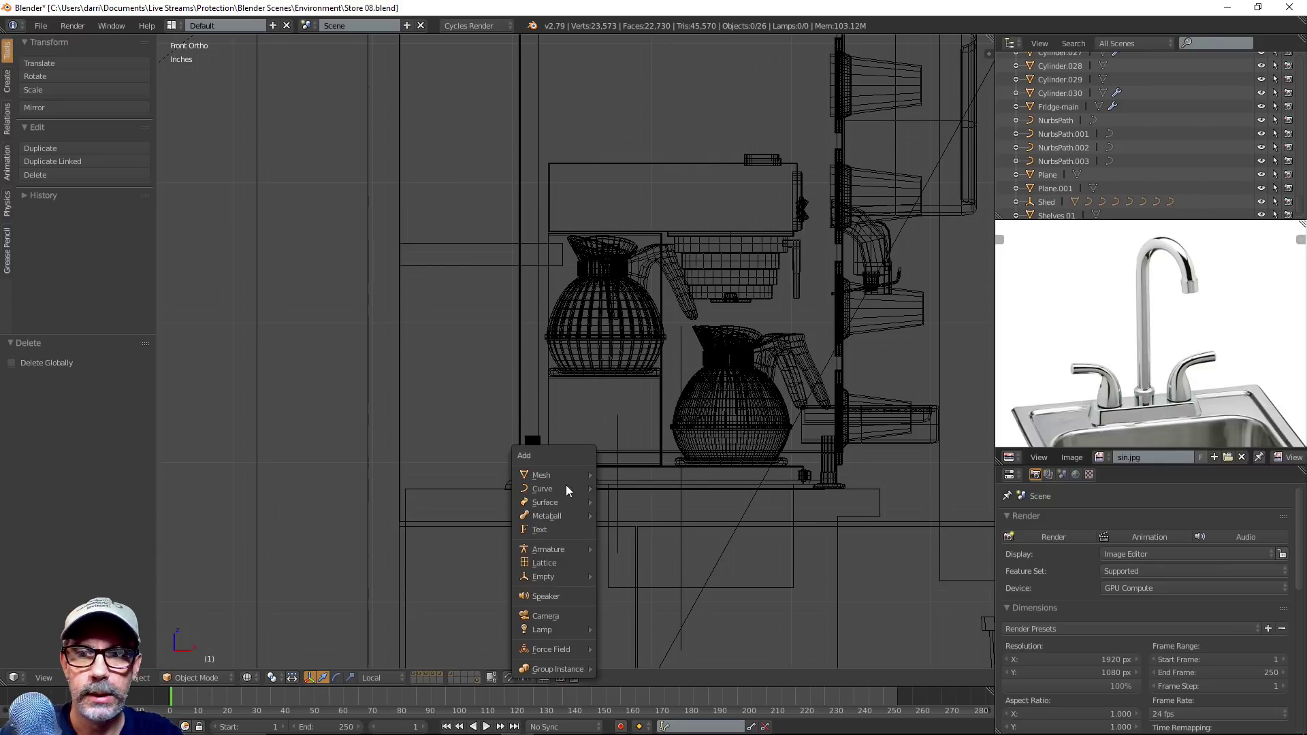
{"action": "mouse_move", "coordinate": [561, 490]}
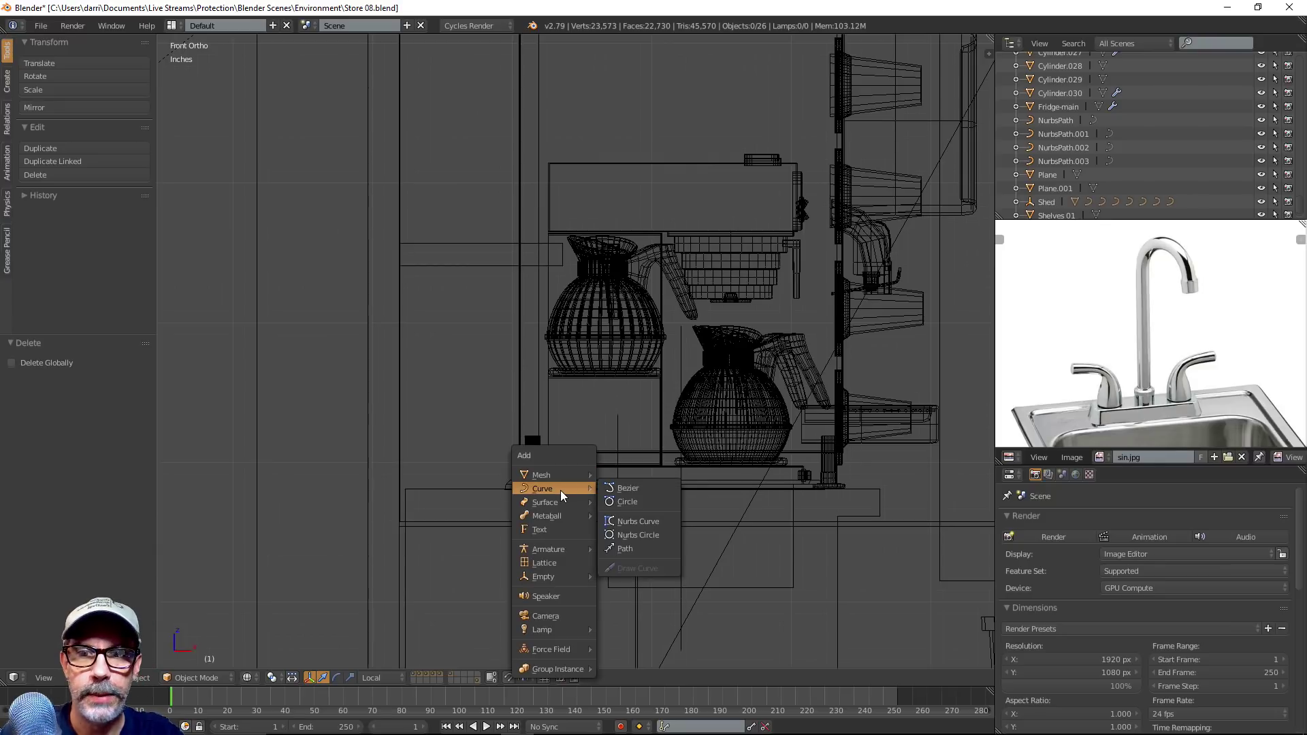
{"action": "left_click", "coordinate": [633, 545]}
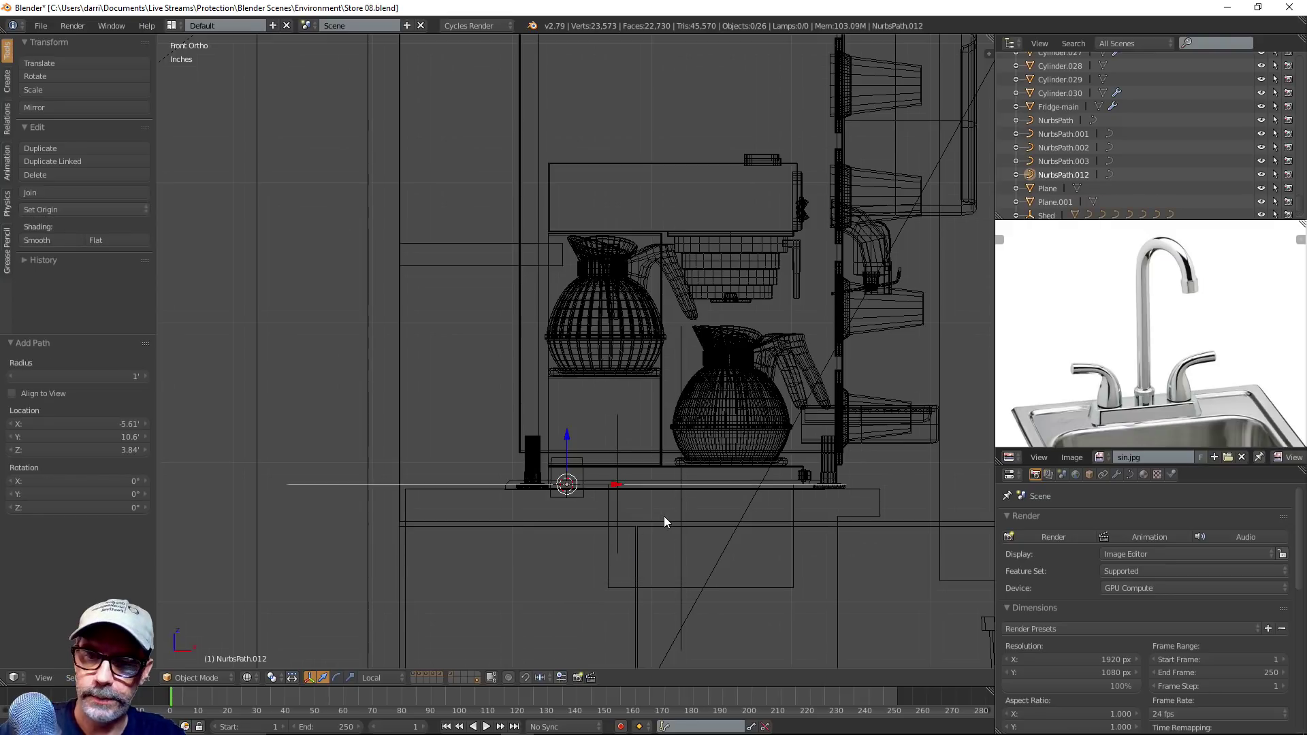
{"action": "key", "text": "r"}
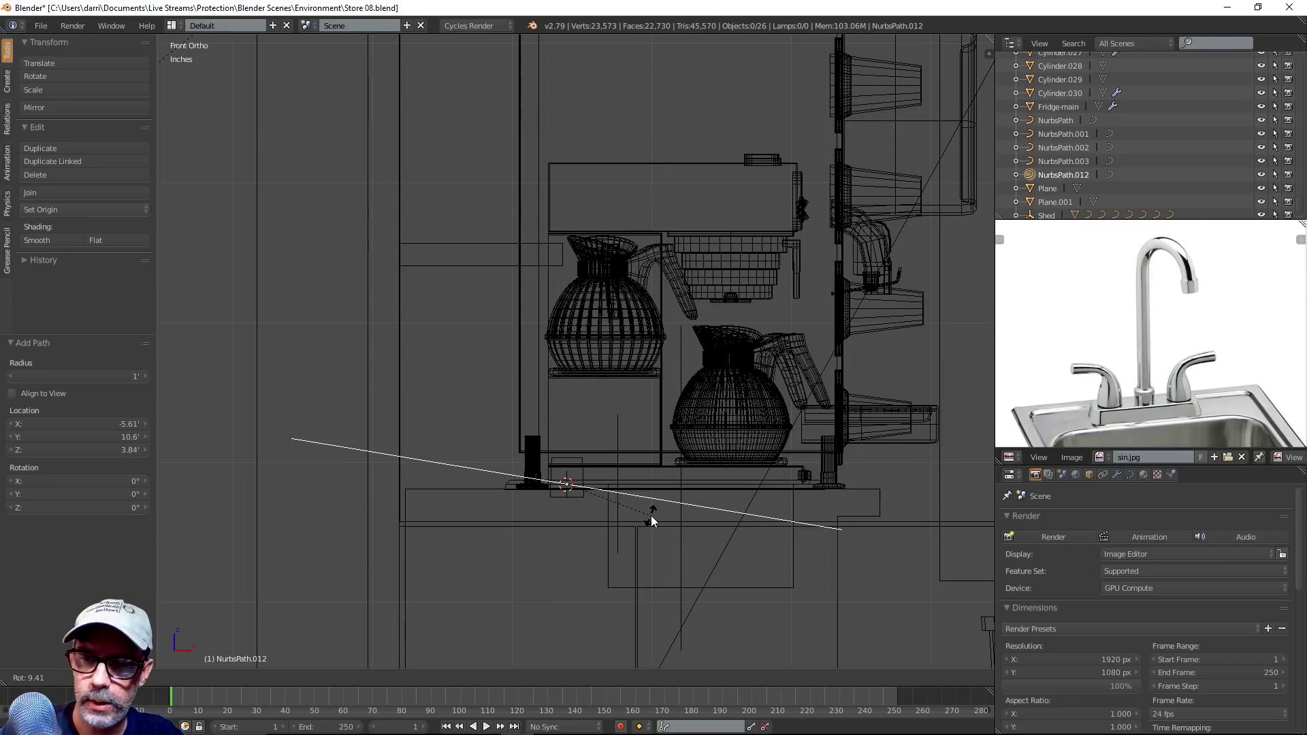
{"action": "key", "text": "Escape"}
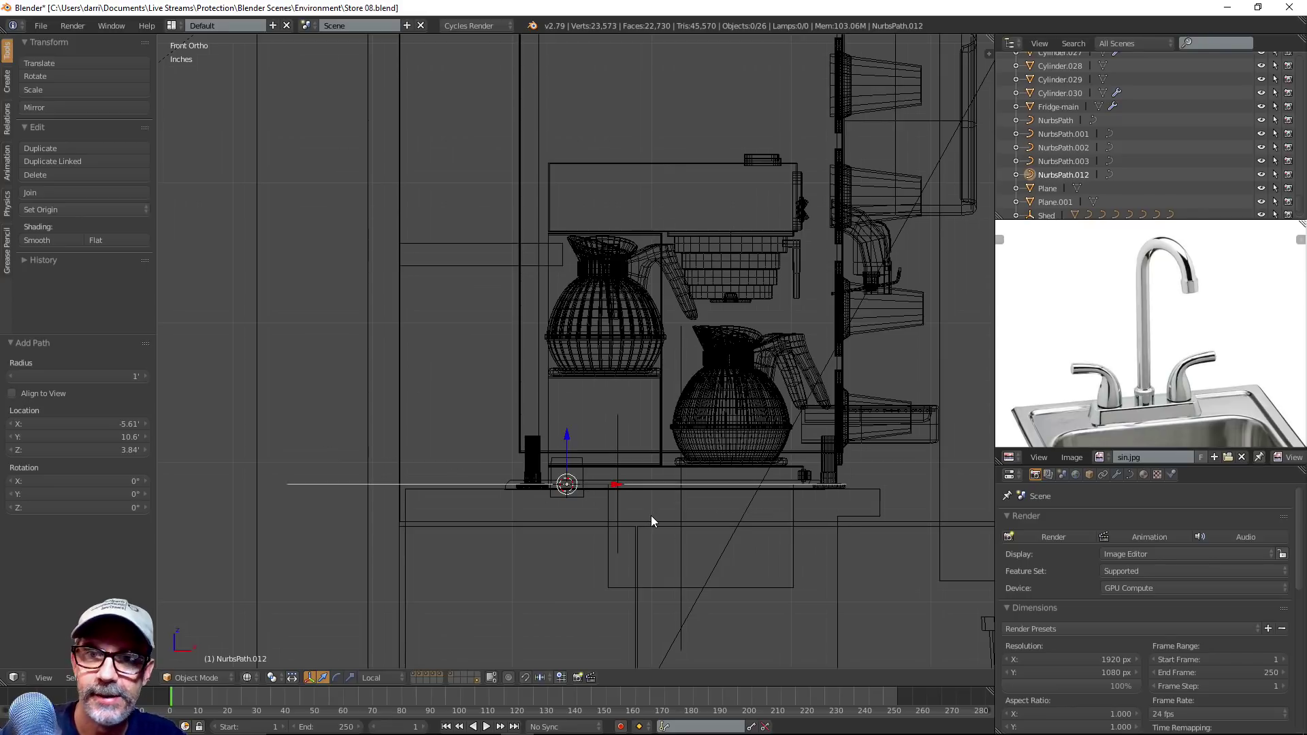
{"action": "type", "text": "r"}
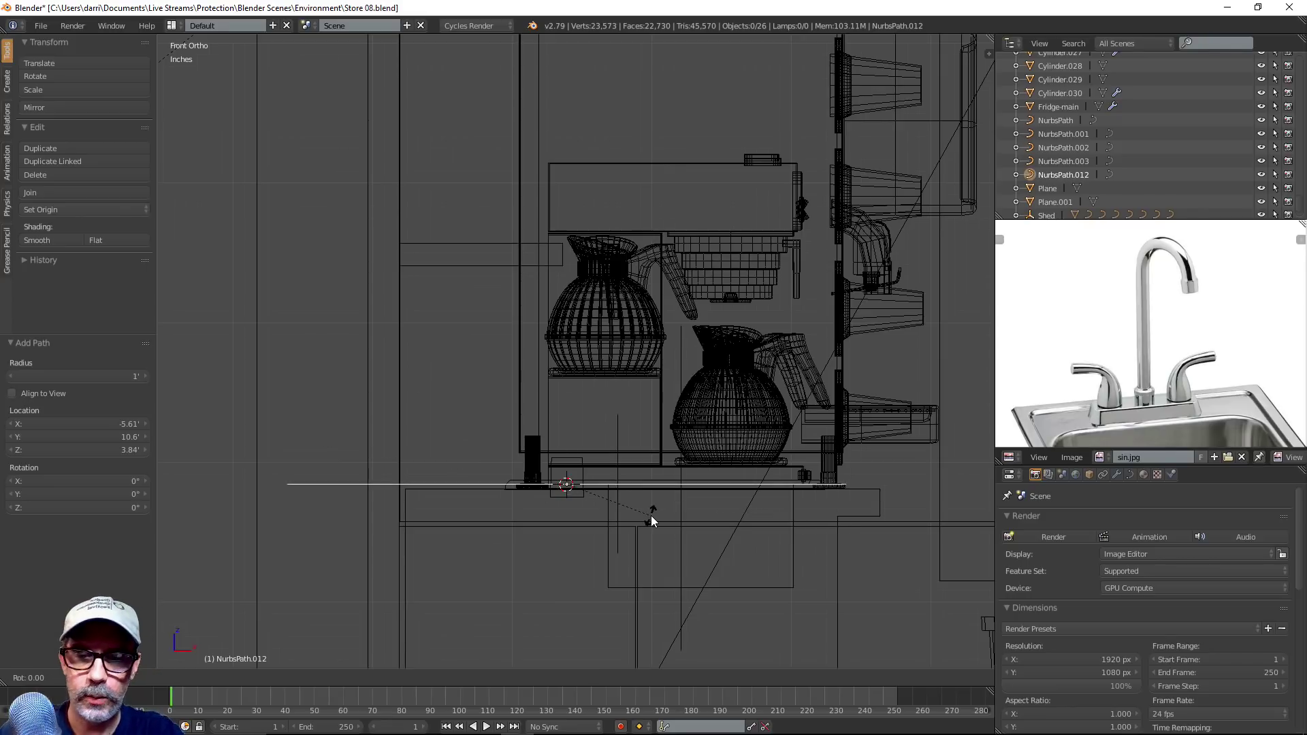
{"action": "type", "text": "90"}
{"action": "key", "text": "Return"}
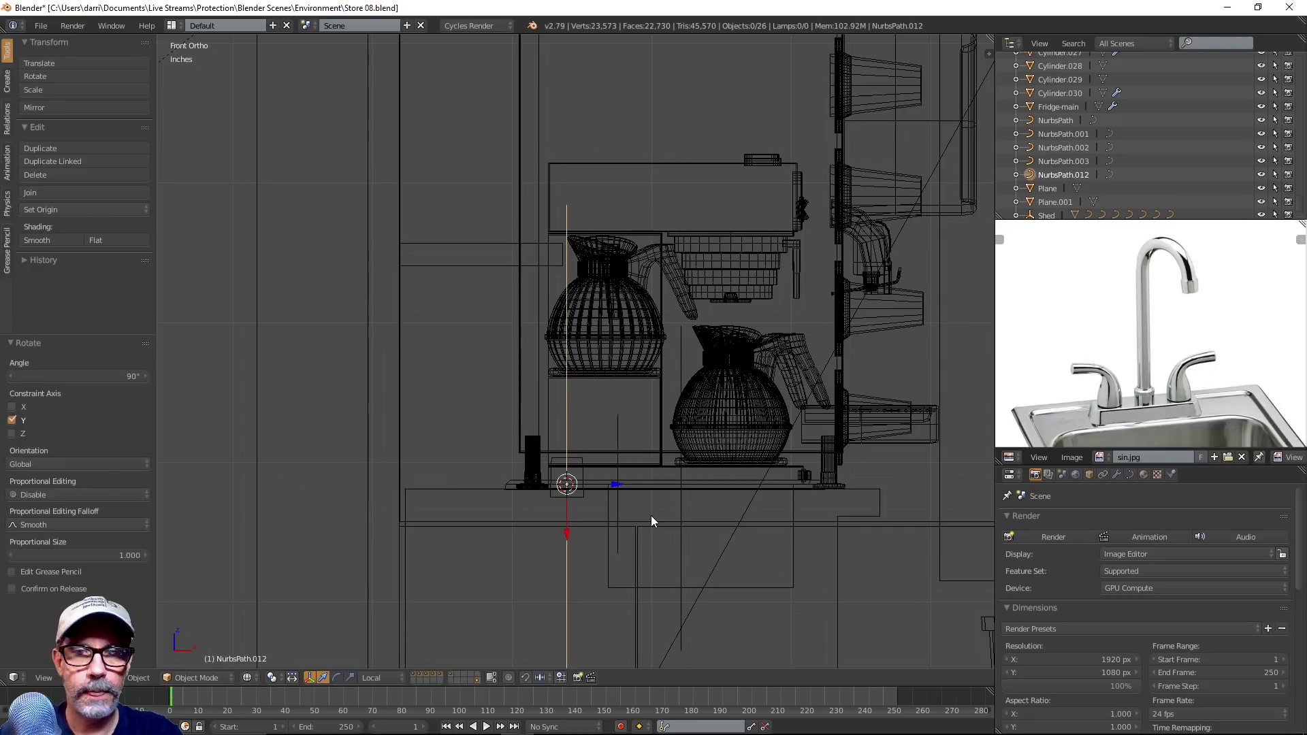
Scale the path to 0.313 and raise it 6.61" along the global Z axis
{"action": "key", "text": "s"}
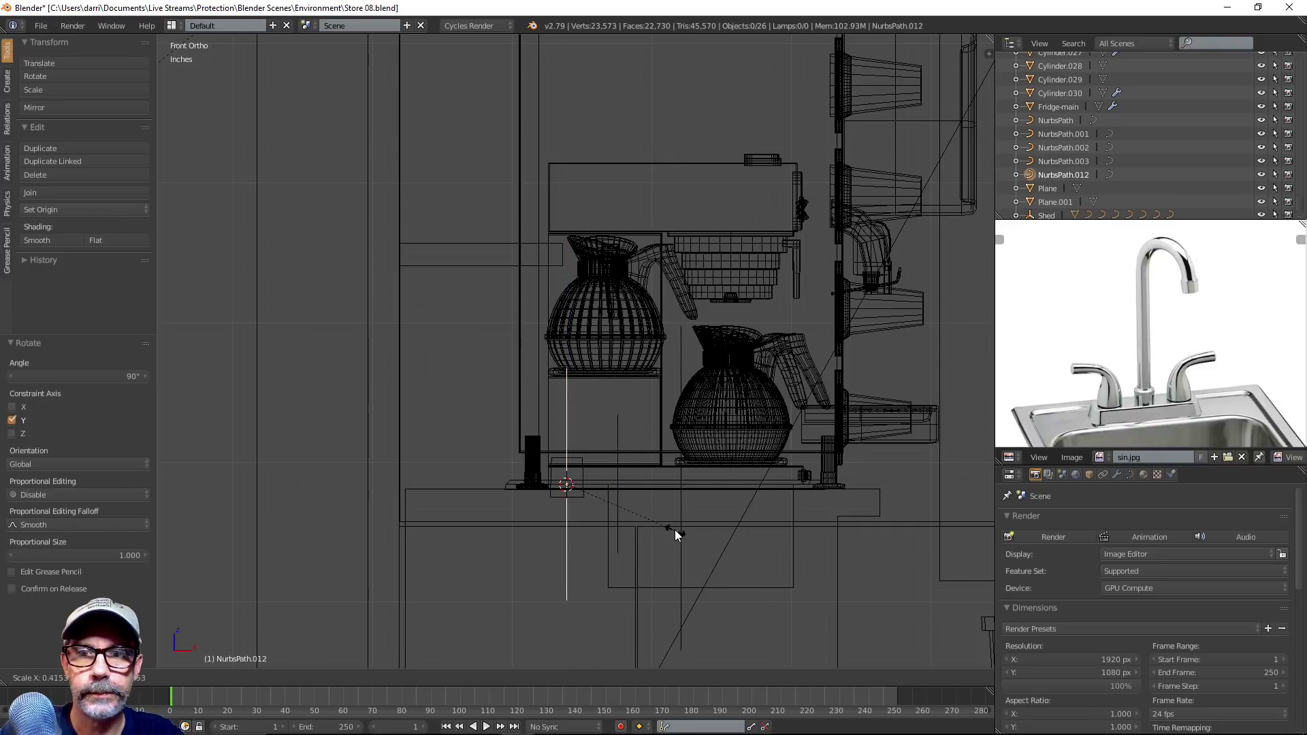
{"action": "left_click", "coordinate": [651, 521]}
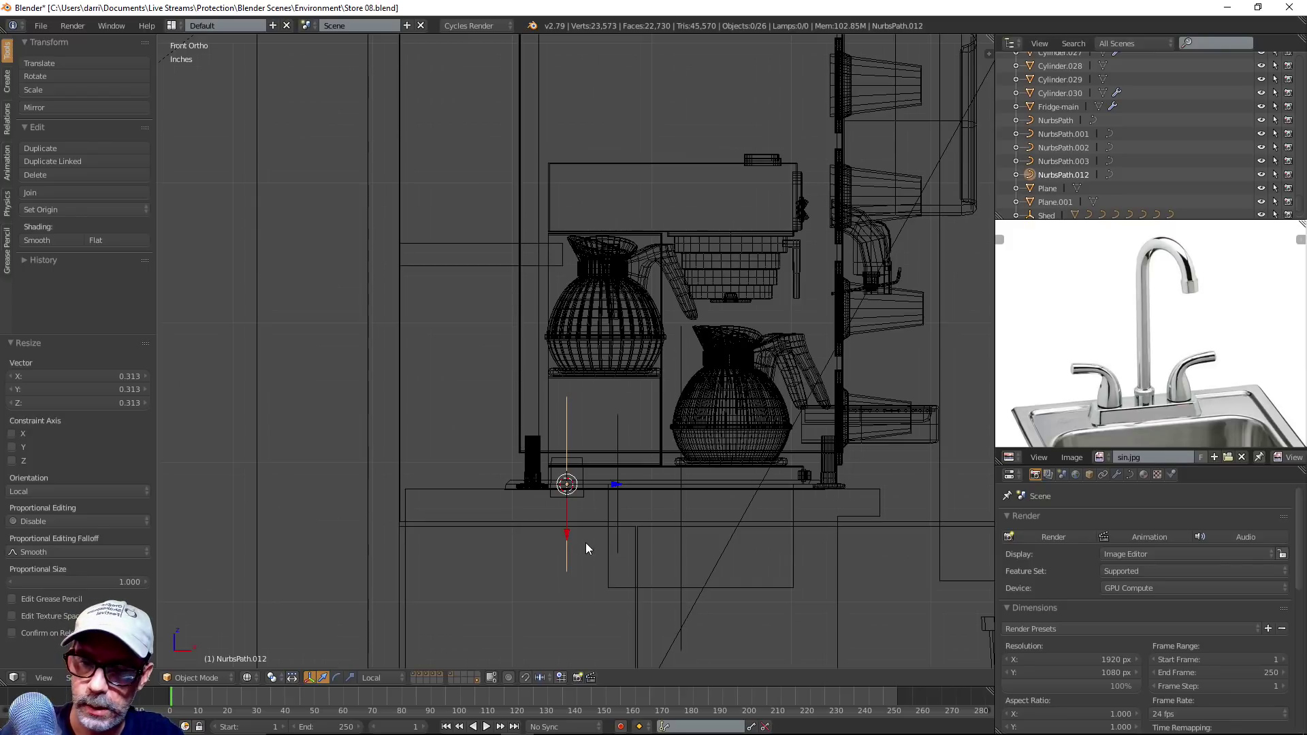
{"action": "key", "text": "alt+space"}
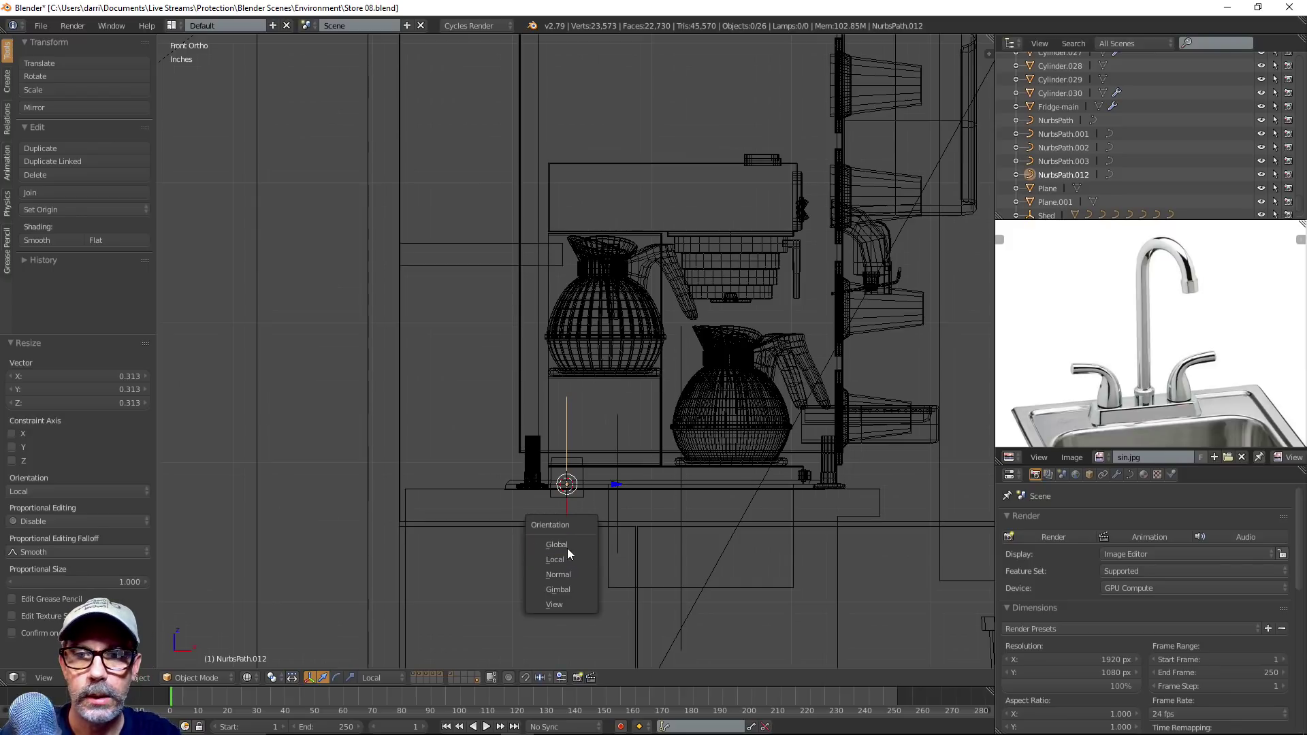
{"action": "left_click", "coordinate": [567, 553]}
{"action": "key", "text": "g"}
{"action": "key", "text": "z"}
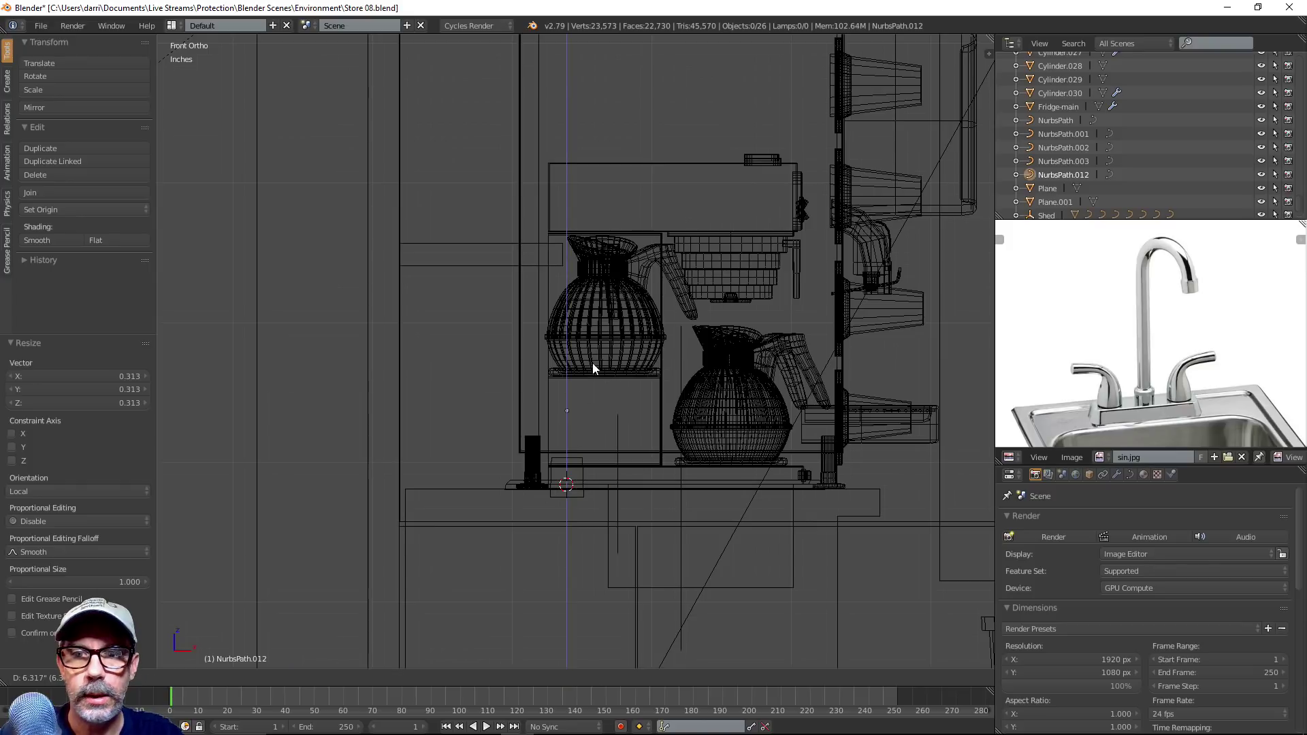
{"action": "left_click", "coordinate": [594, 359]}
Turn on the Screencast Keys display for the viewport
{"action": "scroll", "coordinate": [851, 413], "scroll_direction": "down", "scroll_amount": 2}
{"action": "key", "text": "n"}
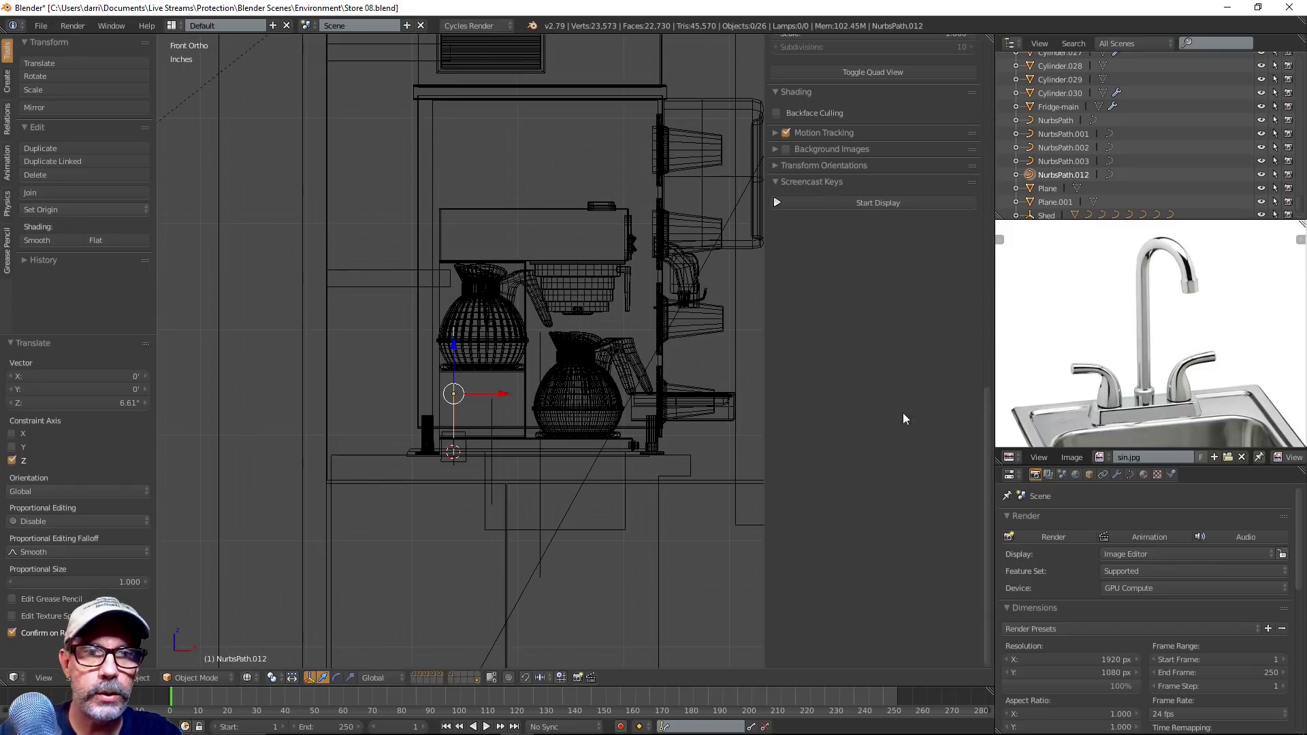
{"action": "left_click", "coordinate": [872, 202]}
{"action": "key", "text": "n"}
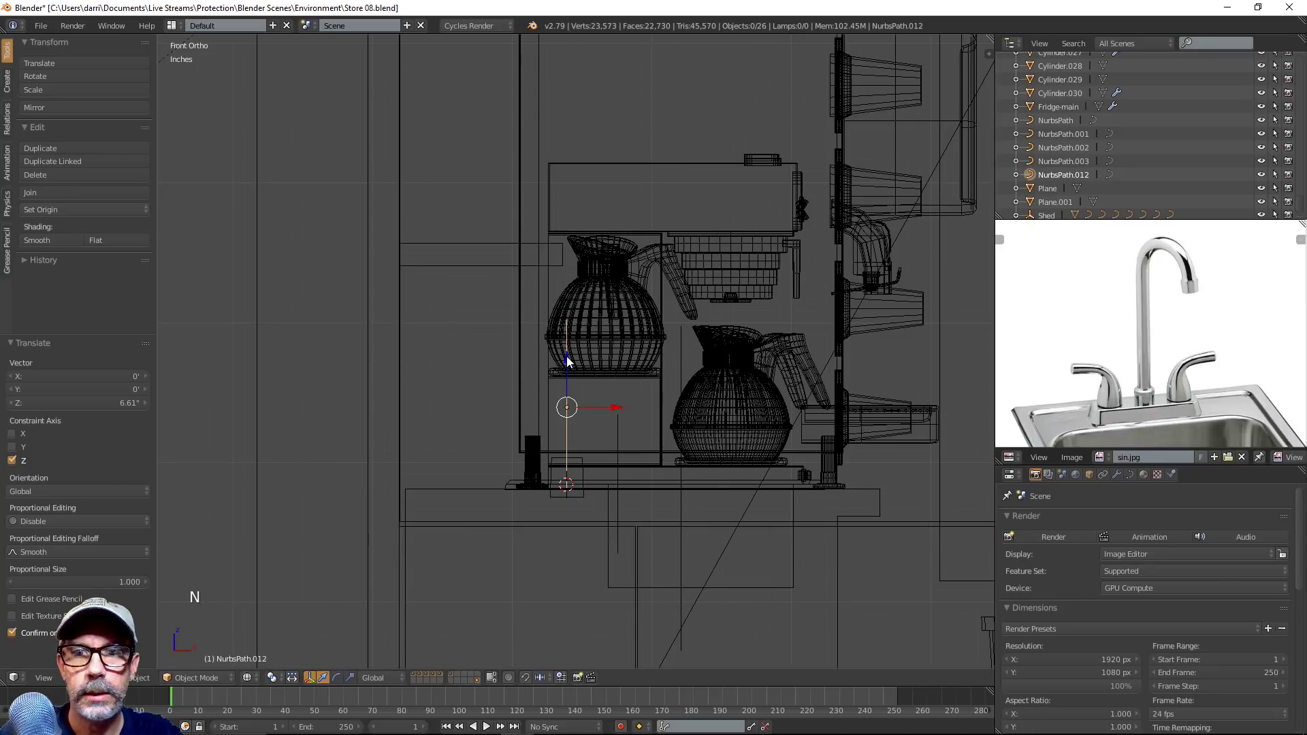
Raise the path another 1.29" along Z, then lift it slightly more above the base block in solid perspective view
{"action": "left_click_drag", "start_coordinate": [568, 360], "coordinate": [574, 345]}
{"action": "scroll", "coordinate": [644, 447], "scroll_direction": "up", "scroll_amount": 2}
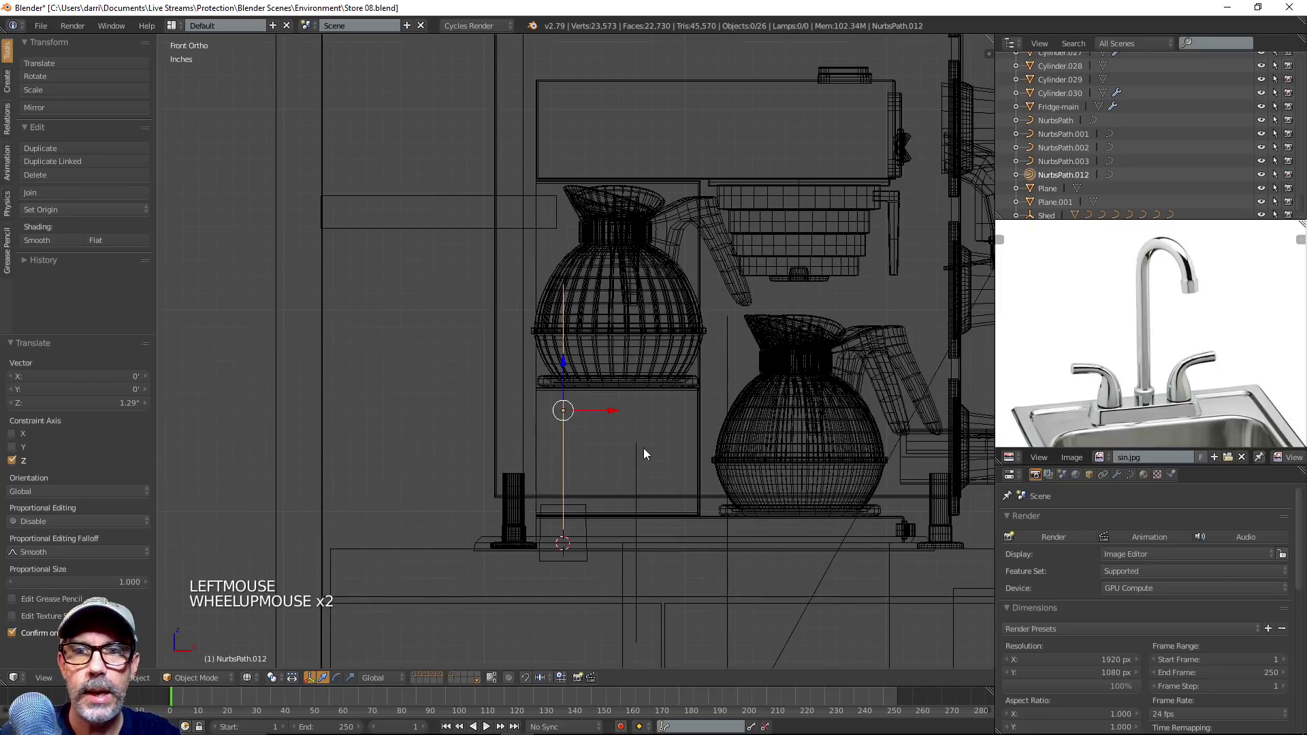
{"action": "key", "text": "z"}
{"action": "mouse_move", "coordinate": [701, 420]}
{"action": "middle_mouse_down"}
{"action": "mouse_move", "coordinate": [628, 420]}
{"action": "mouse_move", "coordinate": [630, 441]}
{"action": "middle_mouse_up"}
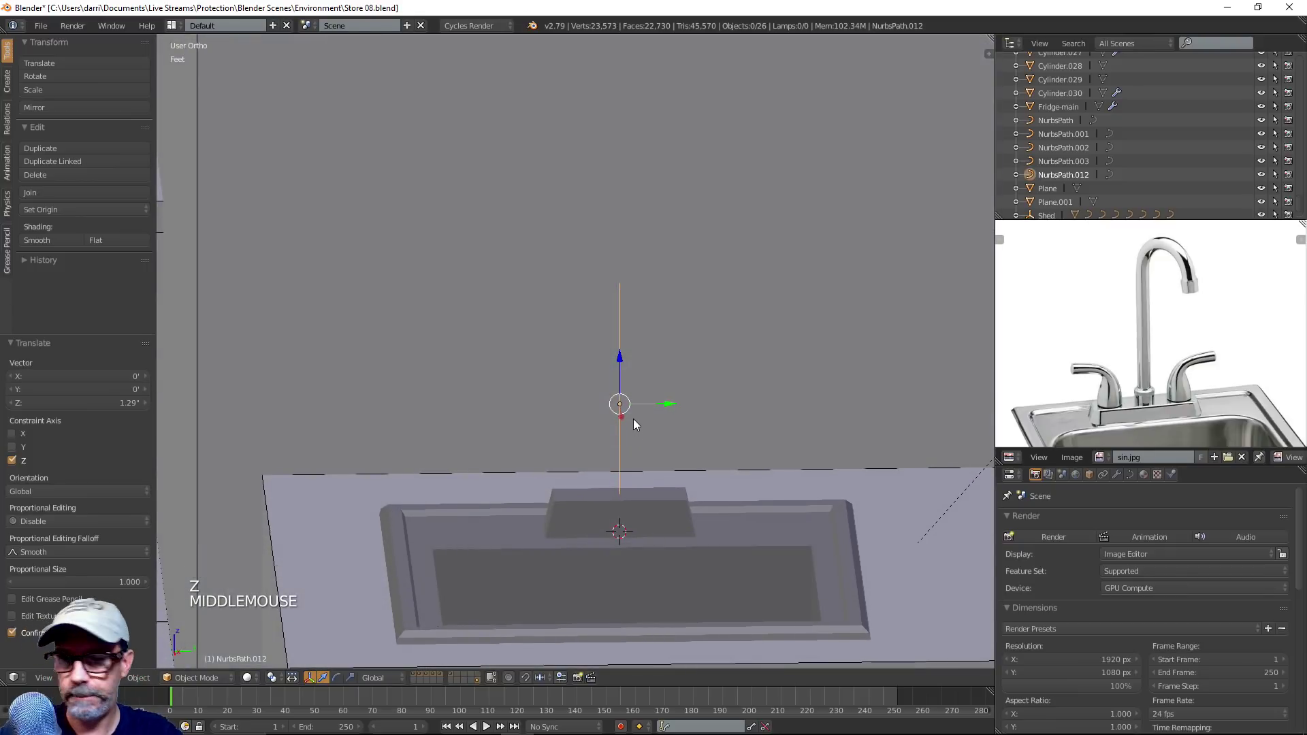
{"action": "key", "text": "KP_5"}
{"action": "scroll", "coordinate": [640, 415], "scroll_direction": "down", "scroll_amount": 3}
{"action": "middle_click_drag", "start_coordinate": [642, 411], "coordinate": [637, 388]}
{"action": "left_click_drag", "start_coordinate": [598, 341], "coordinate": [602, 314]}
{"action": "mouse_move", "coordinate": [669, 377]}
{"action": "middle_mouse_down"}
{"action": "mouse_move", "coordinate": [684, 398]}
{"action": "mouse_move", "coordinate": [663, 396]}
{"action": "middle_mouse_up"}
Lower the path's bottom control point 2.68" along Z into the faucet base block
{"action": "key", "text": "Tab"}
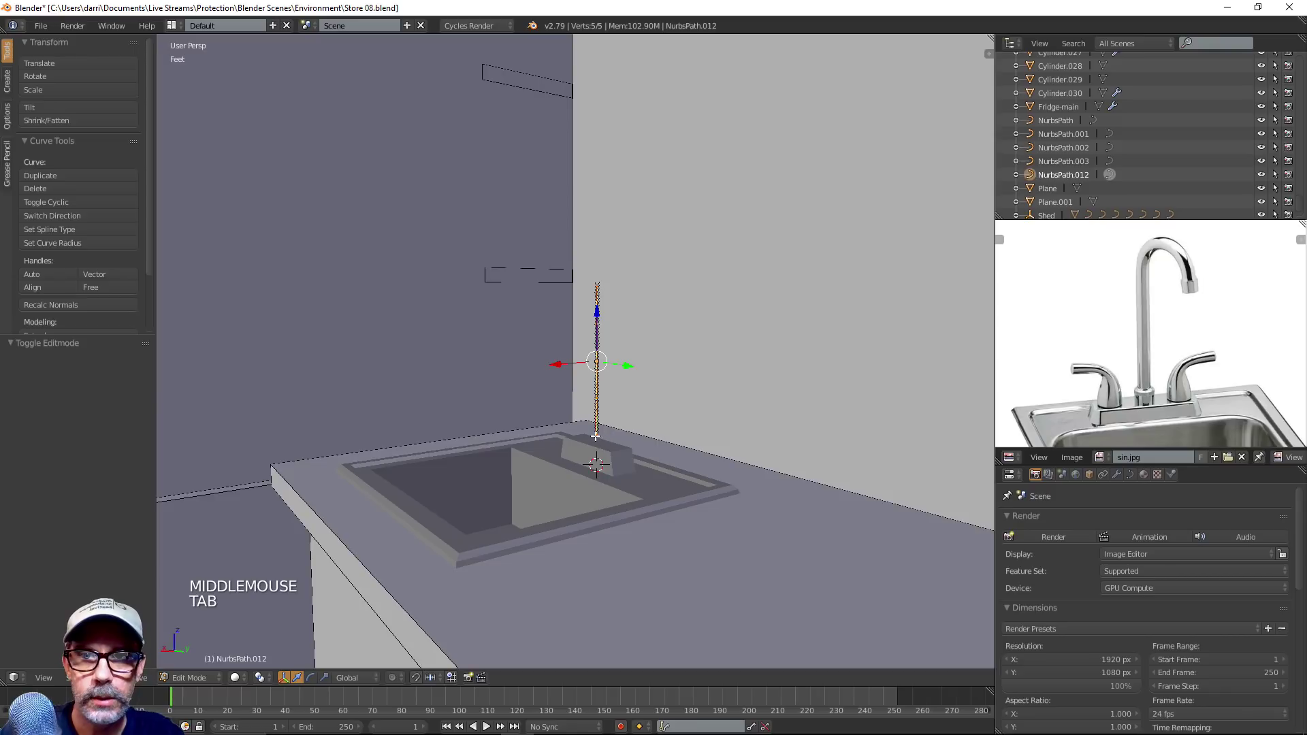
{"action": "right_click", "coordinate": [600, 437]}
{"action": "left_click_drag", "start_coordinate": [596, 386], "coordinate": [605, 415]}
{"action": "middle_click_drag", "start_coordinate": [666, 442], "coordinate": [647, 447]}
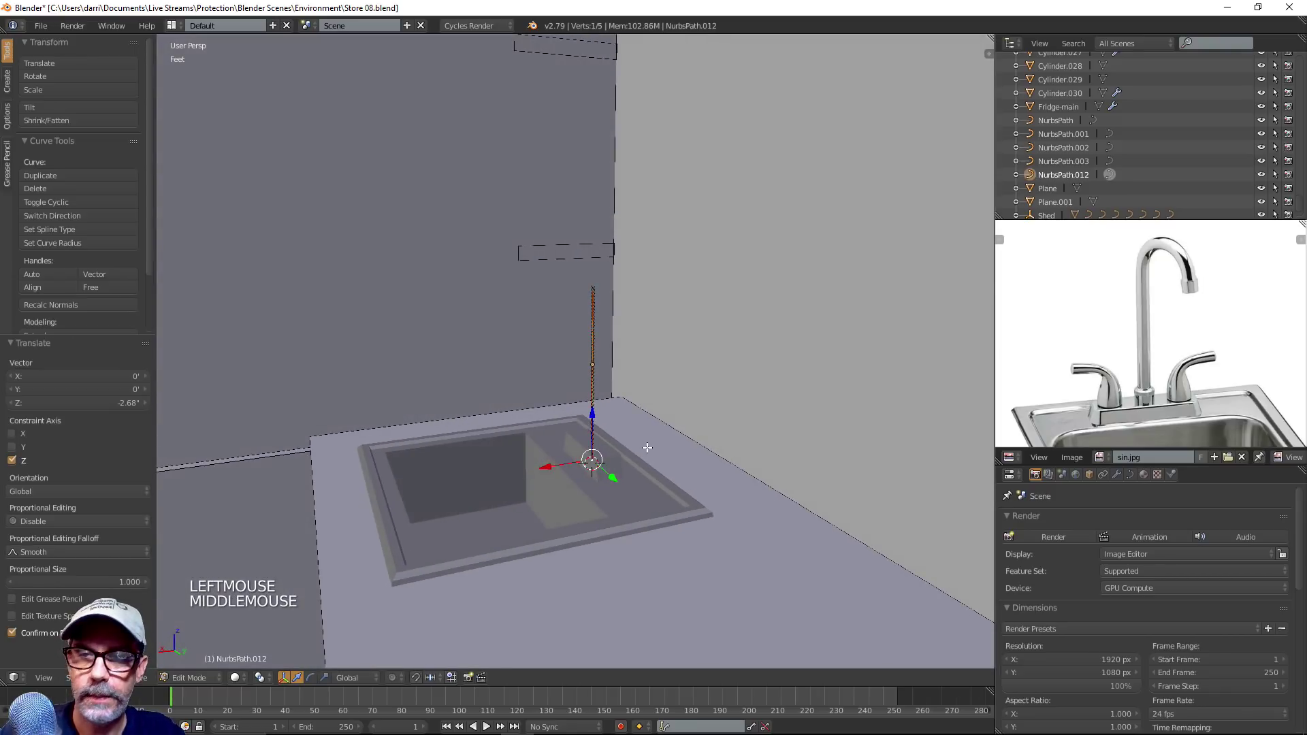
{"action": "key", "text": "Tab"}
{"action": "key", "text": "Tab"}
Extrude a new point from the path's top end, raise it 2.53" and shift it along X toward the basin
{"action": "right_click", "coordinate": [592, 290]}
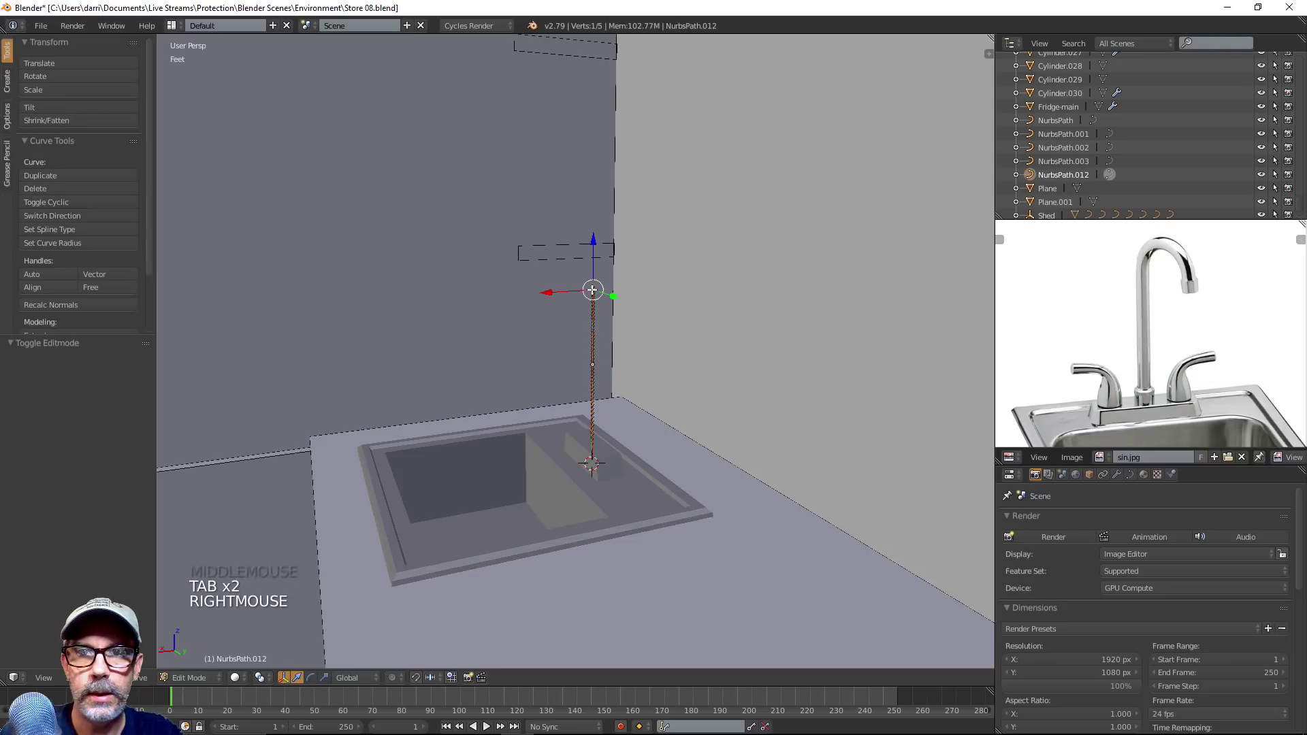
{"action": "scroll", "coordinate": [671, 320], "scroll_direction": "up", "scroll_amount": 1}
{"action": "middle_click_drag", "start_coordinate": [671, 321], "coordinate": [690, 362], "text": "shift"}
{"action": "scroll", "coordinate": [701, 371], "scroll_direction": "up", "scroll_amount": 2}
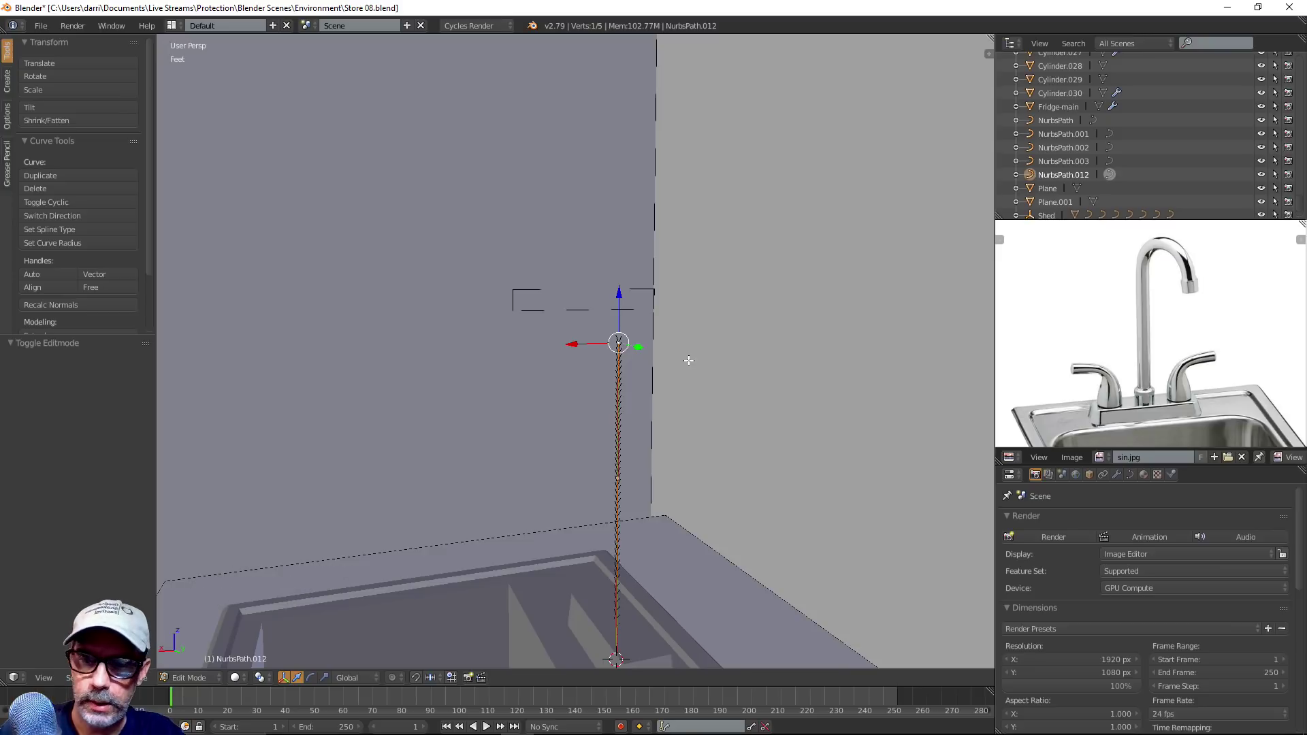
{"action": "key", "text": "e"}
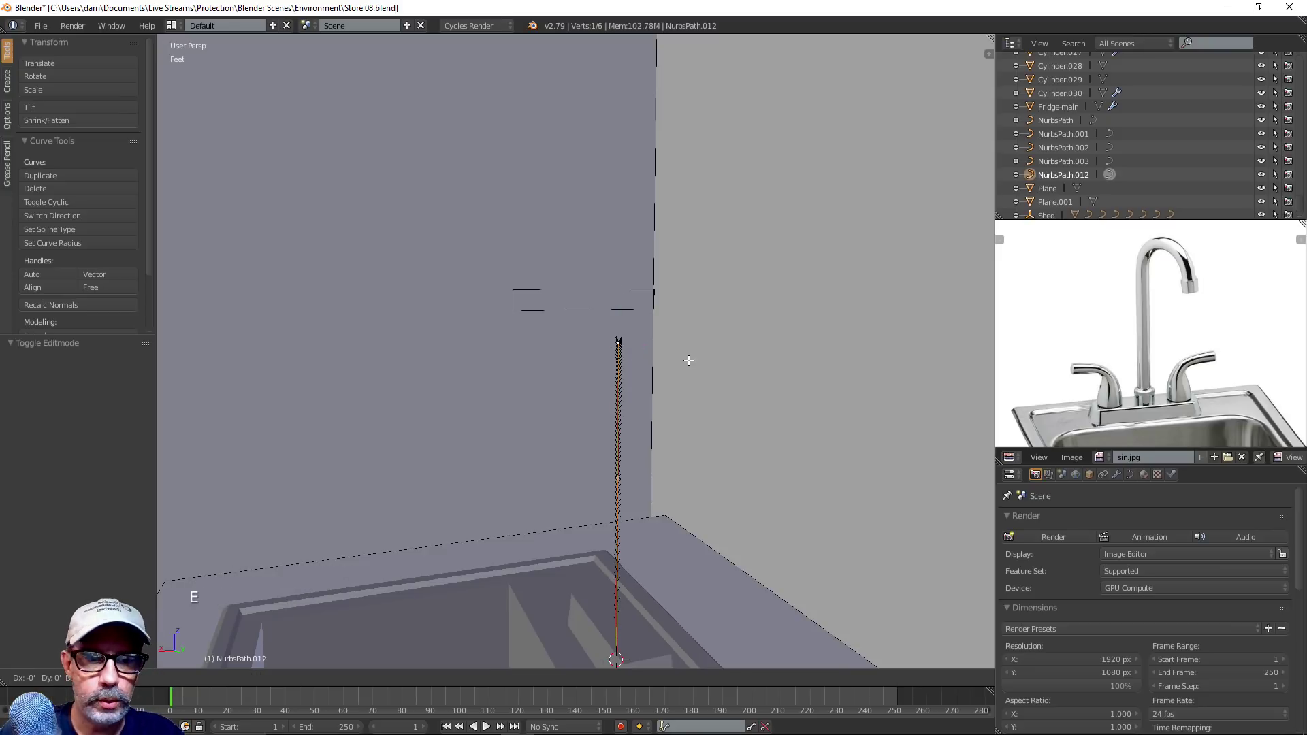
{"action": "right_click", "coordinate": [688, 361]}
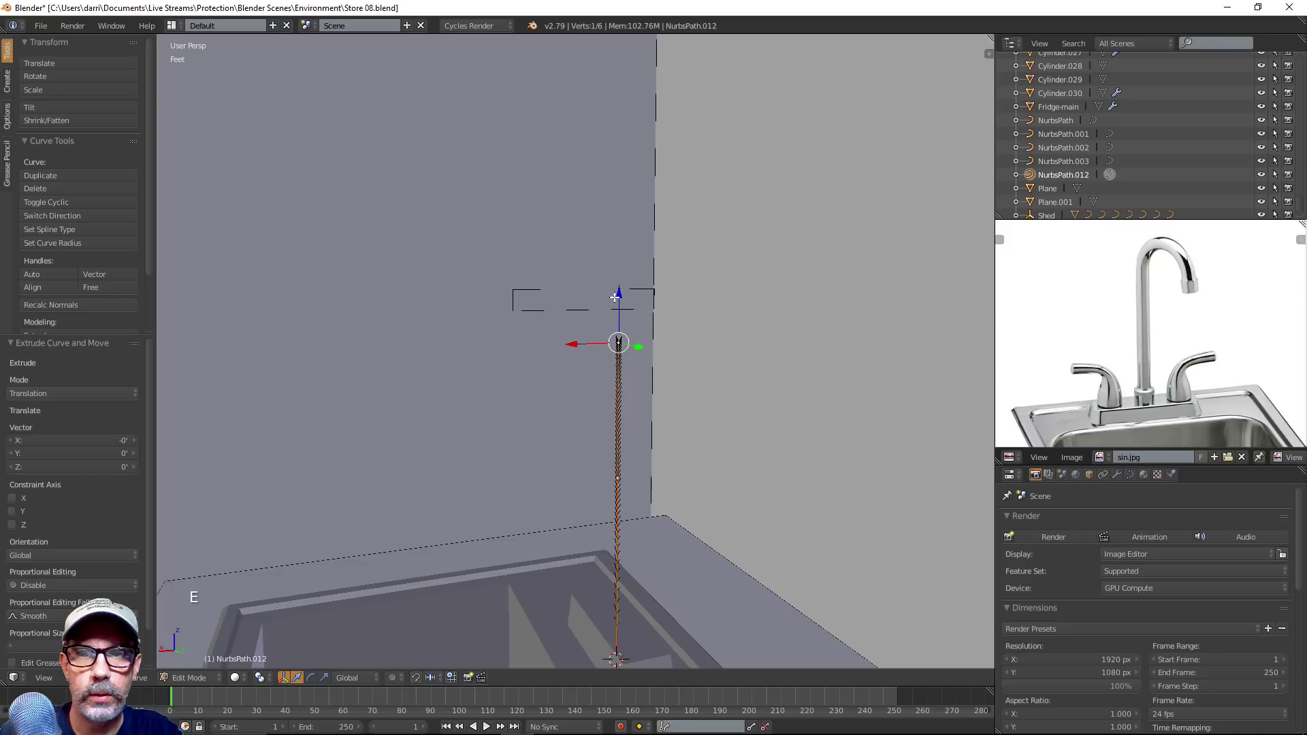
{"action": "left_click_drag", "start_coordinate": [619, 294], "coordinate": [621, 246]}
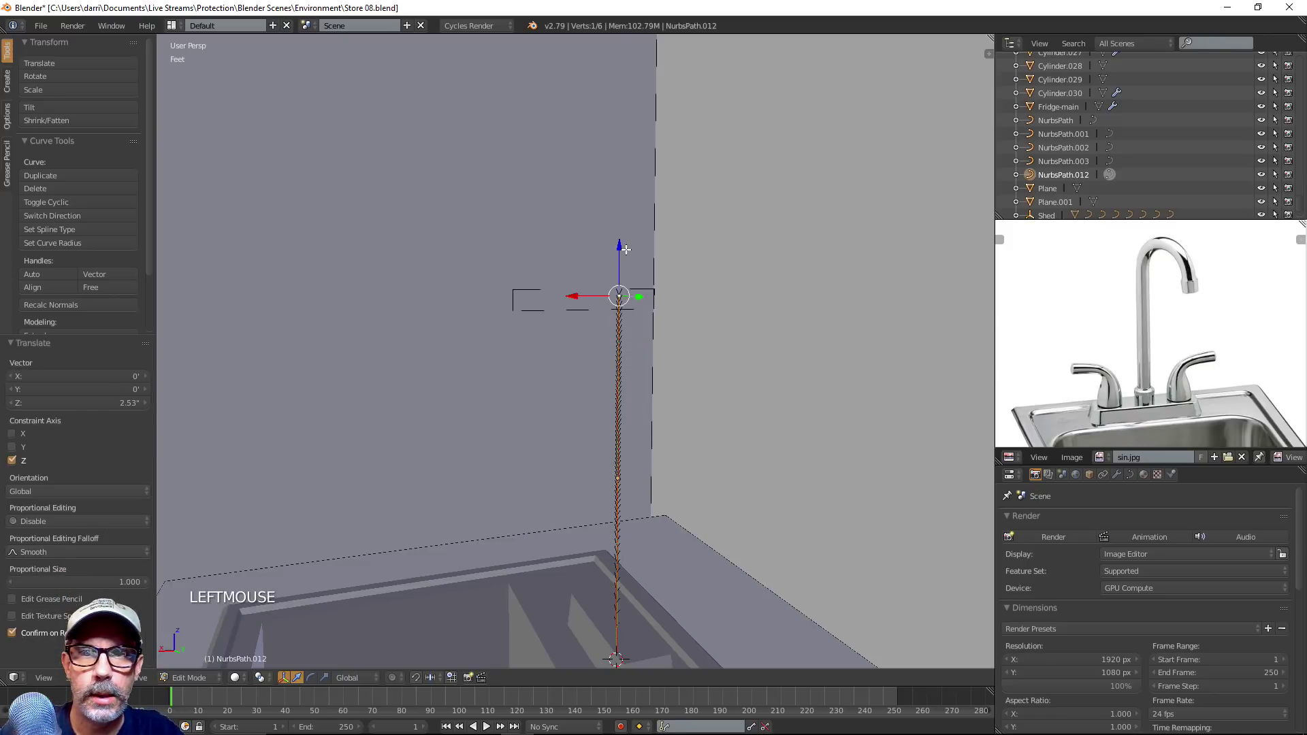
{"action": "left_click_drag", "start_coordinate": [582, 292], "coordinate": [515, 308]}
Extrude another end point, move it farther out over the basin along X and lower it 3.79"
{"action": "key", "text": "e"}
{"action": "key", "text": "e"}
{"action": "key", "text": "e"}
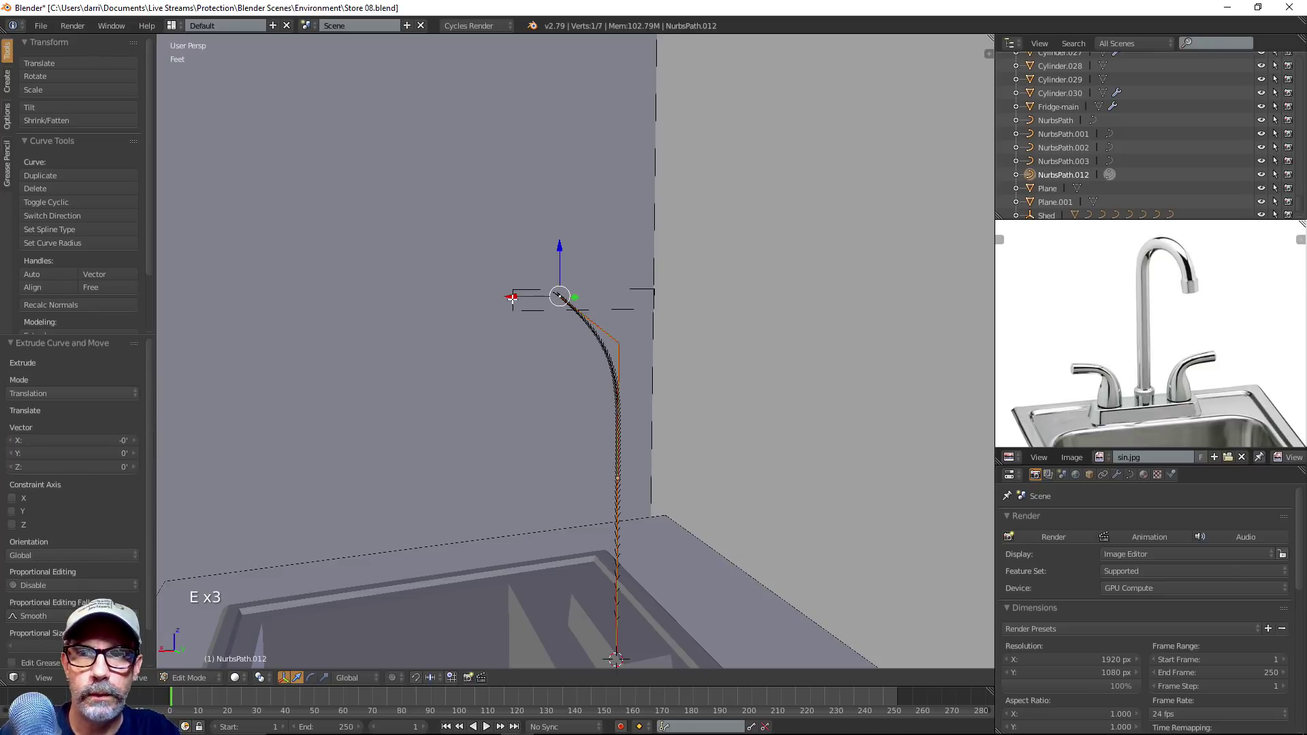
{"action": "left_click_drag", "start_coordinate": [512, 298], "coordinate": [452, 305]}
{"action": "left_click_drag", "start_coordinate": [498, 247], "coordinate": [495, 321]}
Widen the hook in front orthographic wireframe view, moving the end point 1.5" and the peak point 987 thou along X
{"action": "middle_click_drag", "start_coordinate": [495, 322], "coordinate": [776, 382]}
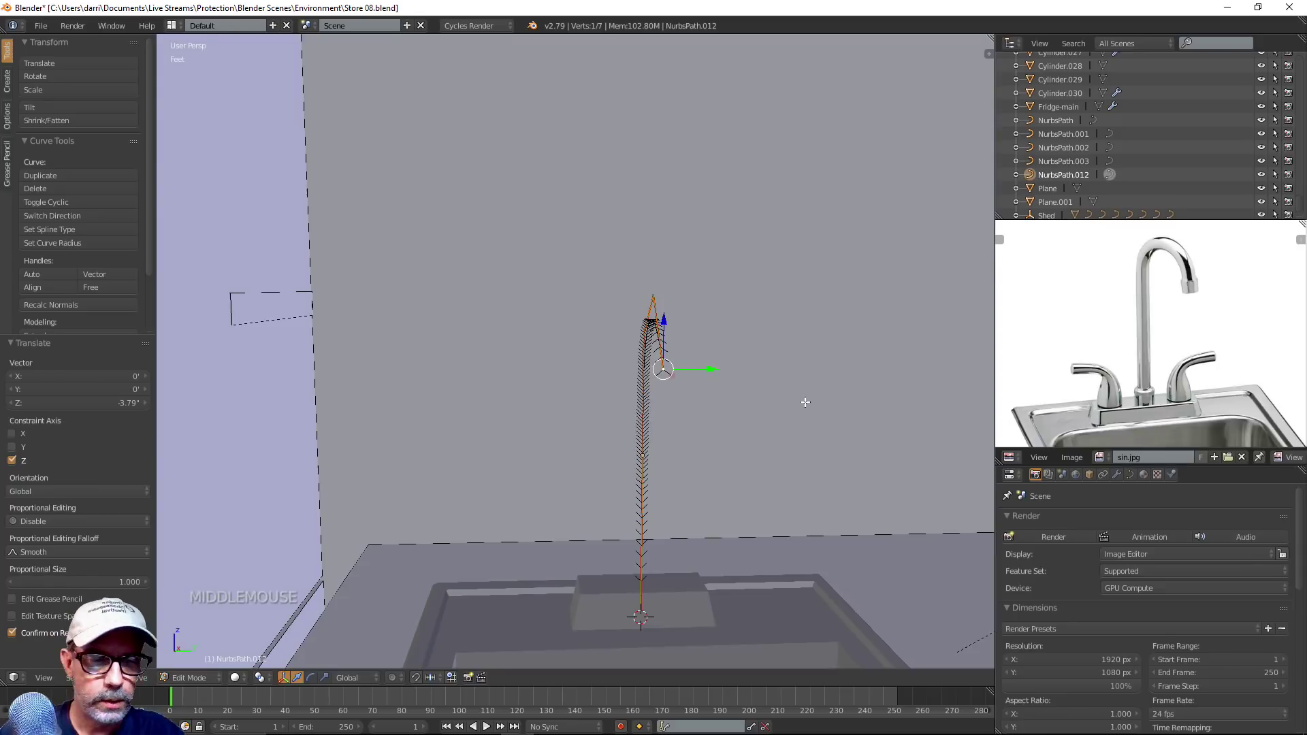
{"action": "key", "text": "KP_3"}
{"action": "key", "text": "KP_1"}
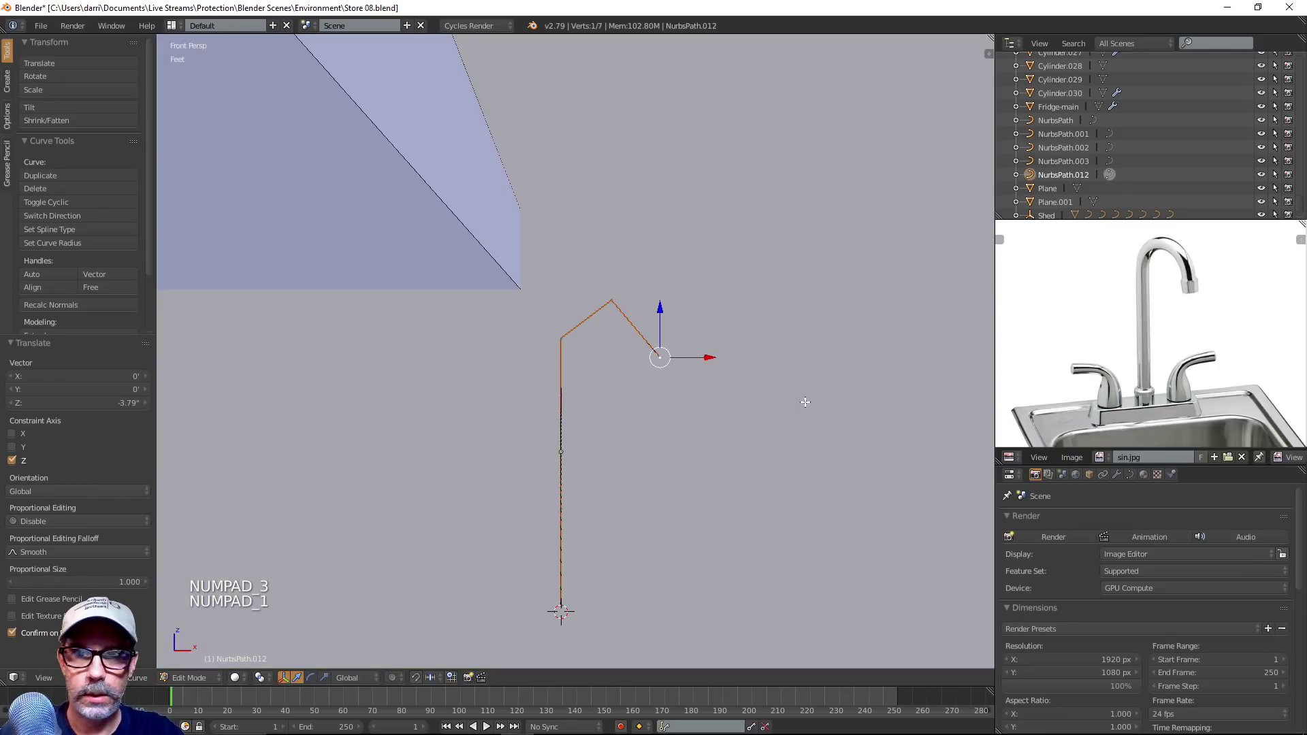
{"action": "key", "text": "KP_5"}
{"action": "key", "text": "z"}
{"action": "scroll", "coordinate": [793, 415], "scroll_direction": "up", "scroll_amount": 3}
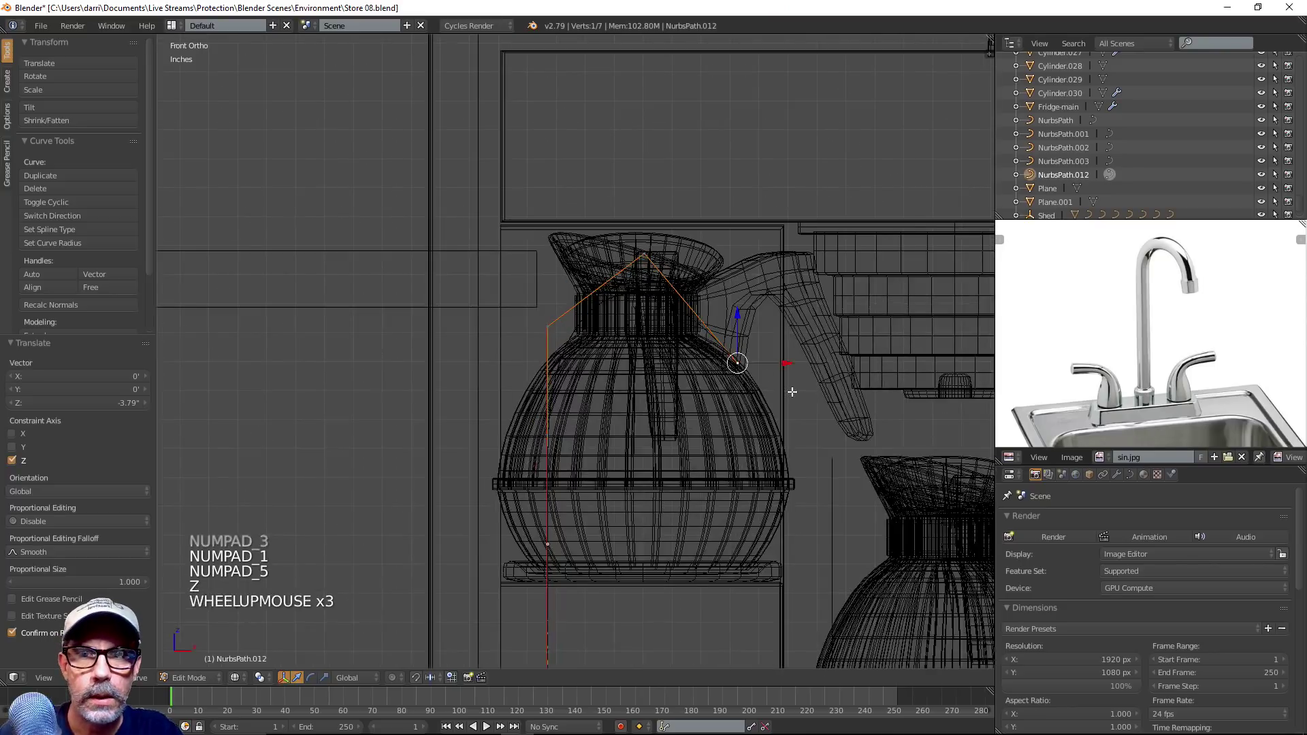
{"action": "middle_click_drag", "start_coordinate": [791, 392], "coordinate": [704, 368], "text": "shift"}
{"action": "left_click_drag", "start_coordinate": [709, 341], "coordinate": [752, 341]}
{"action": "right_click", "coordinate": [572, 230]}
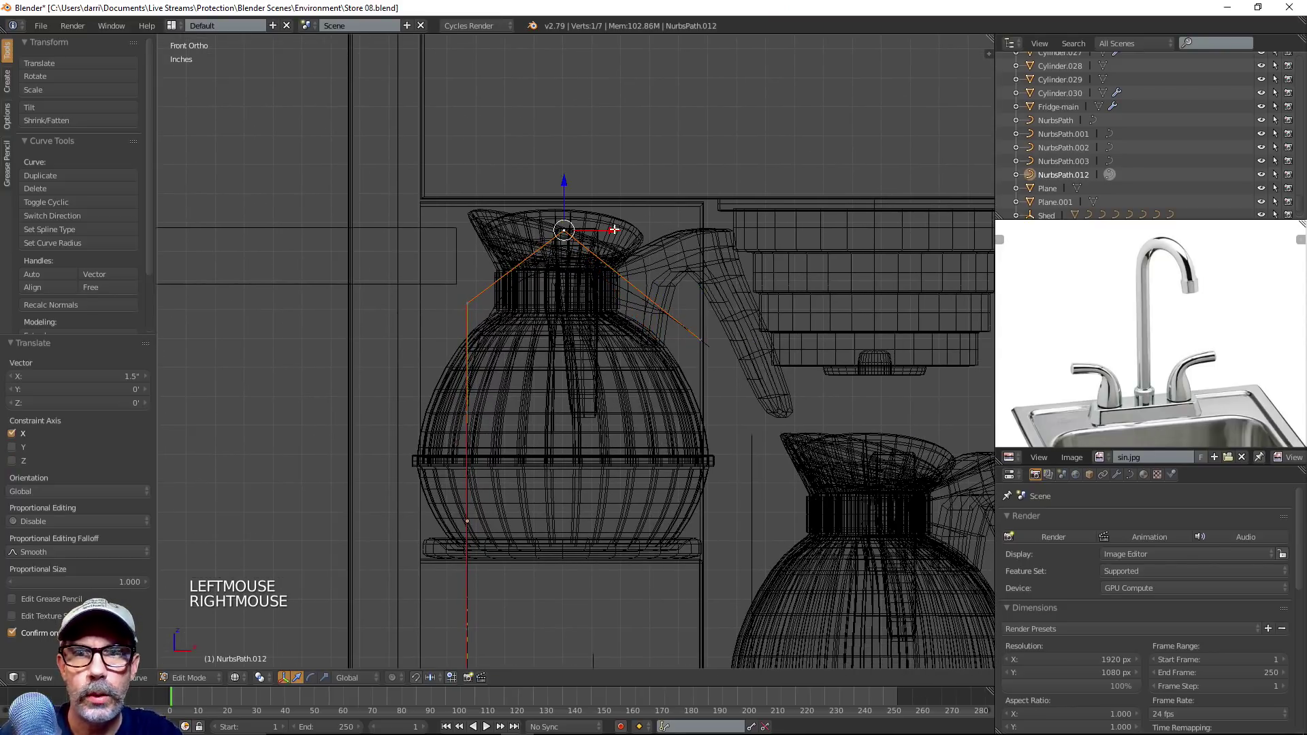
{"action": "left_click_drag", "start_coordinate": [614, 229], "coordinate": [643, 229]}
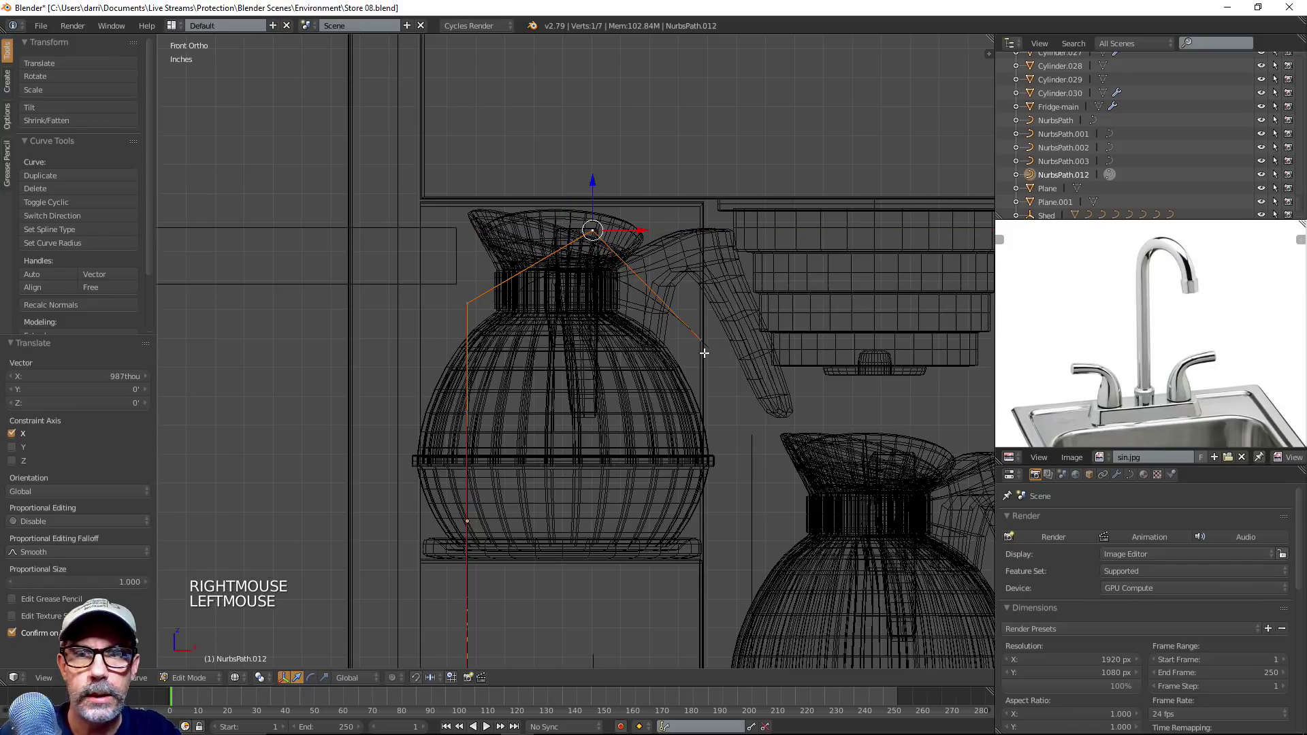
Raise the hook's end control point slightly along Z and check the curve in solid view in Object Mode
{"action": "right_click", "coordinate": [704, 341]}
{"action": "mouse_move", "coordinate": [703, 291]}
{"action": "left_mouse_down"}
{"action": "mouse_move", "coordinate": [702, 252]}
{"action": "mouse_move", "coordinate": [699, 273]}
{"action": "left_mouse_up"}
{"action": "scroll", "coordinate": [694, 299], "scroll_direction": "down", "scroll_amount": 2}
{"action": "key", "text": "z"}
{"action": "mouse_move", "coordinate": [665, 329]}
{"action": "middle_mouse_down"}
{"action": "mouse_move", "coordinate": [776, 385]}
{"action": "mouse_move", "coordinate": [558, 387]}
{"action": "middle_mouse_up"}
{"action": "key", "text": "Tab"}
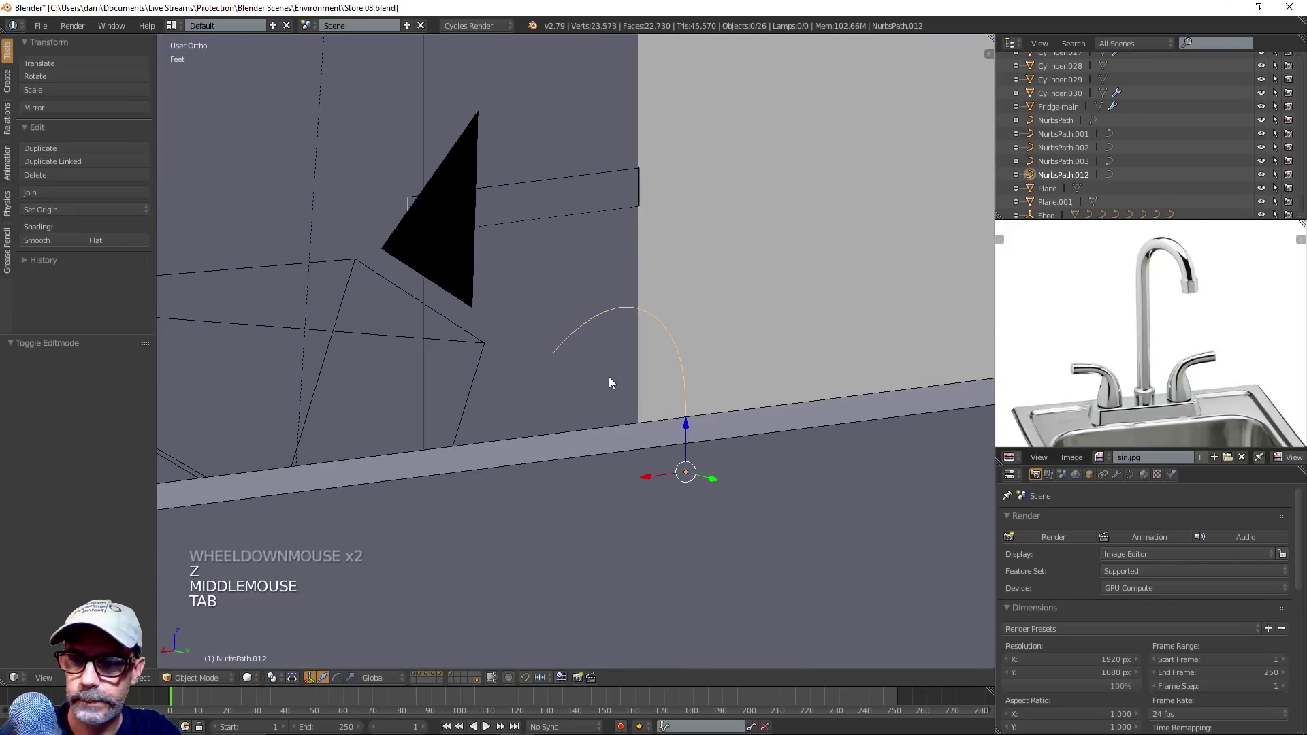
Extrude a new point from the hook's end, lower it 3.62" along Z and return to Object Mode
{"action": "key", "text": "KP_5"}
{"action": "scroll", "coordinate": [673, 403], "scroll_direction": "down", "scroll_amount": 2}
{"action": "middle_click_drag", "start_coordinate": [672, 403], "coordinate": [557, 355]}
{"action": "key", "text": "Tab"}
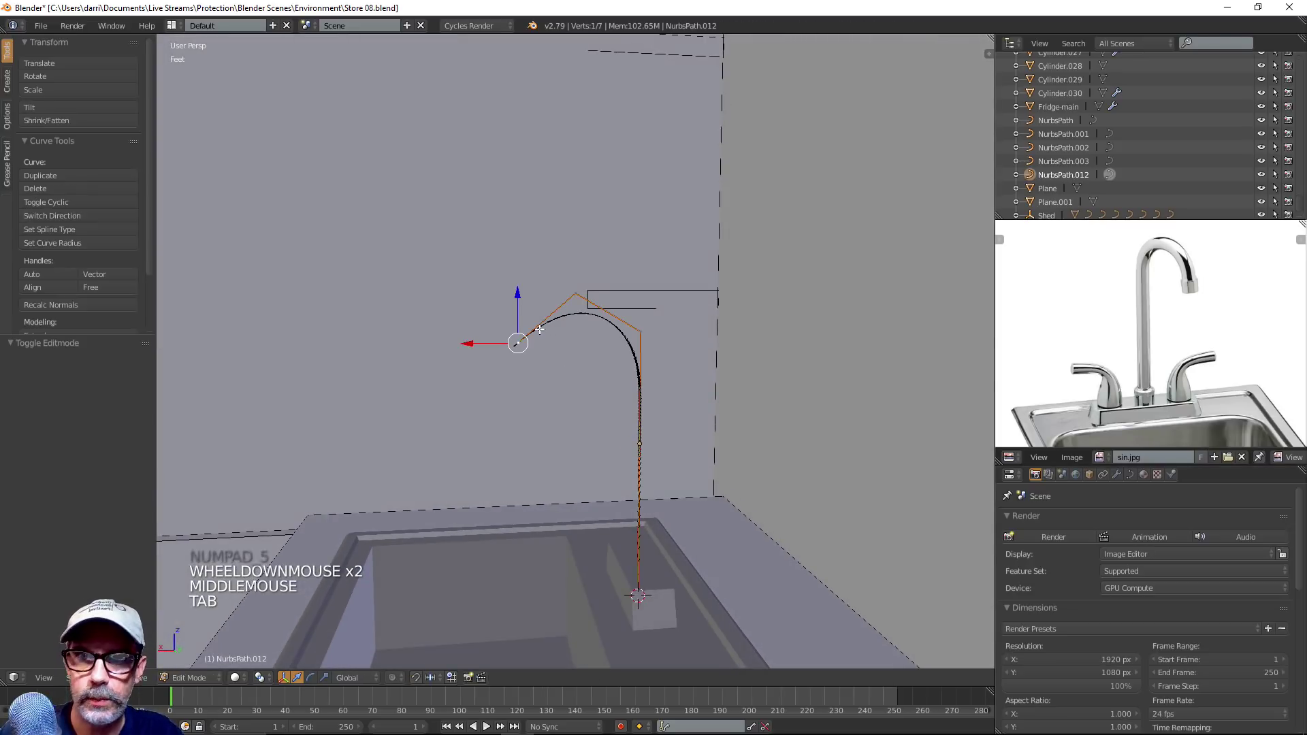
{"action": "key", "text": "e"}
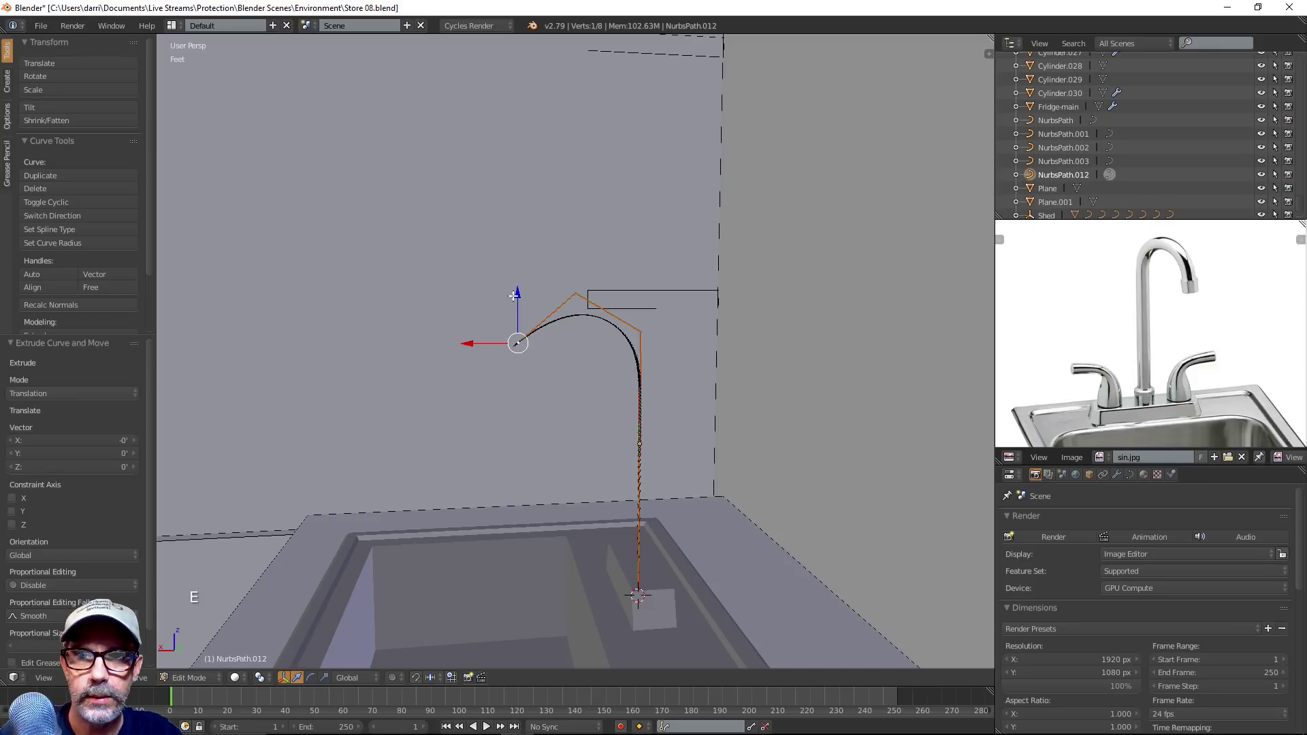
{"action": "left_click_drag", "start_coordinate": [516, 300], "coordinate": [517, 354]}
{"action": "middle_click_drag", "start_coordinate": [571, 417], "coordinate": [653, 426]}
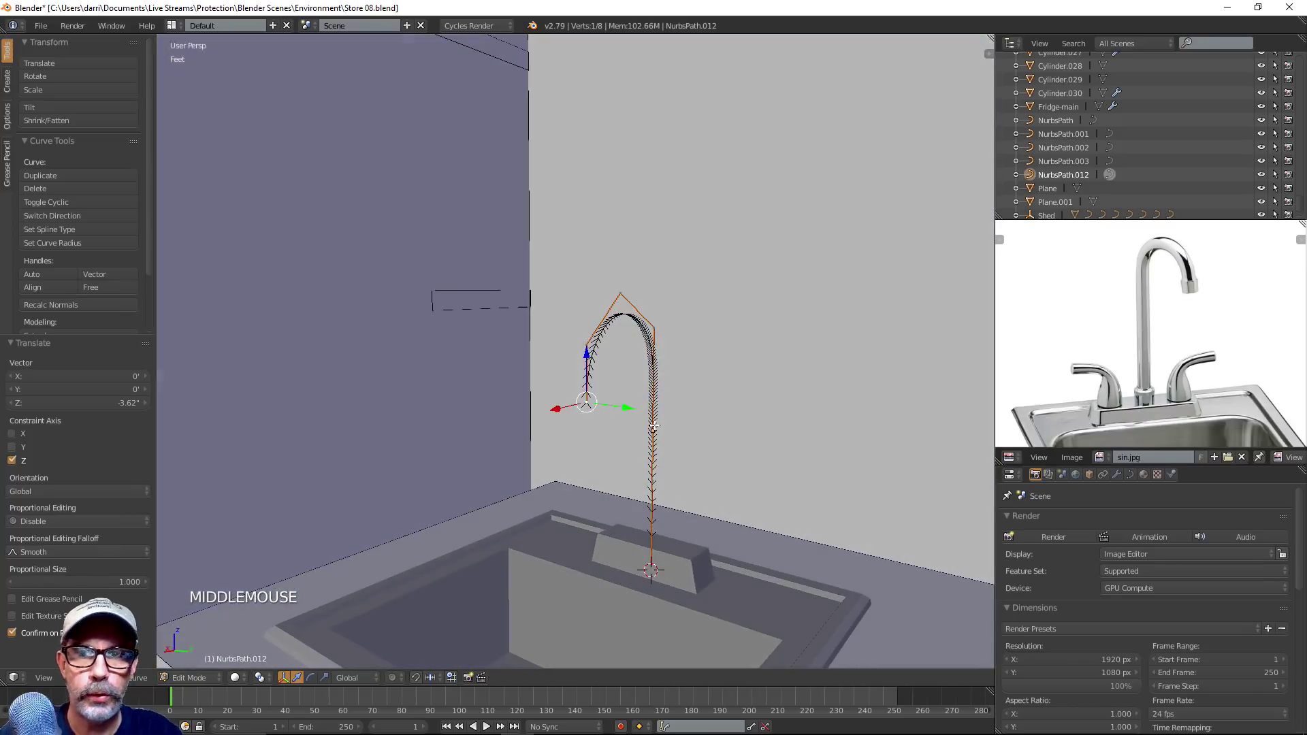
{"action": "key", "text": "Tab"}
Set the faucet curve's Fill mode to Full in its curve data properties
{"action": "middle_click_drag", "start_coordinate": [732, 450], "coordinate": [757, 382], "text": "shift"}
{"action": "key", "text": "z"}
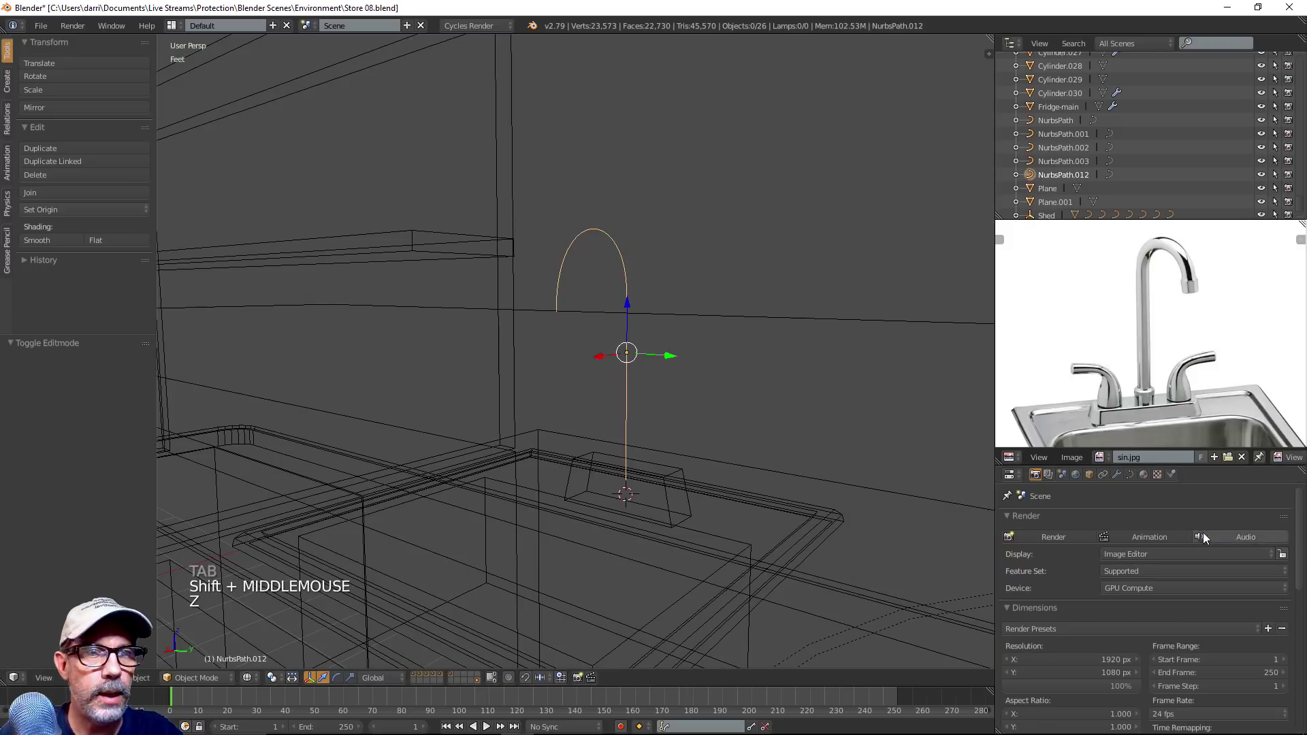
{"action": "left_click", "coordinate": [1130, 475]}
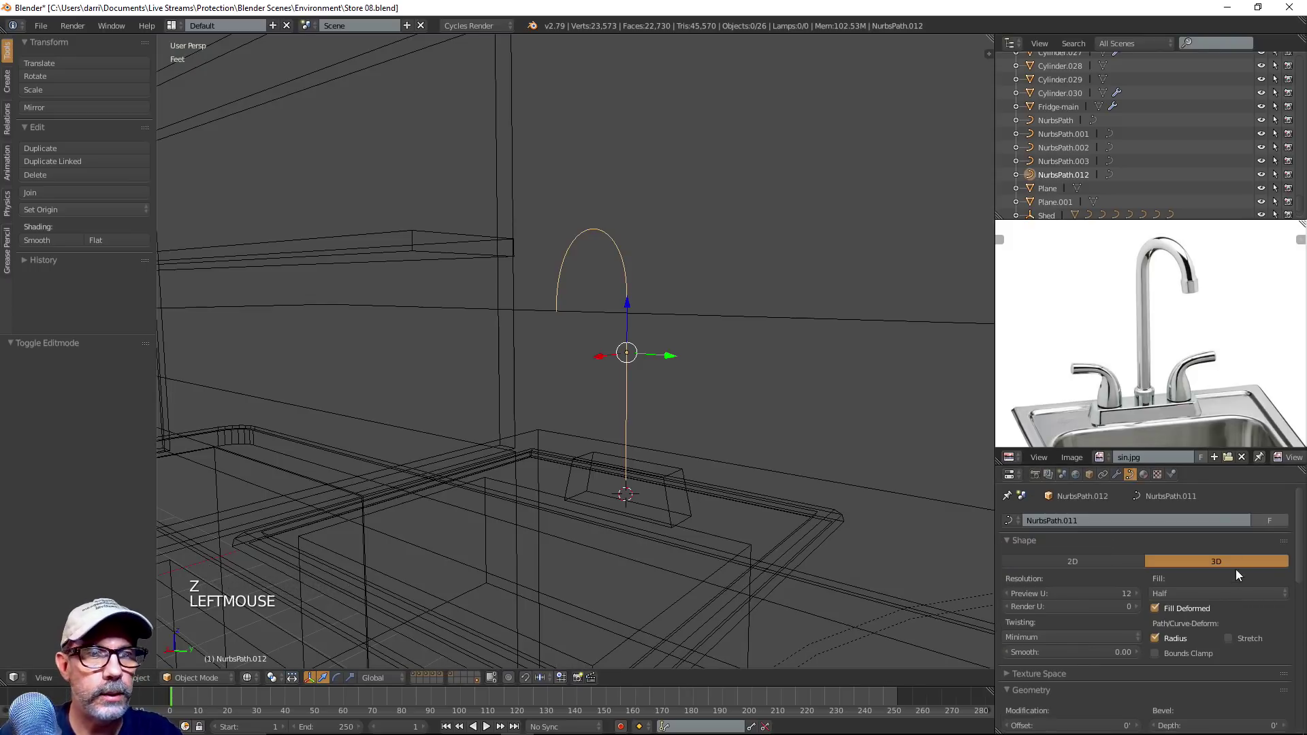
{"action": "left_click", "coordinate": [1202, 592]}
{"action": "left_click", "coordinate": [1174, 578]}
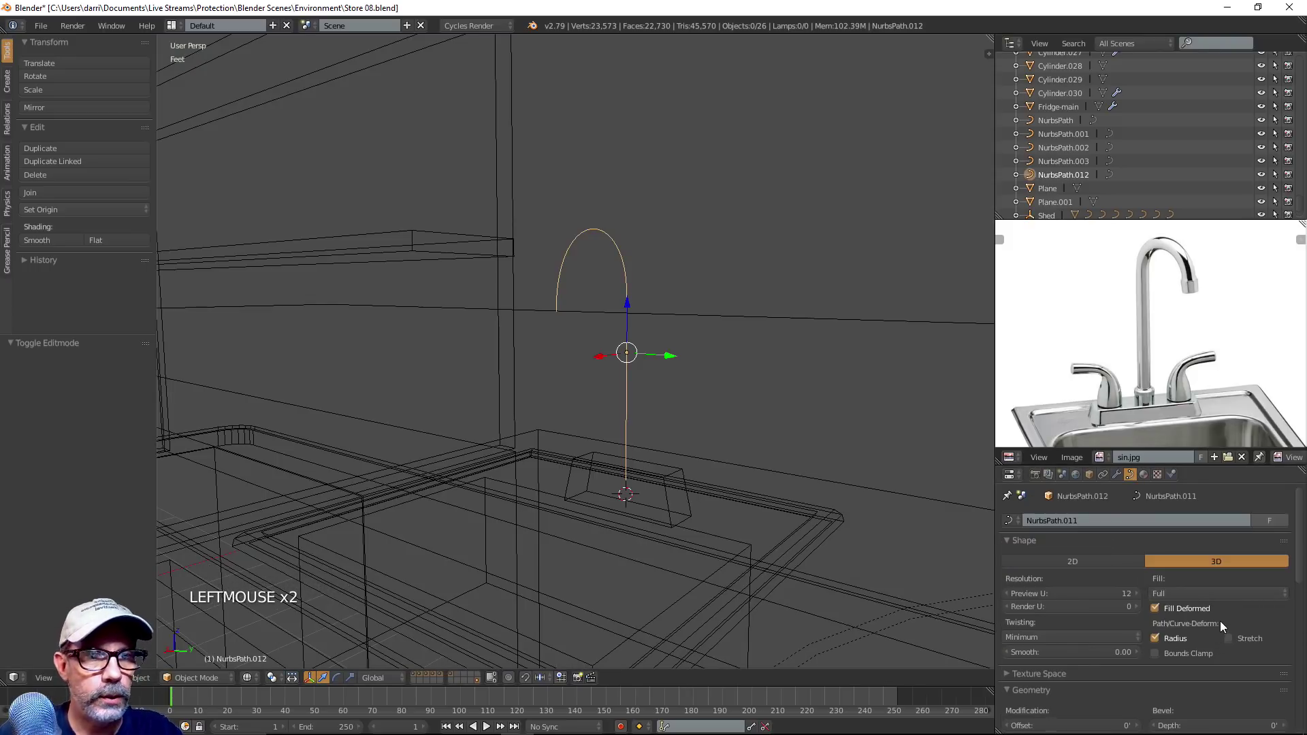
Give the faucet curve a 1.58" bevel depth with bevel resolution 2, reduce its Preview U to 3, and show it in solid view
{"action": "scroll", "coordinate": [1220, 619], "scroll_direction": "down", "scroll_amount": 6}
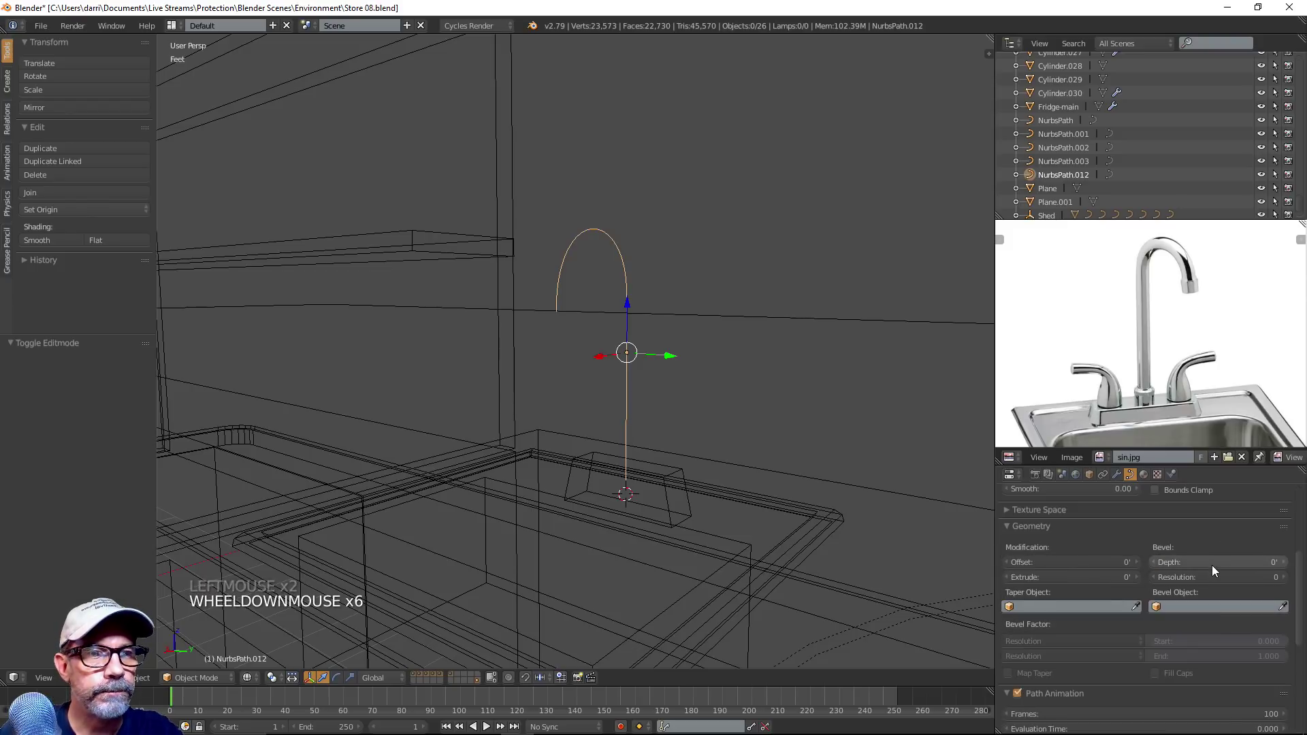
{"action": "mouse_move", "coordinate": [1212, 562]}
{"action": "left_mouse_down"}
{"action": "mouse_move", "coordinate": [1236, 562]}
{"action": "mouse_move", "coordinate": [1217, 578]}
{"action": "left_mouse_up"}
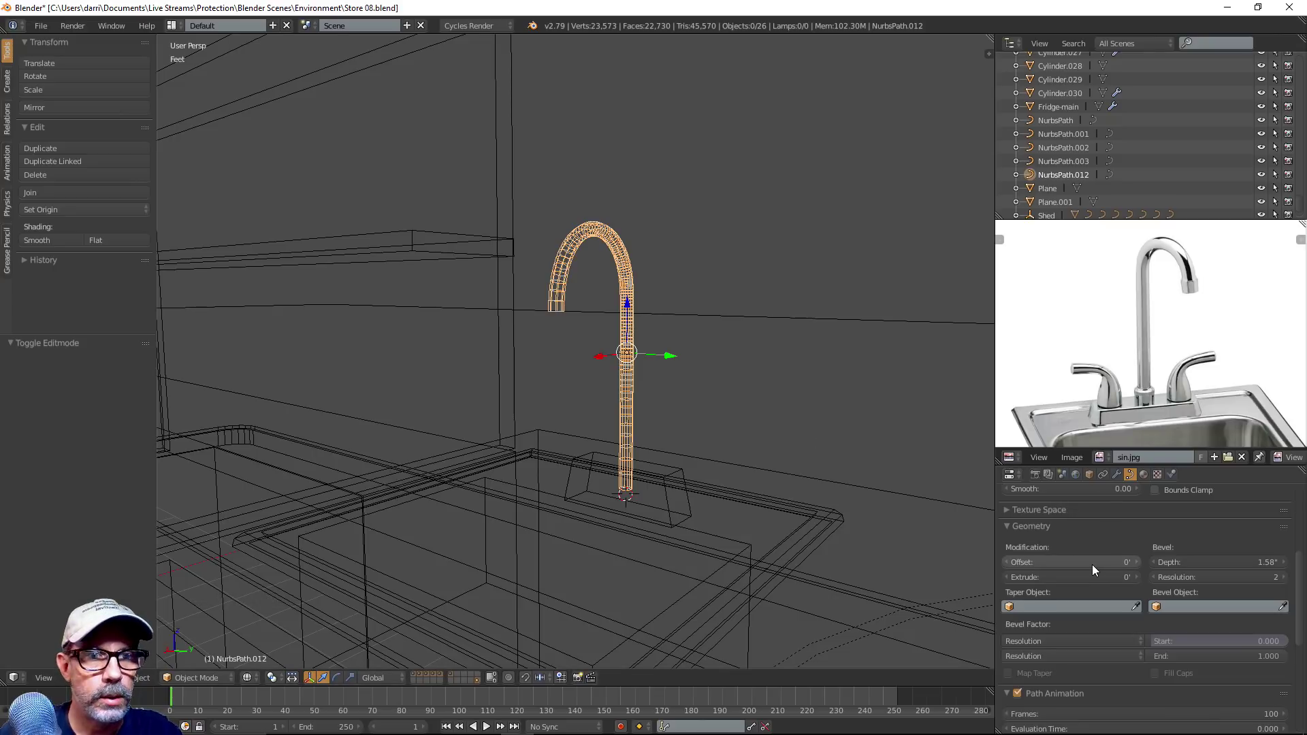
{"action": "scroll", "coordinate": [1095, 556], "scroll_direction": "up", "scroll_amount": 8}
{"action": "left_click_drag", "start_coordinate": [1090, 590], "coordinate": [1041, 590]}
{"action": "scroll", "coordinate": [678, 462], "scroll_direction": "up", "scroll_amount": 2}
{"action": "key", "text": "z"}
{"action": "mouse_move", "coordinate": [723, 437]}
{"action": "middle_mouse_down"}
{"action": "mouse_move", "coordinate": [624, 431]}
{"action": "mouse_move", "coordinate": [652, 444]}
{"action": "mouse_move", "coordinate": [866, 426]}
{"action": "mouse_move", "coordinate": [782, 422]}
{"action": "middle_mouse_up"}
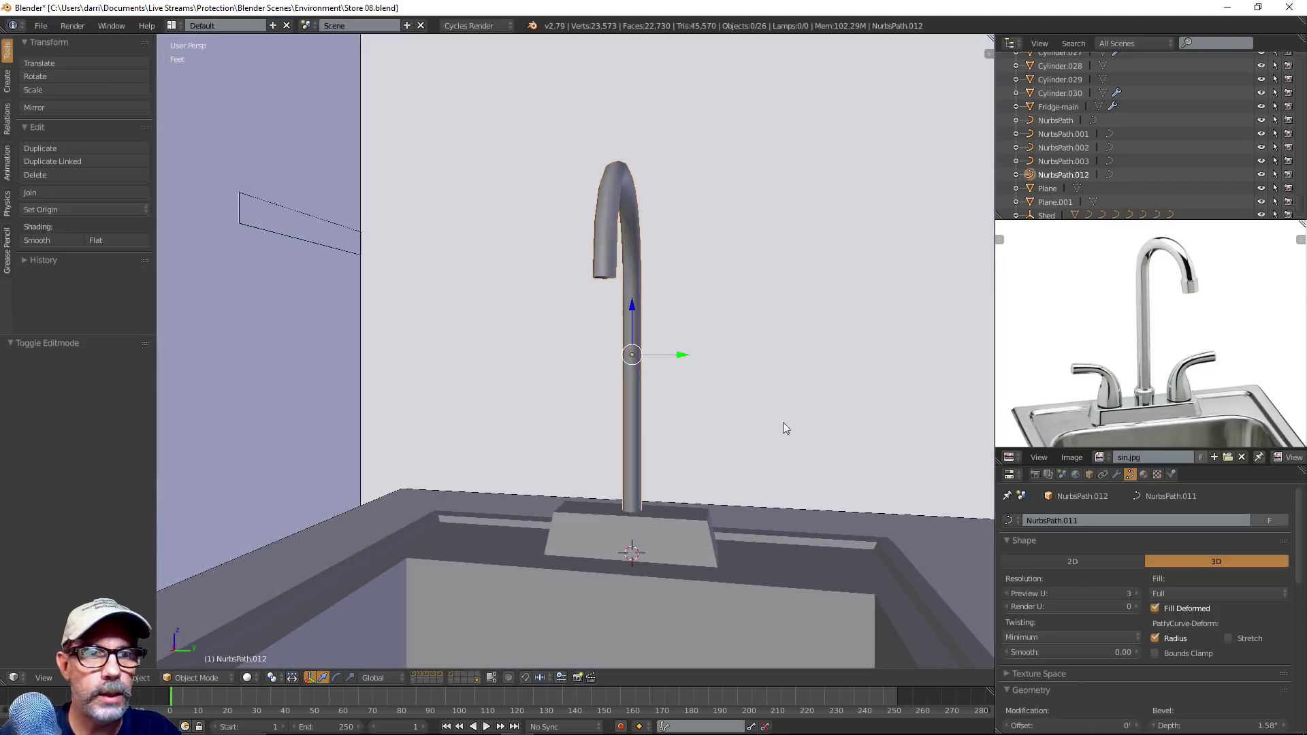
Try bevel resolutions of 3 and 4 on the faucet pipe and return the value to 2
{"action": "scroll", "coordinate": [1188, 618], "scroll_direction": "down", "scroll_amount": 3}
{"action": "scroll", "coordinate": [1198, 616], "scroll_direction": "down", "scroll_amount": 4}
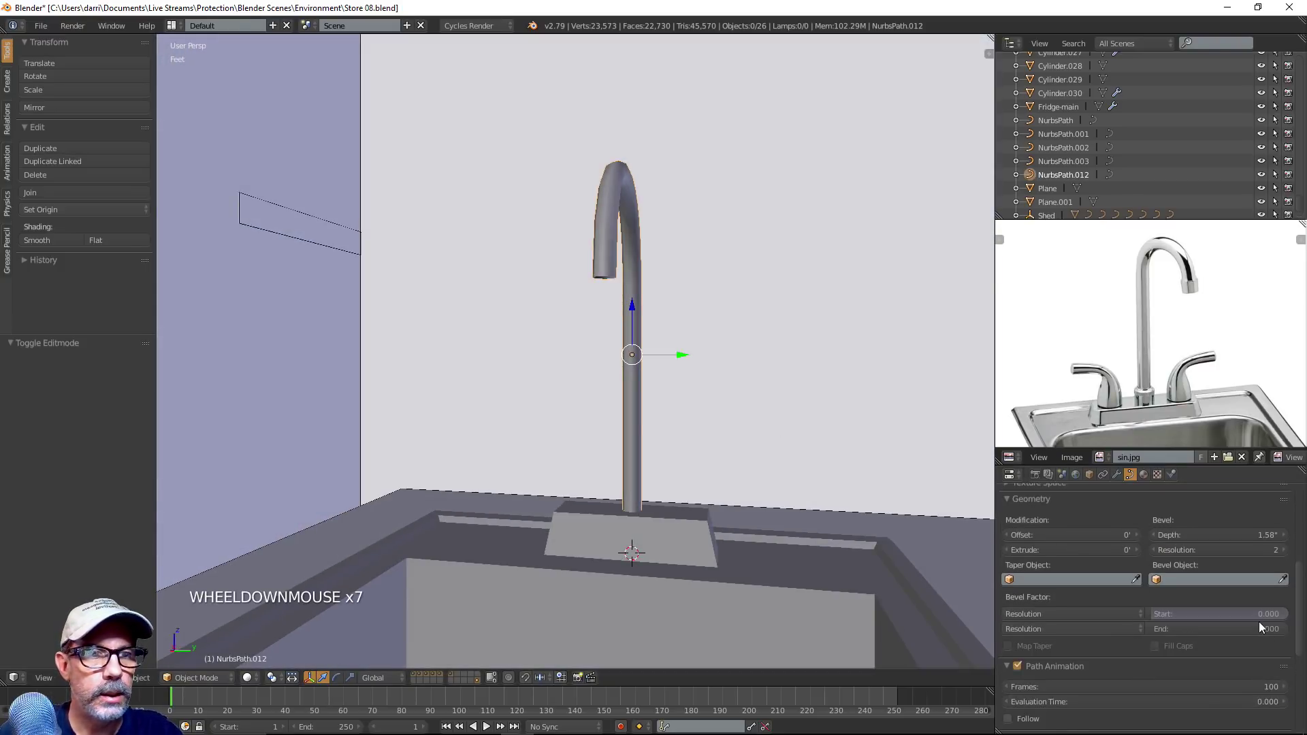
{"action": "scroll", "coordinate": [1239, 621], "scroll_direction": "up", "scroll_amount": 3}
{"action": "left_click", "coordinate": [1285, 632]}
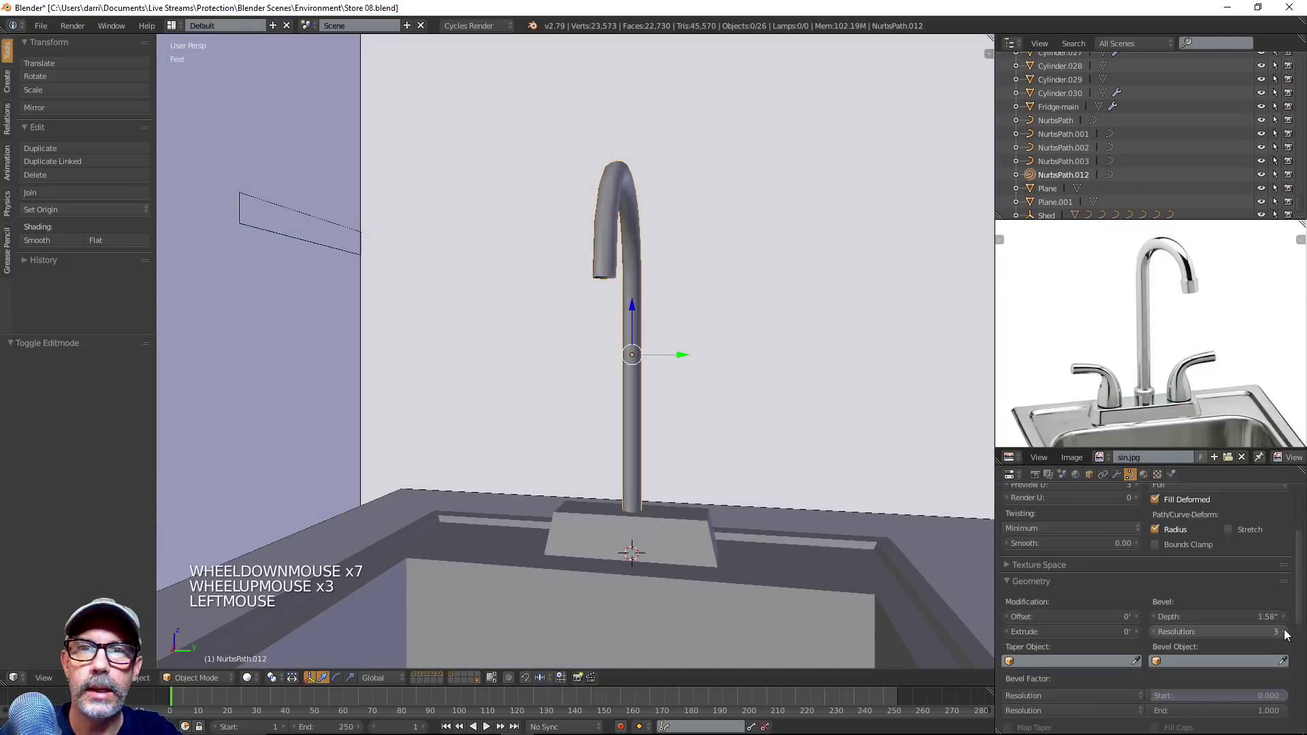
{"action": "middle_click_drag", "start_coordinate": [859, 551], "coordinate": [762, 550]}
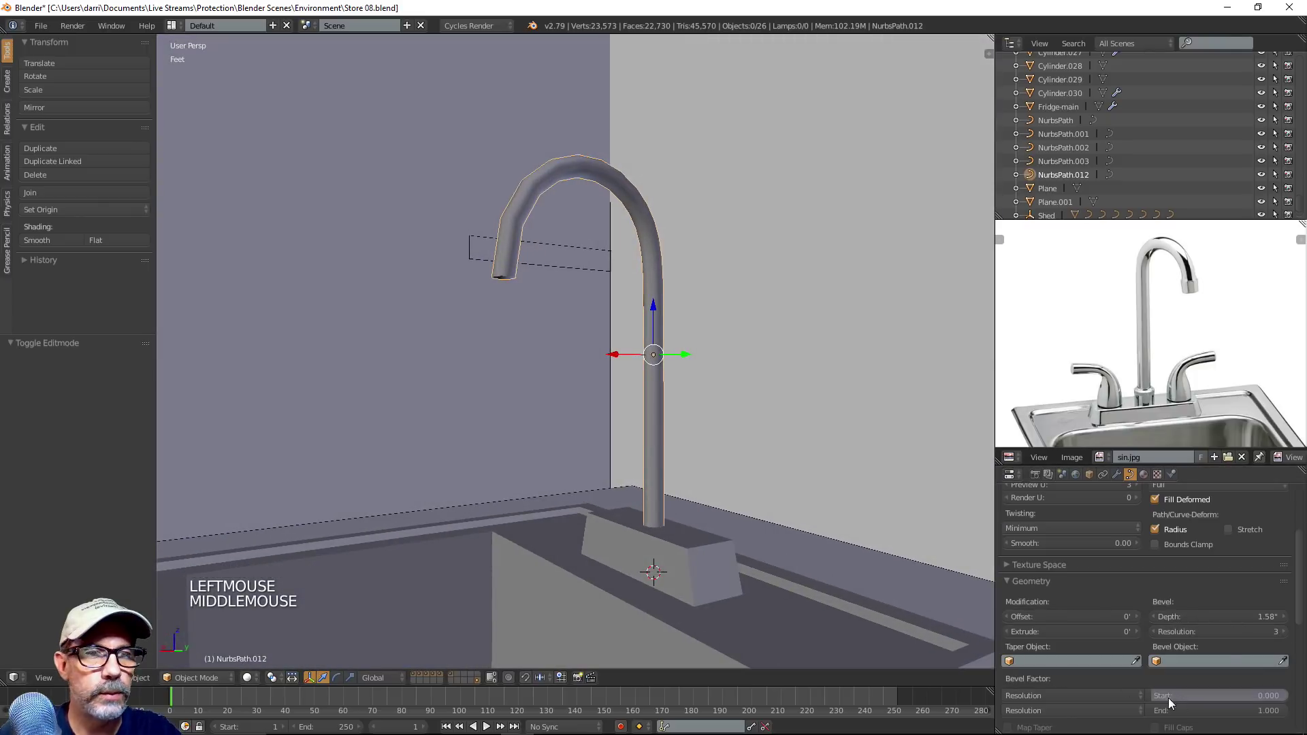
{"action": "left_click", "coordinate": [1285, 632]}
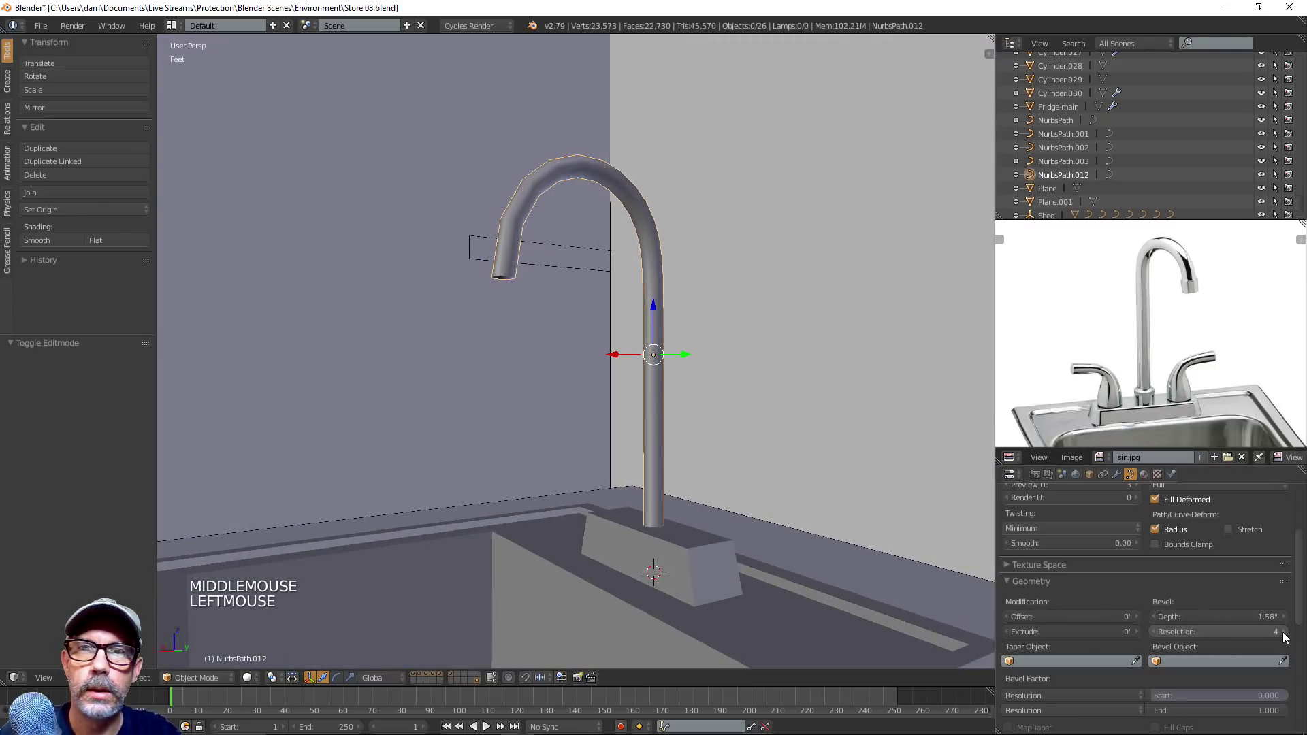
{"action": "left_click", "coordinate": [1154, 633]}
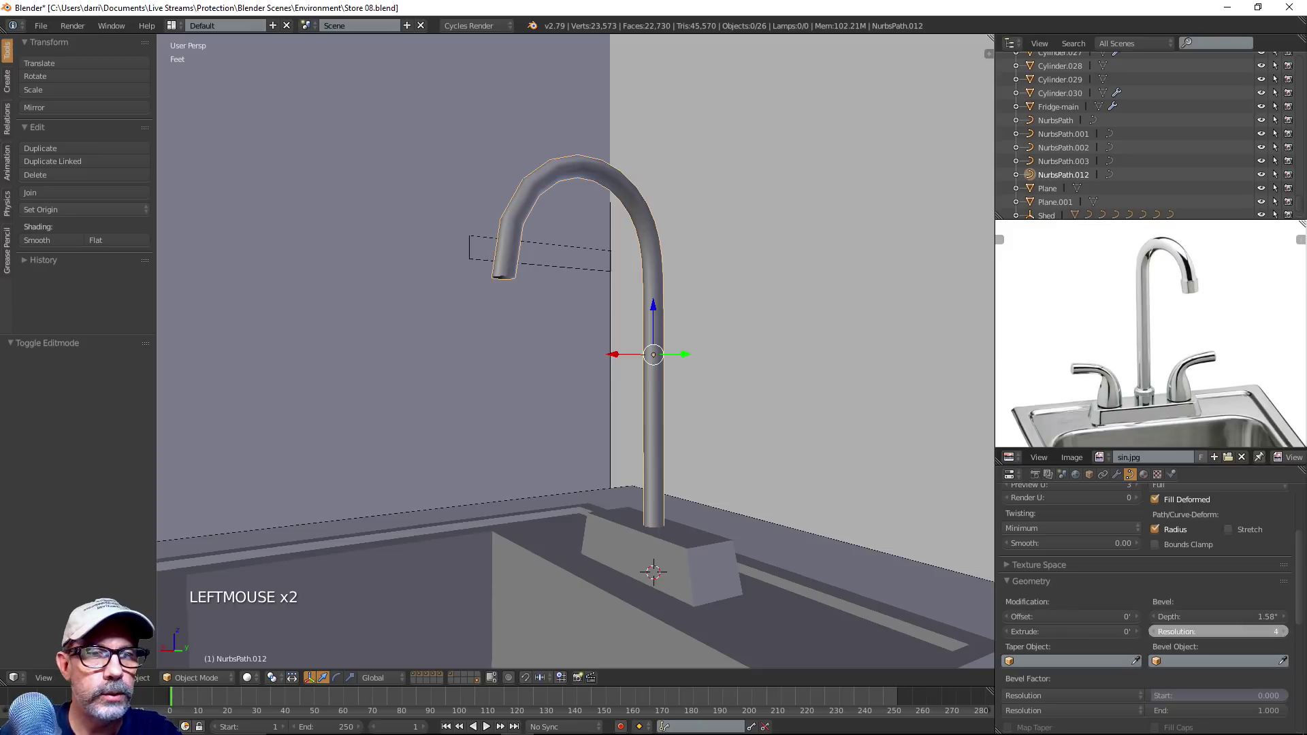
{"action": "left_click", "coordinate": [1155, 632]}
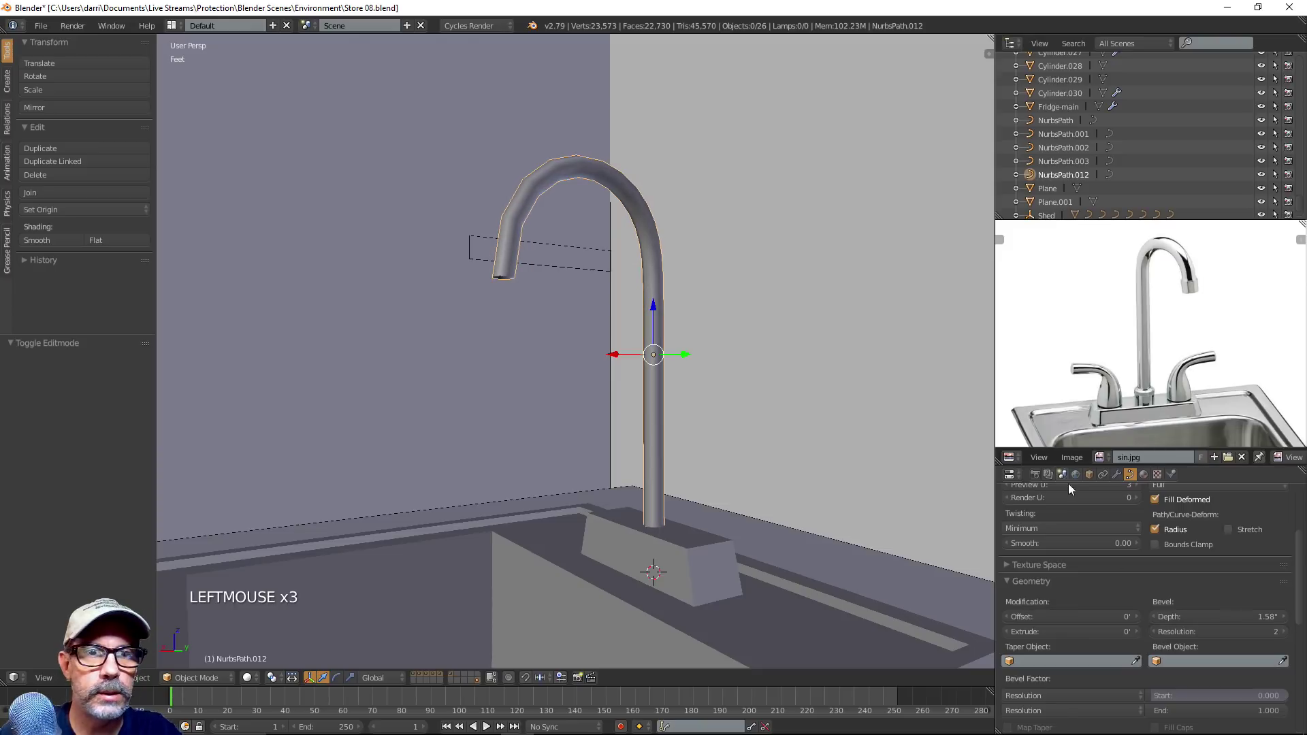
Set the faucet curve's Preview U resolution to 5 and check the bend's smoothness against the counter
{"action": "scroll", "coordinate": [1081, 538], "scroll_direction": "up", "scroll_amount": 11}
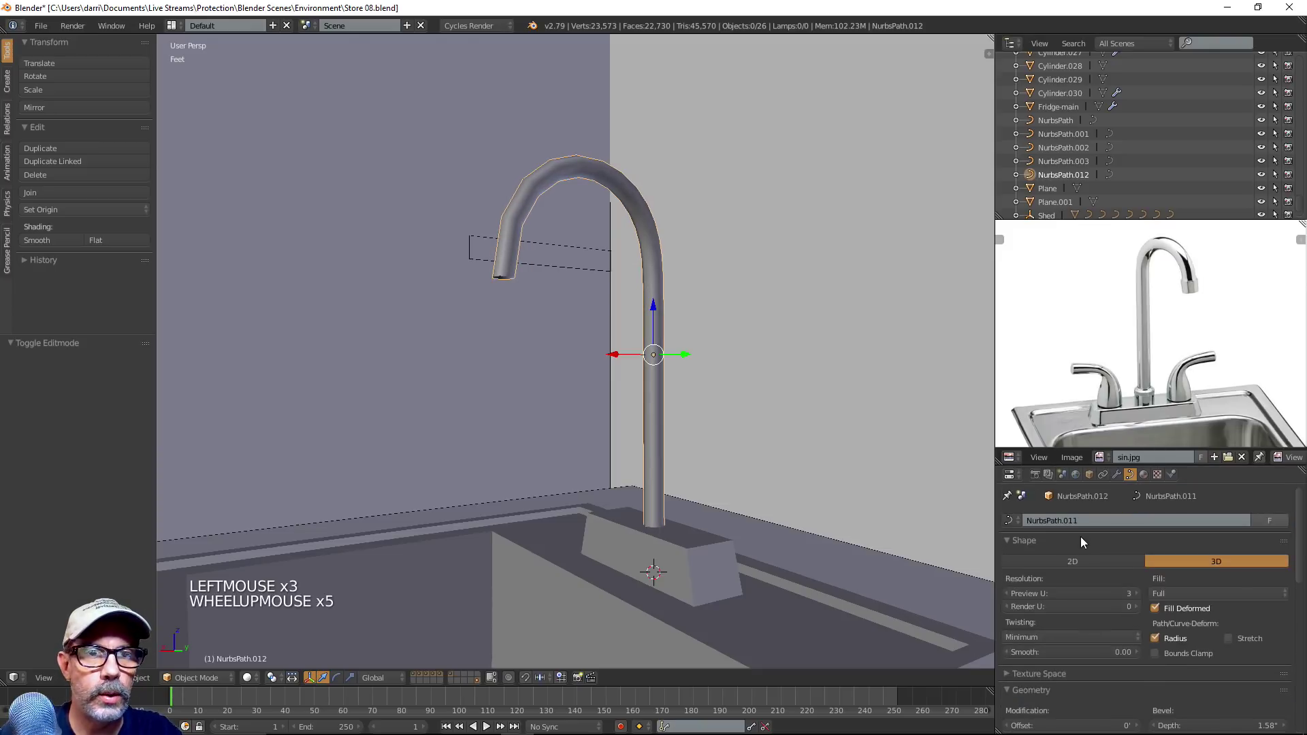
{"action": "left_click", "coordinate": [1135, 592]}
{"action": "left_click", "coordinate": [1135, 592]}
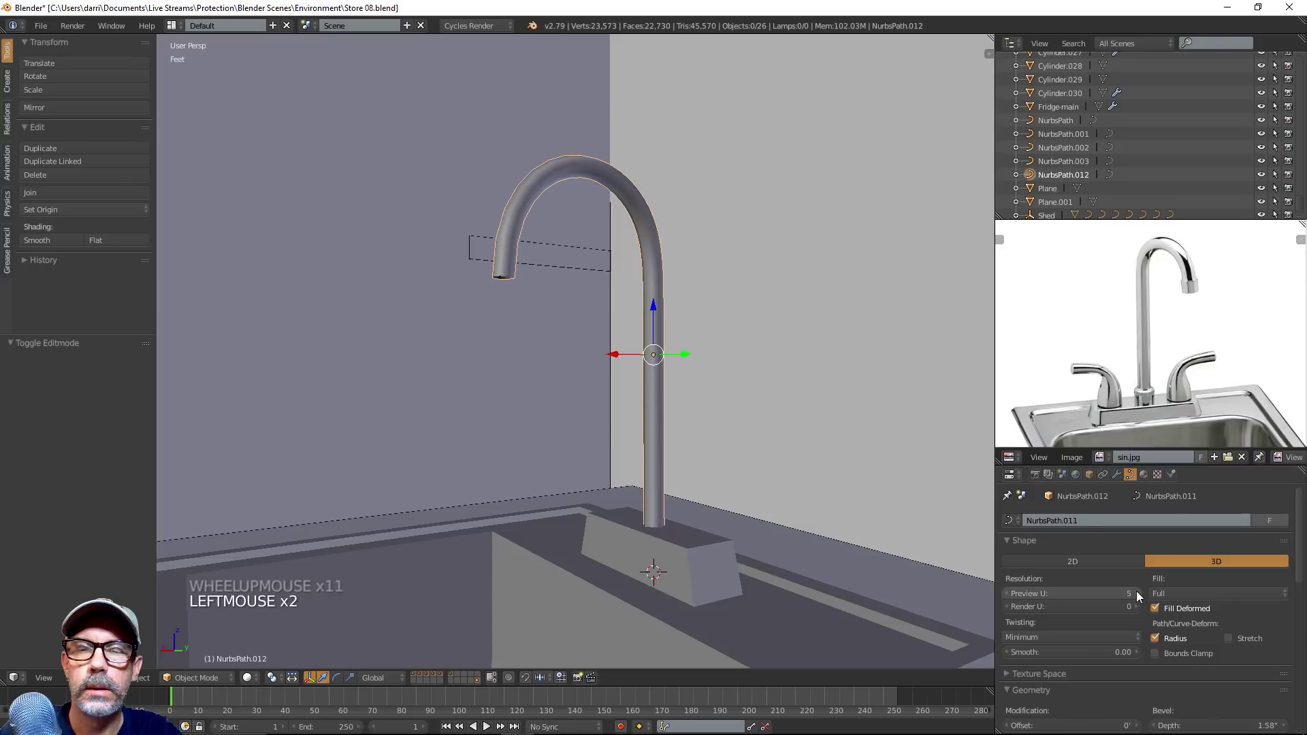
{"action": "middle_click_drag", "start_coordinate": [863, 504], "coordinate": [816, 534]}
{"action": "scroll", "coordinate": [933, 513], "scroll_direction": "down", "scroll_amount": 7}
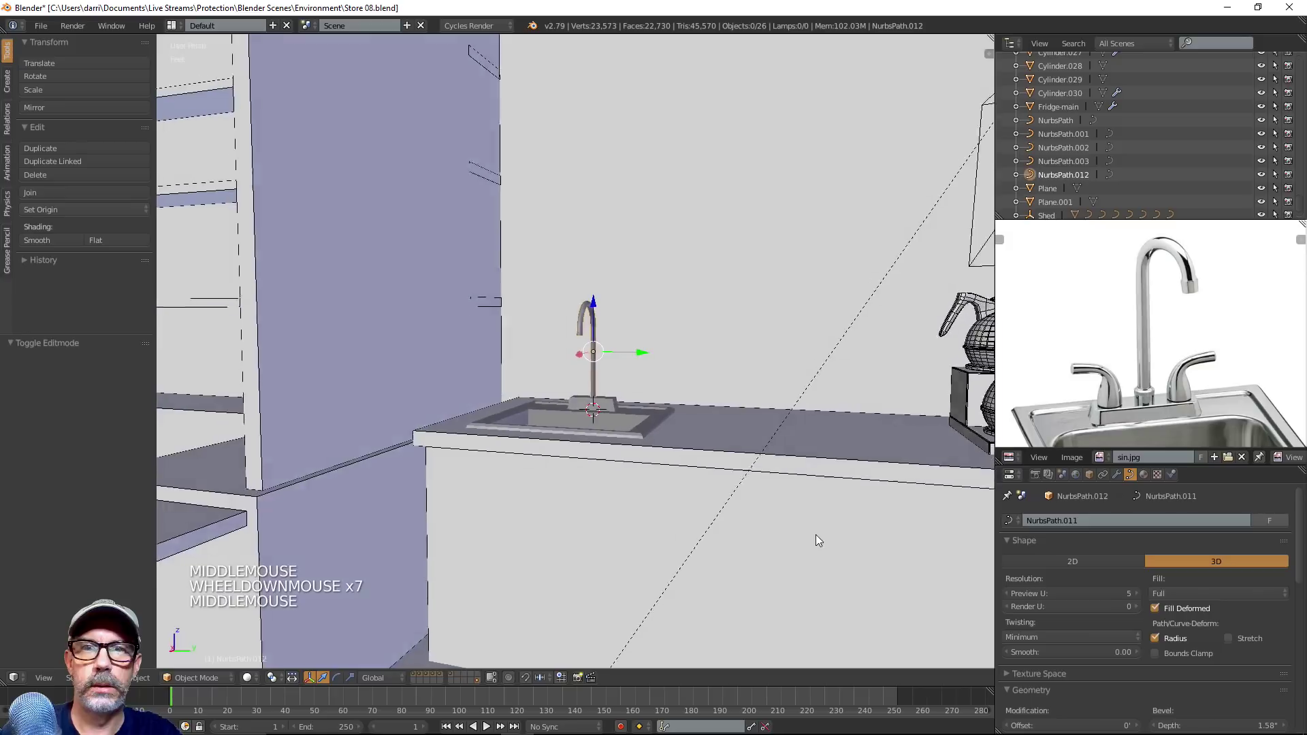
{"action": "scroll", "coordinate": [812, 533], "scroll_direction": "up", "scroll_amount": 3}
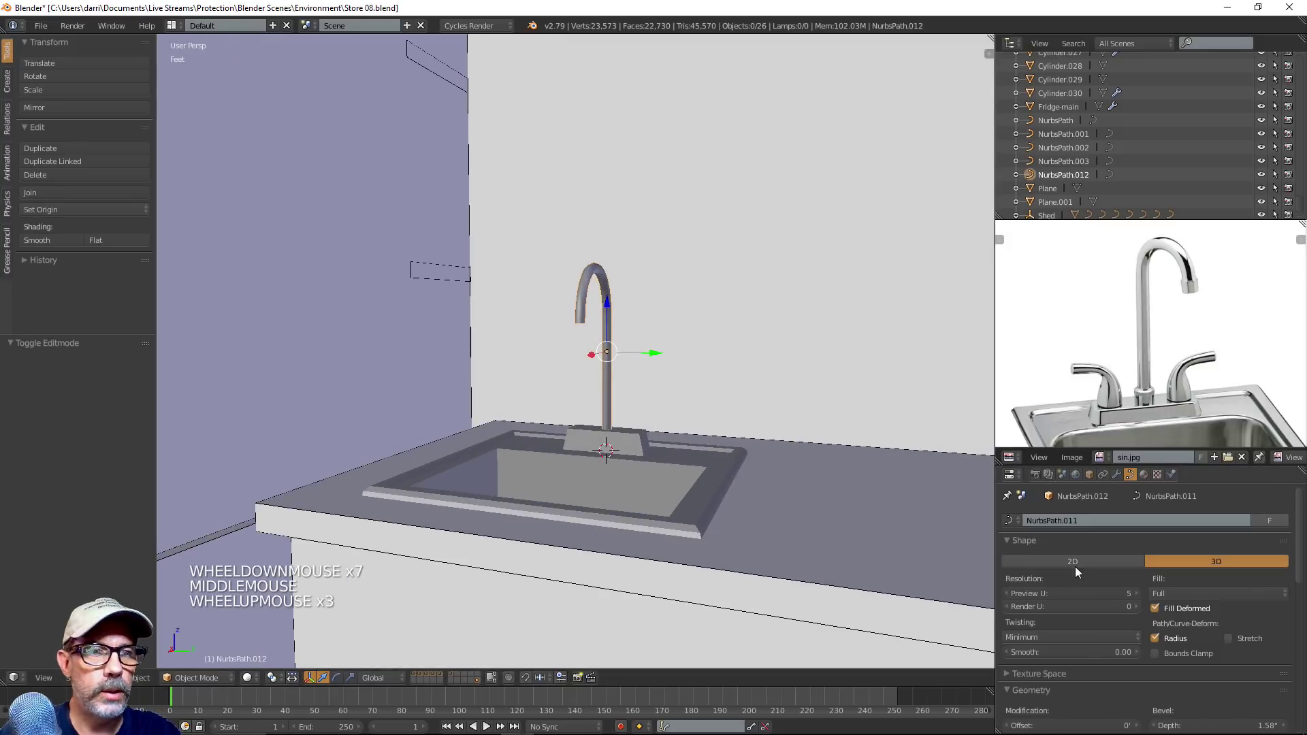
Thicken the faucet pipe to a bevel depth of 1.85" and check its proportions from several angles
{"action": "left_click_drag", "start_coordinate": [1297, 538], "coordinate": [1268, 616]}
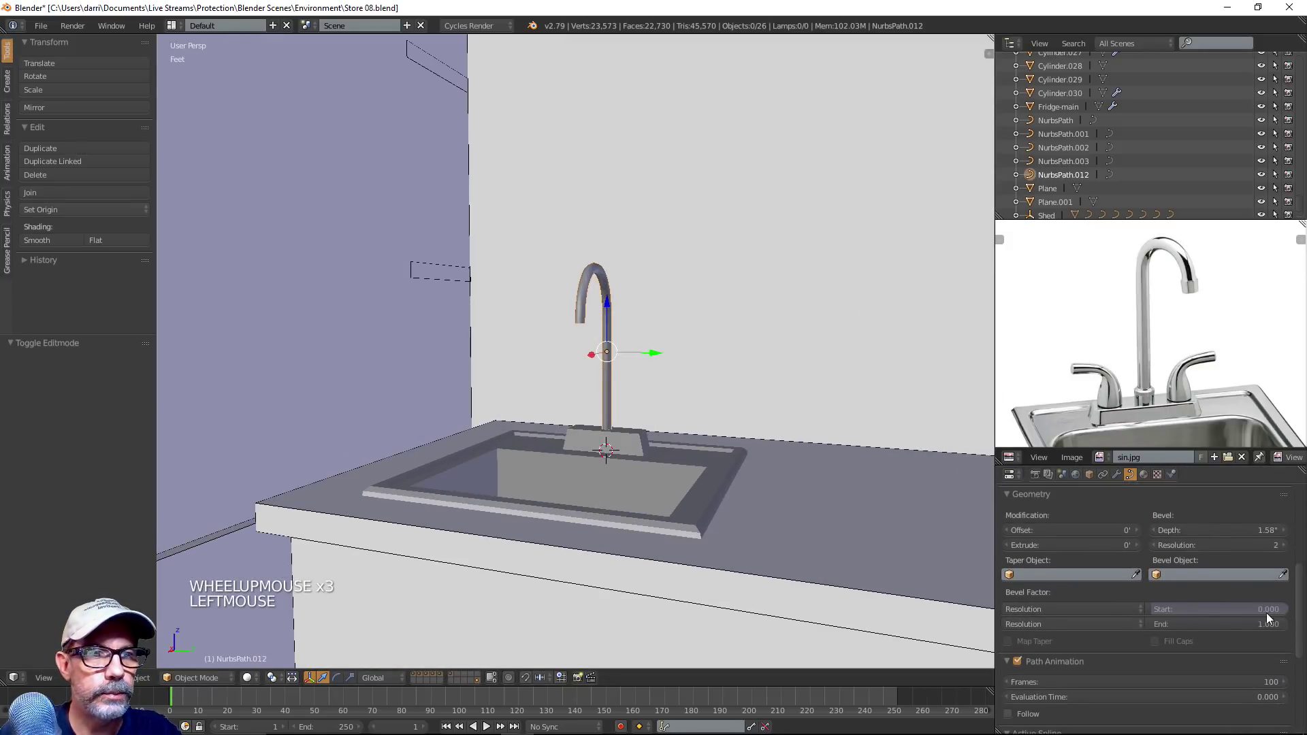
{"action": "left_click", "coordinate": [1190, 530]}
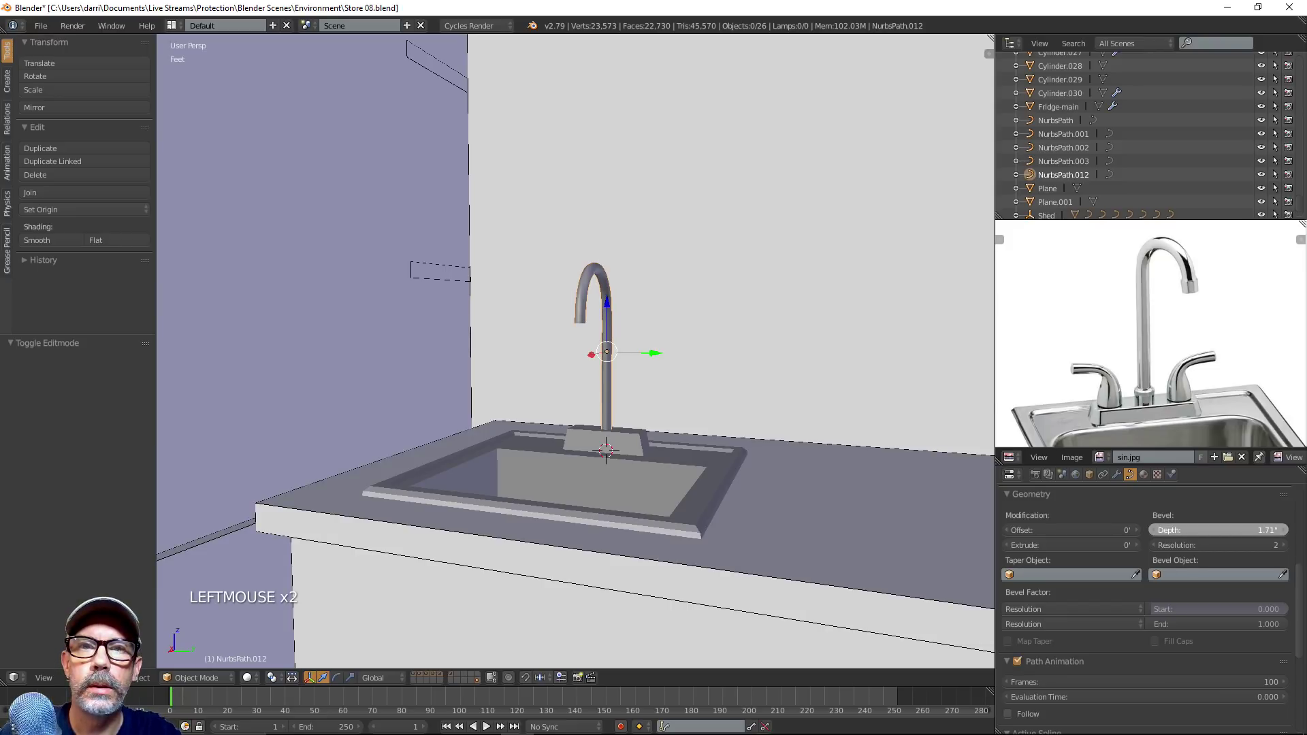
{"action": "scroll", "coordinate": [762, 521], "scroll_direction": "up", "scroll_amount": 4}
{"action": "middle_click_drag", "start_coordinate": [762, 521], "coordinate": [729, 539]}
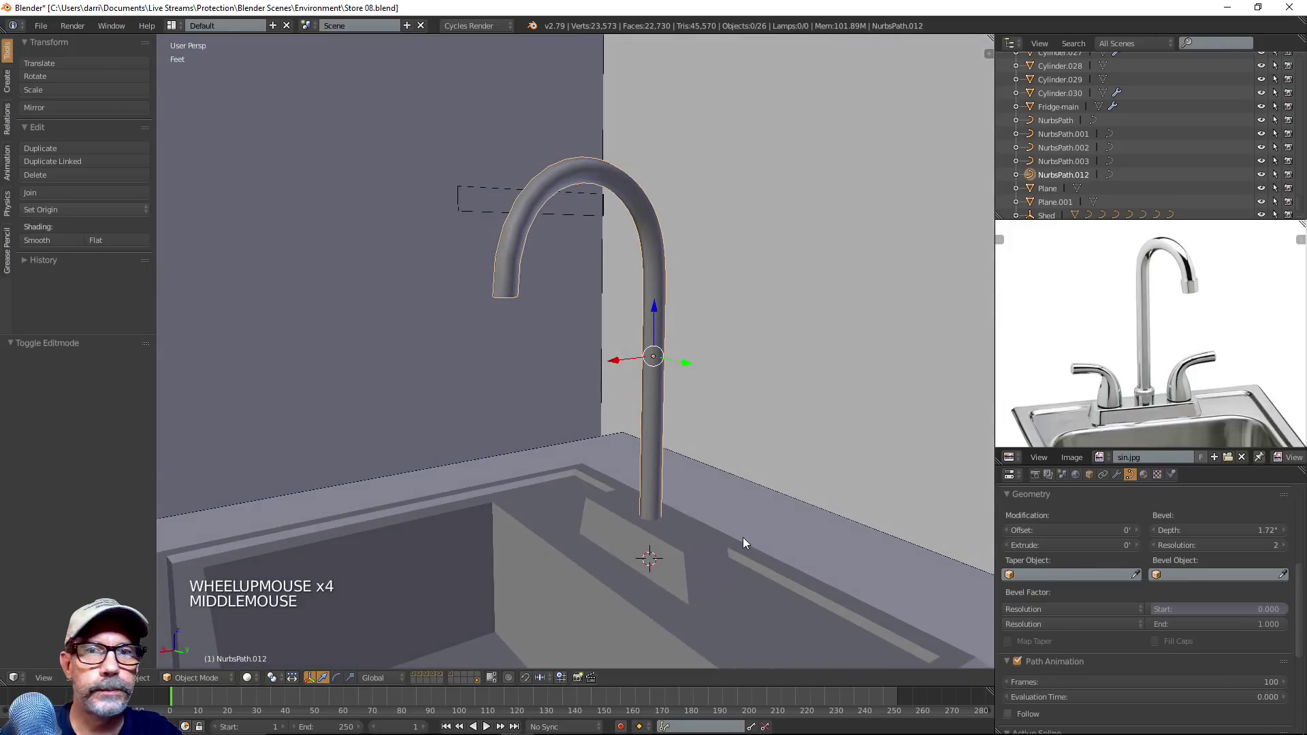
{"action": "scroll", "coordinate": [743, 537], "scroll_direction": "down", "scroll_amount": 3}
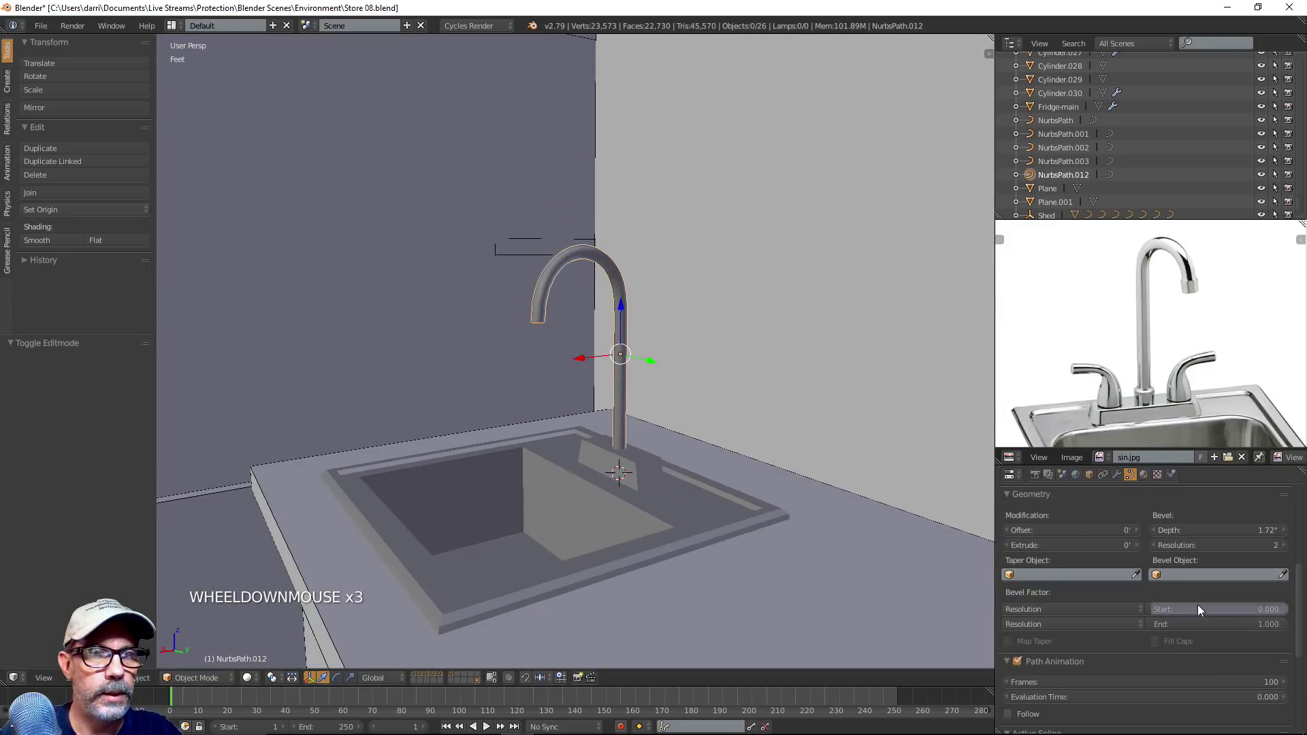
{"action": "left_click_drag", "start_coordinate": [1209, 528], "coordinate": [1225, 528]}
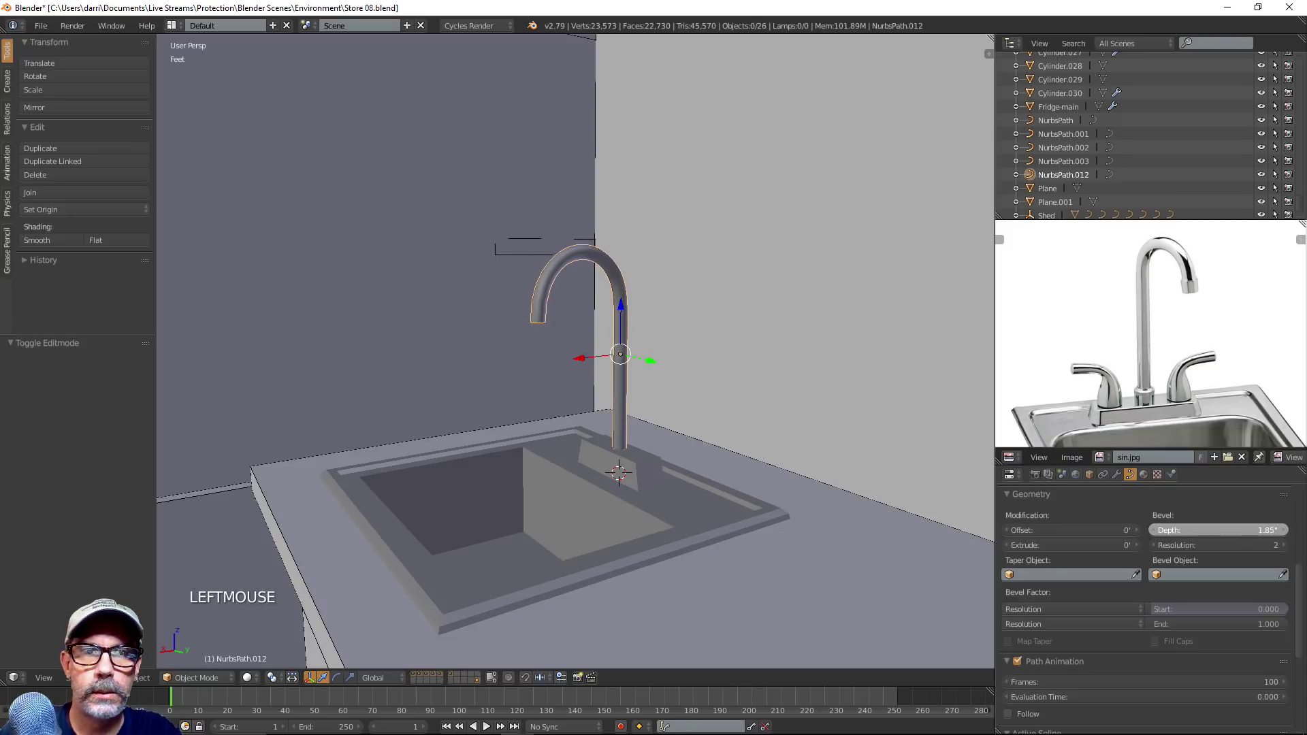
{"action": "scroll", "coordinate": [771, 490], "scroll_direction": "up", "scroll_amount": 2}
{"action": "middle_click_drag", "start_coordinate": [770, 490], "coordinate": [786, 512]}
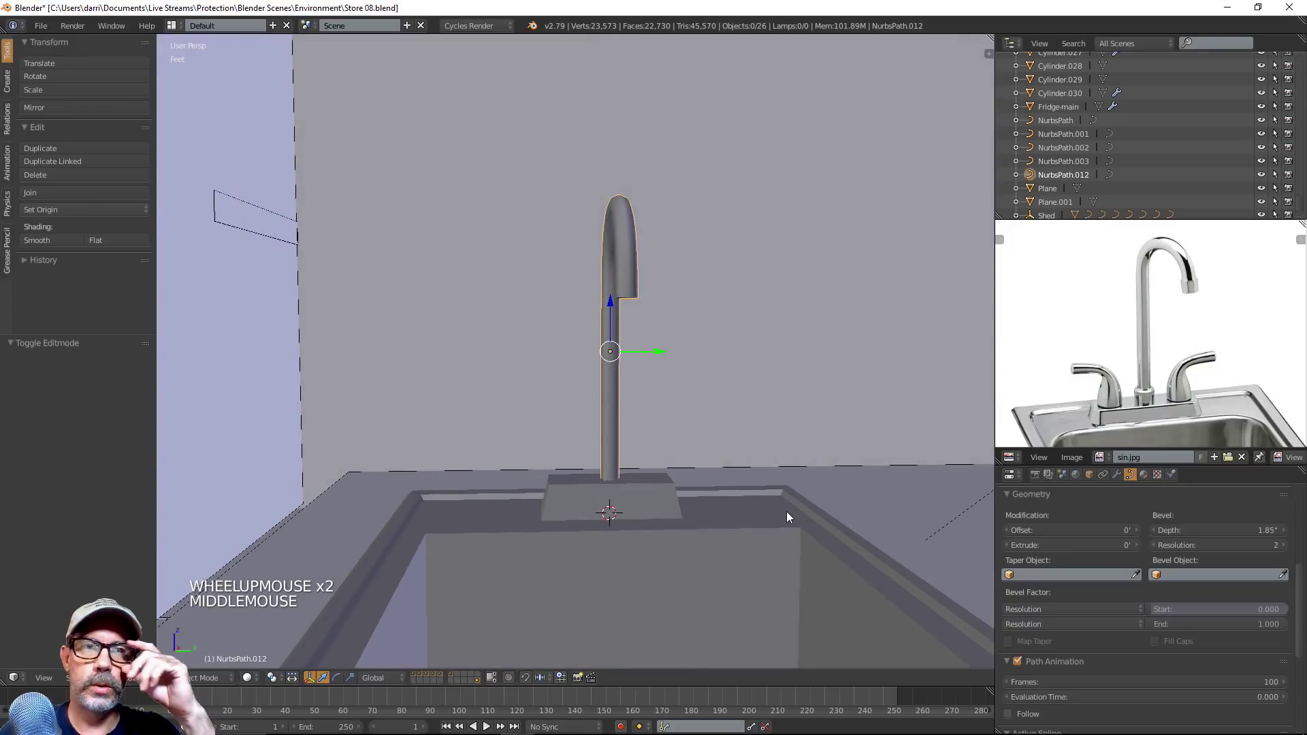
{"action": "middle_click_drag", "start_coordinate": [680, 526], "coordinate": [799, 475]}
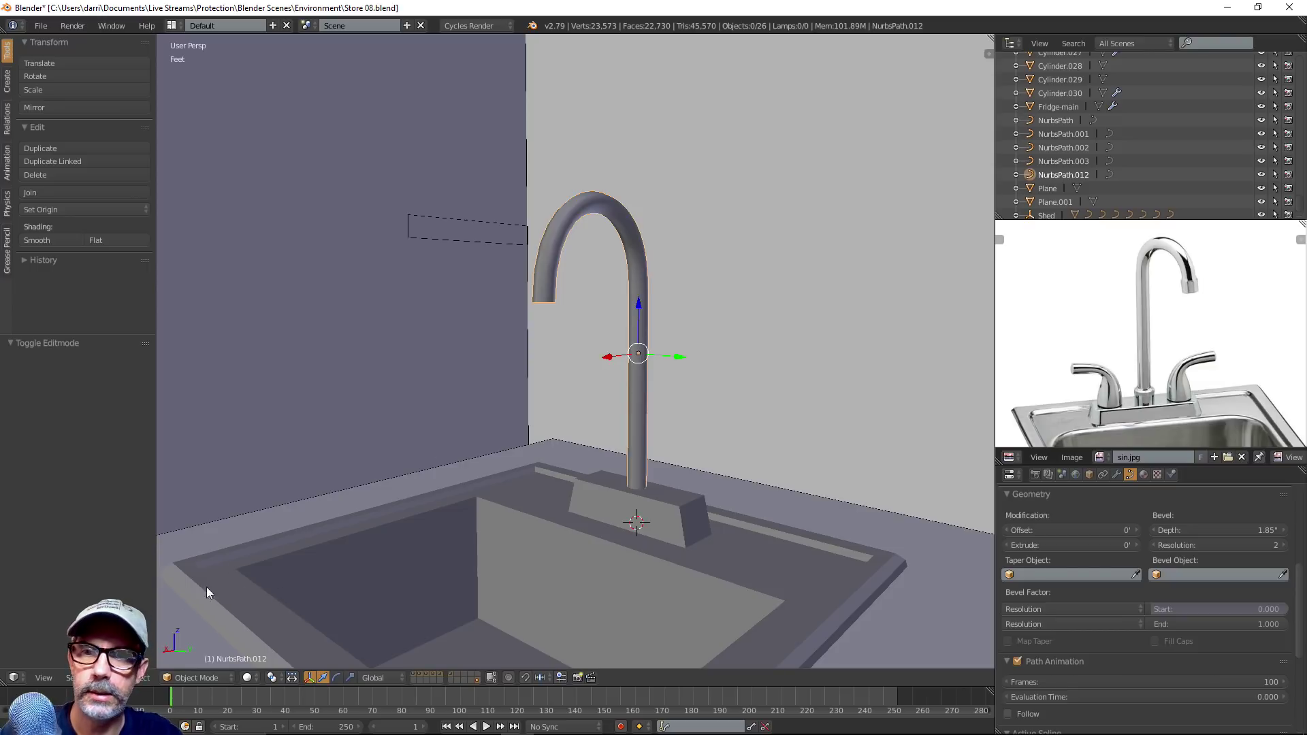
Convert the faucet curve to a mesh
{"action": "left_click", "coordinate": [140, 678]}
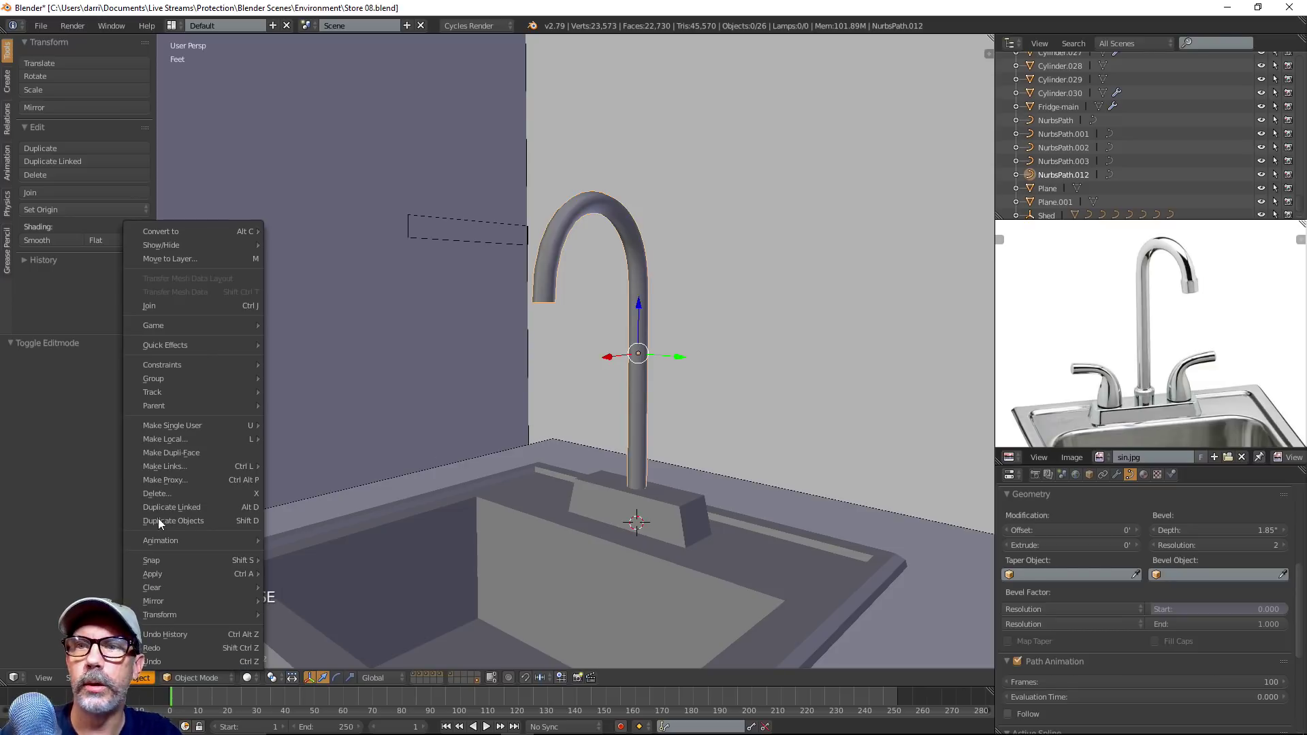
{"action": "mouse_move", "coordinate": [194, 232]}
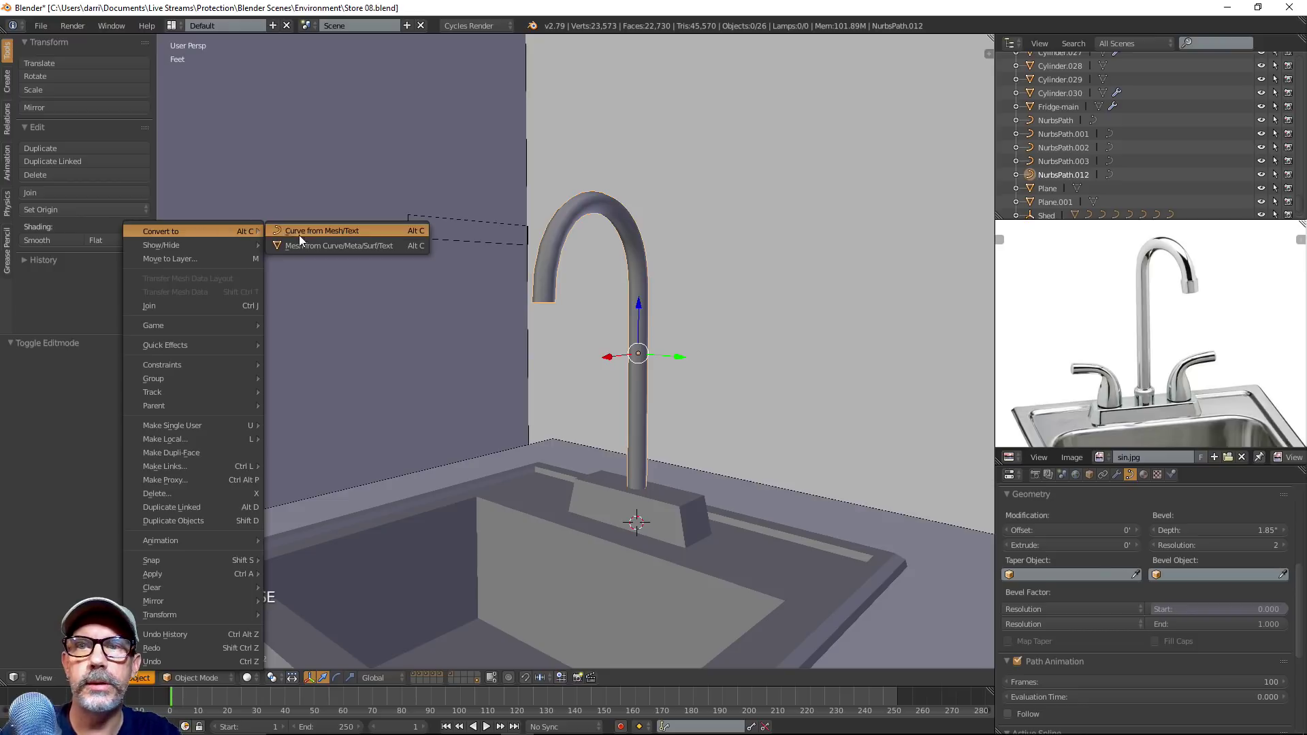
{"action": "left_click", "coordinate": [334, 247]}
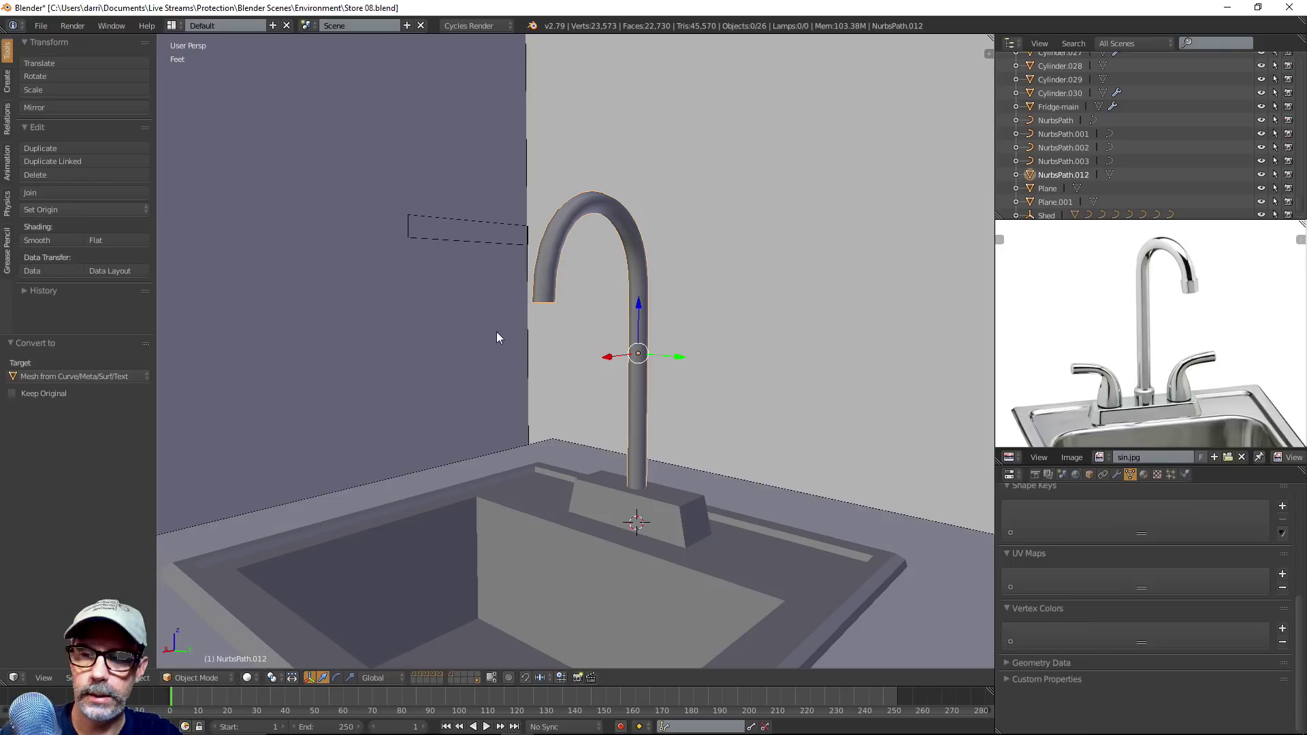
Delete the lowest ring of faces on the faucet pipe in wireframe face selection mode and return to Object Mode
{"action": "key", "text": "Tab"}
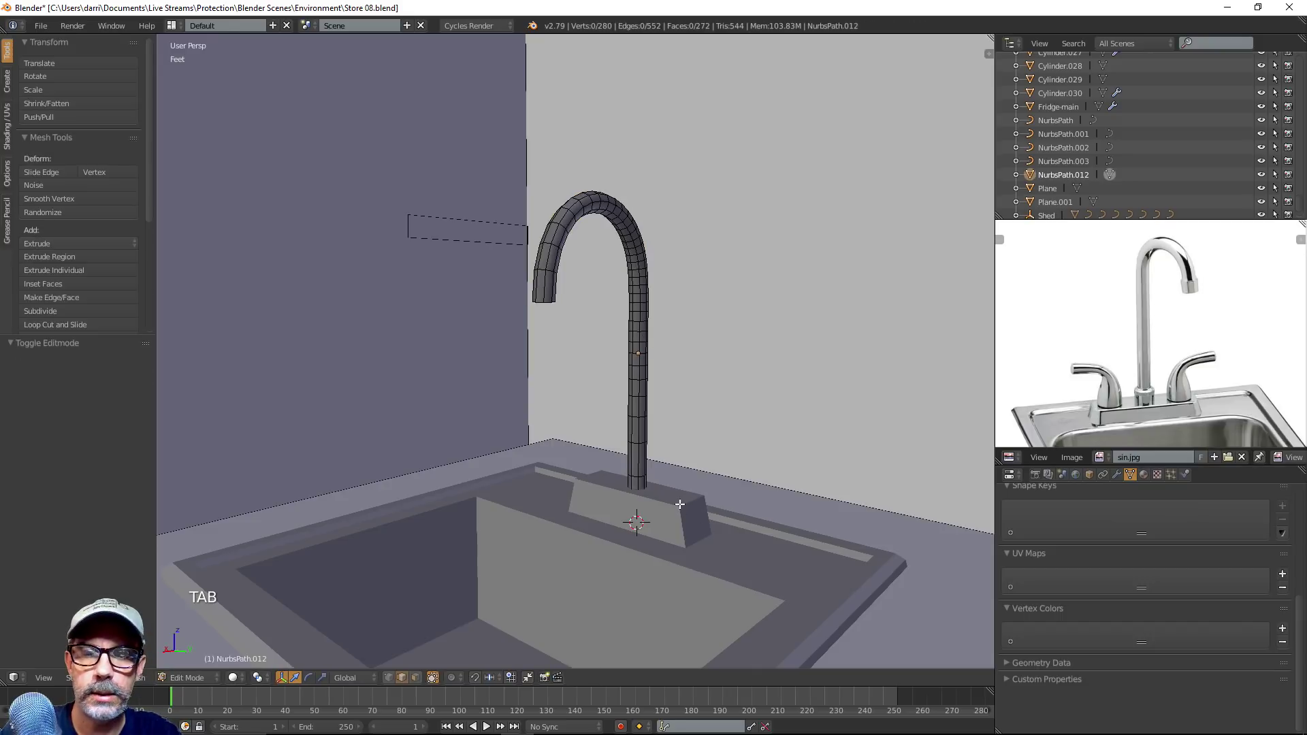
{"action": "scroll", "coordinate": [656, 352], "scroll_direction": "up", "scroll_amount": 2}
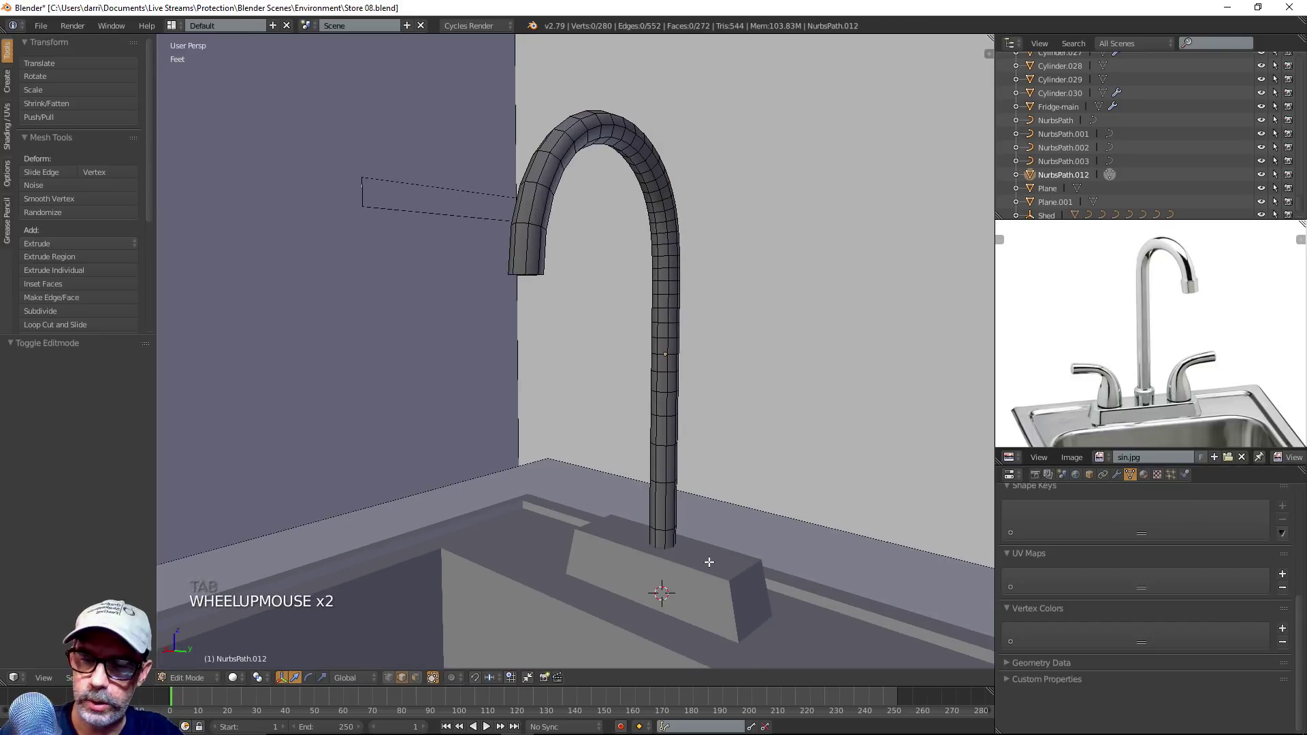
{"action": "key", "text": "z"}
{"action": "middle_click_drag", "start_coordinate": [674, 522], "coordinate": [706, 393], "text": "shift"}
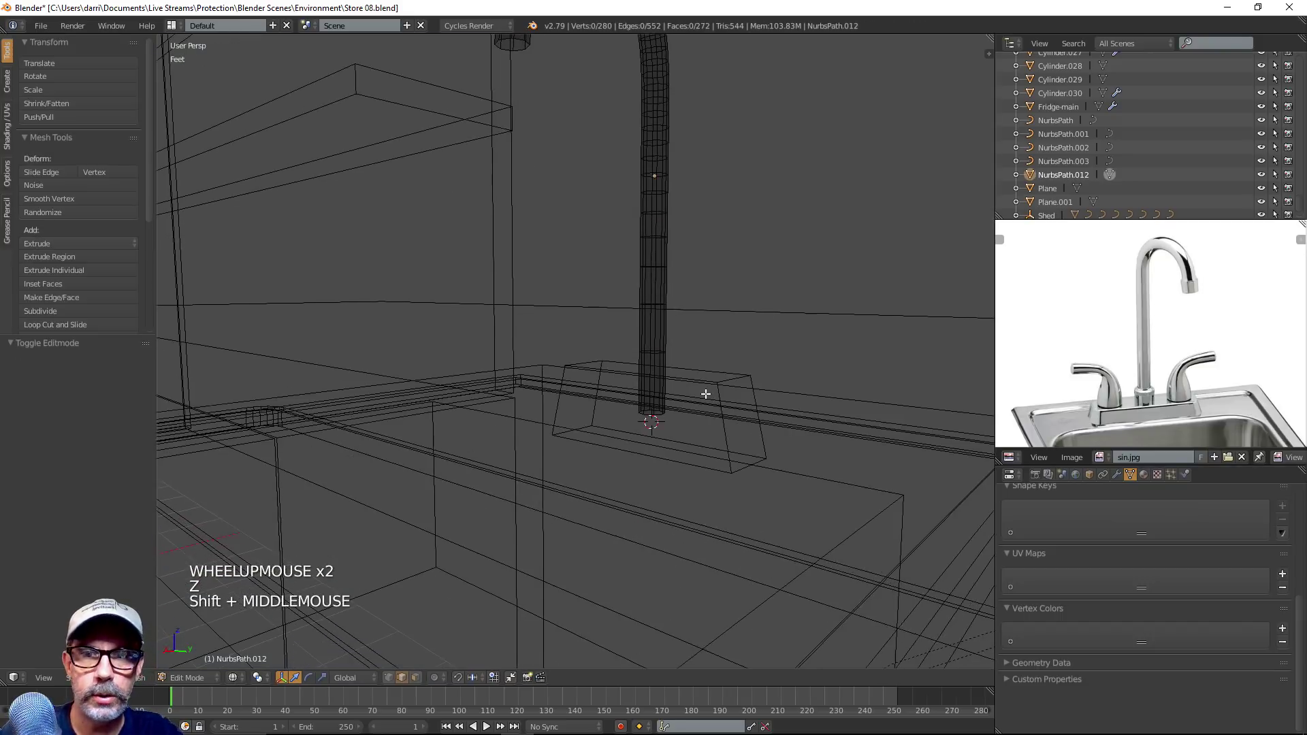
{"action": "key", "text": "ctrl+Tab"}
{"action": "left_click", "coordinate": [692, 436]}
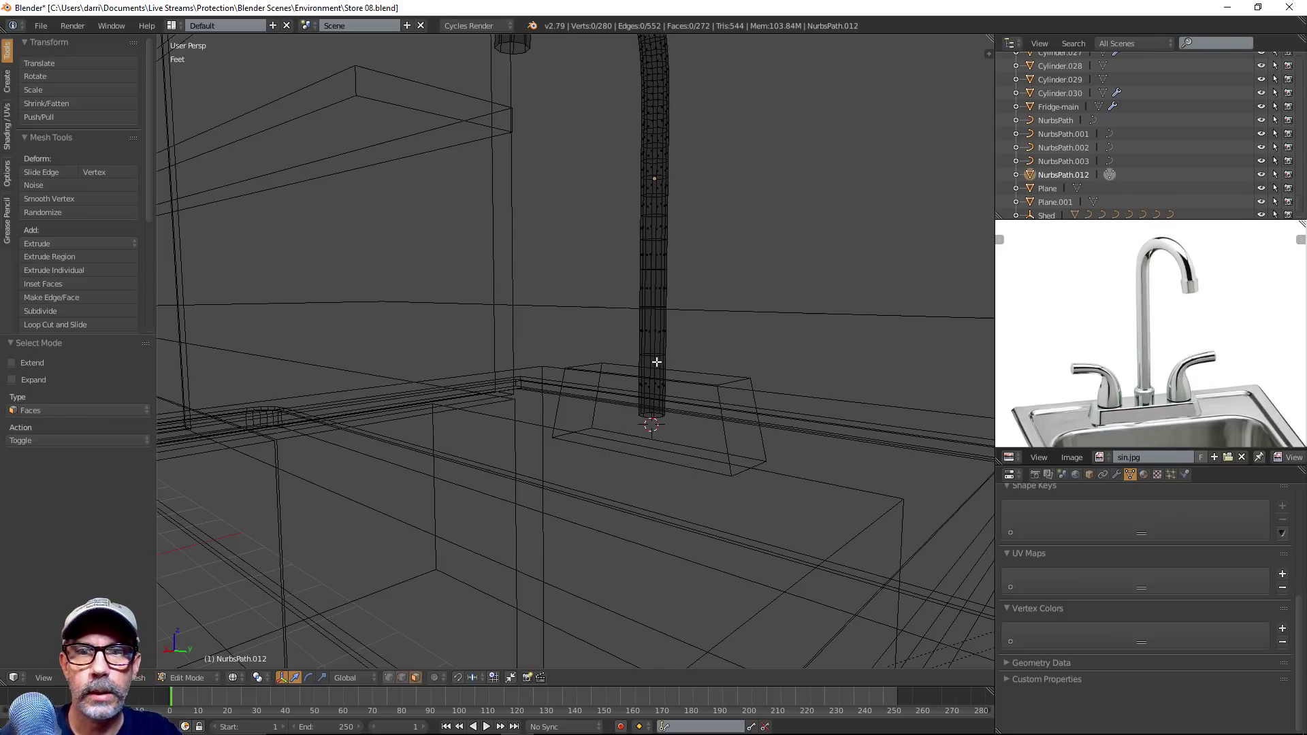
{"action": "left_click", "coordinate": [656, 366], "text": "ctrl"}
{"action": "key", "text": "x"}
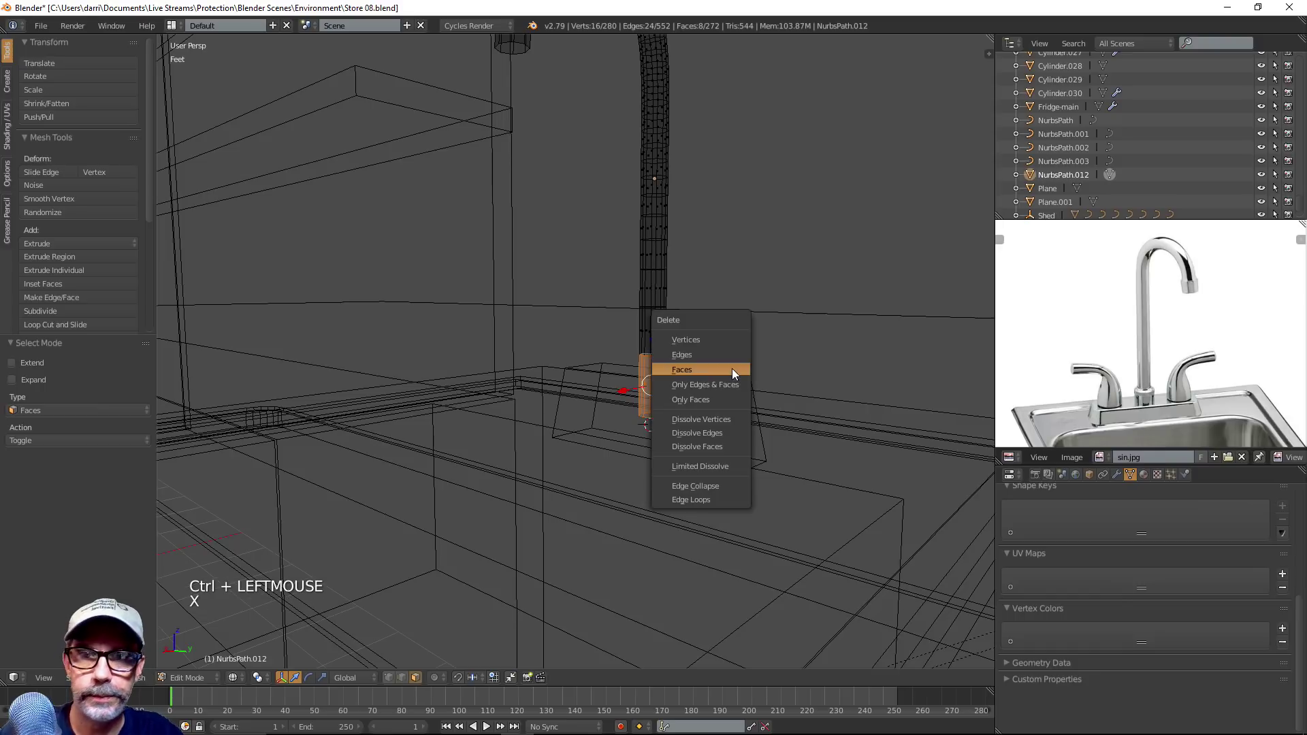
{"action": "left_click", "coordinate": [728, 371]}
{"action": "key", "text": "Tab"}
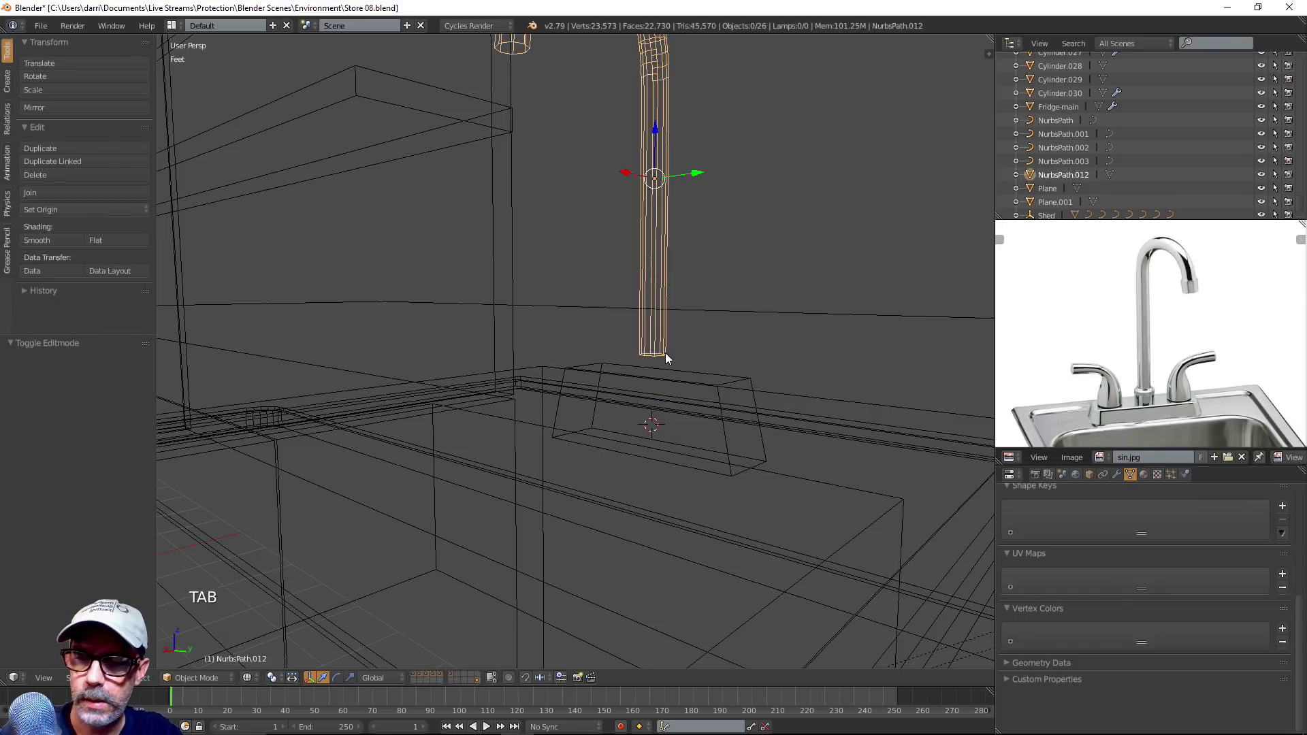
Show the faucet pipe in solid view and enter Edit Mode with edge selection
{"action": "key", "text": "z"}
{"action": "key", "text": "Tab"}
{"action": "key", "text": "ctrl+Tab"}
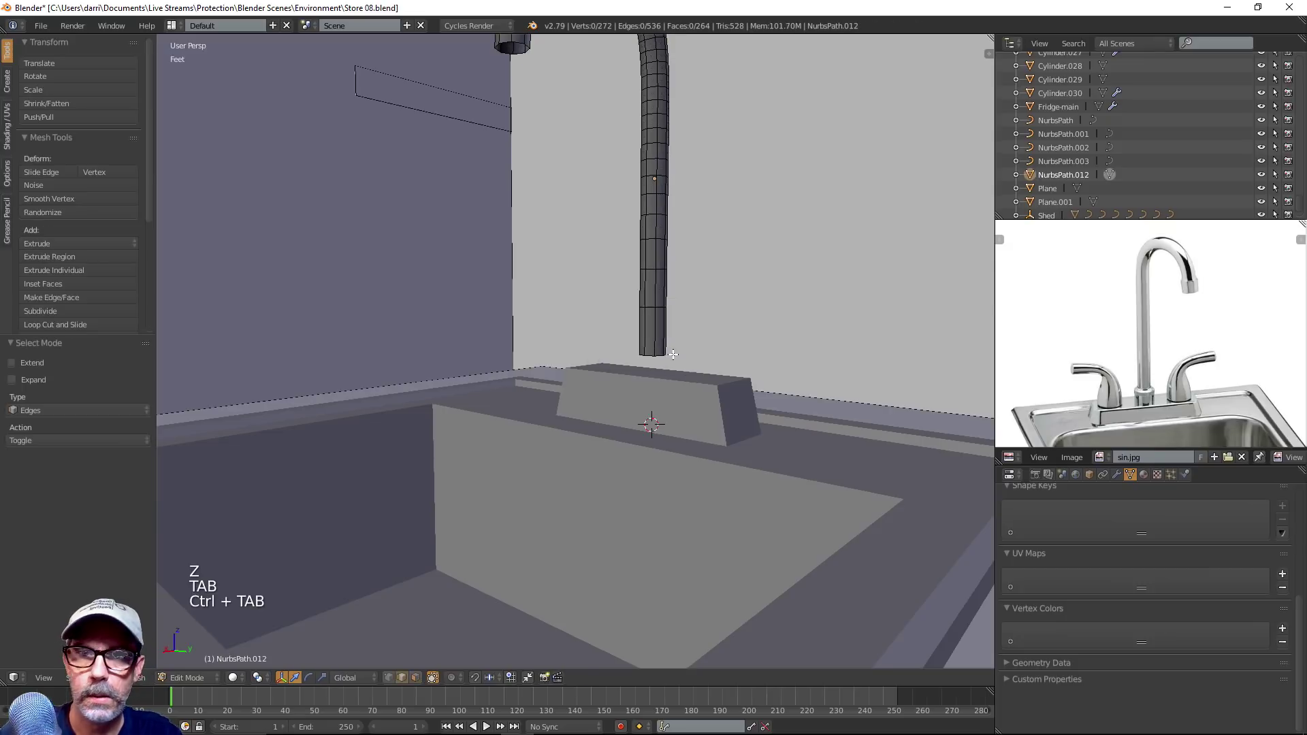
{"action": "key", "text": "super"}
{"action": "key", "text": "super"}
{"action": "key", "text": "super"}
{"action": "key", "text": "super"}
{"action": "key", "text": "super"}
{"action": "key", "text": "super"}
{"action": "key", "text": "super"}
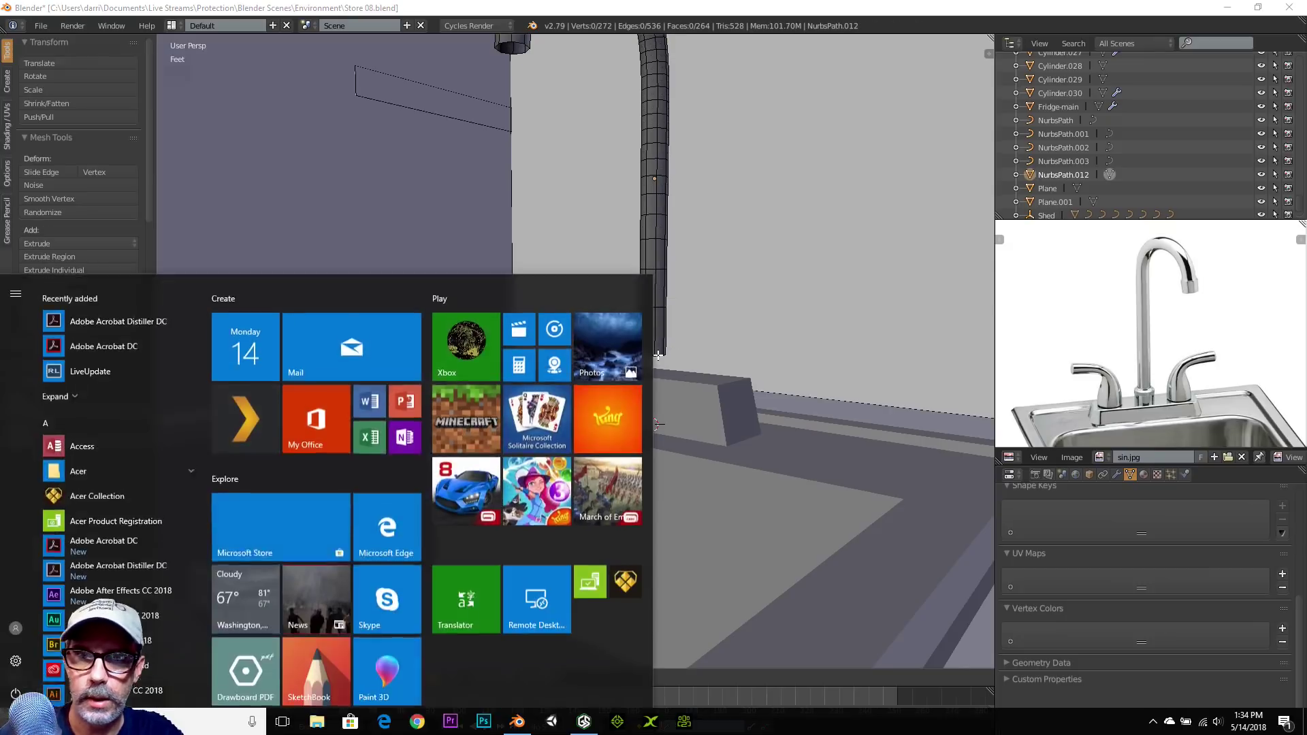
{"action": "left_click", "coordinate": [777, 361]}
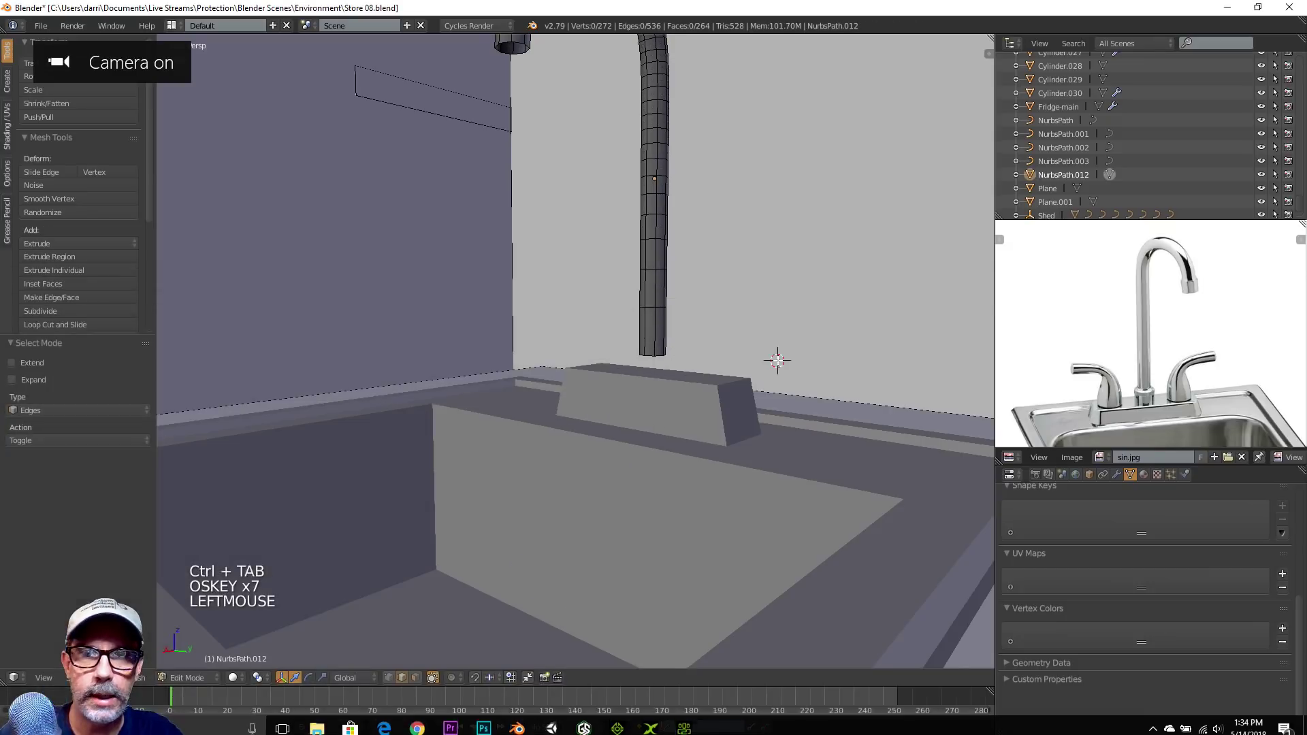
Extrude the edge loop at the faucet pipe's lower end and scale it by 1.721 into a flat flange
{"action": "left_click", "coordinate": [655, 355], "text": "alt"}
{"action": "scroll", "coordinate": [725, 374], "scroll_direction": "up", "scroll_amount": 5}
{"action": "scroll", "coordinate": [746, 368], "scroll_direction": "up", "scroll_amount": 1}
{"action": "middle_click_drag", "start_coordinate": [747, 367], "coordinate": [707, 383], "text": "shift"}
{"action": "scroll", "coordinate": [723, 402], "scroll_direction": "down", "scroll_amount": 2}
{"action": "scroll", "coordinate": [744, 382], "scroll_direction": "up", "scroll_amount": 4}
{"action": "key", "text": "e"}
{"action": "key", "text": "e"}
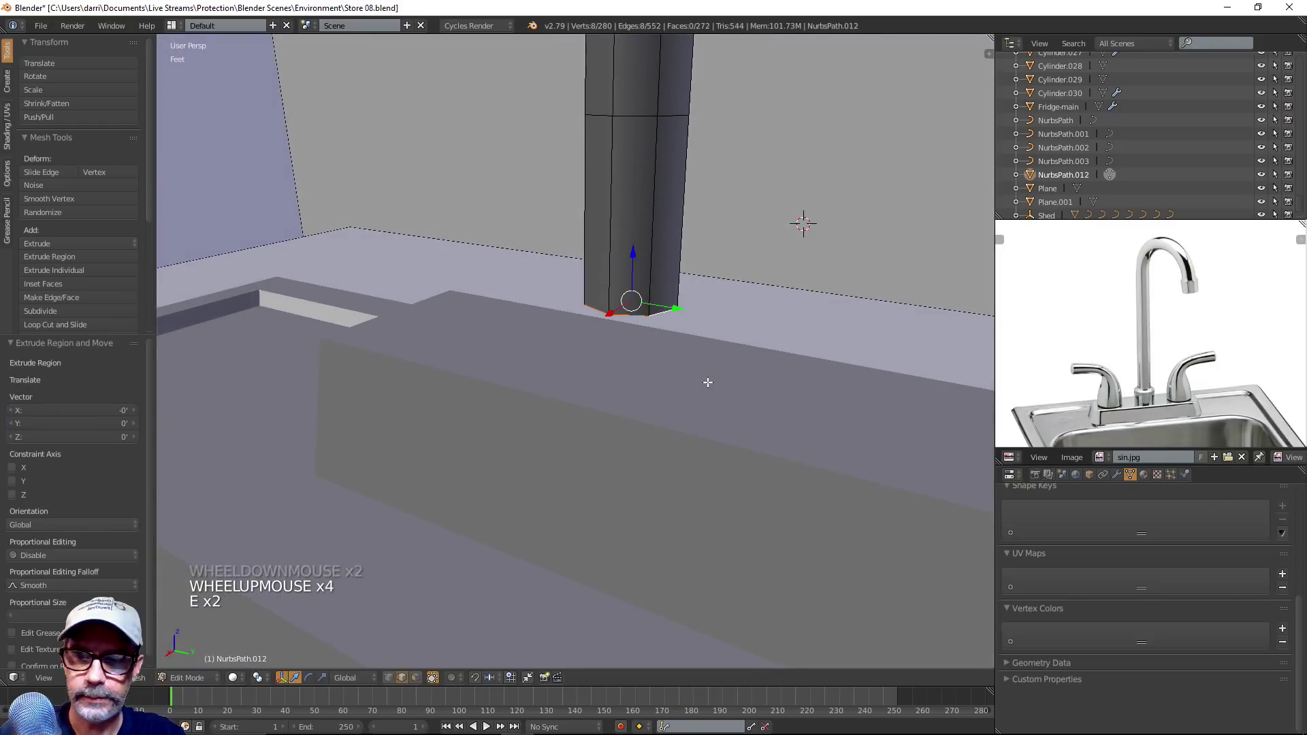
{"action": "key", "text": "s"}
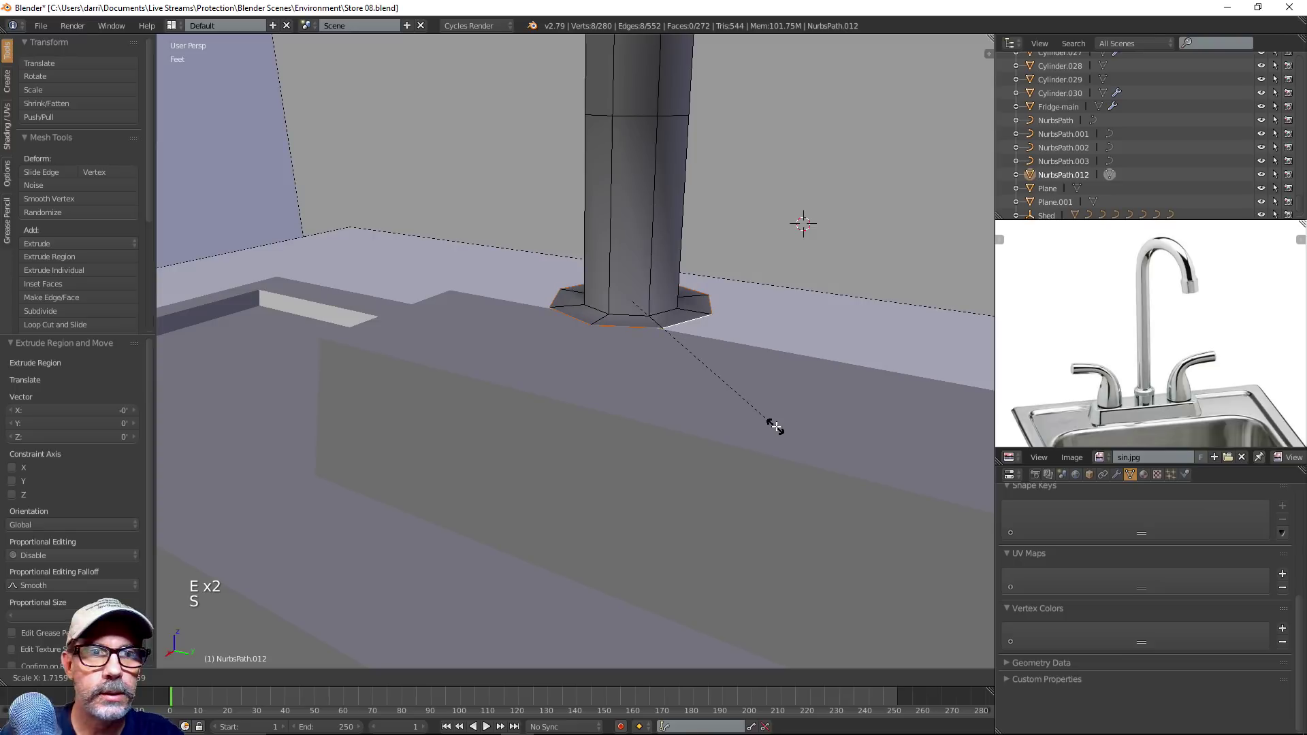
{"action": "left_click", "coordinate": [777, 427]}
Extrude the flange's outer edge loop and move it down 1 inch along Z to form the faucet's base collar
{"action": "key", "text": "e"}
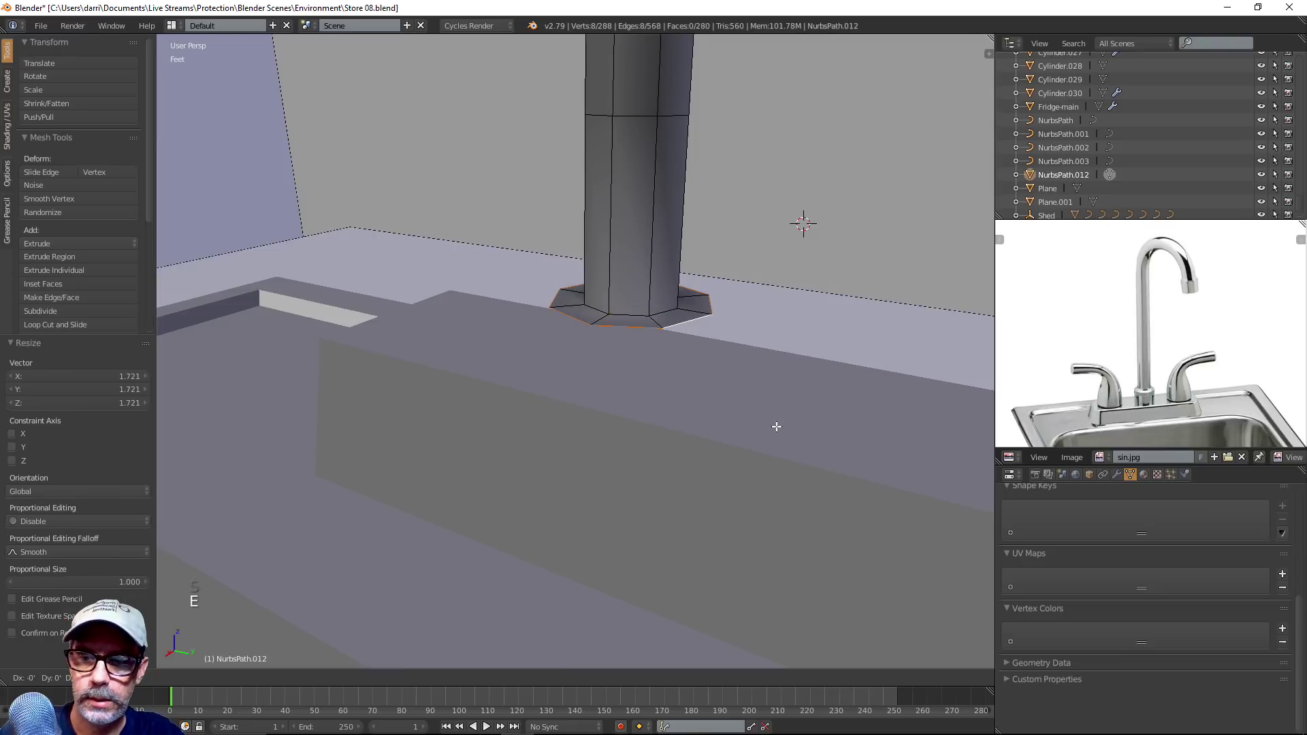
{"action": "right_click", "coordinate": [776, 427]}
{"action": "left_click_drag", "start_coordinate": [626, 252], "coordinate": [634, 335]}
{"action": "scroll", "coordinate": [747, 388], "scroll_direction": "down", "scroll_amount": 9}
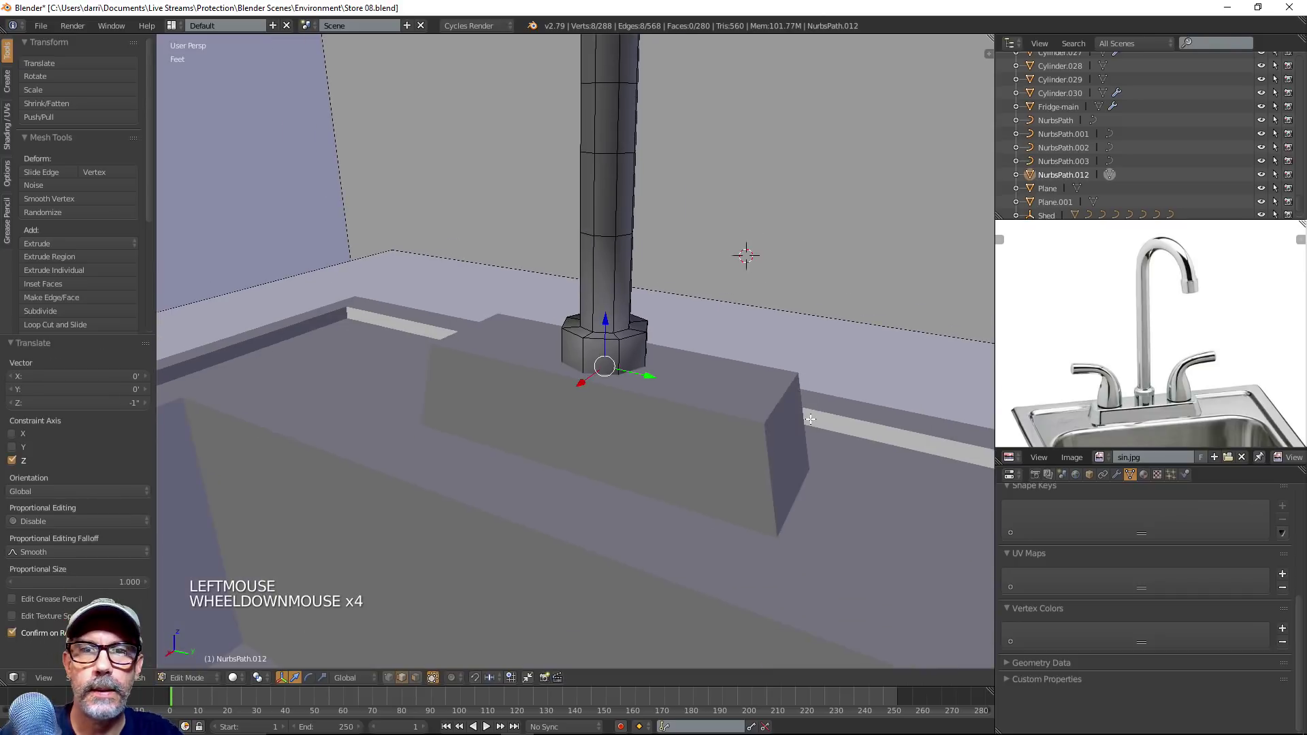
{"action": "middle_click_drag", "start_coordinate": [672, 250], "coordinate": [721, 408], "text": "shift"}
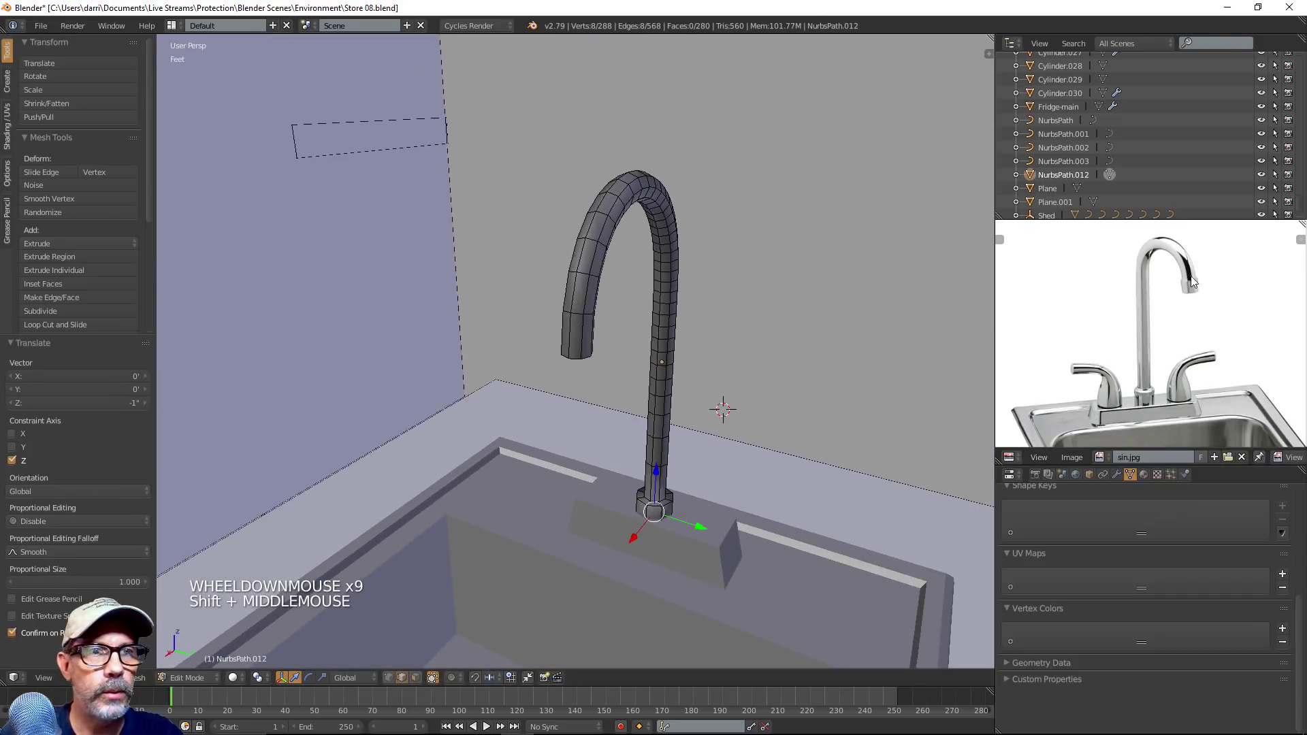
Add a loop cut with factor 0.072 near the spout's open end and flatten it by scaling 0.051 along Z
{"action": "scroll", "coordinate": [614, 349], "scroll_direction": "up", "scroll_amount": 2}
{"action": "middle_click_drag", "start_coordinate": [614, 349], "coordinate": [370, 239]}
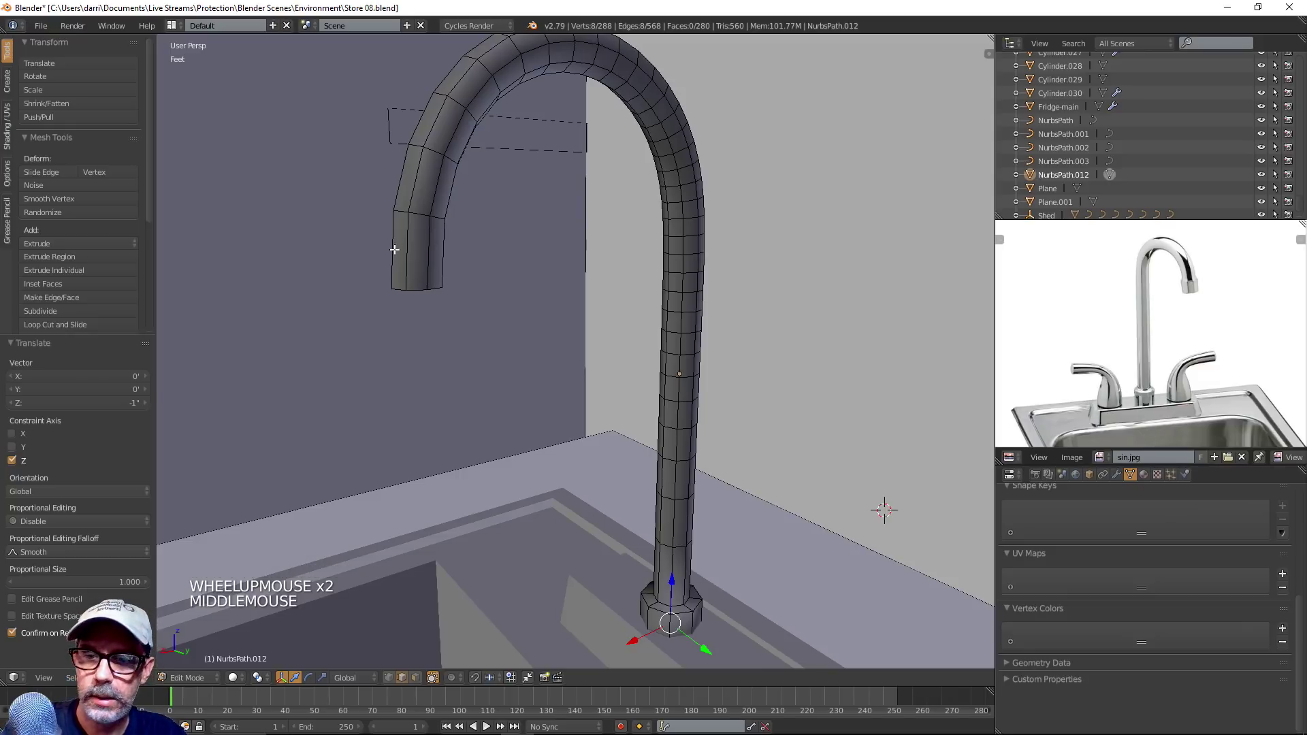
{"action": "key", "text": "ctrl+r"}
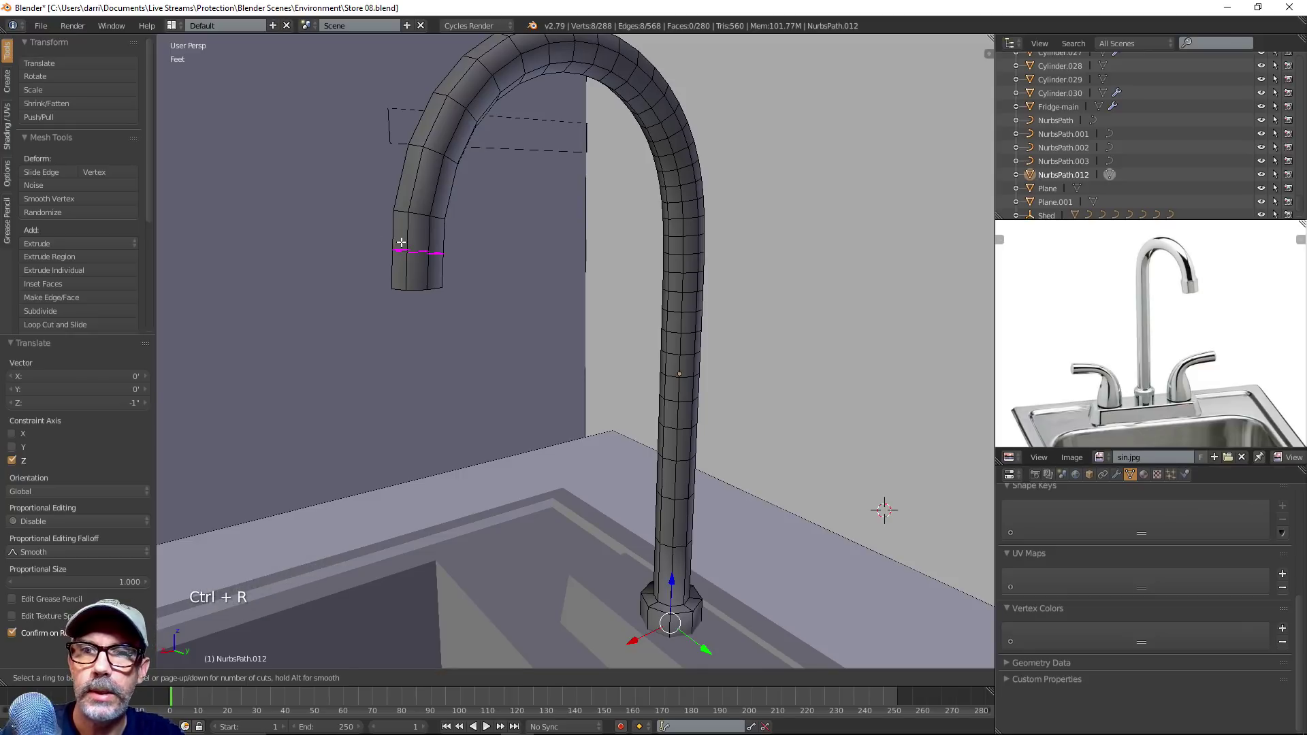
{"action": "left_click", "coordinate": [404, 248]}
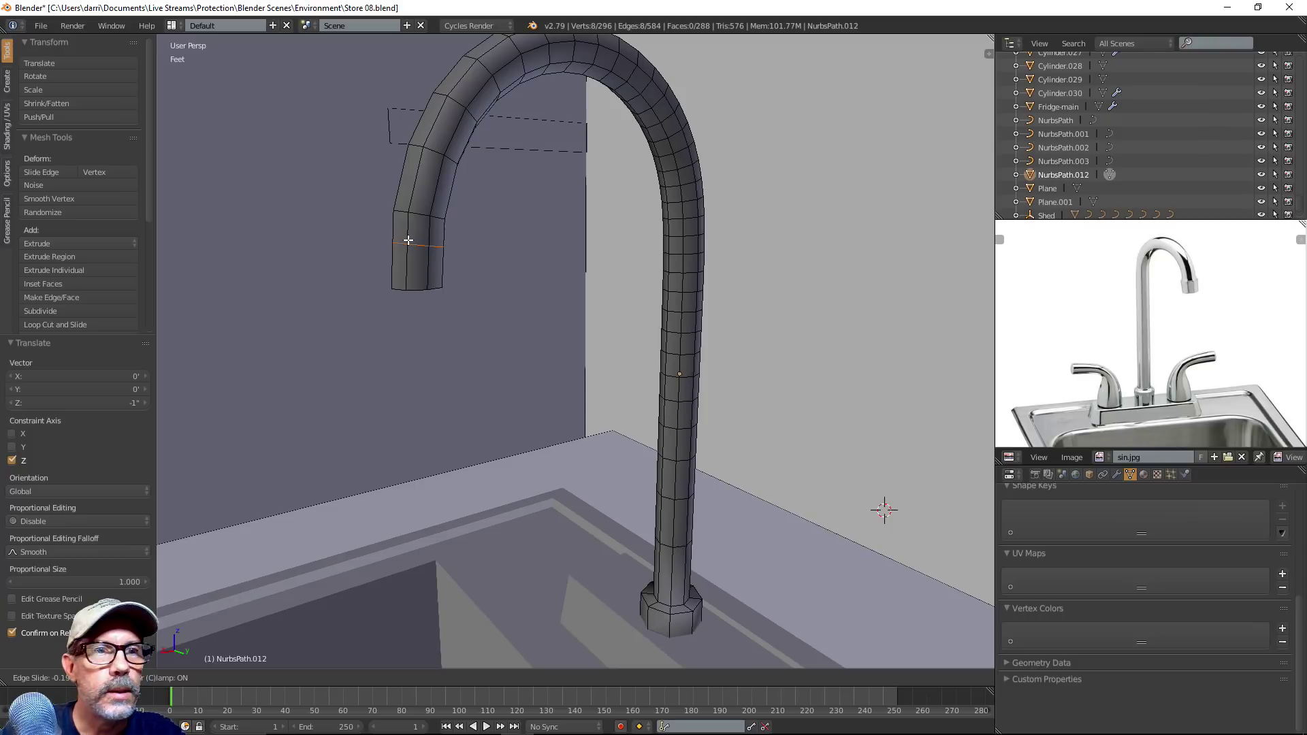
{"action": "left_click", "coordinate": [408, 245]}
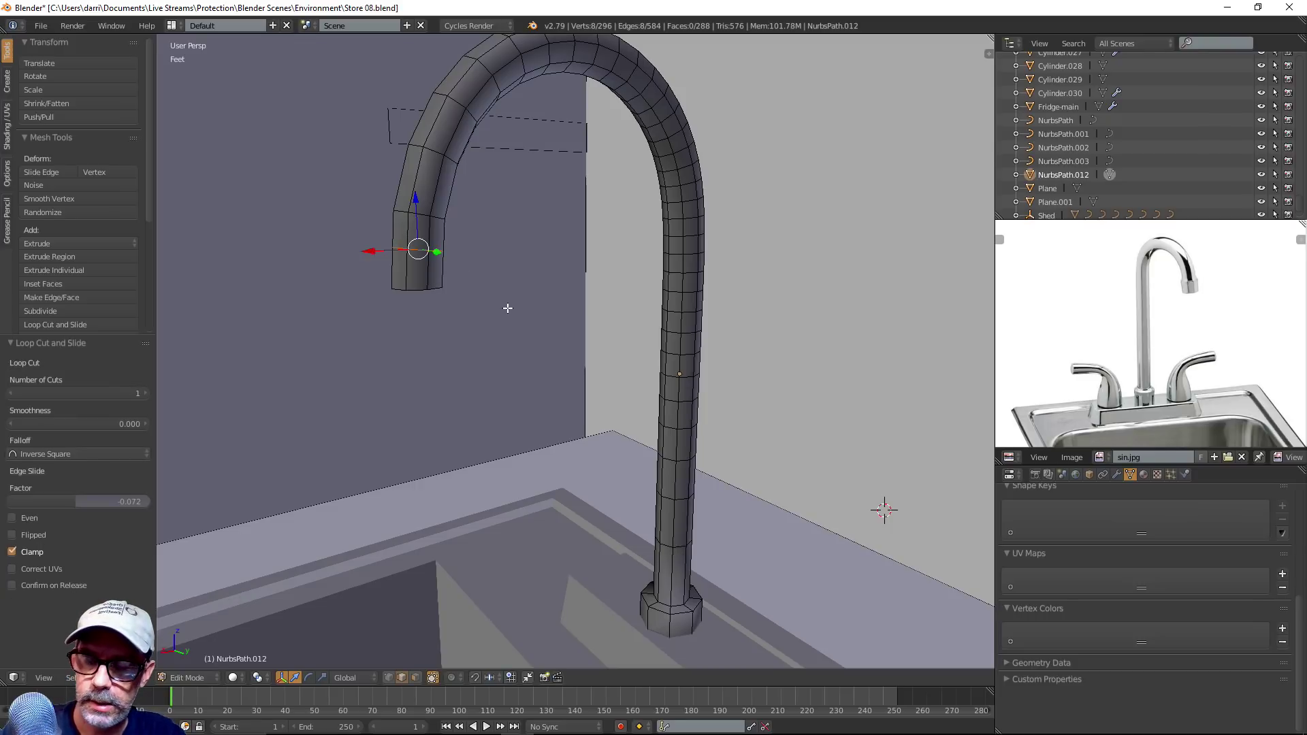
{"action": "middle_click_drag", "start_coordinate": [507, 308], "coordinate": [650, 350], "text": "shift"}
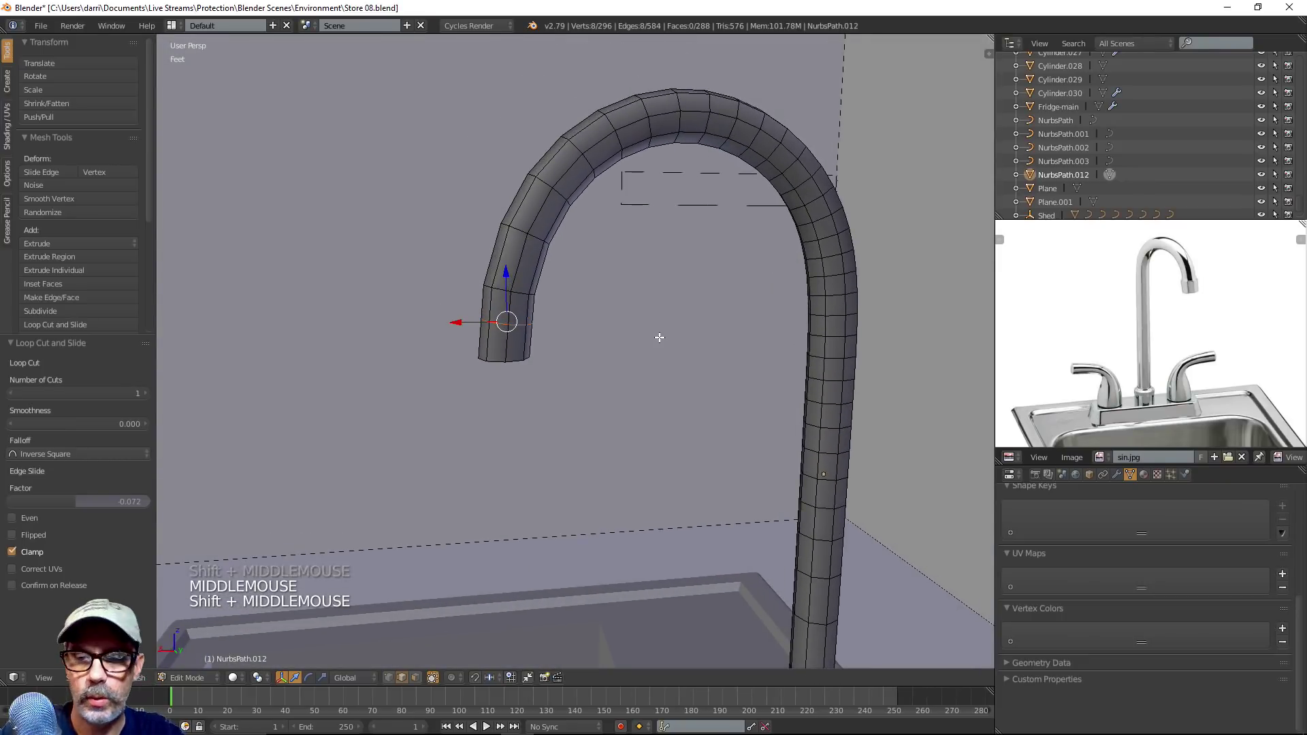
{"action": "key", "text": "s"}
{"action": "key", "text": "z"}
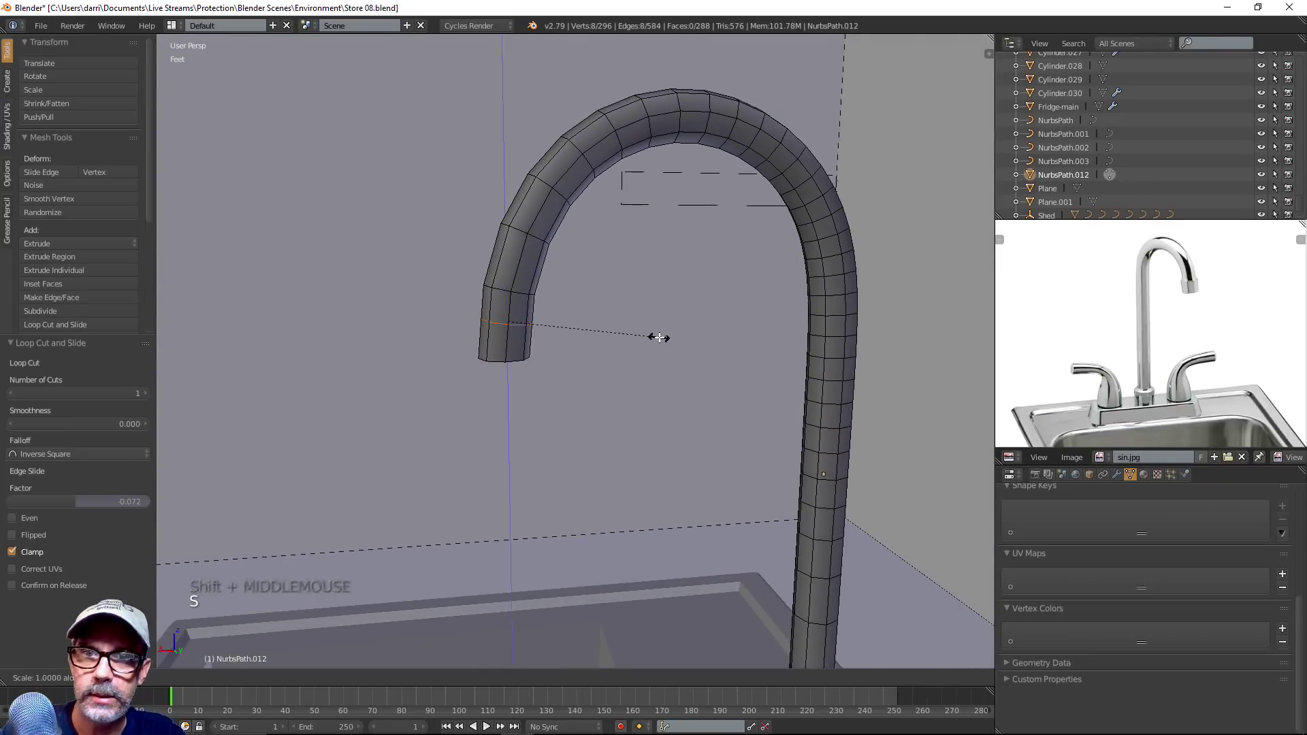
{"action": "left_click", "coordinate": [514, 326]}
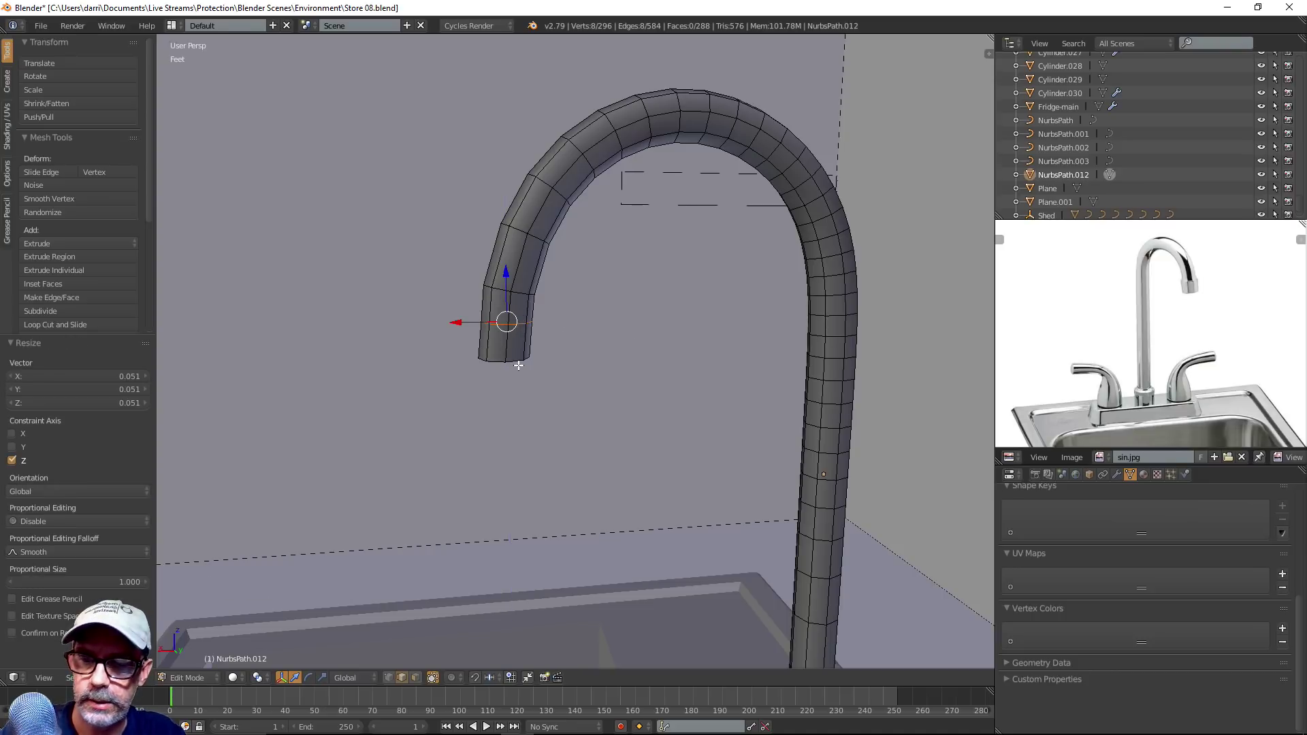
Shift the edge loop at the spout's open end by -80.5 thou along X
{"action": "right_click", "coordinate": [519, 366], "text": "alt"}
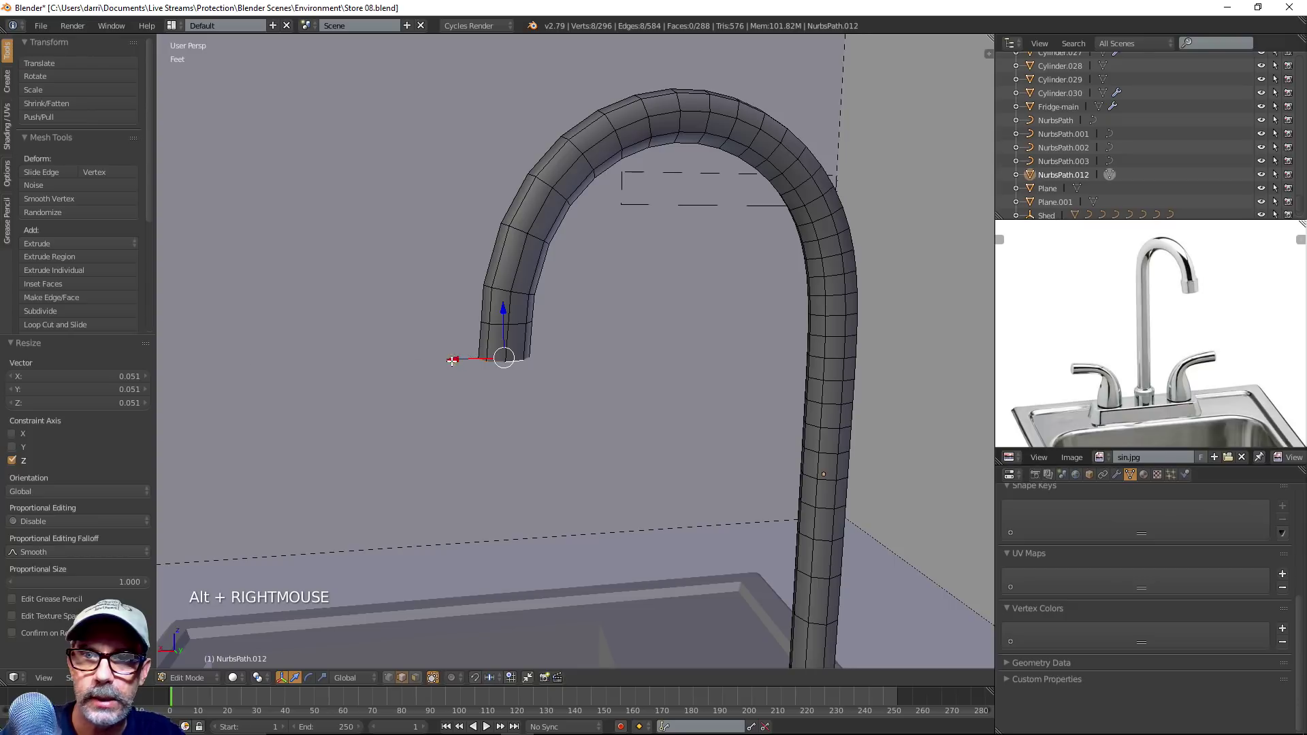
{"action": "left_click_drag", "start_coordinate": [452, 361], "coordinate": [460, 365]}
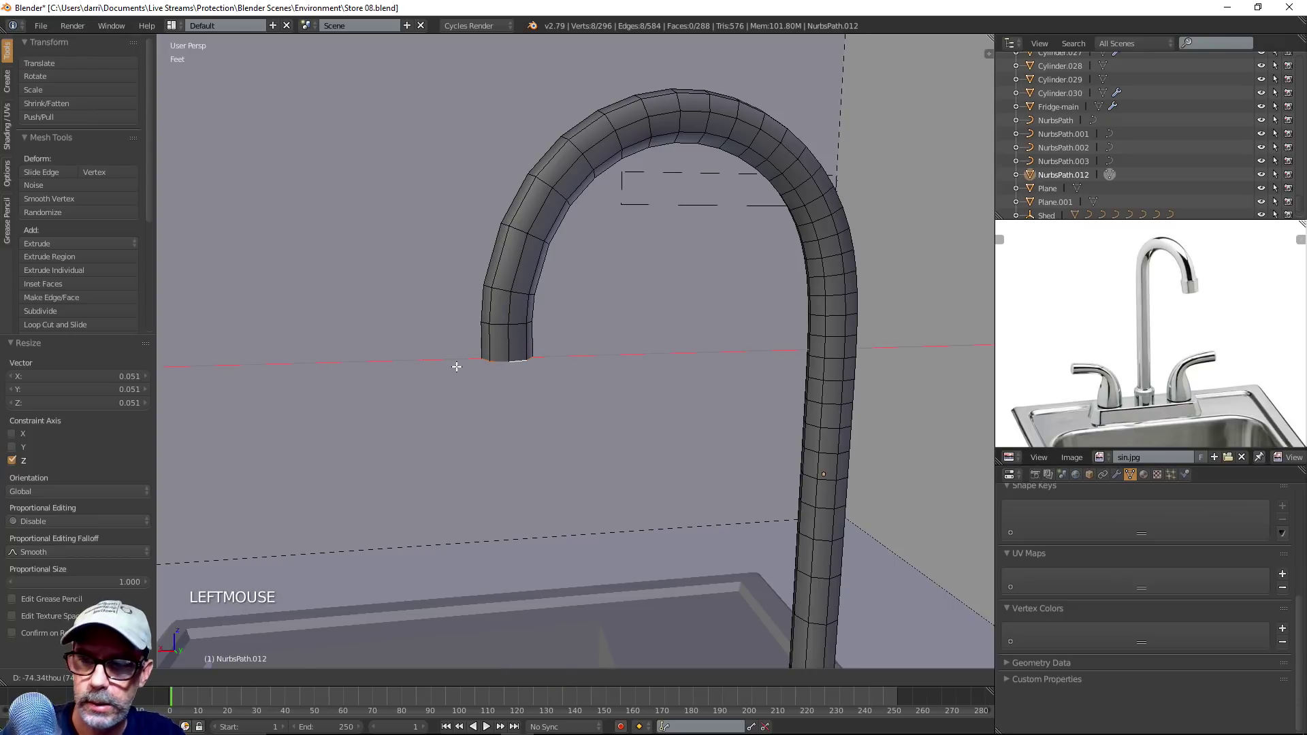
{"action": "left_click_drag", "start_coordinate": [459, 367], "coordinate": [459, 366]}
Extrude the spout's last ring of faces in place and thicken it outward with Shrink/Fatten at an offset of -0.040
{"action": "scroll", "coordinate": [603, 365], "scroll_direction": "up", "scroll_amount": 2}
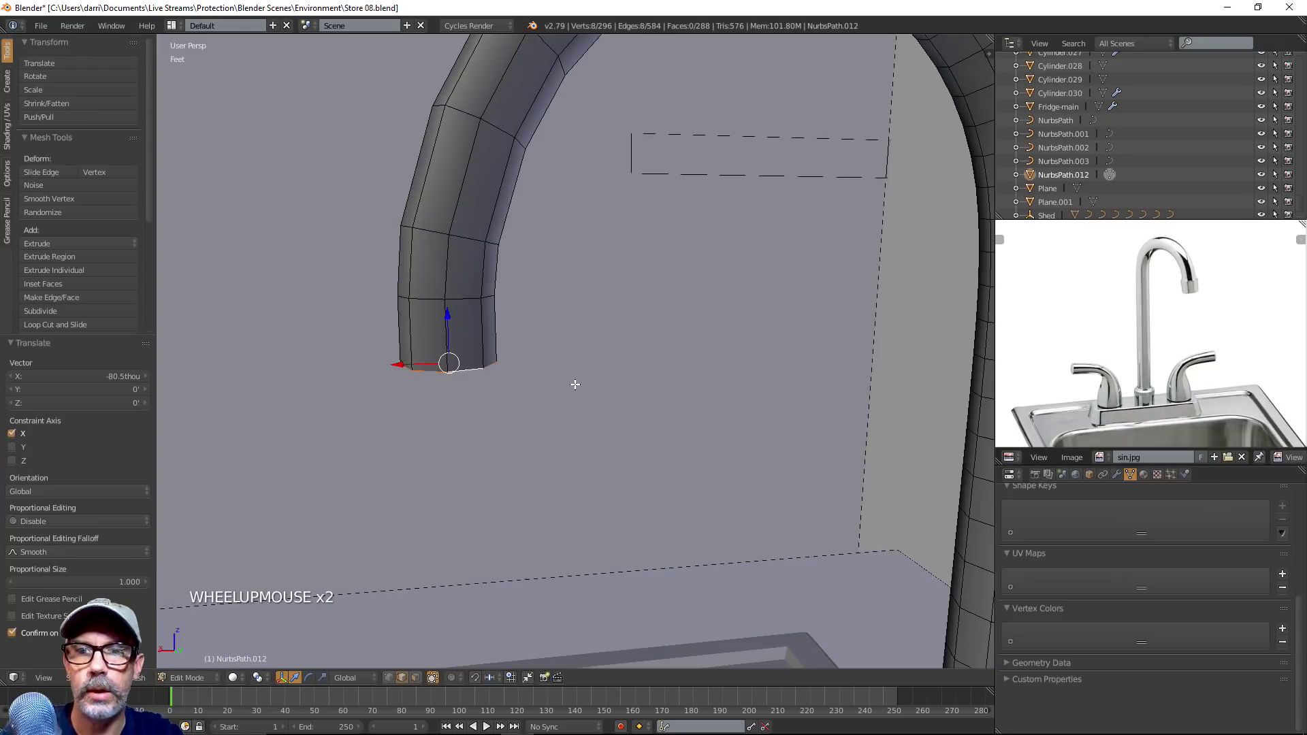
{"action": "middle_click_drag", "start_coordinate": [575, 382], "coordinate": [586, 382]}
{"action": "key", "text": "ctrl+Tab"}
{"action": "left_click", "coordinate": [538, 399]}
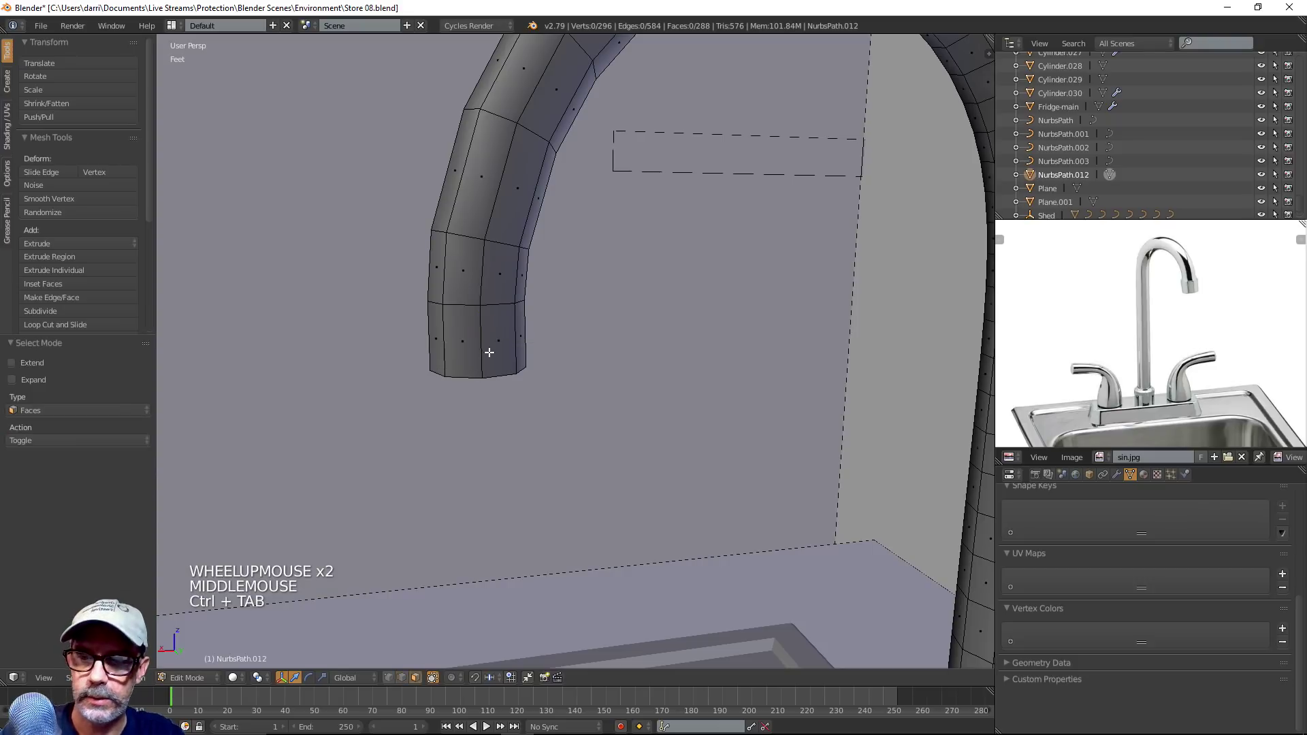
{"action": "right_click", "coordinate": [481, 349], "text": "alt"}
{"action": "scroll", "coordinate": [538, 381], "scroll_direction": "down", "scroll_amount": 3}
{"action": "middle_click_drag", "start_coordinate": [537, 381], "coordinate": [584, 379]}
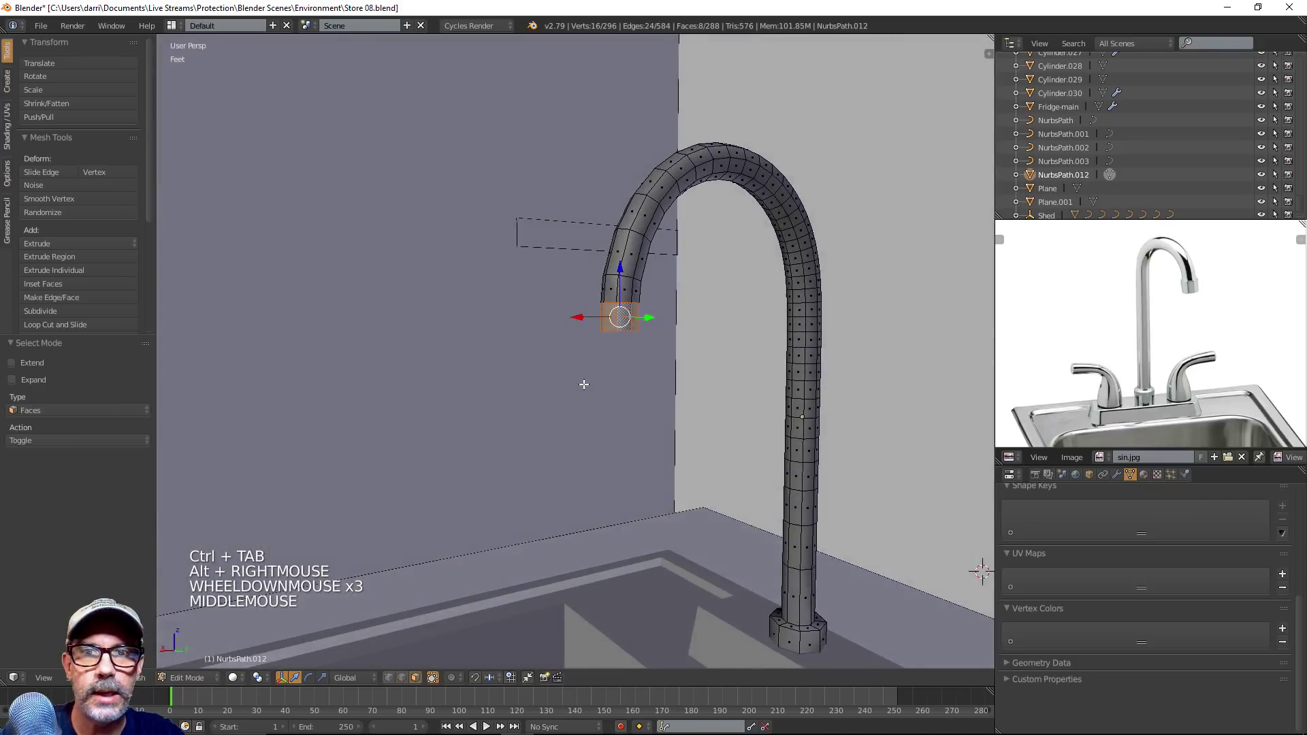
{"action": "scroll", "coordinate": [660, 356], "scroll_direction": "up", "scroll_amount": 2}
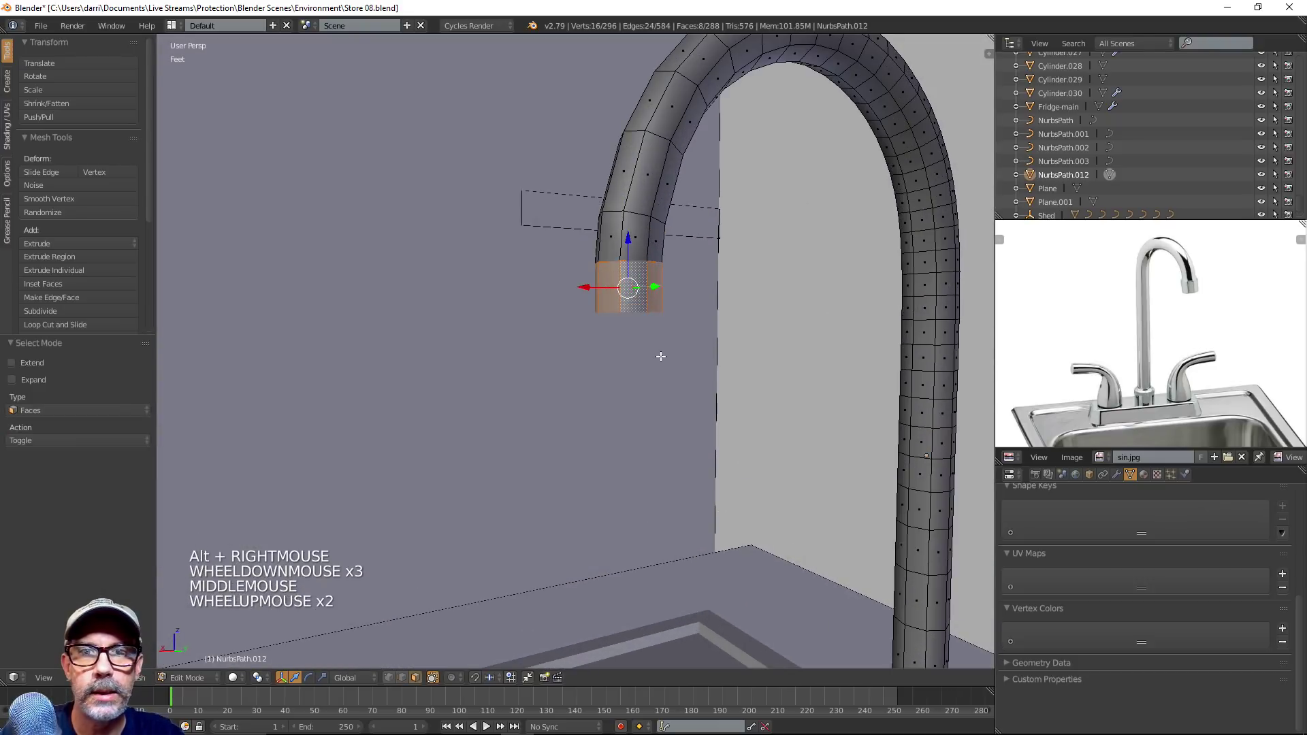
{"action": "key", "text": "e"}
{"action": "right_click", "coordinate": [709, 397]}
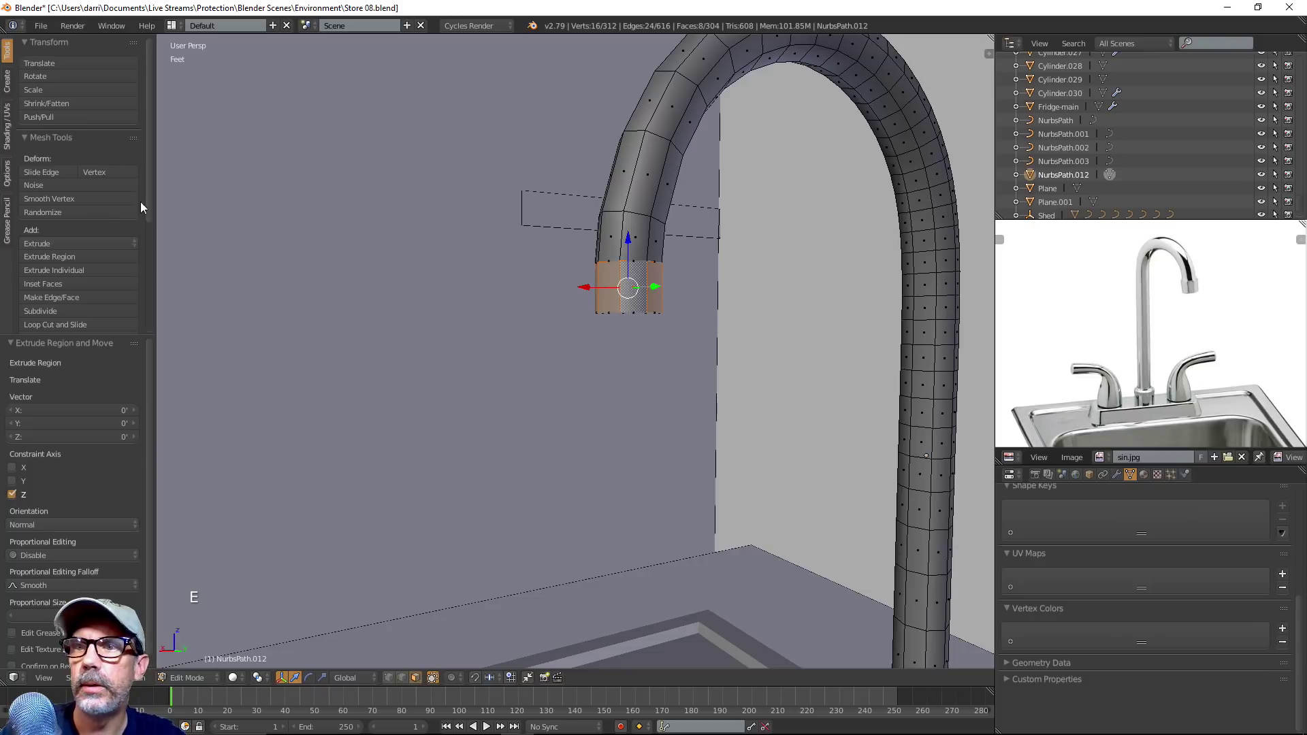
{"action": "left_click", "coordinate": [71, 104]}
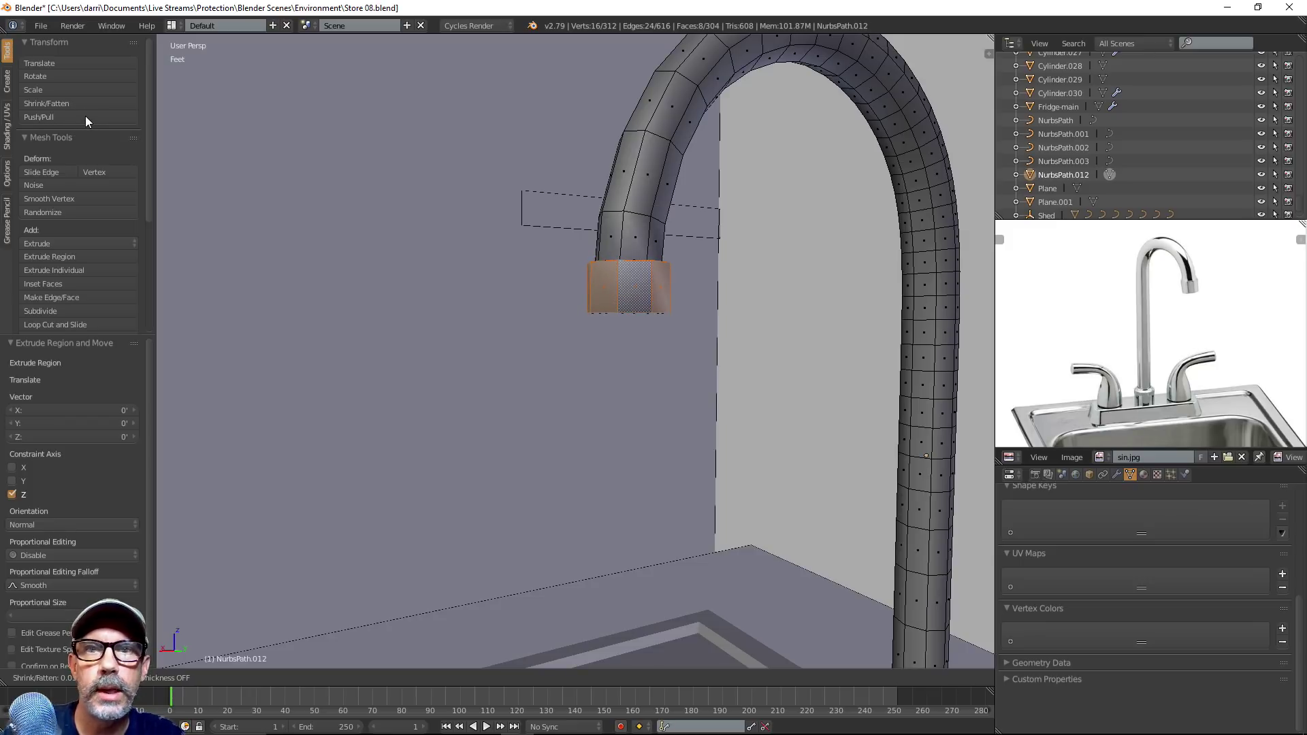
{"action": "left_click", "coordinate": [84, 117]}
Select the ring of faces on the nozzle's underside and lower it 335 thou along Z
{"action": "scroll", "coordinate": [657, 366], "scroll_direction": "up", "scroll_amount": 3}
{"action": "middle_click_drag", "start_coordinate": [661, 362], "coordinate": [677, 339]}
{"action": "scroll", "coordinate": [671, 350], "scroll_direction": "down", "scroll_amount": 2}
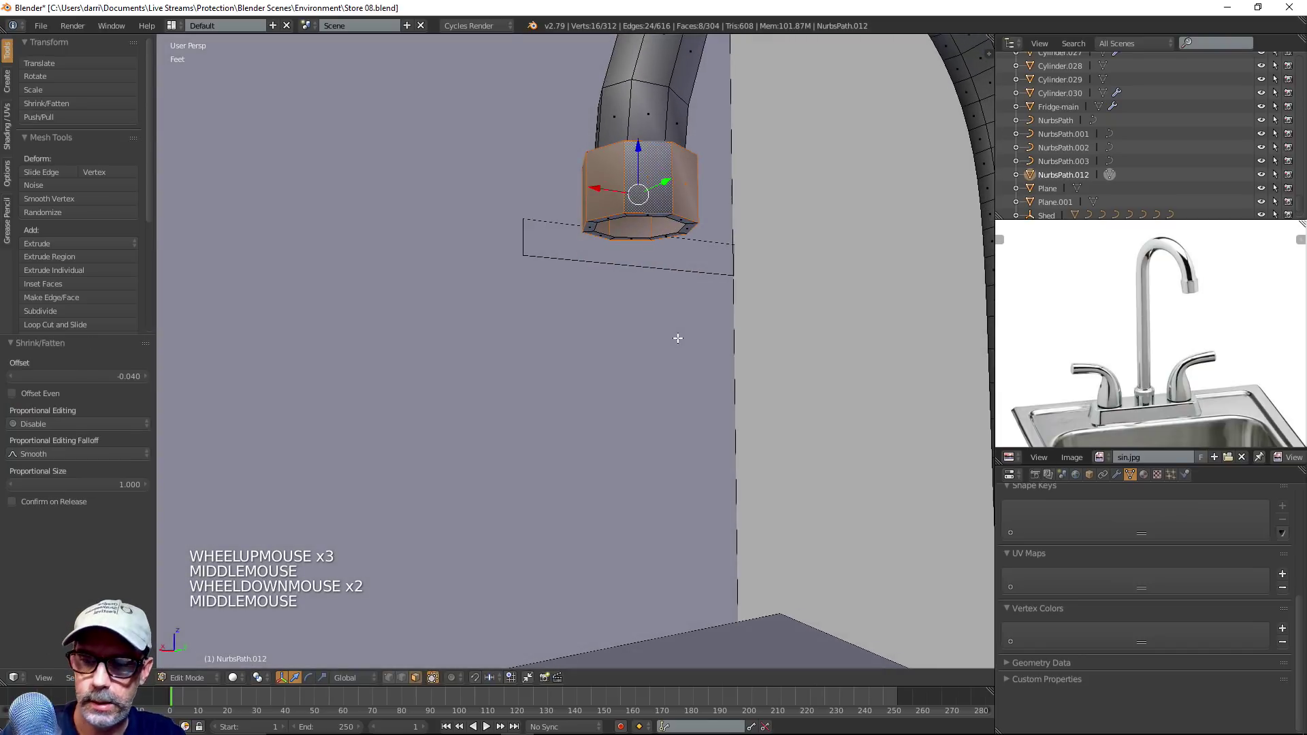
{"action": "key", "text": "KP_Decimal"}
{"action": "scroll", "coordinate": [653, 452], "scroll_direction": "up", "scroll_amount": 1}
{"action": "scroll", "coordinate": [654, 452], "scroll_direction": "down", "scroll_amount": 4}
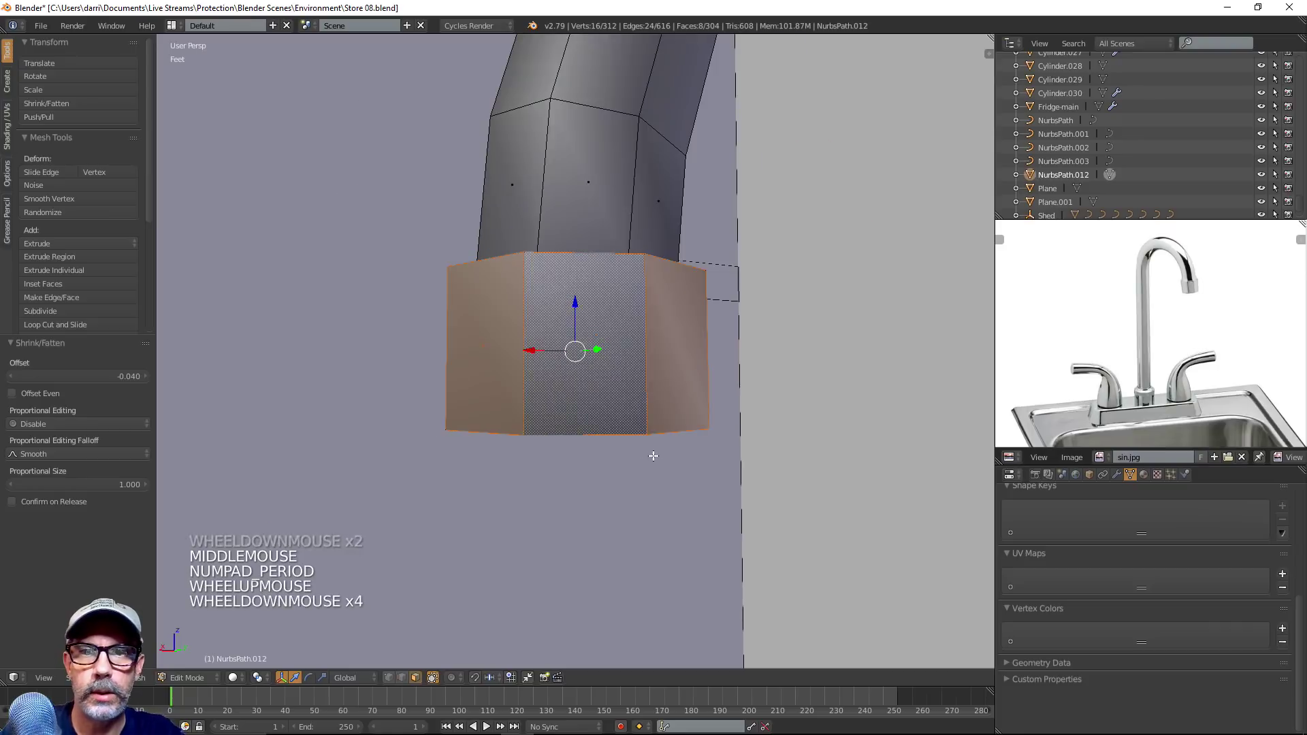
{"action": "middle_click_drag", "start_coordinate": [653, 452], "coordinate": [593, 401]}
{"action": "right_click", "coordinate": [634, 363], "text": "alt"}
{"action": "scroll", "coordinate": [635, 364], "scroll_direction": "down", "scroll_amount": 2}
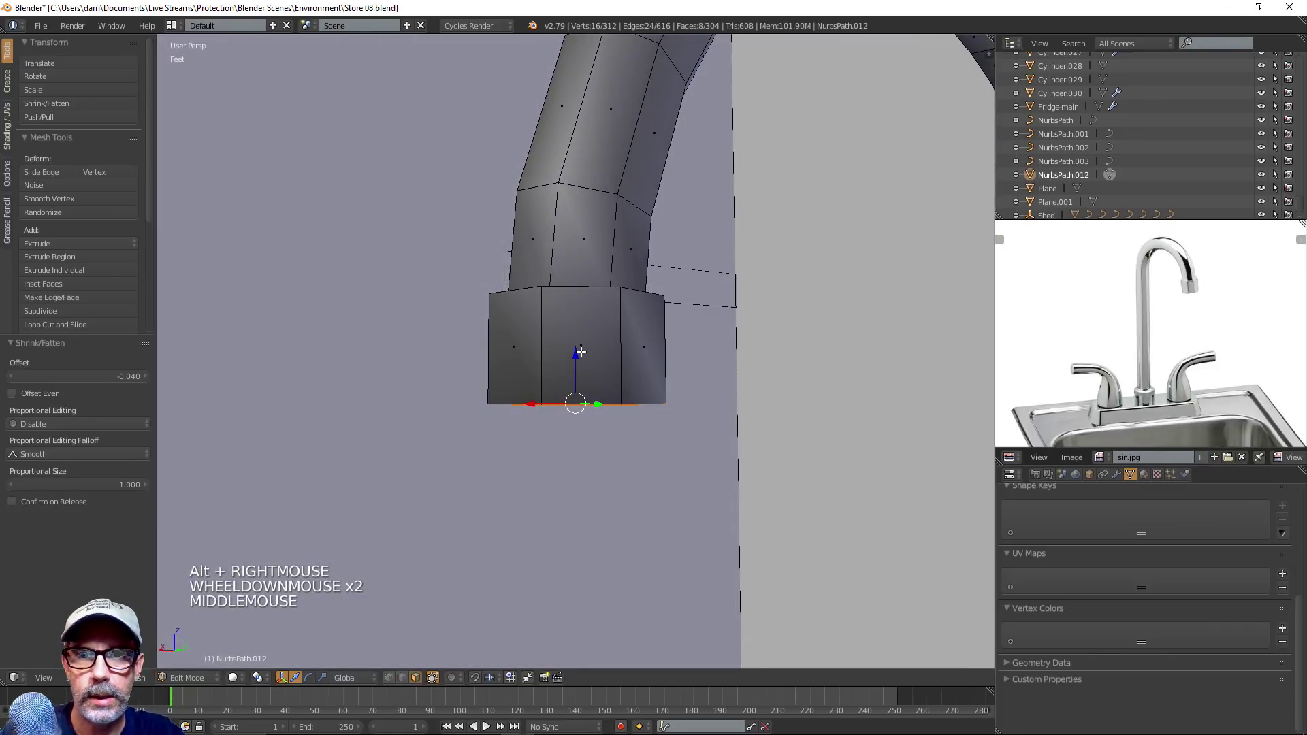
{"action": "left_click_drag", "start_coordinate": [574, 355], "coordinate": [576, 398]}
{"action": "scroll", "coordinate": [688, 412], "scroll_direction": "down", "scroll_amount": 5}
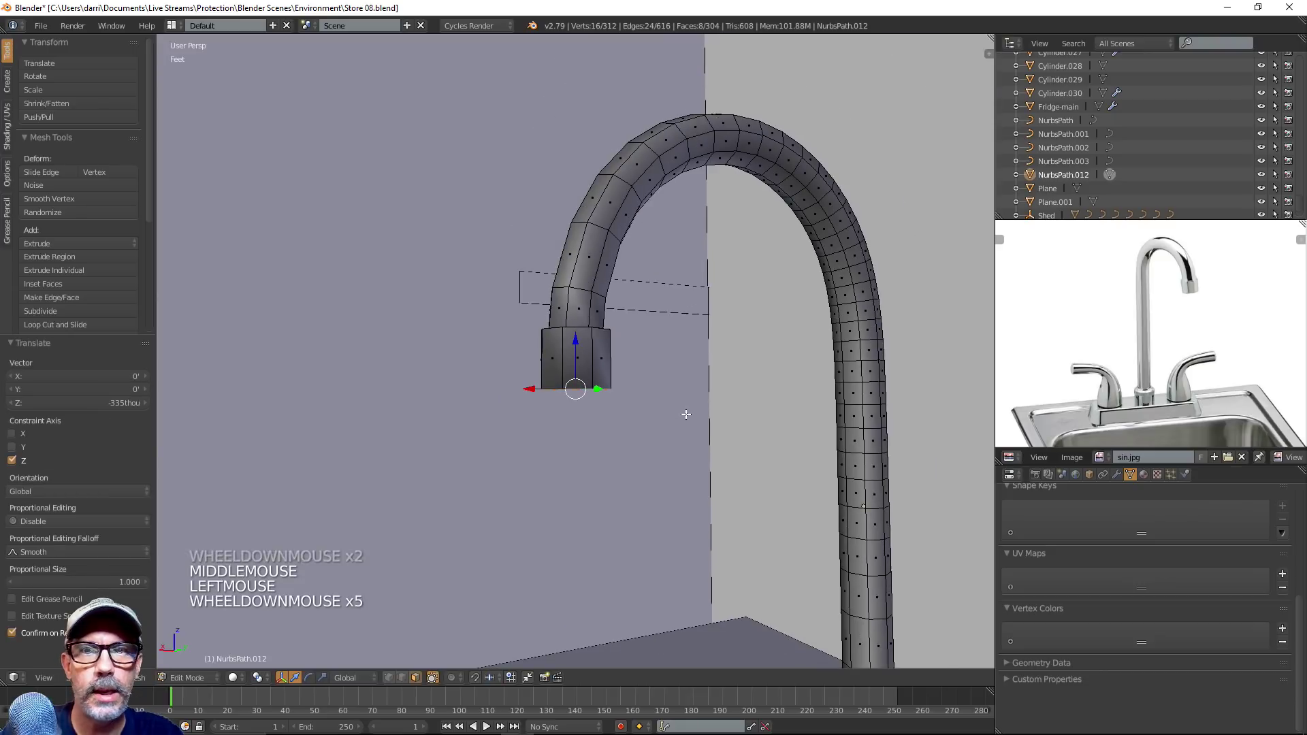
{"action": "scroll", "coordinate": [691, 427], "scroll_direction": "up", "scroll_amount": 5}
In edge selection mode, extrude the nozzle opening's inner edge loop and raise it about 674 thou inside the nozzle
{"action": "middle_click_drag", "start_coordinate": [686, 430], "coordinate": [635, 383]}
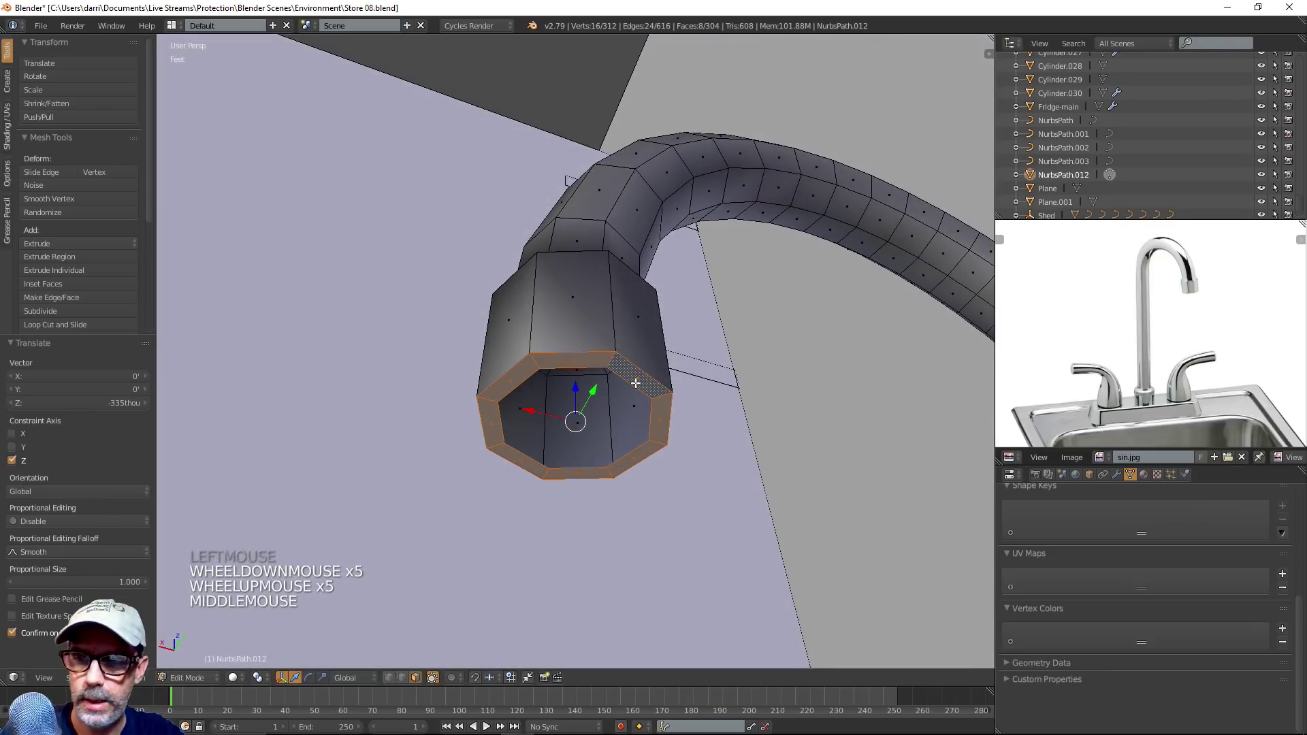
{"action": "key", "text": "ctrl+Tab"}
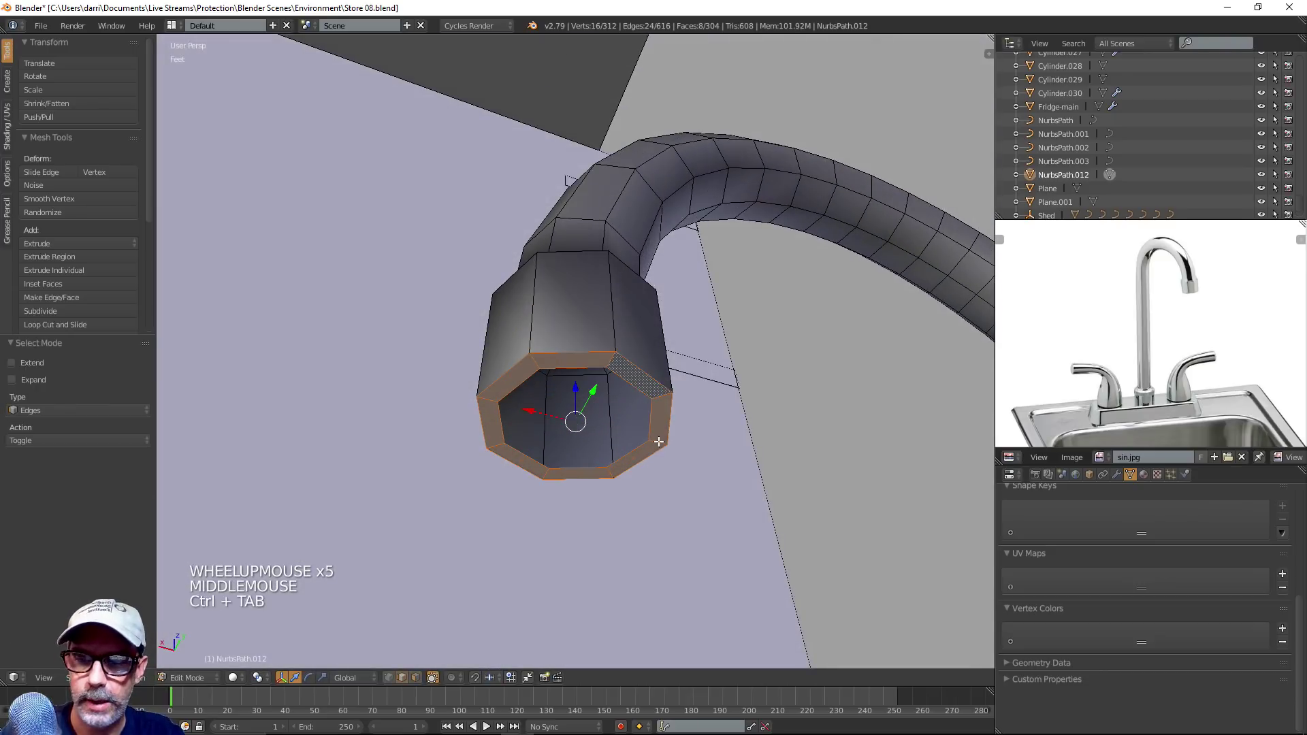
{"action": "right_click", "coordinate": [647, 422], "text": "alt"}
{"action": "middle_click_drag", "start_coordinate": [715, 496], "coordinate": [737, 470]}
{"action": "key", "text": "e"}
{"action": "key", "text": "e"}
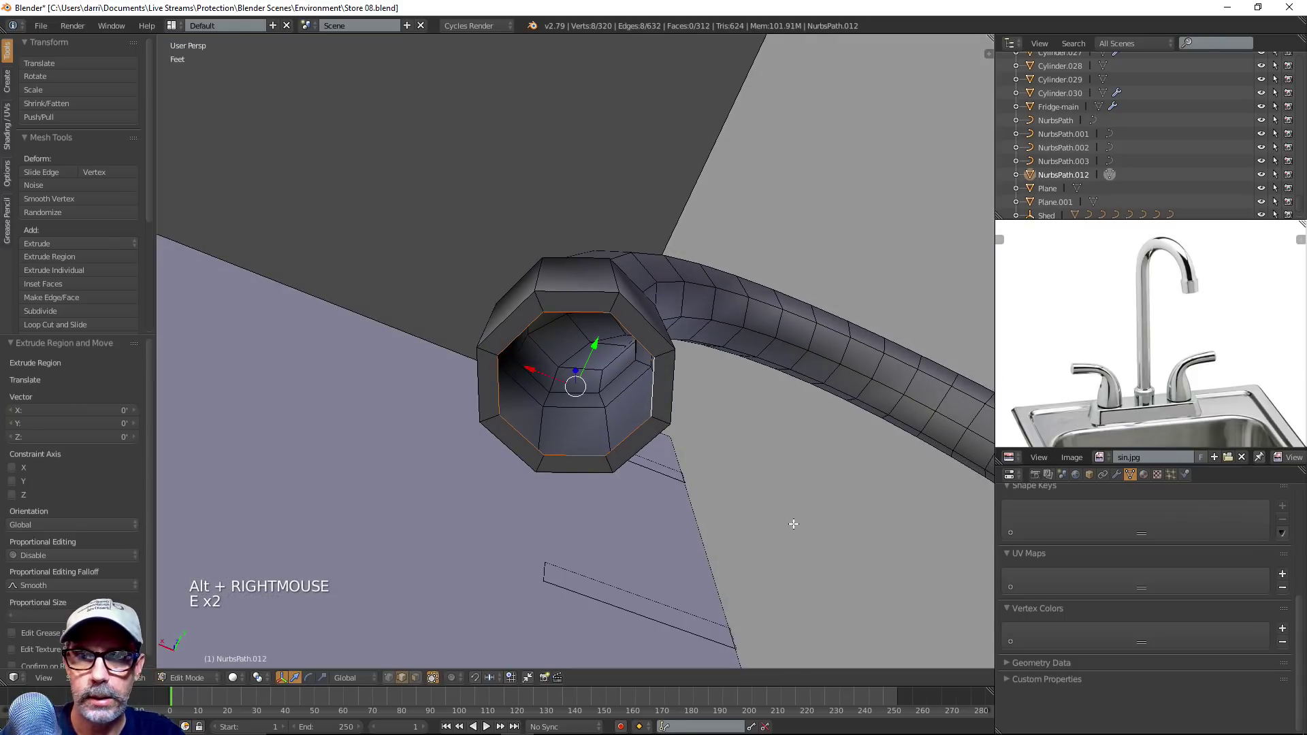
{"action": "middle_click_drag", "start_coordinate": [787, 524], "coordinate": [583, 393]}
{"action": "left_click_drag", "start_coordinate": [579, 385], "coordinate": [582, 325]}
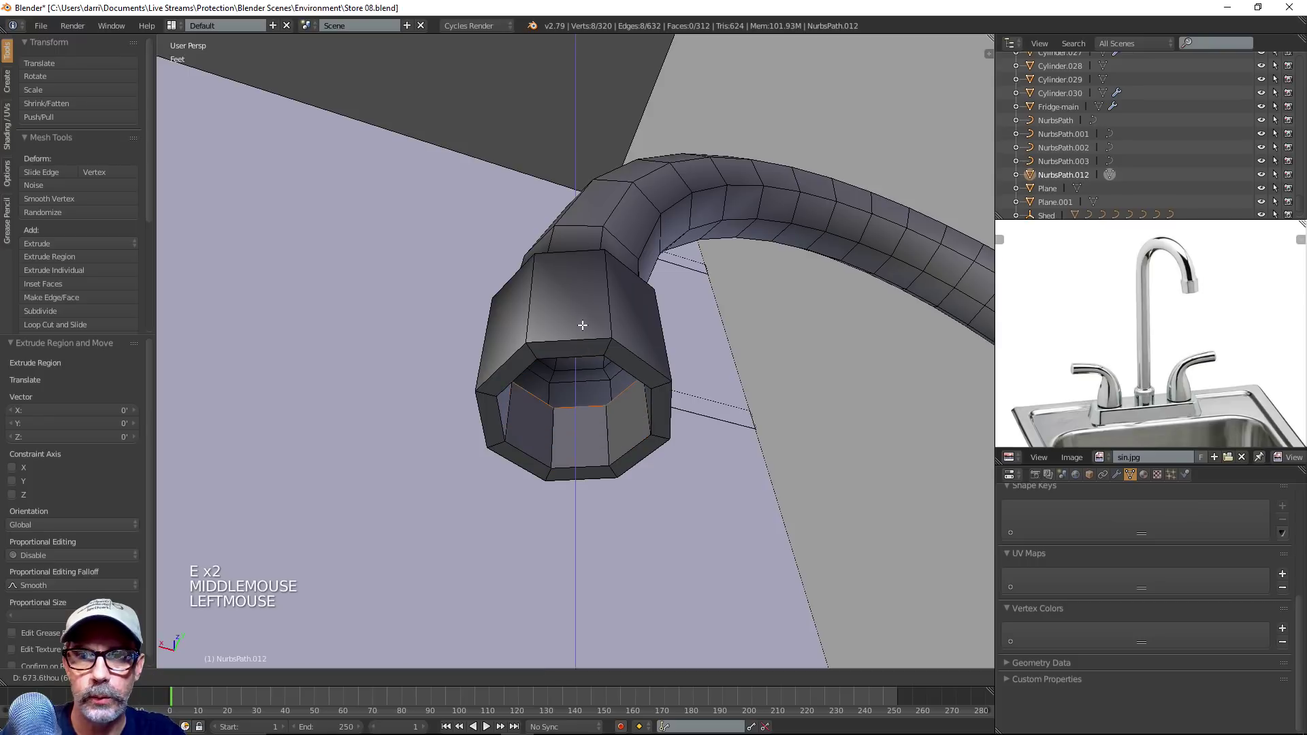
Extrude the raised inner loop in place, merge it at center to close the nozzle opening, and clear the selection
{"action": "middle_click_drag", "start_coordinate": [582, 325], "coordinate": [729, 432]}
{"action": "key", "text": "e"}
{"action": "key", "text": "e"}
{"action": "left_click", "coordinate": [730, 432]}
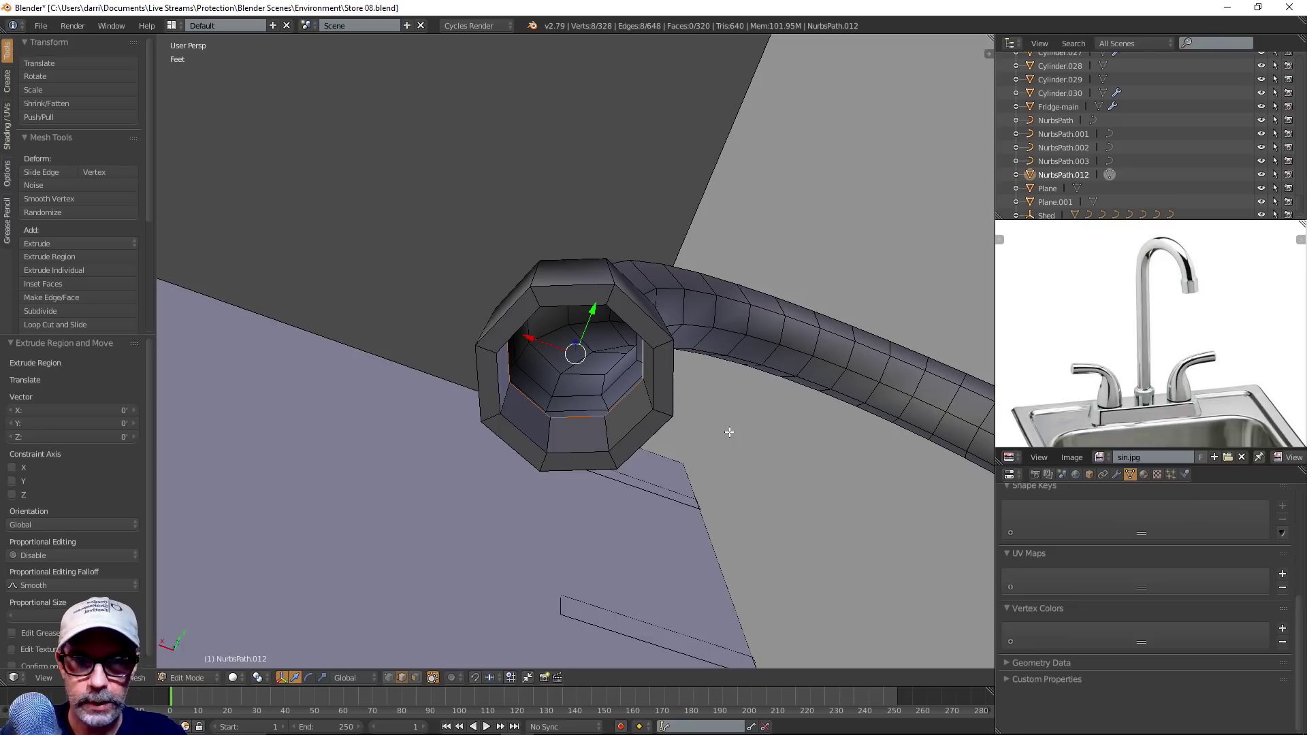
{"action": "key", "text": "alt+m"}
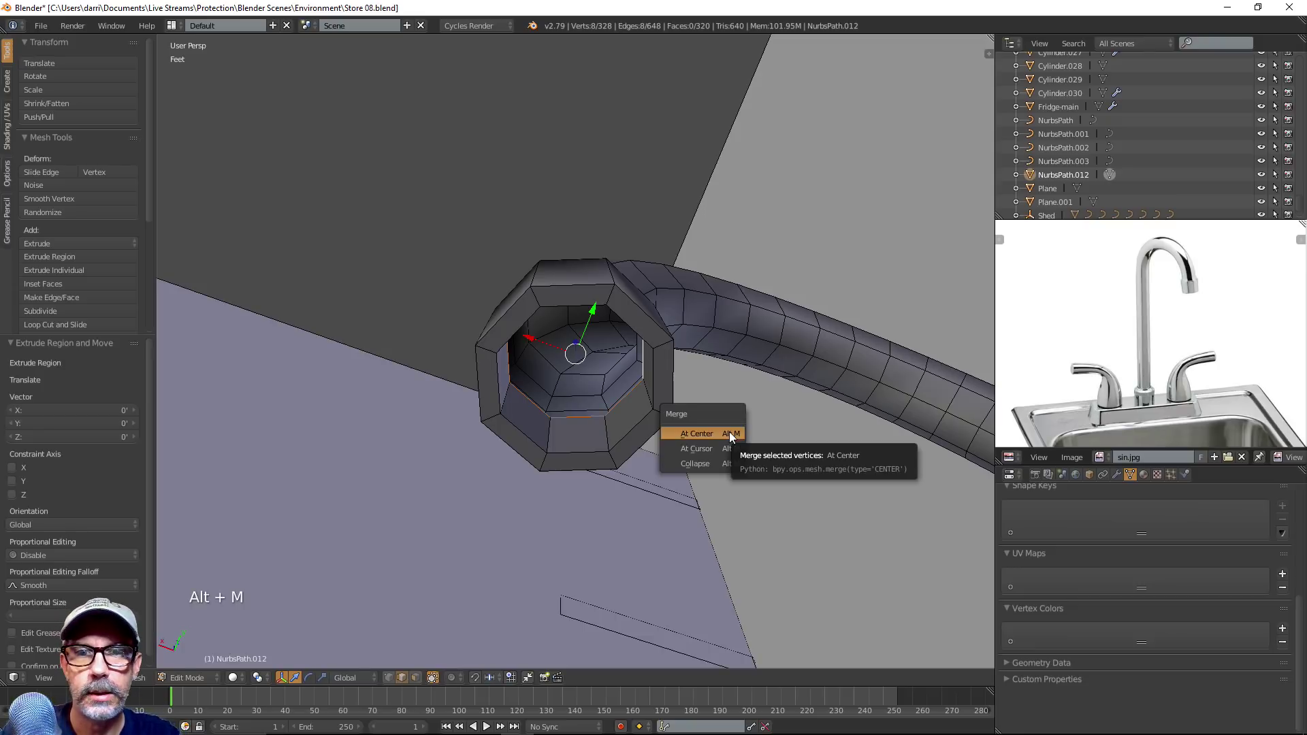
{"action": "left_click", "coordinate": [729, 432]}
{"action": "key", "text": "a"}
{"action": "key", "text": "a"}
{"action": "scroll", "coordinate": [757, 403], "scroll_direction": "down", "scroll_amount": 5}
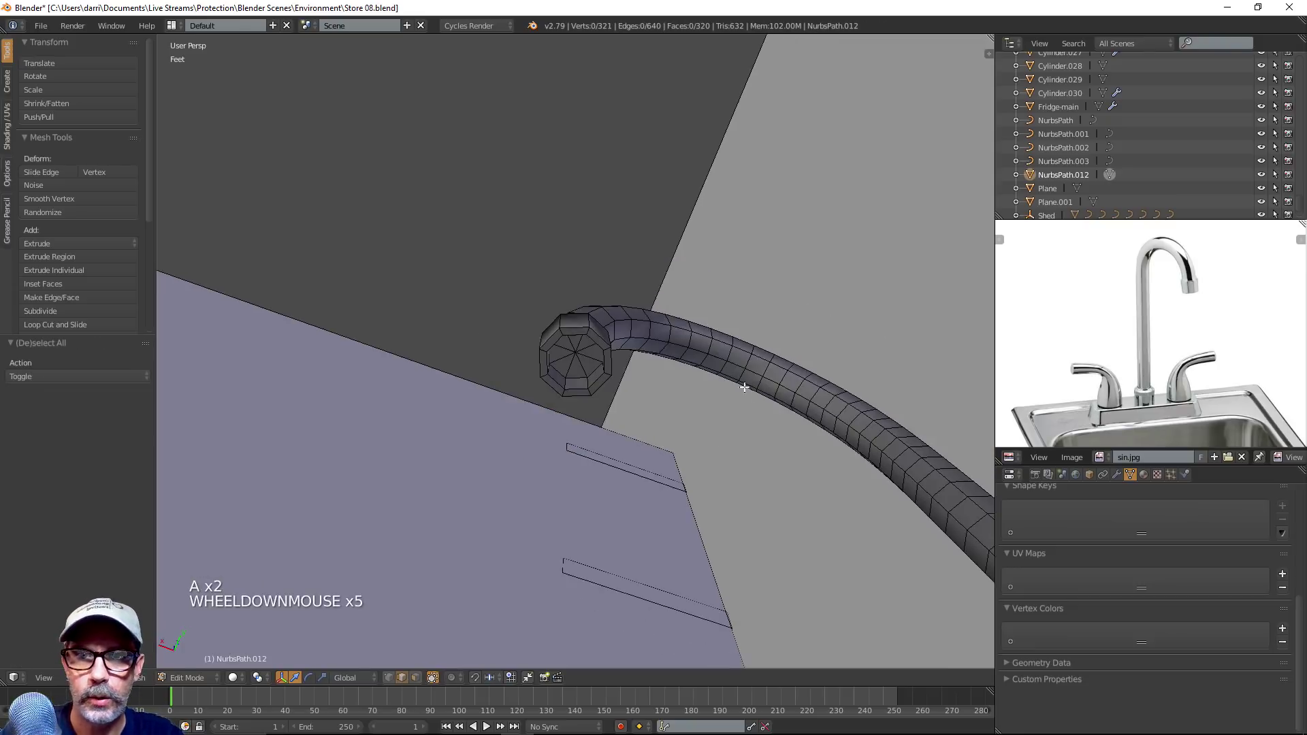
{"action": "middle_click_drag", "start_coordinate": [758, 404], "coordinate": [764, 478]}
{"action": "scroll", "coordinate": [754, 538], "scroll_direction": "down", "scroll_amount": 3}
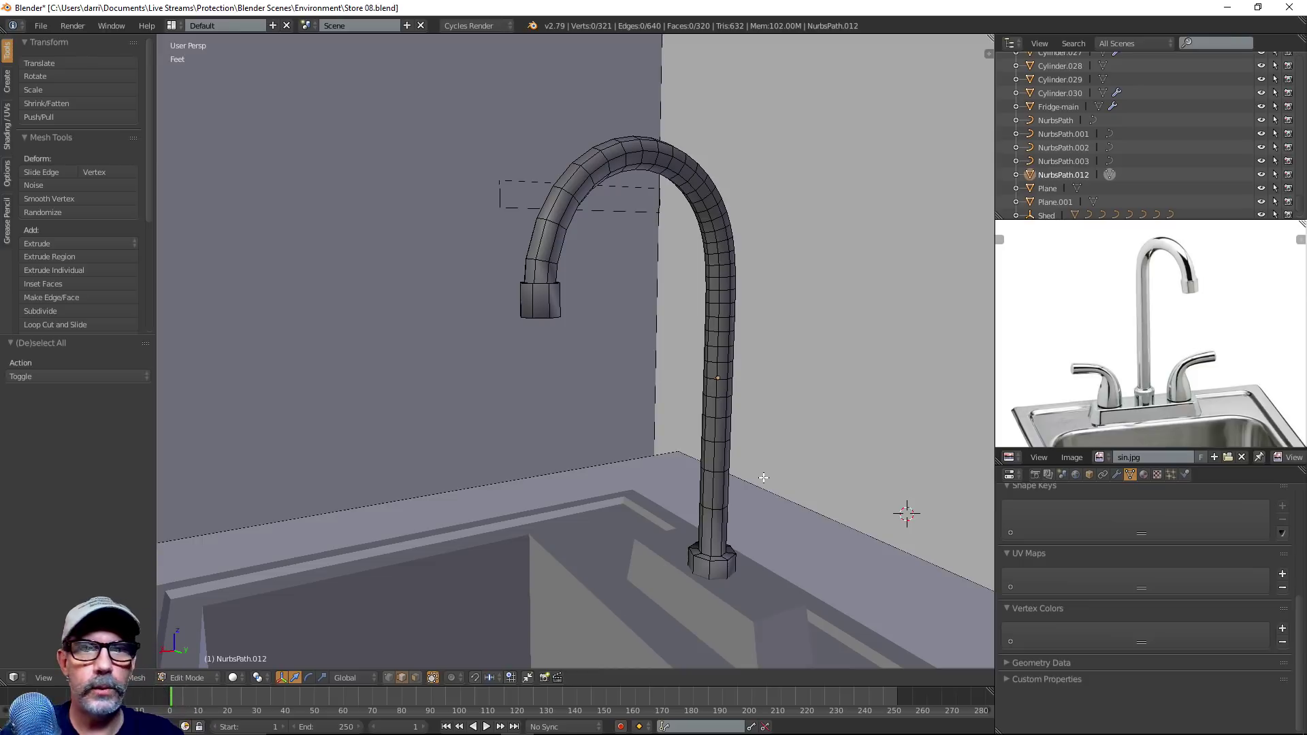
{"action": "scroll", "coordinate": [763, 478], "scroll_direction": "down", "scroll_amount": 2}
{"action": "middle_click_drag", "start_coordinate": [764, 478], "coordinate": [680, 491], "text": "shift"}
Try shifting the edge loop just above the nozzle by 1.15 inches in Y and -126 thou in Z, undo it, and restore solid shading
{"action": "key", "text": "Tab"}
{"action": "scroll", "coordinate": [681, 492], "scroll_direction": "up", "scroll_amount": 3}
{"action": "key", "text": "Tab"}
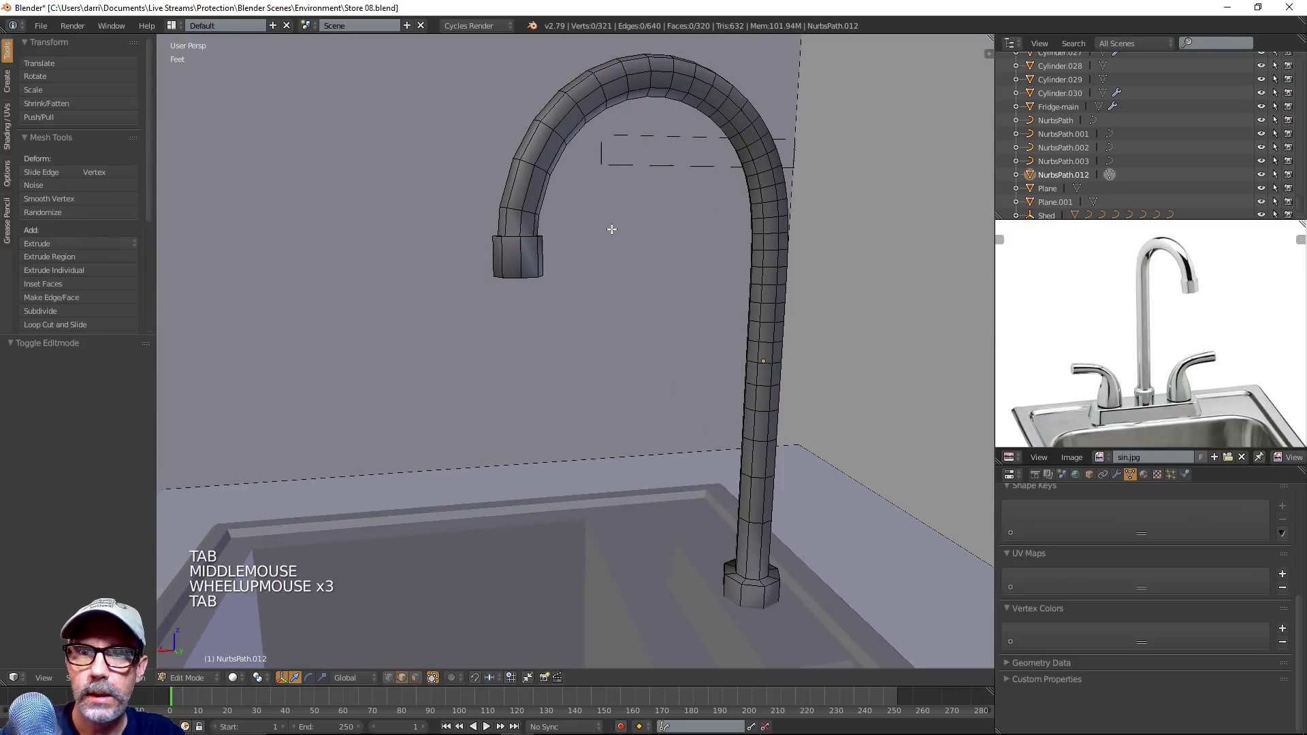
{"action": "right_click", "coordinate": [530, 212], "text": "alt"}
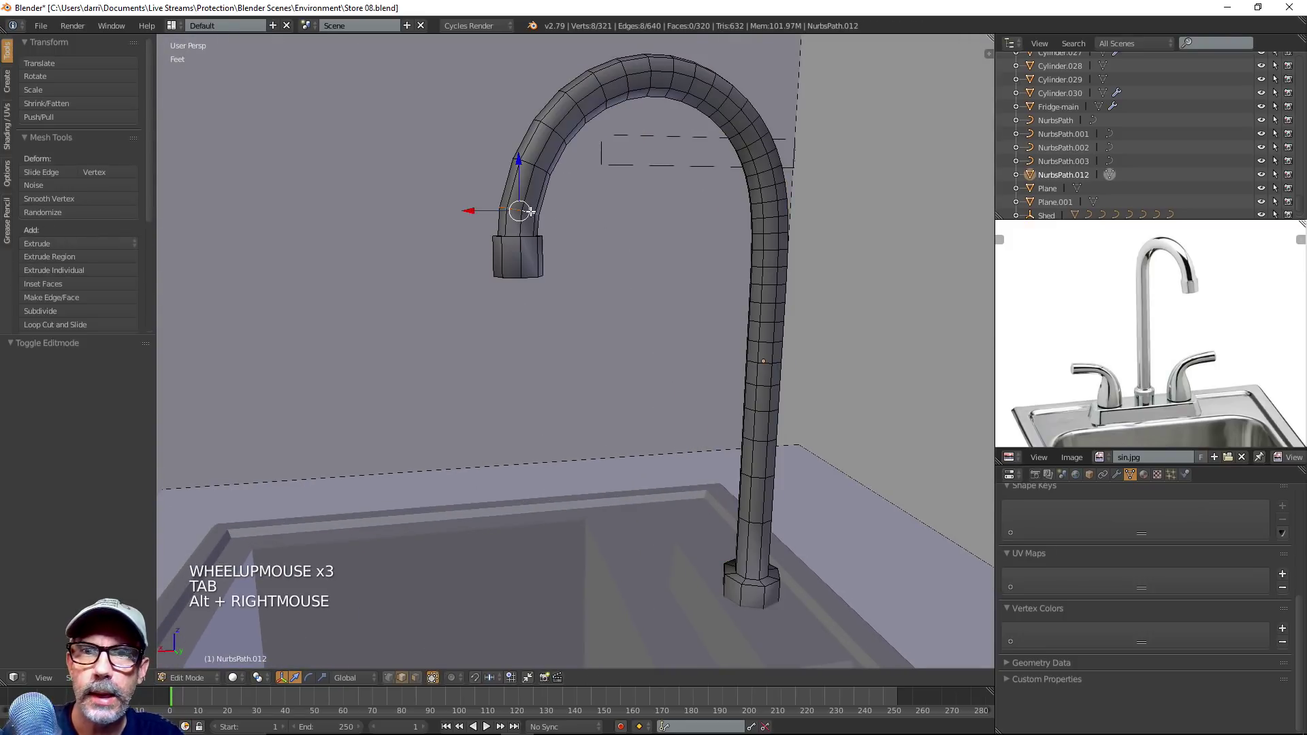
{"action": "left_click_drag", "start_coordinate": [468, 211], "coordinate": [476, 214], "text": "shift"}
{"action": "key", "text": "alt+z"}
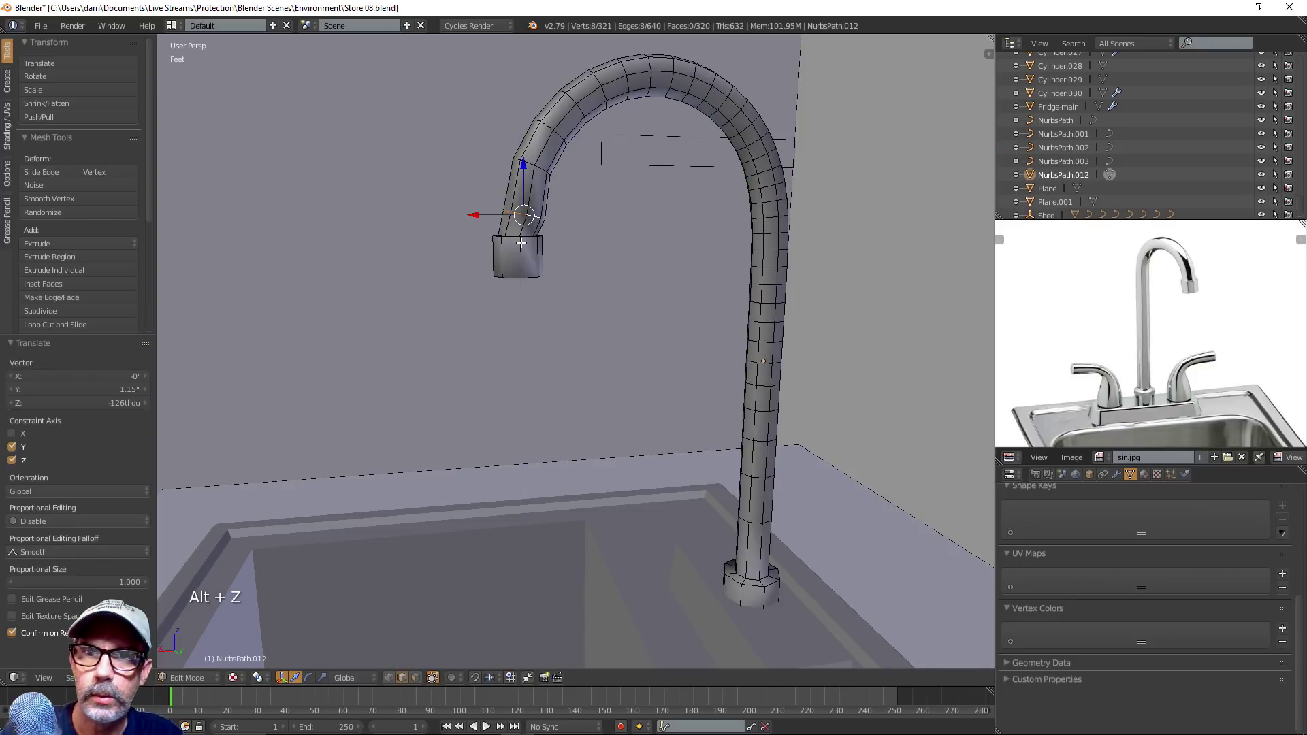
{"action": "key", "text": "ctrl+z"}
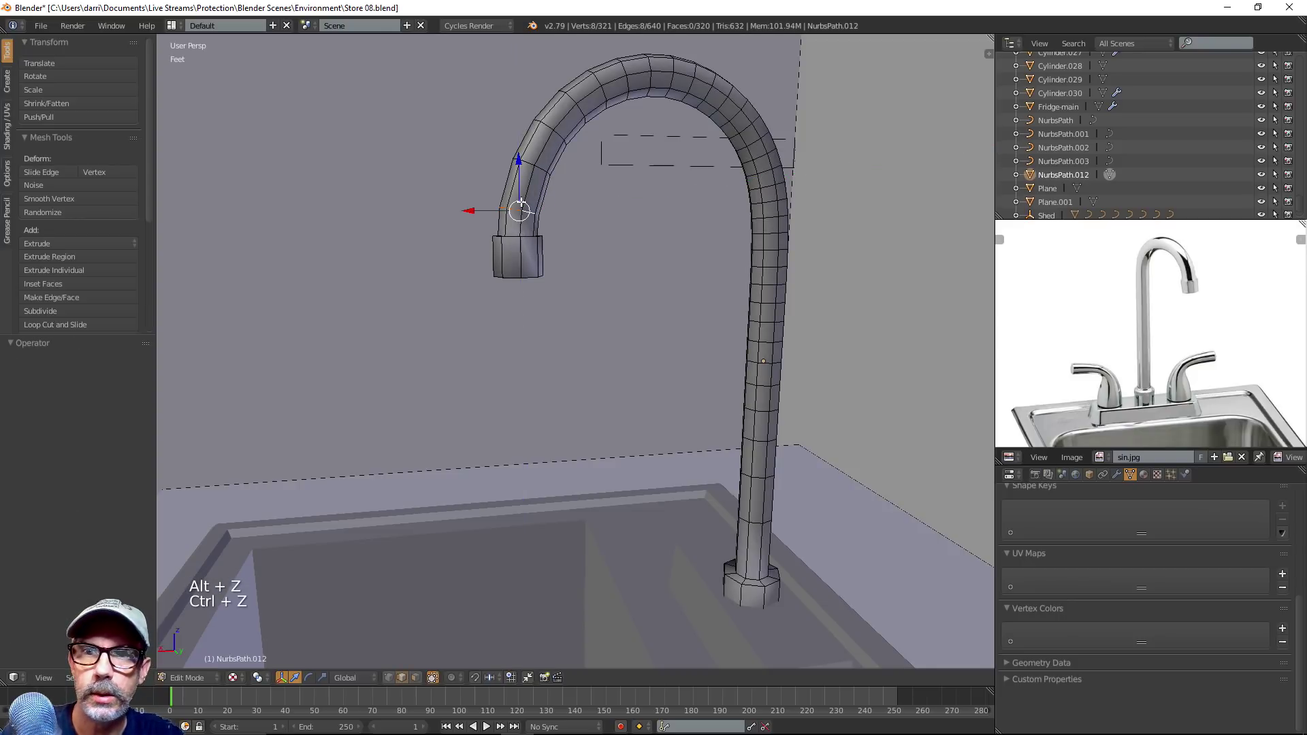
{"action": "left_click", "coordinate": [233, 682]}
{"action": "left_click", "coordinate": [269, 629]}
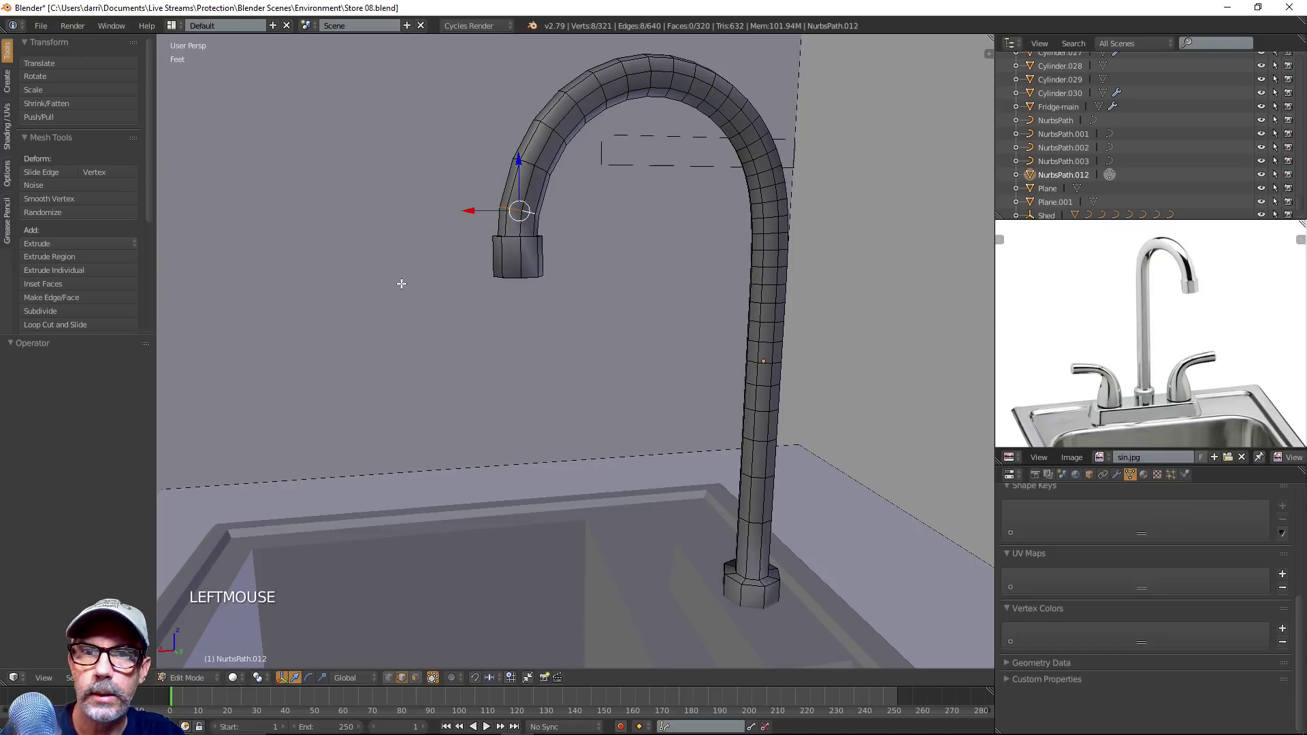
Nudge the edge loop just above the nozzle slightly along X, clear the selection, and return to Object Mode
{"action": "left_click", "coordinate": [470, 211]}
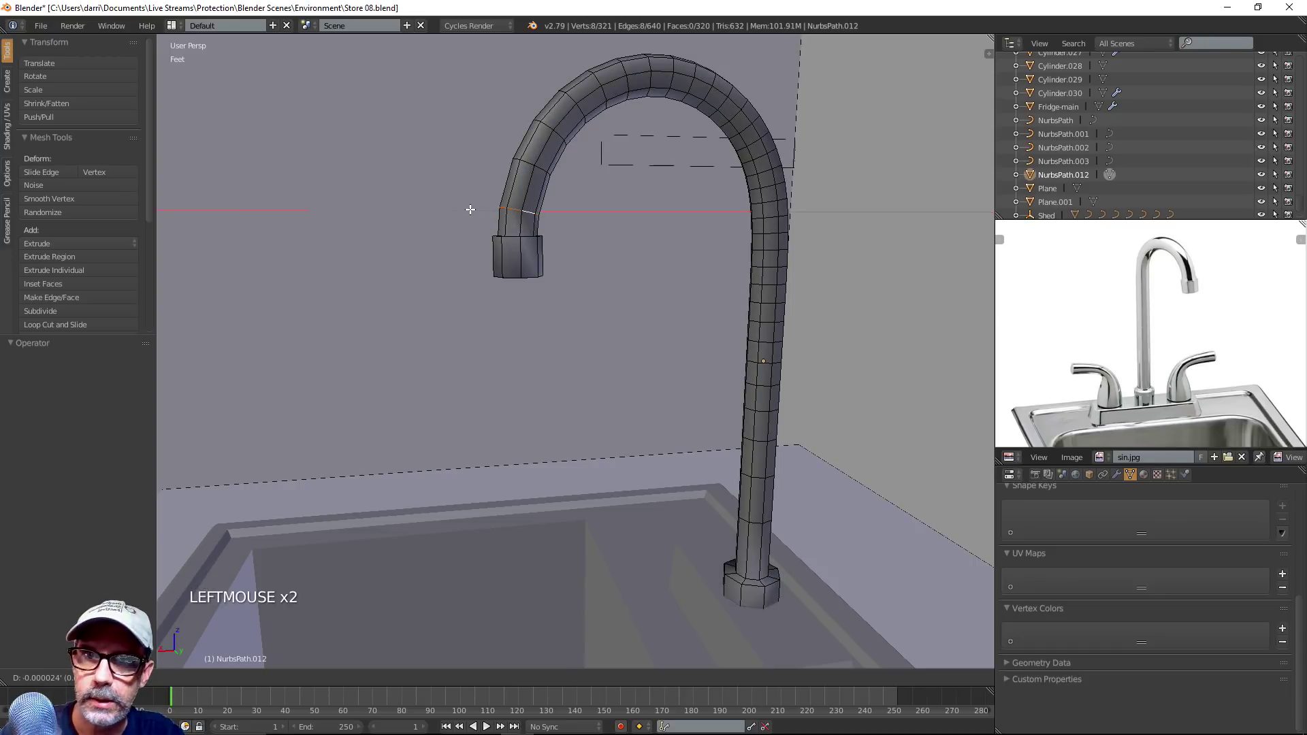
{"action": "left_click_drag", "start_coordinate": [484, 212], "coordinate": [476, 210]}
{"action": "key", "text": "a"}
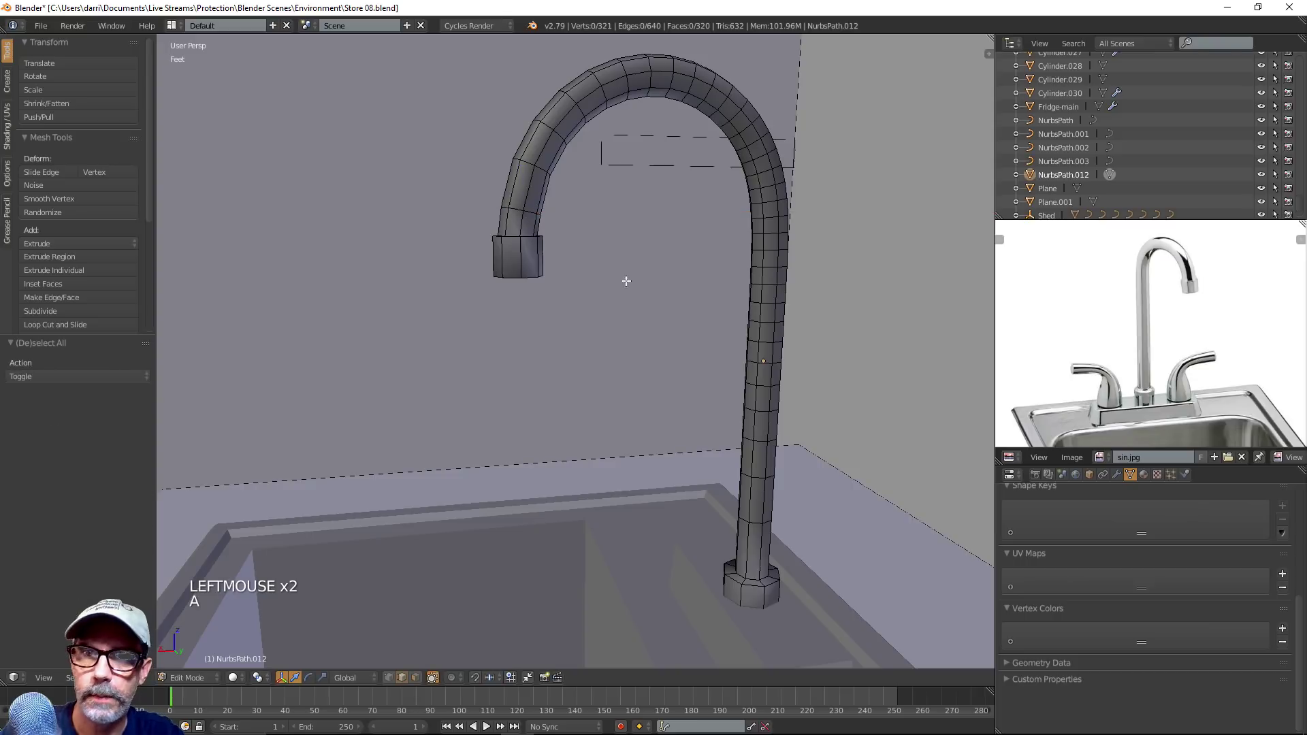
{"action": "key", "text": "Tab"}
Examine the faucet's nozzle, bend and base collar on the sink from several distances
{"action": "scroll", "coordinate": [651, 333], "scroll_direction": "down", "scroll_amount": 4}
{"action": "scroll", "coordinate": [651, 332], "scroll_direction": "up", "scroll_amount": 1}
{"action": "middle_click_drag", "start_coordinate": [652, 332], "coordinate": [693, 382]}
{"action": "scroll", "coordinate": [693, 382], "scroll_direction": "up", "scroll_amount": 1}
{"action": "scroll", "coordinate": [594, 291], "scroll_direction": "up", "scroll_amount": 1}
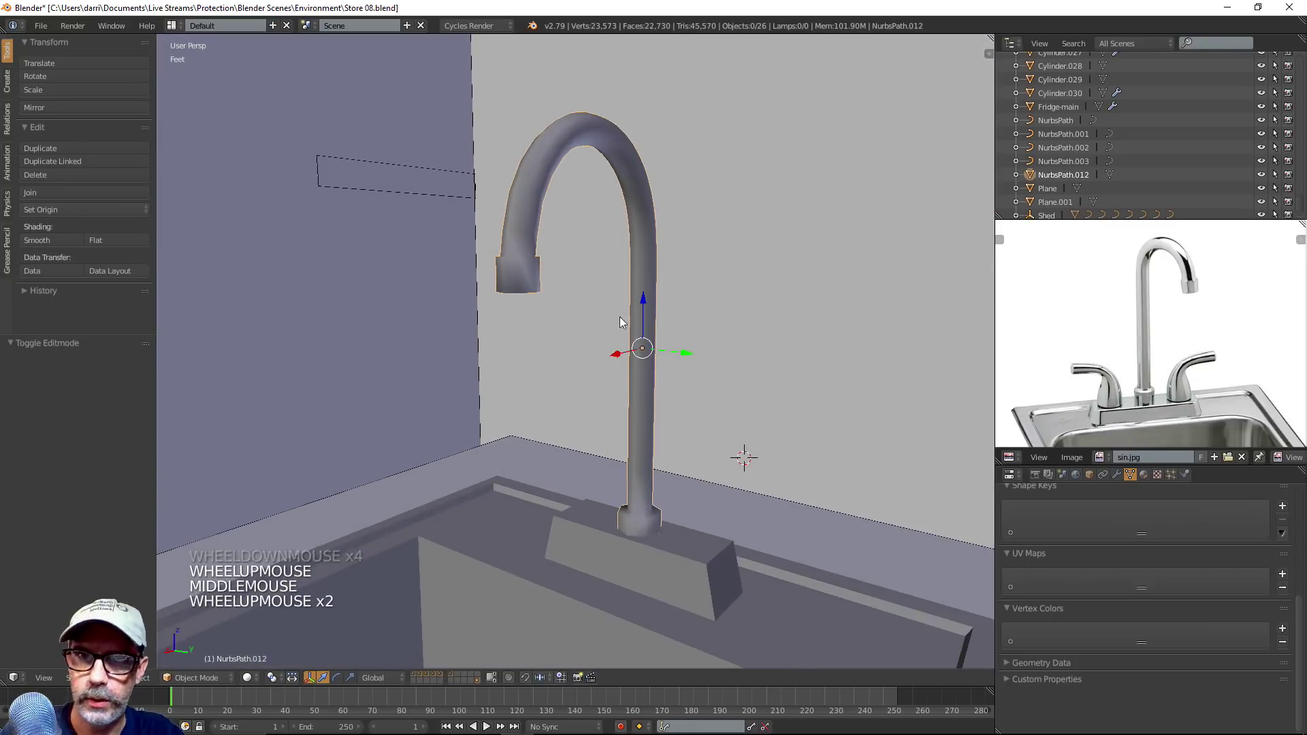
{"action": "middle_click_drag", "start_coordinate": [619, 316], "coordinate": [652, 371], "text": "shift"}
{"action": "scroll", "coordinate": [706, 507], "scroll_direction": "down", "scroll_amount": 2}
{"action": "middle_click_drag", "start_coordinate": [707, 507], "coordinate": [691, 365], "text": "shift"}
{"action": "scroll", "coordinate": [709, 386], "scroll_direction": "up", "scroll_amount": 4}
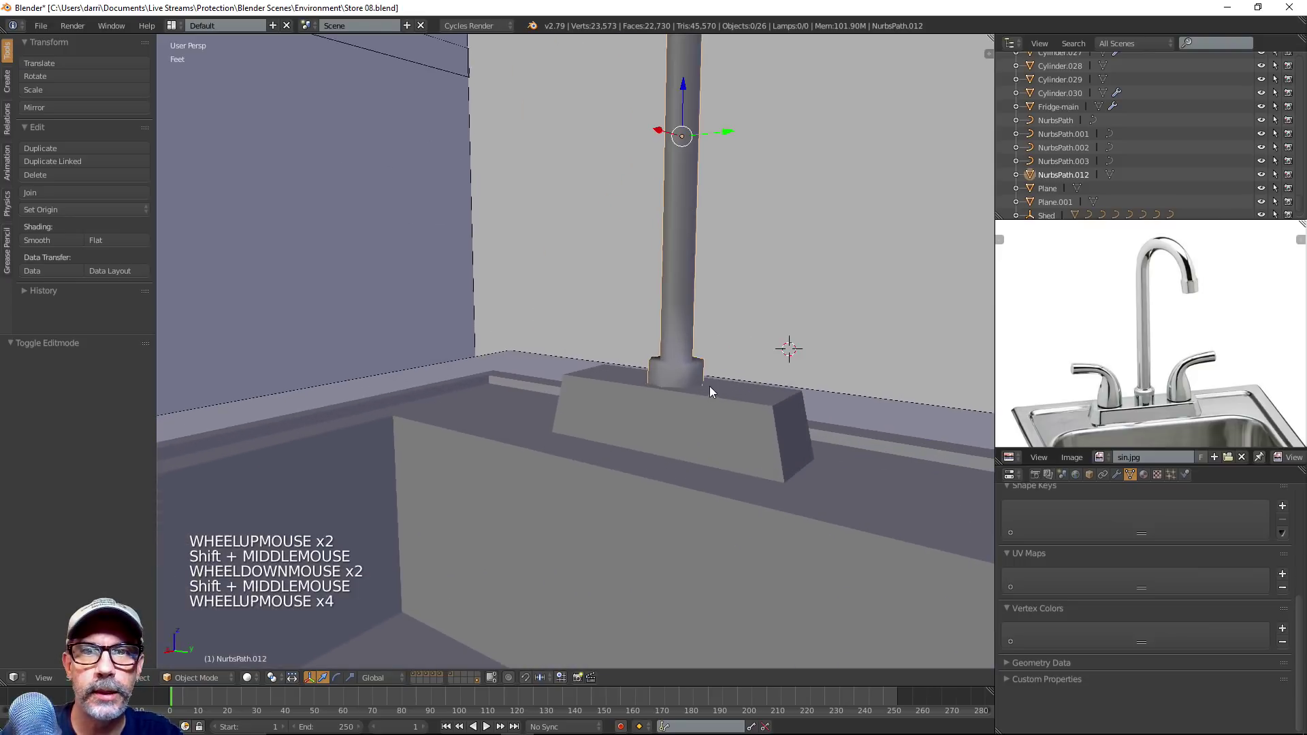
{"action": "scroll", "coordinate": [733, 382], "scroll_direction": "up", "scroll_amount": 3}
{"action": "scroll", "coordinate": [708, 320], "scroll_direction": "down", "scroll_amount": 4}
{"action": "scroll", "coordinate": [701, 310], "scroll_direction": "down", "scroll_amount": 3}
{"action": "middle_click_drag", "start_coordinate": [694, 297], "coordinate": [684, 430], "text": "shift"}
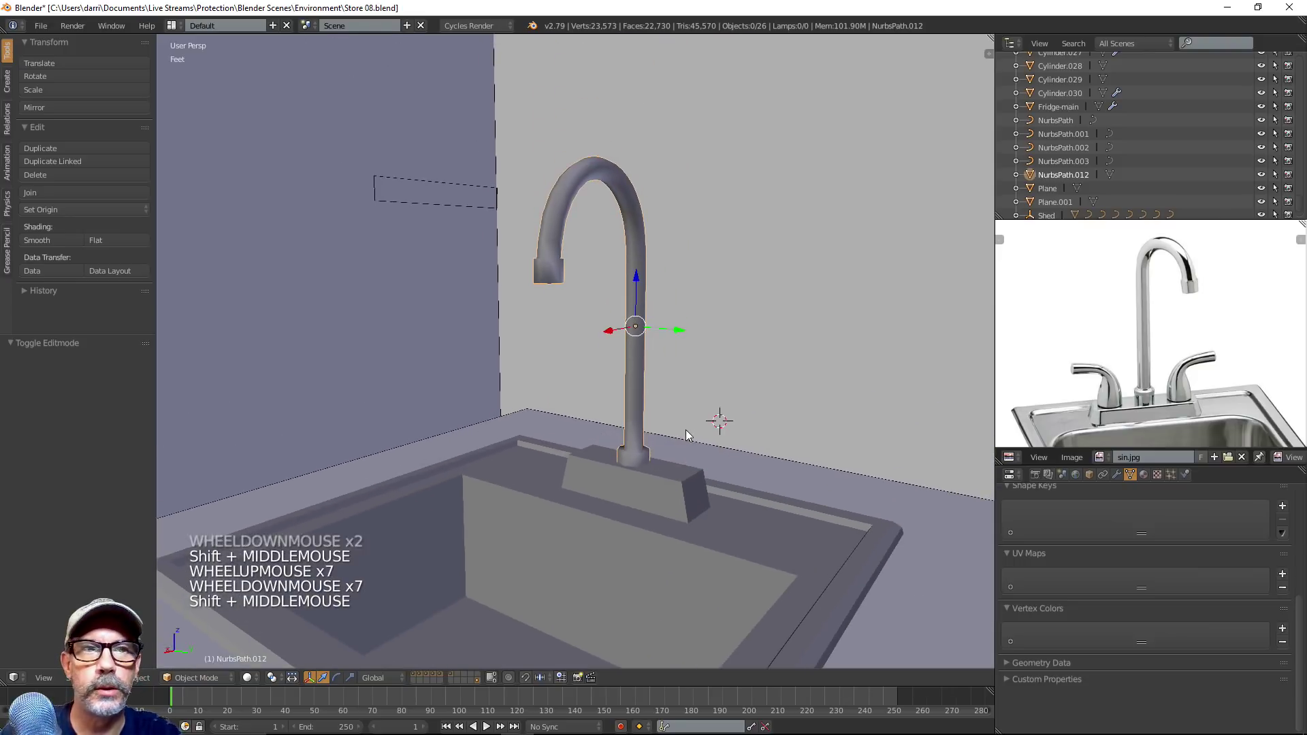
{"action": "scroll", "coordinate": [674, 415], "scroll_direction": "up", "scroll_amount": 3}
{"action": "mouse_move", "coordinate": [655, 387]}
{"action": "middle_mouse_down", "text": "shift"}
{"action": "mouse_move", "coordinate": [643, 367]}
{"action": "mouse_move", "coordinate": [637, 378]}
{"action": "middle_mouse_up", "text": "shift"}
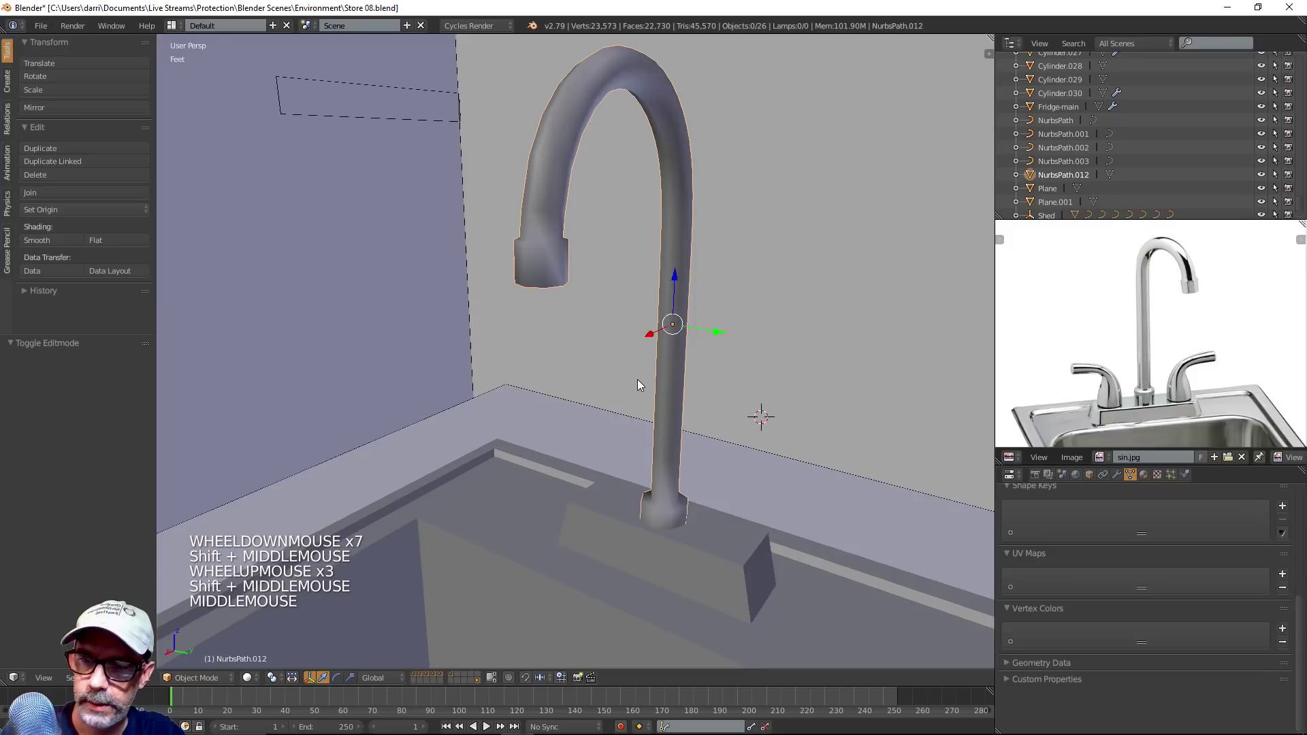
In edge selection mode, add one loop cut to the pipe just above the nozzle, slid toward it by a factor of about 0.57
{"action": "key", "text": "ctrl+Tab"}
{"action": "key", "text": "ctrl+Tab"}
{"action": "key", "text": "Tab"}
{"action": "key", "text": "Tab"}
{"action": "key", "text": "ctrl+Tab"}
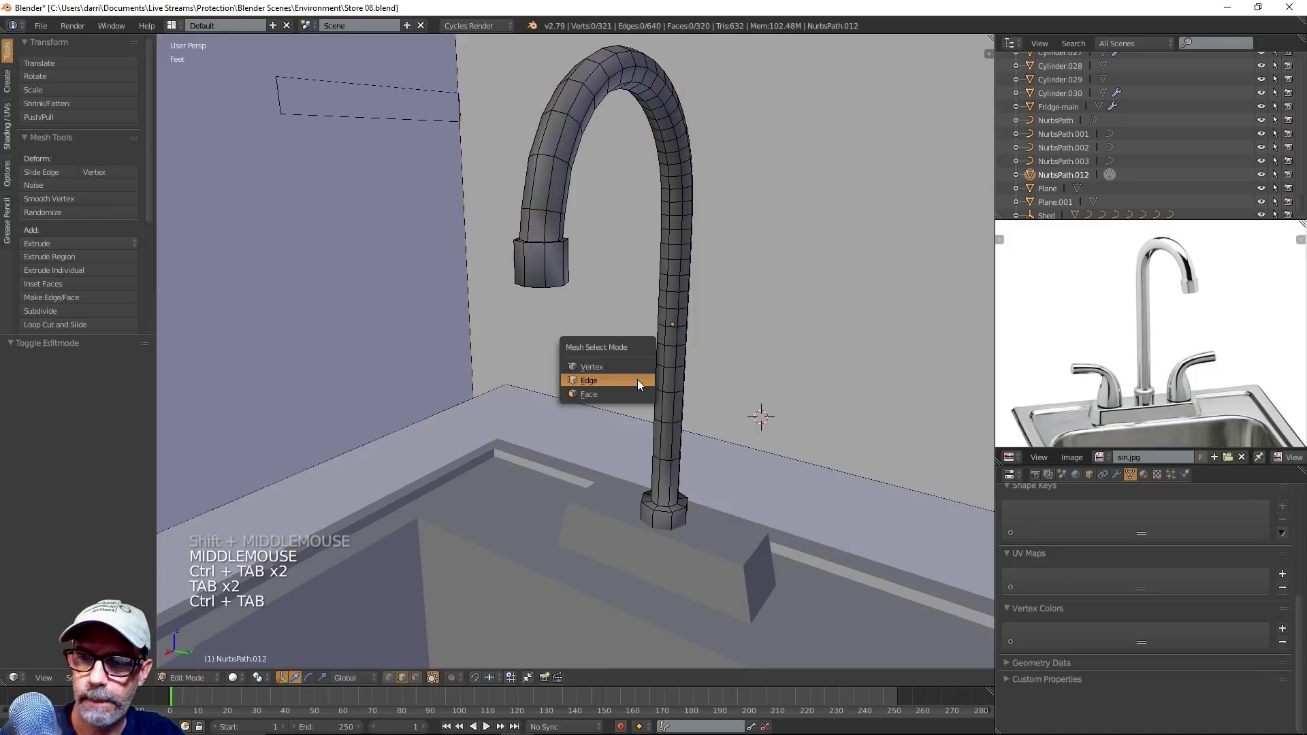
{"action": "left_click", "coordinate": [637, 379]}
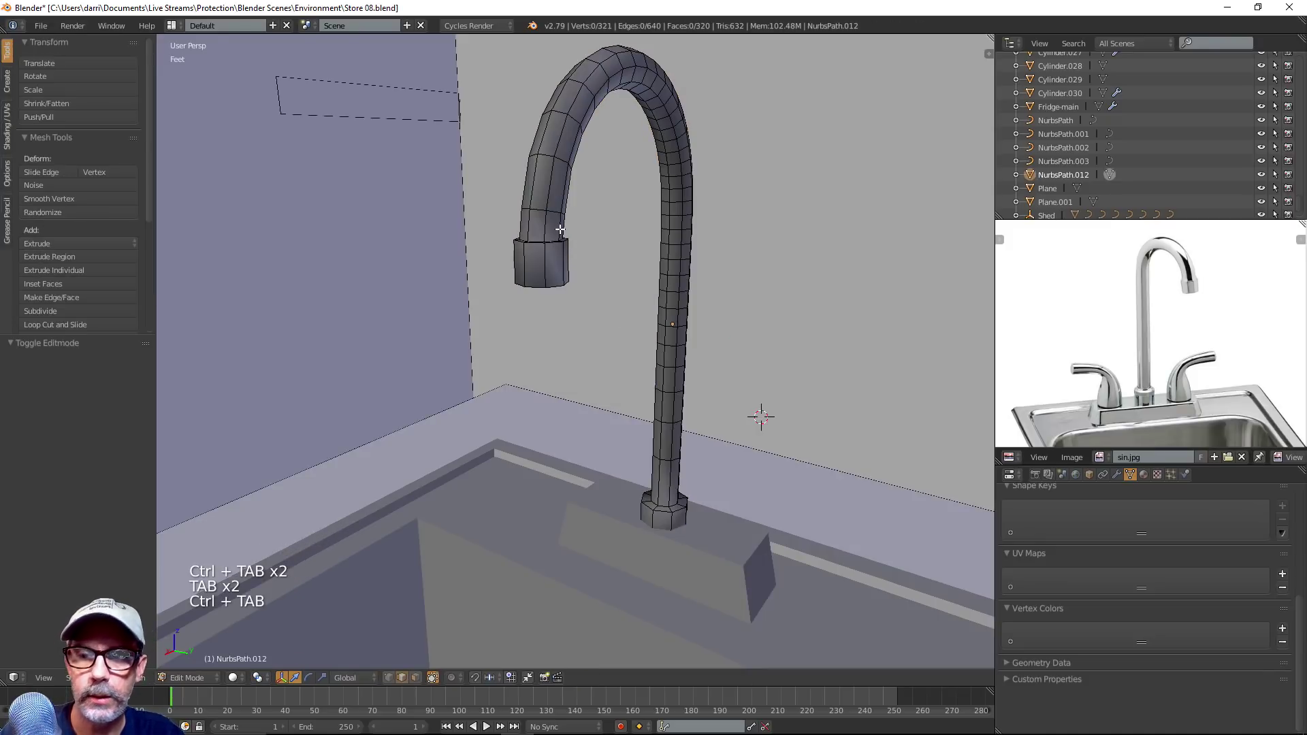
{"action": "key", "text": "ctrl+r"}
{"action": "left_click", "coordinate": [554, 232]}
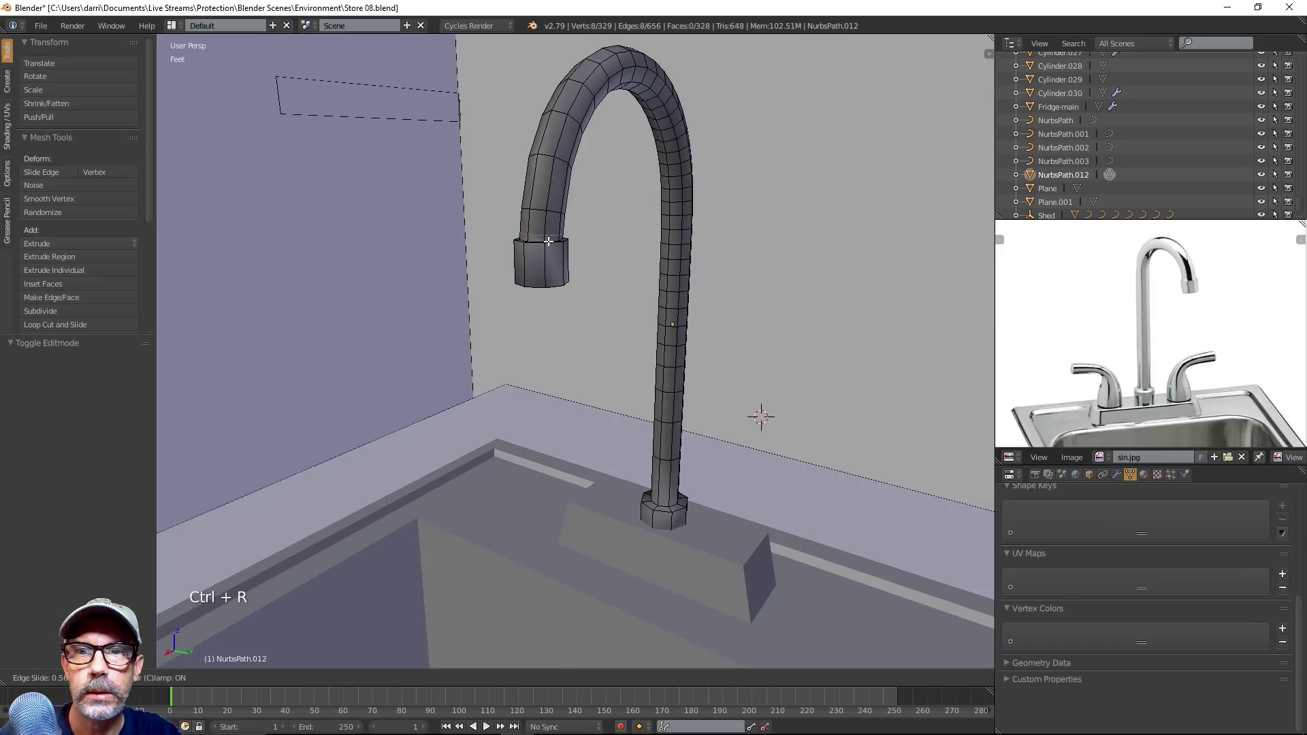
{"action": "left_click", "coordinate": [548, 240]}
Add two loop cuts around the nozzle, spread them with a Z scale of 2.235, and return to Object Mode with nothing selected
{"action": "key", "text": "ctrl+r"}
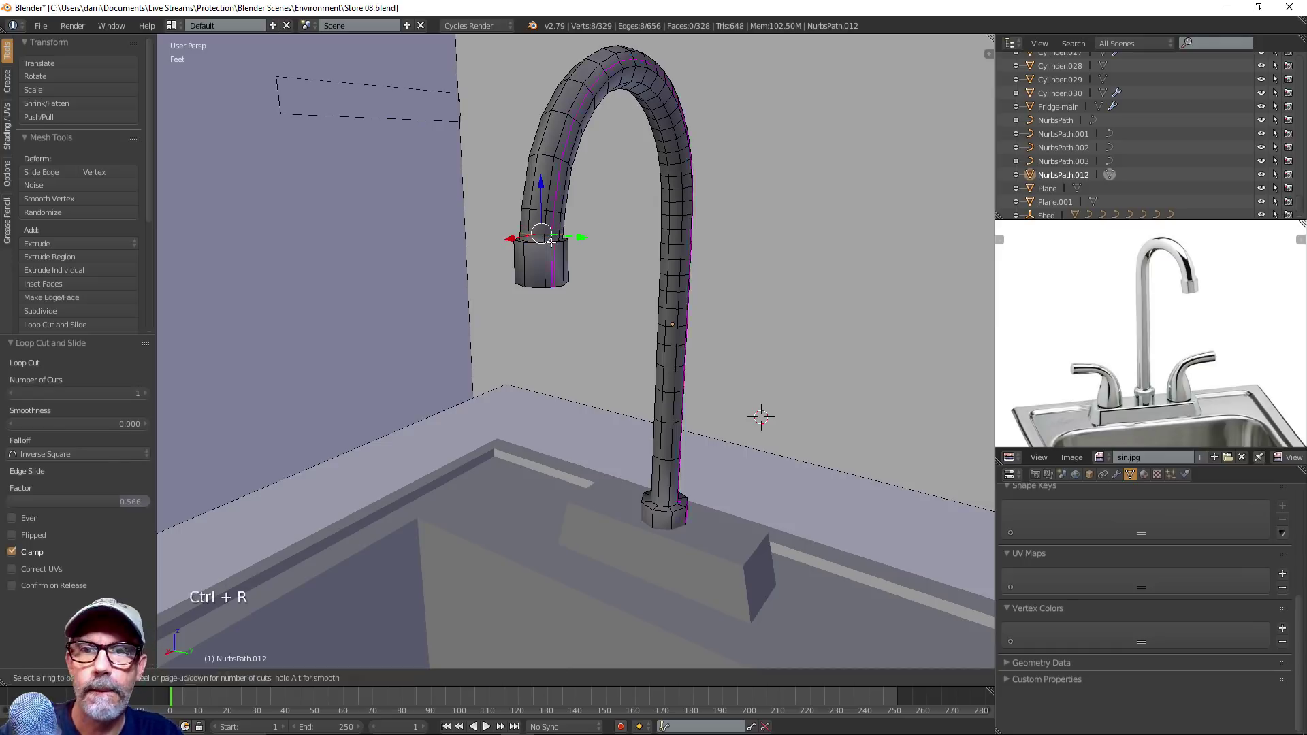
{"action": "left_click", "coordinate": [546, 259]}
{"action": "right_click", "coordinate": [546, 259]}
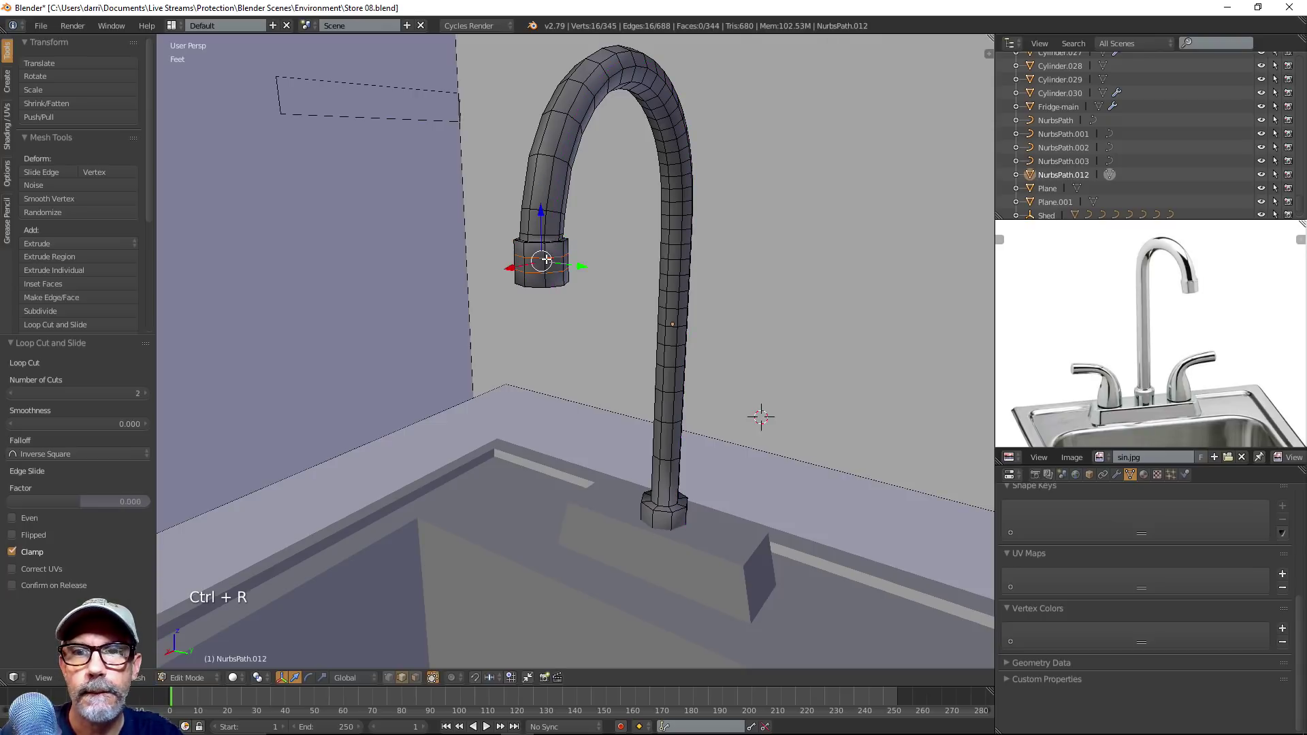
{"action": "key", "text": "s"}
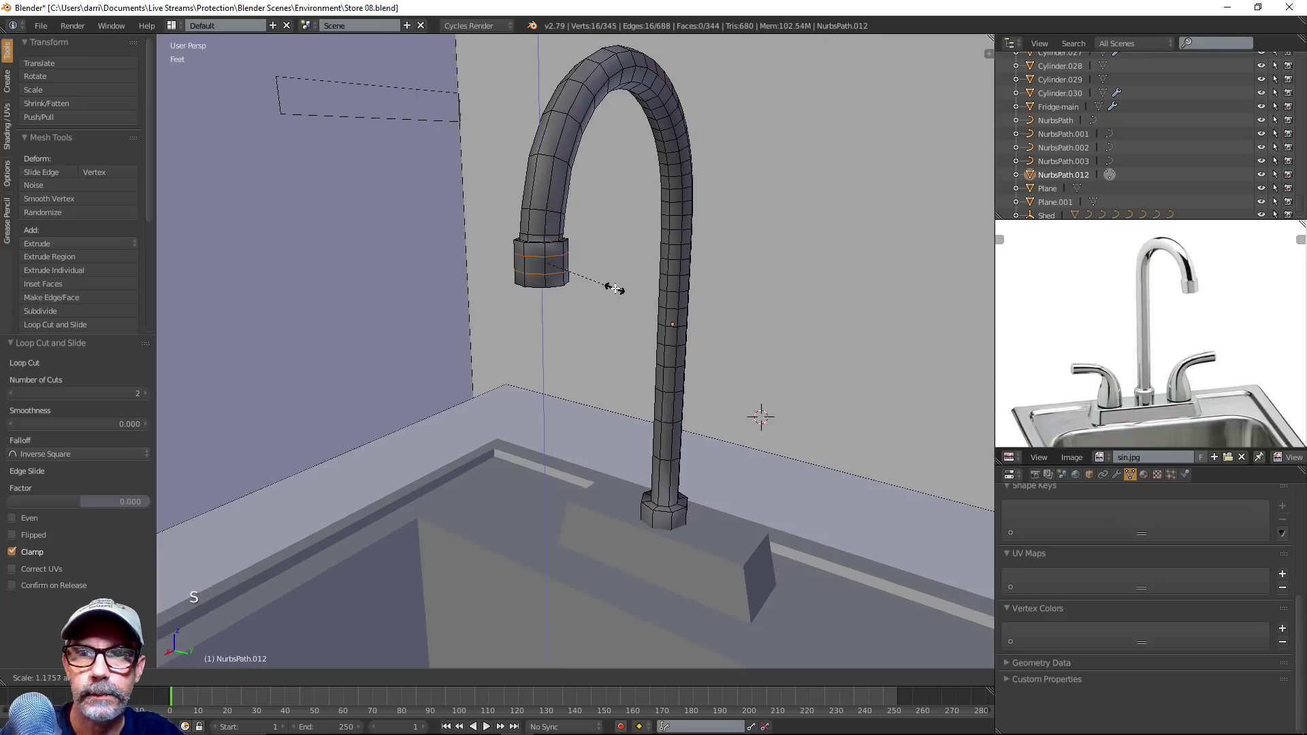
{"action": "left_click", "coordinate": [658, 349]}
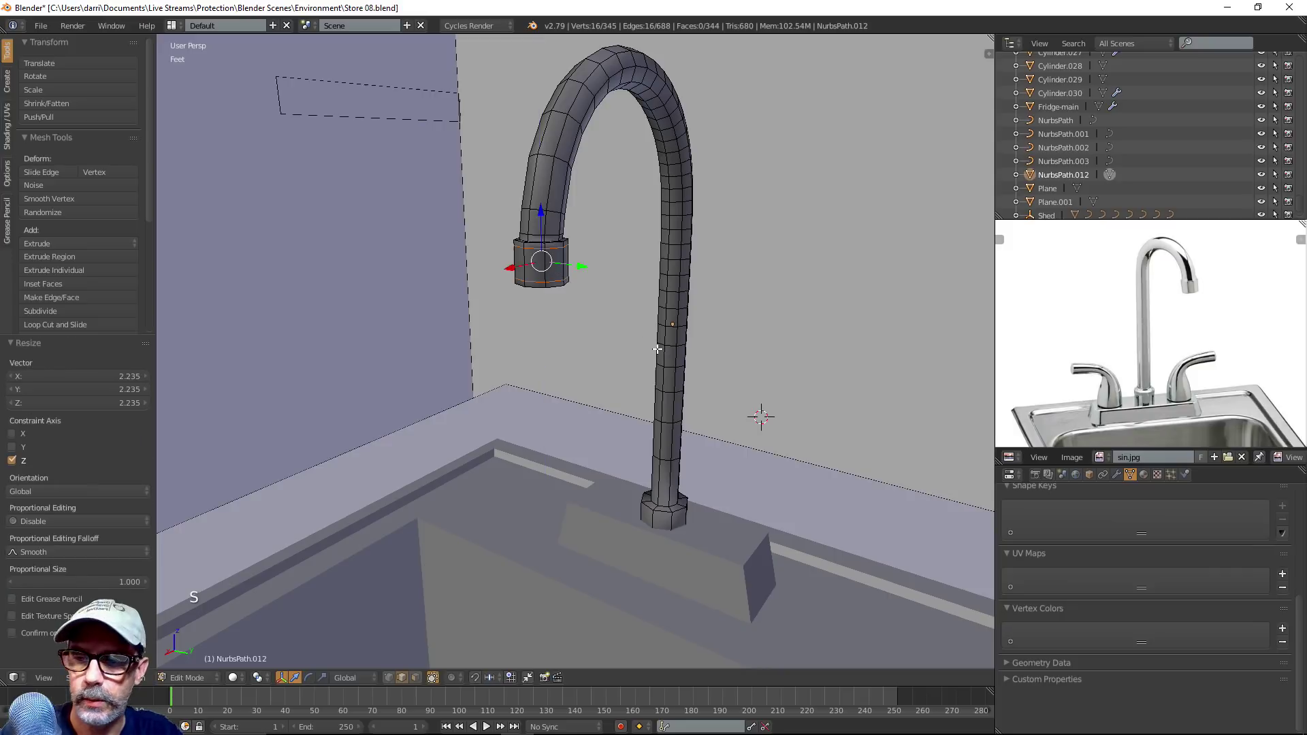
{"action": "key", "text": "a"}
{"action": "key", "text": "Tab"}
Review the whole faucet on the counter, compare it with the reference photo, and inspect the sink basin
{"action": "scroll", "coordinate": [655, 348], "scroll_direction": "down", "scroll_amount": 5}
{"action": "middle_click_drag", "start_coordinate": [650, 392], "coordinate": [647, 379]}
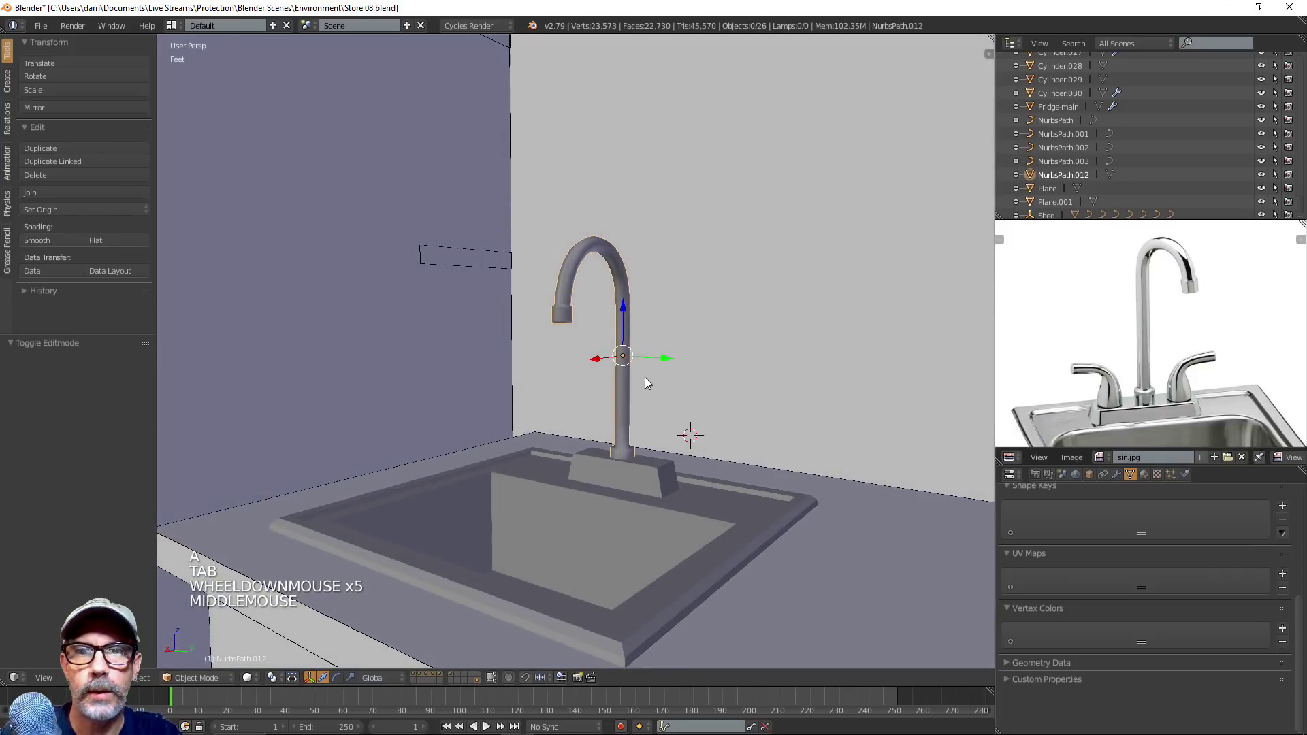
{"action": "scroll", "coordinate": [644, 377], "scroll_direction": "up", "scroll_amount": 2}
{"action": "scroll", "coordinate": [648, 390], "scroll_direction": "down", "scroll_amount": 4}
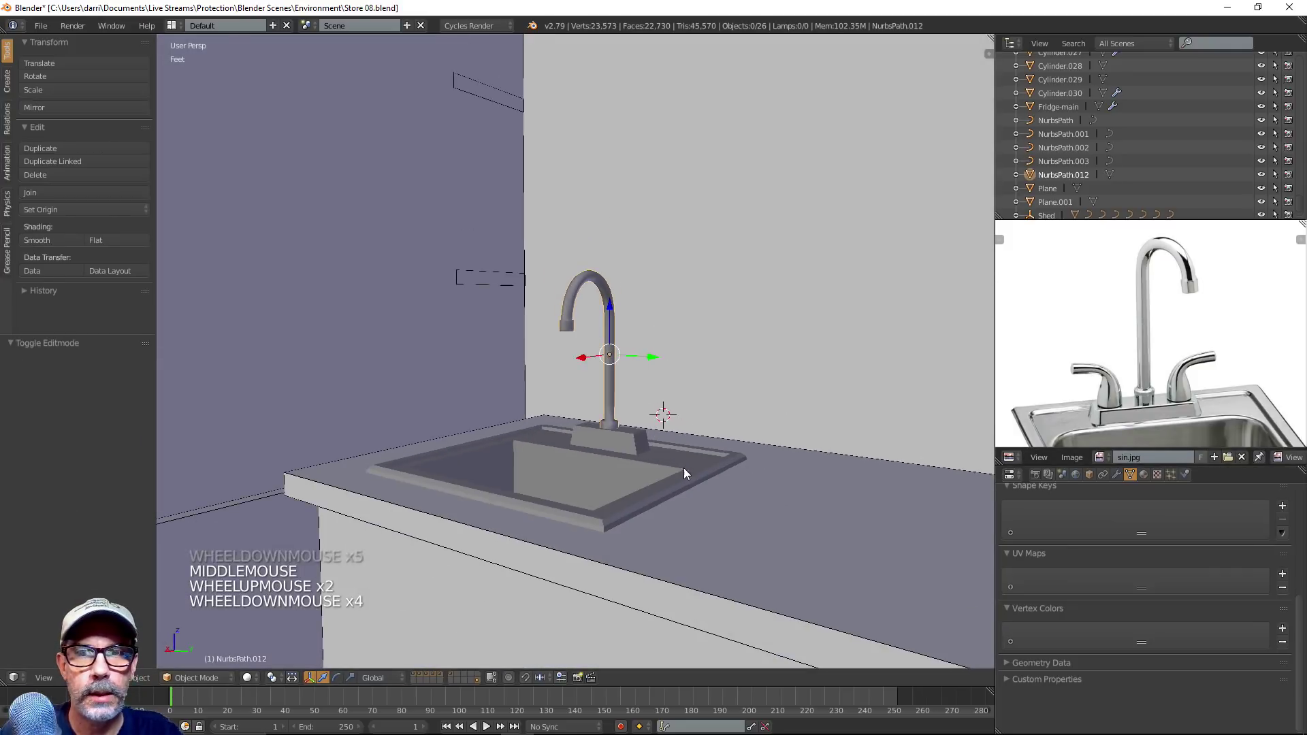
{"action": "middle_click_drag", "start_coordinate": [684, 468], "coordinate": [670, 401], "text": "shift"}
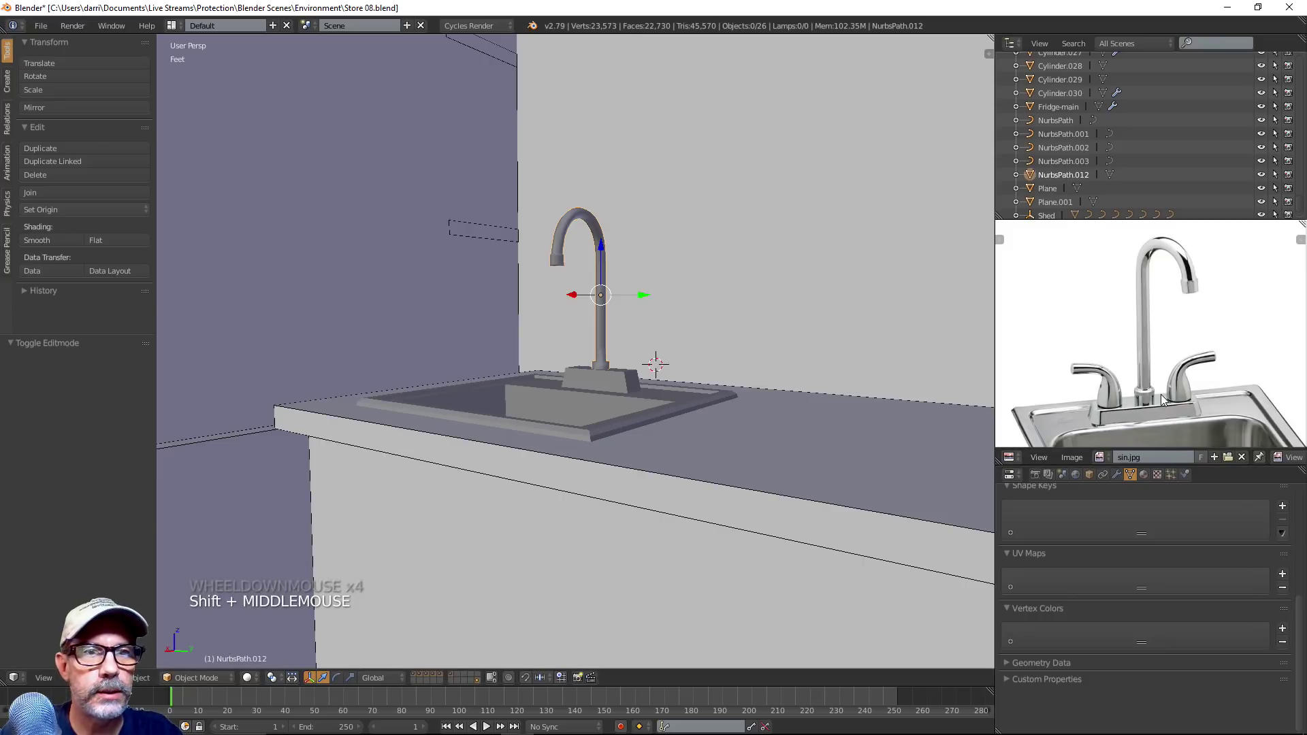
{"action": "middle_click_drag", "start_coordinate": [933, 395], "coordinate": [807, 456]}
{"action": "scroll", "coordinate": [598, 455], "scroll_direction": "up", "scroll_amount": 1}
{"action": "middle_click_drag", "start_coordinate": [598, 454], "coordinate": [794, 434], "text": "shift"}
{"action": "scroll", "coordinate": [712, 399], "scroll_direction": "up", "scroll_amount": 3}
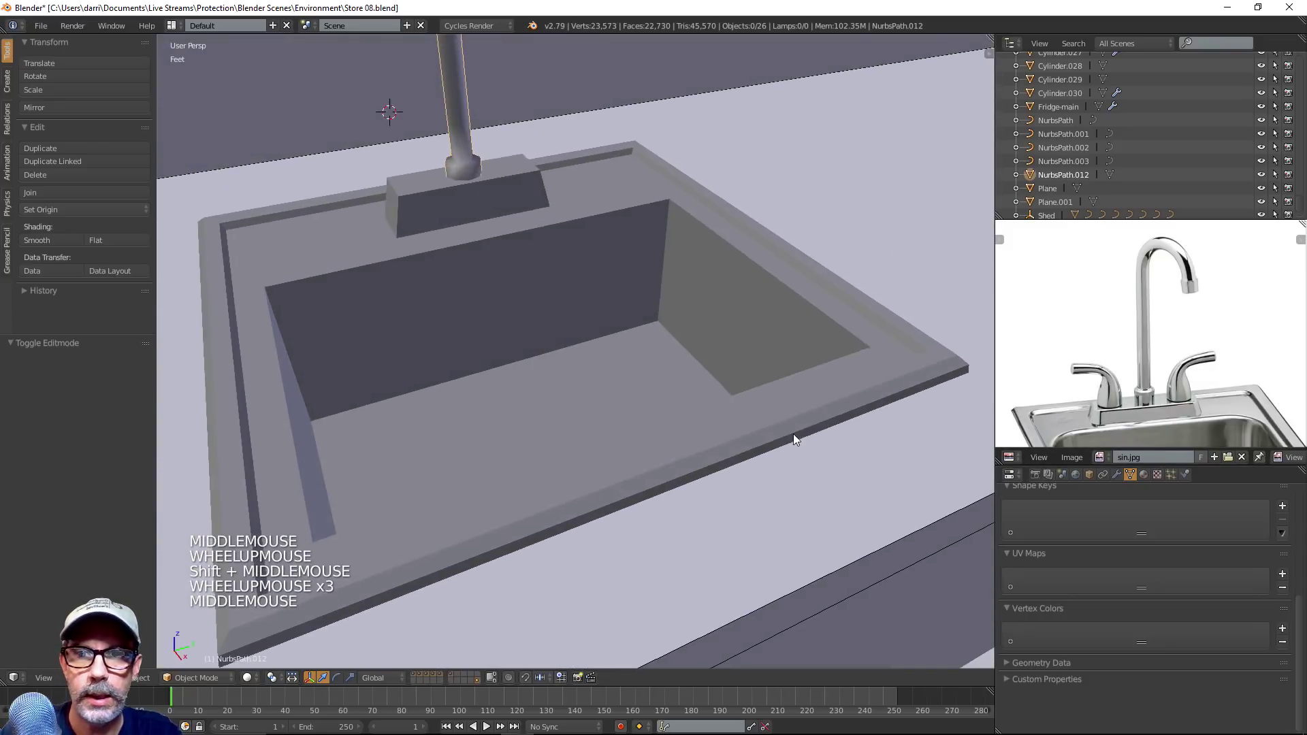
Select the sink and open its mesh in Edit Mode for edge selection
{"action": "right_click", "coordinate": [714, 445]}
{"action": "scroll", "coordinate": [620, 451], "scroll_direction": "up", "scroll_amount": 1, "text": "shift"}
{"action": "middle_click_drag", "start_coordinate": [619, 450], "coordinate": [657, 459], "text": "shift"}
{"action": "key", "text": "Tab"}
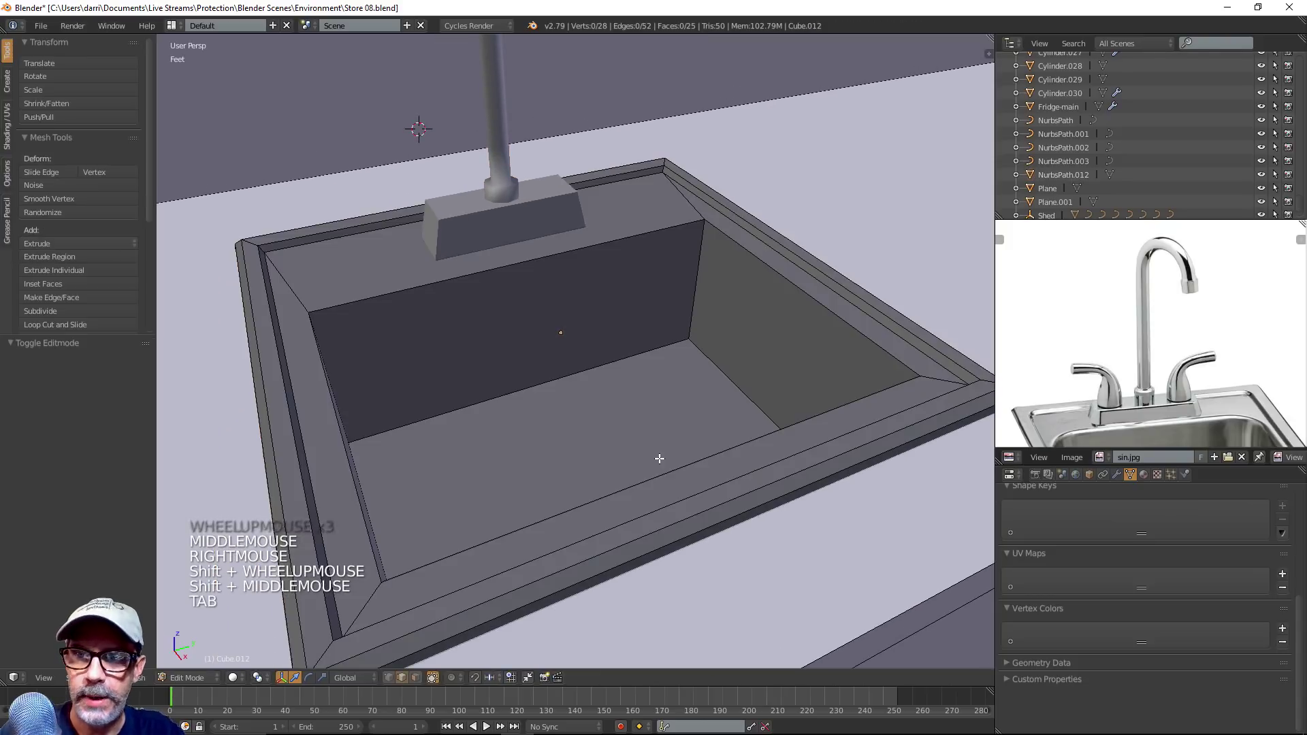
{"action": "key", "text": "ctrl+Tab"}
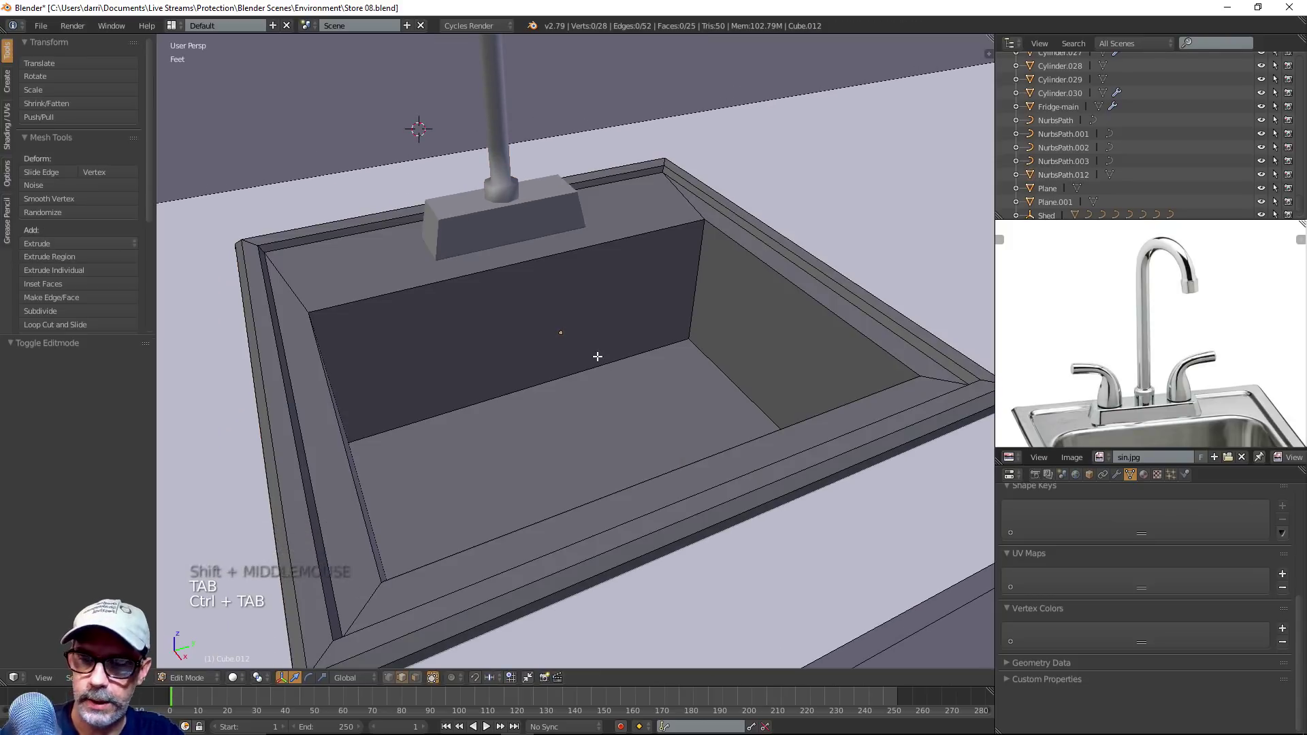
Try beveling the basin's upper rim and floor edge loops by 0.020 with 2 segments, clear the selection, and leave Edit Mode
{"action": "right_click", "coordinate": [517, 262], "text": "alt"}
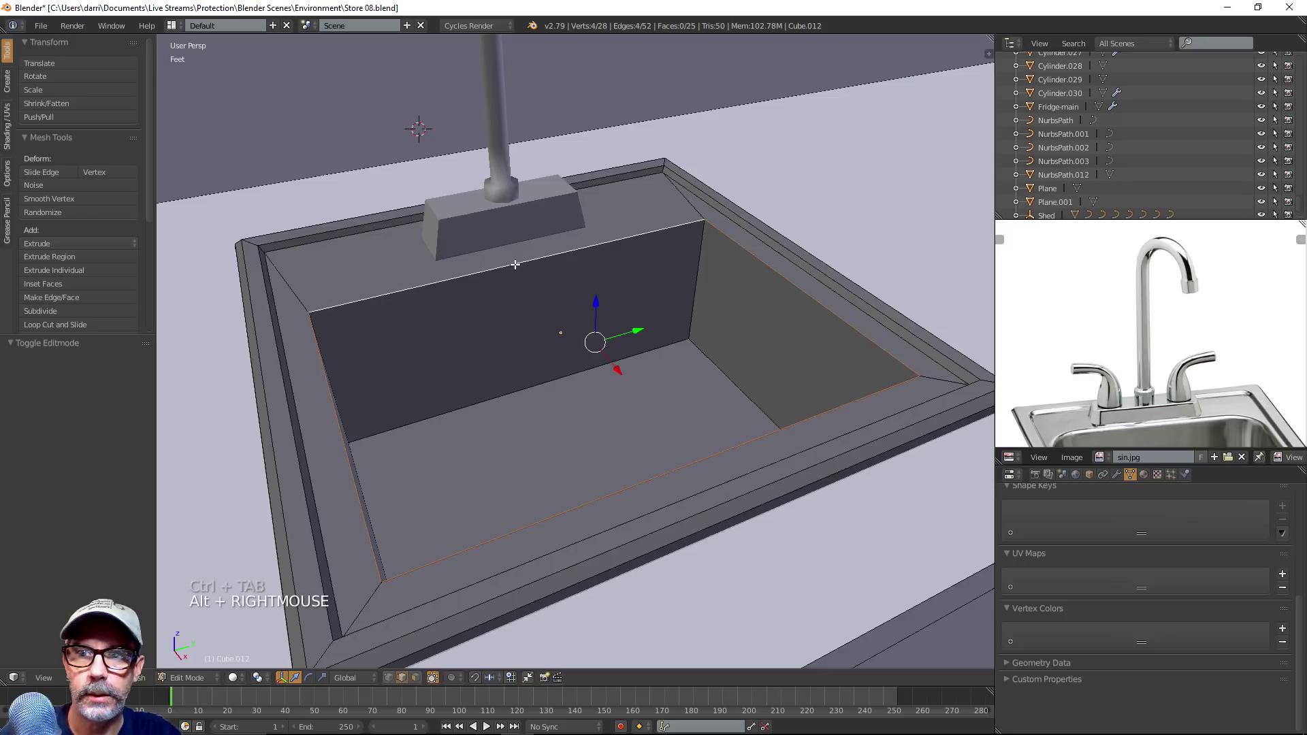
{"action": "right_click", "coordinate": [706, 361], "text": "alt+shift"}
{"action": "right_click", "coordinate": [607, 363], "text": "alt+shift"}
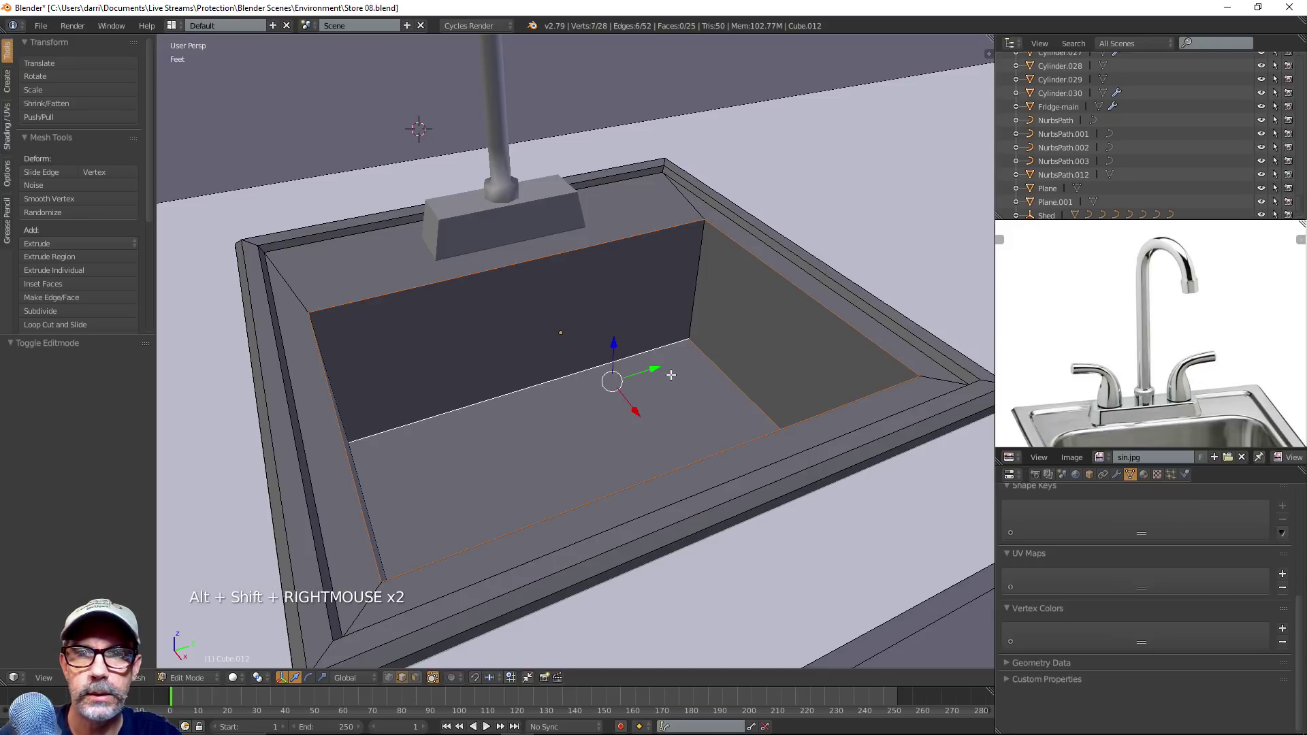
{"action": "middle_click_drag", "start_coordinate": [607, 367], "coordinate": [465, 382]}
{"action": "right_click", "coordinate": [408, 338], "text": "alt+shift"}
{"action": "middle_click_drag", "start_coordinate": [408, 338], "coordinate": [417, 356]}
{"action": "right_click", "coordinate": [437, 409], "text": "alt+shift"}
{"action": "middle_click_drag", "start_coordinate": [437, 408], "coordinate": [684, 384]}
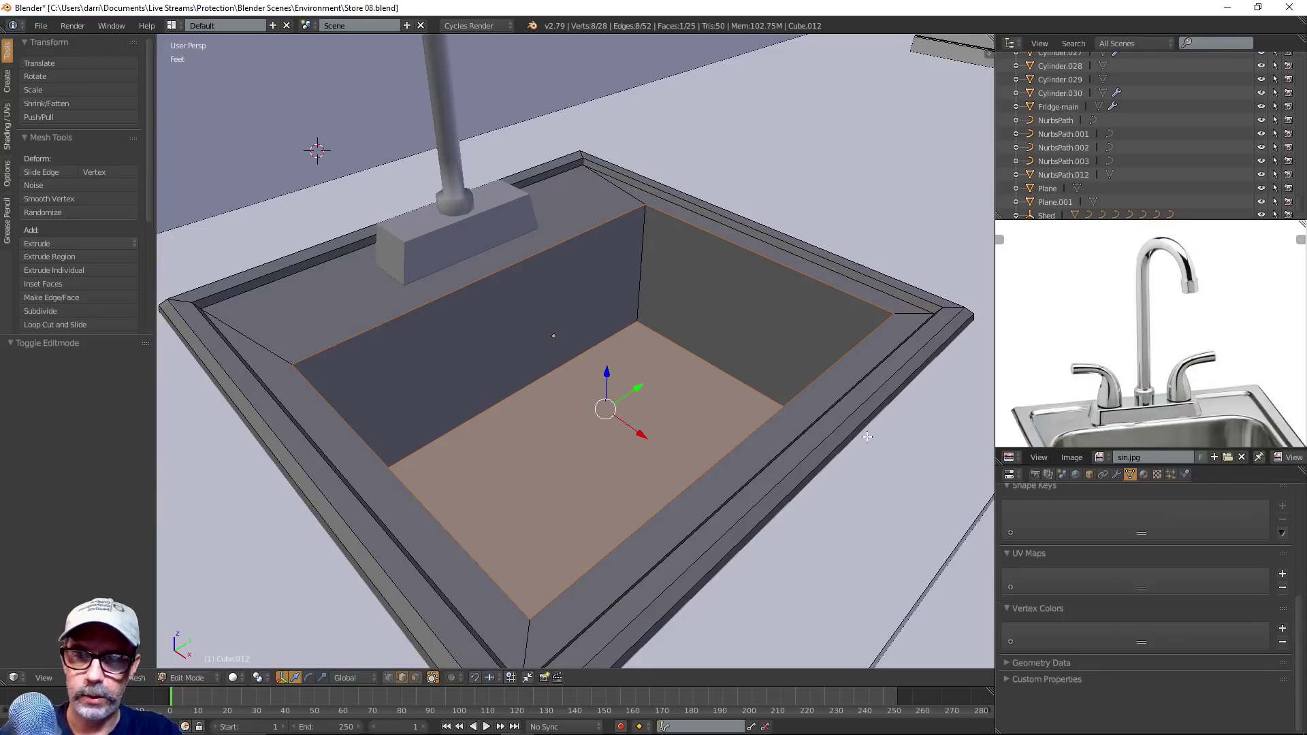
{"action": "key", "text": "ctrl+b"}
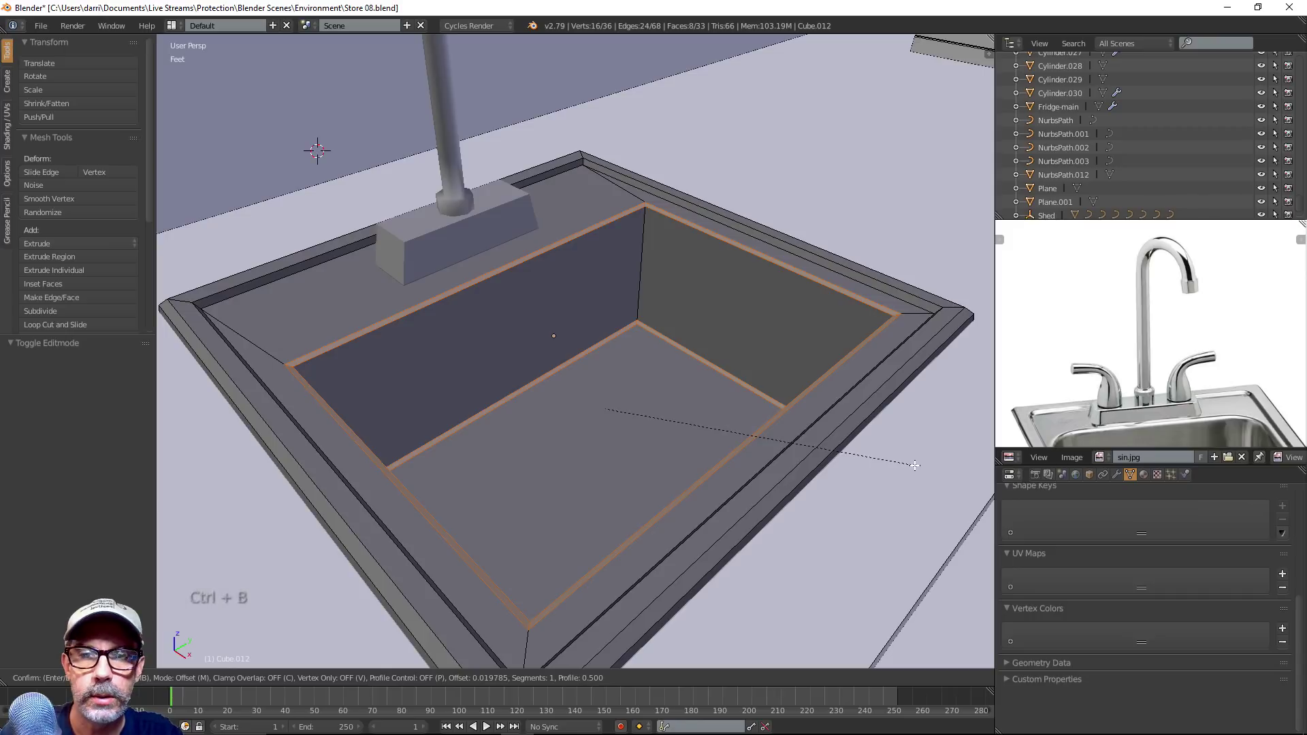
{"action": "scroll", "coordinate": [914, 466], "scroll_direction": "up", "scroll_amount": 1}
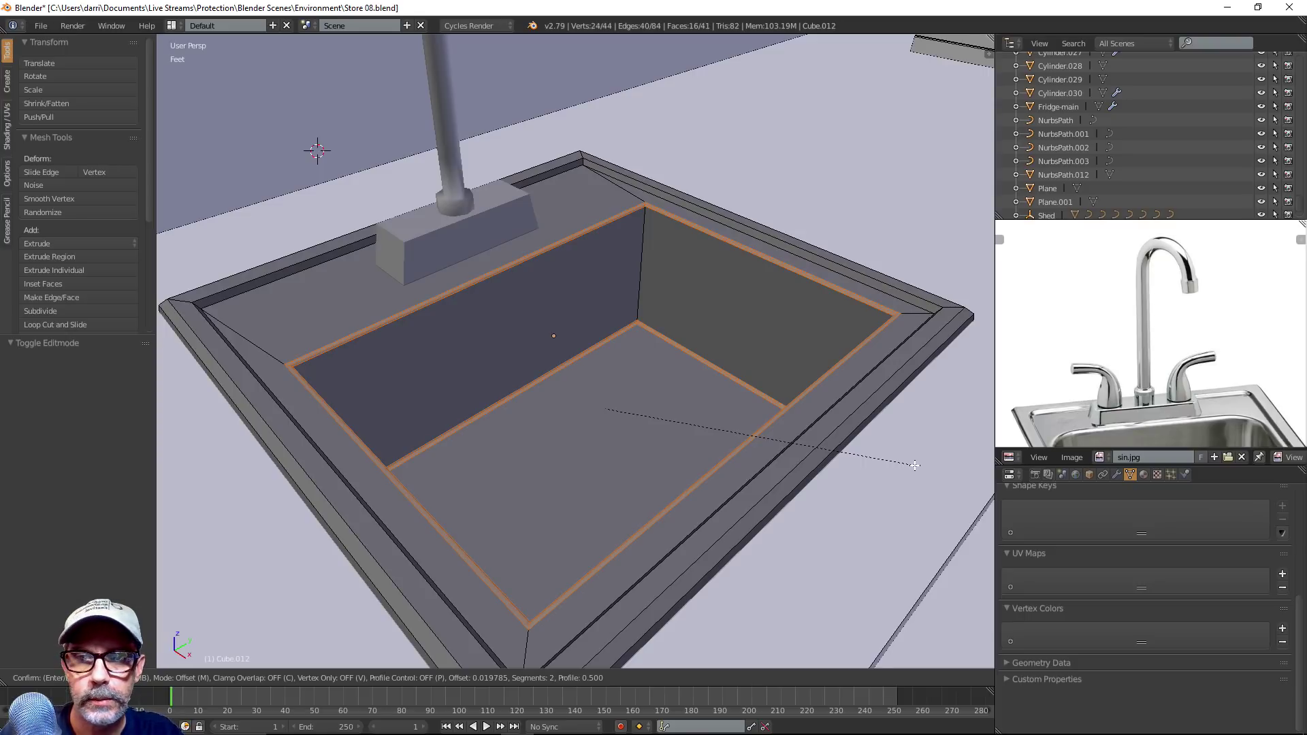
{"action": "left_click", "coordinate": [914, 466]}
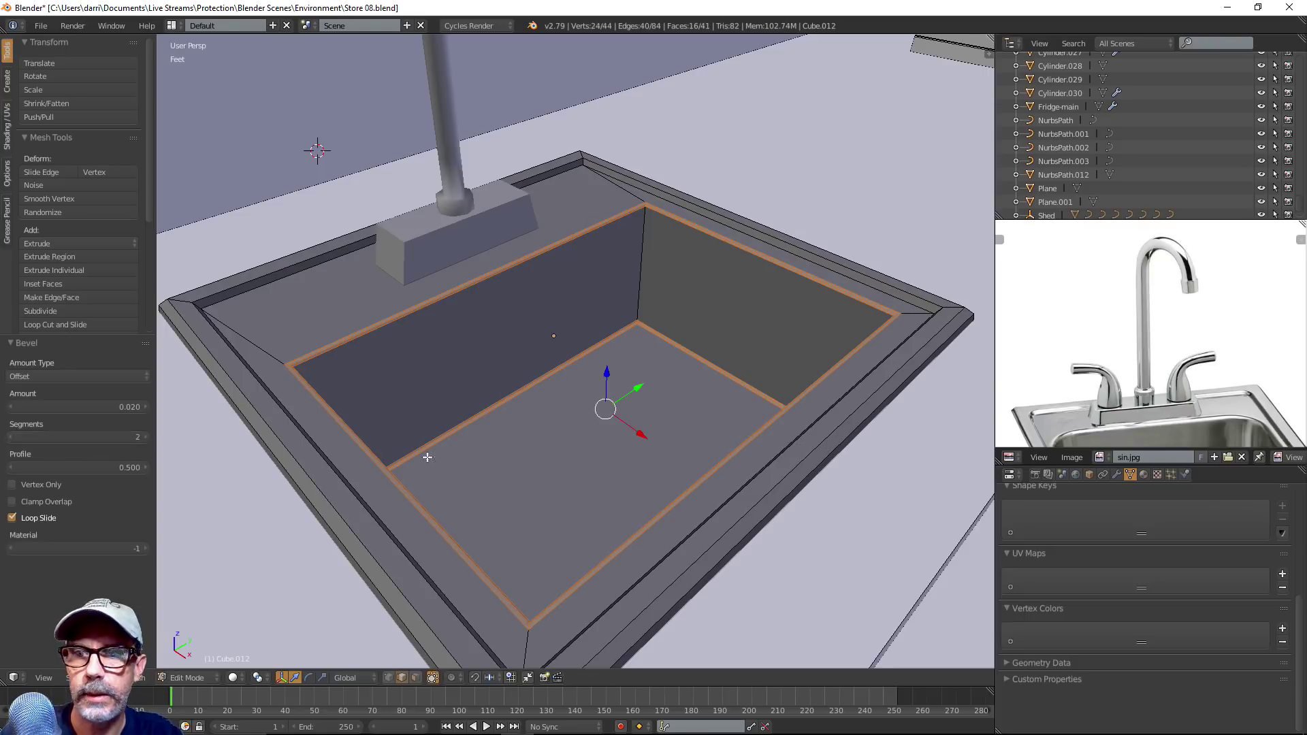
{"action": "scroll", "coordinate": [428, 457], "scroll_direction": "up", "scroll_amount": 1}
{"action": "scroll", "coordinate": [442, 381], "scroll_direction": "down", "scroll_amount": 2}
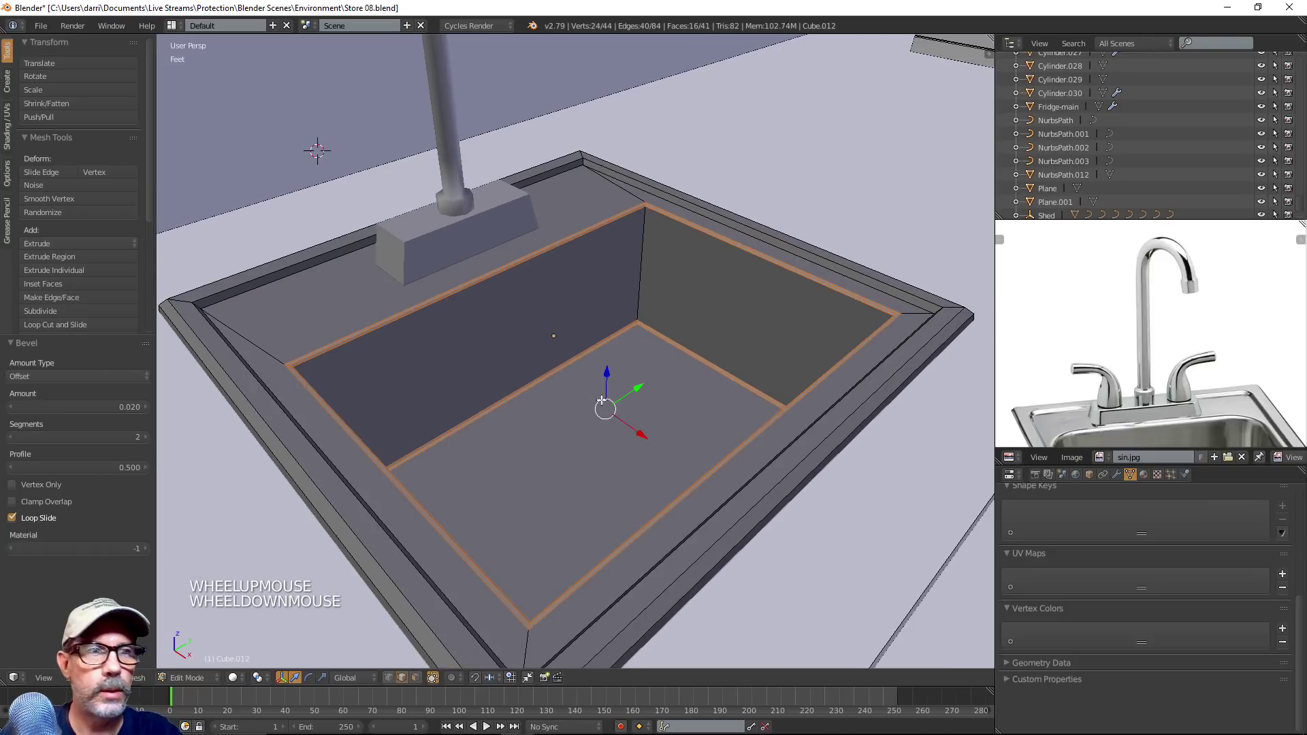
{"action": "middle_click_drag", "start_coordinate": [496, 393], "coordinate": [574, 438]}
{"action": "key", "text": "a"}
{"action": "key", "text": "Tab"}
Reopen the sink mesh for editing, undo the basin rim and floor bevel, and clear the edge selection
{"action": "scroll", "coordinate": [741, 384], "scroll_direction": "up", "scroll_amount": 2}
{"action": "scroll", "coordinate": [741, 385], "scroll_direction": "down", "scroll_amount": 4}
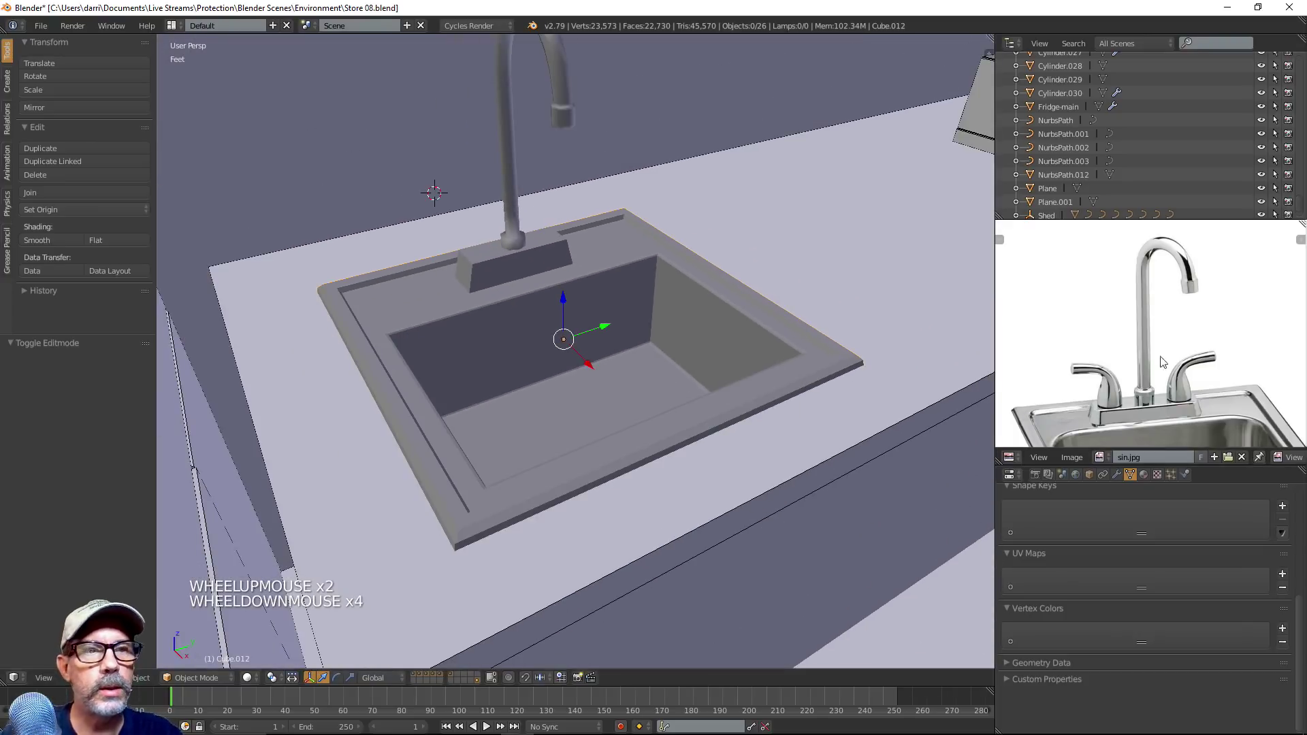
{"action": "scroll", "coordinate": [703, 312], "scroll_direction": "up", "scroll_amount": 2}
{"action": "key", "text": "Tab"}
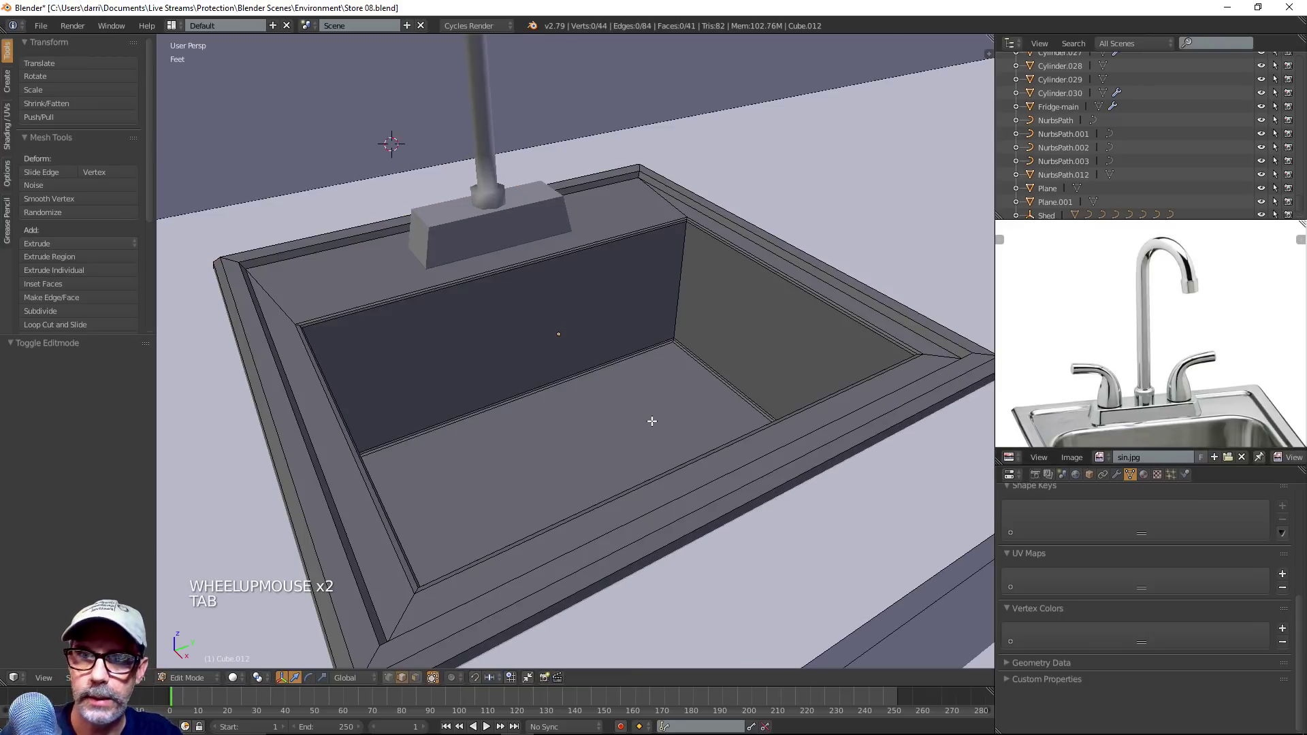
{"action": "key", "text": "ctrl+z"}
{"action": "key", "text": "ctrl+z"}
{"action": "key", "text": "ctrl+z"}
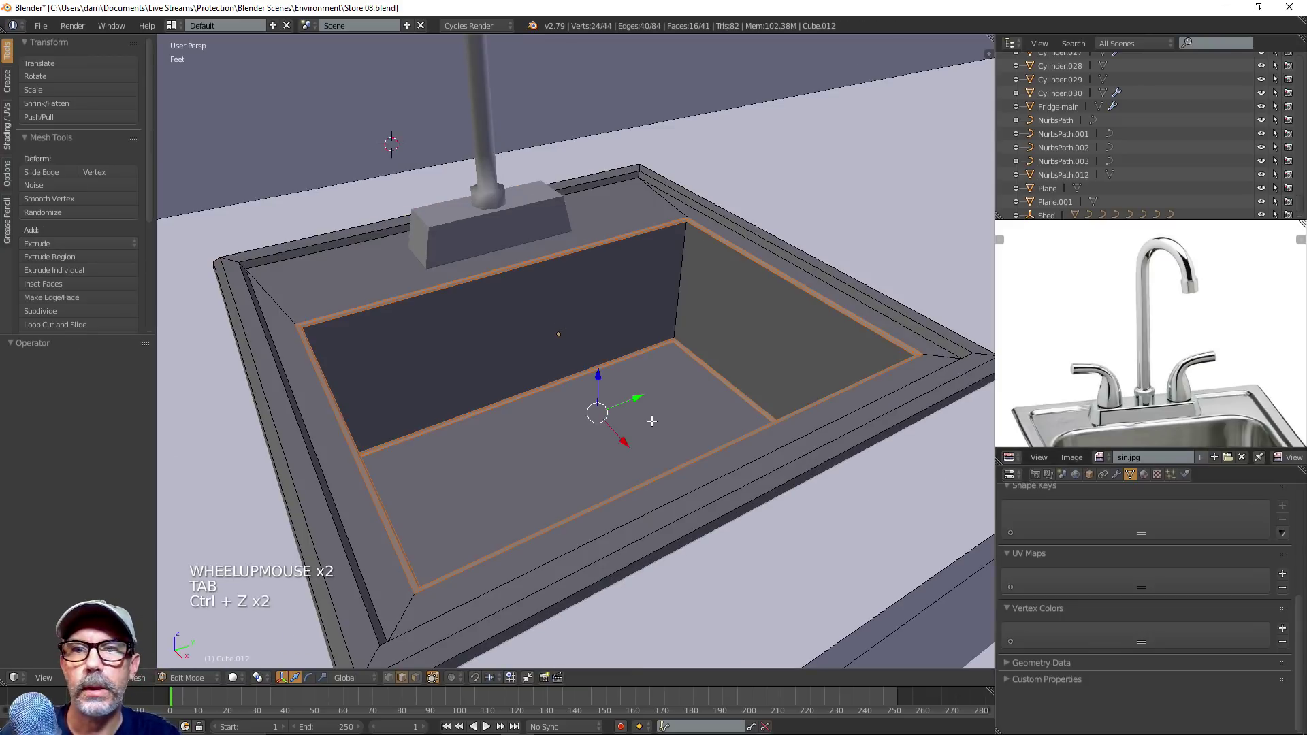
{"action": "key", "text": "a"}
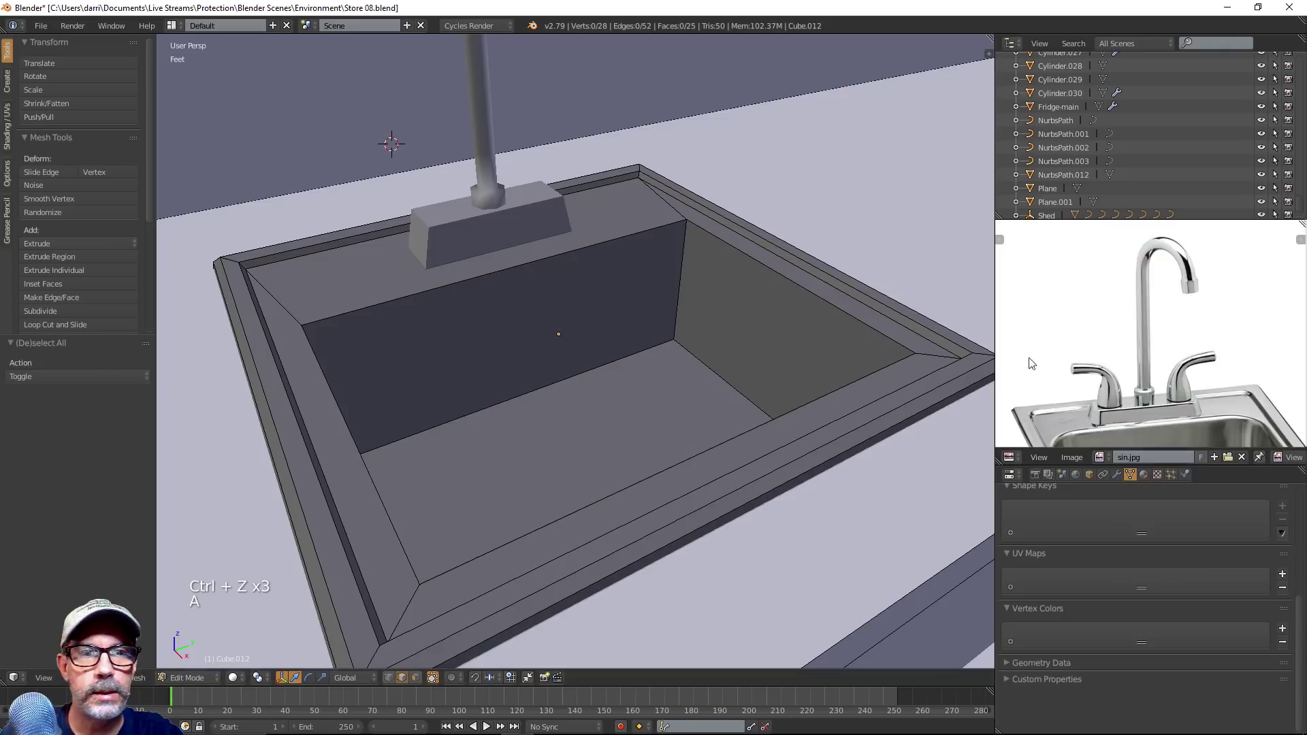
Check the basin in the reference photo and select the four vertical corner edges inside the sink basin
{"action": "middle_click_drag", "start_coordinate": [1070, 363], "coordinate": [1057, 371]}
{"action": "middle_click_drag", "start_coordinate": [1184, 383], "coordinate": [1220, 391]}
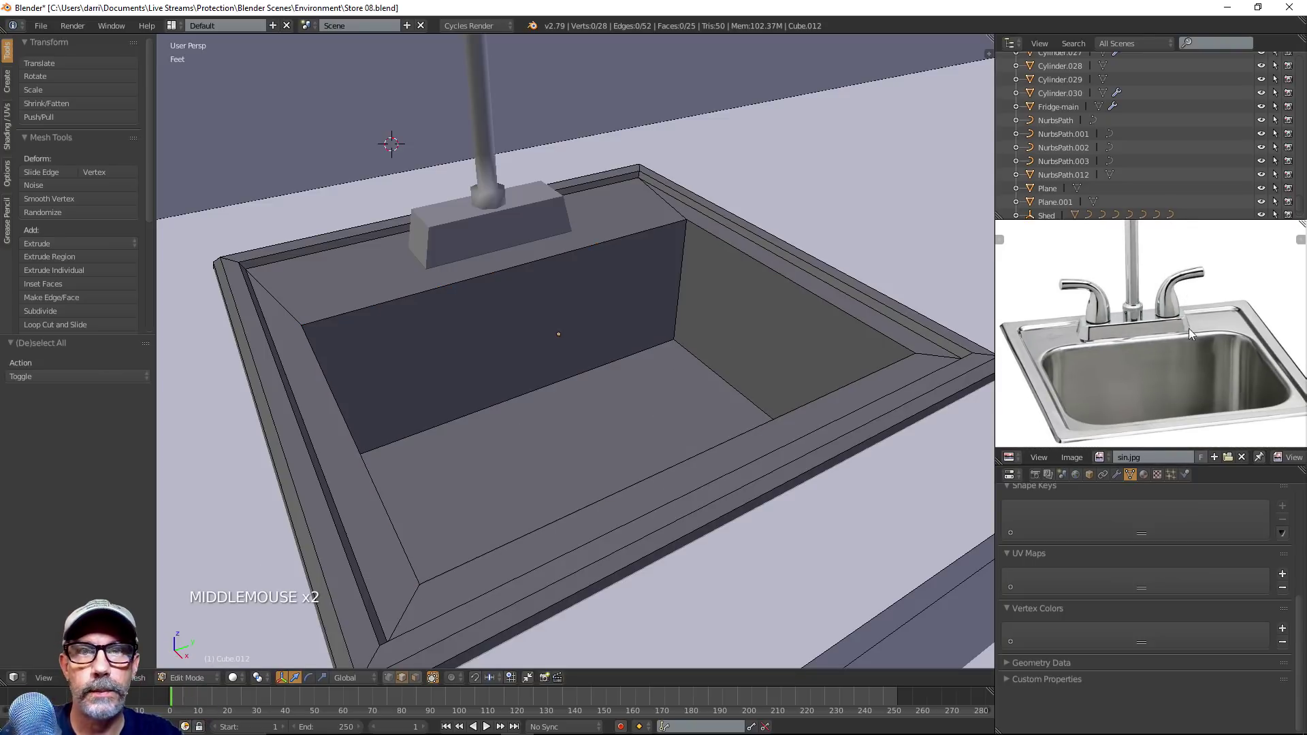
{"action": "right_click", "coordinate": [679, 294]}
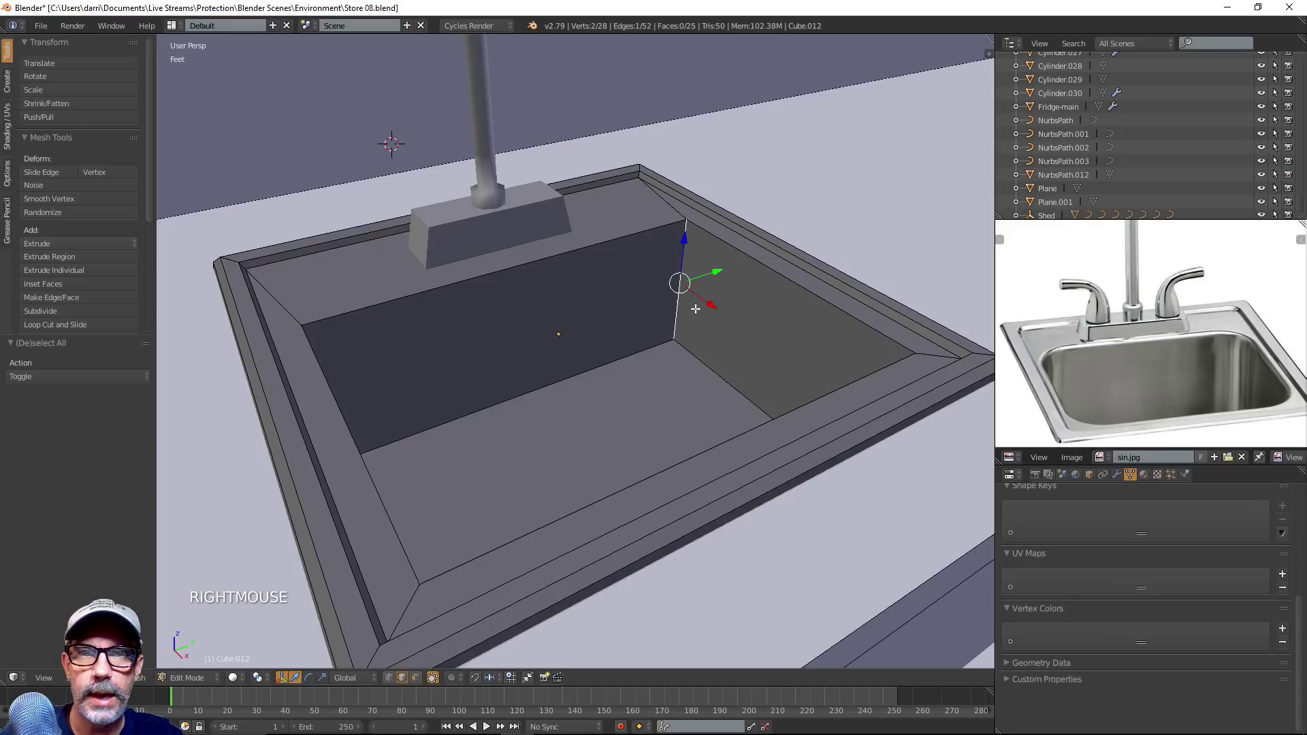
{"action": "middle_click_drag", "start_coordinate": [679, 295], "coordinate": [524, 281]}
{"action": "right_click", "coordinate": [443, 286], "text": "shift"}
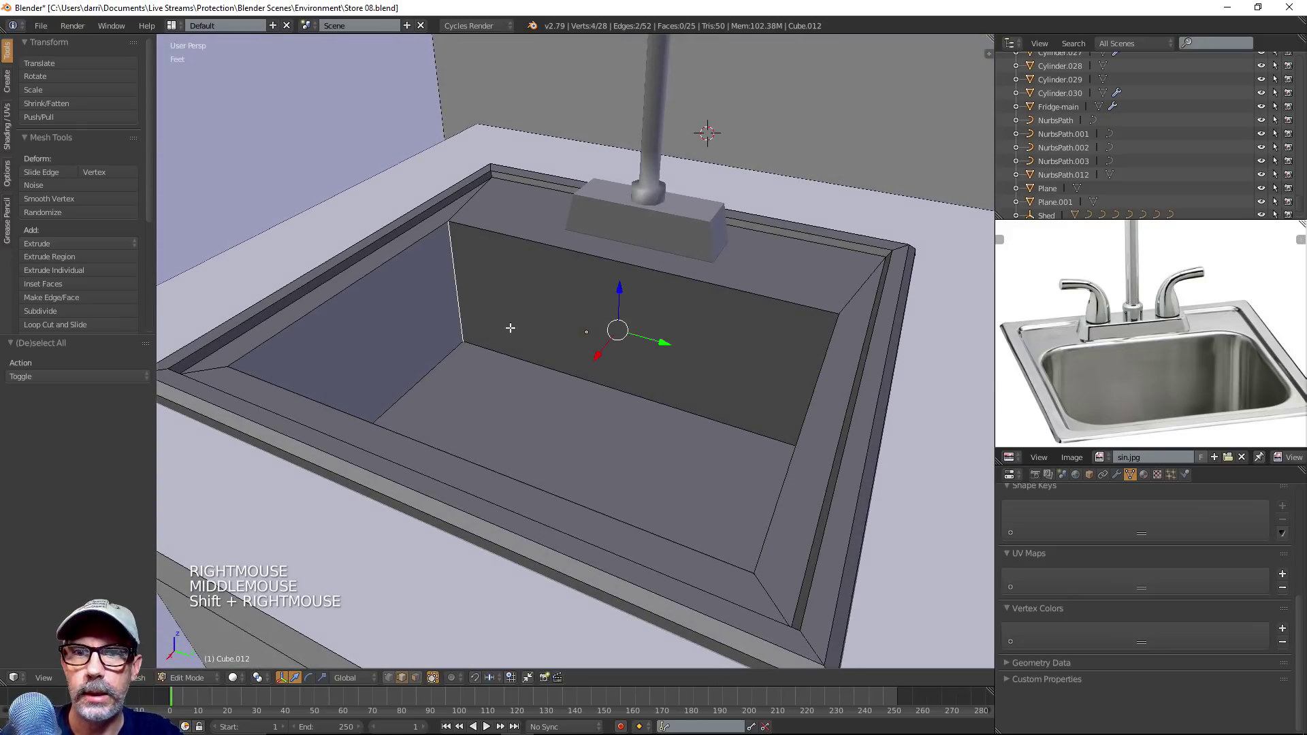
{"action": "middle_click_drag", "start_coordinate": [443, 286], "coordinate": [356, 279]}
{"action": "right_click", "coordinate": [439, 253], "text": "shift"}
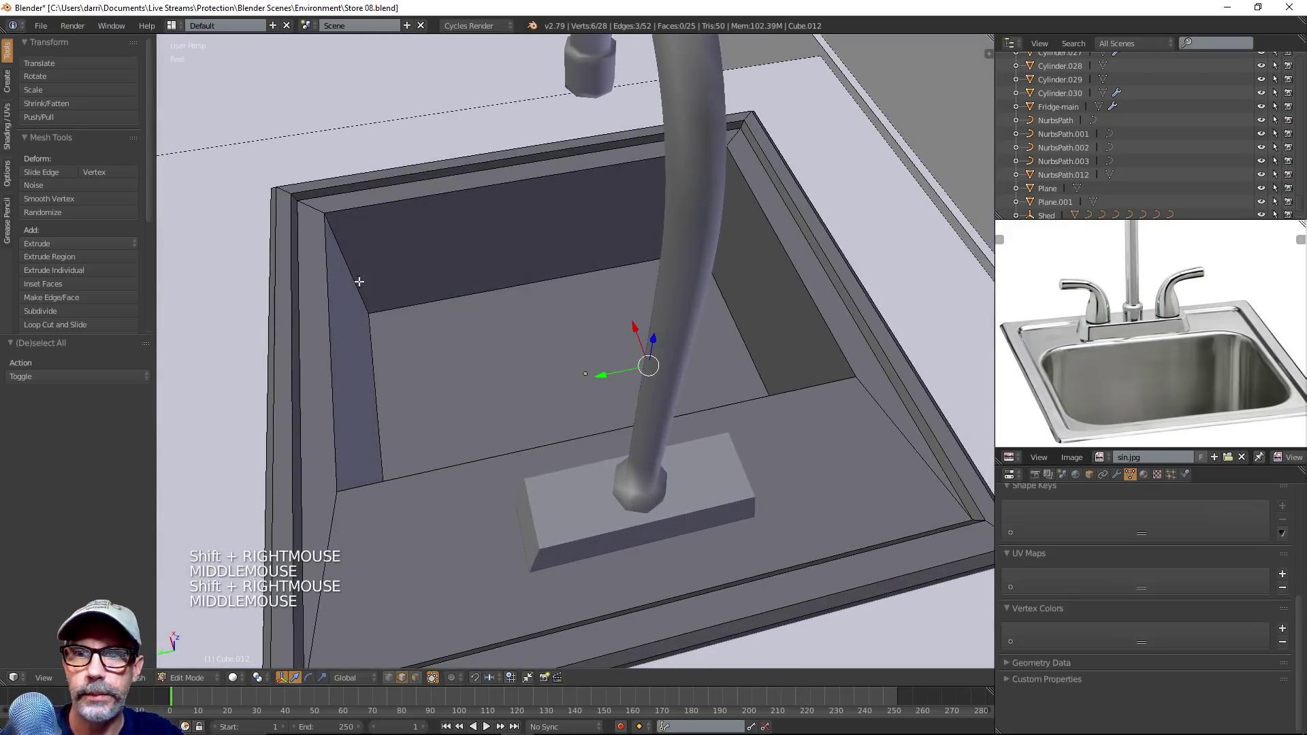
{"action": "right_click", "coordinate": [356, 280], "text": "shift"}
{"action": "middle_click_drag", "start_coordinate": [635, 309], "coordinate": [452, 295]}
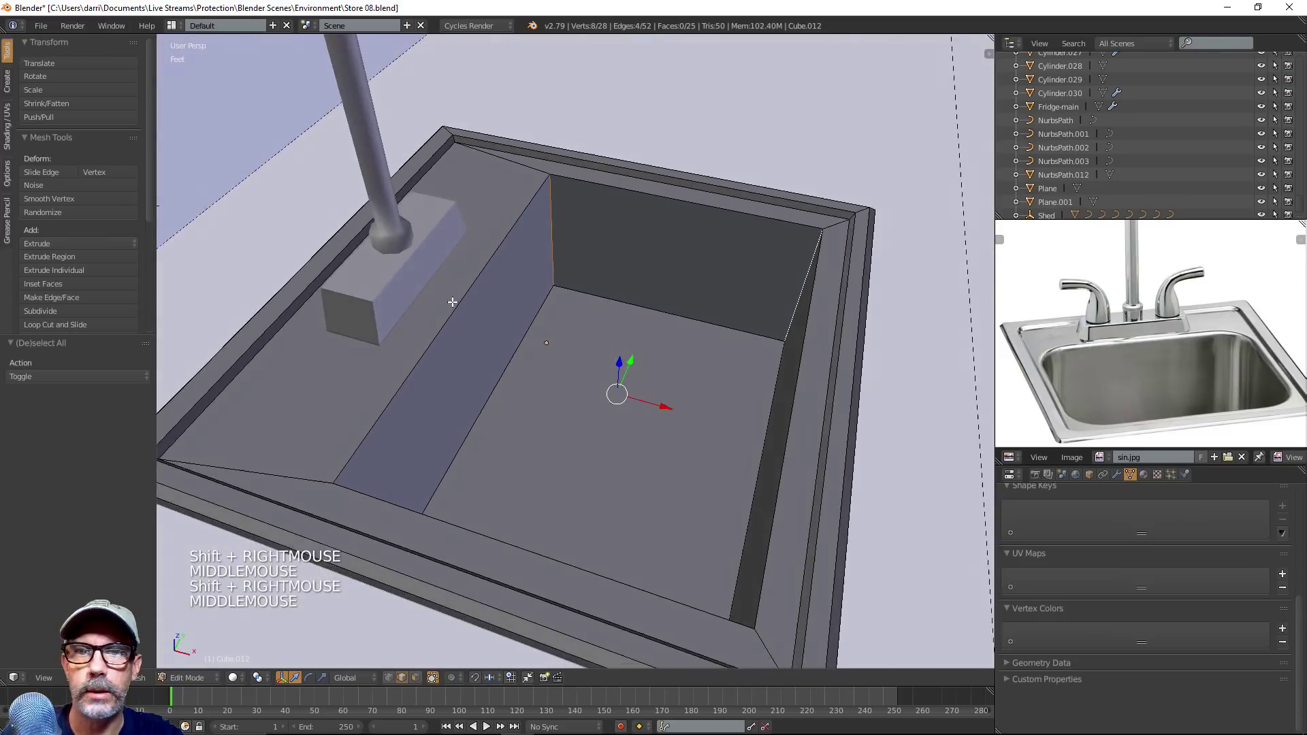
{"action": "scroll", "coordinate": [452, 295], "scroll_direction": "down", "scroll_amount": 1}
{"action": "middle_click_drag", "start_coordinate": [514, 335], "coordinate": [611, 382]}
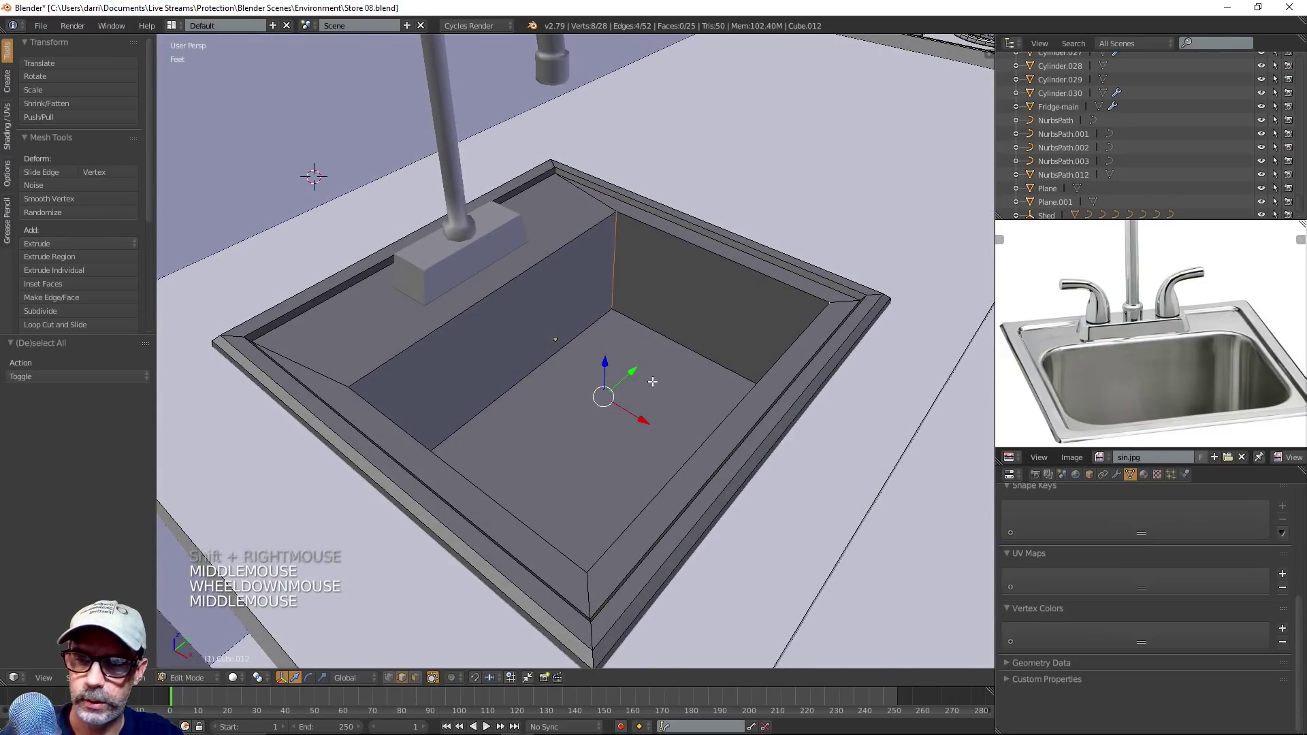
Bevel the basin's four vertical corner edges by 0.255 with 6 segments, leave Edit Mode, and inspect the rounded corners
{"action": "key", "text": "ctrl+b"}
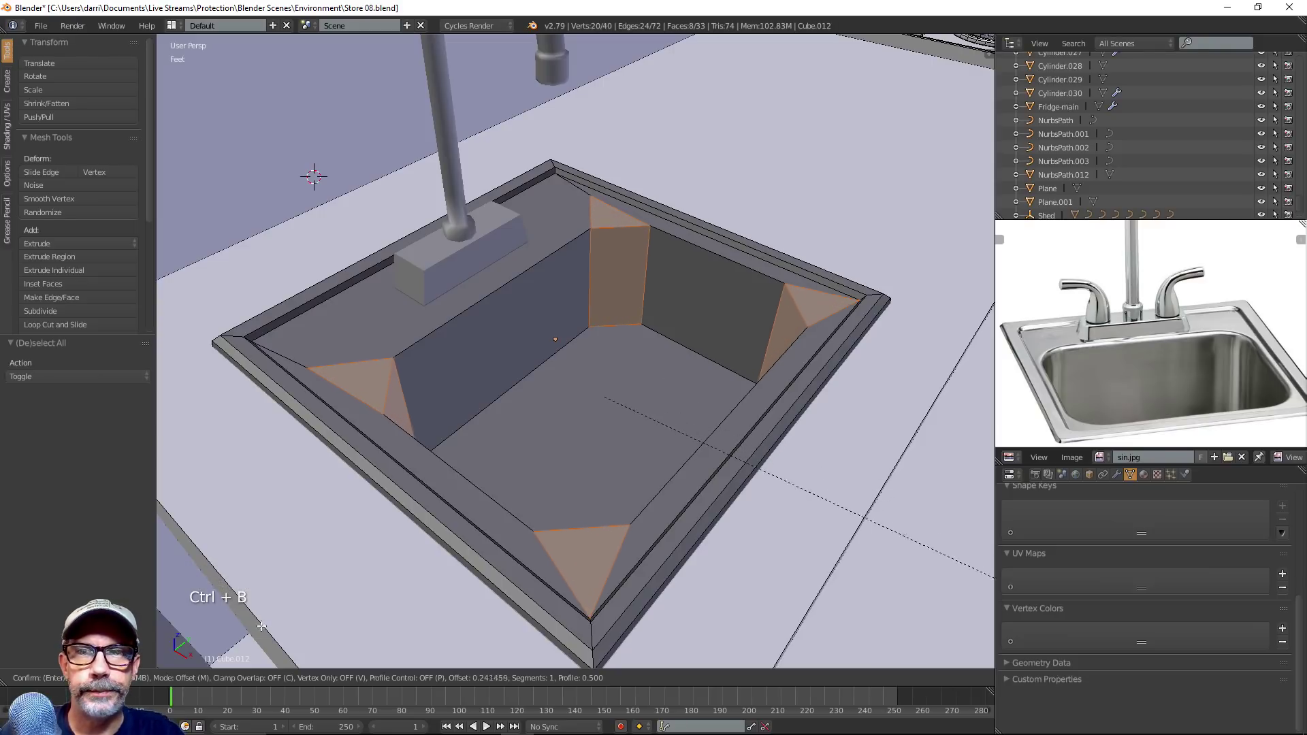
{"action": "left_click", "coordinate": [257, 586]}
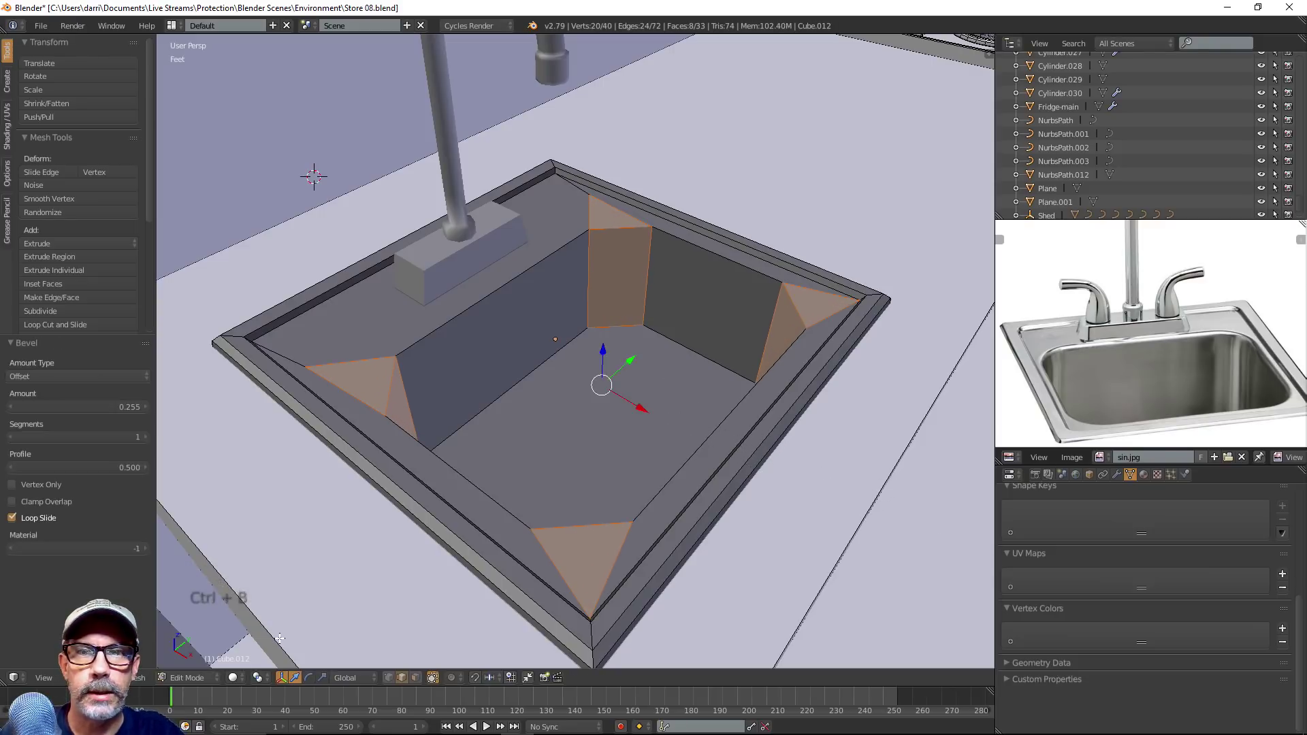
{"action": "left_click", "coordinate": [145, 437]}
{"action": "double_click", "coordinate": [145, 436]}
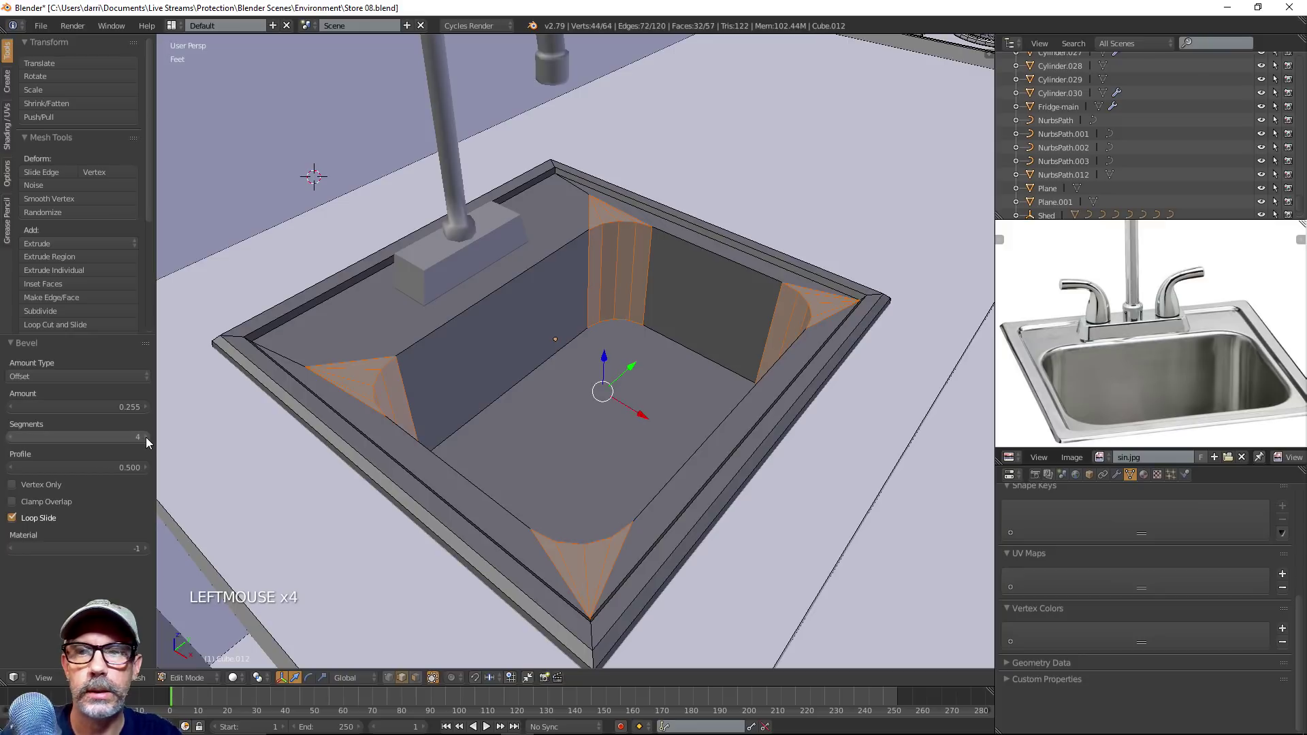
{"action": "left_click", "coordinate": [145, 436]}
{"action": "middle_click_drag", "start_coordinate": [477, 449], "coordinate": [473, 407]}
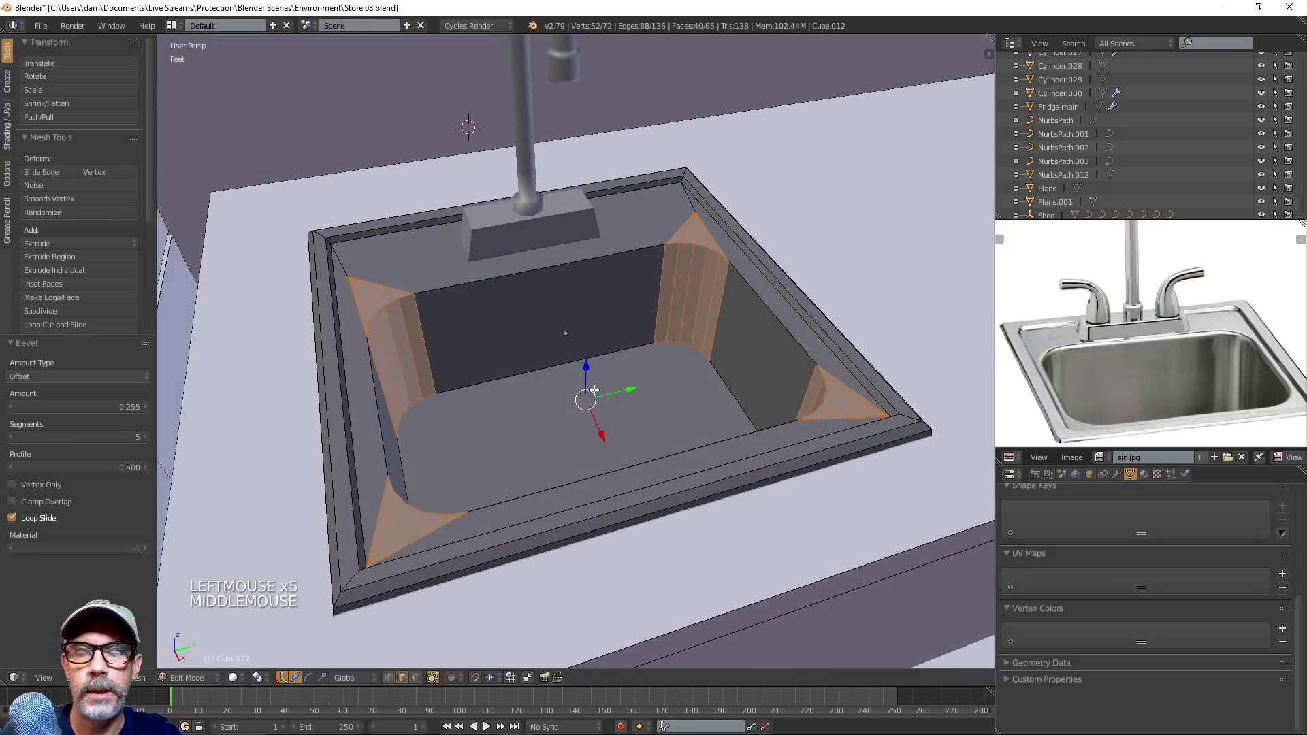
{"action": "left_click", "coordinate": [145, 437]}
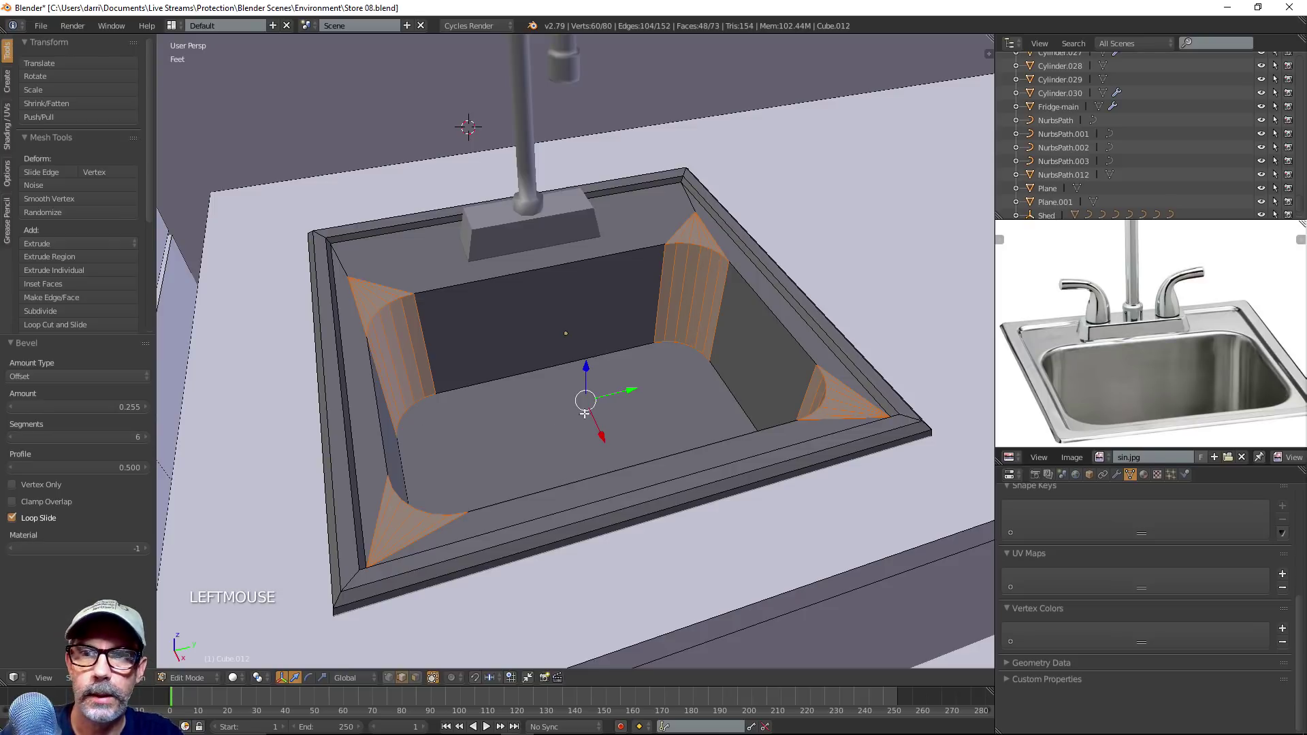
{"action": "mouse_move", "coordinate": [639, 429]}
{"action": "middle_mouse_down"}
{"action": "mouse_move", "coordinate": [624, 430]}
{"action": "mouse_move", "coordinate": [666, 425]}
{"action": "mouse_move", "coordinate": [687, 402]}
{"action": "mouse_move", "coordinate": [660, 414]}
{"action": "middle_mouse_up"}
{"action": "key", "text": "Tab"}
{"action": "scroll", "coordinate": [664, 426], "scroll_direction": "down", "scroll_amount": 2}
{"action": "scroll", "coordinate": [674, 402], "scroll_direction": "up", "scroll_amount": 4}
{"action": "right_click", "coordinate": [545, 307]}
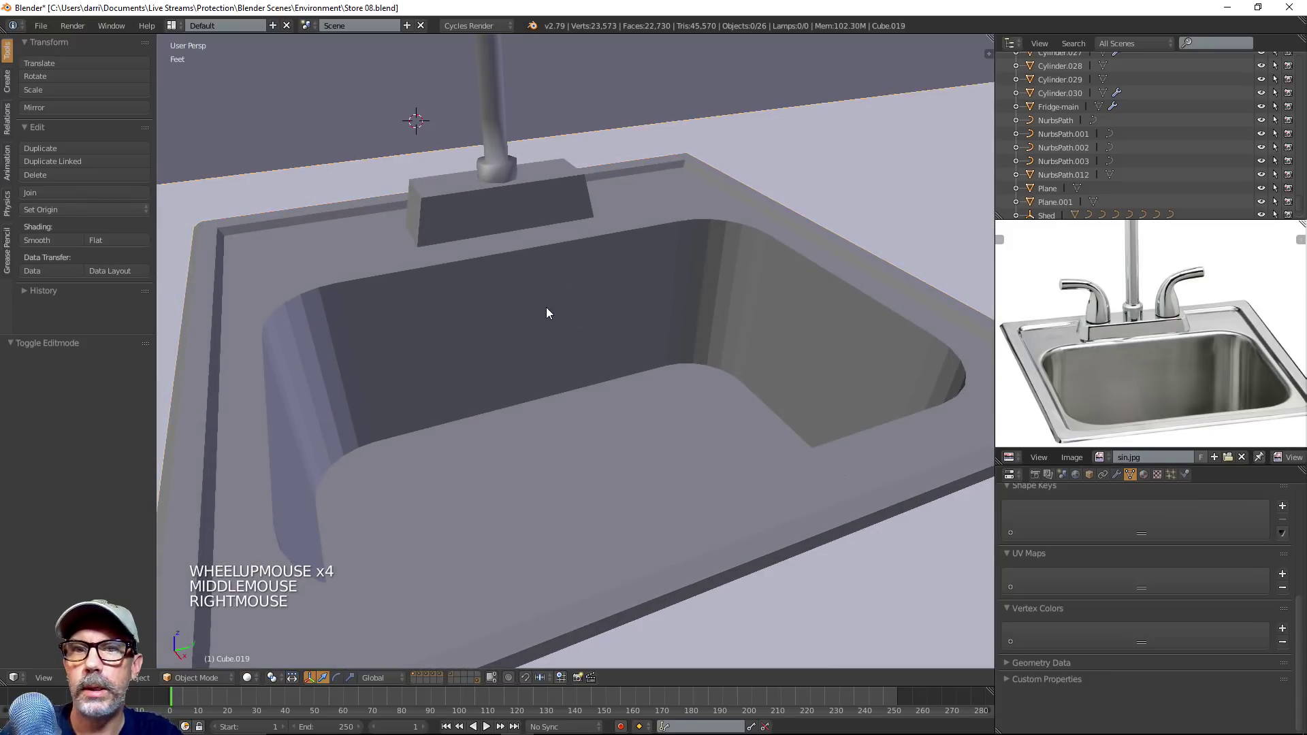
{"action": "left_click", "coordinate": [35, 240]}
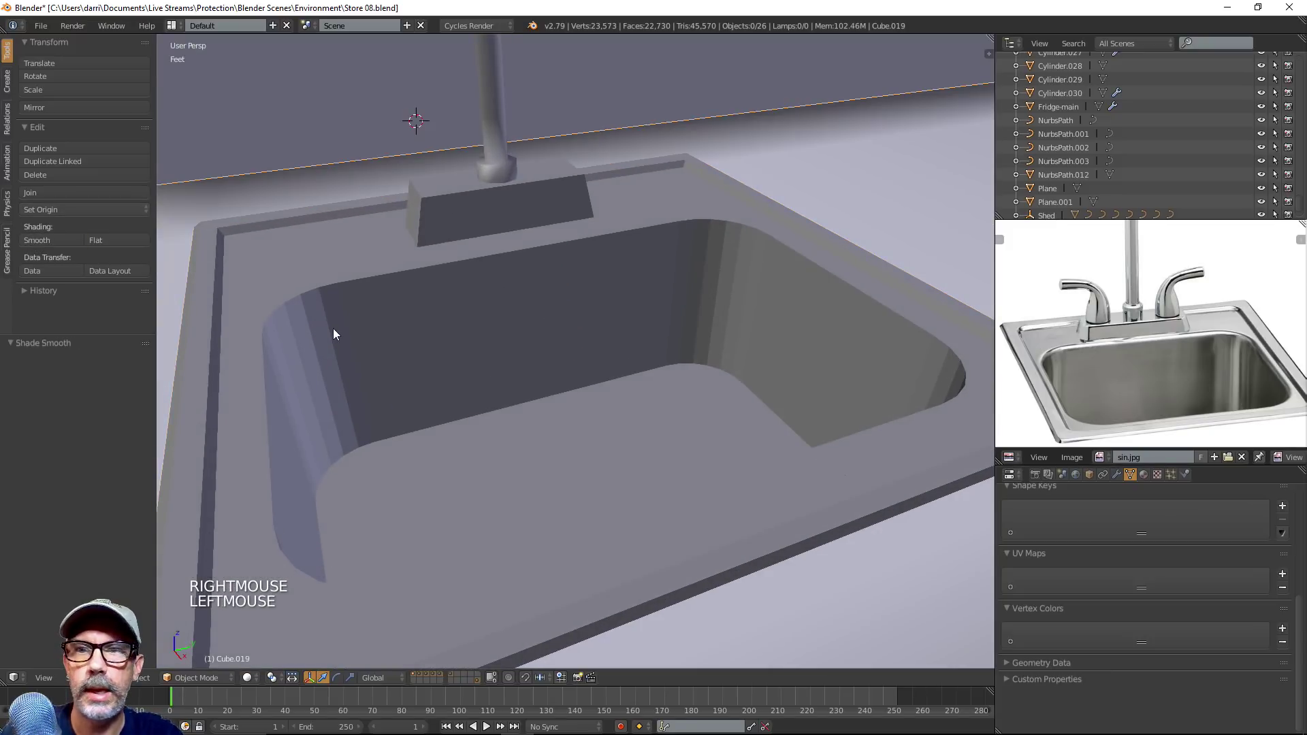
{"action": "left_click", "coordinate": [106, 241]}
Try smooth shading on the sink and restore its flat shading
{"action": "right_click", "coordinate": [247, 232]}
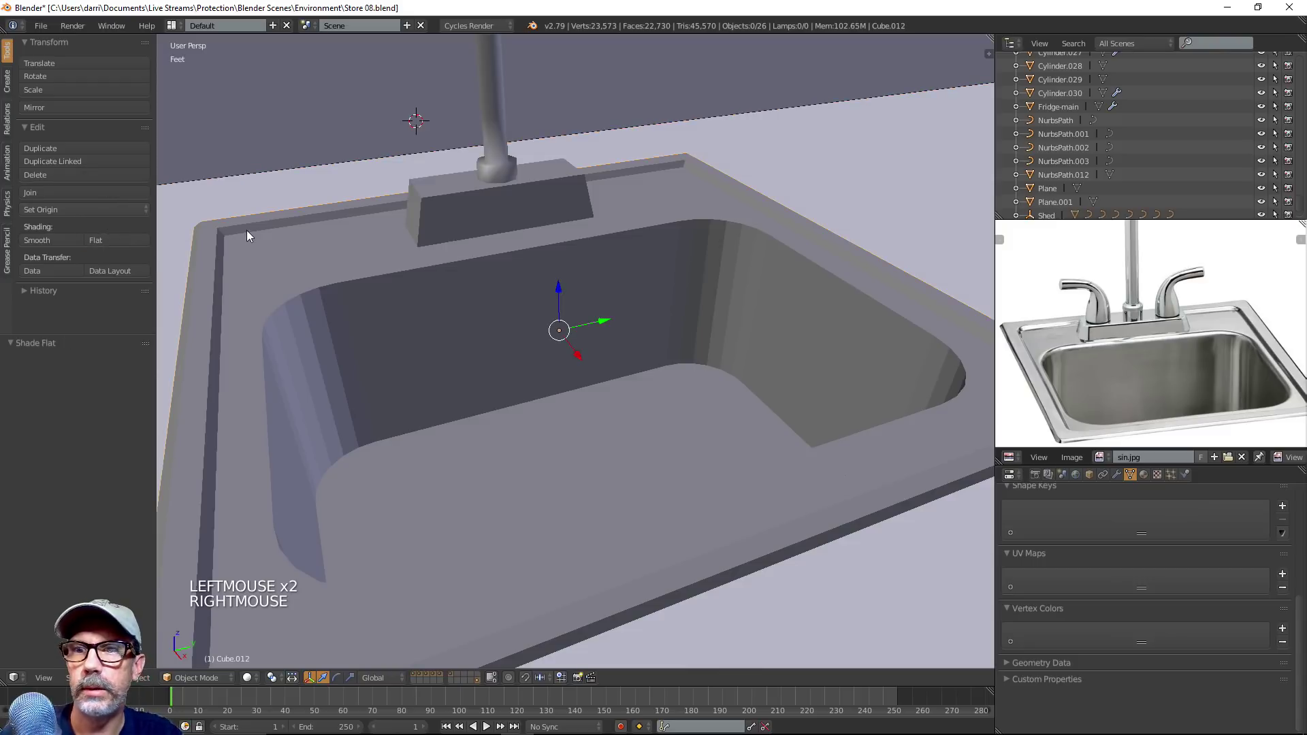
{"action": "left_click", "coordinate": [51, 238]}
{"action": "scroll", "coordinate": [408, 327], "scroll_direction": "down", "scroll_amount": 3}
{"action": "middle_click_drag", "start_coordinate": [503, 320], "coordinate": [582, 356]}
{"action": "left_click", "coordinate": [98, 240]}
{"action": "scroll", "coordinate": [566, 344], "scroll_direction": "up", "scroll_amount": 2}
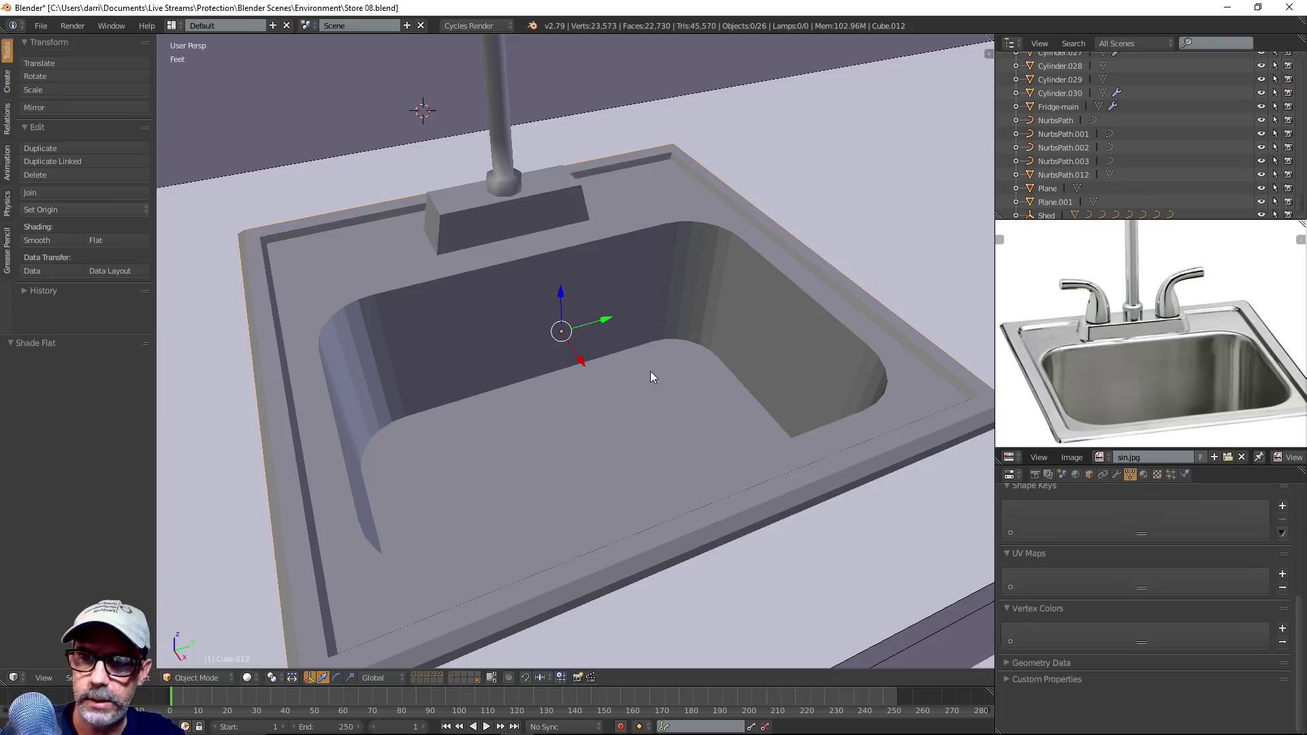
Bevel the edge loop around the basin floor by about 0.106 with 6 segments, clear the selection, and leave Edit Mode
{"action": "key", "text": "Tab"}
{"action": "key", "text": "a"}
{"action": "key", "text": "a"}
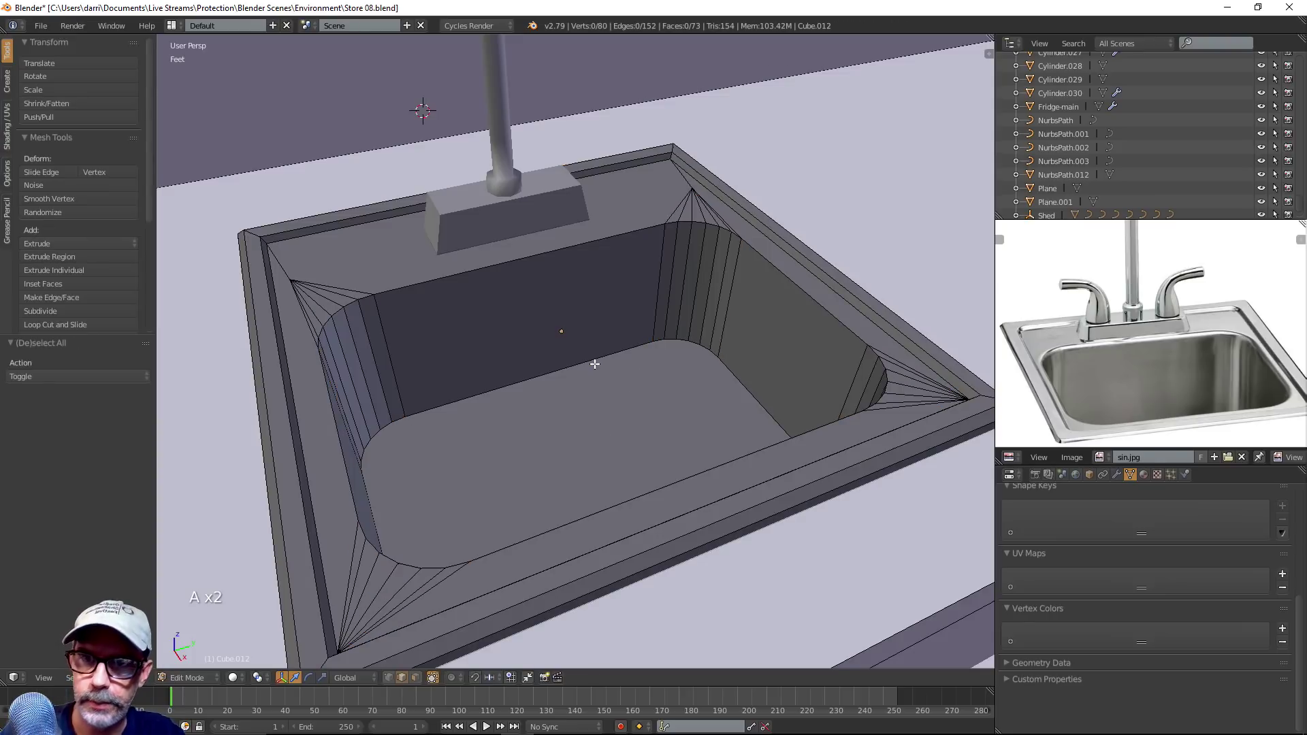
{"action": "right_click", "coordinate": [592, 360], "text": "alt"}
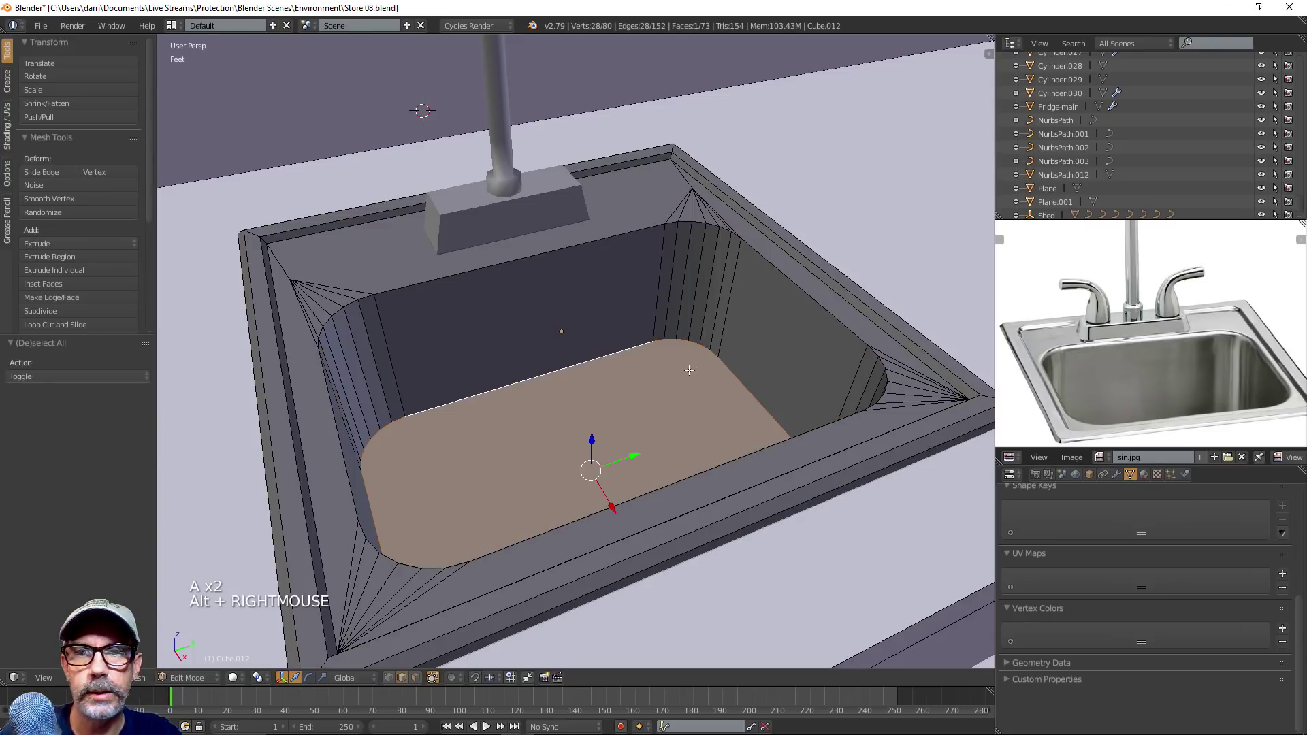
{"action": "scroll", "coordinate": [689, 371], "scroll_direction": "down", "scroll_amount": 1}
{"action": "middle_click_drag", "start_coordinate": [689, 371], "coordinate": [690, 403]}
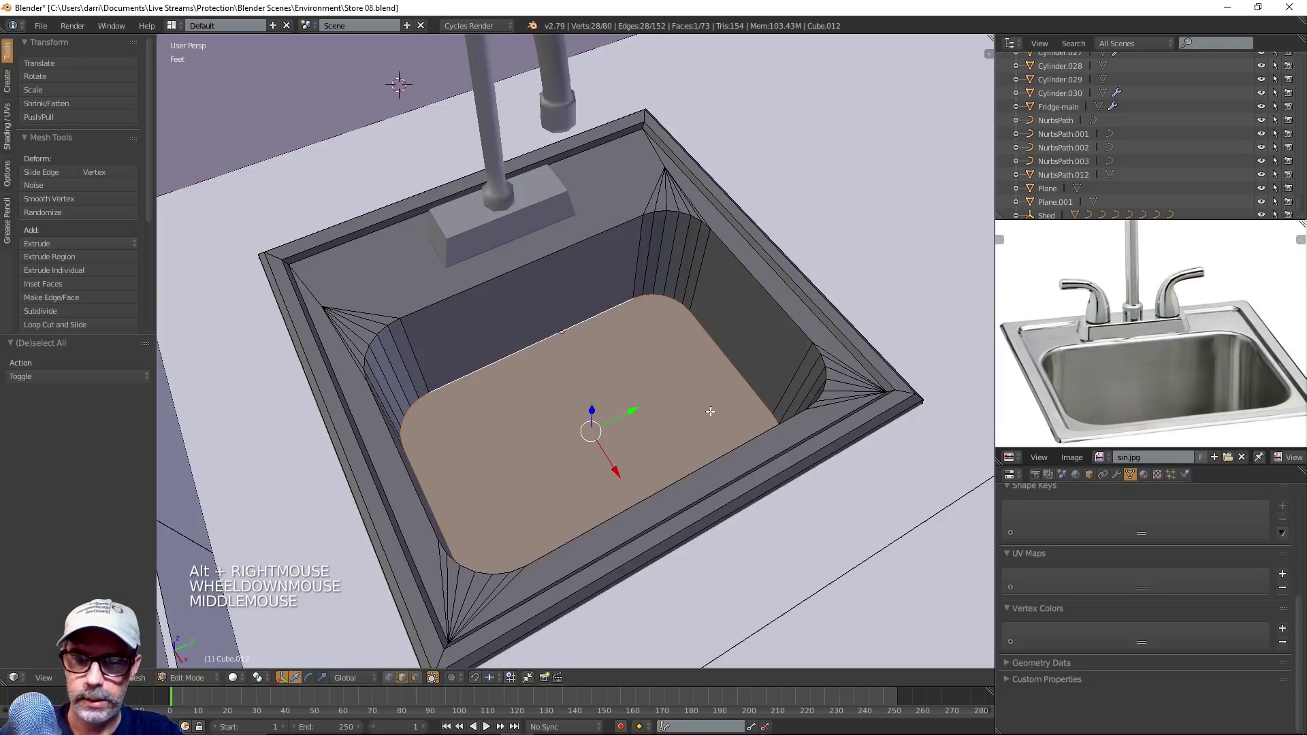
{"action": "key", "text": "ctrl+b"}
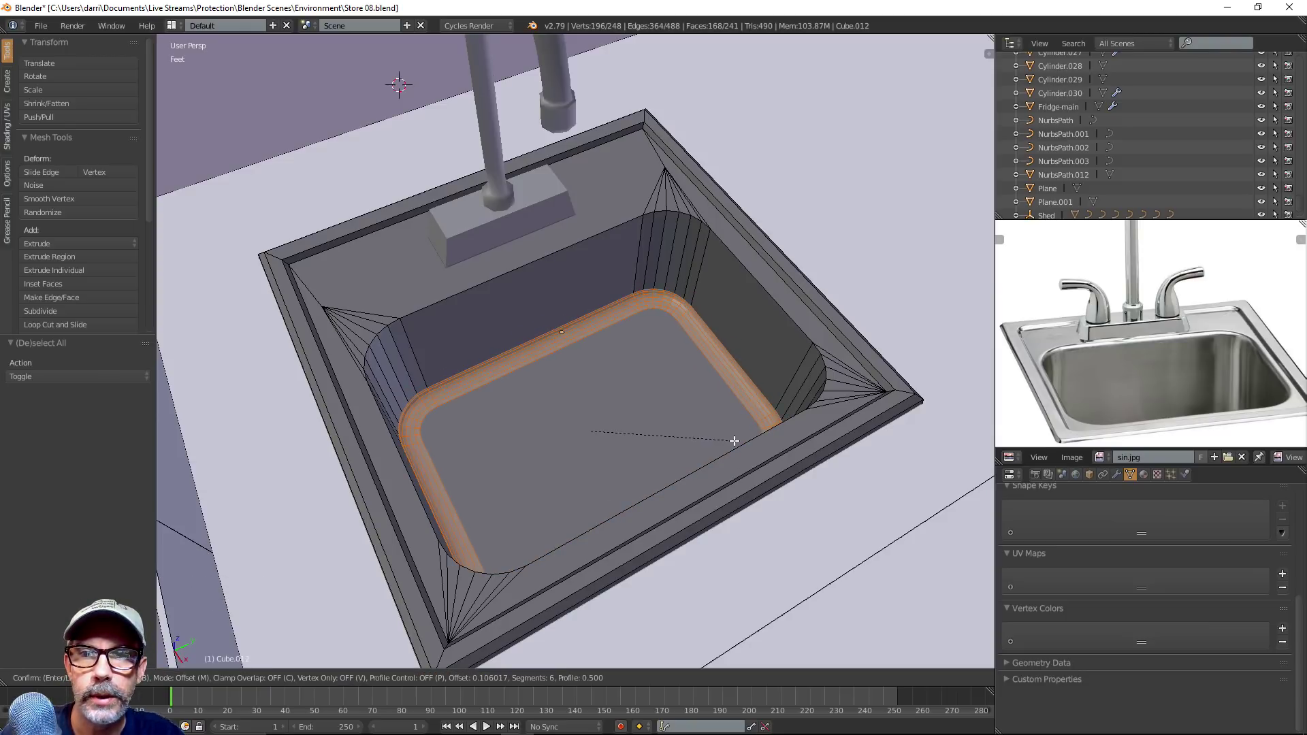
{"action": "left_click", "coordinate": [734, 441]}
{"action": "key", "text": "a"}
{"action": "key", "text": "Tab"}
{"action": "mouse_move", "coordinate": [738, 446]}
{"action": "middle_mouse_down"}
{"action": "mouse_move", "coordinate": [716, 411]}
{"action": "mouse_move", "coordinate": [731, 423]}
{"action": "middle_mouse_up"}
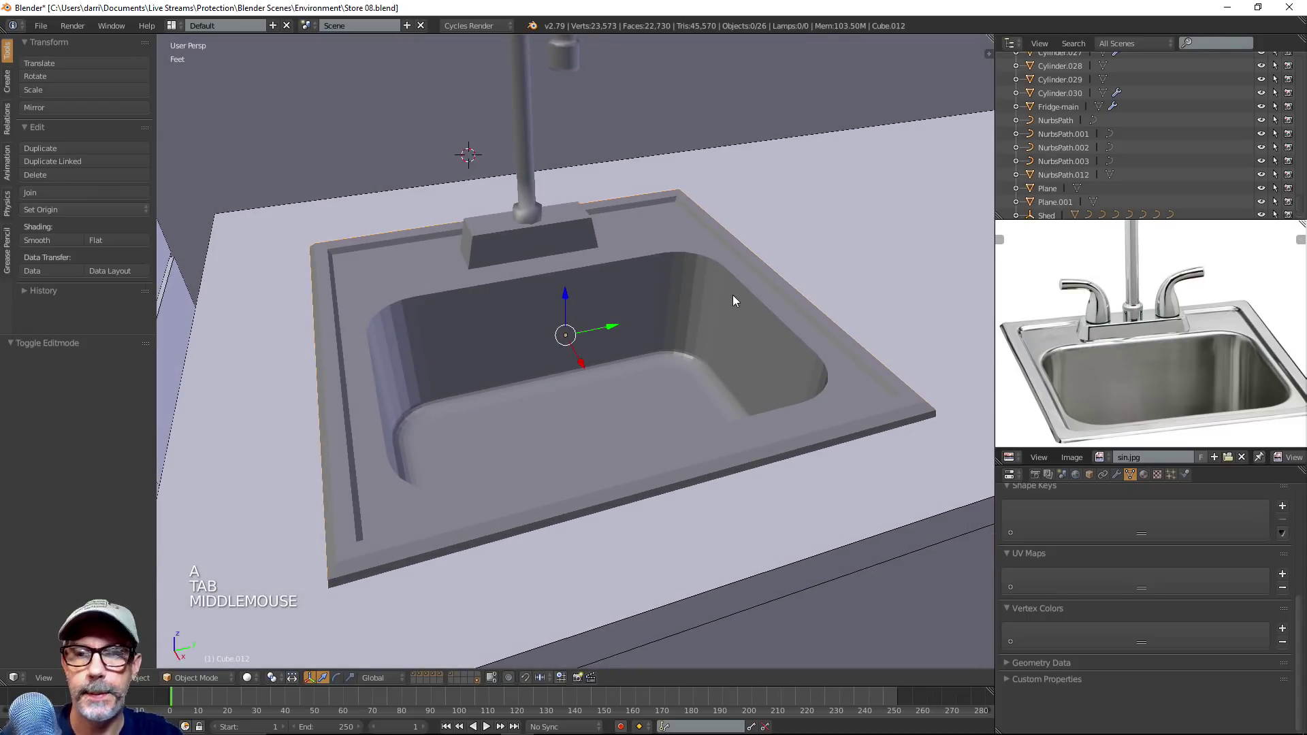
Reopen the sink mesh for editing and select the edge loop around the basin's upper rim
{"action": "key", "text": "Tab"}
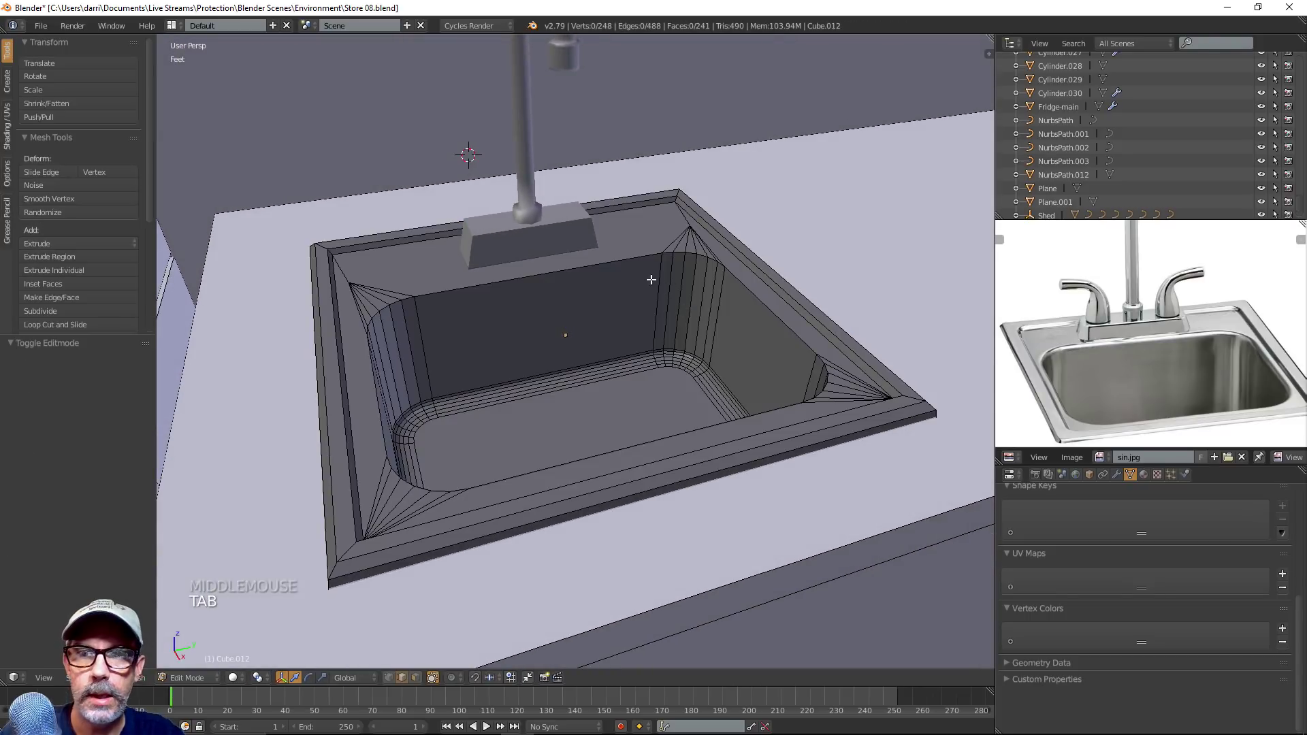
{"action": "right_click", "coordinate": [610, 258], "text": "alt"}
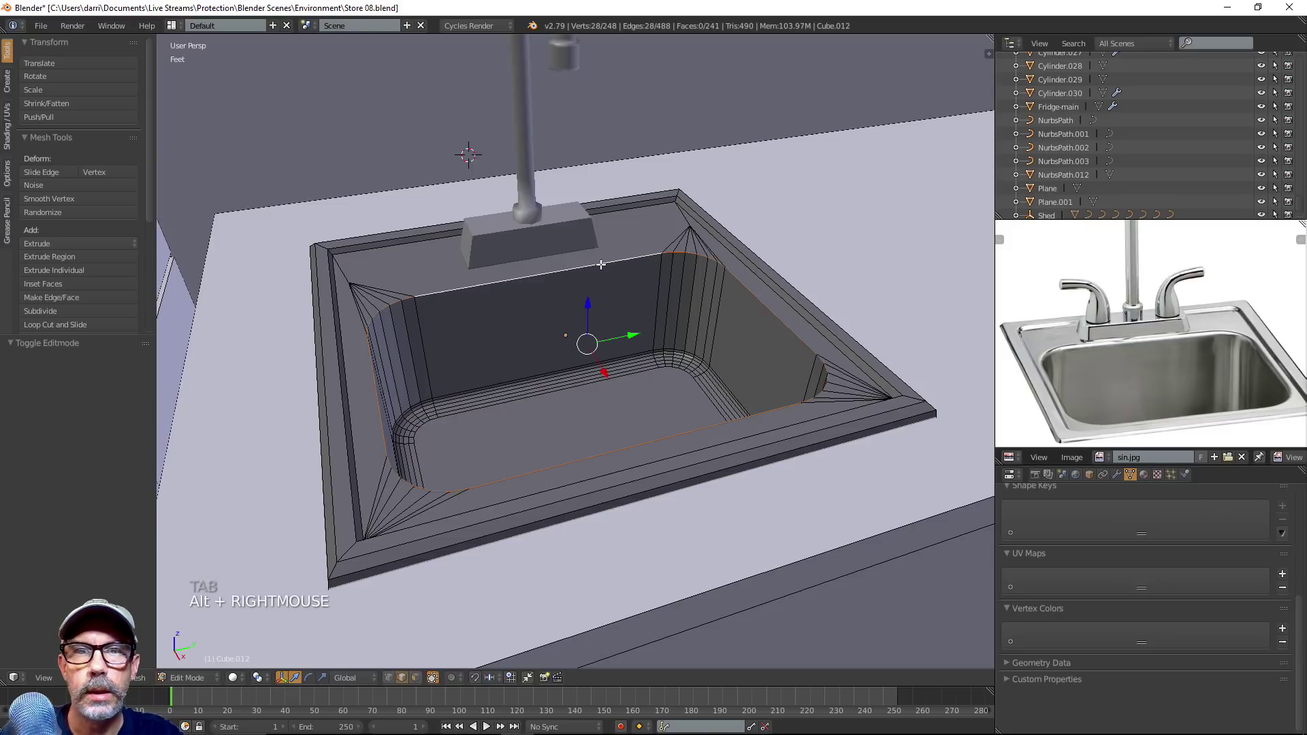
{"action": "middle_click_drag", "start_coordinate": [653, 306], "coordinate": [709, 367]}
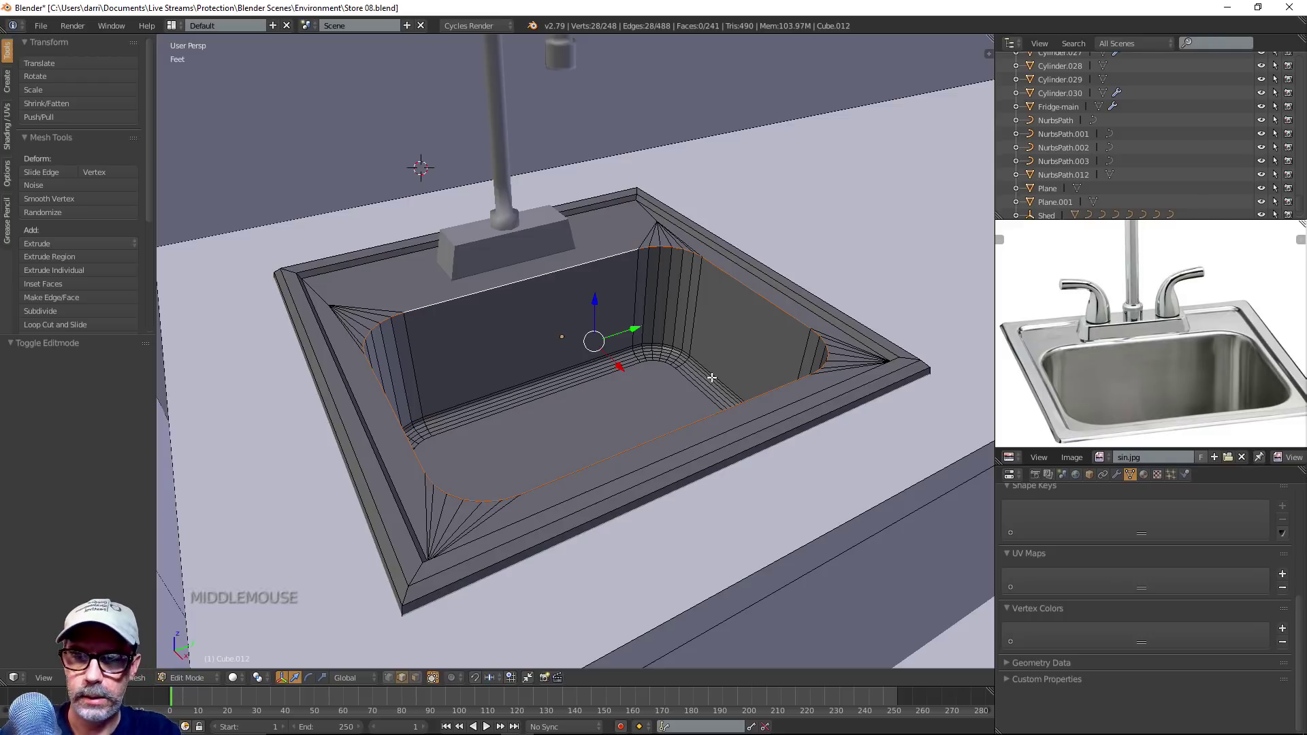
Try to bevel the basin's upper opening edge loop by about 0.019 with 2 segments
{"action": "key", "text": "ctrl+b"}
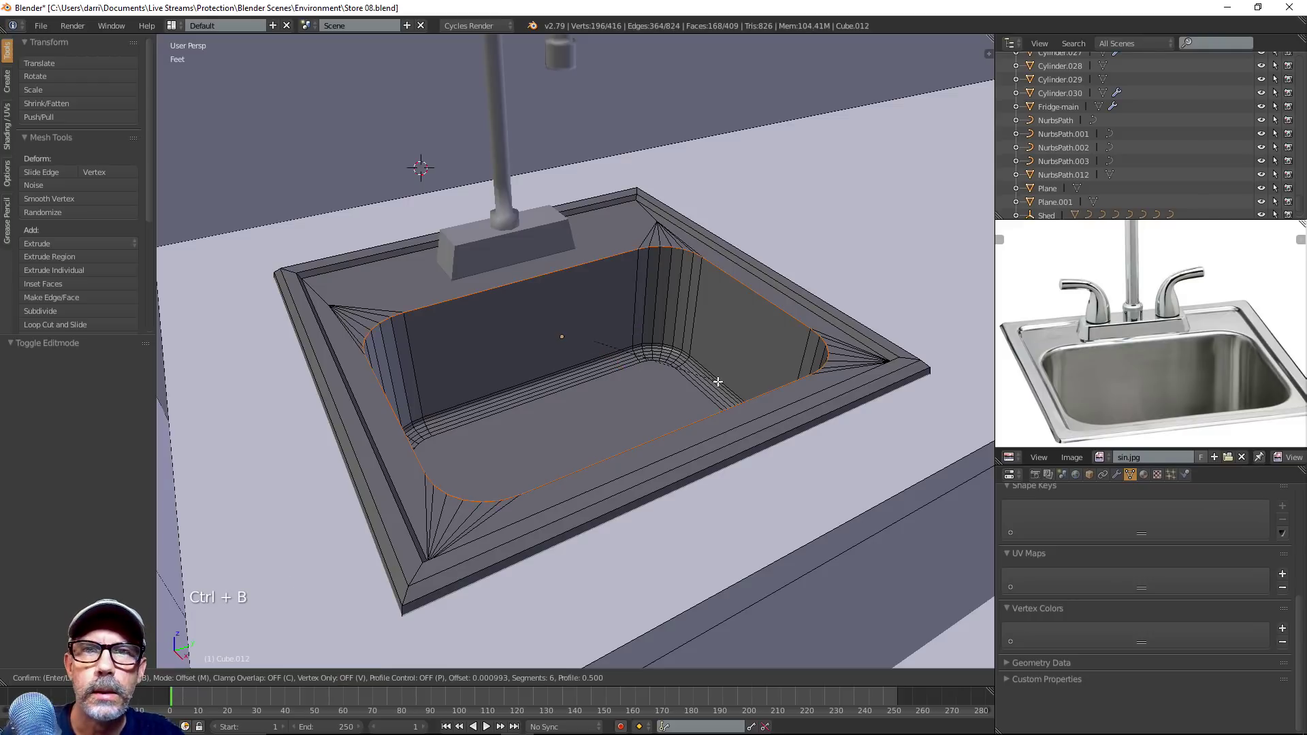
{"action": "left_click", "coordinate": [744, 415]}
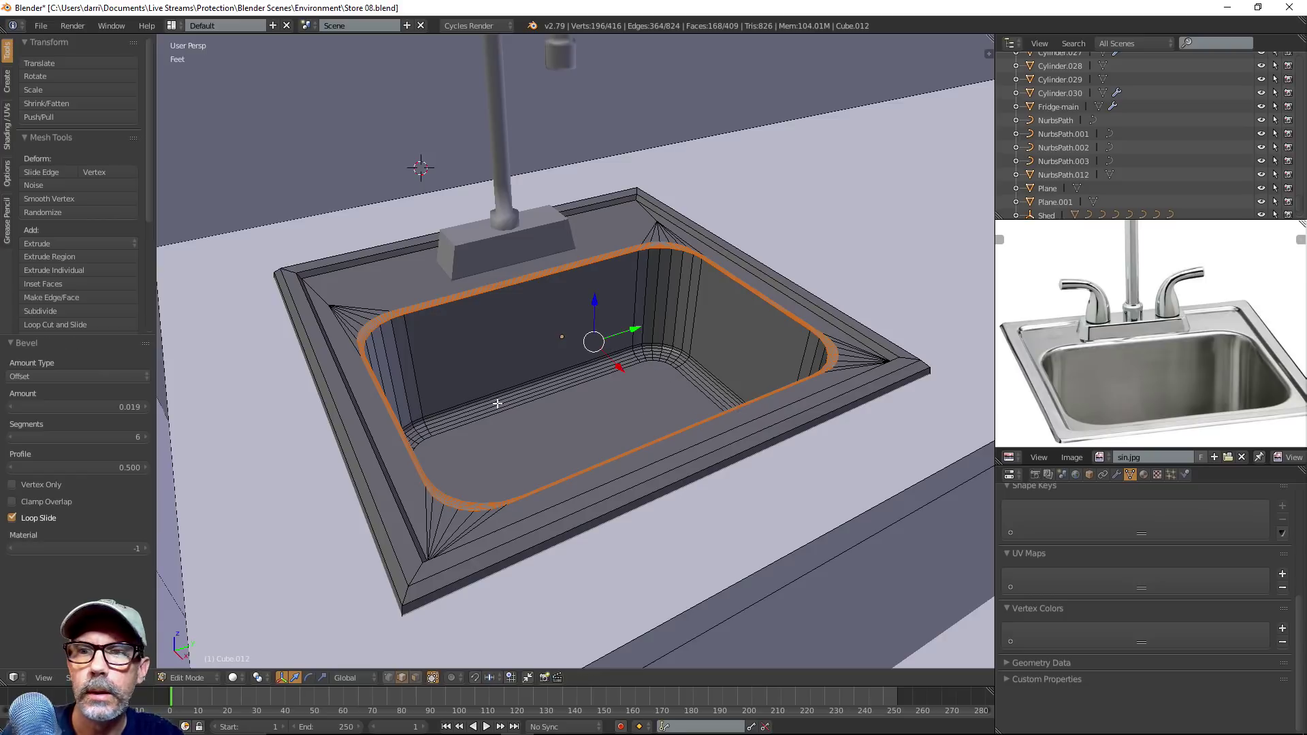
{"action": "left_click", "coordinate": [11, 436]}
{"action": "left_click", "coordinate": [11, 437]}
{"action": "left_click", "coordinate": [11, 436]}
{"action": "left_click", "coordinate": [11, 437]}
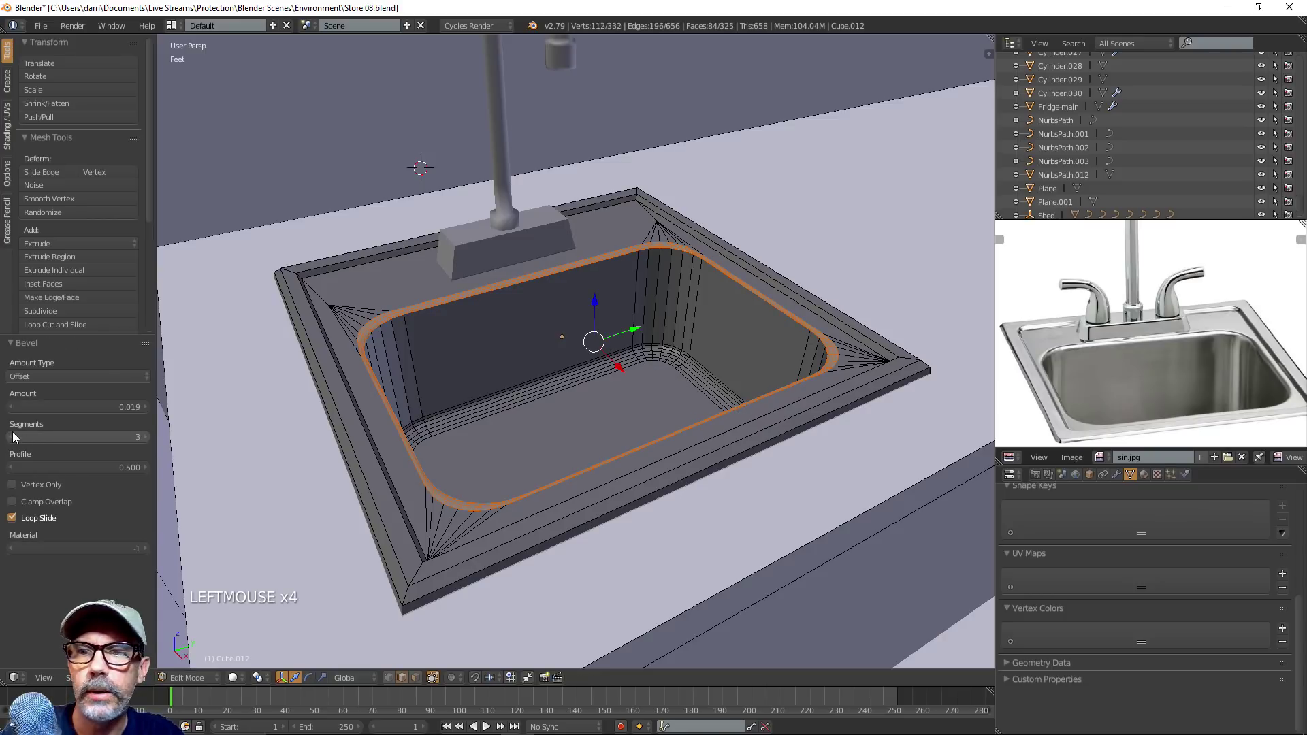
{"action": "left_click", "coordinate": [13, 436]}
{"action": "scroll", "coordinate": [463, 394], "scroll_direction": "up", "scroll_amount": 3}
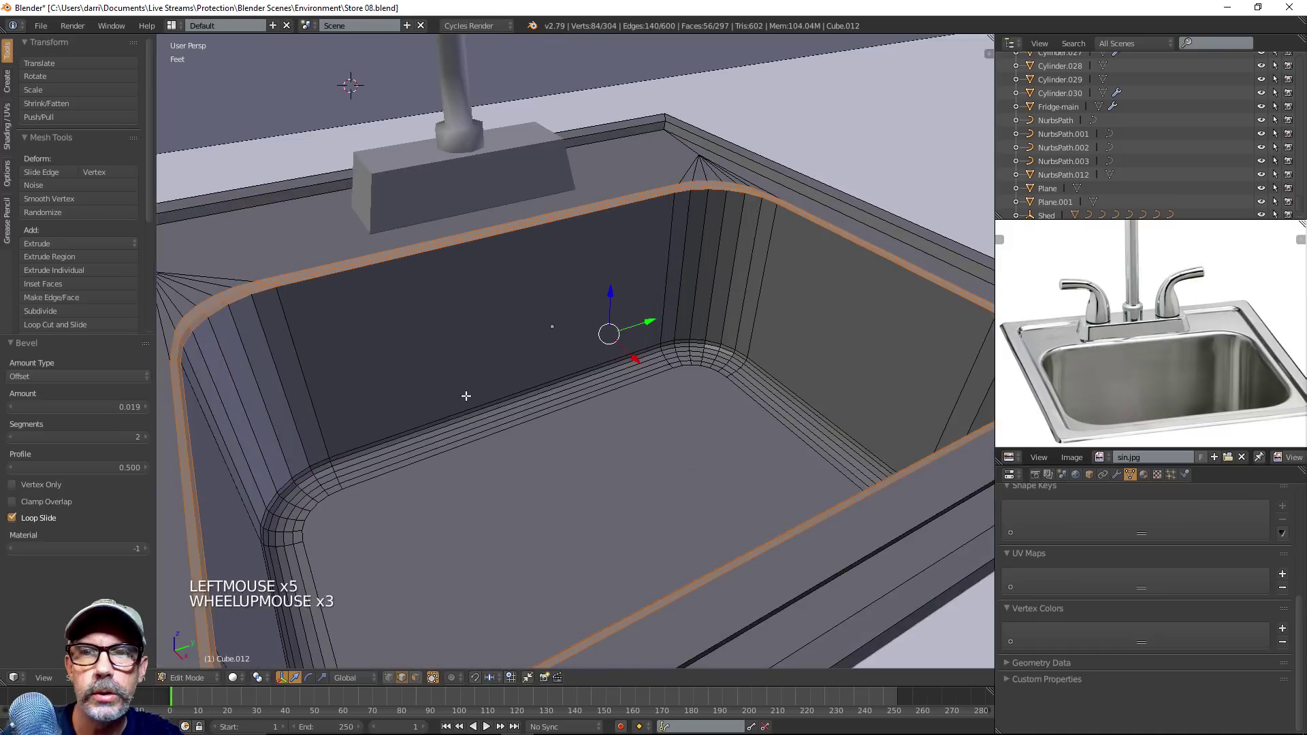
{"action": "mouse_move", "coordinate": [462, 395]}
{"action": "middle_mouse_down"}
{"action": "mouse_move", "coordinate": [525, 356]}
{"action": "mouse_move", "coordinate": [476, 385]}
{"action": "middle_mouse_up"}
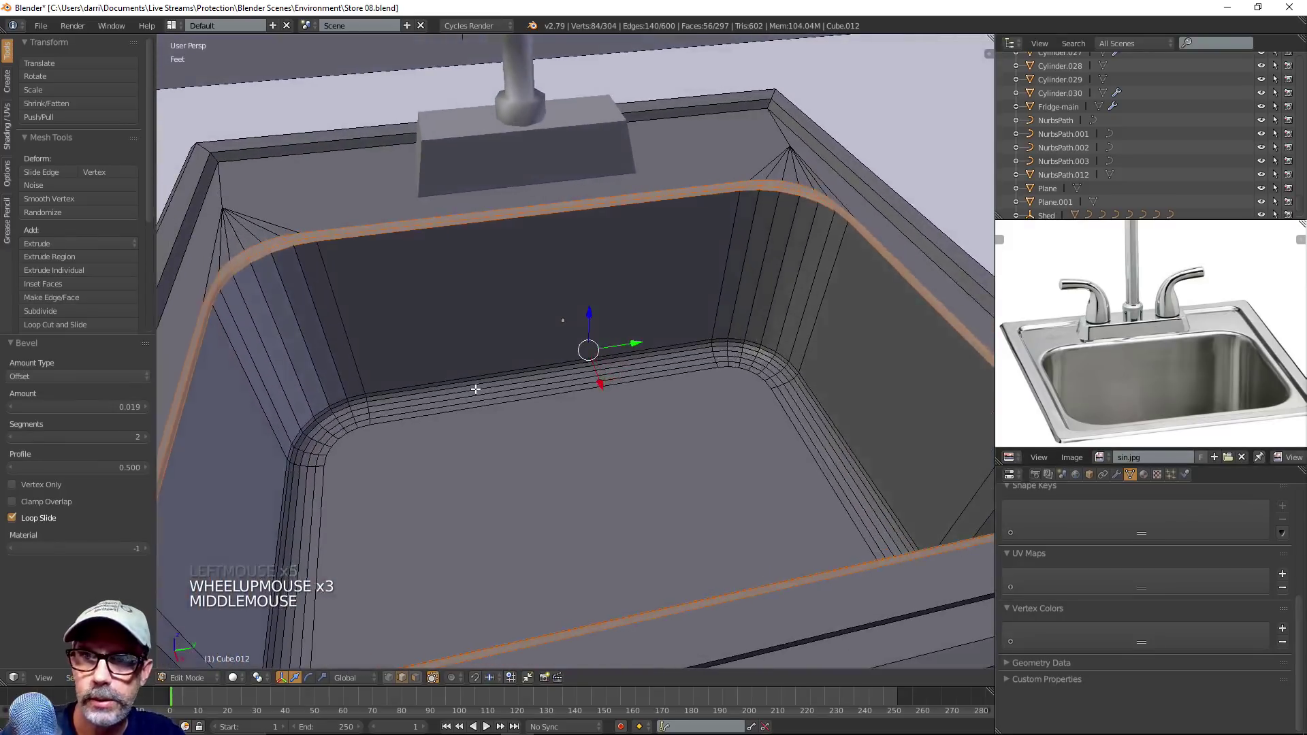
{"action": "scroll", "coordinate": [477, 389], "scroll_direction": "down", "scroll_amount": 3}
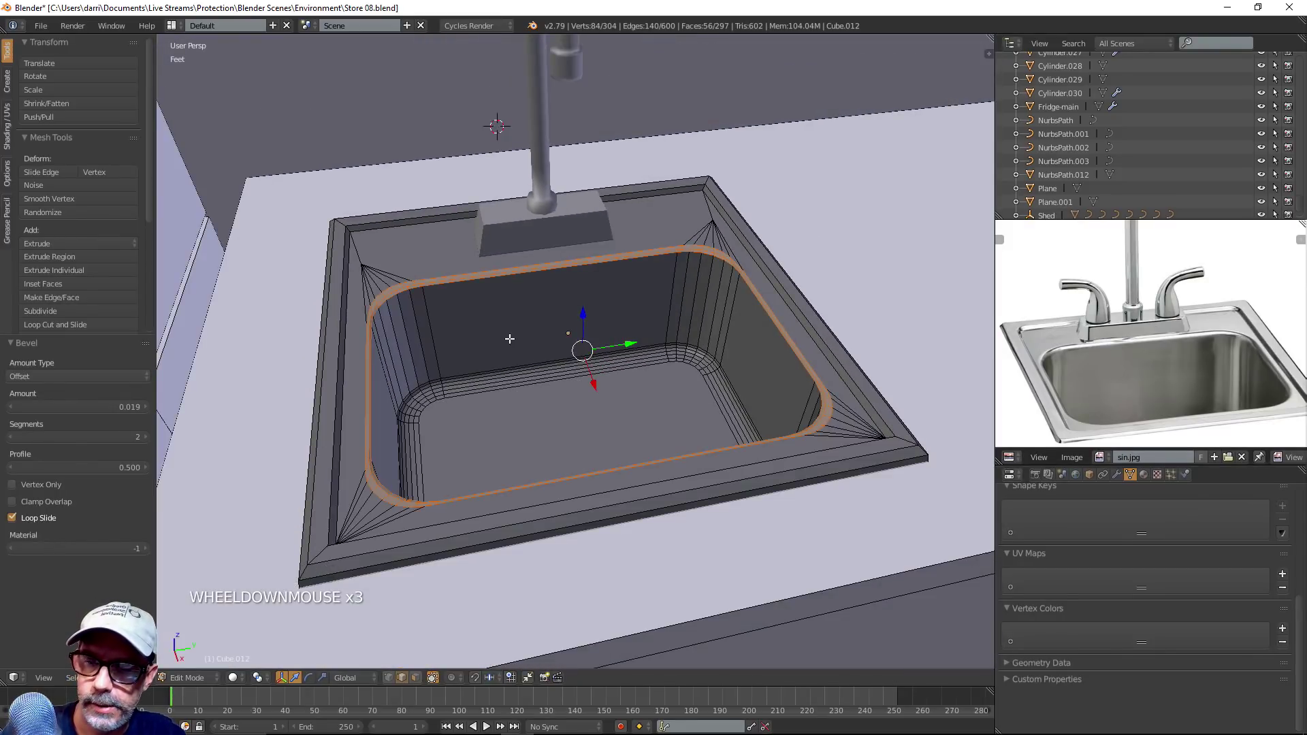
Undo the bevels on the basin's upper opening and floor edge, and deselect everything
{"action": "key", "text": "ctrl+z"}
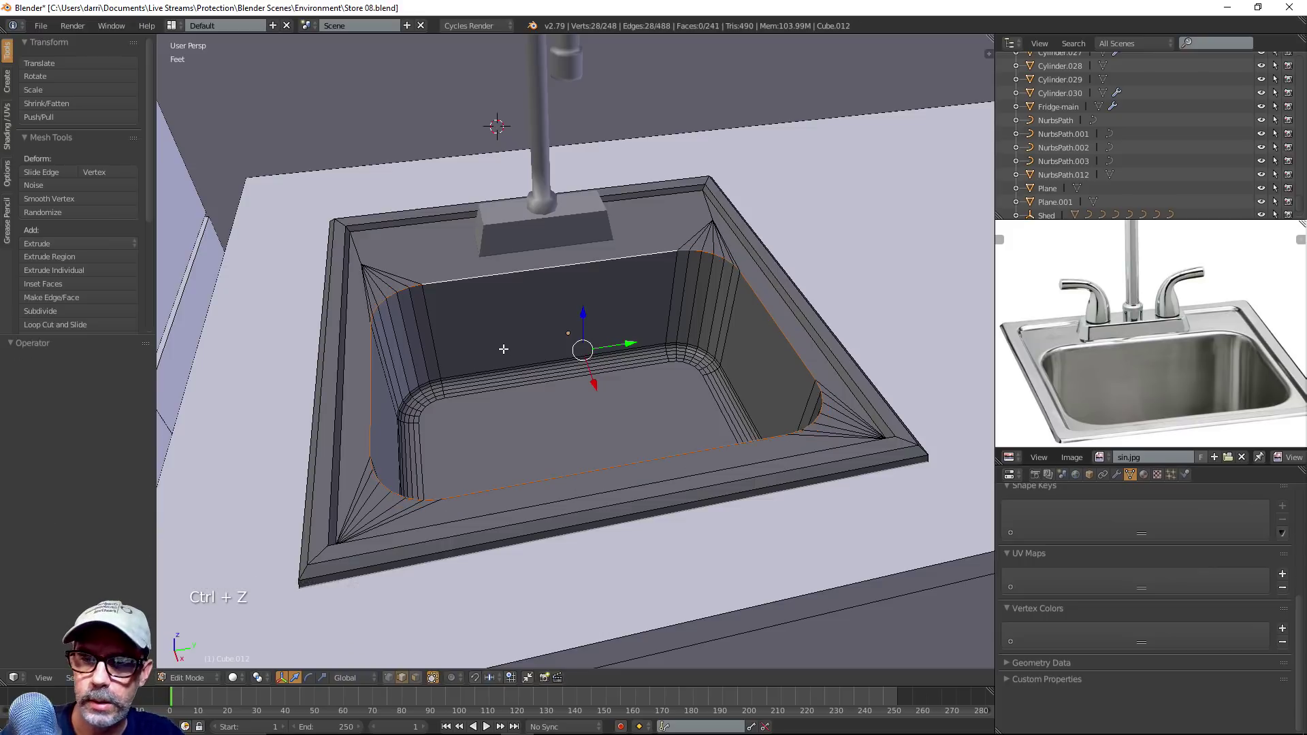
{"action": "key", "text": "ctrl+z"}
{"action": "key", "text": "ctrl+z"}
{"action": "key", "text": "ctrl+z"}
{"action": "key", "text": "ctrl+z"}
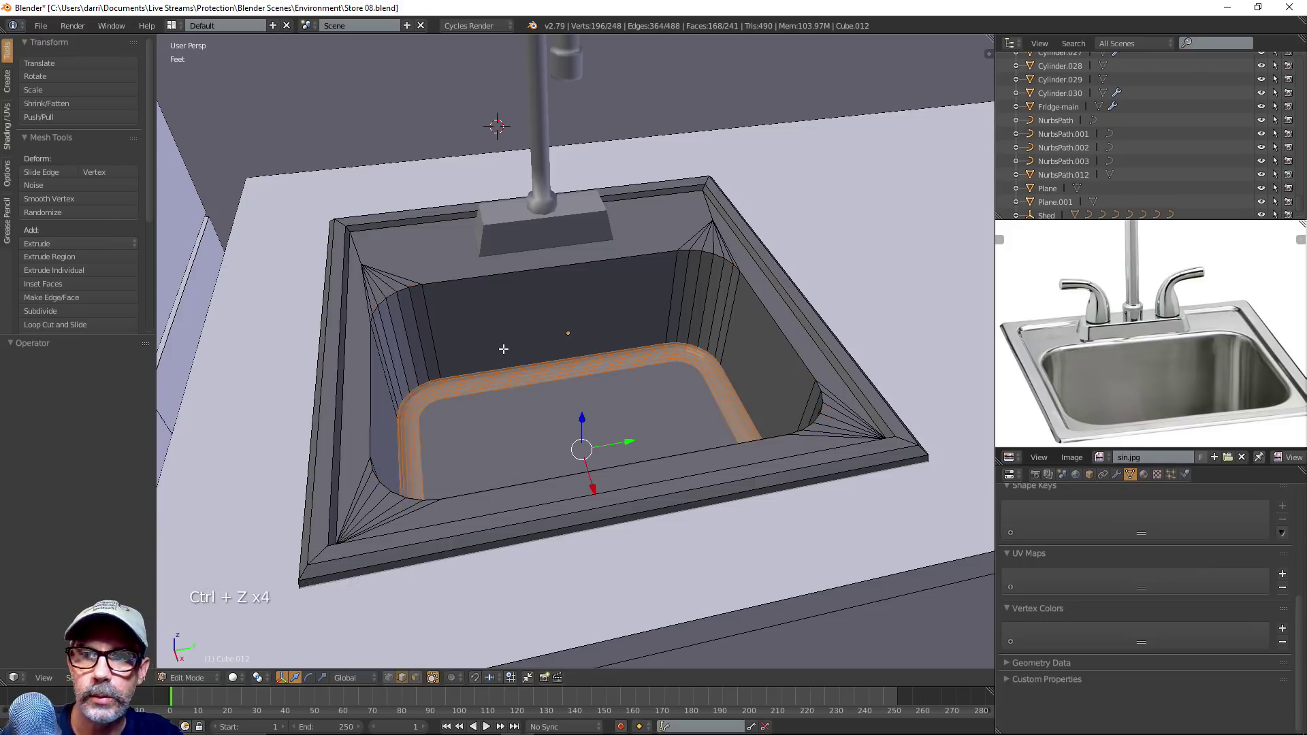
{"action": "key", "text": "a"}
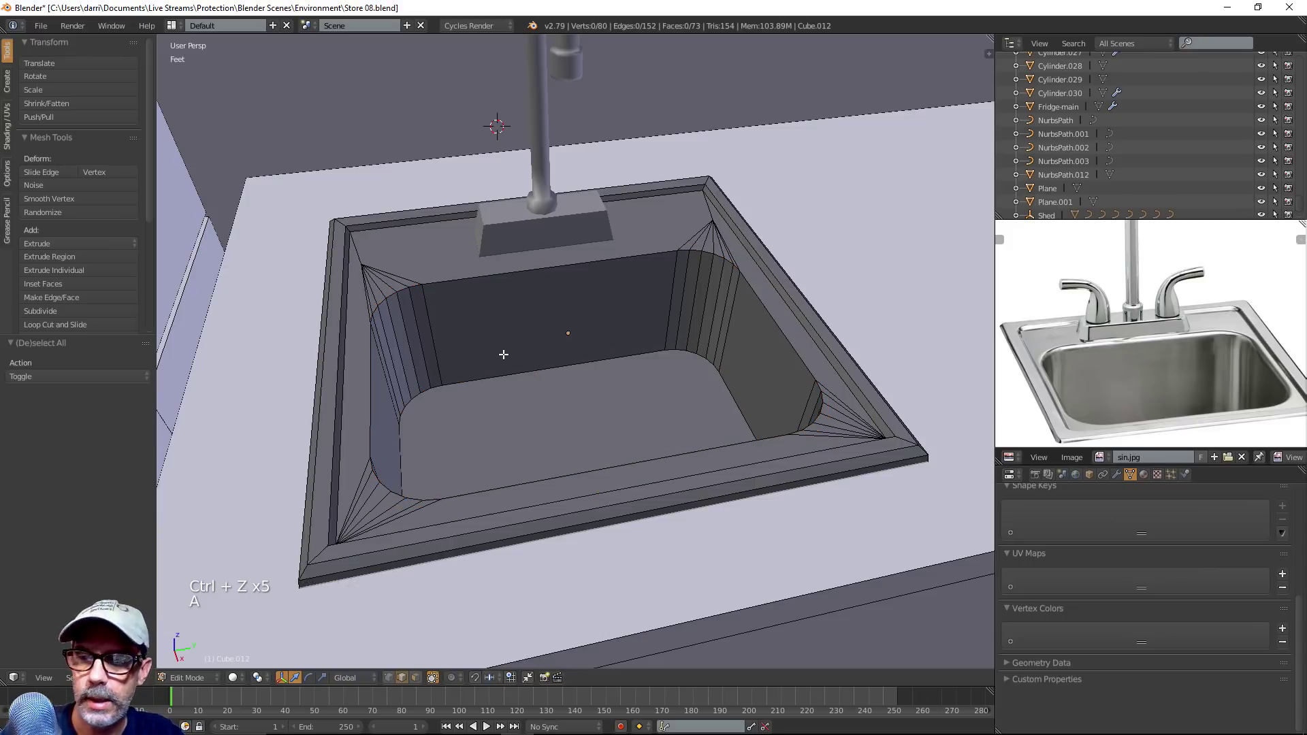
Apply the sink object's rotation and scale in Object Mode
{"action": "key", "text": "Tab"}
{"action": "middle_click_drag", "start_coordinate": [511, 354], "coordinate": [561, 357]}
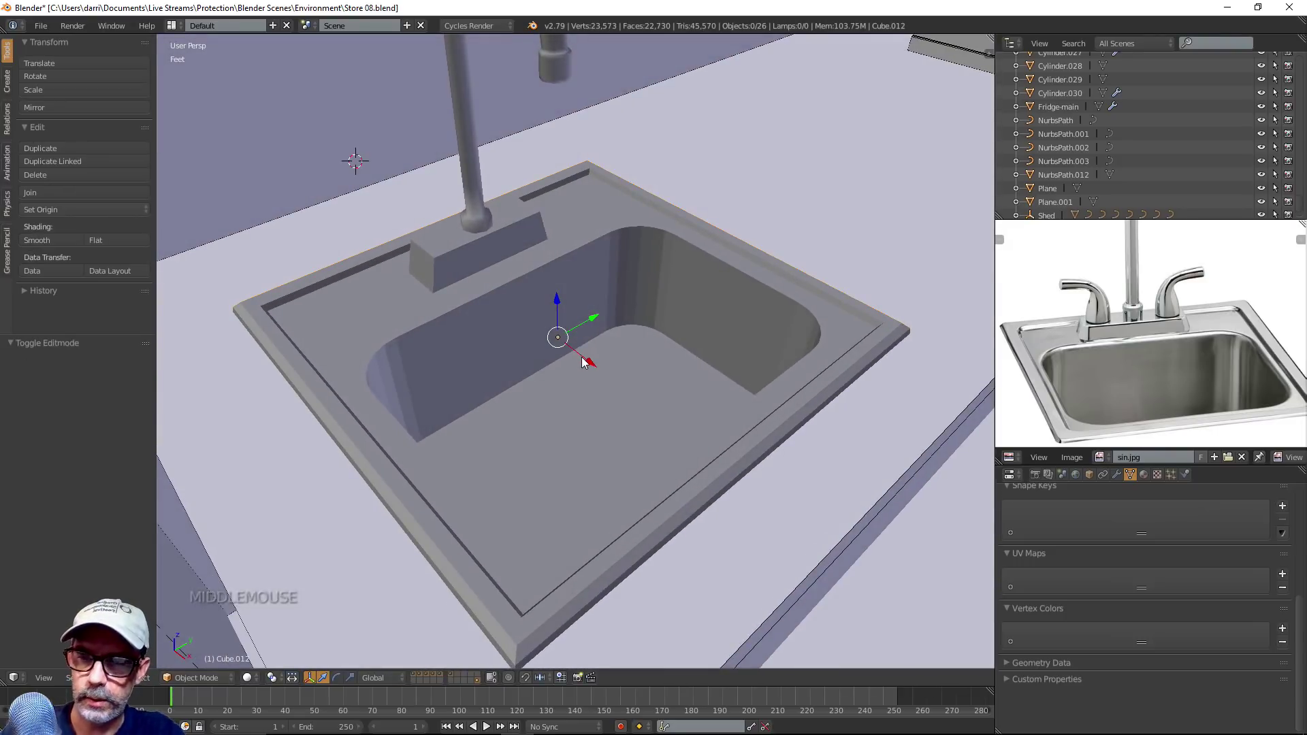
{"action": "key", "text": "ctrl+a"}
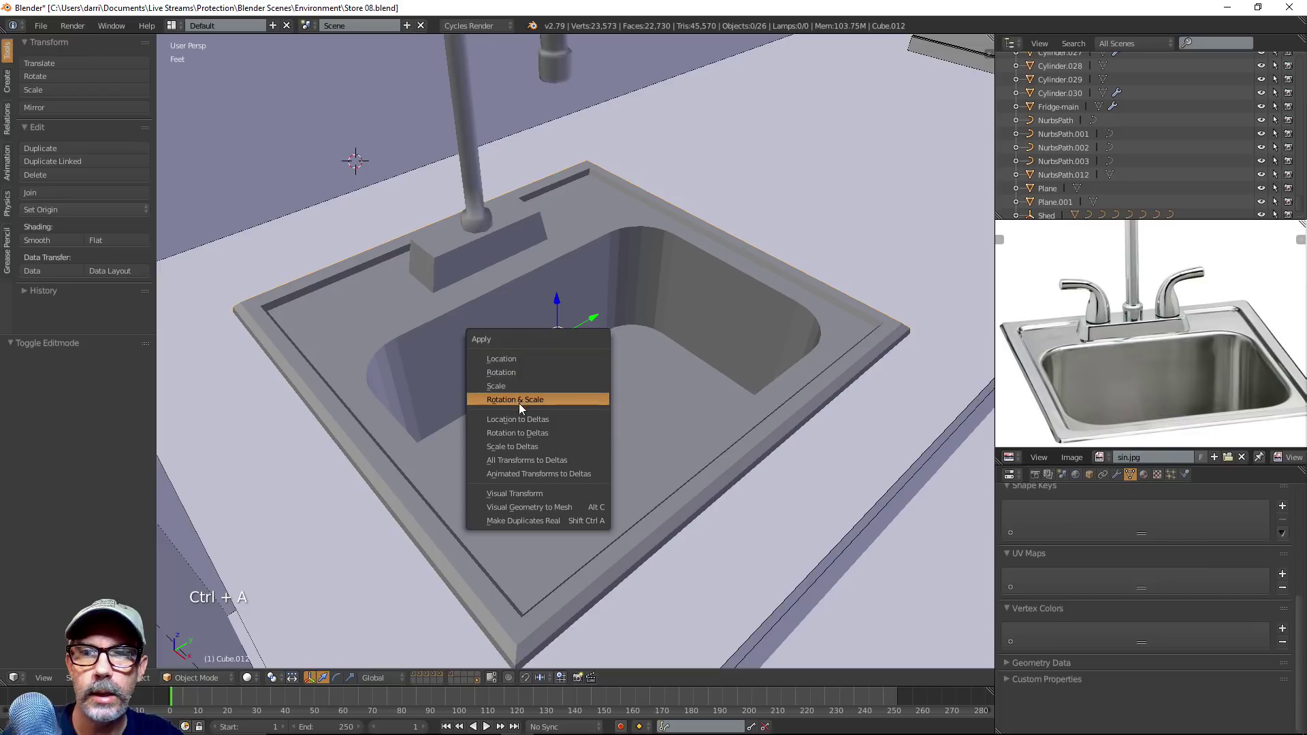
{"action": "left_click", "coordinate": [541, 400]}
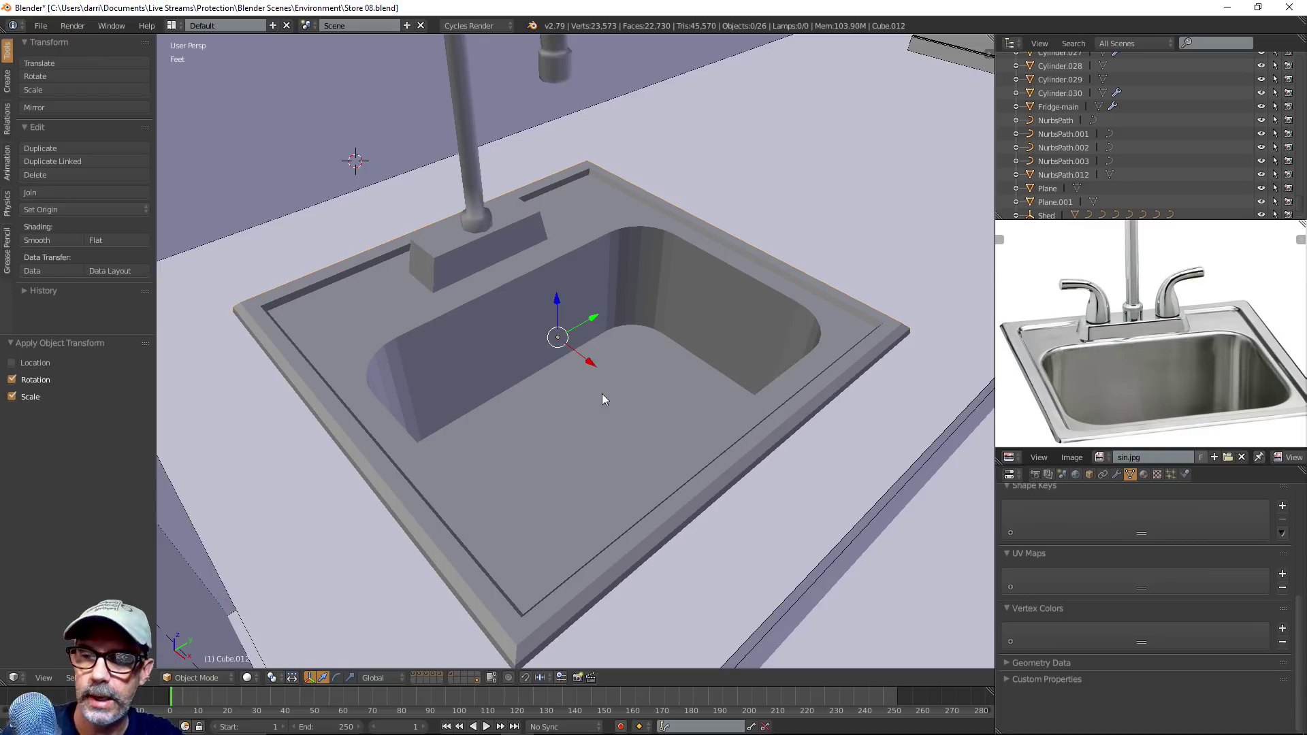
Bevel the edge loop around the basin floor by about 0.136 with 5 segments
{"action": "middle_click_drag", "start_coordinate": [601, 400], "coordinate": [579, 374]}
{"action": "key", "text": "Tab"}
{"action": "right_click", "coordinate": [546, 356], "text": "alt"}
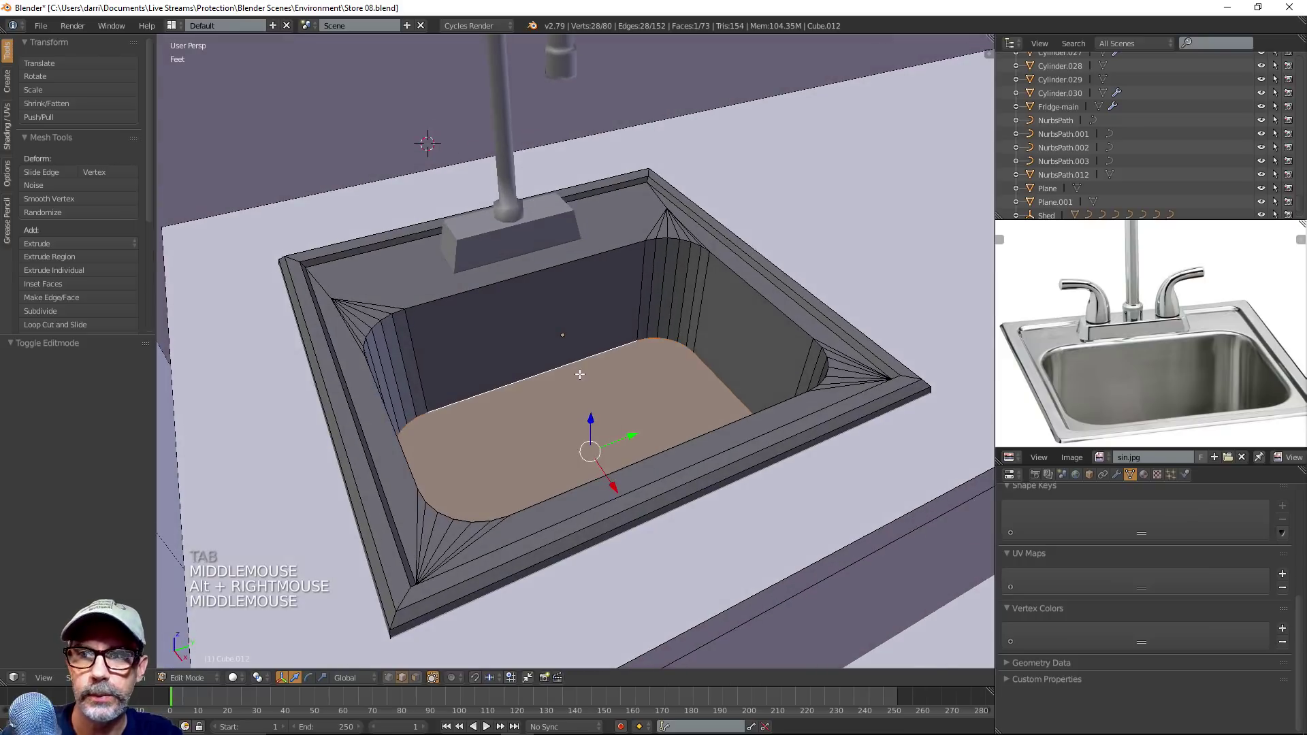
{"action": "scroll", "coordinate": [579, 373], "scroll_direction": "up", "scroll_amount": 1}
{"action": "key", "text": "ctrl+b"}
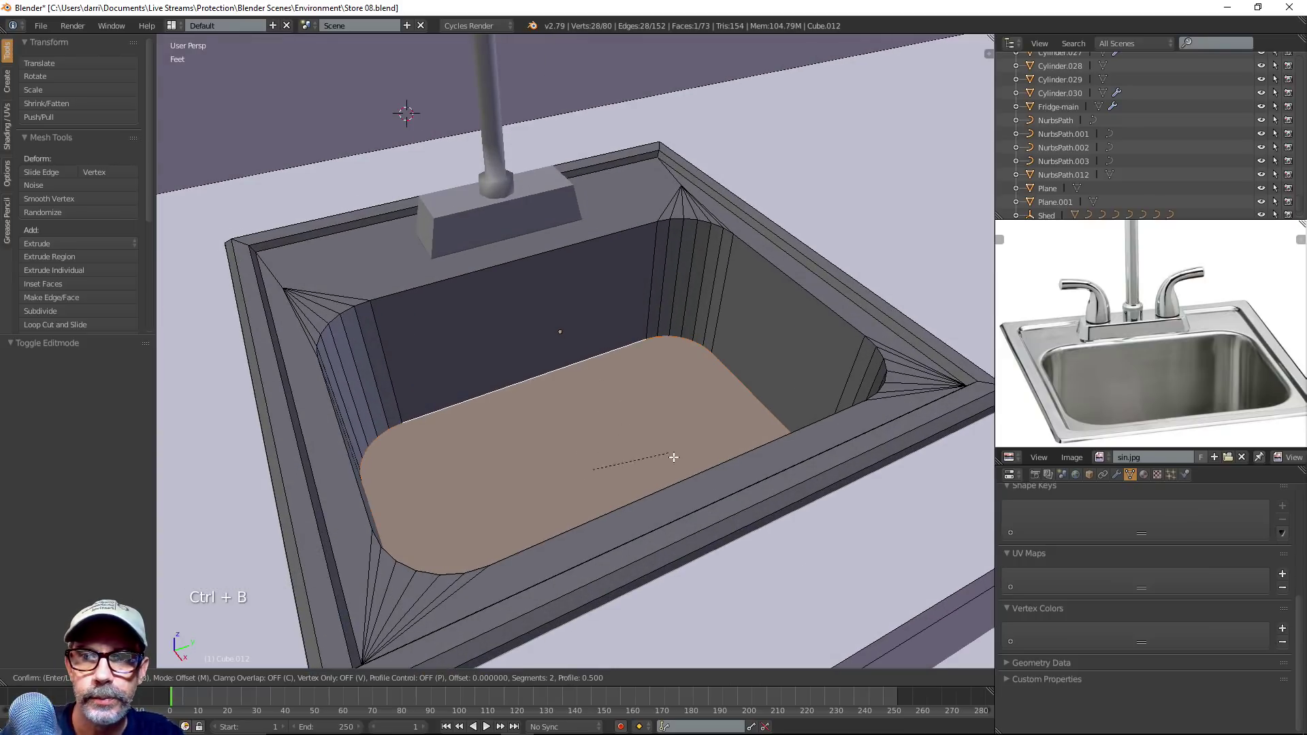
{"action": "left_click", "coordinate": [722, 484]}
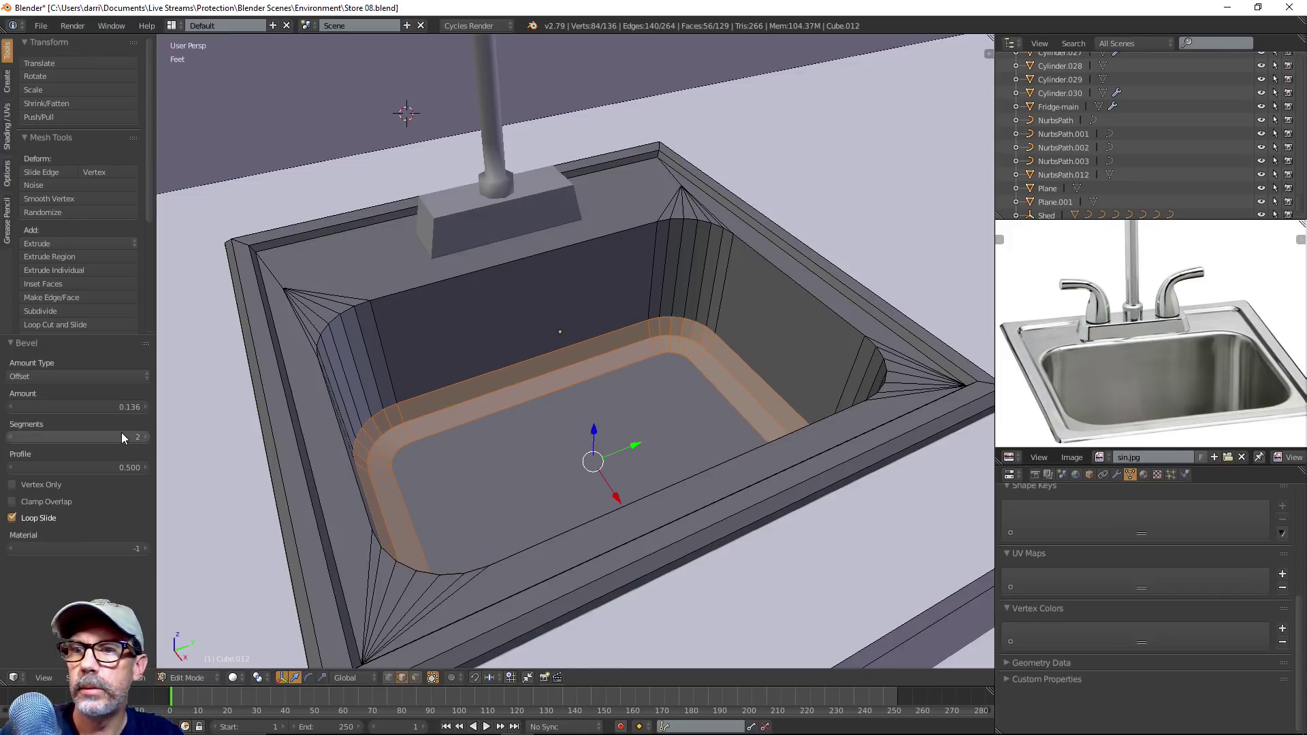
{"action": "left_click", "coordinate": [145, 437]}
{"action": "left_click", "coordinate": [145, 437]}
{"action": "left_click", "coordinate": [145, 437]}
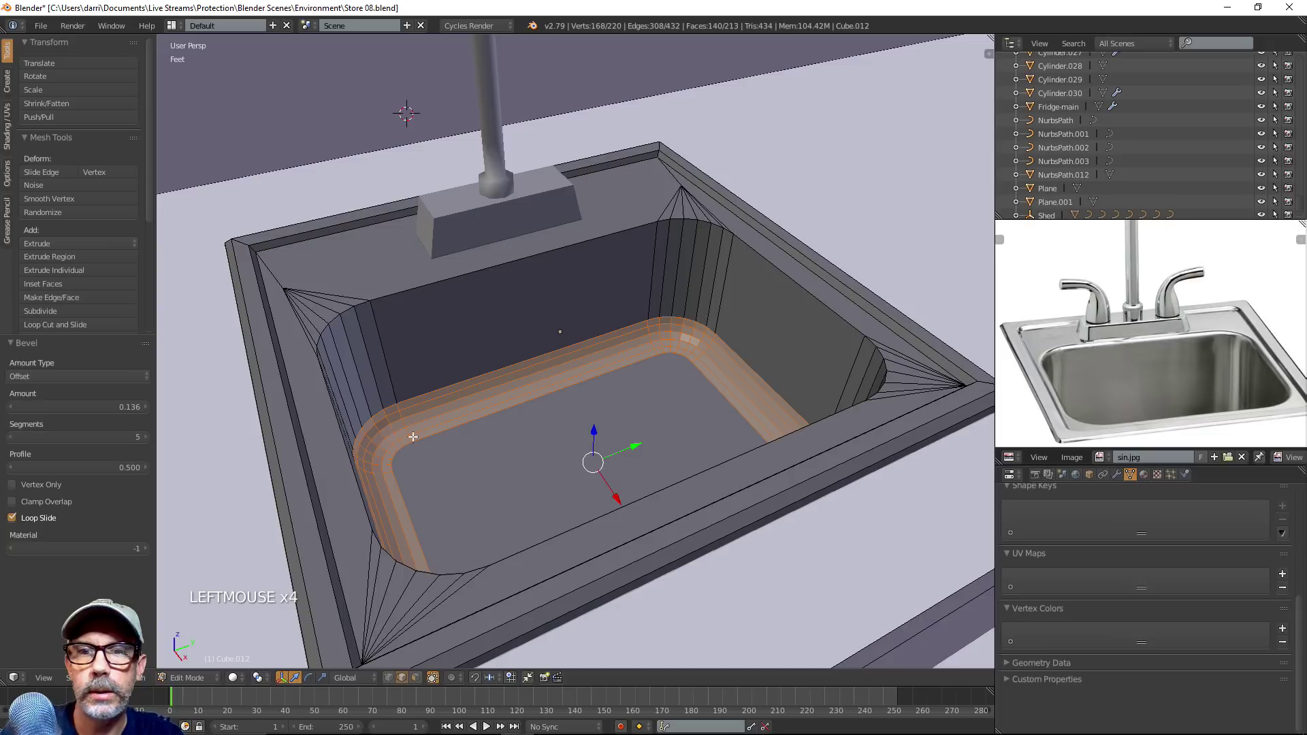
{"action": "middle_click_drag", "start_coordinate": [564, 426], "coordinate": [558, 361]}
{"action": "key", "text": "a"}
{"action": "key", "text": "Tab"}
Bevel the edge loop around the basin's upper opening by about 0.017 with 3 segments
{"action": "key", "text": "Tab"}
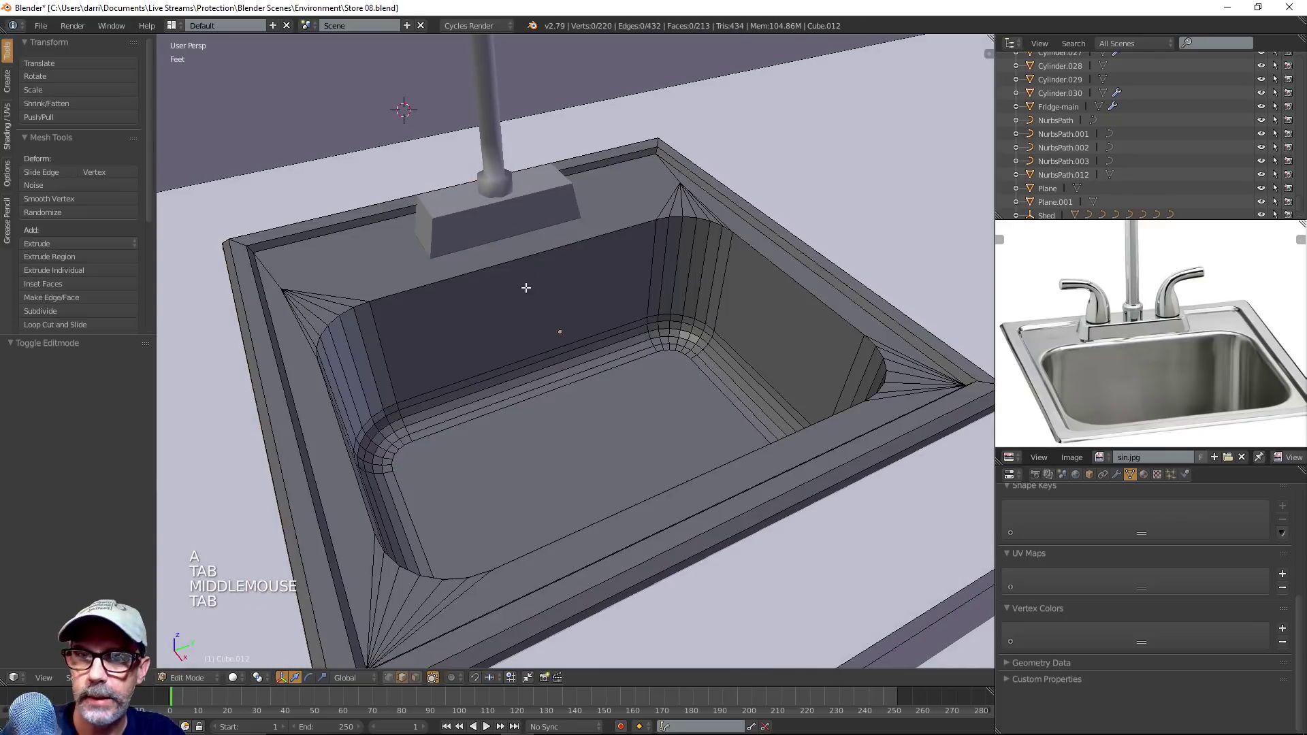
{"action": "right_click", "coordinate": [519, 265], "text": "alt"}
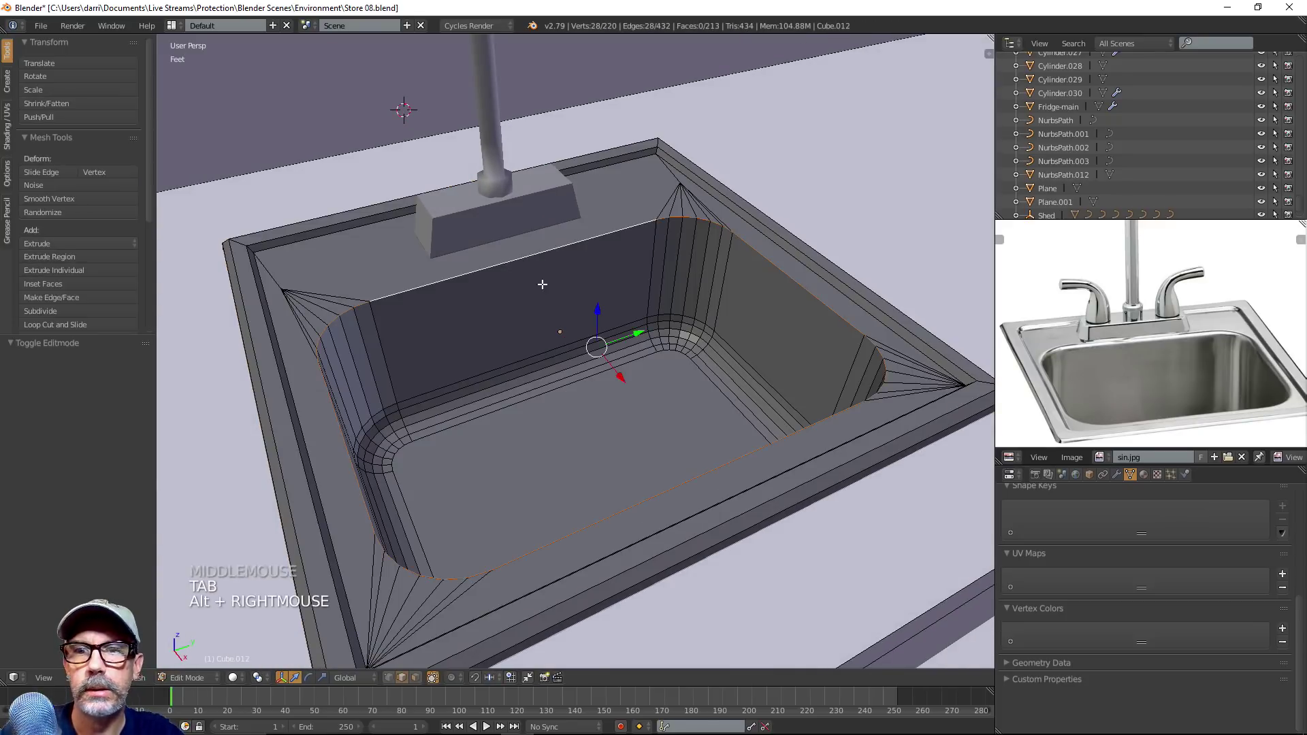
{"action": "key", "text": "ctrl+b"}
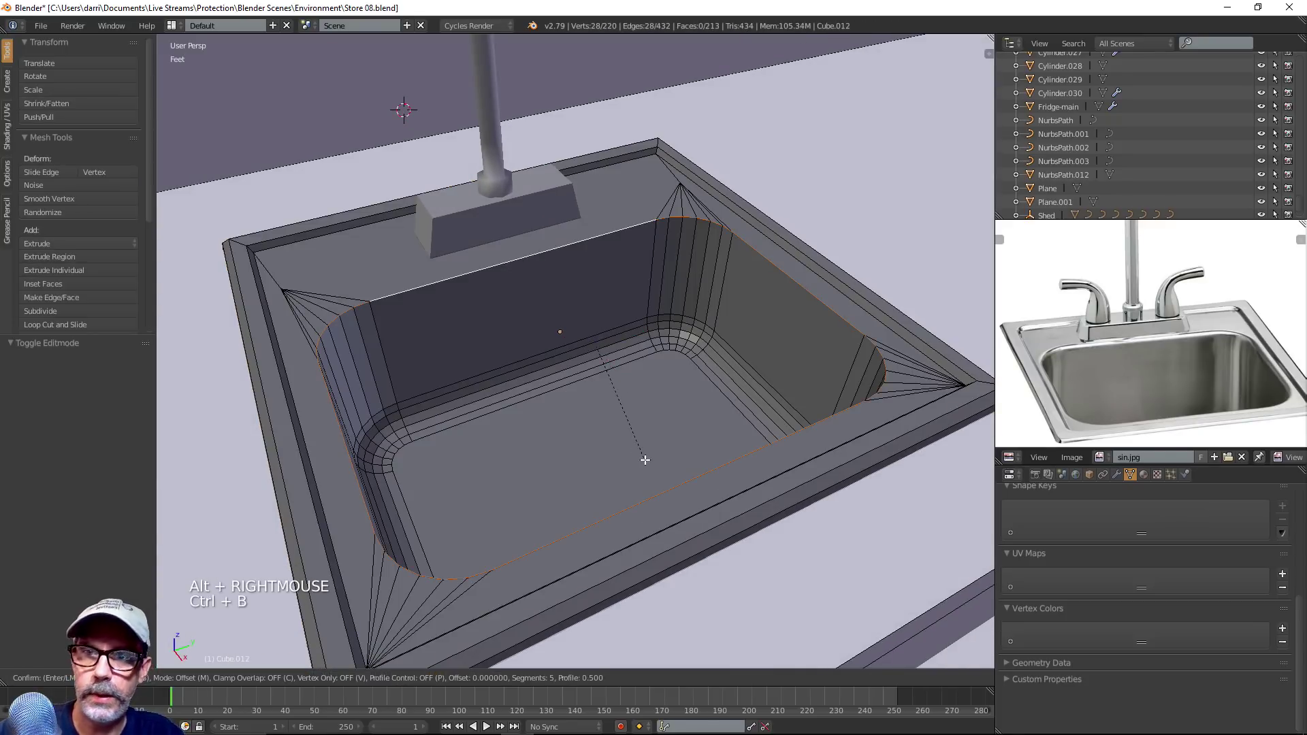
{"action": "left_click", "coordinate": [652, 509]}
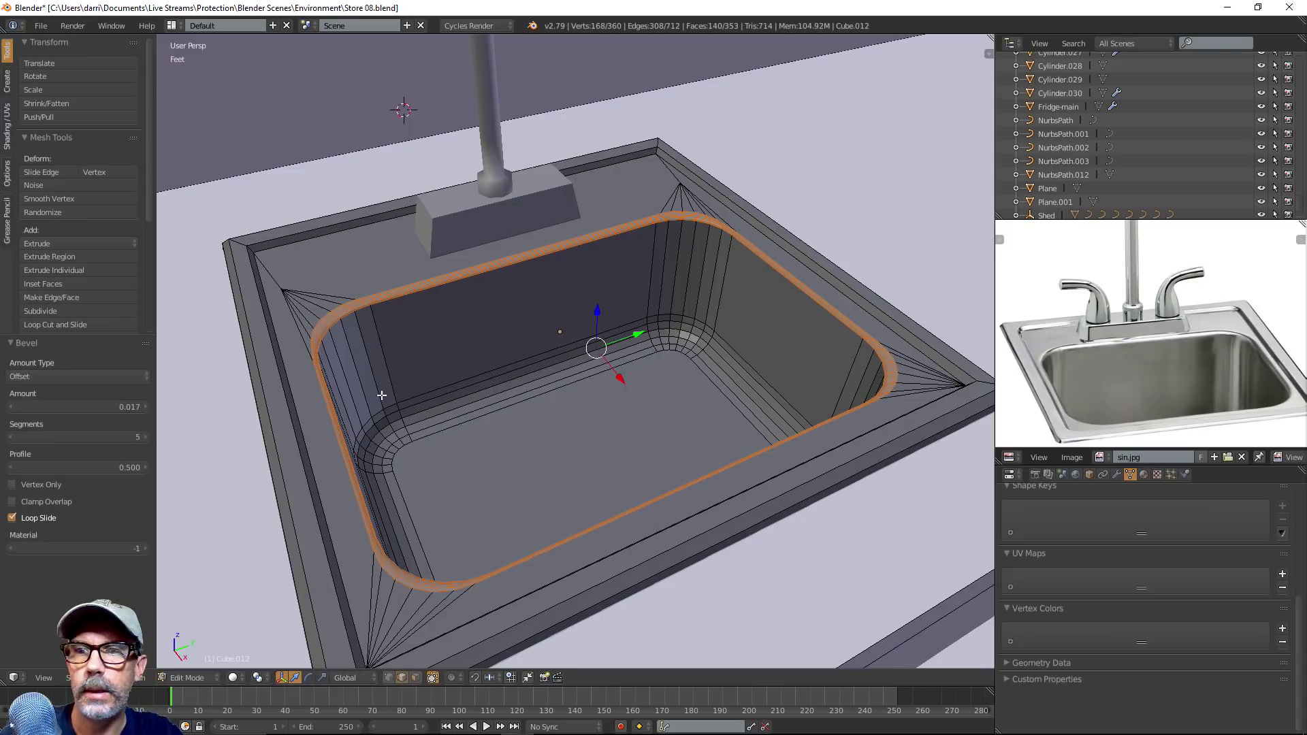
{"action": "left_click", "coordinate": [11, 437]}
{"action": "left_click", "coordinate": [11, 438]}
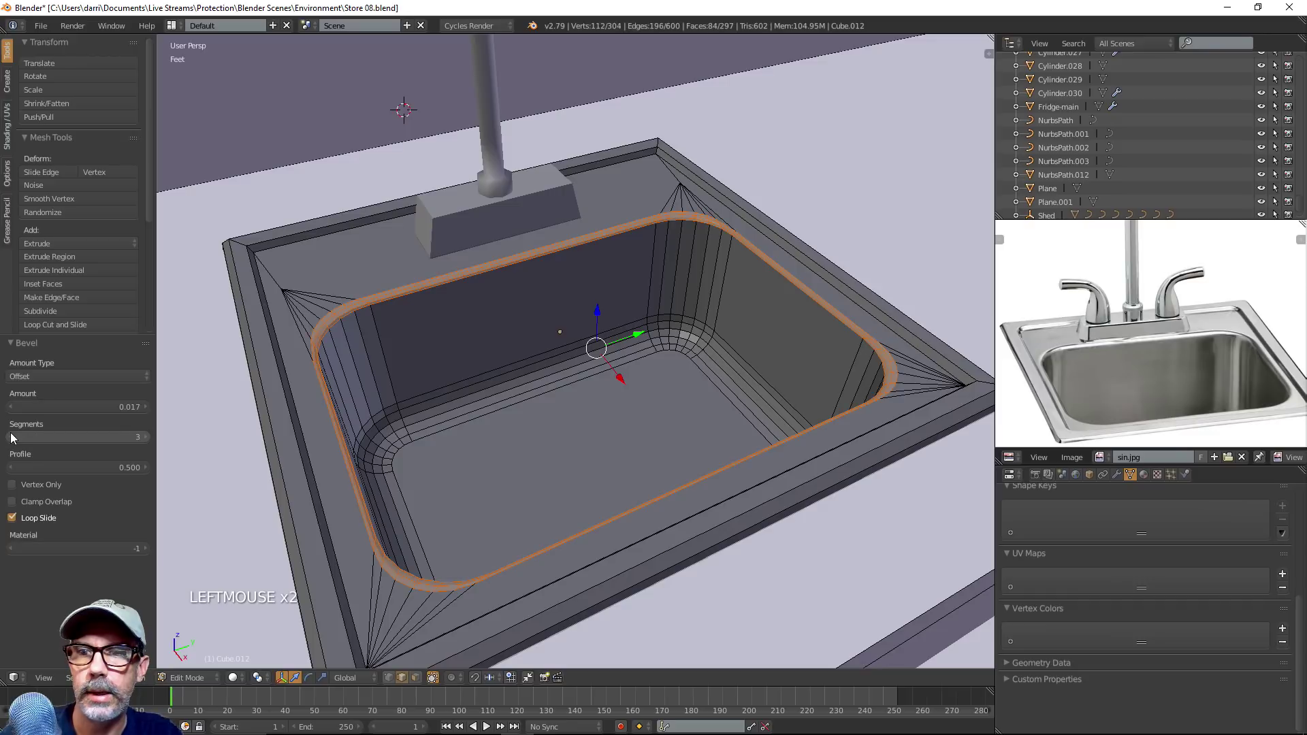
{"action": "scroll", "coordinate": [483, 416], "scroll_direction": "down", "scroll_amount": 1}
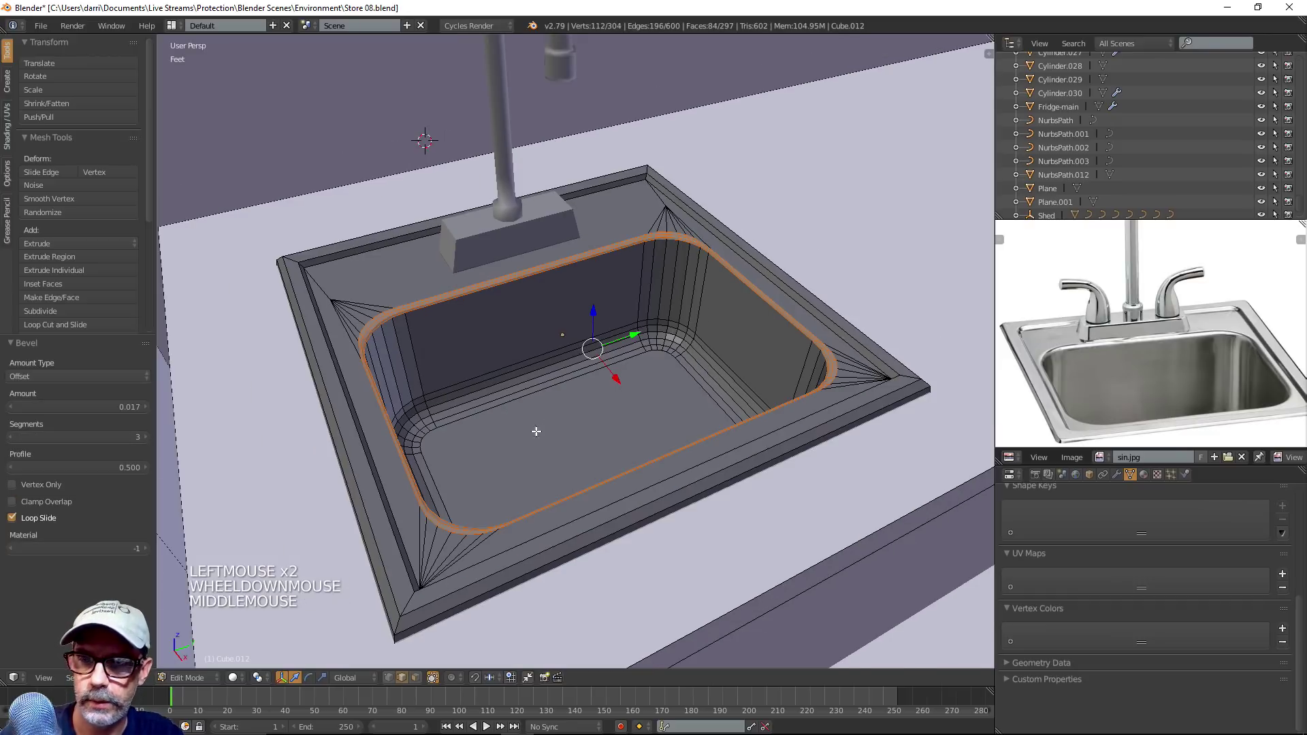
{"action": "key", "text": "a"}
{"action": "mouse_move", "coordinate": [534, 431]}
{"action": "middle_mouse_down"}
{"action": "mouse_move", "coordinate": [524, 403]}
{"action": "mouse_move", "coordinate": [532, 427]}
{"action": "mouse_move", "coordinate": [581, 434]}
{"action": "middle_mouse_up"}
Try smooth shading on the sink object and return it to flat shading
{"action": "key", "text": "Tab"}
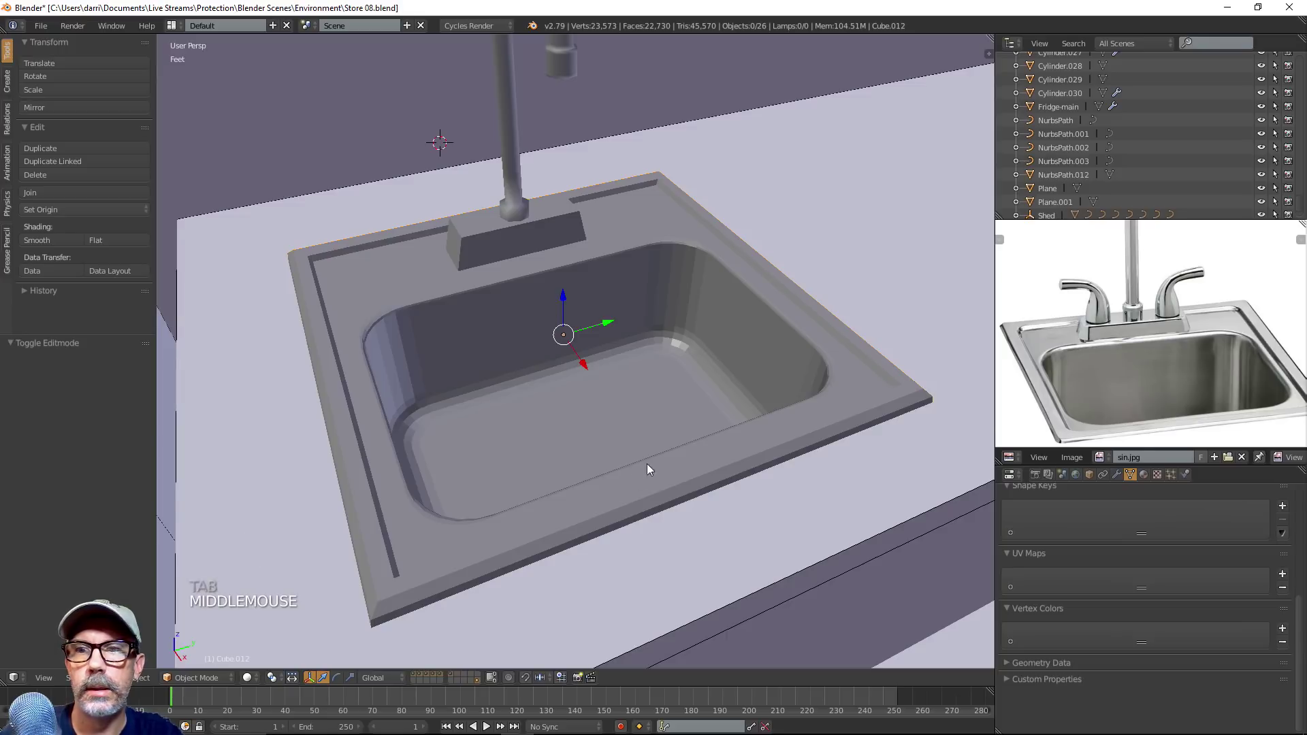
{"action": "left_click", "coordinate": [37, 241]}
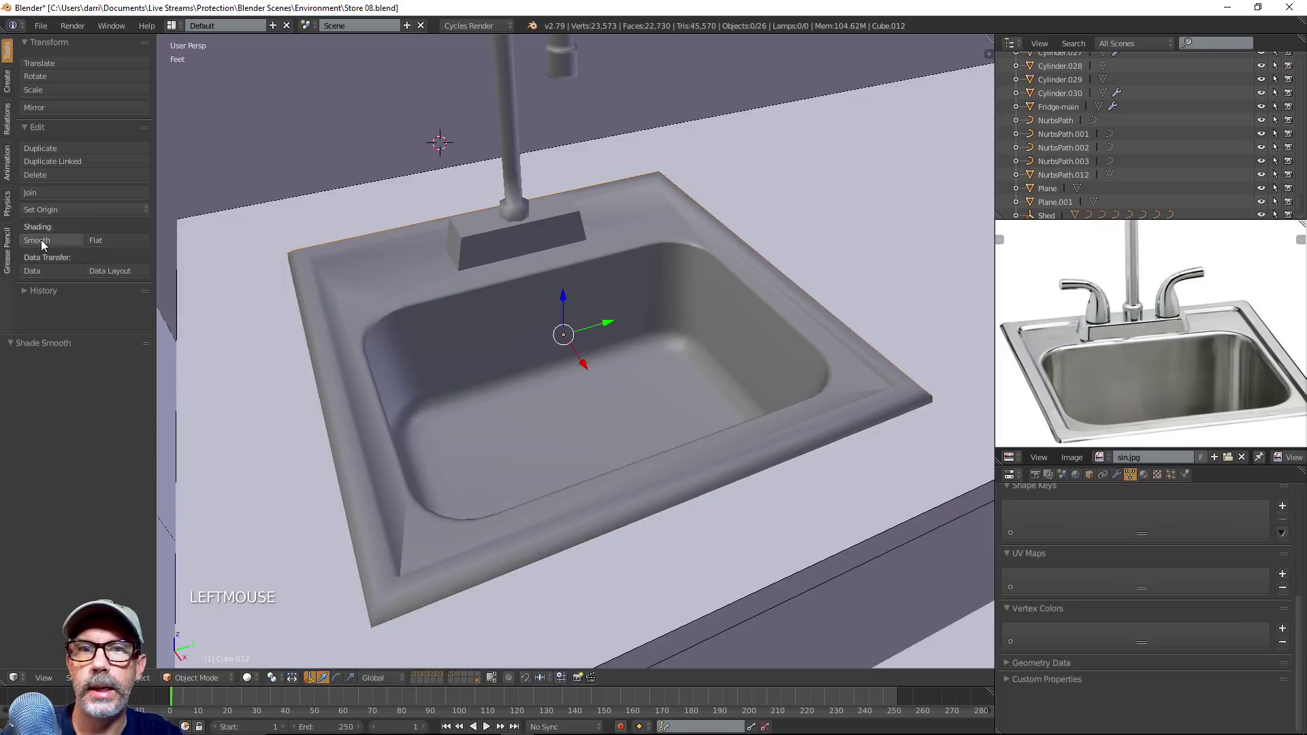
{"action": "left_click", "coordinate": [99, 238]}
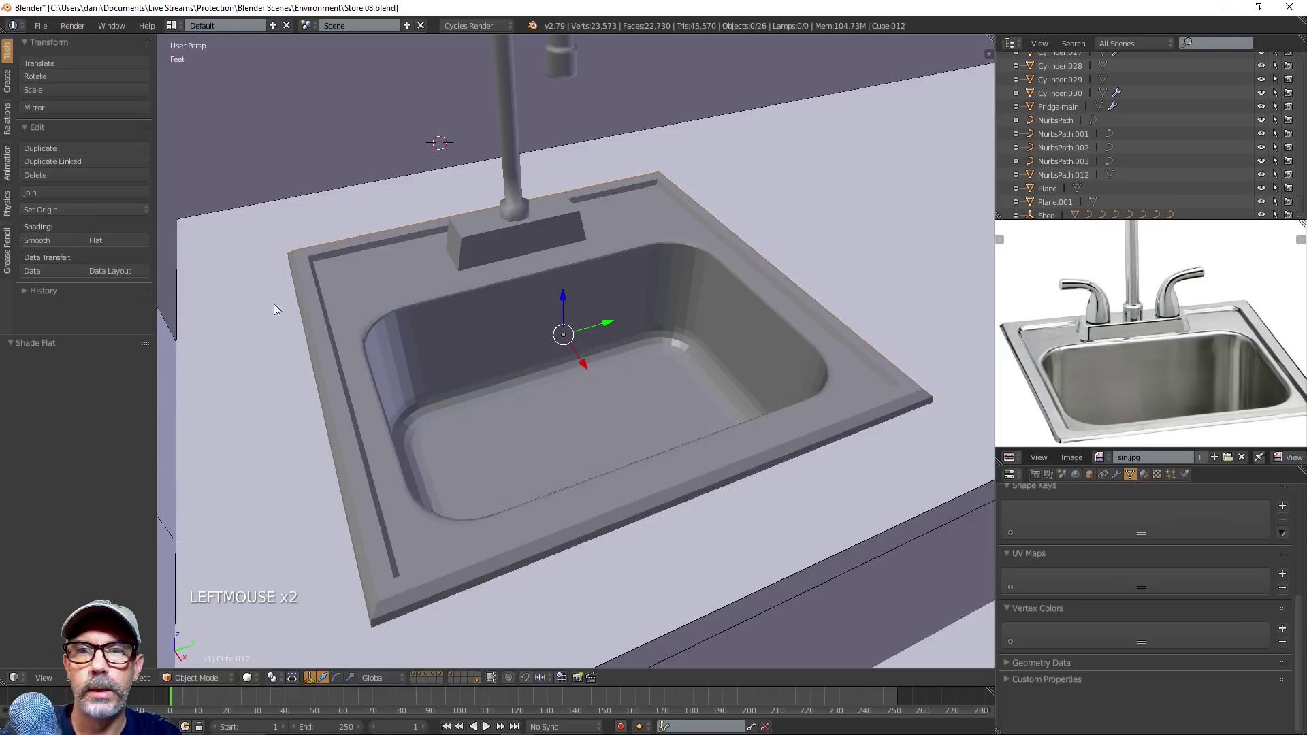
Bevel the two edge loops along the sink's raised outer rim by about 0.014 with 2 segments
{"action": "scroll", "coordinate": [631, 384], "scroll_direction": "up", "scroll_amount": 2}
{"action": "middle_click_drag", "start_coordinate": [470, 427], "coordinate": [382, 352], "text": "shift"}
{"action": "key", "text": "Tab"}
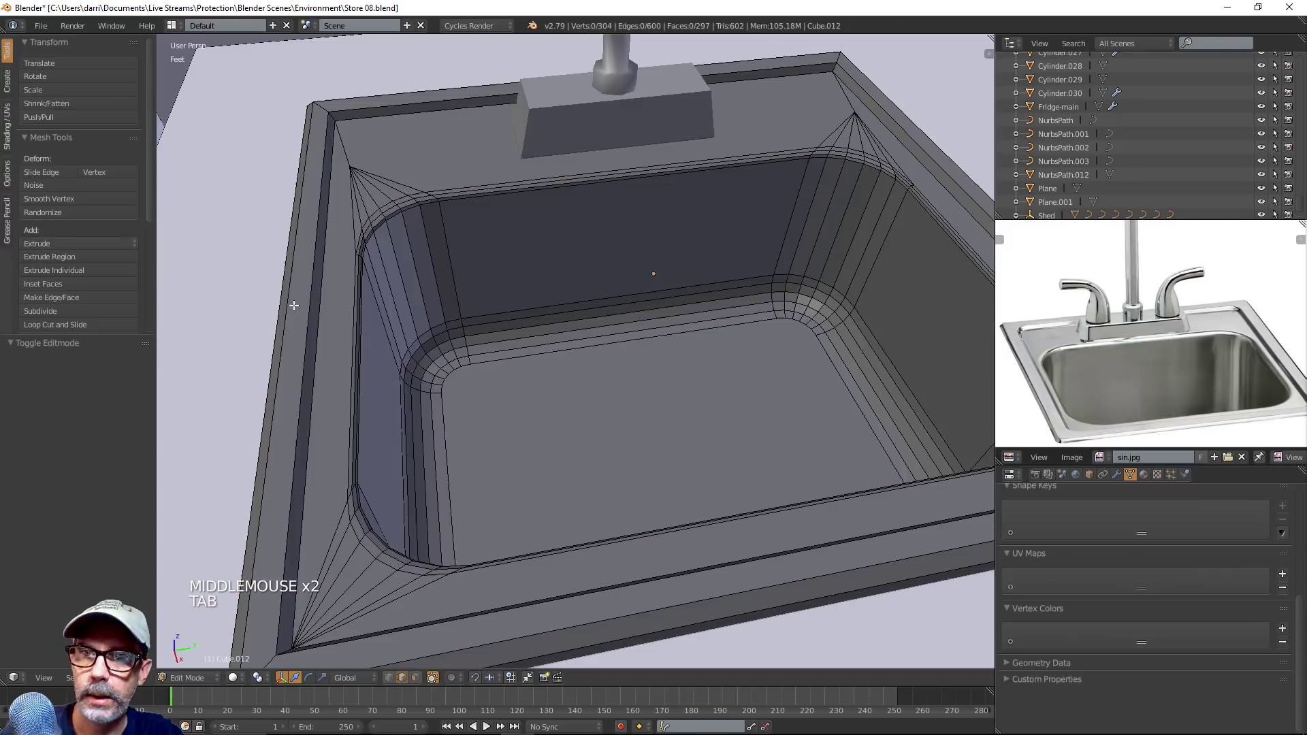
{"action": "scroll", "coordinate": [300, 339], "scroll_direction": "down", "scroll_amount": 1}
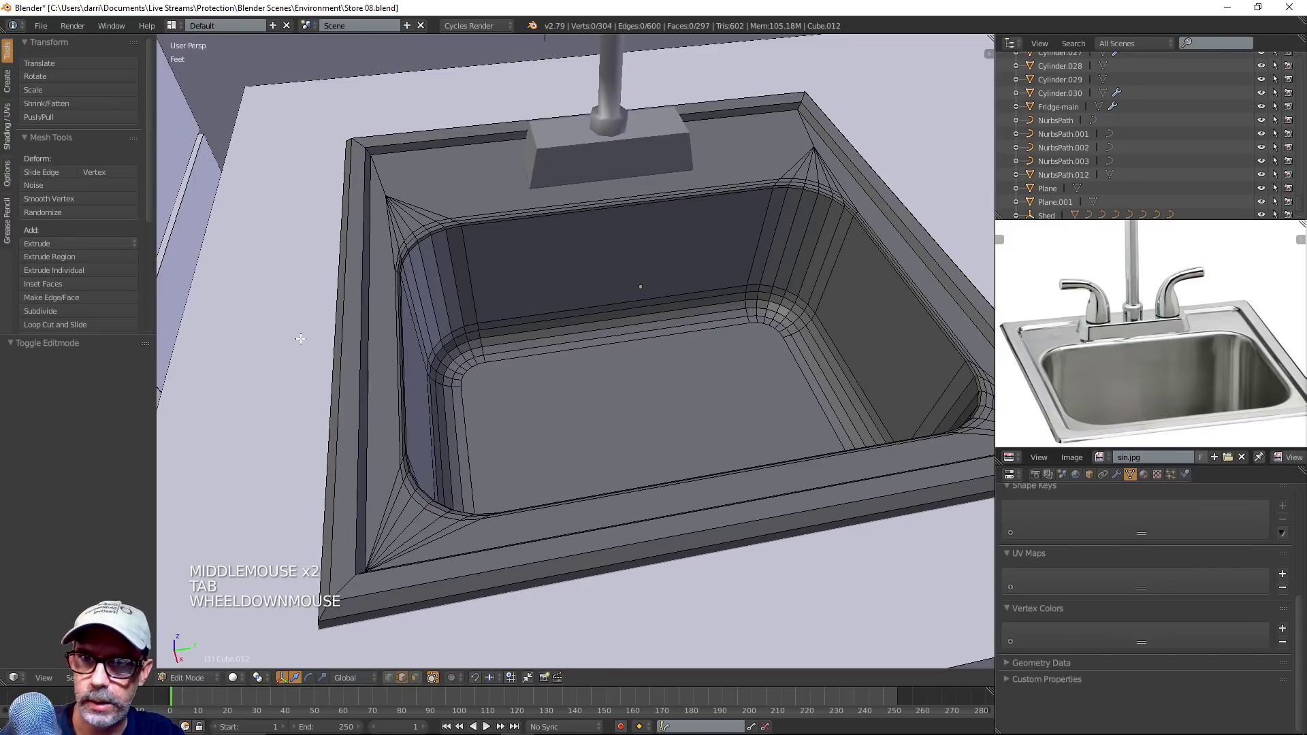
{"action": "right_click", "coordinate": [357, 375], "text": "alt"}
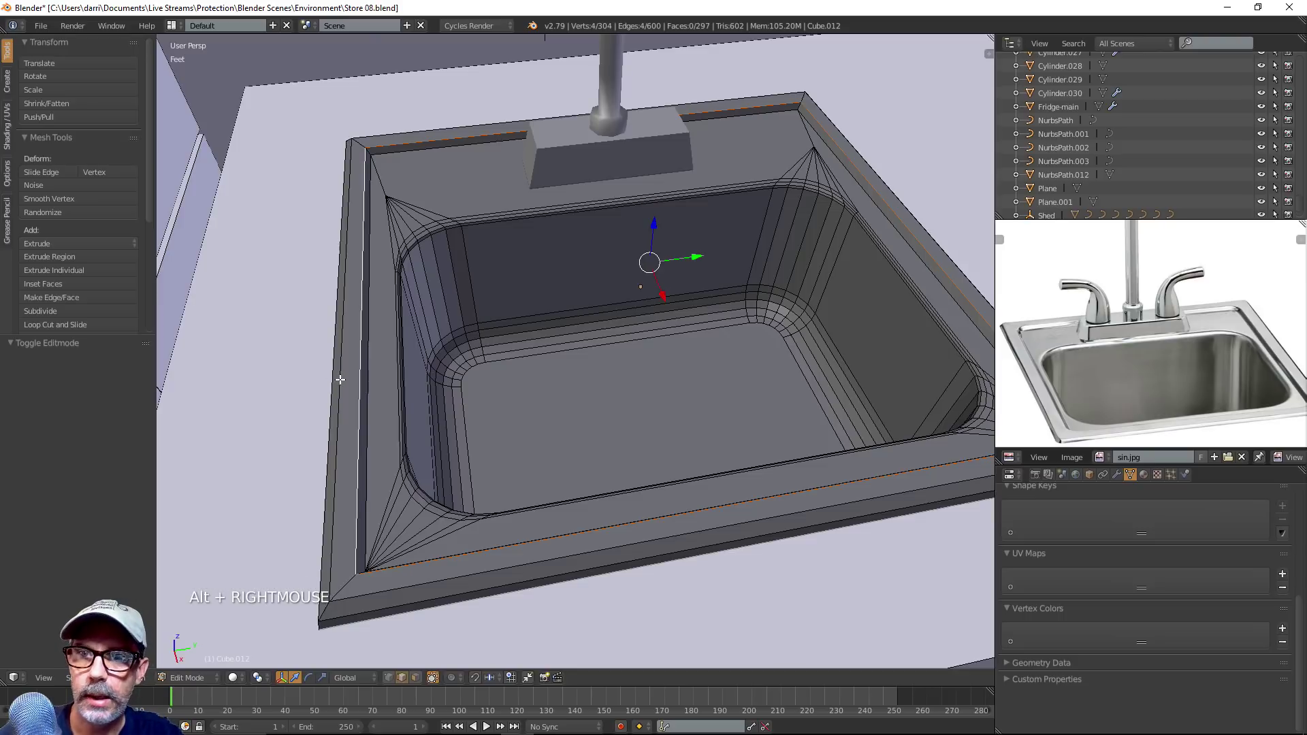
{"action": "right_click", "coordinate": [341, 383], "text": "alt+shift"}
{"action": "scroll", "coordinate": [517, 358], "scroll_direction": "down", "scroll_amount": 2}
{"action": "middle_click_drag", "start_coordinate": [557, 369], "coordinate": [618, 376]}
{"action": "scroll", "coordinate": [619, 375], "scroll_direction": "up", "scroll_amount": 2}
{"action": "middle_click_drag", "start_coordinate": [710, 413], "coordinate": [710, 412]}
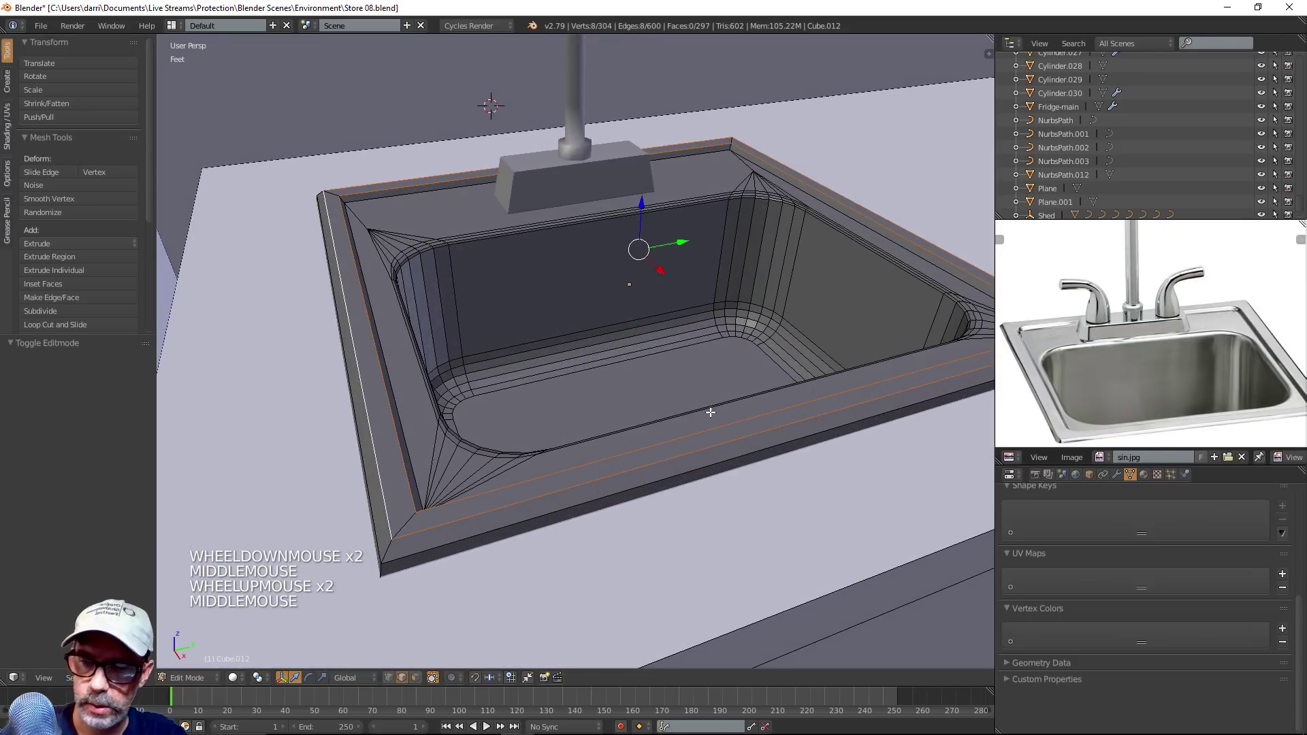
{"action": "key", "text": "ctrl+b"}
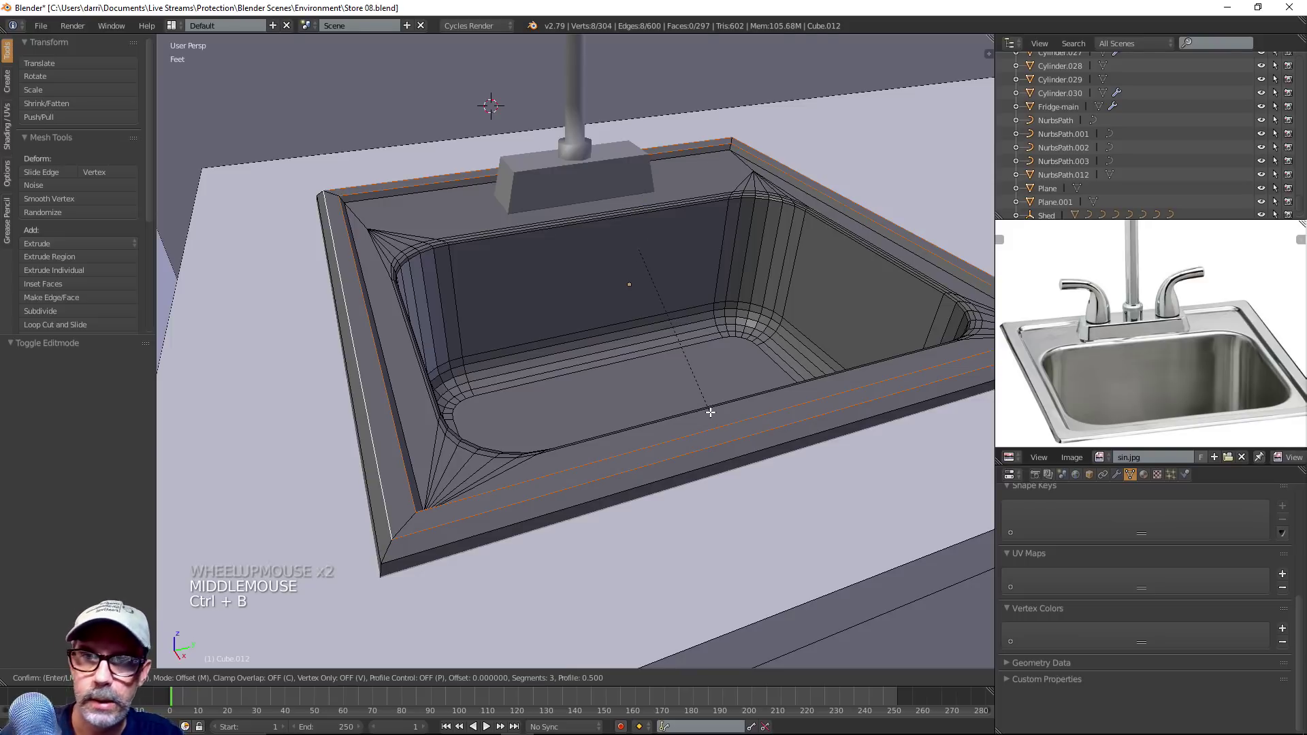
{"action": "left_click", "coordinate": [720, 448]}
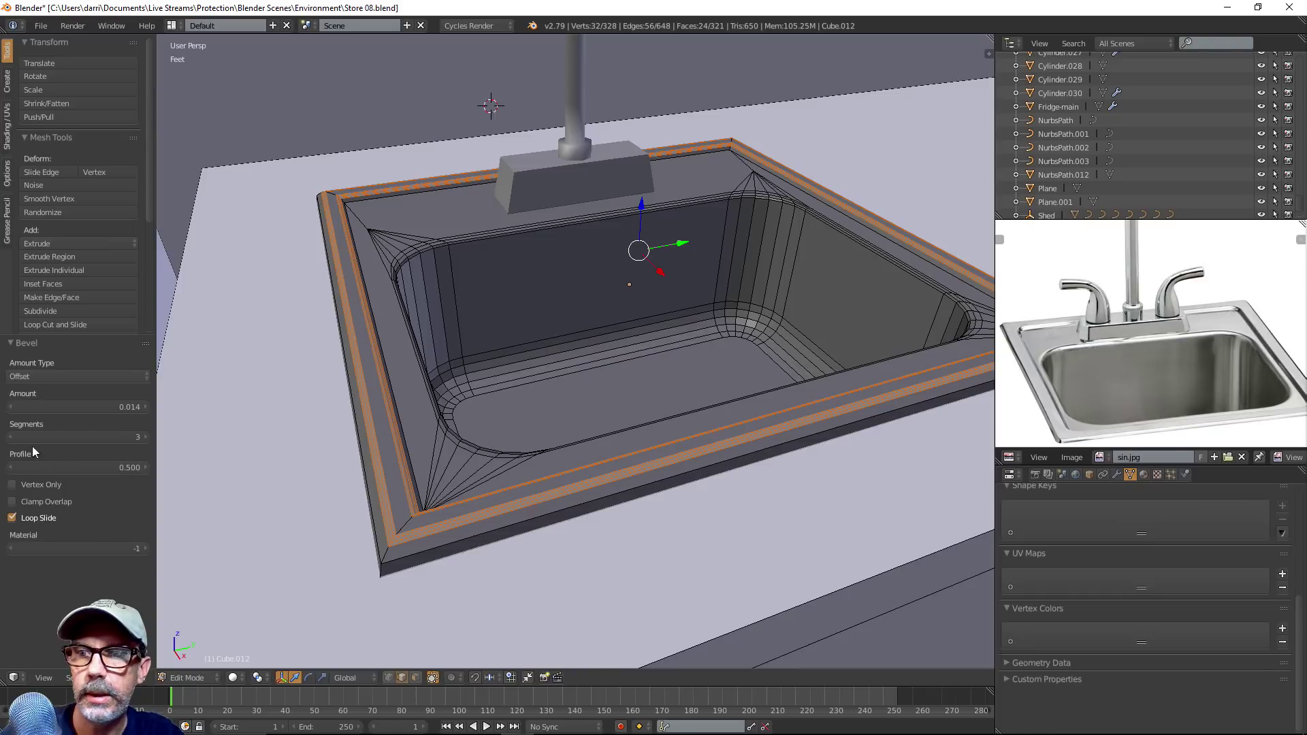
{"action": "left_click", "coordinate": [10, 437]}
{"action": "key", "text": "a"}
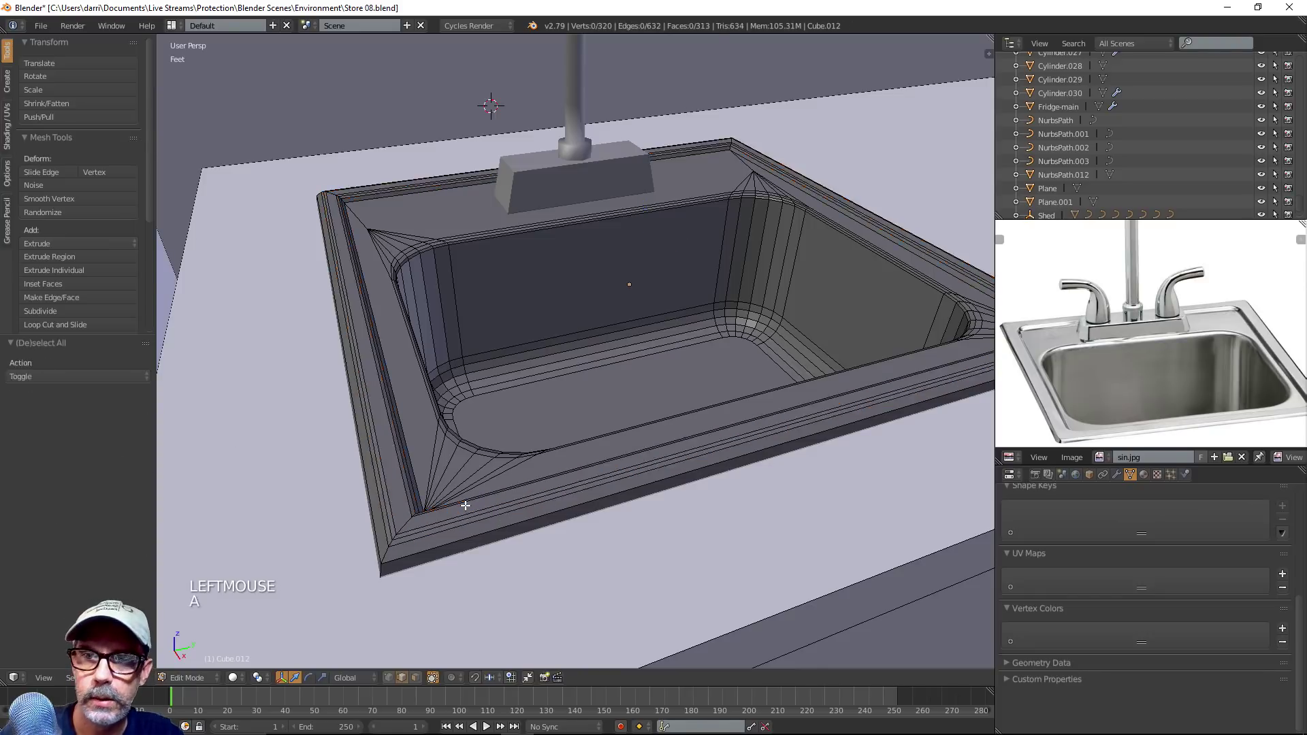
{"action": "key", "text": "Tab"}
{"action": "scroll", "coordinate": [477, 501], "scroll_direction": "down", "scroll_amount": 4}
{"action": "middle_click_drag", "start_coordinate": [484, 497], "coordinate": [640, 436]}
{"action": "scroll", "coordinate": [621, 458], "scroll_direction": "up", "scroll_amount": 3}
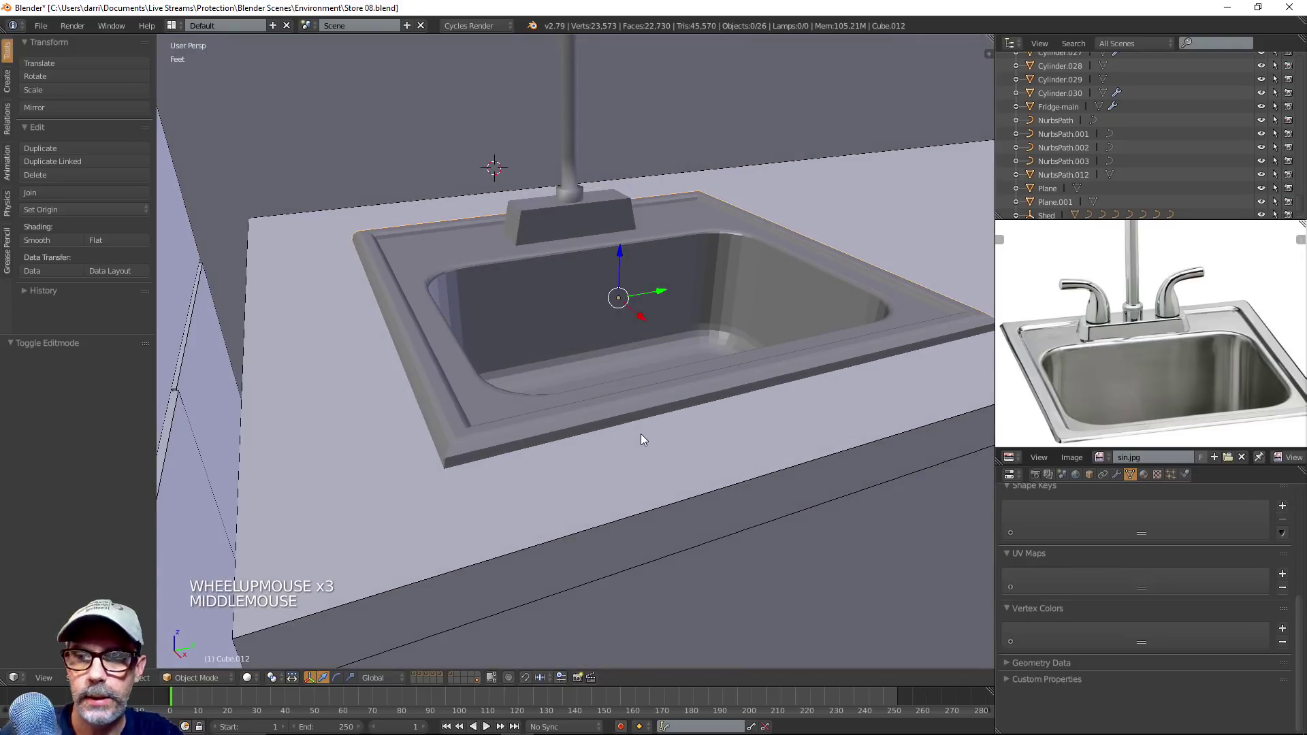
Bevel the top outer edge loop of the sink's rim by about 0.008 with 2 segments
{"action": "key", "text": "Tab"}
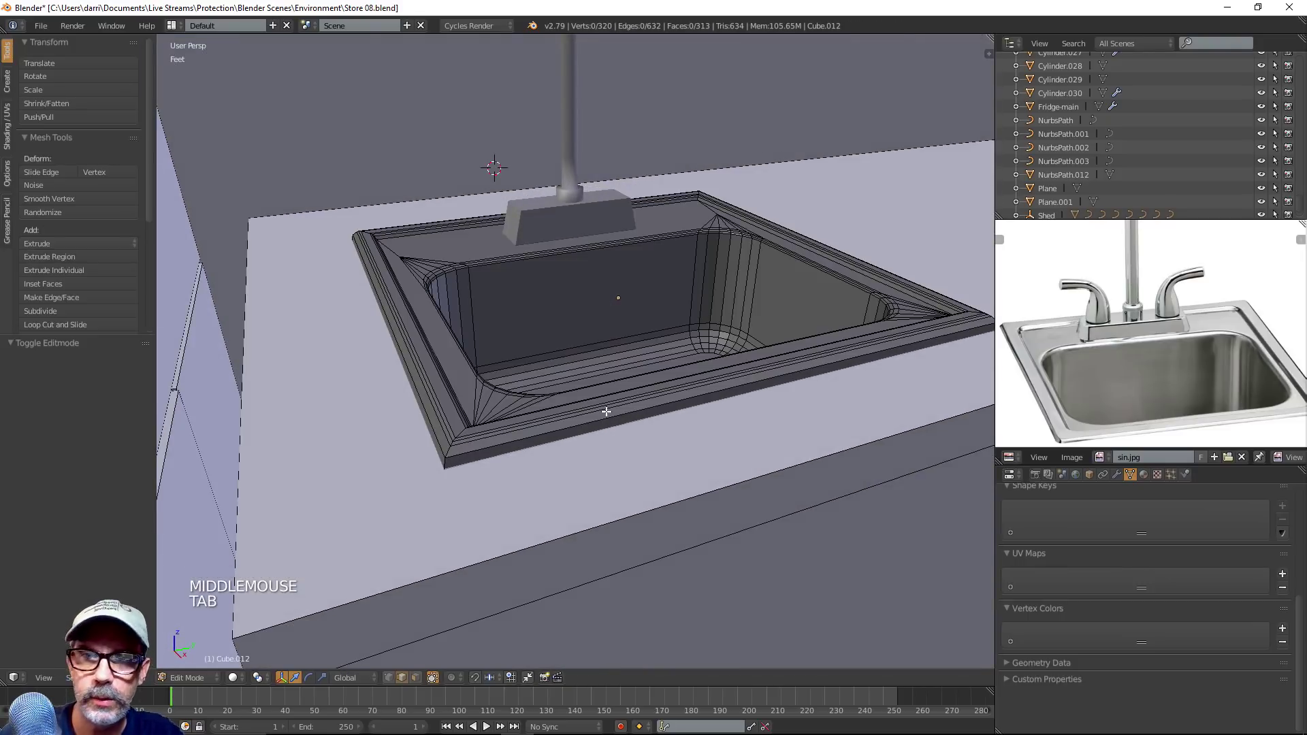
{"action": "right_click", "coordinate": [604, 422], "text": "alt"}
{"action": "middle_click_drag", "start_coordinate": [611, 437], "coordinate": [603, 429]}
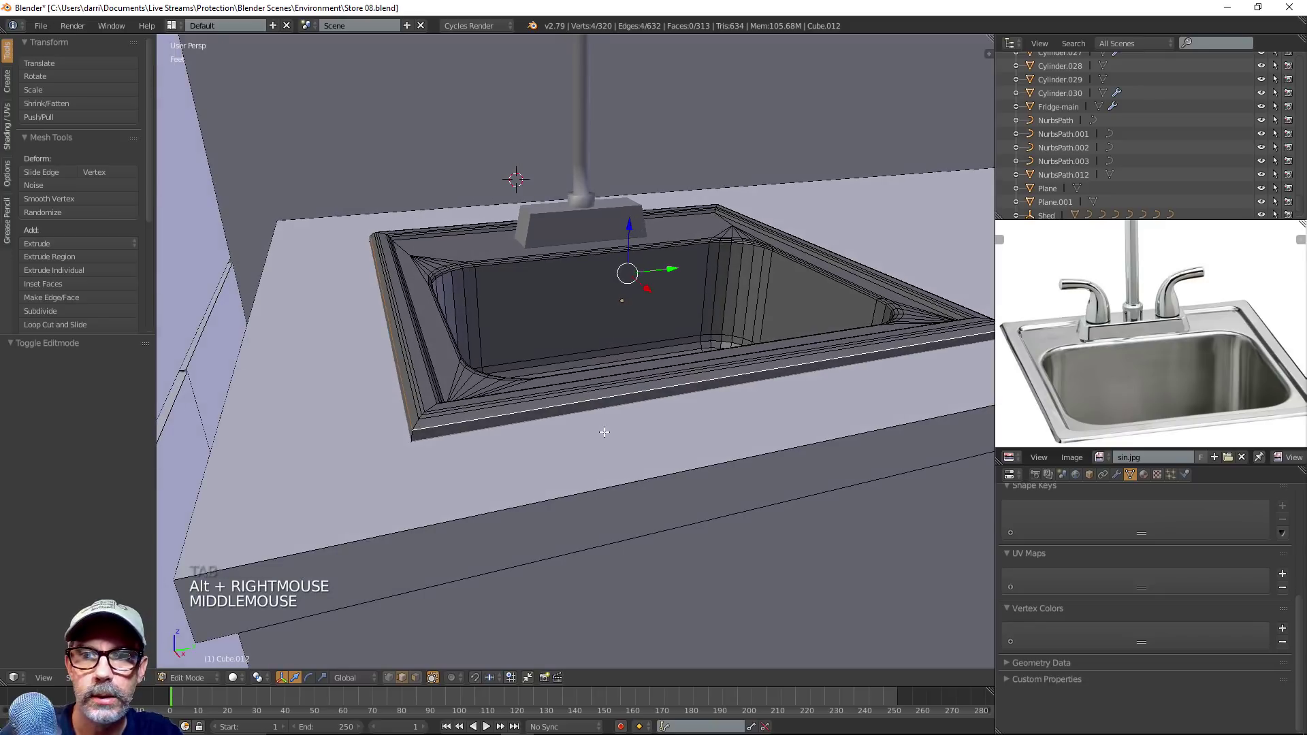
{"action": "scroll", "coordinate": [603, 431], "scroll_direction": "up", "scroll_amount": 1}
{"action": "scroll", "coordinate": [624, 442], "scroll_direction": "up", "scroll_amount": 1}
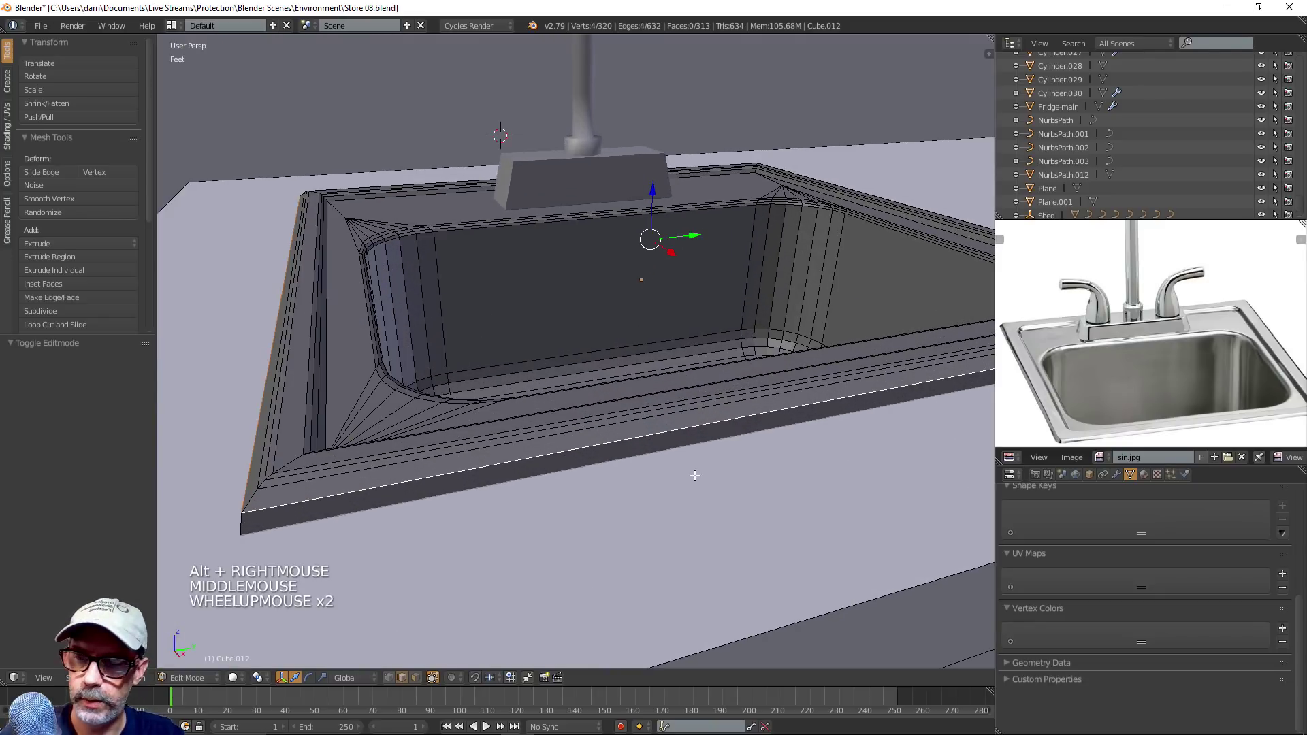
{"action": "key", "text": "ctrl+b"}
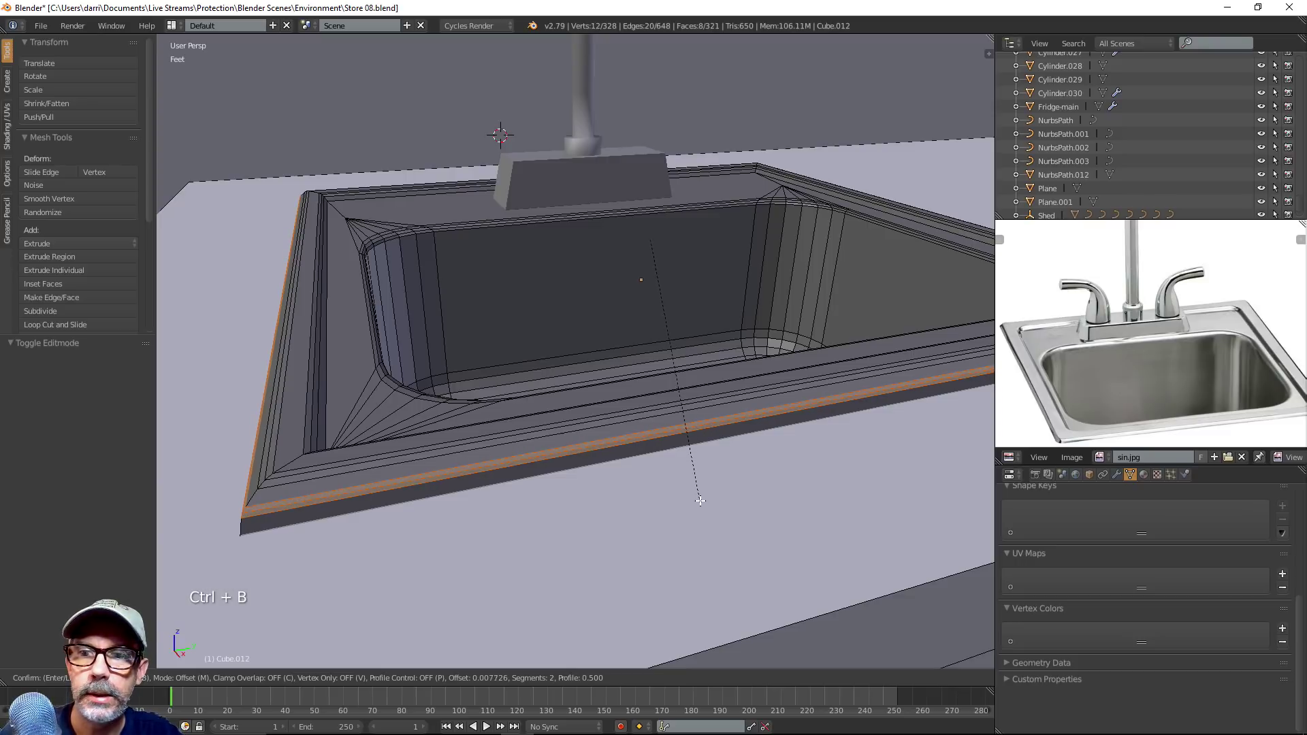
{"action": "left_click", "coordinate": [701, 501]}
{"action": "key", "text": "a"}
{"action": "key", "text": "Tab"}
{"action": "scroll", "coordinate": [705, 509], "scroll_direction": "down", "scroll_amount": 4}
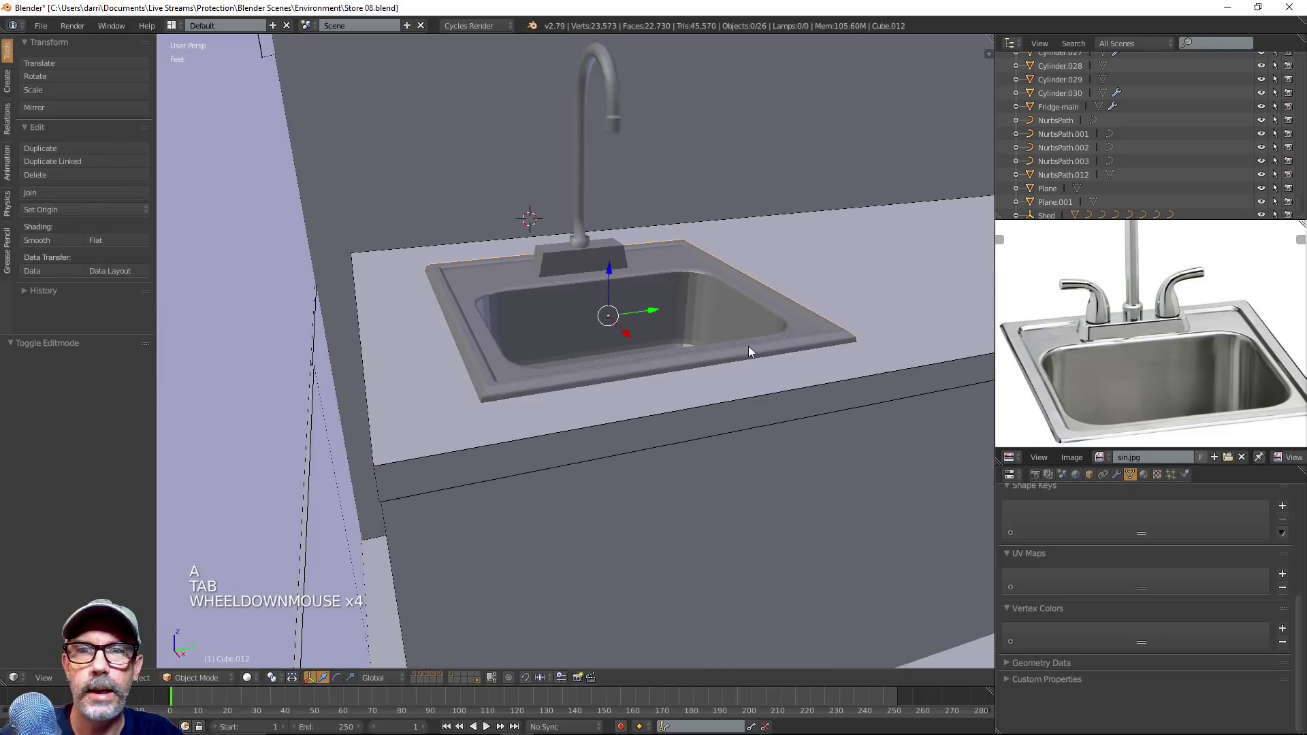
{"action": "middle_click_drag", "start_coordinate": [749, 347], "coordinate": [733, 466], "text": "shift"}
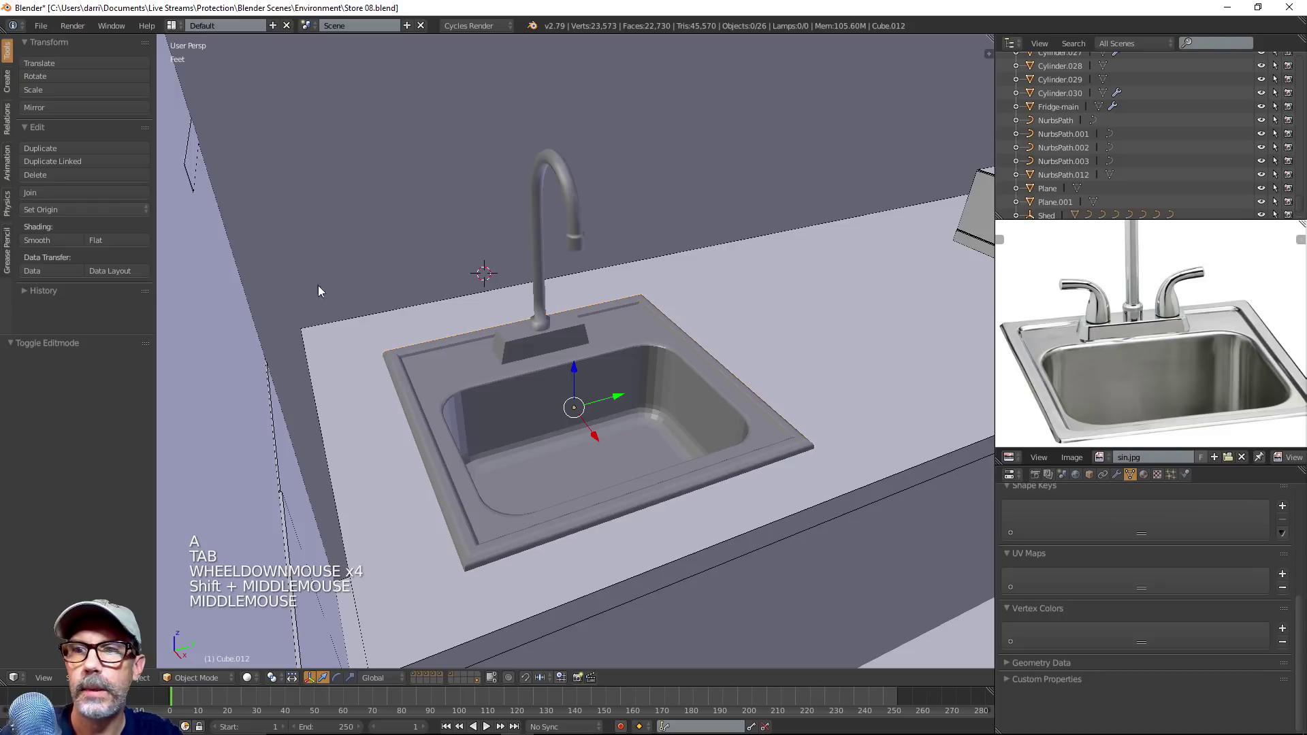
Apply smooth shading to the sink object
{"action": "left_click", "coordinate": [63, 238]}
{"action": "middle_click_drag", "start_coordinate": [660, 508], "coordinate": [633, 511]}
{"action": "scroll", "coordinate": [636, 503], "scroll_direction": "up", "scroll_amount": 3}
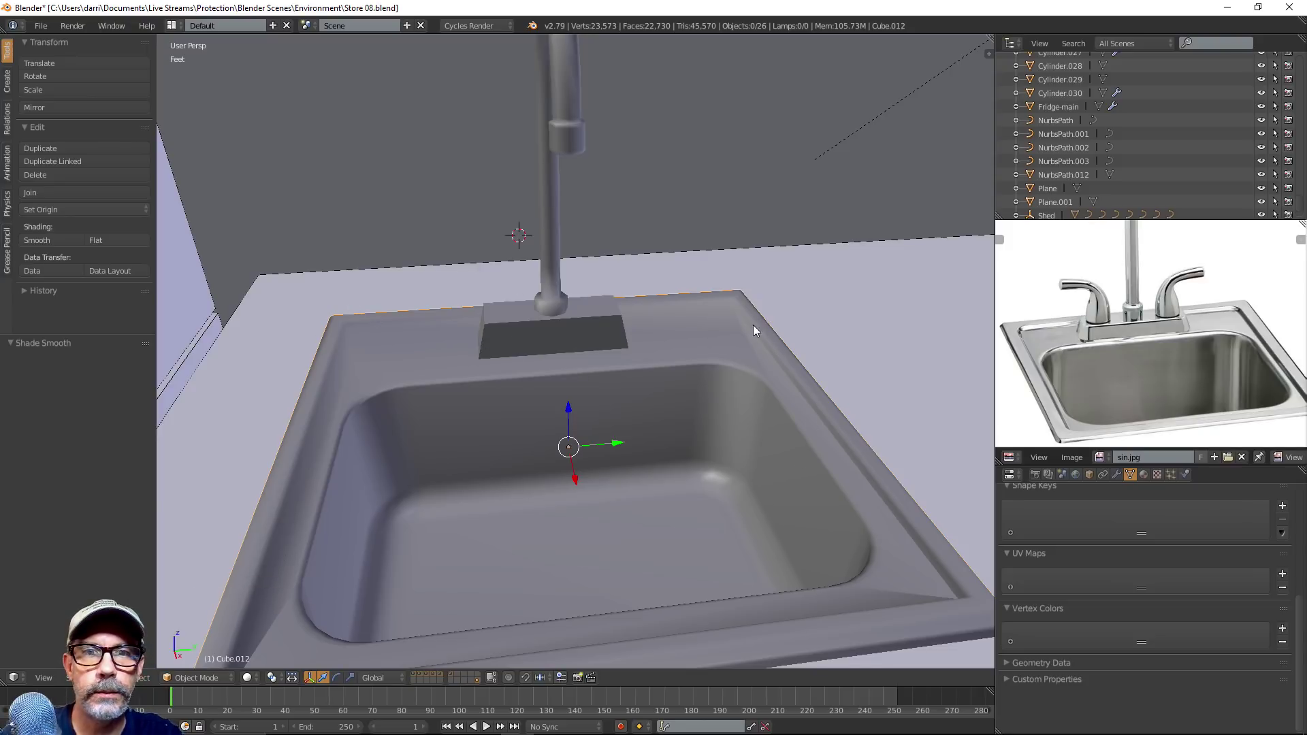
Bevel the inner edge loop where the raised rim meets the flat sink deck, using 2 segments
{"action": "key", "text": "Tab"}
{"action": "middle_click_drag", "start_coordinate": [466, 429], "coordinate": [507, 403]}
{"action": "scroll", "coordinate": [507, 403], "scroll_direction": "up", "scroll_amount": 4}
{"action": "middle_click_drag", "start_coordinate": [369, 404], "coordinate": [396, 373], "text": "shift"}
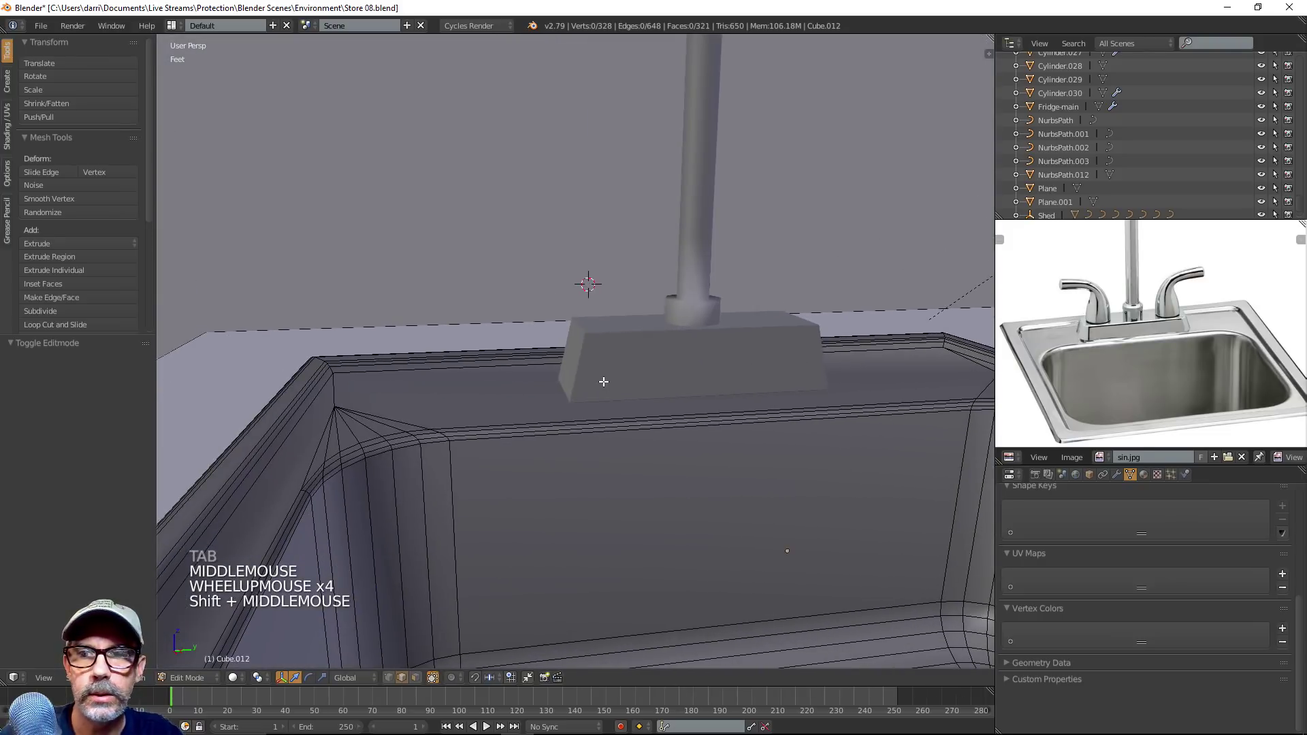
{"action": "right_click", "coordinate": [395, 369], "text": "alt"}
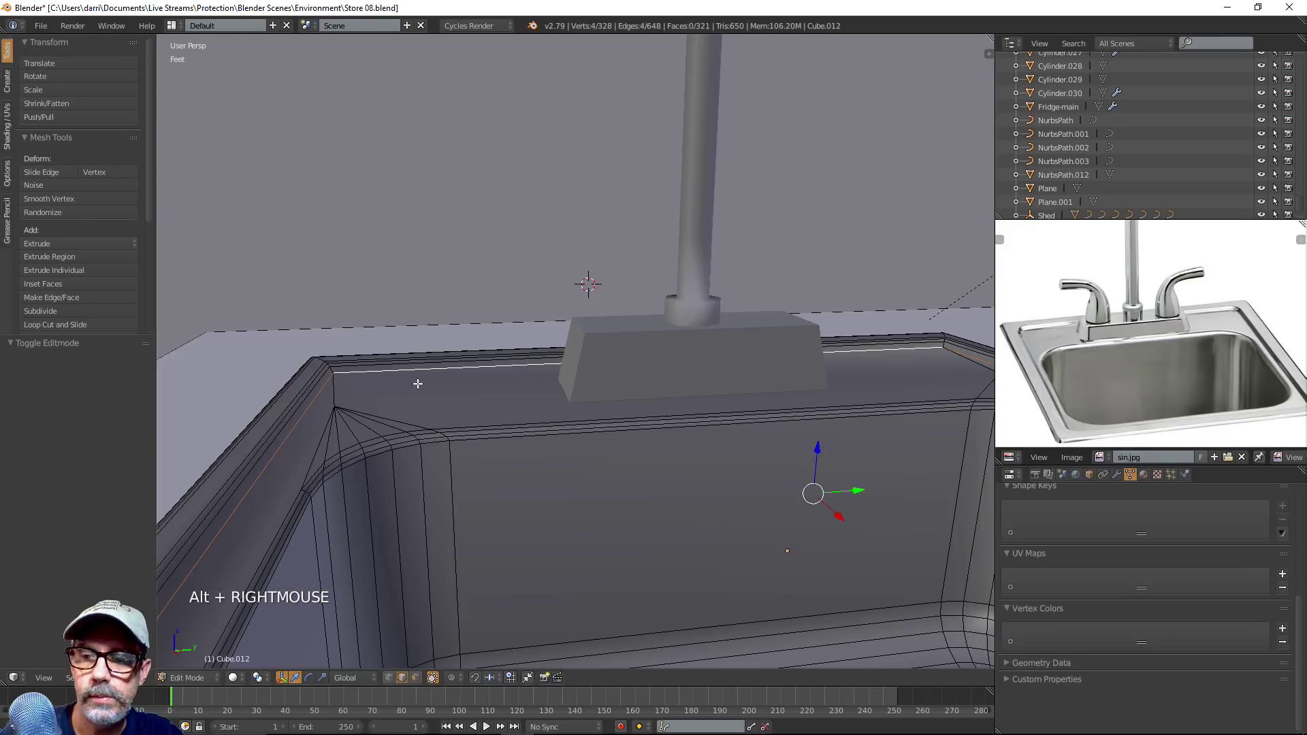
{"action": "key", "text": "ctrl+b"}
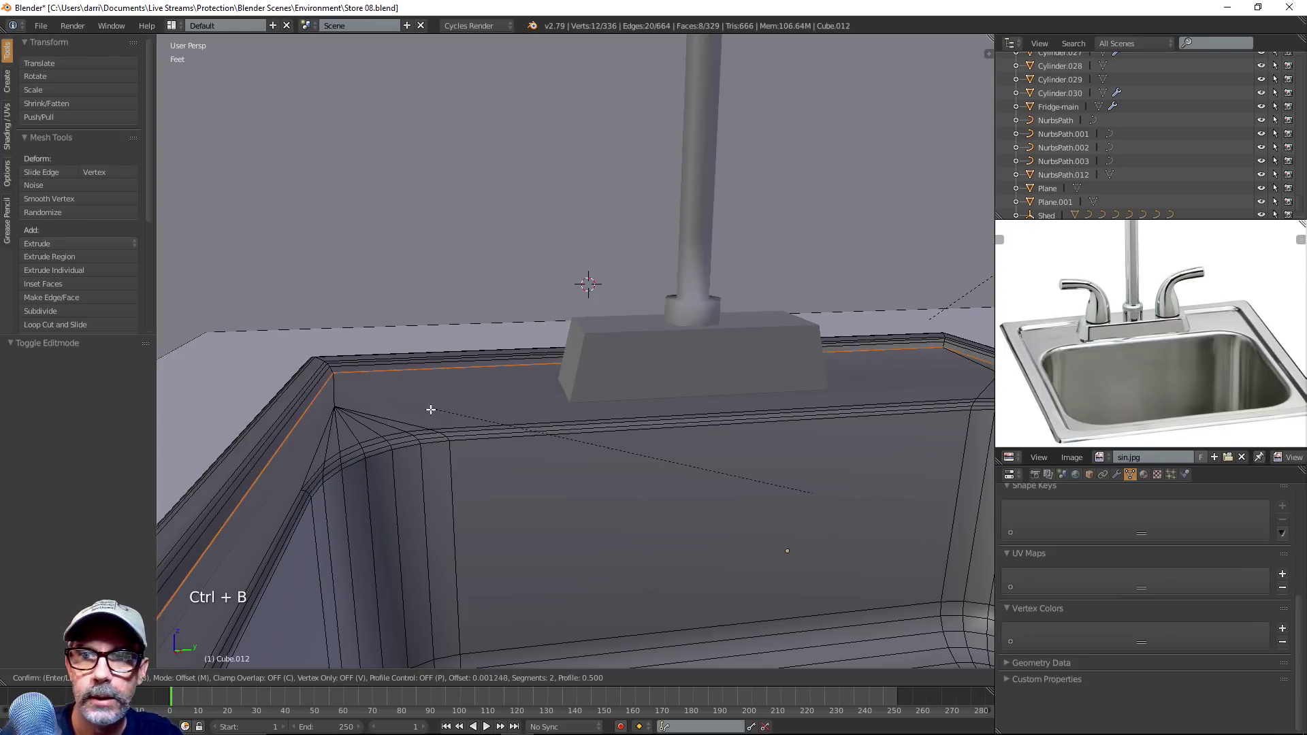
{"action": "left_click", "coordinate": [394, 416]}
{"action": "key", "text": "a"}
{"action": "key", "text": "Tab"}
{"action": "scroll", "coordinate": [444, 431], "scroll_direction": "down", "scroll_amount": 5}
{"action": "middle_click_drag", "start_coordinate": [443, 431], "coordinate": [534, 567]}
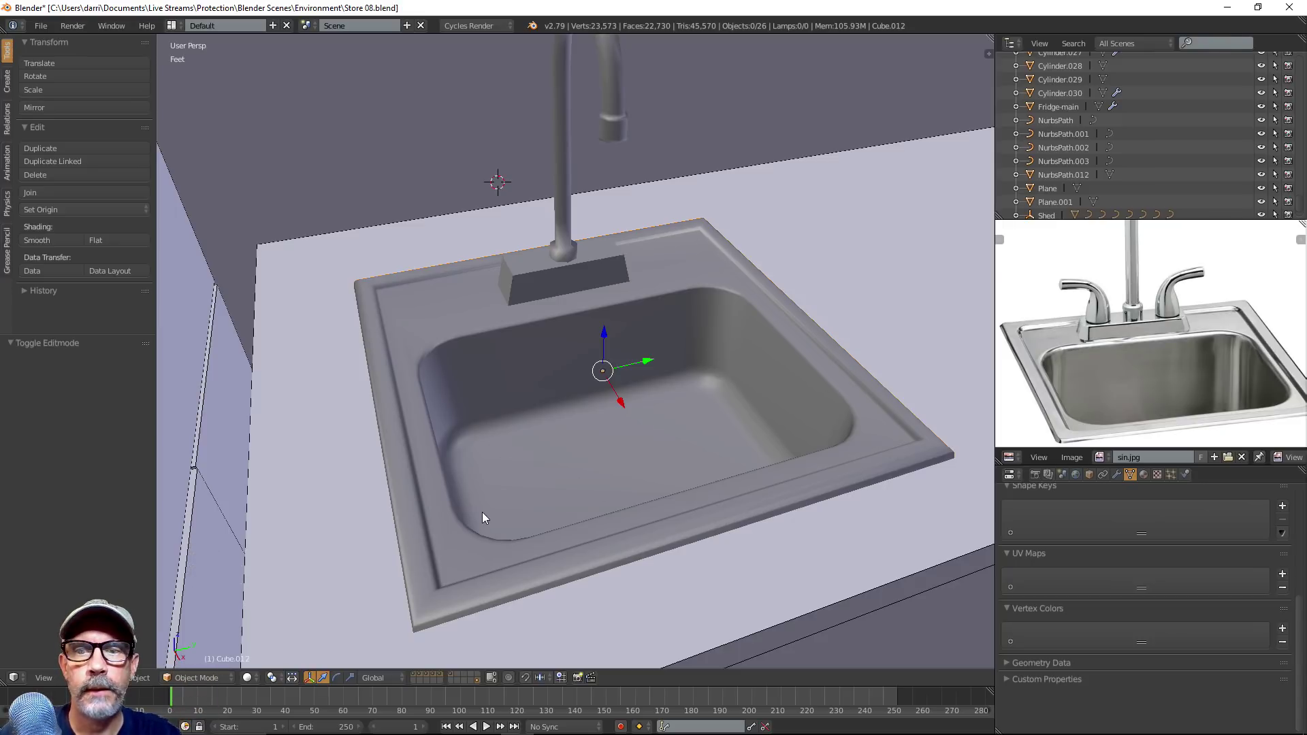
Select the edge paths running down the two front outer corners of the sink's rim
{"action": "mouse_move", "coordinate": [482, 515]}
{"action": "middle_mouse_down"}
{"action": "mouse_move", "coordinate": [492, 484]}
{"action": "mouse_move", "coordinate": [511, 497]}
{"action": "mouse_move", "coordinate": [513, 465]}
{"action": "mouse_move", "coordinate": [489, 515]}
{"action": "middle_mouse_up"}
{"action": "scroll", "coordinate": [525, 474], "scroll_direction": "down", "scroll_amount": 1}
{"action": "key", "text": "Tab"}
{"action": "scroll", "coordinate": [502, 477], "scroll_direction": "up", "scroll_amount": 2}
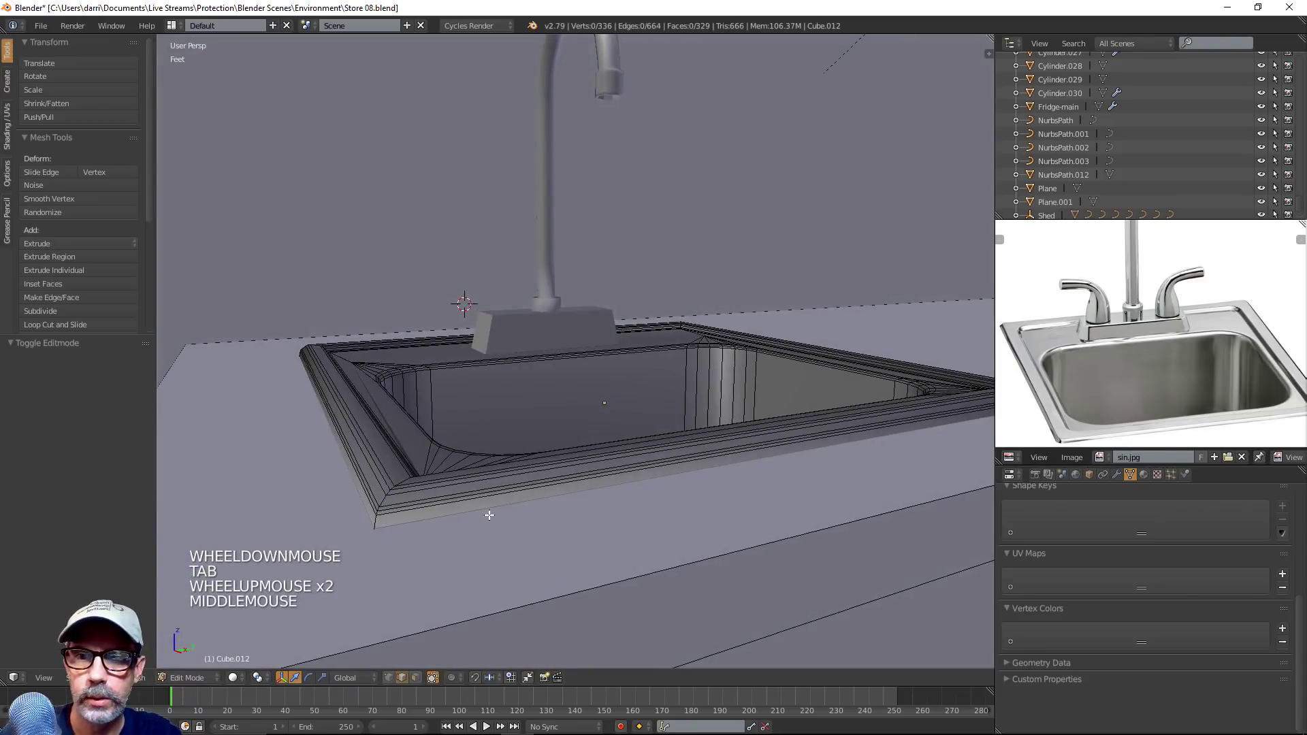
{"action": "right_click", "coordinate": [375, 523]}
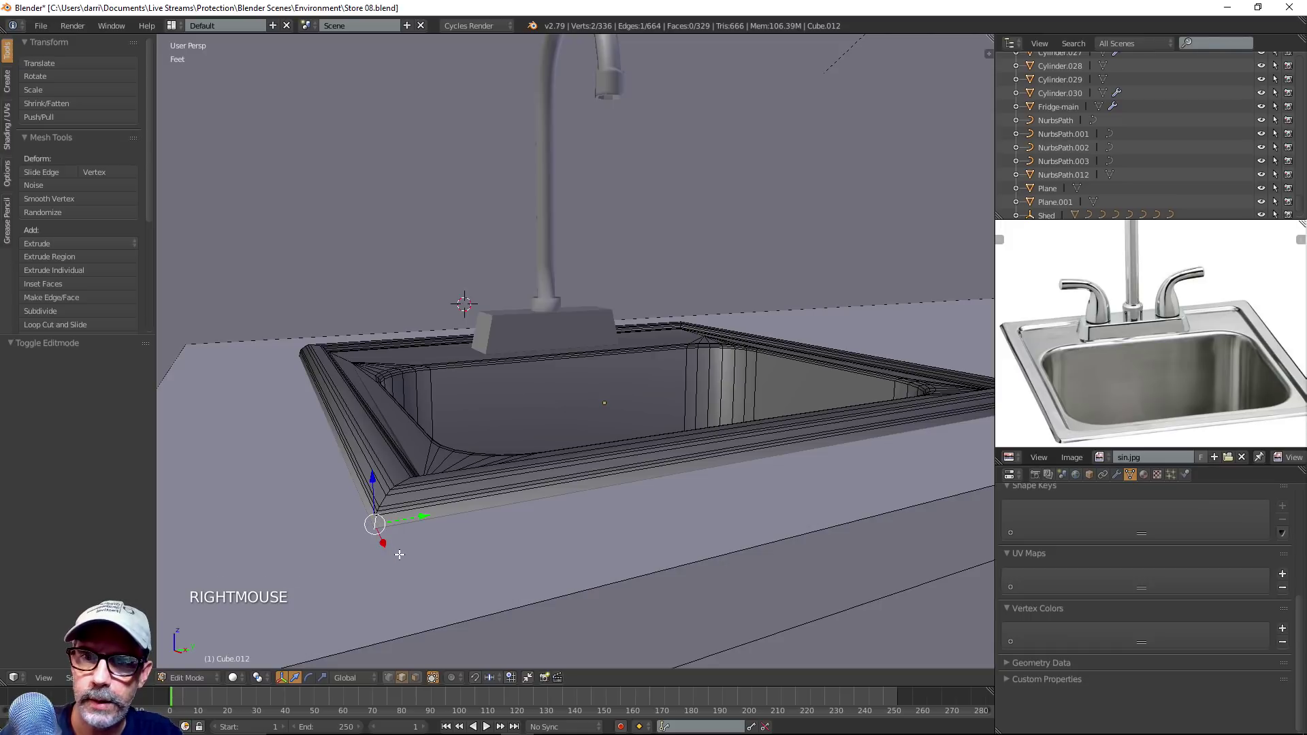
{"action": "right_click", "coordinate": [385, 503], "text": "ctrl"}
{"action": "middle_click_drag", "start_coordinate": [453, 527], "coordinate": [381, 531]}
{"action": "scroll", "coordinate": [381, 531], "scroll_direction": "down", "scroll_amount": 2}
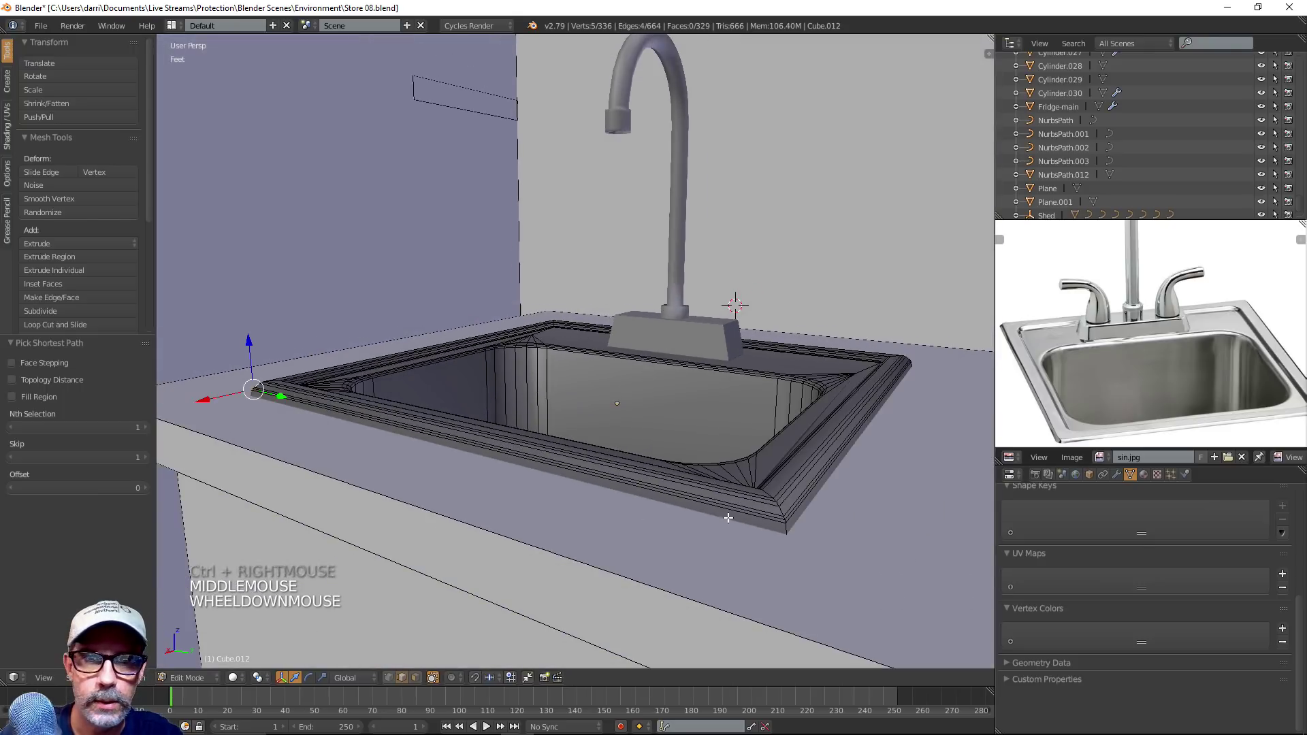
{"action": "right_click", "coordinate": [780, 507], "text": "shift"}
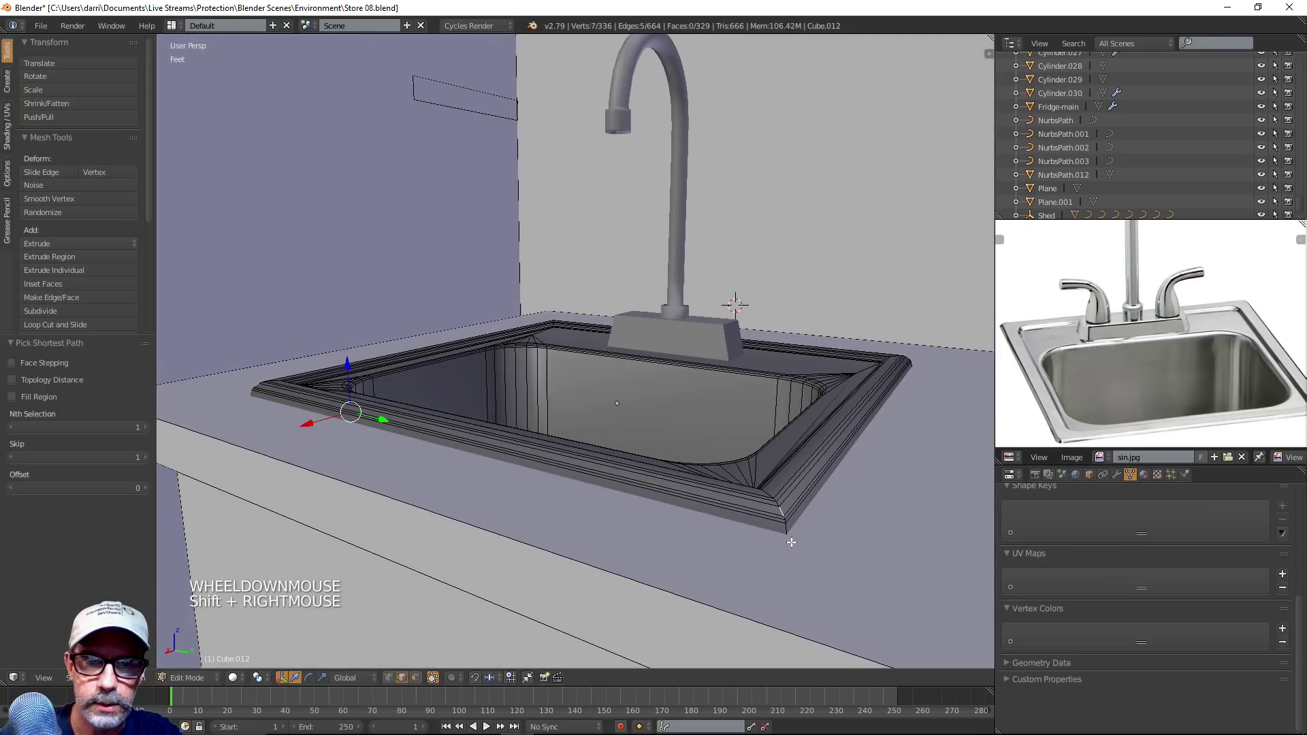
{"action": "right_click", "coordinate": [789, 530], "text": "ctrl"}
Add the edge paths at the two back outer corners of the rim to the selection
{"action": "middle_click_drag", "start_coordinate": [810, 536], "coordinate": [695, 488]}
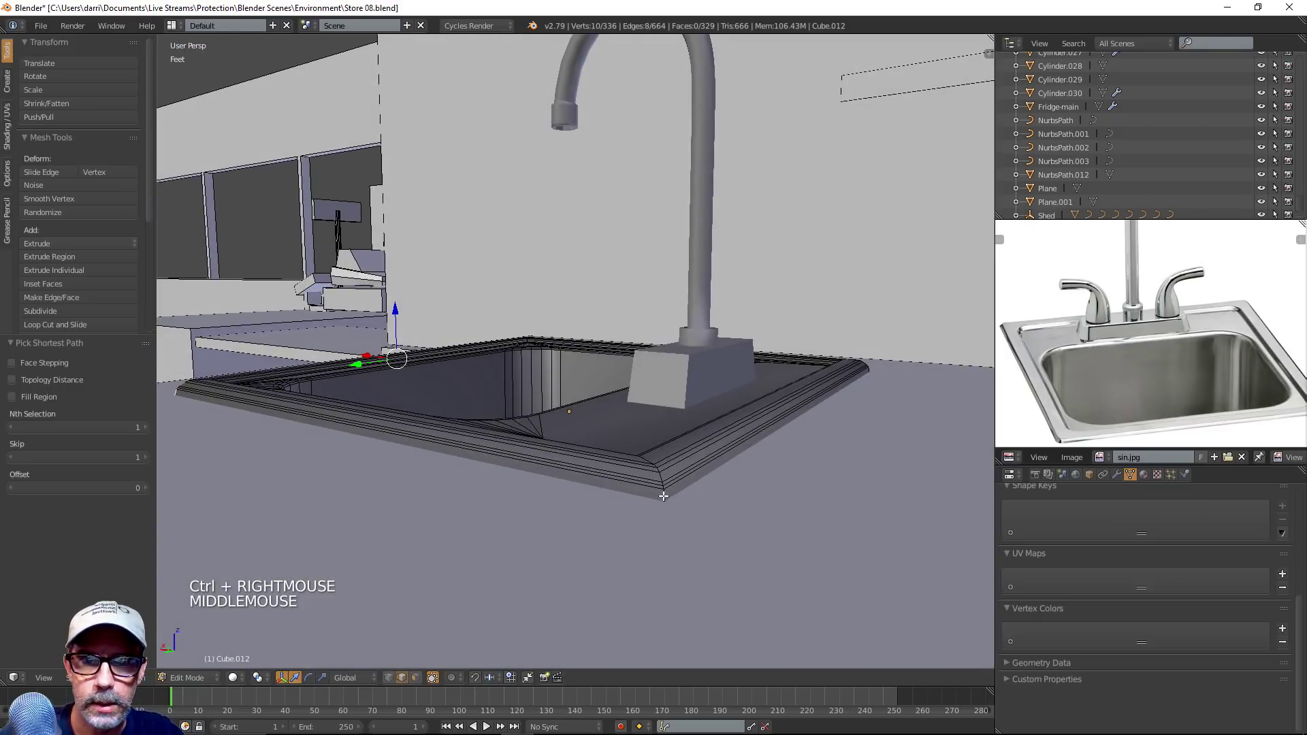
{"action": "right_click", "coordinate": [664, 496], "text": "shift"}
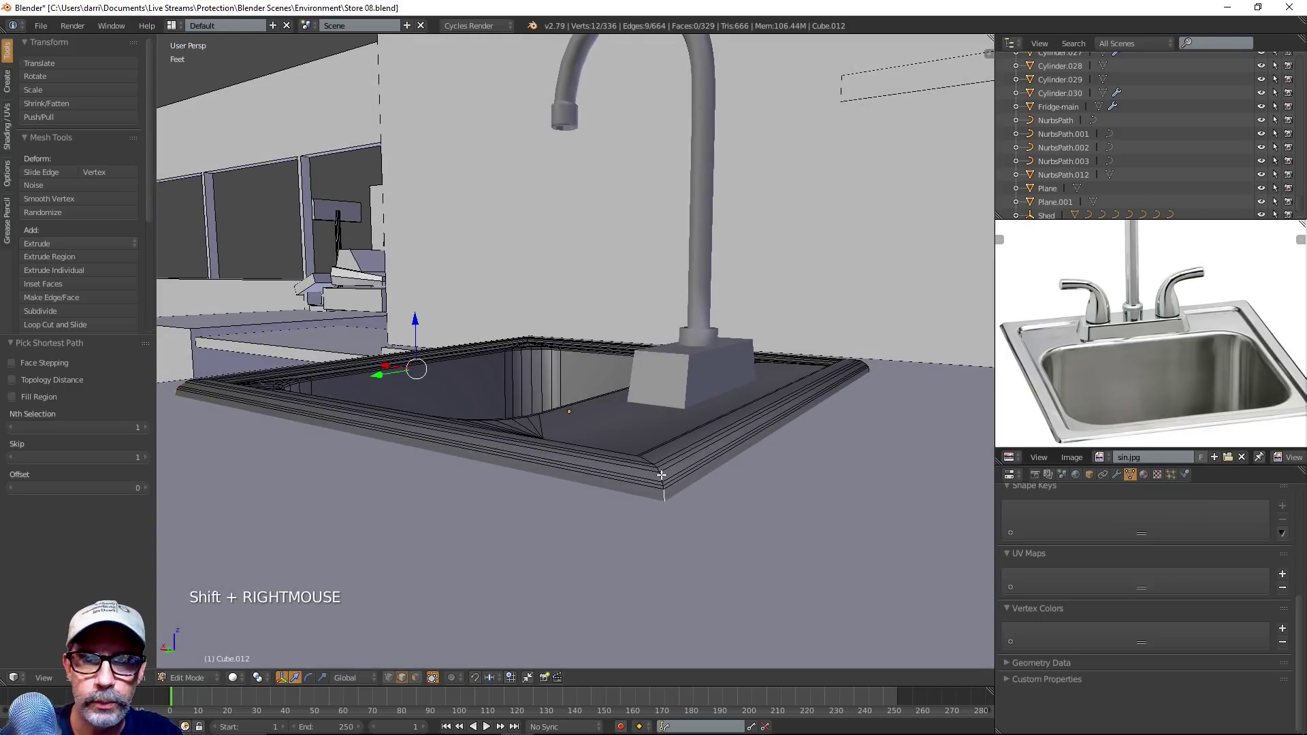
{"action": "right_click", "coordinate": [864, 403], "text": "ctrl"}
{"action": "middle_click_drag", "start_coordinate": [864, 403], "coordinate": [696, 426]}
{"action": "scroll", "coordinate": [631, 444], "scroll_direction": "up", "scroll_amount": 2}
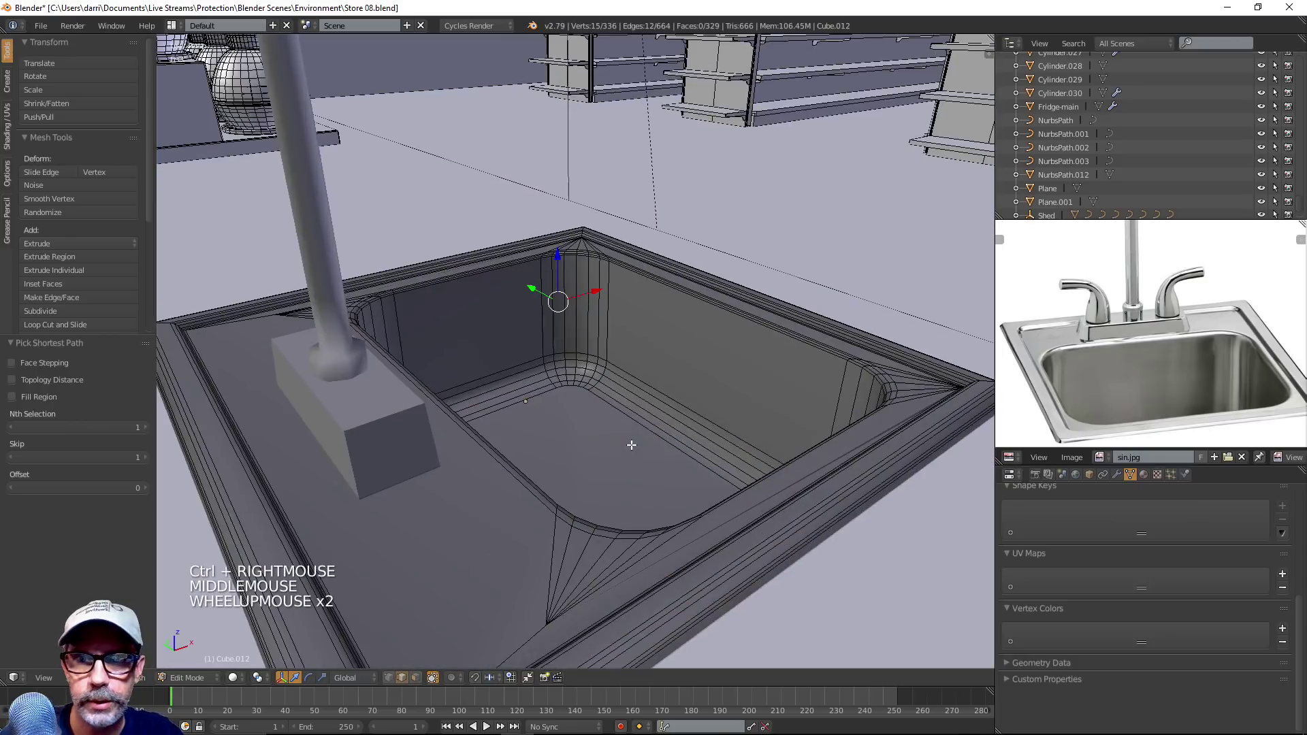
{"action": "middle_click_drag", "start_coordinate": [499, 471], "coordinate": [577, 308], "text": "shift"}
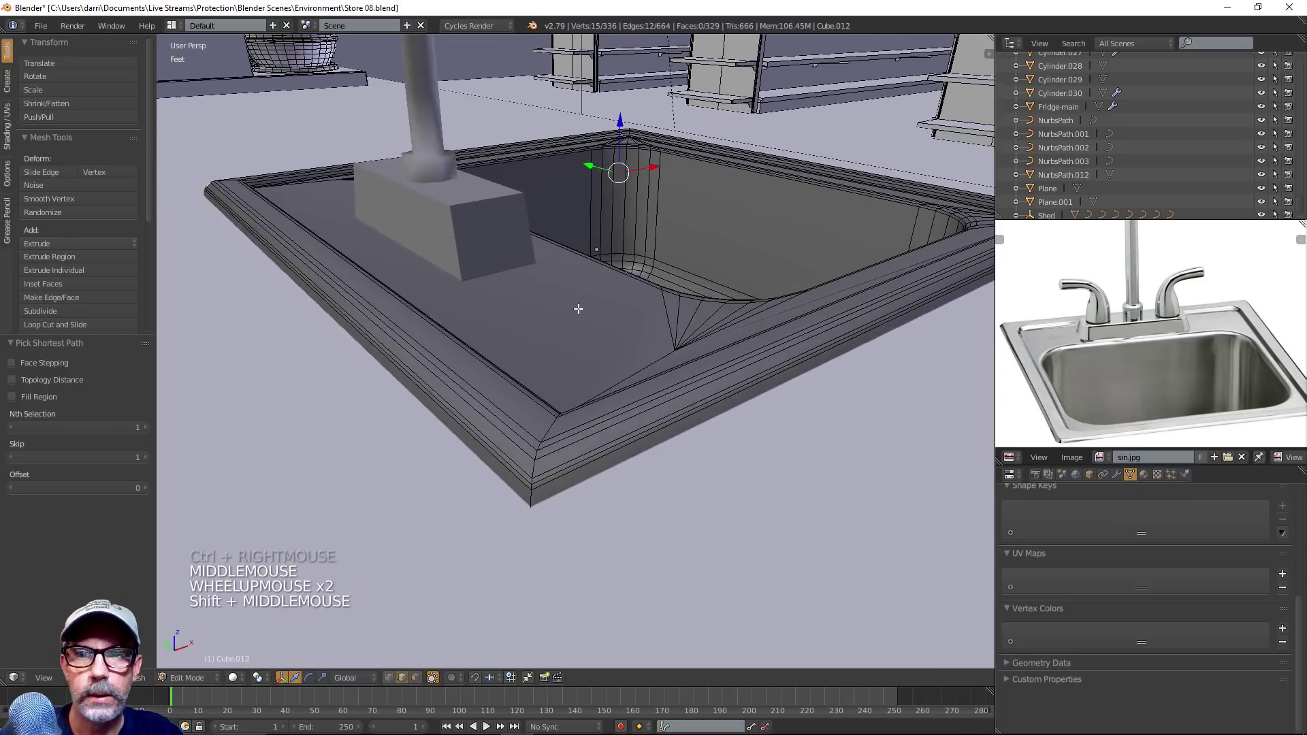
{"action": "right_click", "coordinate": [539, 493], "text": "shift"}
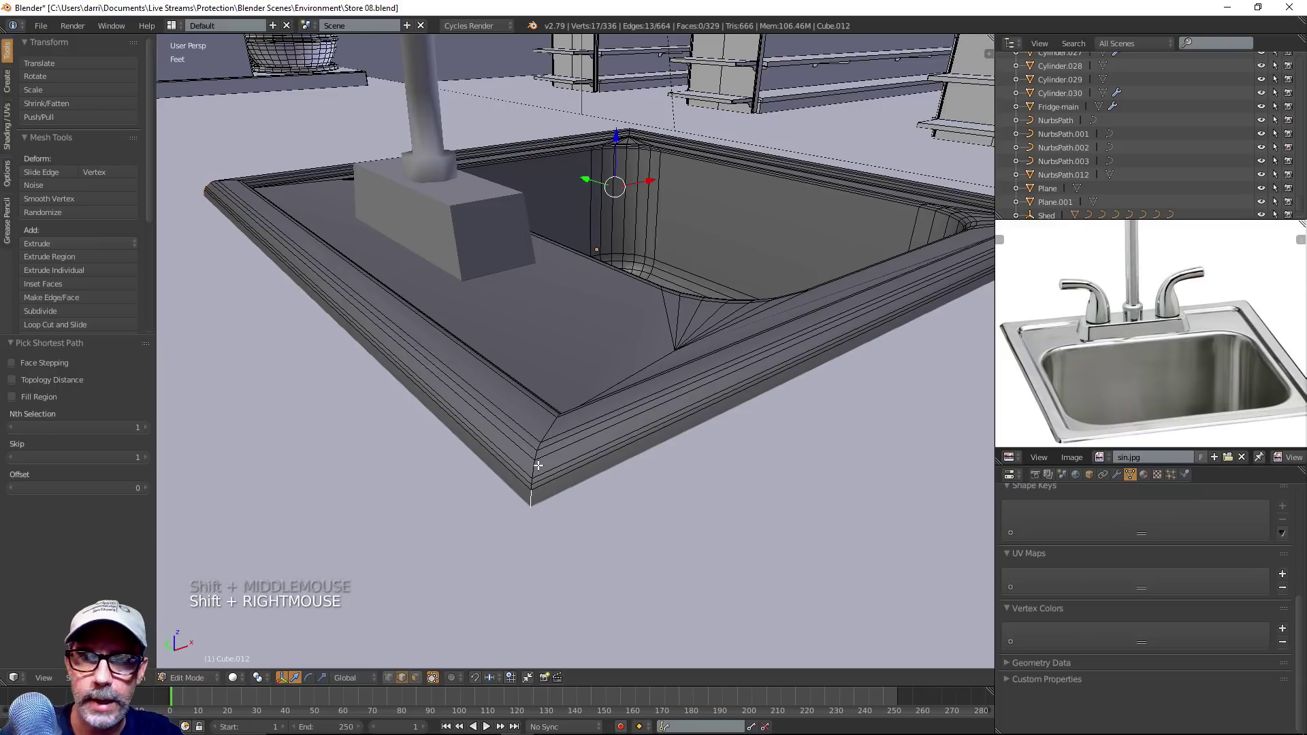
{"action": "right_click", "coordinate": [534, 466], "text": "ctrl"}
{"action": "scroll", "coordinate": [271, 327], "scroll_direction": "down", "scroll_amount": 3}
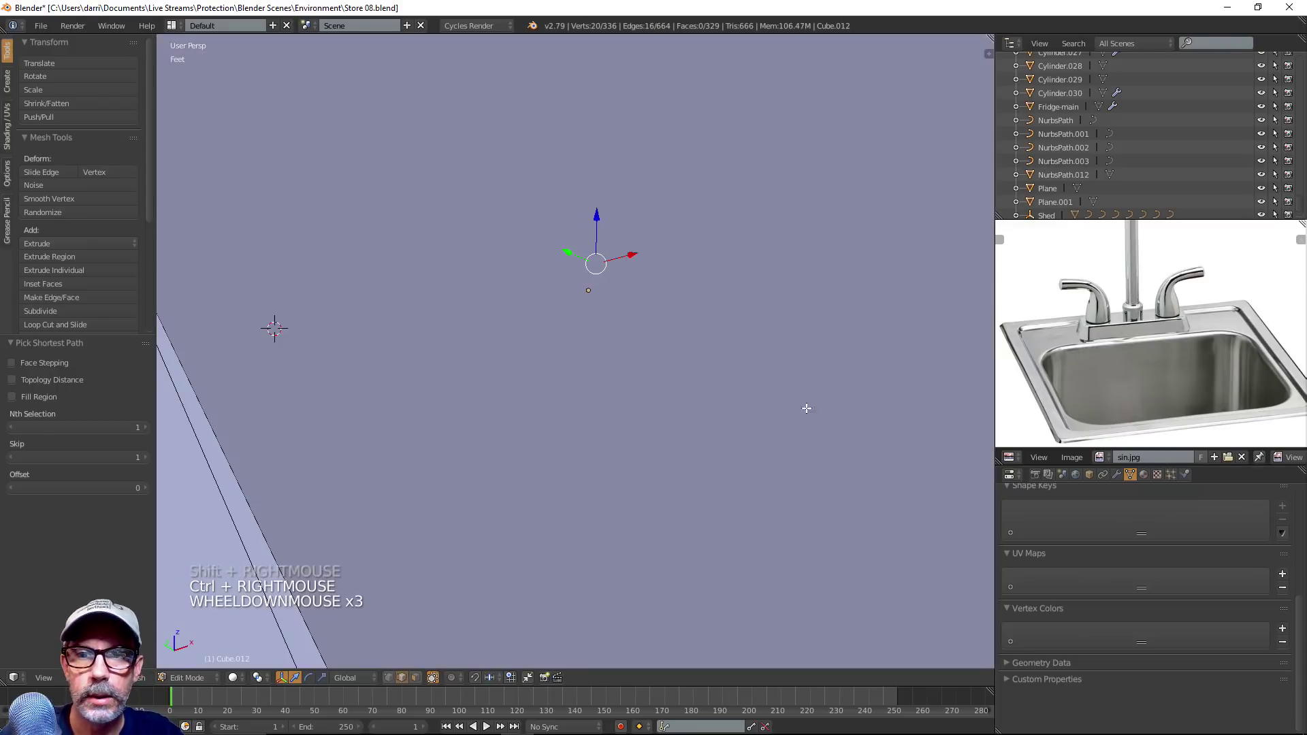
Bevel the four selected rim corners by about 0.018 and raise the segment count by one
{"action": "middle_click_drag", "start_coordinate": [272, 327], "coordinate": [696, 454]}
{"action": "scroll", "coordinate": [626, 413], "scroll_direction": "up", "scroll_amount": 2}
{"action": "scroll", "coordinate": [672, 450], "scroll_direction": "down", "scroll_amount": 1}
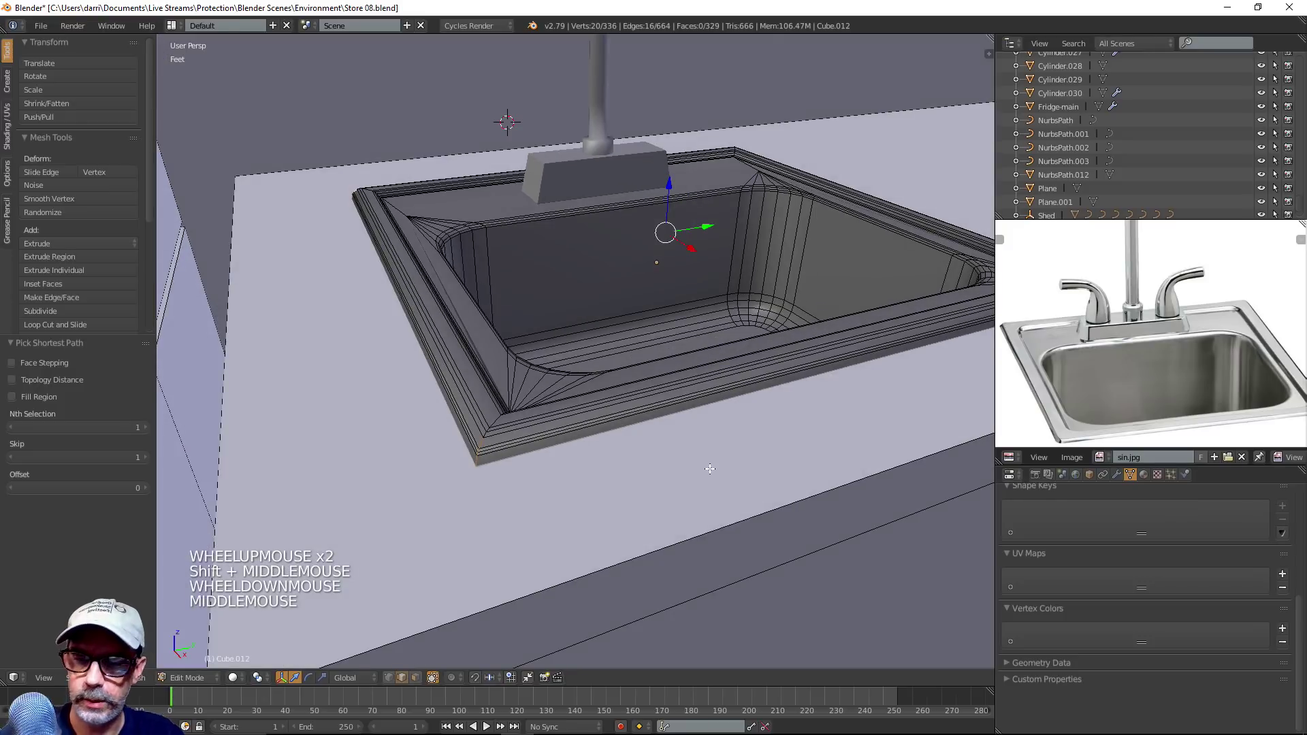
{"action": "key", "text": "ctrl+b"}
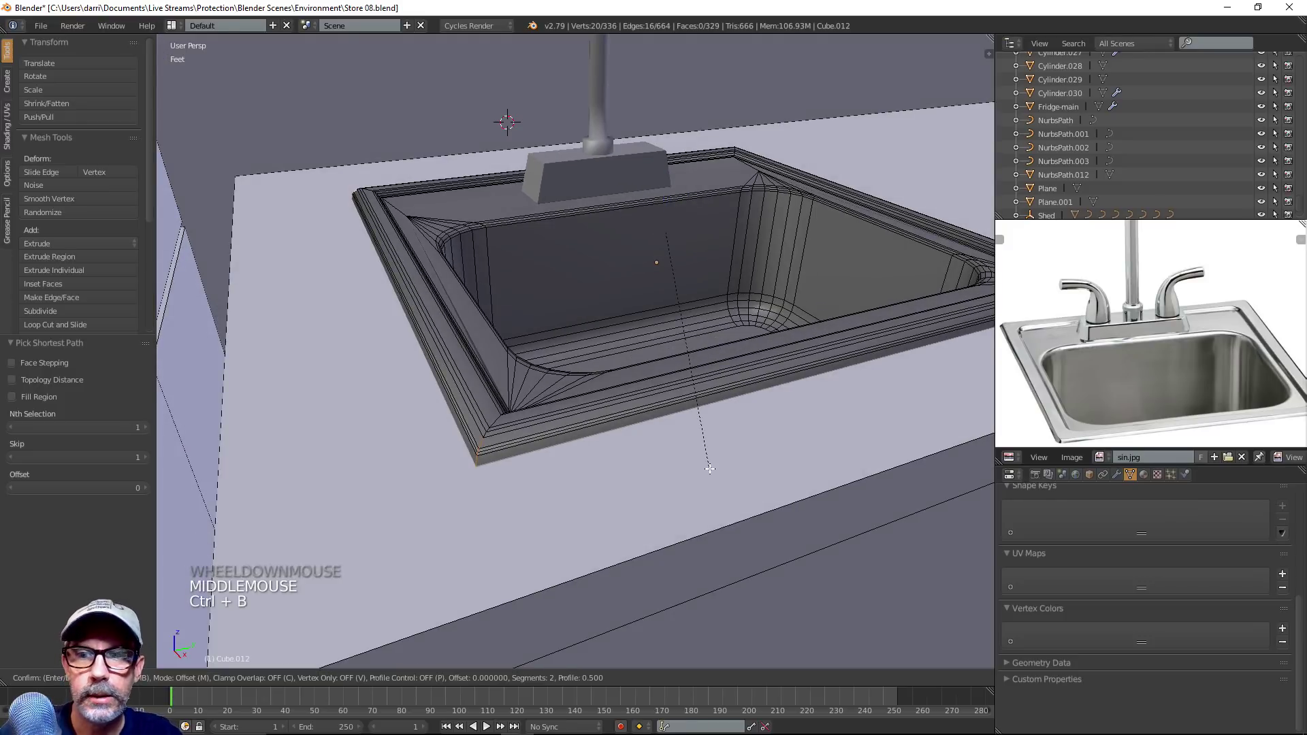
{"action": "left_click", "coordinate": [711, 513]}
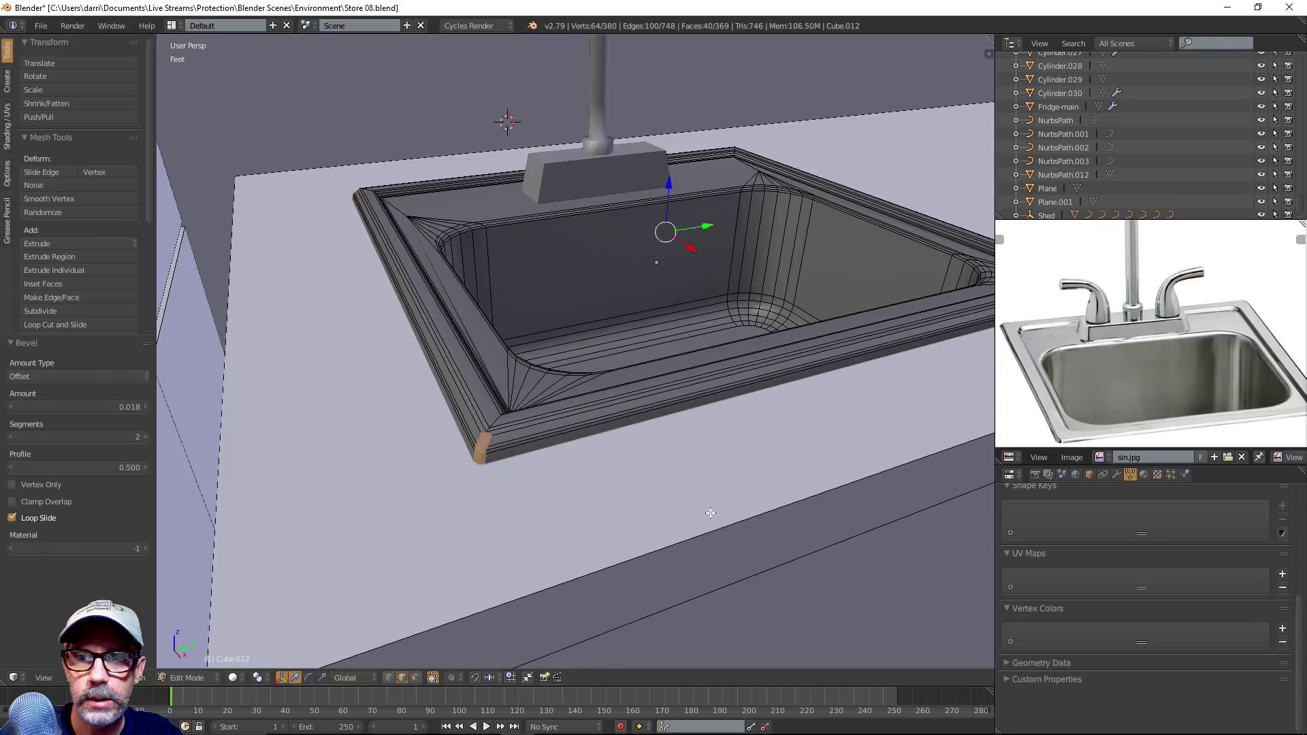
{"action": "left_click", "coordinate": [145, 437]}
{"action": "key", "text": "a"}
{"action": "key", "text": "Tab"}
{"action": "scroll", "coordinate": [442, 466], "scroll_direction": "down", "scroll_amount": 4}
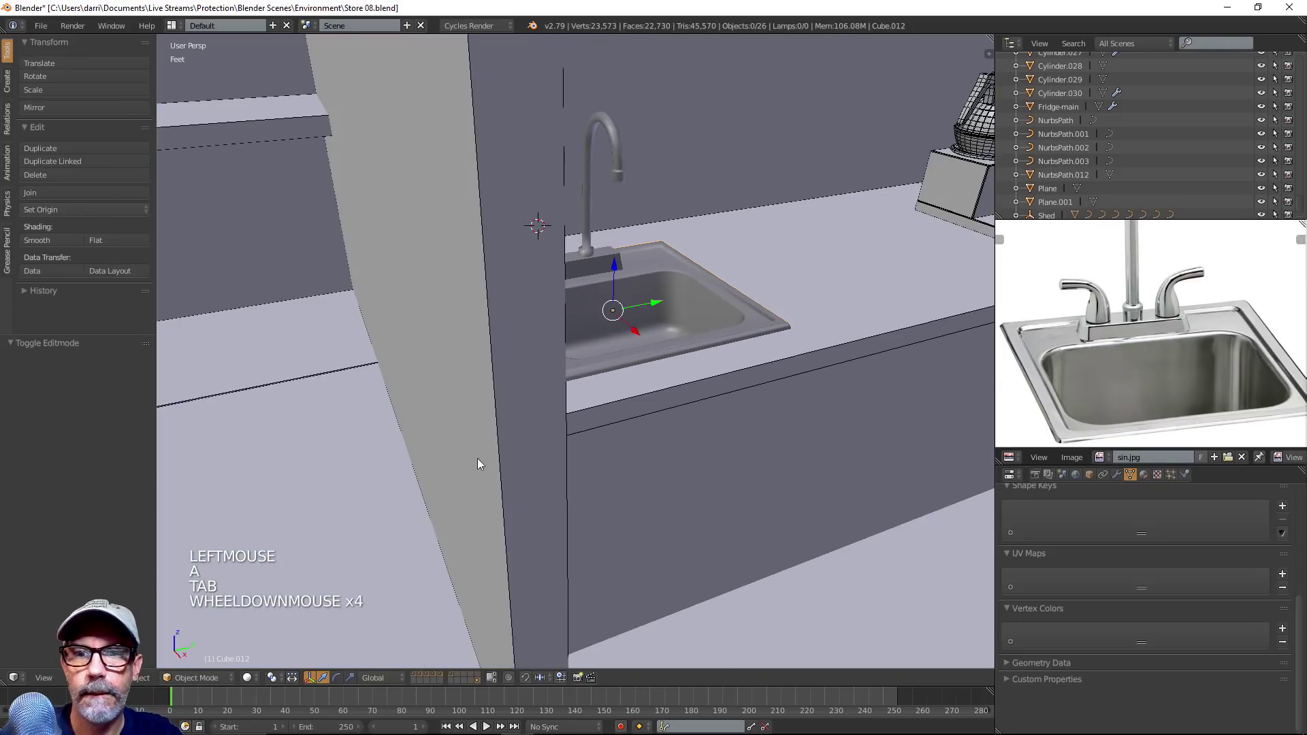
Add one centered lengthwise loop cut to the block at the foot of the faucet
{"action": "middle_click_drag", "start_coordinate": [481, 458], "coordinate": [586, 445]}
{"action": "scroll", "coordinate": [594, 423], "scroll_direction": "up", "scroll_amount": 3}
{"action": "scroll", "coordinate": [639, 309], "scroll_direction": "up", "scroll_amount": 1, "text": "shift"}
{"action": "middle_click_drag", "start_coordinate": [639, 308], "coordinate": [637, 392], "text": "shift"}
{"action": "scroll", "coordinate": [649, 389], "scroll_direction": "up", "scroll_amount": 3}
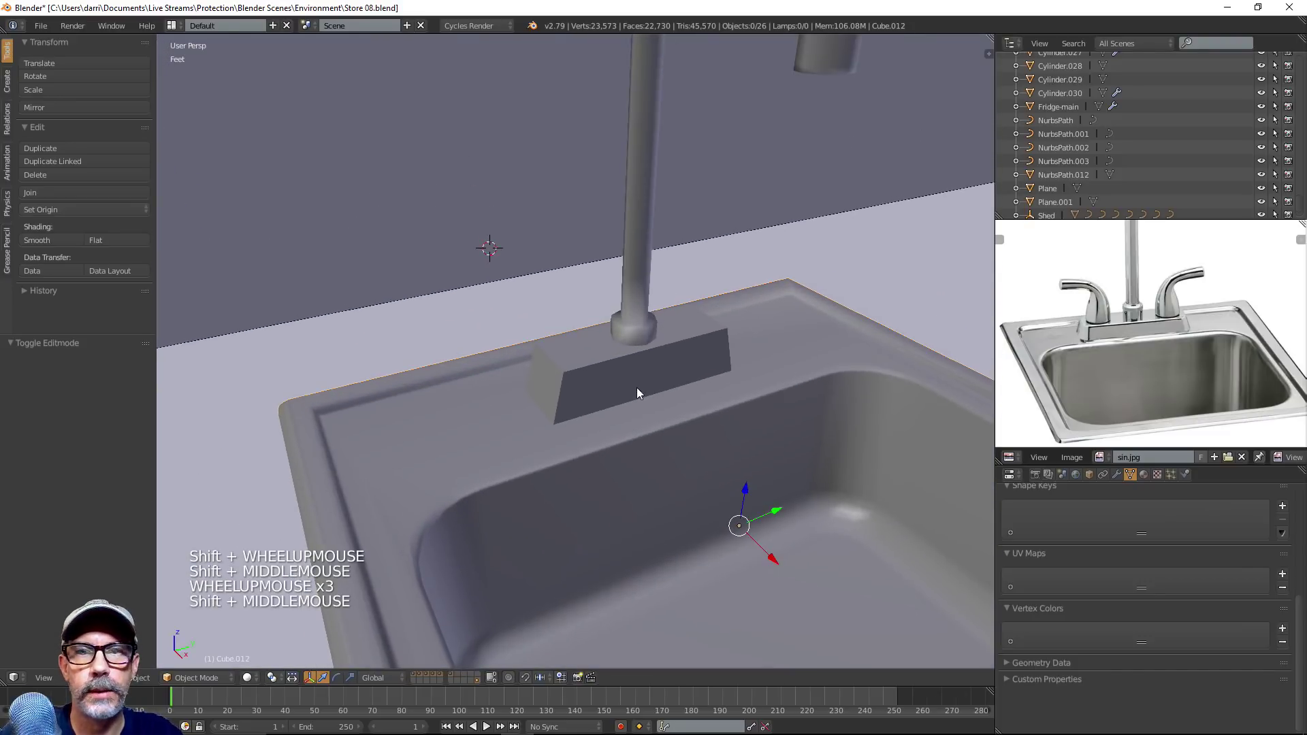
{"action": "right_click", "coordinate": [604, 374]}
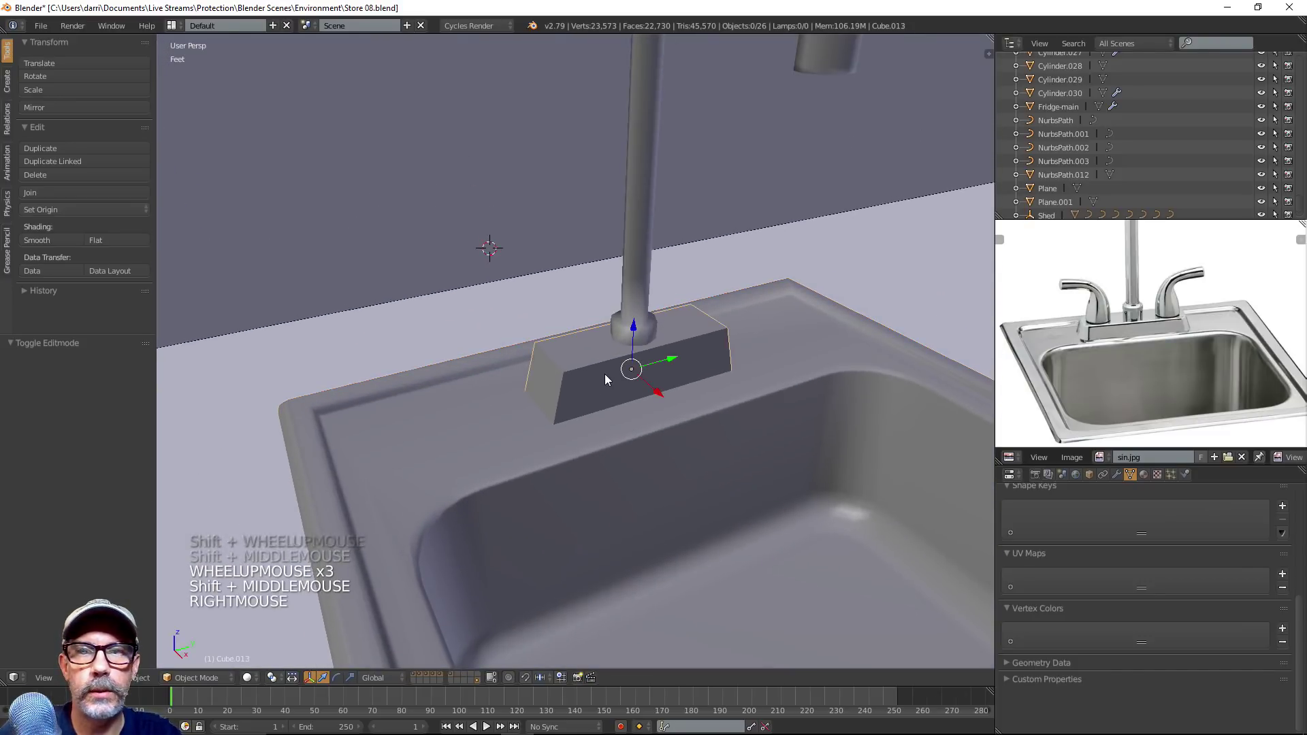
{"action": "key", "text": "Tab"}
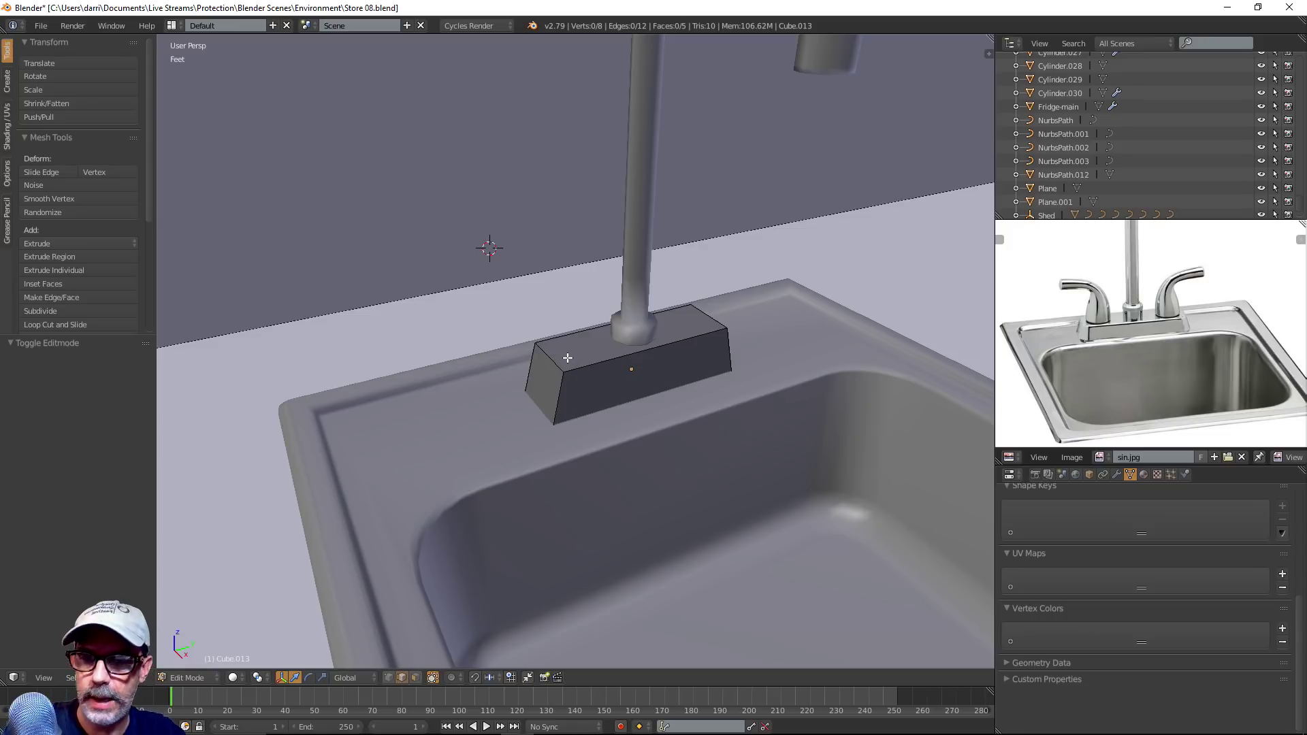
{"action": "key", "text": "ctrl+r"}
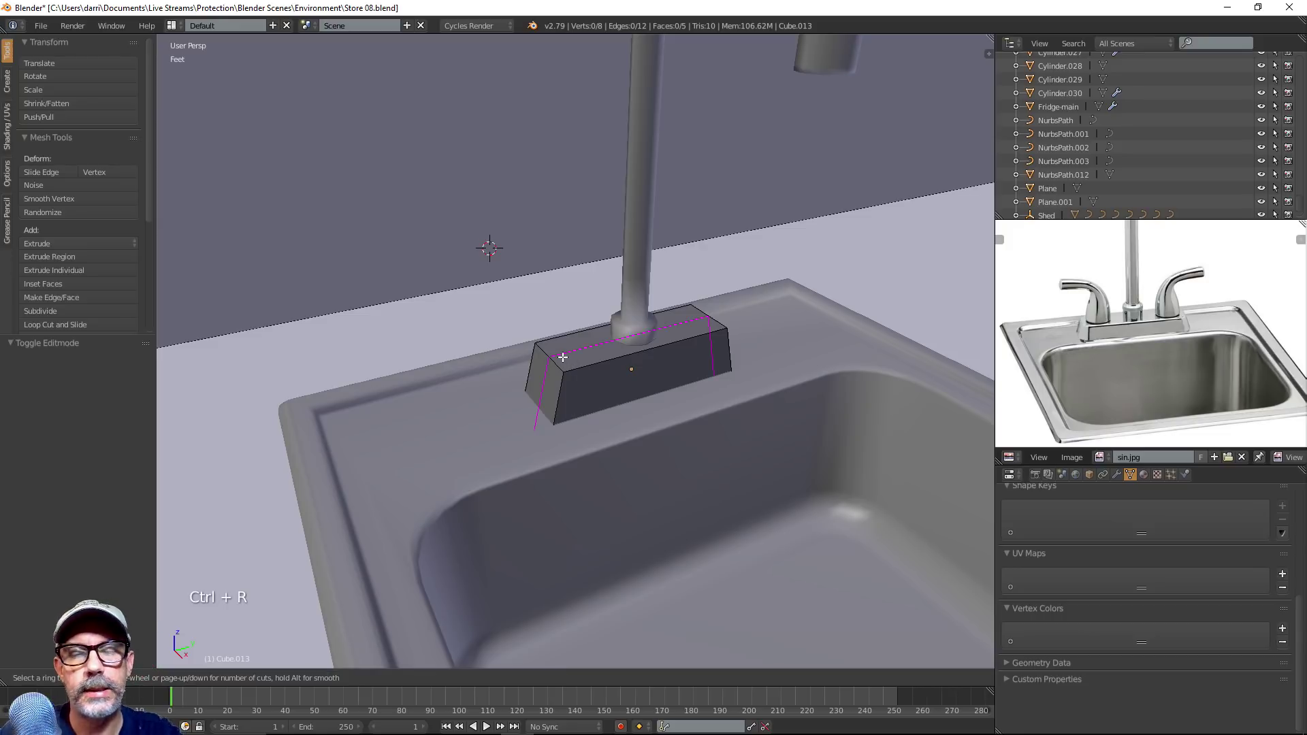
{"action": "left_click", "coordinate": [563, 357]}
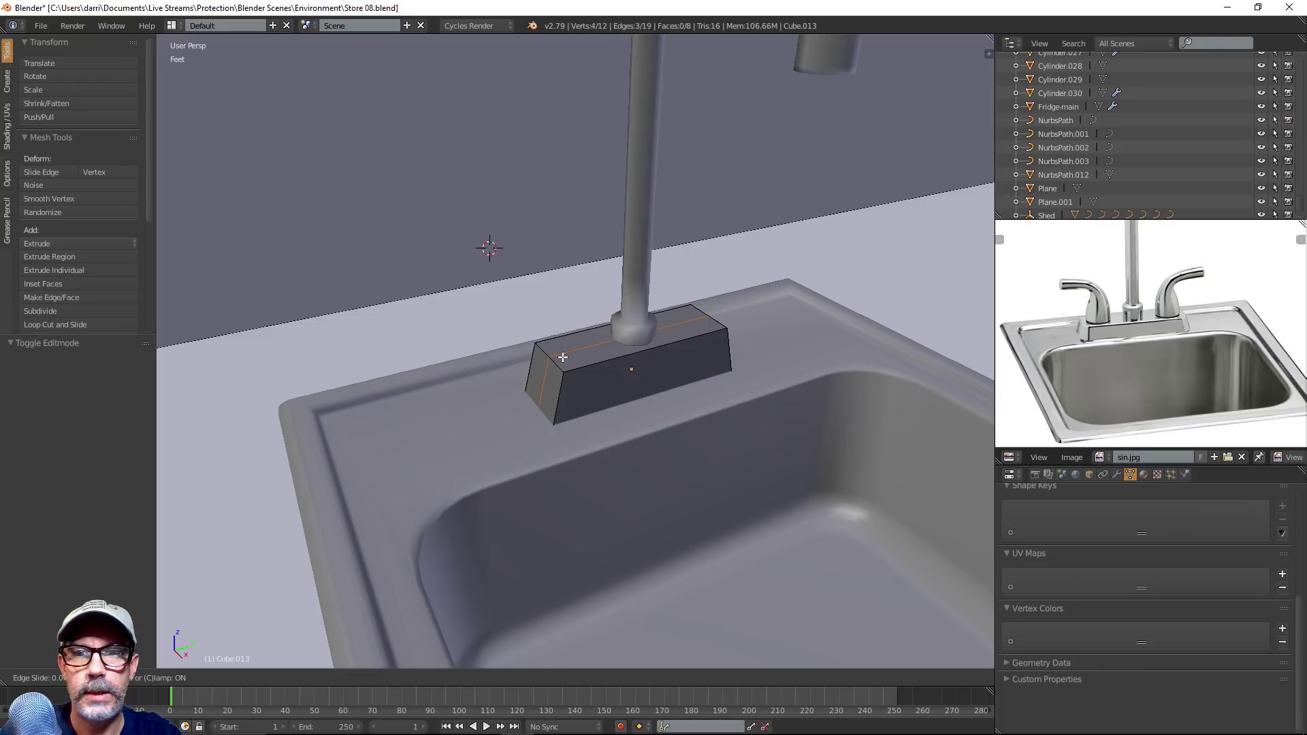
Scale the middle edges at both ends of the faucet base outward along Y by about 1.146
{"action": "right_click", "coordinate": [542, 391]}
{"action": "middle_click_drag", "start_coordinate": [720, 385], "coordinate": [616, 383]}
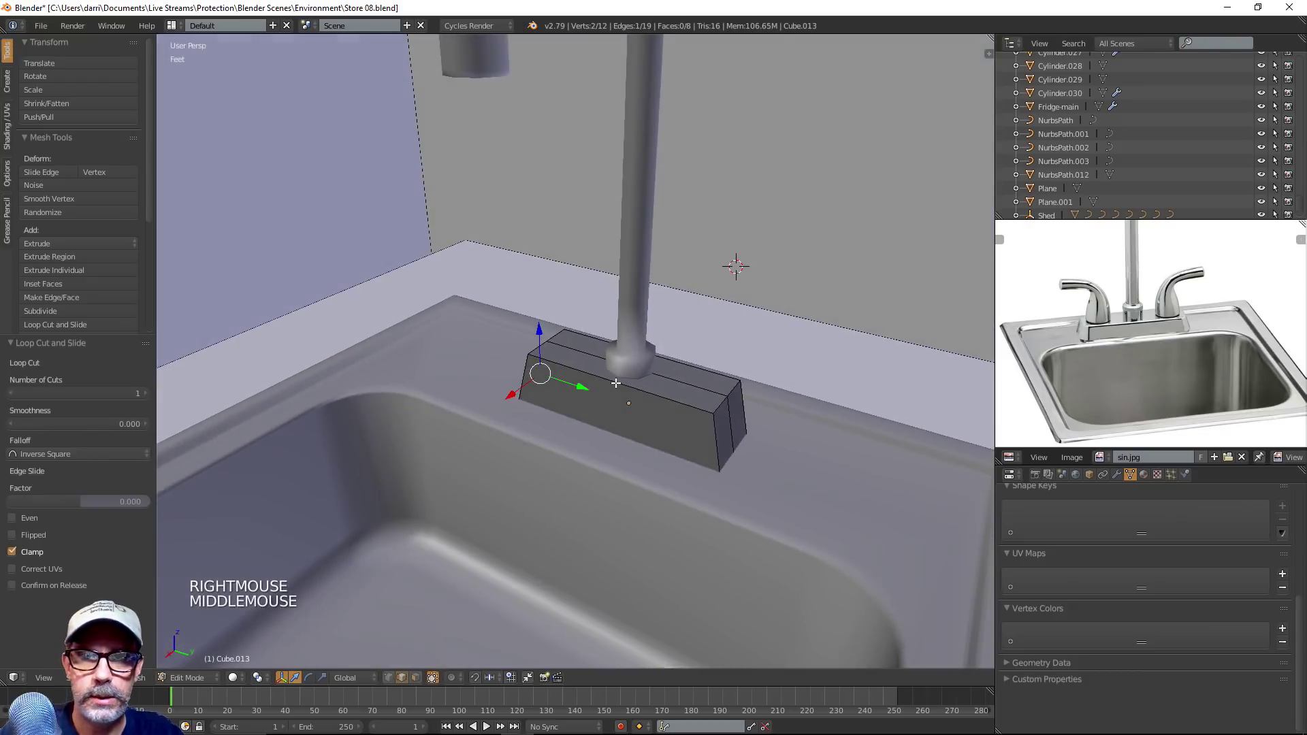
{"action": "right_click", "coordinate": [732, 418], "text": "shift"}
{"action": "middle_click_drag", "start_coordinate": [733, 418], "coordinate": [819, 407]}
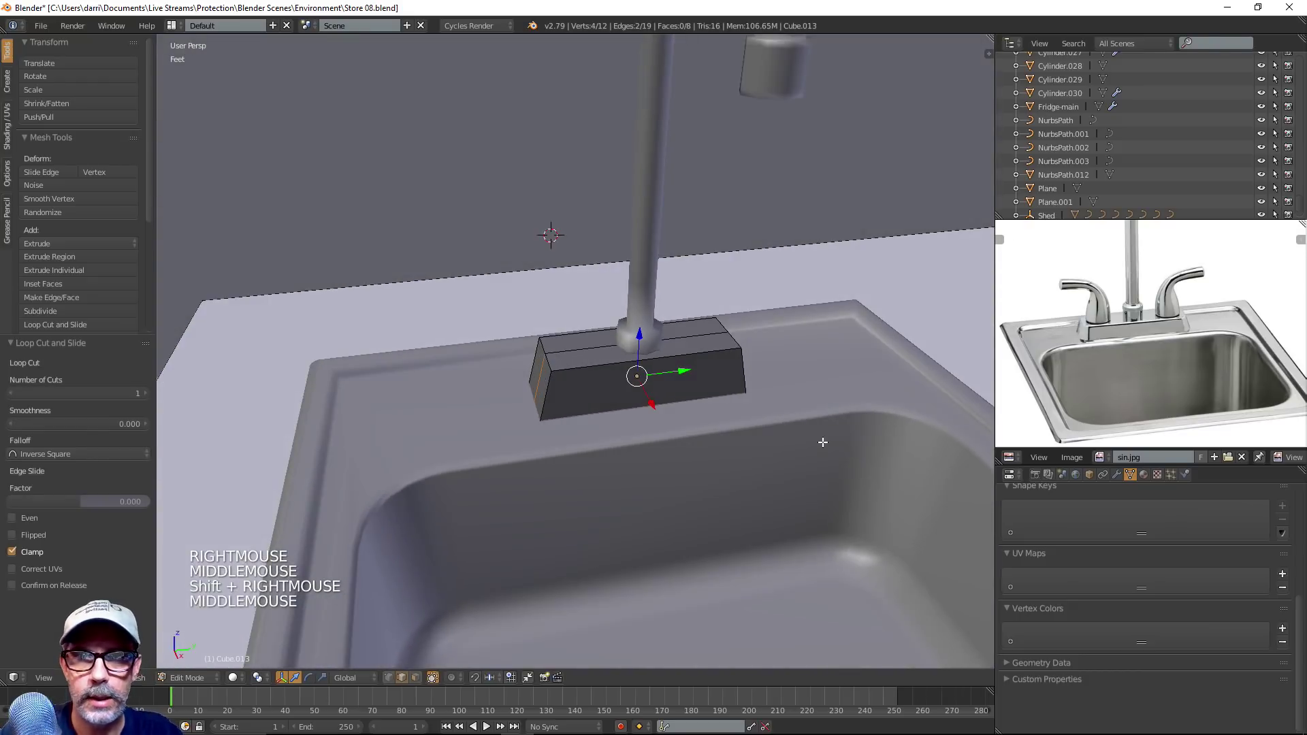
{"action": "key", "text": "s"}
{"action": "key", "text": "s"}
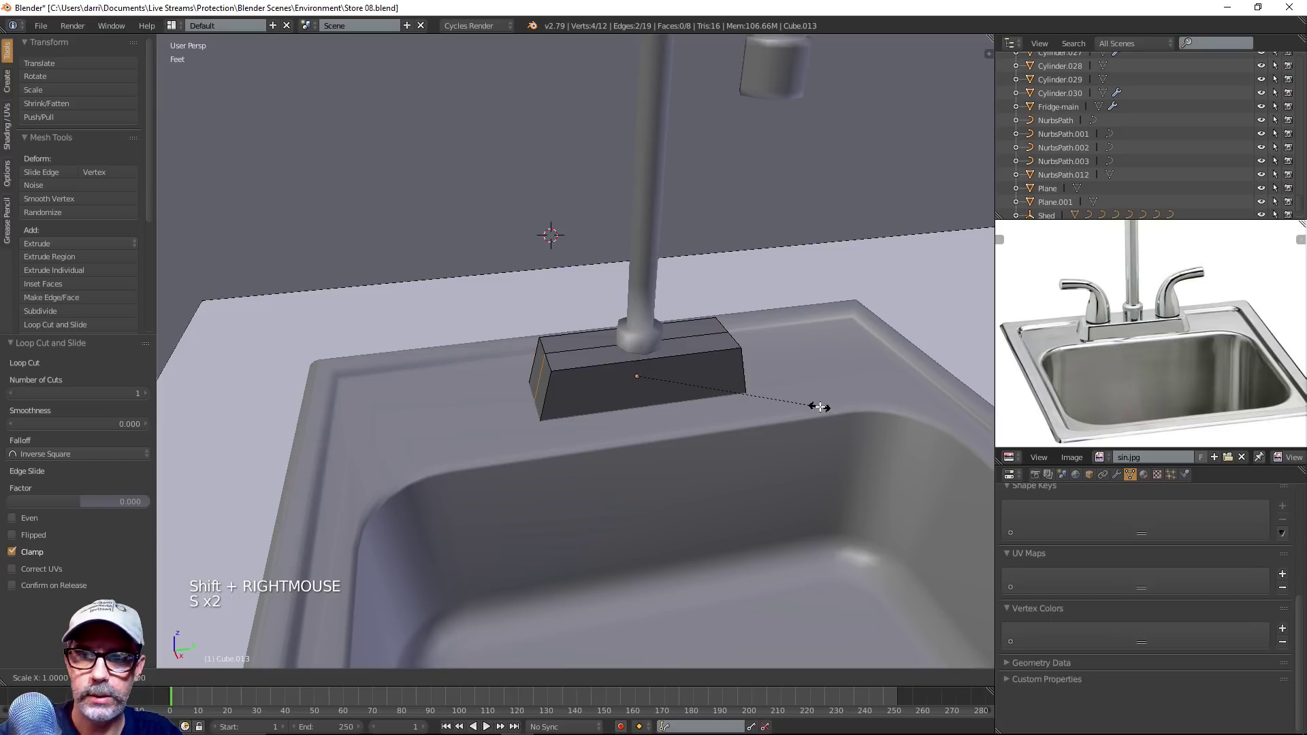
{"action": "left_click", "coordinate": [839, 438]}
{"action": "middle_click_drag", "start_coordinate": [702, 389], "coordinate": [725, 406]}
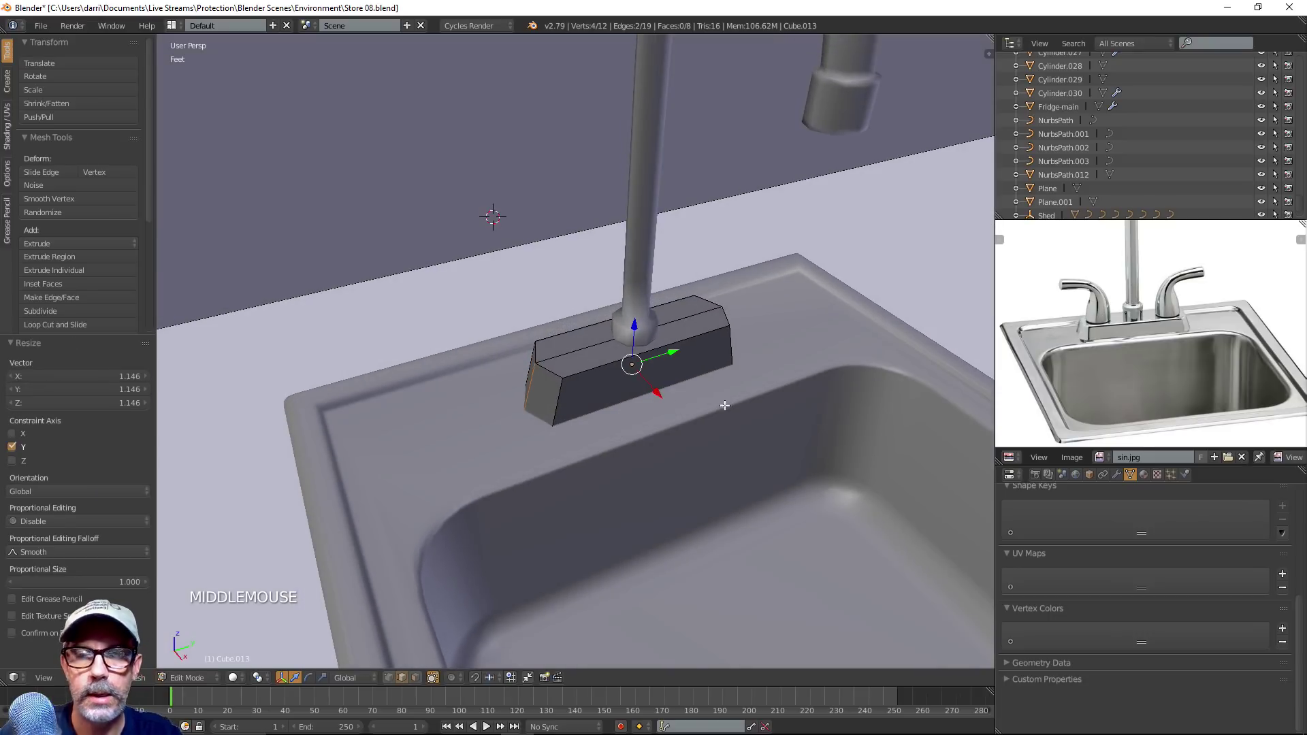
{"action": "key", "text": "Tab"}
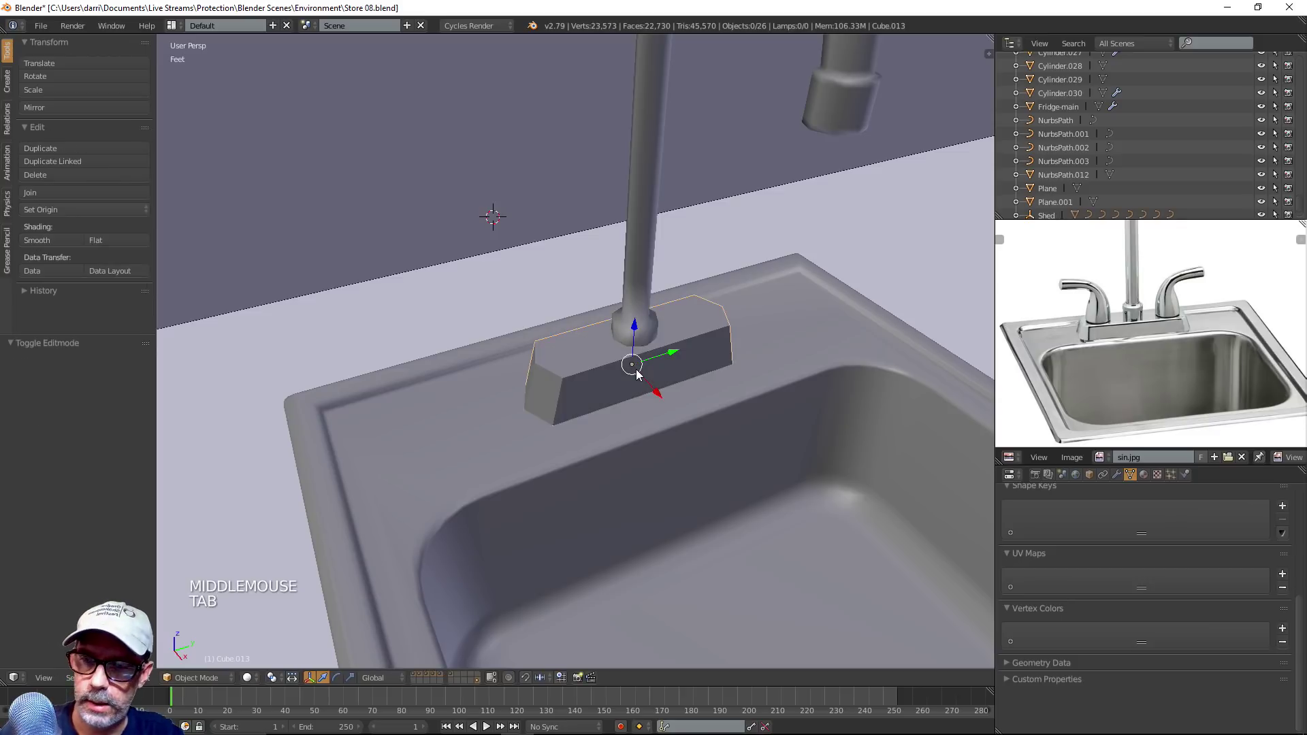
Apply the rotation and scale of the faucet base block and reopen its mesh for editing
{"action": "key", "text": "ctrl+a"}
{"action": "left_click", "coordinate": [636, 369]}
{"action": "scroll", "coordinate": [621, 403], "scroll_direction": "up", "scroll_amount": 2}
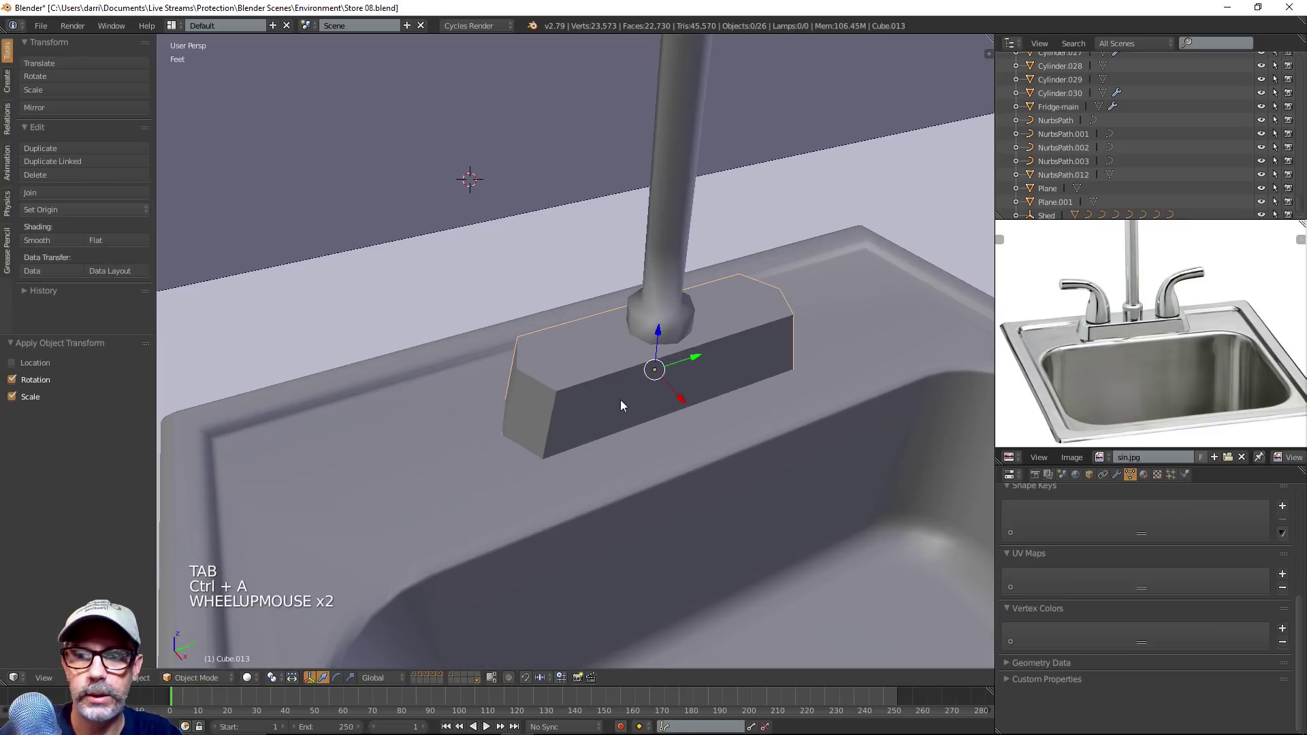
{"action": "key", "text": "Tab"}
{"action": "middle_click_drag", "start_coordinate": [620, 406], "coordinate": [628, 372]}
{"action": "right_click", "coordinate": [569, 446], "text": "shift"}
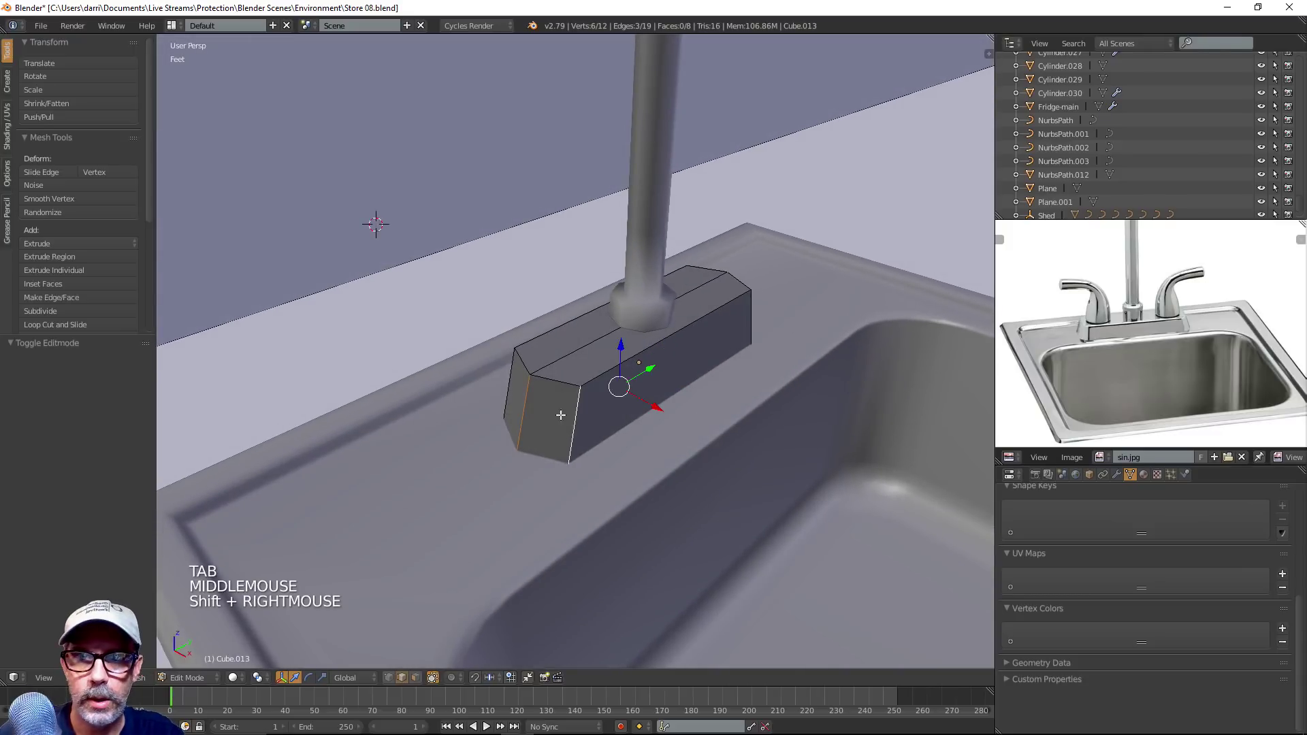
{"action": "right_click", "coordinate": [513, 382], "text": "shift"}
{"action": "right_click", "coordinate": [513, 382], "text": "shift"}
{"action": "middle_click_drag", "start_coordinate": [513, 382], "coordinate": [616, 389]}
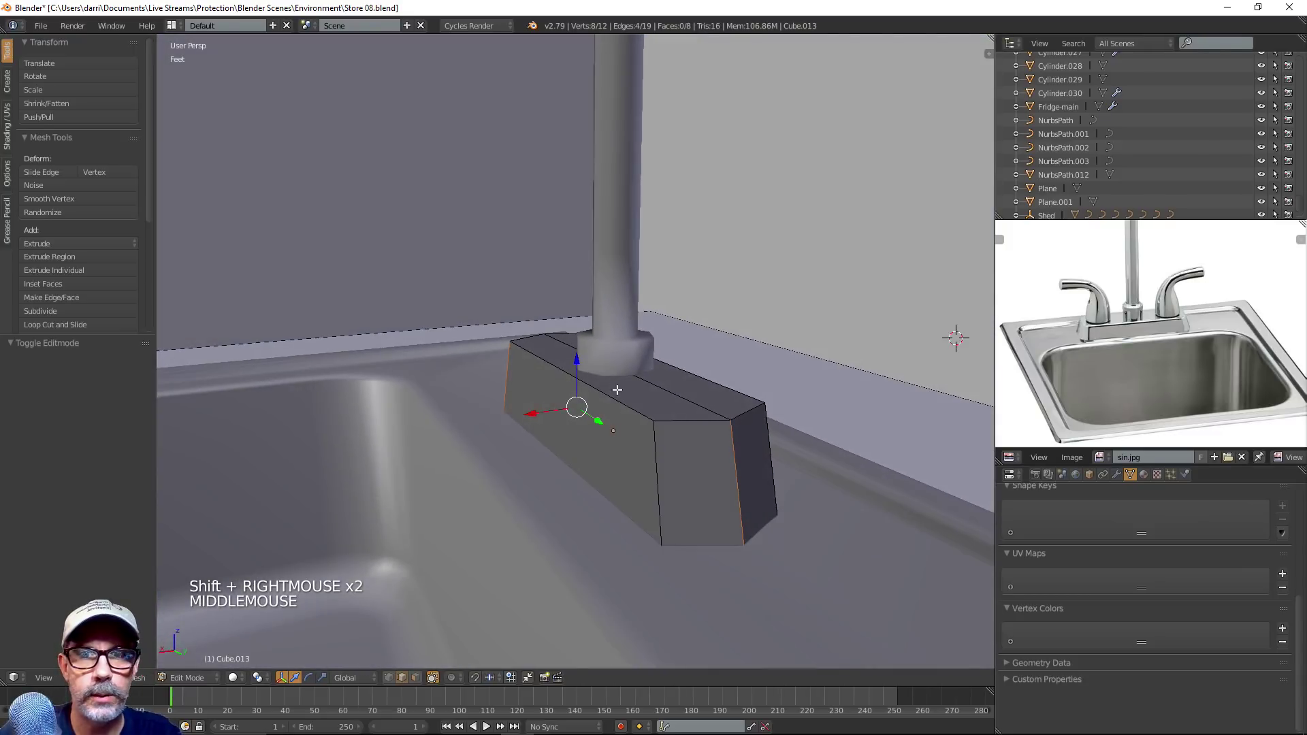
{"action": "right_click", "coordinate": [749, 449], "text": "shift"}
{"action": "right_click", "coordinate": [766, 439], "text": "shift"}
{"action": "middle_click_drag", "start_coordinate": [766, 439], "coordinate": [782, 498]}
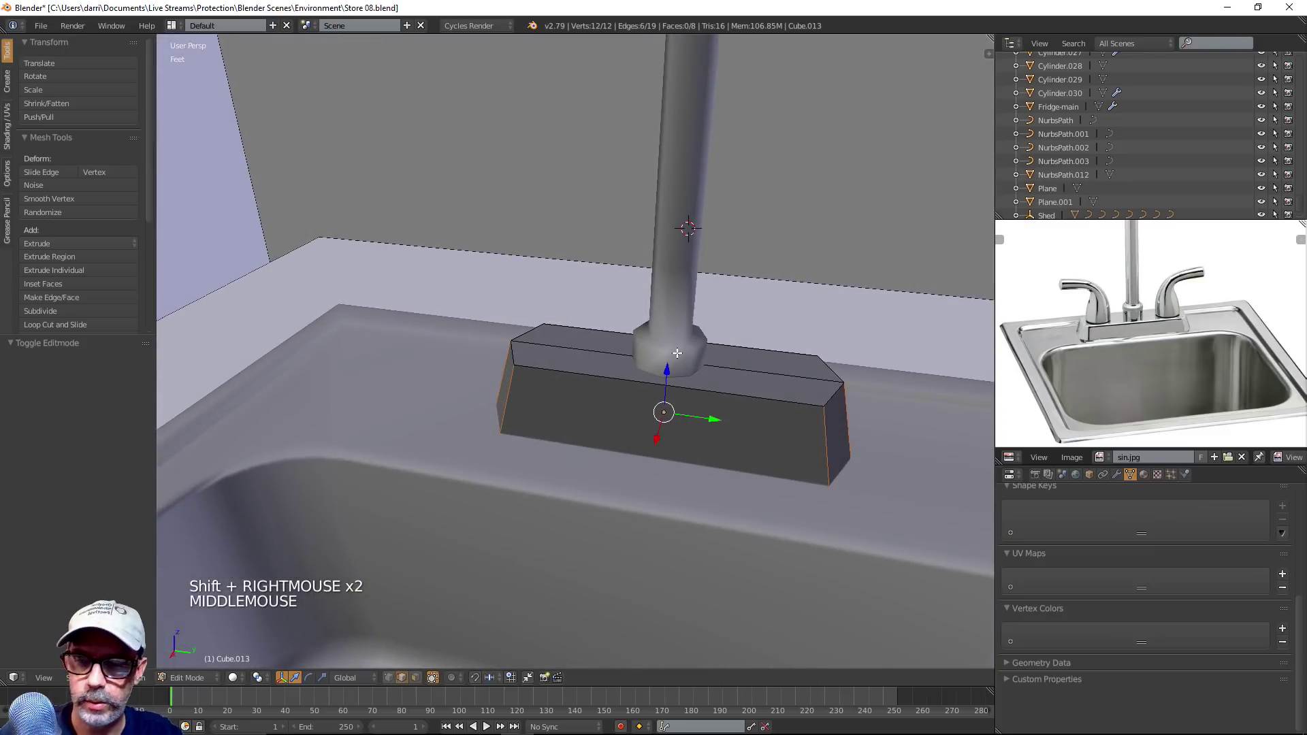
Bevel all the edges around the top outline of the faucet base by about 0.020 with three segments
{"action": "right_click", "coordinate": [650, 384], "text": "alt"}
{"action": "middle_click_drag", "start_coordinate": [650, 385], "coordinate": [611, 388]}
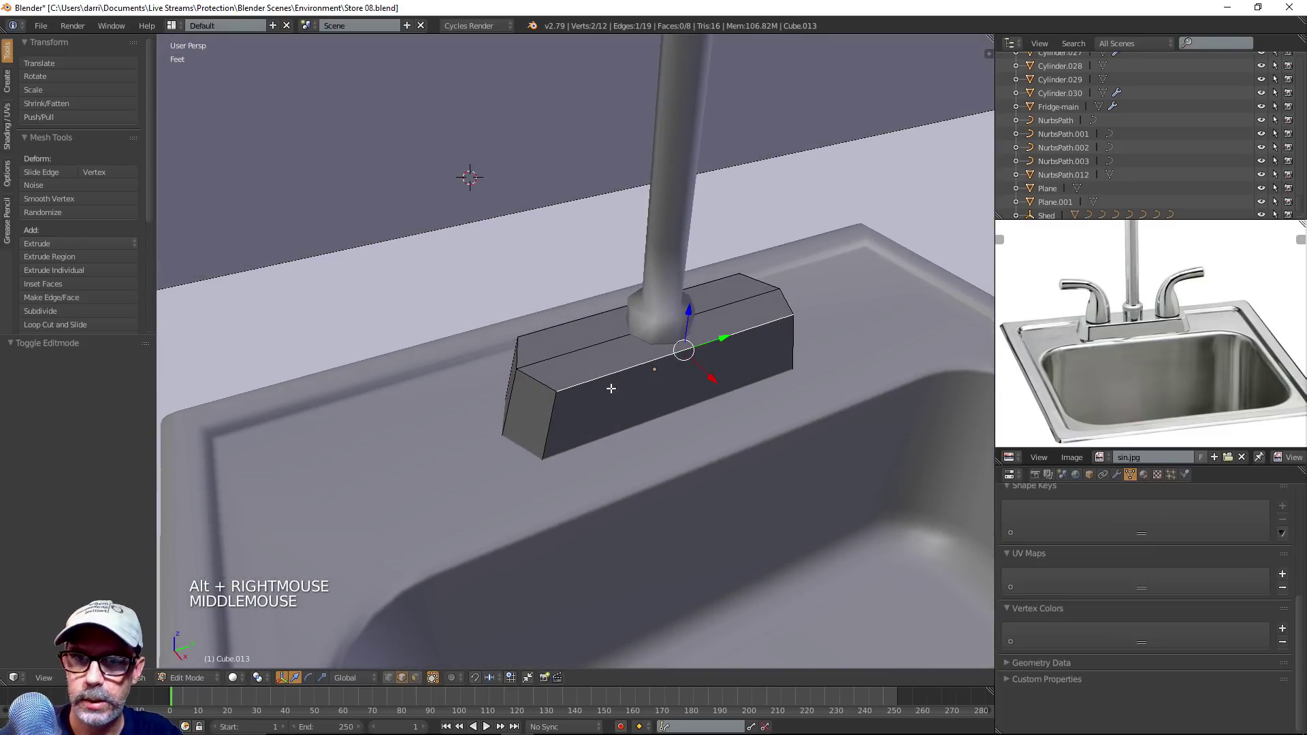
{"action": "right_click", "coordinate": [540, 368], "text": "alt+shift"}
{"action": "right_click", "coordinate": [565, 327], "text": "alt+shift"}
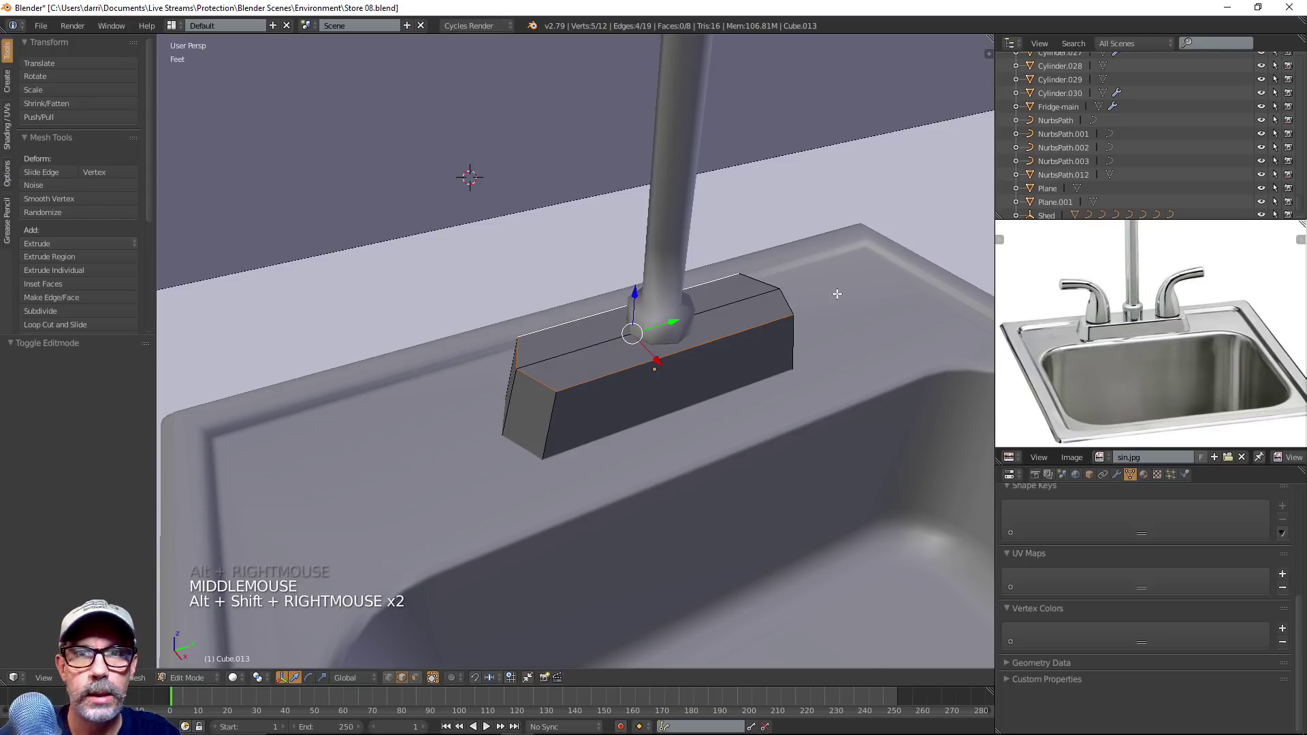
{"action": "right_click", "coordinate": [755, 280], "text": "alt+shift"}
{"action": "middle_click_drag", "start_coordinate": [869, 373], "coordinate": [836, 431]}
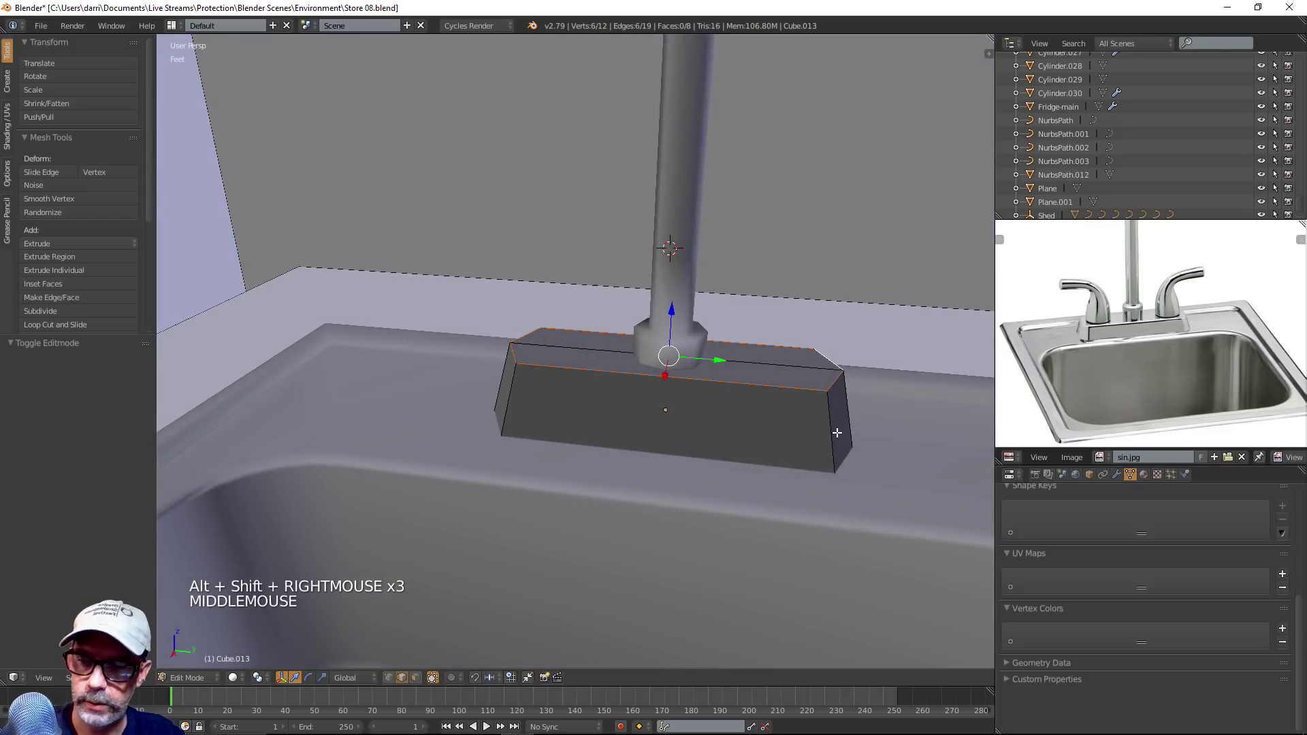
{"action": "key", "text": "ctrl+b"}
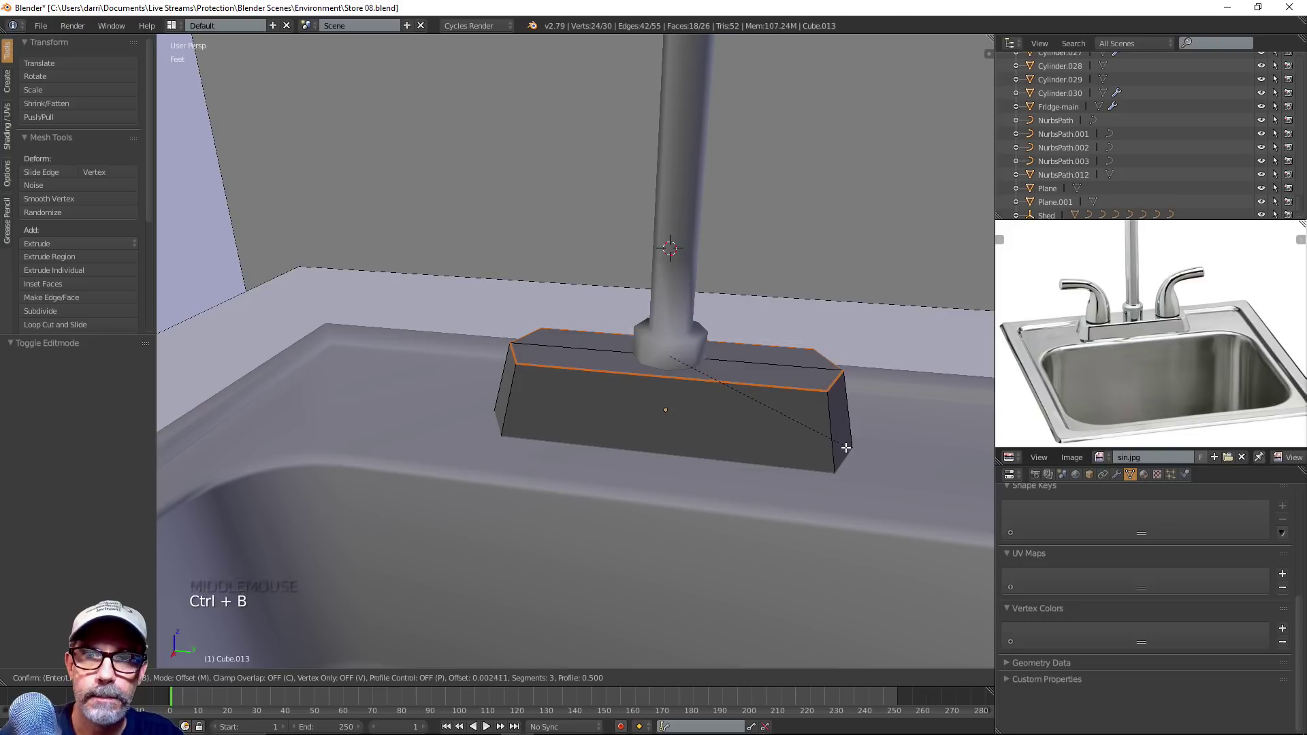
{"action": "left_click", "coordinate": [888, 525]}
{"action": "middle_click_drag", "start_coordinate": [887, 523], "coordinate": [839, 488]}
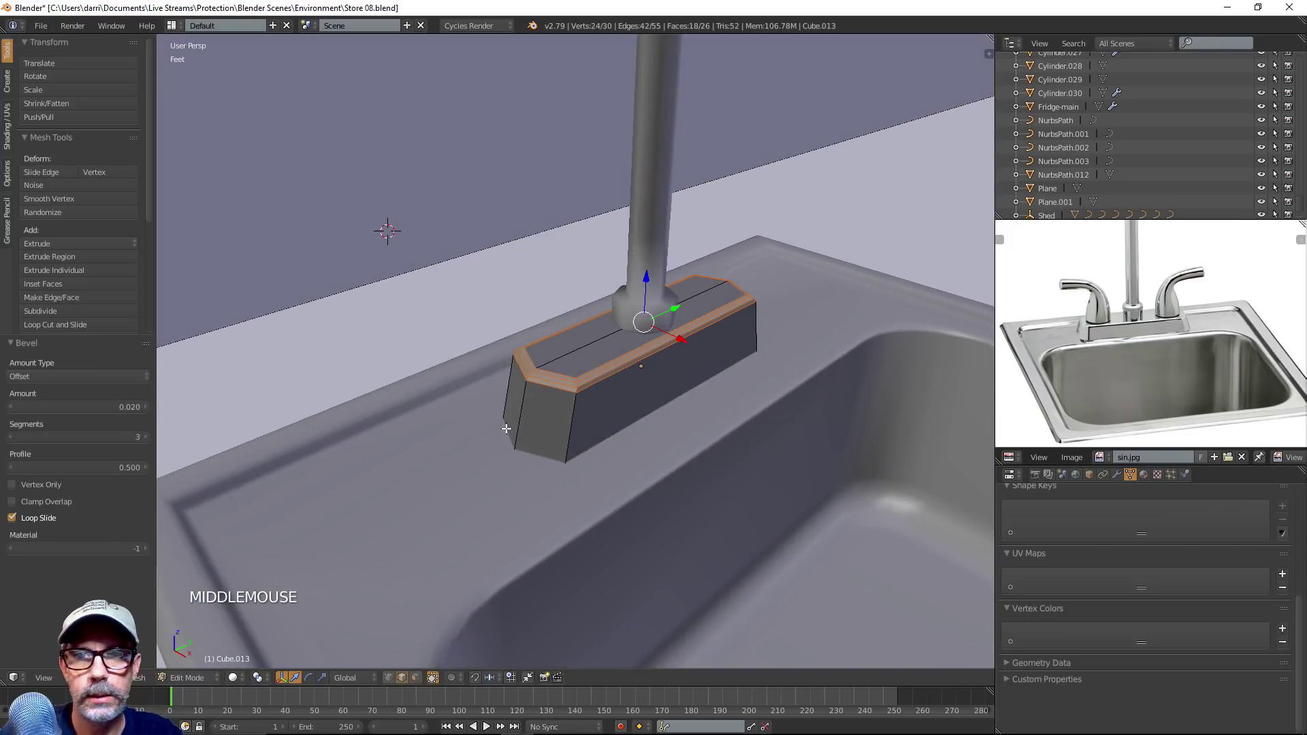
Bevel the six upright corner edges of the faucet base by about 0.043 with three segments
{"action": "right_click", "coordinate": [566, 425], "text": "alt"}
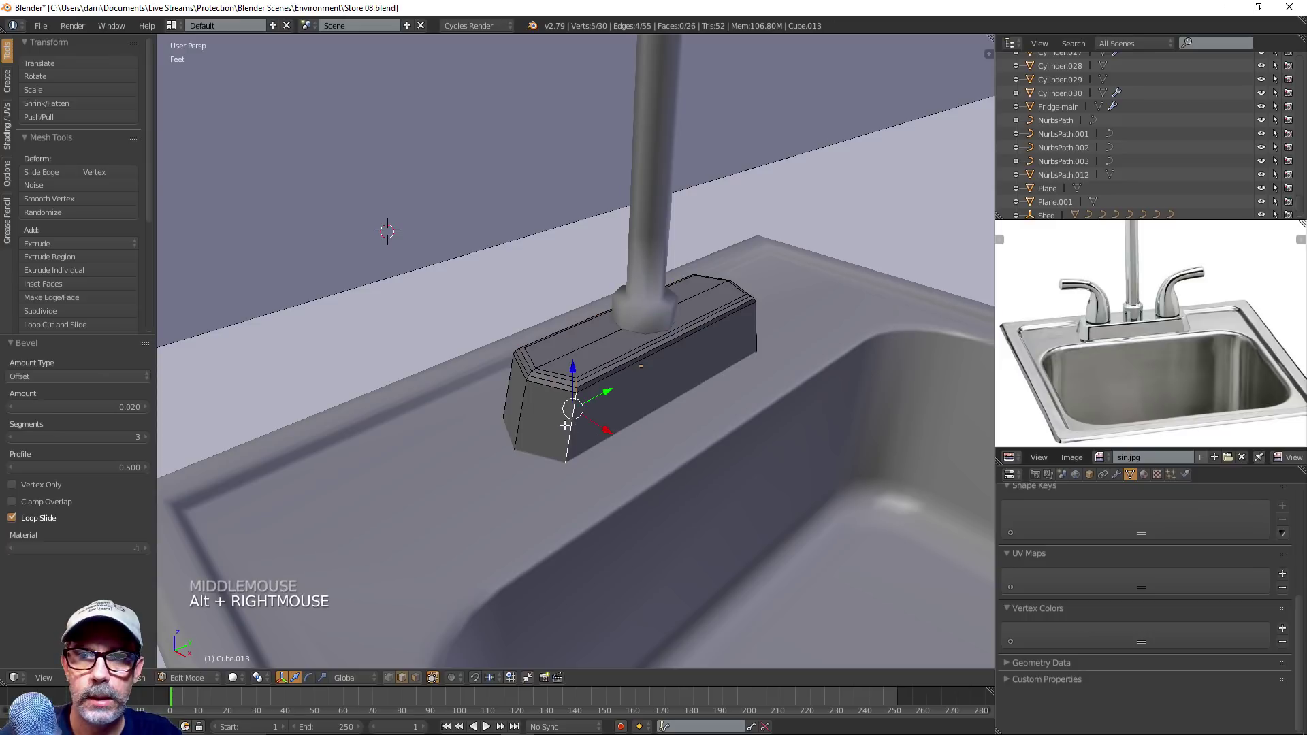
{"action": "right_click", "coordinate": [521, 413], "text": "alt+shift"}
{"action": "middle_click_drag", "start_coordinate": [522, 413], "coordinate": [485, 488]}
{"action": "scroll", "coordinate": [568, 372], "scroll_direction": "up", "scroll_amount": 3}
{"action": "right_click", "coordinate": [575, 352], "text": "shift"}
{"action": "right_click", "coordinate": [581, 444], "text": "alt+shift"}
{"action": "scroll", "coordinate": [485, 487], "scroll_direction": "down", "scroll_amount": 2}
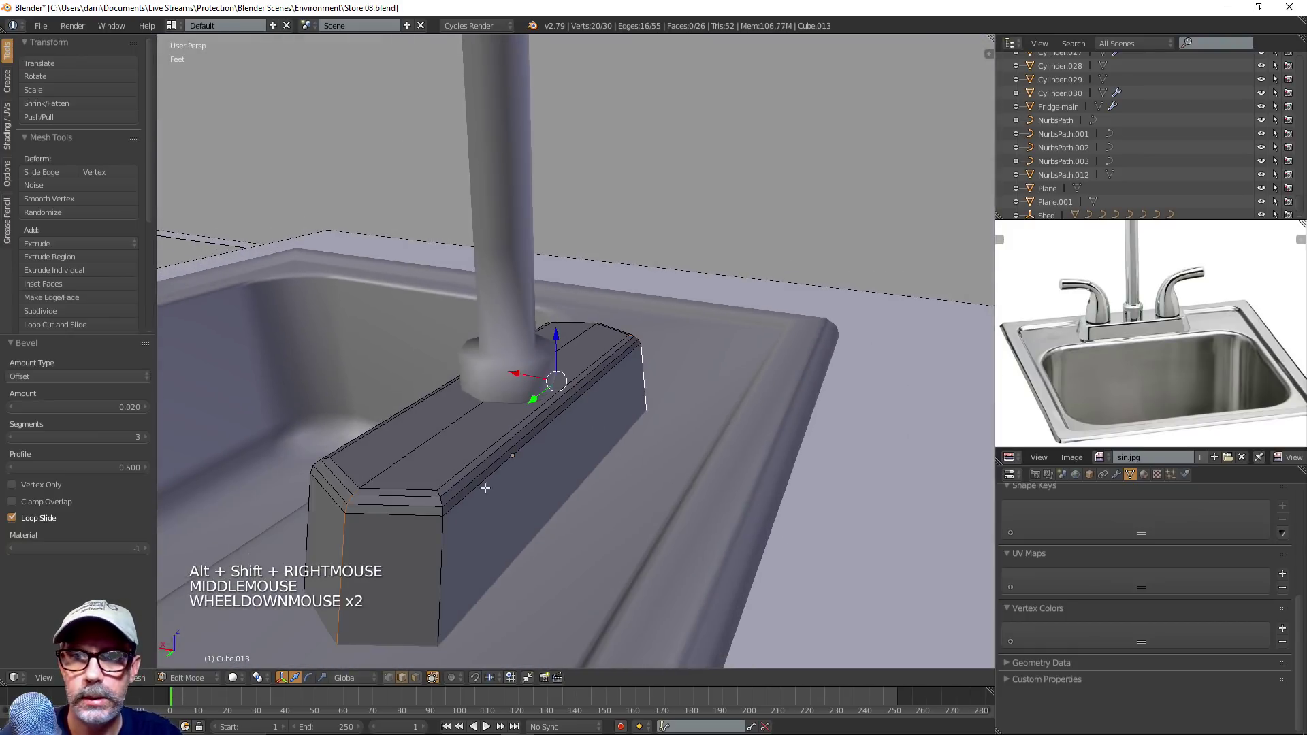
{"action": "right_click", "coordinate": [441, 547], "text": "alt+shift"}
{"action": "right_click", "coordinate": [315, 504], "text": "alt+shift"}
{"action": "scroll", "coordinate": [315, 504], "scroll_direction": "down", "scroll_amount": 2}
{"action": "middle_click_drag", "start_coordinate": [315, 504], "coordinate": [635, 500]}
{"action": "scroll", "coordinate": [657, 473], "scroll_direction": "up", "scroll_amount": 2}
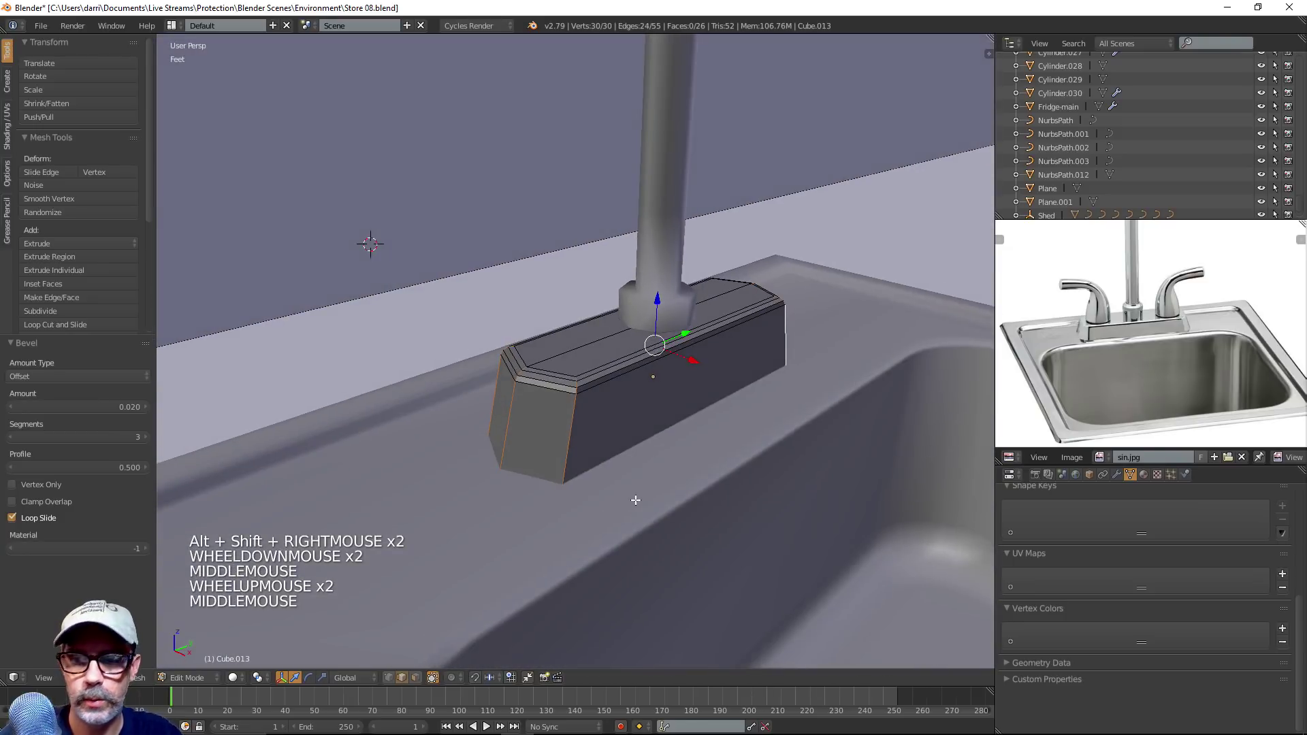
{"action": "key", "text": "ctrl+b"}
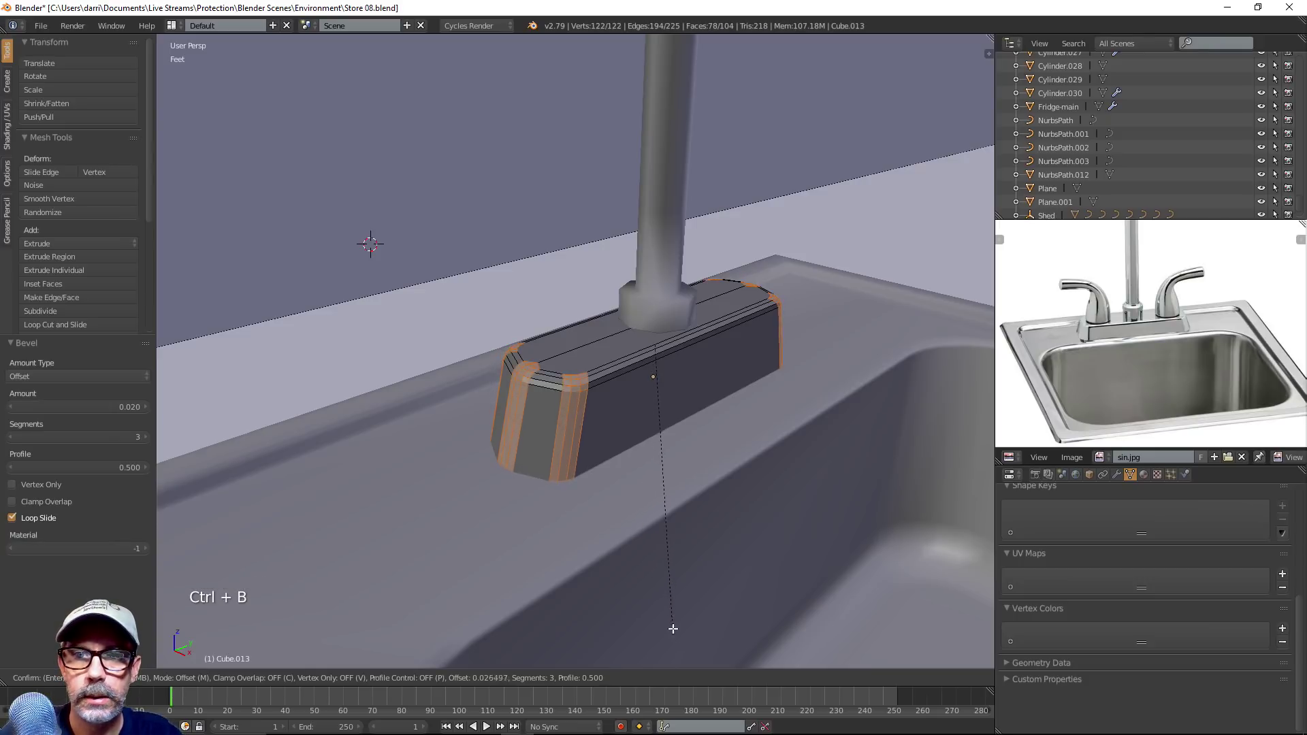
{"action": "left_click", "coordinate": [695, 69]}
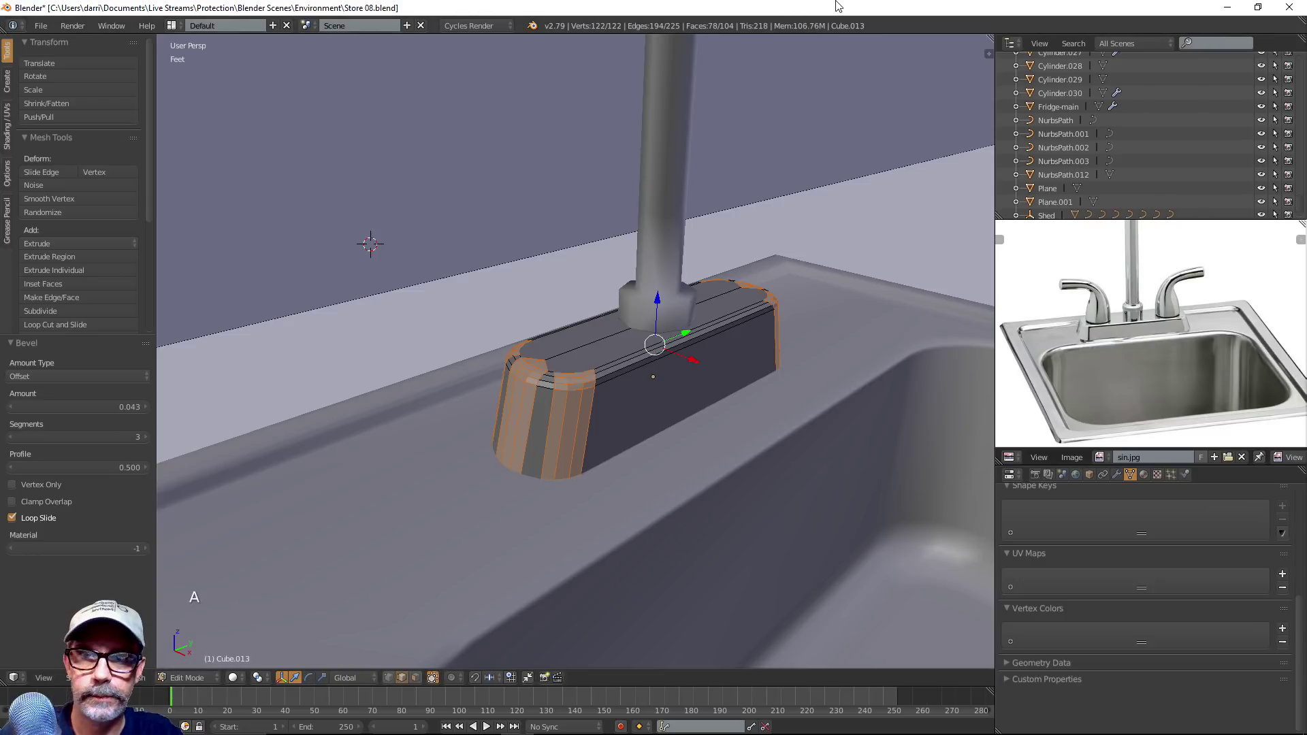
Deselect the mesh, return to object mode and shade the faucet base smooth
{"action": "key", "text": "a"}
{"action": "key", "text": "Tab"}
{"action": "scroll", "coordinate": [716, 451], "scroll_direction": "down", "scroll_amount": 2}
{"action": "middle_click_drag", "start_coordinate": [716, 451], "coordinate": [664, 430]}
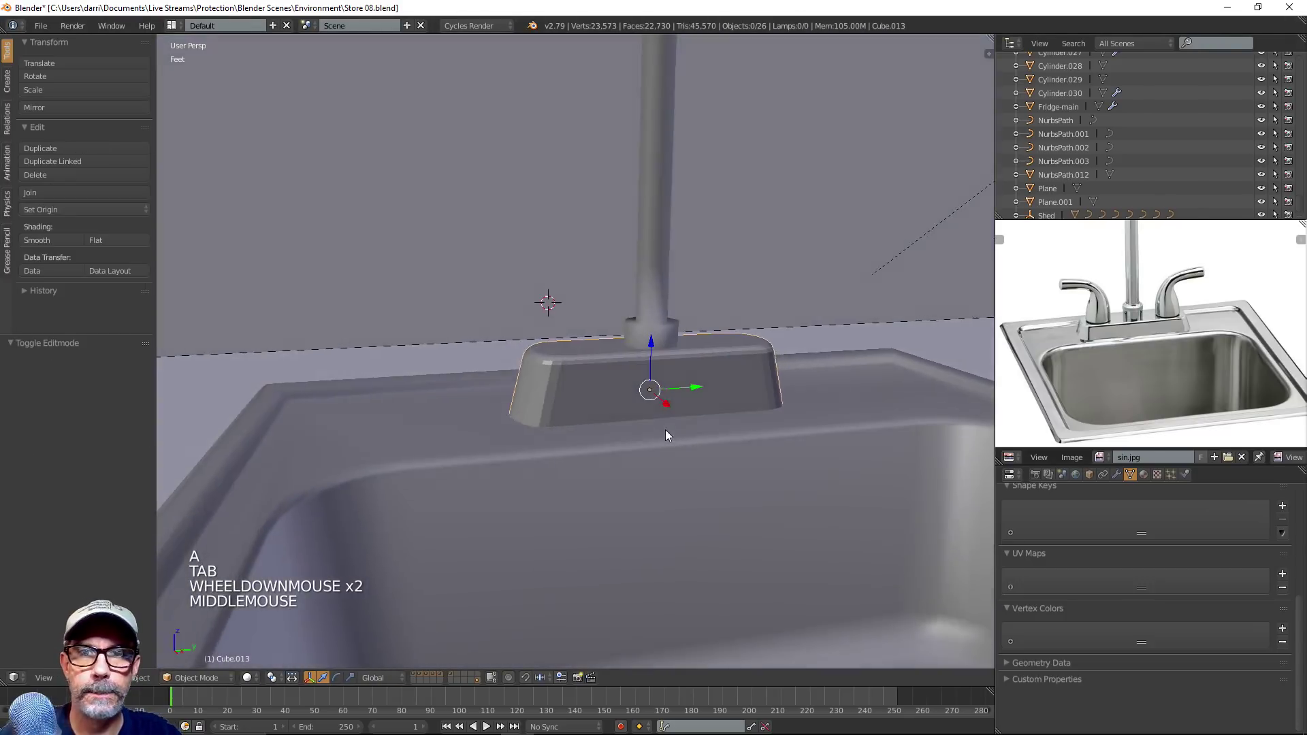
{"action": "left_click", "coordinate": [56, 240]}
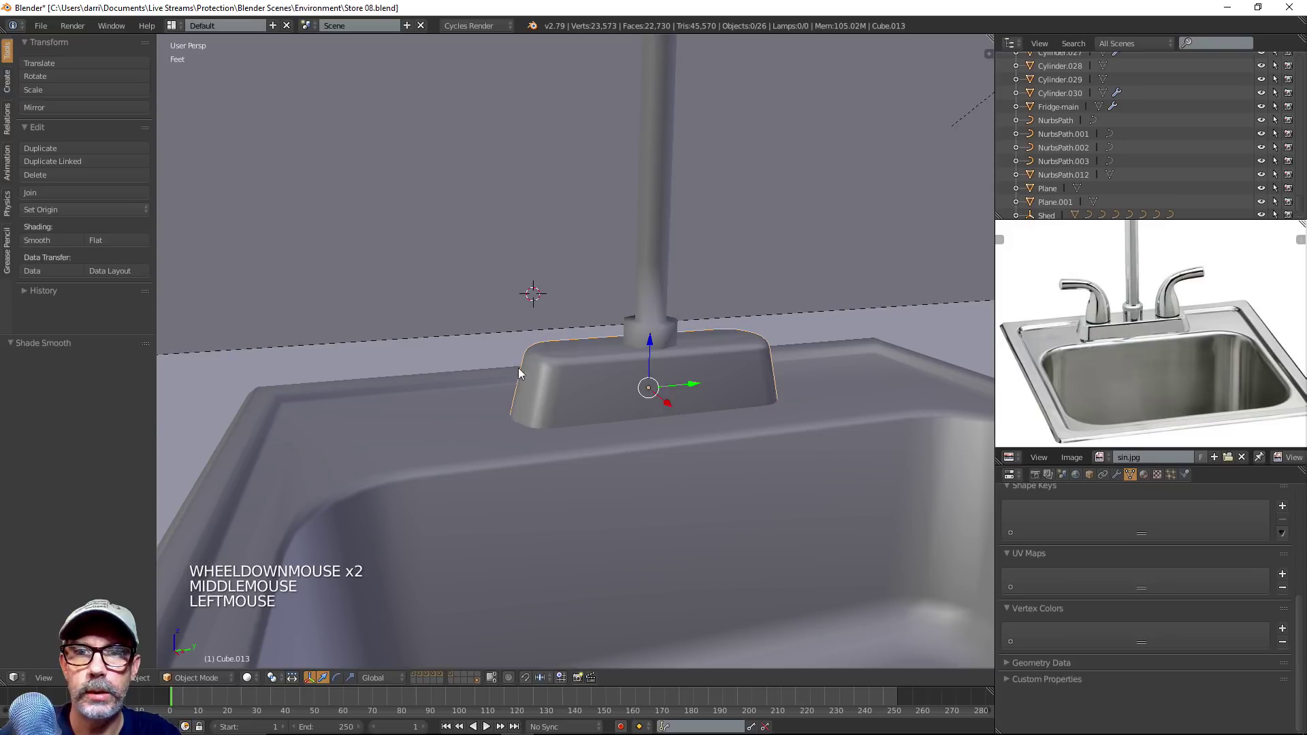
{"action": "scroll", "coordinate": [688, 365], "scroll_direction": "down", "scroll_amount": 2}
{"action": "middle_click_drag", "start_coordinate": [689, 365], "coordinate": [713, 401]}
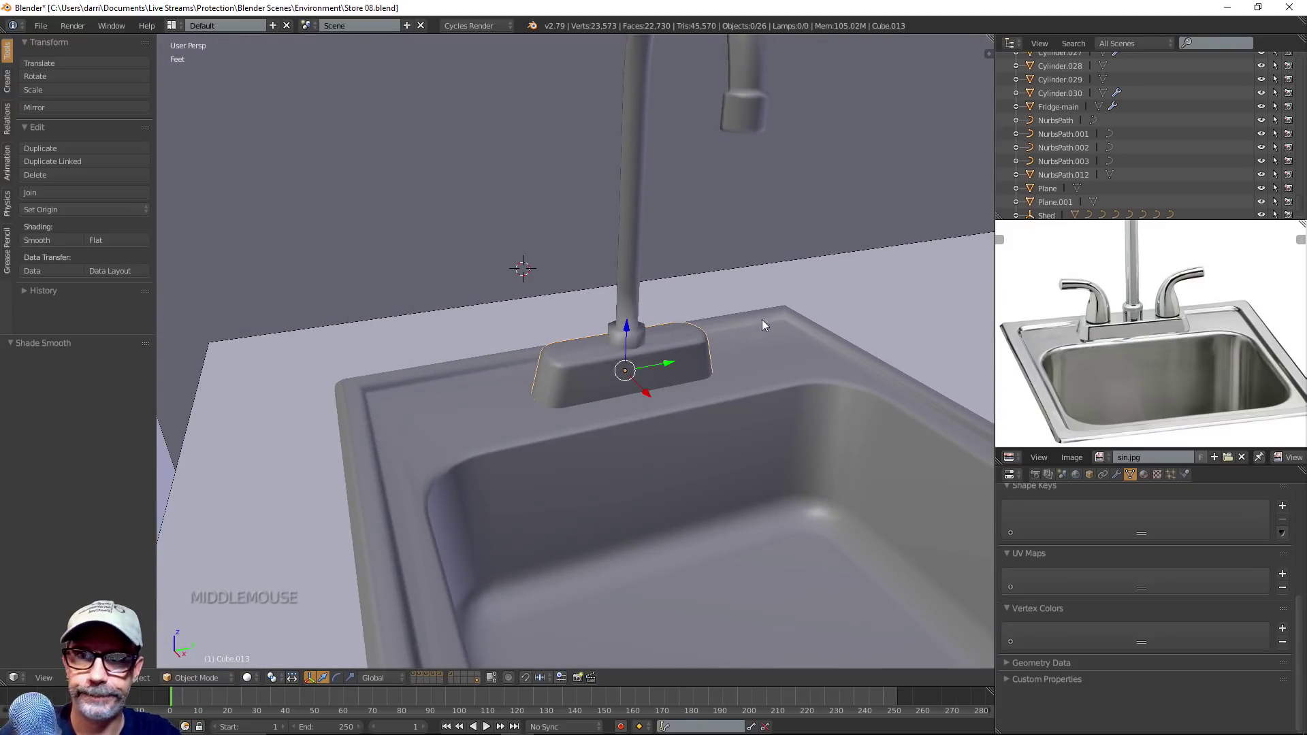
Bevel the upper outer edge loop of the collar at the foot of the faucet pipe by about 0.033 with three segments
{"action": "middle_click_drag", "start_coordinate": [761, 321], "coordinate": [716, 358], "text": "shift"}
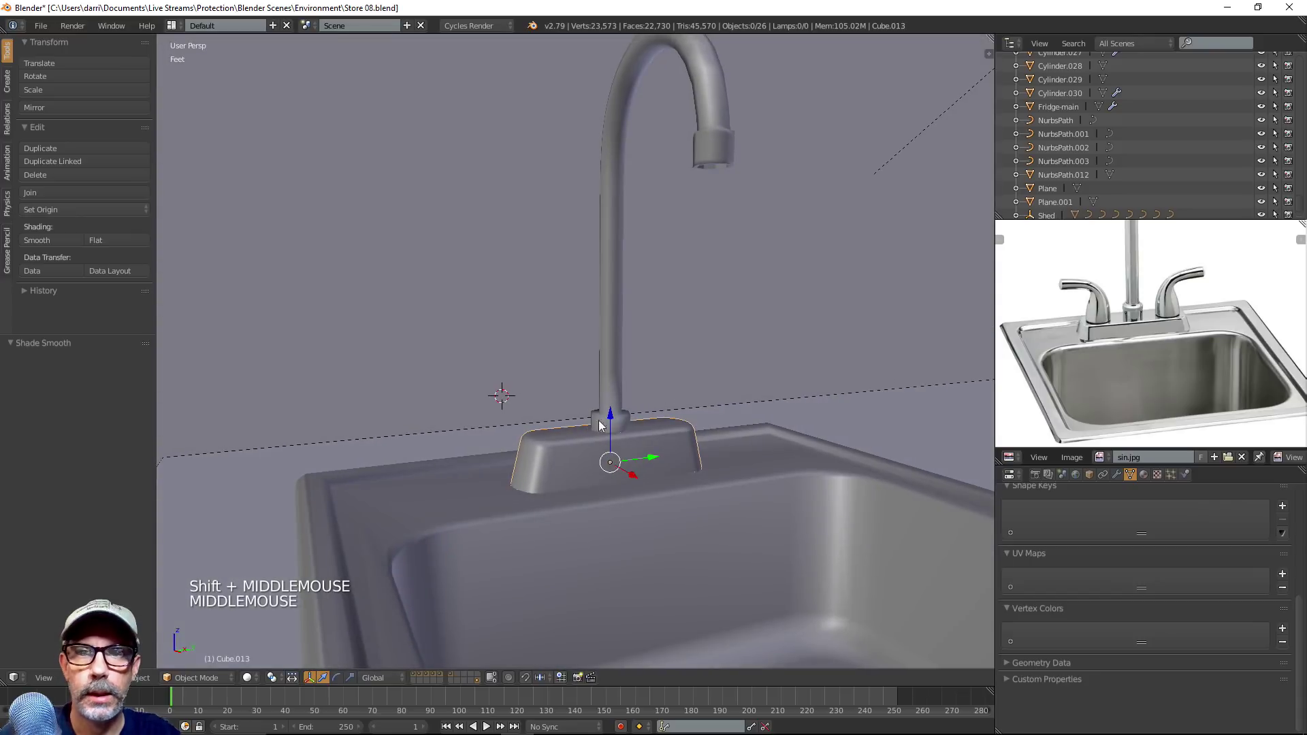
{"action": "scroll", "coordinate": [620, 415], "scroll_direction": "up", "scroll_amount": 6}
{"action": "key", "text": "Tab"}
{"action": "key", "text": "Tab"}
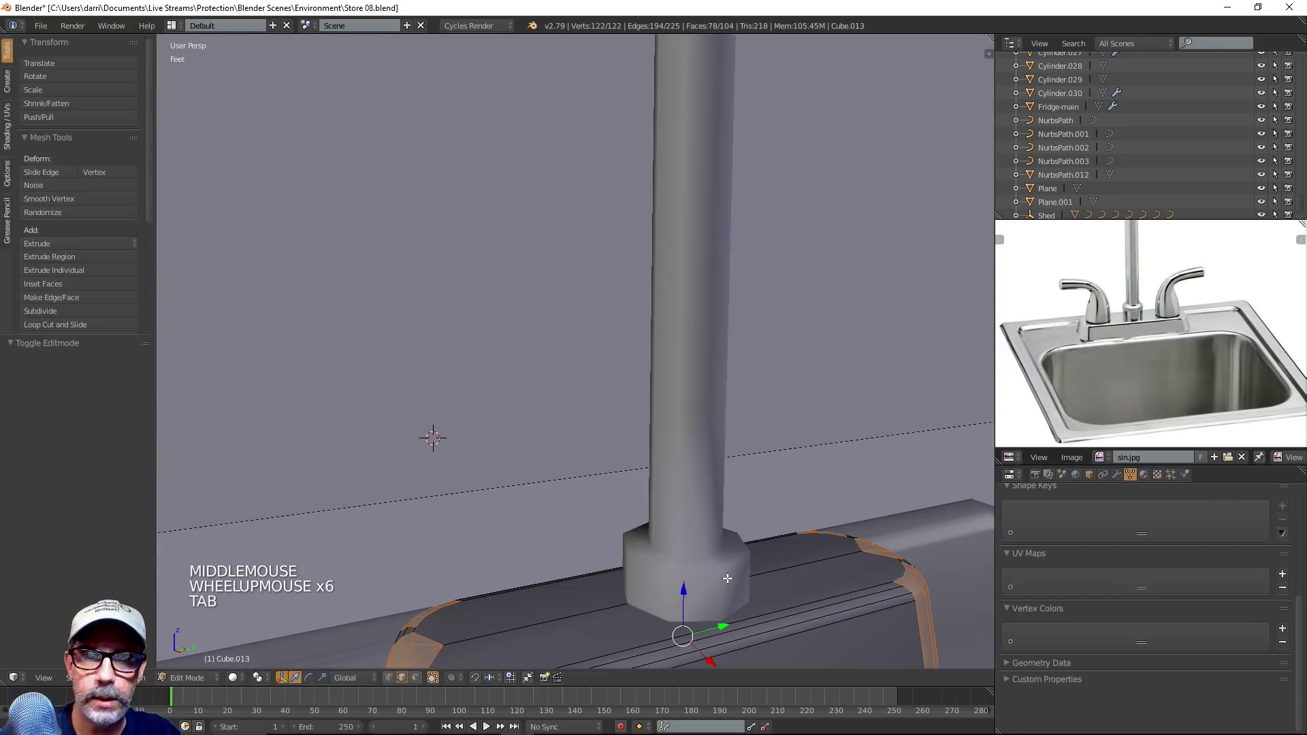
{"action": "right_click", "coordinate": [724, 548]}
{"action": "key", "text": "Tab"}
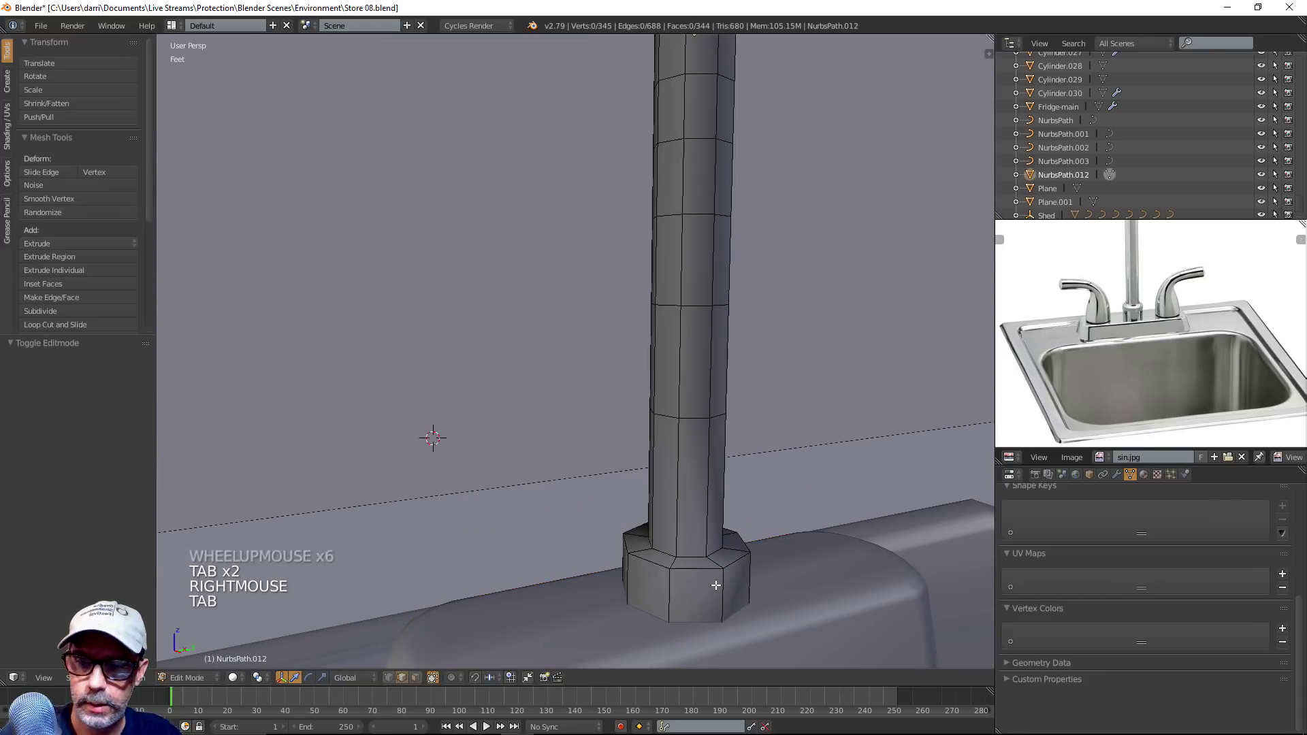
{"action": "right_click", "coordinate": [705, 571], "text": "alt"}
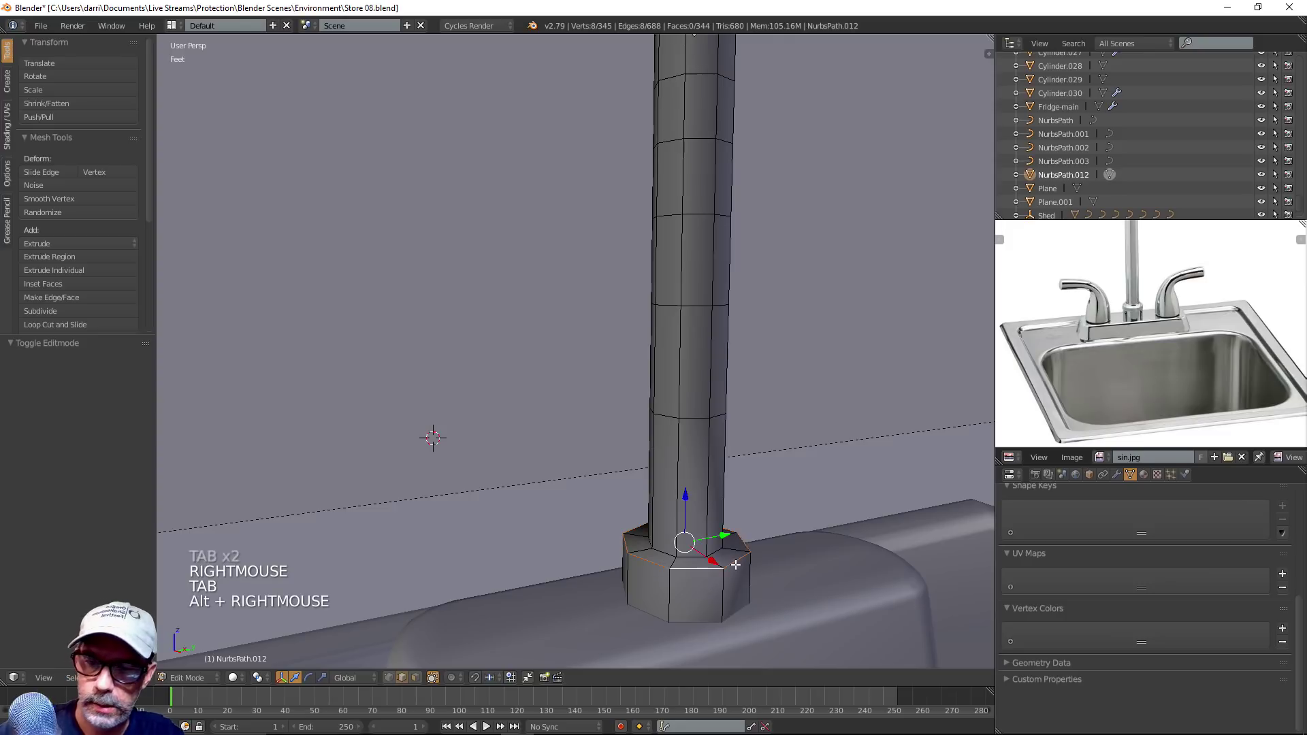
{"action": "key", "text": "ctrl+b"}
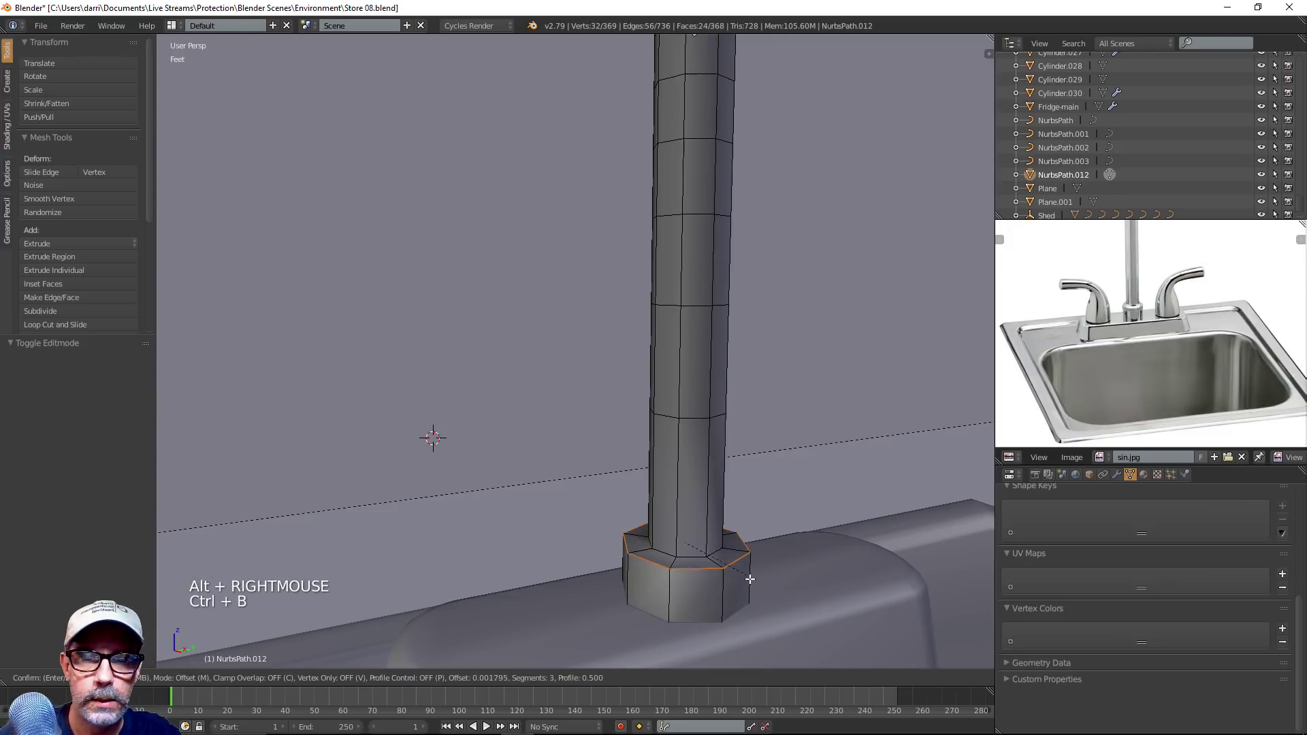
{"action": "left_click", "coordinate": [949, 77]}
Bevel the upper and lower edge loops of the spout's end collar by about 0.015 with three segments
{"action": "scroll", "coordinate": [744, 218], "scroll_direction": "down", "scroll_amount": 4}
{"action": "middle_click_drag", "start_coordinate": [744, 218], "coordinate": [685, 265], "text": "shift"}
{"action": "scroll", "coordinate": [749, 279], "scroll_direction": "down", "scroll_amount": 3}
{"action": "scroll", "coordinate": [739, 265], "scroll_direction": "up", "scroll_amount": 4}
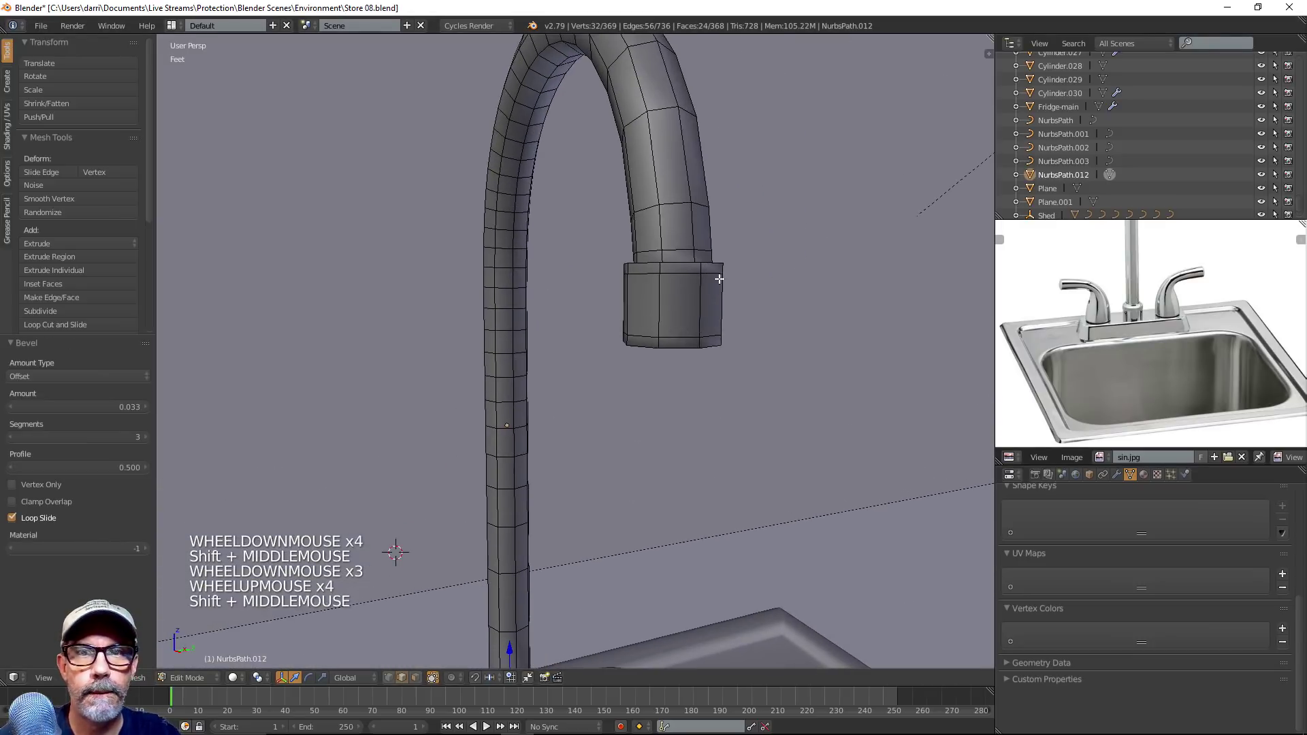
{"action": "right_click", "coordinate": [684, 264], "text": "alt"}
{"action": "right_click", "coordinate": [708, 345], "text": "alt+shift"}
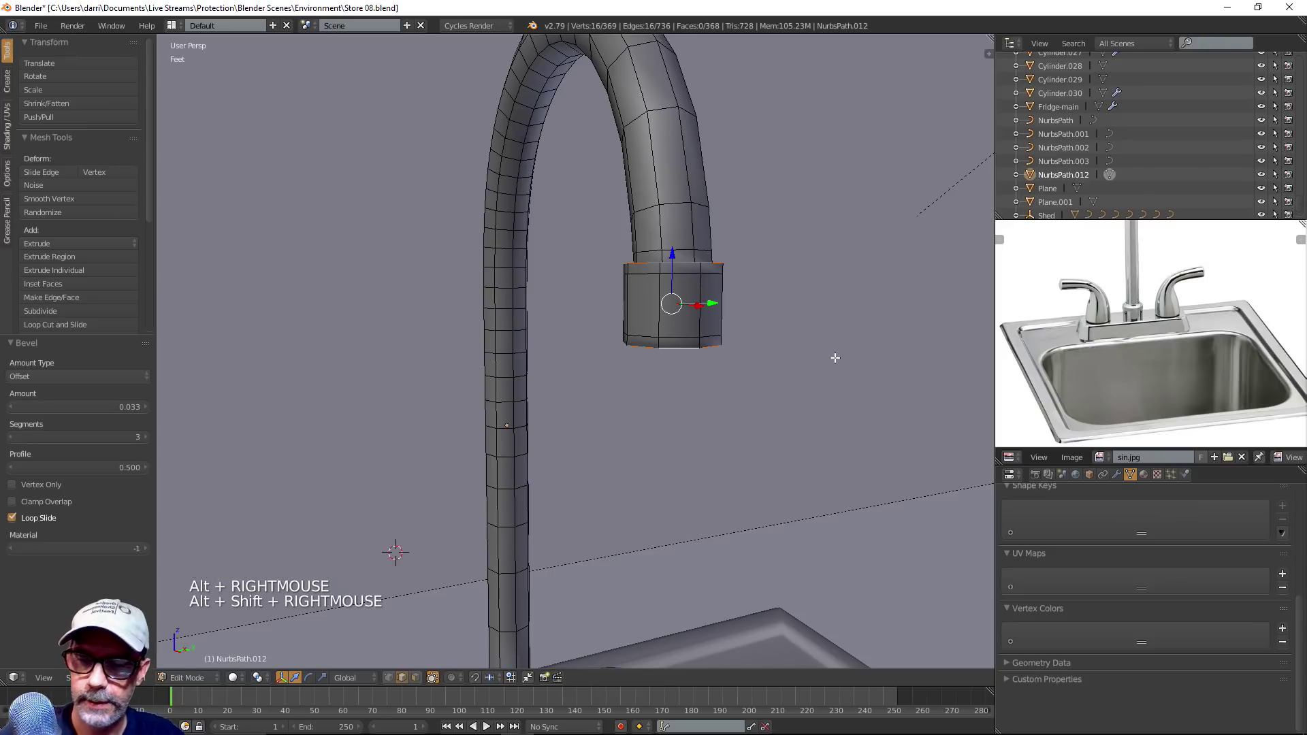
{"action": "key", "text": "ctrl+b"}
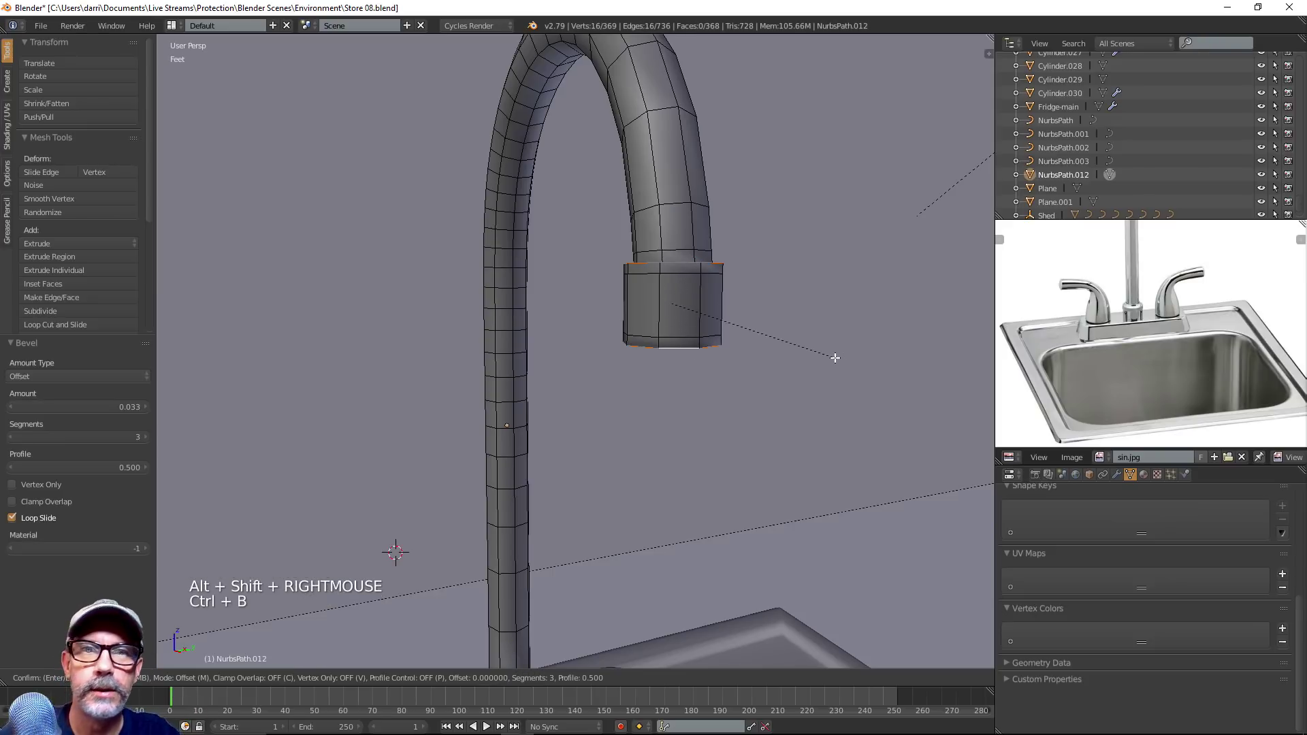
{"action": "left_click", "coordinate": [929, 454]}
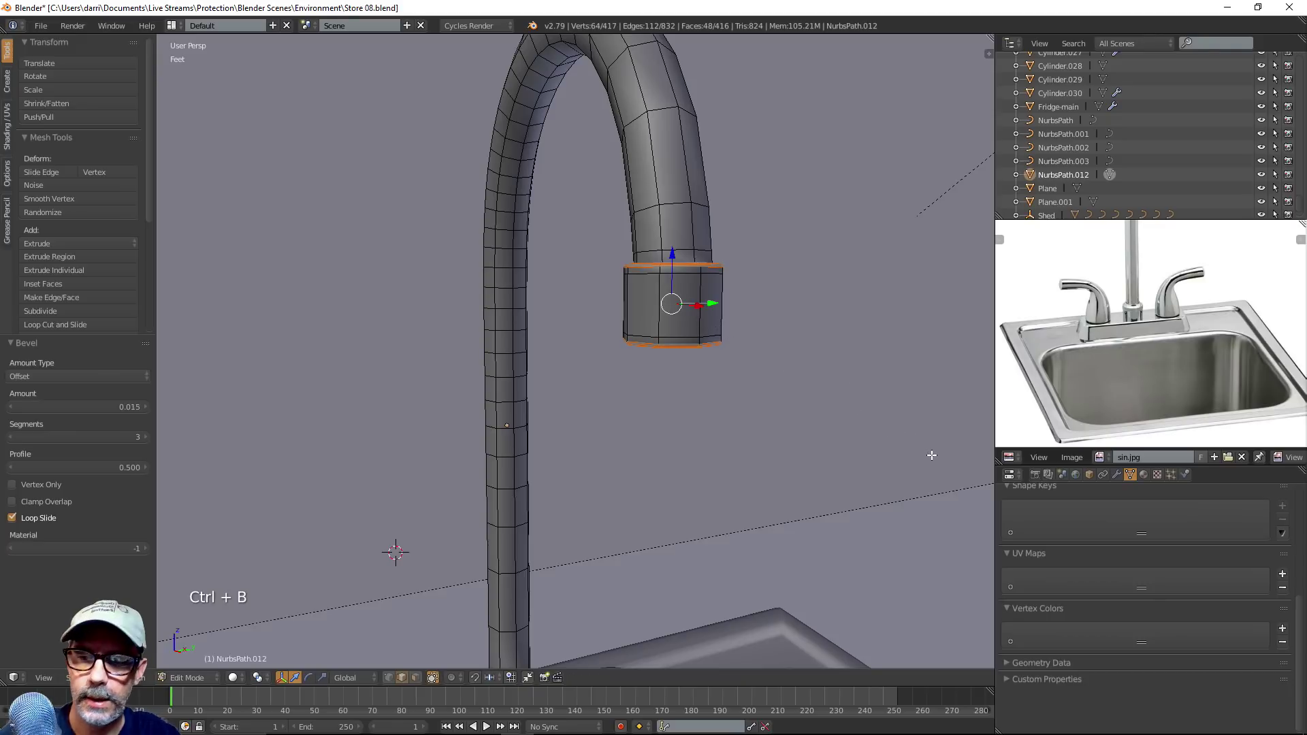
Deselect everything on the faucet pipe, return to object mode and save the file
{"action": "key", "text": "a"}
{"action": "key", "text": "Tab"}
{"action": "scroll", "coordinate": [820, 315], "scroll_direction": "down", "scroll_amount": 4}
{"action": "middle_click_drag", "start_coordinate": [674, 414], "coordinate": [694, 358], "text": "shift"}
{"action": "scroll", "coordinate": [708, 310], "scroll_direction": "down", "scroll_amount": 2}
{"action": "scroll", "coordinate": [677, 327], "scroll_direction": "down", "scroll_amount": 2}
{"action": "key", "text": "ctrl+s"}
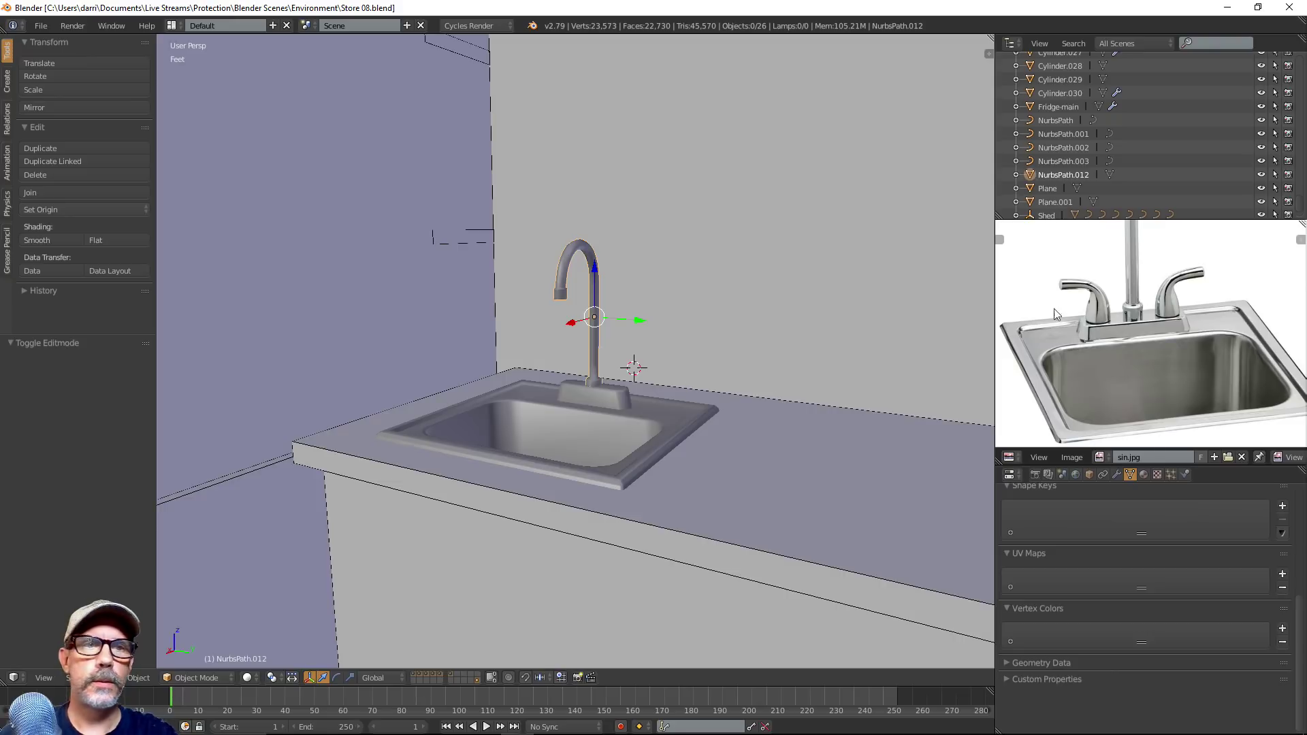
Load soda counter.jpg as the reference picture, browsing the image files as thumbnails
{"action": "left_click", "coordinate": [1231, 457]}
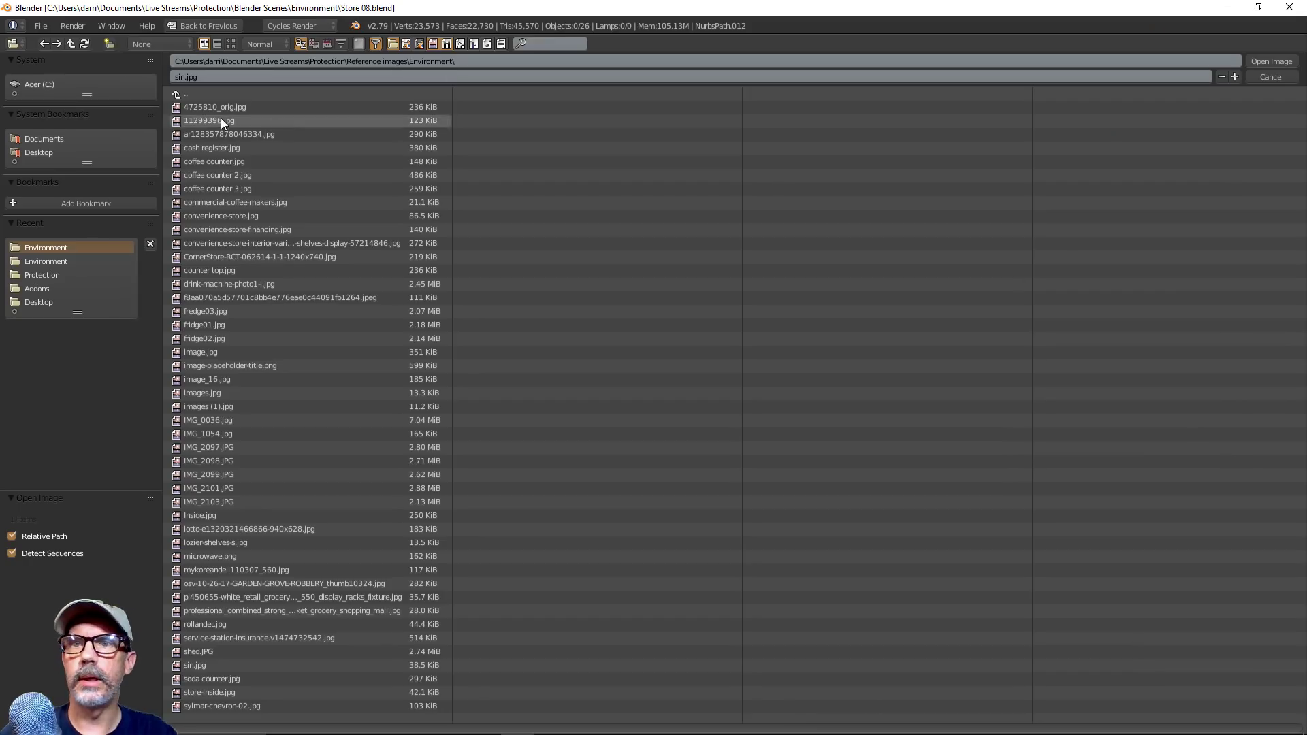
{"action": "left_click", "coordinate": [230, 45]}
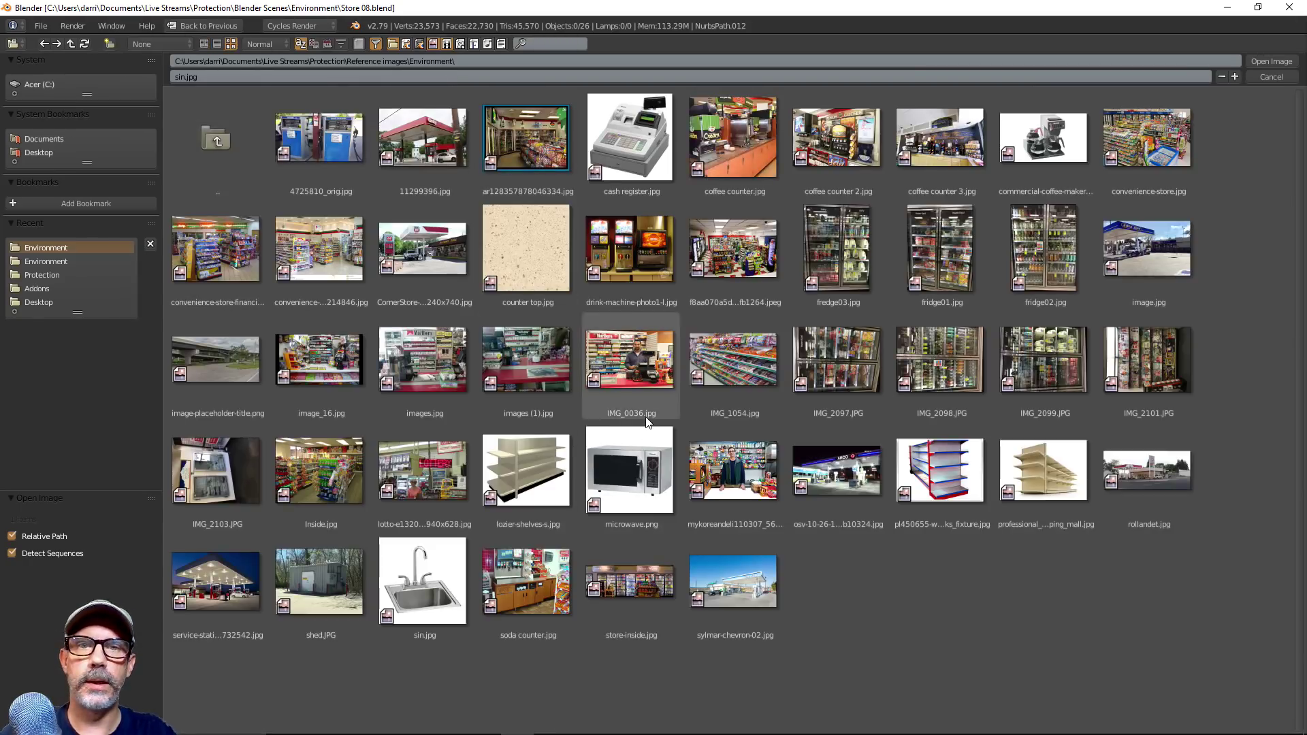
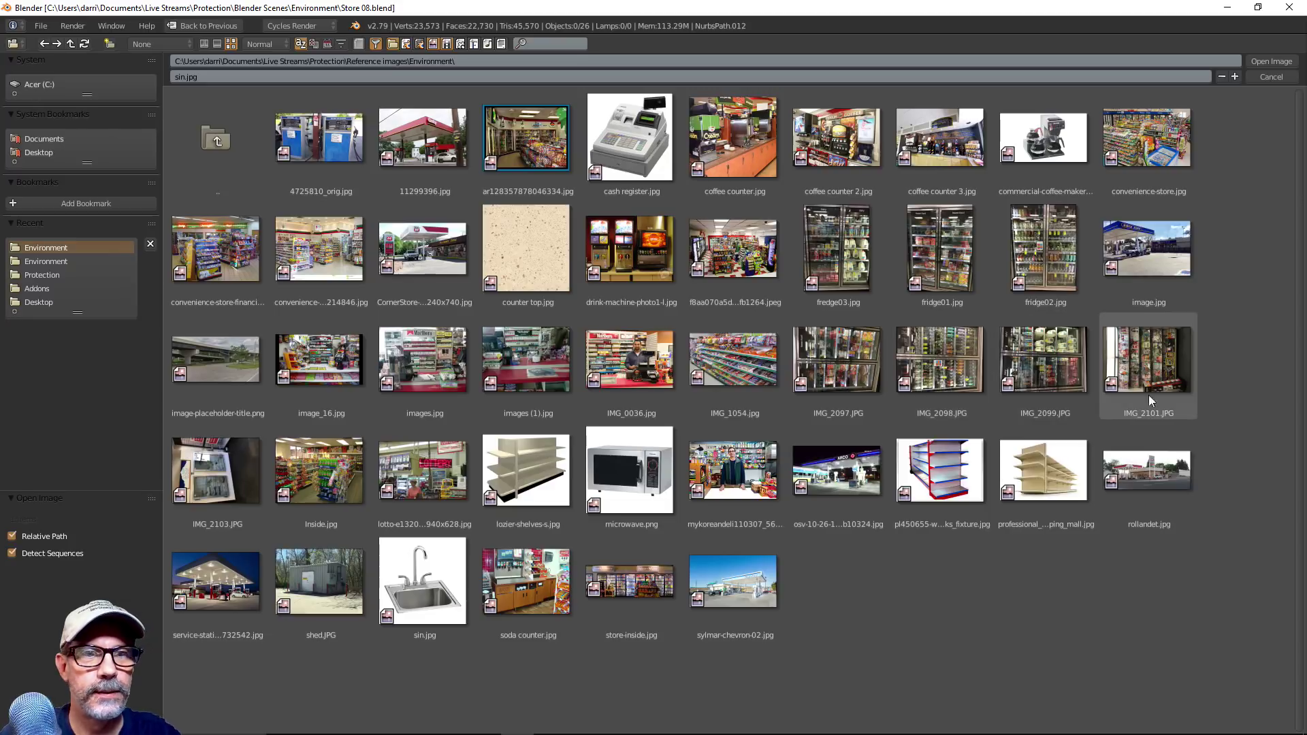
{"action": "double_click", "coordinate": [518, 582]}
Examine the shape of the faucet handles and their bases beside the sink in the soda counter photo
{"action": "scroll", "coordinate": [1223, 291], "scroll_direction": "up", "scroll_amount": 5}
{"action": "middle_click_drag", "start_coordinate": [1018, 453], "coordinate": [1002, 432]}
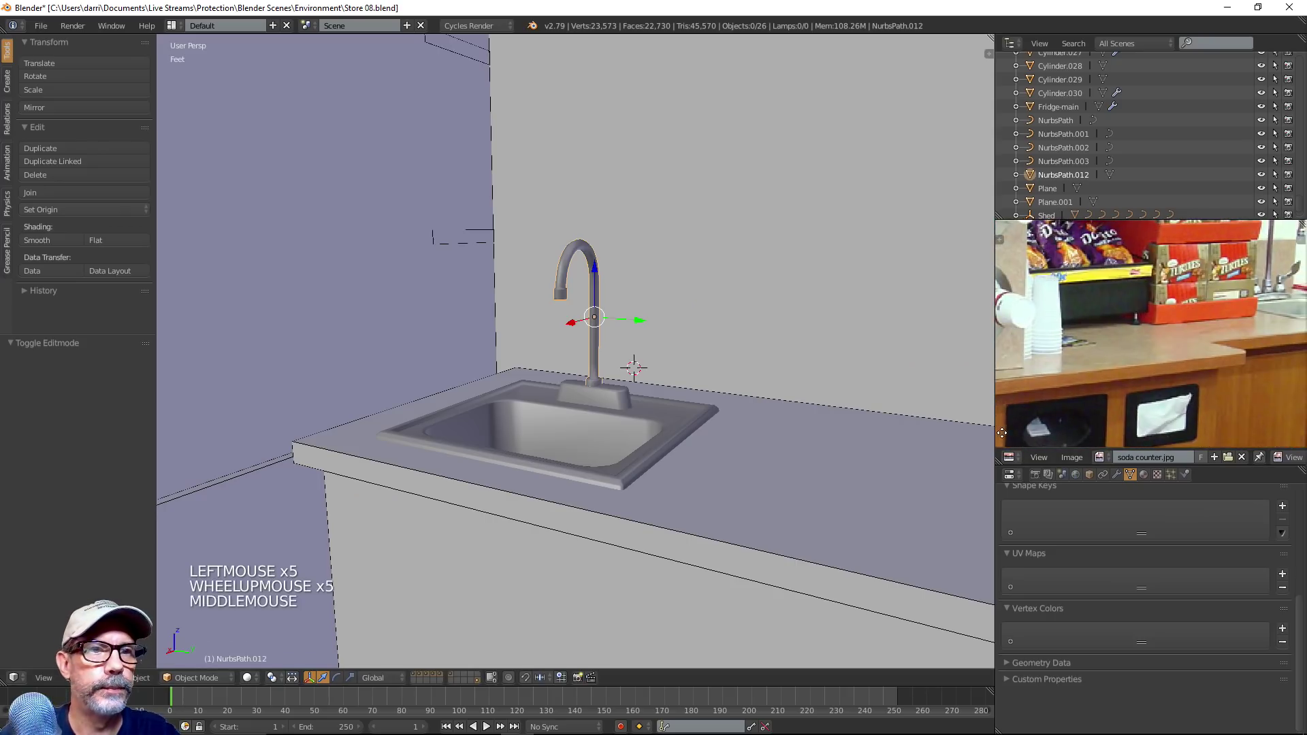
{"action": "middle_click_drag", "start_coordinate": [1233, 306], "coordinate": [1244, 475]}
{"action": "scroll", "coordinate": [1072, 415], "scroll_direction": "up", "scroll_amount": 5}
{"action": "scroll", "coordinate": [1204, 284], "scroll_direction": "up", "scroll_amount": 2}
{"action": "middle_click_drag", "start_coordinate": [1204, 284], "coordinate": [1122, 394]}
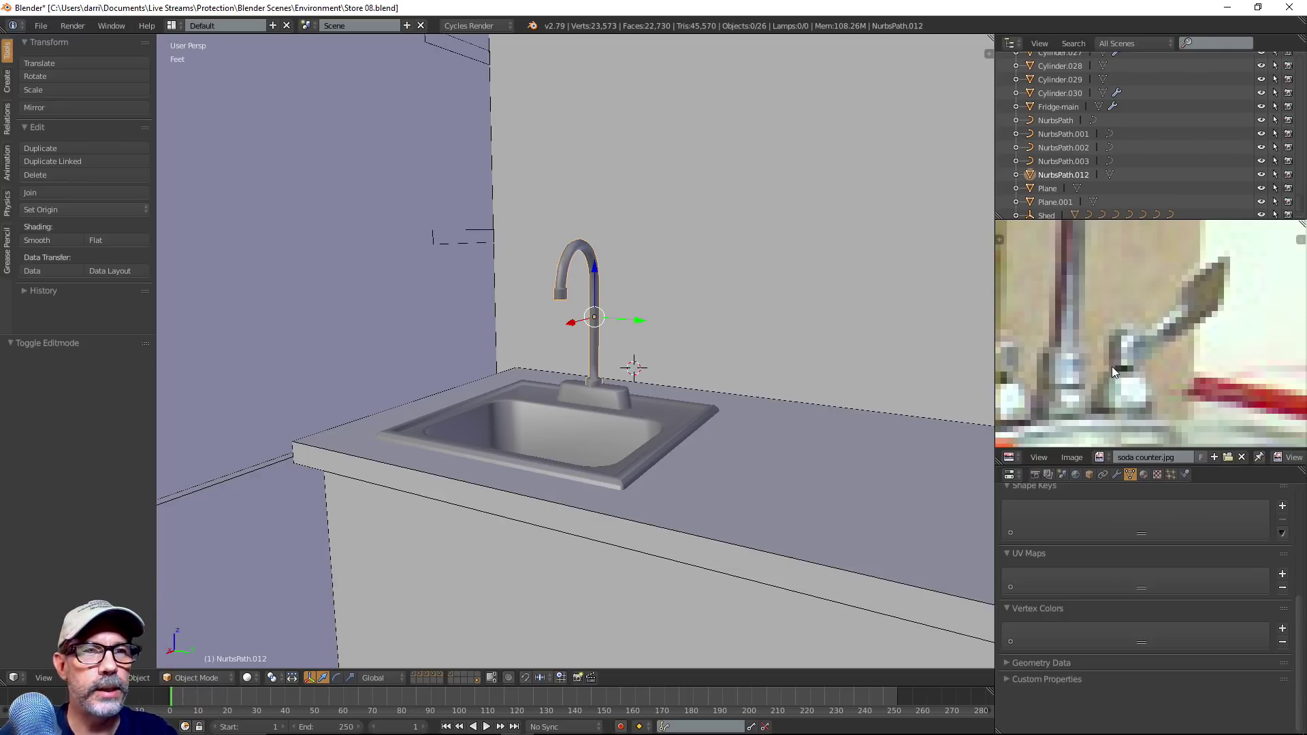
{"action": "scroll", "coordinate": [1149, 352], "scroll_direction": "down", "scroll_amount": 1}
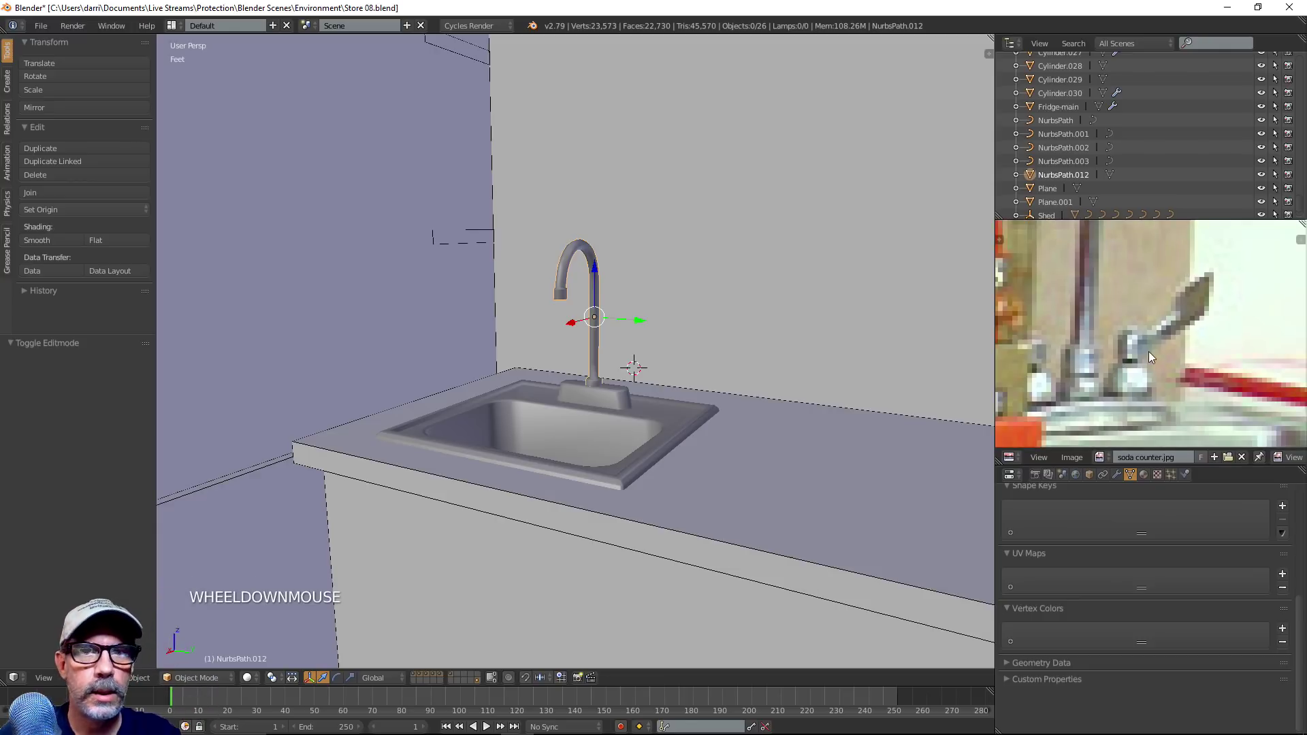
{"action": "scroll", "coordinate": [1184, 375], "scroll_direction": "down", "scroll_amount": 1}
{"action": "scroll", "coordinate": [1178, 368], "scroll_direction": "up", "scroll_amount": 1}
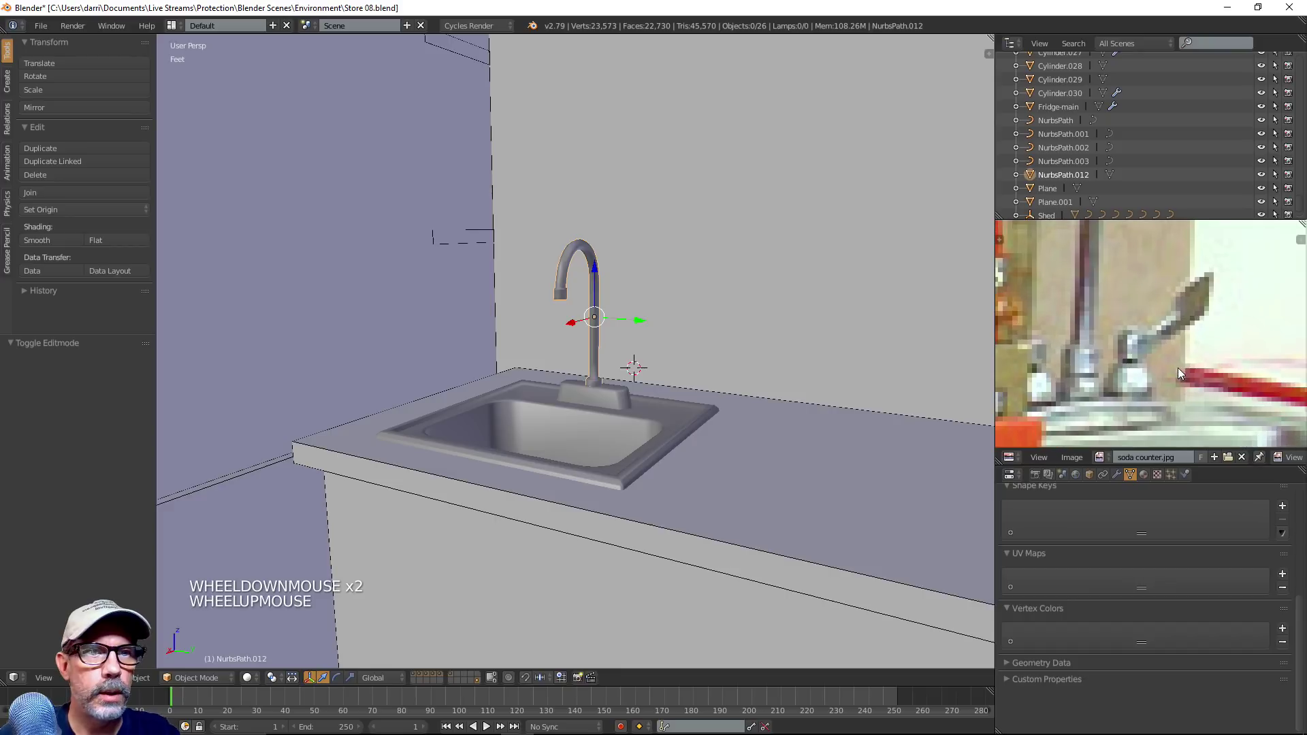
{"action": "scroll", "coordinate": [1150, 381], "scroll_direction": "down", "scroll_amount": 3}
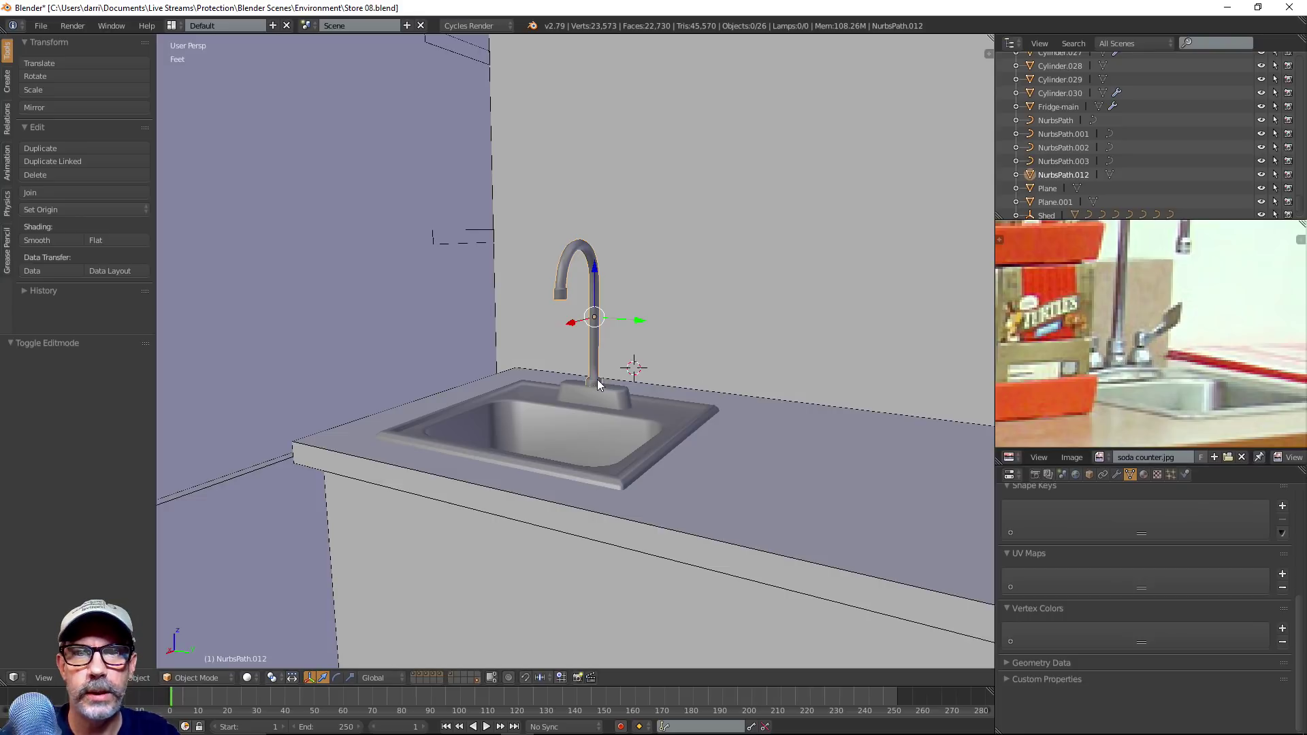
Lower the faucet pipe by about 1.6 thou along Z, deselect it and save over Store 08.blend
{"action": "right_click", "coordinate": [592, 354]}
{"action": "right_click", "coordinate": [595, 314]}
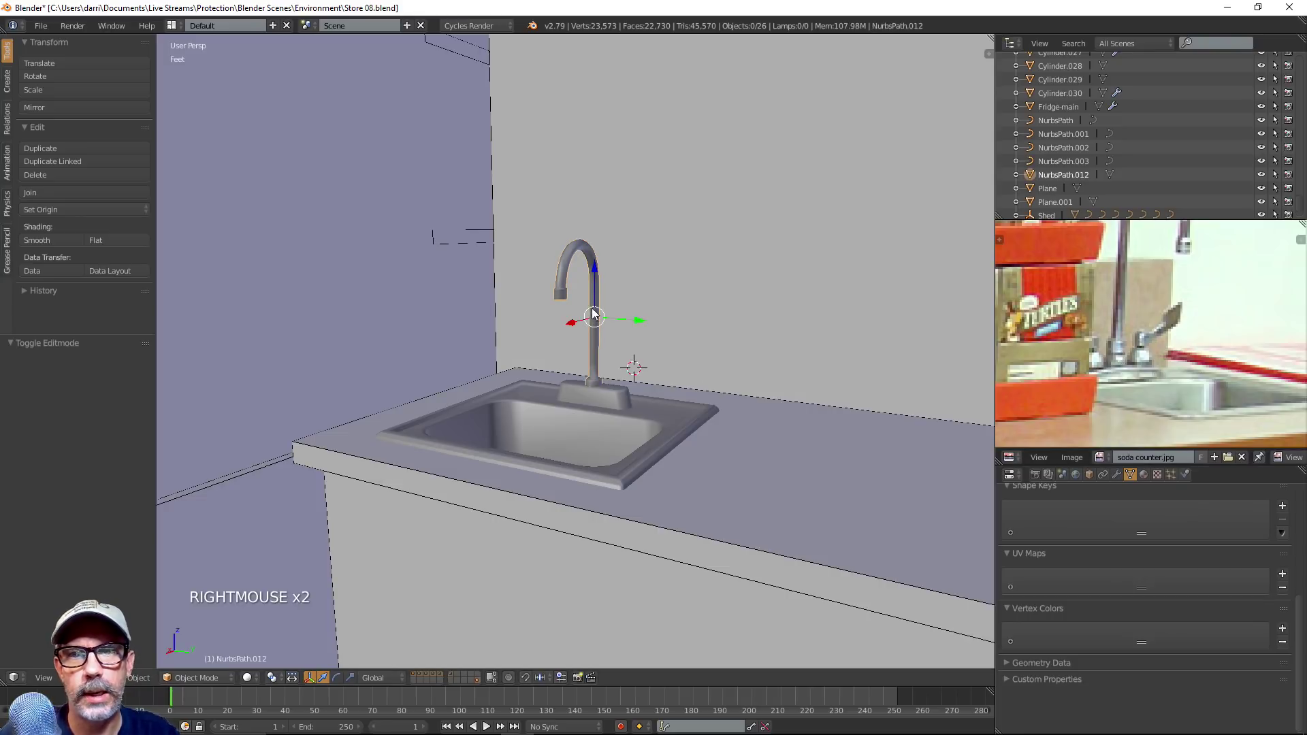
{"action": "left_click_drag", "start_coordinate": [593, 276], "coordinate": [590, 271]}
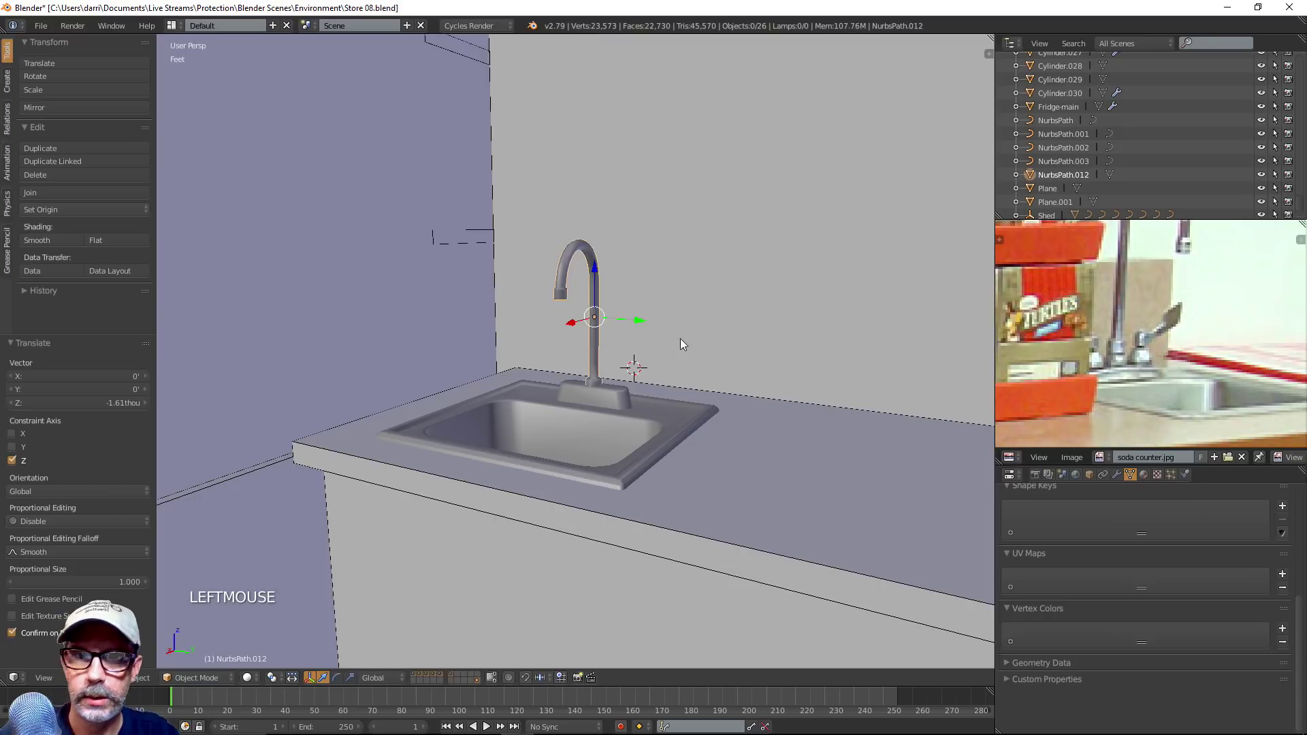
{"action": "key", "text": "a"}
{"action": "key", "text": "ctrl+s"}
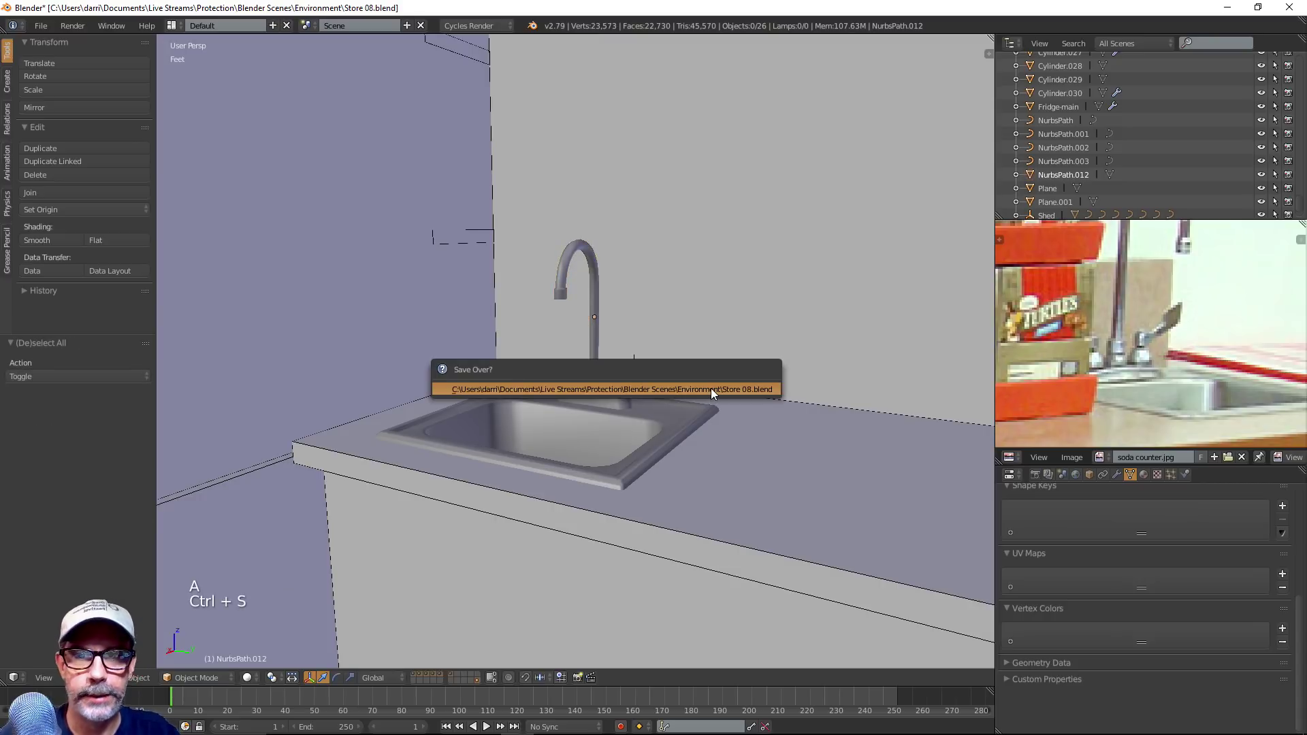
Snap the 3D cursor to a top vertex near the right end of the faucet base block and return to object mode
{"action": "middle_click_drag", "start_coordinate": [735, 392], "coordinate": [729, 388], "text": "shift"}
{"action": "scroll", "coordinate": [737, 397], "scroll_direction": "up", "scroll_amount": 2}
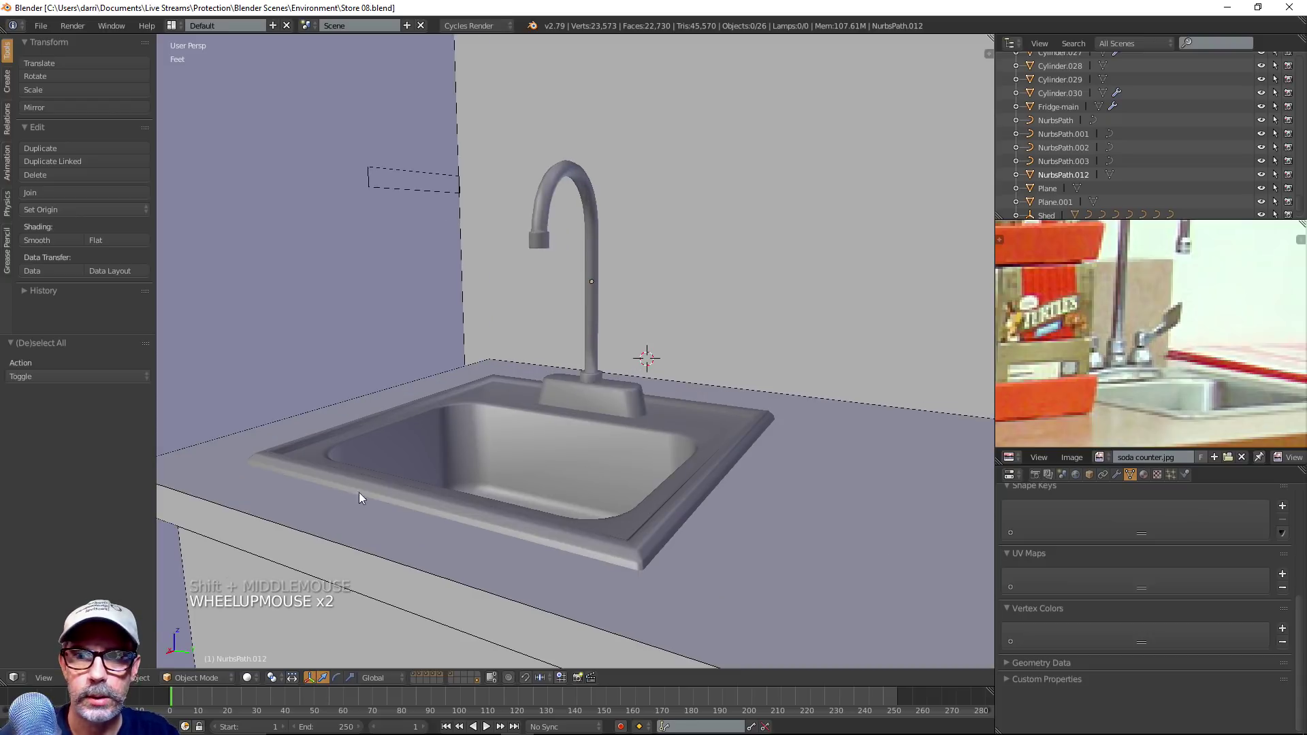
{"action": "left_click", "coordinate": [211, 562]}
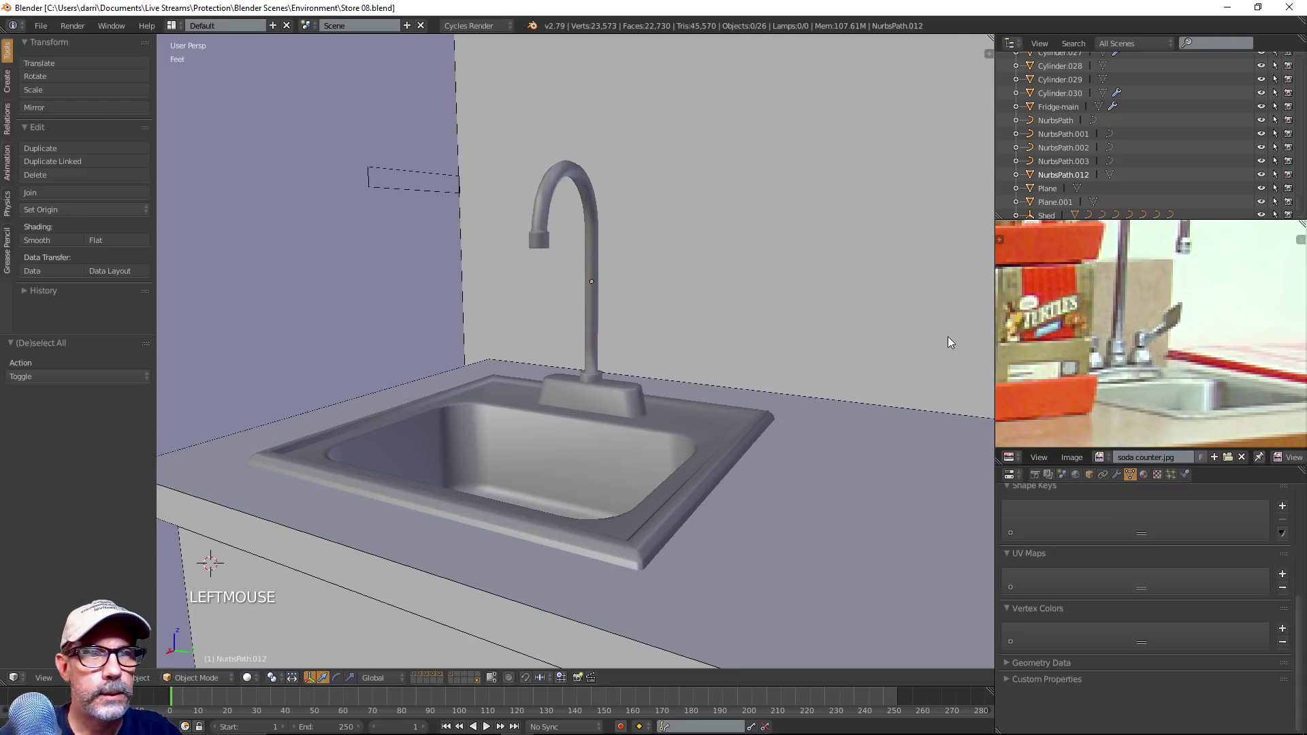
{"action": "scroll", "coordinate": [667, 407], "scroll_direction": "up", "scroll_amount": 2}
{"action": "right_click", "coordinate": [639, 414]}
{"action": "key", "text": "Tab"}
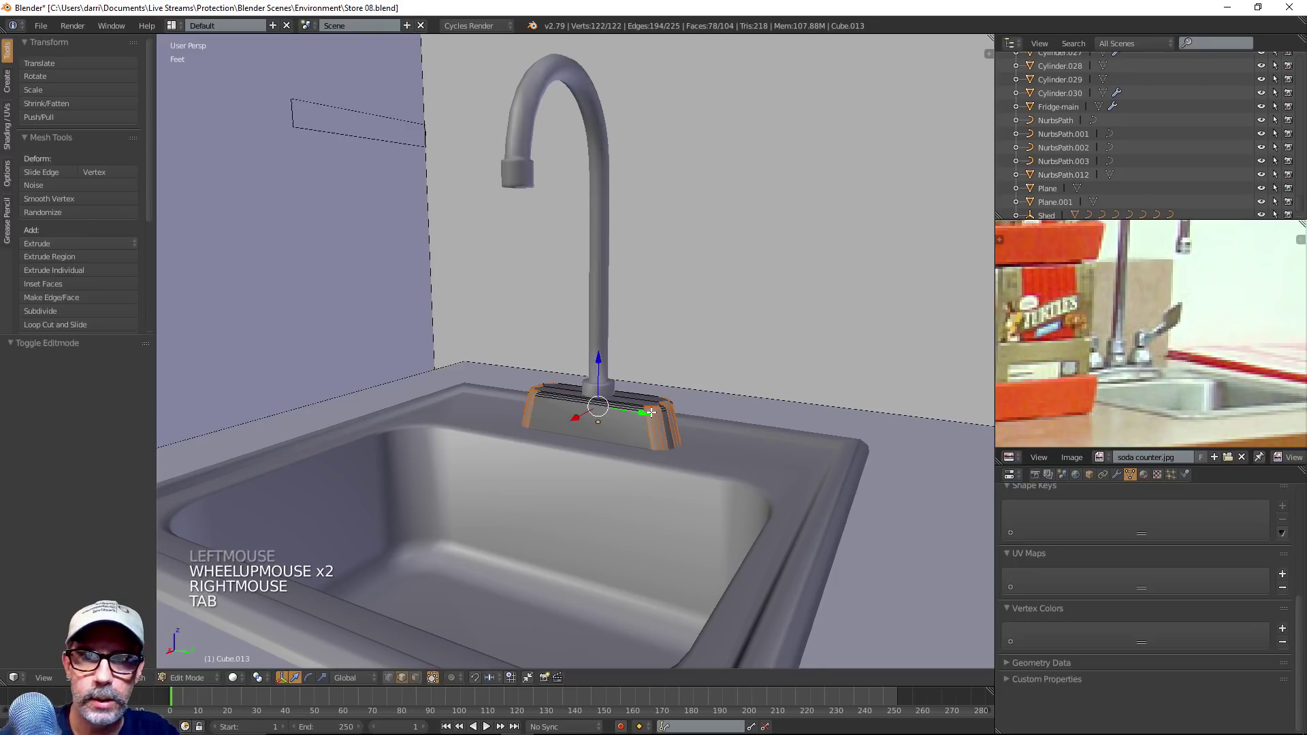
{"action": "middle_click_drag", "start_coordinate": [660, 416], "coordinate": [654, 446]}
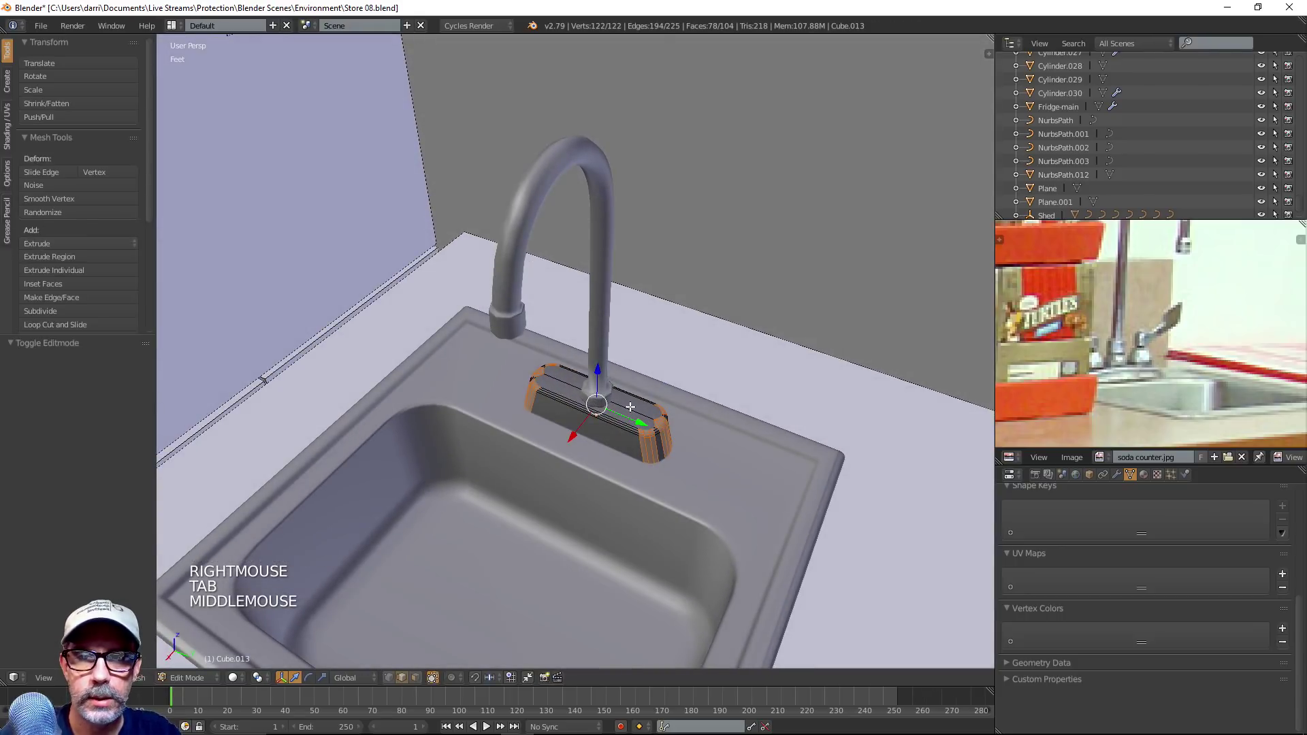
{"action": "key", "text": "ctrl+Tab"}
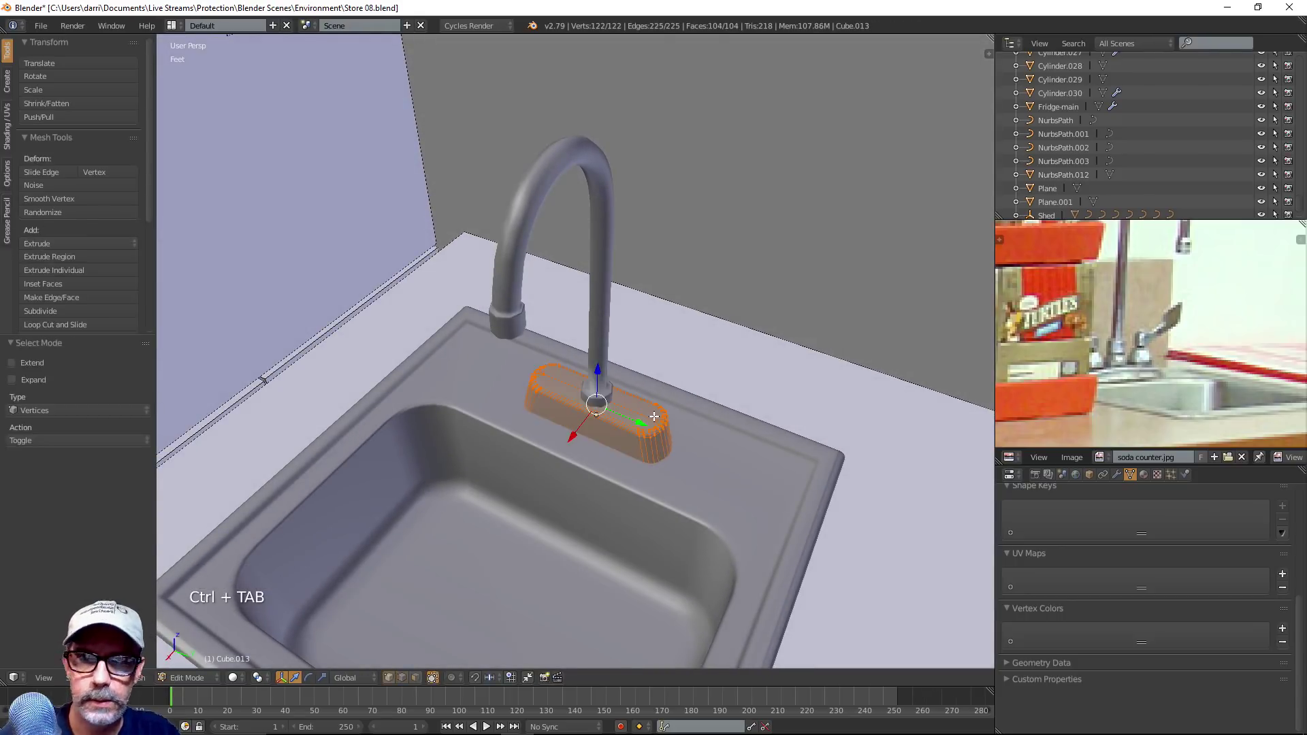
{"action": "right_click", "coordinate": [651, 419]}
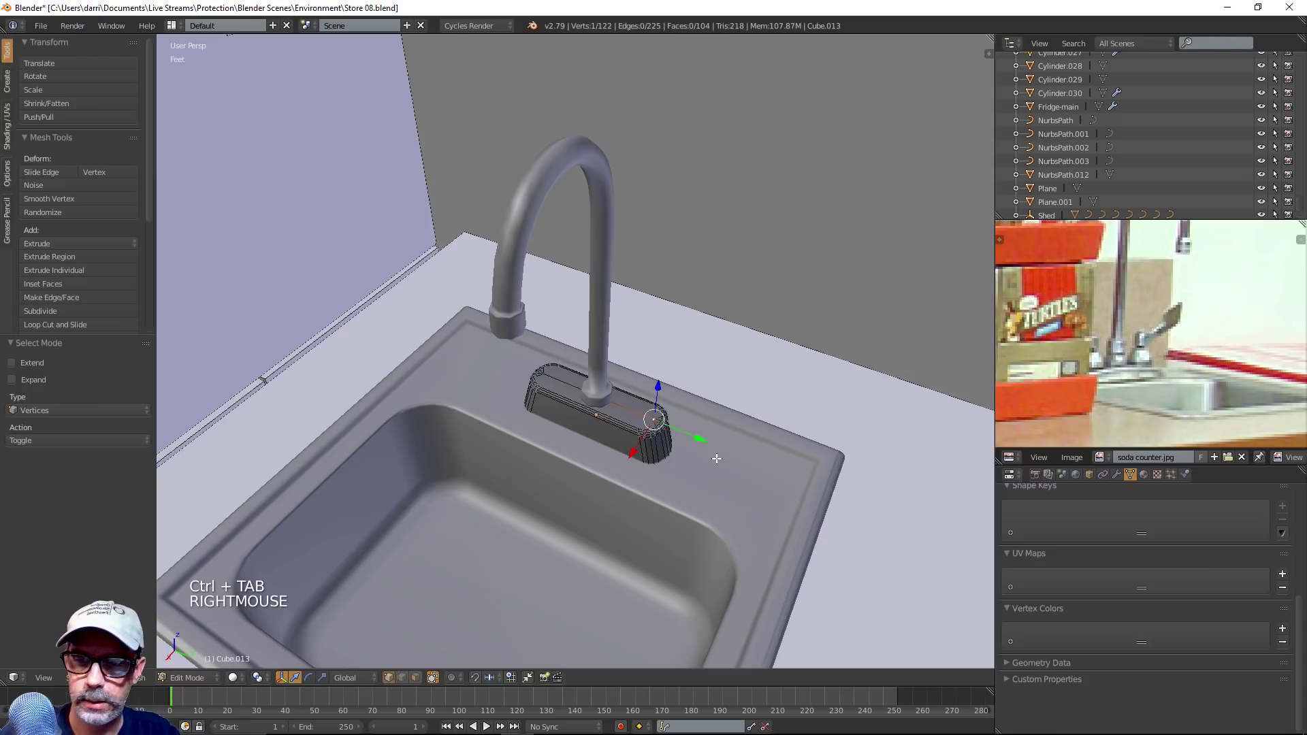
{"action": "key", "text": "shift+s"}
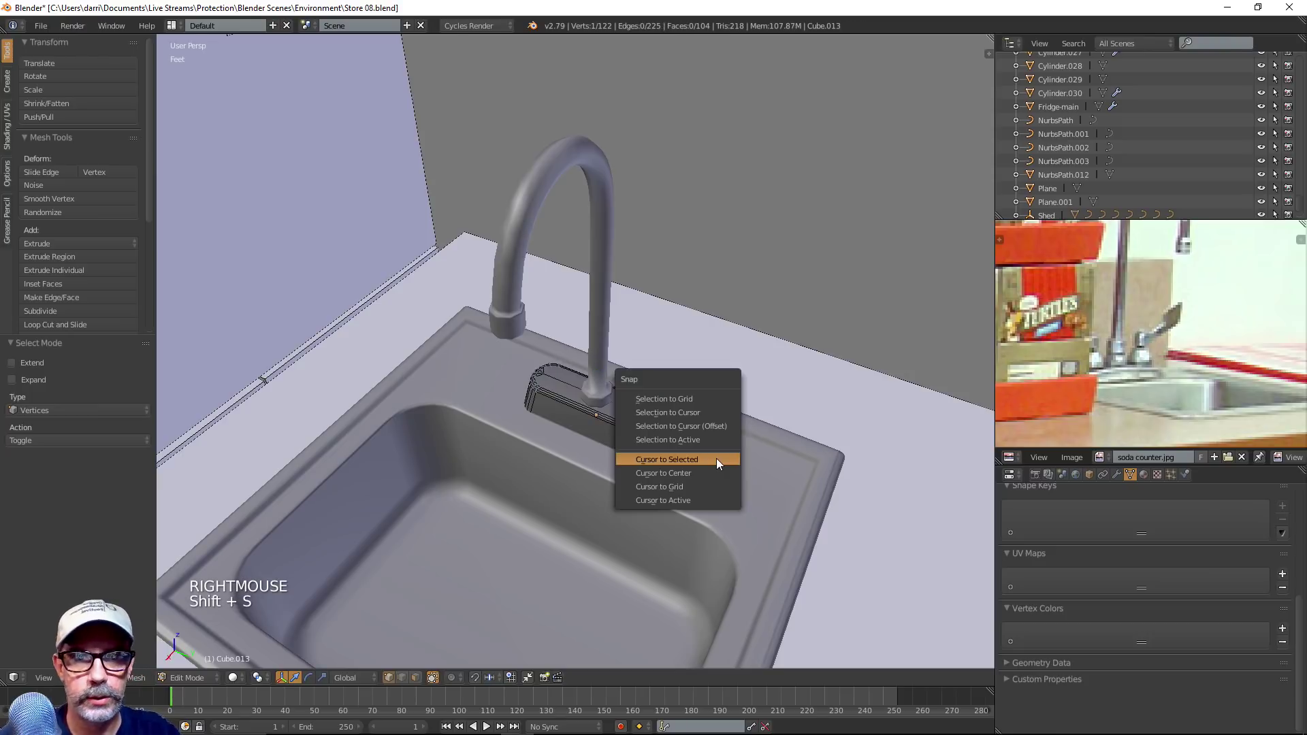
{"action": "left_click", "coordinate": [696, 458]}
{"action": "key", "text": "a"}
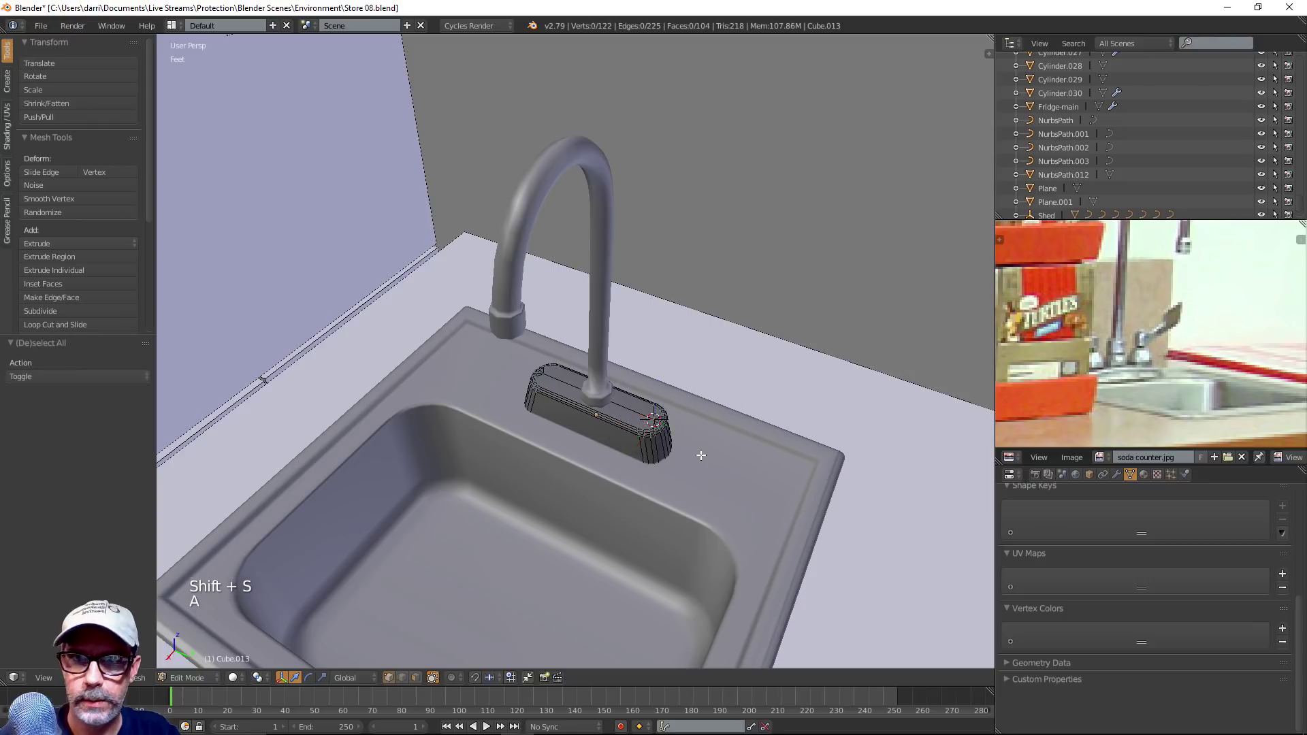
{"action": "key", "text": "Tab"}
{"action": "scroll", "coordinate": [704, 462], "scroll_direction": "up", "scroll_amount": 2}
{"action": "middle_click_drag", "start_coordinate": [704, 461], "coordinate": [700, 393]}
{"action": "middle_click_drag", "start_coordinate": [861, 418], "coordinate": [846, 416], "text": "shift"}
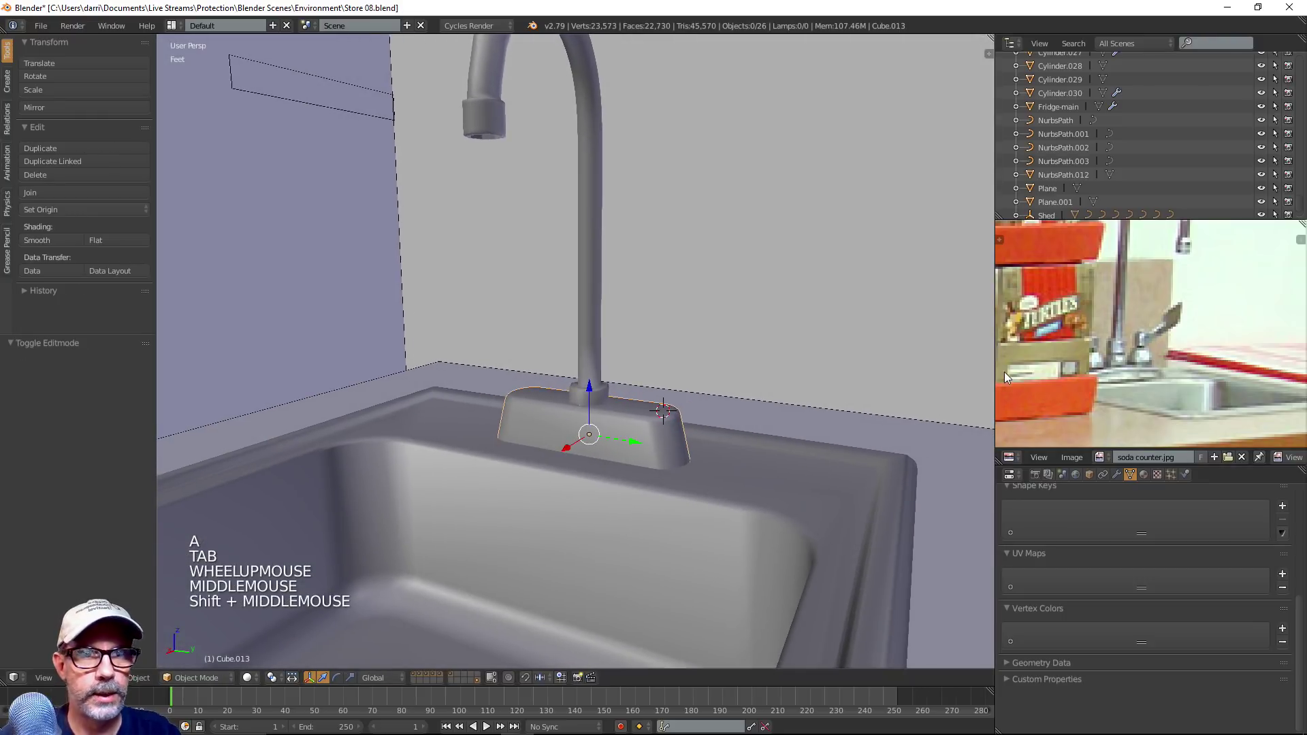
{"action": "key", "text": "shift+a"}
{"action": "mouse_move", "coordinate": [801, 405]}
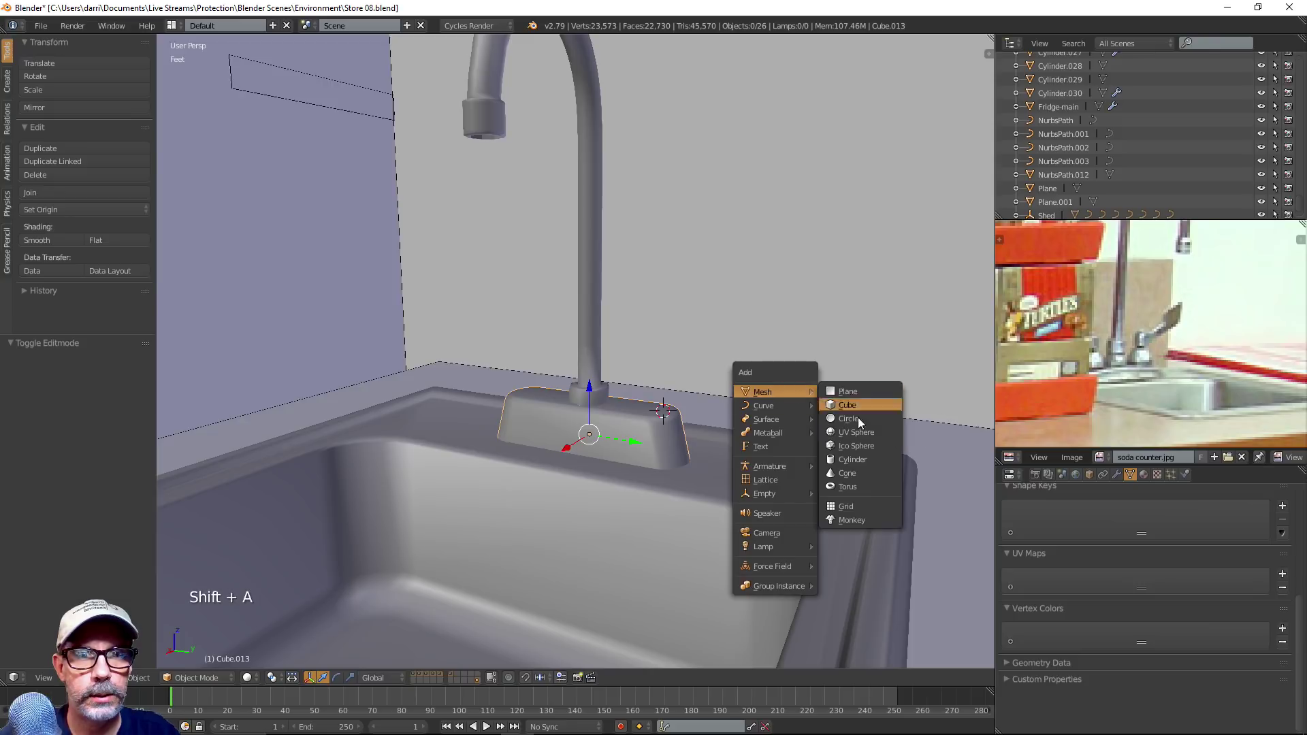
{"action": "left_click", "coordinate": [863, 457]}
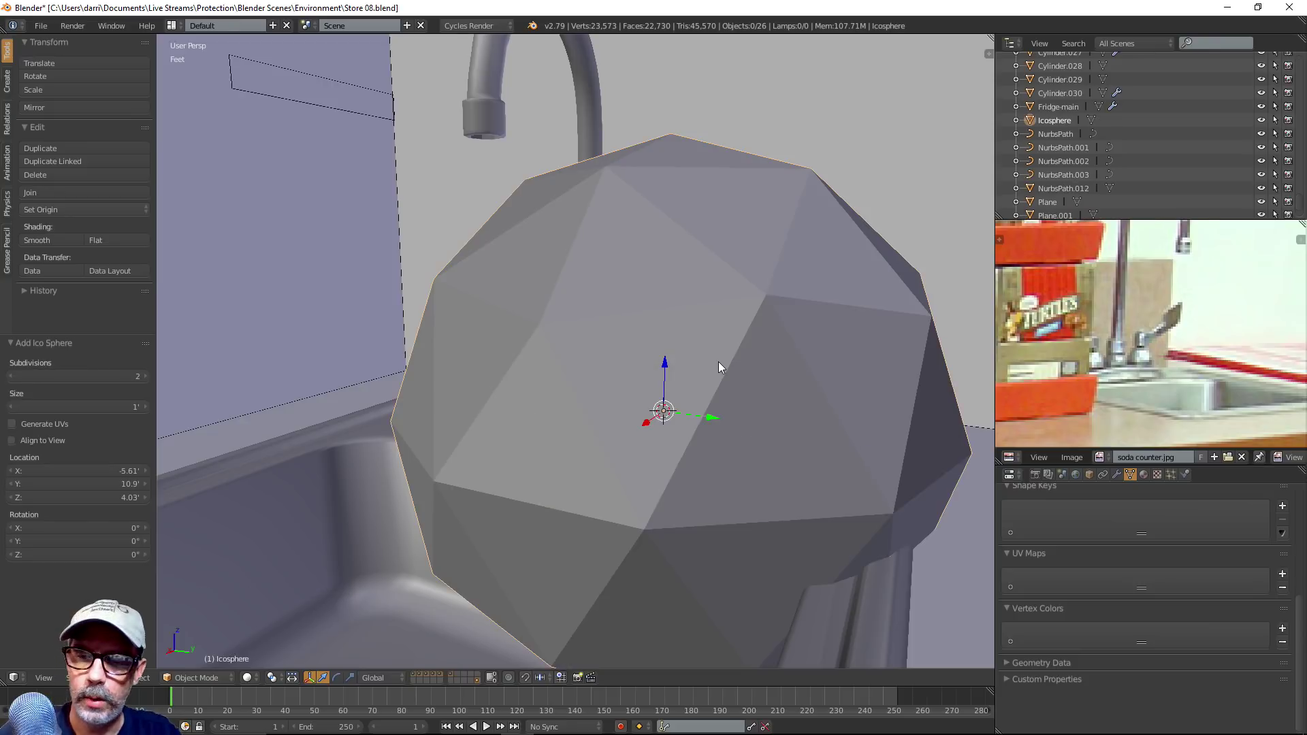
{"action": "key", "text": "ctrl+z"}
Add a 16-vertex uncapped cylinder at the 3D cursor, scaled to about 0.07 and raised about 1.14 inches
{"action": "key", "text": "shift+a"}
{"action": "mouse_move", "coordinate": [717, 362]}
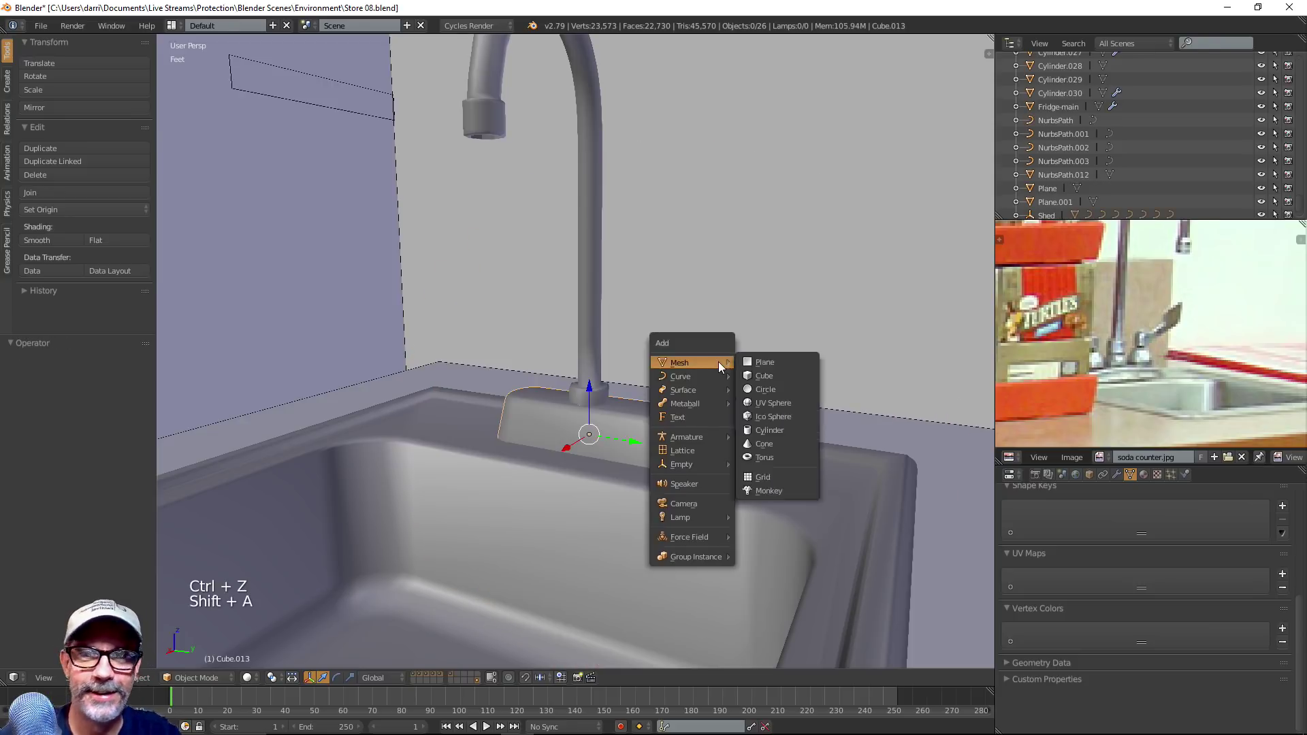
{"action": "left_click", "coordinate": [772, 428]}
{"action": "scroll", "coordinate": [635, 389], "scroll_direction": "down", "scroll_amount": 3}
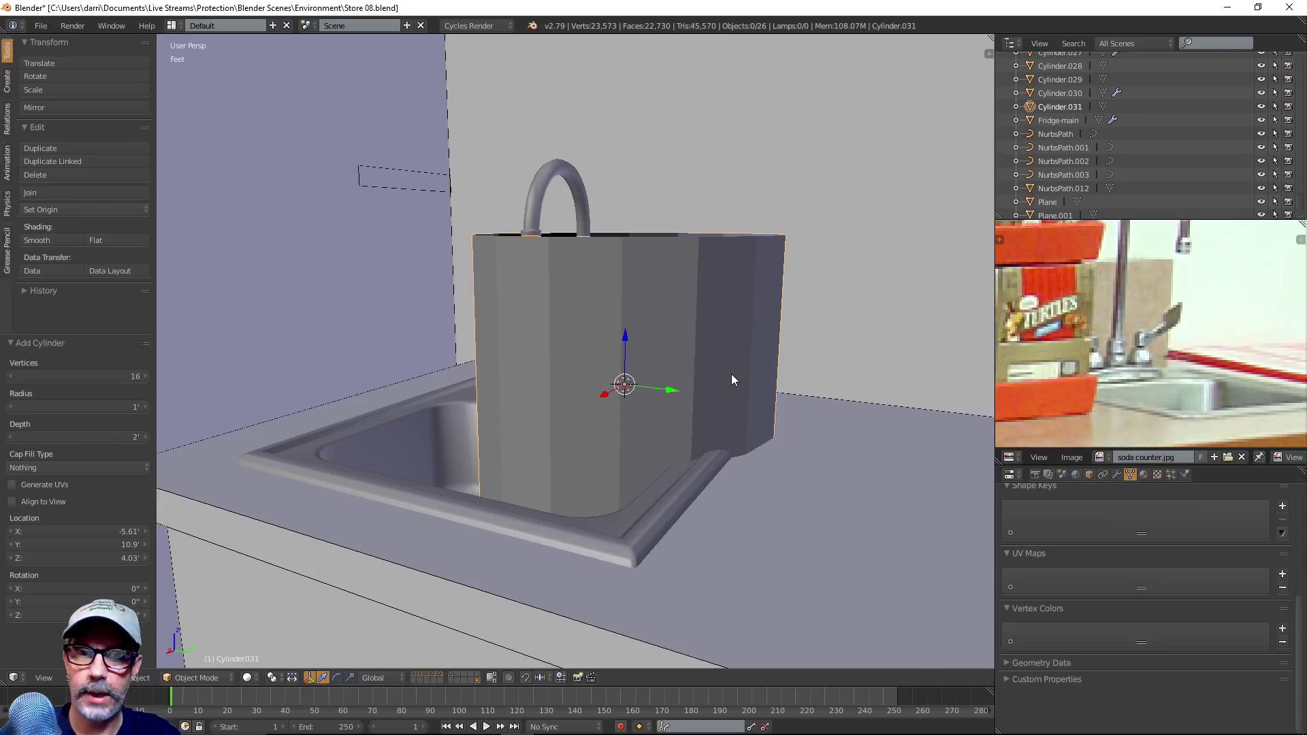
{"action": "key", "text": "s"}
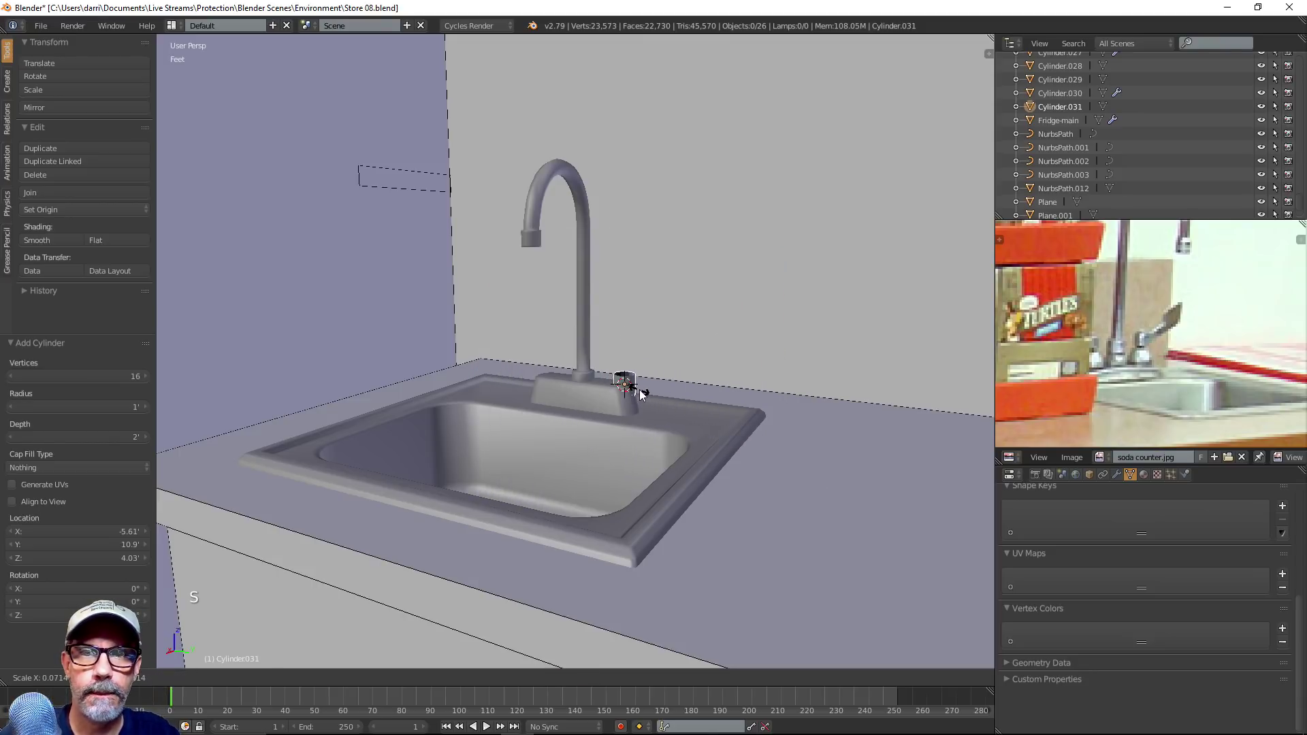
{"action": "left_click", "coordinate": [640, 392]}
{"action": "left_click_drag", "start_coordinate": [622, 340], "coordinate": [626, 321]}
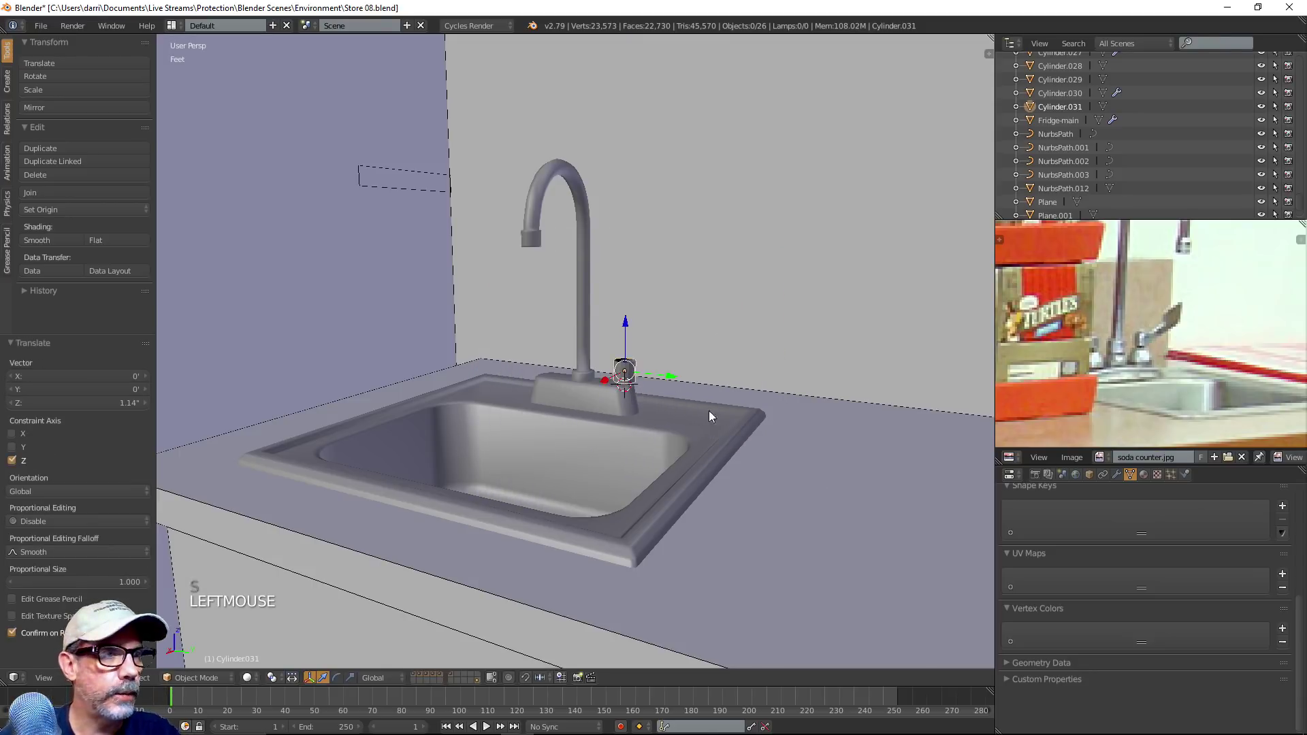
Move the small cylinder about -703 thou along Y toward the faucet pipe and scale it to about 0.874
{"action": "scroll", "coordinate": [708, 422], "scroll_direction": "up", "scroll_amount": 6}
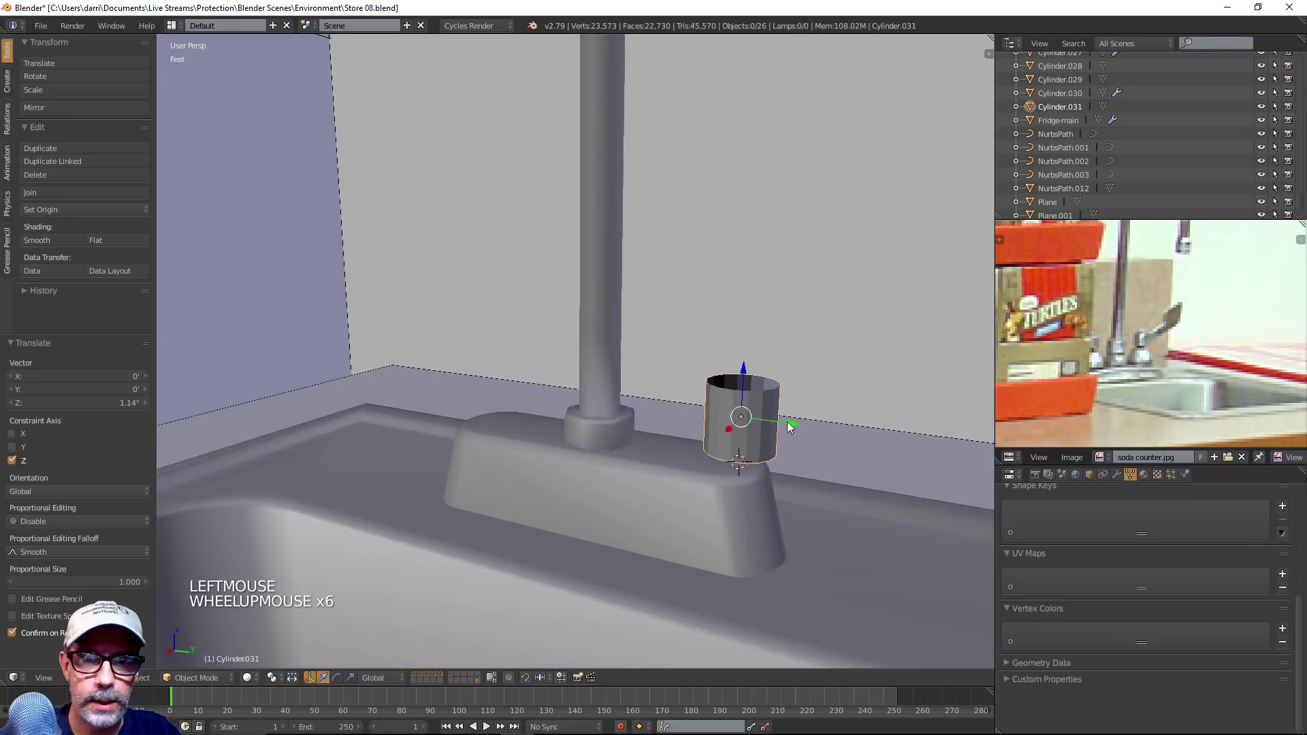
{"action": "left_click_drag", "start_coordinate": [787, 422], "coordinate": [761, 436]}
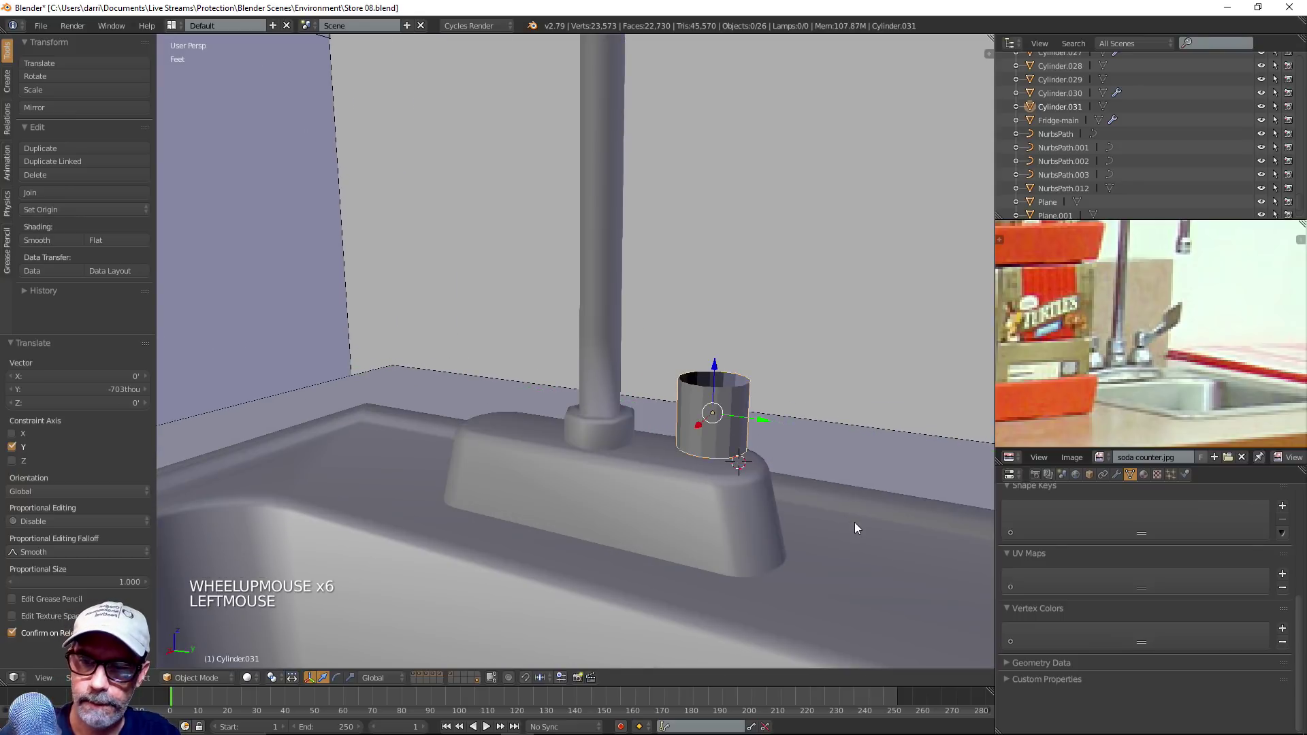
{"action": "key", "text": "s"}
{"action": "key", "text": "s"}
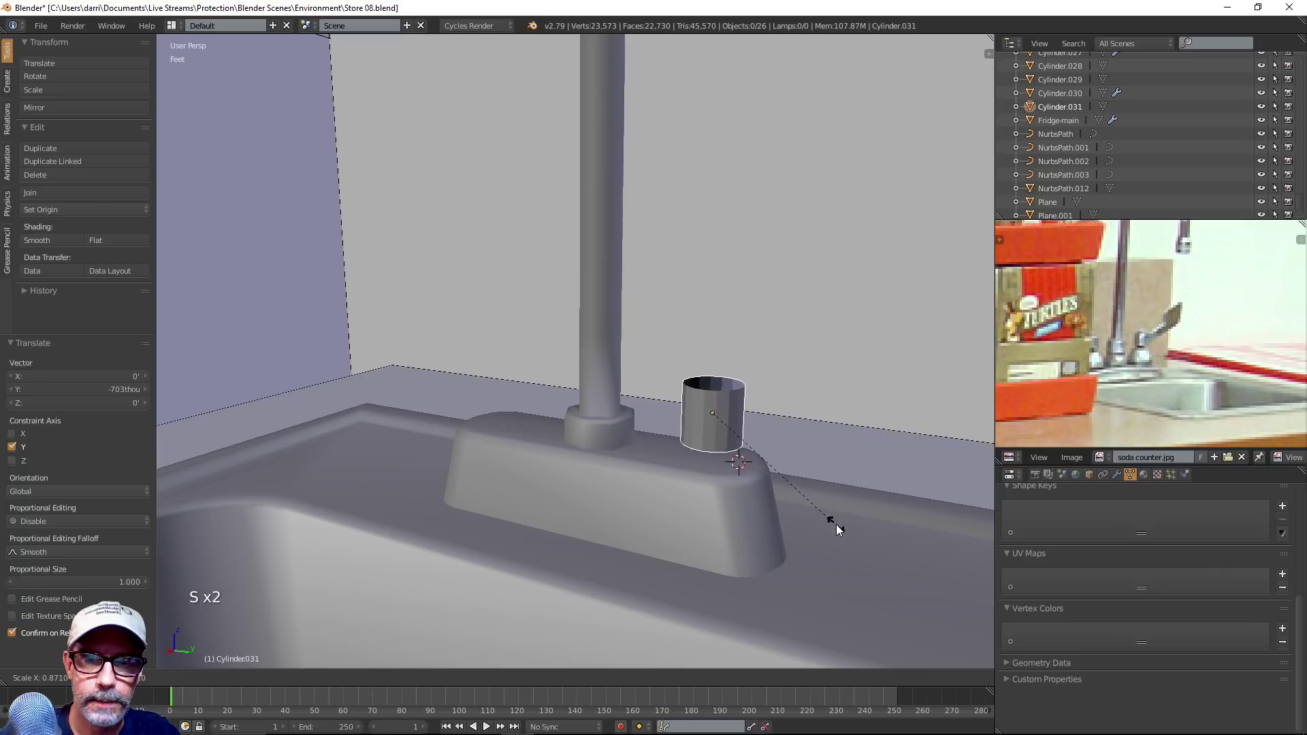
{"action": "left_click", "coordinate": [852, 532]}
Flatten the cylinder along Z to about 0.42, lower it onto the faucet base and shift it about -405 thou along Y
{"action": "key", "text": "s"}
{"action": "key", "text": "z"}
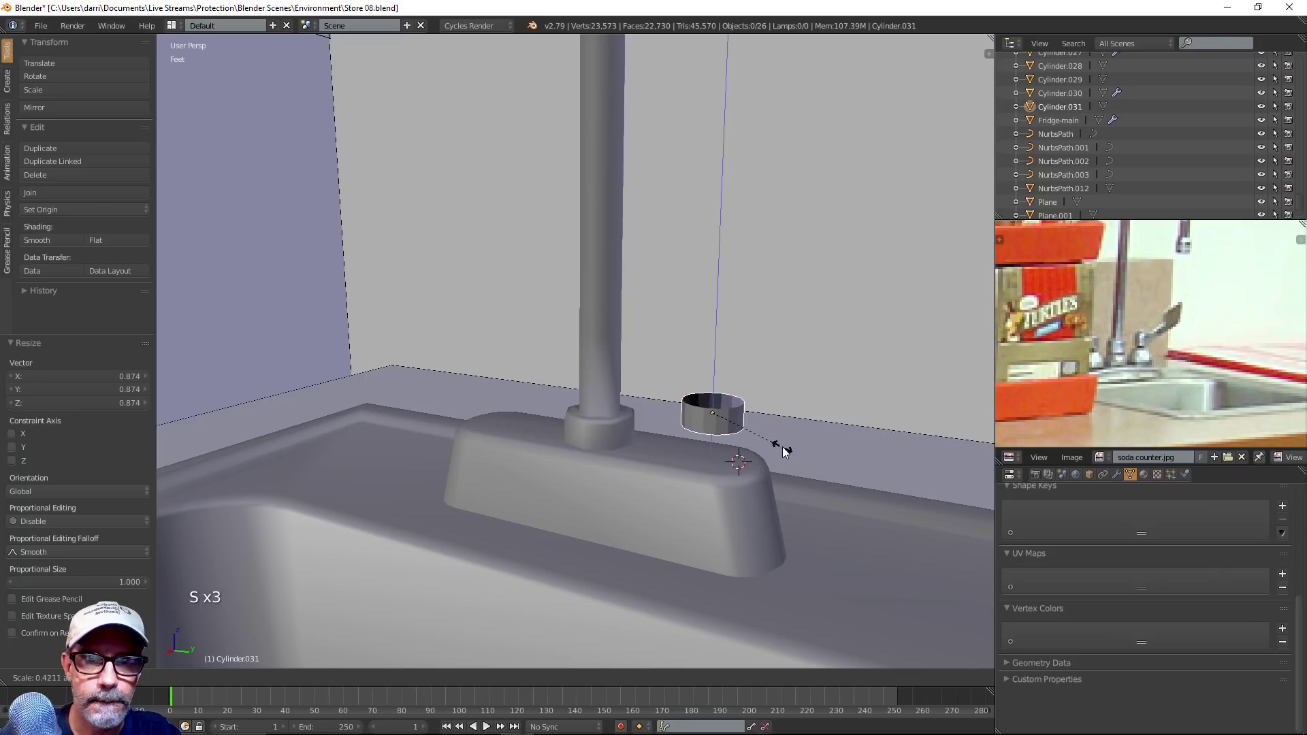
{"action": "left_click", "coordinate": [784, 450]}
{"action": "left_click_drag", "start_coordinate": [716, 366], "coordinate": [711, 386]}
{"action": "left_click_drag", "start_coordinate": [759, 449], "coordinate": [736, 453]}
{"action": "middle_click_drag", "start_coordinate": [742, 456], "coordinate": [815, 471]}
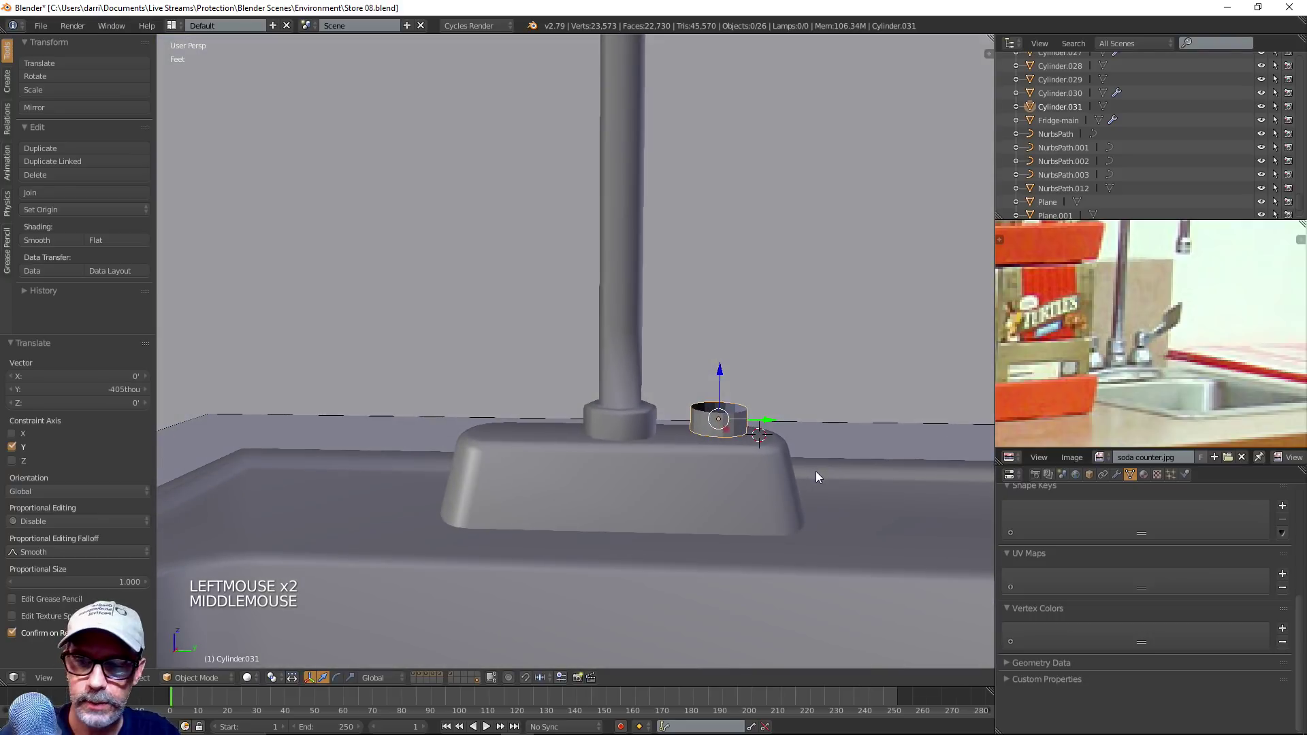
Enlarge the flattened cylinder by about 1.28 and adjust its position to seat it on the faucet base
{"action": "key", "text": "s"}
{"action": "key", "text": "s"}
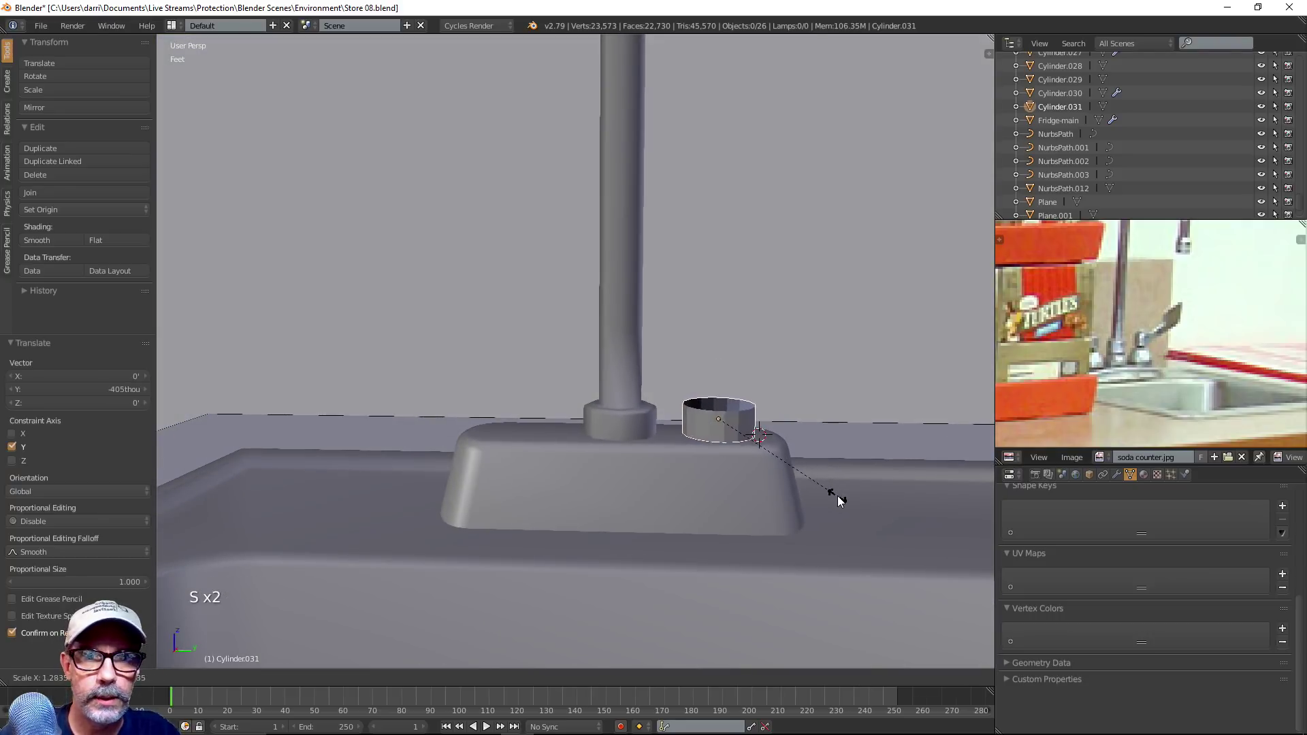
{"action": "left_click", "coordinate": [836, 500]}
{"action": "left_click_drag", "start_coordinate": [765, 420], "coordinate": [711, 371]}
Lower the cylinder's top edge loop slightly in edit mode to shorten the ring
{"action": "key", "text": "Tab"}
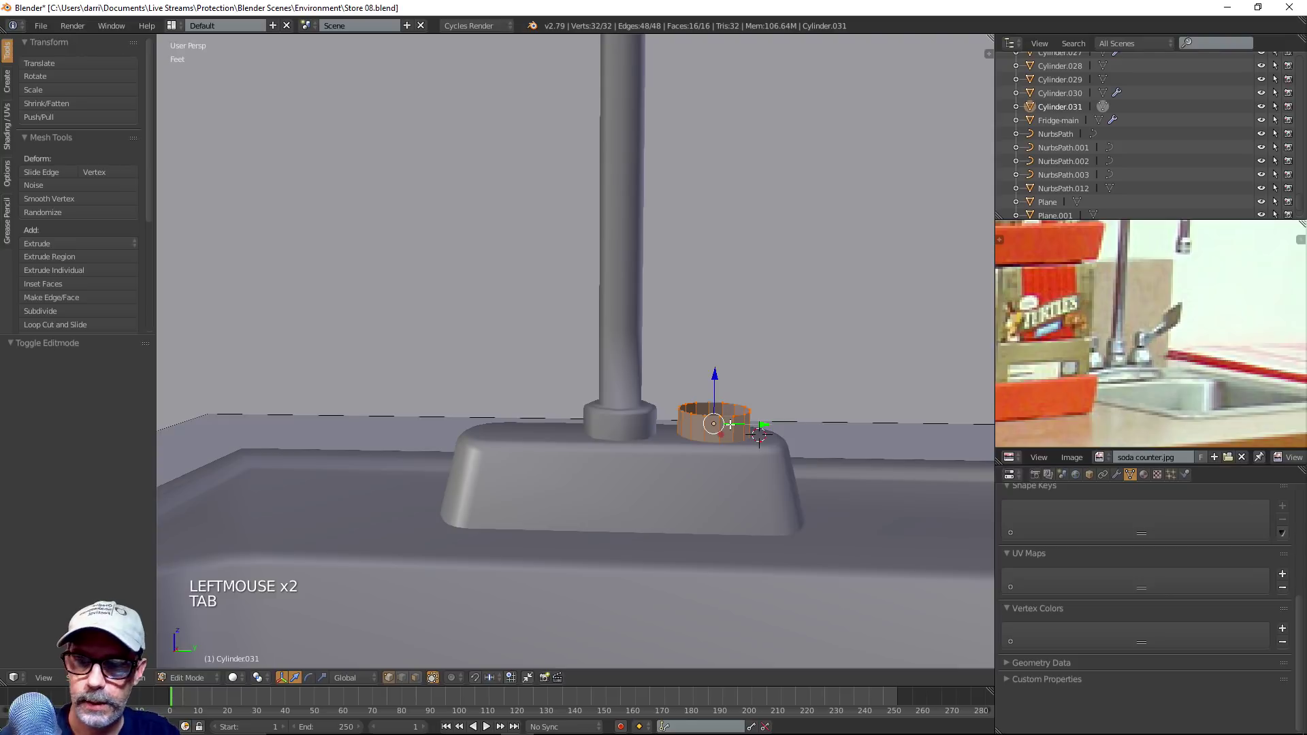
{"action": "right_click", "coordinate": [749, 415], "text": "alt"}
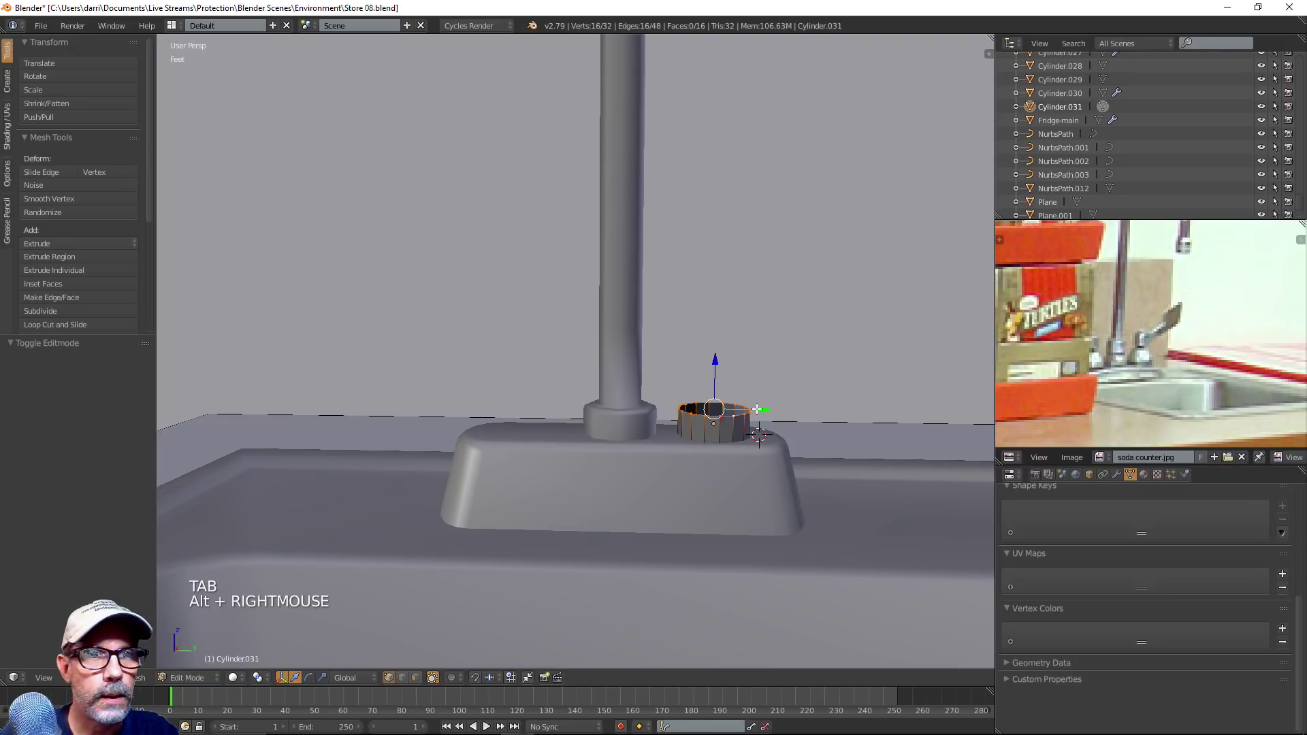
{"action": "left_click_drag", "start_coordinate": [715, 362], "coordinate": [716, 378]}
In edge select mode, extrude the ring's top loop up about 510 thou and scale it inward into a tapered handle base
{"action": "key", "text": "Tab"}
{"action": "scroll", "coordinate": [789, 435], "scroll_direction": "up", "scroll_amount": 4}
{"action": "middle_click_drag", "start_coordinate": [781, 446], "coordinate": [753, 449], "text": "shift"}
{"action": "key", "text": "Tab"}
{"action": "key", "text": "ctrl+Tab"}
{"action": "left_click", "coordinate": [826, 467]}
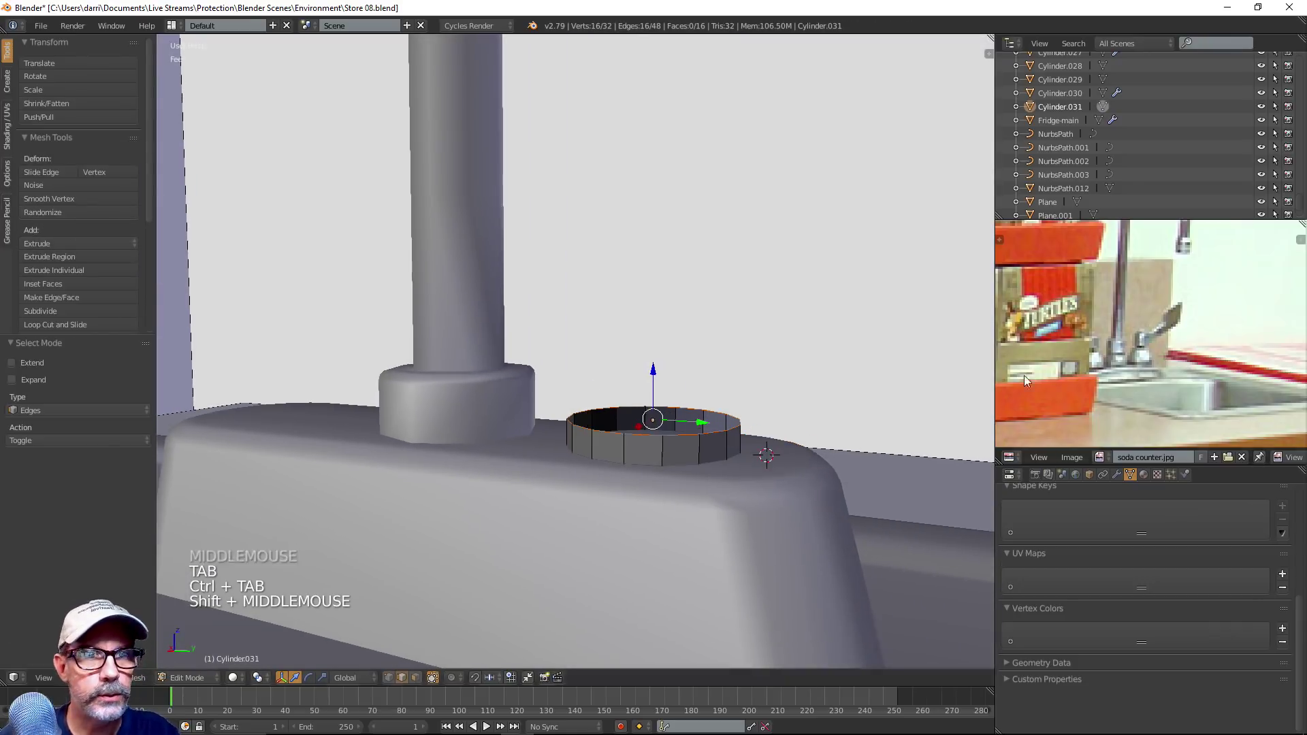
{"action": "scroll", "coordinate": [1142, 352], "scroll_direction": "up", "scroll_amount": 2}
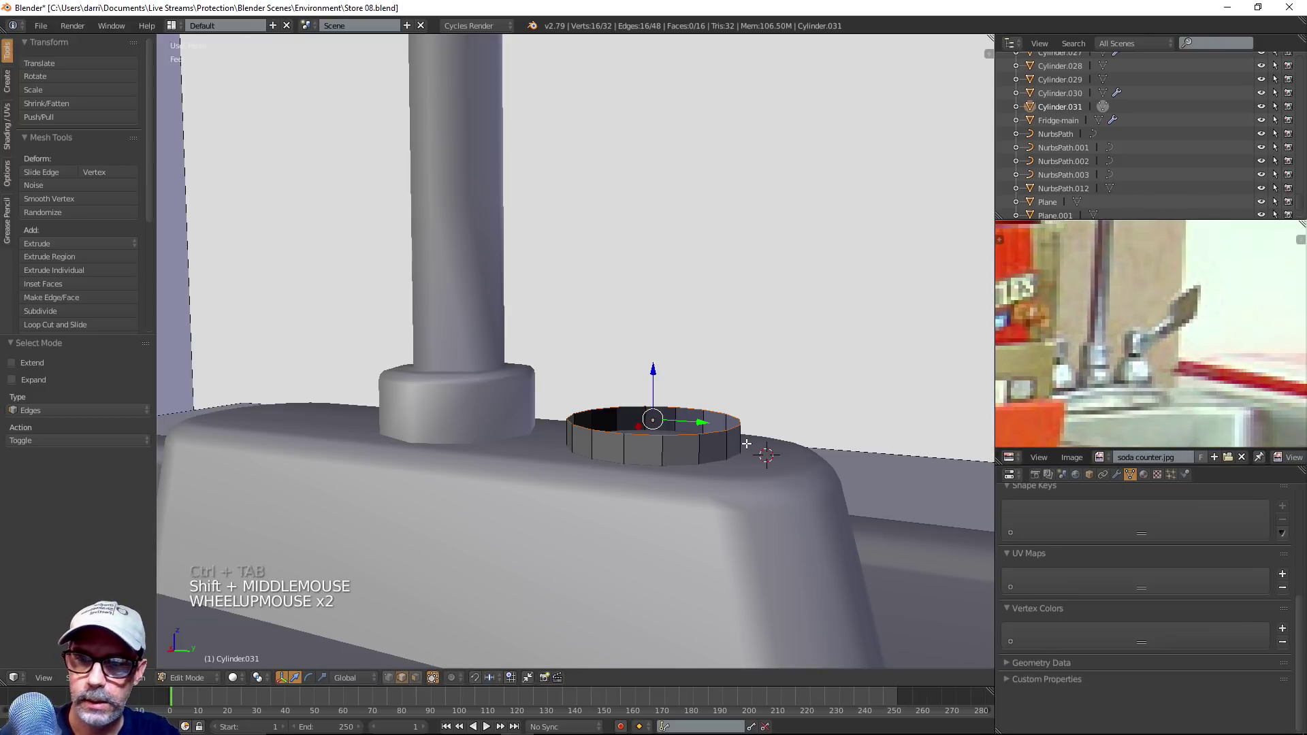
{"action": "key", "text": "e"}
{"action": "key", "text": "e"}
{"action": "key", "text": "e"}
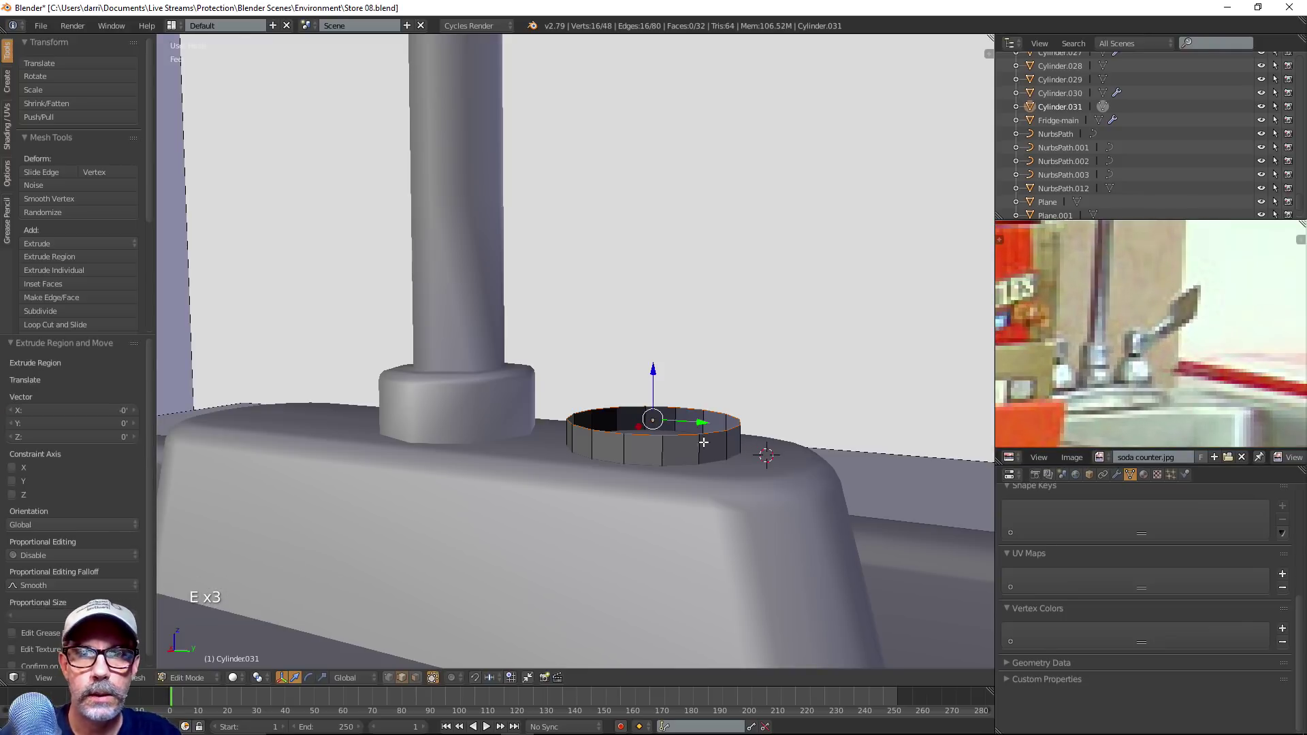
{"action": "key", "text": "g"}
{"action": "key", "text": "z"}
{"action": "key", "text": "Return"}
{"action": "key", "text": "s"}
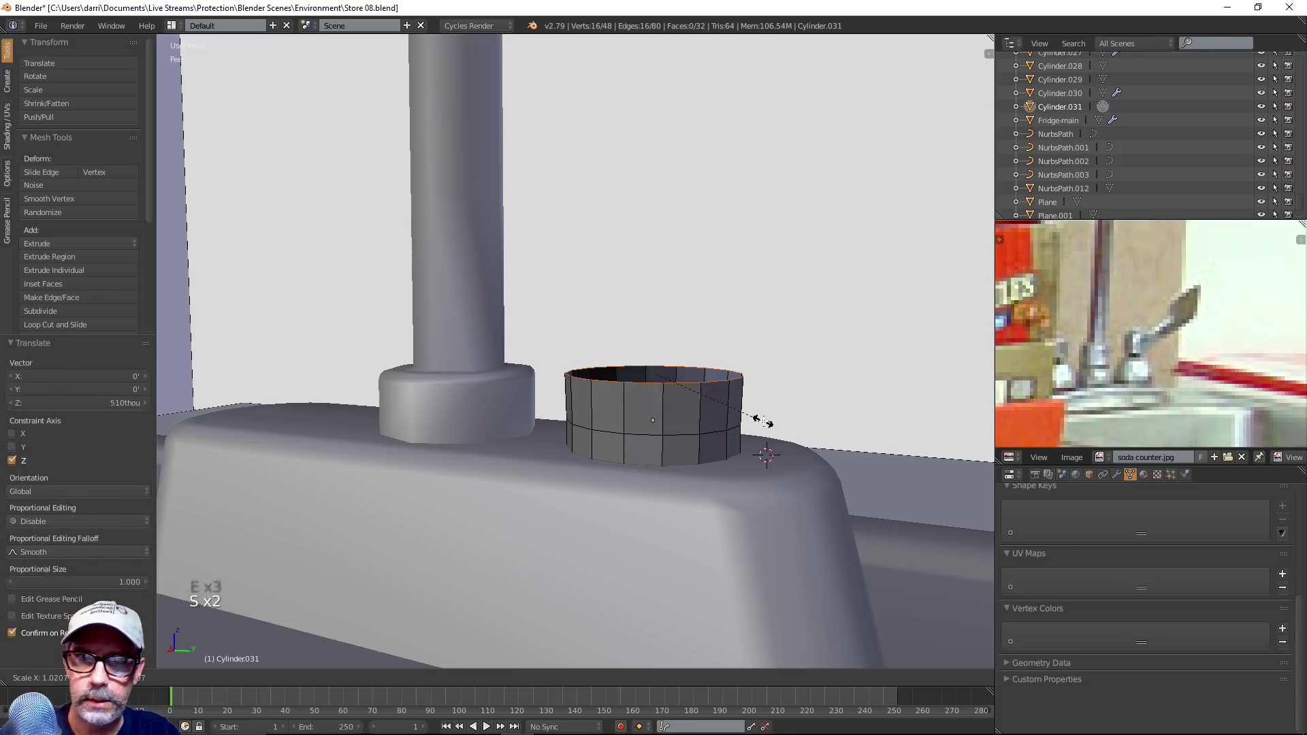
{"action": "left_click", "coordinate": [722, 379]}
Refine the cone's top loop by raising it about 439 thou, scaling it to 0.943 and lowering it about 75 thou
{"action": "left_click_drag", "start_coordinate": [653, 325], "coordinate": [659, 285]}
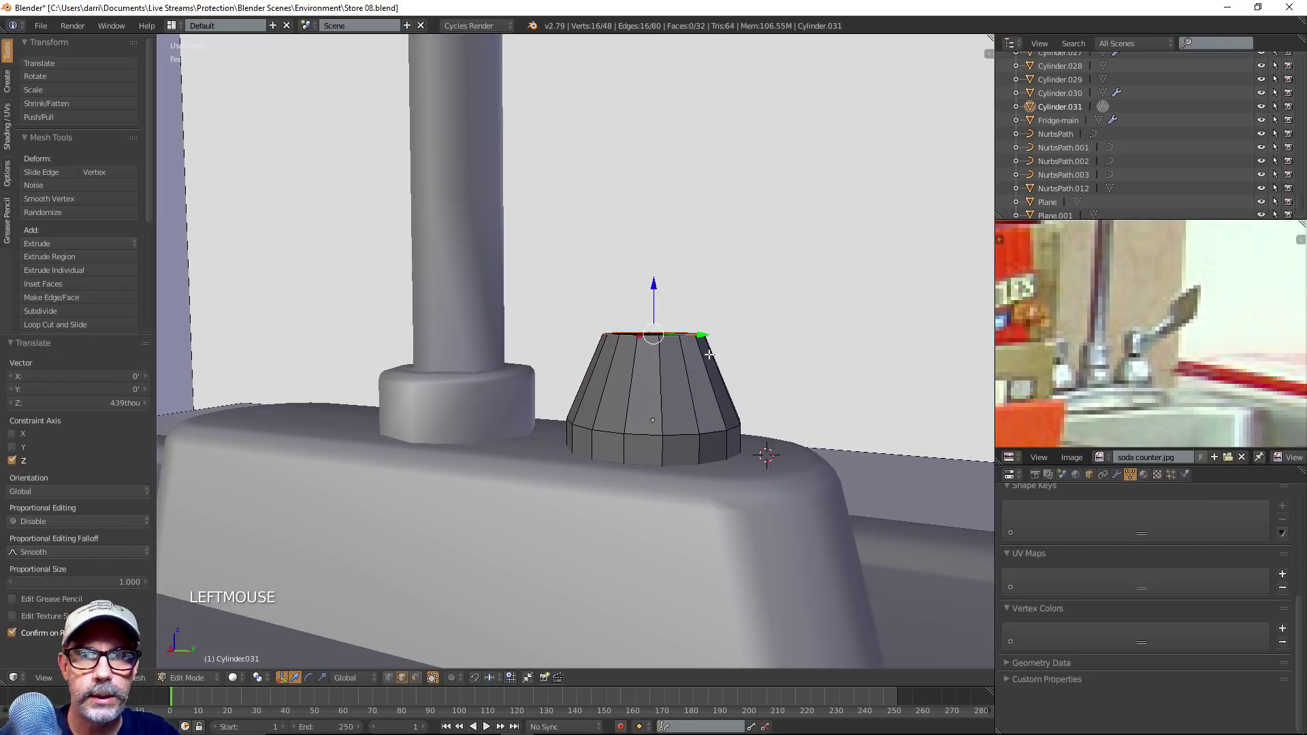
{"action": "key", "text": "s"}
{"action": "left_click", "coordinate": [789, 427]}
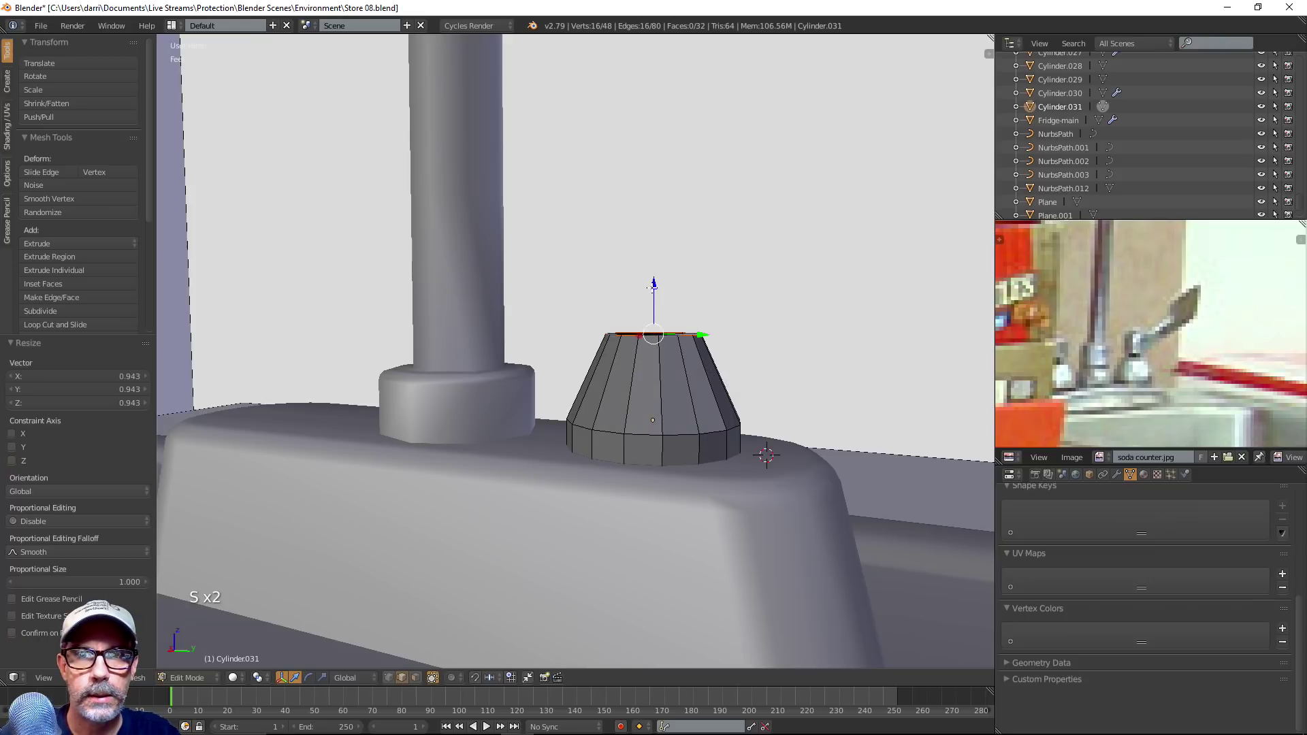
{"action": "left_click_drag", "start_coordinate": [654, 284], "coordinate": [654, 301]}
Extrude the cone's top loop in place and scale it inward to about 0.464 to narrow the opening
{"action": "middle_click_drag", "start_coordinate": [654, 301], "coordinate": [783, 471]}
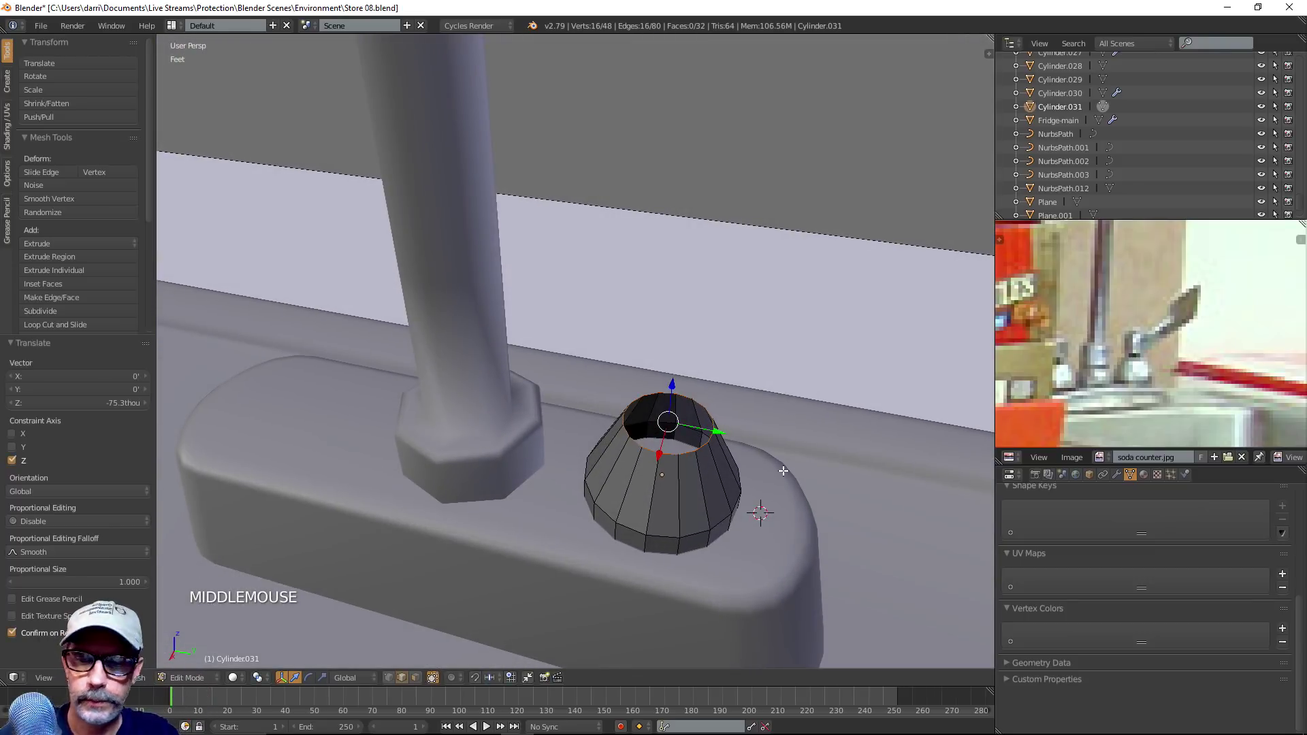
{"action": "key", "text": "e"}
{"action": "key", "text": "e"}
{"action": "key", "text": "s"}
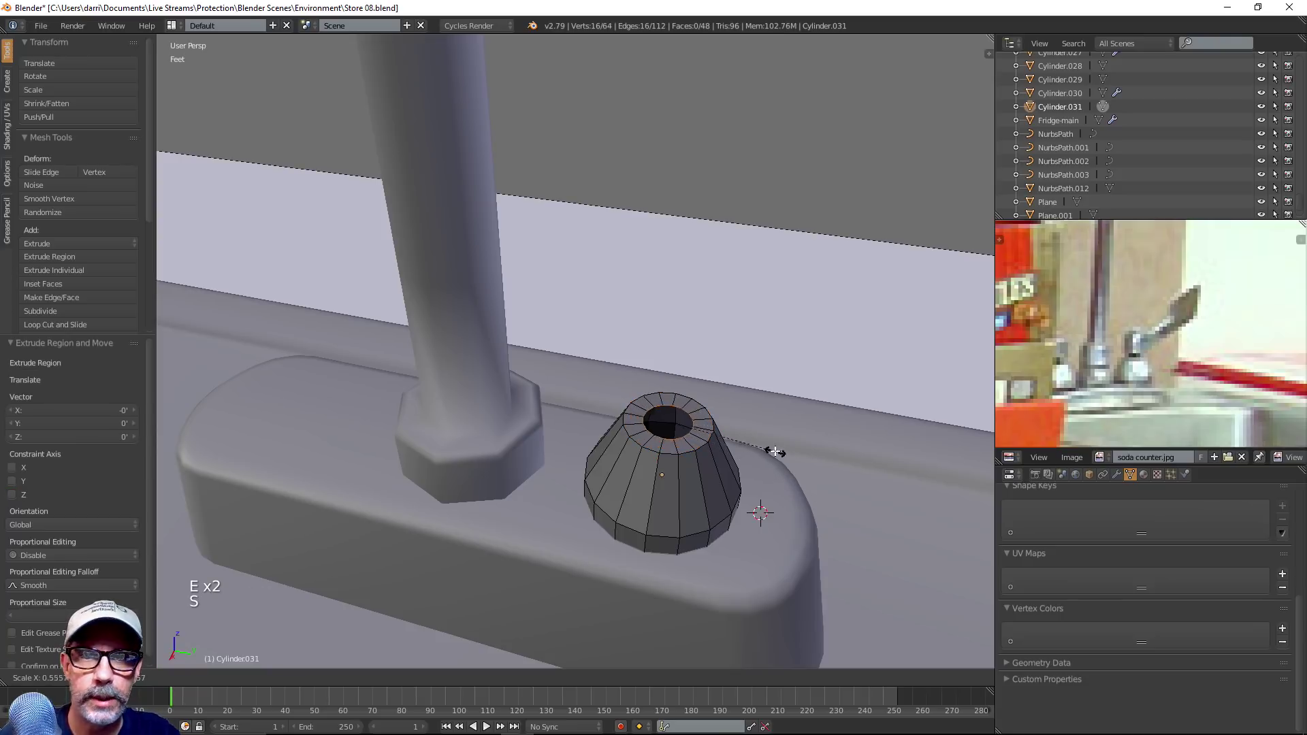
{"action": "left_click", "coordinate": [761, 441]}
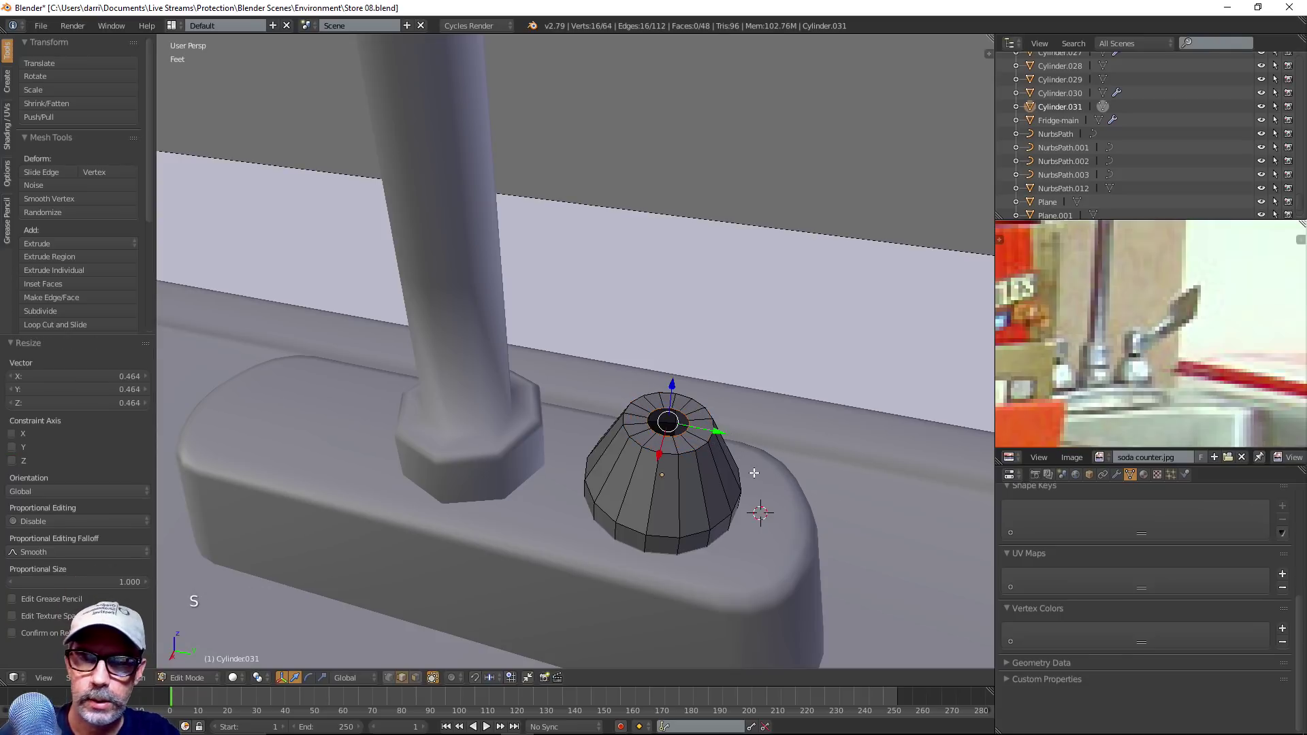
Extrude the cone's narrowed top loop and raise it about 306 thou to form a thin neck
{"action": "key", "text": "e"}
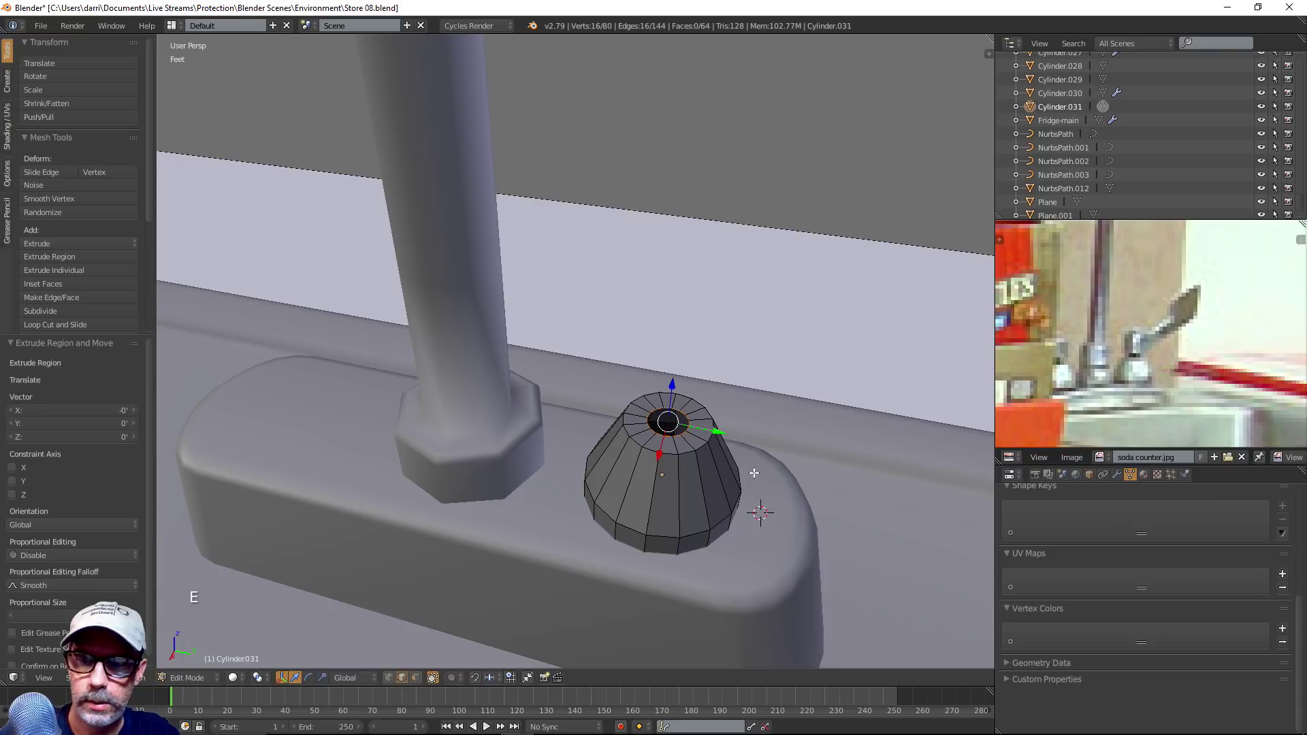
{"action": "key", "text": "g"}
{"action": "key", "text": "z"}
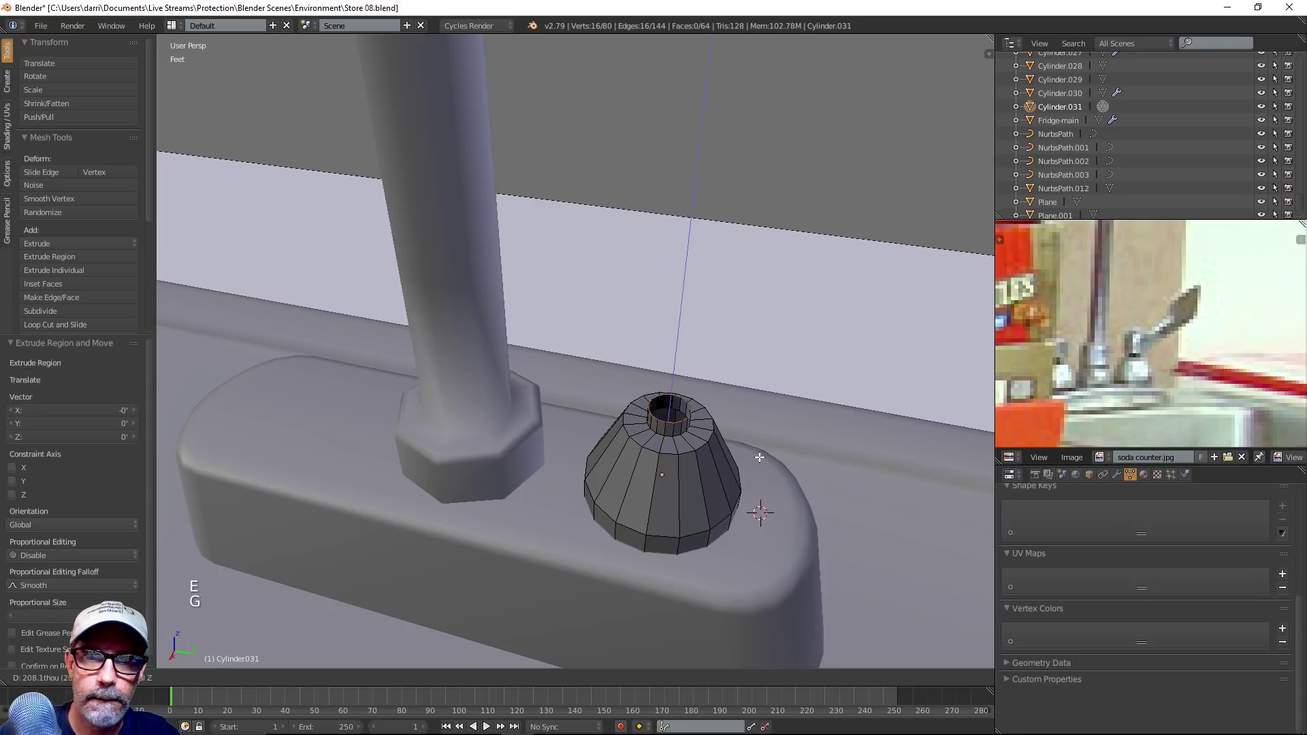
{"action": "left_click", "coordinate": [766, 453]}
{"action": "middle_click_drag", "start_coordinate": [764, 452], "coordinate": [747, 426]}
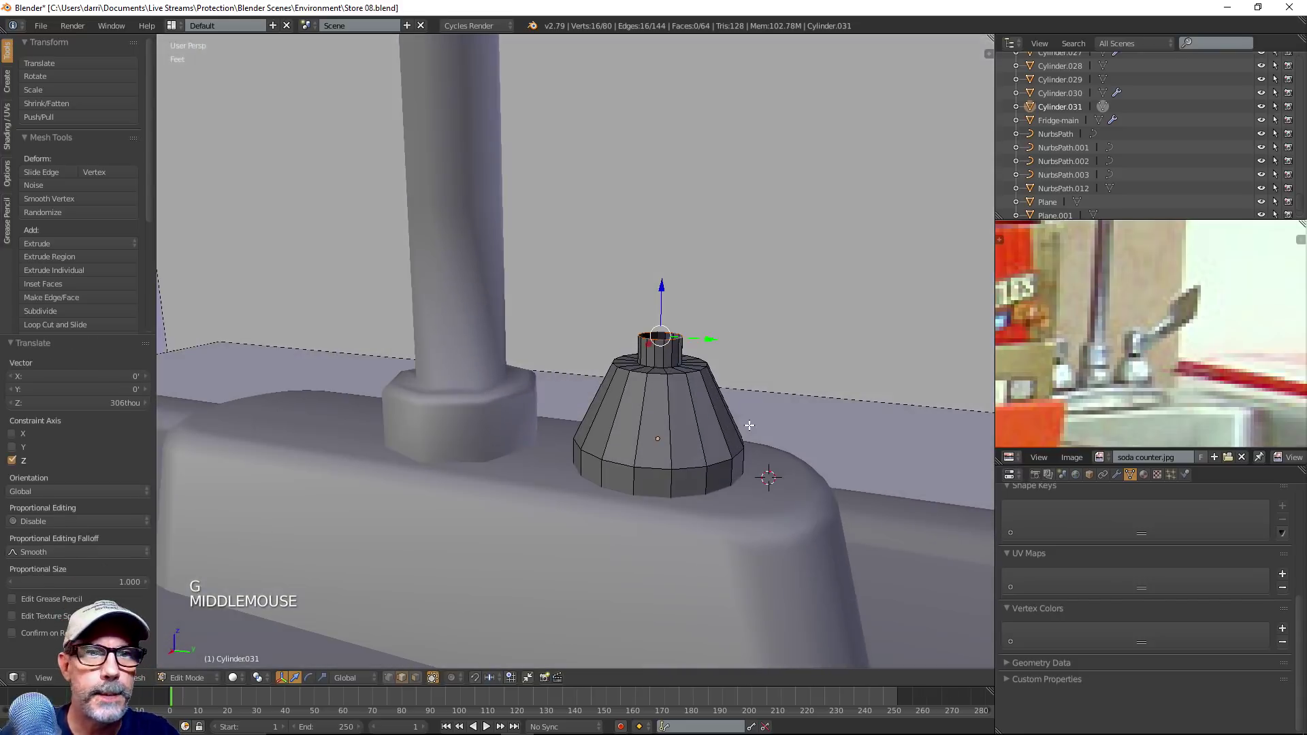
Extrude the neck's top loop in place and scale it outward to 1.667 as a flange
{"action": "scroll", "coordinate": [1159, 378], "scroll_direction": "up", "scroll_amount": 2}
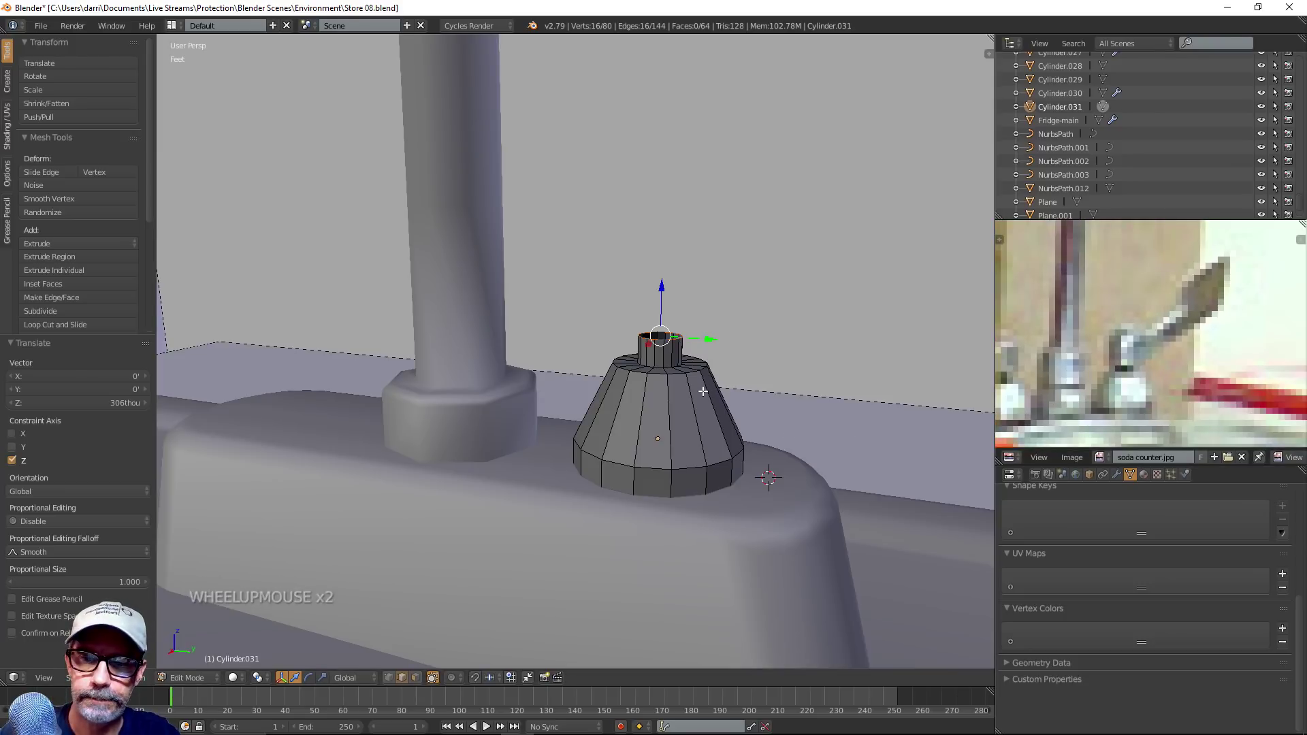
{"action": "key", "text": "e"}
{"action": "key", "text": "s"}
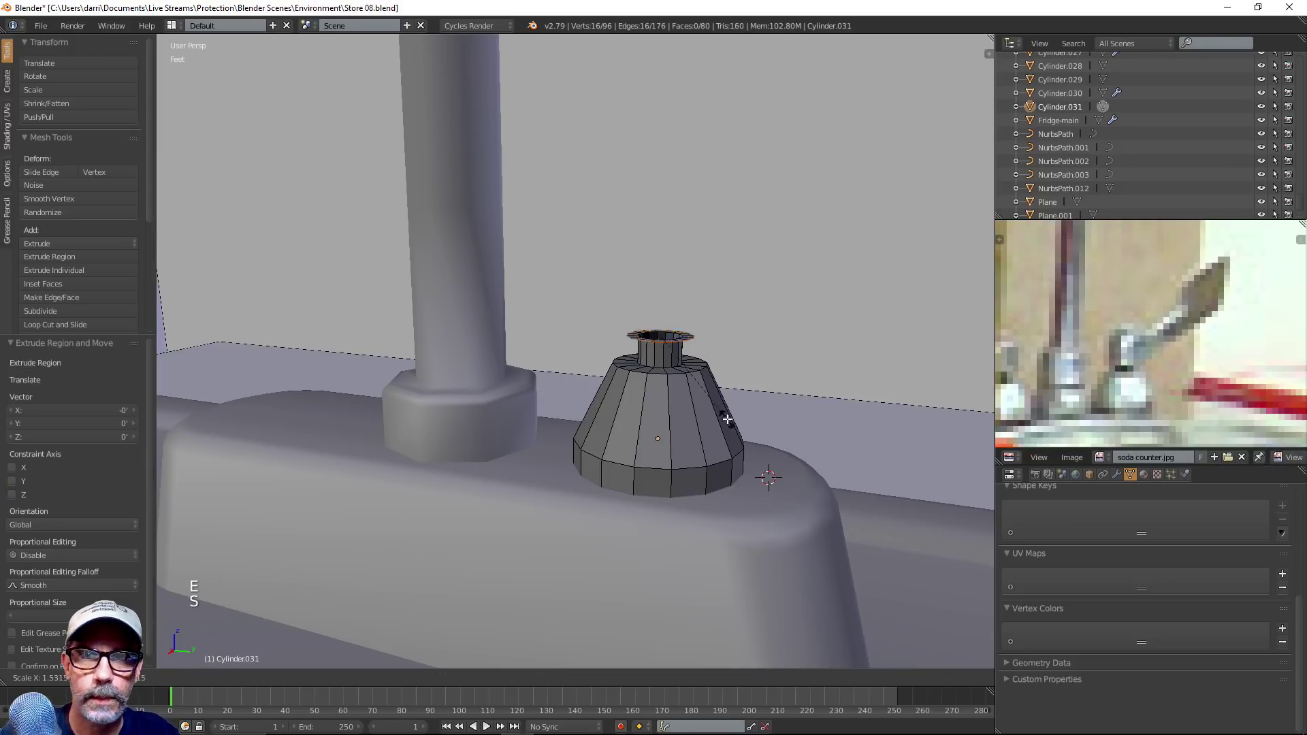
{"action": "left_click", "coordinate": [735, 425]}
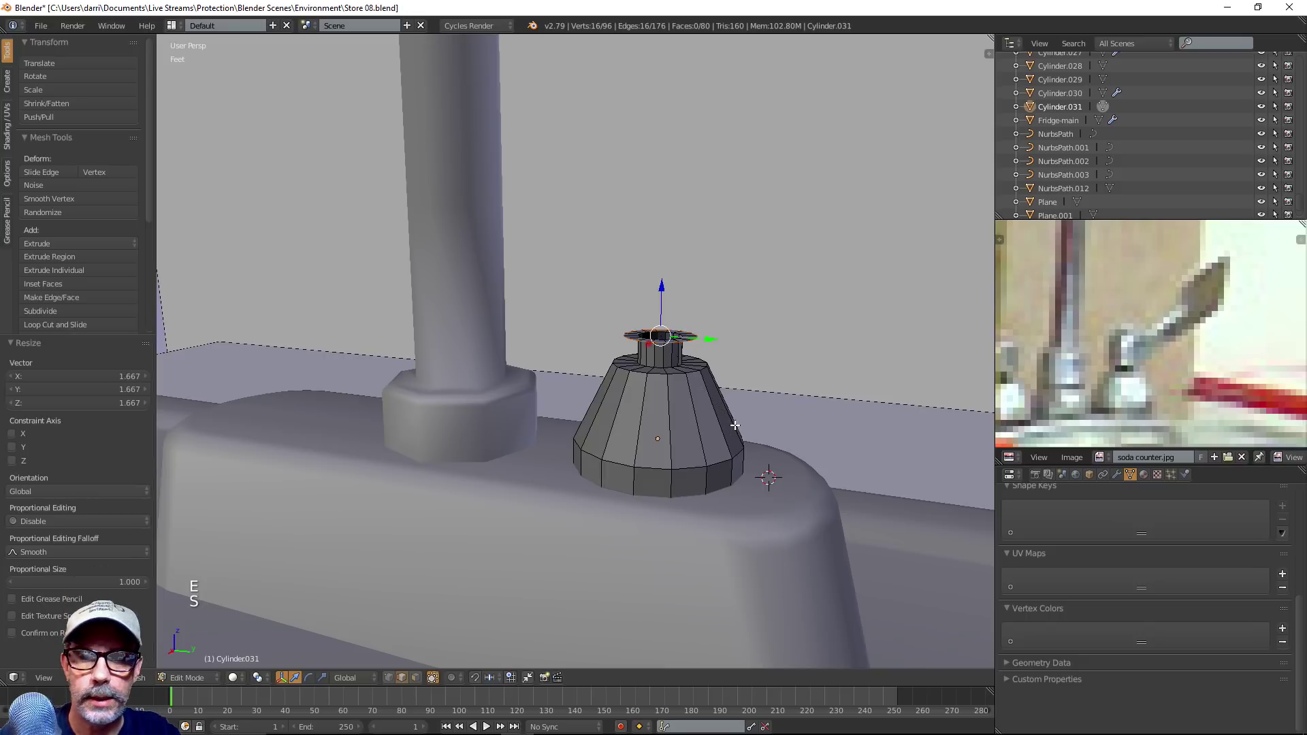
Extrude the flange's outer loop up about 1.03 in and raise it another 321 thou to form the handle's upper cylinder
{"action": "key", "text": "e"}
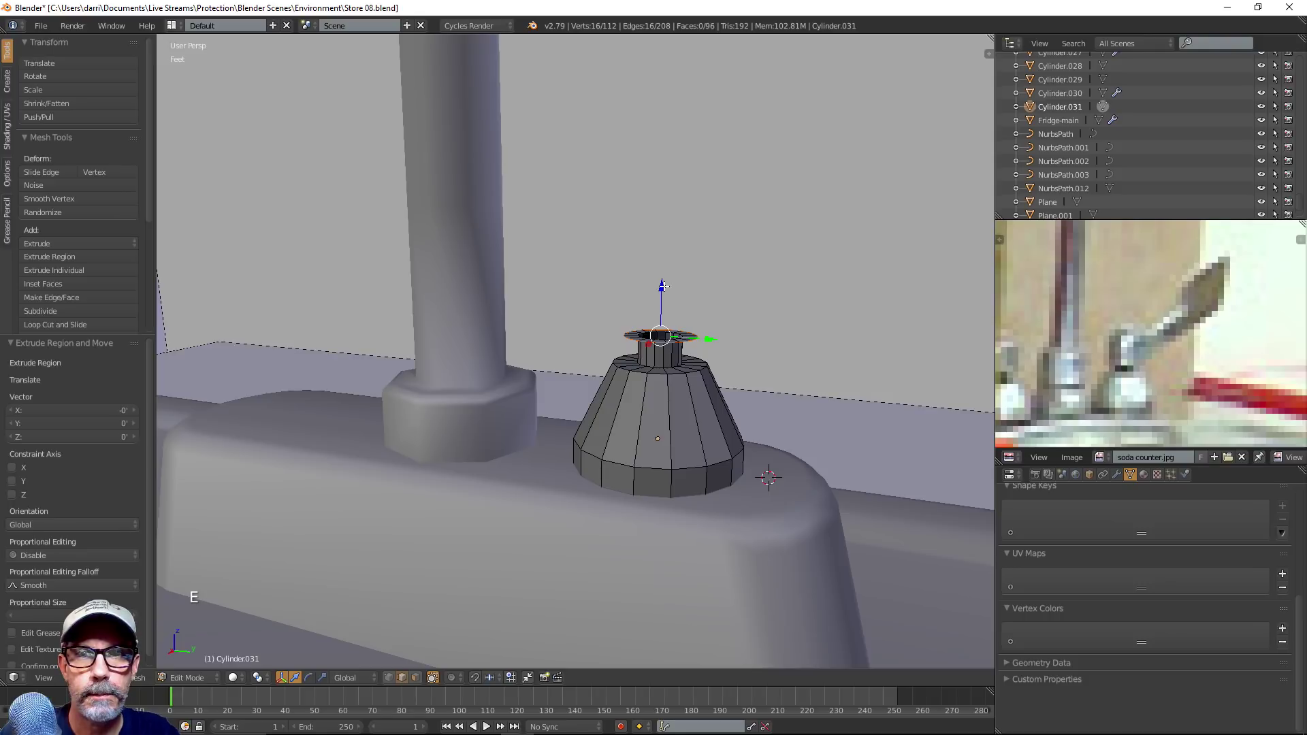
{"action": "left_click_drag", "start_coordinate": [662, 286], "coordinate": [664, 194]}
{"action": "scroll", "coordinate": [754, 403], "scroll_direction": "down", "scroll_amount": 7}
{"action": "mouse_move", "coordinate": [754, 403]}
{"action": "middle_mouse_down"}
{"action": "mouse_move", "coordinate": [780, 392]}
{"action": "mouse_move", "coordinate": [767, 409]}
{"action": "middle_mouse_up"}
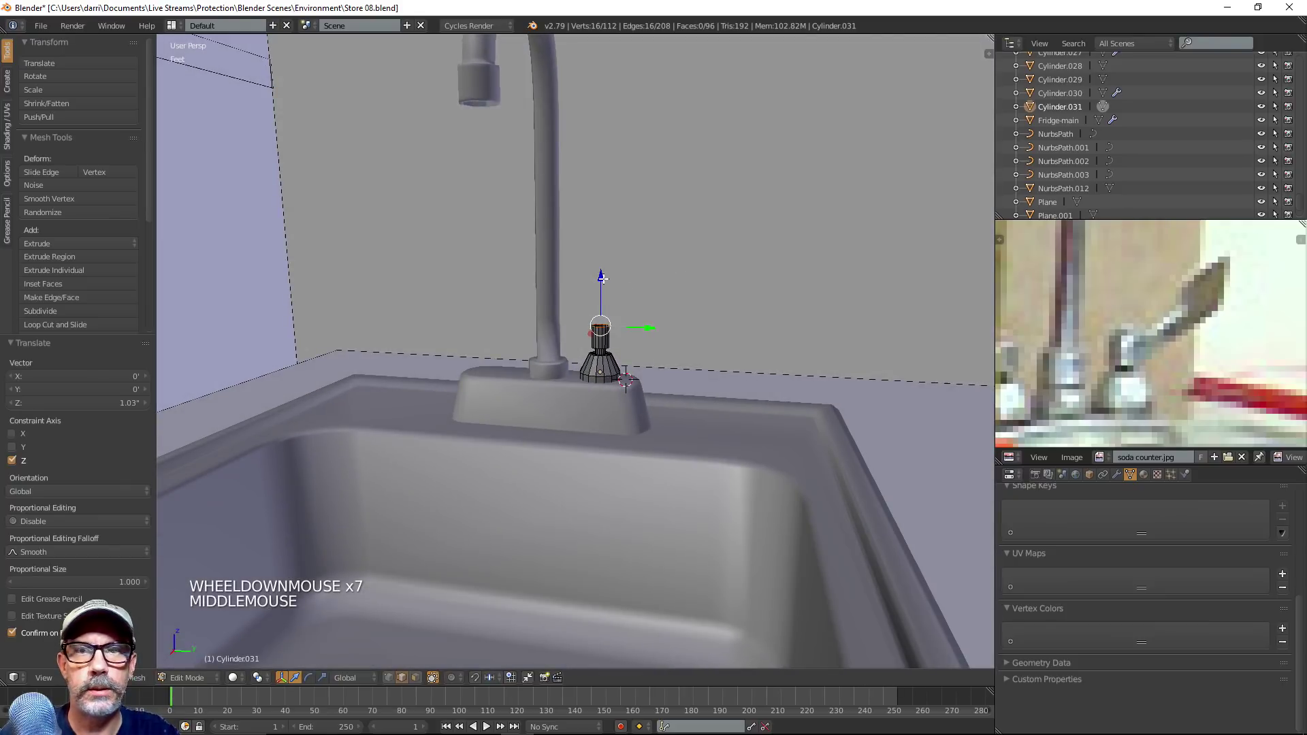
{"action": "left_click_drag", "start_coordinate": [599, 277], "coordinate": [601, 276]}
{"action": "scroll", "coordinate": [687, 324], "scroll_direction": "up", "scroll_amount": 6}
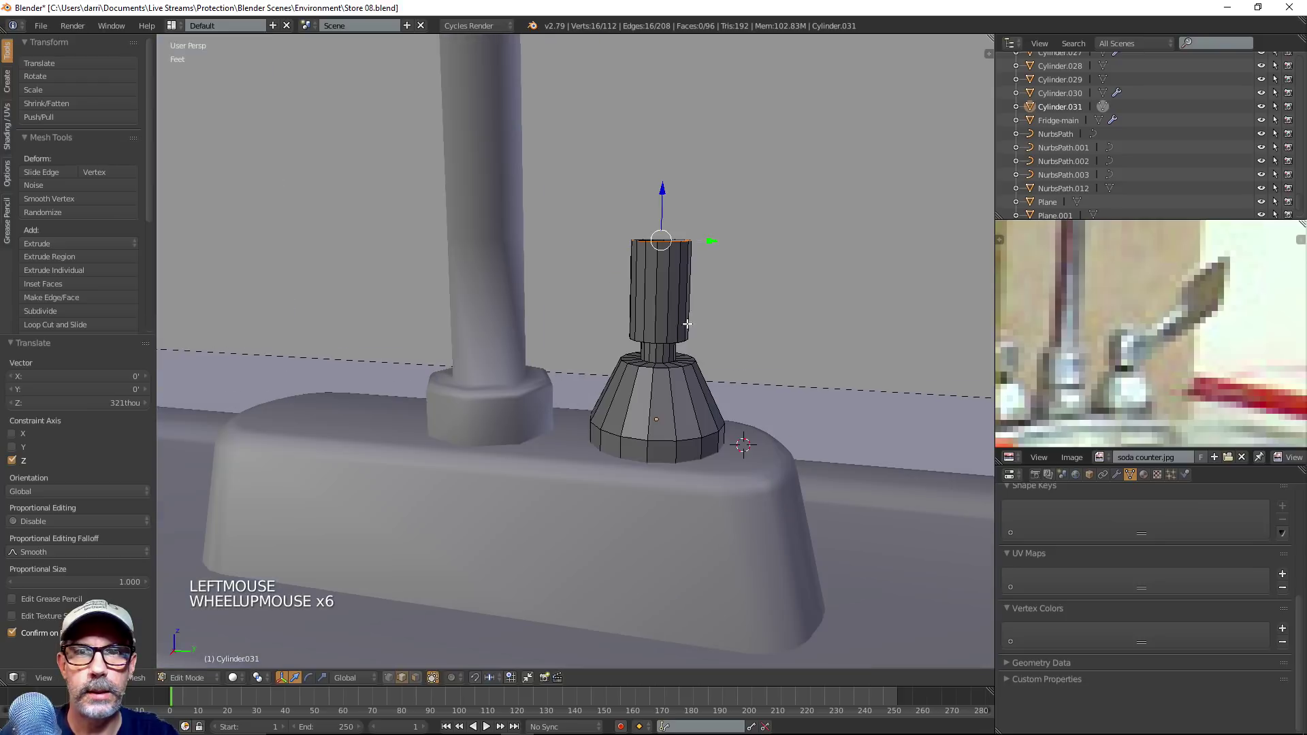
Extrude the upper cylinder's top loop up about 314 thou and scale it inward into a tapered cap
{"action": "middle_click_drag", "start_coordinate": [825, 401], "coordinate": [802, 437]}
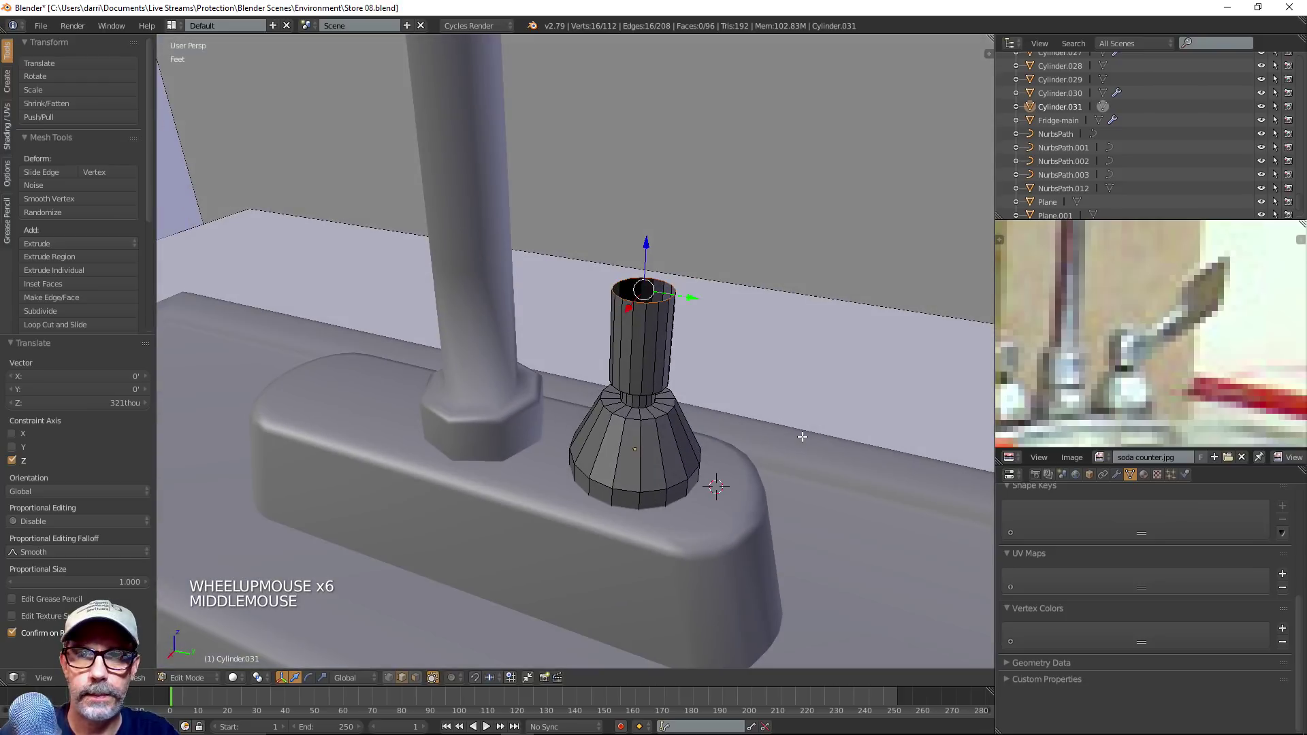
{"action": "key", "text": "e"}
{"action": "key", "text": "e"}
{"action": "left_click_drag", "start_coordinate": [644, 243], "coordinate": [647, 219]}
{"action": "key", "text": "s"}
{"action": "key", "text": "s"}
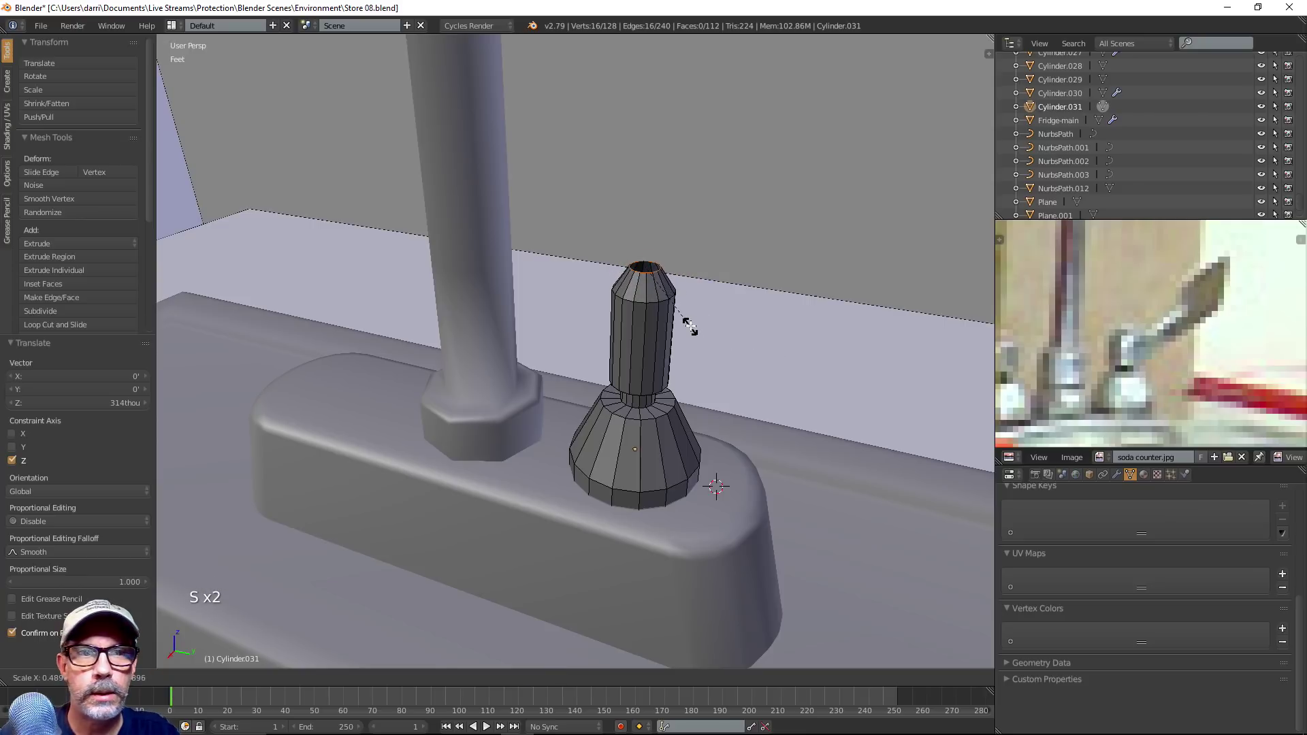
{"action": "left_click", "coordinate": [680, 315]}
Close the cap's opening by extruding its top loop in place and merging the new vertices at center
{"action": "scroll", "coordinate": [680, 315], "scroll_direction": "up", "scroll_amount": 3}
{"action": "middle_click_drag", "start_coordinate": [679, 315], "coordinate": [743, 385]}
{"action": "key", "text": "e"}
{"action": "key", "text": "e"}
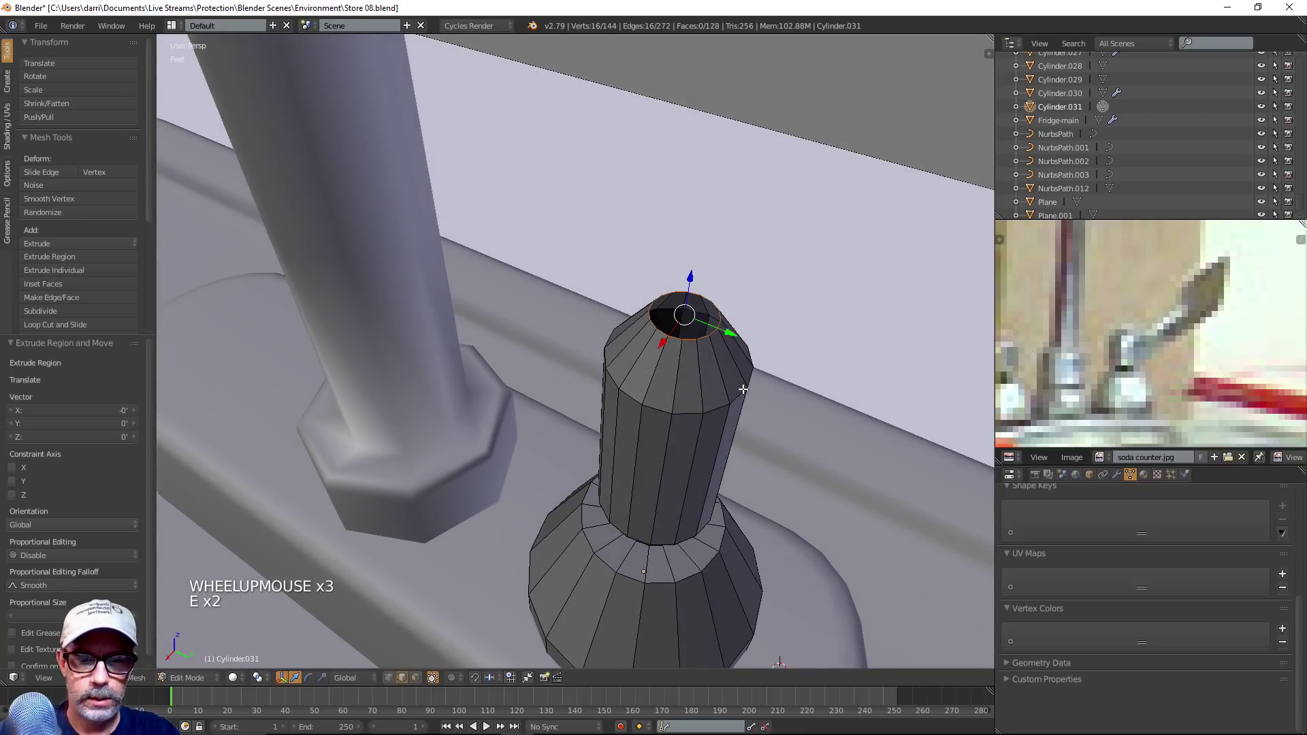
{"action": "key", "text": "alt+m"}
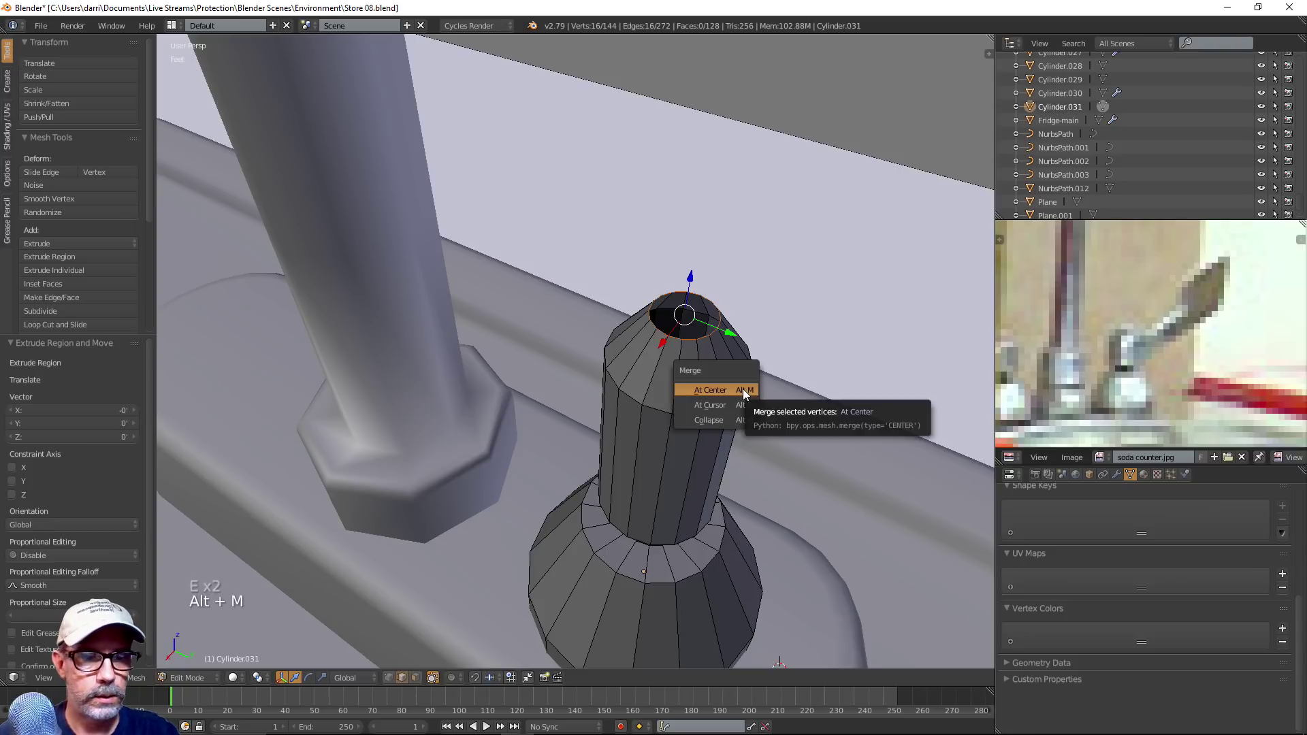
{"action": "left_click", "coordinate": [743, 388]}
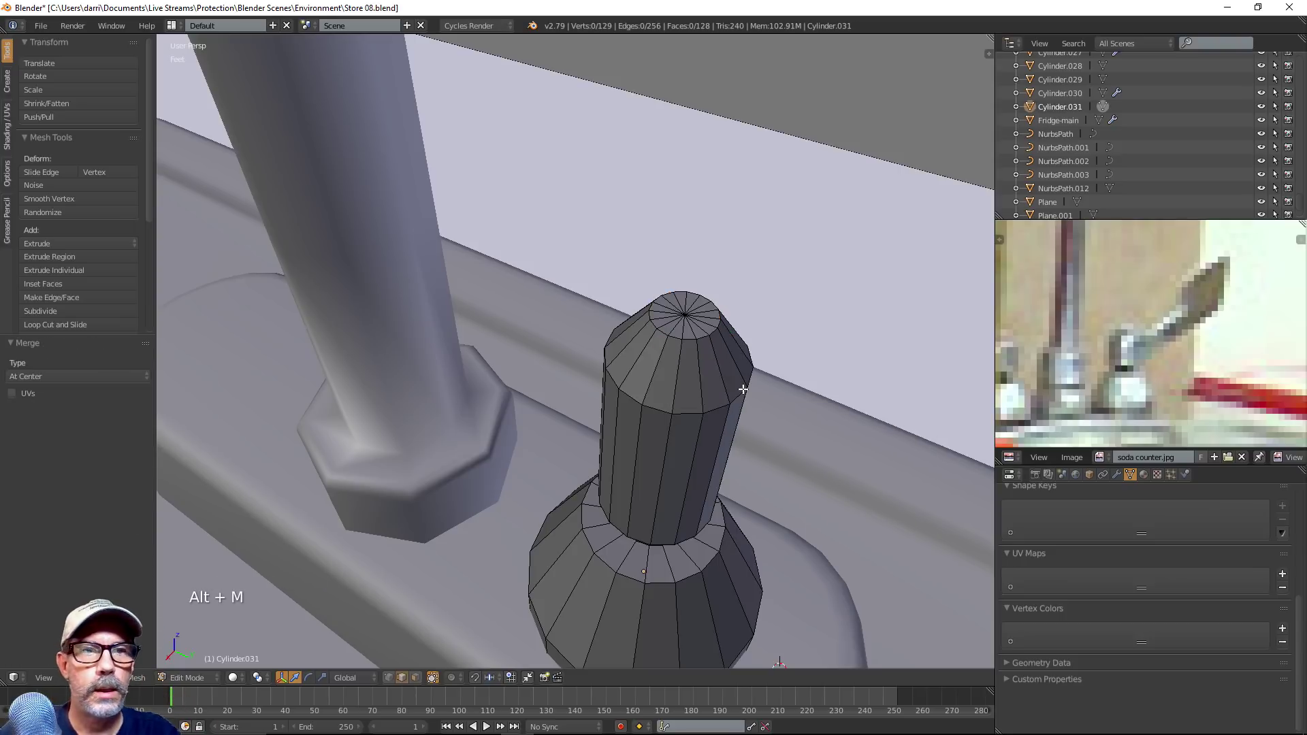
In face select mode, extrude two adjacent side faces of the upper cylinder about 2.47 in outward, away from the spout, as a lever
{"action": "scroll", "coordinate": [742, 389], "scroll_direction": "down", "scroll_amount": 3}
{"action": "middle_click_drag", "start_coordinate": [742, 389], "coordinate": [700, 388]}
{"action": "scroll", "coordinate": [719, 339], "scroll_direction": "down", "scroll_amount": 2}
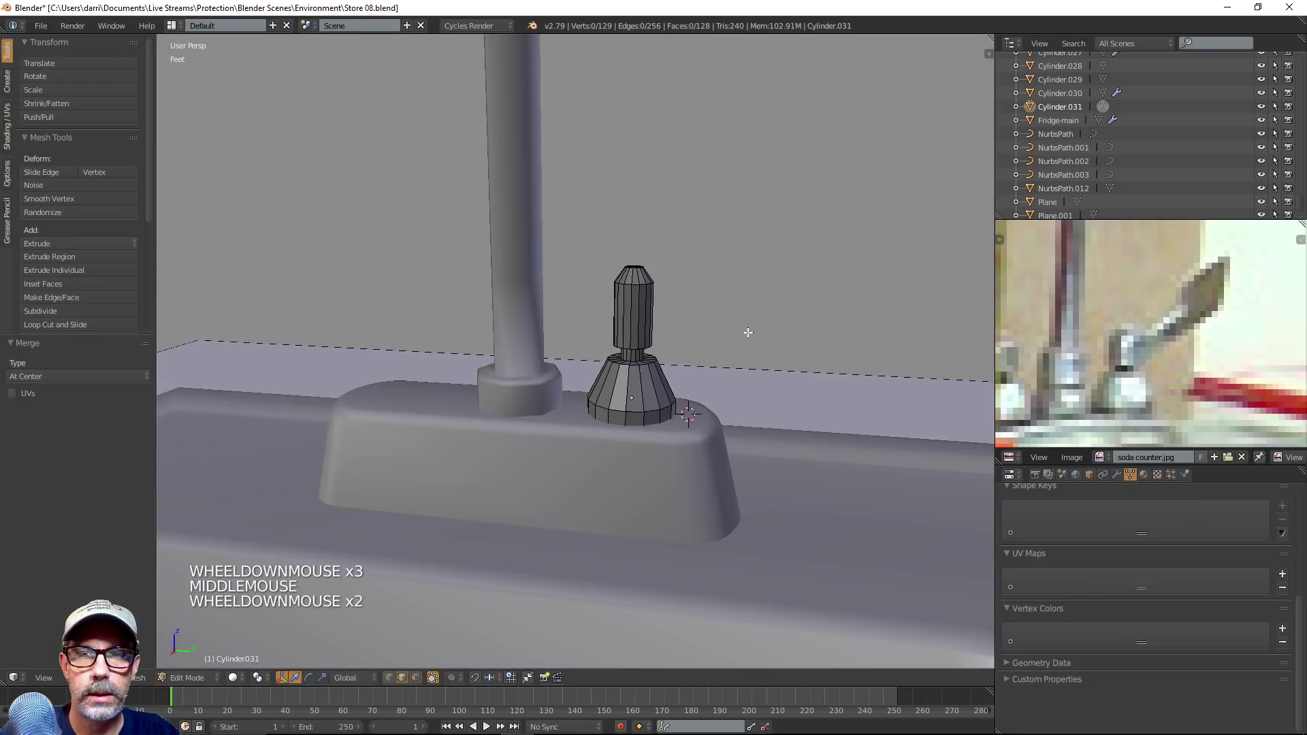
{"action": "middle_click_drag", "start_coordinate": [744, 327], "coordinate": [488, 333]}
{"action": "key", "text": "ctrl+Tab"}
{"action": "left_click", "coordinate": [585, 357]}
{"action": "scroll", "coordinate": [592, 341], "scroll_direction": "up", "scroll_amount": 3}
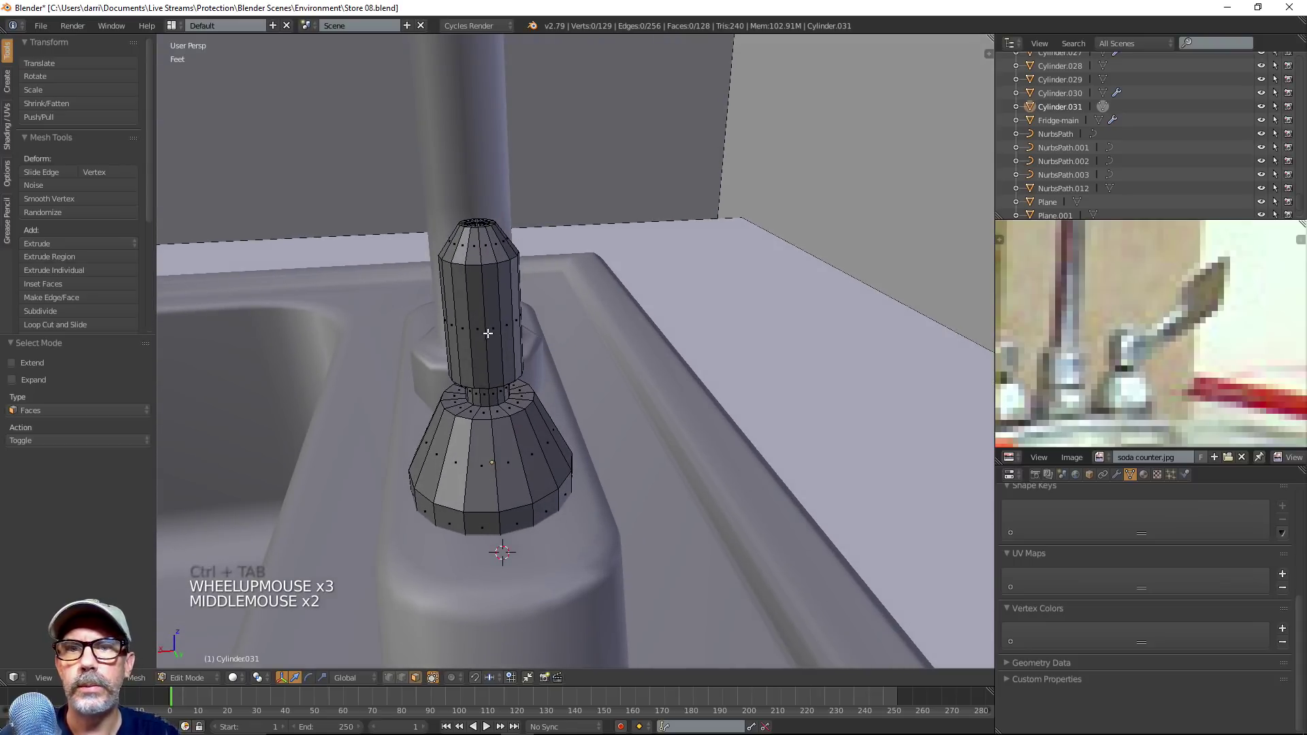
{"action": "right_click", "coordinate": [480, 333], "text": "shift"}
{"action": "right_click", "coordinate": [498, 335], "text": "shift"}
{"action": "scroll", "coordinate": [503, 387], "scroll_direction": "down", "scroll_amount": 3}
{"action": "middle_click_drag", "start_coordinate": [503, 388], "coordinate": [627, 425]}
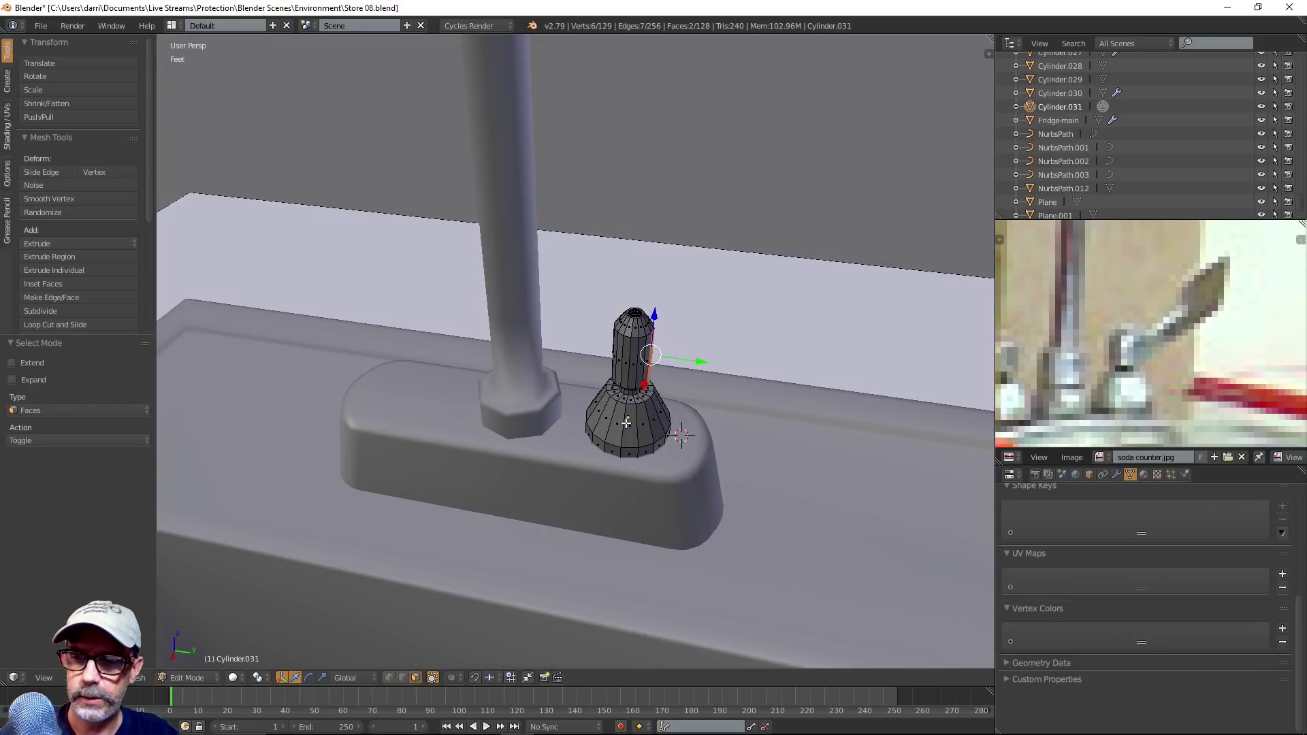
{"action": "key", "text": "KP_1"}
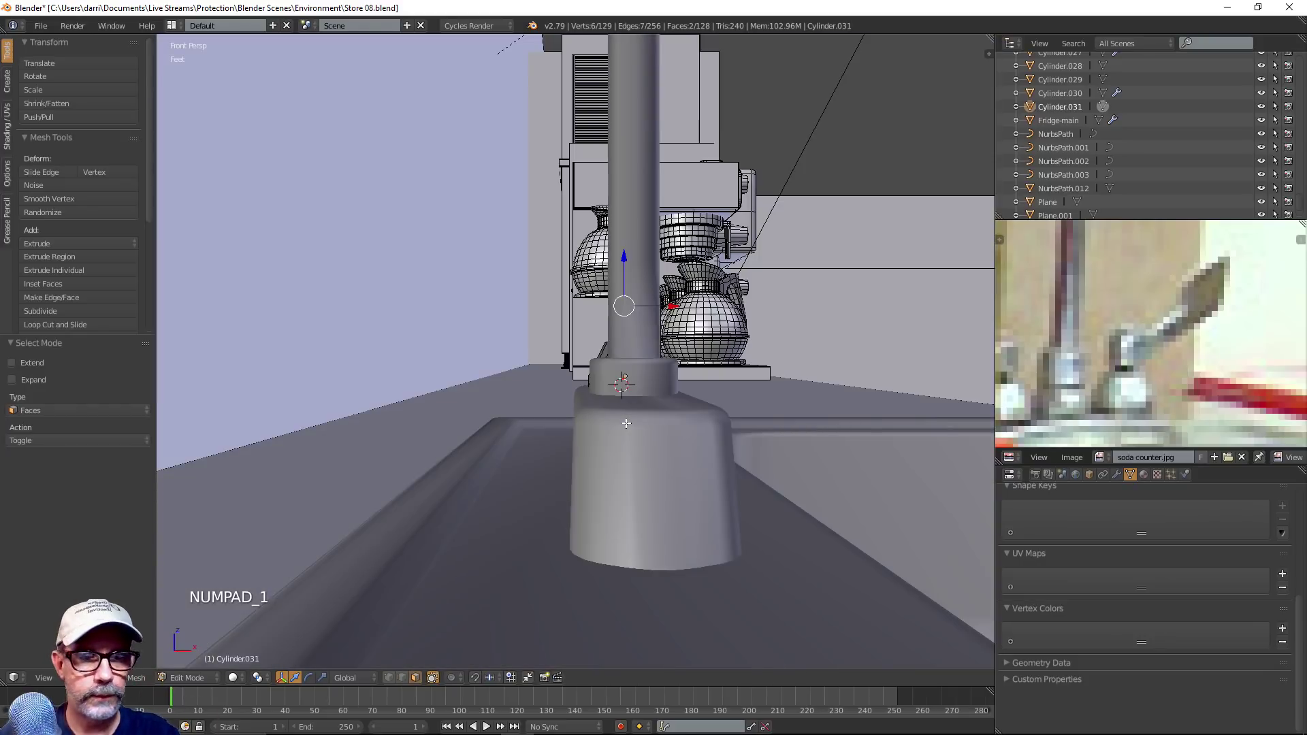
{"action": "key", "text": "KP_3"}
{"action": "key", "text": "KP_5"}
{"action": "key", "text": "z"}
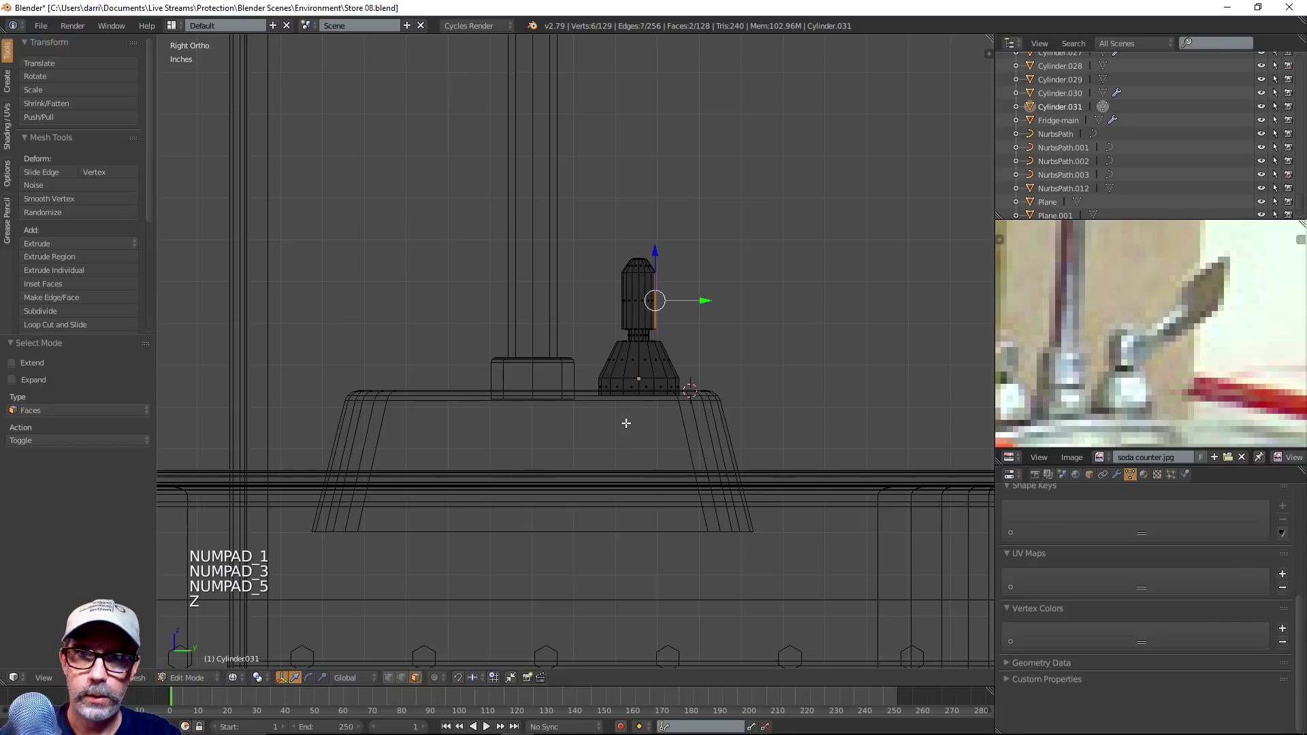
{"action": "middle_click_drag", "start_coordinate": [665, 420], "coordinate": [525, 472], "text": "shift"}
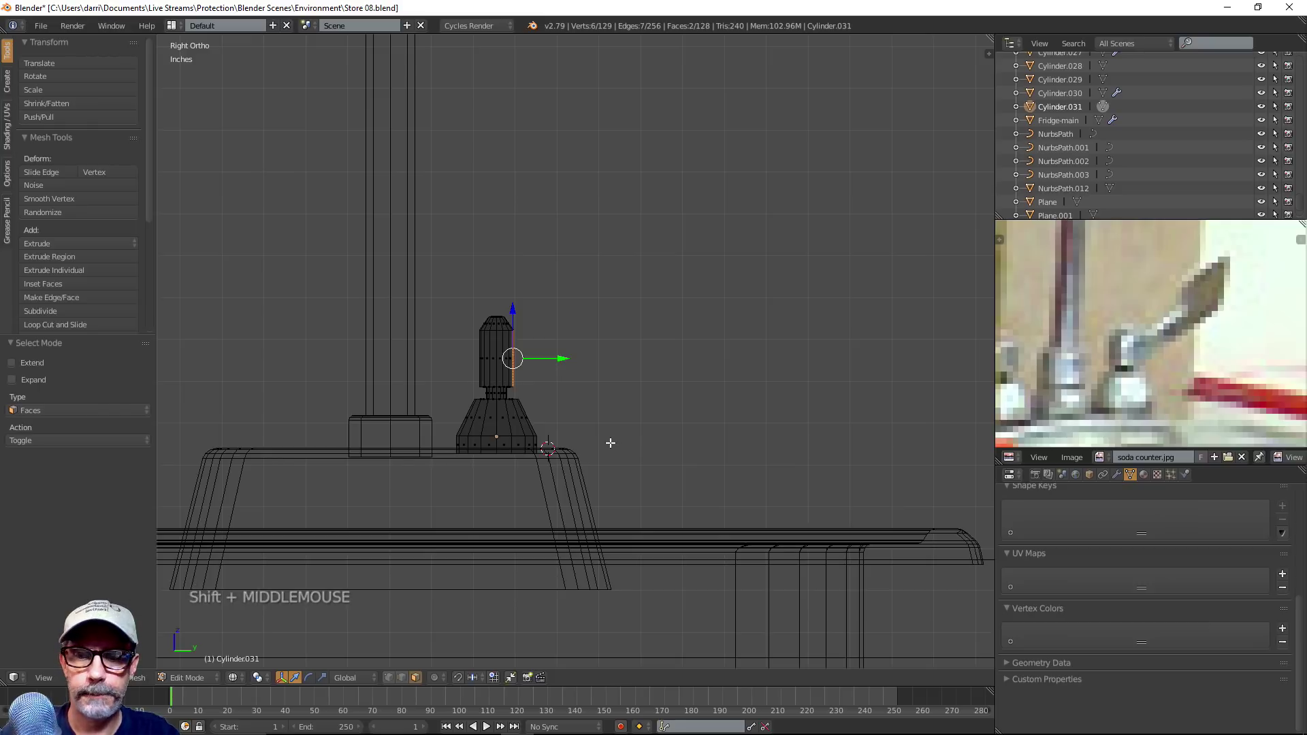
{"action": "key", "text": "e"}
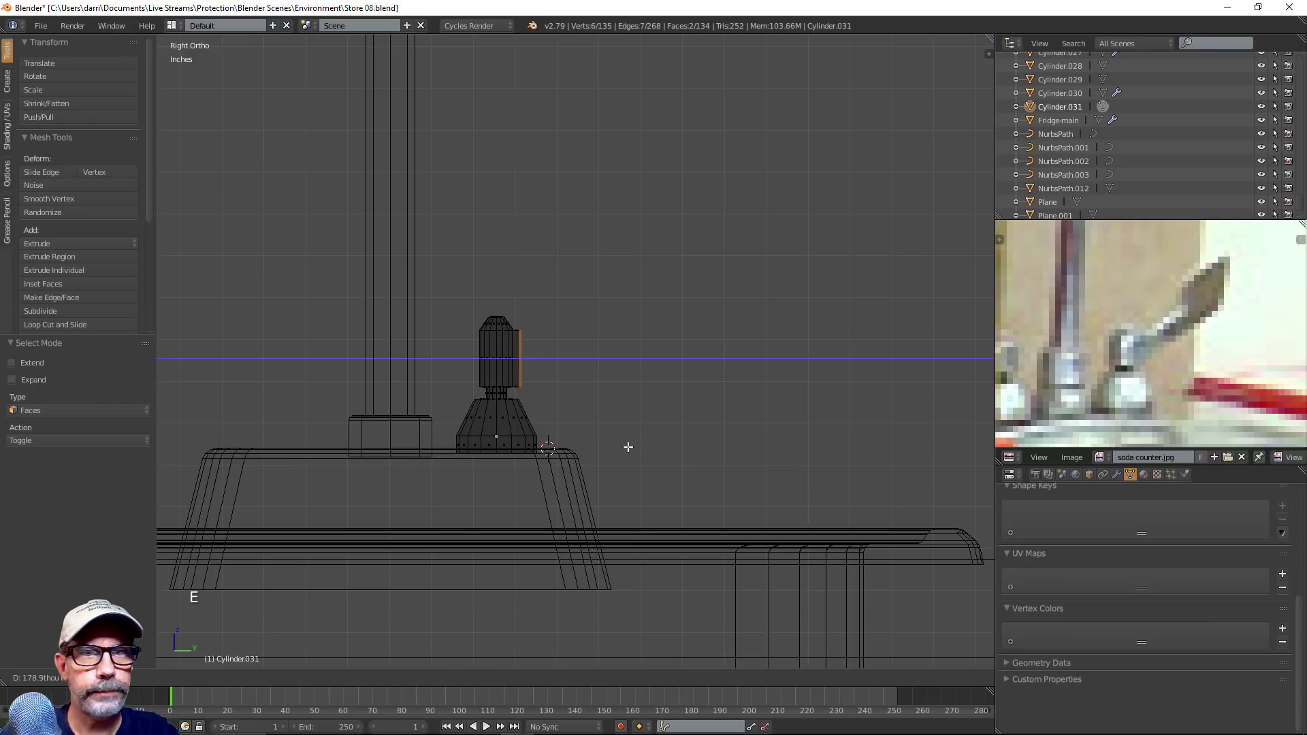
{"action": "left_click", "coordinate": [713, 451]}
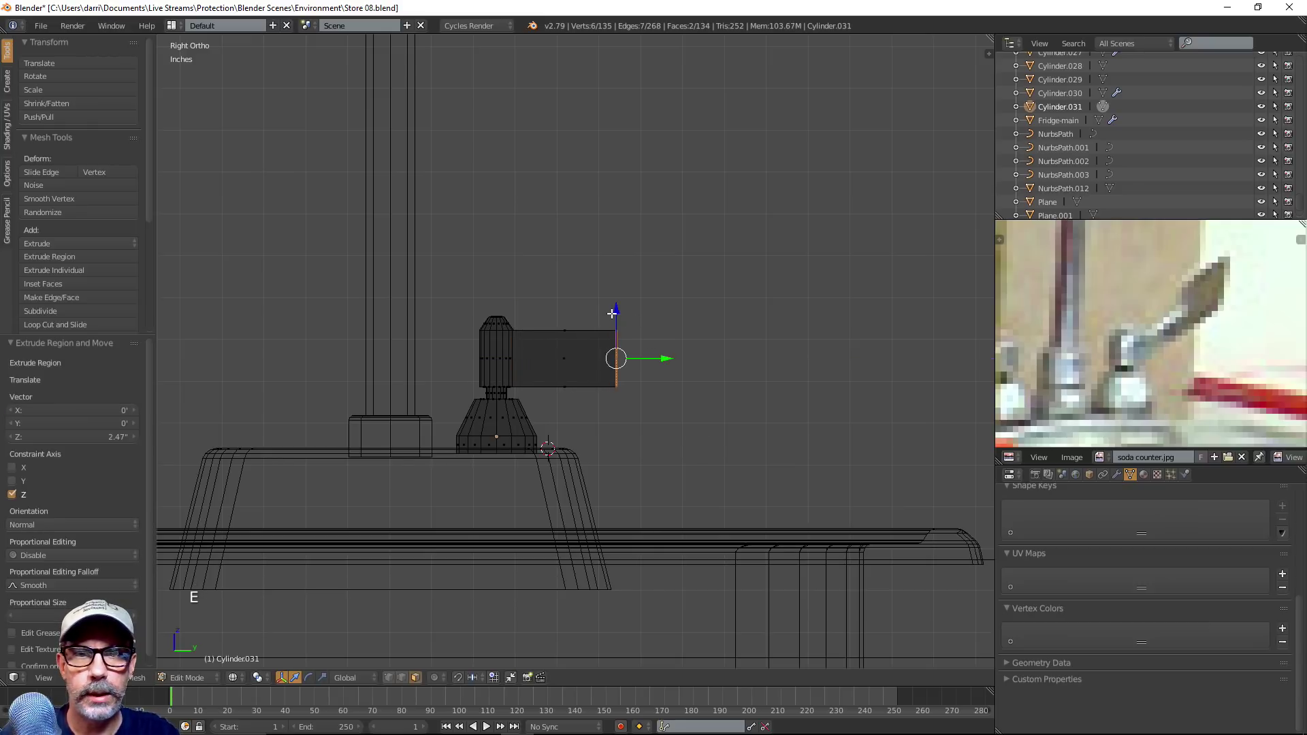
Angle and taper the lever by raising its end face 927 thou, scaling it to about 0.87 and moving it 504 thou back
{"action": "left_click_drag", "start_coordinate": [612, 313], "coordinate": [635, 271]}
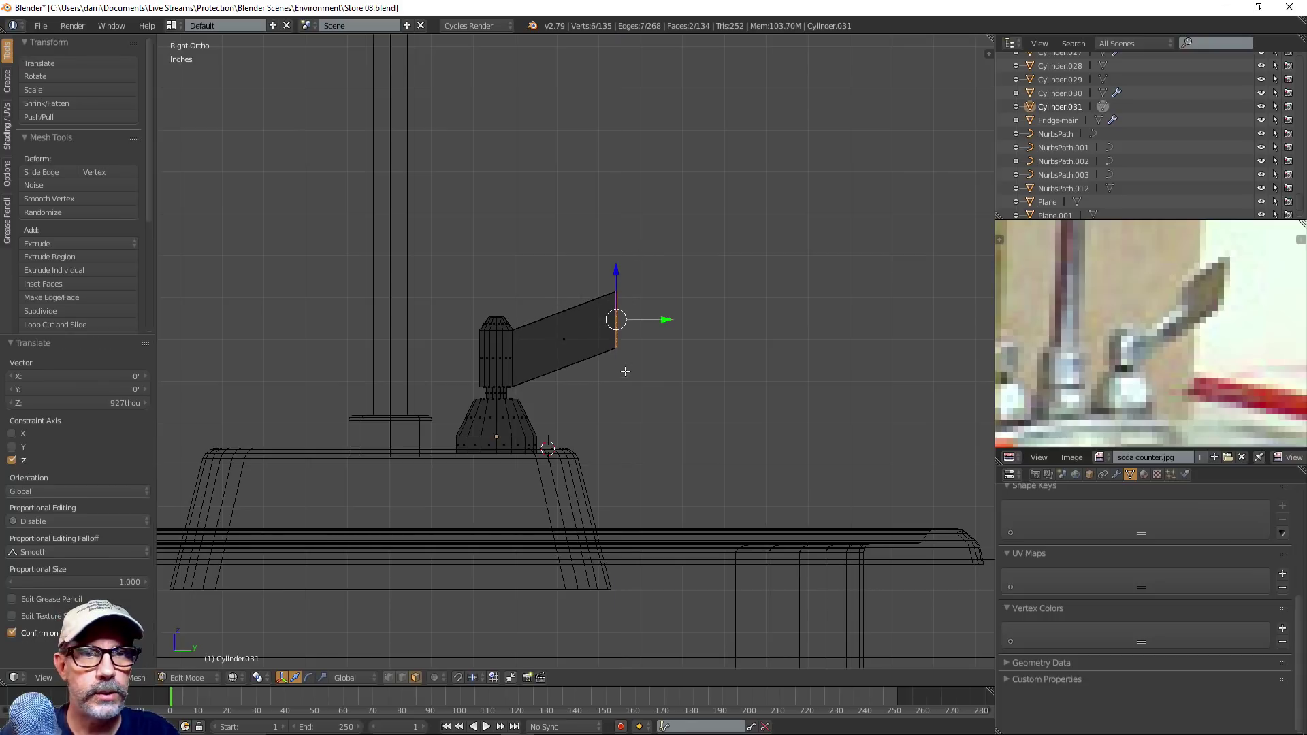
{"action": "key", "text": "s"}
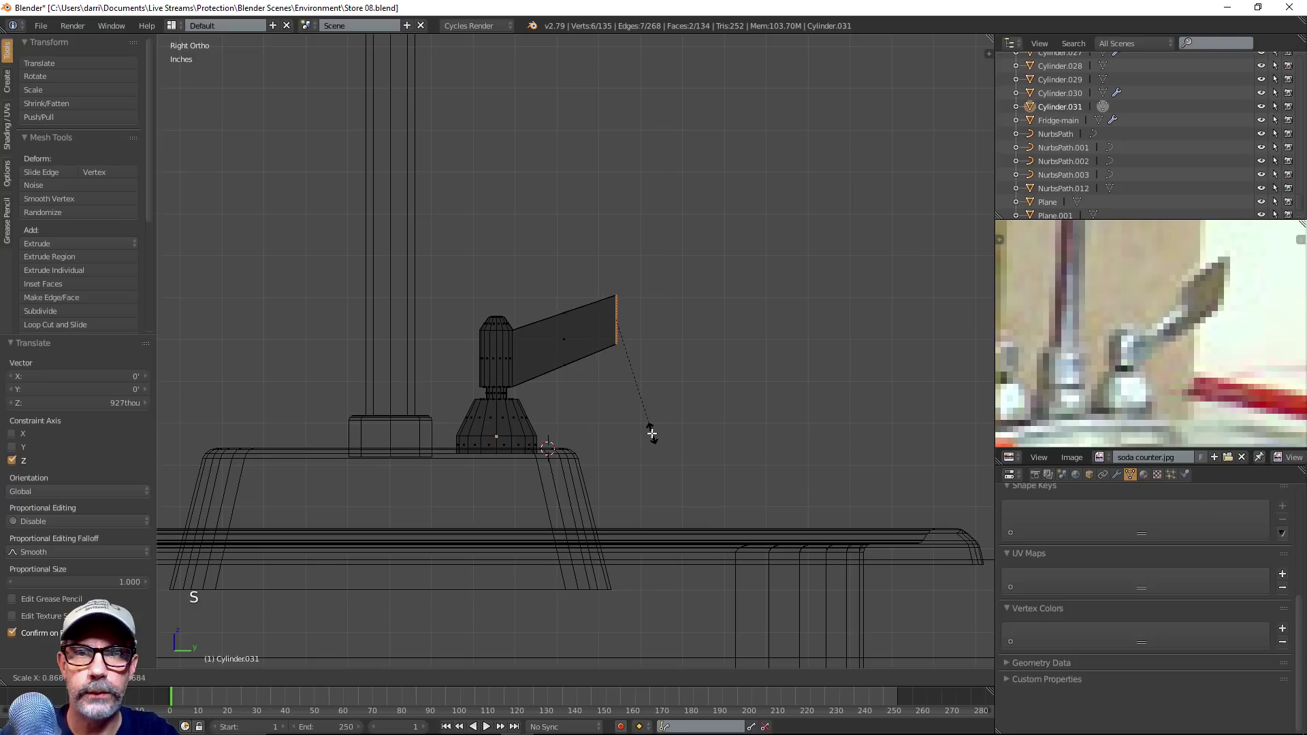
{"action": "left_click", "coordinate": [651, 431]}
{"action": "left_click_drag", "start_coordinate": [672, 311], "coordinate": [648, 336]}
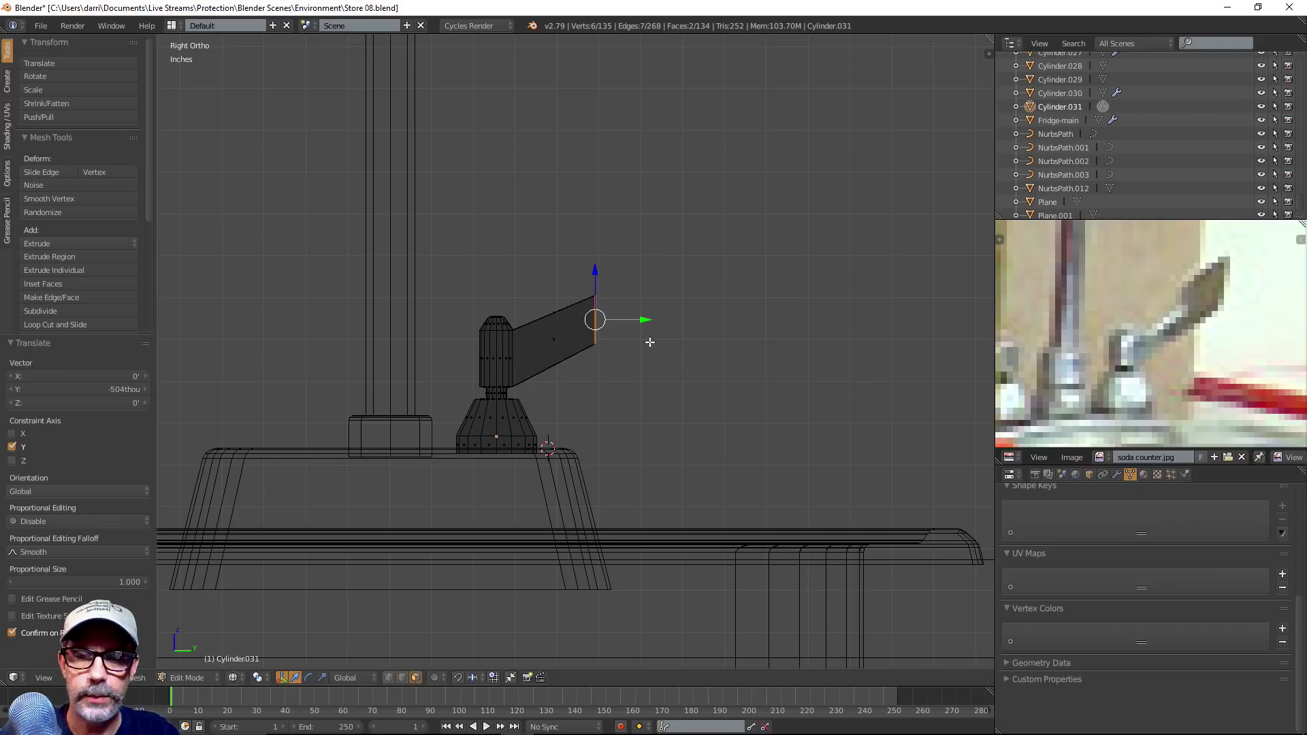
Extrude the lever's end face into a second segment, raise it 878 thou, then shift it back 276 thou and down about 98 thou
{"action": "key", "text": "e"}
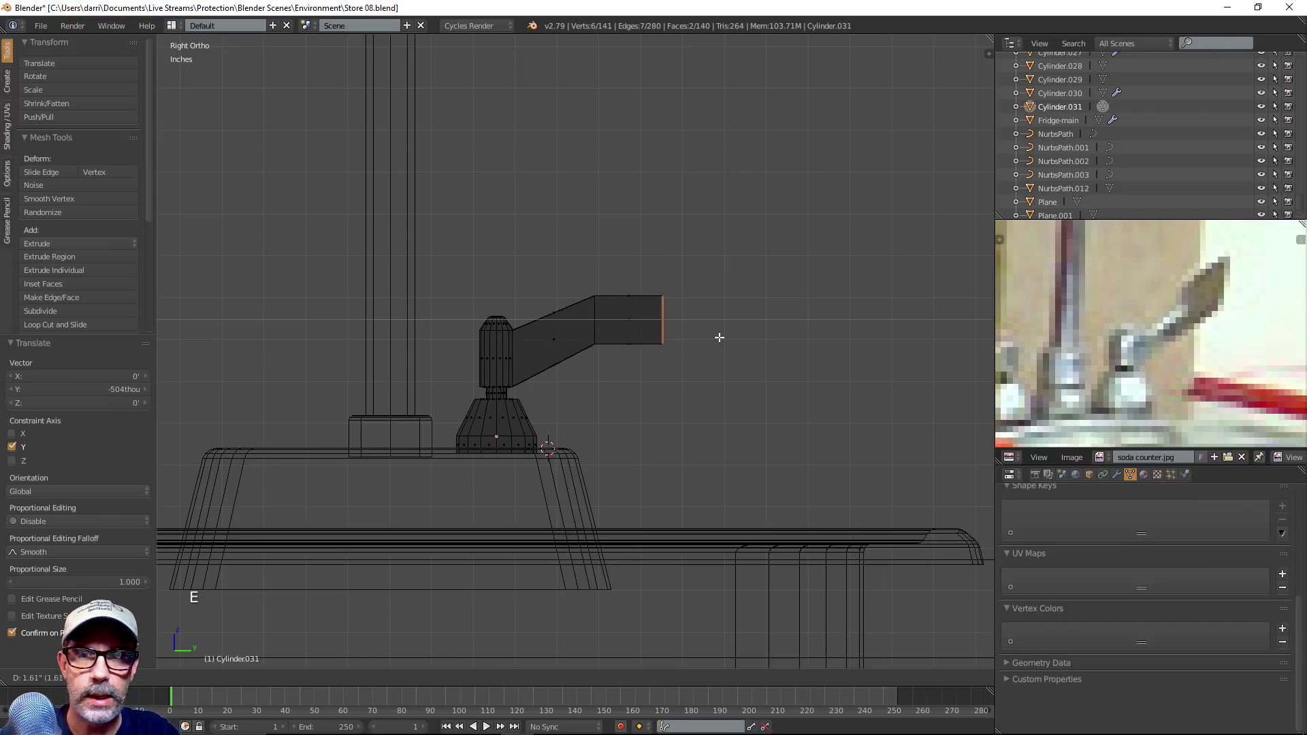
{"action": "left_click", "coordinate": [728, 333]}
{"action": "left_click_drag", "start_coordinate": [680, 274], "coordinate": [675, 236]}
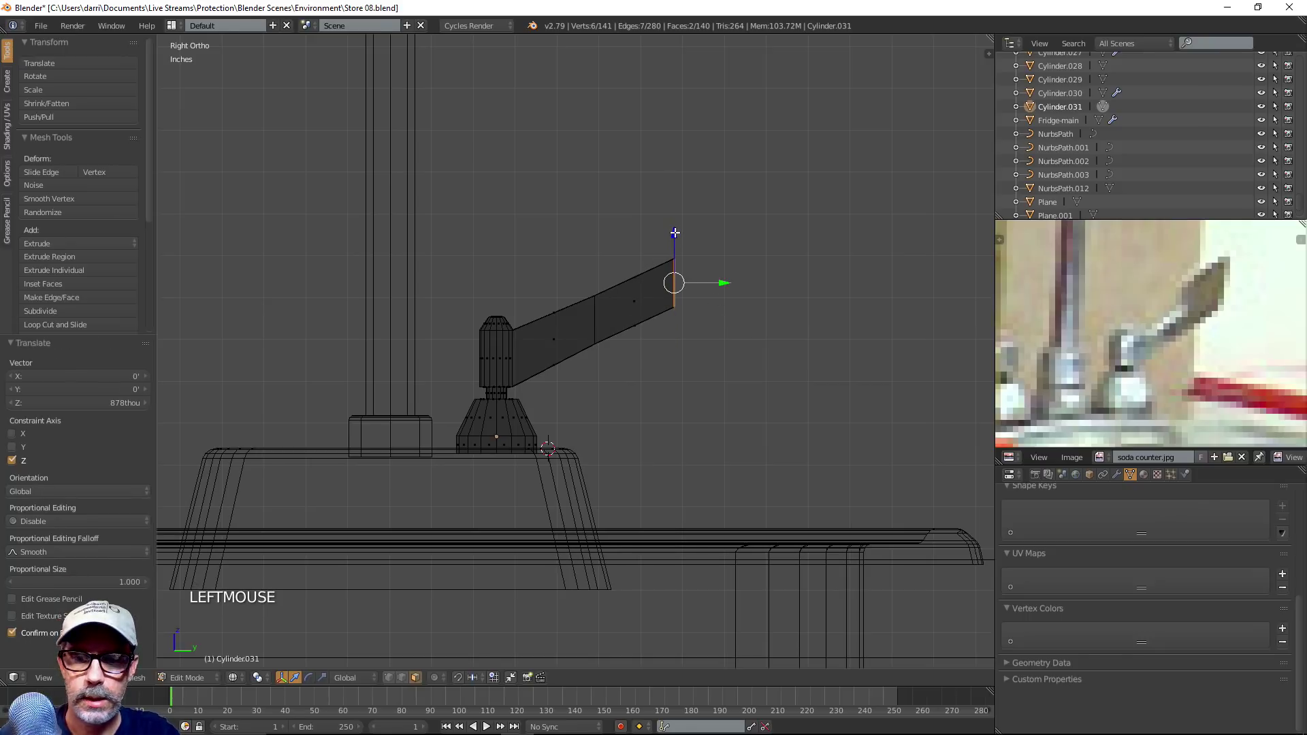
{"action": "key", "text": "g"}
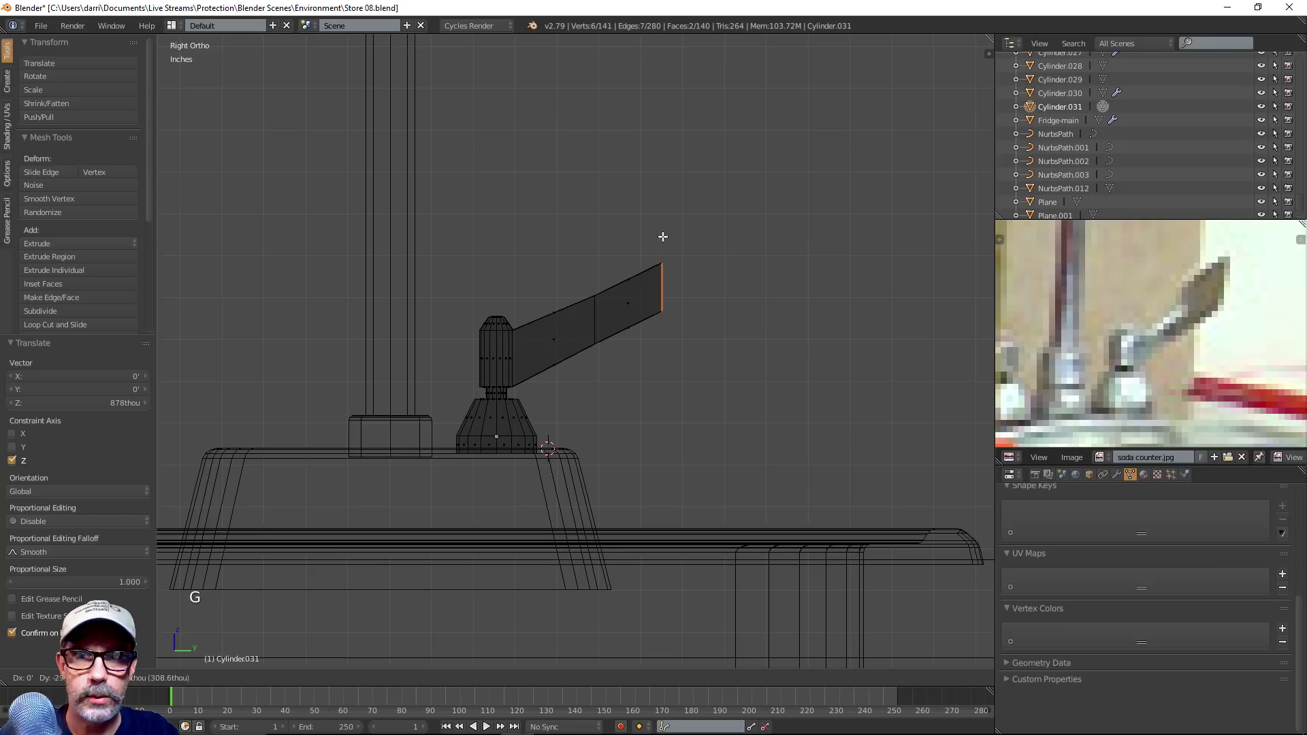
{"action": "left_click", "coordinate": [663, 237]}
Extrude the two top faces of the lever's outer segment and raise them about 809 thou to widen the paddle
{"action": "middle_click_drag", "start_coordinate": [662, 237], "coordinate": [703, 310]}
{"action": "scroll", "coordinate": [644, 300], "scroll_direction": "up", "scroll_amount": 5}
{"action": "key", "text": "z"}
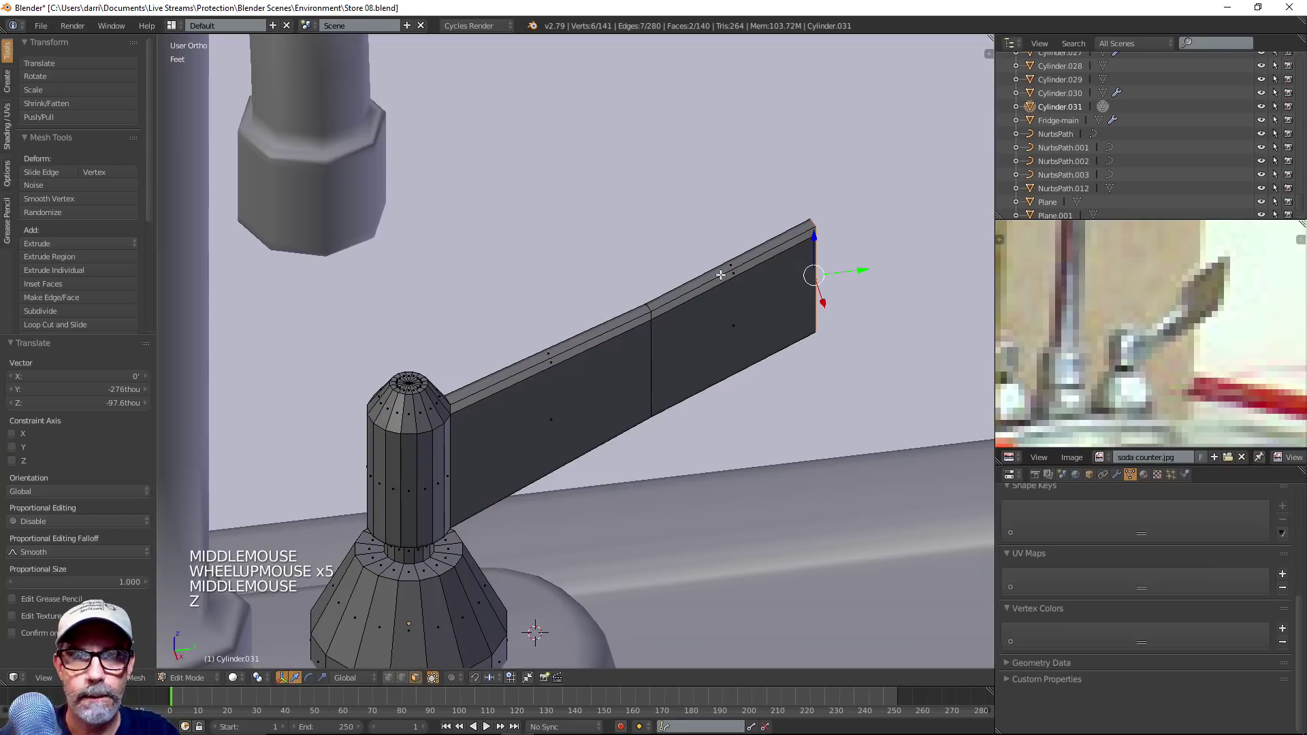
{"action": "right_click", "coordinate": [725, 273]}
{"action": "right_click", "coordinate": [731, 268], "text": "shift"}
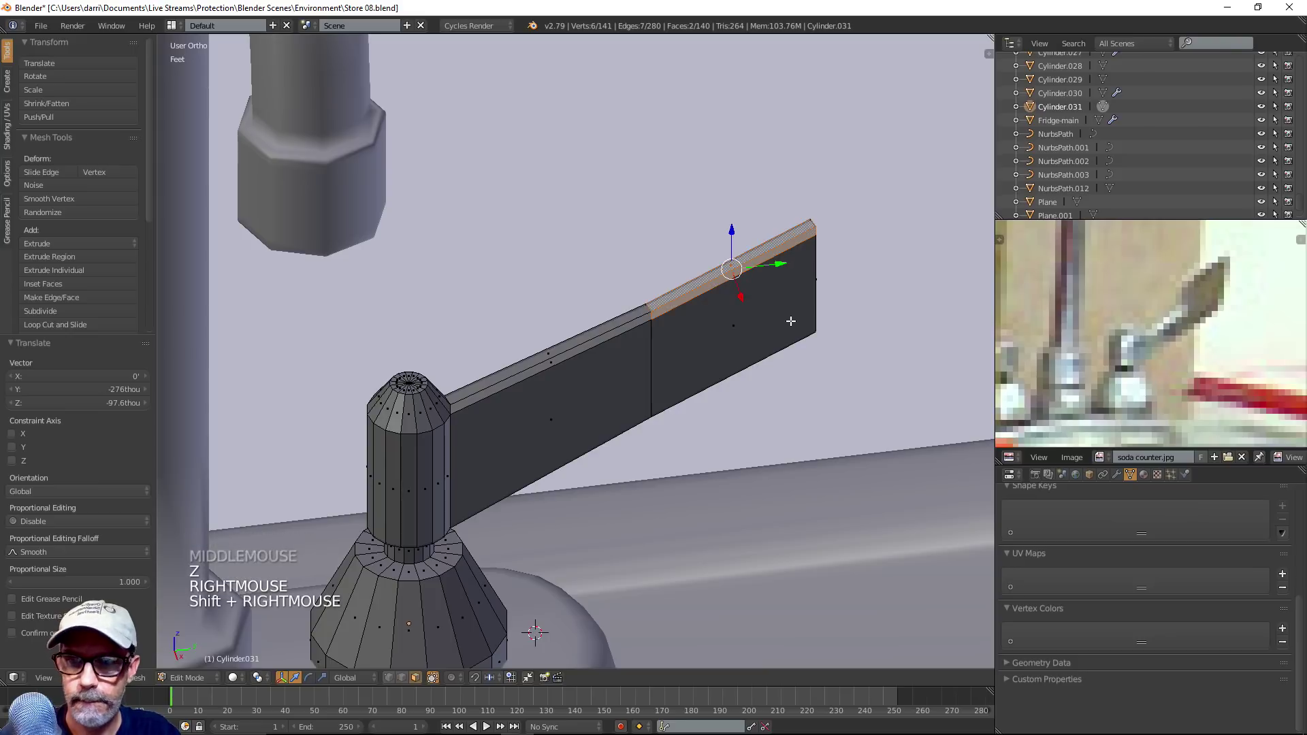
{"action": "key", "text": "KP_3"}
{"action": "key", "text": "z"}
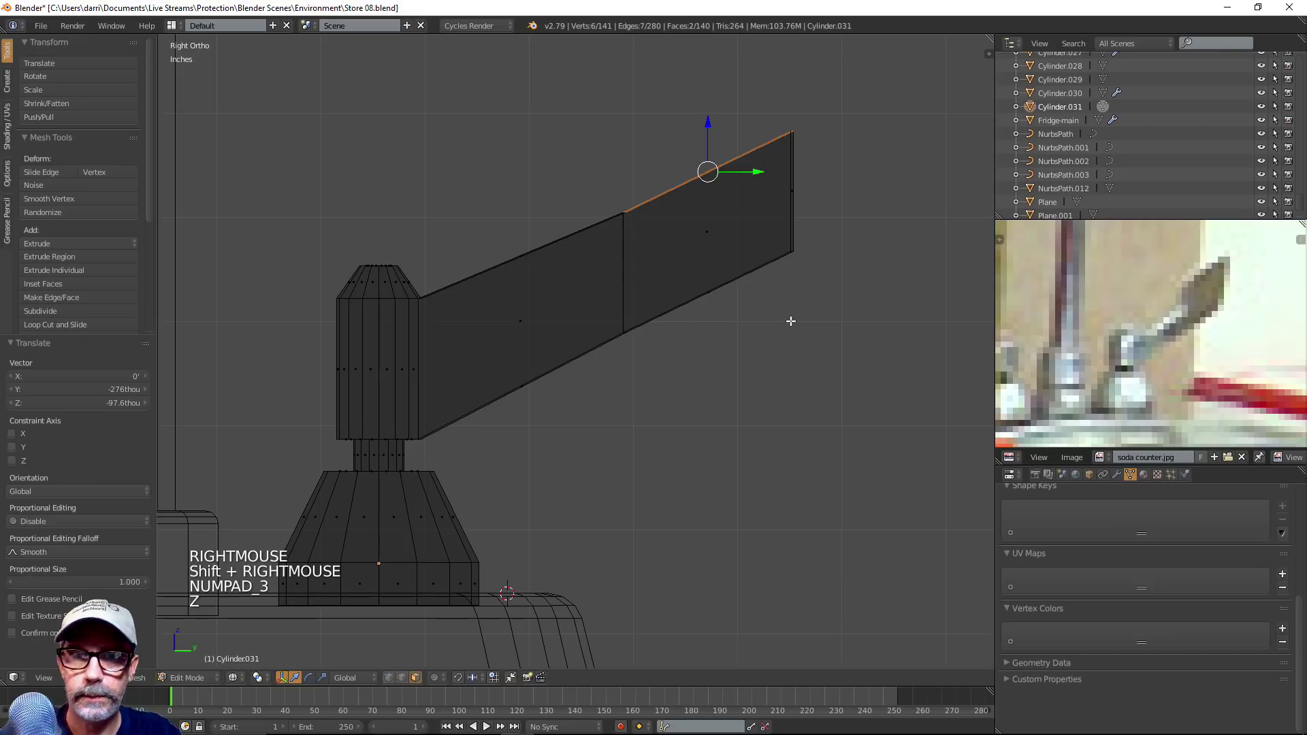
{"action": "scroll", "coordinate": [825, 257], "scroll_direction": "up", "scroll_amount": 2}
{"action": "middle_click_drag", "start_coordinate": [826, 257], "coordinate": [794, 456], "text": "shift"}
{"action": "scroll", "coordinate": [801, 457], "scroll_direction": "down", "scroll_amount": 2}
{"action": "scroll", "coordinate": [800, 457], "scroll_direction": "down", "scroll_amount": 2}
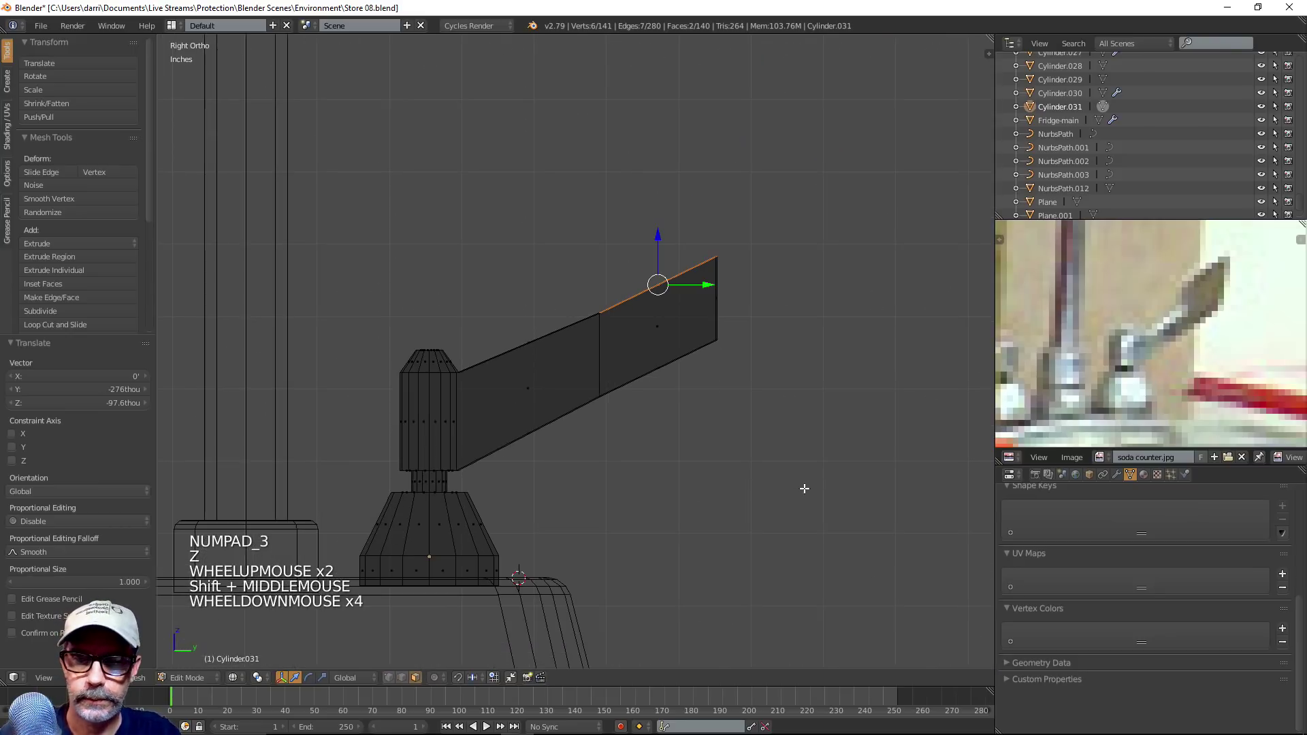
{"action": "key", "text": "e"}
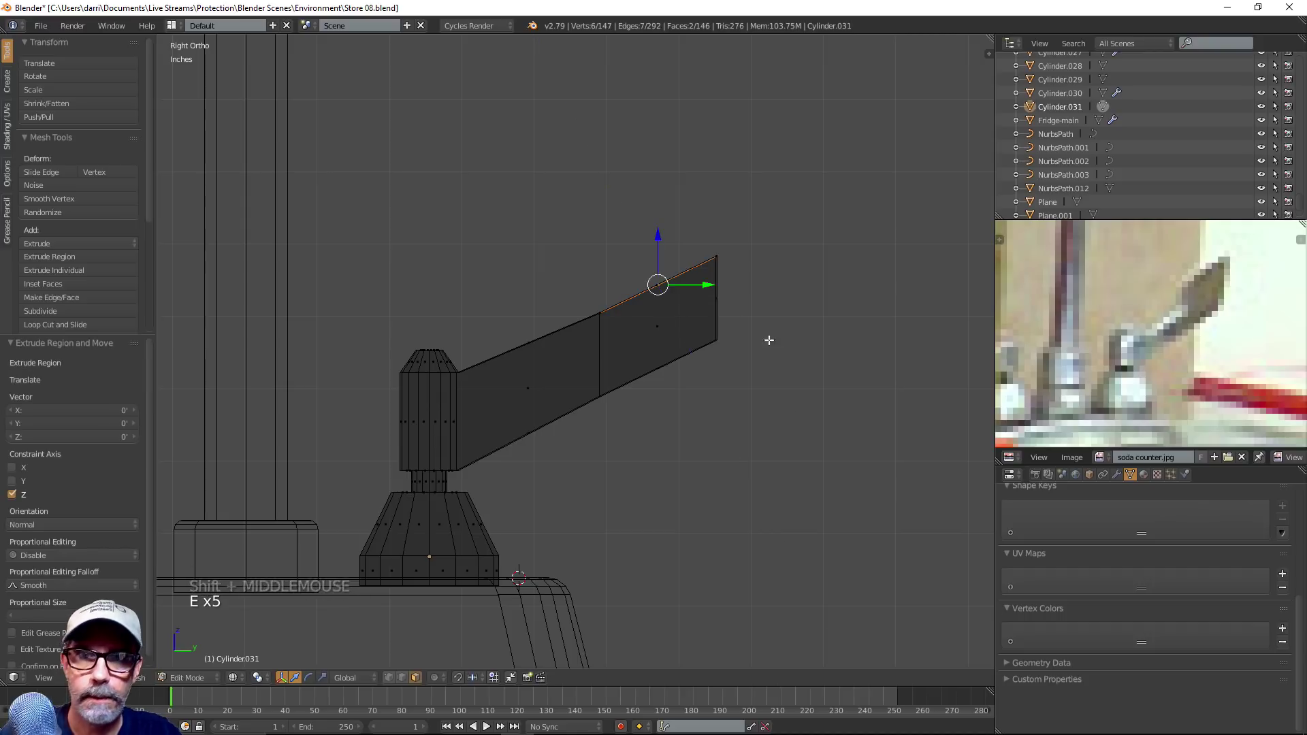
{"action": "left_click_drag", "start_coordinate": [660, 240], "coordinate": [664, 177]}
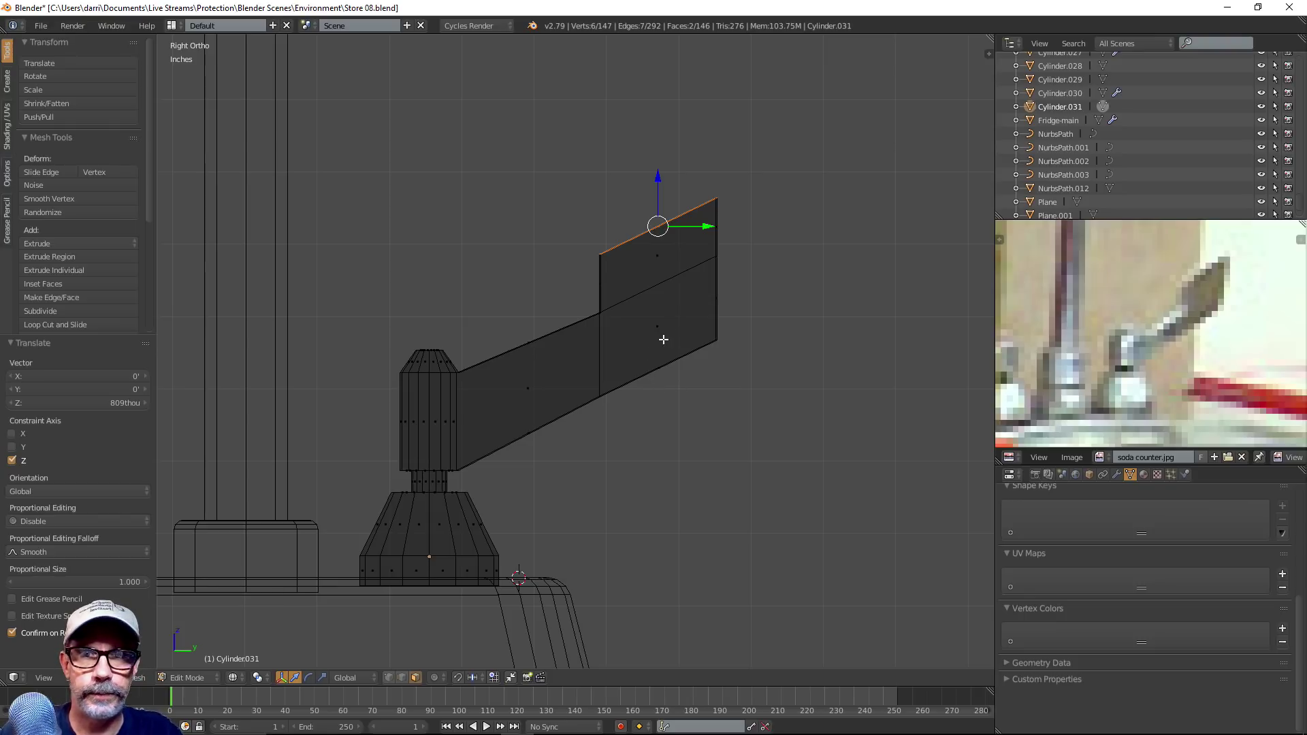
In vertex select mode, move the vertices at the upper junction of lever and paddle about 414 thou back toward the upper cylinder
{"action": "key", "text": "ctrl+Tab"}
{"action": "left_click", "coordinate": [680, 373]}
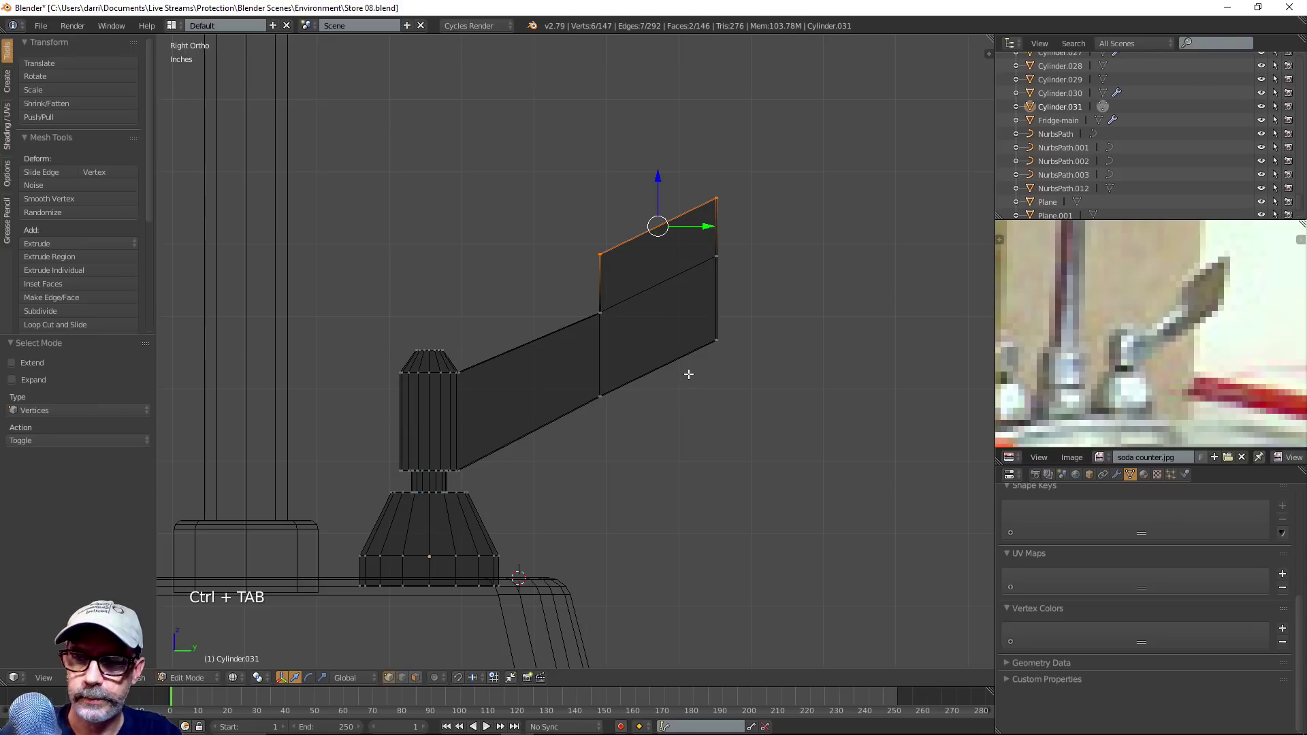
{"action": "key", "text": "a"}
{"action": "key", "text": "b"}
{"action": "left_click_drag", "start_coordinate": [568, 298], "coordinate": [630, 328]}
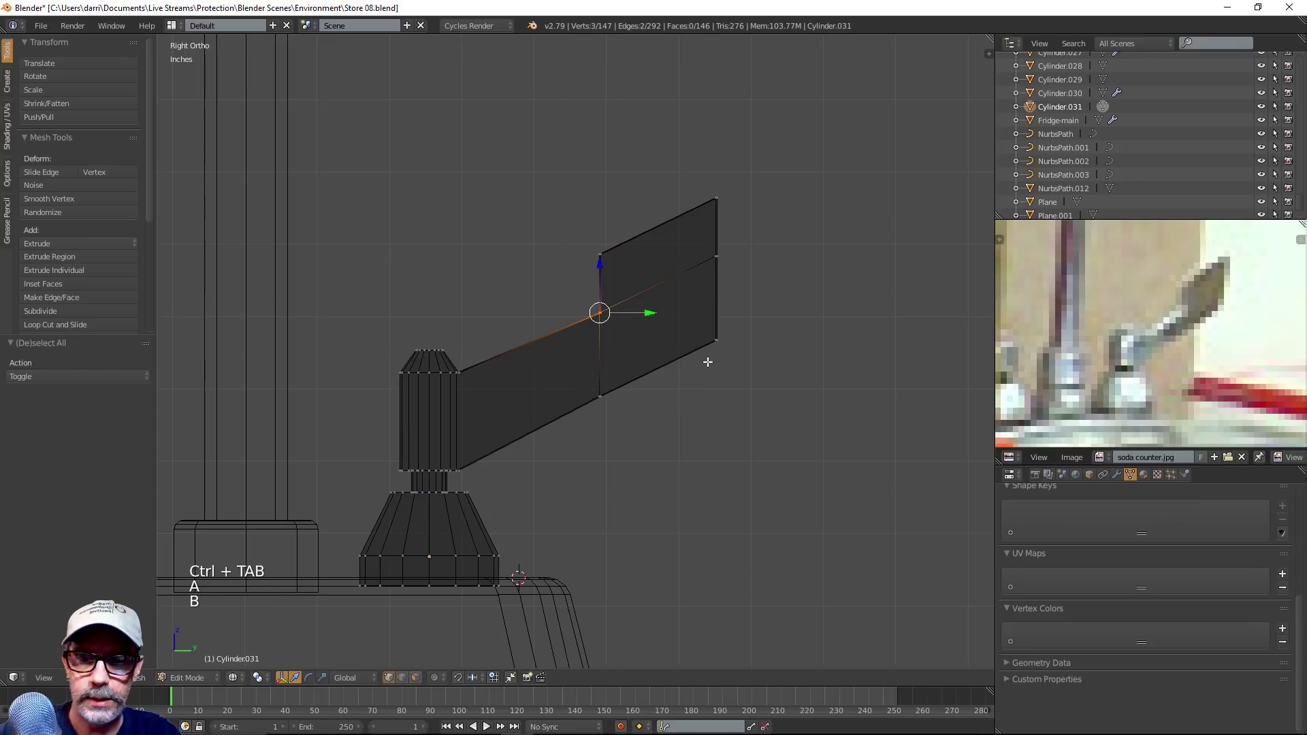
{"action": "key", "text": "g"}
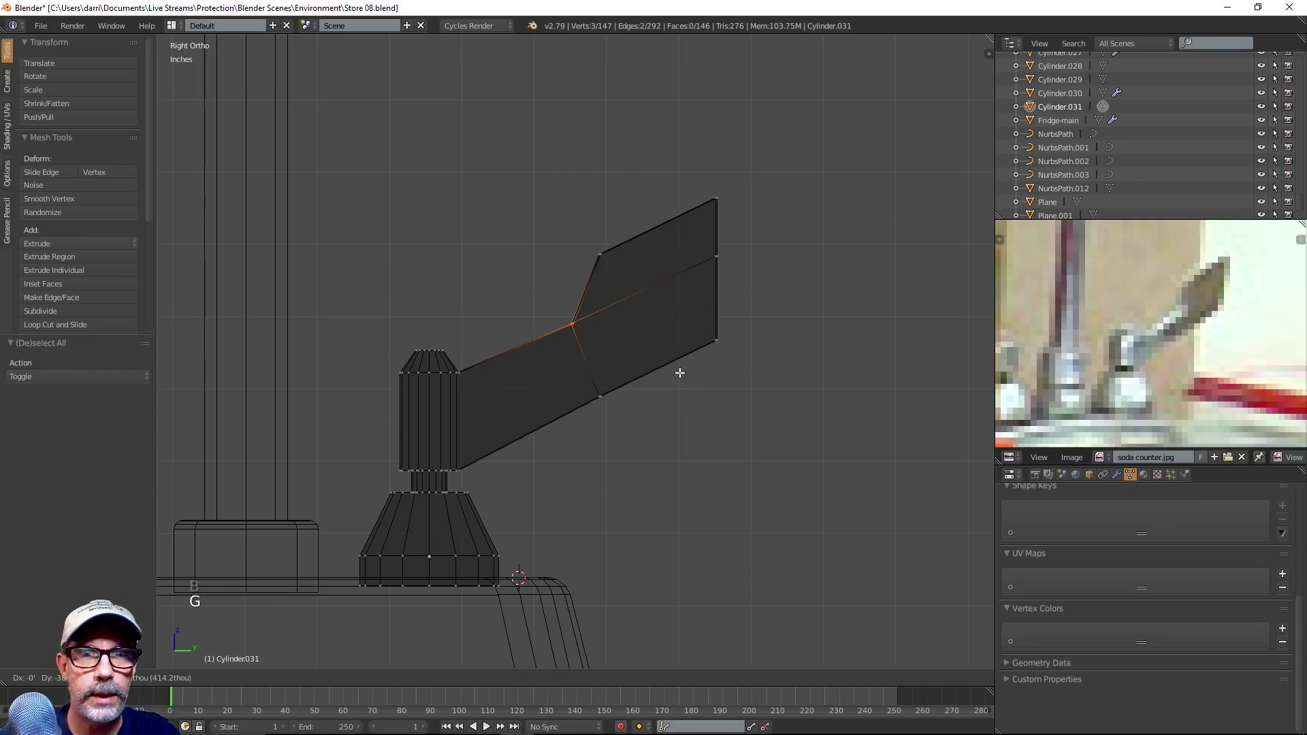
{"action": "left_click", "coordinate": [679, 373]}
Move the middle vertices of the paddle's outer end about 113 thou outward and 9.4 thou up
{"action": "key", "text": "a"}
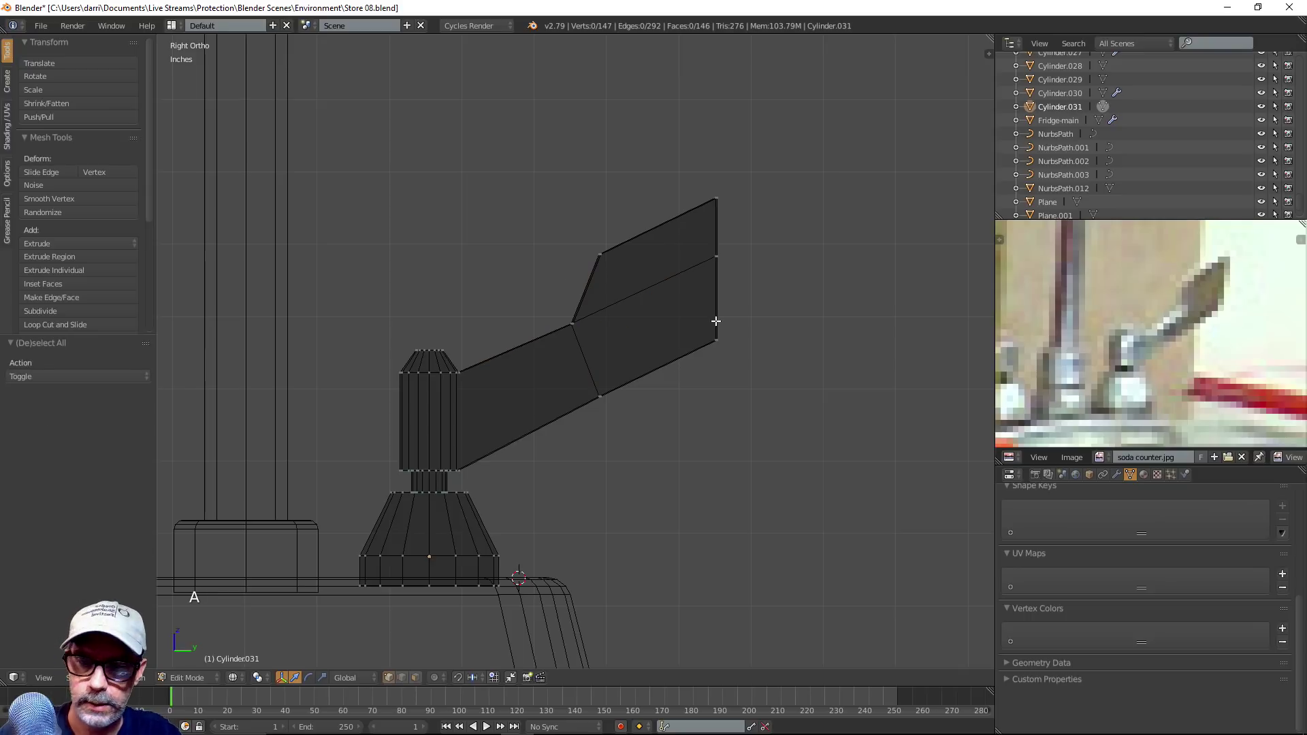
{"action": "key", "text": "b"}
{"action": "left_click_drag", "start_coordinate": [686, 241], "coordinate": [752, 308]}
{"action": "key", "text": "g"}
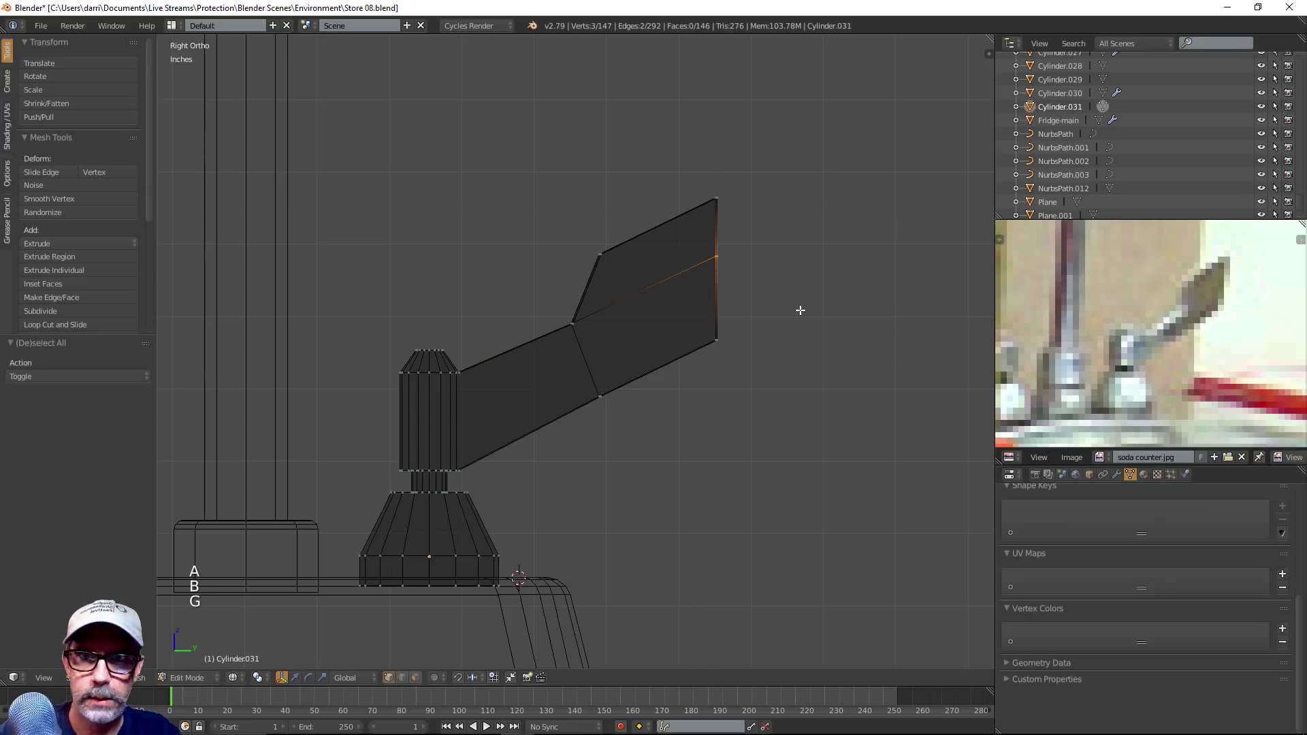
{"action": "left_click", "coordinate": [808, 310]}
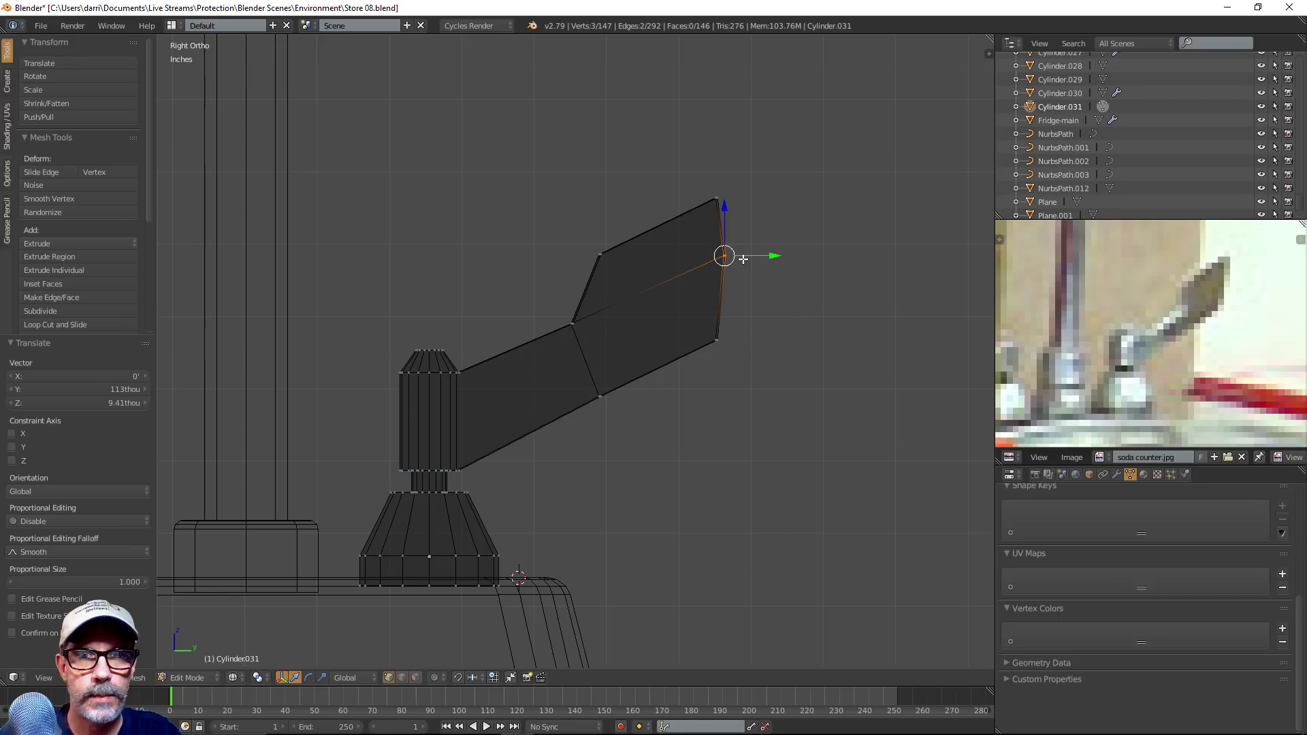
Lengthen the paddle by moving all its outer end vertices about 574 thou outward and 433 thou up
{"action": "key", "text": "a"}
{"action": "key", "text": "b"}
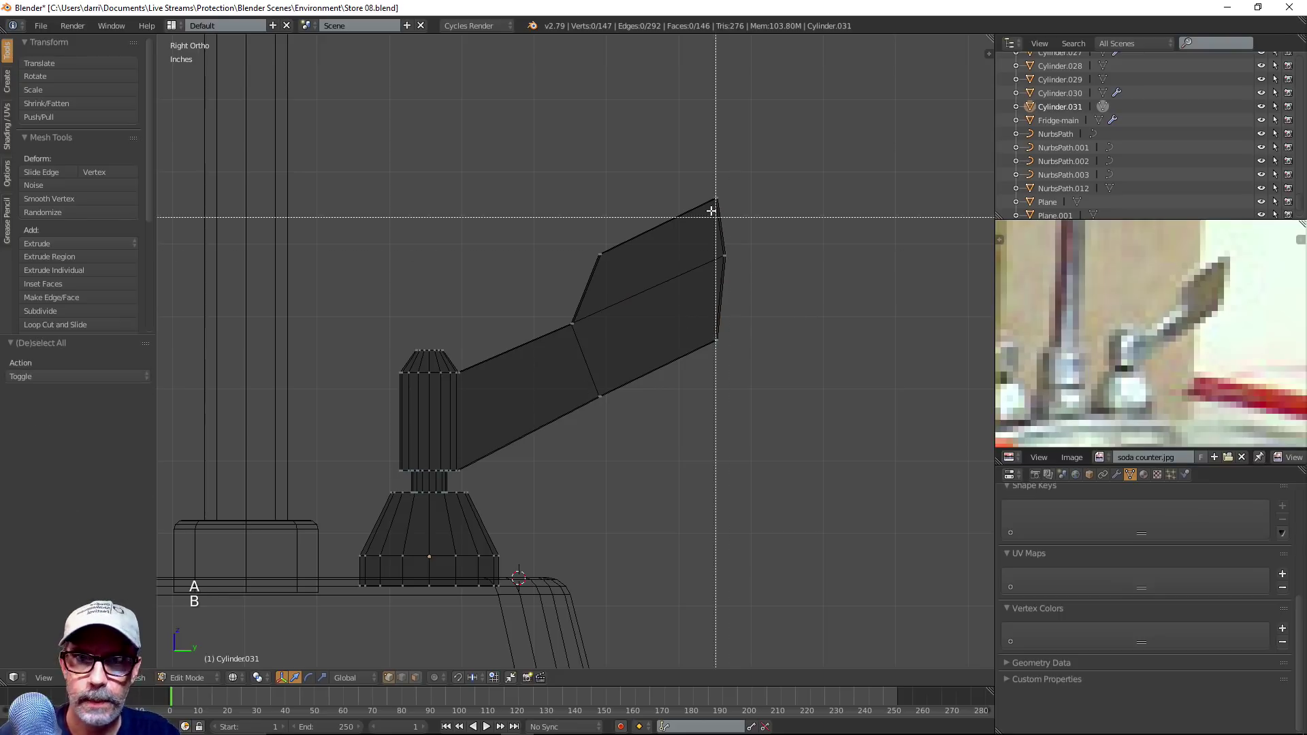
{"action": "left_click_drag", "start_coordinate": [688, 152], "coordinate": [846, 411]}
{"action": "key", "text": "g"}
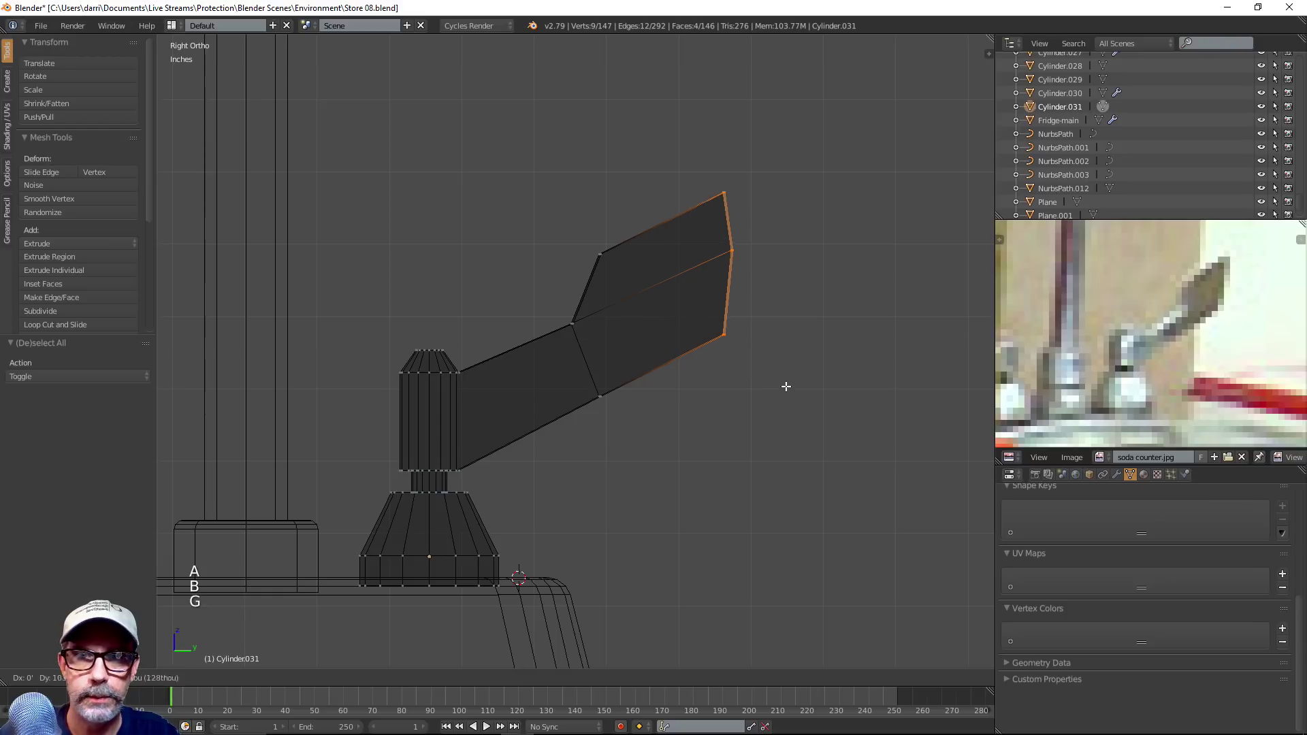
{"action": "left_click", "coordinate": [817, 362]}
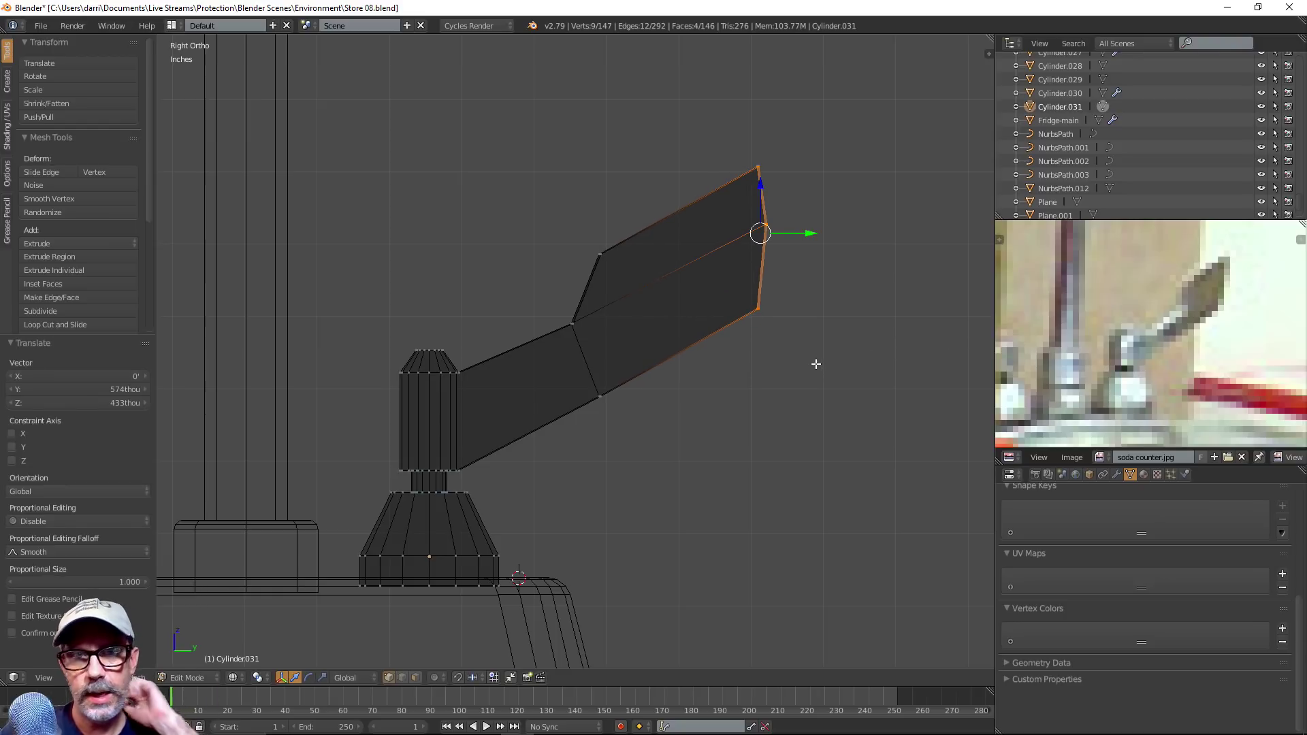
Show the handle shaded in perspective and edit its mesh in edge select mode
{"action": "key", "text": "Tab"}
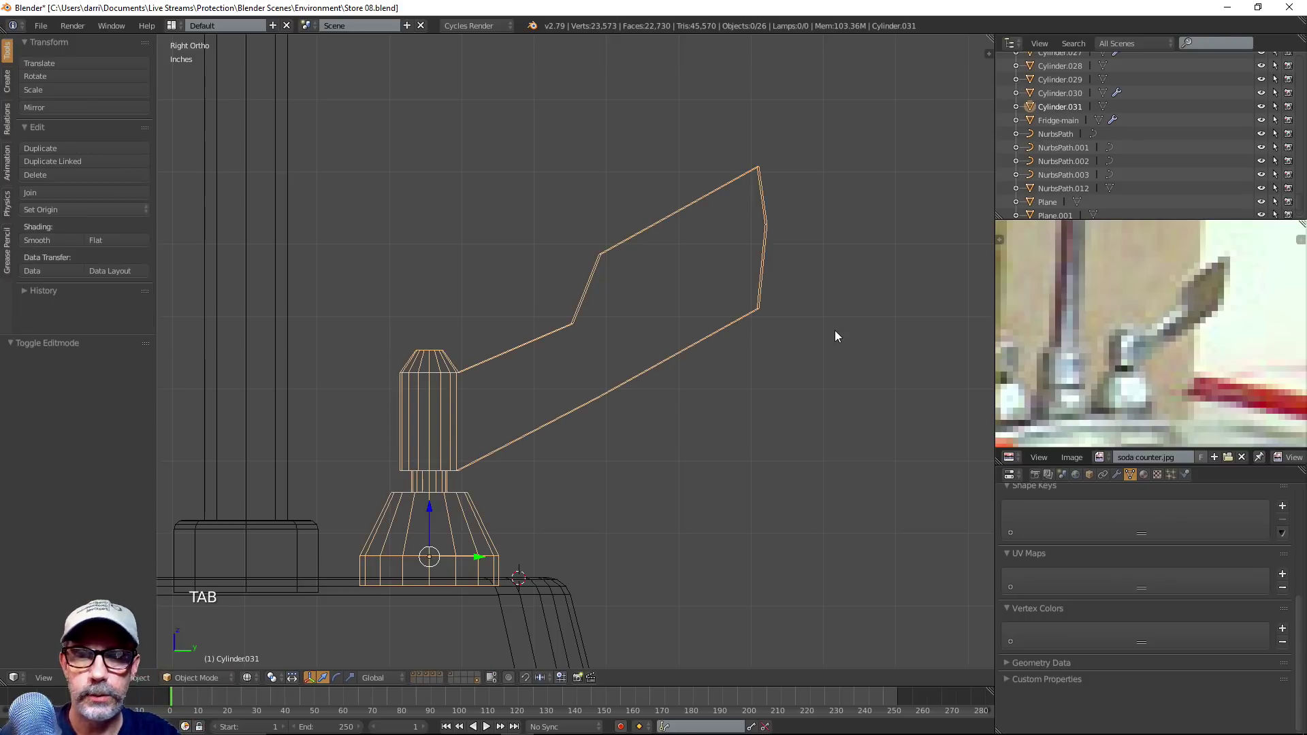
{"action": "key", "text": "z"}
{"action": "key", "text": "KP_5"}
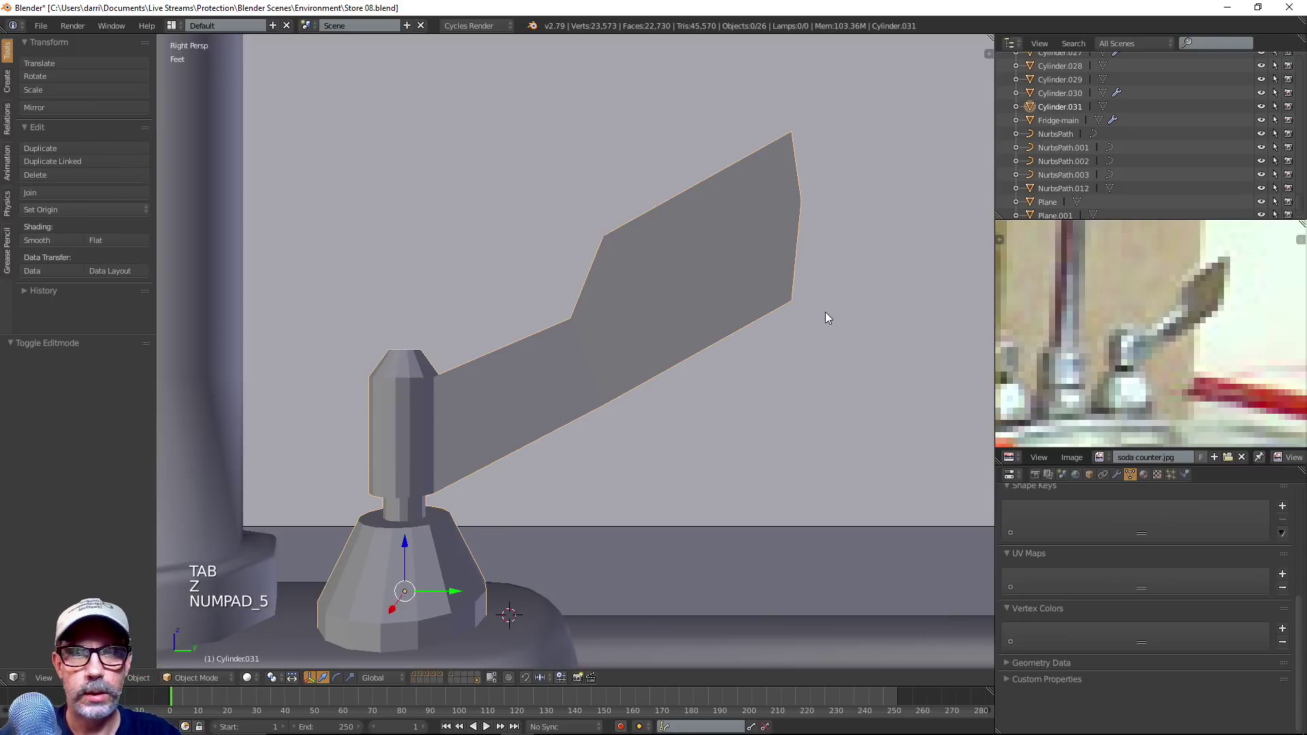
{"action": "key", "text": "Tab"}
{"action": "middle_click_drag", "start_coordinate": [825, 314], "coordinate": [771, 351]}
{"action": "key", "text": "ctrl+Tab"}
{"action": "left_click", "coordinate": [770, 353]}
{"action": "scroll", "coordinate": [773, 340], "scroll_direction": "up", "scroll_amount": 2}
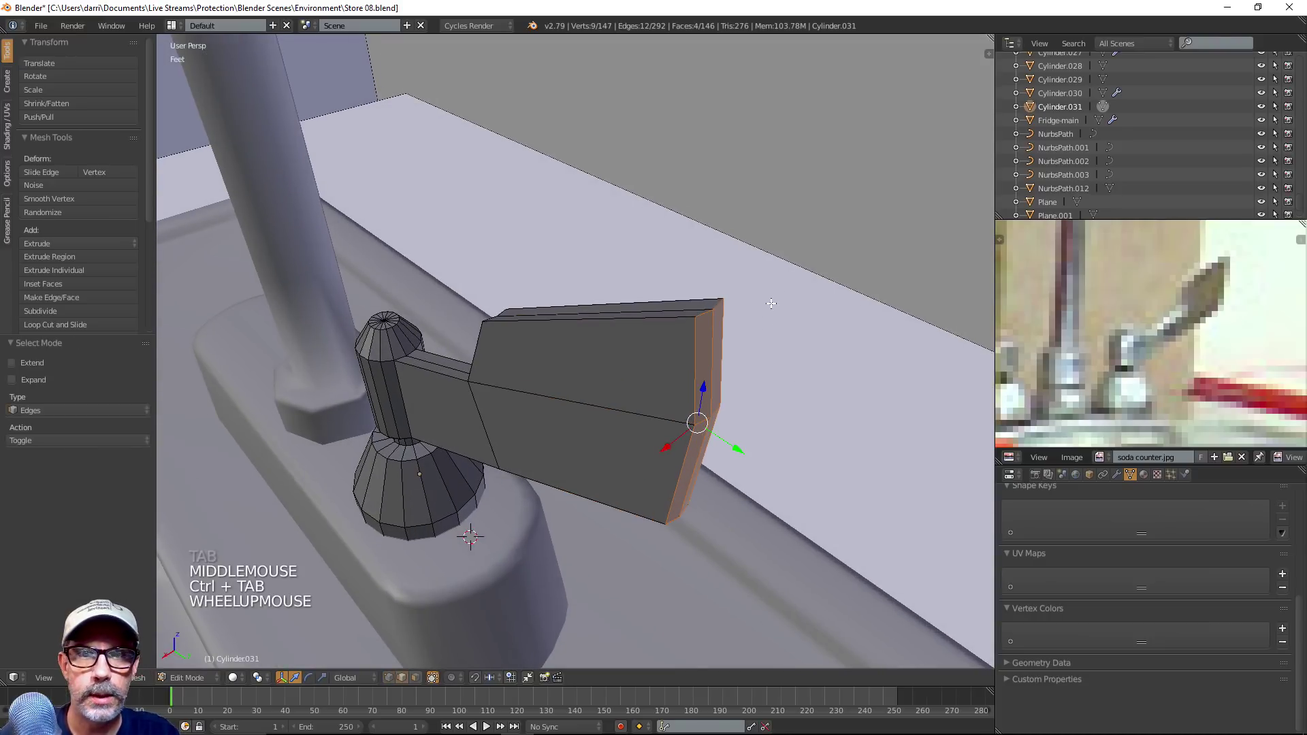
Select the short crosswise edges at the upper corner, middle bend and lower corner of the paddle's outer end
{"action": "middle_click_drag", "start_coordinate": [695, 330], "coordinate": [675, 356], "text": "shift"}
{"action": "right_click", "coordinate": [665, 360], "text": "shift"}
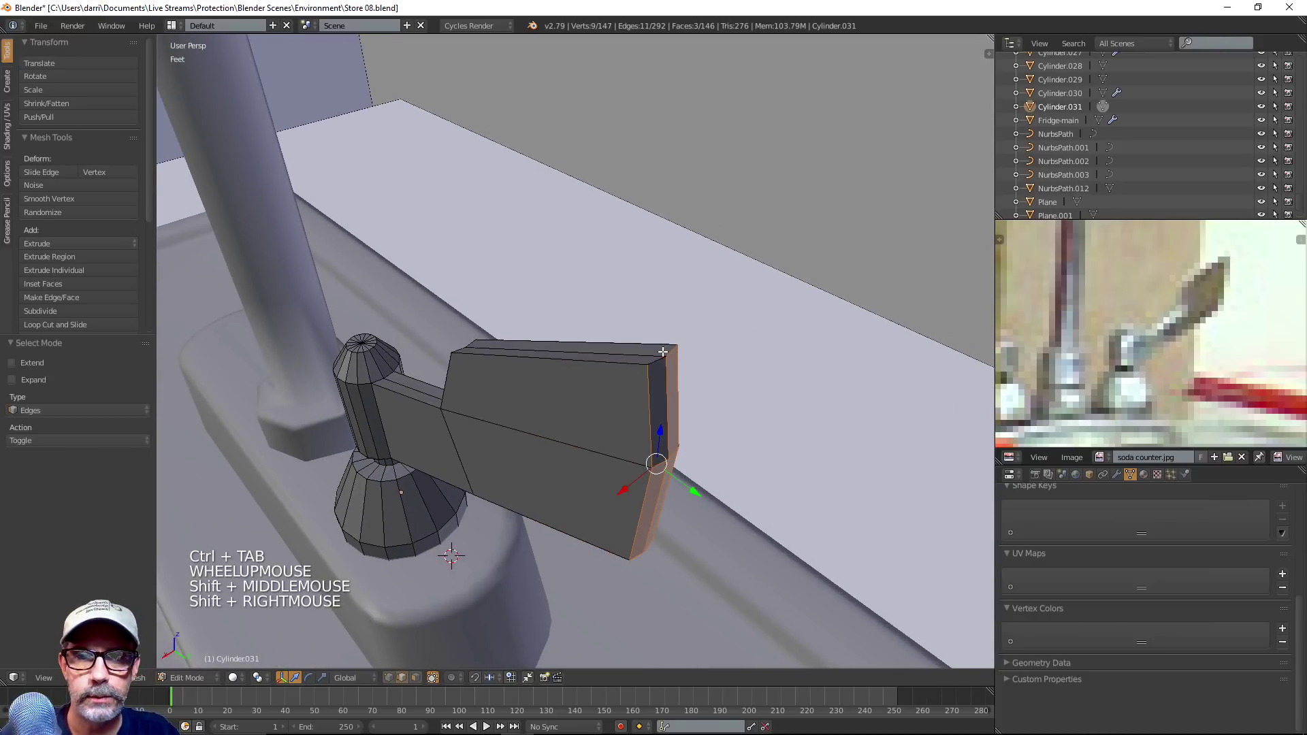
{"action": "key", "text": "ctrl+Tab"}
{"action": "right_click", "coordinate": [656, 361]}
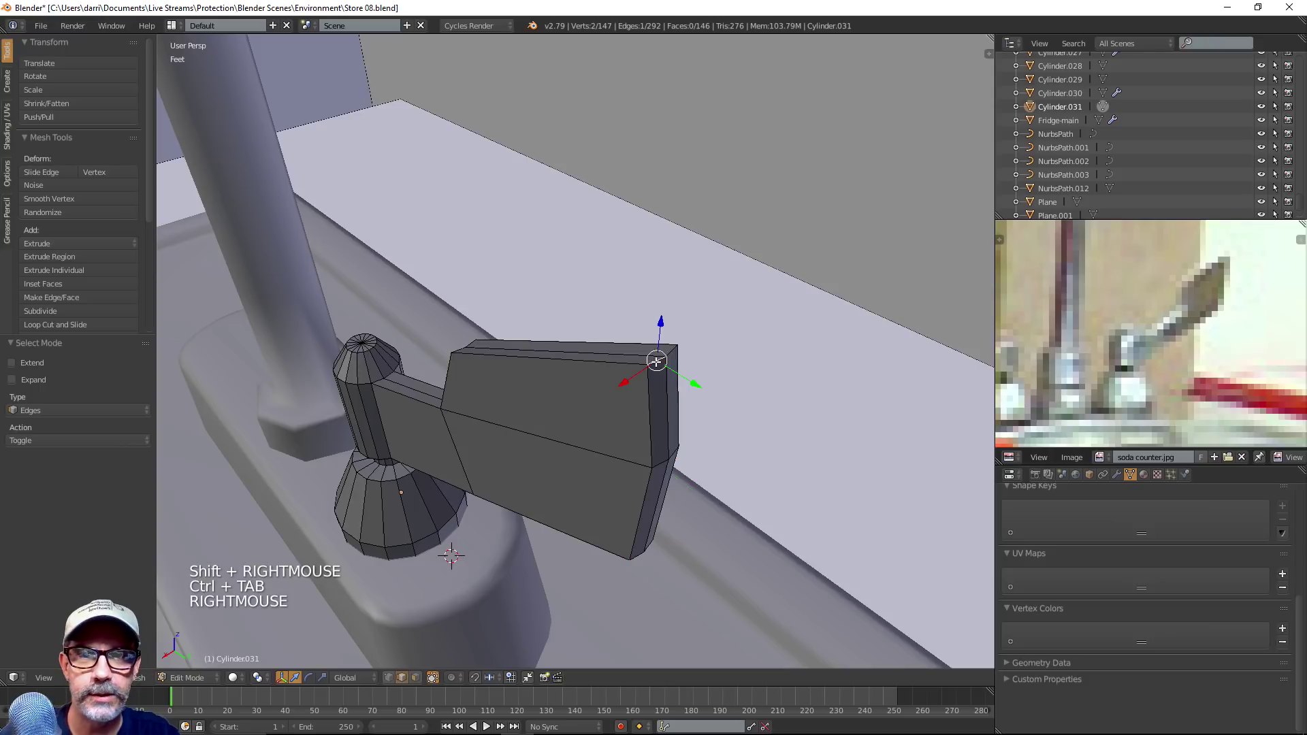
{"action": "right_click", "coordinate": [673, 364], "text": "shift"}
{"action": "middle_click_drag", "start_coordinate": [673, 365], "coordinate": [708, 225]}
{"action": "scroll", "coordinate": [727, 172], "scroll_direction": "up", "scroll_amount": 2}
{"action": "scroll", "coordinate": [734, 166], "scroll_direction": "down", "scroll_amount": 2}
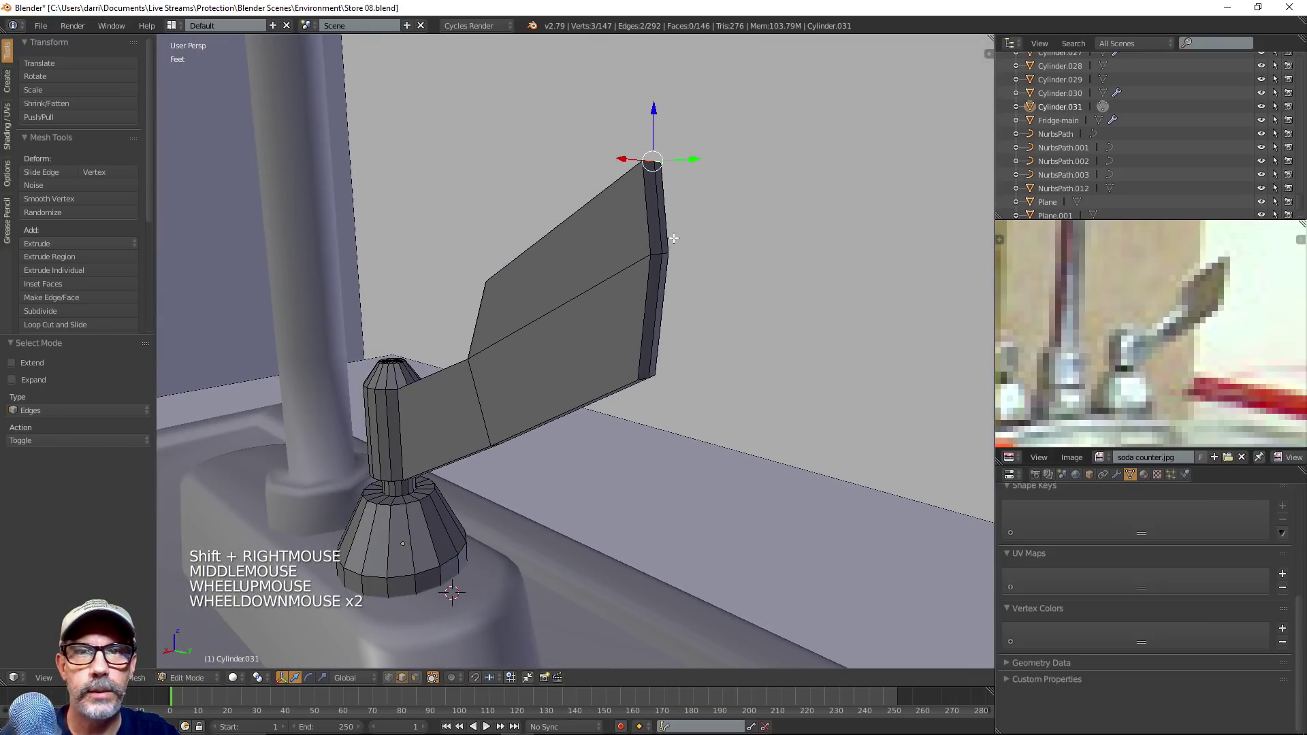
{"action": "right_click", "coordinate": [663, 254], "text": "shift"}
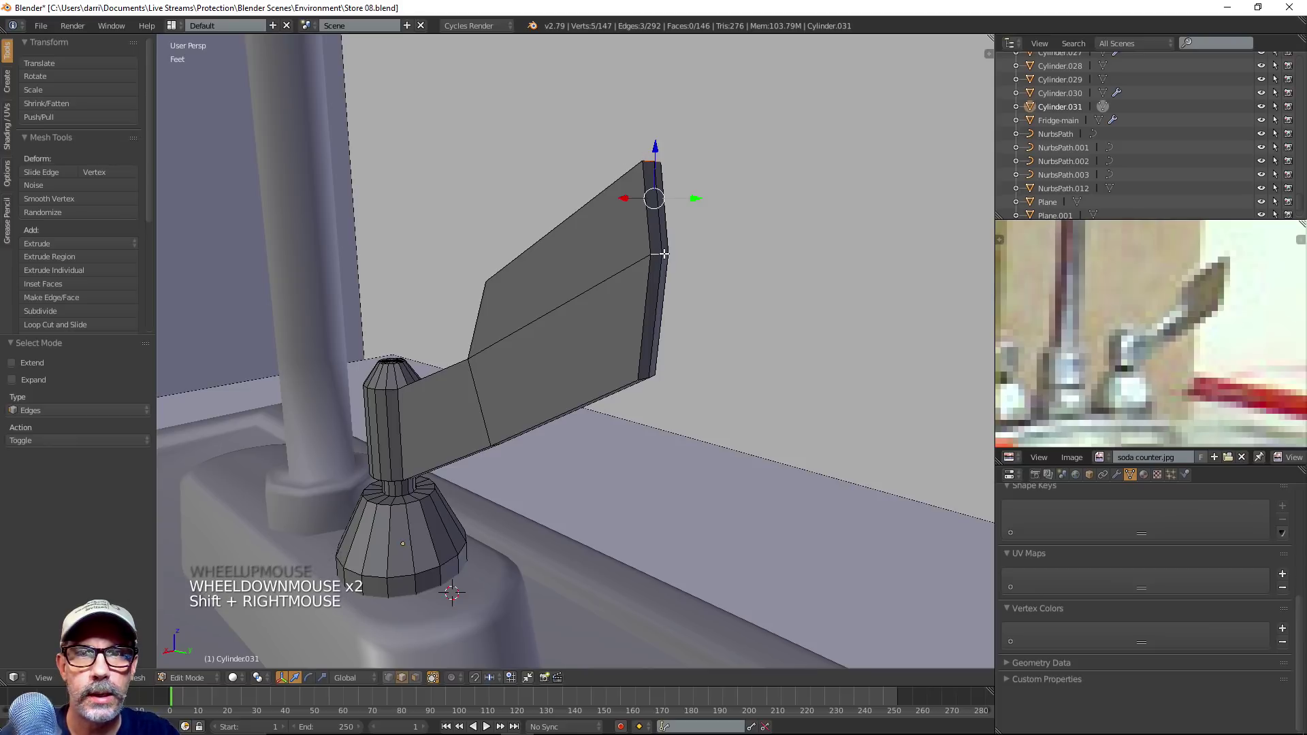
{"action": "right_click", "coordinate": [663, 254], "text": "shift"}
{"action": "middle_click_drag", "start_coordinate": [674, 286], "coordinate": [623, 320]}
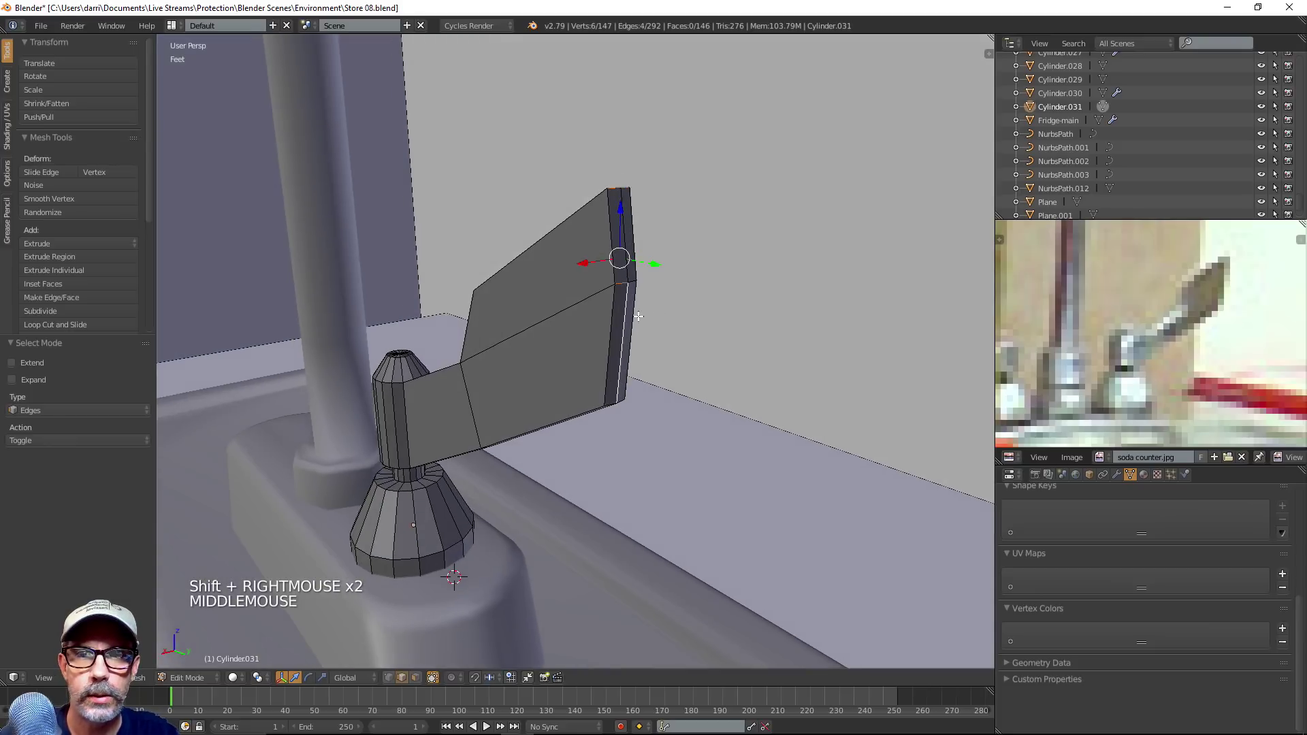
{"action": "right_click", "coordinate": [623, 321], "text": "shift"}
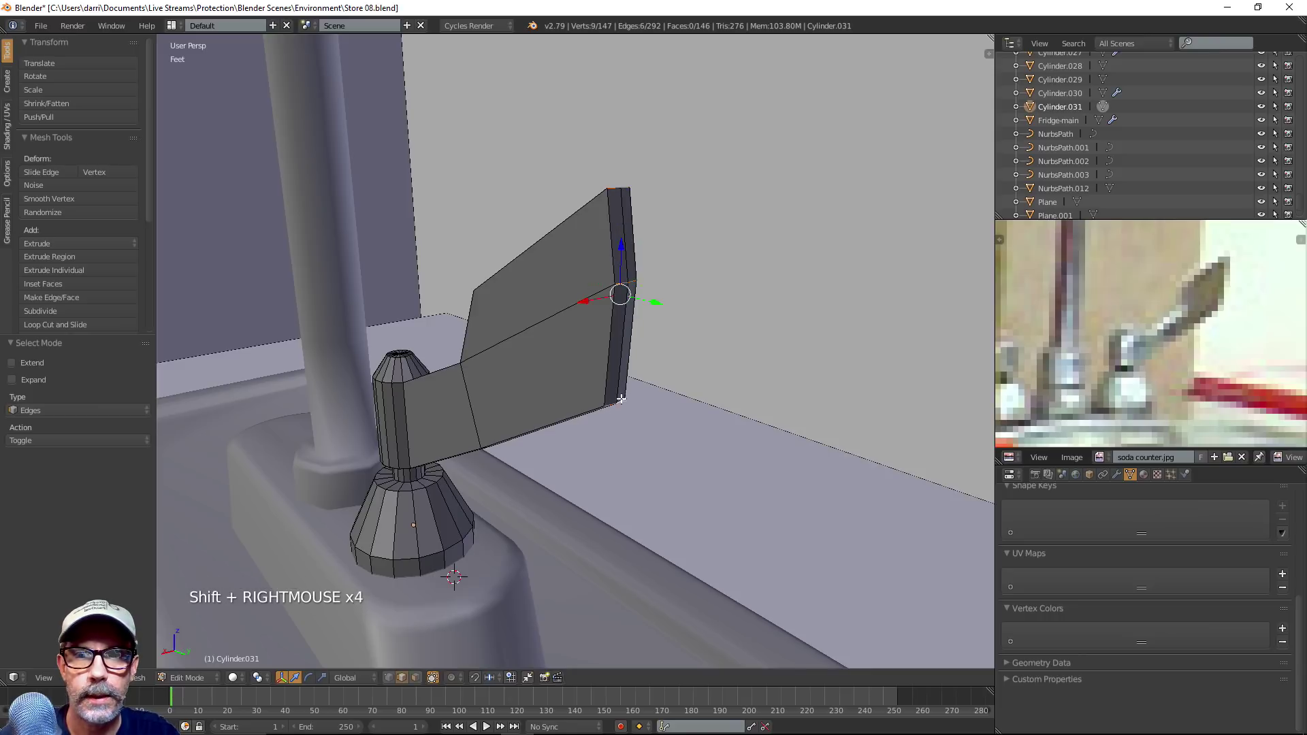
Add the crosswise edges at the paddle's upper shoulder and at its junction with the lever to the selection
{"action": "middle_click_drag", "start_coordinate": [621, 398], "coordinate": [764, 448]}
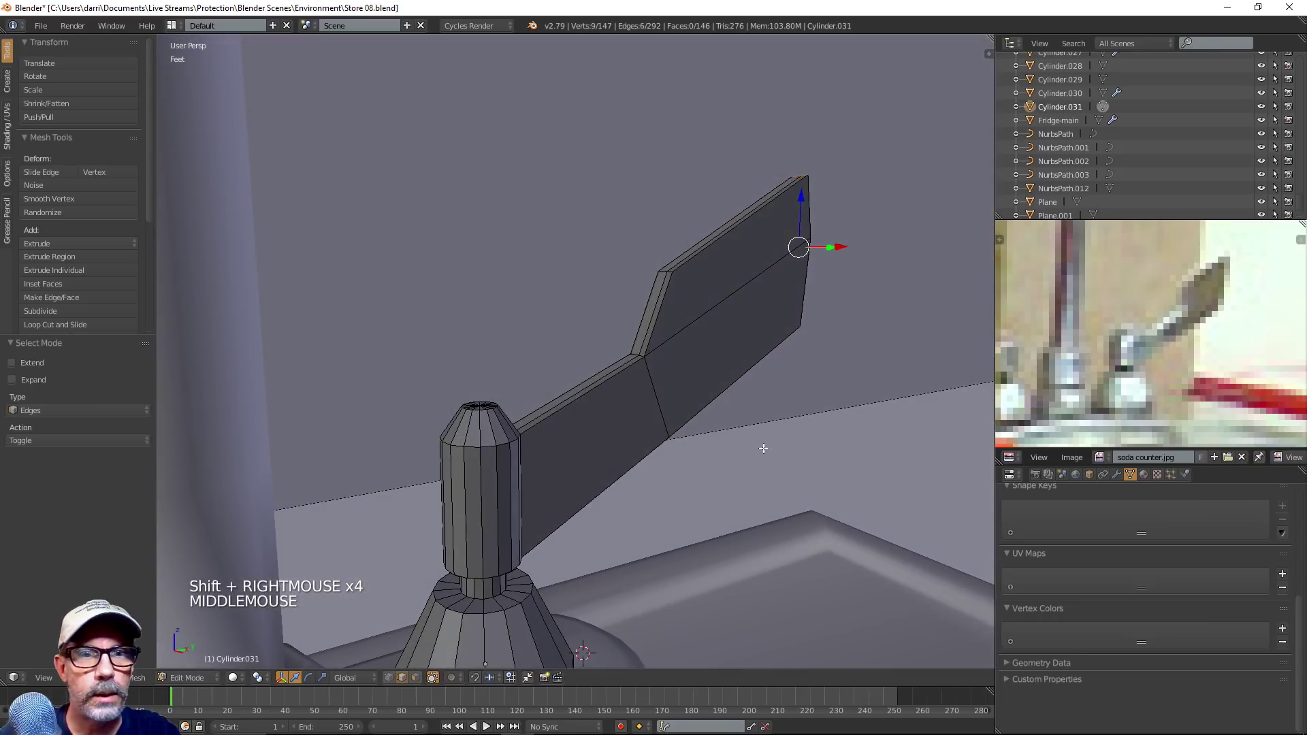
{"action": "scroll", "coordinate": [764, 448], "scroll_direction": "up", "scroll_amount": 1}
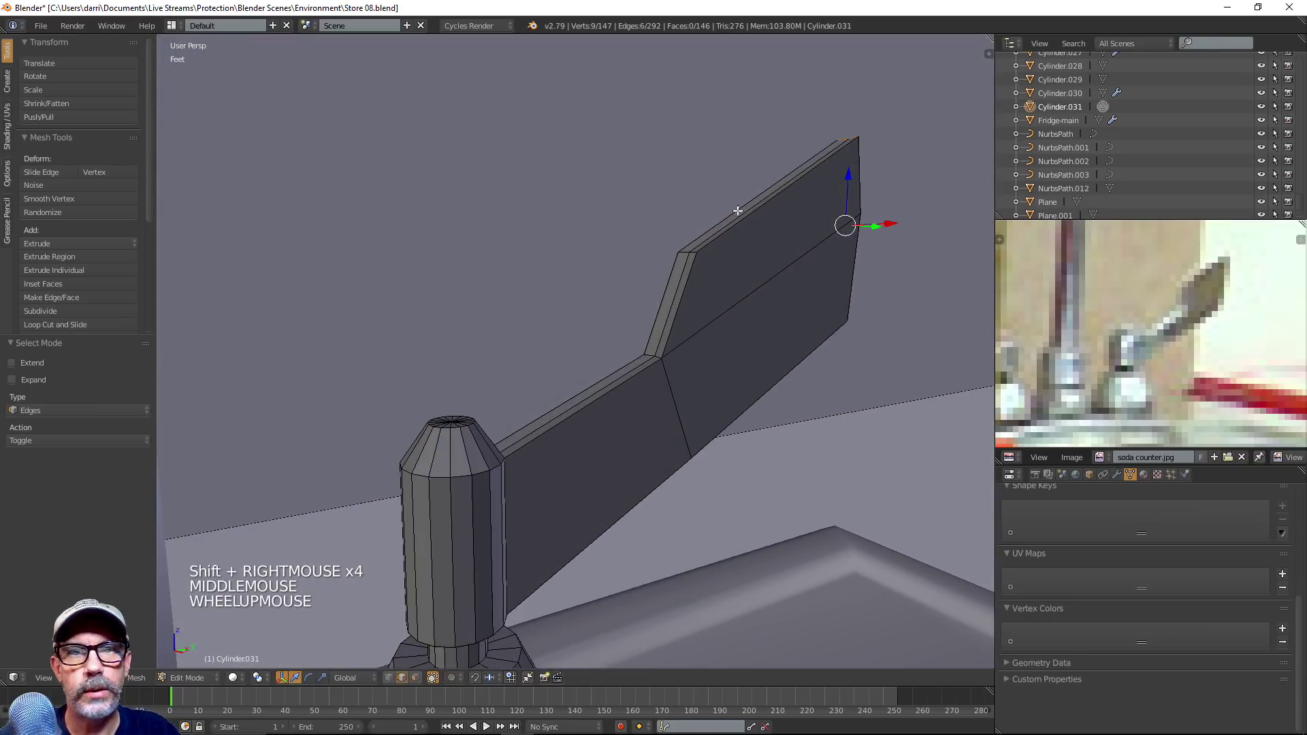
{"action": "right_click", "coordinate": [691, 253], "text": "shift"}
{"action": "right_click", "coordinate": [684, 252], "text": "shift"}
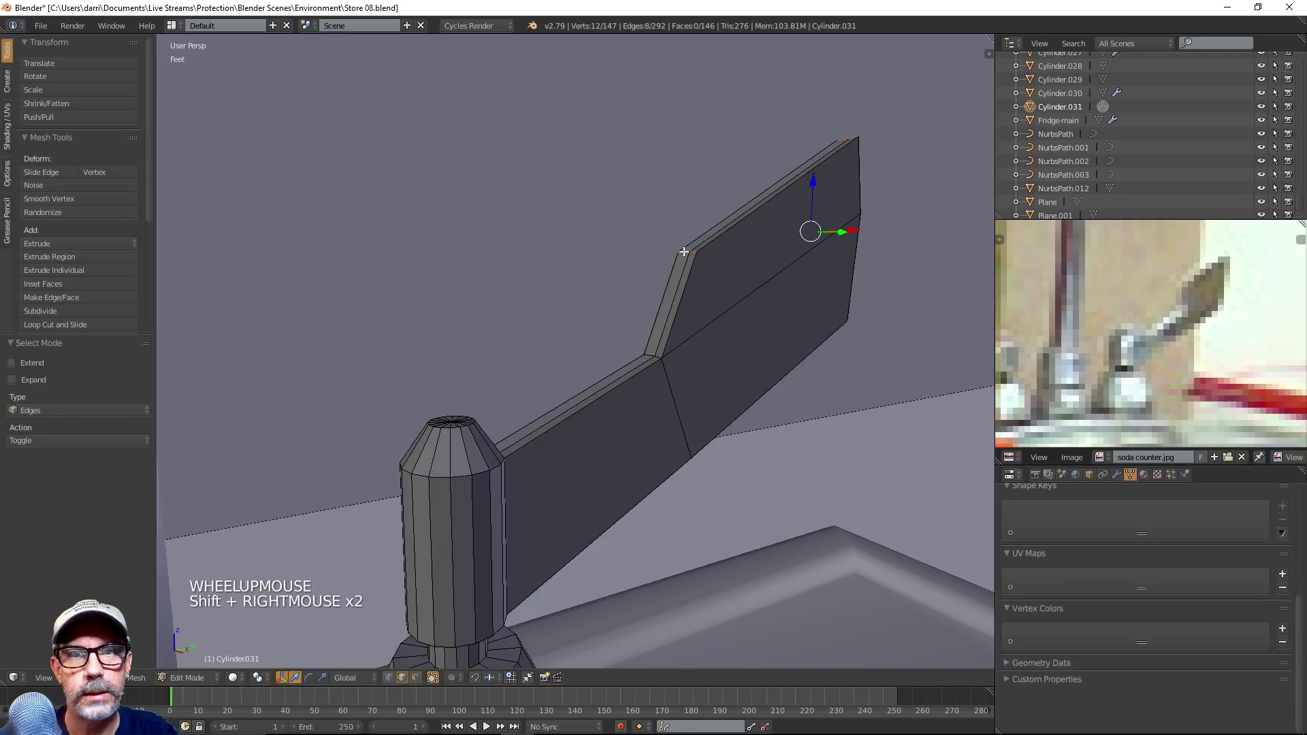
{"action": "right_click", "coordinate": [656, 353], "text": "shift"}
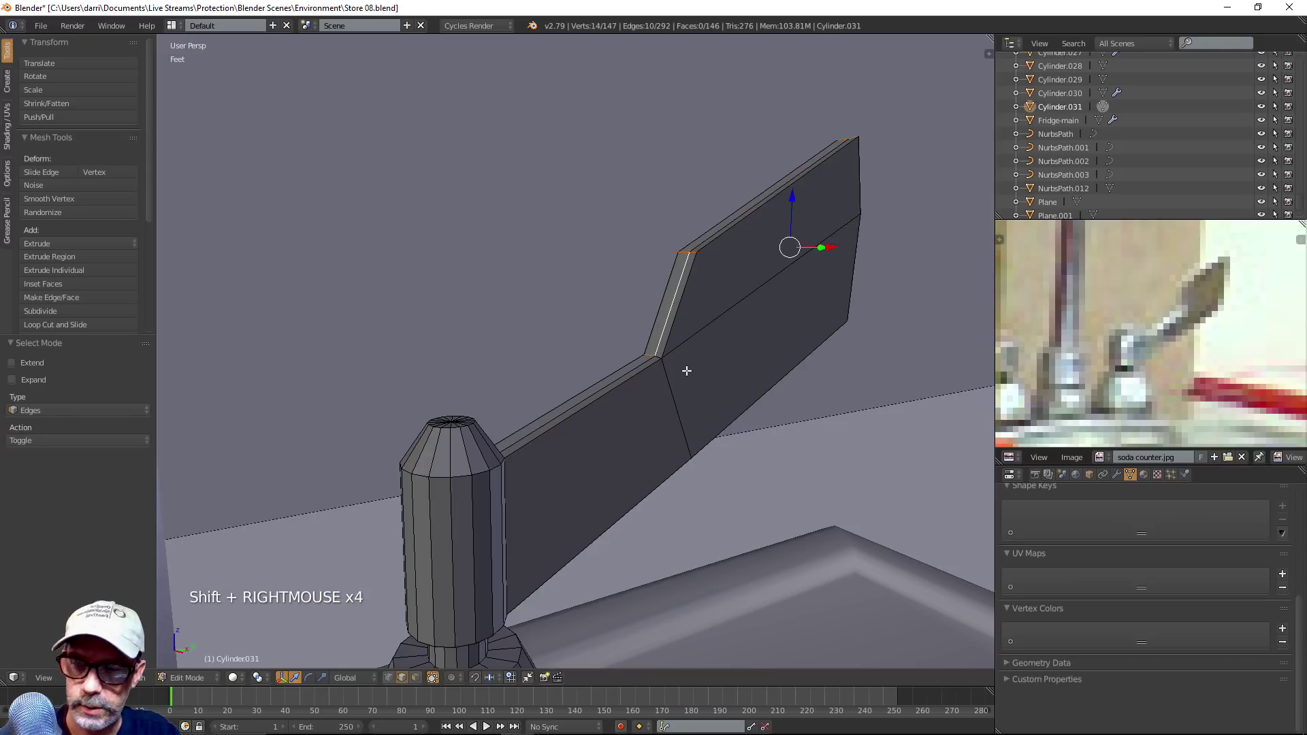
{"action": "key", "text": "ctrl+z"}
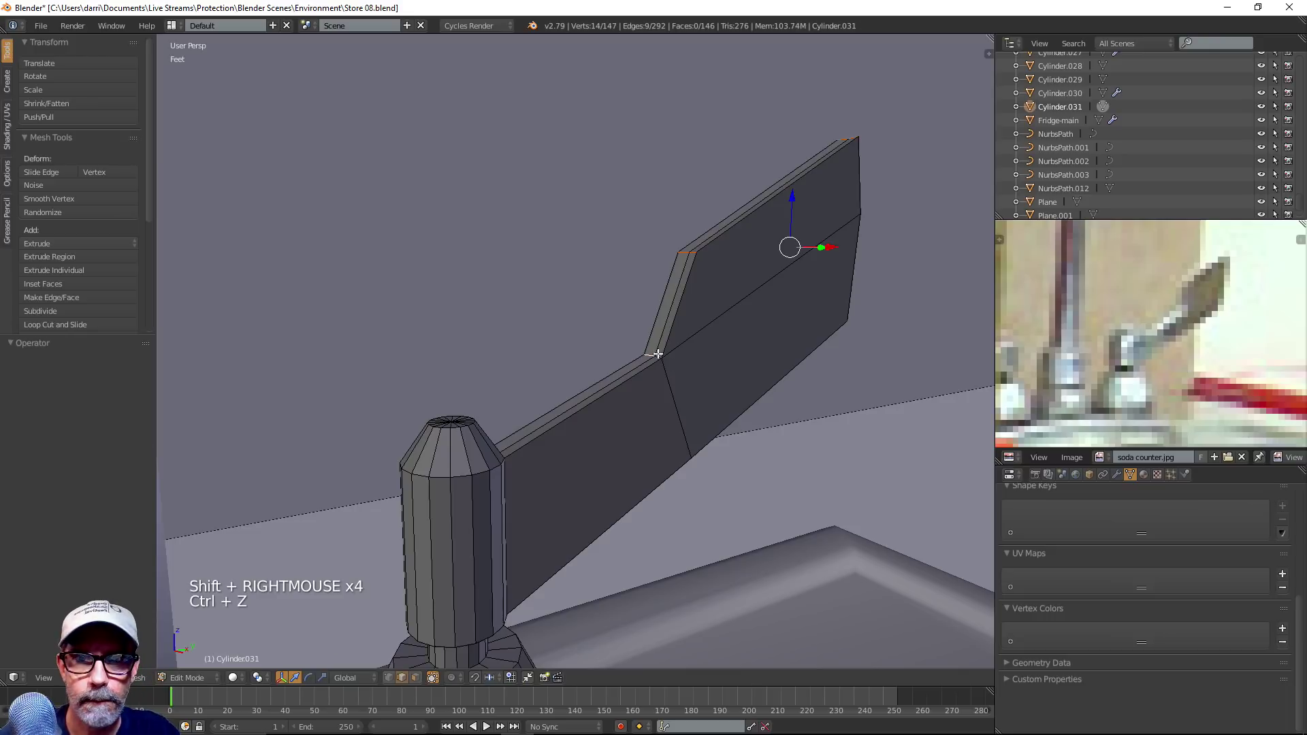
{"action": "right_click", "coordinate": [724, 405], "text": "shift"}
Apply the handle object's rotation and scale in object mode and return to editing its mesh
{"action": "scroll", "coordinate": [749, 436], "scroll_direction": "down", "scroll_amount": 2}
{"action": "middle_click_drag", "start_coordinate": [773, 458], "coordinate": [747, 424]}
{"action": "scroll", "coordinate": [764, 467], "scroll_direction": "down", "scroll_amount": 1}
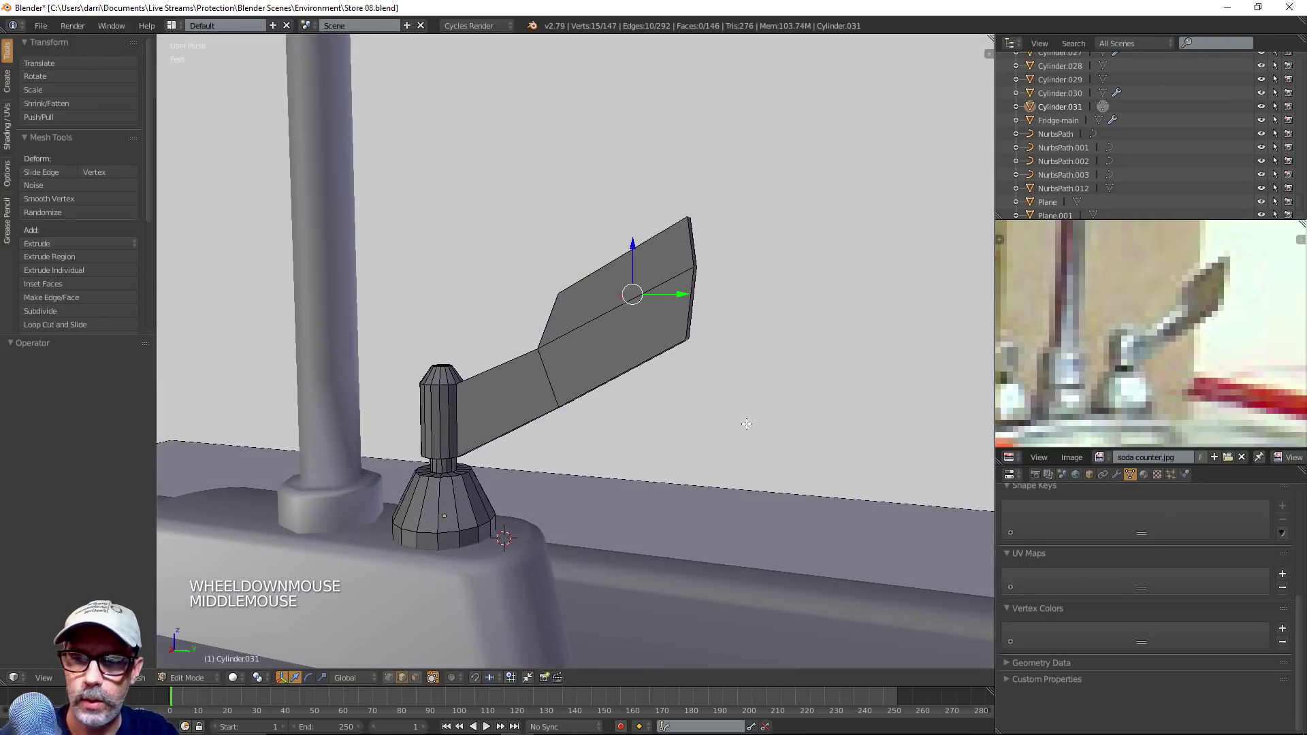
{"action": "key", "text": "Tab"}
{"action": "key", "text": "ctrl+a"}
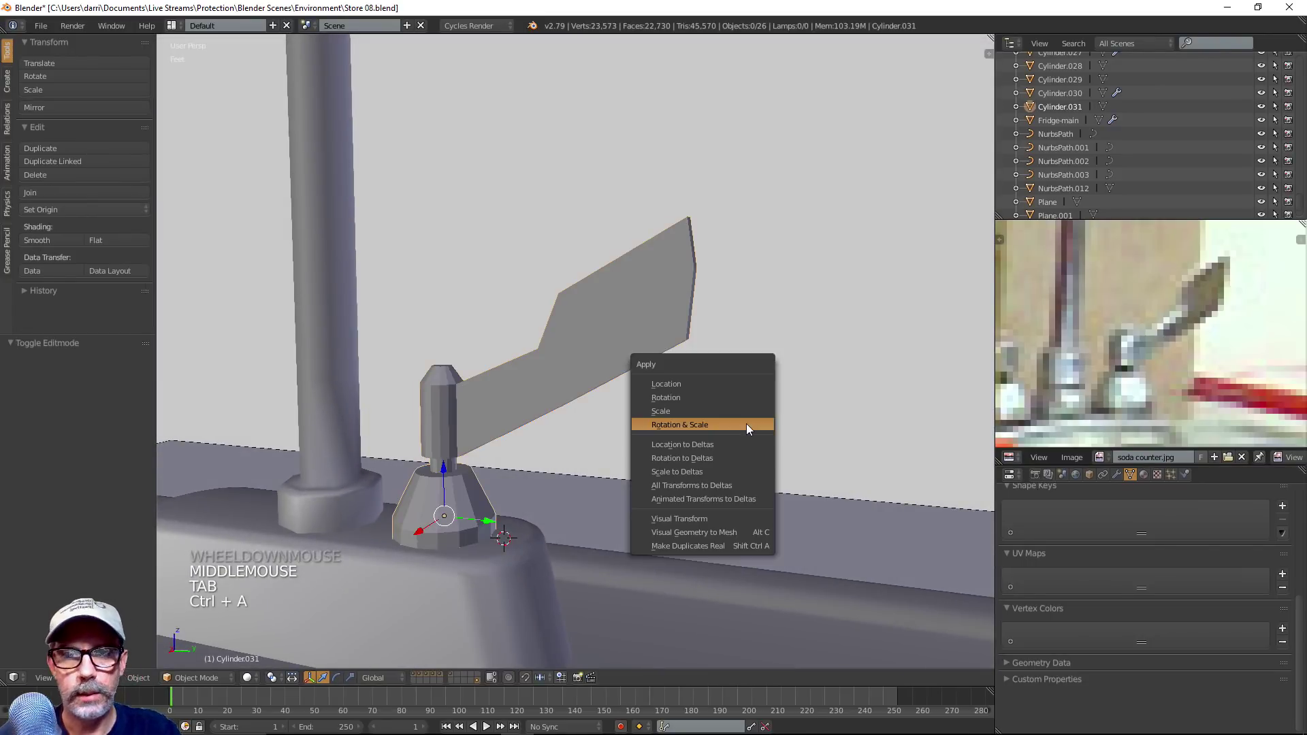
{"action": "left_click", "coordinate": [746, 424]}
{"action": "key", "text": "Tab"}
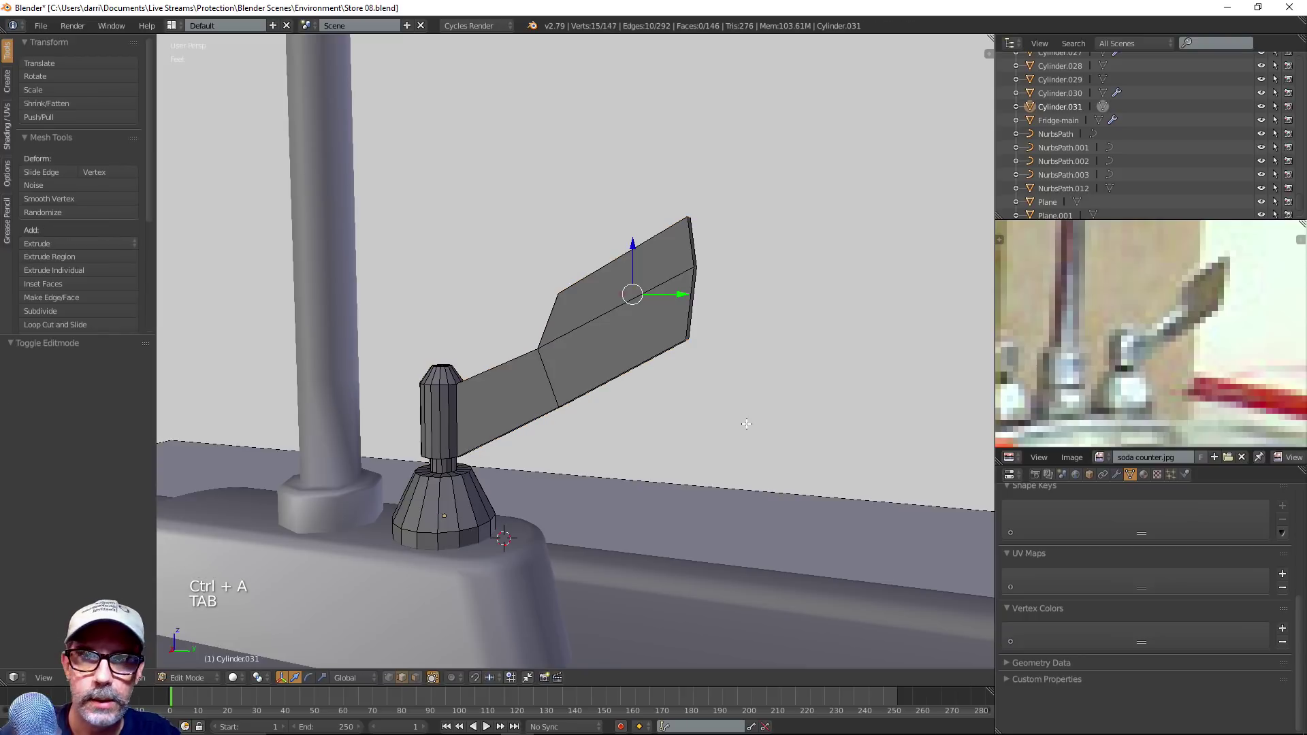
Bevel the selected paddle edges with 3 segments and an offset of about 0.024 to round the corners
{"action": "middle_click_drag", "start_coordinate": [747, 429], "coordinate": [747, 466]}
{"action": "scroll", "coordinate": [764, 467], "scroll_direction": "up", "scroll_amount": 1}
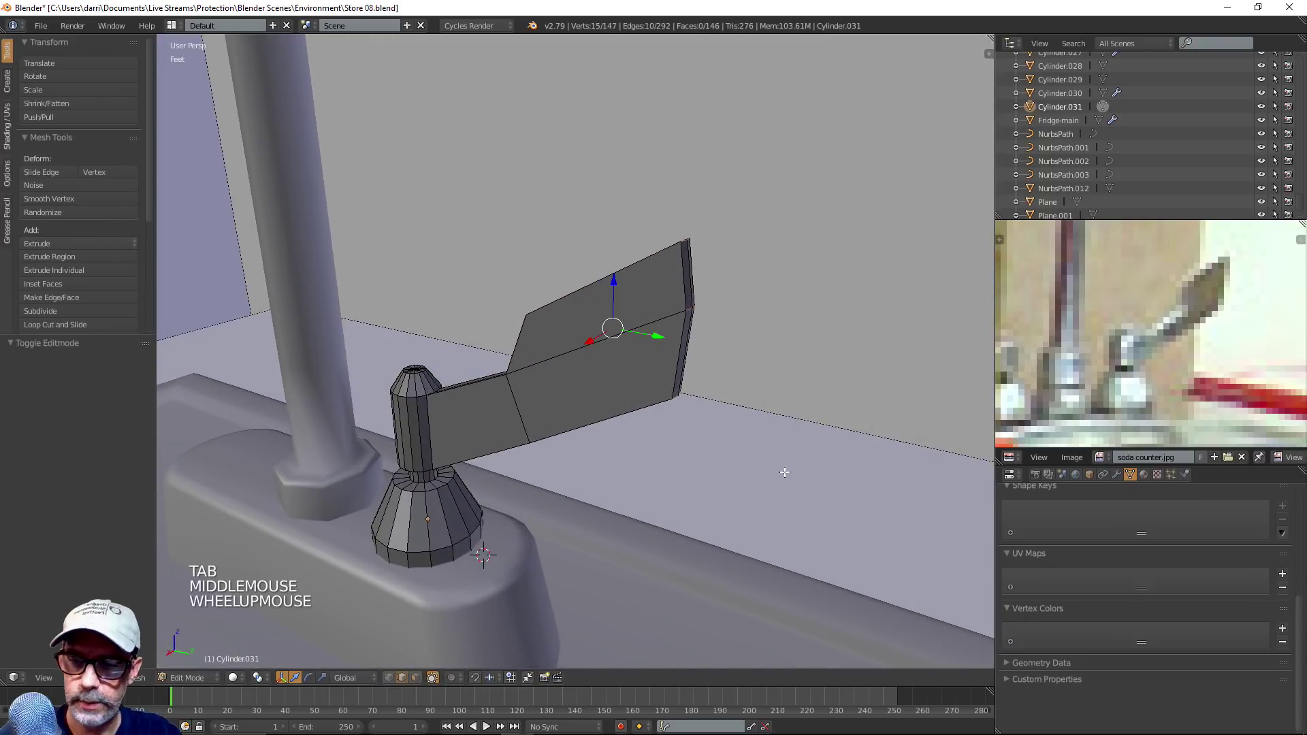
{"action": "key", "text": "ctrl+b"}
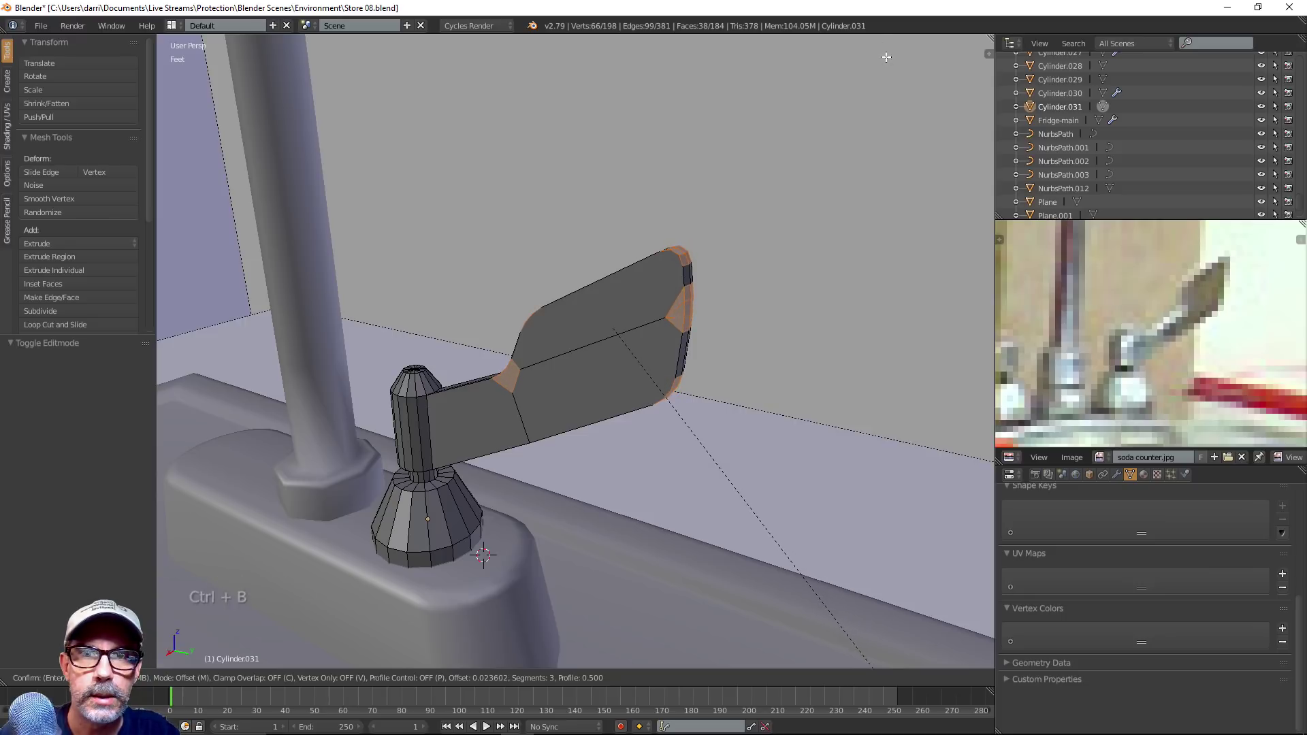
{"action": "left_click", "coordinate": [853, 637]}
Clear the selection, leave mesh editing and examine the rounded paddle's outline against the reference photo
{"action": "mouse_move", "coordinate": [708, 446]}
{"action": "middle_mouse_down"}
{"action": "mouse_move", "coordinate": [770, 443]}
{"action": "mouse_move", "coordinate": [714, 484]}
{"action": "mouse_move", "coordinate": [707, 463]}
{"action": "middle_mouse_up"}
{"action": "scroll", "coordinate": [764, 455], "scroll_direction": "down", "scroll_amount": 2}
{"action": "key", "text": "a"}
{"action": "key", "text": "Tab"}
{"action": "scroll", "coordinate": [765, 460], "scroll_direction": "down", "scroll_amount": 3}
{"action": "scroll", "coordinate": [708, 459], "scroll_direction": "up", "scroll_amount": 4}
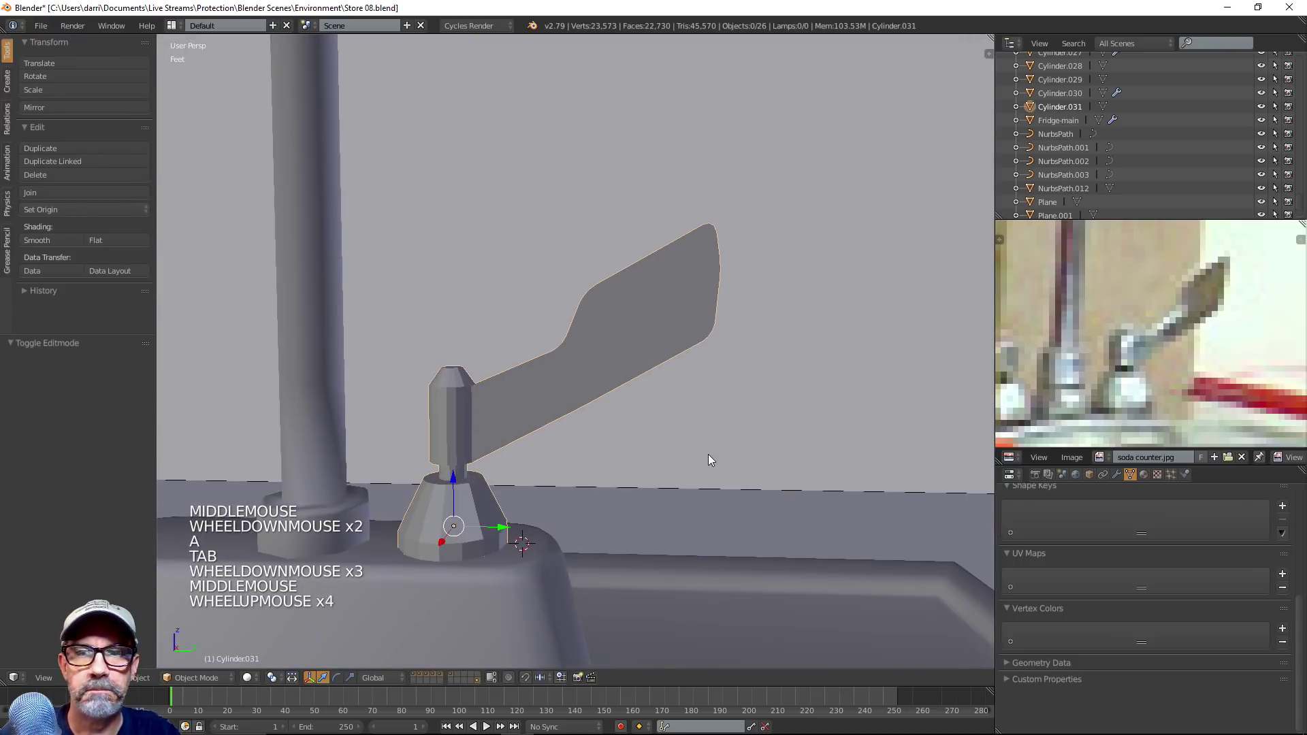
{"action": "scroll", "coordinate": [545, 417], "scroll_direction": "up", "scroll_amount": 1}
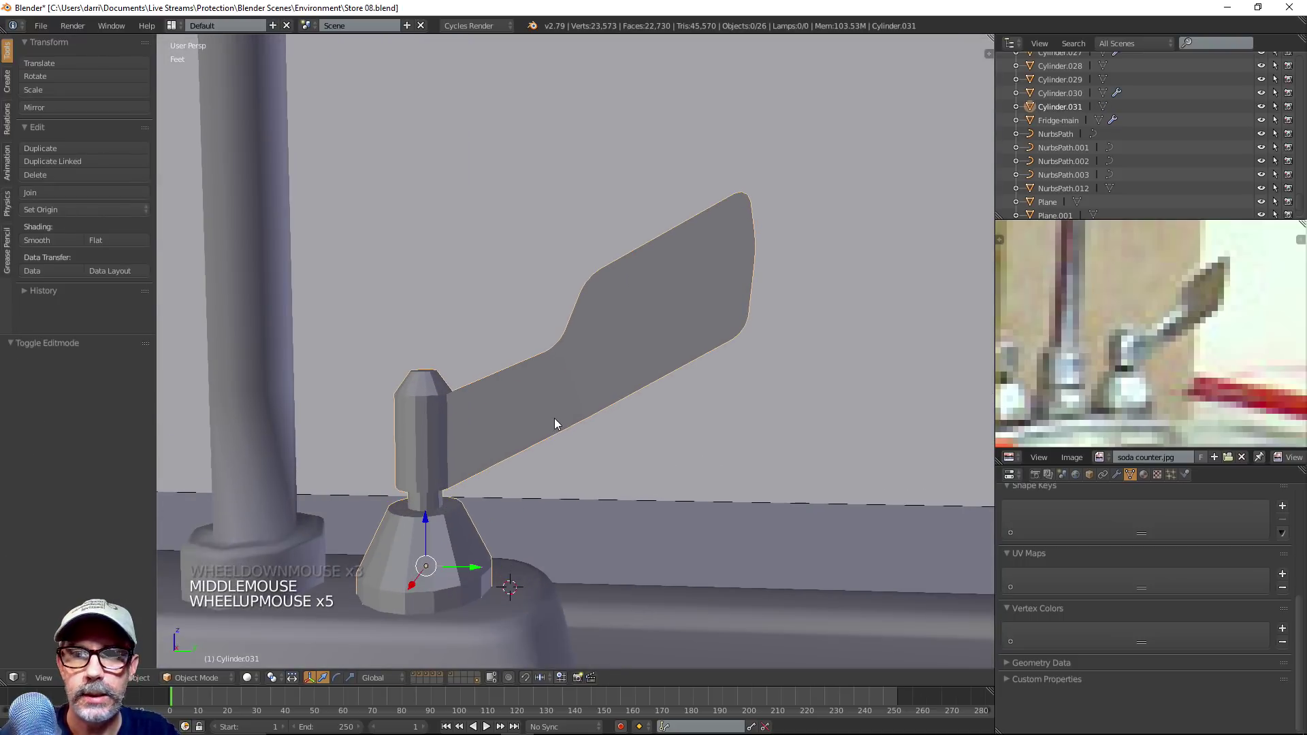
{"action": "scroll", "coordinate": [553, 413], "scroll_direction": "down", "scroll_amount": 1}
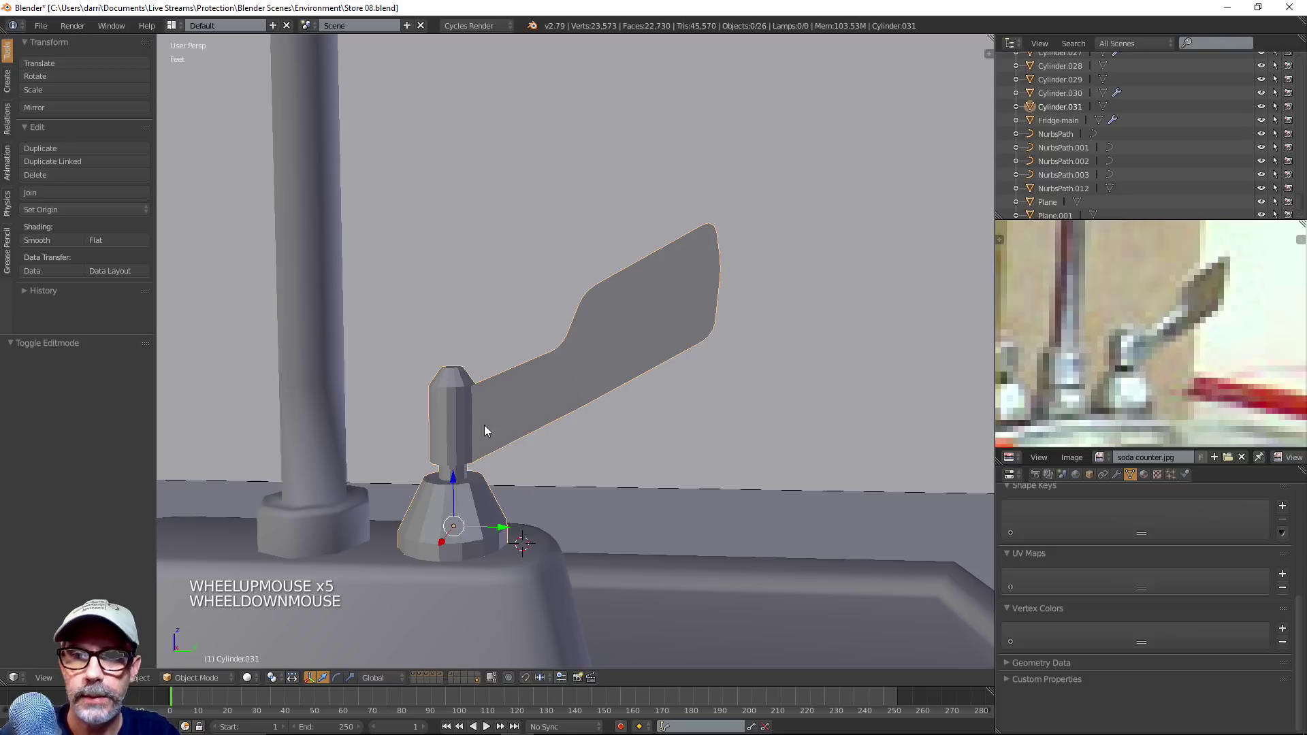
{"action": "middle_click_drag", "start_coordinate": [535, 430], "coordinate": [545, 431]}
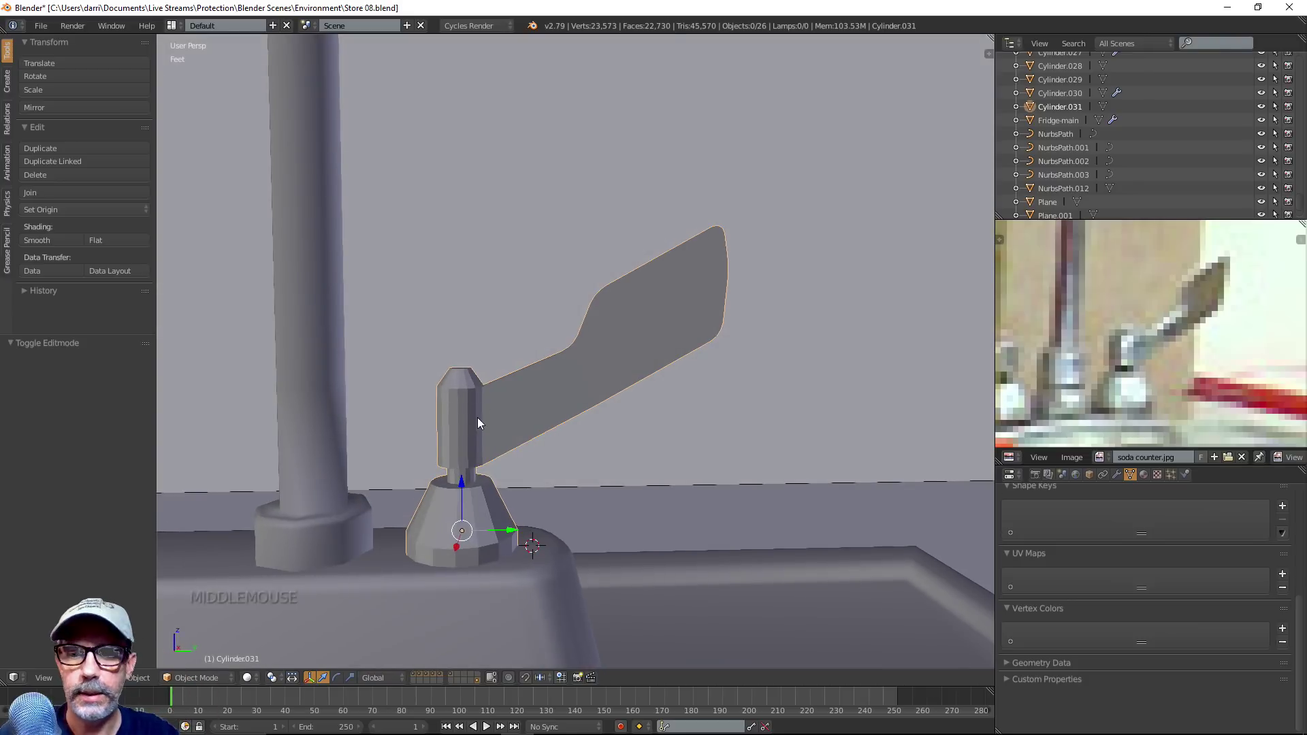
Return to editing the handle's mesh with face selection active
{"action": "key", "text": "Tab"}
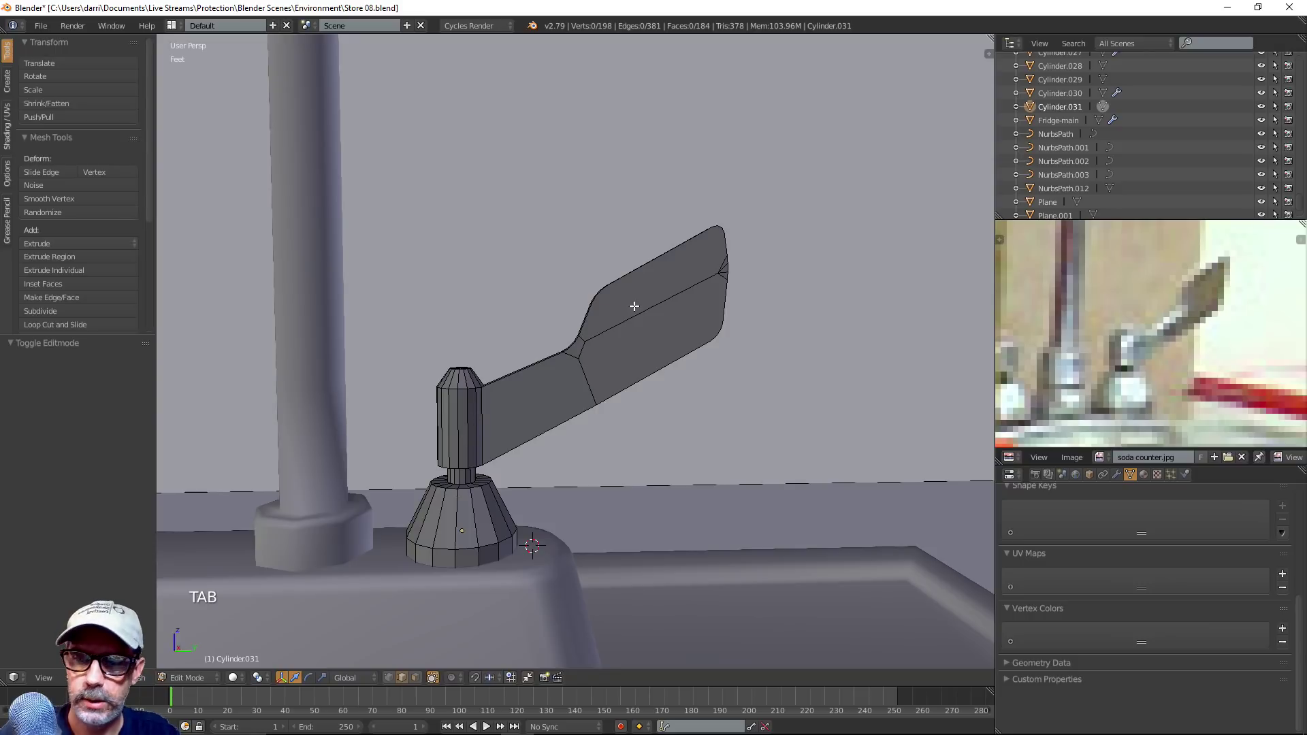
{"action": "key", "text": "ctrl+Tab"}
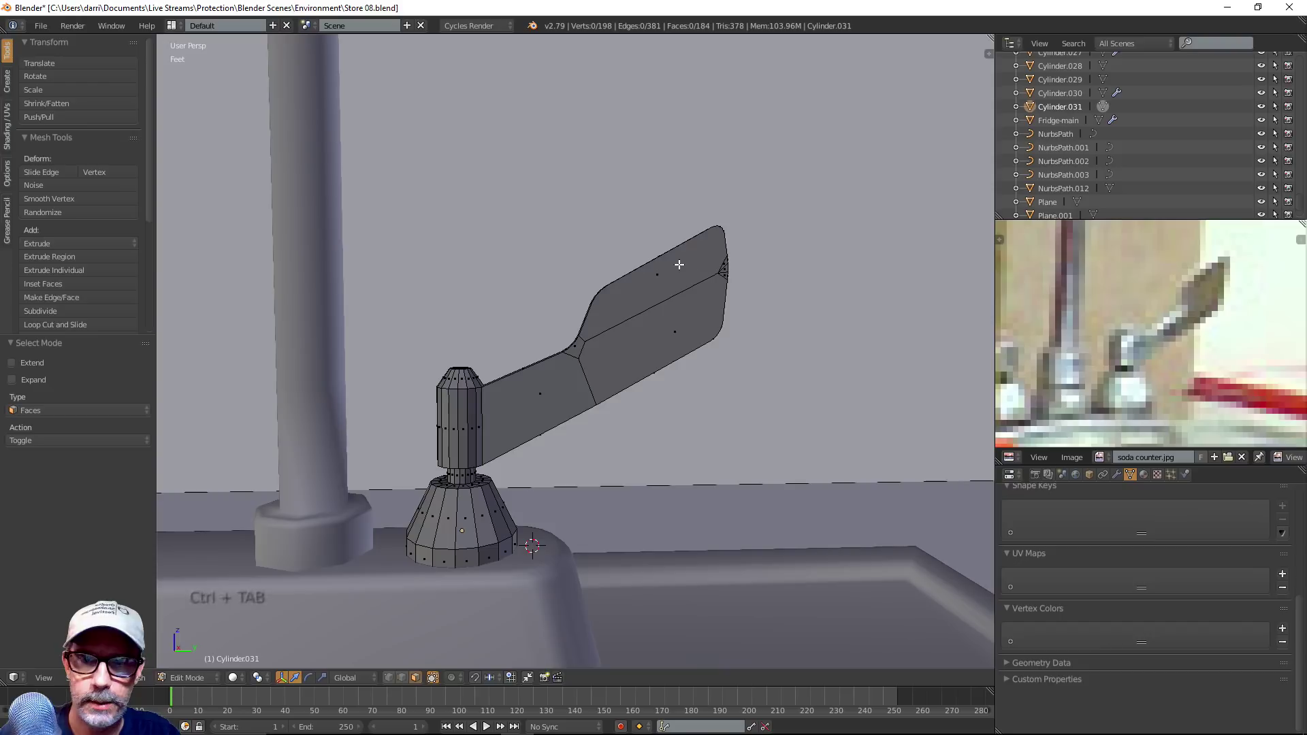
{"action": "middle_click_drag", "start_coordinate": [740, 278], "coordinate": [653, 337]}
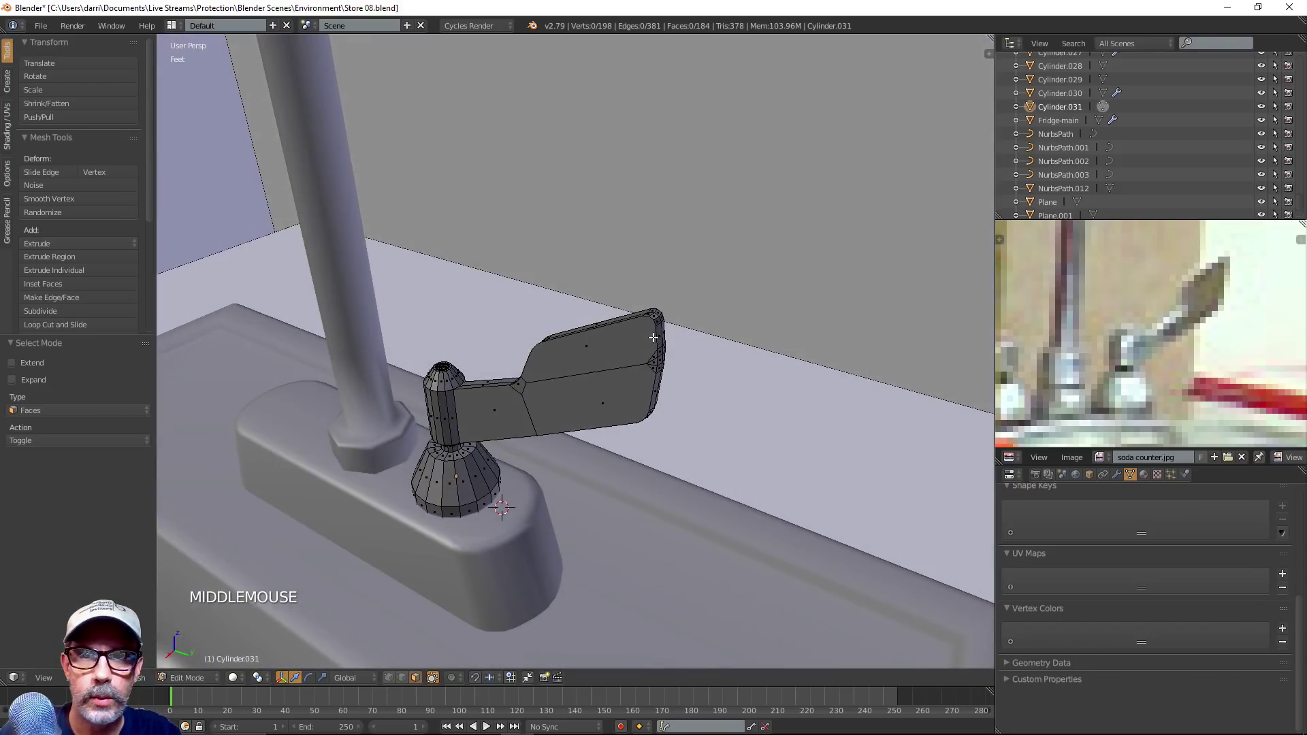
Try to select the lever and paddle by repeatedly growing a selection from two small faces at the paddle's upper tip
{"action": "right_click", "coordinate": [654, 319]}
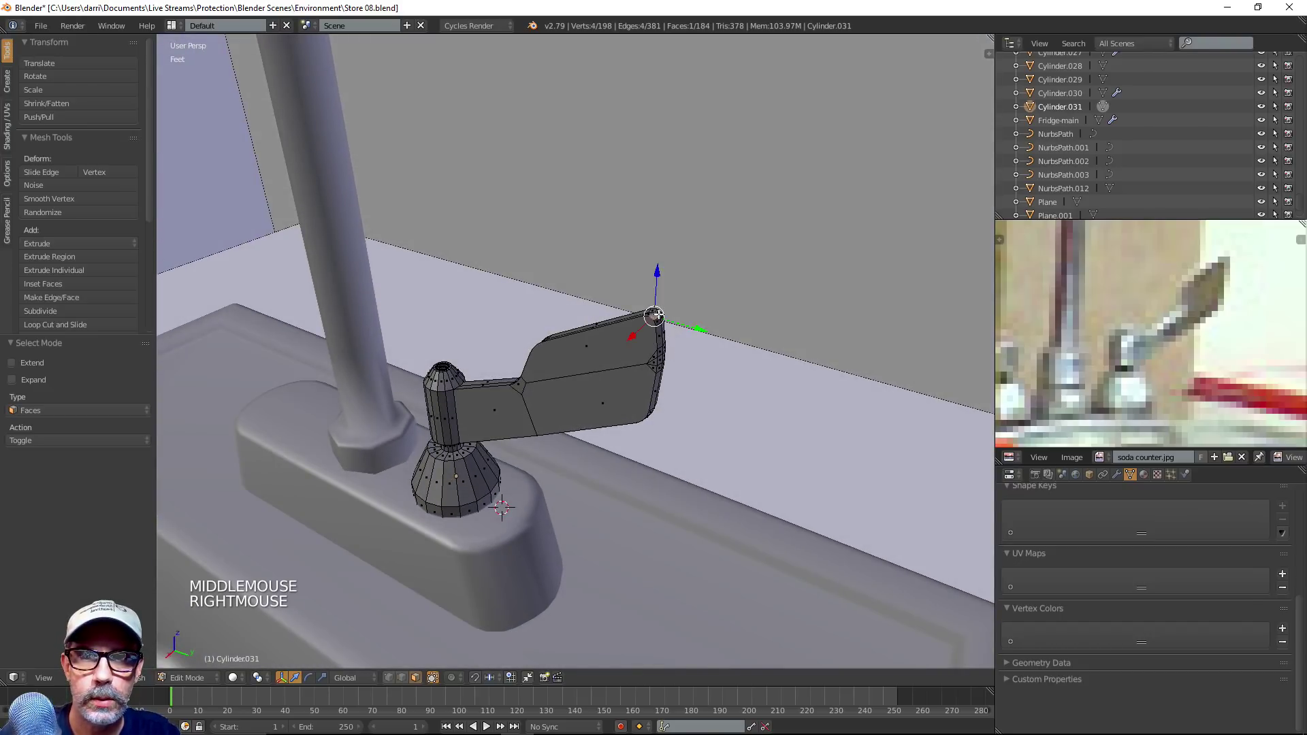
{"action": "right_click", "coordinate": [656, 319], "text": "shift"}
{"action": "middle_click_drag", "start_coordinate": [705, 333], "coordinate": [741, 330]}
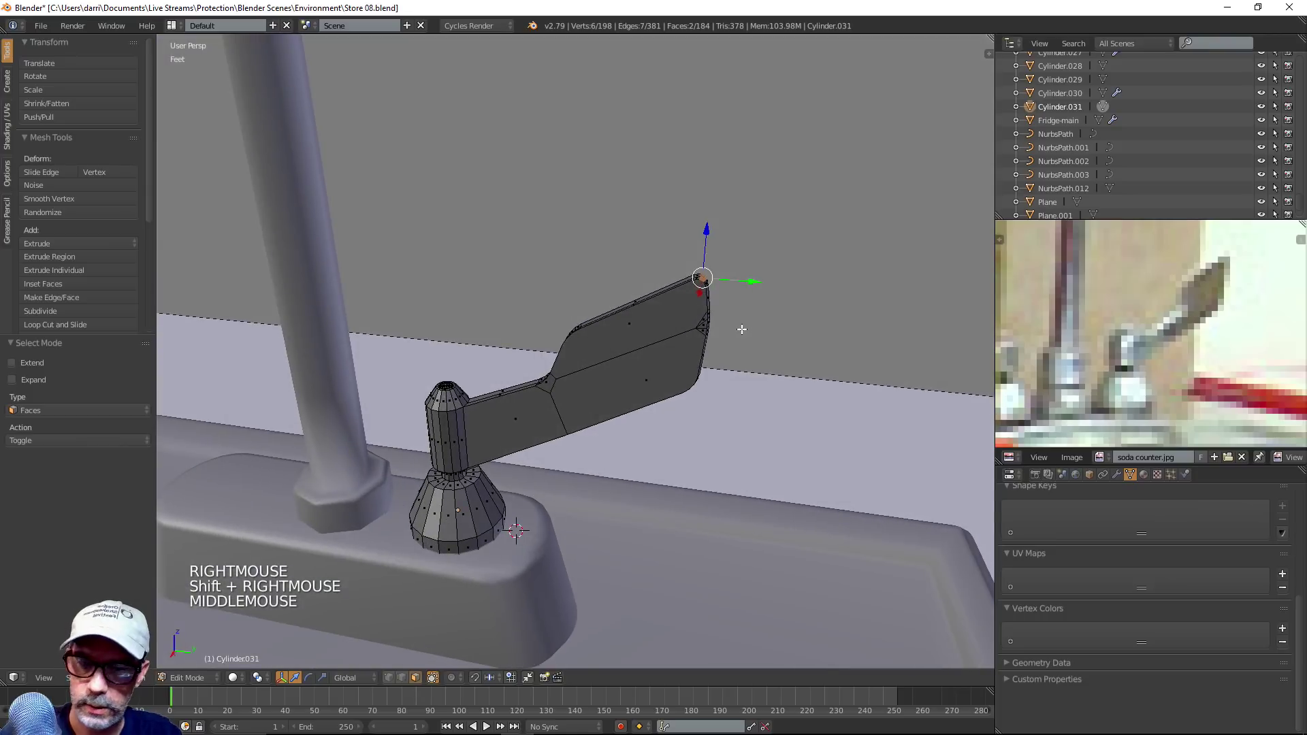
{"action": "key", "text": "ctrl+KP_Add"}
{"action": "key", "text": "ctrl+KP_Add"}
{"action": "key", "text": "ctrl+KP_Add"}
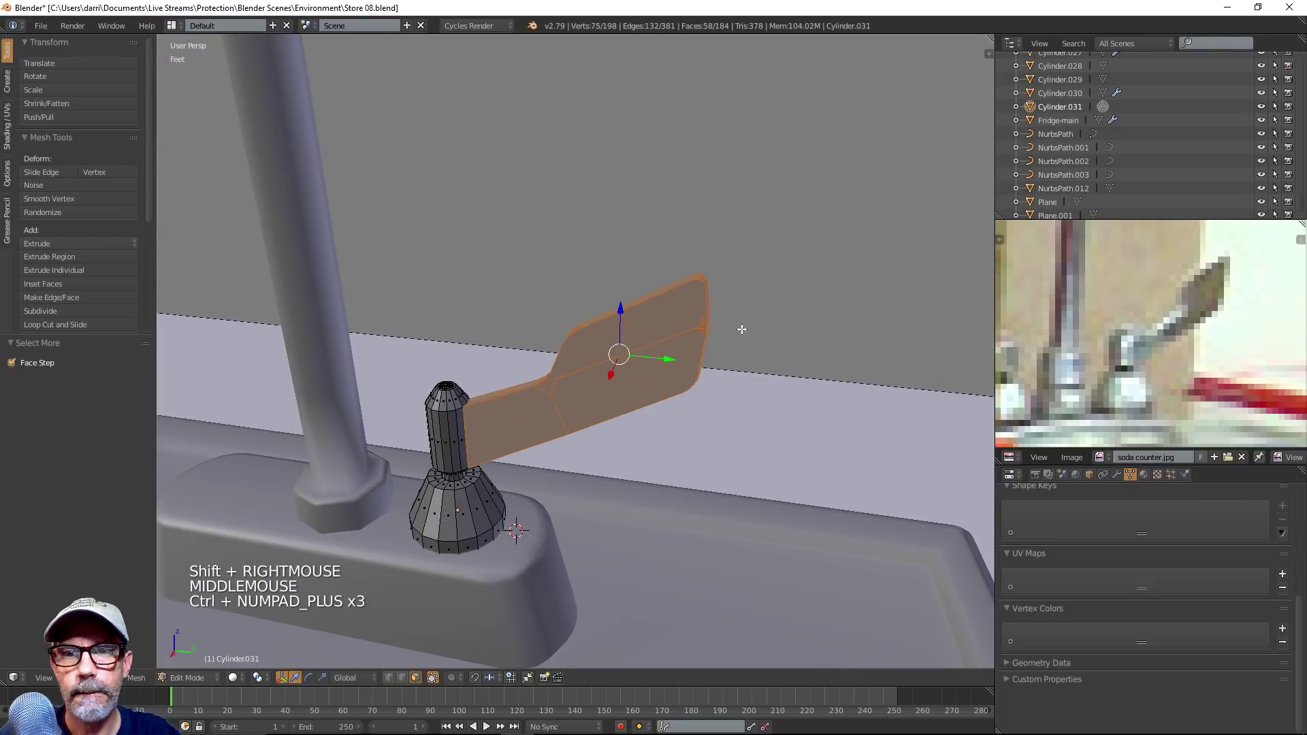
{"action": "key", "text": "ctrl+KP_Add"}
{"action": "key", "text": "ctrl+KP_Add"}
{"action": "key", "text": "ctrl+KP_Add"}
{"action": "key", "text": "ctrl+KP_Add"}
{"action": "key", "text": "ctrl+KP_Add"}
{"action": "key", "text": "ctrl+KP_Add"}
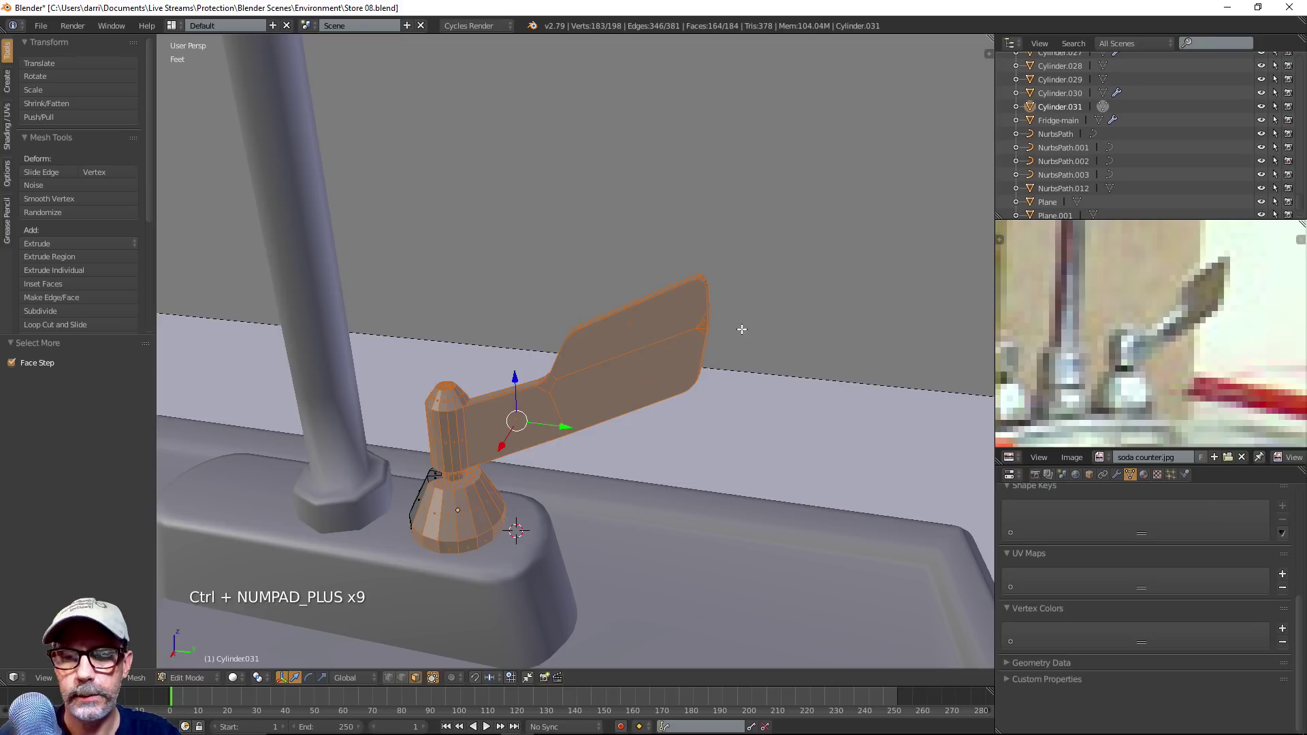
{"action": "key", "text": "a"}
Select the handle's upper cylinder, lever and paddle without the neck and conical base, using a right orthographic wireframe view
{"action": "key", "text": "a"}
{"action": "middle_click_drag", "start_coordinate": [671, 401], "coordinate": [790, 336]}
{"action": "scroll", "coordinate": [680, 426], "scroll_direction": "up", "scroll_amount": 1}
{"action": "key", "text": "KP_3"}
{"action": "key", "text": "z"}
{"action": "key", "text": "KP_5"}
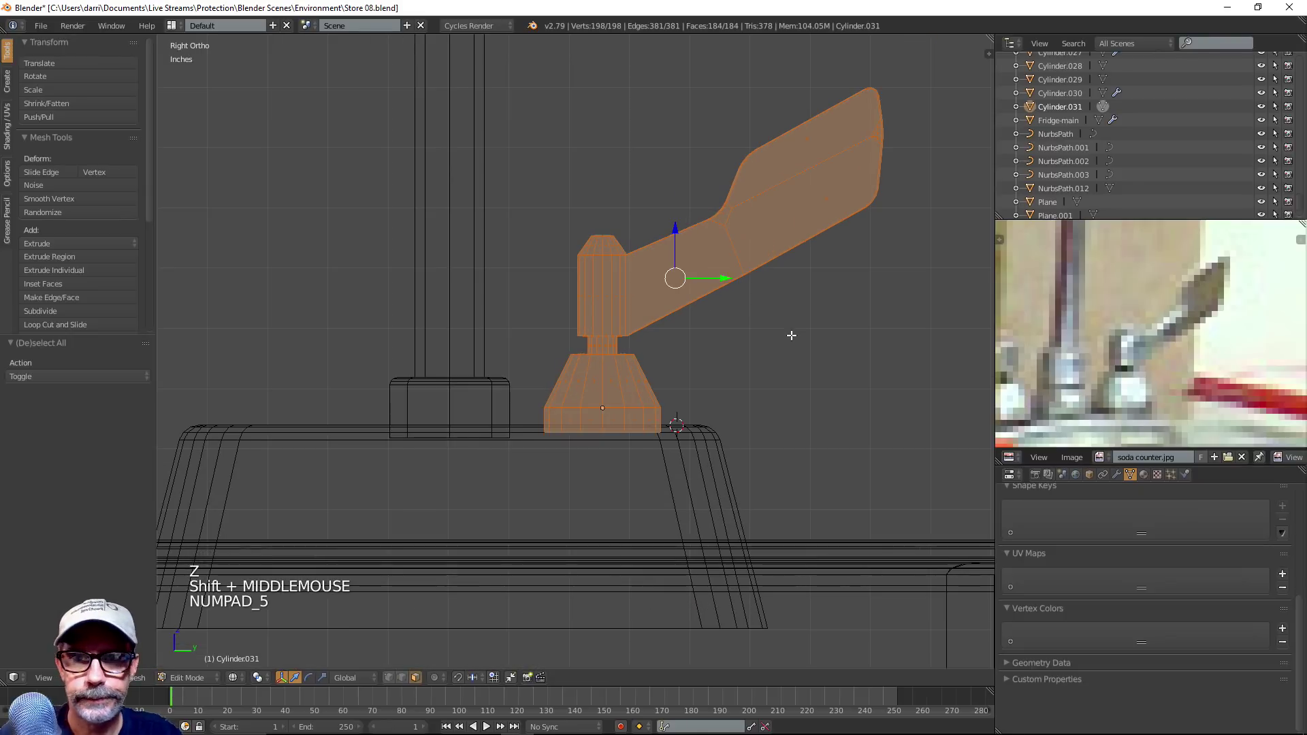
{"action": "key", "text": "b"}
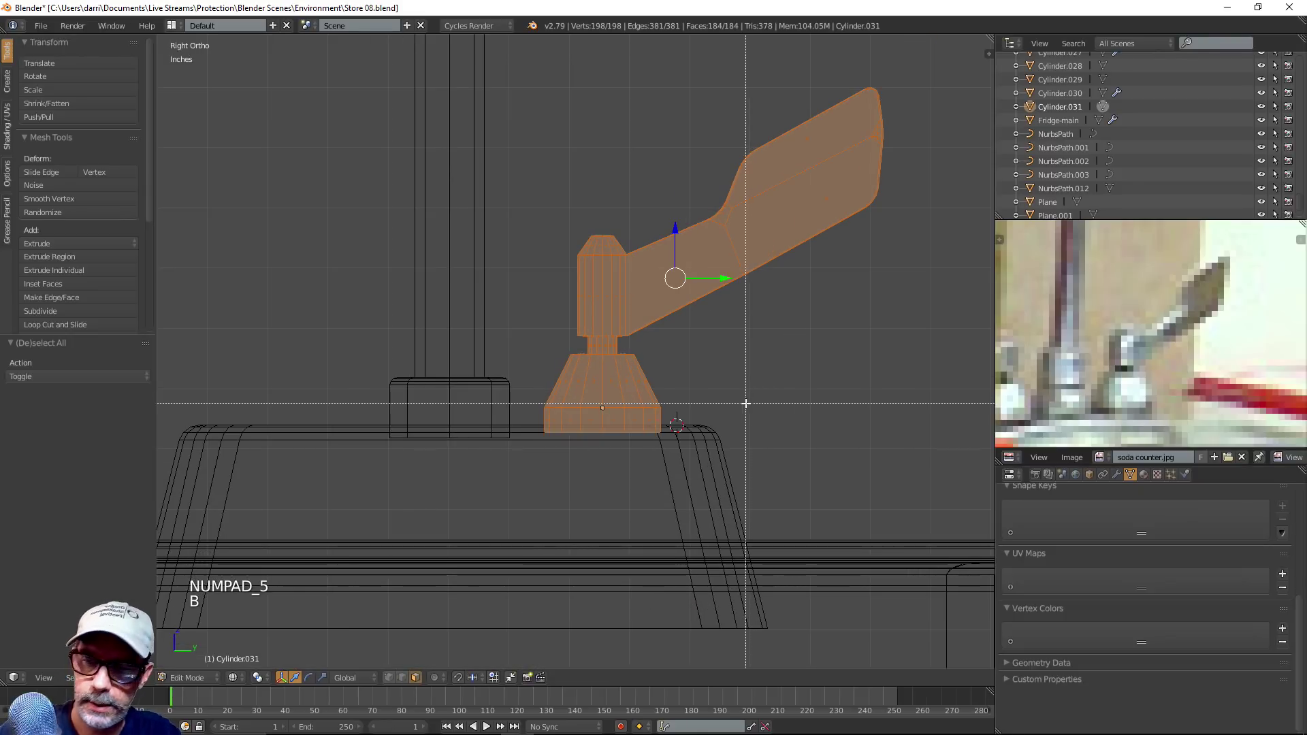
{"action": "middle_click_drag", "start_coordinate": [528, 338], "coordinate": [834, 532]}
{"action": "scroll", "coordinate": [788, 322], "scroll_direction": "down", "scroll_amount": 2}
{"action": "scroll", "coordinate": [792, 324], "scroll_direction": "up", "scroll_amount": 2}
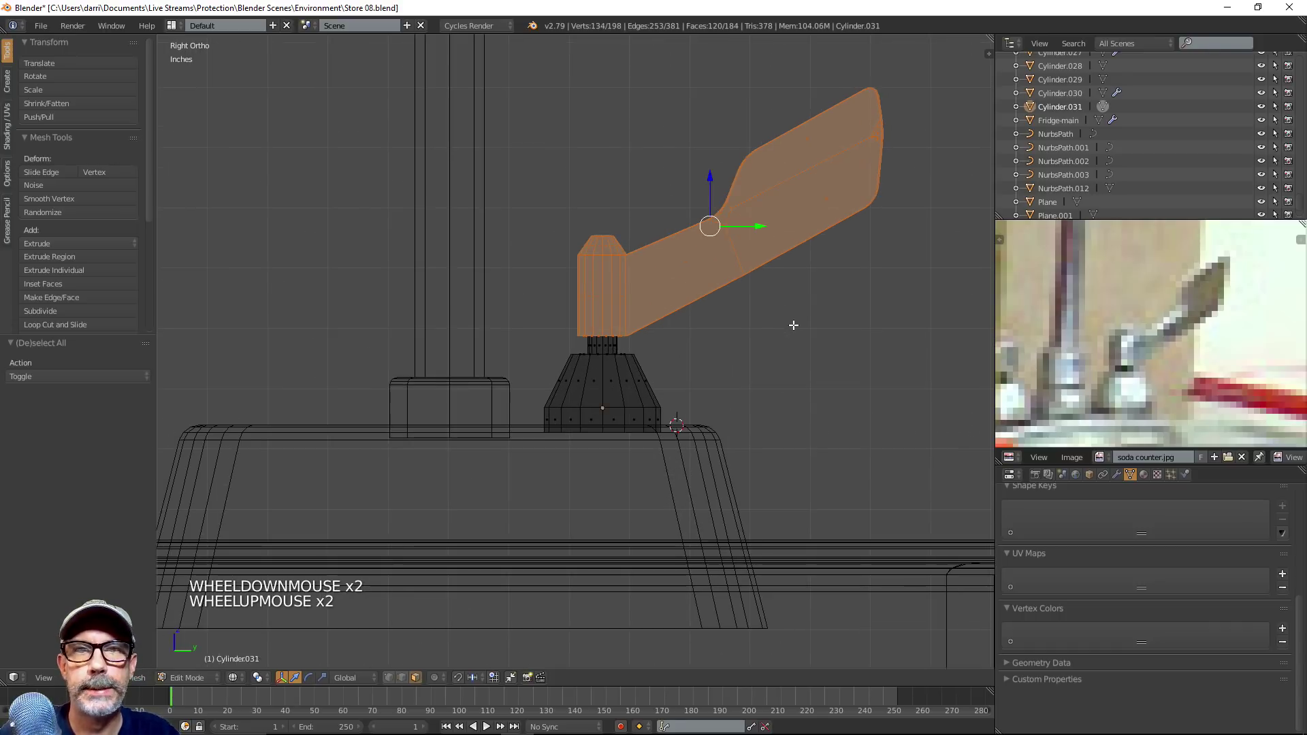
Scale the selected upper part of the handle to 0.834 along Z and lower it toward the base
{"action": "key", "text": "s"}
{"action": "key", "text": "s"}
{"action": "key", "text": "s"}
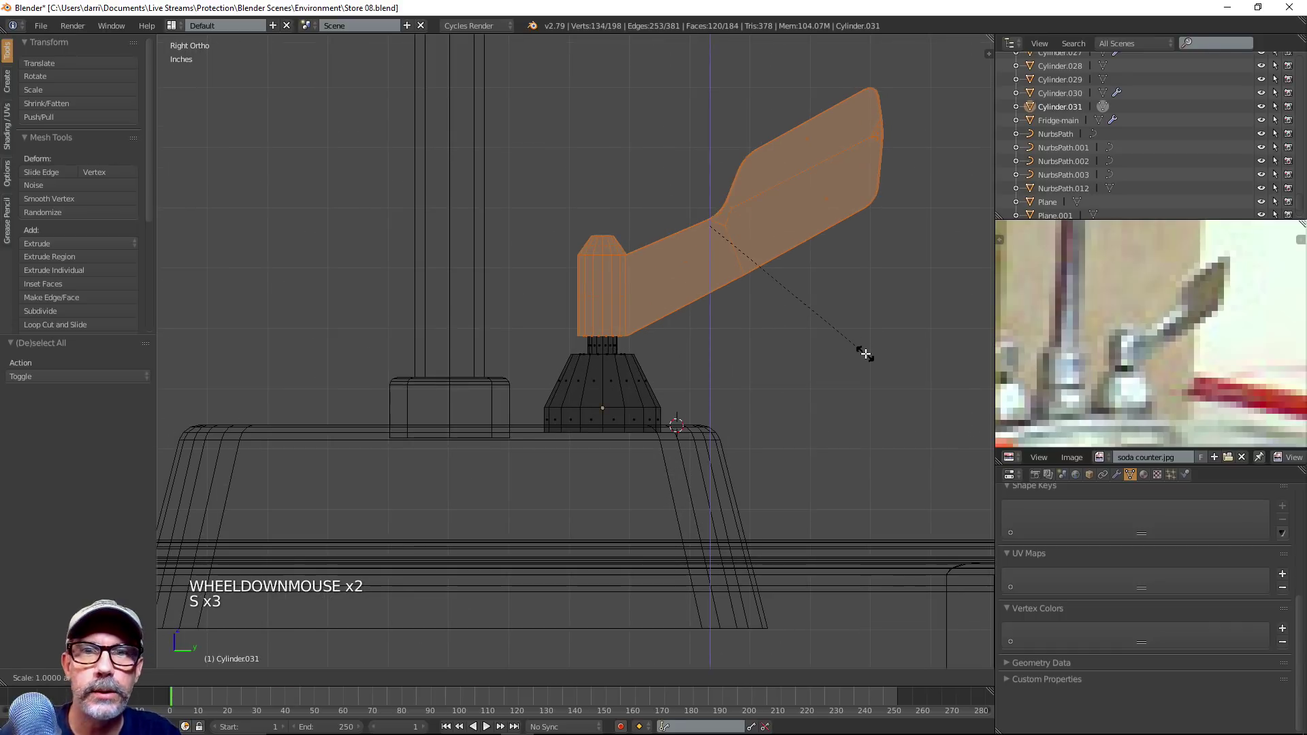
{"action": "left_click", "coordinate": [834, 338]}
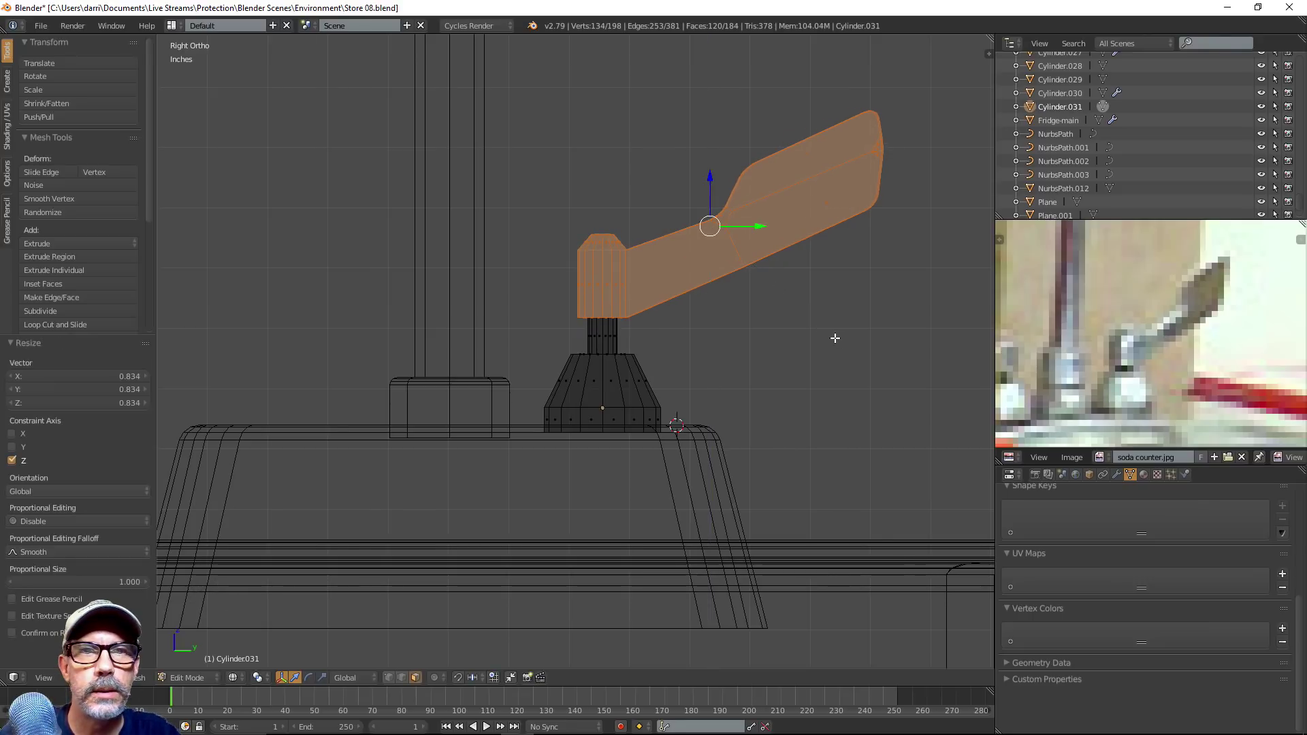
{"action": "left_click_drag", "start_coordinate": [709, 179], "coordinate": [715, 202]}
Clear the selection, examine the flattened handle in solid perspective view outside mesh editing, and return to editing its mesh
{"action": "scroll", "coordinate": [748, 373], "scroll_direction": "down", "scroll_amount": 4}
{"action": "key", "text": "a"}
{"action": "key", "text": "Tab"}
{"action": "scroll", "coordinate": [742, 395], "scroll_direction": "down", "scroll_amount": 3}
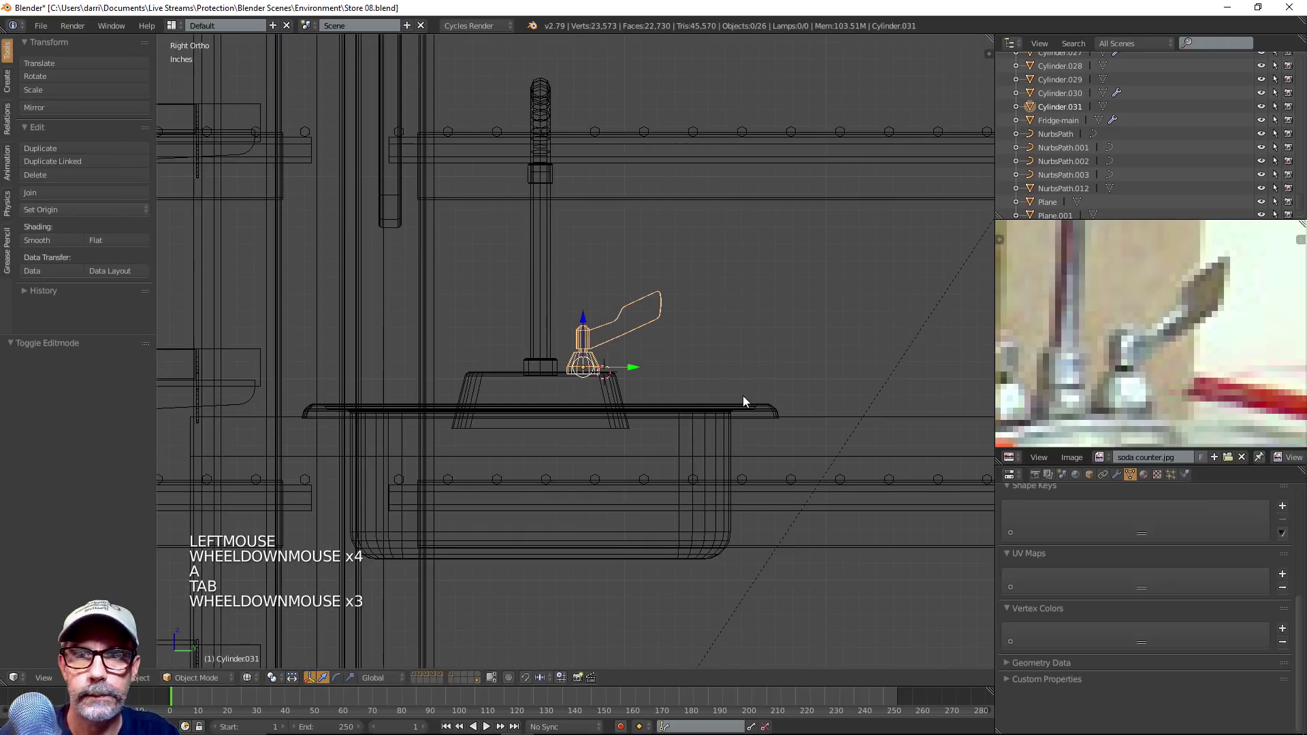
{"action": "key", "text": "z"}
{"action": "mouse_move", "coordinate": [737, 378]}
{"action": "middle_mouse_down"}
{"action": "mouse_move", "coordinate": [703, 354]}
{"action": "mouse_move", "coordinate": [716, 354]}
{"action": "mouse_move", "coordinate": [713, 378]}
{"action": "mouse_move", "coordinate": [746, 350]}
{"action": "mouse_move", "coordinate": [809, 380]}
{"action": "mouse_move", "coordinate": [726, 354]}
{"action": "mouse_move", "coordinate": [762, 365]}
{"action": "mouse_move", "coordinate": [875, 300]}
{"action": "mouse_move", "coordinate": [746, 355]}
{"action": "middle_mouse_up"}
{"action": "key", "text": "KP_5"}
{"action": "scroll", "coordinate": [720, 385], "scroll_direction": "up", "scroll_amount": 1}
{"action": "scroll", "coordinate": [688, 350], "scroll_direction": "up", "scroll_amount": 3}
{"action": "key", "text": "Tab"}
{"action": "scroll", "coordinate": [714, 379], "scroll_direction": "up", "scroll_amount": 3}
{"action": "scroll", "coordinate": [726, 353], "scroll_direction": "up", "scroll_amount": 1}
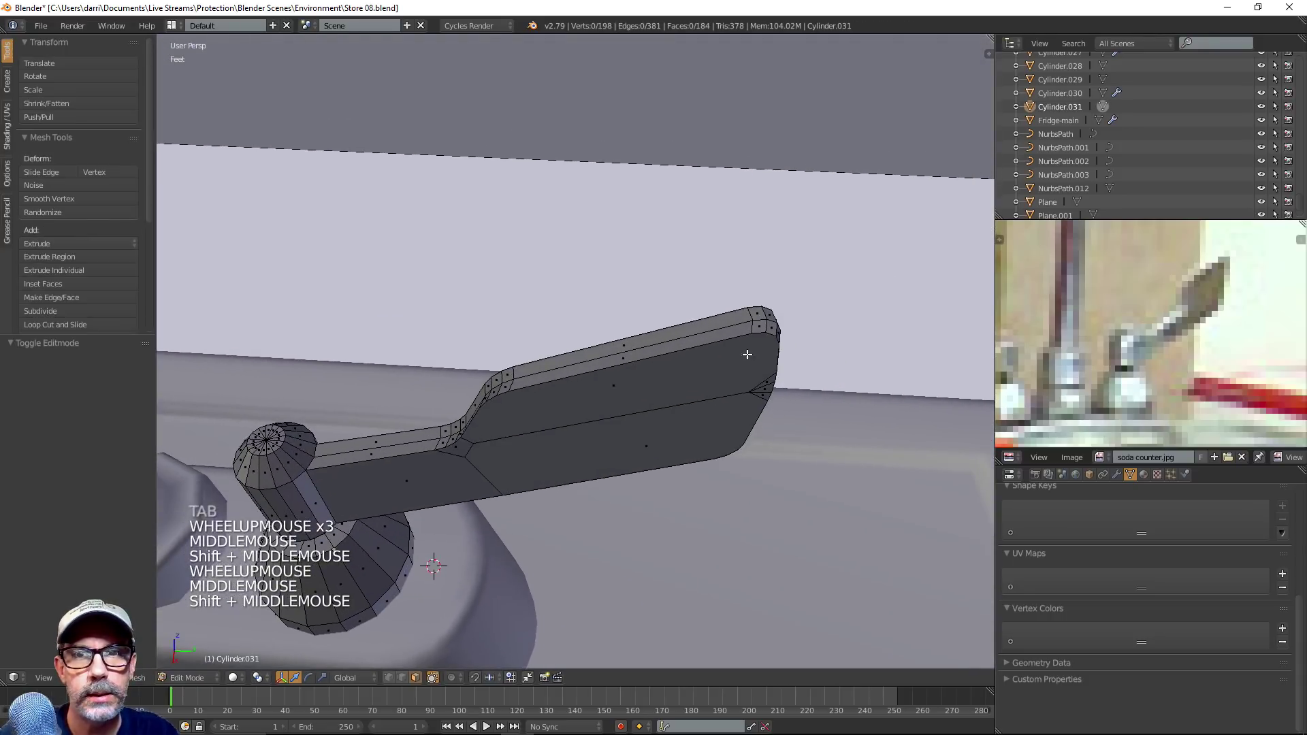
Try raising the two narrow faces along the paddle's upper edge by about 119 thou along Z
{"action": "right_click", "coordinate": [634, 357]}
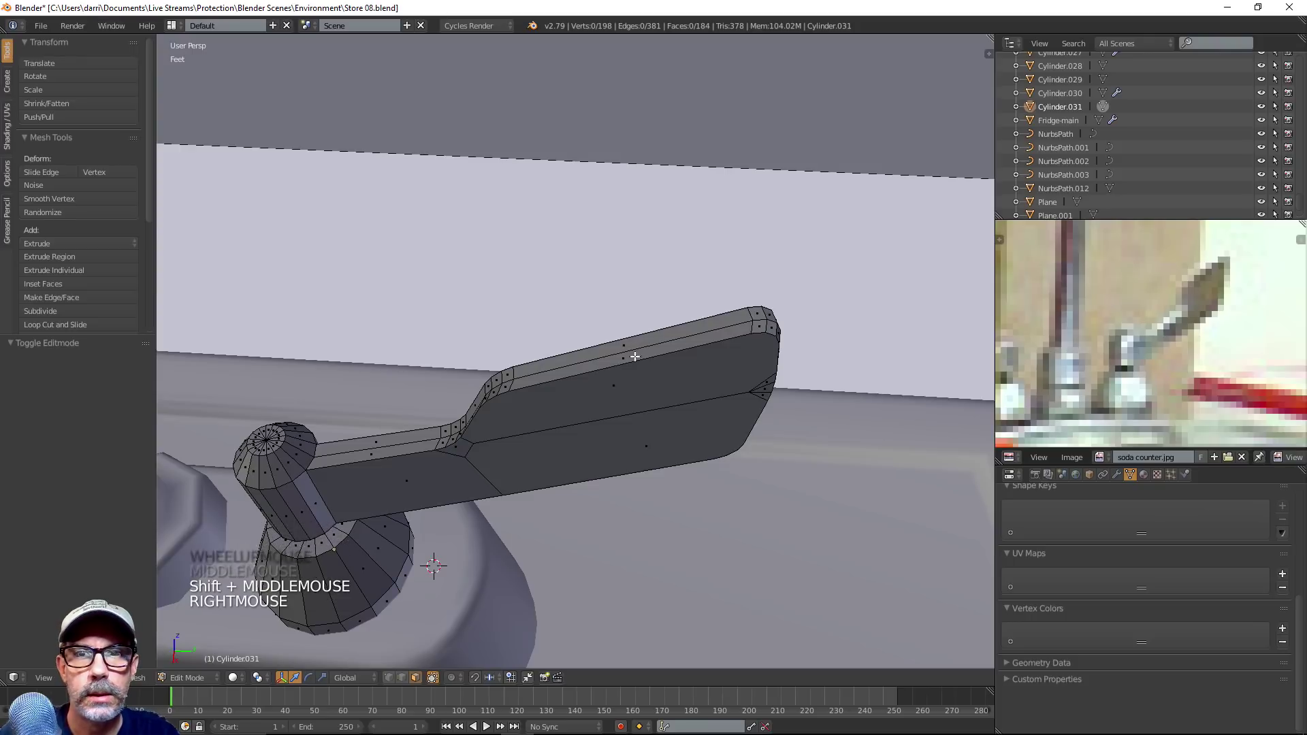
{"action": "right_click", "coordinate": [633, 355]}
{"action": "right_click", "coordinate": [635, 357], "text": "shift"}
{"action": "middle_click_drag", "start_coordinate": [635, 357], "coordinate": [723, 369]}
{"action": "left_click_drag", "start_coordinate": [666, 354], "coordinate": [669, 340]}
{"action": "key", "text": "alt+z"}
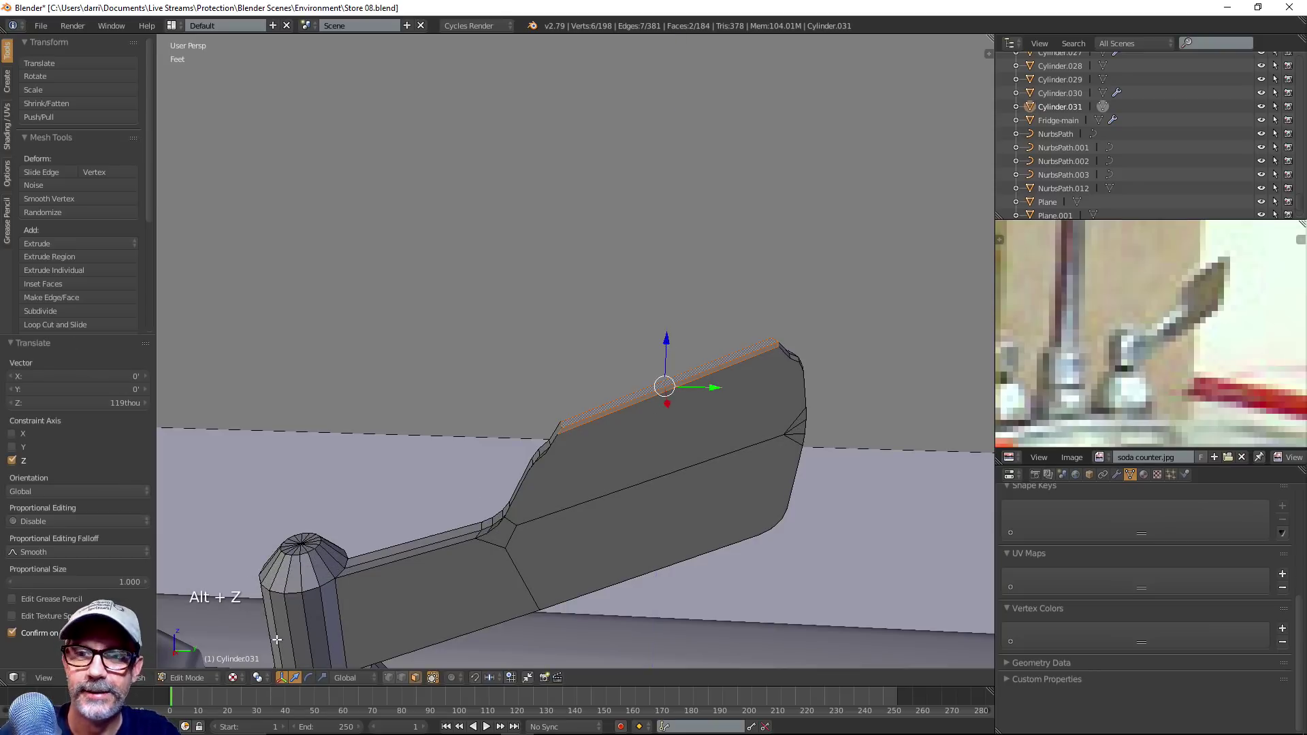
{"action": "left_click", "coordinate": [235, 678]}
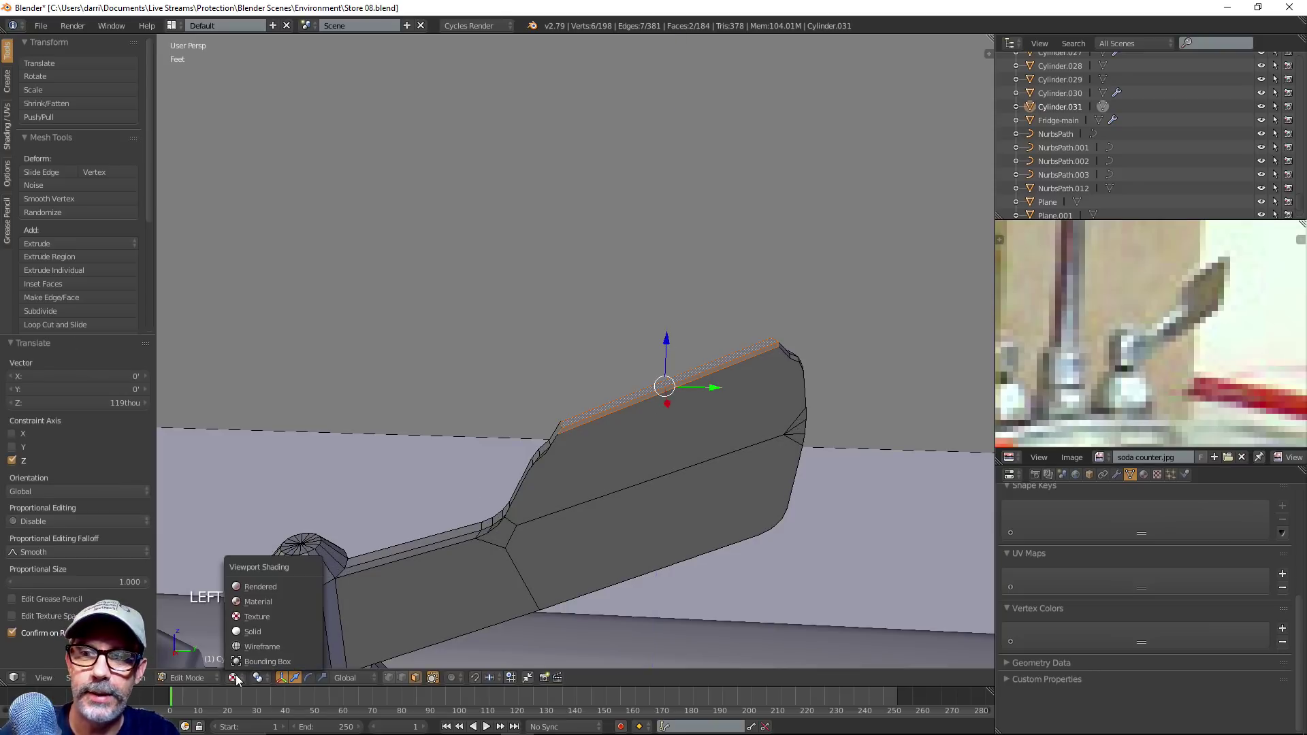
{"action": "left_click", "coordinate": [273, 627]}
{"action": "key", "text": "ctrl+z"}
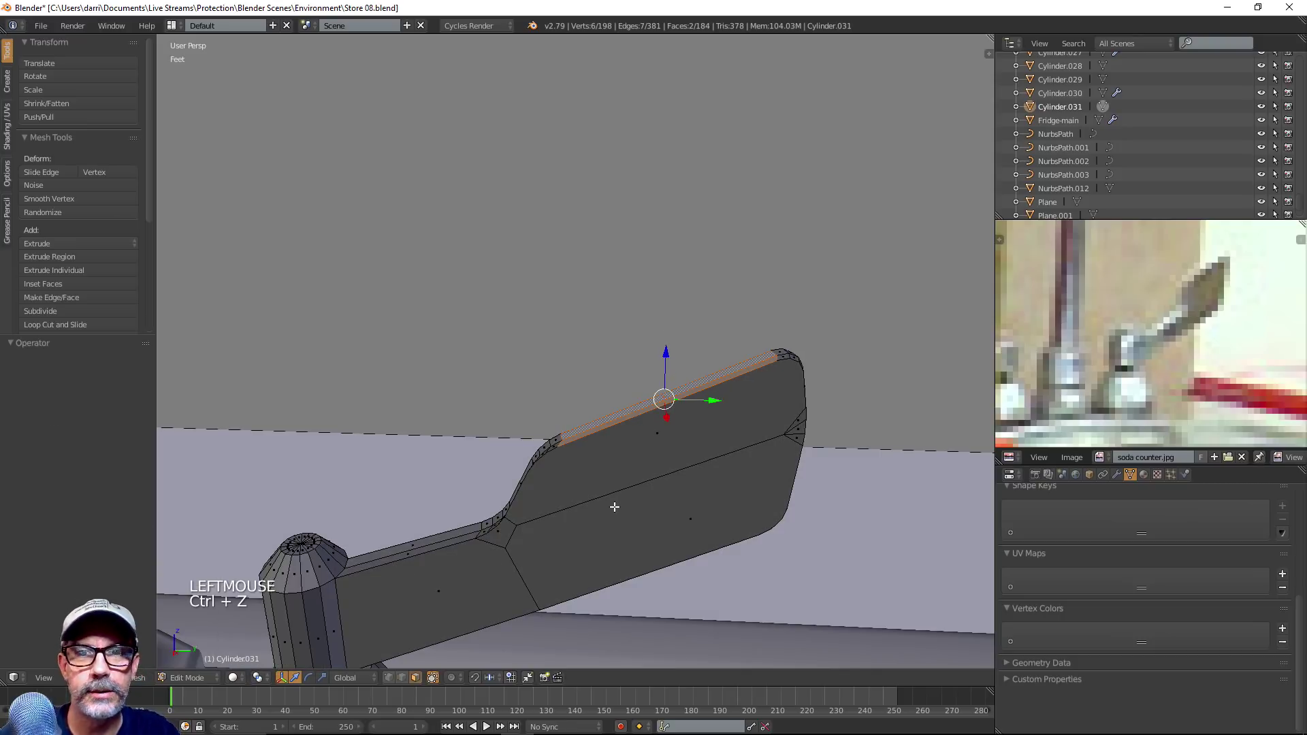
Add the small rounded-corner faces at both ends of the paddle's upper edge to the face selection
{"action": "middle_click_drag", "start_coordinate": [615, 506], "coordinate": [712, 436]}
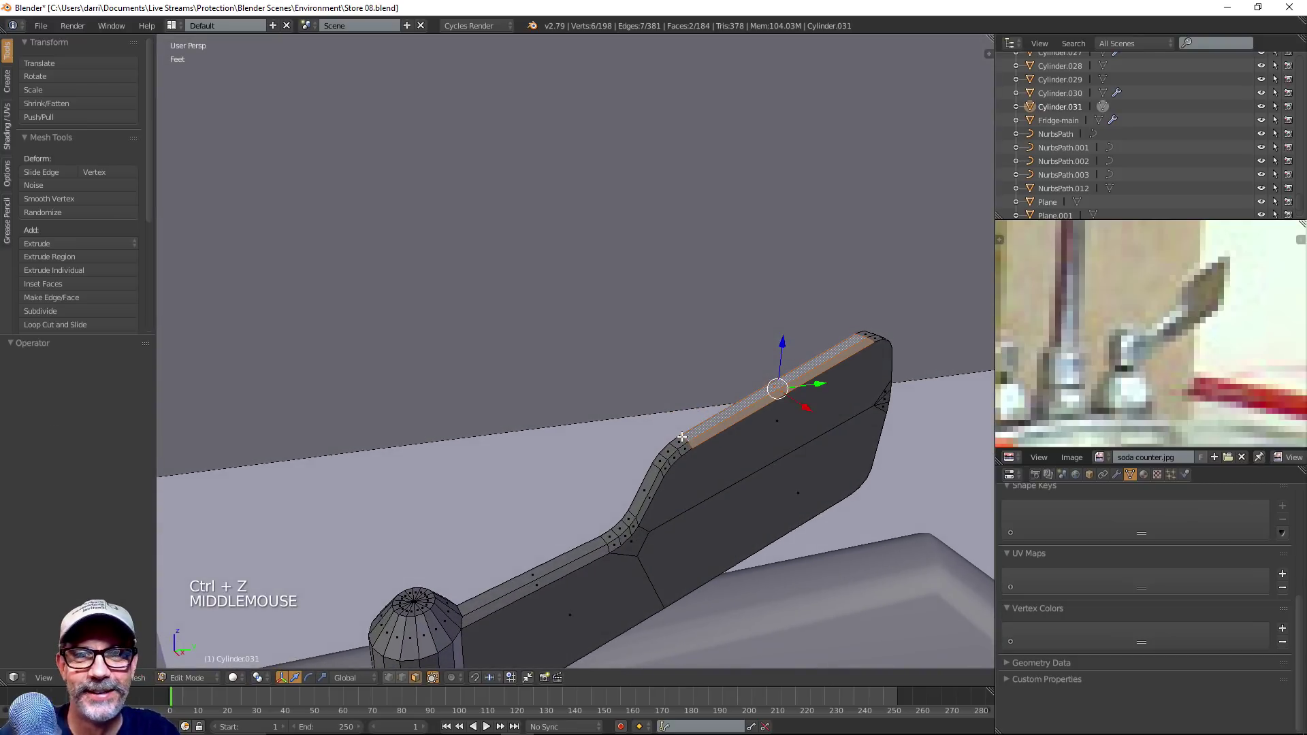
{"action": "right_click", "coordinate": [682, 439], "text": "shift"}
{"action": "right_click", "coordinate": [684, 449], "text": "shift"}
{"action": "right_click", "coordinate": [676, 454], "text": "shift"}
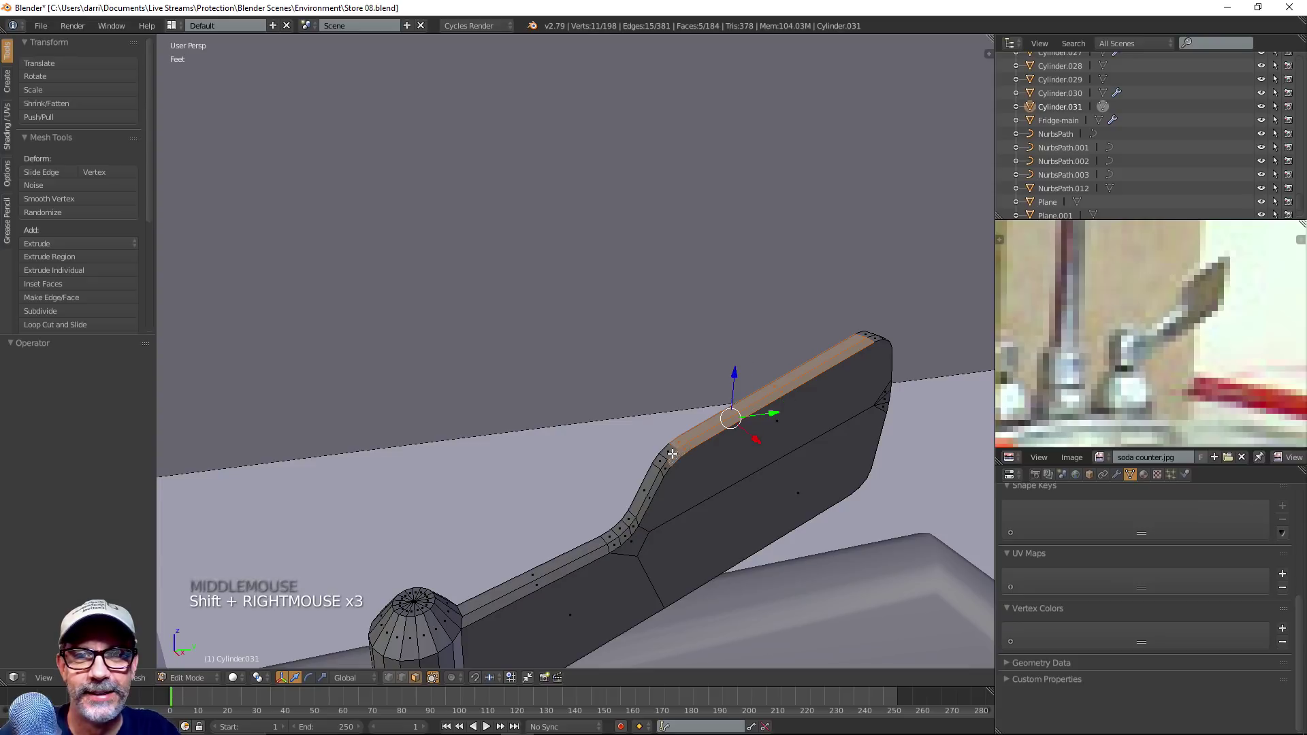
{"action": "right_click", "coordinate": [672, 452], "text": "shift"}
{"action": "middle_click_drag", "start_coordinate": [672, 452], "coordinate": [682, 422]}
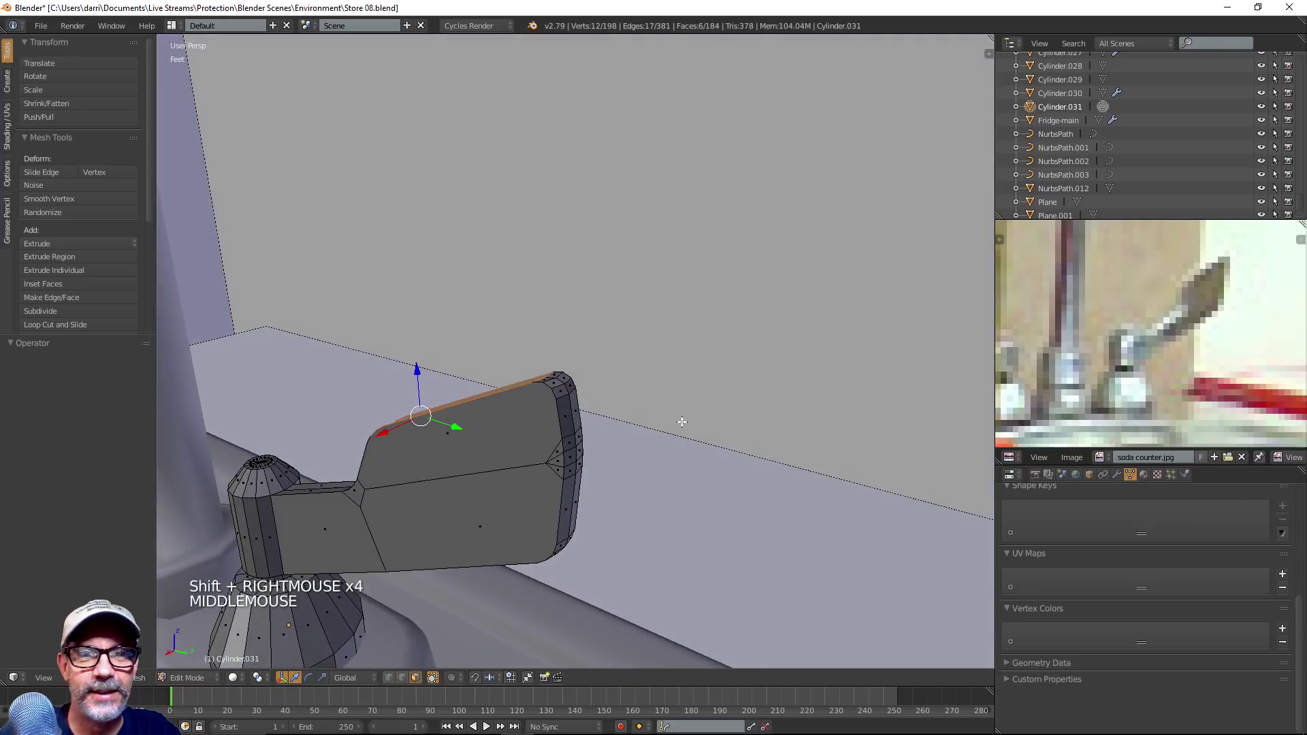
{"action": "right_click", "coordinate": [549, 379], "text": "shift"}
{"action": "right_click", "coordinate": [554, 376], "text": "shift"}
{"action": "right_click", "coordinate": [557, 381], "text": "shift"}
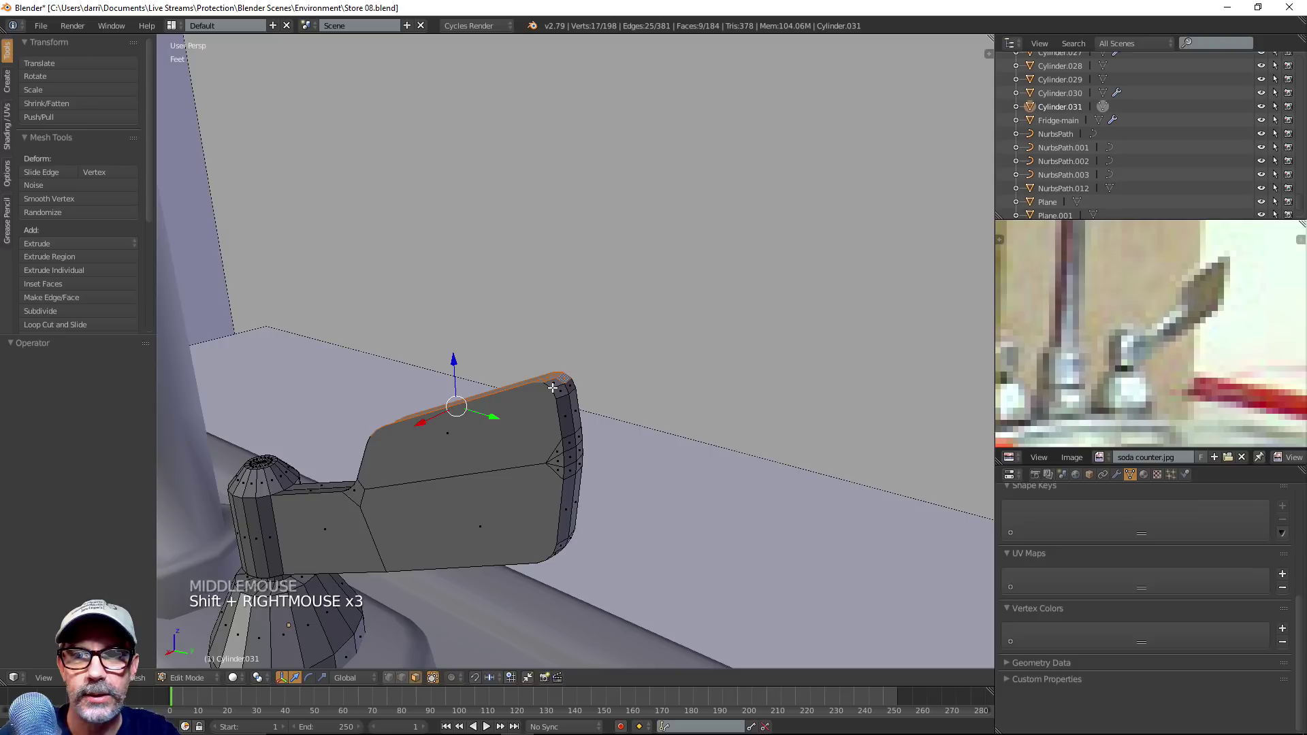
{"action": "right_click", "coordinate": [555, 385], "text": "shift"}
{"action": "middle_click_drag", "start_coordinate": [557, 414], "coordinate": [609, 417]}
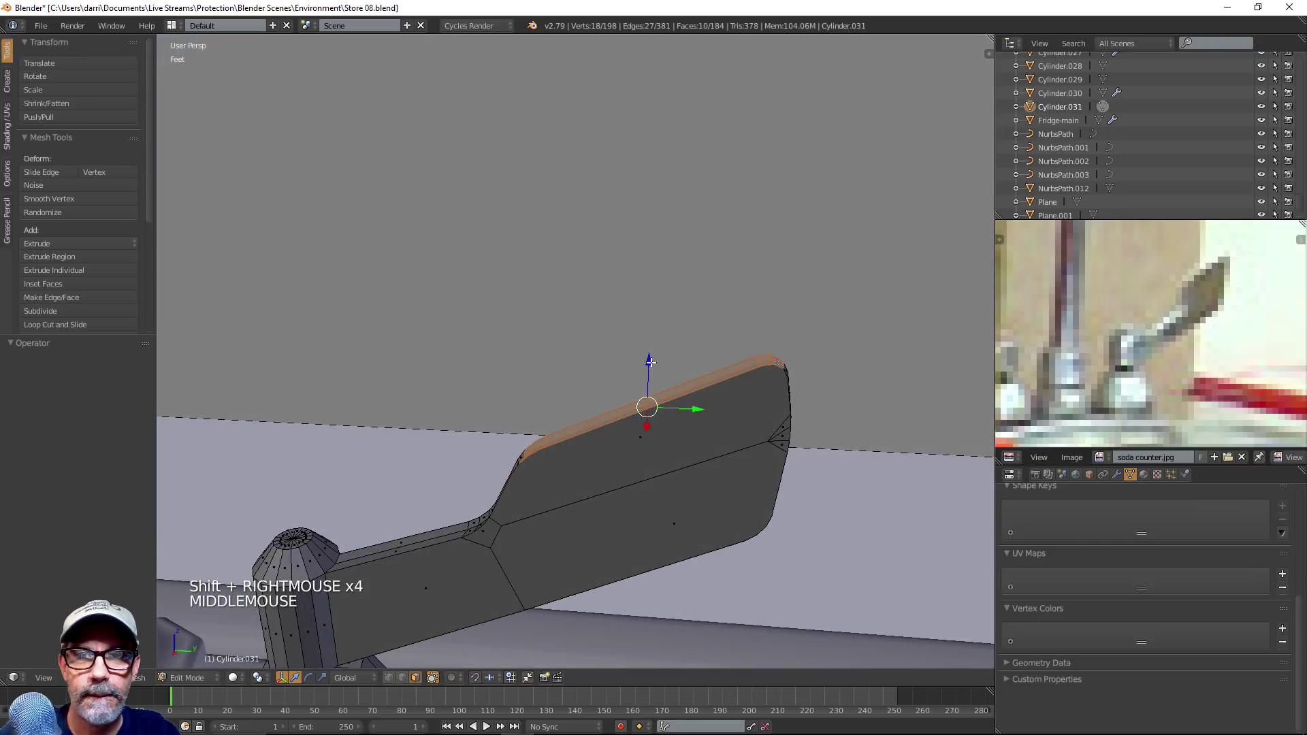
Try raising the paddle's upper strip and corner faces about 182 thou along Z, and clear the selection
{"action": "left_click", "coordinate": [650, 362]}
{"action": "left_click_drag", "start_coordinate": [648, 360], "coordinate": [656, 344]}
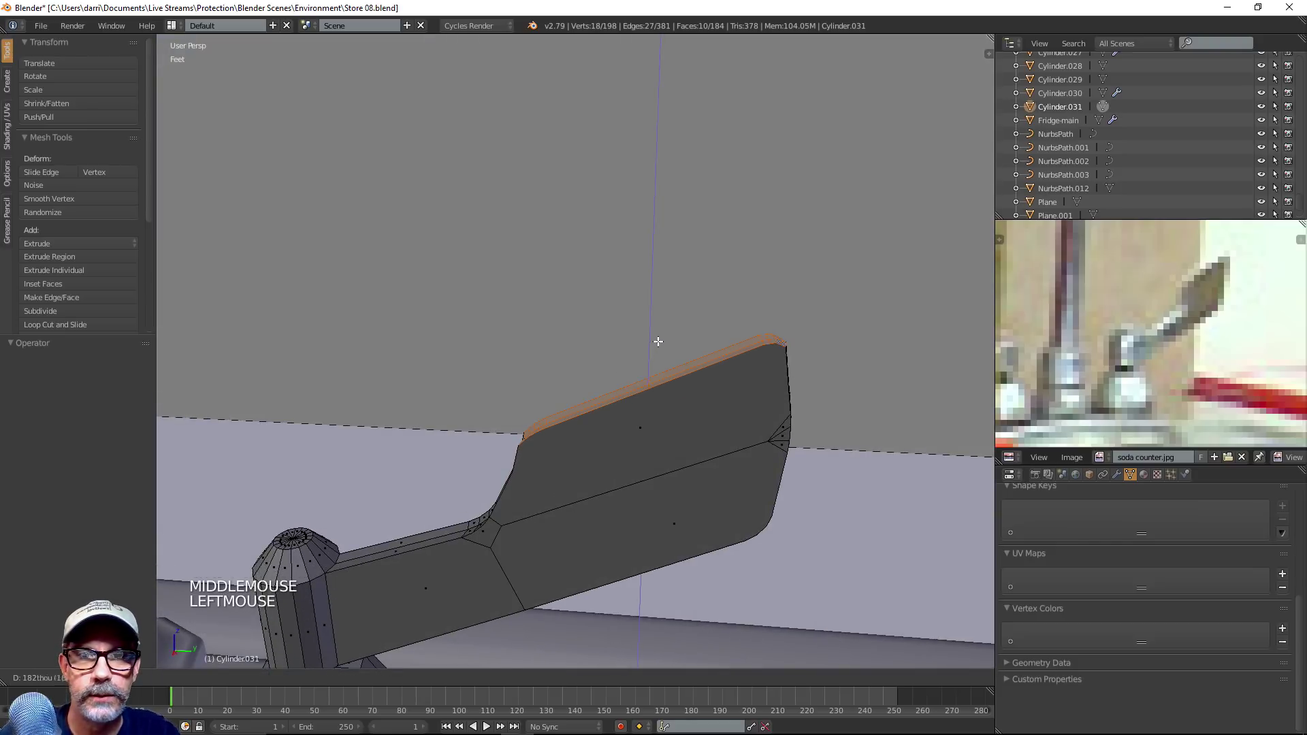
{"action": "middle_click_drag", "start_coordinate": [656, 344], "coordinate": [718, 407]}
{"action": "key", "text": "ctrl+z"}
{"action": "scroll", "coordinate": [728, 391], "scroll_direction": "down", "scroll_amount": 2}
{"action": "key", "text": "a"}
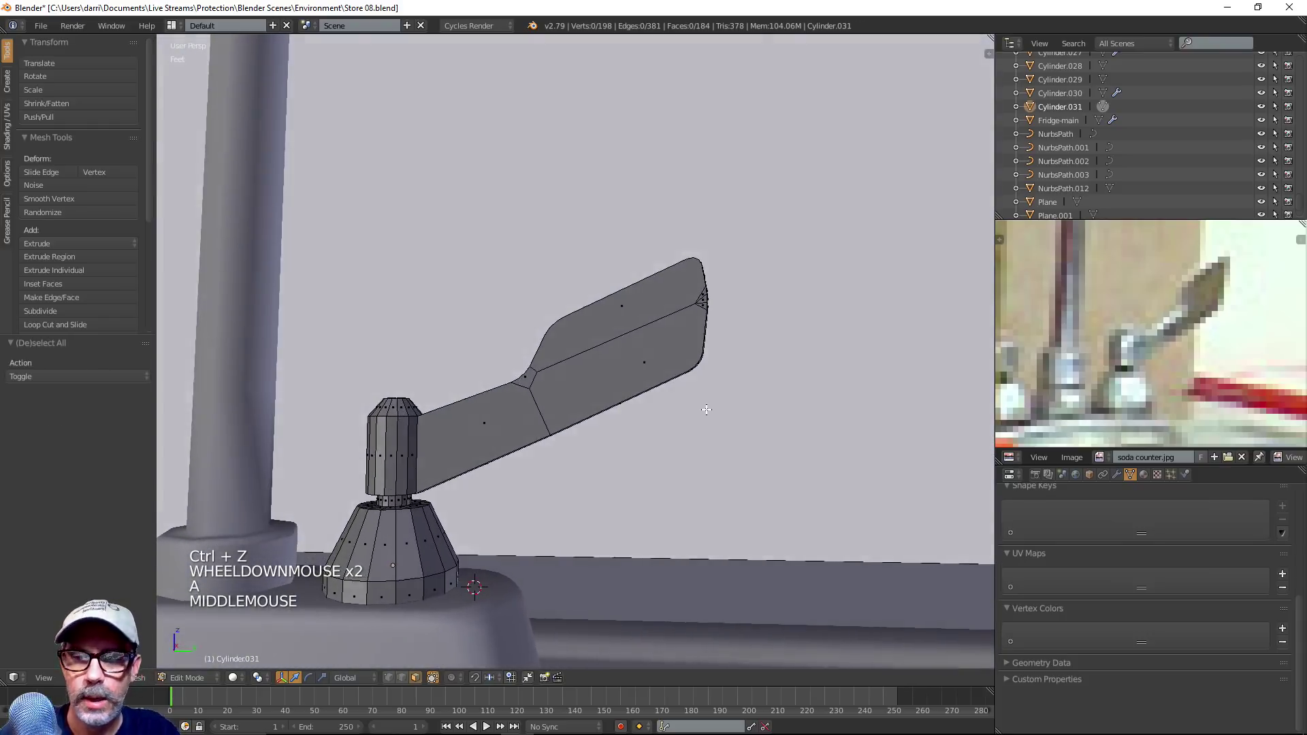
Select the vertices of the paddle's upper edge and its rounded corners, using vertex selection in a right orthographic wireframe view
{"action": "key", "text": "KP_3"}
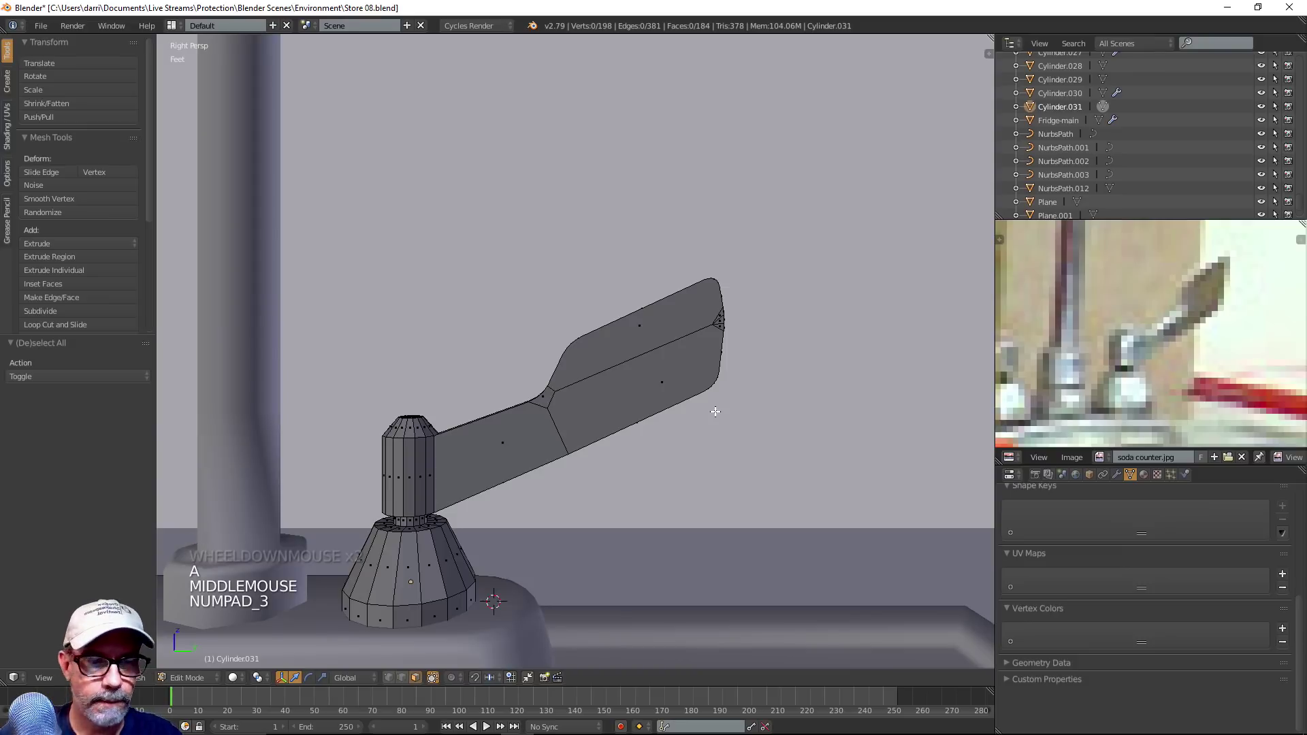
{"action": "key", "text": "KP_5"}
{"action": "key", "text": "z"}
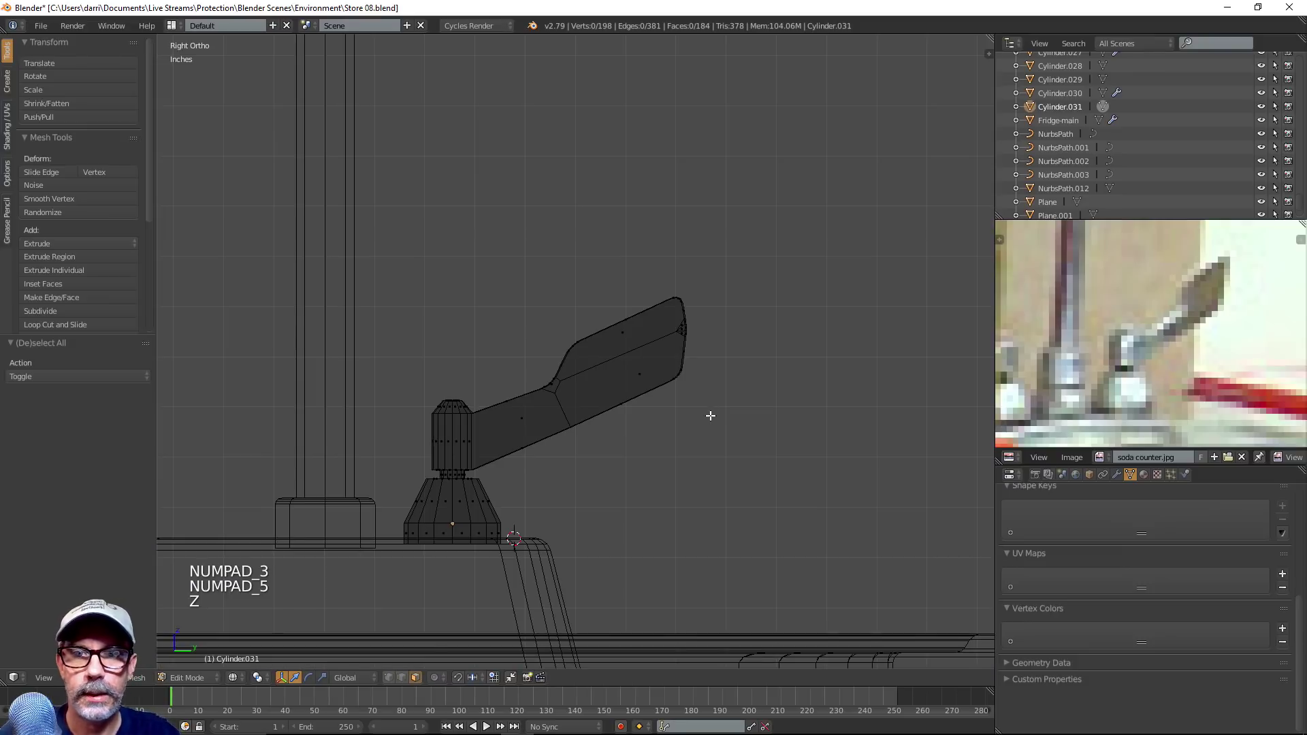
{"action": "scroll", "coordinate": [709, 416], "scroll_direction": "up", "scroll_amount": 2}
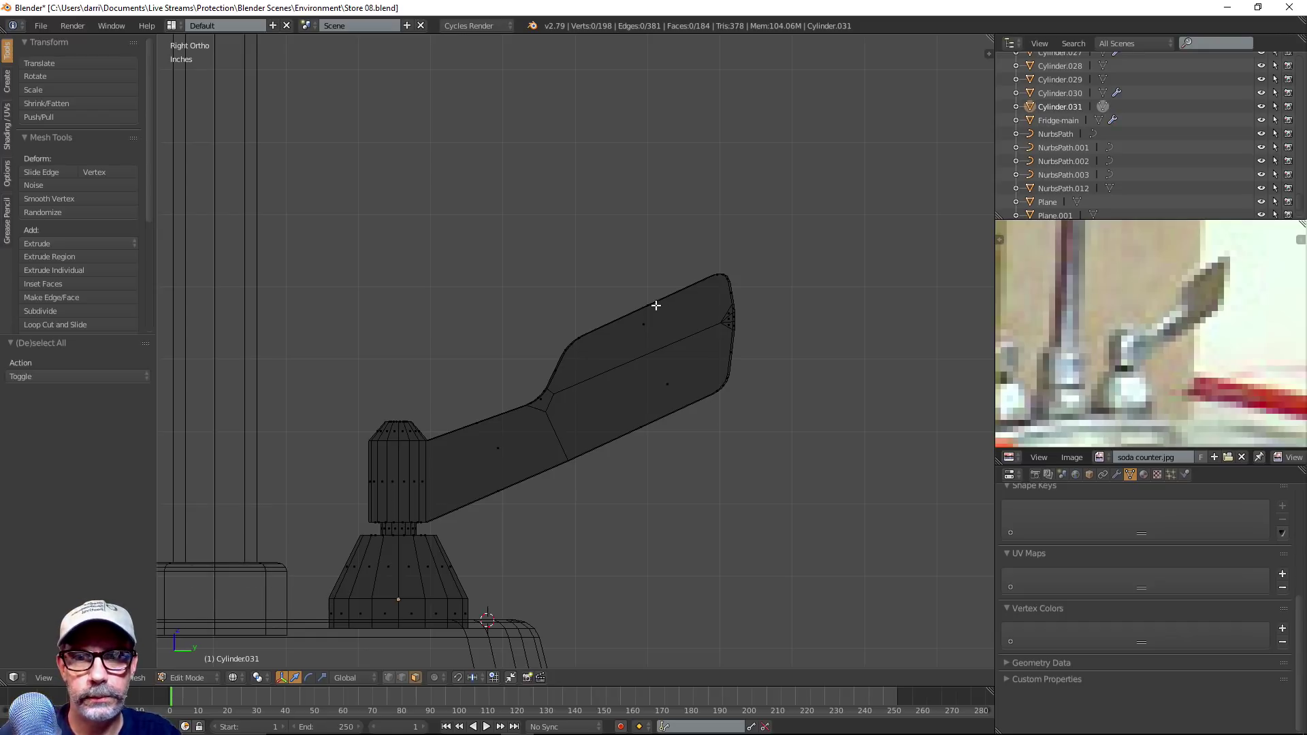
{"action": "key", "text": "ctrl+Tab"}
{"action": "key", "text": "1"}
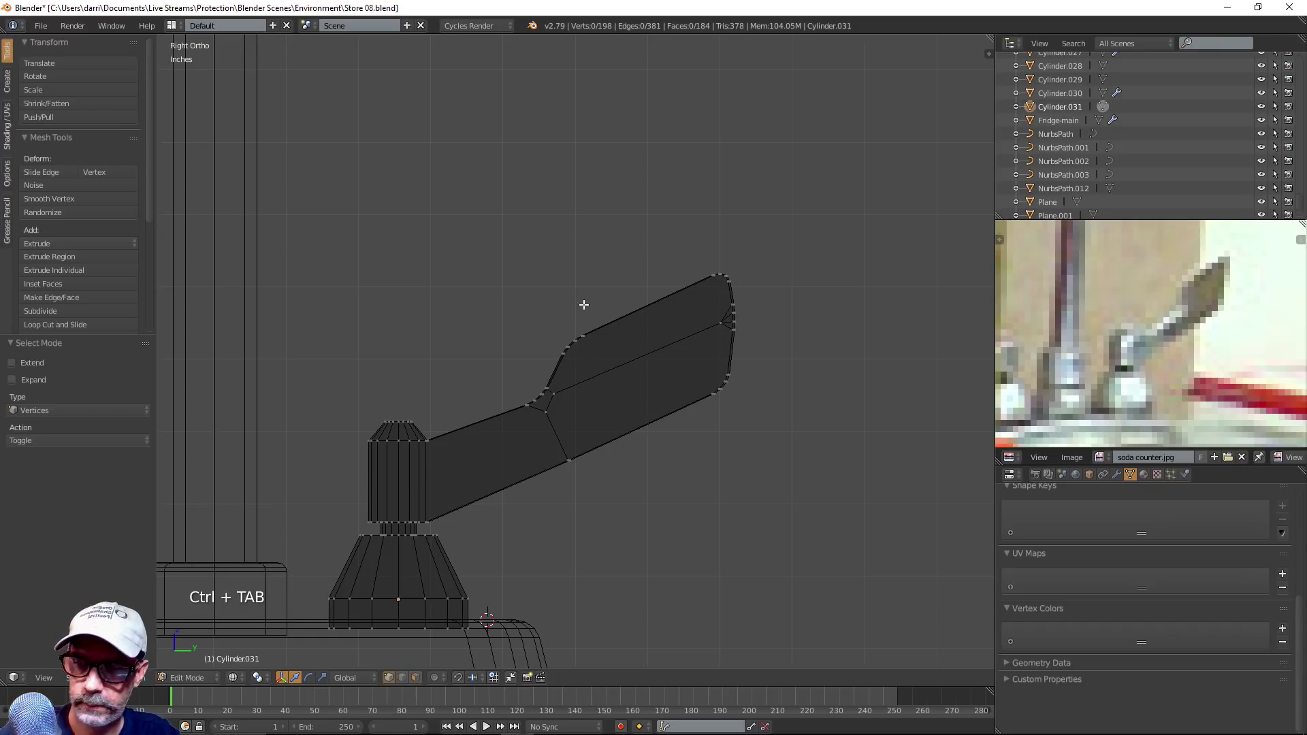
{"action": "mouse_move", "coordinate": [551, 295]}
{"action": "left_mouse_down", "text": "ctrl"}
{"action": "mouse_move", "coordinate": [572, 374]}
{"action": "mouse_move", "coordinate": [755, 302]}
{"action": "left_mouse_up", "text": "ctrl"}
{"action": "key", "text": "a"}
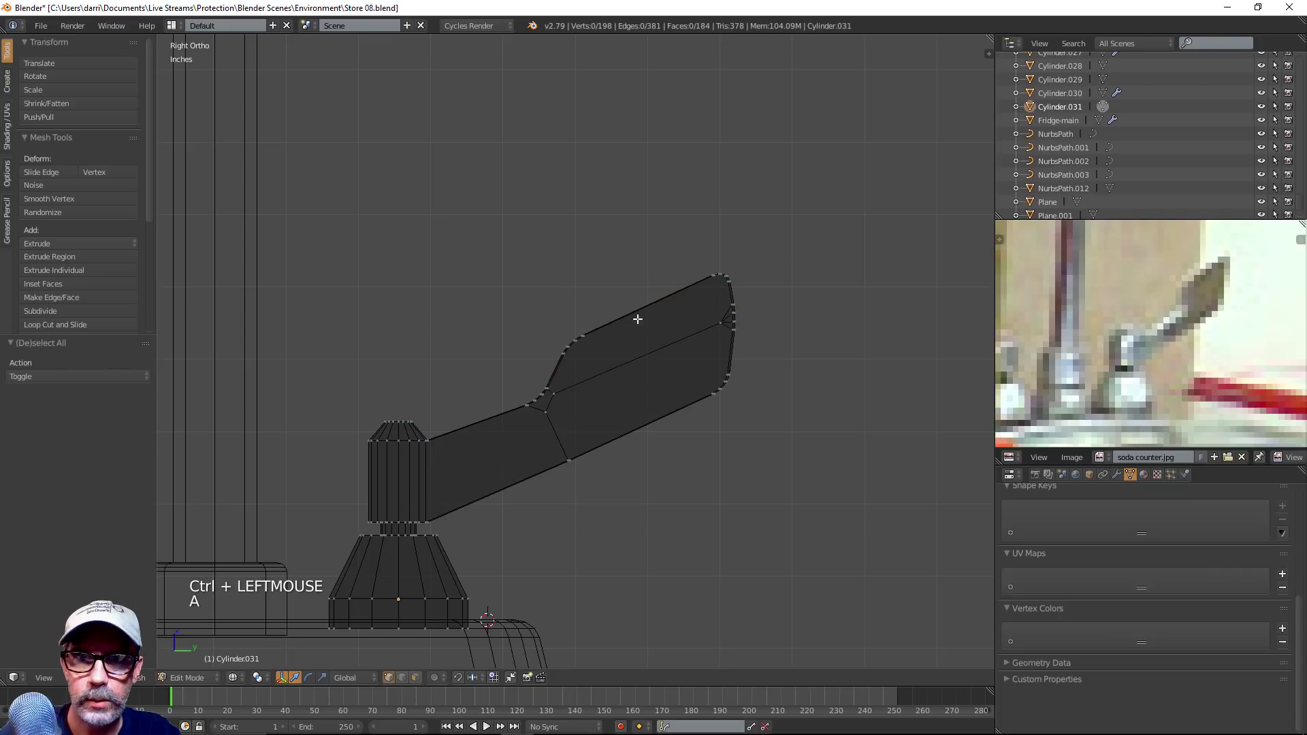
{"action": "mouse_move", "coordinate": [580, 361]}
{"action": "left_mouse_down", "text": "ctrl"}
{"action": "mouse_move", "coordinate": [569, 356]}
{"action": "mouse_move", "coordinate": [604, 213]}
{"action": "mouse_move", "coordinate": [788, 203]}
{"action": "mouse_move", "coordinate": [817, 250]}
{"action": "mouse_move", "coordinate": [815, 378]}
{"action": "left_mouse_up", "text": "ctrl"}
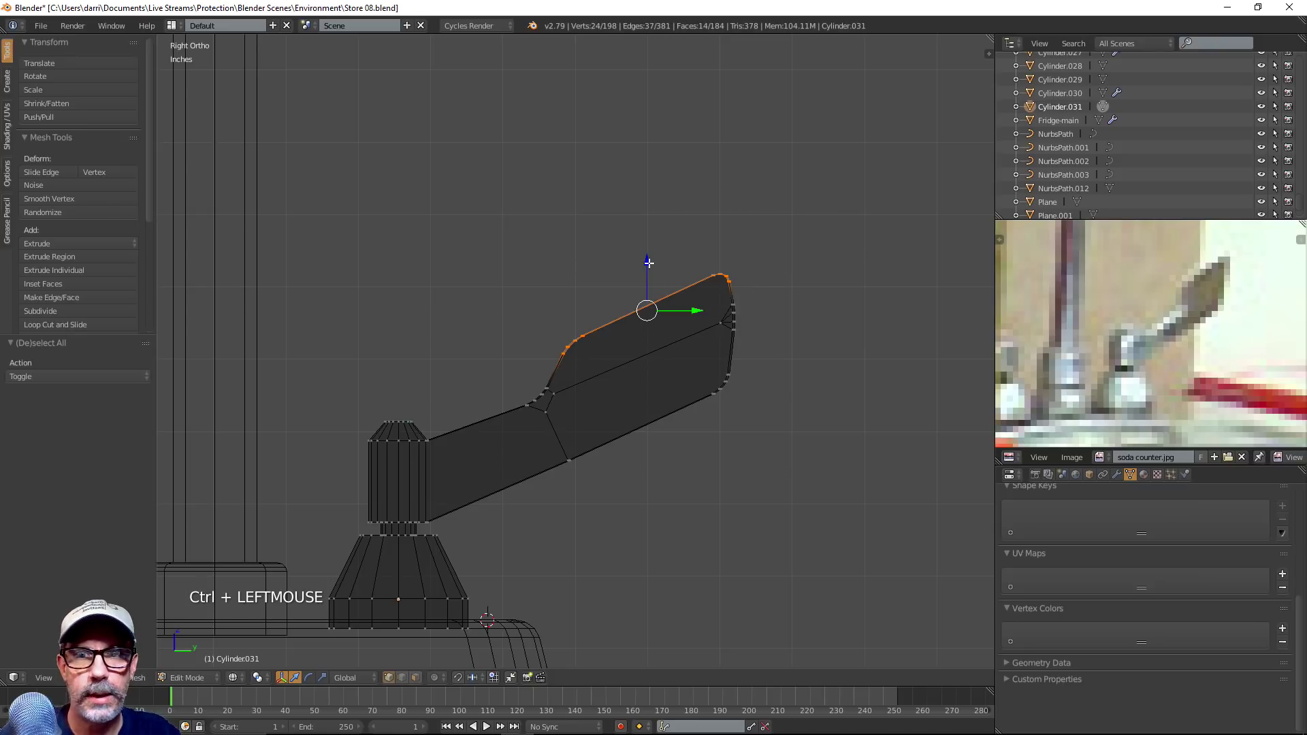
Raise the selected upper-edge vertices along Z to make the paddle taller, clear the selection and restore solid shading
{"action": "mouse_move", "coordinate": [648, 259]}
{"action": "left_mouse_down"}
{"action": "mouse_move", "coordinate": [646, 245]}
{"action": "mouse_move", "coordinate": [692, 295]}
{"action": "left_mouse_up"}
{"action": "key", "text": "z"}
{"action": "key", "text": "a"}
{"action": "scroll", "coordinate": [783, 371], "scroll_direction": "down", "scroll_amount": 2}
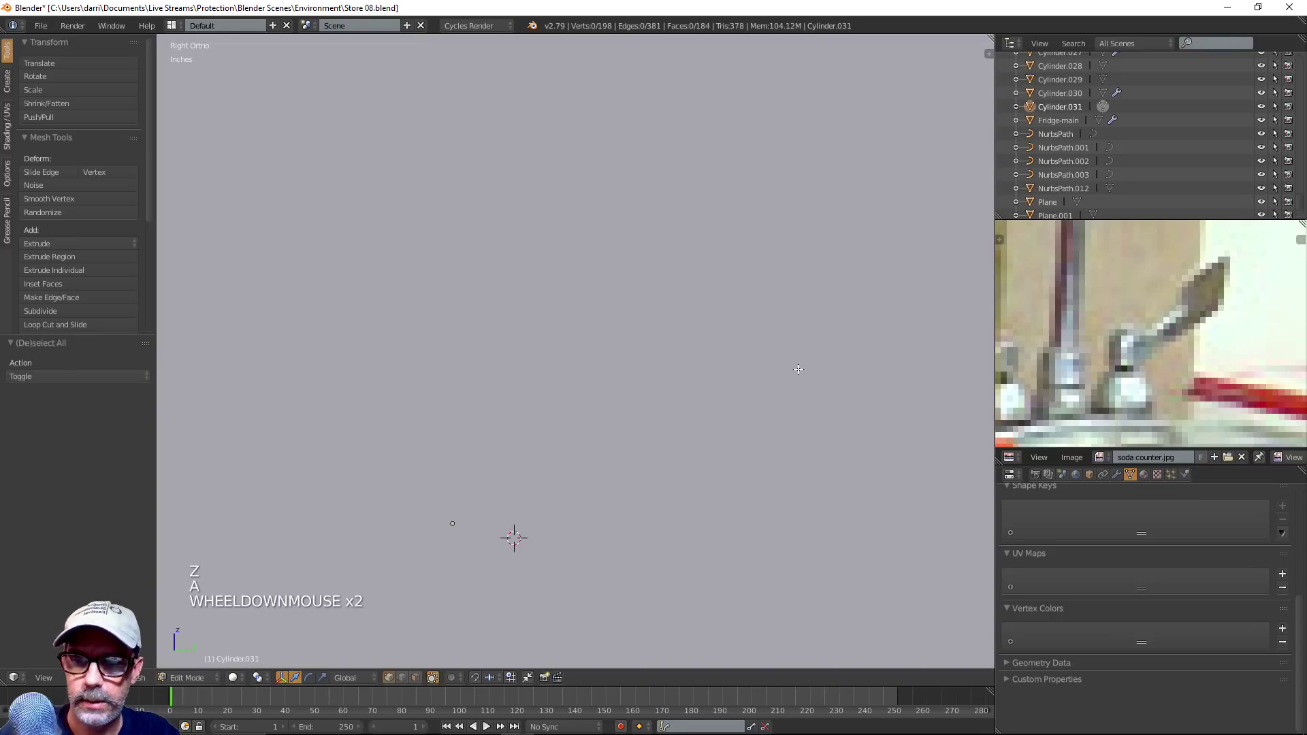
{"action": "key", "text": "z"}
{"action": "key", "text": "z"}
Leave mesh editing, deselect the handle and examine it together with the faucet and sink in perspective view
{"action": "middle_click_drag", "start_coordinate": [806, 361], "coordinate": [756, 382]}
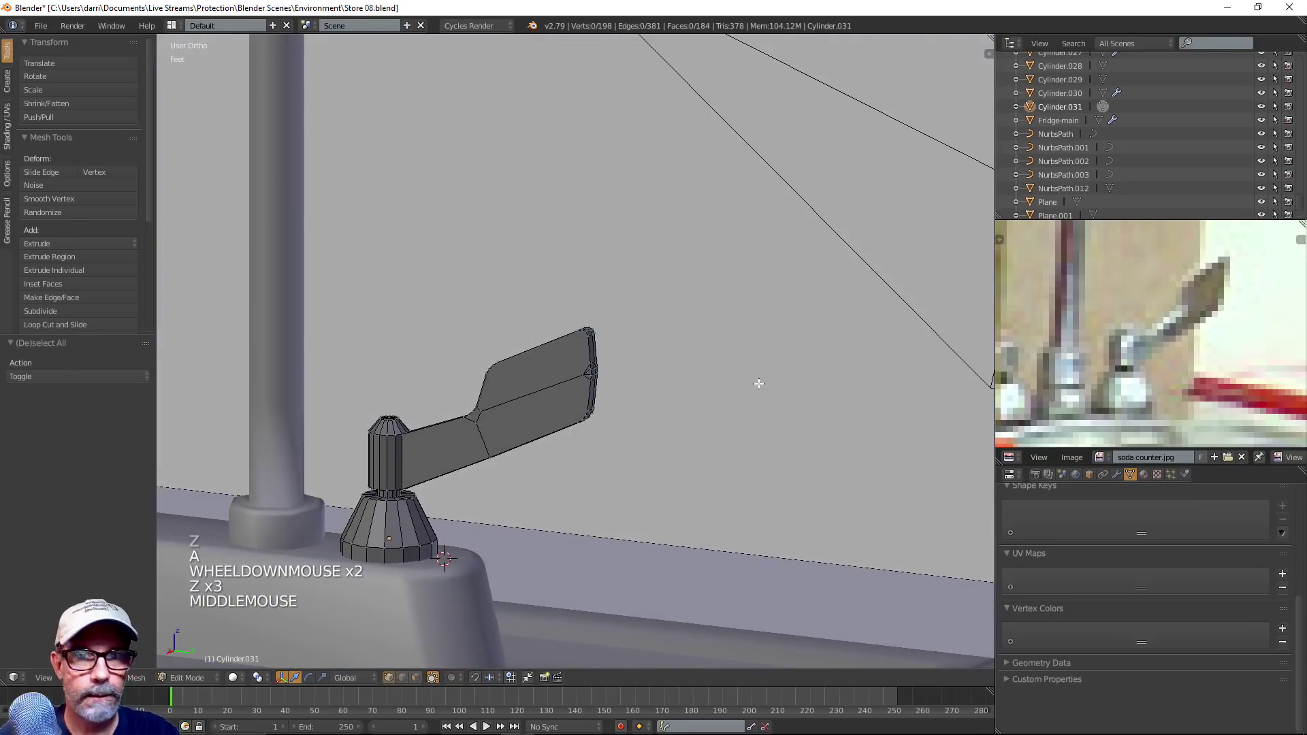
{"action": "key", "text": "KP_5"}
{"action": "scroll", "coordinate": [606, 465], "scroll_direction": "down", "scroll_amount": 2}
{"action": "key", "text": "Tab"}
{"action": "scroll", "coordinate": [599, 469], "scroll_direction": "down", "scroll_amount": 4}
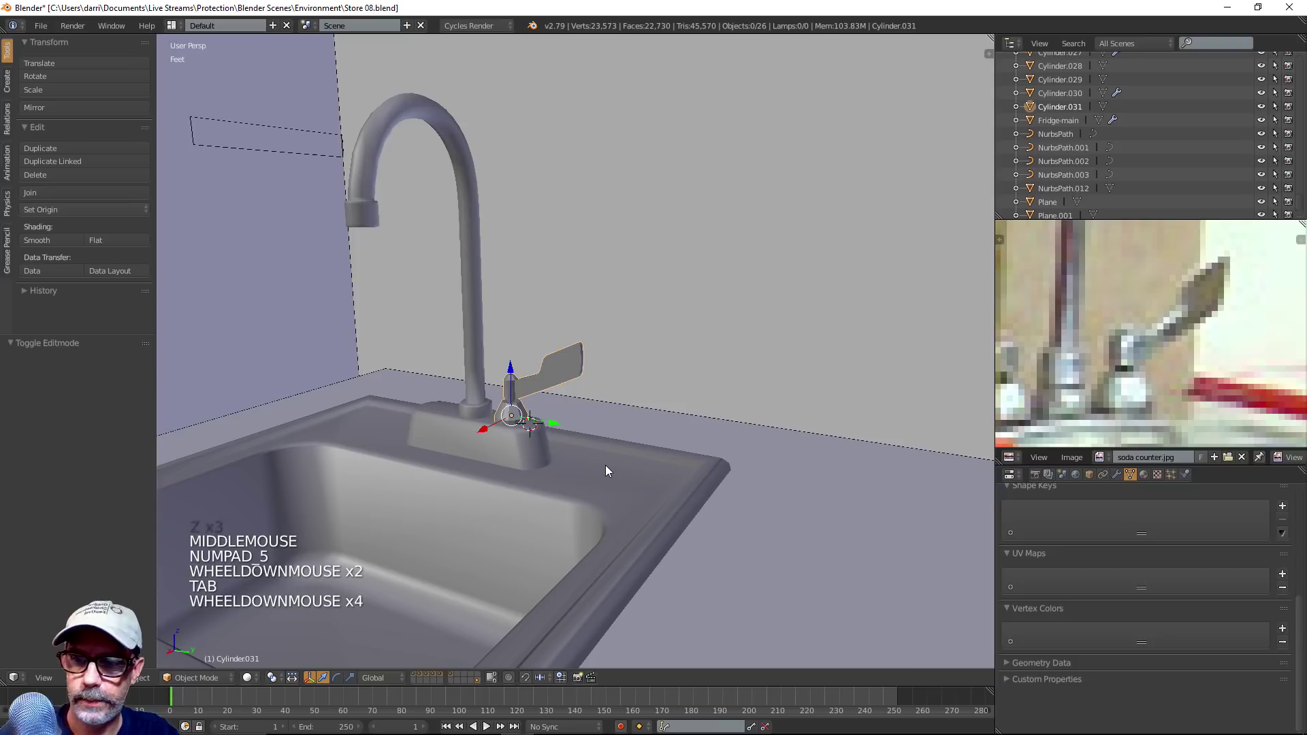
{"action": "key", "text": "a"}
{"action": "scroll", "coordinate": [596, 446], "scroll_direction": "down", "scroll_amount": 3}
{"action": "middle_click_drag", "start_coordinate": [594, 442], "coordinate": [724, 447], "text": "shift"}
{"action": "scroll", "coordinate": [747, 440], "scroll_direction": "up", "scroll_amount": 3}
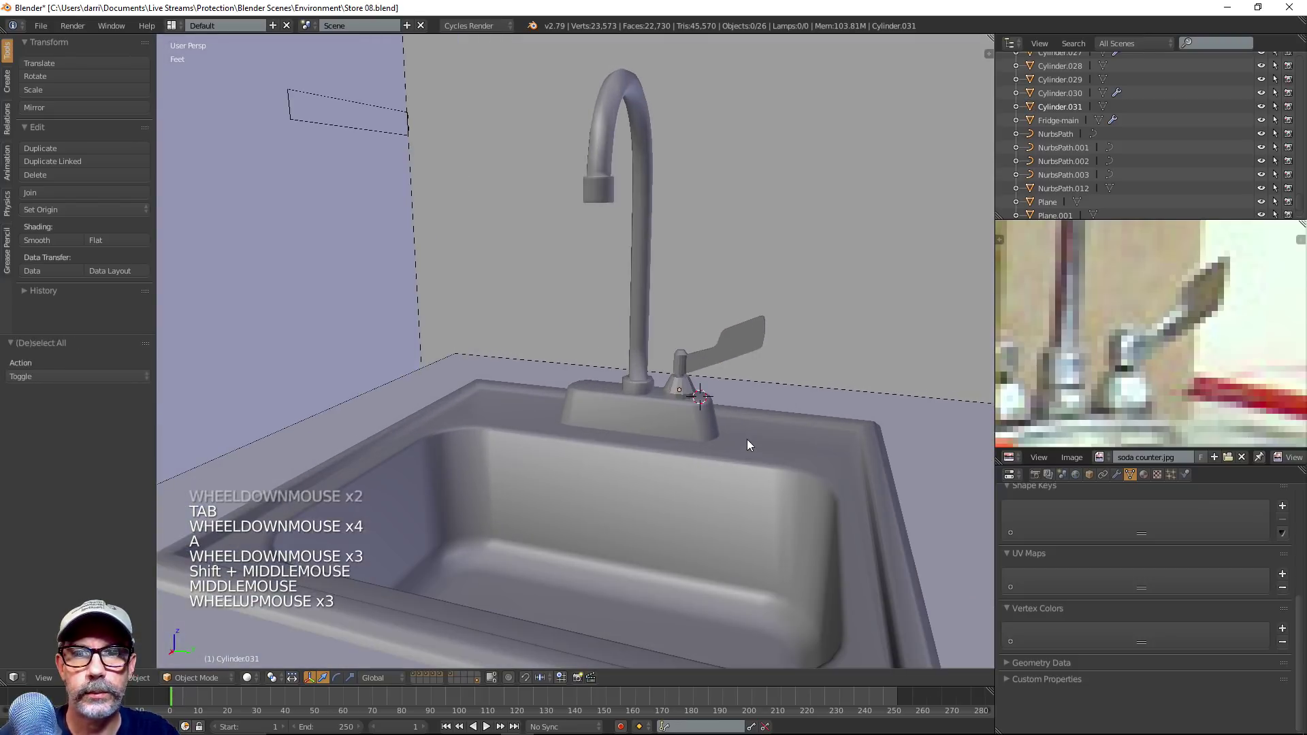
Select the faucet handle and apply smooth shading to it
{"action": "right_click", "coordinate": [738, 350]}
{"action": "scroll", "coordinate": [737, 349], "scroll_direction": "up", "scroll_amount": 3}
{"action": "middle_click_drag", "start_coordinate": [803, 385], "coordinate": [653, 418], "text": "shift"}
{"action": "scroll", "coordinate": [680, 411], "scroll_direction": "up", "scroll_amount": 2}
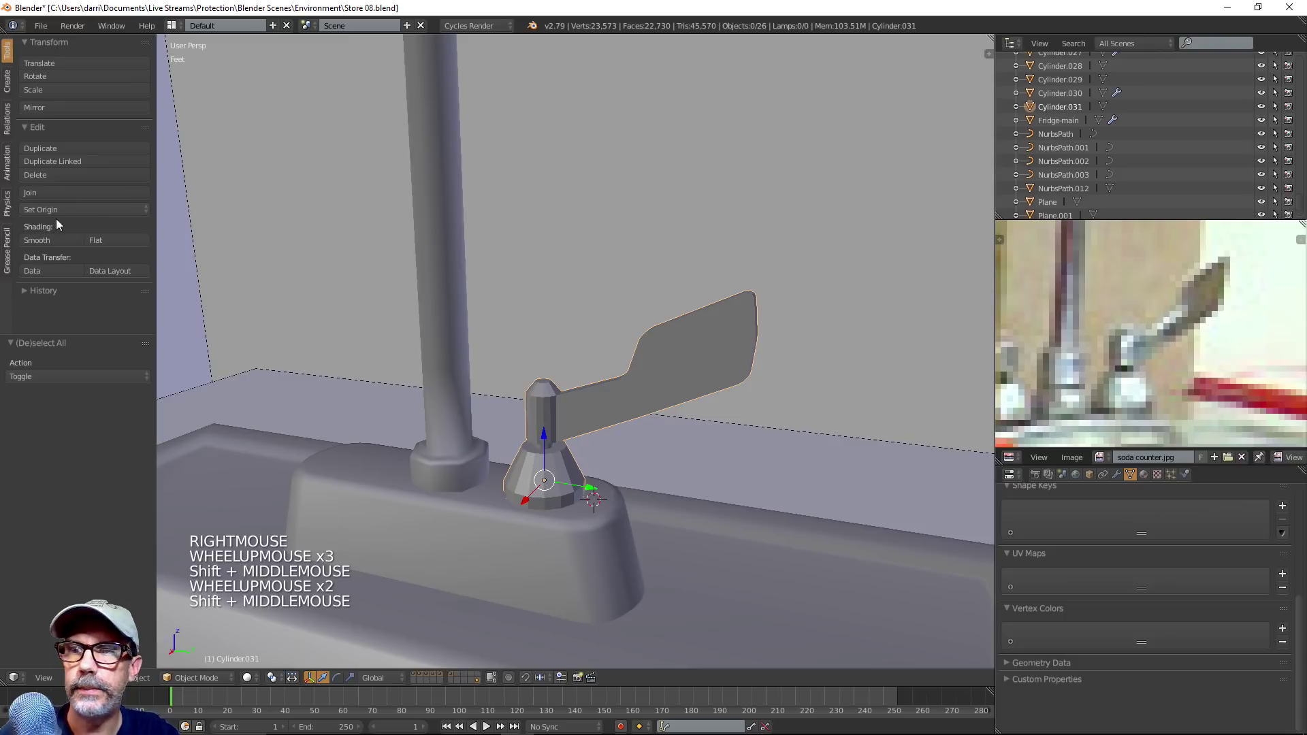
{"action": "left_click", "coordinate": [53, 239]}
{"action": "mouse_move", "coordinate": [496, 423]}
{"action": "middle_mouse_down"}
{"action": "mouse_move", "coordinate": [562, 381]}
{"action": "mouse_move", "coordinate": [481, 407]}
{"action": "mouse_move", "coordinate": [466, 438]}
{"action": "mouse_move", "coordinate": [502, 408]}
{"action": "mouse_move", "coordinate": [583, 387]}
{"action": "middle_mouse_up"}
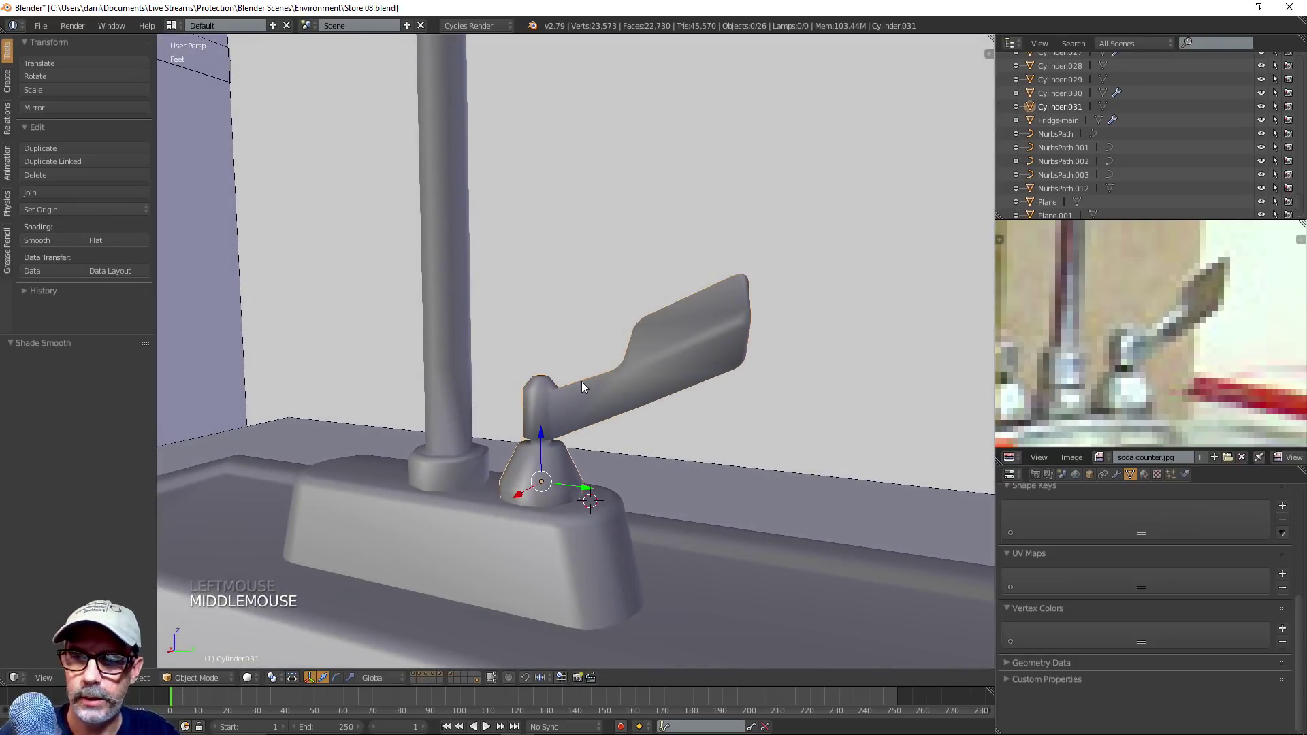
Examine the smooth-shaded handle, its mesh and its fit with the faucet and sink from several angles
{"action": "key", "text": "Tab"}
{"action": "middle_click_drag", "start_coordinate": [656, 345], "coordinate": [731, 350]}
{"action": "key", "text": "Tab"}
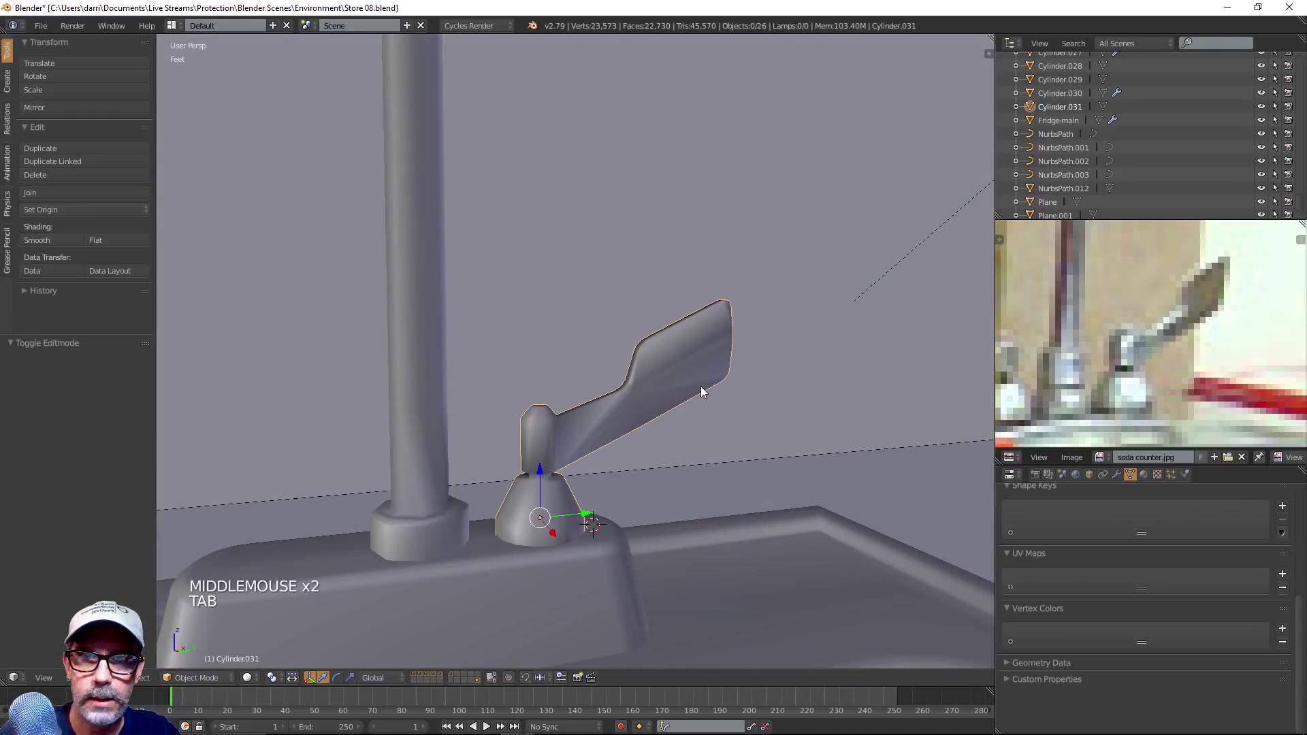
{"action": "scroll", "coordinate": [694, 381], "scroll_direction": "down", "scroll_amount": 6}
{"action": "middle_click_drag", "start_coordinate": [572, 446], "coordinate": [595, 455]}
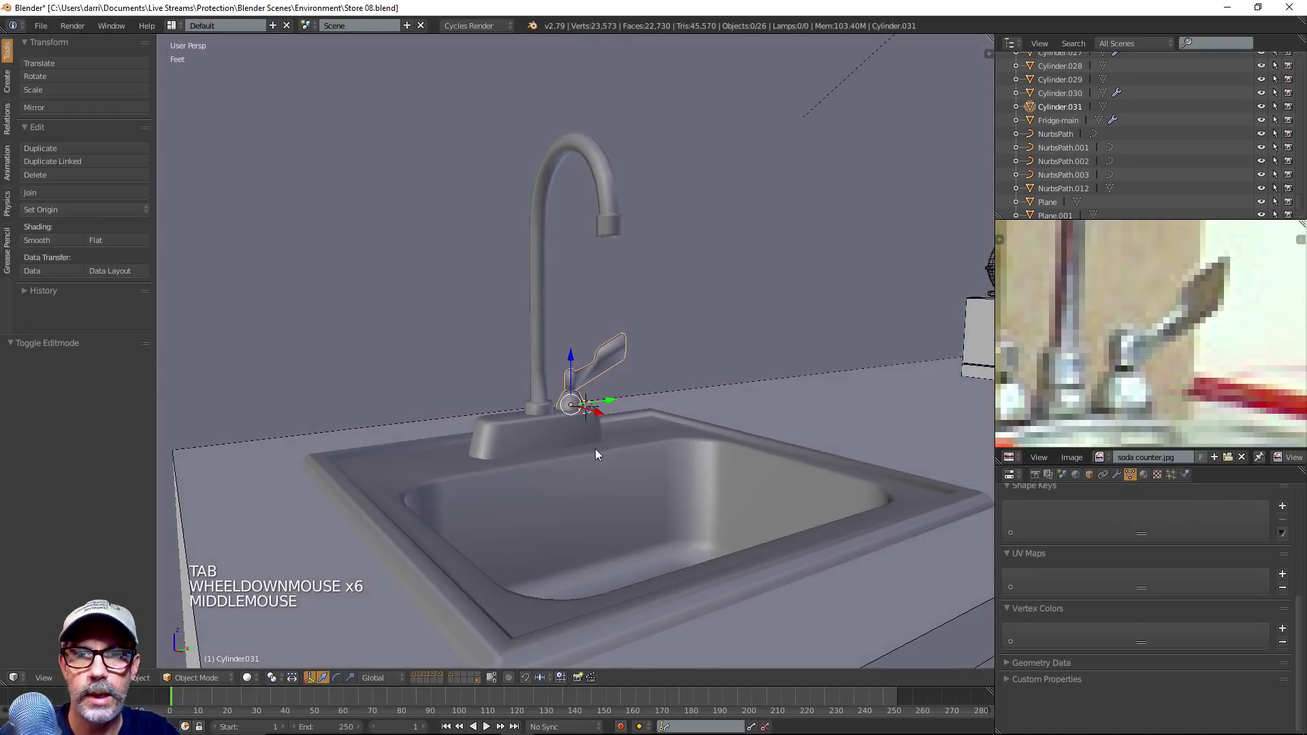
{"action": "scroll", "coordinate": [603, 449], "scroll_direction": "up", "scroll_amount": 2}
{"action": "scroll", "coordinate": [613, 443], "scroll_direction": "down", "scroll_amount": 3}
{"action": "middle_click_drag", "start_coordinate": [622, 435], "coordinate": [549, 454]}
{"action": "key", "text": "a"}
{"action": "right_click", "coordinate": [586, 460]}
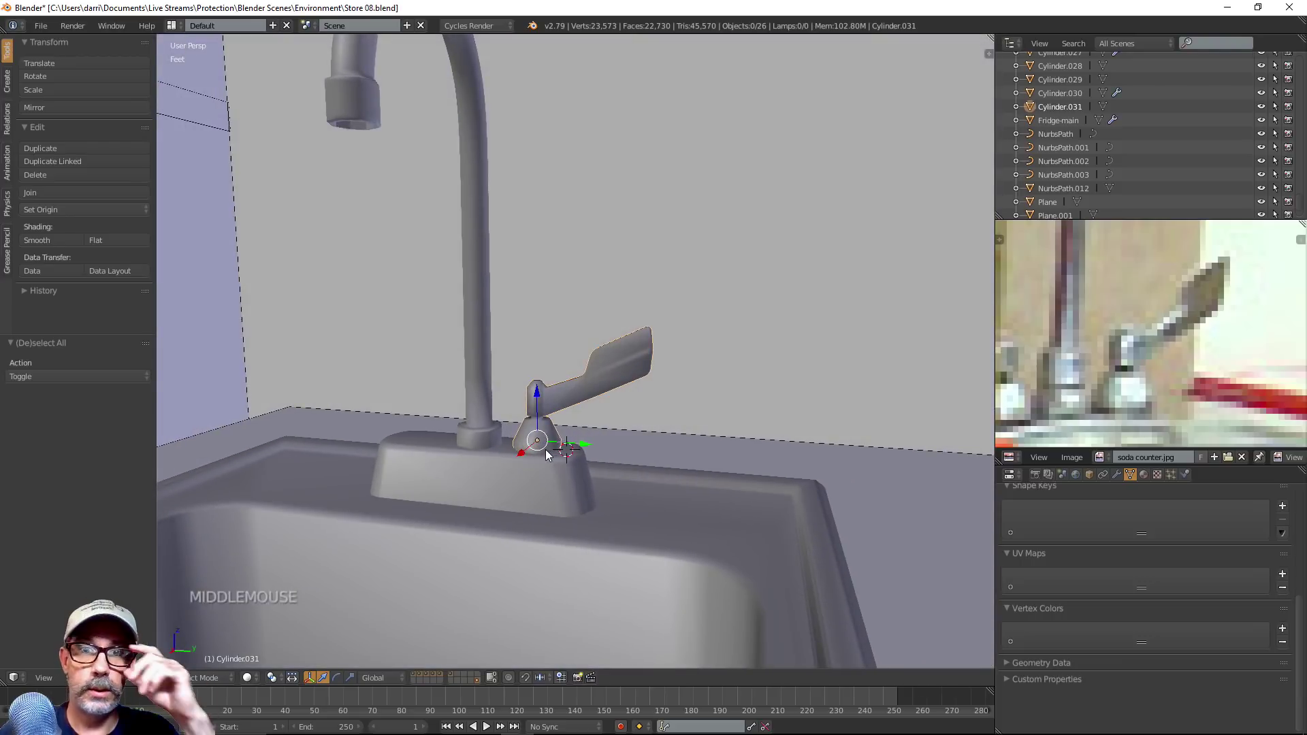
{"action": "key", "text": "Tab"}
{"action": "scroll", "coordinate": [613, 363], "scroll_direction": "up", "scroll_amount": 2}
{"action": "scroll", "coordinate": [613, 363], "scroll_direction": "up", "scroll_amount": 2}
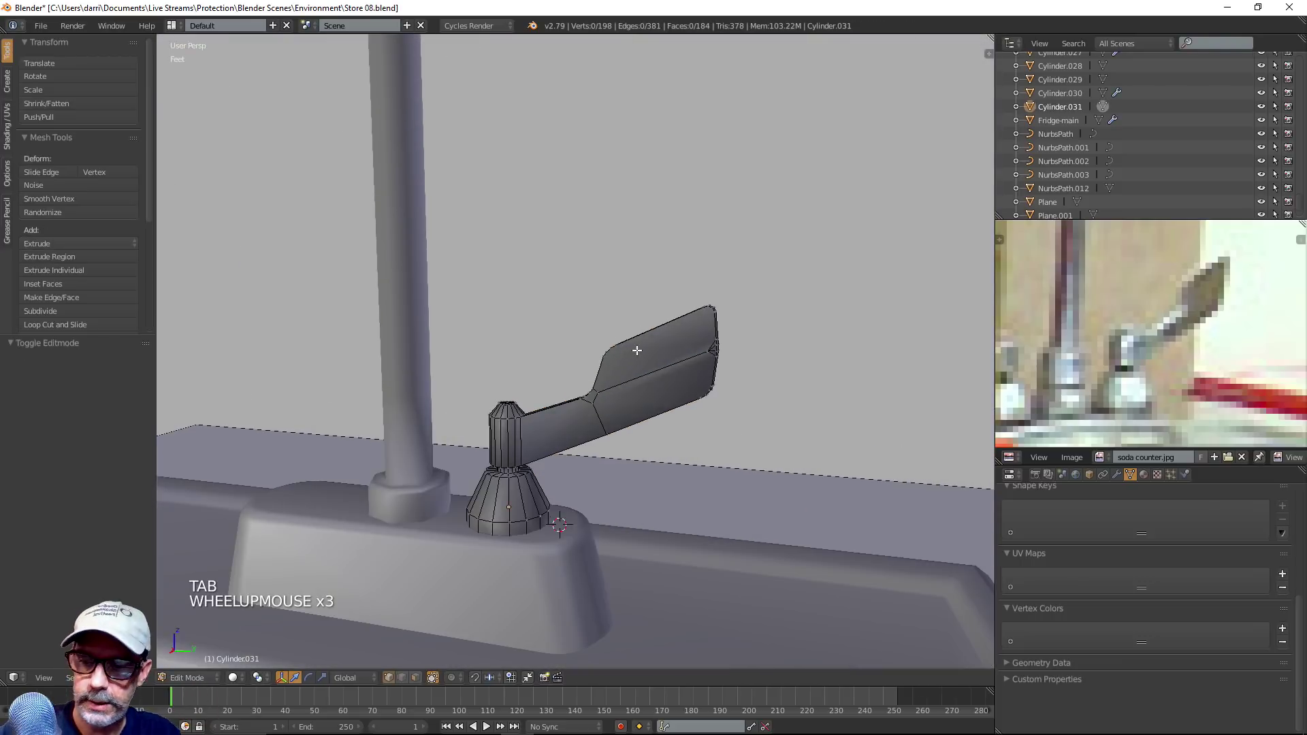
{"action": "key", "text": "ctrl+r"}
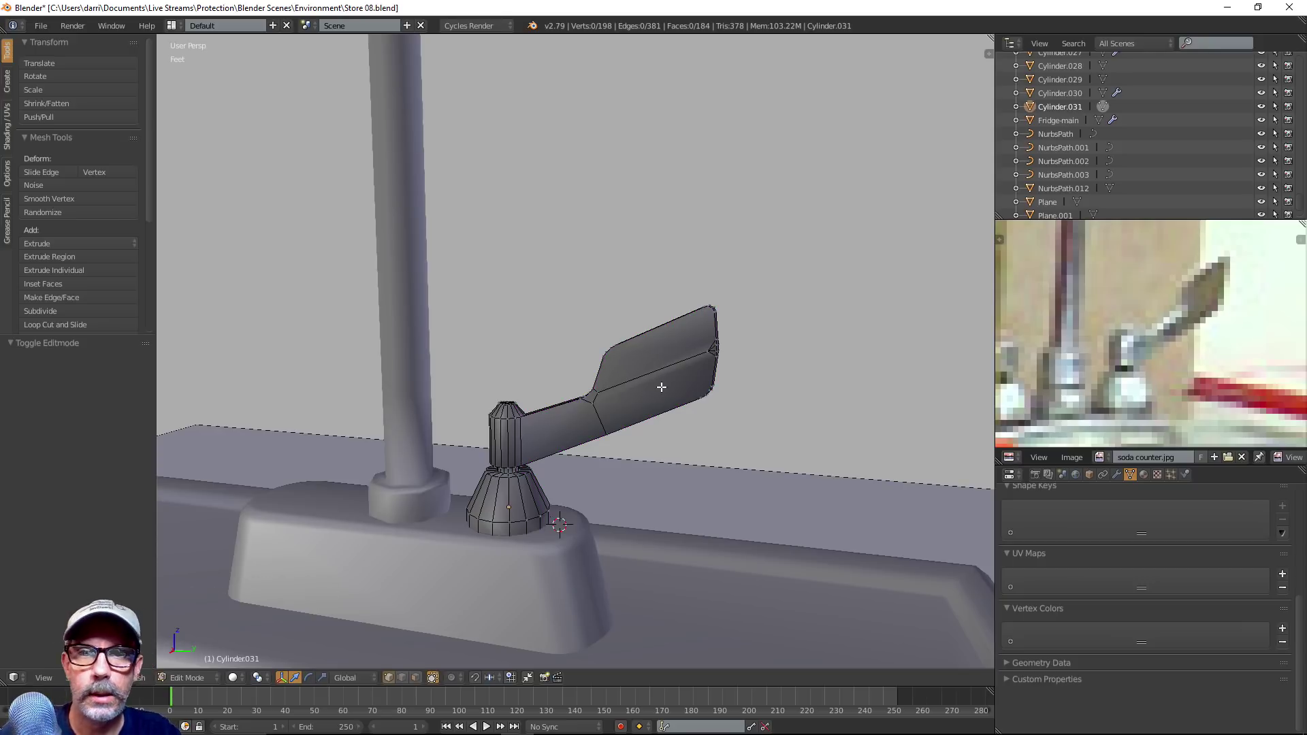
{"action": "middle_click_drag", "start_coordinate": [665, 382], "coordinate": [693, 428]}
{"action": "key", "text": "Tab"}
{"action": "scroll", "coordinate": [671, 415], "scroll_direction": "down", "scroll_amount": 4}
{"action": "scroll", "coordinate": [630, 470], "scroll_direction": "up", "scroll_amount": 1}
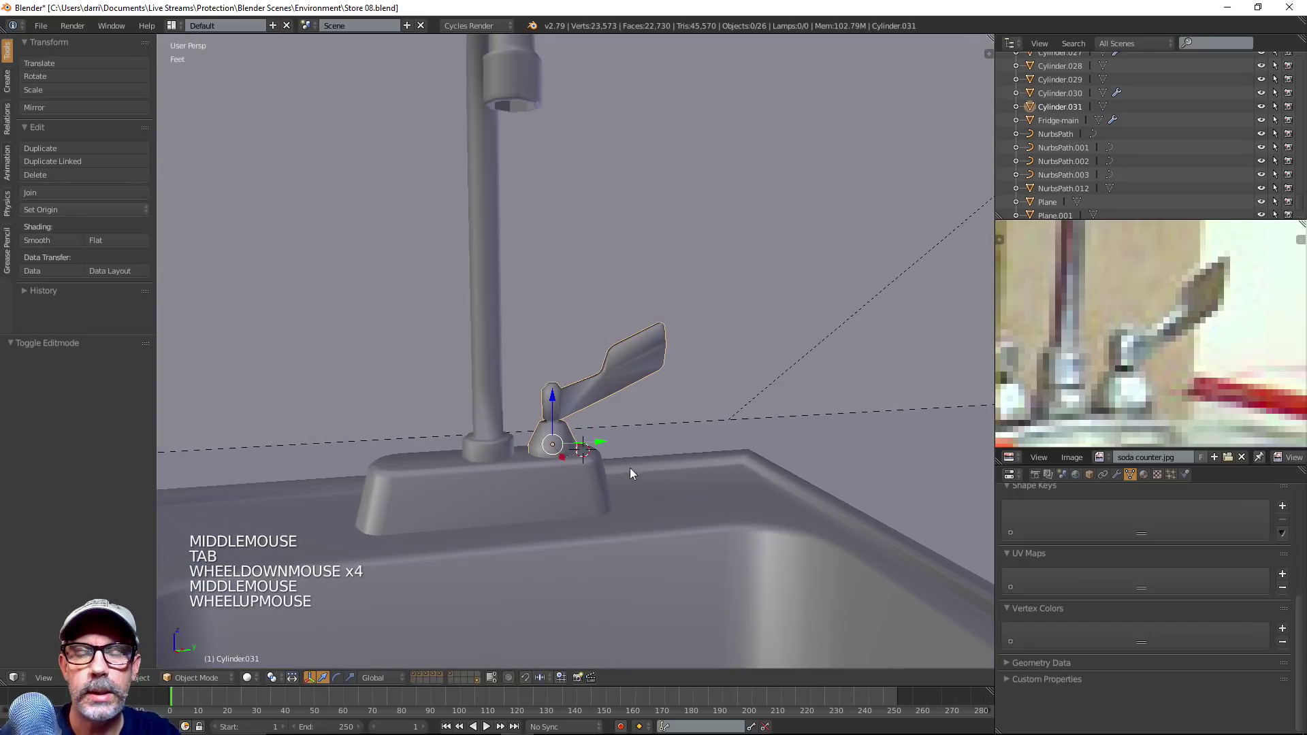
Duplicate the faucet handle in place and mirror the copy along the global Y axis
{"action": "key", "text": "shift+d"}
{"action": "right_click", "coordinate": [580, 487]}
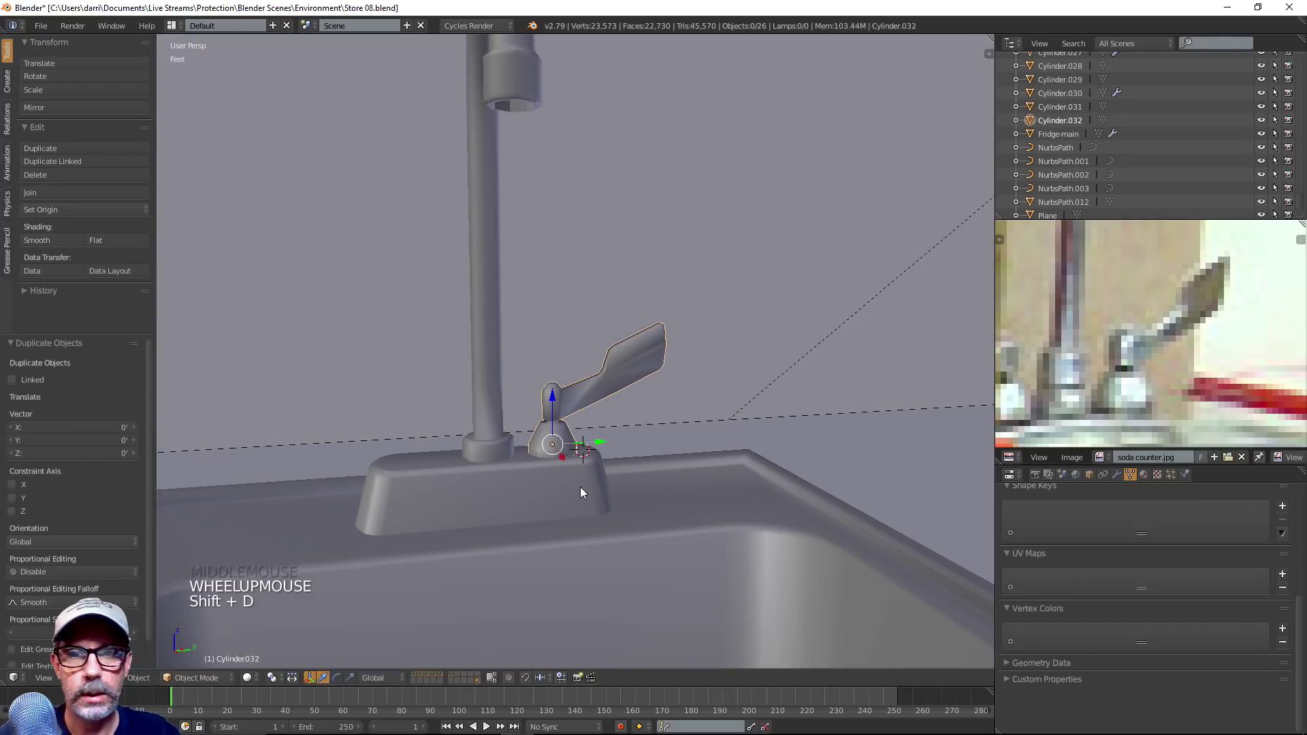
{"action": "left_click", "coordinate": [139, 678]}
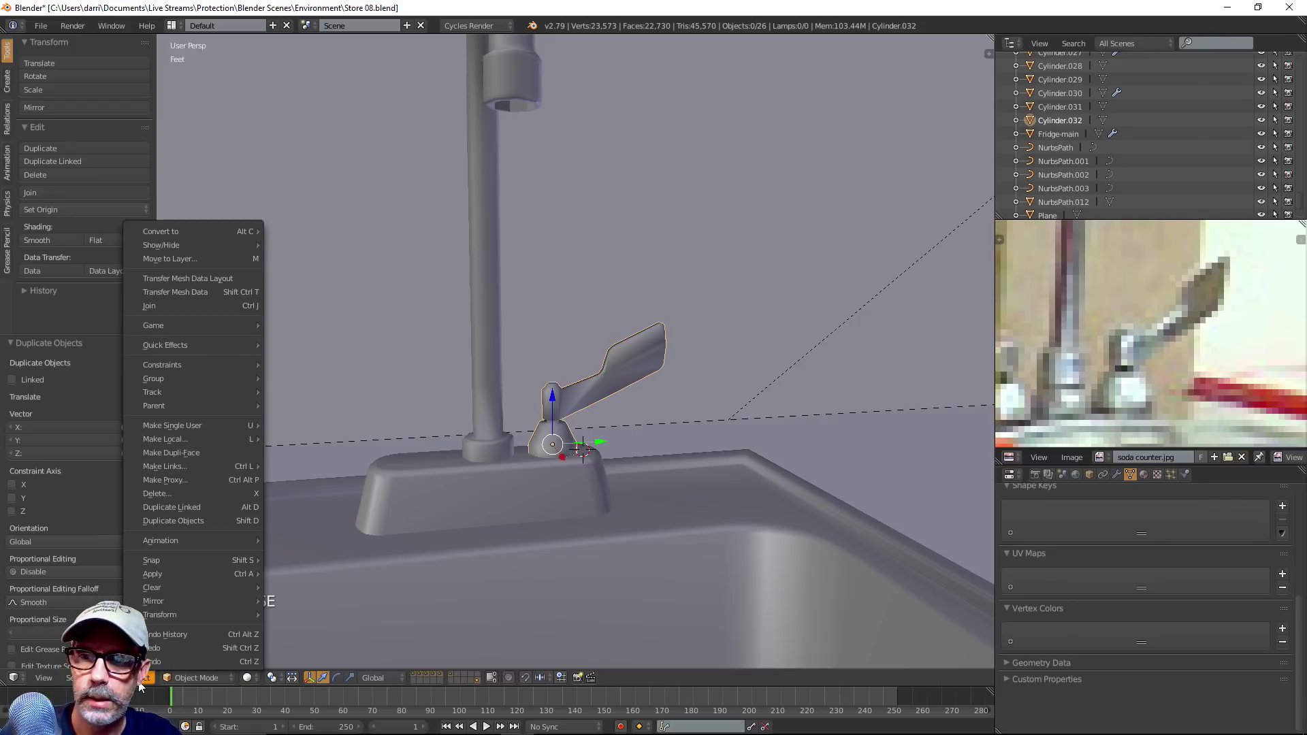
{"action": "mouse_move", "coordinate": [166, 599]}
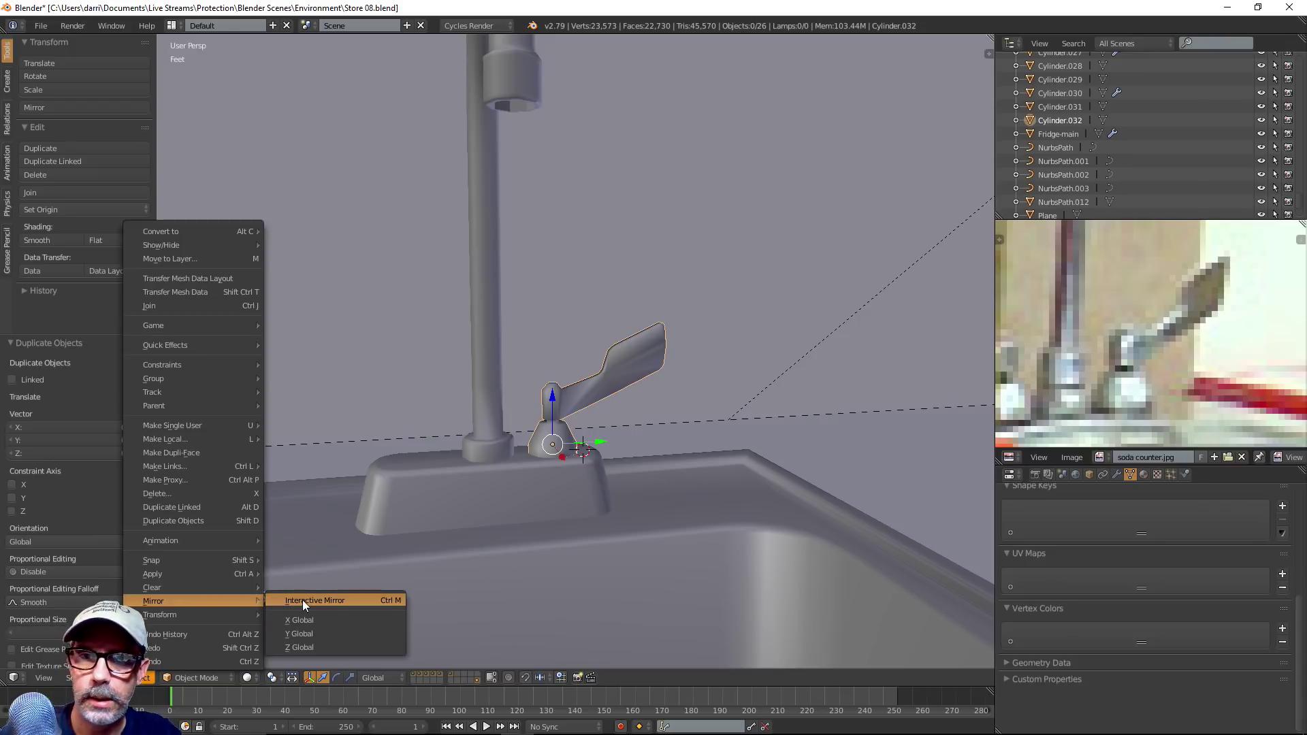
{"action": "left_click", "coordinate": [303, 633]}
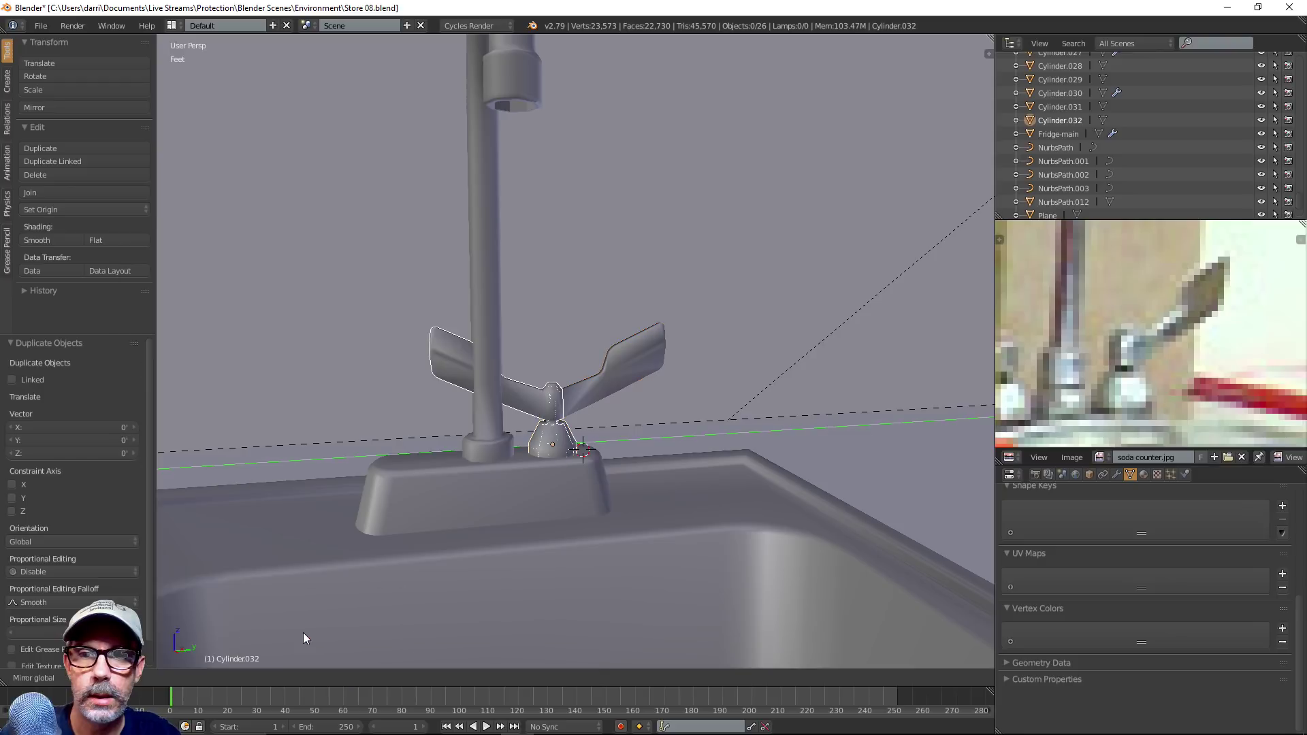
{"action": "left_click", "coordinate": [607, 419]}
Move the mirrored handle about 4.61" and another 644 thou along negative Y to the opposite end of the faucet base
{"action": "left_click_drag", "start_coordinate": [603, 434], "coordinate": [477, 485]}
{"action": "key", "text": "KP_3"}
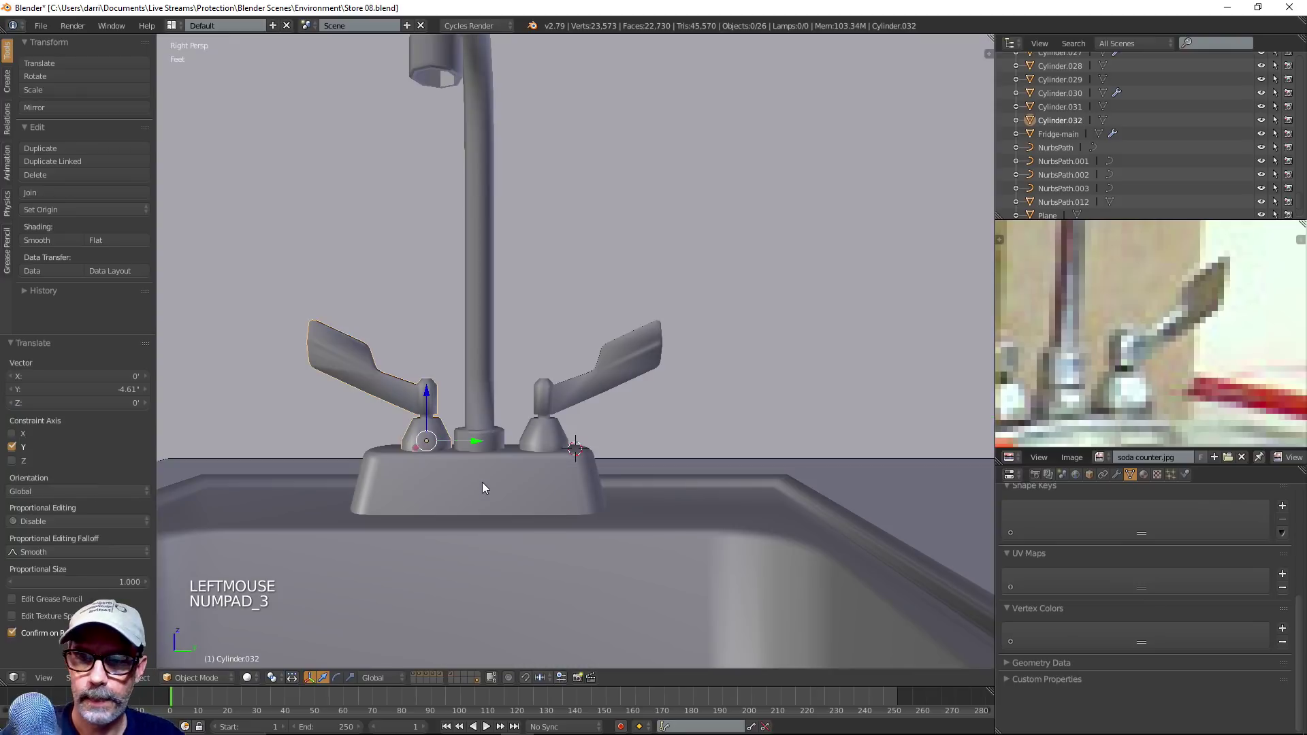
{"action": "key", "text": "KP_5"}
{"action": "key", "text": "z"}
{"action": "scroll", "coordinate": [486, 485], "scroll_direction": "up", "scroll_amount": 2}
{"action": "middle_click_drag", "start_coordinate": [486, 485], "coordinate": [639, 366], "text": "shift"}
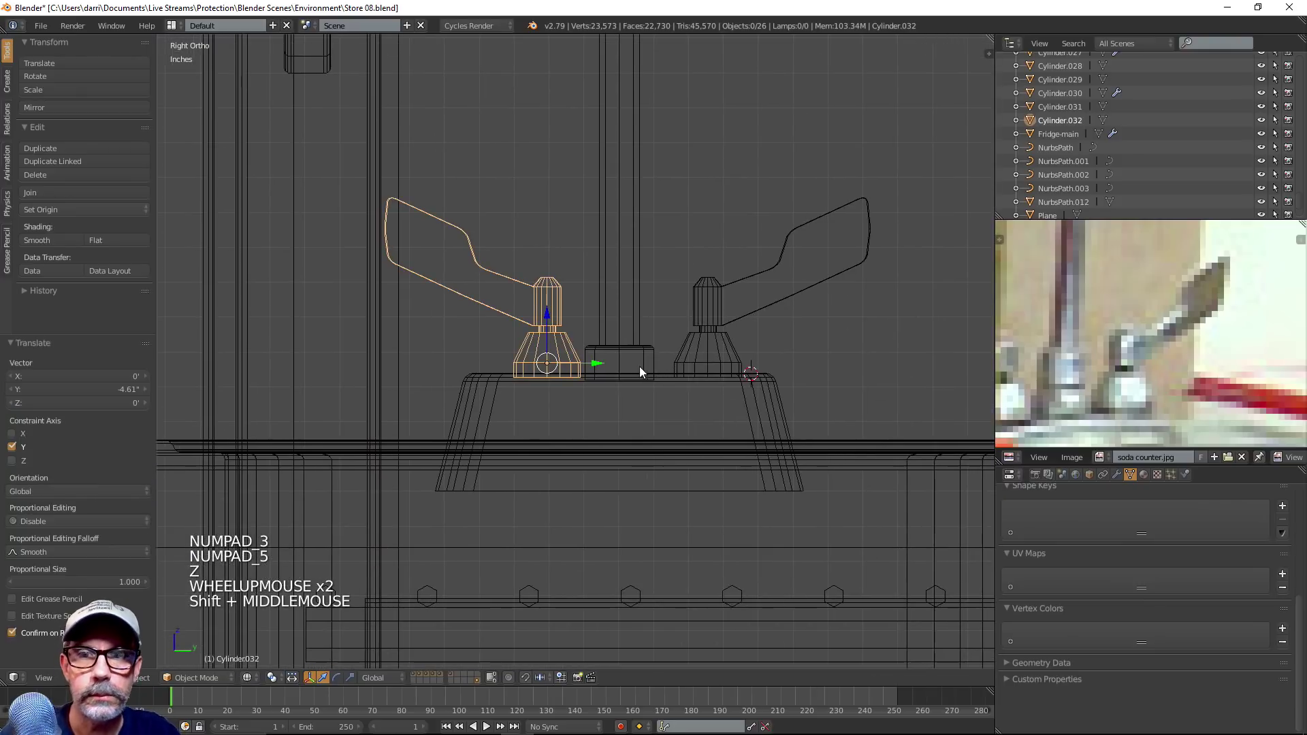
{"action": "left_click_drag", "start_coordinate": [593, 365], "coordinate": [574, 367]}
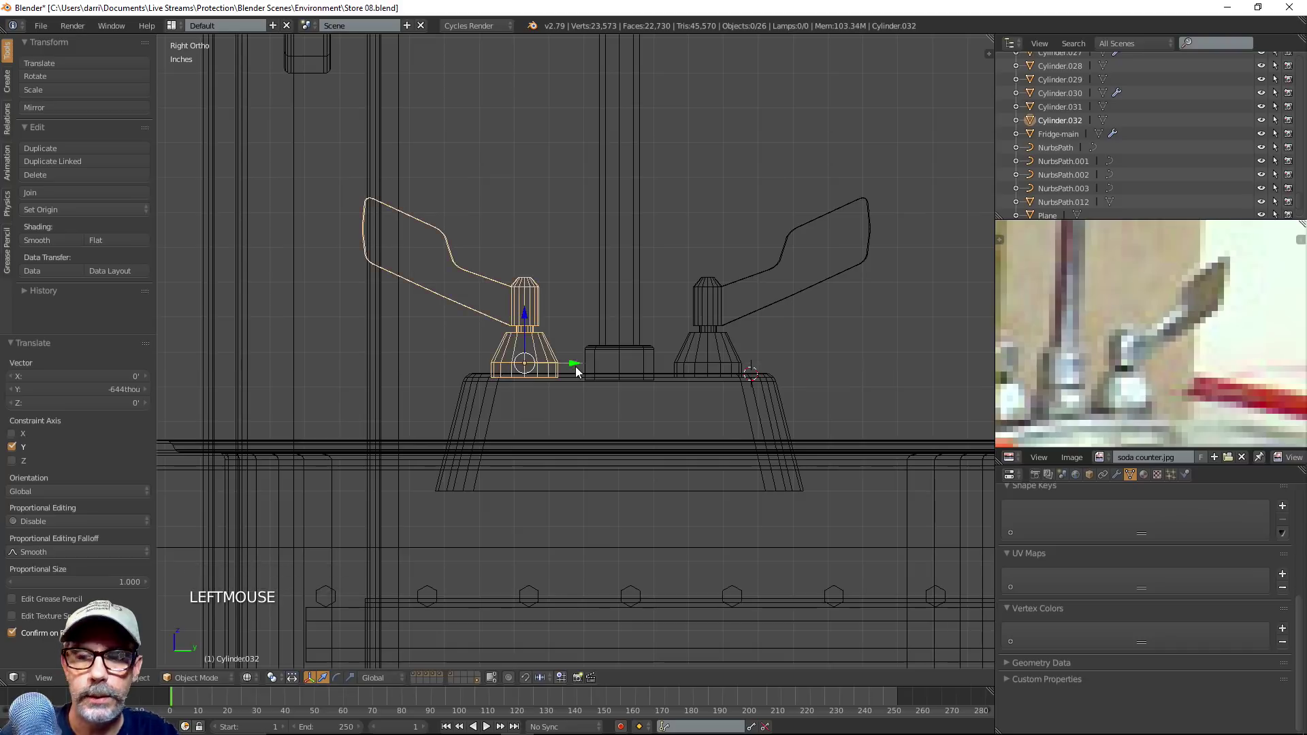
Restore solid shading and perspective, clear the selection and examine the sink with both faucet handles
{"action": "scroll", "coordinate": [574, 366], "scroll_direction": "down", "scroll_amount": 4}
{"action": "key", "text": "z"}
{"action": "middle_click_drag", "start_coordinate": [636, 402], "coordinate": [635, 402]}
{"action": "key", "text": "KP_5"}
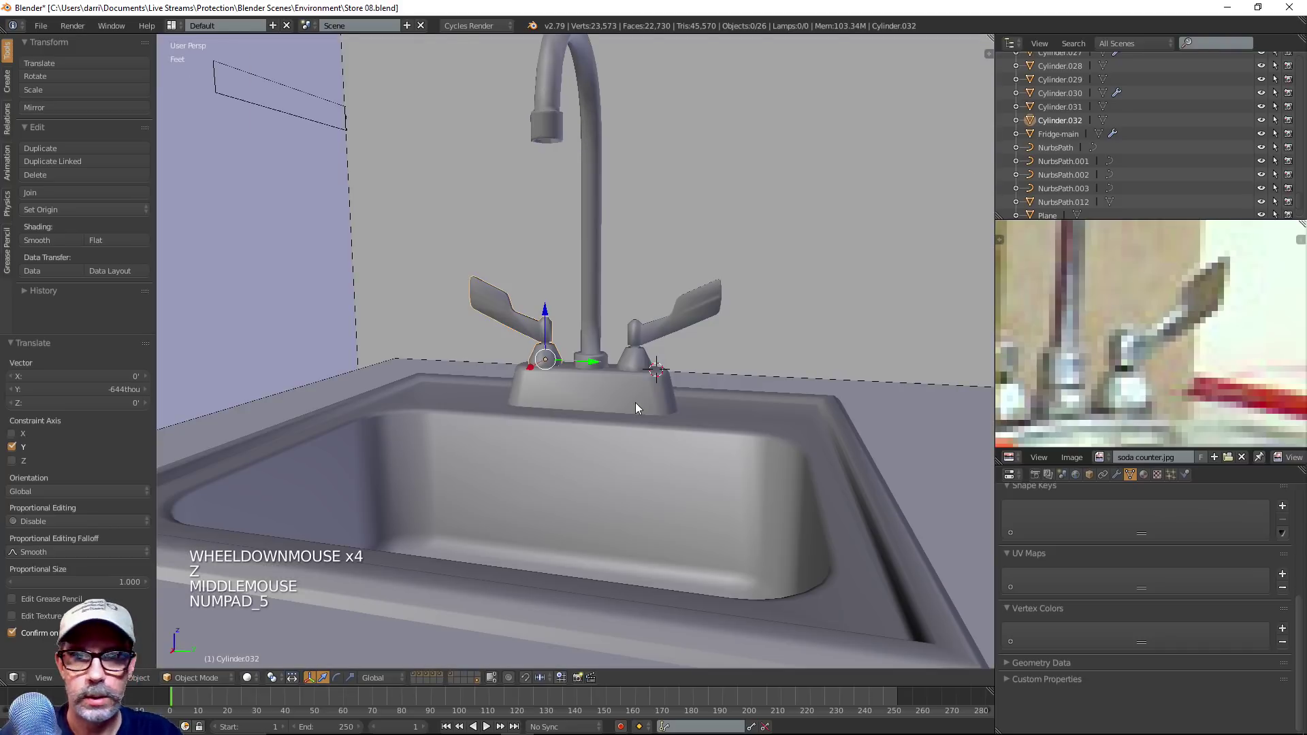
{"action": "key", "text": "a"}
{"action": "key", "text": "a"}
{"action": "scroll", "coordinate": [660, 371], "scroll_direction": "down", "scroll_amount": 4}
{"action": "middle_click_drag", "start_coordinate": [681, 353], "coordinate": [676, 432]}
{"action": "scroll", "coordinate": [648, 392], "scroll_direction": "up", "scroll_amount": 4}
{"action": "scroll", "coordinate": [655, 394], "scroll_direction": "down", "scroll_amount": 4}
{"action": "scroll", "coordinate": [620, 439], "scroll_direction": "down", "scroll_amount": 1}
{"action": "scroll", "coordinate": [657, 410], "scroll_direction": "up", "scroll_amount": 3}
{"action": "scroll", "coordinate": [675, 431], "scroll_direction": "down", "scroll_amount": 1}
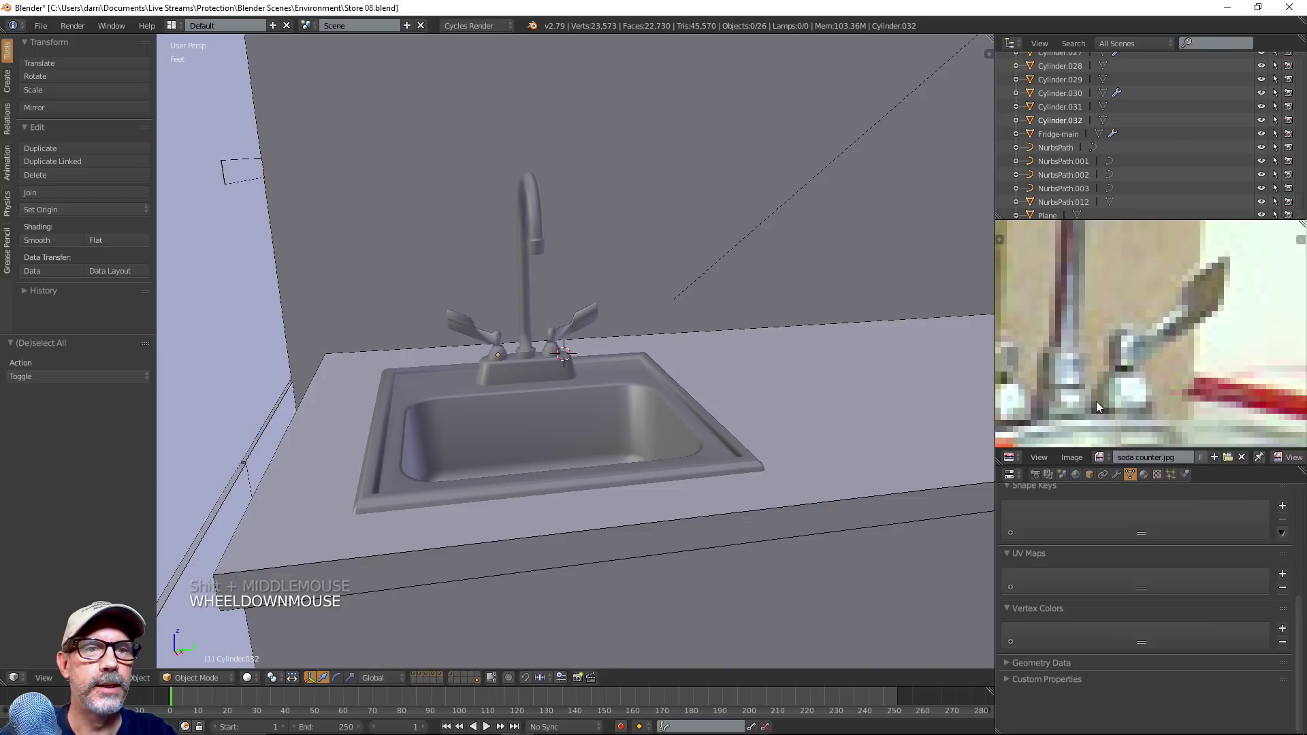
Zoom the reference photo out to show the whole faucet, sink and counter
{"action": "scroll", "coordinate": [1103, 395], "scroll_direction": "down", "scroll_amount": 8}
{"action": "scroll", "coordinate": [1116, 381], "scroll_direction": "up", "scroll_amount": 2}
{"action": "middle_click_drag", "start_coordinate": [1171, 364], "coordinate": [1193, 352], "text": "shift"}
{"action": "scroll", "coordinate": [1195, 356], "scroll_direction": "up", "scroll_amount": 1, "text": "shift"}
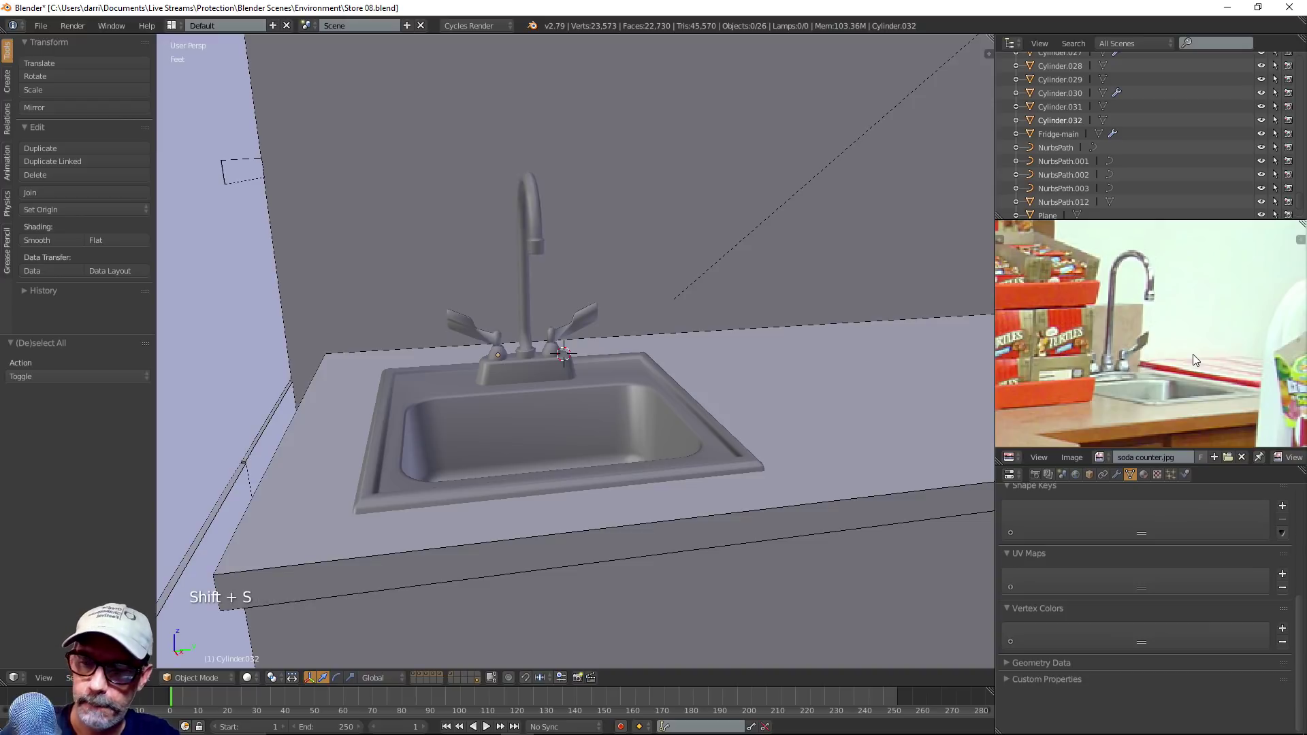
Snap the 3D cursor to the scene's center
{"action": "key", "text": "shift+s"}
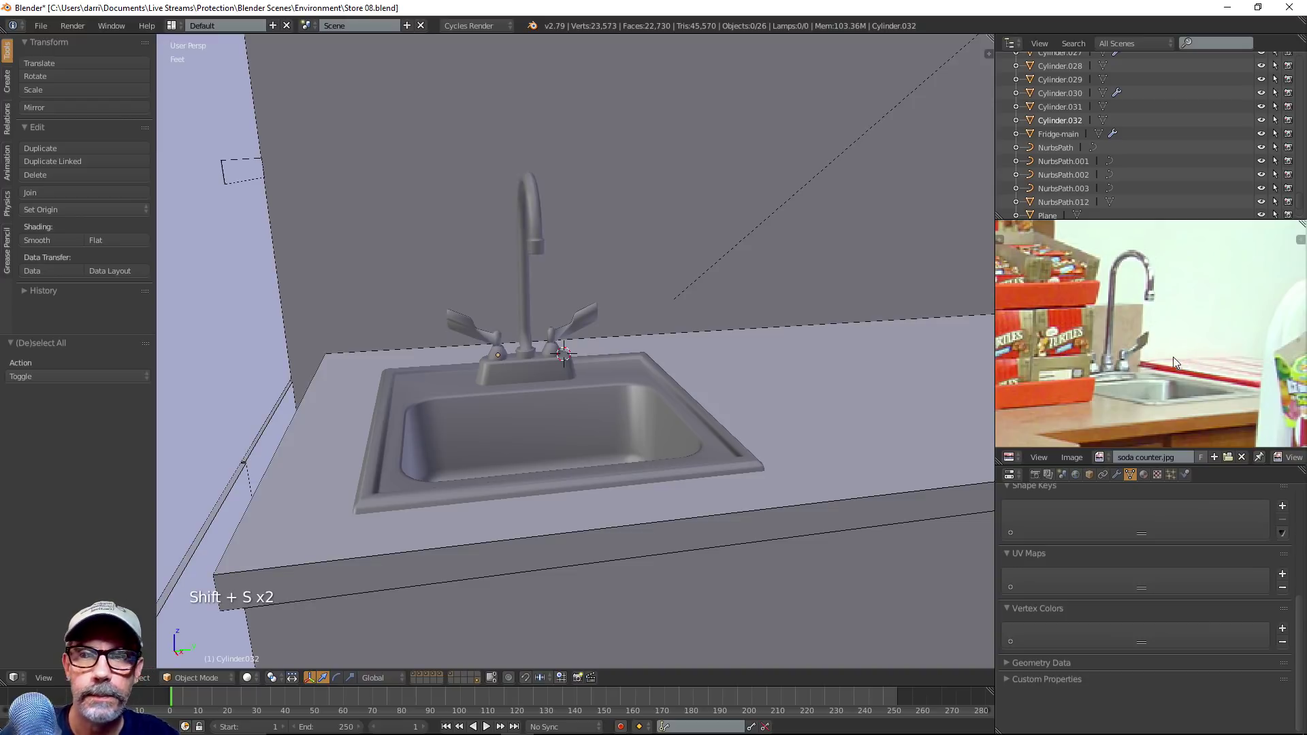
{"action": "left_click", "coordinate": [1023, 399]}
{"action": "key", "text": "shift+s"}
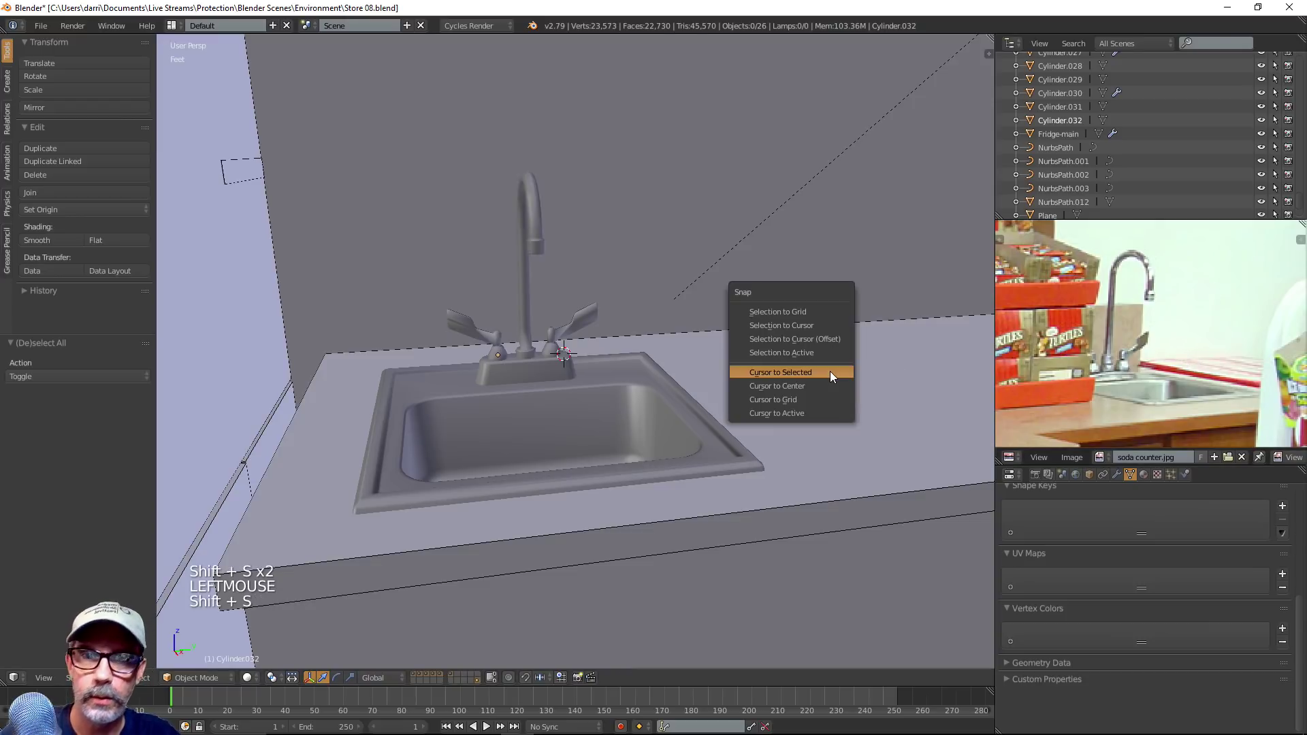
{"action": "left_click", "coordinate": [810, 385]}
Select the sink, preview the sink and counter area in Rendered shading, and return the viewport to Solid
{"action": "scroll", "coordinate": [772, 425], "scroll_direction": "down", "scroll_amount": 1}
{"action": "scroll", "coordinate": [772, 426], "scroll_direction": "down", "scroll_amount": 1}
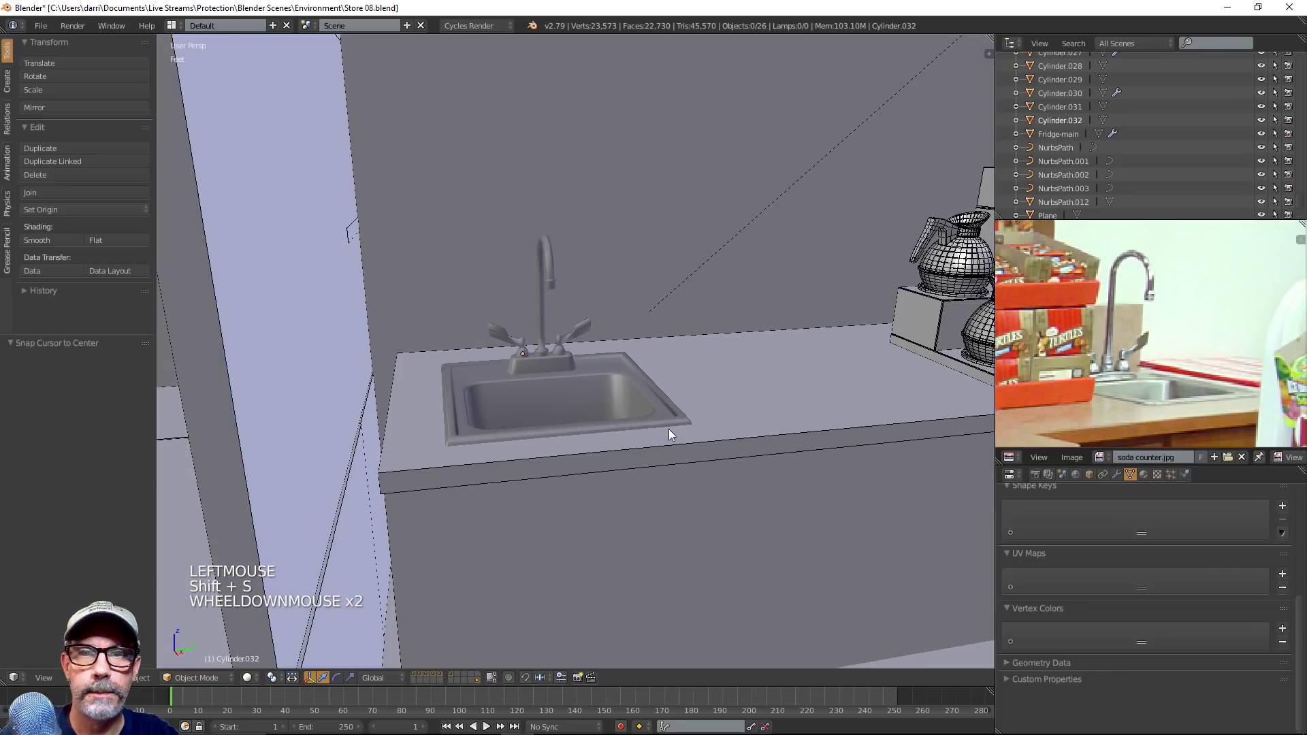
{"action": "scroll", "coordinate": [669, 428], "scroll_direction": "up", "scroll_amount": 2}
{"action": "middle_click_drag", "start_coordinate": [668, 426], "coordinate": [615, 475]}
{"action": "scroll", "coordinate": [615, 513], "scroll_direction": "down", "scroll_amount": 2}
{"action": "right_click", "coordinate": [655, 422]}
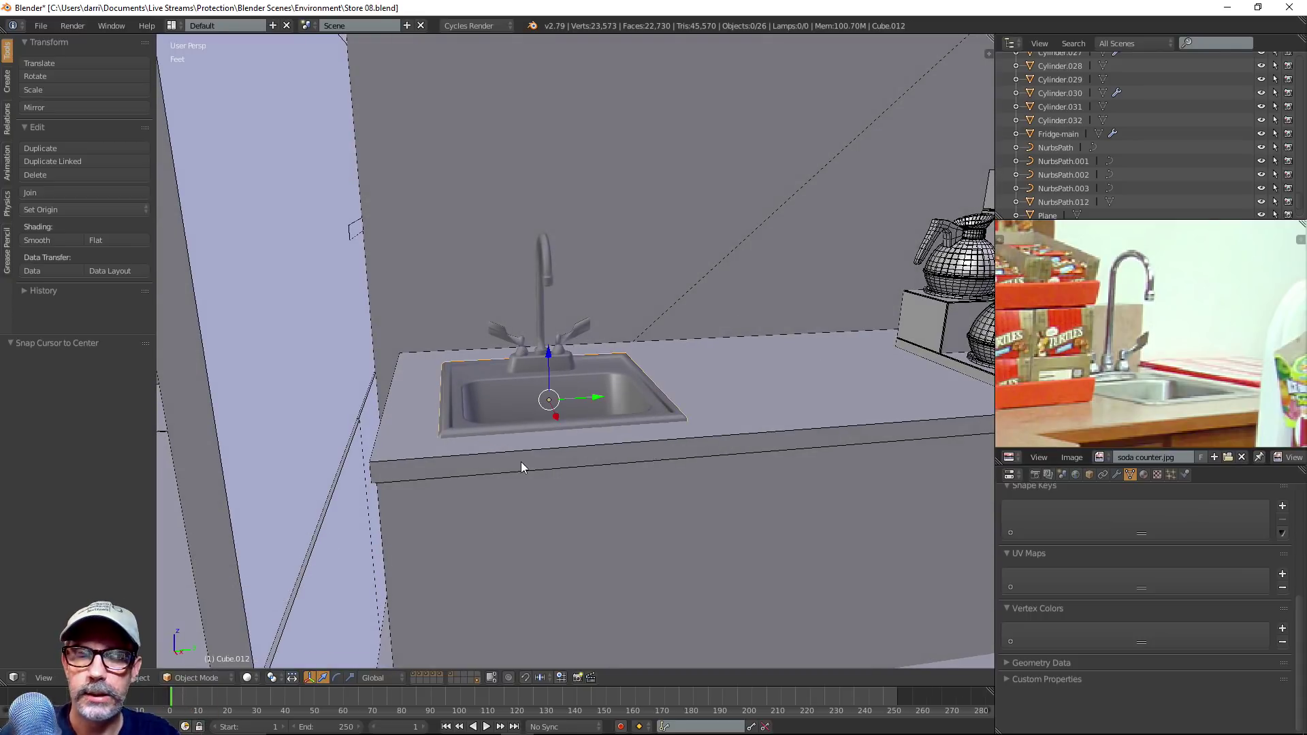
{"action": "left_click", "coordinate": [271, 676]}
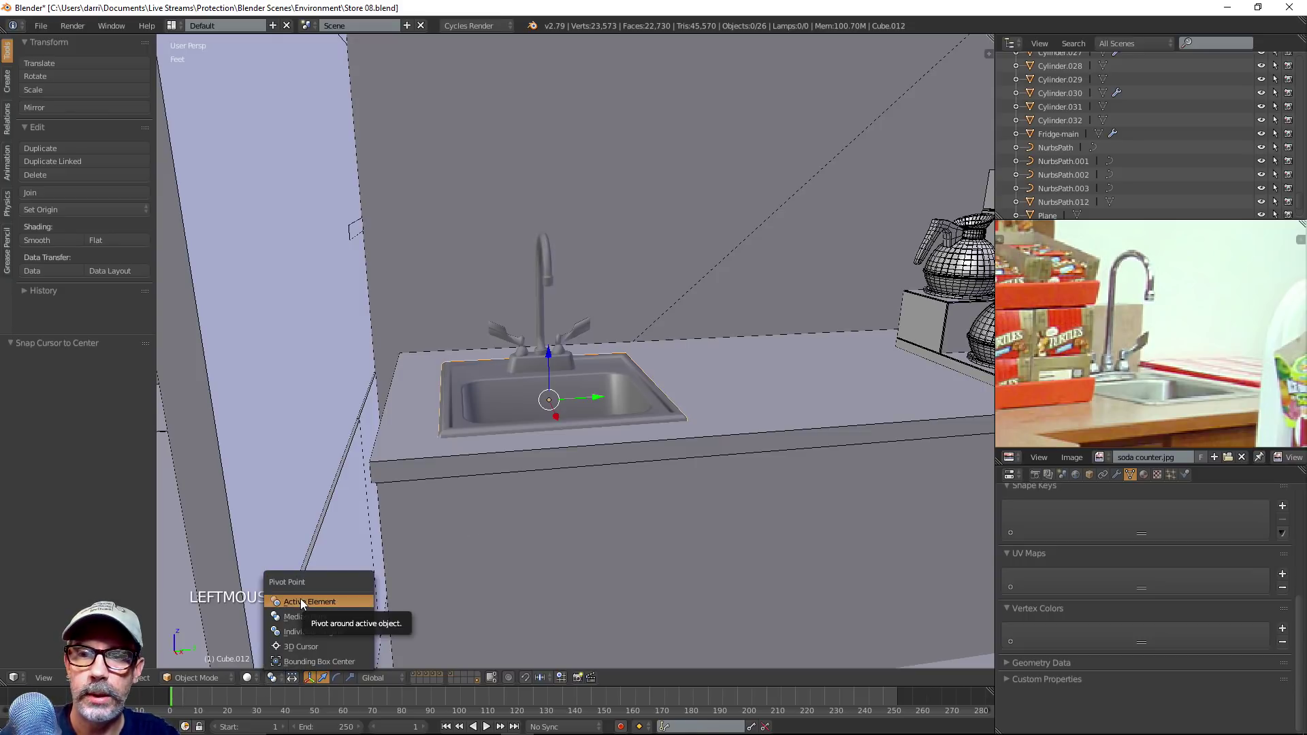
{"action": "left_click", "coordinate": [247, 677]}
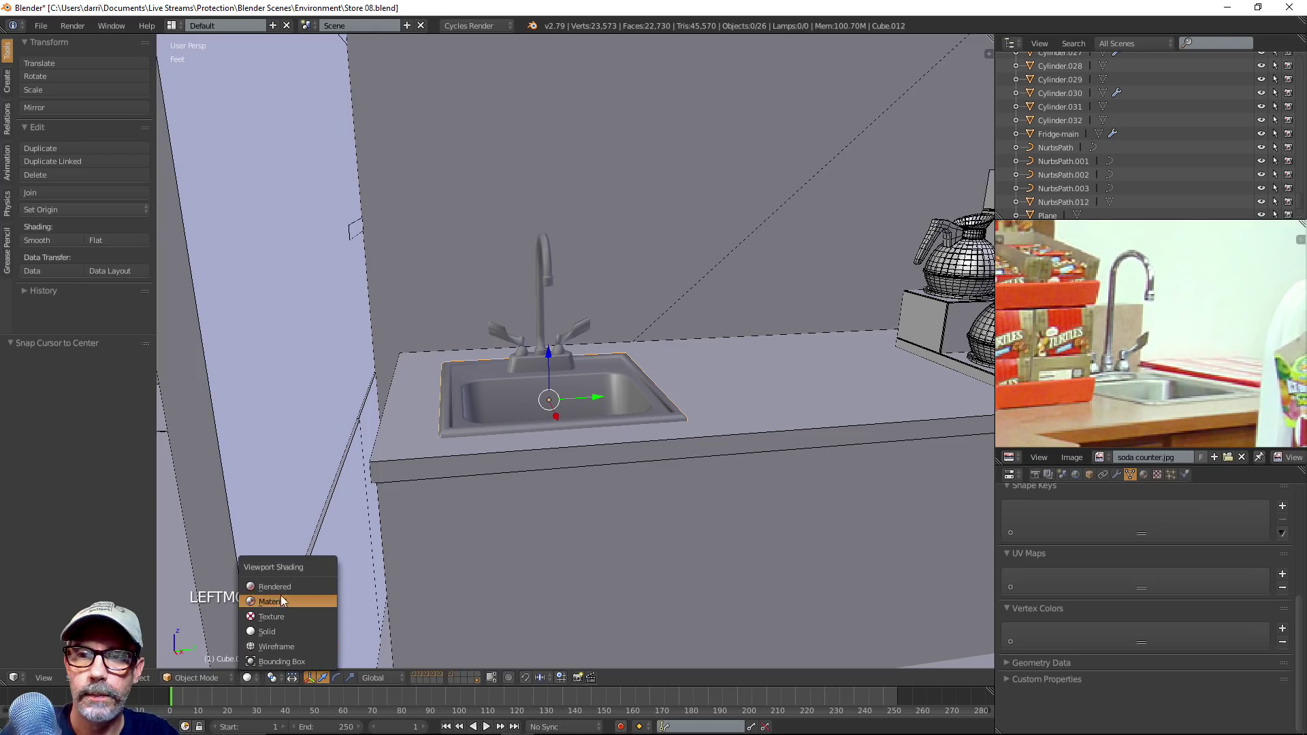
{"action": "left_click", "coordinate": [287, 585]}
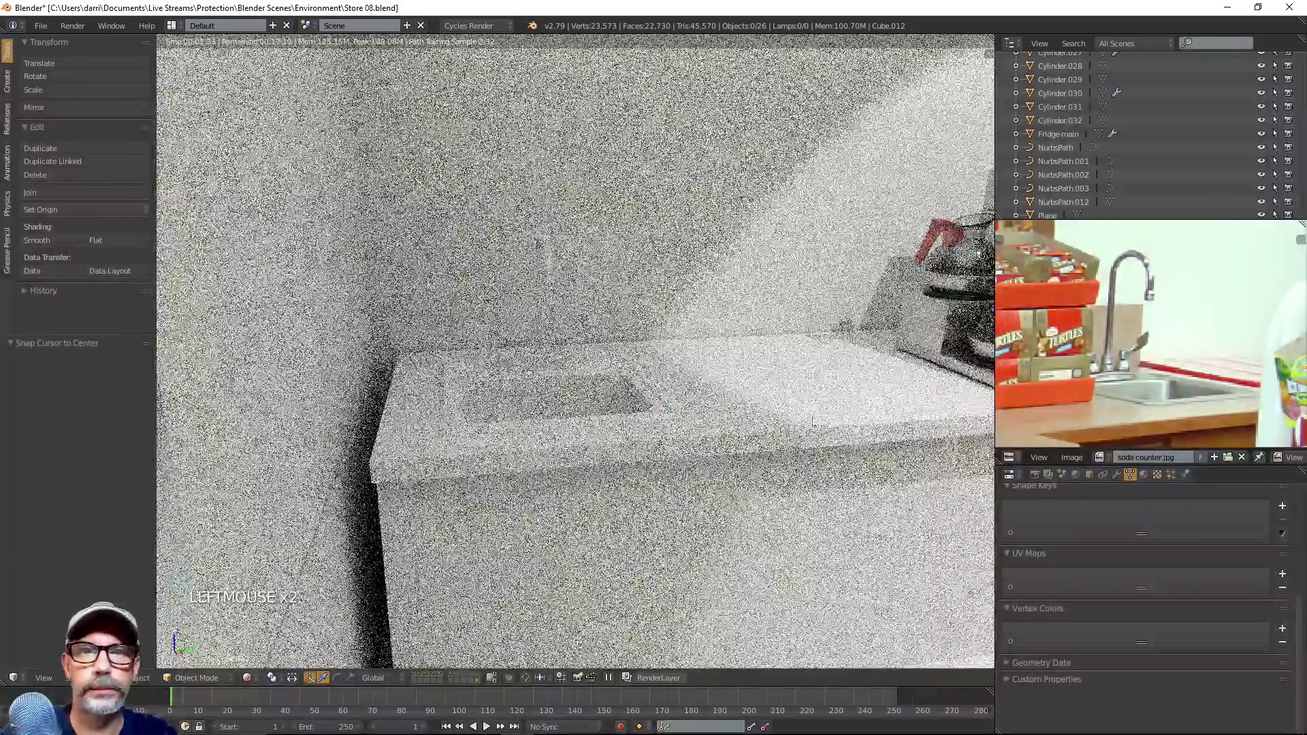
{"action": "middle_click_drag", "start_coordinate": [812, 422], "coordinate": [714, 423], "text": "shift"}
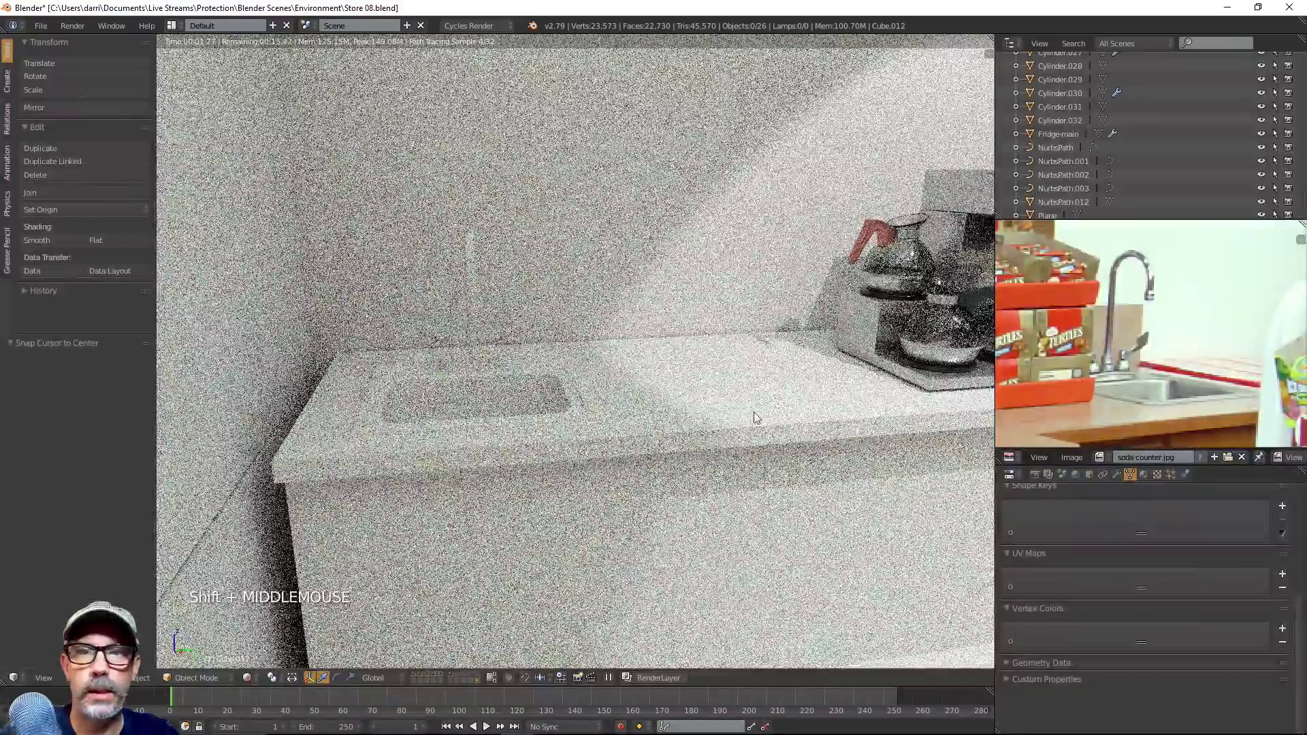
{"action": "scroll", "coordinate": [715, 424], "scroll_direction": "down", "scroll_amount": 3}
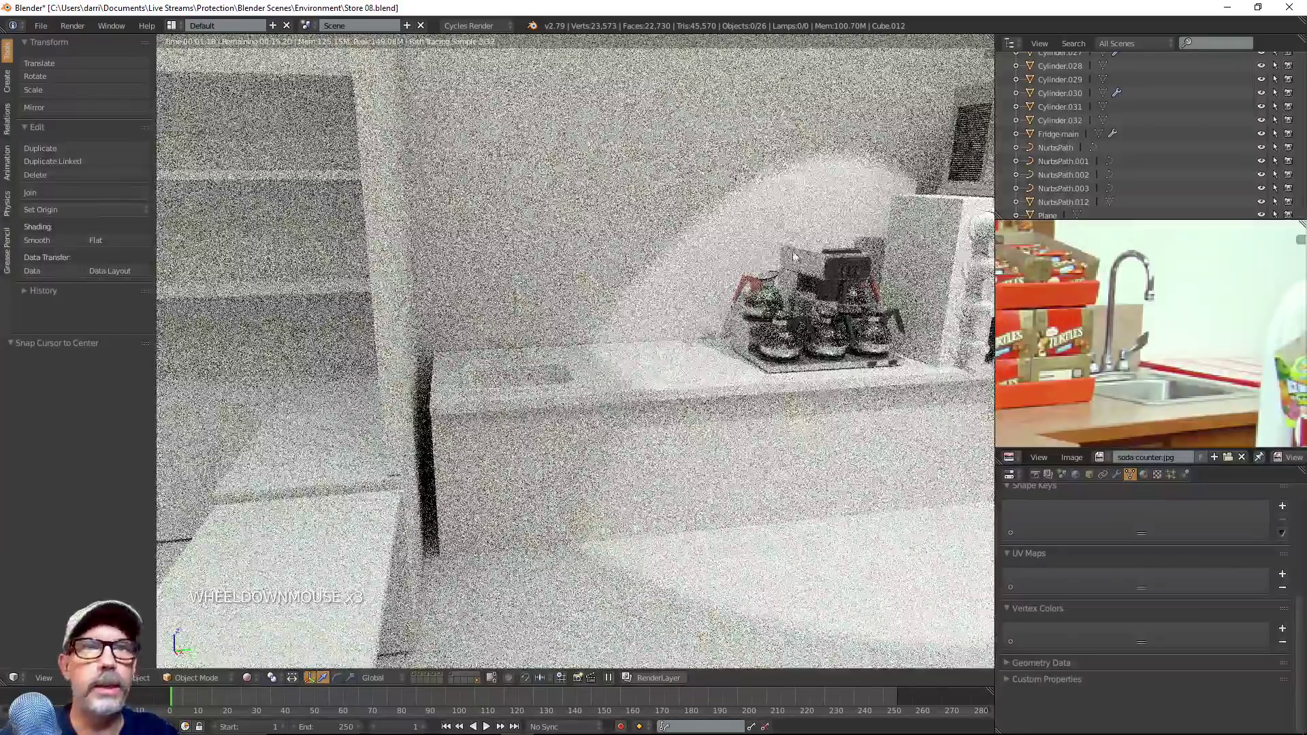
{"action": "left_click", "coordinate": [247, 677]}
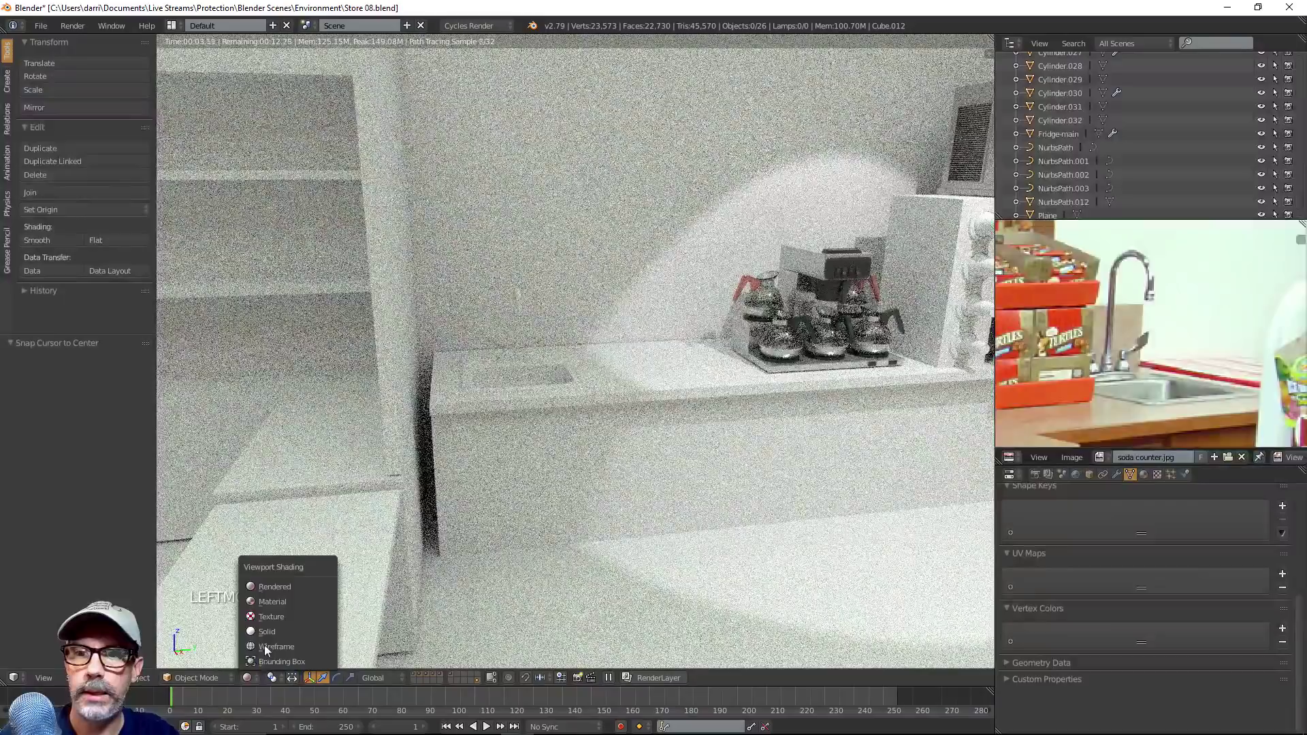
{"action": "left_click", "coordinate": [267, 631]}
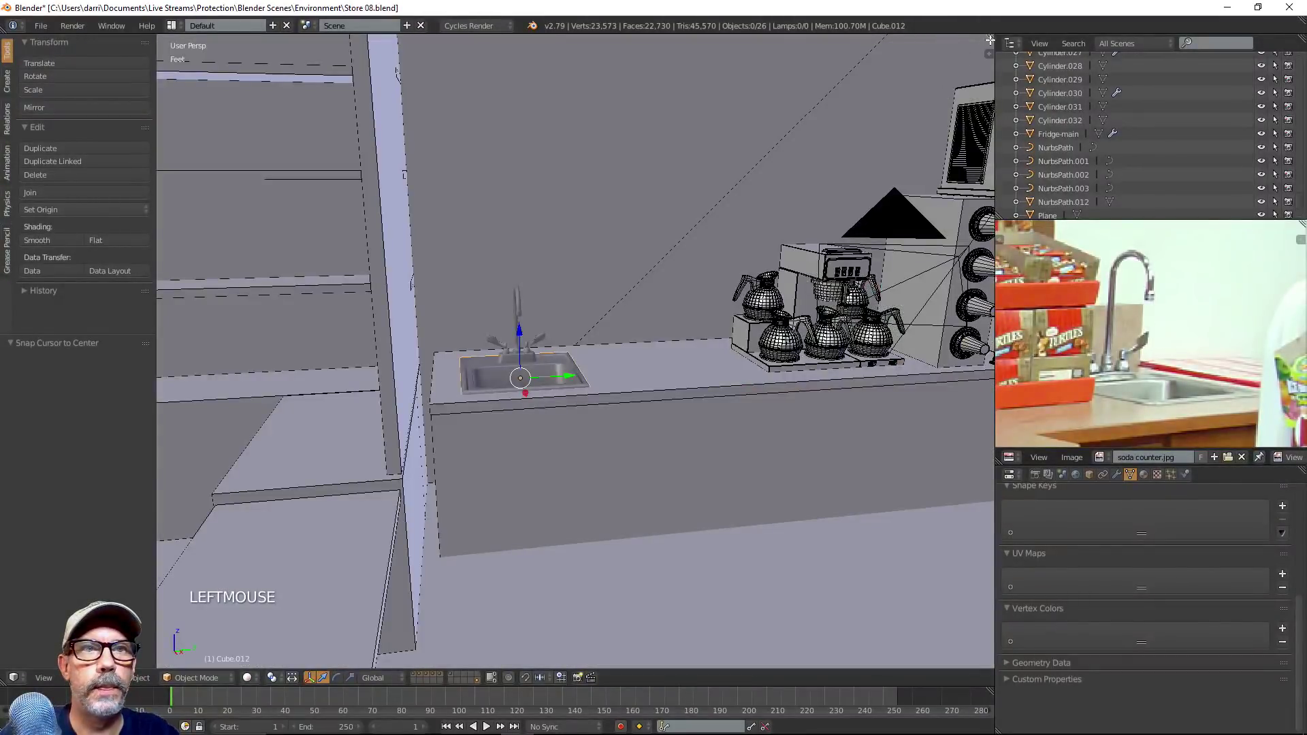
Split the 3D viewport into two stacked views and zoom the upper one out to show the store
{"action": "left_click_drag", "start_coordinate": [990, 39], "coordinate": [908, 243]}
{"action": "middle_click_drag", "start_coordinate": [867, 179], "coordinate": [776, 163], "text": "shift"}
{"action": "scroll", "coordinate": [766, 160], "scroll_direction": "down", "scroll_amount": 4}
{"action": "scroll", "coordinate": [769, 153], "scroll_direction": "down", "scroll_amount": 6}
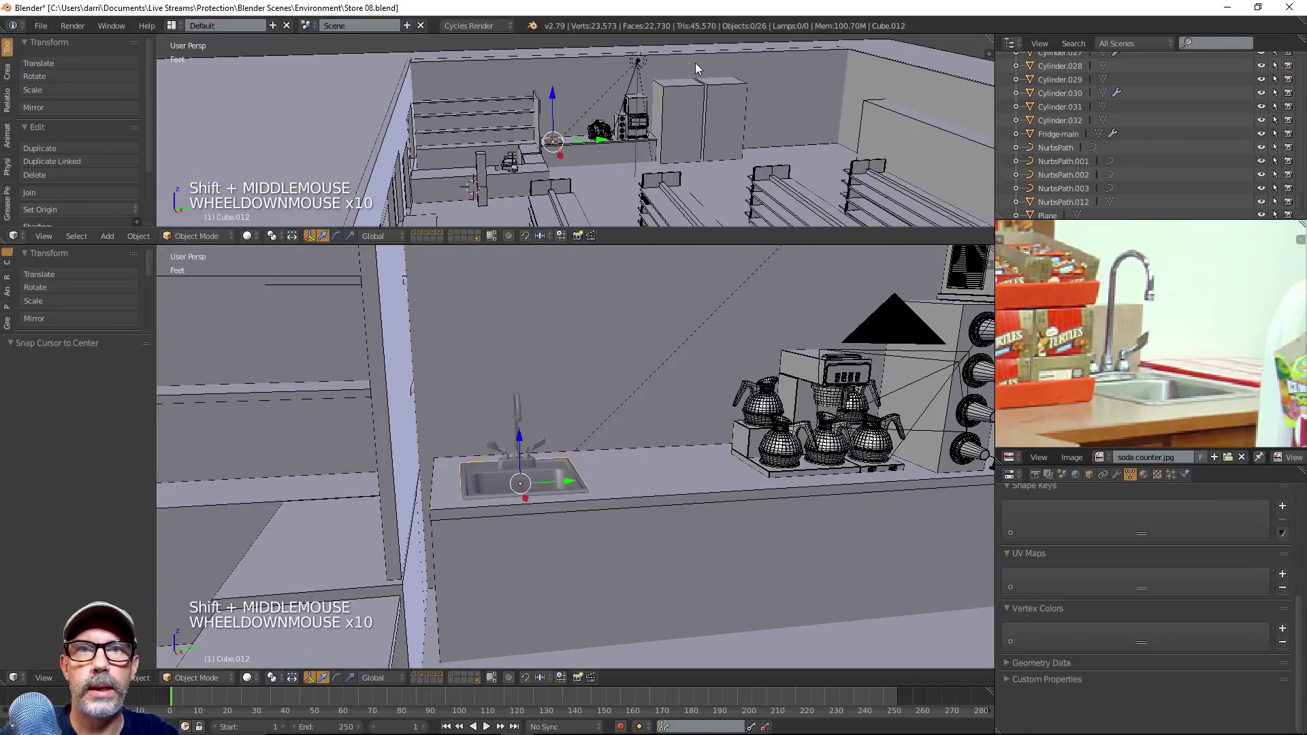
Select the spot lamp above the counter and move it about 3.99' along negative Y toward the sink
{"action": "right_click", "coordinate": [642, 63]}
{"action": "left_click_drag", "start_coordinate": [674, 65], "coordinate": [651, 70]}
{"action": "scroll", "coordinate": [654, 75], "scroll_direction": "up", "scroll_amount": 2}
{"action": "middle_click_drag", "start_coordinate": [653, 75], "coordinate": [682, 206], "text": "shift"}
{"action": "scroll", "coordinate": [727, 168], "scroll_direction": "up", "scroll_amount": 1}
{"action": "scroll", "coordinate": [727, 168], "scroll_direction": "up", "scroll_amount": 1}
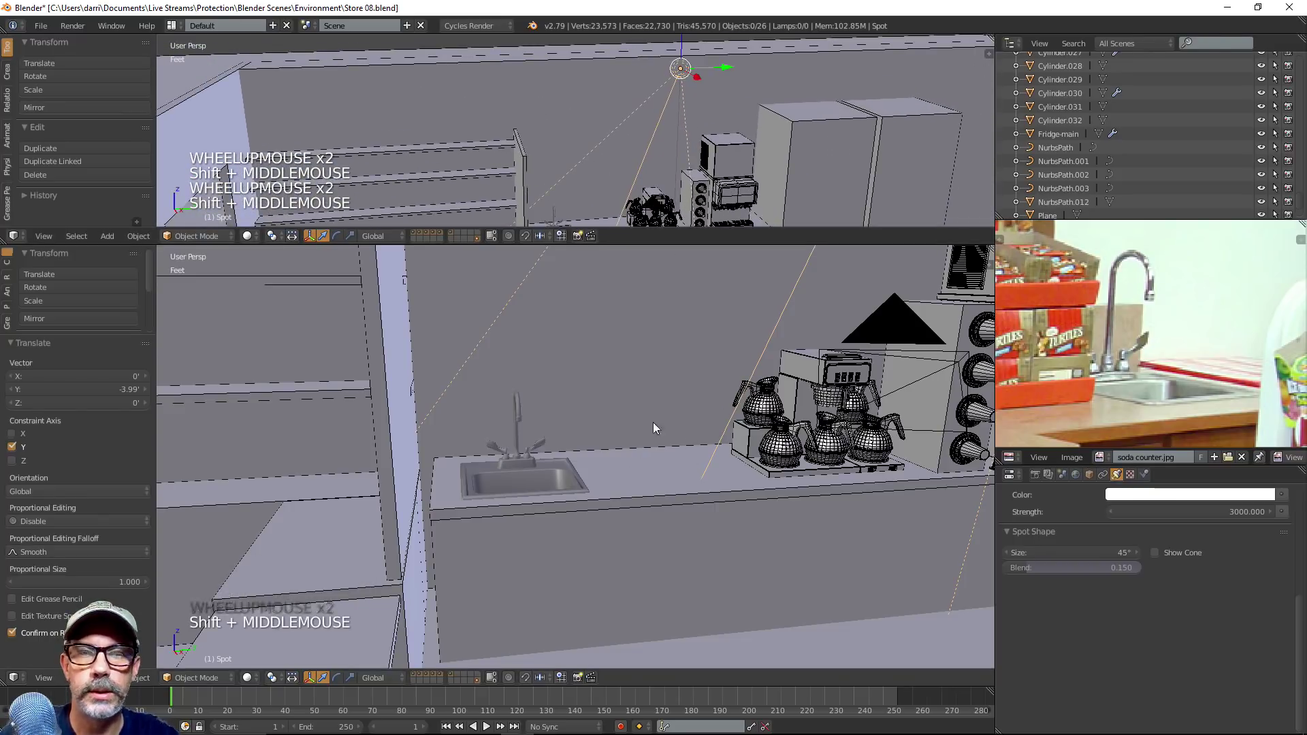
Select the sink basin together with both faucet handles and the curved spout, and join them into one object
{"action": "scroll", "coordinate": [578, 440], "scroll_direction": "up", "scroll_amount": 3}
{"action": "scroll", "coordinate": [647, 171], "scroll_direction": "up", "scroll_amount": 2}
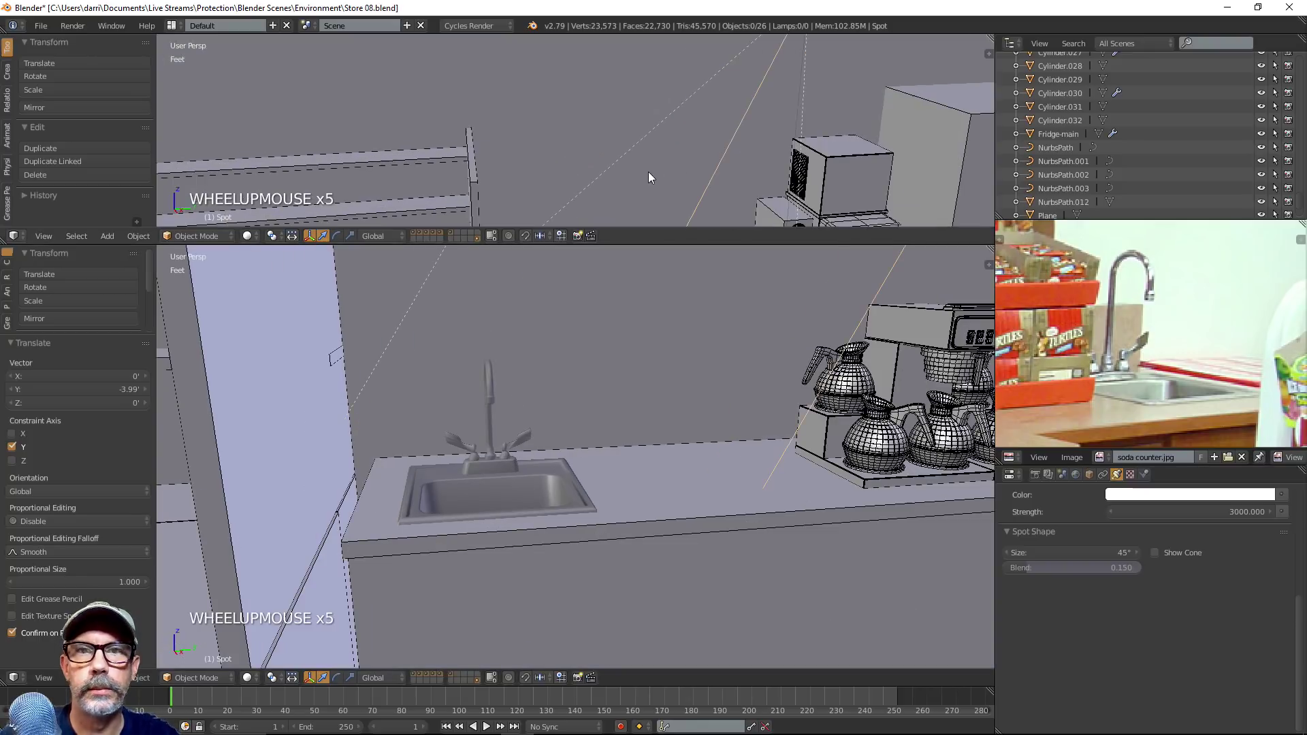
{"action": "middle_click_drag", "start_coordinate": [648, 171], "coordinate": [683, 89], "text": "shift"}
{"action": "scroll", "coordinate": [653, 133], "scroll_direction": "up", "scroll_amount": 2}
{"action": "middle_click_drag", "start_coordinate": [654, 133], "coordinate": [633, 183], "text": "shift"}
{"action": "right_click", "coordinate": [644, 121]}
{"action": "scroll", "coordinate": [689, 113], "scroll_direction": "up", "scroll_amount": 5}
{"action": "scroll", "coordinate": [633, 182], "scroll_direction": "down", "scroll_amount": 2}
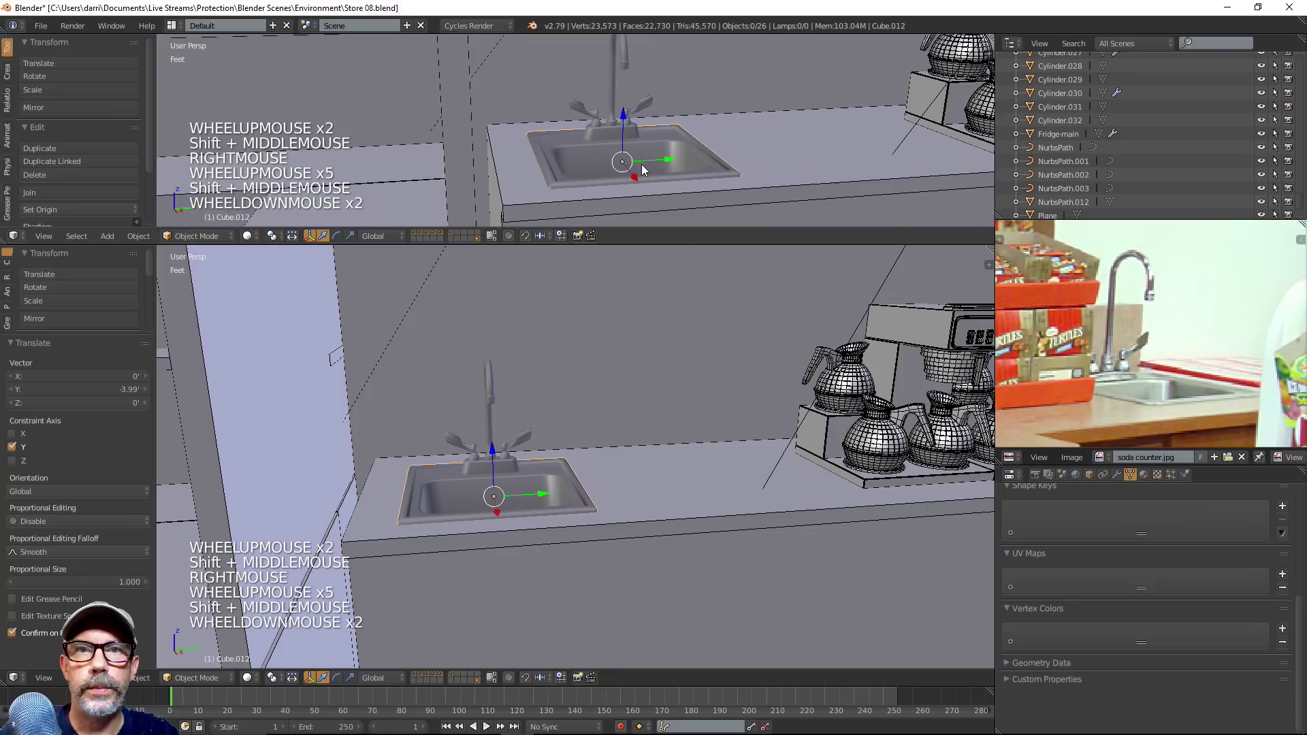
{"action": "middle_click_drag", "start_coordinate": [714, 153], "coordinate": [677, 186], "text": "shift"}
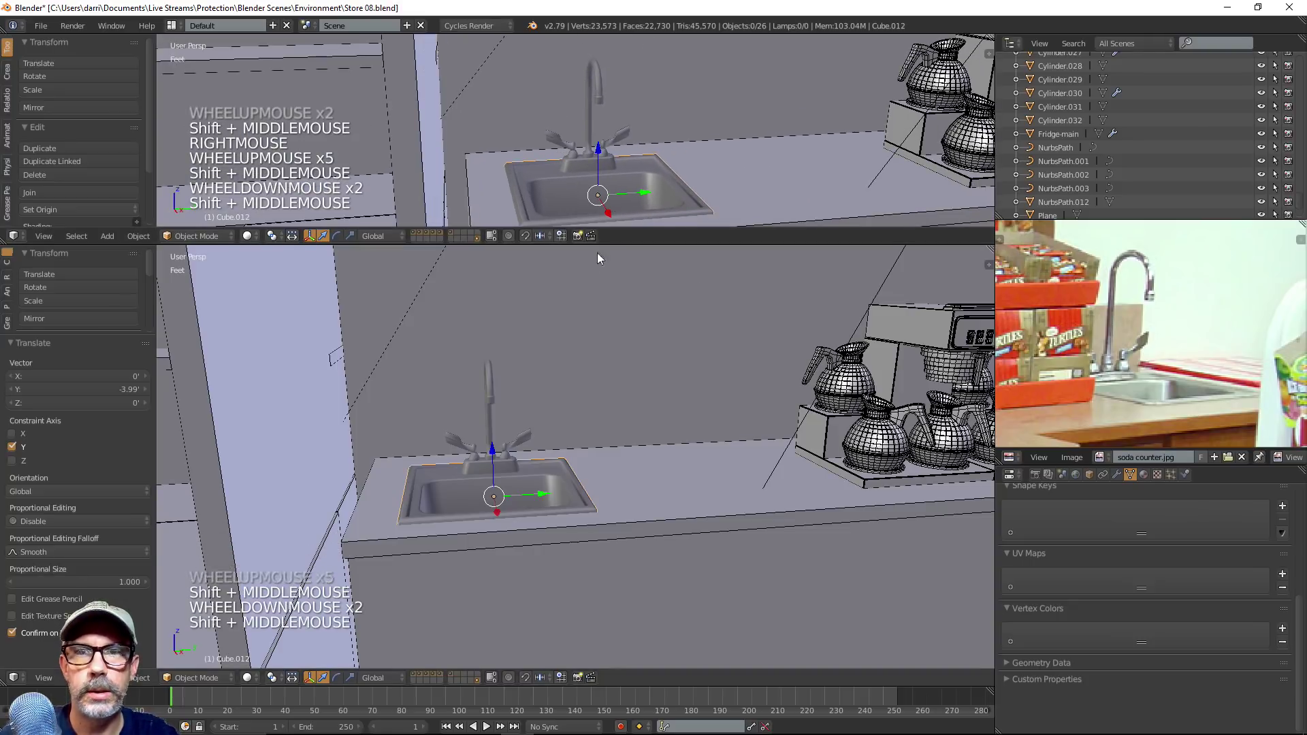
{"action": "right_click", "coordinate": [508, 444], "text": "shift"}
{"action": "right_click", "coordinate": [504, 450], "text": "shift"}
{"action": "right_click", "coordinate": [472, 448], "text": "shift"}
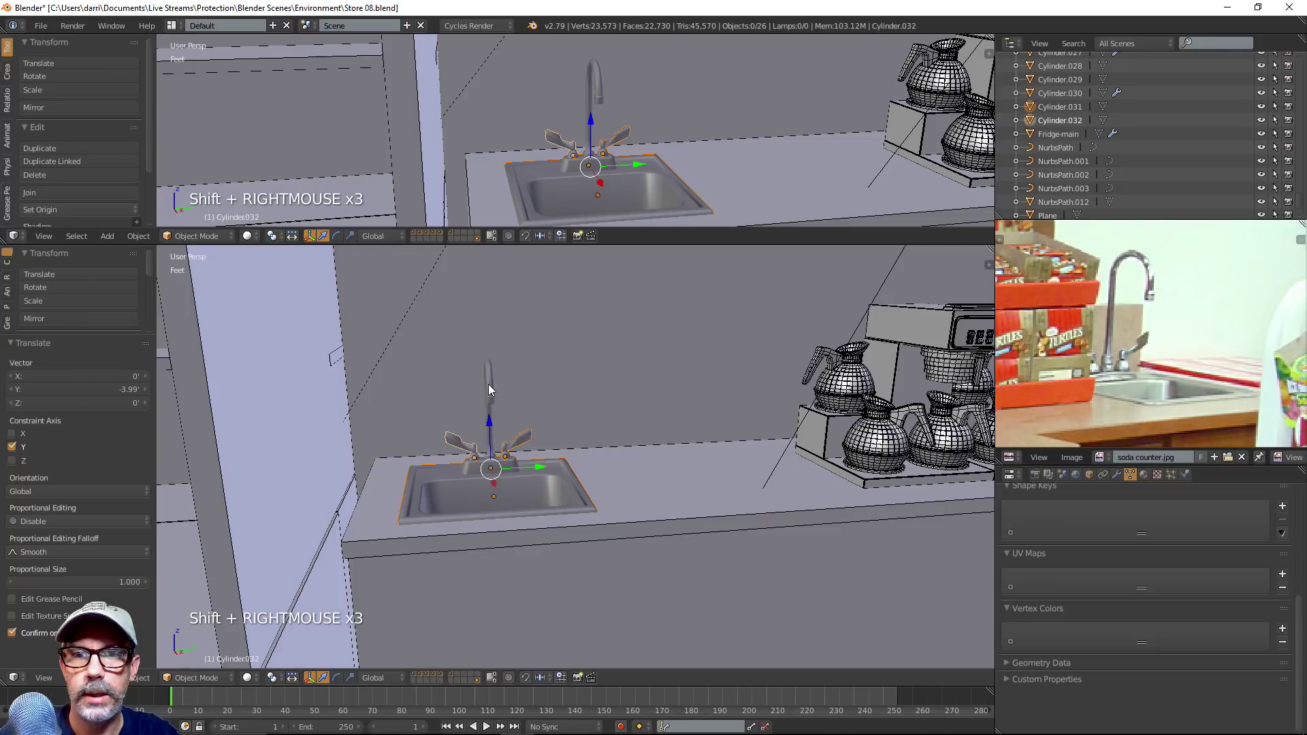
{"action": "right_click", "coordinate": [488, 384], "text": "shift"}
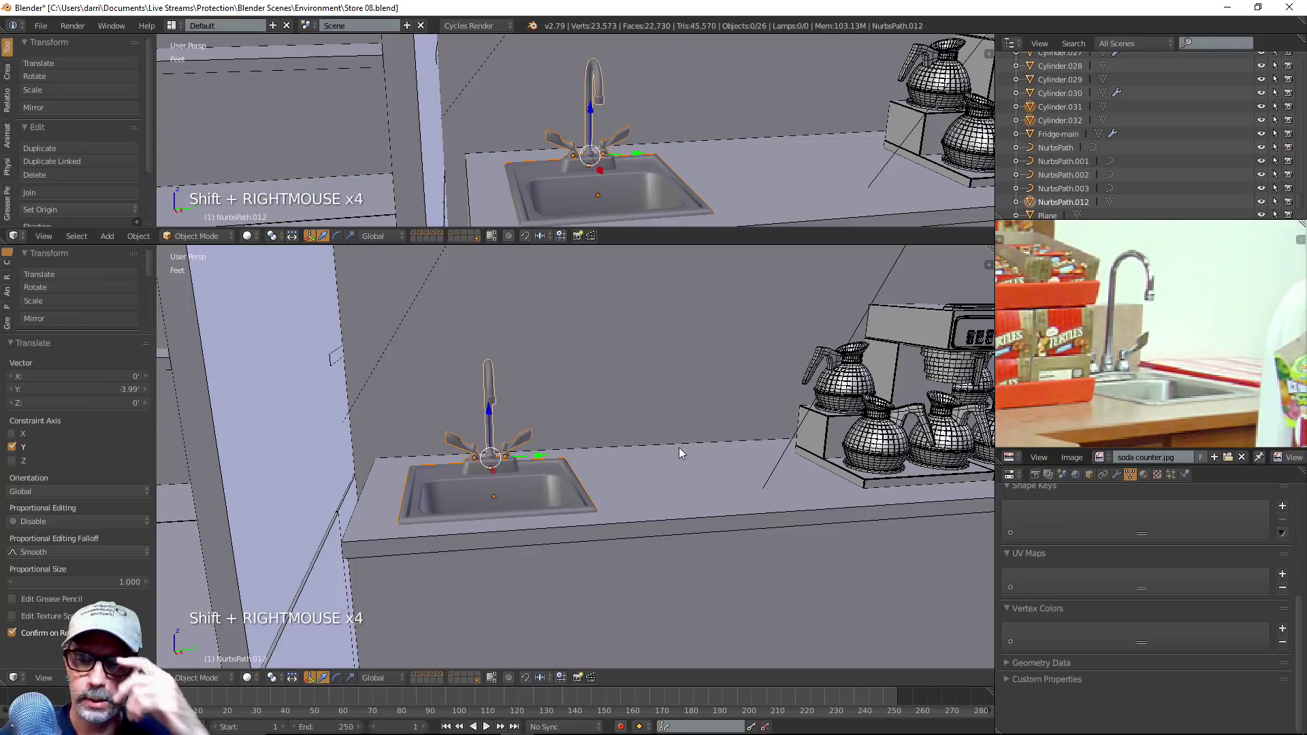
{"action": "key", "text": "ctrl+j"}
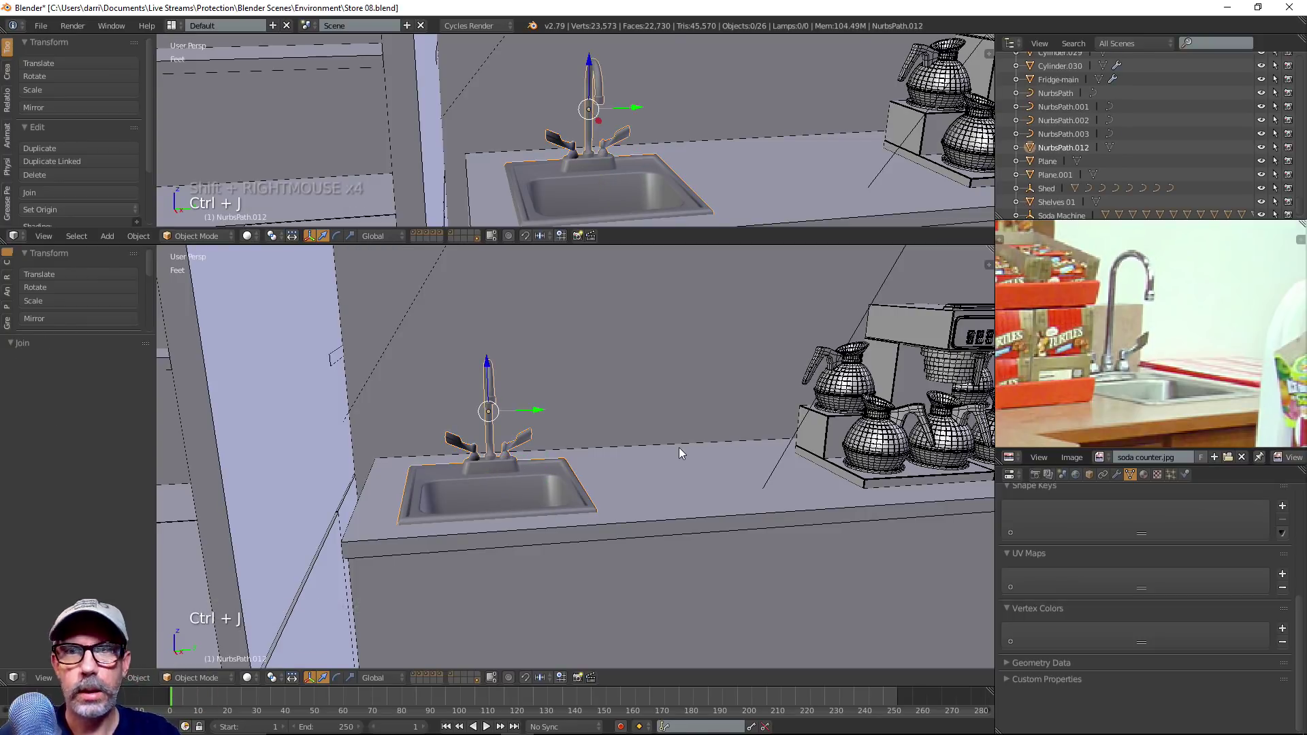
In Edit Mode with face selection, select the linked faces of the dark left faucet handle and recalculate its normals to be consistent
{"action": "scroll", "coordinate": [393, 478], "scroll_direction": "up", "scroll_amount": 3}
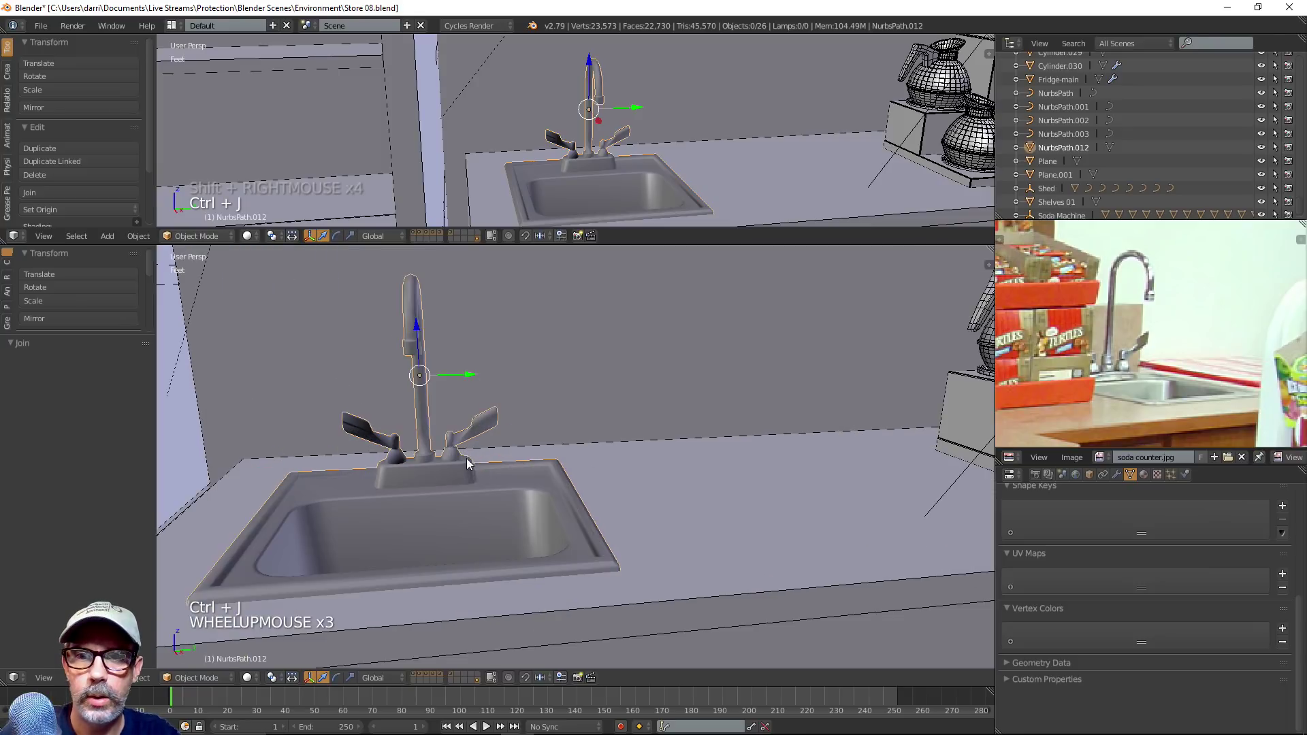
{"action": "middle_click_drag", "start_coordinate": [393, 478], "coordinate": [616, 525], "text": "shift"}
{"action": "scroll", "coordinate": [648, 485], "scroll_direction": "up", "scroll_amount": 4}
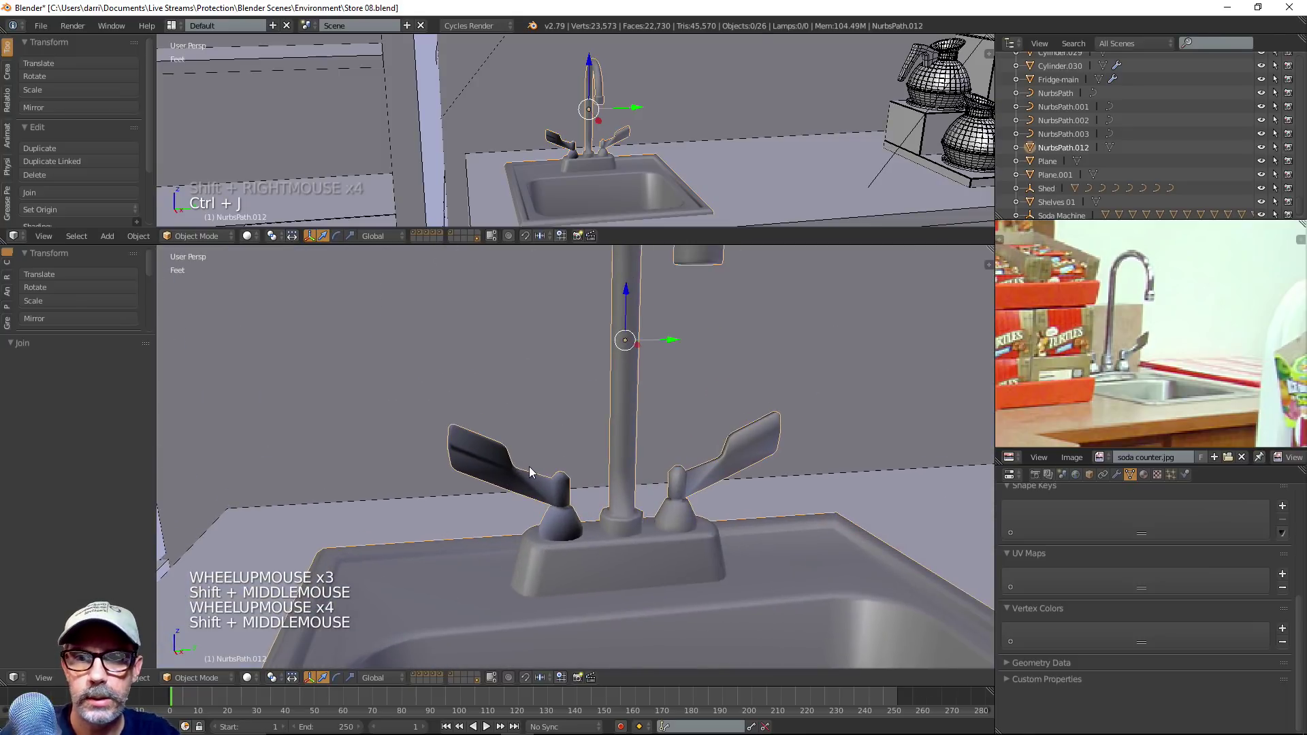
{"action": "key", "text": "Tab"}
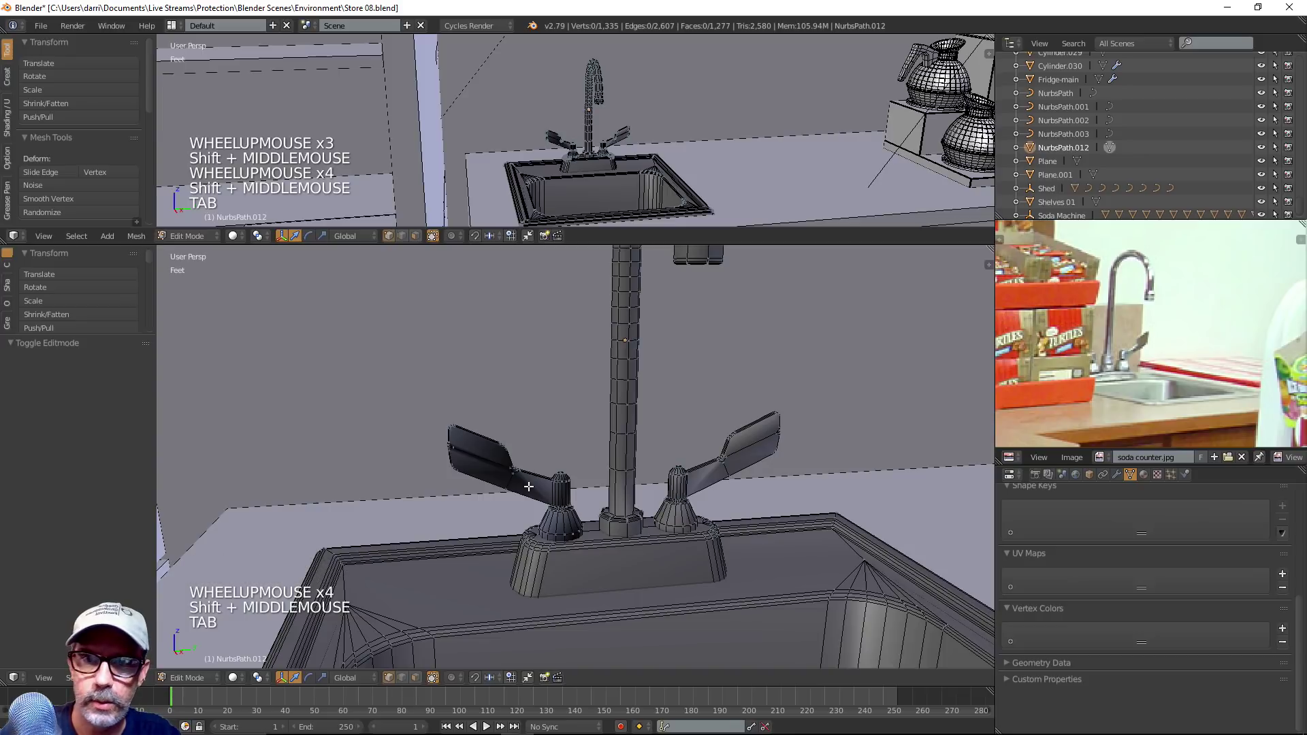
{"action": "key", "text": "a"}
{"action": "key", "text": "a"}
{"action": "key", "text": "a"}
{"action": "key", "text": "a"}
{"action": "key", "text": "ctrl+Tab"}
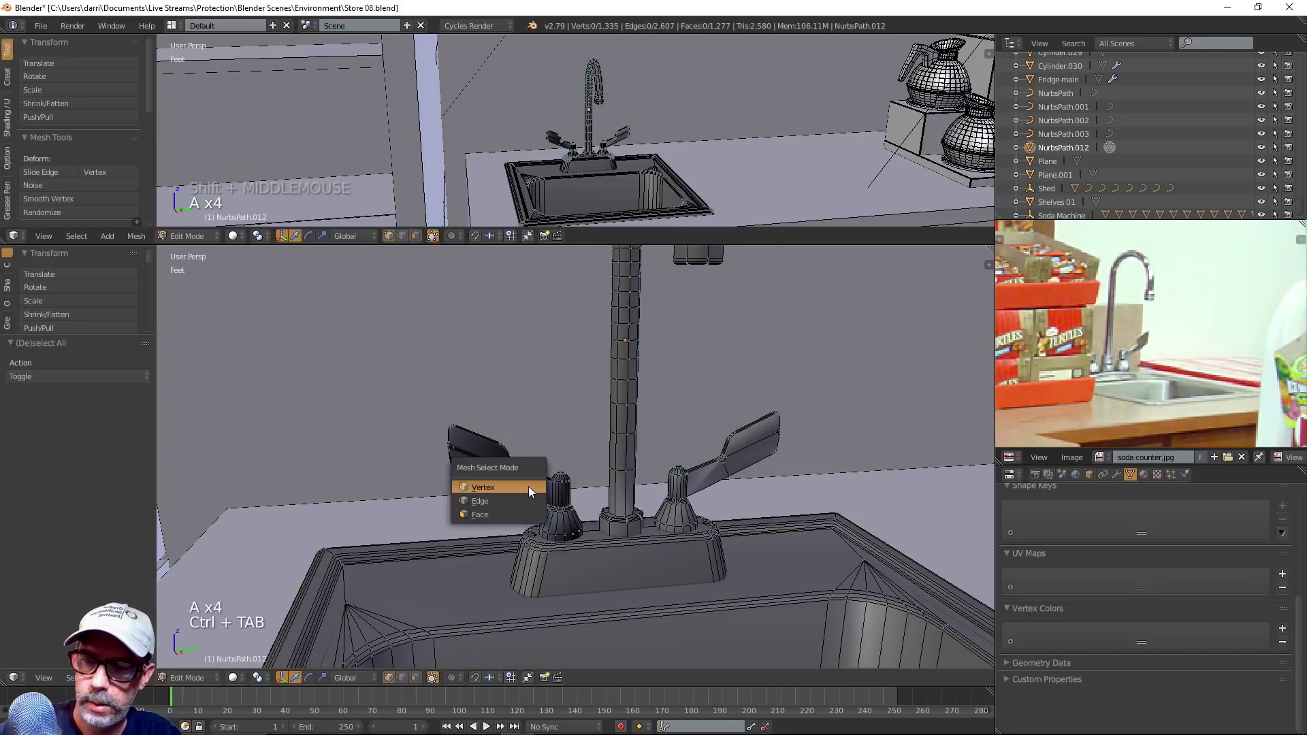
{"action": "left_click", "coordinate": [528, 486]}
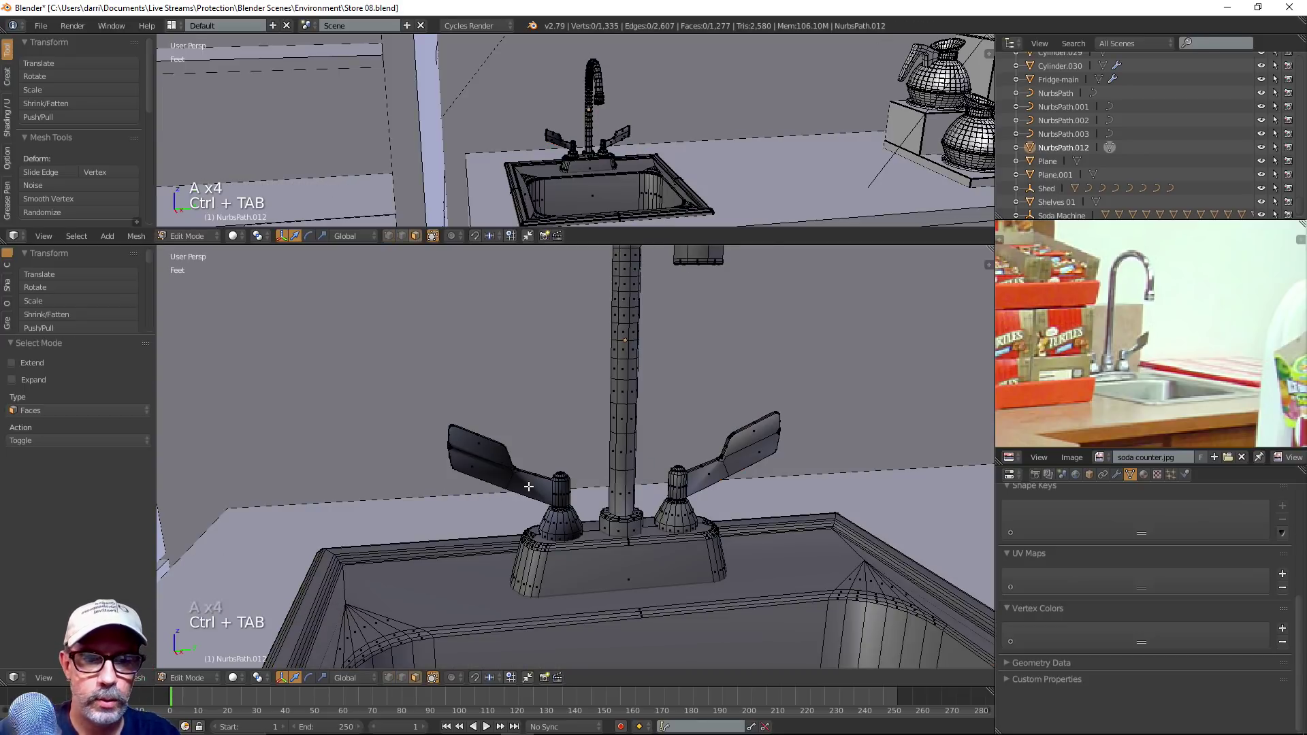
{"action": "key", "text": "l"}
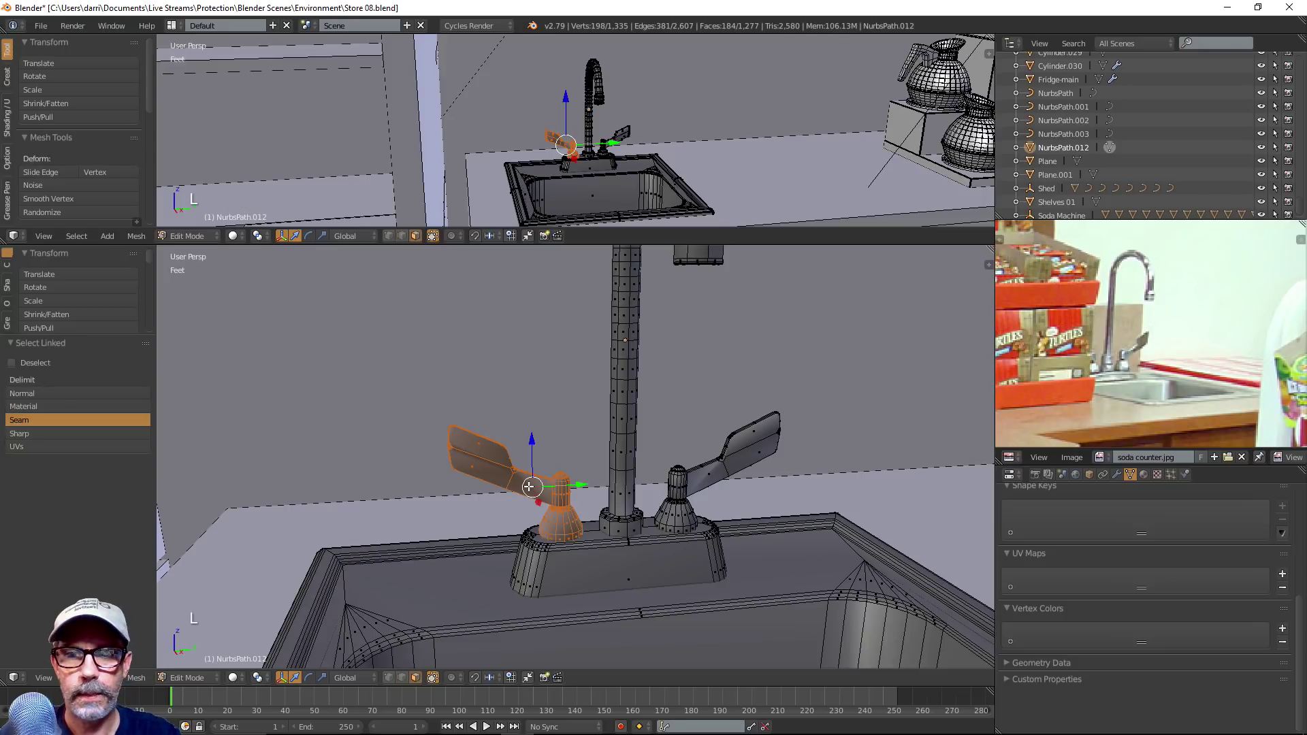
{"action": "key", "text": "ctrl+n"}
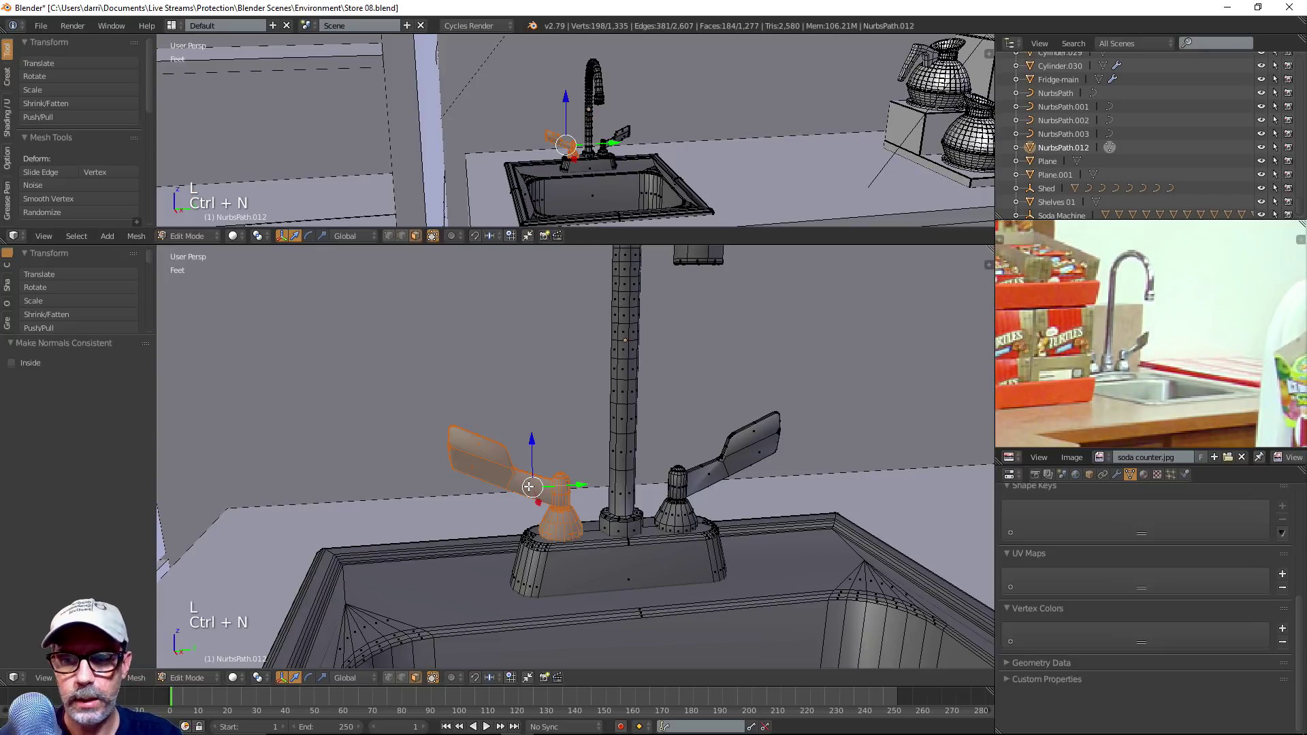
{"action": "key", "text": "a"}
{"action": "key", "text": "Tab"}
Show the lower viewport in Rendered shading framed on the sink, and enlarge the viewport above it
{"action": "scroll", "coordinate": [636, 462], "scroll_direction": "down", "scroll_amount": 3}
{"action": "scroll", "coordinate": [637, 461], "scroll_direction": "down", "scroll_amount": 3}
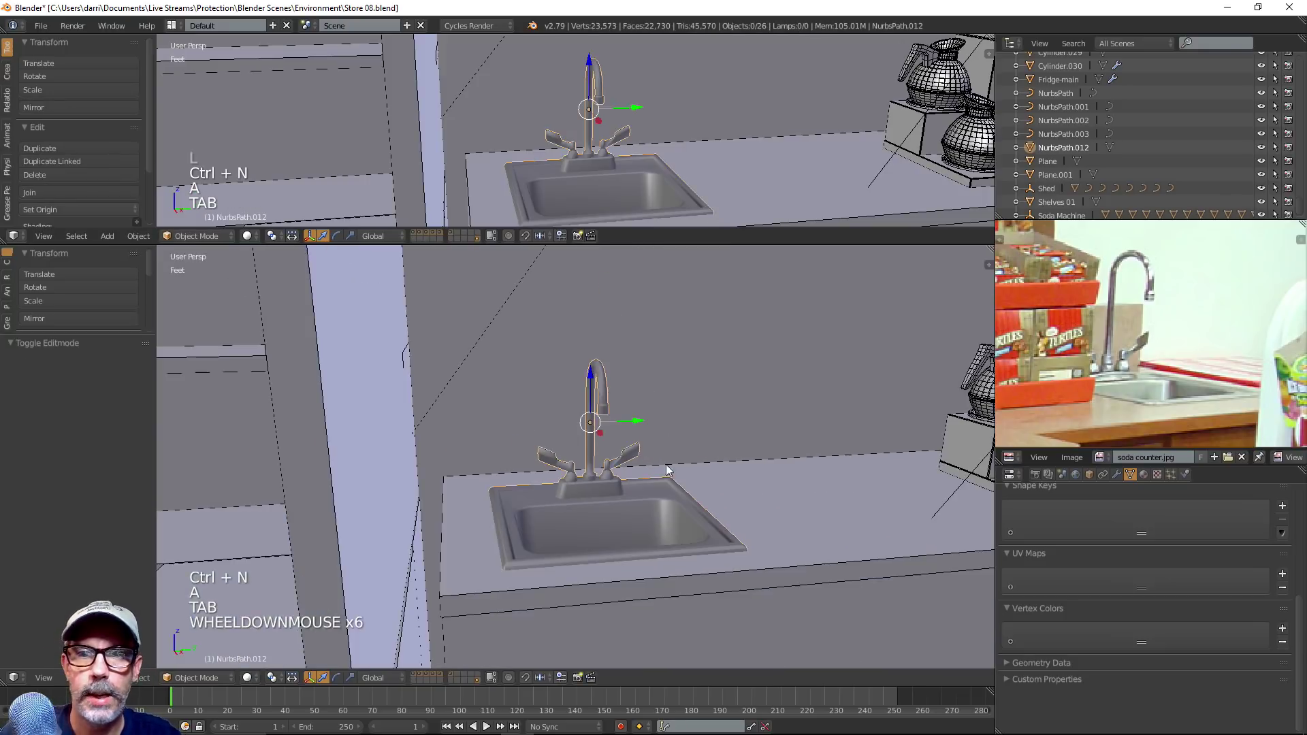
{"action": "middle_click_drag", "start_coordinate": [665, 464], "coordinate": [668, 434], "text": "shift"}
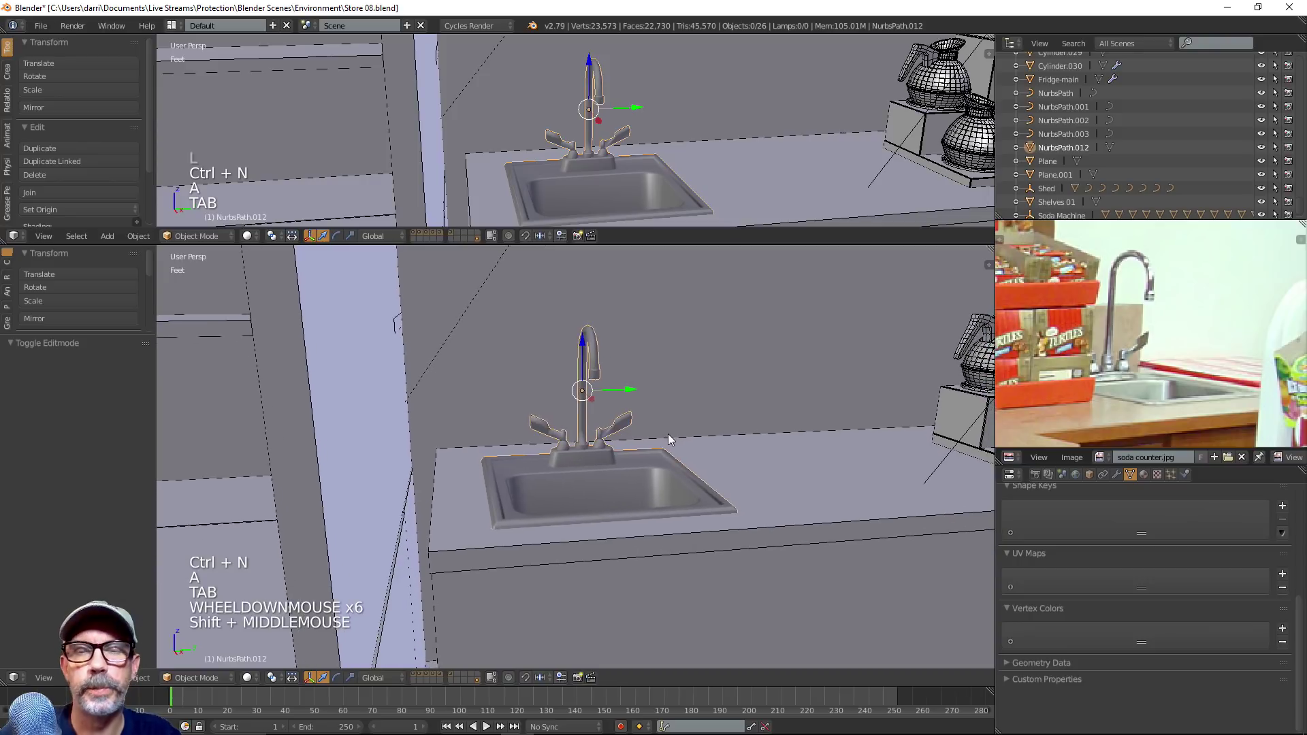
{"action": "left_click", "coordinate": [245, 678]}
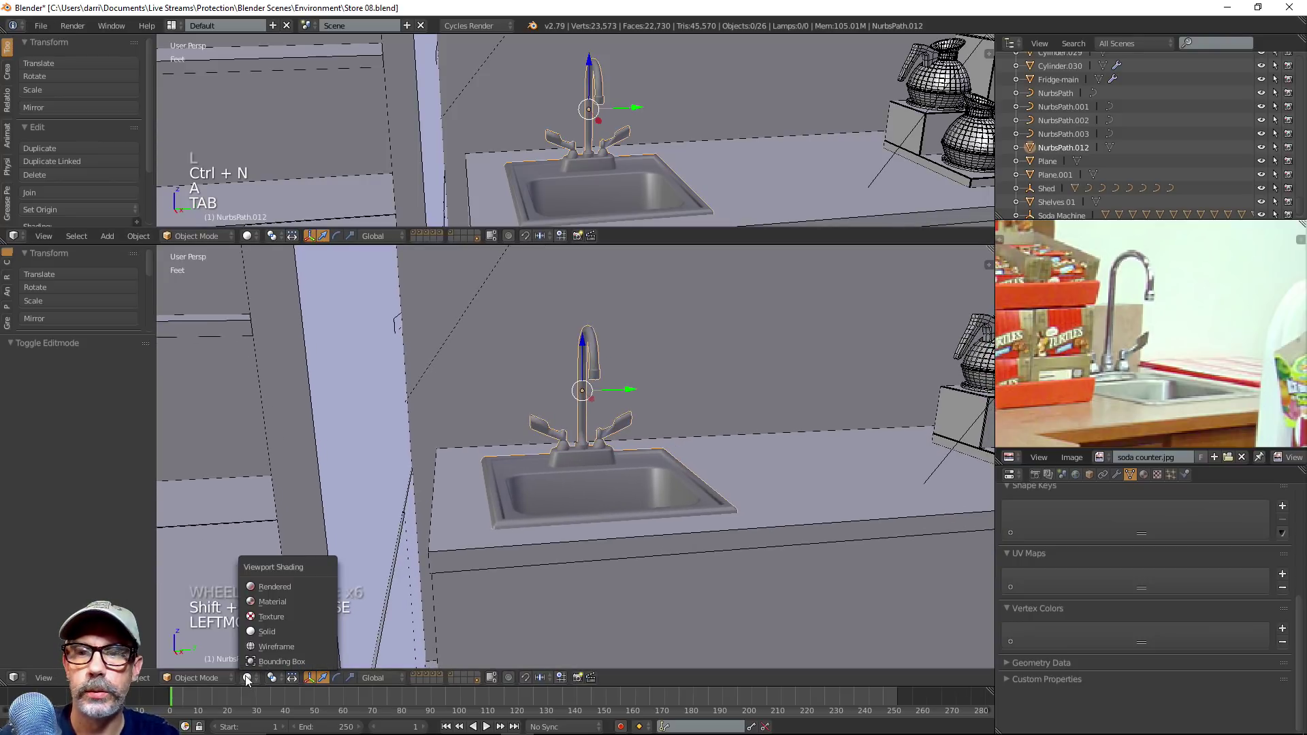
{"action": "left_click", "coordinate": [293, 586]}
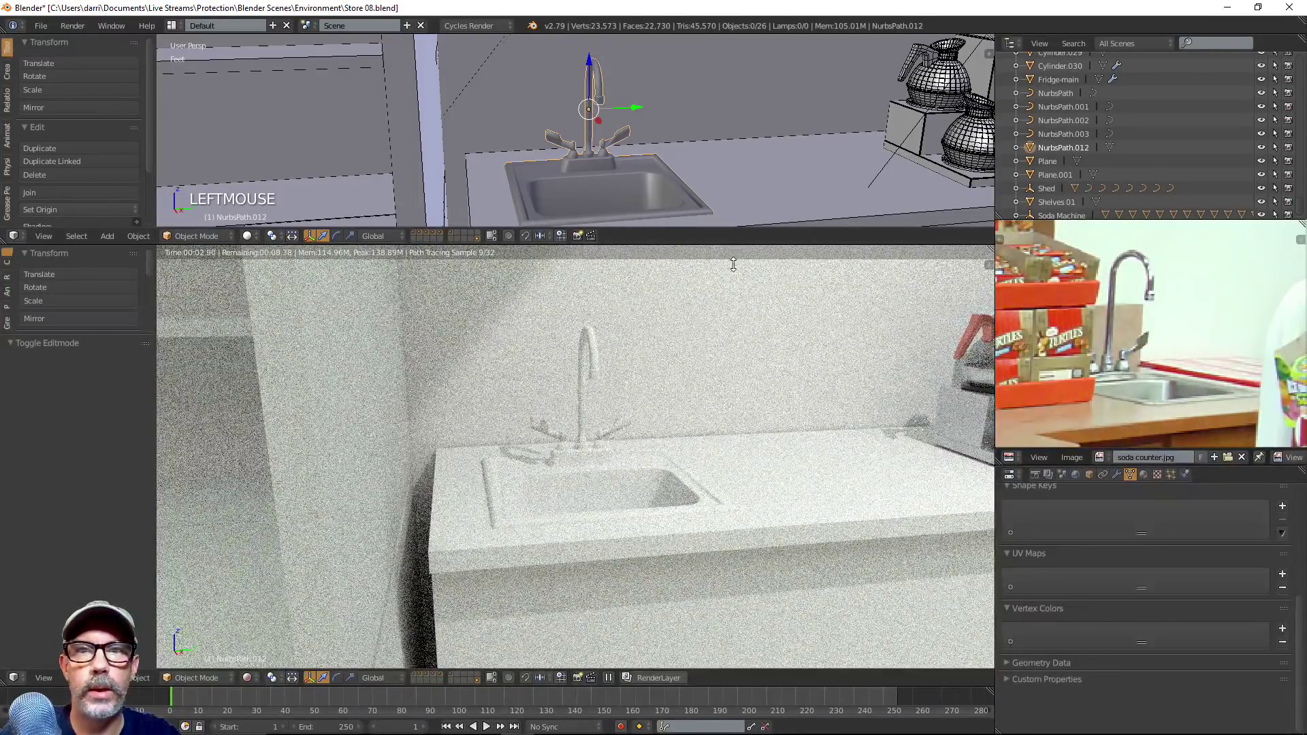
{"action": "left_click_drag", "start_coordinate": [733, 264], "coordinate": [732, 409]}
{"action": "middle_click_drag", "start_coordinate": [674, 572], "coordinate": [661, 578], "text": "shift"}
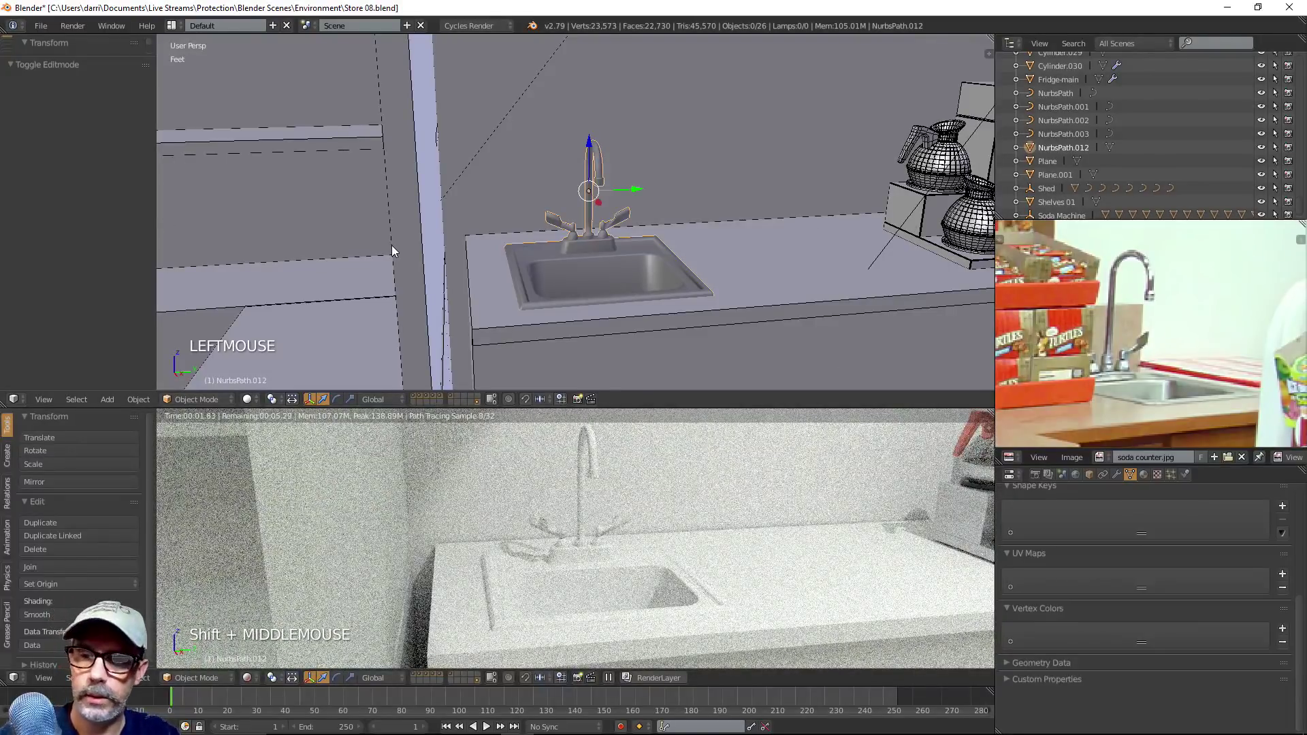
Split the upper viewport side by side without its tool shelf, and turn the left half into a Node Editor with its sidebar hidden
{"action": "key", "text": "t"}
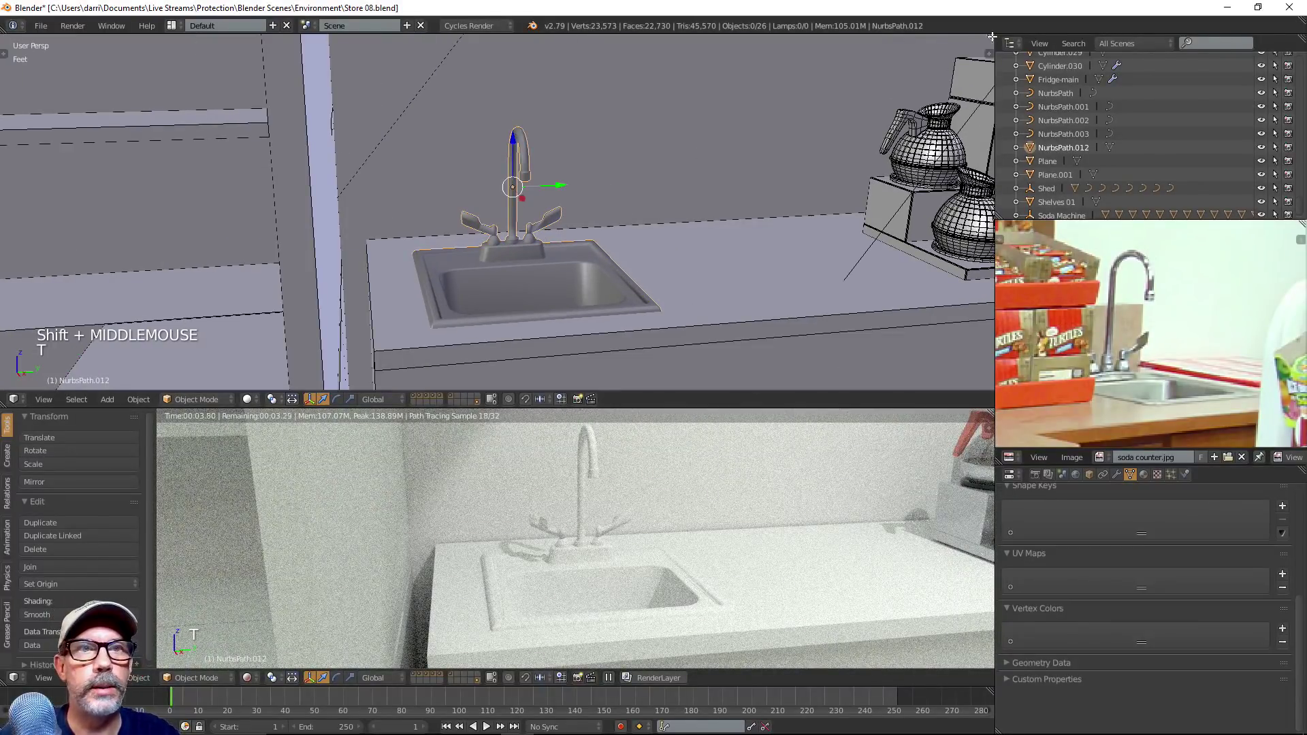
{"action": "left_click_drag", "start_coordinate": [993, 35], "coordinate": [446, 138]}
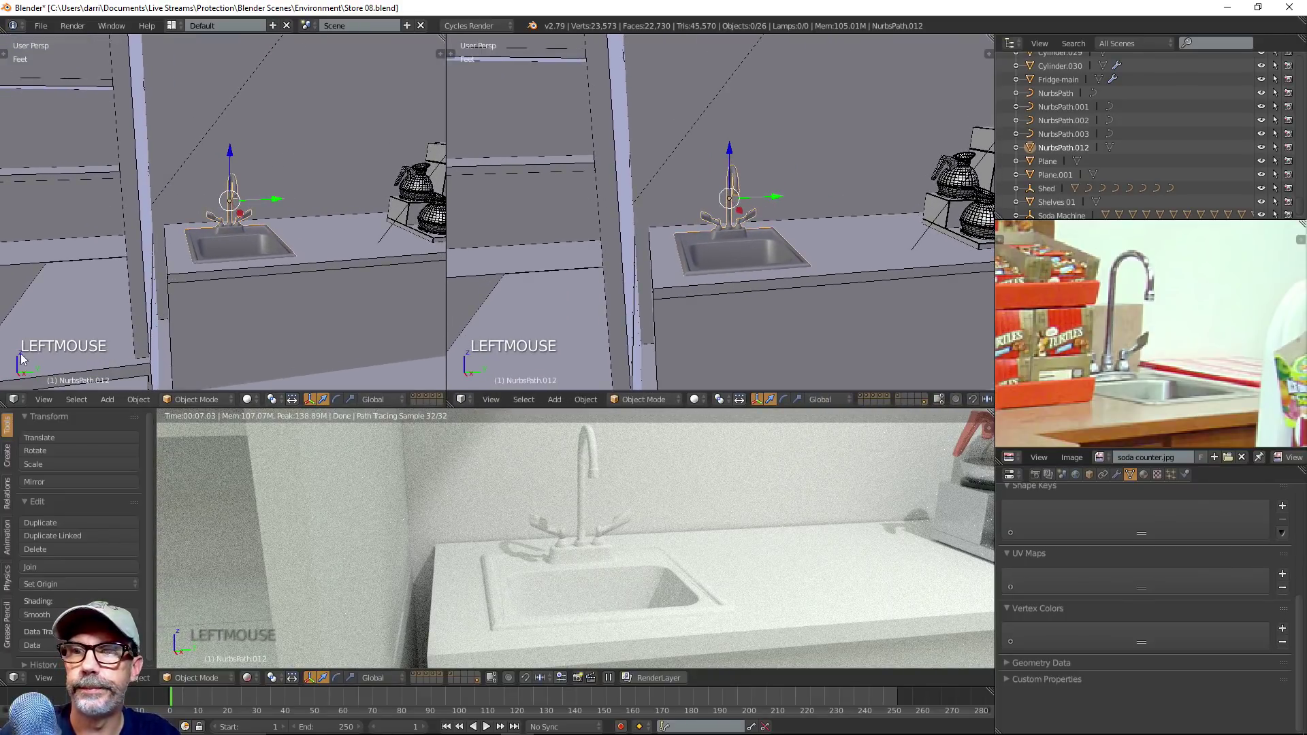
{"action": "left_click", "coordinate": [22, 401]}
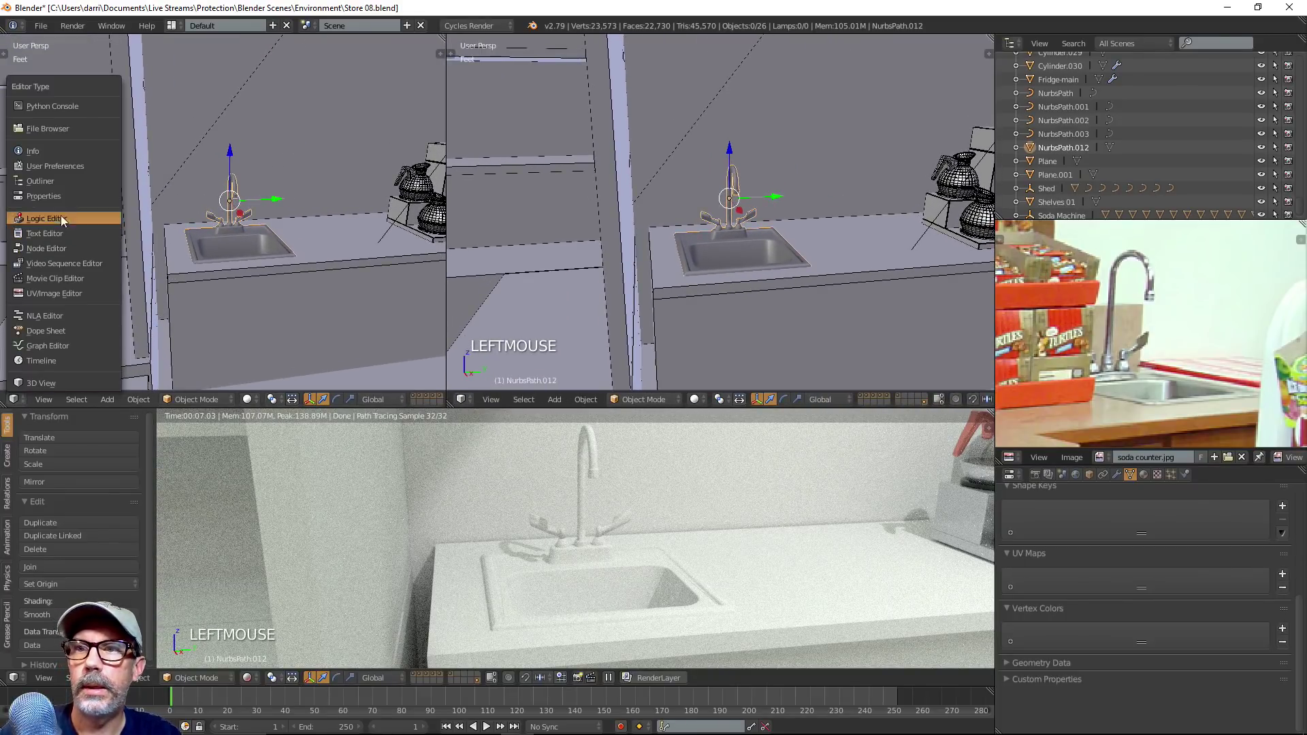
{"action": "left_click", "coordinate": [50, 249]}
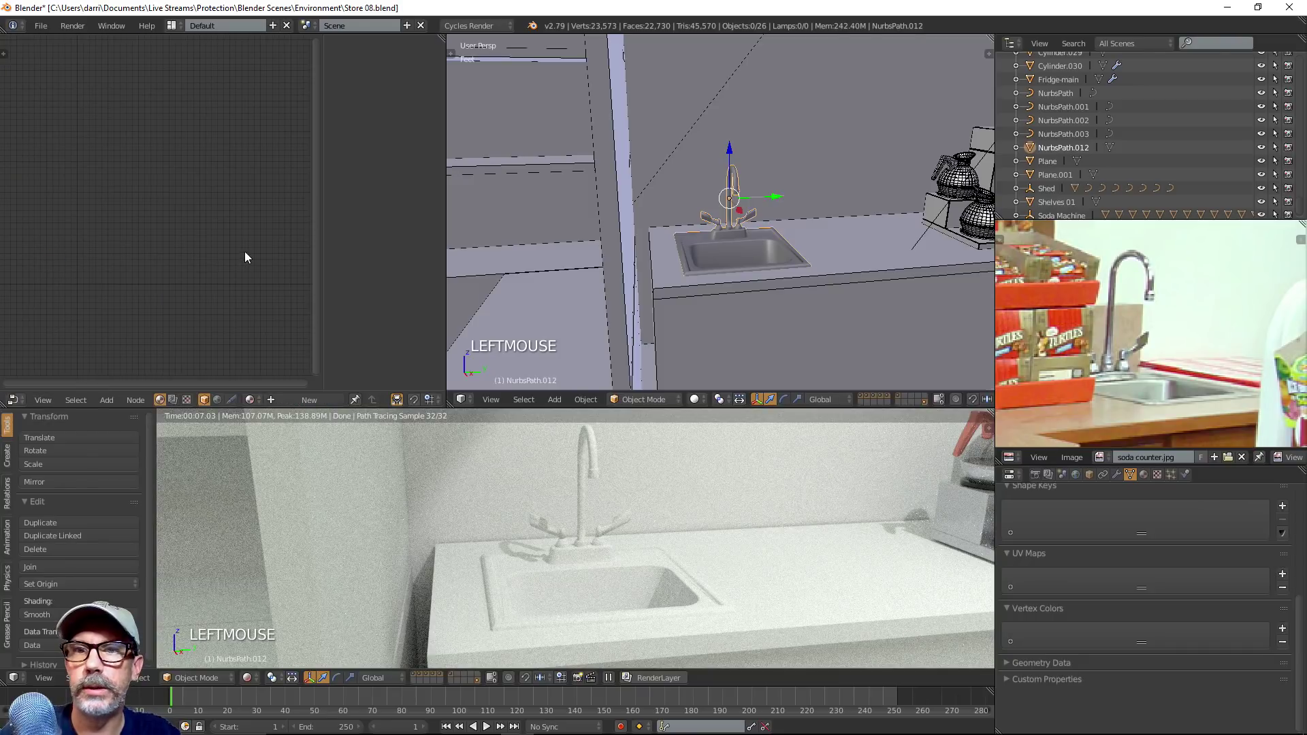
{"action": "key", "text": "n"}
{"action": "scroll", "coordinate": [301, 234], "scroll_direction": "up", "scroll_amount": 2}
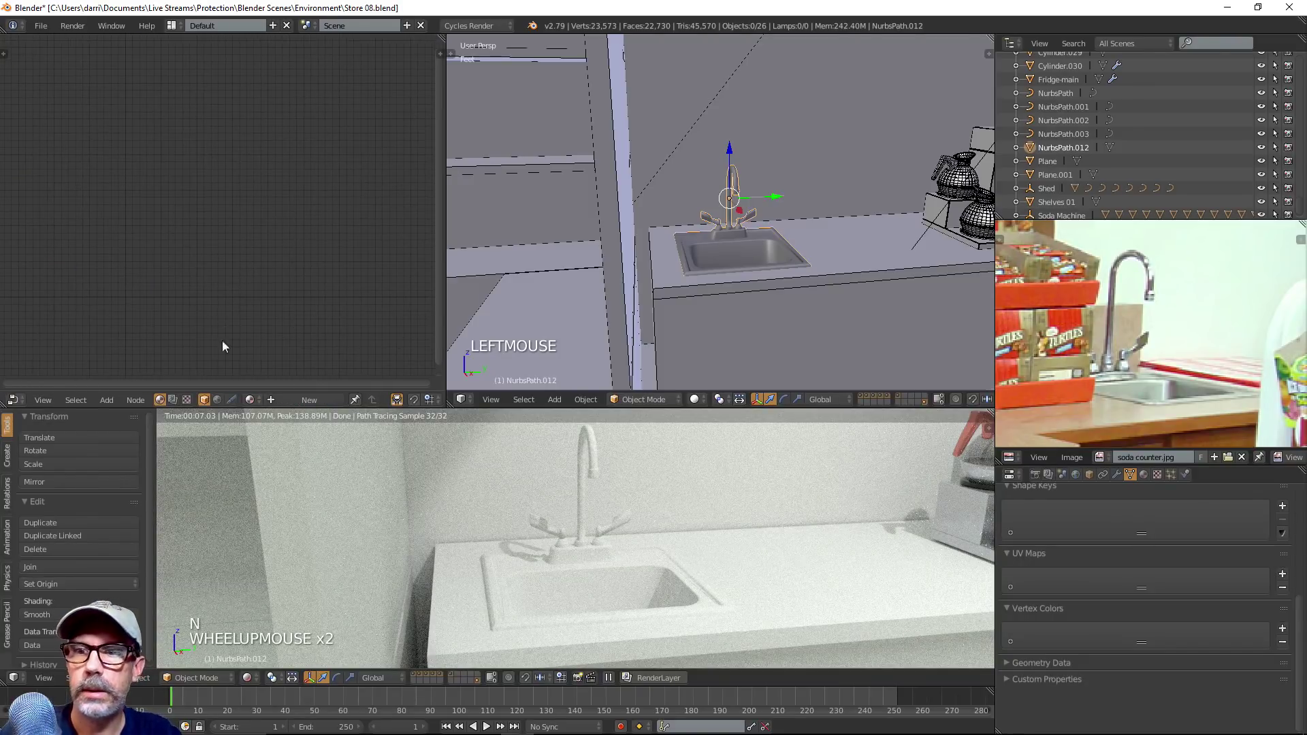
Create a new material for the joined sink and name it Sink-metal
{"action": "left_click", "coordinate": [292, 400]}
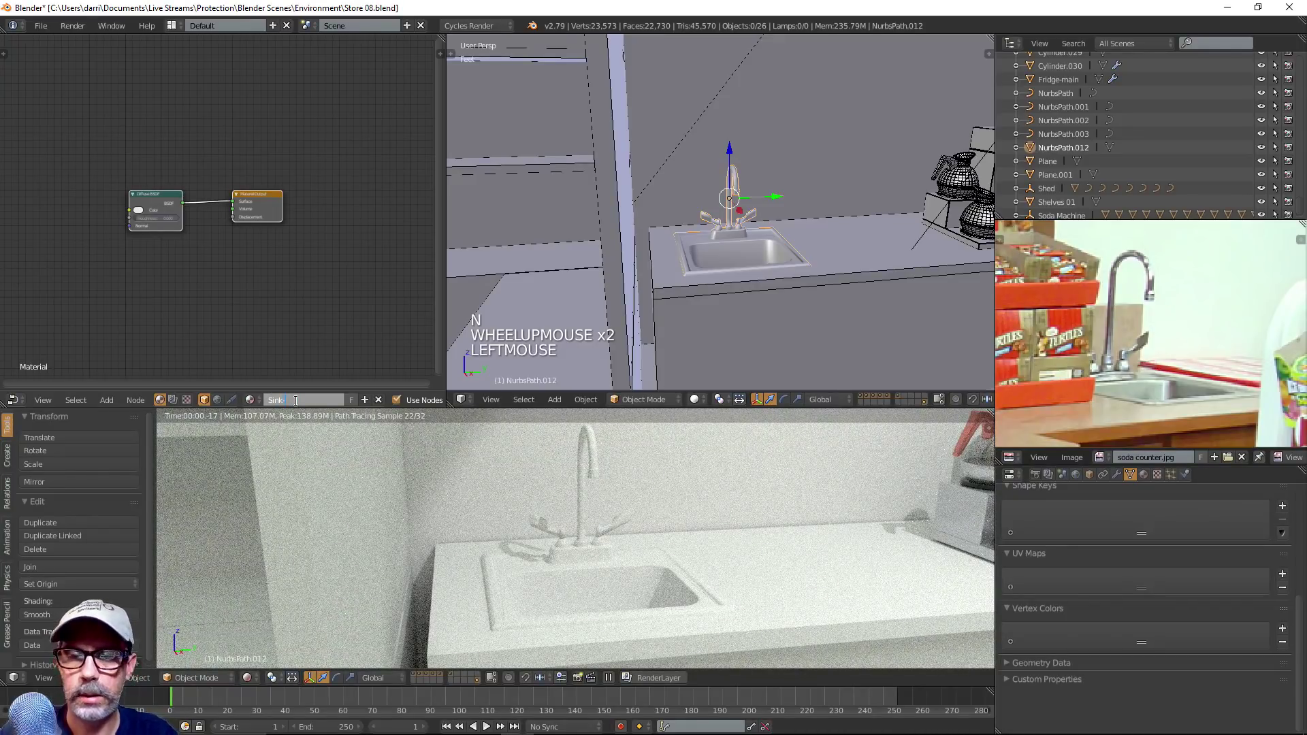
{"action": "left_click", "coordinate": [296, 400]}
{"action": "type", "text": "Sink-me"}
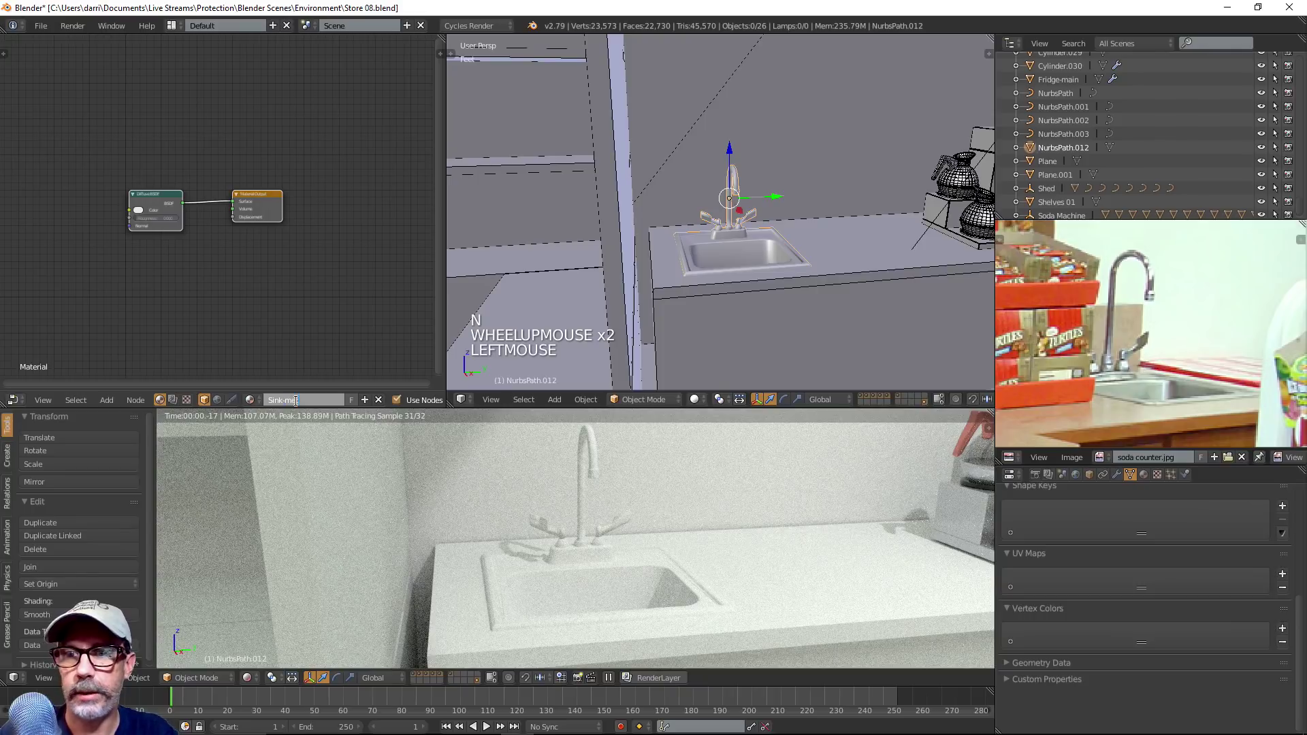
{"action": "type", "text": "tal"}
{"action": "key", "text": "Return"}
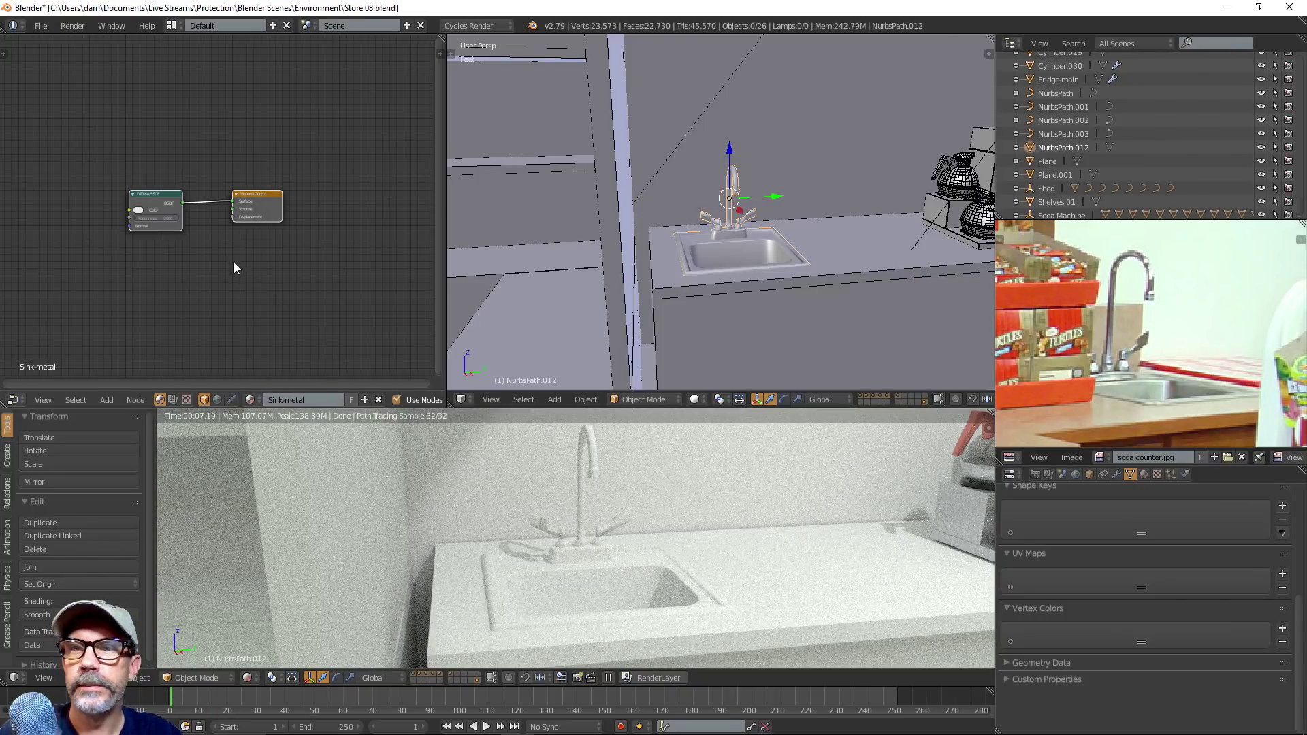
Replace the Diffuse BSDF node with a Principled BSDF and connect it to the Material Output's Surface input
{"action": "scroll", "coordinate": [234, 263], "scroll_direction": "up", "scroll_amount": 3}
{"action": "right_click", "coordinate": [155, 196]}
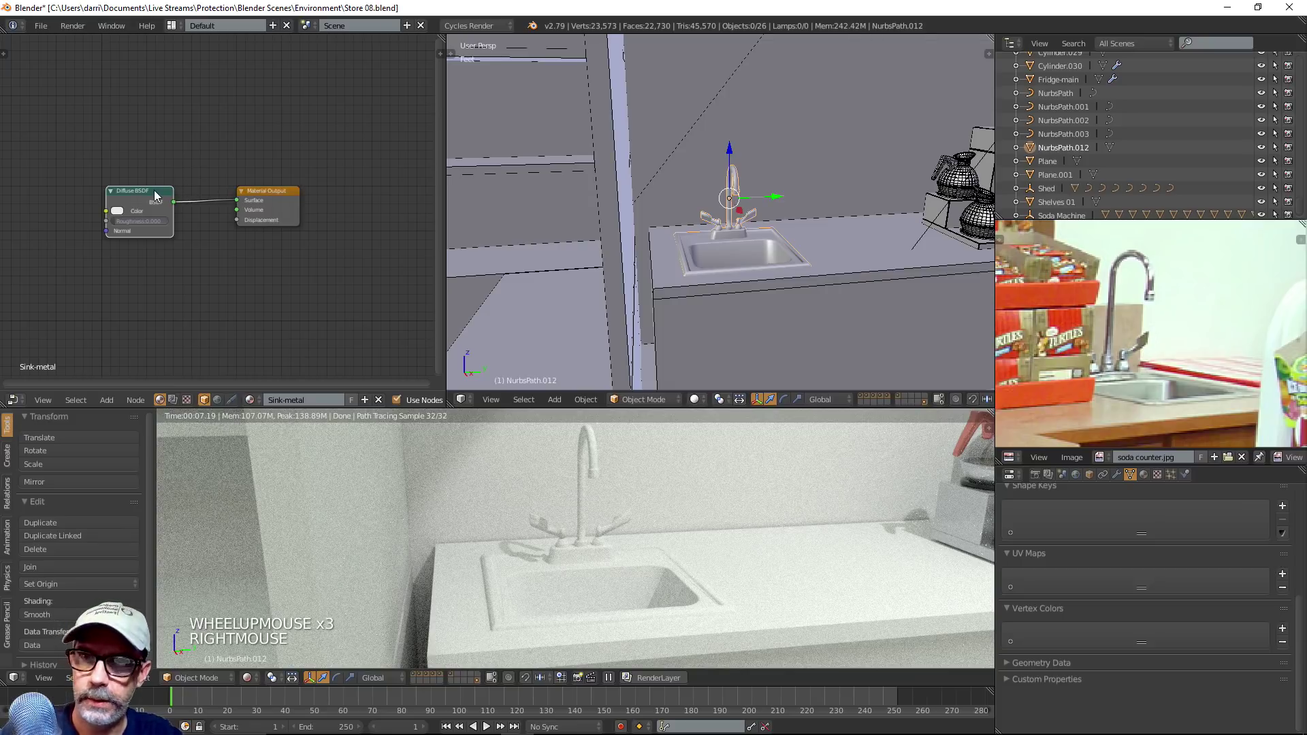
{"action": "key", "text": "x"}
{"action": "key", "text": "shift+a"}
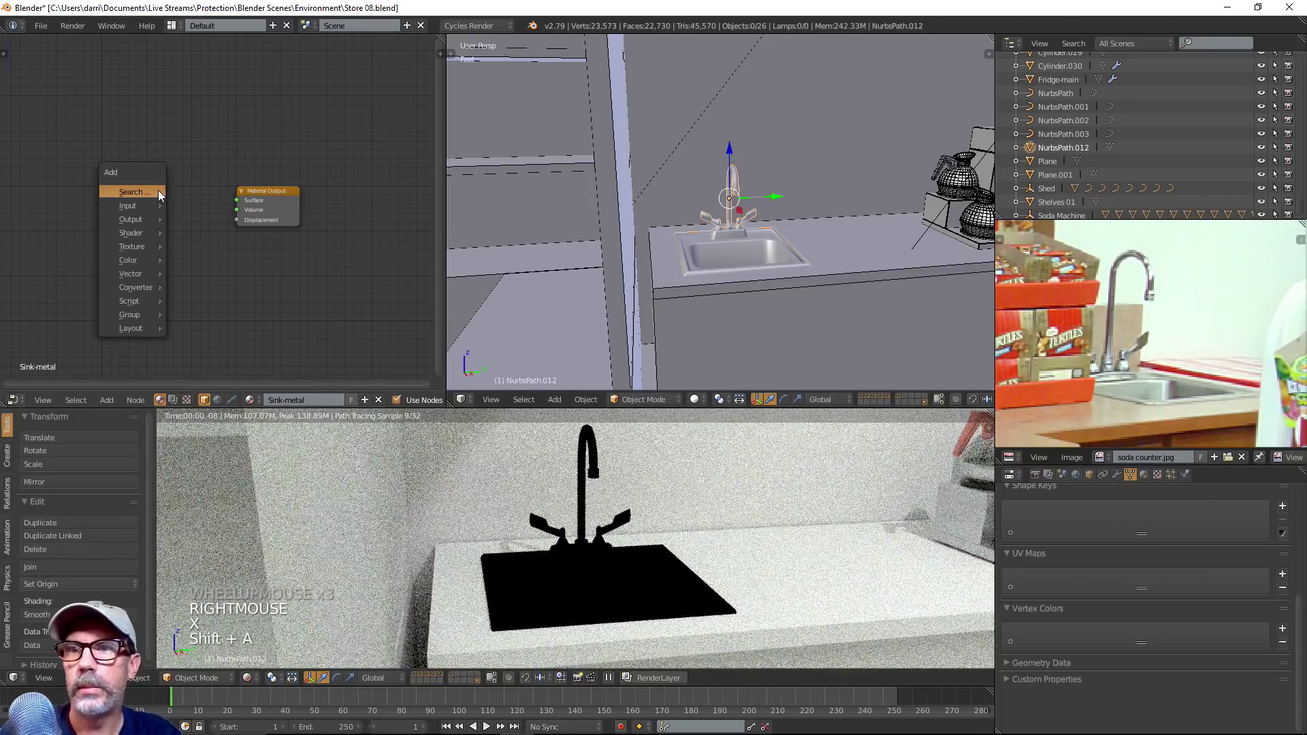
{"action": "mouse_move", "coordinate": [158, 232]}
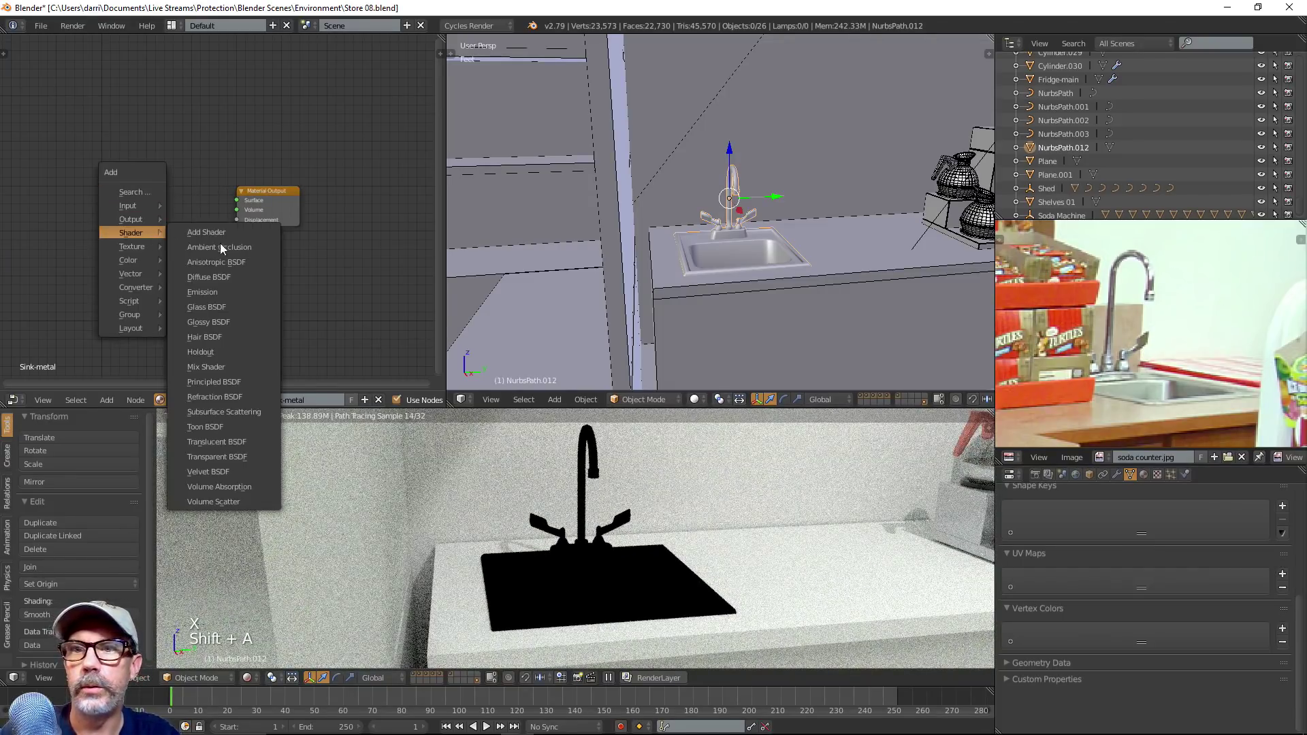
{"action": "left_click", "coordinate": [231, 381]}
{"action": "left_click", "coordinate": [129, 111]}
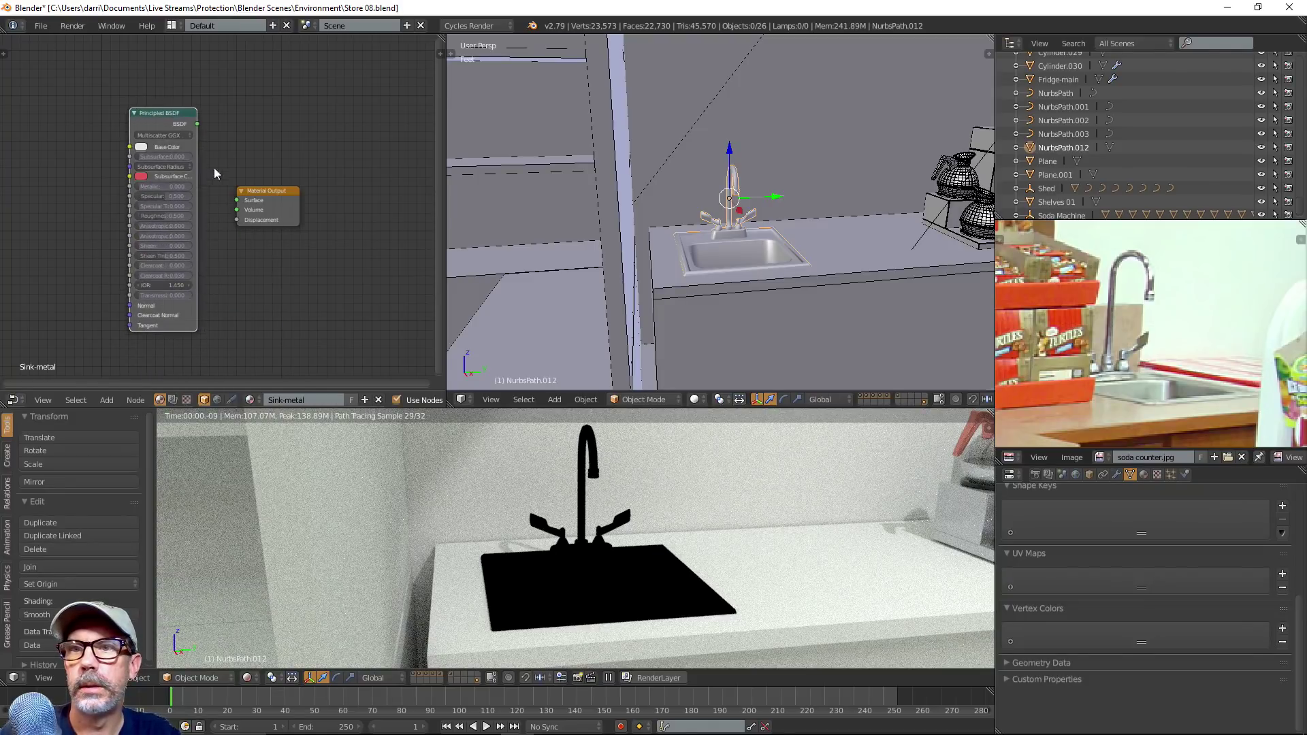
{"action": "left_click_drag", "start_coordinate": [196, 125], "coordinate": [203, 133]}
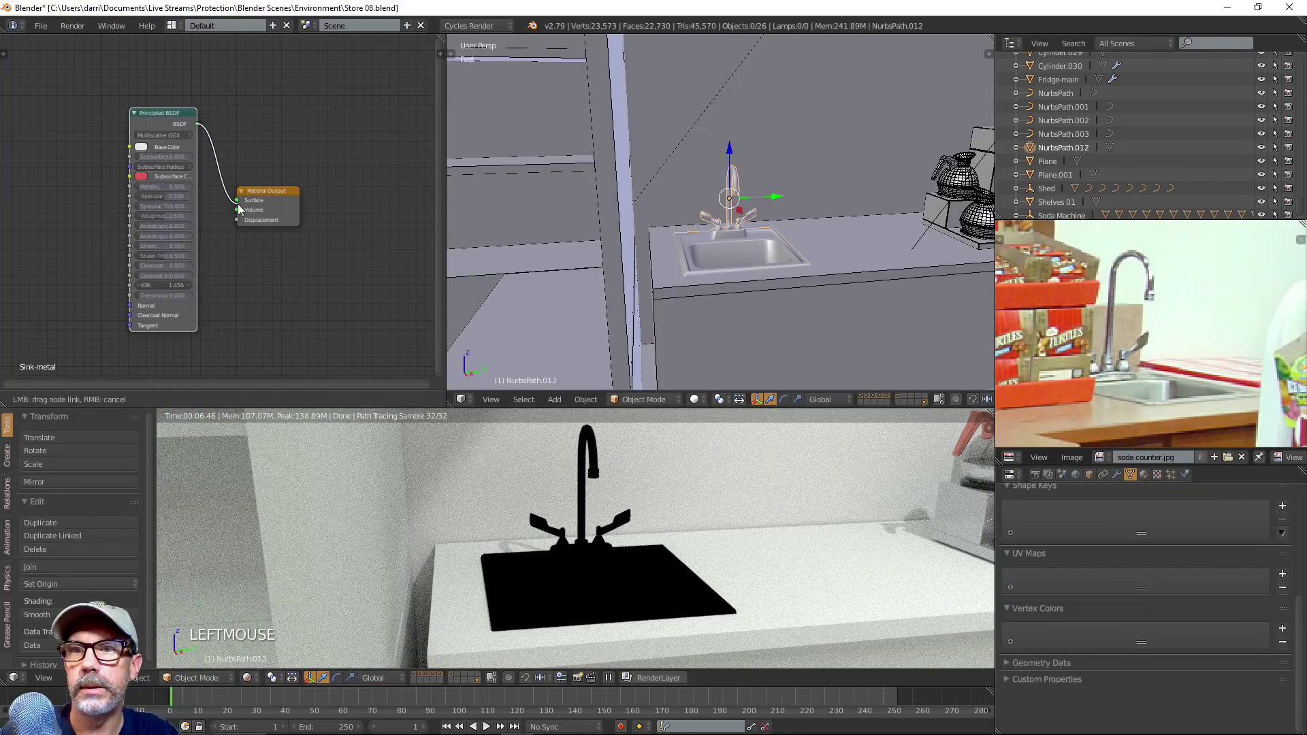
{"action": "left_click_drag", "start_coordinate": [242, 208], "coordinate": [239, 204]}
Darken the Principled BSDF's Base Color to a medium gray
{"action": "scroll", "coordinate": [190, 220], "scroll_direction": "up", "scroll_amount": 4}
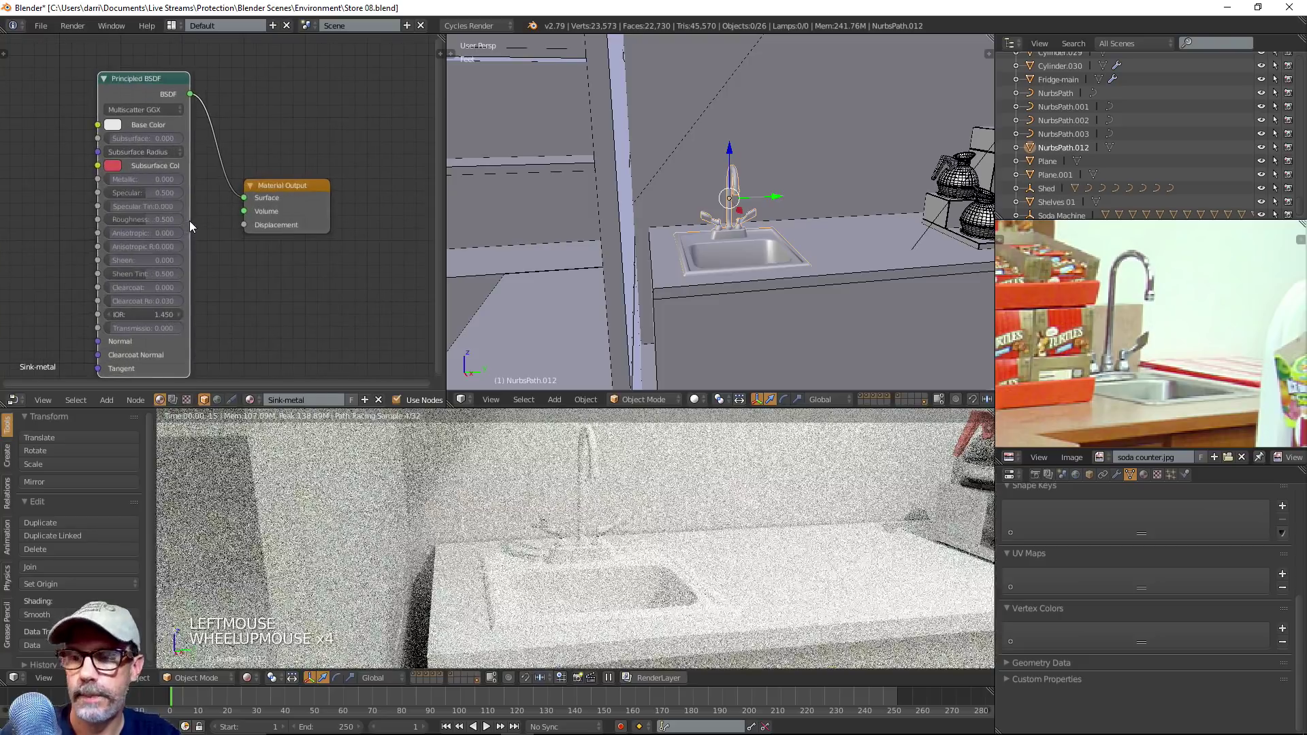
{"action": "middle_click_drag", "start_coordinate": [191, 221], "coordinate": [302, 227], "text": "shift"}
{"action": "scroll", "coordinate": [271, 208], "scroll_direction": "up", "scroll_amount": 3}
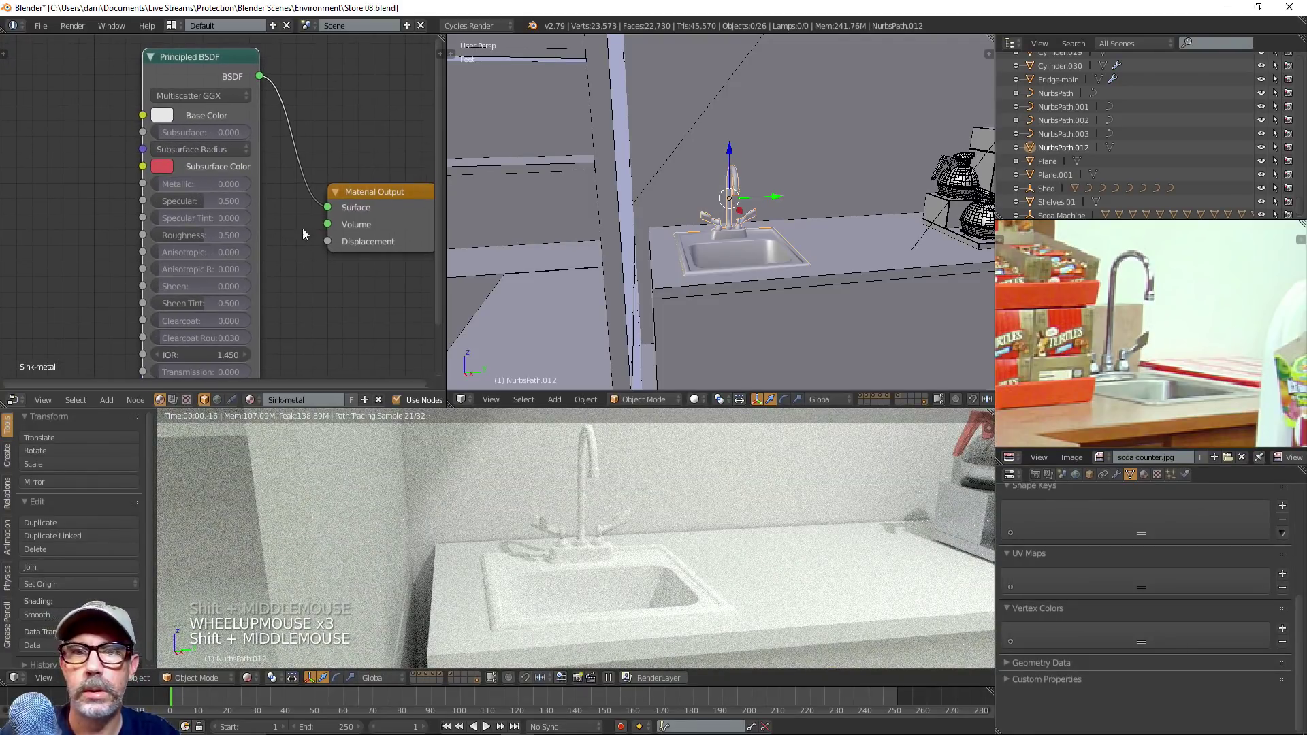
{"action": "left_click", "coordinate": [162, 115]}
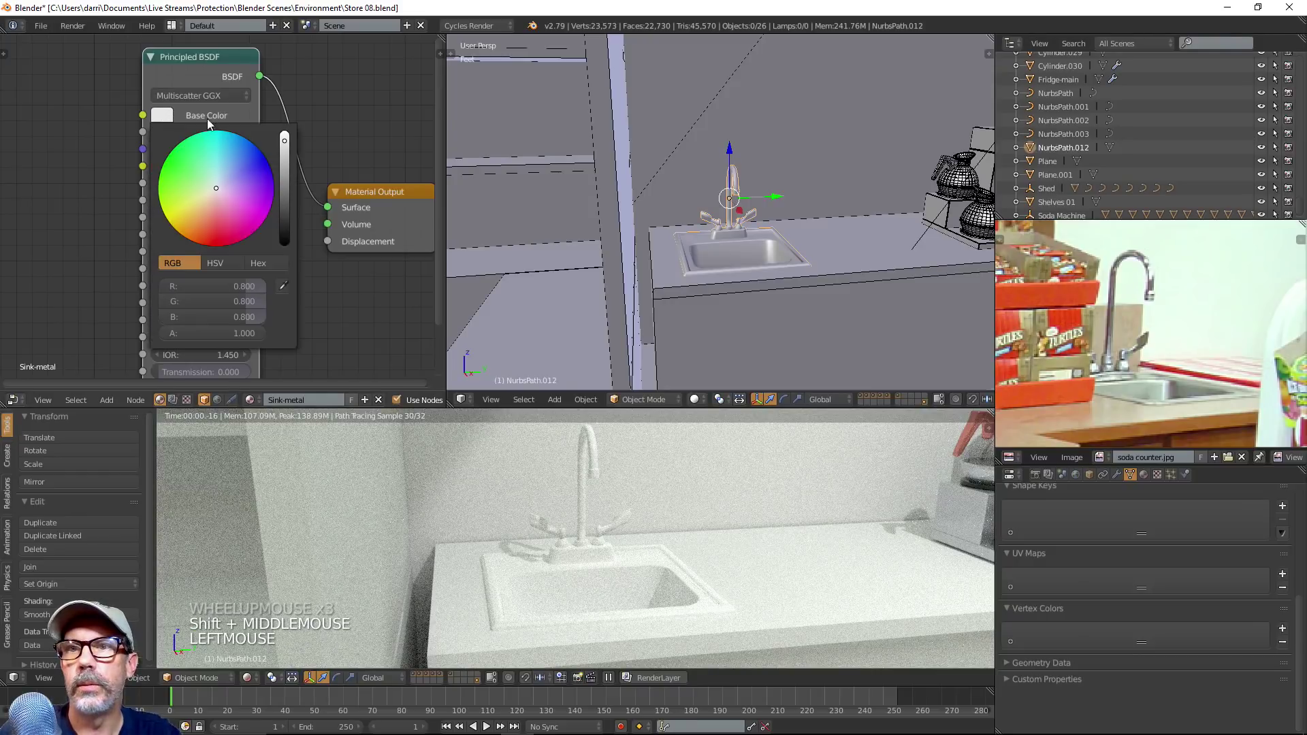
{"action": "left_click", "coordinate": [285, 170]}
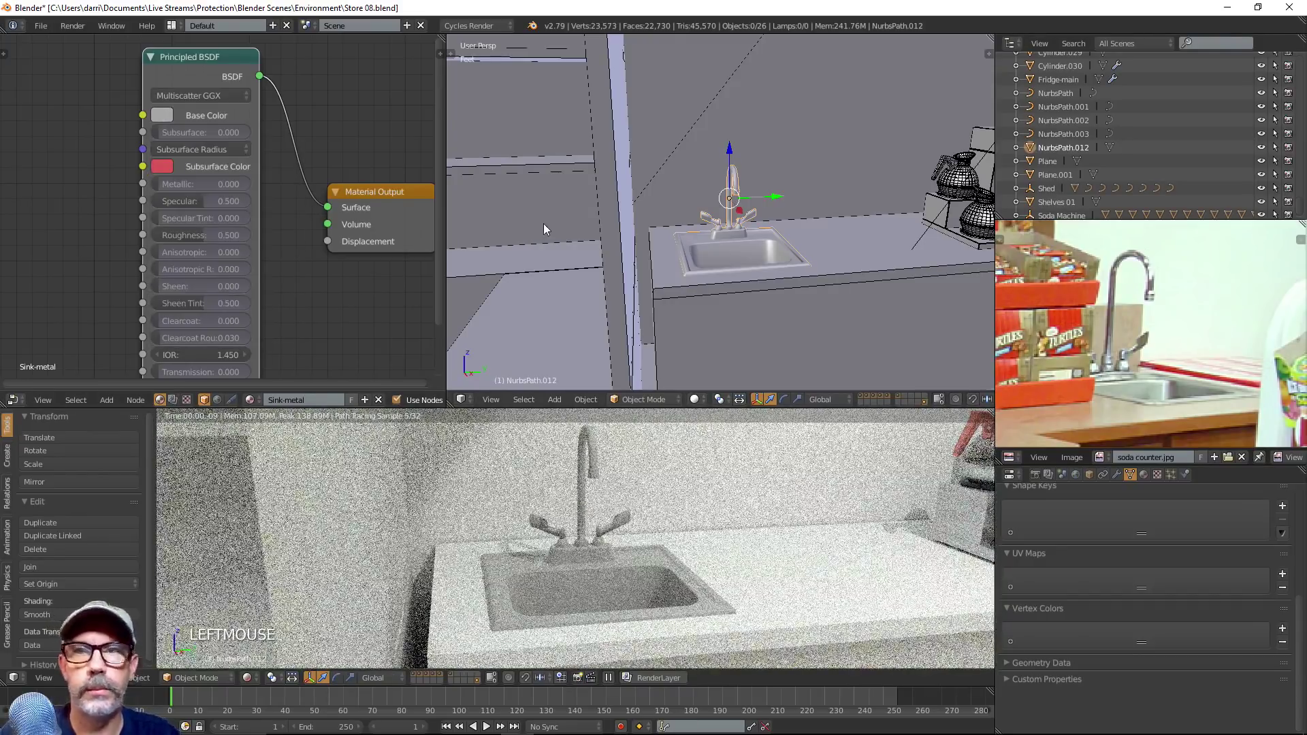
Set the Principled BSDF's Metallic to about 0.758, Roughness to 0.125 and Anisotropic to 0.358
{"action": "left_click_drag", "start_coordinate": [161, 184], "coordinate": [228, 184]}
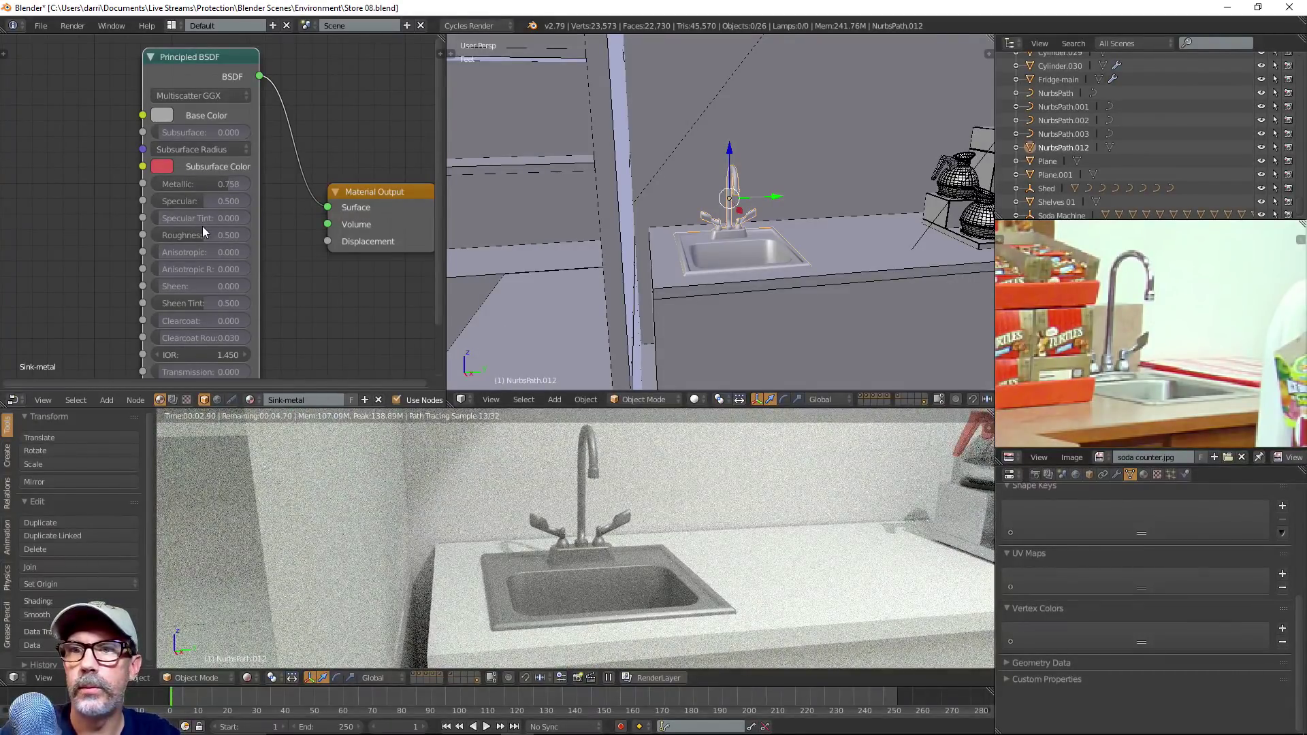
{"action": "left_click_drag", "start_coordinate": [202, 235], "coordinate": [169, 235]}
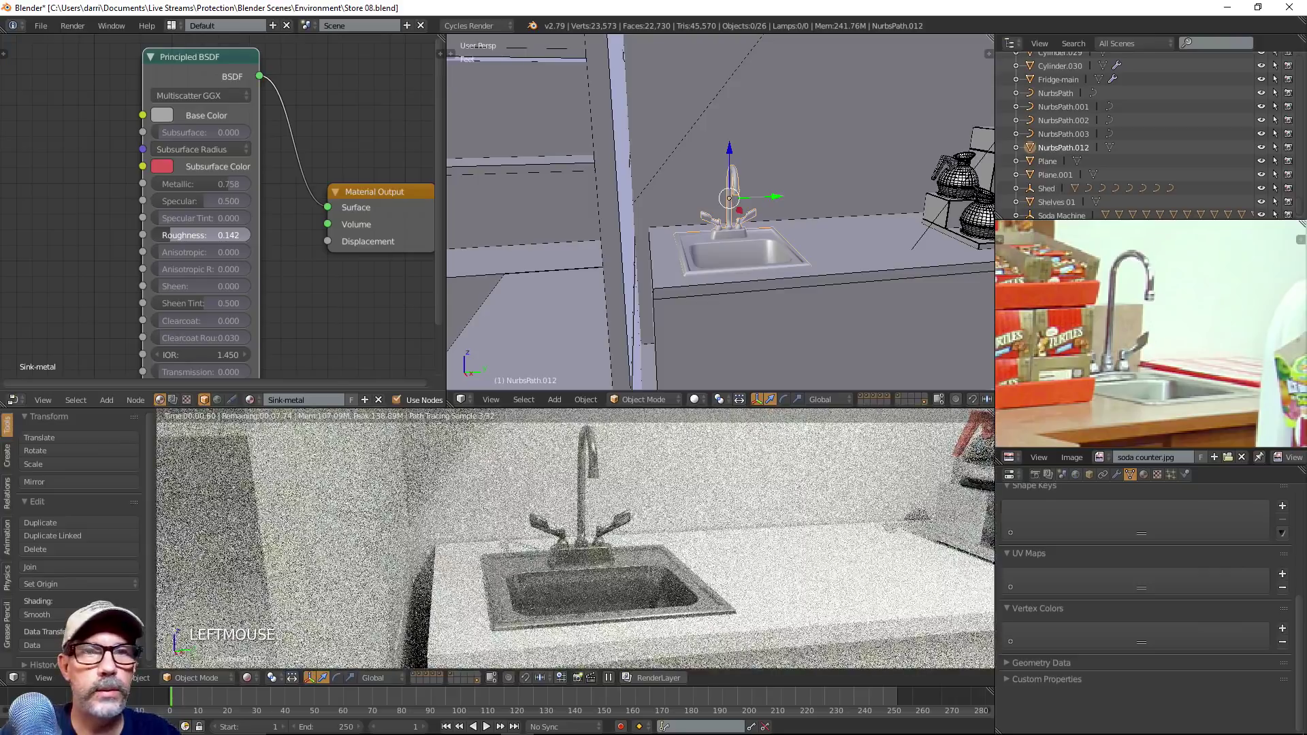
{"action": "left_click_drag", "start_coordinate": [170, 234], "coordinate": [204, 252]}
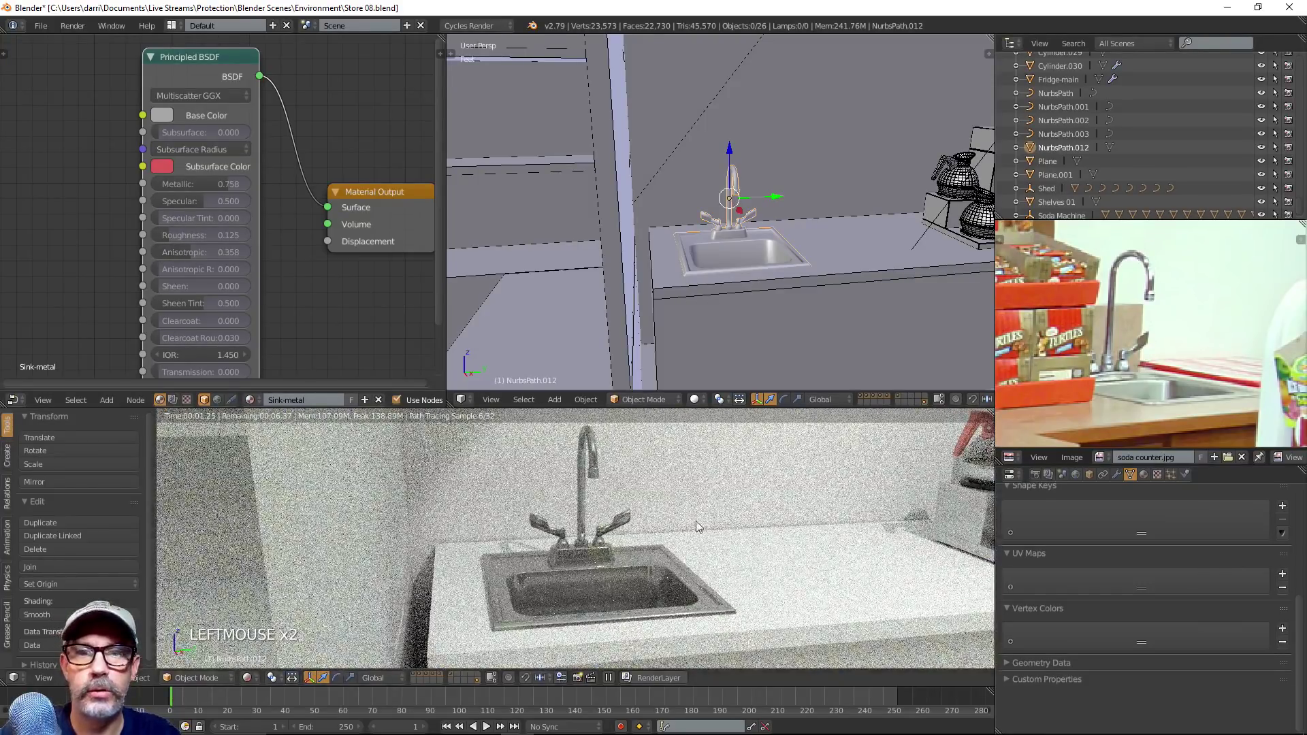
Lighten the Base Color of the Sink-metal material's Principled BSDF to a light gray
{"action": "scroll", "coordinate": [798, 217], "scroll_direction": "up", "scroll_amount": 3}
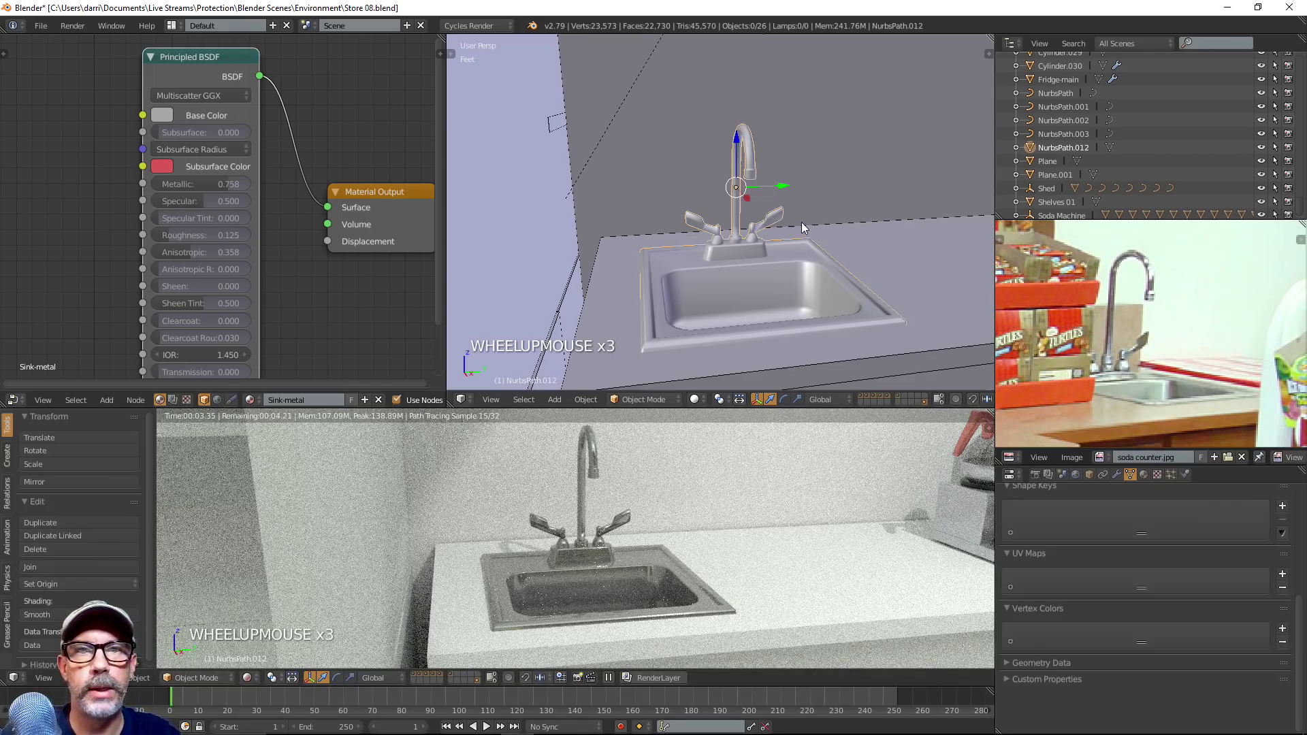
{"action": "middle_click_drag", "start_coordinate": [792, 296], "coordinate": [773, 261], "text": "shift"}
{"action": "middle_click_drag", "start_coordinate": [630, 548], "coordinate": [555, 581]}
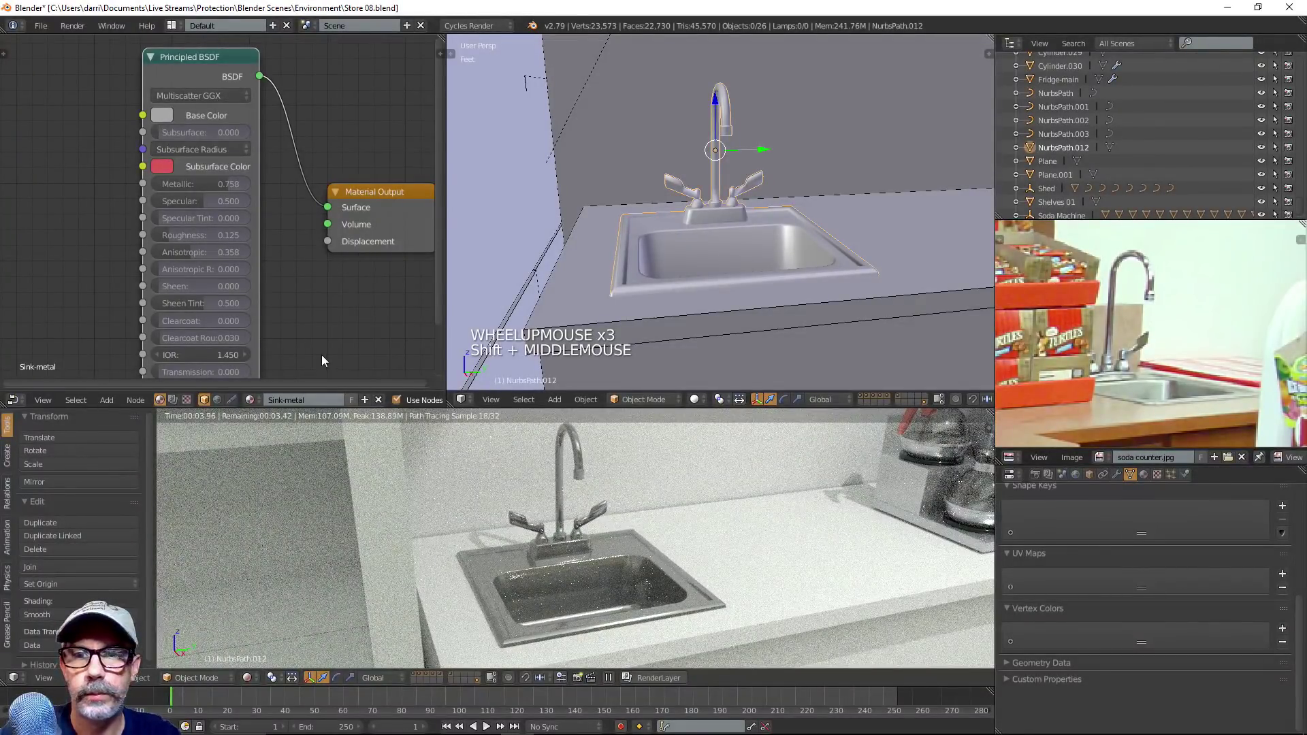
{"action": "left_click", "coordinate": [162, 115]}
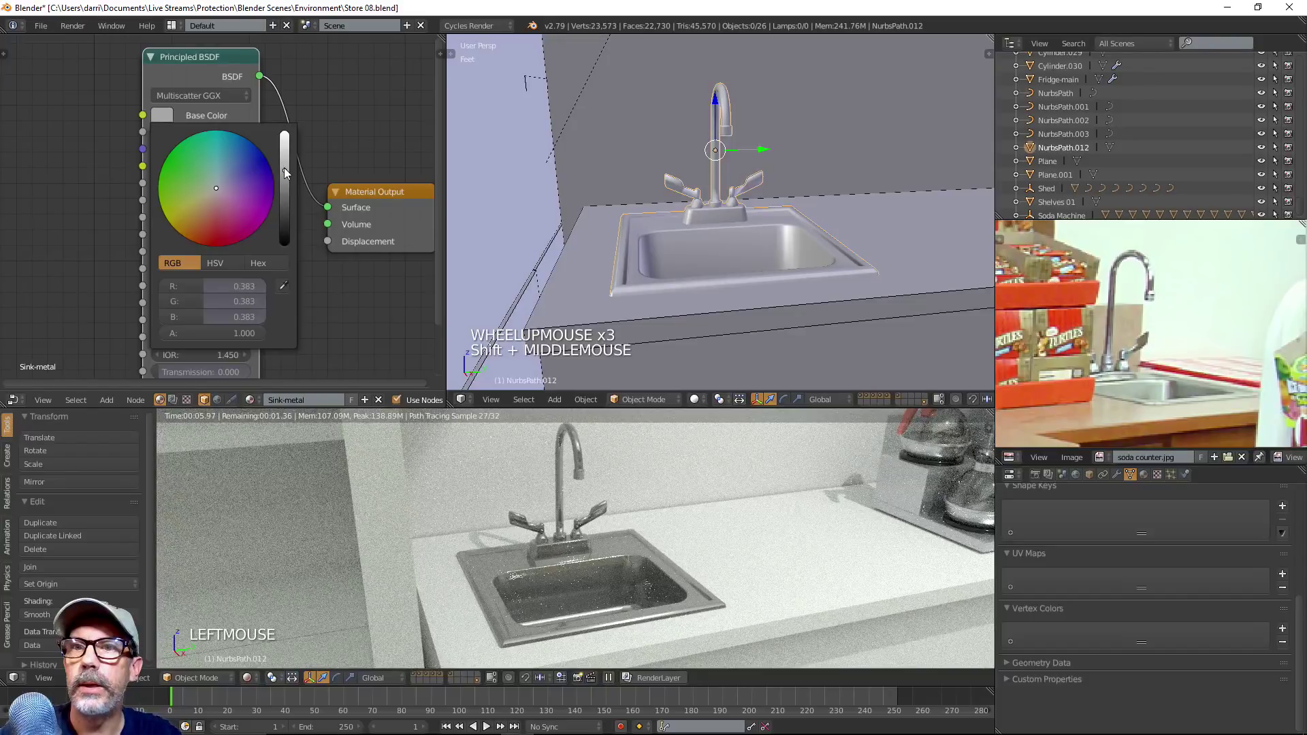
{"action": "left_click_drag", "start_coordinate": [285, 168], "coordinate": [285, 136]}
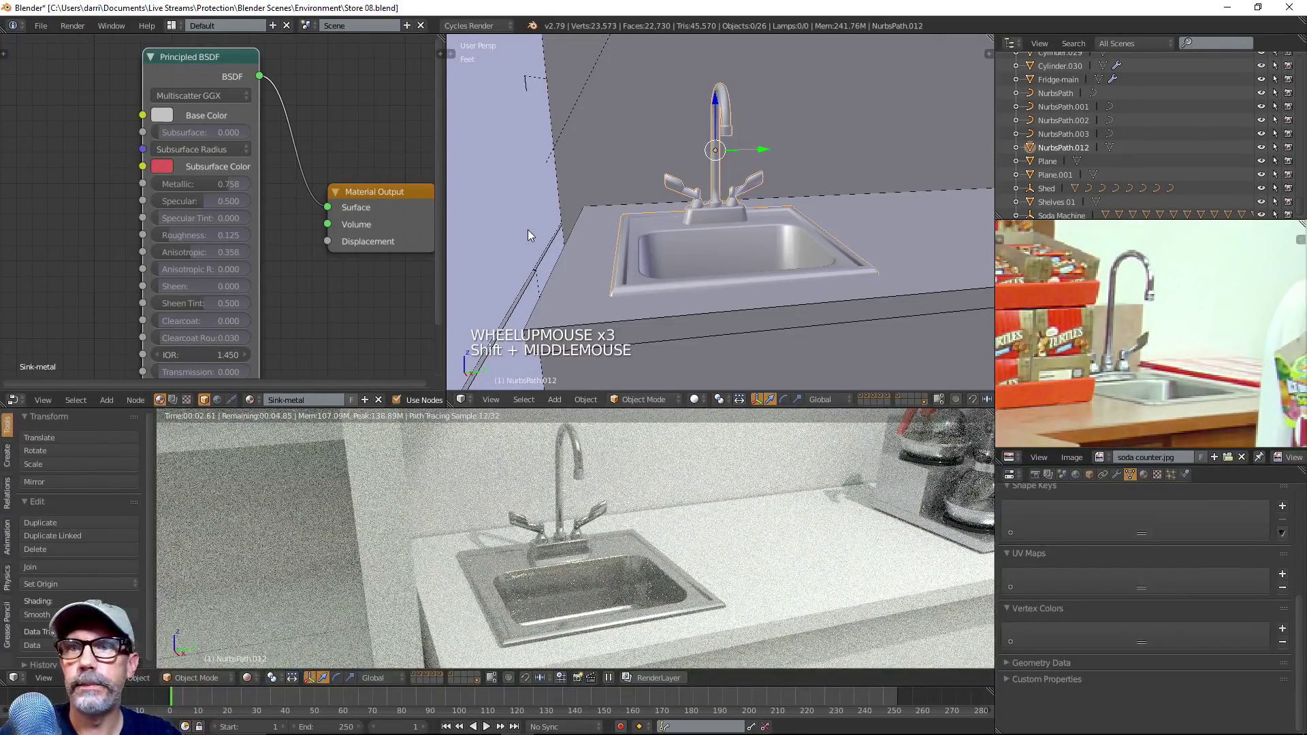
Set the Roughness of the Sink-metal shader to 0.1
{"action": "left_click", "coordinate": [199, 235]}
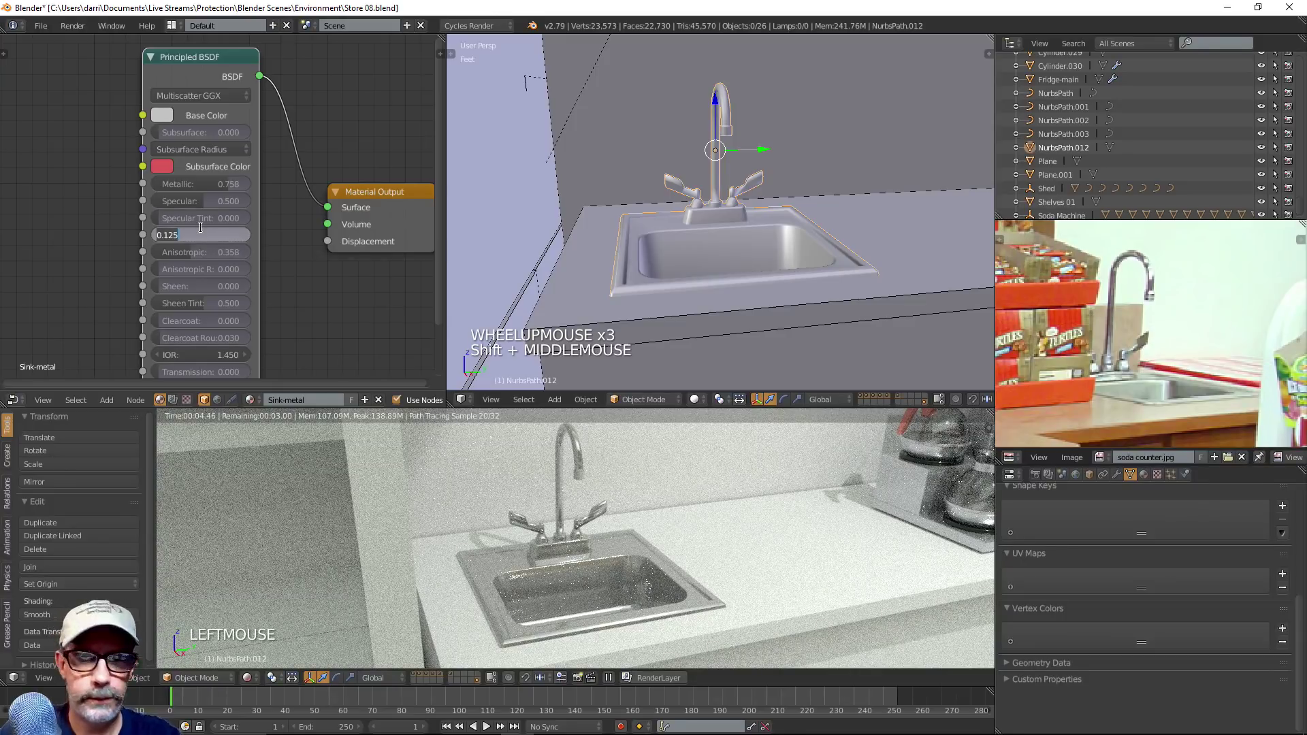
{"action": "type", "text": ".1"}
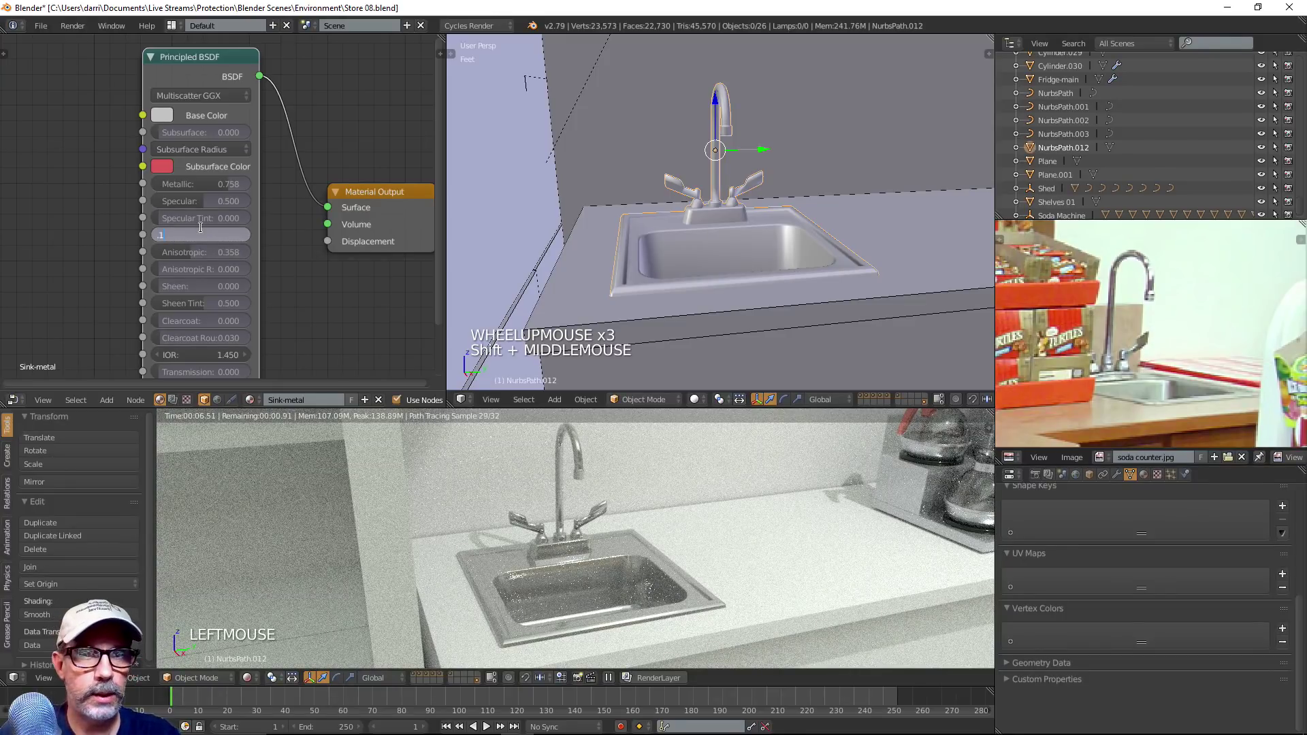
{"action": "key", "text": "Return"}
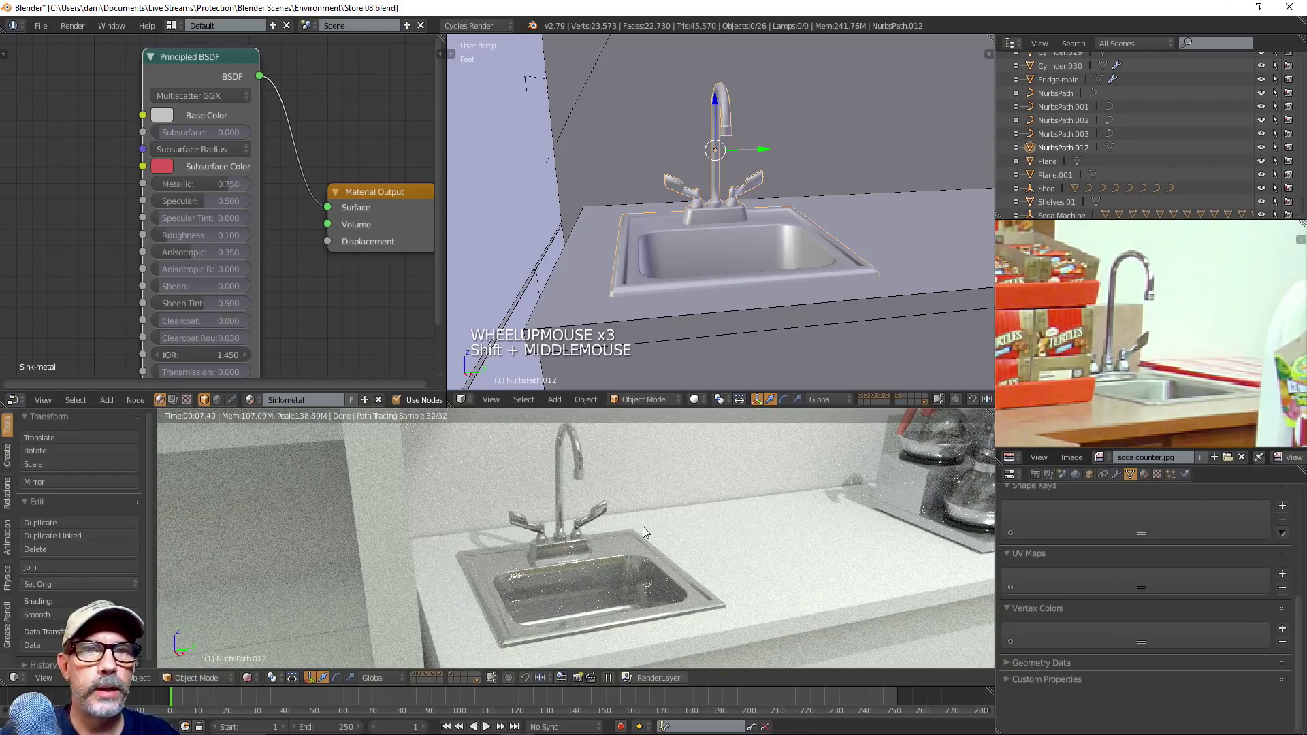
Adjust the Metallic value of the Sink-metal shader, trying 0.6 and settling on 0.7
{"action": "left_click", "coordinate": [213, 189]}
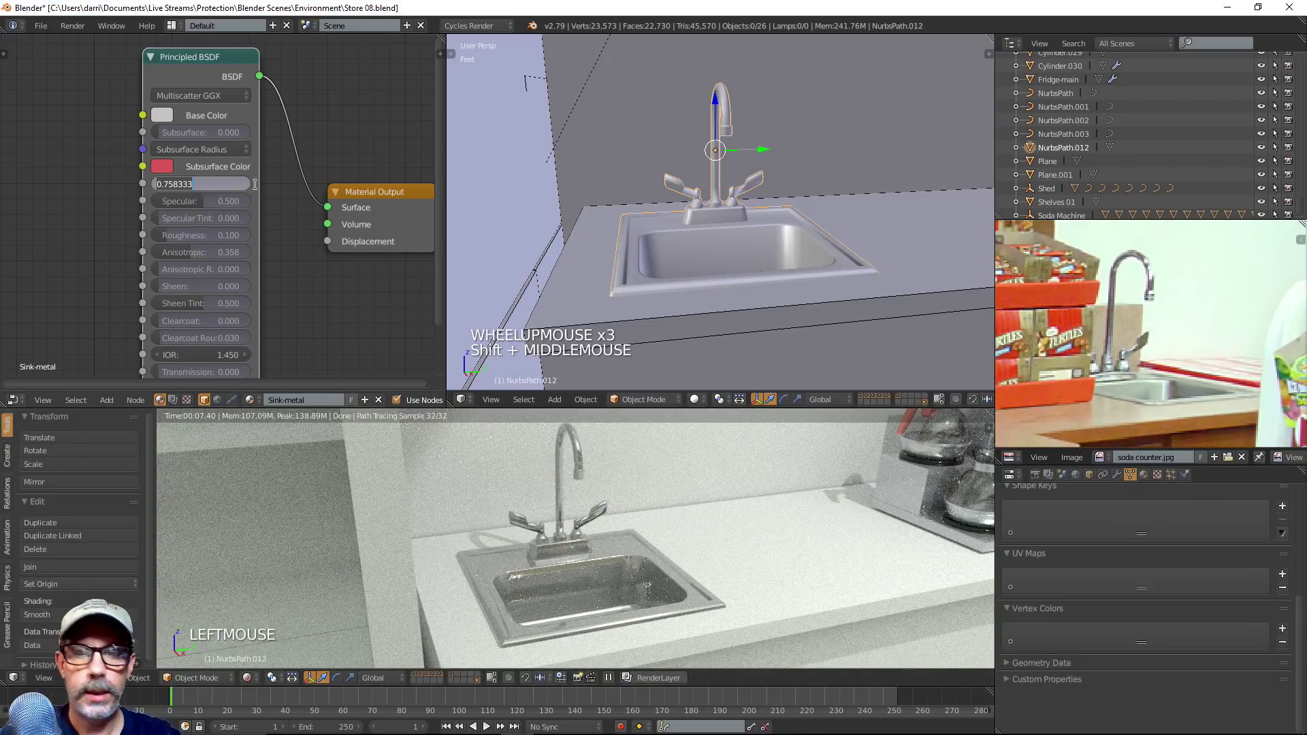
{"action": "type", "text": ".6"}
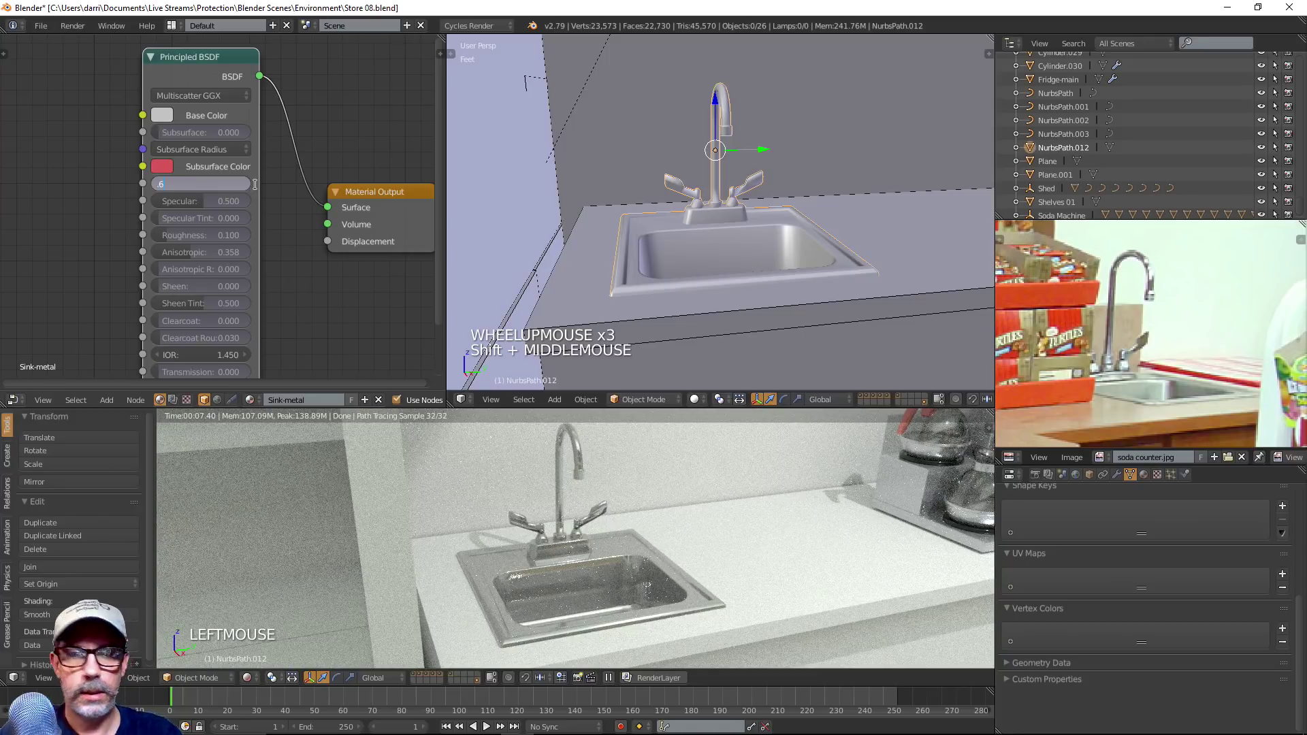
{"action": "key", "text": "Return"}
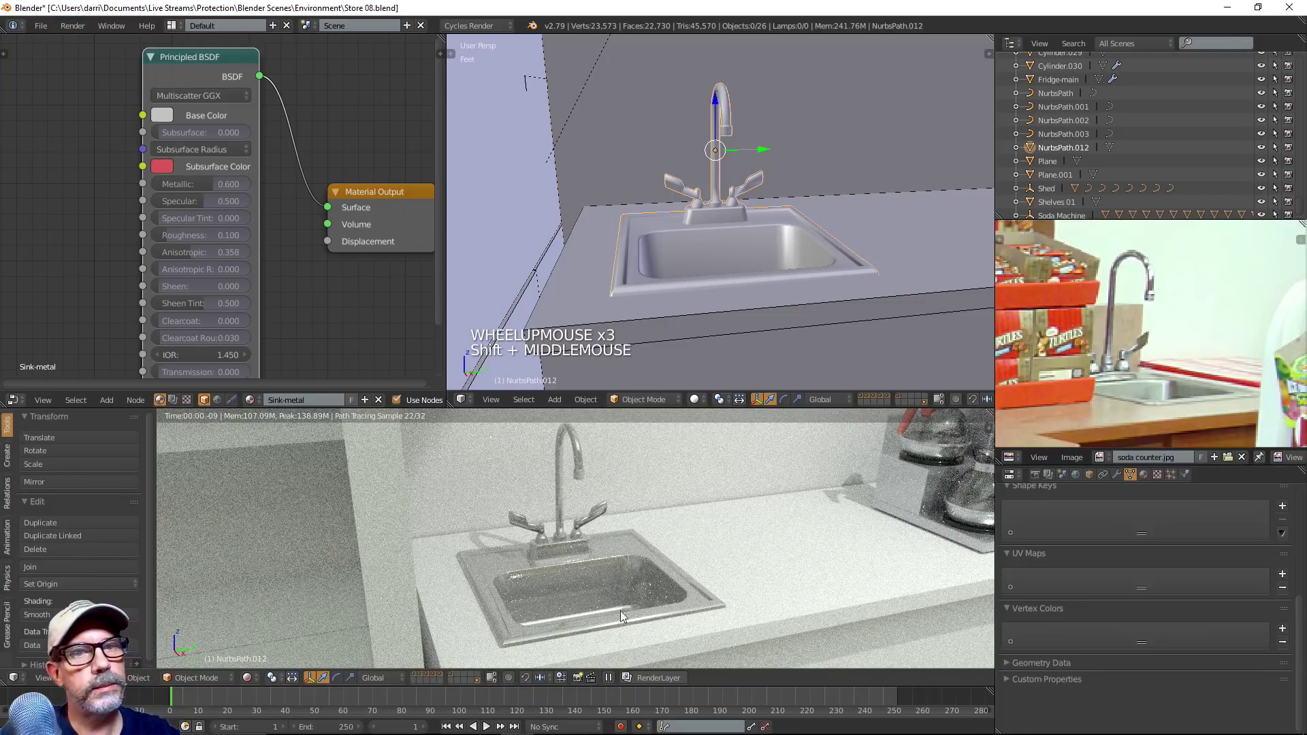
{"action": "left_click", "coordinate": [223, 184]}
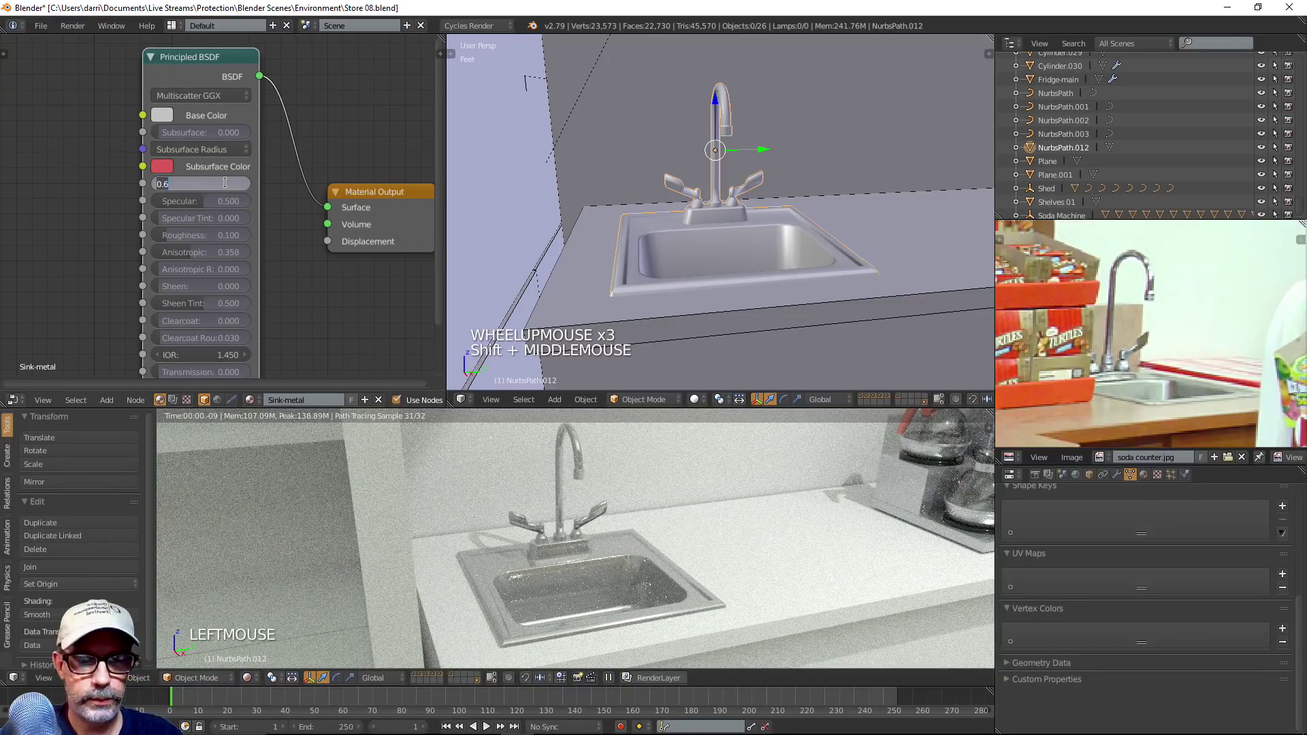
{"action": "type", "text": ".7"}
{"action": "key", "text": "Return"}
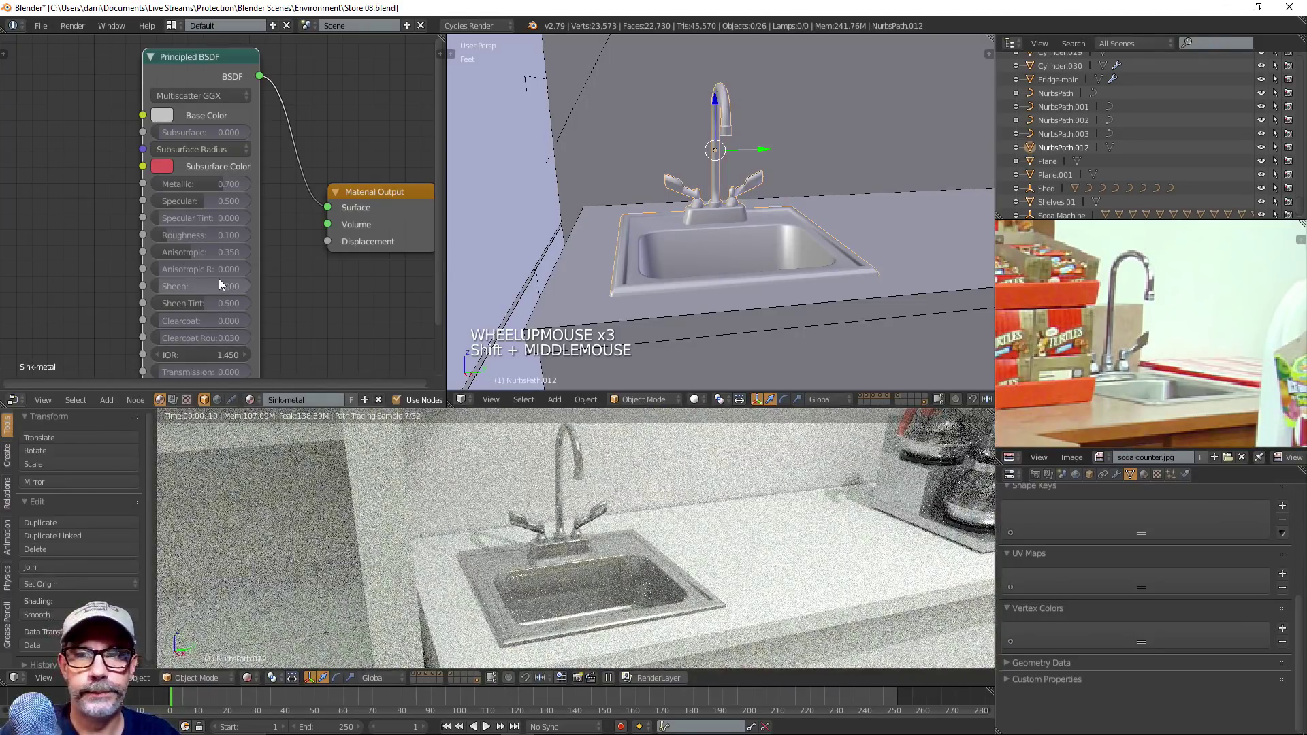
Set the Anisotropic value of the Sink-metal shader to 0.5
{"action": "left_click", "coordinate": [211, 252]}
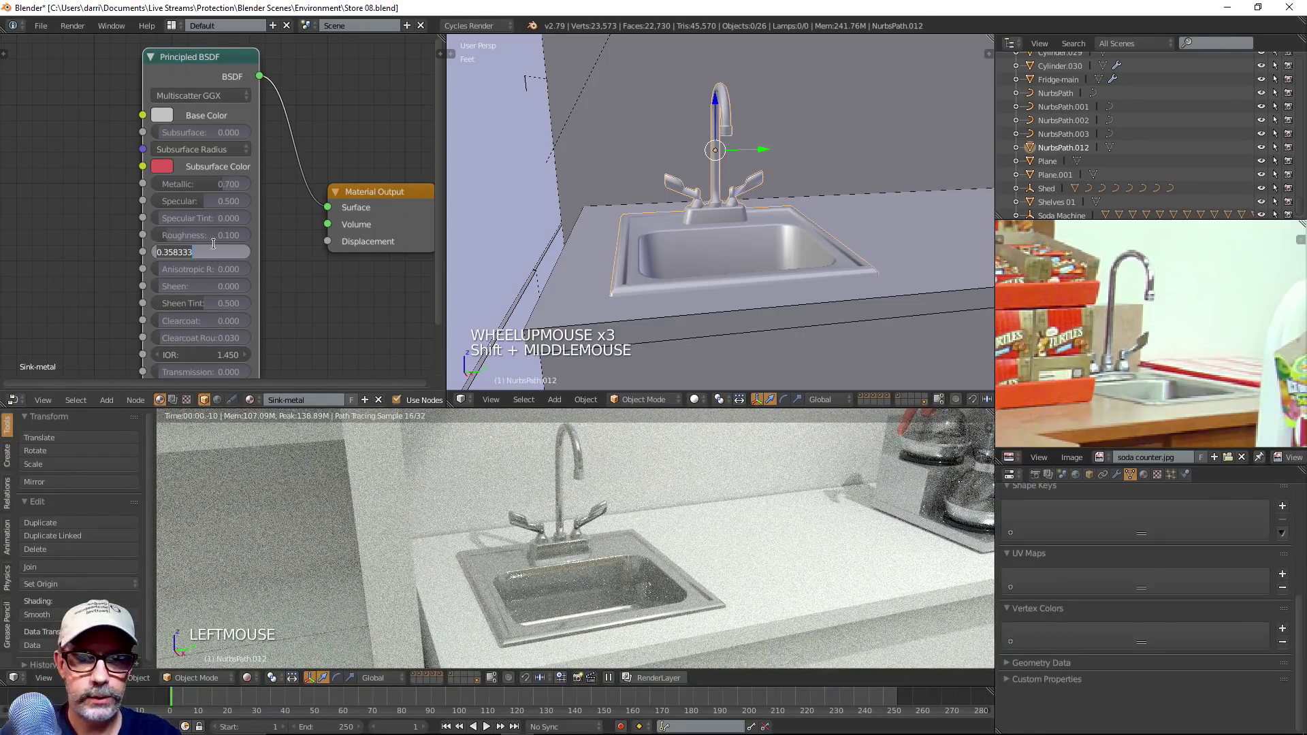
{"action": "key", "text": "BackSpace"}
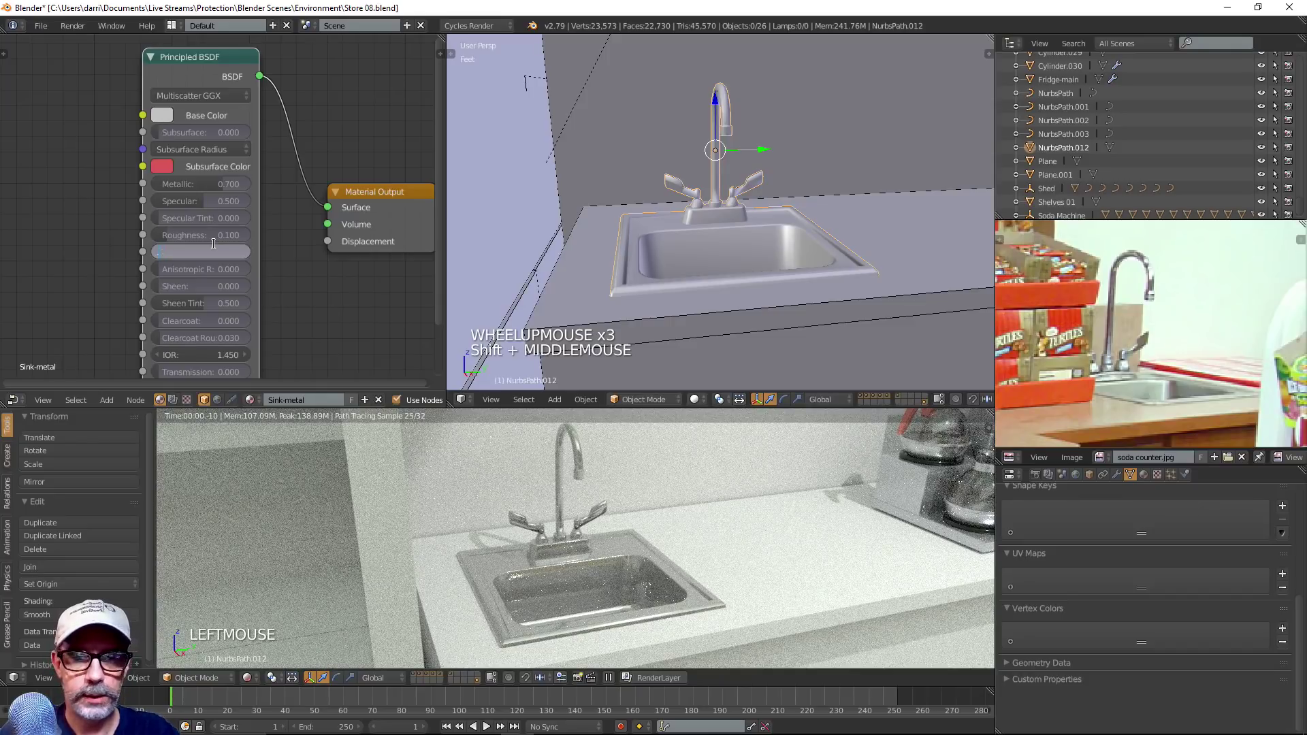
{"action": "type", "text": ".5"}
{"action": "key", "text": "Return"}
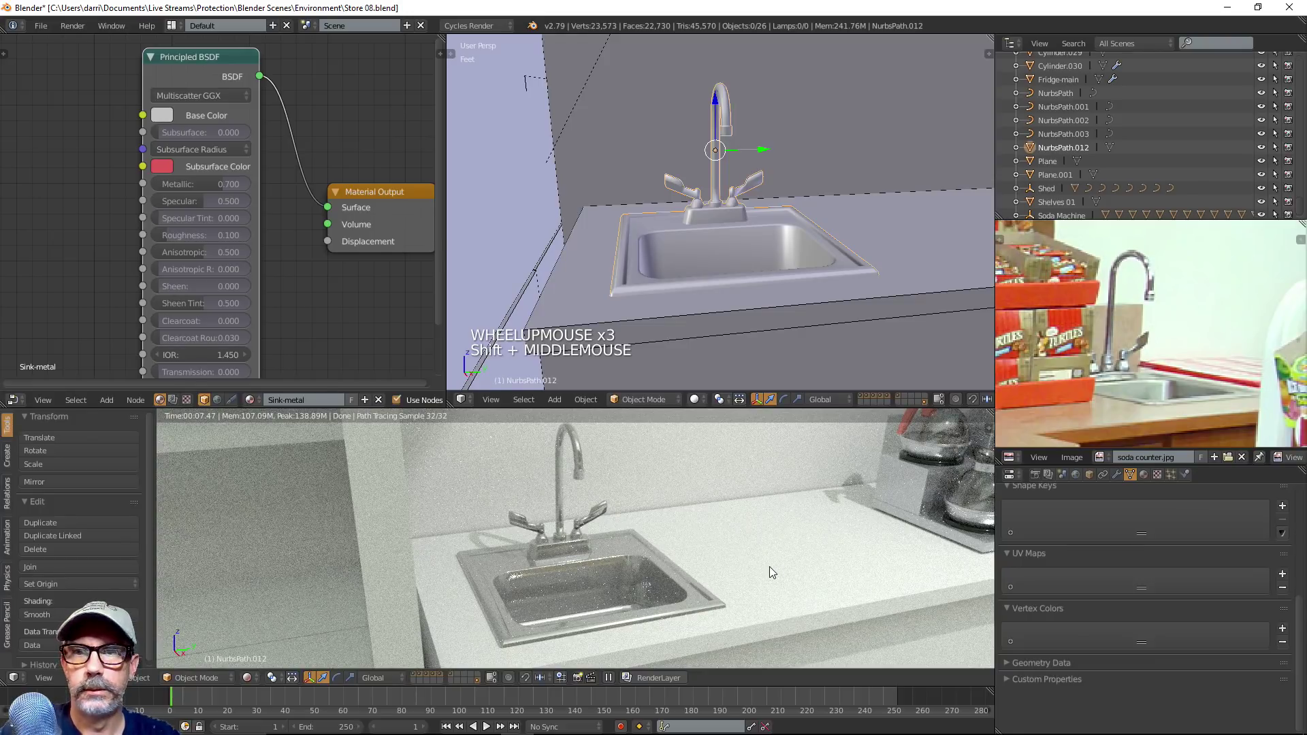
Check the rendered sink together with the rest of the counter and switch the lower viewport back to Solid shading
{"action": "scroll", "coordinate": [769, 566], "scroll_direction": "down", "scroll_amount": 4}
{"action": "scroll", "coordinate": [829, 545], "scroll_direction": "up", "scroll_amount": 1}
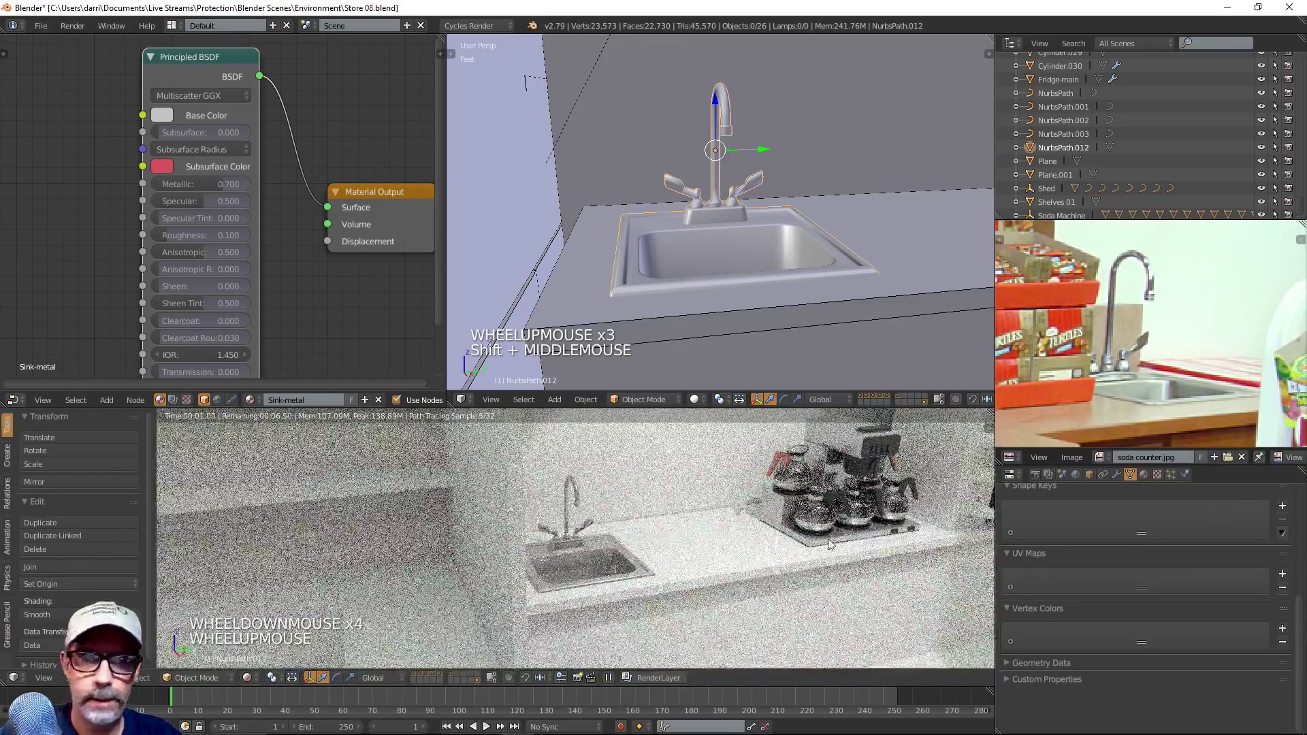
{"action": "middle_click_drag", "start_coordinate": [885, 545], "coordinate": [683, 586], "text": "shift"}
{"action": "scroll", "coordinate": [683, 581], "scroll_direction": "down", "scroll_amount": 3}
{"action": "scroll", "coordinate": [684, 574], "scroll_direction": "up", "scroll_amount": 1}
{"action": "scroll", "coordinate": [674, 552], "scroll_direction": "up", "scroll_amount": 1}
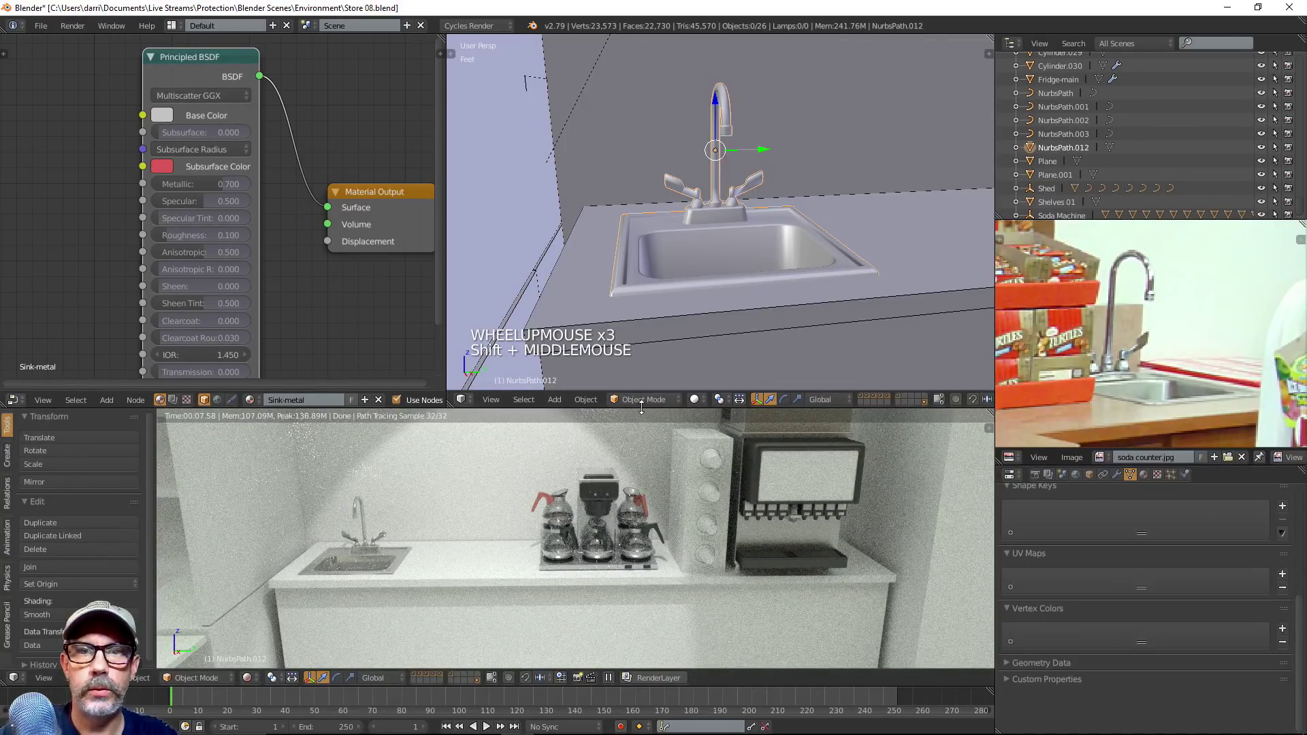
{"action": "left_click", "coordinate": [253, 679]}
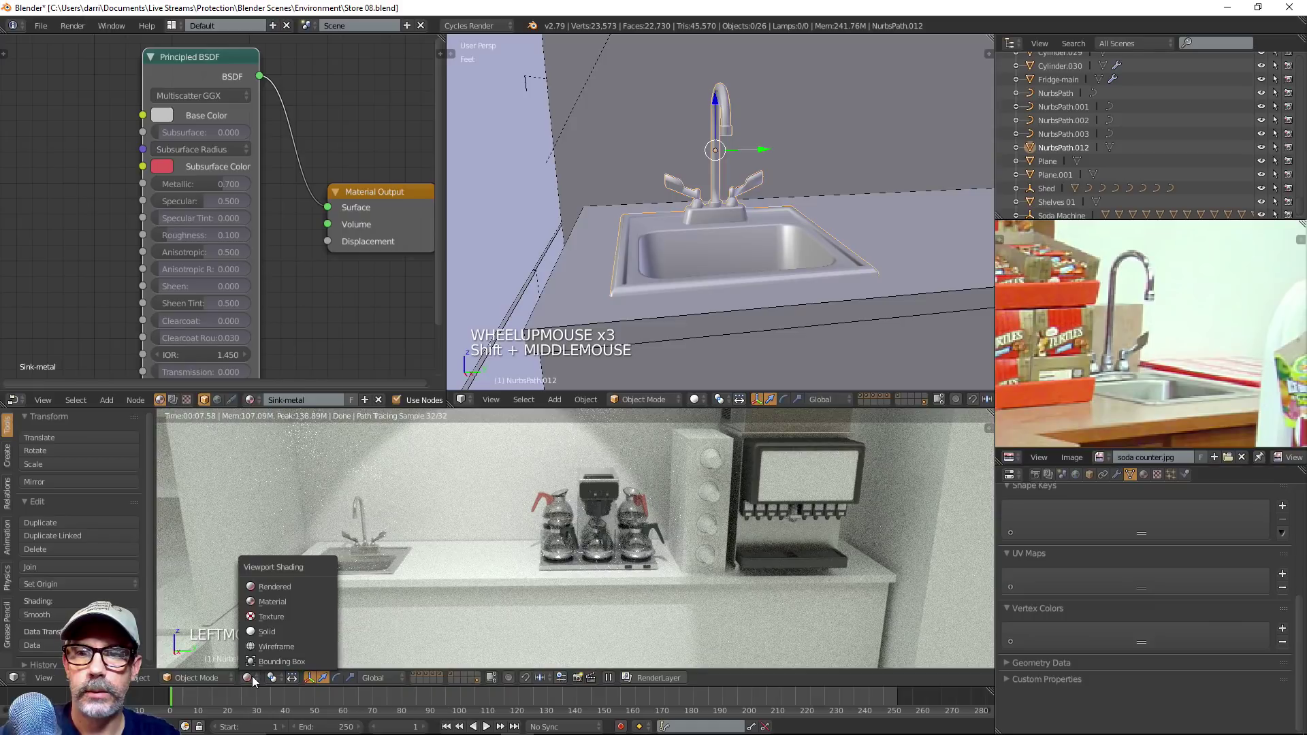
{"action": "left_click", "coordinate": [276, 628]}
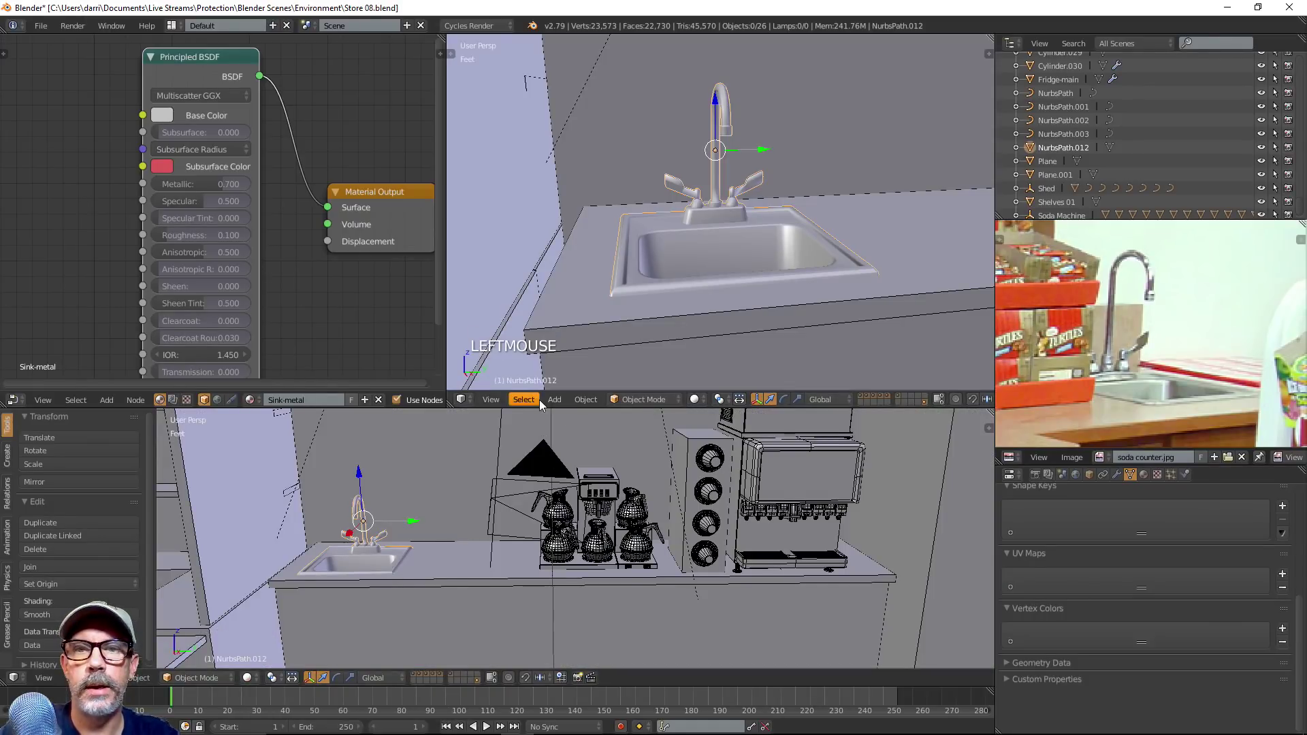
Enlarge the lower 3D viewport upward and deselect all objects, with the free counter space beside the sink in view
{"action": "left_click_drag", "start_coordinate": [545, 408], "coordinate": [546, 200]}
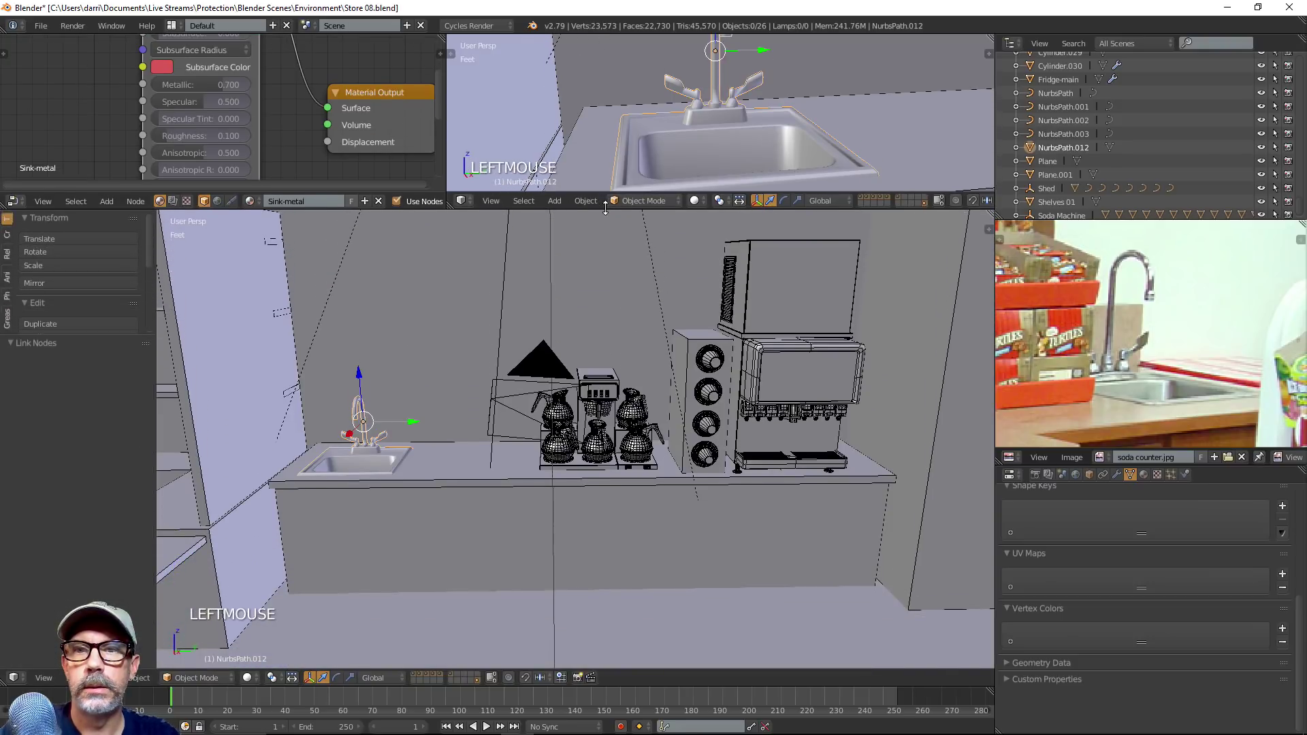
{"action": "middle_click_drag", "start_coordinate": [528, 420], "coordinate": [599, 487]}
{"action": "key", "text": "a"}
{"action": "scroll", "coordinate": [548, 496], "scroll_direction": "up", "scroll_amount": 3}
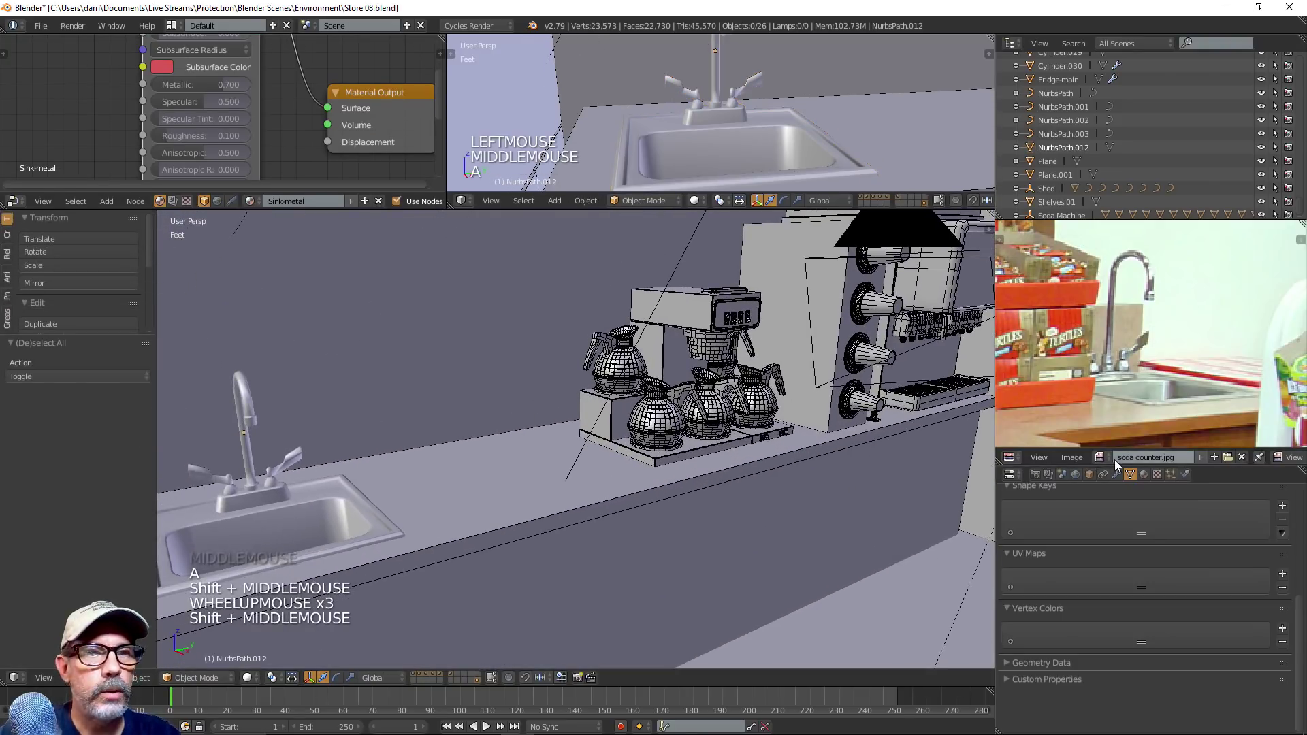
Load microwave.png into the image editor as the reference, picking it from thumbnails, and fit the whole microwave in view
{"action": "left_click", "coordinate": [1227, 457]}
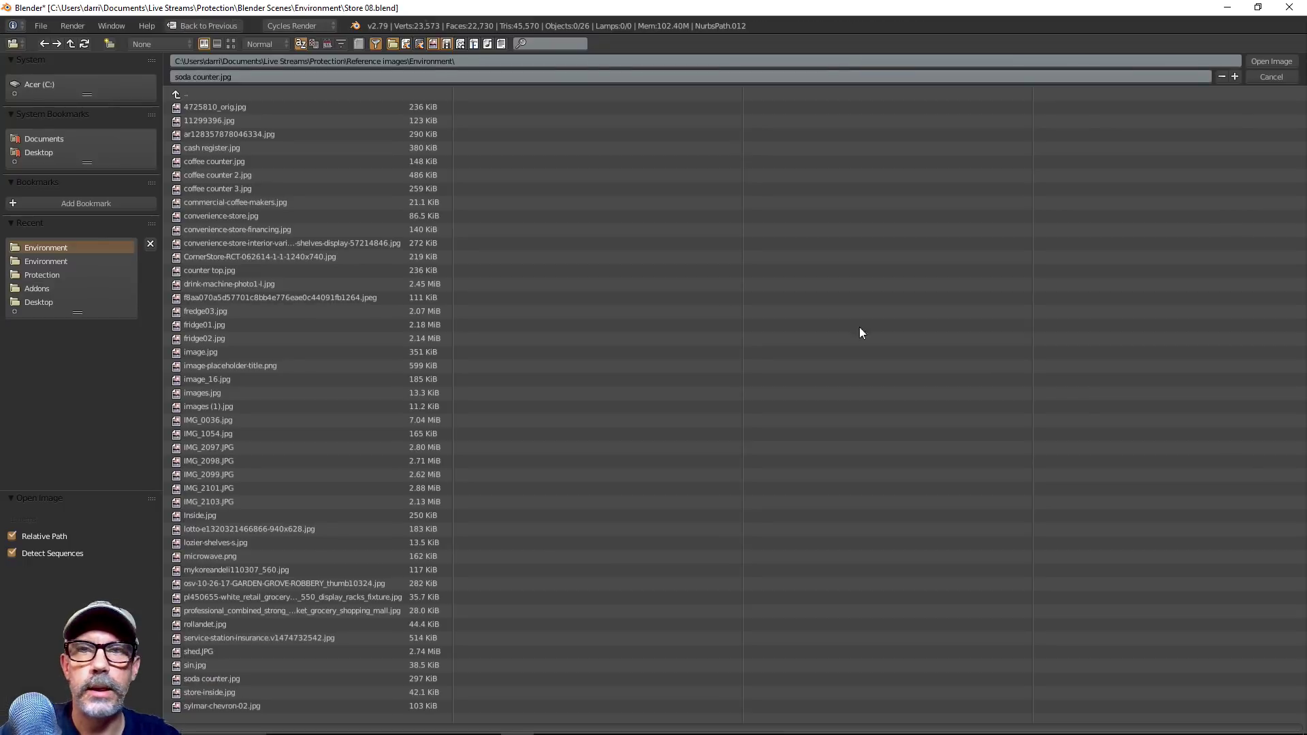
{"action": "left_click", "coordinate": [230, 43]}
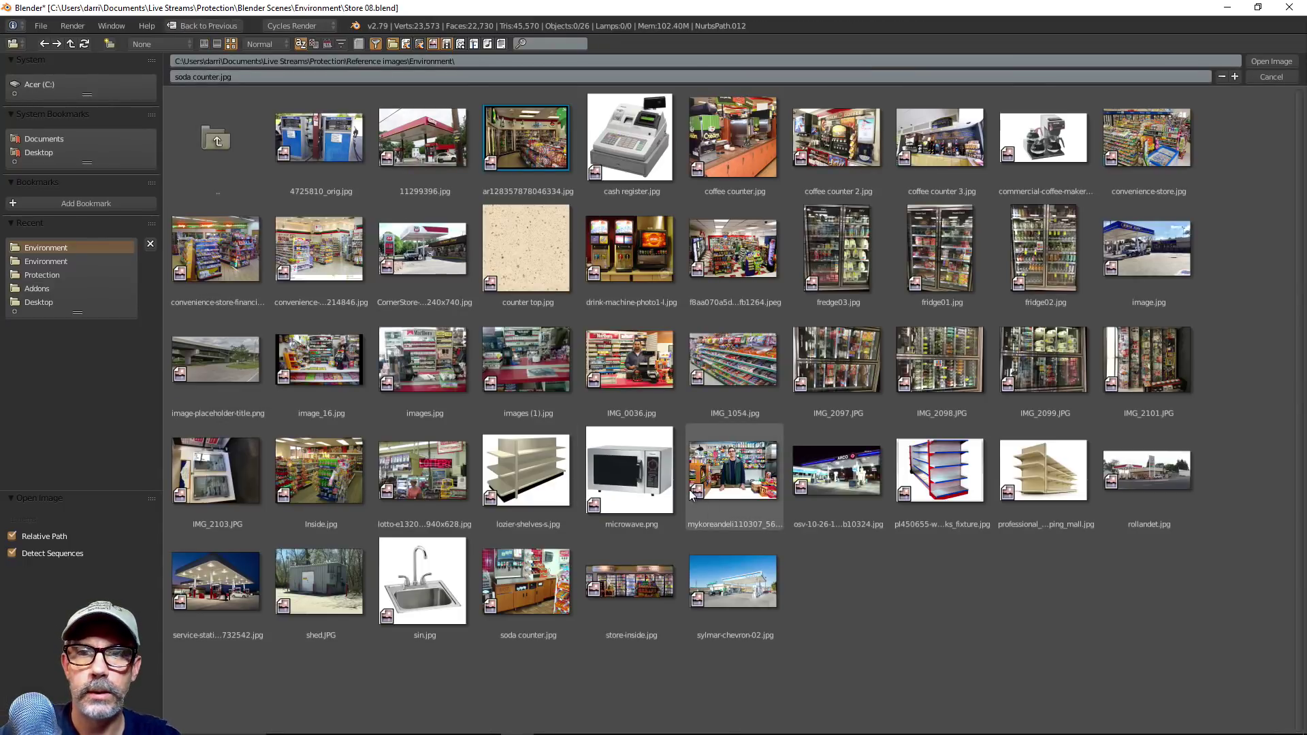
{"action": "double_click", "coordinate": [645, 480]}
{"action": "scroll", "coordinate": [1077, 319], "scroll_direction": "down", "scroll_amount": 6}
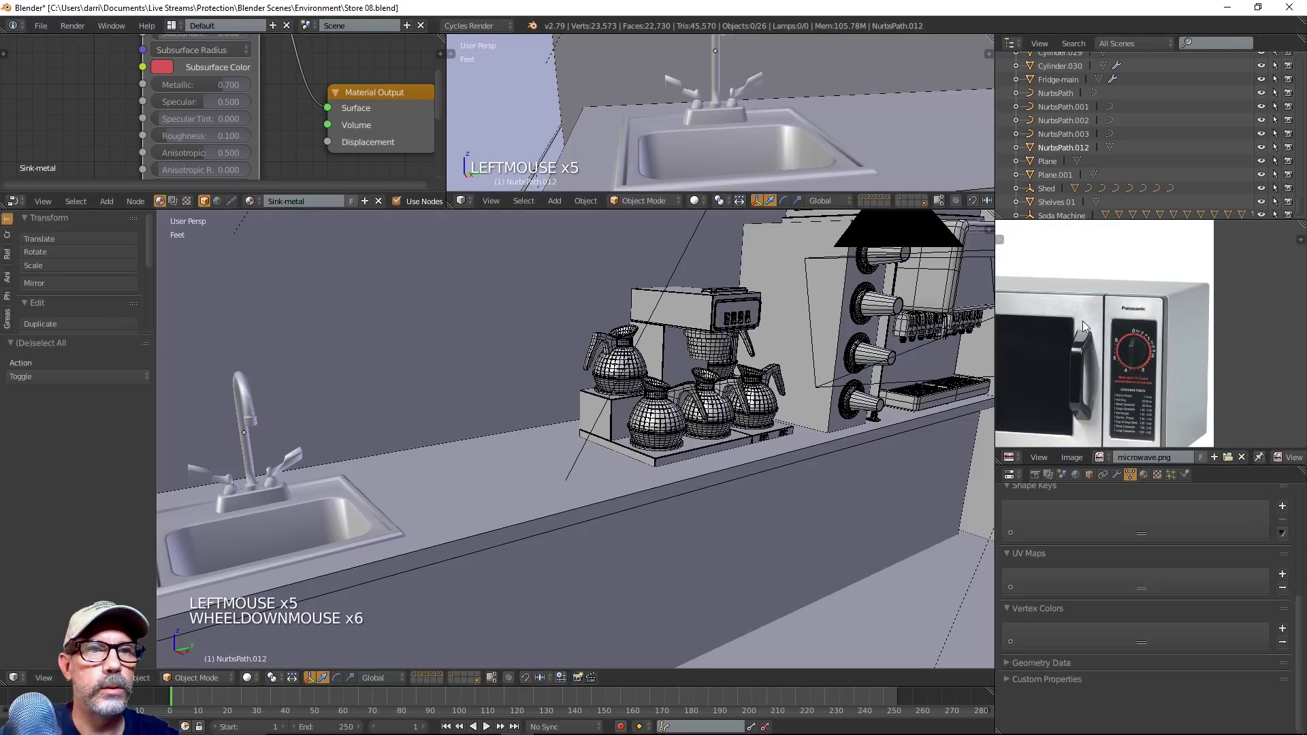
{"action": "middle_click_drag", "start_coordinate": [1086, 328], "coordinate": [1201, 365], "text": "shift"}
{"action": "scroll", "coordinate": [1208, 363], "scroll_direction": "down", "scroll_amount": 1}
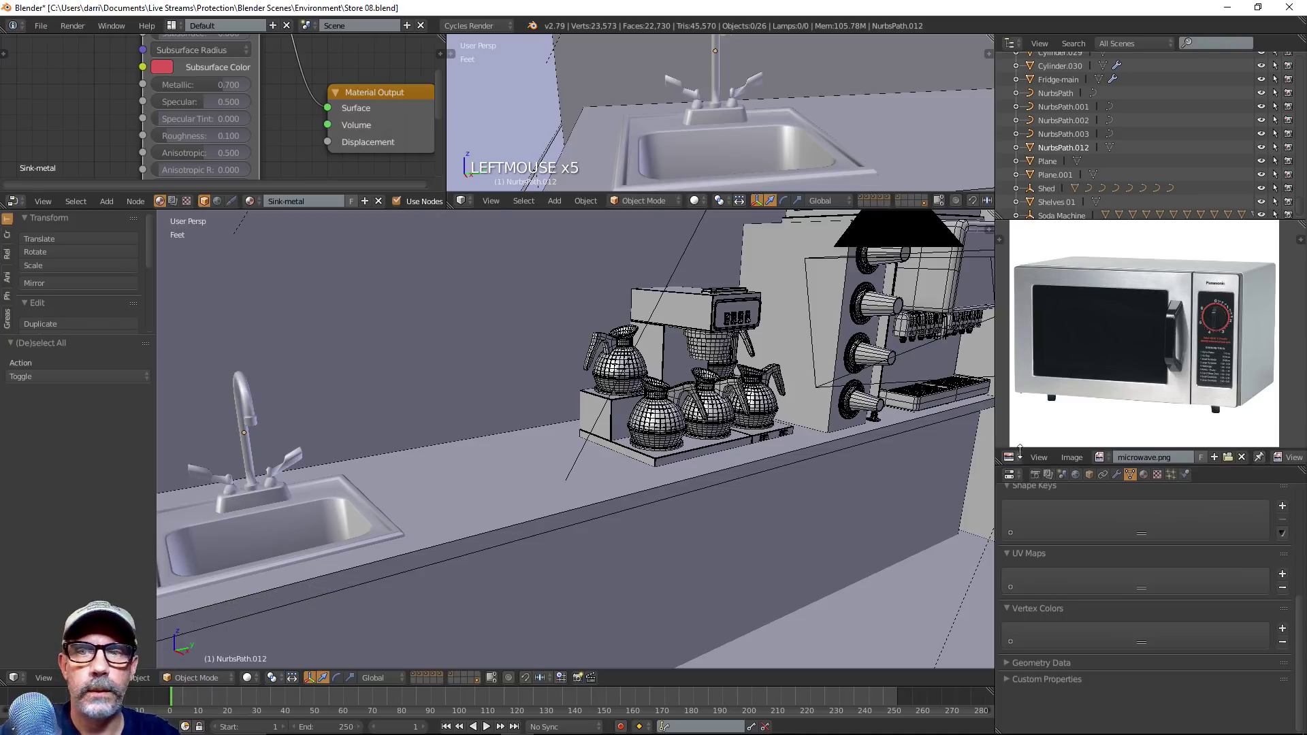
Save the store scene over its current file
{"action": "middle_click_drag", "start_coordinate": [720, 484], "coordinate": [722, 488], "text": "shift"}
{"action": "scroll", "coordinate": [722, 489], "scroll_direction": "up", "scroll_amount": 1, "text": "shift"}
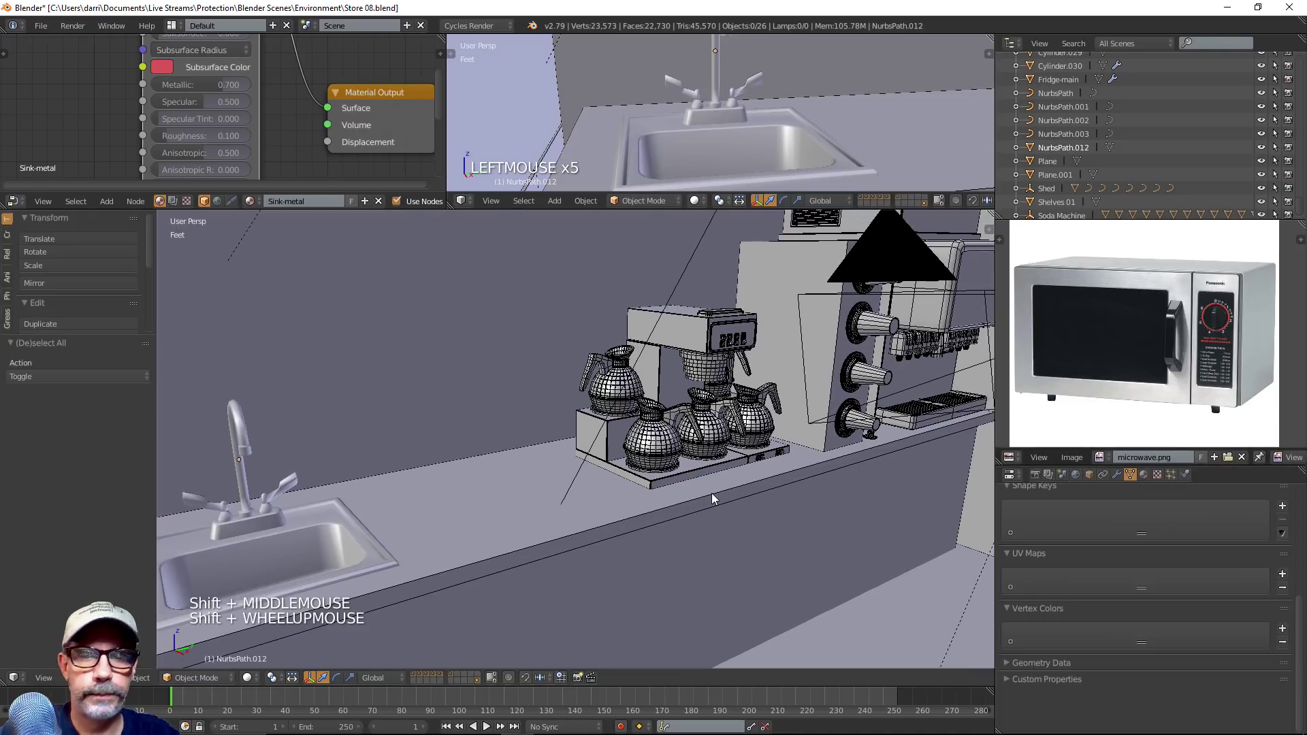
{"action": "key", "text": "ctrl+s"}
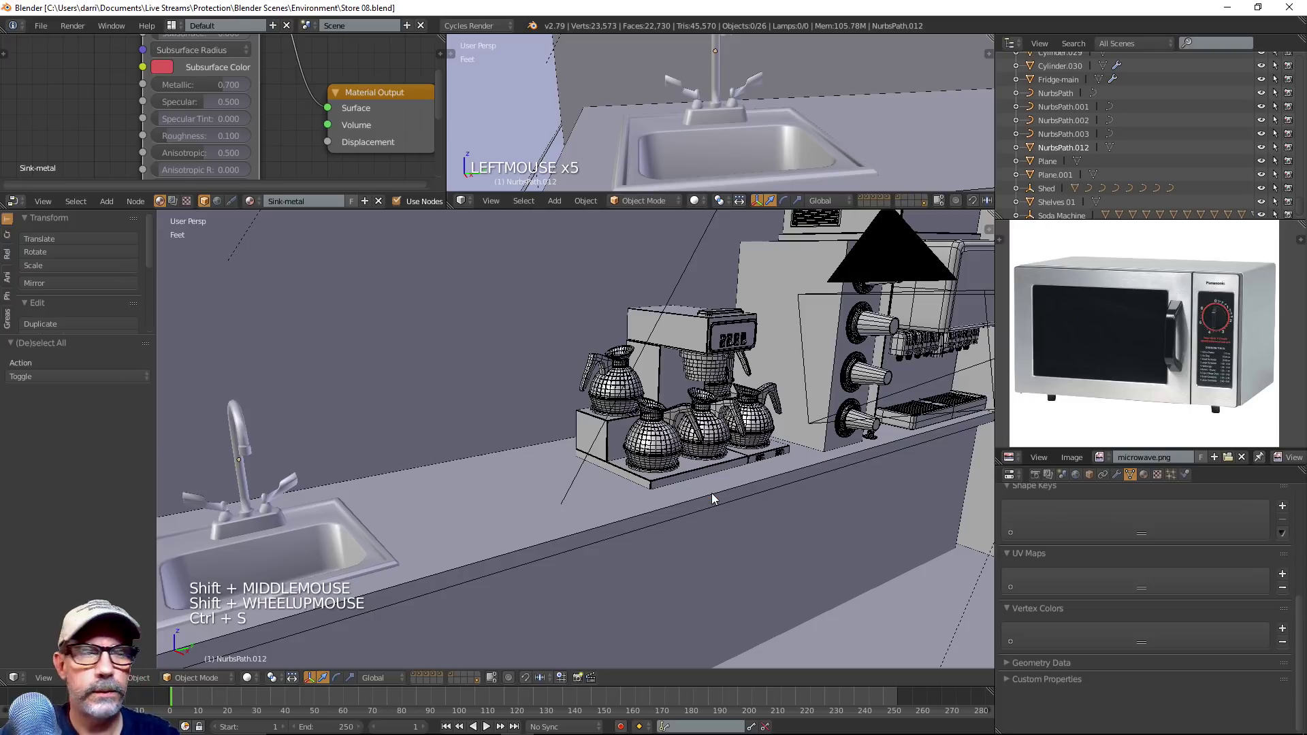
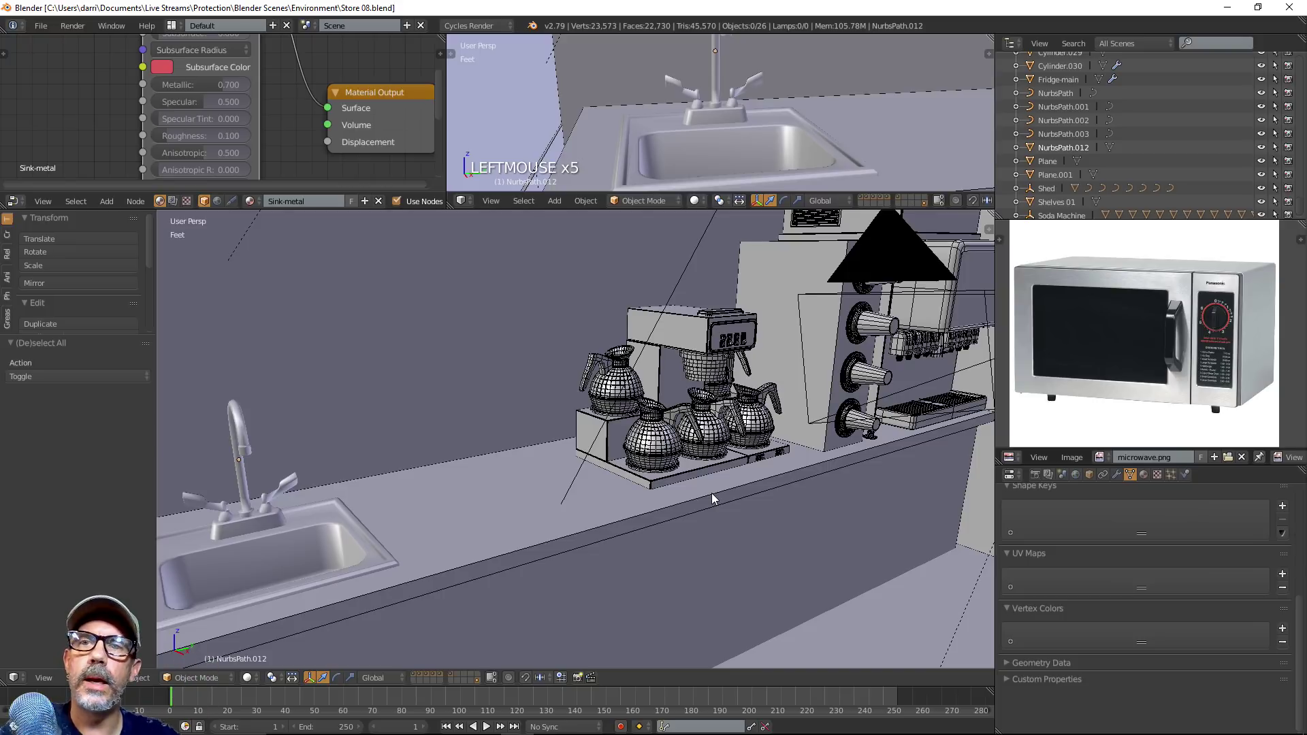
Make the upper row of editors taller and join its two areas, so the 3D viewport replaces the Node Editor
{"action": "scroll", "coordinate": [300, 129], "scroll_direction": "down", "scroll_amount": 4}
{"action": "scroll", "coordinate": [292, 132], "scroll_direction": "down", "scroll_amount": 7}
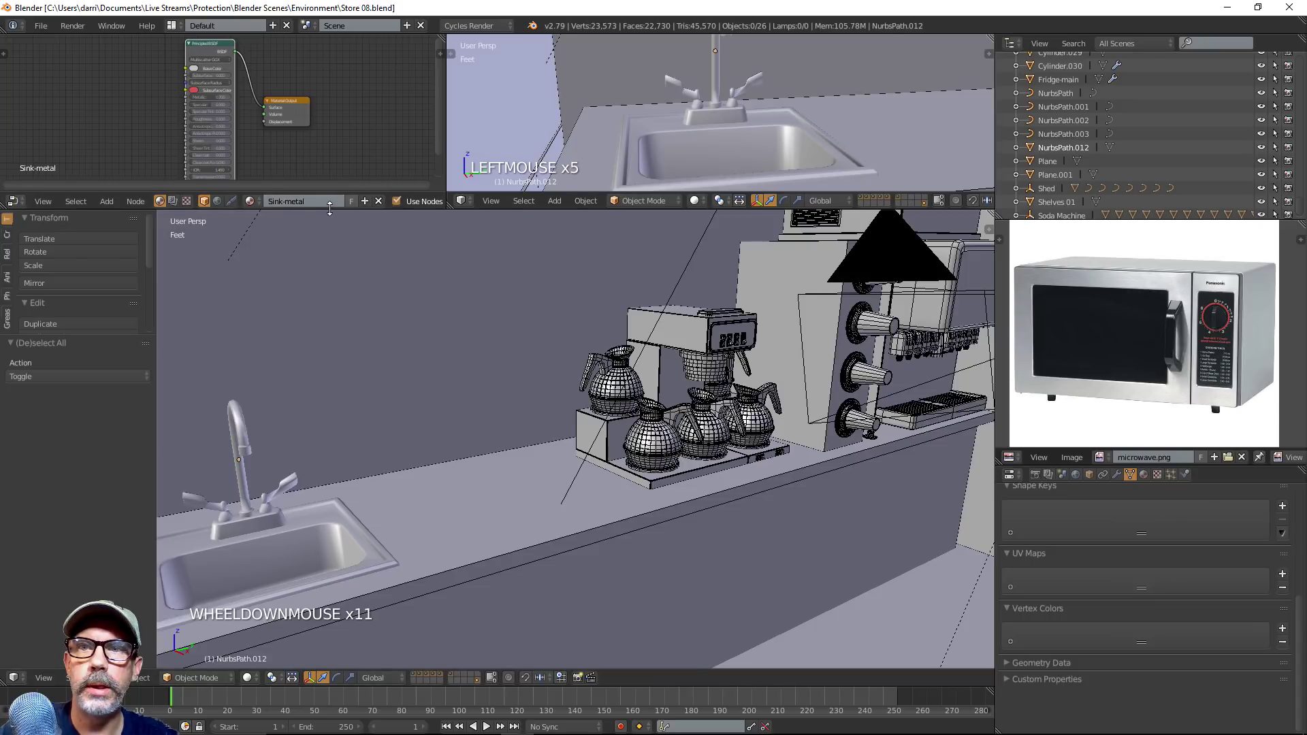
{"action": "left_click_drag", "start_coordinate": [326, 211], "coordinate": [326, 282]}
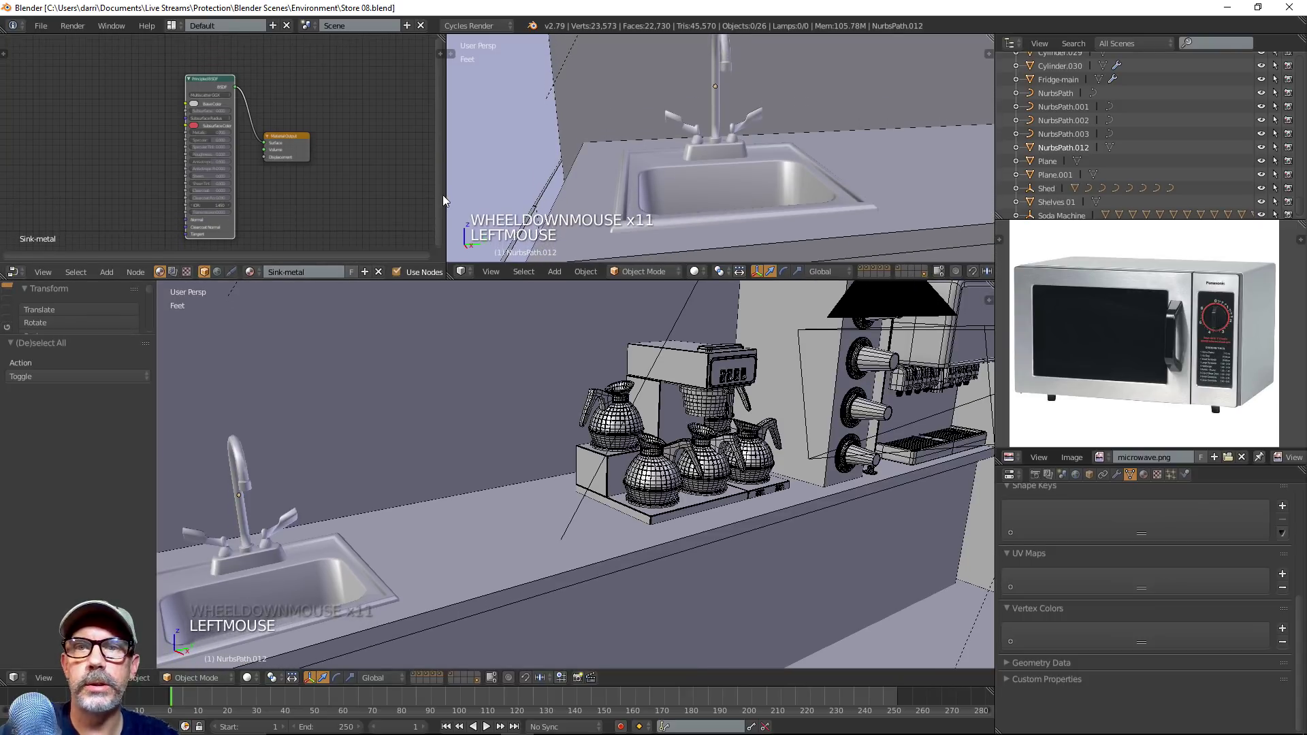
{"action": "right_click", "coordinate": [444, 199]}
{"action": "left_click", "coordinate": [443, 216]}
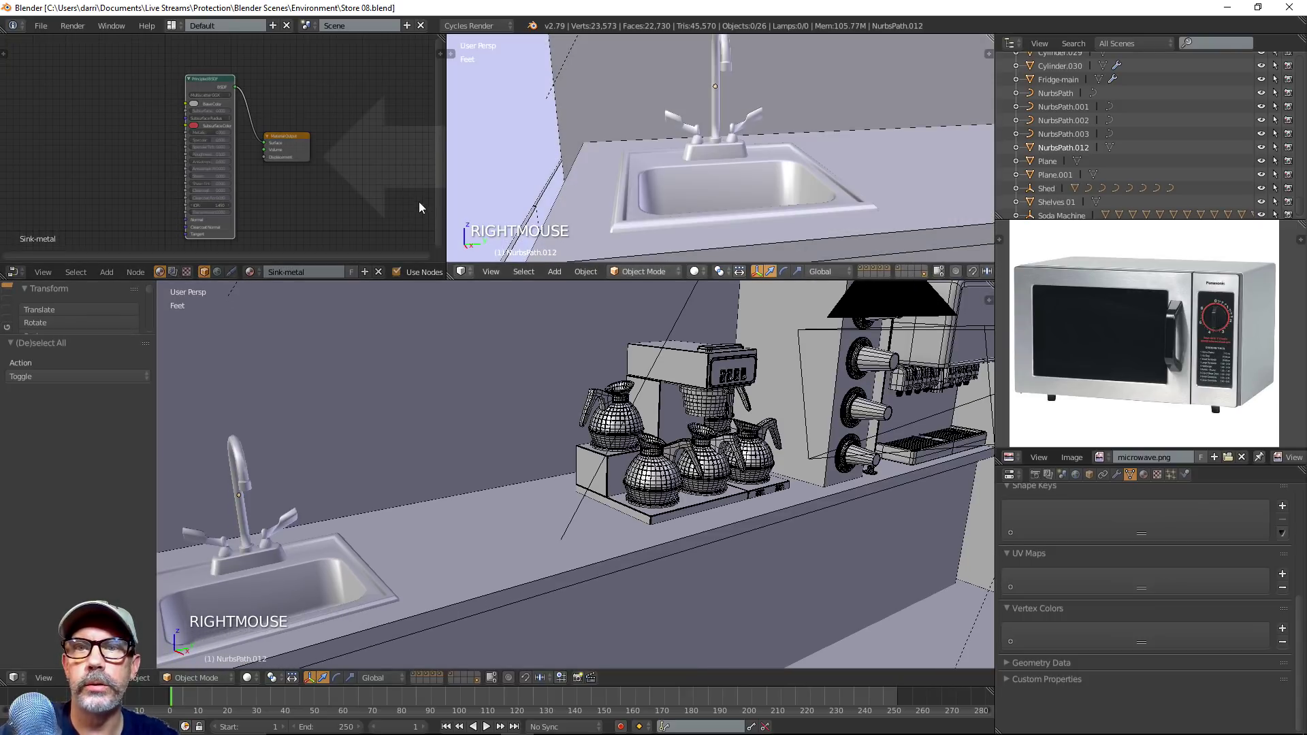
{"action": "left_click", "coordinate": [408, 199]}
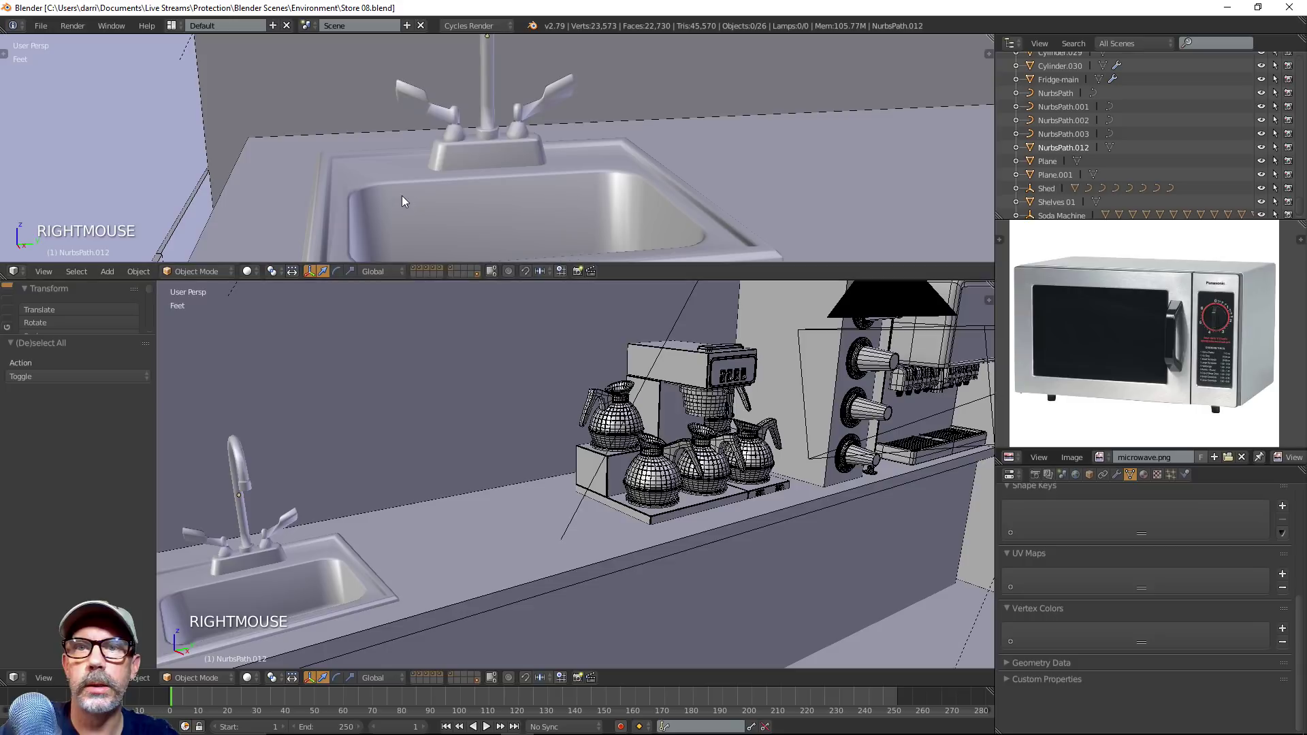
Join the upper and lower 3D viewports into one tall viewport showing the counter
{"action": "right_click", "coordinate": [409, 279]}
{"action": "left_click", "coordinate": [410, 279]}
{"action": "left_click", "coordinate": [451, 181]}
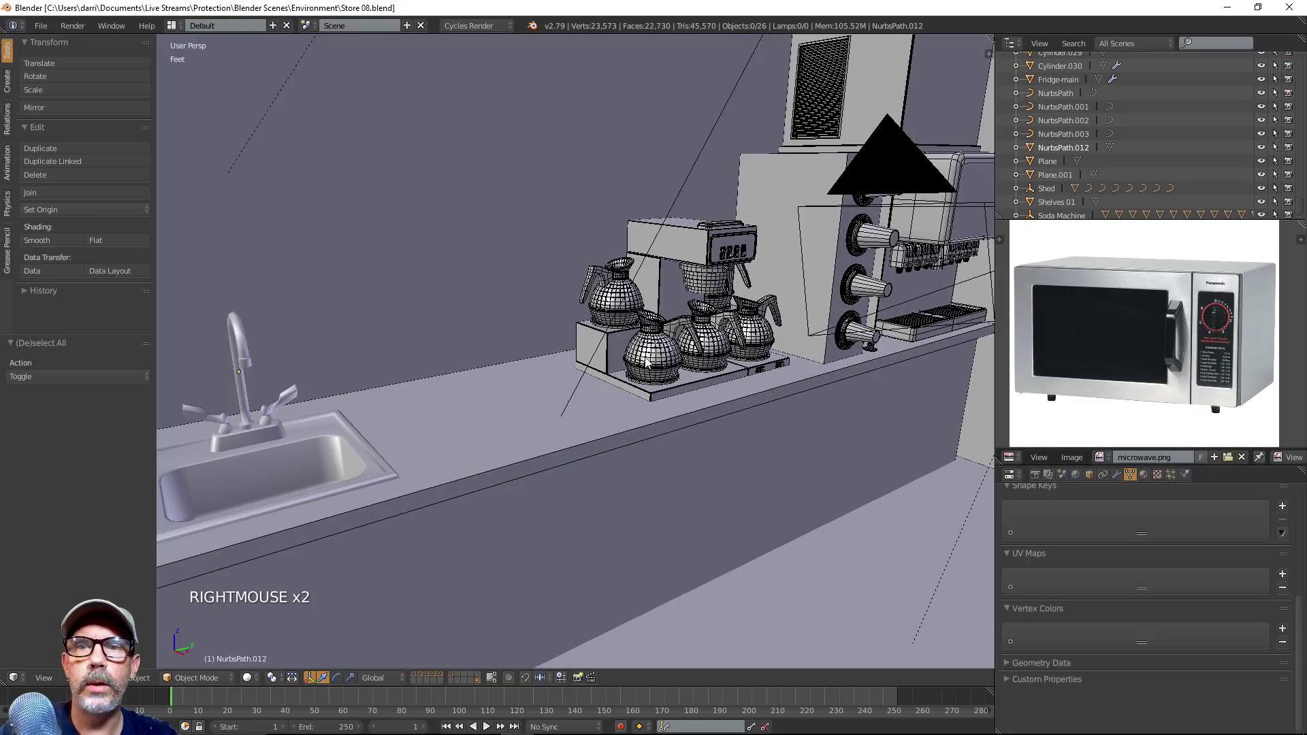
Turn on the Wire display option for the kitchen sink and its faucet, and deselect everything
{"action": "scroll", "coordinate": [648, 360], "scroll_direction": "down", "scroll_amount": 4}
{"action": "scroll", "coordinate": [648, 361], "scroll_direction": "up", "scroll_amount": 2}
{"action": "middle_click_drag", "start_coordinate": [649, 351], "coordinate": [640, 379], "text": "shift"}
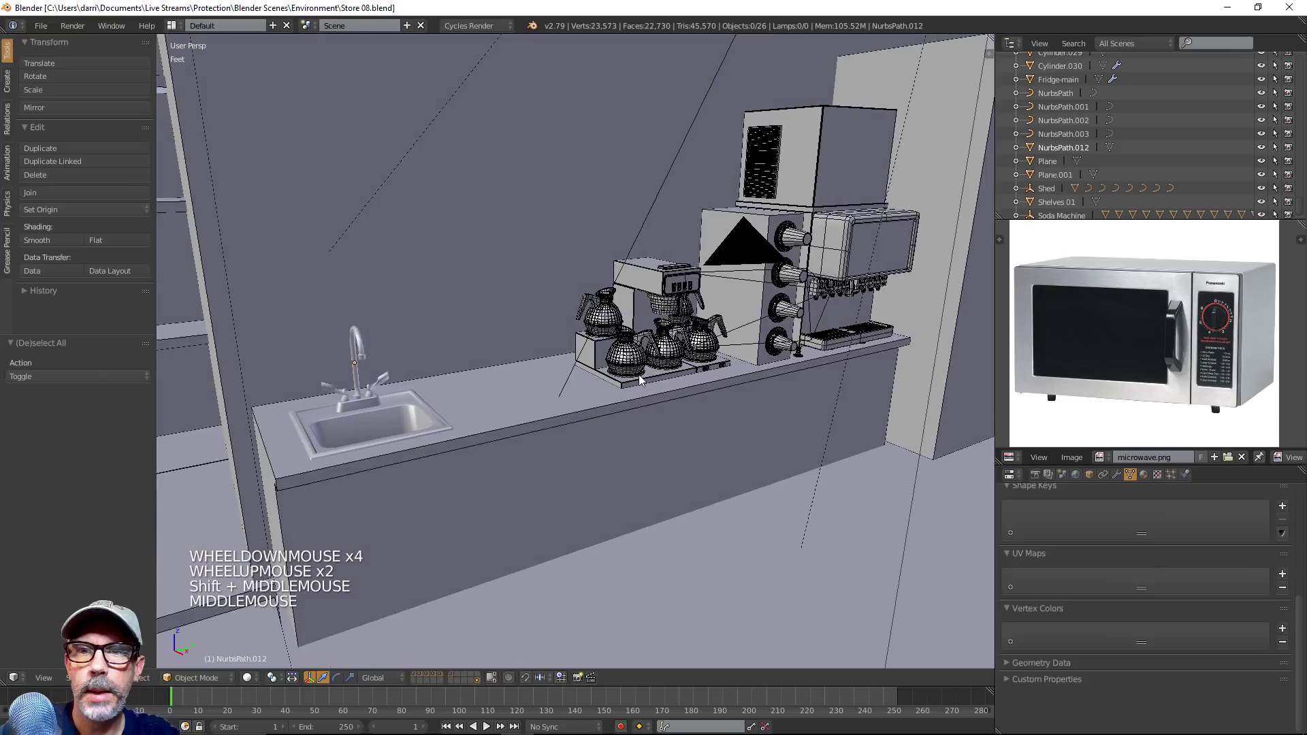
{"action": "right_click", "coordinate": [411, 407]}
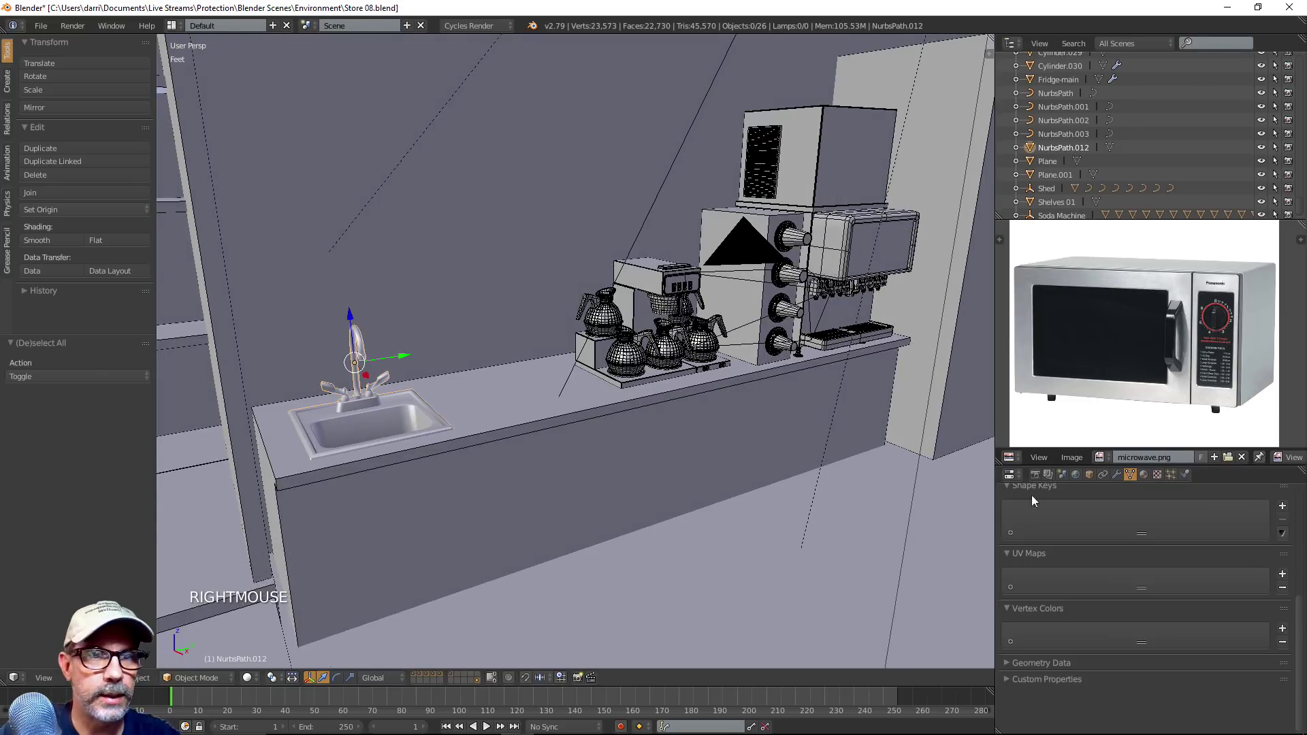
{"action": "left_click", "coordinate": [1090, 474]}
{"action": "scroll", "coordinate": [1108, 583], "scroll_direction": "down", "scroll_amount": 14}
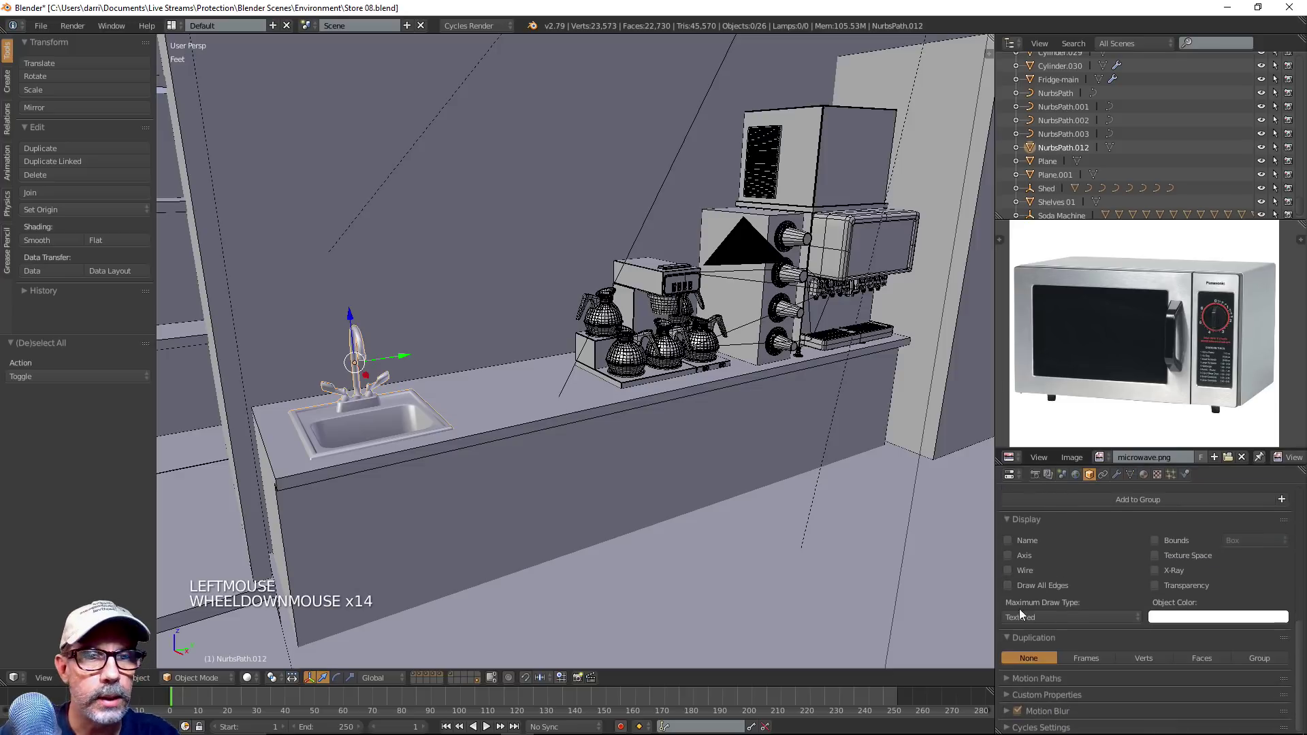
{"action": "left_click", "coordinate": [1008, 570], "text": "alt"}
{"action": "key", "text": "a"}
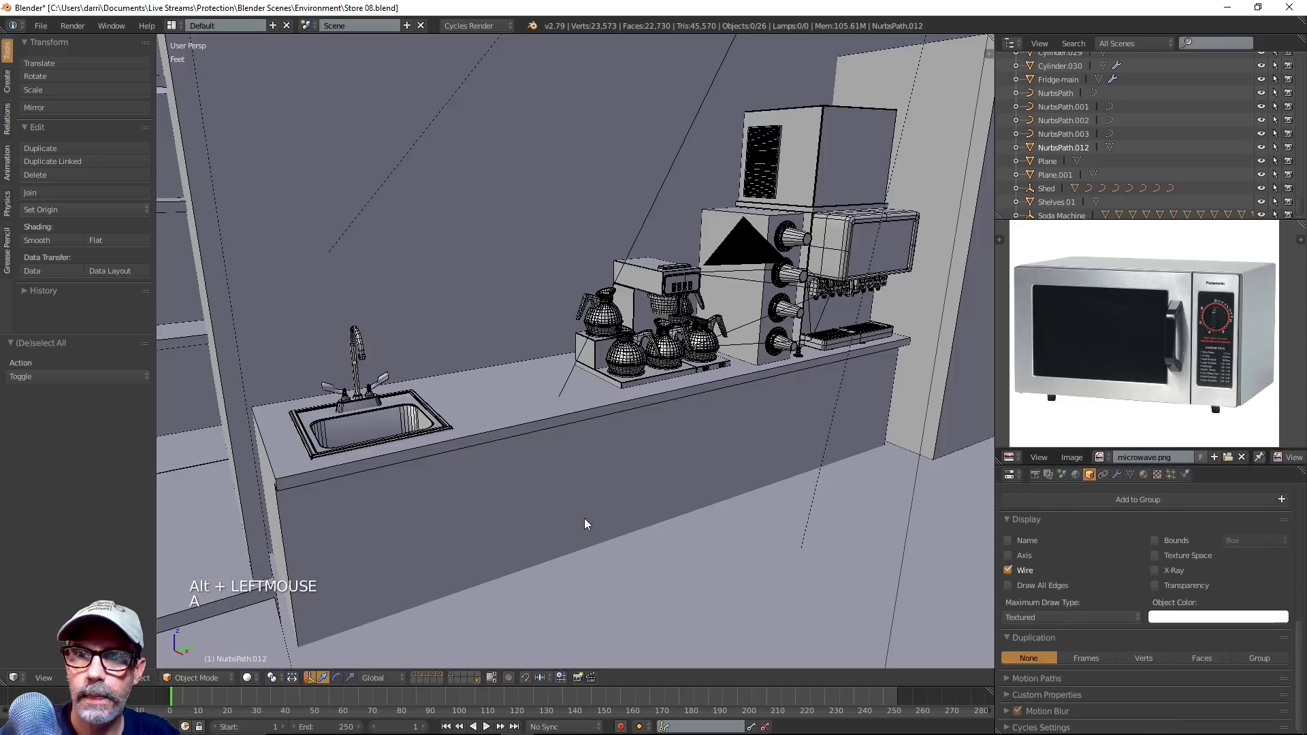
{"action": "middle_click_drag", "start_coordinate": [584, 520], "coordinate": [537, 524]}
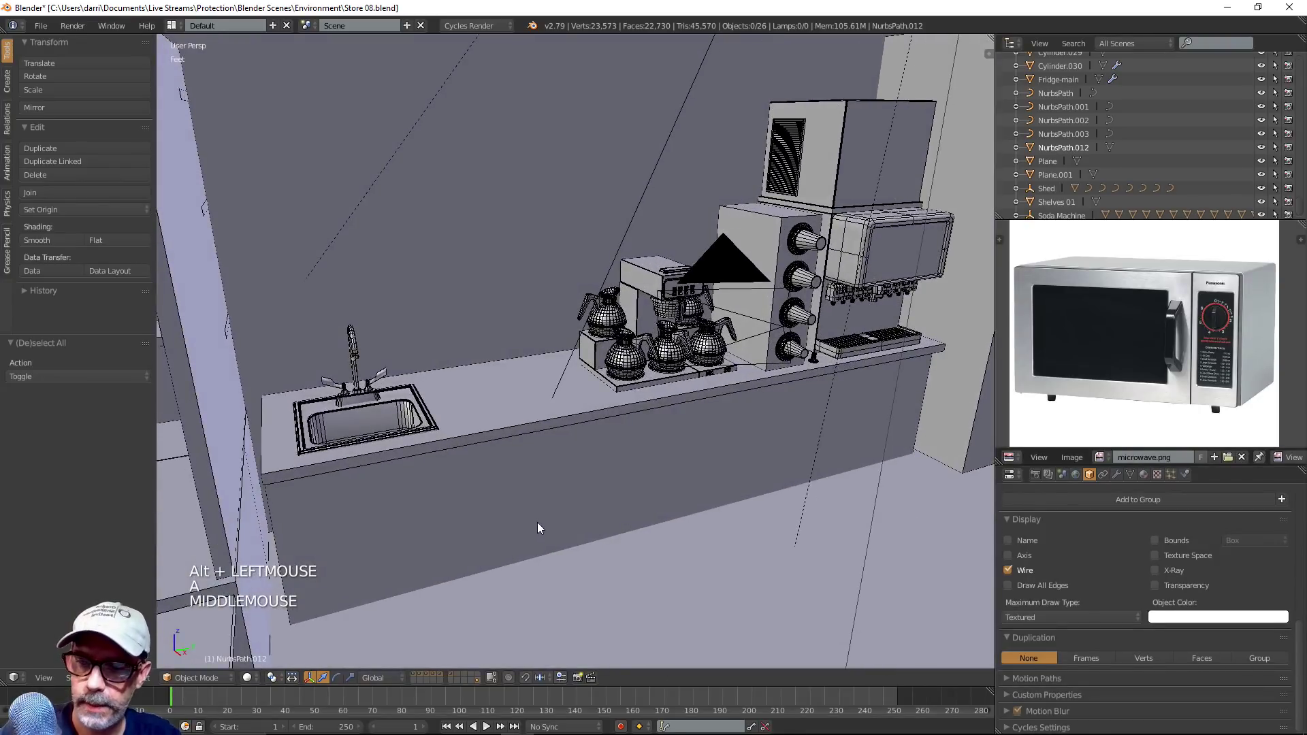
Save the store scene over its current file
{"action": "key", "text": "ctrl+s"}
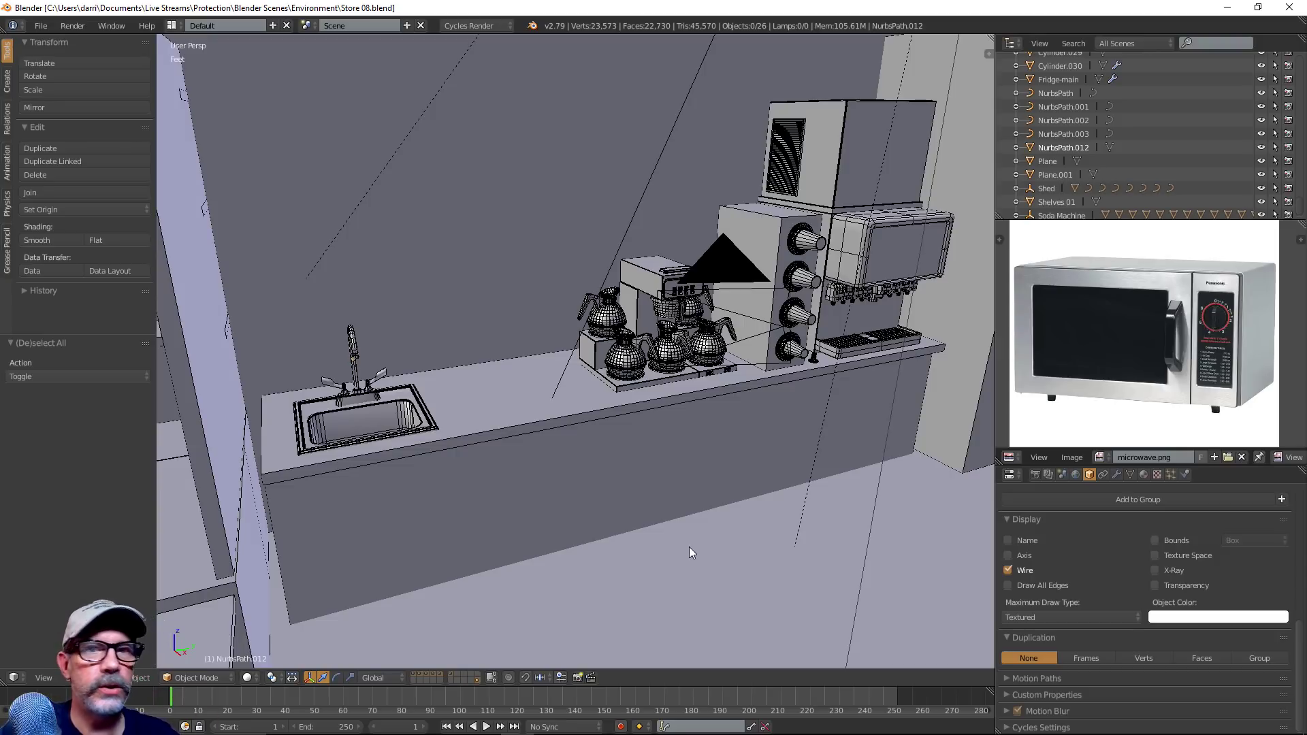
{"action": "middle_click_drag", "start_coordinate": [718, 459], "coordinate": [906, 405]}
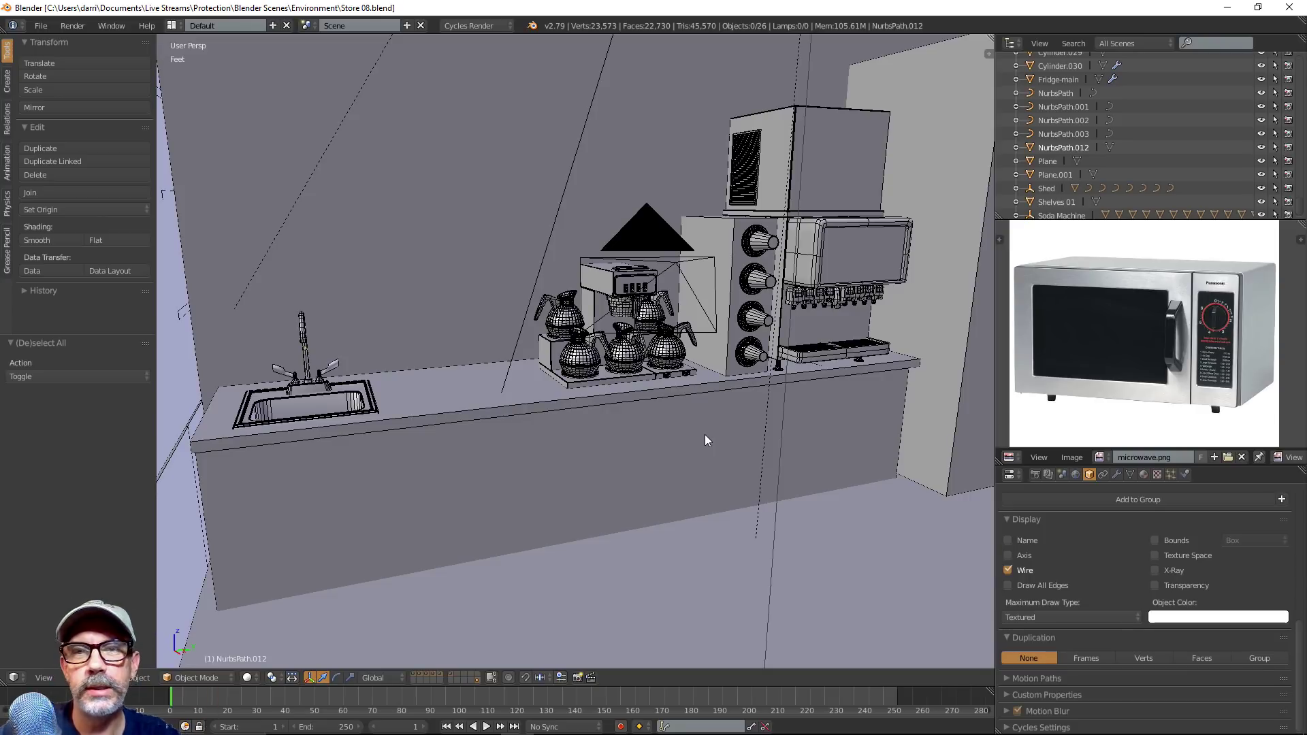
{"action": "scroll", "coordinate": [704, 441], "scroll_direction": "down", "scroll_amount": 3}
{"action": "middle_click_drag", "start_coordinate": [699, 446], "coordinate": [762, 502], "text": "shift"}
{"action": "scroll", "coordinate": [713, 448], "scroll_direction": "down", "scroll_amount": 2}
{"action": "scroll", "coordinate": [731, 431], "scroll_direction": "up", "scroll_amount": 2}
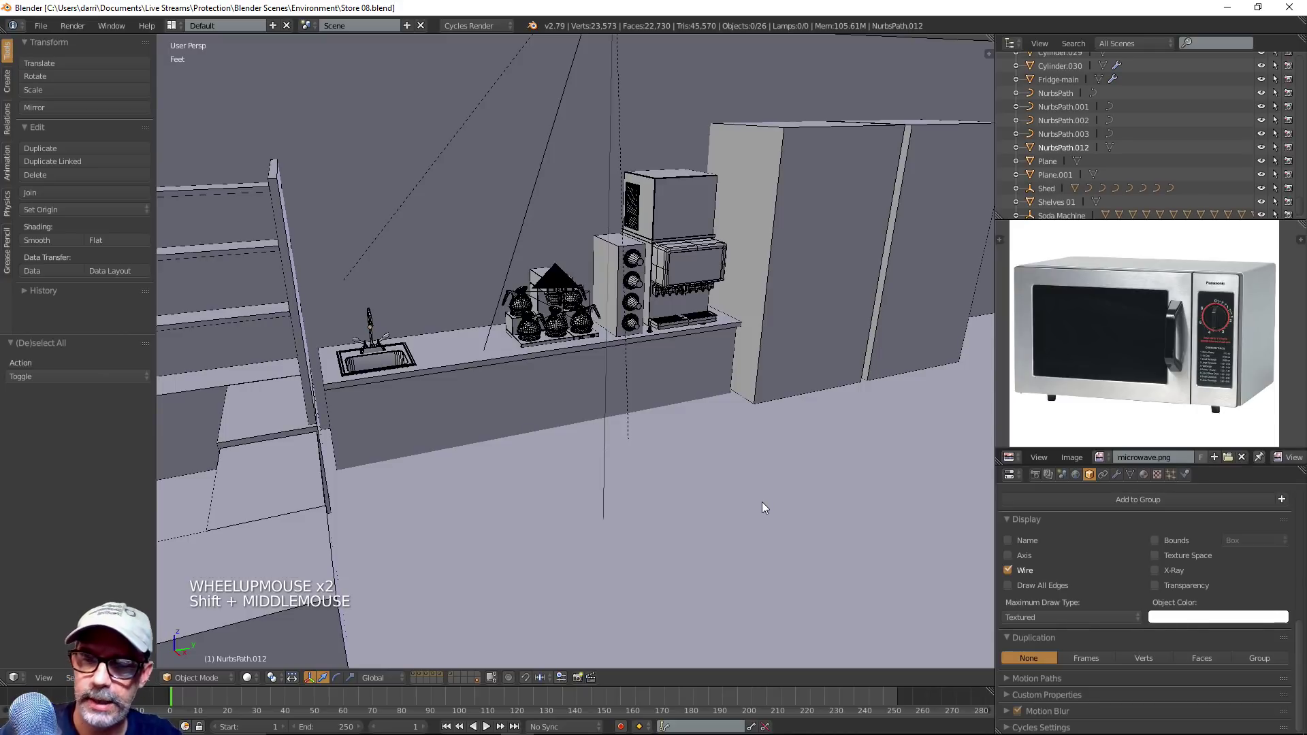
{"action": "key", "text": "ctrl+s"}
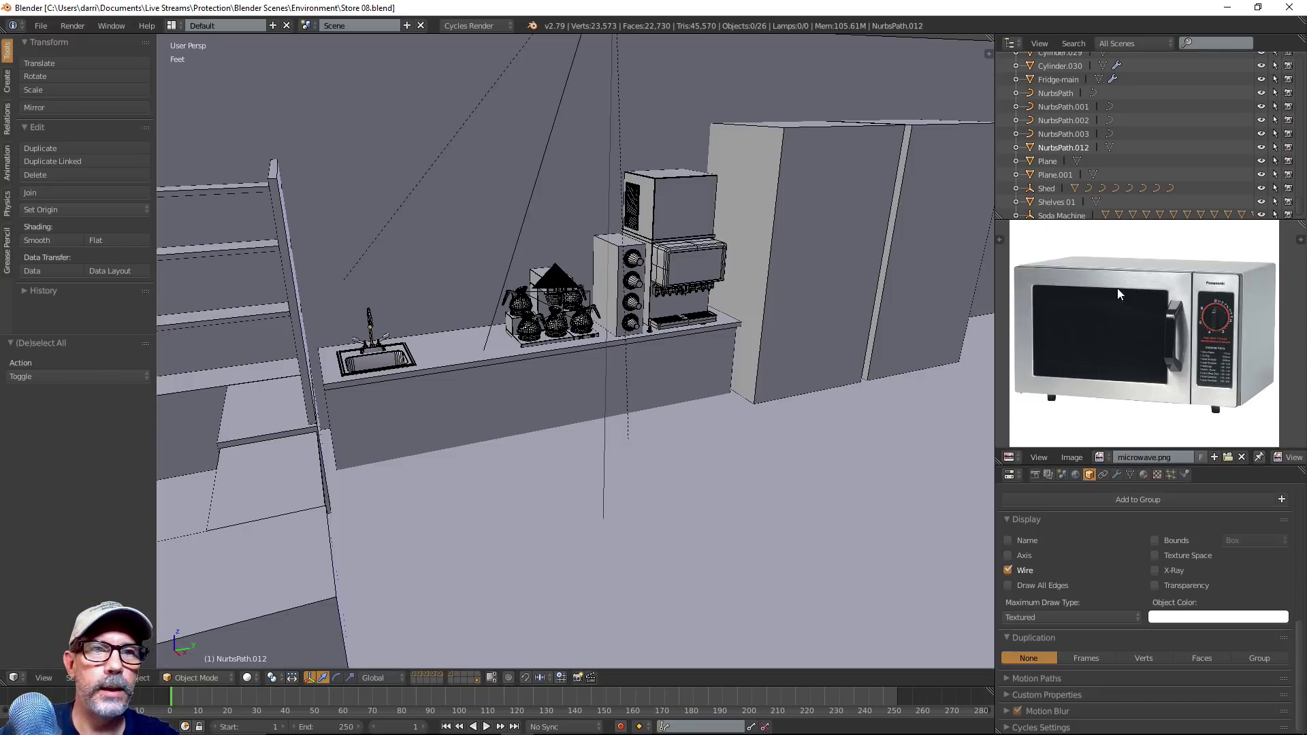
Snap the 3D cursor to the counter's top face beside the sink in Edit Mode, and return to Object Mode
{"action": "right_click", "coordinate": [467, 352]}
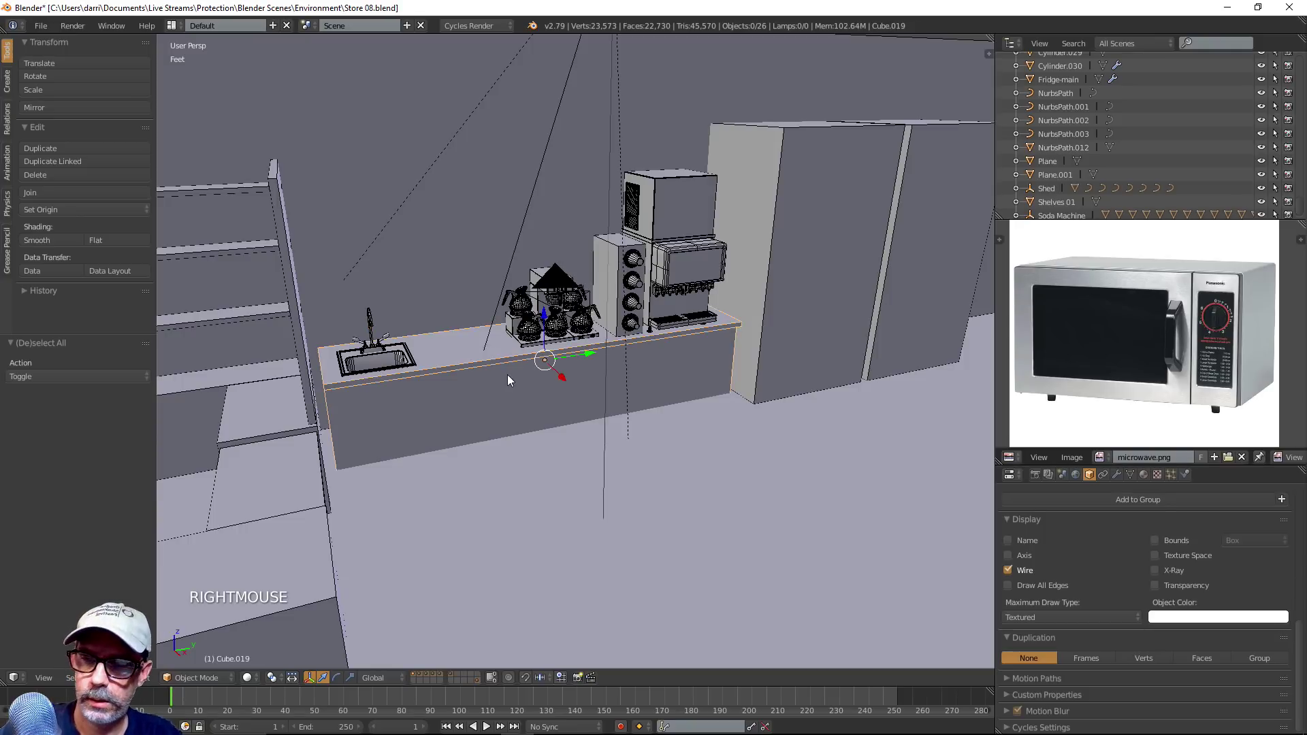
{"action": "key", "text": "Tab"}
{"action": "right_click", "coordinate": [491, 338]}
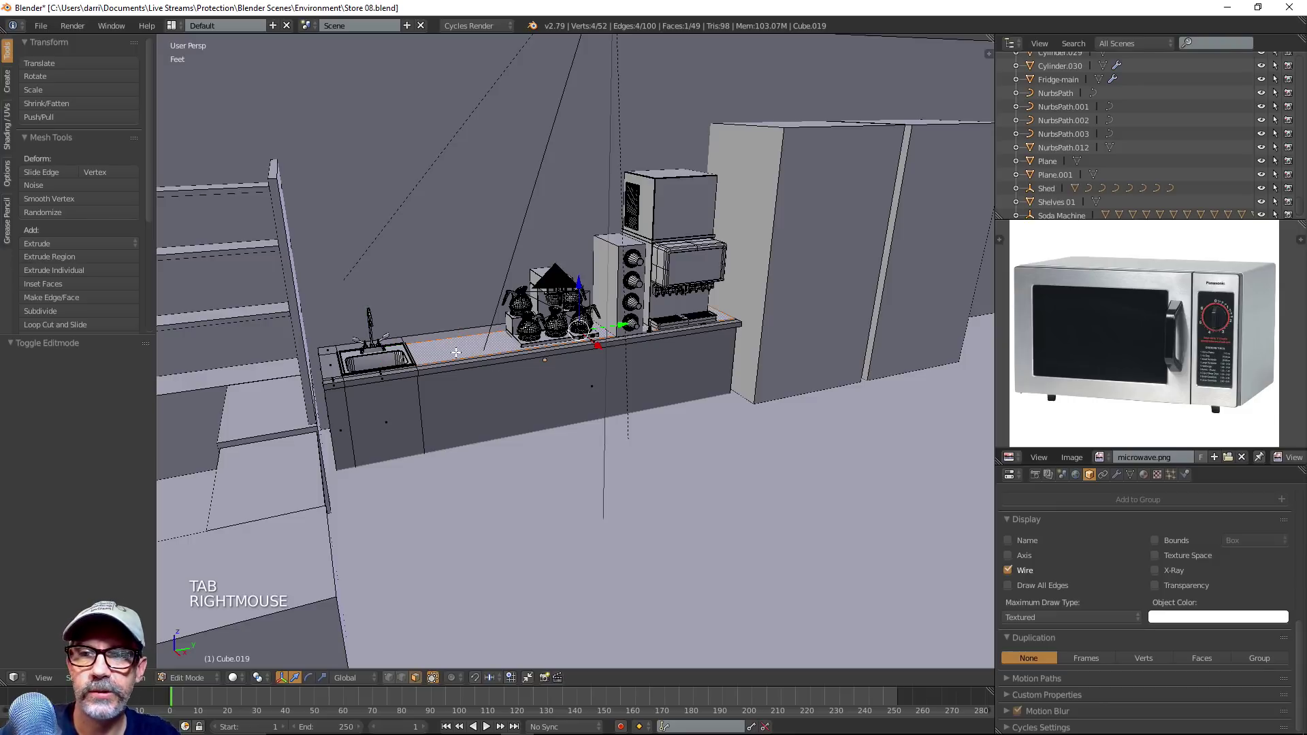
{"action": "scroll", "coordinate": [401, 362], "scroll_direction": "up", "scroll_amount": 3}
{"action": "scroll", "coordinate": [402, 362], "scroll_direction": "down", "scroll_amount": 2}
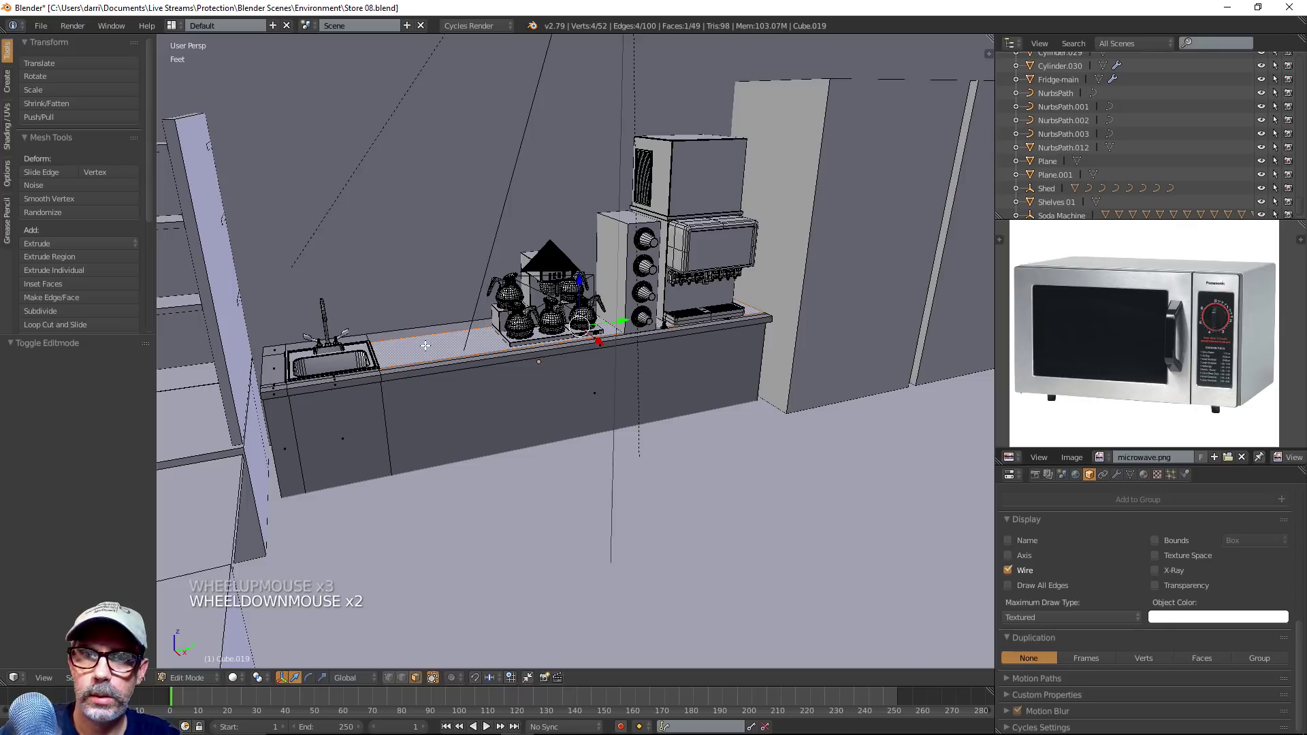
{"action": "key", "text": "shift+s"}
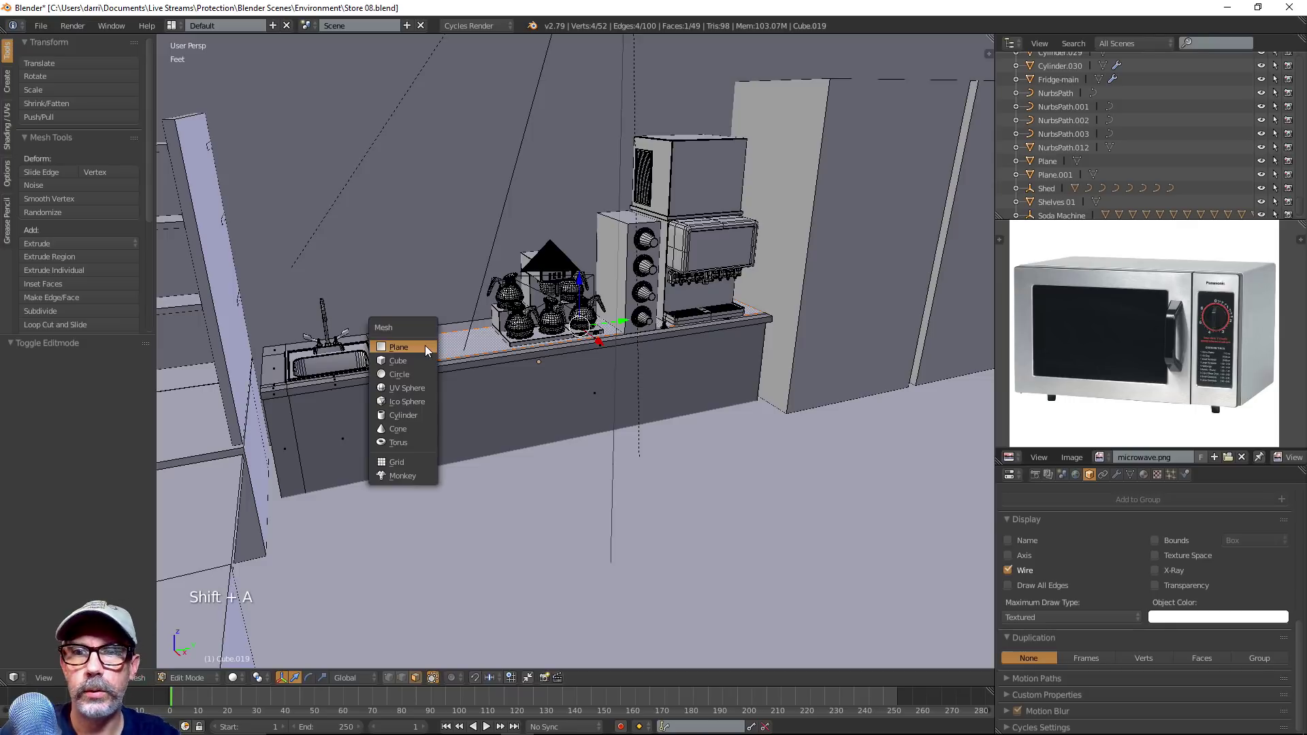
{"action": "key", "text": "shift+s"}
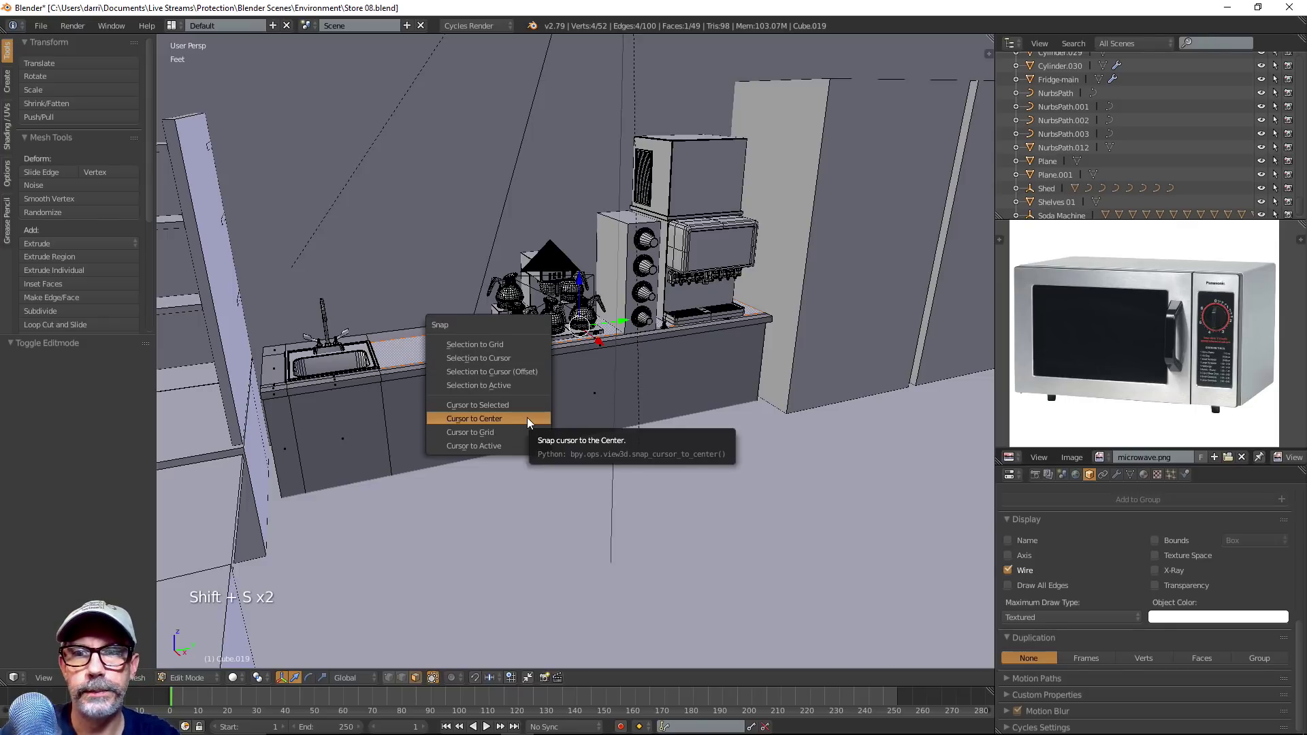
{"action": "left_click", "coordinate": [526, 406]}
{"action": "key", "text": "Tab"}
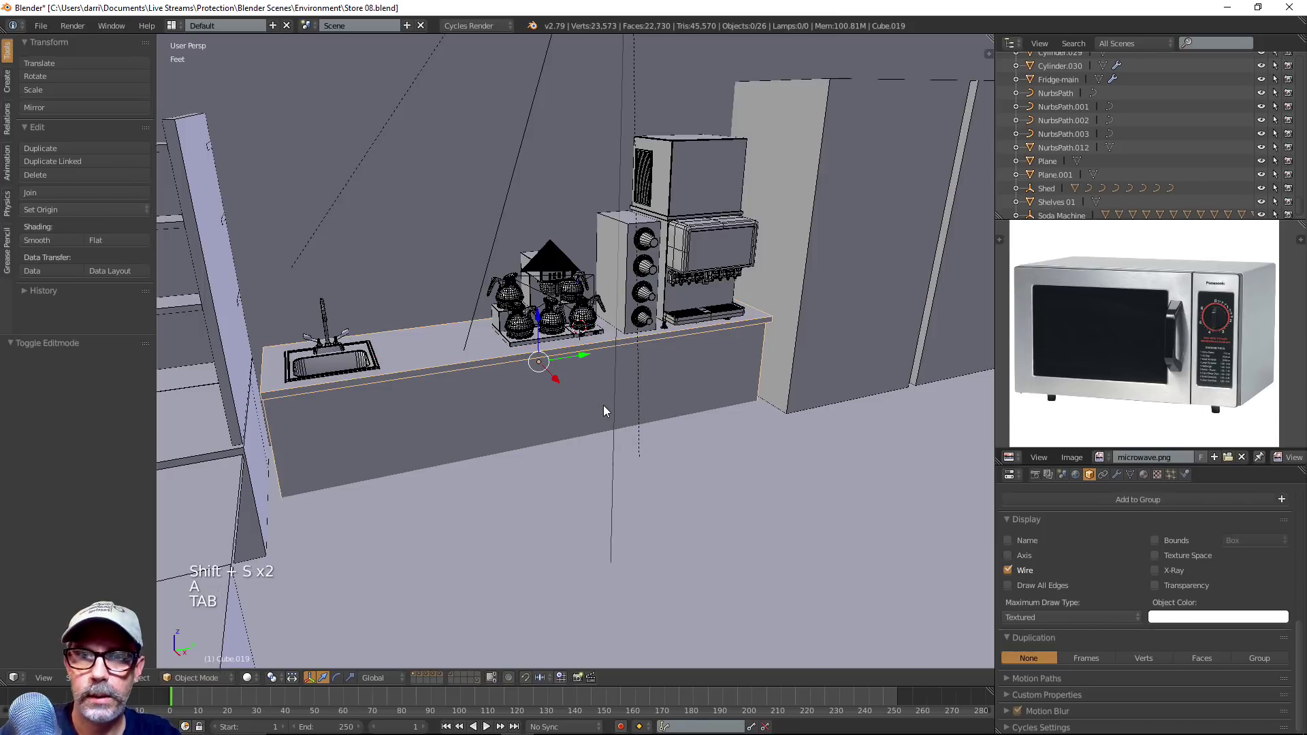
Add a cube at the 3D cursor and move it about -4.62' along Y, between the sink and the coffee maker
{"action": "key", "text": "a"}
{"action": "key", "text": "a"}
{"action": "key", "text": "shift+a"}
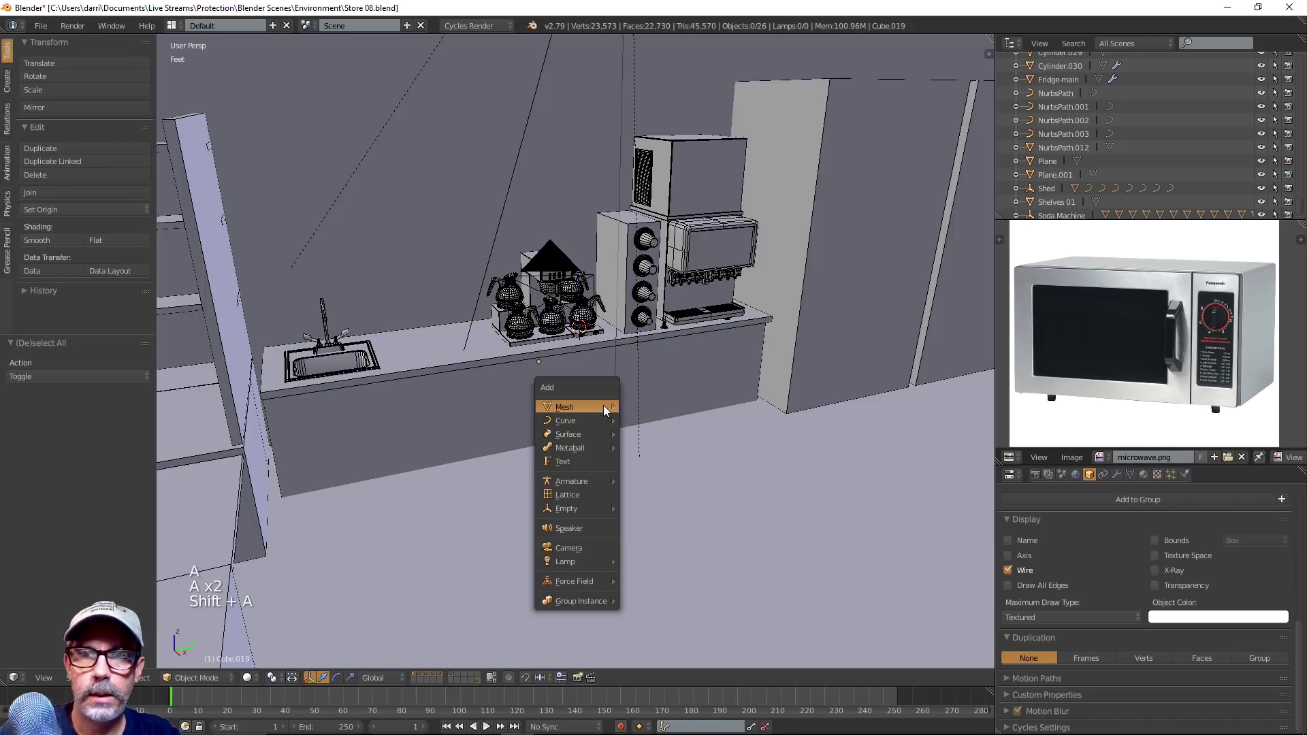
{"action": "left_click", "coordinate": [651, 422]}
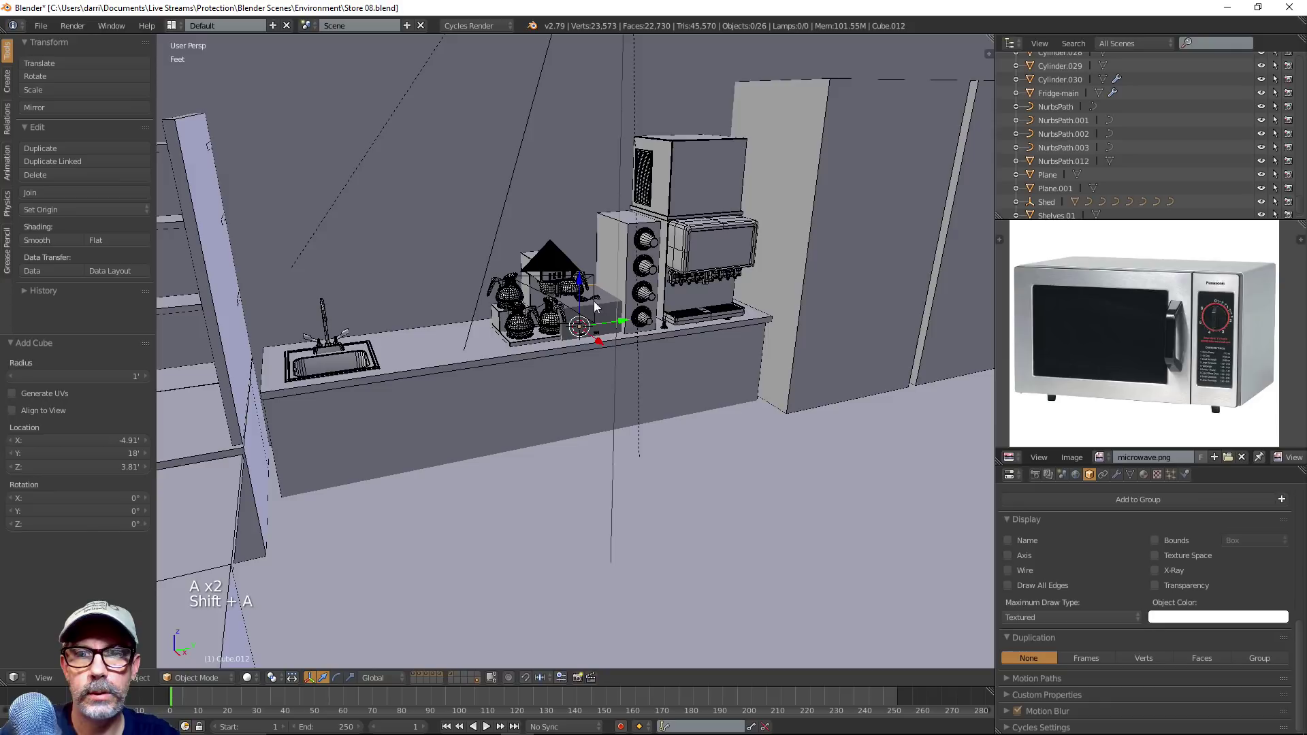
{"action": "key", "text": "g"}
{"action": "key", "text": "y"}
{"action": "left_click", "coordinate": [476, 342]}
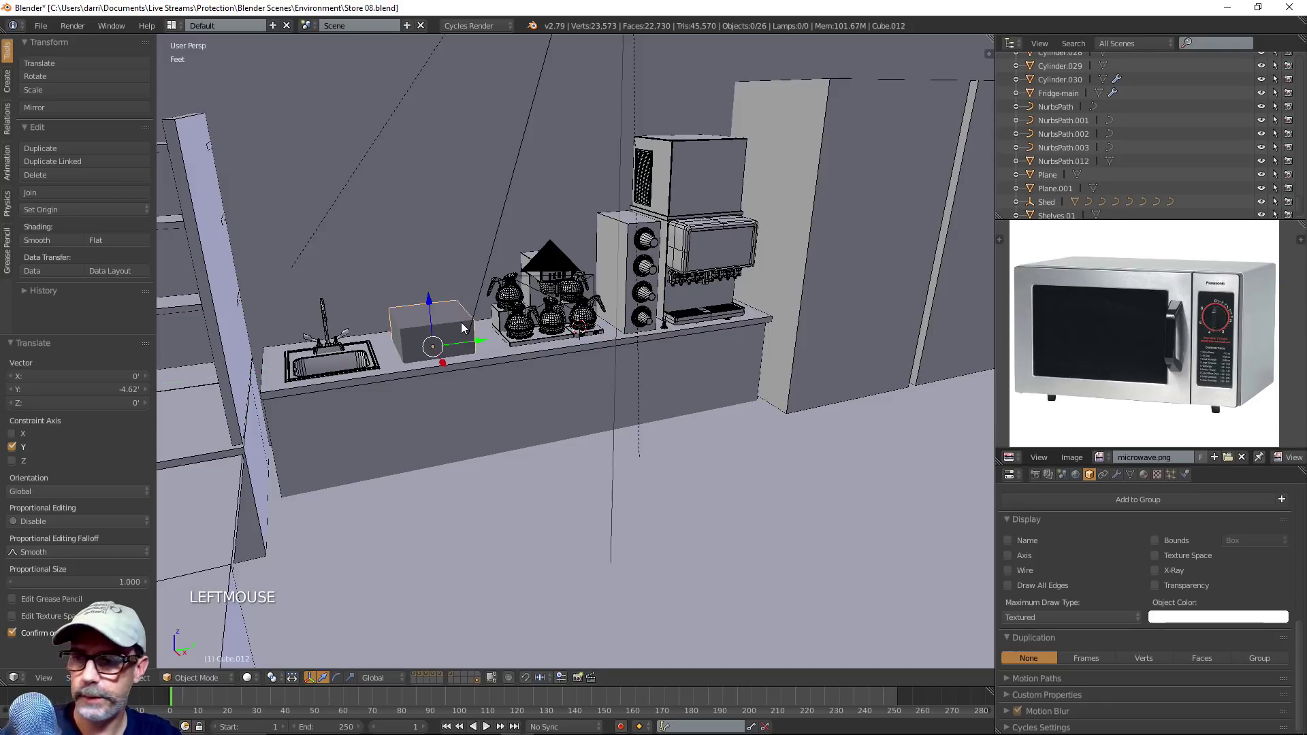
Raise the cube about 11.7" along Z so its base sits at countertop level
{"action": "key", "text": "KP_Decimal"}
{"action": "scroll", "coordinate": [462, 325], "scroll_direction": "down", "scroll_amount": 5}
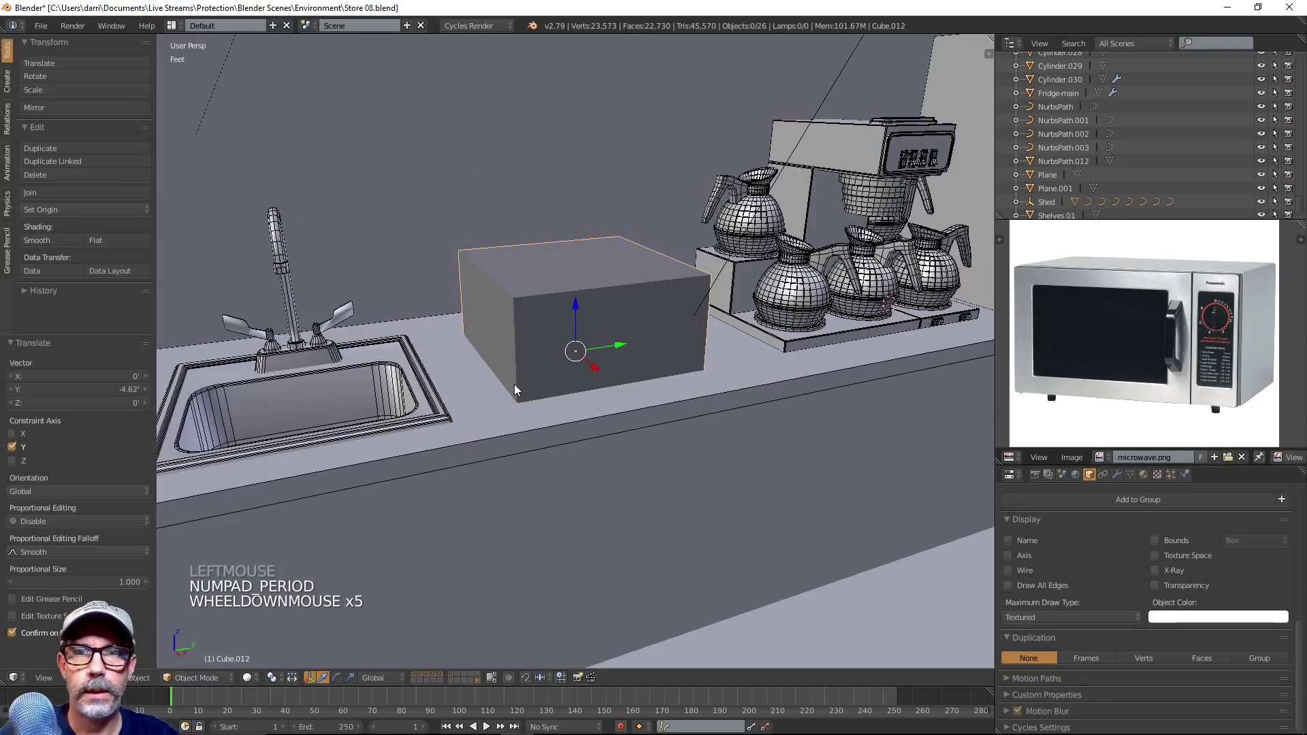
{"action": "left_click_drag", "start_coordinate": [585, 308], "coordinate": [584, 213]}
{"action": "scroll", "coordinate": [643, 317], "scroll_direction": "down", "scroll_amount": 2}
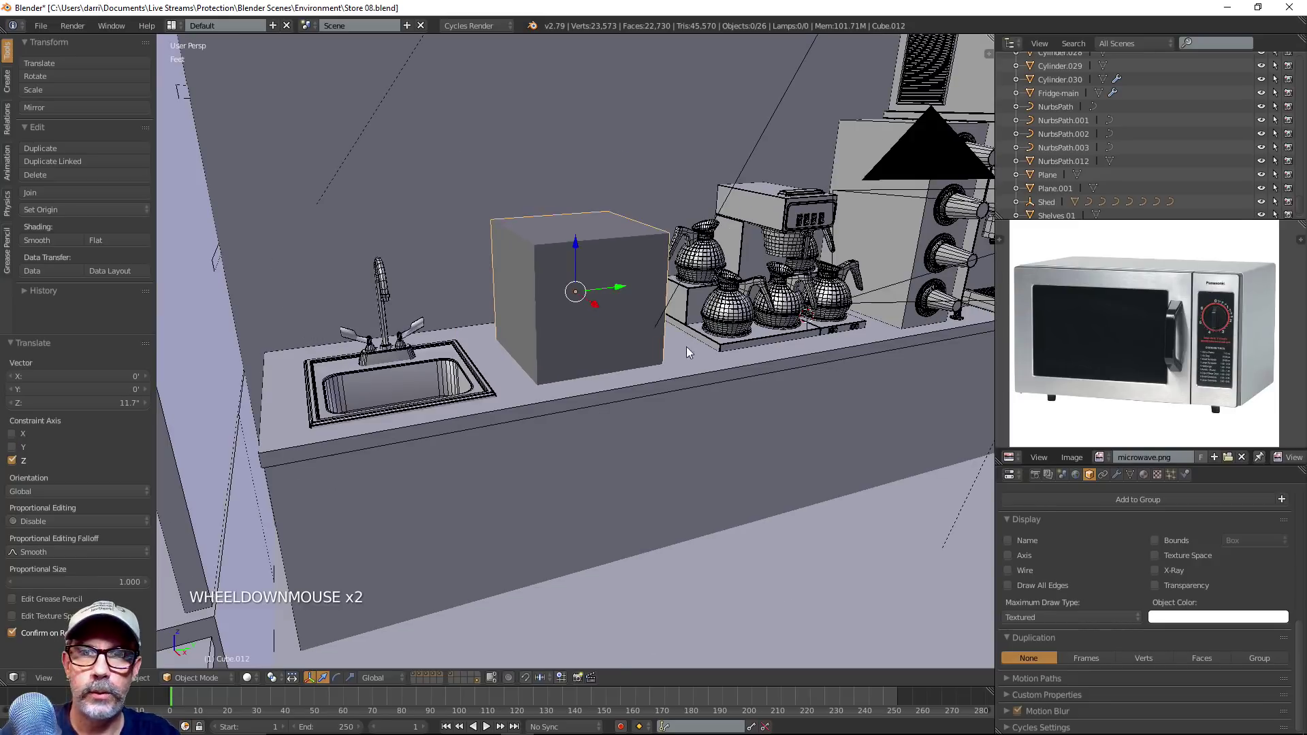
{"action": "middle_click_drag", "start_coordinate": [688, 351], "coordinate": [717, 370]}
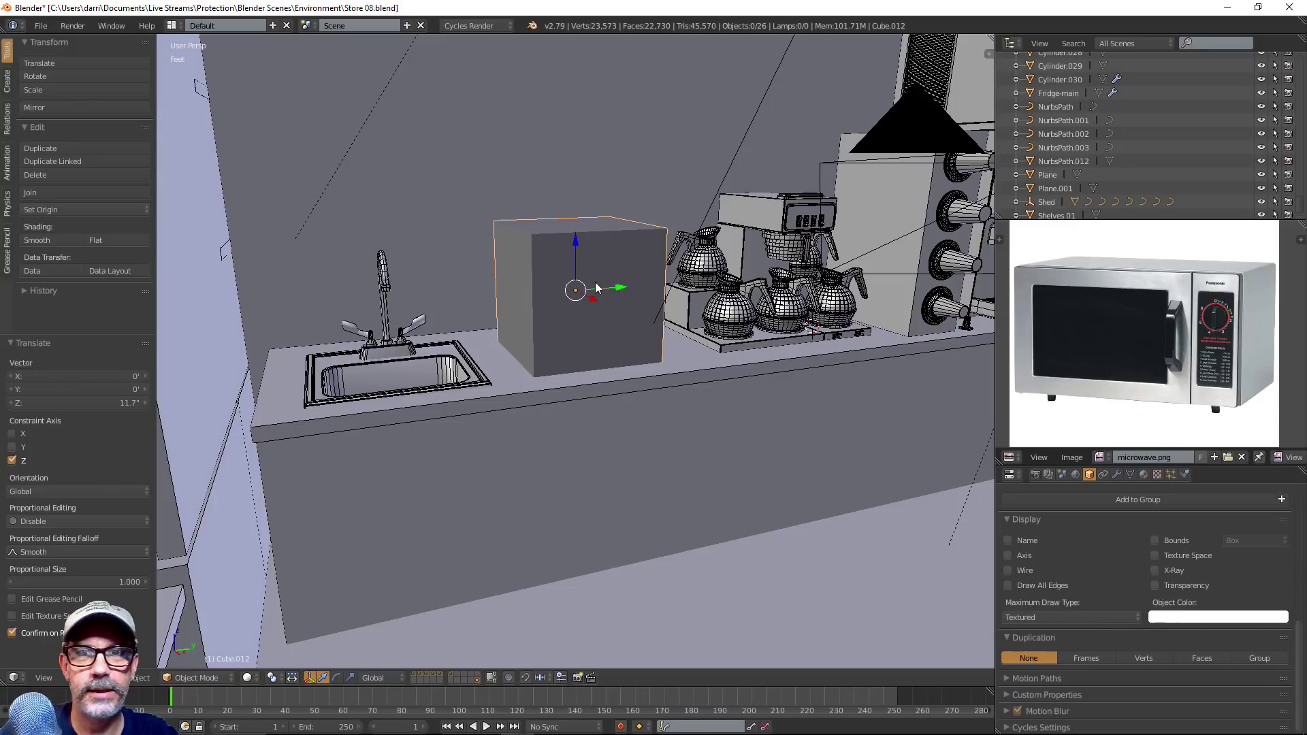
Widen the cube along Y by a factor of about 1.261
{"action": "middle_click_drag", "start_coordinate": [569, 309], "coordinate": [604, 341]}
{"action": "key", "text": "s"}
{"action": "key", "text": "s"}
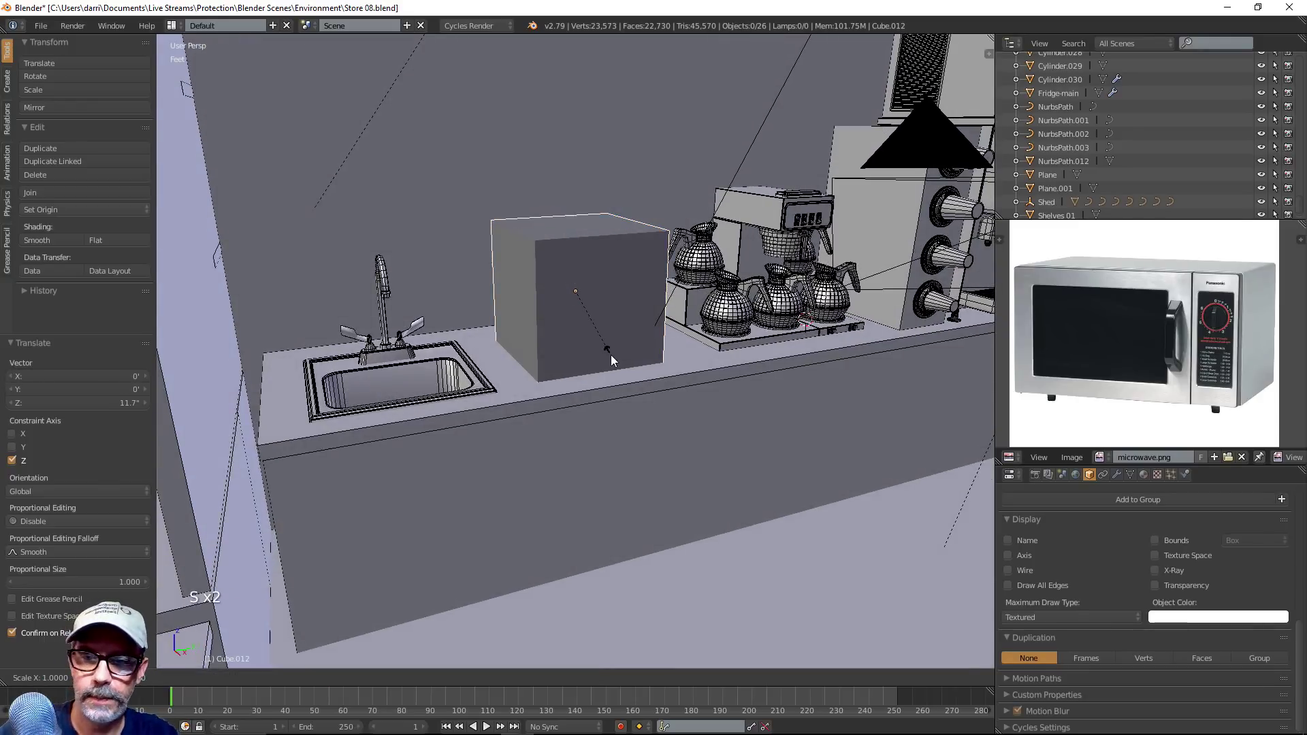
{"action": "key", "text": "y"}
{"action": "left_click", "coordinate": [625, 373]}
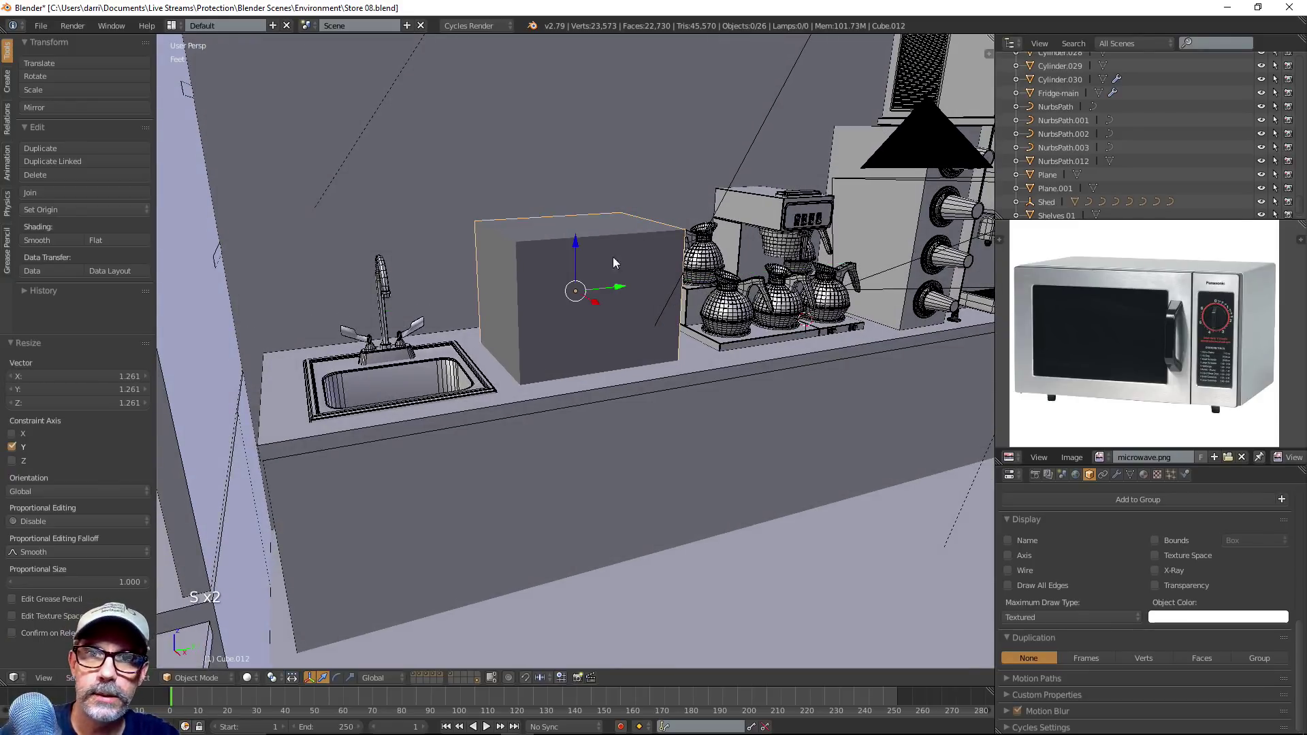
Lower the box's top face about 5.86" along Z in Edit Mode
{"action": "key", "text": "Tab"}
{"action": "right_click", "coordinate": [585, 224]}
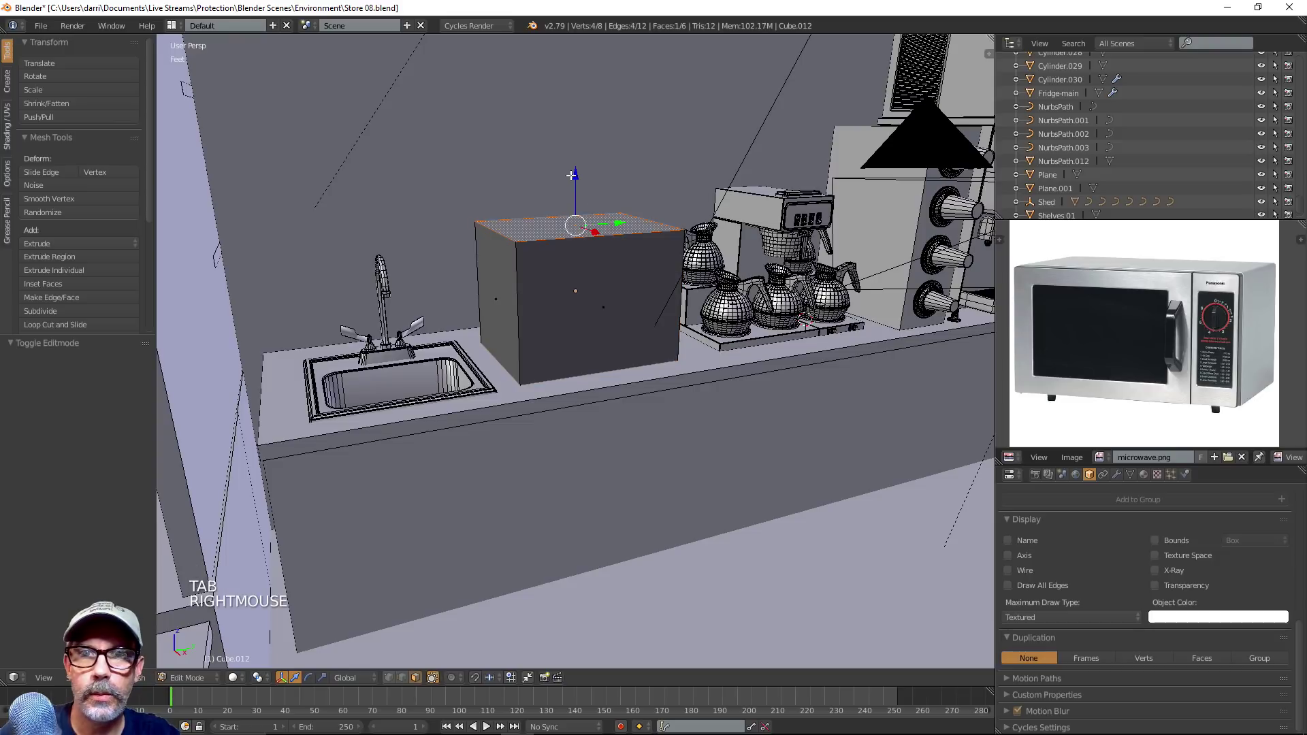
{"action": "left_click_drag", "start_coordinate": [572, 175], "coordinate": [578, 211]}
{"action": "middle_click_drag", "start_coordinate": [578, 211], "coordinate": [660, 382]}
Move the box's wall-side face slightly forward along X, and return to Object Mode
{"action": "middle_click", "coordinate": [661, 381]}
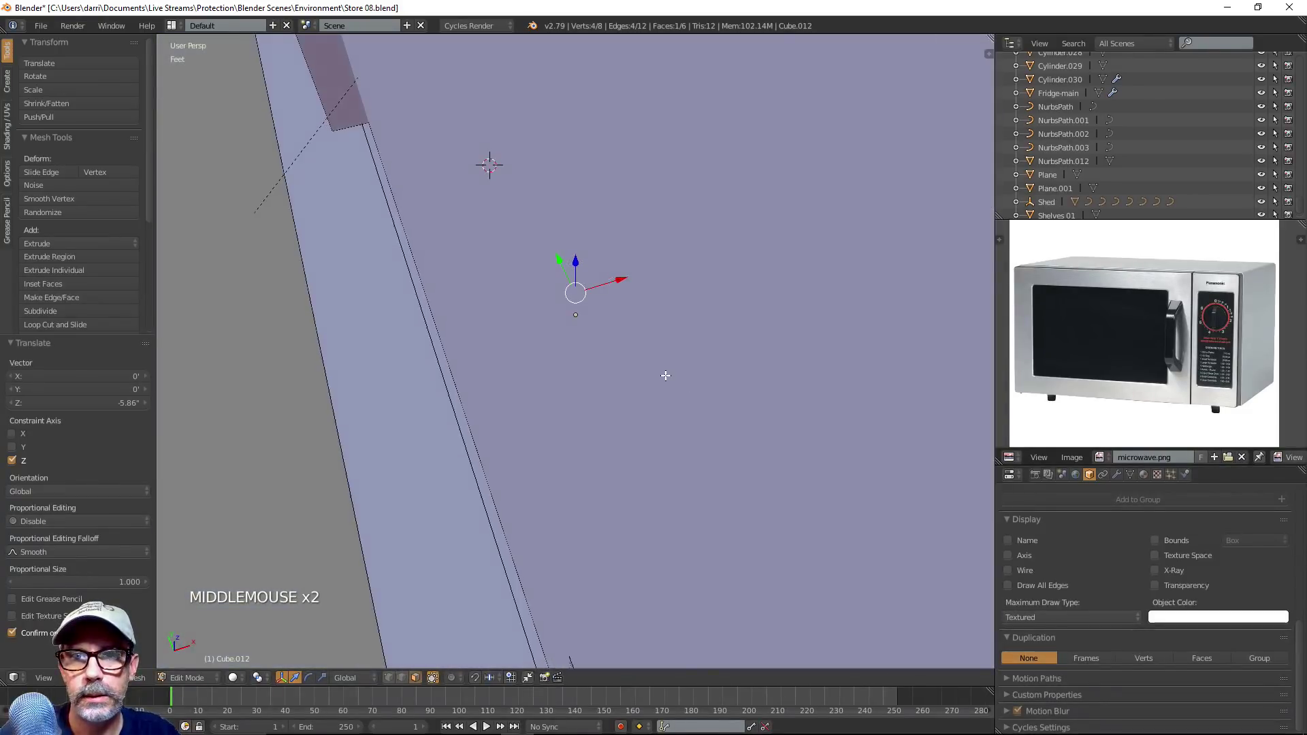
{"action": "scroll", "coordinate": [663, 379], "scroll_direction": "up", "scroll_amount": 1}
{"action": "right_click", "coordinate": [502, 370]}
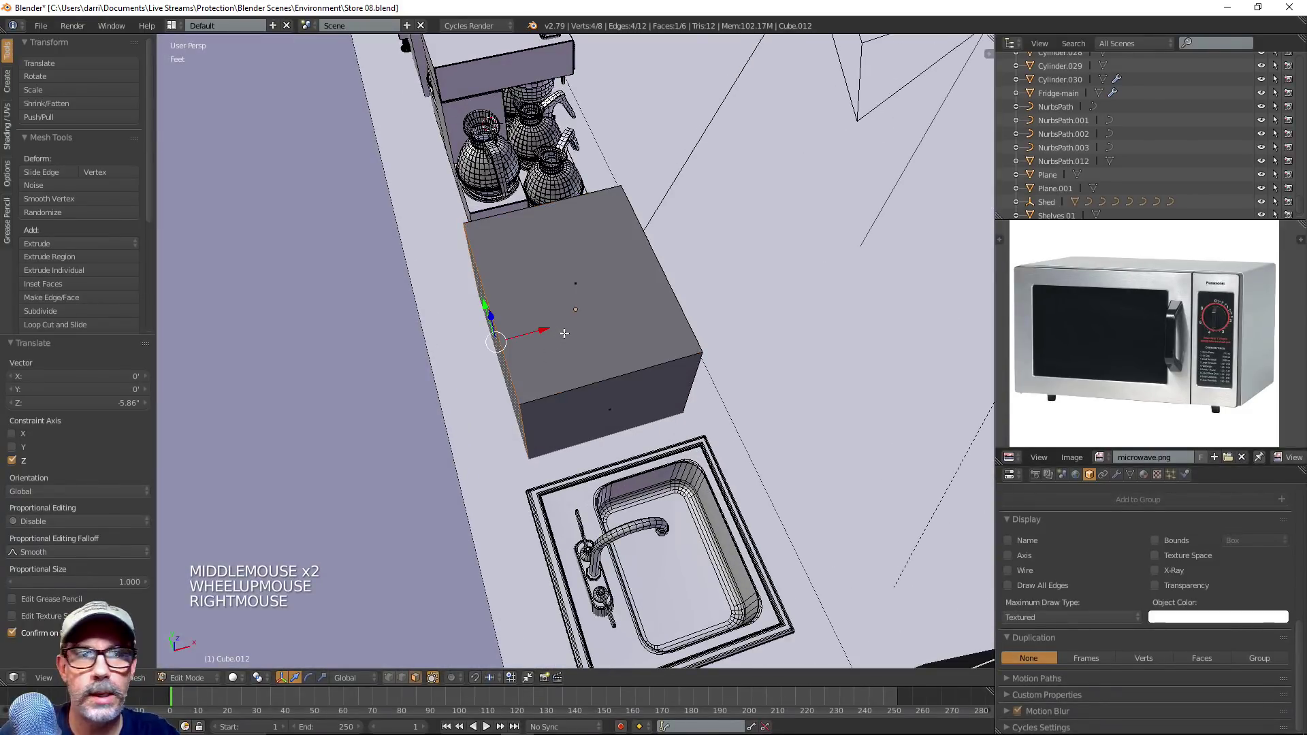
{"action": "left_click_drag", "start_coordinate": [543, 330], "coordinate": [551, 333]}
{"action": "middle_click_drag", "start_coordinate": [551, 333], "coordinate": [503, 289]}
{"action": "key", "text": "Tab"}
Scale the whole box down uniformly to about 0.95 and raise it about 419 thou along Z
{"action": "mouse_move", "coordinate": [599, 337]}
{"action": "middle_mouse_down"}
{"action": "mouse_move", "coordinate": [588, 315]}
{"action": "mouse_move", "coordinate": [592, 327]}
{"action": "middle_mouse_up"}
{"action": "key", "text": "s"}
{"action": "key", "text": "s"}
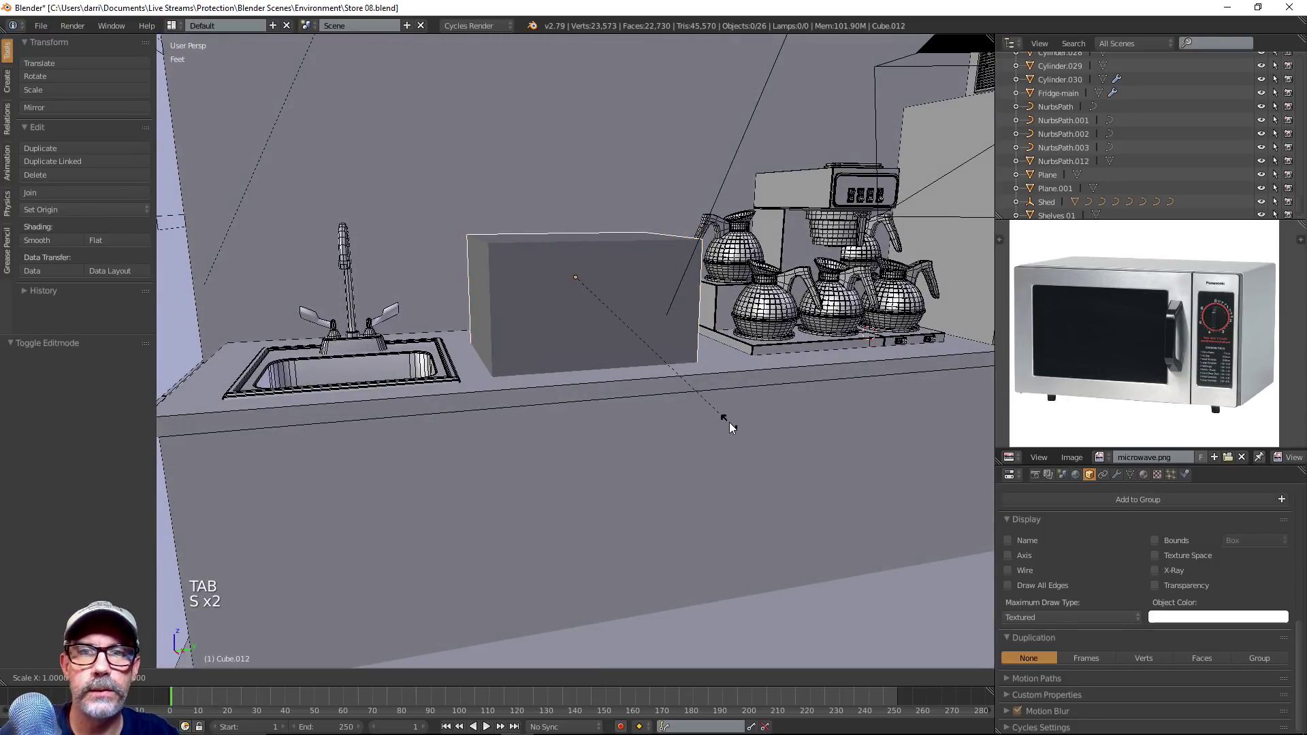
{"action": "left_click", "coordinate": [715, 411]}
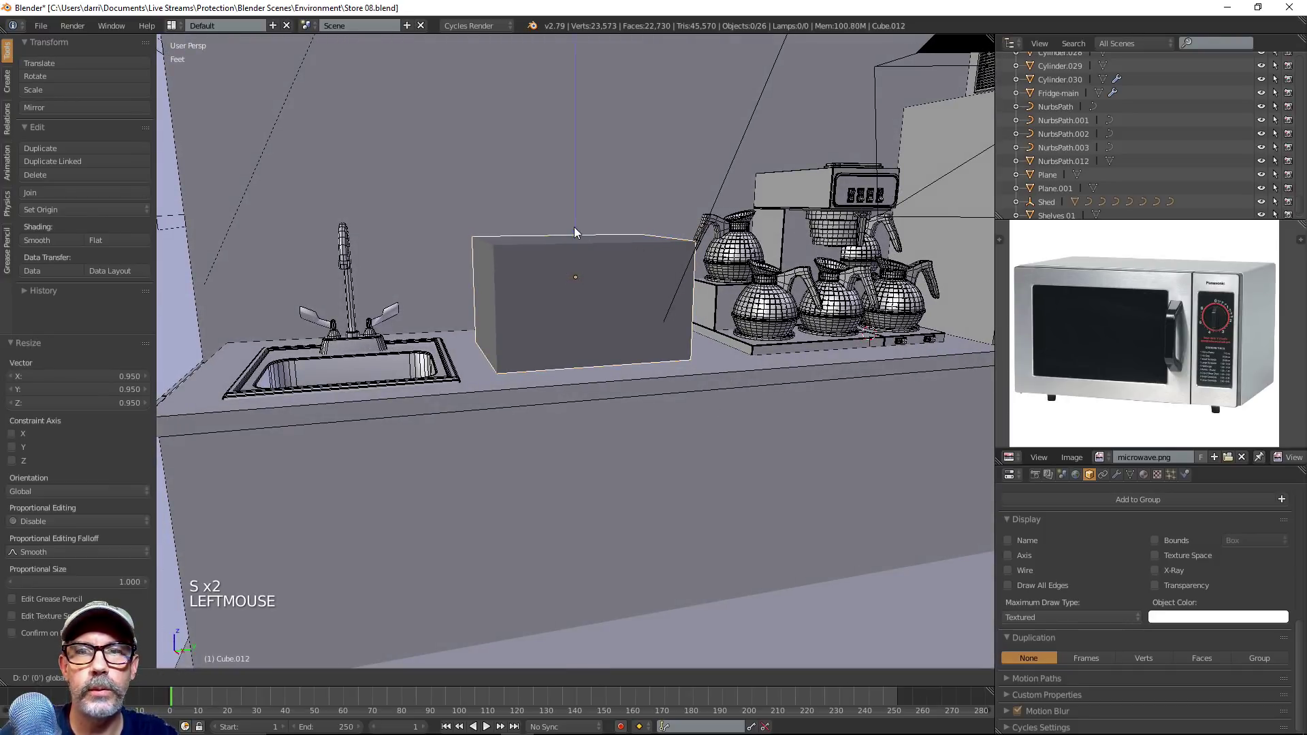
{"action": "left_click_drag", "start_coordinate": [575, 227], "coordinate": [580, 230]}
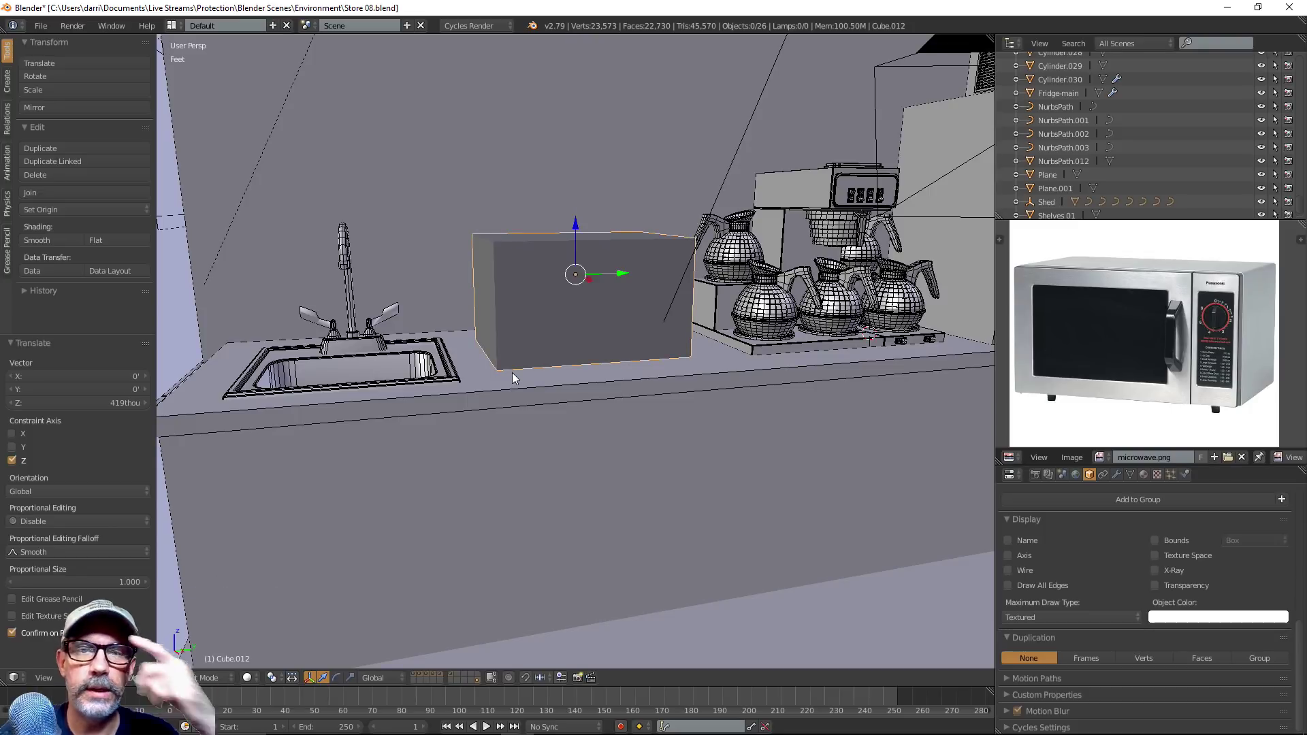
Raise the box a further 173 thou or so along Z above the countertop
{"action": "scroll", "coordinate": [565, 432], "scroll_direction": "up", "scroll_amount": 3}
{"action": "middle_click_drag", "start_coordinate": [572, 433], "coordinate": [599, 381]}
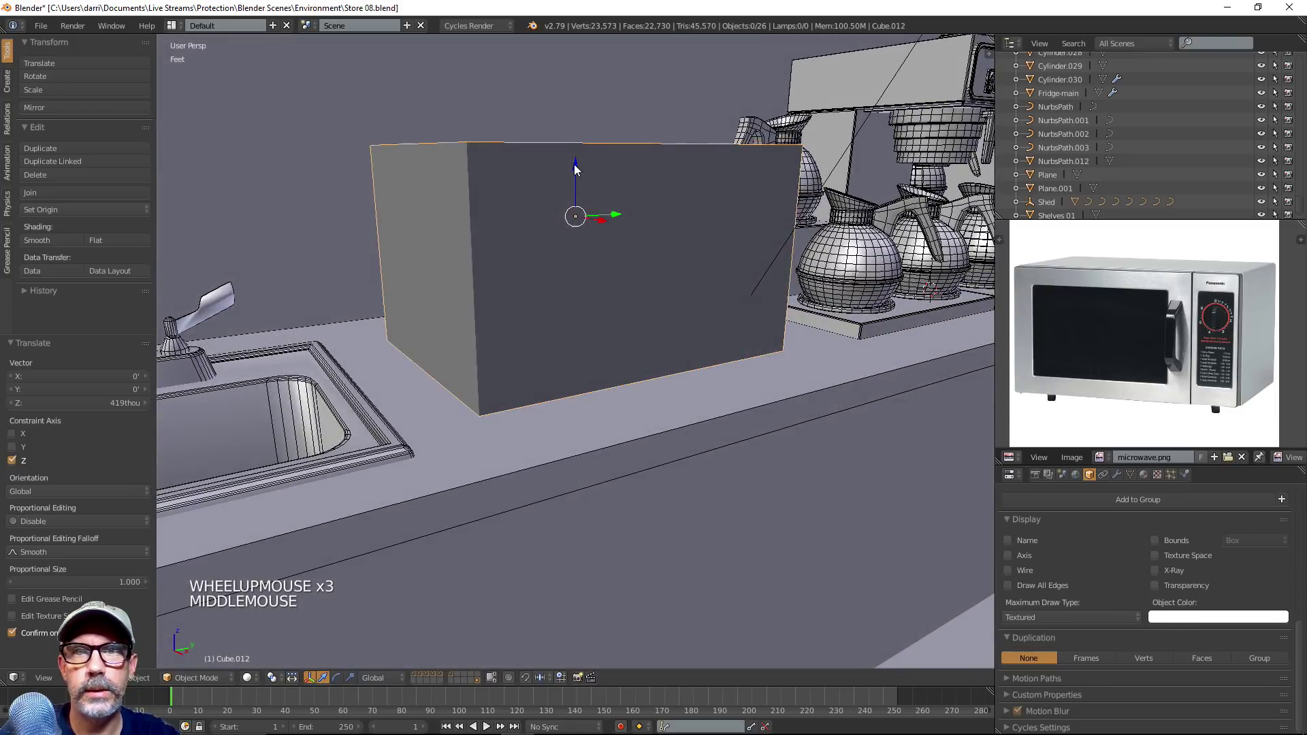
{"action": "left_click_drag", "start_coordinate": [574, 174], "coordinate": [575, 170]}
{"action": "scroll", "coordinate": [671, 256], "scroll_direction": "down", "scroll_amount": 1}
{"action": "middle_click_drag", "start_coordinate": [671, 256], "coordinate": [729, 309]}
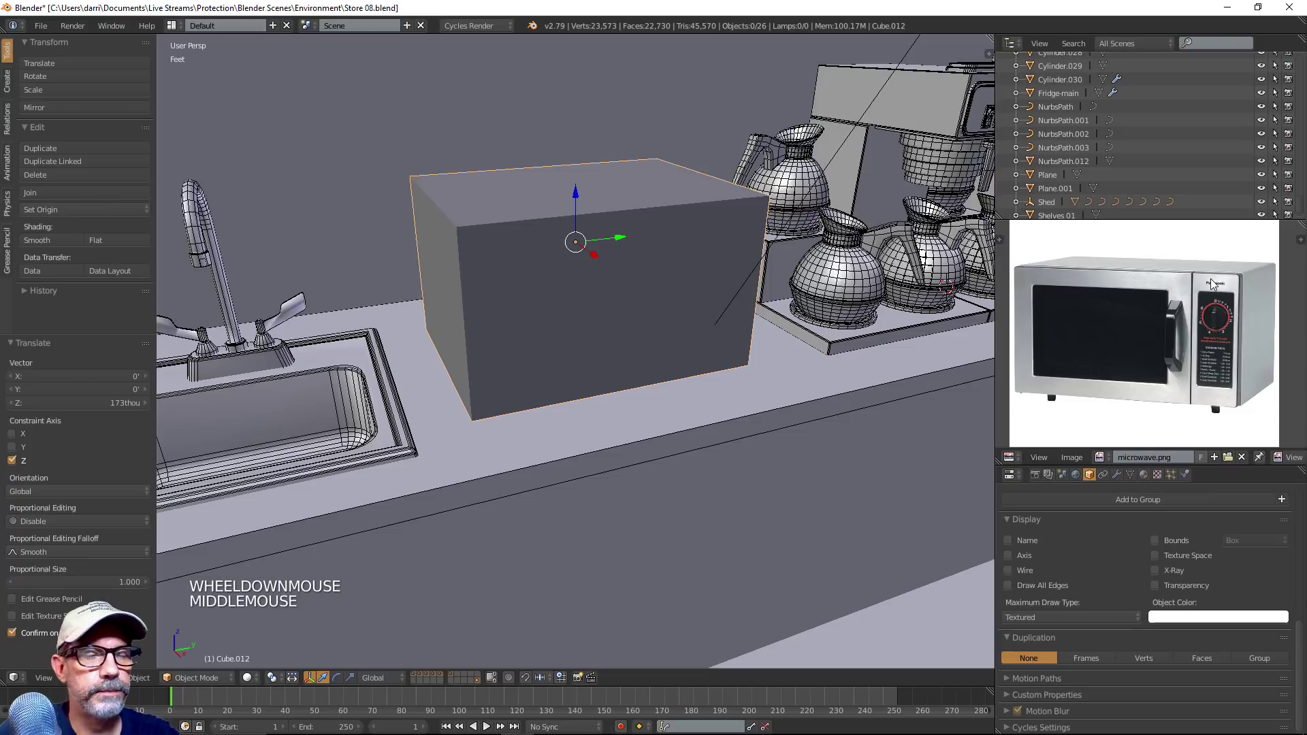
Pull the box's front face slightly back along X to reduce its depth, and return to Object Mode
{"action": "middle_click_drag", "start_coordinate": [603, 352], "coordinate": [685, 345]}
{"action": "mouse_move", "coordinate": [1202, 369]}
{"action": "middle_mouse_down"}
{"action": "mouse_move", "coordinate": [1238, 351]}
{"action": "mouse_move", "coordinate": [1212, 368]}
{"action": "middle_mouse_up"}
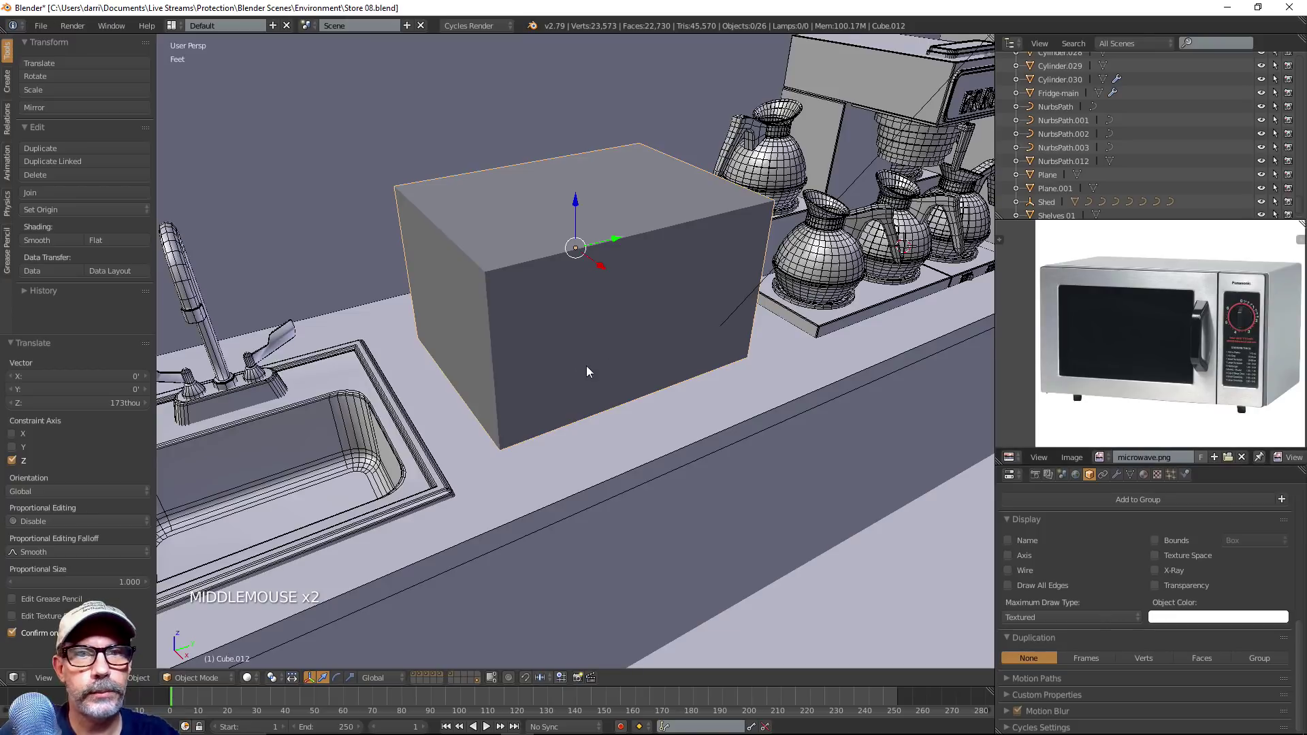
{"action": "middle_click_drag", "start_coordinate": [589, 371], "coordinate": [616, 366]}
{"action": "key", "text": "Tab"}
{"action": "right_click", "coordinate": [658, 309]}
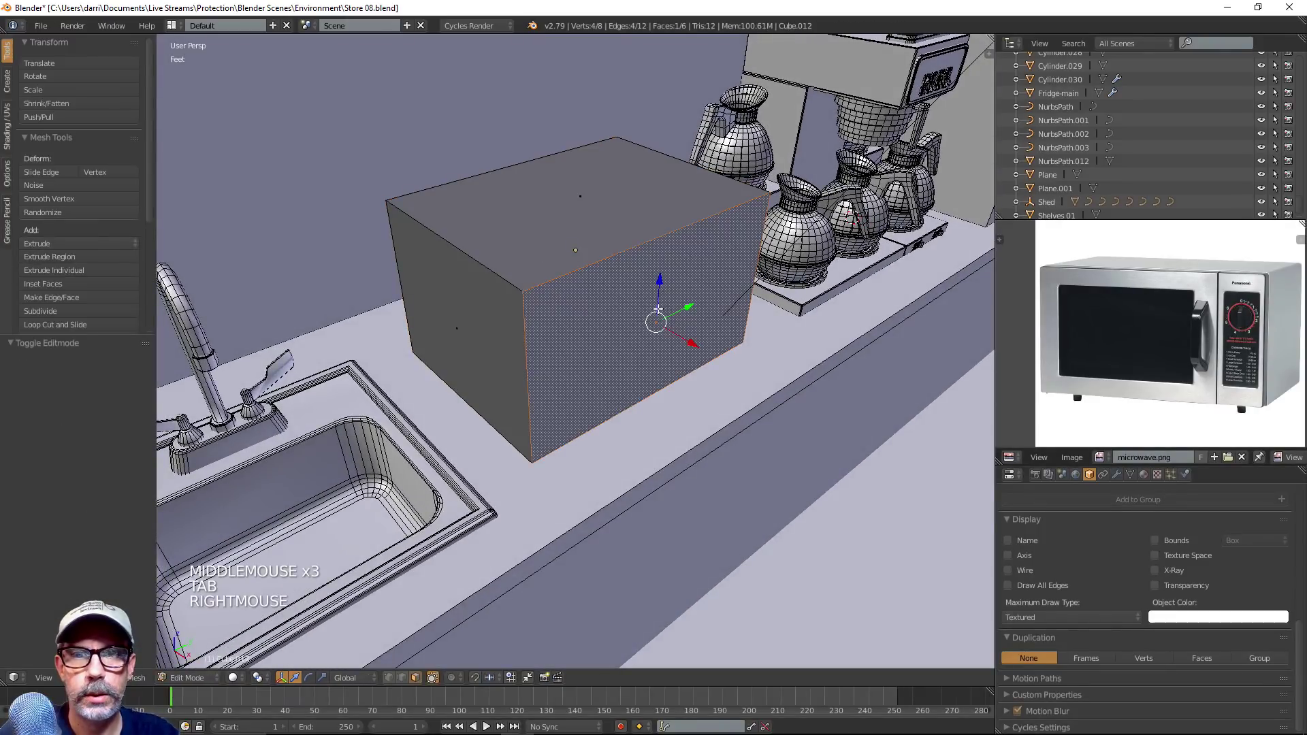
{"action": "left_click_drag", "start_coordinate": [698, 349], "coordinate": [671, 354]}
{"action": "key", "text": "Tab"}
{"action": "middle_click_drag", "start_coordinate": [779, 374], "coordinate": [717, 376]}
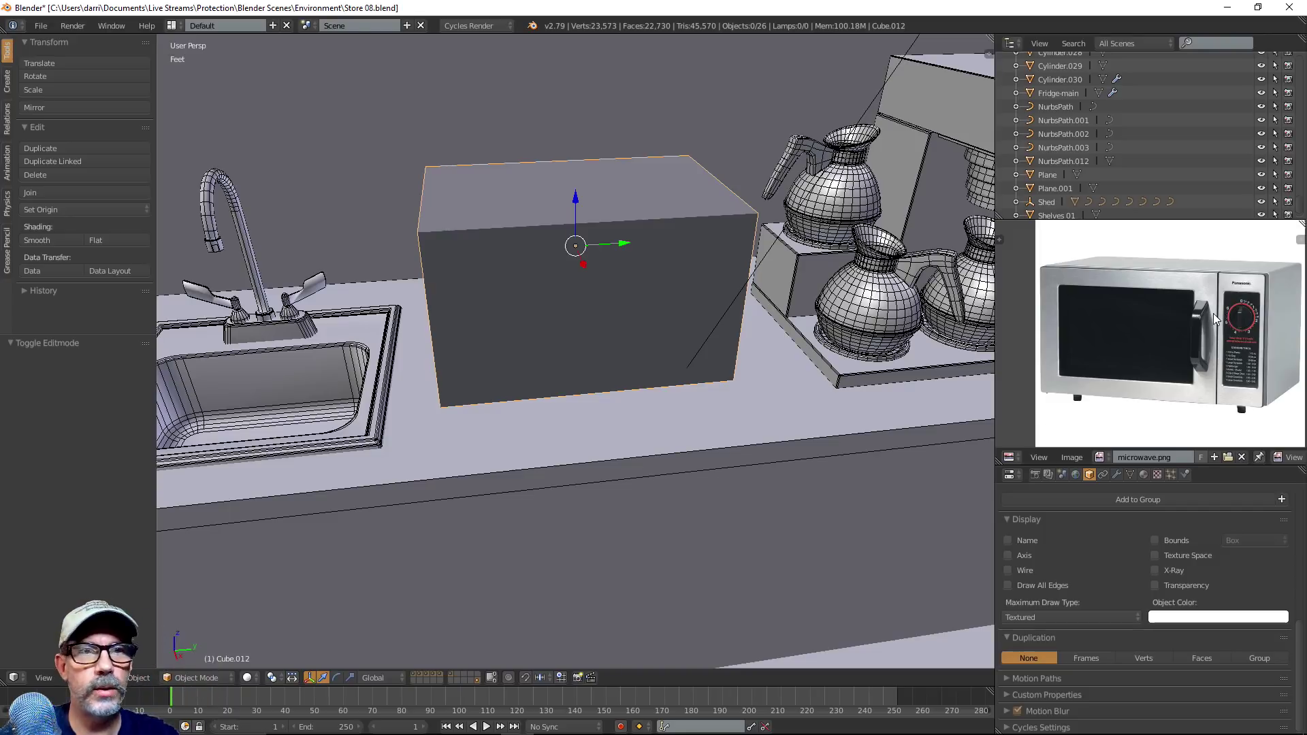
Pull the box's front face slightly forward along X to adjust the depth, and stay in Edit Mode
{"action": "middle_click_drag", "start_coordinate": [660, 364], "coordinate": [696, 368]}
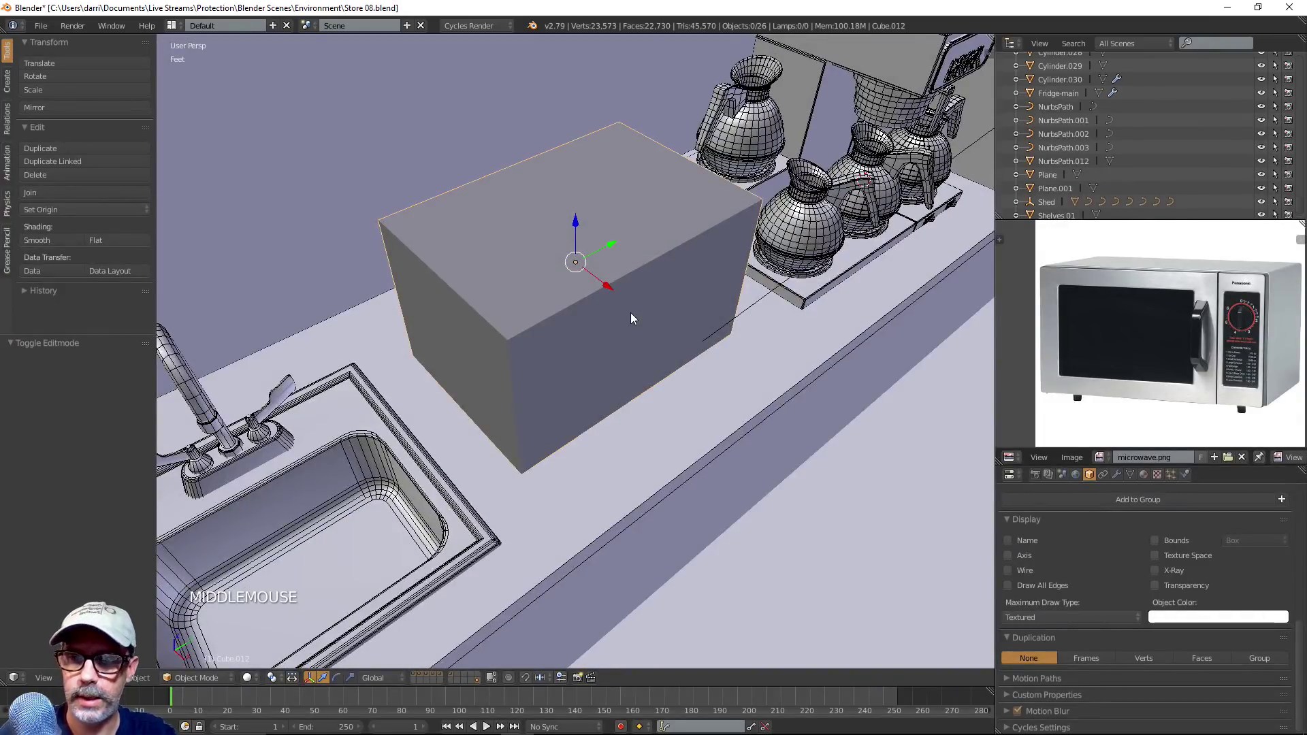
{"action": "key", "text": "Tab"}
{"action": "left_click", "coordinate": [671, 365]}
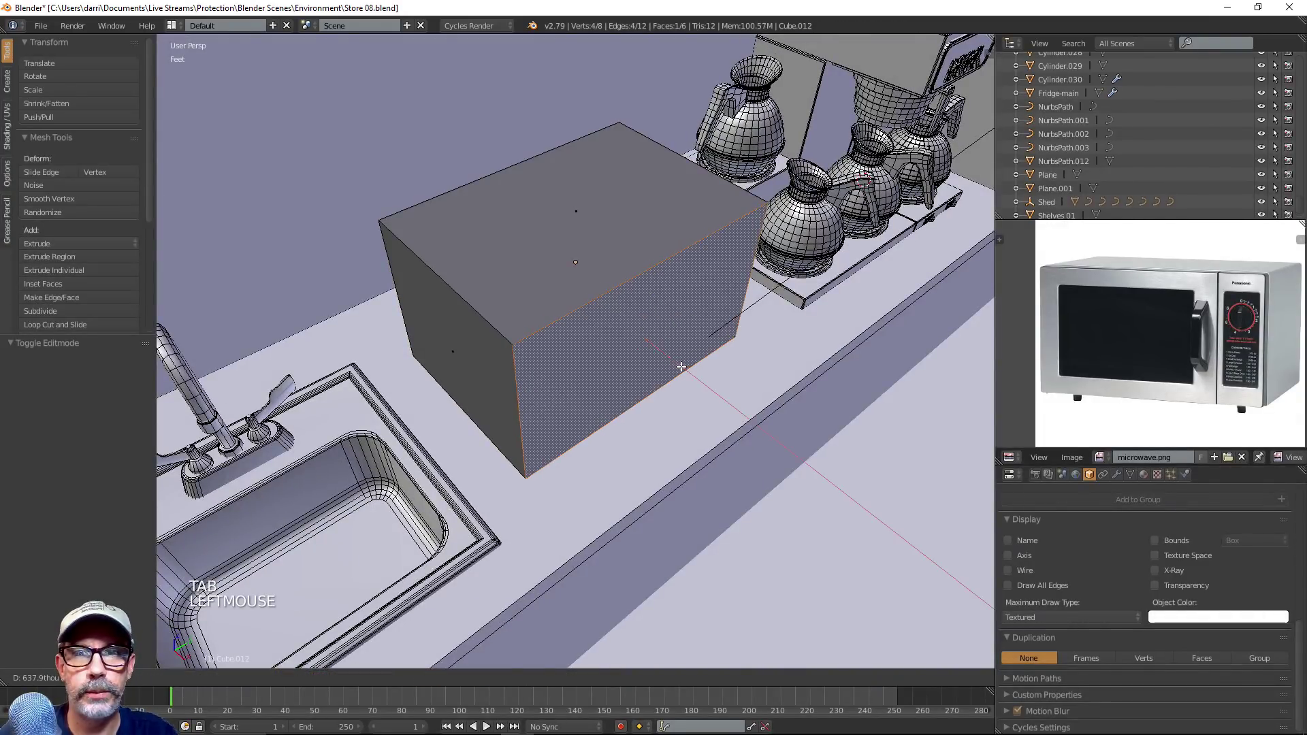
{"action": "key", "text": "Tab"}
{"action": "middle_click_drag", "start_coordinate": [656, 359], "coordinate": [694, 367]}
{"action": "key", "text": "Tab"}
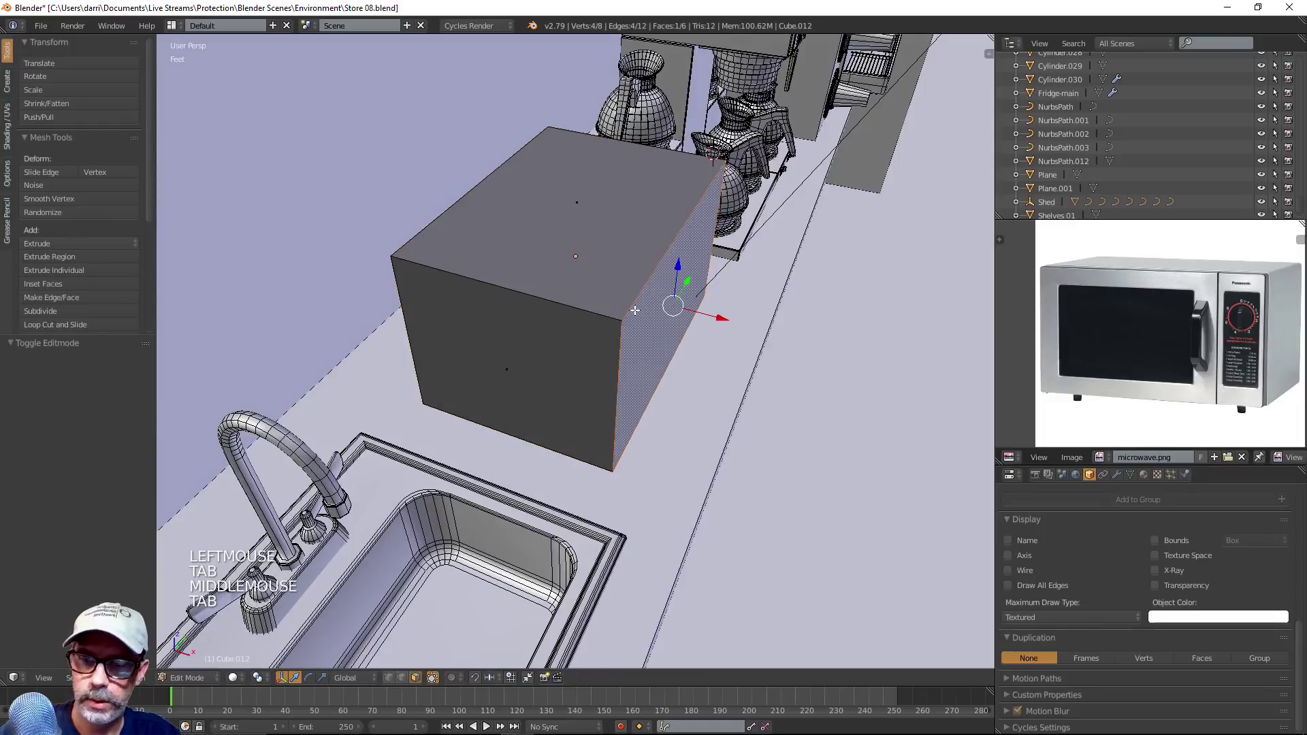
Add a single loop cut around the box and slide it close to the front face, with a factor of about 0.81
{"action": "key", "text": "ctrl+r"}
{"action": "left_click", "coordinate": [582, 310]}
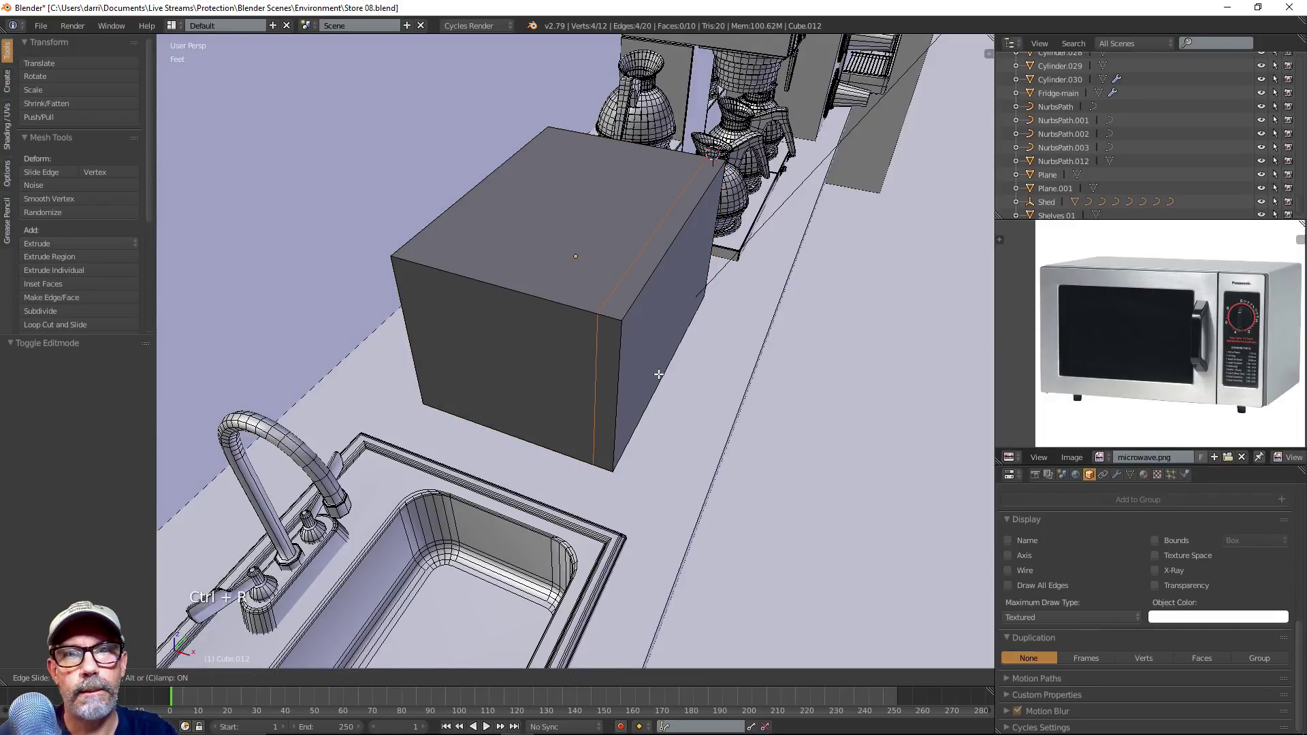
{"action": "left_click", "coordinate": [655, 373]}
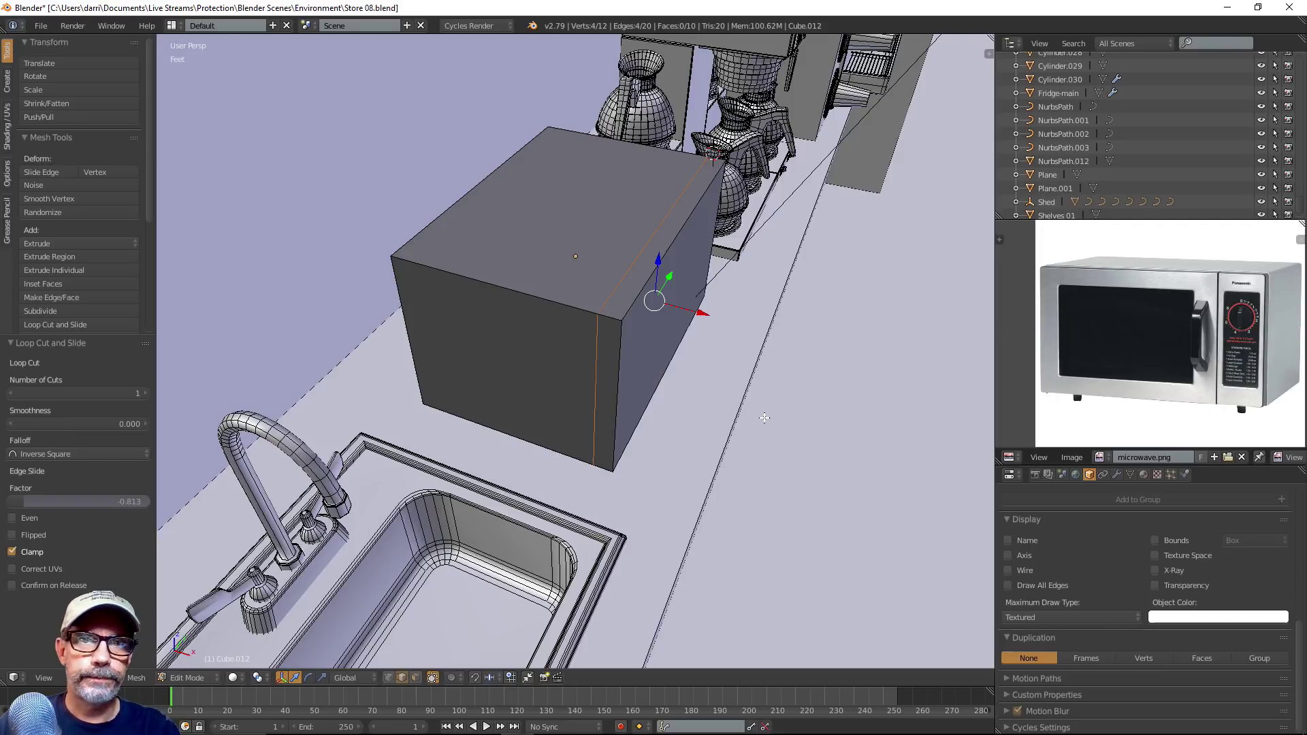
Detach the front section from the microwave body by applying Edge Split to the new loop
{"action": "middle_click_drag", "start_coordinate": [765, 418], "coordinate": [695, 381]}
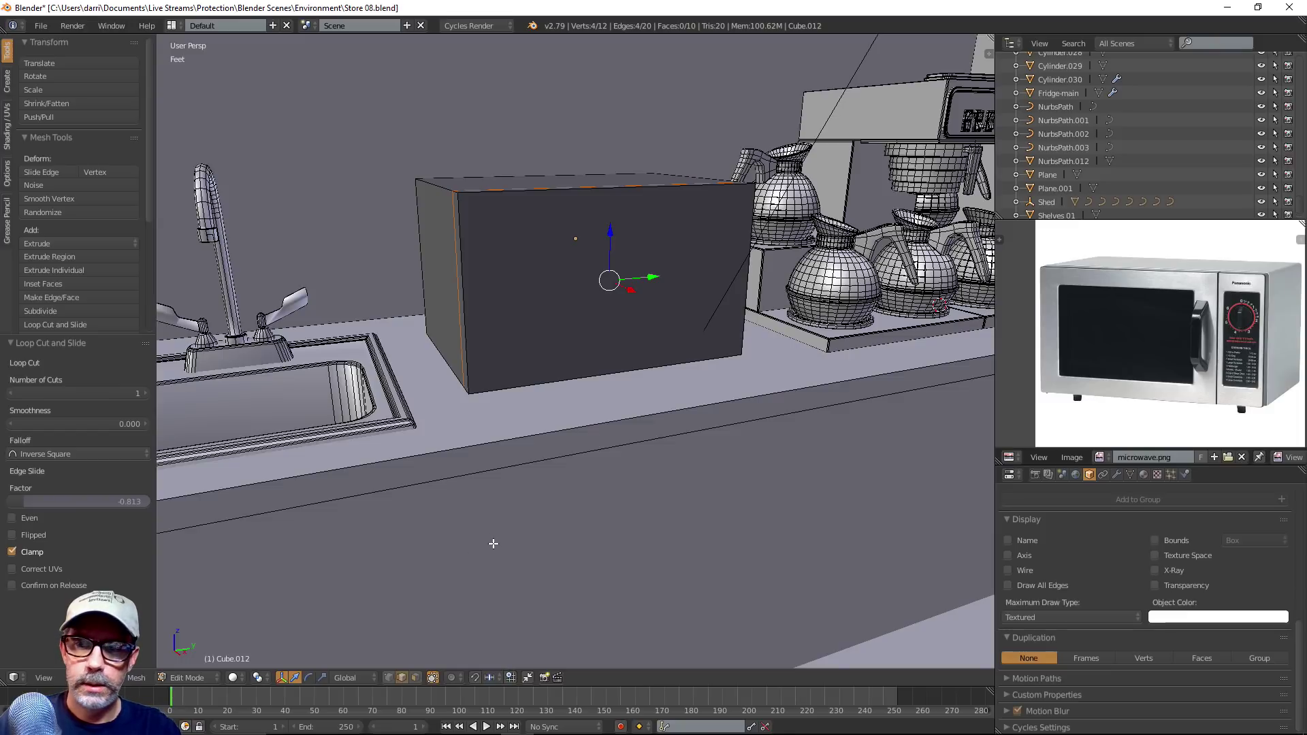
{"action": "middle_click_drag", "start_coordinate": [725, 411], "coordinate": [737, 439]}
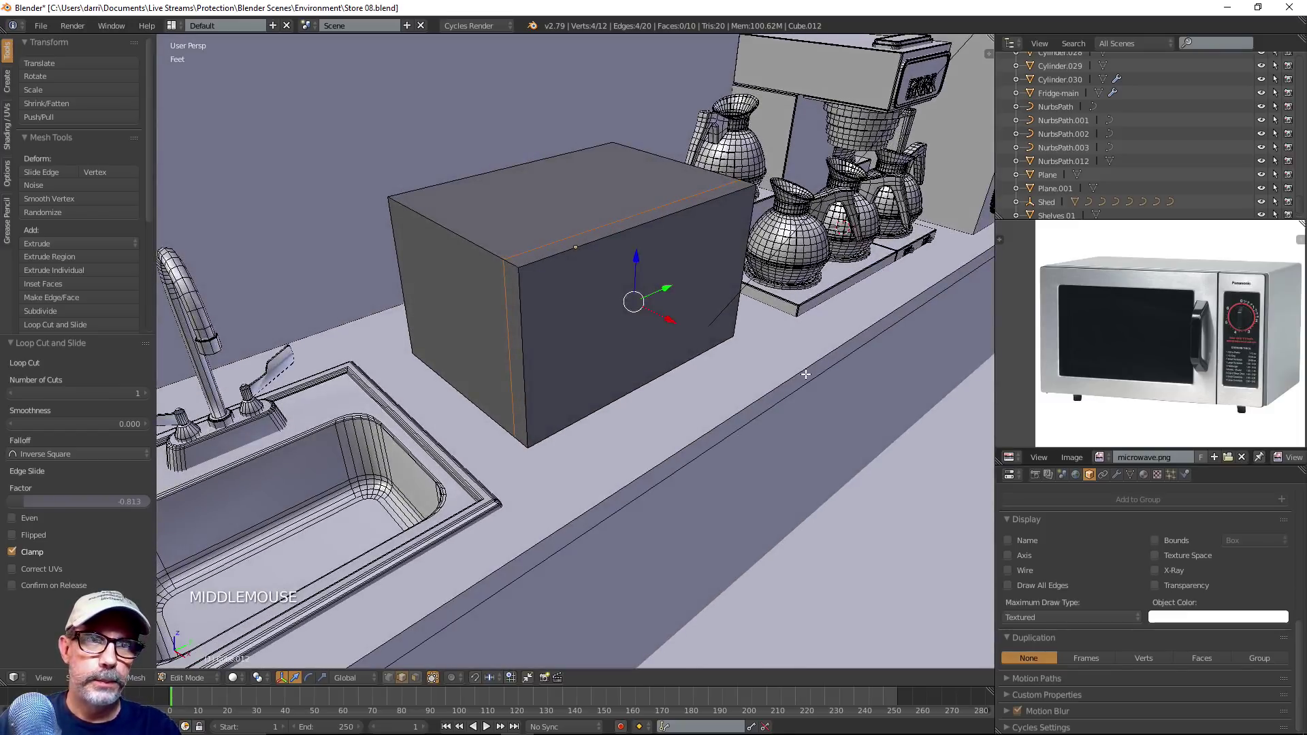
{"action": "middle_click_drag", "start_coordinate": [805, 373], "coordinate": [699, 327]}
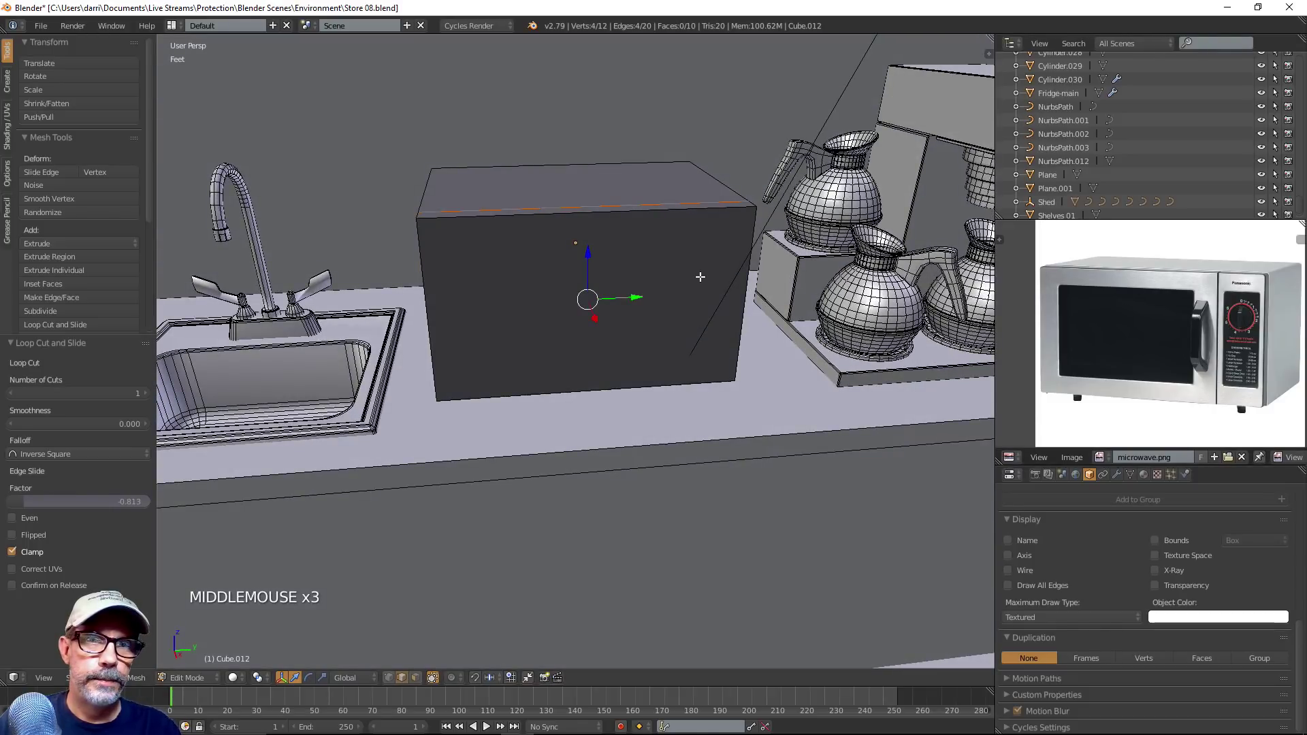
{"action": "mouse_move", "coordinate": [647, 286]}
{"action": "middle_mouse_down"}
{"action": "mouse_move", "coordinate": [535, 238]}
{"action": "mouse_move", "coordinate": [652, 273]}
{"action": "mouse_move", "coordinate": [650, 307]}
{"action": "middle_mouse_up"}
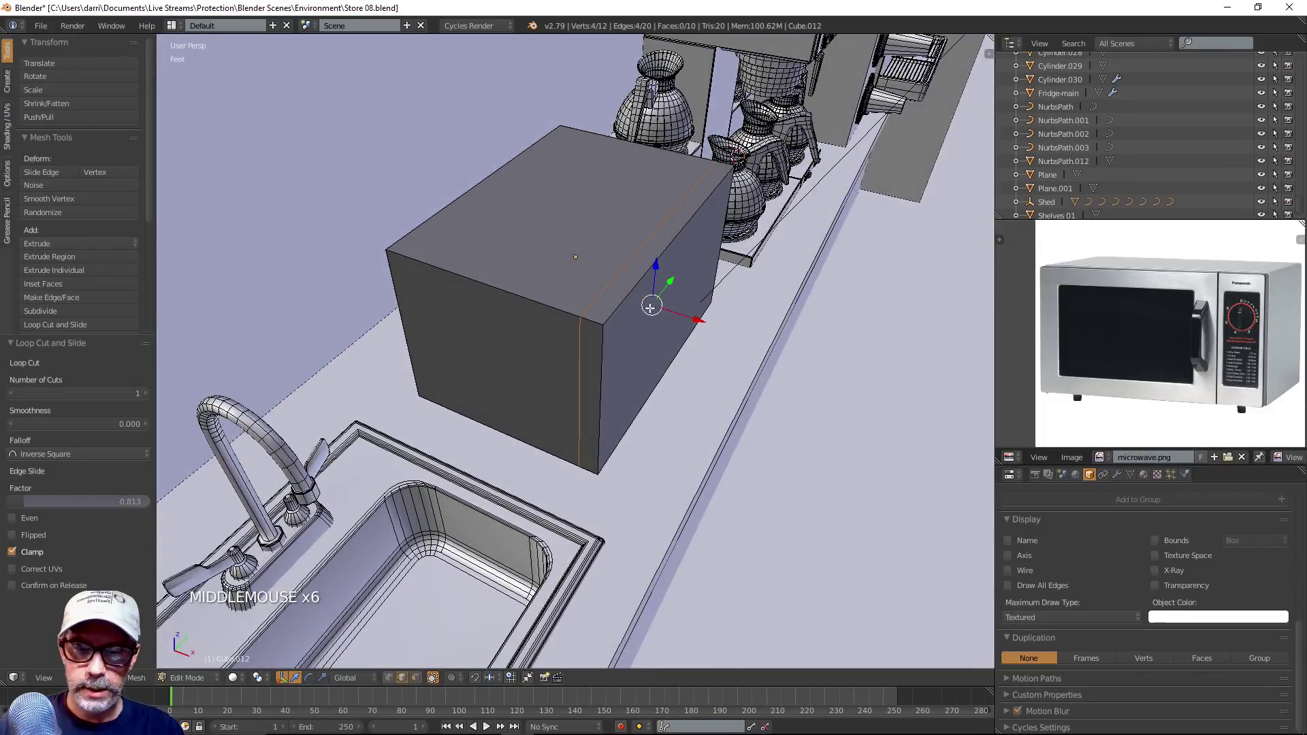
{"action": "key", "text": "ctrl+e"}
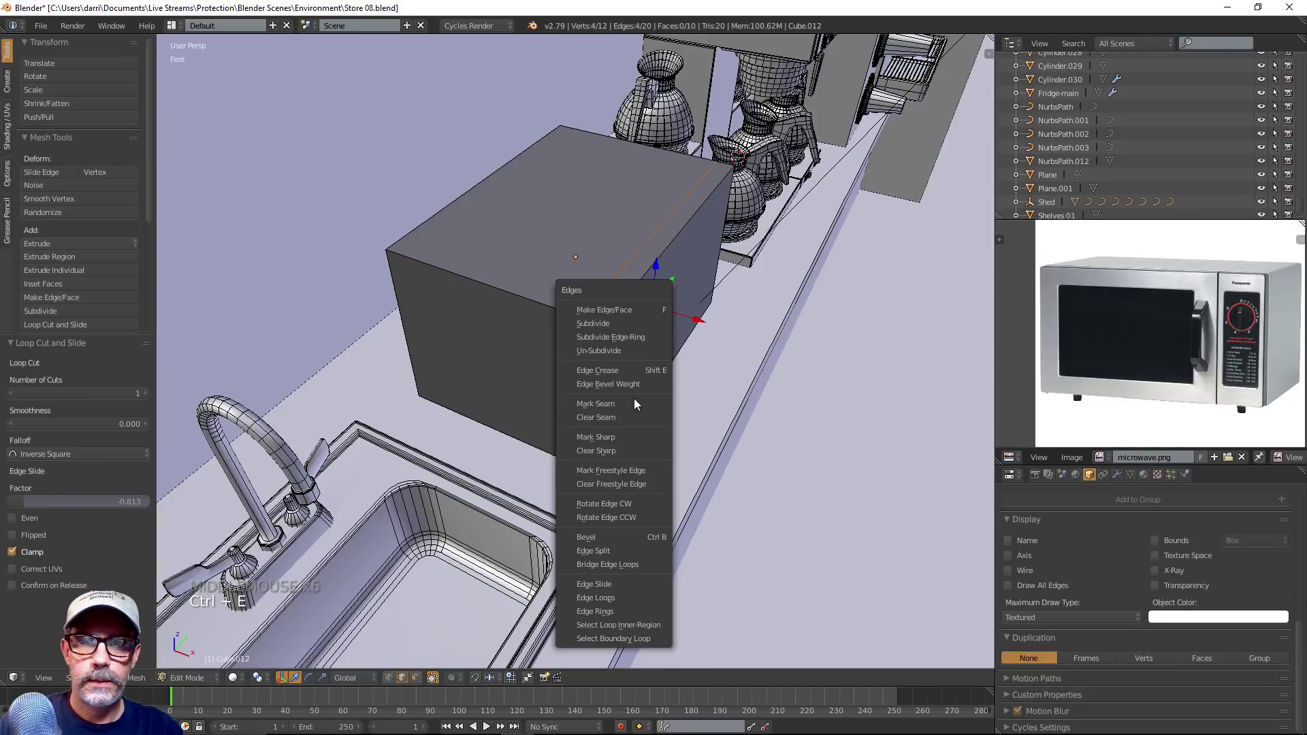
{"action": "left_click", "coordinate": [610, 550]}
{"action": "scroll", "coordinate": [718, 366], "scroll_direction": "up", "scroll_amount": 2}
{"action": "middle_click_drag", "start_coordinate": [708, 354], "coordinate": [718, 366]}
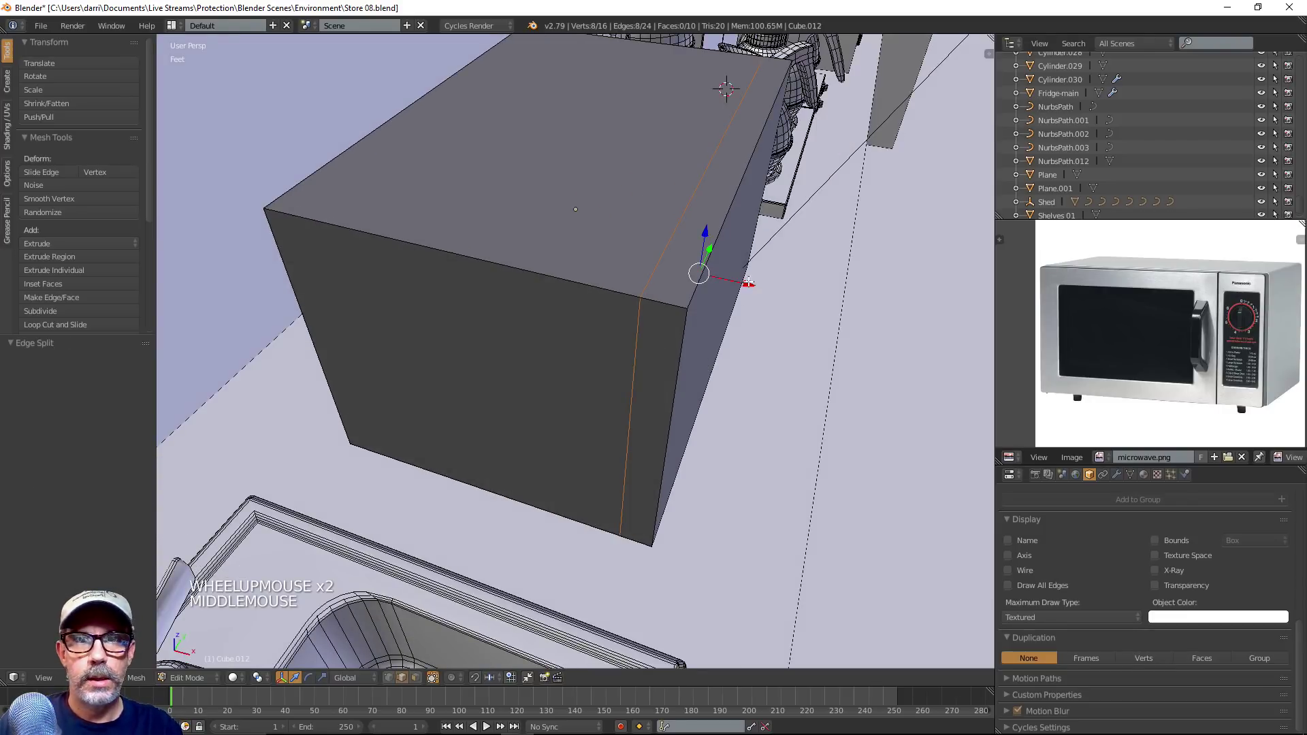
{"action": "left_click_drag", "start_coordinate": [748, 282], "coordinate": [743, 282]}
{"action": "key", "text": "ctrl+z"}
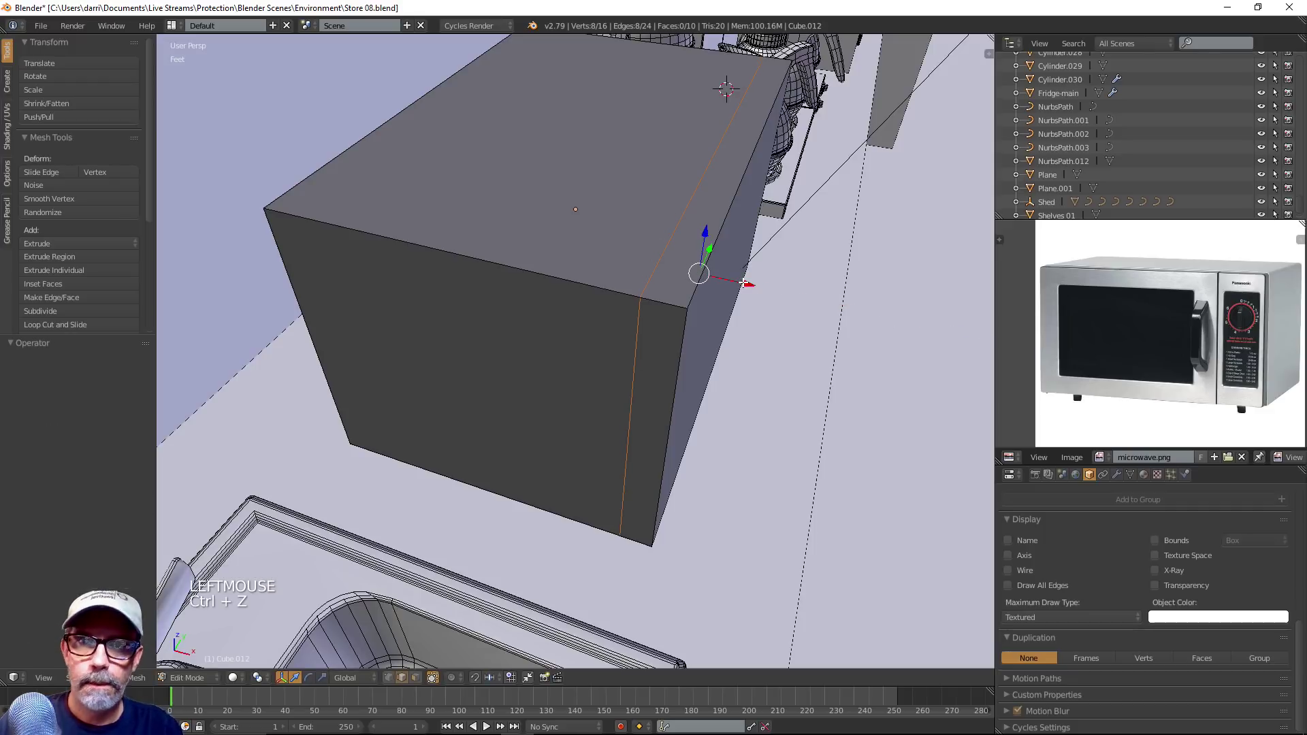
{"action": "right_click", "coordinate": [664, 252], "text": "alt"}
{"action": "key", "text": "s"}
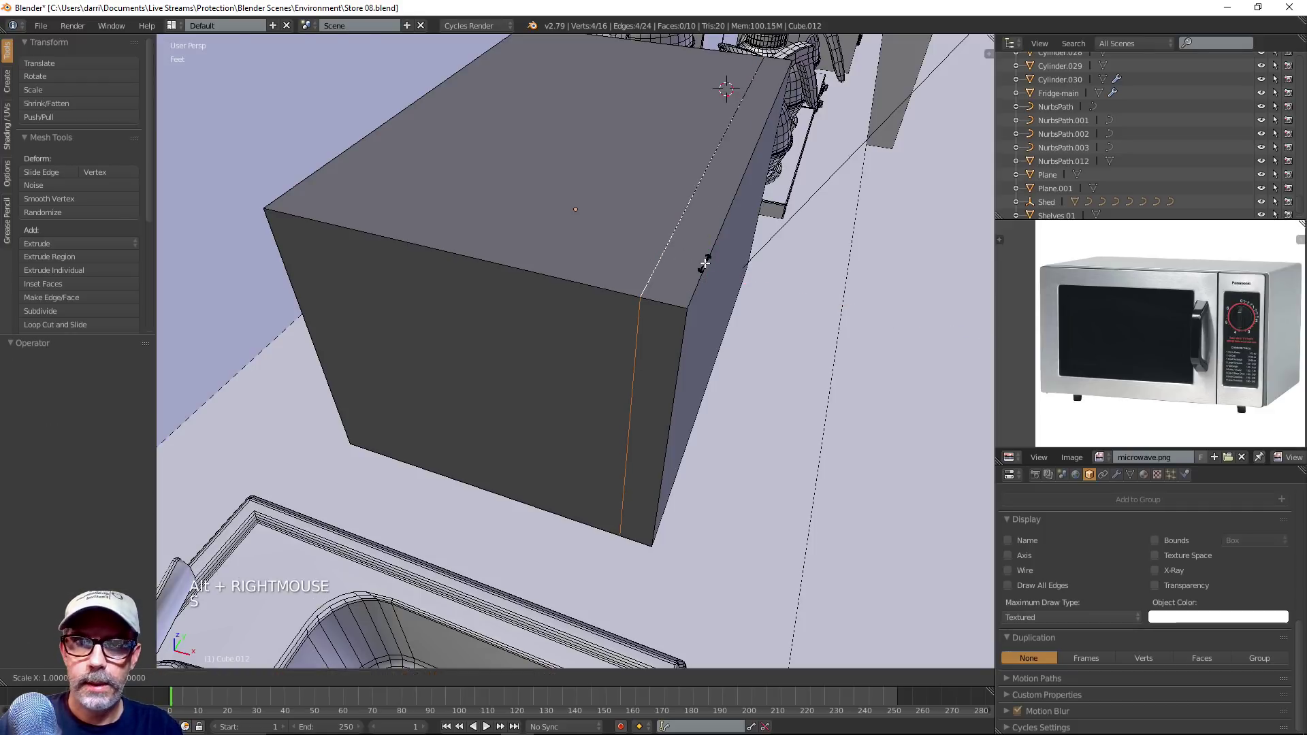
{"action": "key", "text": "Escape"}
{"action": "key", "text": "a"}
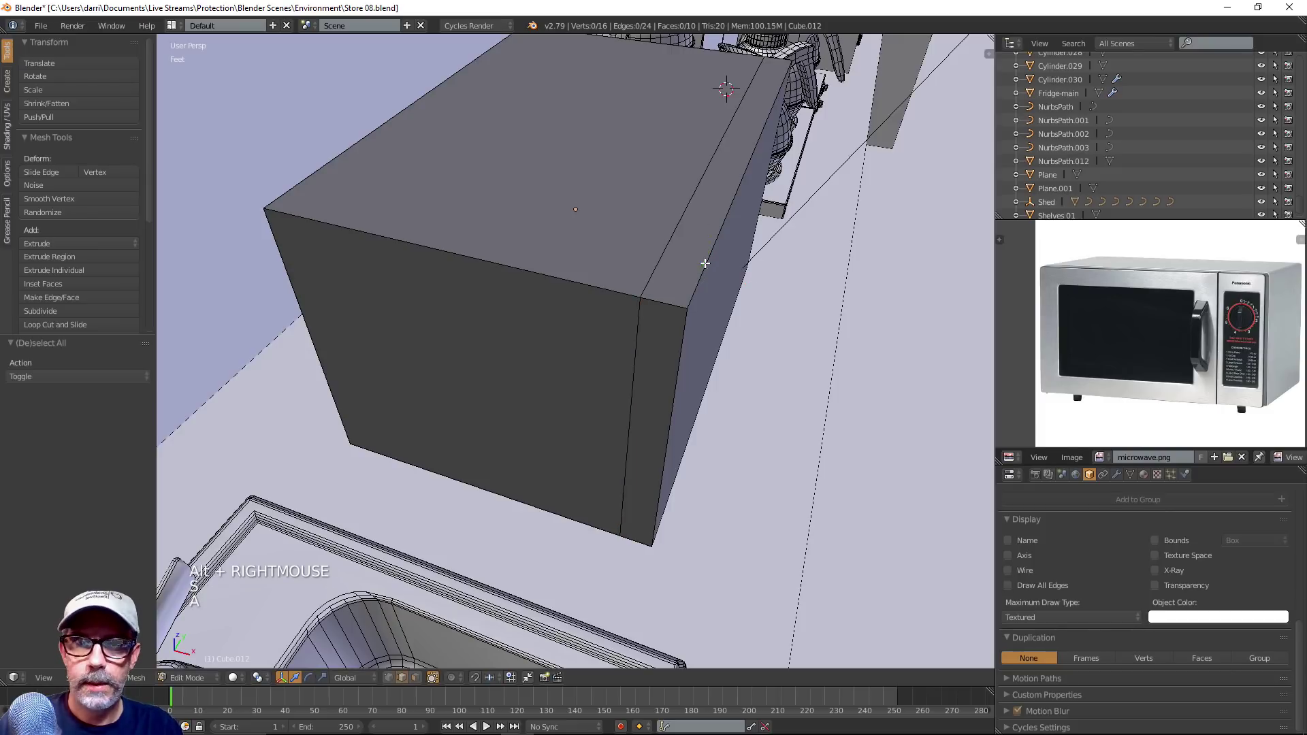
Select the front section's open edge loop at the split and move it 103 thou along X to open a narrow gap
{"action": "right_click", "coordinate": [671, 235], "text": "alt"}
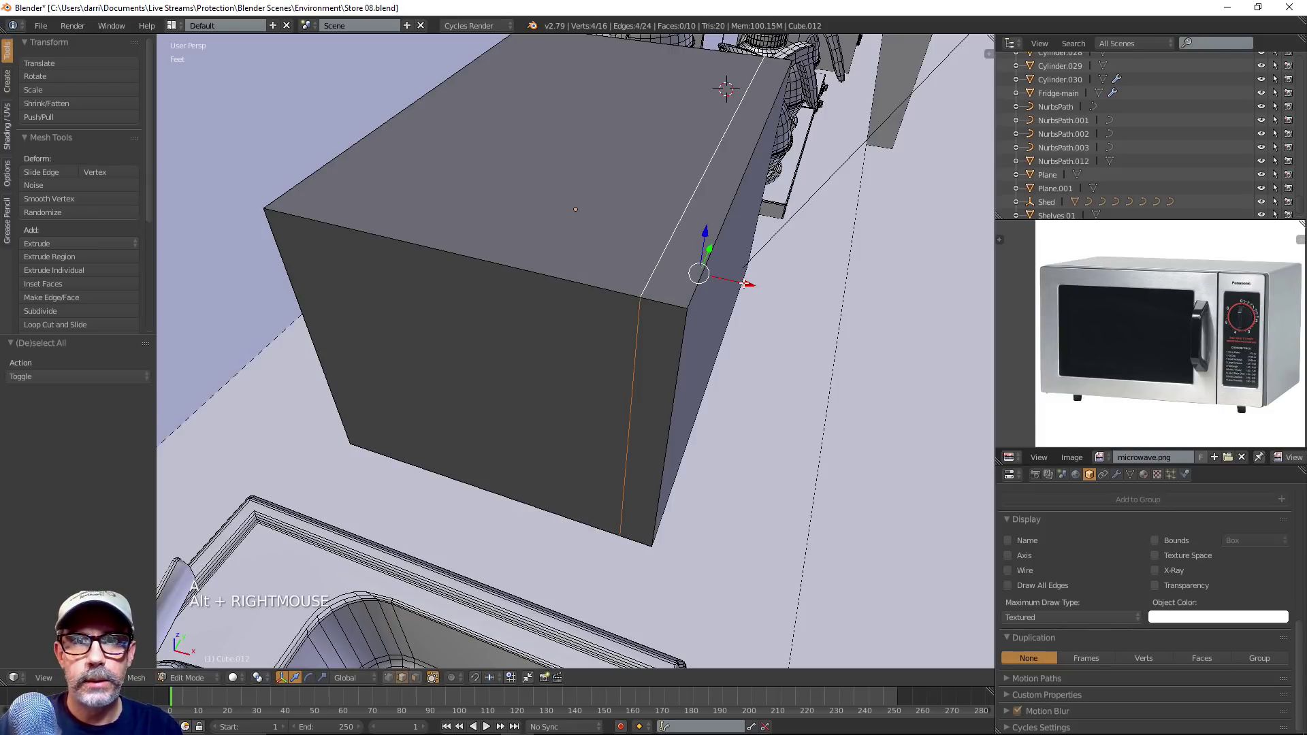
{"action": "left_click_drag", "start_coordinate": [745, 283], "coordinate": [748, 284]}
{"action": "scroll", "coordinate": [726, 280], "scroll_direction": "up", "scroll_amount": 3}
{"action": "middle_click_drag", "start_coordinate": [726, 279], "coordinate": [725, 310]}
{"action": "scroll", "coordinate": [712, 288], "scroll_direction": "down", "scroll_amount": 2}
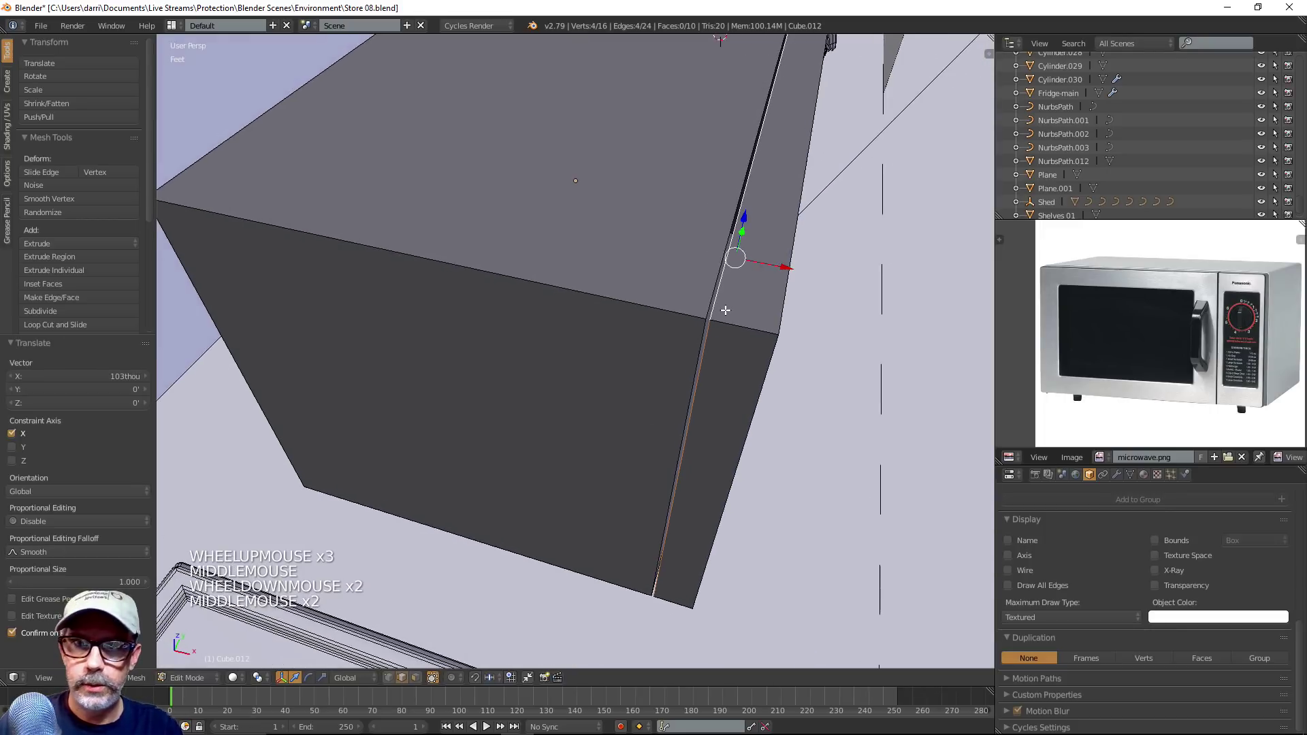
Extrude the main body's open edge loop at the gap and scale the new edges inward to 0.935
{"action": "right_click", "coordinate": [701, 347], "text": "shift"}
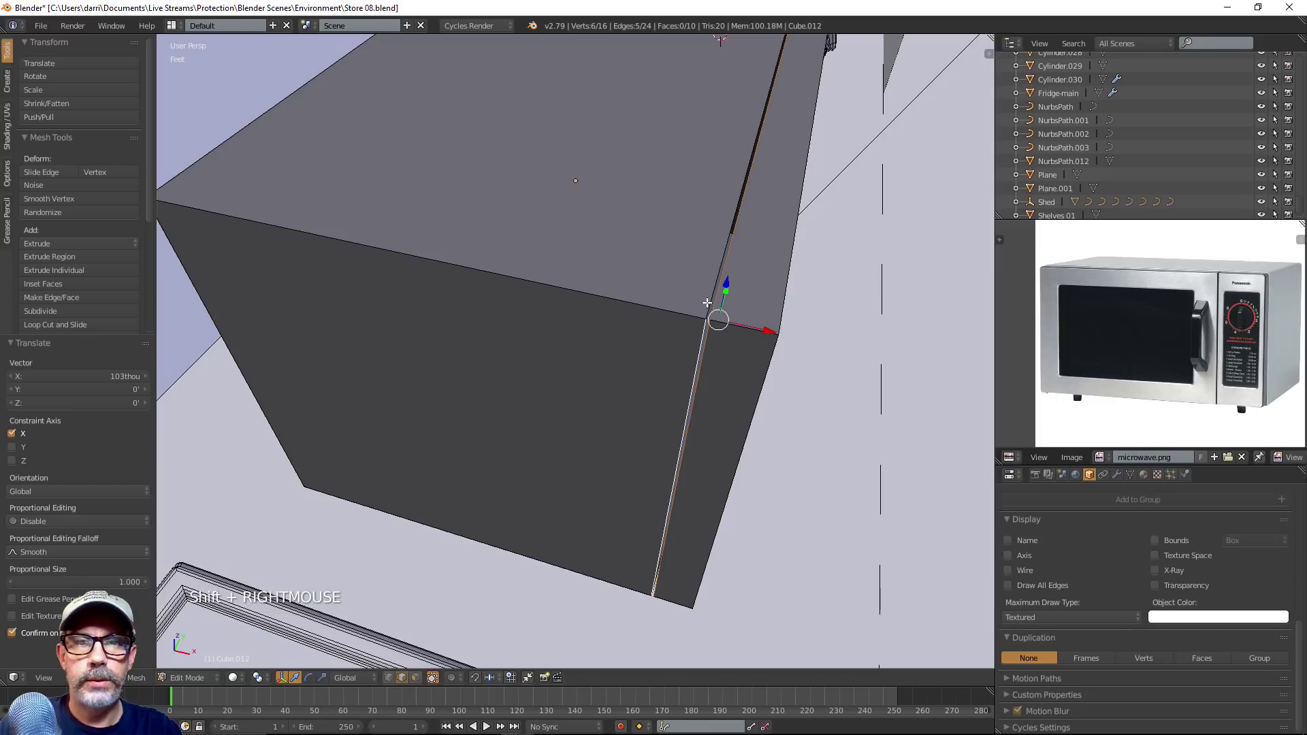
{"action": "right_click", "coordinate": [734, 327], "text": "alt"}
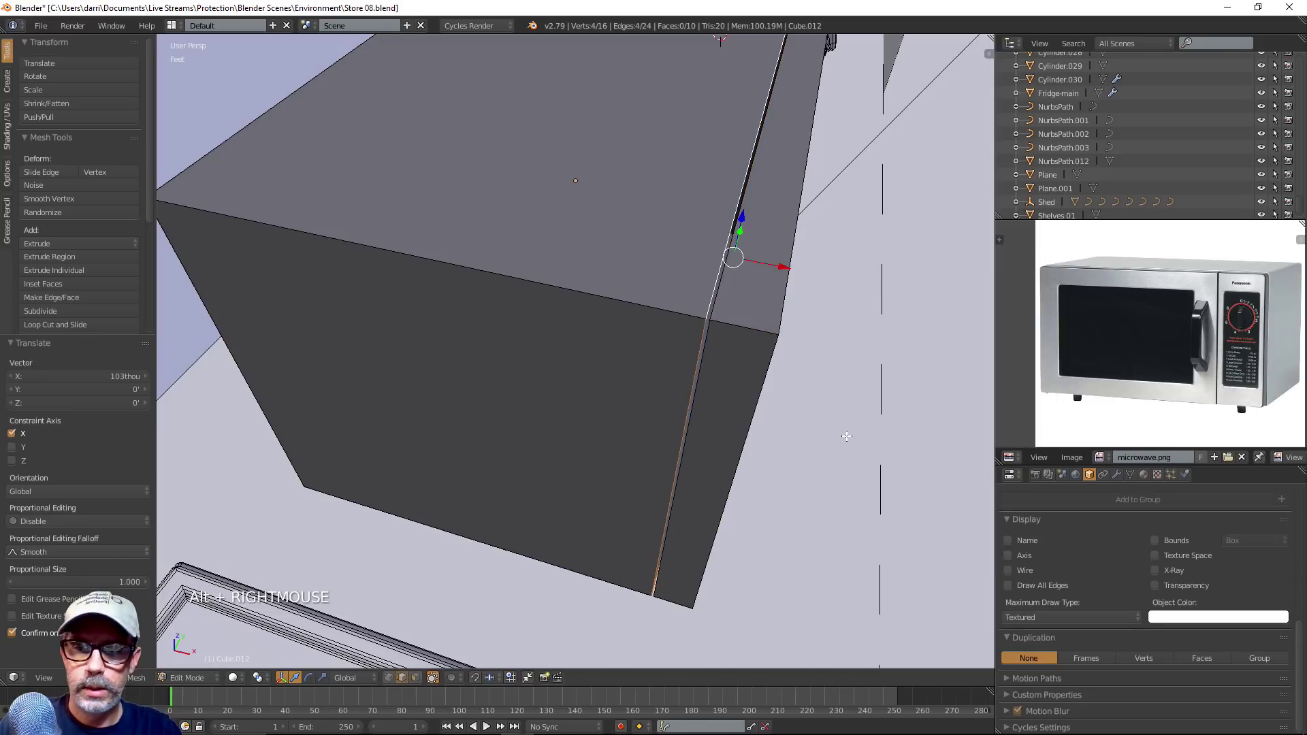
{"action": "key", "text": "e"}
{"action": "key", "text": "s"}
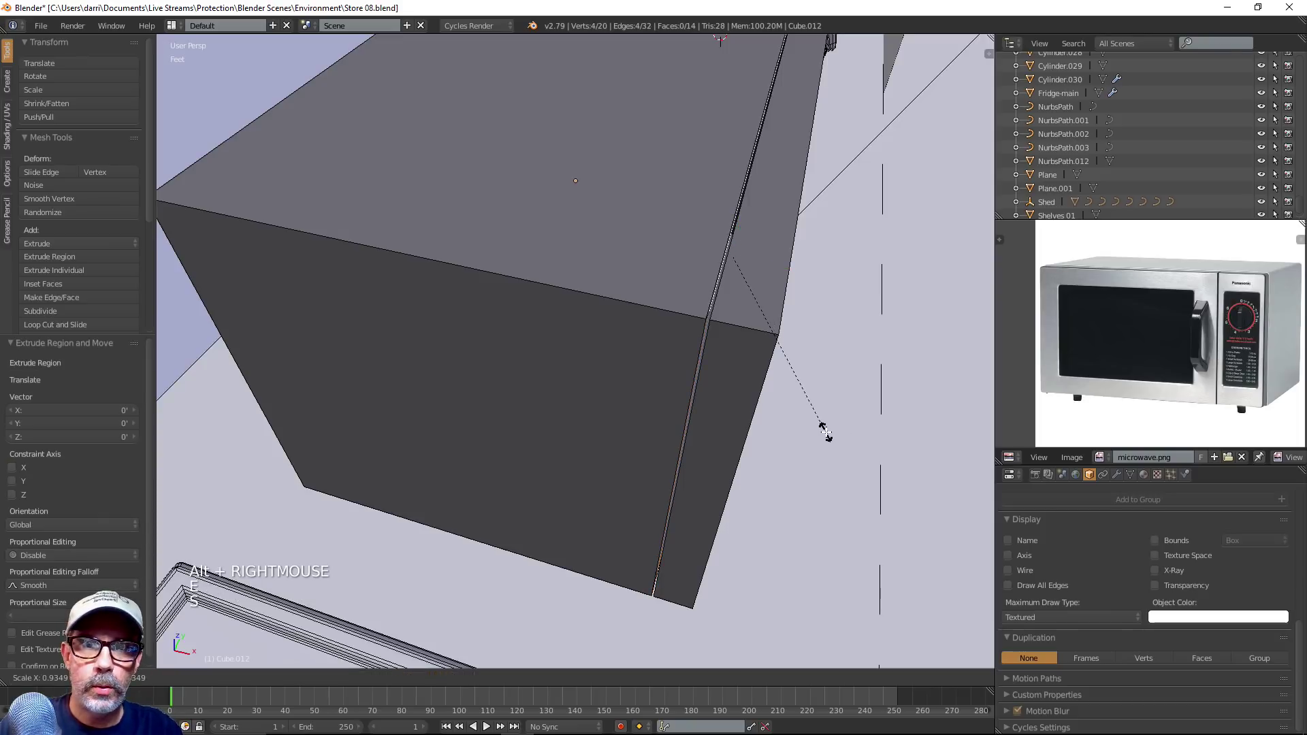
{"action": "left_click", "coordinate": [824, 430]}
Select the front section's open edge loop on the other side of the gap
{"action": "middle_click_drag", "start_coordinate": [826, 432], "coordinate": [830, 427]}
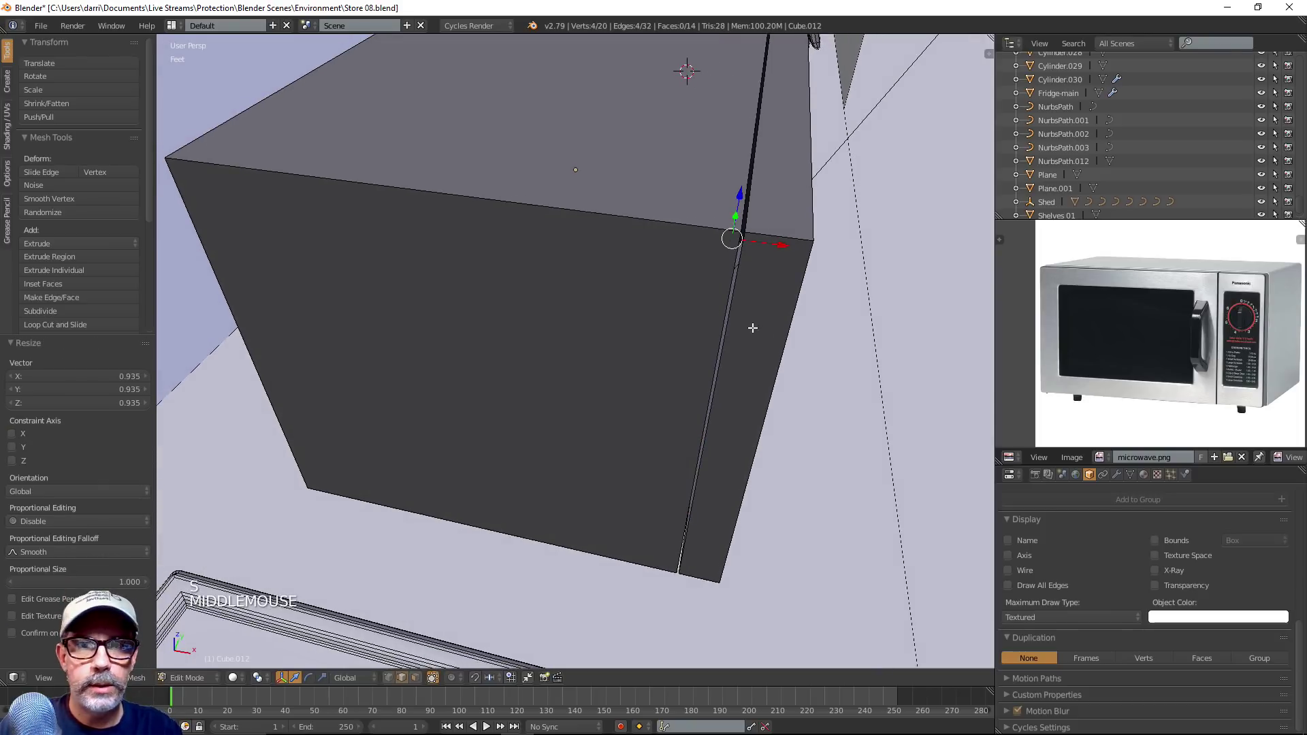
{"action": "right_click", "coordinate": [734, 307], "text": "alt"}
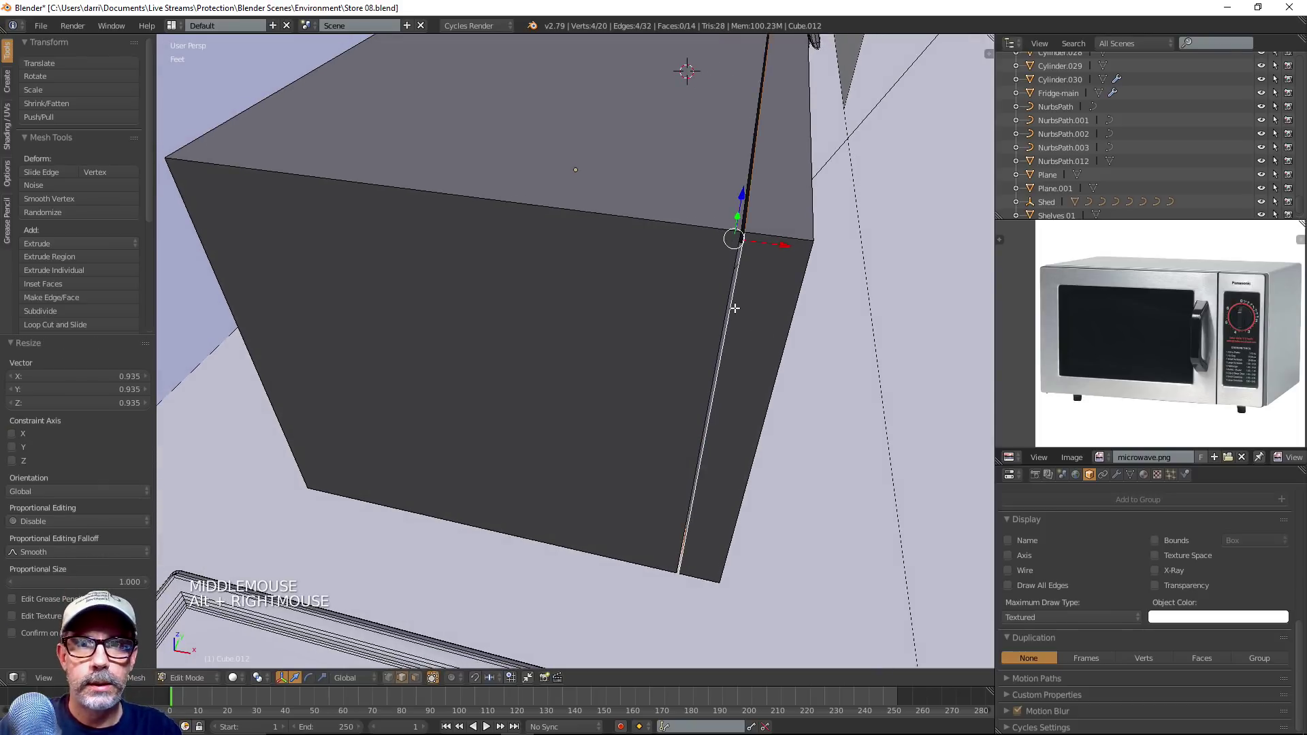
Extrude the selected edge loop at the seam behind the microwave's front section, scaling it, and extrude that loop once more
{"action": "key", "text": "e"}
{"action": "key", "text": "s"}
{"action": "left_click", "coordinate": [824, 412]}
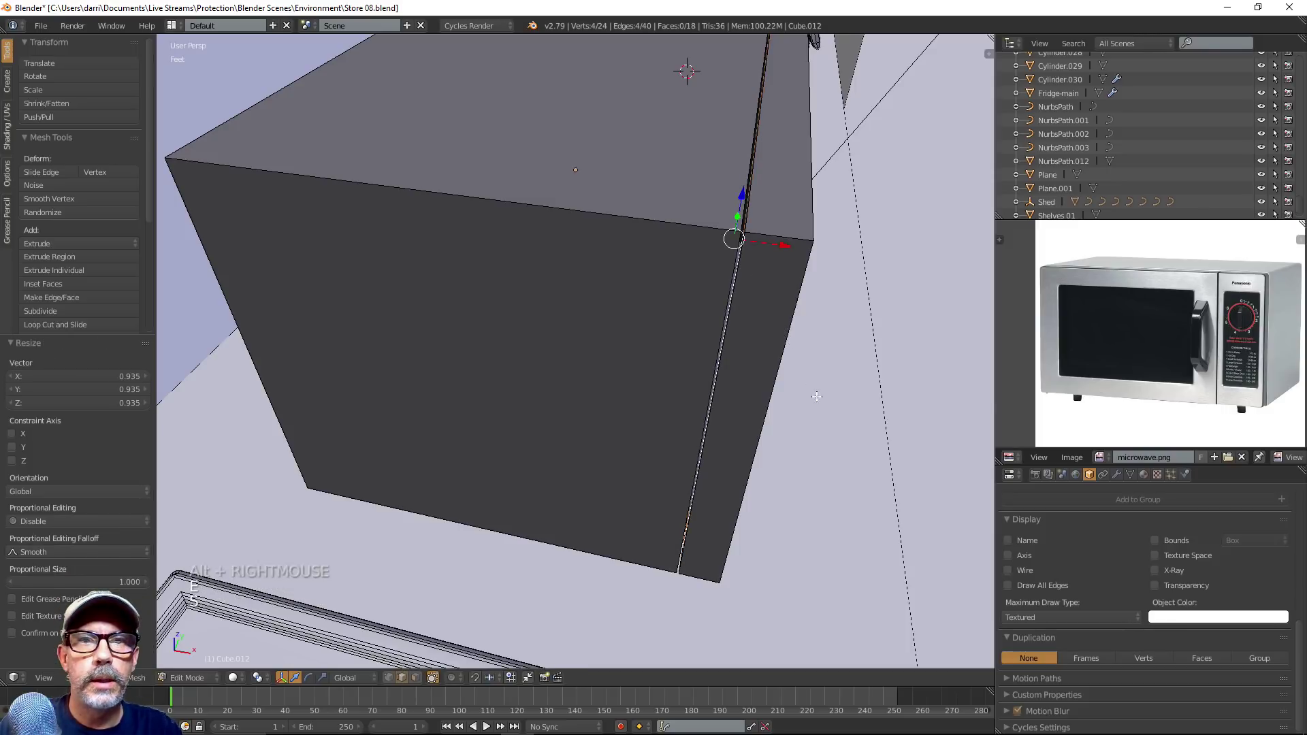
{"action": "middle_click_drag", "start_coordinate": [823, 411], "coordinate": [812, 384]}
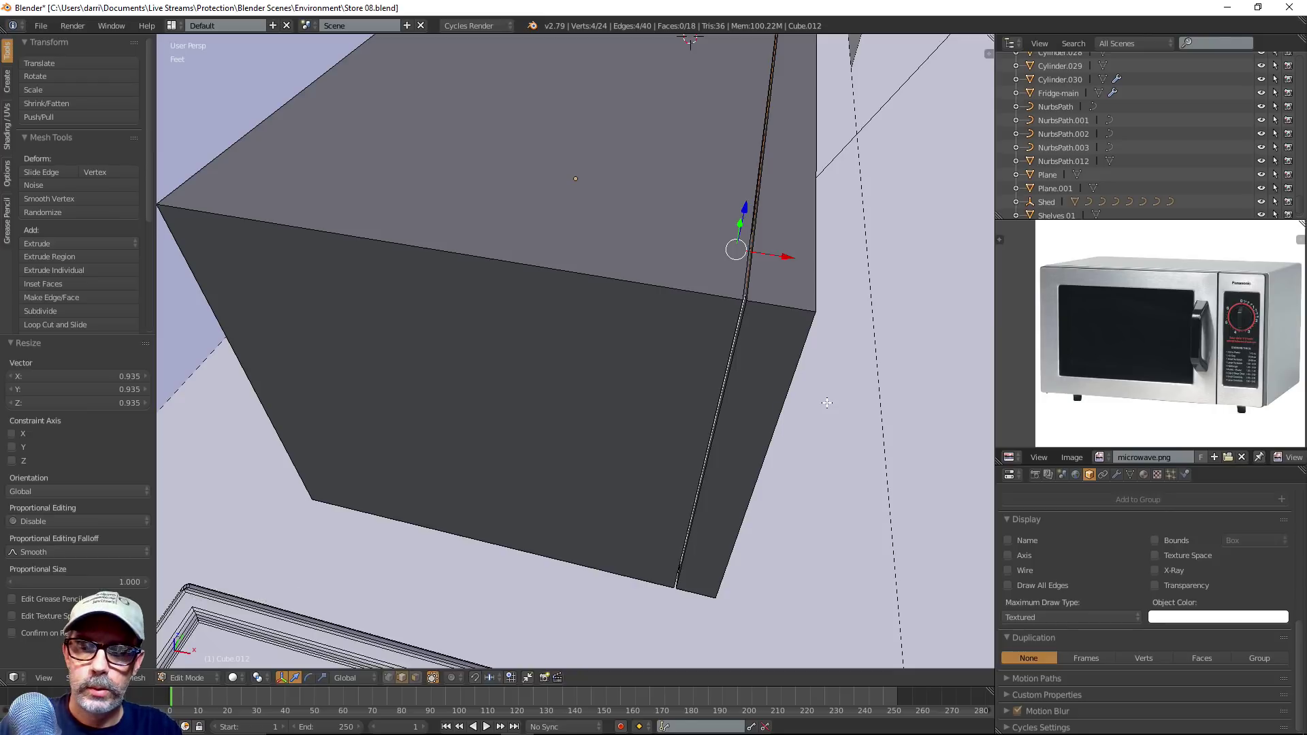
{"action": "key", "text": "e"}
{"action": "left_click", "coordinate": [783, 251]}
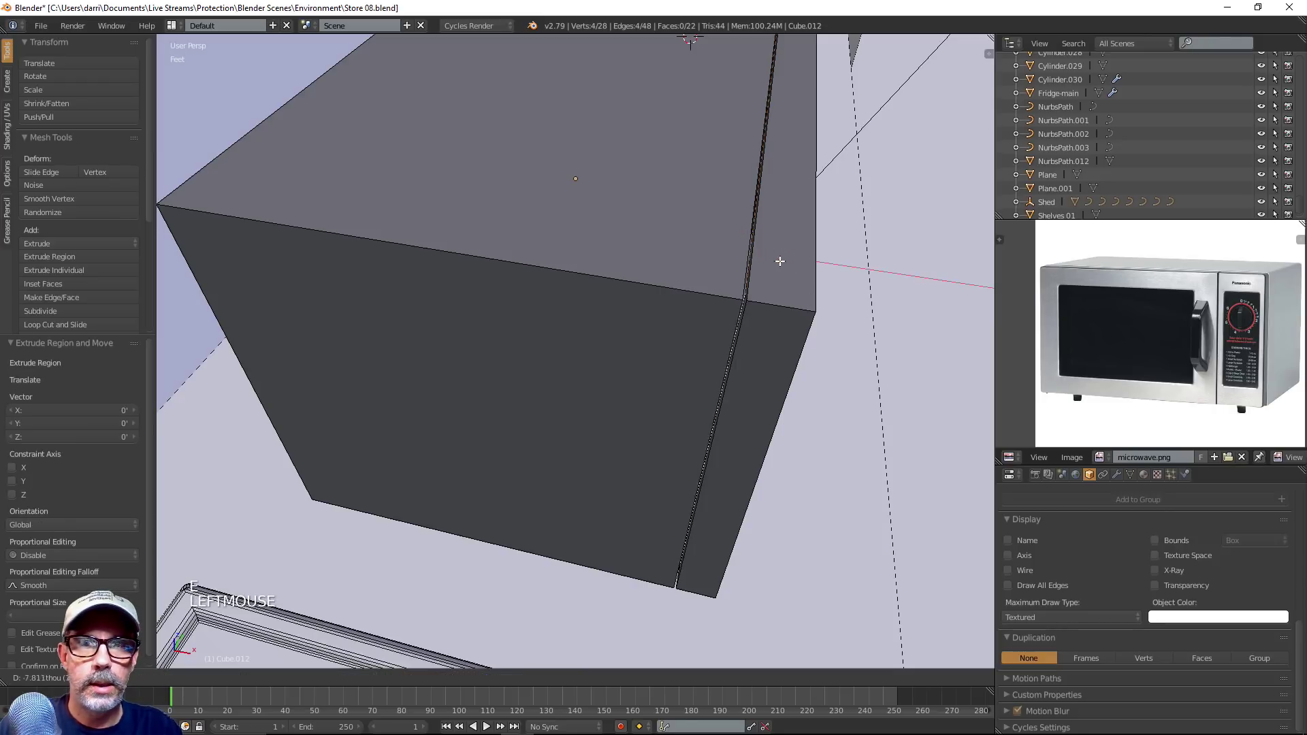
Select all linked geometry of the microwave's front section and separate it into its own object
{"action": "scroll", "coordinate": [764, 307], "scroll_direction": "down", "scroll_amount": 2}
{"action": "key", "text": "Tab"}
{"action": "middle_click_drag", "start_coordinate": [722, 320], "coordinate": [655, 275]}
{"action": "key", "text": "Tab"}
{"action": "key", "text": "Tab"}
{"action": "key", "text": "Tab"}
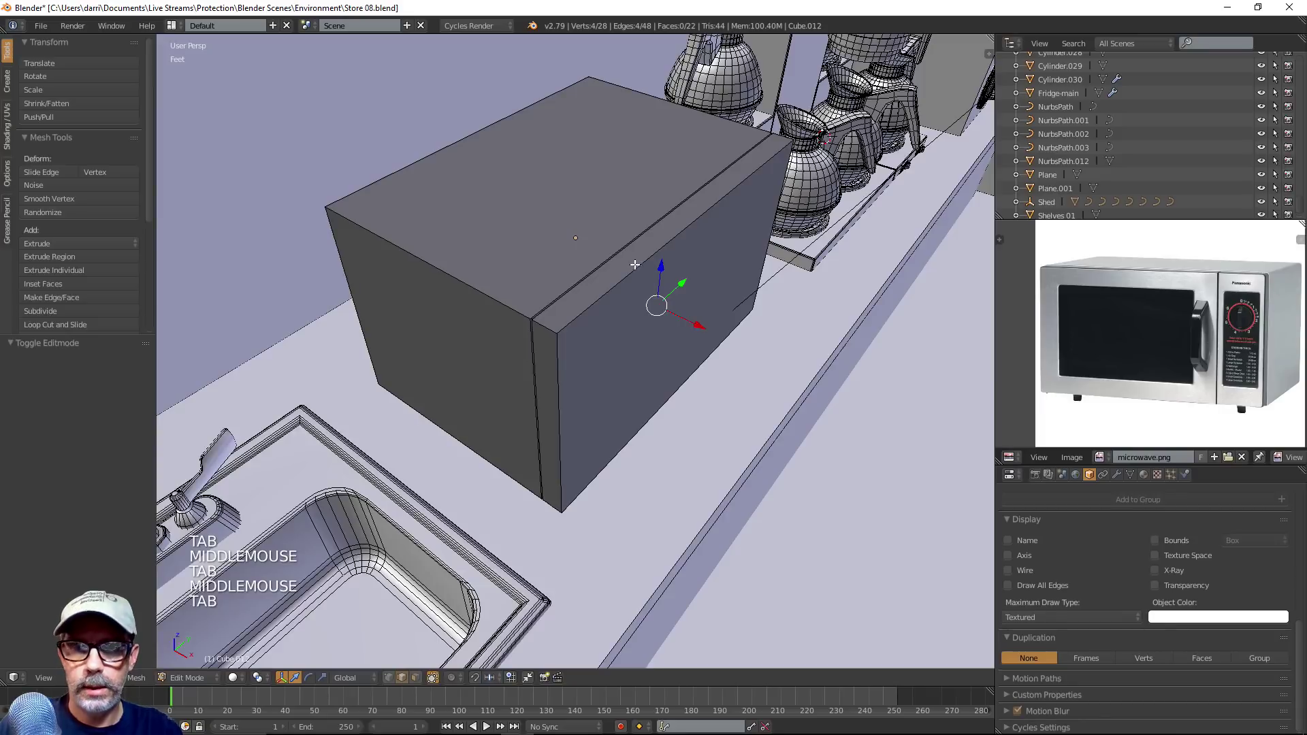
{"action": "key", "text": "l"}
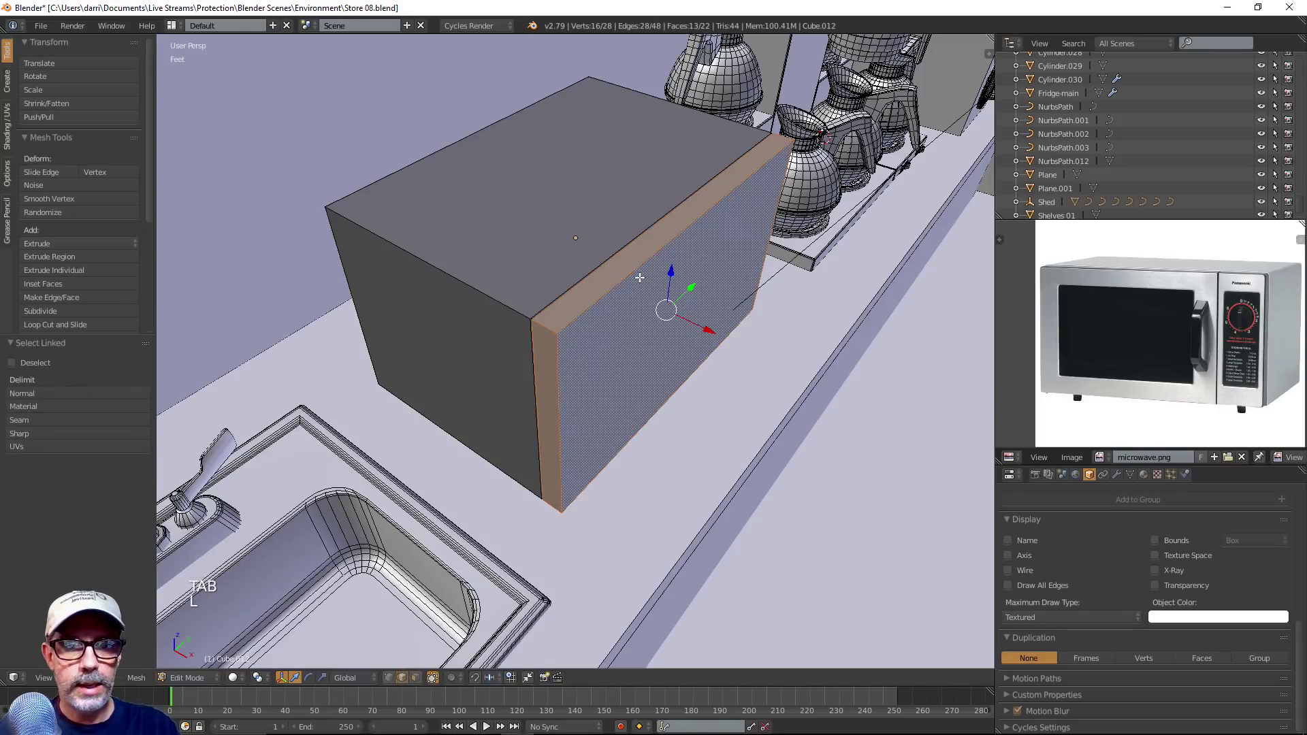
{"action": "key", "text": "p"}
{"action": "left_click", "coordinate": [639, 279]}
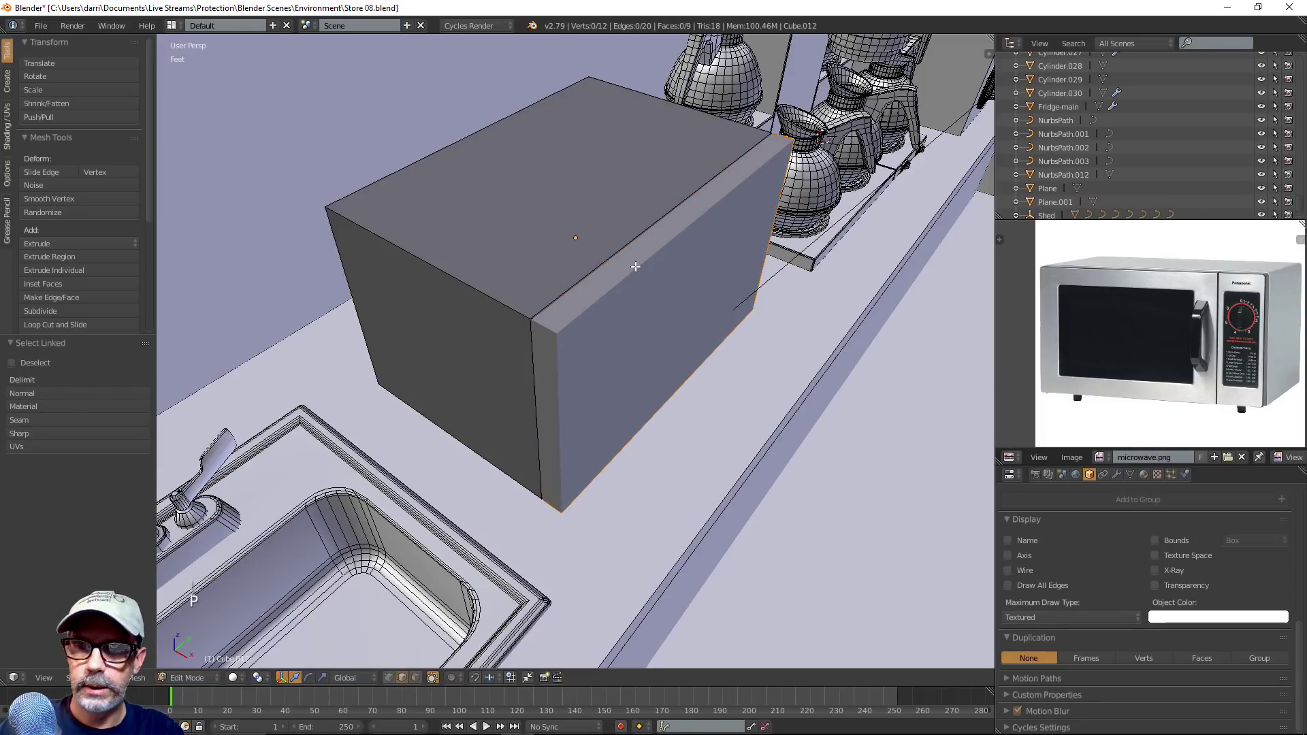
{"action": "key", "text": "a"}
{"action": "key", "text": "Tab"}
Add one vertical loop cut to the separated front panel and slide it toward the control-panel side with factor 0.616
{"action": "right_click", "coordinate": [615, 292]}
{"action": "middle_click_drag", "start_coordinate": [616, 291], "coordinate": [612, 372]}
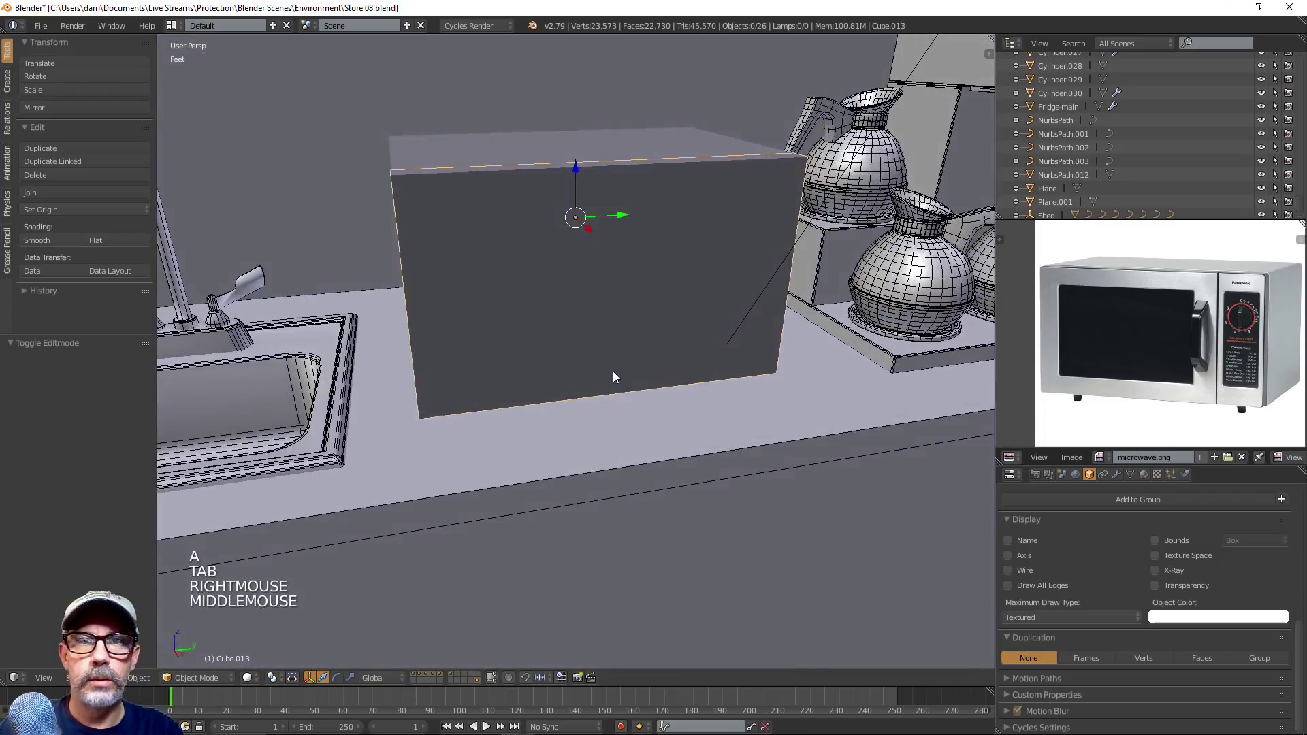
{"action": "middle_click_drag", "start_coordinate": [869, 300], "coordinate": [841, 333], "text": "shift"}
{"action": "middle_click_drag", "start_coordinate": [880, 294], "coordinate": [726, 304]}
{"action": "key", "text": "Tab"}
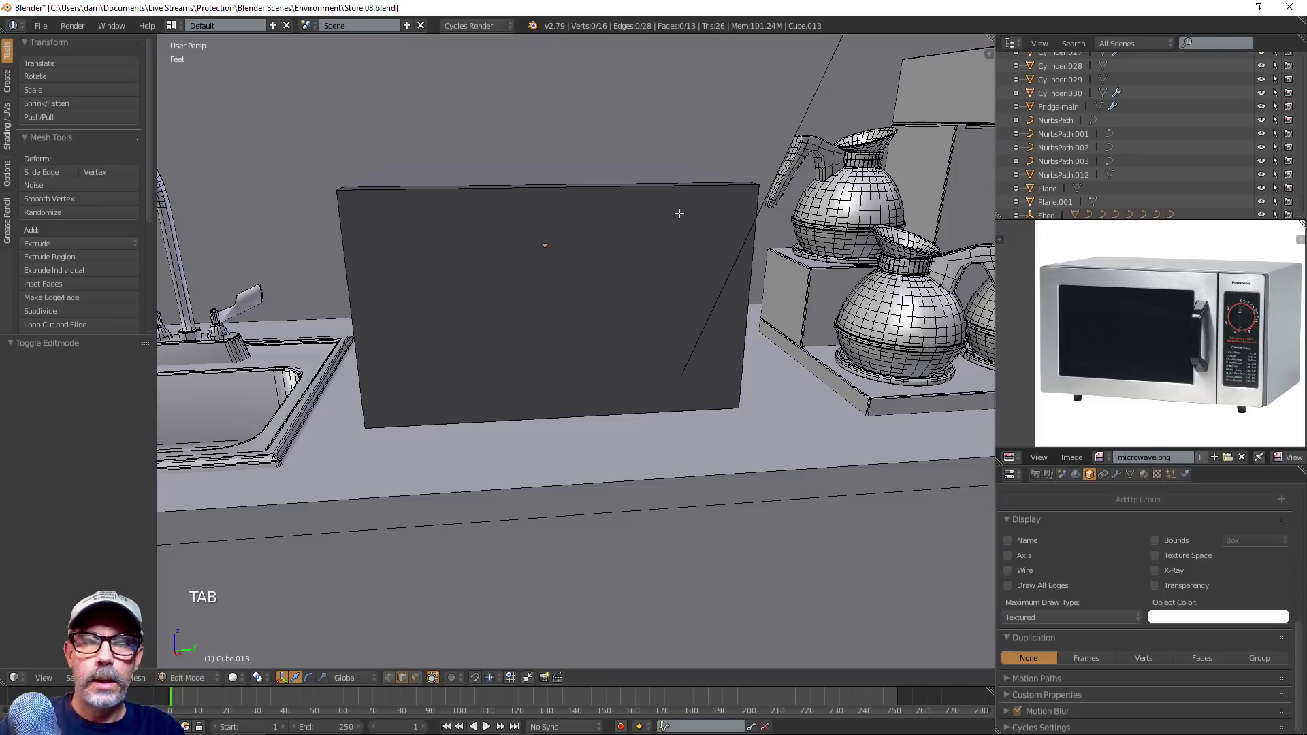
{"action": "key", "text": "ctrl+e"}
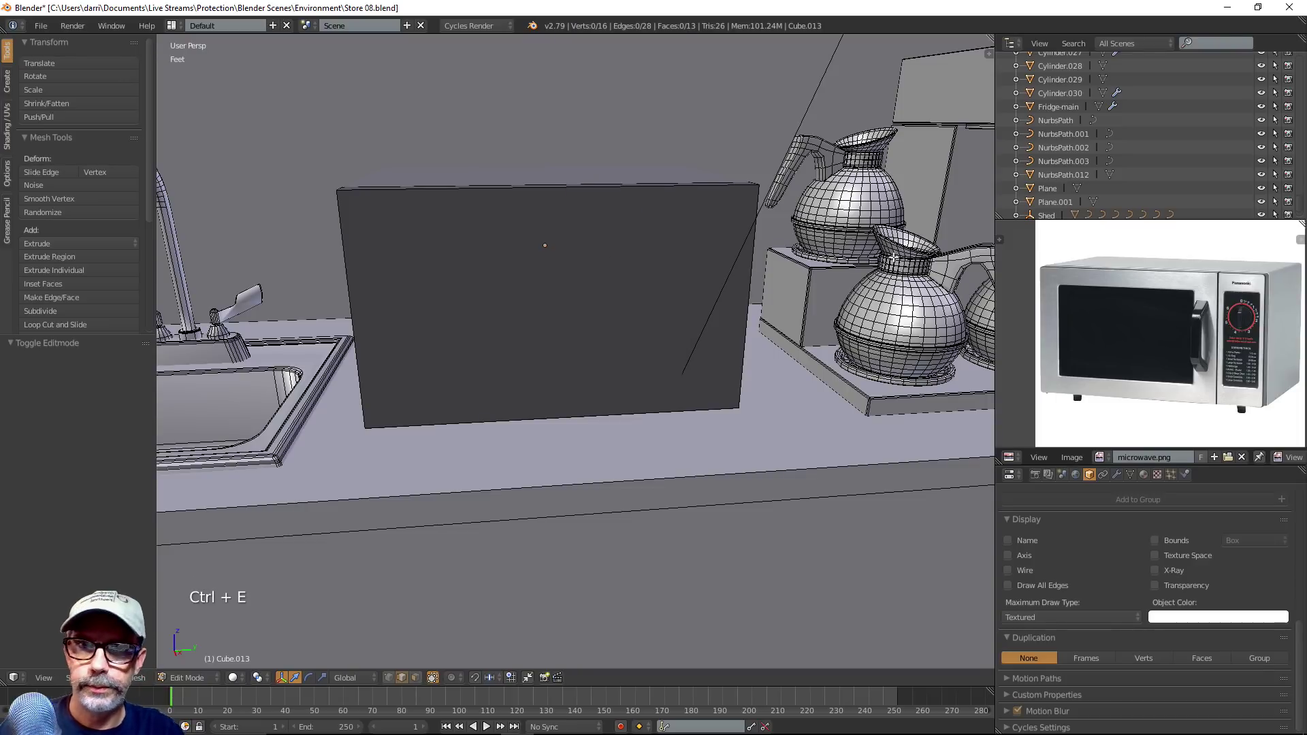
{"action": "key", "text": "ctrl+r"}
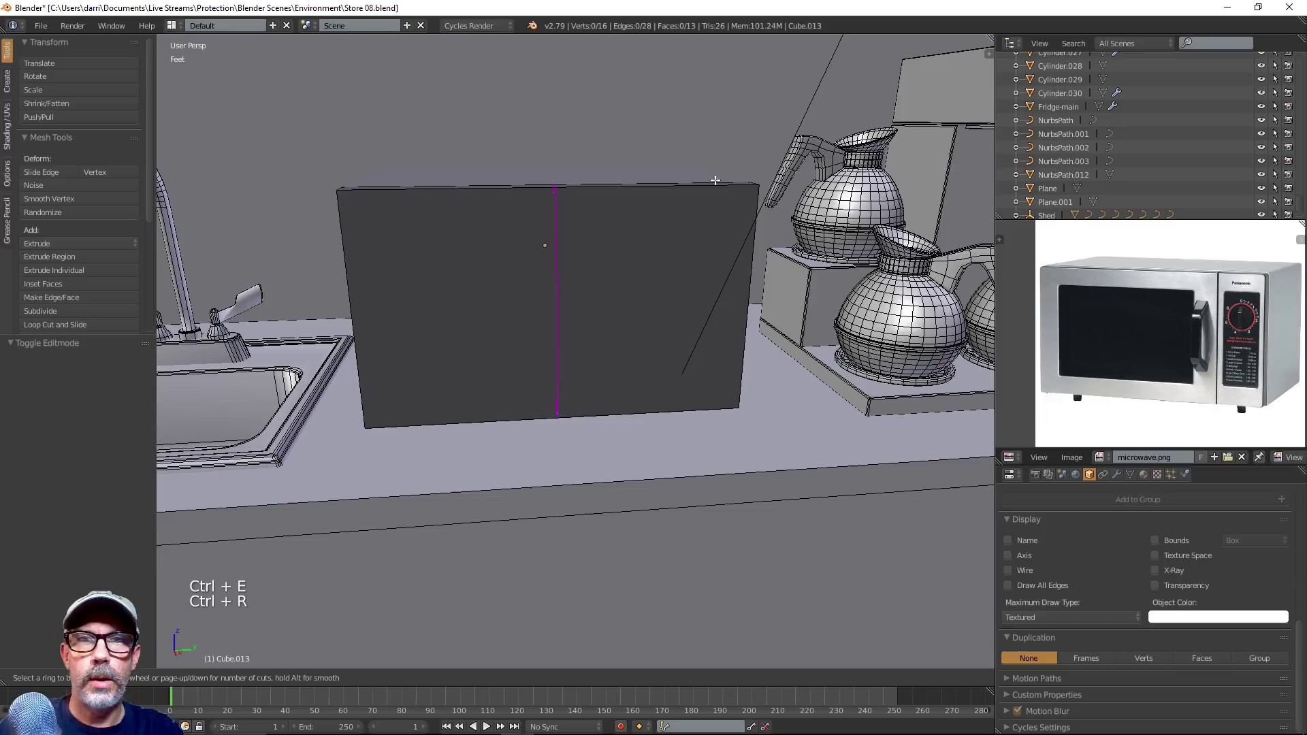
{"action": "left_click", "coordinate": [680, 193]}
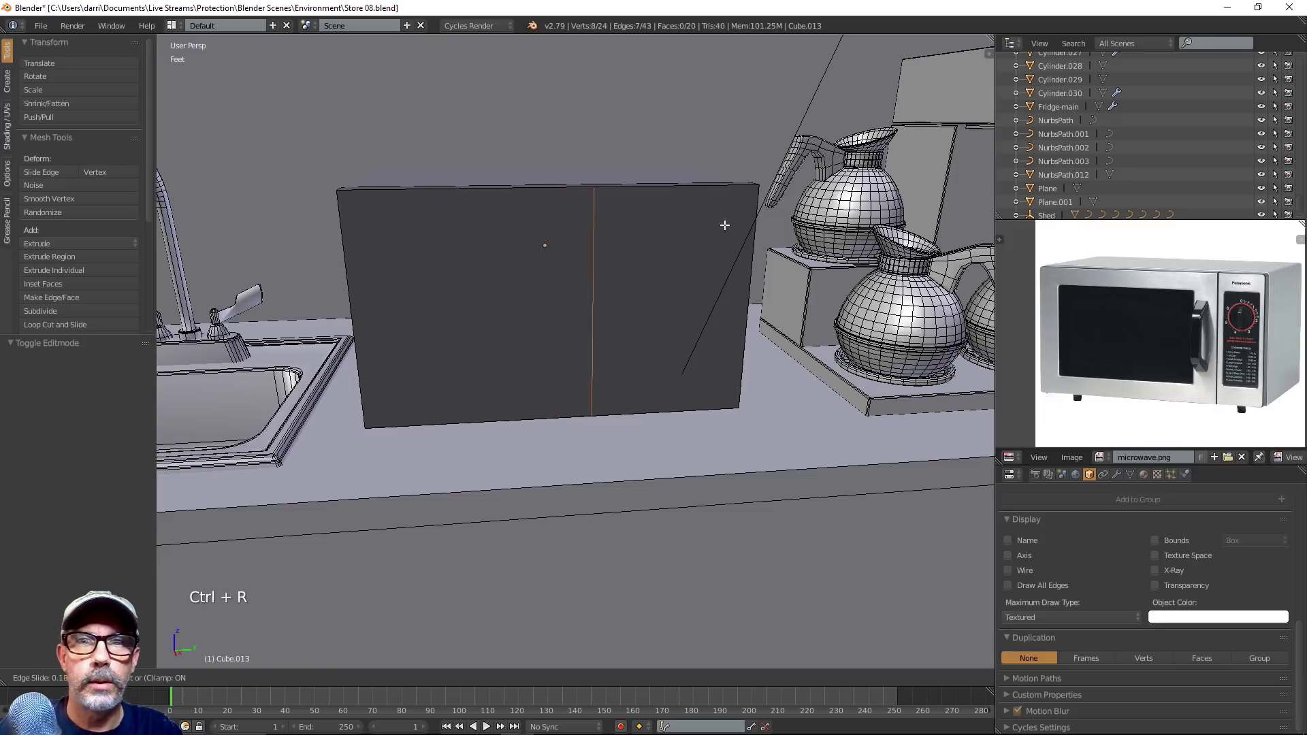
{"action": "left_click", "coordinate": [812, 264]}
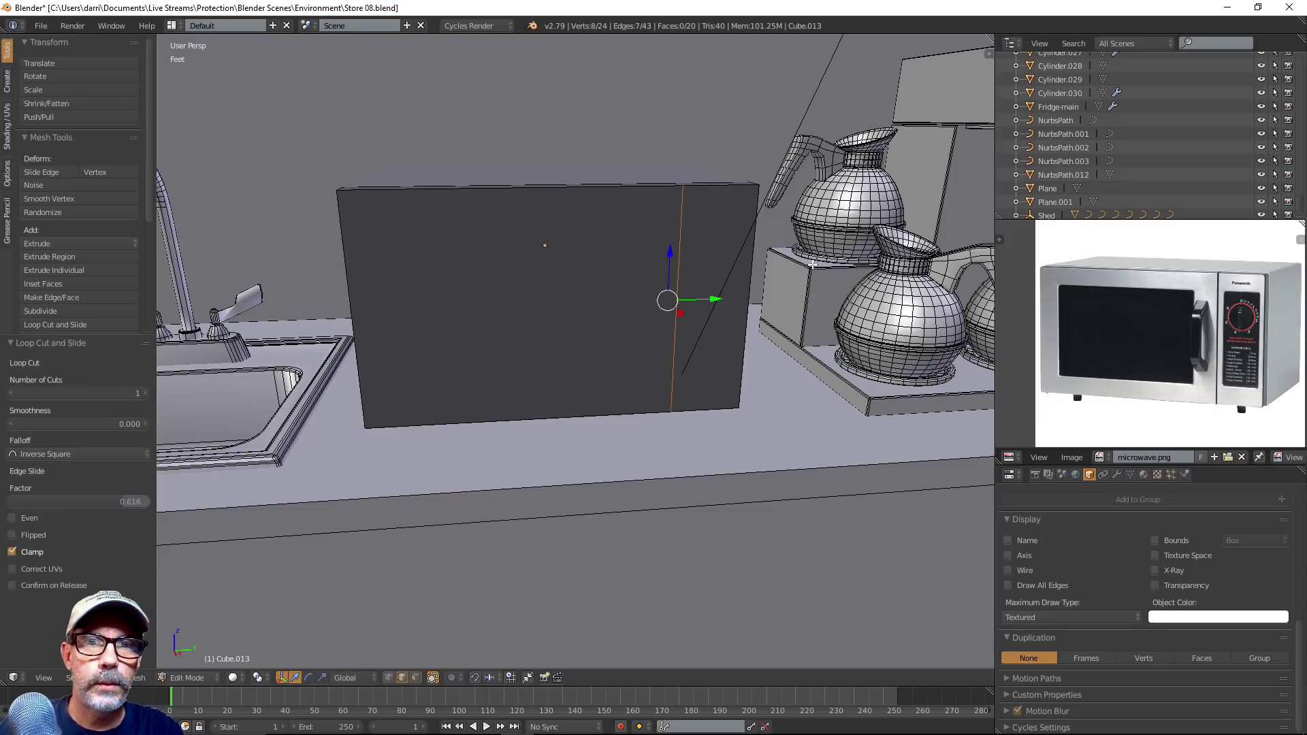
Bevel the vertical cut on the front panel with an amount of 0.008 and 2 segments
{"action": "middle_click_drag", "start_coordinate": [812, 264], "coordinate": [617, 313]}
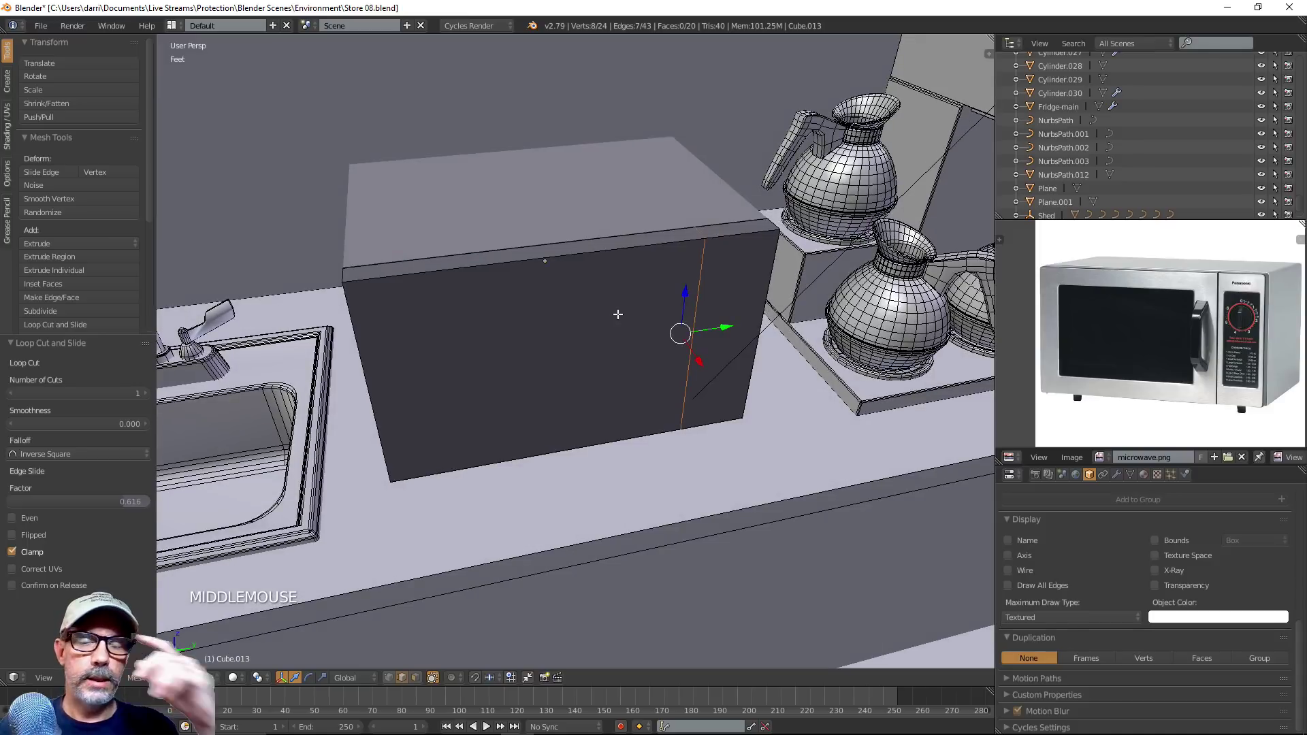
{"action": "scroll", "coordinate": [703, 333], "scroll_direction": "up", "scroll_amount": 3}
{"action": "scroll", "coordinate": [703, 333], "scroll_direction": "down", "scroll_amount": 1}
{"action": "middle_click_drag", "start_coordinate": [704, 333], "coordinate": [702, 371]}
{"action": "key", "text": "ctrl+b"}
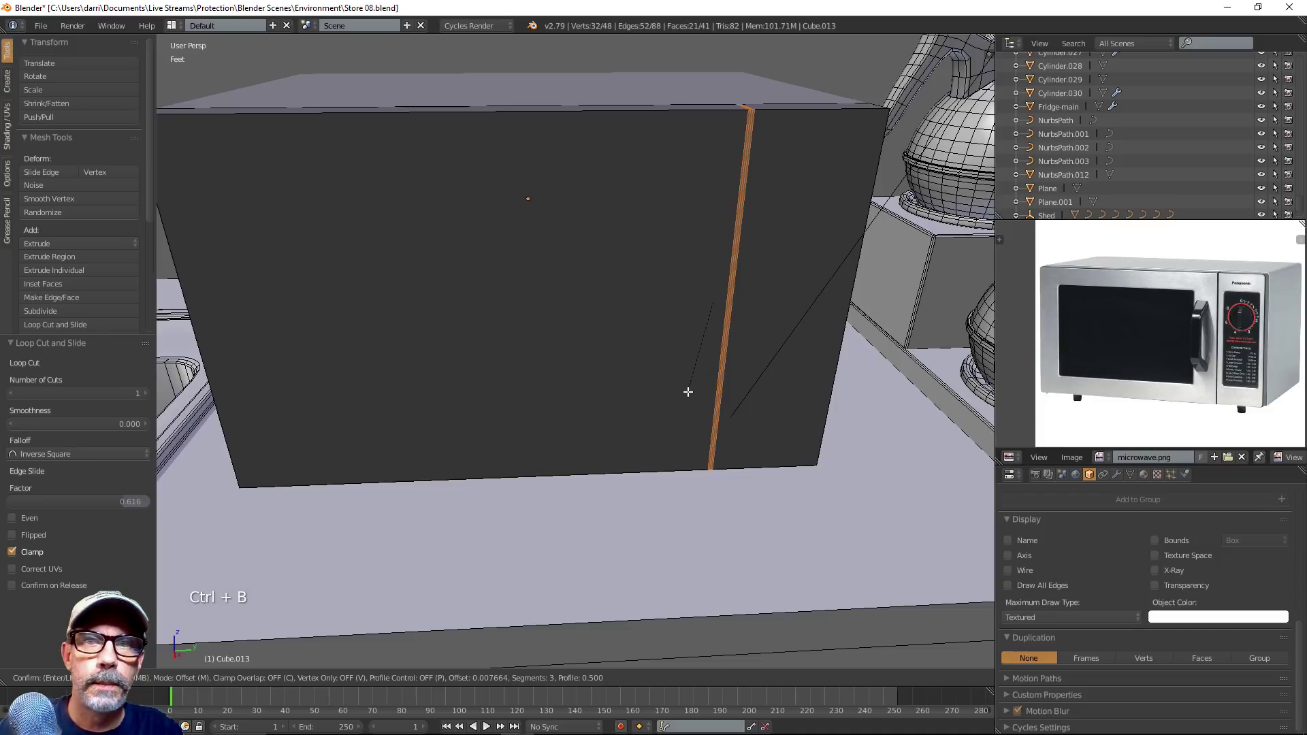
{"action": "left_click", "coordinate": [688, 393]}
{"action": "double_click", "coordinate": [12, 437]}
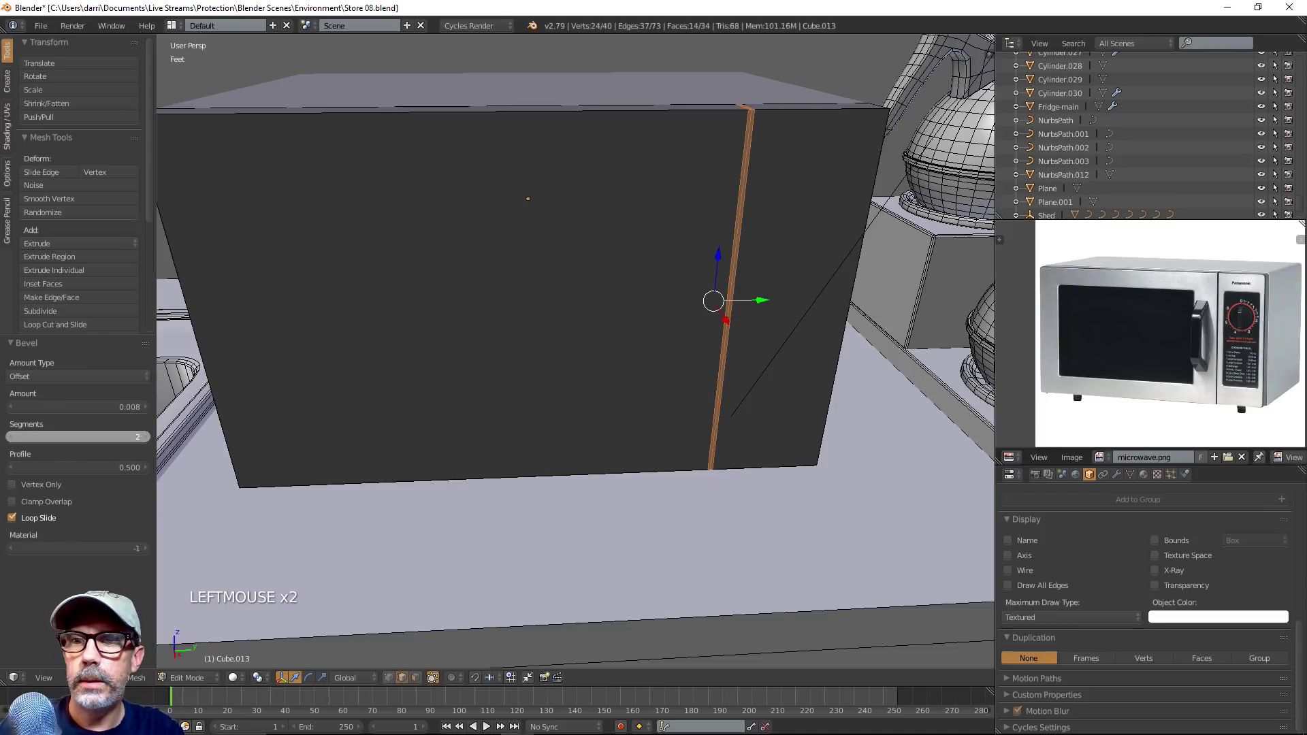
{"action": "mouse_move", "coordinate": [776, 327]}
{"action": "middle_mouse_down"}
{"action": "mouse_move", "coordinate": [767, 315]}
{"action": "mouse_move", "coordinate": [762, 335]}
{"action": "middle_mouse_up"}
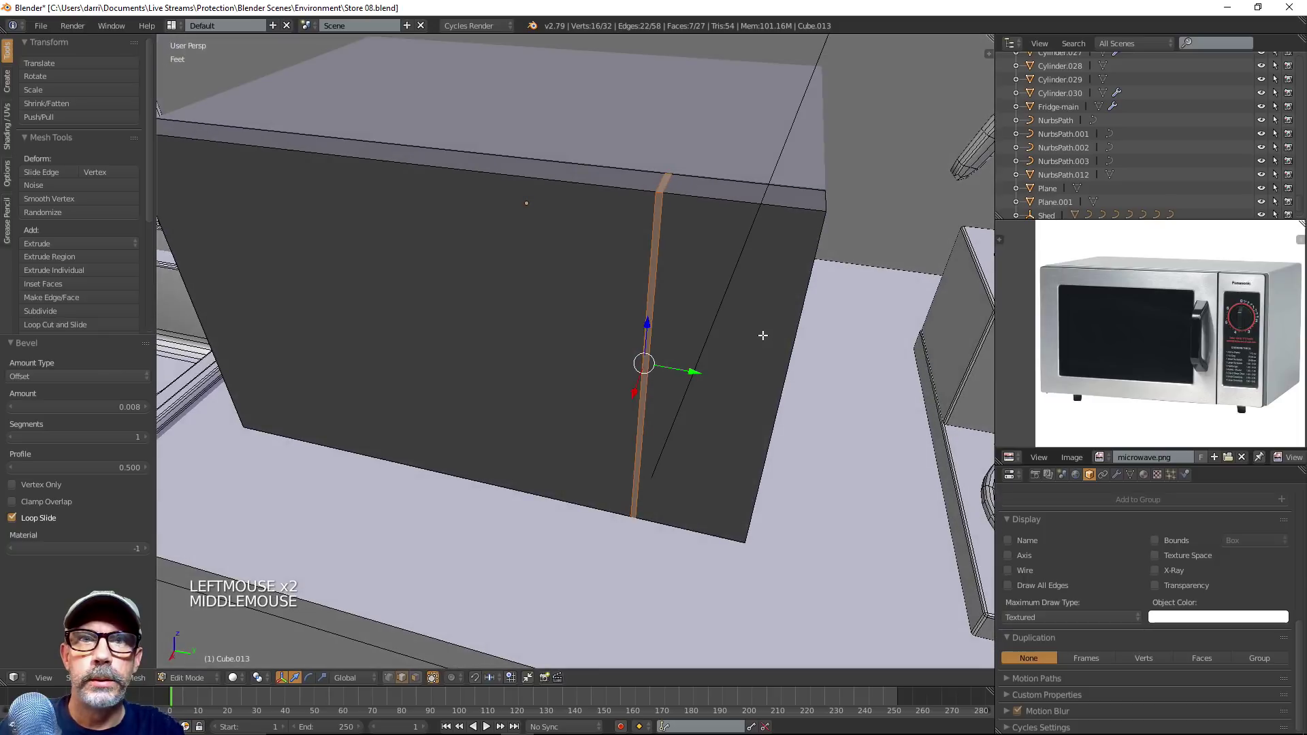
{"action": "left_click", "coordinate": [145, 437]}
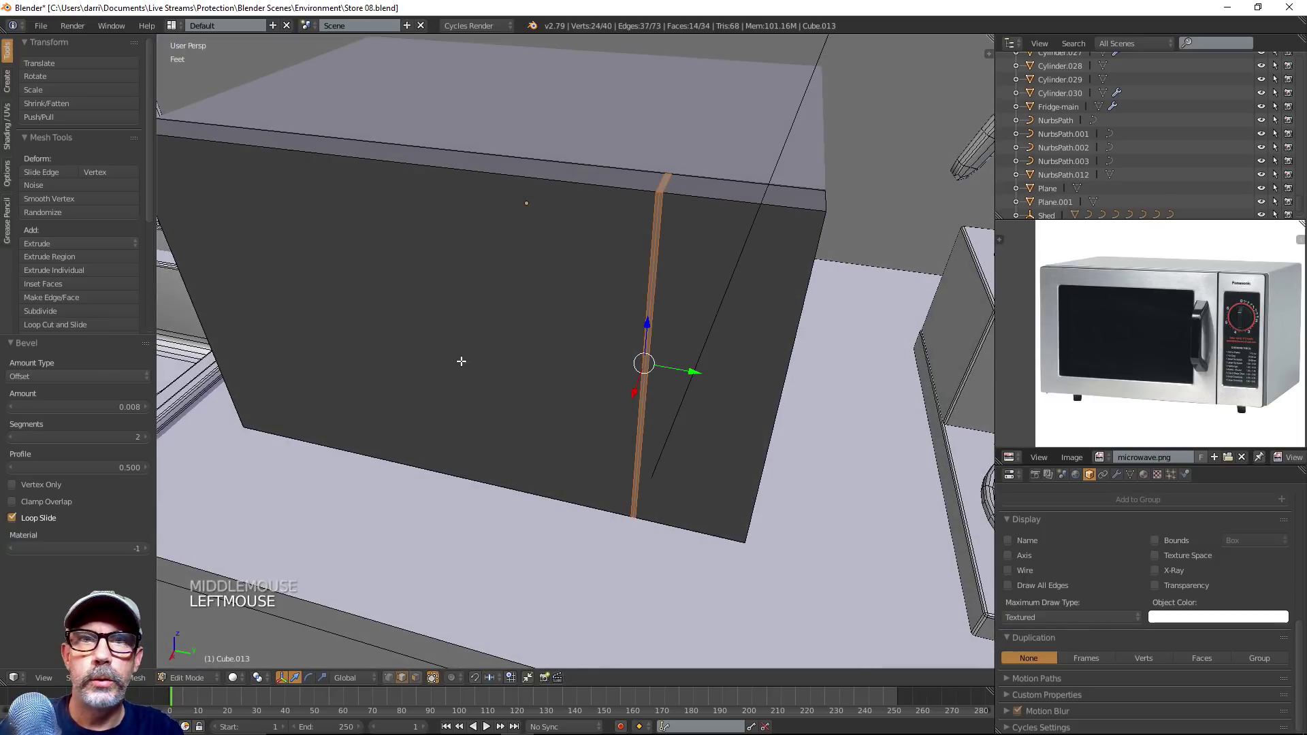
Select the middle edge loop of the bevelled strip and scale it to 0.910 to form a recessed groove
{"action": "scroll", "coordinate": [681, 363], "scroll_direction": "up", "scroll_amount": 2}
{"action": "middle_click_drag", "start_coordinate": [680, 363], "coordinate": [669, 379]}
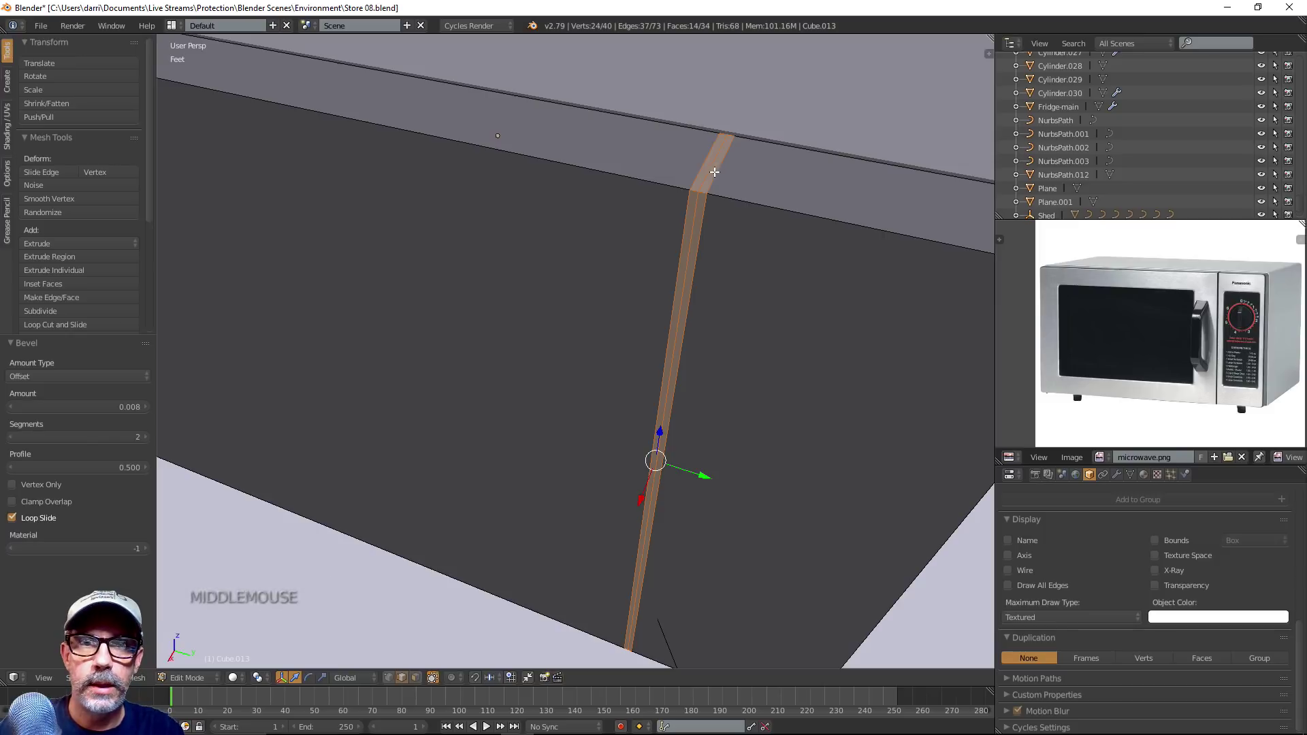
{"action": "right_click", "coordinate": [722, 206], "text": "alt"}
{"action": "scroll", "coordinate": [722, 206], "scroll_direction": "down", "scroll_amount": 2}
{"action": "middle_click_drag", "start_coordinate": [722, 206], "coordinate": [780, 412]}
{"action": "scroll", "coordinate": [779, 412], "scroll_direction": "up", "scroll_amount": 1}
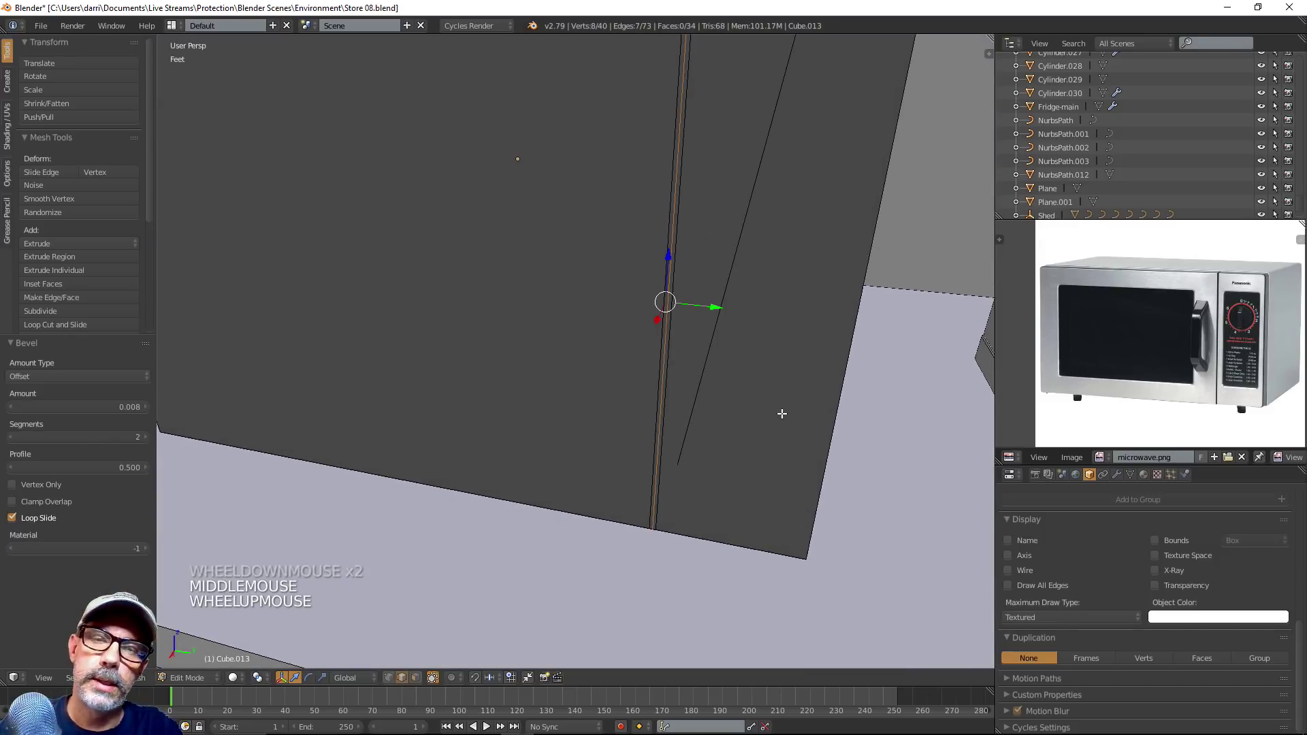
{"action": "key", "text": "s"}
{"action": "key", "text": "s"}
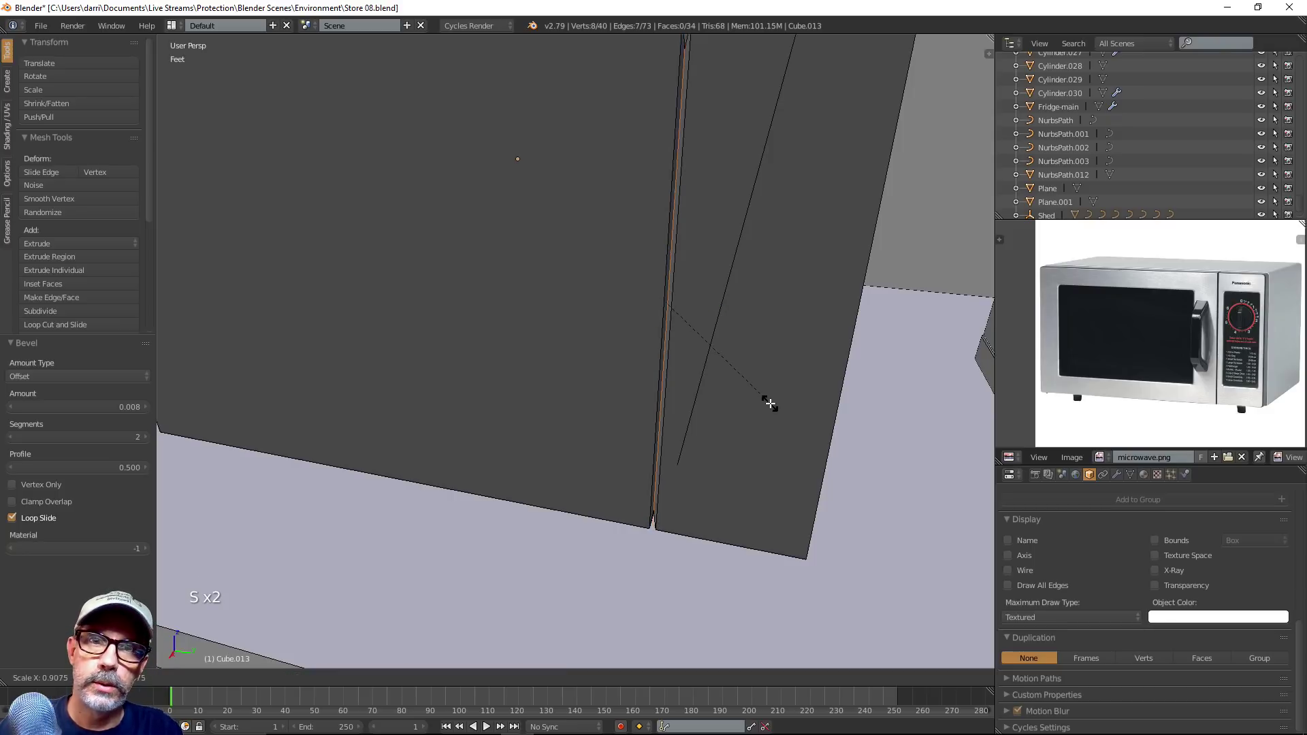
{"action": "left_click", "coordinate": [768, 405]}
{"action": "middle_click_drag", "start_coordinate": [768, 406], "coordinate": [781, 372]}
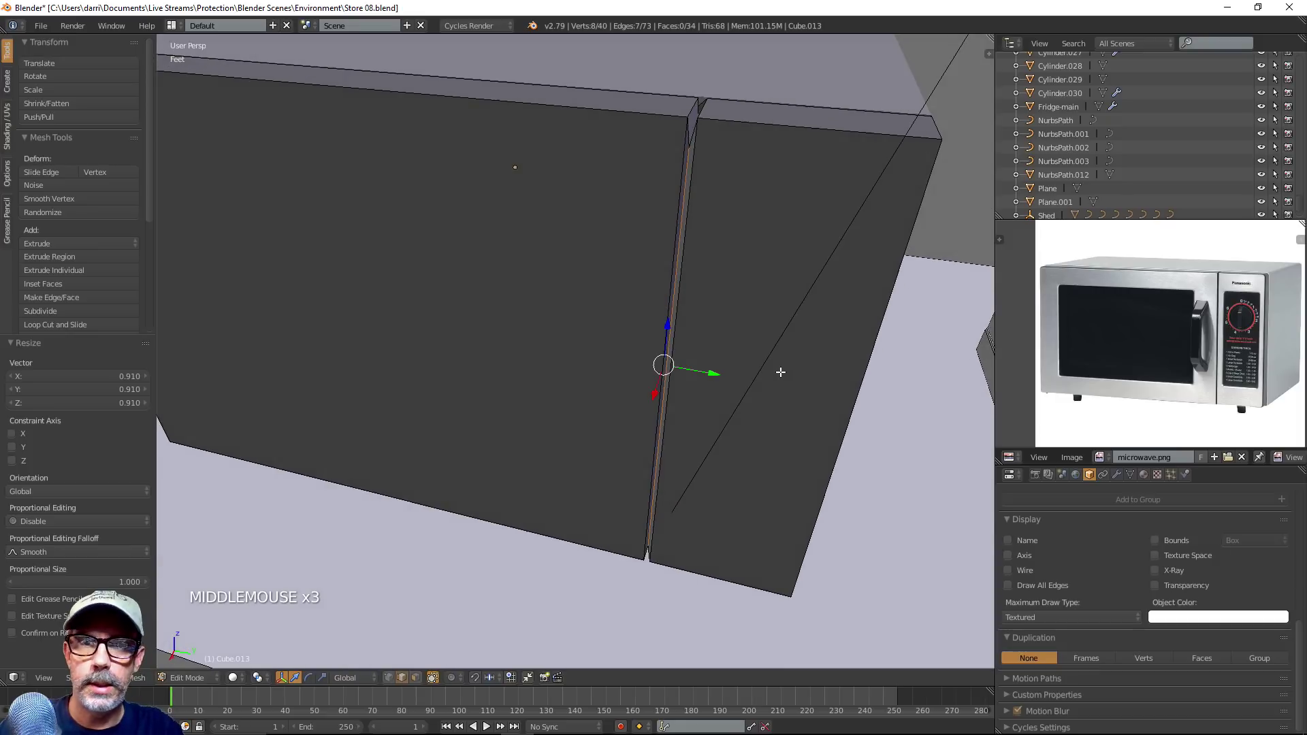
Scale the groove's middle edge loop along the Z axis and return to object mode
{"action": "key", "text": "s"}
{"action": "key", "text": "s"}
{"action": "key", "text": "s"}
{"action": "key", "text": "s"}
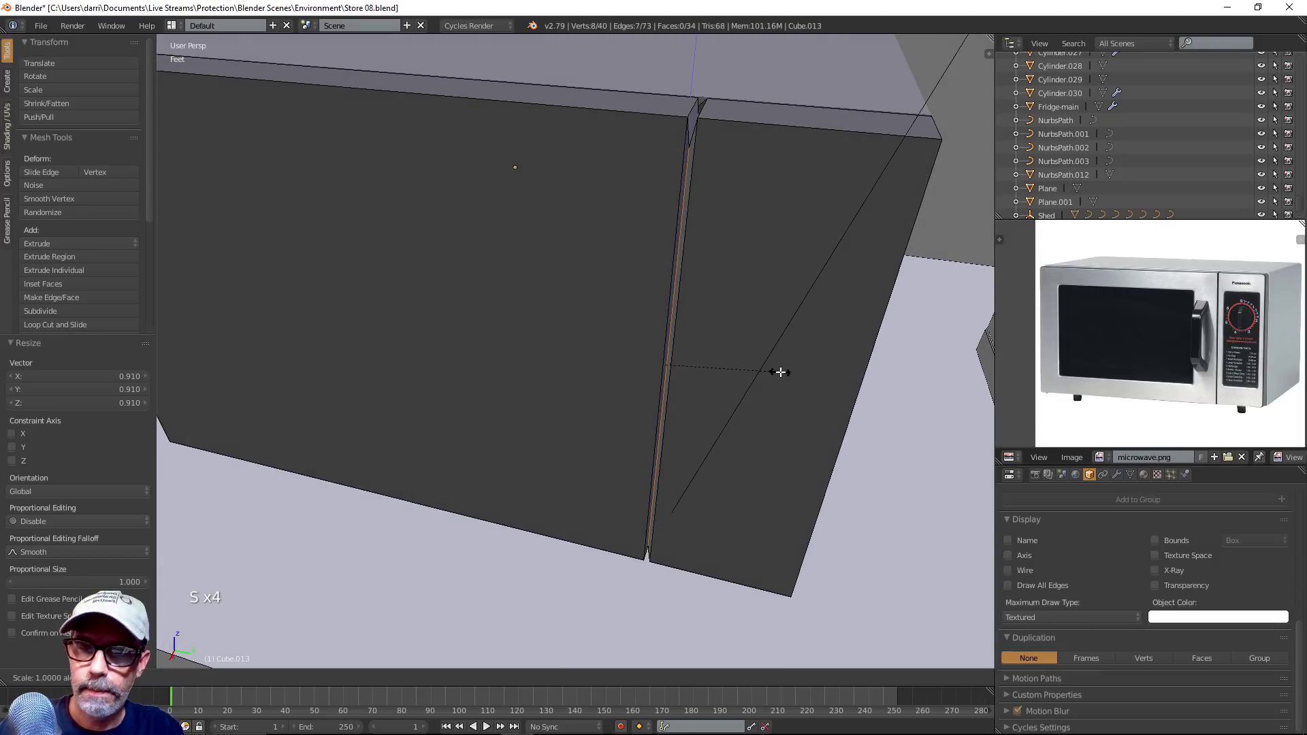
{"action": "left_click", "coordinate": [861, 435]}
{"action": "key", "text": "a"}
{"action": "key", "text": "Tab"}
{"action": "scroll", "coordinate": [793, 430], "scroll_direction": "down", "scroll_amount": 3}
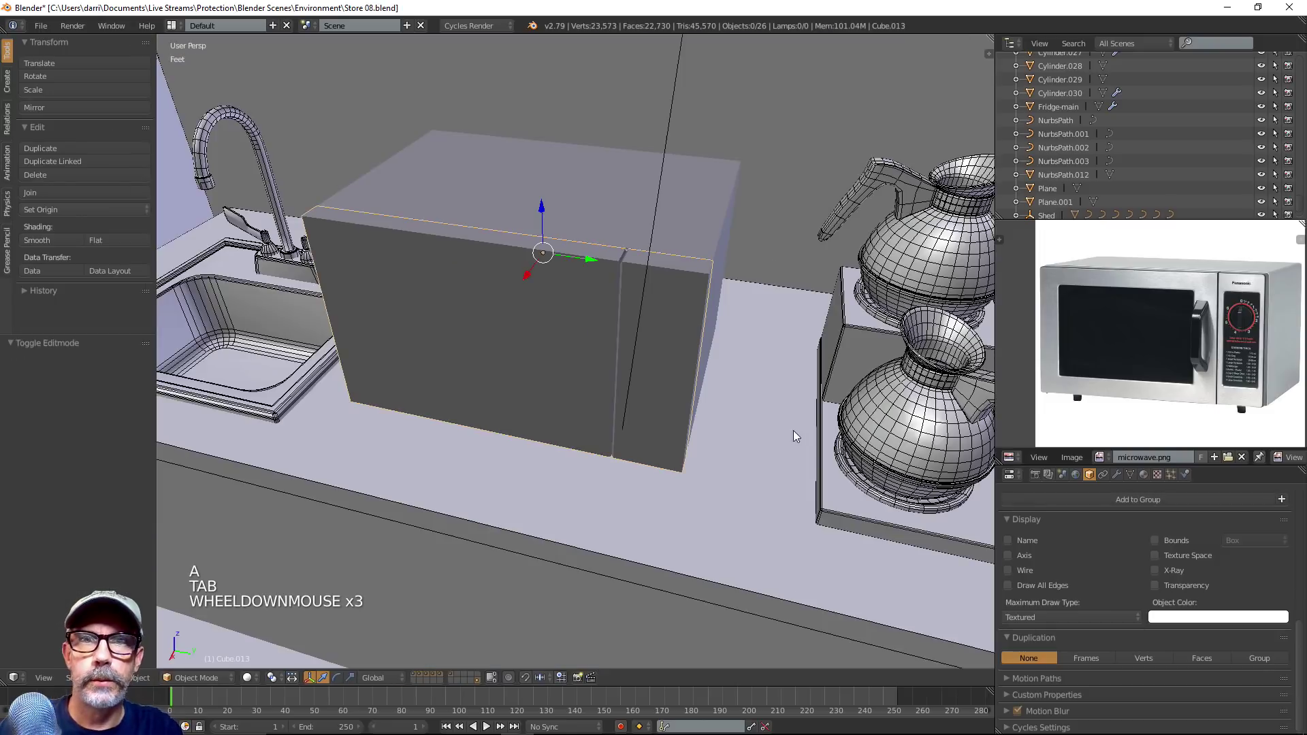
Examine the microwave's body, front panel and door groove from several angles
{"action": "middle_click_drag", "start_coordinate": [794, 430], "coordinate": [694, 406]}
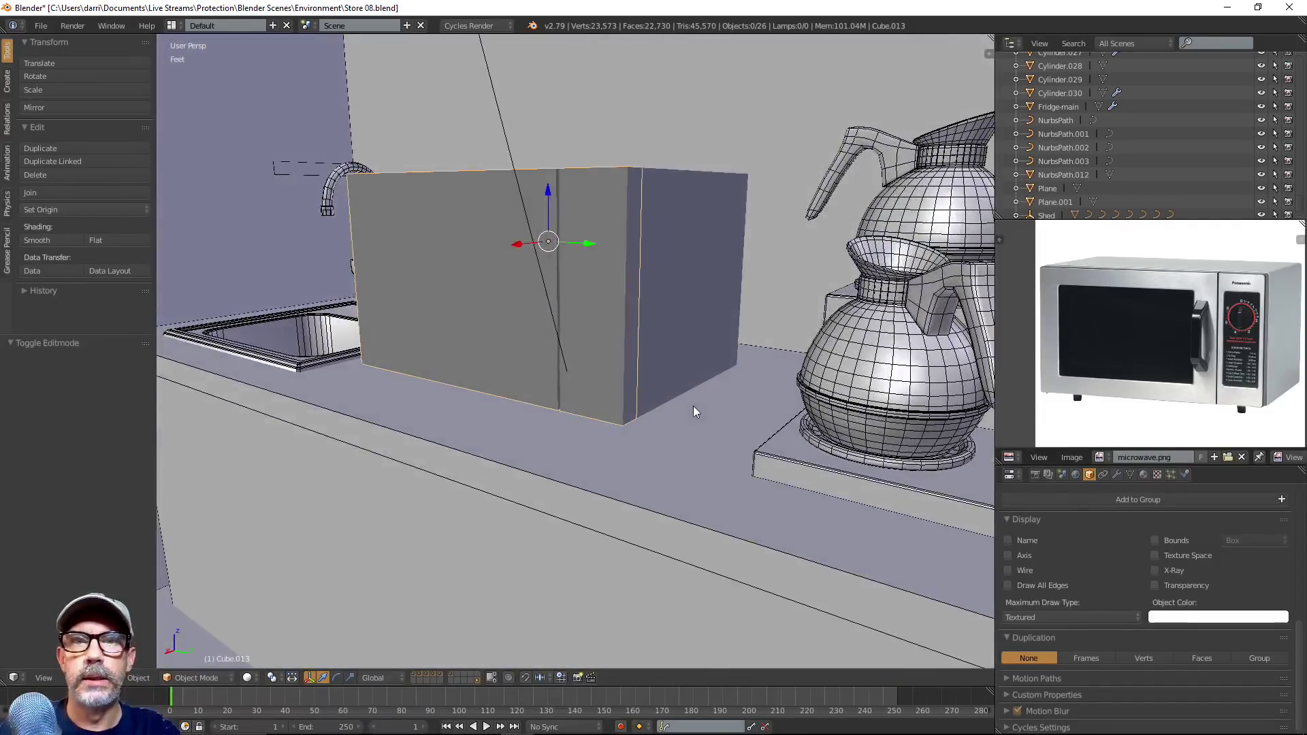
{"action": "middle_click_drag", "start_coordinate": [618, 356], "coordinate": [650, 381]}
{"action": "scroll", "coordinate": [604, 344], "scroll_direction": "up", "scroll_amount": 1}
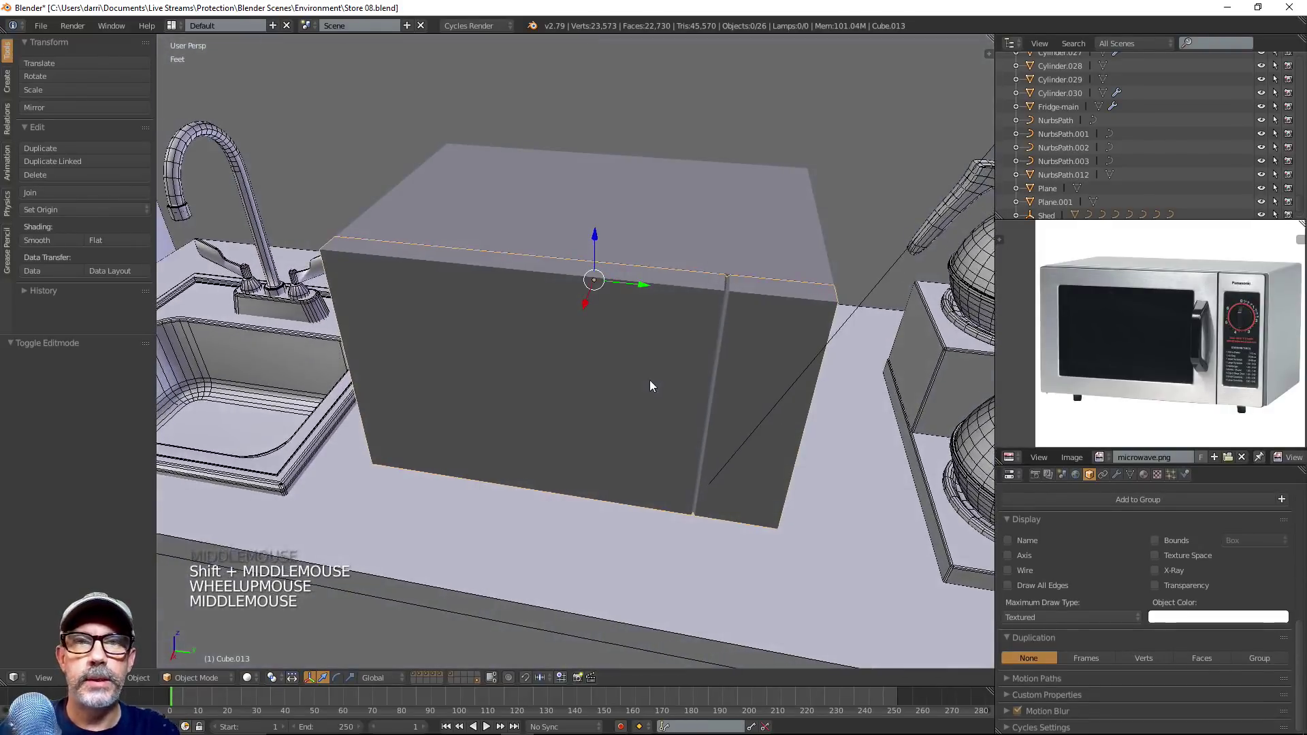
{"action": "mouse_move", "coordinate": [734, 347]}
{"action": "middle_mouse_down"}
{"action": "mouse_move", "coordinate": [744, 350]}
{"action": "mouse_move", "coordinate": [726, 355]}
{"action": "middle_mouse_up"}
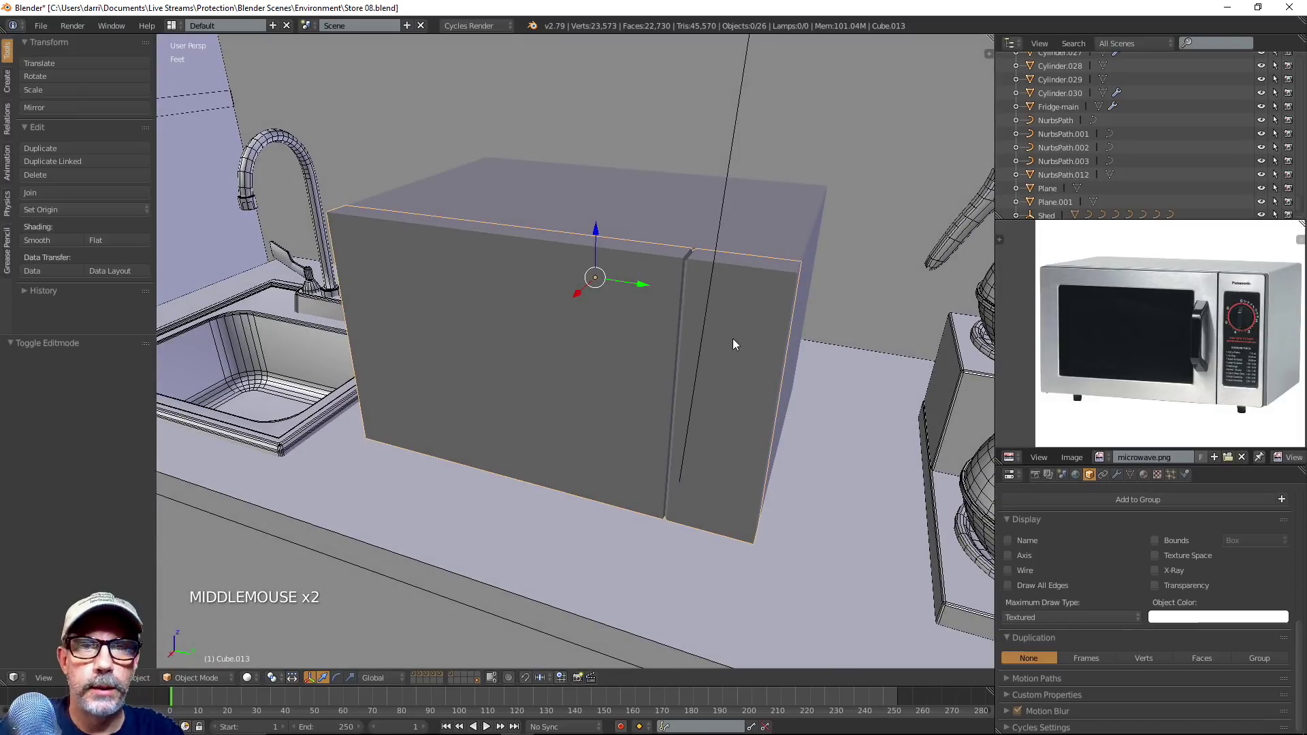
{"action": "middle_click_drag", "start_coordinate": [712, 350], "coordinate": [786, 328], "text": "shift"}
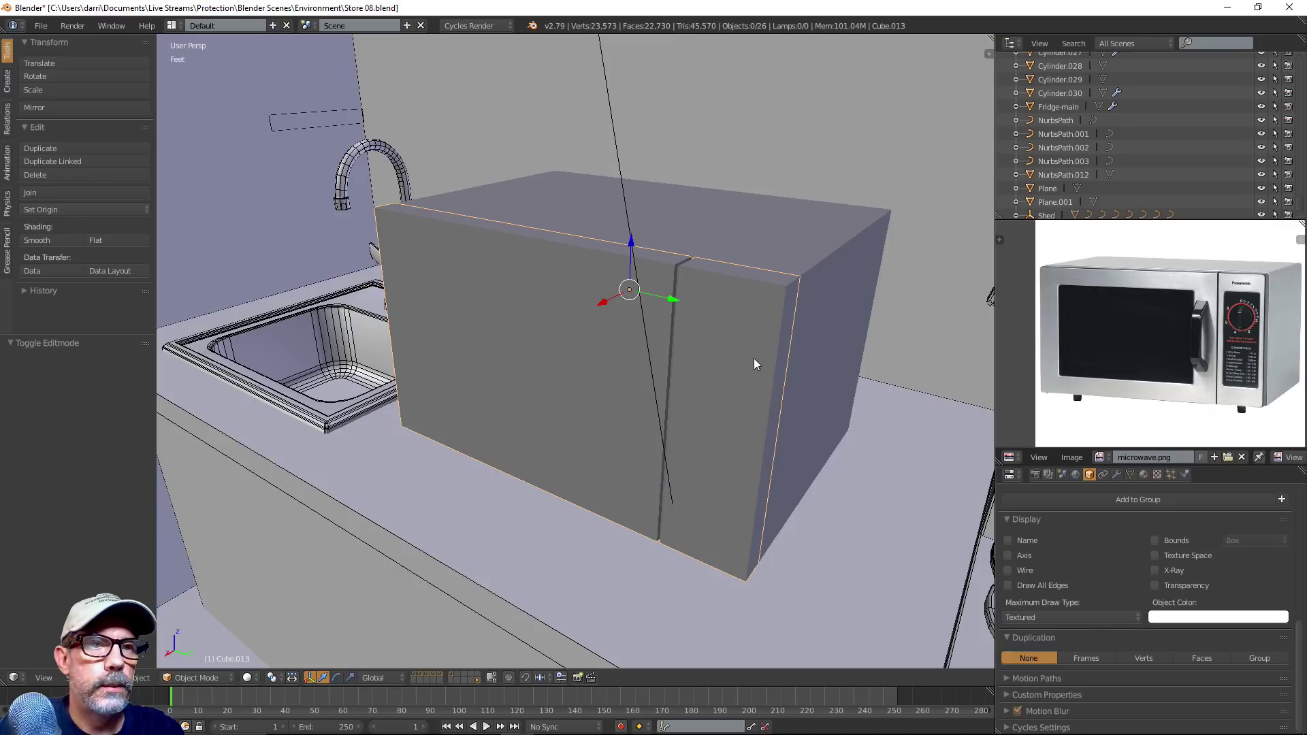
{"action": "middle_click_drag", "start_coordinate": [753, 358], "coordinate": [767, 365]}
{"action": "right_click", "coordinate": [778, 345]}
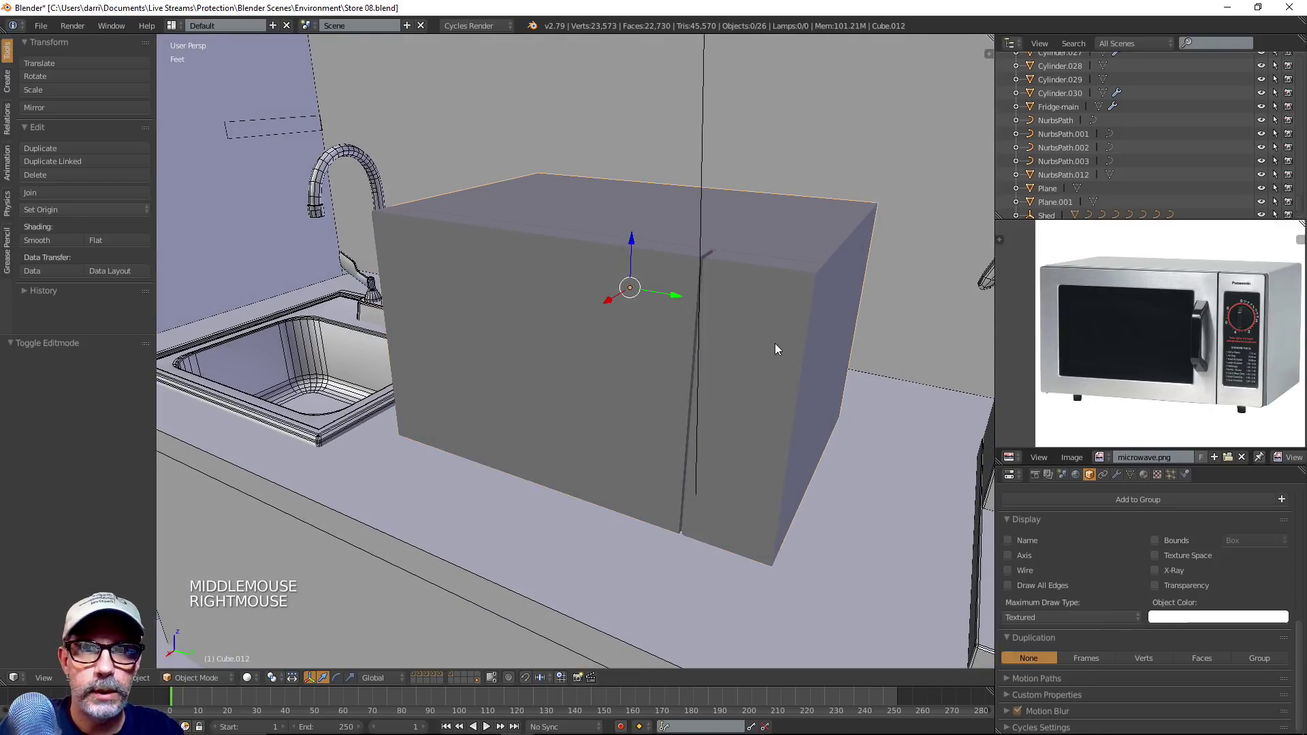
{"action": "right_click", "coordinate": [775, 343]}
{"action": "key", "text": "Tab"}
{"action": "middle_click_drag", "start_coordinate": [773, 342], "coordinate": [797, 379]}
{"action": "key", "text": "Tab"}
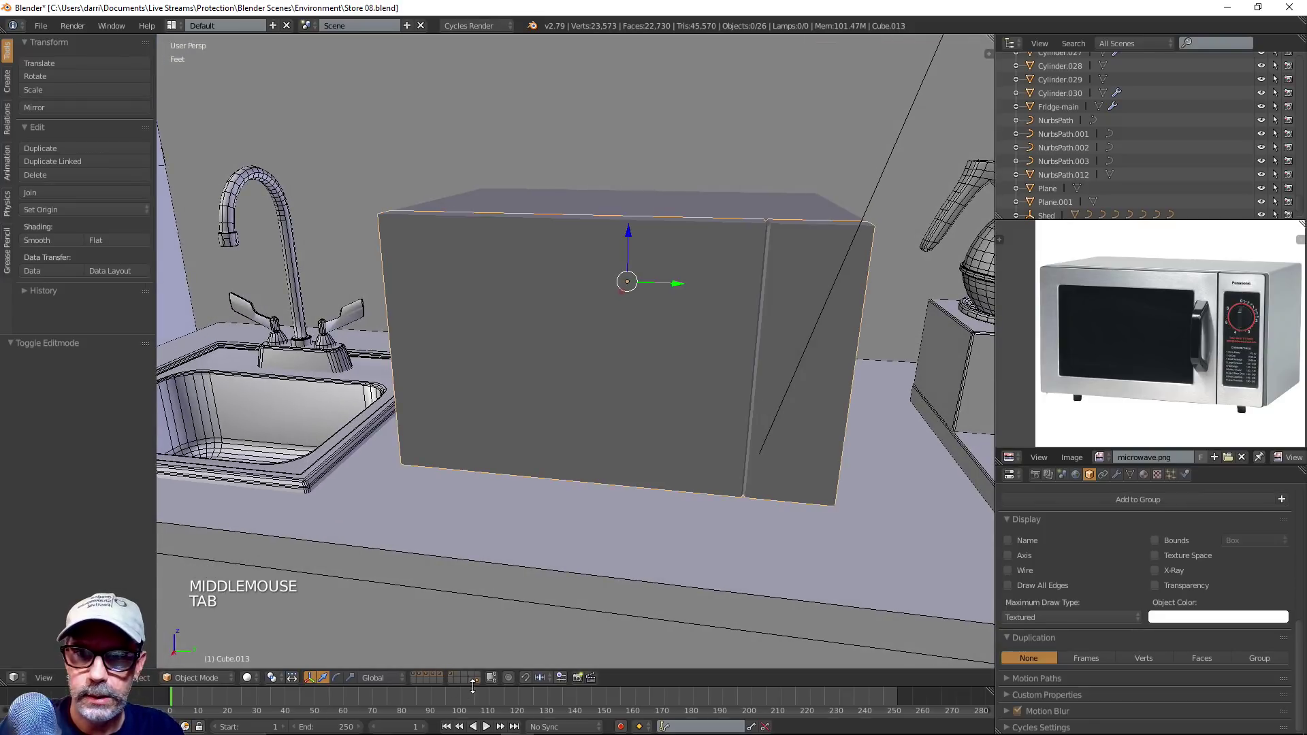
Show the scene's layers one after another to examine which counter objects each one holds, ending with the microwave's layer visible again
{"action": "left_click", "coordinate": [477, 680], "text": "shift"}
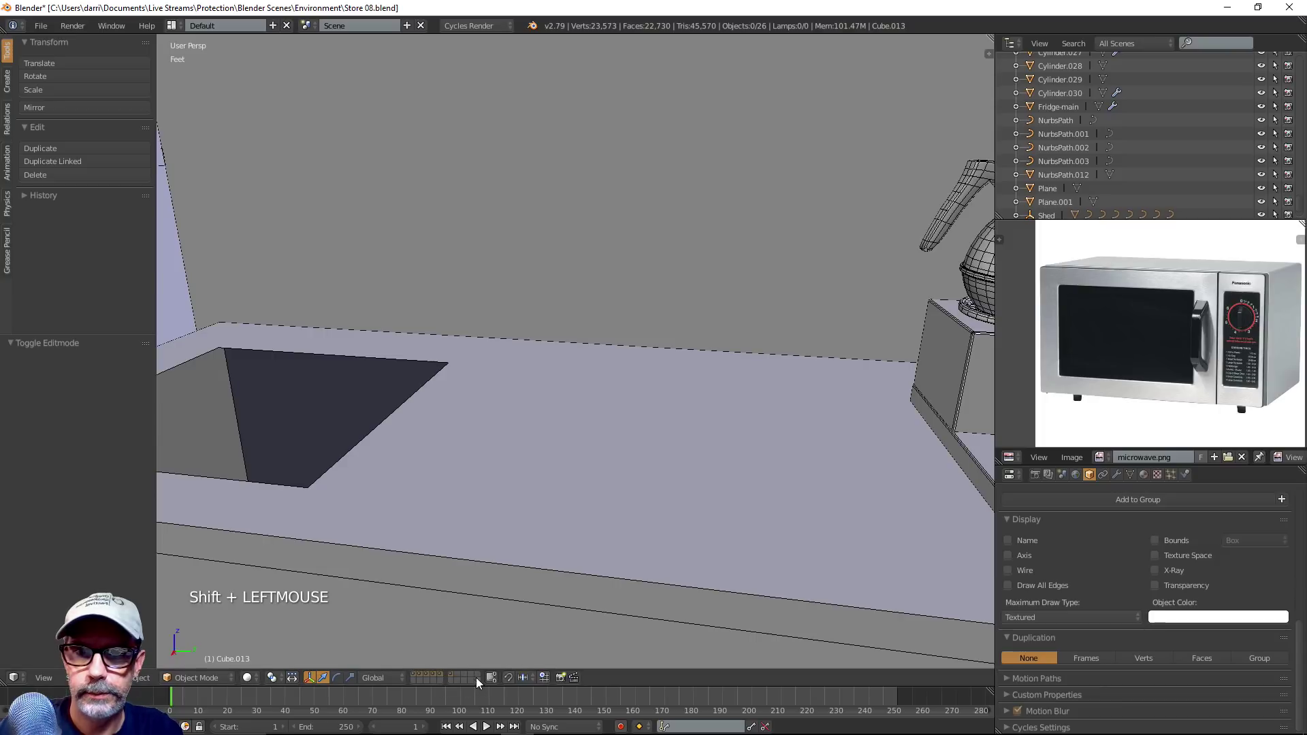
{"action": "left_click", "coordinate": [414, 673]}
{"action": "scroll", "coordinate": [600, 463], "scroll_direction": "down", "scroll_amount": 8}
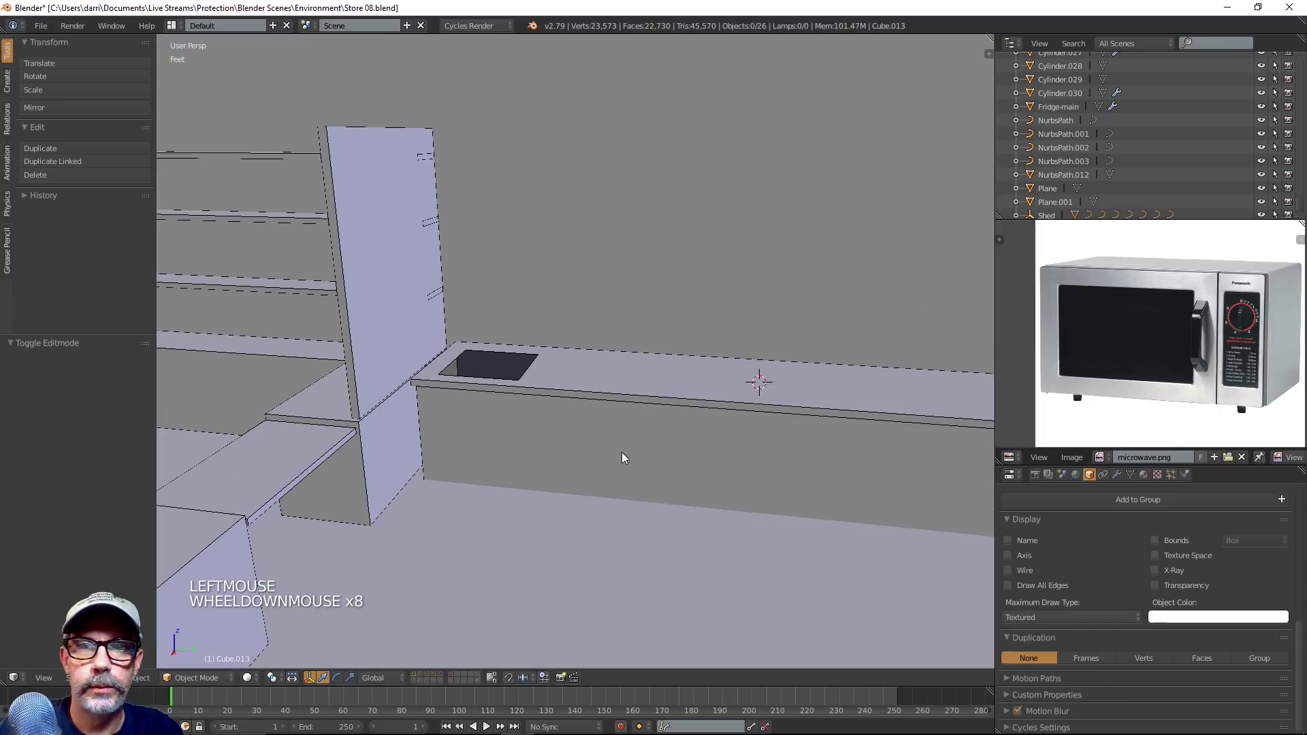
{"action": "middle_click_drag", "start_coordinate": [622, 452], "coordinate": [660, 448], "text": "shift"}
{"action": "key", "text": "a"}
{"action": "key", "text": "a"}
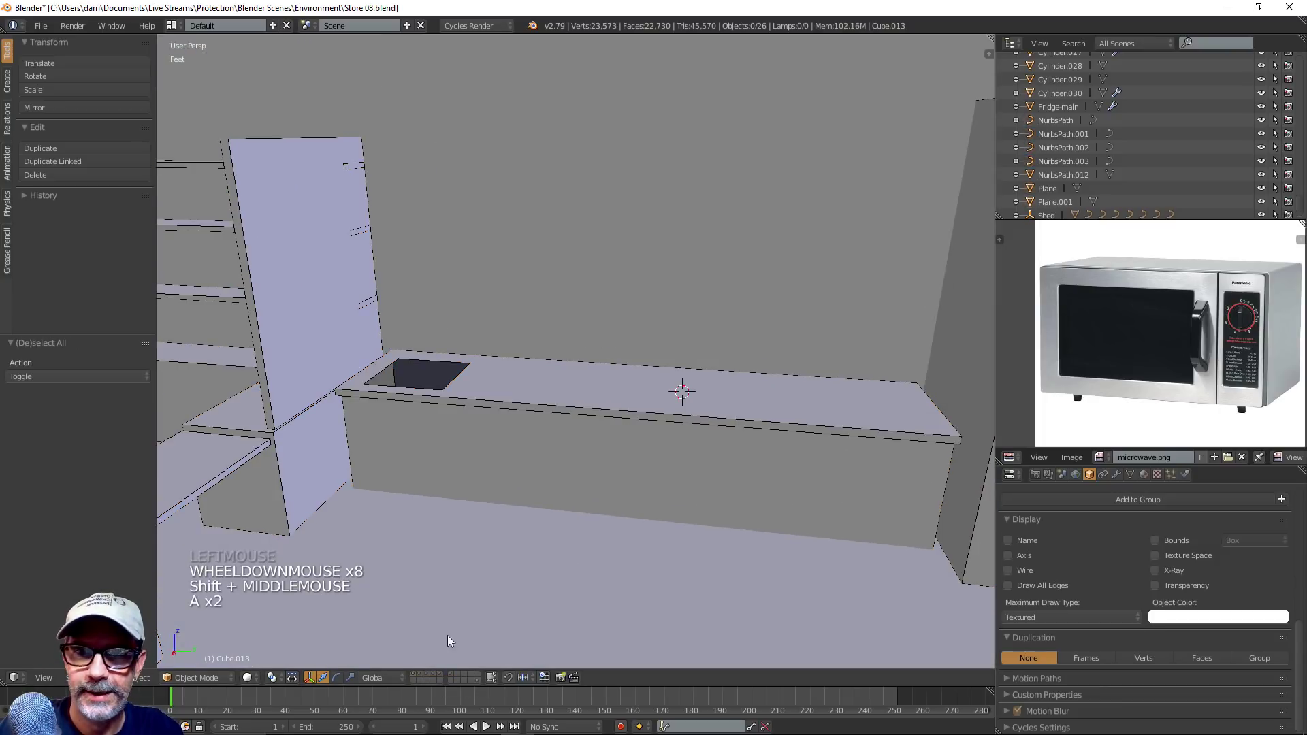
{"action": "left_click", "coordinate": [419, 672]}
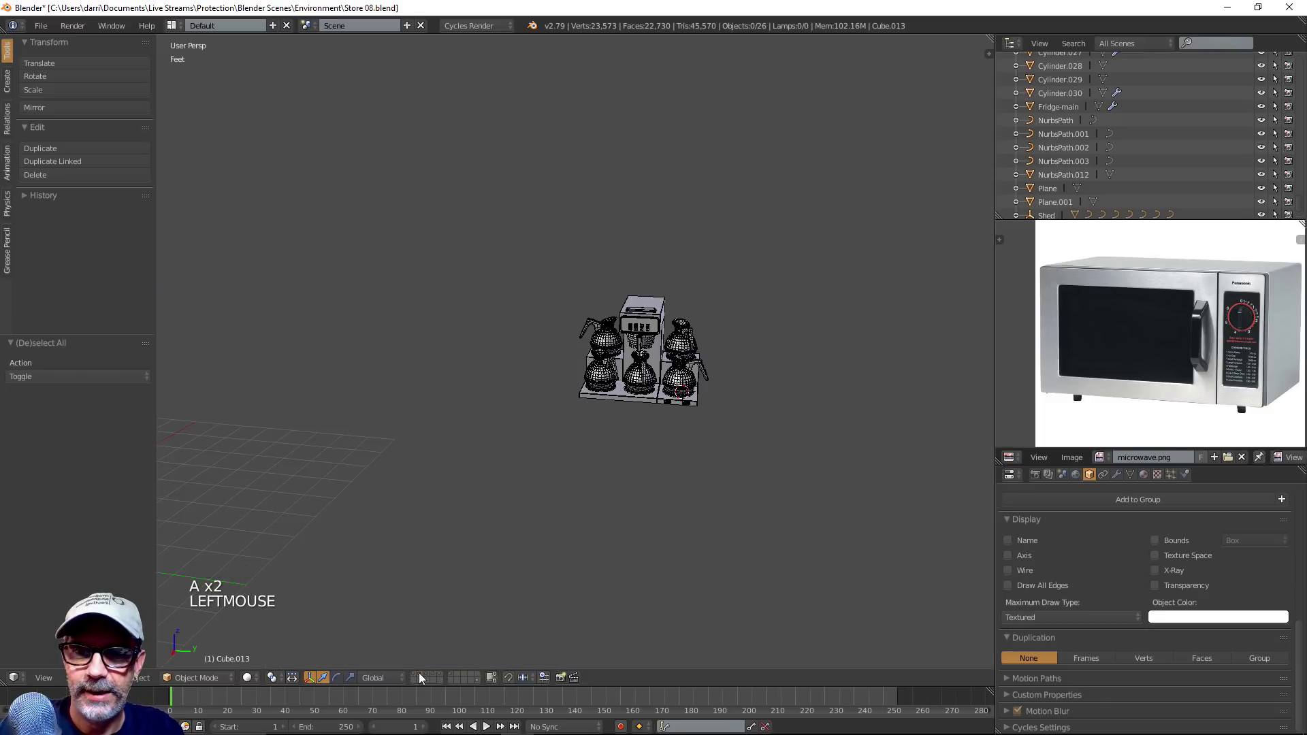
{"action": "left_click", "coordinate": [428, 675], "text": "shift"}
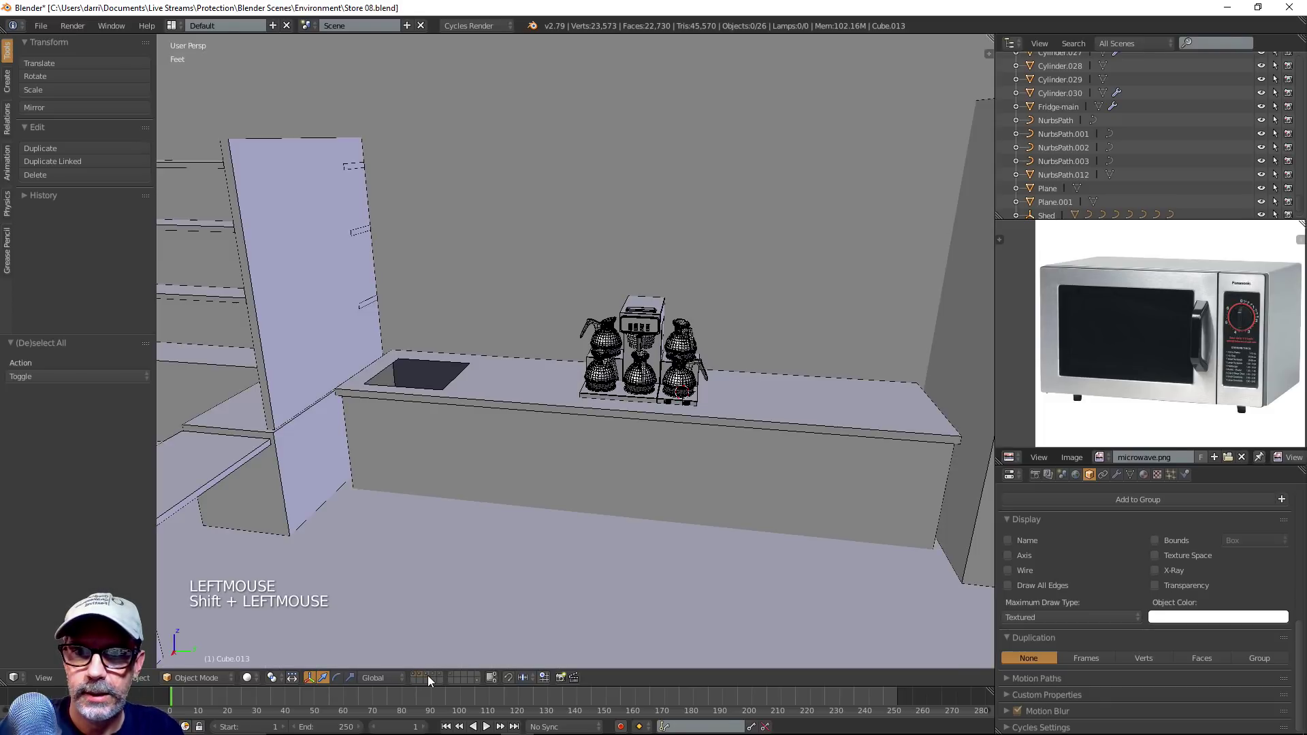
{"action": "left_click", "coordinate": [426, 674], "text": "shift"}
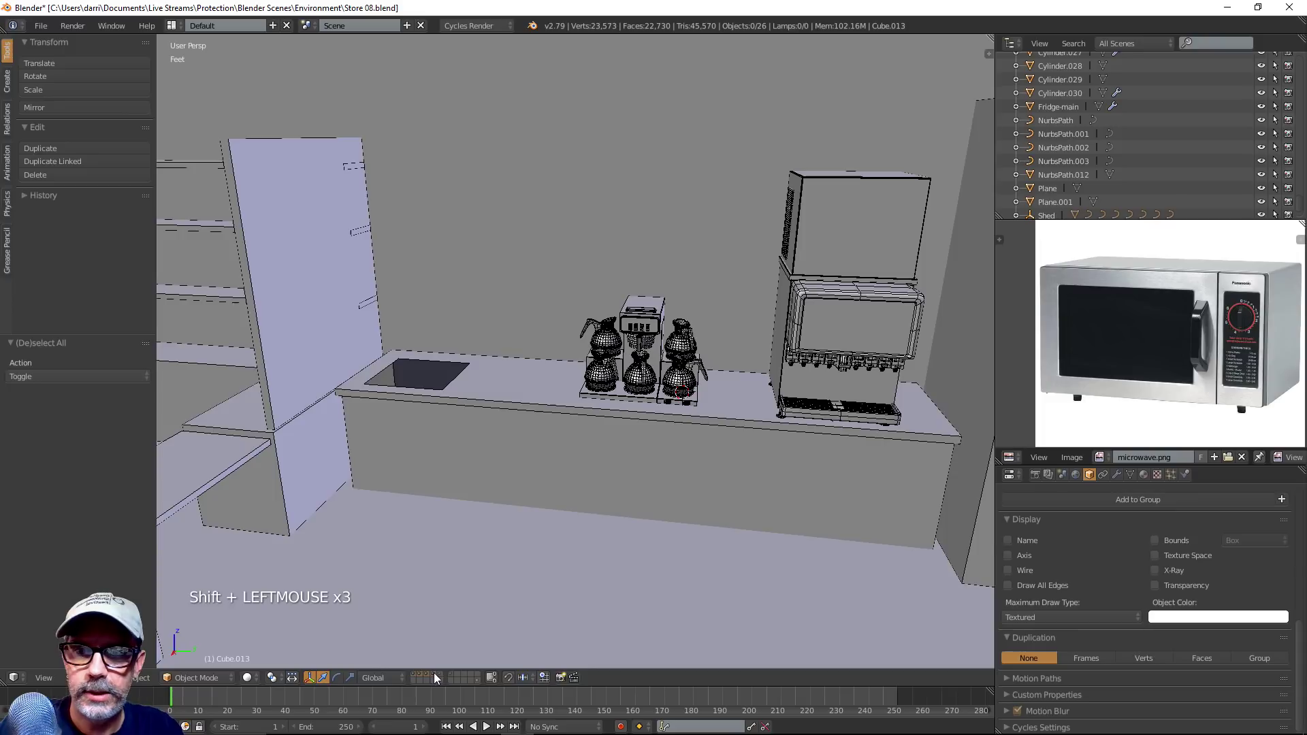
{"action": "left_click", "coordinate": [438, 671], "text": "shift"}
{"action": "left_click", "coordinate": [451, 672], "text": "shift"}
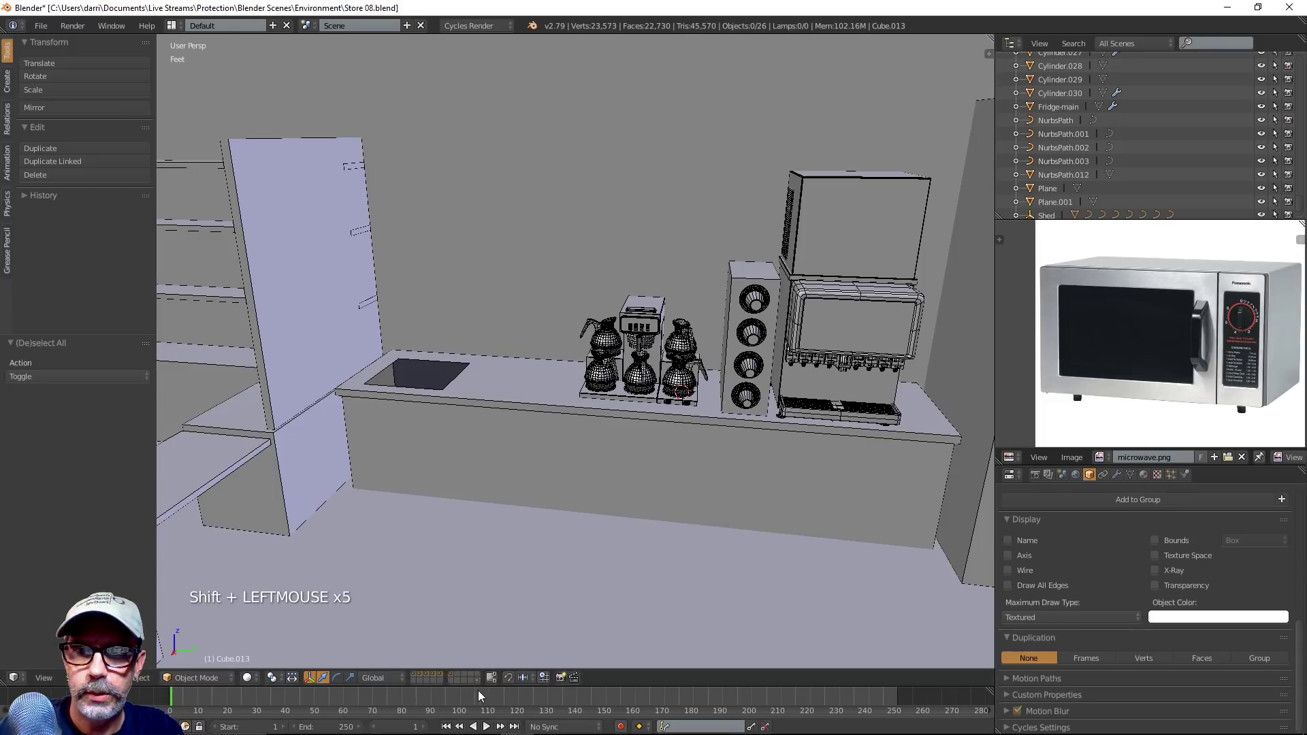
{"action": "left_click", "coordinate": [475, 679], "text": "shift"}
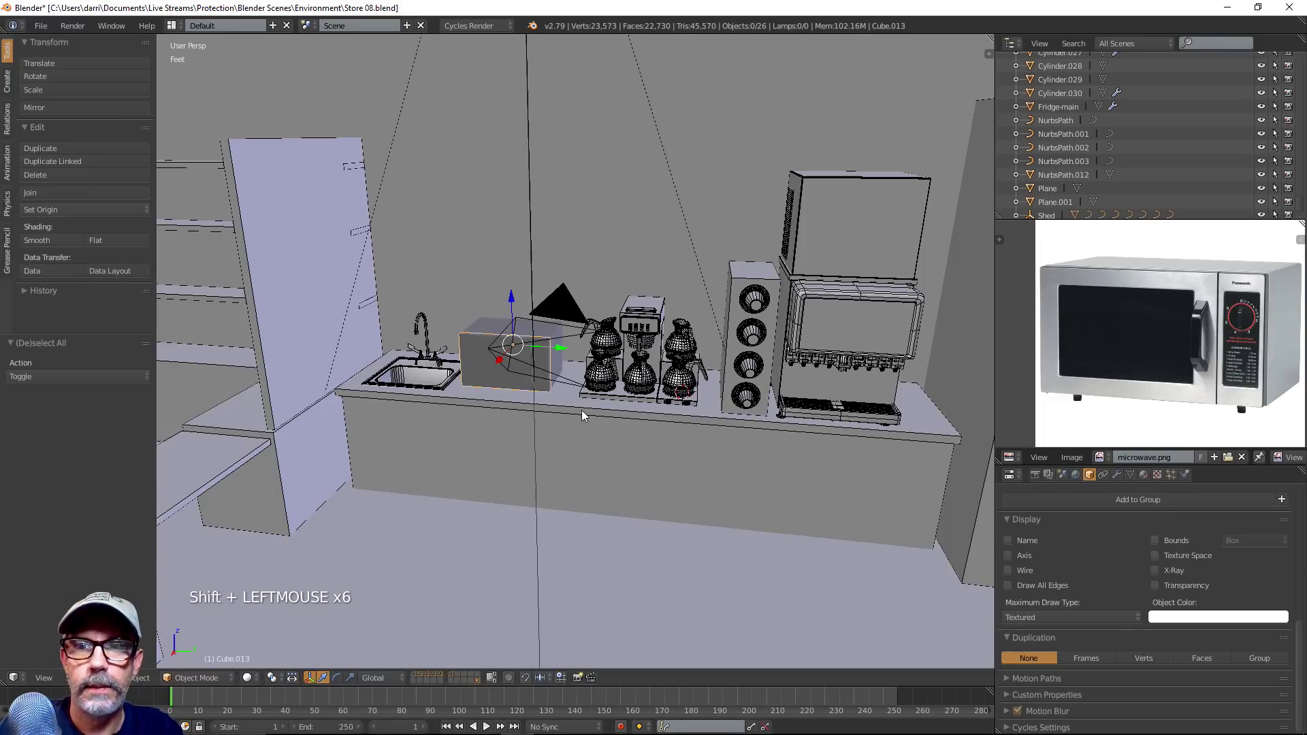
Move the microwave body and front panel together to layer 12, hide layer 20 and make layer 12 visible
{"action": "scroll", "coordinate": [580, 408], "scroll_direction": "up", "scroll_amount": 3}
{"action": "middle_click_drag", "start_coordinate": [579, 407], "coordinate": [505, 396]}
{"action": "scroll", "coordinate": [535, 341], "scroll_direction": "up", "scroll_amount": 3}
{"action": "scroll", "coordinate": [537, 337], "scroll_direction": "down", "scroll_amount": 2}
{"action": "right_click", "coordinate": [503, 395]}
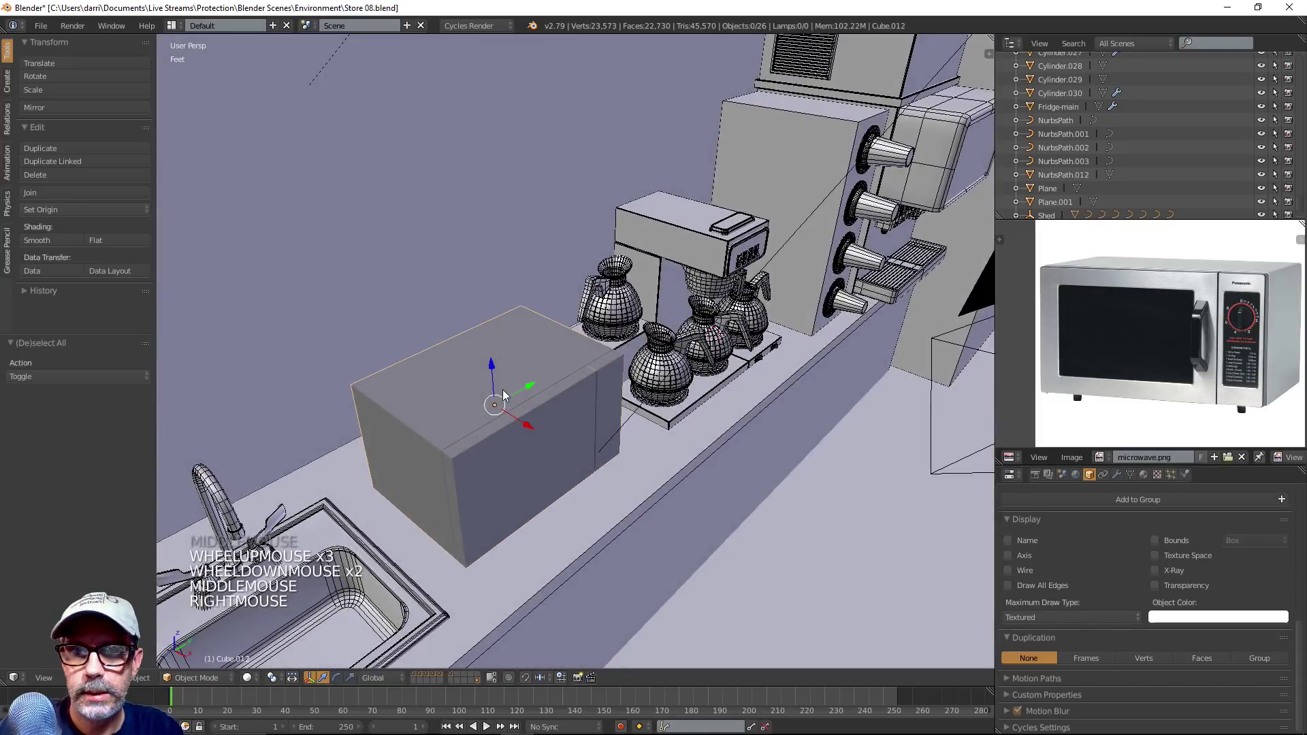
{"action": "right_click", "coordinate": [541, 418], "text": "shift"}
{"action": "right_click", "coordinate": [558, 394]}
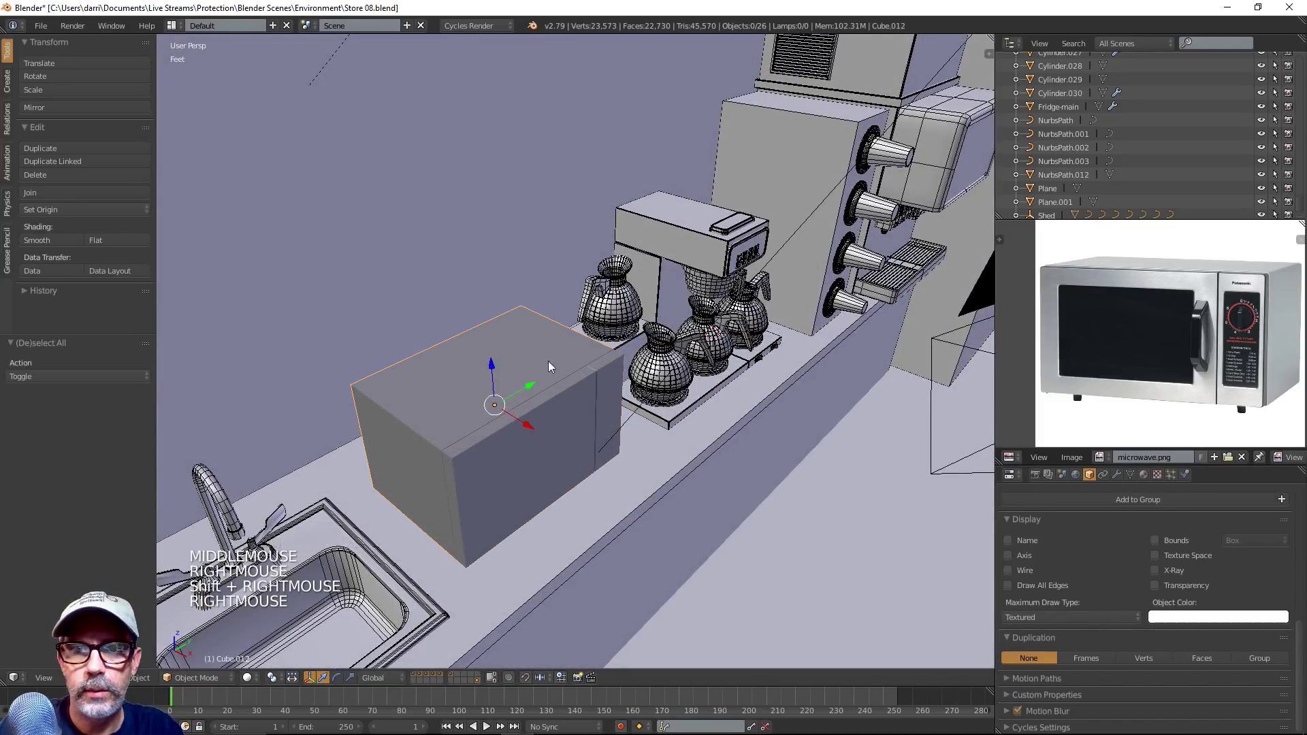
{"action": "right_click", "coordinate": [609, 371]}
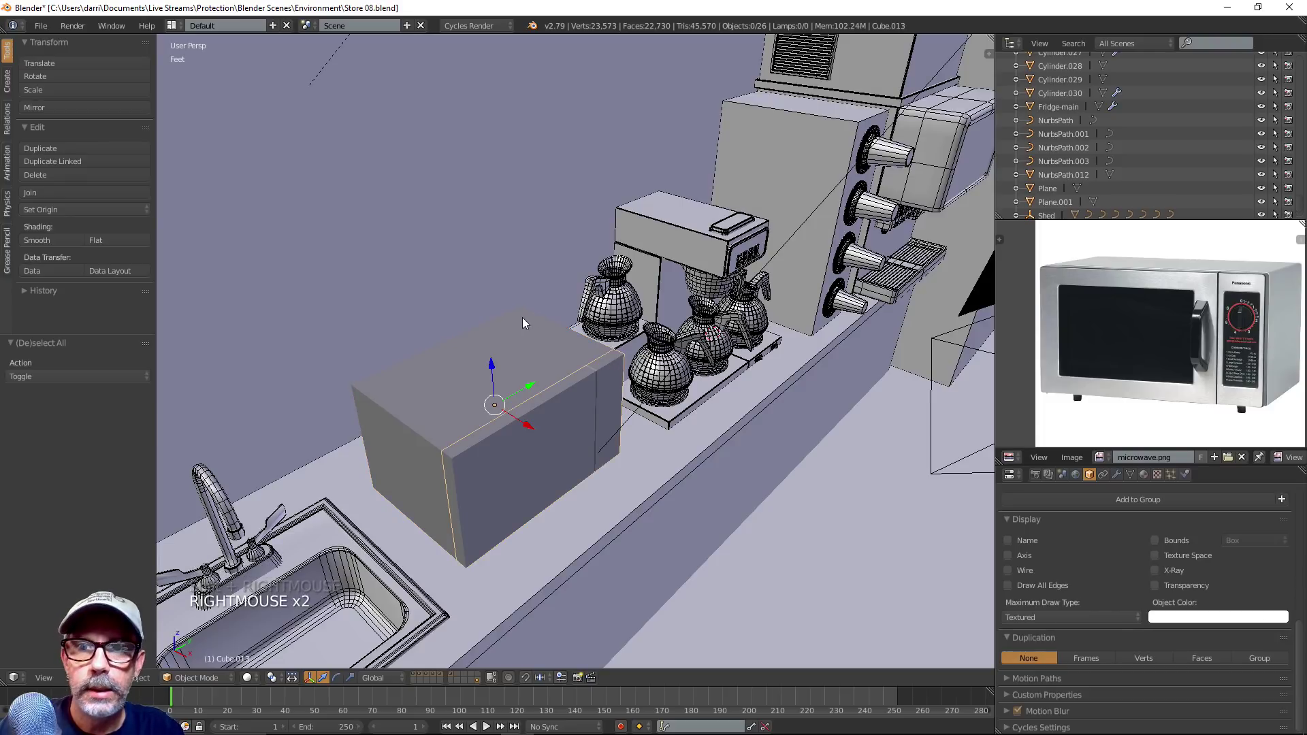
{"action": "right_click", "coordinate": [534, 334], "text": "shift"}
{"action": "middle_click_drag", "start_coordinate": [537, 338], "coordinate": [660, 388]}
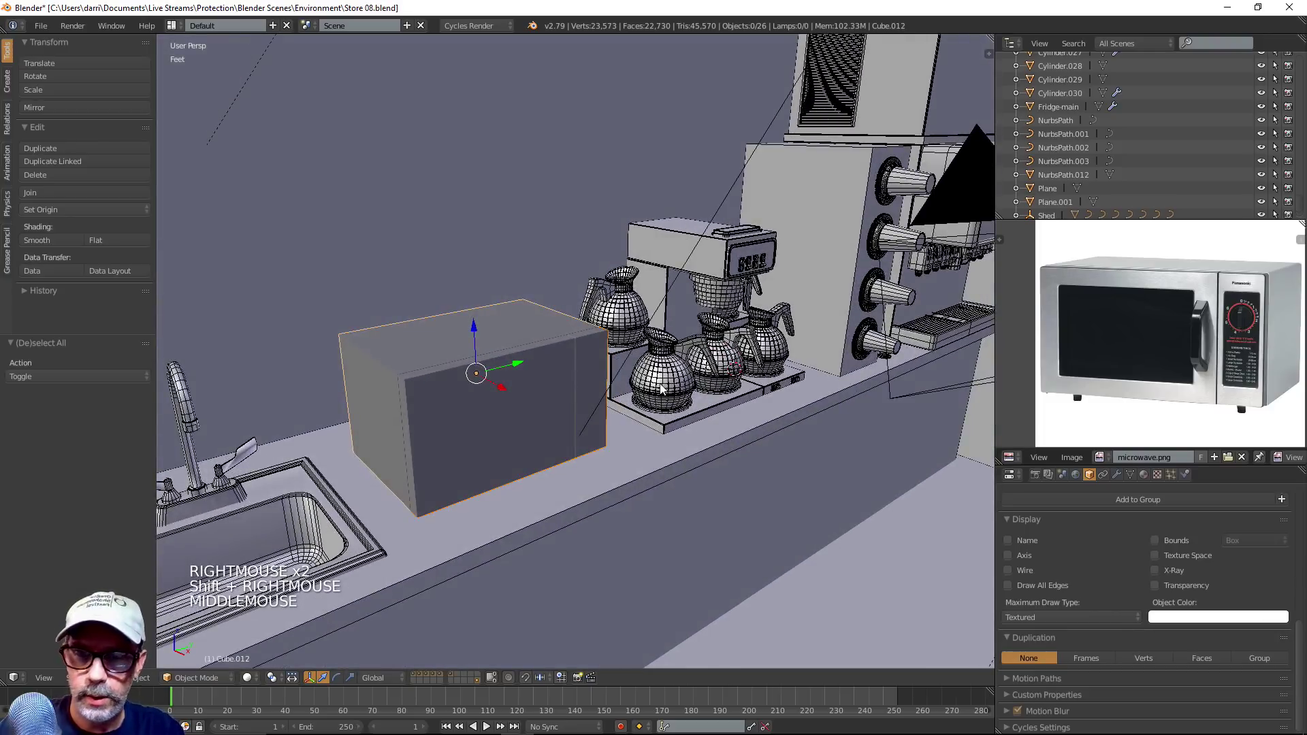
{"action": "key", "text": "m"}
{"action": "key", "text": "m"}
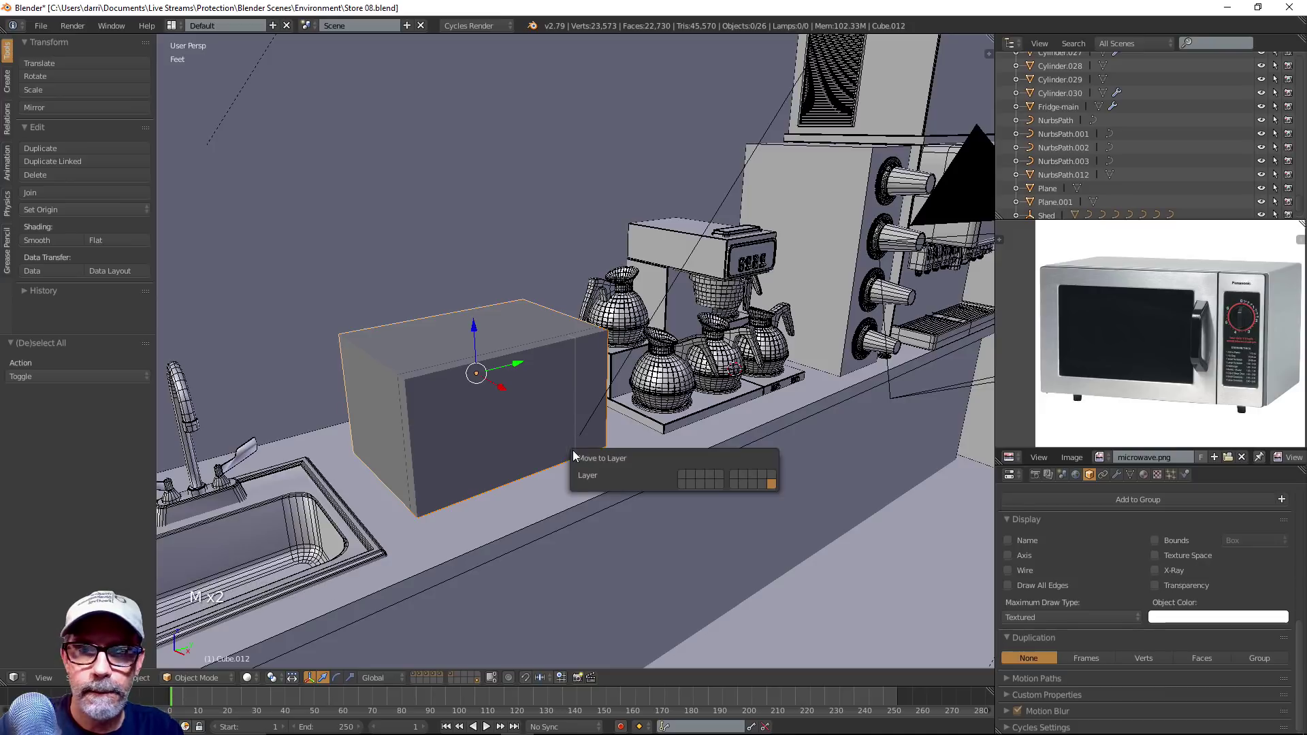
{"action": "left_click", "coordinate": [745, 474]}
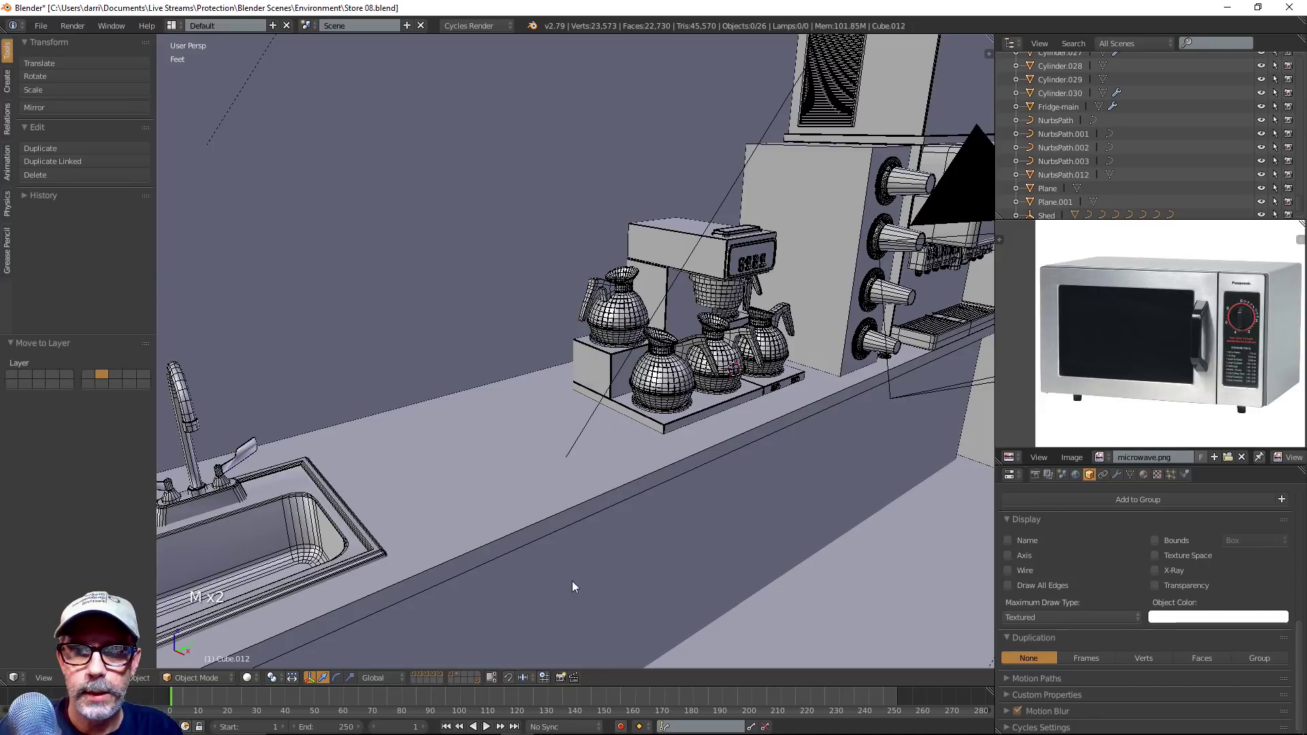
{"action": "left_click", "coordinate": [477, 679], "text": "shift"}
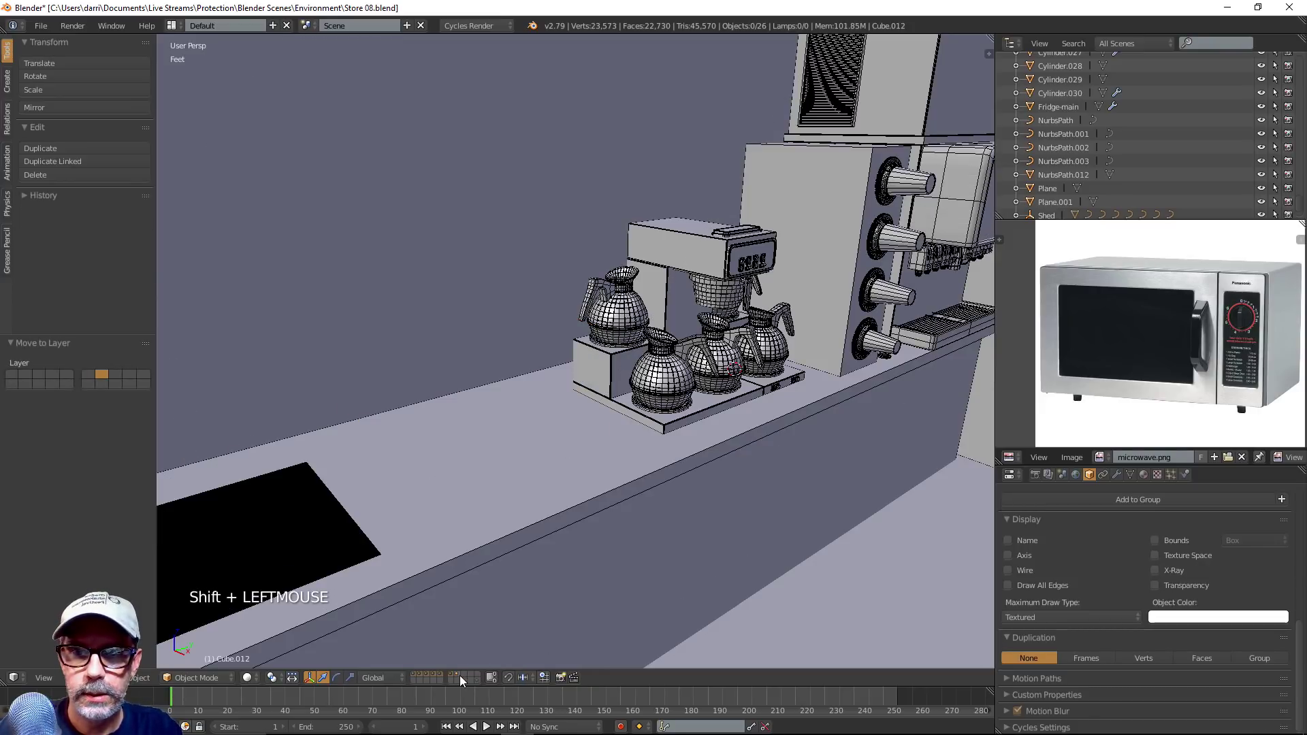
{"action": "left_click", "coordinate": [460, 677], "text": "shift"}
Open the microwave's front panel for mesh editing in face select mode
{"action": "scroll", "coordinate": [542, 415], "scroll_direction": "up", "scroll_amount": 3}
{"action": "middle_click_drag", "start_coordinate": [542, 415], "coordinate": [570, 346], "text": "shift"}
{"action": "key", "text": "Tab"}
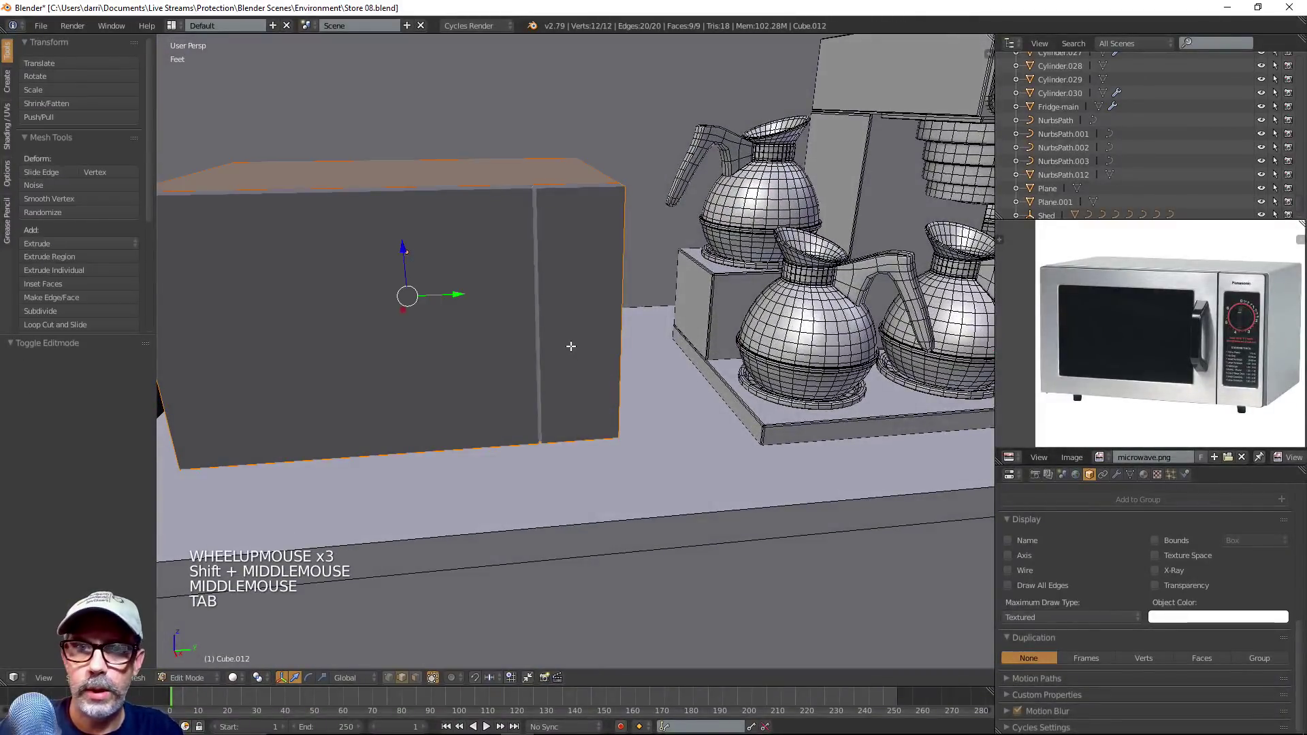
{"action": "key", "text": "Tab"}
{"action": "right_click", "coordinate": [575, 342]}
{"action": "key", "text": "Tab"}
{"action": "middle_click", "coordinate": [574, 342]}
{"action": "key", "text": "ctrl+Tab"}
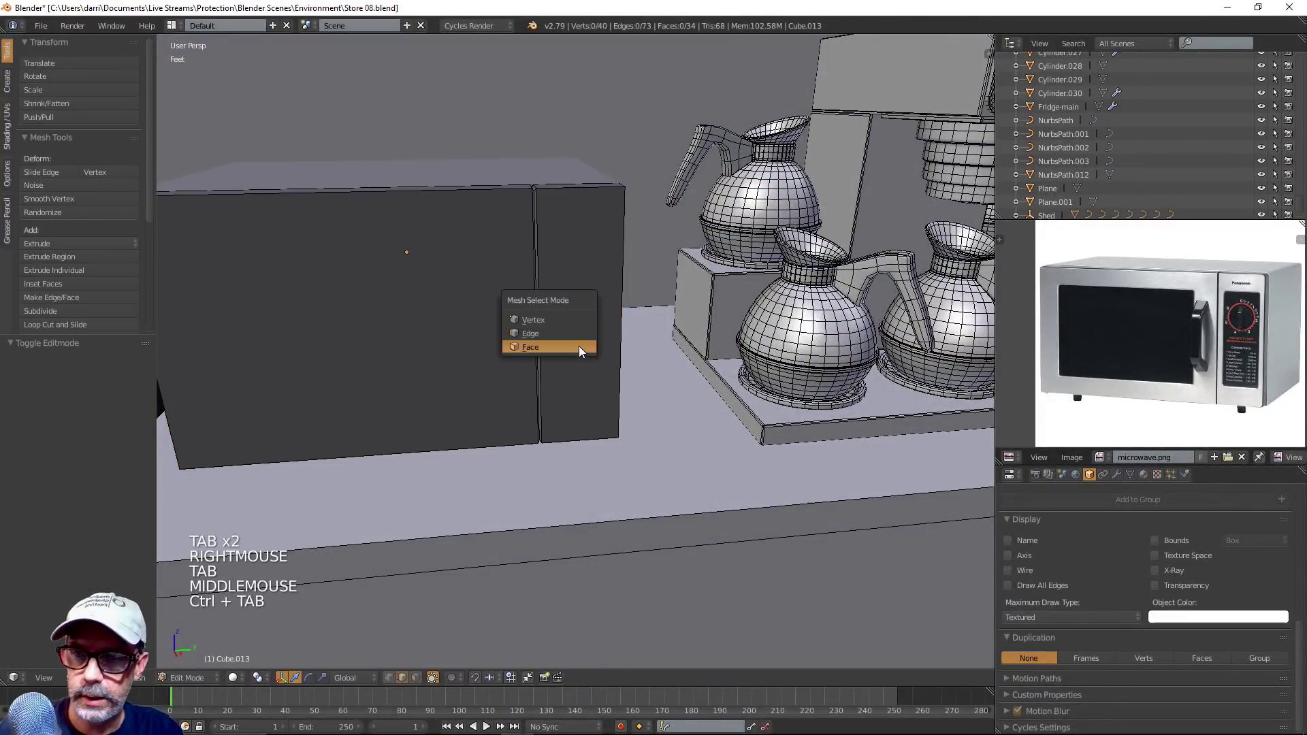
{"action": "left_click", "coordinate": [579, 348]}
Extrude the narrow control-panel face beside the door groove in place and scale it to 0.885
{"action": "right_click", "coordinate": [565, 317]}
{"action": "scroll", "coordinate": [575, 309], "scroll_direction": "up", "scroll_amount": 1}
{"action": "middle_click_drag", "start_coordinate": [565, 317], "coordinate": [684, 384]}
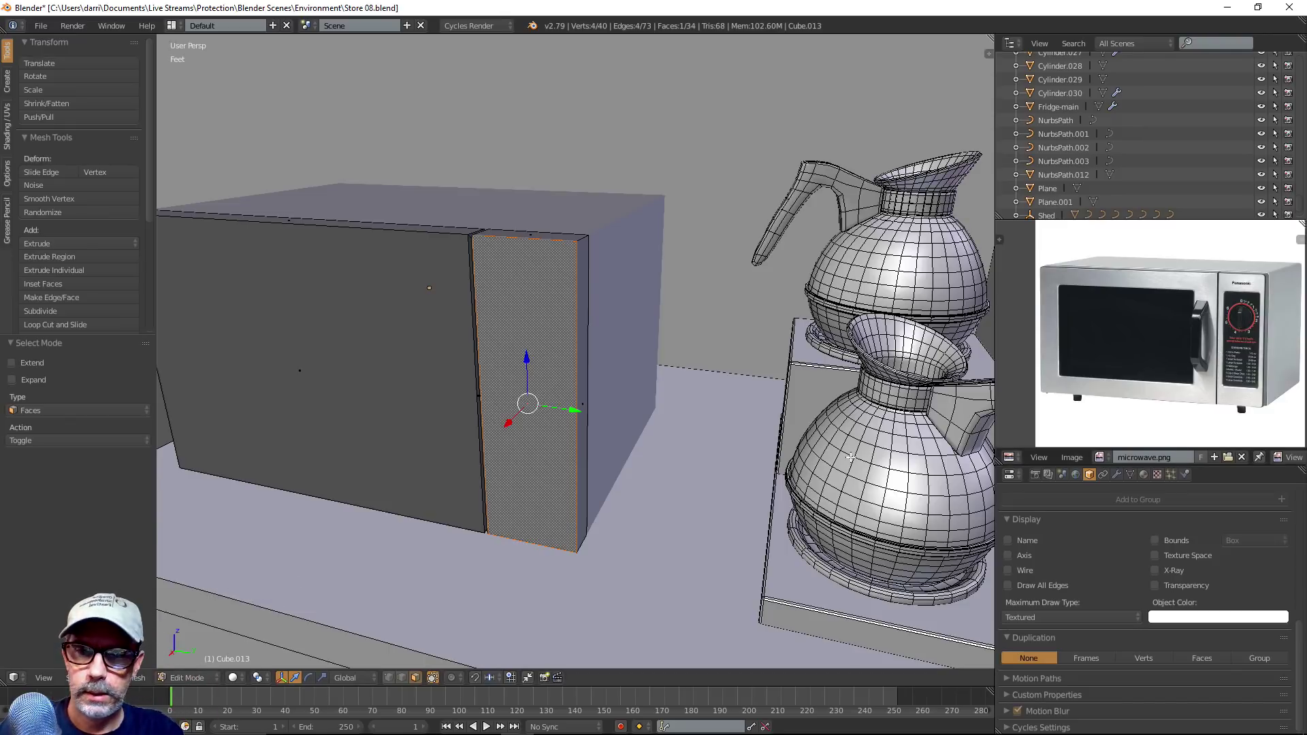
{"action": "key", "text": "e"}
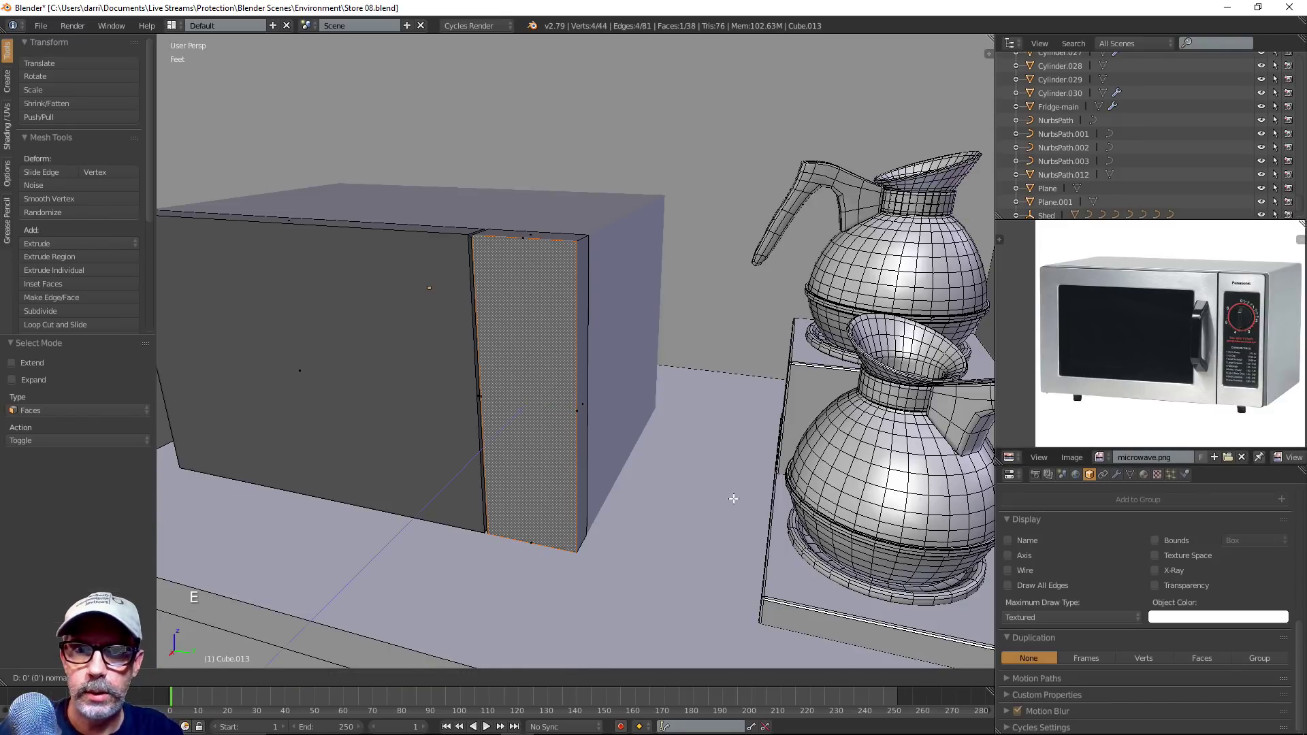
{"action": "key", "text": "s"}
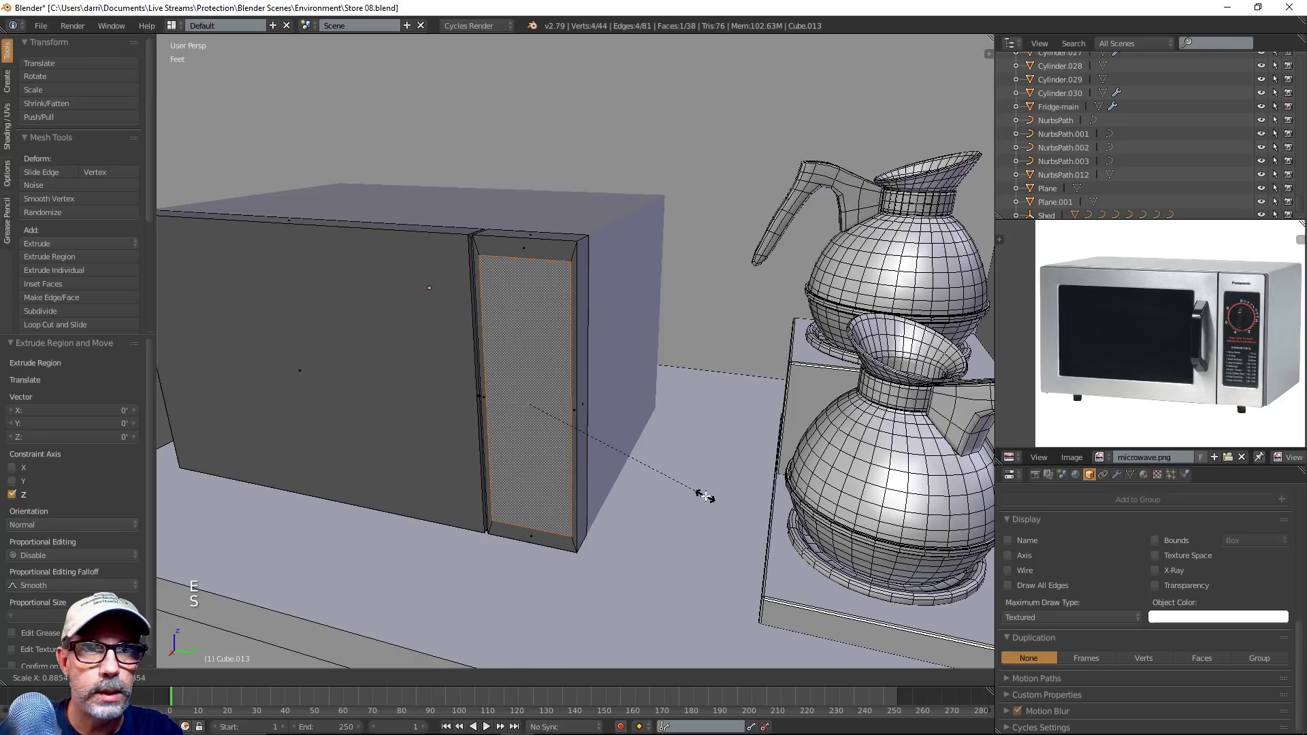
{"action": "left_click", "coordinate": [704, 497]}
{"action": "middle_click_drag", "start_coordinate": [671, 498], "coordinate": [669, 495]}
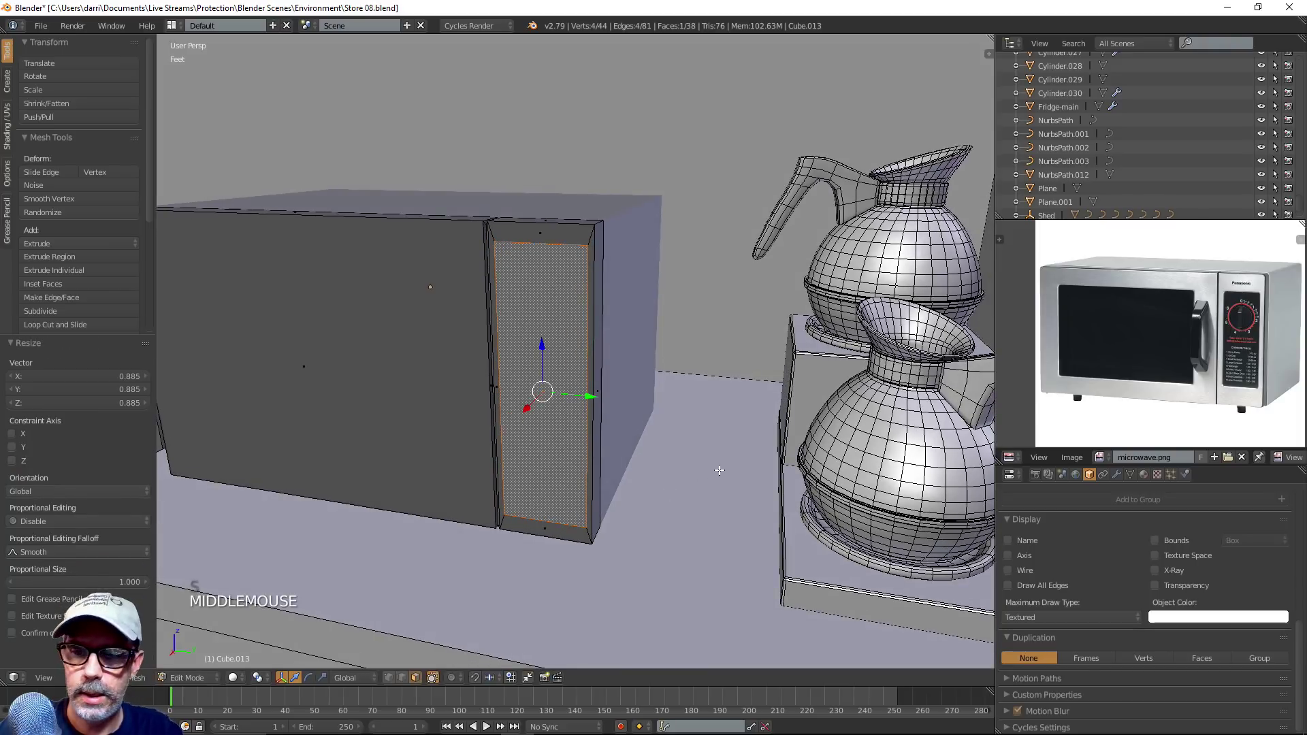
Scale the inset control-panel face to 0.824 along Z and 0.897 along Y
{"action": "key", "text": "s"}
{"action": "key", "text": "s"}
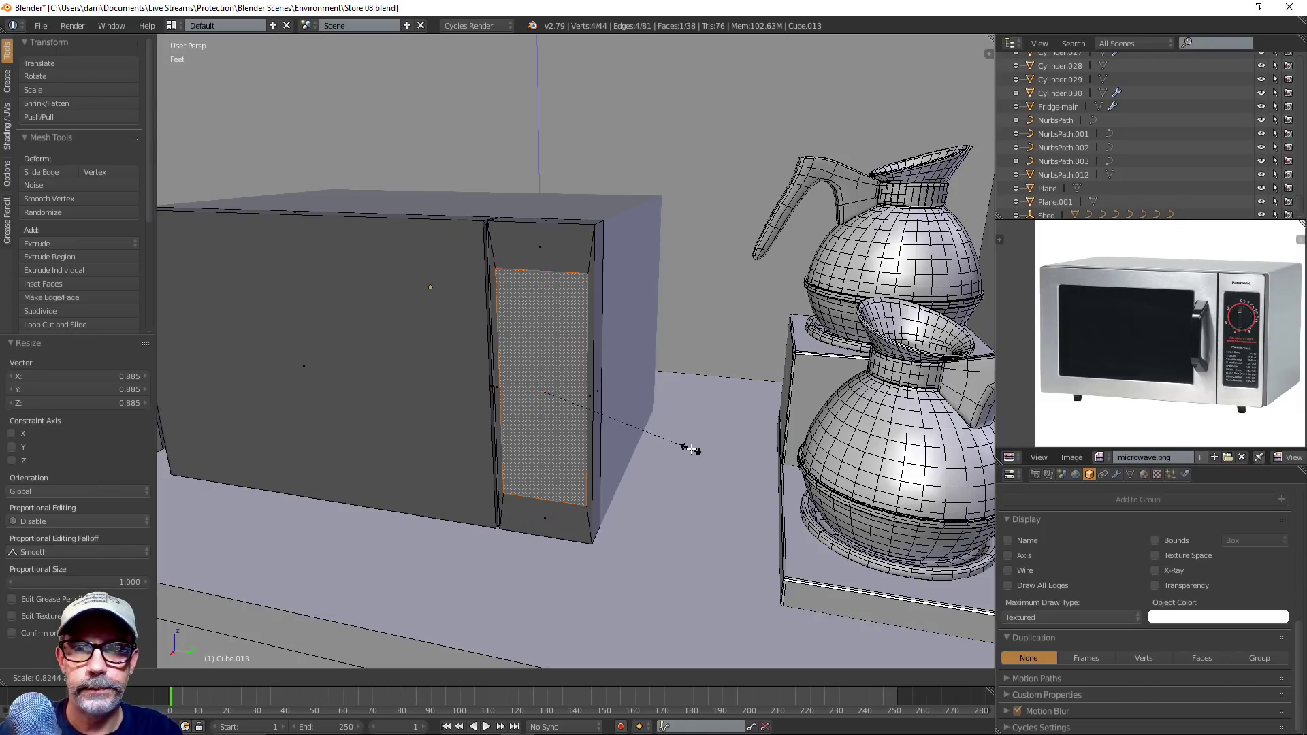
{"action": "left_click", "coordinate": [688, 452]}
{"action": "middle_click_drag", "start_coordinate": [674, 455], "coordinate": [692, 458]}
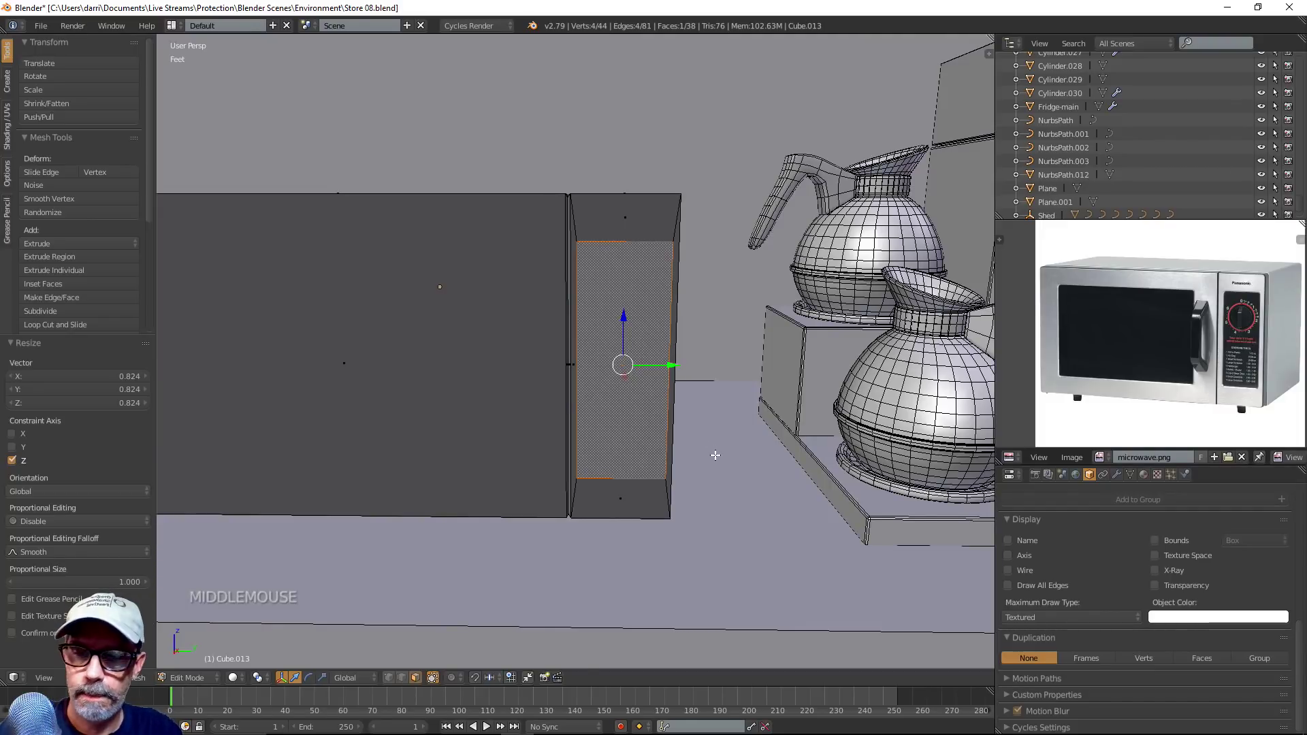
{"action": "key", "text": "s"}
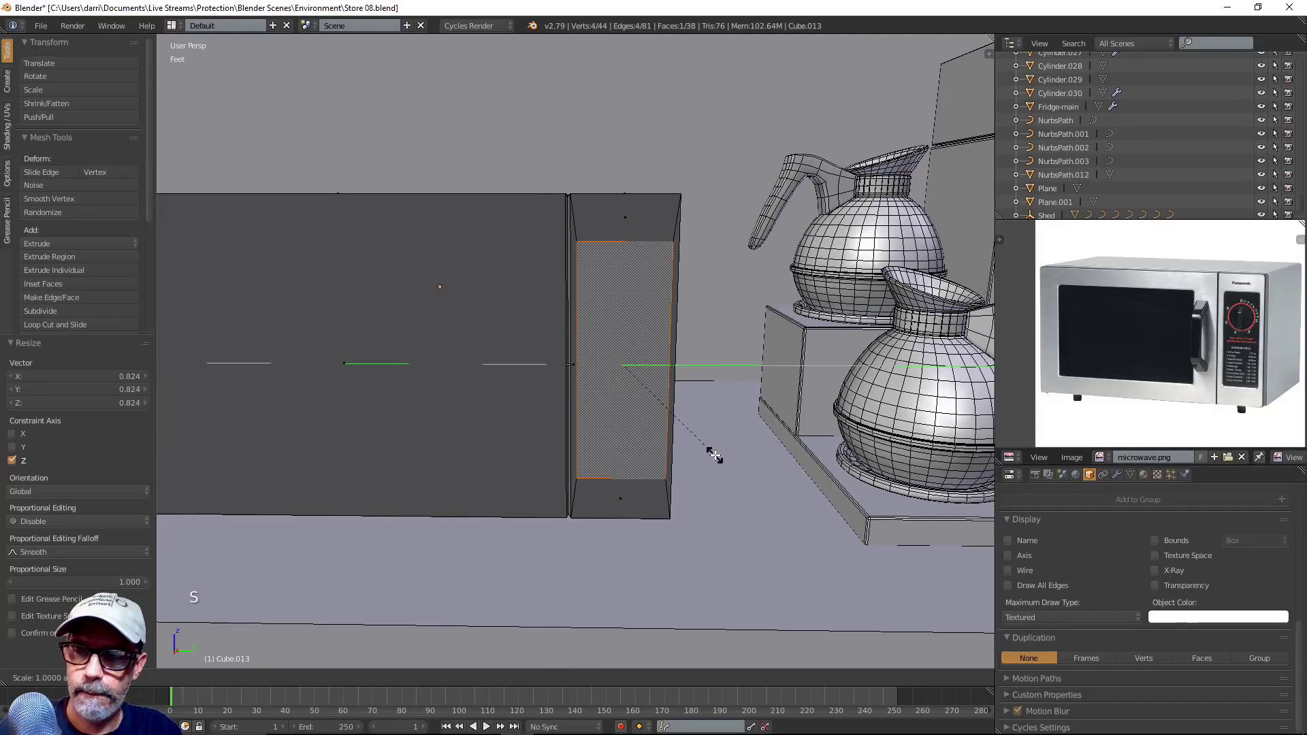
{"action": "left_click", "coordinate": [621, 368]}
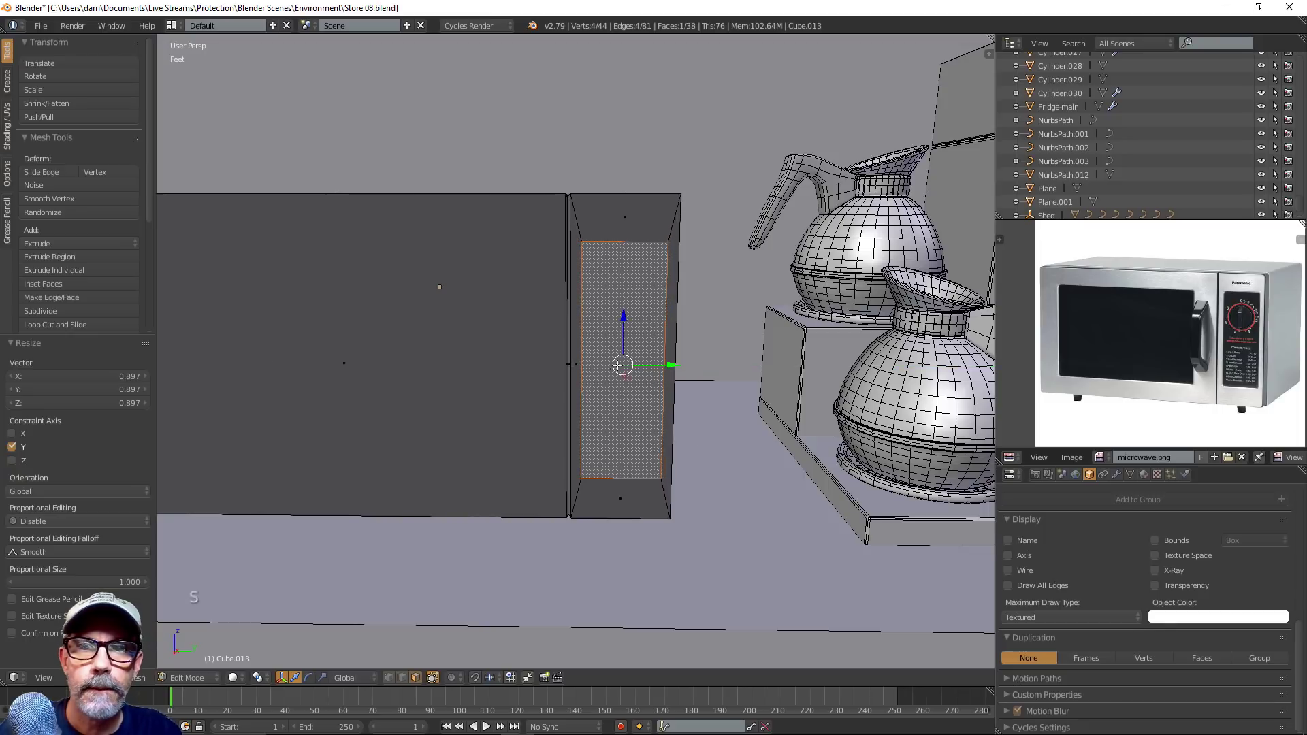
Extrude the inset face inward to form a shallow control-panel recess and return to object mode
{"action": "middle_click_drag", "start_coordinate": [668, 397], "coordinate": [649, 468]}
{"action": "scroll", "coordinate": [649, 468], "scroll_direction": "up", "scroll_amount": 2}
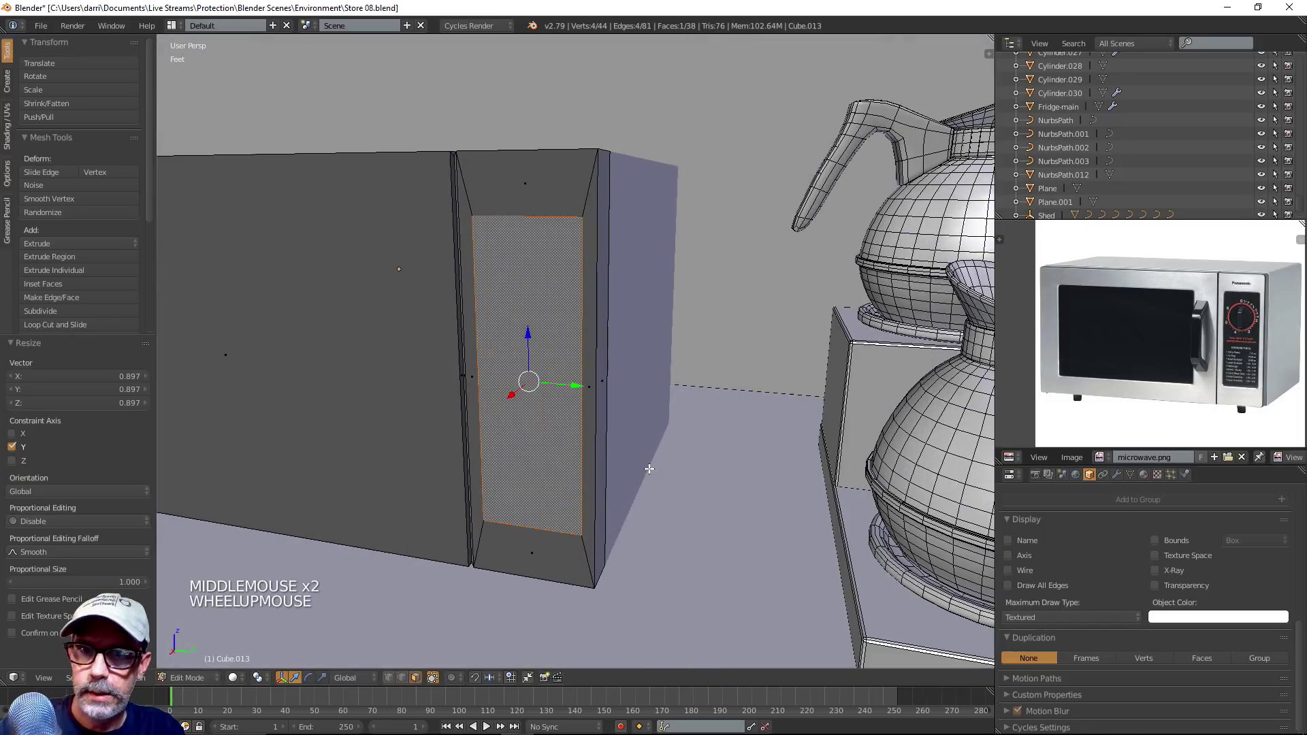
{"action": "key", "text": "e"}
{"action": "key", "text": "e"}
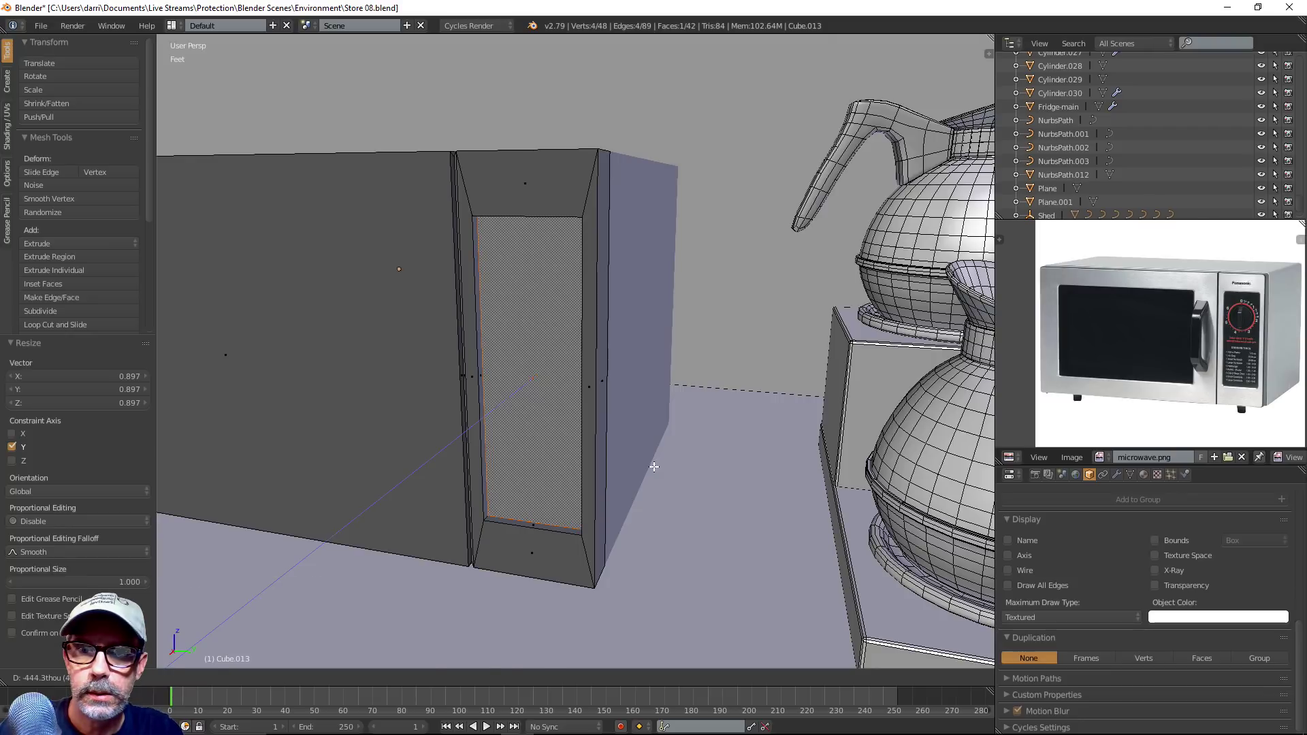
{"action": "left_click", "coordinate": [650, 468]}
{"action": "key", "text": "a"}
{"action": "key", "text": "Tab"}
{"action": "scroll", "coordinate": [646, 472], "scroll_direction": "down", "scroll_amount": 2}
{"action": "middle_click_drag", "start_coordinate": [621, 491], "coordinate": [620, 494]}
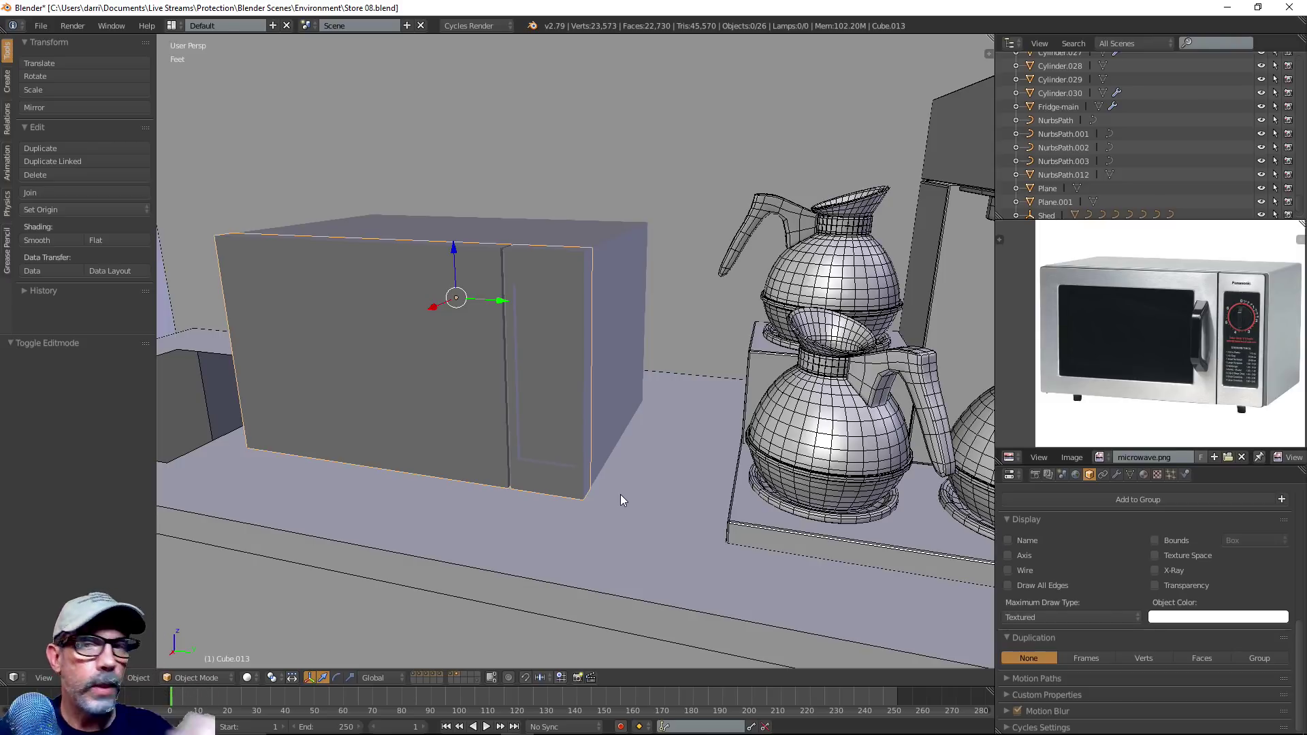
Reopen the front panel's mesh for editing and switch to edge select mode
{"action": "middle_click_drag", "start_coordinate": [555, 423], "coordinate": [638, 388]}
{"action": "right_click", "coordinate": [633, 393]}
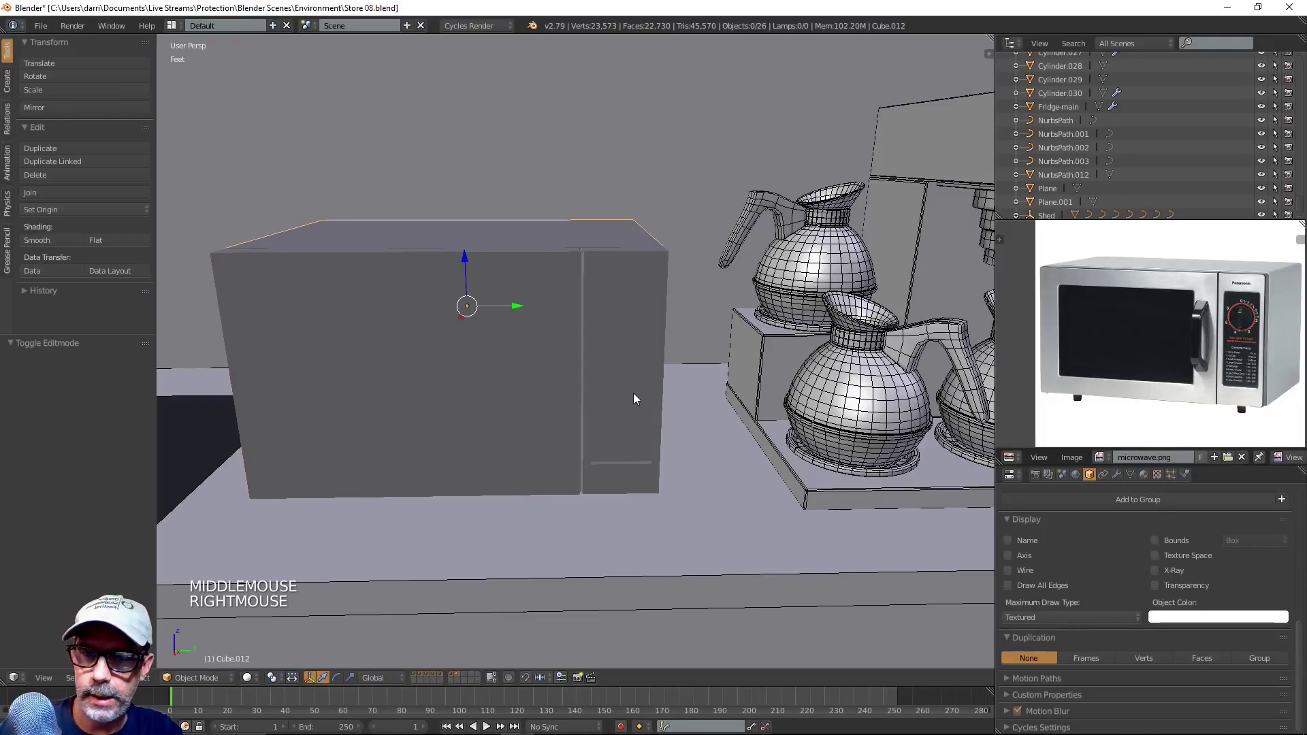
{"action": "right_click", "coordinate": [633, 393]}
{"action": "key", "text": "Tab"}
{"action": "scroll", "coordinate": [633, 395], "scroll_direction": "up", "scroll_amount": 2}
{"action": "middle_click_drag", "start_coordinate": [633, 394], "coordinate": [569, 382], "text": "shift"}
{"action": "scroll", "coordinate": [472, 285], "scroll_direction": "up", "scroll_amount": 1, "text": "shift"}
{"action": "middle_click_drag", "start_coordinate": [473, 285], "coordinate": [648, 318], "text": "shift"}
{"action": "key", "text": "ctrl+Tab"}
{"action": "left_click", "coordinate": [543, 368]}
{"action": "scroll", "coordinate": [546, 365], "scroll_direction": "up", "scroll_amount": 1}
{"action": "scroll", "coordinate": [545, 365], "scroll_direction": "up", "scroll_amount": 1, "text": "shift"}
Select the four short corner edges running into the depth of the control-panel recess
{"action": "right_click", "coordinate": [498, 259]}
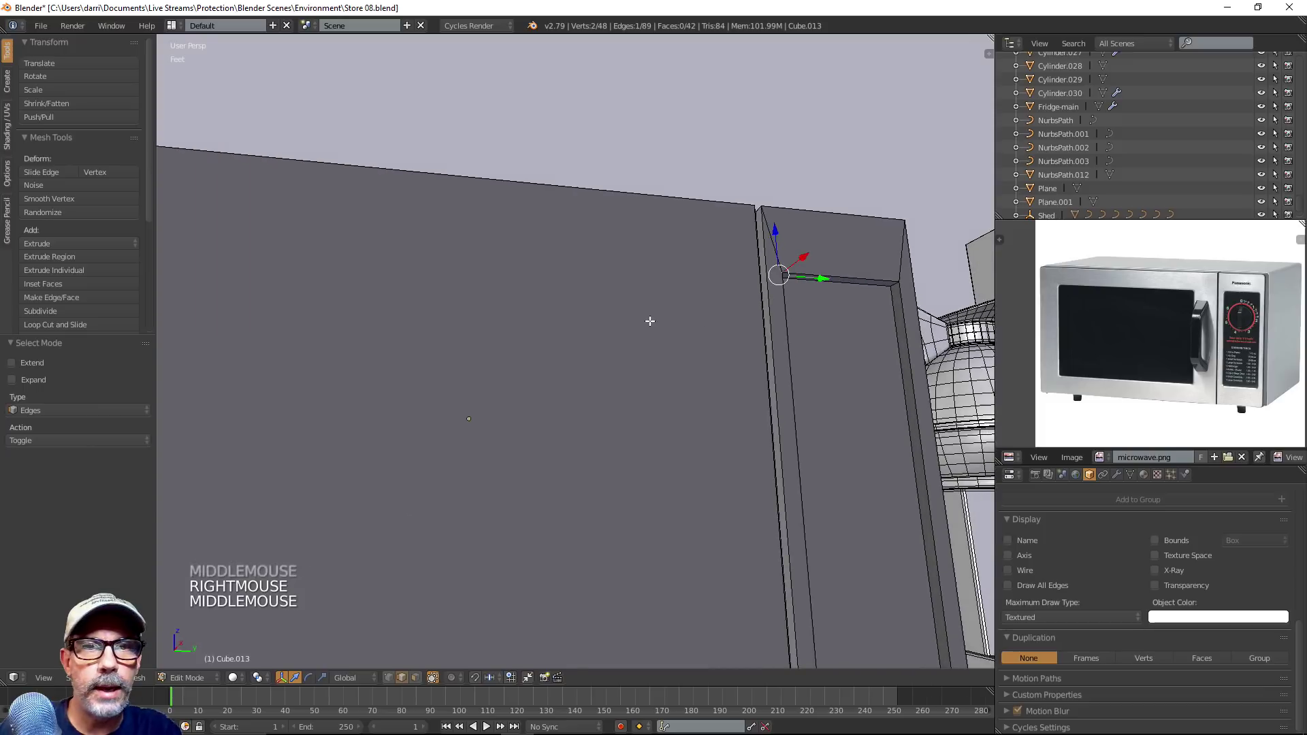
{"action": "right_click", "coordinate": [892, 286], "text": "shift"}
{"action": "scroll", "coordinate": [893, 357], "scroll_direction": "down", "scroll_amount": 2}
{"action": "middle_click_drag", "start_coordinate": [893, 357], "coordinate": [885, 95], "text": "shift"}
{"action": "middle_click_drag", "start_coordinate": [851, 306], "coordinate": [684, 445]}
{"action": "scroll", "coordinate": [797, 512], "scroll_direction": "up", "scroll_amount": 3}
{"action": "right_click", "coordinate": [742, 482], "text": "shift"}
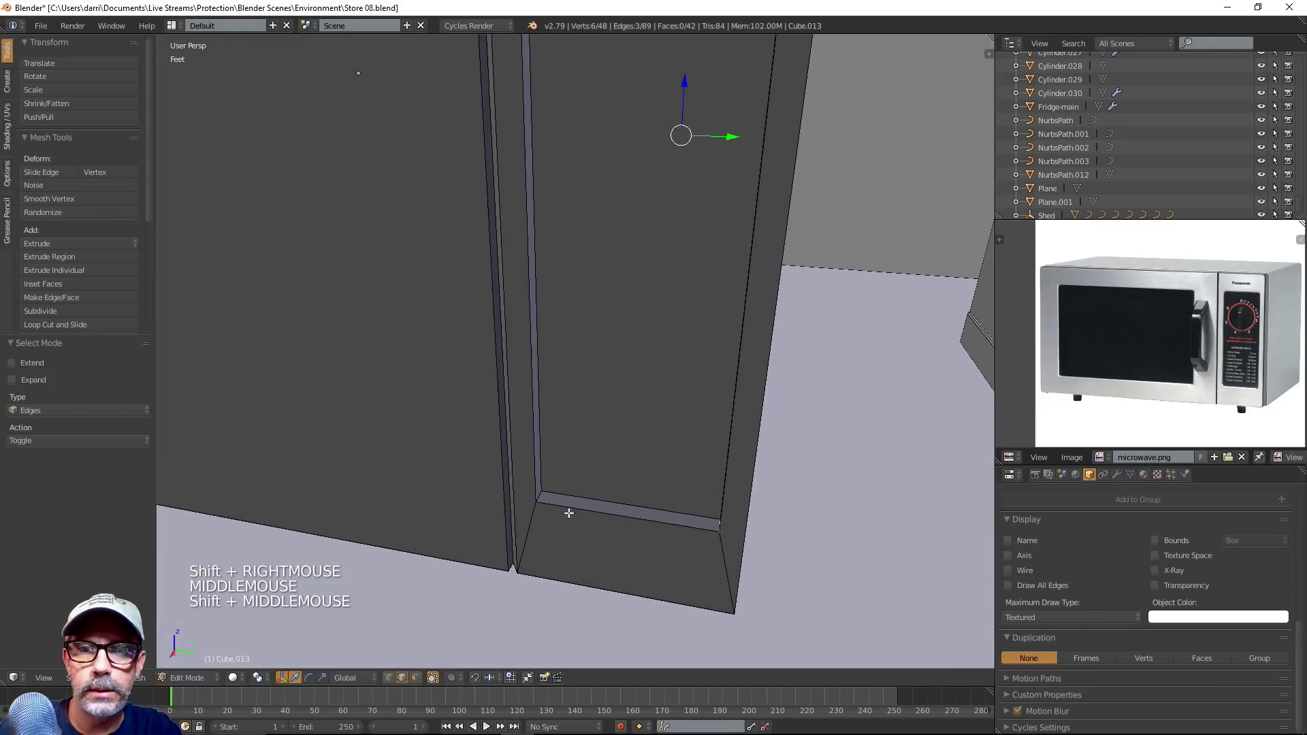
{"action": "middle_click_drag", "start_coordinate": [592, 513], "coordinate": [697, 491]}
{"action": "right_click", "coordinate": [560, 530], "text": "shift"}
Examine the control-panel recess and its corners from several angles and return to object mode
{"action": "scroll", "coordinate": [689, 397], "scroll_direction": "down", "scroll_amount": 2}
{"action": "middle_click_drag", "start_coordinate": [689, 397], "coordinate": [749, 437], "text": "shift"}
{"action": "scroll", "coordinate": [782, 422], "scroll_direction": "up", "scroll_amount": 1}
{"action": "scroll", "coordinate": [806, 432], "scroll_direction": "up", "scroll_amount": 1, "text": "shift"}
{"action": "middle_click_drag", "start_coordinate": [749, 437], "coordinate": [743, 423]}
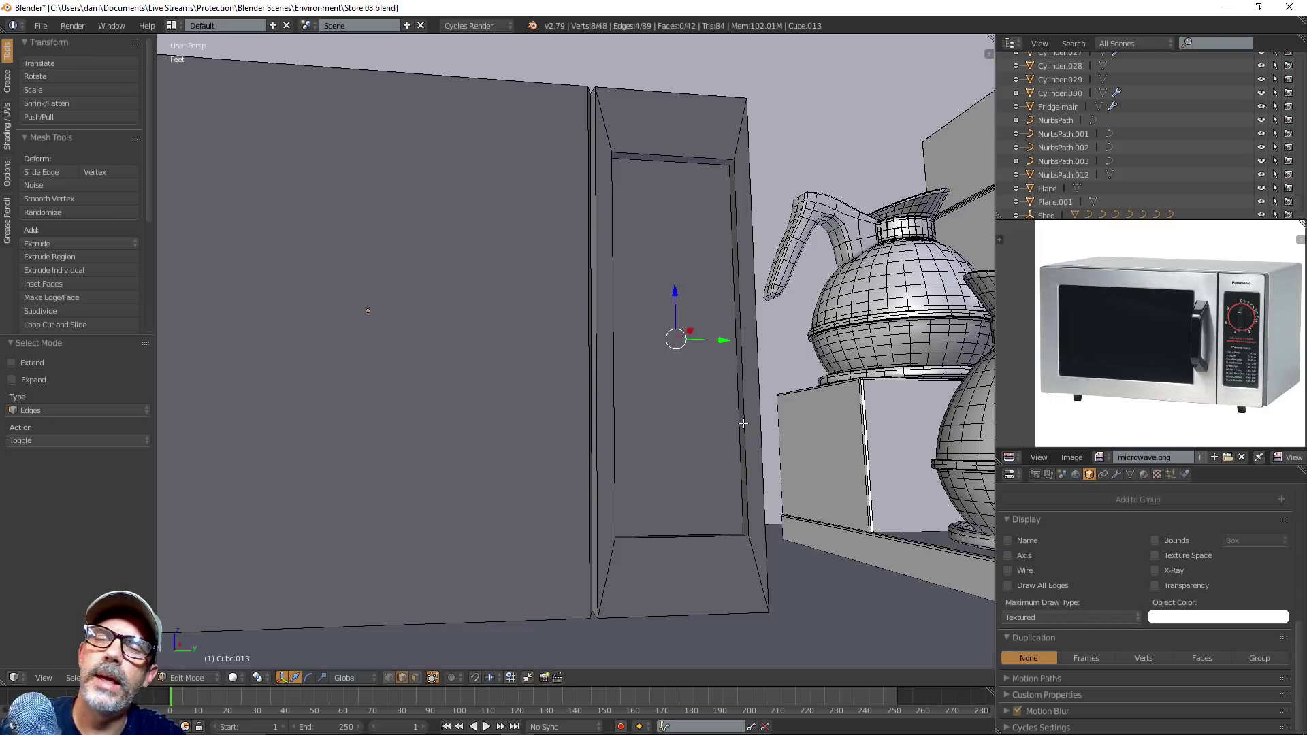
{"action": "middle_click_drag", "start_coordinate": [793, 426], "coordinate": [797, 421]}
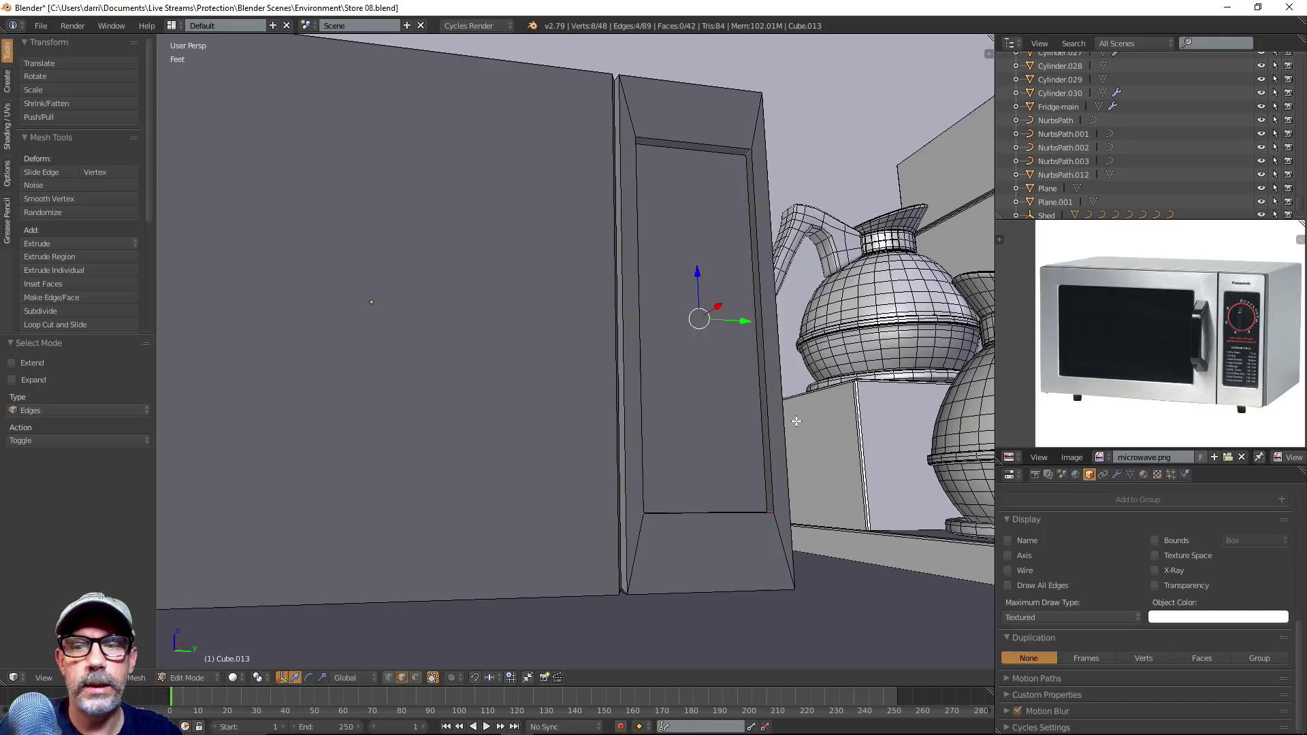
{"action": "middle_click_drag", "start_coordinate": [799, 361], "coordinate": [789, 377]}
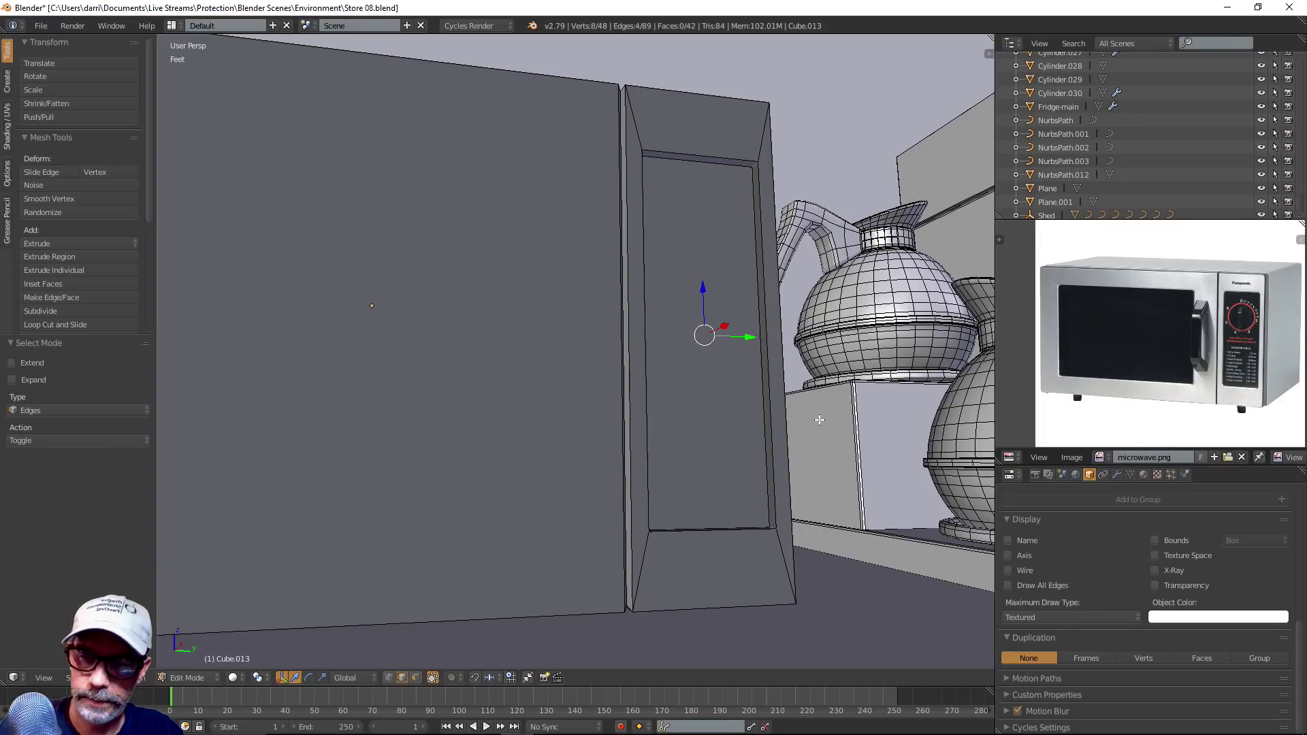
{"action": "key", "text": "Tab"}
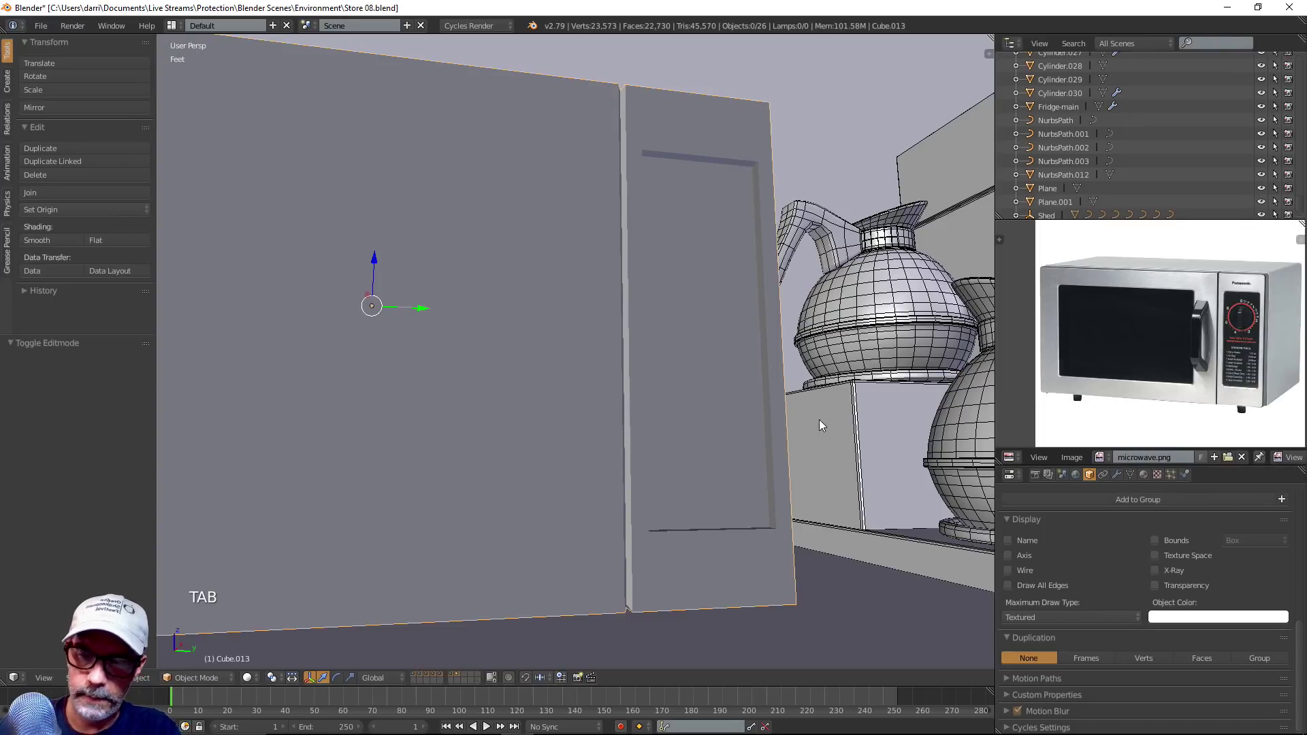
Apply rotation and scale to the microwave's front panel and reopen its mesh for editing
{"action": "key", "text": "ctrl+a"}
{"action": "left_click", "coordinate": [819, 421]}
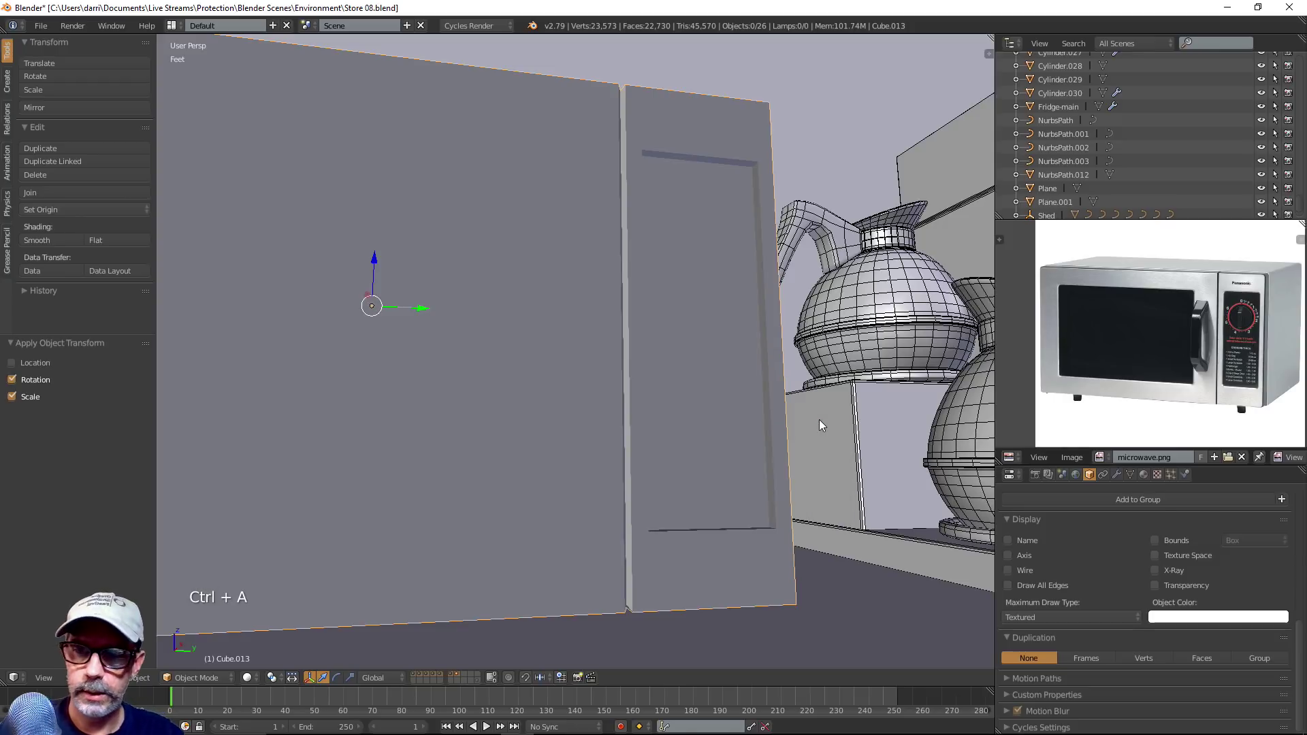
{"action": "key", "text": "Tab"}
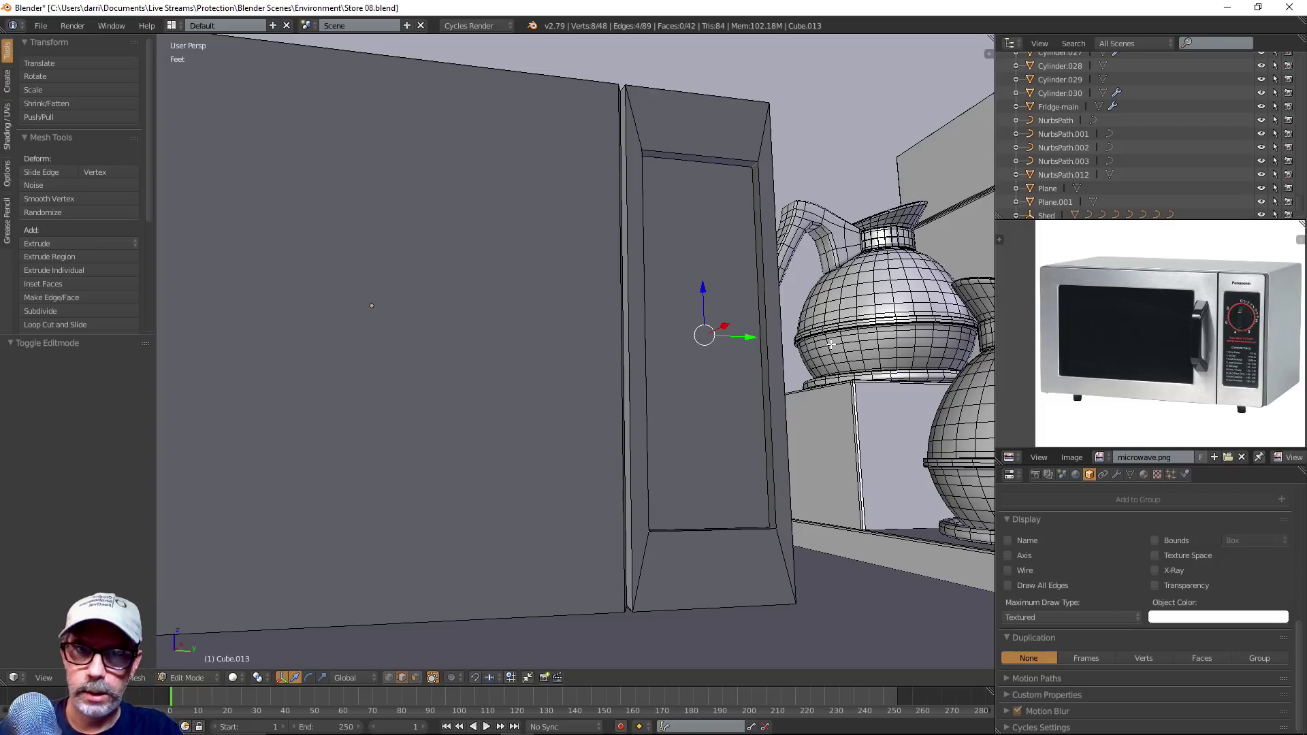
Bevel the four corner edges of the control-panel recess by about 0.044 with 4 segments and return to object mode
{"action": "key", "text": "ctrl+b"}
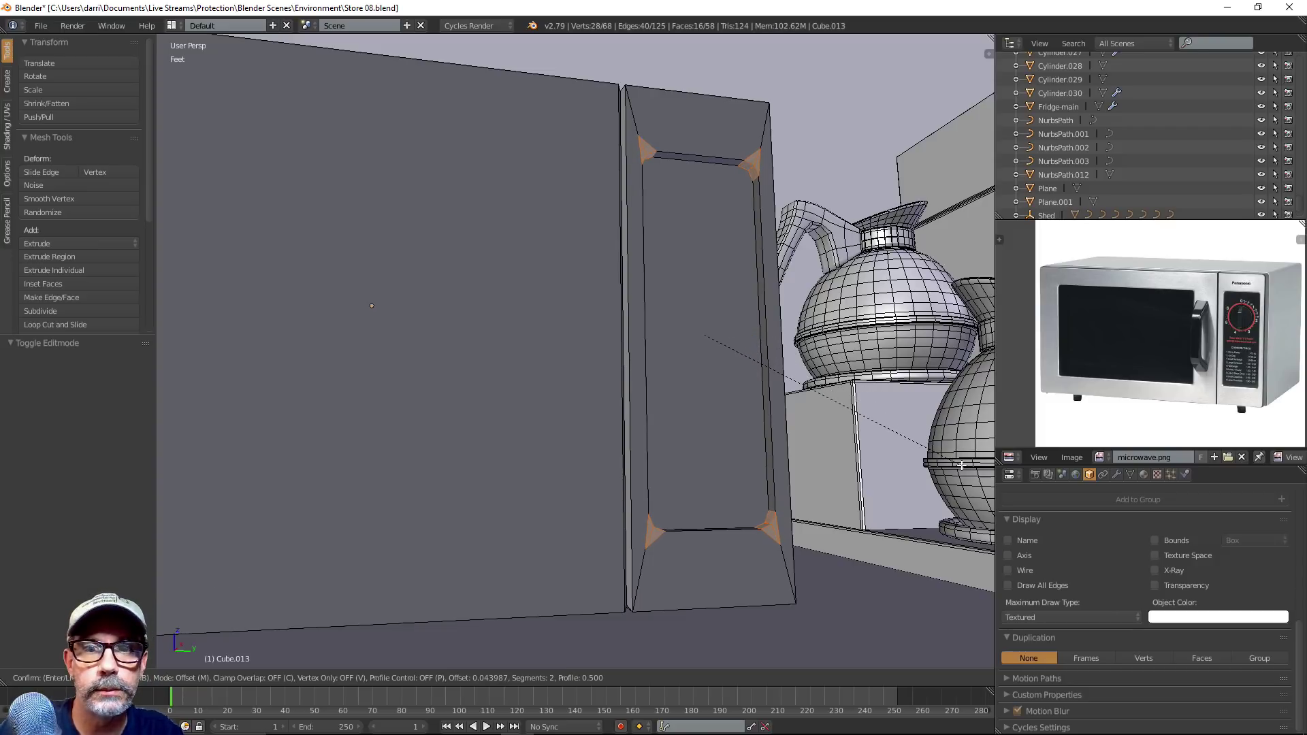
{"action": "left_click", "coordinate": [957, 464]}
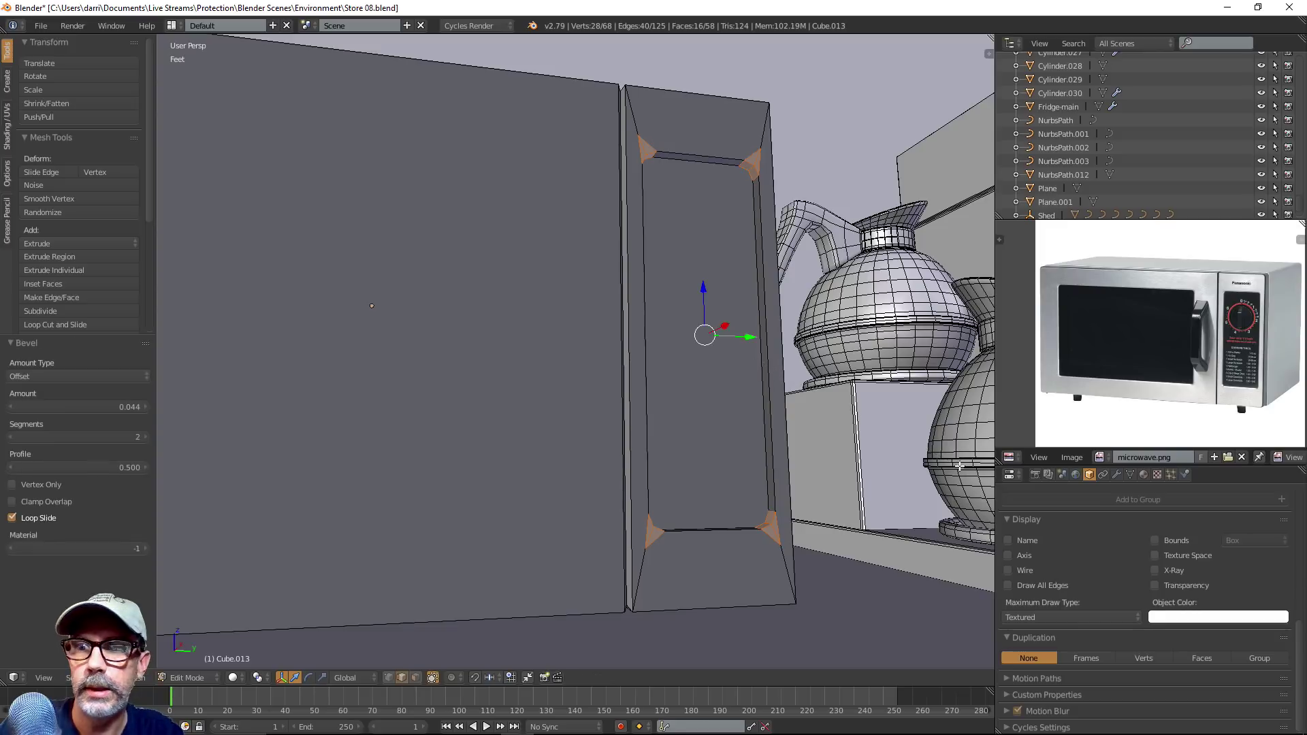
{"action": "left_click", "coordinate": [145, 437]}
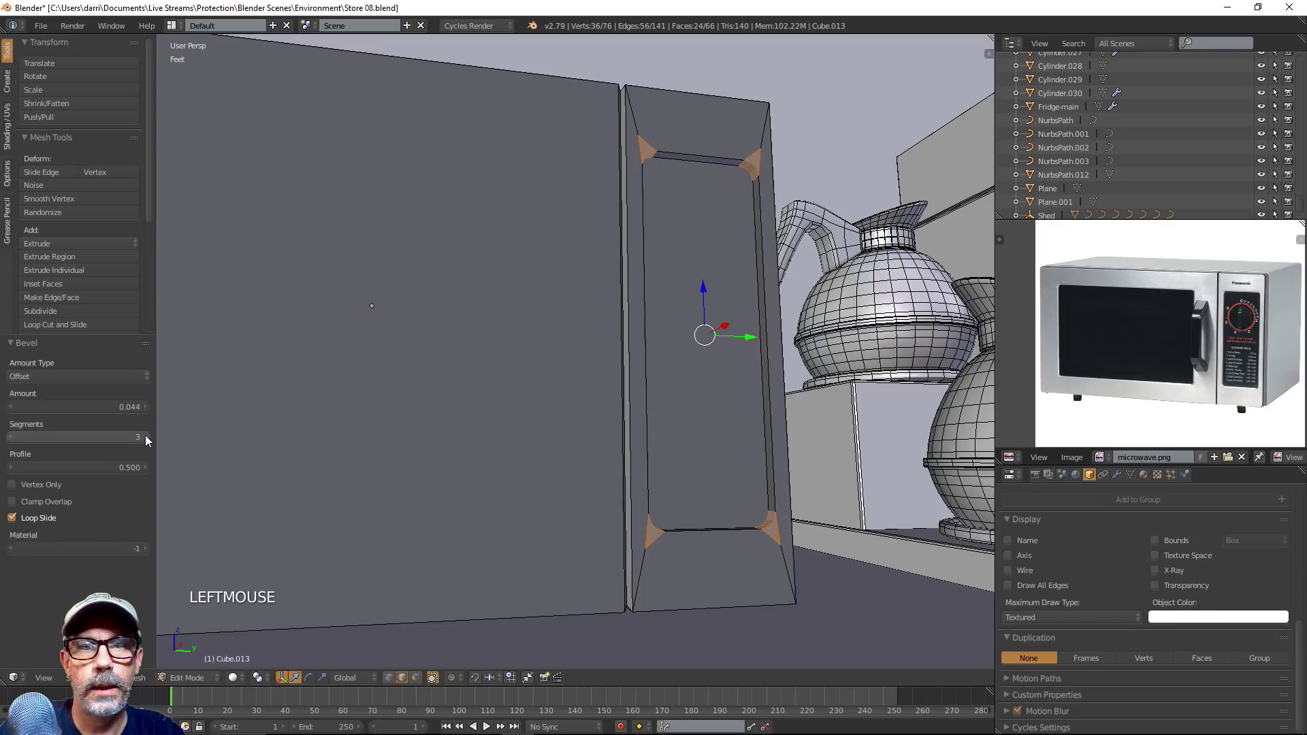
{"action": "left_click", "coordinate": [145, 437]}
{"action": "middle_click_drag", "start_coordinate": [683, 411], "coordinate": [797, 480]}
{"action": "key", "text": "a"}
{"action": "key", "text": "Tab"}
Examine the rounded corners of the control-panel recess and the microwave's front from several angles
{"action": "scroll", "coordinate": [682, 418], "scroll_direction": "up", "scroll_amount": 1}
{"action": "scroll", "coordinate": [765, 448], "scroll_direction": "down", "scroll_amount": 3}
{"action": "scroll", "coordinate": [793, 463], "scroll_direction": "up", "scroll_amount": 2}
{"action": "scroll", "coordinate": [791, 455], "scroll_direction": "down", "scroll_amount": 3}
{"action": "scroll", "coordinate": [798, 482], "scroll_direction": "up", "scroll_amount": 1}
{"action": "scroll", "coordinate": [798, 469], "scroll_direction": "up", "scroll_amount": 1}
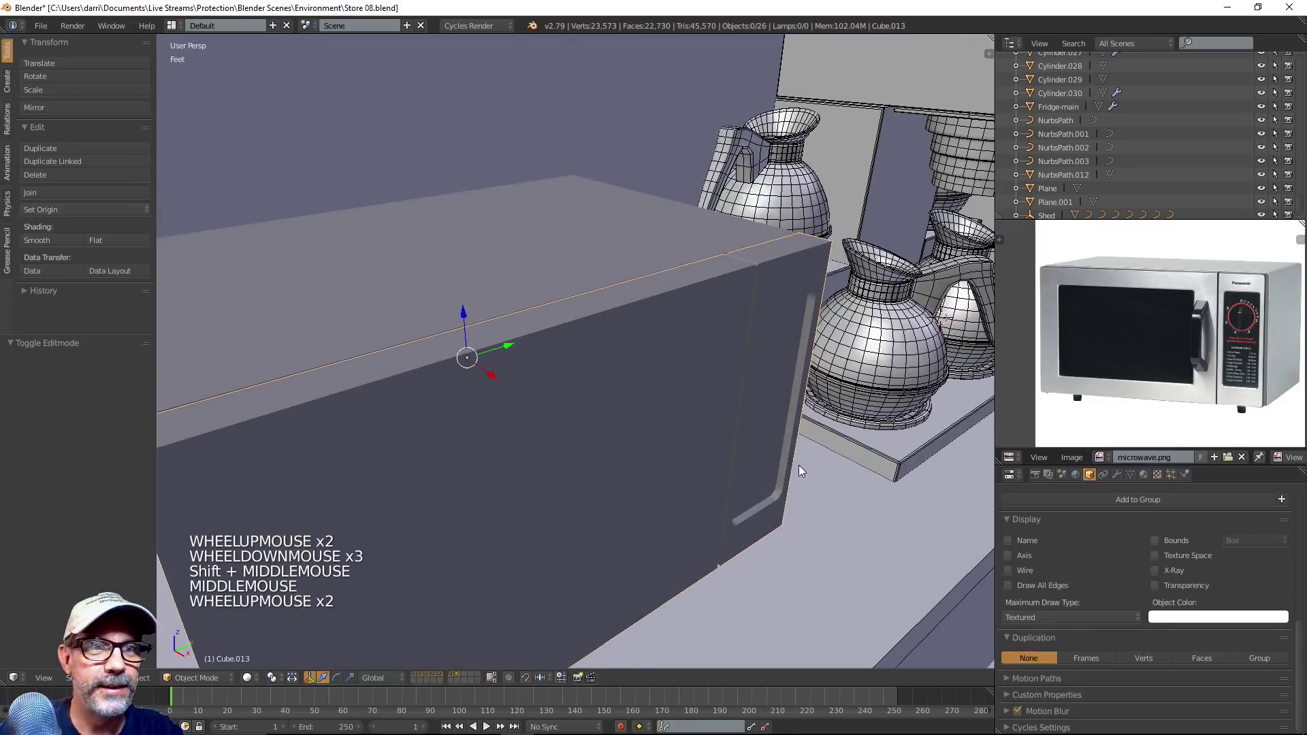
{"action": "scroll", "coordinate": [789, 469], "scroll_direction": "down", "scroll_amount": 1}
{"action": "middle_click_drag", "start_coordinate": [701, 469], "coordinate": [643, 454]}
{"action": "right_click", "coordinate": [664, 438]}
{"action": "key", "text": "Tab"}
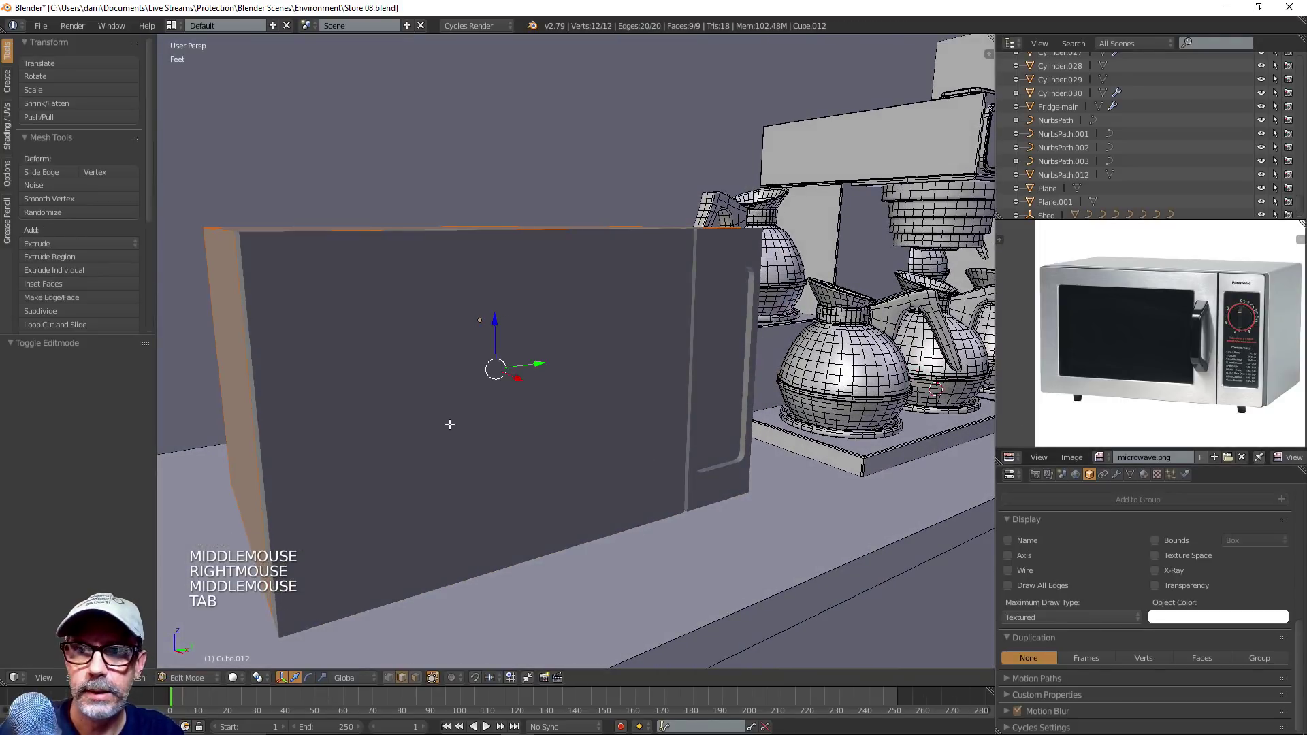
{"action": "key", "text": "Tab"}
{"action": "key", "text": "Tab"}
{"action": "key", "text": "Tab"}
Open the front panel's mesh in face select mode and select the large door face beside the control panel
{"action": "right_click", "coordinate": [472, 413]}
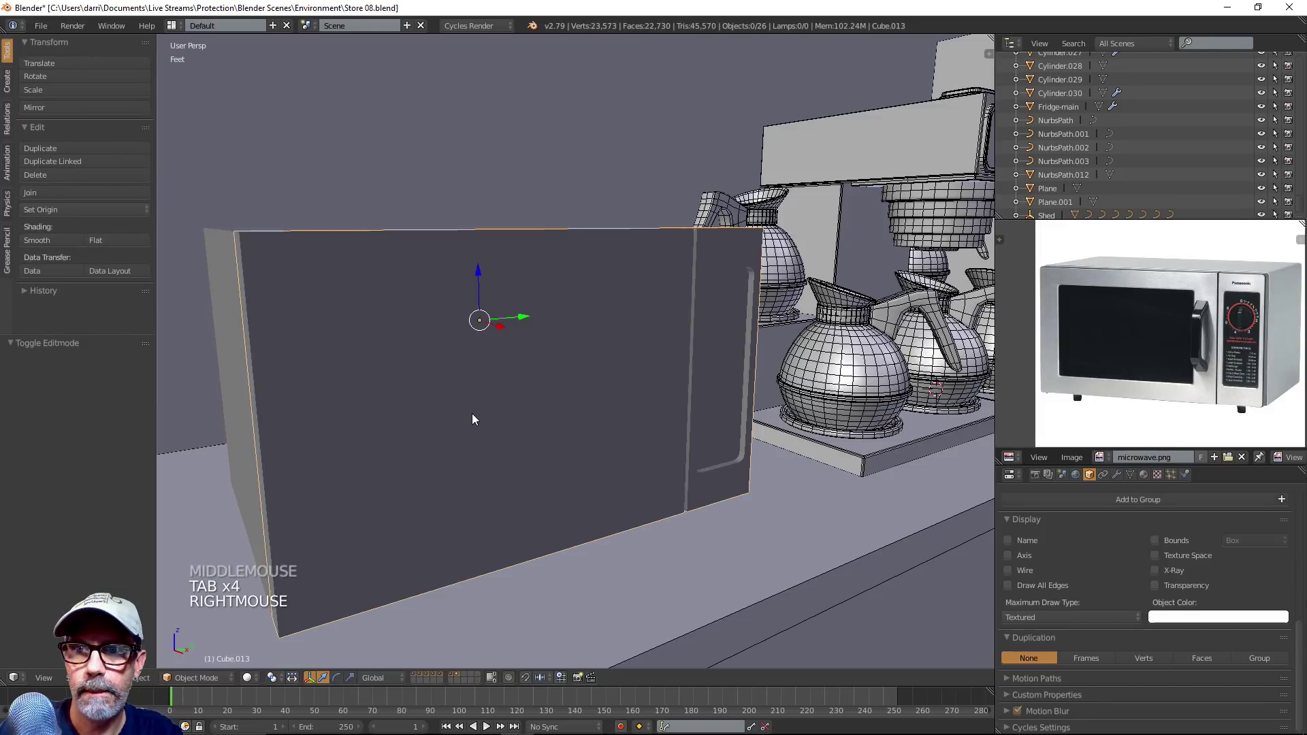
{"action": "key", "text": "Tab"}
{"action": "key", "text": "ctrl+Tab"}
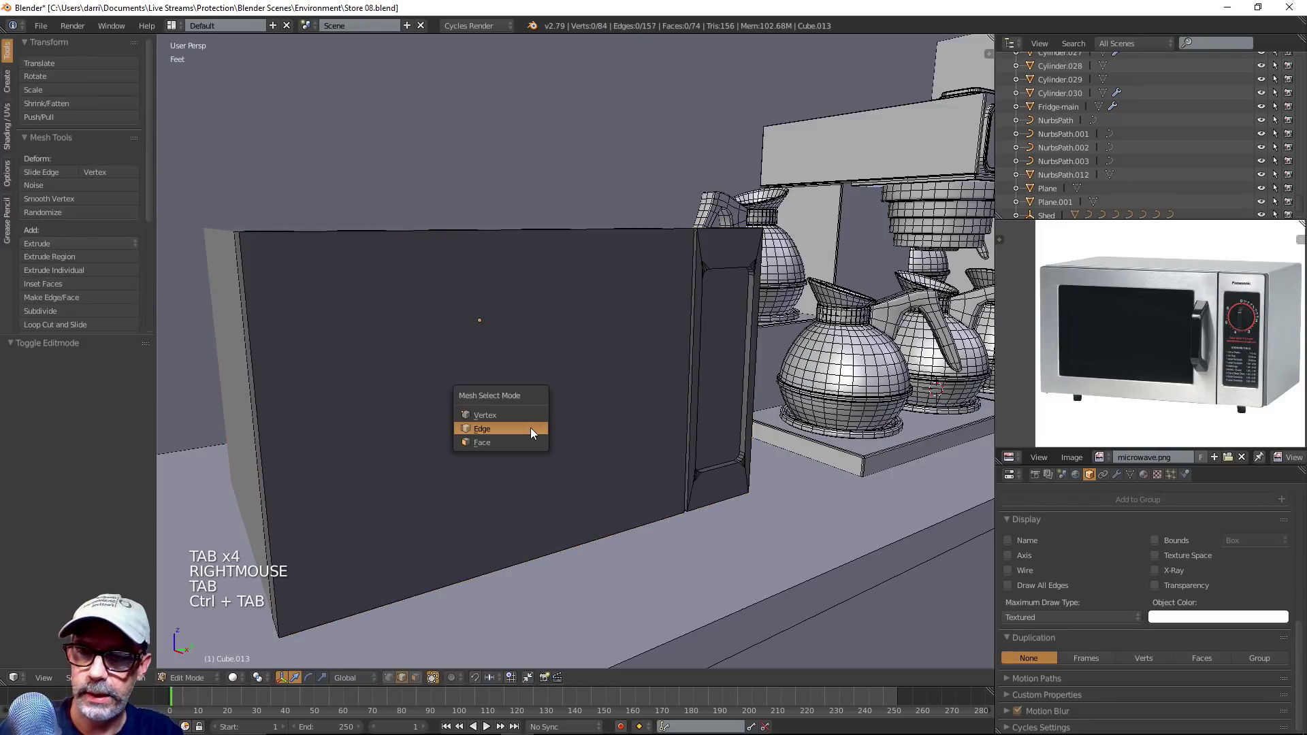
{"action": "left_click", "coordinate": [530, 428]}
{"action": "right_click", "coordinate": [530, 428]}
{"action": "scroll", "coordinate": [664, 436], "scroll_direction": "down", "scroll_amount": 1}
{"action": "middle_click_drag", "start_coordinate": [657, 439], "coordinate": [674, 456]}
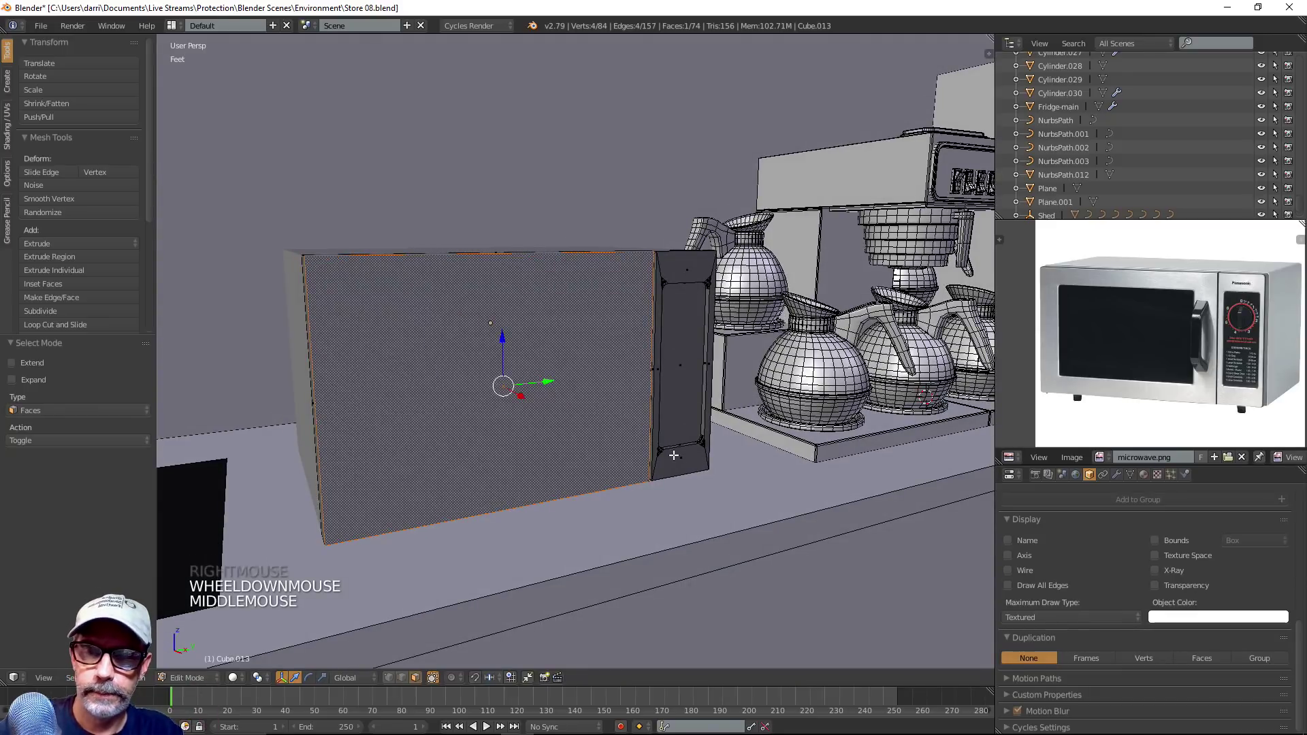
Extrude the door face in place and scale it uniformly to about 0.803 to leave a border around the window
{"action": "key", "text": "e"}
{"action": "key", "text": "e"}
{"action": "key", "text": "s"}
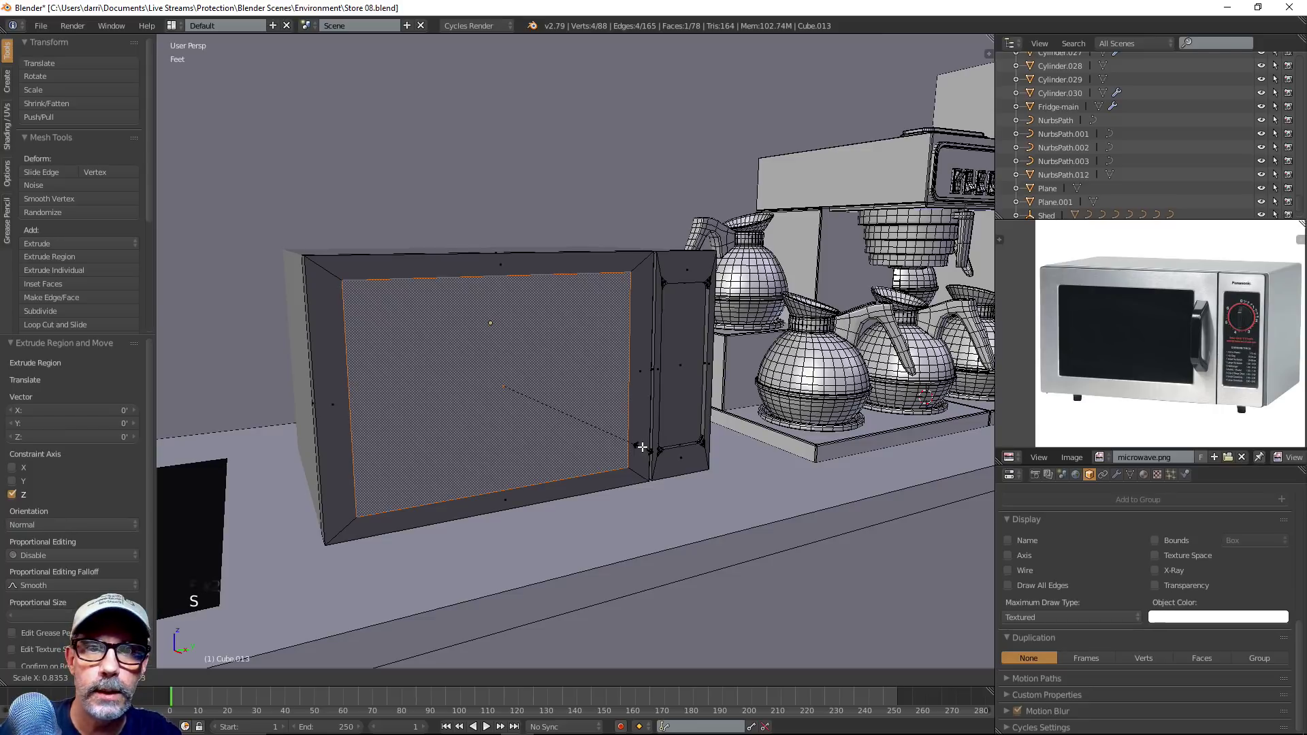
{"action": "left_click", "coordinate": [639, 443]}
Scale the window face to about 0.908 along Z and narrow it along Y by factors of about 0.986 and 0.962
{"action": "middle_click_drag", "start_coordinate": [639, 444], "coordinate": [656, 422]}
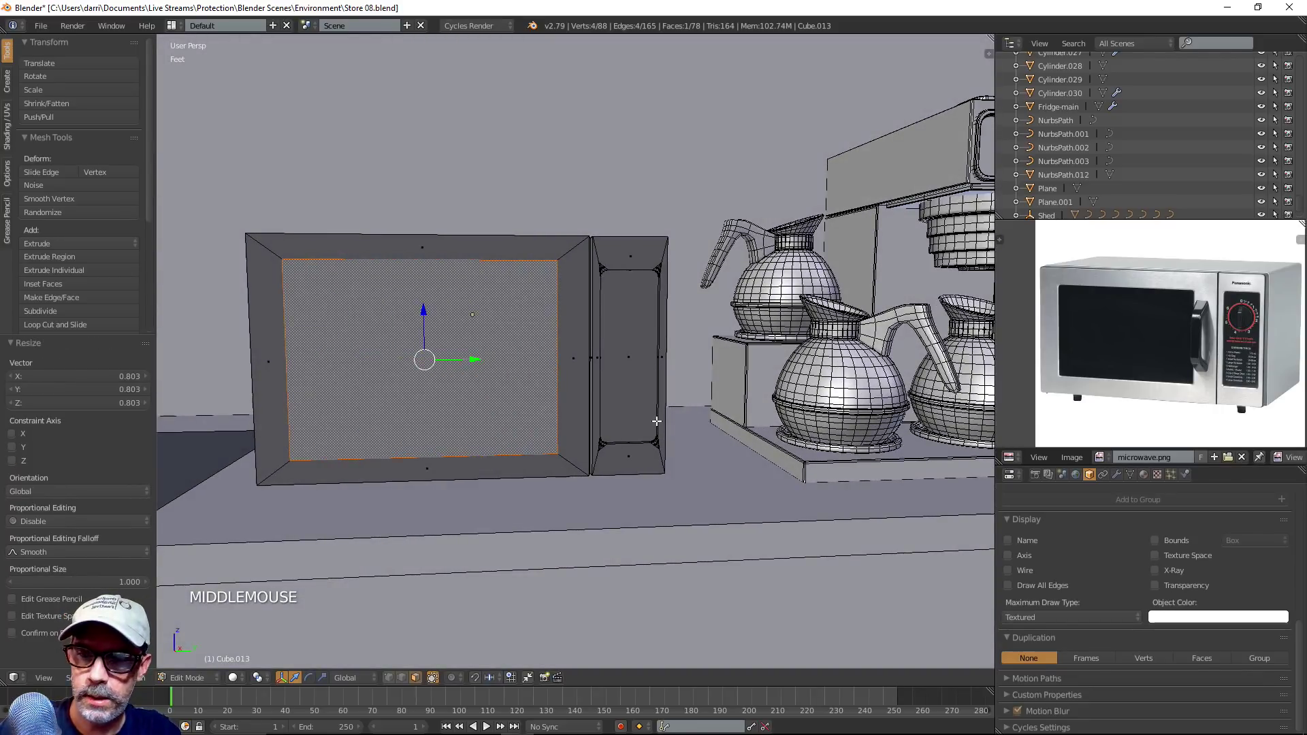
{"action": "key", "text": "s"}
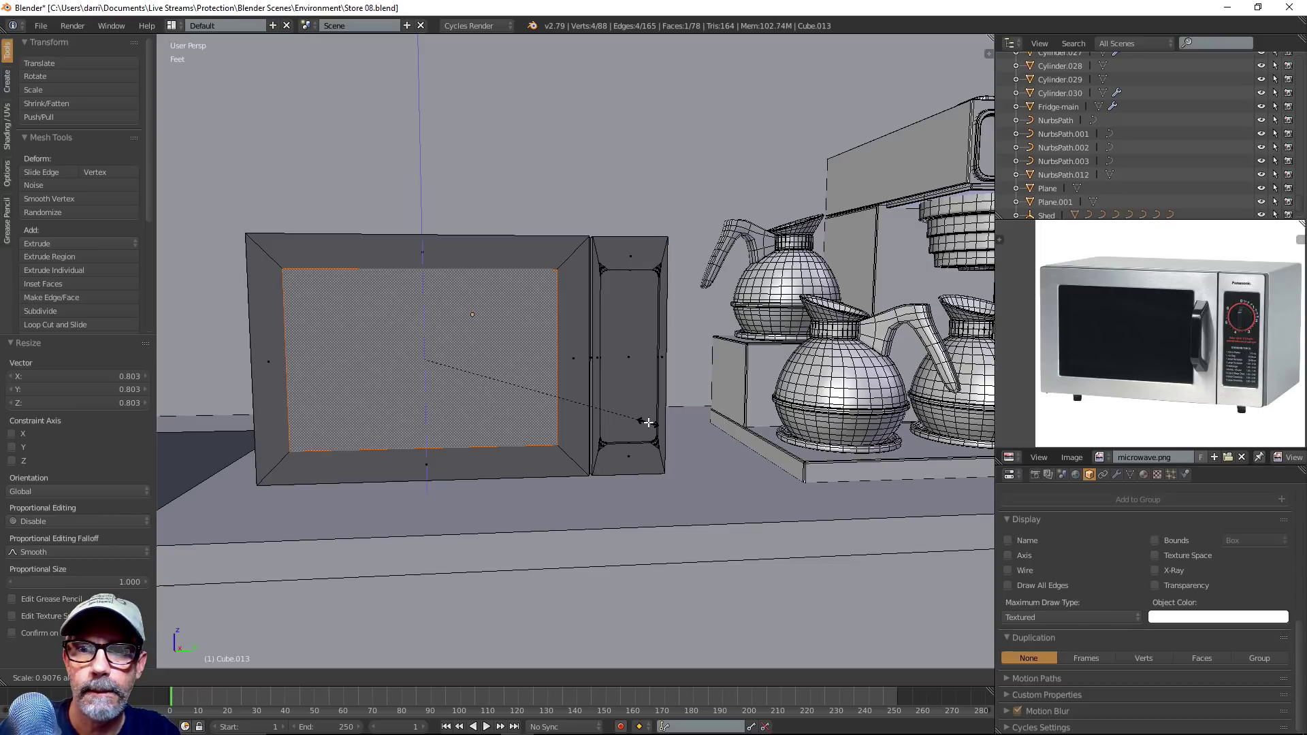
{"action": "left_click", "coordinate": [647, 422]}
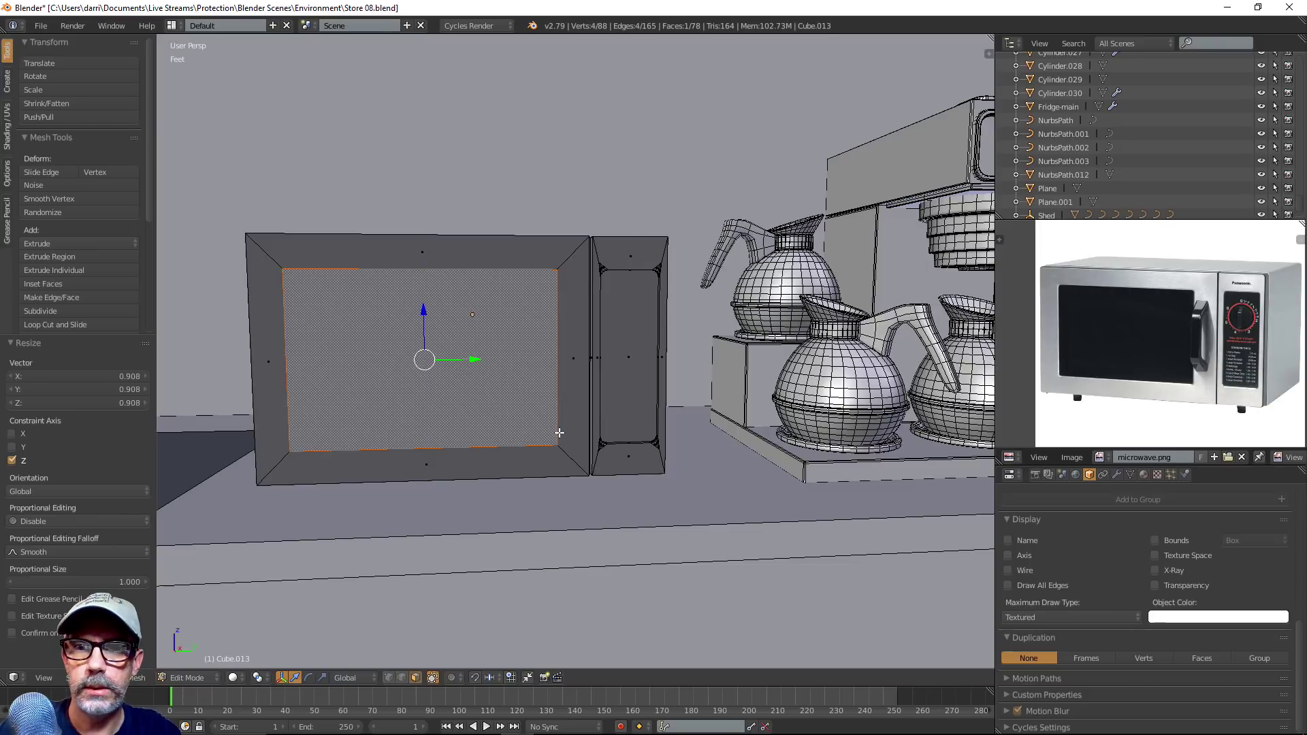
{"action": "key", "text": "s"}
{"action": "key", "text": "y"}
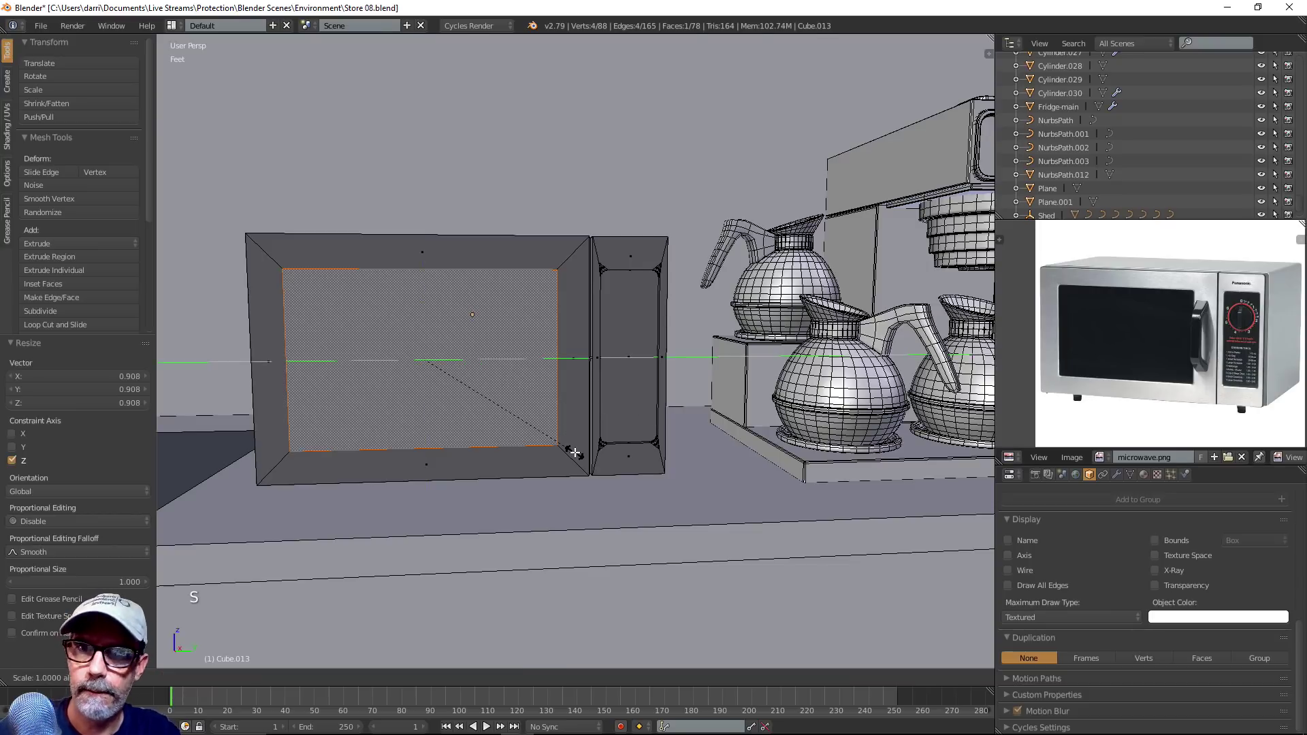
{"action": "left_click", "coordinate": [553, 433]}
{"action": "middle_click_drag", "start_coordinate": [553, 434], "coordinate": [580, 429]}
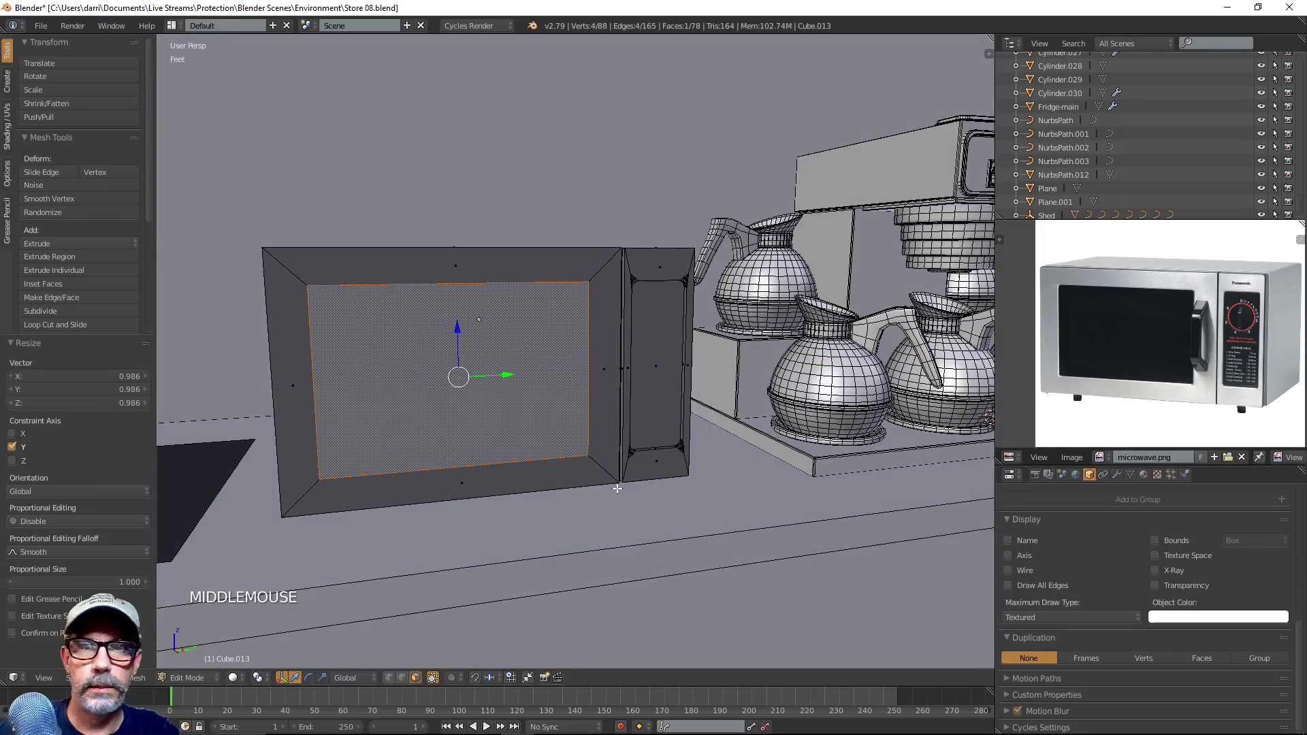
{"action": "key", "text": "s"}
{"action": "key", "text": "s"}
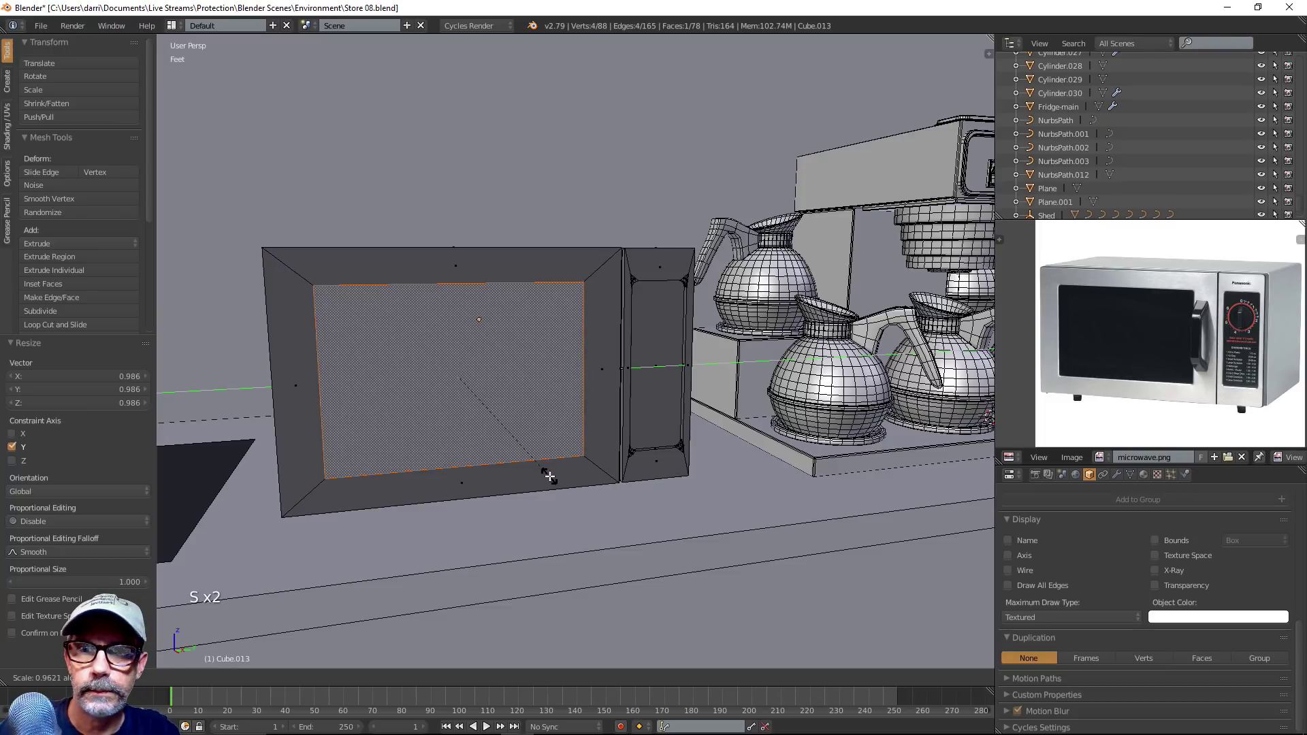
{"action": "left_click", "coordinate": [550, 477]}
Extrude the window face inward to form a shallow recess in the door and return to object mode
{"action": "middle_click_drag", "start_coordinate": [550, 476], "coordinate": [716, 495]}
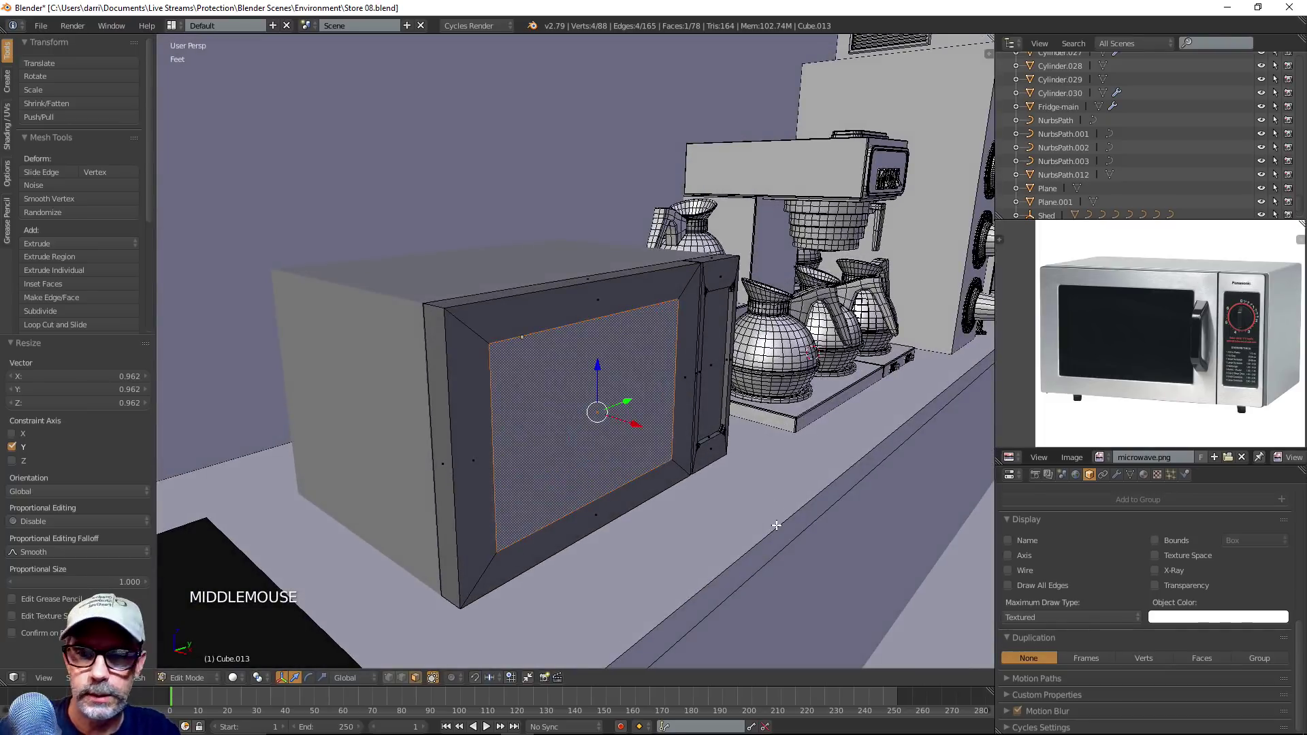
{"action": "key", "text": "e"}
{"action": "key", "text": "e"}
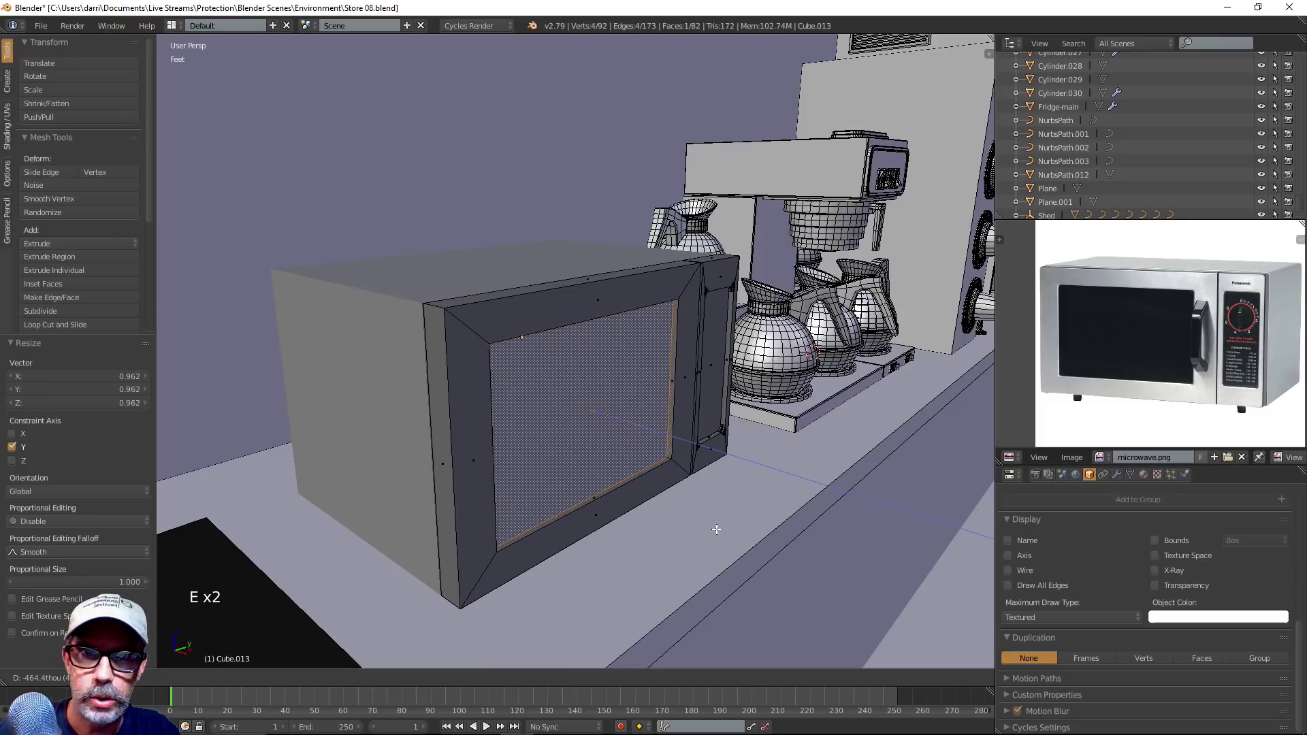
{"action": "left_click", "coordinate": [722, 539]}
{"action": "middle_click_drag", "start_coordinate": [718, 537], "coordinate": [712, 388]}
{"action": "key", "text": "a"}
{"action": "key", "text": "Tab"}
Reopen the front panel's mesh in edge select mode and select the four short corner edges running into the window recess
{"action": "scroll", "coordinate": [708, 521], "scroll_direction": "up", "scroll_amount": 3}
{"action": "key", "text": "Tab"}
{"action": "key", "text": "ctrl+Tab"}
{"action": "left_click", "coordinate": [712, 392]}
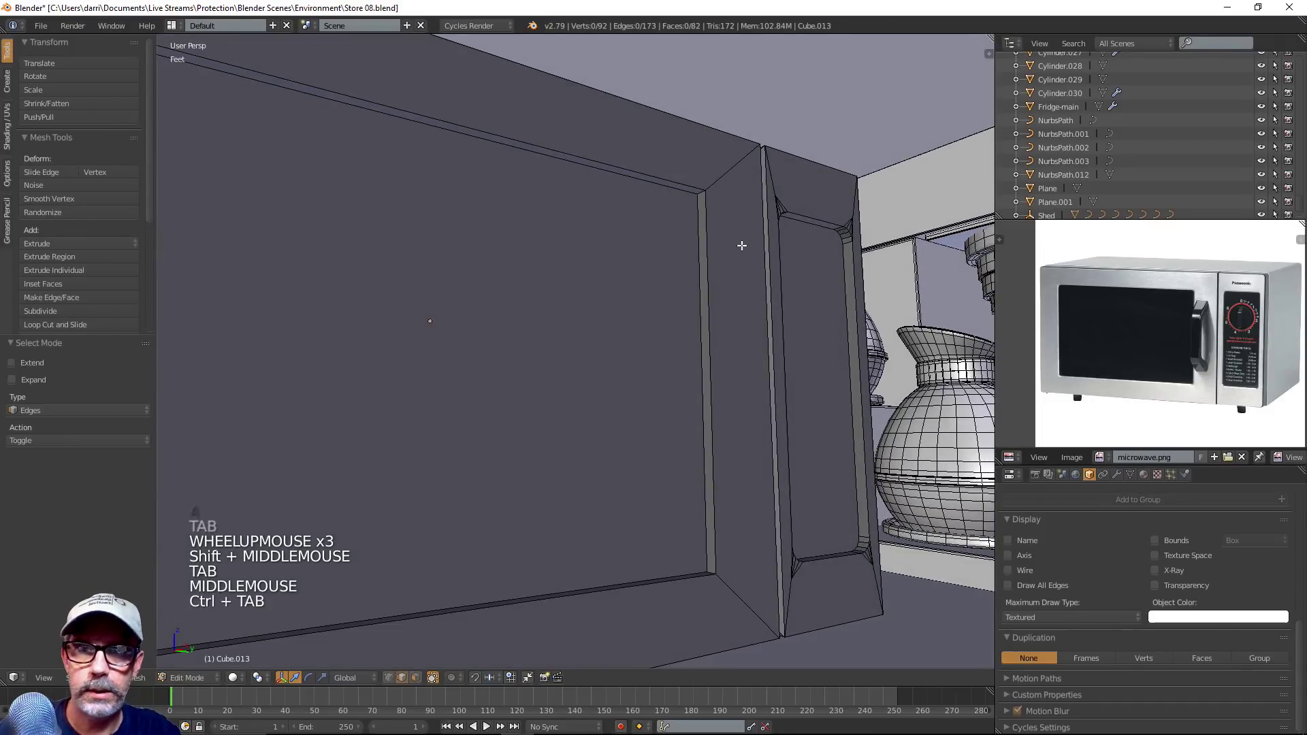
{"action": "right_click", "coordinate": [698, 192]}
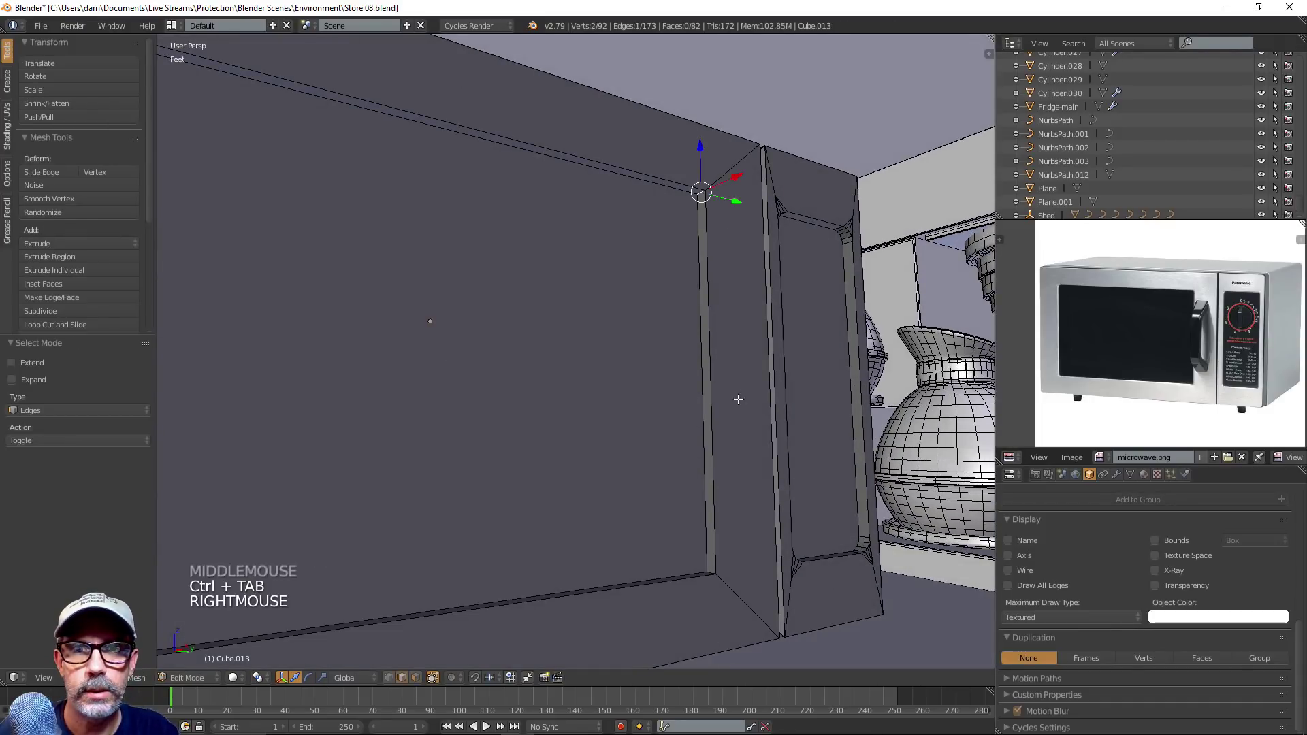
{"action": "scroll", "coordinate": [700, 192], "scroll_direction": "down", "scroll_amount": 2}
{"action": "middle_click_drag", "start_coordinate": [700, 193], "coordinate": [564, 450]}
{"action": "scroll", "coordinate": [711, 496], "scroll_direction": "up", "scroll_amount": 1}
{"action": "scroll", "coordinate": [711, 496], "scroll_direction": "up", "scroll_amount": 1}
{"action": "right_click", "coordinate": [737, 497], "text": "shift"}
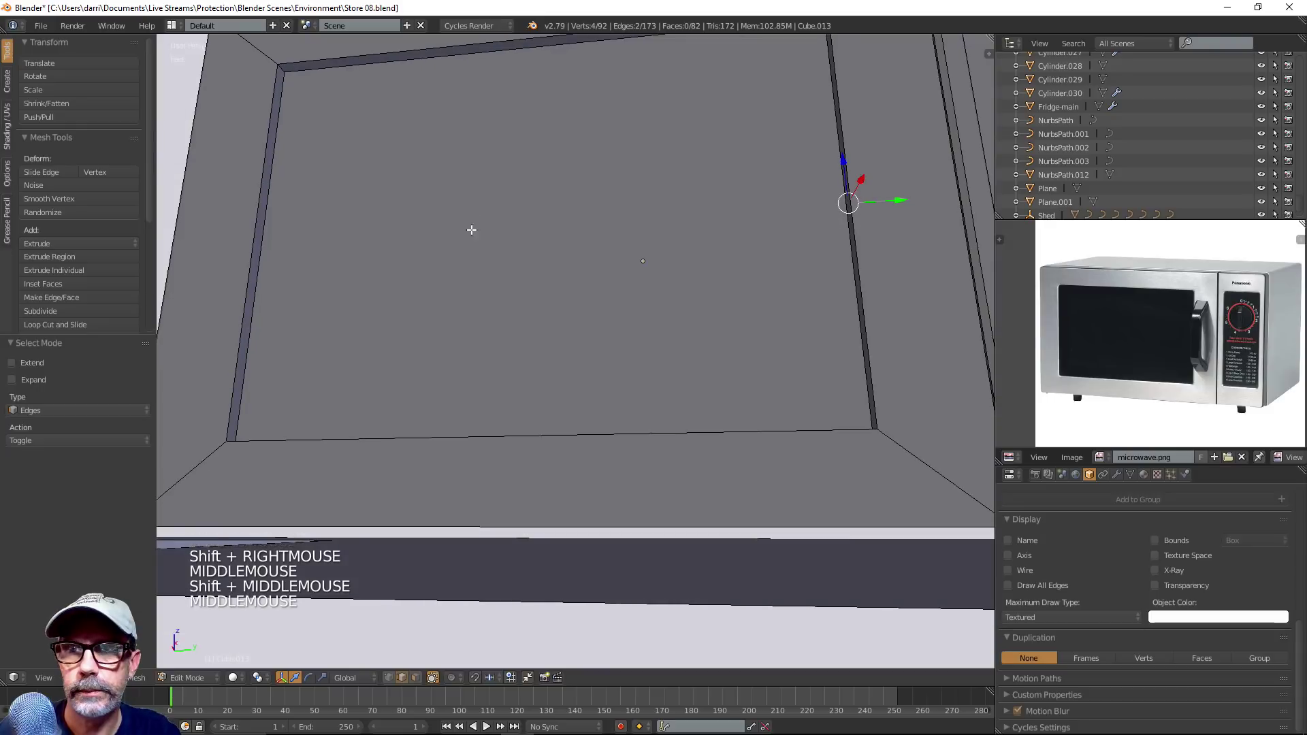
{"action": "middle_click_drag", "start_coordinate": [467, 227], "coordinate": [337, 131], "text": "shift"}
{"action": "right_click", "coordinate": [337, 132], "text": "shift"}
{"action": "middle_click_drag", "start_coordinate": [429, 230], "coordinate": [499, 423]}
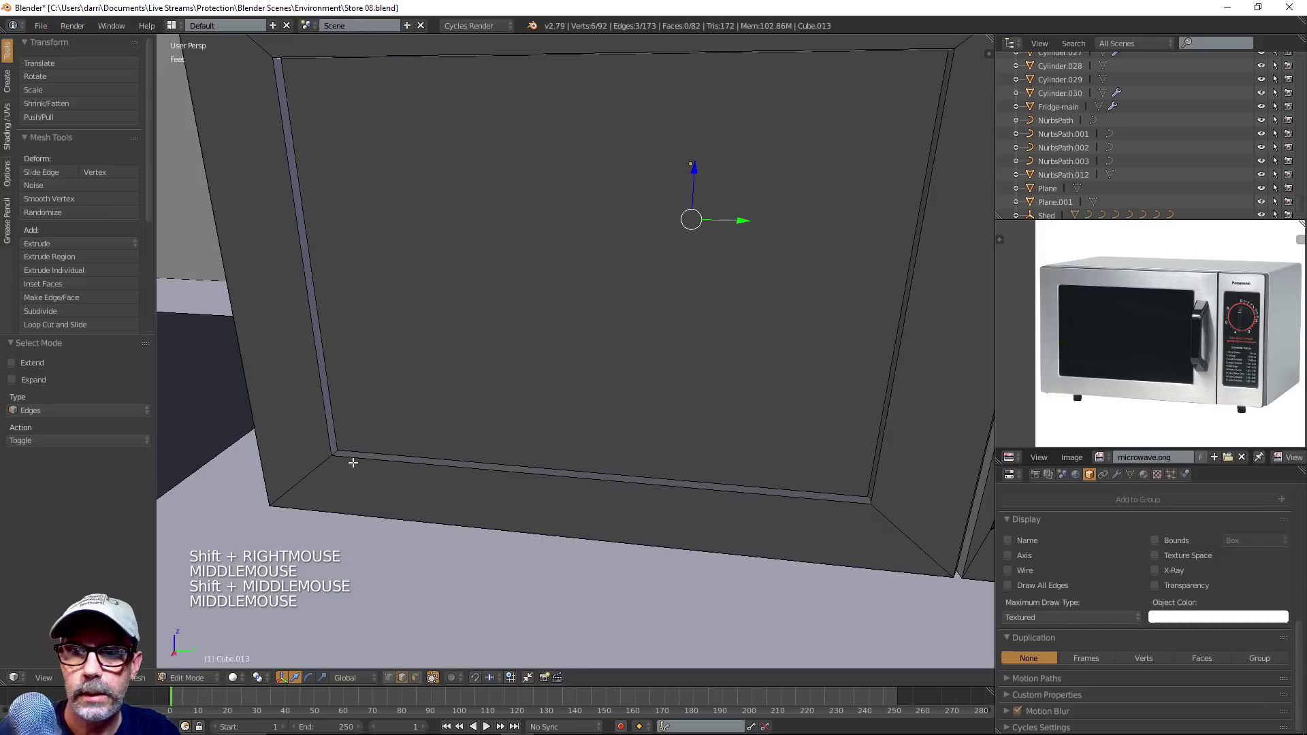
{"action": "right_click", "coordinate": [481, 464], "text": "shift"}
{"action": "scroll", "coordinate": [481, 463], "scroll_direction": "down", "scroll_amount": 2}
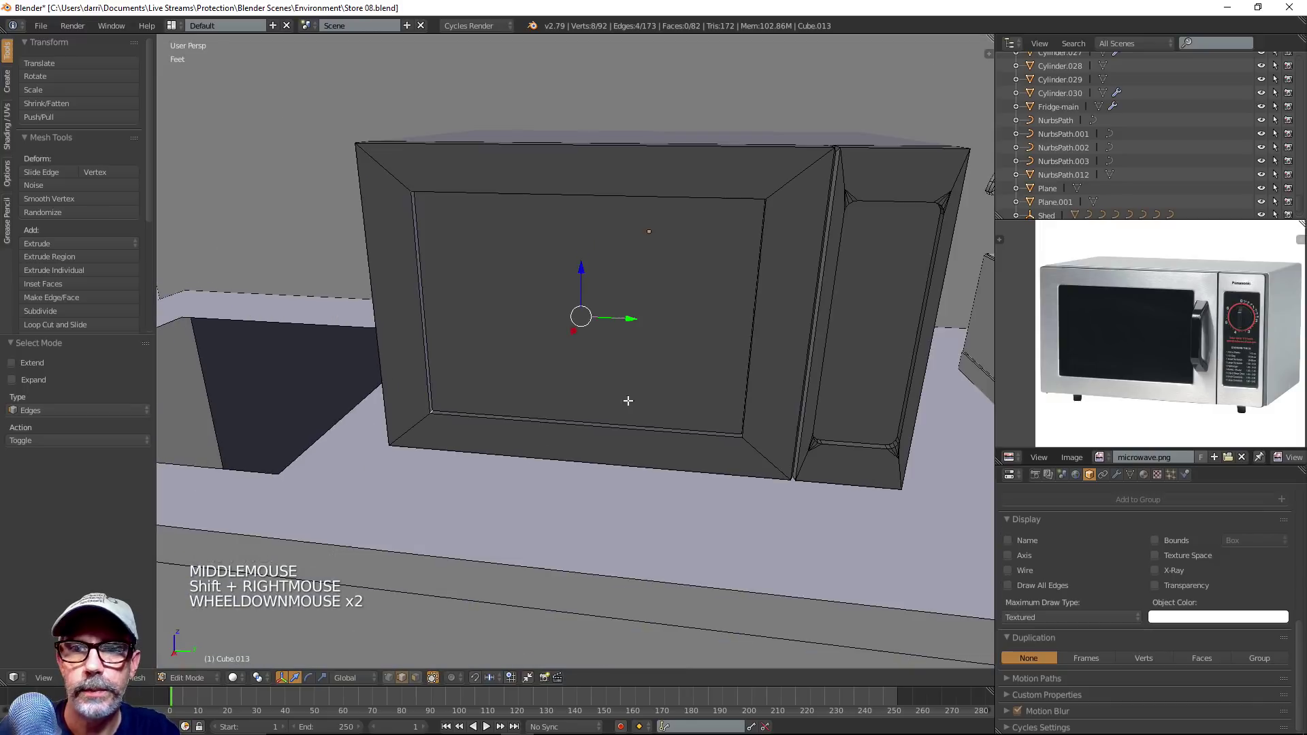
{"action": "middle_click_drag", "start_coordinate": [627, 402], "coordinate": [619, 422], "text": "shift"}
{"action": "middle_click_drag", "start_coordinate": [619, 421], "coordinate": [730, 533]}
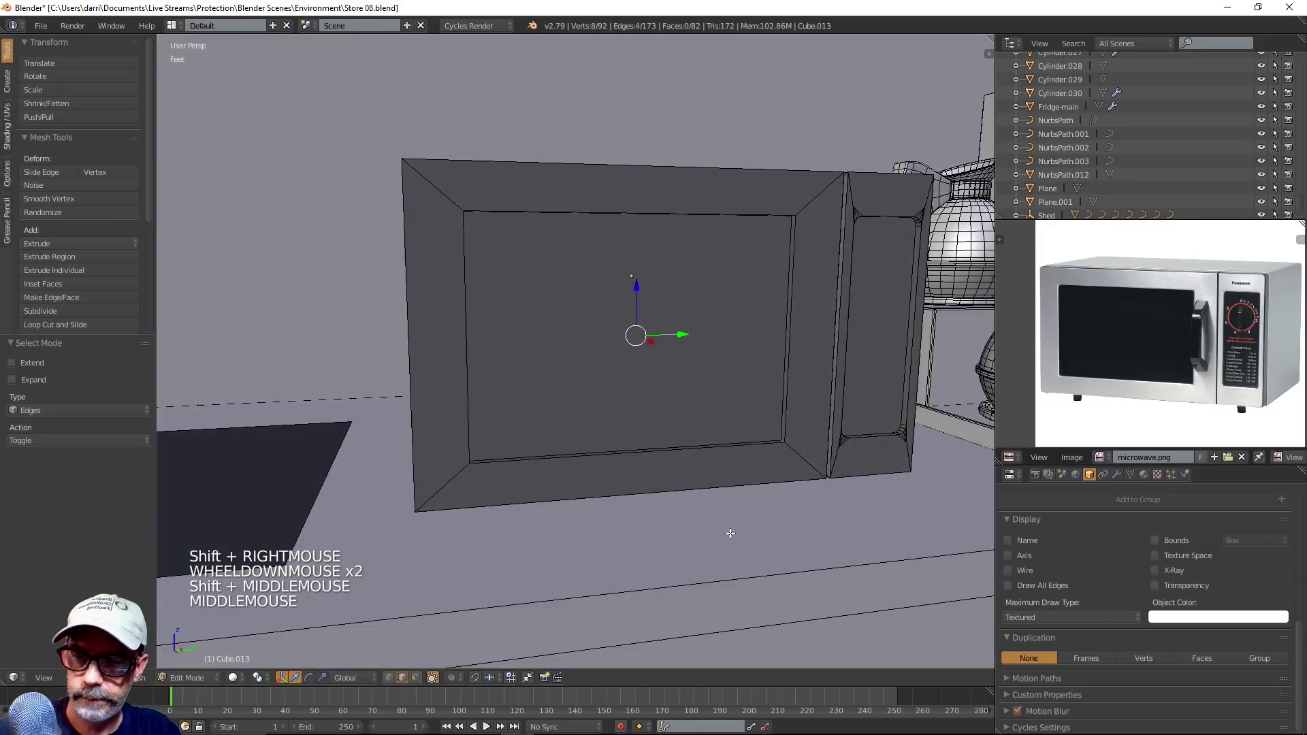
Bevel the window recess's four corner edges by about 0.042 with 4 segments and return to object mode
{"action": "key", "text": "ctrl+b"}
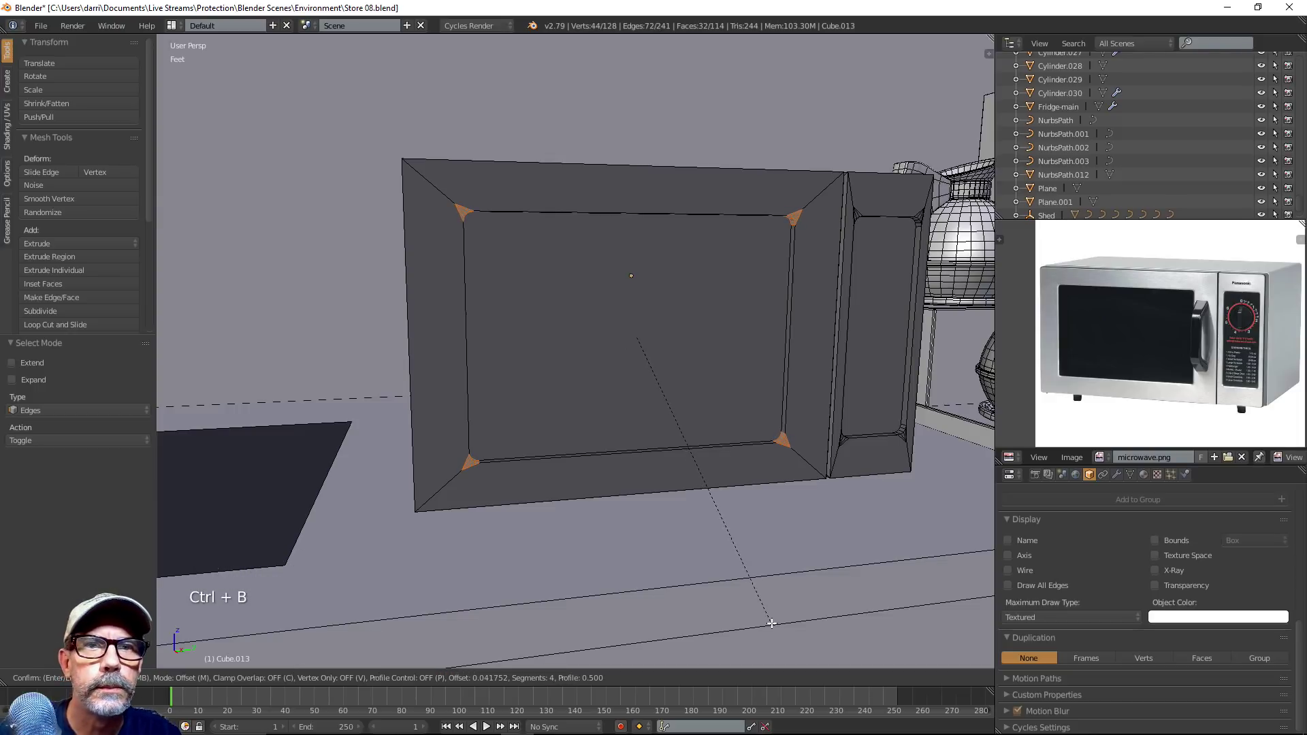
{"action": "left_click", "coordinate": [772, 623]}
{"action": "key", "text": "a"}
{"action": "key", "text": "Tab"}
{"action": "scroll", "coordinate": [772, 622], "scroll_direction": "down", "scroll_amount": 2}
{"action": "middle_click_drag", "start_coordinate": [772, 622], "coordinate": [714, 447]}
{"action": "scroll", "coordinate": [701, 609], "scroll_direction": "up", "scroll_amount": 3}
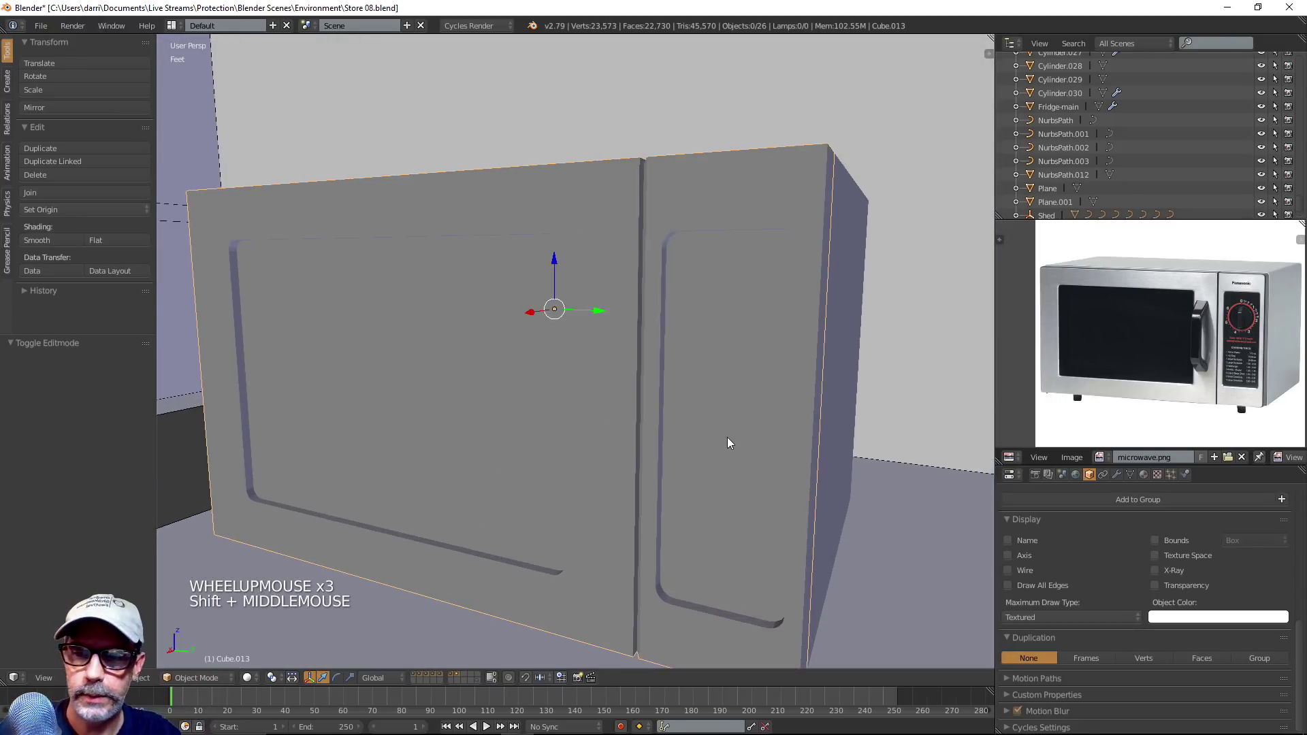
Reopen the front panel's mesh and select the outer rim edge loops of both the control-panel and window recesses
{"action": "key", "text": "Tab"}
{"action": "right_click", "coordinate": [745, 231], "text": "alt"}
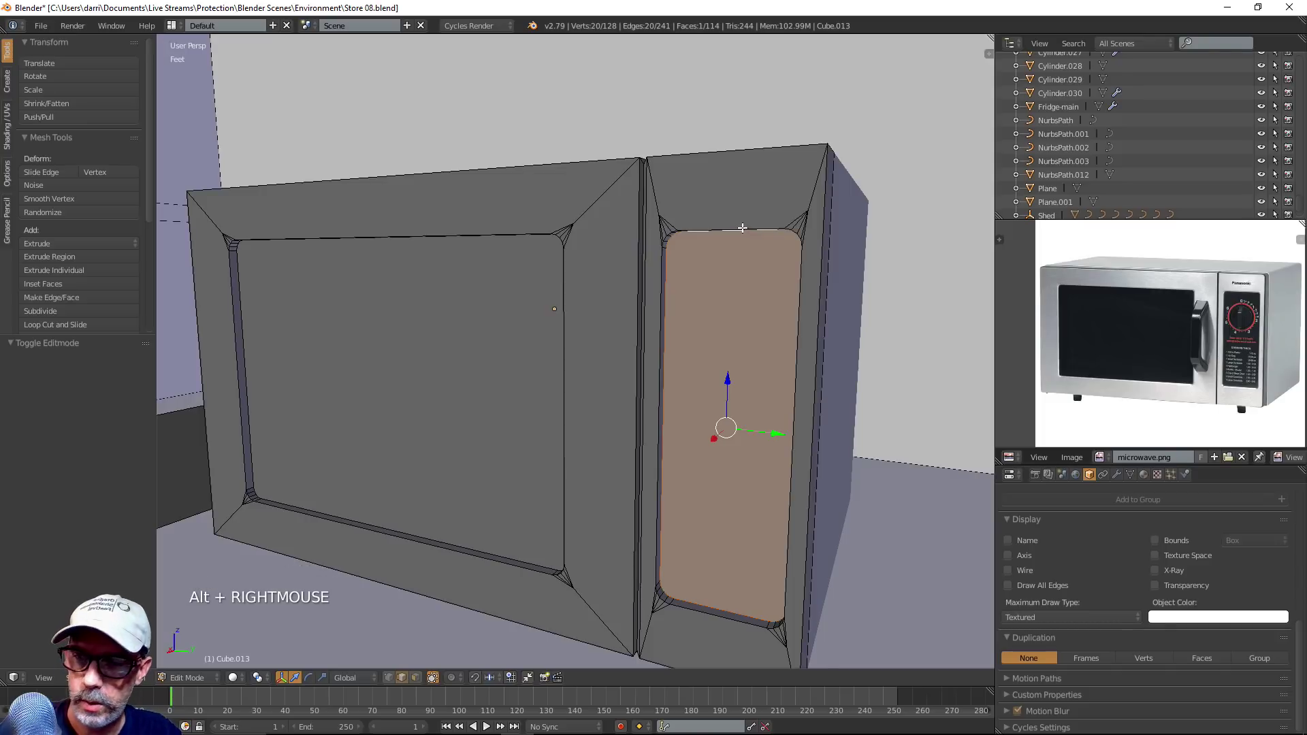
{"action": "key", "text": "ctrl+Tab"}
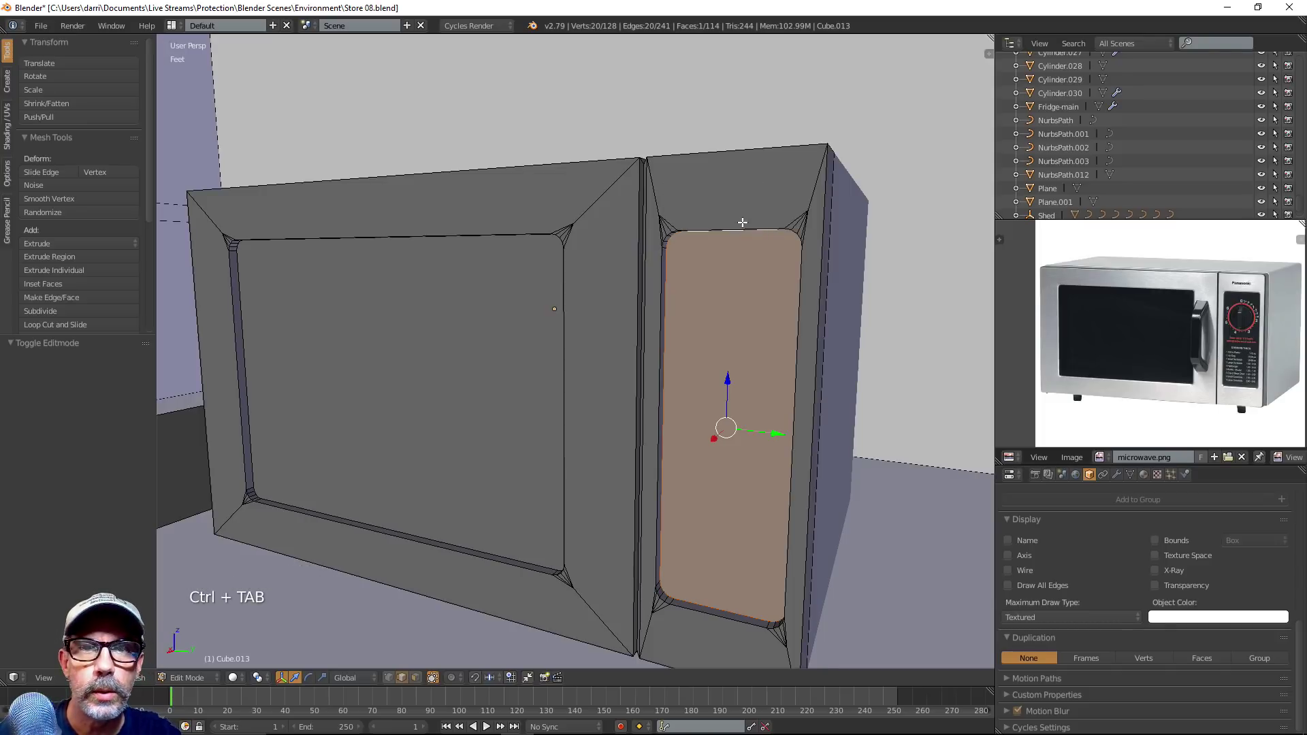
{"action": "right_click", "coordinate": [737, 227], "text": "alt"}
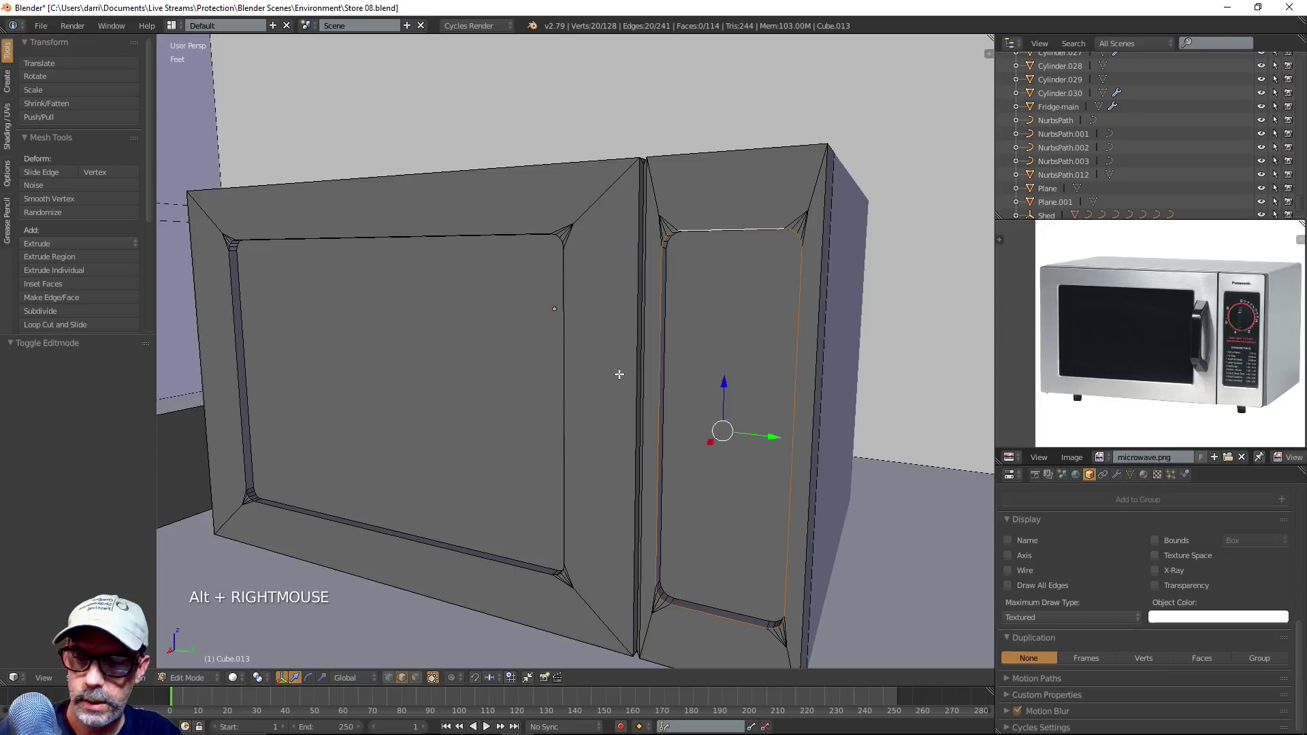
{"action": "right_click", "coordinate": [566, 344], "text": "alt+shift"}
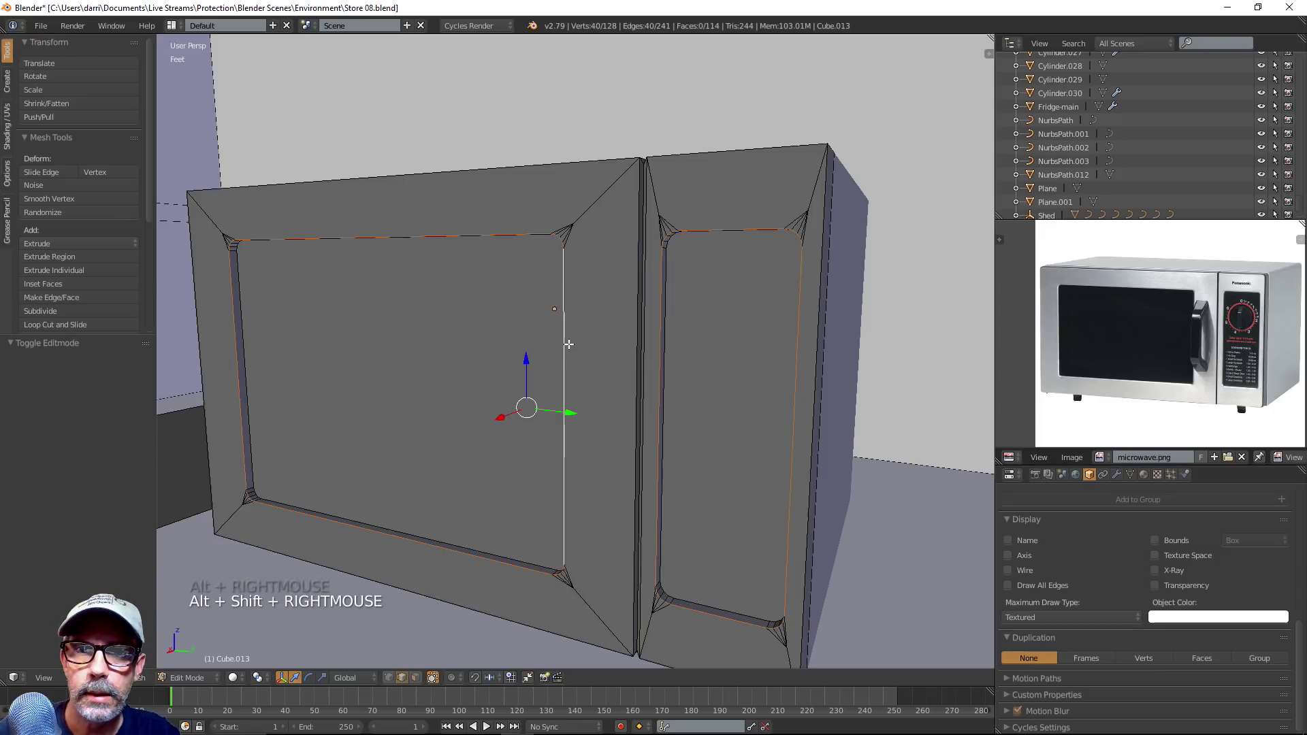
Bevel both recess rims by about 0.009 with 4 segments and return to object mode
{"action": "key", "text": "ctrl+b"}
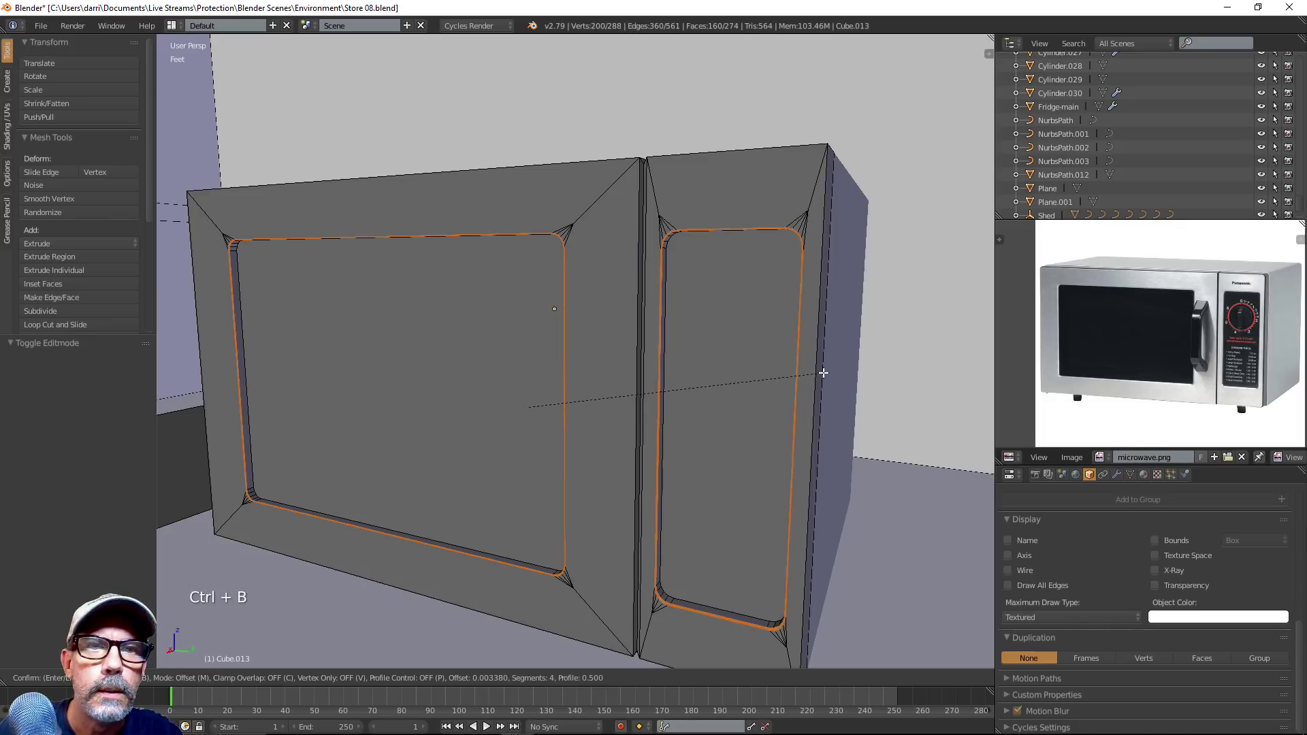
{"action": "left_click", "coordinate": [843, 385]}
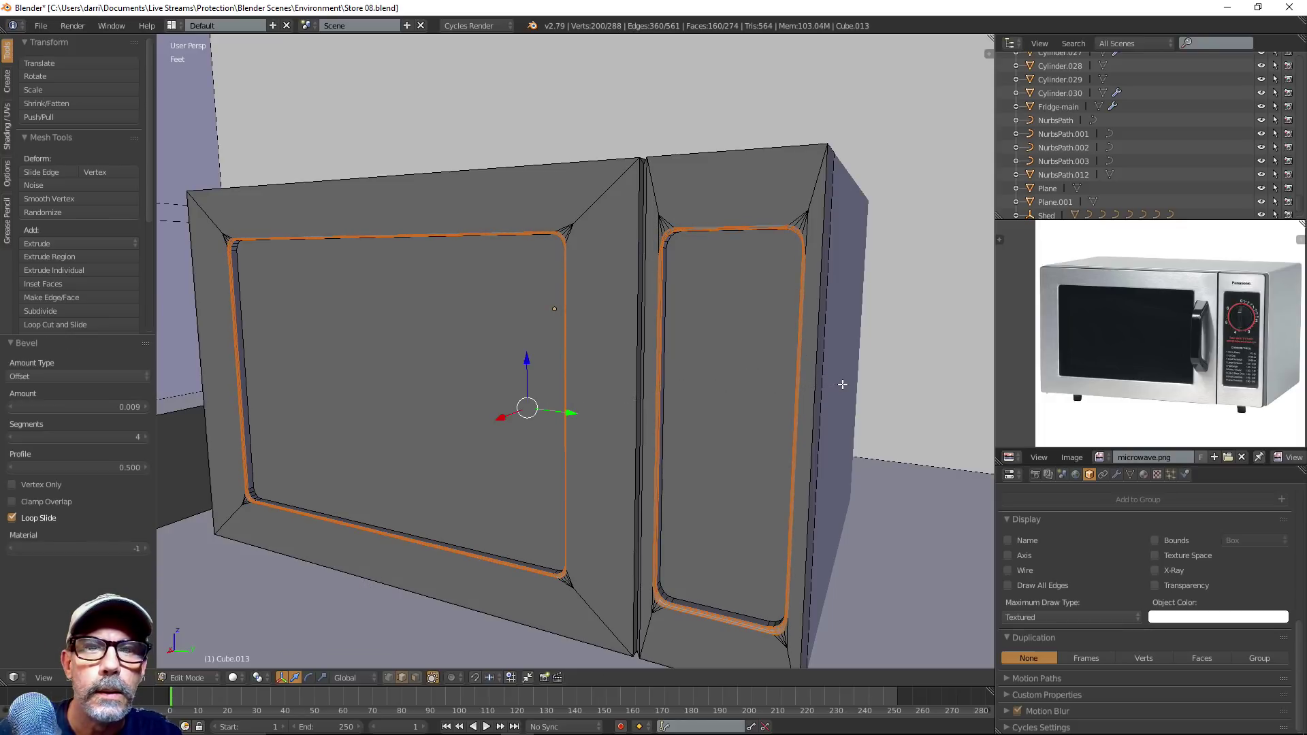
{"action": "key", "text": "a"}
{"action": "key", "text": "Tab"}
{"action": "scroll", "coordinate": [735, 423], "scroll_direction": "down", "scroll_amount": 2}
{"action": "middle_click_drag", "start_coordinate": [735, 422], "coordinate": [808, 472]}
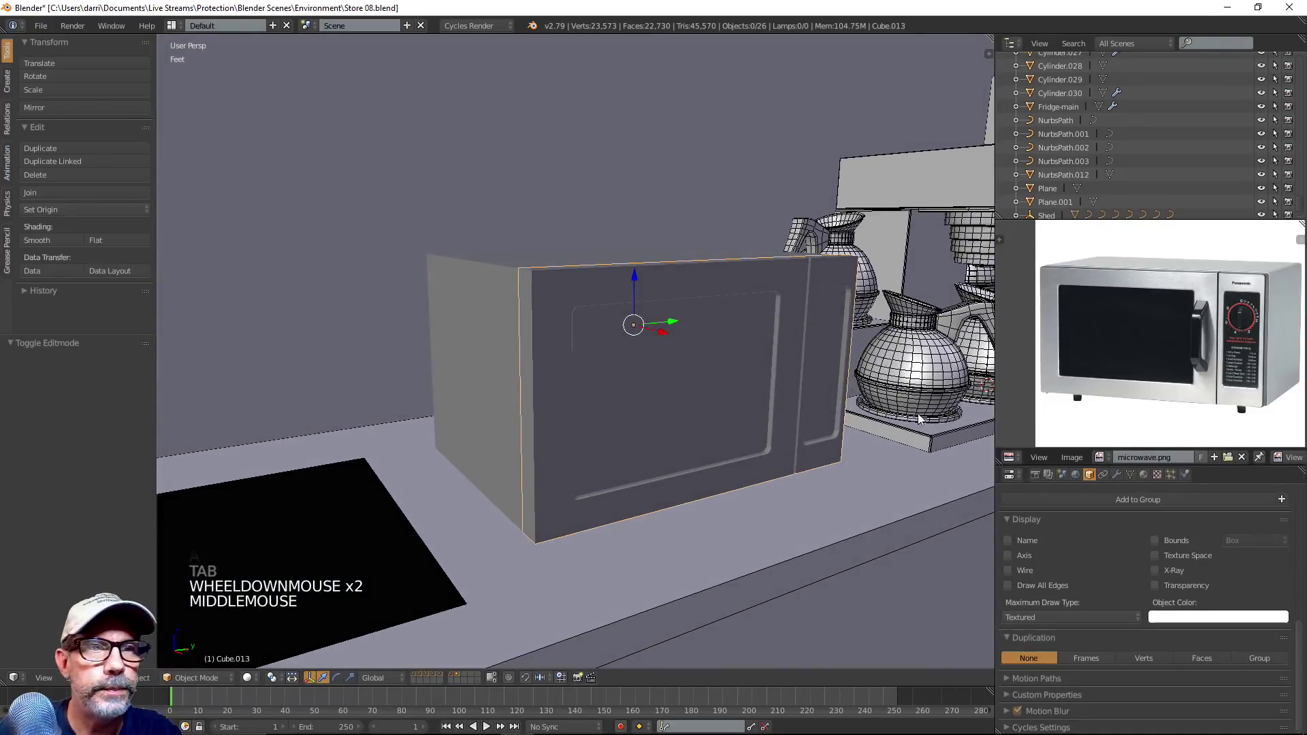
{"action": "scroll", "coordinate": [864, 380], "scroll_direction": "up", "scroll_amount": 2}
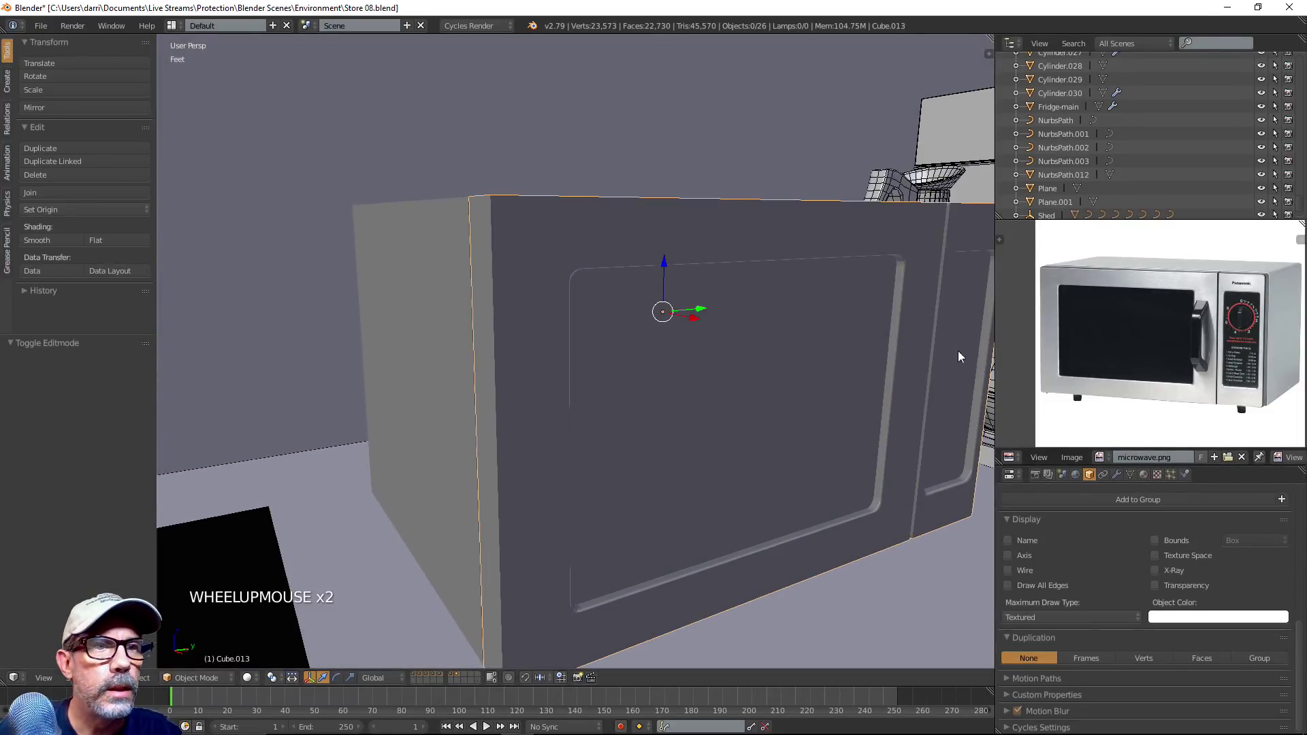
Add the microwave body to the front panel selection and join both into one object
{"action": "scroll", "coordinate": [1027, 342], "scroll_direction": "down", "scroll_amount": 1}
{"action": "middle_click_drag", "start_coordinate": [857, 371], "coordinate": [745, 387]}
{"action": "key", "text": "Tab"}
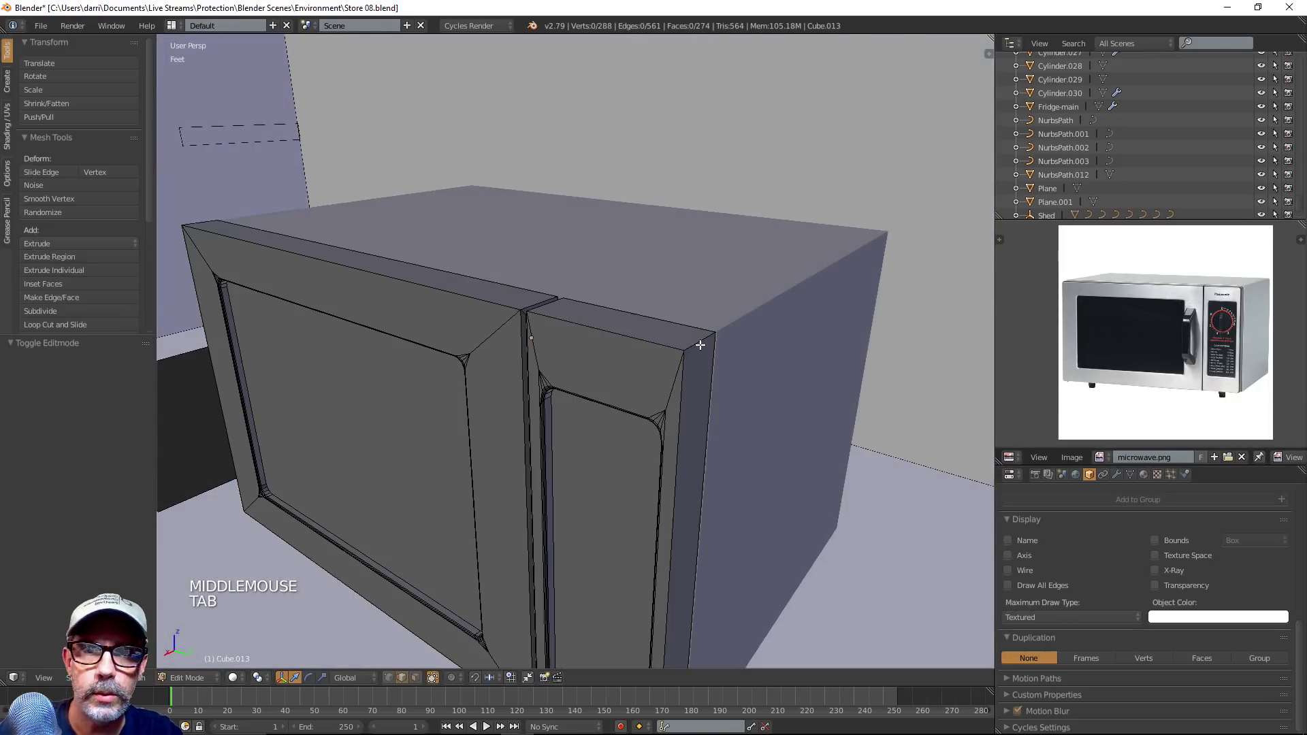
{"action": "key", "text": "Tab"}
{"action": "scroll", "coordinate": [708, 356], "scroll_direction": "down", "scroll_amount": 2}
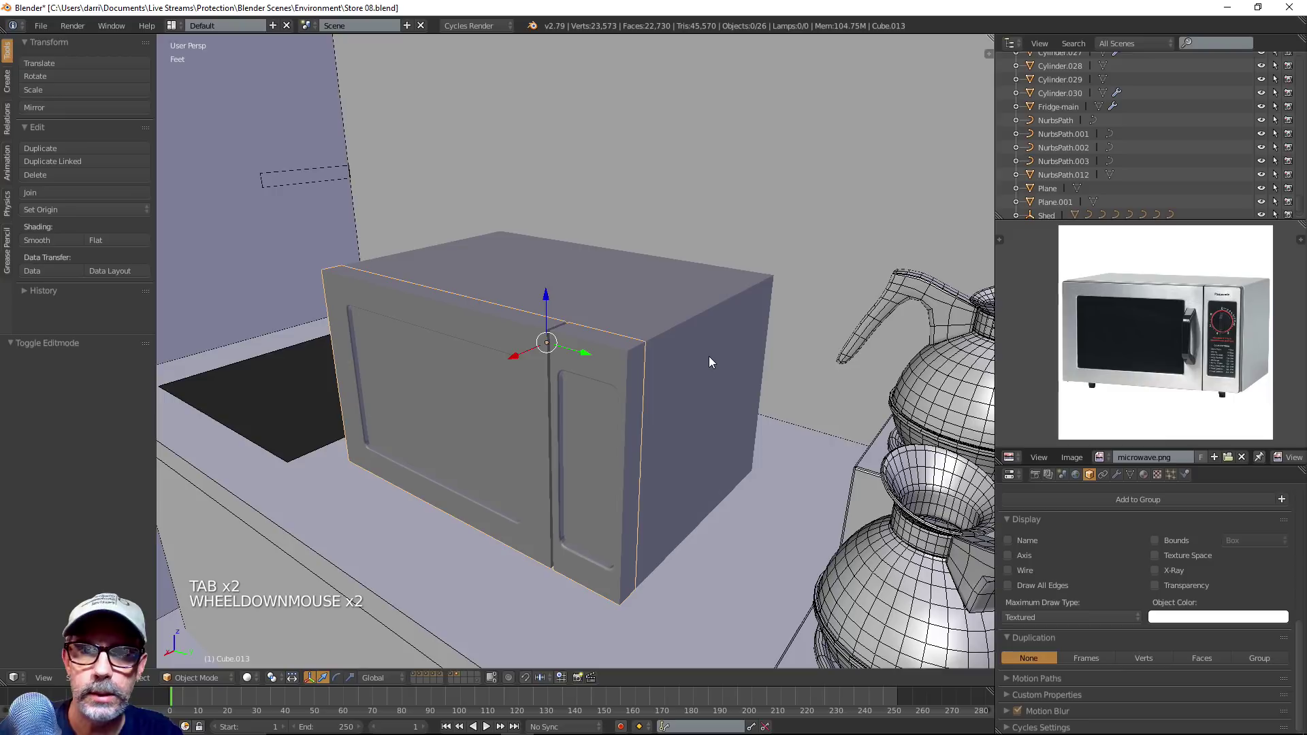
{"action": "right_click", "coordinate": [708, 361], "text": "shift"}
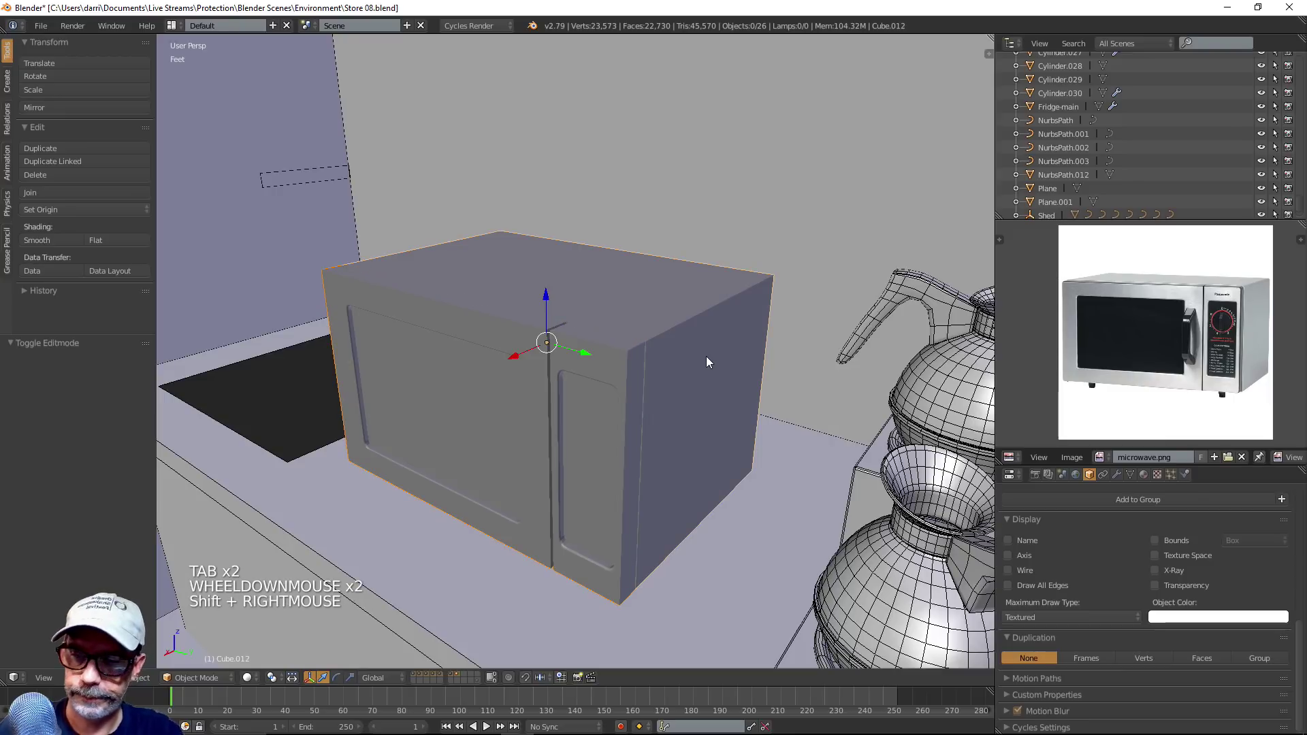
{"action": "key", "text": "ctrl+j"}
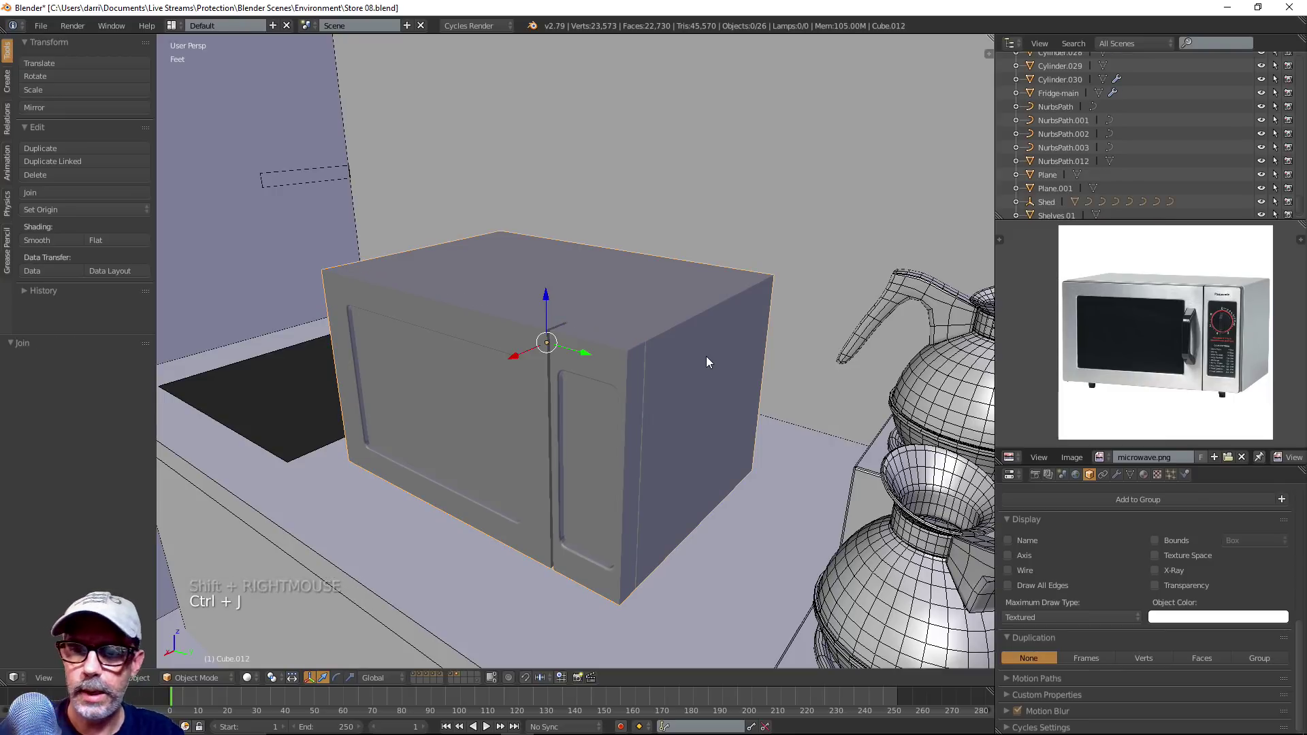
Open the joined microwave mesh and select the upper side edges of the body and front panel on both sides
{"action": "key", "text": "Tab"}
{"action": "key", "text": "a"}
{"action": "key", "text": "a"}
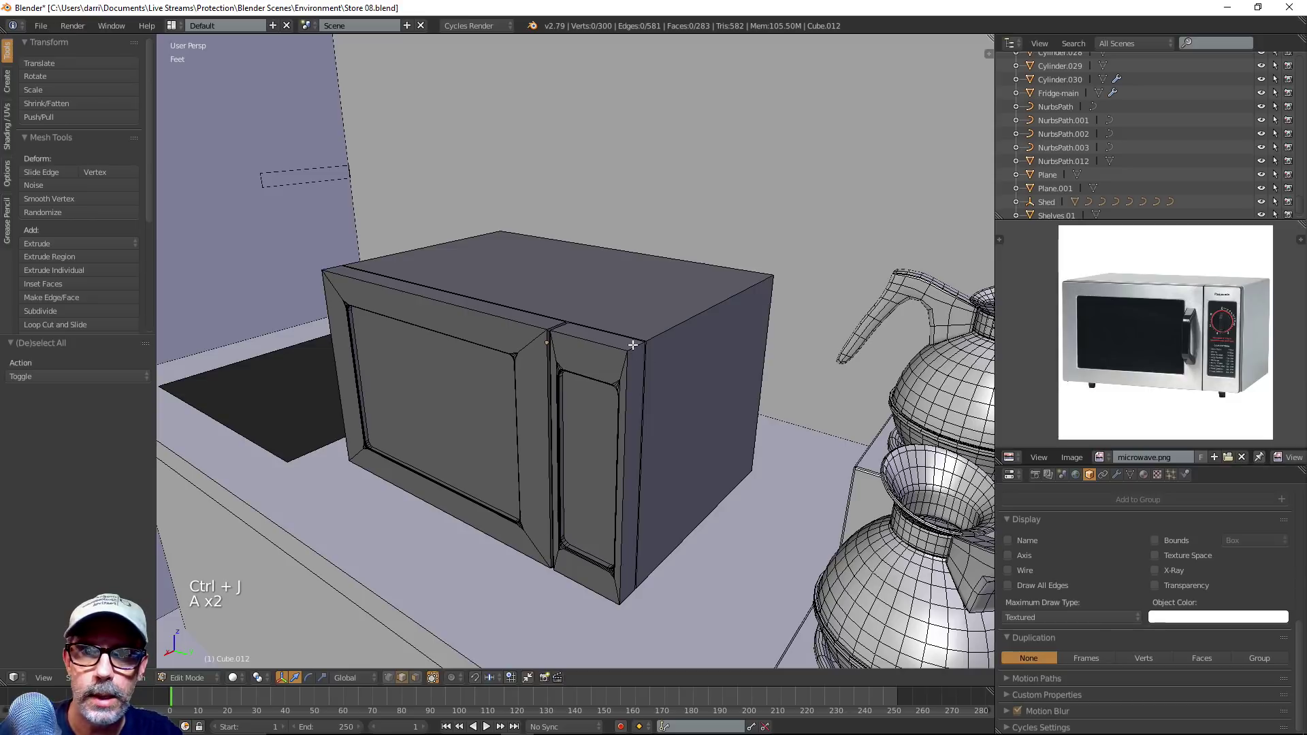
{"action": "right_click", "coordinate": [633, 345]}
{"action": "right_click", "coordinate": [697, 307], "text": "shift"}
{"action": "middle_click_drag", "start_coordinate": [697, 308], "coordinate": [593, 277]}
{"action": "right_click", "coordinate": [593, 277], "text": "shift"}
{"action": "right_click", "coordinate": [691, 311], "text": "shift"}
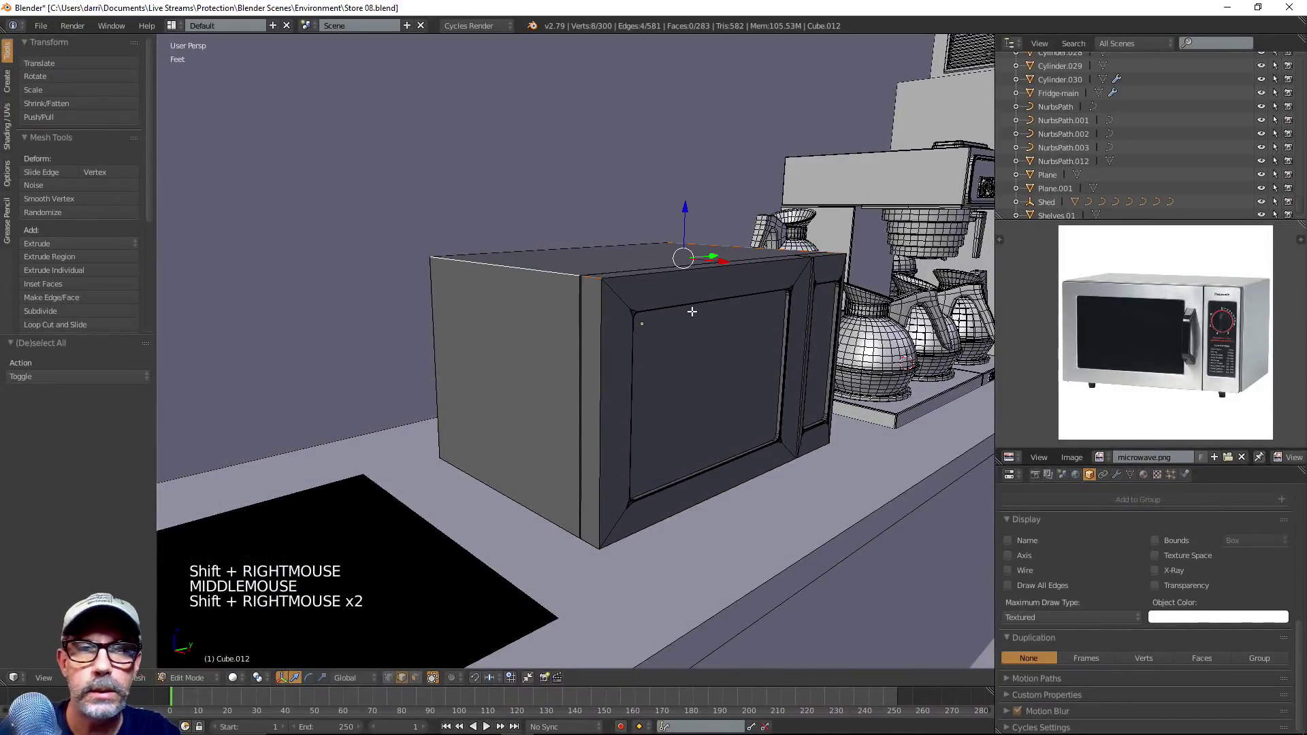
Extend the selection with the lower side edges of the body and front panel on both sides
{"action": "scroll", "coordinate": [878, 434], "scroll_direction": "up", "scroll_amount": 1}
{"action": "scroll", "coordinate": [858, 449], "scroll_direction": "down", "scroll_amount": 1}
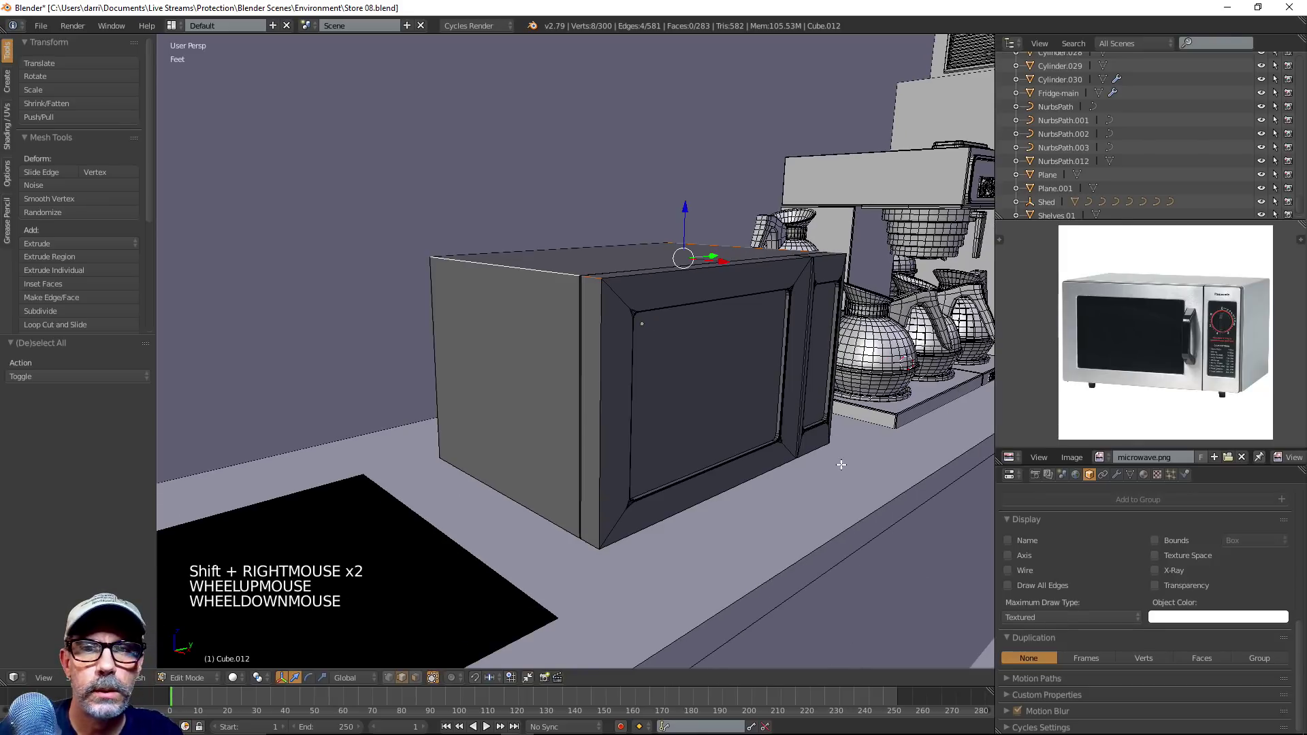
{"action": "middle_click_drag", "start_coordinate": [824, 463], "coordinate": [688, 522]}
{"action": "right_click", "coordinate": [623, 522], "text": "shift"}
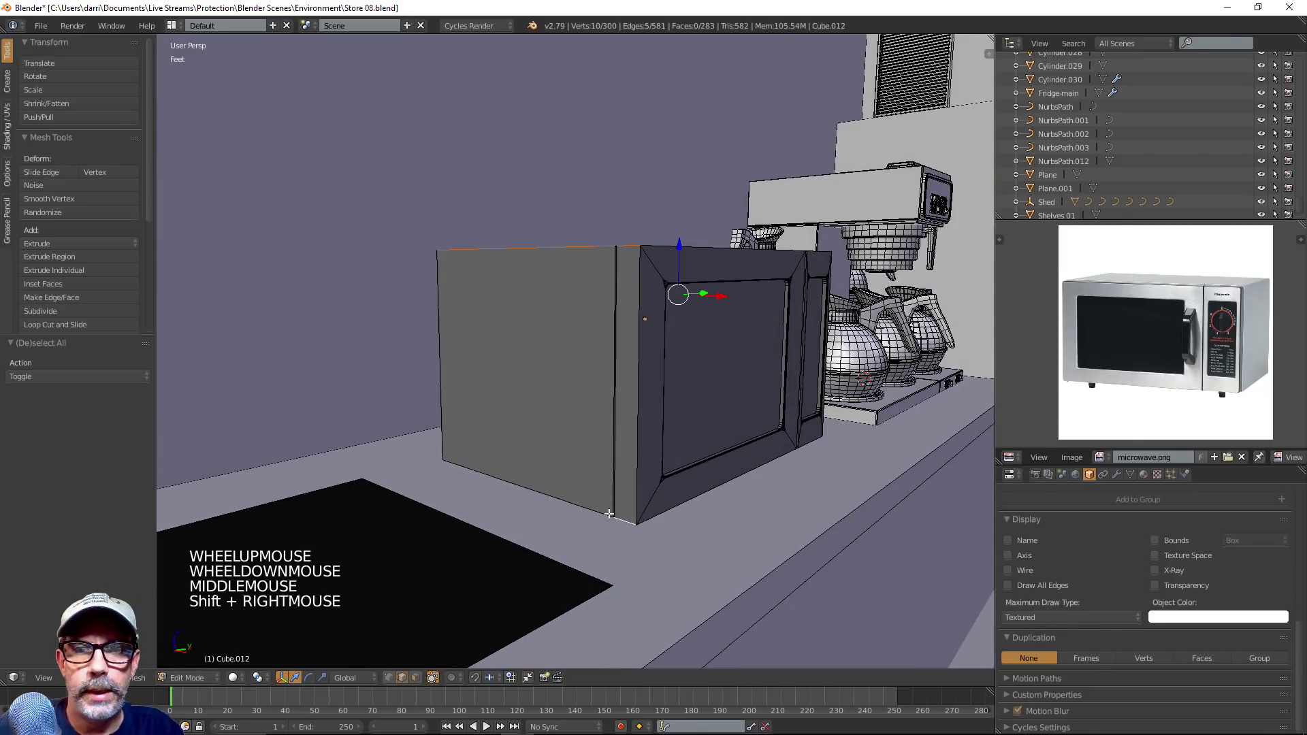
{"action": "right_click", "coordinate": [585, 510], "text": "shift"}
{"action": "middle_click_drag", "start_coordinate": [585, 511], "coordinate": [796, 512]}
{"action": "right_click", "coordinate": [590, 515], "text": "shift"}
{"action": "right_click", "coordinate": [612, 509], "text": "shift"}
{"action": "scroll", "coordinate": [613, 509], "scroll_direction": "down", "scroll_amount": 2}
{"action": "scroll", "coordinate": [722, 510], "scroll_direction": "up", "scroll_amount": 2}
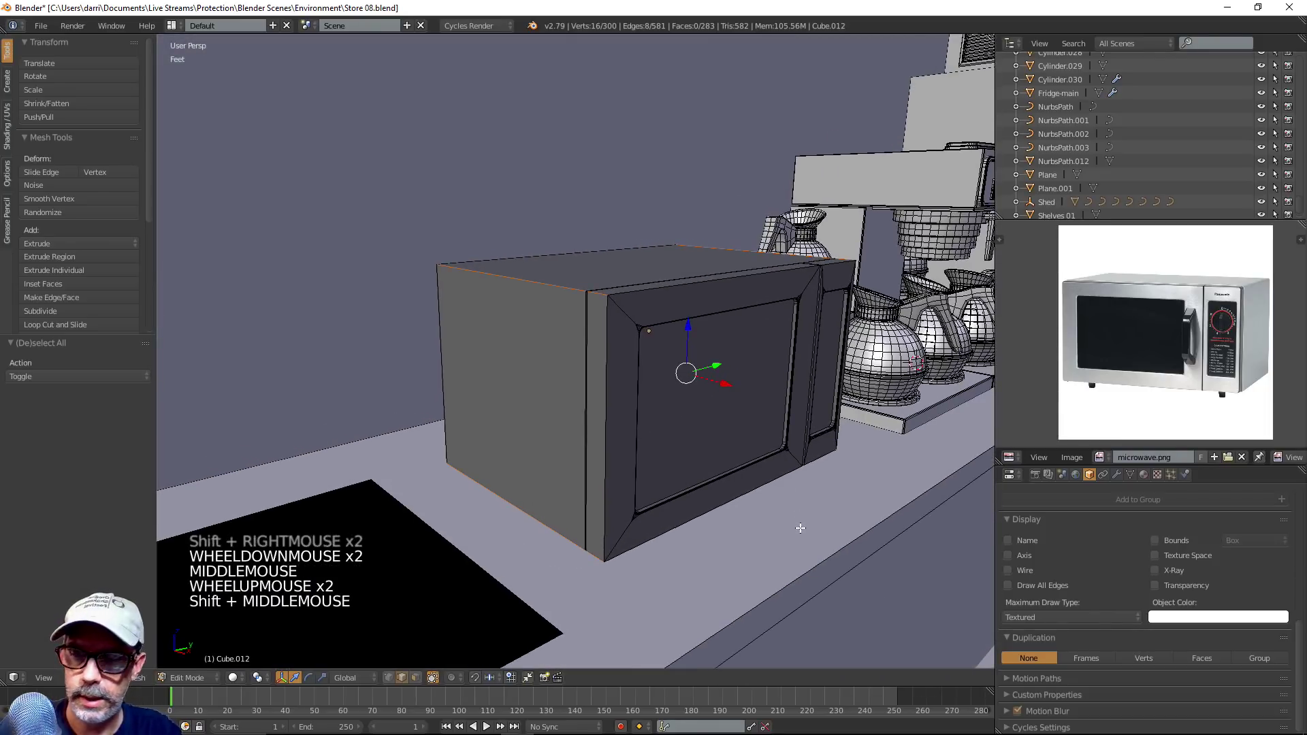
Bevel the selected upper and lower side edges by about 0.028 with 4 segments and return to object mode
{"action": "key", "text": "ctrl+b"}
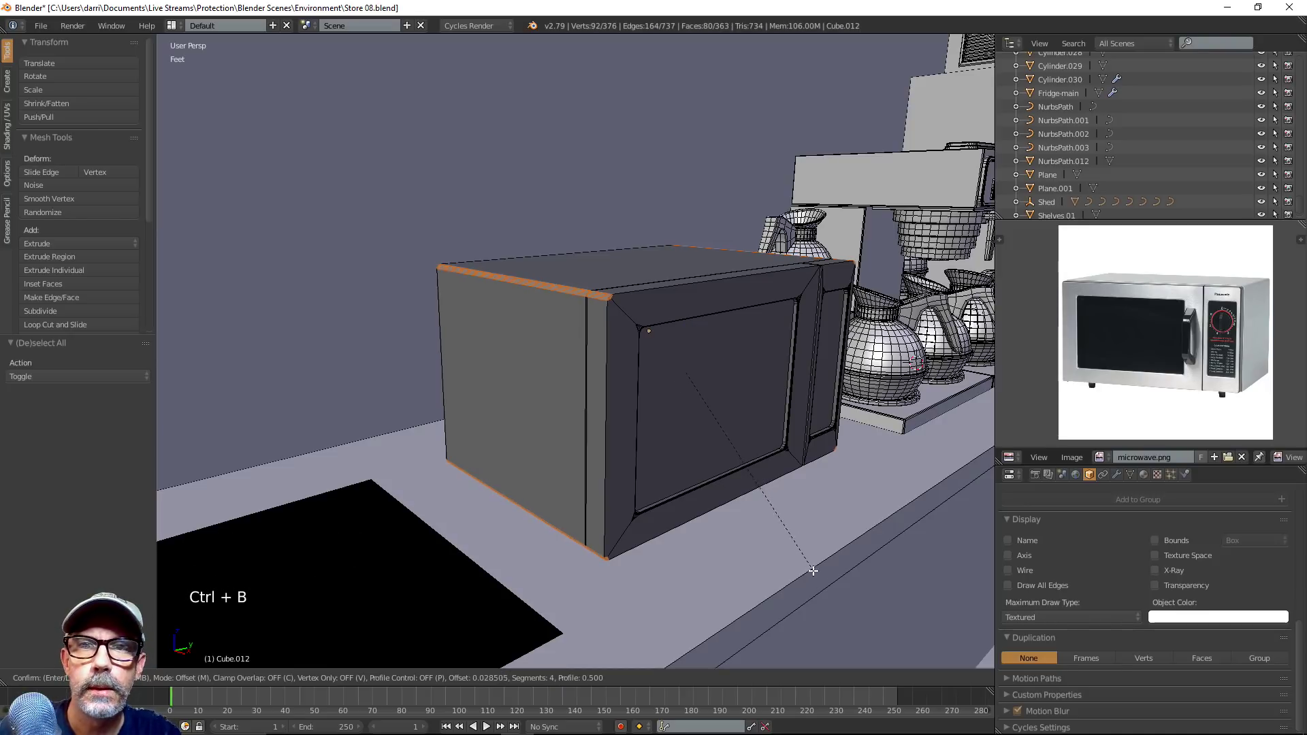
{"action": "left_click", "coordinate": [811, 565]}
{"action": "key", "text": "a"}
{"action": "key", "text": "Tab"}
{"action": "scroll", "coordinate": [812, 565], "scroll_direction": "down", "scroll_amount": 3}
{"action": "middle_click_drag", "start_coordinate": [812, 565], "coordinate": [787, 511]}
{"action": "scroll", "coordinate": [825, 552], "scroll_direction": "up", "scroll_amount": 2}
{"action": "scroll", "coordinate": [780, 549], "scroll_direction": "up", "scroll_amount": 1}
{"action": "scroll", "coordinate": [795, 525], "scroll_direction": "down", "scroll_amount": 1}
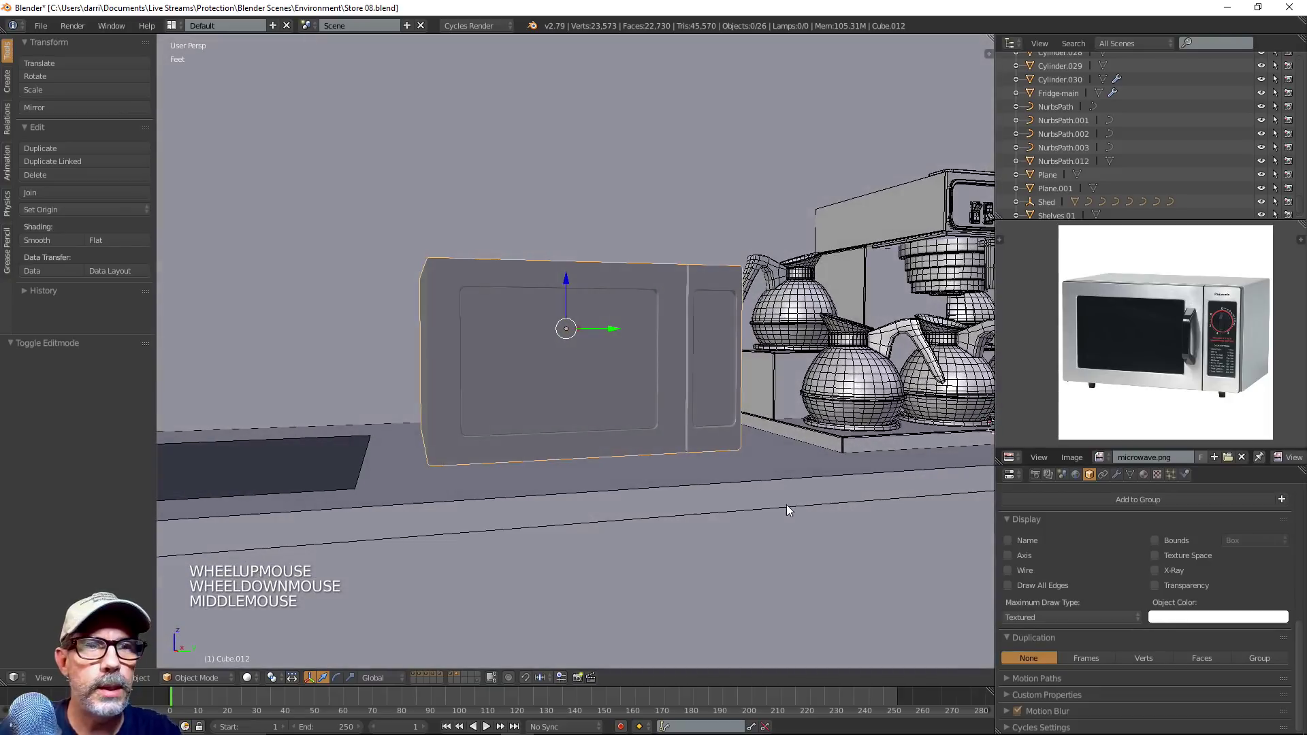
Snap the 3D cursor to the microwave and add a cylinder with 8 vertices there for the feet
{"action": "scroll", "coordinate": [1230, 319], "scroll_direction": "up", "scroll_amount": 2}
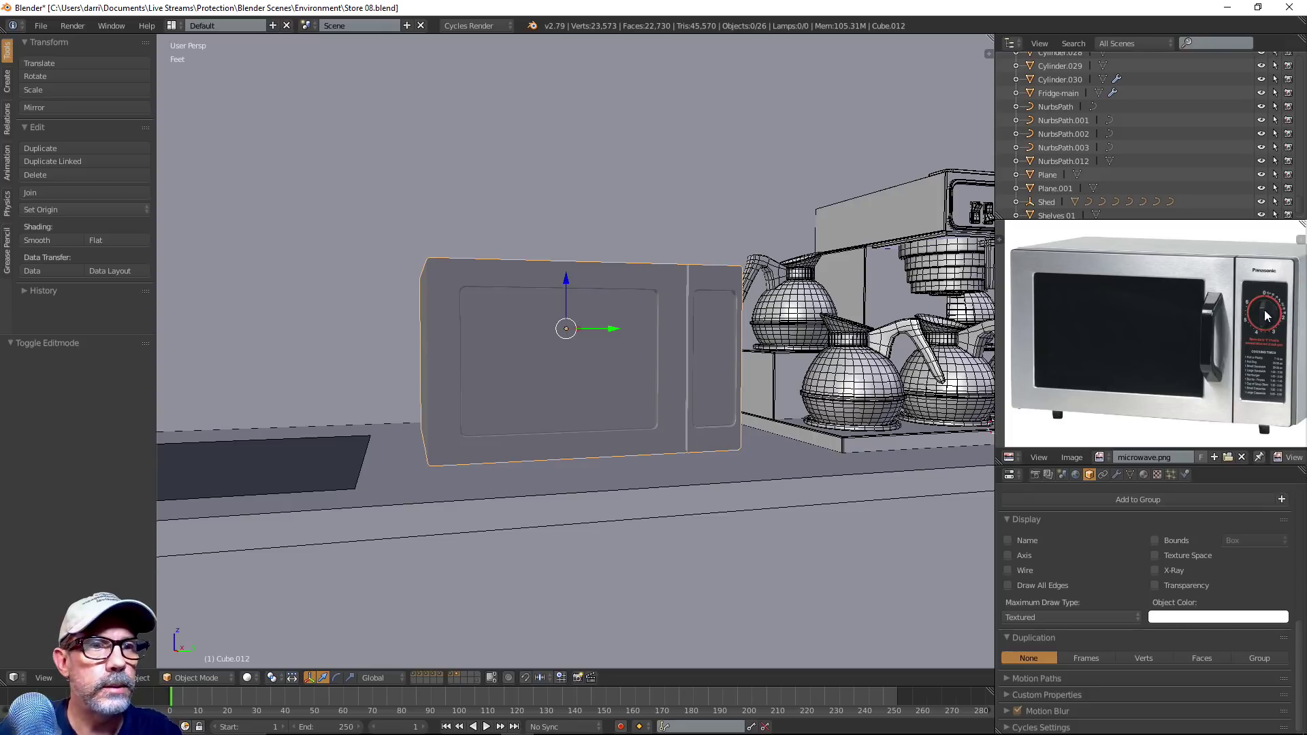
{"action": "middle_click_drag", "start_coordinate": [714, 379], "coordinate": [676, 416], "text": "shift"}
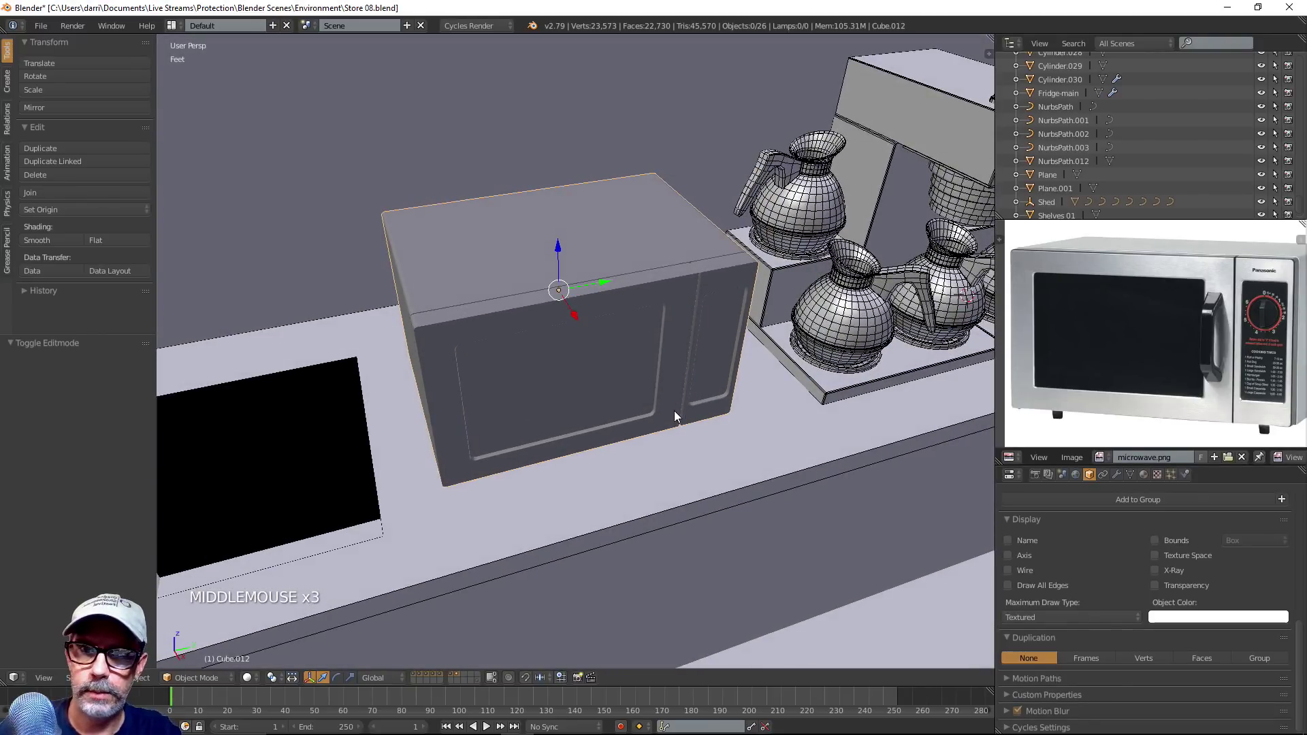
{"action": "key", "text": "shift+s"}
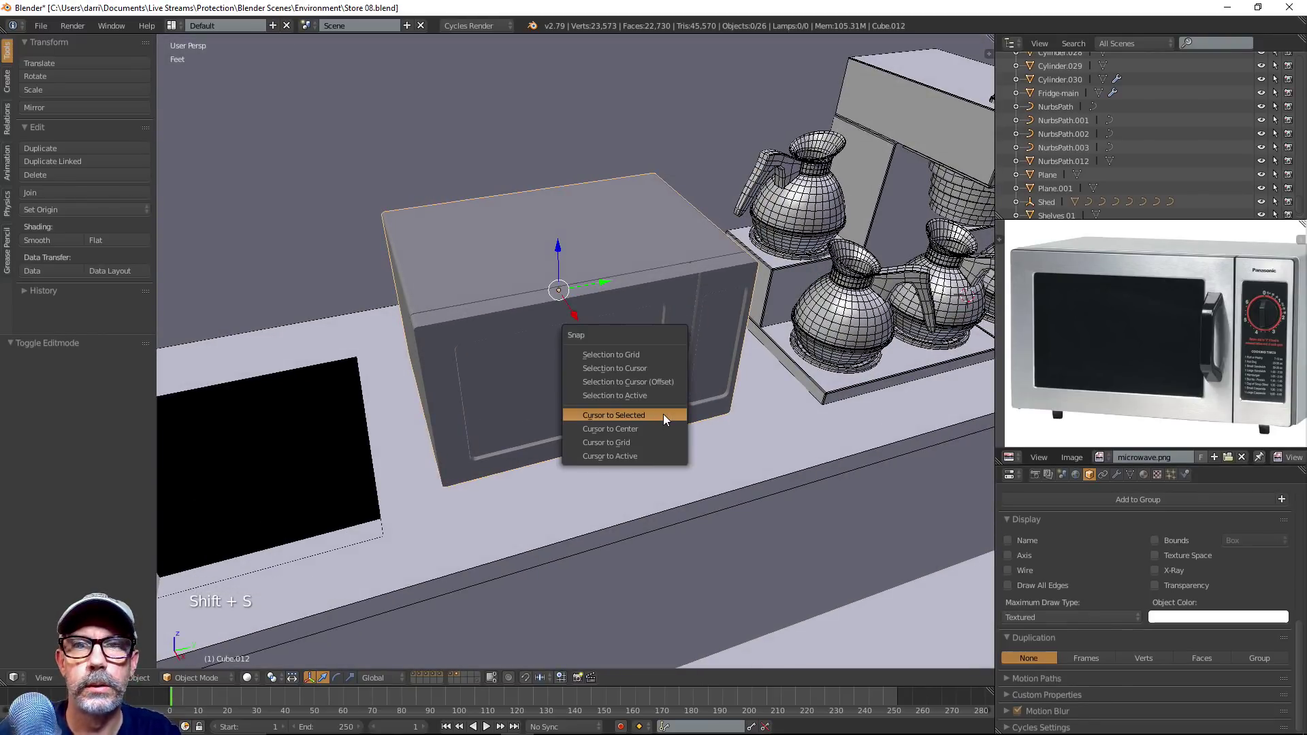
{"action": "left_click", "coordinate": [664, 417]}
{"action": "key", "text": "shift+a"}
{"action": "mouse_move", "coordinate": [640, 414]}
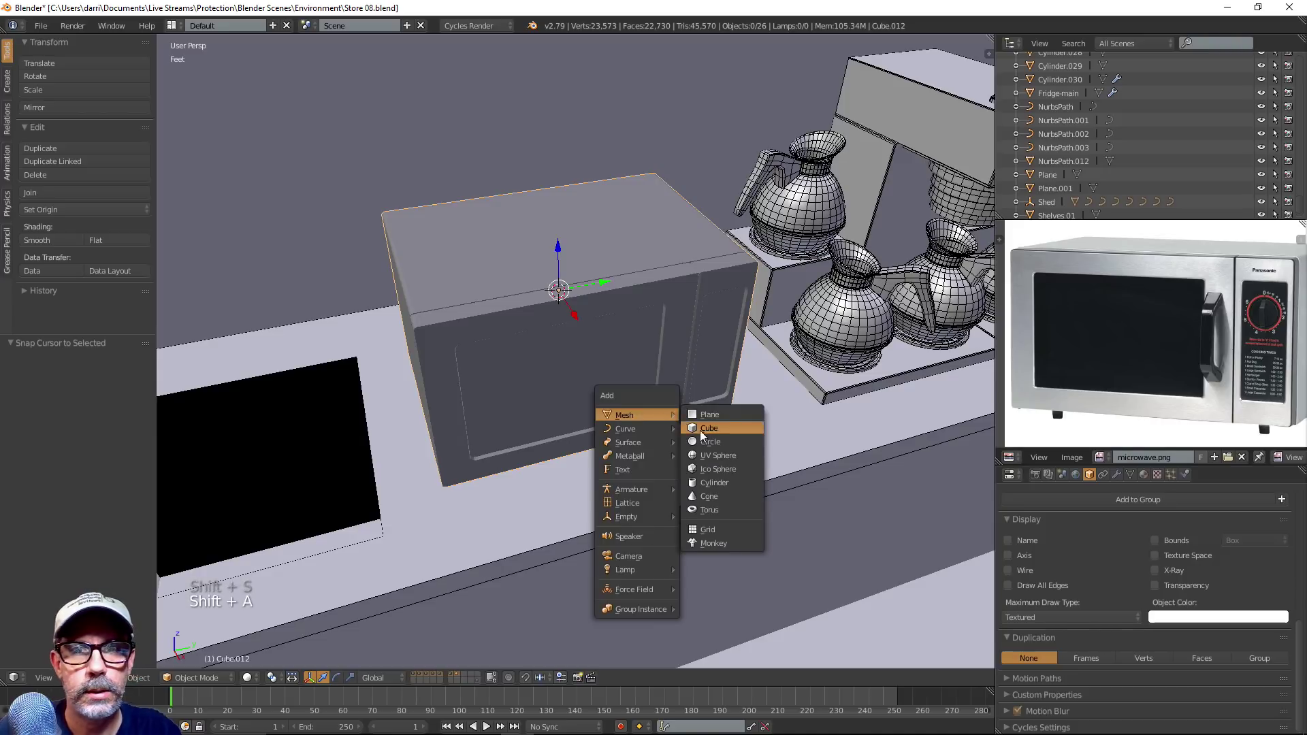
{"action": "left_click", "coordinate": [724, 484]}
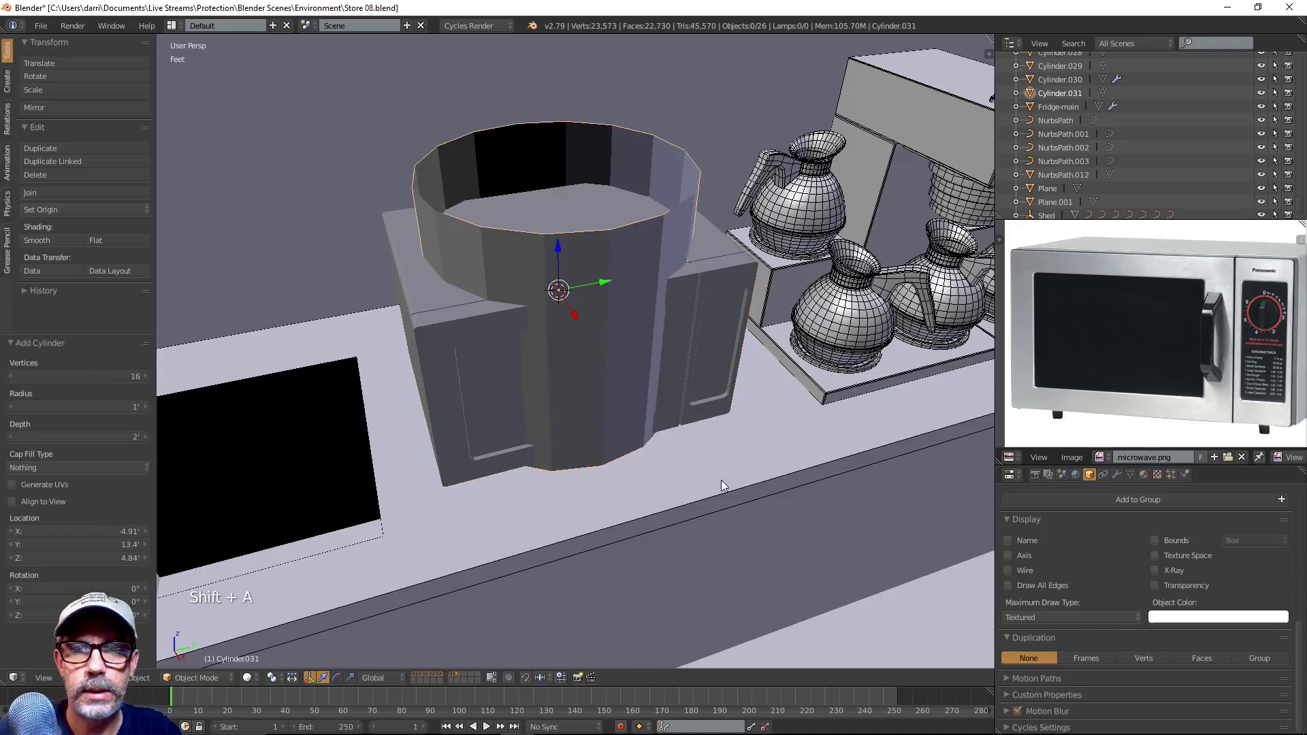
{"action": "left_click", "coordinate": [57, 379]}
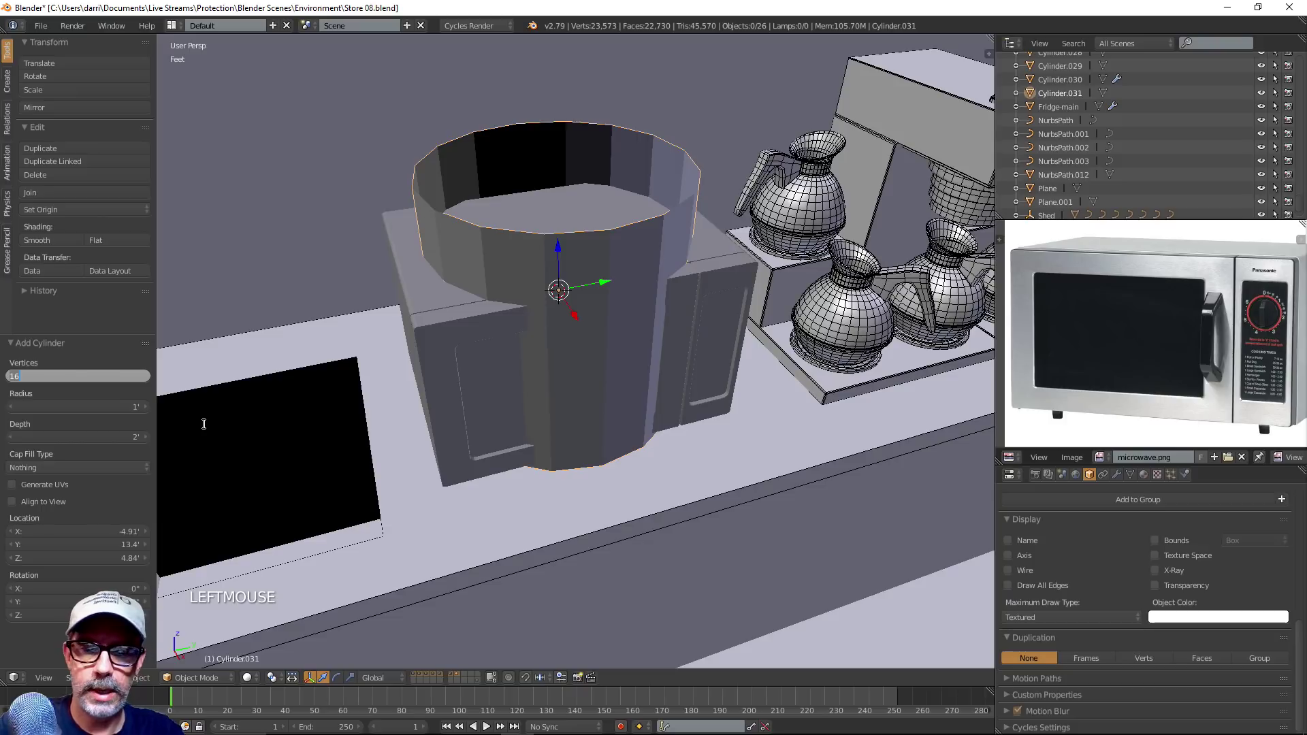
{"action": "type", "text": "8"}
{"action": "key", "text": "Return"}
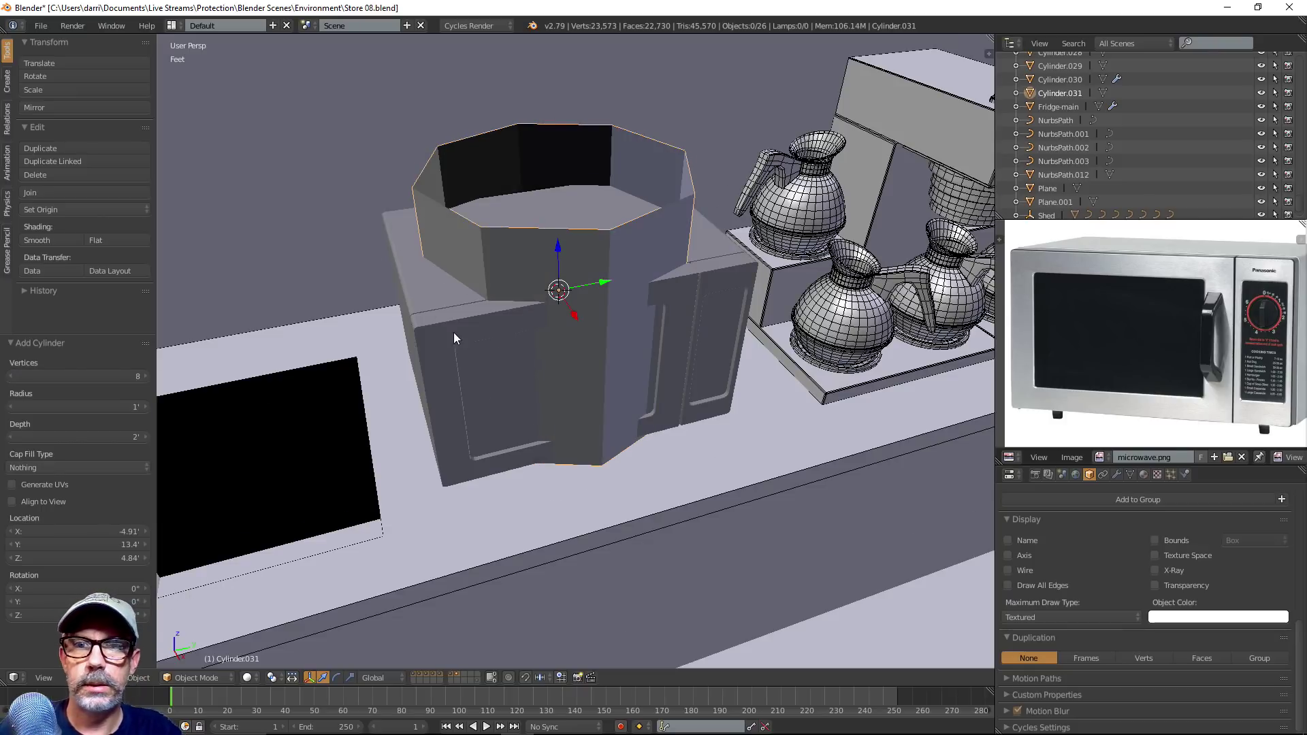
Raise the new cylinder along Z until it floats clear above the microwave
{"action": "scroll", "coordinate": [554, 310], "scroll_direction": "down", "scroll_amount": 3}
{"action": "left_click_drag", "start_coordinate": [571, 280], "coordinate": [601, 151]}
{"action": "middle_click_drag", "start_coordinate": [645, 213], "coordinate": [578, 316], "text": "shift"}
Taper the cylinder by scaling its bottom edge loop to about 0.678, and return to object mode
{"action": "key", "text": "Tab"}
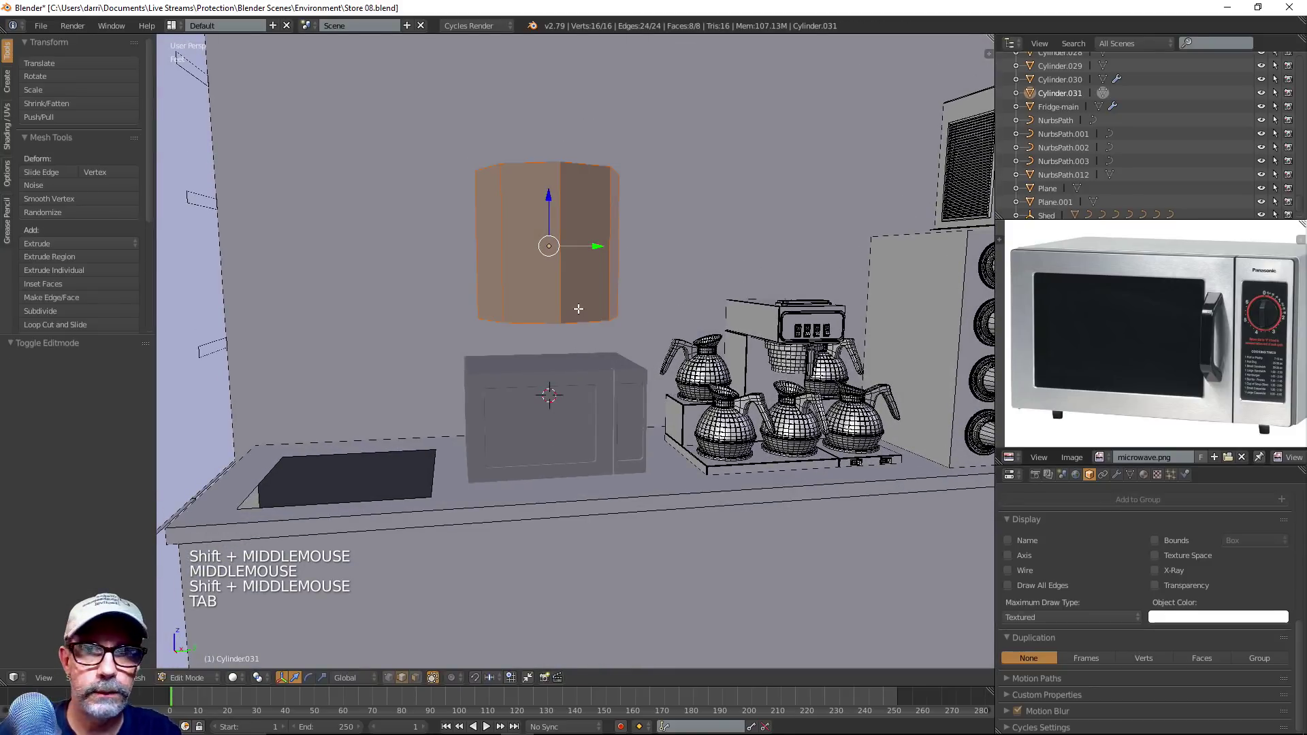
{"action": "key", "text": "ctrl+Tab"}
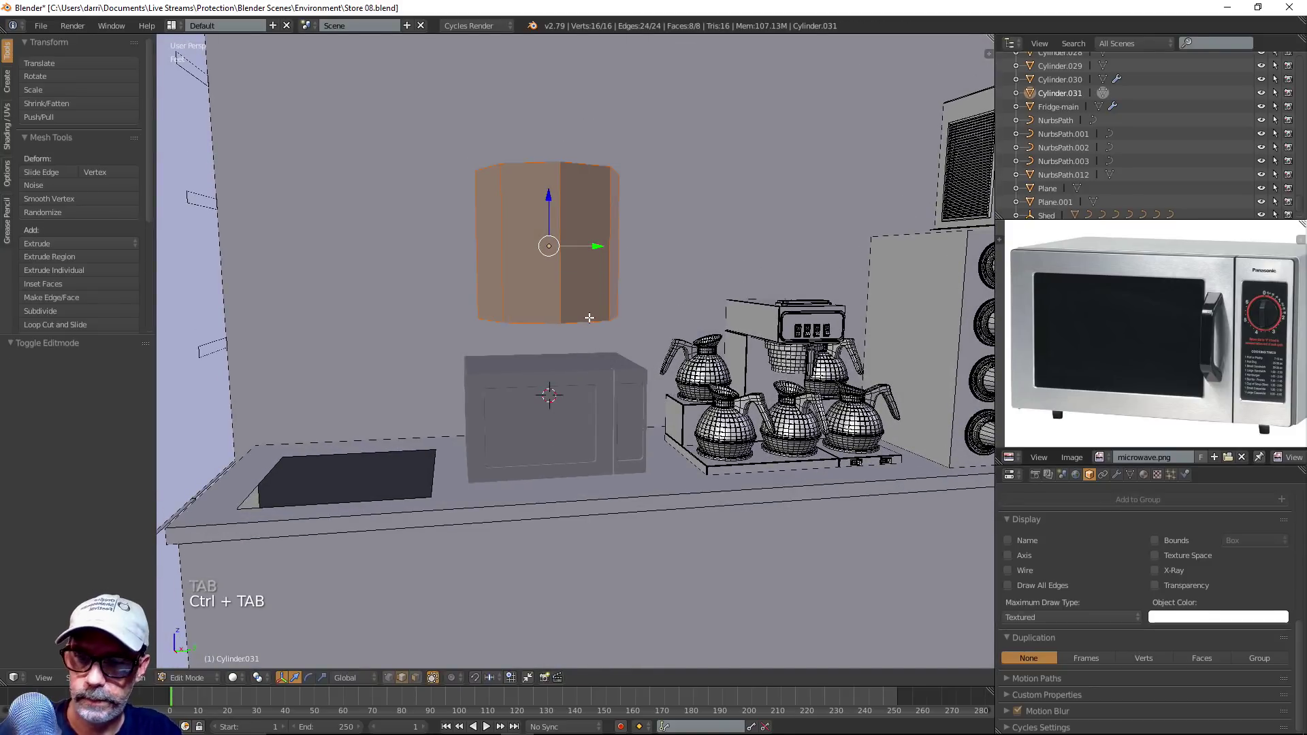
{"action": "key", "text": "super"}
{"action": "left_click", "coordinate": [706, 283]}
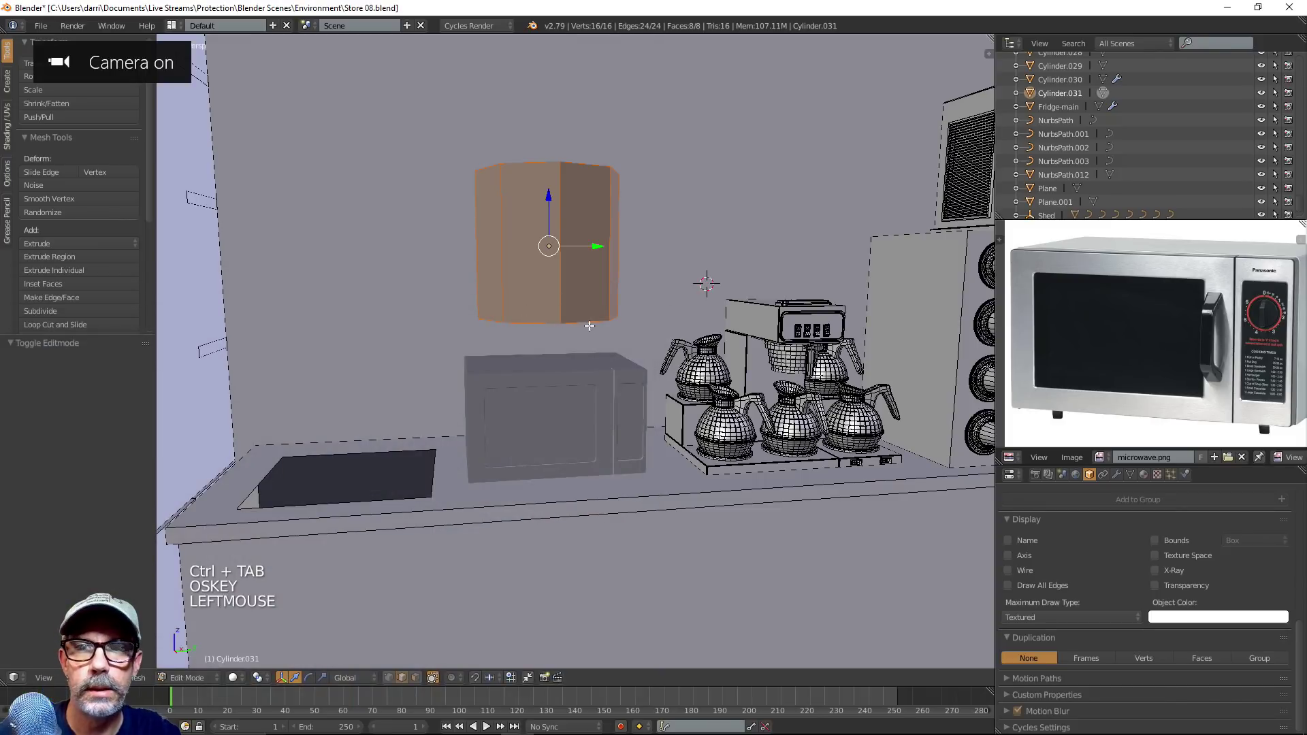
{"action": "right_click", "coordinate": [589, 326], "text": "alt"}
{"action": "middle_click_drag", "start_coordinate": [589, 326], "coordinate": [558, 320]}
{"action": "key", "text": "s"}
{"action": "key", "text": "s"}
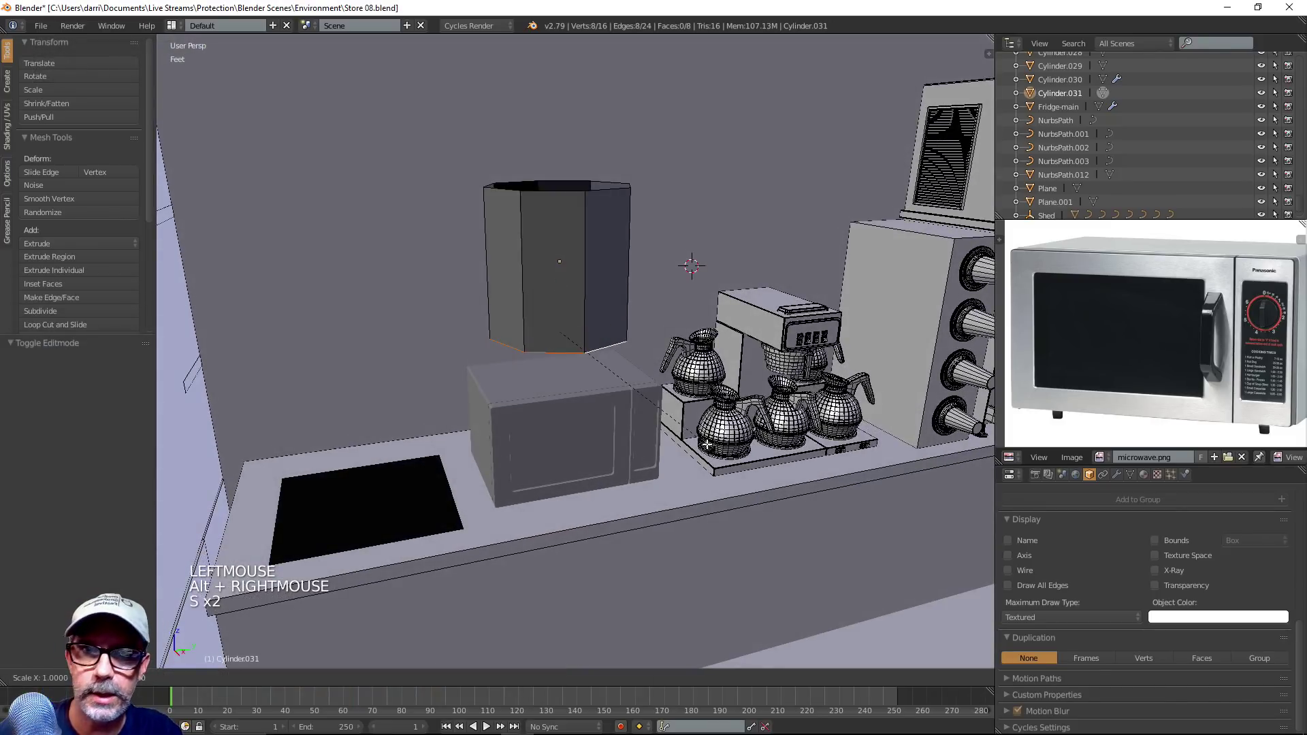
{"action": "left_click", "coordinate": [668, 399]}
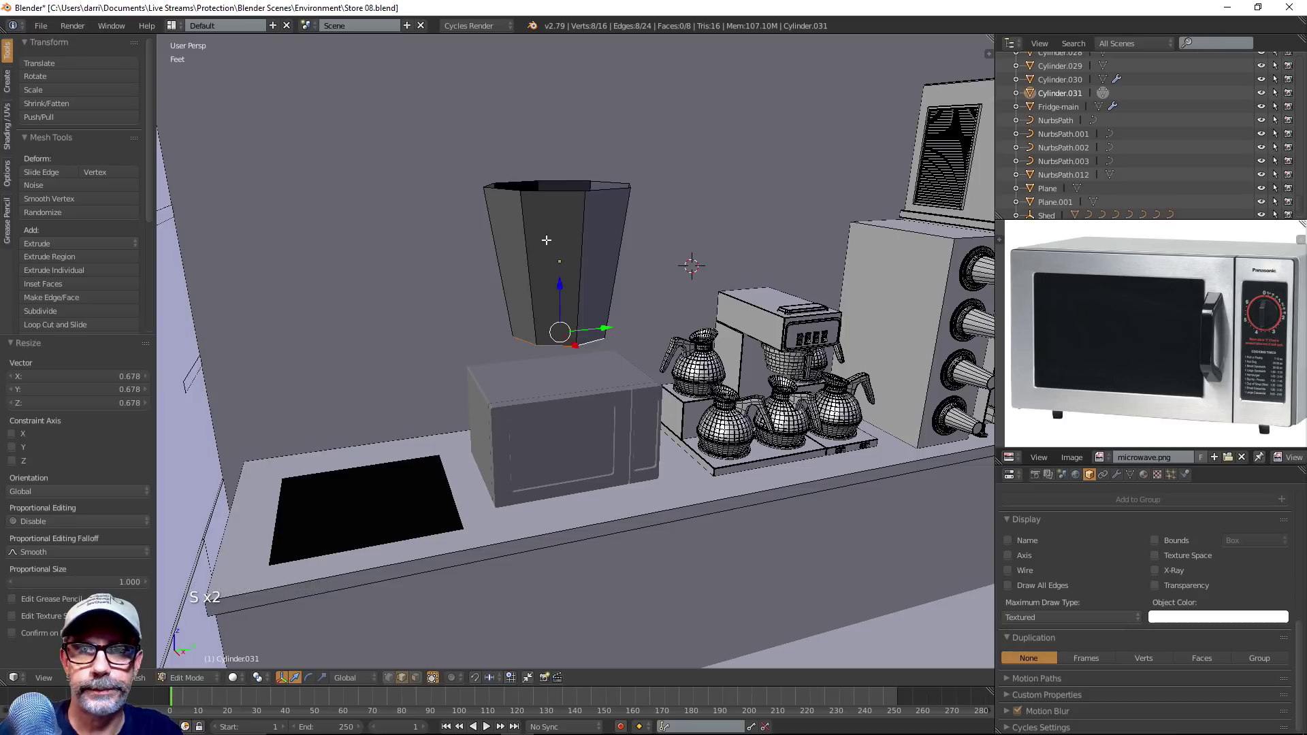
{"action": "key", "text": "Tab"}
Apply smooth shading to the tapered cylinder
{"action": "scroll", "coordinate": [663, 367], "scroll_direction": "down", "scroll_amount": 2}
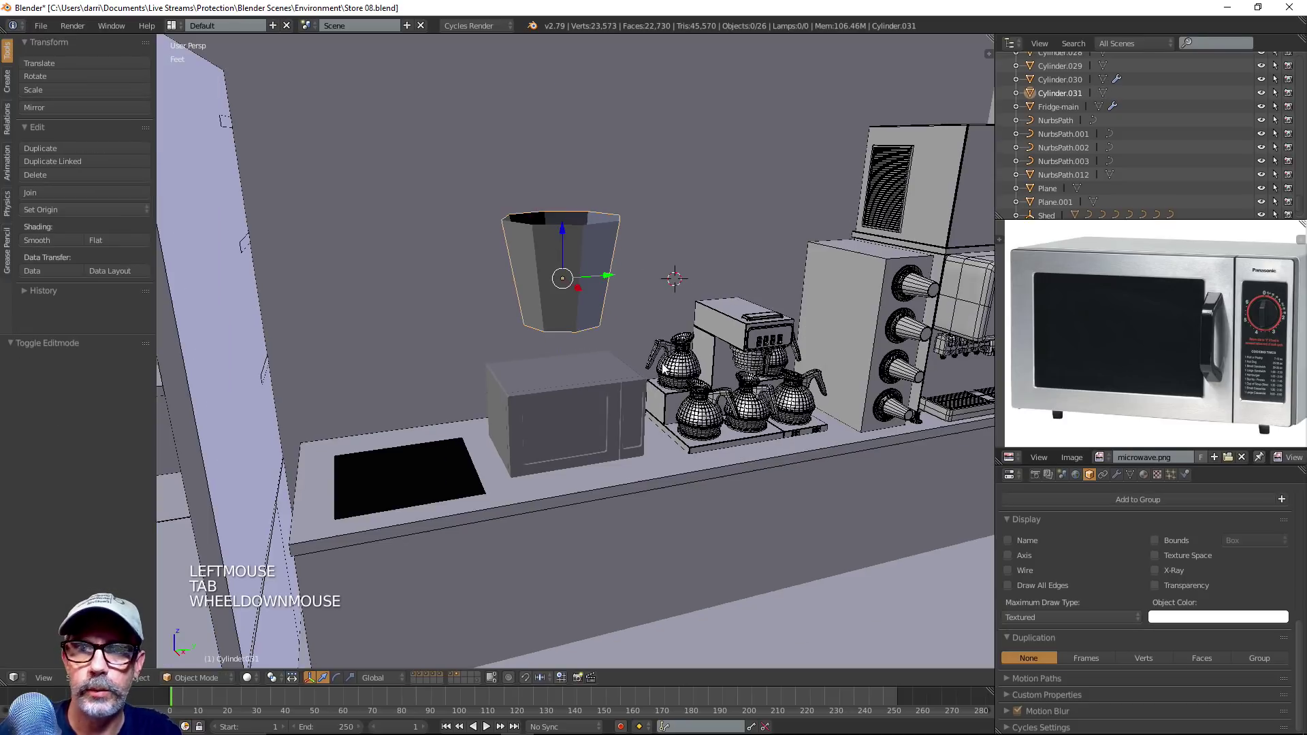
{"action": "middle_click_drag", "start_coordinate": [663, 367], "coordinate": [685, 370]}
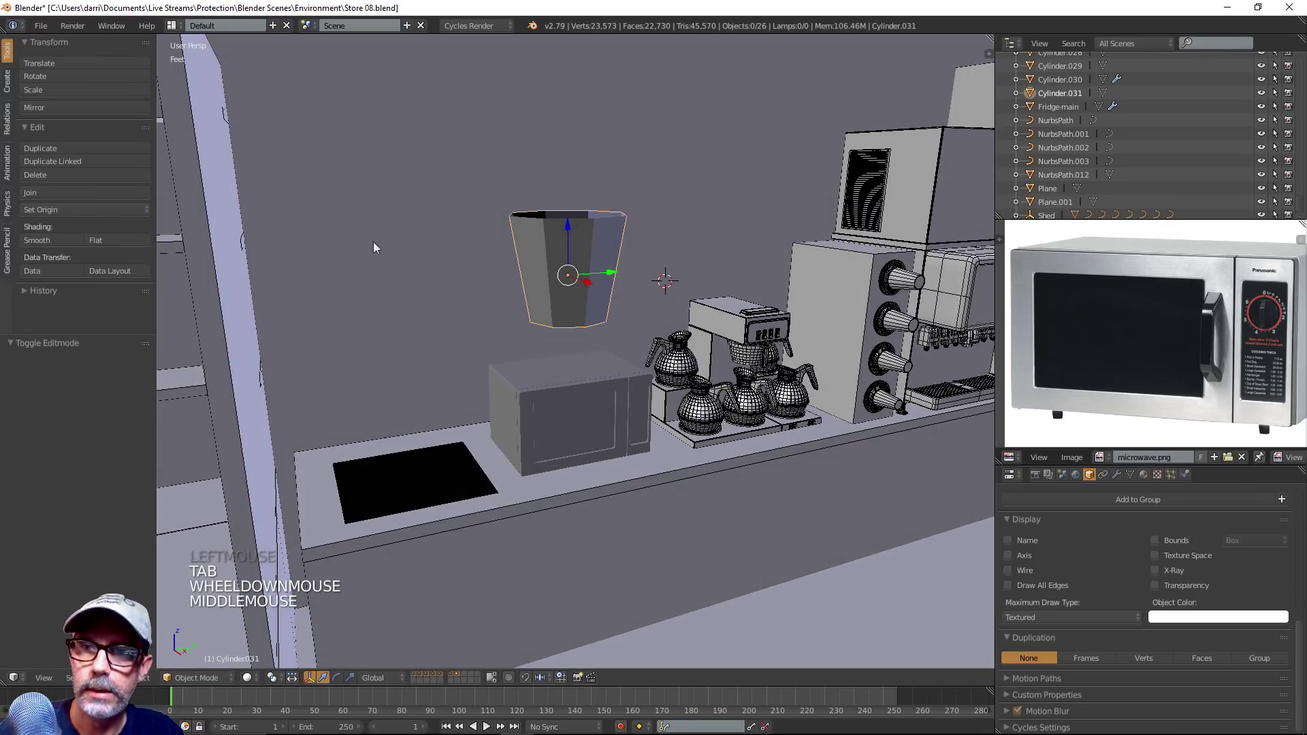
{"action": "left_click", "coordinate": [41, 240]}
{"action": "scroll", "coordinate": [614, 322], "scroll_direction": "down", "scroll_amount": 2}
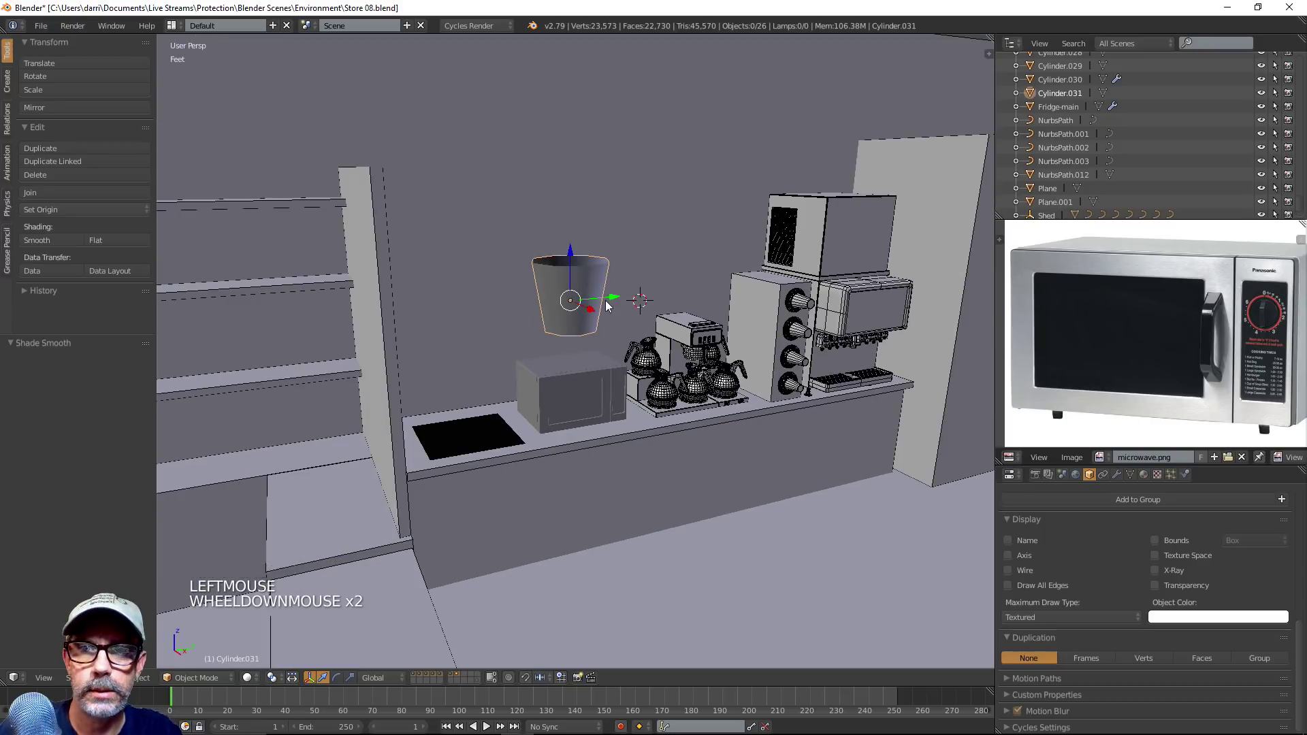
{"action": "scroll", "coordinate": [607, 309], "scroll_direction": "up", "scroll_amount": 1}
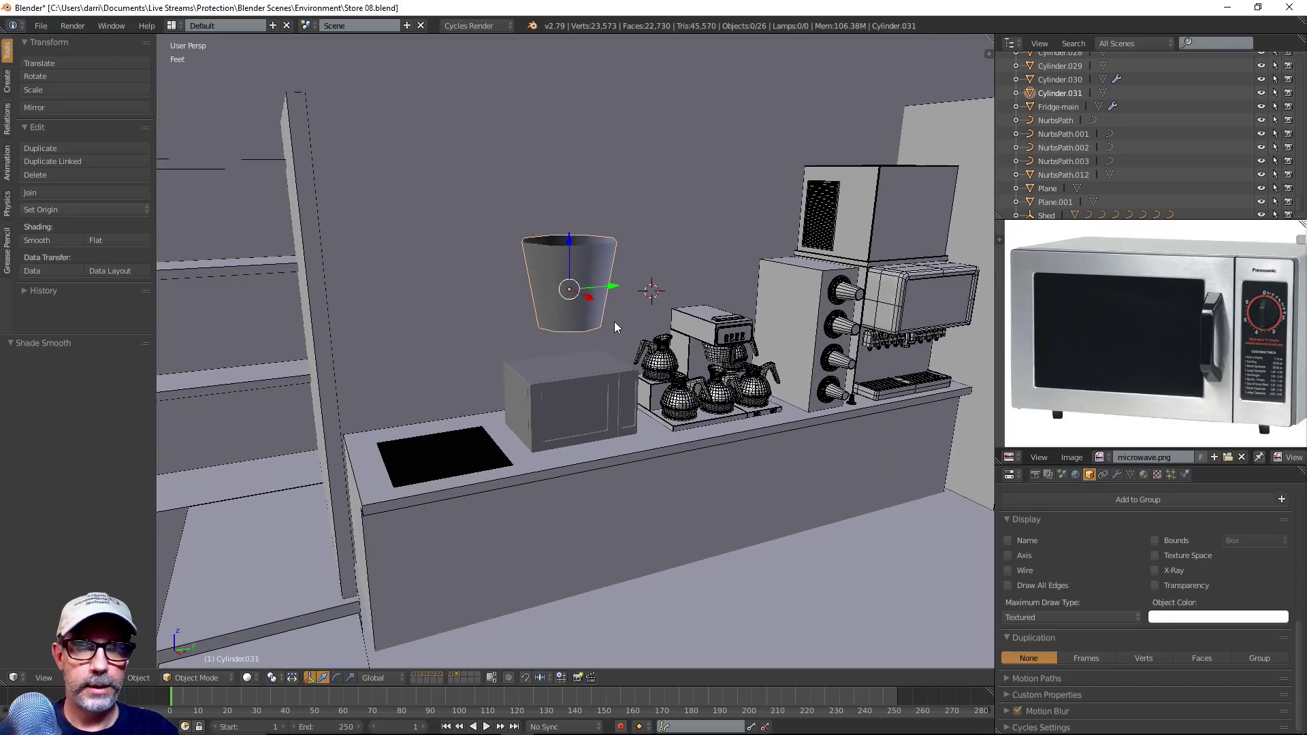
In the top orthographic wireframe view, scale the cylinder to about 0.078 and move it to the microwave's front corner on the control-panel side
{"action": "key", "text": "KP_7"}
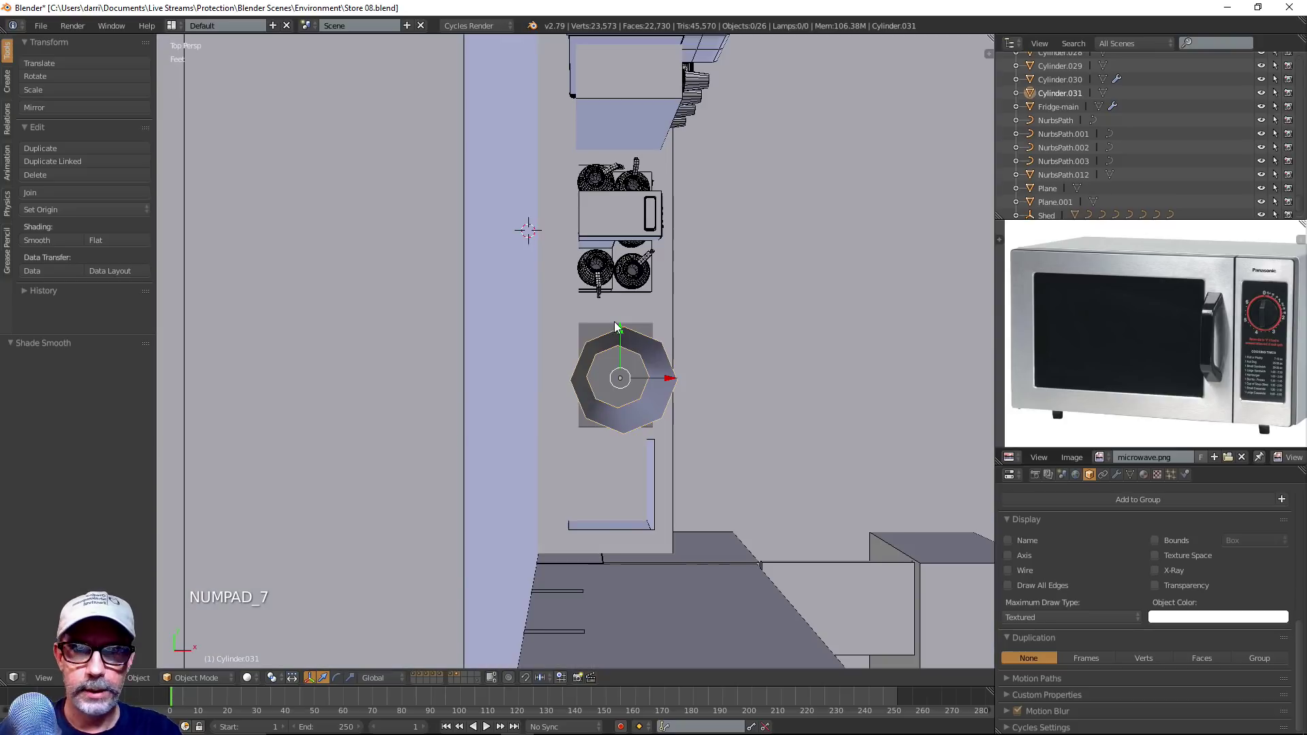
{"action": "key", "text": "KP_5"}
{"action": "key", "text": "z"}
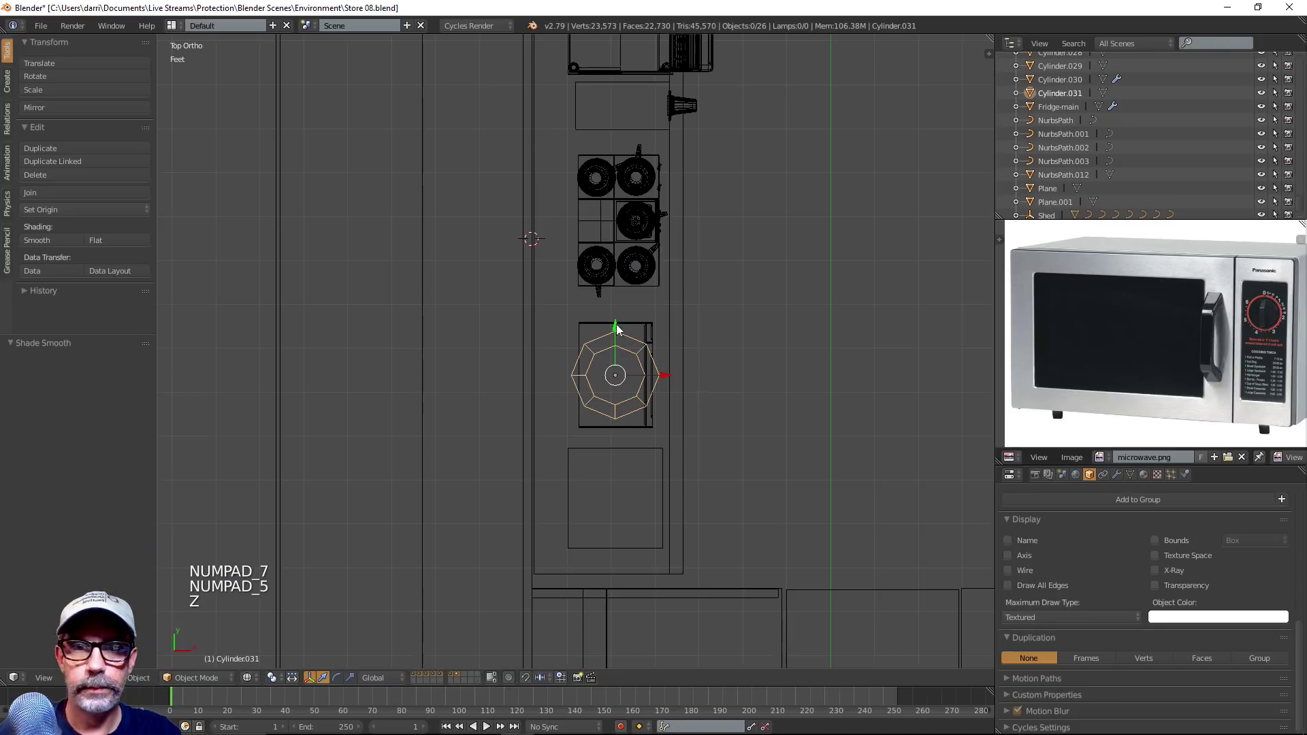
{"action": "scroll", "coordinate": [729, 476], "scroll_direction": "up", "scroll_amount": 4}
{"action": "middle_click_drag", "start_coordinate": [729, 476], "coordinate": [669, 443], "text": "shift"}
{"action": "key", "text": "s"}
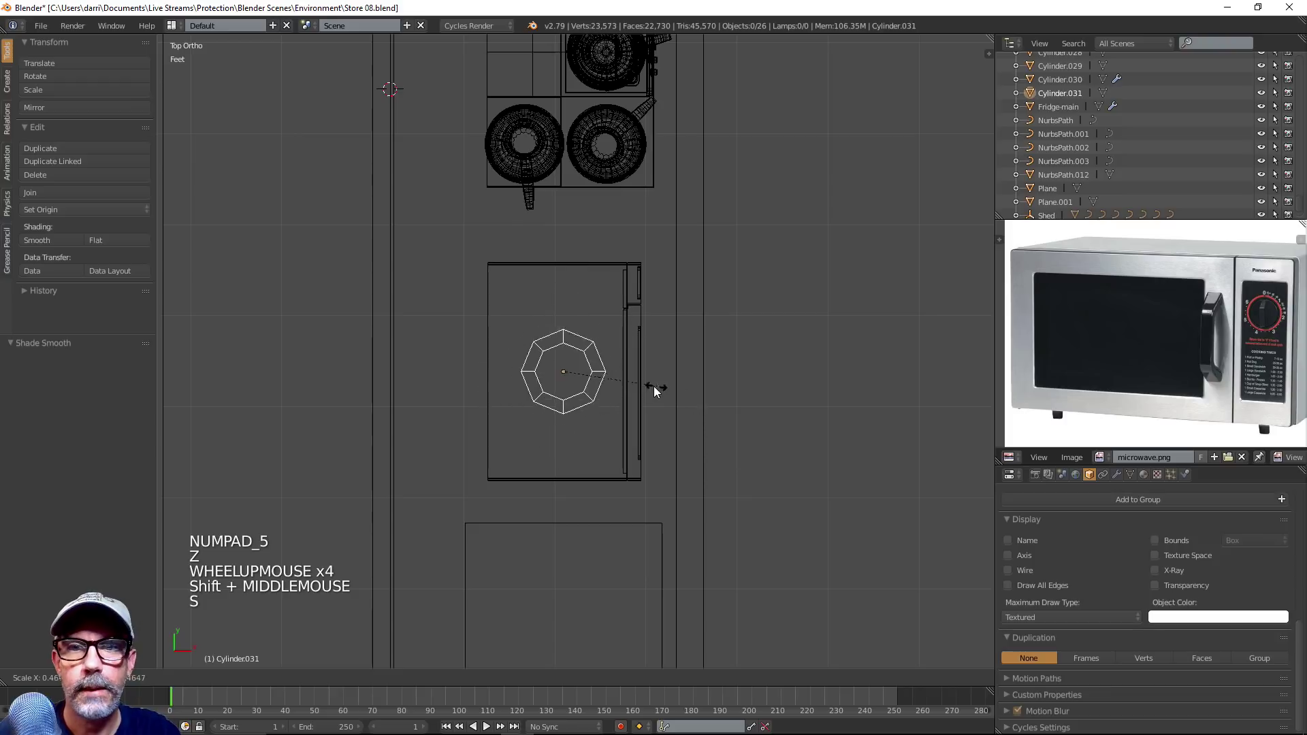
{"action": "left_click", "coordinate": [577, 385]}
{"action": "key", "text": "g"}
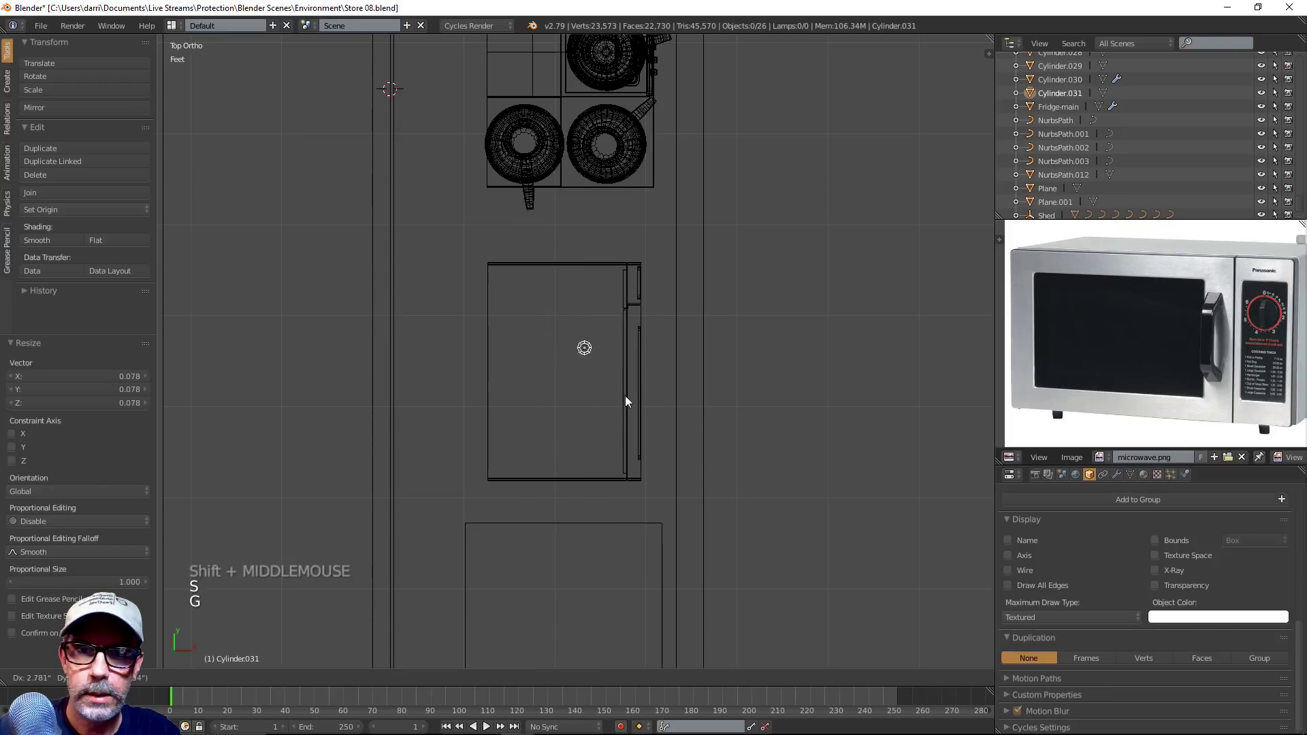
{"action": "left_click", "coordinate": [663, 349]}
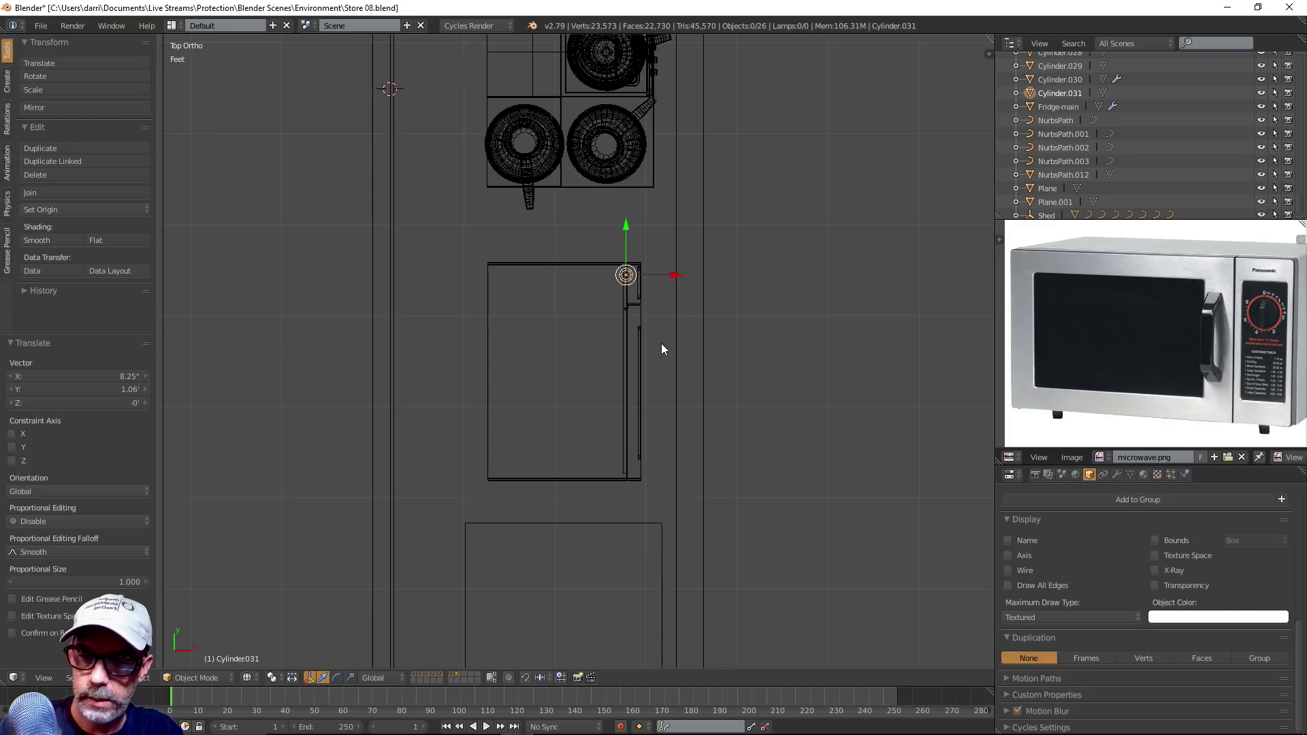
Duplicate the foot about 1.41 ft along X to the back corner, and copy both feet about 2.1 ft along Y to the opposite corners
{"action": "key", "text": "shift+d"}
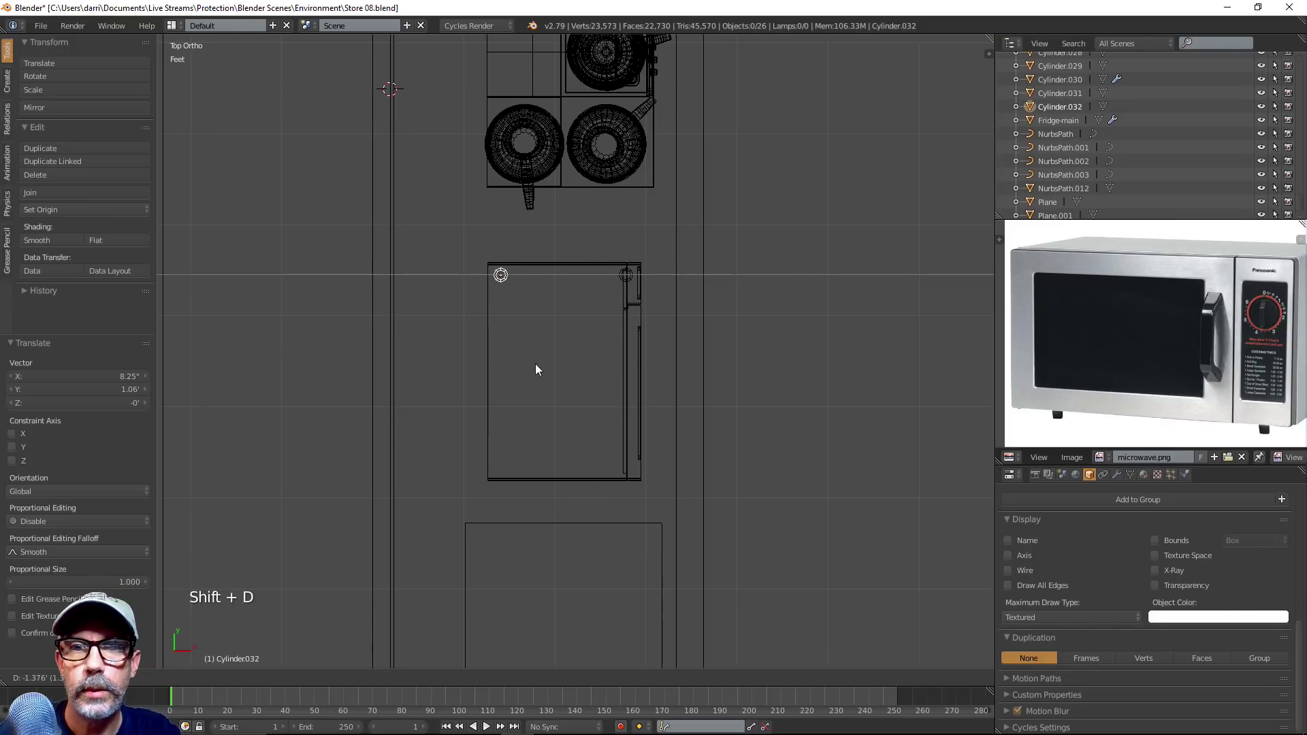
{"action": "left_click", "coordinate": [533, 370]}
{"action": "right_click", "coordinate": [627, 275], "text": "shift"}
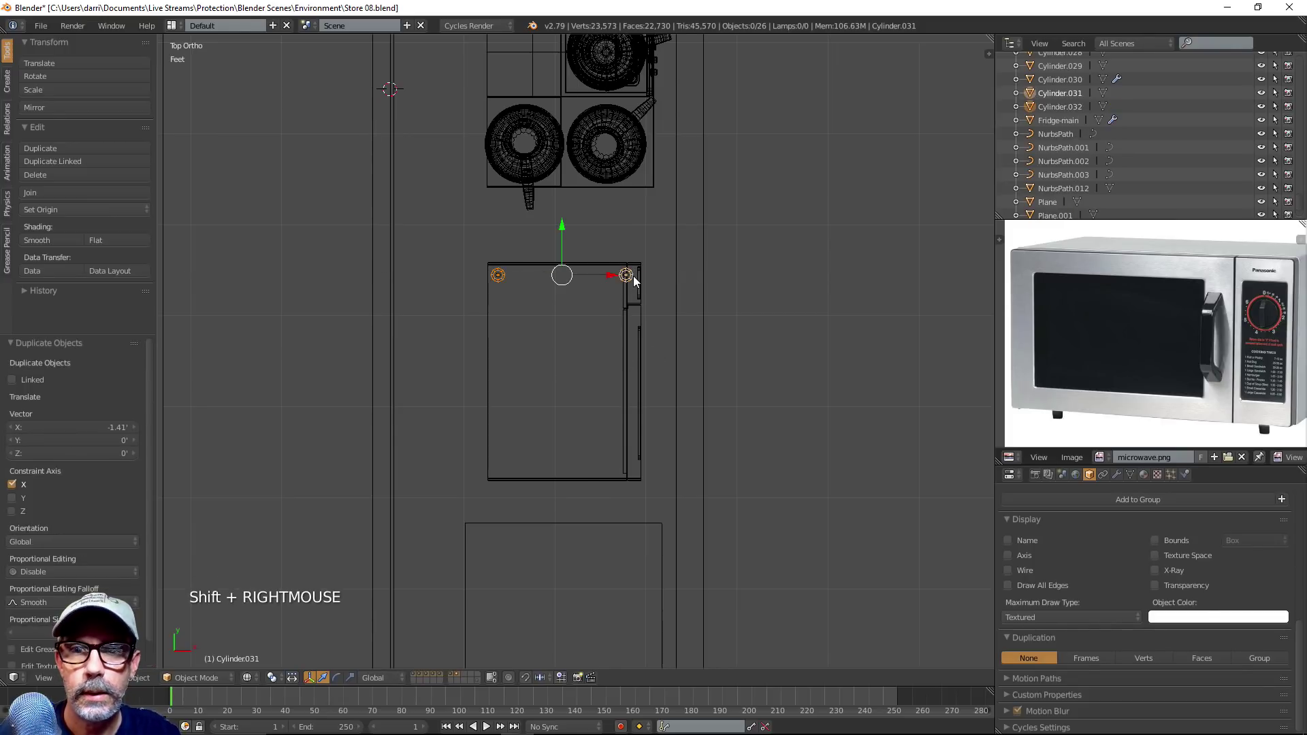
{"action": "key", "text": "shift+d"}
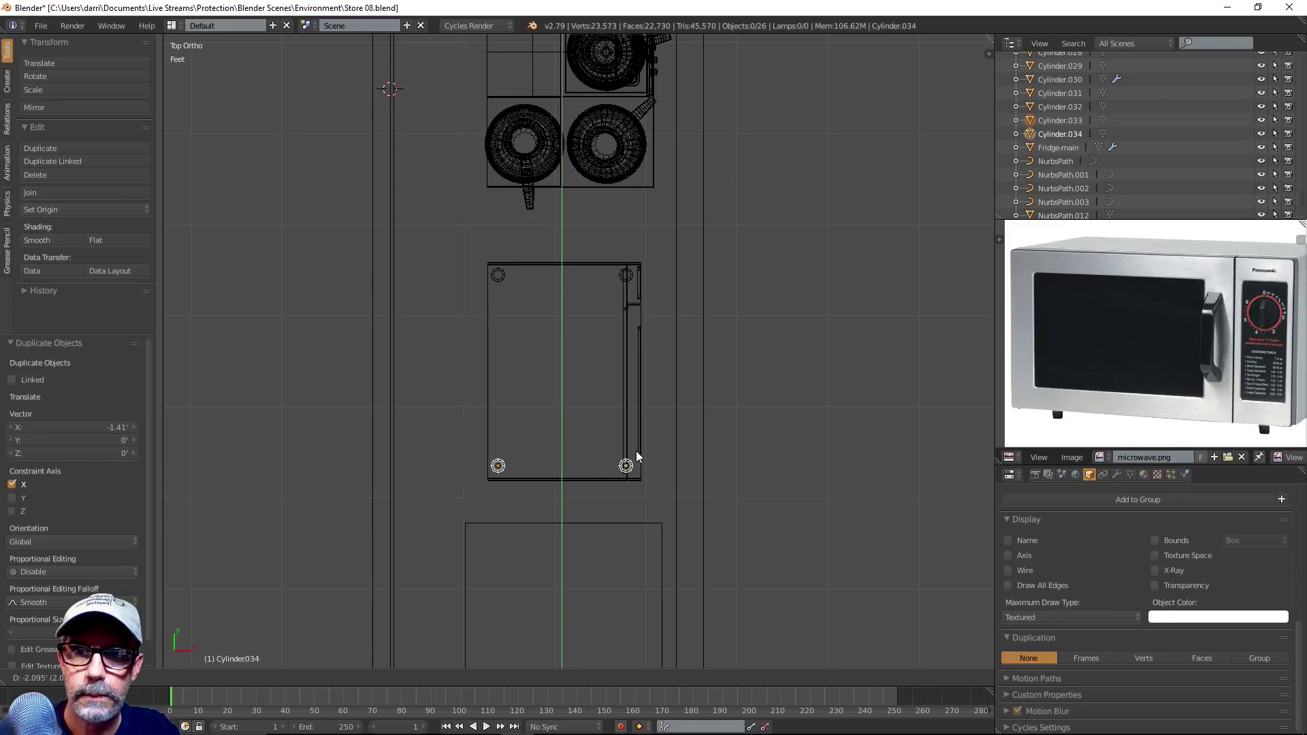
{"action": "left_click", "coordinate": [637, 456]}
Select all four feet and lower them 3.1 ft along Z to sit beneath the microwave body
{"action": "key", "text": "a"}
{"action": "middle_click_drag", "start_coordinate": [782, 431], "coordinate": [637, 212]}
{"action": "right_click", "coordinate": [665, 217]}
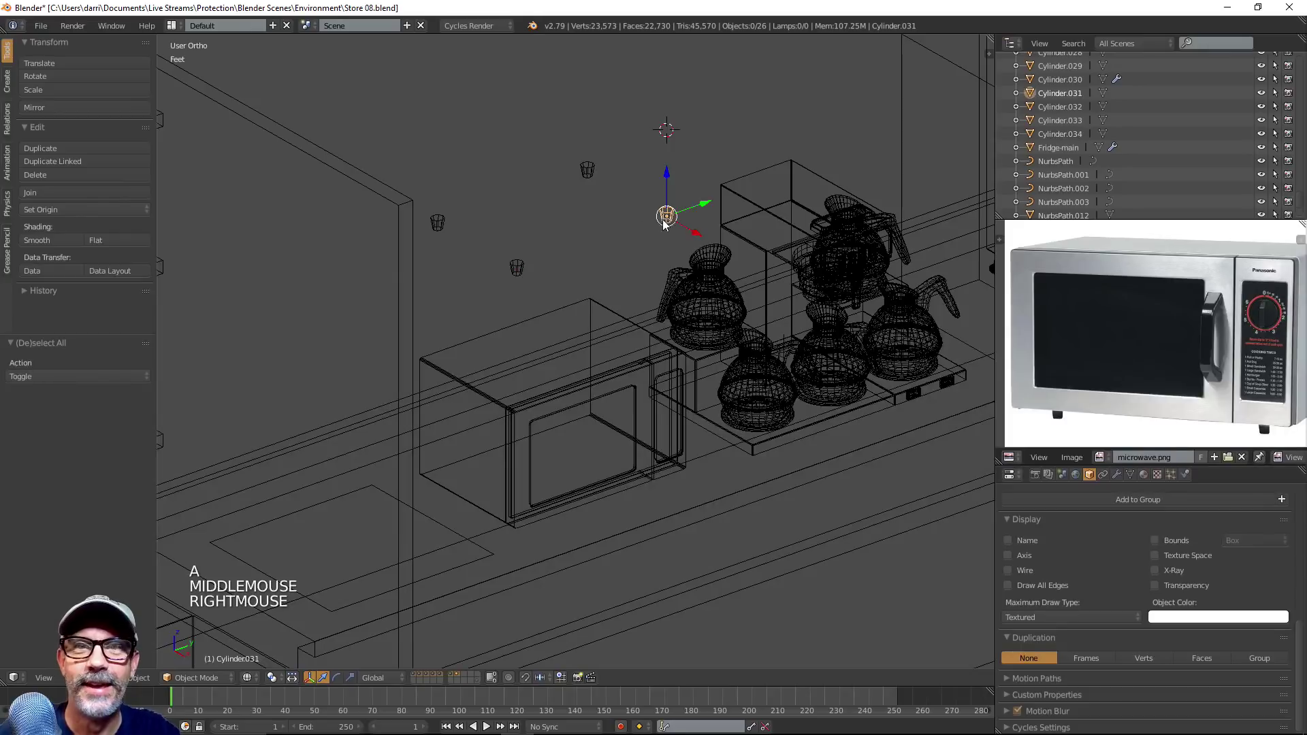
{"action": "right_click", "coordinate": [519, 271], "text": "shift"}
{"action": "right_click", "coordinate": [590, 171], "text": "shift"}
{"action": "right_click", "coordinate": [442, 226], "text": "shift"}
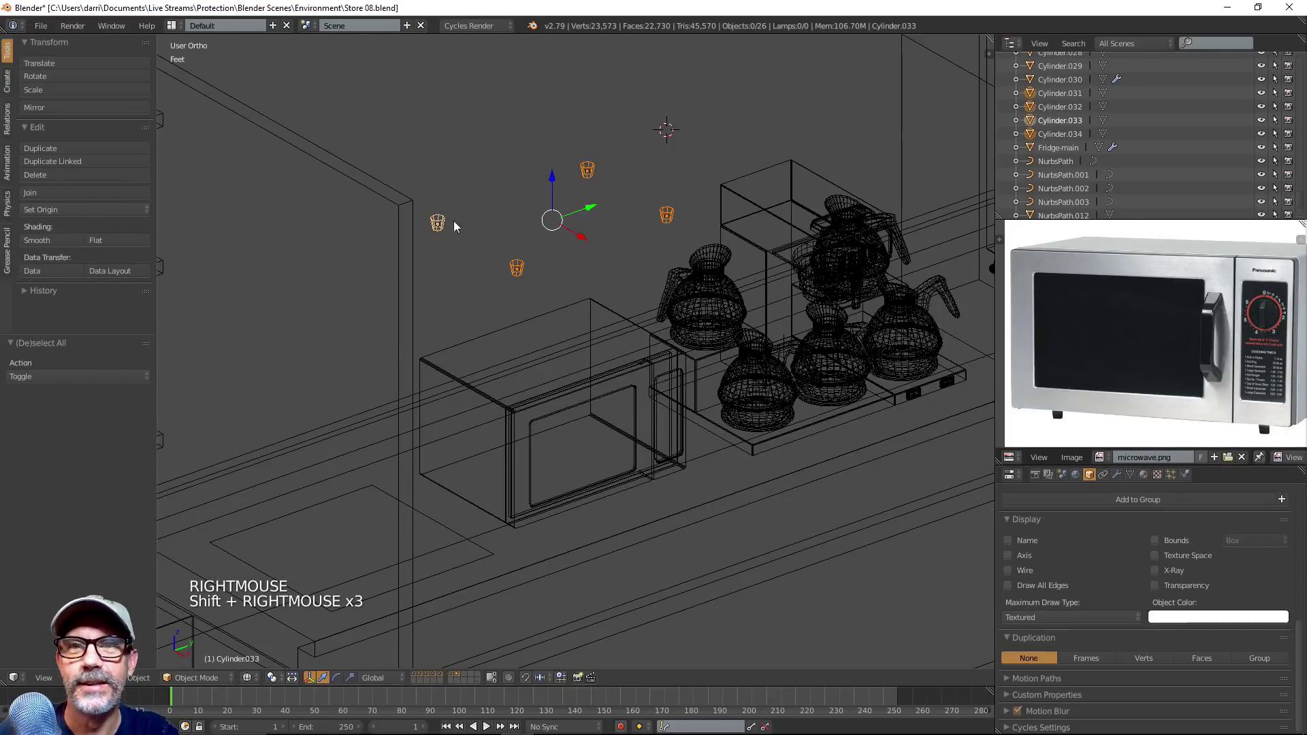
{"action": "key", "text": "KP_1"}
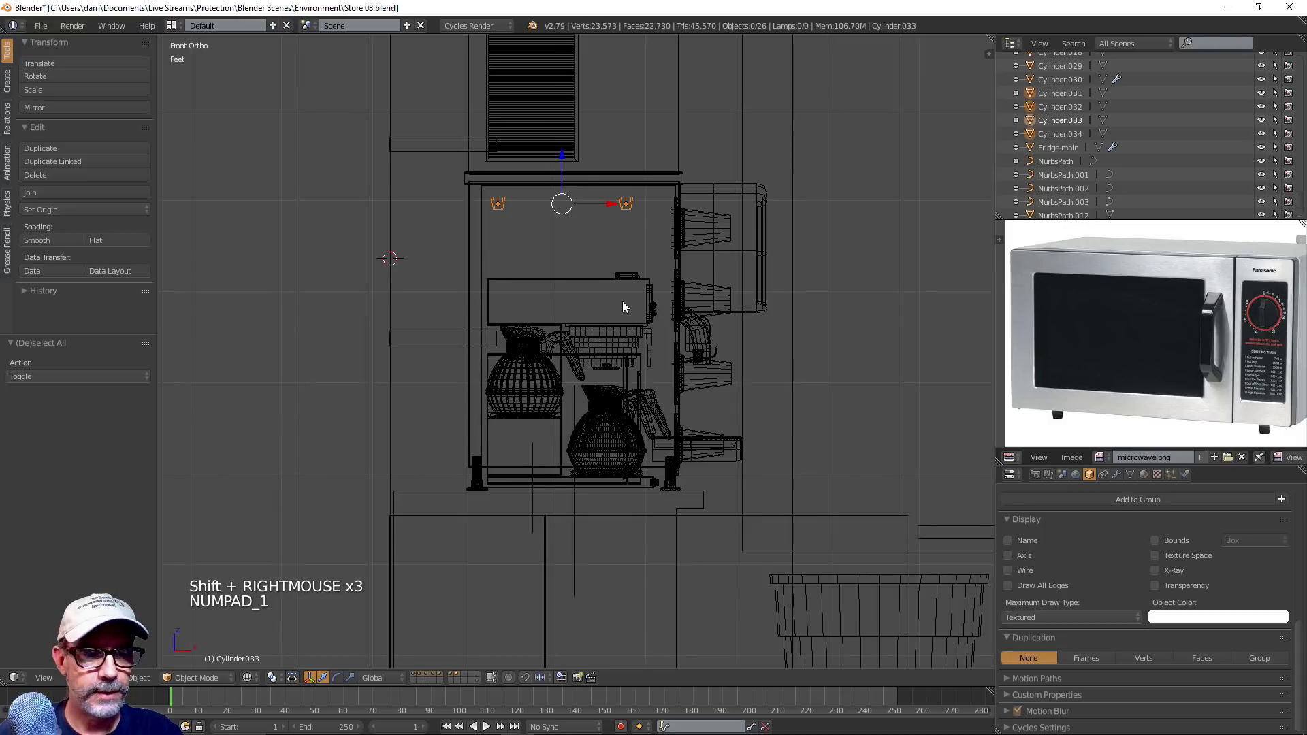
{"action": "key", "text": "KP_3"}
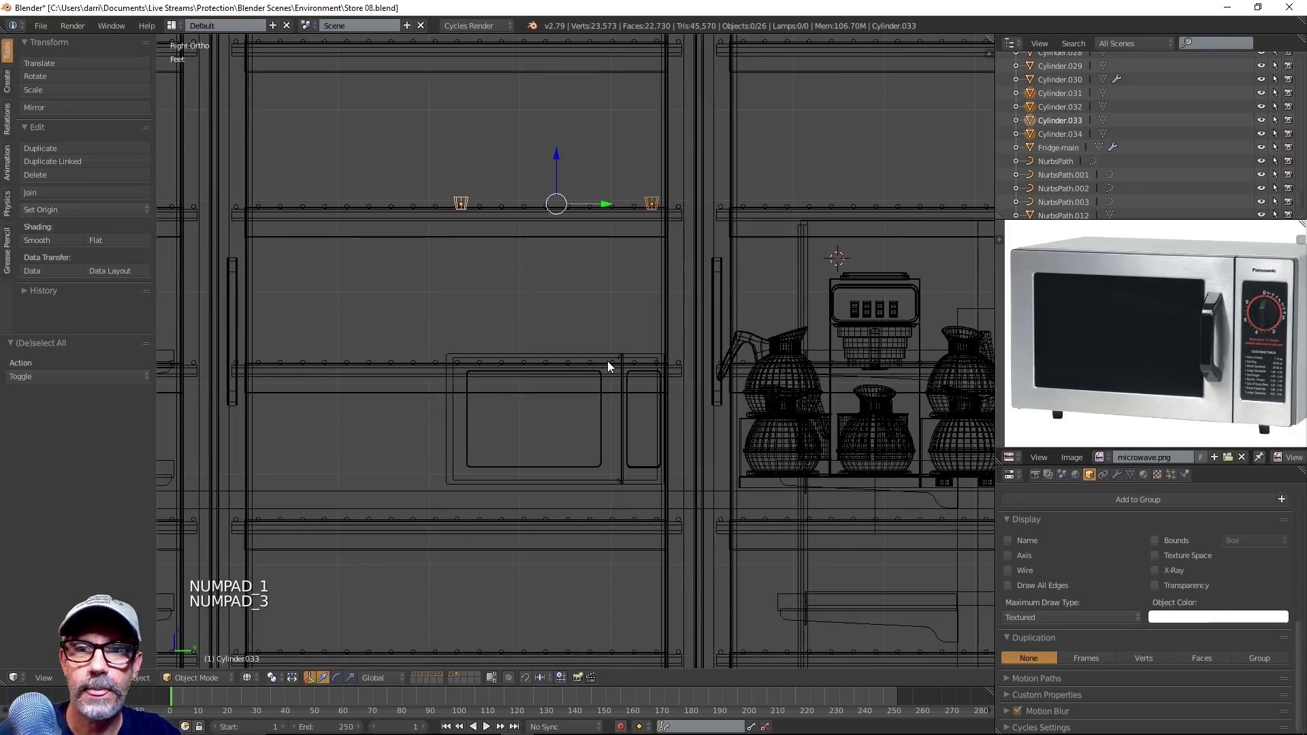
{"action": "scroll", "coordinate": [608, 366], "scroll_direction": "down", "scroll_amount": 2}
{"action": "middle_click_drag", "start_coordinate": [612, 368], "coordinate": [674, 362], "text": "shift"}
{"action": "left_click_drag", "start_coordinate": [575, 183], "coordinate": [580, 380]}
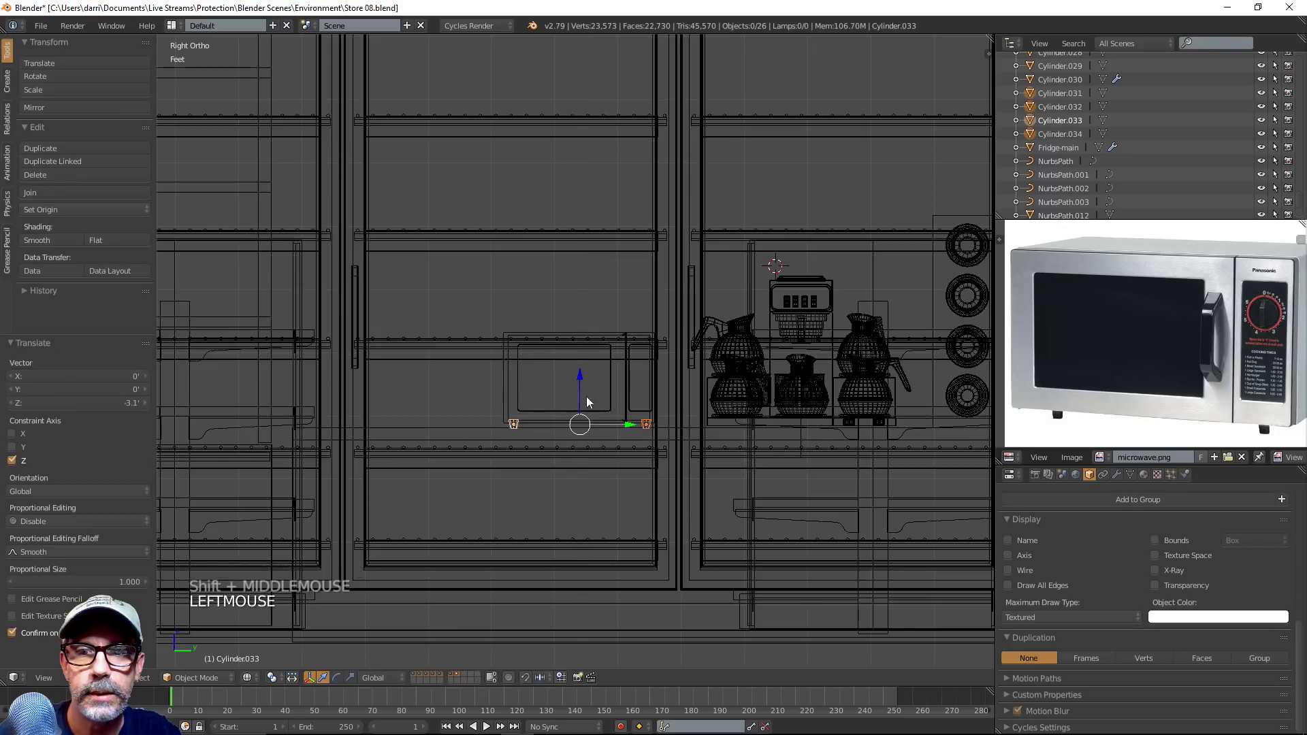
Examine the microwave and its feet in solid-shaded perspective view against the reference image
{"action": "scroll", "coordinate": [580, 408], "scroll_direction": "up", "scroll_amount": 3}
{"action": "middle_click_drag", "start_coordinate": [580, 409], "coordinate": [659, 472], "text": "shift"}
{"action": "scroll", "coordinate": [565, 520], "scroll_direction": "up", "scroll_amount": 2}
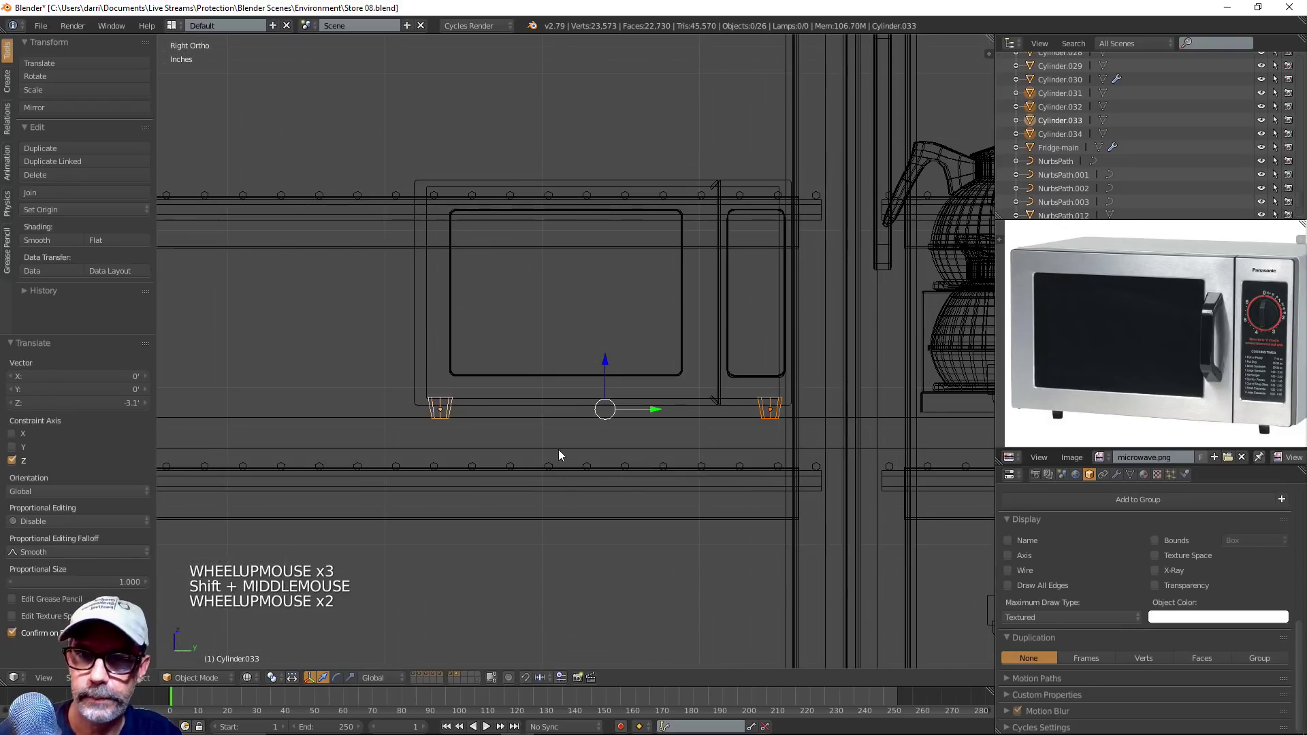
{"action": "key", "text": "z"}
{"action": "key", "text": "KP_5"}
{"action": "scroll", "coordinate": [560, 452], "scroll_direction": "down", "scroll_amount": 1}
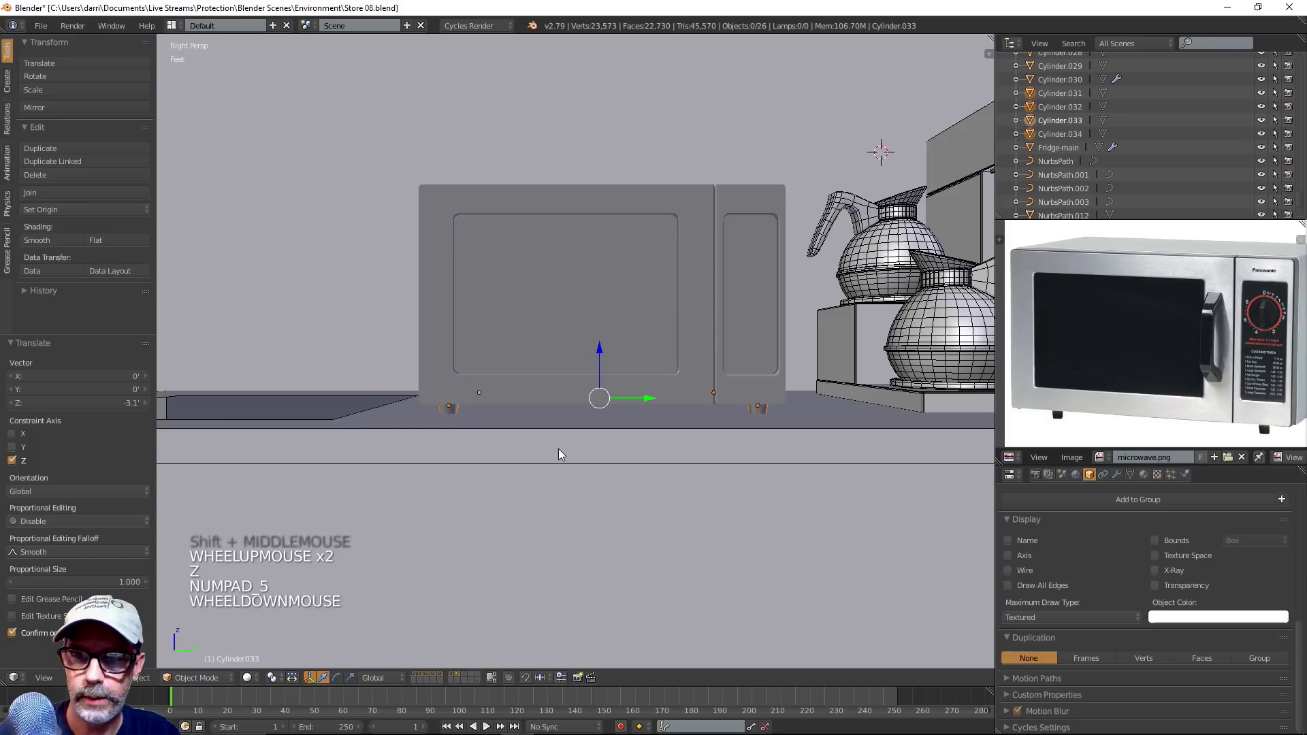
{"action": "middle_click_drag", "start_coordinate": [563, 452], "coordinate": [619, 484]}
{"action": "key", "text": "a"}
{"action": "scroll", "coordinate": [665, 438], "scroll_direction": "down", "scroll_amount": 2}
{"action": "mouse_move", "coordinate": [665, 437]}
{"action": "middle_mouse_down"}
{"action": "mouse_move", "coordinate": [671, 409]}
{"action": "mouse_move", "coordinate": [677, 422]}
{"action": "middle_mouse_up"}
{"action": "scroll", "coordinate": [678, 436], "scroll_direction": "up", "scroll_amount": 3}
{"action": "middle_click_drag", "start_coordinate": [752, 357], "coordinate": [727, 353], "text": "shift"}
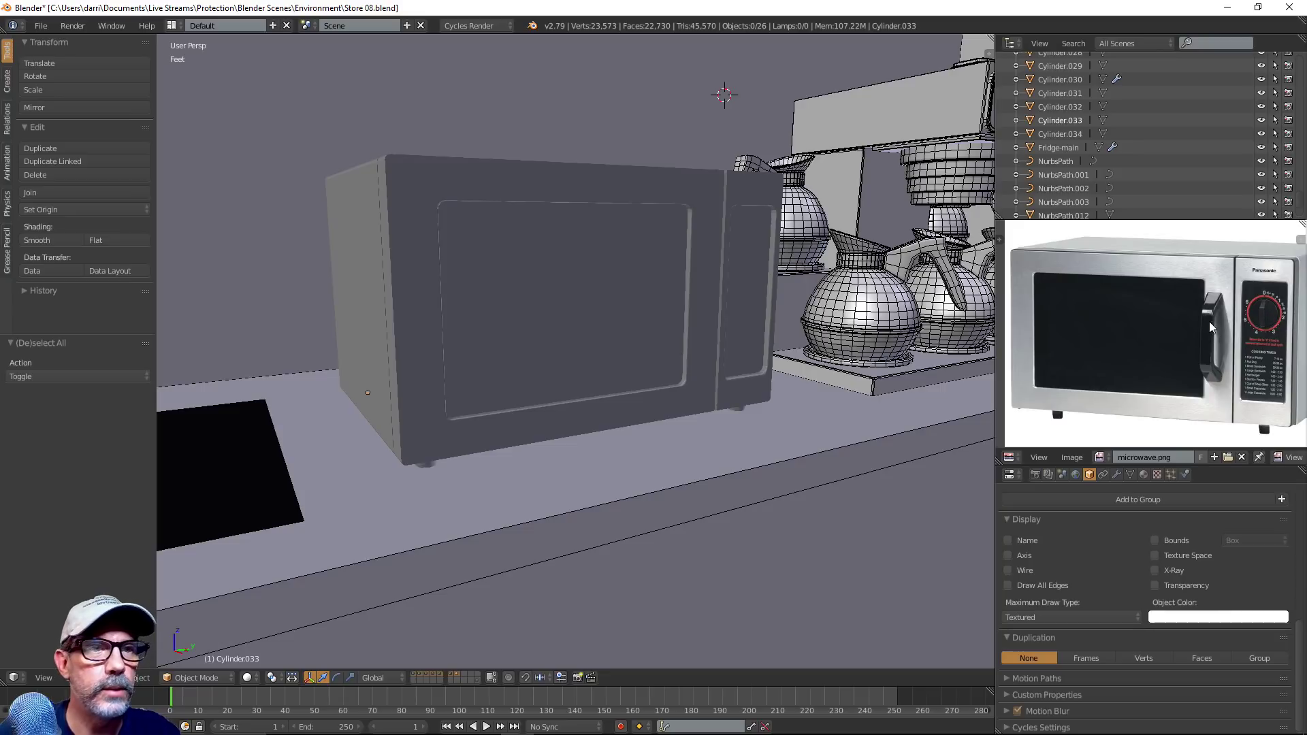
{"action": "middle_click_drag", "start_coordinate": [839, 326], "coordinate": [769, 347], "text": "shift"}
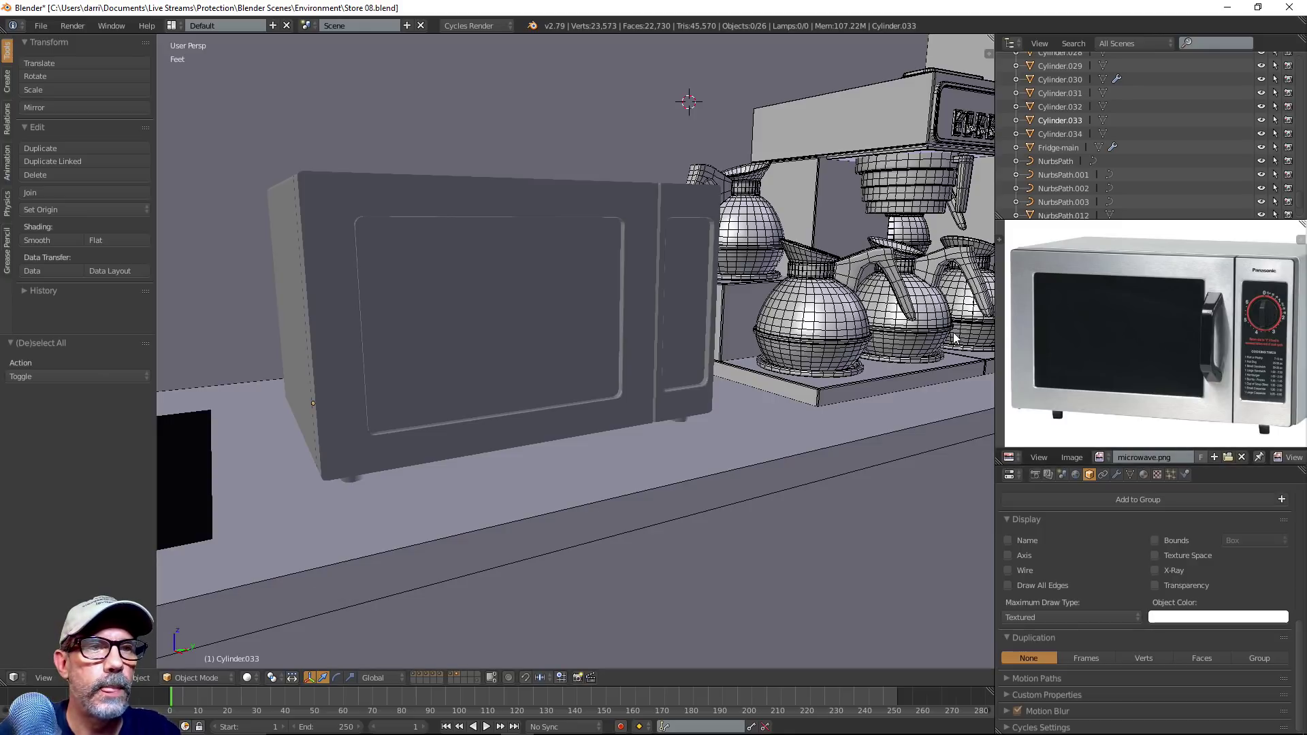
Edge-split the microwave body along the seam edge loop between the door and the control panel
{"action": "right_click", "coordinate": [700, 324]}
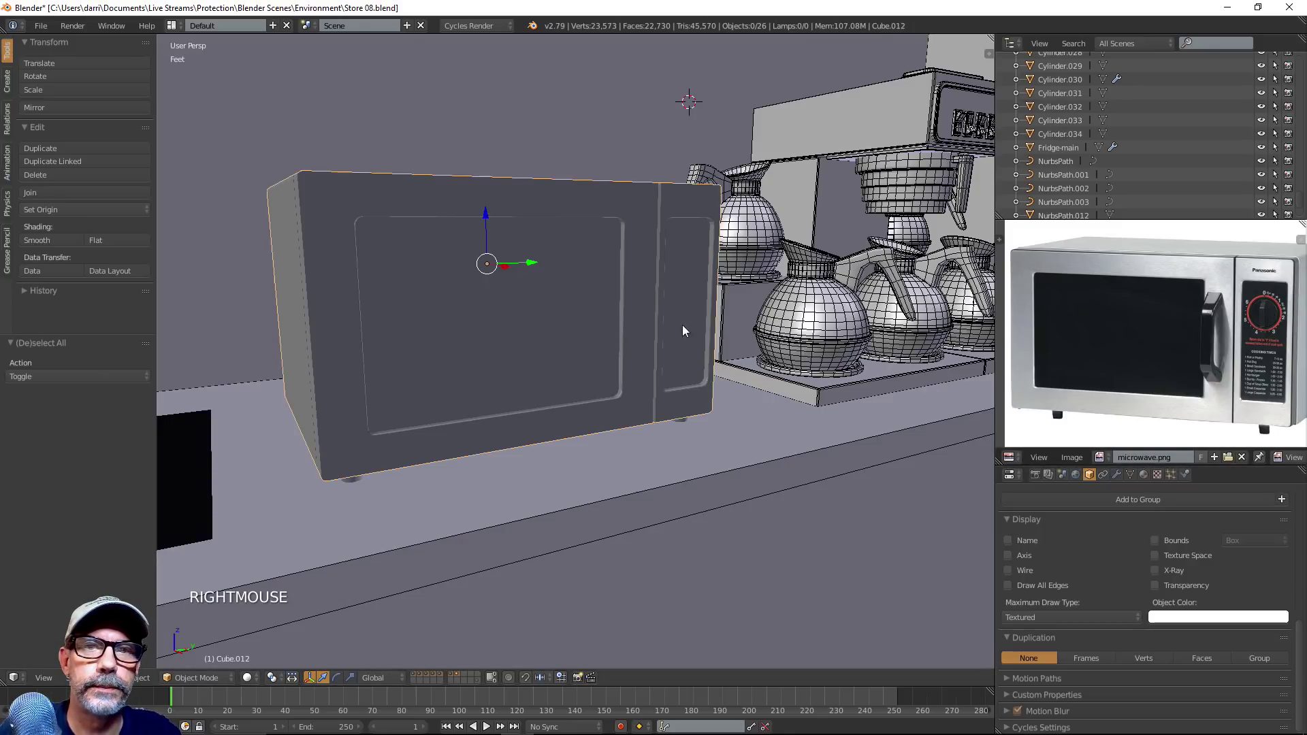
{"action": "right_click", "coordinate": [626, 326]}
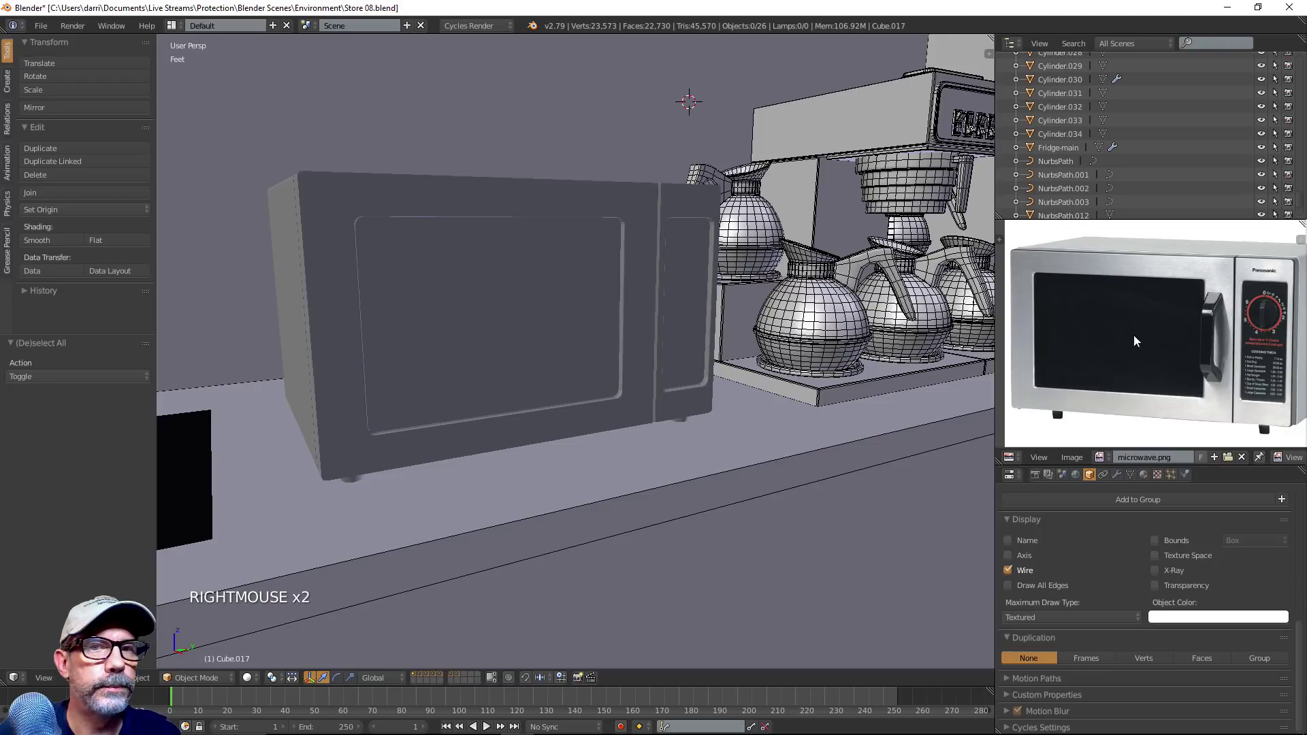
{"action": "middle_click_drag", "start_coordinate": [798, 335], "coordinate": [719, 345]}
{"action": "right_click", "coordinate": [713, 280]}
{"action": "key", "text": "Tab"}
{"action": "scroll", "coordinate": [693, 287], "scroll_direction": "up", "scroll_amount": 2}
{"action": "scroll", "coordinate": [742, 336], "scroll_direction": "up", "scroll_amount": 2}
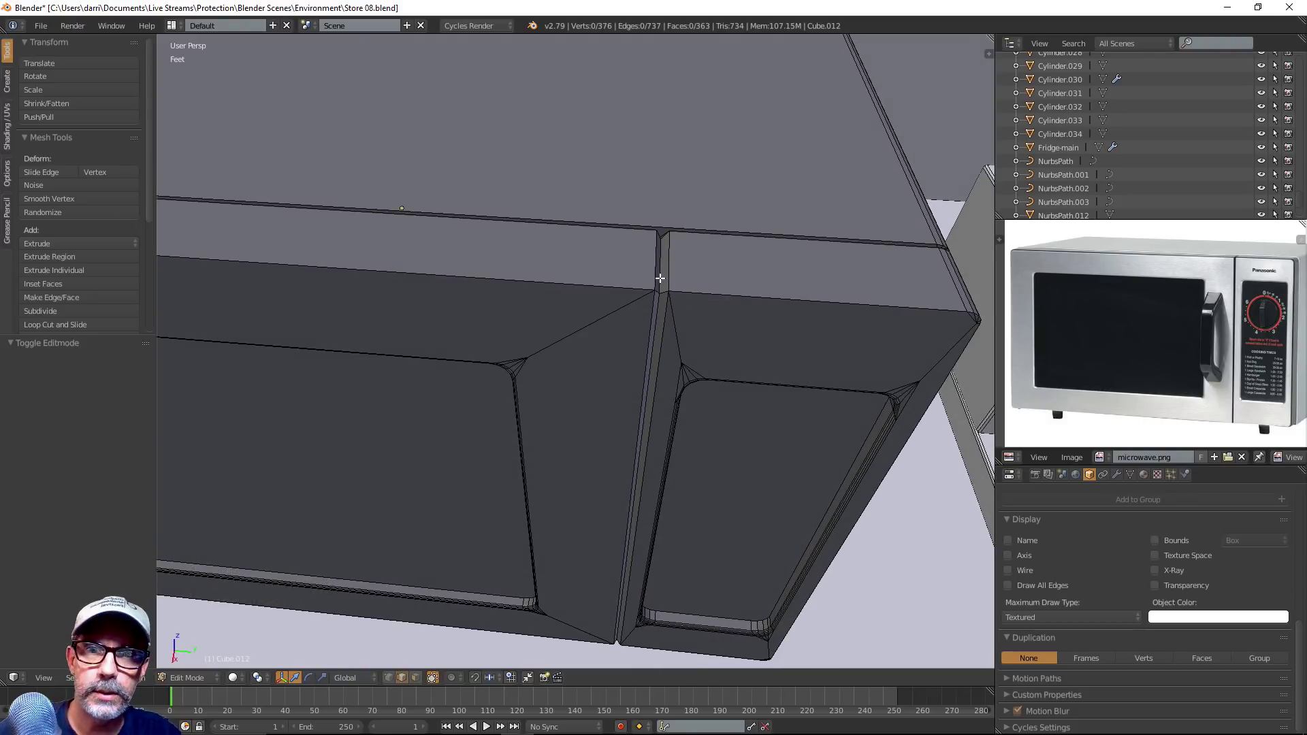
{"action": "right_click", "coordinate": [659, 283], "text": "alt"}
{"action": "key", "text": "ctrl+e"}
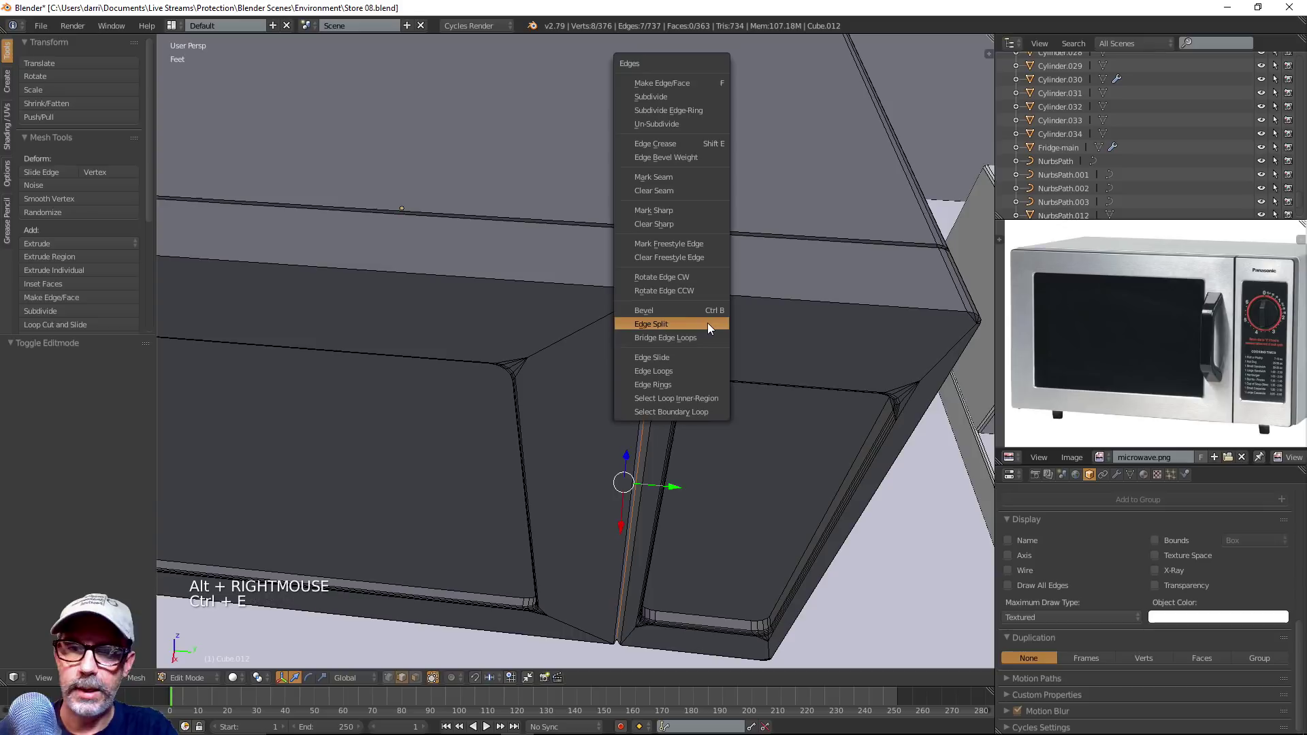
{"action": "left_click", "coordinate": [708, 324]}
{"action": "key", "text": "a"}
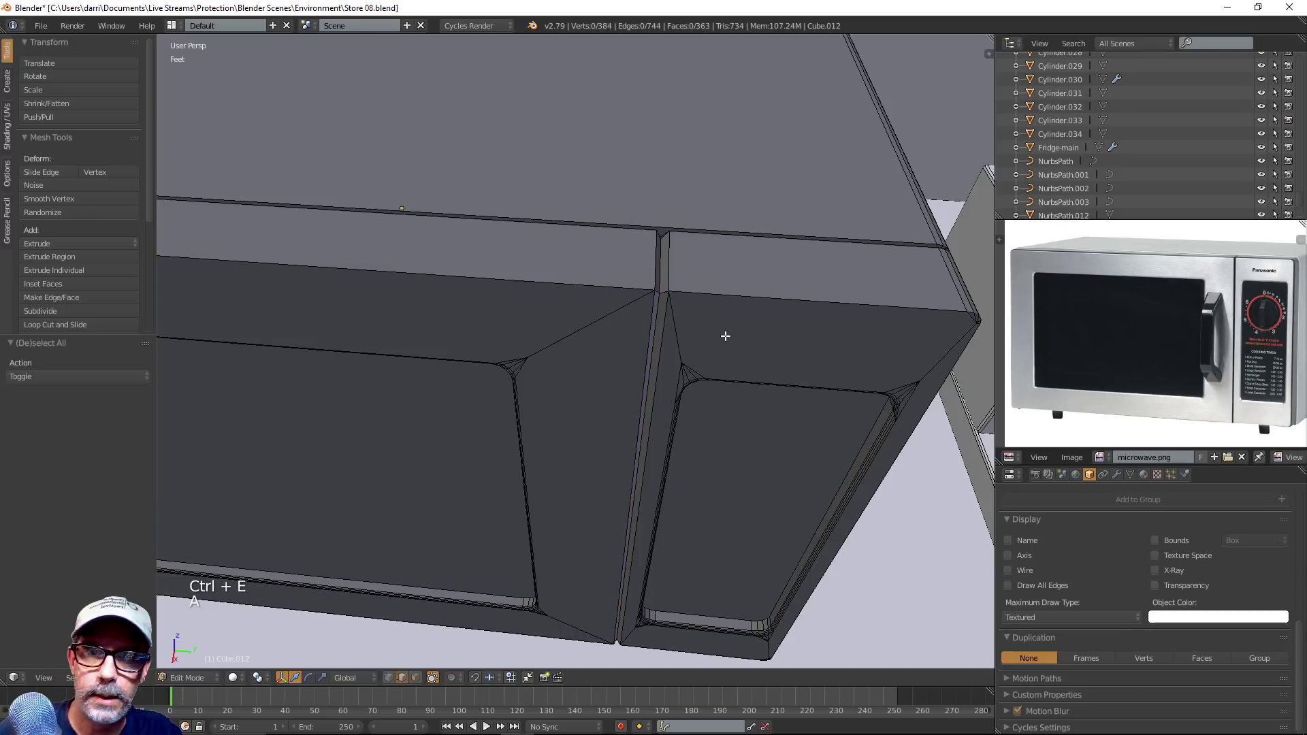
Select the linked control panel section, separate it into its own object, and select that object in object mode
{"action": "key", "text": "l"}
{"action": "scroll", "coordinate": [783, 297], "scroll_direction": "down", "scroll_amount": 3}
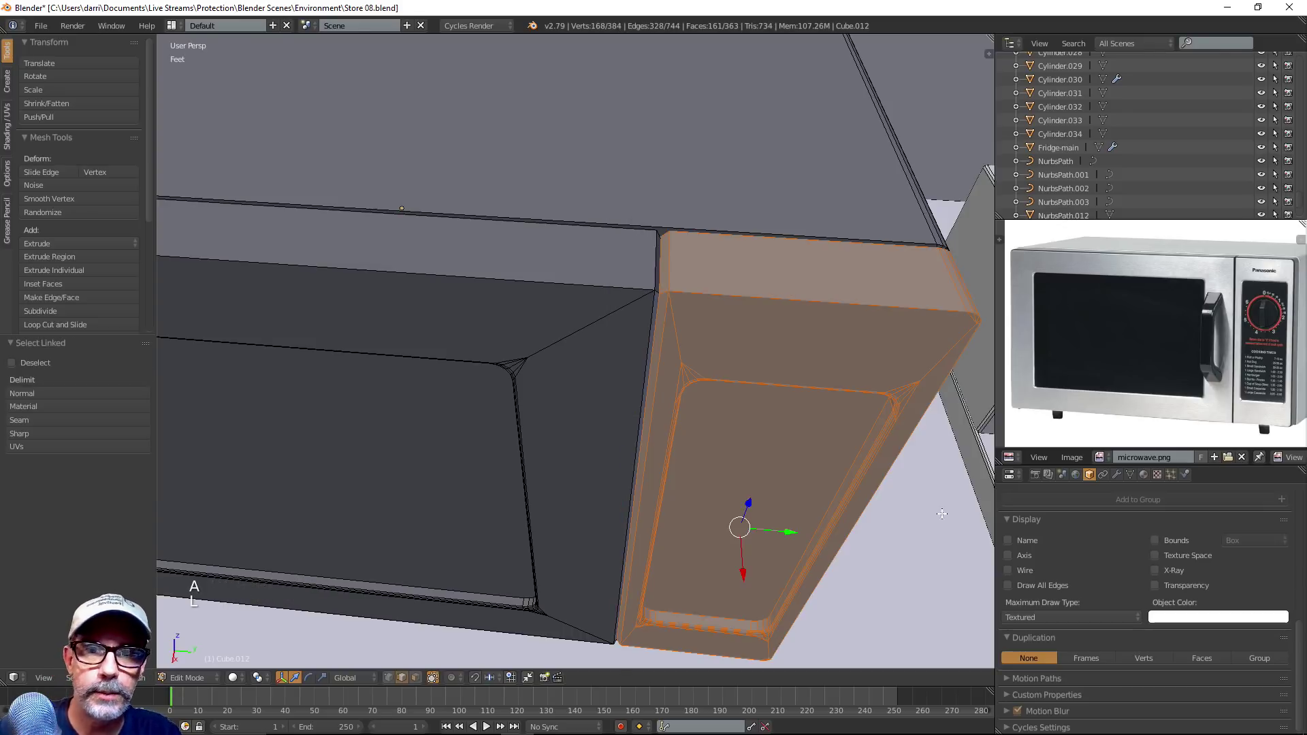
{"action": "middle_click_drag", "start_coordinate": [681, 443], "coordinate": [671, 479]}
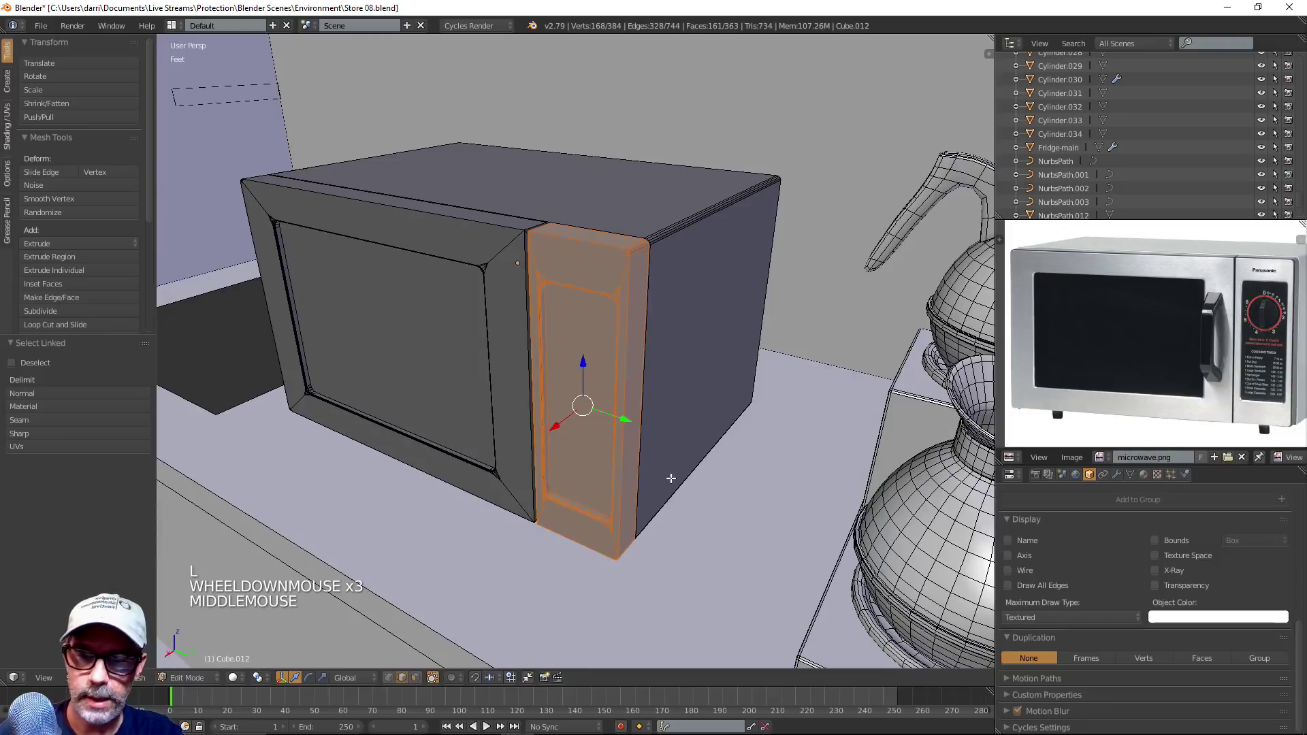
{"action": "key", "text": "p"}
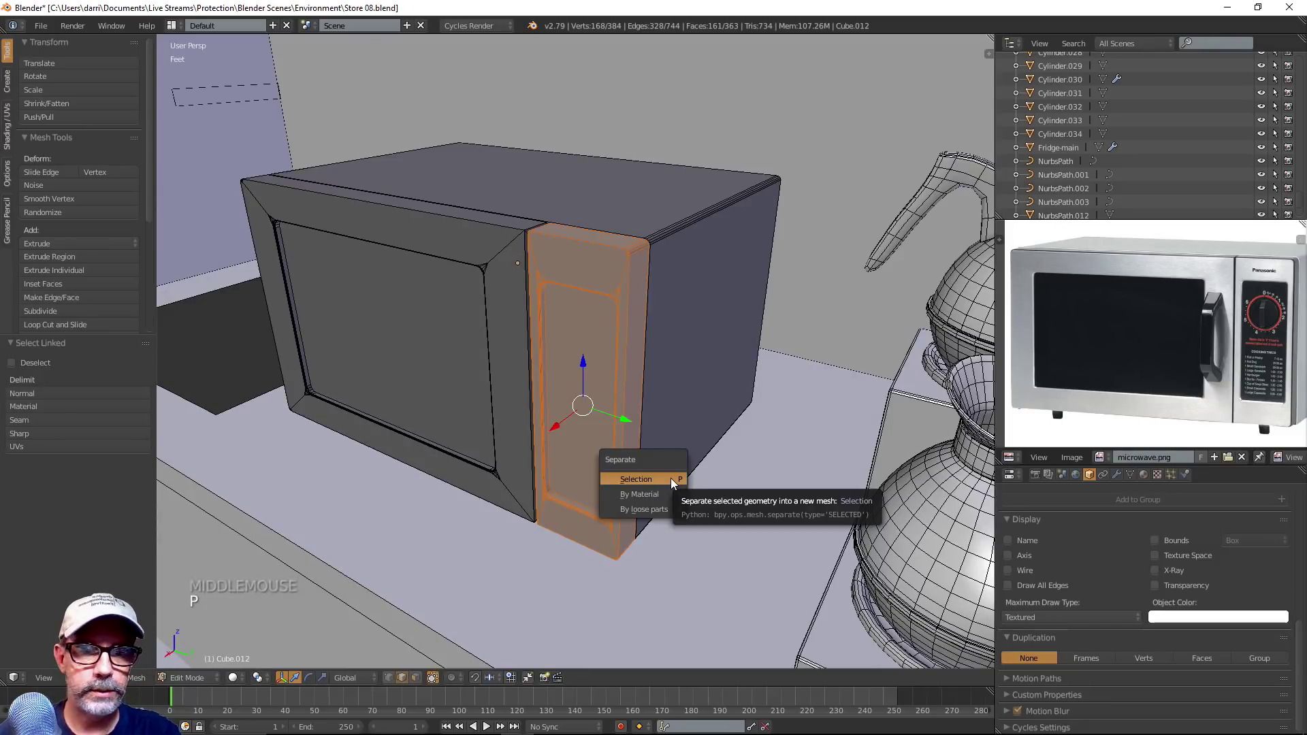
{"action": "left_click", "coordinate": [671, 478]}
{"action": "key", "text": "Tab"}
{"action": "right_click", "coordinate": [618, 454]}
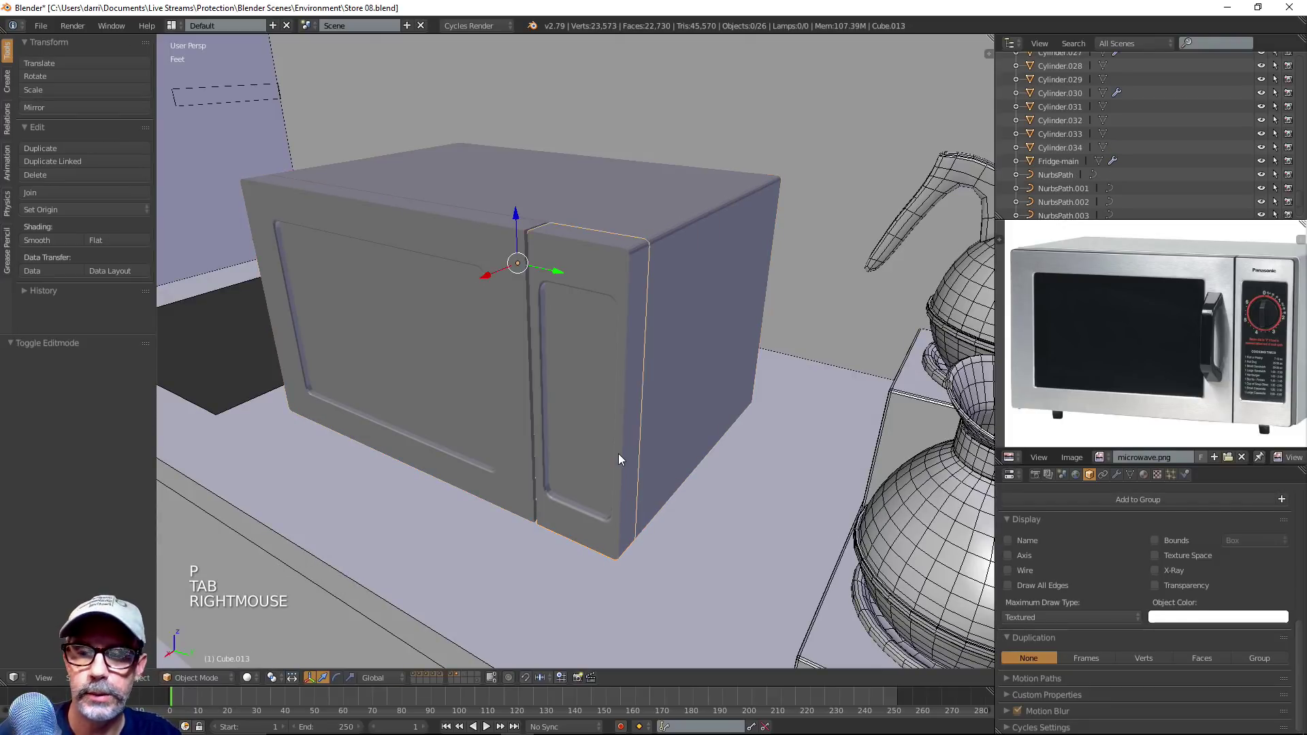
{"action": "key", "text": "Tab"}
{"action": "middle_click_drag", "start_coordinate": [618, 453], "coordinate": [625, 442]}
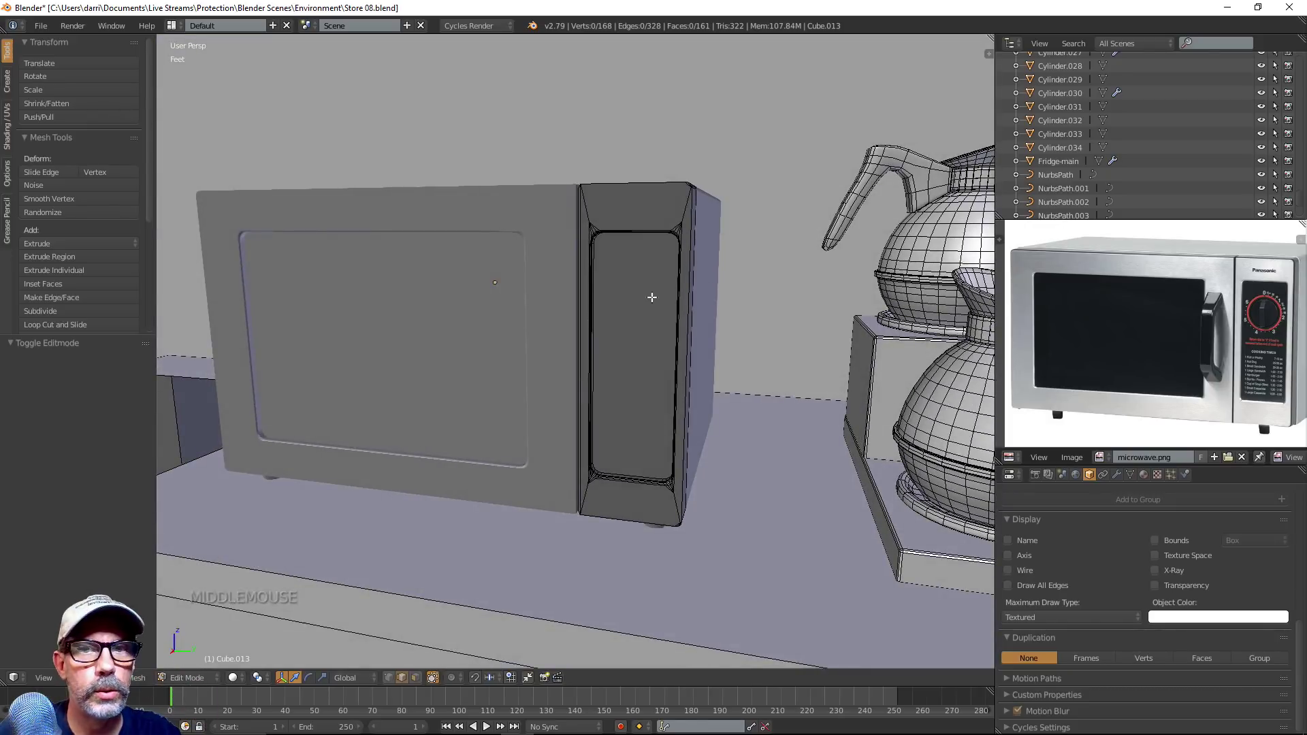
{"action": "scroll", "coordinate": [627, 312], "scroll_direction": "up", "scroll_amount": 1}
{"action": "key", "text": "ctrl+r"}
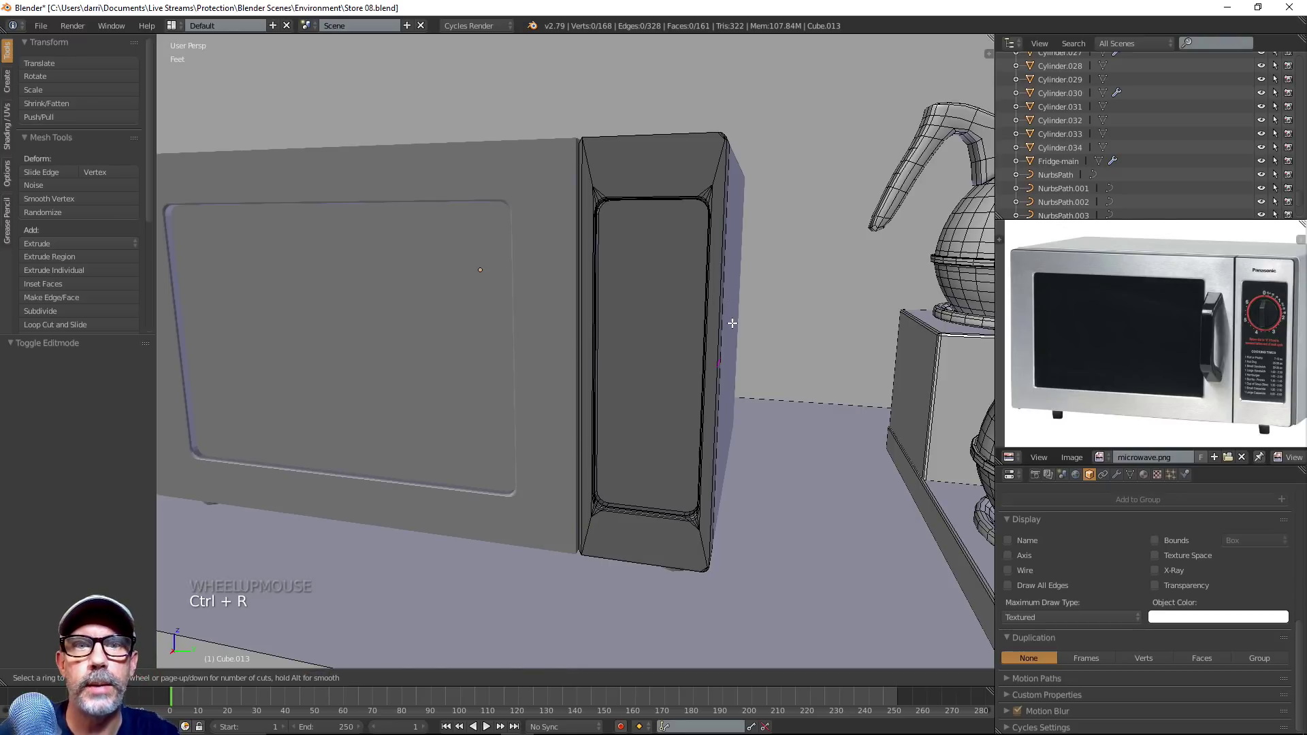
{"action": "middle_click_drag", "start_coordinate": [767, 365], "coordinate": [688, 402]}
{"action": "scroll", "coordinate": [749, 373], "scroll_direction": "up", "scroll_amount": 2}
{"action": "key", "text": "Tab"}
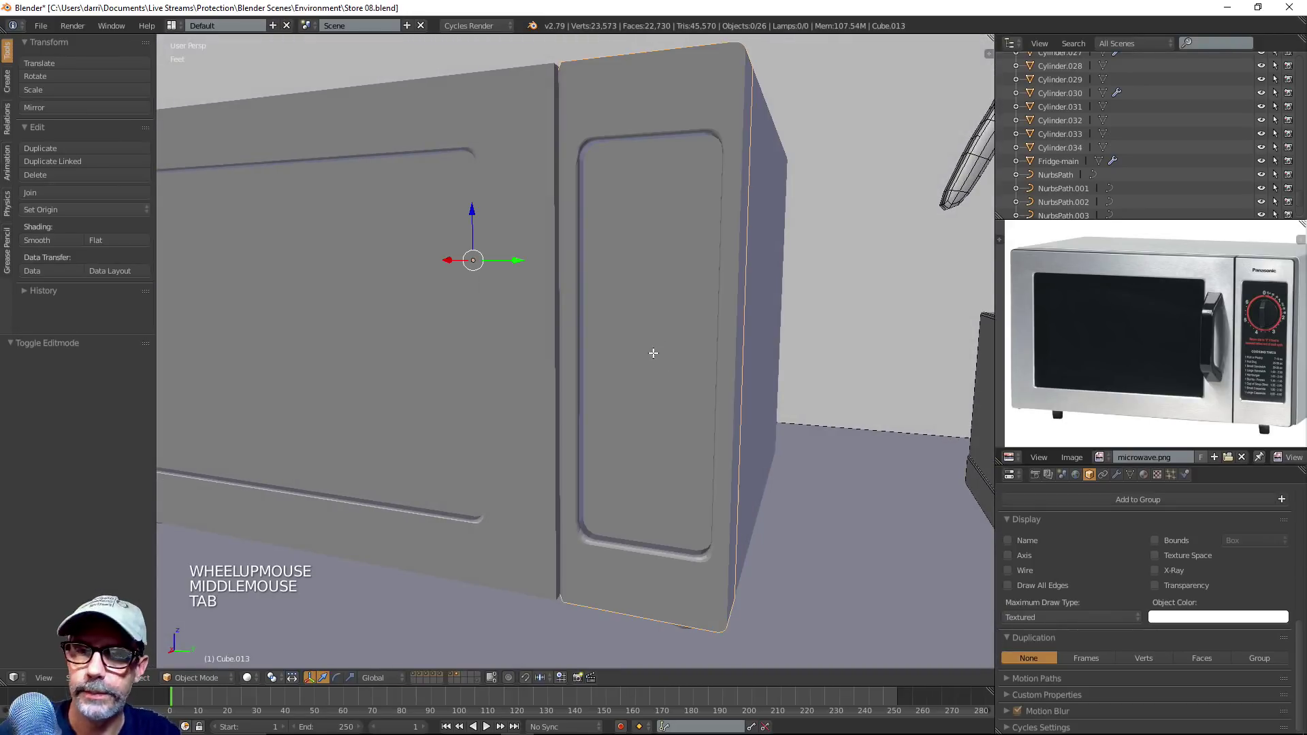
Separate the recessed front face of the control panel into its own object, using face selection, and return to object mode
{"action": "key", "text": "Tab"}
{"action": "key", "text": "ctrl+Tab"}
{"action": "left_click", "coordinate": [654, 352]}
{"action": "right_click", "coordinate": [689, 364]}
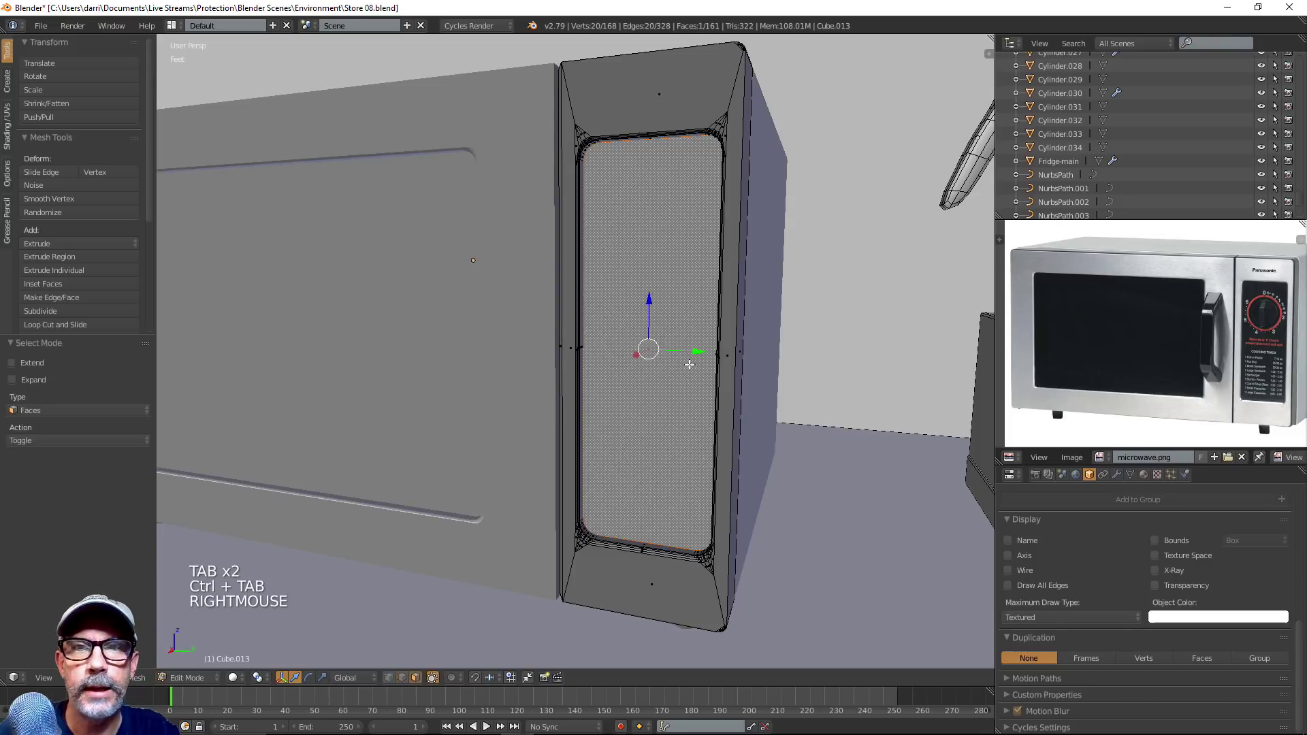
{"action": "middle_click_drag", "start_coordinate": [690, 365], "coordinate": [678, 371]}
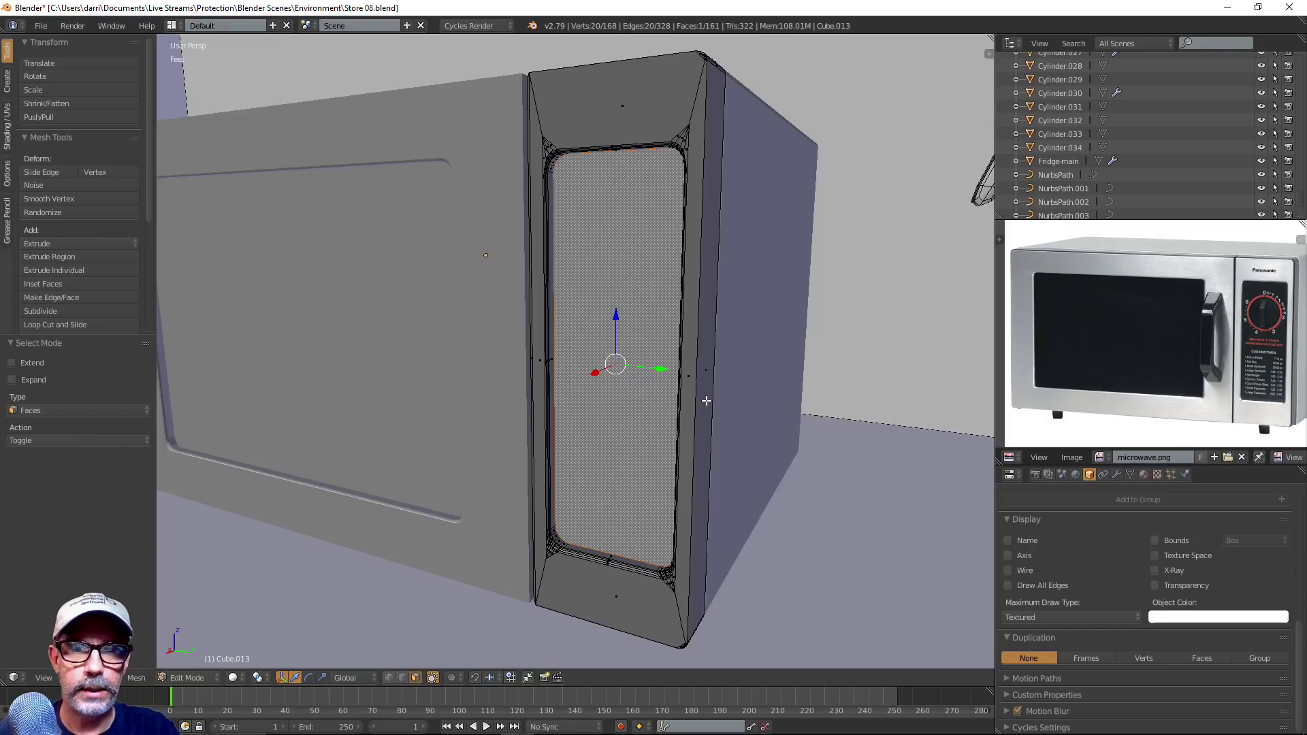
{"action": "key", "text": "p"}
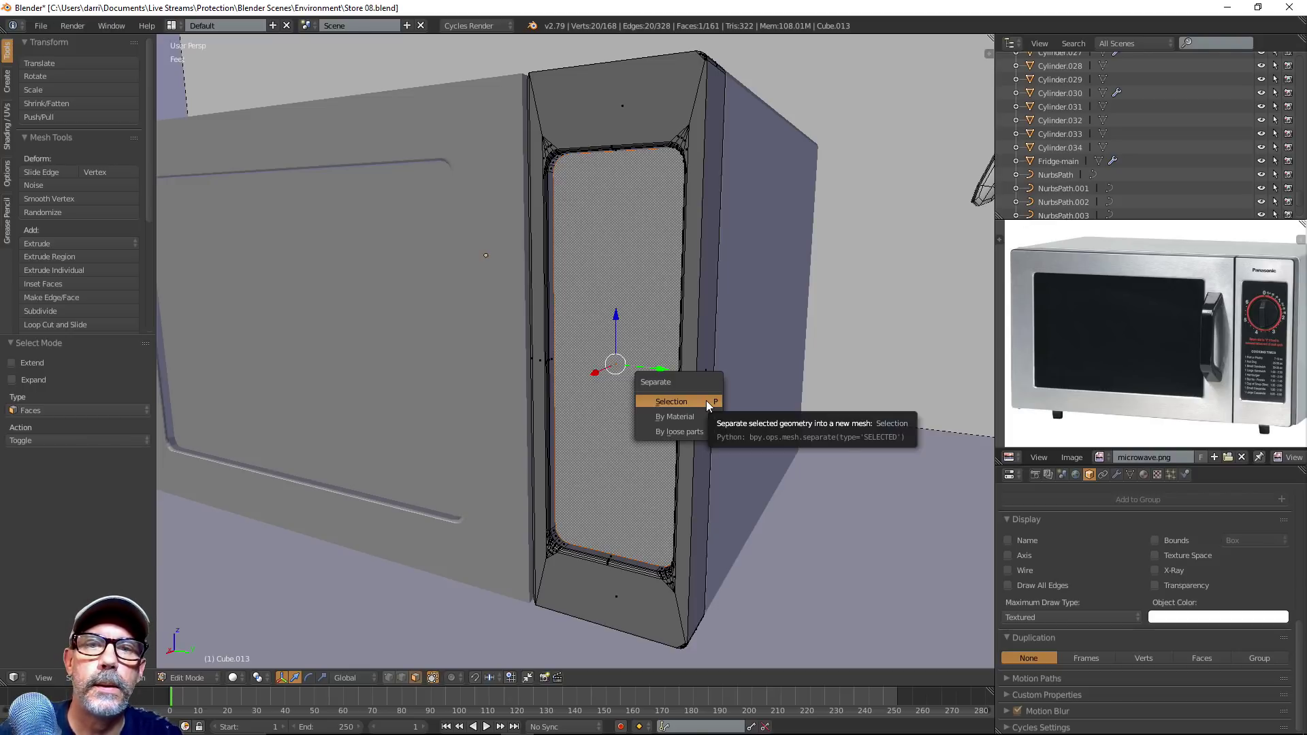
{"action": "left_click", "coordinate": [705, 400]}
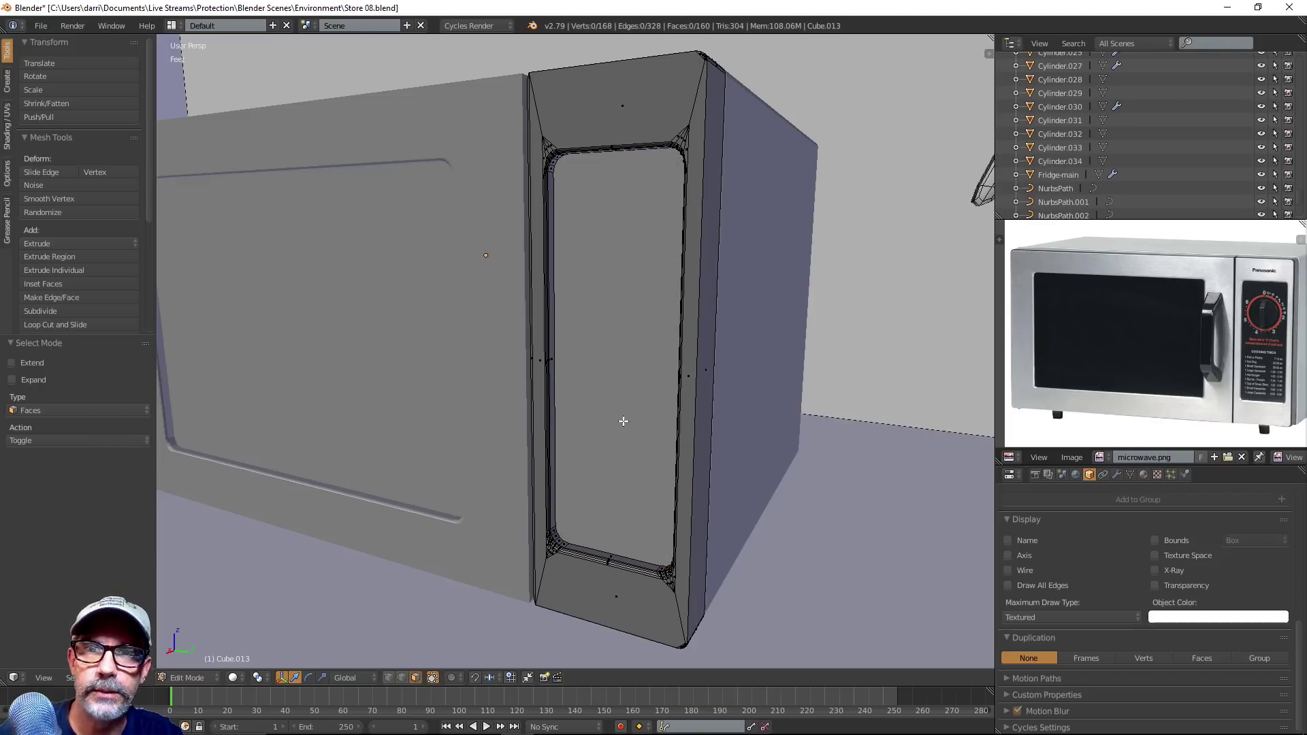
{"action": "key", "text": "Tab"}
Set the origin of the separated control panel face to its geometry
{"action": "right_click", "coordinate": [626, 392]}
{"action": "middle_click_drag", "start_coordinate": [688, 331], "coordinate": [663, 347]}
{"action": "key", "text": "z"}
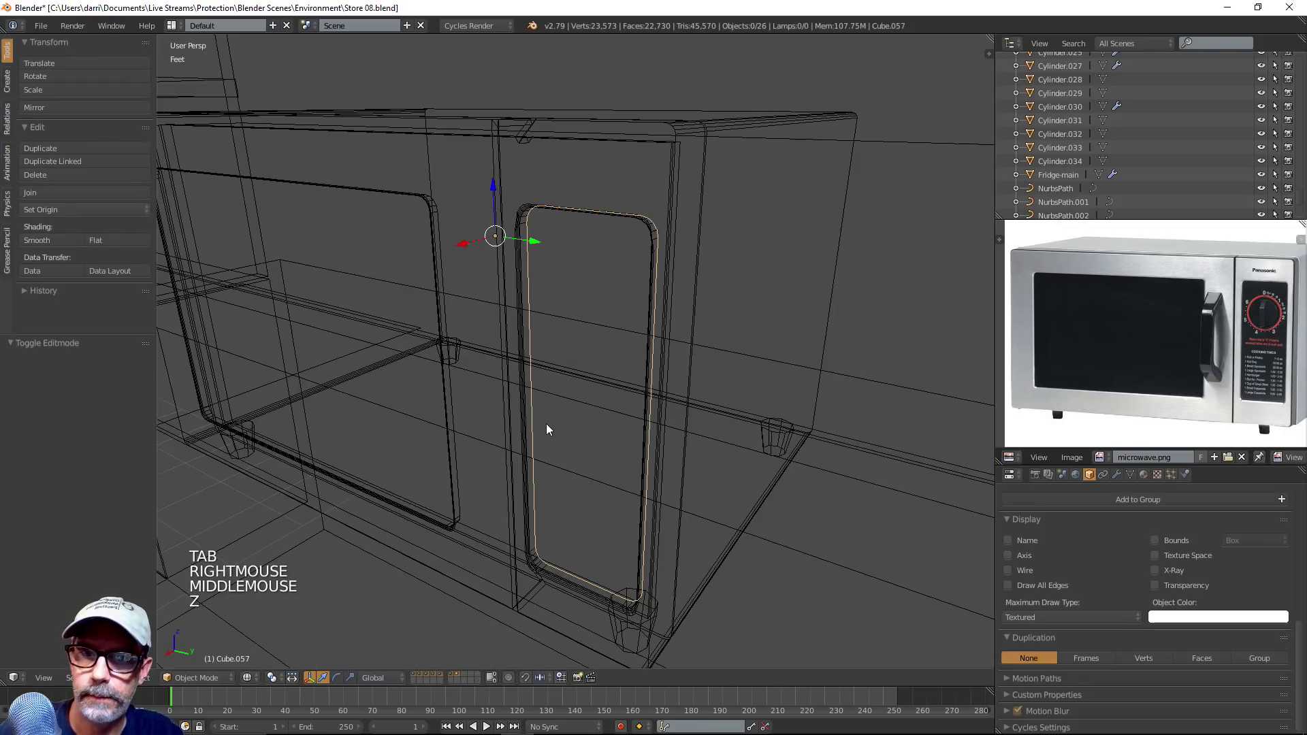
{"action": "key", "text": "z"}
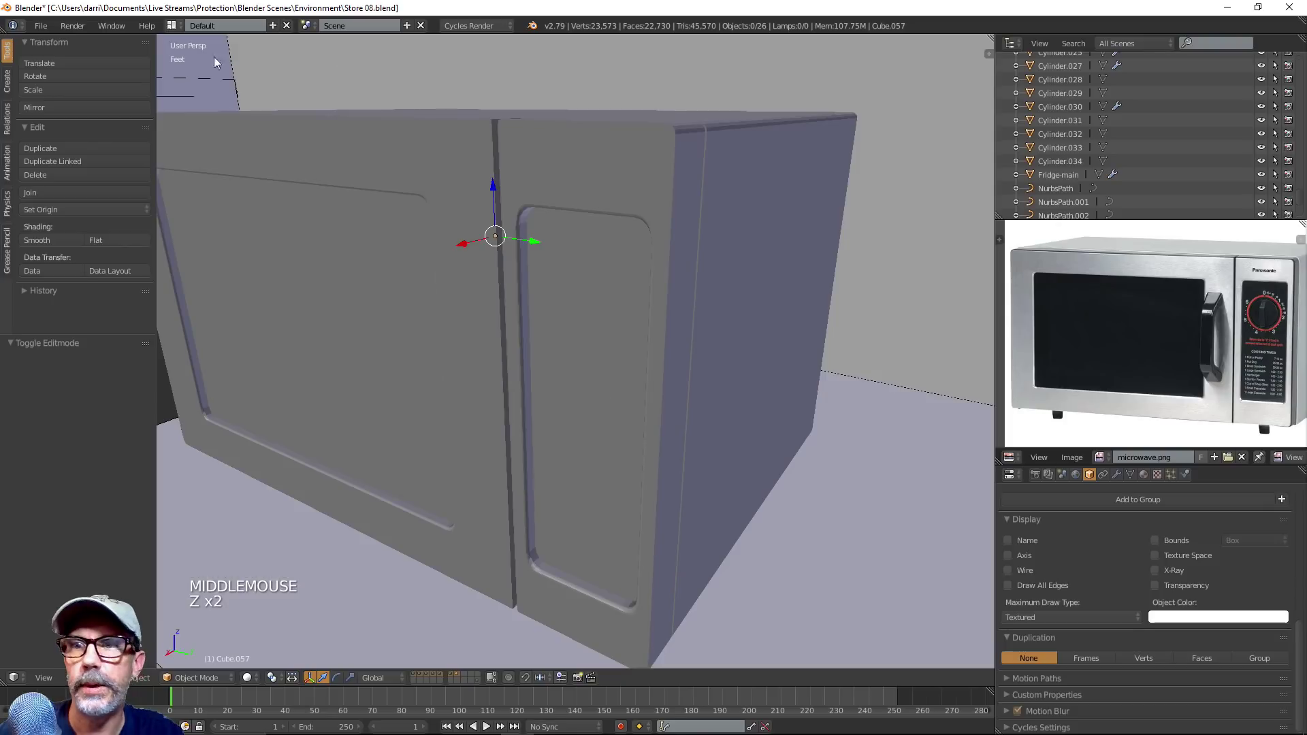
{"action": "left_click", "coordinate": [43, 212]}
{"action": "left_click", "coordinate": [59, 242]}
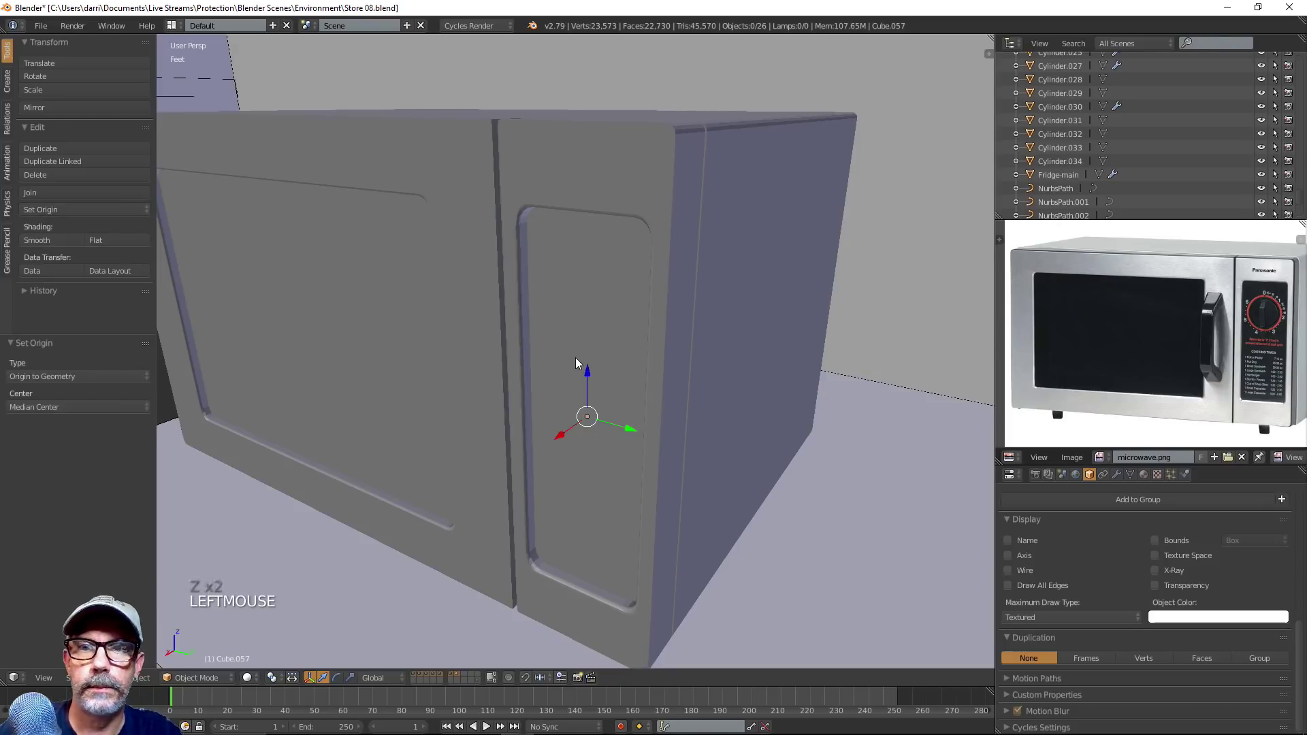
Move the separated control panel face outward by 109 thou along X
{"action": "scroll", "coordinate": [574, 358], "scroll_direction": "down", "scroll_amount": 3}
{"action": "middle_click_drag", "start_coordinate": [574, 357], "coordinate": [525, 403]}
{"action": "mouse_move", "coordinate": [507, 410]}
{"action": "left_mouse_down"}
{"action": "mouse_move", "coordinate": [408, 443]}
{"action": "mouse_move", "coordinate": [498, 418]}
{"action": "left_mouse_up"}
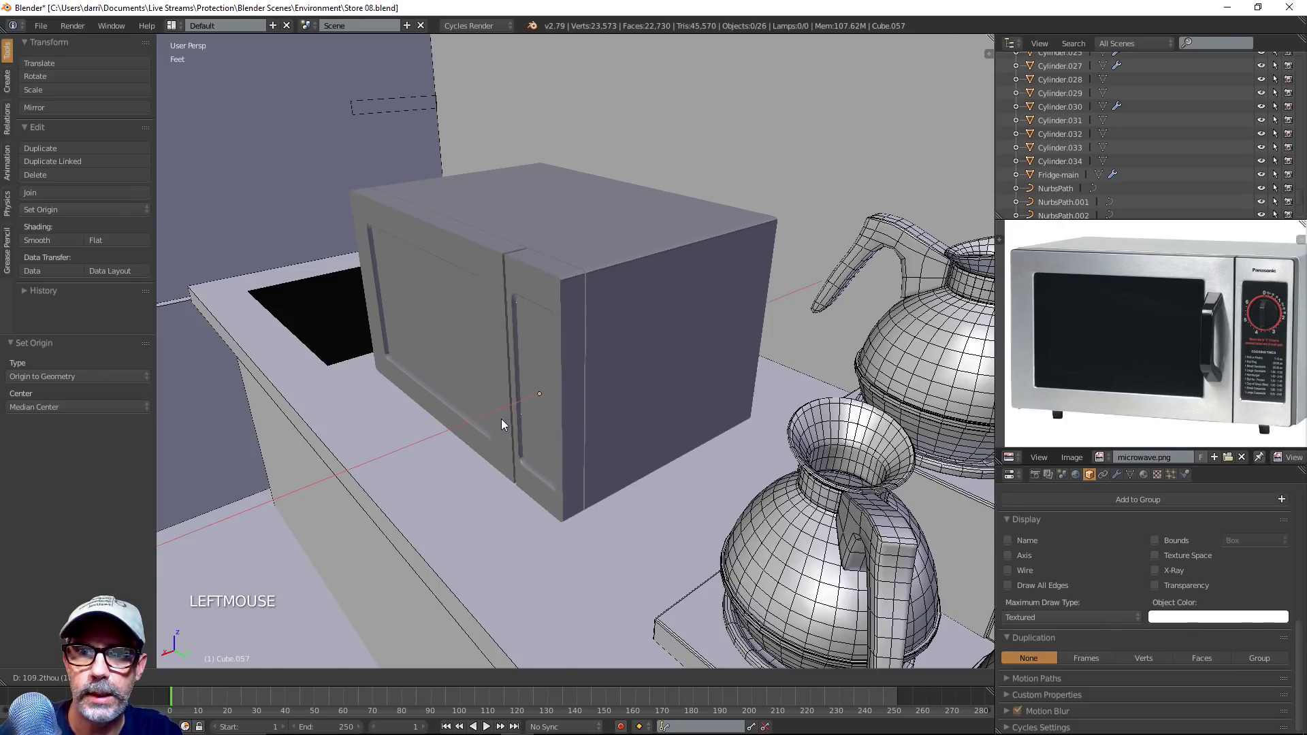
Isolate the separated control panel face by hiding all unselected objects, and frame it in the view
{"action": "key", "text": "KP_Decimal"}
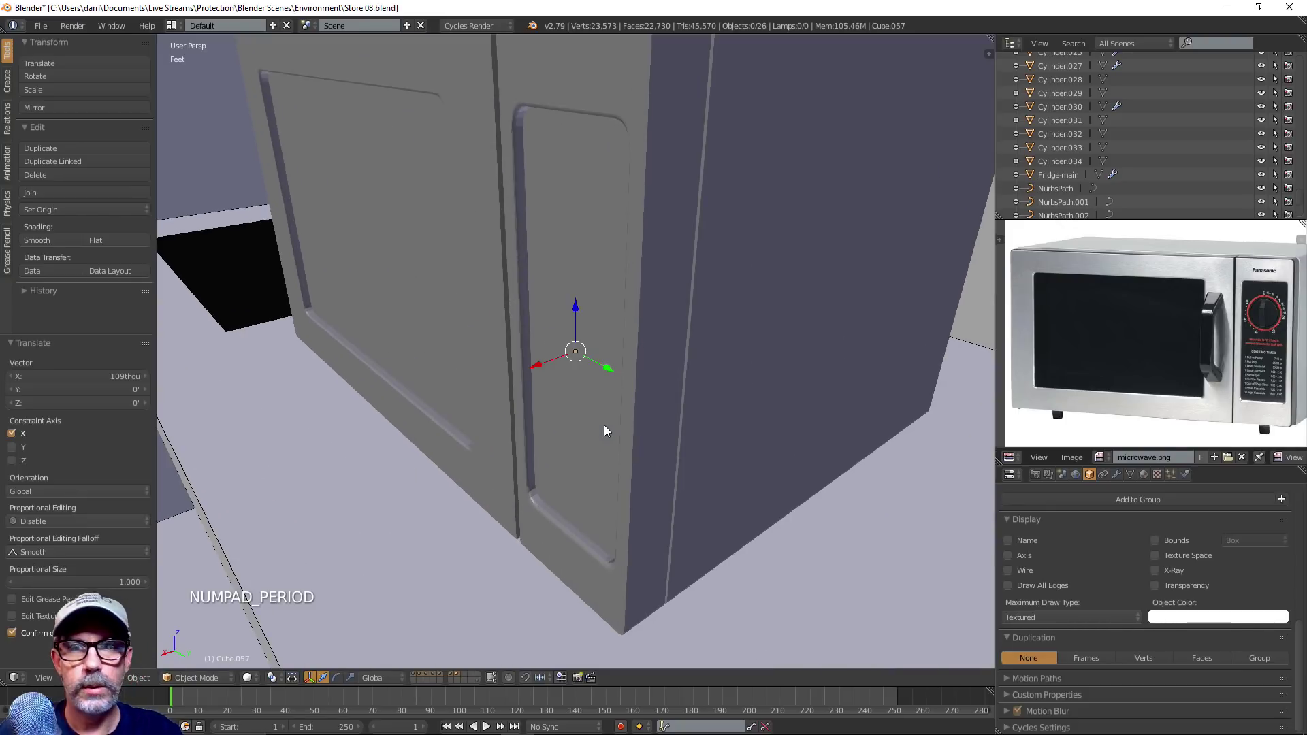
{"action": "middle_click_drag", "start_coordinate": [603, 425], "coordinate": [663, 429]}
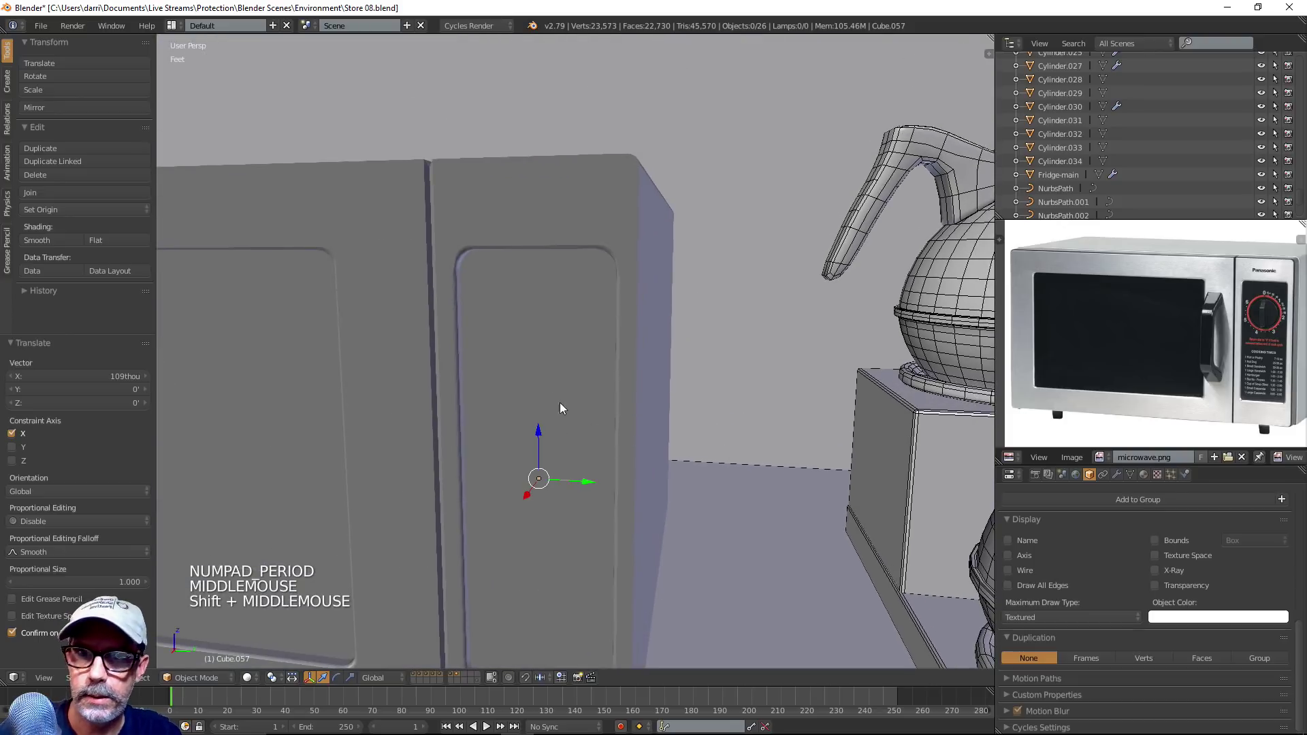
{"action": "key", "text": "Tab"}
{"action": "scroll", "coordinate": [554, 389], "scroll_direction": "down", "scroll_amount": 2}
{"action": "scroll", "coordinate": [558, 358], "scroll_direction": "up", "scroll_amount": 6}
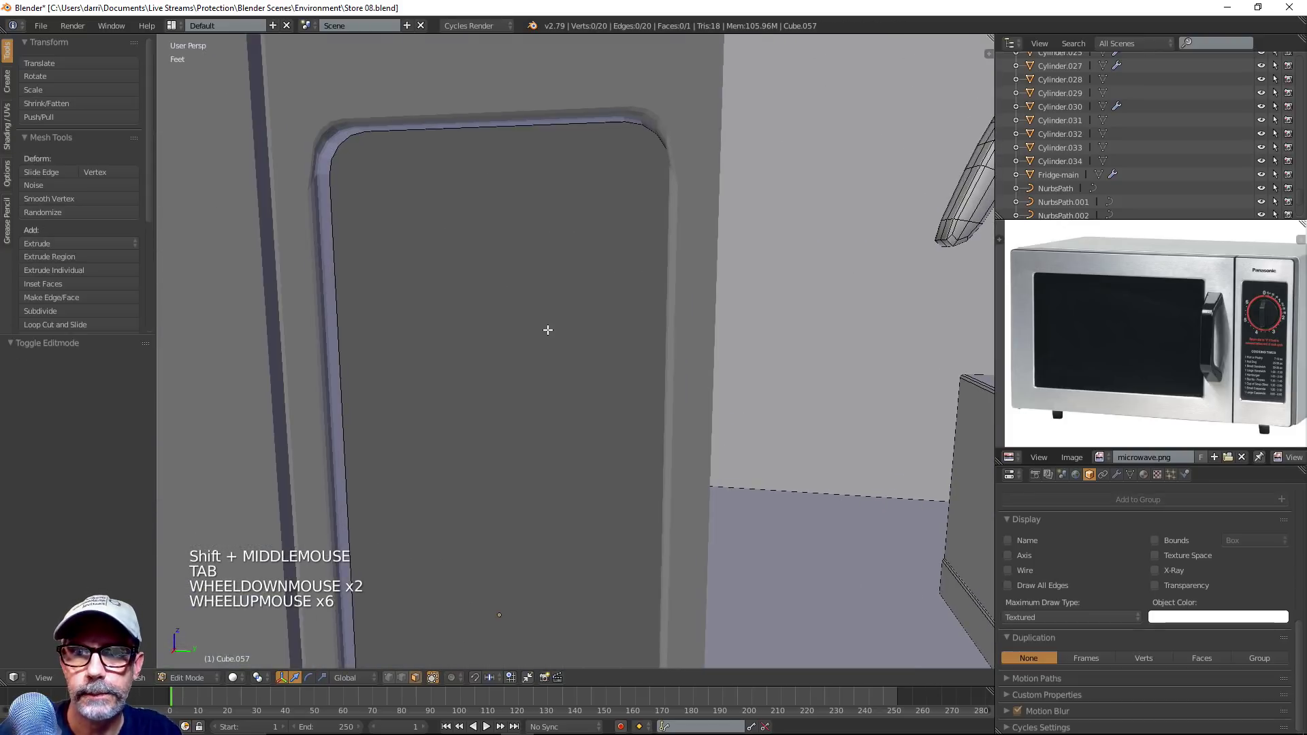
{"action": "scroll", "coordinate": [548, 333], "scroll_direction": "down", "scroll_amount": 3}
{"action": "key", "text": "Tab"}
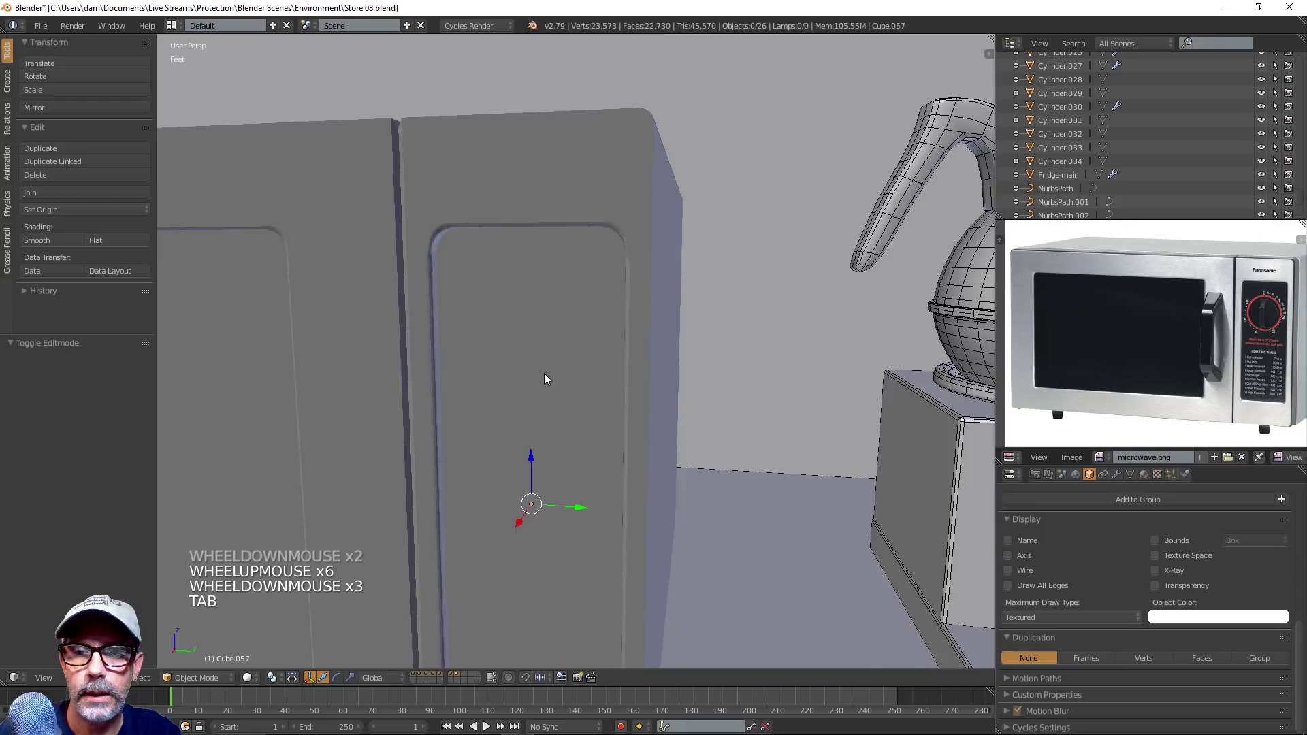
{"action": "scroll", "coordinate": [544, 378], "scroll_direction": "down", "scroll_amount": 3}
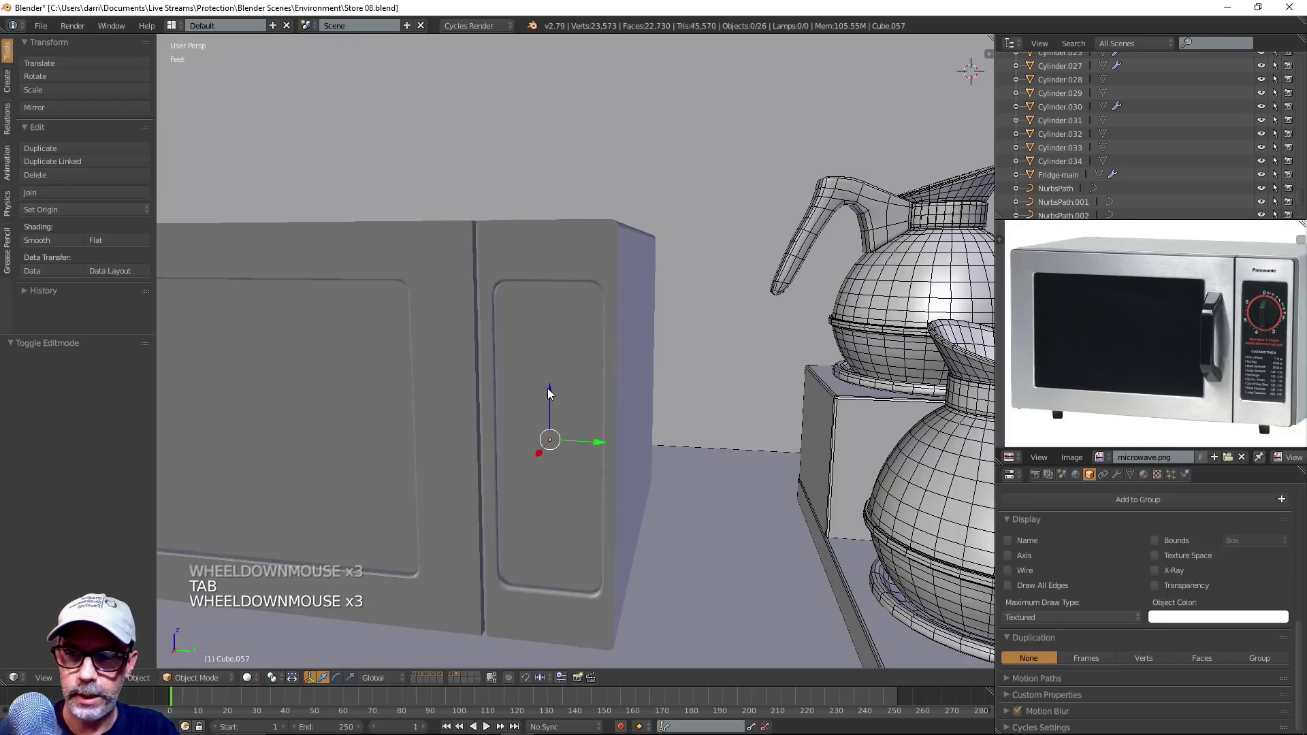
{"action": "key", "text": "shift+h"}
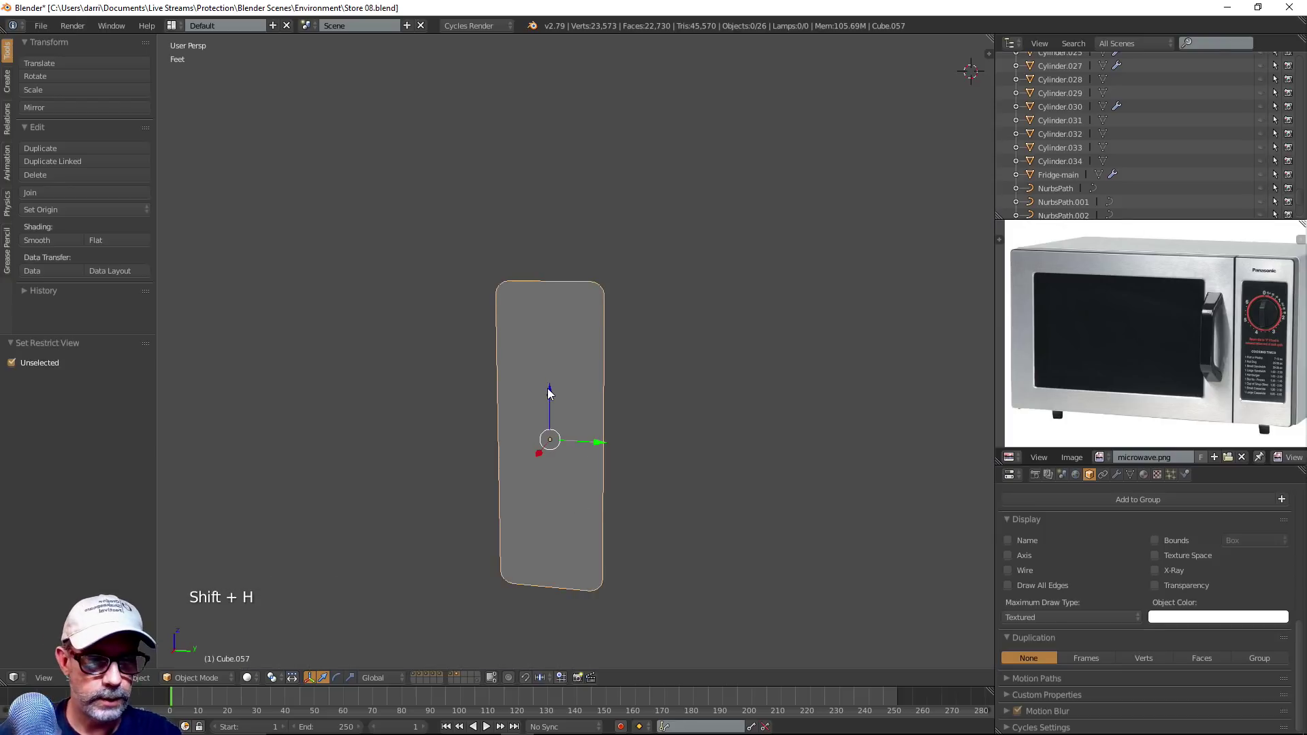
{"action": "key", "text": "KP_Decimal"}
Knife-cut a straight edge across the panel face between the lower ends of its two upper rounded corners, using vertex selection
{"action": "key", "text": "Tab"}
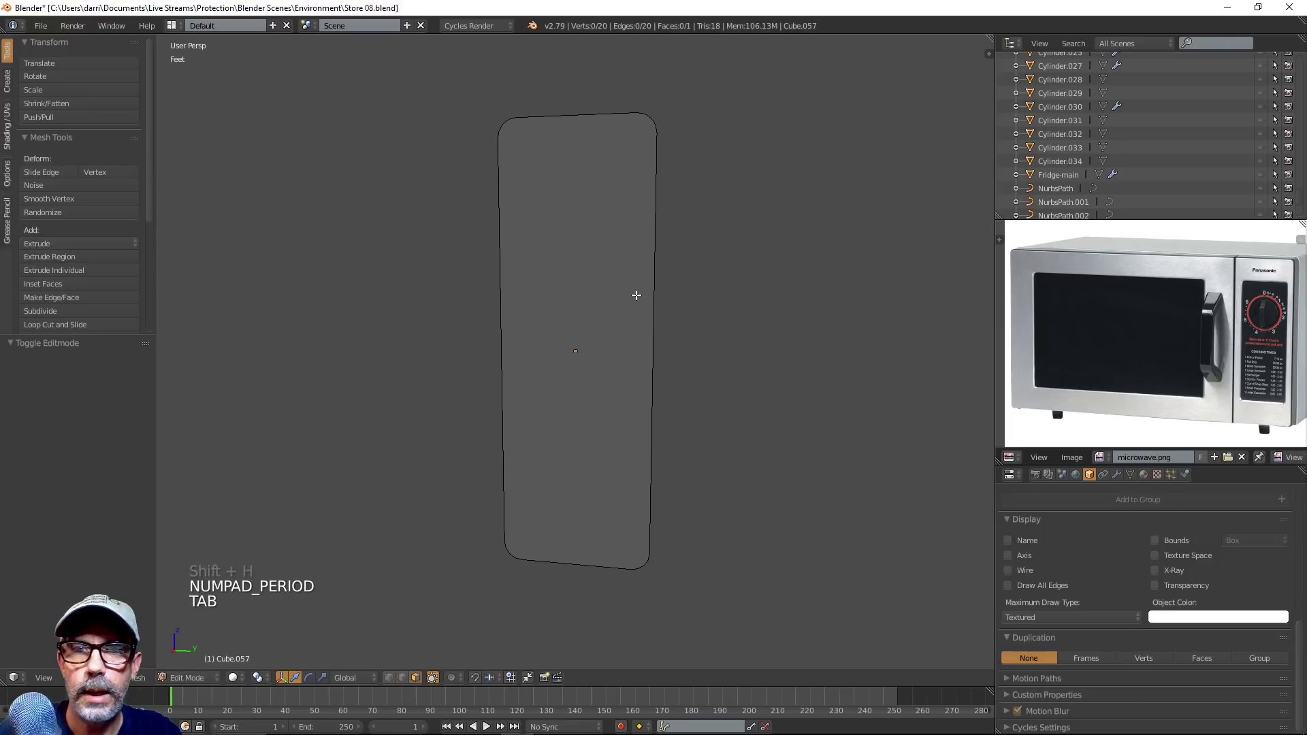
{"action": "middle_click_drag", "start_coordinate": [636, 294], "coordinate": [702, 394], "text": "shift"}
{"action": "key", "text": "ctrl+Tab"}
{"action": "left_click", "coordinate": [600, 399]}
{"action": "scroll", "coordinate": [624, 388], "scroll_direction": "up", "scroll_amount": 2}
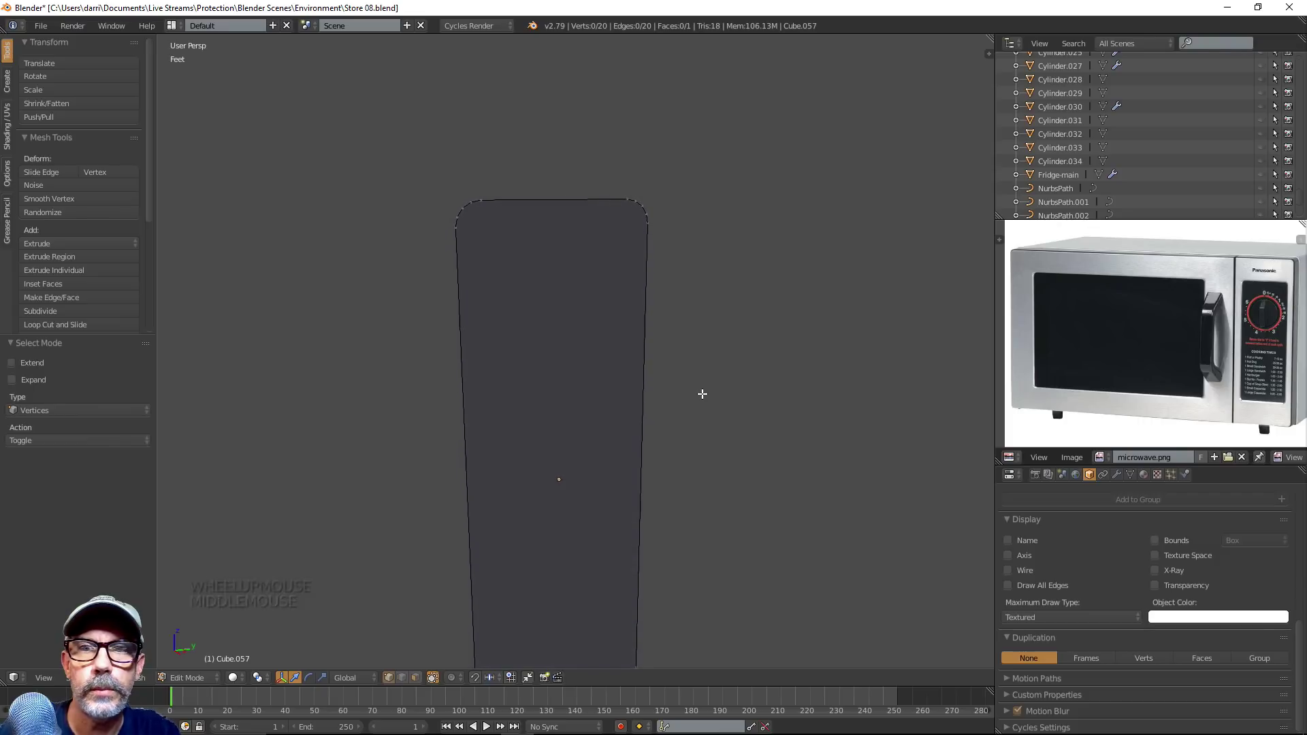
{"action": "key", "text": "k"}
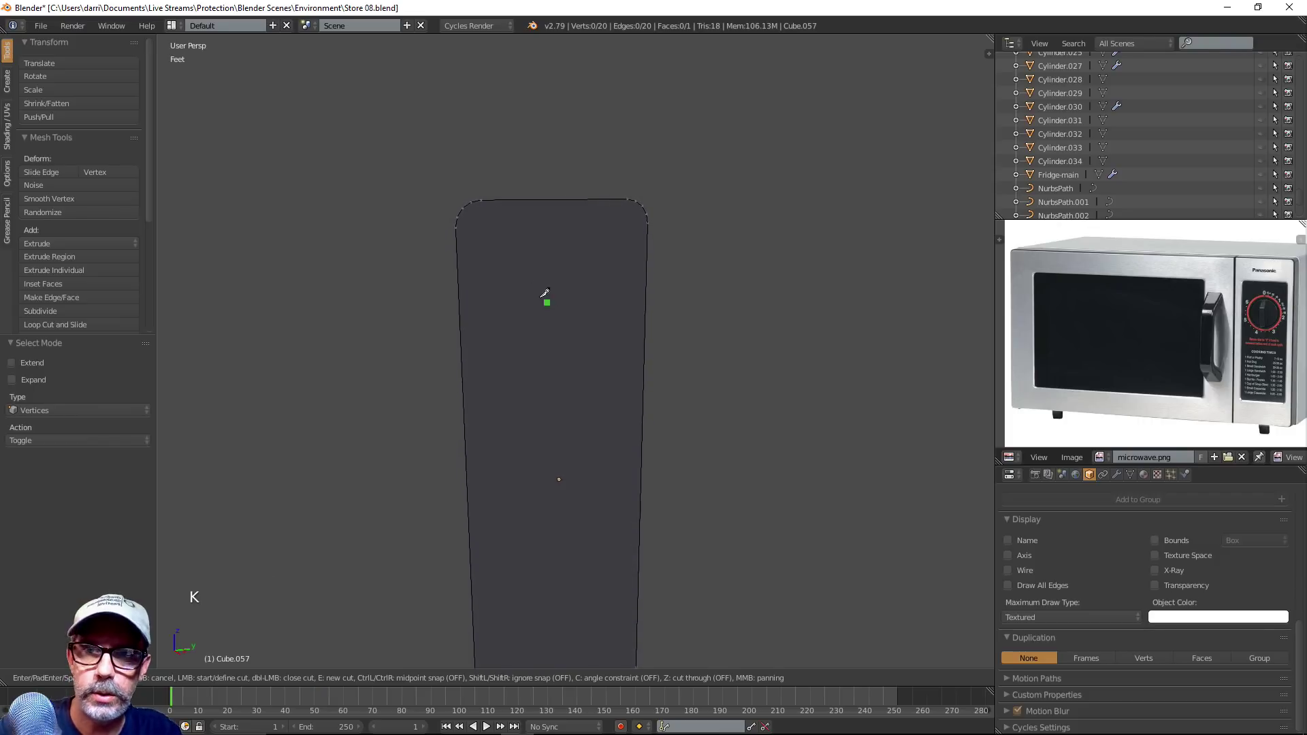
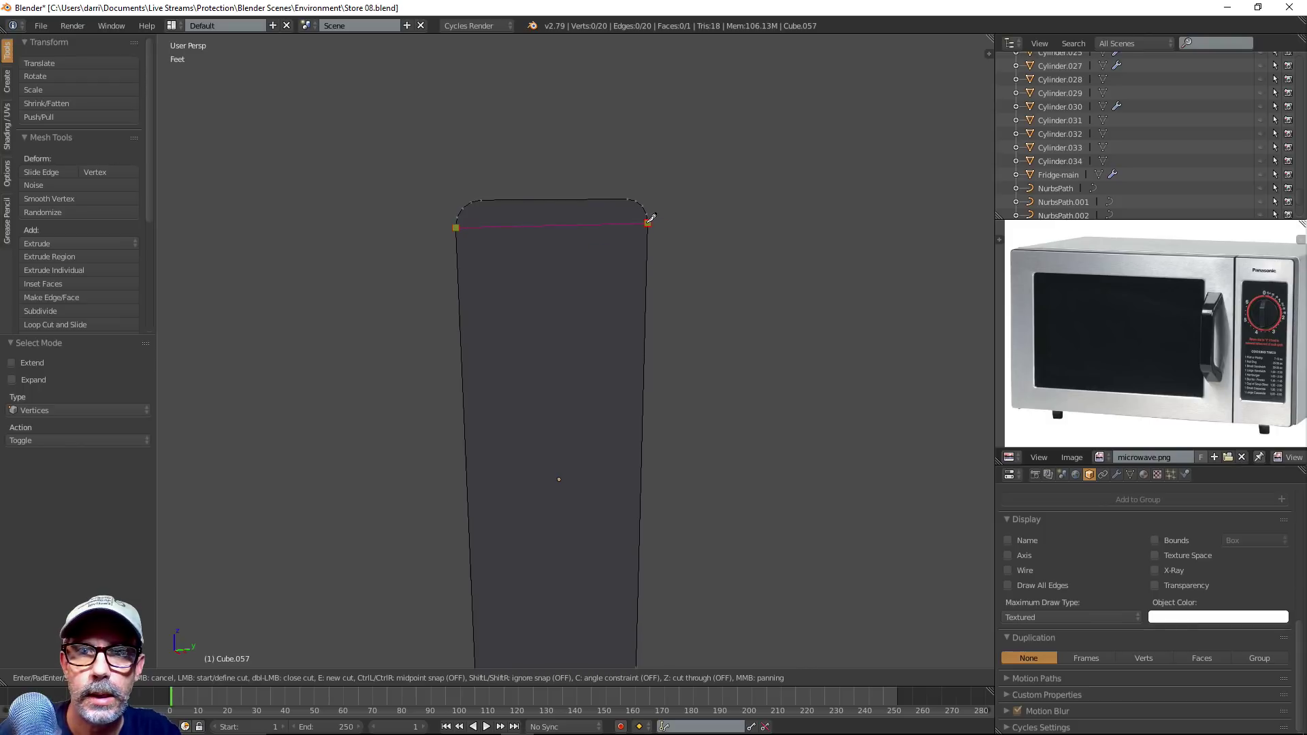
{"action": "left_click", "coordinate": [647, 222]}
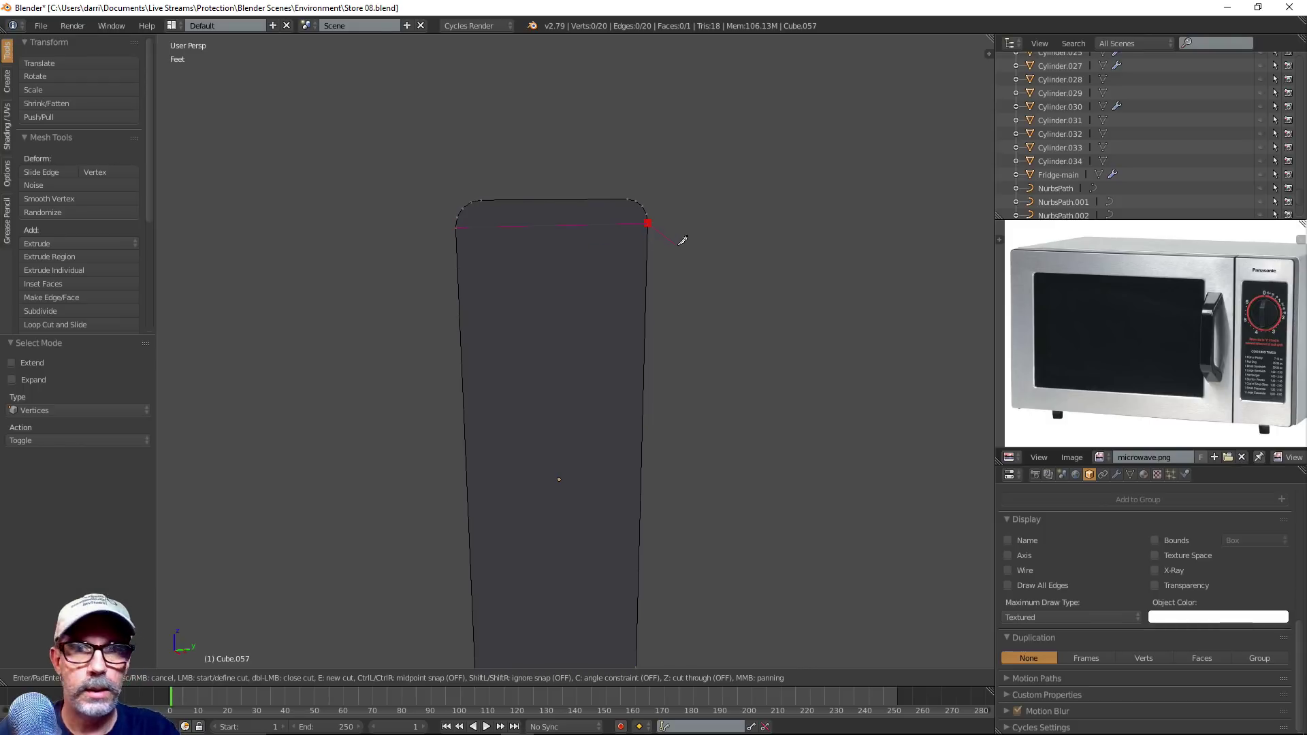
{"action": "key", "text": "Return"}
Knife-cut a straight edge across the panel face between the upper ends of its two lower rounded corners
{"action": "middle_click_drag", "start_coordinate": [726, 395], "coordinate": [785, 134], "text": "shift"}
{"action": "scroll", "coordinate": [737, 347], "scroll_direction": "up", "scroll_amount": 5}
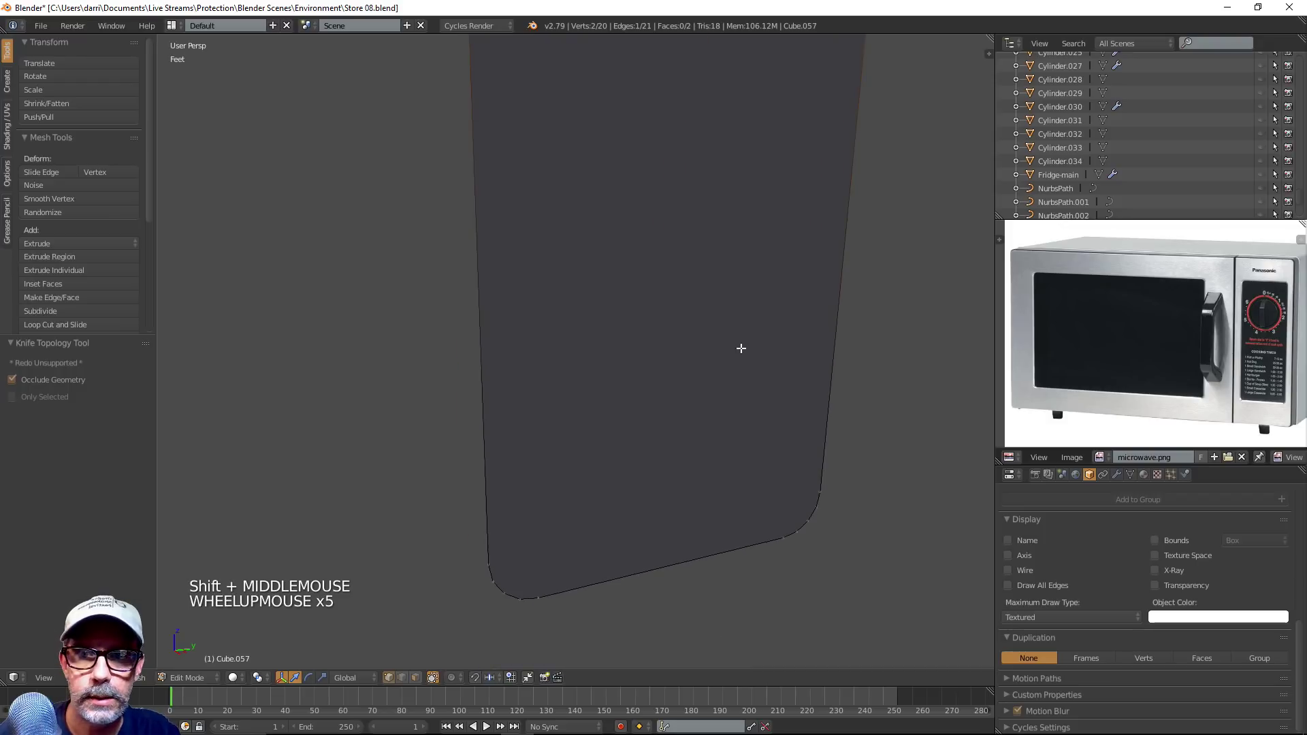
{"action": "middle_click_drag", "start_coordinate": [738, 347], "coordinate": [690, 409]}
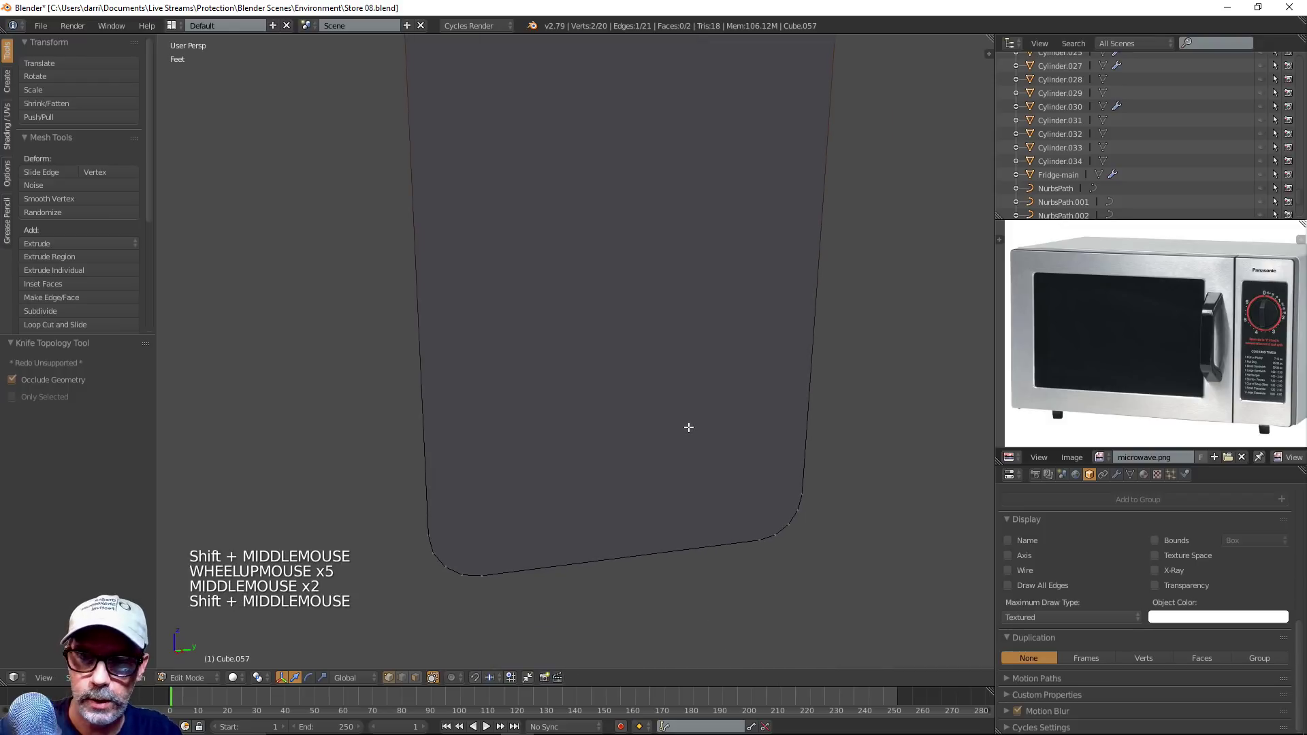
{"action": "key", "text": "k"}
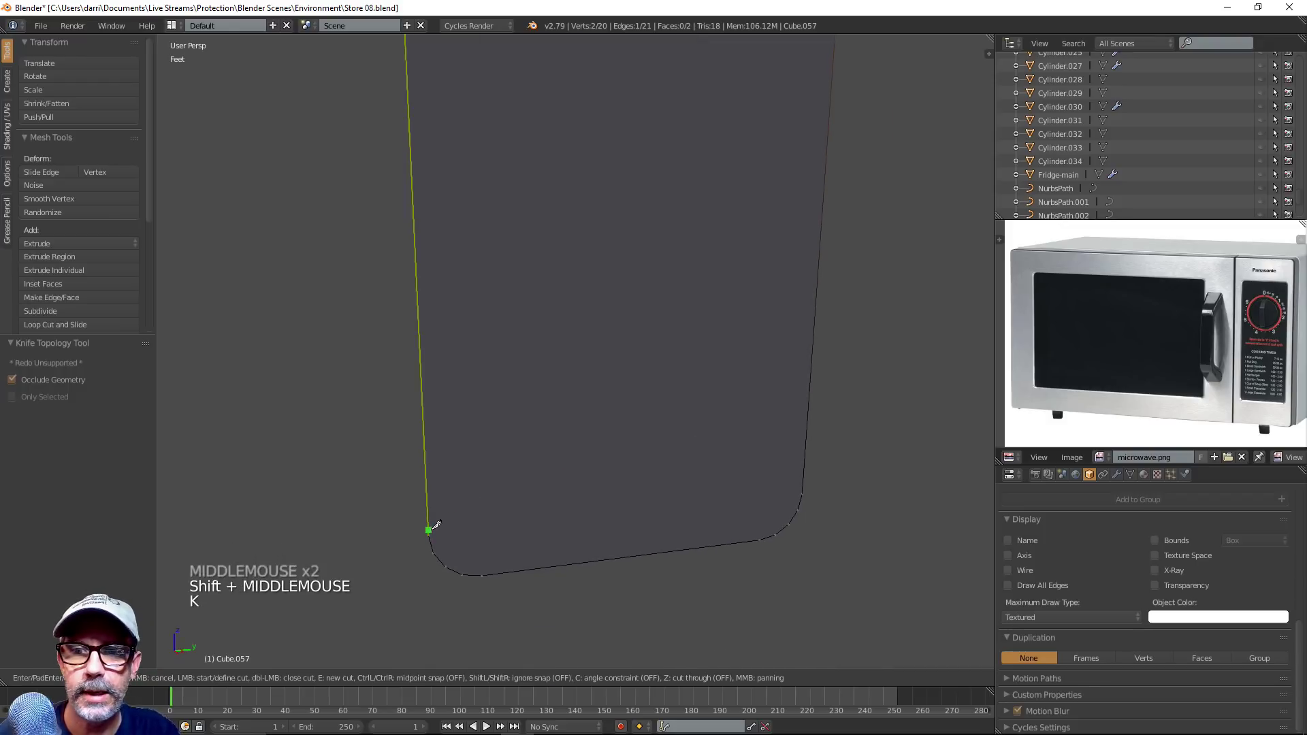
{"action": "left_click", "coordinate": [451, 538]}
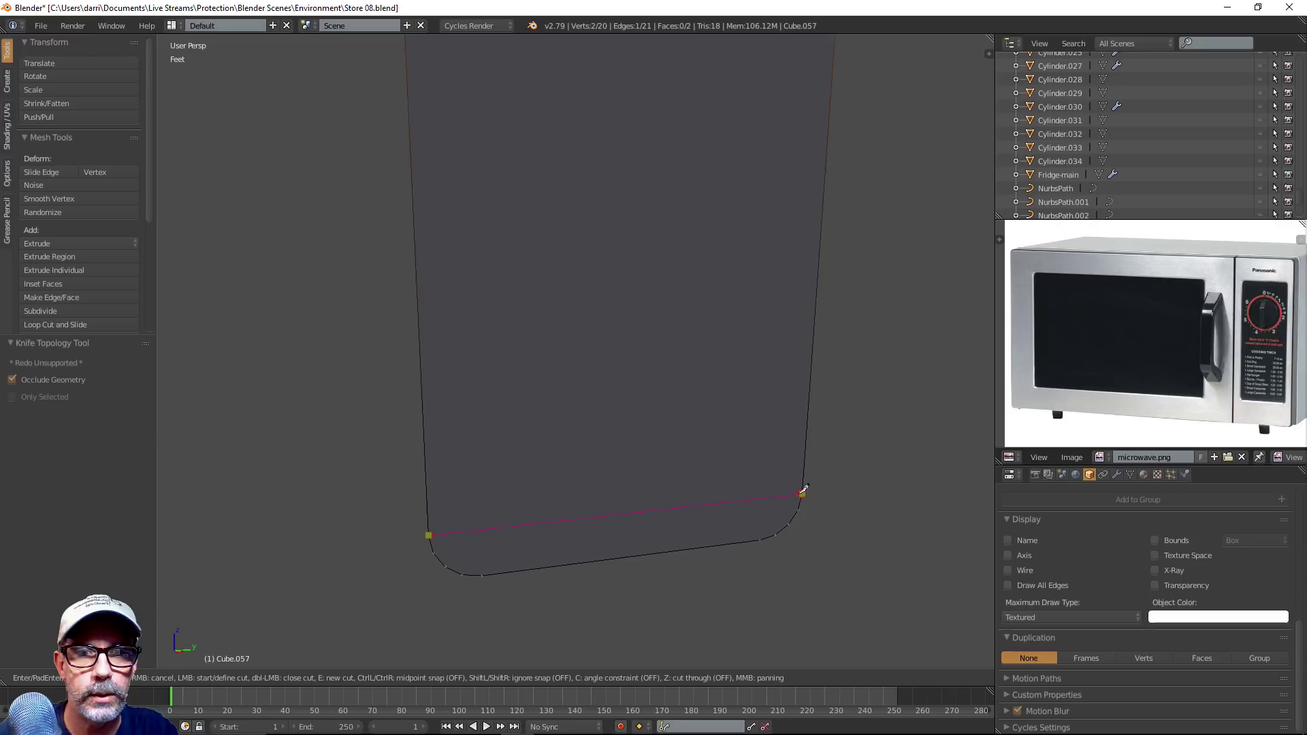
{"action": "left_click", "coordinate": [802, 492]}
{"action": "key", "text": "Return"}
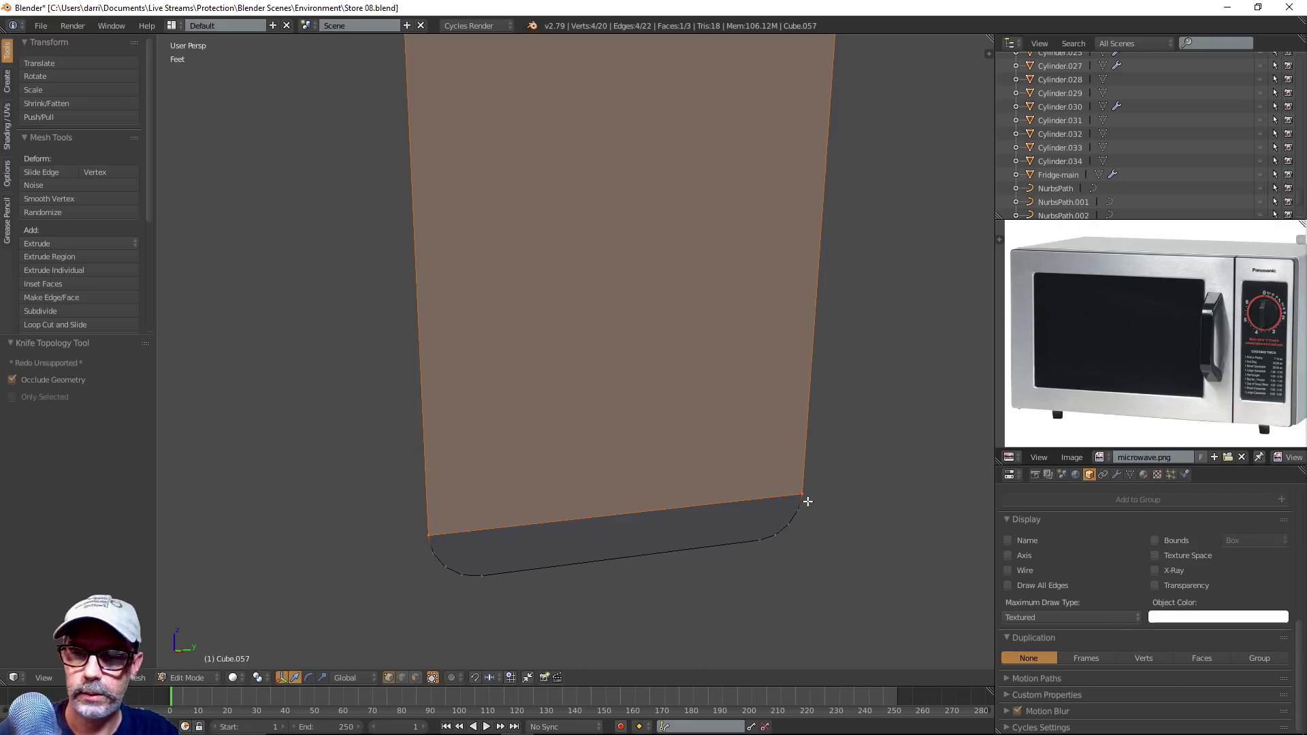
Add two horizontal loop cuts across the panel face and slide them toward the upper end with a factor of about 0.767
{"action": "scroll", "coordinate": [807, 501], "scroll_direction": "down", "scroll_amount": 3}
{"action": "key", "text": "a"}
{"action": "scroll", "coordinate": [808, 336], "scroll_direction": "down", "scroll_amount": 2}
{"action": "middle_click_drag", "start_coordinate": [808, 336], "coordinate": [636, 432], "text": "shift"}
{"action": "scroll", "coordinate": [773, 400], "scroll_direction": "down", "scroll_amount": 3}
{"action": "key", "text": "ctrl+r"}
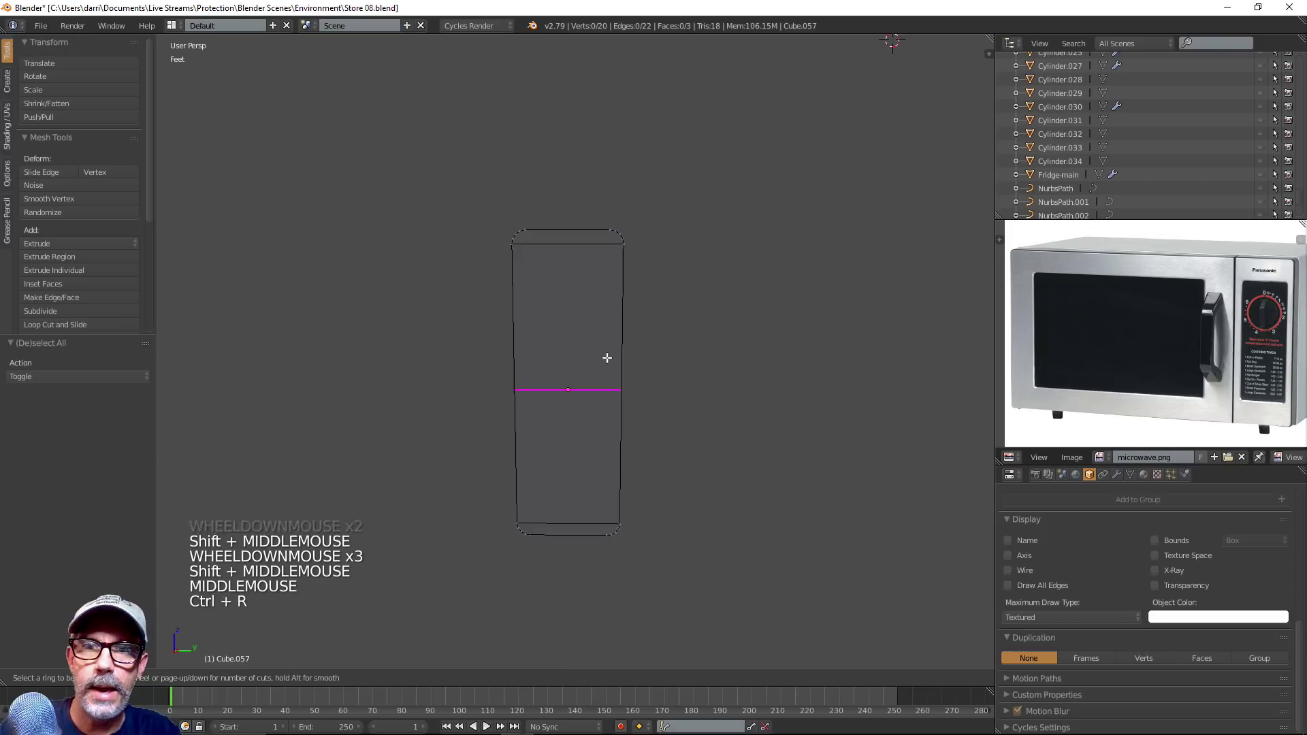
{"action": "scroll", "coordinate": [609, 362], "scroll_direction": "up", "scroll_amount": 1}
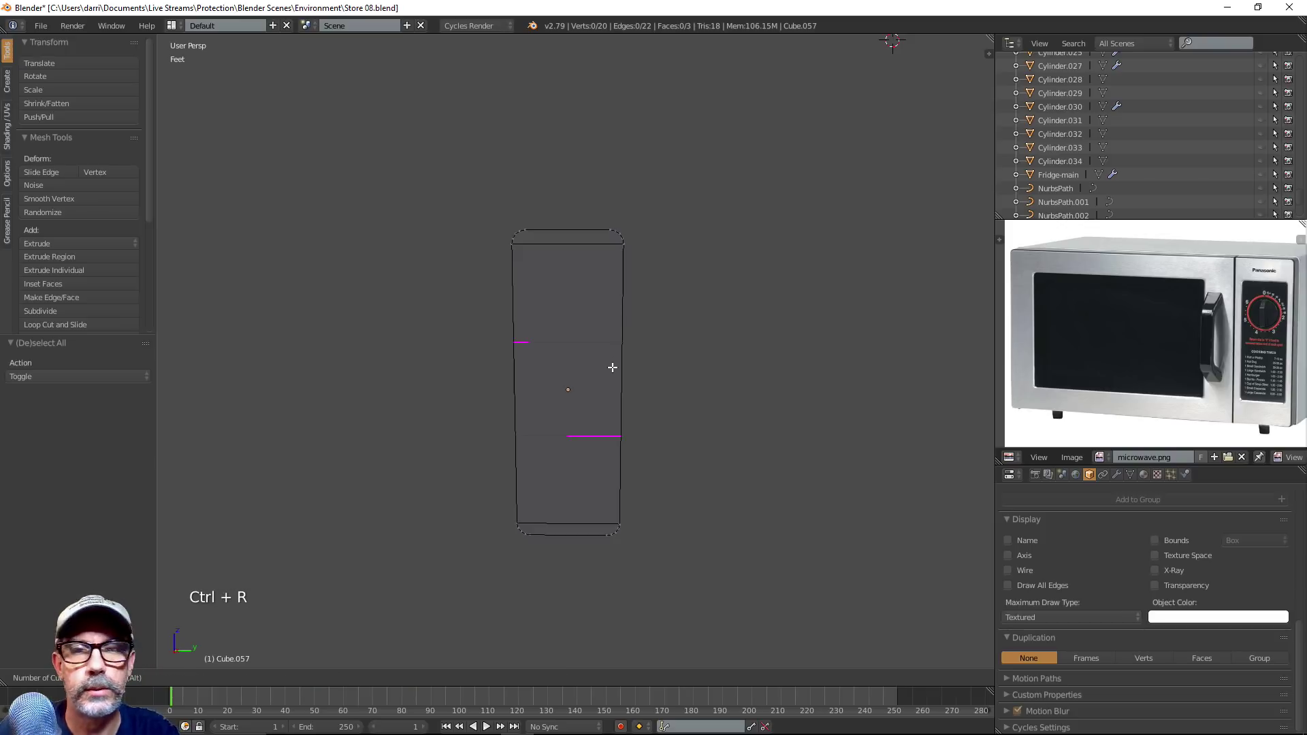
{"action": "left_click", "coordinate": [612, 368]}
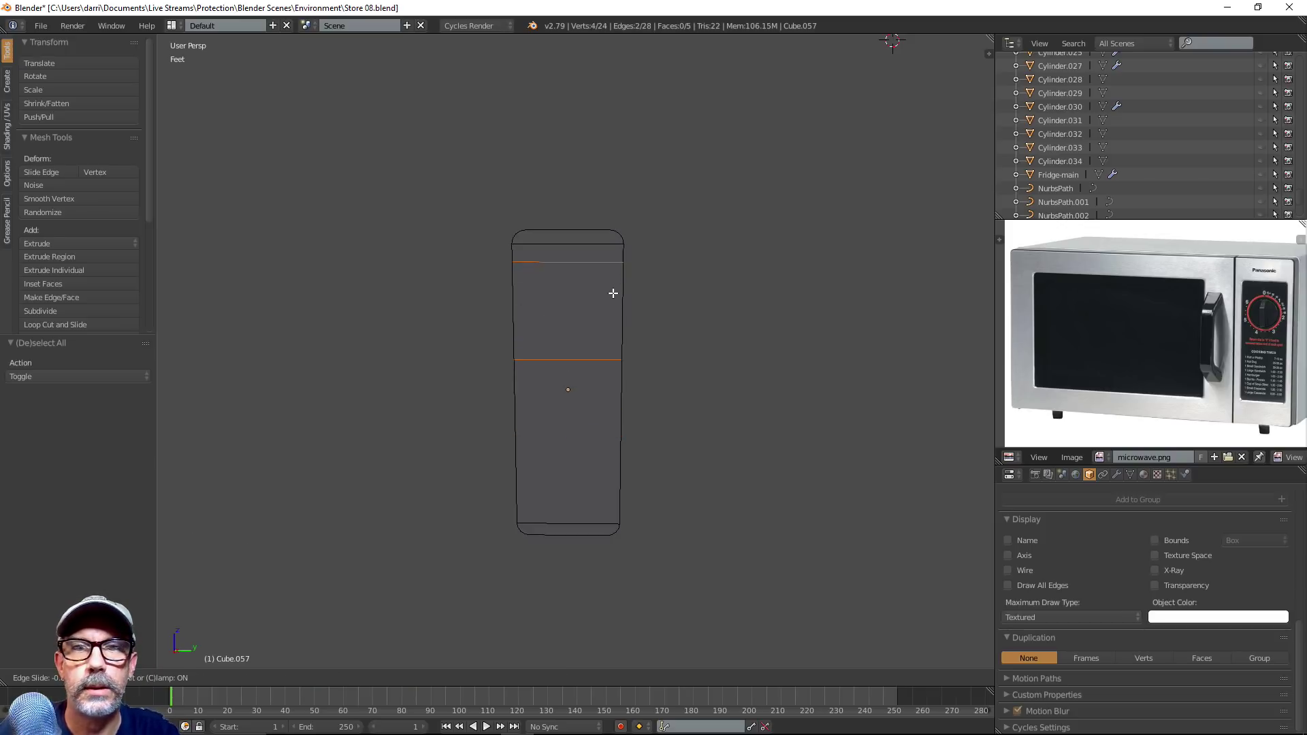
{"action": "left_click", "coordinate": [614, 298]}
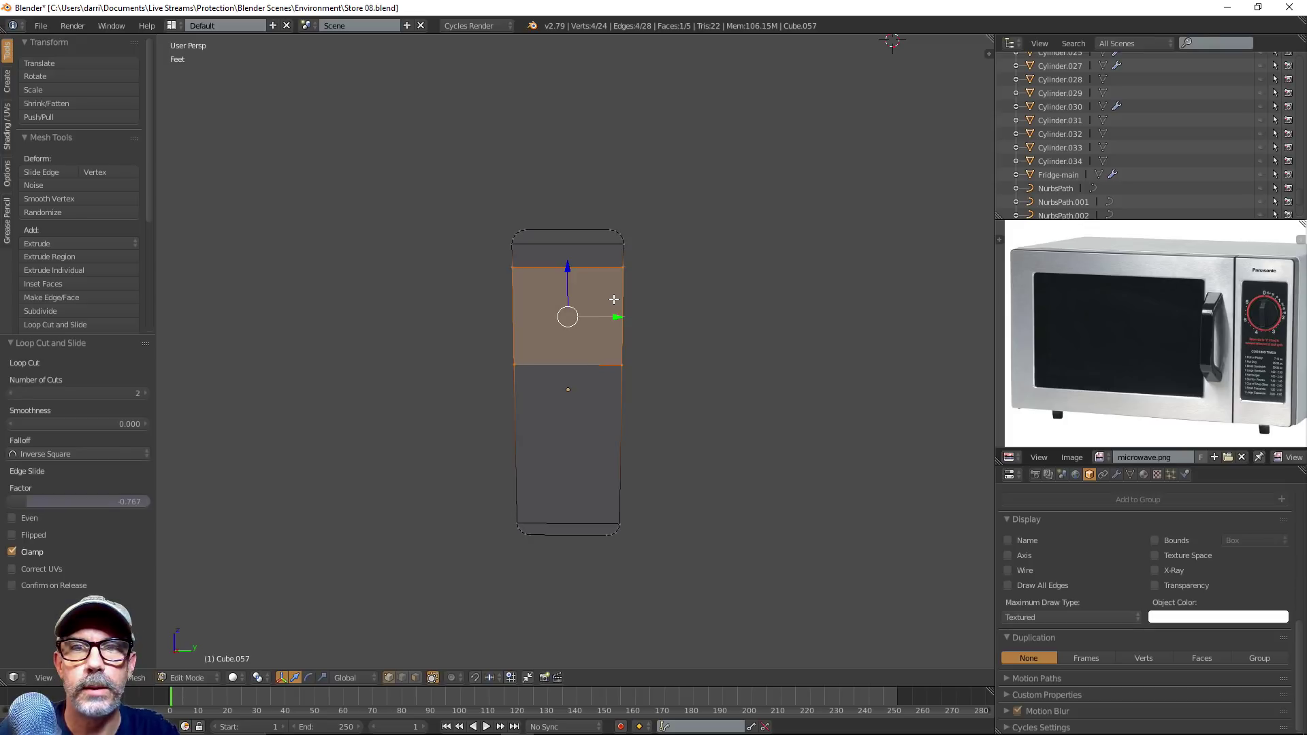
Add two vertical loop cuts down the panel face and spread them toward its sides by scaling about 2.203 along Y
{"action": "scroll", "coordinate": [599, 324], "scroll_direction": "up", "scroll_amount": 1}
{"action": "middle_click_drag", "start_coordinate": [593, 290], "coordinate": [605, 320], "text": "shift"}
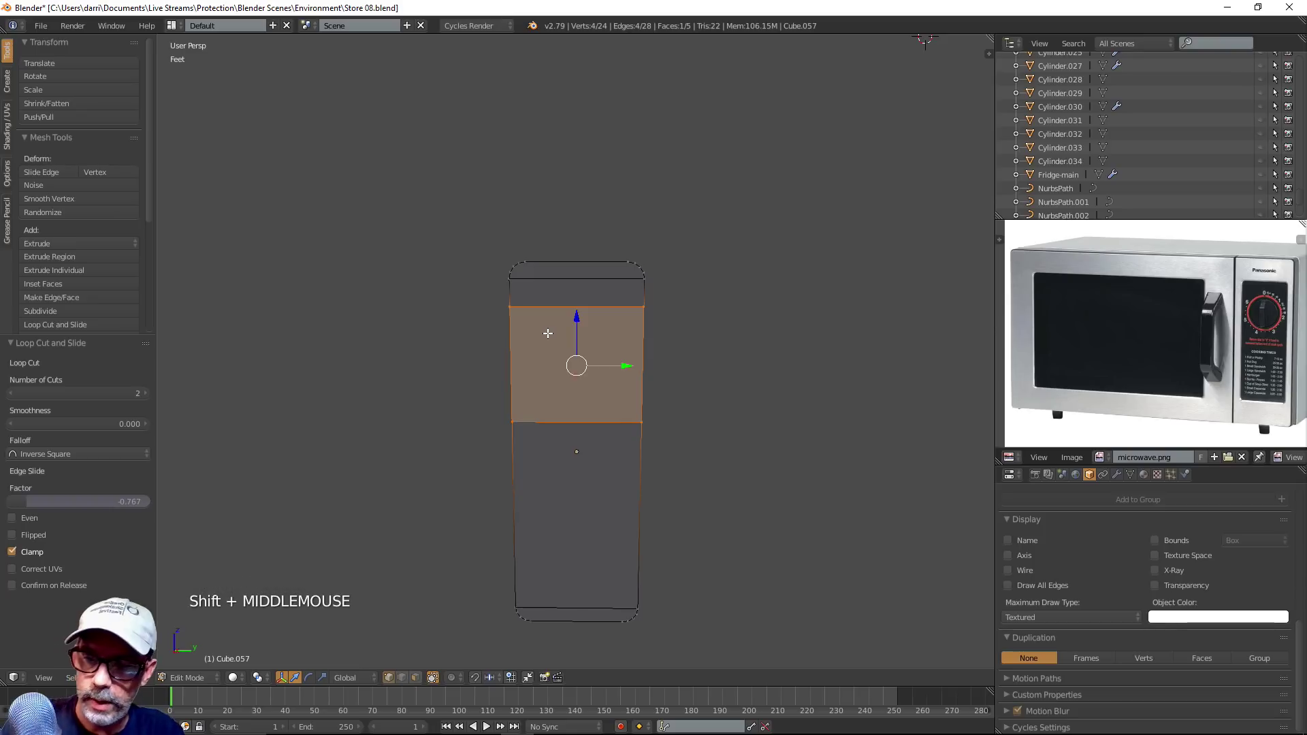
{"action": "key", "text": "ctrl+r"}
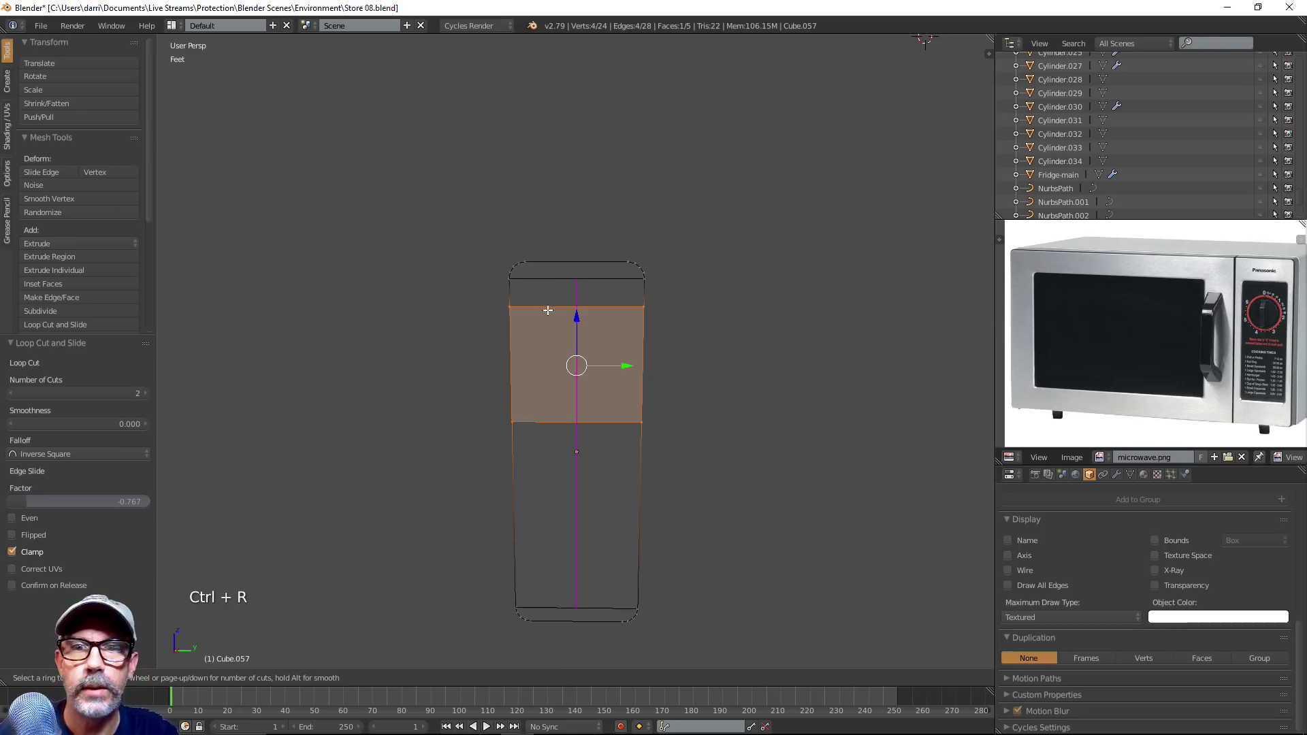
{"action": "scroll", "coordinate": [548, 311], "scroll_direction": "up", "scroll_amount": 1}
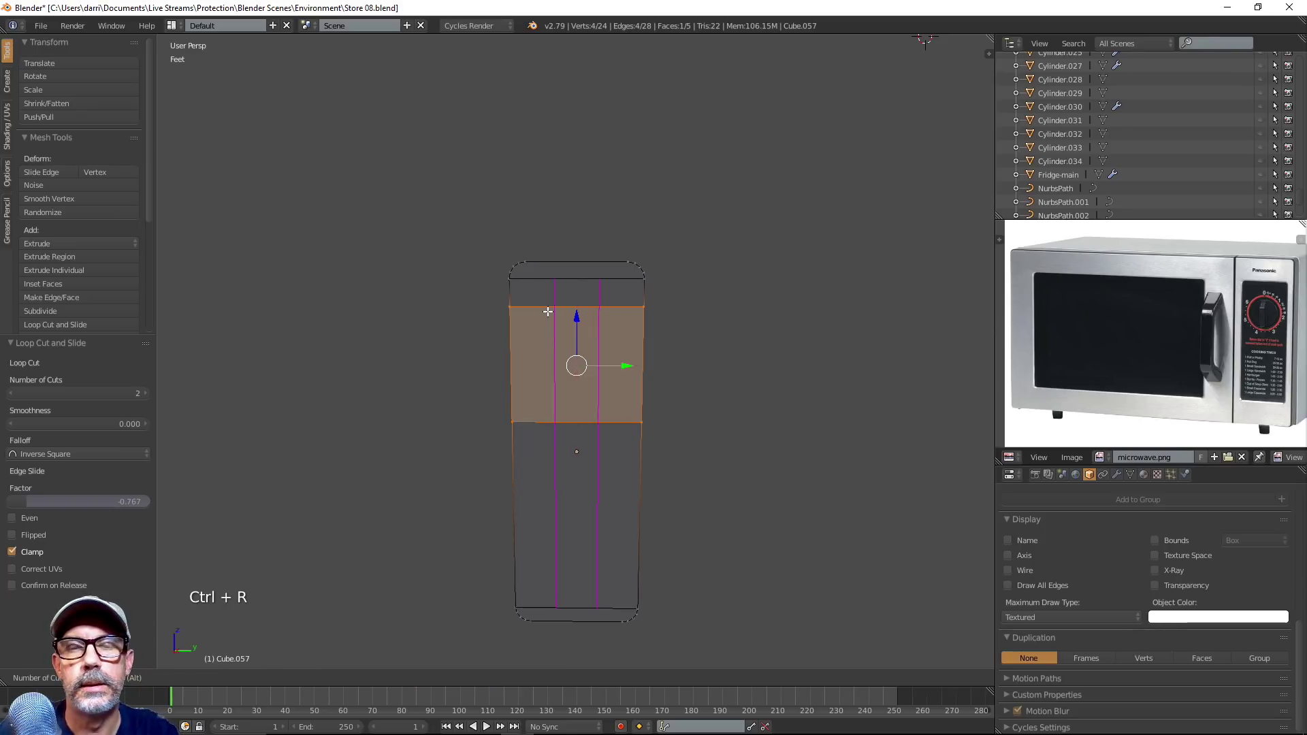
{"action": "left_click", "coordinate": [548, 312]}
{"action": "right_click", "coordinate": [548, 312]}
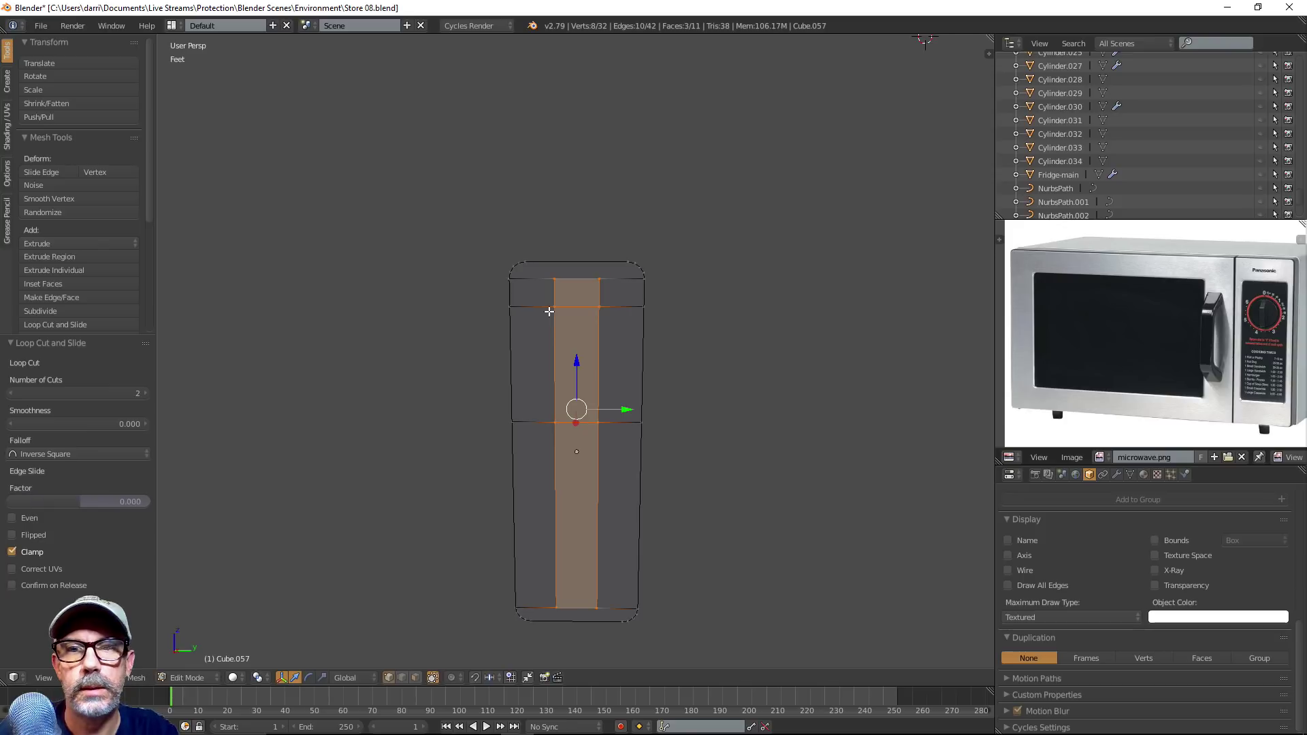
{"action": "key", "text": "s"}
{"action": "key", "text": "y"}
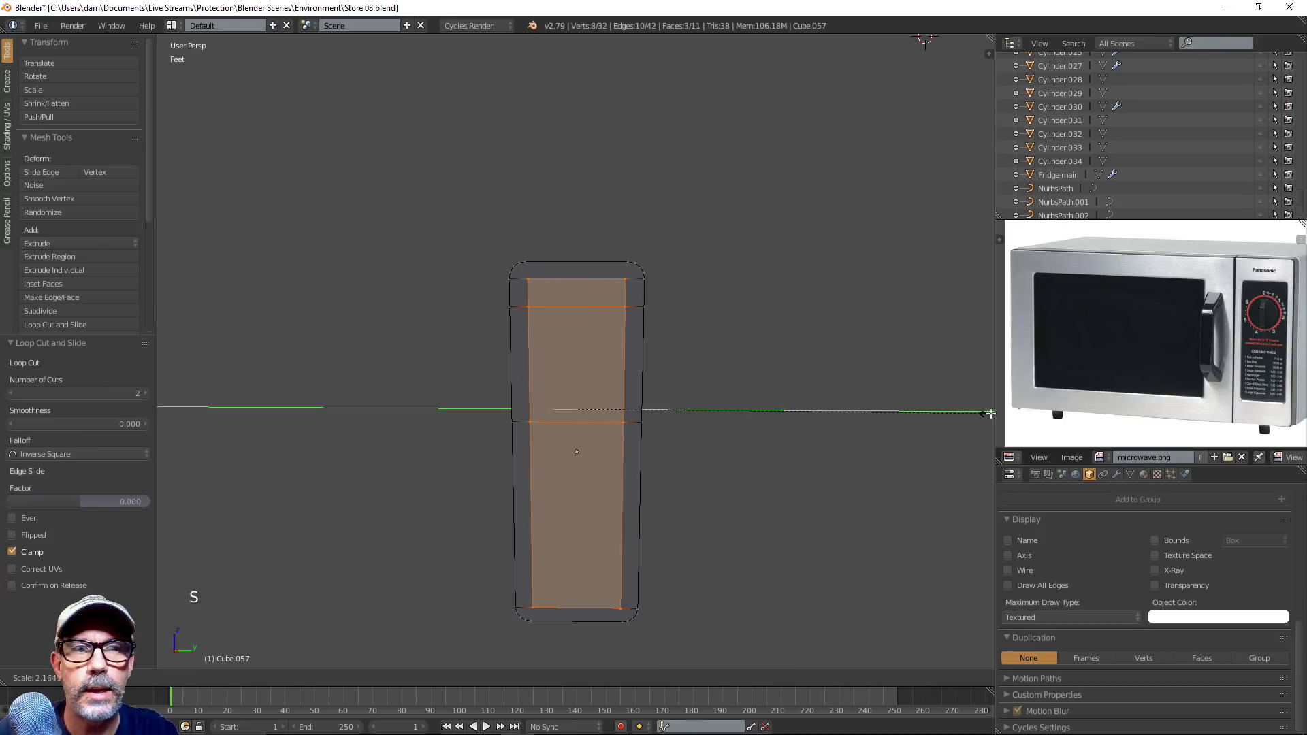
{"action": "left_click", "coordinate": [164, 415]}
{"action": "scroll", "coordinate": [367, 373], "scroll_direction": "up", "scroll_amount": 3}
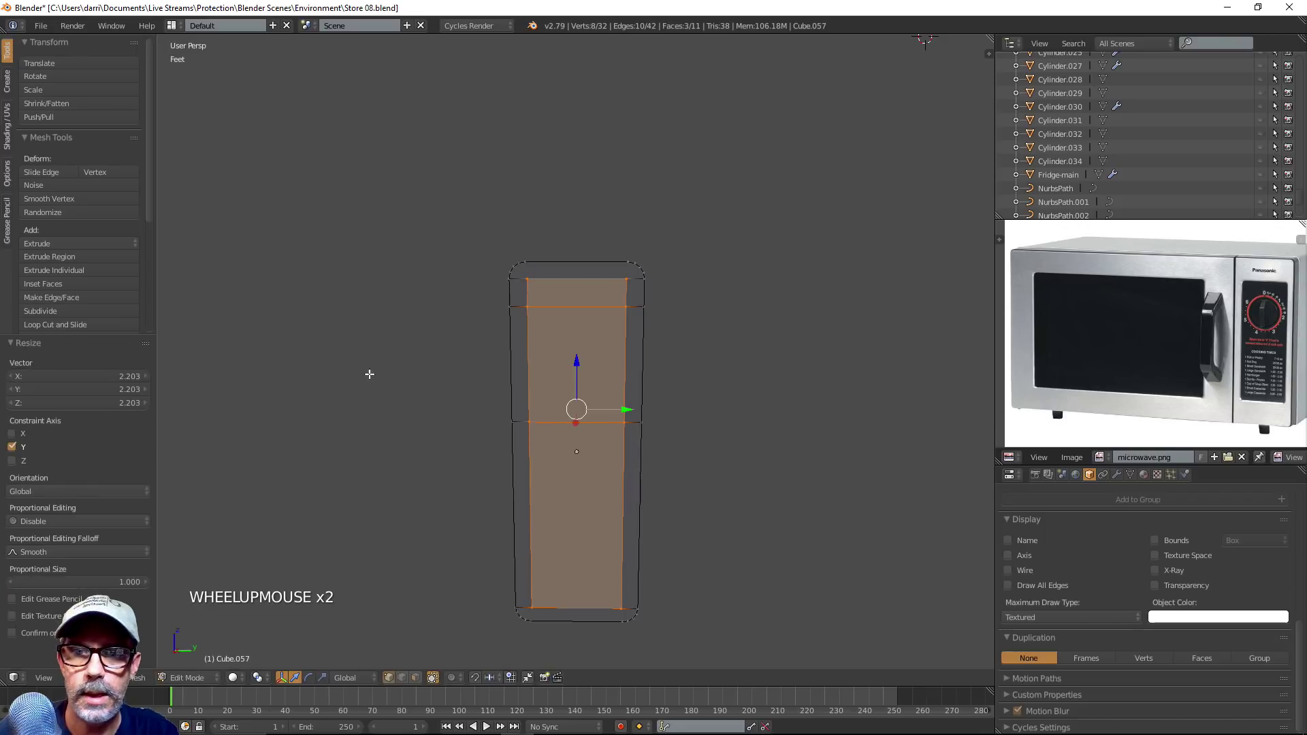
Add a centred horizontal loop cut through the squarish upper section and a centred vertical loop cut down the panel face
{"action": "key", "text": "a"}
{"action": "scroll", "coordinate": [606, 408], "scroll_direction": "up", "scroll_amount": 2}
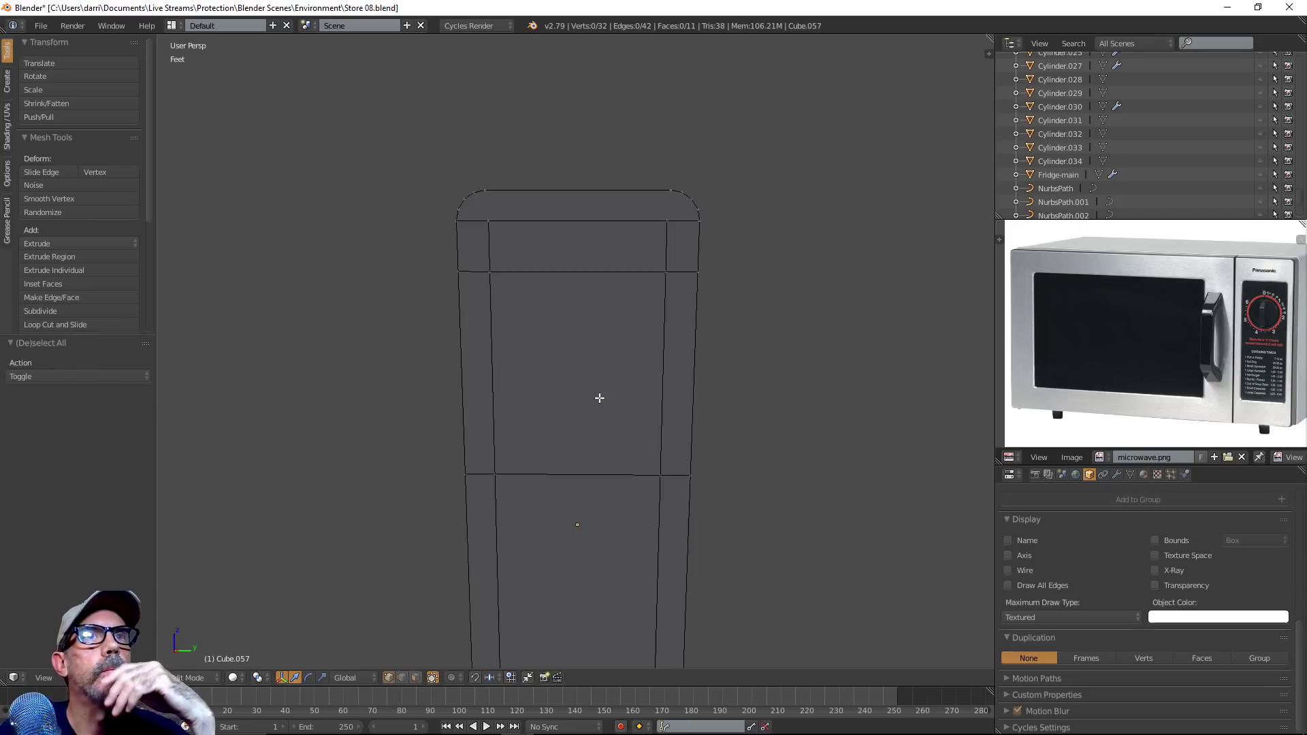
{"action": "key", "text": "ctrl+r"}
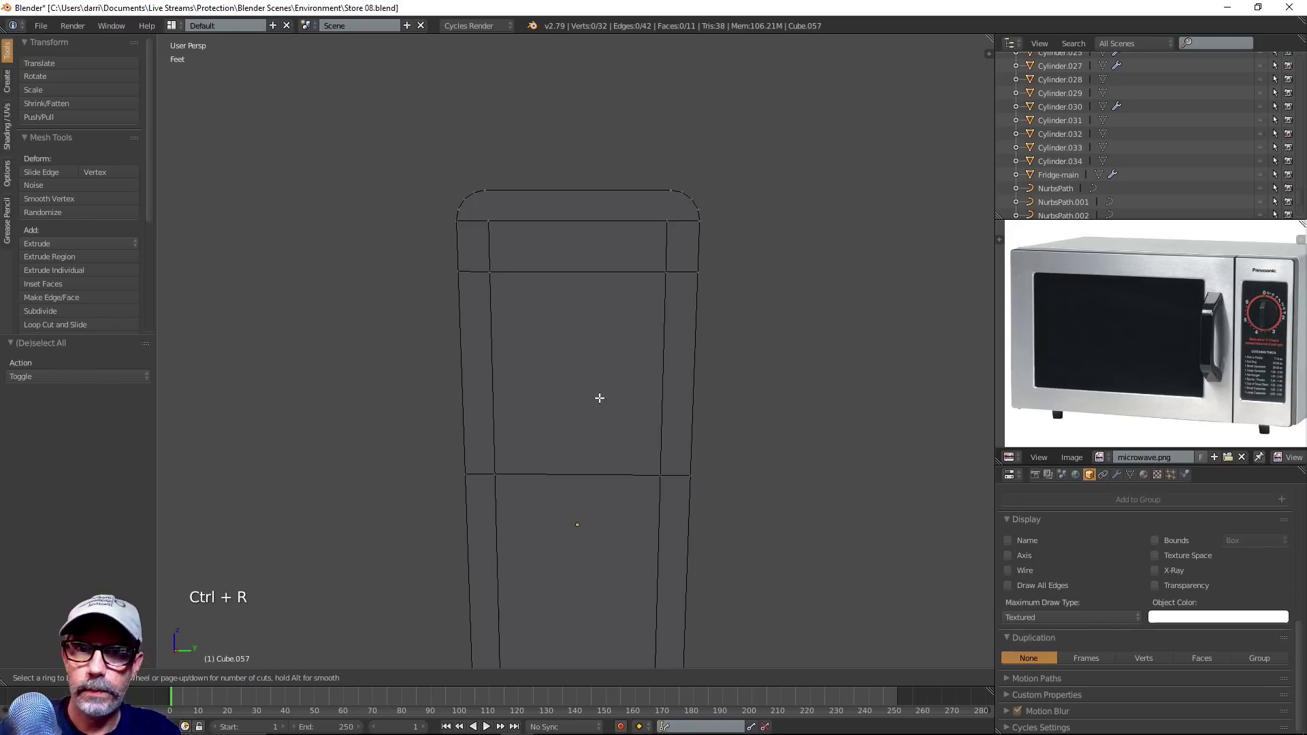
{"action": "left_click", "coordinate": [676, 364]}
{"action": "right_click", "coordinate": [676, 364]}
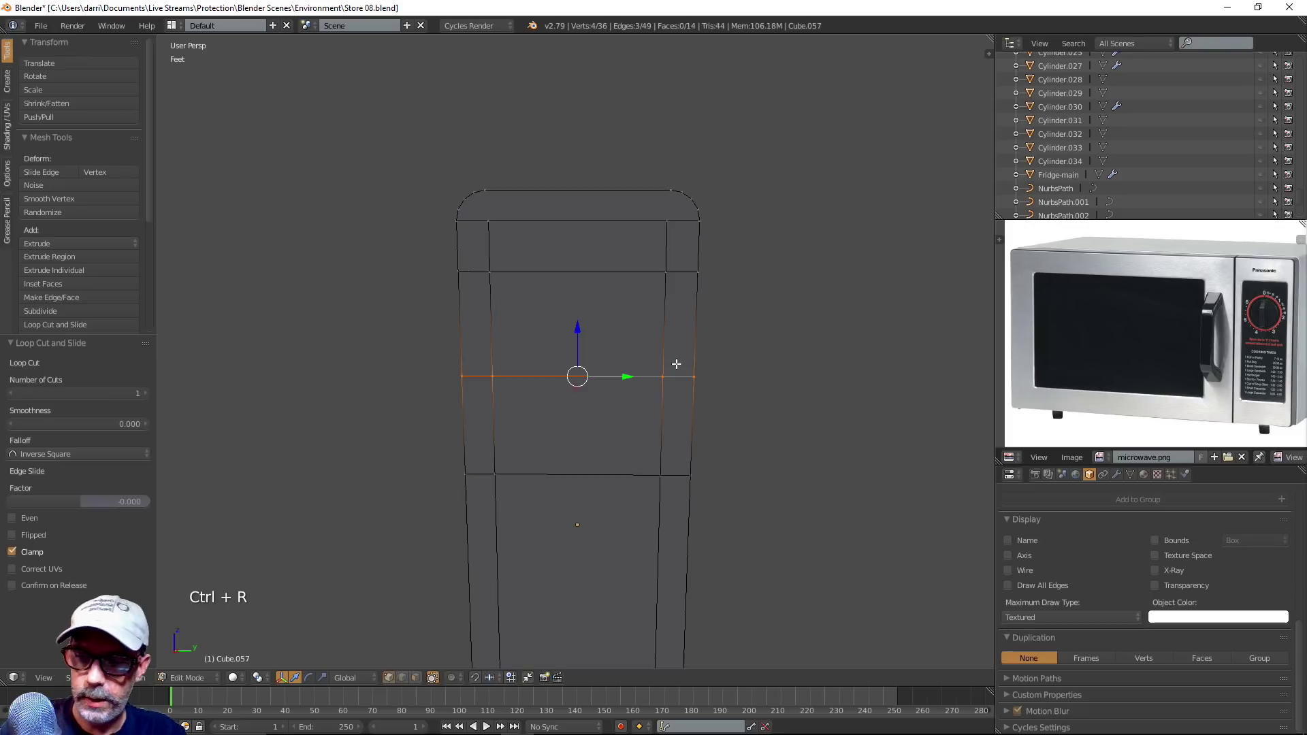
{"action": "key", "text": "ctrl+r"}
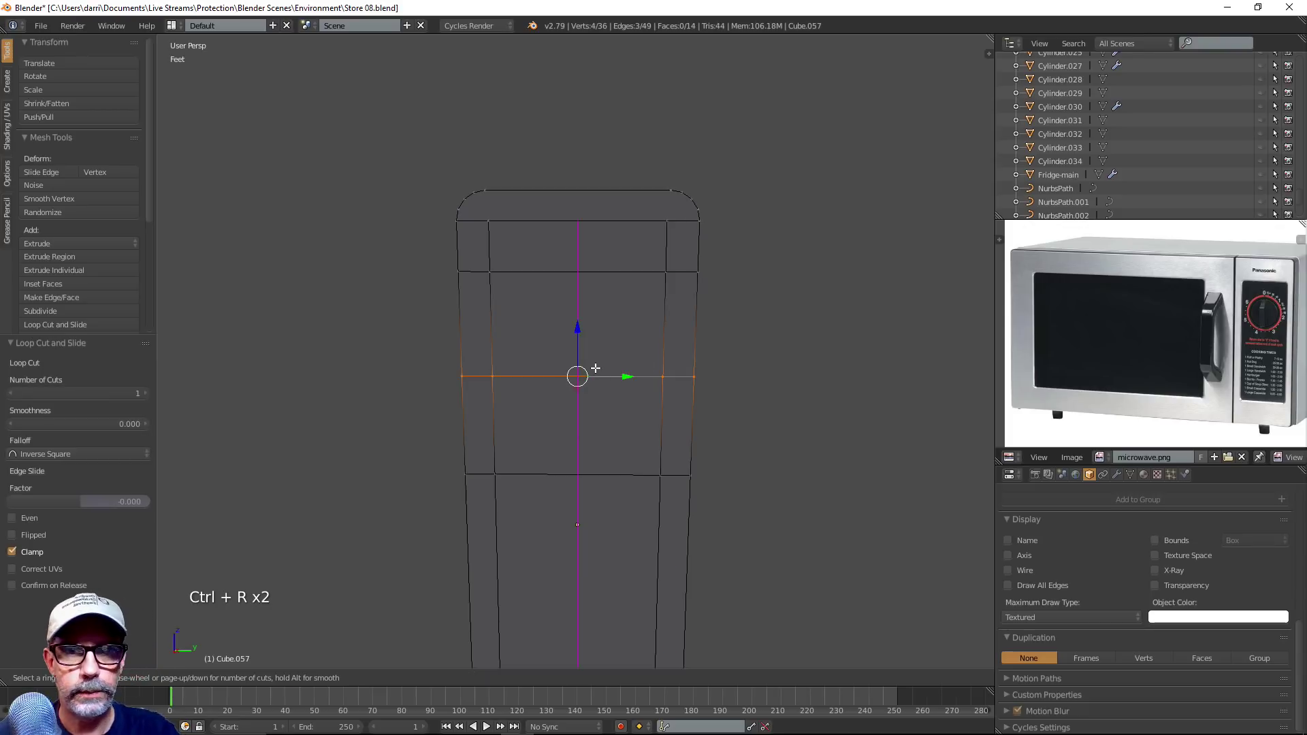
{"action": "left_click", "coordinate": [595, 367]}
{"action": "right_click", "coordinate": [595, 368]}
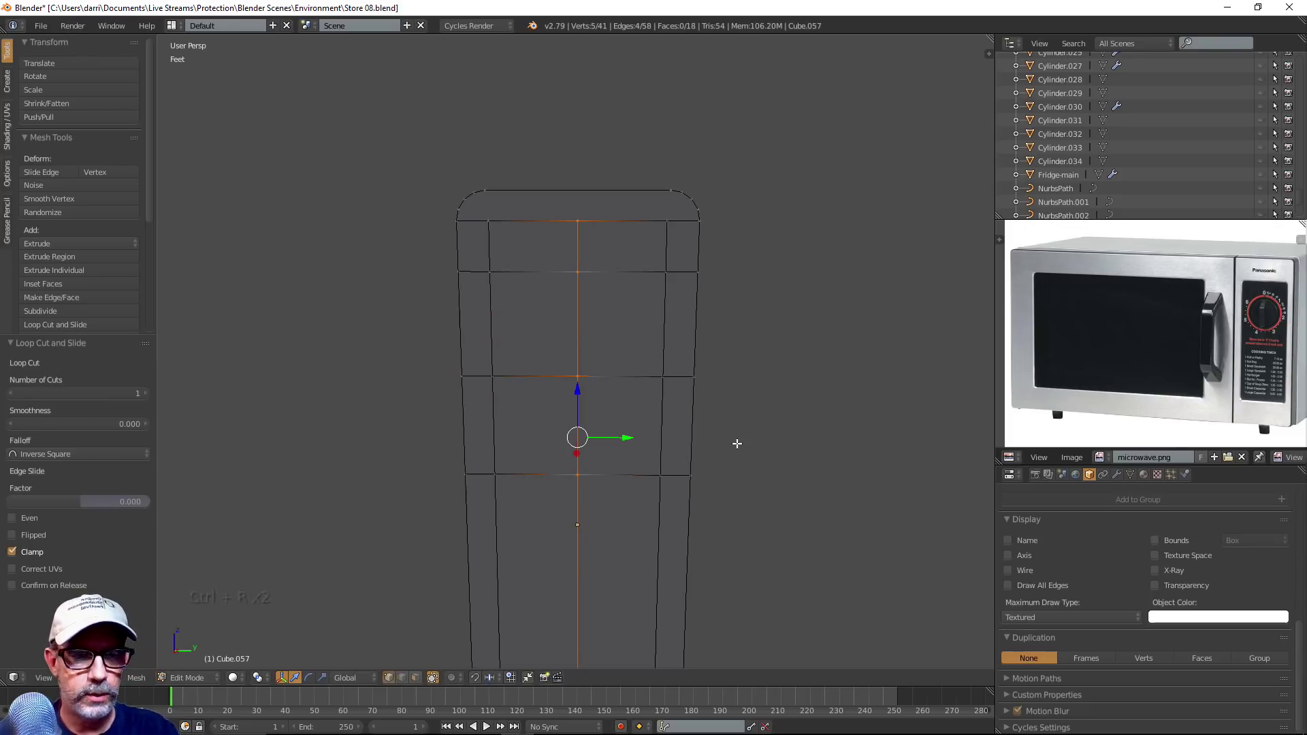
{"action": "key", "text": "a"}
Select the four faces around the centre of the panel's squarish dial section
{"action": "middle_click_drag", "start_coordinate": [712, 447], "coordinate": [677, 429]}
{"action": "scroll", "coordinate": [680, 423], "scroll_direction": "down", "scroll_amount": 2}
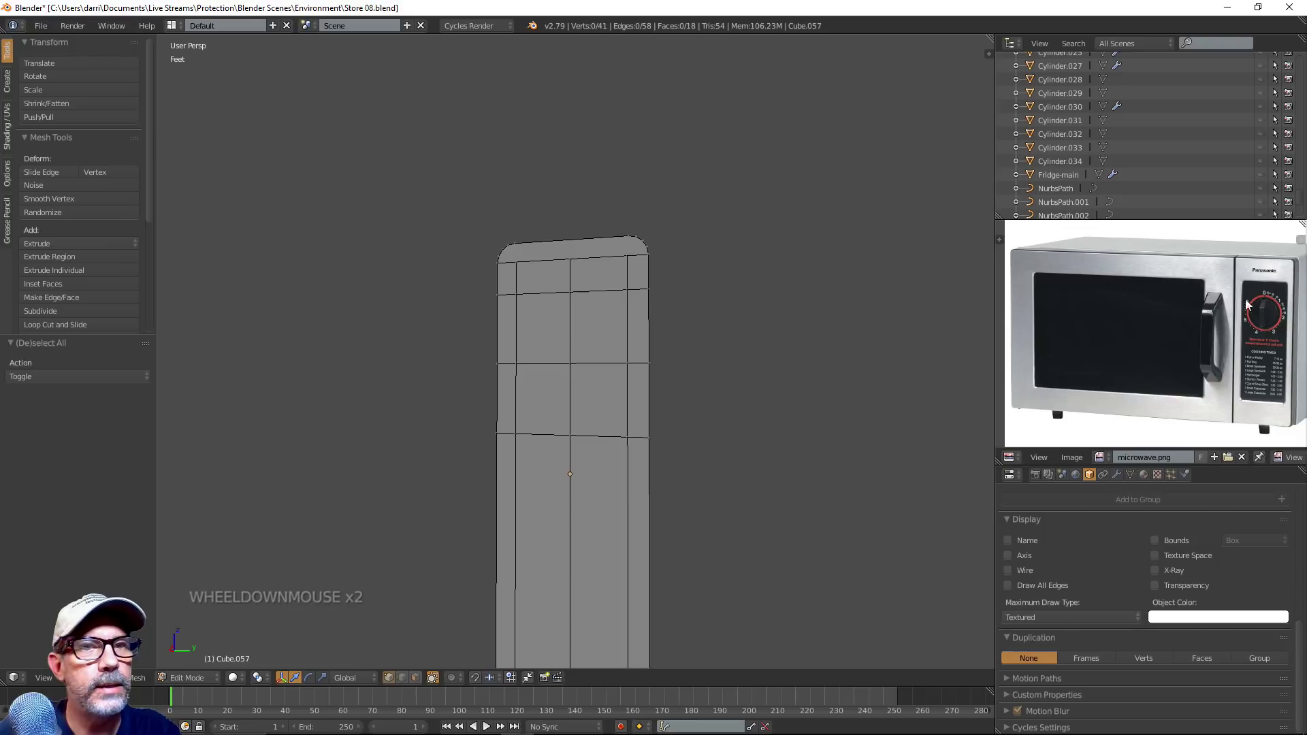
{"action": "middle_click_drag", "start_coordinate": [680, 362], "coordinate": [645, 333]}
{"action": "scroll", "coordinate": [564, 370], "scroll_direction": "up", "scroll_amount": 2}
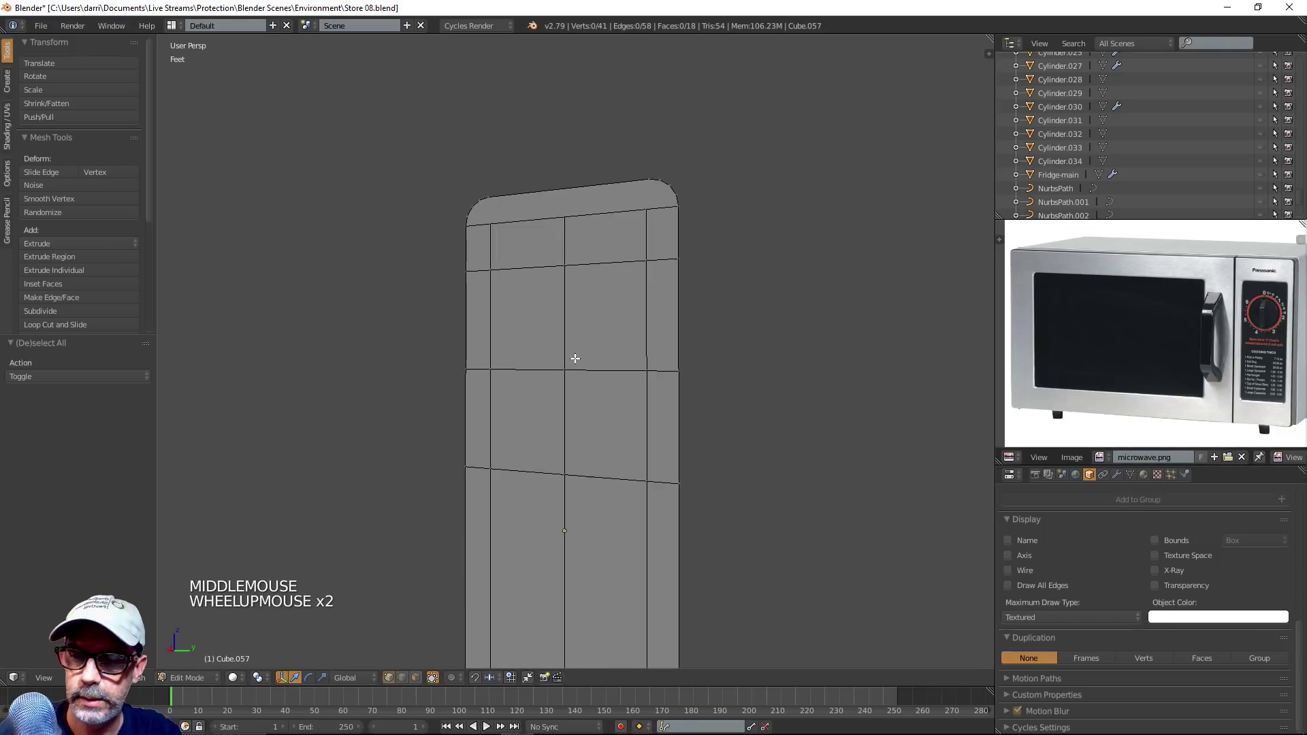
{"action": "key", "text": "ctrl+Tab"}
{"action": "left_click", "coordinate": [578, 359]}
{"action": "right_click", "coordinate": [583, 359]}
{"action": "right_click", "coordinate": [527, 353], "text": "shift"}
{"action": "right_click", "coordinate": [529, 449], "text": "shift"}
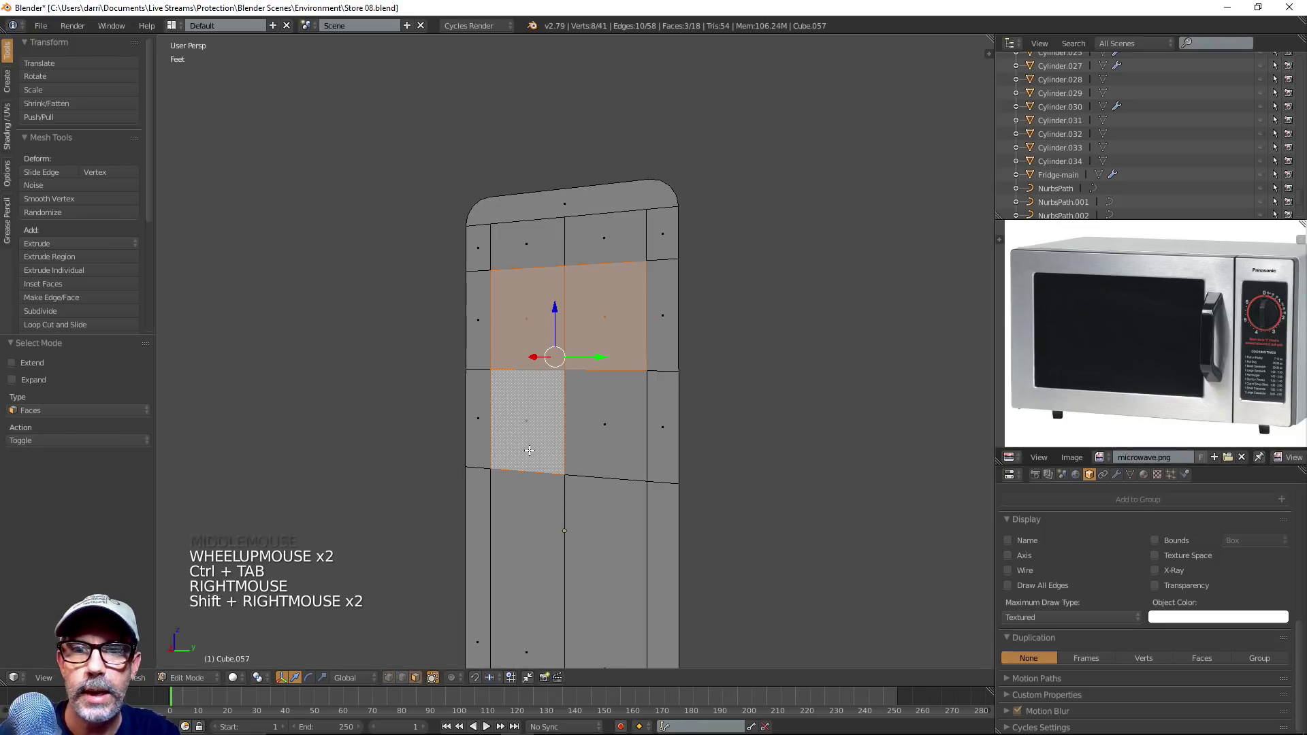
{"action": "right_click", "coordinate": [592, 431], "text": "shift"}
{"action": "middle_click_drag", "start_coordinate": [592, 431], "coordinate": [626, 458]}
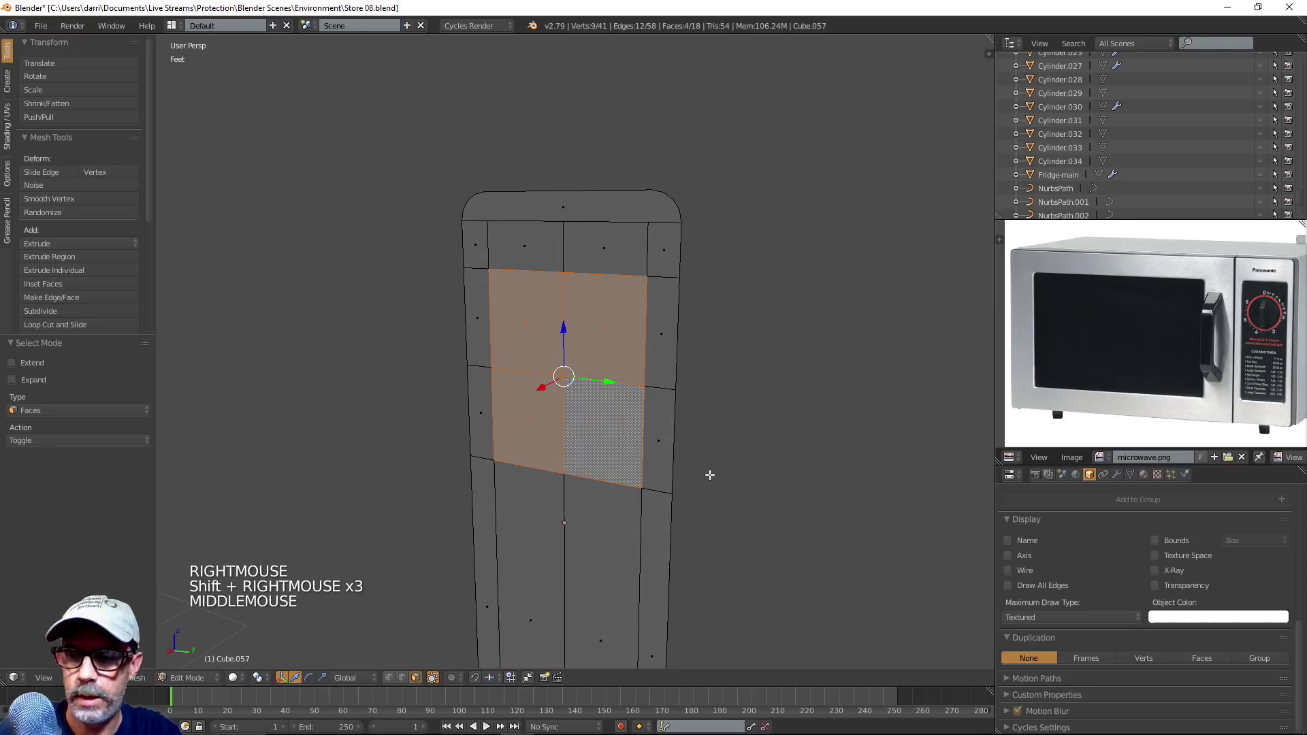
{"action": "middle_click_drag", "start_coordinate": [709, 474], "coordinate": [730, 446], "text": "shift"}
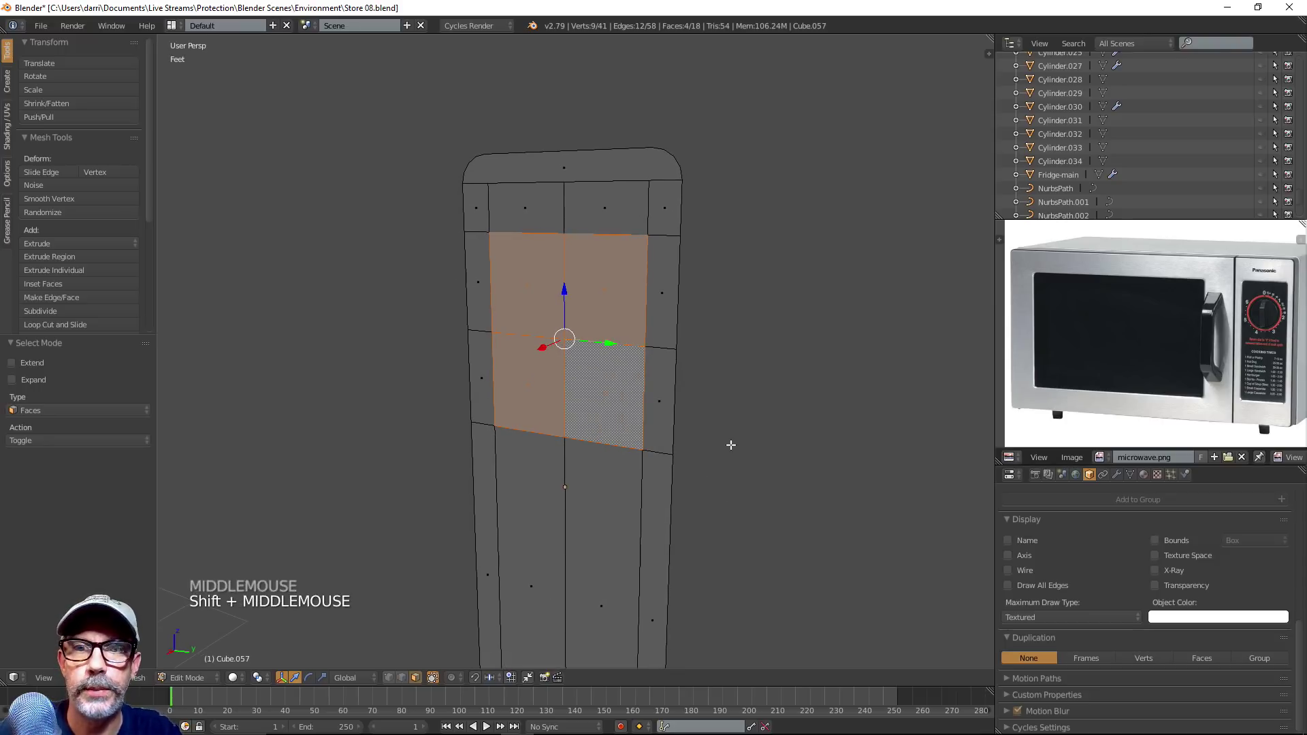
Snap the 3D cursor to the centre vertex of the dial section and return to Object Mode
{"action": "key", "text": "ctrl+Tab"}
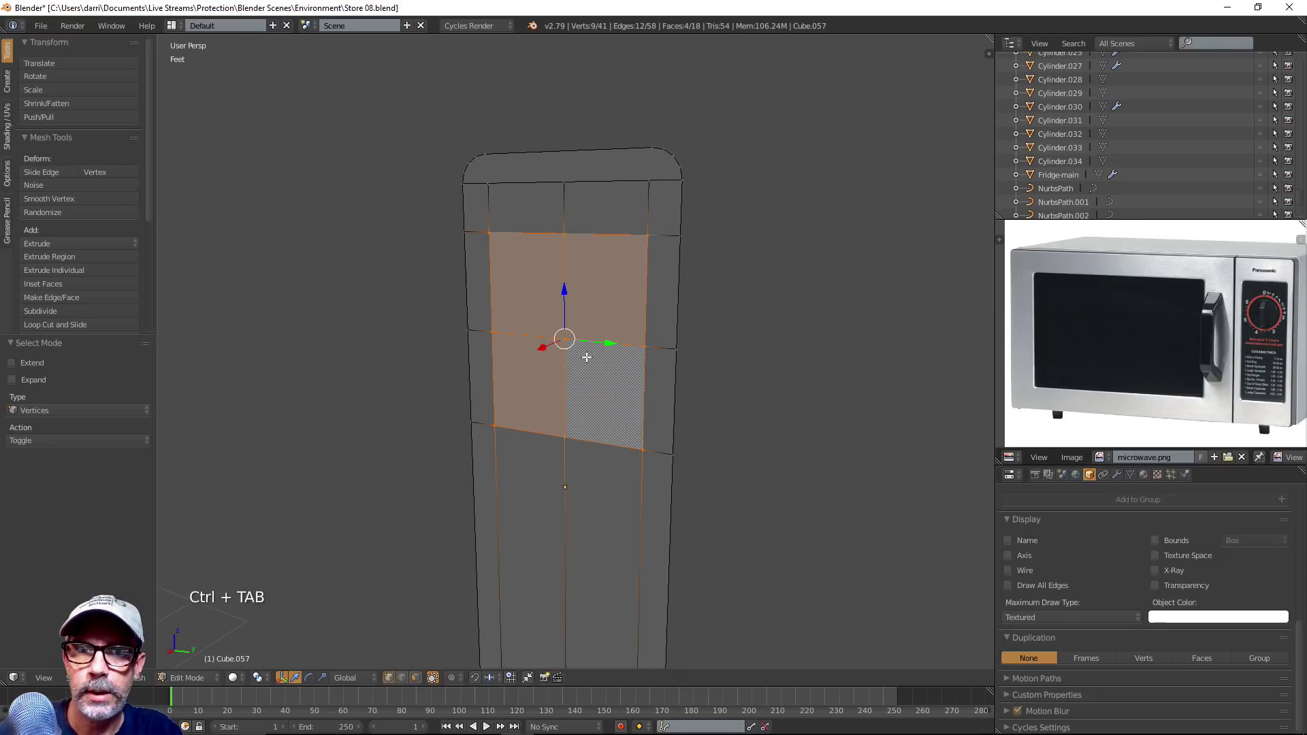
{"action": "right_click", "coordinate": [571, 344]}
{"action": "key", "text": "shift+s"}
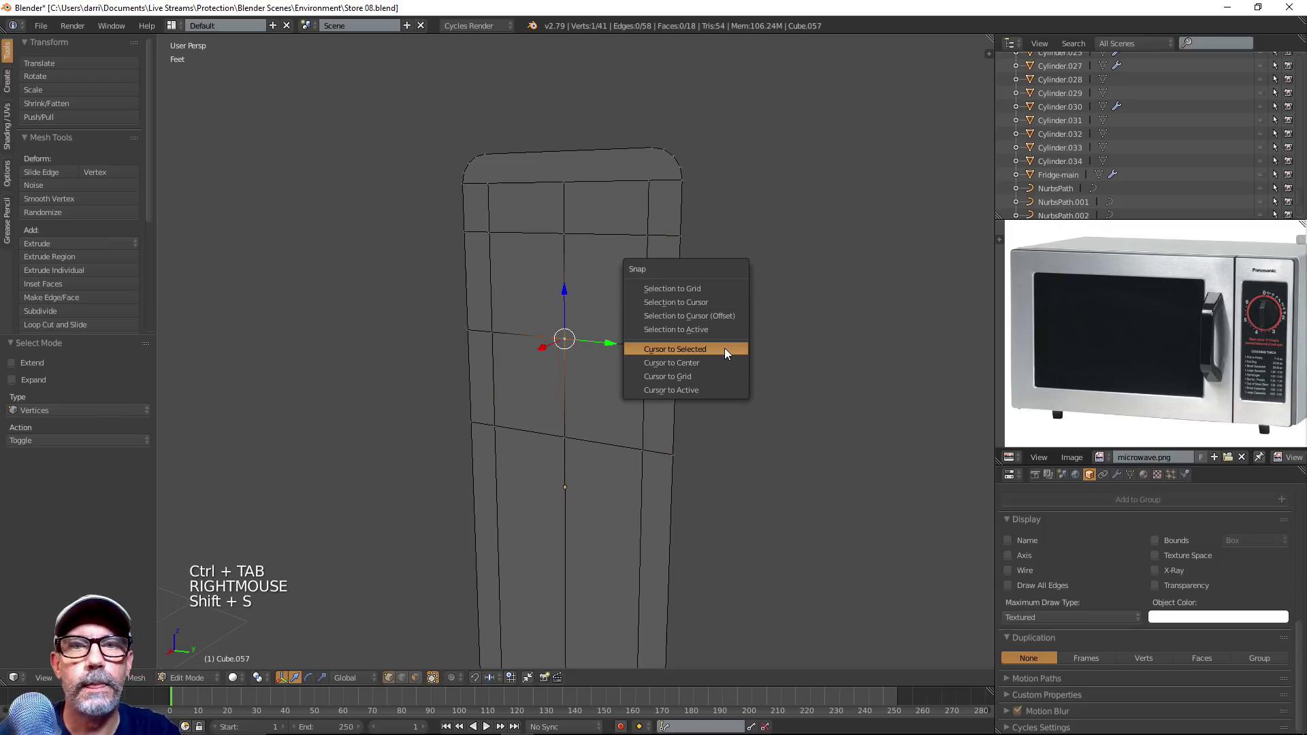
{"action": "left_click", "coordinate": [724, 349]}
{"action": "key", "text": "a"}
{"action": "key", "text": "Tab"}
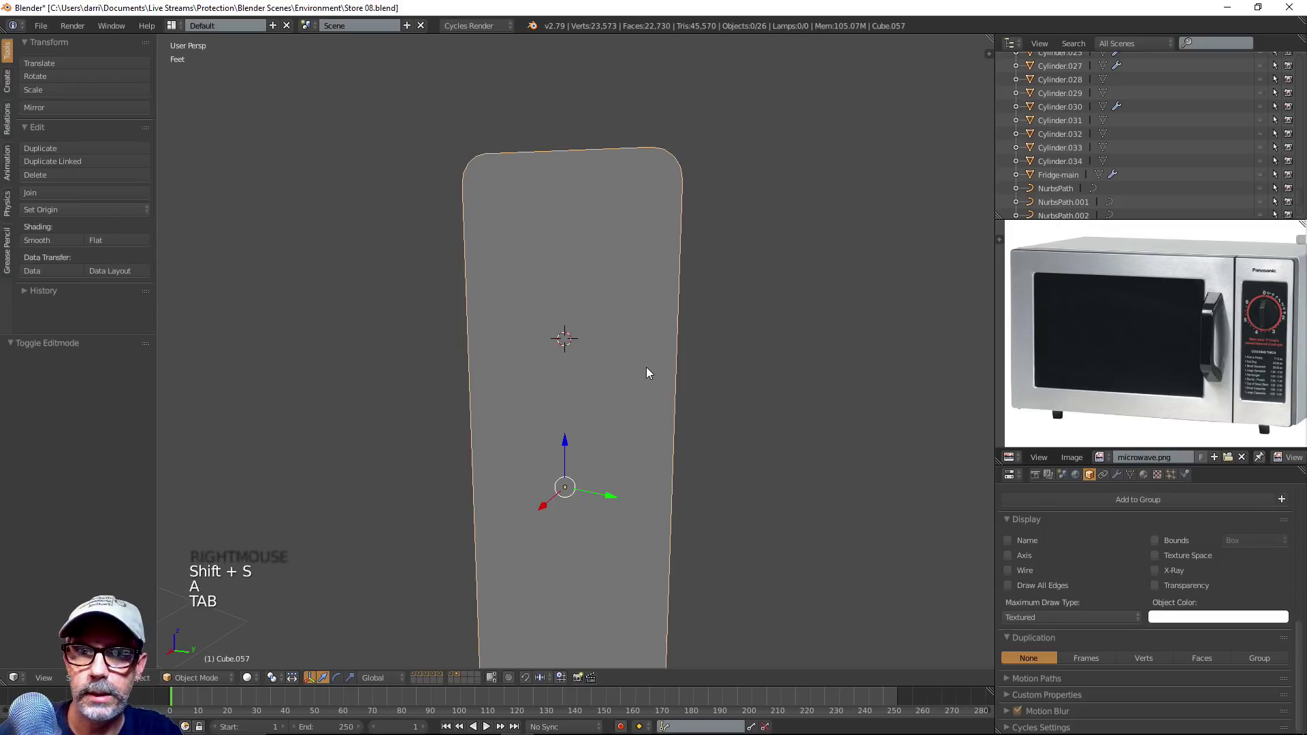
Add an 8-vertex cylinder at the 3D cursor with Triangle Fan caps
{"action": "scroll", "coordinate": [646, 366], "scroll_direction": "down", "scroll_amount": 2}
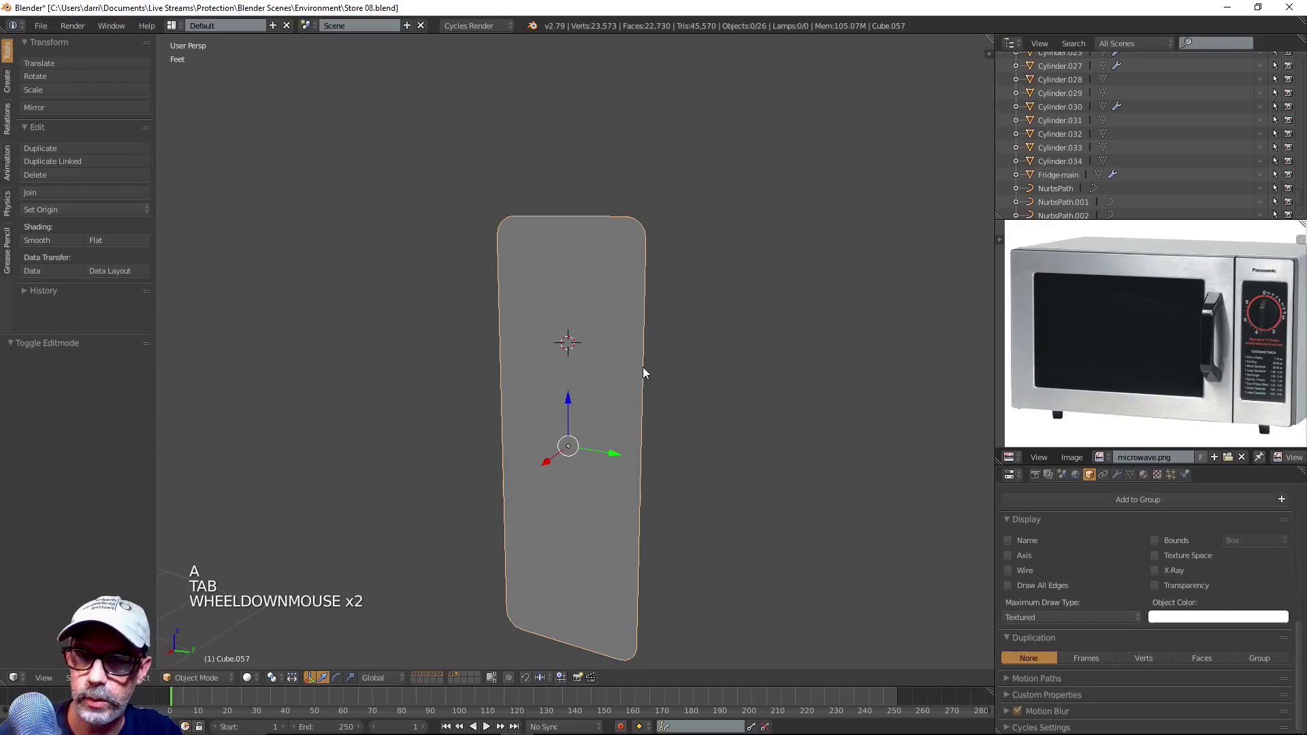
{"action": "key", "text": "shift+a"}
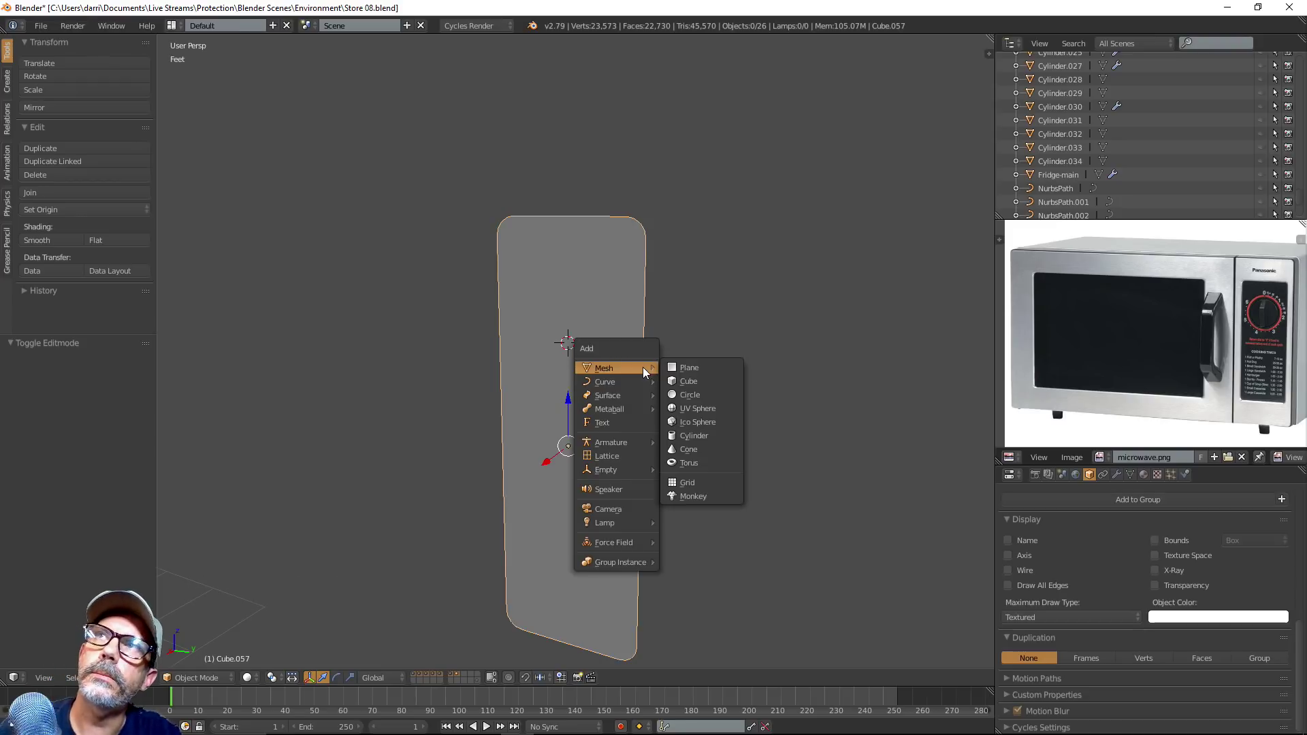
{"action": "left_click", "coordinate": [705, 436]}
{"action": "scroll", "coordinate": [676, 411], "scroll_direction": "down", "scroll_amount": 7}
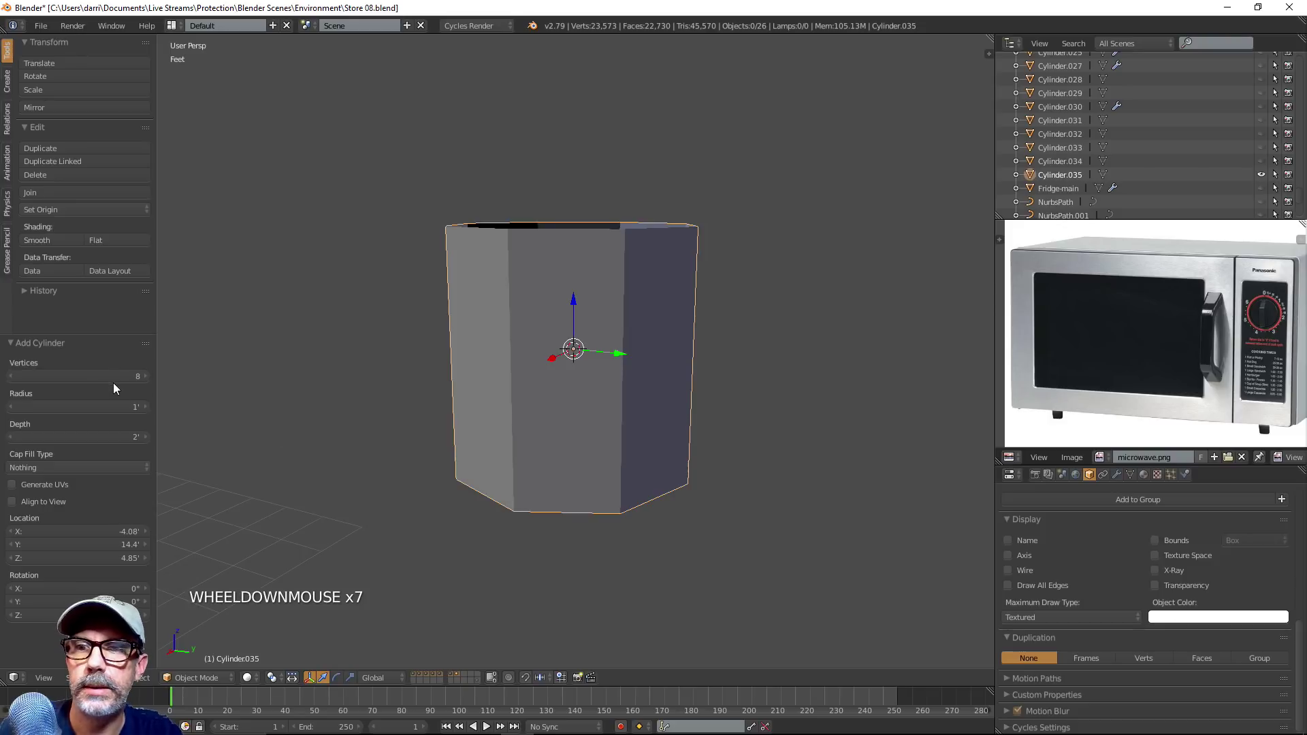
{"action": "left_click", "coordinate": [49, 468]}
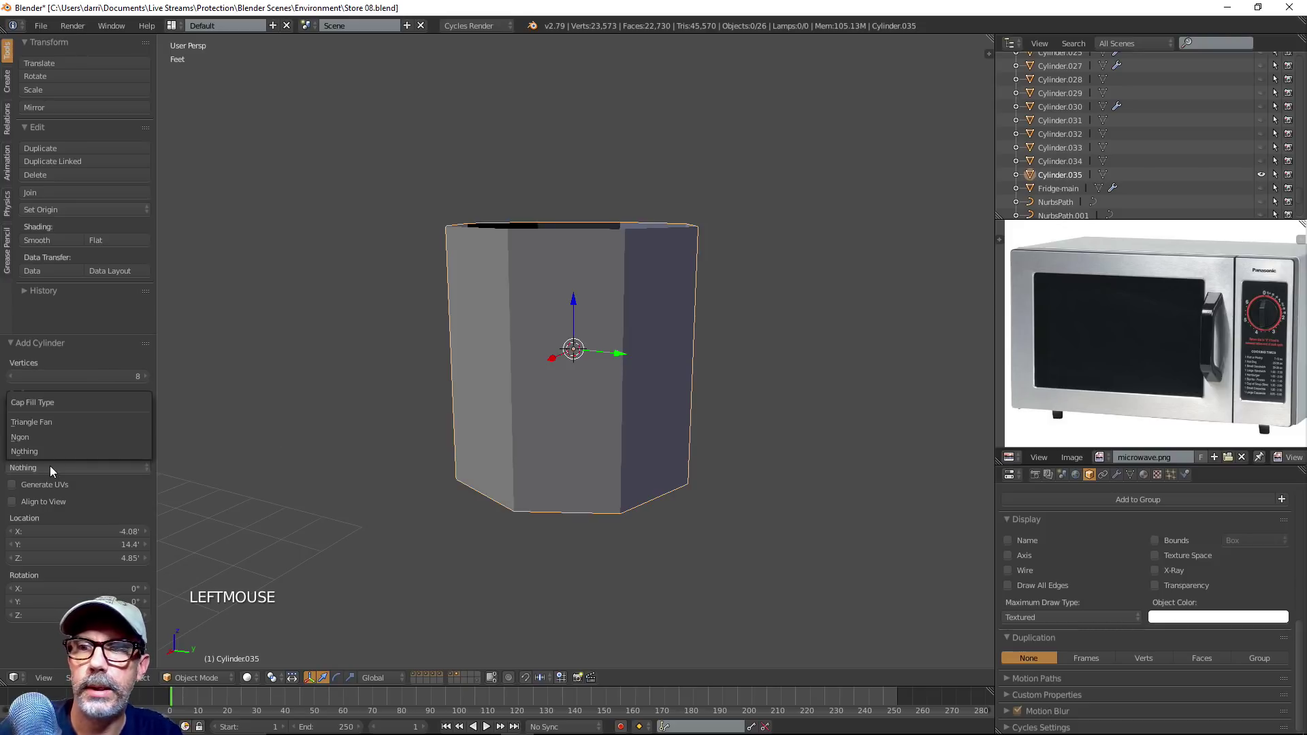
{"action": "left_click", "coordinate": [51, 422]}
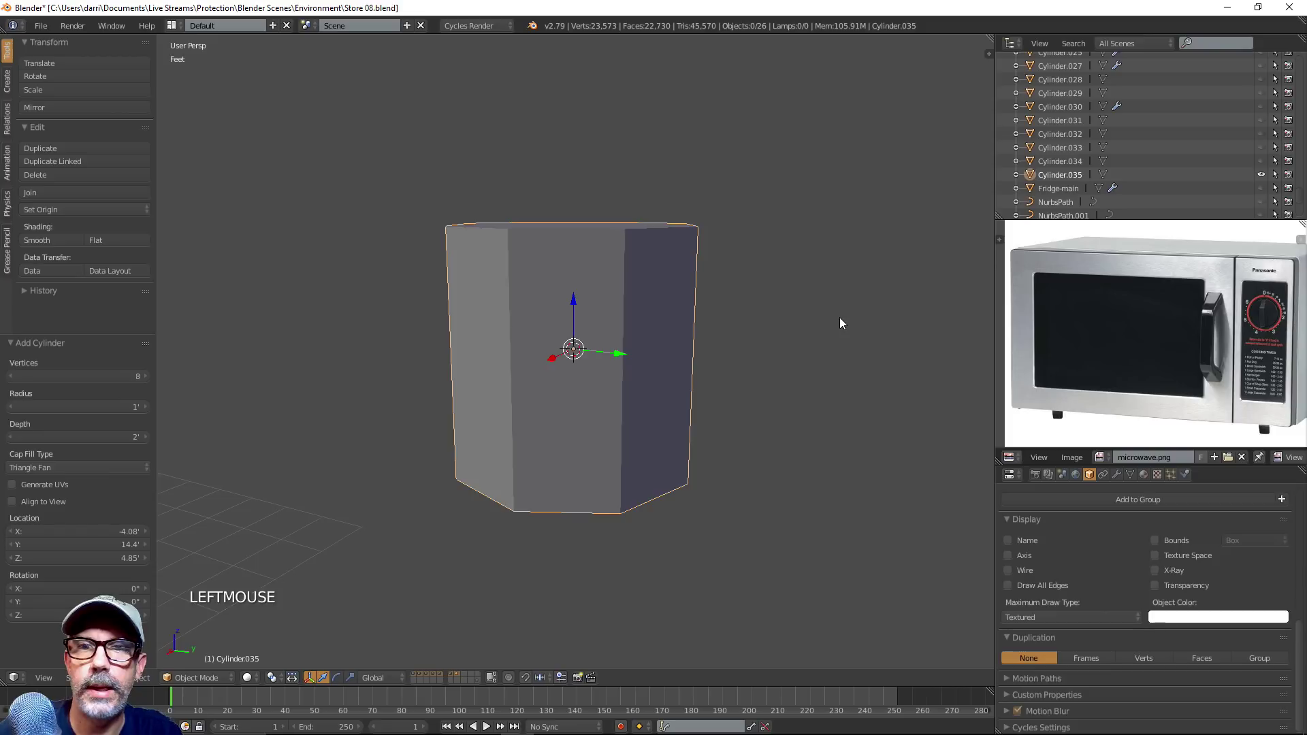
Scale the cylinder uniformly to about 0.101 and rotate it 90° about the Y axis
{"action": "scroll", "coordinate": [691, 364], "scroll_direction": "down", "scroll_amount": 3}
{"action": "middle_click_drag", "start_coordinate": [691, 365], "coordinate": [663, 390]}
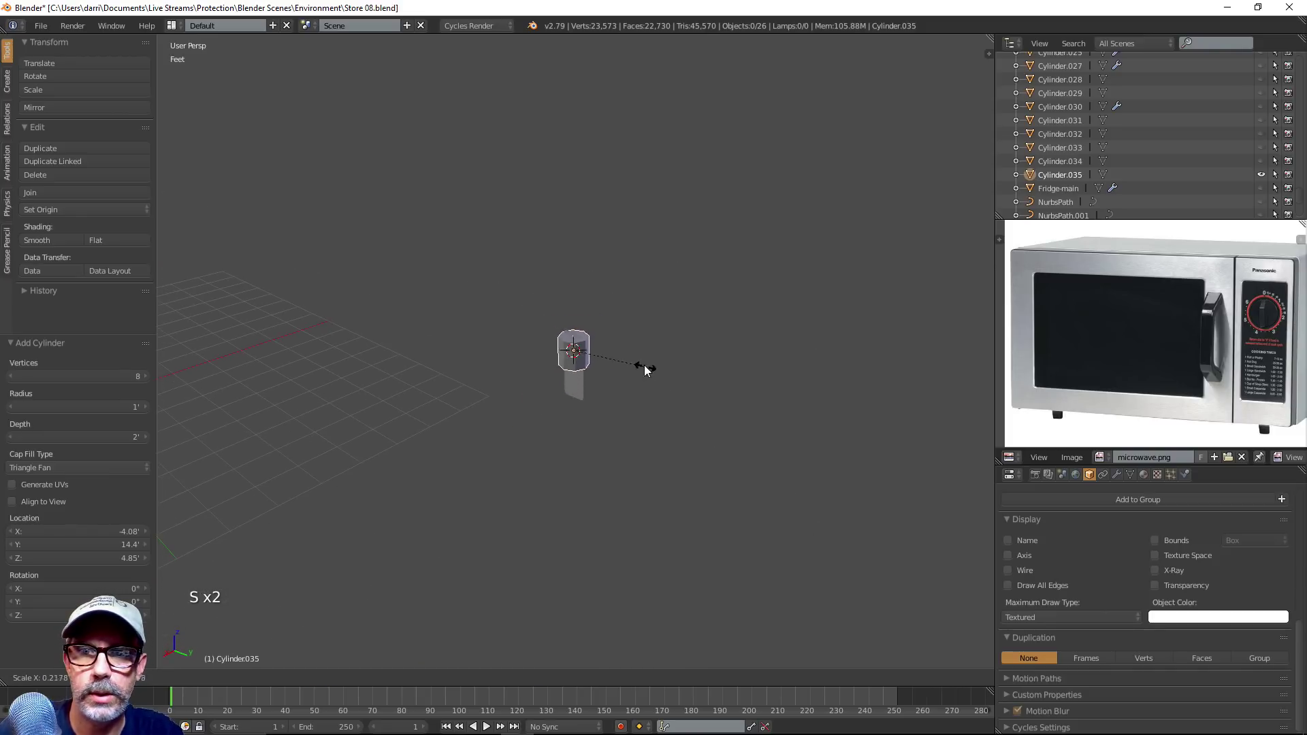
{"action": "left_click", "coordinate": [607, 345]}
{"action": "scroll", "coordinate": [646, 408], "scroll_direction": "up", "scroll_amount": 7}
{"action": "scroll", "coordinate": [653, 400], "scroll_direction": "up", "scroll_amount": 1}
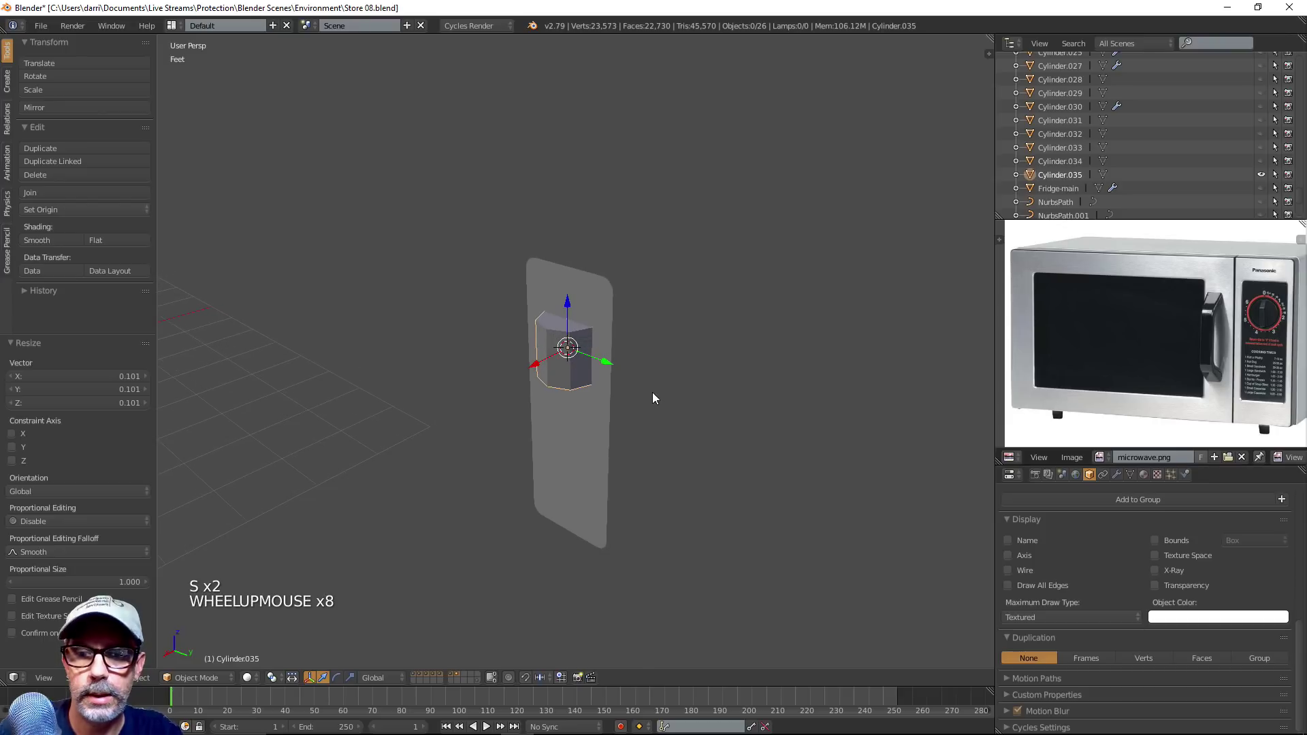
{"action": "key", "text": "r"}
{"action": "key", "text": "y"}
{"action": "key", "text": "9"}
{"action": "key", "text": "0"}
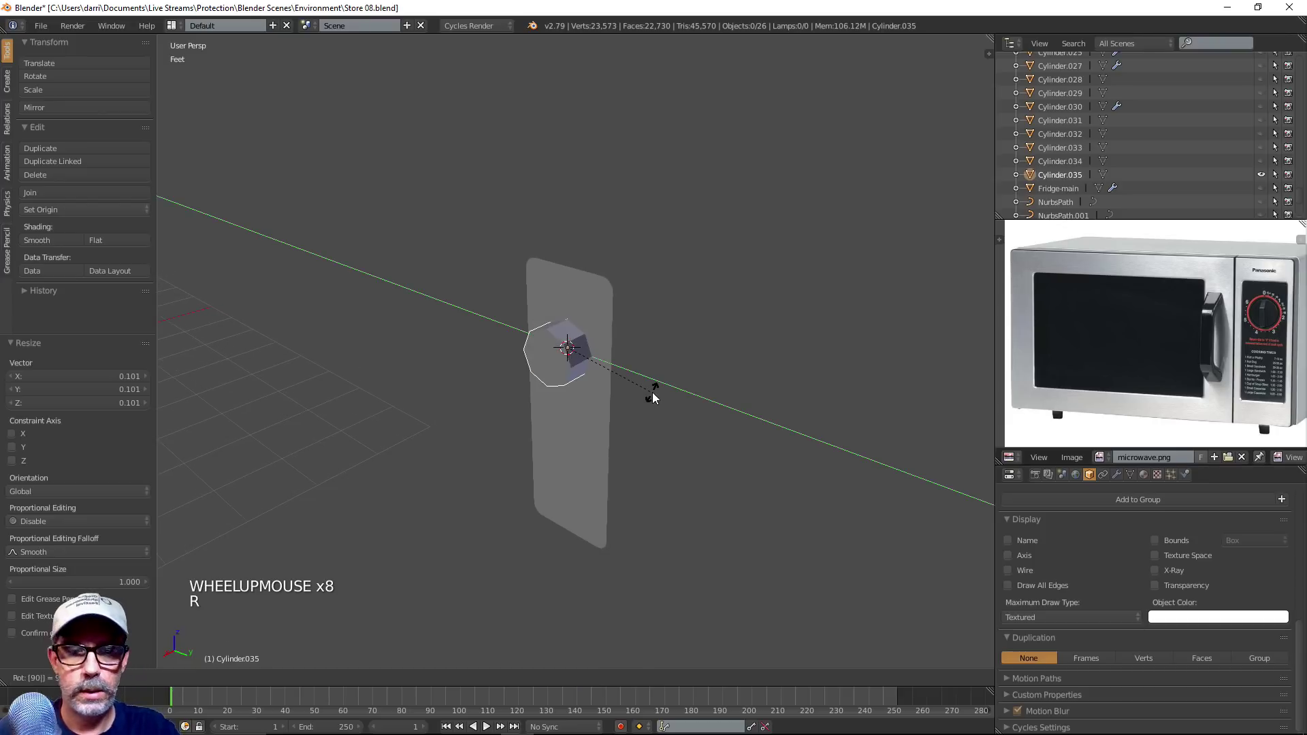
{"action": "left_click", "coordinate": [654, 397]}
Delete all of the cylinder's faces except the octagonal cap at its positive X end
{"action": "key", "text": "Tab"}
{"action": "middle_click_drag", "start_coordinate": [741, 411], "coordinate": [701, 429]}
{"action": "scroll", "coordinate": [660, 426], "scroll_direction": "up", "scroll_amount": 4}
{"action": "key", "text": "ctrl+Tab"}
{"action": "key", "text": "f"}
{"action": "key", "text": "a"}
{"action": "key", "text": "z"}
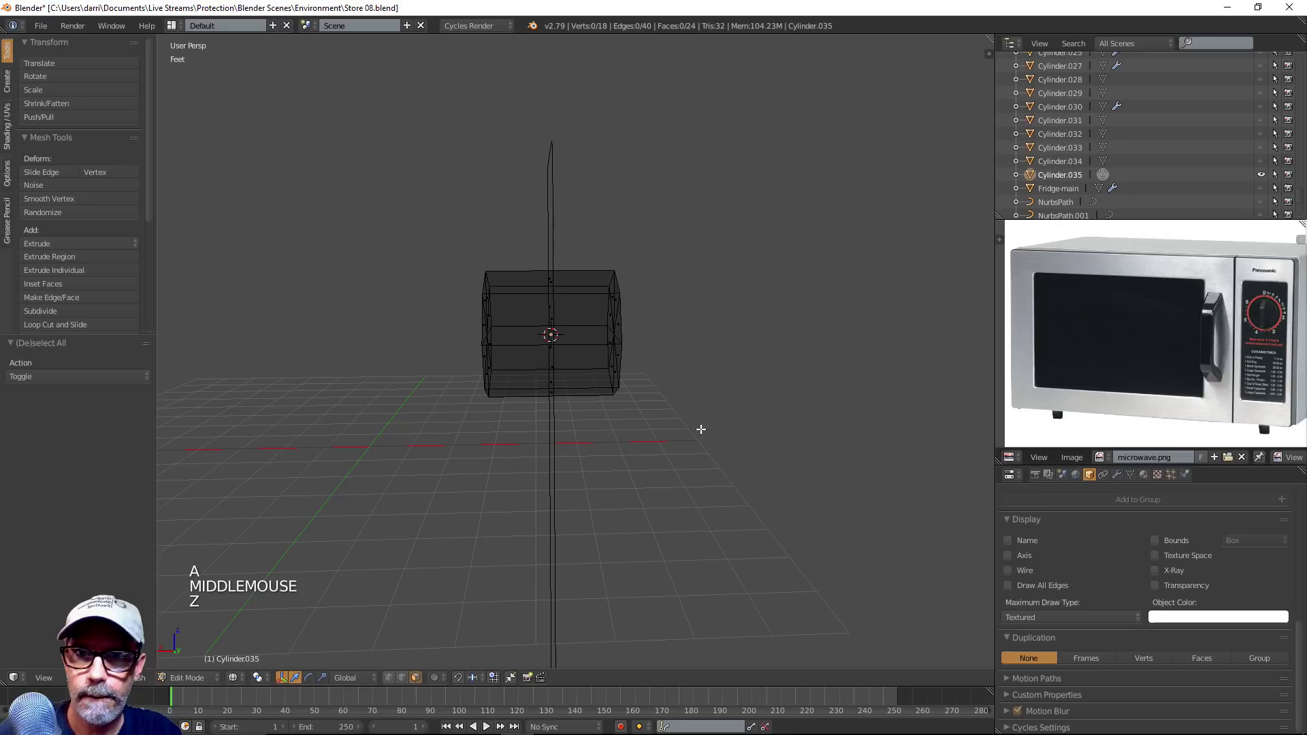
{"action": "mouse_move", "coordinate": [529, 255]}
{"action": "left_mouse_down", "text": "ctrl"}
{"action": "mouse_move", "coordinate": [542, 345]}
{"action": "mouse_move", "coordinate": [795, 184]}
{"action": "left_mouse_up", "text": "ctrl"}
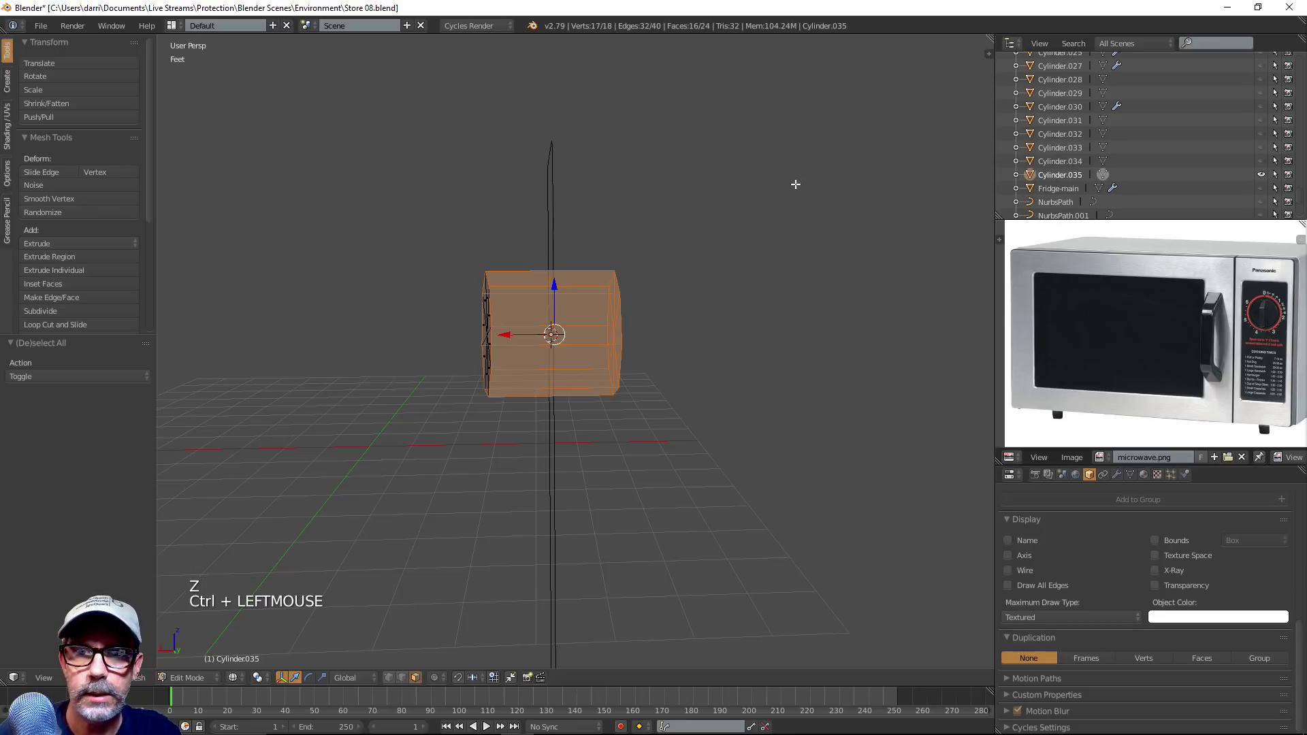
{"action": "key", "text": "x"}
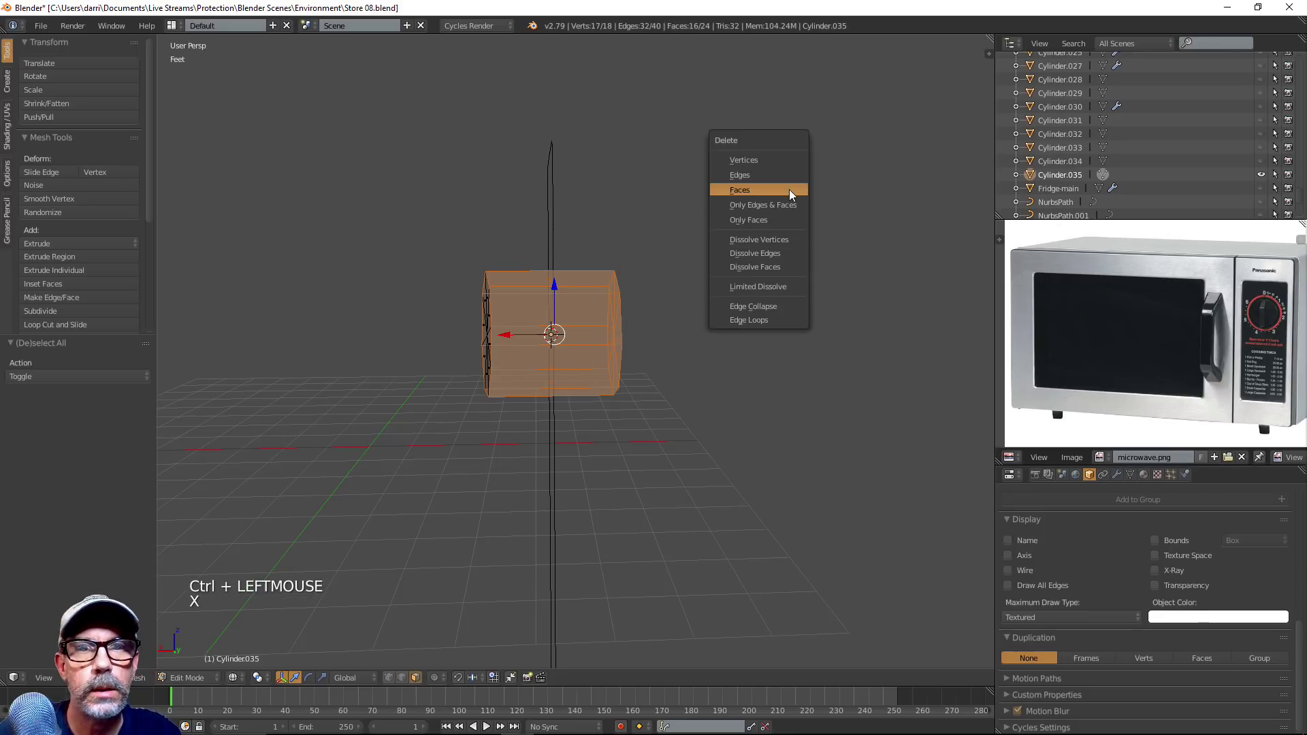
{"action": "left_click", "coordinate": [789, 189]}
{"action": "scroll", "coordinate": [689, 324], "scroll_direction": "up", "scroll_amount": 3}
{"action": "middle_click_drag", "start_coordinate": [688, 324], "coordinate": [738, 409]}
{"action": "key", "text": "Tab"}
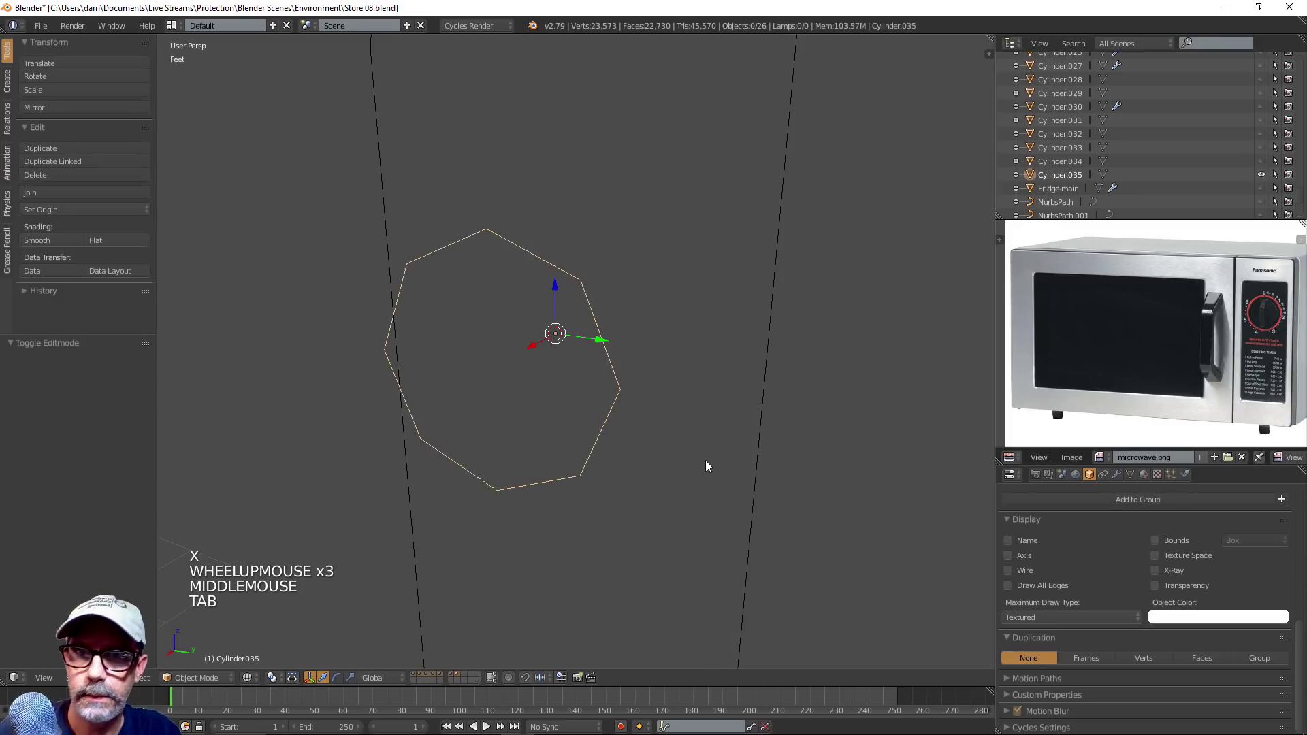
Delete the panel's four central dial-section faces to leave a squarish opening
{"action": "scroll", "coordinate": [701, 460], "scroll_direction": "down", "scroll_amount": 3}
{"action": "mouse_move", "coordinate": [693, 459]}
{"action": "middle_mouse_down"}
{"action": "mouse_move", "coordinate": [681, 436]}
{"action": "mouse_move", "coordinate": [640, 473]}
{"action": "middle_mouse_up"}
{"action": "key", "text": "z"}
{"action": "scroll", "coordinate": [680, 434], "scroll_direction": "up", "scroll_amount": 3}
{"action": "scroll", "coordinate": [681, 439], "scroll_direction": "down", "scroll_amount": 3}
{"action": "right_click", "coordinate": [631, 443]}
{"action": "key", "text": "Tab"}
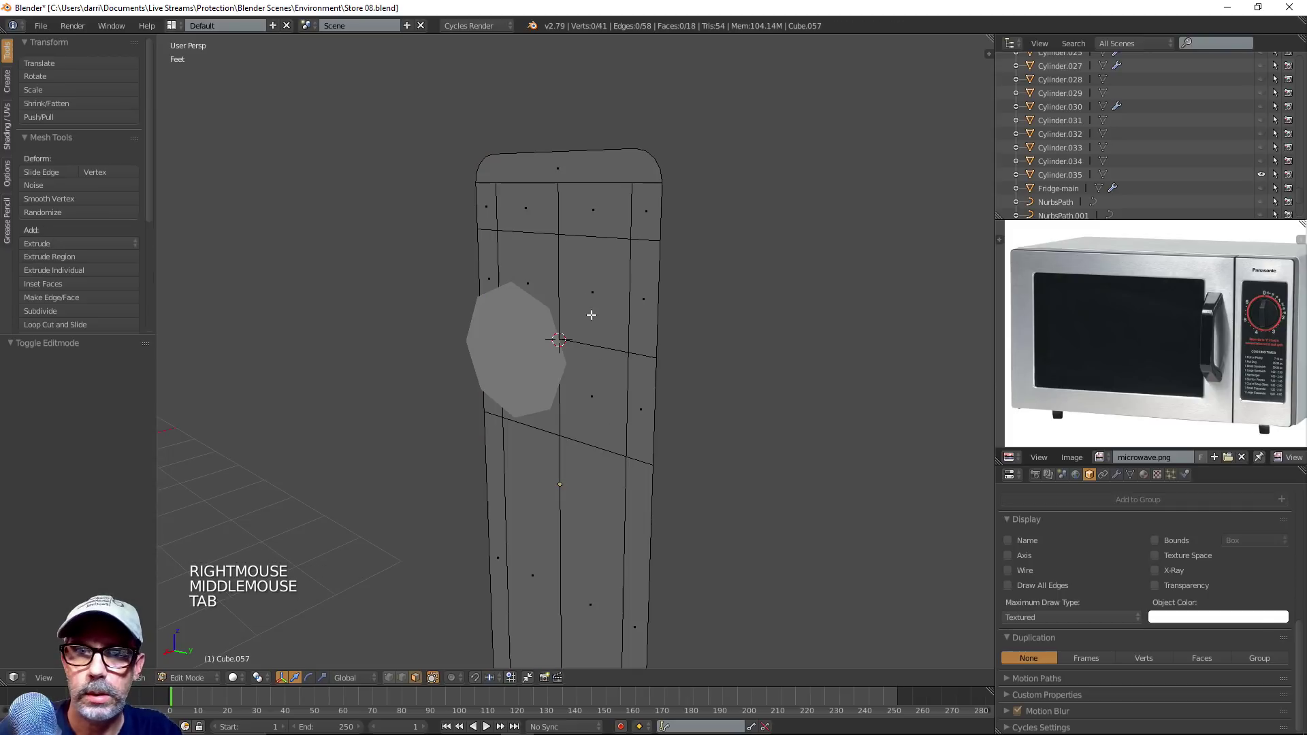
{"action": "right_click", "coordinate": [555, 282]}
{"action": "right_click", "coordinate": [571, 275], "text": "shift"}
{"action": "right_click", "coordinate": [582, 418], "text": "shift"}
{"action": "right_click", "coordinate": [555, 416], "text": "shift"}
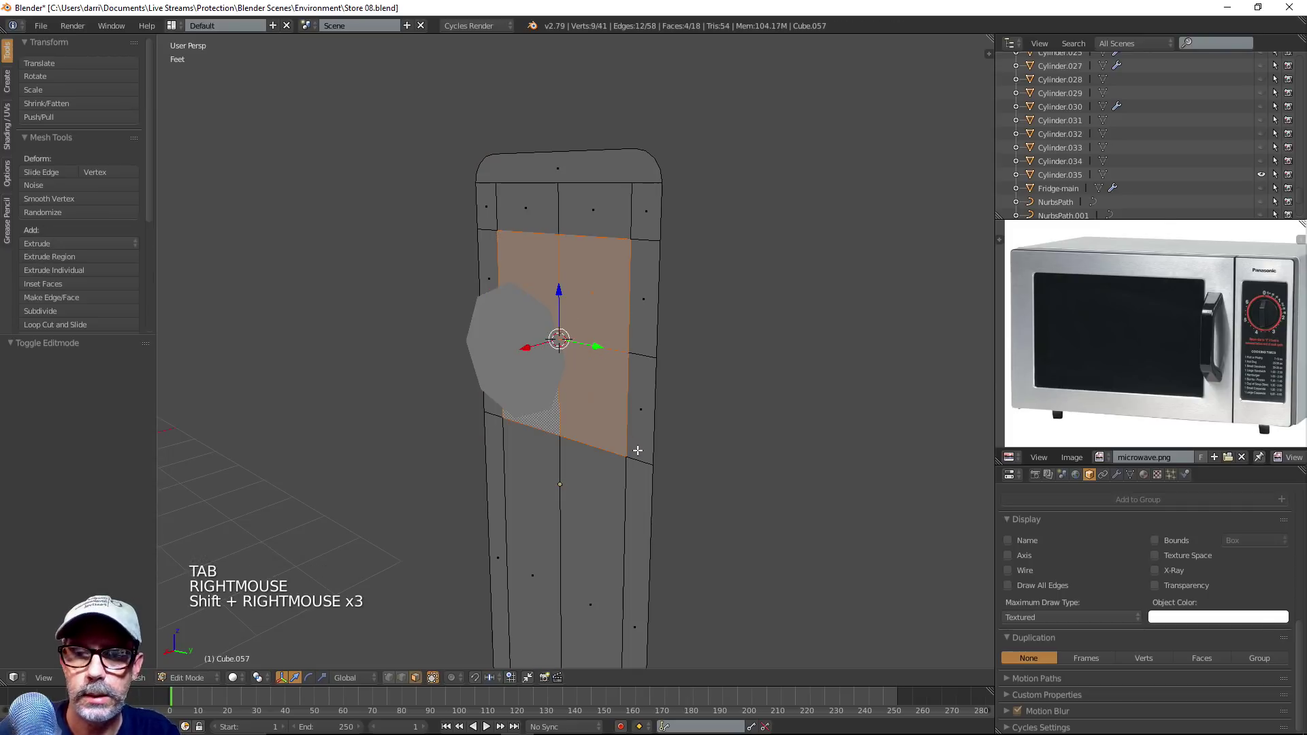
{"action": "key", "text": "x"}
{"action": "left_click", "coordinate": [637, 451]}
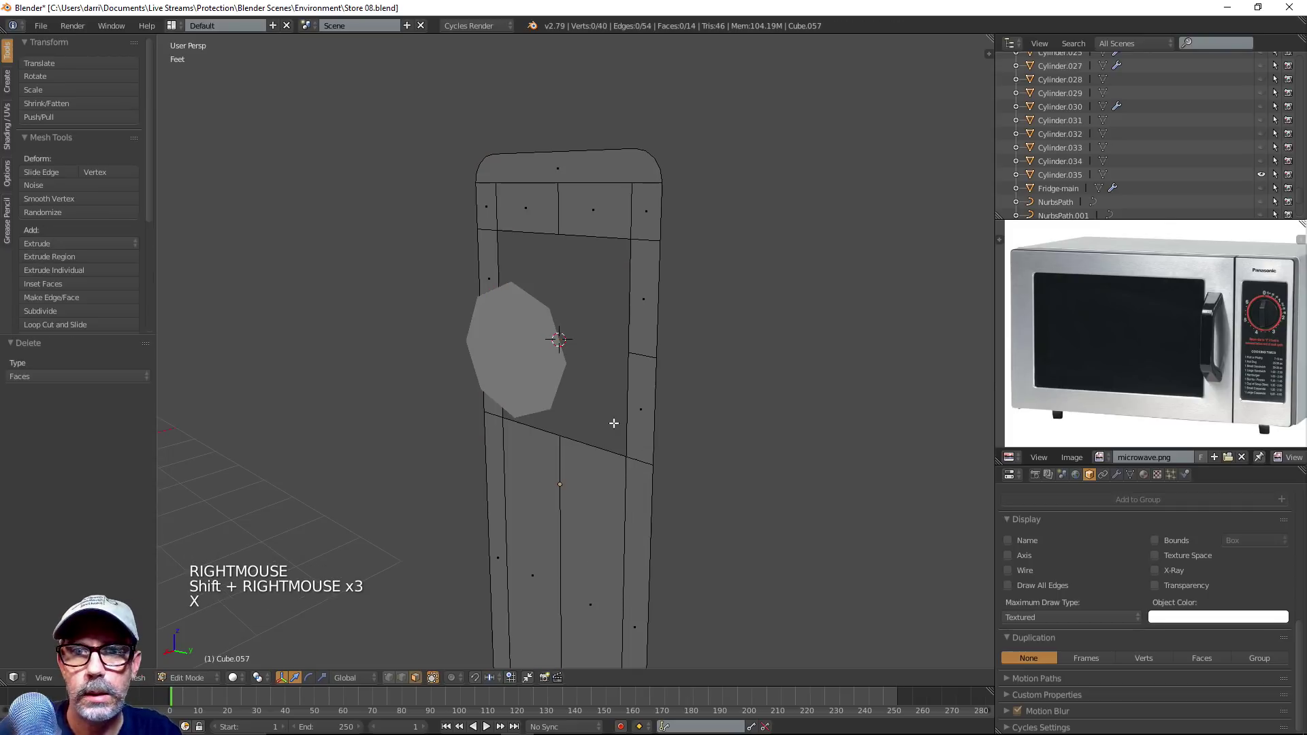
Join the octagonal cap to the control panel object
{"action": "key", "text": "Tab"}
{"action": "right_click", "coordinate": [534, 385]}
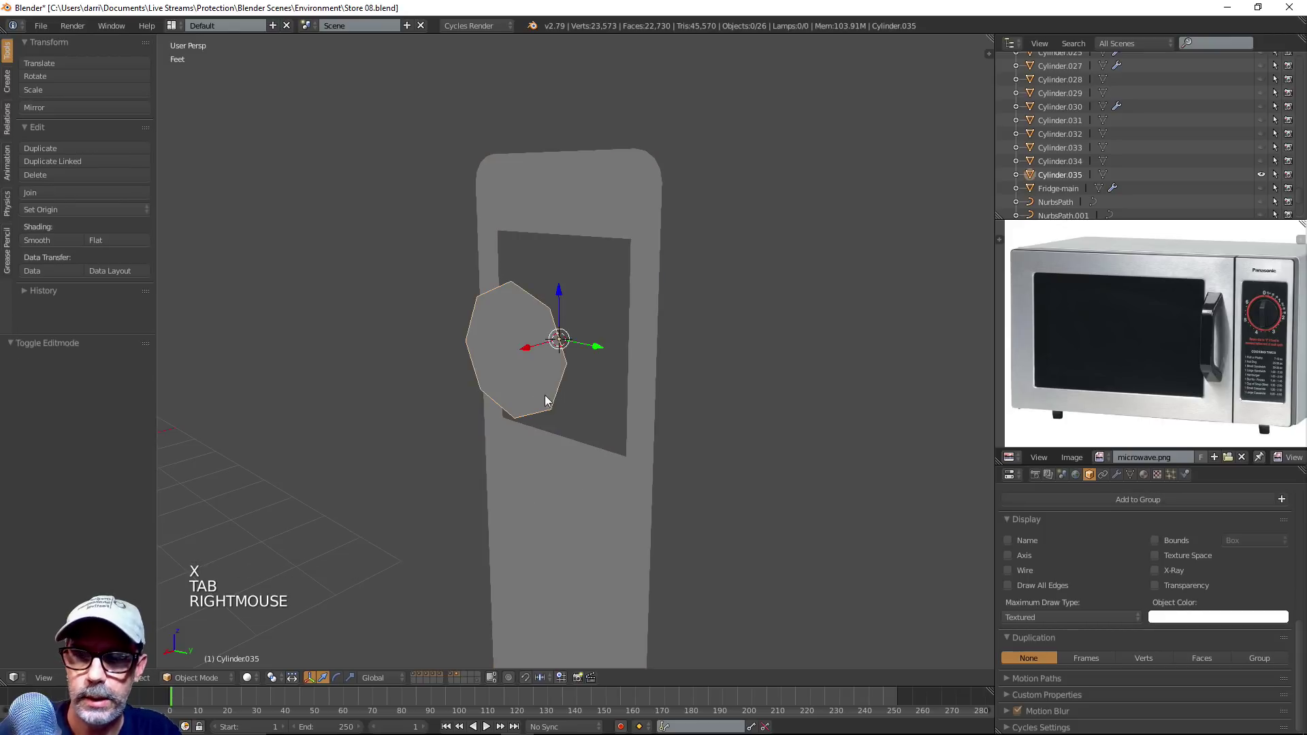
{"action": "right_click", "coordinate": [596, 450], "text": "shift"}
{"action": "key", "text": "ctrl+j"}
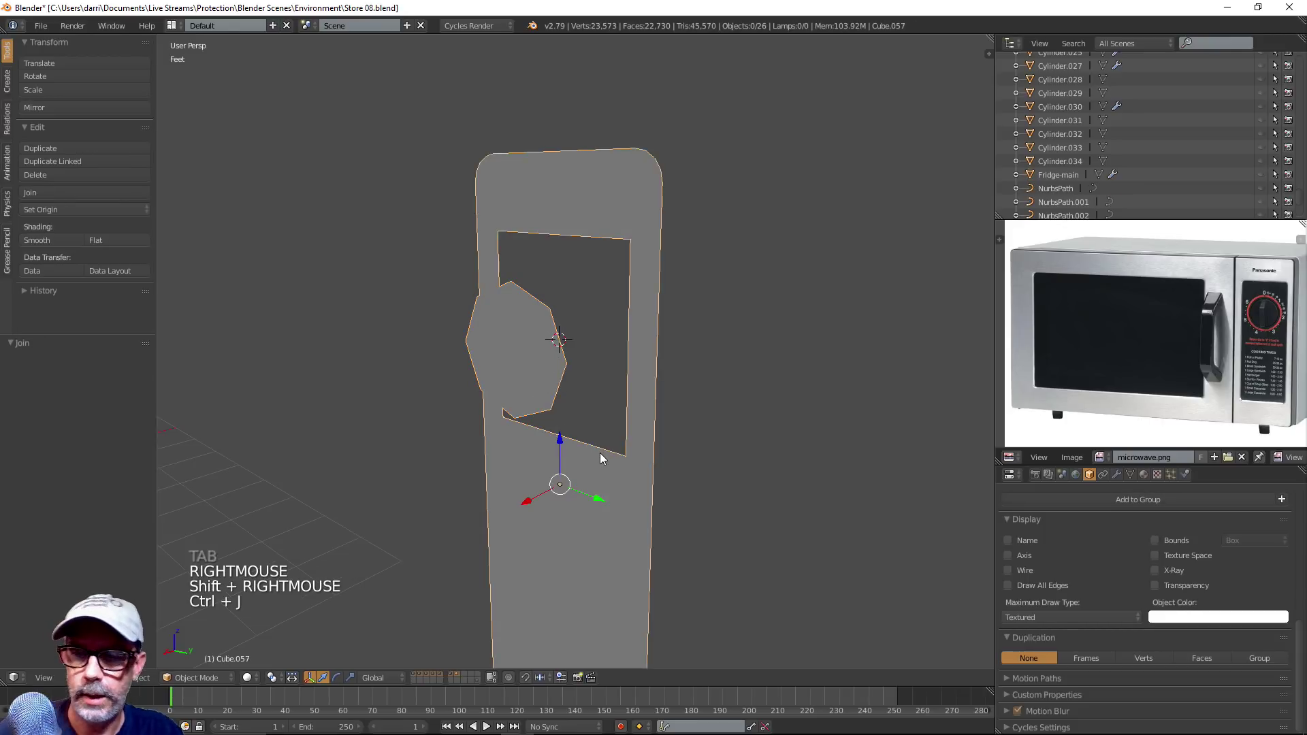
Move the octagonal cap along X by about -1.09 inches, plus about -124 thou, onto the panel's plane
{"action": "key", "text": "Tab"}
{"action": "scroll", "coordinate": [543, 367], "scroll_direction": "up", "scroll_amount": 3}
{"action": "scroll", "coordinate": [539, 369], "scroll_direction": "down", "scroll_amount": 1}
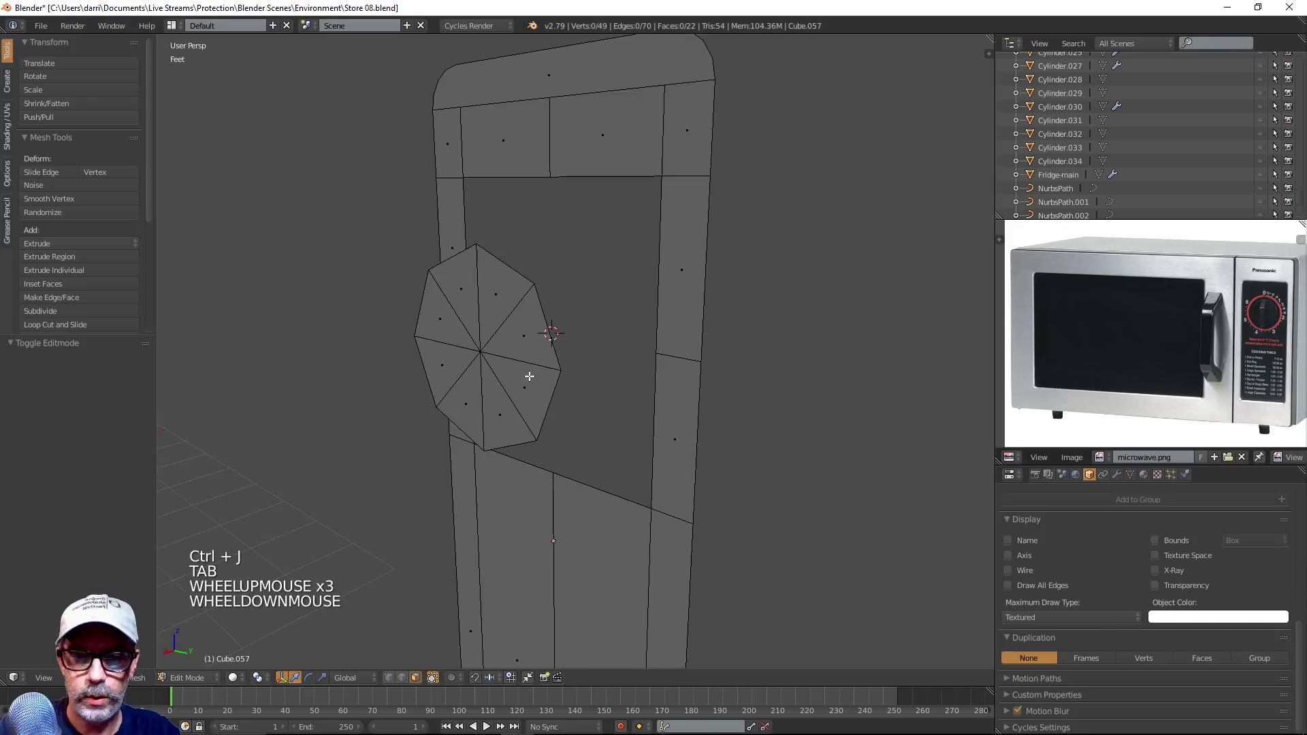
{"action": "key", "text": "l"}
{"action": "key", "text": "l"}
{"action": "scroll", "coordinate": [530, 375], "scroll_direction": "down", "scroll_amount": 3}
{"action": "middle_click_drag", "start_coordinate": [530, 378], "coordinate": [531, 414]}
{"action": "left_click_drag", "start_coordinate": [476, 359], "coordinate": [513, 359]}
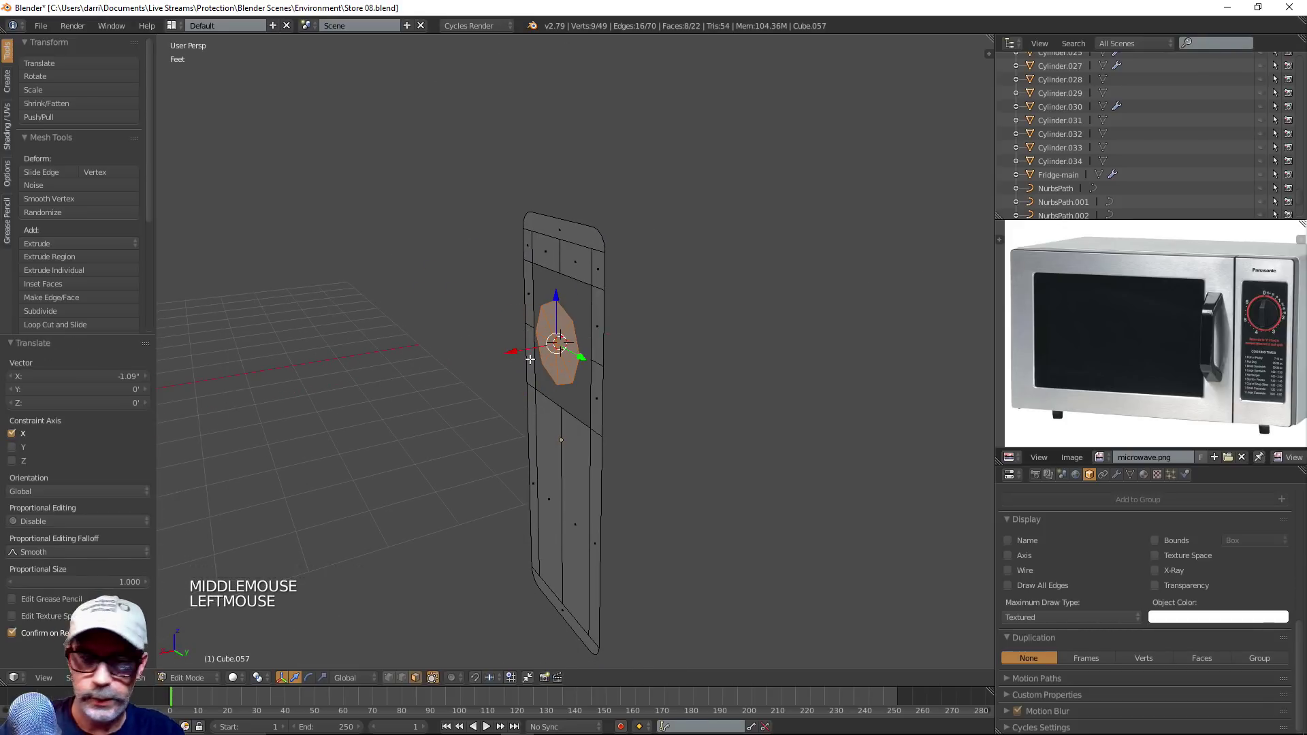
{"action": "key", "text": "KP_3"}
{"action": "key", "text": "KP_1"}
{"action": "scroll", "coordinate": [564, 319], "scroll_direction": "up", "scroll_amount": 5}
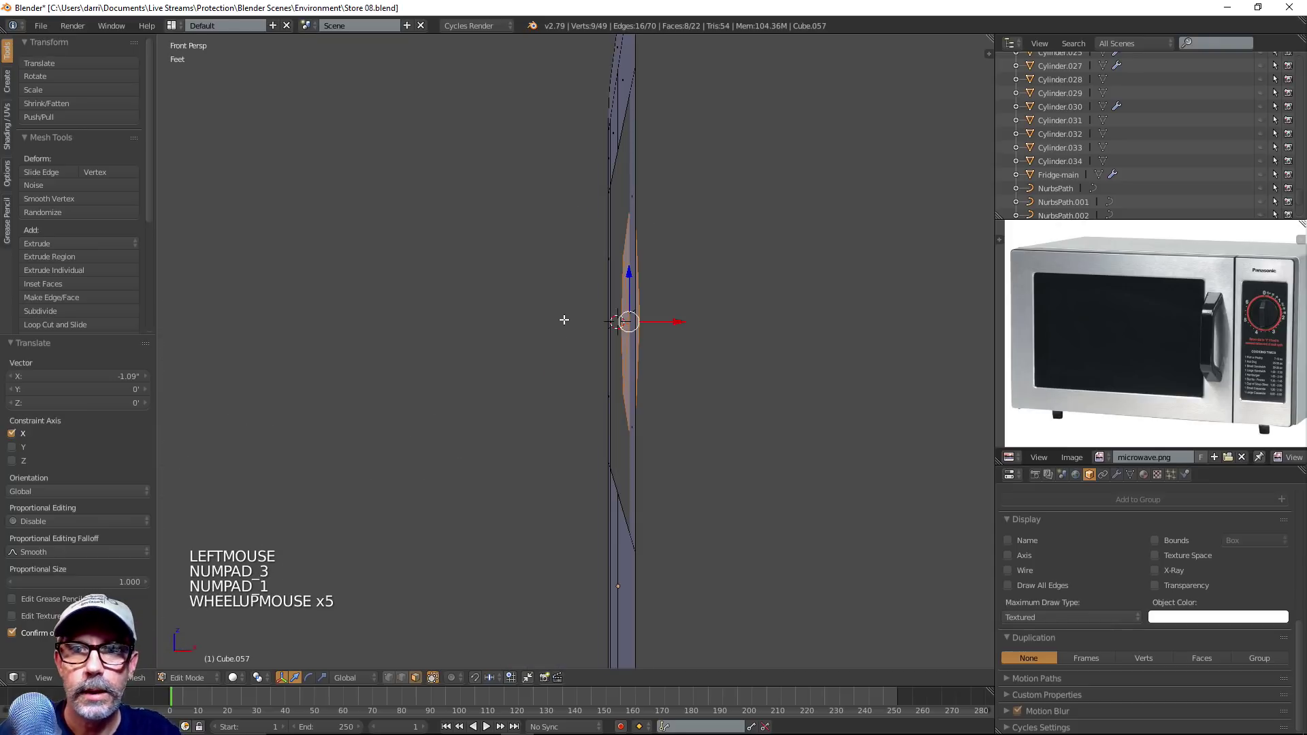
{"action": "key", "text": "KP_5"}
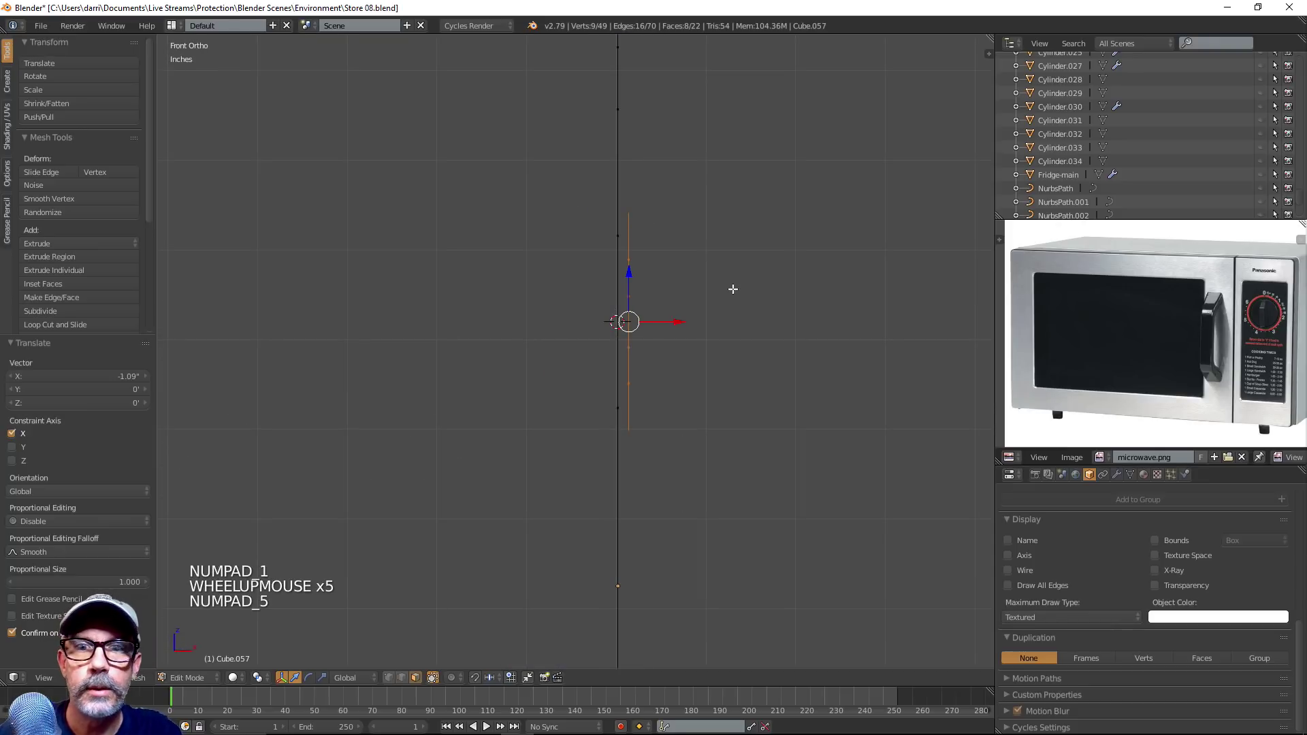
{"action": "left_click_drag", "start_coordinate": [672, 318], "coordinate": [639, 341]}
{"action": "scroll", "coordinate": [674, 365], "scroll_direction": "down", "scroll_amount": 4}
Scale the octagonal cap uniformly by about 1.232 within the panel opening
{"action": "middle_click_drag", "start_coordinate": [782, 408], "coordinate": [857, 446]}
{"action": "key", "text": "z"}
{"action": "key", "text": "KP_5"}
{"action": "scroll", "coordinate": [813, 432], "scroll_direction": "down", "scroll_amount": 2}
{"action": "key", "text": "s"}
{"action": "key", "text": "s"}
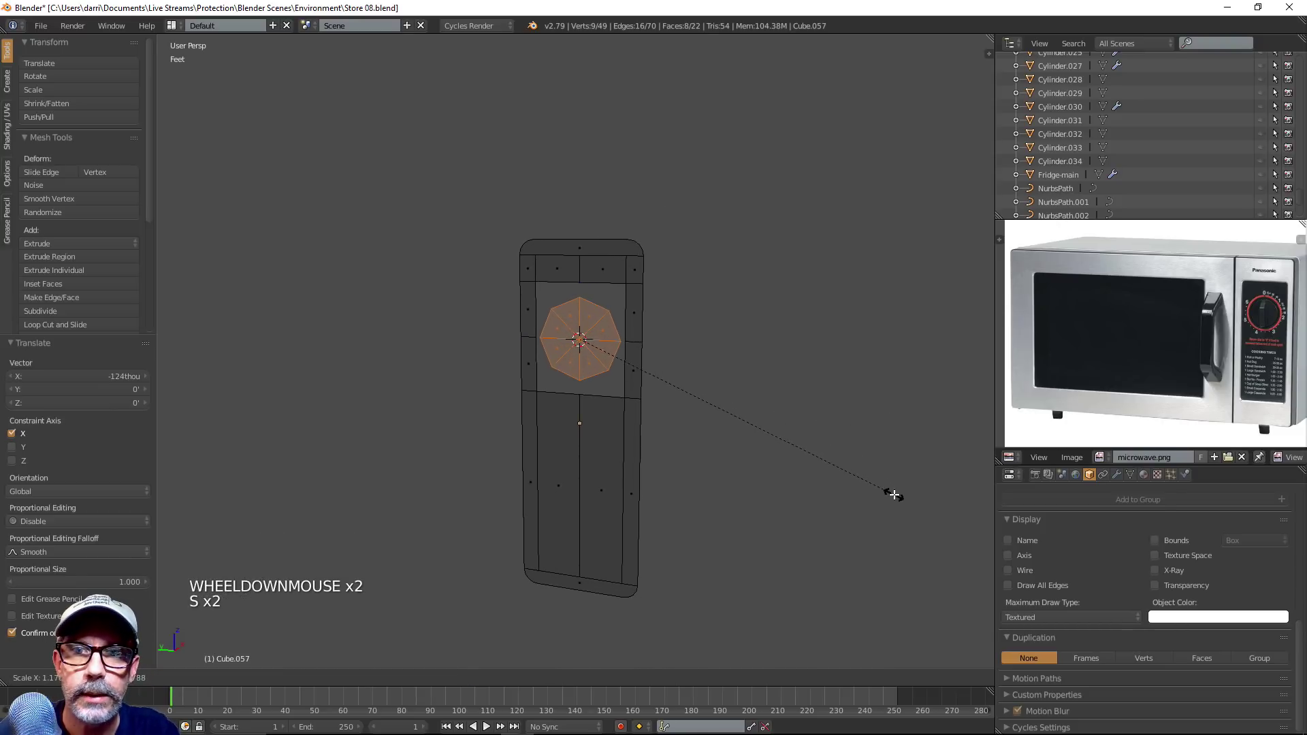
{"action": "left_click", "coordinate": [901, 516]}
Bridge the panel opening's square edge loop to the octagon's outer edge loop with Bridge Edge Loops
{"action": "scroll", "coordinate": [791, 505], "scroll_direction": "up", "scroll_amount": 5}
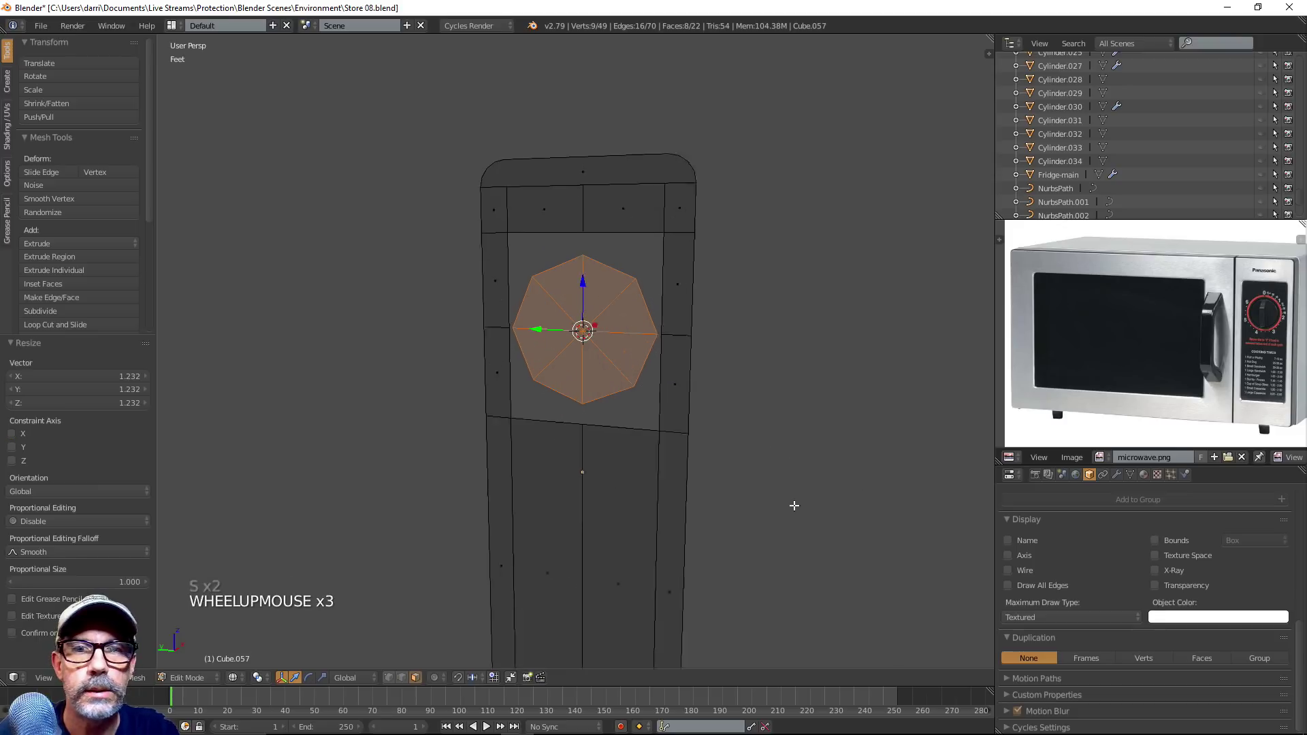
{"action": "middle_click_drag", "start_coordinate": [776, 394], "coordinate": [778, 421], "text": "shift"}
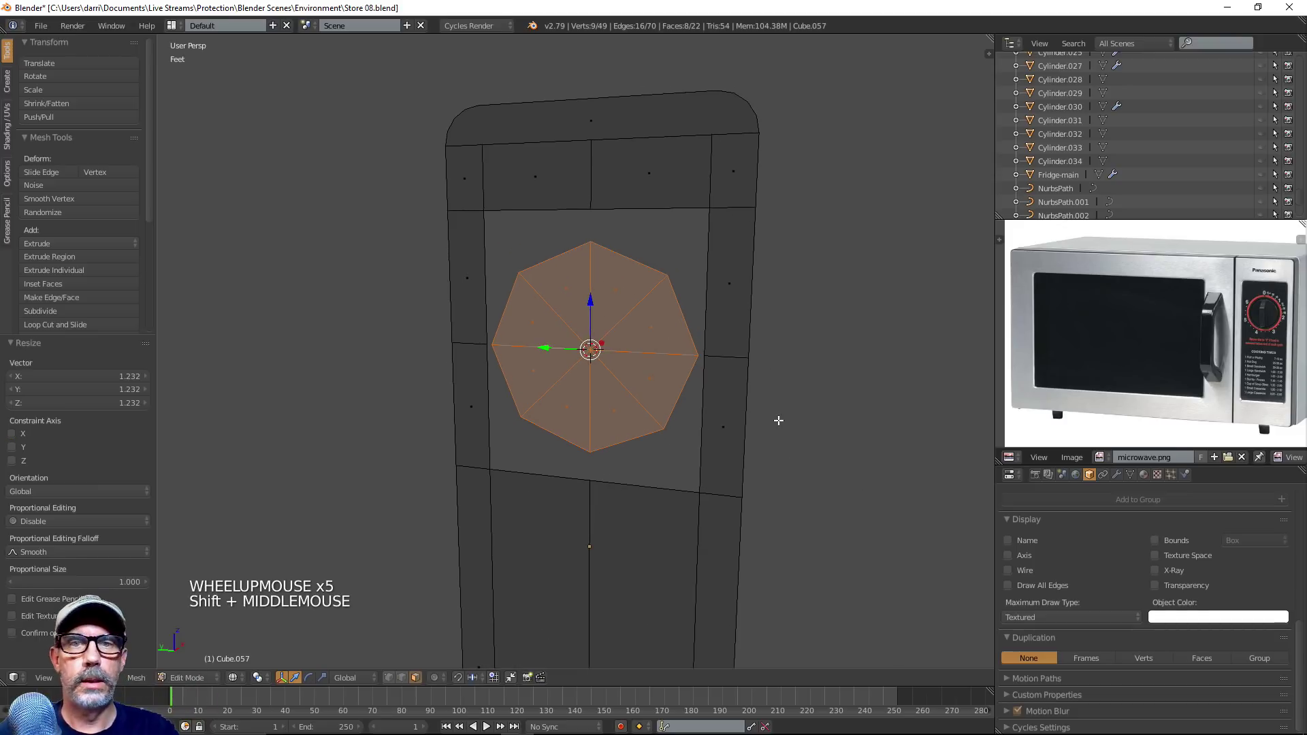
{"action": "key", "text": "ctrl+Tab"}
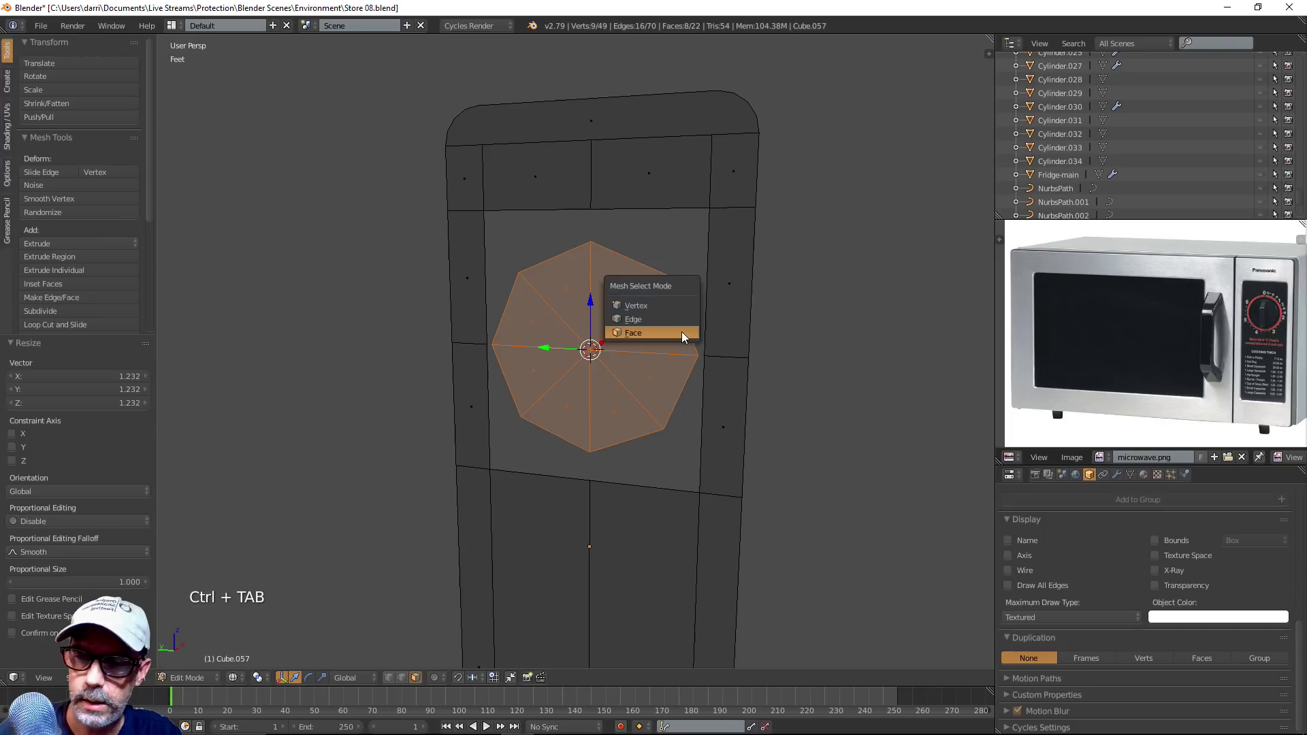
{"action": "left_click", "coordinate": [679, 318]}
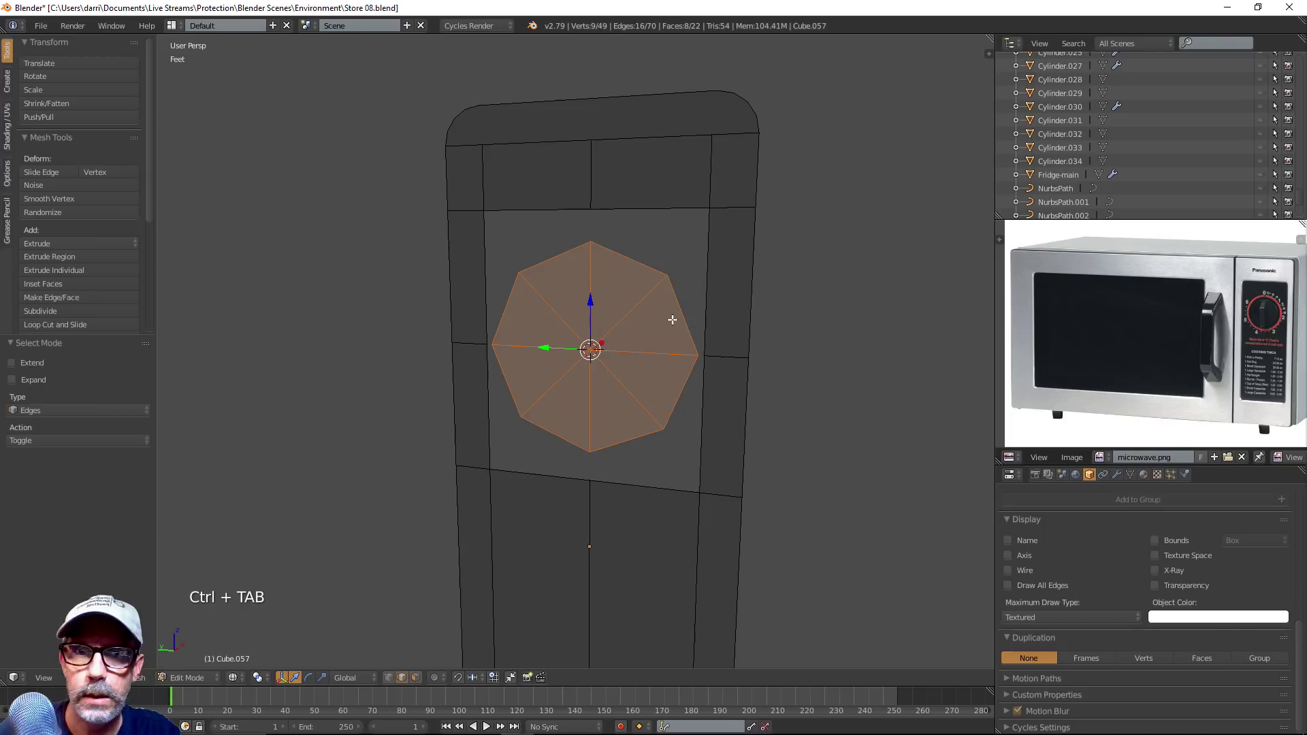
{"action": "right_click", "coordinate": [658, 215], "text": "alt"}
{"action": "right_click", "coordinate": [639, 254], "text": "alt+shift"}
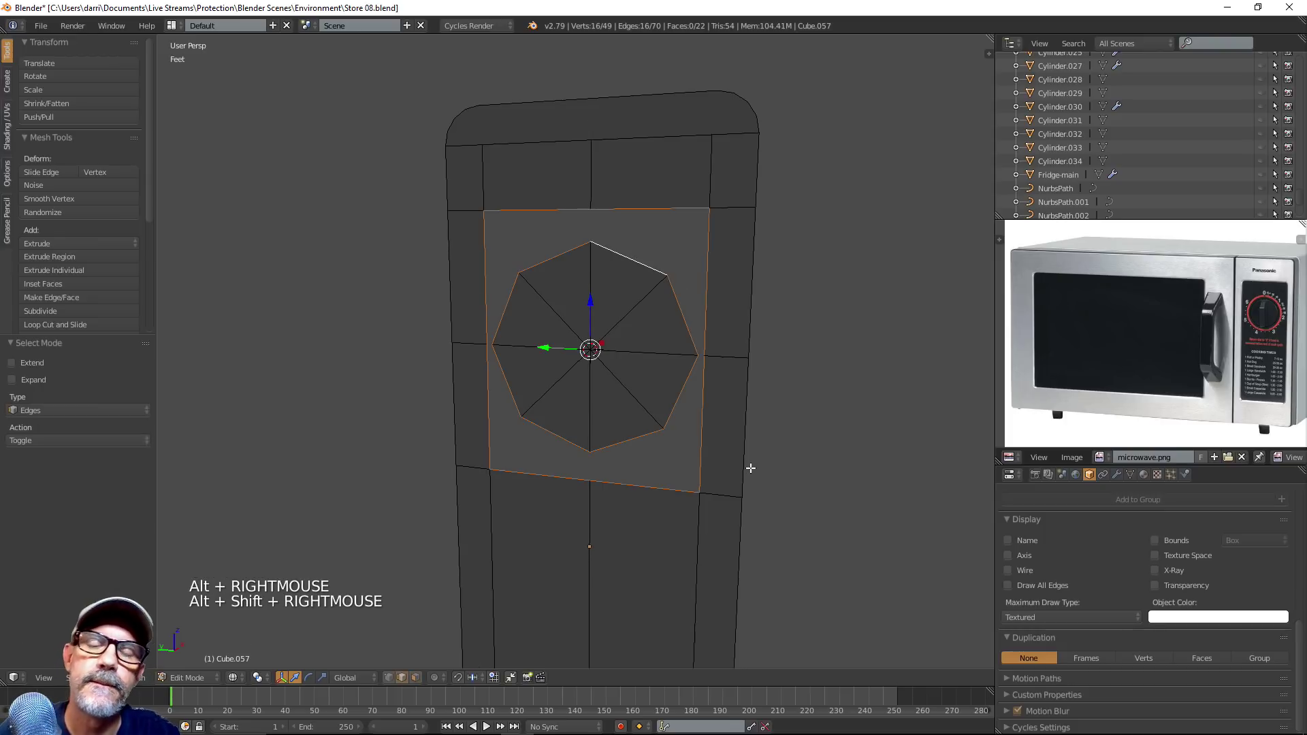
{"action": "mouse_move", "coordinate": [750, 468]}
{"action": "middle_mouse_down"}
{"action": "mouse_move", "coordinate": [781, 455]}
{"action": "mouse_move", "coordinate": [745, 469]}
{"action": "middle_mouse_up"}
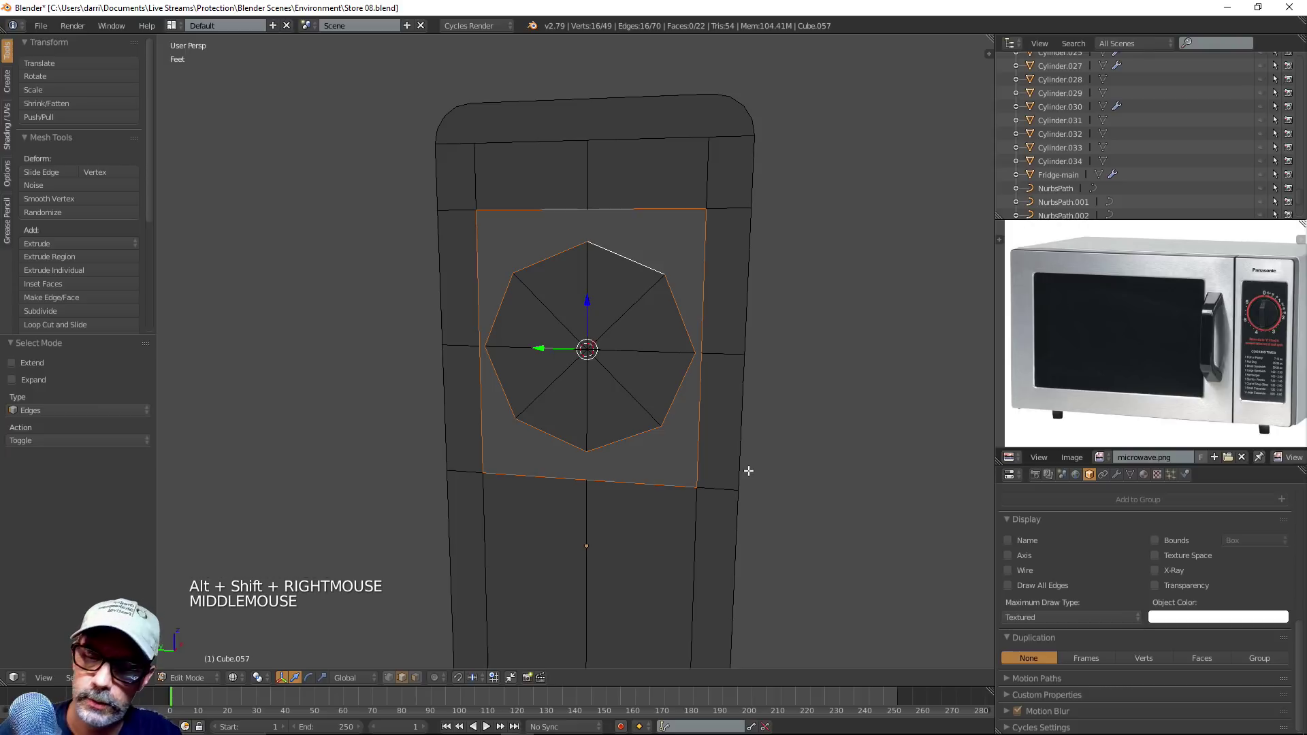
{"action": "key", "text": "ctrl+e"}
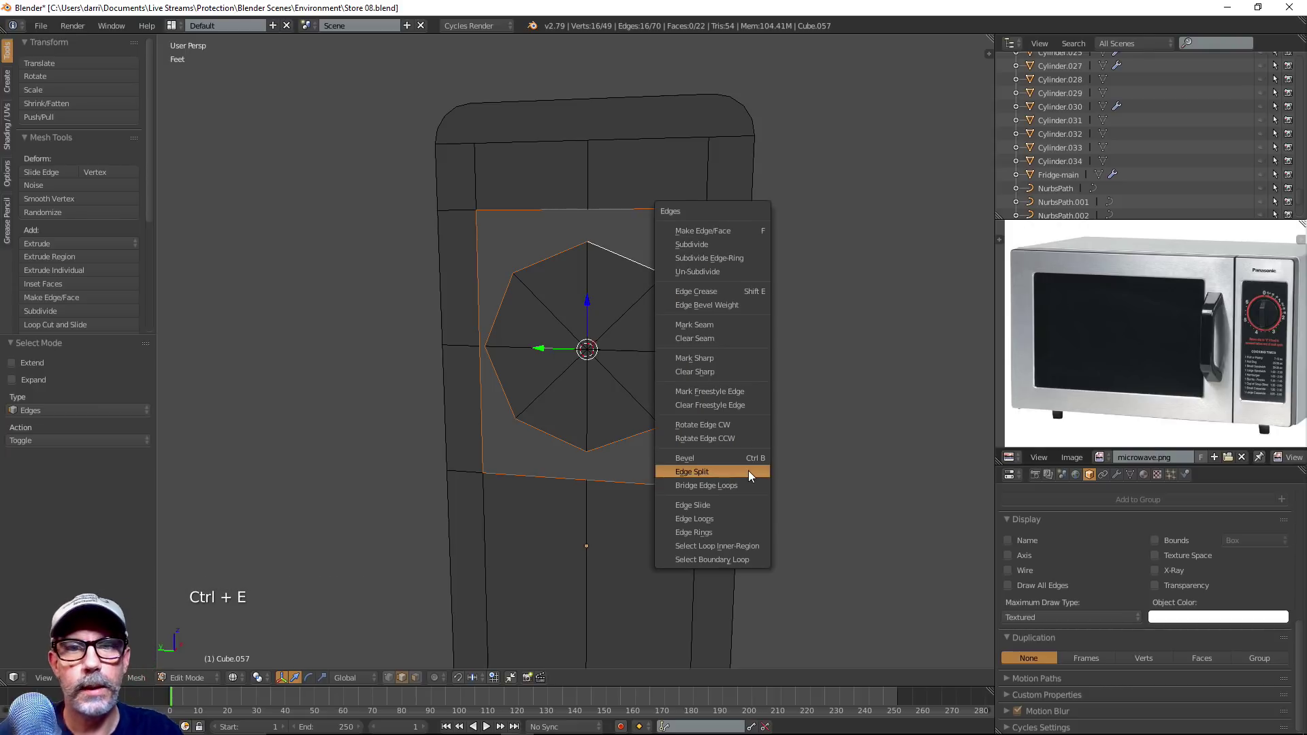
{"action": "left_click", "coordinate": [722, 486]}
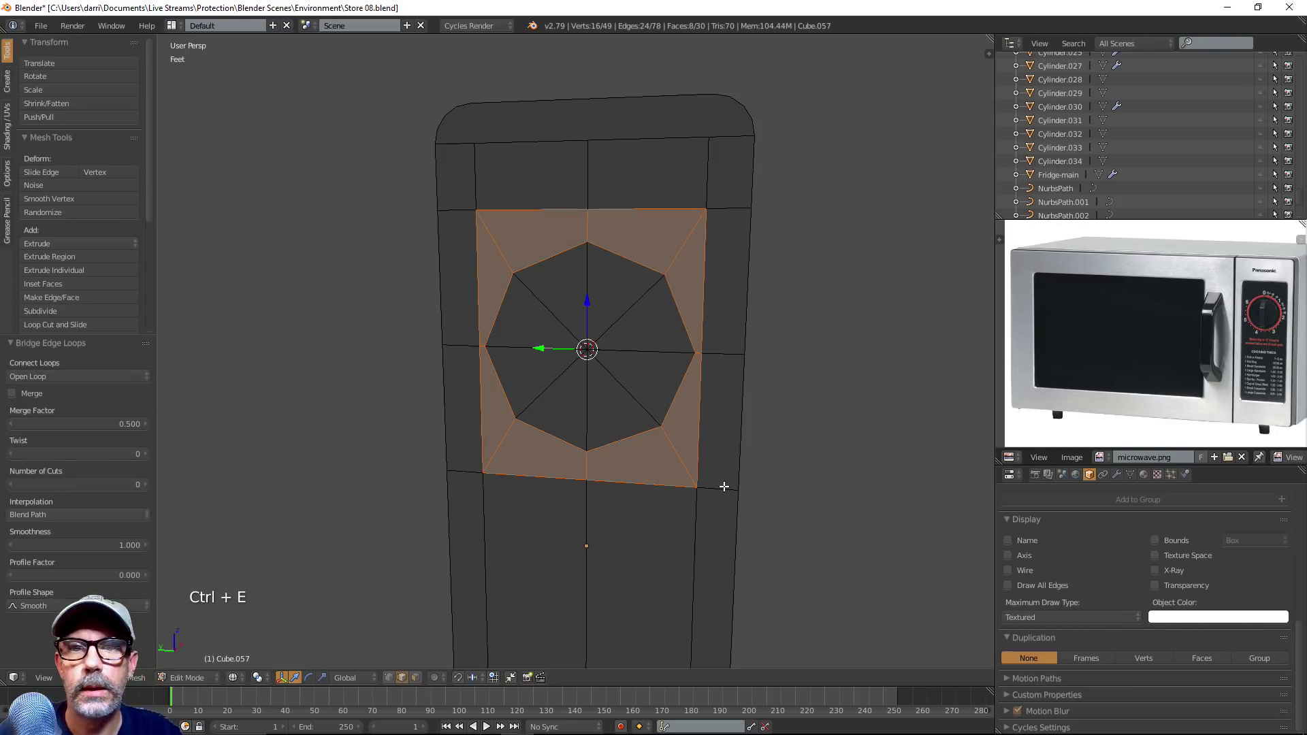
Select only the octagon's eight triangular faces and extrude them by about 220 thou off the panel plane
{"action": "middle_click_drag", "start_coordinate": [753, 481], "coordinate": [810, 469]}
{"action": "key", "text": "ctrl+Tab"}
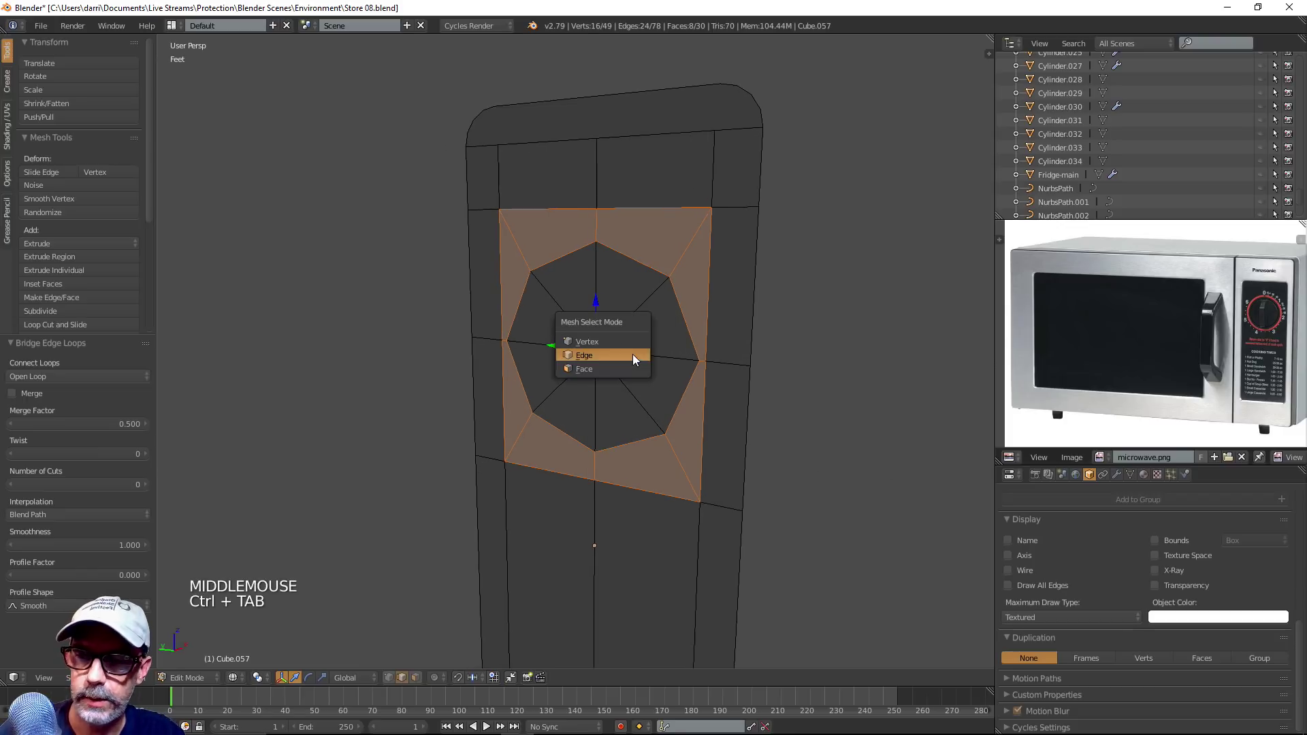
{"action": "left_click", "coordinate": [630, 354]}
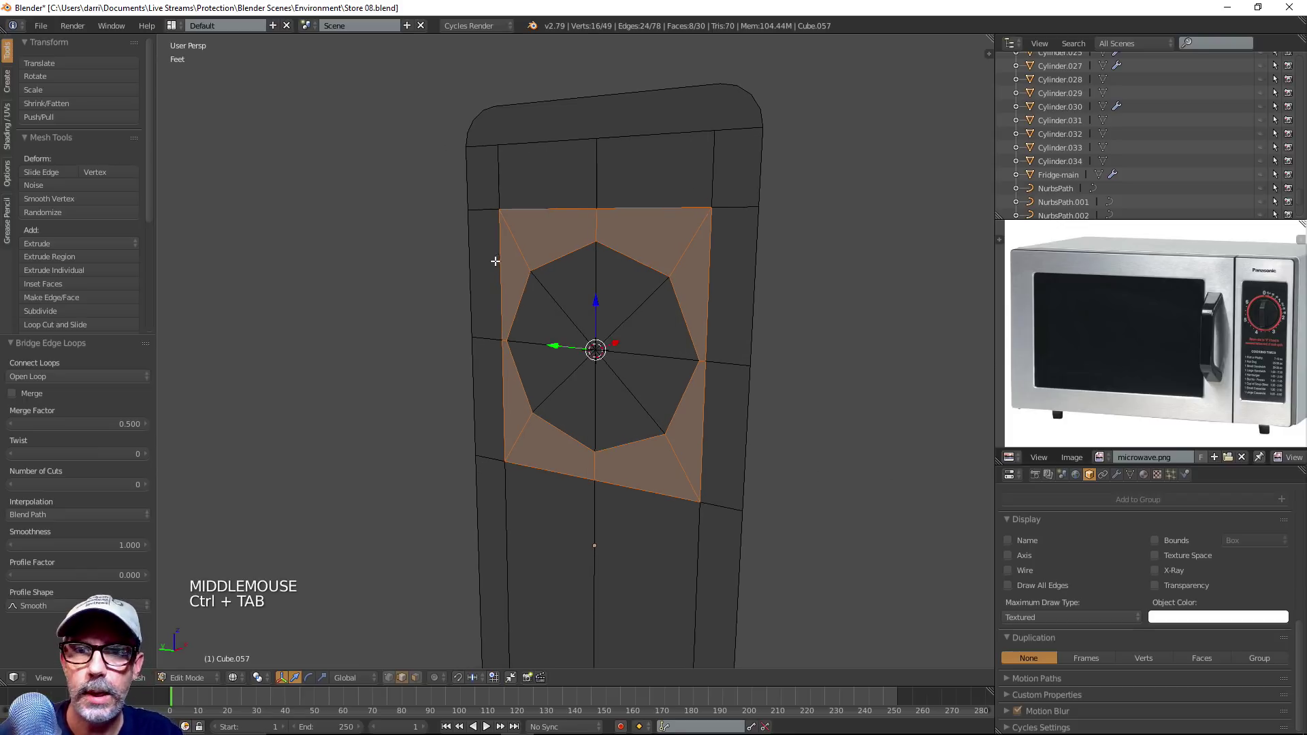
{"action": "key", "text": "ctrl+Tab"}
{"action": "left_click", "coordinate": [587, 339]}
{"action": "key", "text": "a"}
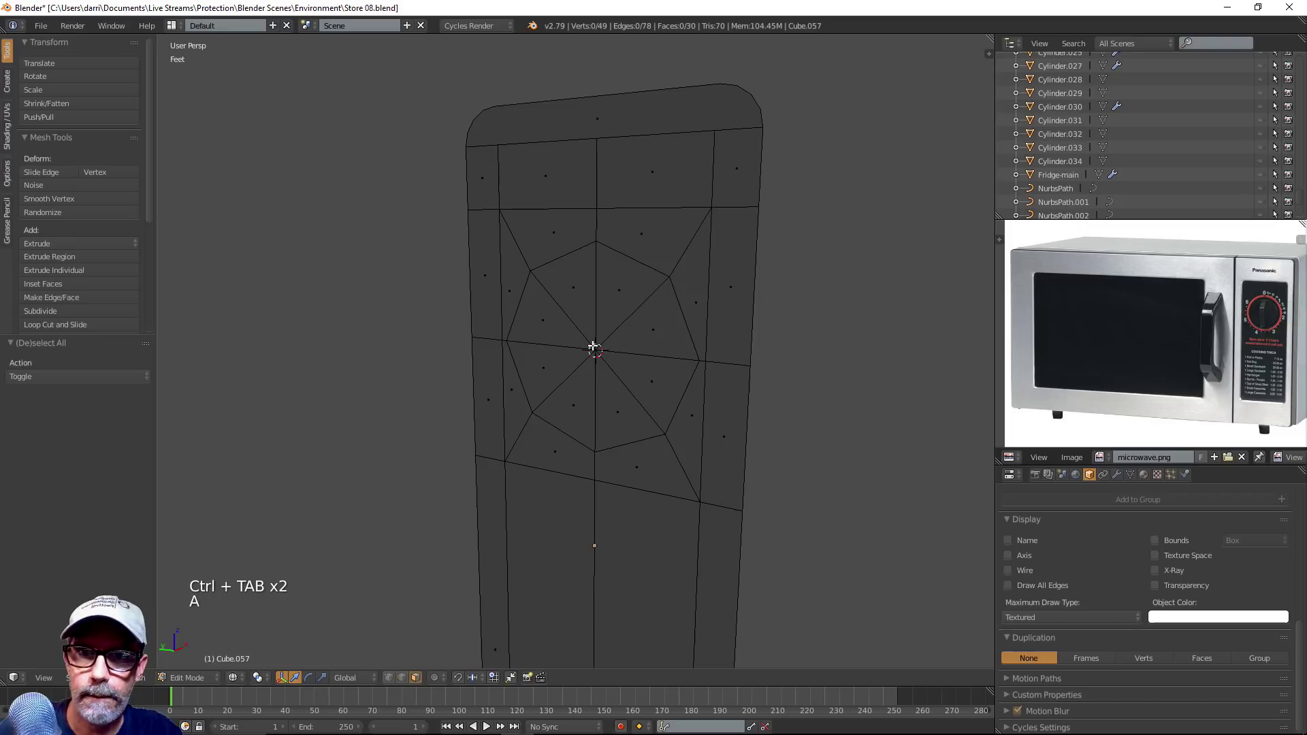
{"action": "key", "text": "c"}
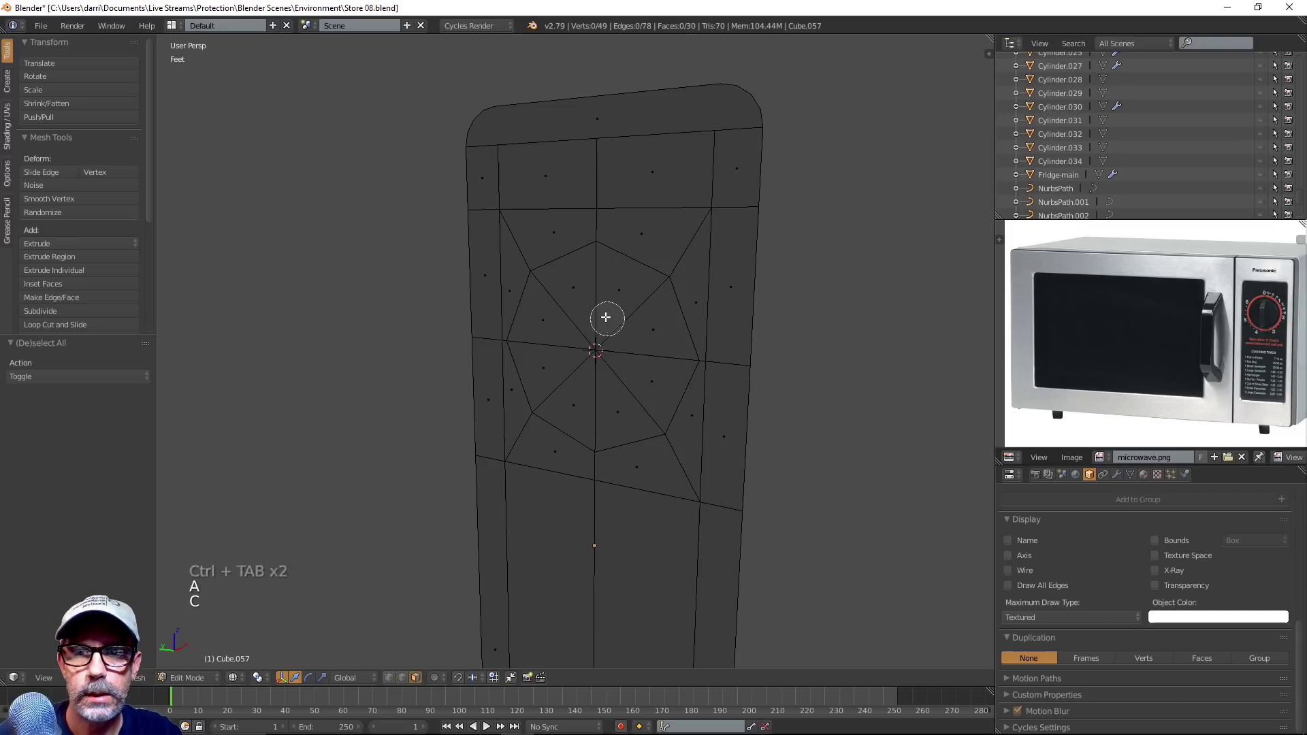
{"action": "mouse_move", "coordinate": [607, 315]}
{"action": "left_mouse_down"}
{"action": "mouse_move", "coordinate": [571, 332]}
{"action": "mouse_move", "coordinate": [538, 300]}
{"action": "mouse_move", "coordinate": [584, 408]}
{"action": "mouse_move", "coordinate": [671, 345]}
{"action": "mouse_move", "coordinate": [609, 298]}
{"action": "left_mouse_up"}
{"action": "right_click", "coordinate": [608, 311]}
{"action": "middle_click_drag", "start_coordinate": [607, 310], "coordinate": [659, 416]}
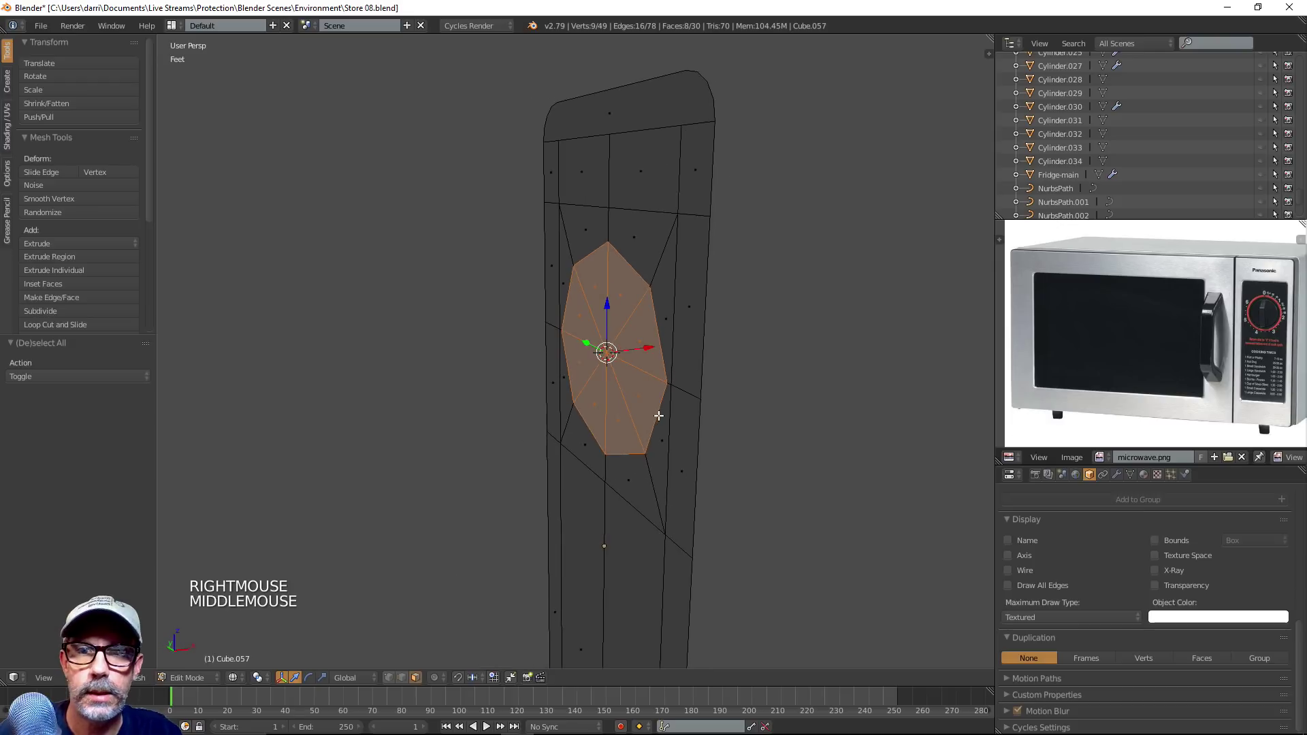
{"action": "key", "text": "e"}
{"action": "key", "text": "e"}
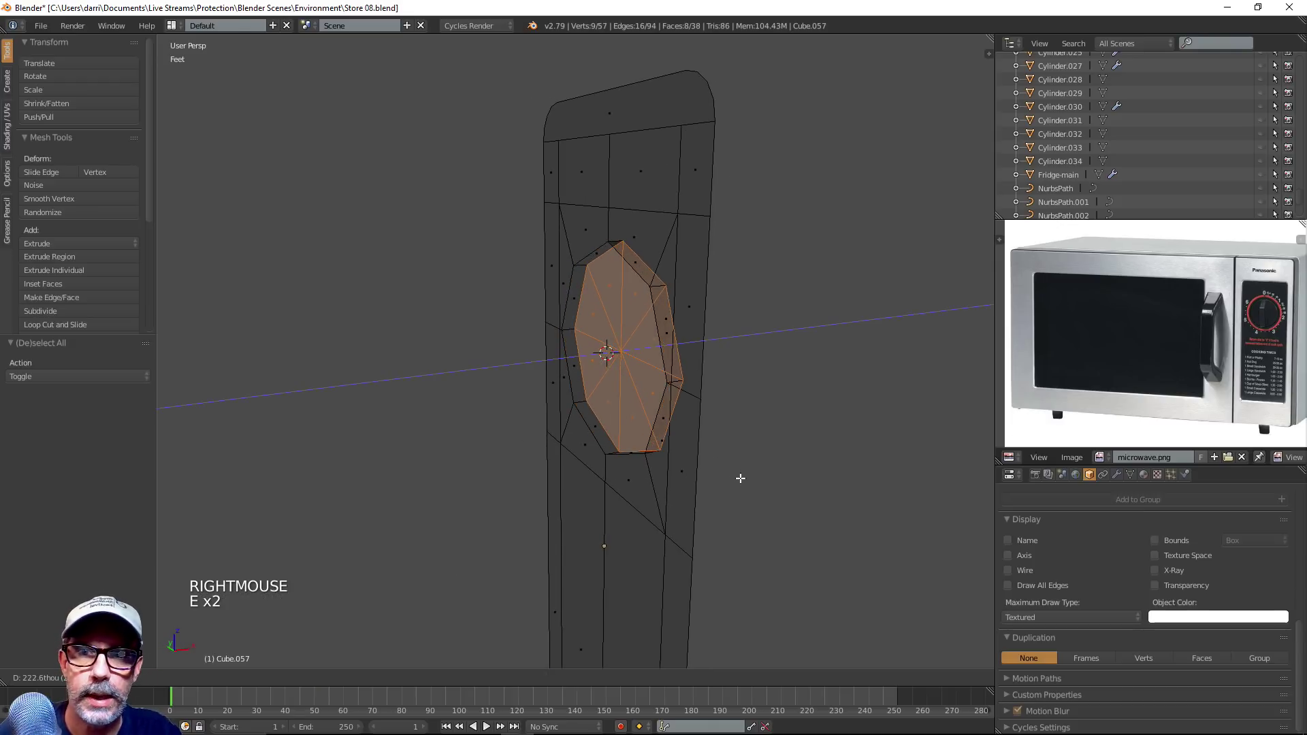
{"action": "left_click", "coordinate": [735, 476]}
Show the control panel in solid shading, clear the face selection and return to Object Mode
{"action": "key", "text": "z"}
{"action": "scroll", "coordinate": [737, 478], "scroll_direction": "down", "scroll_amount": 1}
{"action": "mouse_move", "coordinate": [738, 481]}
{"action": "middle_mouse_down"}
{"action": "mouse_move", "coordinate": [754, 509]}
{"action": "mouse_move", "coordinate": [715, 515]}
{"action": "mouse_move", "coordinate": [715, 563]}
{"action": "mouse_move", "coordinate": [735, 569]}
{"action": "mouse_move", "coordinate": [739, 549]}
{"action": "mouse_move", "coordinate": [701, 511]}
{"action": "mouse_move", "coordinate": [611, 516]}
{"action": "mouse_move", "coordinate": [784, 523]}
{"action": "mouse_move", "coordinate": [844, 504]}
{"action": "mouse_move", "coordinate": [814, 471]}
{"action": "mouse_move", "coordinate": [536, 602]}
{"action": "middle_mouse_up"}
{"action": "scroll", "coordinate": [776, 505], "scroll_direction": "down", "scroll_amount": 3}
{"action": "key", "text": "a"}
{"action": "key", "text": "Tab"}
{"action": "scroll", "coordinate": [767, 508], "scroll_direction": "down", "scroll_amount": 3}
{"action": "scroll", "coordinate": [698, 494], "scroll_direction": "up", "scroll_amount": 3}
{"action": "scroll", "coordinate": [736, 562], "scroll_direction": "down", "scroll_amount": 1}
{"action": "scroll", "coordinate": [815, 467], "scroll_direction": "down", "scroll_amount": 2}
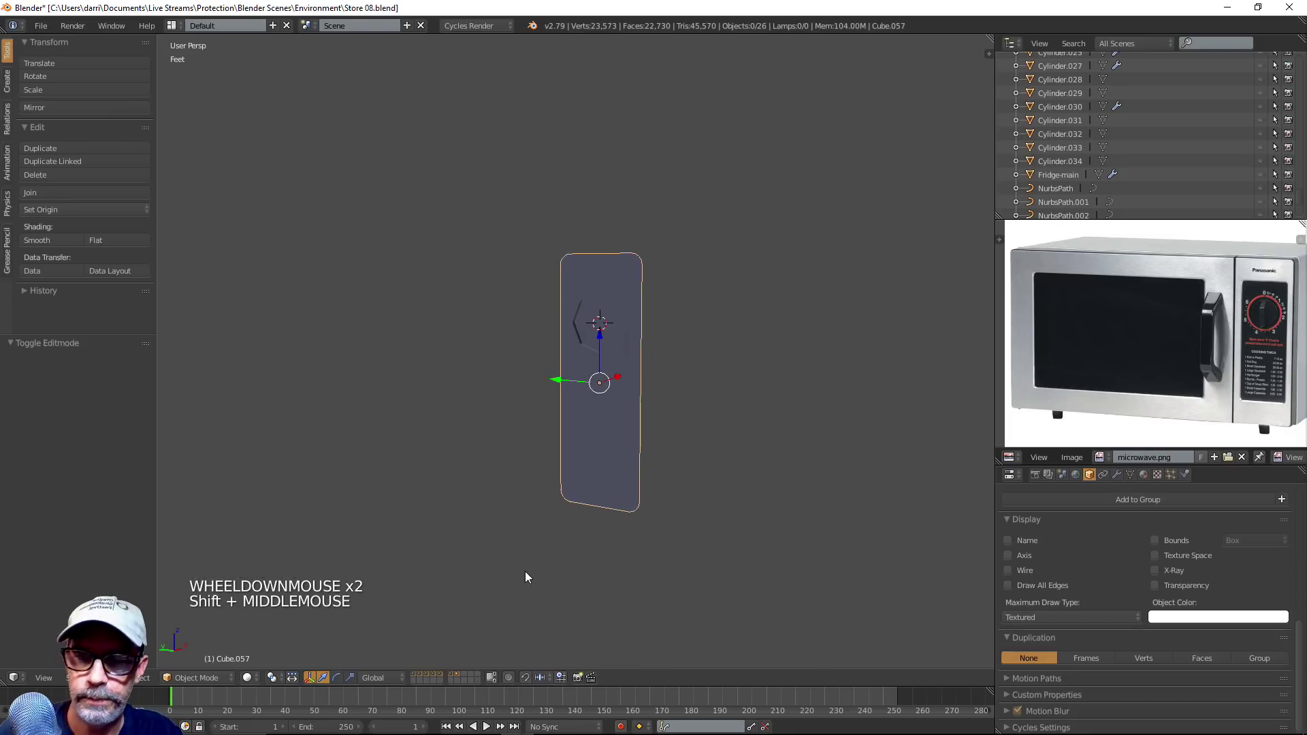
Reveal all hidden scene objects and view the control panel in place on the microwave's front
{"action": "key", "text": "super"}
{"action": "key", "text": "super"}
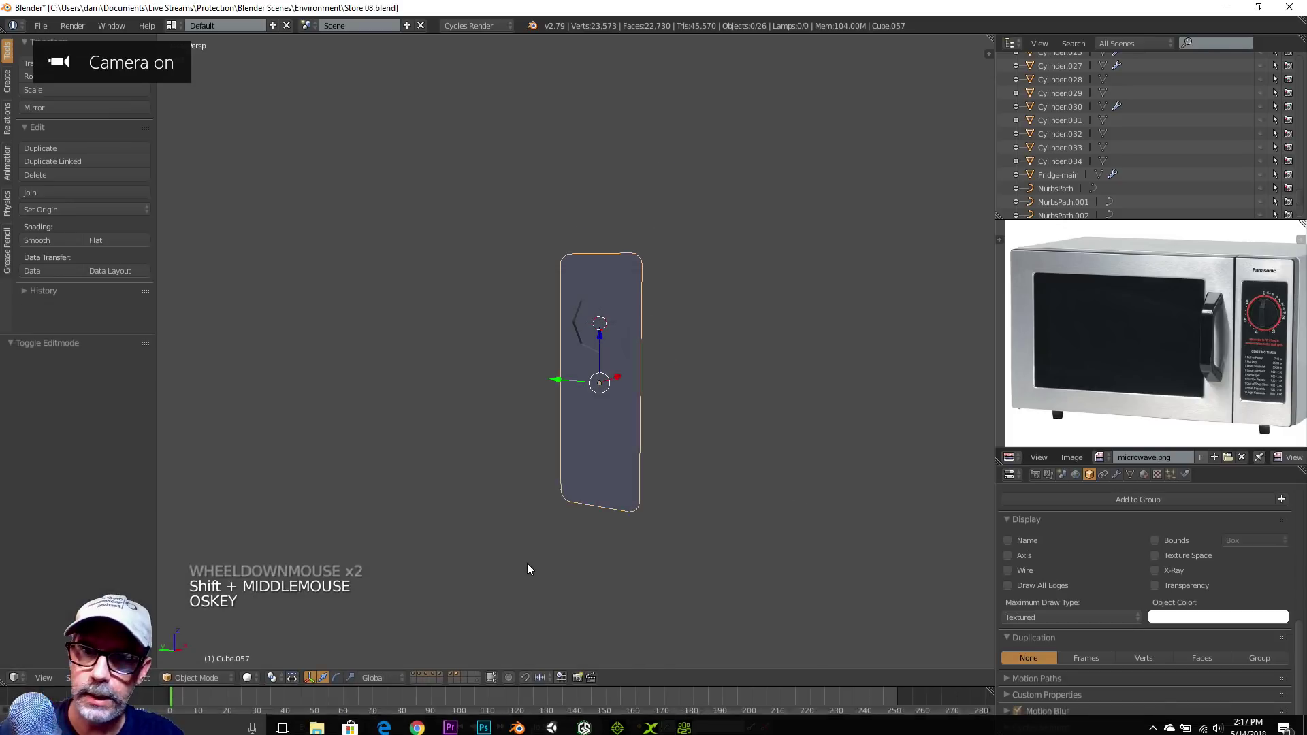
{"action": "key", "text": "alt+h"}
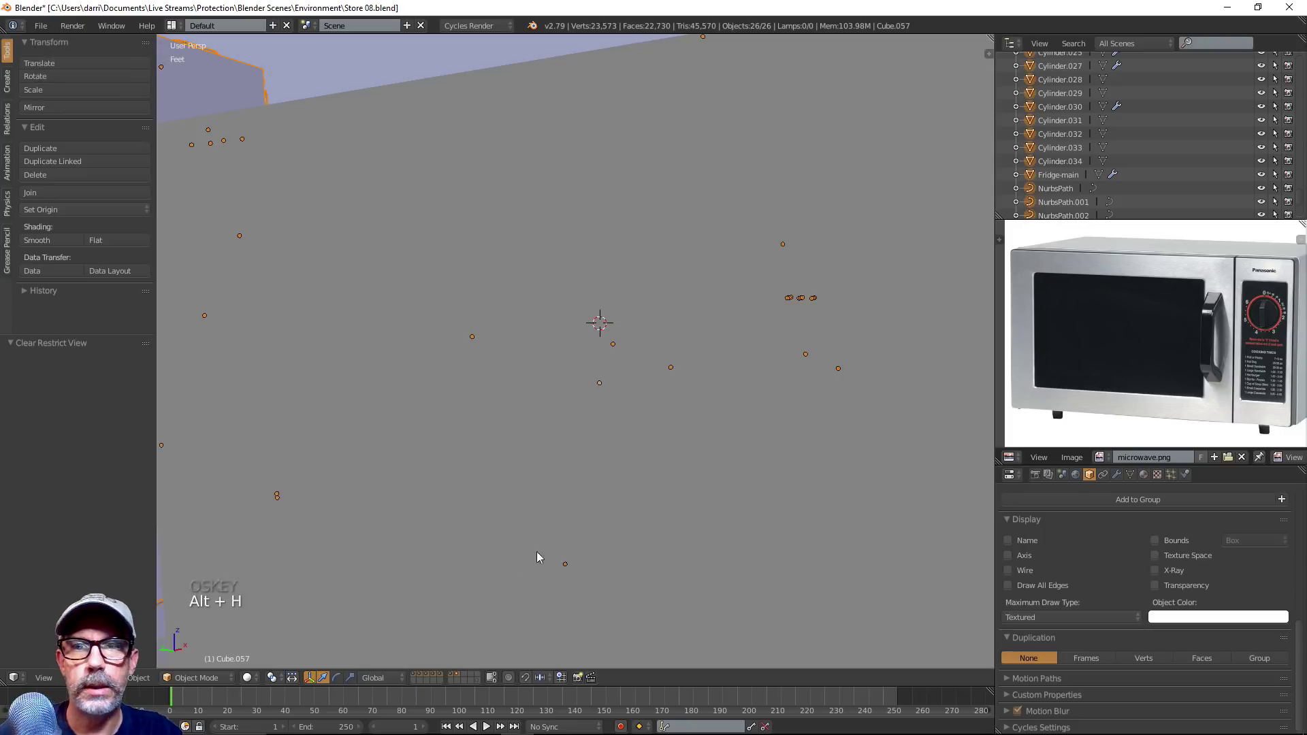
{"action": "key", "text": "KP_5"}
{"action": "key", "text": "z"}
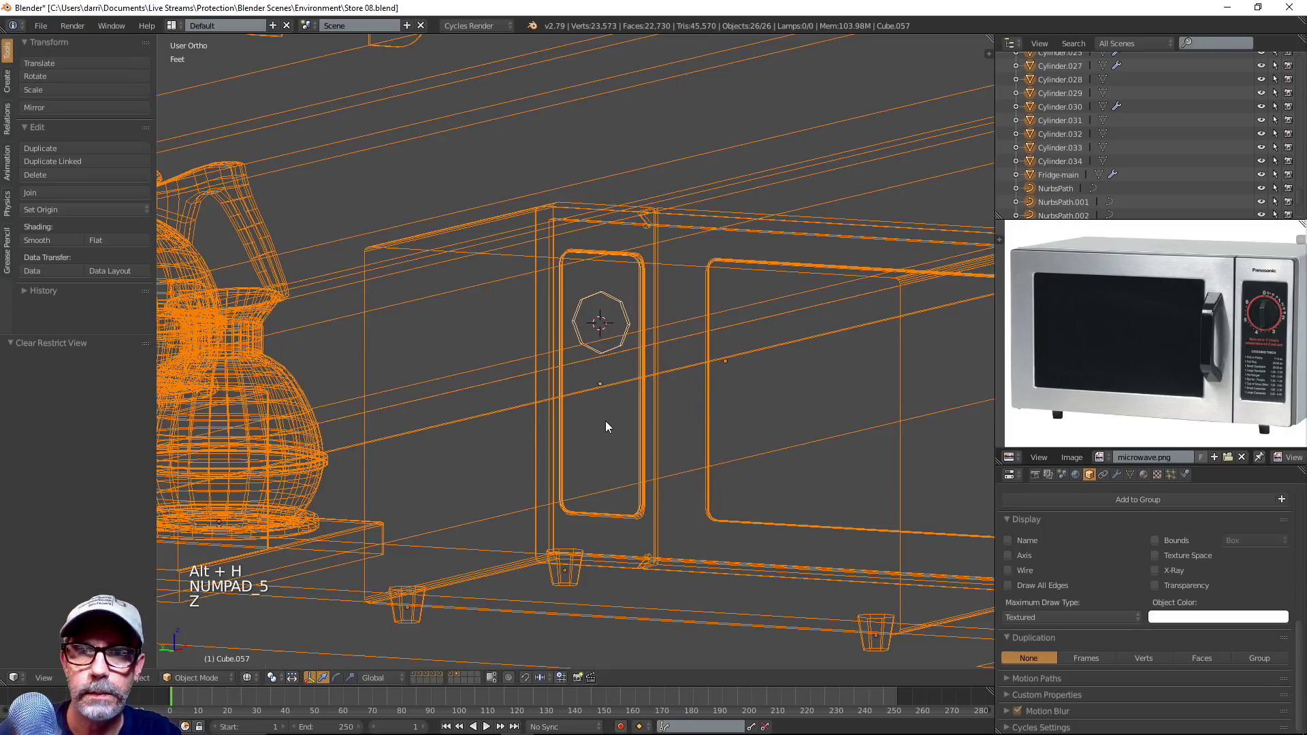
{"action": "key", "text": "z"}
{"action": "key", "text": "KP_5"}
{"action": "scroll", "coordinate": [605, 421], "scroll_direction": "down", "scroll_amount": 4}
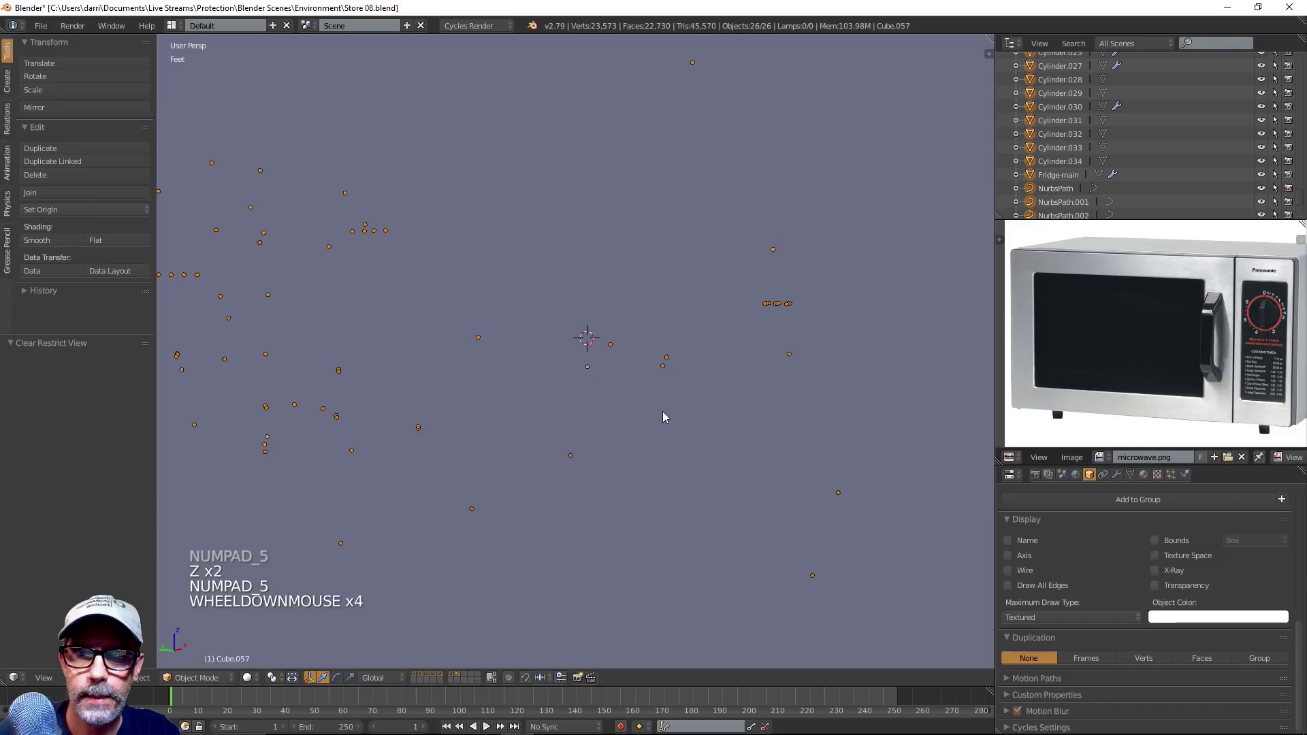
{"action": "scroll", "coordinate": [664, 418], "scroll_direction": "up", "scroll_amount": 3}
{"action": "middle_click_drag", "start_coordinate": [664, 419], "coordinate": [440, 426]}
{"action": "scroll", "coordinate": [440, 427], "scroll_direction": "up", "scroll_amount": 3}
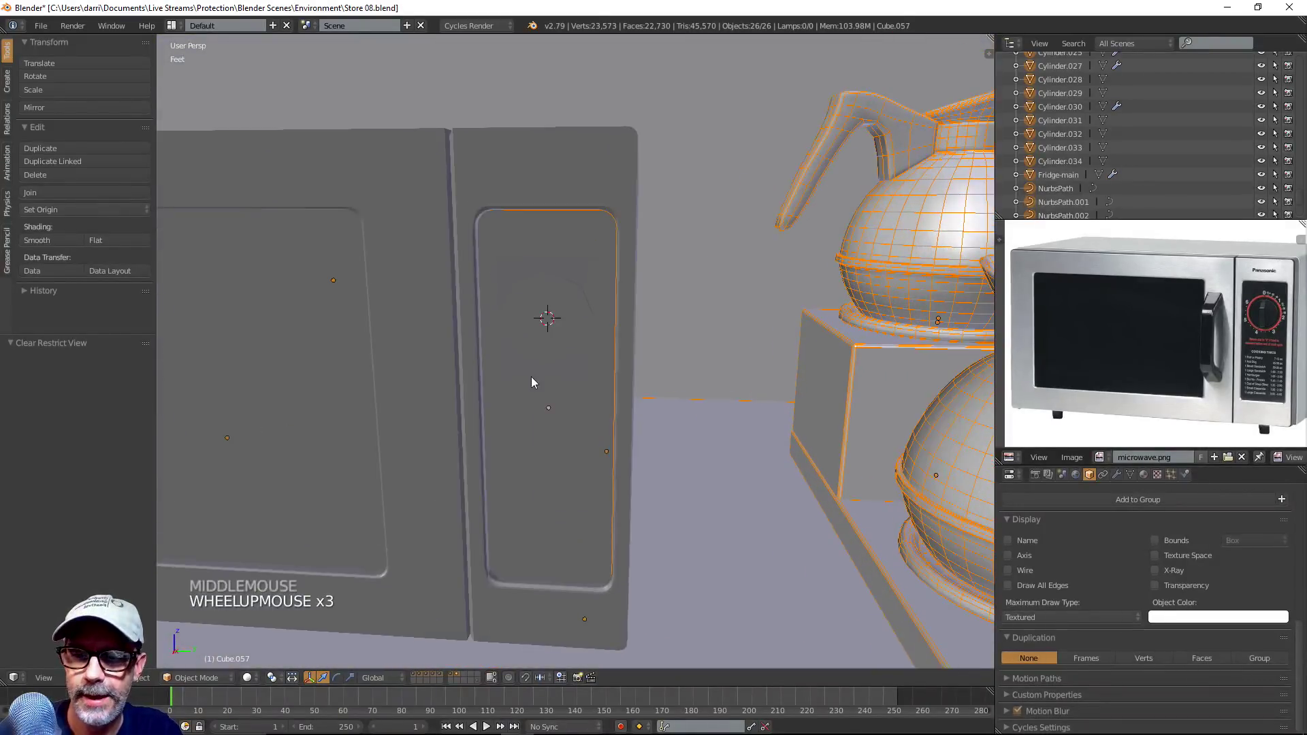
{"action": "scroll", "coordinate": [538, 378], "scroll_direction": "down", "scroll_amount": 3}
{"action": "scroll", "coordinate": [566, 366], "scroll_direction": "up", "scroll_amount": 3}
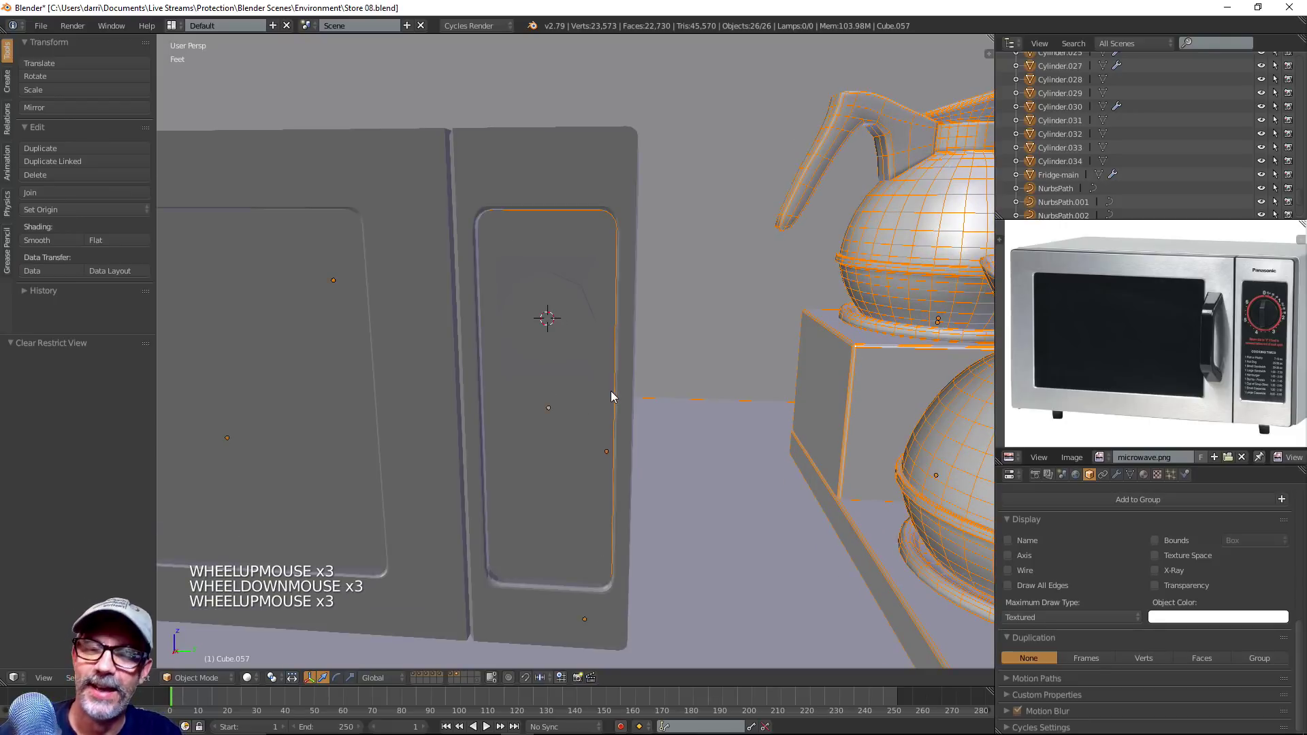
Move only the control panel along X by about 4.56 inches out of the microwave and rotate it 180 degrees about Z
{"action": "key", "text": "a"}
{"action": "scroll", "coordinate": [582, 372], "scroll_direction": "down", "scroll_amount": 3}
{"action": "right_click", "coordinate": [575, 384]}
{"action": "middle_click_drag", "start_coordinate": [575, 385], "coordinate": [519, 401]}
{"action": "left_click_drag", "start_coordinate": [520, 402], "coordinate": [476, 444]}
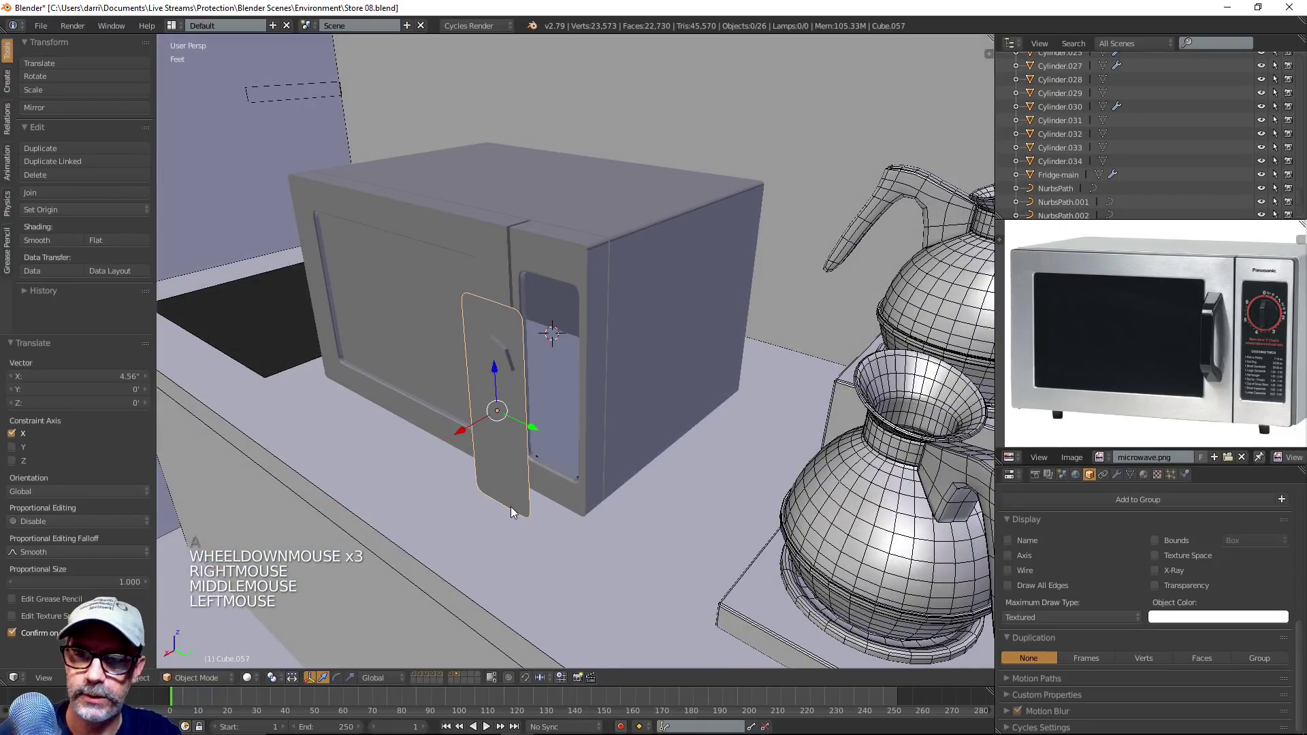
{"action": "type", "text": "r180z"}
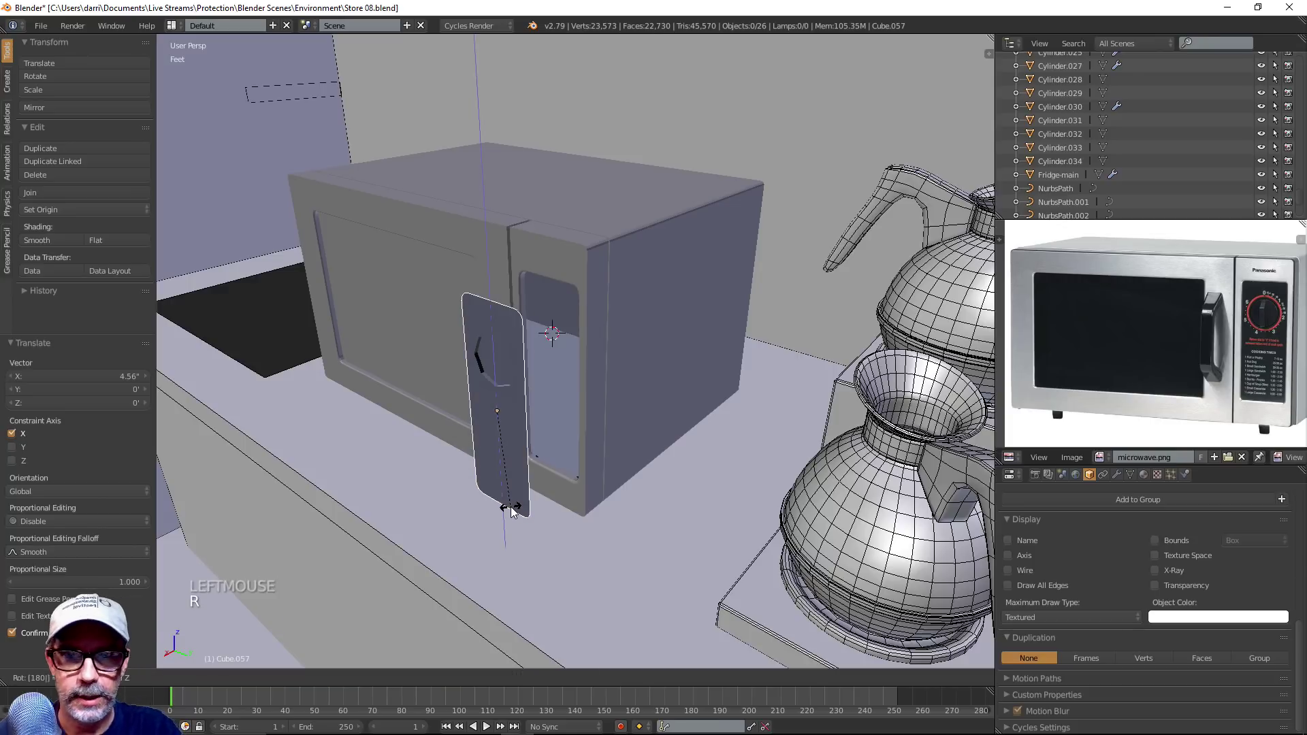
{"action": "key", "text": "Return"}
Recalculate the normals of the control panel's entire mesh to face outward
{"action": "key", "text": "Tab"}
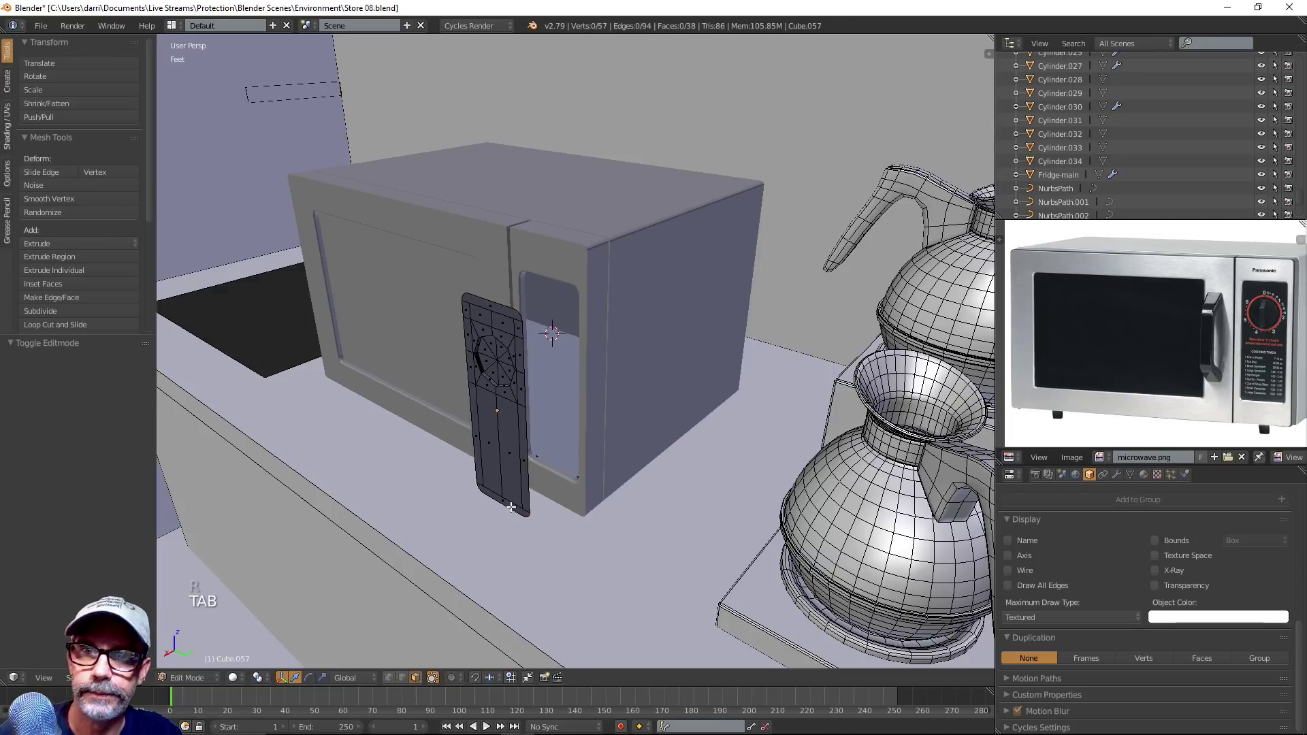
{"action": "key", "text": "a"}
{"action": "key", "text": "a"}
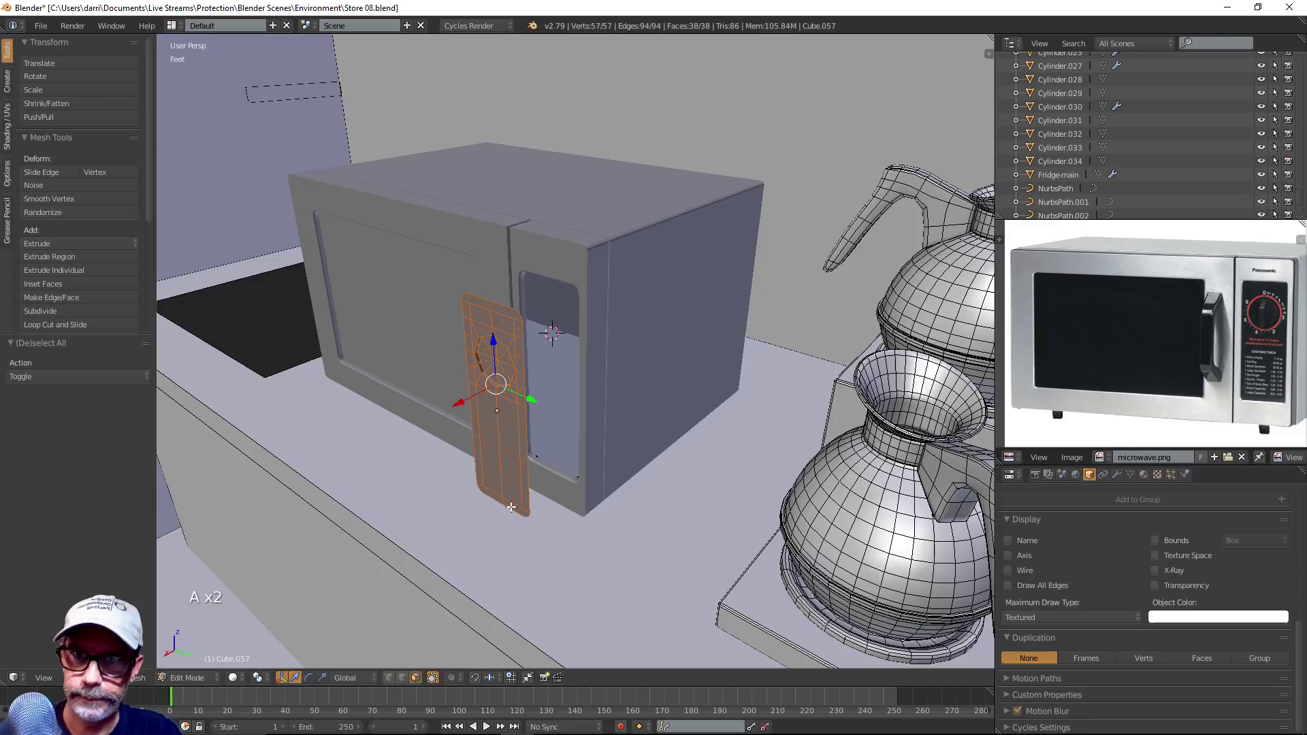
{"action": "key", "text": "ctrl+n"}
{"action": "key", "text": "a"}
{"action": "key", "text": "Tab"}
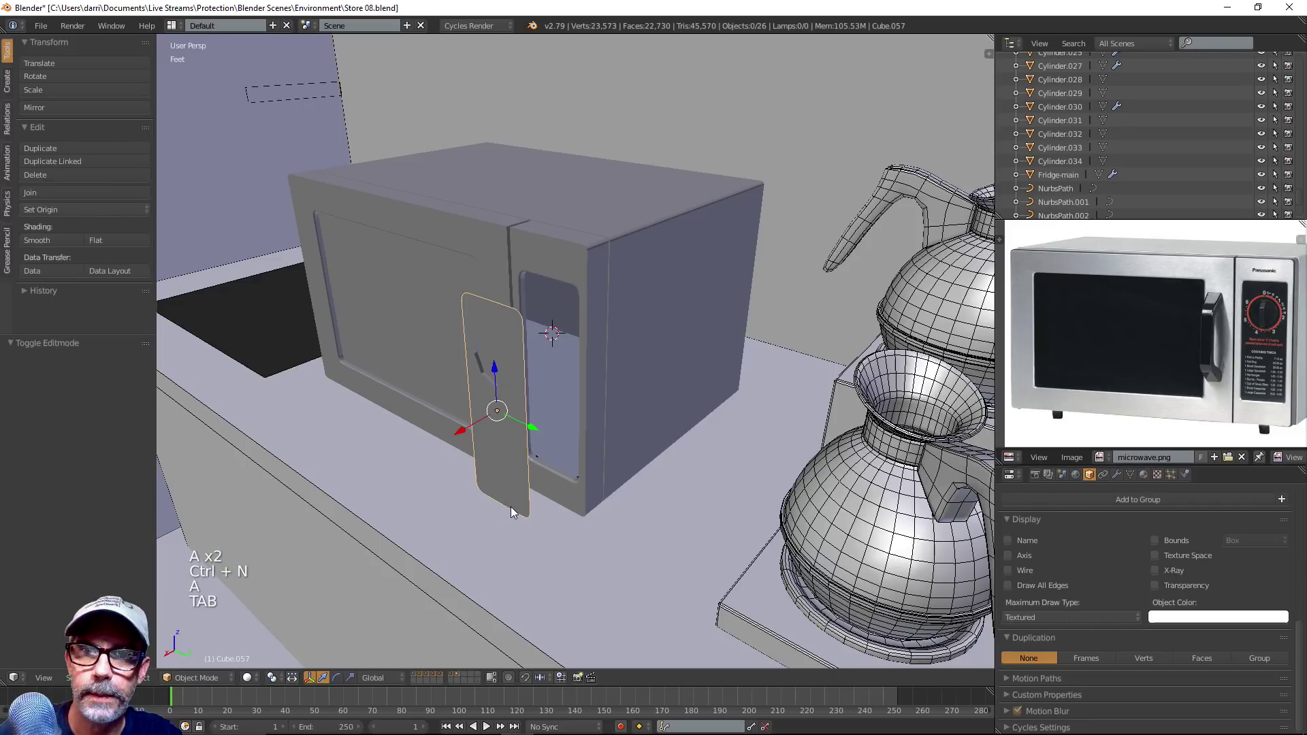
Move the control panel along X by about -4.57 inches back into the microwave's front recess
{"action": "left_click_drag", "start_coordinate": [460, 434], "coordinate": [536, 436]}
{"action": "scroll", "coordinate": [589, 454], "scroll_direction": "up", "scroll_amount": 4}
{"action": "middle_click_drag", "start_coordinate": [643, 470], "coordinate": [721, 440]}
{"action": "scroll", "coordinate": [567, 451], "scroll_direction": "down", "scroll_amount": 3}
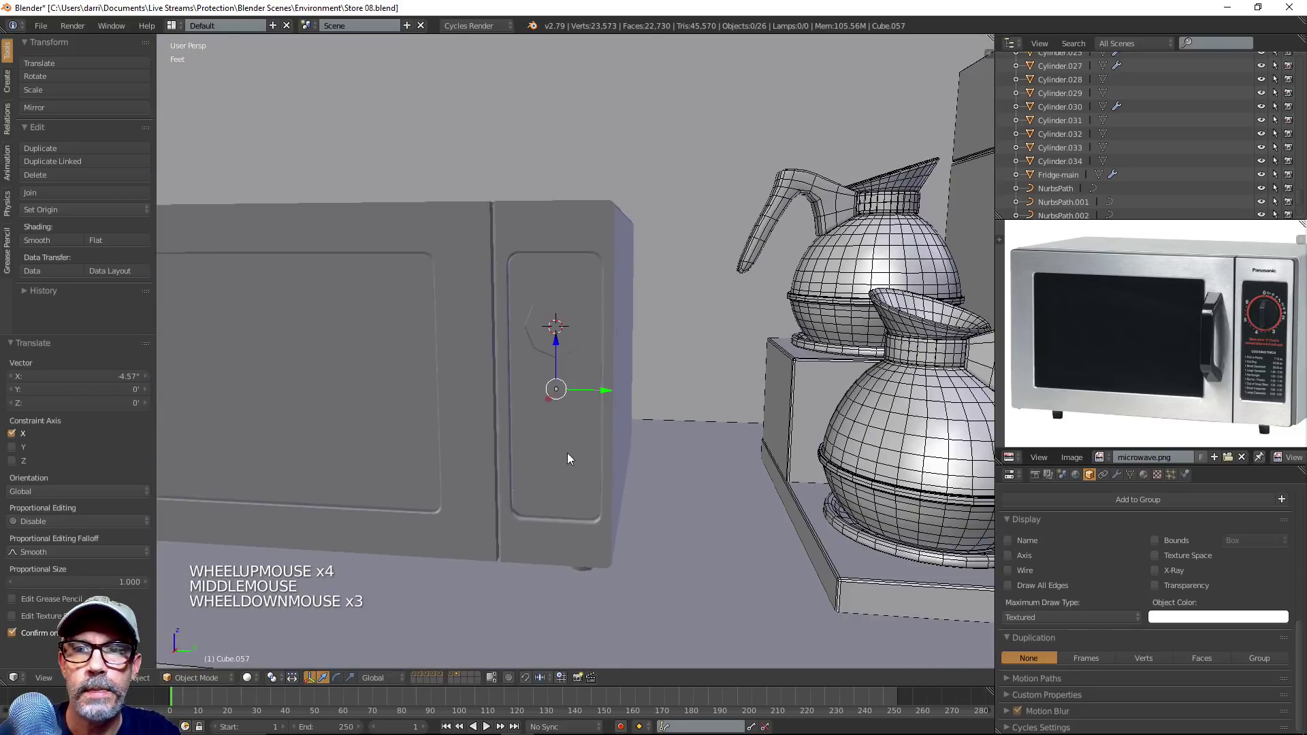
{"action": "scroll", "coordinate": [572, 451], "scroll_direction": "up", "scroll_amount": 2}
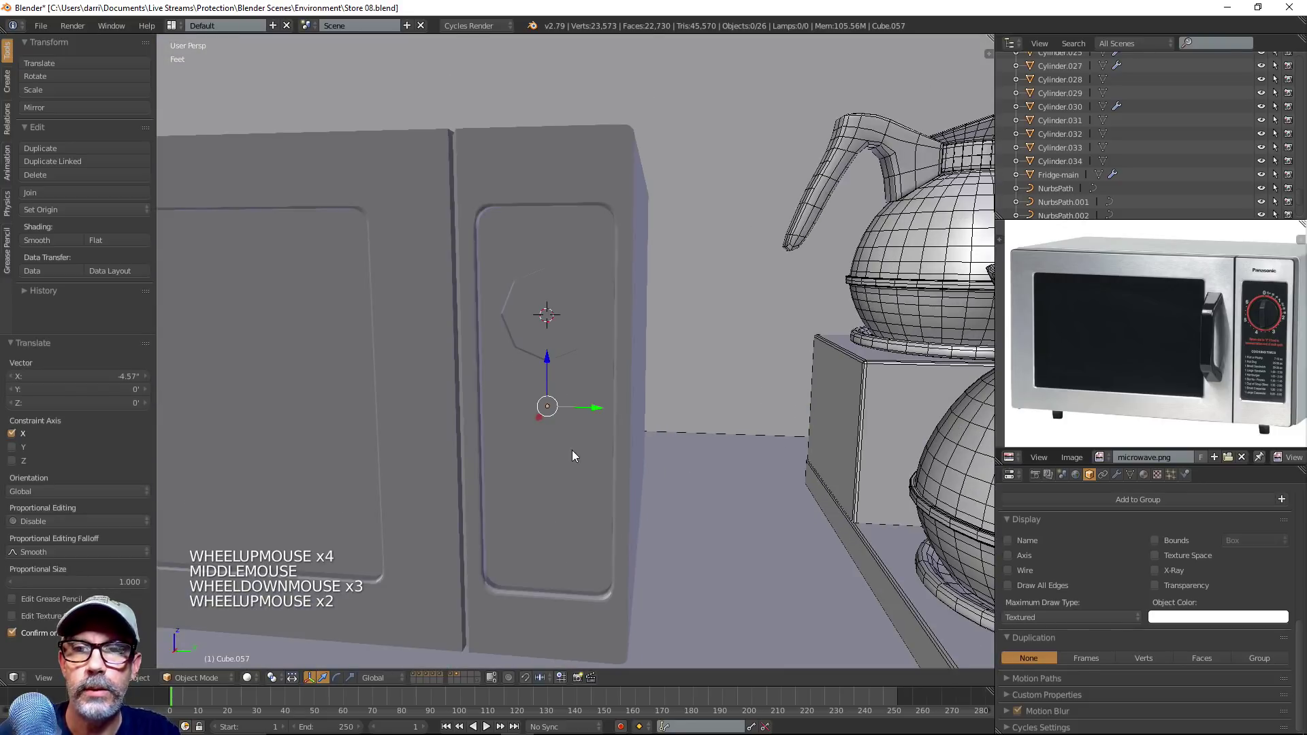
Try smooth shading on the control panel and restore its flat shading
{"action": "left_click", "coordinate": [55, 239]}
{"action": "left_click", "coordinate": [92, 240]}
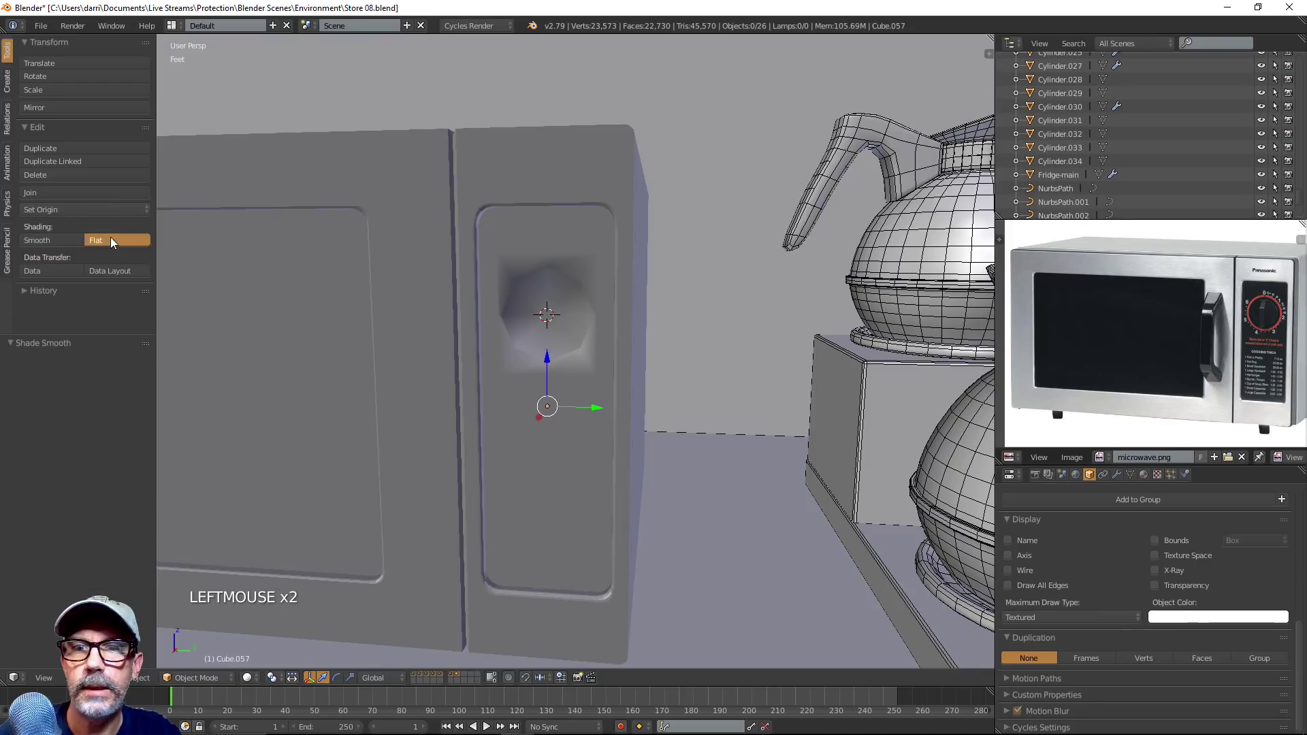
{"action": "scroll", "coordinate": [484, 320], "scroll_direction": "up", "scroll_amount": 2}
{"action": "middle_click_drag", "start_coordinate": [484, 320], "coordinate": [455, 357]}
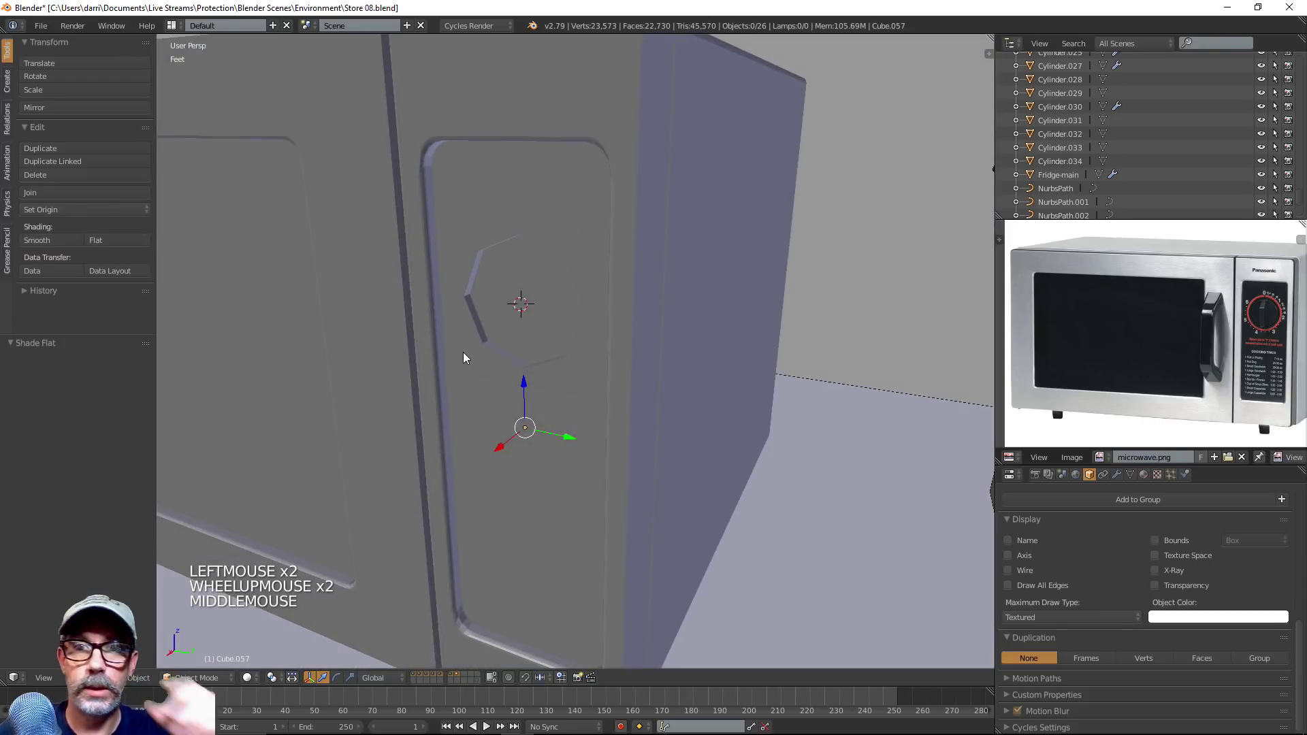
Duplicate the eight triangular faces forming the floor of the control panel's octagonal recess in place
{"action": "key", "text": "Tab"}
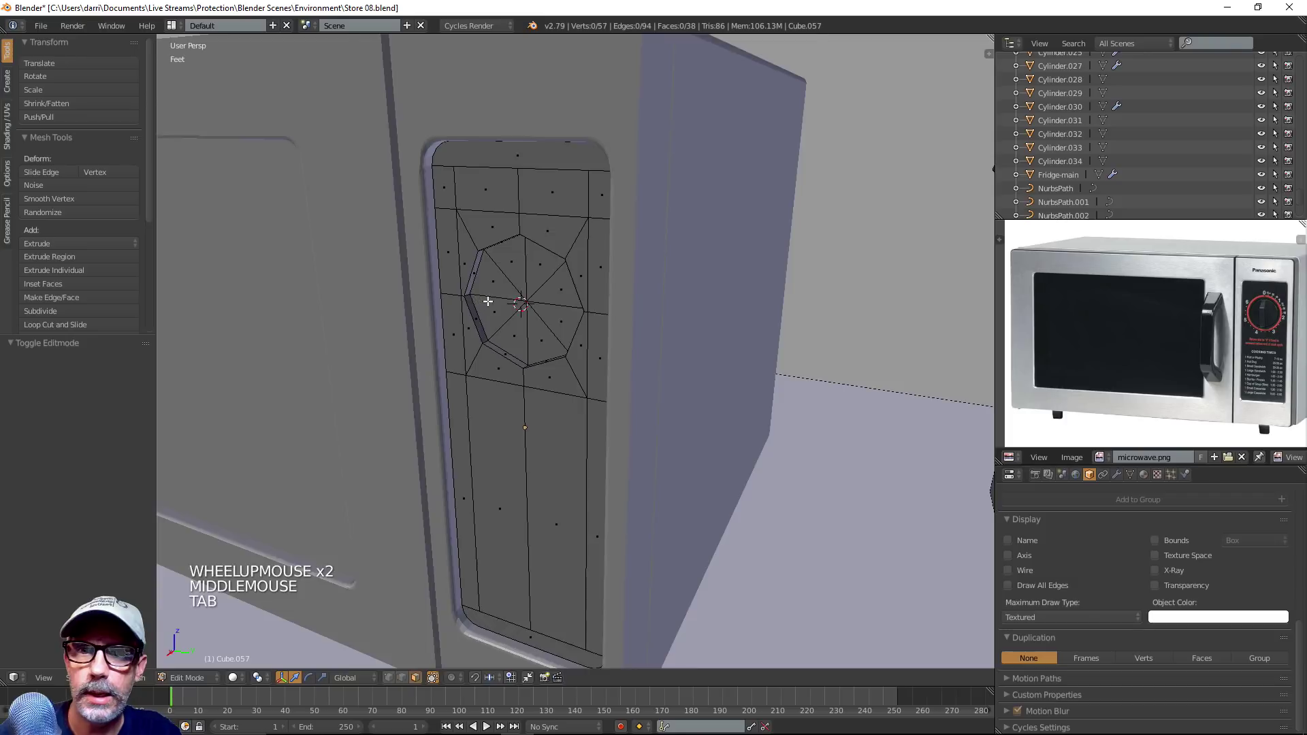
{"action": "scroll", "coordinate": [517, 317], "scroll_direction": "up", "scroll_amount": 1}
{"action": "middle_click_drag", "start_coordinate": [541, 311], "coordinate": [530, 328], "text": "shift"}
{"action": "scroll", "coordinate": [530, 327], "scroll_direction": "up", "scroll_amount": 2}
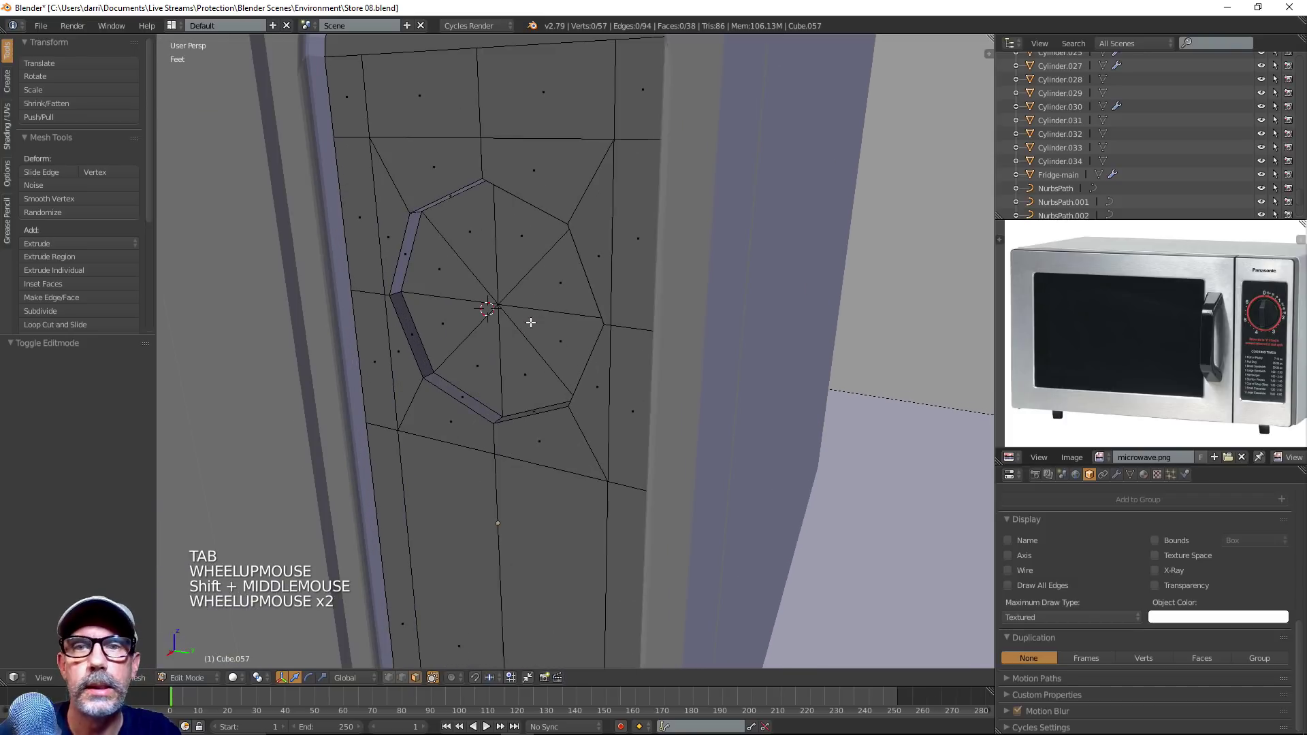
{"action": "key", "text": "ctrl+Tab"}
{"action": "left_click", "coordinate": [476, 283]}
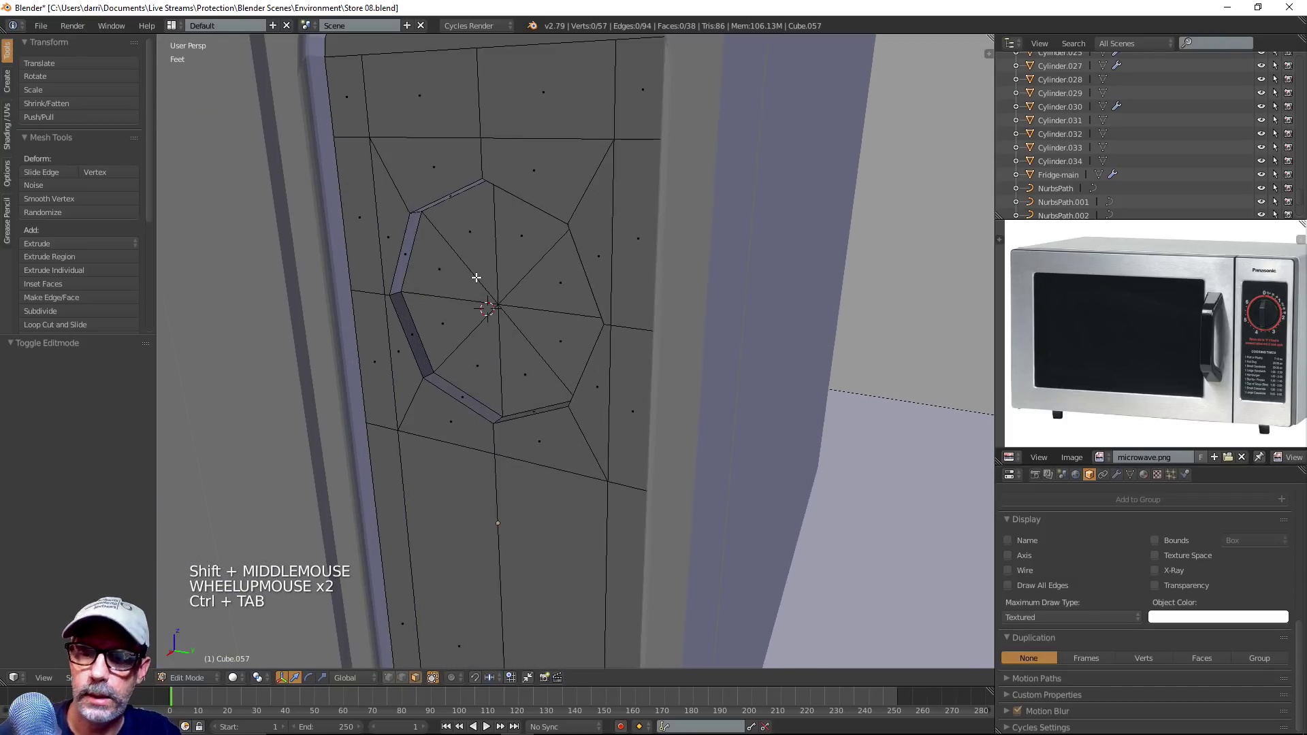
{"action": "key", "text": "c"}
{"action": "left_click_drag", "start_coordinate": [467, 281], "coordinate": [478, 246]}
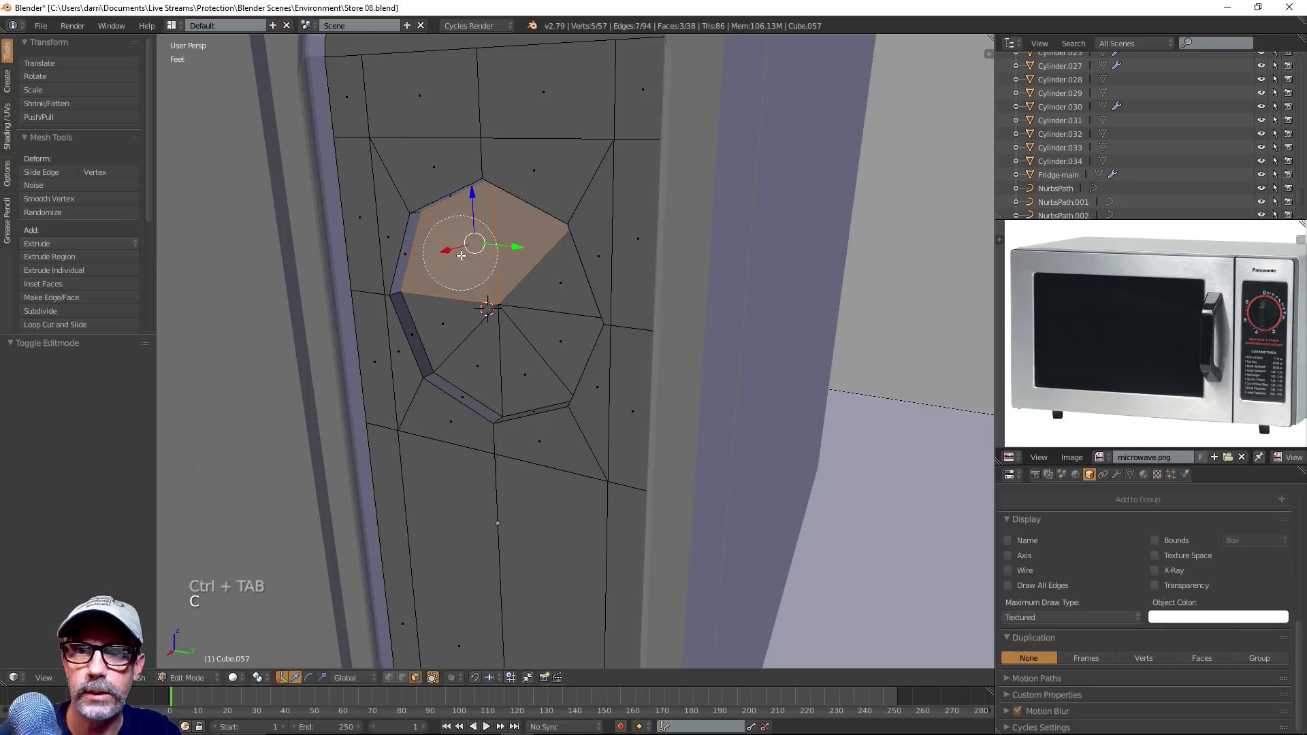
{"action": "left_click_drag", "start_coordinate": [477, 312], "coordinate": [479, 326]}
{"action": "right_click", "coordinate": [500, 320]}
{"action": "scroll", "coordinate": [500, 319], "scroll_direction": "down", "scroll_amount": 2}
{"action": "middle_click_drag", "start_coordinate": [501, 320], "coordinate": [539, 349]}
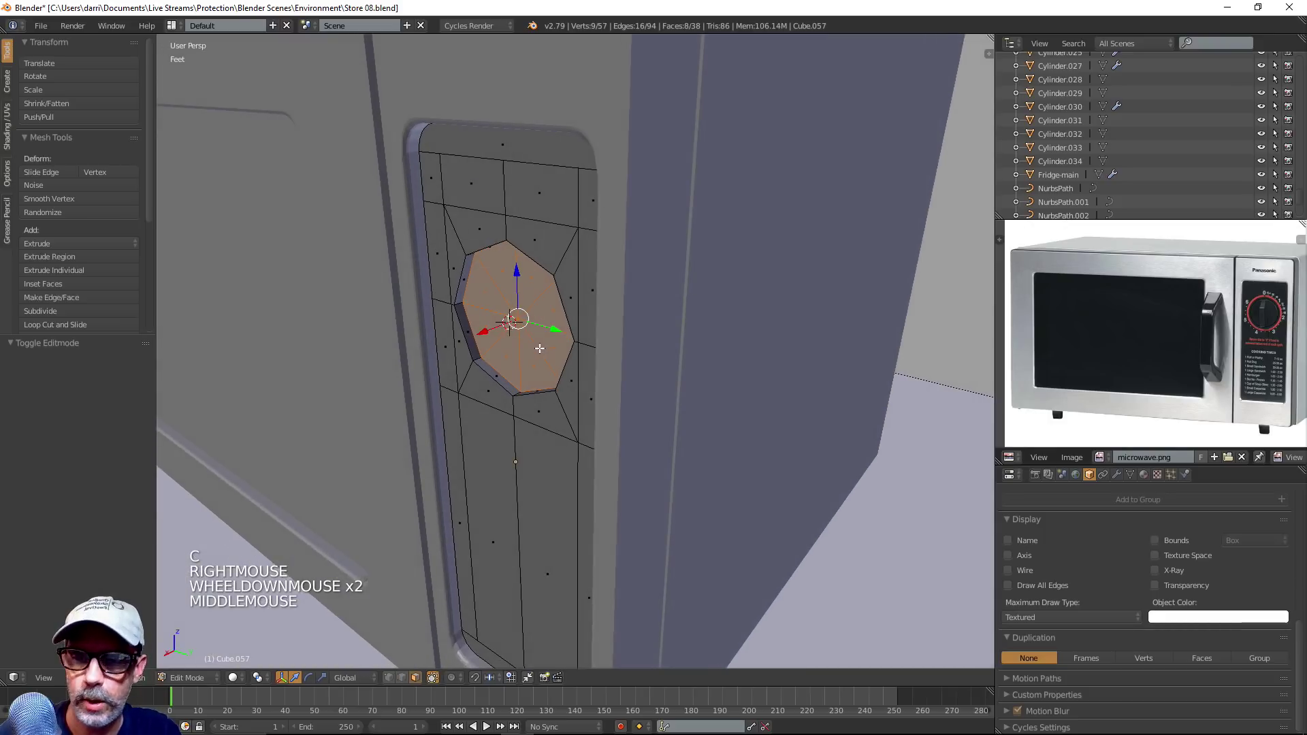
{"action": "key", "text": "shift+d"}
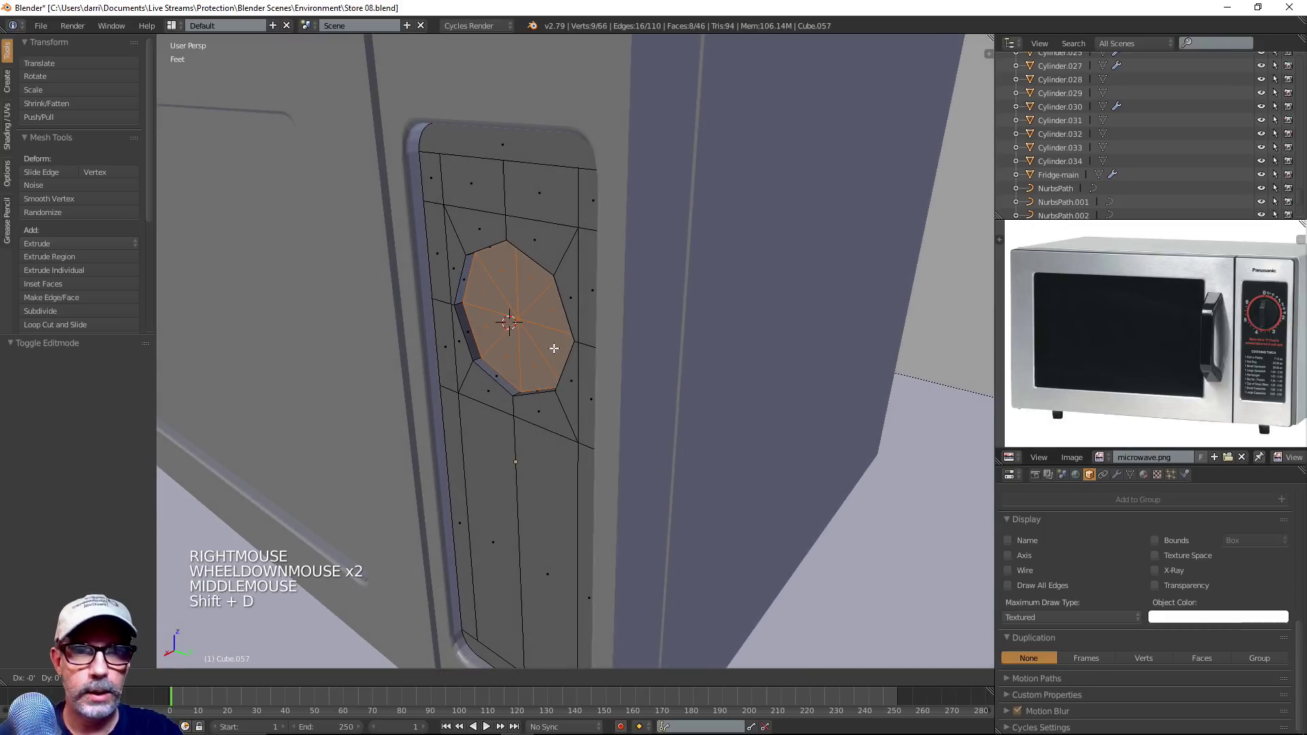
{"action": "right_click", "coordinate": [554, 348]}
Move the duplicated octagon faces 148 thou along X and separate them into their own object
{"action": "left_click_drag", "start_coordinate": [486, 332], "coordinate": [484, 341]}
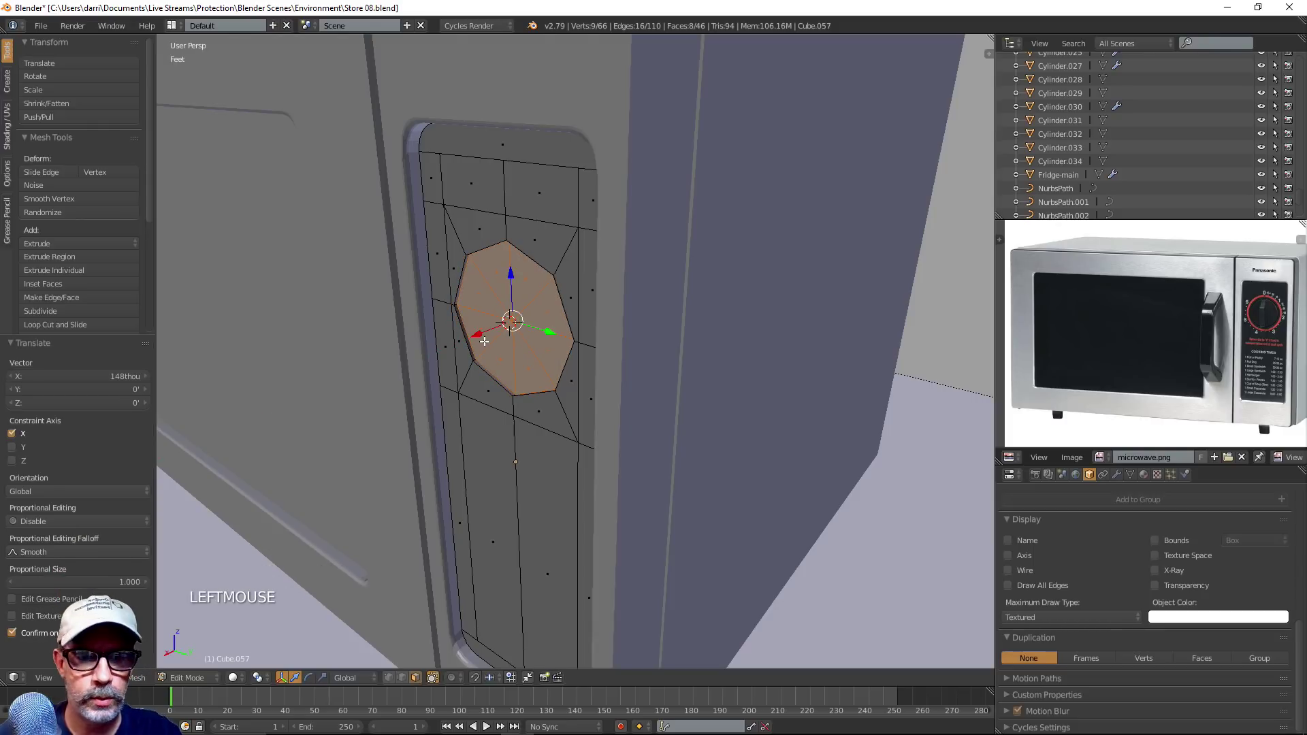
{"action": "key", "text": "p"}
{"action": "left_click", "coordinate": [484, 341]}
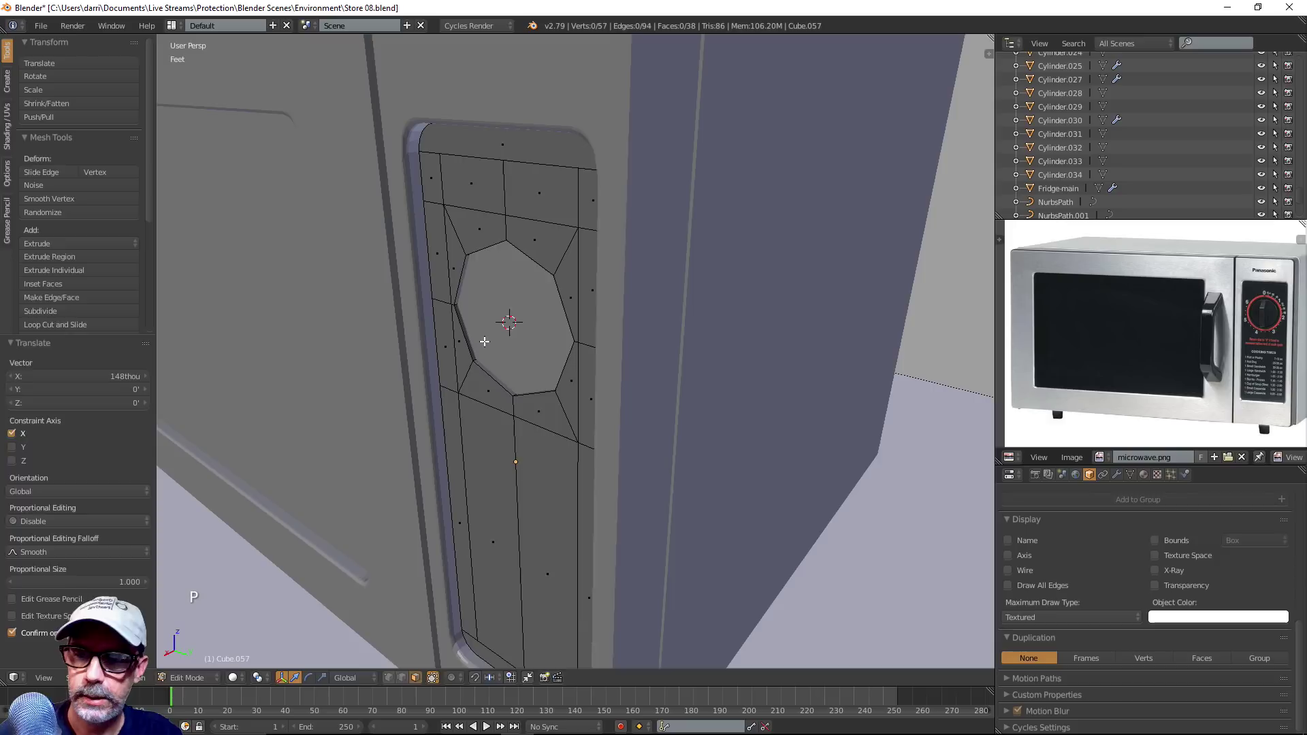
Extrude the faces of the separated octagon about 147 thou along X to form a solid dial disc
{"action": "key", "text": "Tab"}
{"action": "right_click", "coordinate": [524, 292]}
{"action": "key", "text": "Tab"}
{"action": "key", "text": "Tab"}
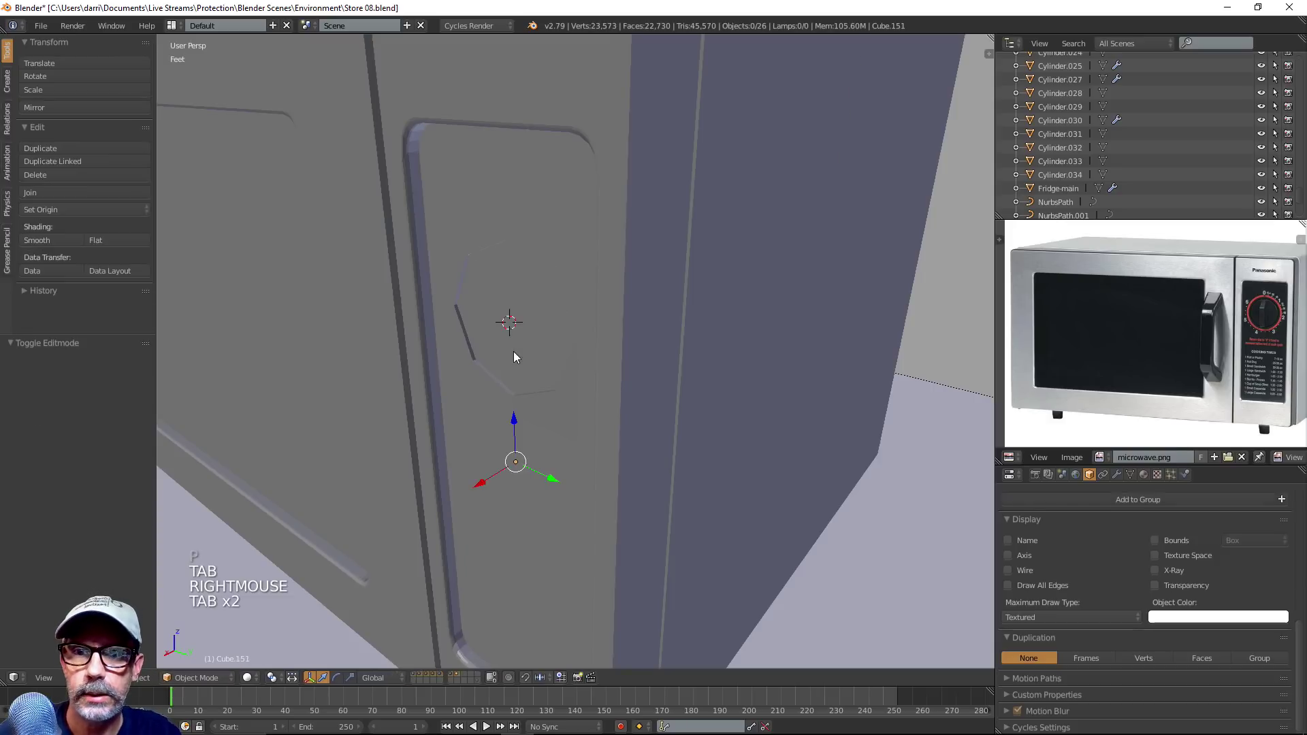
{"action": "key", "text": "Tab"}
{"action": "middle_click_drag", "start_coordinate": [513, 351], "coordinate": [597, 387]}
{"action": "key", "text": "c"}
{"action": "left_click", "coordinate": [521, 310]}
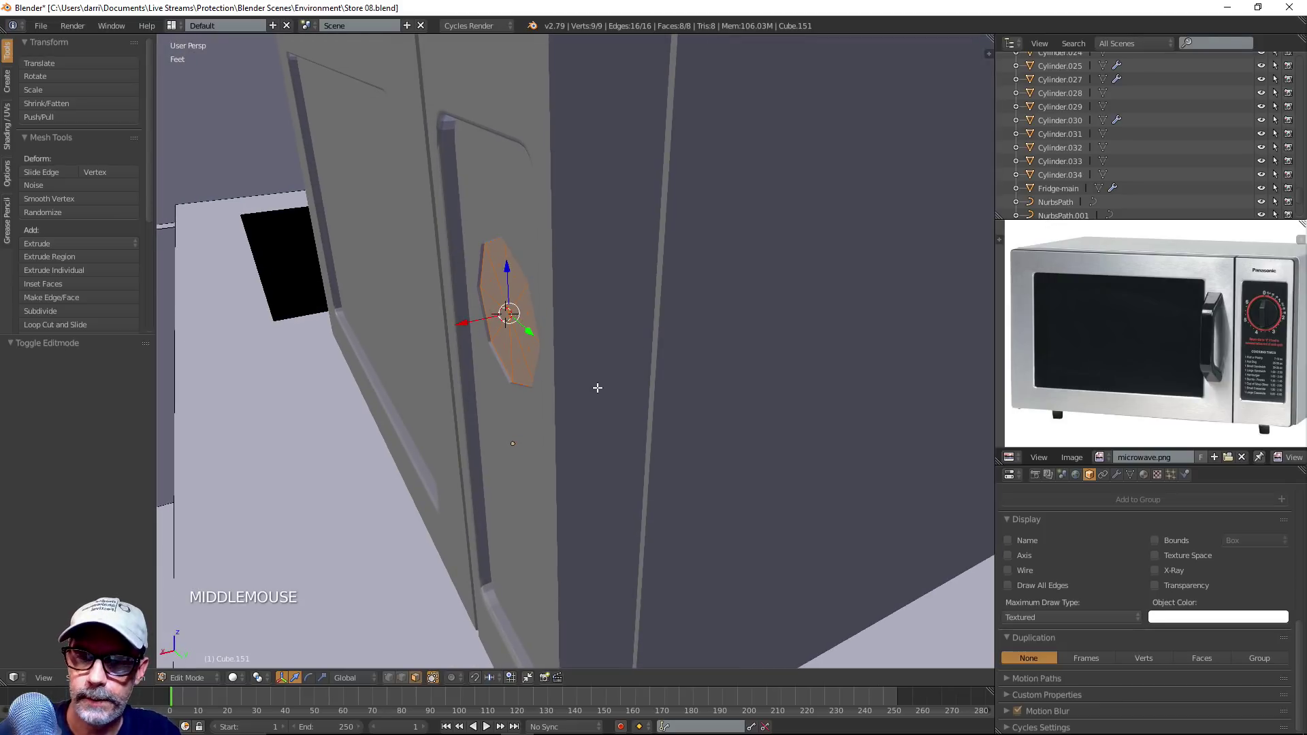
{"action": "key", "text": "e"}
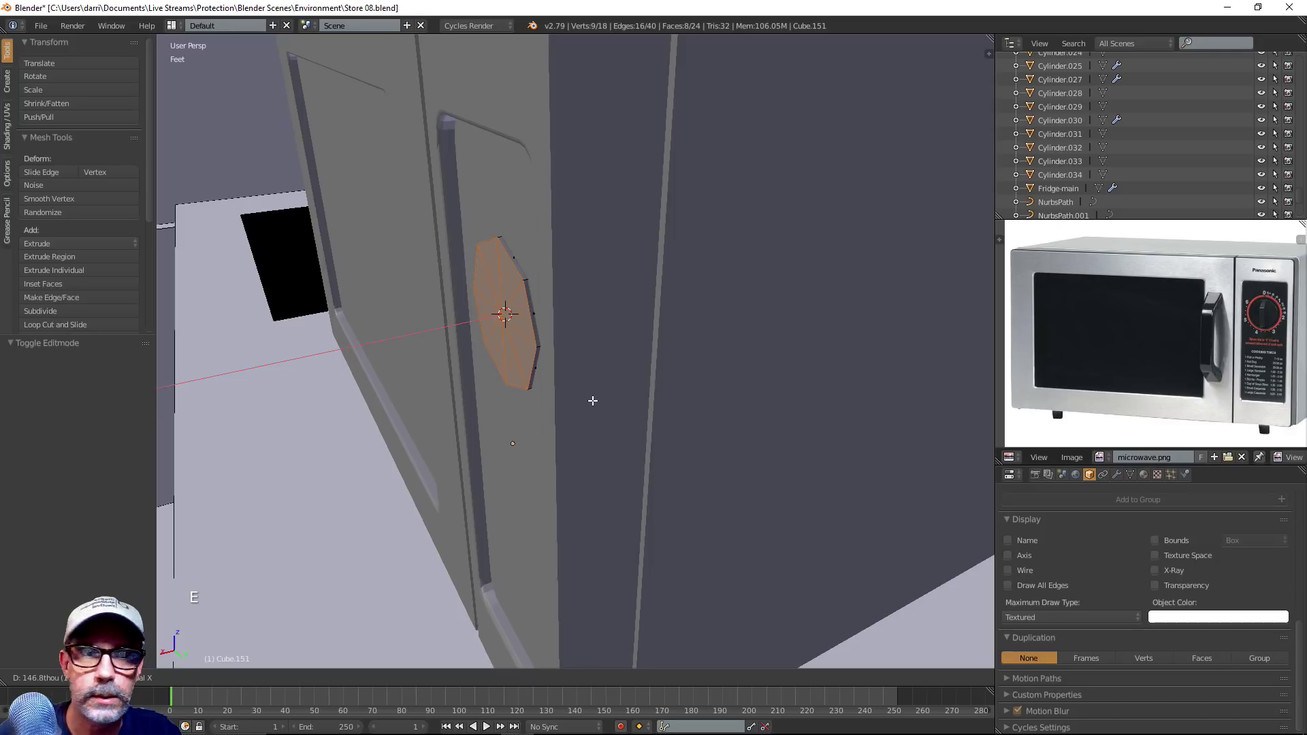
{"action": "scroll", "coordinate": [586, 400], "scroll_direction": "up", "scroll_amount": 3}
{"action": "middle_click_drag", "start_coordinate": [616, 429], "coordinate": [607, 464]}
{"action": "key", "text": "a"}
{"action": "key", "text": "Tab"}
Set the dial disc's origin to its geometry and scale the disc uniformly to 0.937
{"action": "scroll", "coordinate": [652, 433], "scroll_direction": "down", "scroll_amount": 4}
{"action": "right_click", "coordinate": [553, 343]}
{"action": "right_click", "coordinate": [595, 346]}
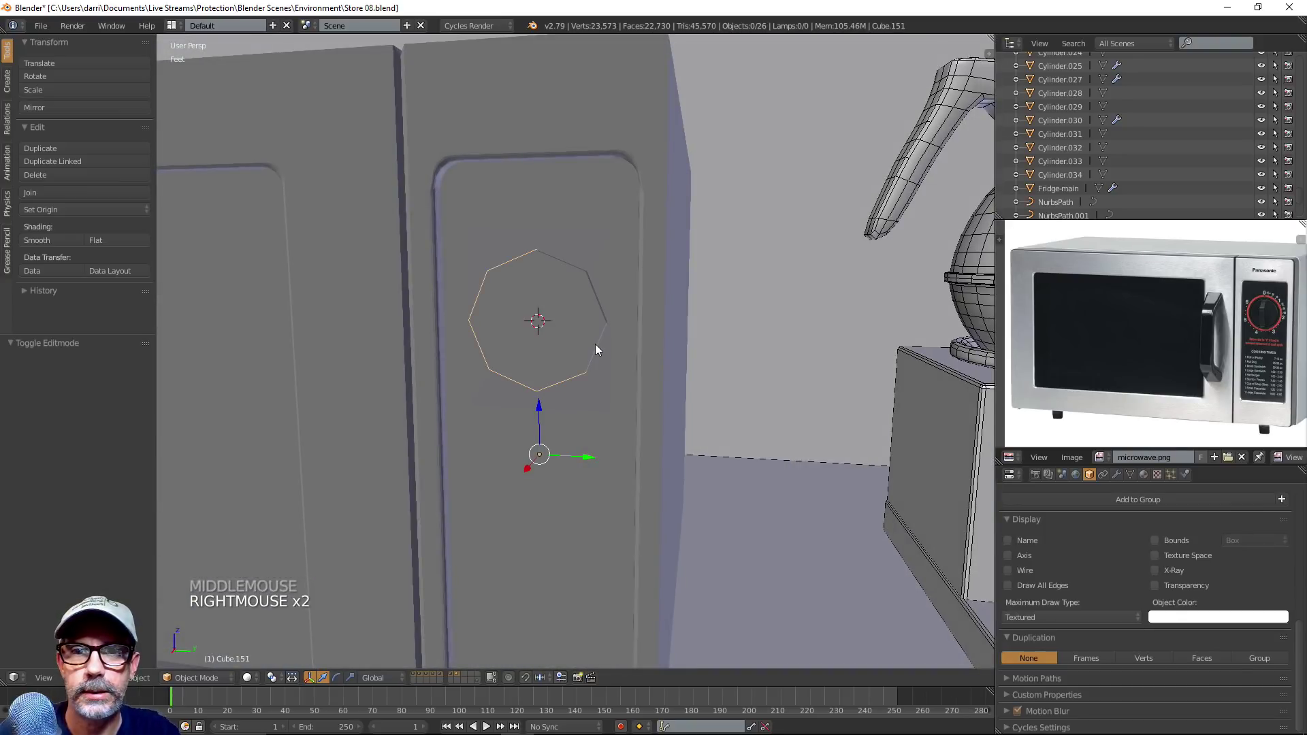
{"action": "left_click", "coordinate": [34, 207]}
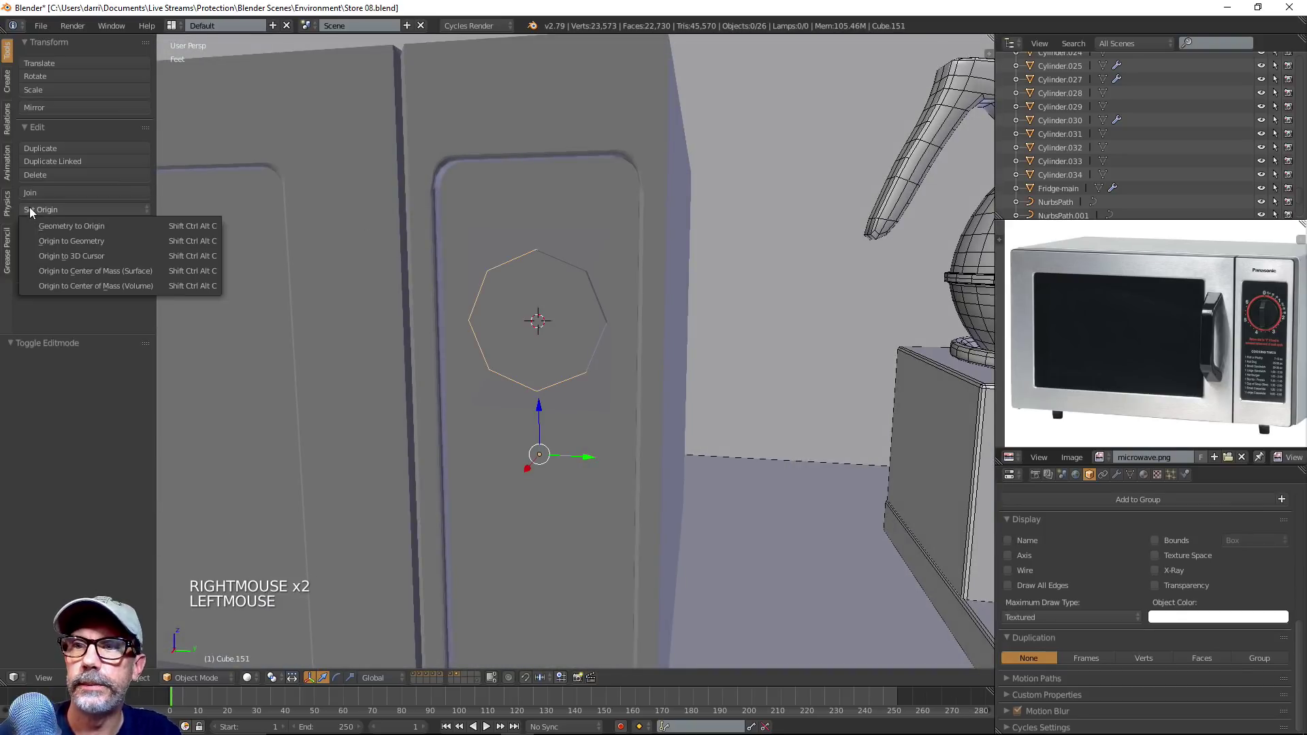
{"action": "left_click", "coordinate": [52, 243]}
{"action": "key", "text": "s"}
{"action": "key", "text": "s"}
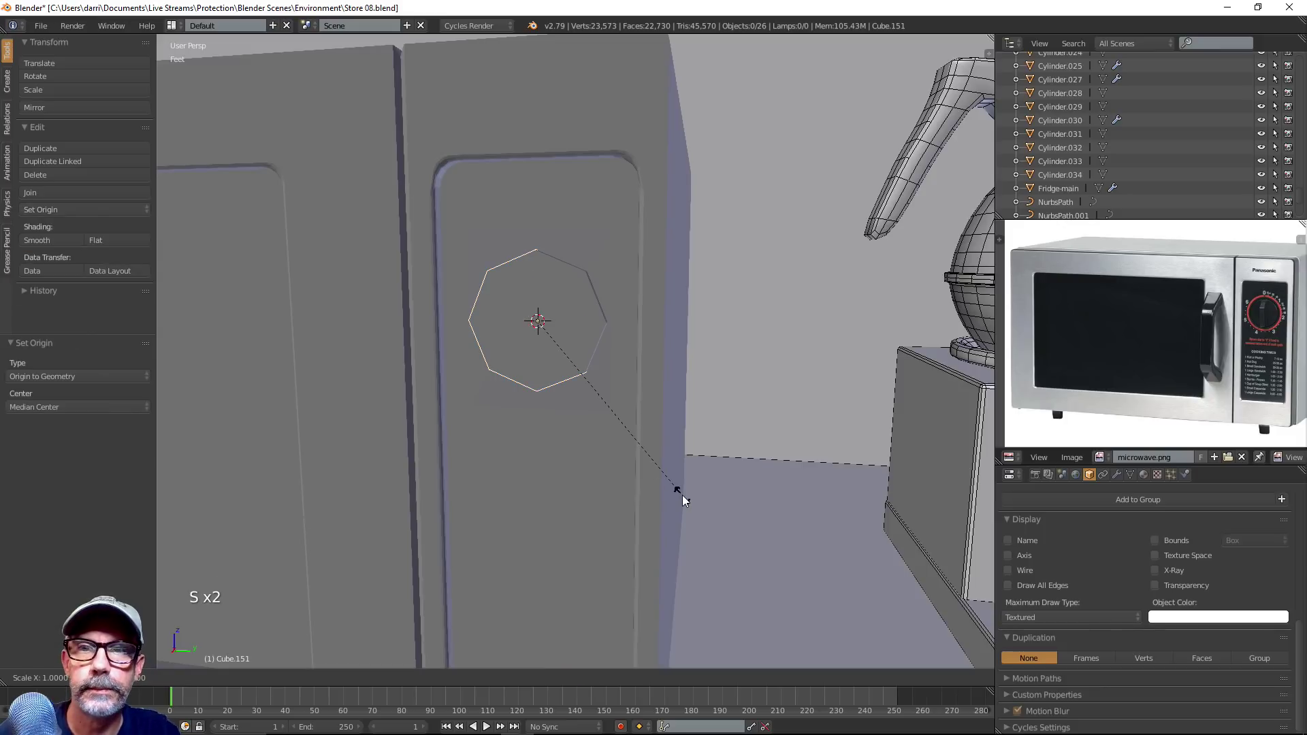
{"action": "left_click", "coordinate": [682, 489]}
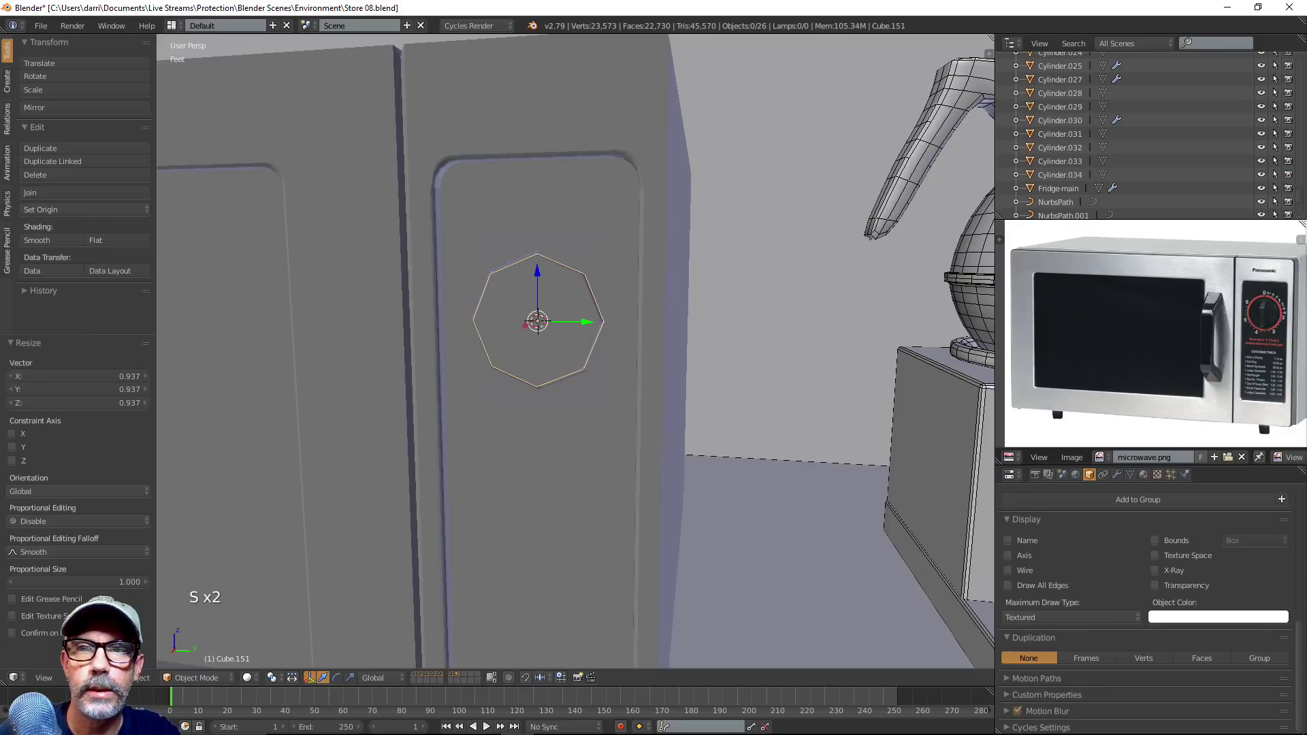
Move the dial disc about 2.84 inches along X out of the control panel's octagonal recess
{"action": "middle_click_drag", "start_coordinate": [683, 487], "coordinate": [648, 432]}
{"action": "key", "text": "a"}
{"action": "key", "text": "Tab"}
{"action": "scroll", "coordinate": [677, 458], "scroll_direction": "down", "scroll_amount": 3}
{"action": "key", "text": "Tab"}
{"action": "scroll", "coordinate": [591, 451], "scroll_direction": "up", "scroll_amount": 4}
{"action": "right_click", "coordinate": [595, 443]}
{"action": "key", "text": "Tab"}
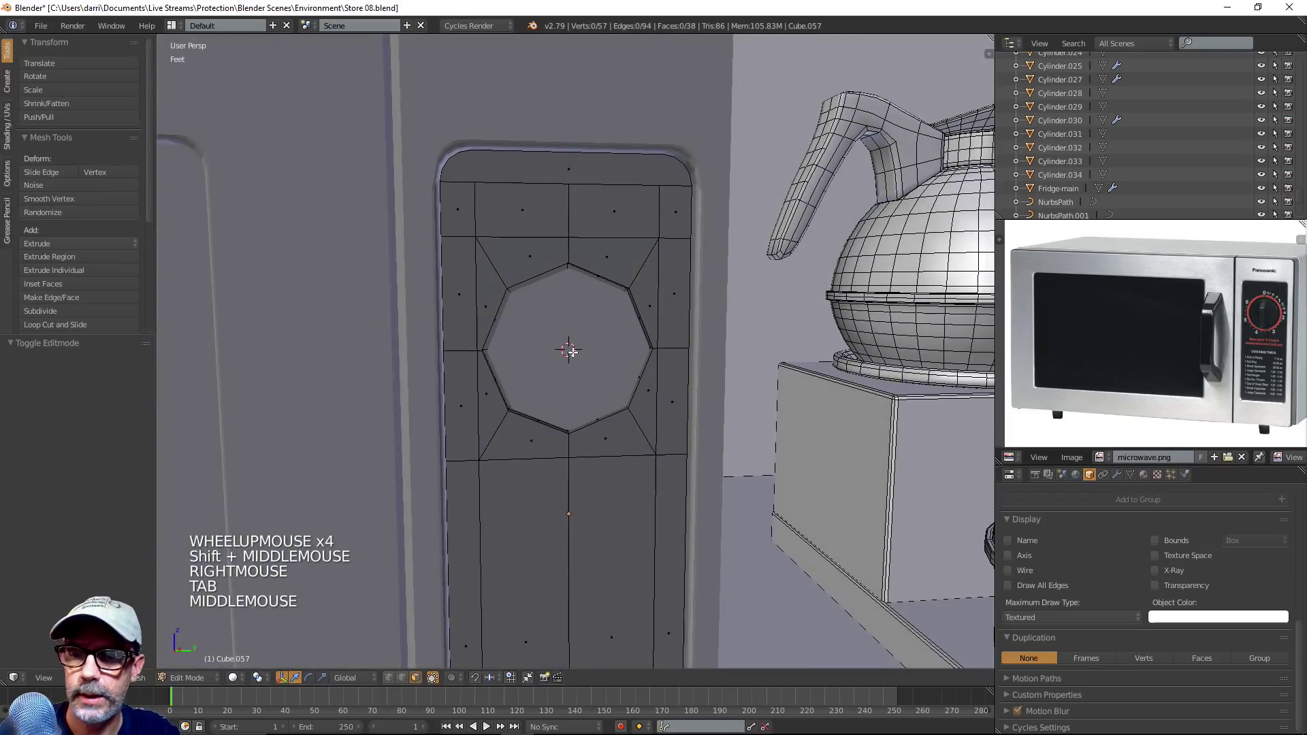
{"action": "key", "text": "Tab"}
{"action": "middle_click_drag", "start_coordinate": [554, 377], "coordinate": [630, 423]}
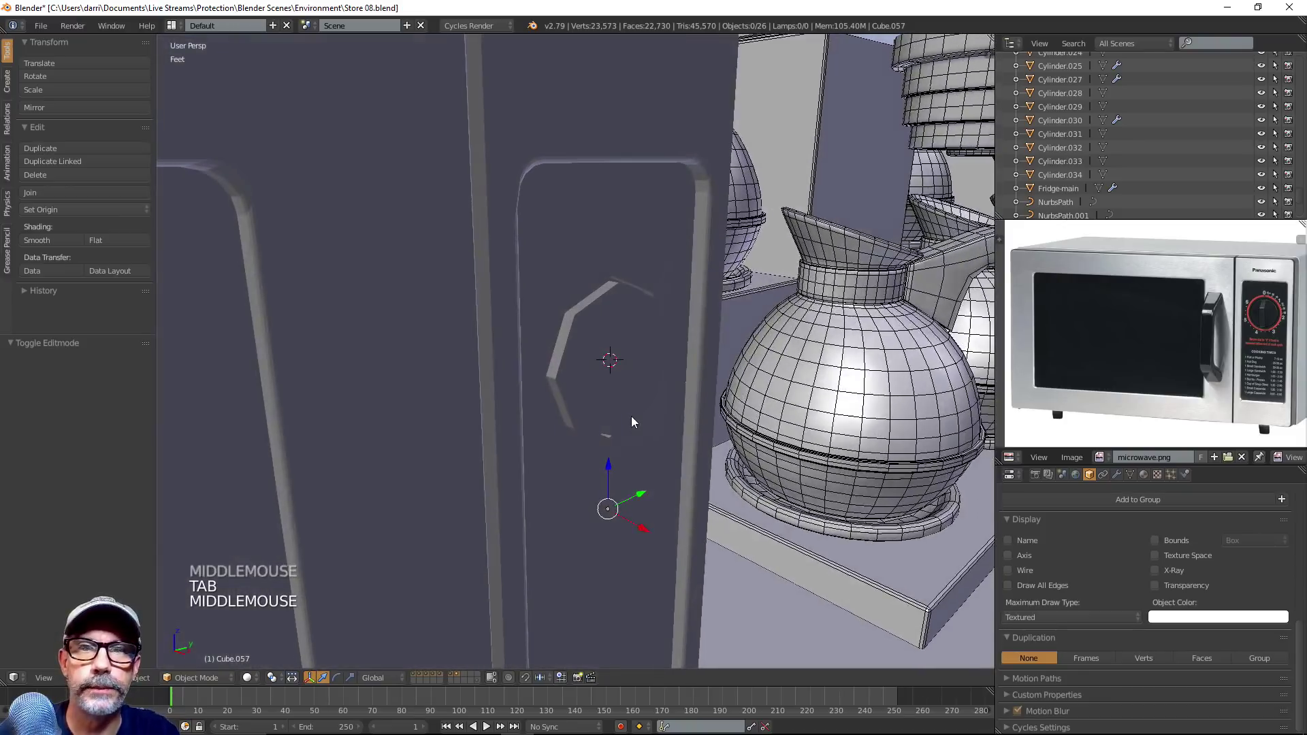
{"action": "right_click", "coordinate": [626, 417]}
{"action": "left_click_drag", "start_coordinate": [650, 378], "coordinate": [769, 409]}
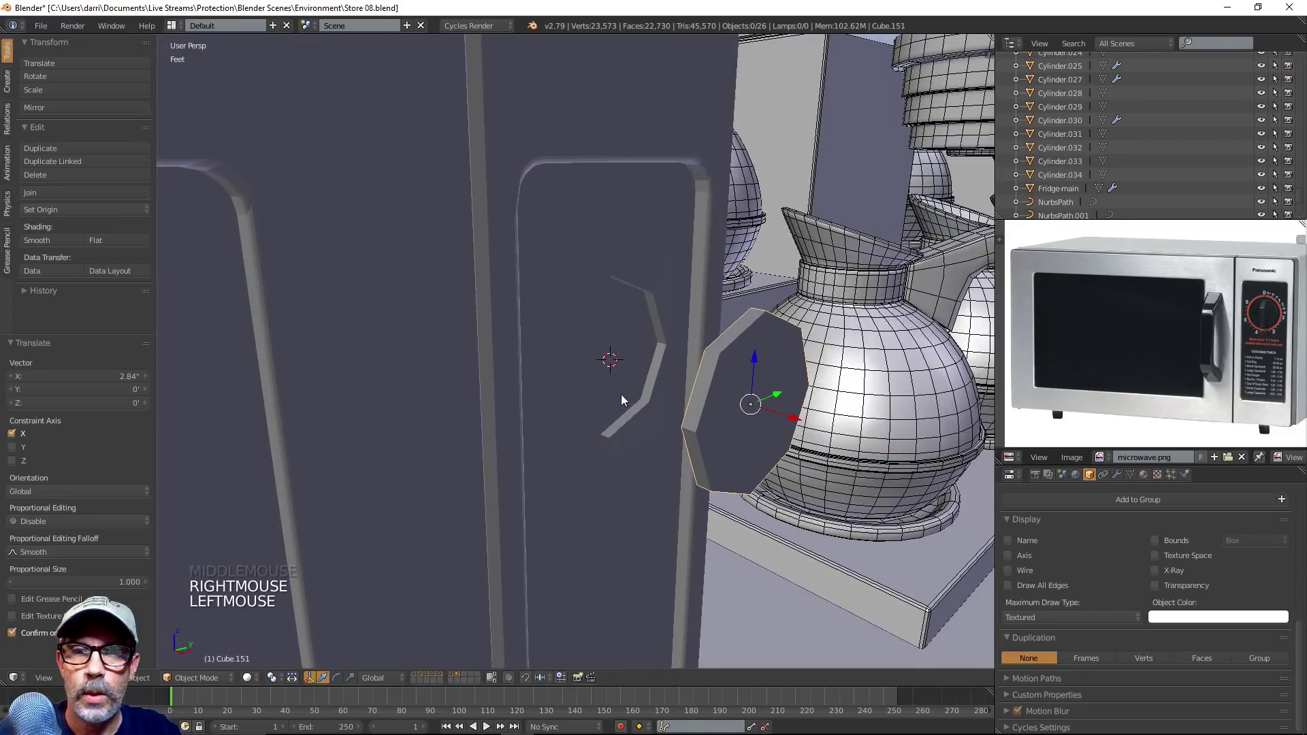
Add two edge loops around the side wall of the control panel's octagonal recess, slid by a factor of about 0.198
{"action": "key", "text": "Tab"}
{"action": "key", "text": "Tab"}
{"action": "key", "text": "Tab"}
{"action": "right_click", "coordinate": [635, 451]}
{"action": "key", "text": "Tab"}
{"action": "scroll", "coordinate": [636, 450], "scroll_direction": "up", "scroll_amount": 3}
{"action": "middle_click_drag", "start_coordinate": [635, 450], "coordinate": [690, 368]}
{"action": "key", "text": "ctrl+r"}
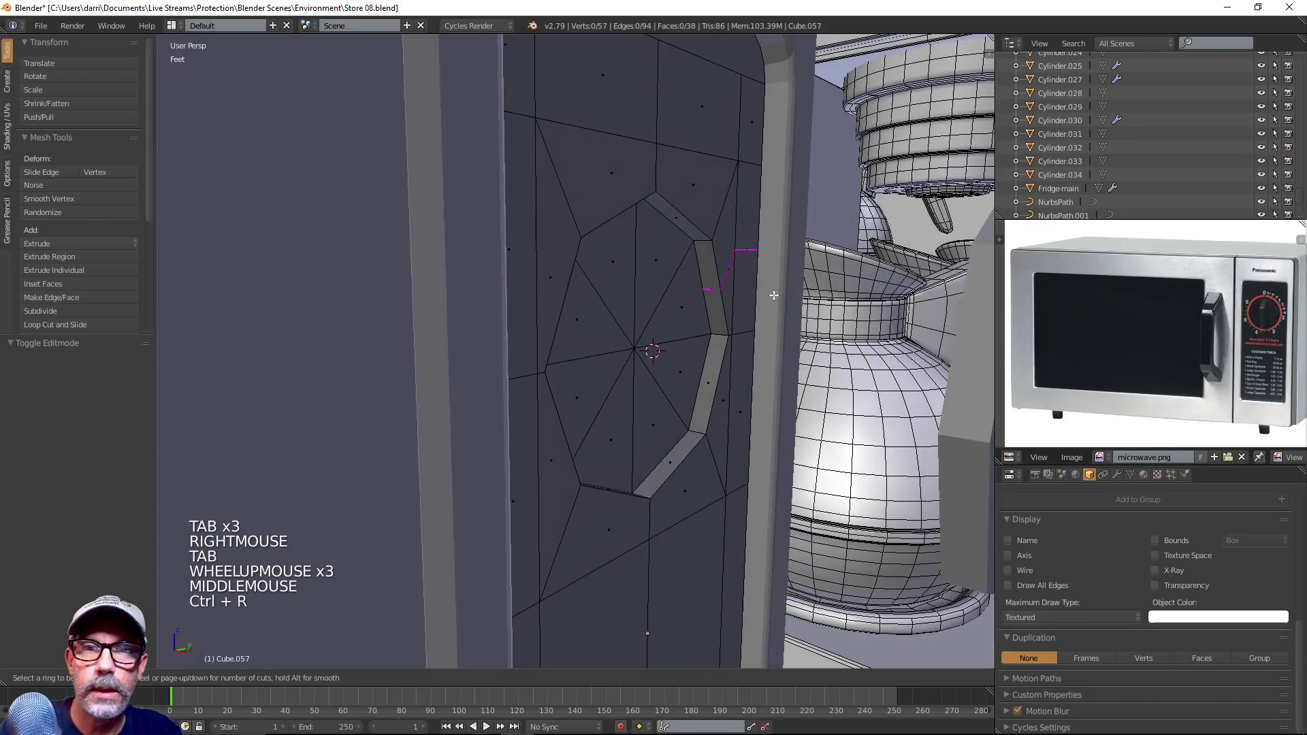
{"action": "left_click", "coordinate": [702, 243]}
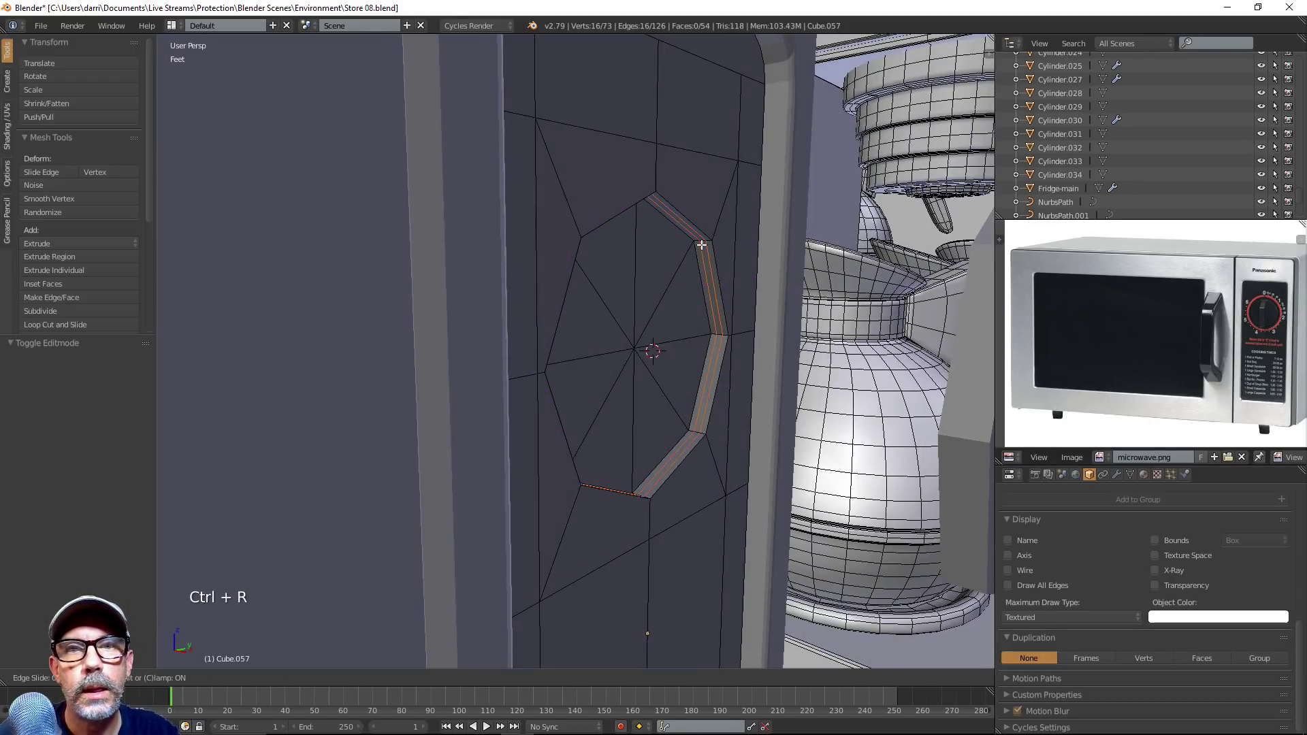
{"action": "left_click", "coordinate": [740, 240]}
{"action": "scroll", "coordinate": [732, 256], "scroll_direction": "down", "scroll_amount": 2}
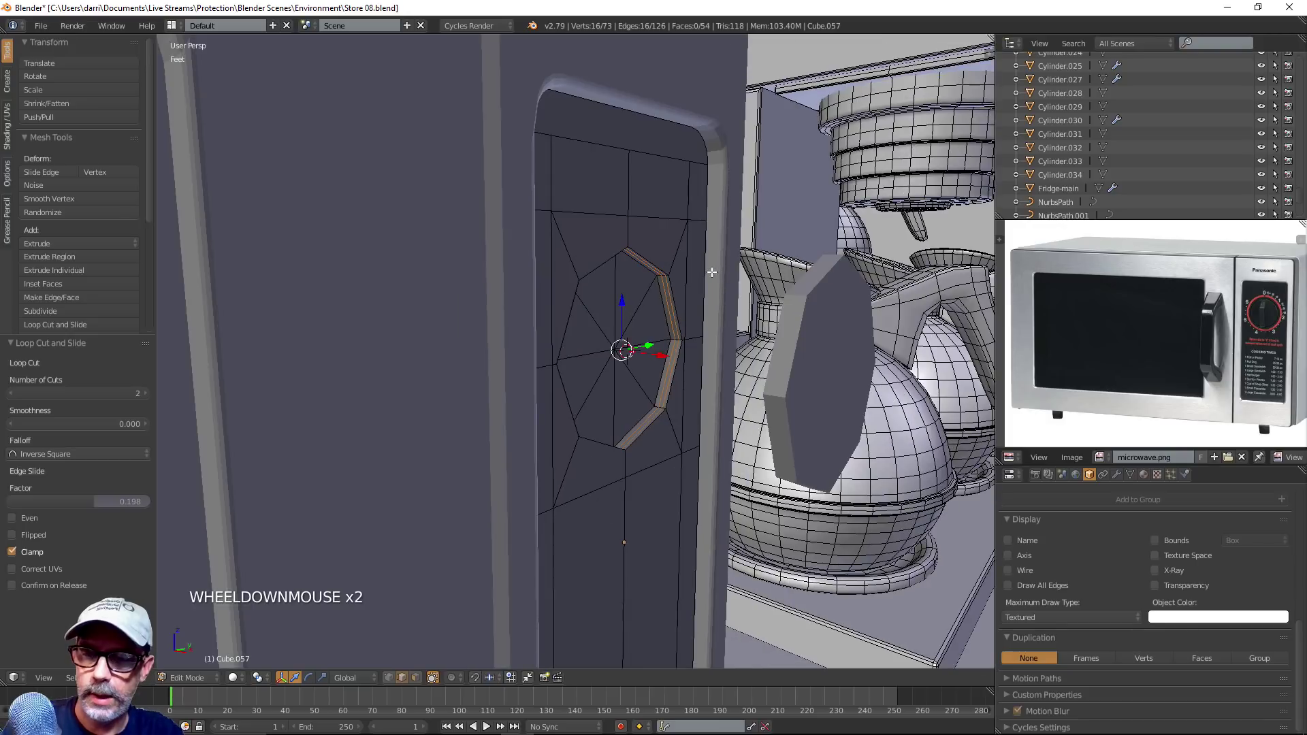
Add one edge loop on the control panel face close around the outer rim of the octagonal recess
{"action": "key", "text": "ctrl+r"}
{"action": "left_click", "coordinate": [669, 255]}
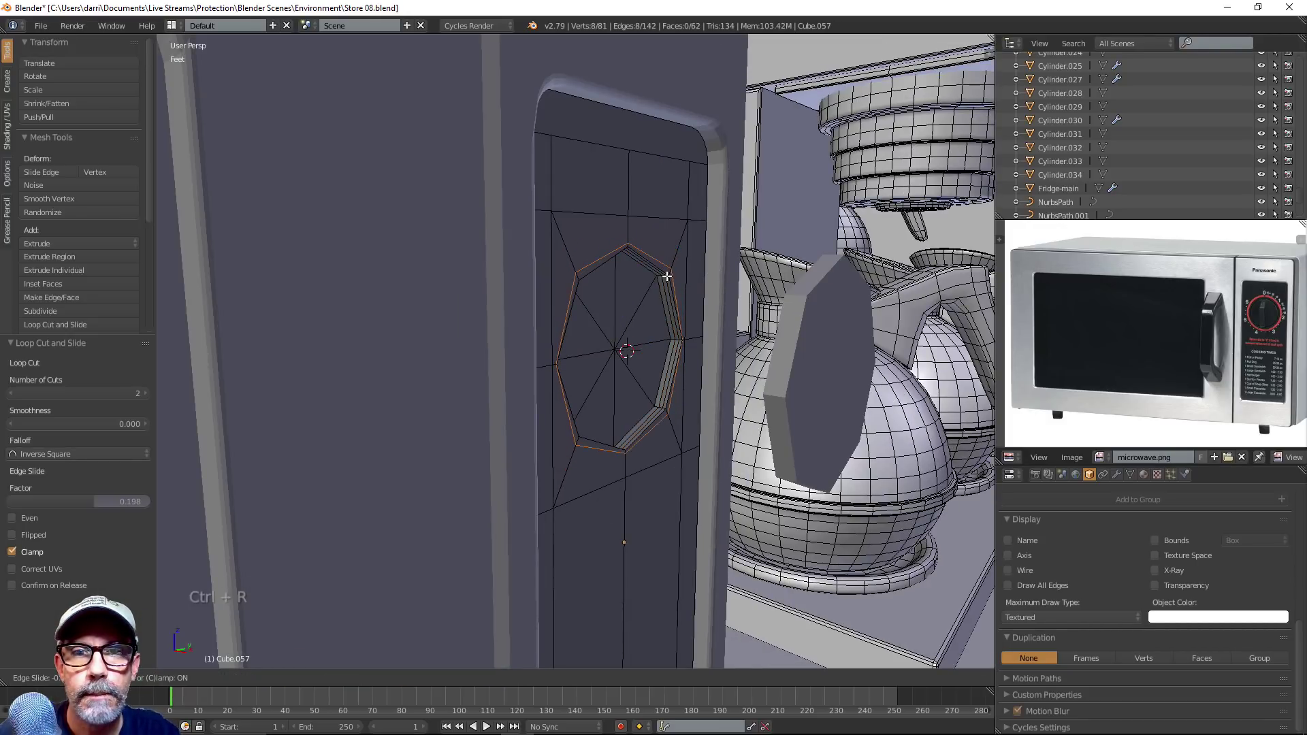
{"action": "left_click", "coordinate": [667, 276]}
{"action": "middle_click_drag", "start_coordinate": [667, 275], "coordinate": [640, 318]}
{"action": "key", "text": "a"}
{"action": "key", "text": "Tab"}
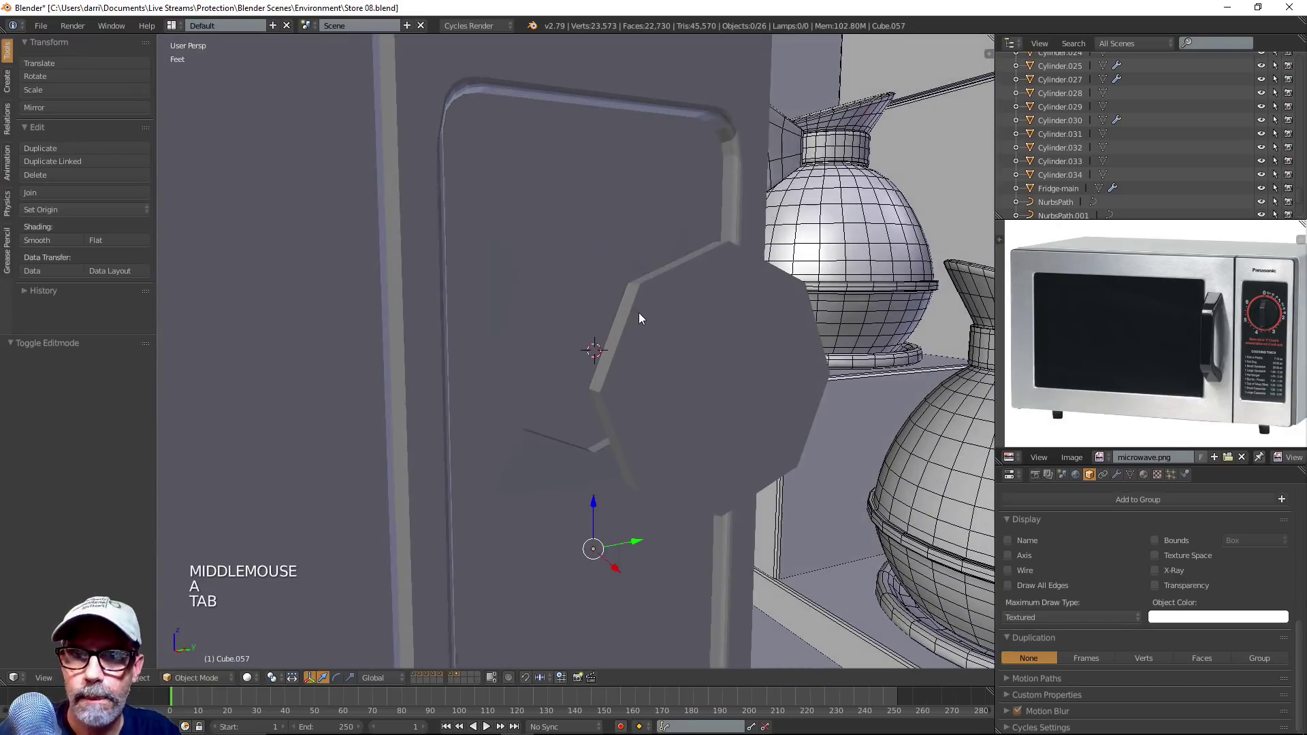
Move the dial disc about -2.95 inches along X back into the control panel's octagonal recess
{"action": "scroll", "coordinate": [638, 318], "scroll_direction": "down", "scroll_amount": 2}
{"action": "middle_click_drag", "start_coordinate": [642, 379], "coordinate": [560, 390]}
{"action": "middle_click_drag", "start_coordinate": [545, 402], "coordinate": [553, 434]}
{"action": "scroll", "coordinate": [541, 396], "scroll_direction": "up", "scroll_amount": 3}
{"action": "scroll", "coordinate": [520, 403], "scroll_direction": "down", "scroll_amount": 4}
{"action": "right_click", "coordinate": [490, 402]}
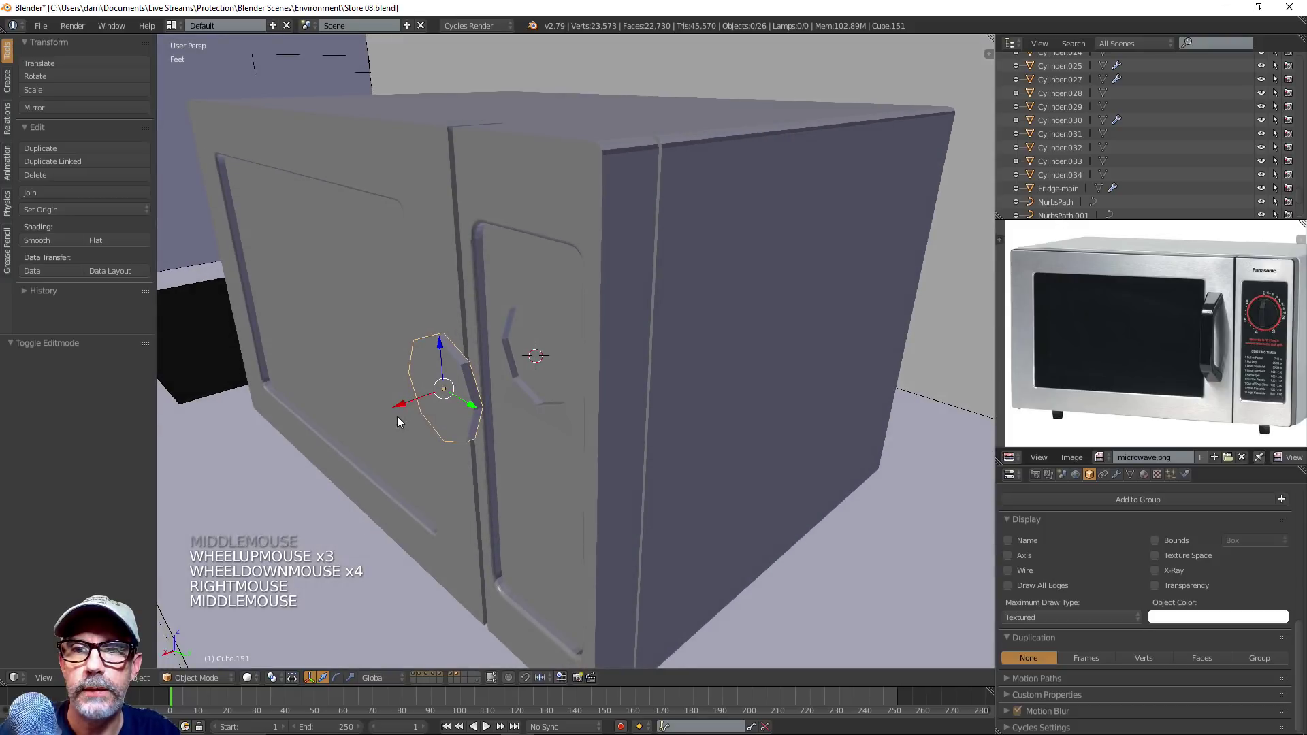
{"action": "left_click_drag", "start_coordinate": [401, 401], "coordinate": [503, 390]}
{"action": "scroll", "coordinate": [512, 401], "scroll_direction": "down", "scroll_amount": 3}
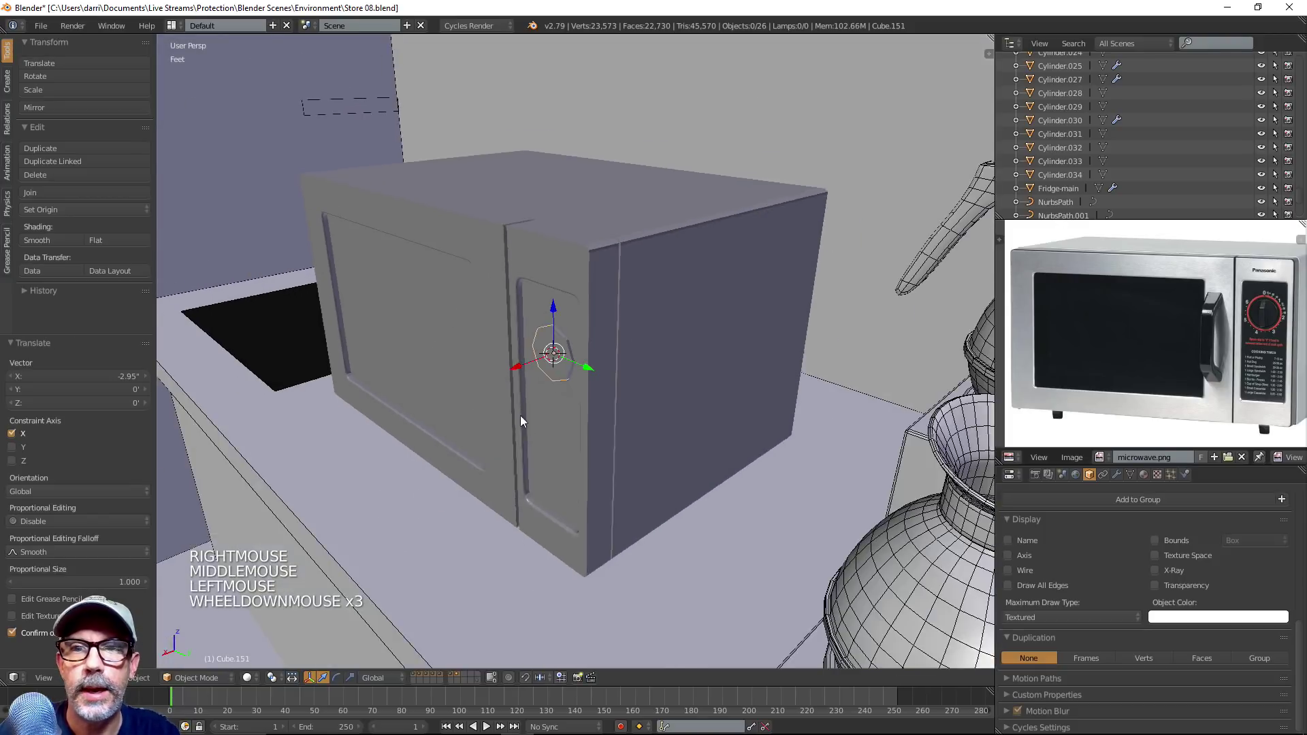
Delete the dial disc and the control panel object from the microwave's front recess
{"action": "middle_click_drag", "start_coordinate": [520, 415], "coordinate": [599, 441]}
{"action": "scroll", "coordinate": [582, 439], "scroll_direction": "up", "scroll_amount": 3}
{"action": "scroll", "coordinate": [599, 440], "scroll_direction": "down", "scroll_amount": 3}
{"action": "key", "text": "x"}
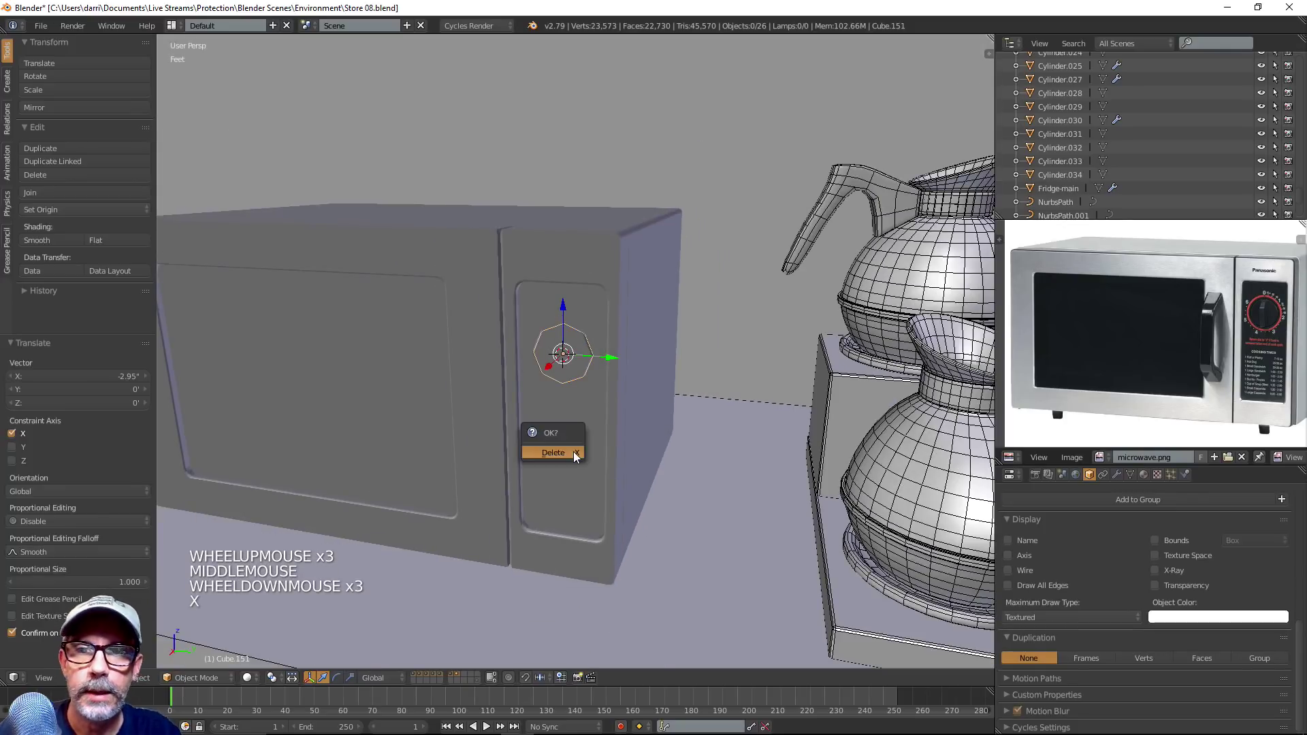
{"action": "left_click", "coordinate": [571, 446]}
{"action": "right_click", "coordinate": [570, 437]}
{"action": "key", "text": "x"}
{"action": "left_click", "coordinate": [570, 437]}
Fill the open control panel recess with a single face across the inner back edge loop of its frame
{"action": "scroll", "coordinate": [574, 453], "scroll_direction": "up", "scroll_amount": 3}
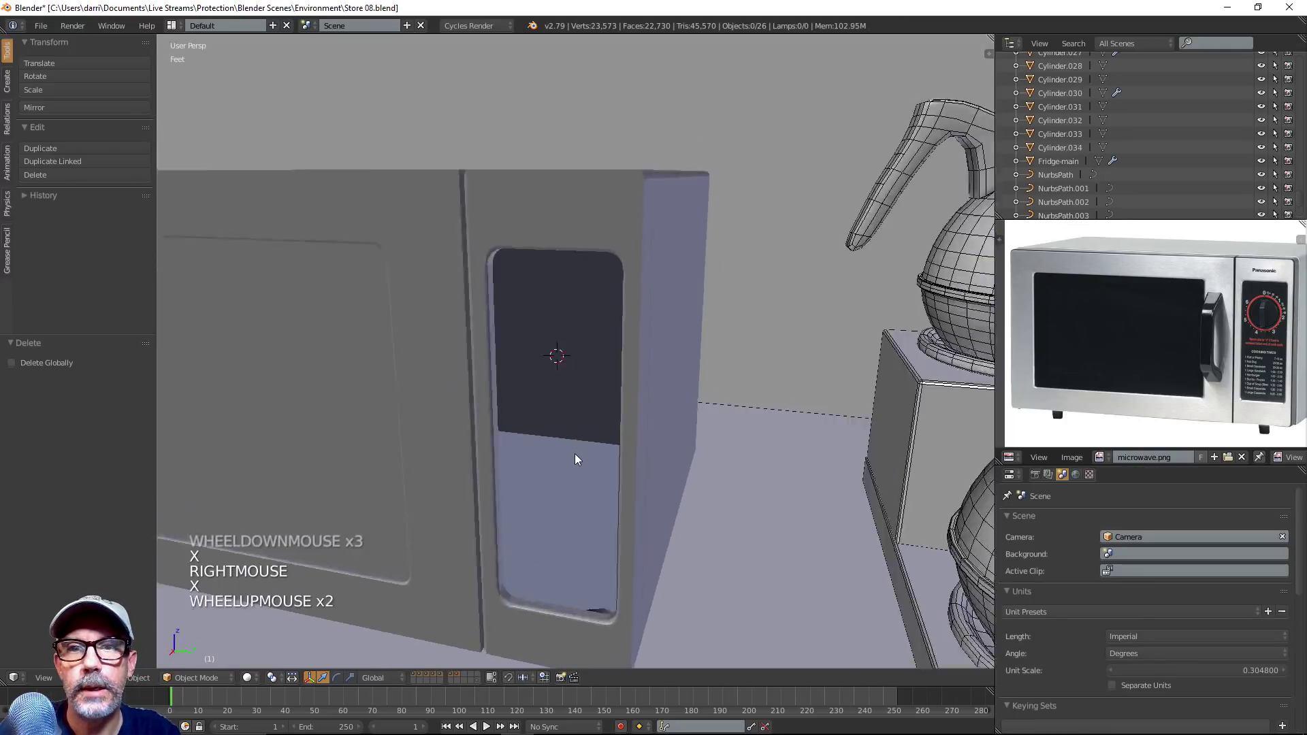
{"action": "key", "text": "Tab"}
{"action": "middle_click_drag", "start_coordinate": [616, 329], "coordinate": [556, 272]}
{"action": "right_click", "coordinate": [659, 313]}
{"action": "key", "text": "Tab"}
{"action": "scroll", "coordinate": [562, 283], "scroll_direction": "up", "scroll_amount": 4}
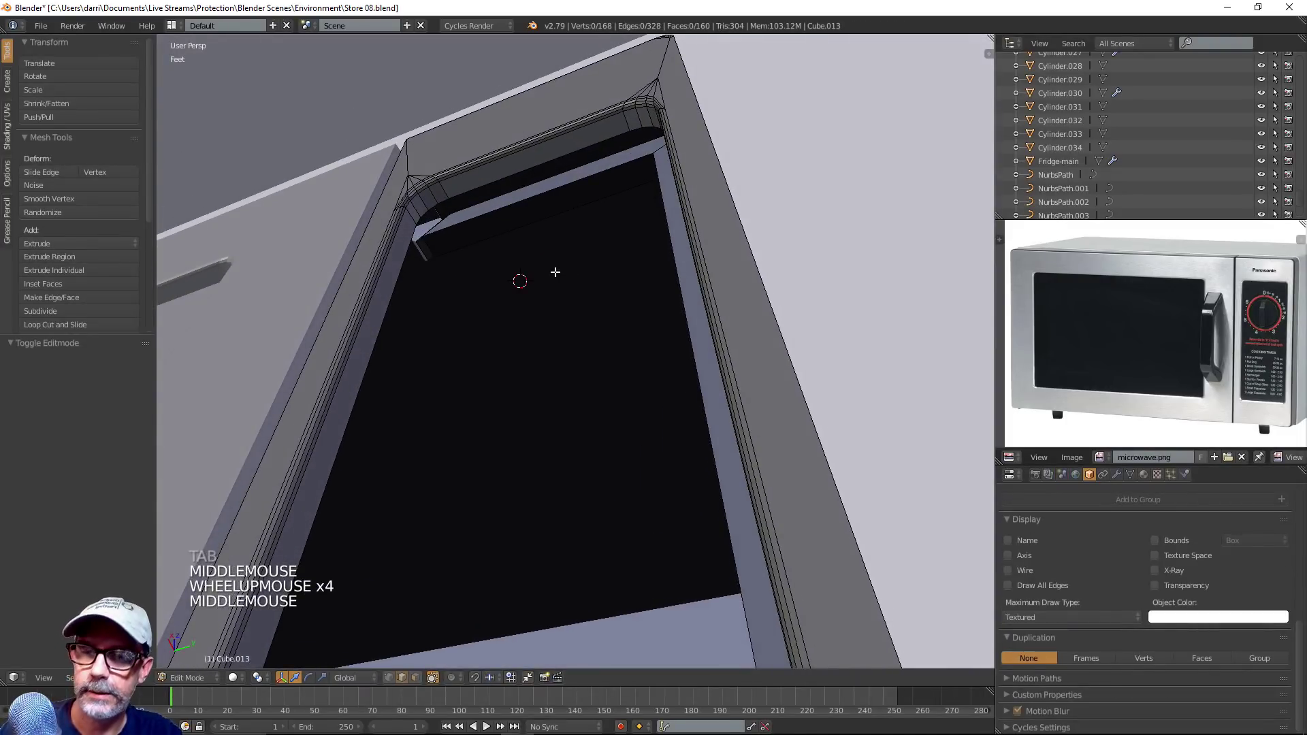
{"action": "key", "text": "ctrl+Tab"}
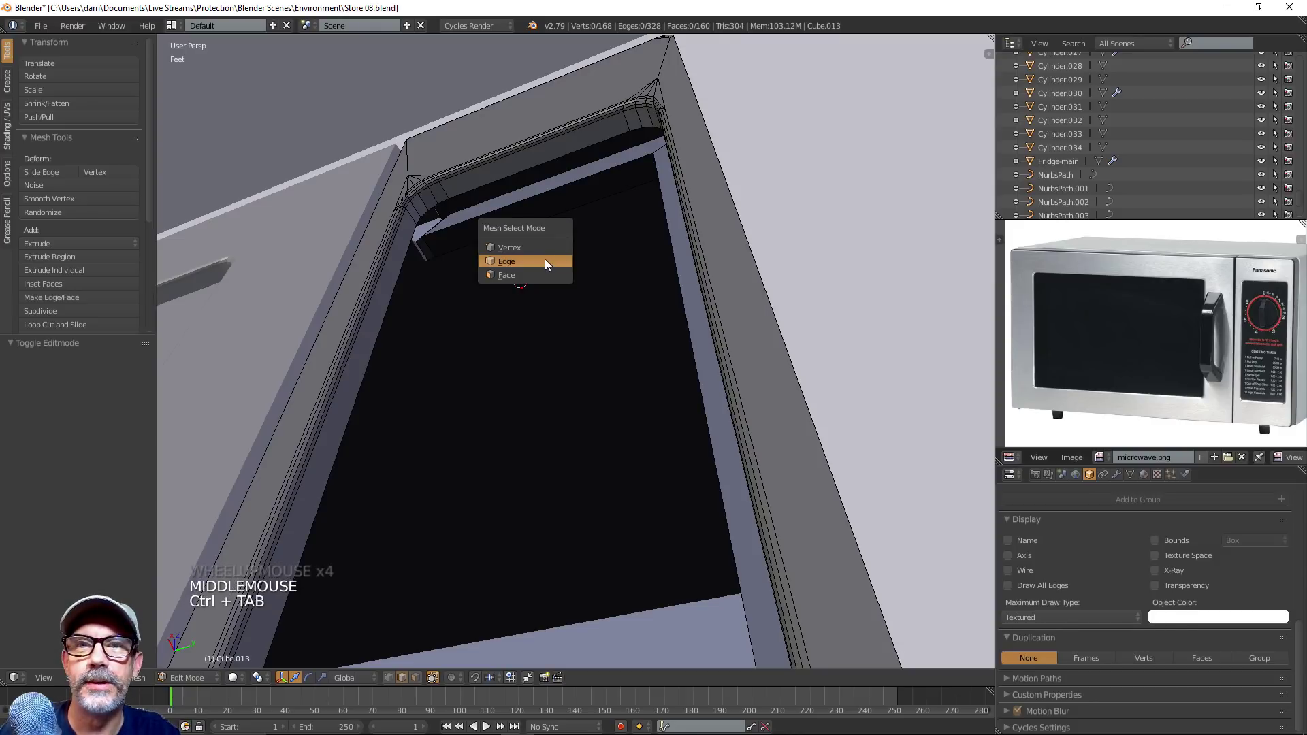
{"action": "key", "text": "super"}
{"action": "key", "text": "super"}
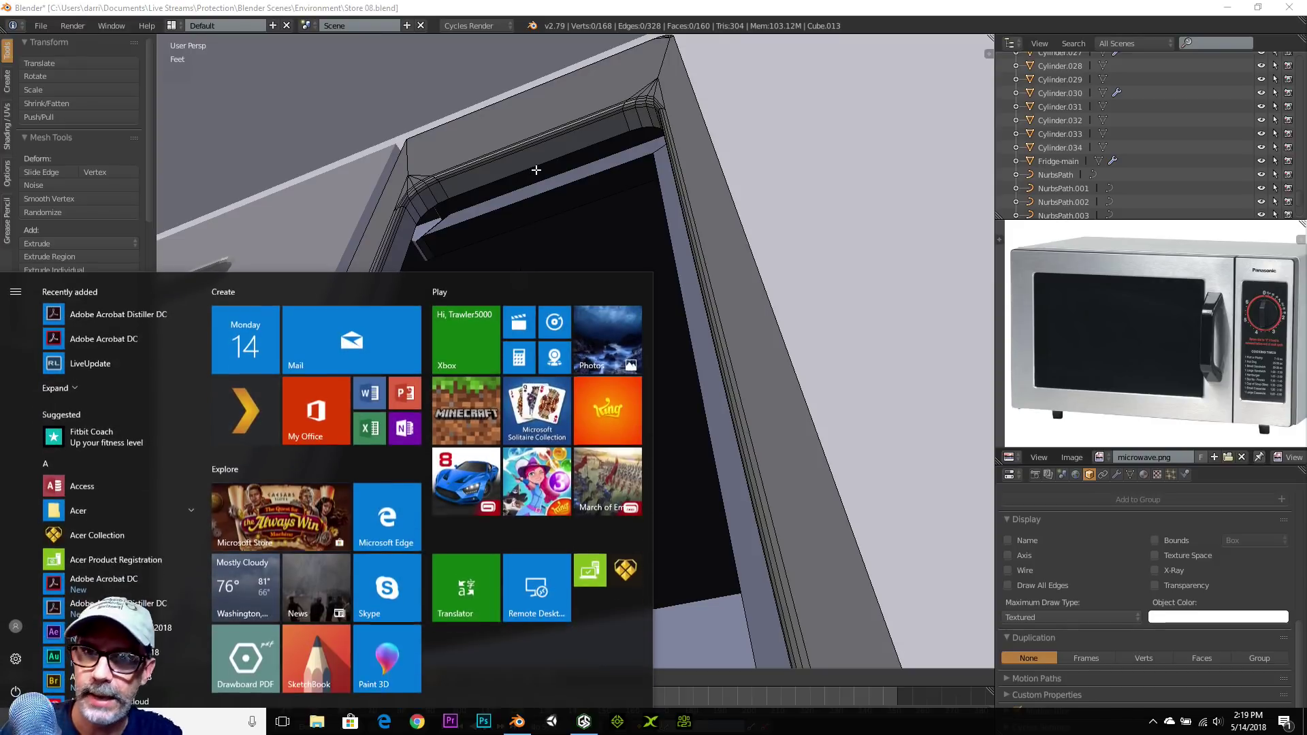
{"action": "key", "text": "super"}
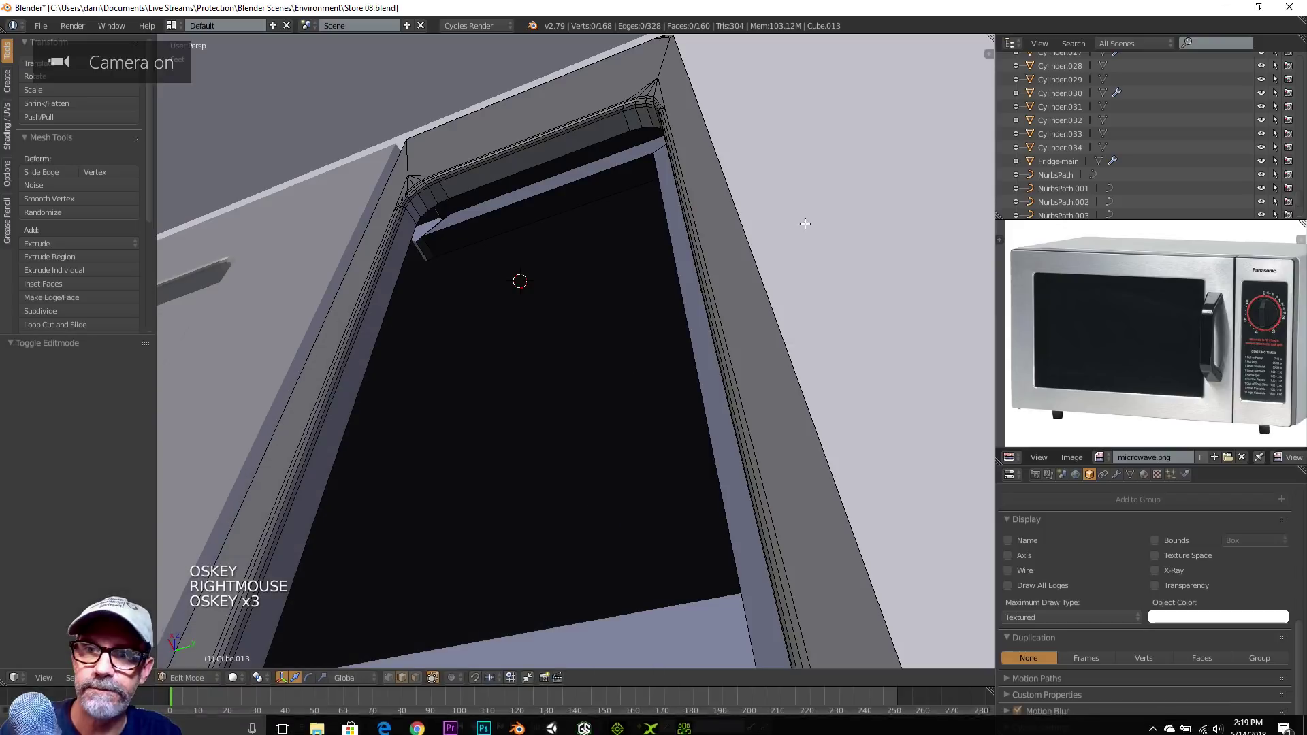
{"action": "right_click", "coordinate": [522, 177], "text": "alt"}
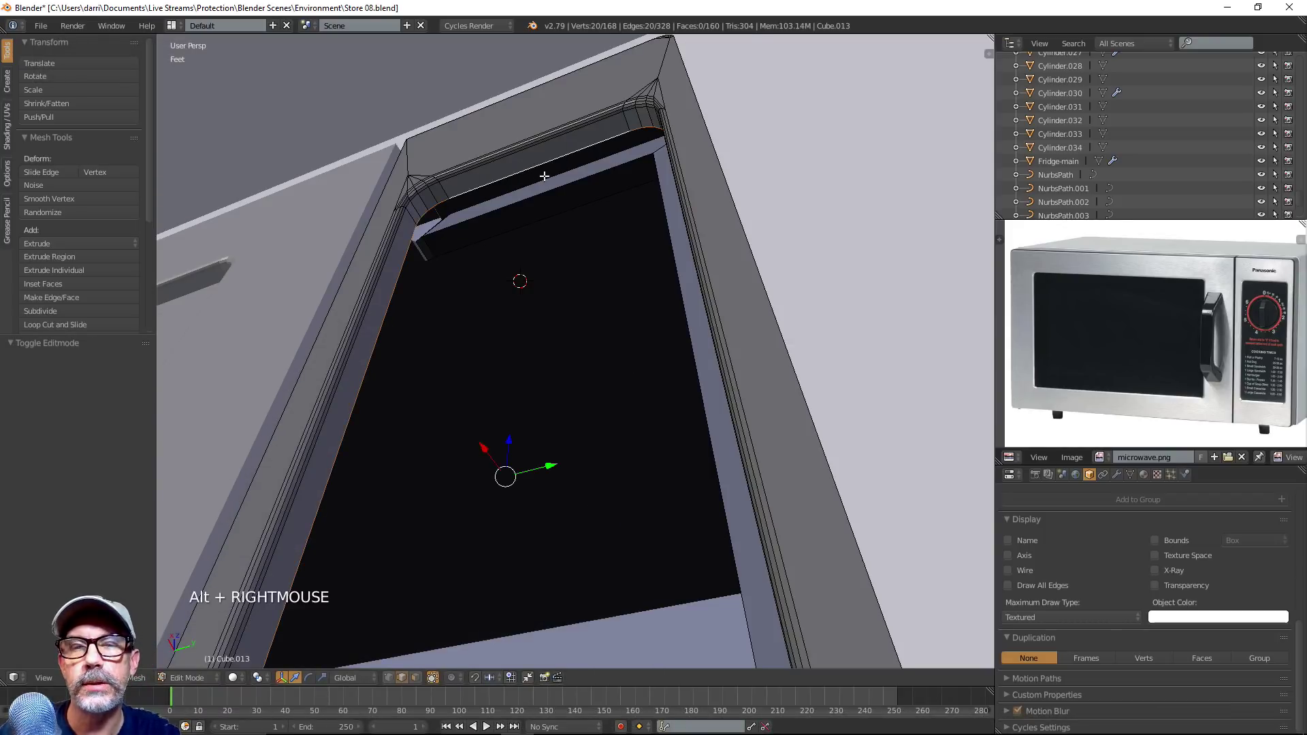
{"action": "scroll", "coordinate": [539, 175], "scroll_direction": "down", "scroll_amount": 3}
{"action": "middle_click_drag", "start_coordinate": [540, 175], "coordinate": [623, 411]}
{"action": "scroll", "coordinate": [554, 330], "scroll_direction": "down", "scroll_amount": 4}
{"action": "key", "text": "f"}
{"action": "scroll", "coordinate": [587, 412], "scroll_direction": "up", "scroll_amount": 1}
{"action": "key", "text": "a"}
{"action": "key", "text": "Tab"}
{"action": "scroll", "coordinate": [630, 472], "scroll_direction": "up", "scroll_amount": 2}
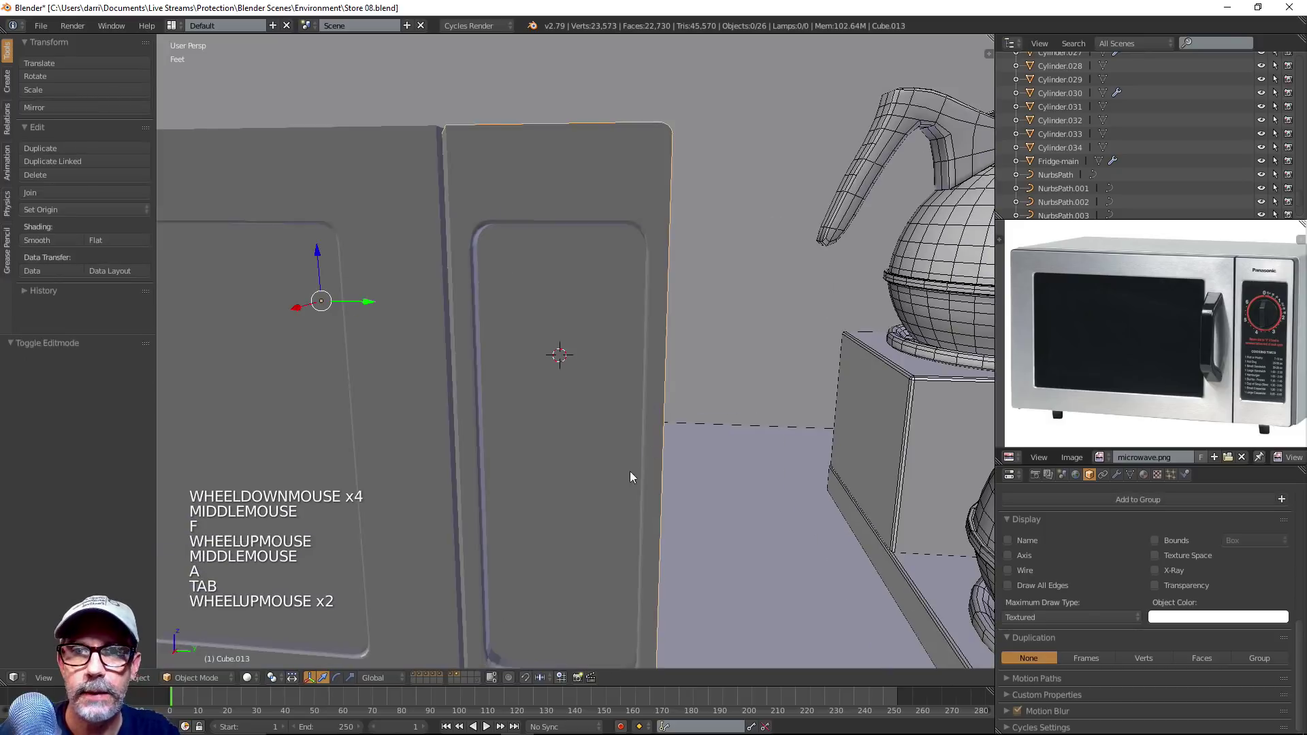
{"action": "middle_click_drag", "start_coordinate": [630, 472], "coordinate": [601, 451]}
{"action": "scroll", "coordinate": [599, 456], "scroll_direction": "down", "scroll_amount": 2}
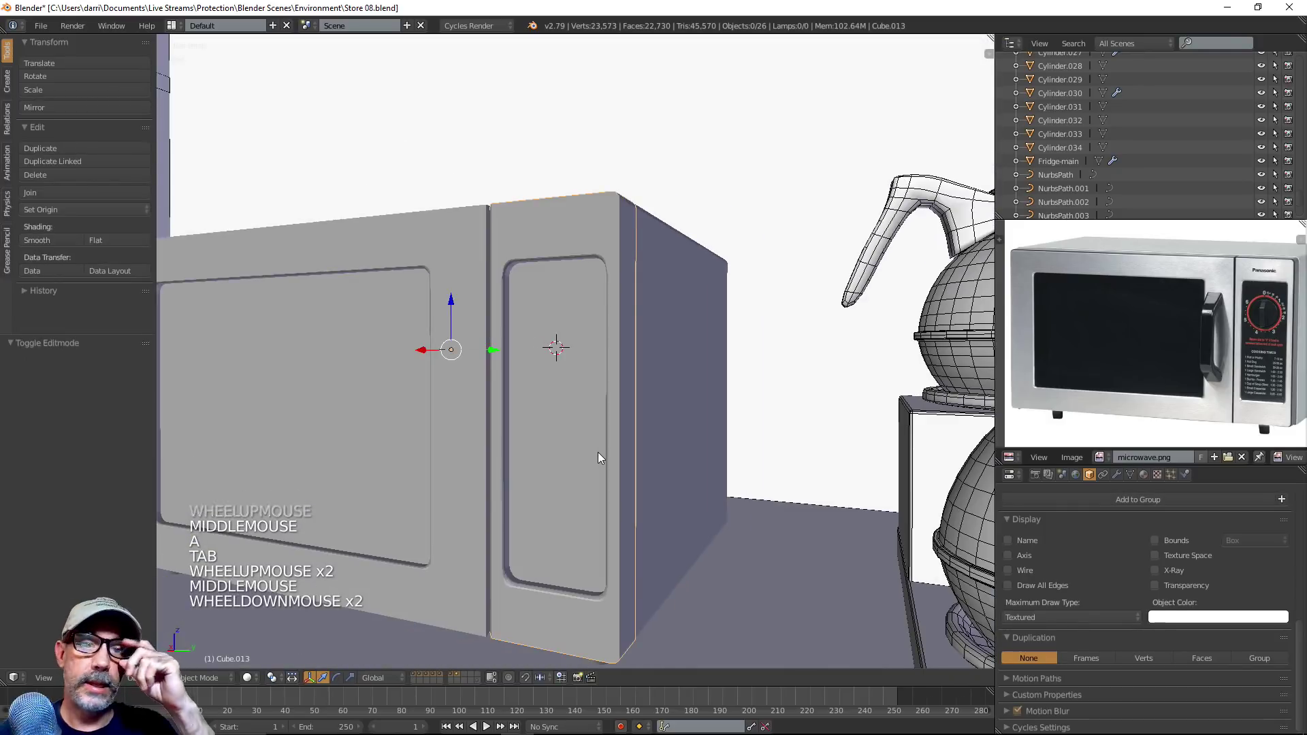
{"action": "scroll", "coordinate": [597, 455], "scroll_direction": "down", "scroll_amount": 3}
{"action": "middle_click_drag", "start_coordinate": [593, 447], "coordinate": [713, 466]}
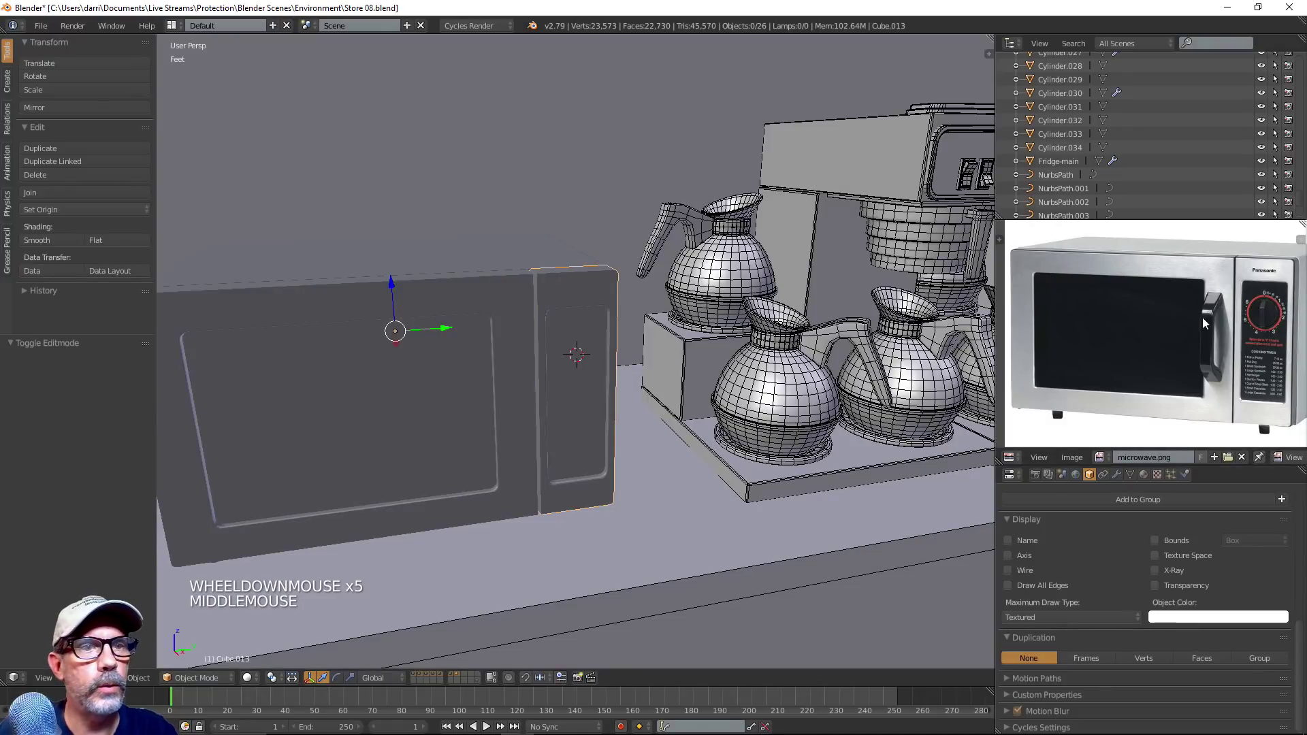
Save the store scene file with the microwave's simplified control panel
{"action": "scroll", "coordinate": [1268, 320], "scroll_direction": "up", "scroll_amount": 2}
{"action": "scroll", "coordinate": [1271, 302], "scroll_direction": "down", "scroll_amount": 3}
{"action": "scroll", "coordinate": [1144, 317], "scroll_direction": "up", "scroll_amount": 1}
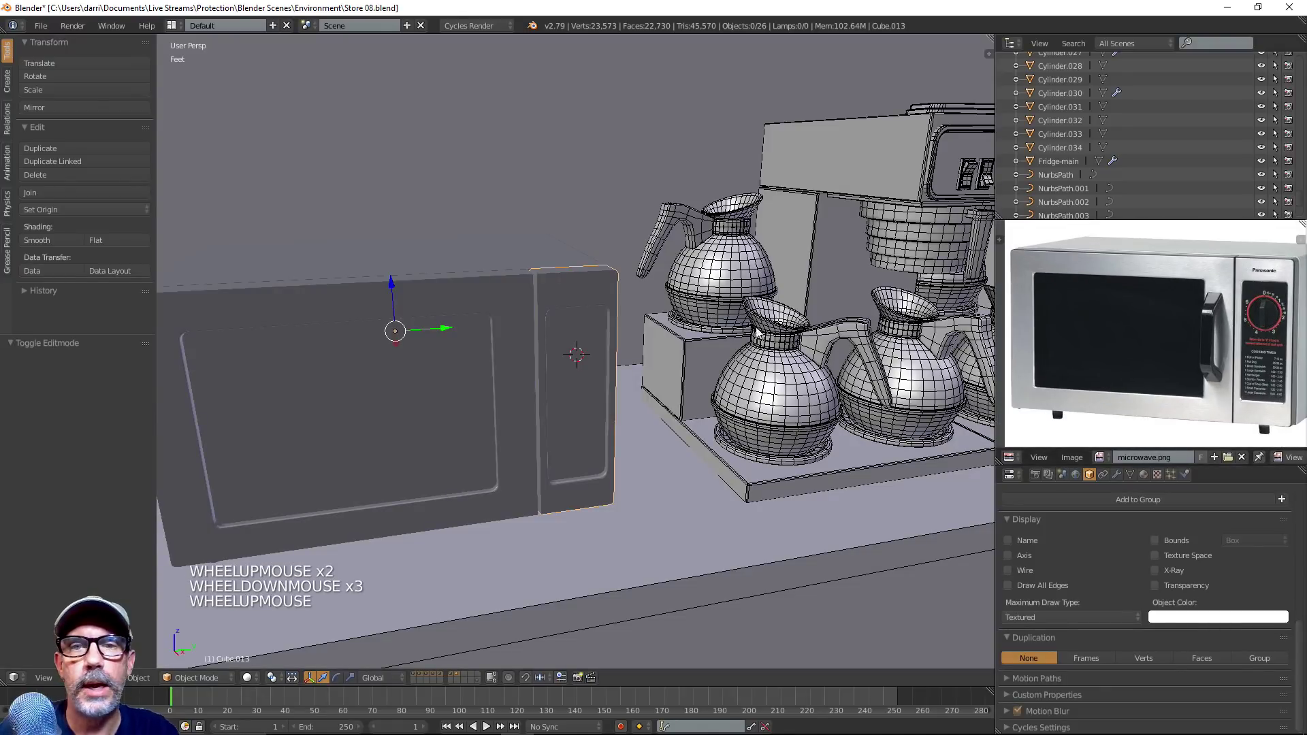
{"action": "middle_click_drag", "start_coordinate": [585, 330], "coordinate": [668, 383], "text": "shift"}
{"action": "middle_click_drag", "start_coordinate": [780, 349], "coordinate": [783, 339], "text": "shift"}
{"action": "middle_click_drag", "start_coordinate": [703, 464], "coordinate": [724, 424]}
{"action": "key", "text": "ctrl+s"}
{"action": "scroll", "coordinate": [697, 439], "scroll_direction": "down", "scroll_amount": 2}
{"action": "scroll", "coordinate": [736, 418], "scroll_direction": "down", "scroll_amount": 1}
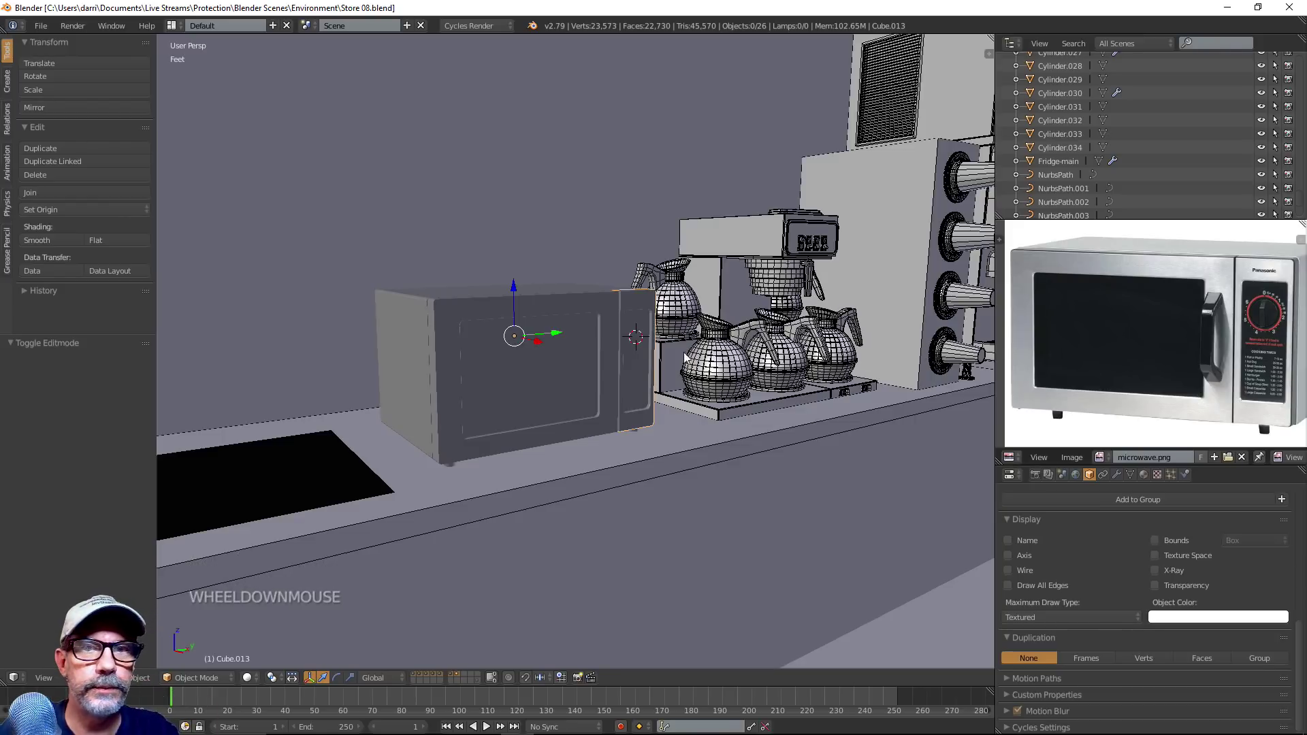
{"action": "middle_click_drag", "start_coordinate": [757, 378], "coordinate": [740, 379], "text": "shift"}
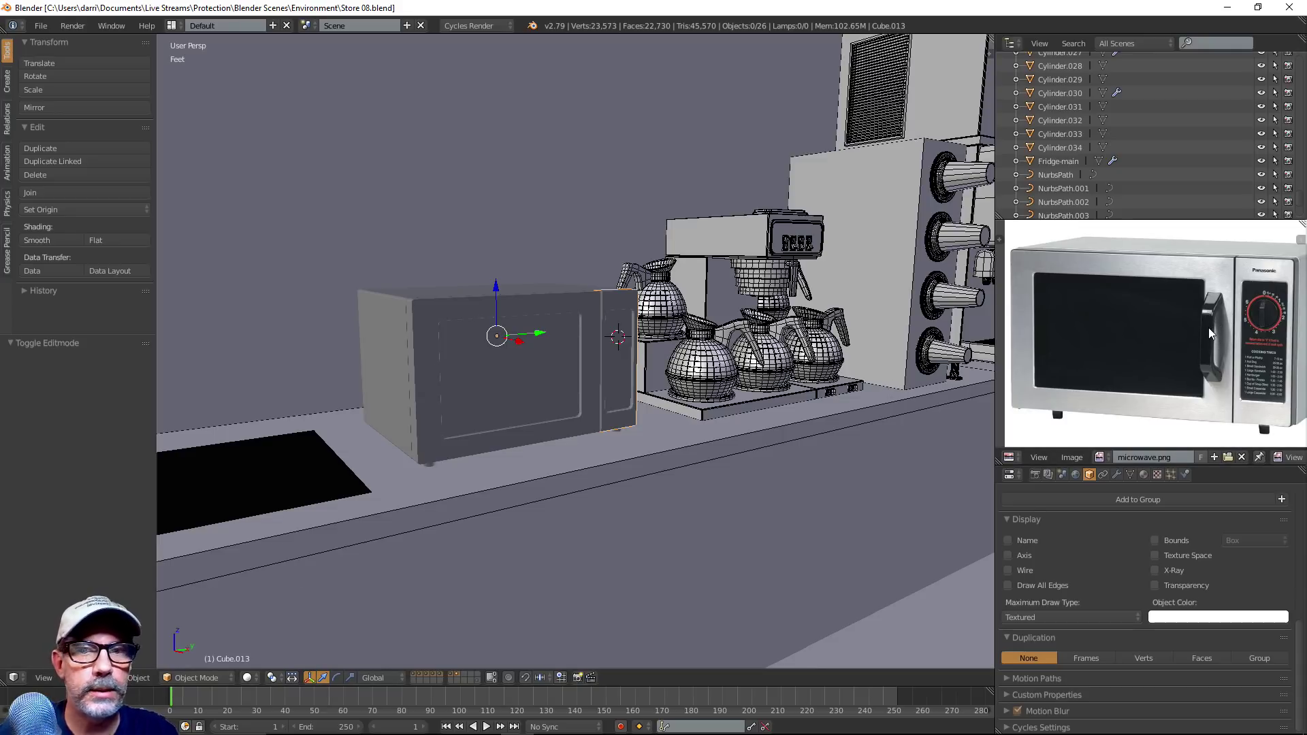
Switch to an empty scene layer and reset the 3D cursor to the world origin
{"action": "left_click", "coordinate": [467, 675]}
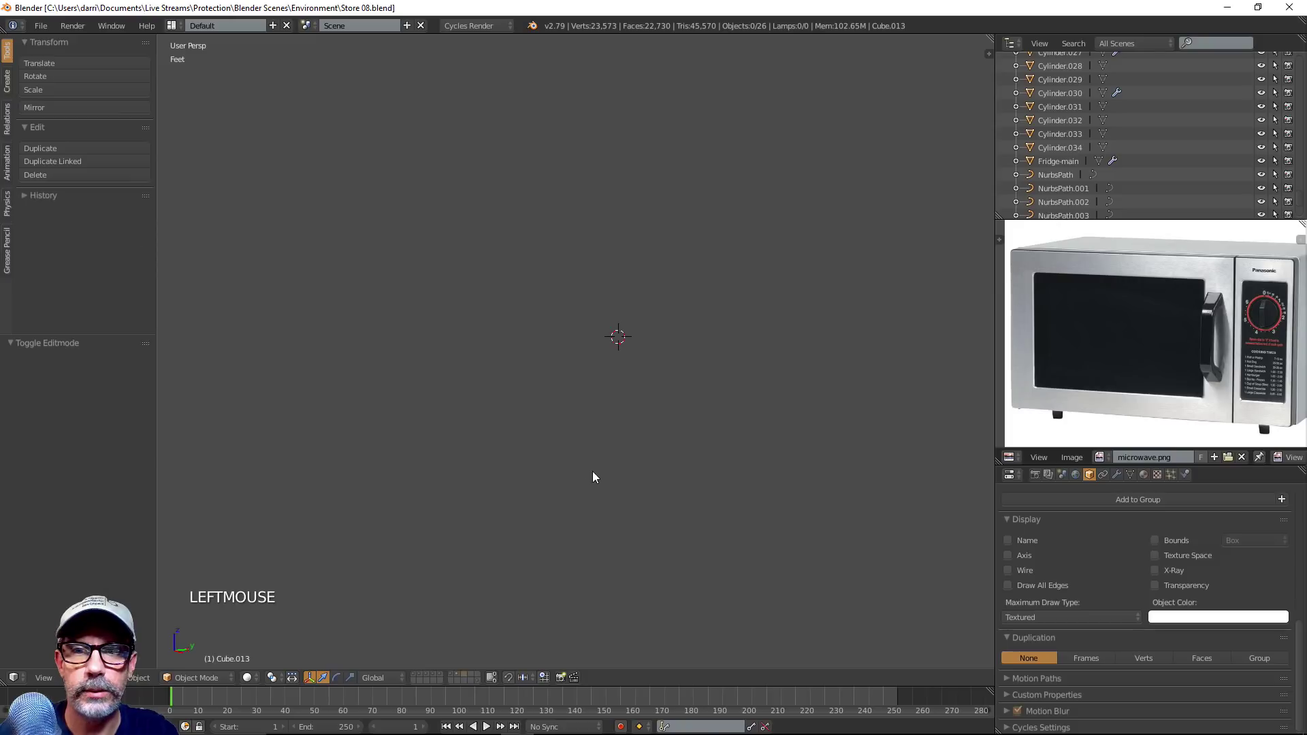
{"action": "scroll", "coordinate": [627, 423], "scroll_direction": "down", "scroll_amount": 3}
{"action": "key", "text": "shift+c"}
{"action": "scroll", "coordinate": [632, 425], "scroll_direction": "down", "scroll_amount": 7}
{"action": "middle_click_drag", "start_coordinate": [632, 426], "coordinate": [746, 385], "text": "shift"}
{"action": "scroll", "coordinate": [773, 411], "scroll_direction": "up", "scroll_amount": 5}
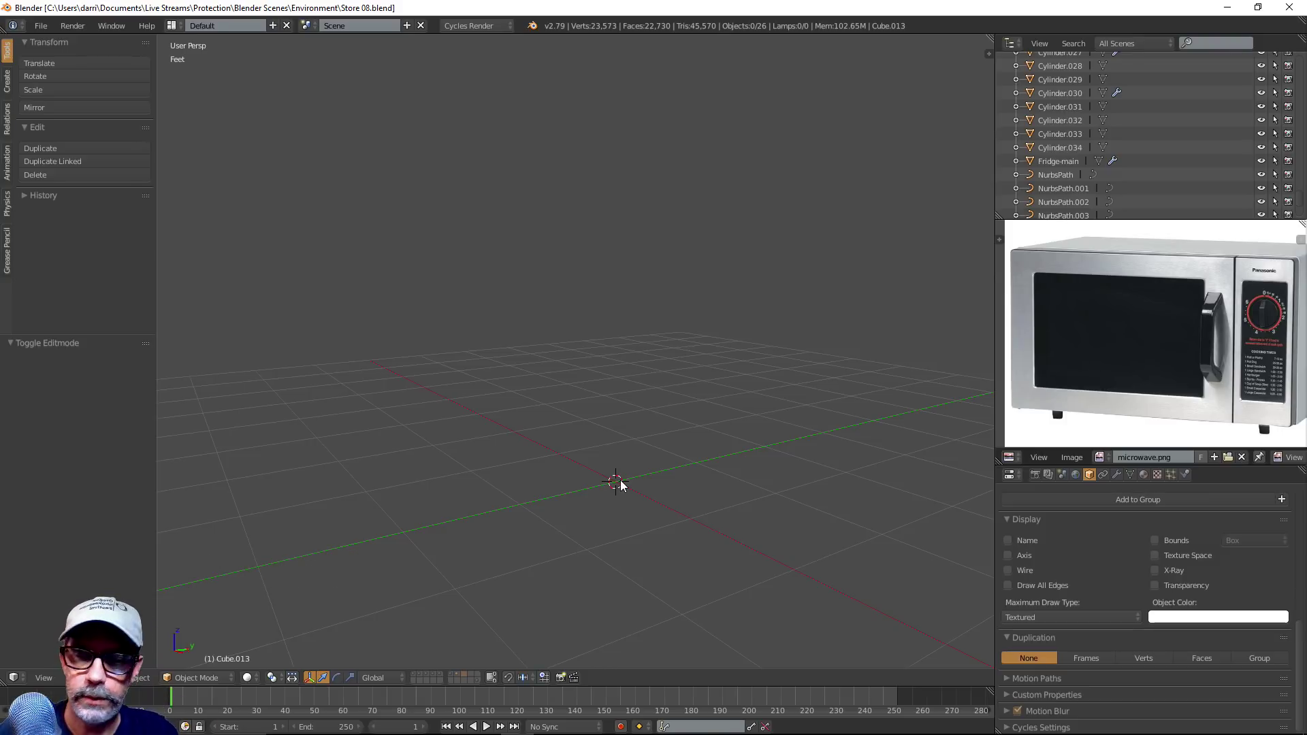
Add a cube mesh at the world origin and scale it down uniformly to about 0.291
{"action": "key", "text": "shift+a"}
{"action": "mouse_move", "coordinate": [620, 482]}
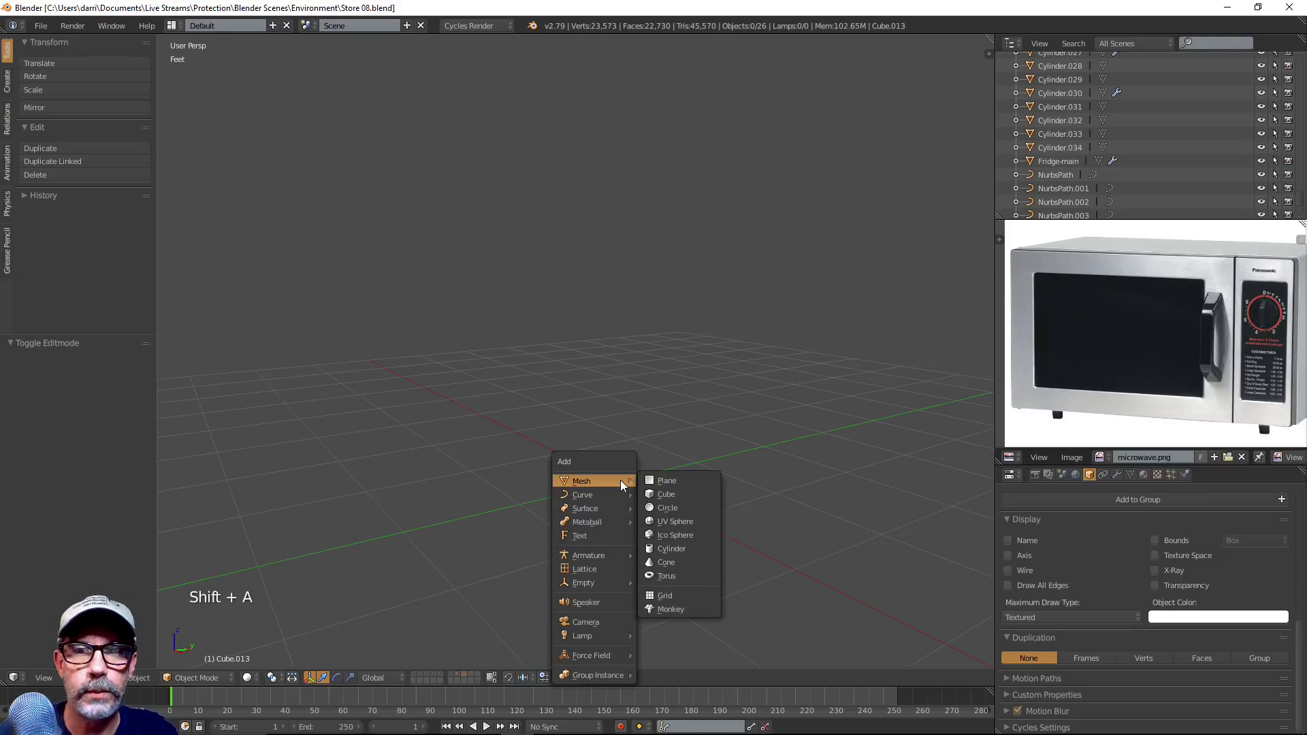
{"action": "left_click", "coordinate": [676, 494]}
{"action": "scroll", "coordinate": [673, 490], "scroll_direction": "down", "scroll_amount": 2}
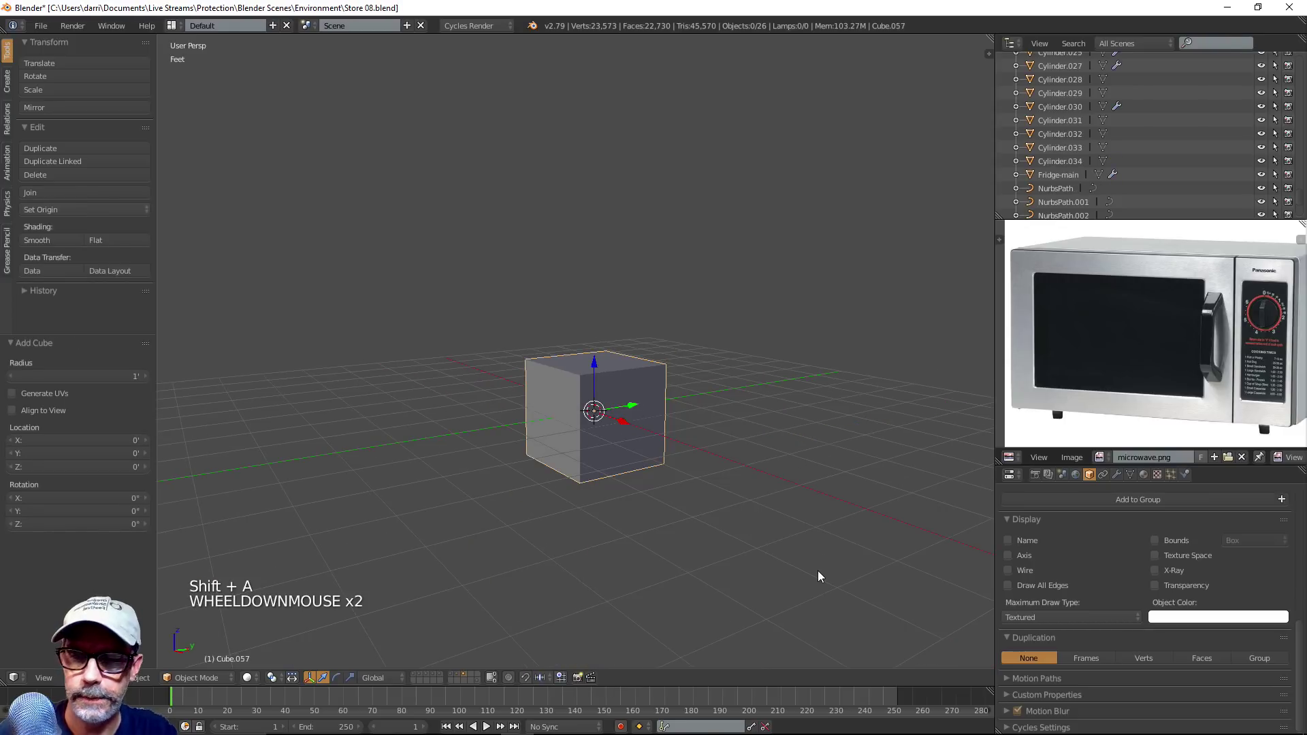
{"action": "key", "text": "s"}
{"action": "key", "text": "s"}
{"action": "key", "text": "s"}
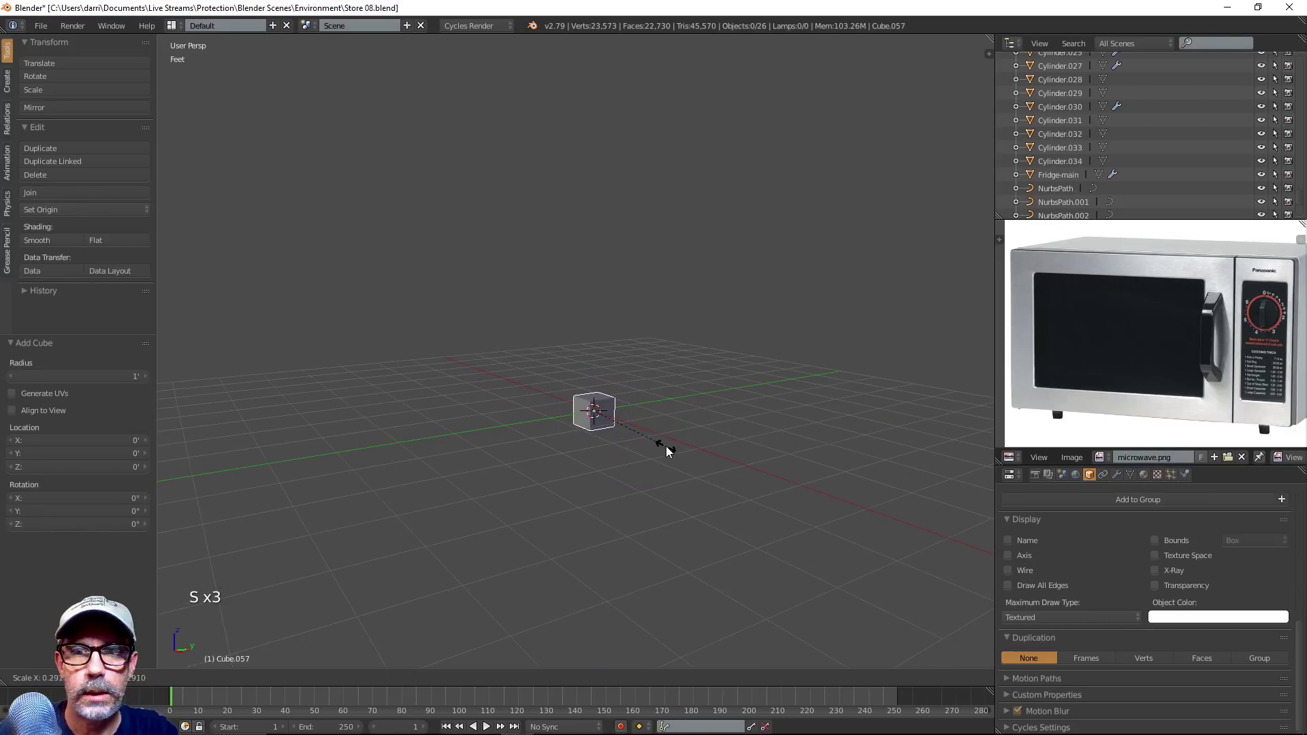
{"action": "left_click", "coordinate": [666, 446]}
Raise the small cube about 11.2 inches along Z above the origin
{"action": "left_click_drag", "start_coordinate": [591, 362], "coordinate": [602, 316]}
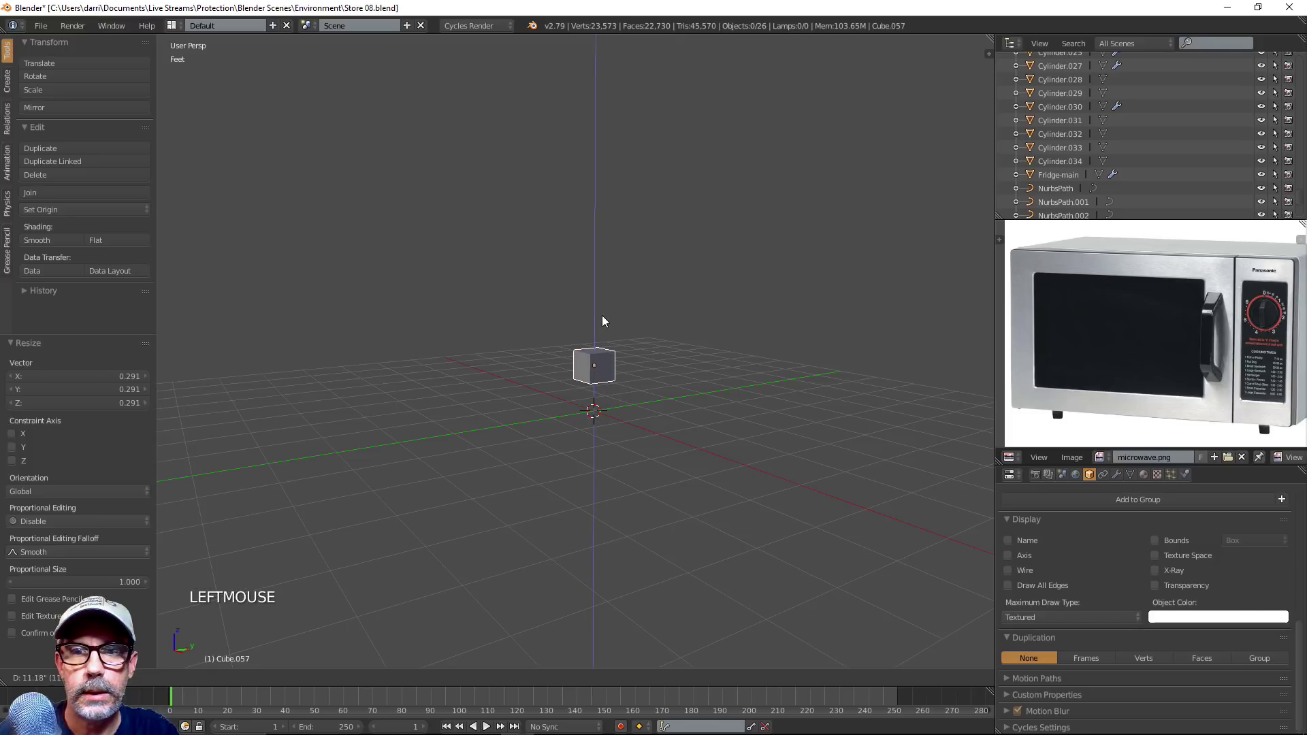
{"action": "scroll", "coordinate": [612, 327], "scroll_direction": "up", "scroll_amount": 4}
{"action": "scroll", "coordinate": [652, 374], "scroll_direction": "down", "scroll_amount": 1}
{"action": "scroll", "coordinate": [679, 390], "scroll_direction": "down", "scroll_amount": 2}
{"action": "middle_click_drag", "start_coordinate": [679, 395], "coordinate": [694, 519]}
{"action": "key", "text": "KP_Decimal"}
{"action": "scroll", "coordinate": [671, 437], "scroll_direction": "down", "scroll_amount": 5}
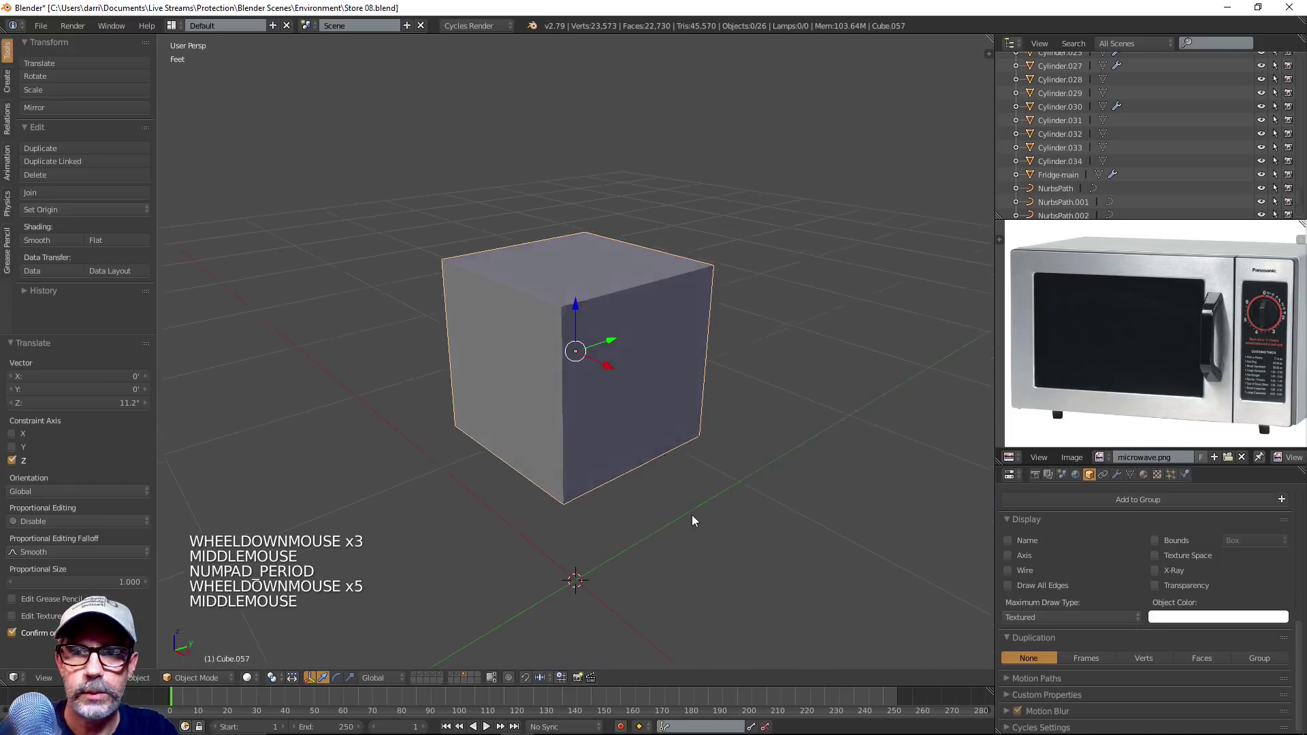
Split the cube into two halves along X with one centered vertical edge loop
{"action": "key", "text": "Tab"}
{"action": "middle_click_drag", "start_coordinate": [695, 443], "coordinate": [739, 456]}
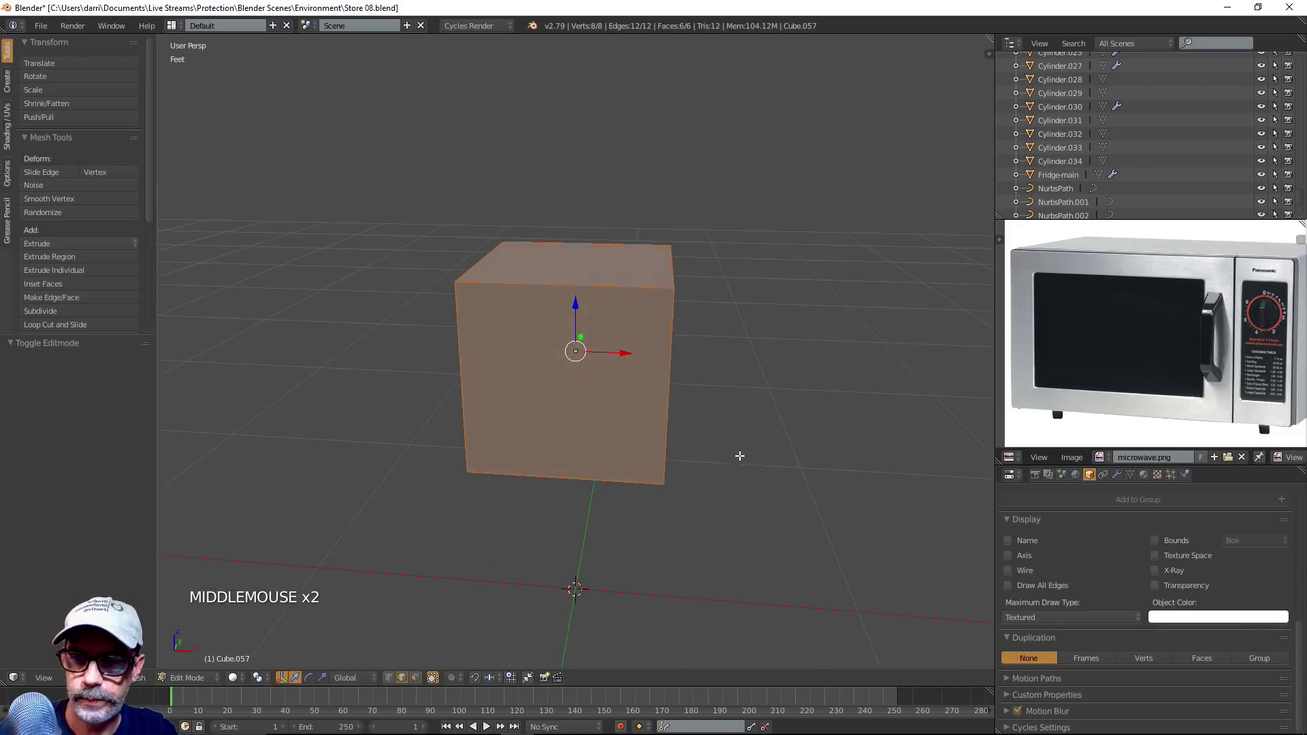
{"action": "key", "text": "ctrl+e"}
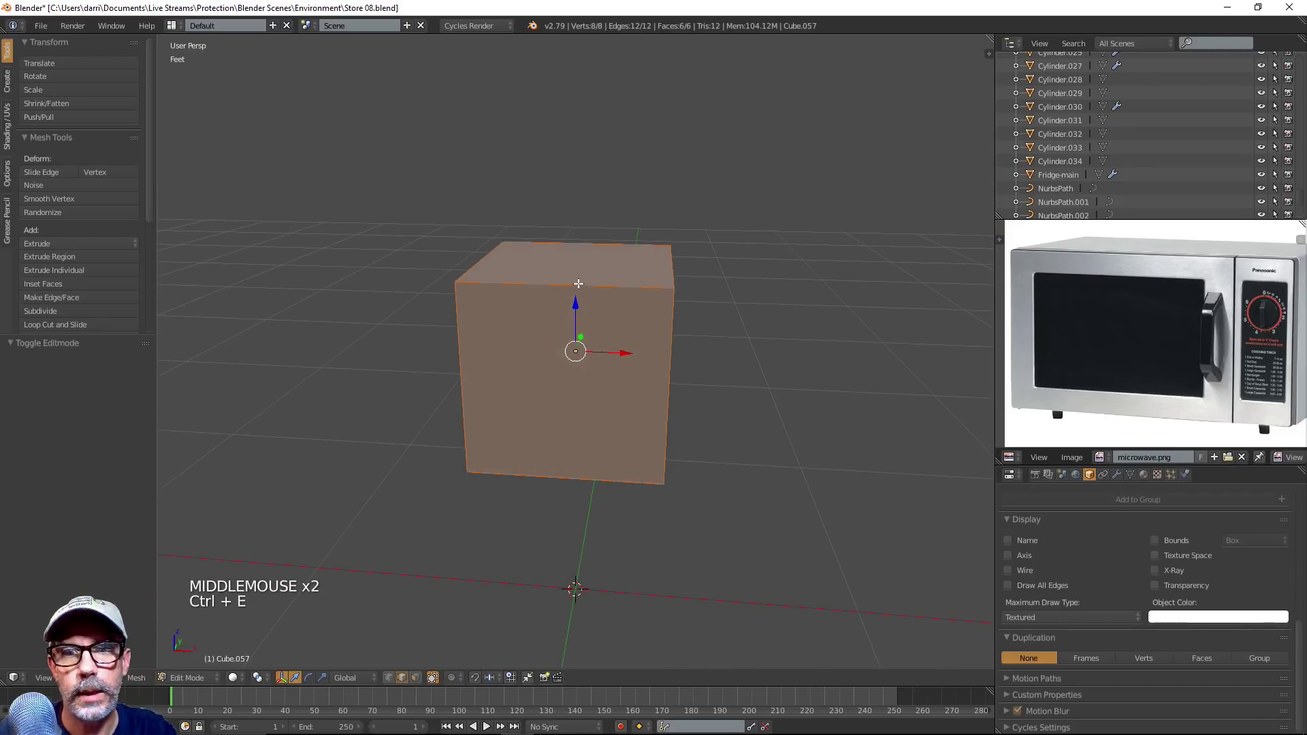
{"action": "key", "text": "a"}
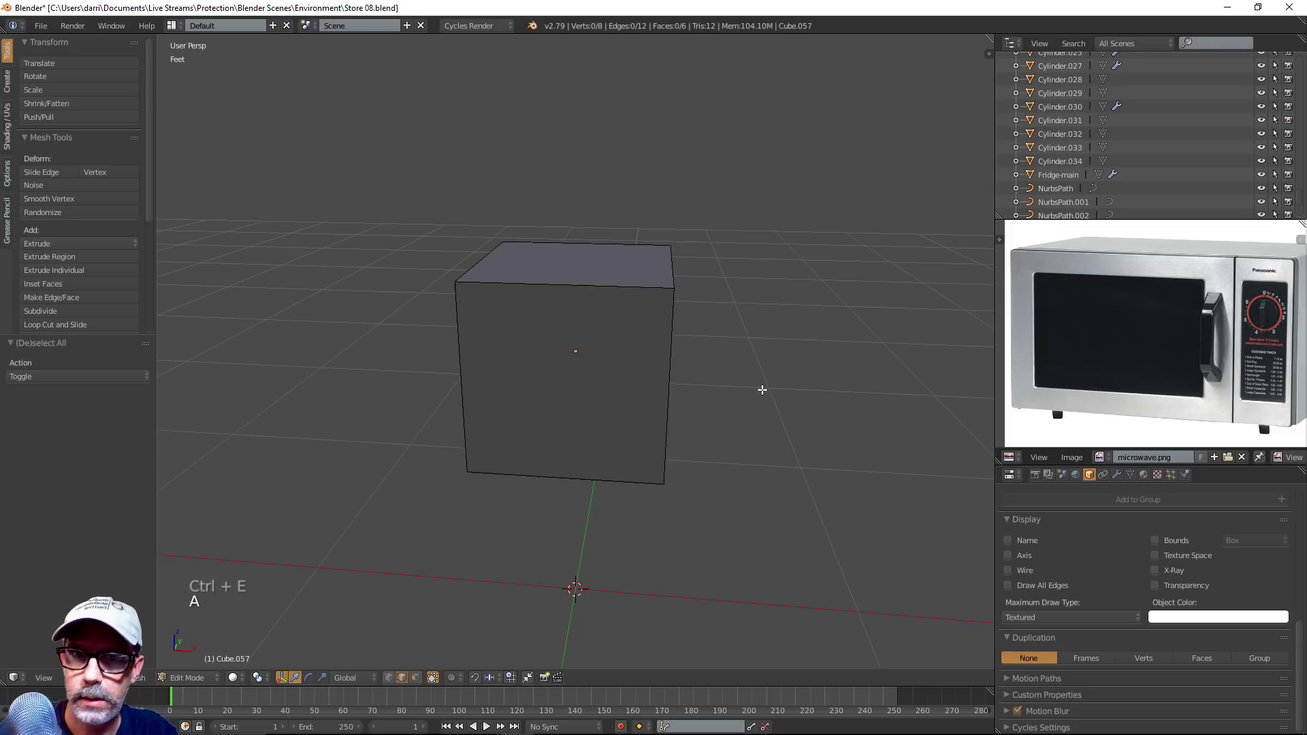
{"action": "middle_click_drag", "start_coordinate": [762, 388], "coordinate": [620, 397]}
{"action": "key", "text": "ctrl+r"}
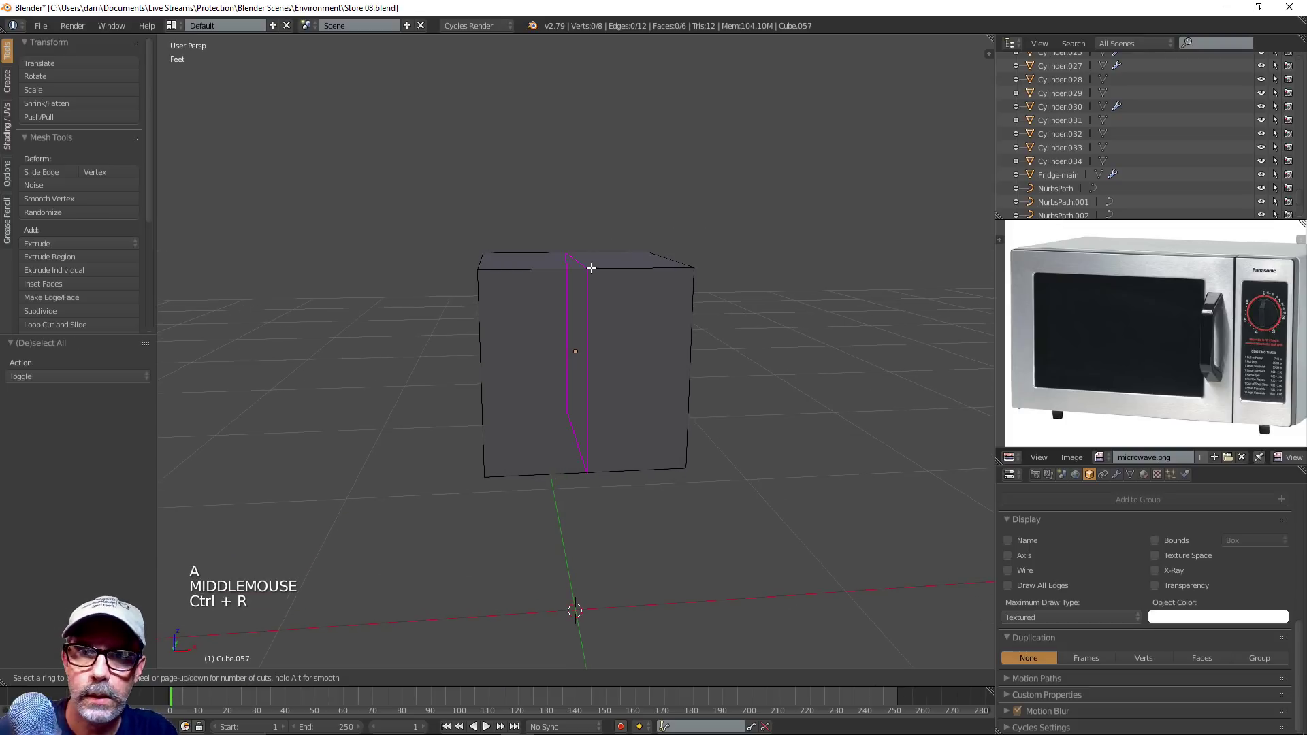
{"action": "double_click", "coordinate": [590, 269]}
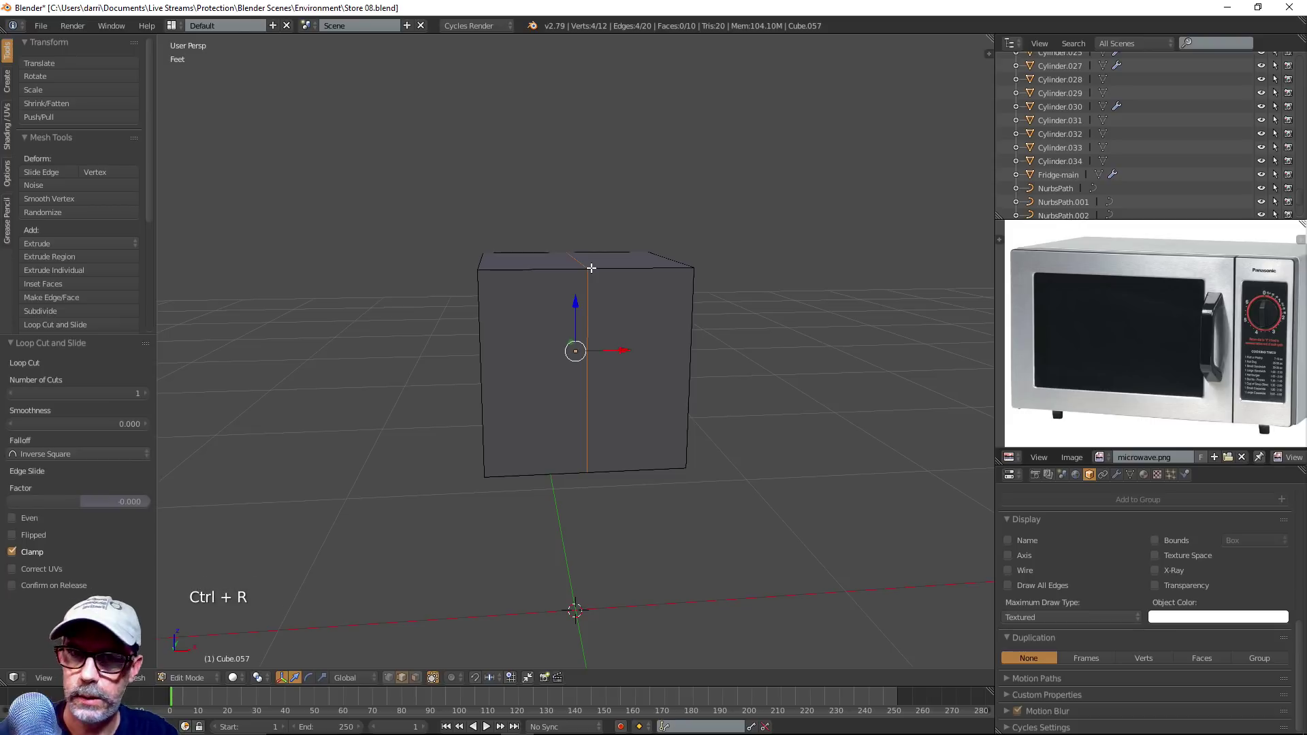
Delete all faces of the cube's negative X half, leaving the side at the center open
{"action": "scroll", "coordinate": [625, 331], "scroll_direction": "down", "scroll_amount": 1}
{"action": "middle_click_drag", "start_coordinate": [623, 371], "coordinate": [630, 423]}
{"action": "key", "text": "ctrl+Tab"}
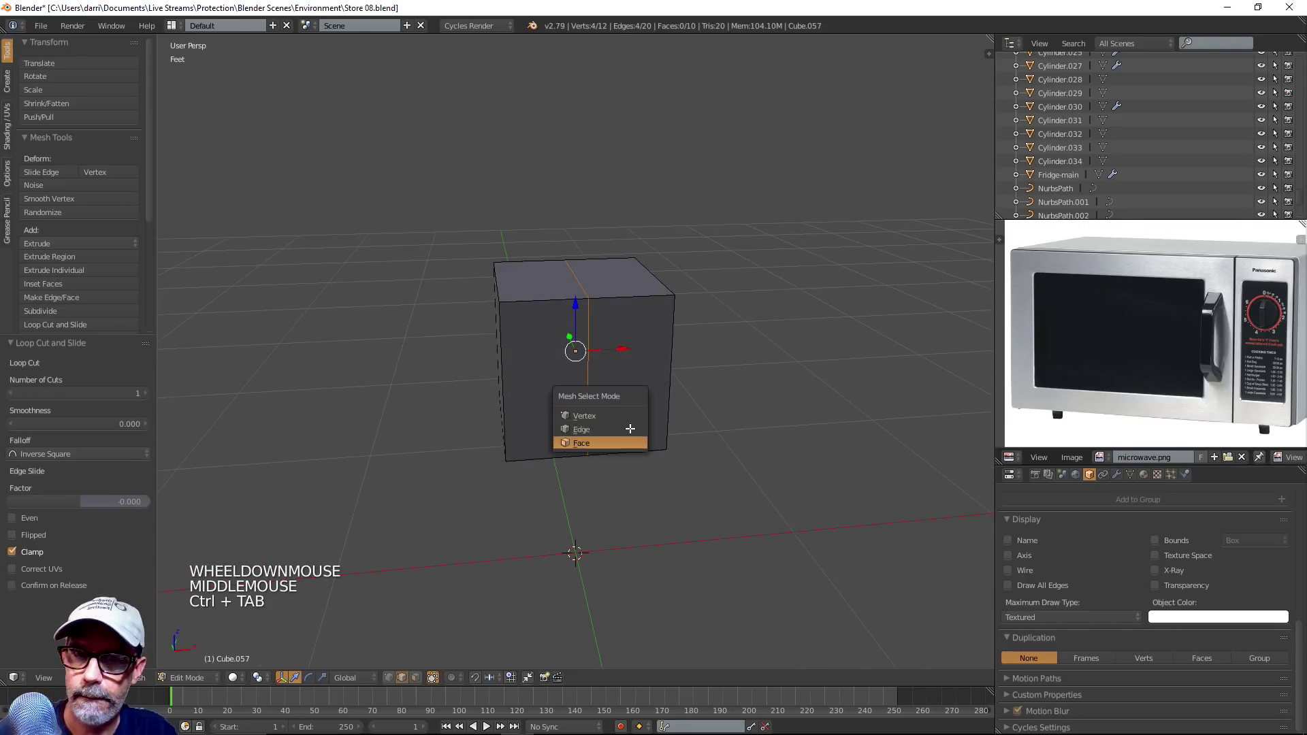
{"action": "left_click", "coordinate": [626, 431]}
{"action": "key", "text": "z"}
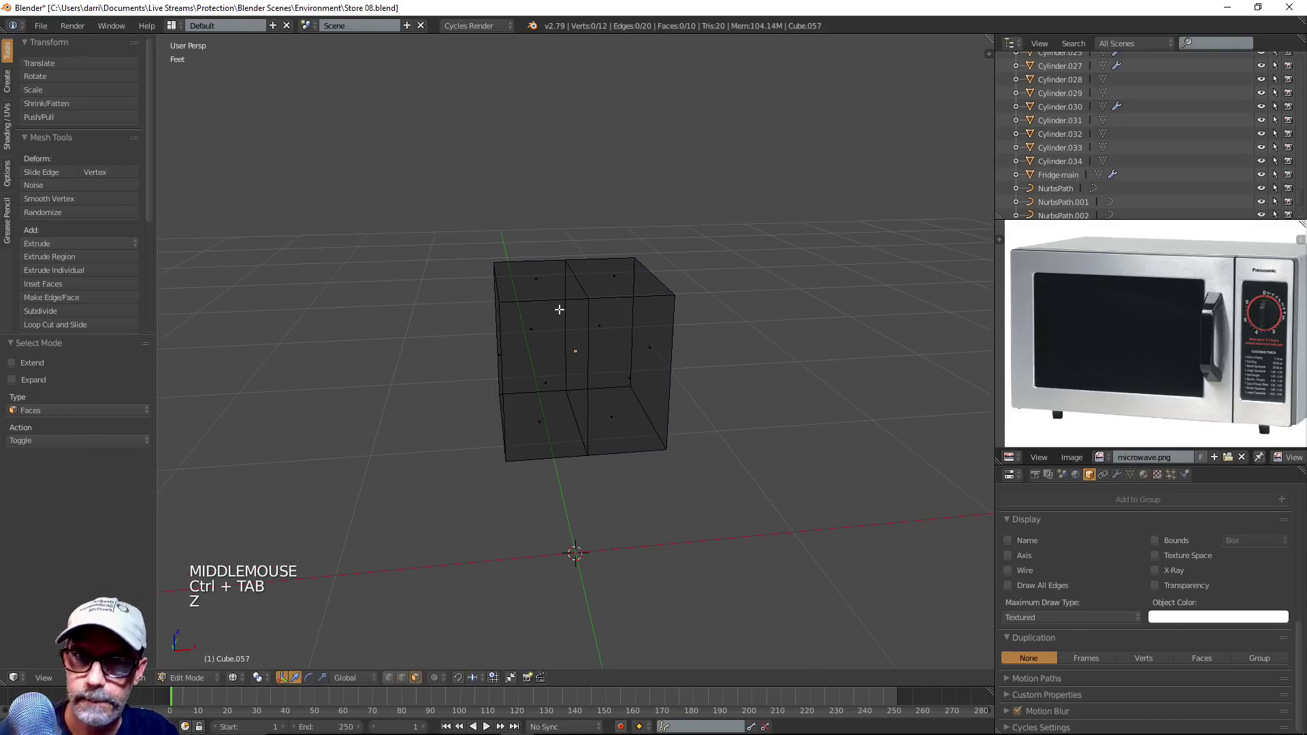
{"action": "mouse_move", "coordinate": [551, 274]}
{"action": "left_mouse_down", "text": "ctrl"}
{"action": "mouse_move", "coordinate": [438, 458]}
{"action": "mouse_move", "coordinate": [537, 601]}
{"action": "mouse_move", "coordinate": [584, 584]}
{"action": "left_mouse_up", "text": "ctrl"}
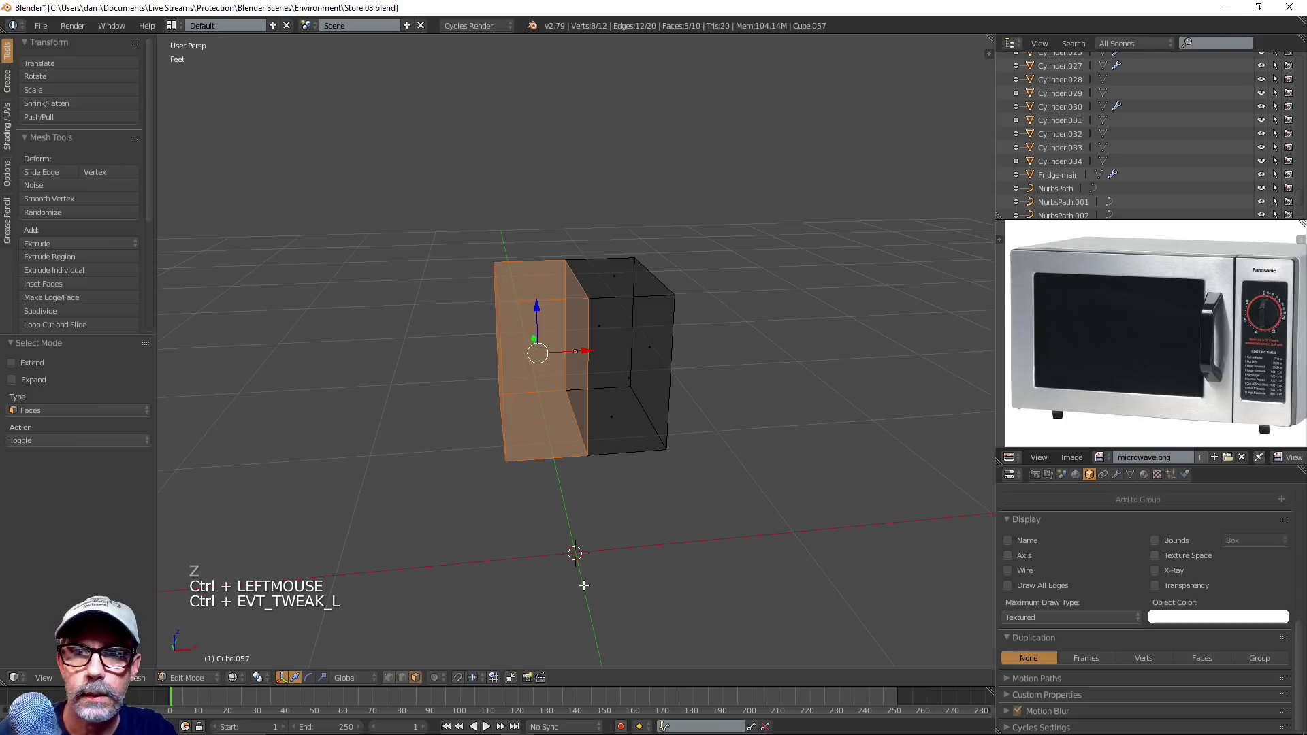
{"action": "key", "text": "x"}
{"action": "left_click", "coordinate": [583, 586]}
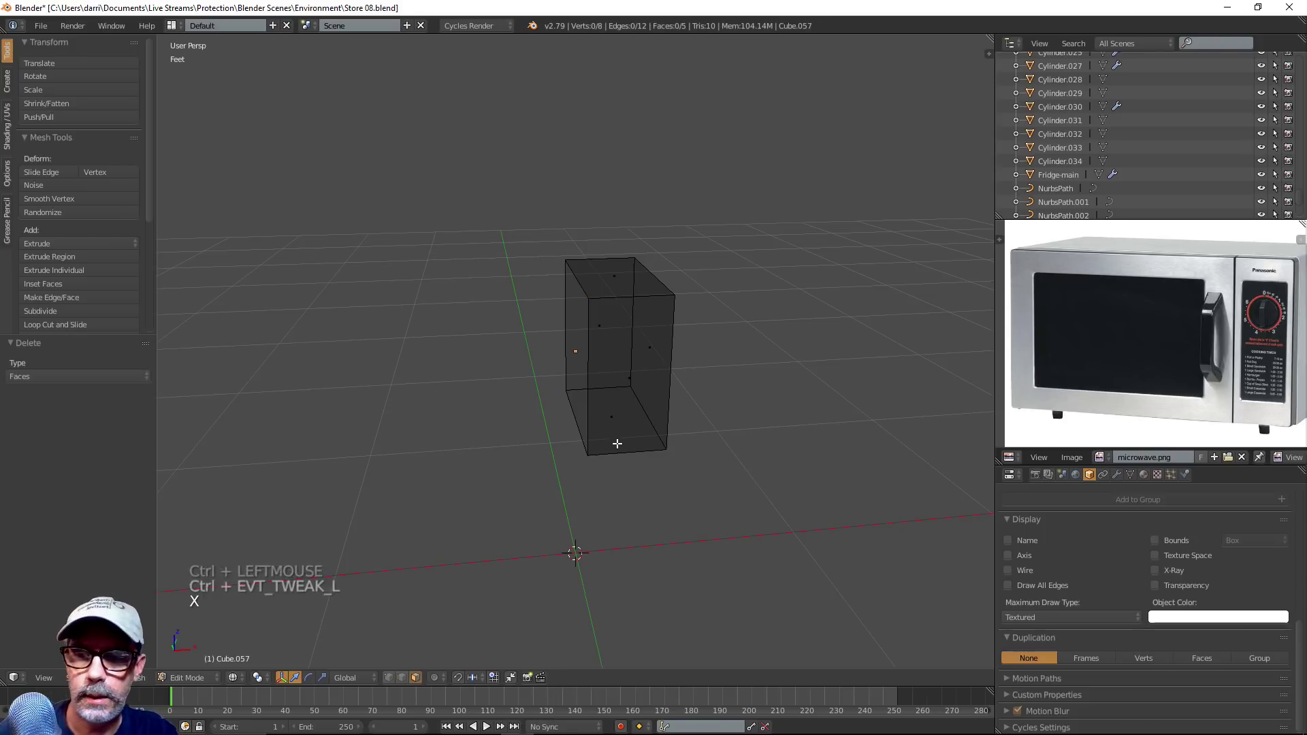
Add a Mirror modifier across X to the half cube, with Clipping enabled and the modifier applied to the editing cage
{"action": "key", "text": "Tab"}
{"action": "scroll", "coordinate": [647, 426], "scroll_direction": "down", "scroll_amount": 2}
{"action": "middle_click_drag", "start_coordinate": [647, 426], "coordinate": [686, 444]}
{"action": "key", "text": "Tab"}
{"action": "key", "text": "z"}
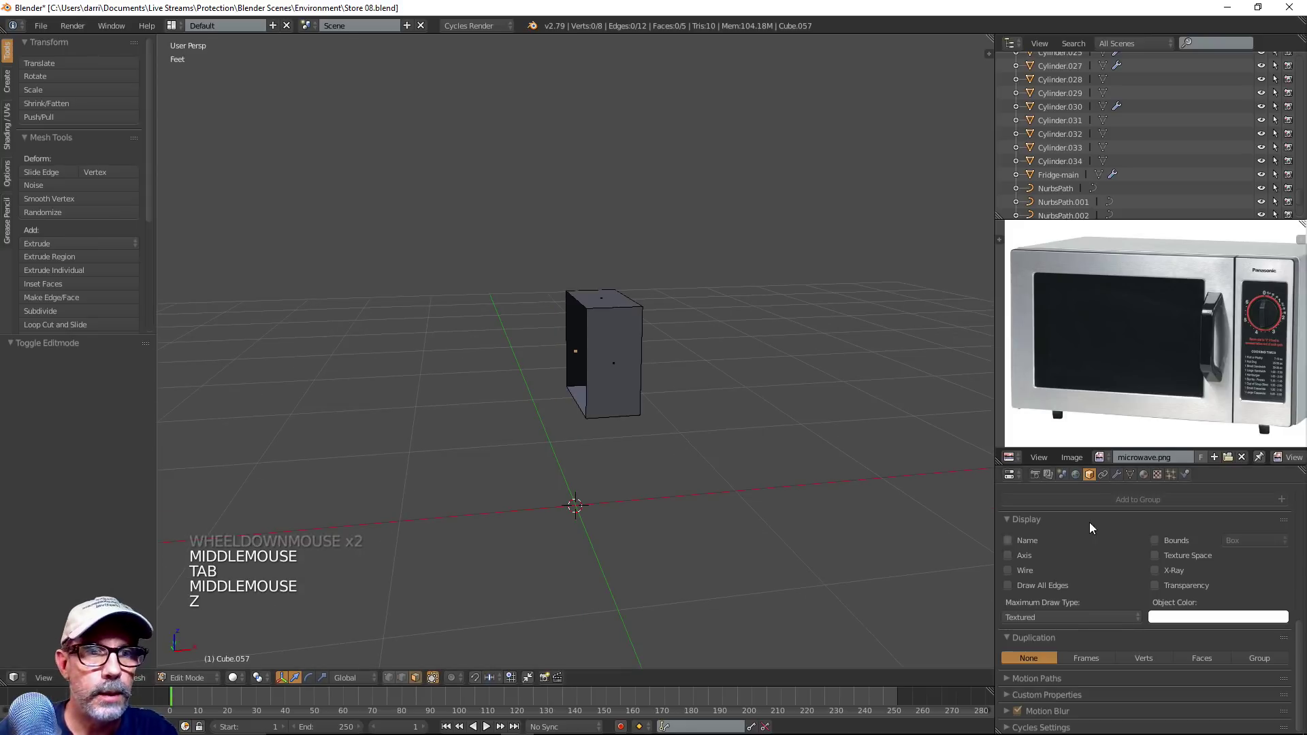
{"action": "left_click", "coordinate": [1116, 475]}
{"action": "left_click", "coordinate": [1090, 521]}
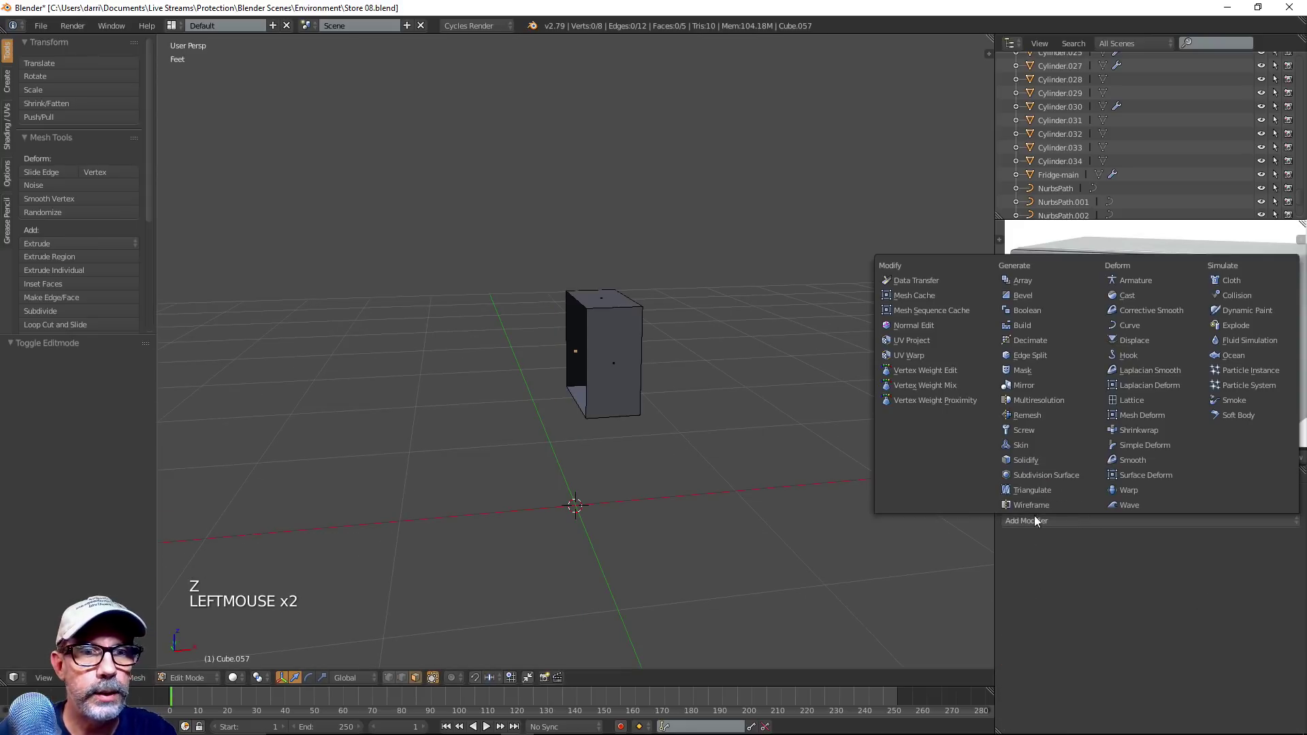
{"action": "left_click", "coordinate": [1043, 381]}
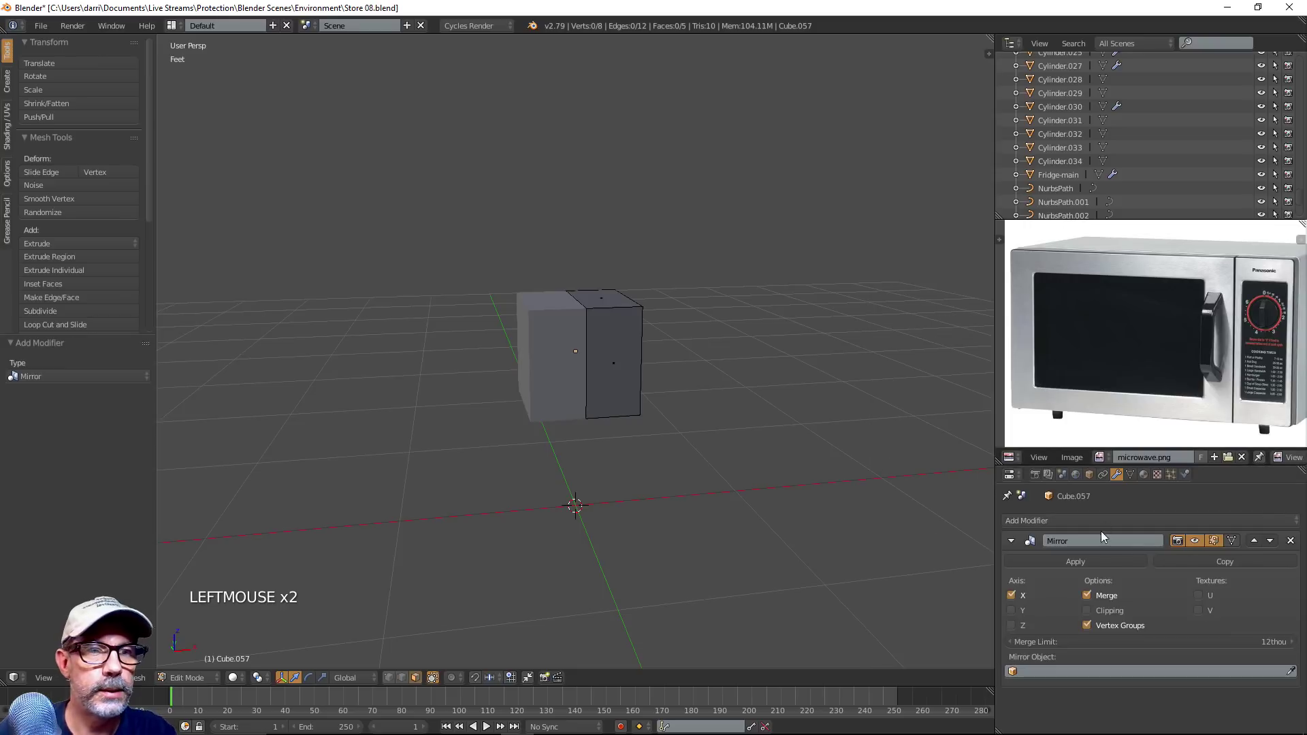
{"action": "left_click", "coordinate": [1087, 611]}
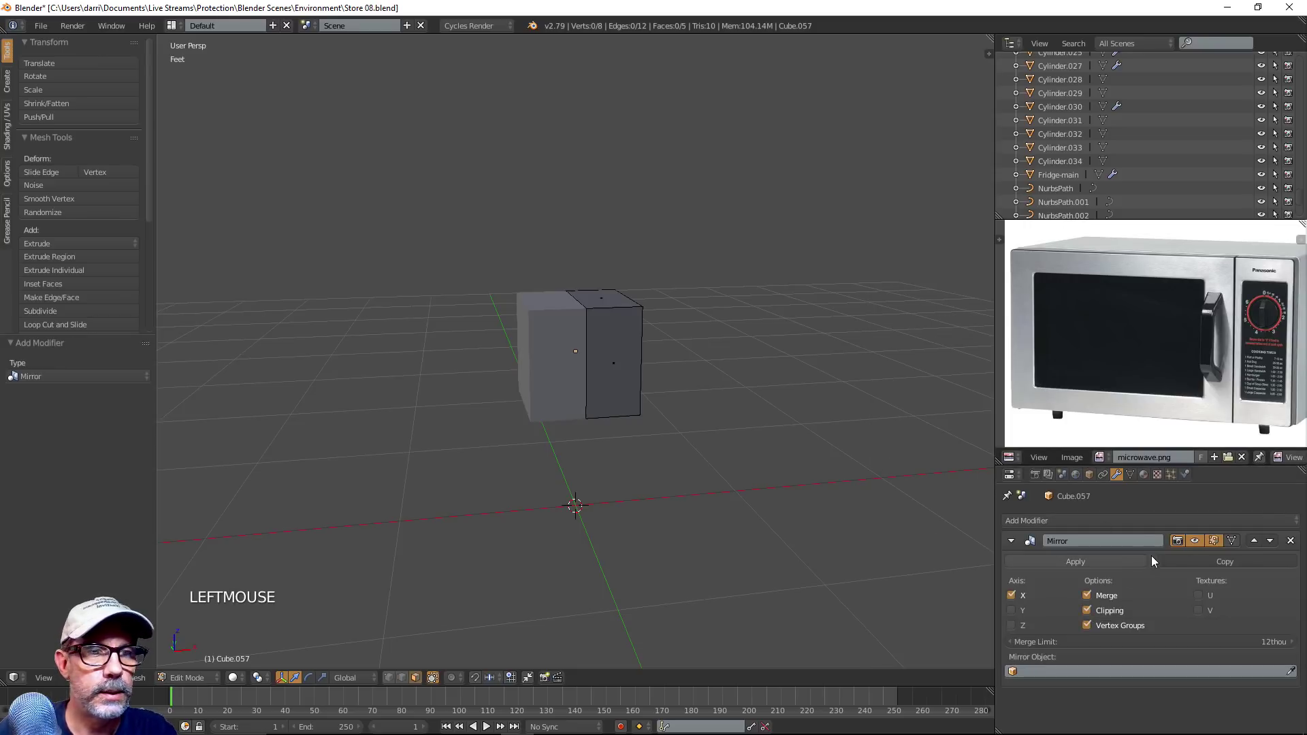
{"action": "left_click", "coordinate": [1232, 540]}
{"action": "scroll", "coordinate": [619, 470], "scroll_direction": "down", "scroll_amount": 3}
{"action": "middle_click_drag", "start_coordinate": [619, 470], "coordinate": [659, 461]}
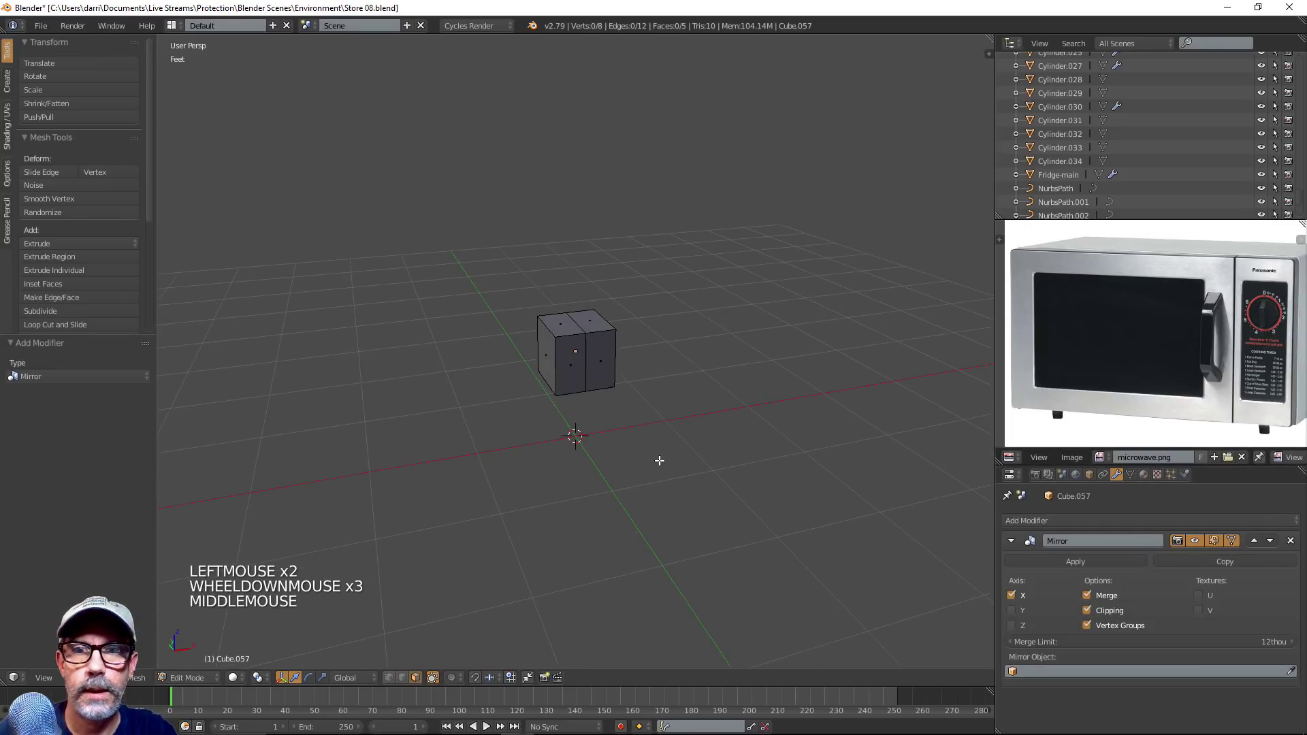
Raise the bottom face of the mirrored cube along Z to flatten it into a thin block
{"action": "middle_click_drag", "start_coordinate": [617, 406], "coordinate": [576, 351]}
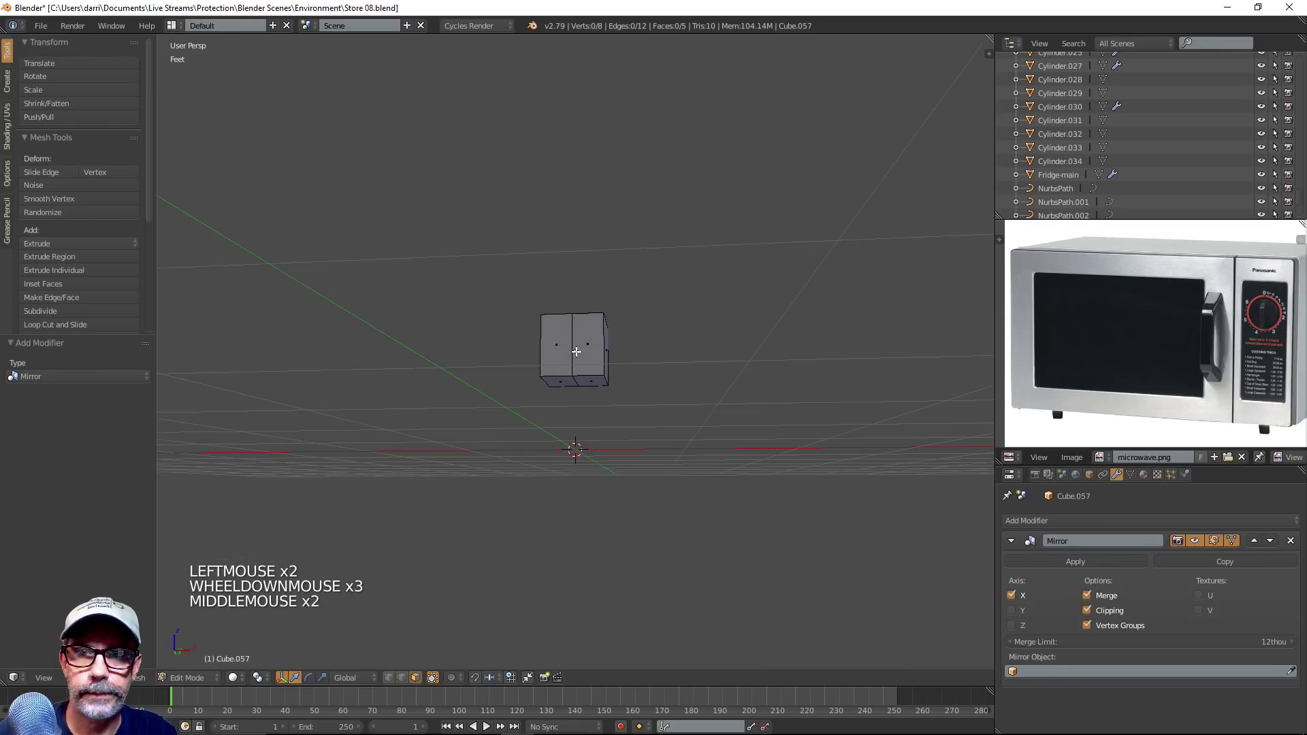
{"action": "right_click", "coordinate": [589, 386]}
{"action": "right_click", "coordinate": [590, 383]}
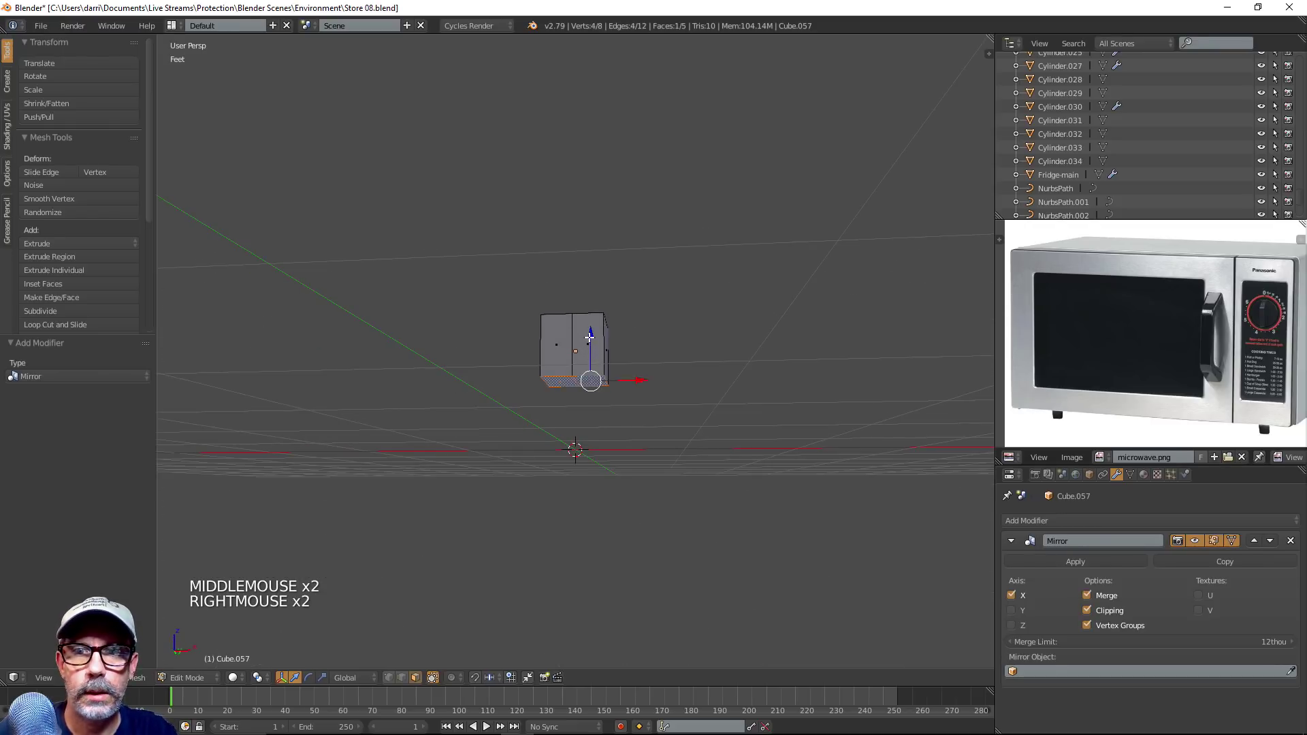
{"action": "left_click_drag", "start_coordinate": [589, 337], "coordinate": [593, 306]}
{"action": "middle_click_drag", "start_coordinate": [594, 305], "coordinate": [639, 454]}
Move the block's outer end face about 1.3 feet outward along X to form a long bar
{"action": "scroll", "coordinate": [663, 411], "scroll_direction": "up", "scroll_amount": 2}
{"action": "right_click", "coordinate": [674, 417]}
{"action": "scroll", "coordinate": [680, 434], "scroll_direction": "down", "scroll_amount": 3}
{"action": "left_click_drag", "start_coordinate": [652, 348], "coordinate": [764, 392]}
{"action": "scroll", "coordinate": [774, 431], "scroll_direction": "up", "scroll_amount": 2}
{"action": "mouse_move", "coordinate": [773, 432]}
{"action": "middle_mouse_down"}
{"action": "mouse_move", "coordinate": [798, 432]}
{"action": "mouse_move", "coordinate": [783, 435]}
{"action": "middle_mouse_up"}
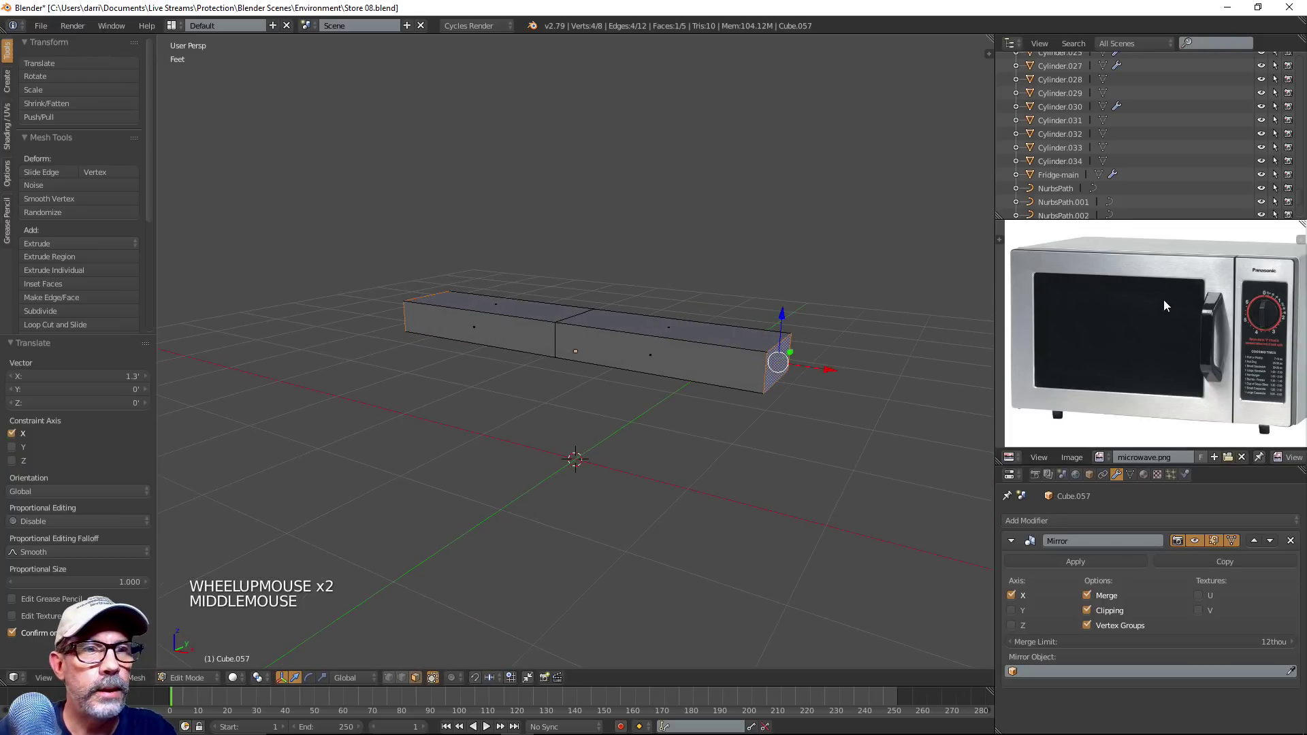
Add one edge loop around the bar near its outer end, with a slide factor of about 0.678
{"action": "middle_click_drag", "start_coordinate": [966, 431], "coordinate": [884, 417]}
{"action": "key", "text": "ctrl+r"}
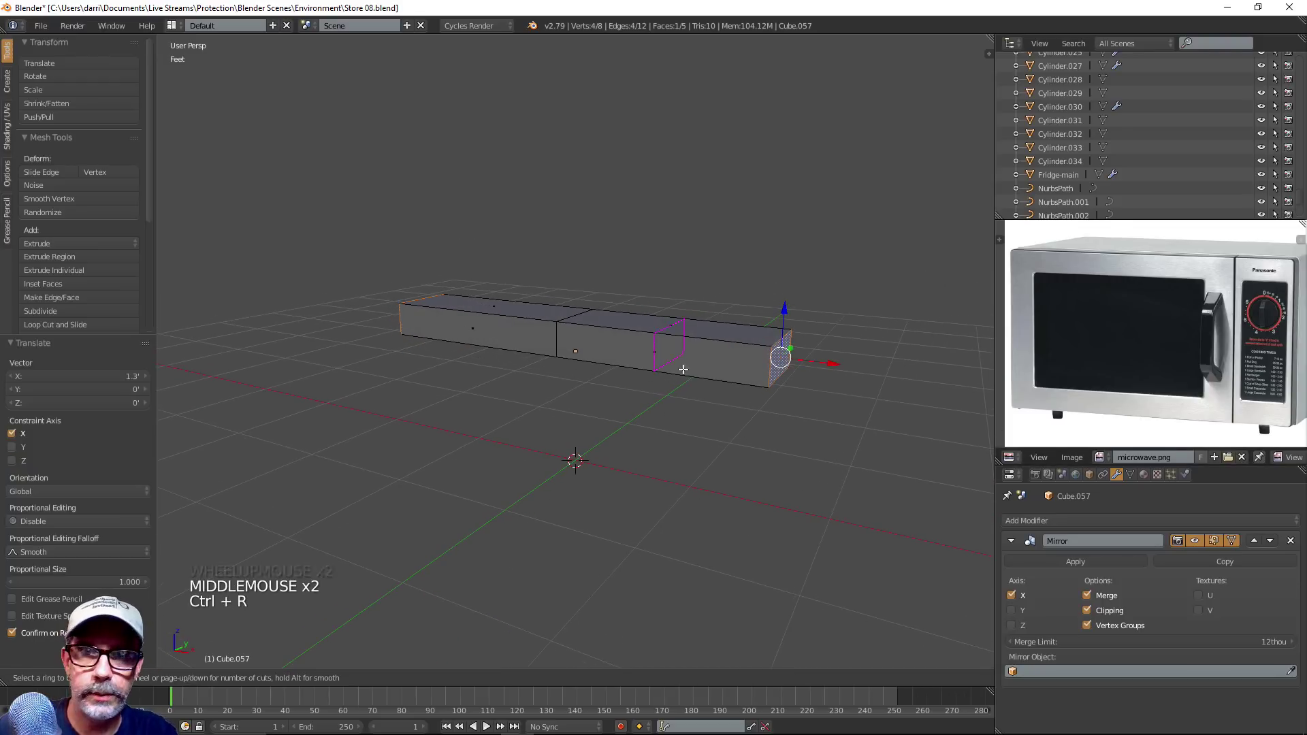
{"action": "left_click", "coordinate": [684, 370]}
{"action": "left_click", "coordinate": [781, 396]}
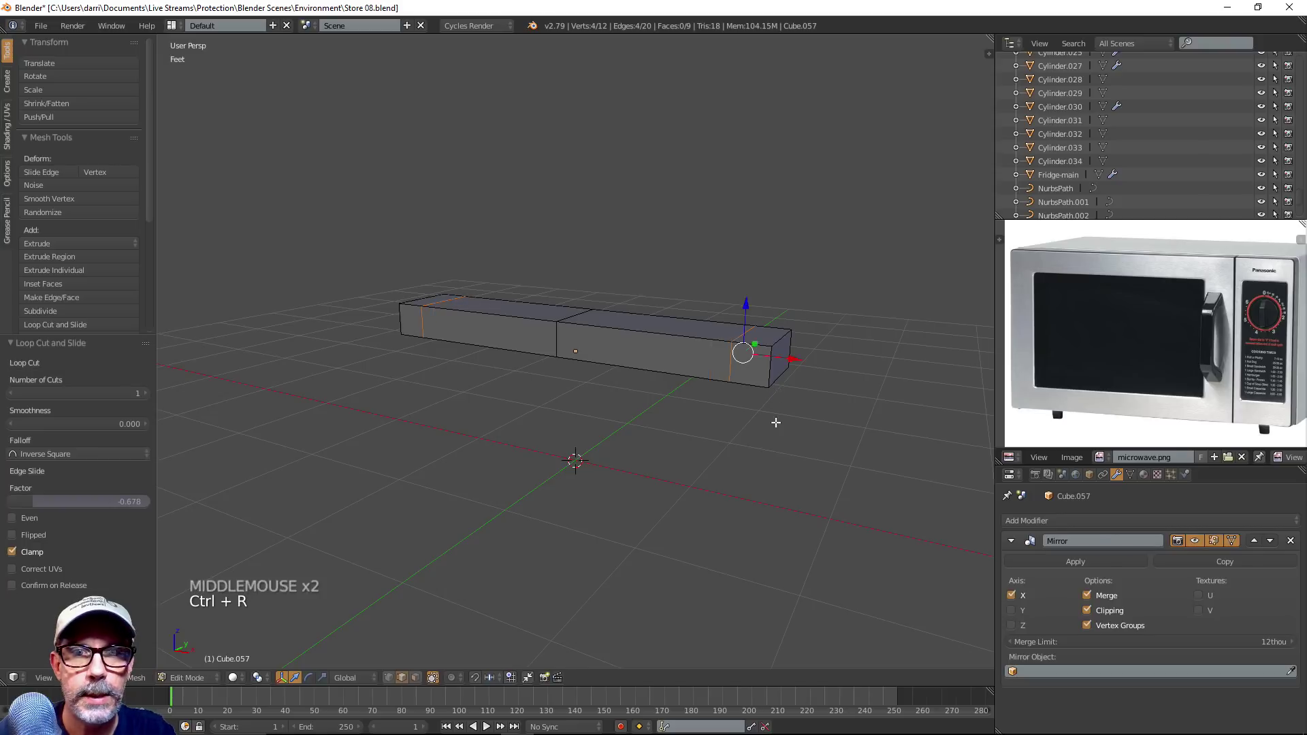
Extrude the bottom face of the bar's end section about 7.84 inches downward, and shift that face outward along X to slant the leg
{"action": "middle_click_drag", "start_coordinate": [776, 420], "coordinate": [831, 416]}
{"action": "key", "text": "ctrl+Tab"}
{"action": "left_click", "coordinate": [770, 335]}
{"action": "right_click", "coordinate": [771, 328]}
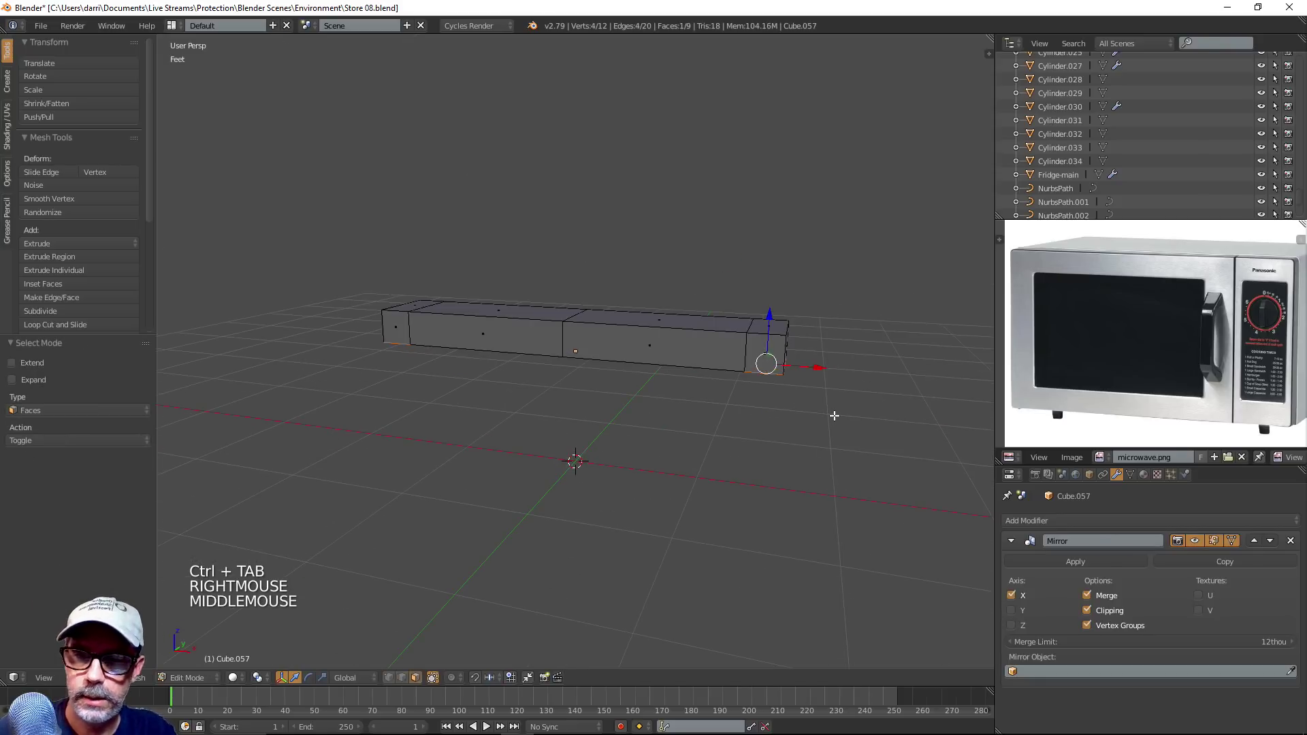
{"action": "key", "text": "e"}
{"action": "key", "text": "e"}
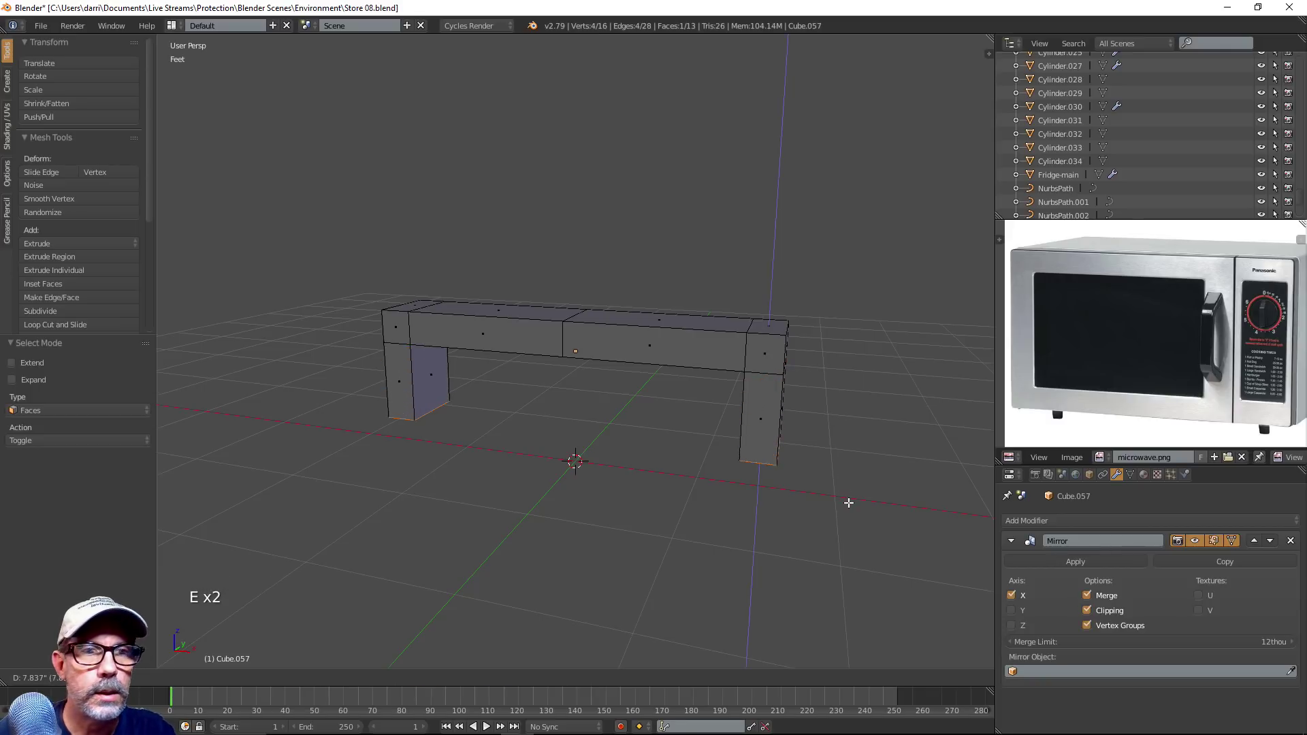
{"action": "left_click", "coordinate": [848, 503]}
{"action": "middle_click_drag", "start_coordinate": [849, 502], "coordinate": [814, 496]}
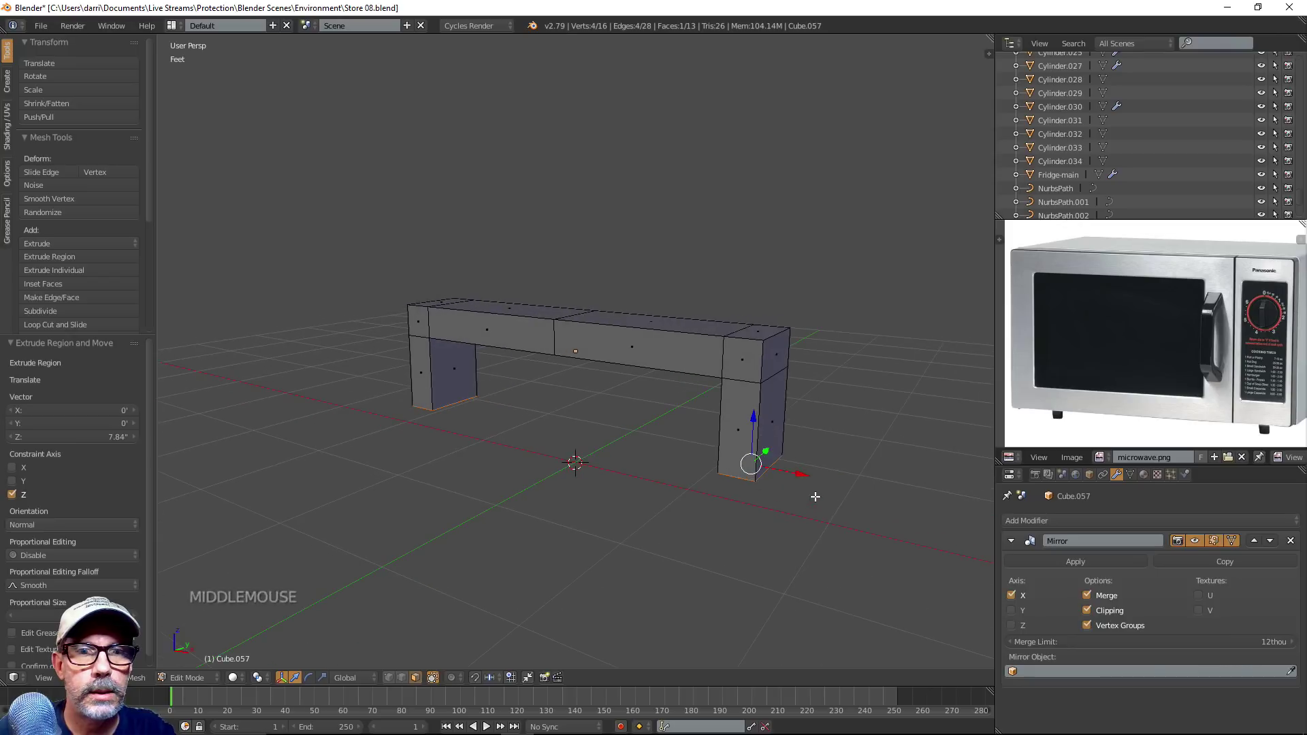
{"action": "left_click_drag", "start_coordinate": [802, 478], "coordinate": [840, 492]}
Move the inner bottom edge of the slanted leg about -1.42 inches along X to widen its base
{"action": "middle_click_drag", "start_coordinate": [840, 492], "coordinate": [895, 488]}
{"action": "key", "text": "ctrl+Tab"}
{"action": "left_click", "coordinate": [765, 439]}
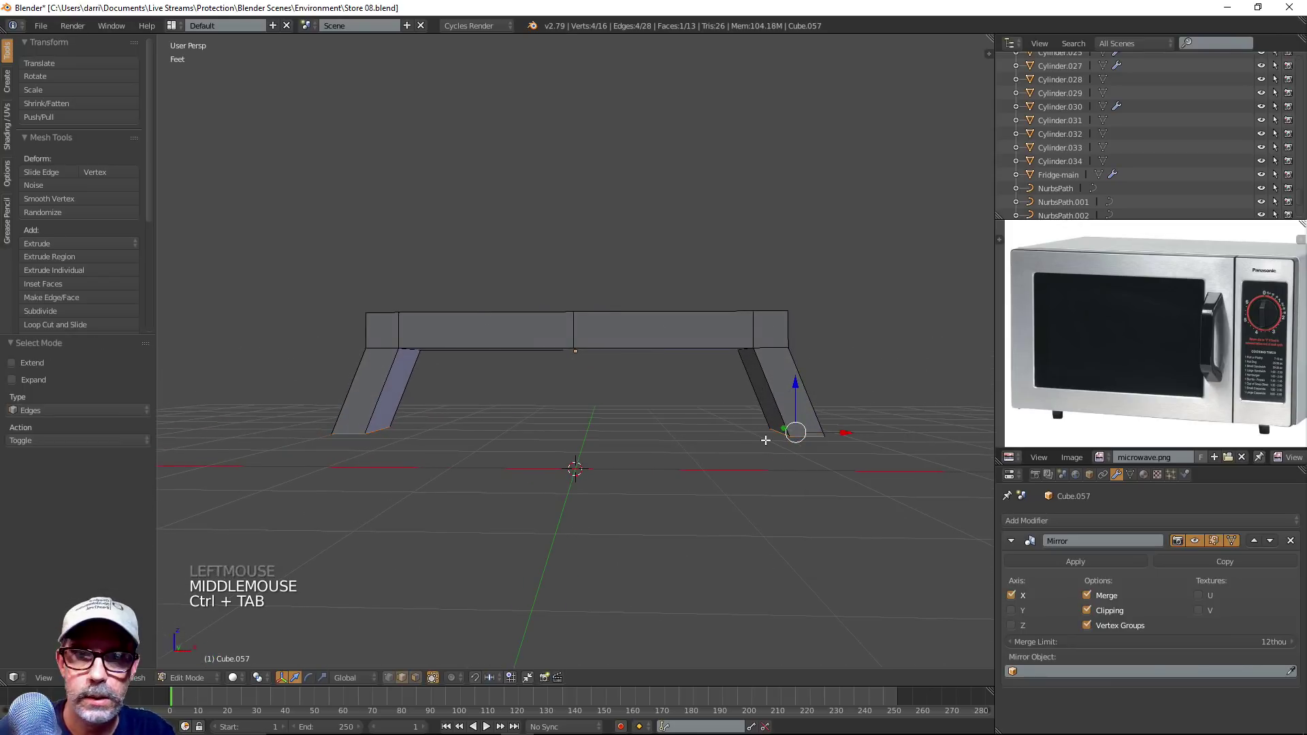
{"action": "right_click", "coordinate": [780, 423]}
{"action": "right_click", "coordinate": [776, 433]}
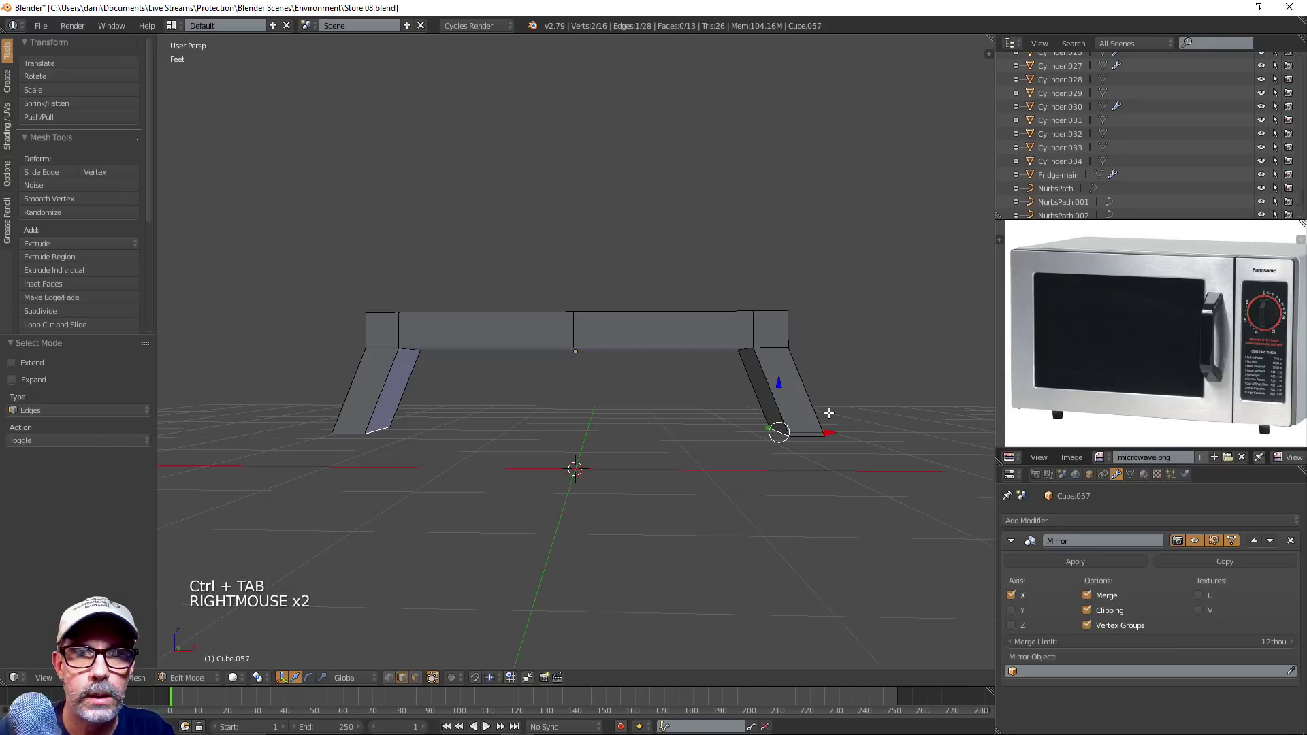
{"action": "left_click_drag", "start_coordinate": [825, 430], "coordinate": [811, 444]}
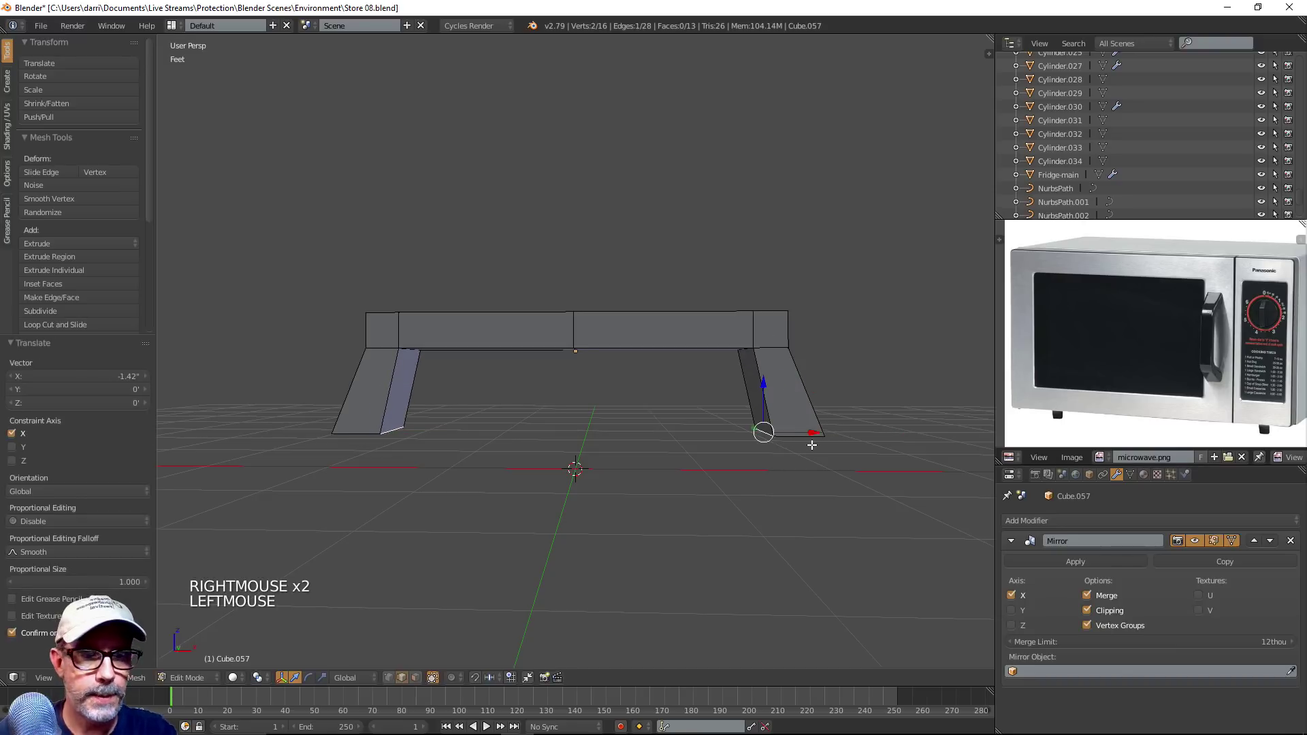
Move the top outer corner edge of the handle's end section about -1.13 inches along X to slant the end face
{"action": "key", "text": "KP_1"}
{"action": "key", "text": "KP_5"}
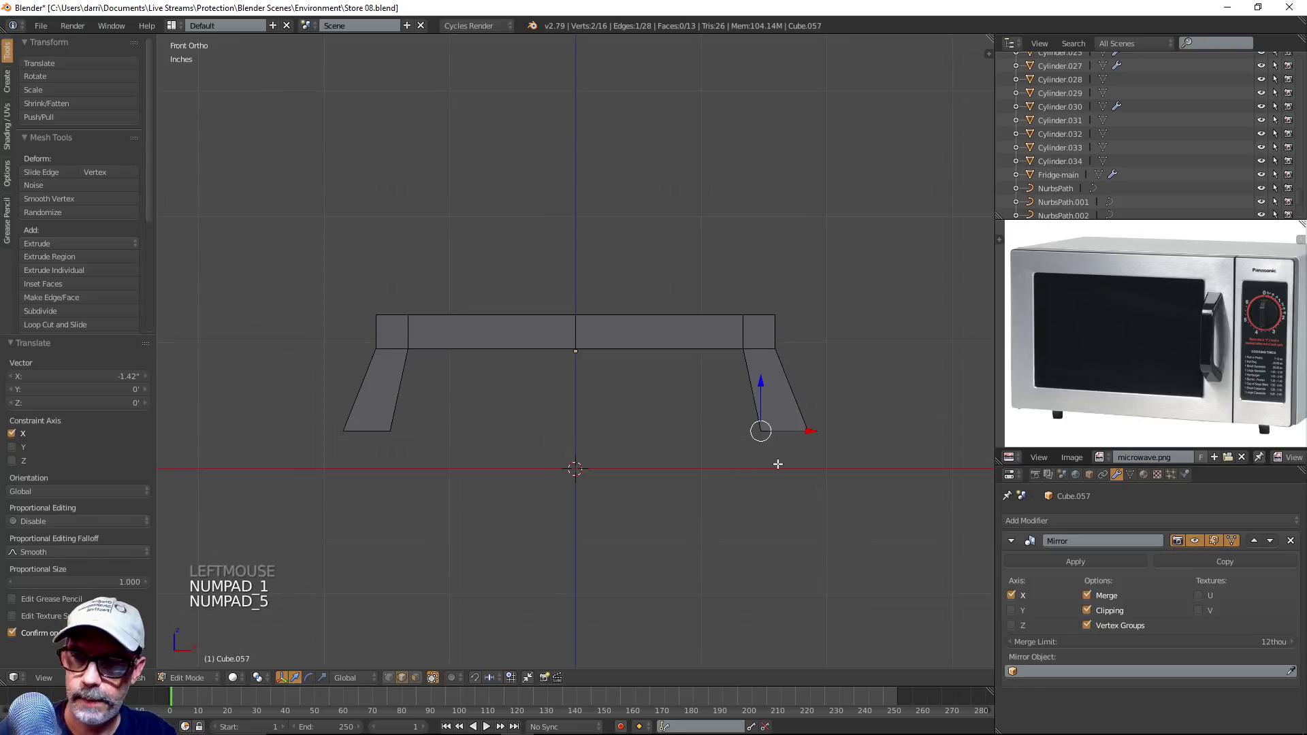
{"action": "key", "text": "z"}
{"action": "key", "text": "ctrl+Tab"}
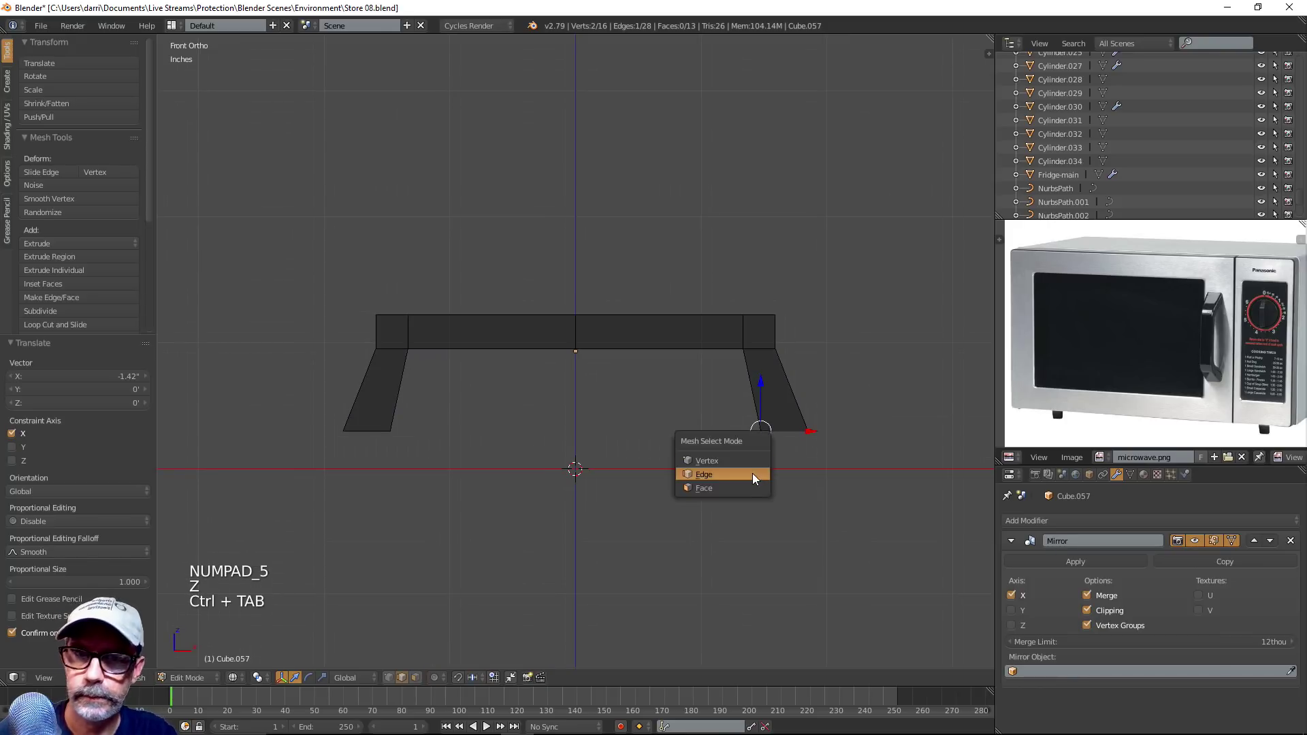
{"action": "left_click", "coordinate": [753, 472]}
{"action": "scroll", "coordinate": [762, 456], "scroll_direction": "up", "scroll_amount": 2}
{"action": "middle_click_drag", "start_coordinate": [773, 443], "coordinate": [740, 332], "text": "shift"}
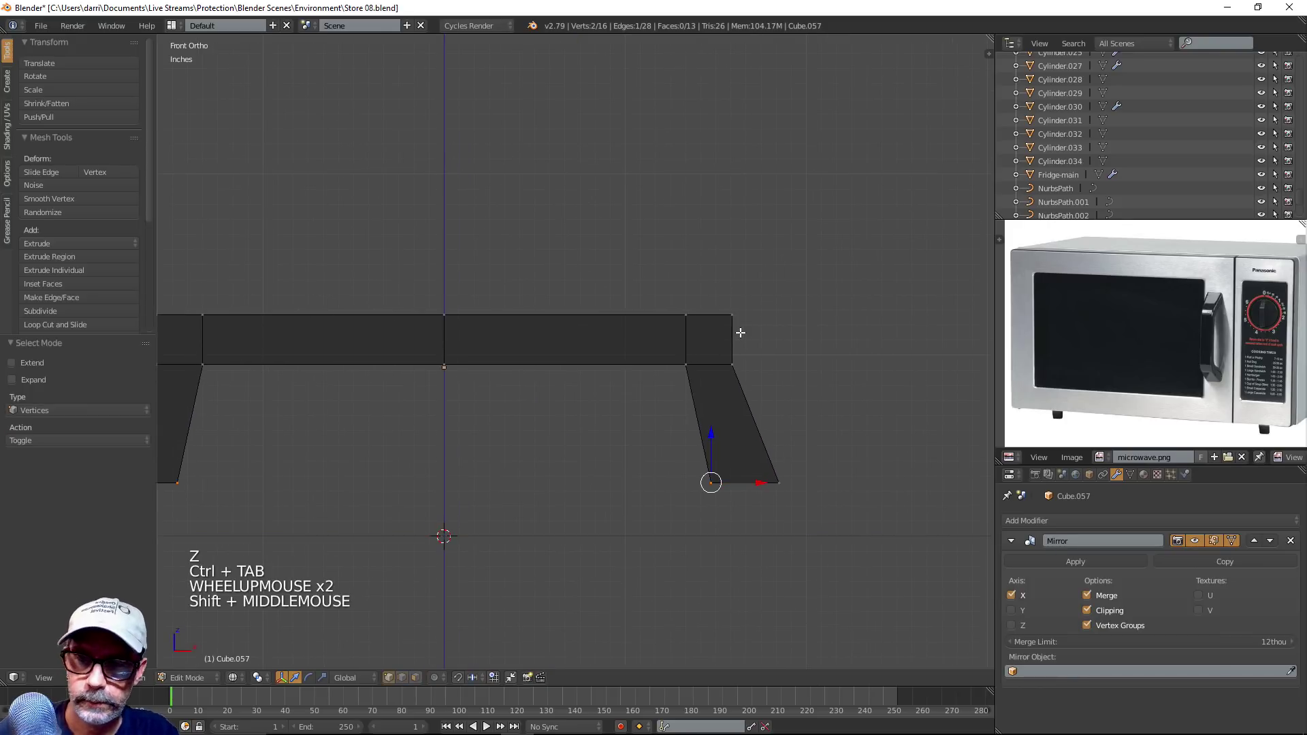
{"action": "key", "text": "b"}
{"action": "left_click_drag", "start_coordinate": [706, 286], "coordinate": [809, 352]}
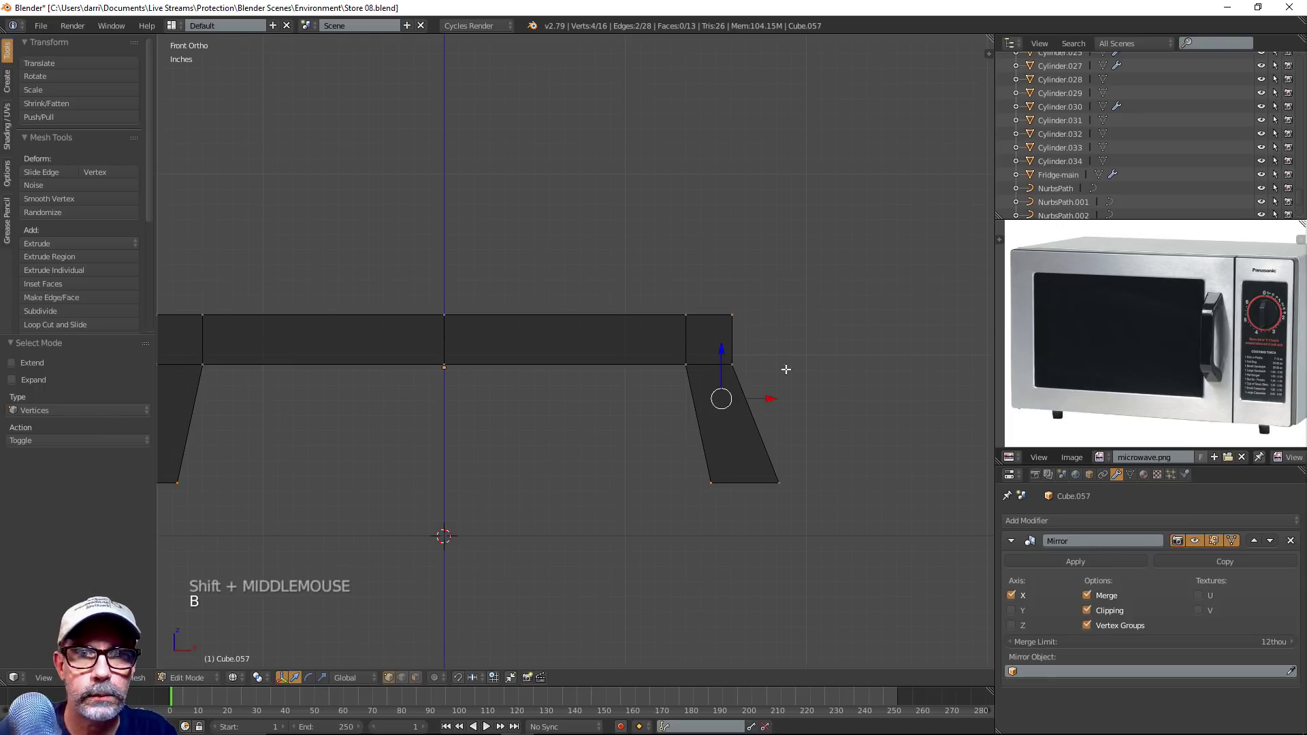
{"action": "key", "text": "a"}
{"action": "key", "text": "b"}
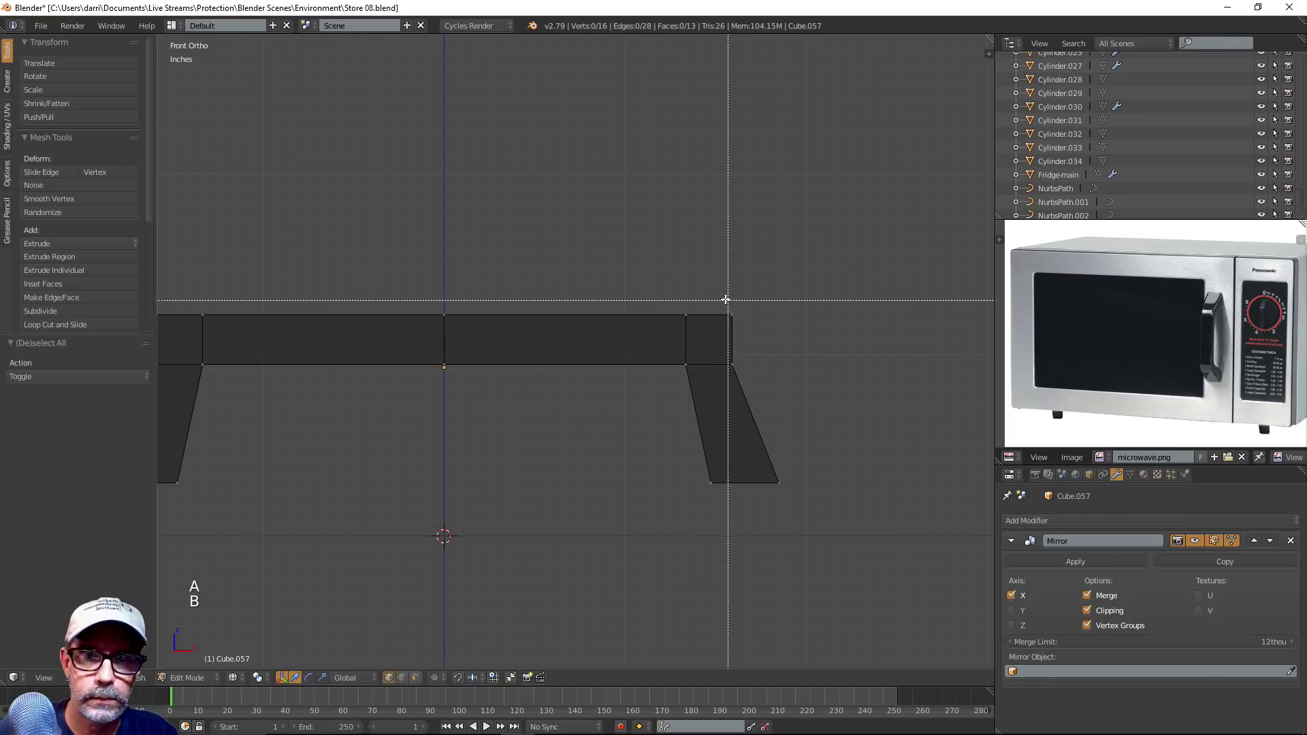
{"action": "left_click_drag", "start_coordinate": [724, 294], "coordinate": [764, 335]}
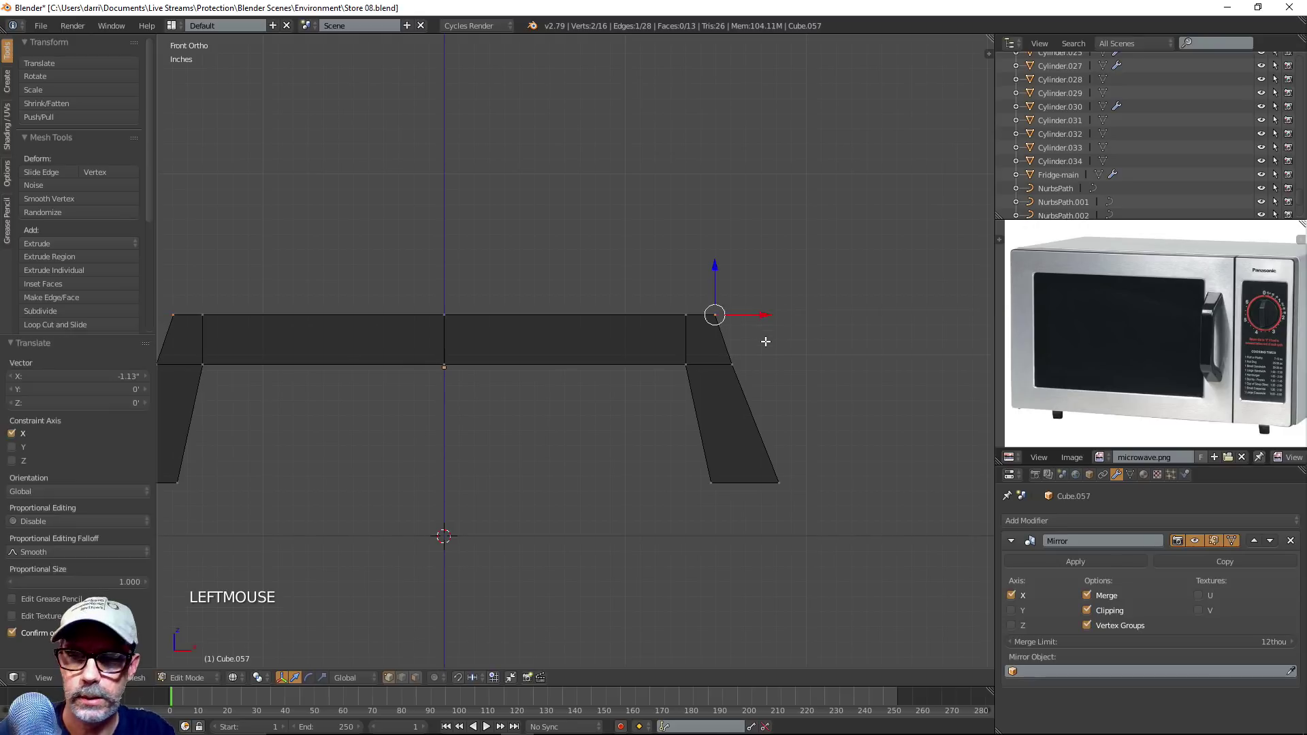
Scale the whole handle object to about 0.792 along Y to make it narrower
{"action": "scroll", "coordinate": [749, 374], "scroll_direction": "down", "scroll_amount": 3}
{"action": "key", "text": "a"}
{"action": "key", "text": "Tab"}
{"action": "scroll", "coordinate": [736, 422], "scroll_direction": "down", "scroll_amount": 2}
{"action": "key", "text": "z"}
{"action": "mouse_move", "coordinate": [745, 422]}
{"action": "middle_mouse_down"}
{"action": "mouse_move", "coordinate": [685, 458]}
{"action": "mouse_move", "coordinate": [782, 519]}
{"action": "mouse_move", "coordinate": [846, 533]}
{"action": "mouse_move", "coordinate": [751, 531]}
{"action": "middle_mouse_up"}
{"action": "scroll", "coordinate": [684, 476], "scroll_direction": "up", "scroll_amount": 3}
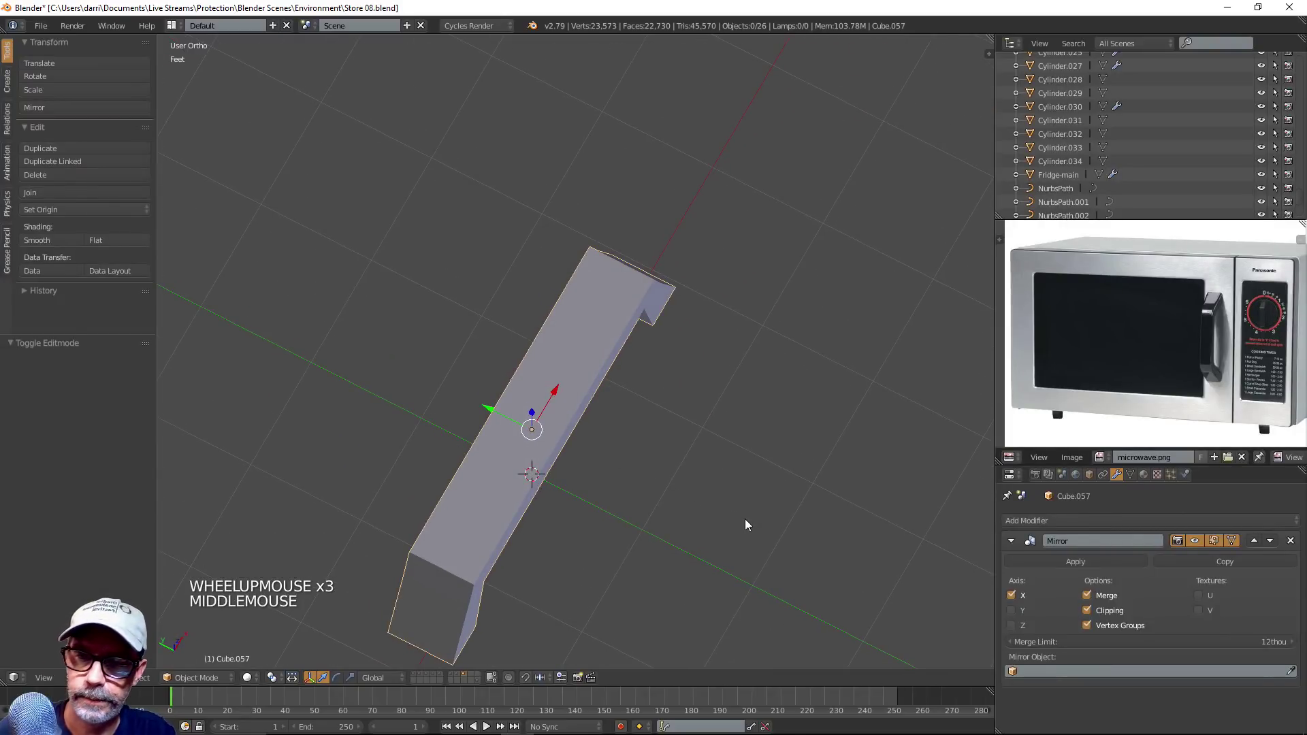
{"action": "key", "text": "s"}
{"action": "key", "text": "s"}
{"action": "left_click", "coordinate": [701, 509]}
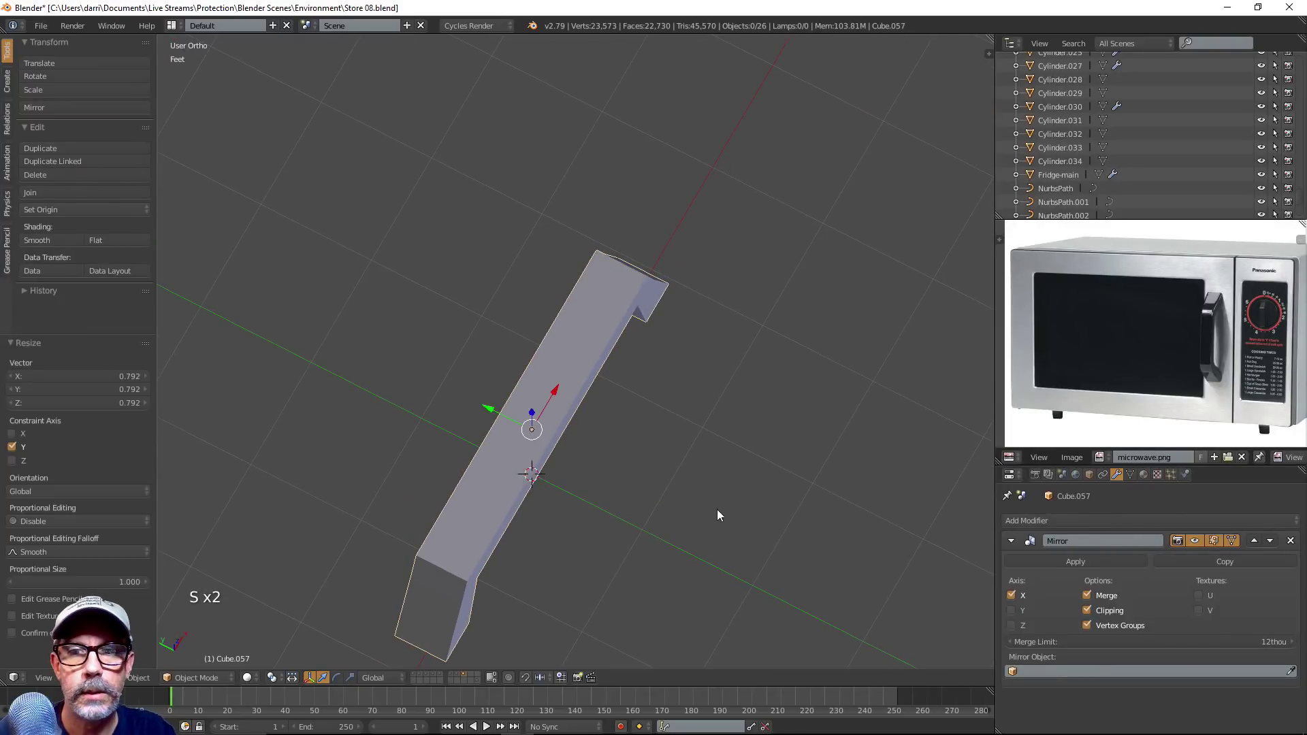
Select the top outer corner edge at the end of the bar, and apply the handle object's scale
{"action": "scroll", "coordinate": [718, 513], "scroll_direction": "down", "scroll_amount": 3}
{"action": "middle_click_drag", "start_coordinate": [717, 513], "coordinate": [680, 393]}
{"action": "scroll", "coordinate": [724, 460], "scroll_direction": "up", "scroll_amount": 2}
{"action": "key", "text": "Tab"}
{"action": "scroll", "coordinate": [714, 405], "scroll_direction": "up", "scroll_amount": 3}
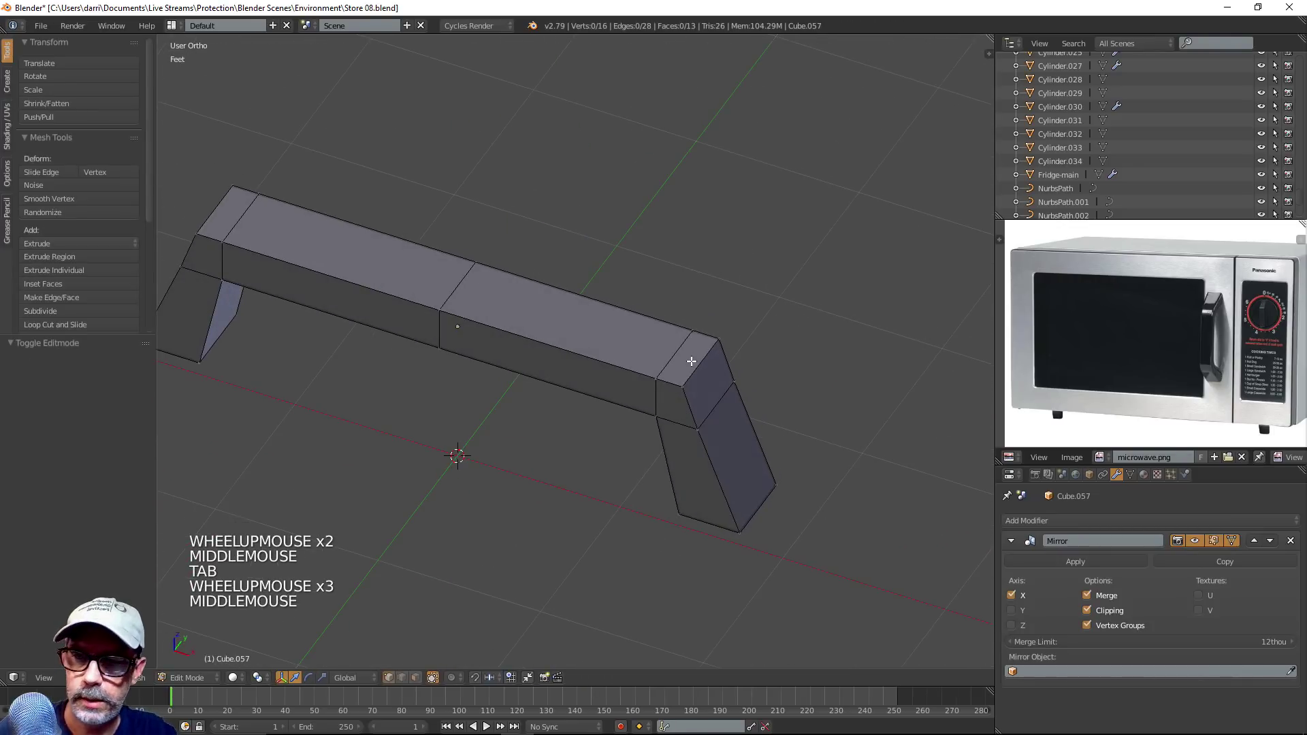
{"action": "key", "text": "ctrl+Tab"}
{"action": "left_click", "coordinate": [705, 359]}
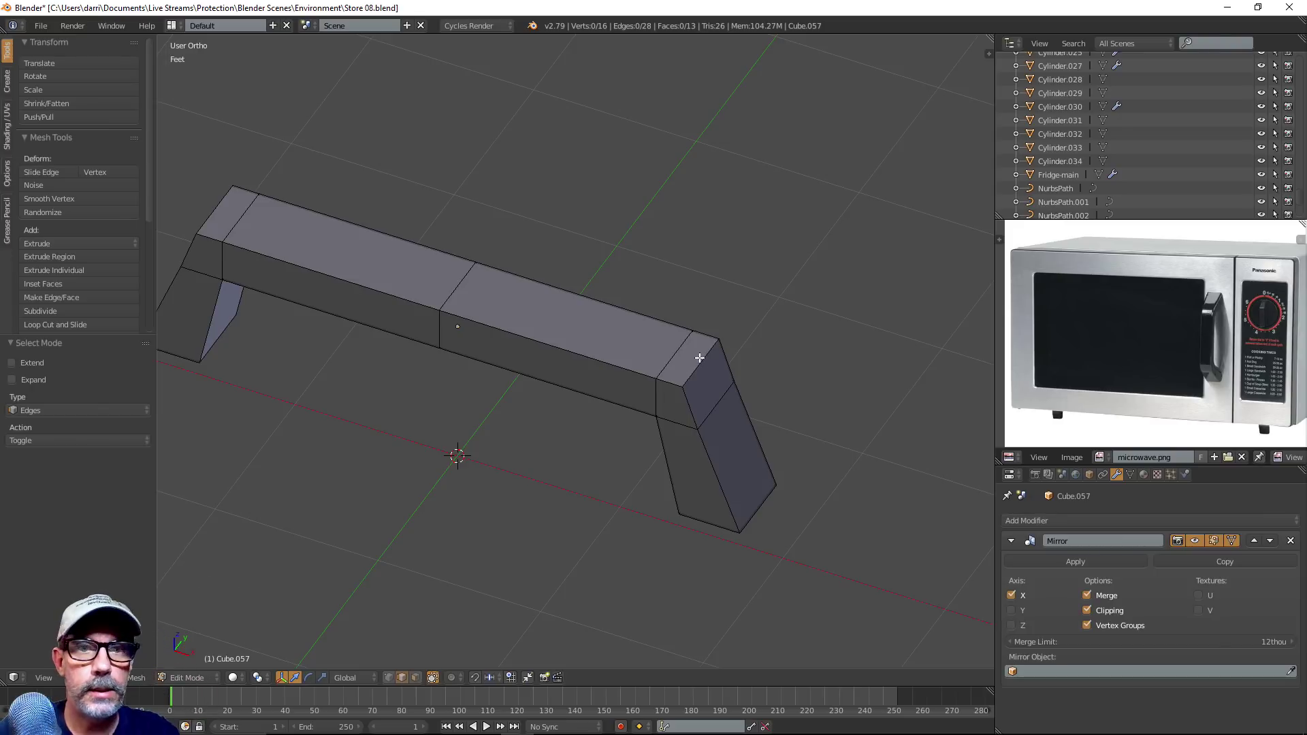
{"action": "right_click", "coordinate": [701, 360]}
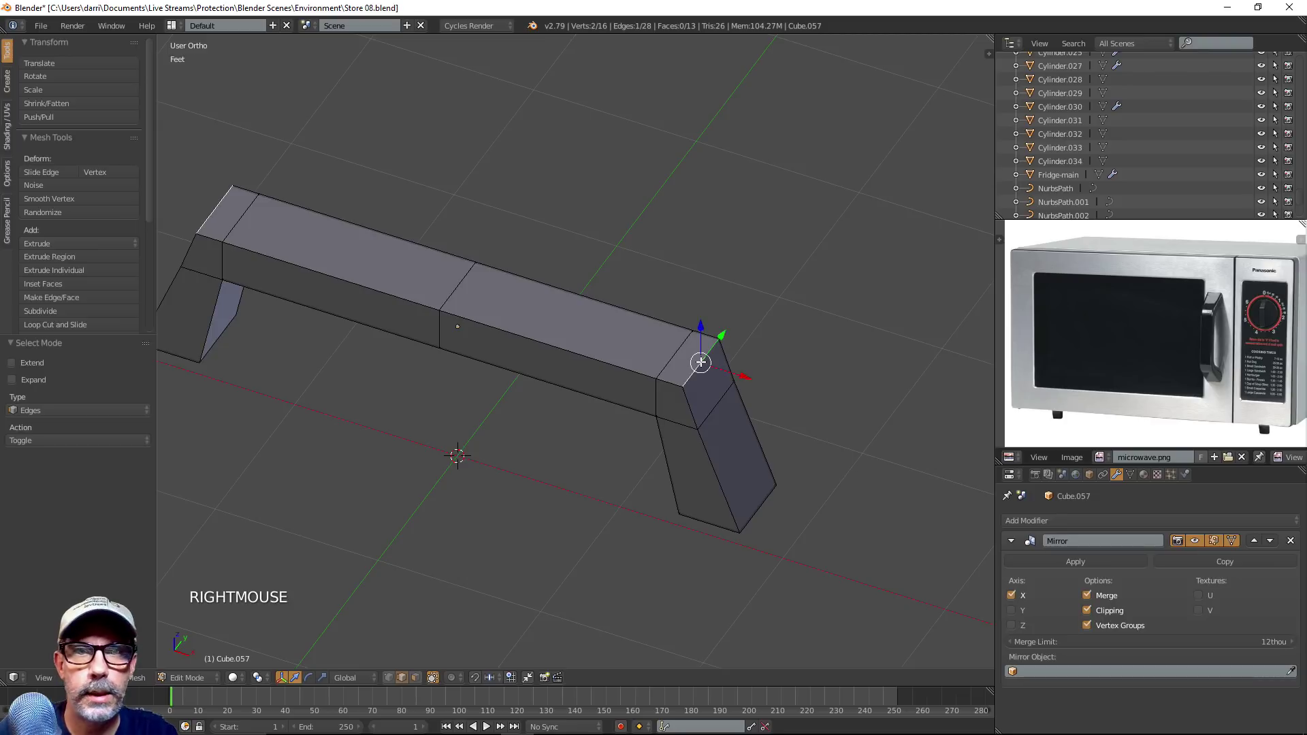
{"action": "key", "text": "Tab"}
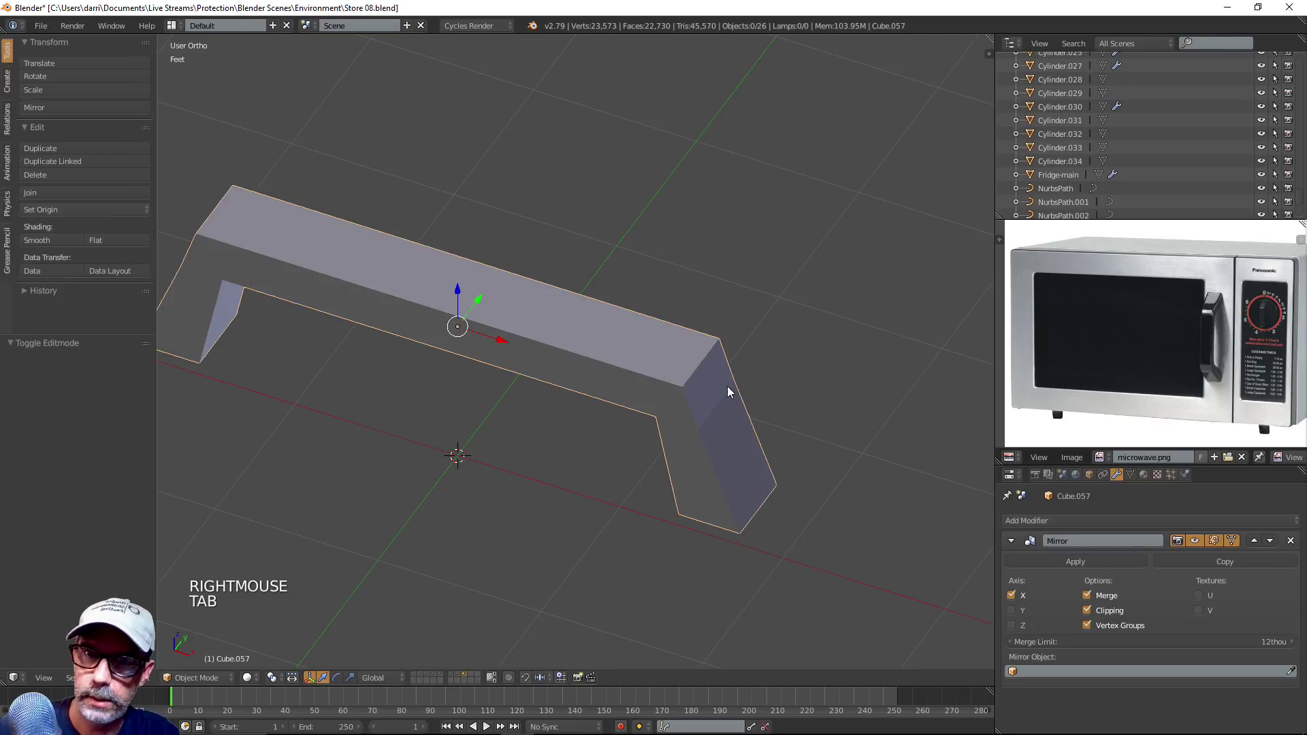
{"action": "key", "text": "ctrl+a"}
{"action": "left_click", "coordinate": [728, 387]}
{"action": "key", "text": "Tab"}
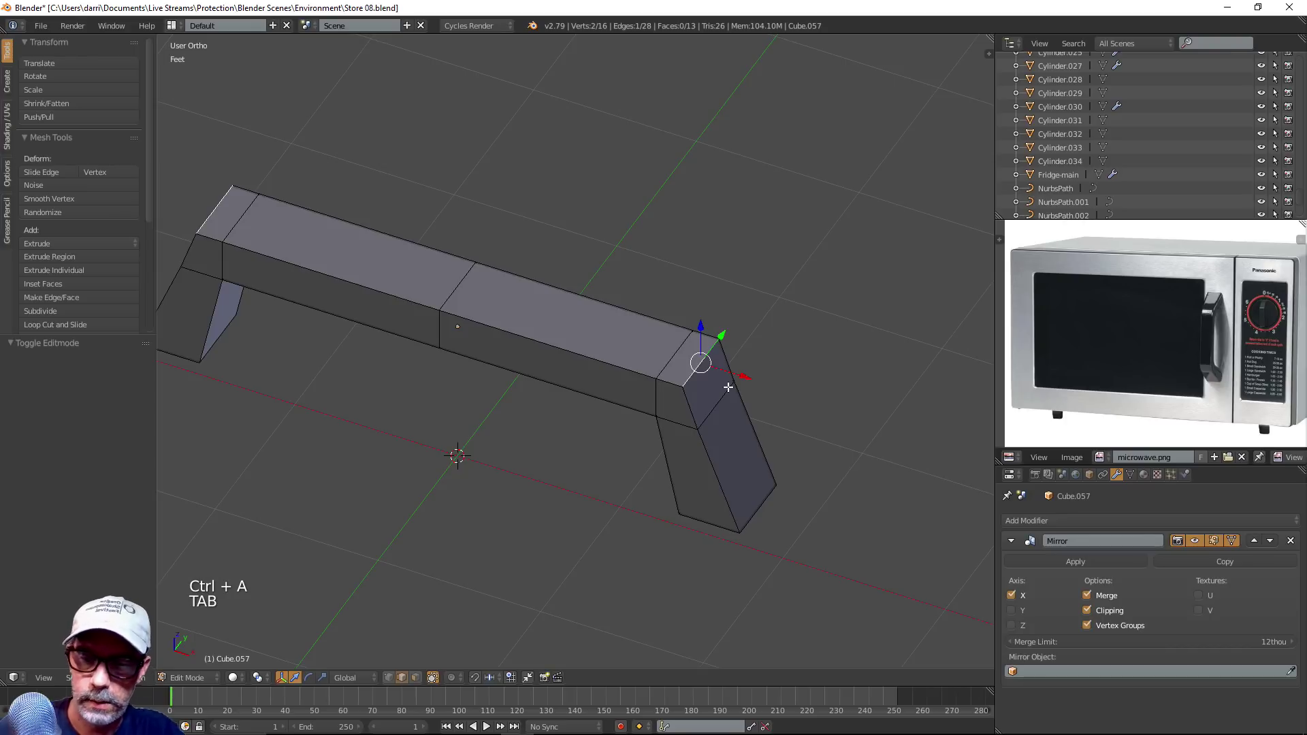
Bevel the selected top outer corner edge with 4 segments to round the handle's bend
{"action": "key", "text": "ctrl+b"}
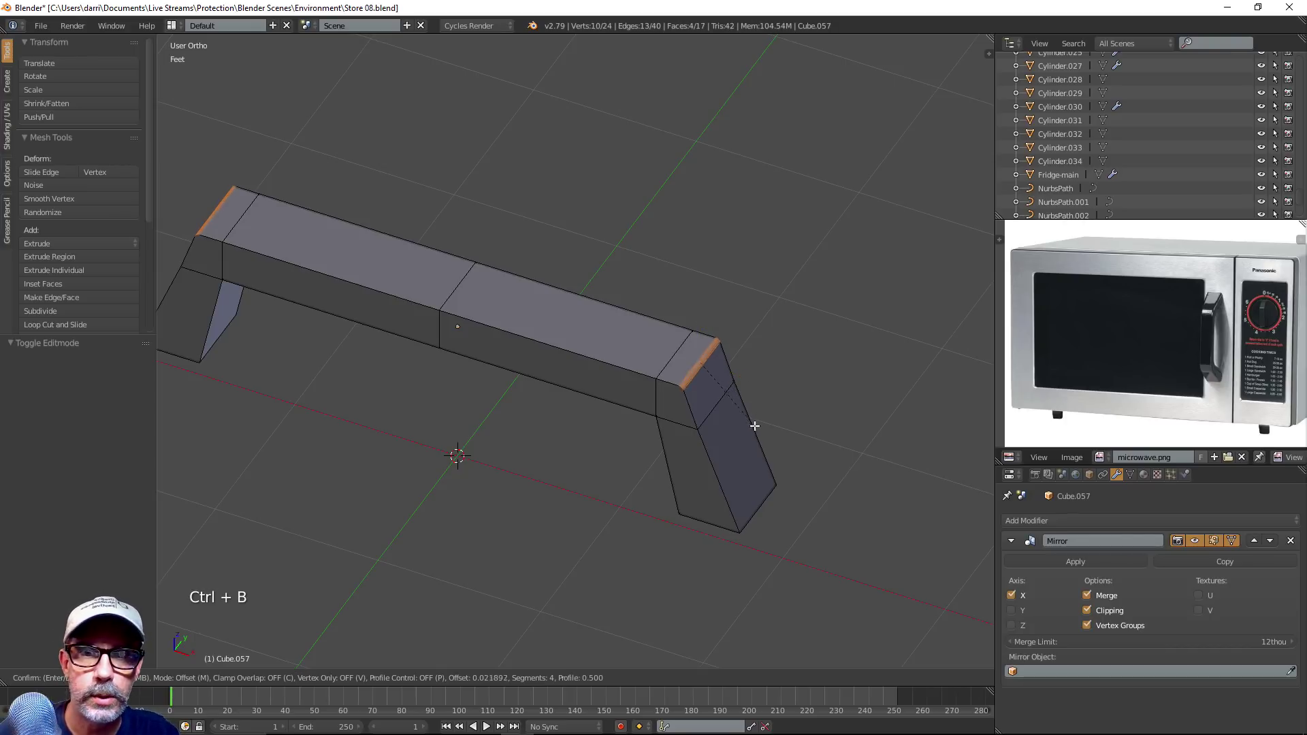
{"action": "left_click", "coordinate": [814, 537]}
{"action": "key", "text": "Tab"}
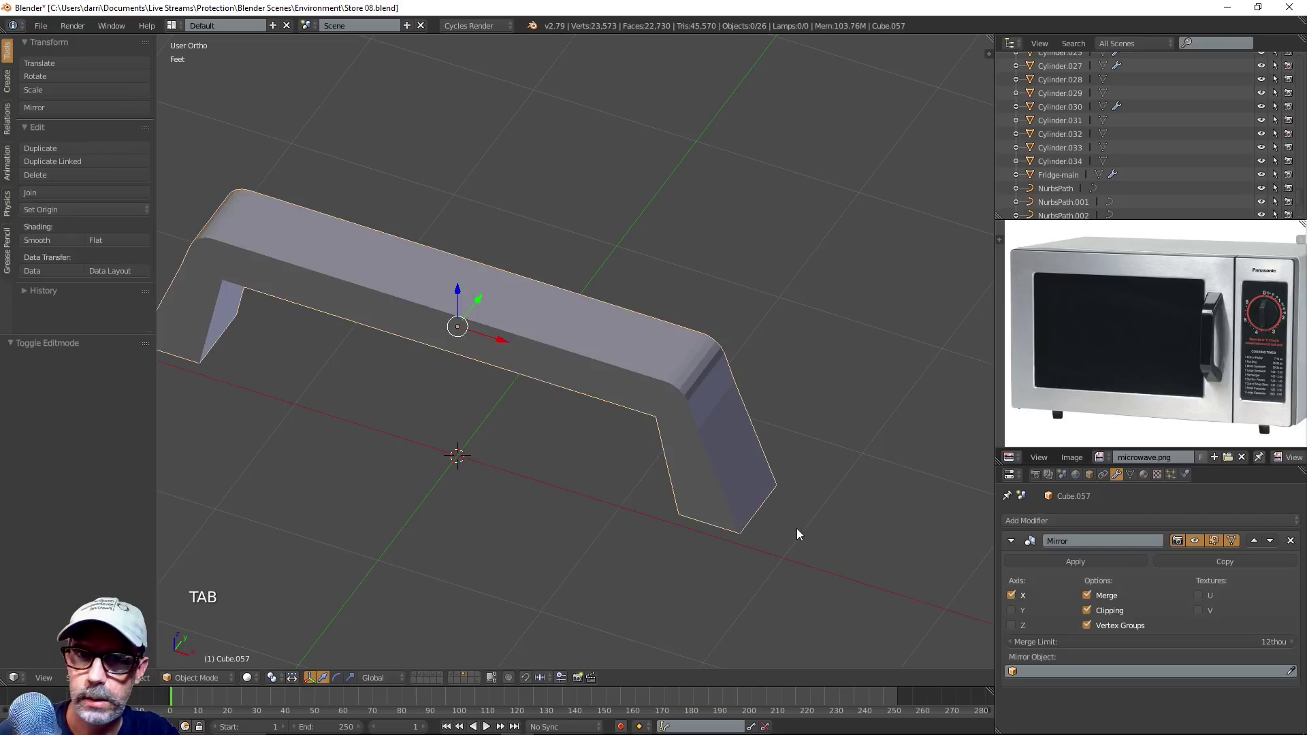
{"action": "scroll", "coordinate": [797, 534], "scroll_direction": "down", "scroll_amount": 3}
{"action": "middle_click_drag", "start_coordinate": [738, 542], "coordinate": [725, 520]}
{"action": "scroll", "coordinate": [725, 516], "scroll_direction": "up", "scroll_amount": 2}
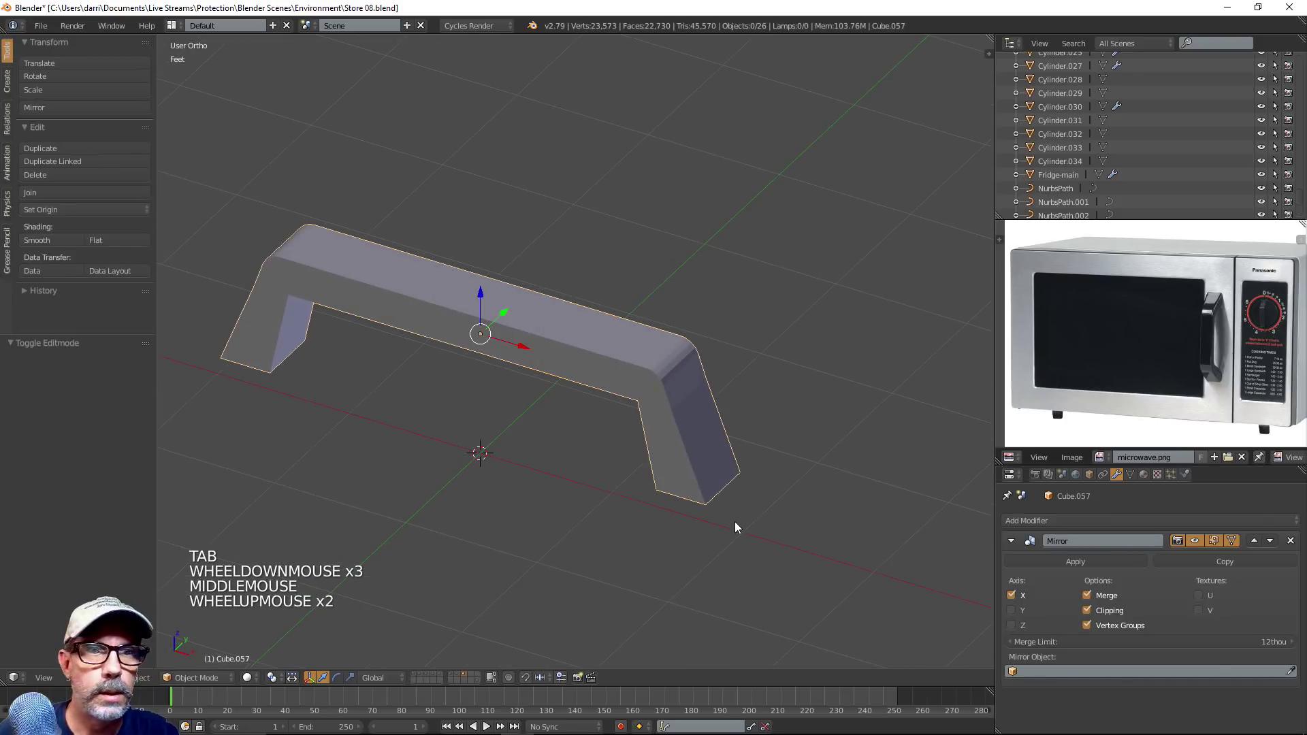
Bevel both long outer edge paths running along the bar and down the leg by about 0.032 with 2 segments
{"action": "key", "text": "Tab"}
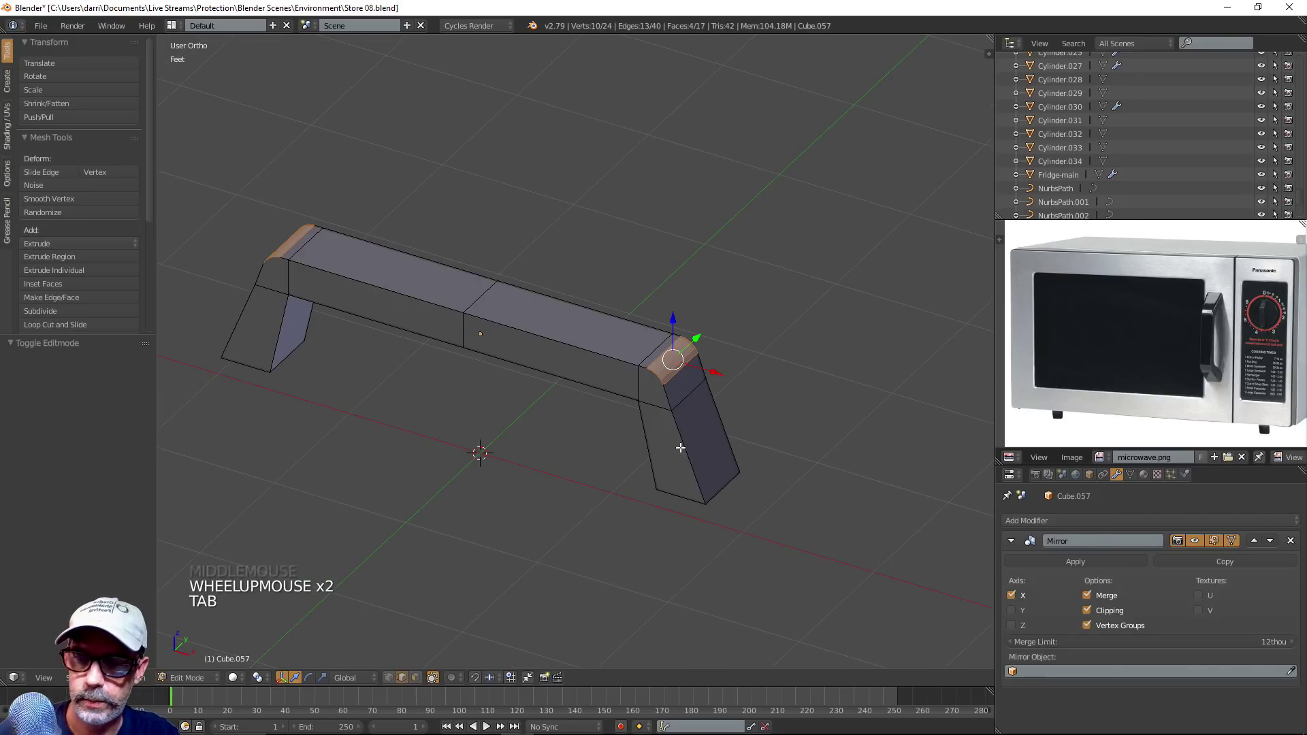
{"action": "right_click", "coordinate": [681, 447], "text": "alt"}
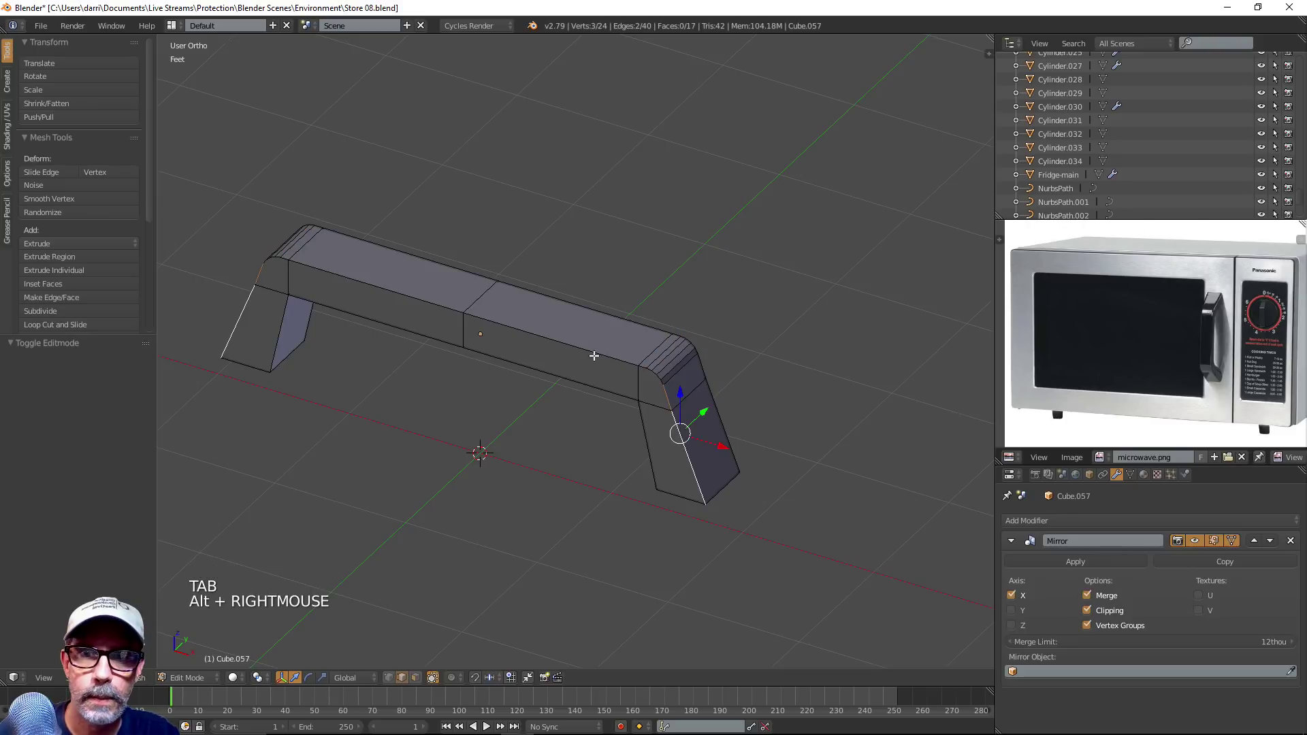
{"action": "right_click", "coordinate": [624, 339], "text": "alt+shift"}
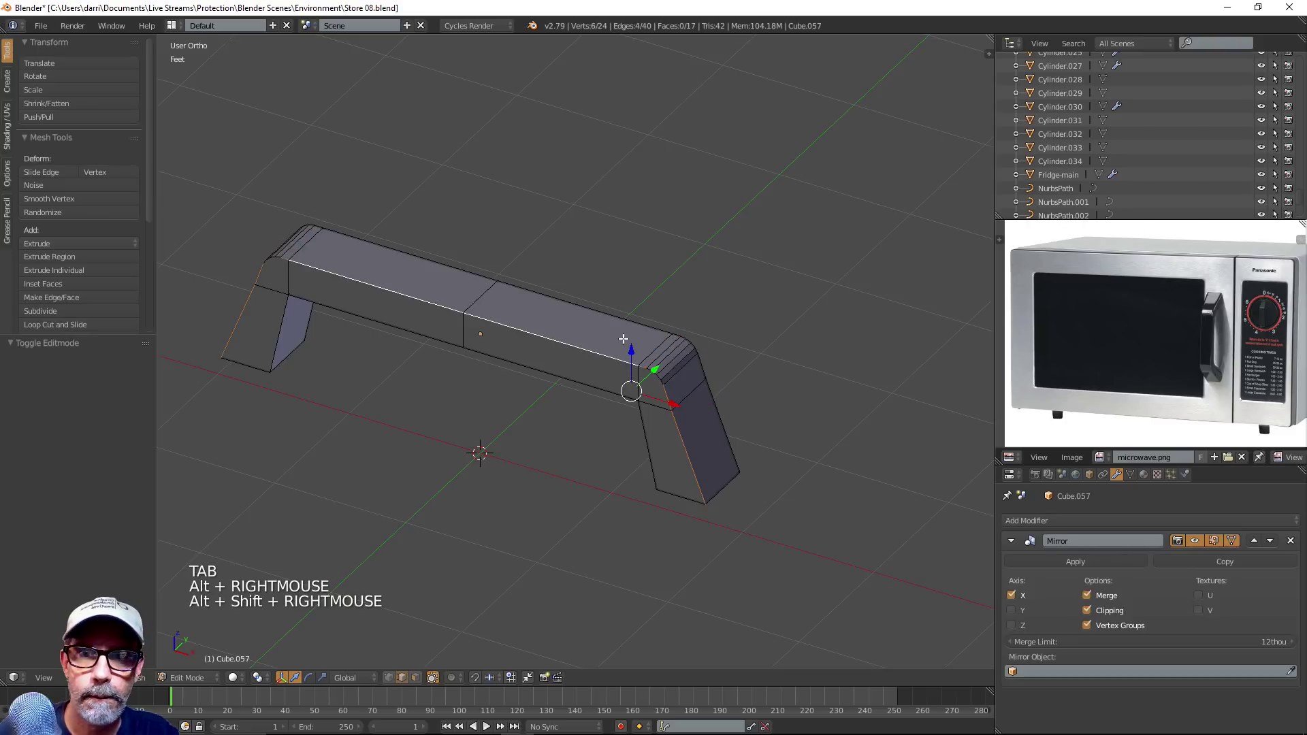
{"action": "right_click", "coordinate": [689, 459]}
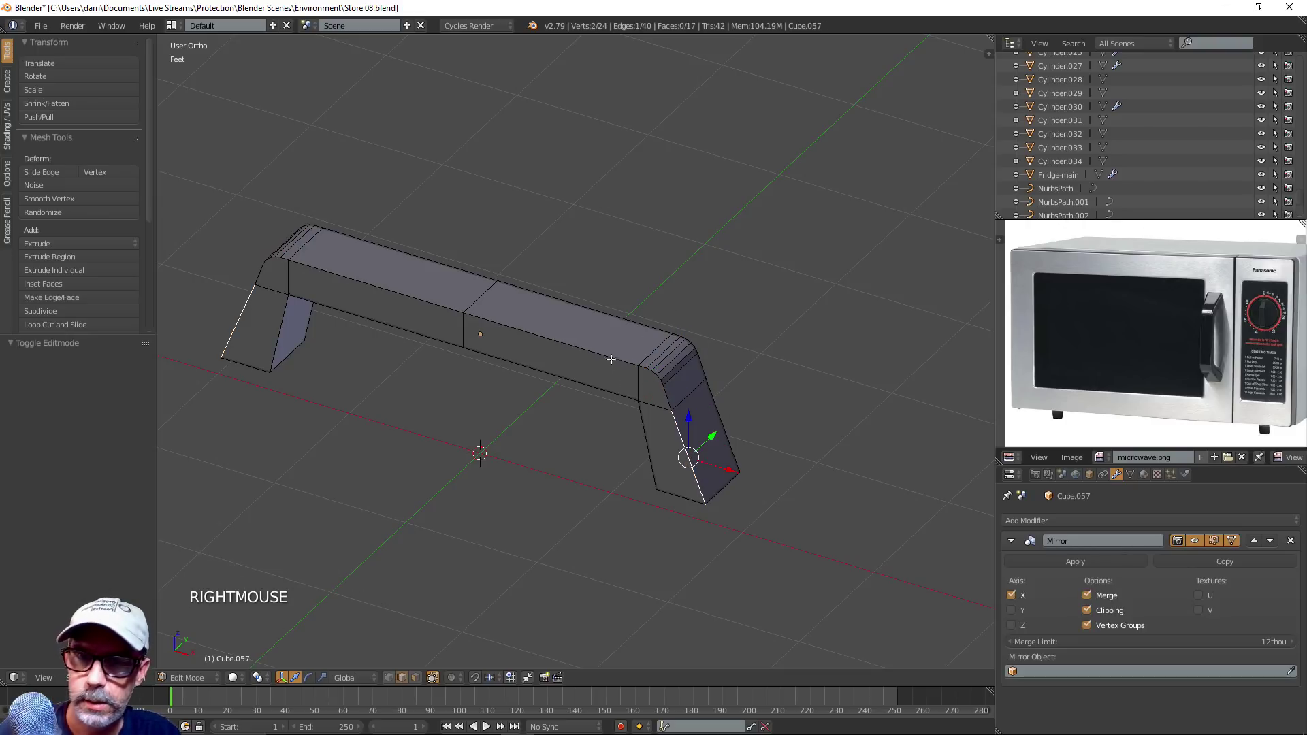
{"action": "right_click", "coordinate": [577, 348], "text": "ctrl"}
{"action": "middle_click_drag", "start_coordinate": [762, 441], "coordinate": [693, 452]}
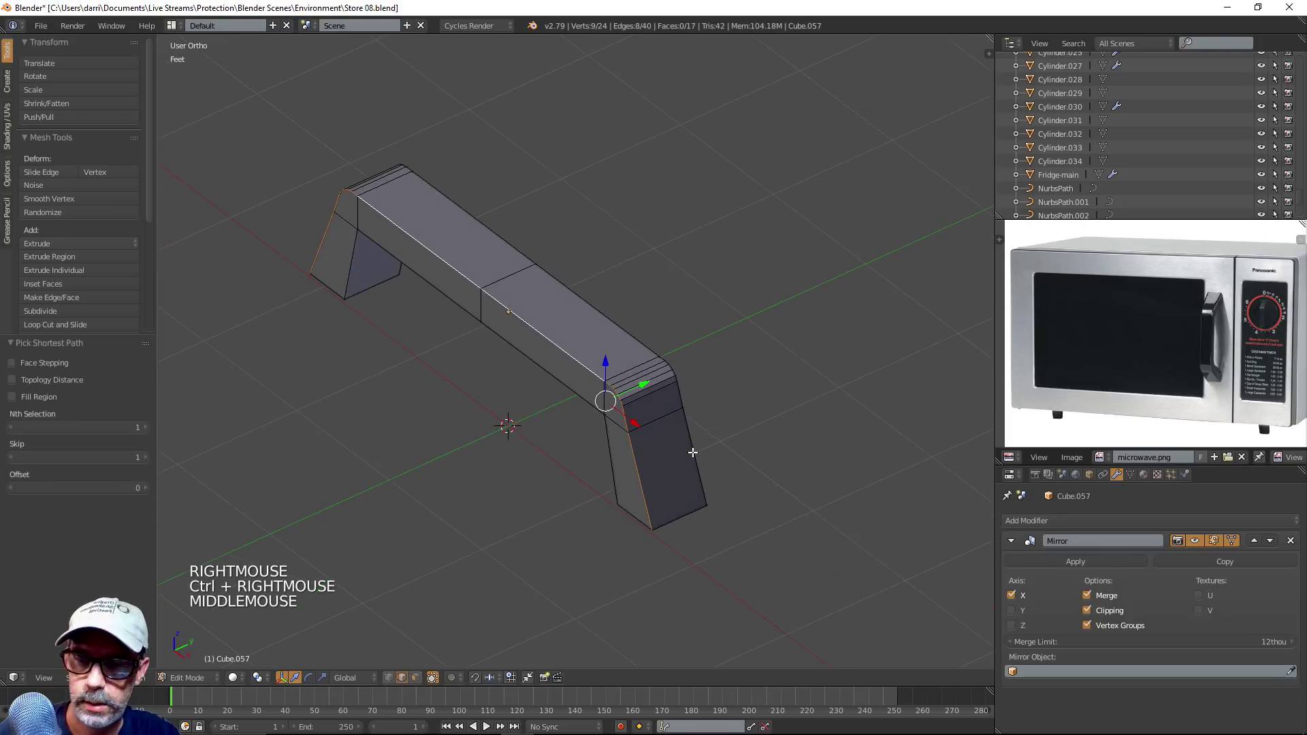
{"action": "right_click", "coordinate": [584, 297], "text": "ctrl"}
{"action": "middle_click_drag", "start_coordinate": [583, 297], "coordinate": [810, 500]}
{"action": "scroll", "coordinate": [758, 422], "scroll_direction": "up", "scroll_amount": 2}
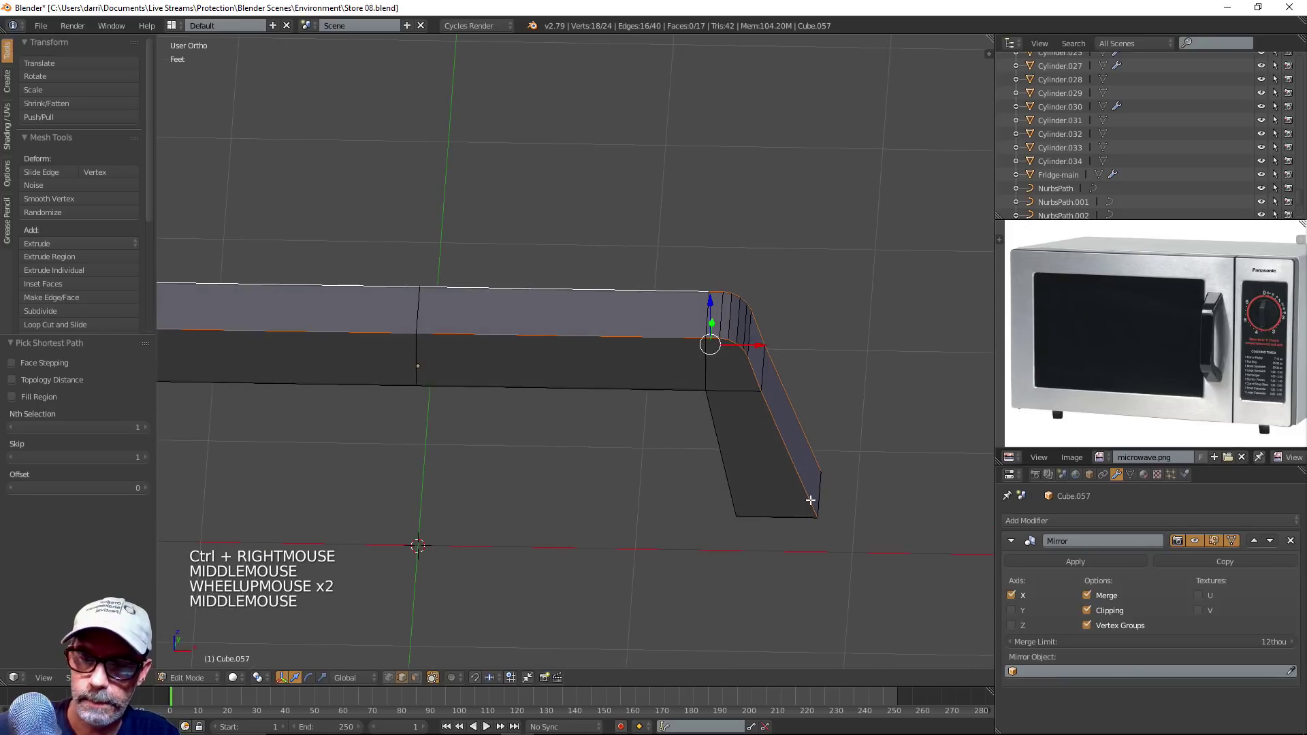
{"action": "key", "text": "ctrl+b"}
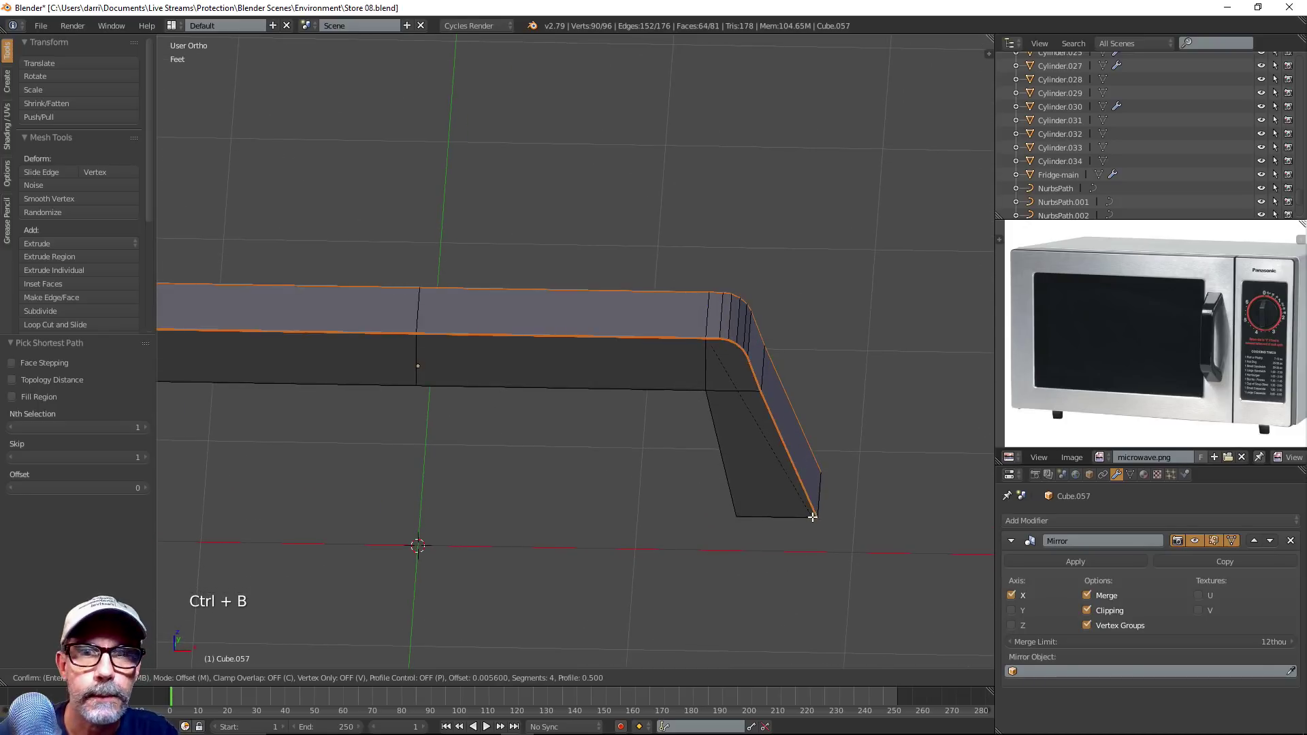
{"action": "left_click", "coordinate": [846, 558]}
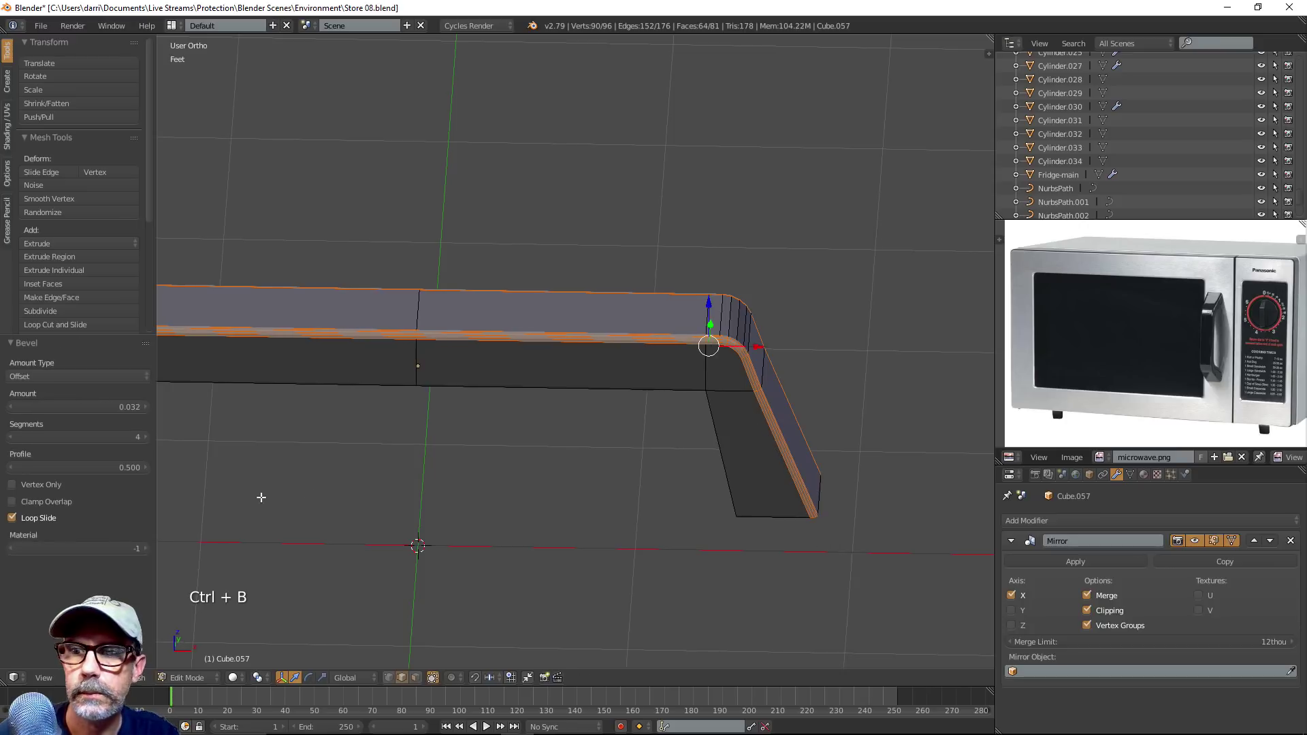
{"action": "left_click", "coordinate": [10, 438]}
{"action": "left_click", "coordinate": [9, 438]}
{"action": "left_click", "coordinate": [10, 437]}
{"action": "key", "text": "a"}
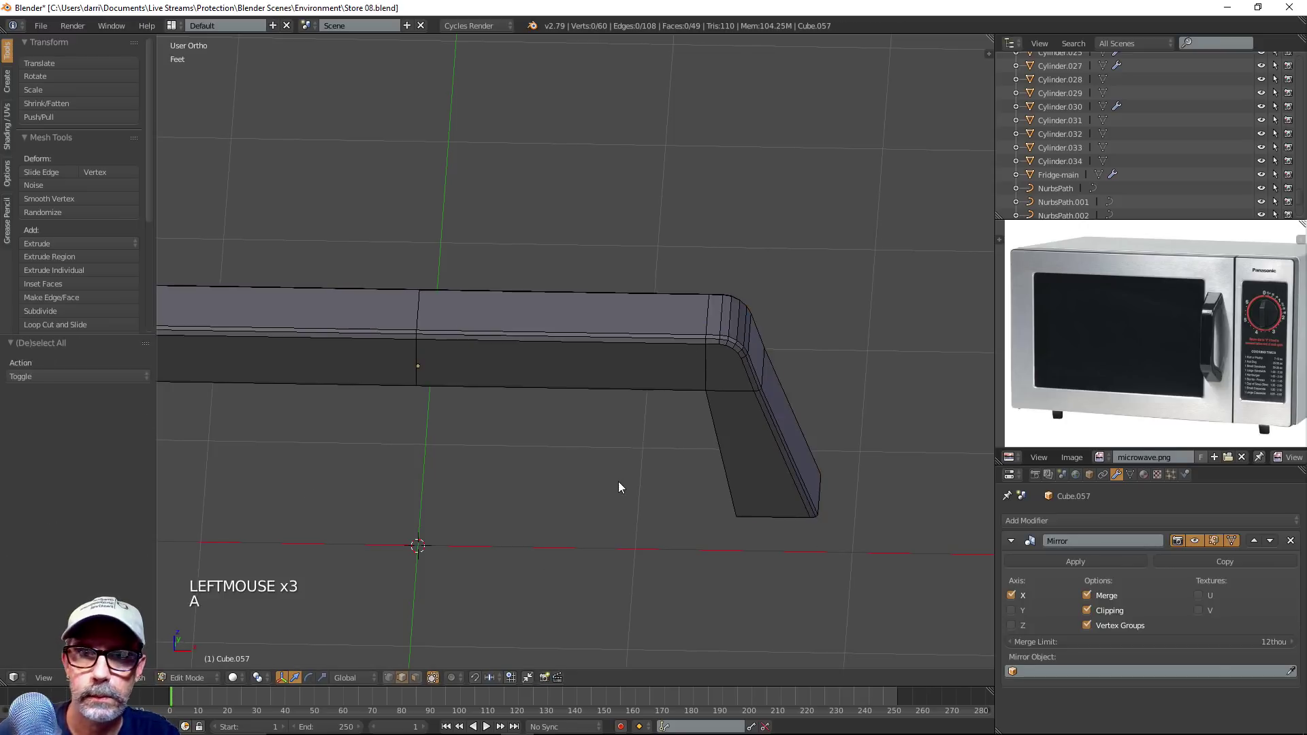
Delete the face closing the bottom end of the handle's leg
{"action": "key", "text": "Tab"}
{"action": "scroll", "coordinate": [632, 497], "scroll_direction": "down", "scroll_amount": 4}
{"action": "middle_click_drag", "start_coordinate": [652, 516], "coordinate": [404, 329]}
{"action": "scroll", "coordinate": [531, 473], "scroll_direction": "down", "scroll_amount": 2}
{"action": "middle_click_drag", "start_coordinate": [354, 387], "coordinate": [572, 260]}
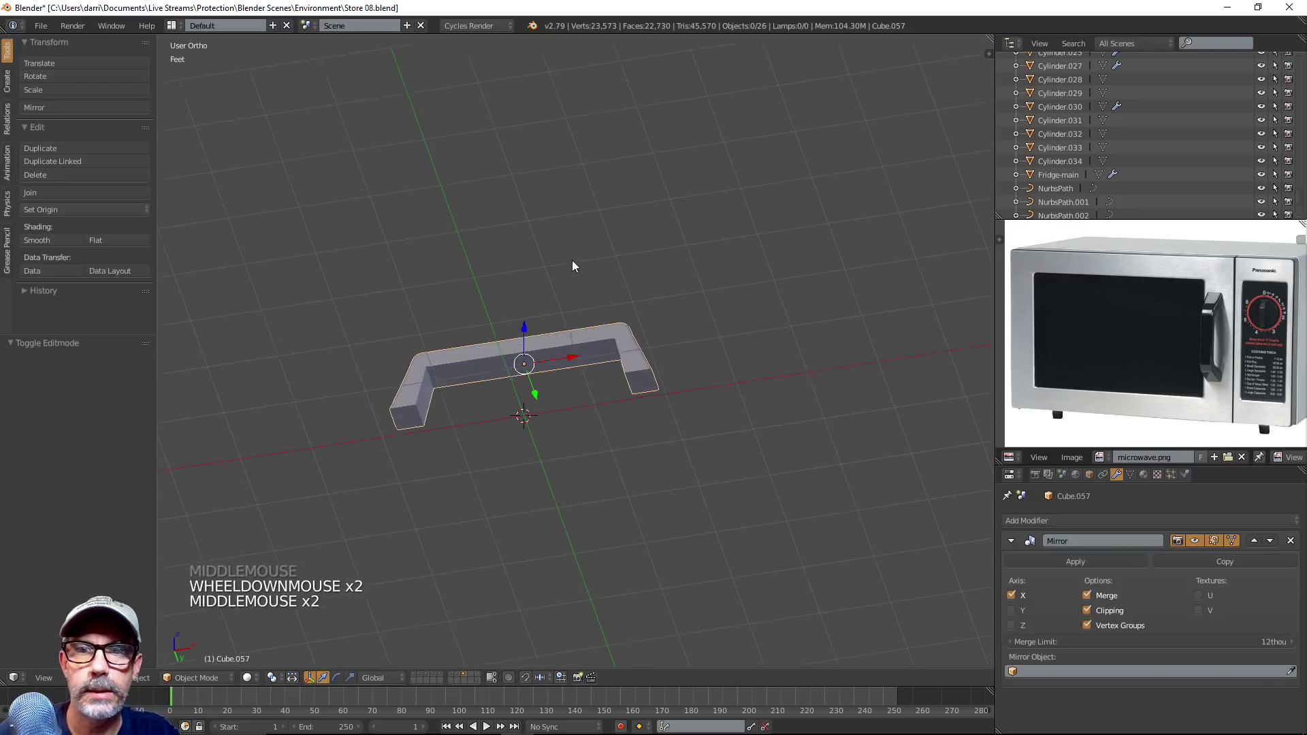
{"action": "scroll", "coordinate": [684, 414], "scroll_direction": "up", "scroll_amount": 4}
{"action": "key", "text": "Tab"}
{"action": "key", "text": "ctrl+Tab"}
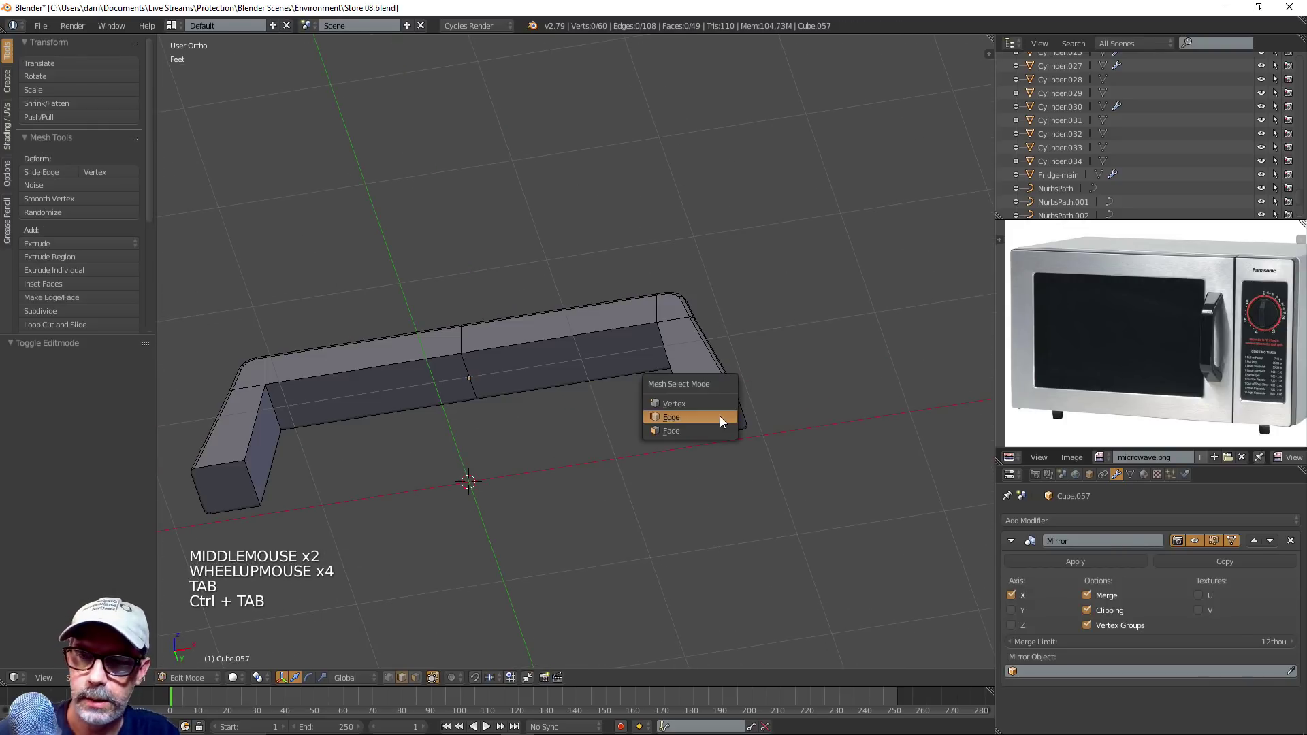
{"action": "left_click", "coordinate": [707, 418]}
{"action": "right_click", "coordinate": [721, 410]}
{"action": "key", "text": "x"}
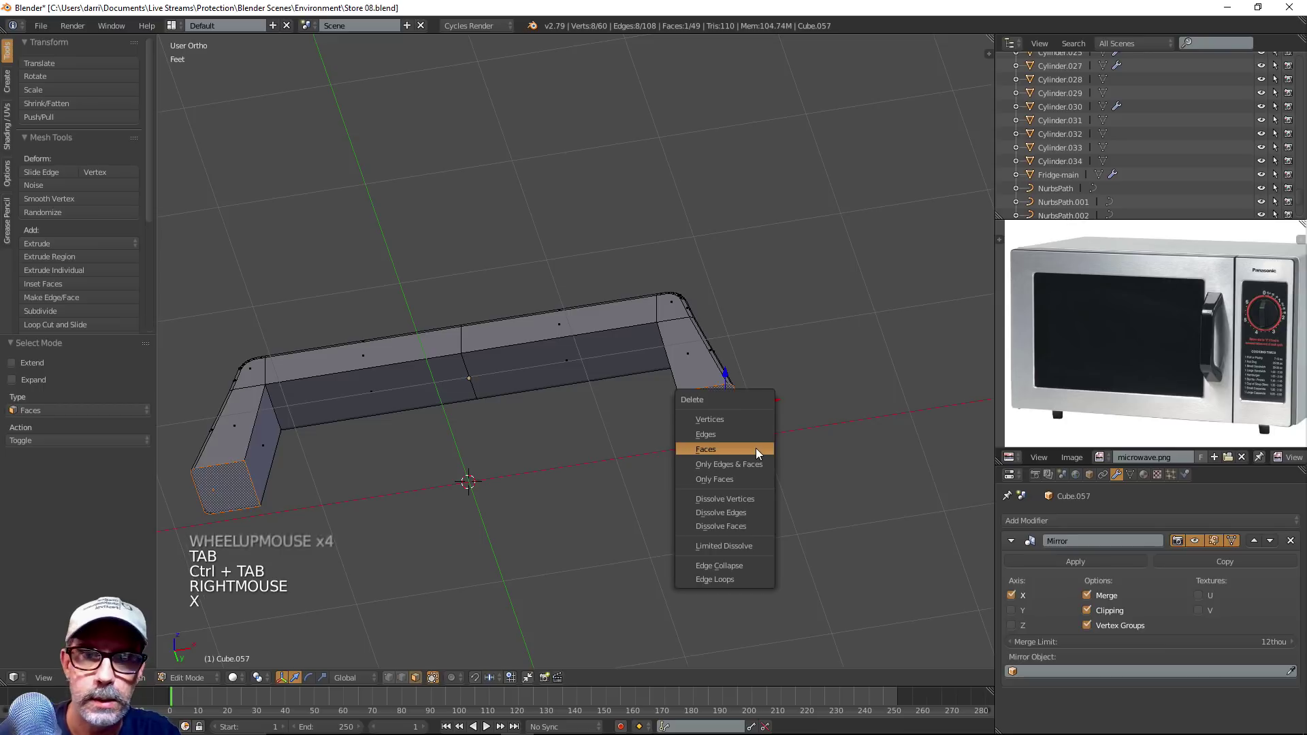
{"action": "left_click", "coordinate": [756, 447]}
Set the handle to smooth shading and apply its Mirror modifier
{"action": "key", "text": "Tab"}
{"action": "middle_click_drag", "start_coordinate": [708, 424], "coordinate": [697, 553]}
{"action": "left_click", "coordinate": [47, 241]}
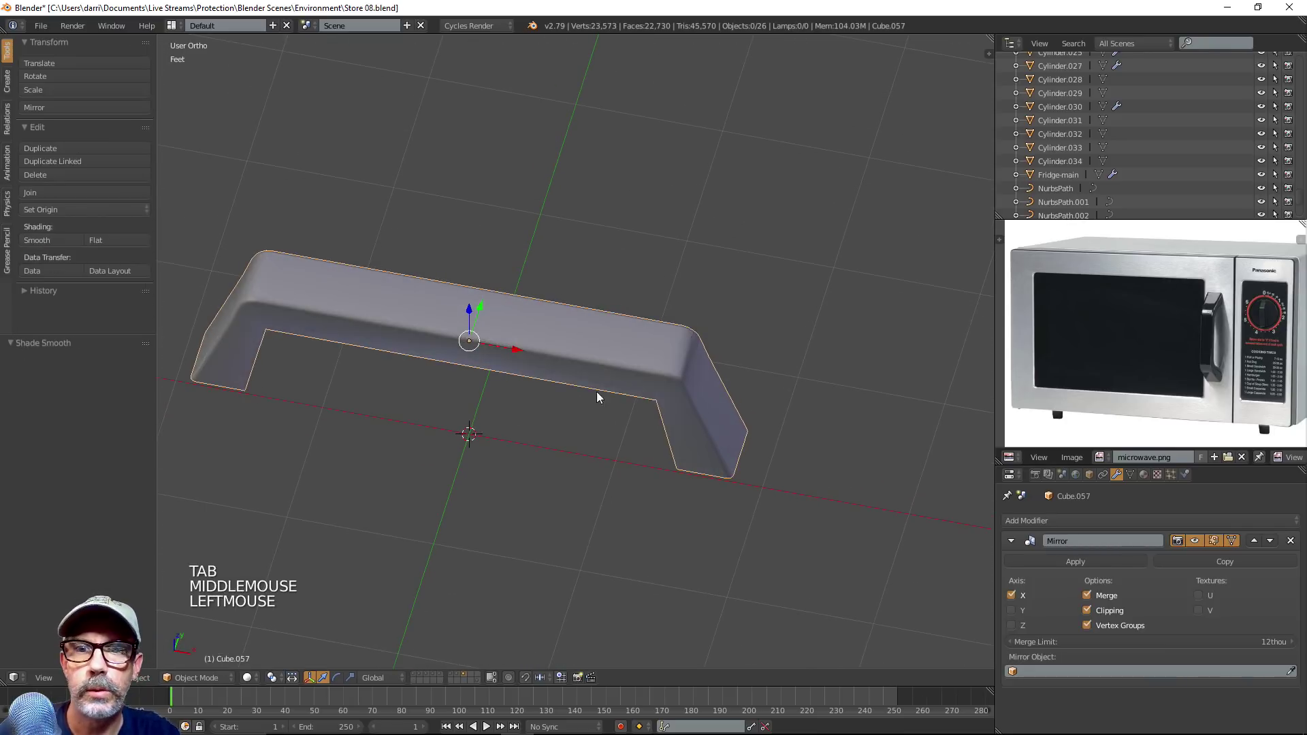
{"action": "scroll", "coordinate": [583, 428], "scroll_direction": "down", "scroll_amount": 4}
{"action": "mouse_move", "coordinate": [583, 429]}
{"action": "middle_mouse_down"}
{"action": "mouse_move", "coordinate": [688, 418]}
{"action": "mouse_move", "coordinate": [708, 436]}
{"action": "middle_mouse_up"}
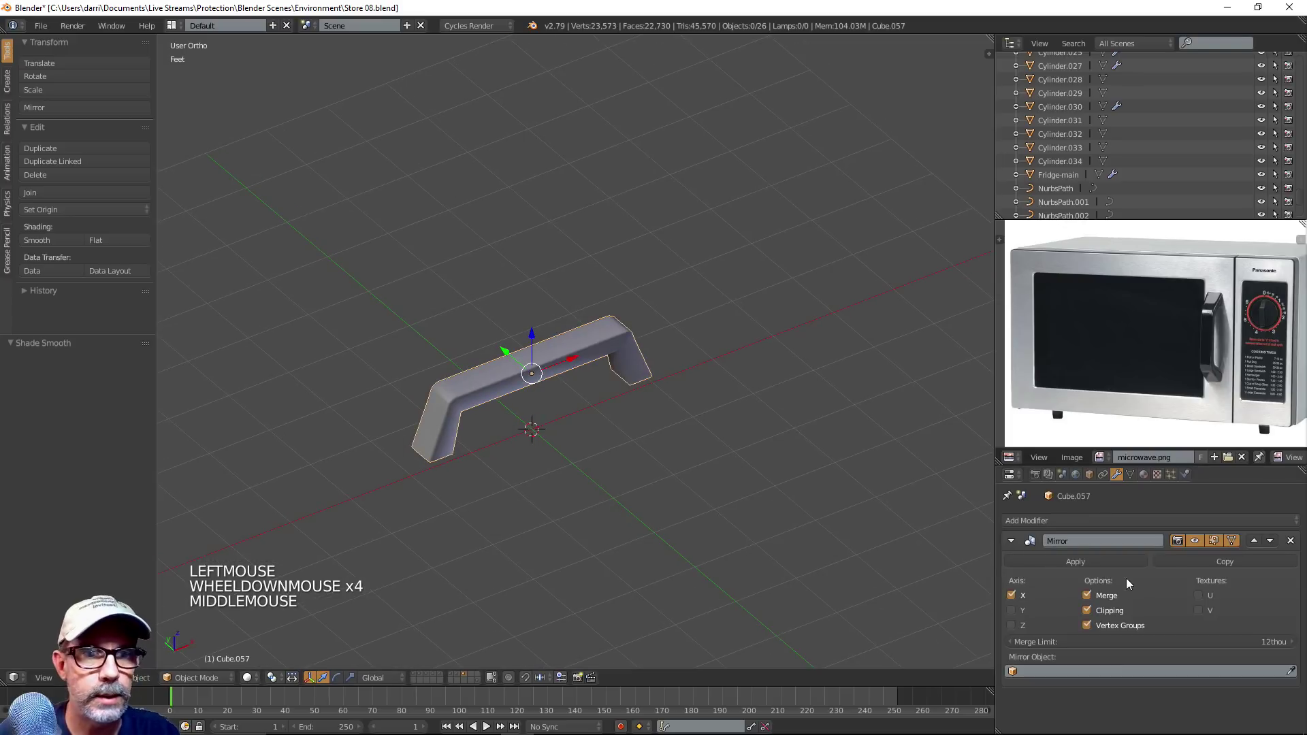
{"action": "left_click", "coordinate": [1083, 562]}
Show the microwave's layer together with the handle's, and scale the handle uniformly to about 0.64
{"action": "scroll", "coordinate": [552, 567], "scroll_direction": "down", "scroll_amount": 3}
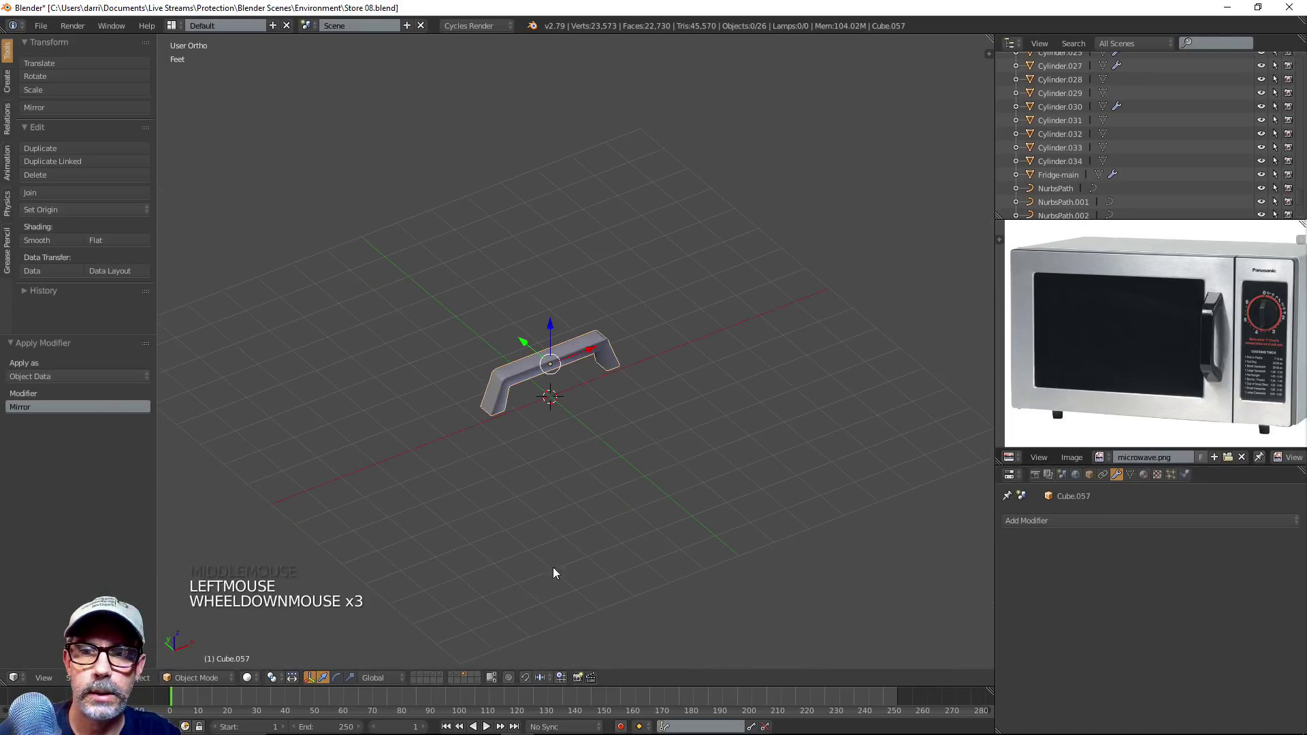
{"action": "left_click", "coordinate": [456, 674], "text": "shift"}
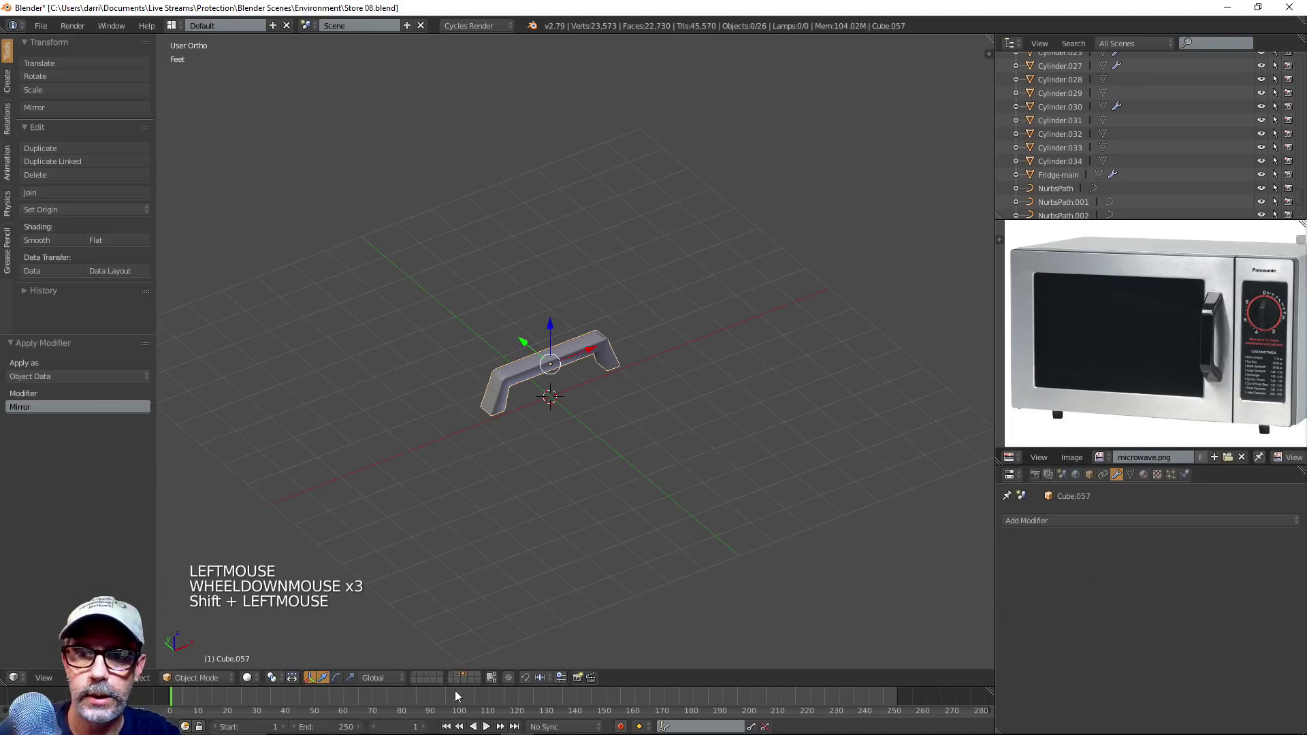
{"action": "scroll", "coordinate": [511, 510], "scroll_direction": "down", "scroll_amount": 5}
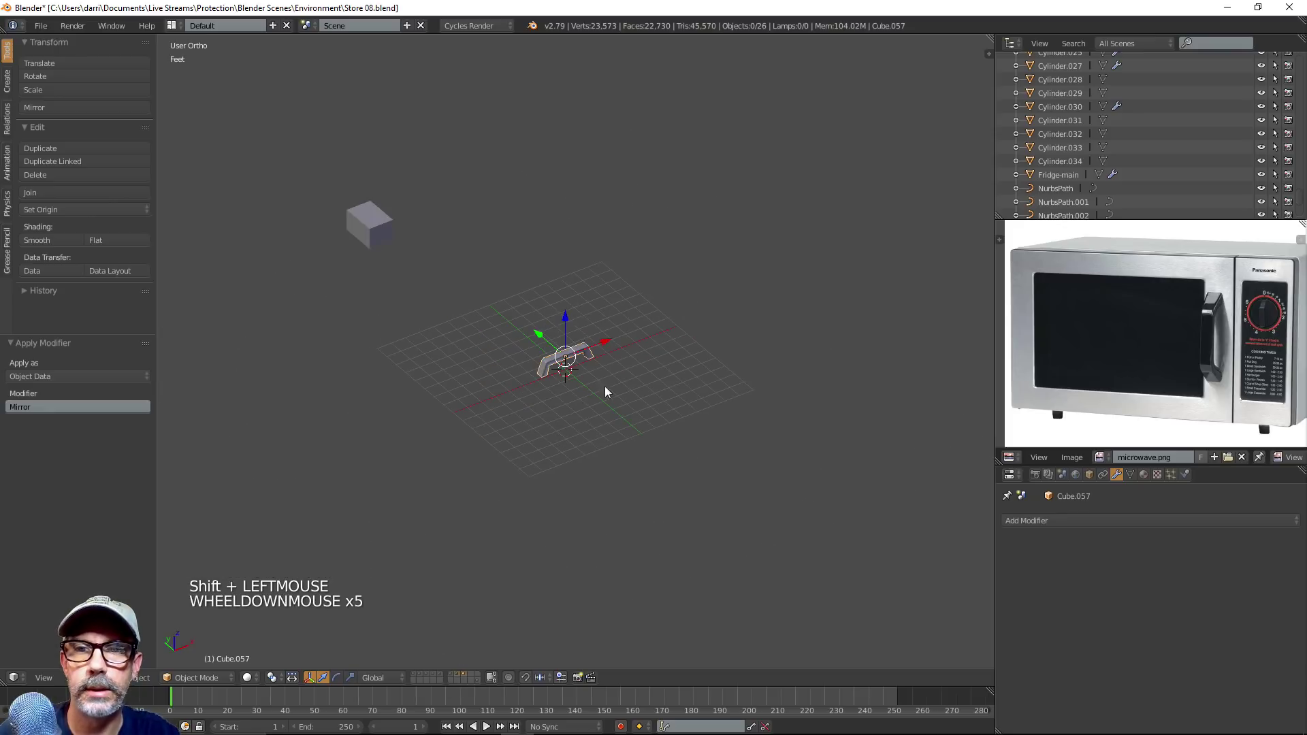
{"action": "middle_click_drag", "start_coordinate": [606, 392], "coordinate": [417, 395]}
{"action": "key", "text": "s"}
{"action": "key", "text": "s"}
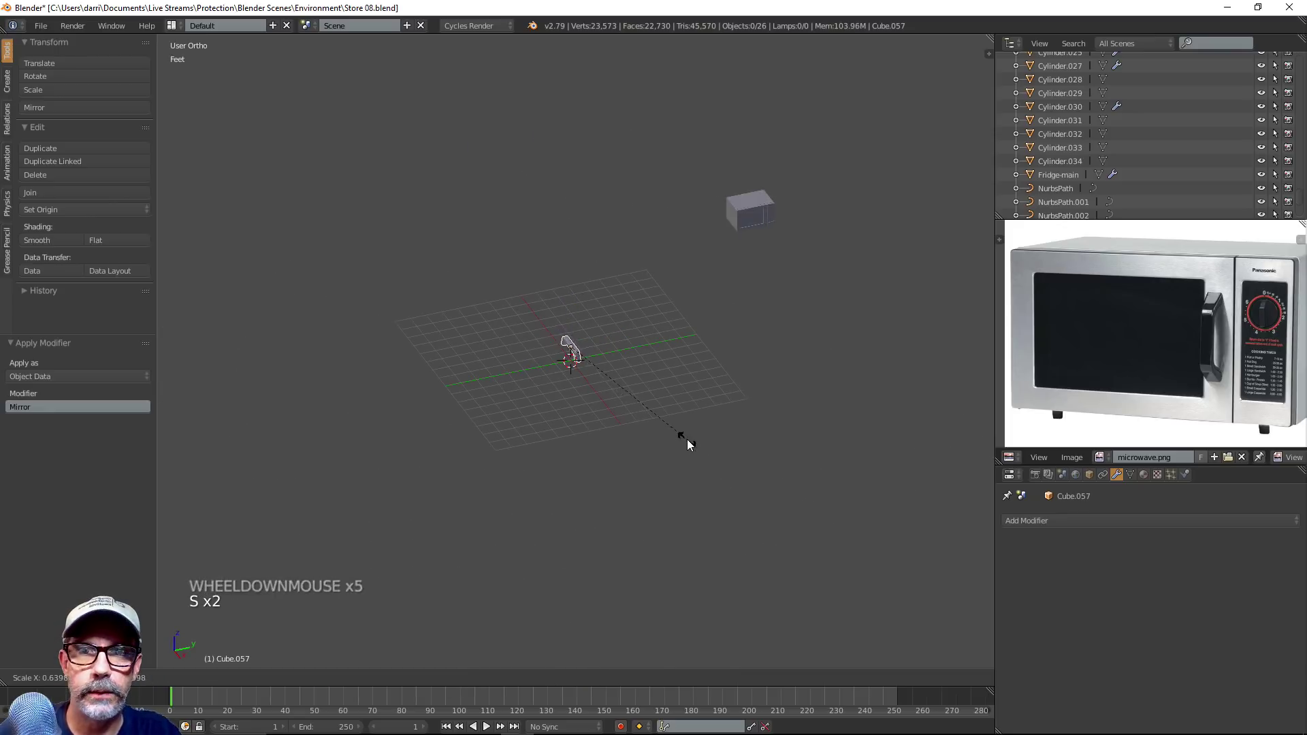
{"action": "left_click", "coordinate": [686, 438]}
Move the handle about 14.8 ft along Y and rotate it 90° about the Y axis
{"action": "left_click_drag", "start_coordinate": [617, 338], "coordinate": [845, 291]}
{"action": "scroll", "coordinate": [816, 332], "scroll_direction": "up", "scroll_amount": 4}
{"action": "middle_click_drag", "start_coordinate": [816, 333], "coordinate": [398, 461], "text": "shift"}
{"action": "type", "text": "ry90"}
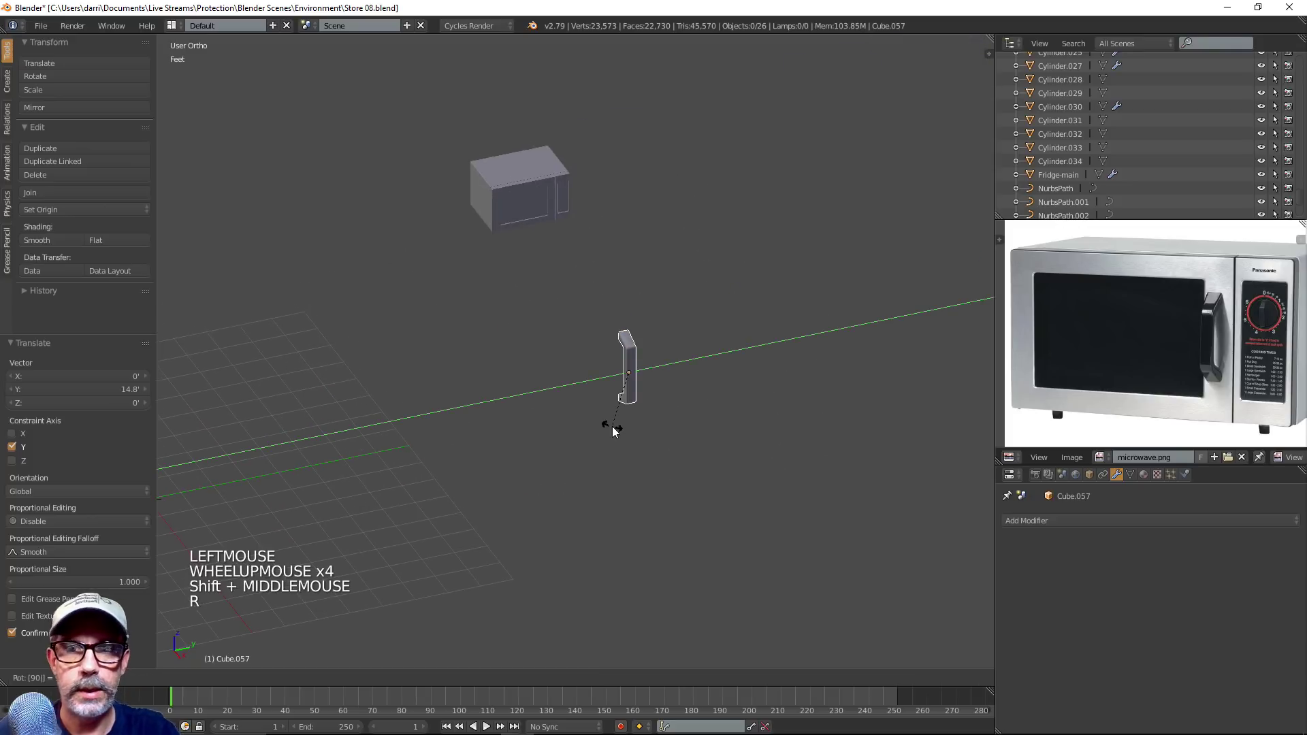
{"action": "key", "text": "Return"}
Scale the handle uniformly to about 0.535 and, in right view, place it over the microwave door between the window and control panel
{"action": "key", "text": "s"}
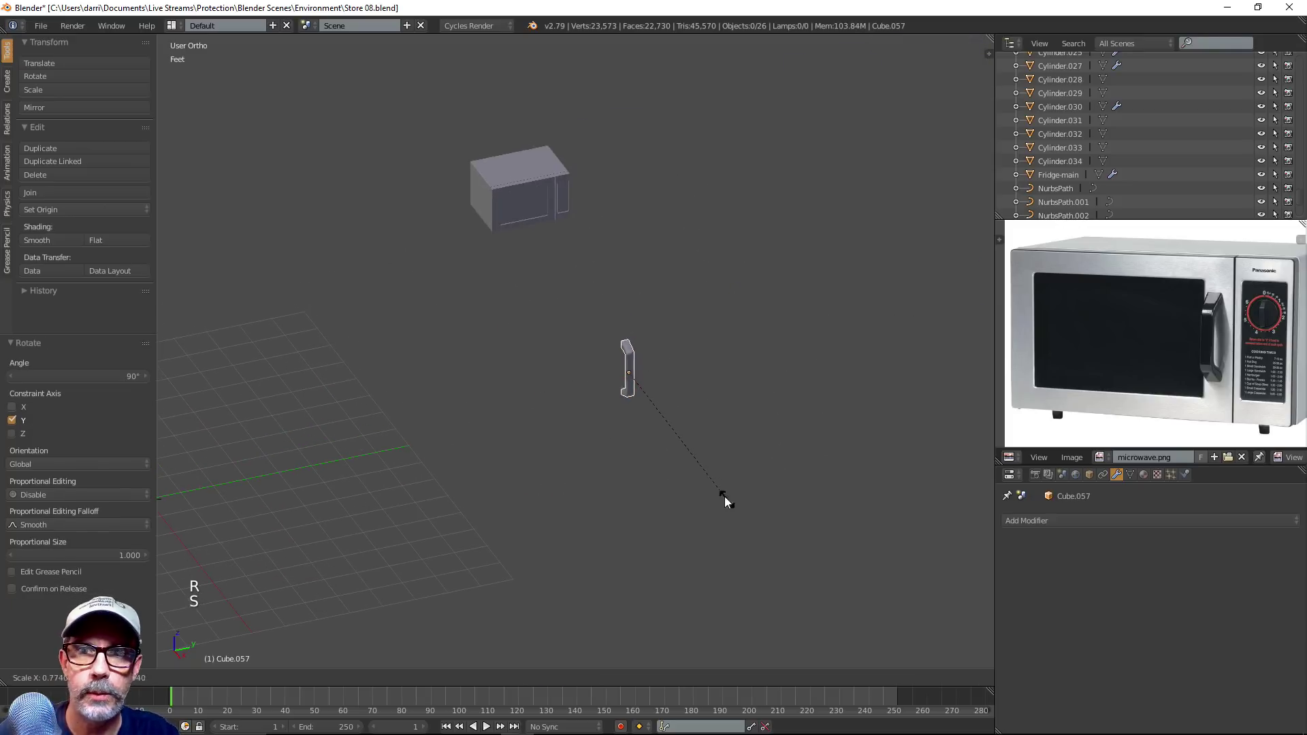
{"action": "left_click", "coordinate": [697, 463]}
{"action": "key", "text": "KP_1"}
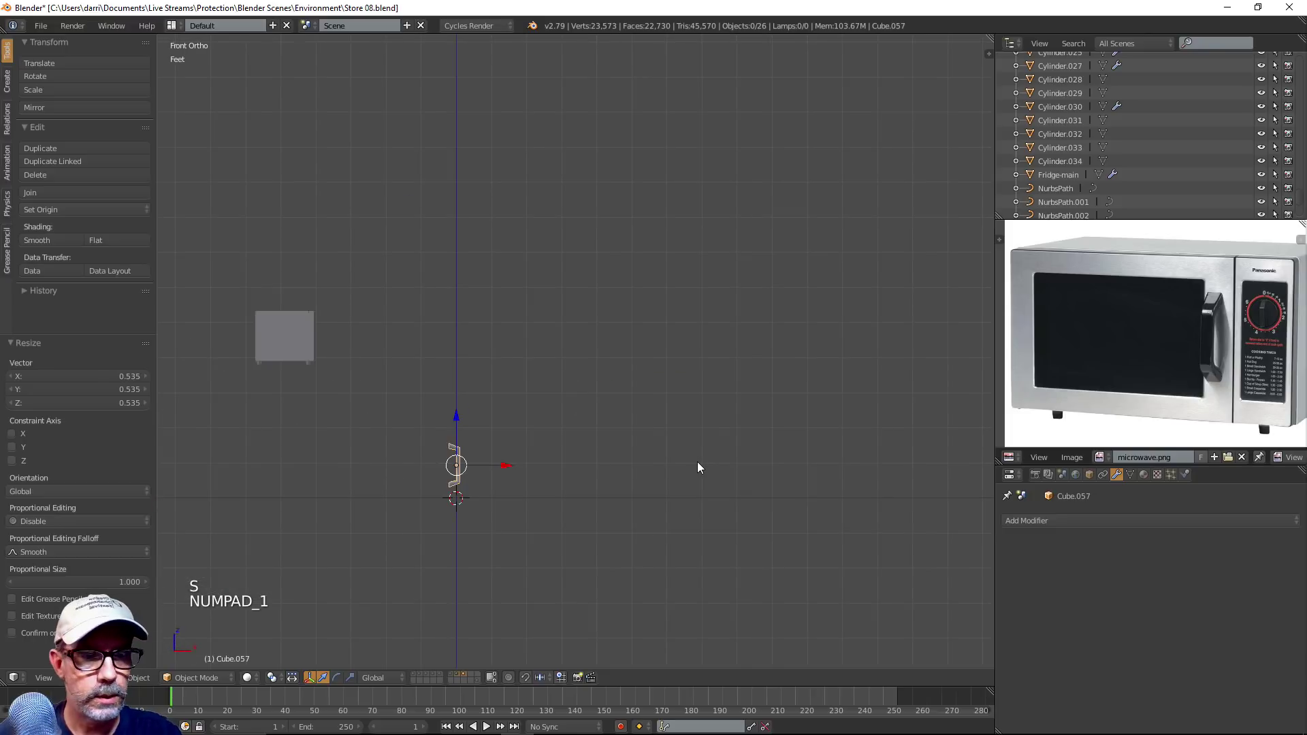
{"action": "key", "text": "KP_3"}
{"action": "key", "text": "KP_5"}
{"action": "key", "text": "KP_5"}
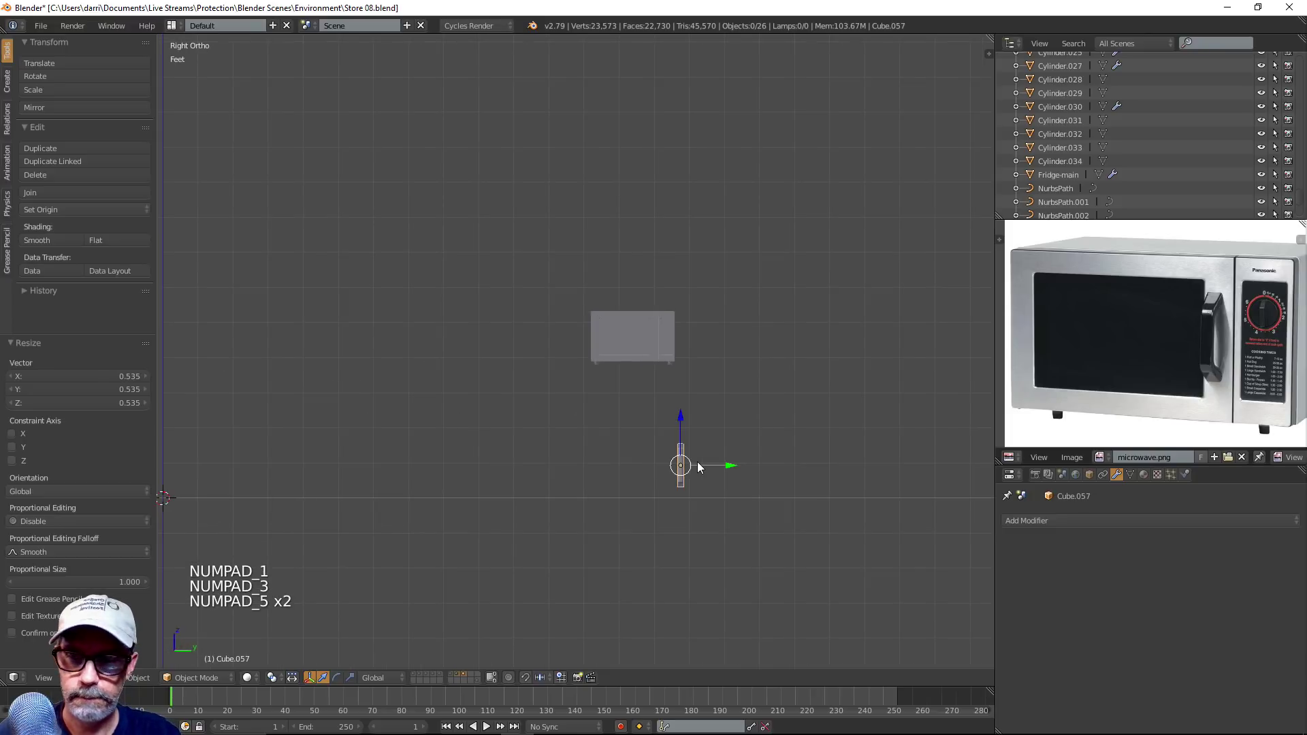
{"action": "key", "text": "z"}
{"action": "scroll", "coordinate": [723, 415], "scroll_direction": "up", "scroll_amount": 2}
{"action": "middle_click_drag", "start_coordinate": [723, 415], "coordinate": [732, 421], "text": "shift"}
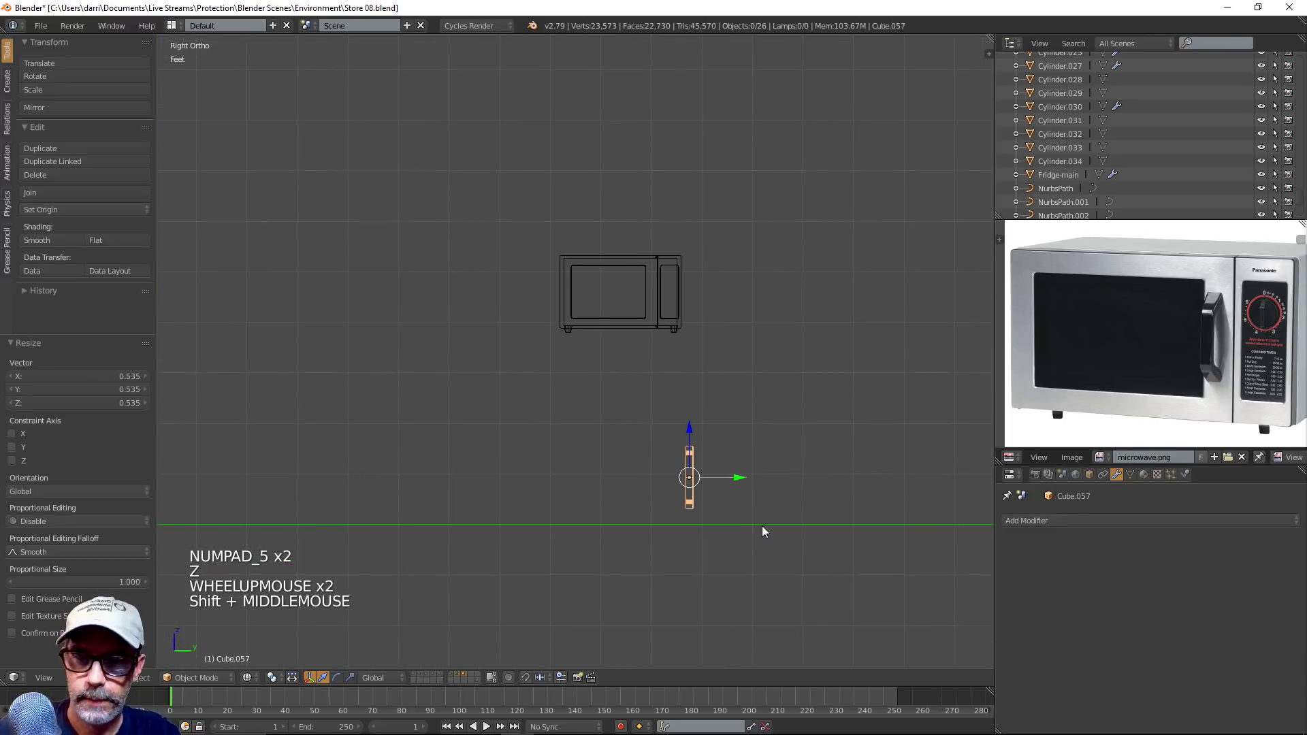
{"action": "key", "text": "g"}
{"action": "left_click", "coordinate": [718, 349]}
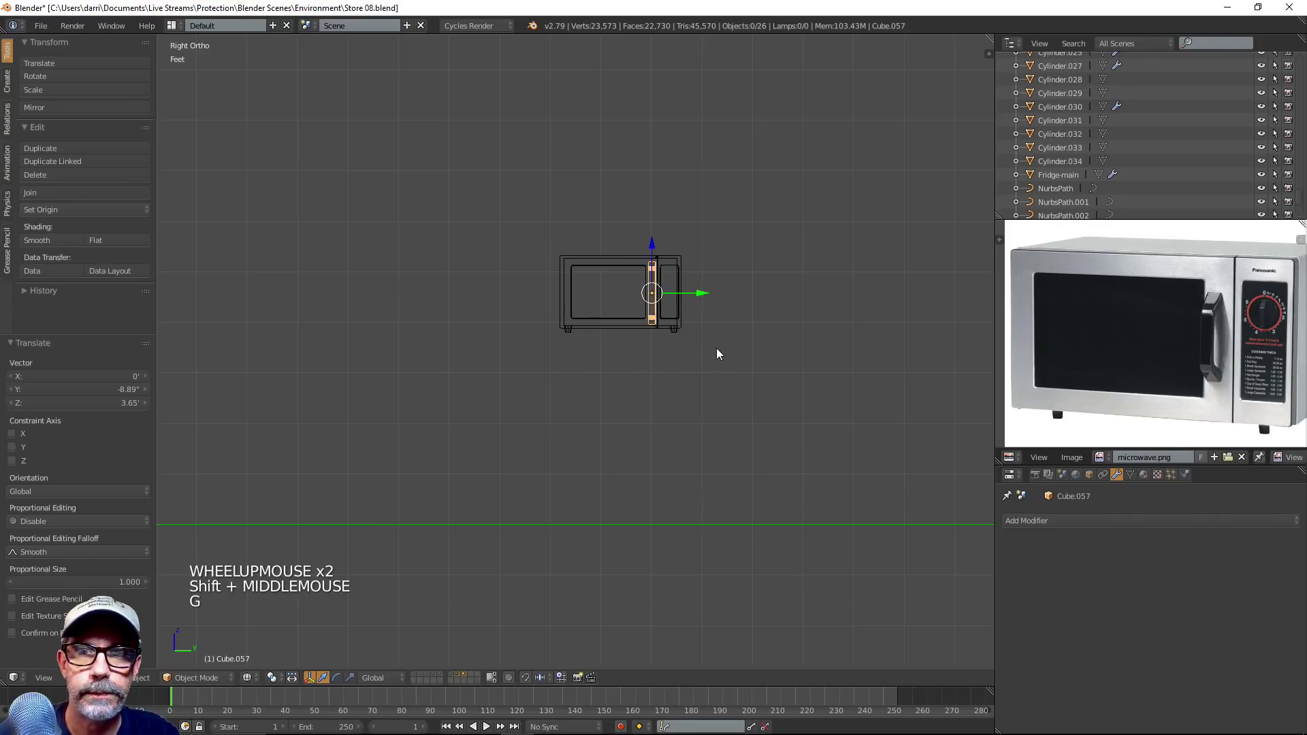
Scale the handle uniformly to about 0.644 and shift it about -188 thou along Y toward the door window
{"action": "scroll", "coordinate": [790, 263], "scroll_direction": "up", "scroll_amount": 4}
{"action": "scroll", "coordinate": [715, 349], "scroll_direction": "up", "scroll_amount": 4}
{"action": "middle_click_drag", "start_coordinate": [790, 263], "coordinate": [766, 447], "text": "shift"}
{"action": "key", "text": "s"}
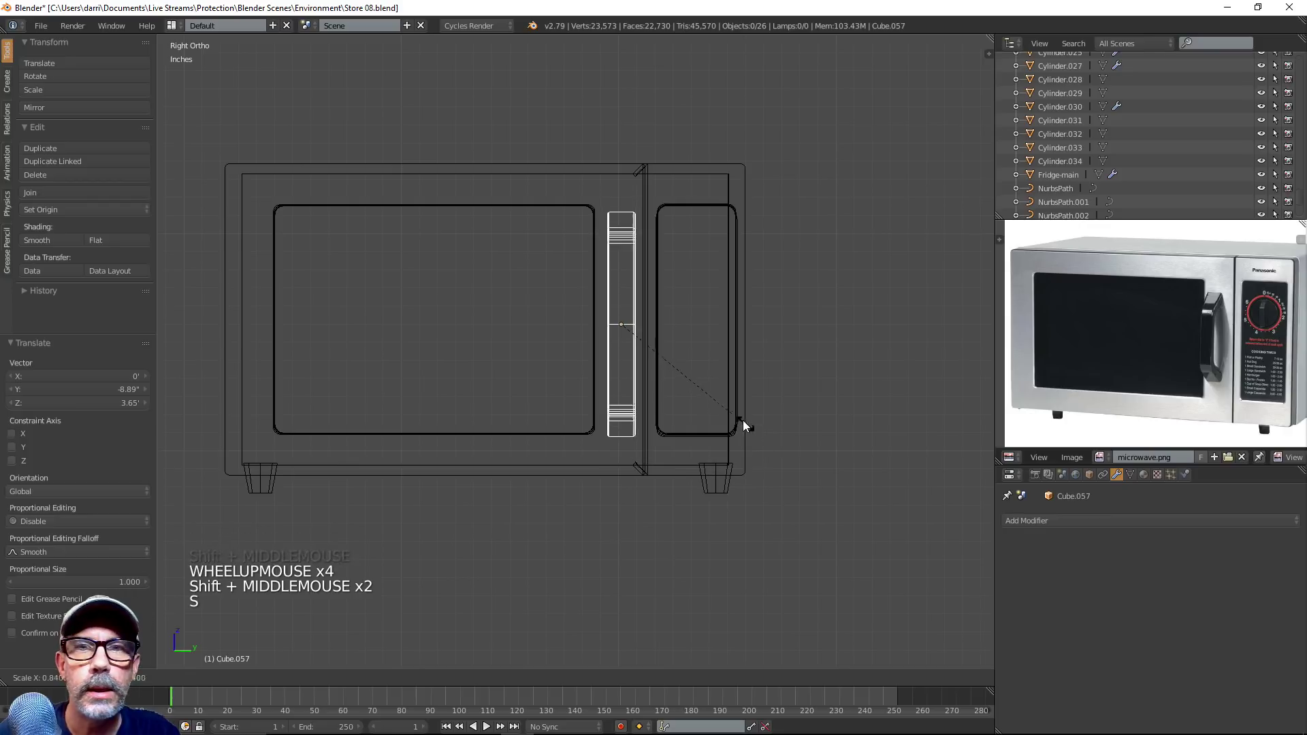
{"action": "left_click", "coordinate": [717, 399]}
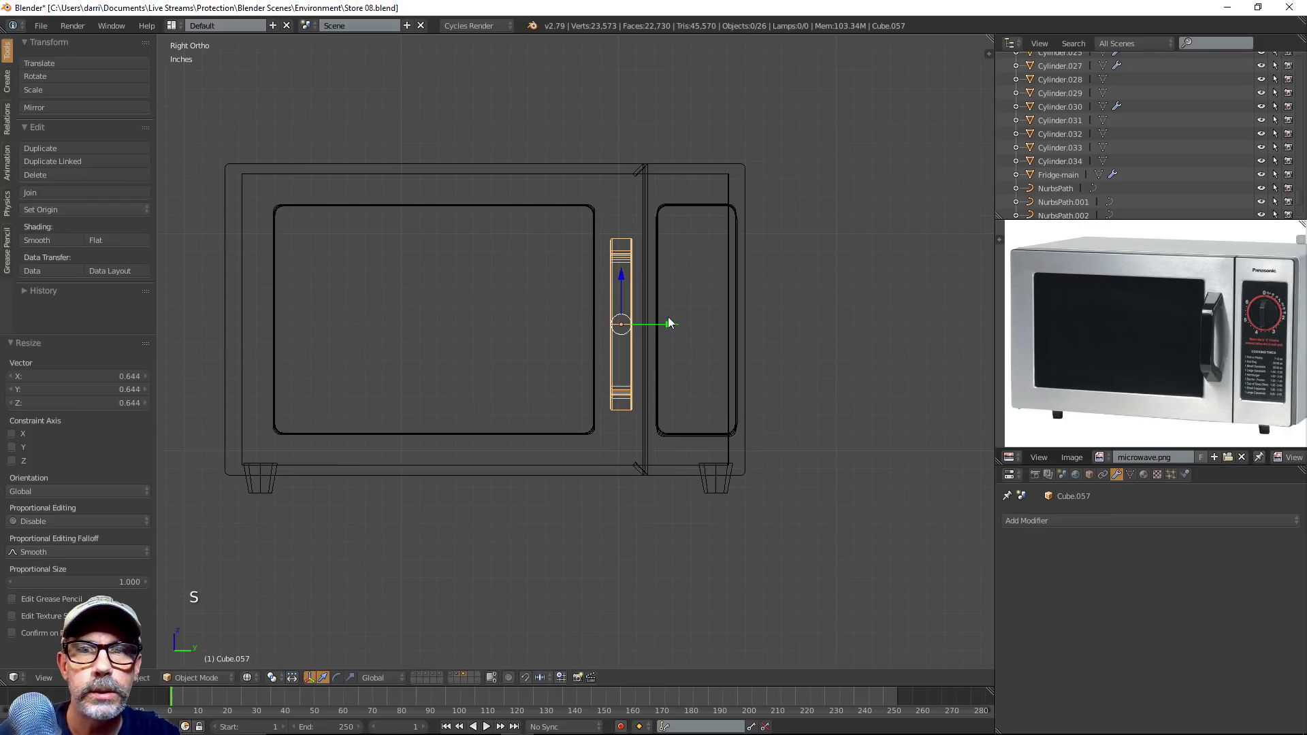
{"action": "left_click_drag", "start_coordinate": [668, 324], "coordinate": [664, 325]}
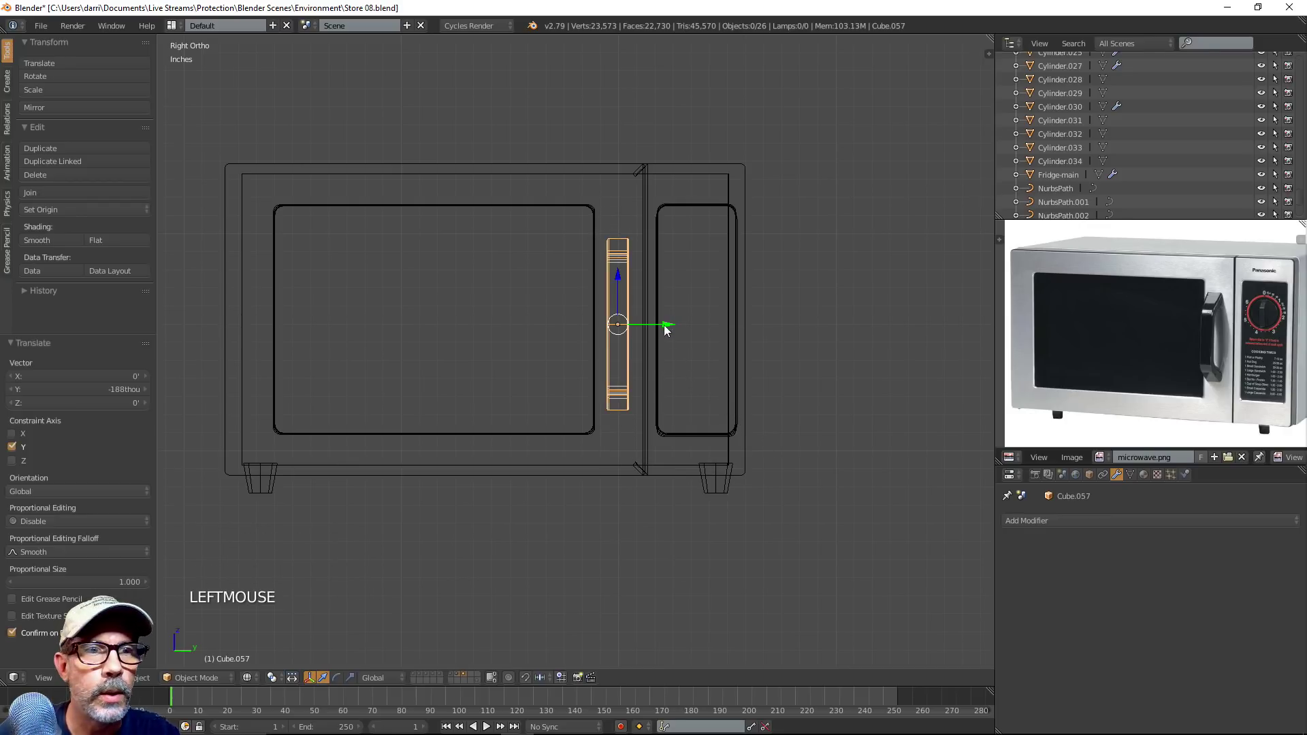
Scale the handle uniformly to about 0.858 and widen it along Y by a factor of about 1.283
{"action": "key", "text": "s"}
{"action": "key", "text": "s"}
{"action": "left_click", "coordinate": [687, 398]}
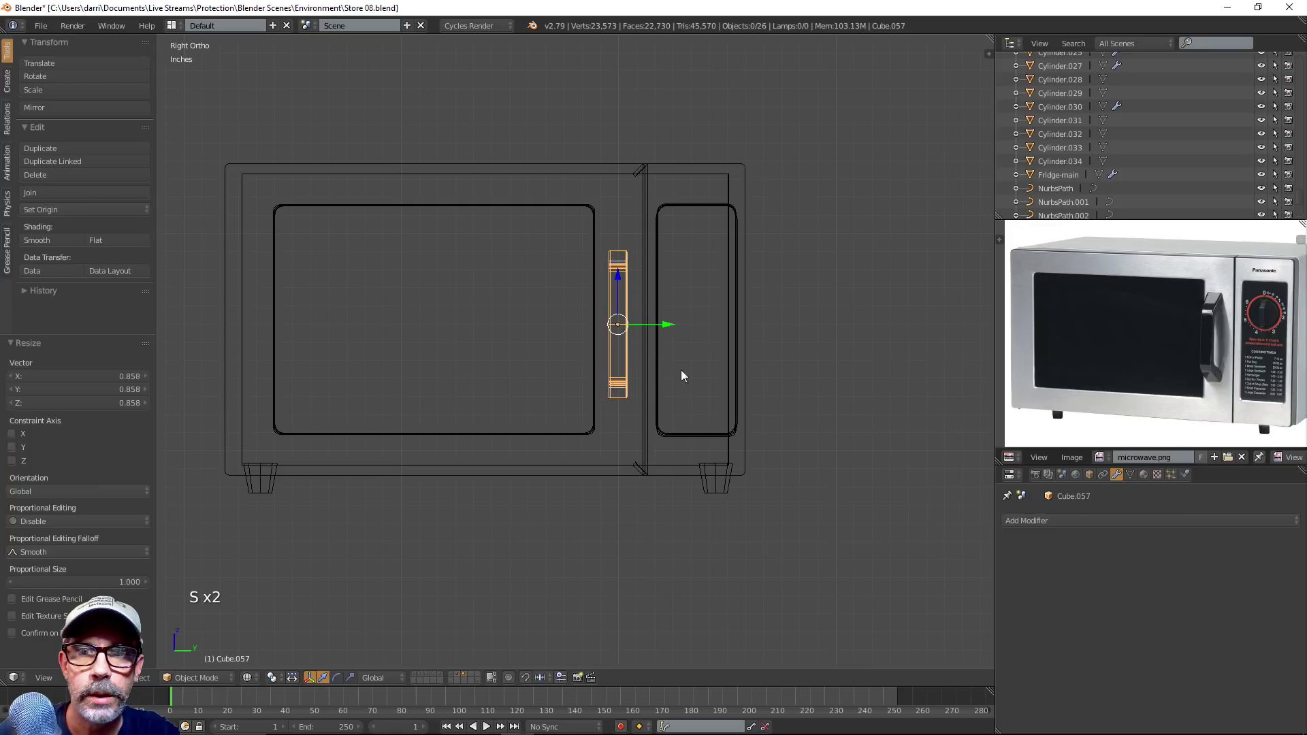
{"action": "left_click_drag", "start_coordinate": [668, 323], "coordinate": [693, 363]}
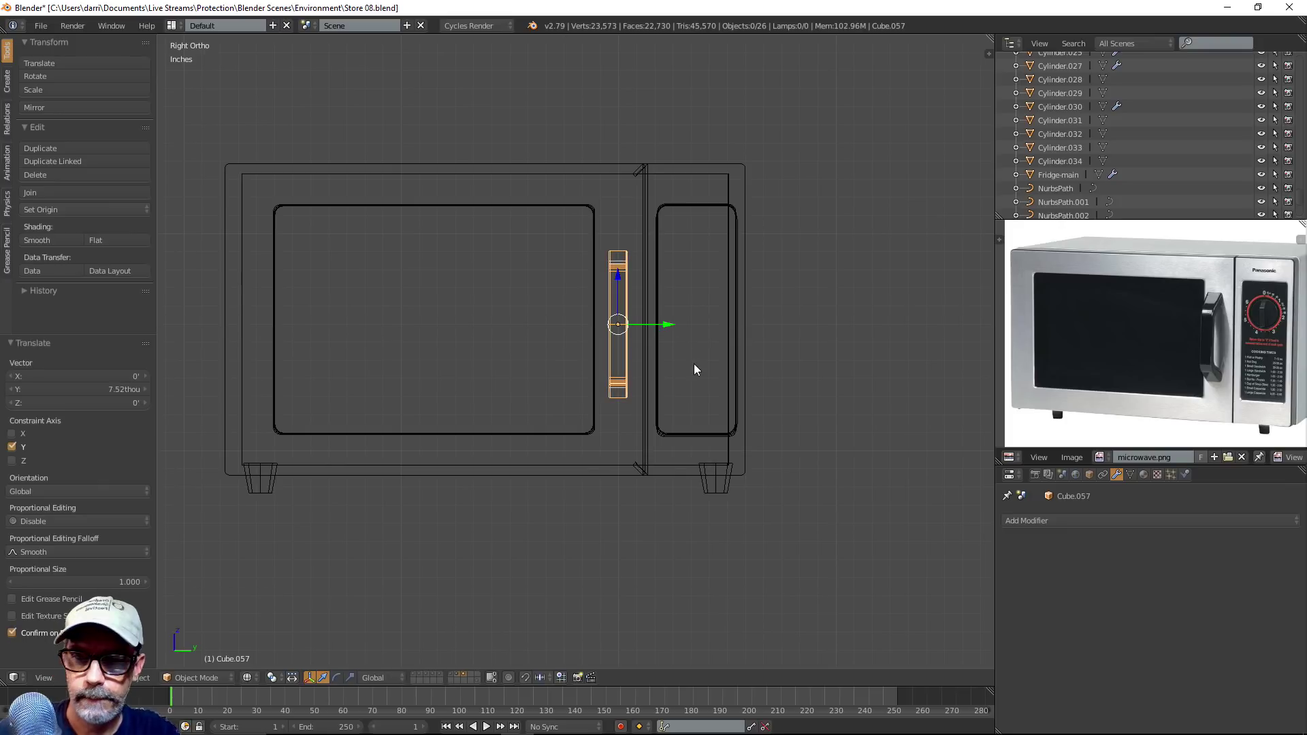
{"action": "key", "text": "s"}
{"action": "key", "text": "y"}
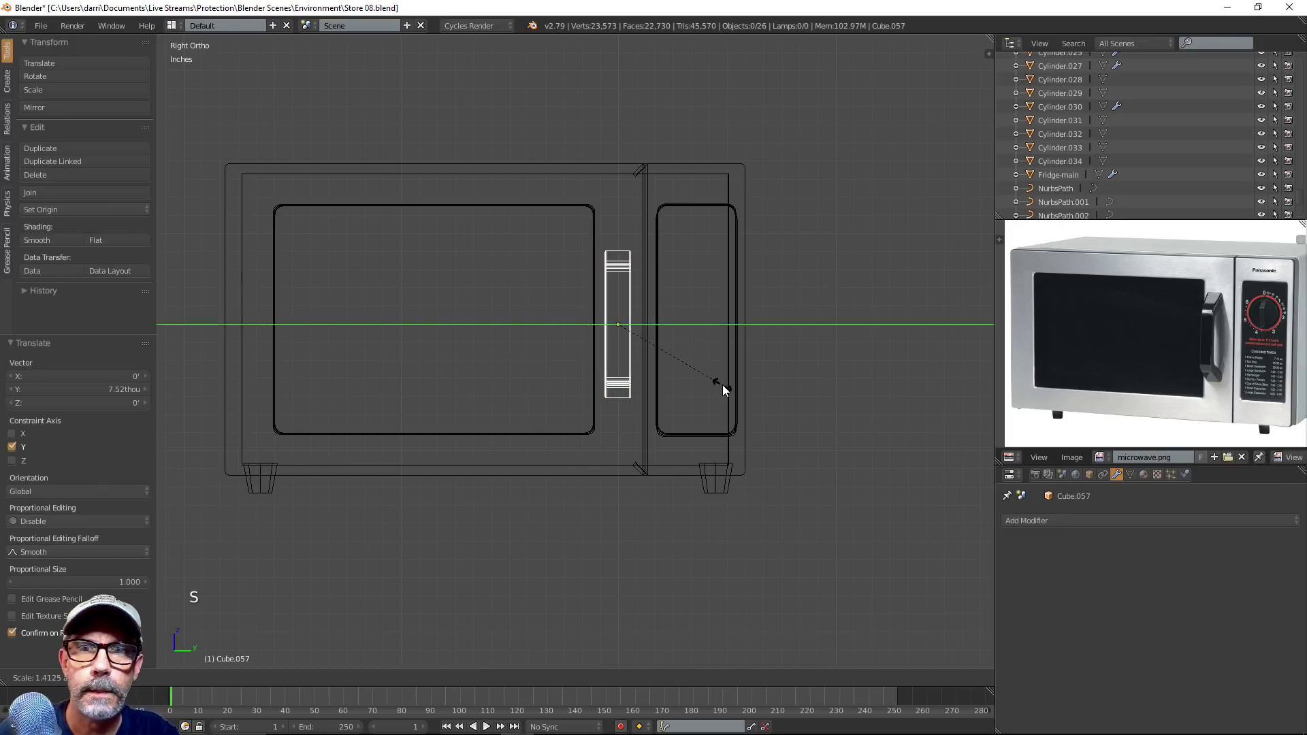
{"action": "left_click", "coordinate": [712, 381]}
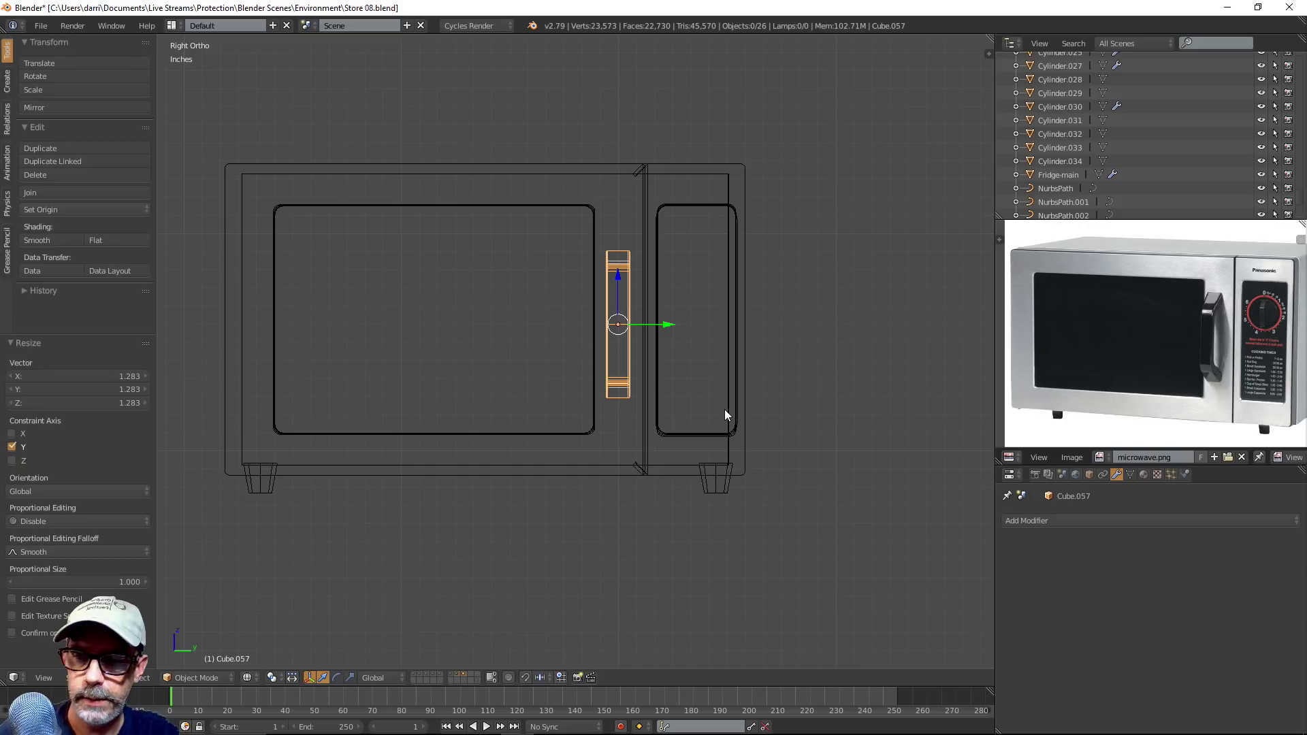
In front view, move the handle about -3.96 ft along X so its legs meet the microwave door's front face
{"action": "key", "text": "KP_3"}
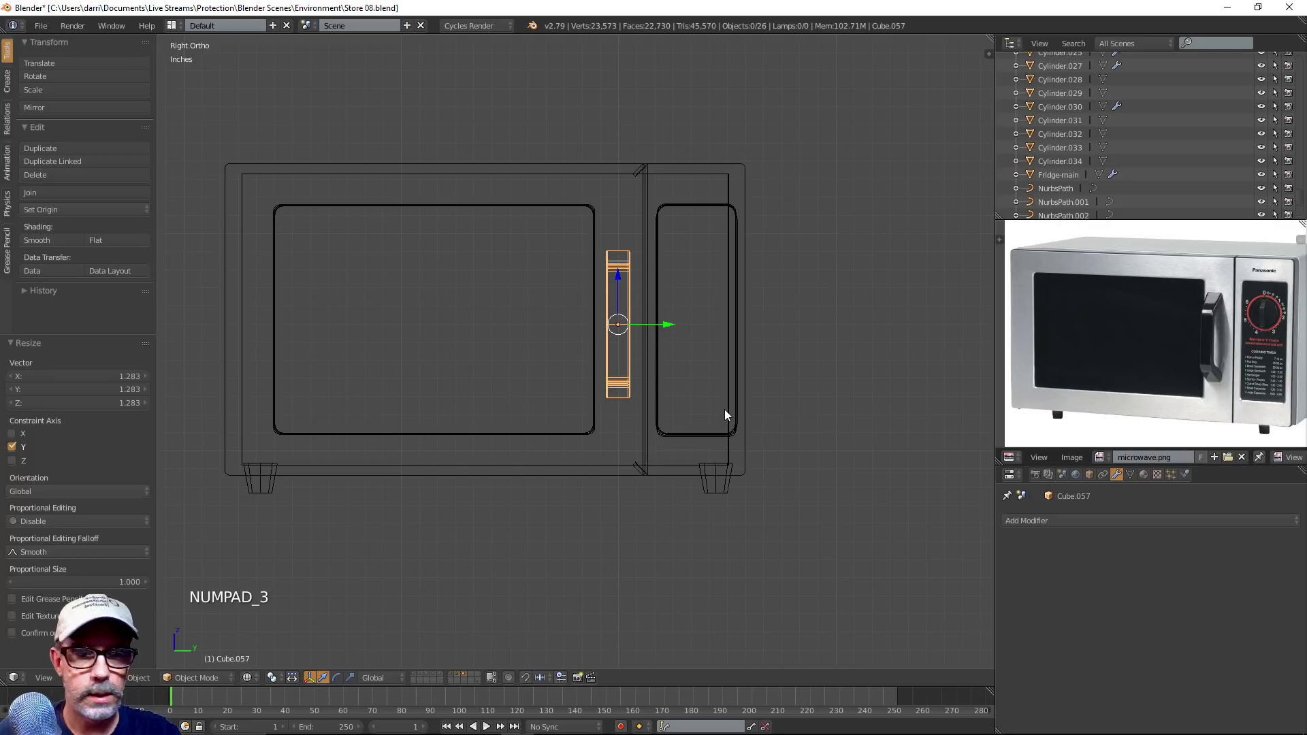
{"action": "key", "text": "KP_1"}
{"action": "key", "text": "KP_Decimal"}
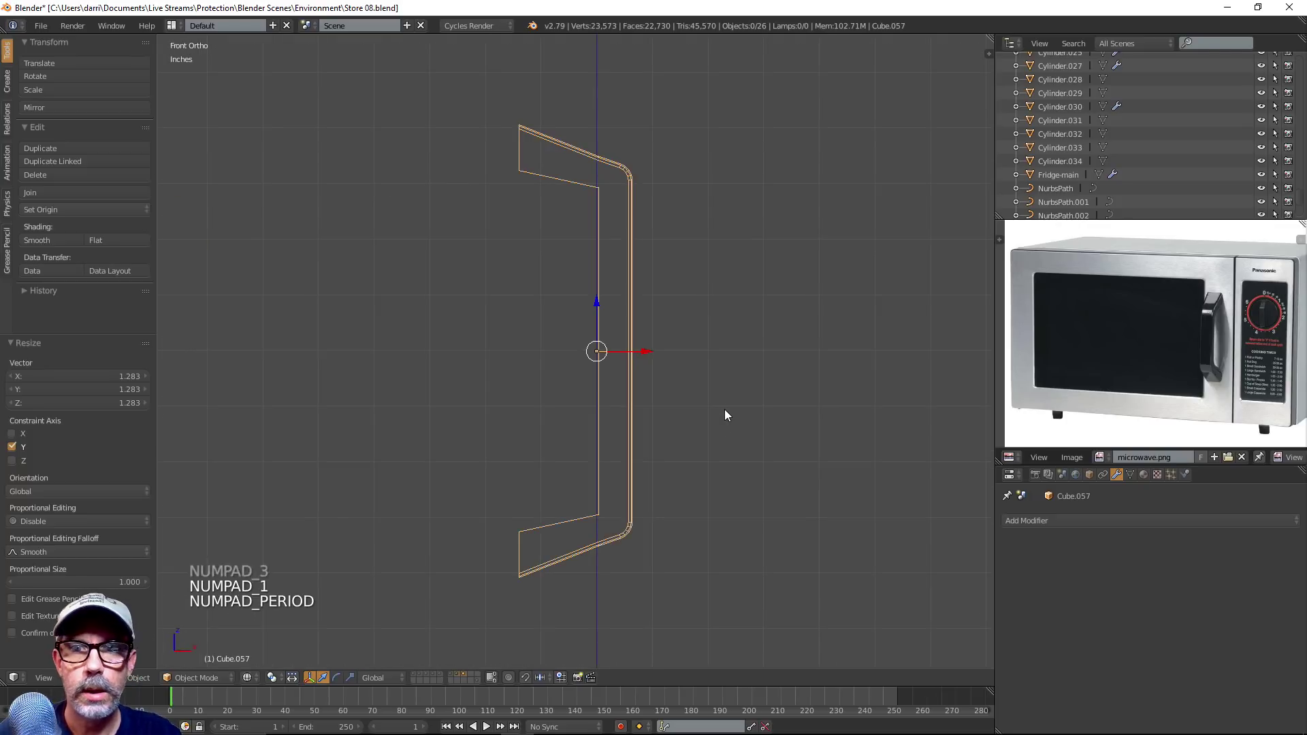
{"action": "scroll", "coordinate": [725, 413], "scroll_direction": "down", "scroll_amount": 5}
{"action": "middle_click_drag", "start_coordinate": [712, 443], "coordinate": [682, 467], "text": "shift"}
{"action": "scroll", "coordinate": [817, 435], "scroll_direction": "down", "scroll_amount": 4}
{"action": "middle_click_drag", "start_coordinate": [859, 433], "coordinate": [954, 379], "text": "shift"}
{"action": "mouse_move", "coordinate": [930, 358]}
{"action": "left_mouse_down"}
{"action": "mouse_move", "coordinate": [438, 407]}
{"action": "mouse_move", "coordinate": [417, 421]}
{"action": "left_mouse_up"}
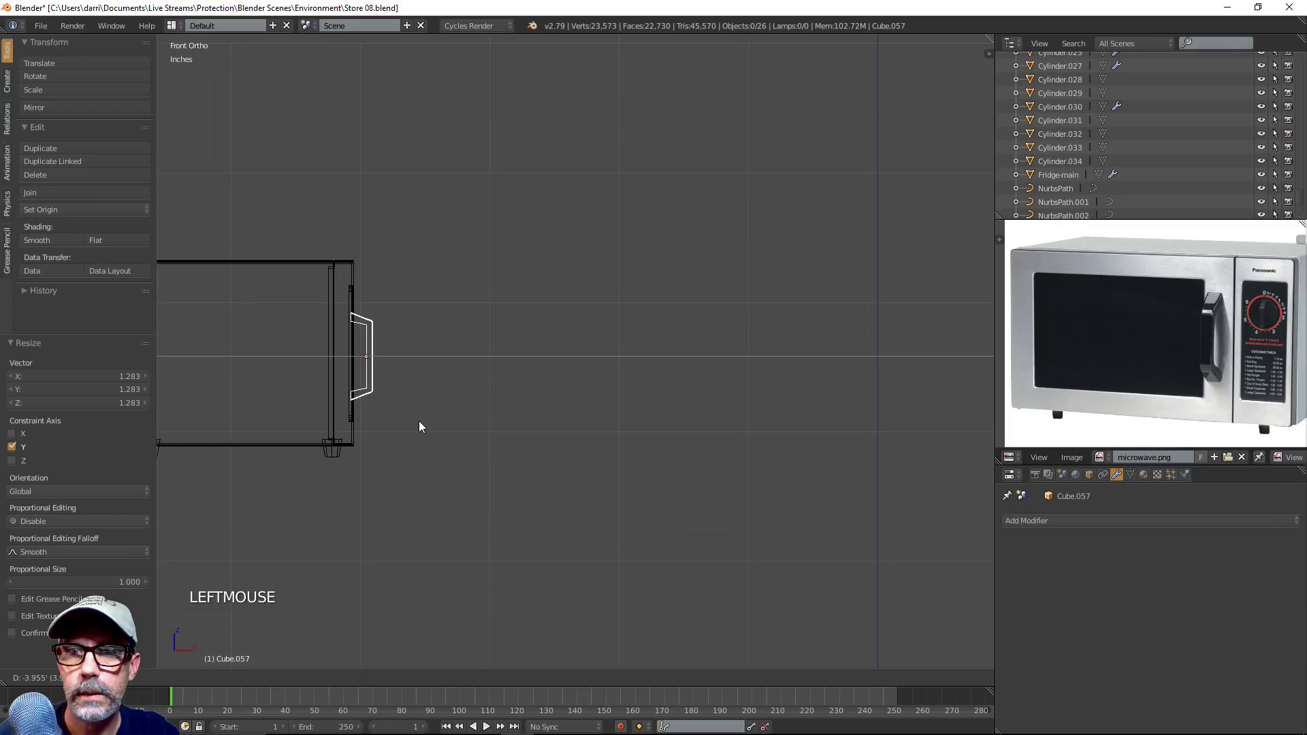
Return to solid shading in a perspective view and show the store's counter and equipment layers together with the microwave
{"action": "key", "text": "z"}
{"action": "middle_click_drag", "start_coordinate": [533, 438], "coordinate": [583, 622]}
{"action": "key", "text": "a"}
{"action": "scroll", "coordinate": [582, 461], "scroll_direction": "down", "scroll_amount": 2}
{"action": "key", "text": "KP_5"}
{"action": "scroll", "coordinate": [667, 489], "scroll_direction": "up", "scroll_amount": 3}
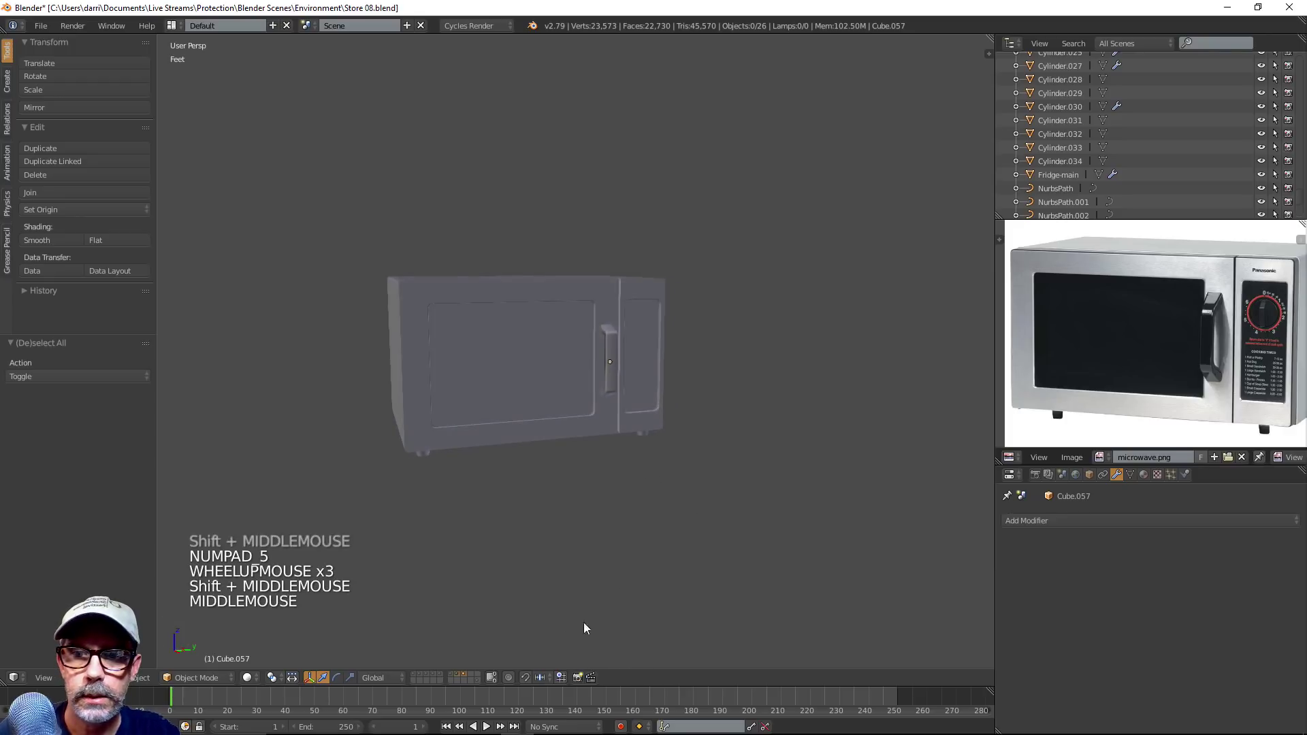
{"action": "left_click", "coordinate": [451, 673], "text": "shift"}
{"action": "left_click", "coordinate": [430, 672], "text": "shift"}
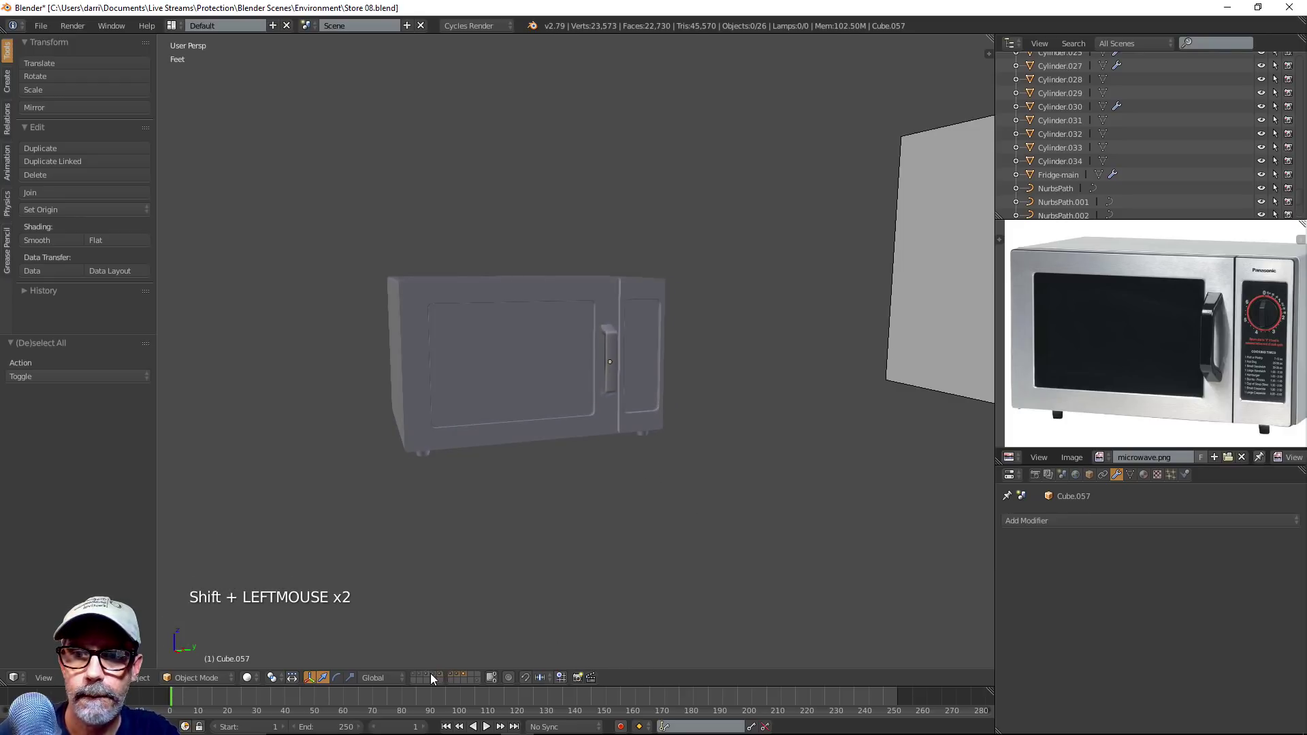
{"action": "left_click", "coordinate": [432, 672], "text": "shift"}
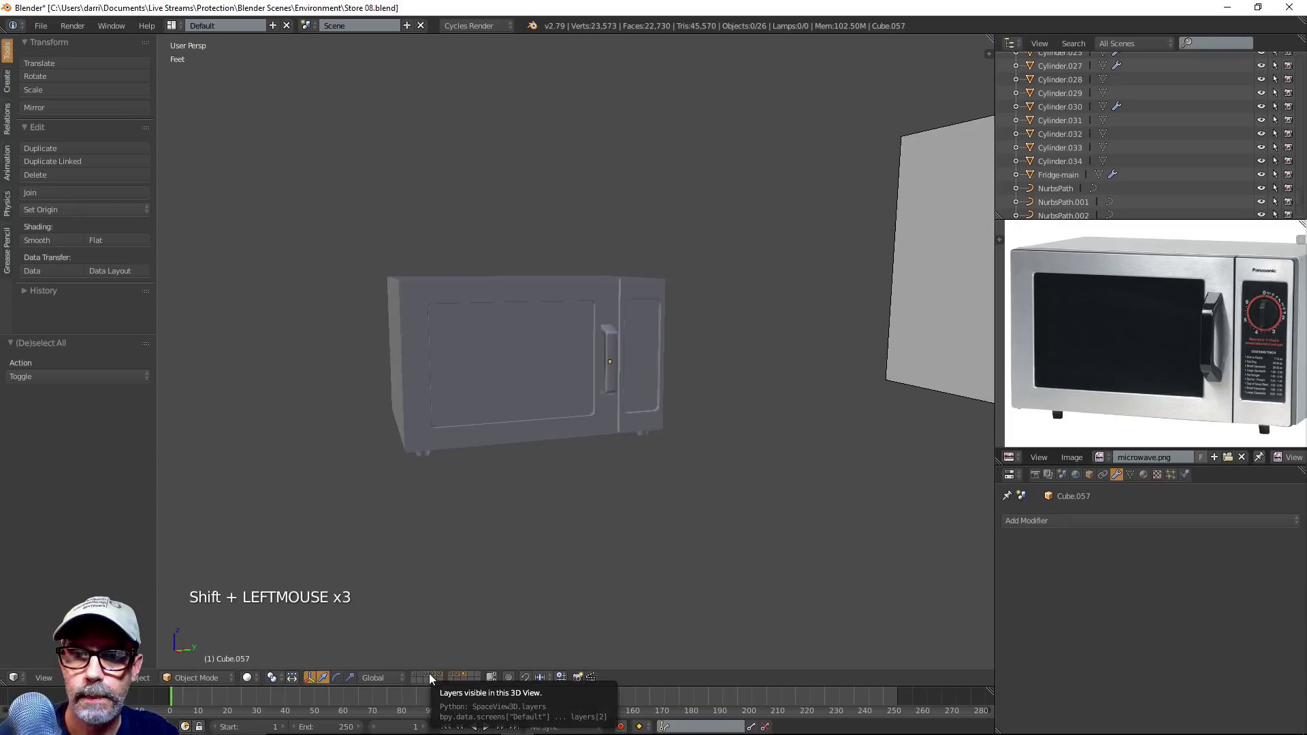
{"action": "left_click", "coordinate": [427, 674], "text": "shift"}
{"action": "left_click", "coordinate": [415, 673], "text": "shift"}
{"action": "left_click", "coordinate": [413, 672], "text": "shift"}
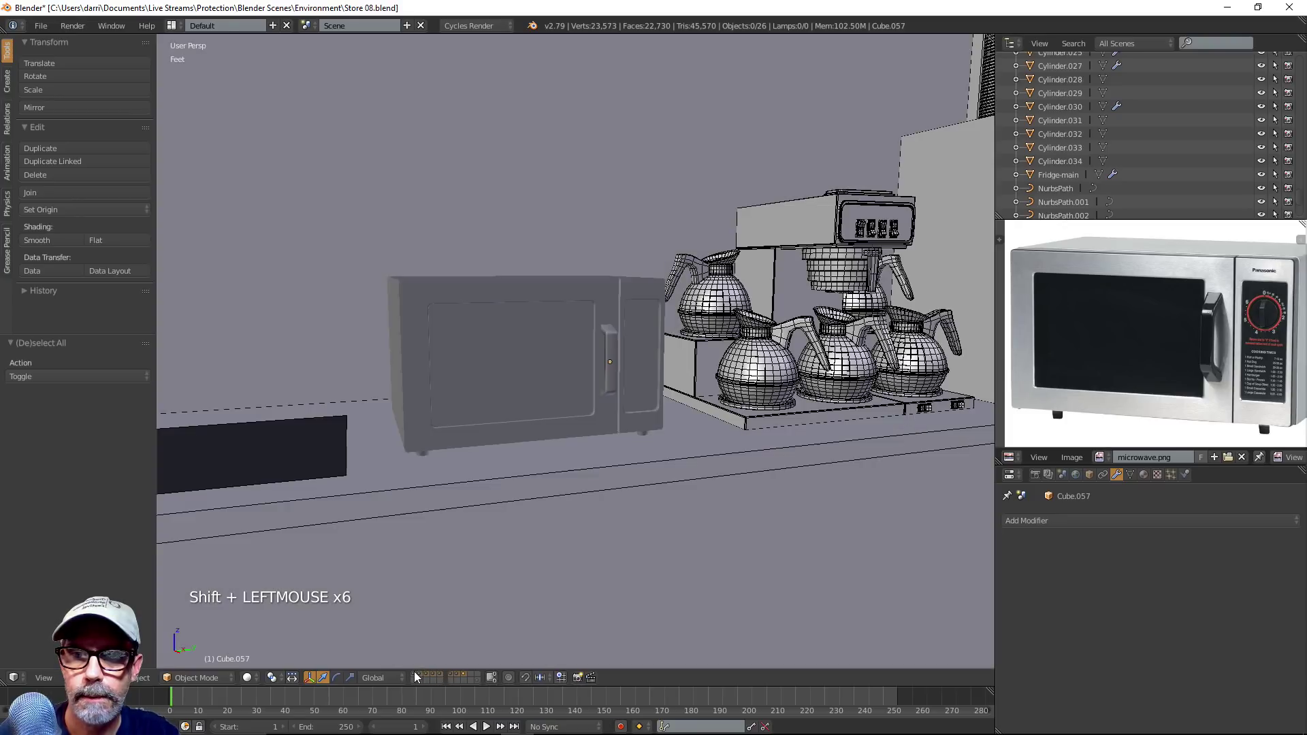
Nudge the handle slightly along Z on the microwave door and deselect it
{"action": "scroll", "coordinate": [607, 465], "scroll_direction": "down", "scroll_amount": 2}
{"action": "middle_click_drag", "start_coordinate": [607, 465], "coordinate": [613, 350], "text": "shift"}
{"action": "scroll", "coordinate": [697, 401], "scroll_direction": "up", "scroll_amount": 3}
{"action": "scroll", "coordinate": [738, 414], "scroll_direction": "down", "scroll_amount": 2}
{"action": "right_click", "coordinate": [612, 350]}
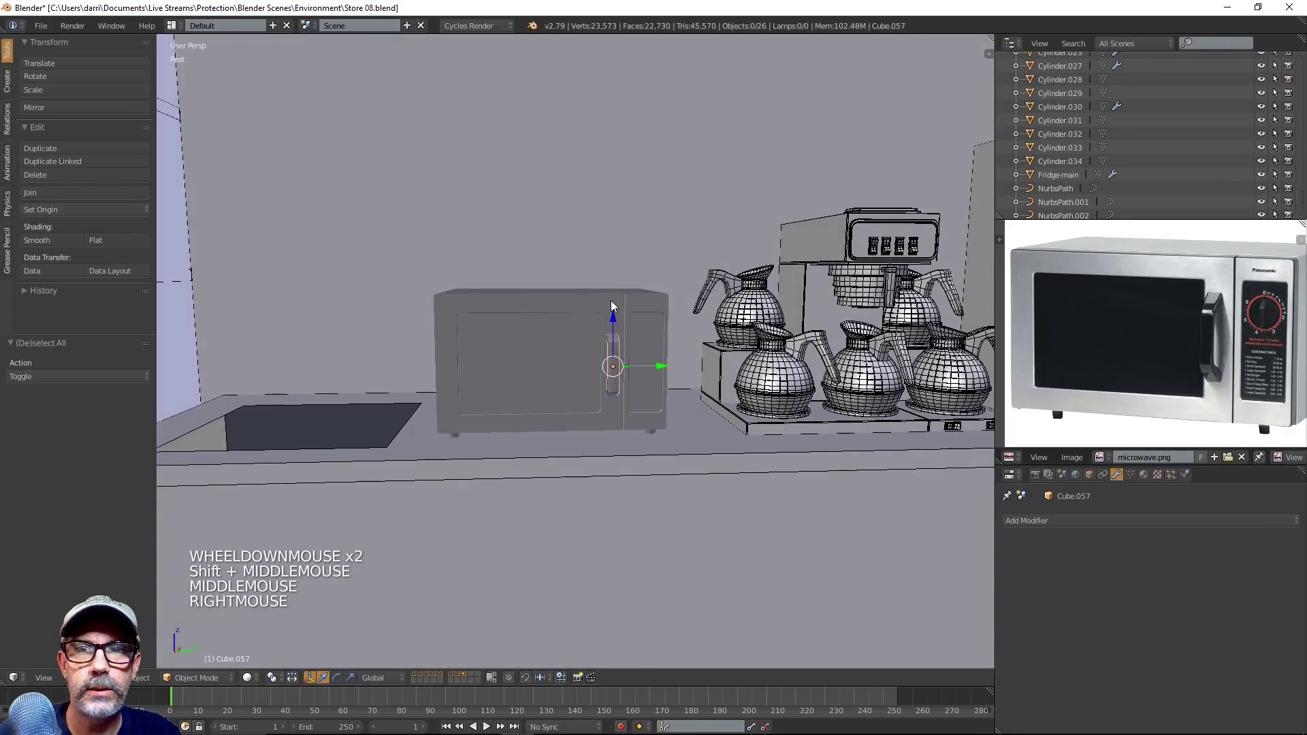
{"action": "left_click_drag", "start_coordinate": [611, 300], "coordinate": [614, 319]}
{"action": "key", "text": "a"}
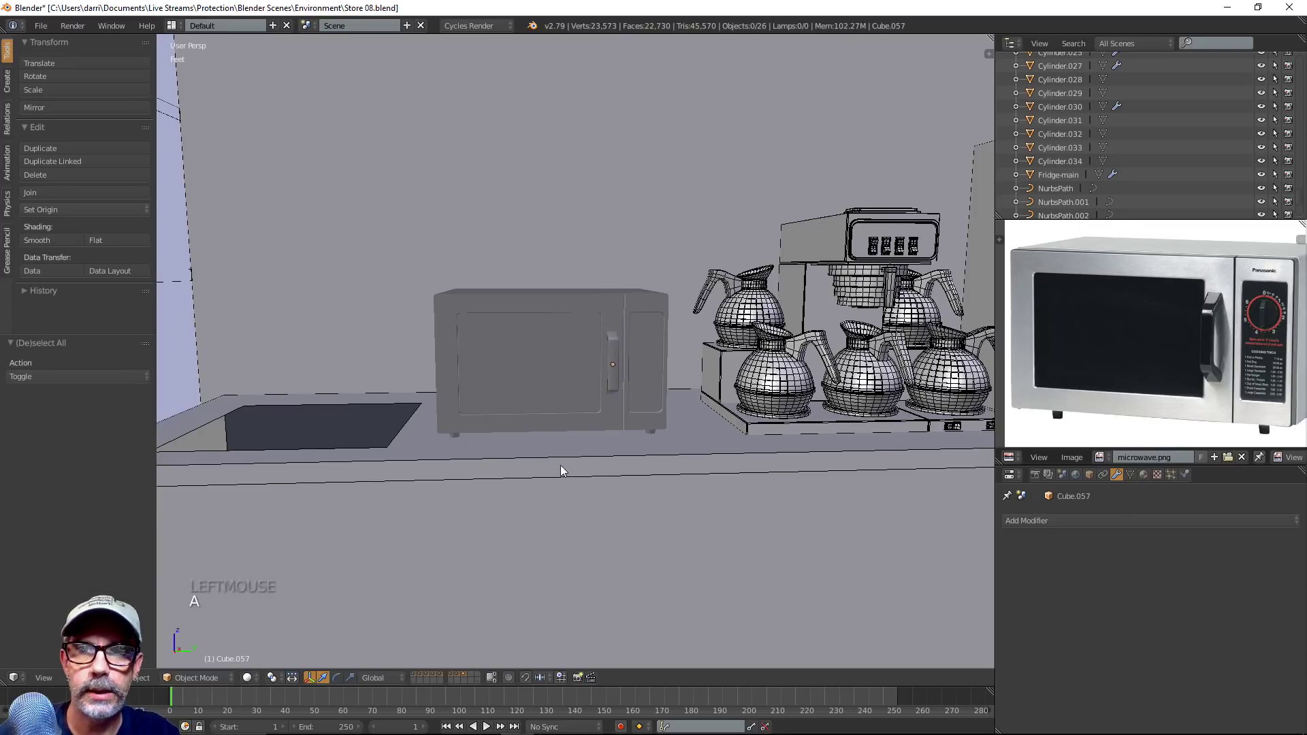
Examine how the microwave sits on the counter between the sink cutout and the coffee maker
{"action": "middle_click_drag", "start_coordinate": [561, 464], "coordinate": [666, 457]}
{"action": "scroll", "coordinate": [545, 480], "scroll_direction": "down", "scroll_amount": 2}
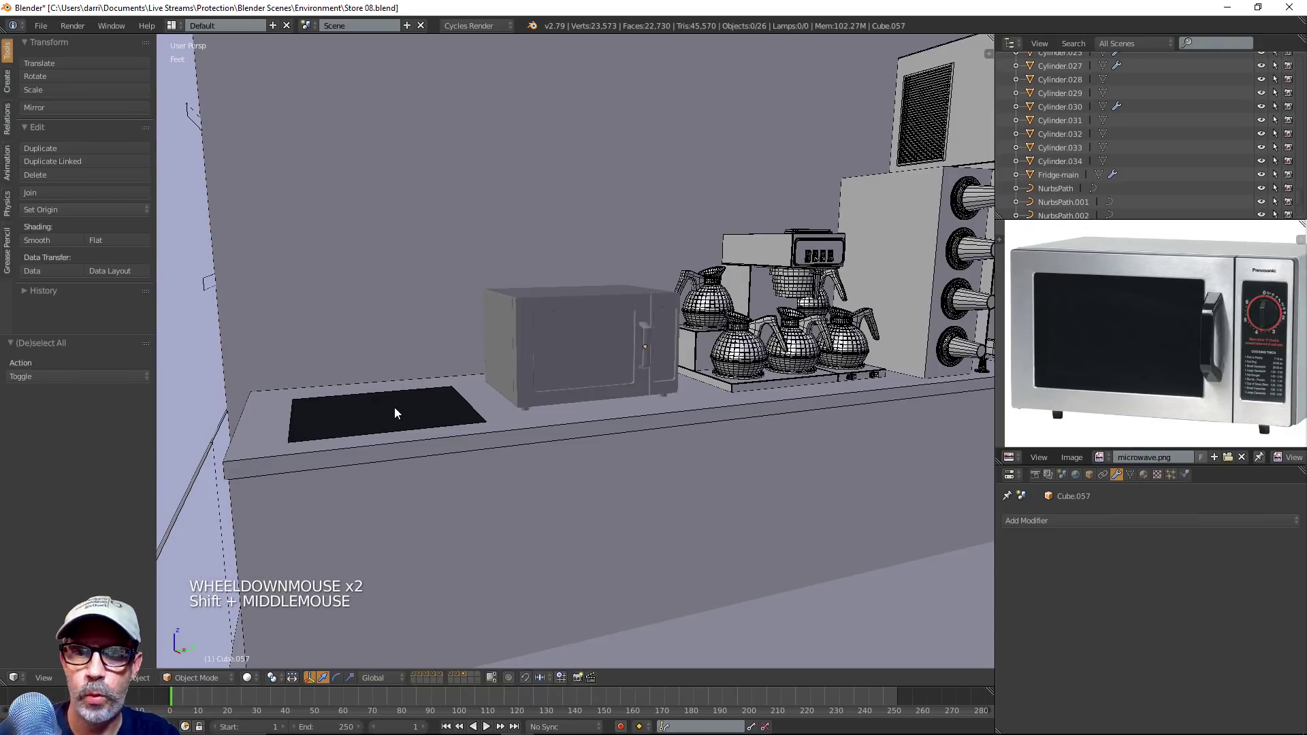
{"action": "scroll", "coordinate": [395, 400], "scroll_direction": "down", "scroll_amount": 3}
{"action": "middle_click_drag", "start_coordinate": [404, 406], "coordinate": [474, 440]}
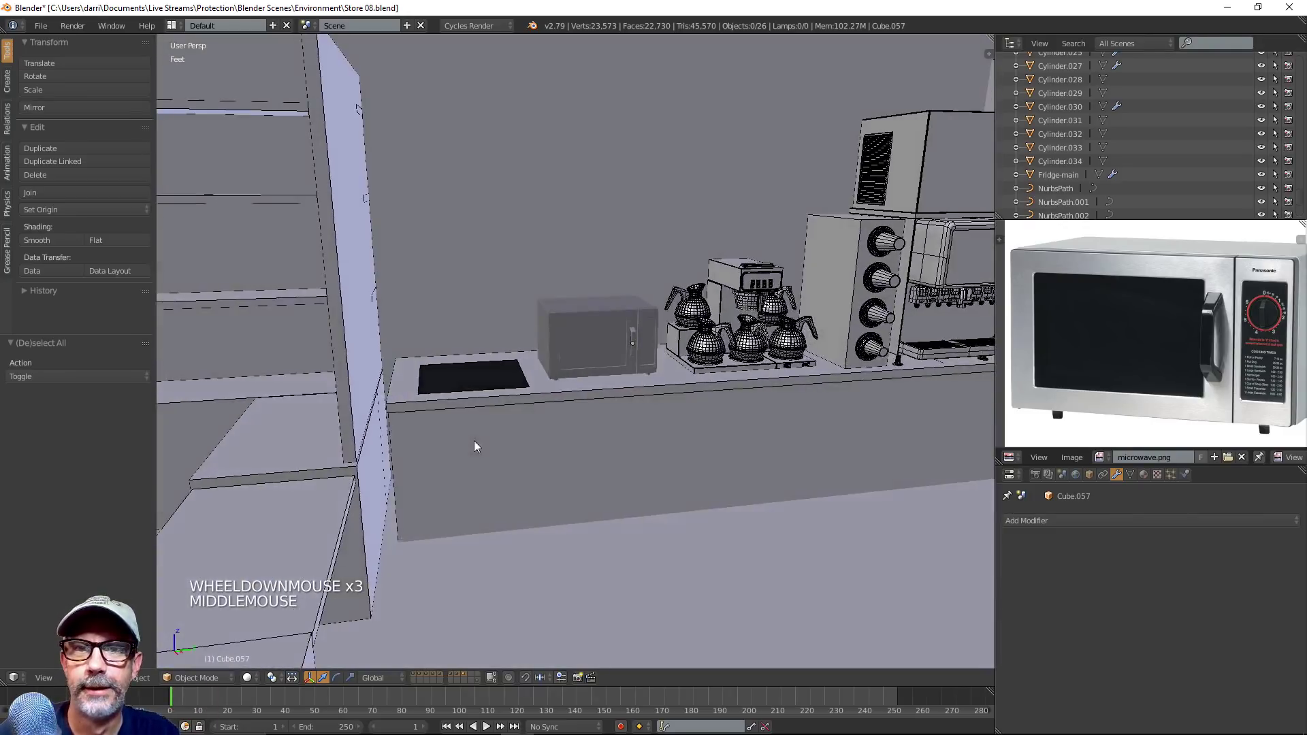
{"action": "middle_click_drag", "start_coordinate": [670, 446], "coordinate": [650, 460], "text": "shift"}
{"action": "scroll", "coordinate": [643, 463], "scroll_direction": "up", "scroll_amount": 1, "text": "shift"}
{"action": "scroll", "coordinate": [638, 464], "scroll_direction": "down", "scroll_amount": 2}
{"action": "scroll", "coordinate": [592, 439], "scroll_direction": "up", "scroll_amount": 2}
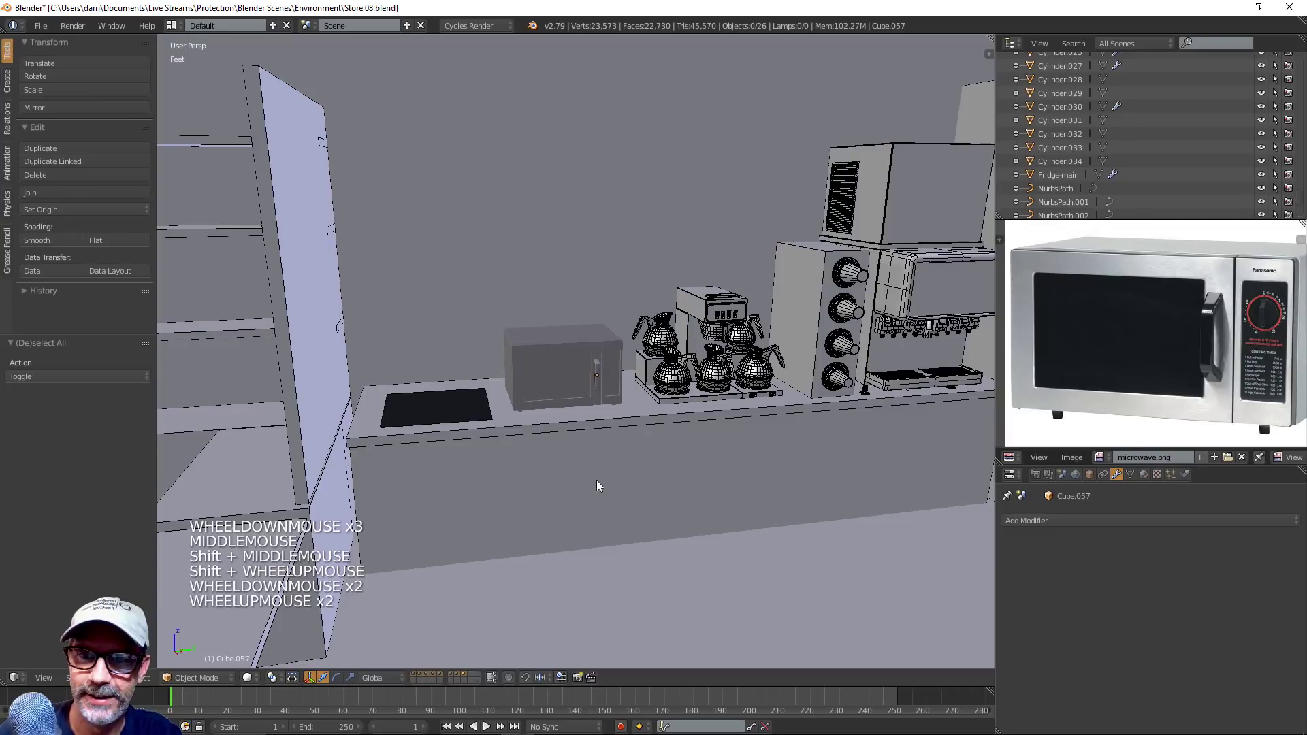
Show layer 20 and move the sink with its faucet from there to layer 5
{"action": "left_click", "coordinate": [476, 680], "text": "shift"}
{"action": "right_click", "coordinate": [460, 394]}
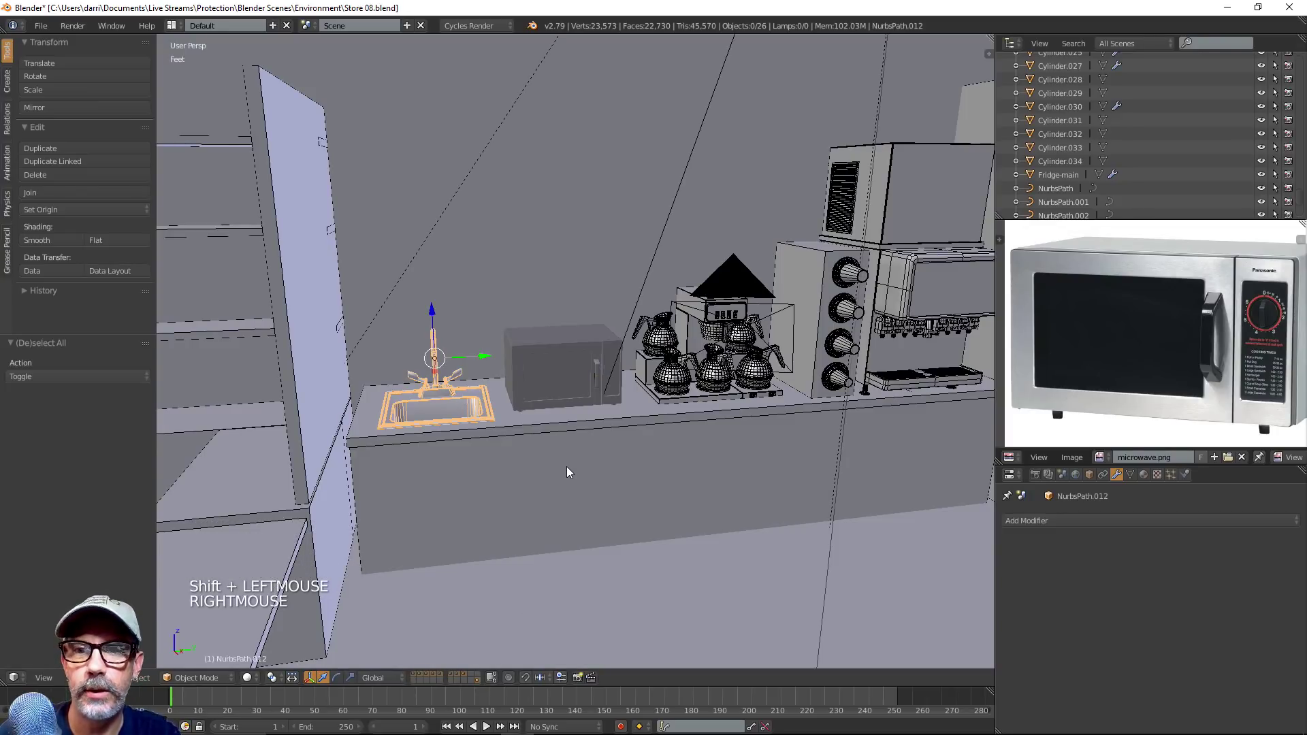
{"action": "key", "text": "m"}
{"action": "key", "text": "m"}
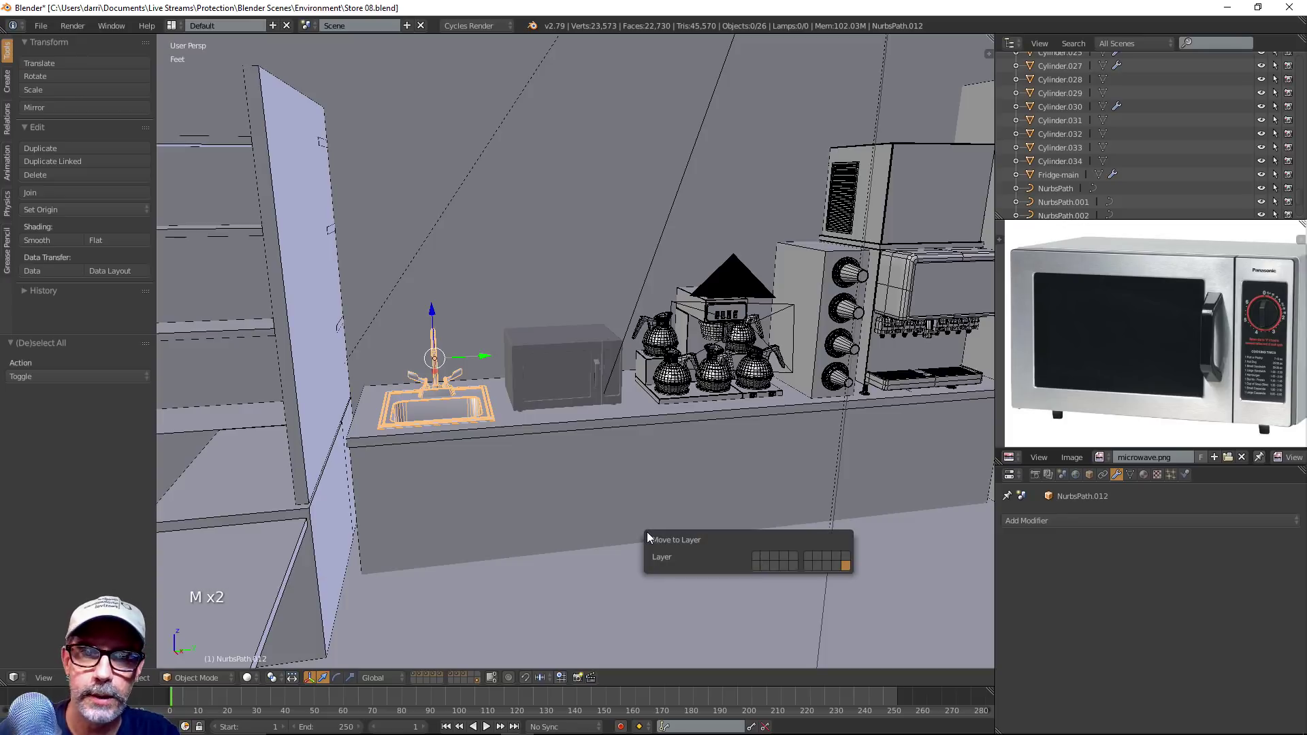
{"action": "left_click", "coordinate": [794, 554]}
{"action": "key", "text": "a"}
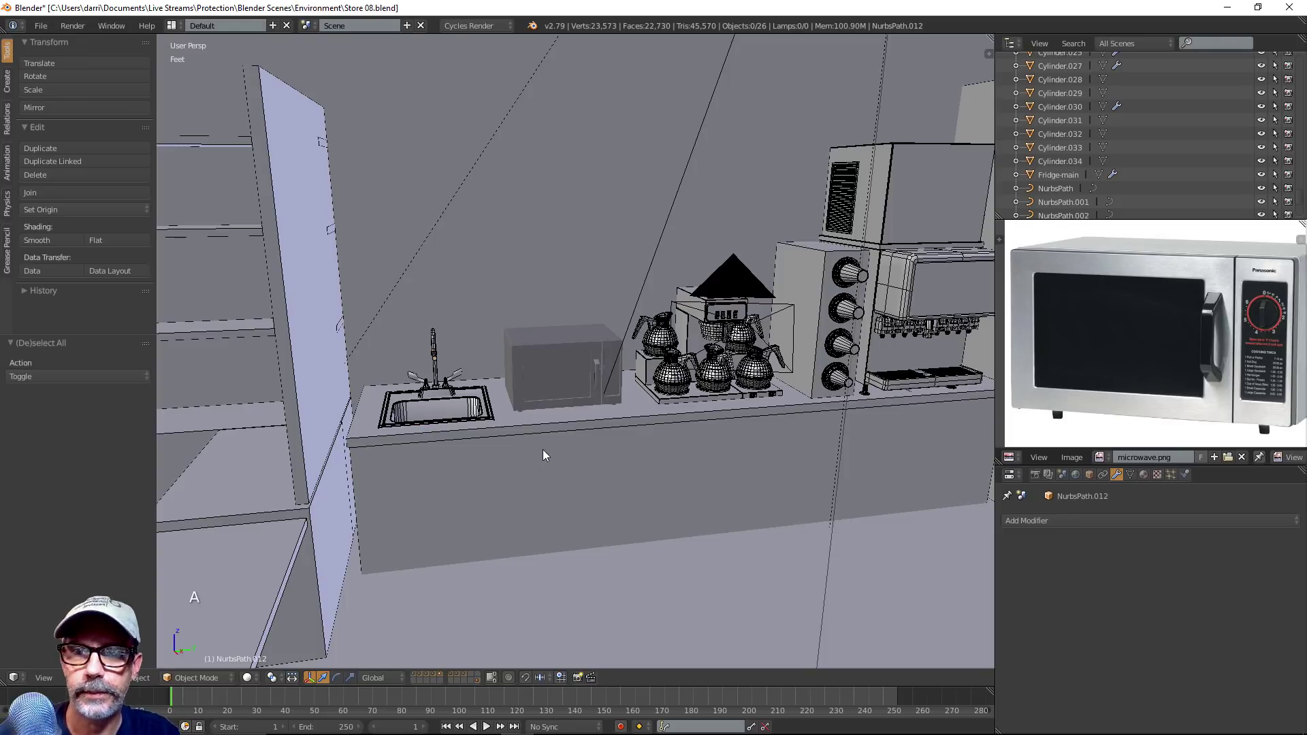
Save the scene over the existing Store 08.blend file
{"action": "scroll", "coordinate": [542, 450], "scroll_direction": "up", "scroll_amount": 1}
{"action": "middle_click_drag", "start_coordinate": [542, 450], "coordinate": [667, 426]}
{"action": "scroll", "coordinate": [613, 433], "scroll_direction": "up", "scroll_amount": 2}
{"action": "key", "text": "ctrl+s"}
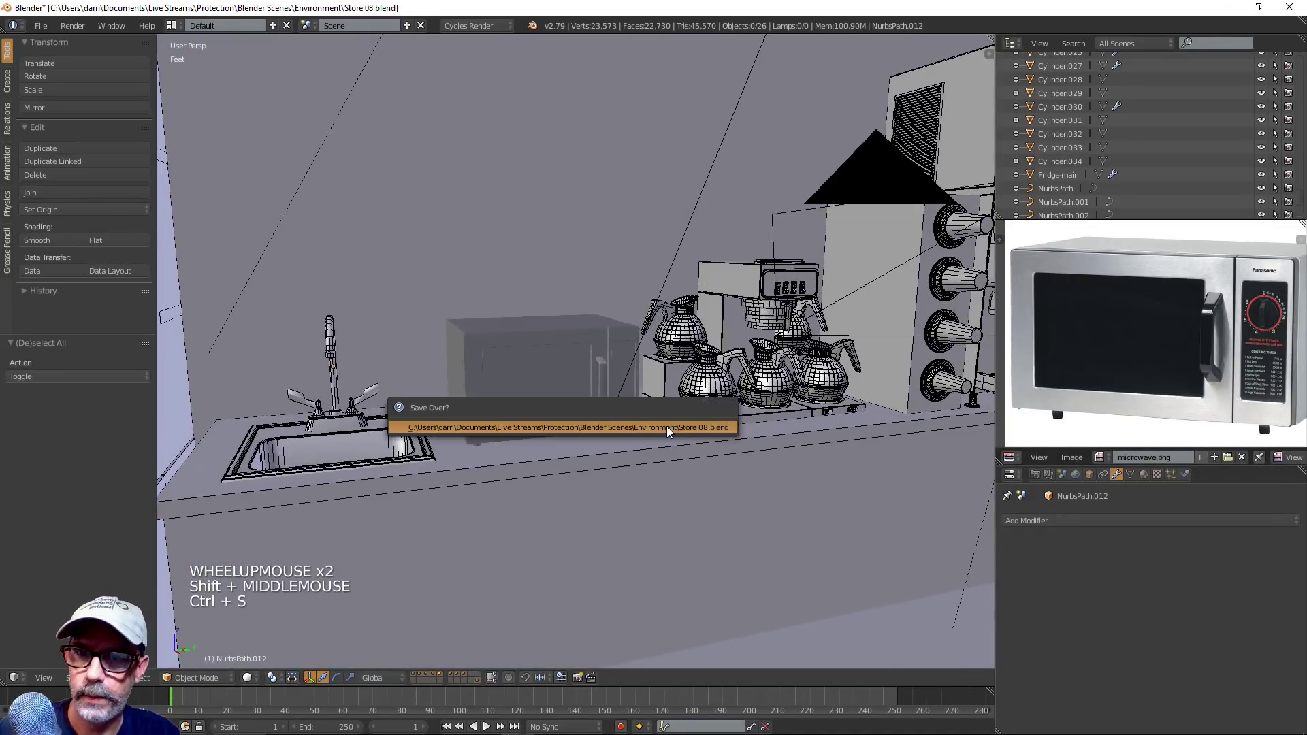
Preview the counter area in Rendered viewport shading, and leave the rendered preview again
{"action": "left_click", "coordinate": [247, 677], "text": "ctrl"}
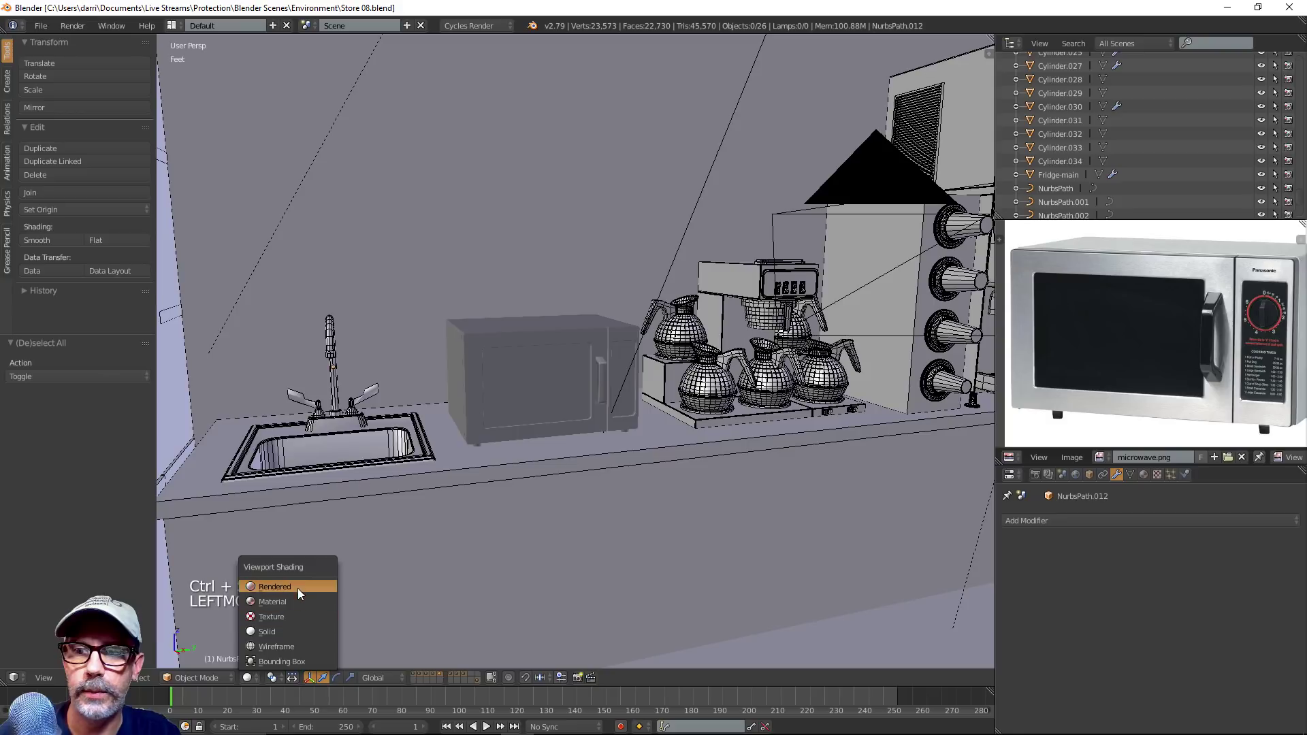
{"action": "left_click", "coordinate": [614, 491]}
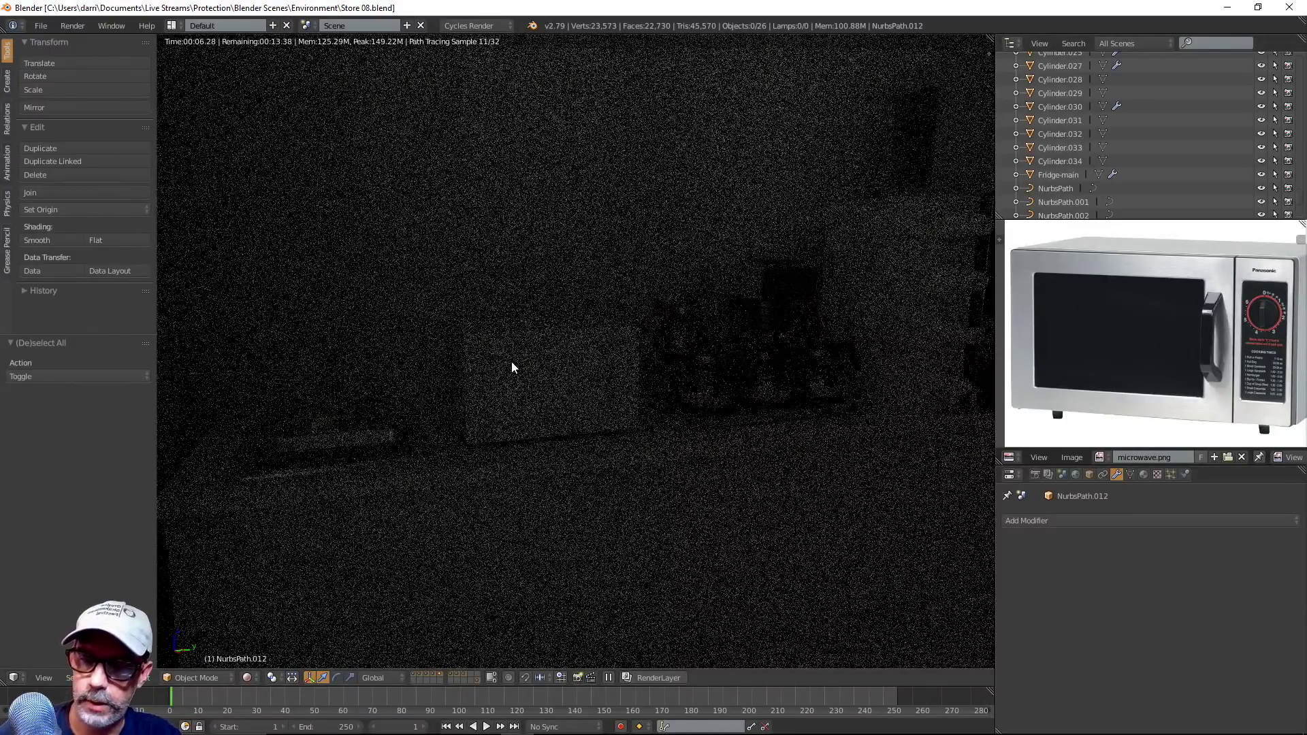
{"action": "key", "text": "alt+z"}
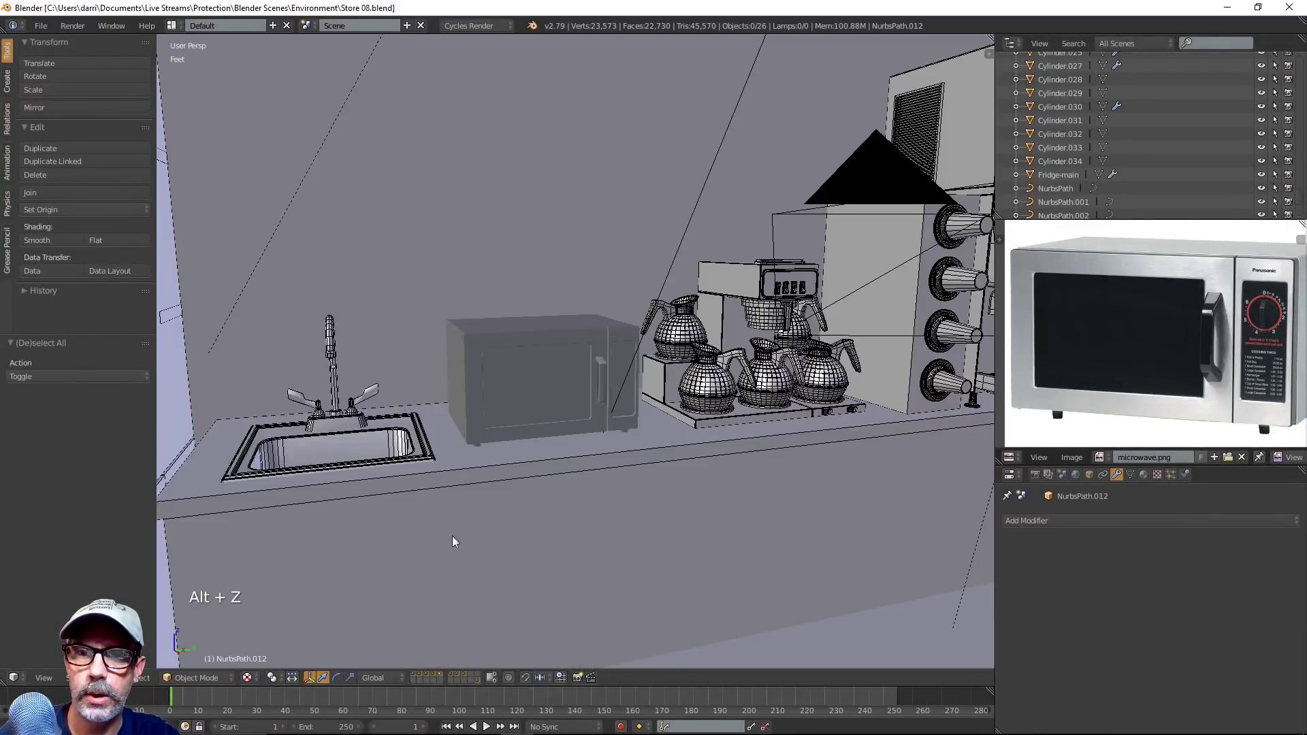
Hide the ceiling object above the store's counter area
{"action": "scroll", "coordinate": [454, 541], "scroll_direction": "down", "scroll_amount": 6}
{"action": "right_click", "coordinate": [884, 51]}
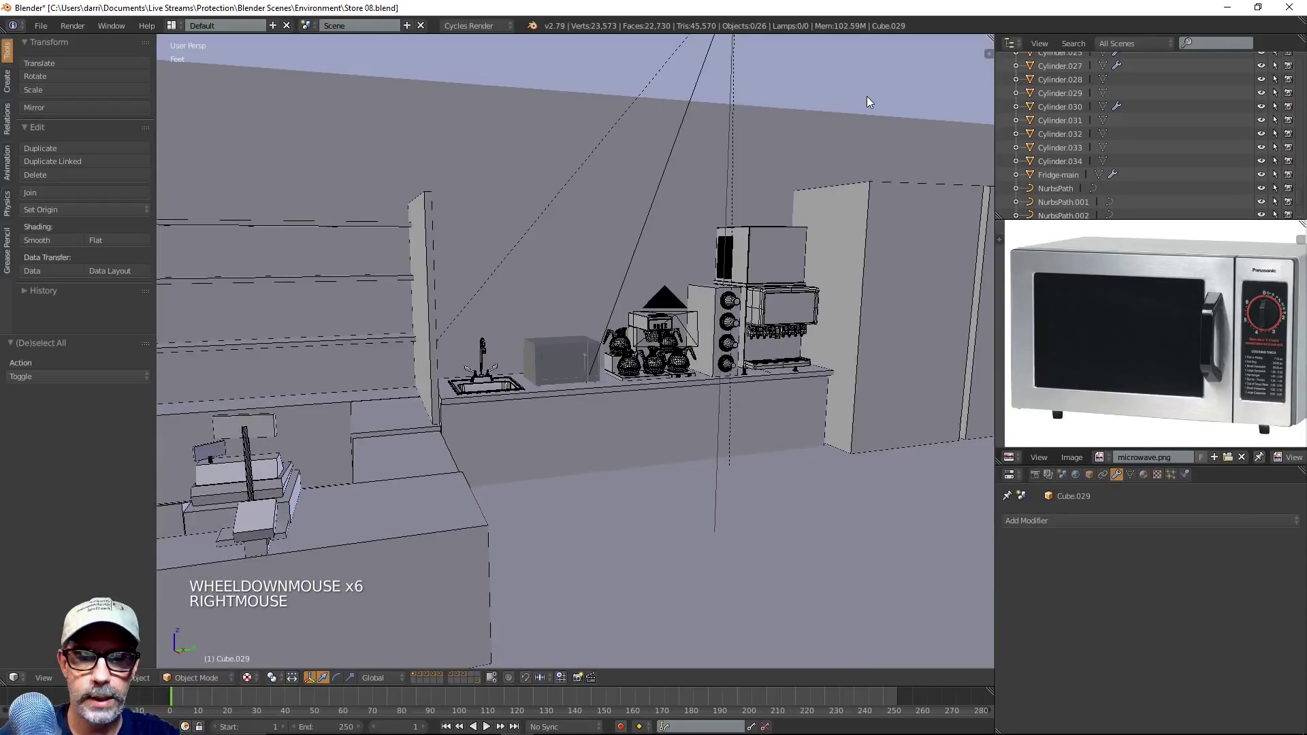
{"action": "key", "text": "h"}
{"action": "key", "text": "h"}
Frame the counter with the sink, microwave and coffee maker, and preview it in Rendered viewport shading
{"action": "scroll", "coordinate": [694, 439], "scroll_direction": "up", "scroll_amount": 5}
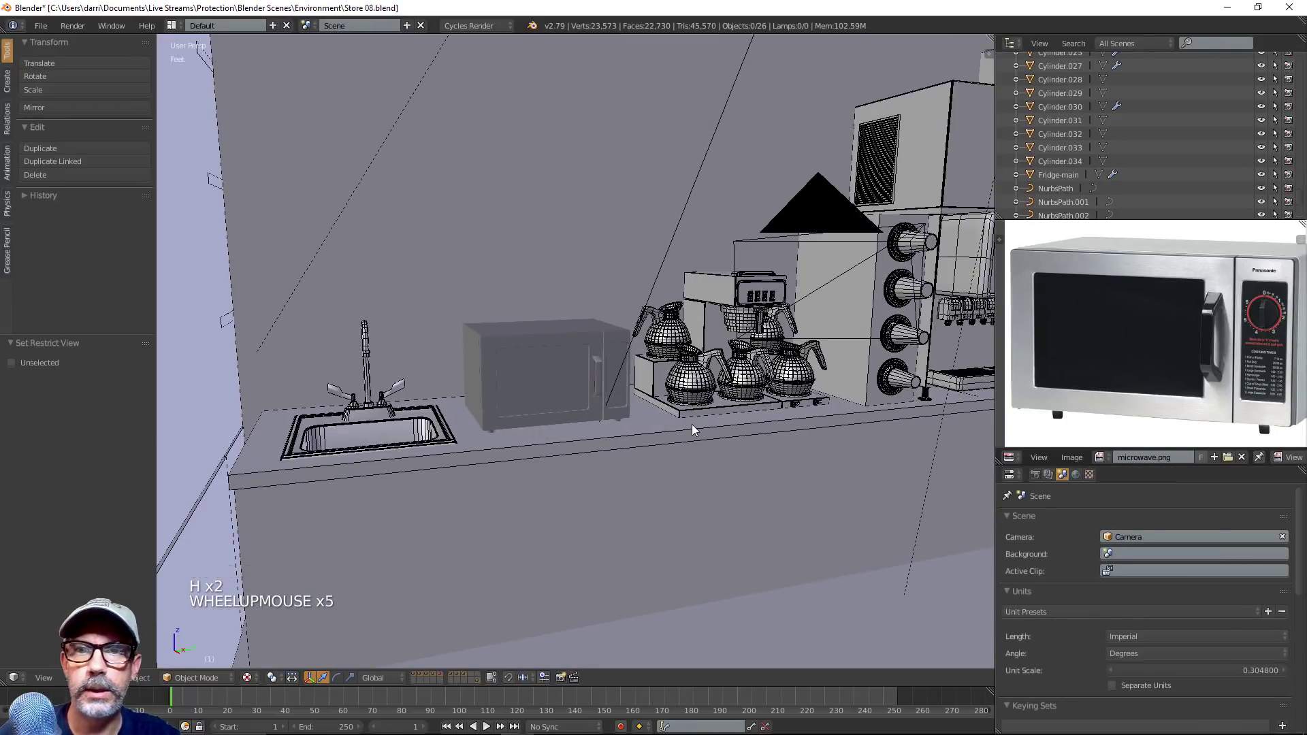
{"action": "scroll", "coordinate": [691, 429], "scroll_direction": "up", "scroll_amount": 2}
{"action": "middle_click_drag", "start_coordinate": [692, 429], "coordinate": [688, 438], "text": "shift"}
{"action": "scroll", "coordinate": [790, 443], "scroll_direction": "down", "scroll_amount": 2}
{"action": "middle_click_drag", "start_coordinate": [791, 442], "coordinate": [719, 456], "text": "shift"}
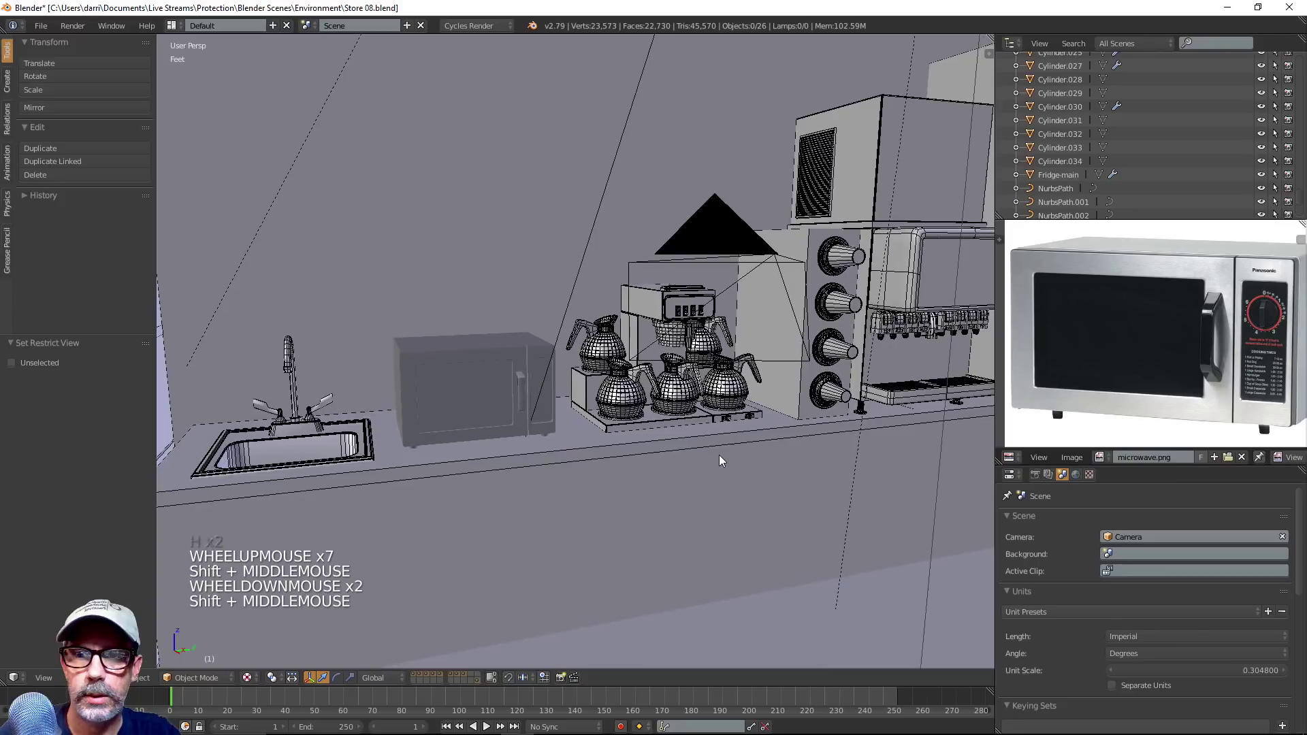
{"action": "left_click", "coordinate": [247, 677]}
{"action": "left_click", "coordinate": [274, 586]}
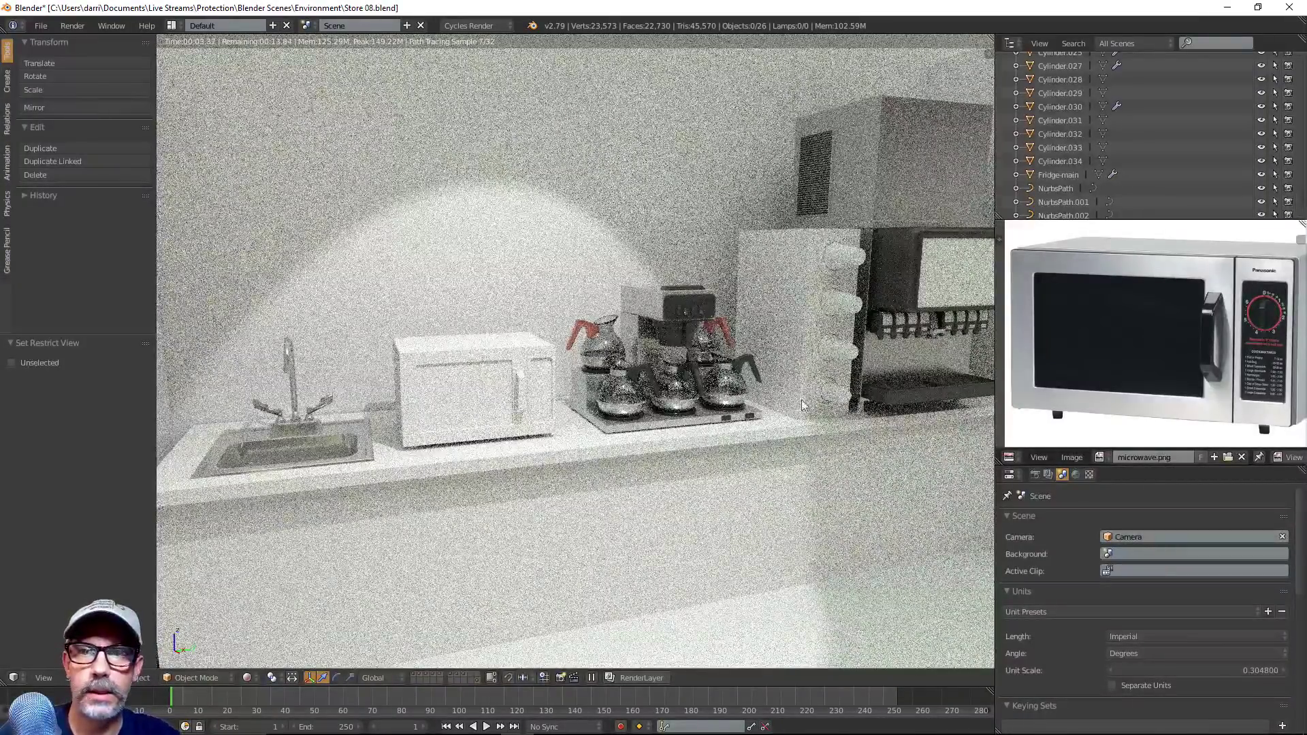
{"action": "scroll", "coordinate": [755, 472], "scroll_direction": "down", "scroll_amount": 1}
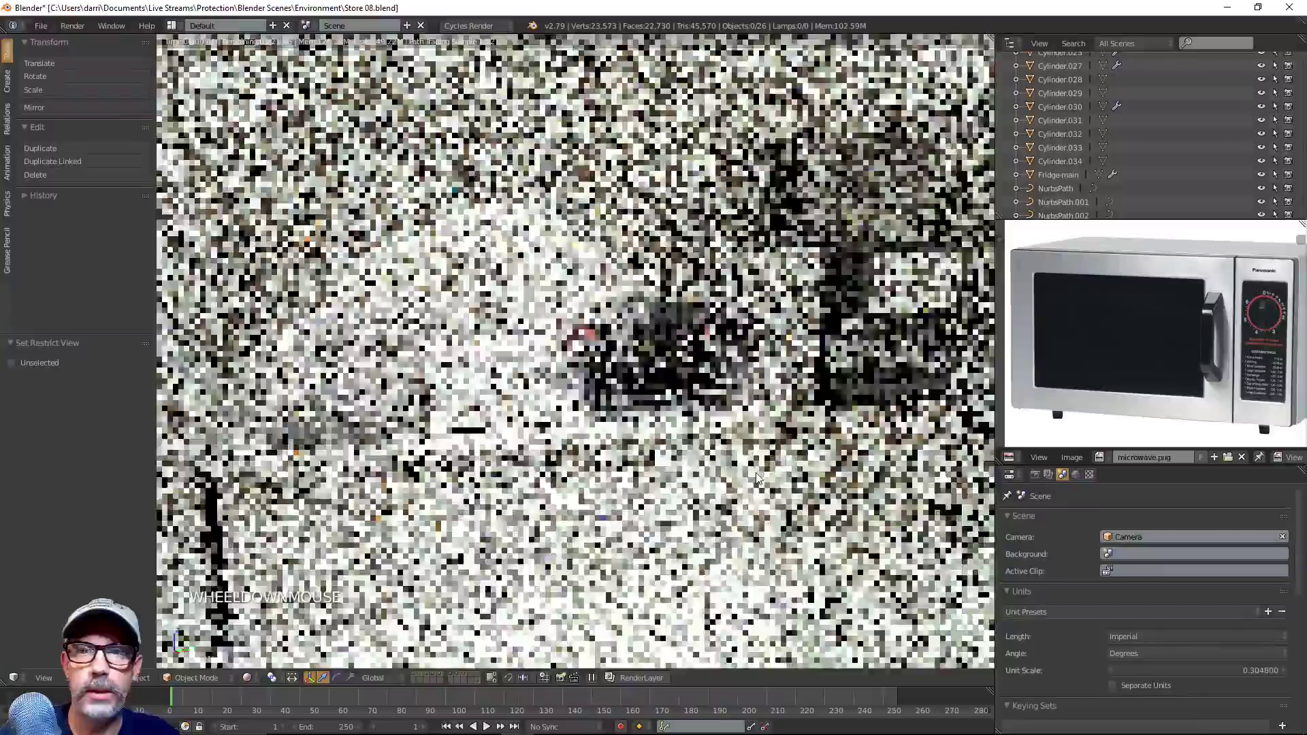
{"action": "middle_click_drag", "start_coordinate": [779, 422], "coordinate": [755, 427], "text": "shift"}
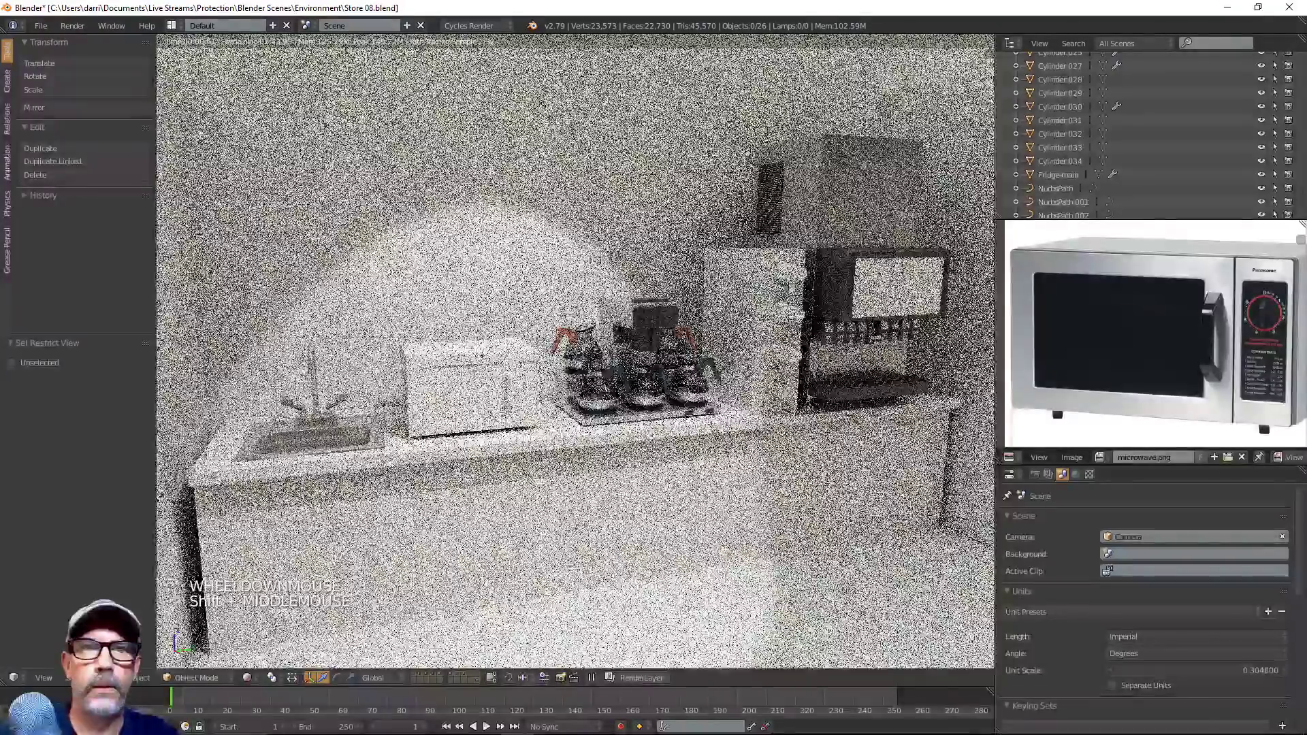